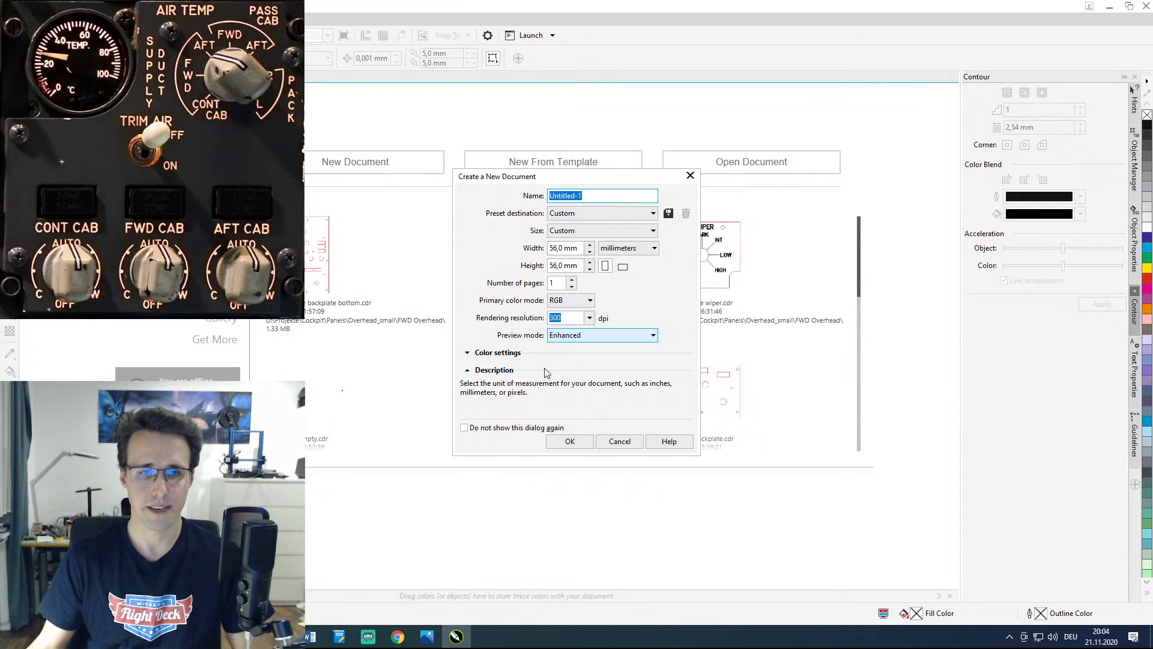
Step: Switch to the Photos app and examine where the air temperature panel sits among its neighbours in the overhead panel photo
click(424, 640)
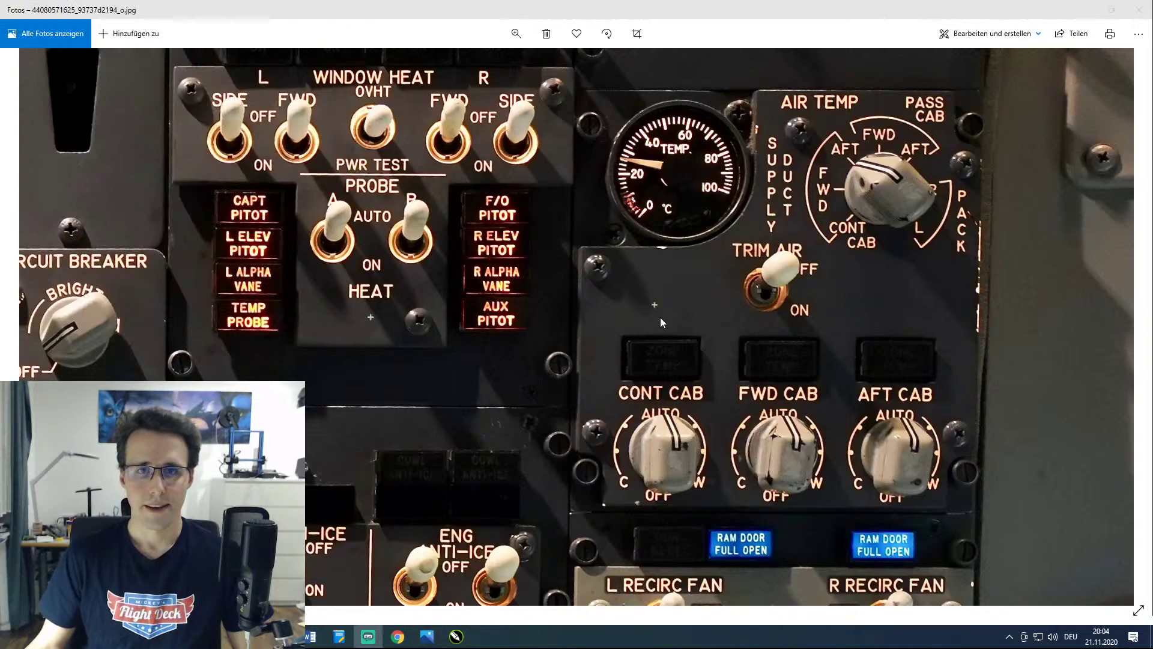
scroll(661, 317, down, 5)
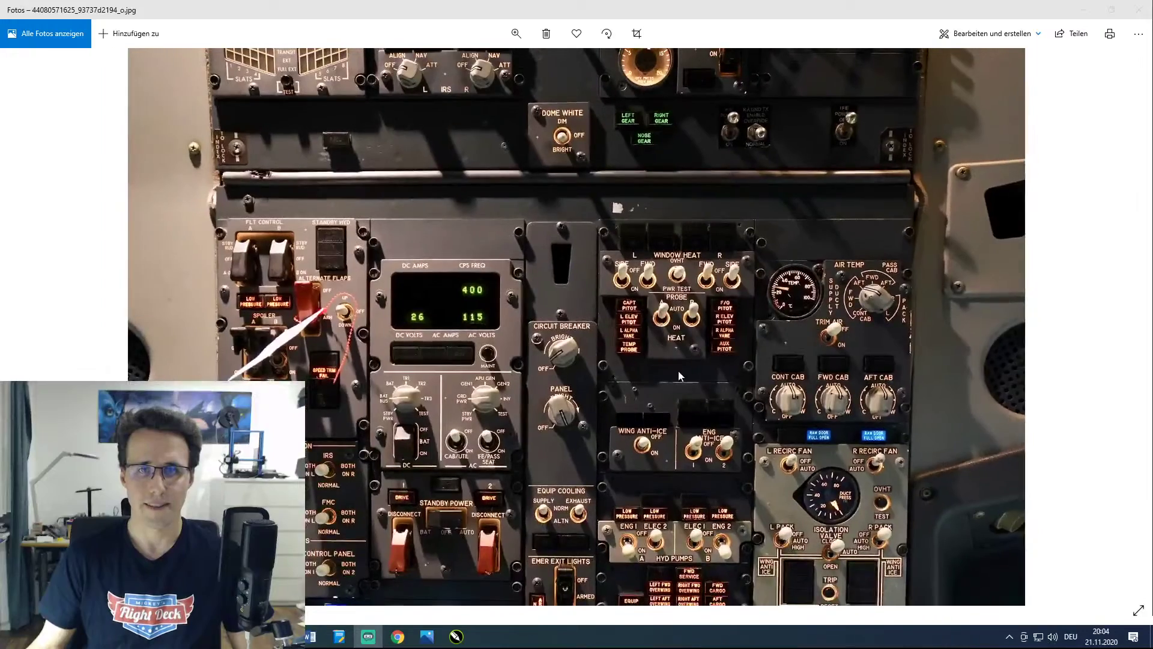
drag(678, 369, 647, 234)
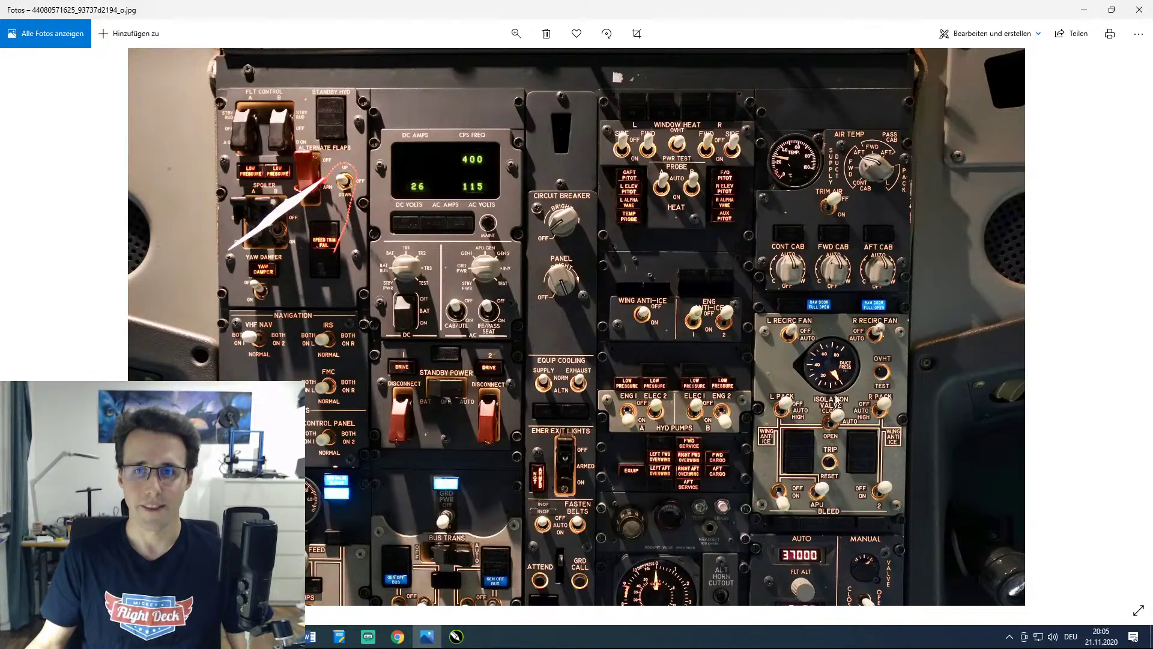
scroll(836, 355, down, 3)
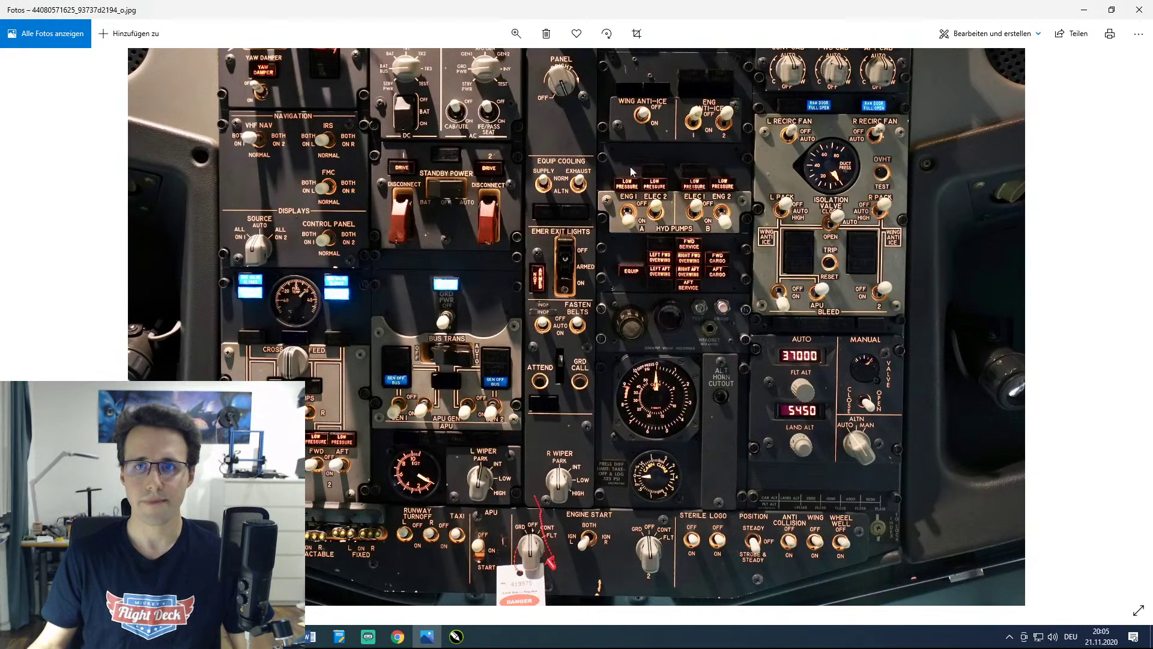
drag(762, 238, 819, 195)
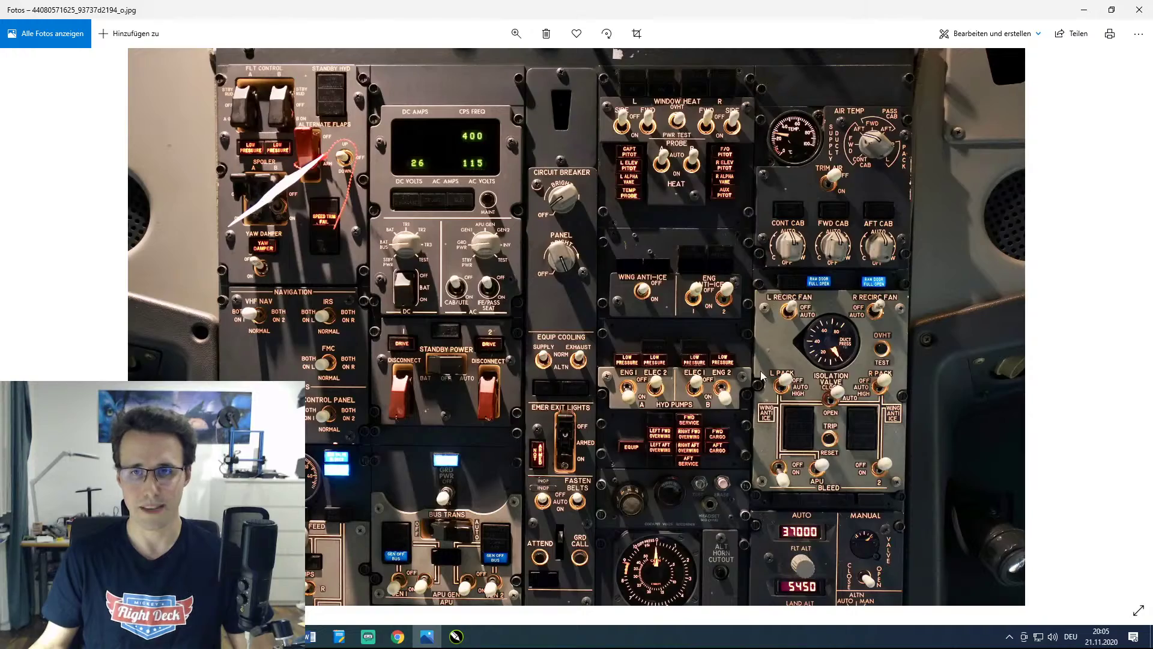
drag(849, 466, 820, 355)
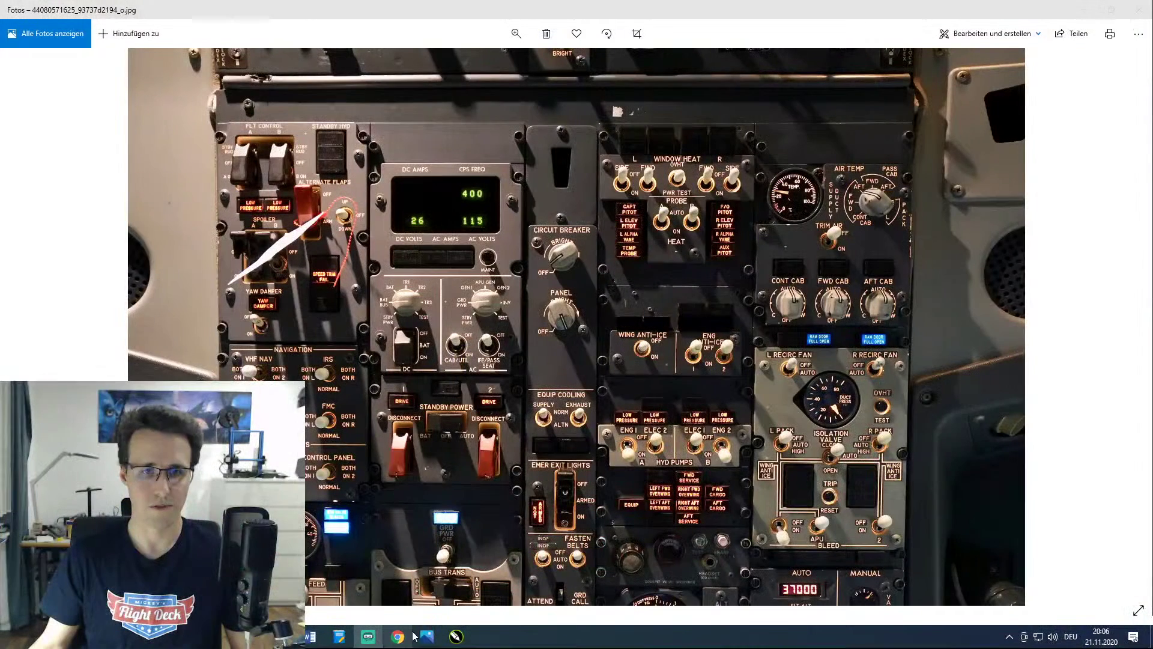
Step: Switch back to CorelDRAW and create a new document 144 mm wide and 150 mm high
click(456, 636)
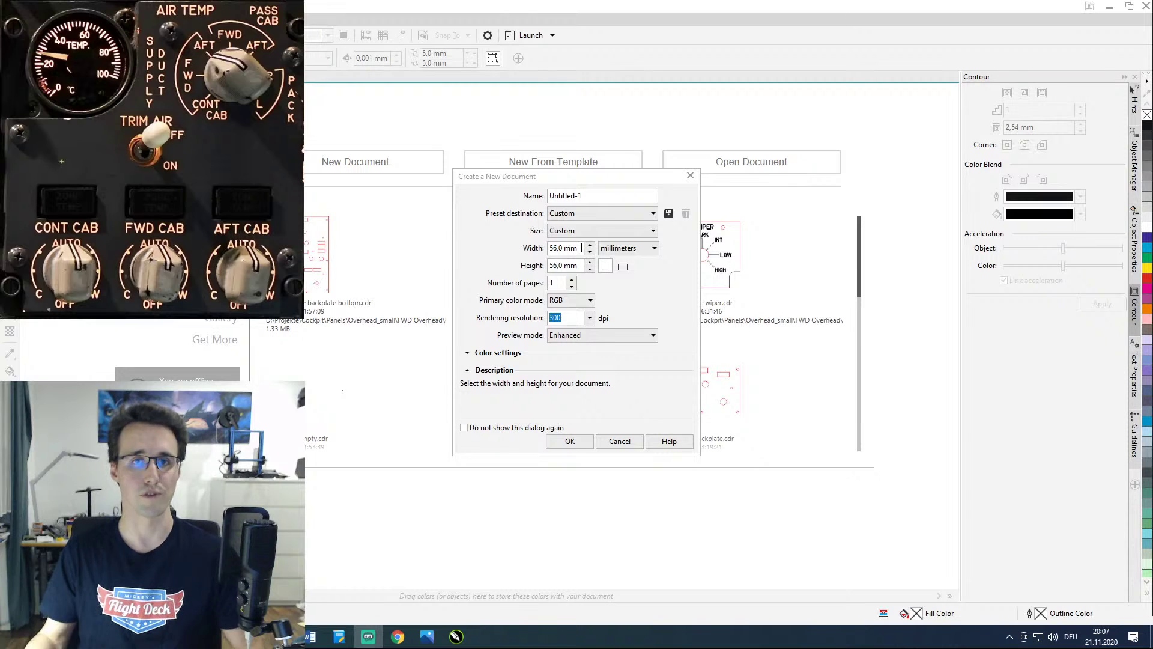
click(581, 248)
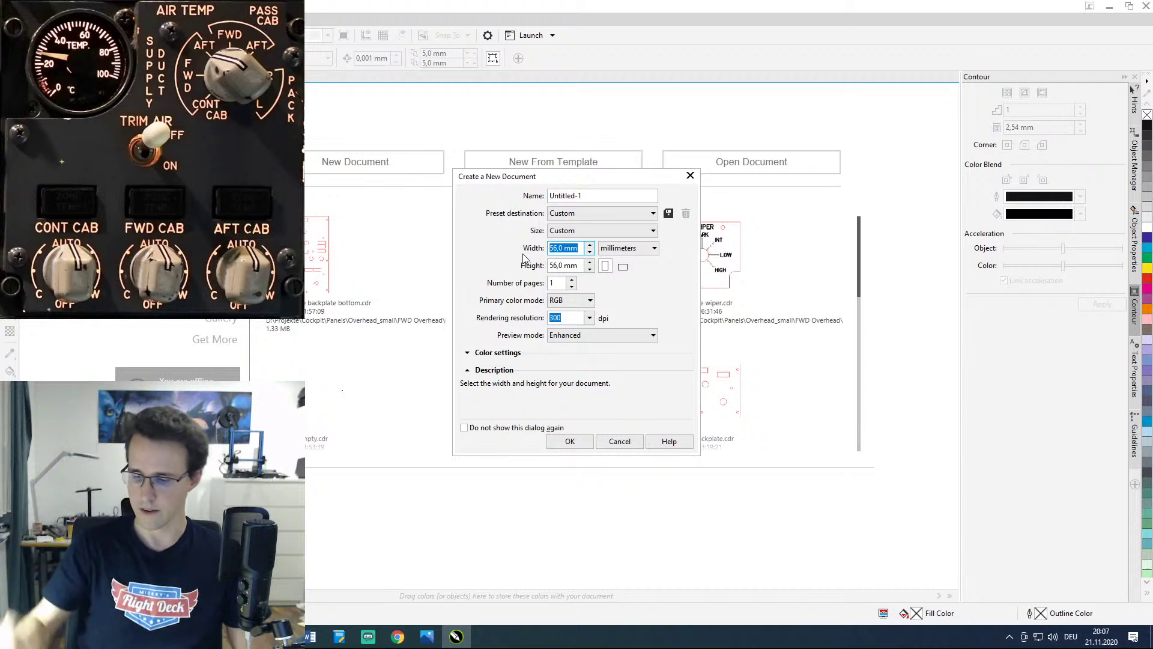
text(14)
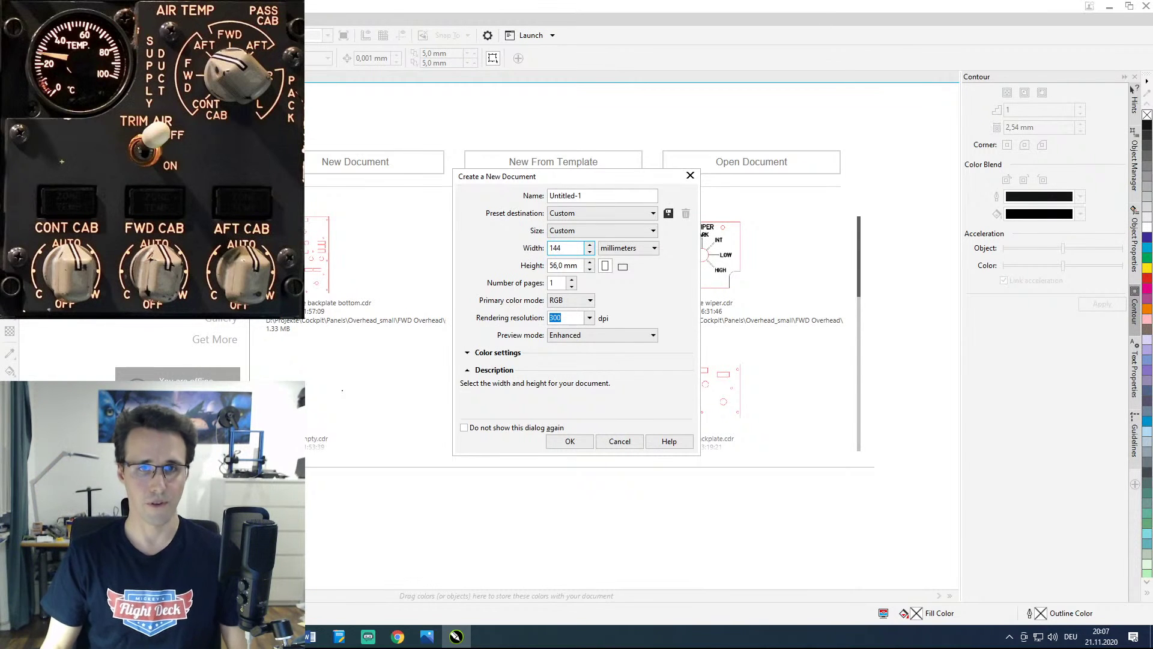
text(4)
key(Tab)
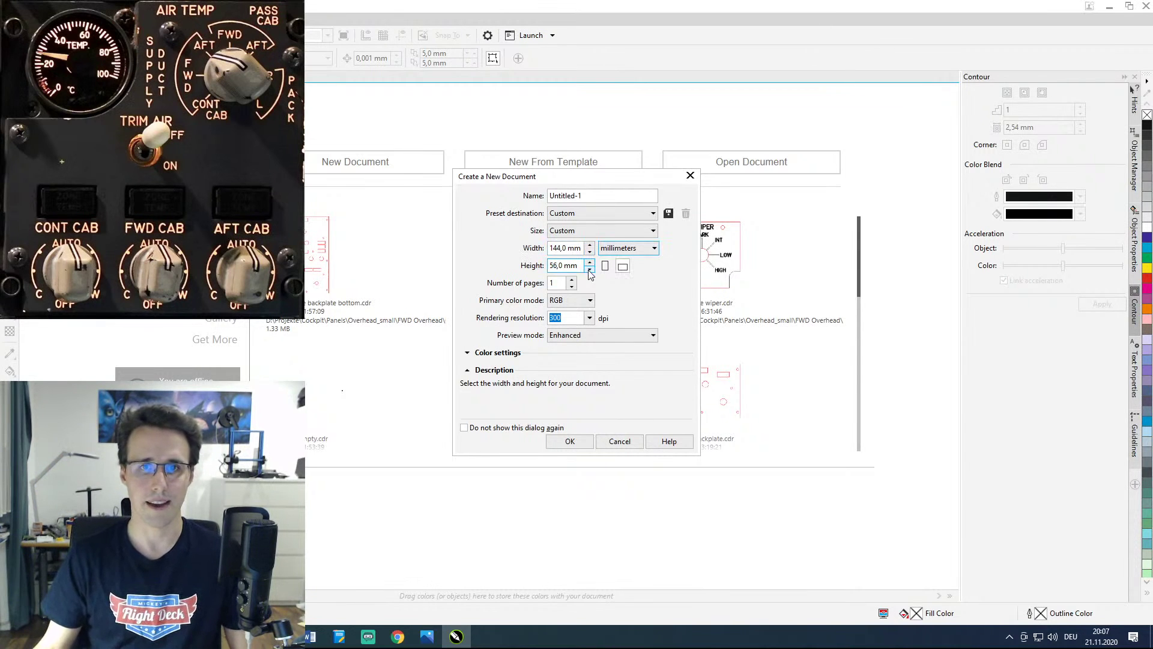
drag(585, 266, 549, 265)
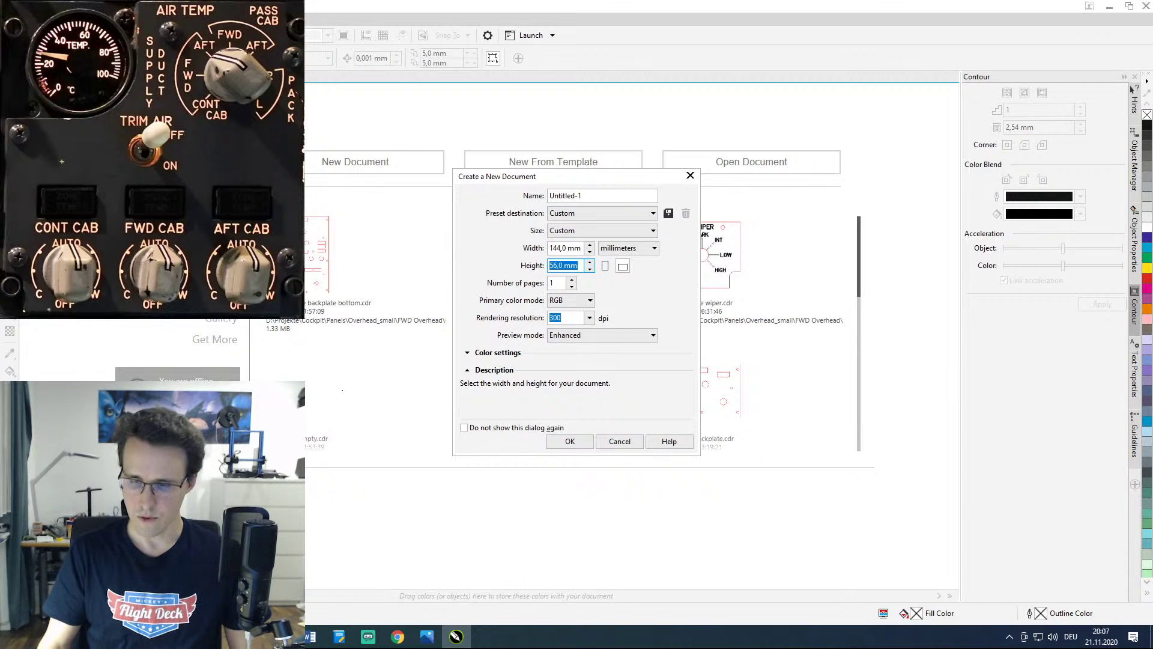
text(150)
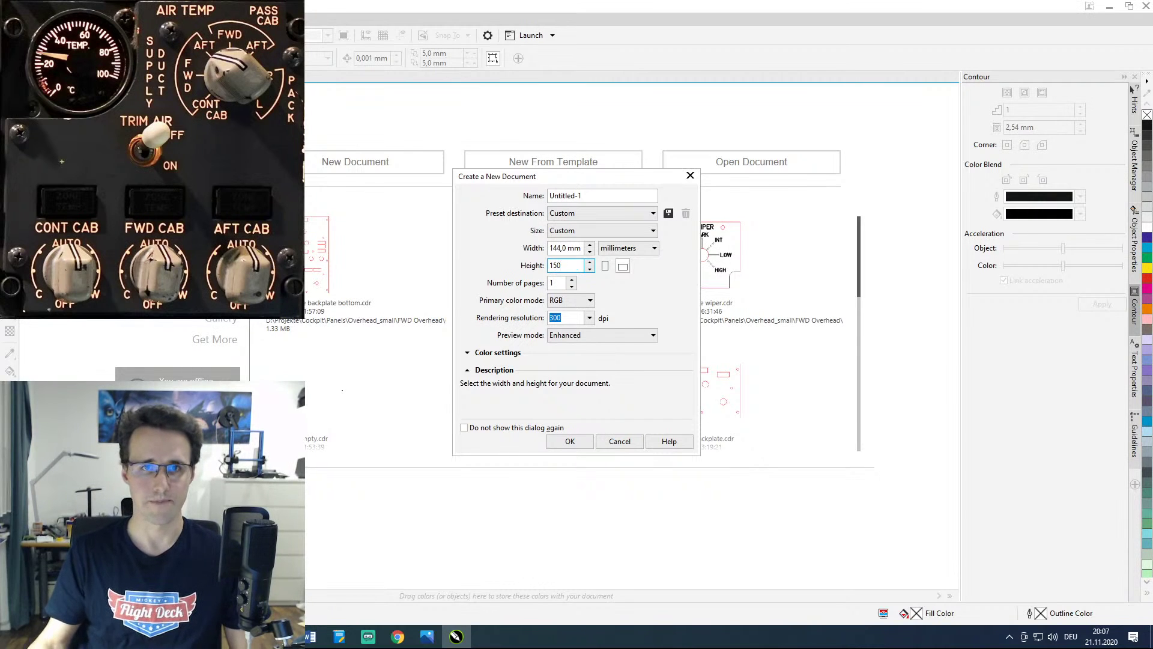
click(567, 442)
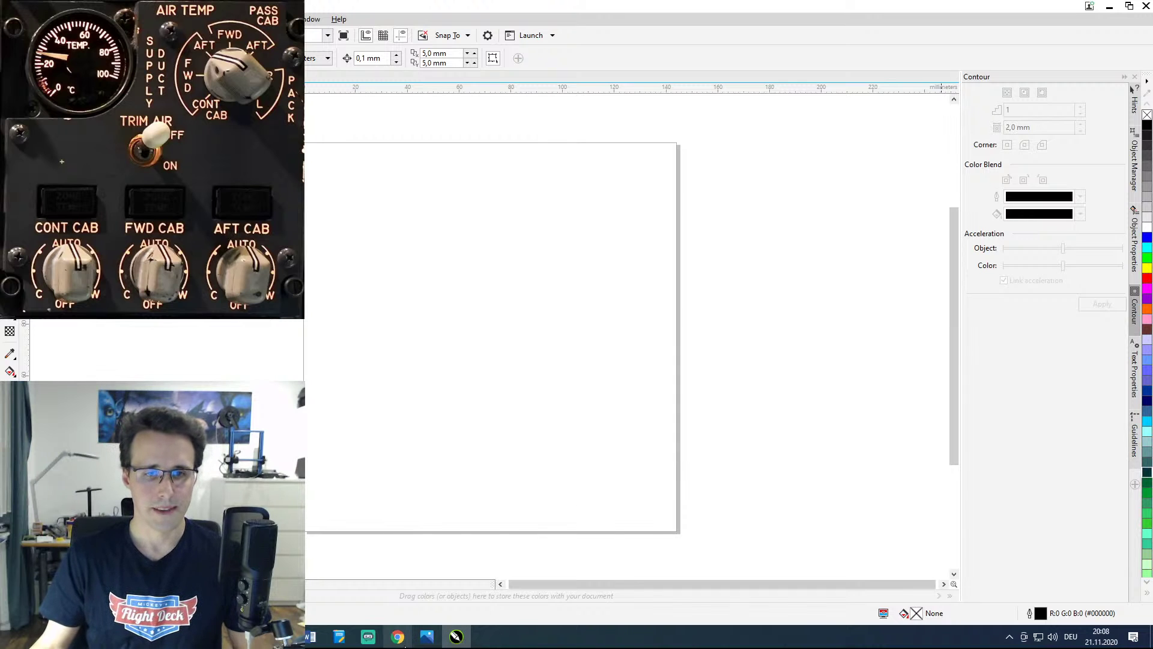
Step: Bring up the overhead panel photo and examine the air temperature panel's edges and corner cutouts up close
click(426, 636)
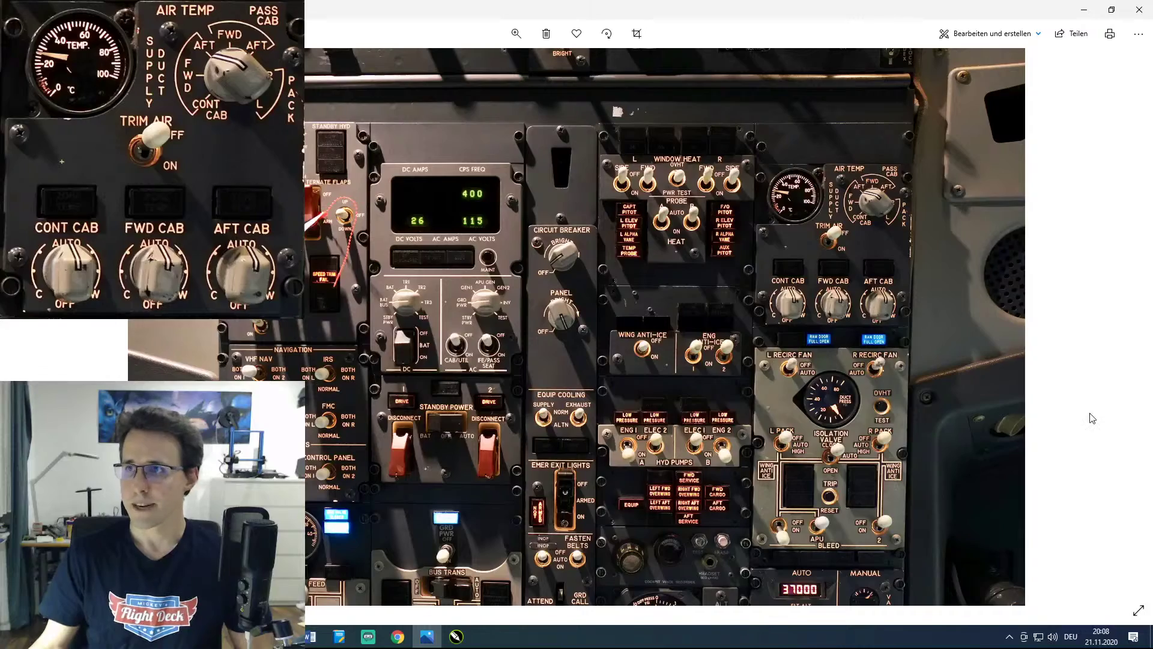
scroll(812, 280, up, 3)
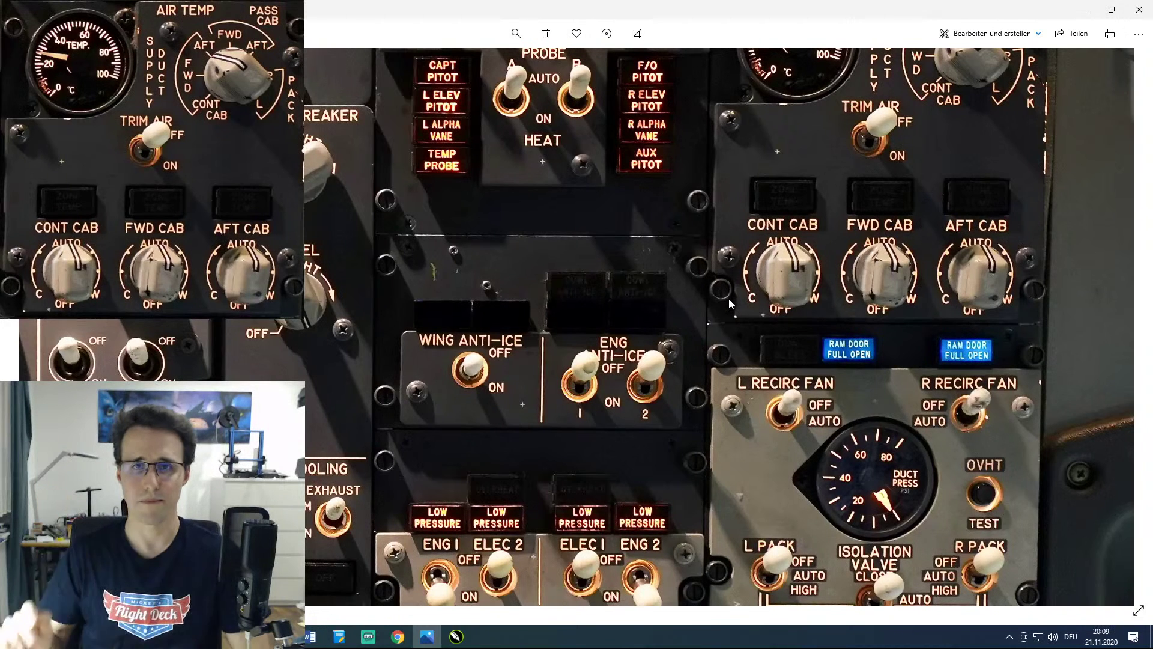
click(1081, 17)
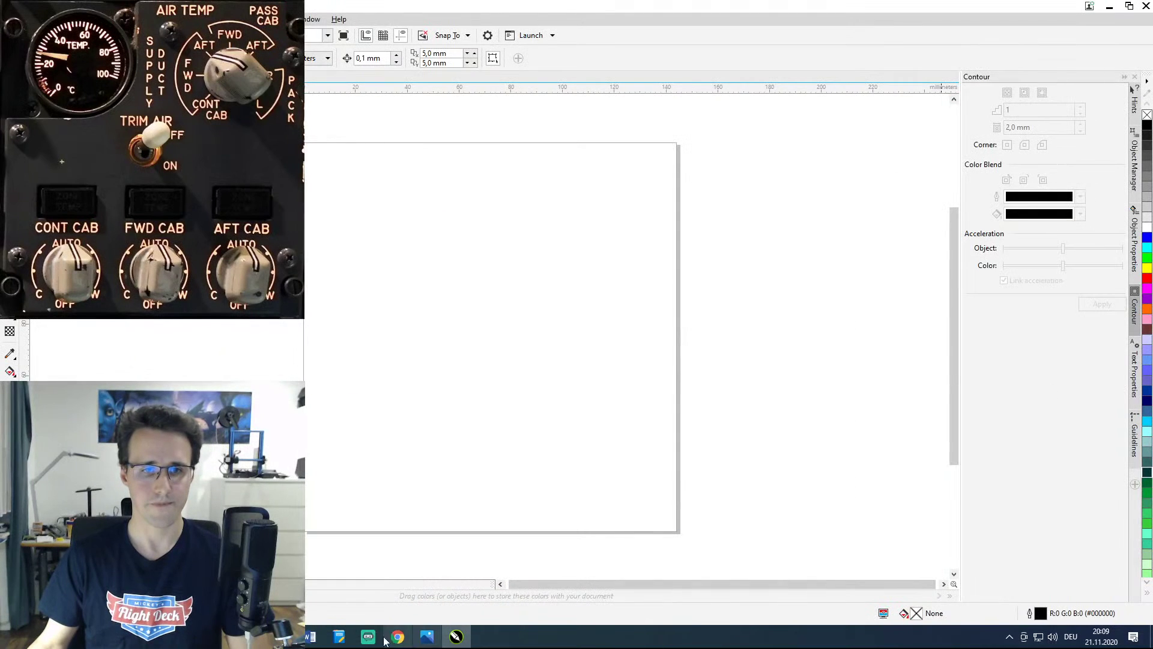
Step: Move the Photos window with the overhead panel photo off the drawing onto the second monitor
click(399, 636)
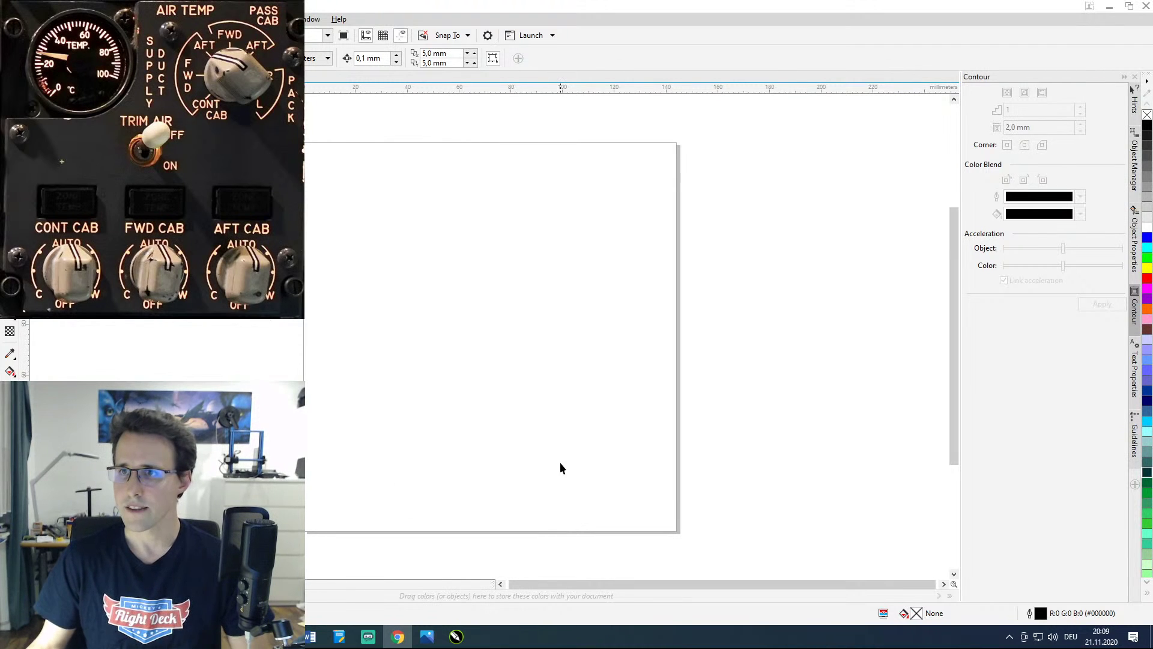
mouse_move(425, 631)
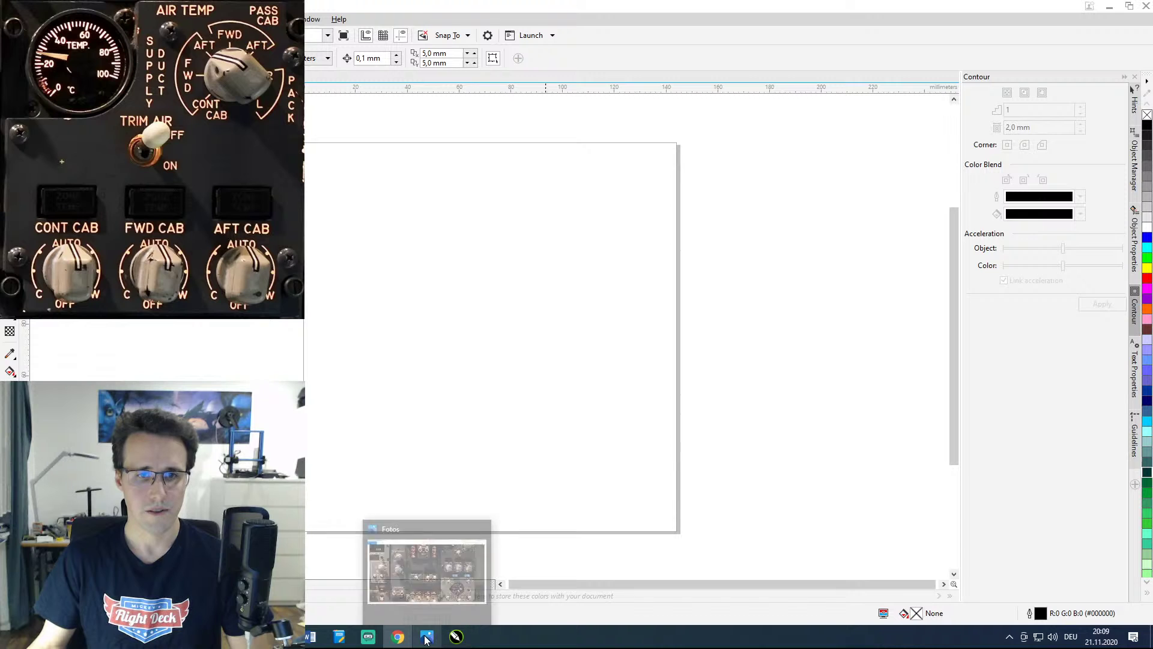
click(426, 636)
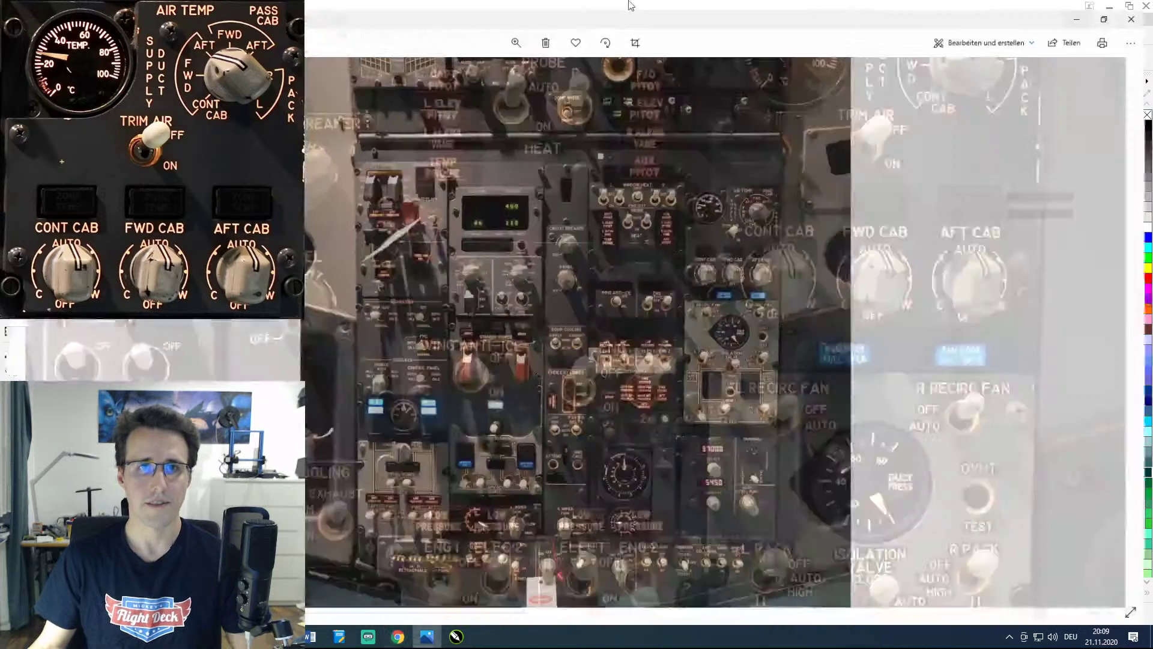
drag(643, 15, 1152, 36)
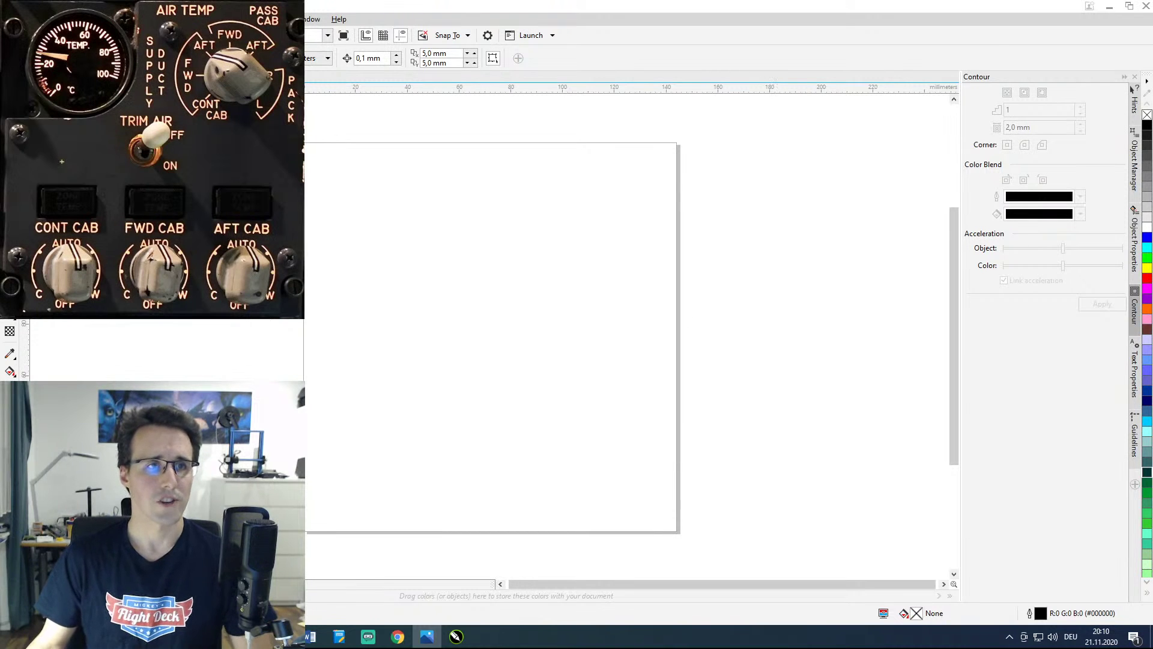
Step: Draw a circle near the page's upper-left corner and resize it to about 50 mm in diameter
key(F7)
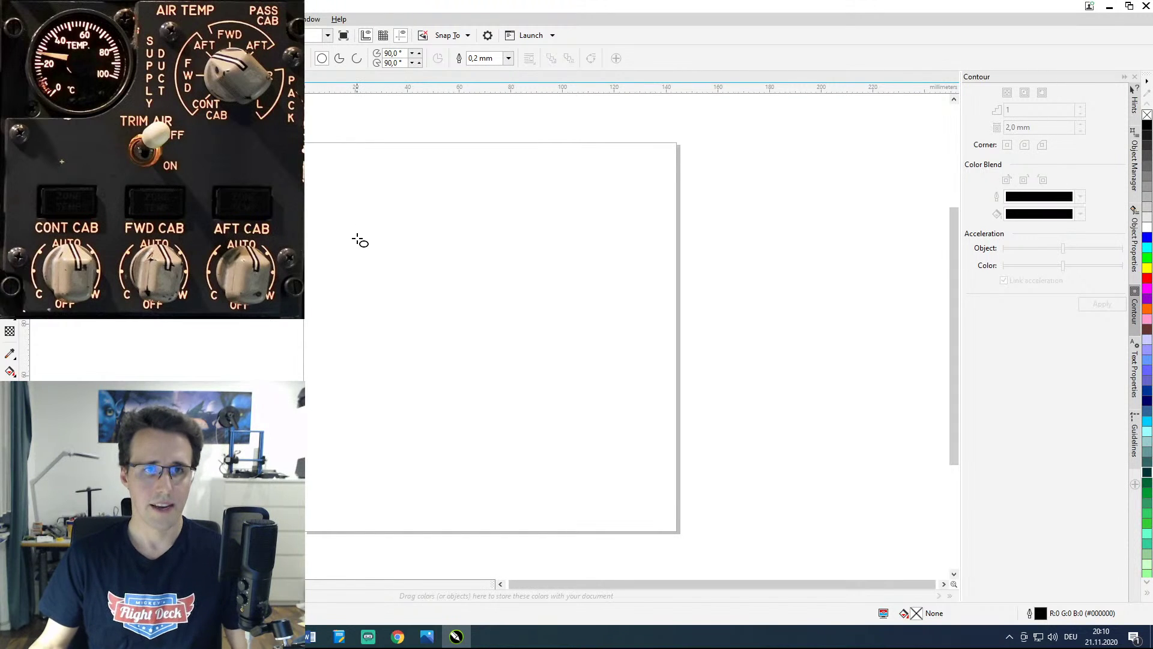
drag(358, 233, 390, 191)
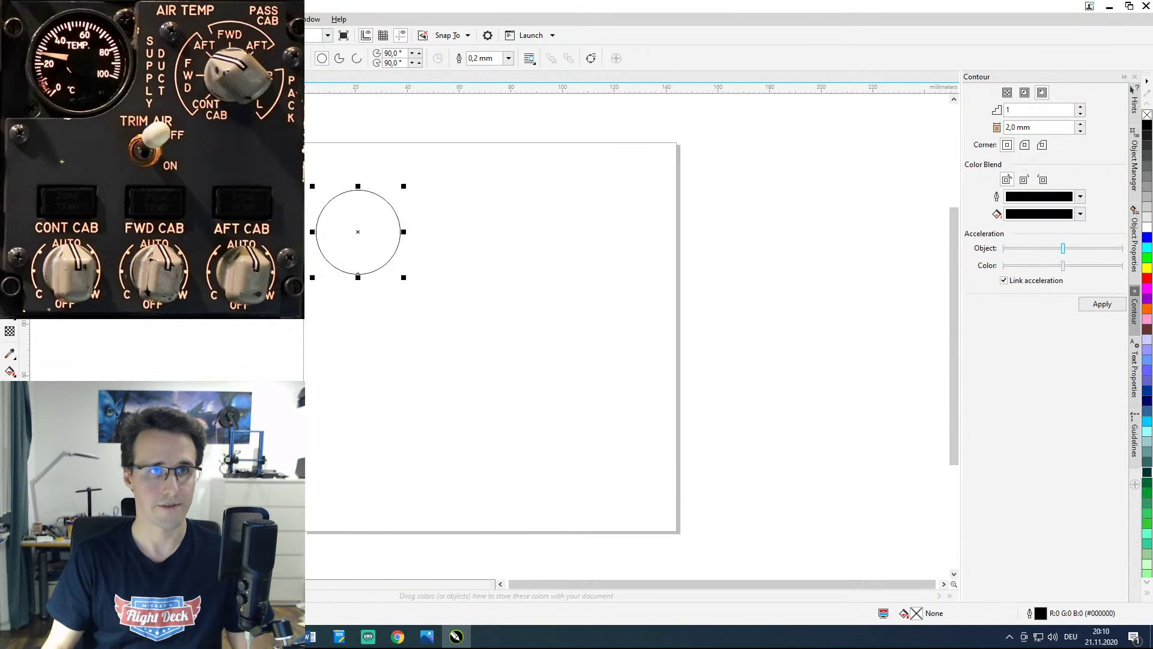
key(Return)
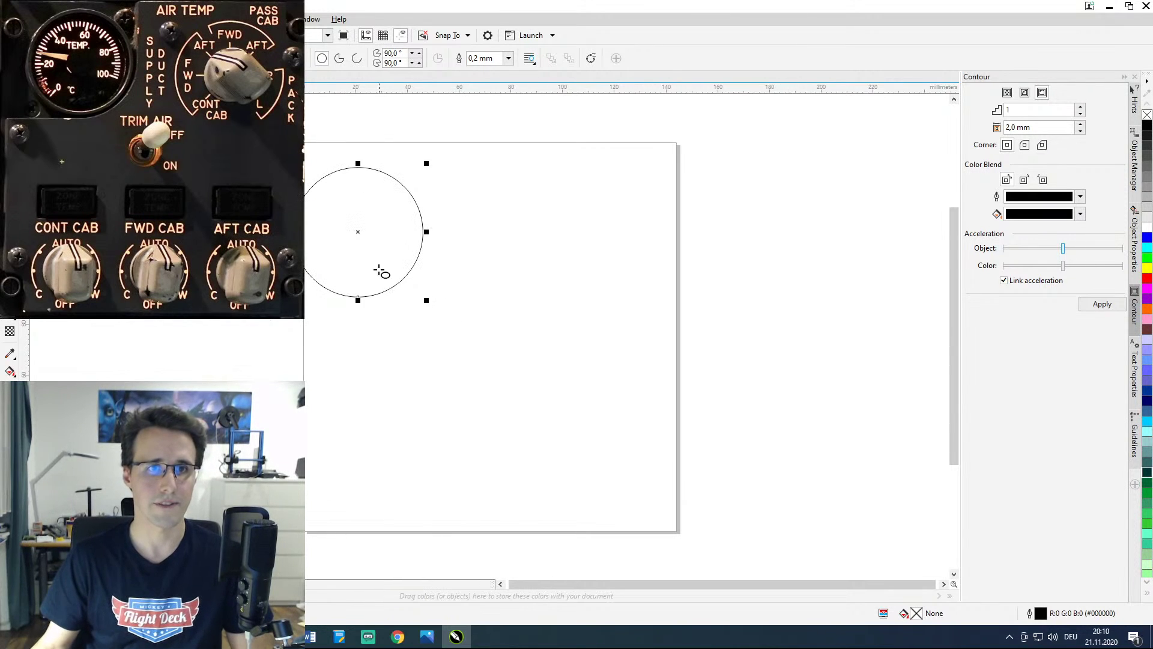
Step: Give the circle a Hairline outline and reposition it up and right inside a concentric circle about 54 mm across
click(1135, 249)
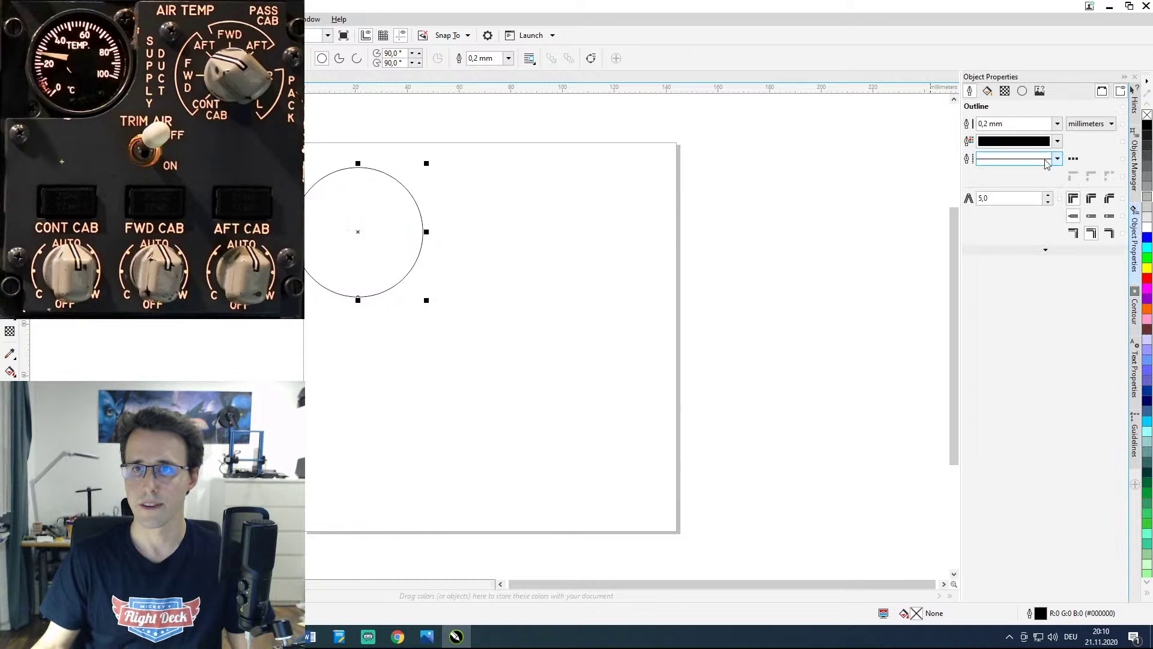
click(1056, 124)
click(988, 143)
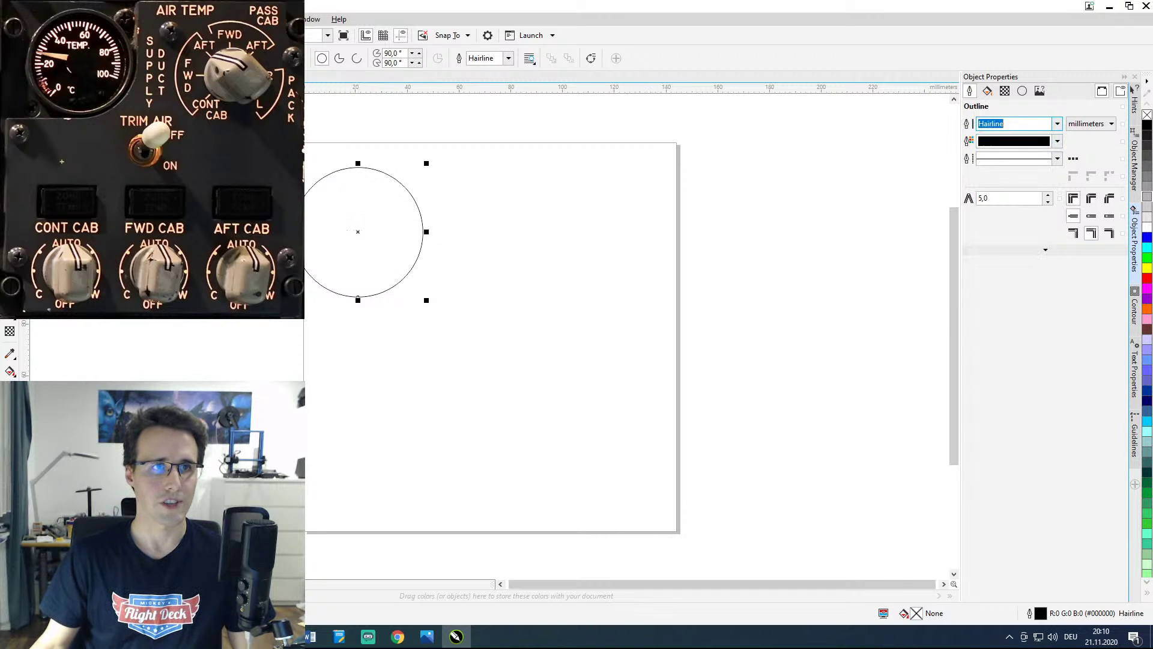
drag(361, 232, 383, 220)
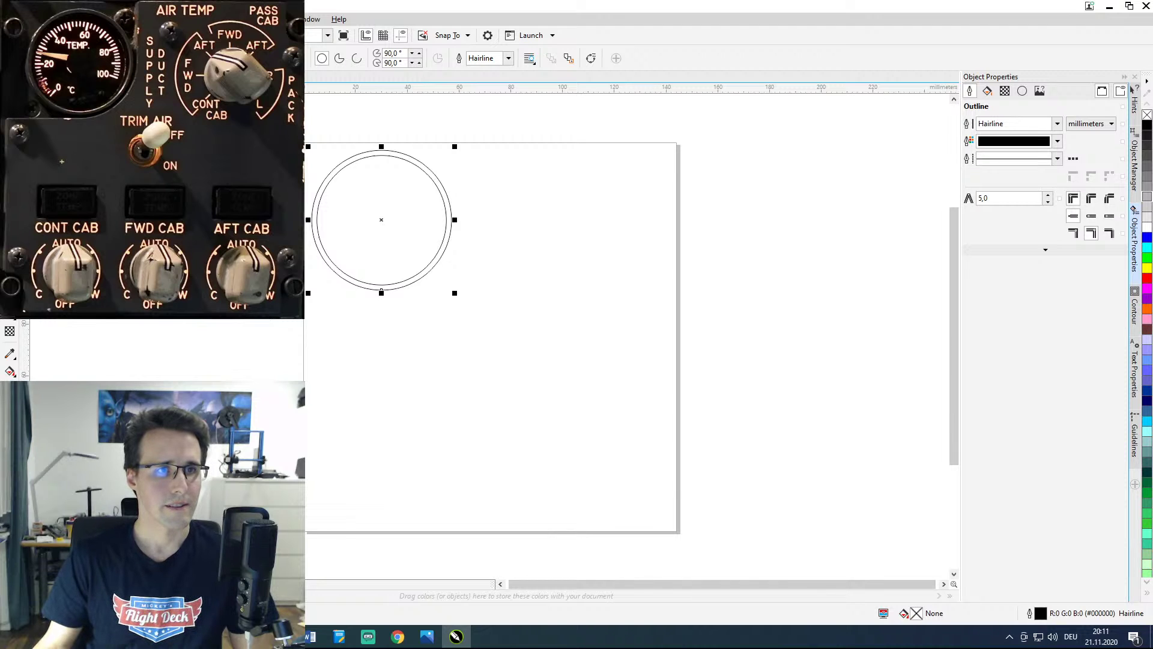
Step: Start the panel outline with the Pen tool up the left edge, around the gauge area, along the top and through the upper-right corner cutout
click(9, 174)
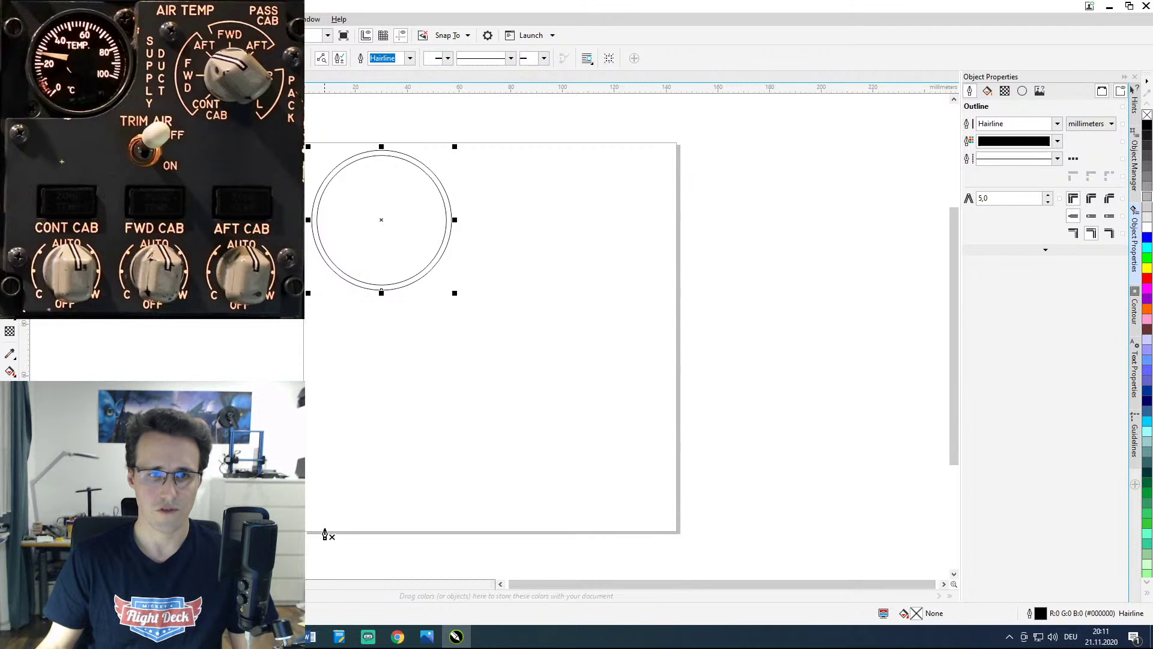
click(310, 503)
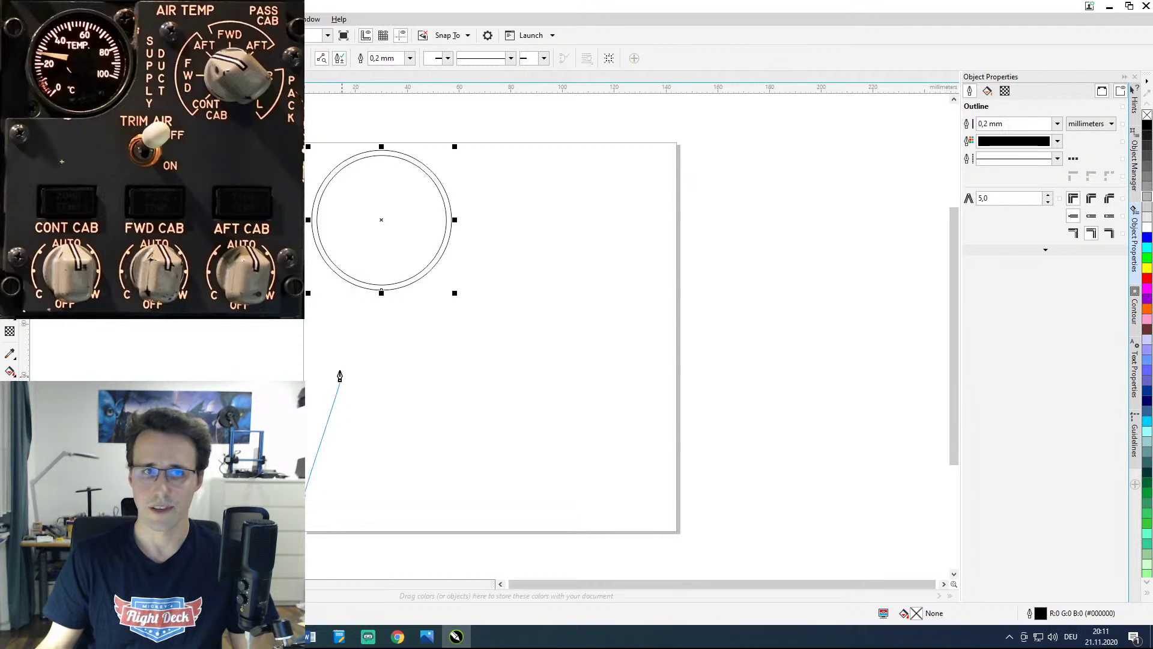
click(306, 319)
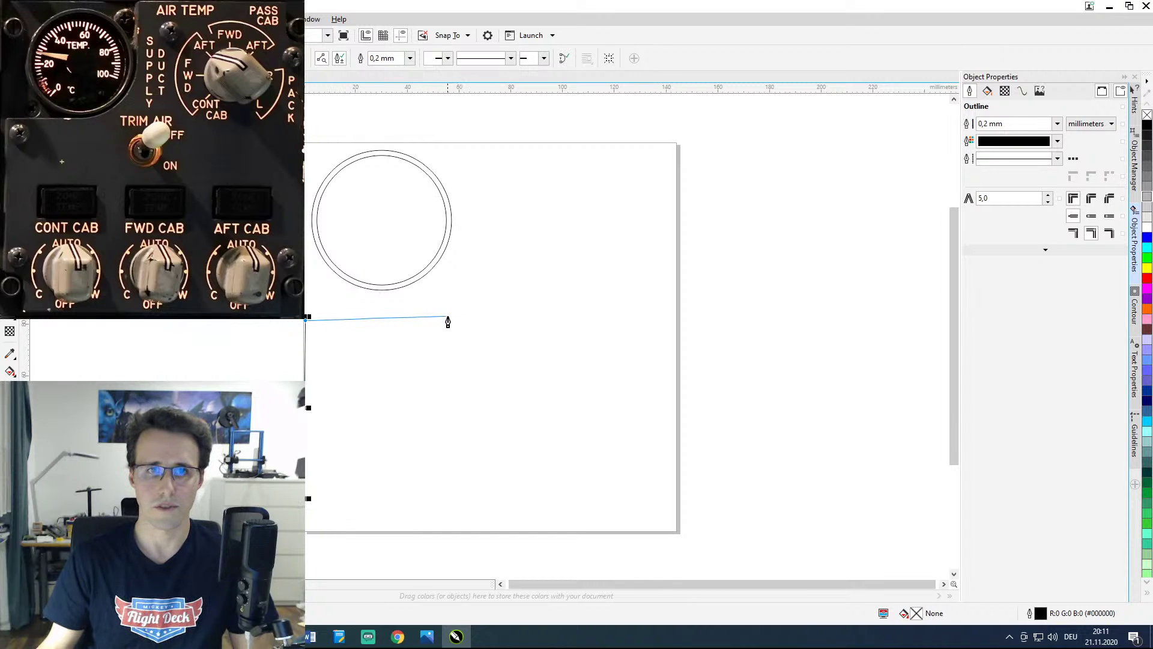
click(477, 317)
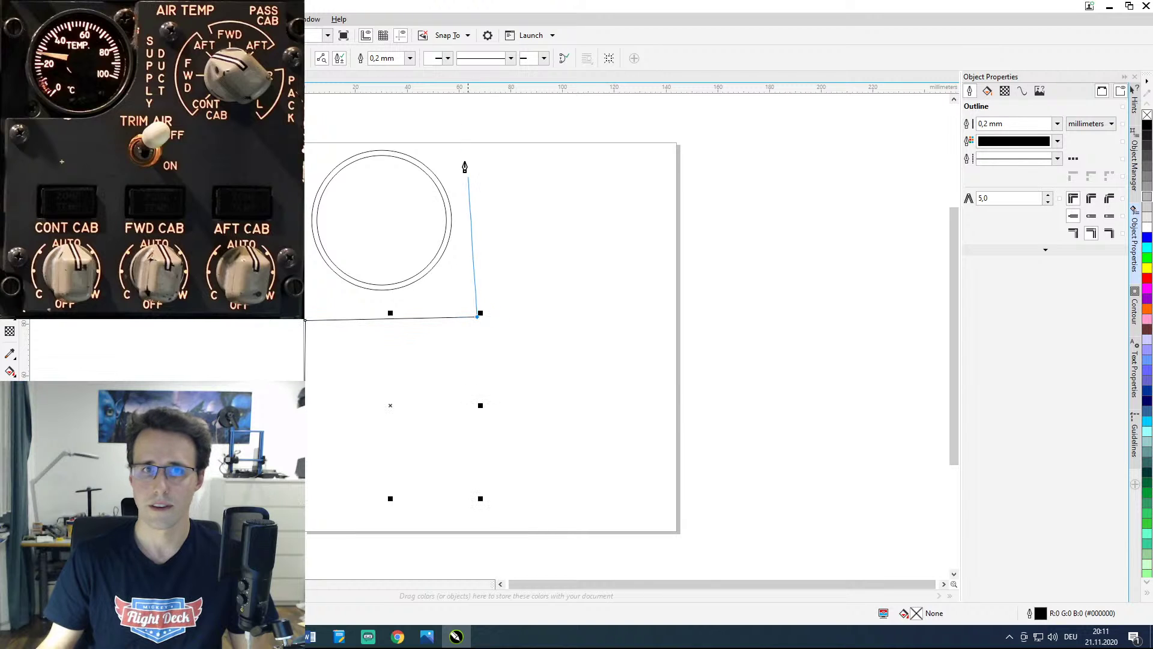
click(480, 143)
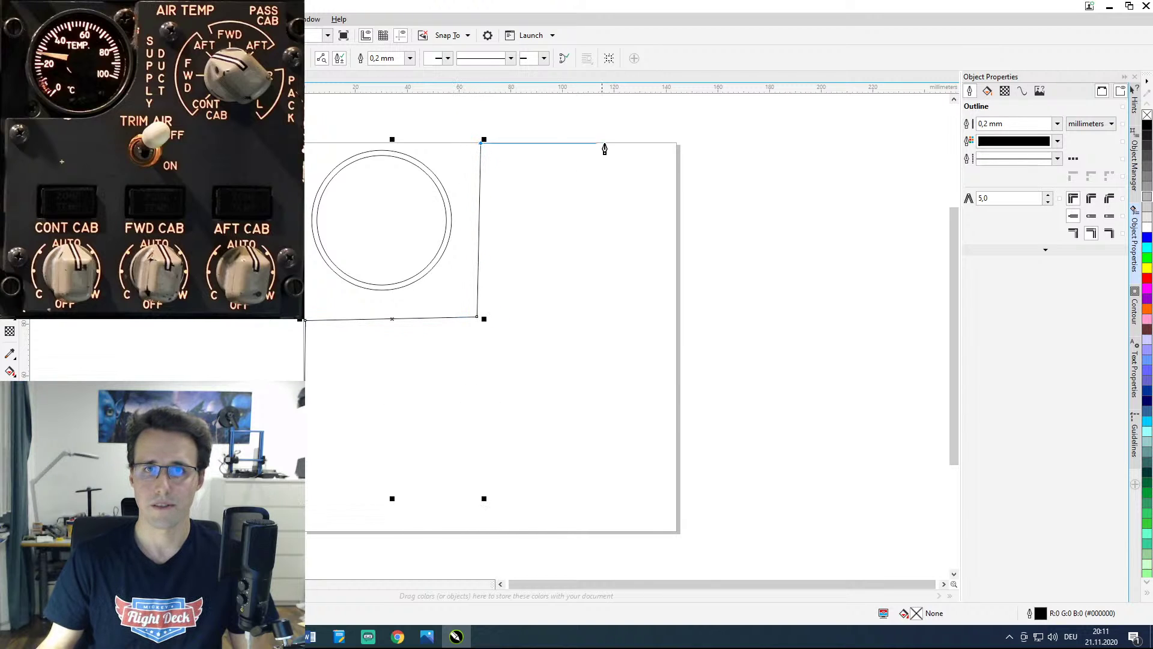
click(651, 144)
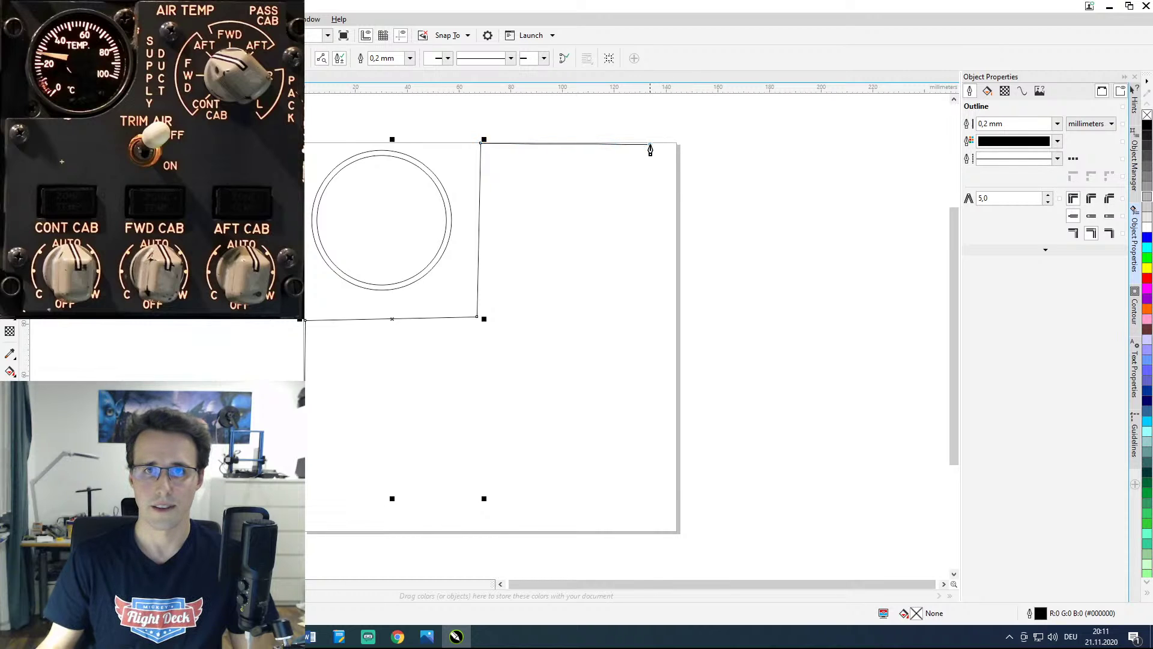
click(651, 182)
click(673, 182)
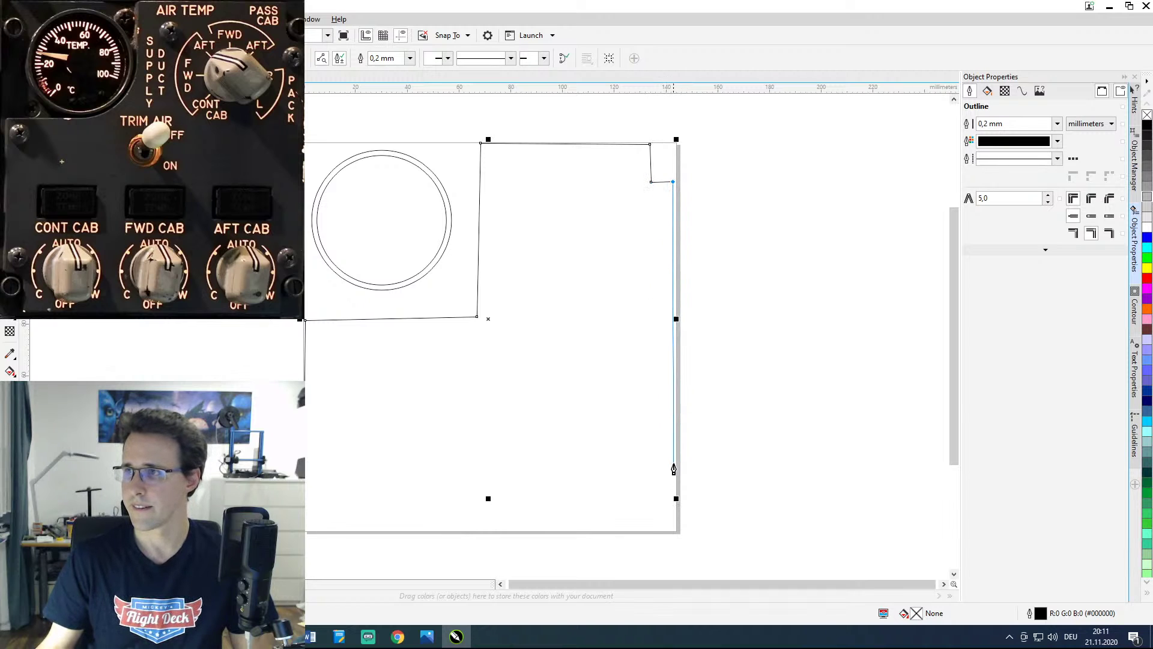
Step: Continue the panel outline down the right edge, through both lower corner cutouts, and close it at its starting point
click(671, 500)
click(650, 500)
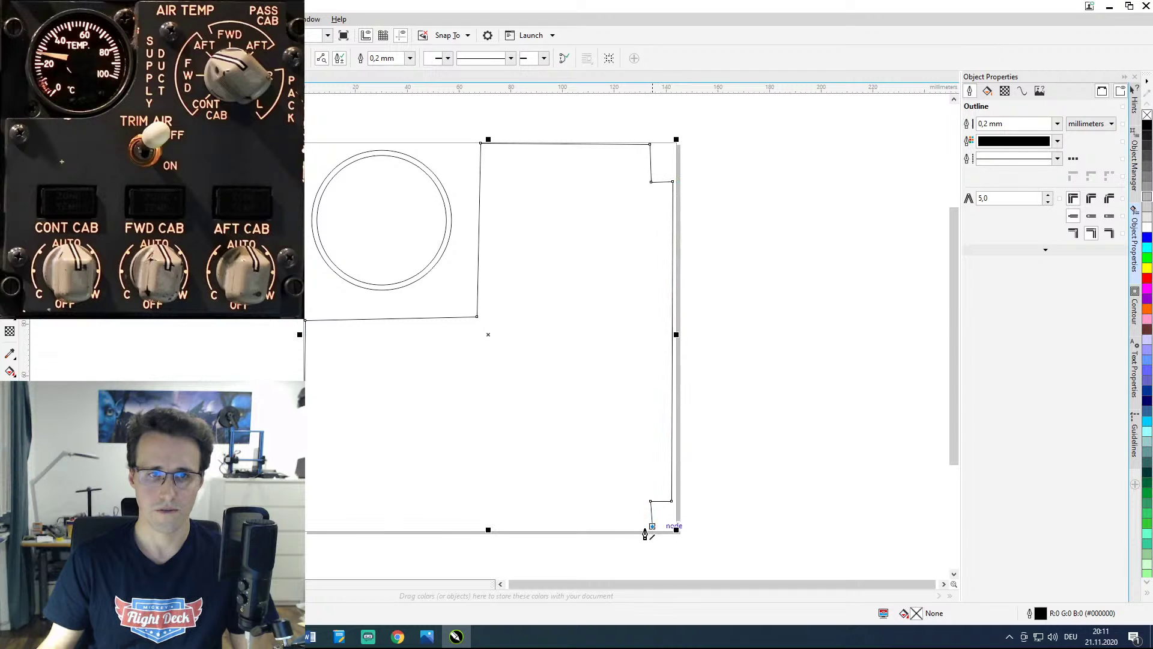
click(646, 531)
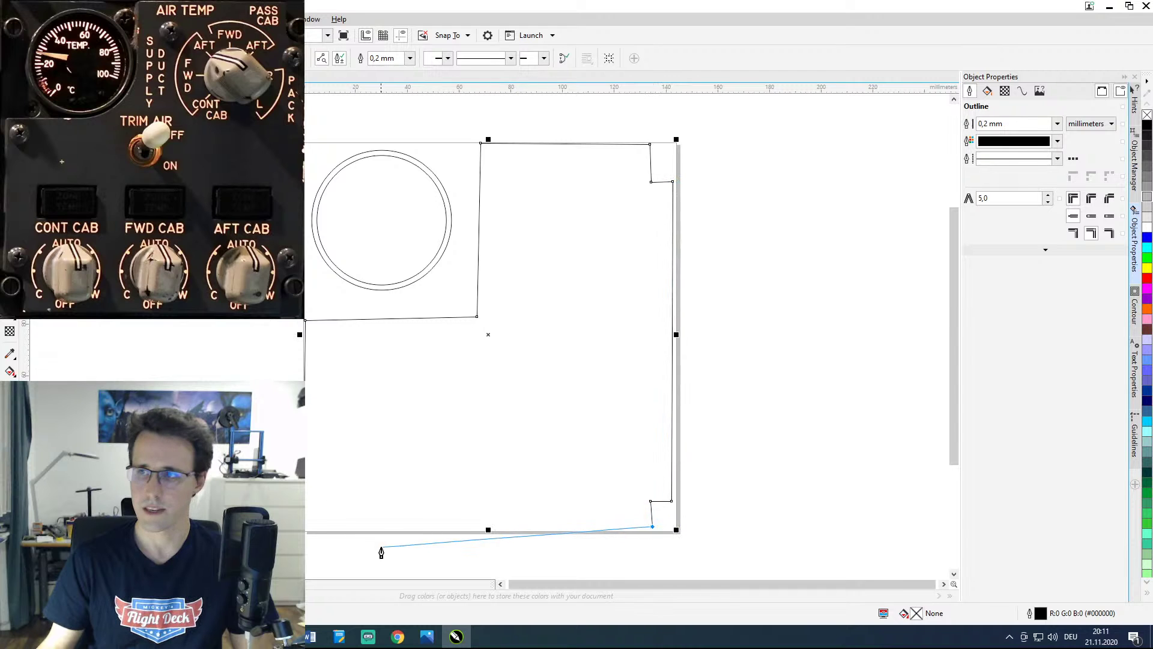
click(324, 527)
click(327, 496)
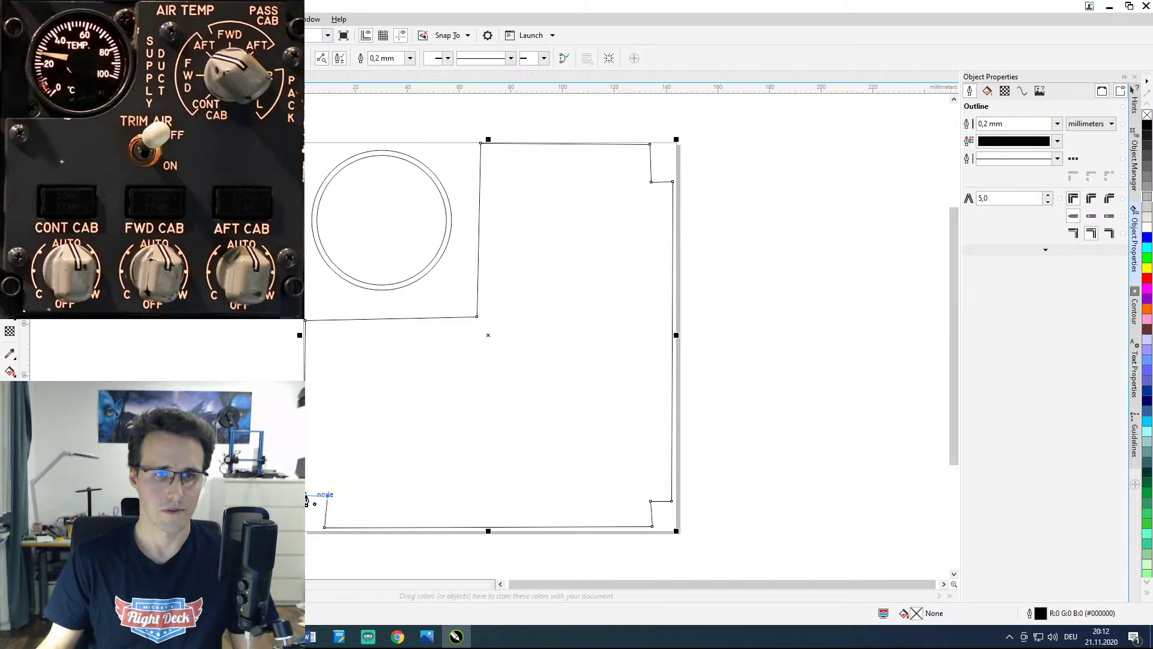
click(306, 497)
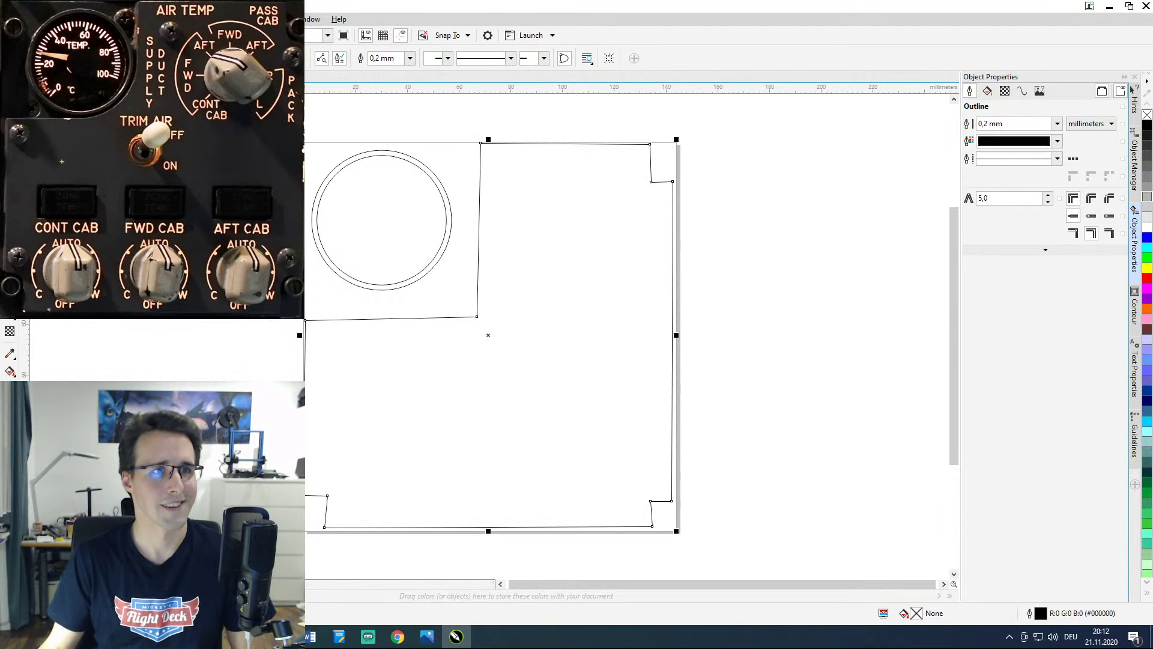
click(9, 96)
key(space)
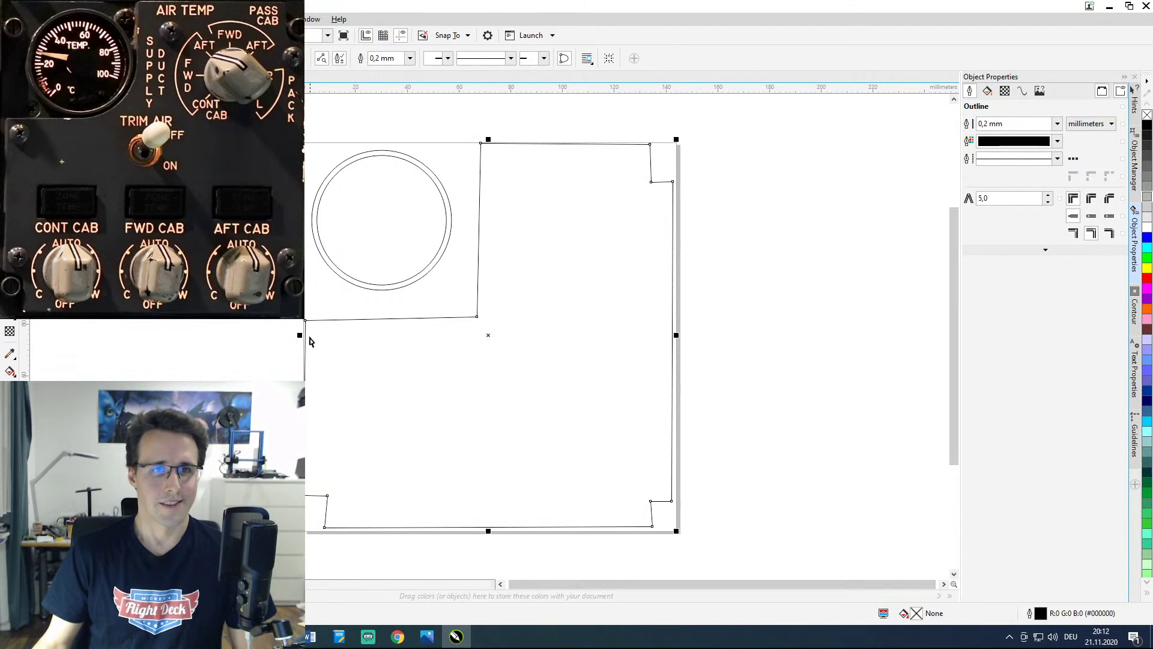
Step: Set the panel outline's line width to Hairline
scroll(307, 347, up, 5)
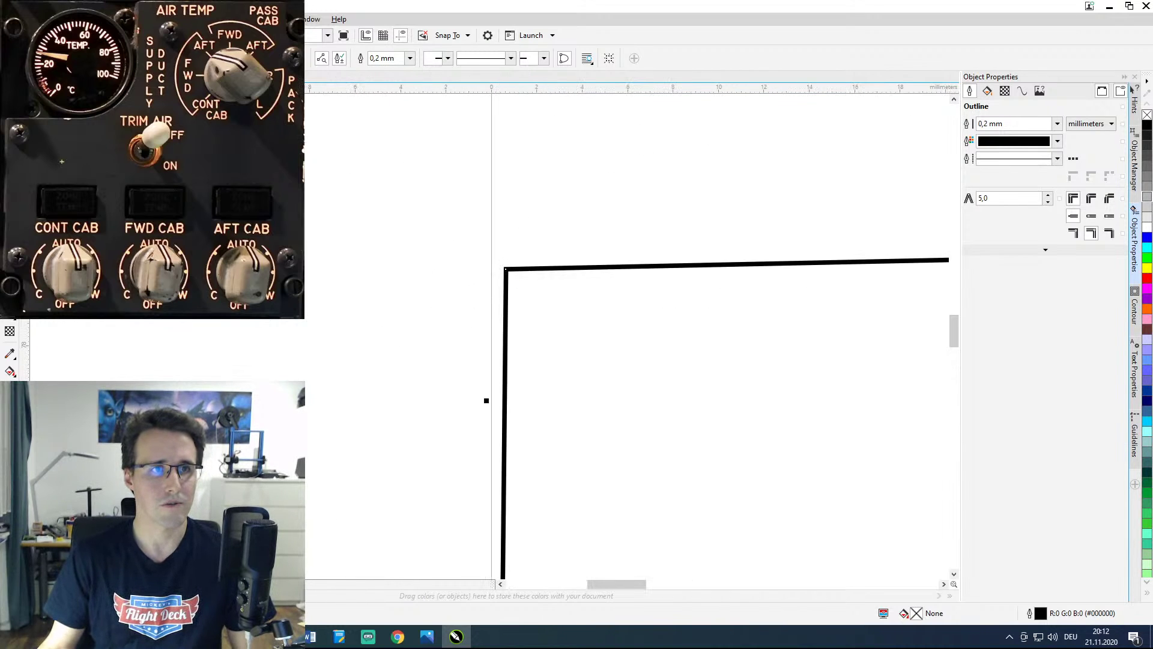
key(F5)
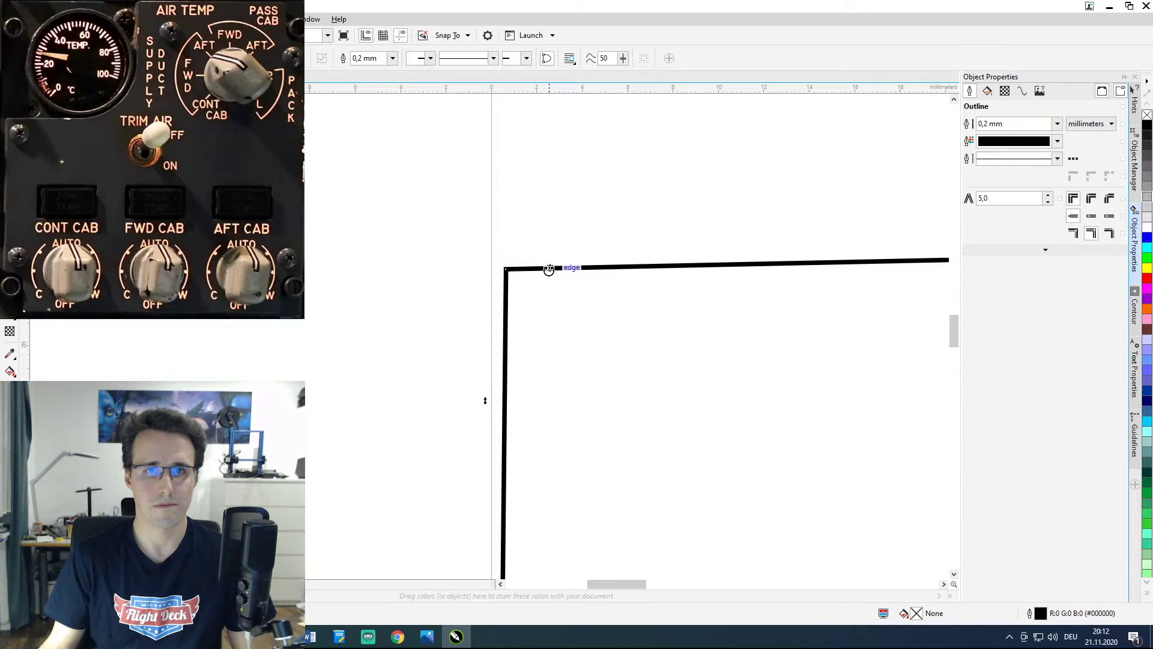
click(1057, 123)
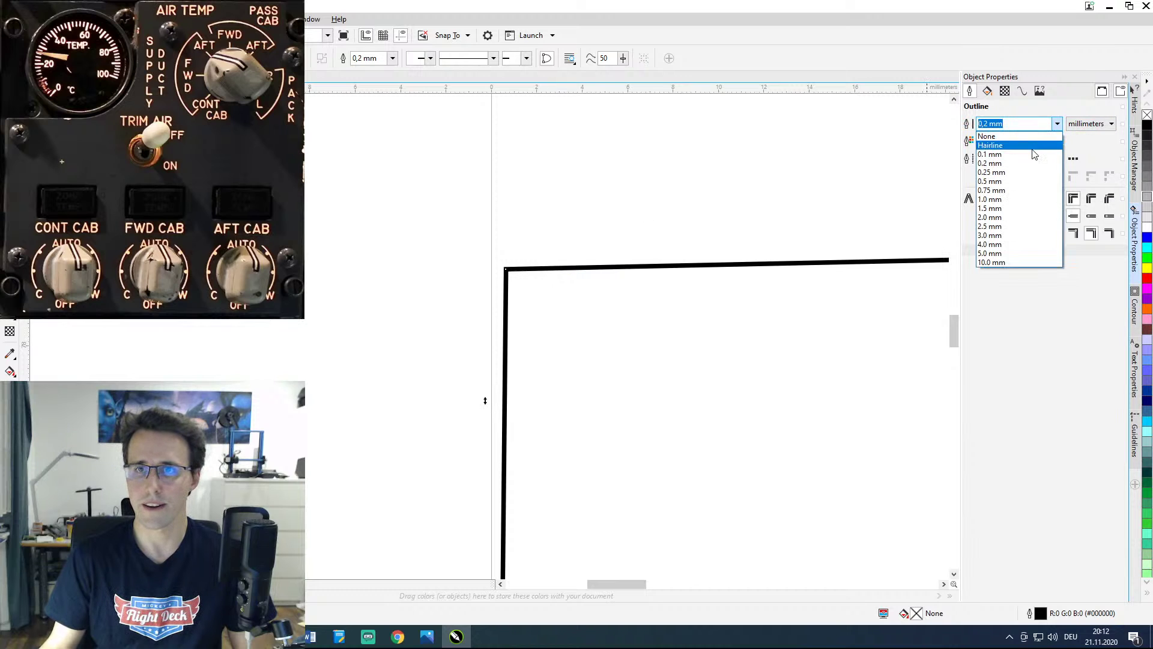
click(1033, 148)
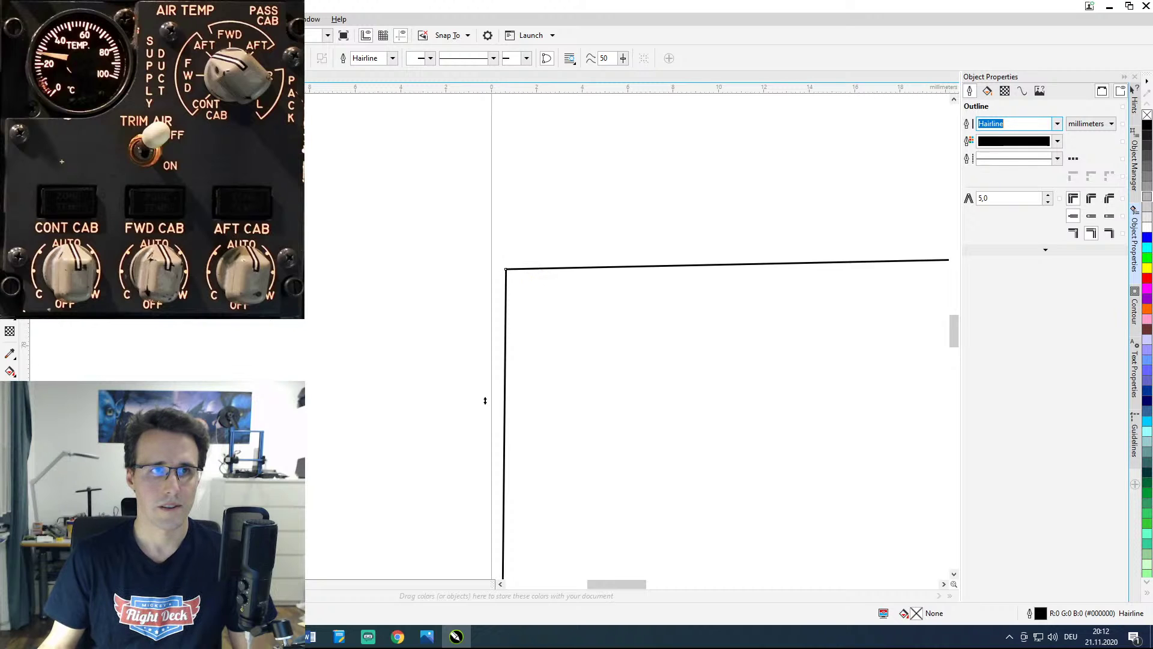
Step: Turn on snapping to the Document Grid and shape the outline so its corner node below the gauge sits on the page's left edge
key(F10)
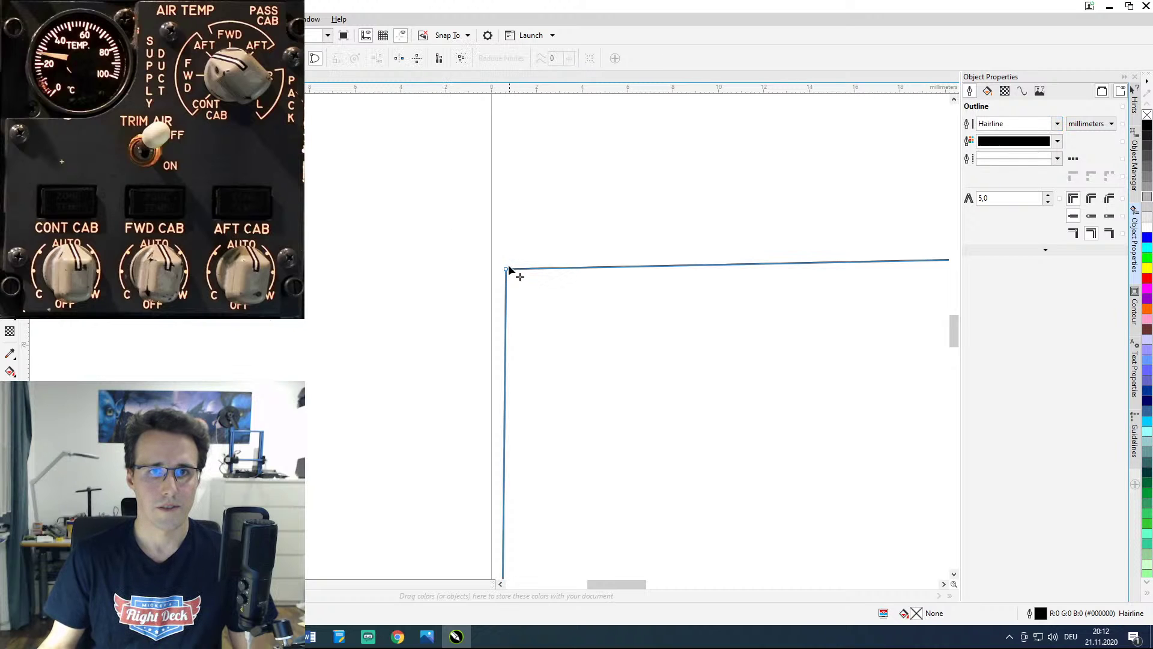
drag(508, 268, 498, 269)
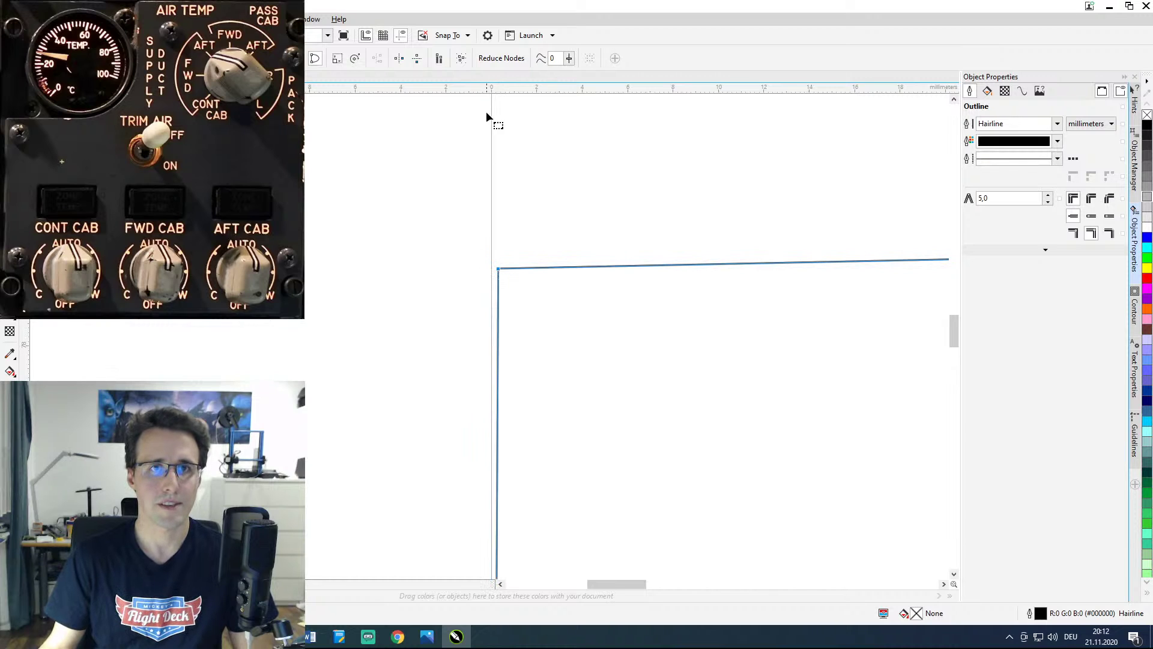
click(467, 36)
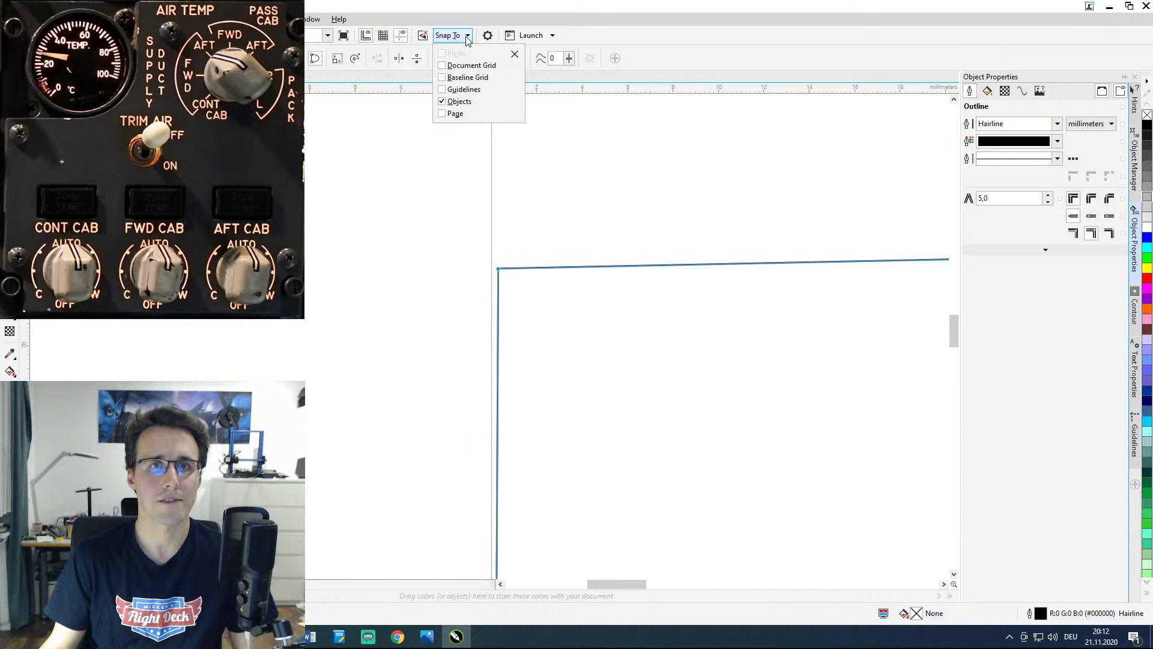
click(468, 66)
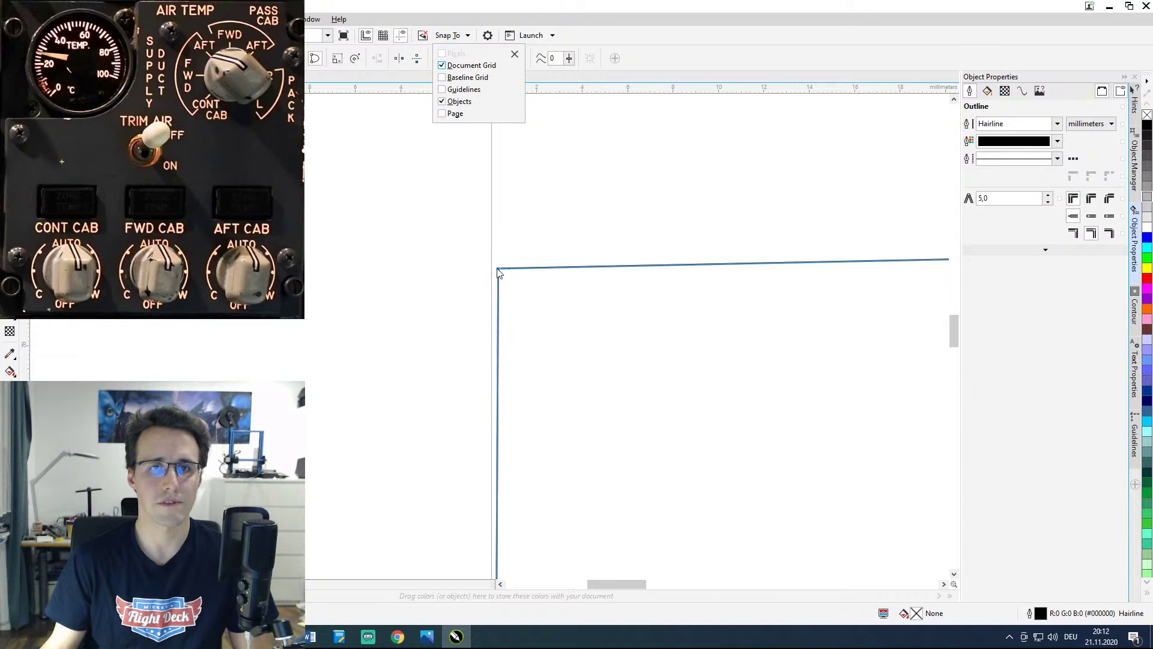
click(497, 271)
drag(496, 267, 502, 273)
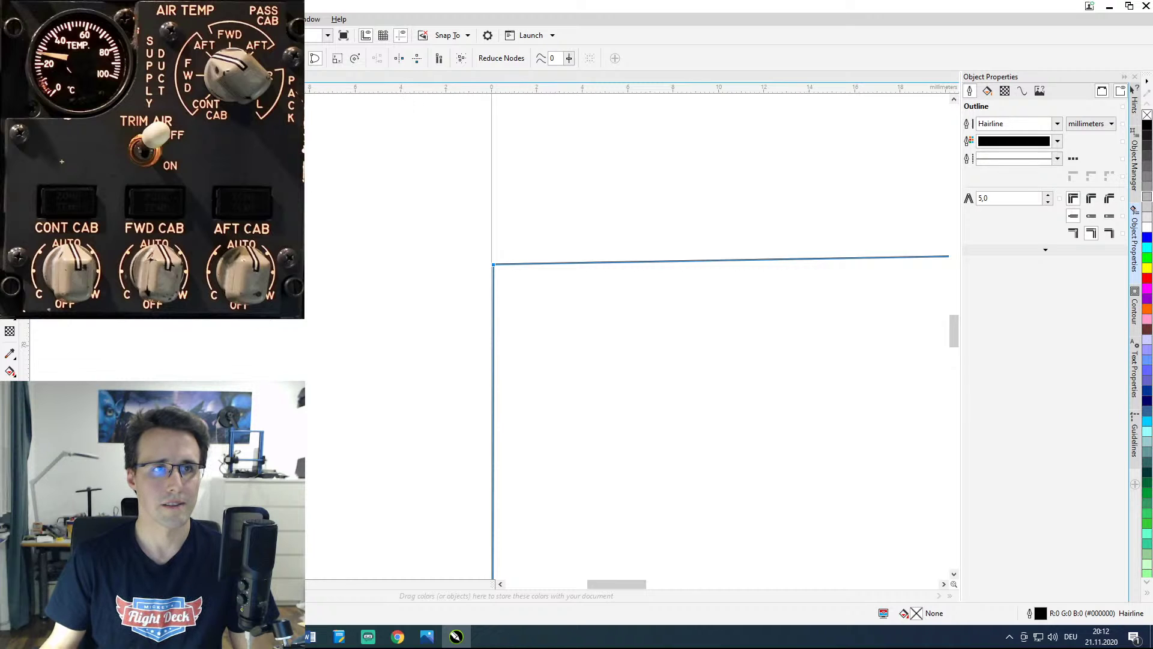
click(10, 90)
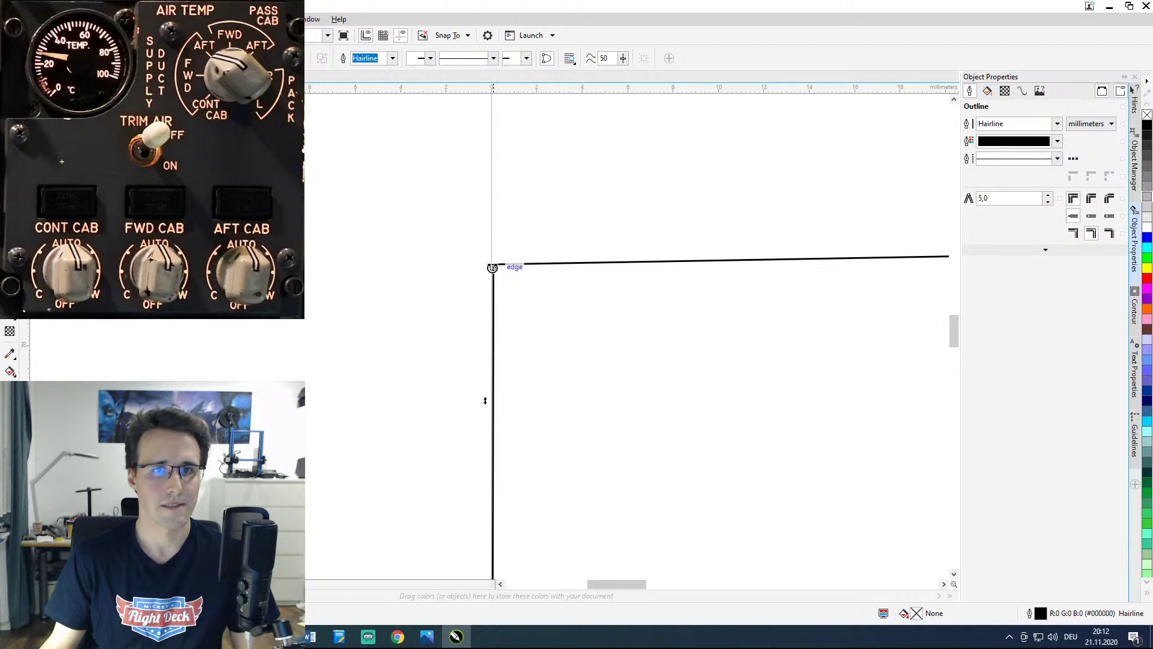
drag(493, 267, 494, 265)
Step: Move the nodes of the outline's lower corner cutouts onto the page's bottom and right edges
scroll(506, 296, down, 5)
scroll(550, 335, up, 1)
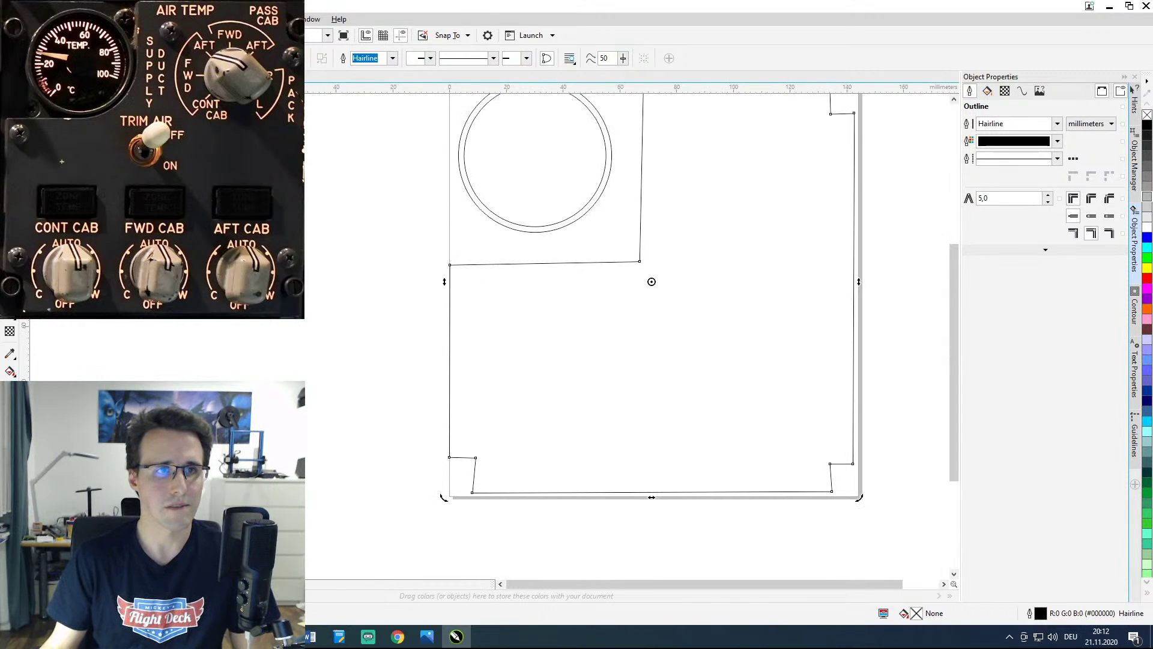
key(F10)
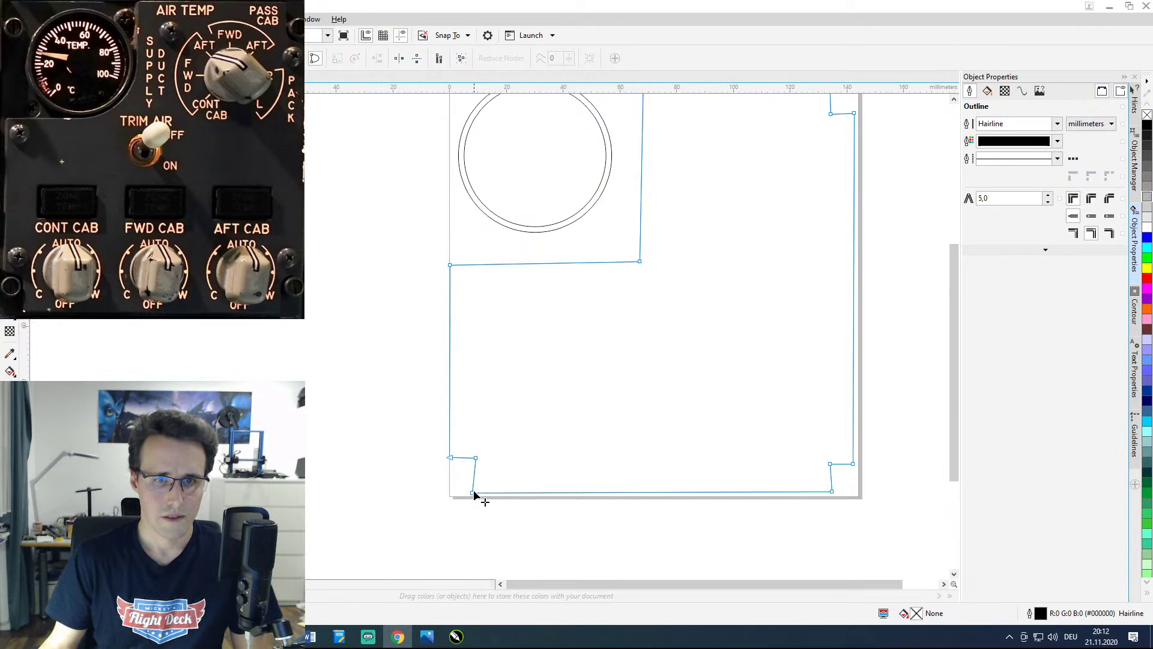
drag(473, 492, 477, 498)
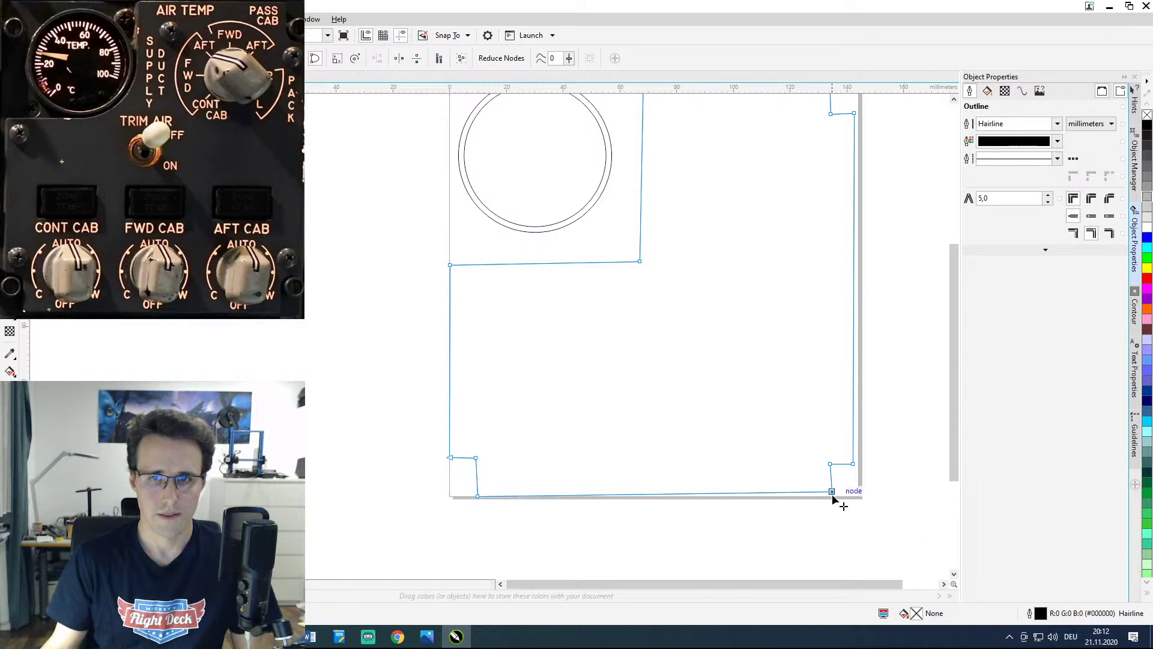
drag(832, 496, 866, 471)
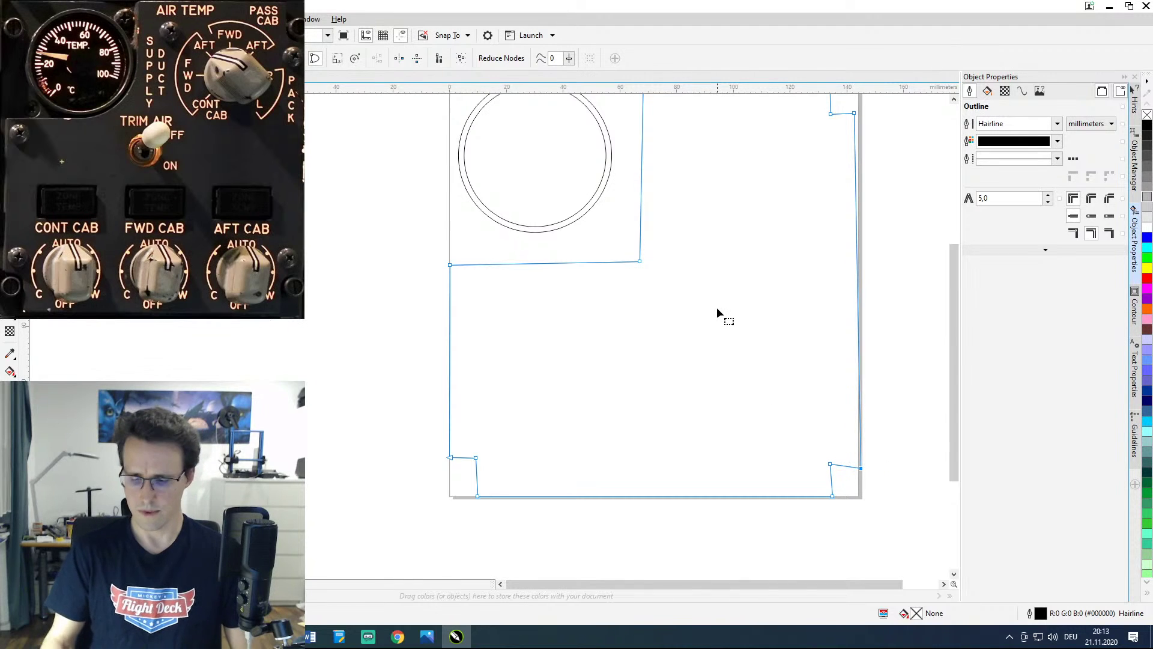
Step: Remove the outline's lower-right edge node and delete the whole panel outline
key(Delete)
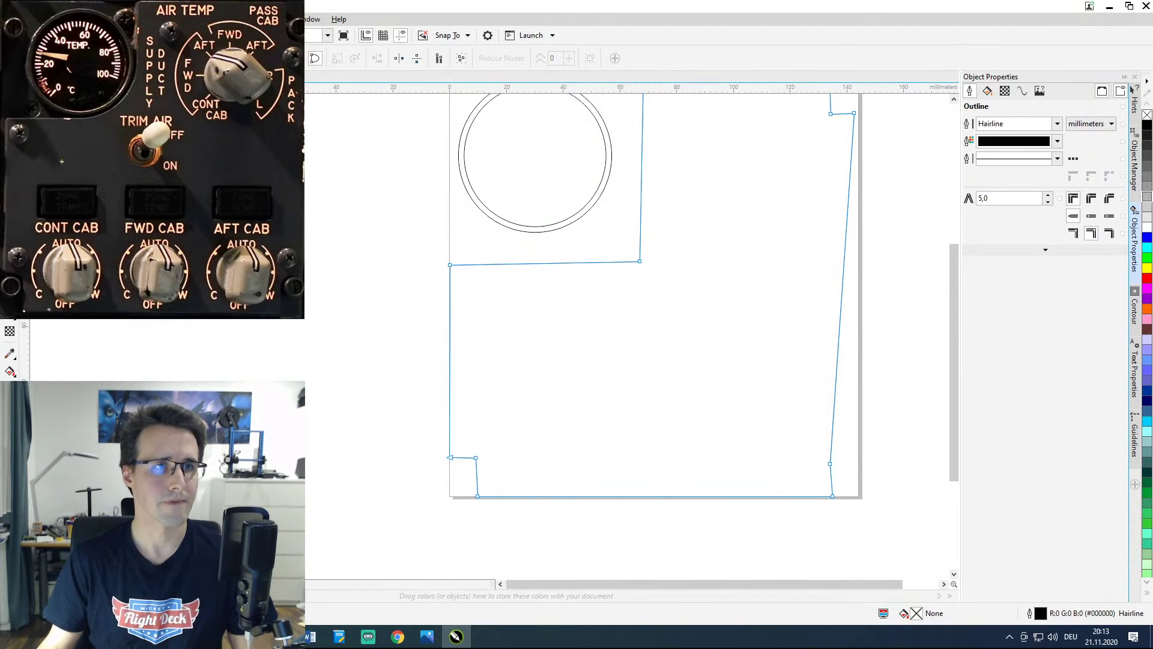
key(space)
click(498, 266)
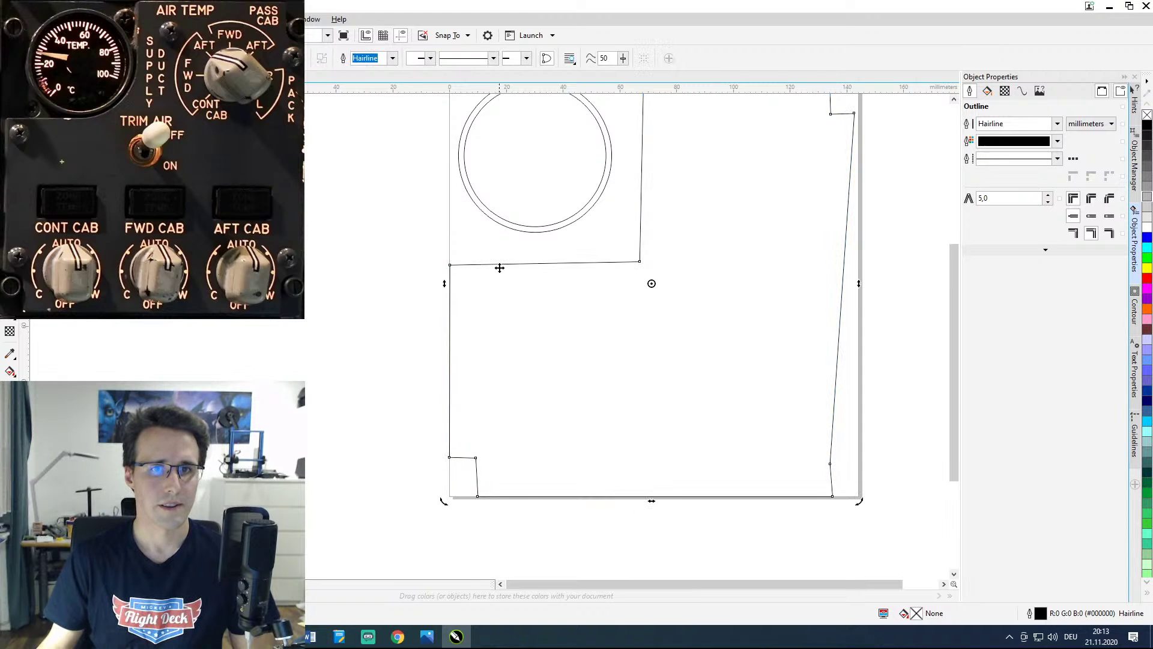
key(Delete)
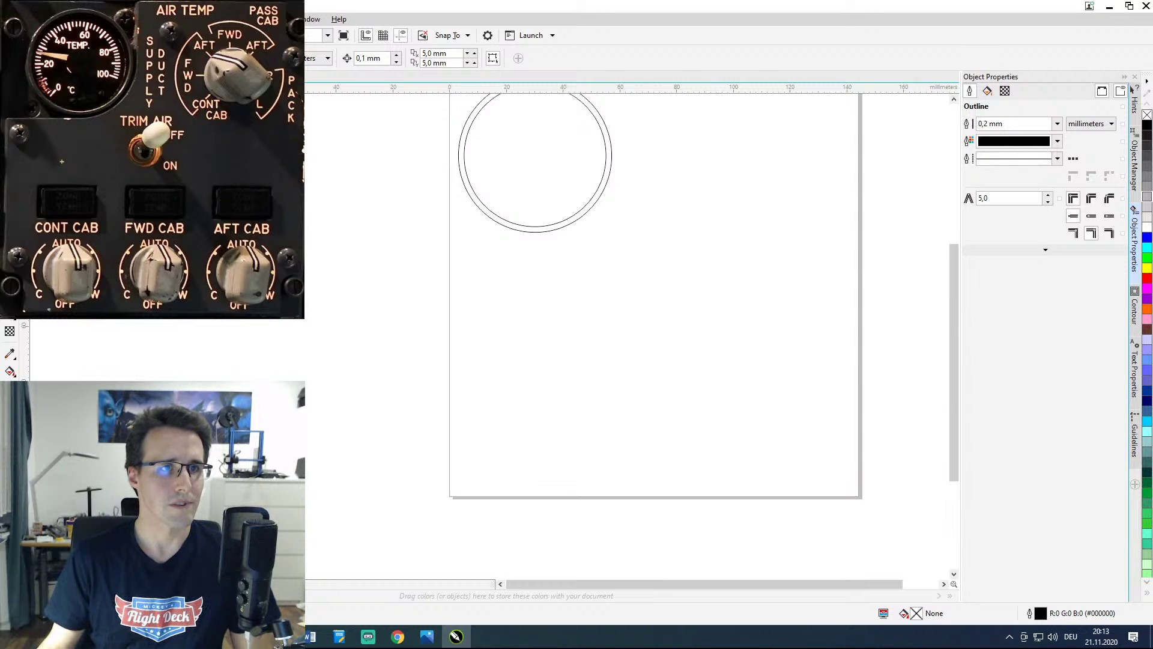
Step: Draw separate straight lines along the lower half of the page's left edge and about 120 mm along its bottom edge, leaving the corners free
key(F5)
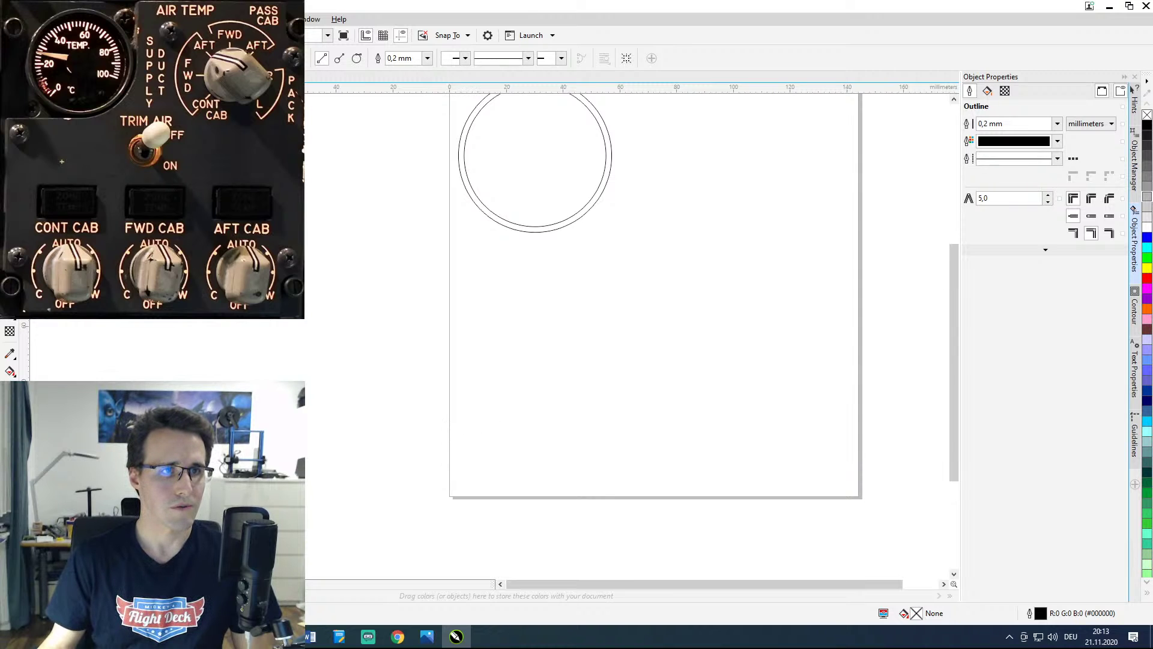
click(450, 453)
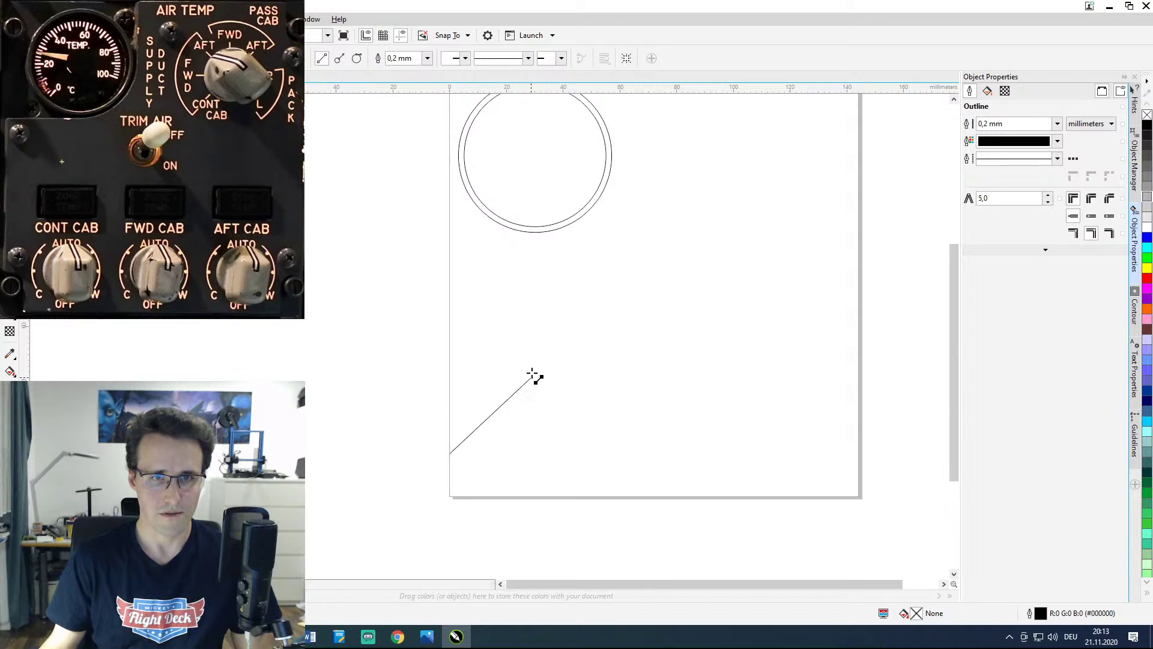
click(449, 251)
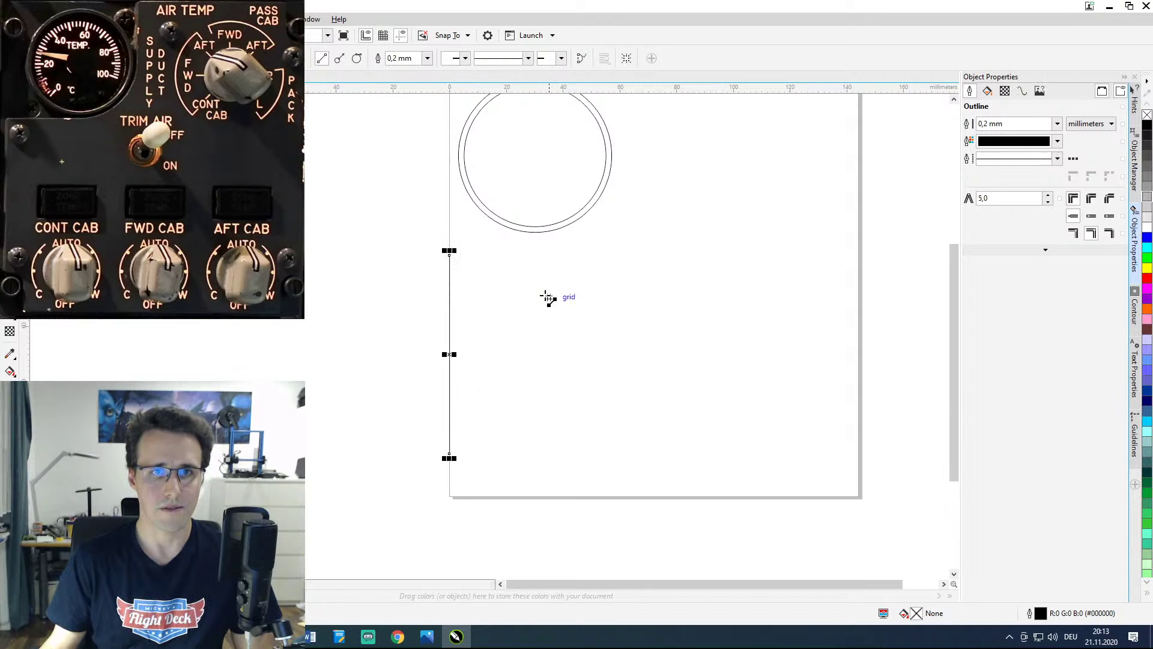
click(487, 497)
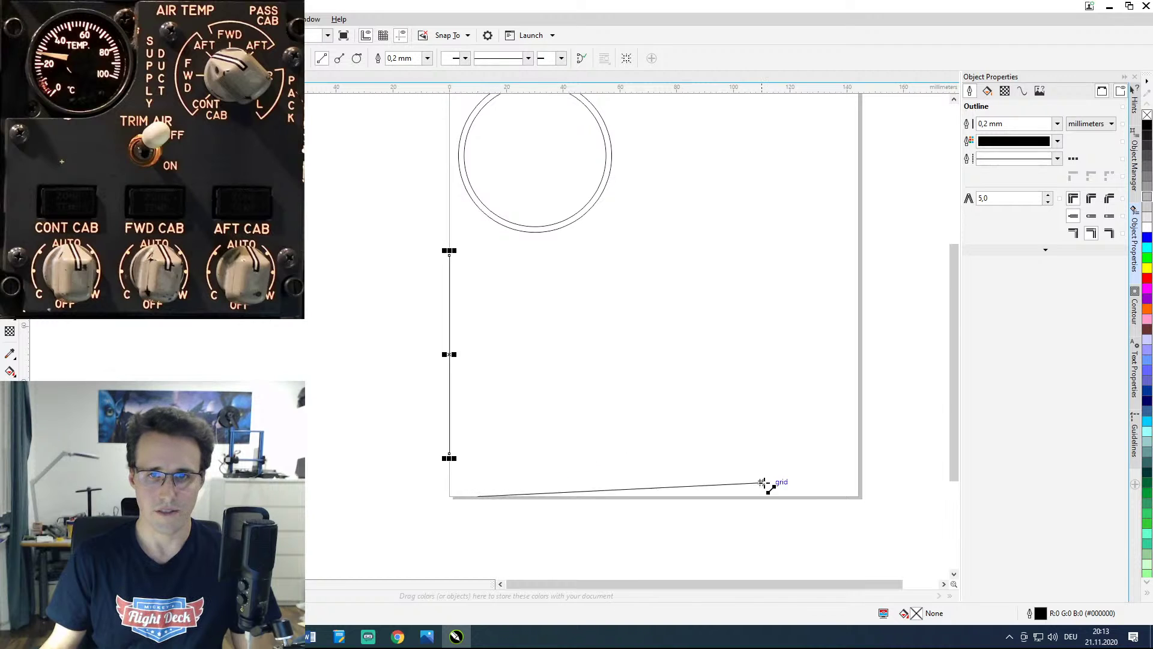
click(820, 496)
key(space)
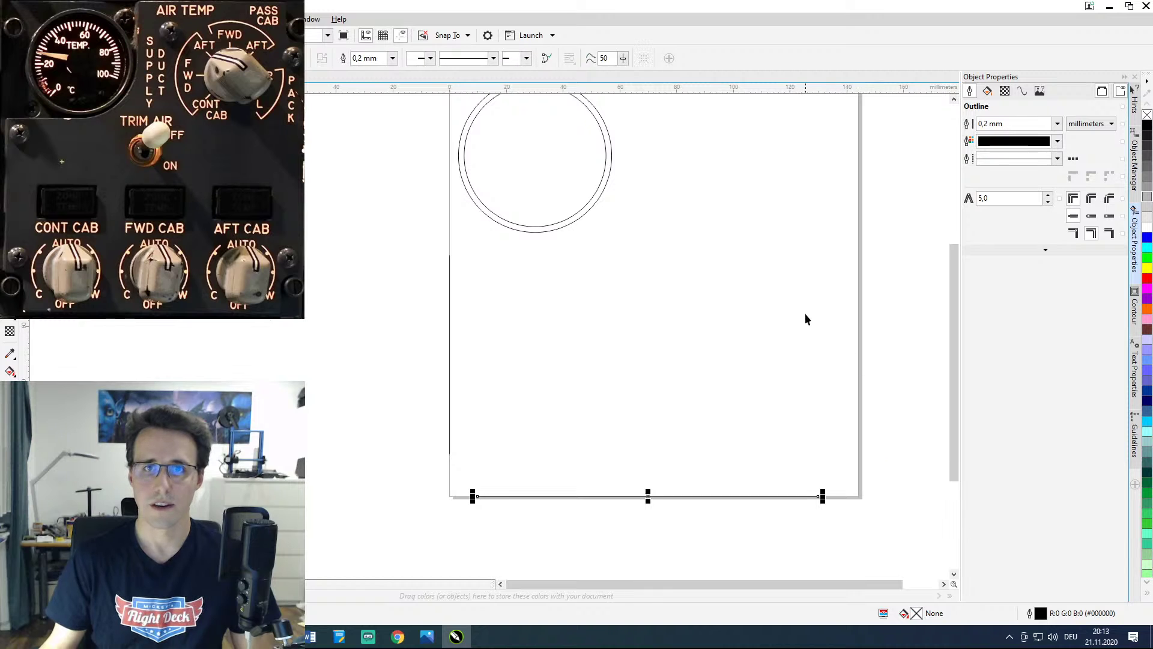
drag(804, 319, 726, 368)
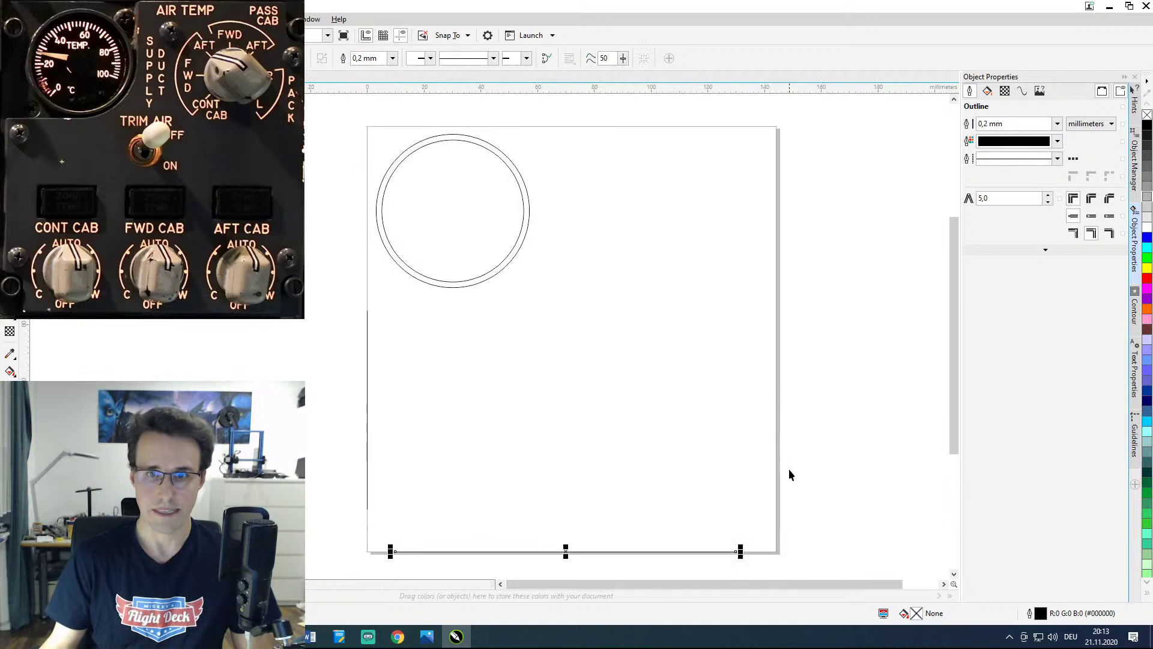
Step: Draw separate straight lines about 125 mm long down the page's right edge and about 65 mm long along its top edge beside the gauge
key(space)
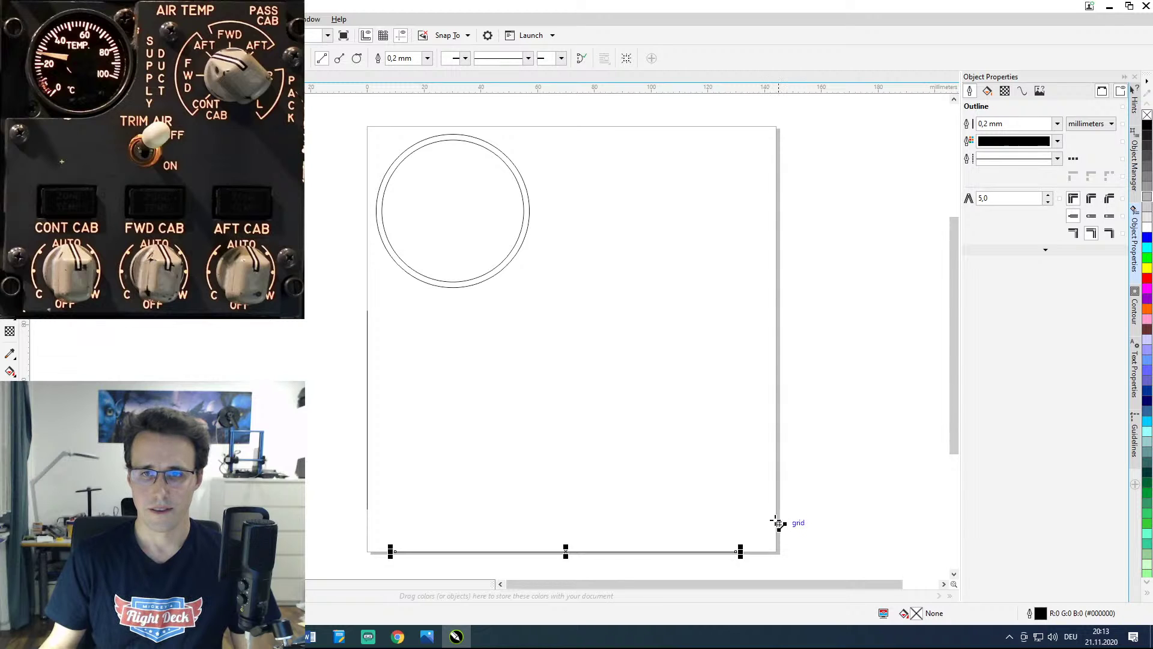
mouse_move(779, 523)
mouse_down()
mouse_move(777, 273)
mouse_move(782, 169)
mouse_move(793, 169)
mouse_move(793, 184)
mouse_move(778, 165)
mouse_up()
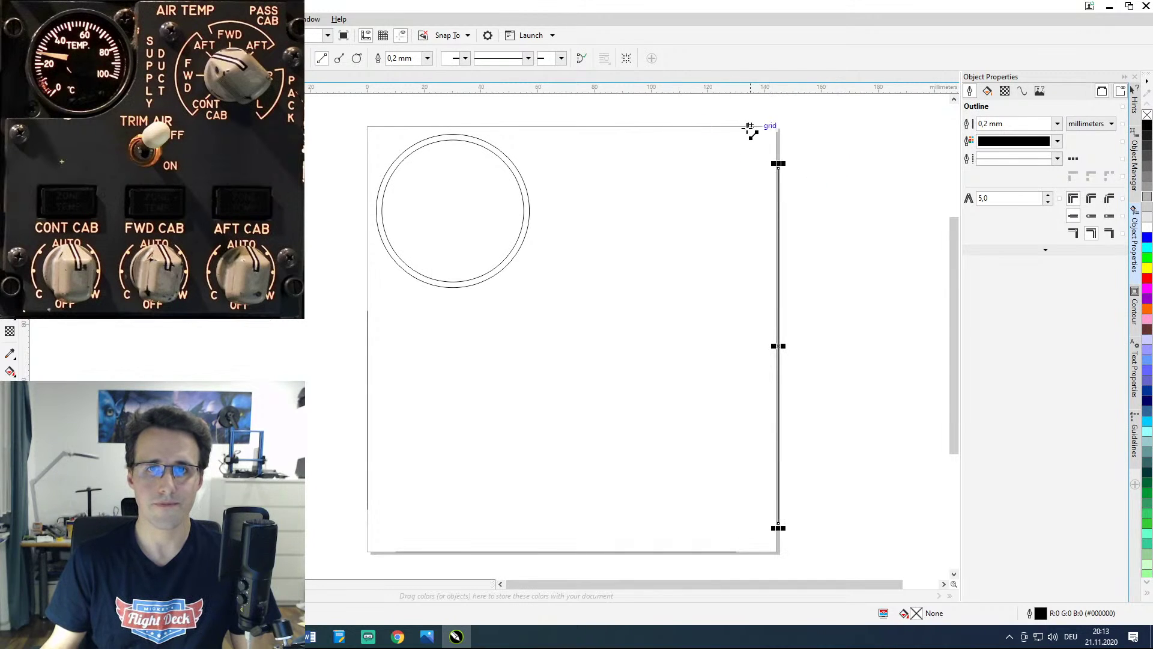
drag(751, 126, 561, 127)
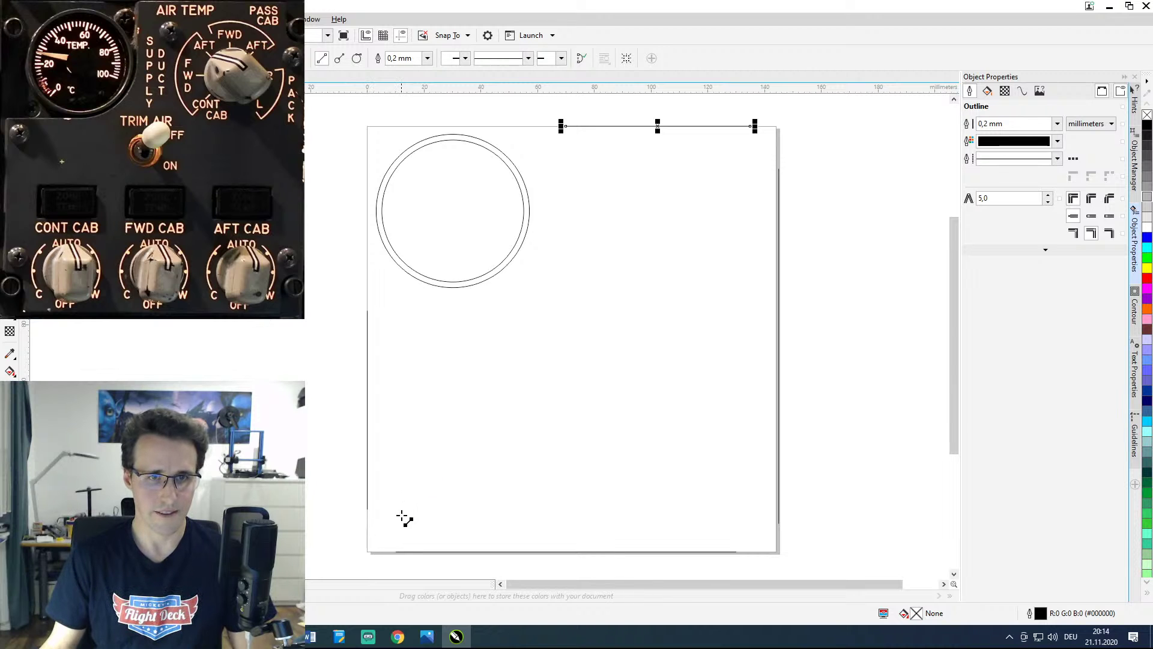
Step: Set the outline width of the left and bottom edge lines to Hairline
drag(402, 515, 480, 369)
scroll(478, 370, up, 2)
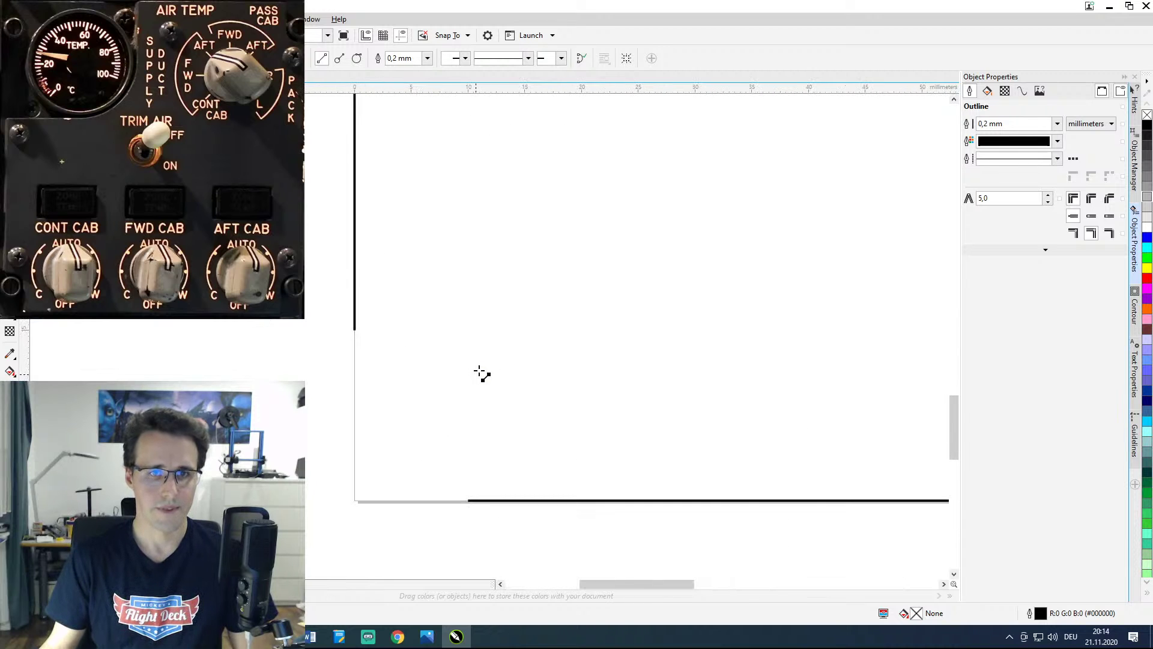
key(F5)
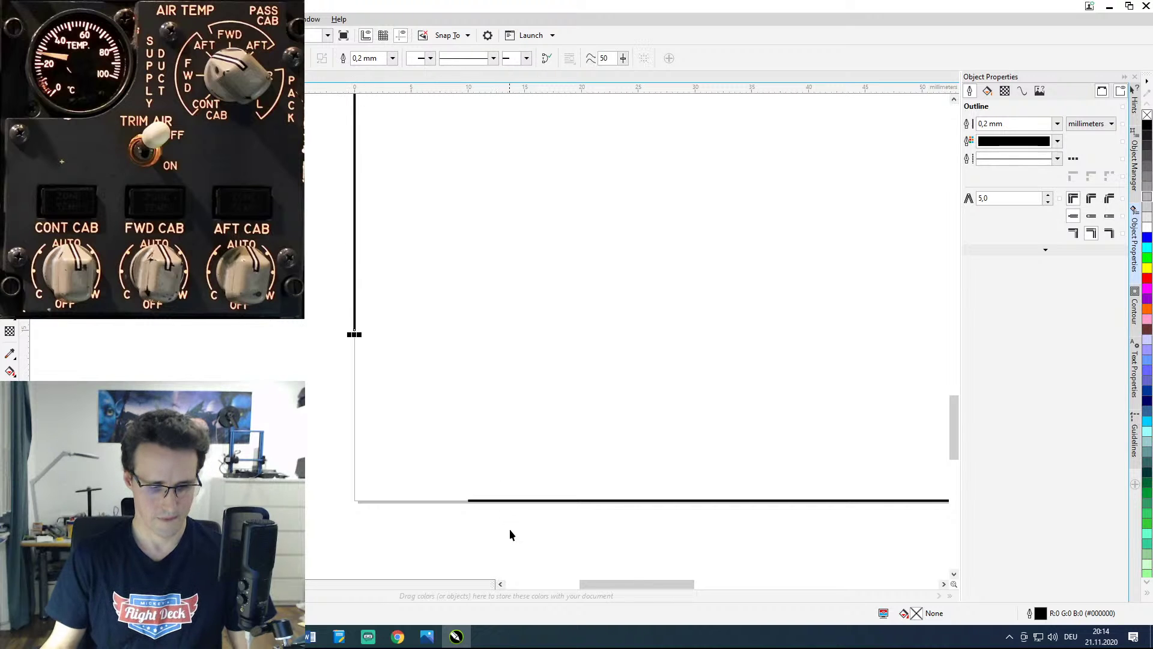
click(520, 500)
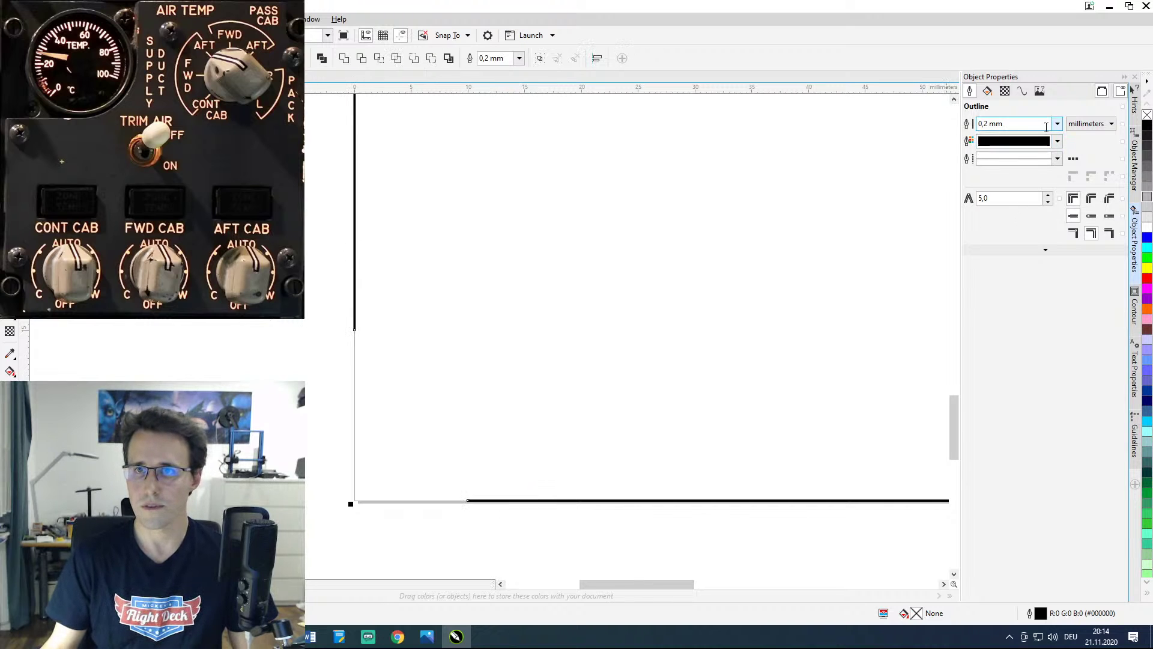
click(1057, 124)
click(990, 146)
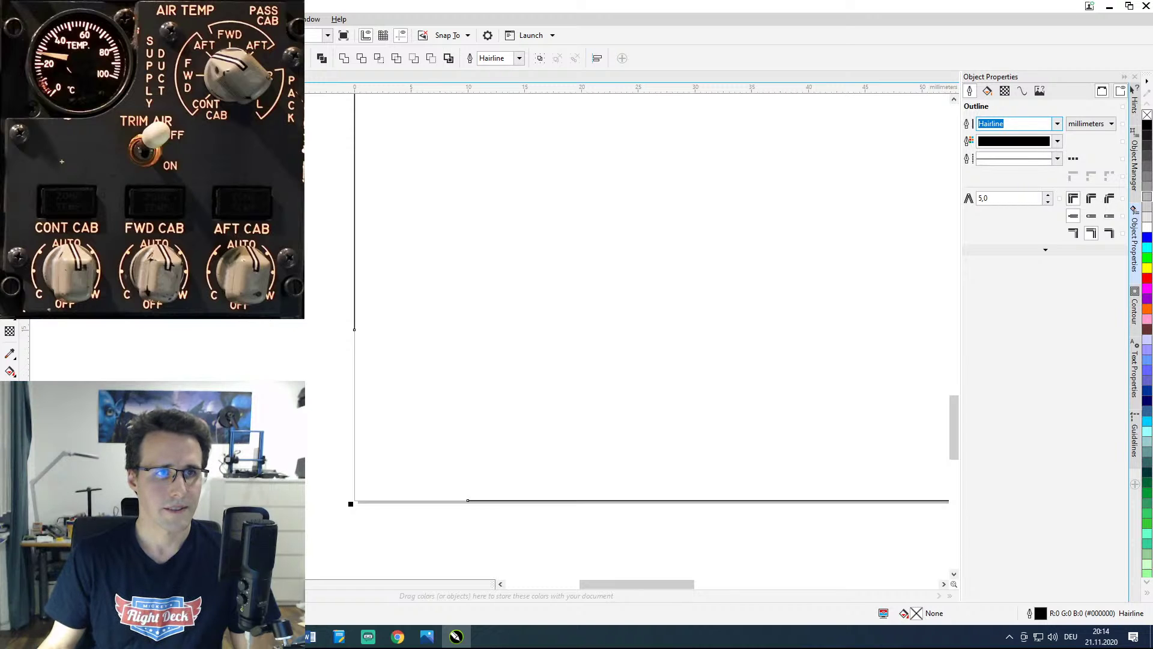
Step: Draw a horizontal line about 9 mm long inward from the lower end of the left edge line
click(9, 158)
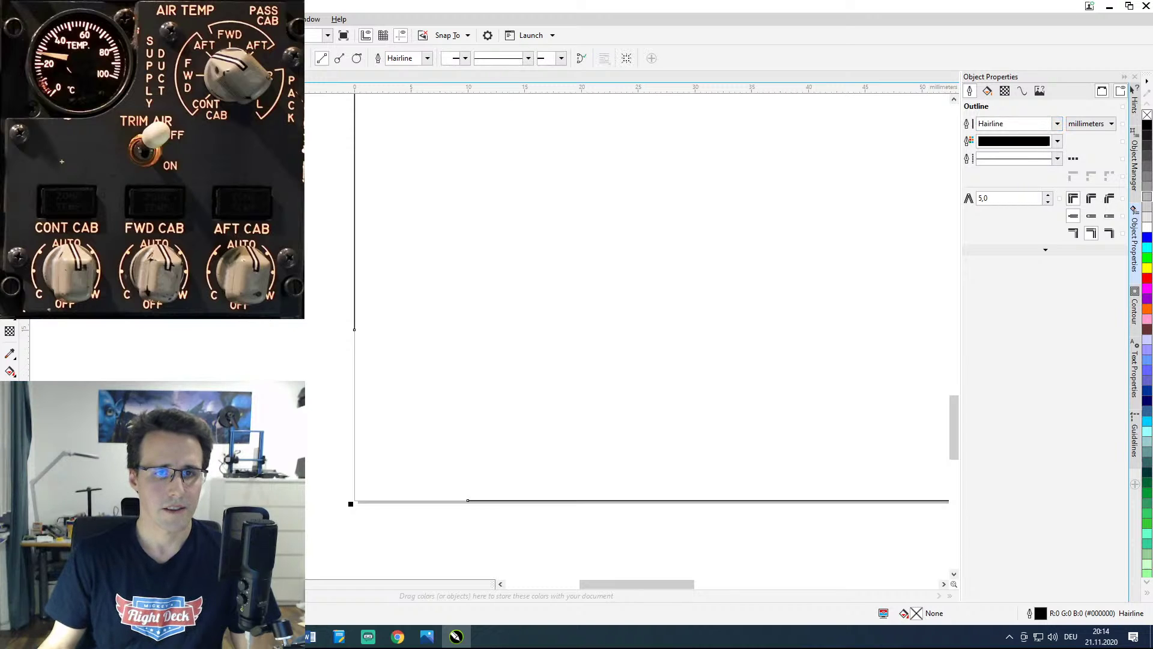
click(355, 335)
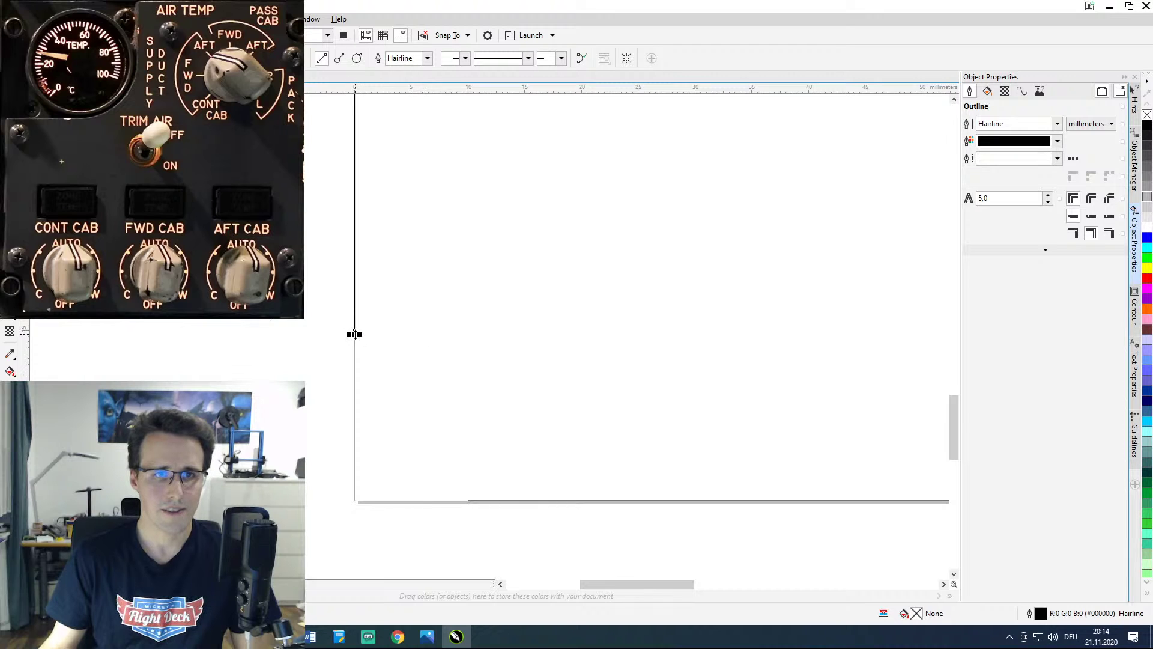
drag(355, 332, 456, 327)
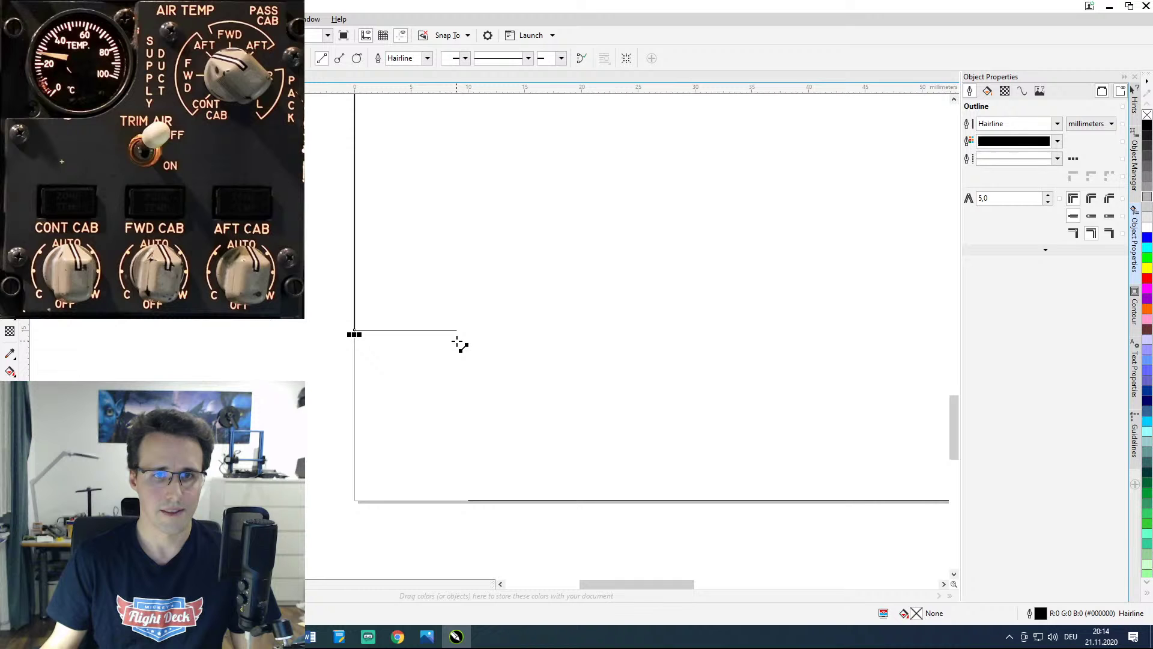
drag(458, 343, 458, 338)
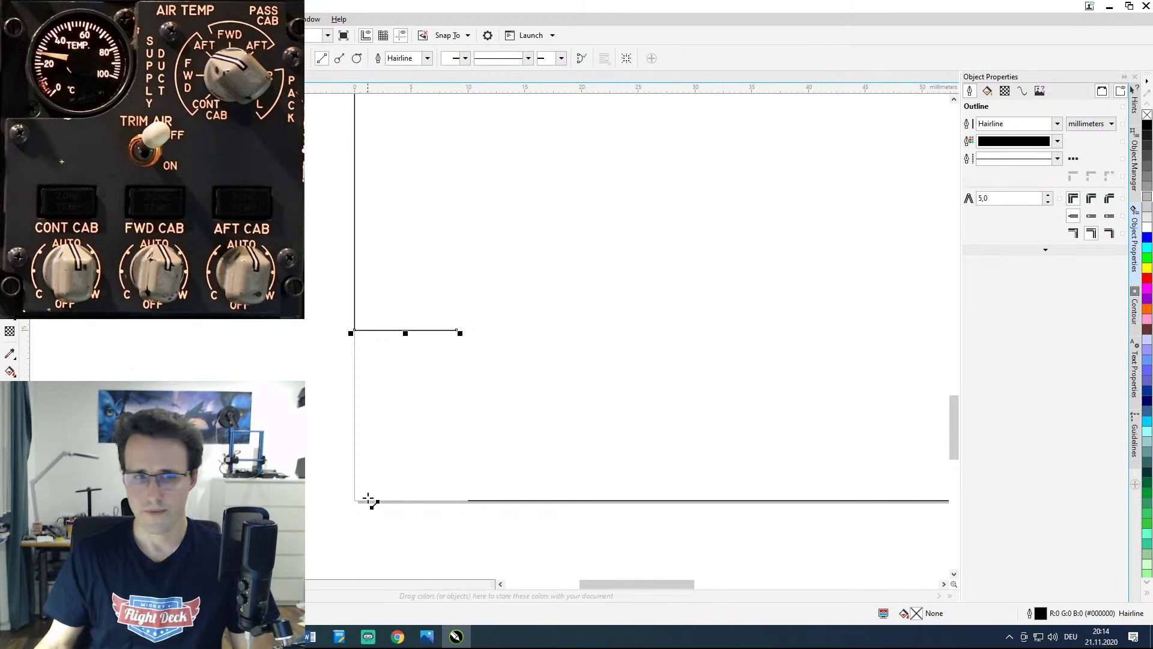
Step: Open the existing drawing Bus panel.cdr from the 05 Bus panel folder
key(ctrl+Tab)
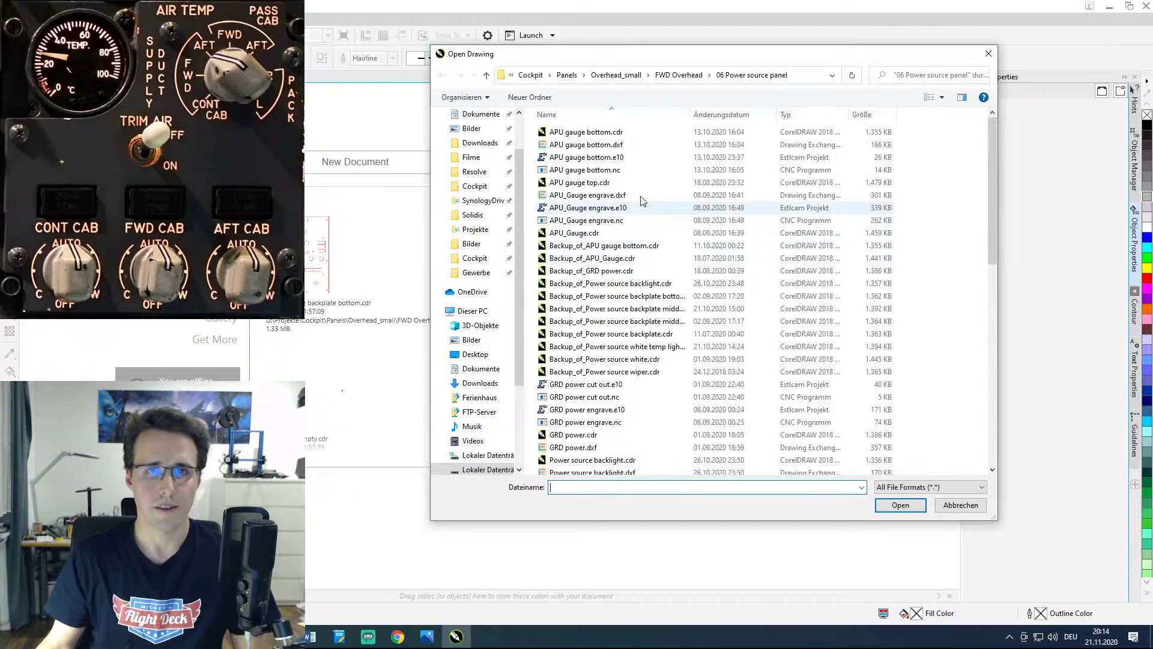
click(672, 76)
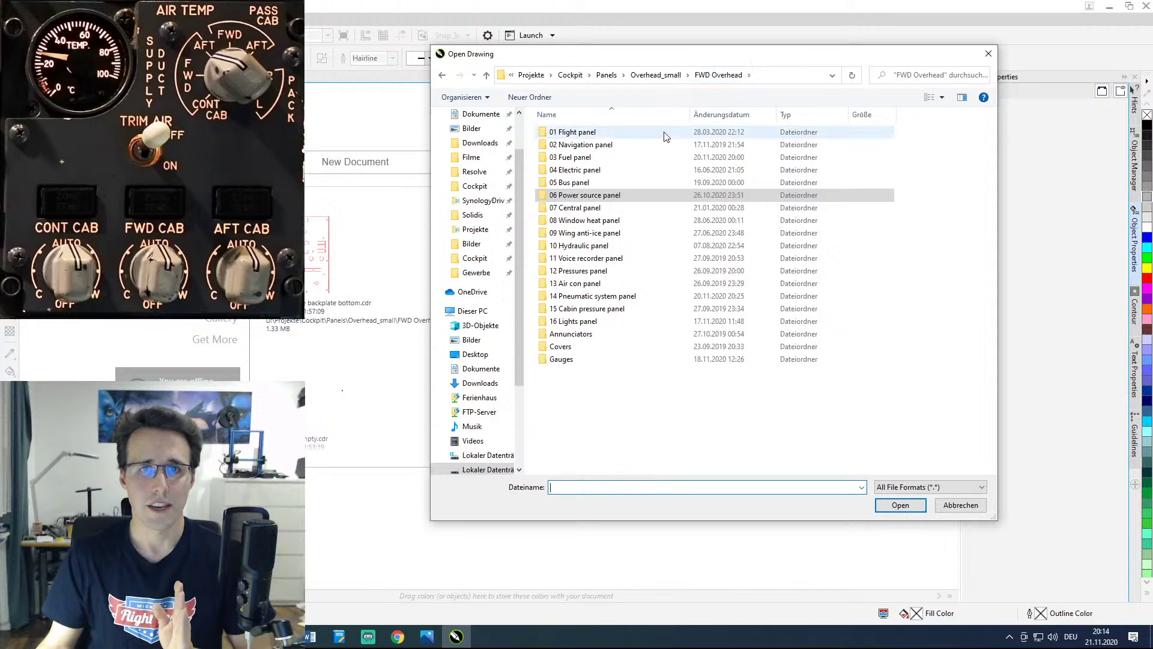
double_click(588, 183)
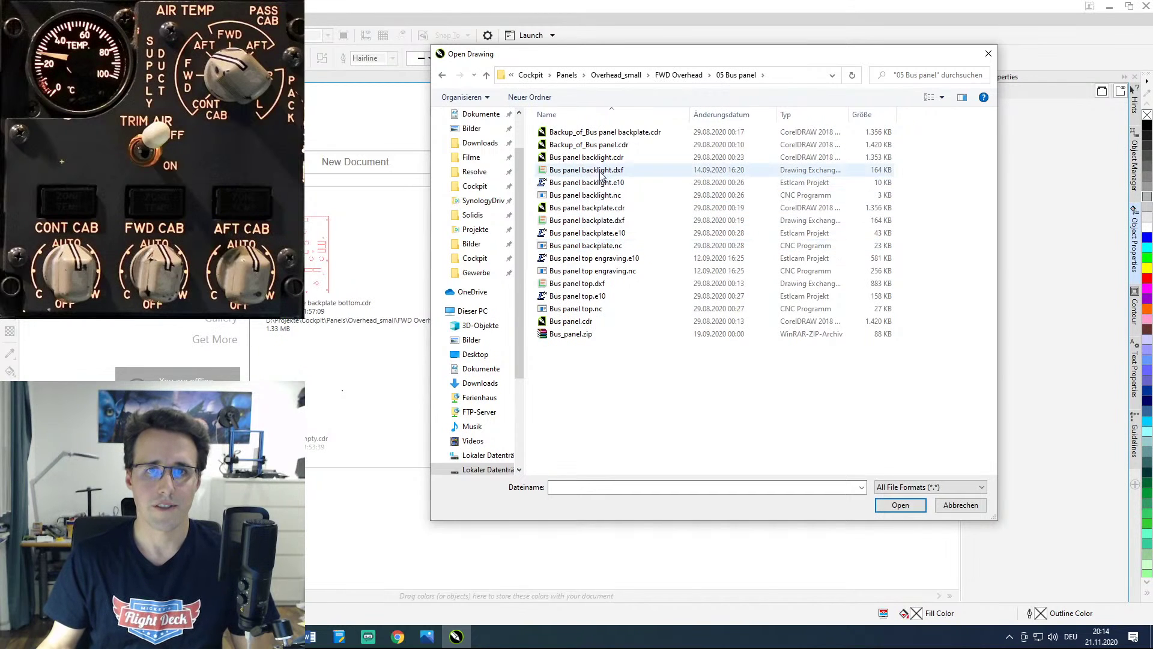
double_click(575, 322)
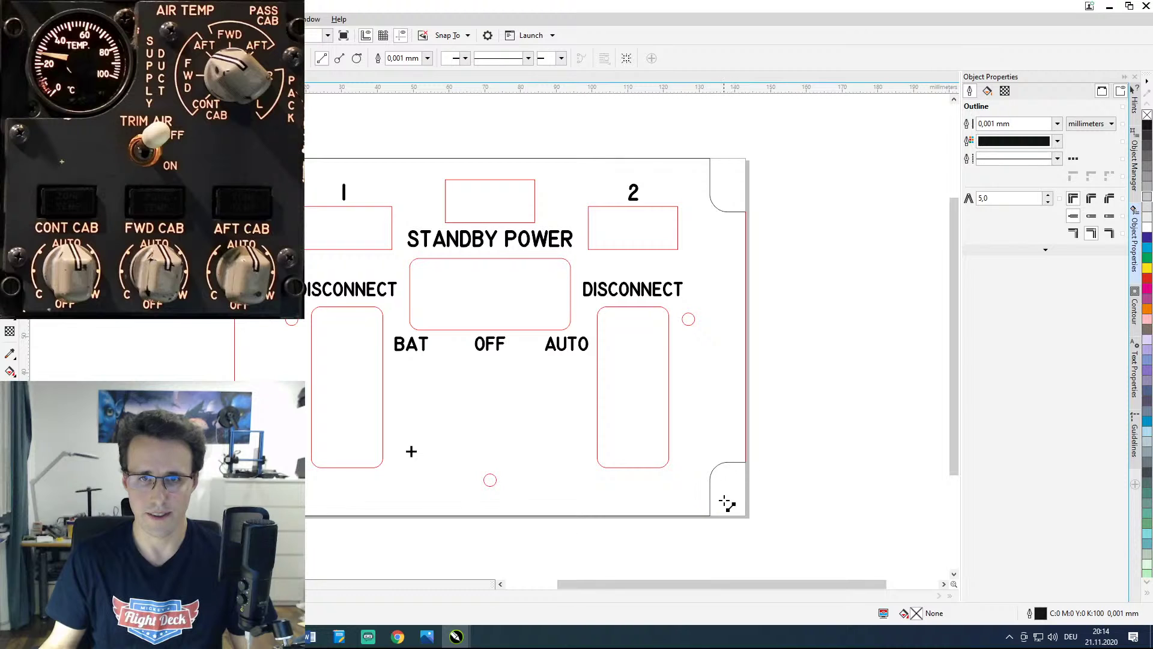
Step: Copy the rounded lower-right corner cutout curve of the Bus panel drawing
scroll(725, 505, up, 3)
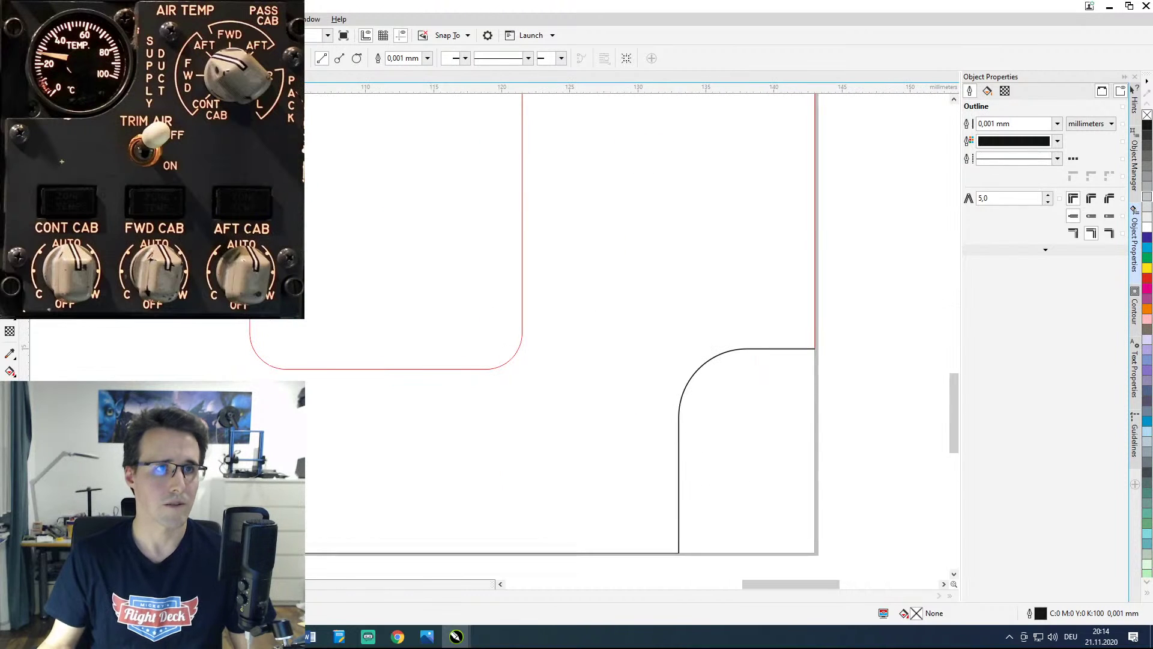
click(927, 497)
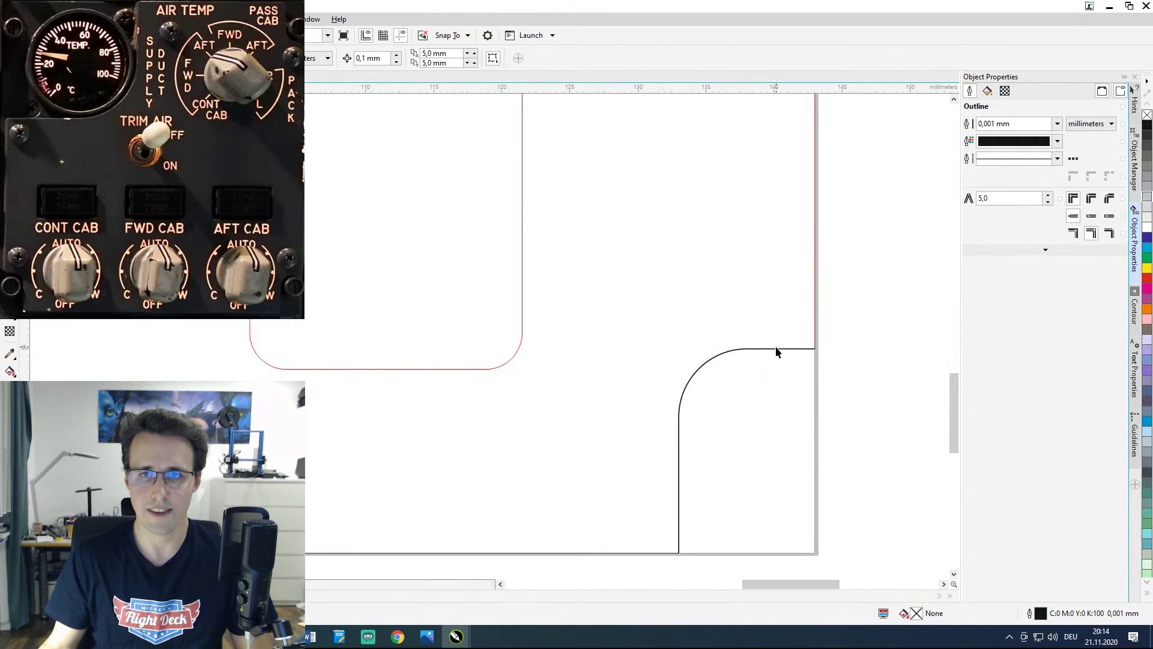
click(727, 351)
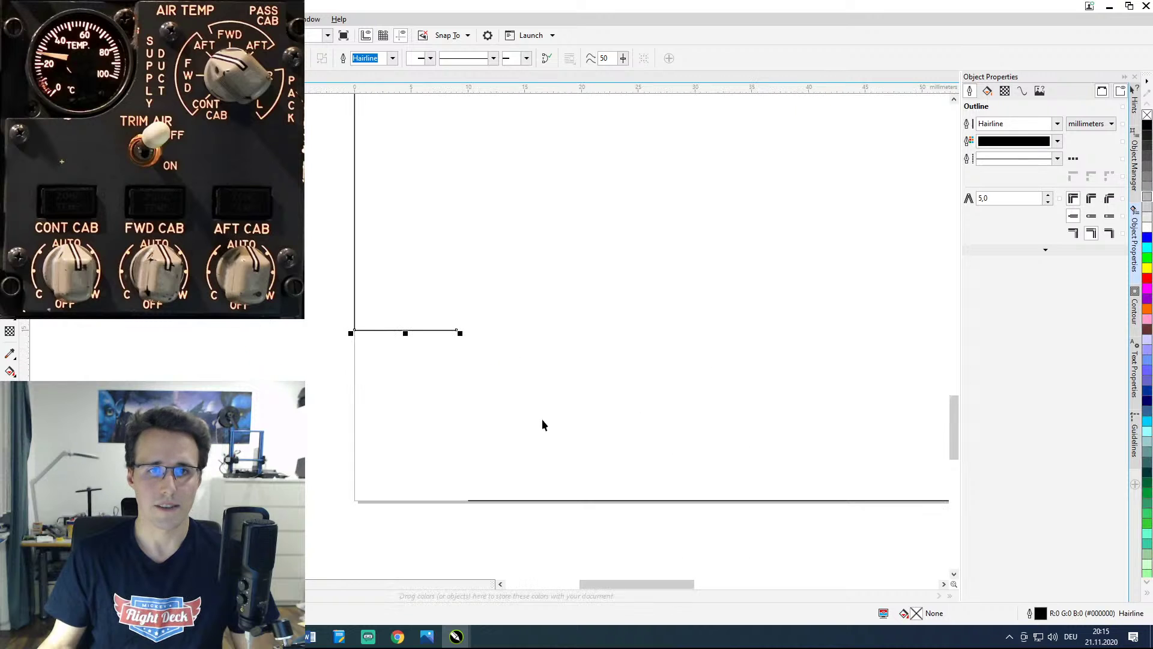
Step: Paste the rounded corner curve into the Untitled-1 panel document and move it down to the page's lower-right corner
drag(696, 418, 239, 384)
drag(859, 368, 396, 373)
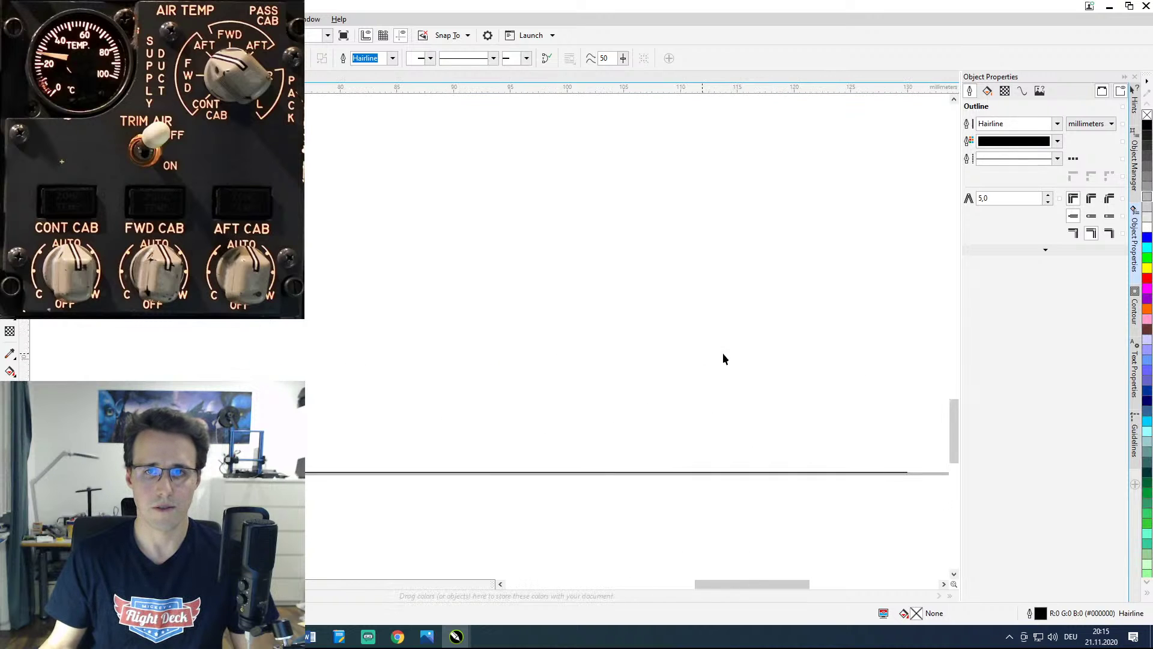
scroll(794, 357, down, 2)
drag(794, 358, 631, 359)
scroll(648, 358, up, 1)
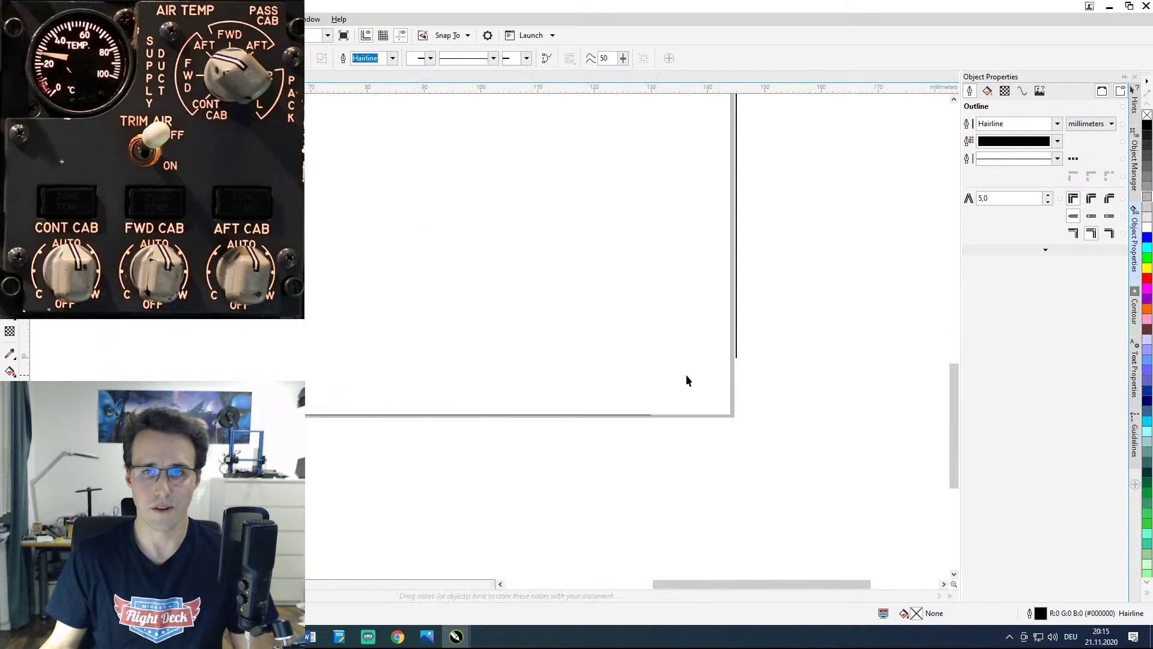
key(ctrl+v)
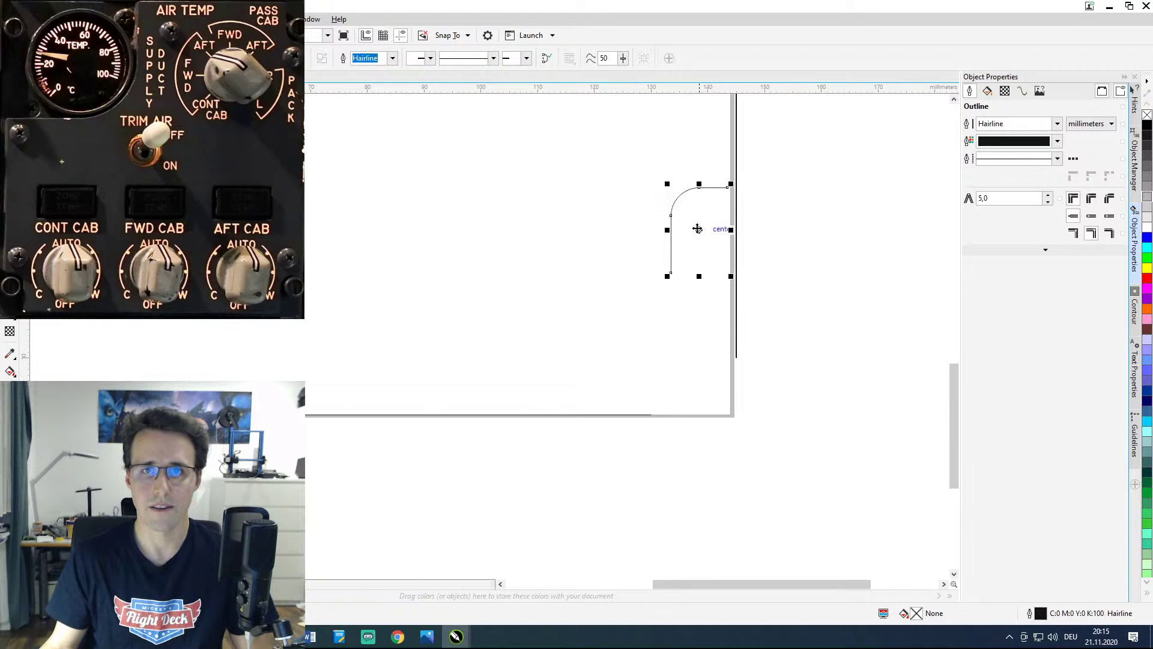
drag(697, 228, 695, 376)
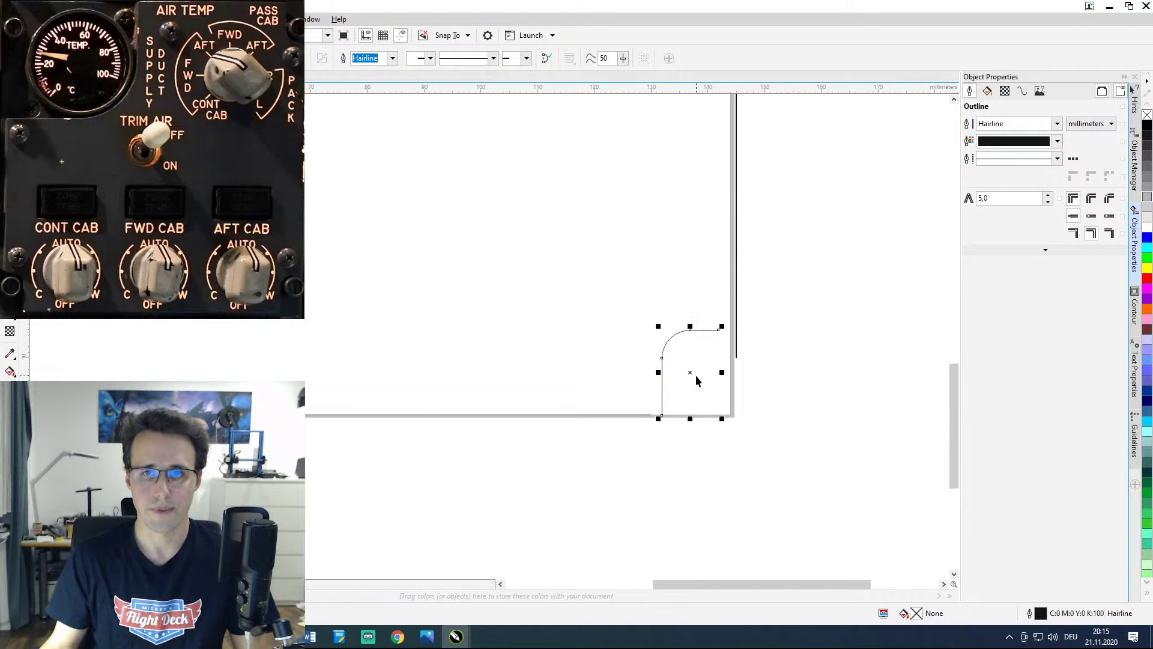
Step: Position the pasted corner curve at X 144 mm, measured from its right-hand reference point
scroll(695, 375, up, 2)
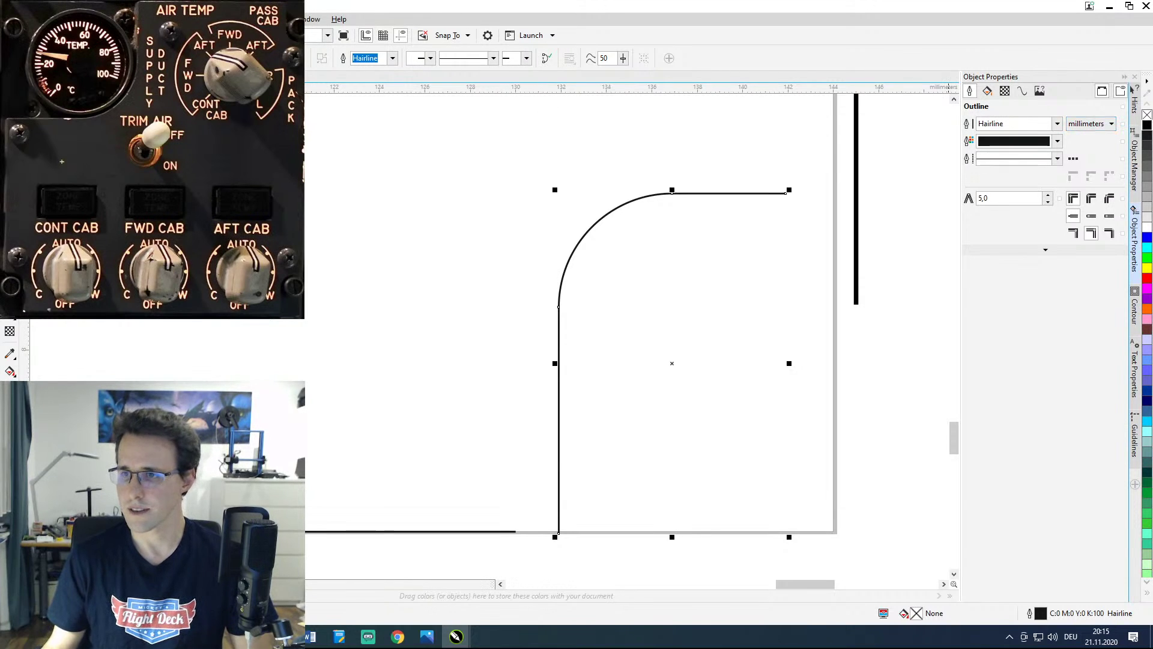
mouse_move(427, 641)
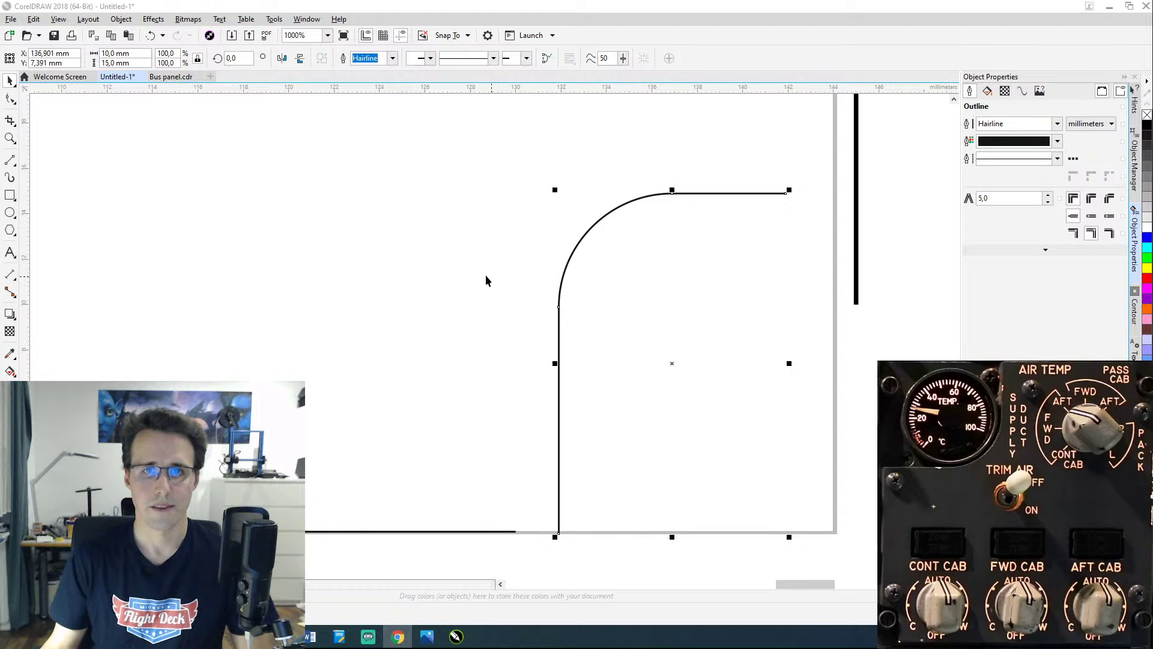
click(498, 286)
click(561, 318)
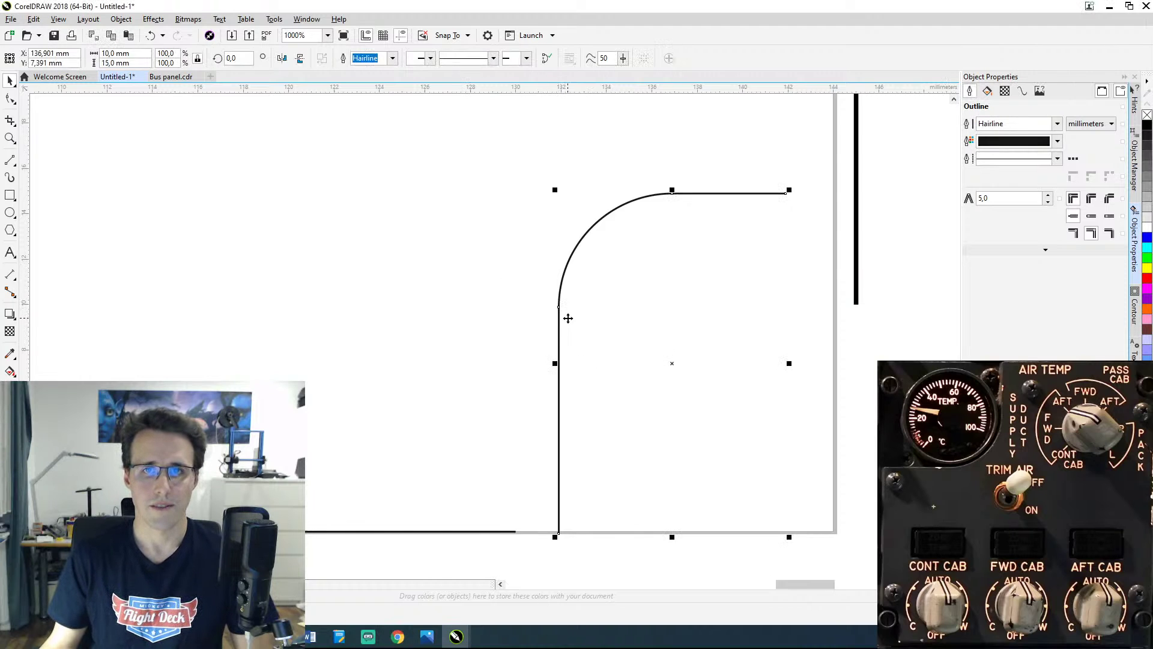
click(13, 60)
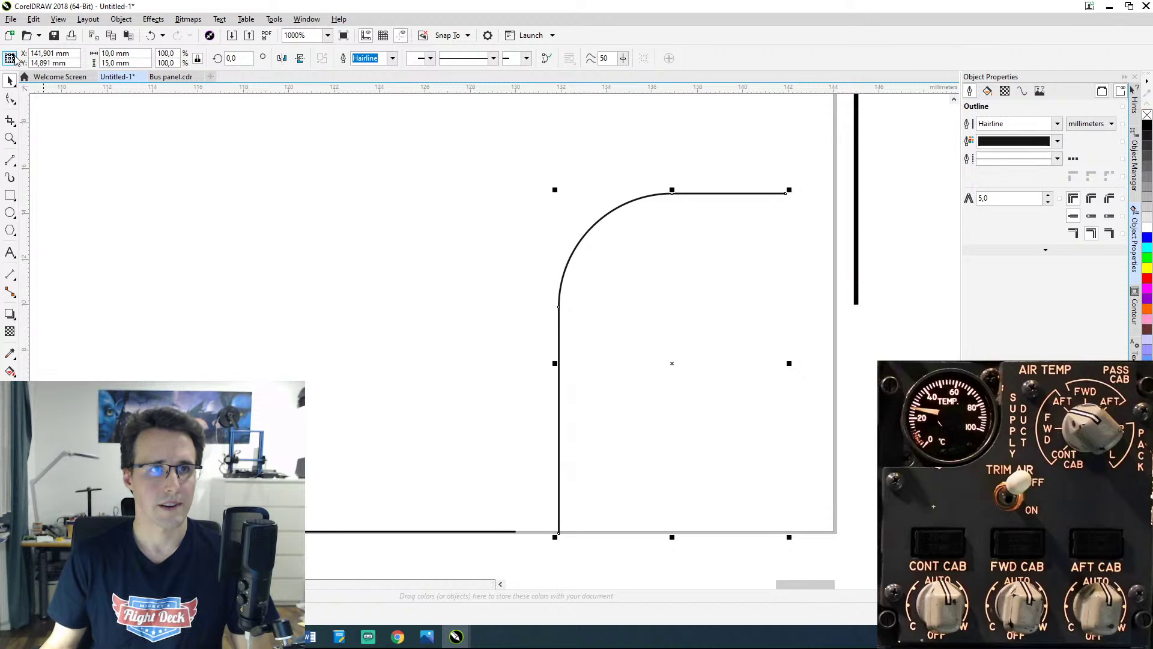
click(76, 55)
key(Tab)
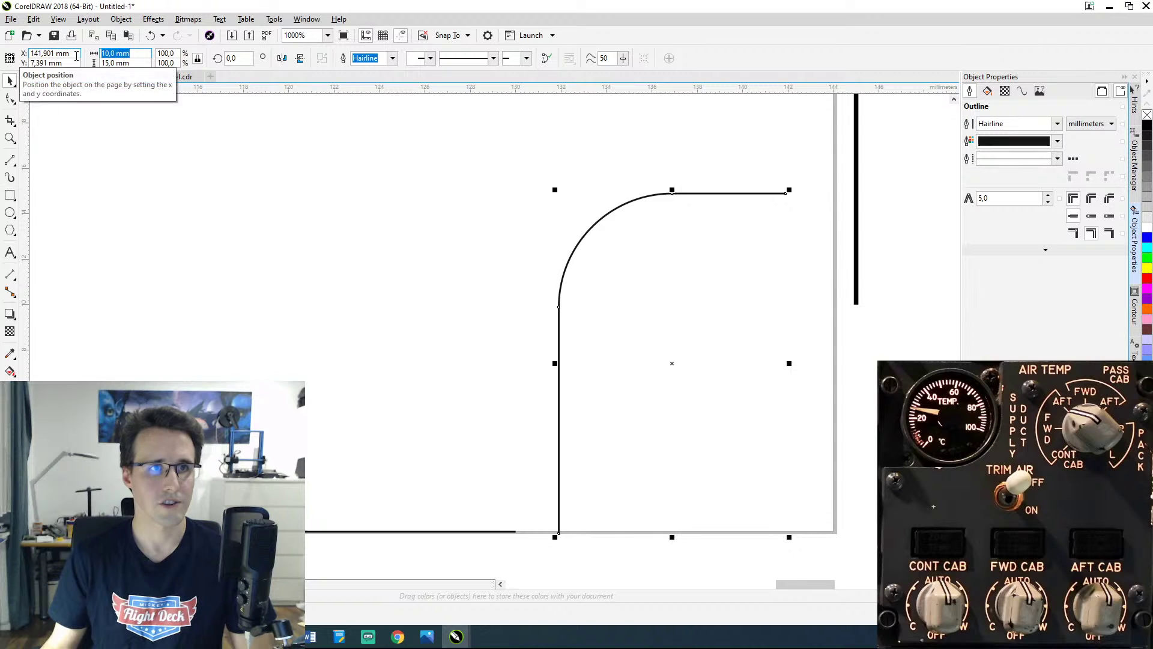
drag(77, 56, 53, 55)
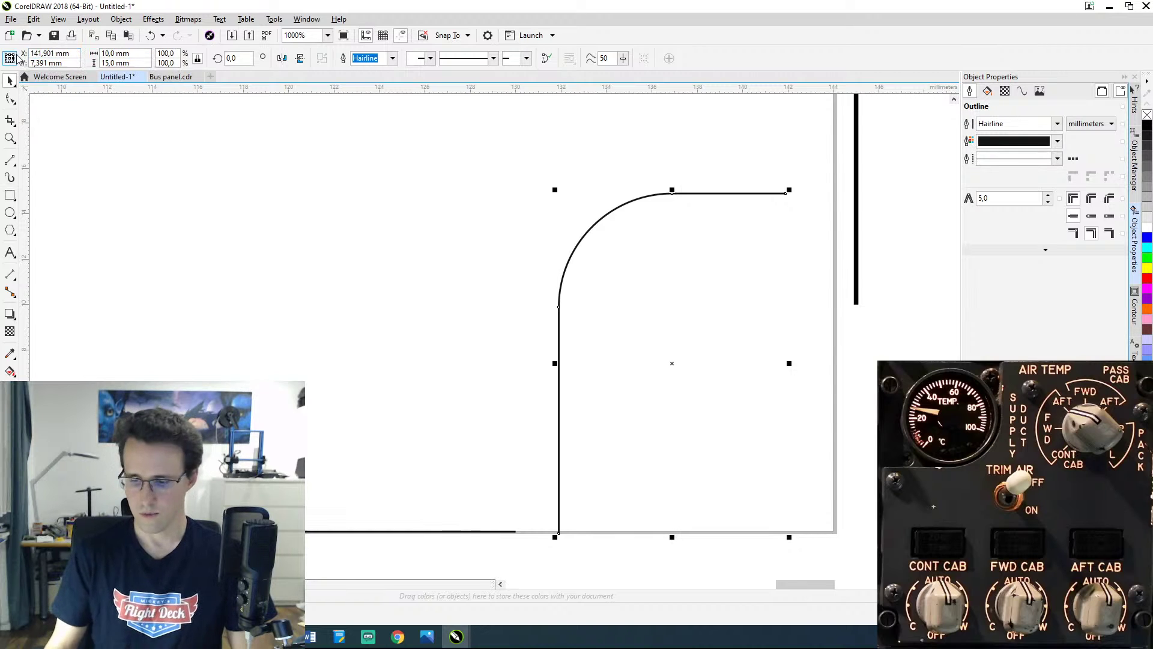
triple_click(36, 53)
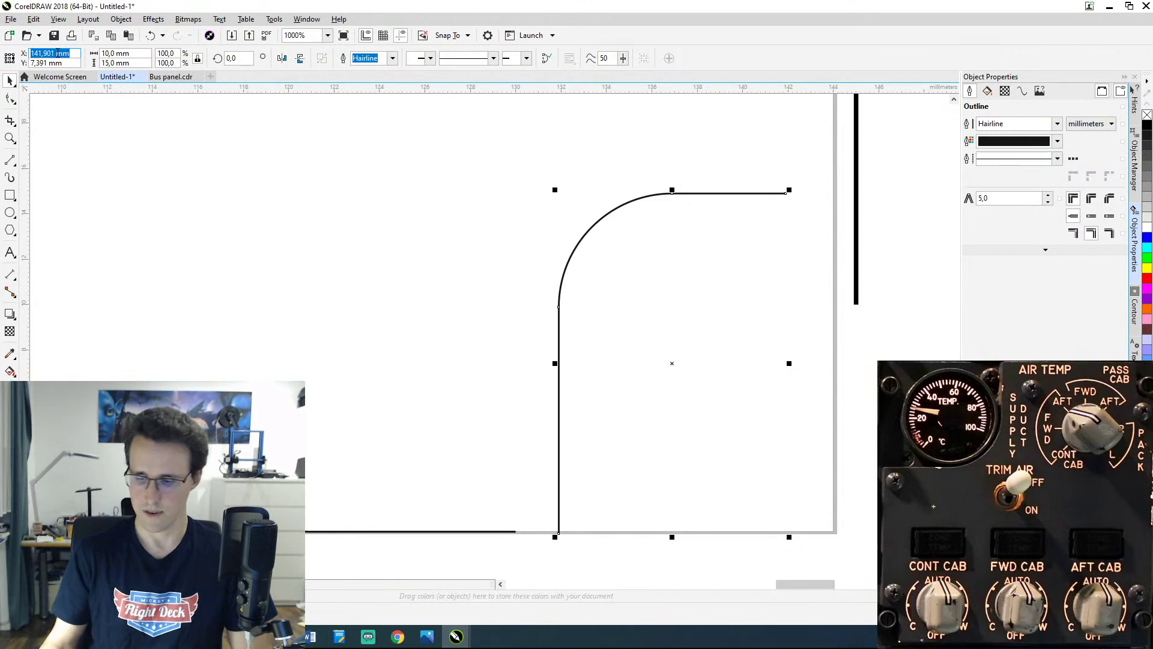
text(144)
key(Return)
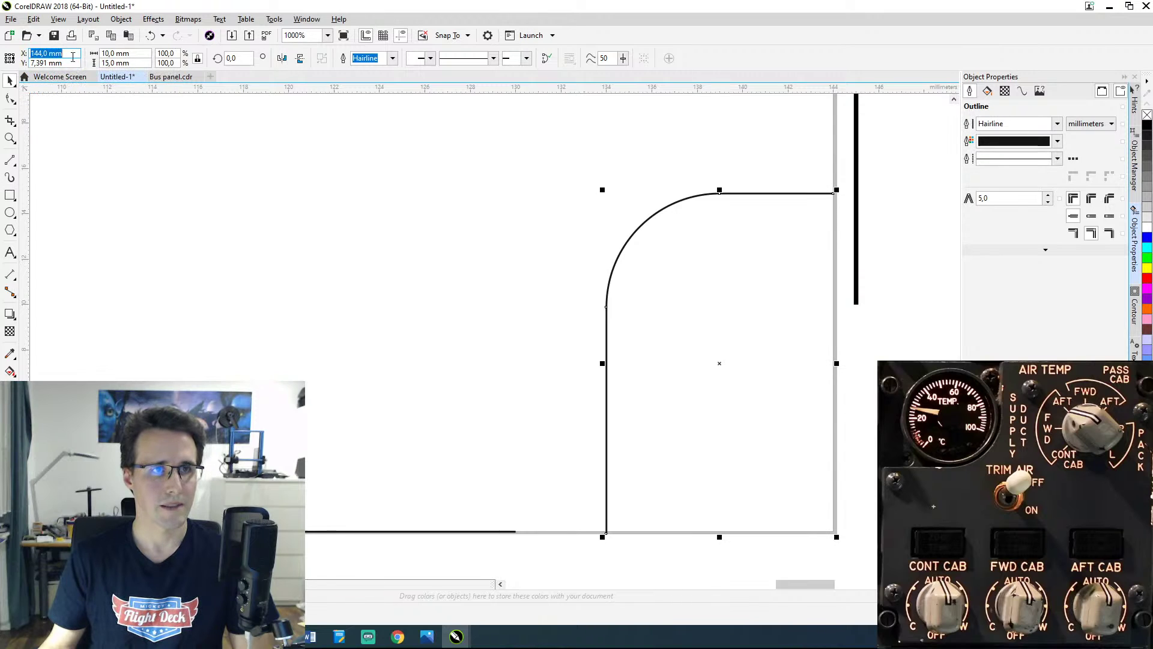
Step: Set the corner curve's Y position to 15 mm, measured from its top-right reference point
click(14, 62)
double_click(24, 62)
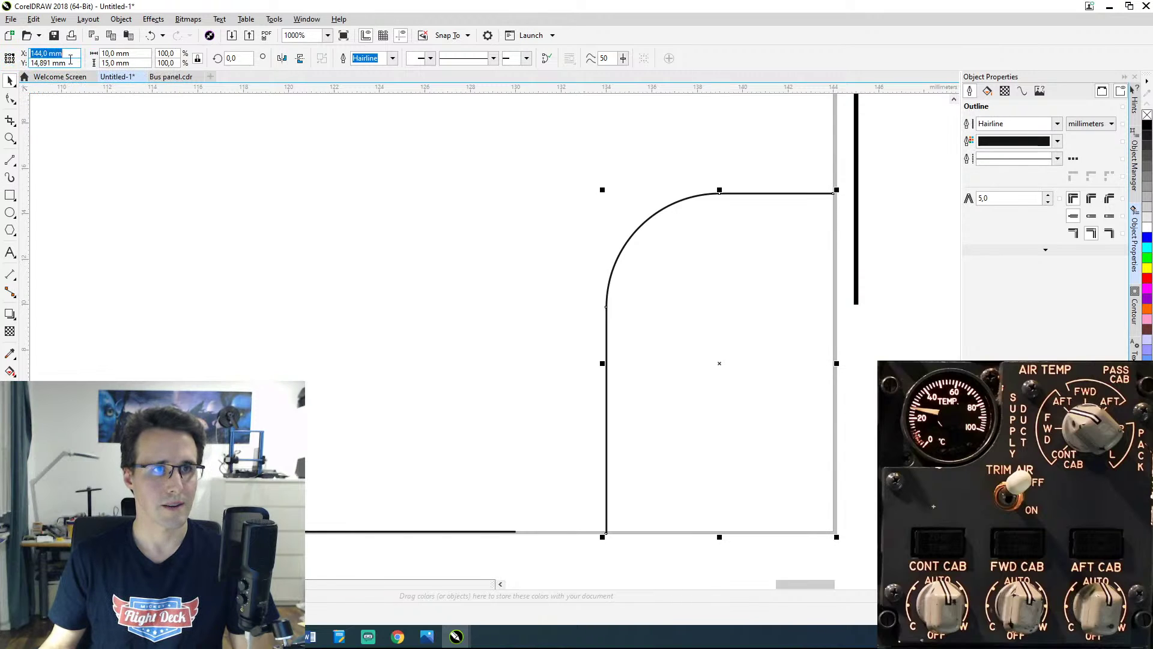
text(15)
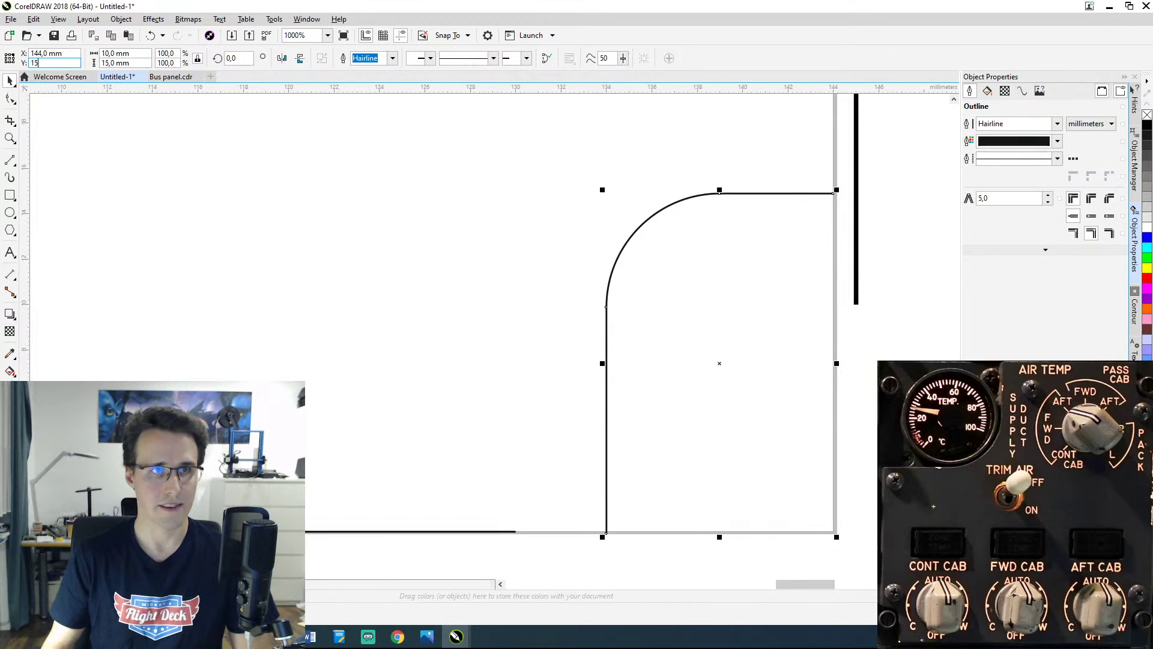
key(Return)
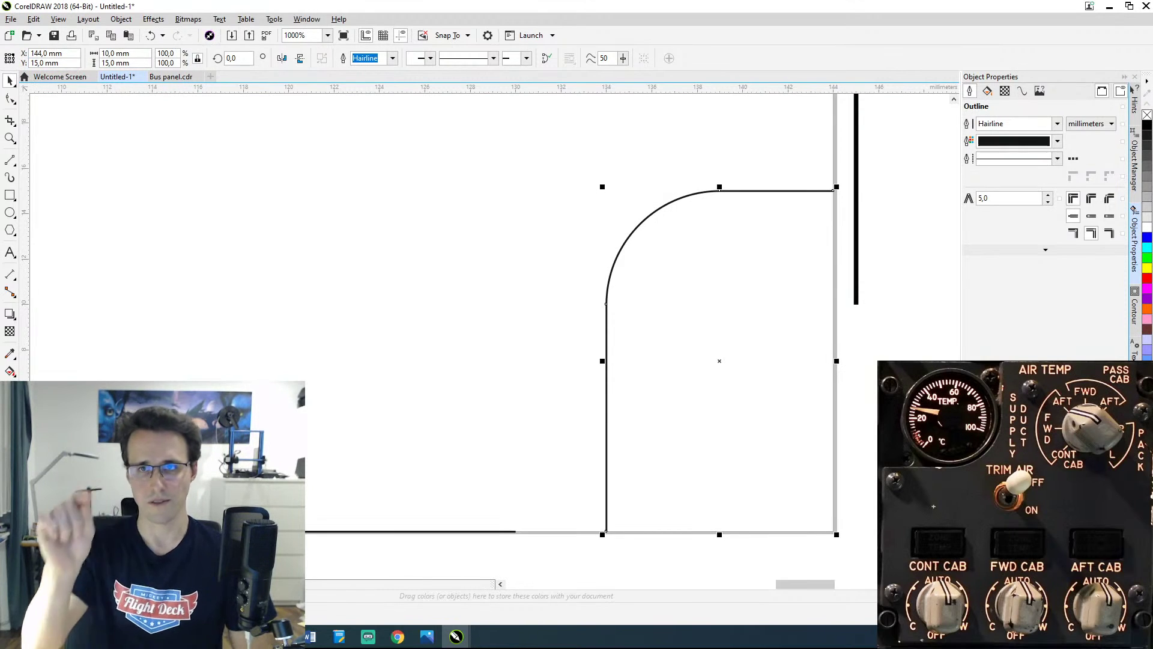
key(shift+Tab)
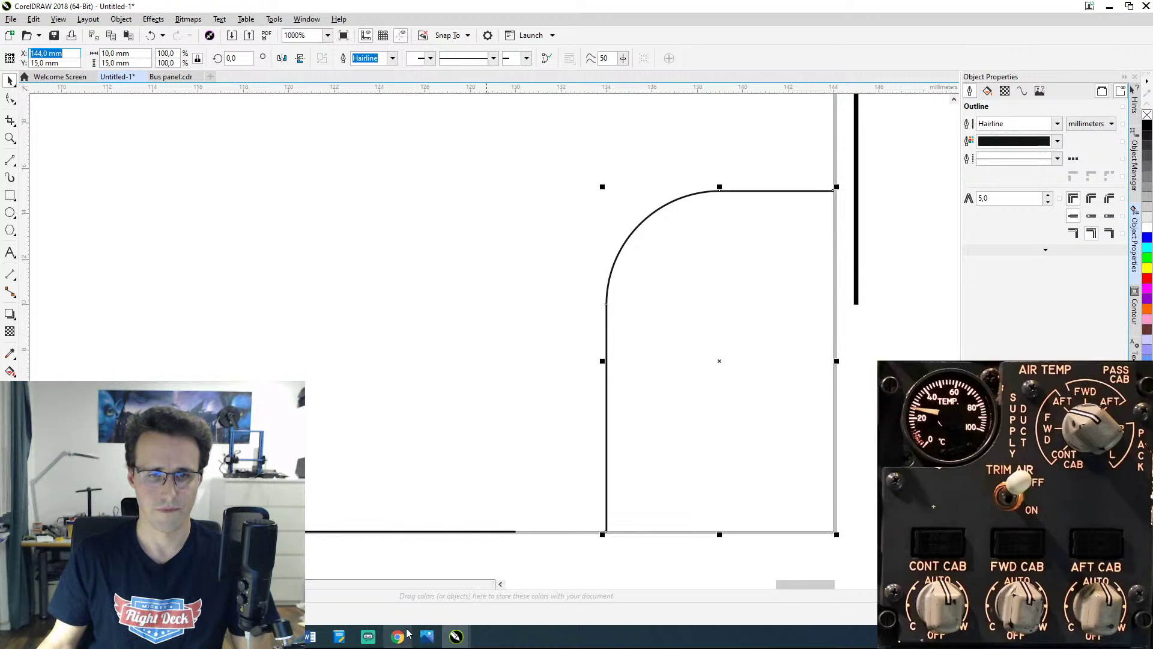
click(370, 638)
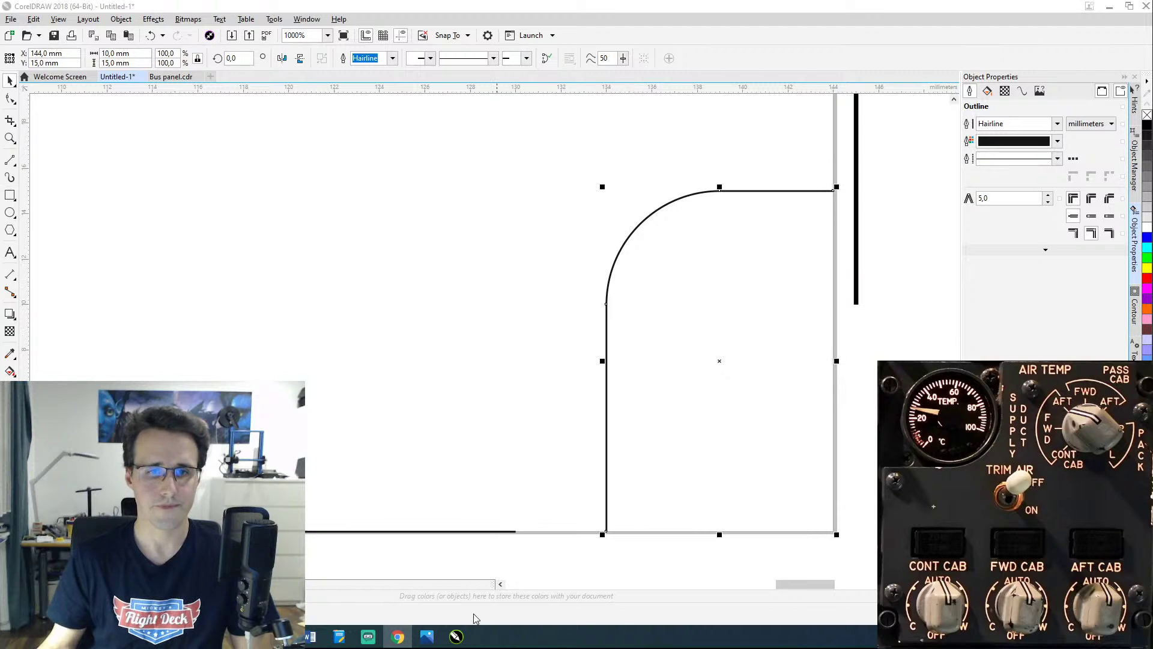
Step: Extend the right end of the bottom edge line to the lower end of the lower-right corner curve
click(484, 533)
click(484, 532)
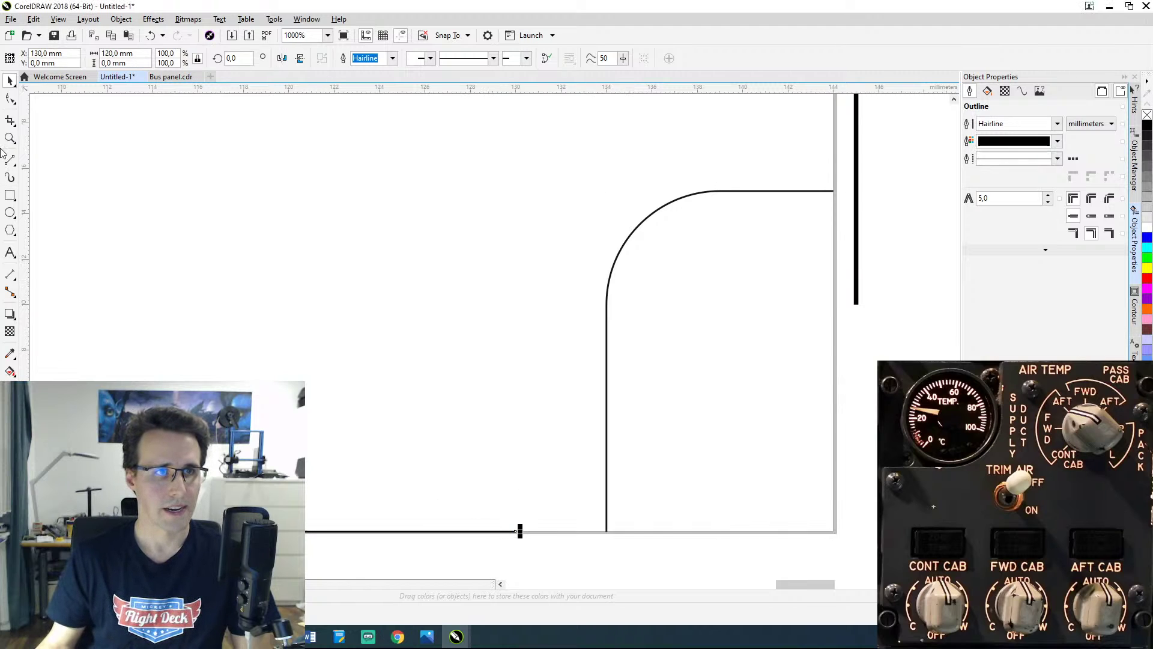
click(10, 99)
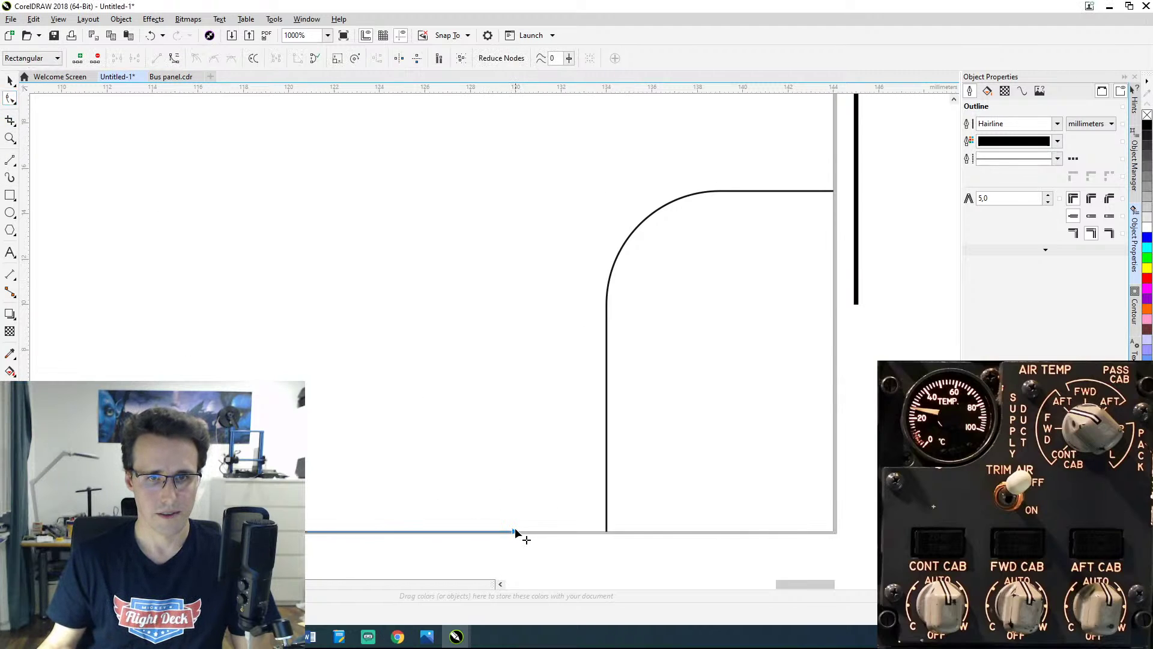
drag(515, 532, 606, 533)
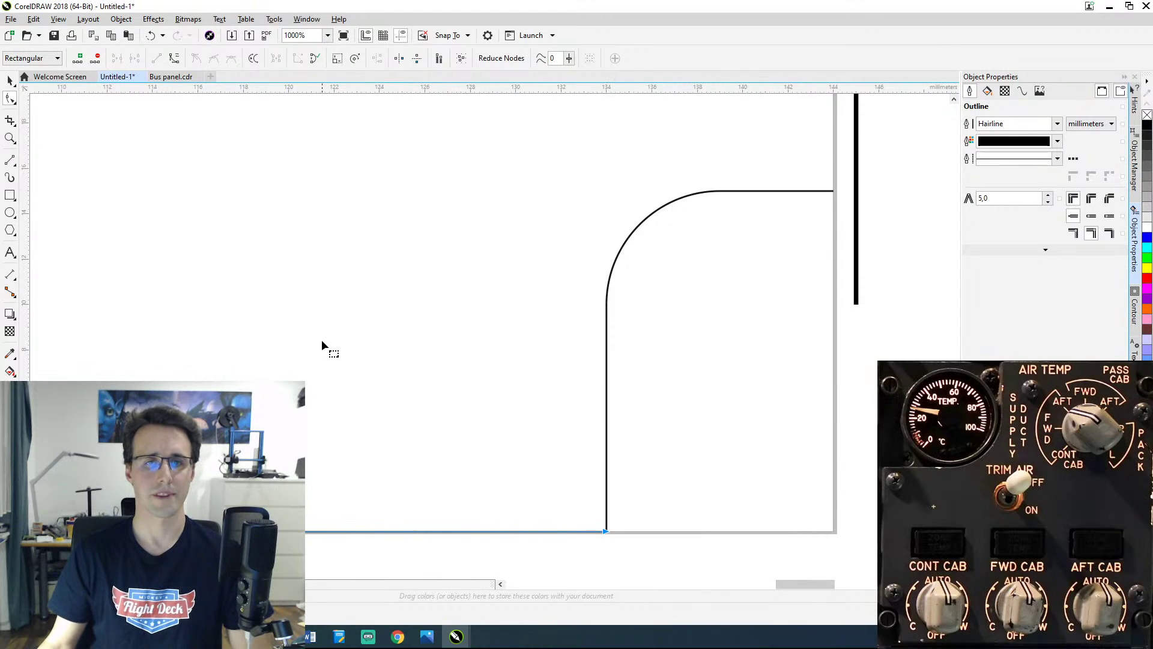
Step: Delete the end node of the short horizontal segment attached to the lower end of the left edge line
scroll(322, 340, down, 7)
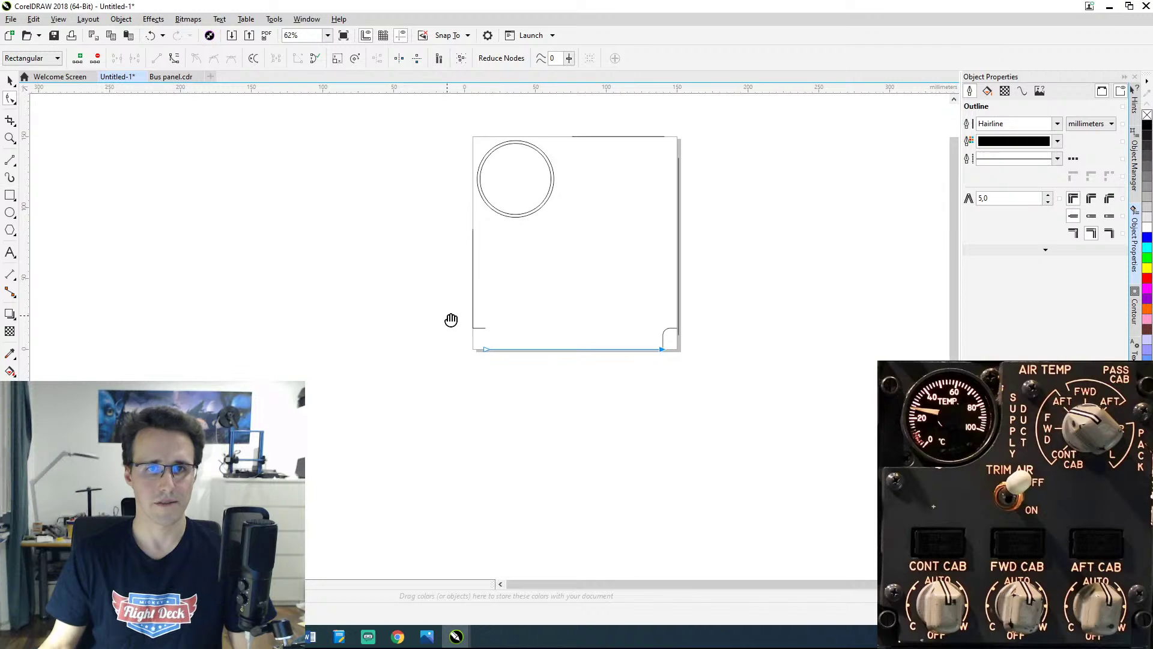
scroll(543, 330, up, 5)
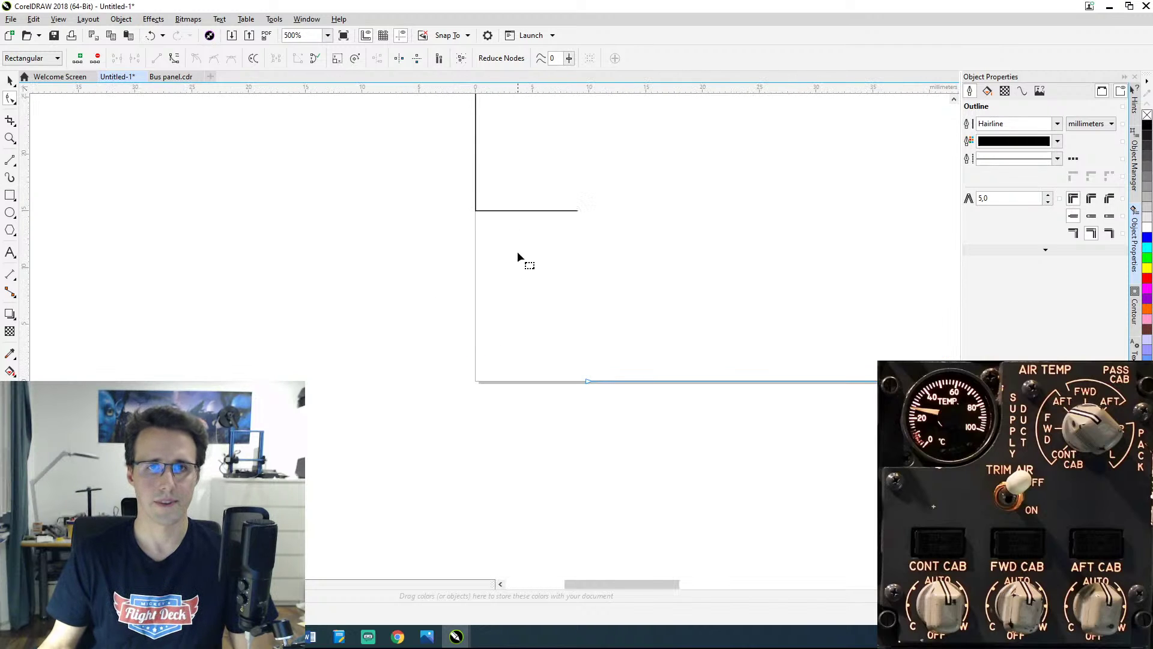
click(530, 211)
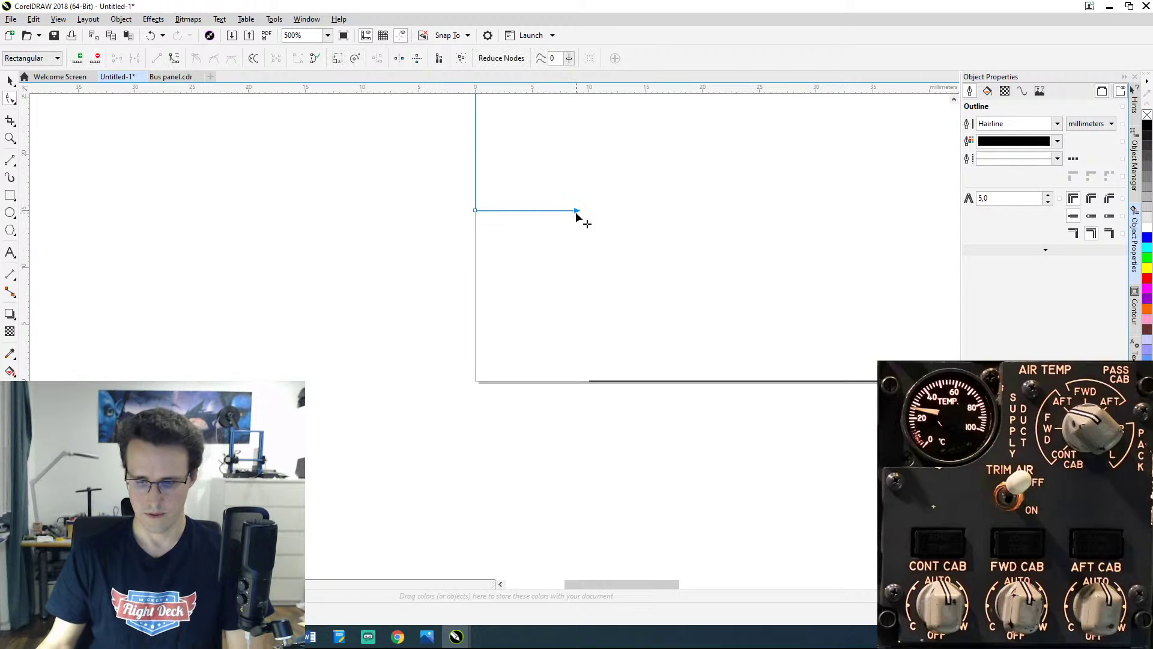
key(Delete)
Step: Copy the rounded lower-left corner cutout curve of the Bus panel drawing
click(159, 77)
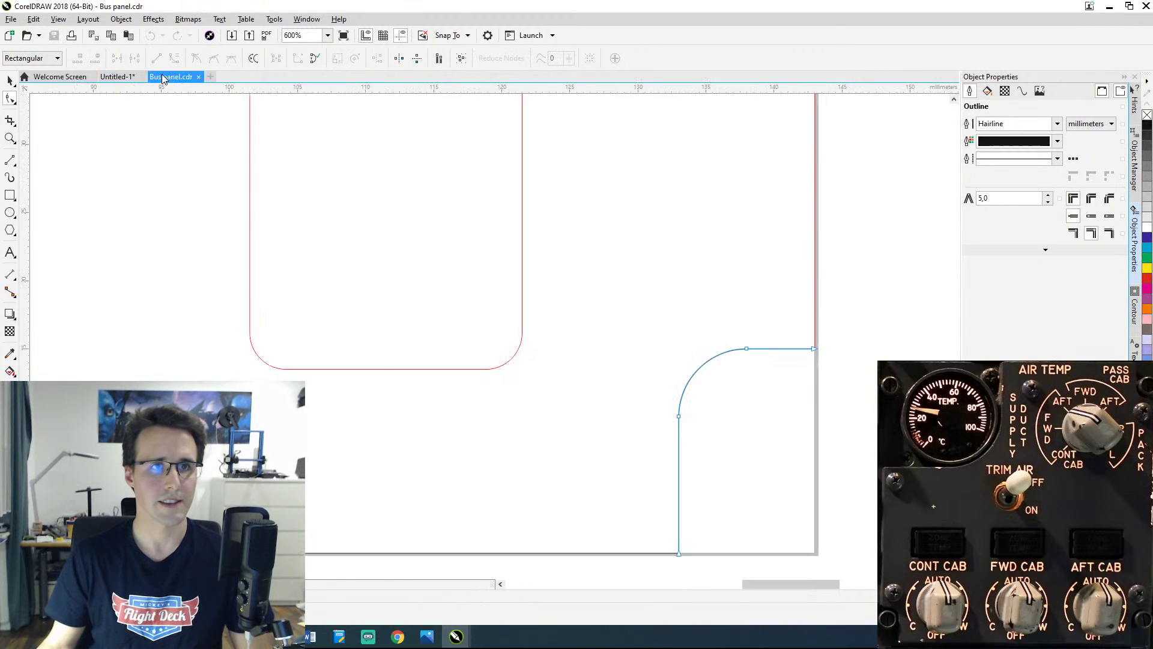
scroll(369, 369, down, 4)
scroll(362, 377, left, 5)
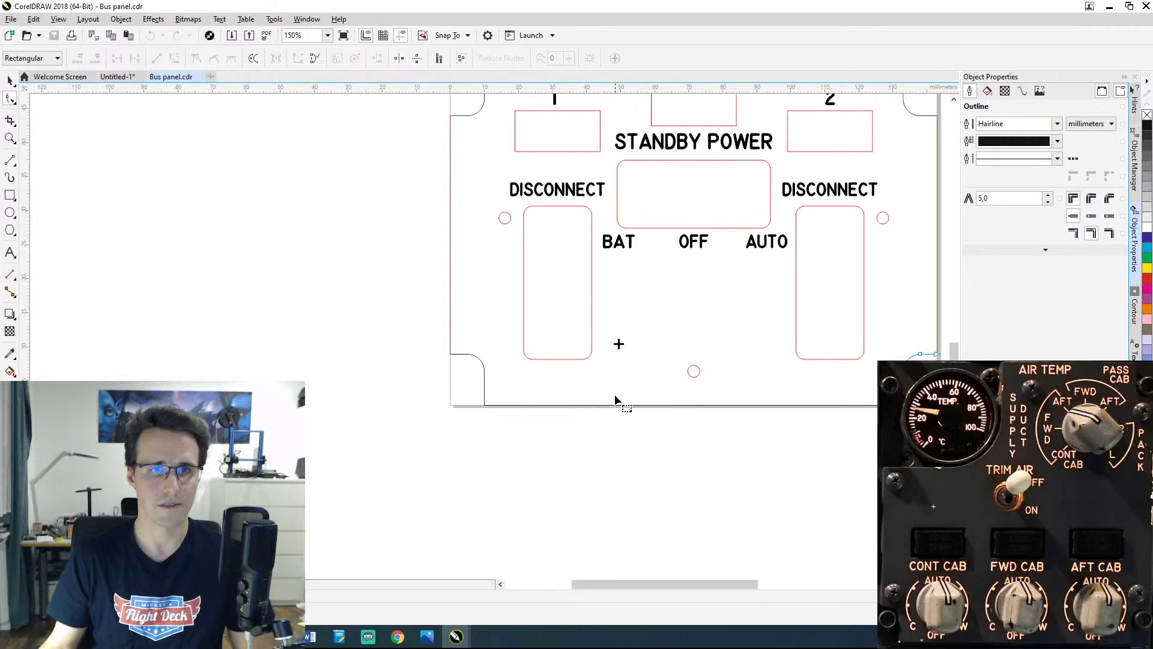
scroll(617, 402, up, 3)
click(10, 80)
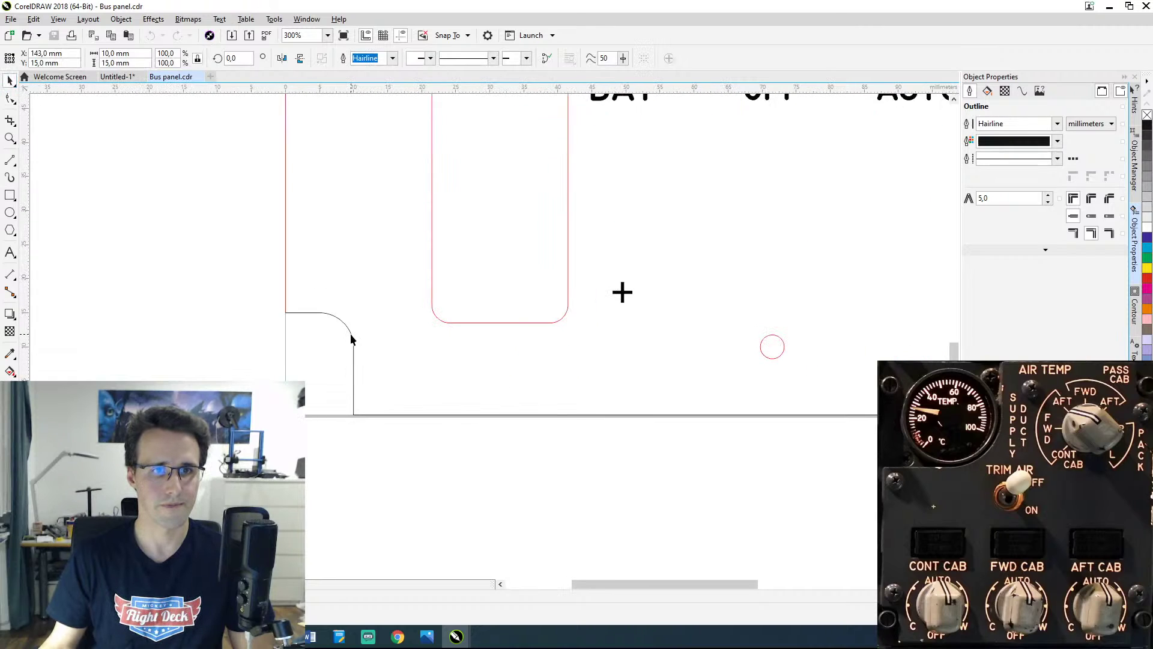
click(351, 339)
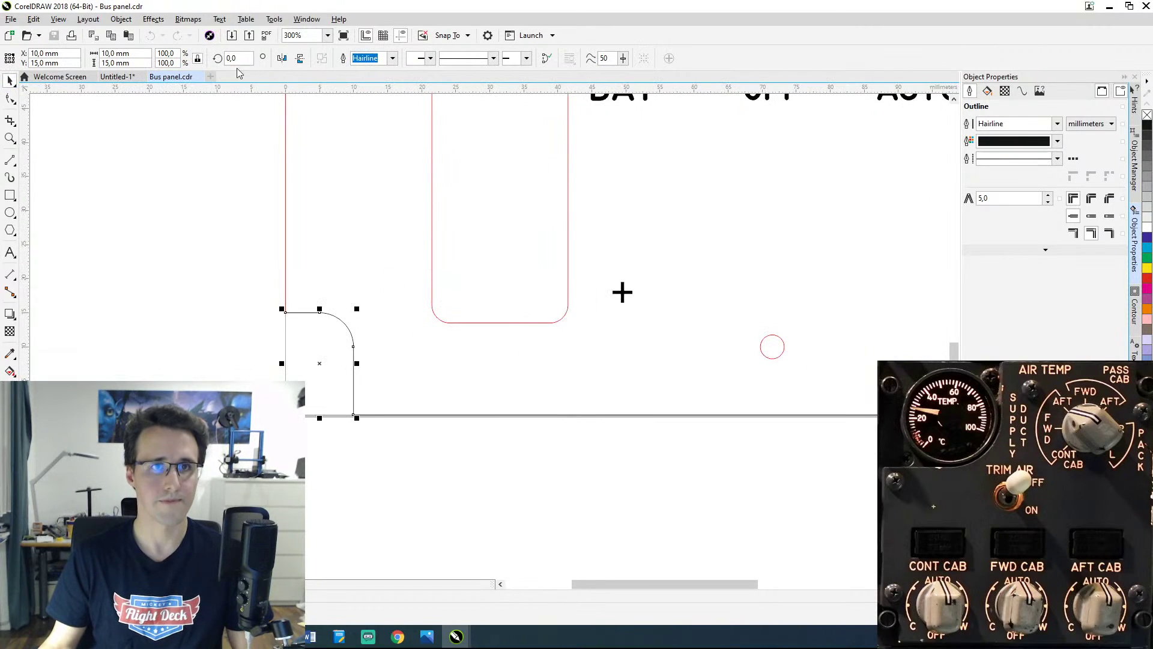
Step: Paste the lower-left corner curve into the Untitled-1 document and move it down to the page's lower-left corner
click(116, 78)
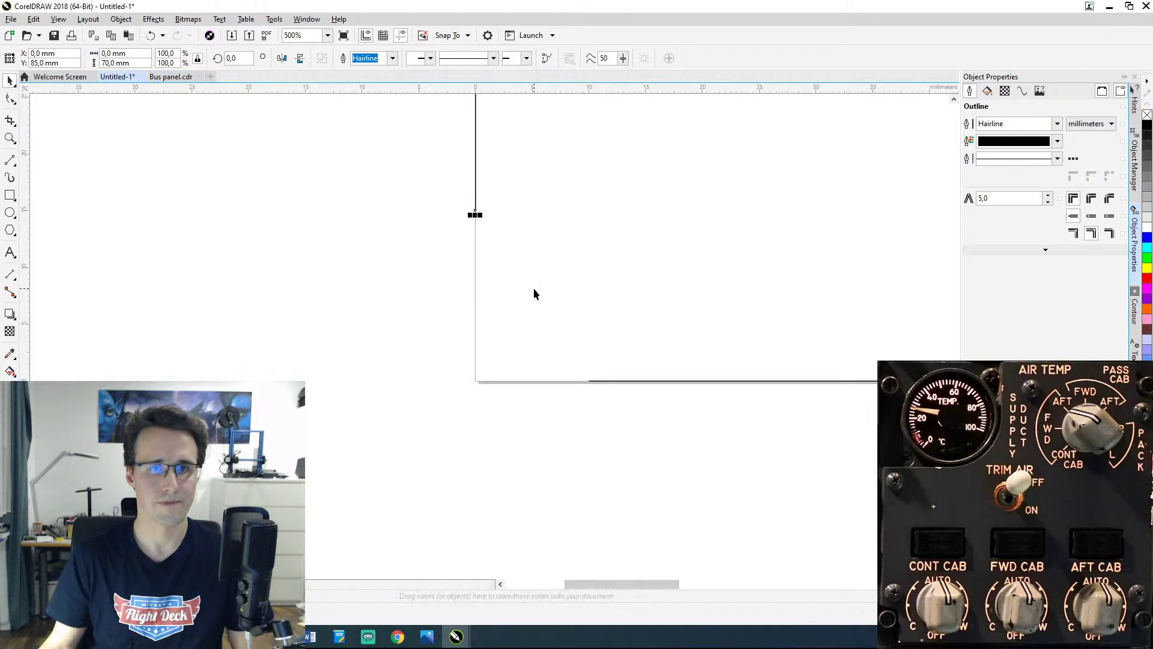
click(535, 289)
key(ctrl+v)
scroll(553, 185, up, 3)
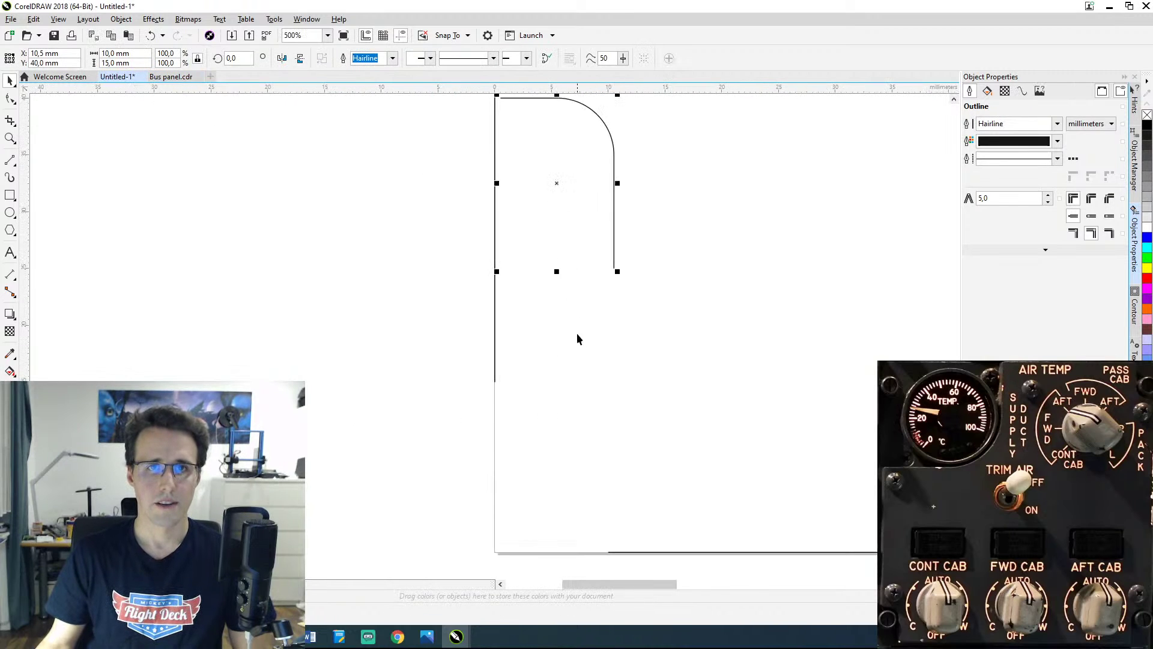
drag(560, 200, 562, 475)
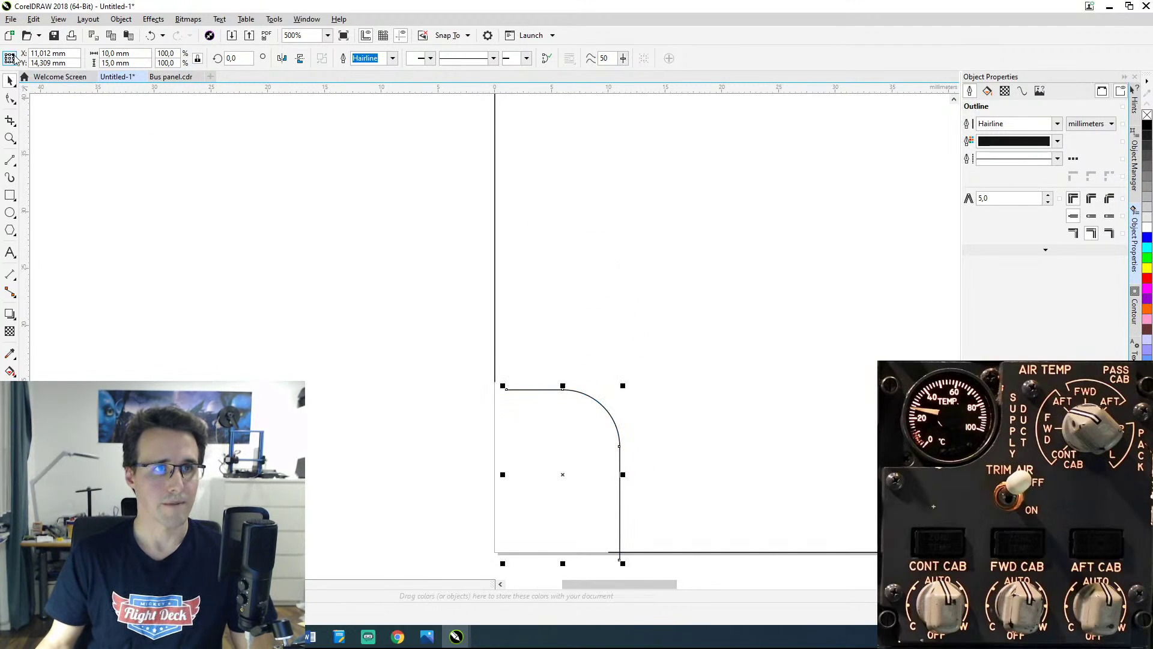
Step: Position the pasted lower-left corner curve at X 0 mm, measured from its left-hand reference point
click(10, 57)
click(18, 102)
click(67, 54)
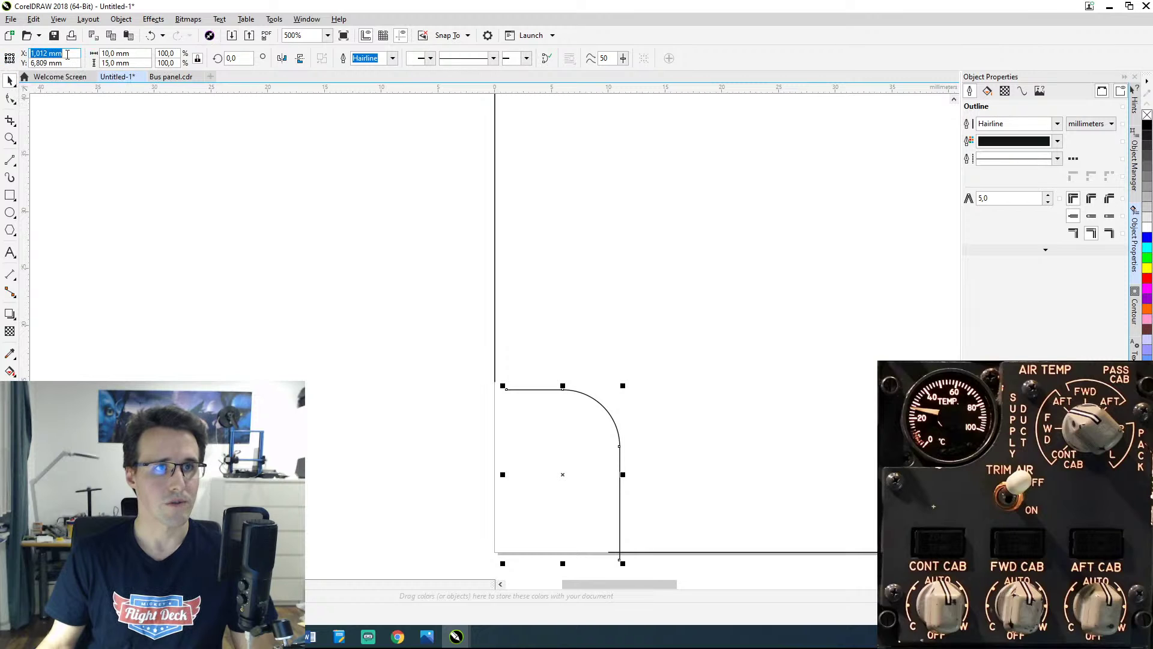
text(0)
key(Return)
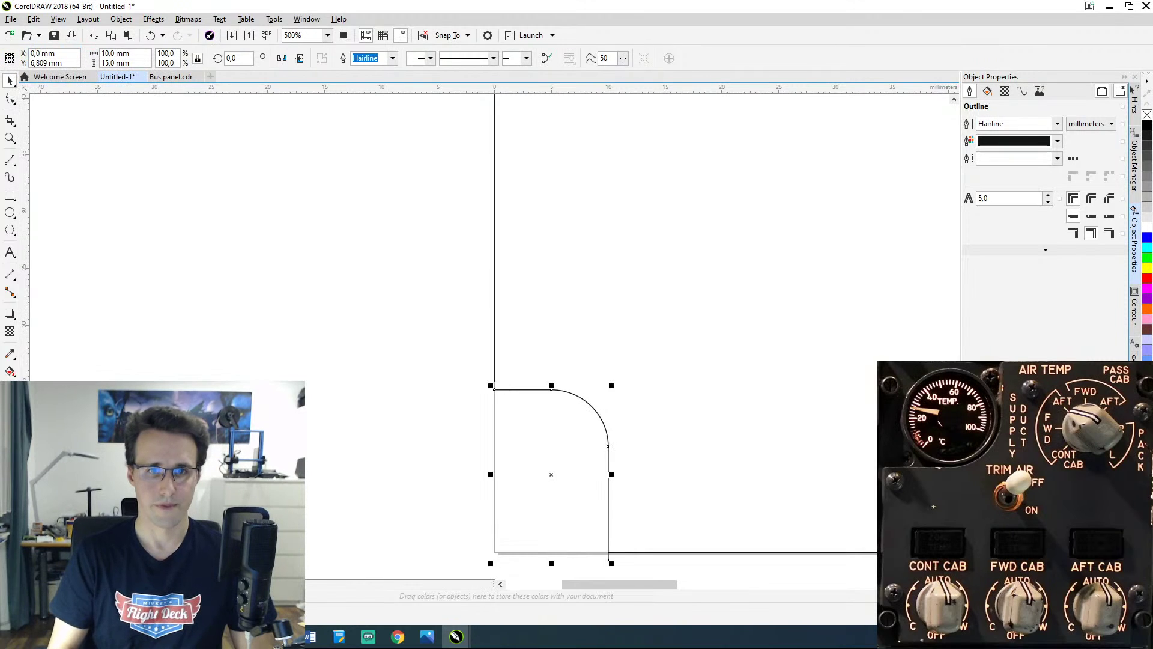
Step: Set the lower-left corner curve's Y position to 0 mm, measured from its bottom-right reference point
click(60, 54)
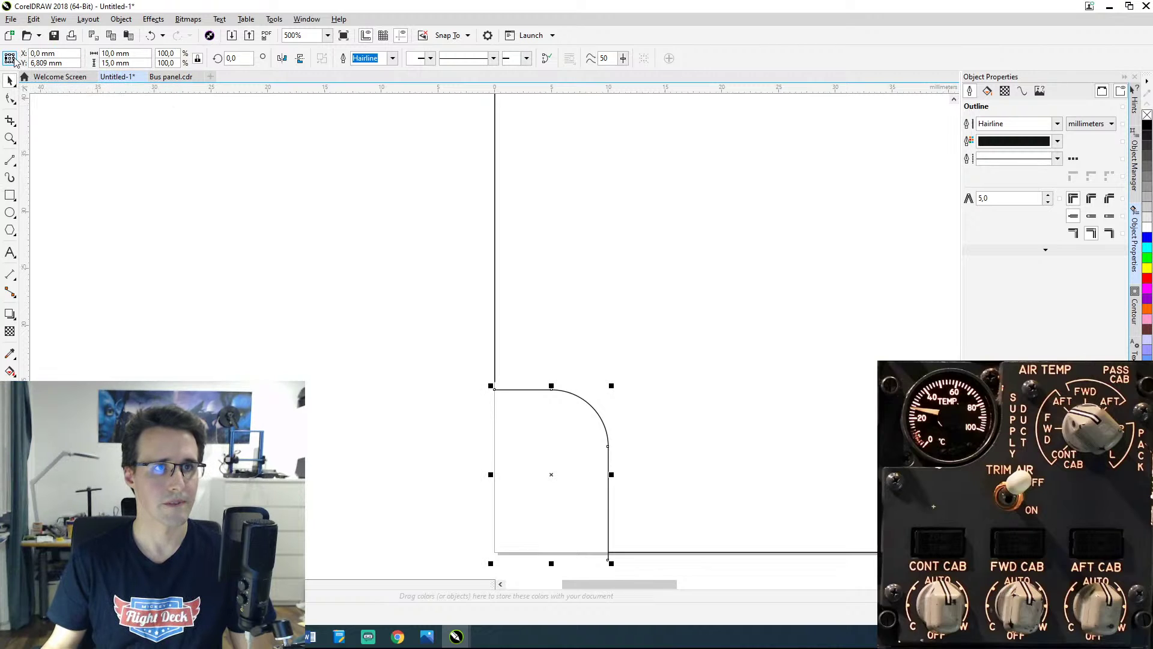
click(11, 61)
click(8, 72)
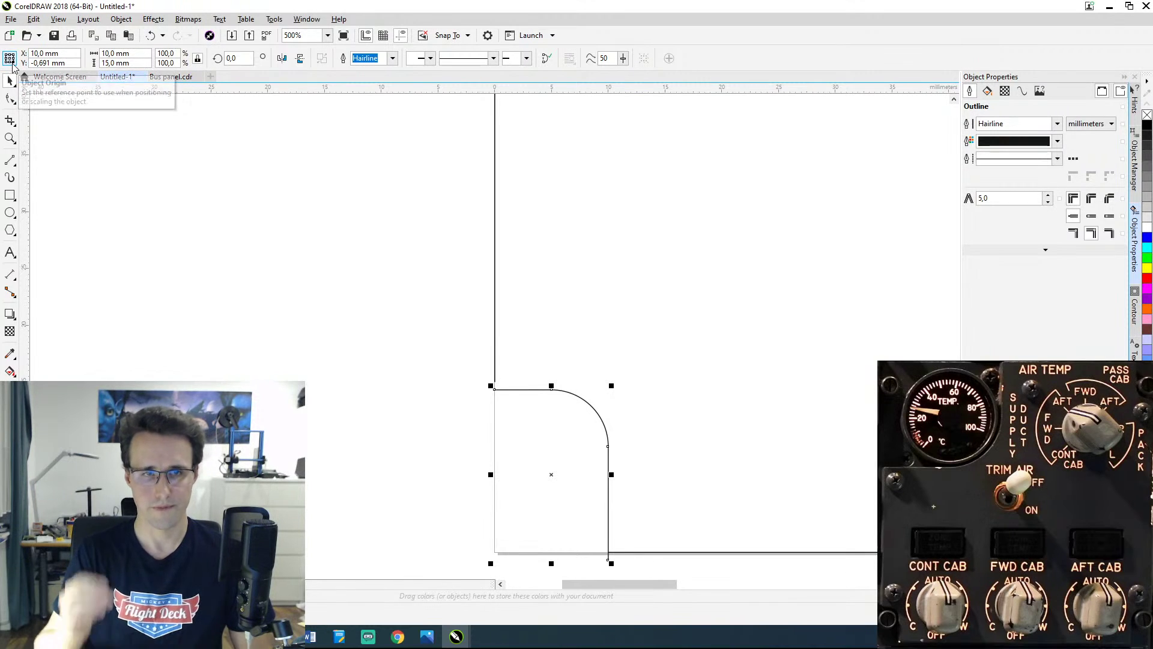
click(65, 63)
text(0)
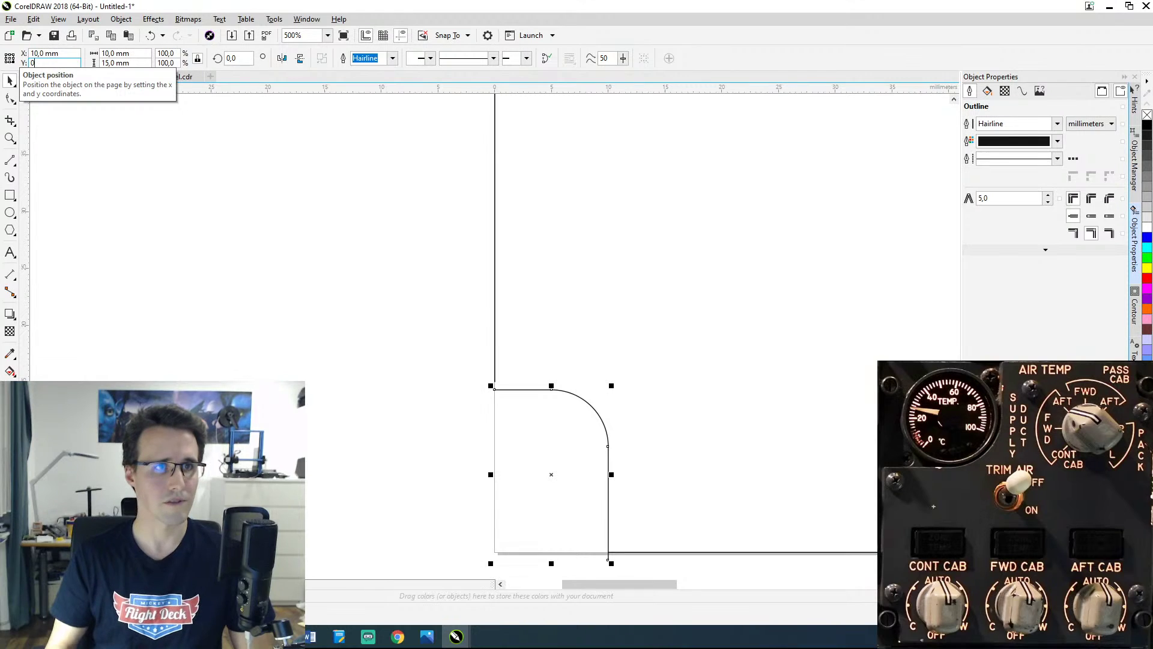
key(Return)
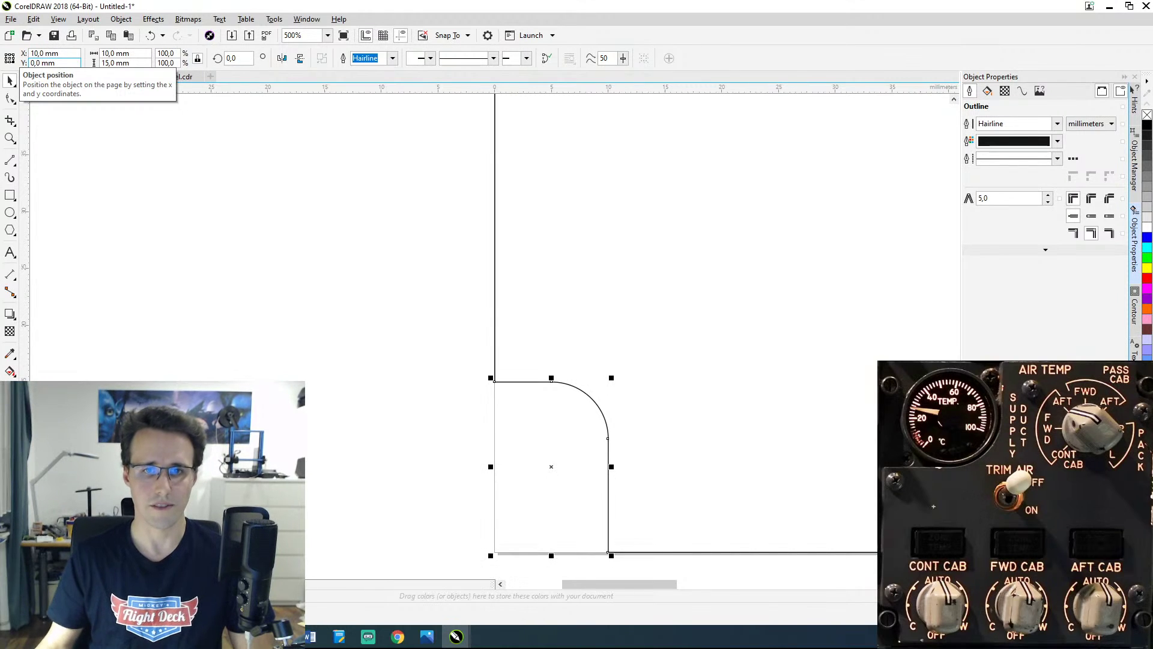
Step: Examine closely how the lower end of the lower-left corner curve meets the bottom edge line
scroll(629, 560, up, 1)
scroll(617, 543, up, 1)
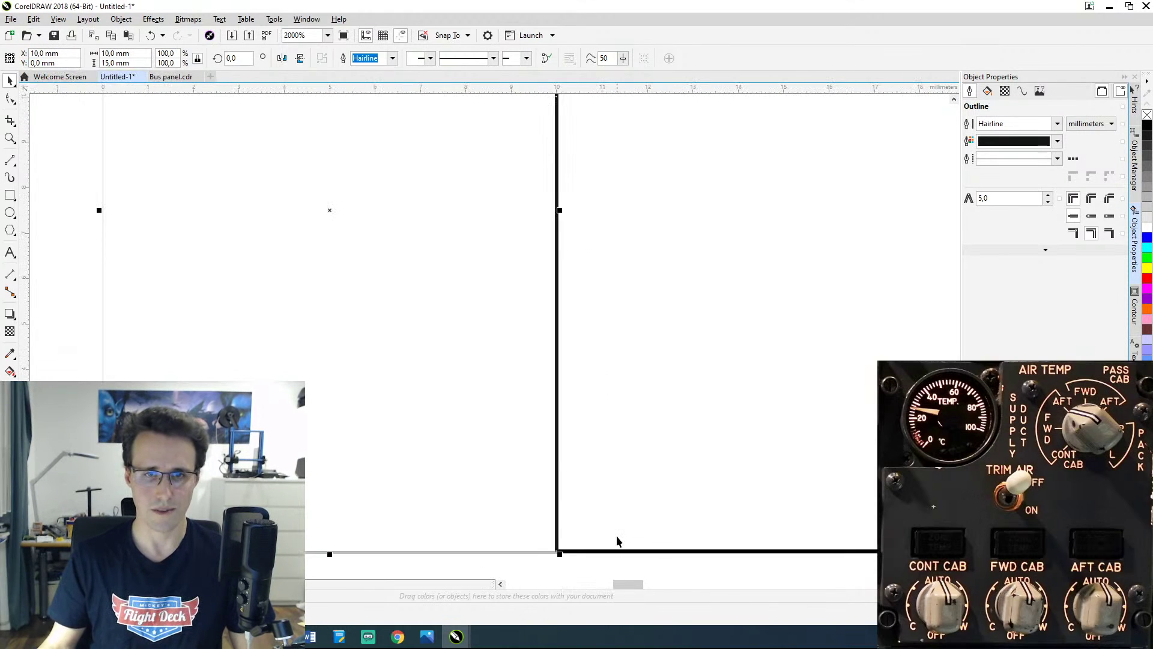
scroll(611, 523, down, 1)
scroll(621, 431, up, 2)
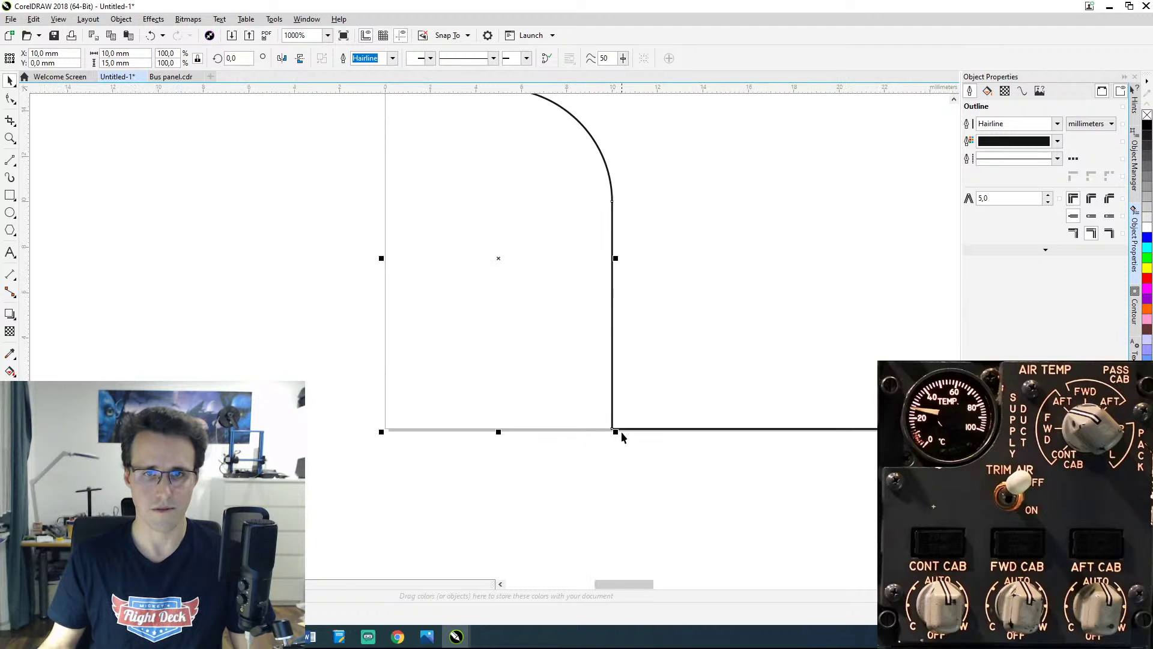
click(11, 98)
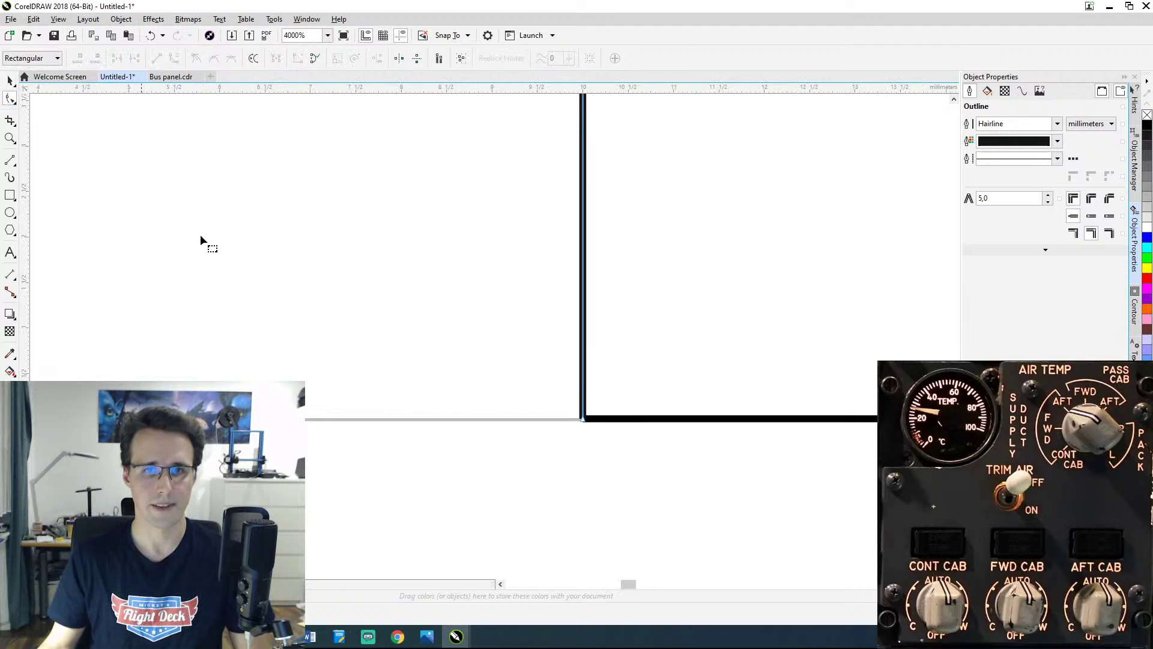
scroll(340, 341, up, 3)
scroll(565, 389, down, 2)
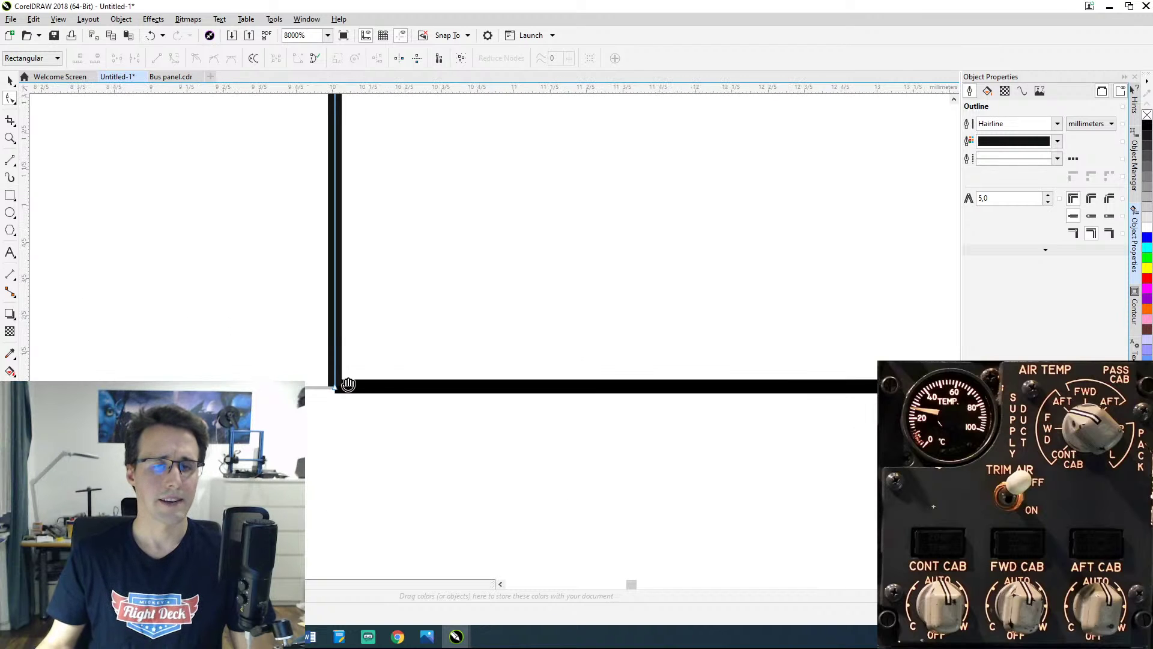
scroll(471, 349, up, 1)
scroll(471, 348, up, 1)
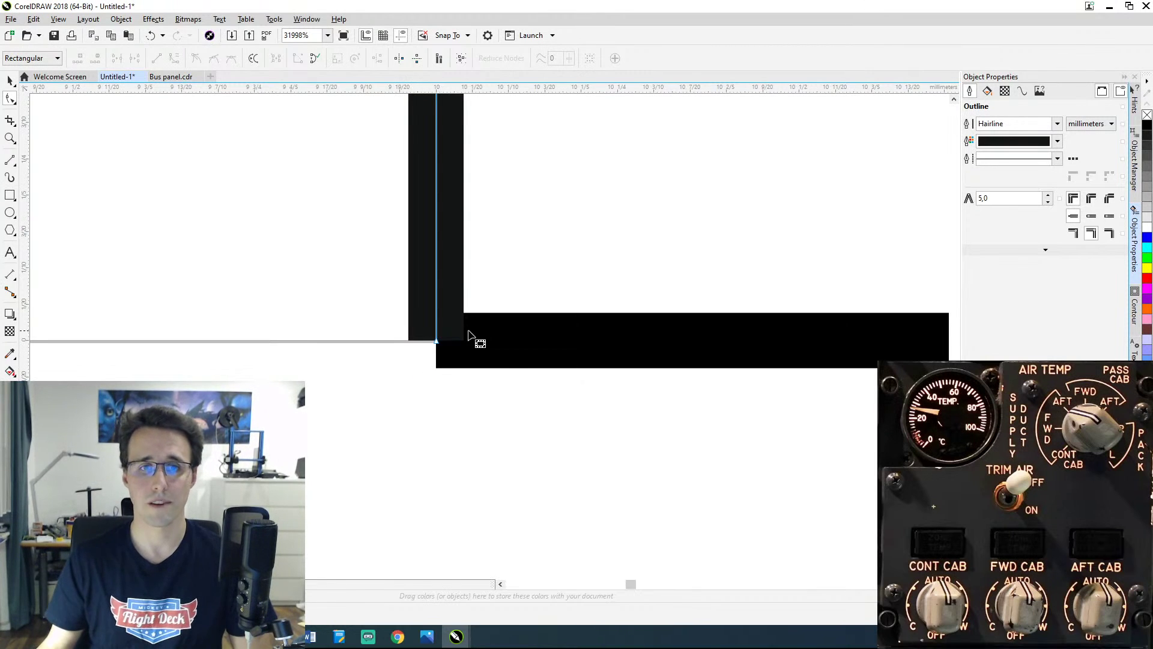
Step: Pull the bottom edge line's left end node away from the corner curve and return it to the curve's end
click(521, 352)
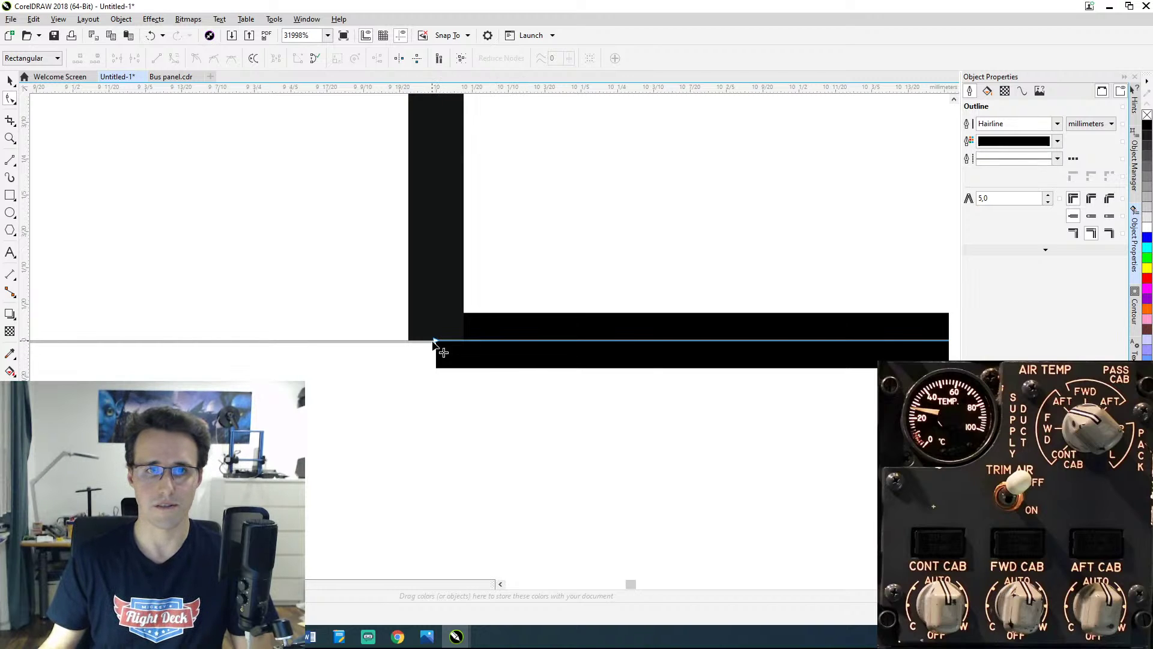
drag(437, 342, 457, 406)
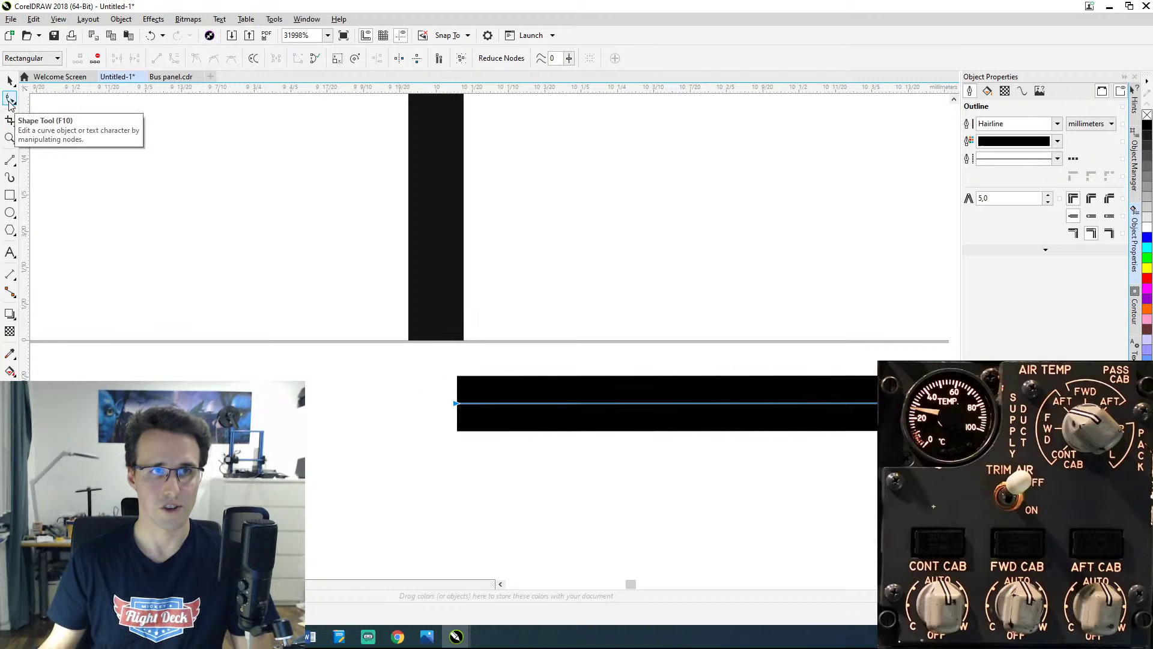
drag(457, 406, 438, 341)
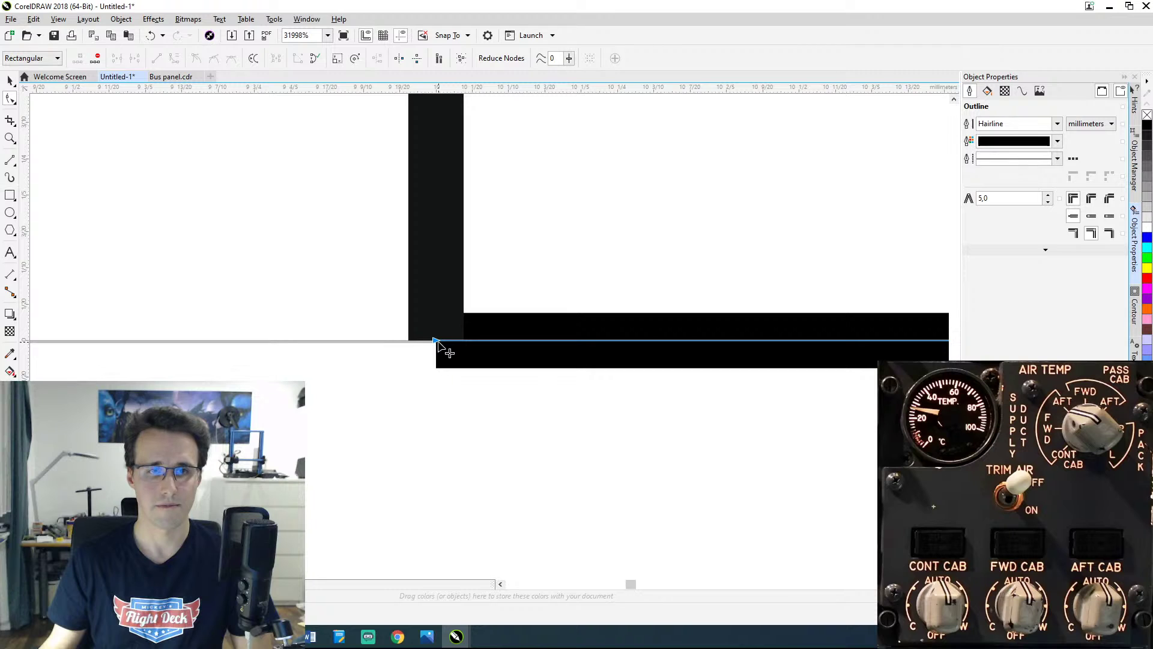
Step: Combine the lower-left corner curve with the bottom edge line and join their touching end nodes
click(436, 294)
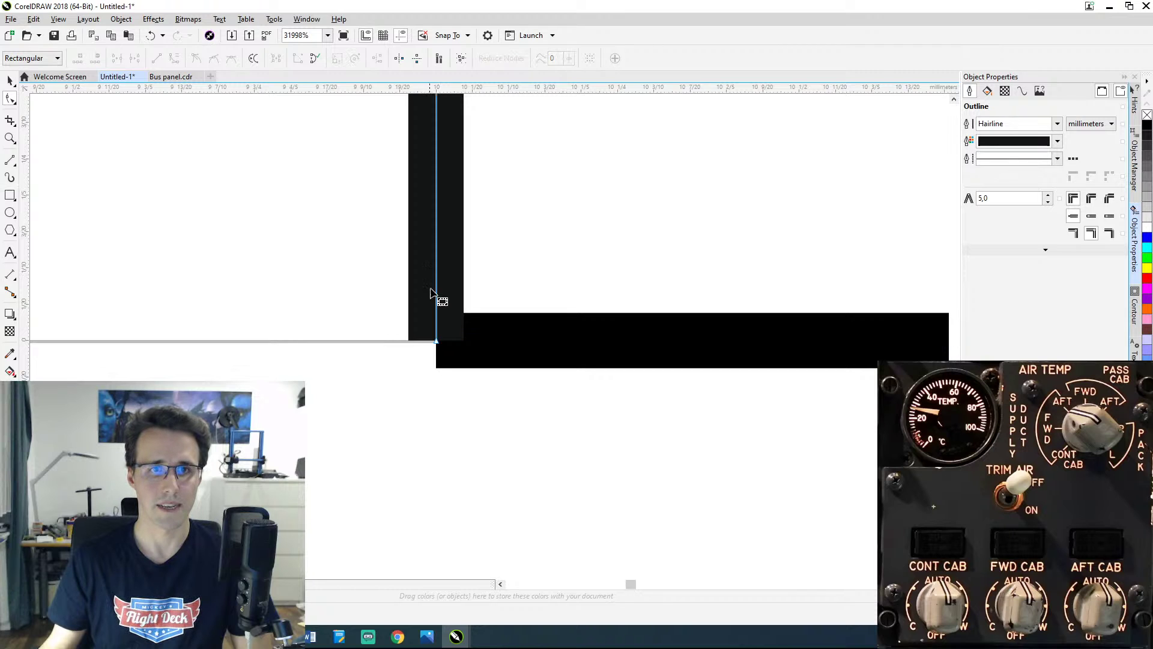
click(480, 339)
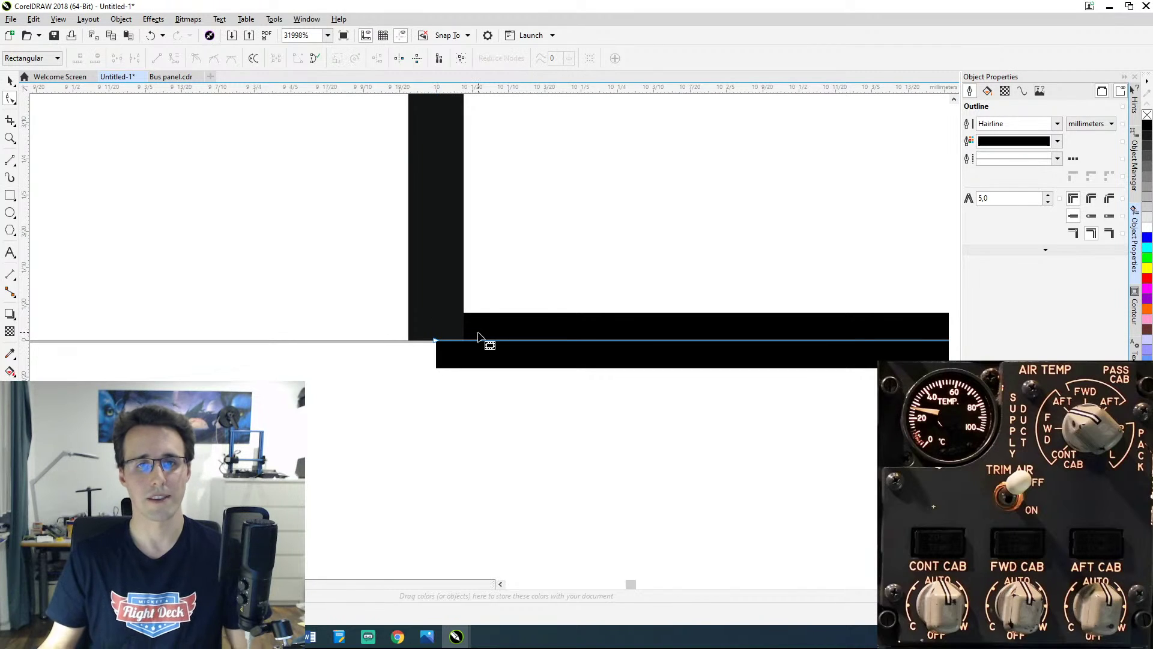
click(453, 251)
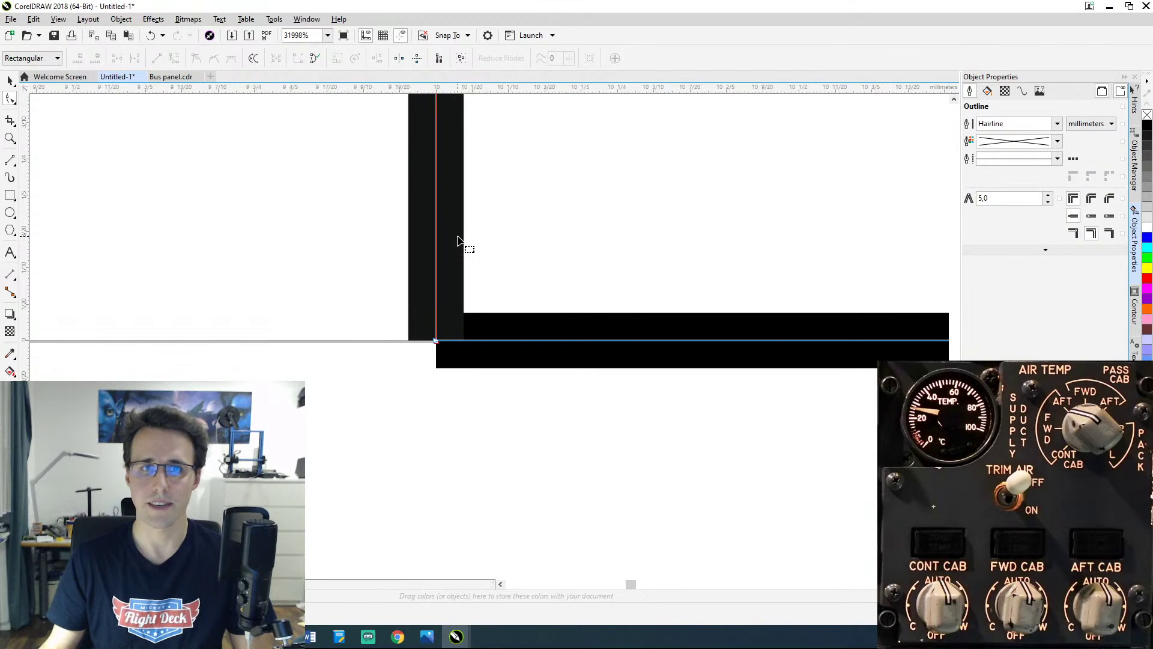
right_click(458, 240)
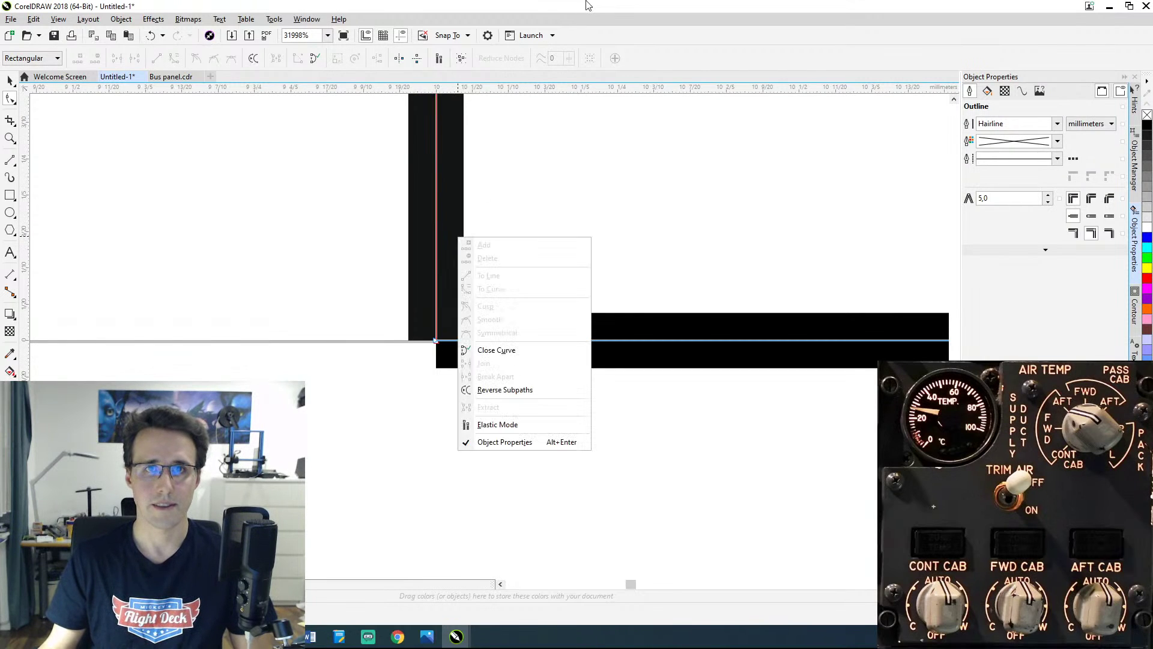
click(612, 5)
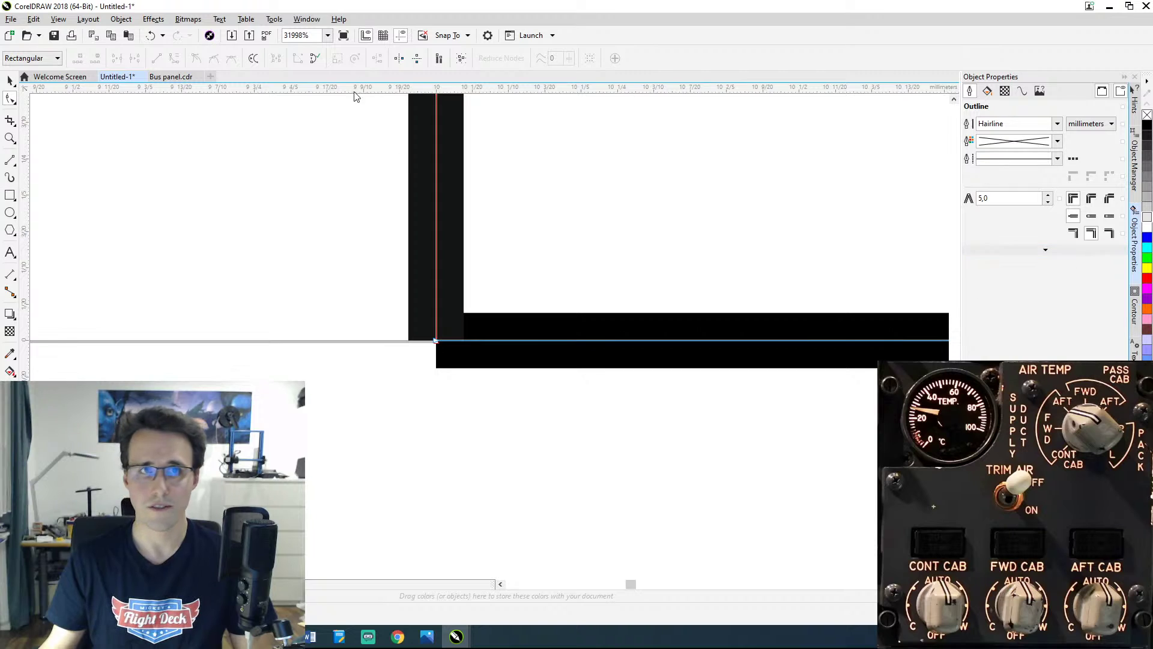
click(122, 19)
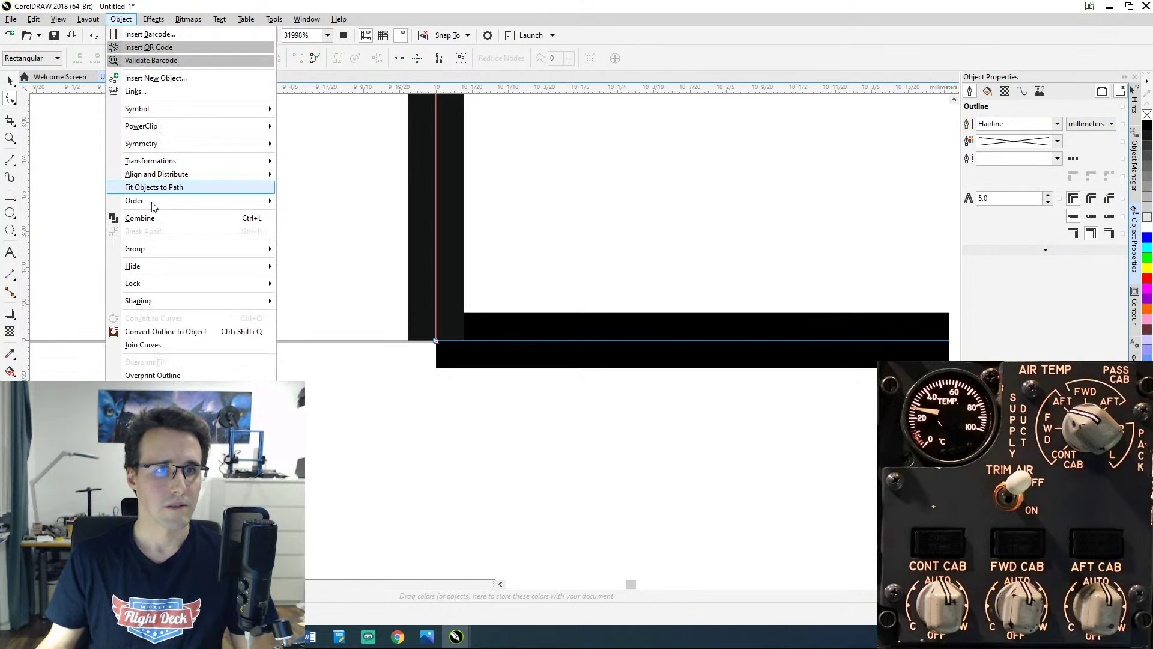
click(144, 218)
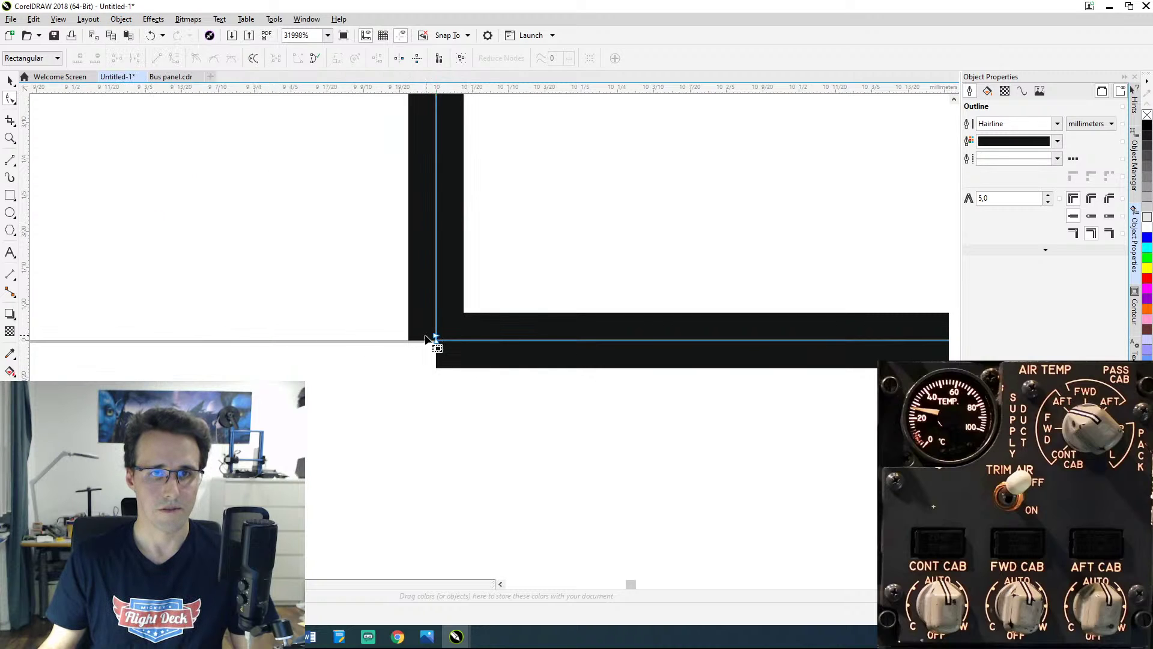
mouse_move(438, 340)
mouse_down()
mouse_move(476, 365)
mouse_move(478, 387)
mouse_move(438, 340)
mouse_up()
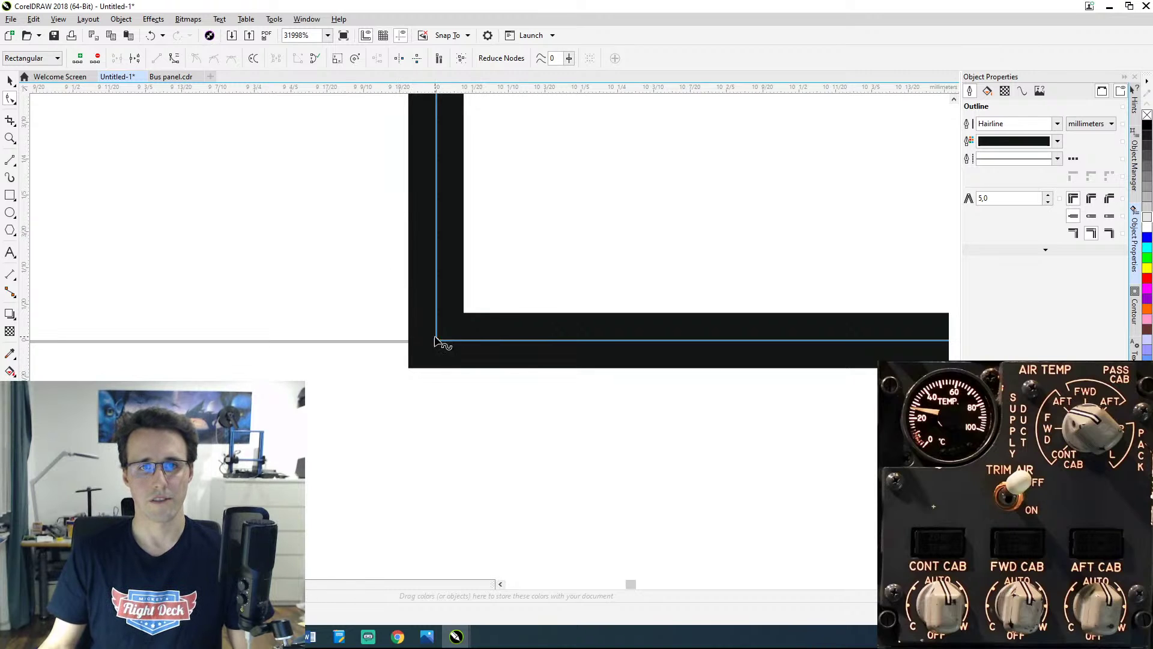
Step: Combine the left edge line with the lower-left corner curve and join their touching end nodes
scroll(497, 290, down, 7)
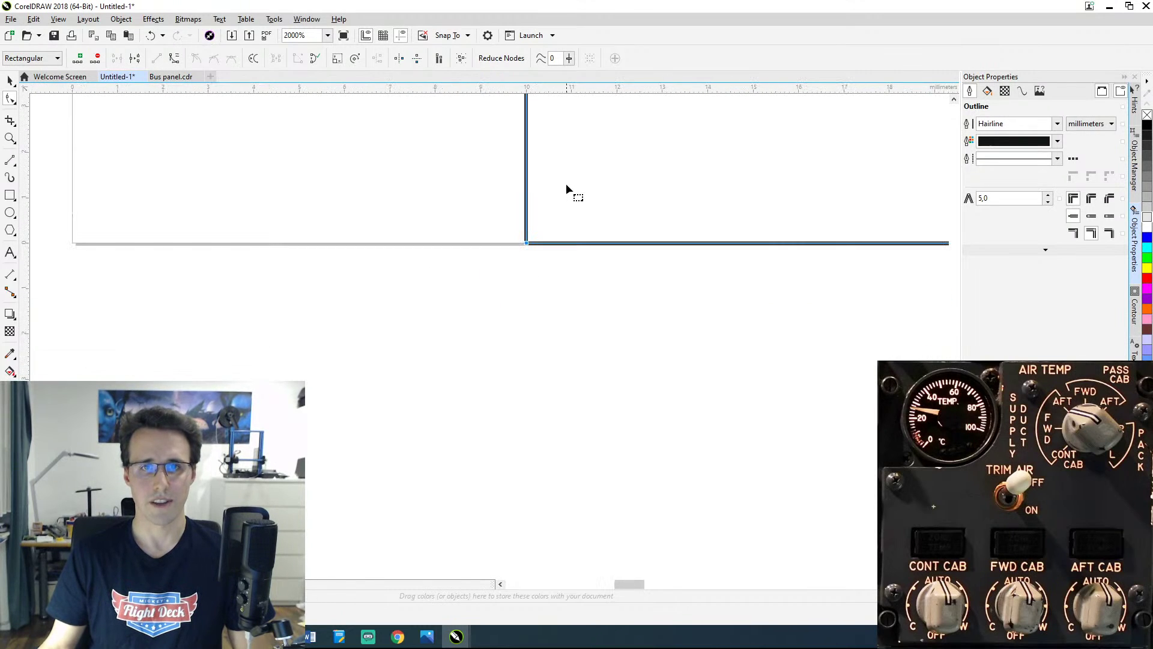
scroll(537, 421, down, 3)
scroll(636, 353, down, 2)
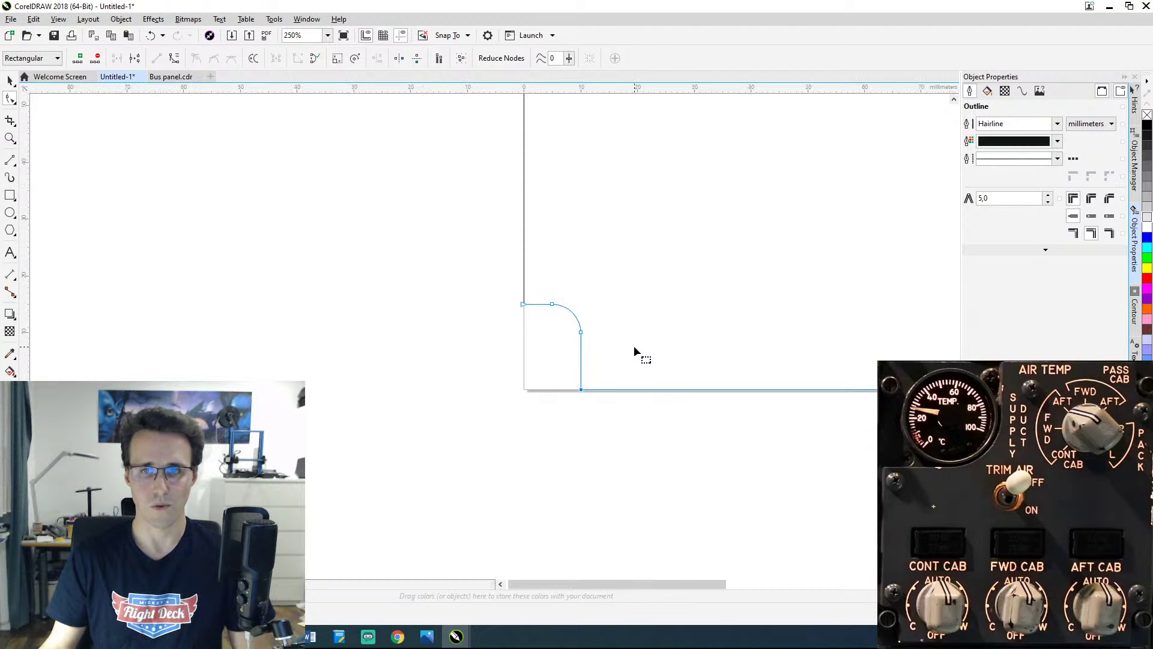
drag(636, 352, 350, 430)
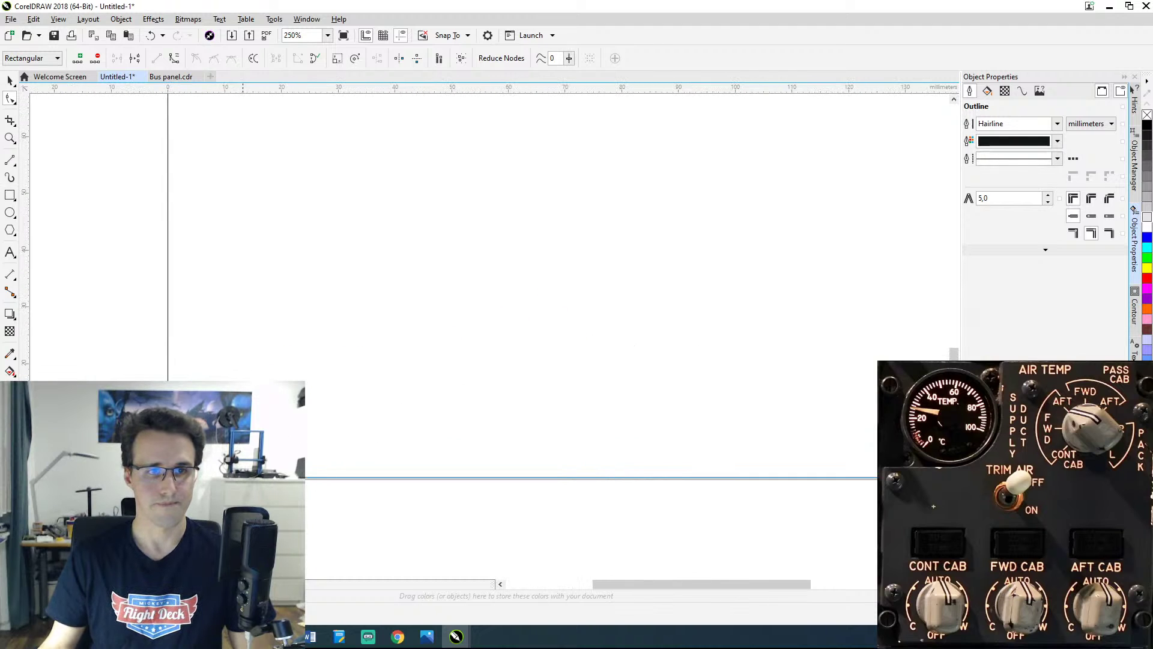
drag(265, 413, 559, 409)
scroll(443, 400, up, 8)
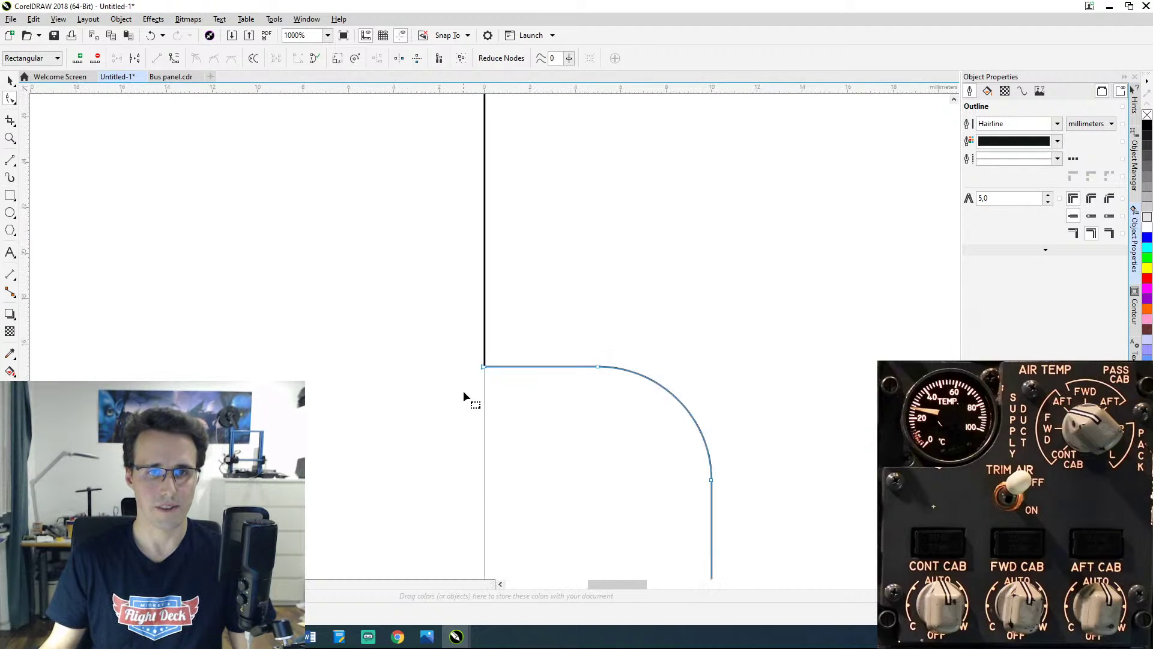
scroll(547, 234, up, 2)
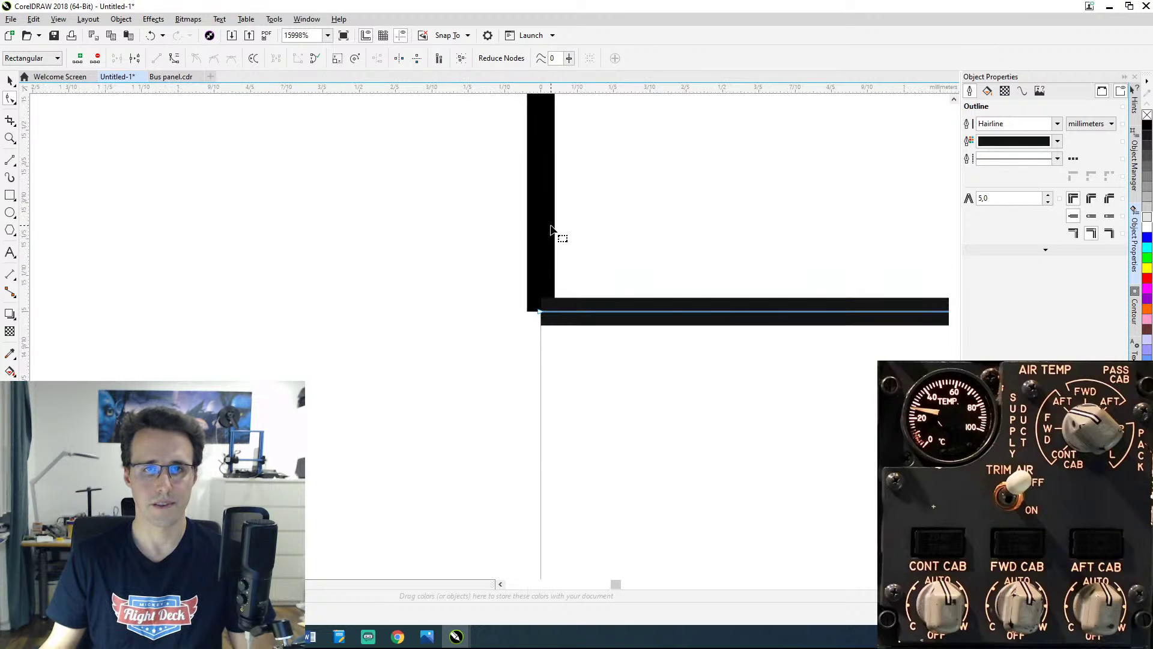
click(570, 312)
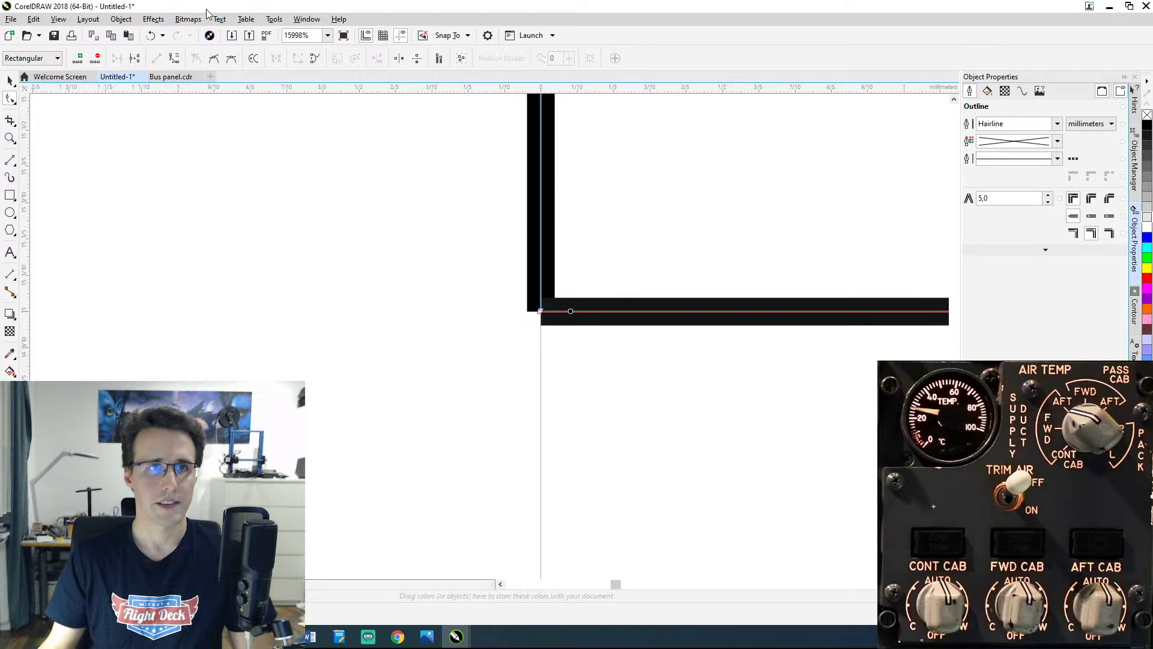
click(121, 19)
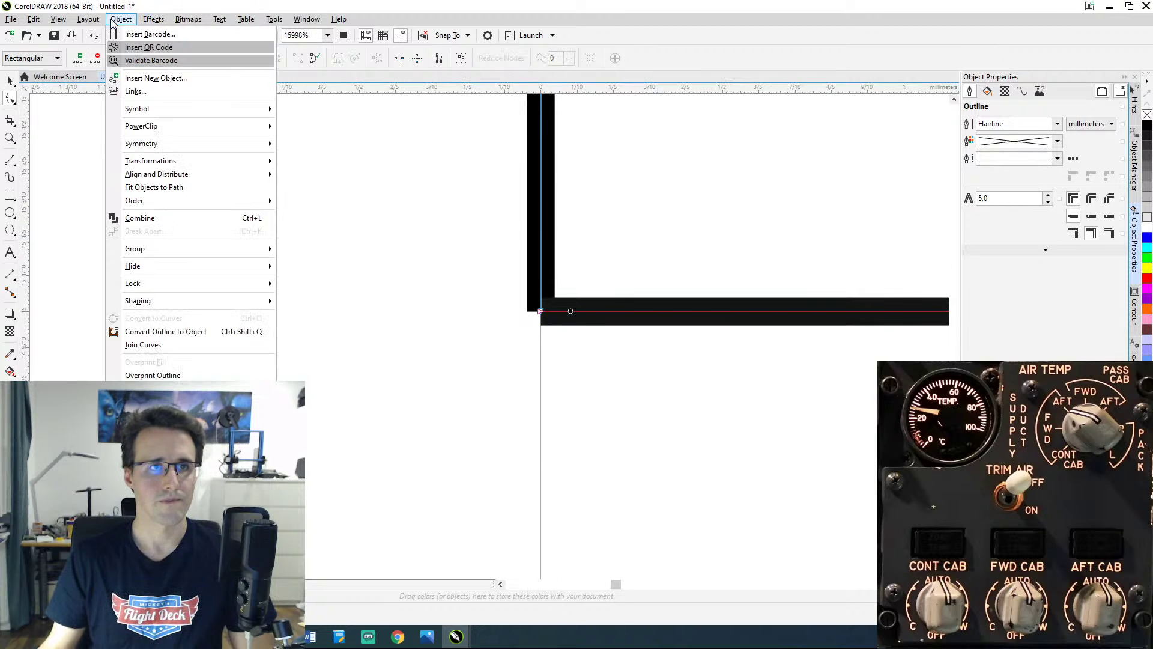
click(139, 218)
scroll(553, 313, up, 3)
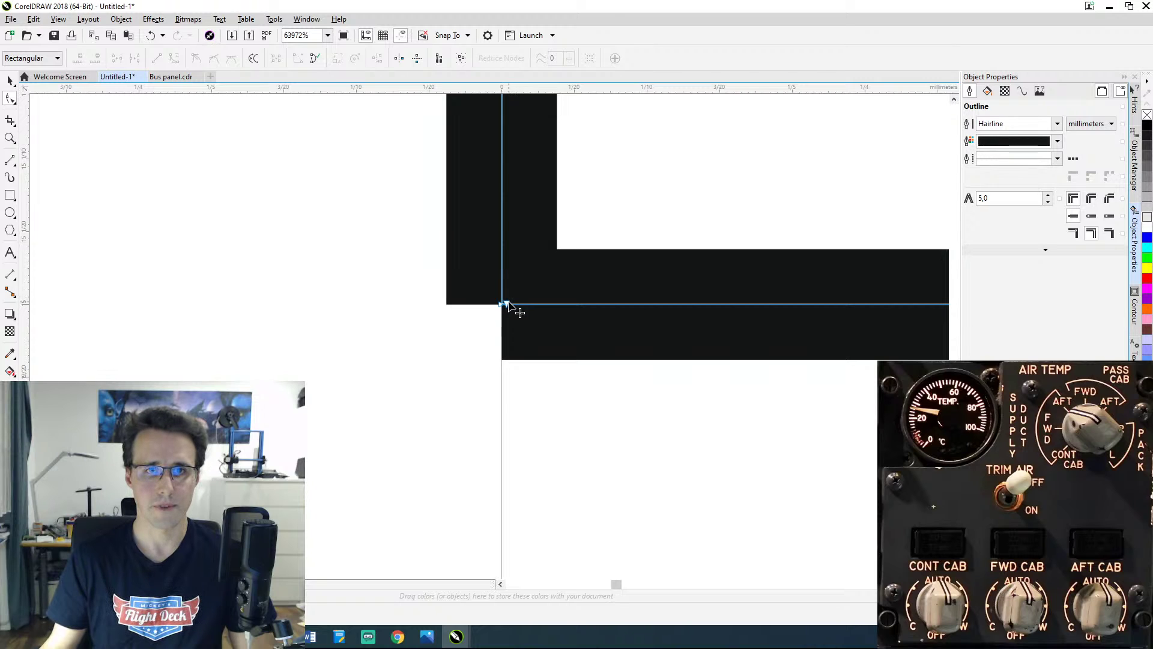
drag(507, 306, 503, 304)
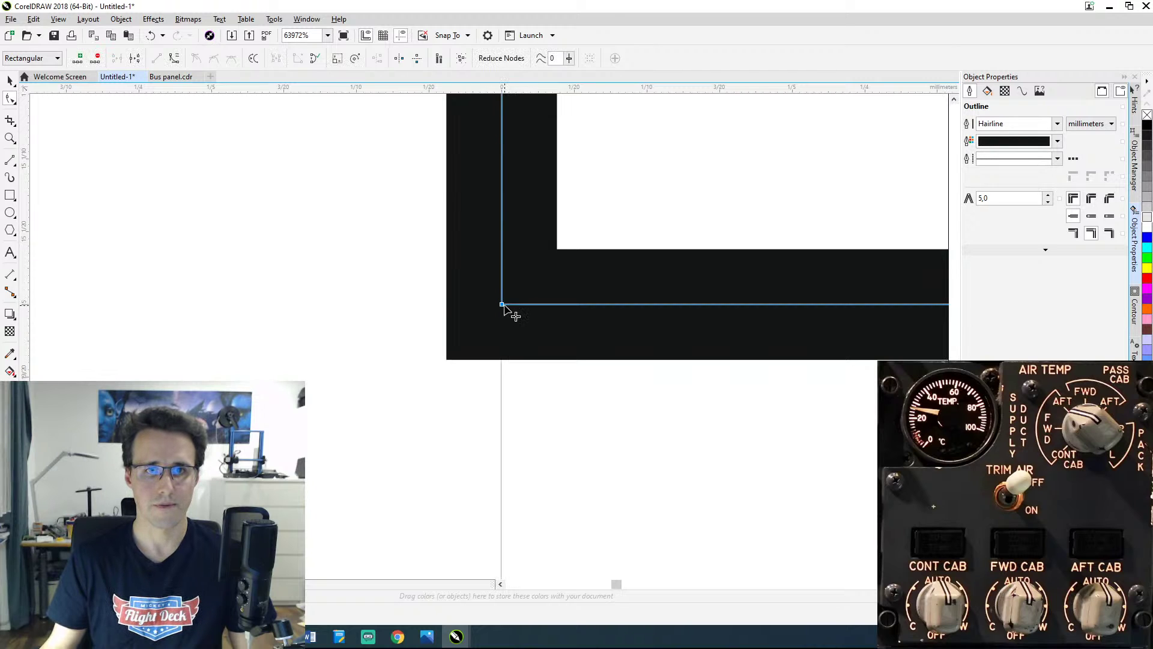
Step: Set the right edge line's outline width to Hairline
scroll(586, 183, down, 10)
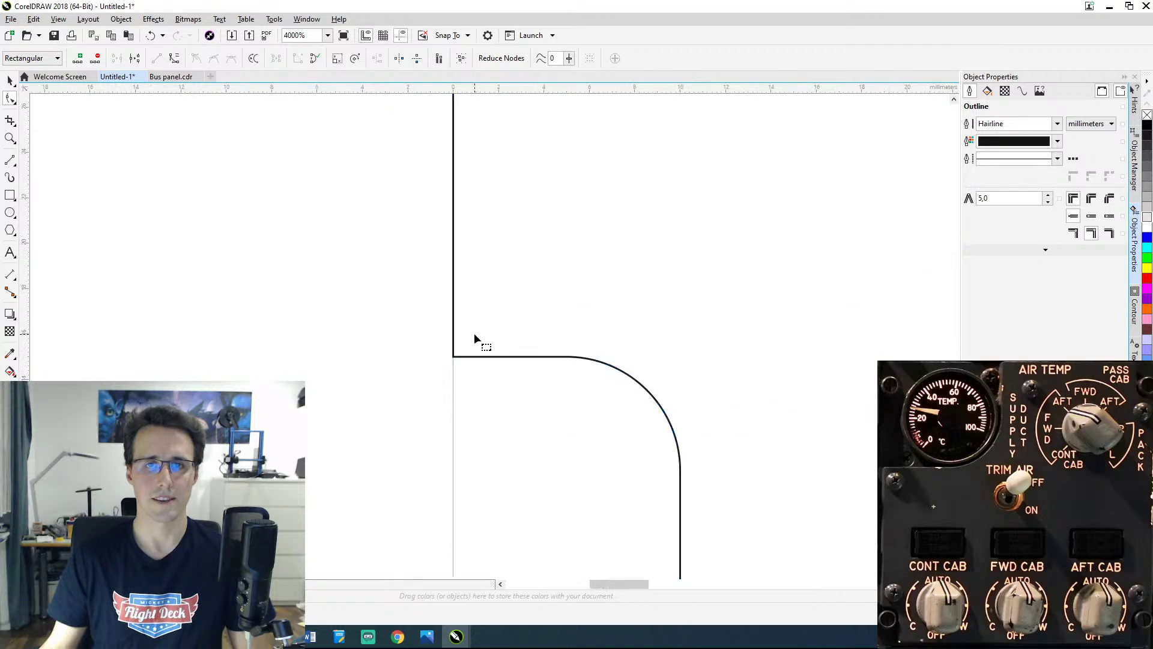
scroll(552, 236, down, 5)
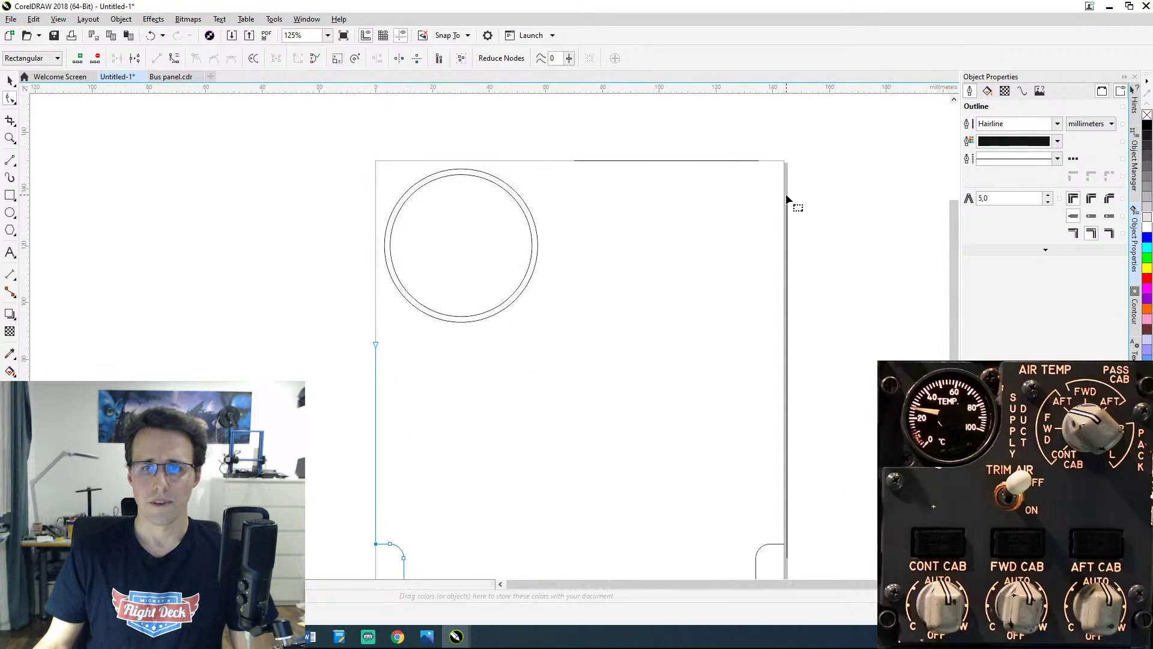
drag(815, 456, 774, 288)
scroll(741, 311, up, 10)
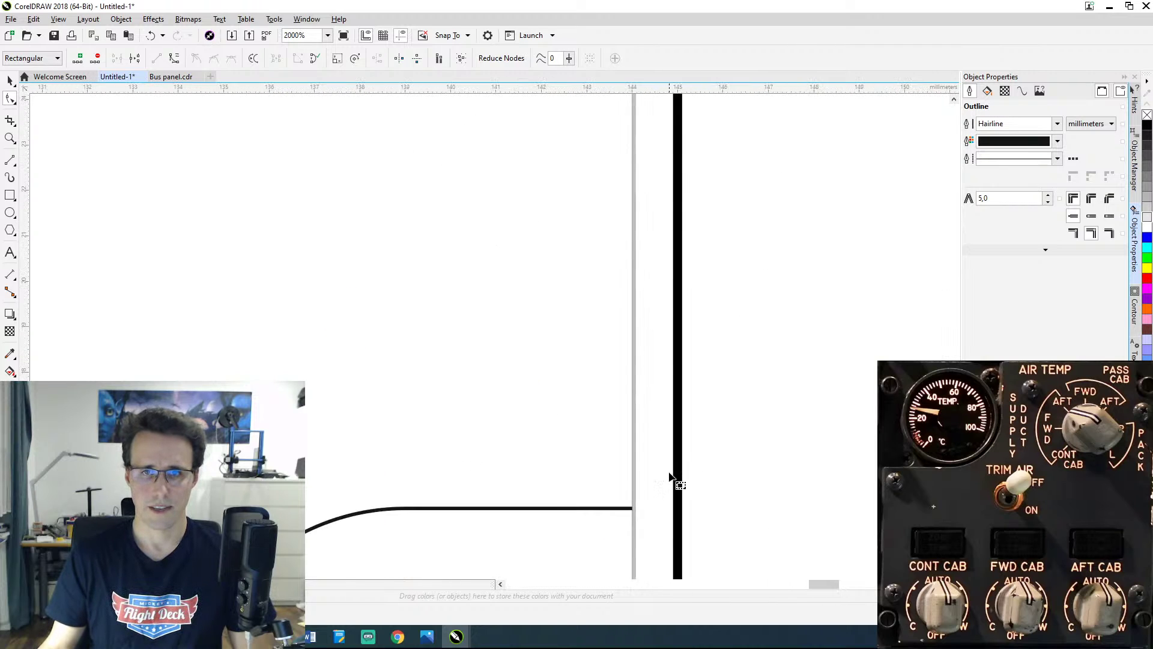
drag(674, 481, 679, 315)
click(711, 324)
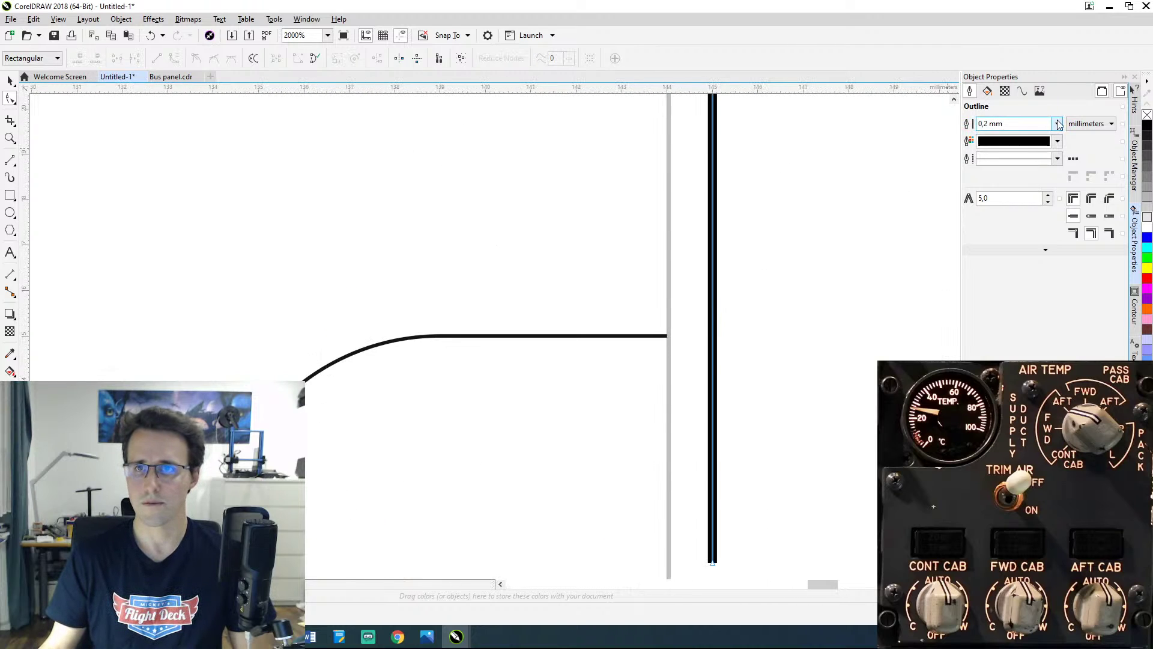
click(1057, 124)
click(1030, 146)
drag(751, 394, 728, 306)
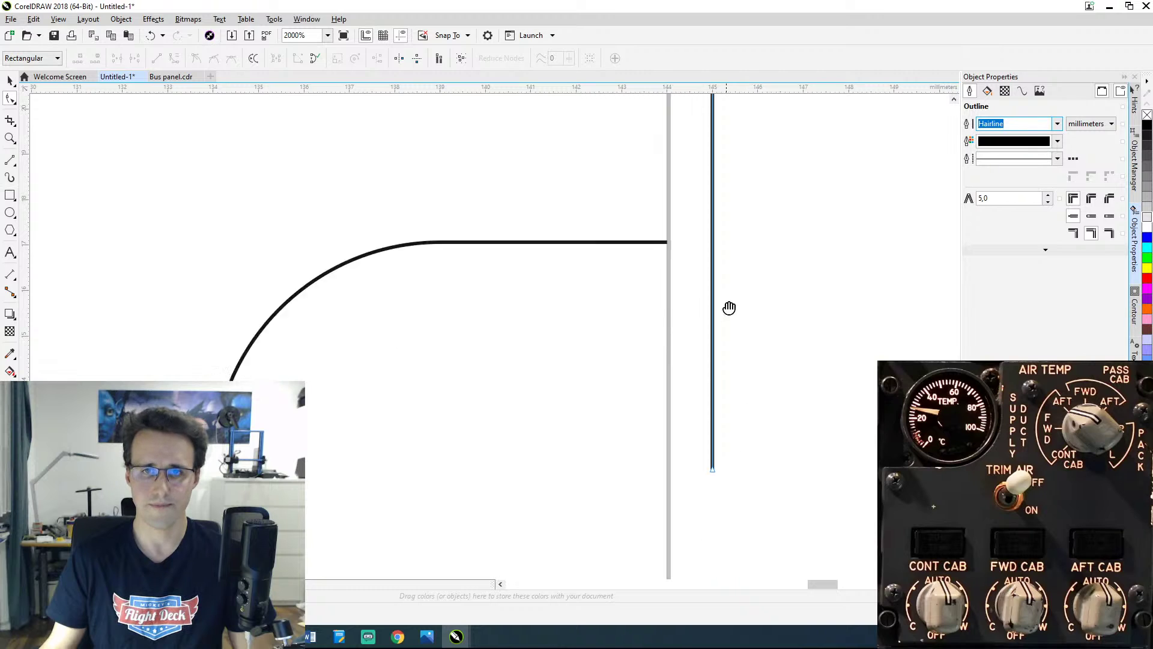
Step: Move the right edge line's lower end node onto the end of the lower-right corner curve and select both objects
drag(720, 454, 667, 121)
click(715, 344)
scroll(672, 117, up, 7)
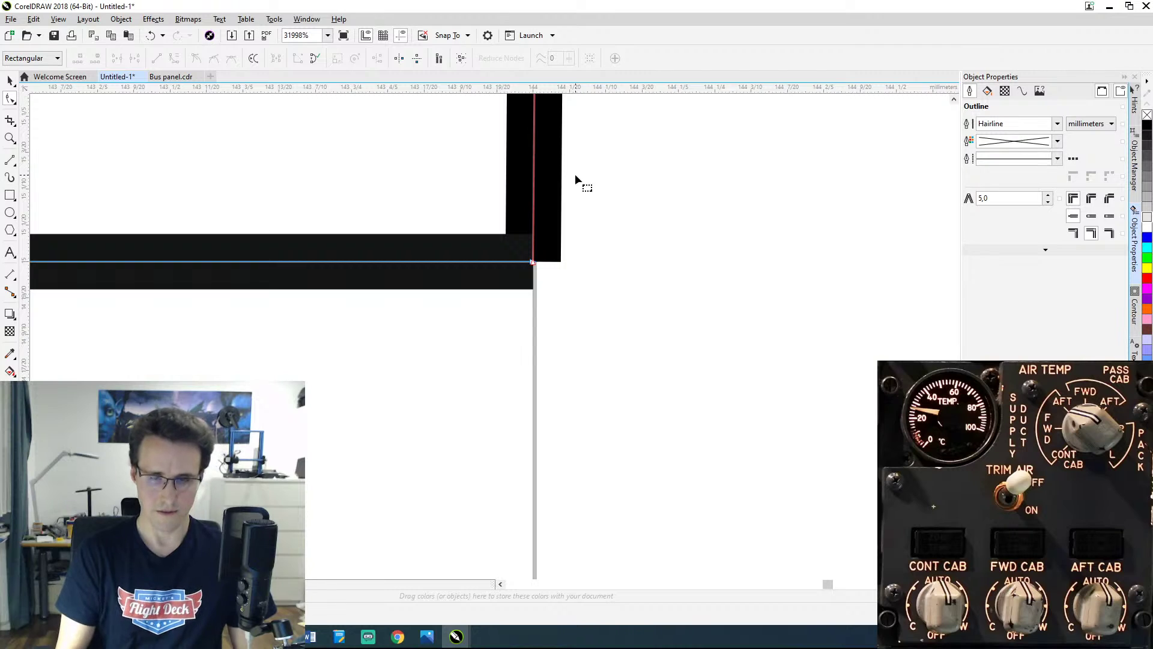
Step: Combine the right edge line with the lower-right corner curve and join their touching end nodes
key(ctrl+l)
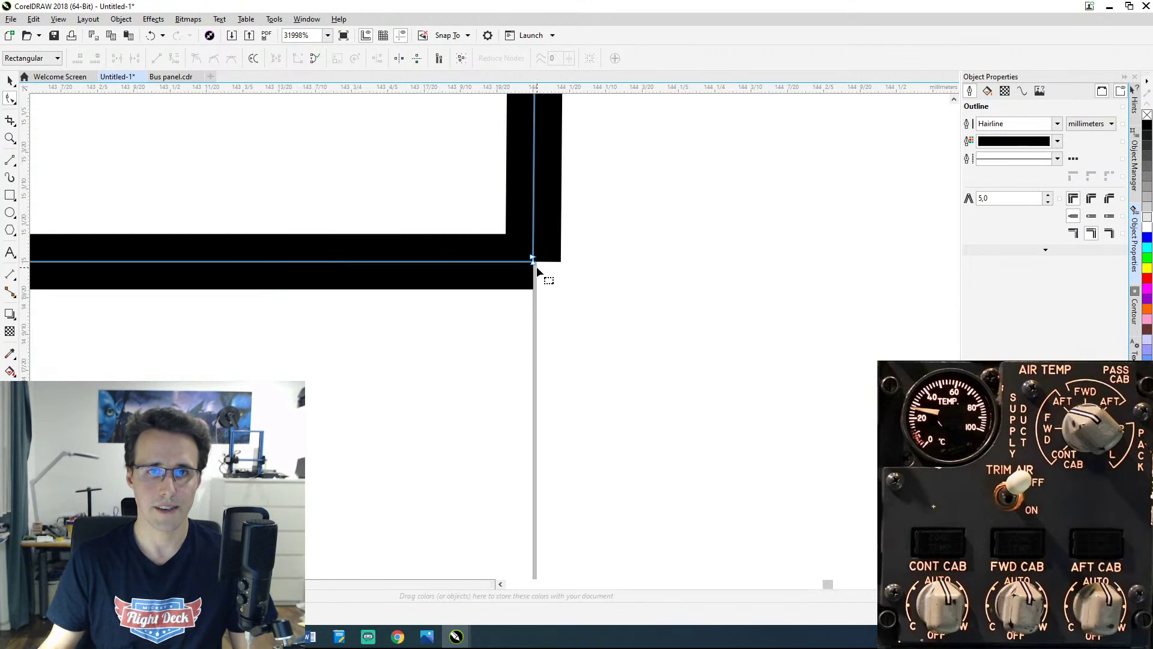
drag(534, 260, 544, 260)
scroll(522, 152, down, 6)
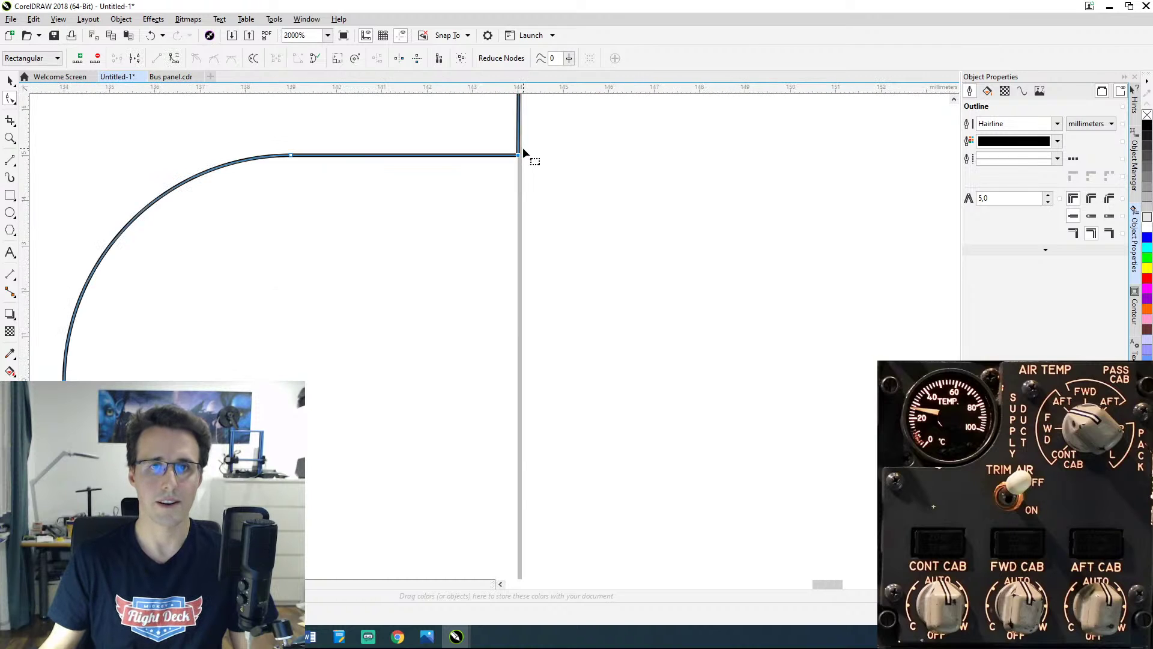
Step: Copy the upper-right corner curve from the Bus panel.cdr document
scroll(524, 155, down, 3)
drag(592, 181, 676, 319)
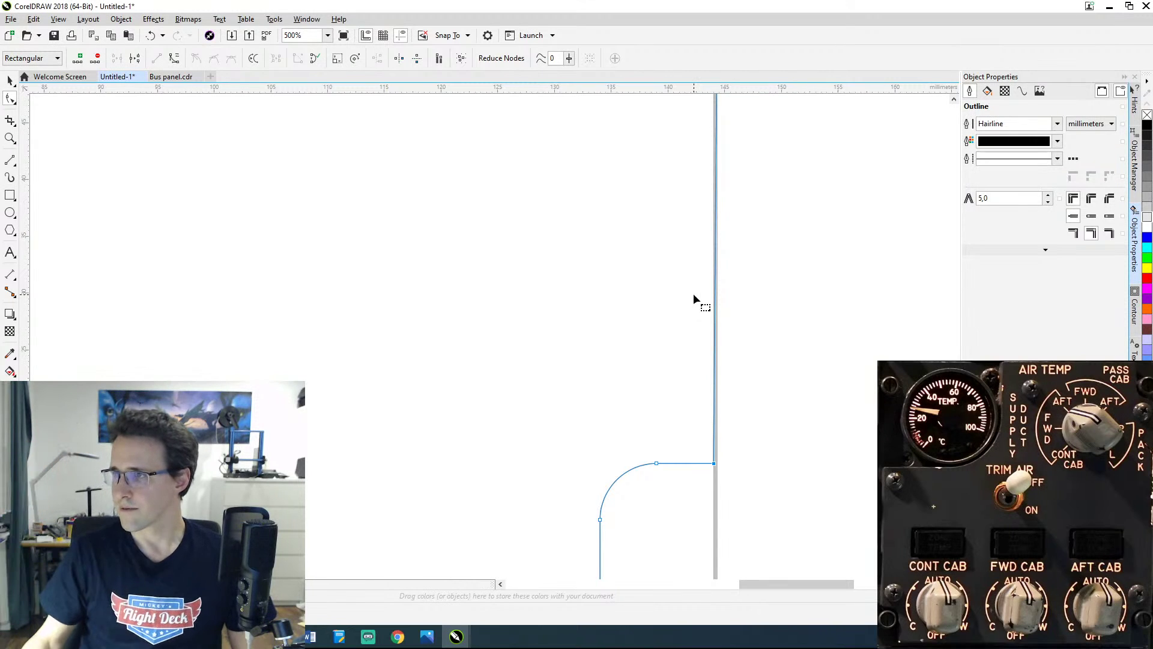
scroll(729, 218, down, 1)
drag(719, 153, 701, 413)
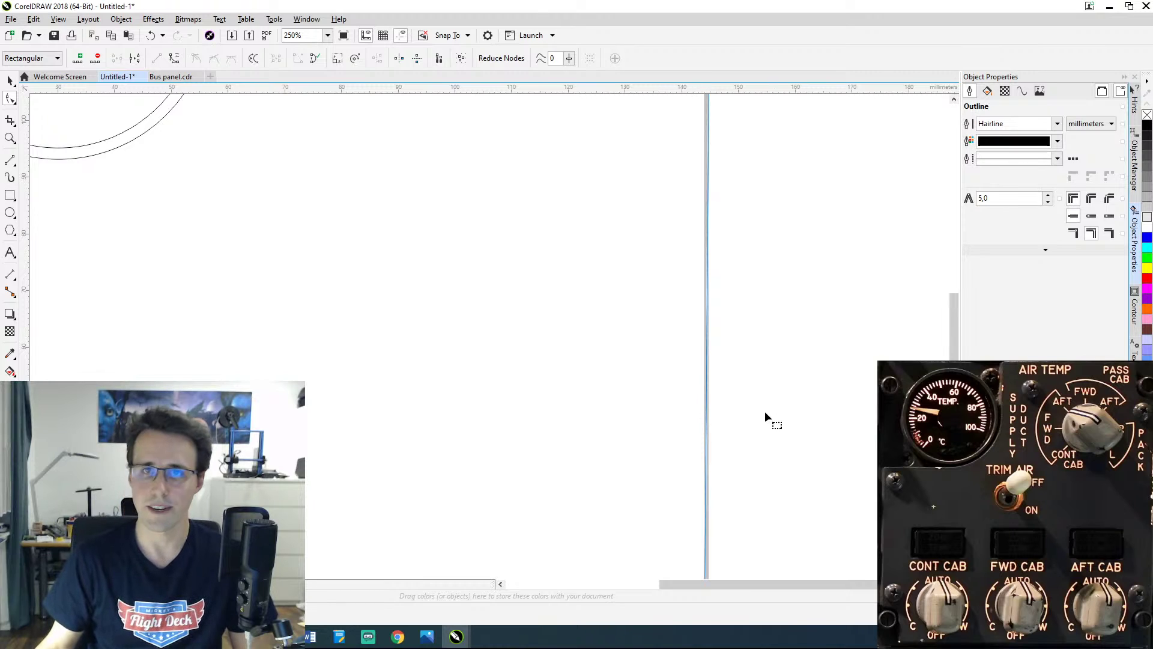
drag(754, 240, 752, 479)
drag(719, 242, 730, 351)
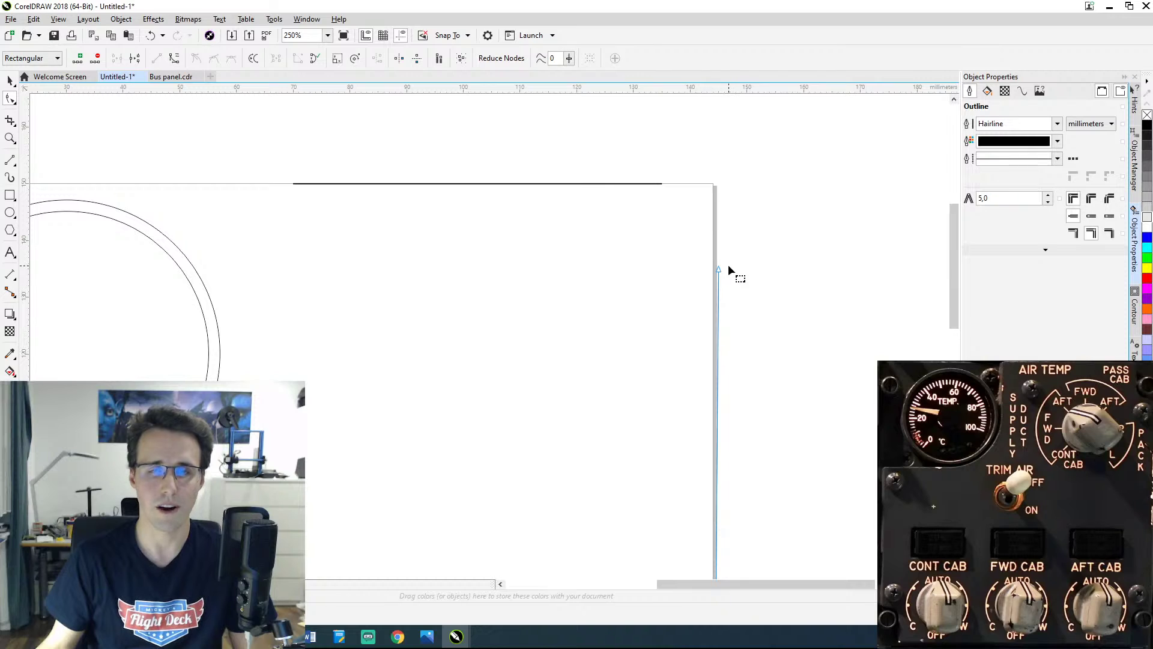
click(175, 78)
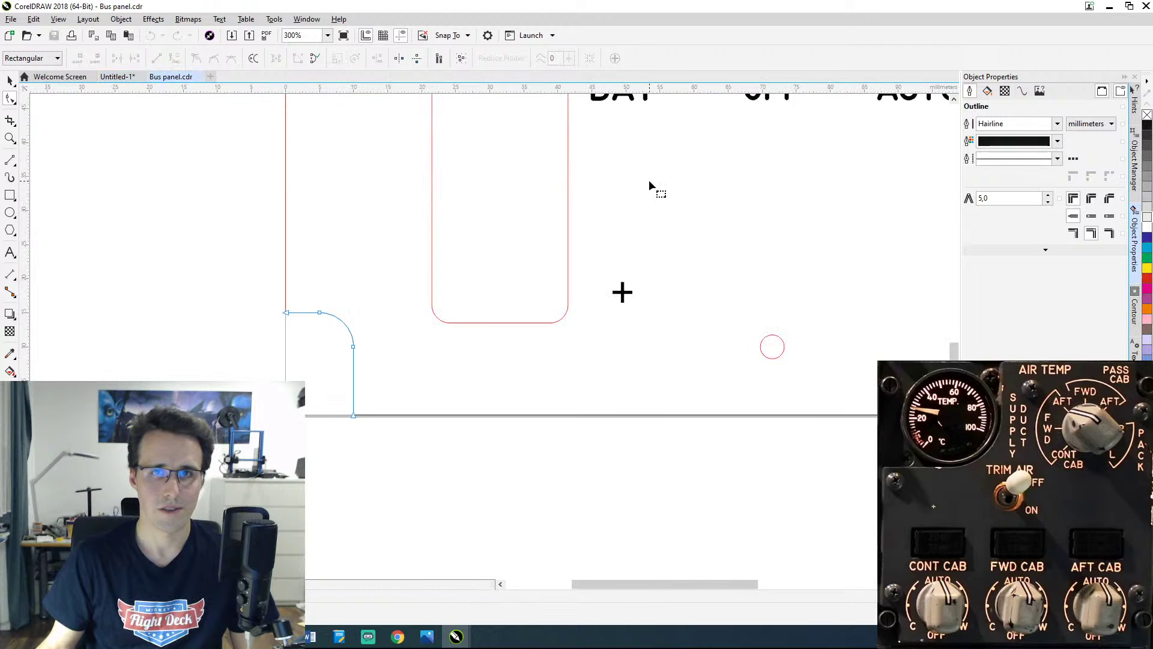
scroll(648, 179, down, 5)
scroll(595, 261, up, 8)
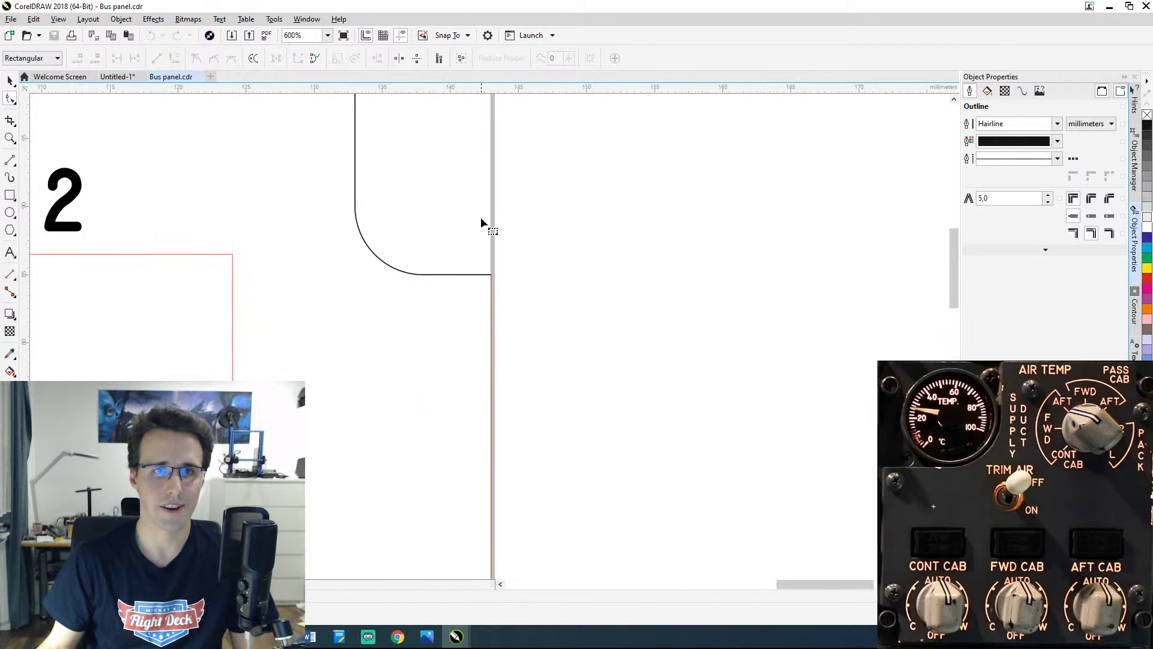
drag(467, 216, 535, 280)
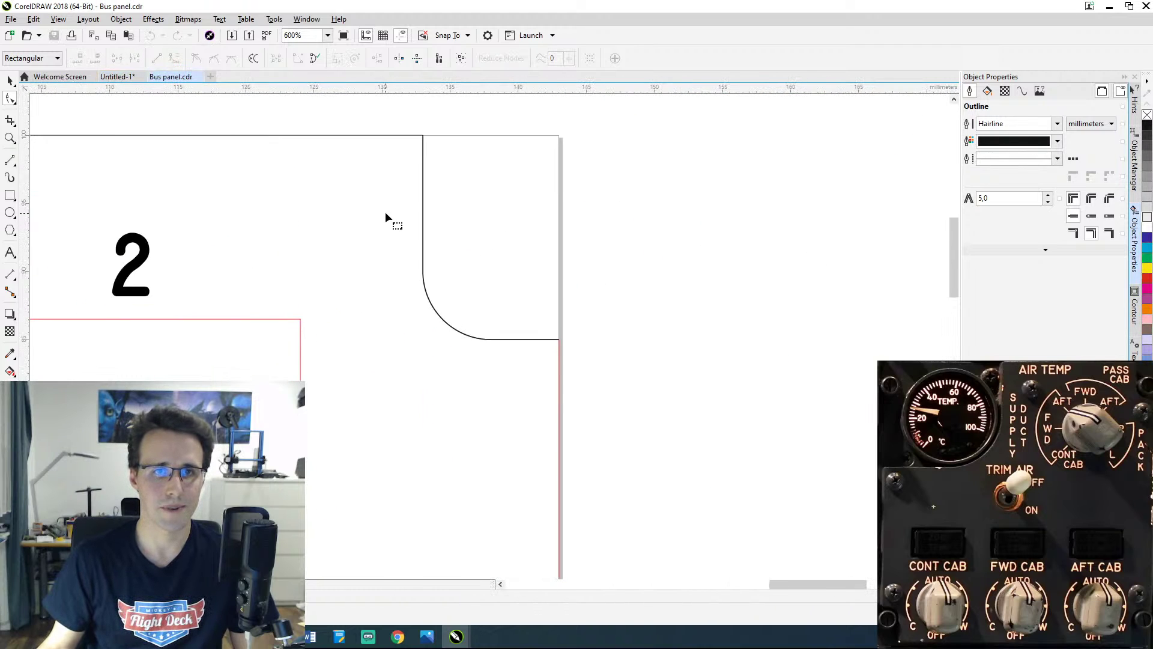
click(422, 230)
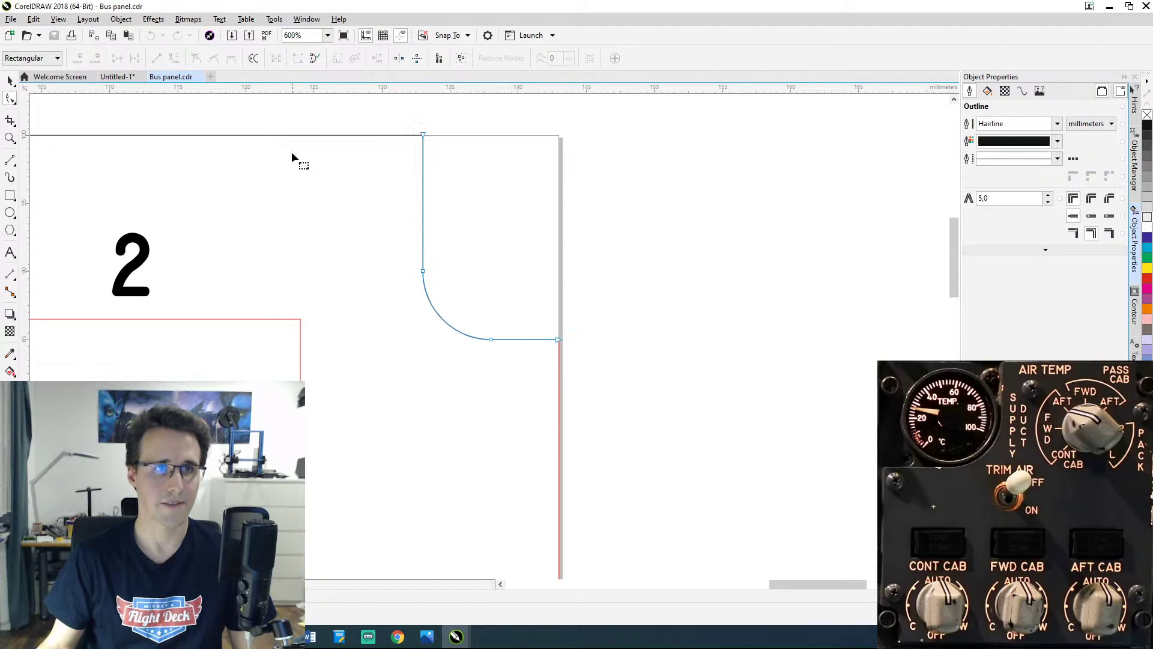
Step: Paste the corner curve into the Untitled-1 document and move it to the page's upper-right corner
click(117, 78)
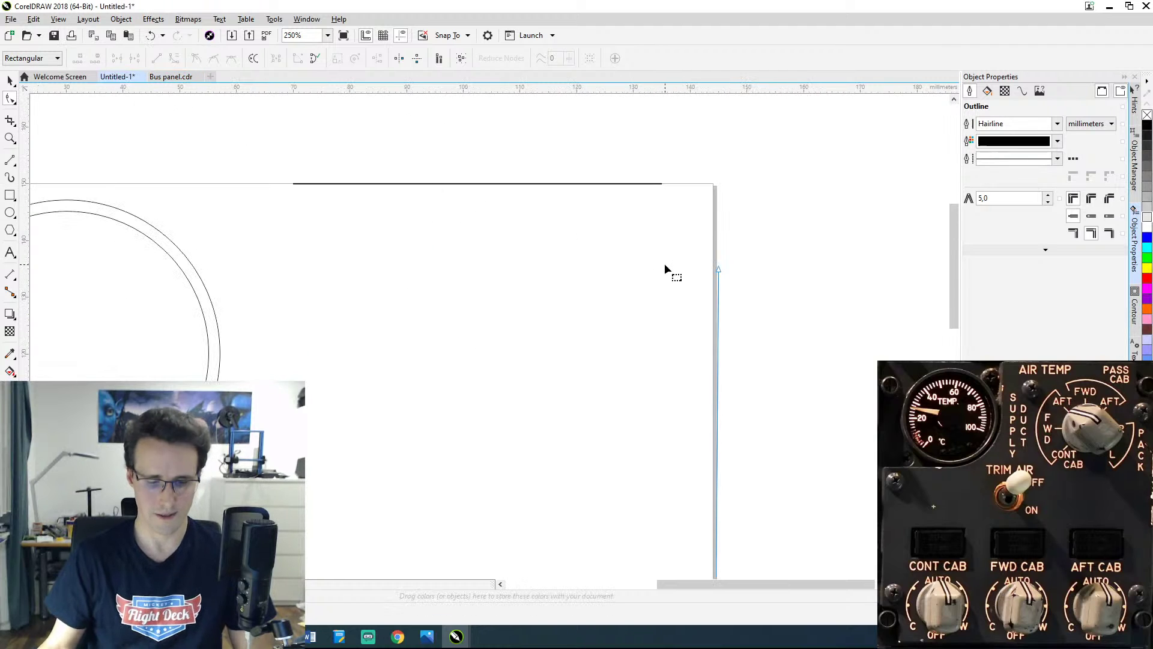
click(11, 80)
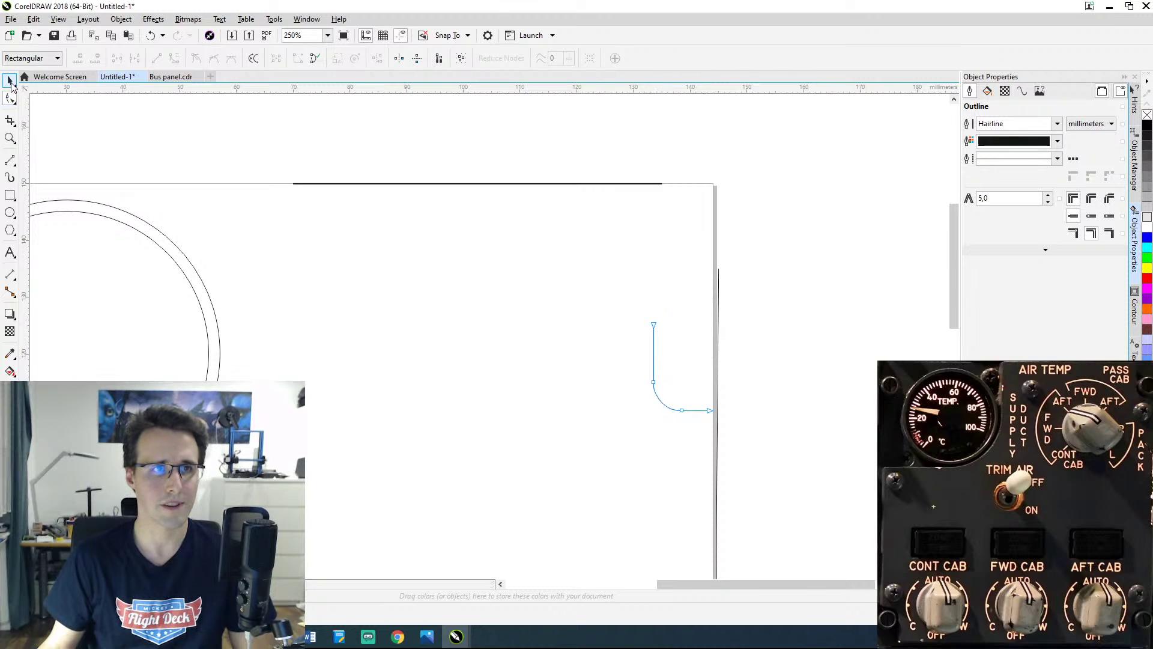
drag(671, 370, 679, 233)
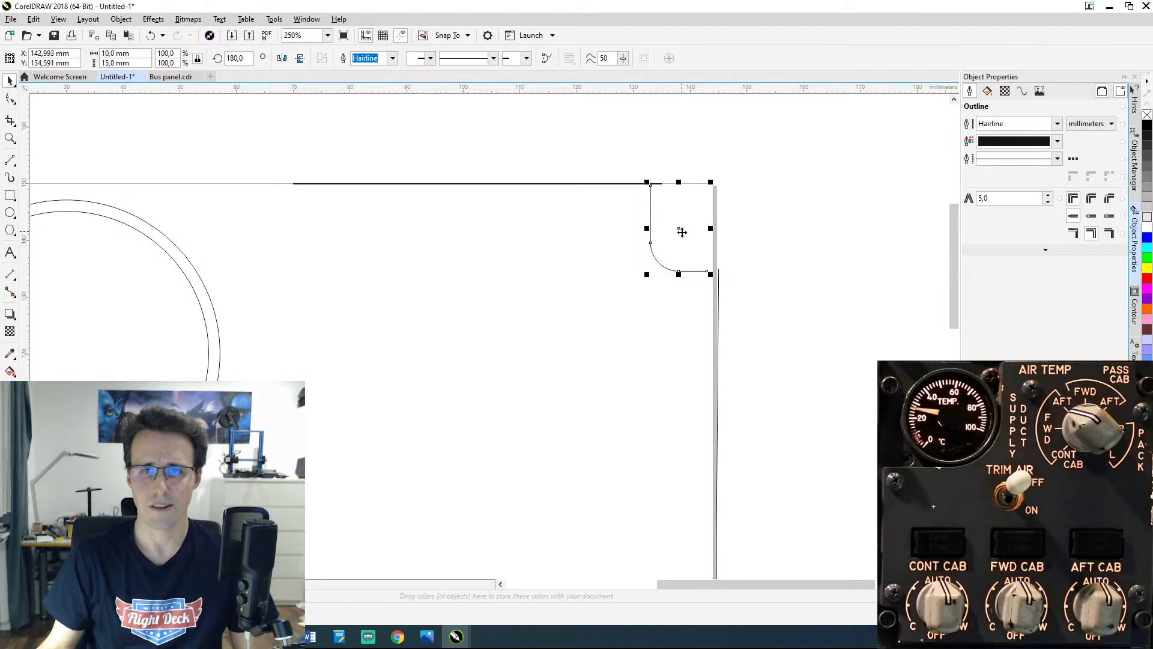
scroll(679, 233, up, 2)
scroll(681, 247, down, 1)
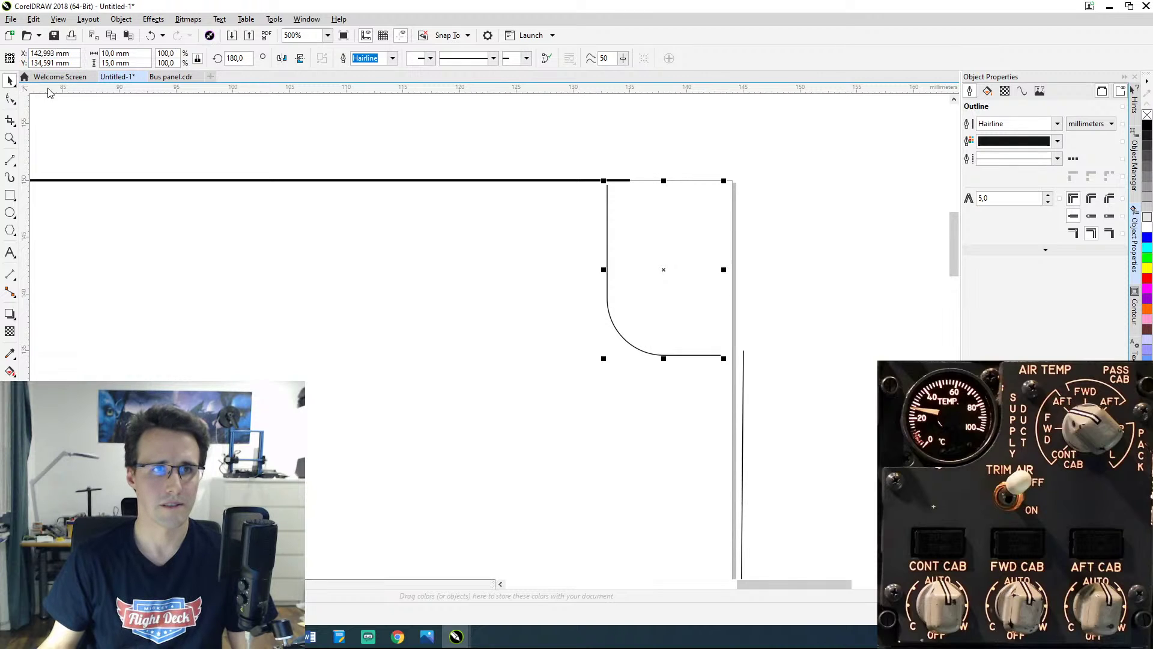
click(74, 54)
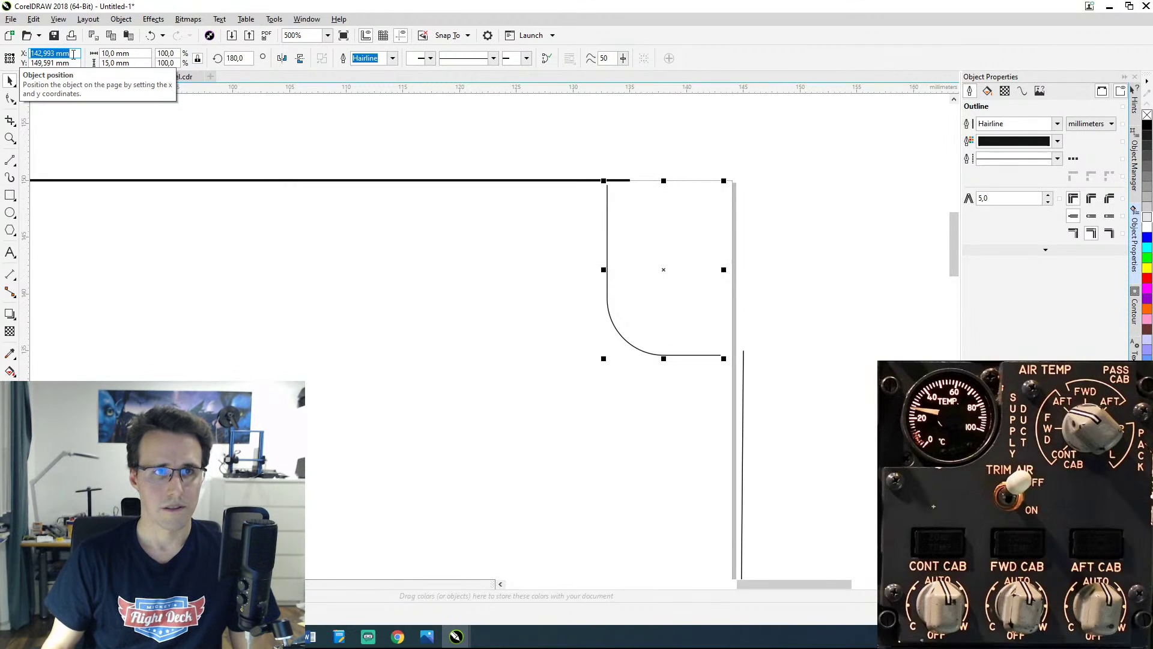
text(1)
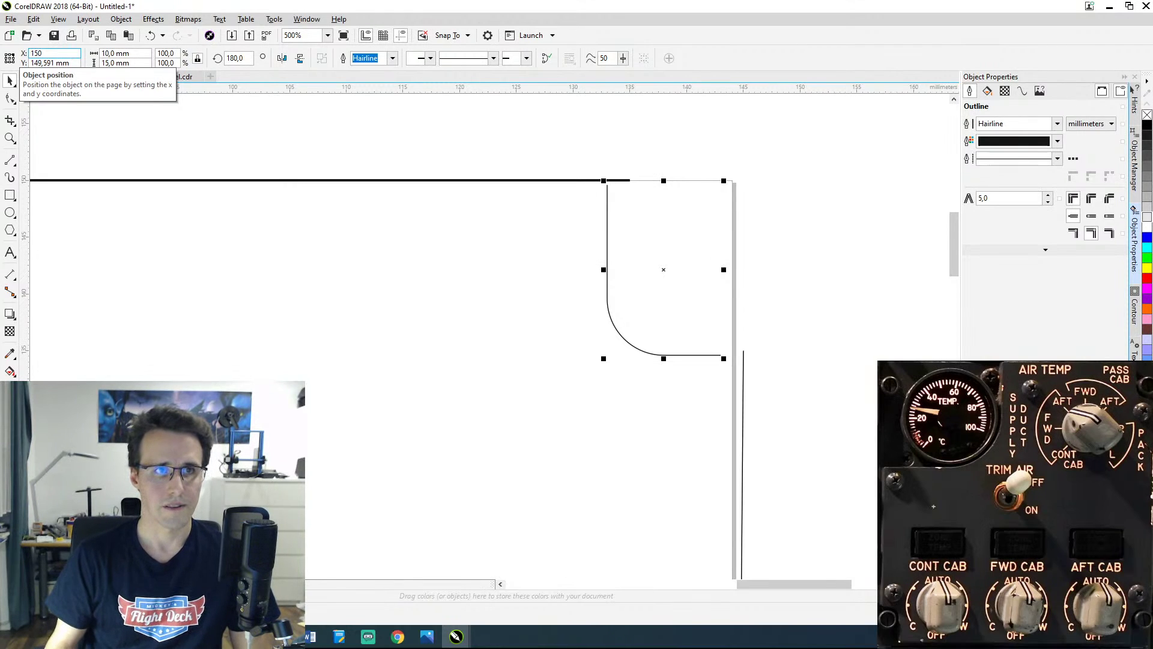
text(50)
key(Escape)
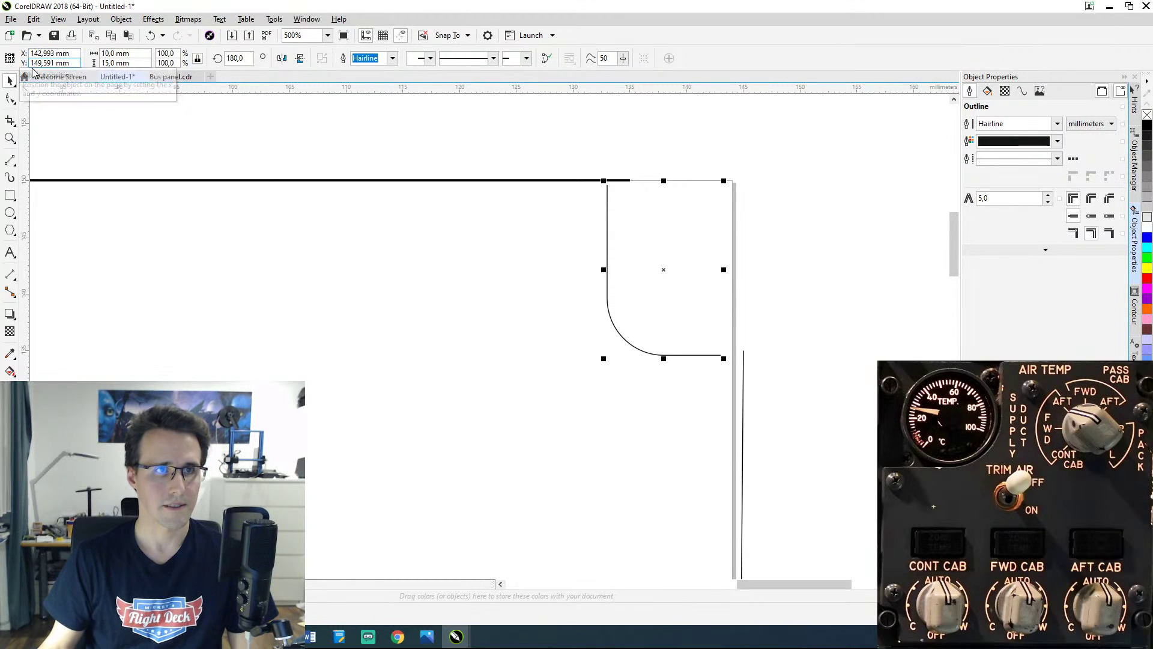
Step: Position the upper-right corner curve at X 144 mm and Y 150 mm, flush with the page corner
click(34, 63)
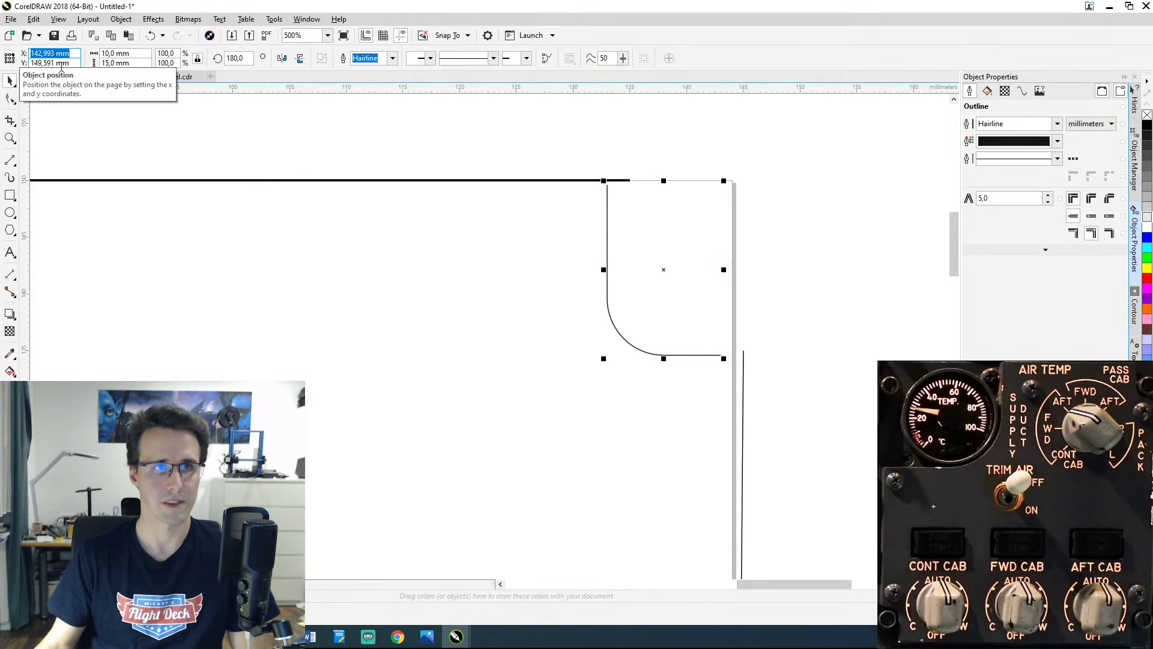
key(shift+Tab)
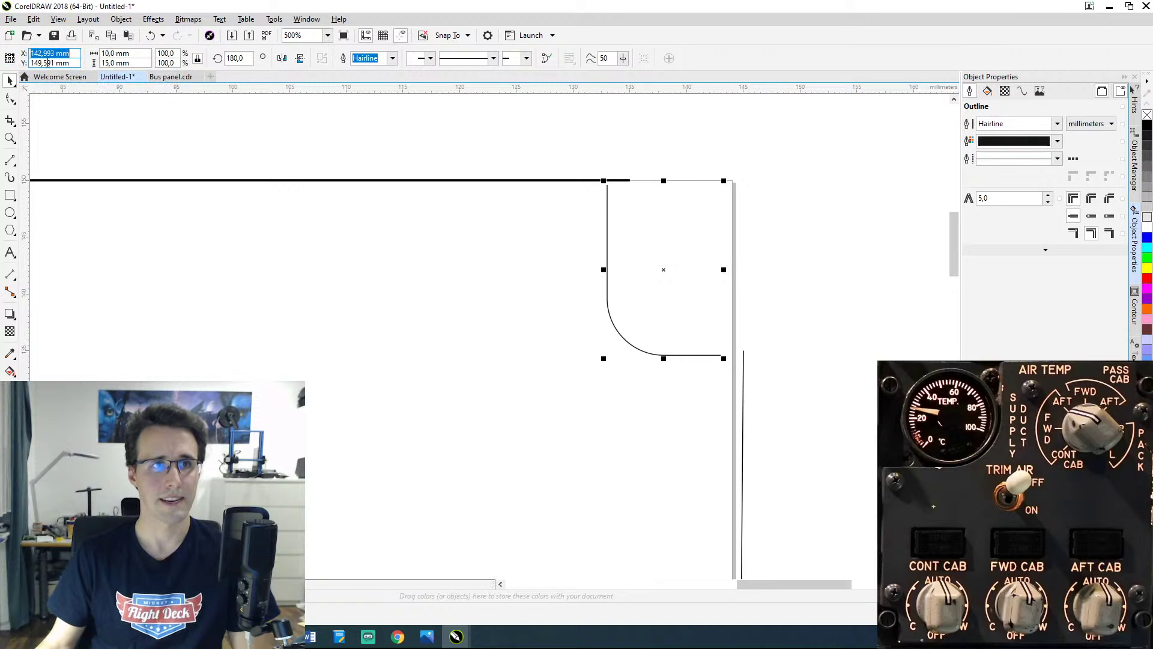
double_click(52, 63)
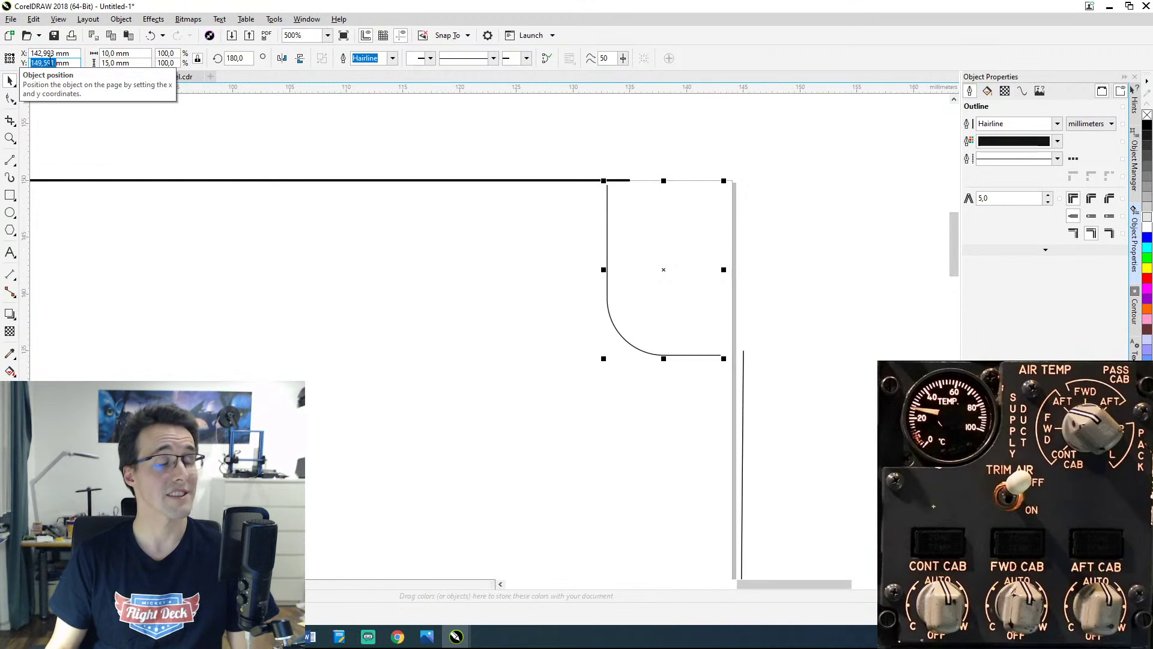
text(150)
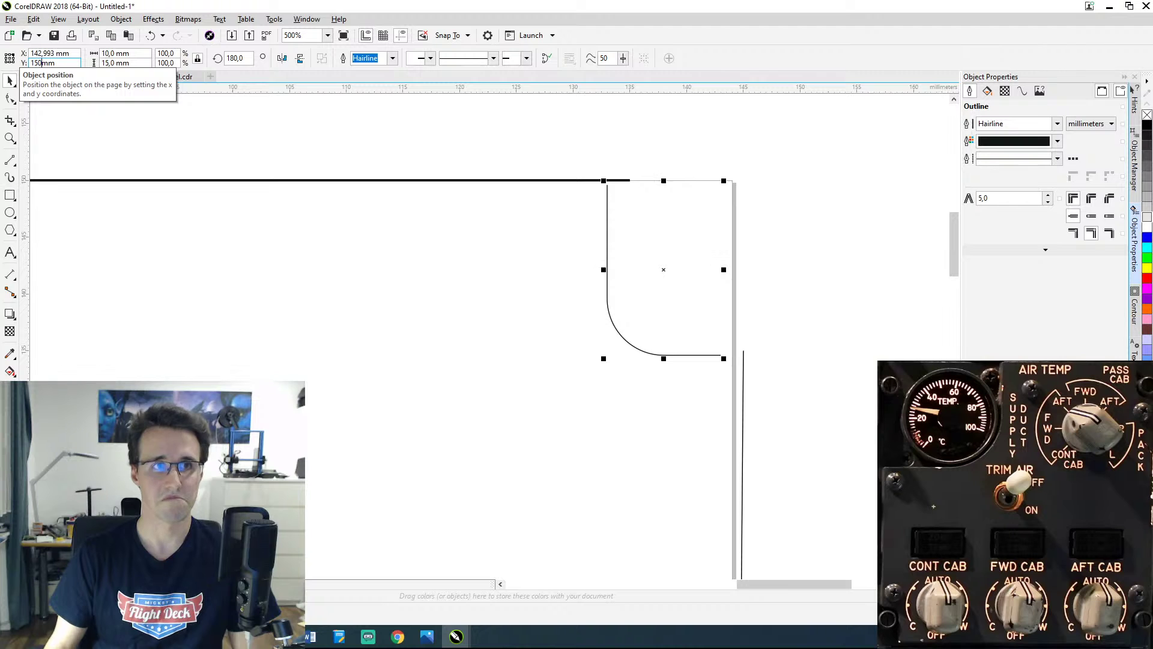
key(Return)
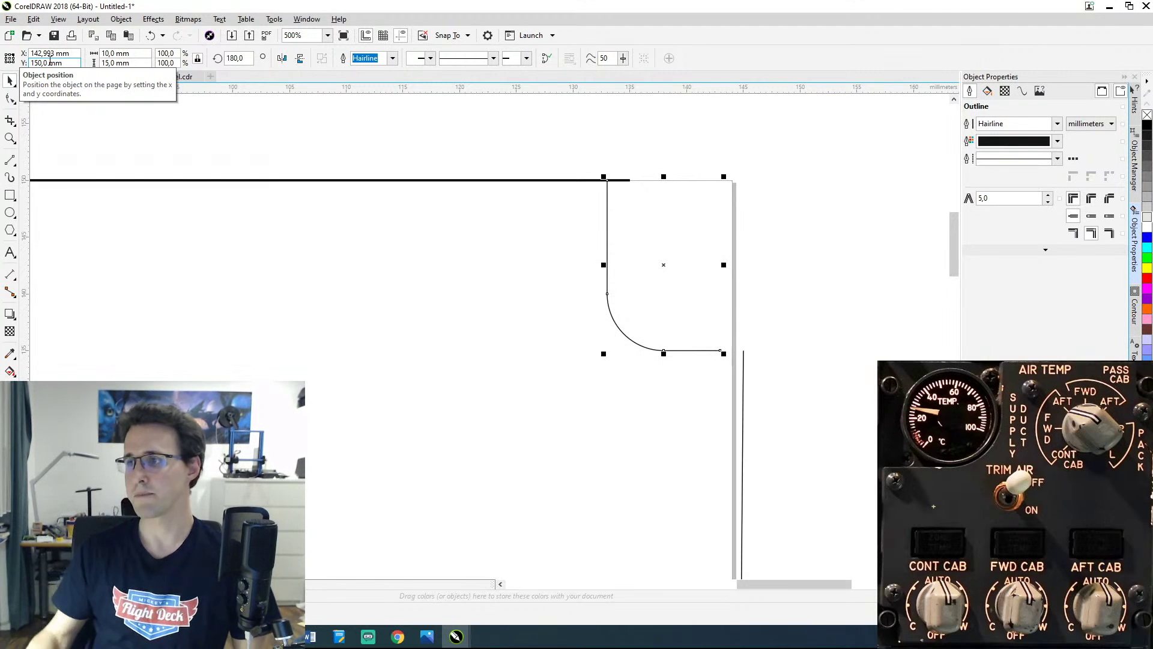
click(80, 56)
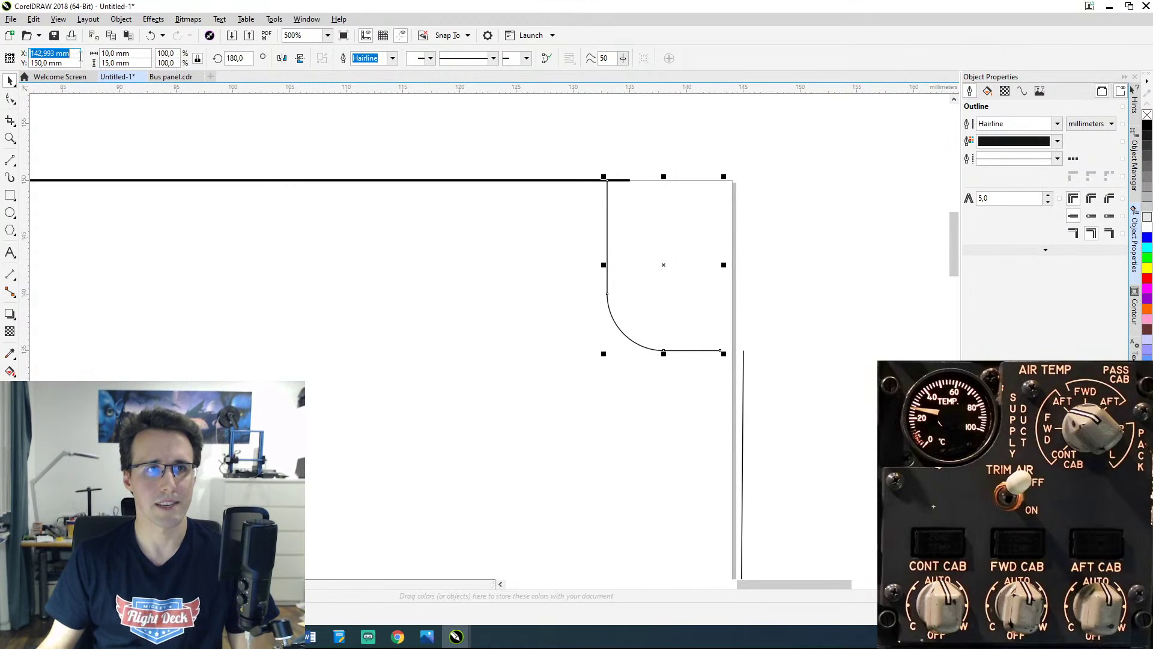
text(144)
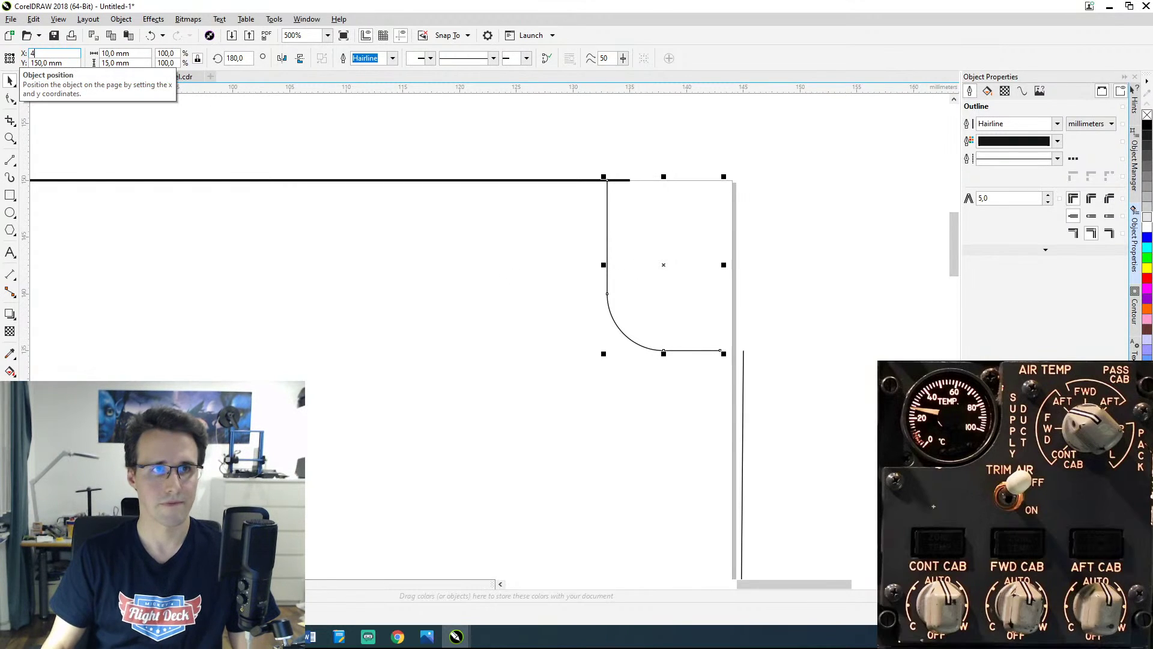
key(Return)
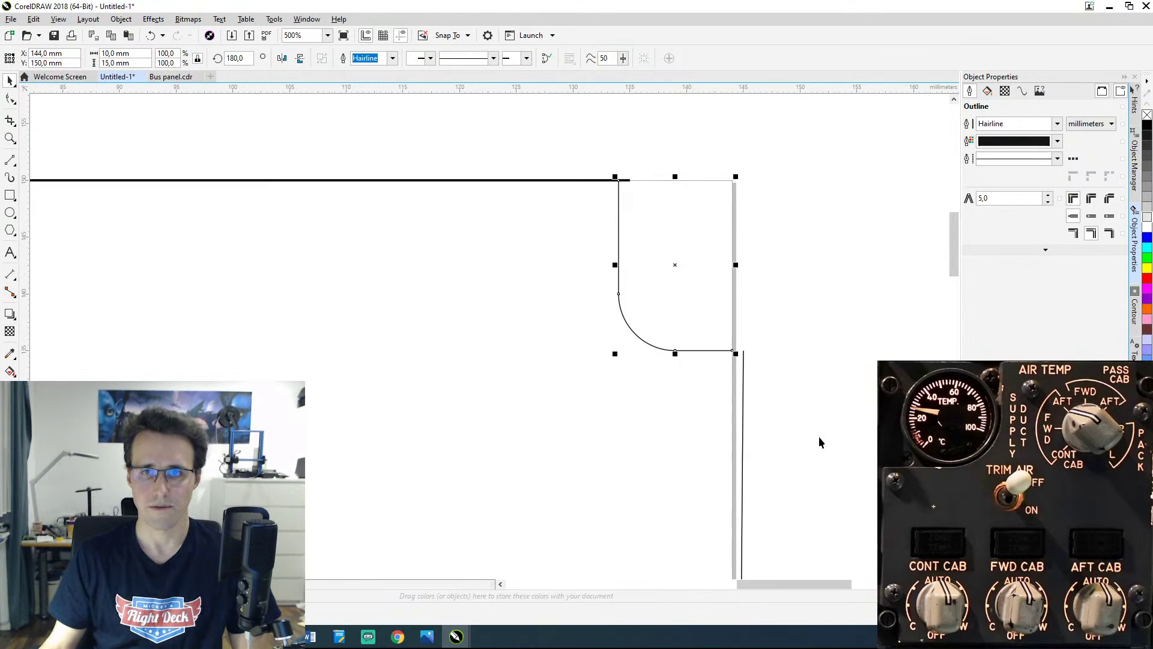
Step: Combine the right edge line with the upper-right corner curve and join the line's upper end node to the curve's end
scroll(736, 413, up, 2)
click(771, 186)
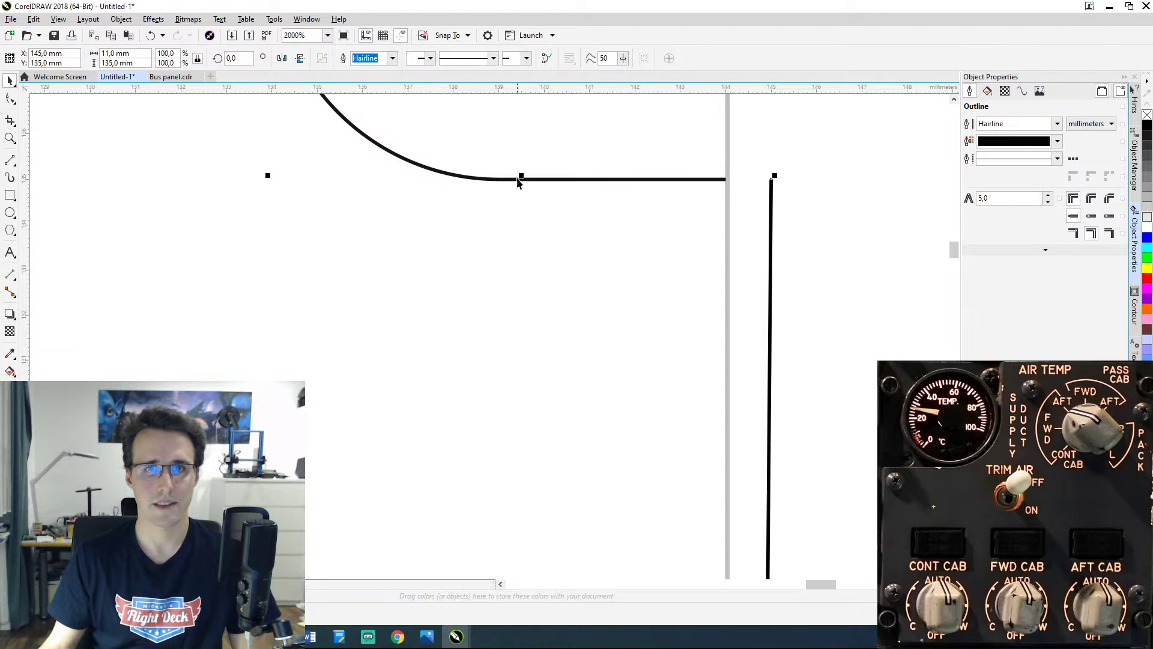
click(10, 99)
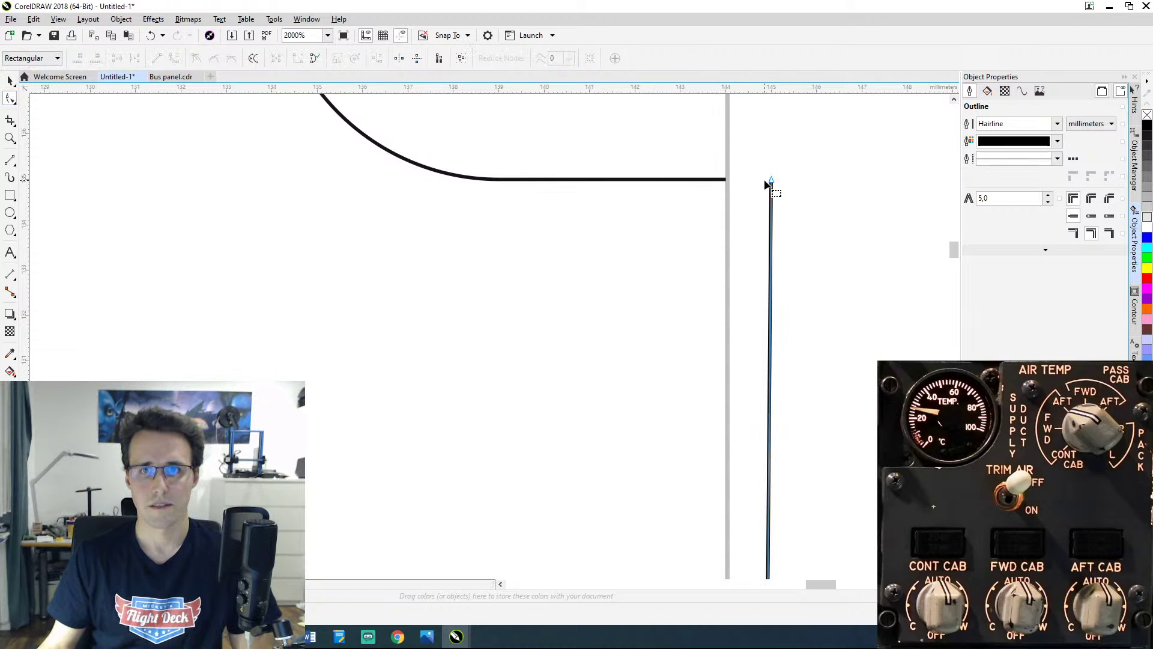
click(722, 180)
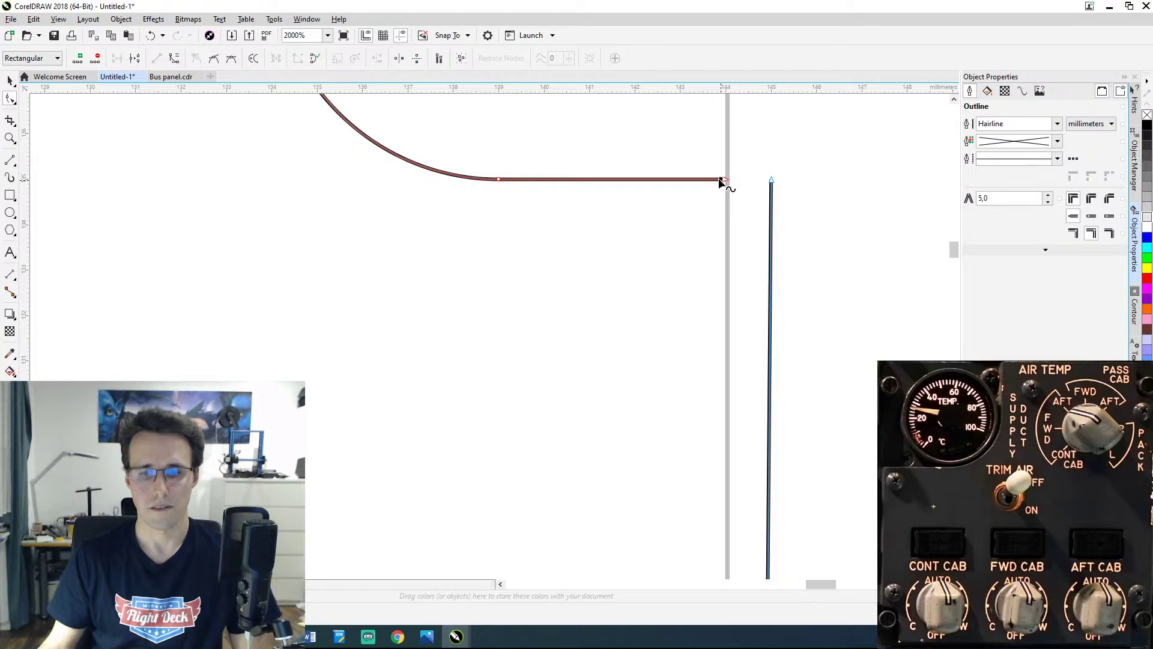
click(716, 179)
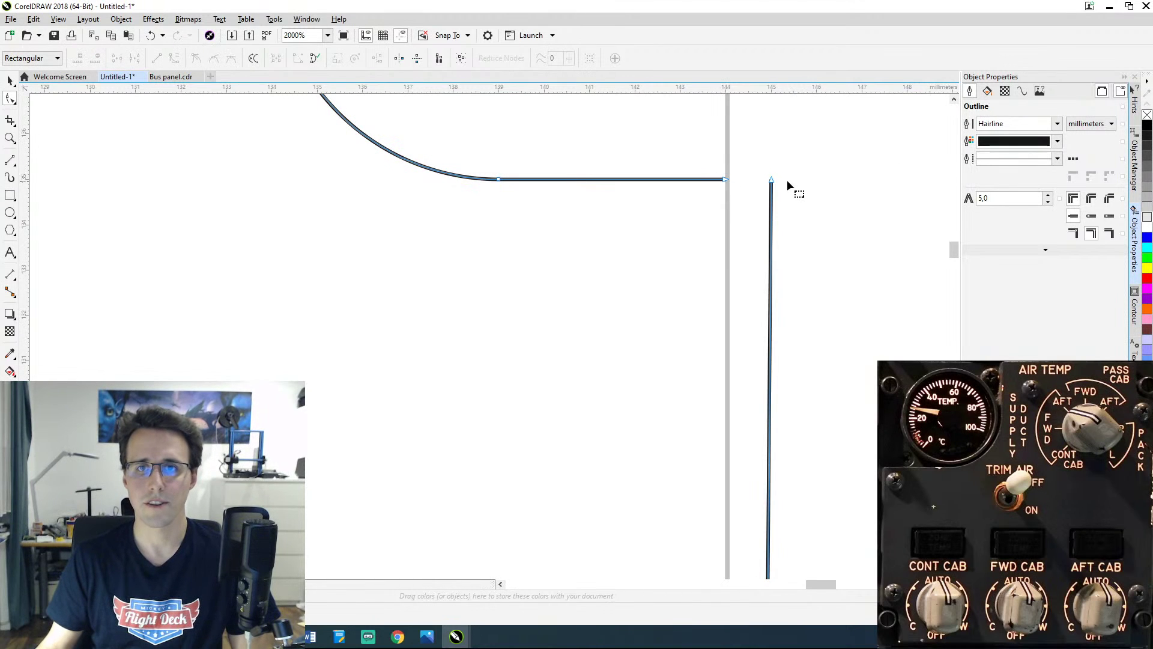
drag(773, 181, 727, 180)
scroll(575, 157, down, 1)
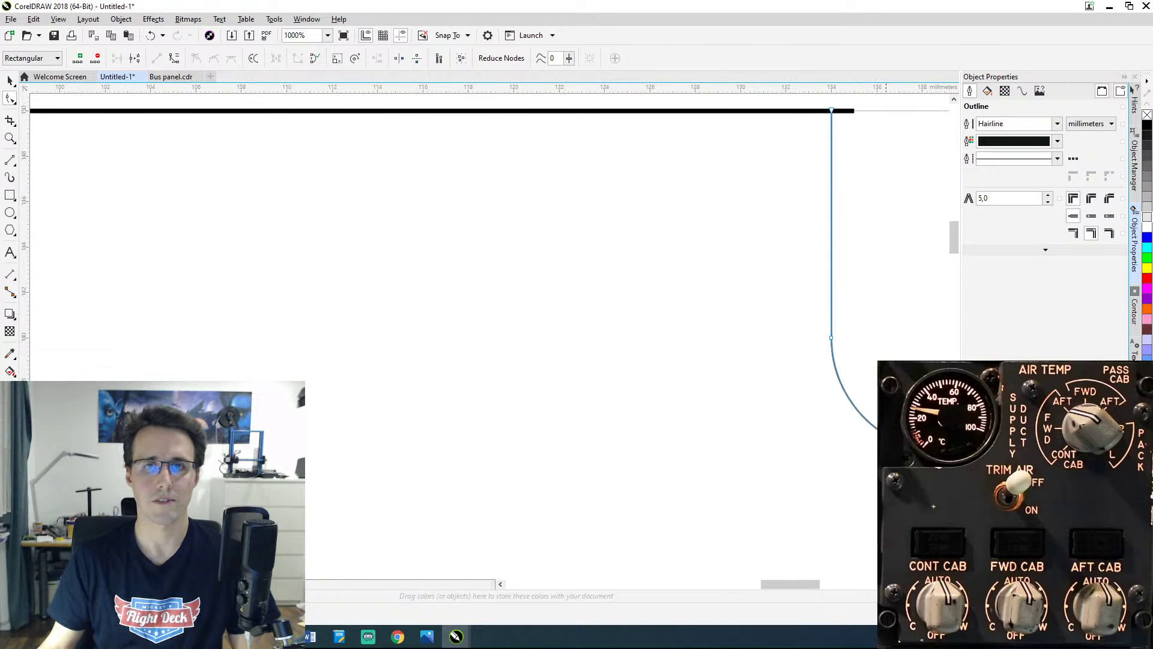
Step: Set the top edge line's outline width to Hairline and move its right end node onto the corner curve's upper end
drag(843, 168, 780, 301)
click(764, 263)
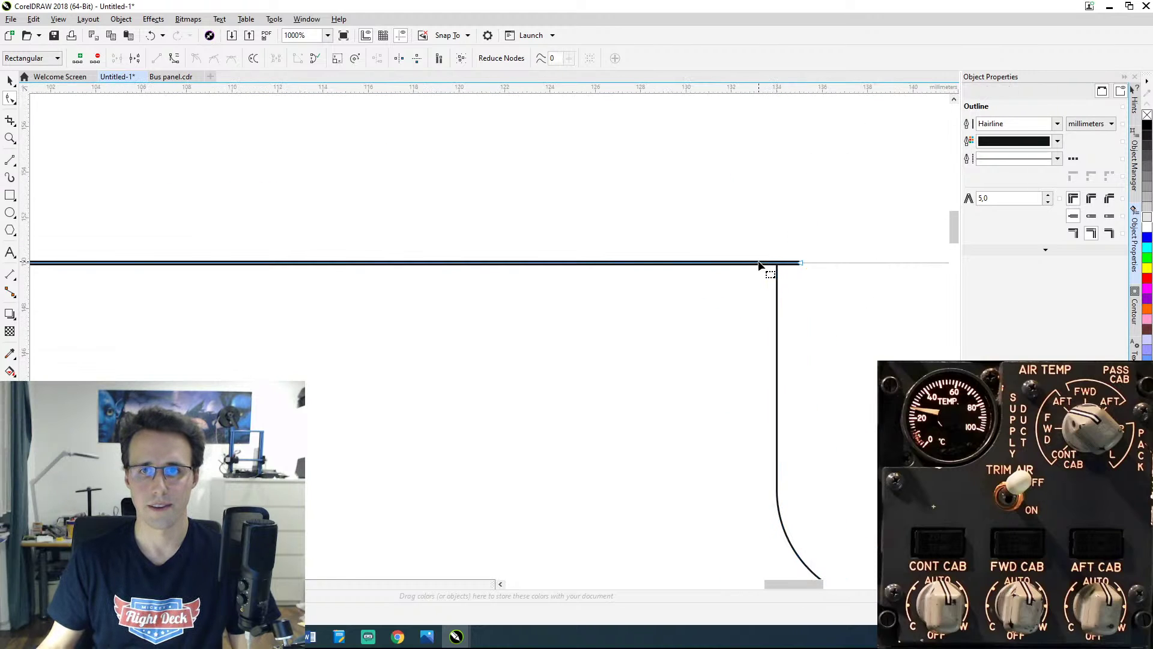
click(1056, 123)
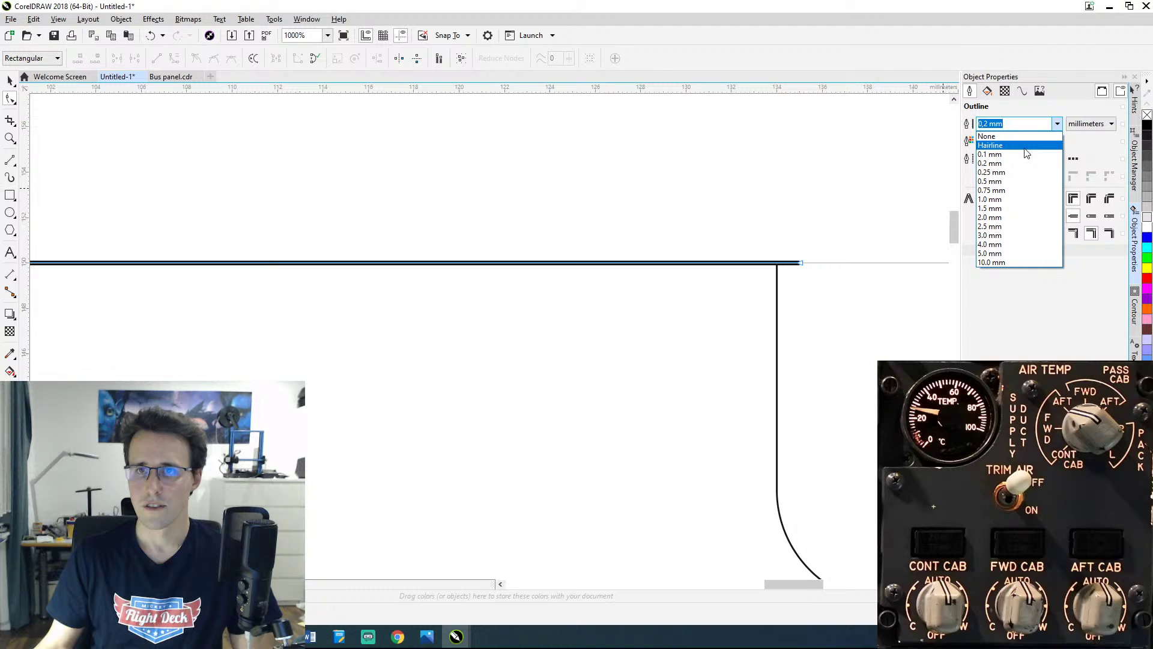
click(1025, 149)
scroll(801, 266, up, 2)
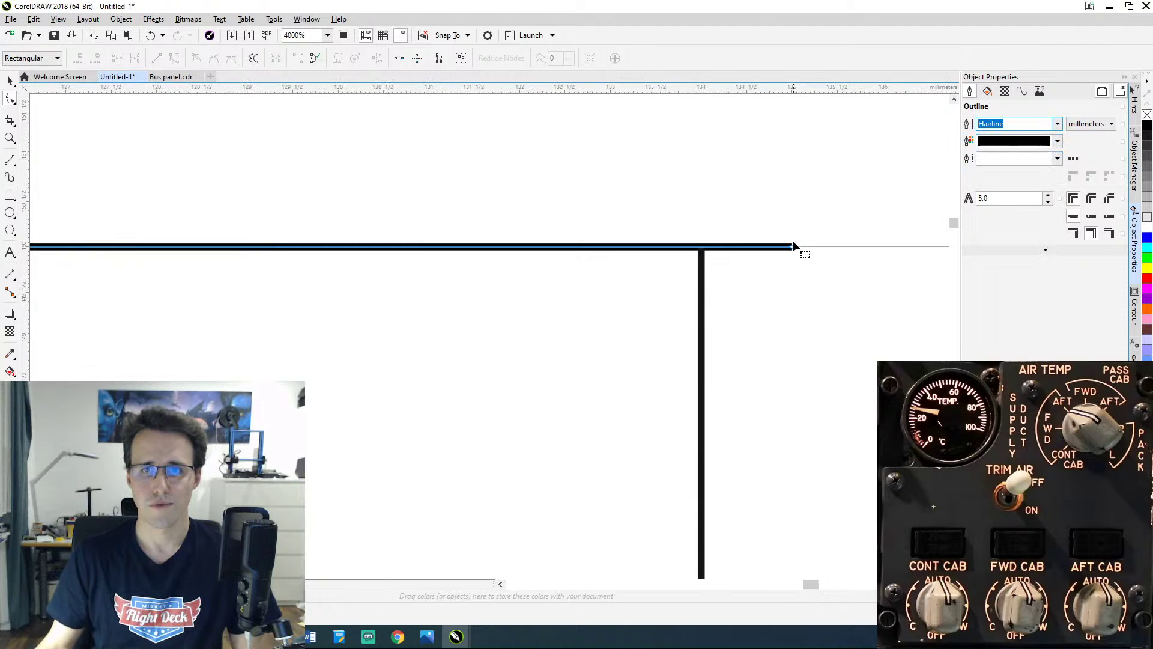
drag(793, 245, 701, 246)
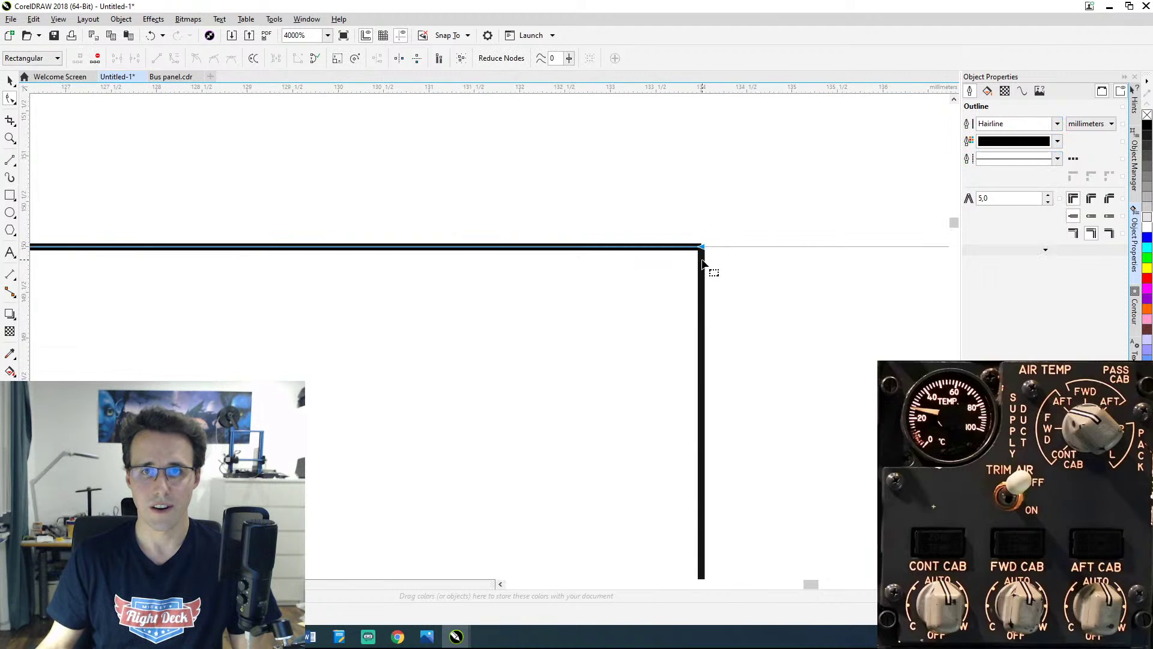
Step: Combine the top edge line with the upper-right corner outline and join their touching end nodes
click(615, 247)
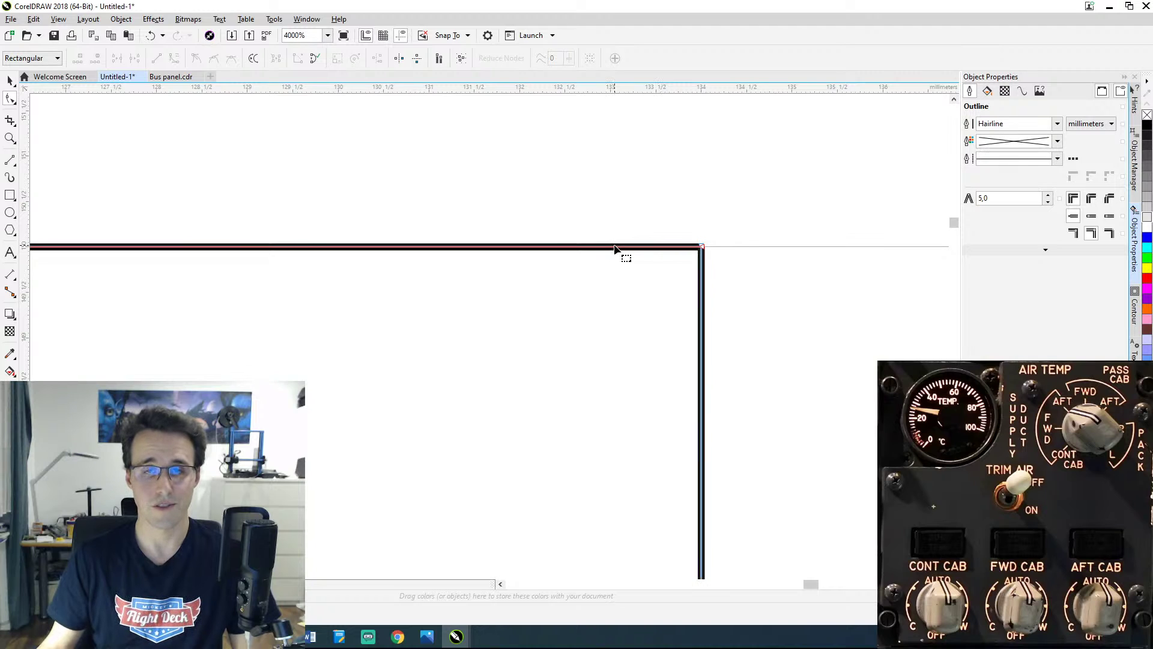
right_click(615, 248)
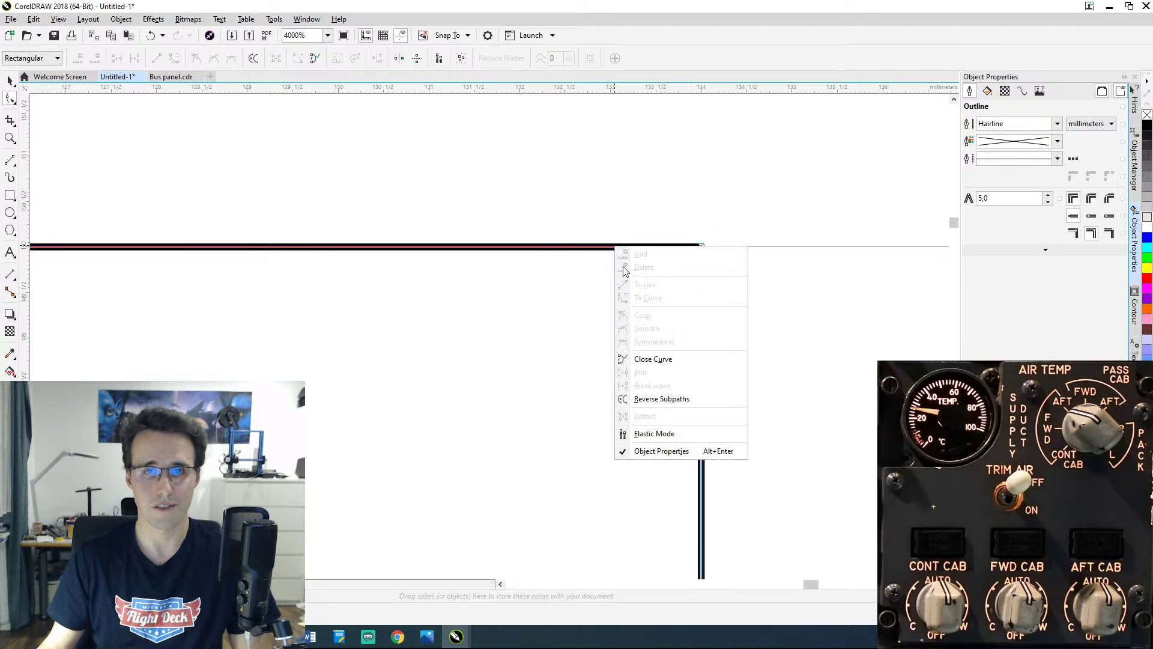
click(119, 21)
click(147, 226)
click(698, 259)
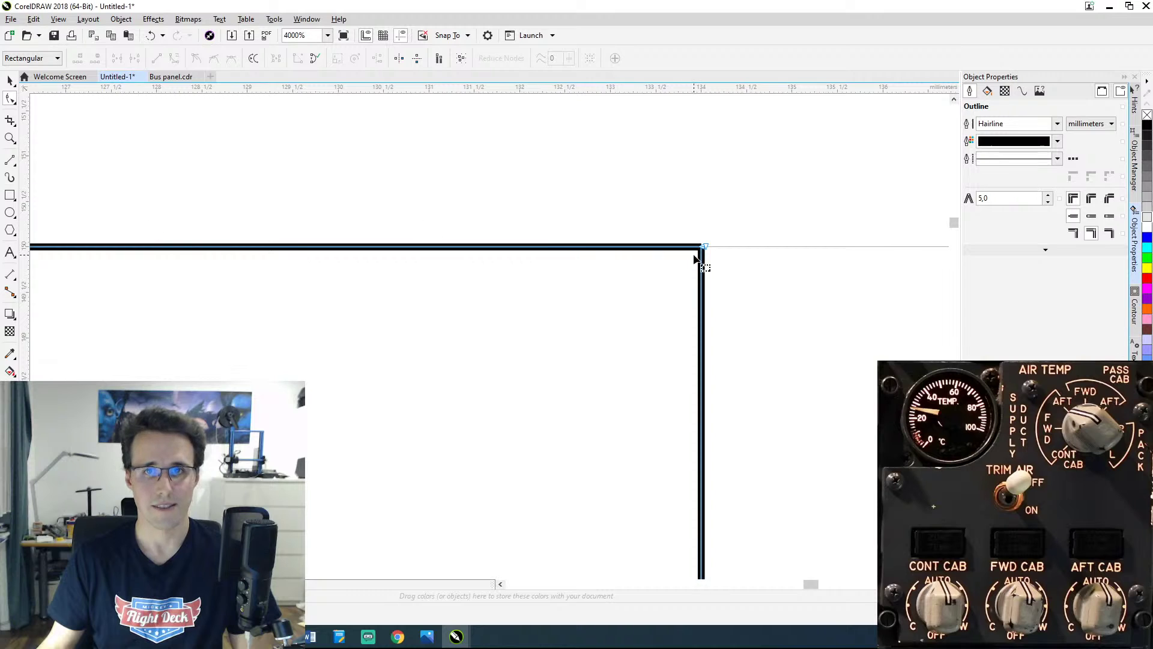
scroll(697, 259, up, 5)
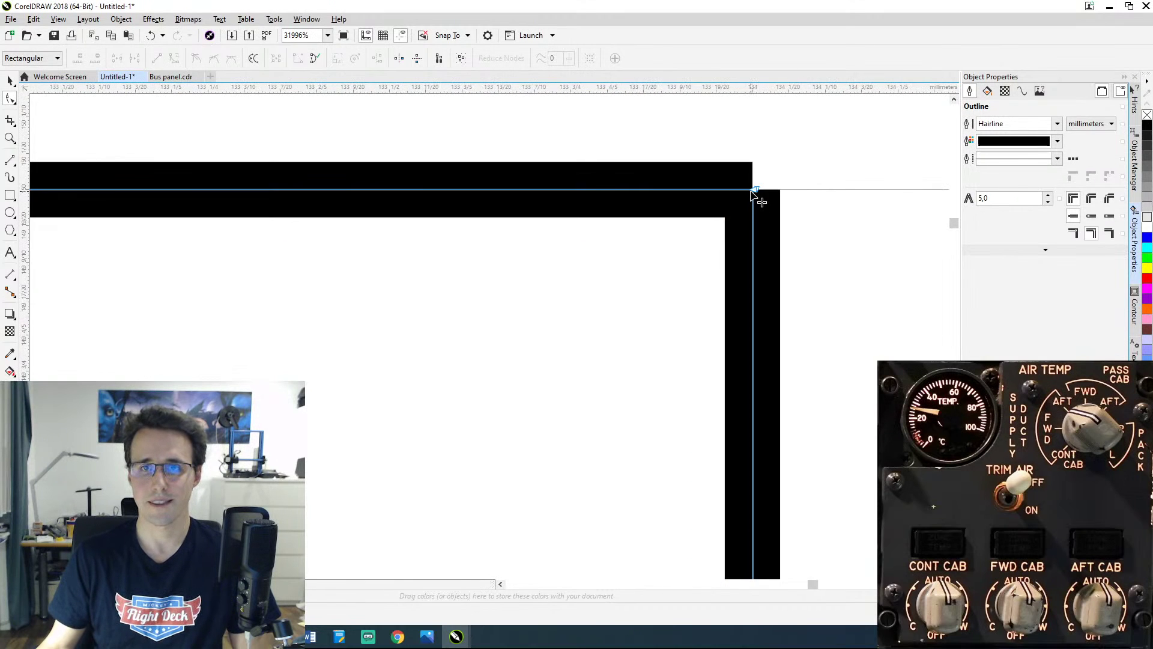
mouse_move(752, 191)
mouse_down()
mouse_move(664, 267)
mouse_move(752, 189)
mouse_up()
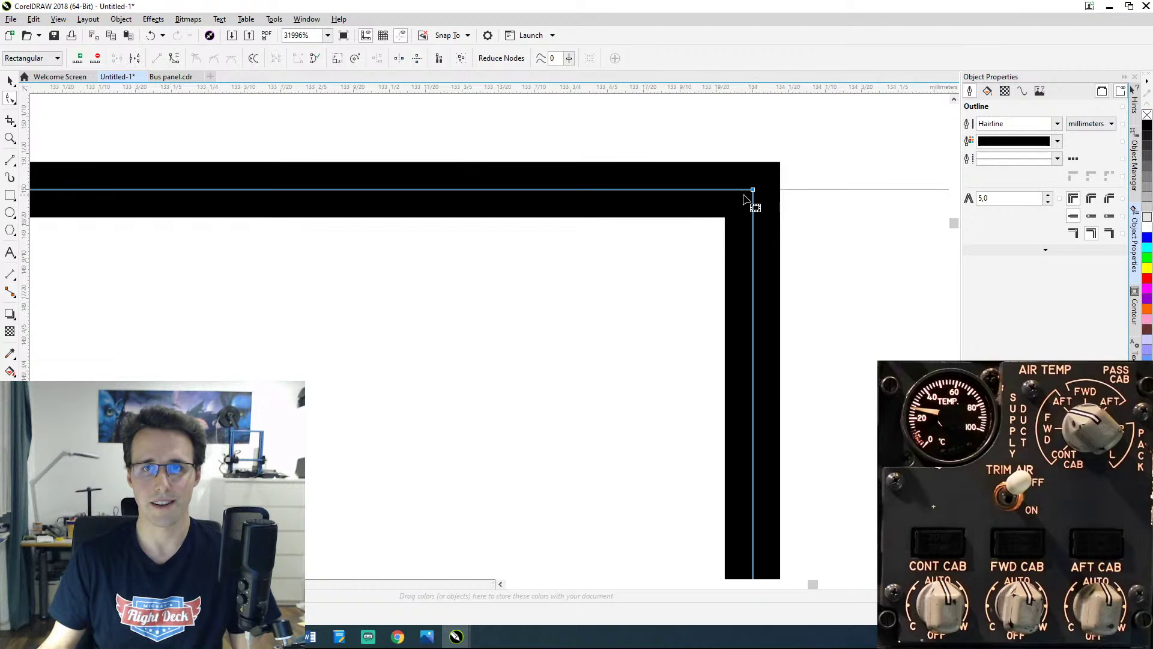
scroll(703, 200, down, 6)
scroll(533, 250, down, 5)
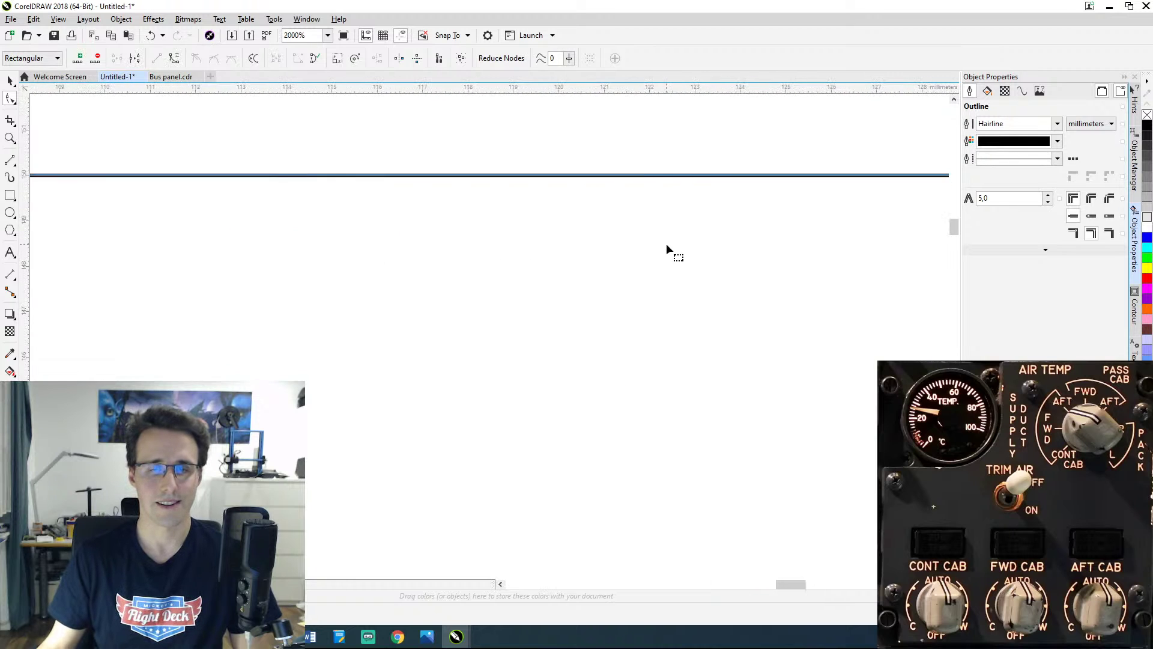
drag(672, 298, 586, 269)
scroll(619, 249, down, 2)
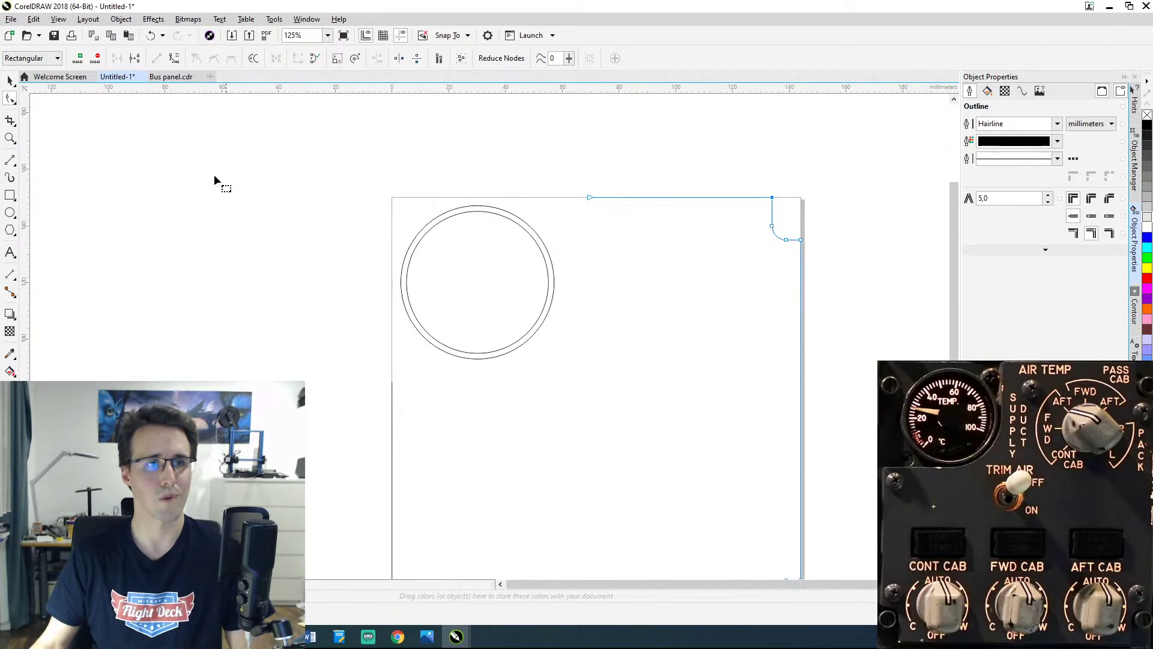
click(11, 159)
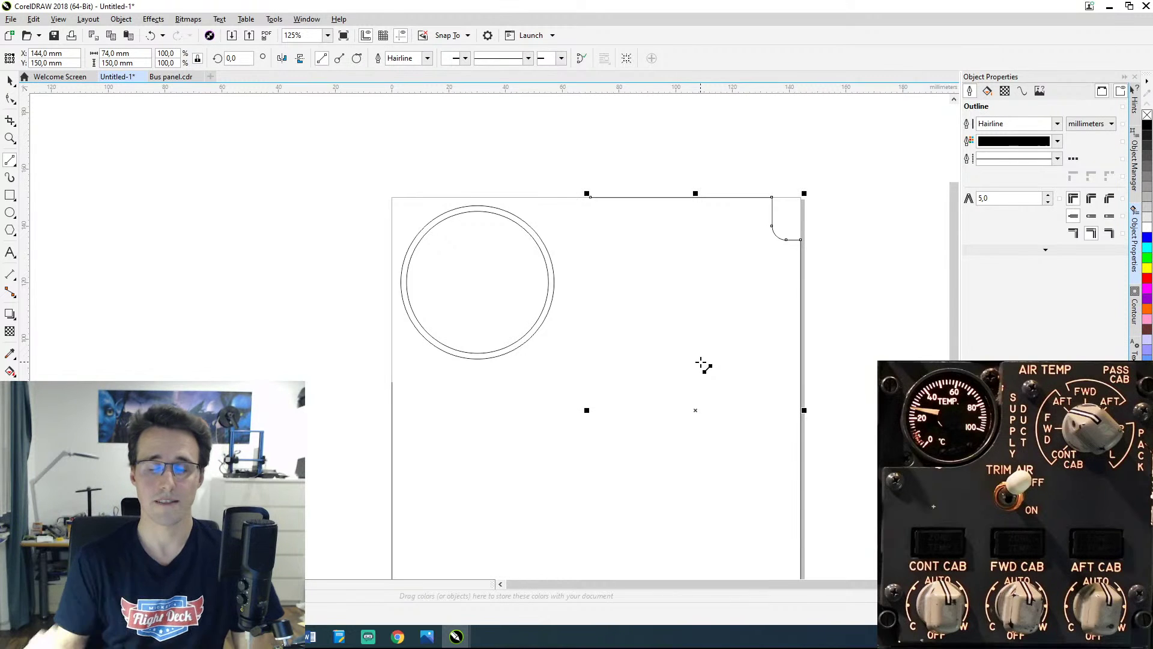
scroll(651, 291, down, 4)
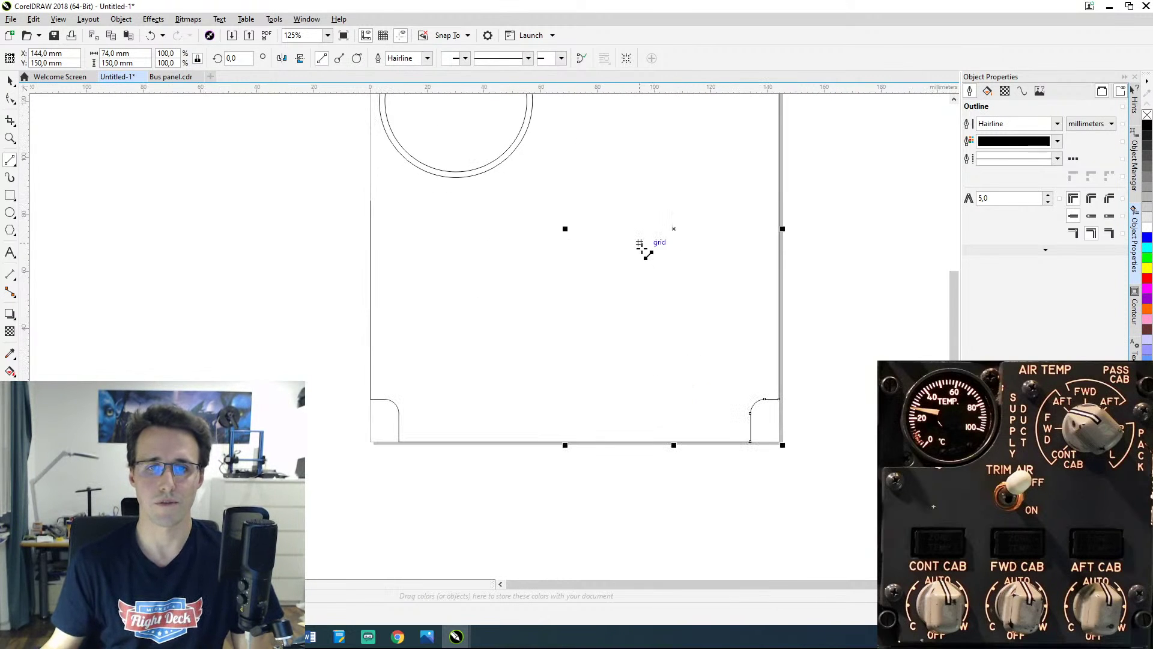
scroll(639, 225, up, 4)
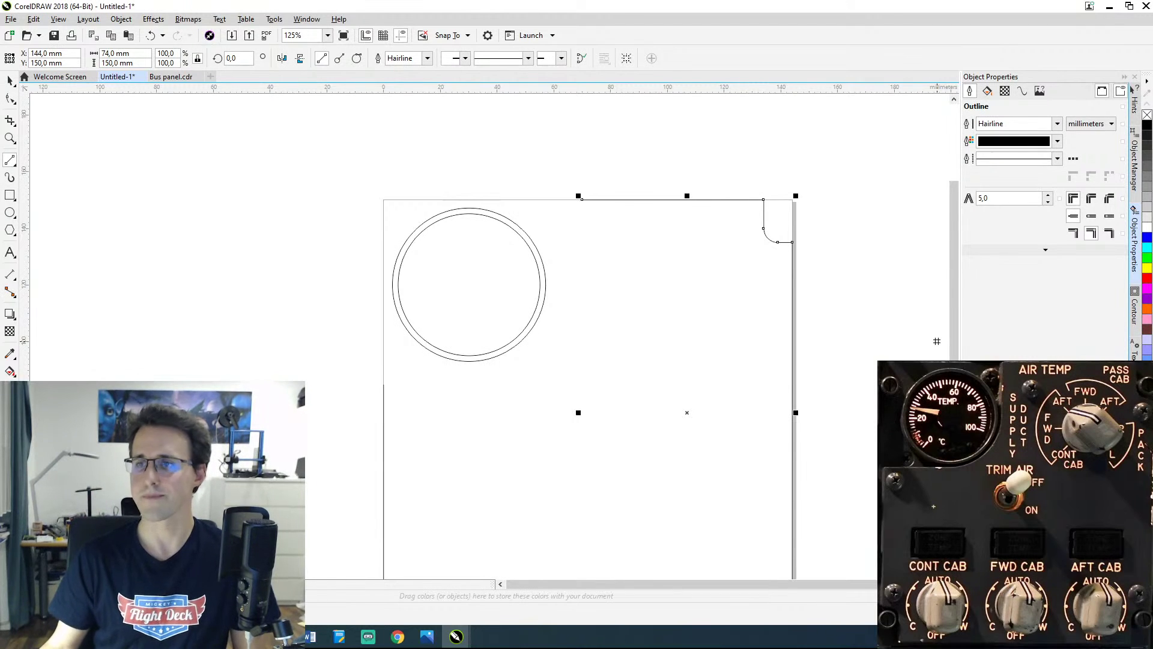
scroll(516, 383, up, 2)
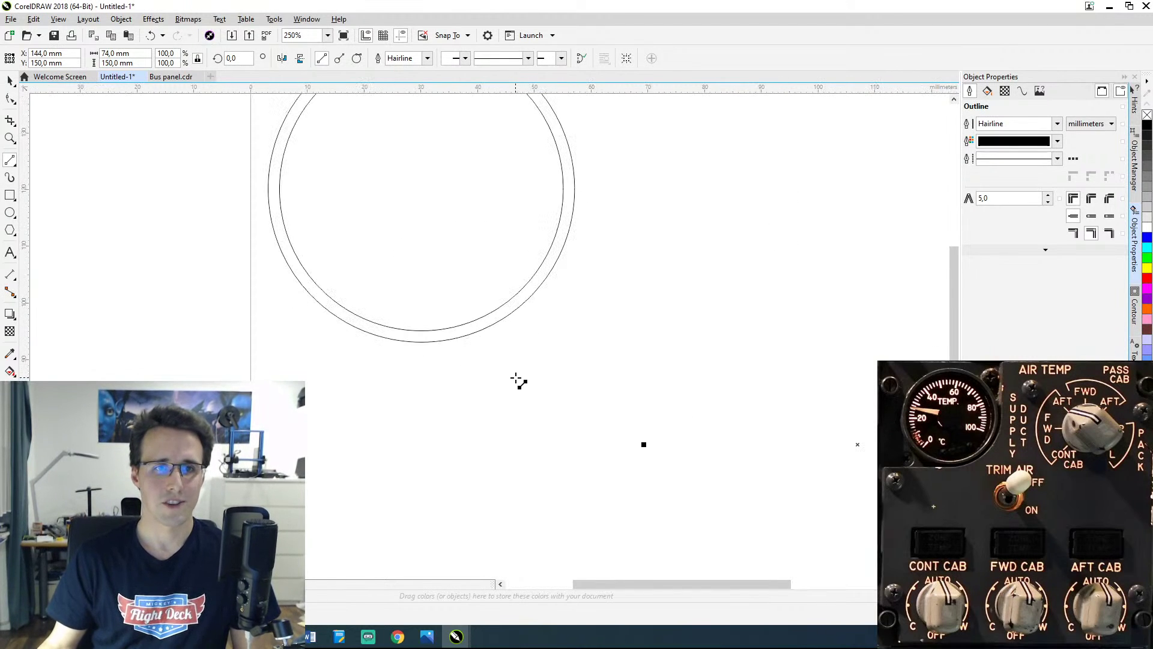
Step: Duplicate the outer gauge circle in place and set the copy's diameter to 57 mm
click(9, 81)
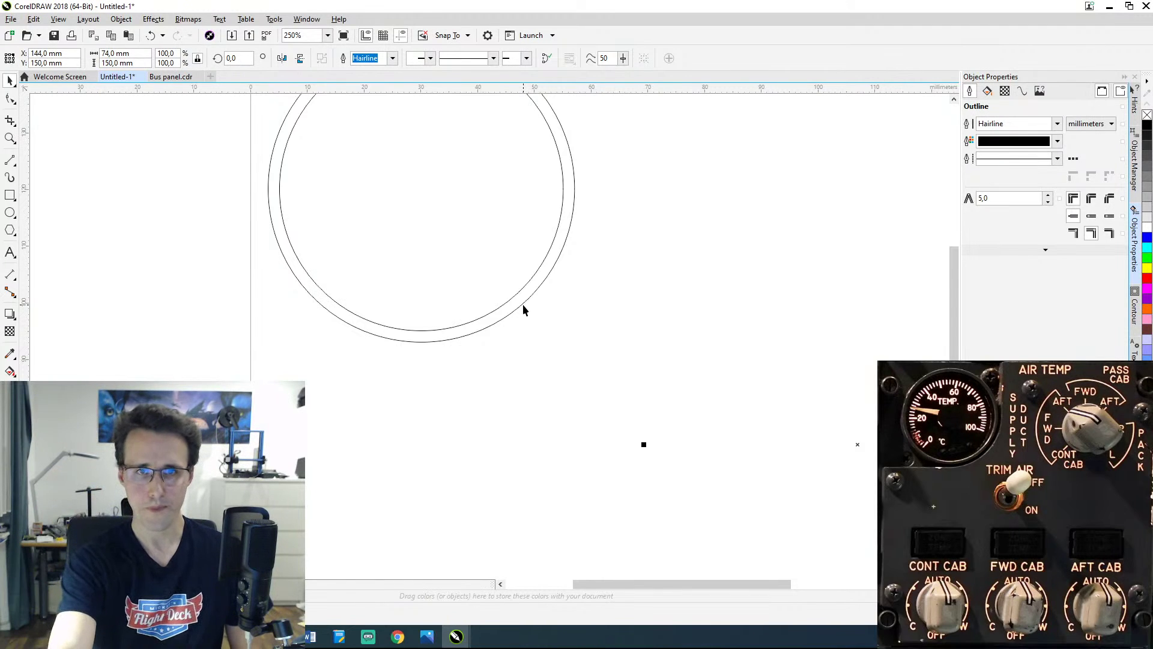
scroll(523, 309, down, 2)
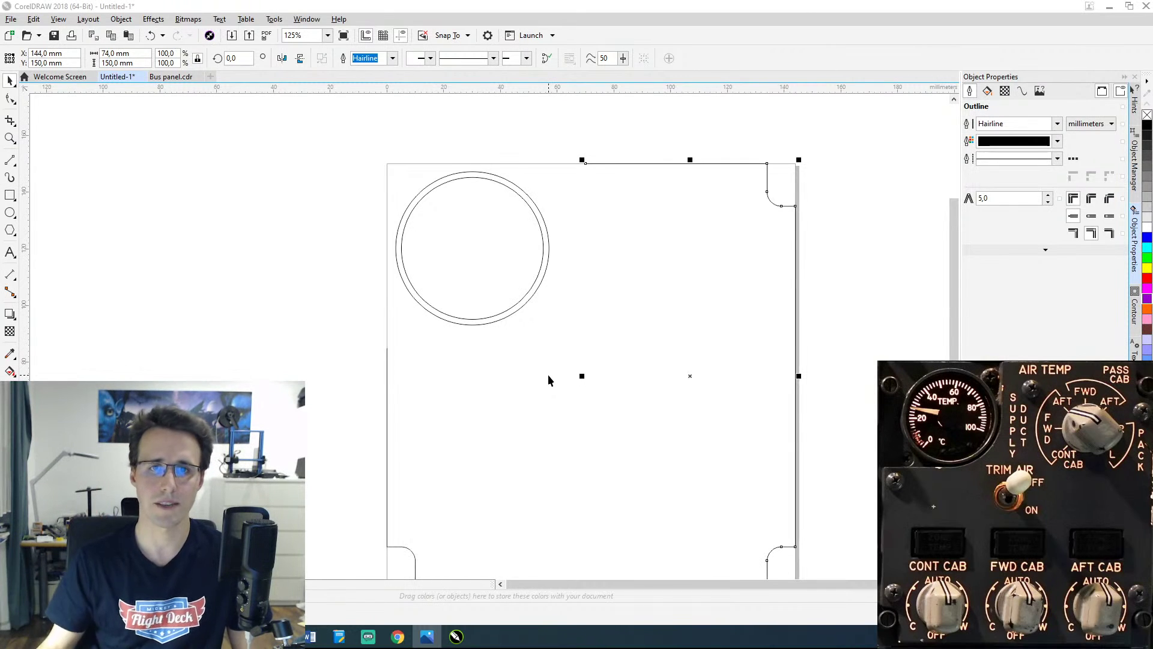
click(540, 285)
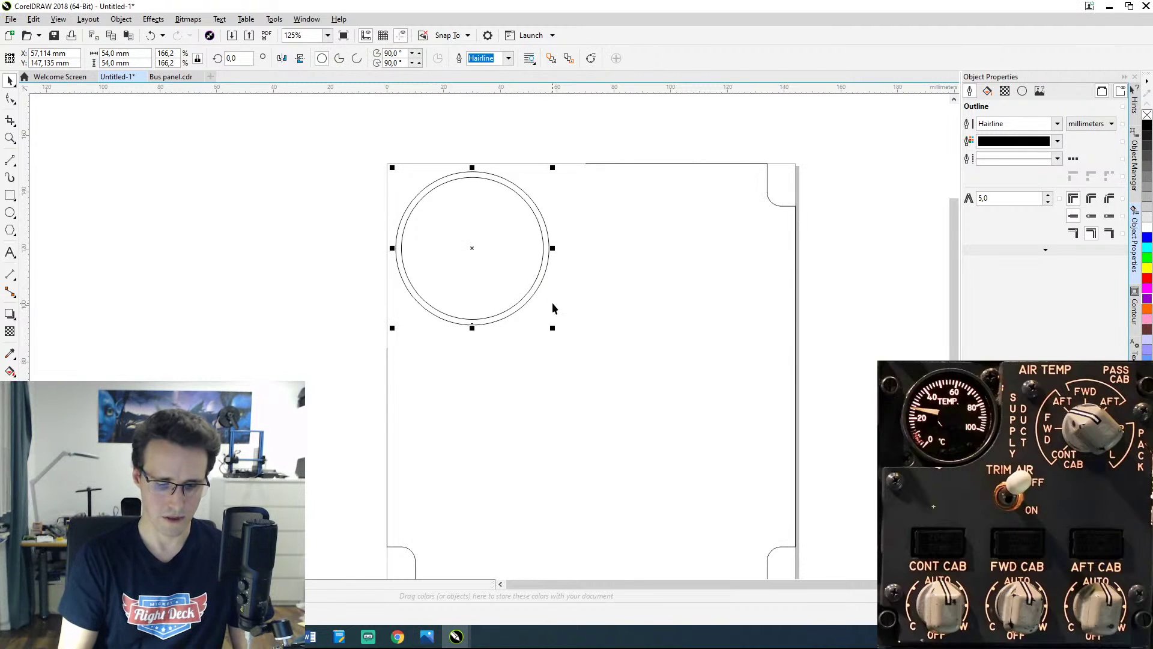
key(ctrl+c)
key(ctrl+v)
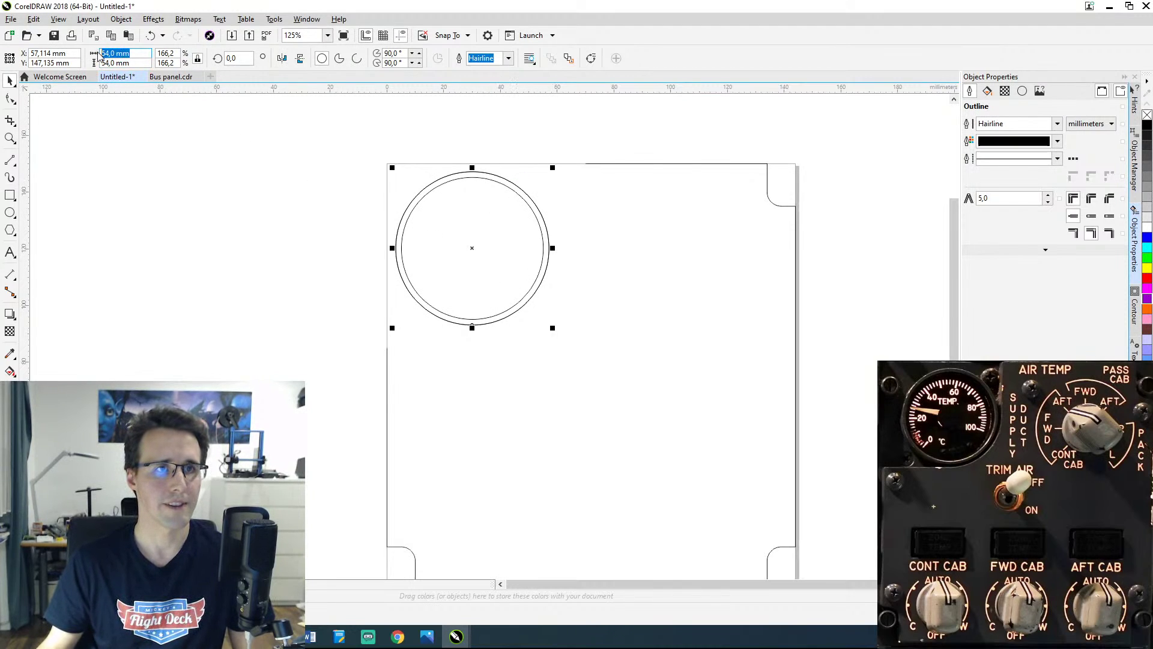
double_click(132, 54)
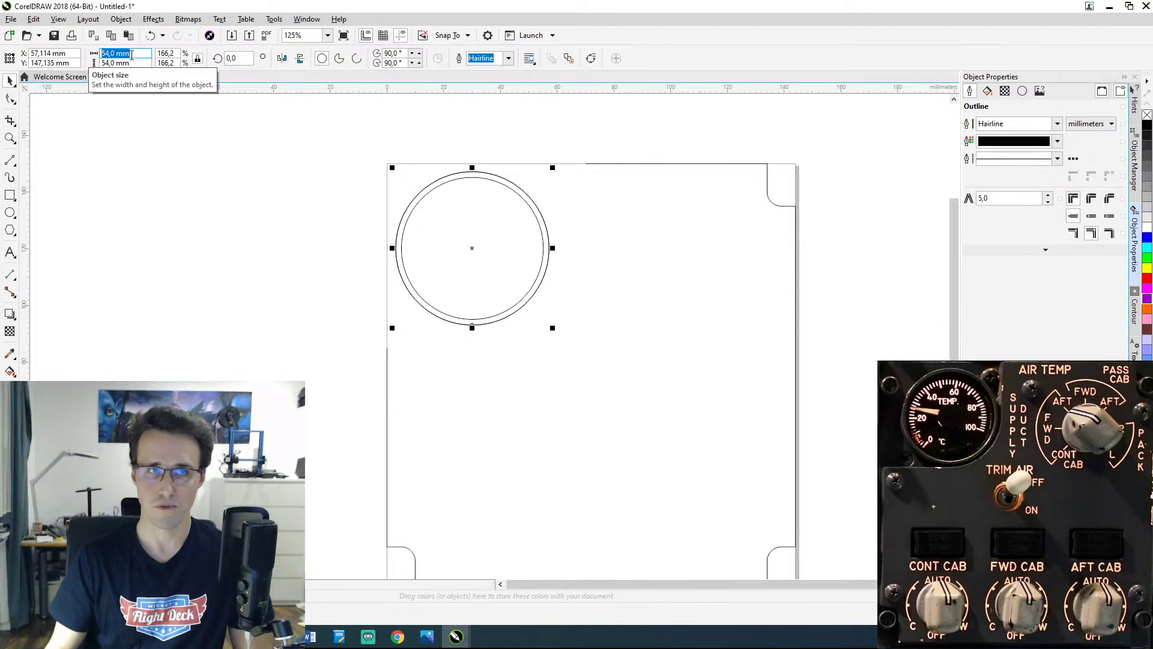
text(57)
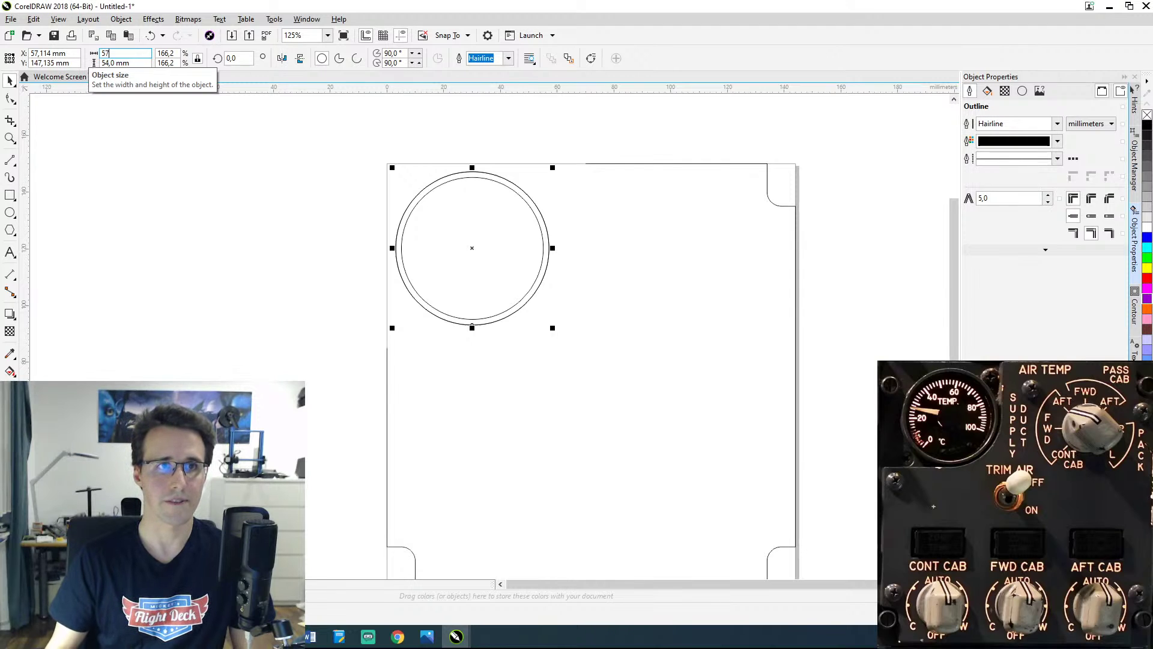
key(Return)
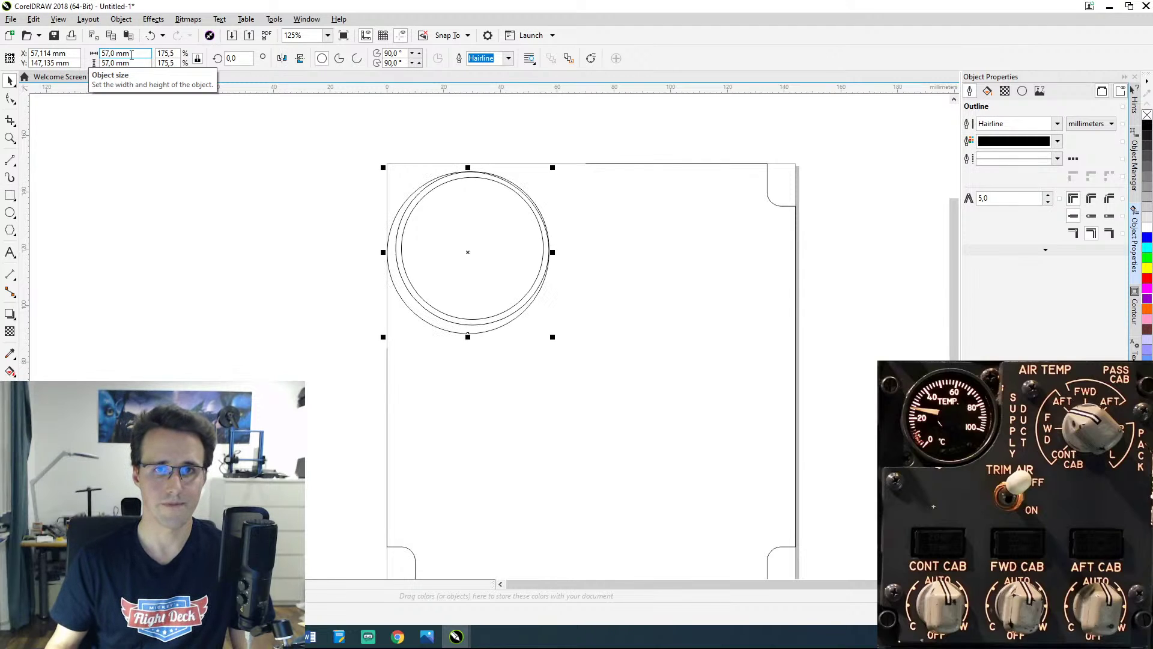
Step: Undo the off-centre resize, set the circle's reference point to its centre, and set the diameter to 57 mm
key(ctrl+z)
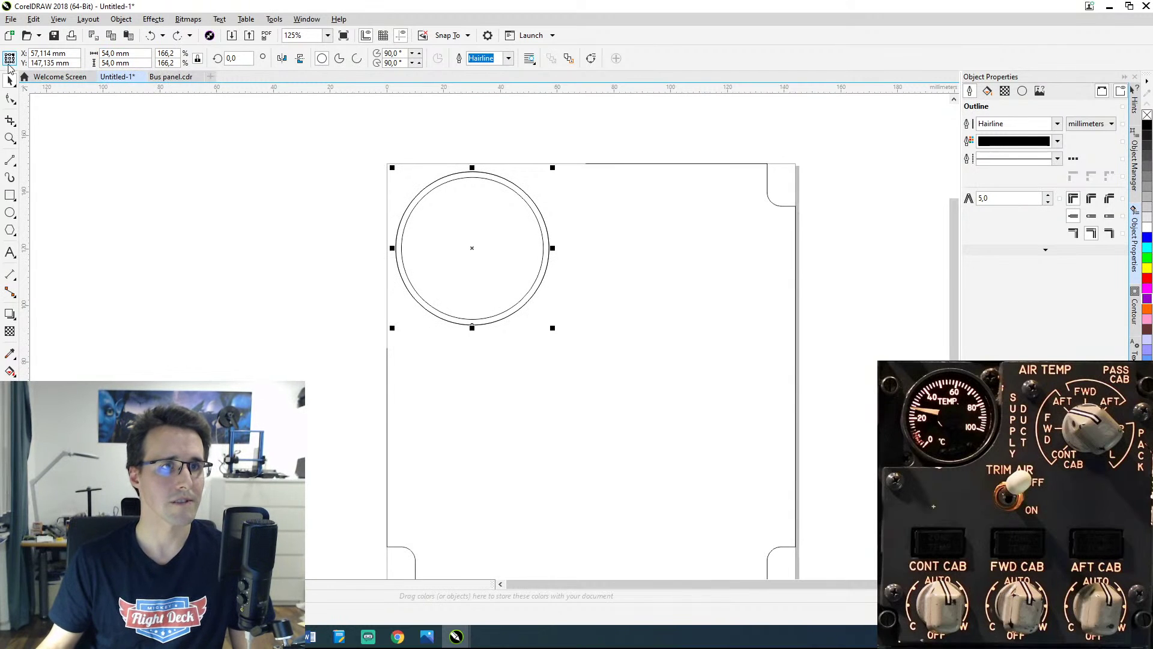
click(109, 53)
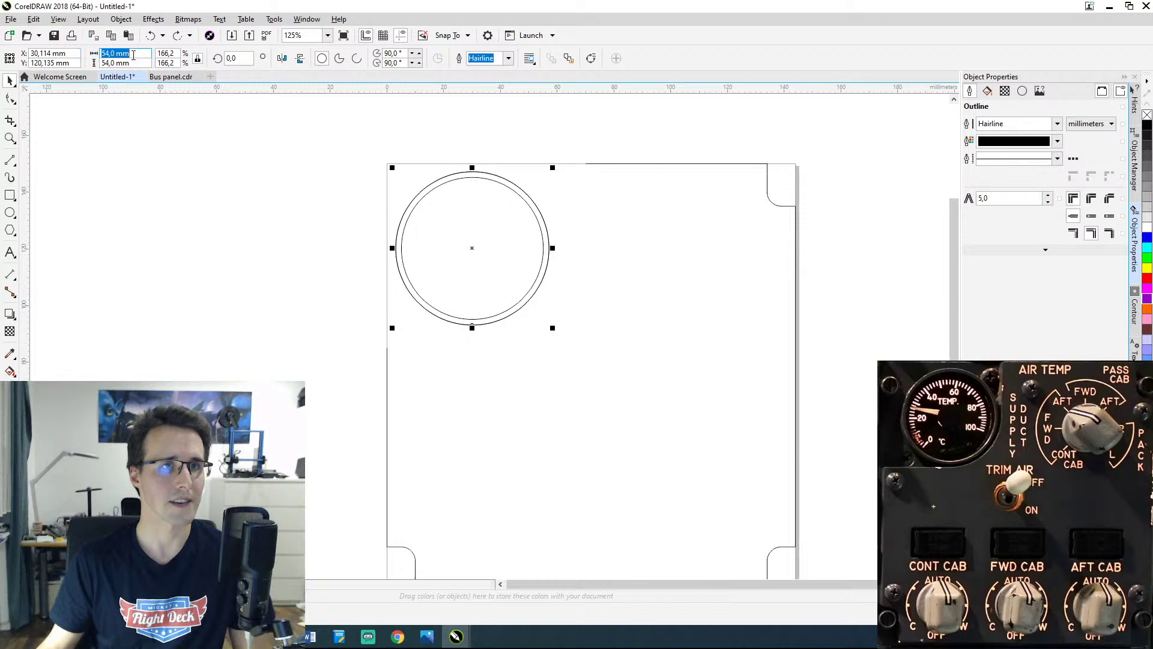
text(57)
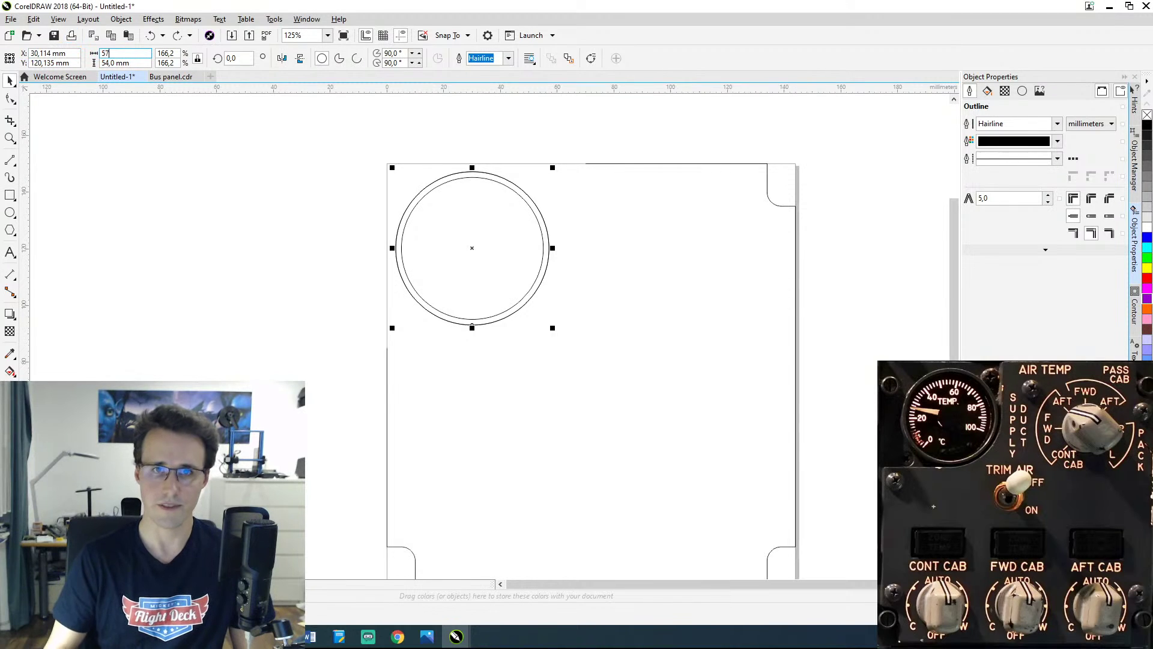
key(Return)
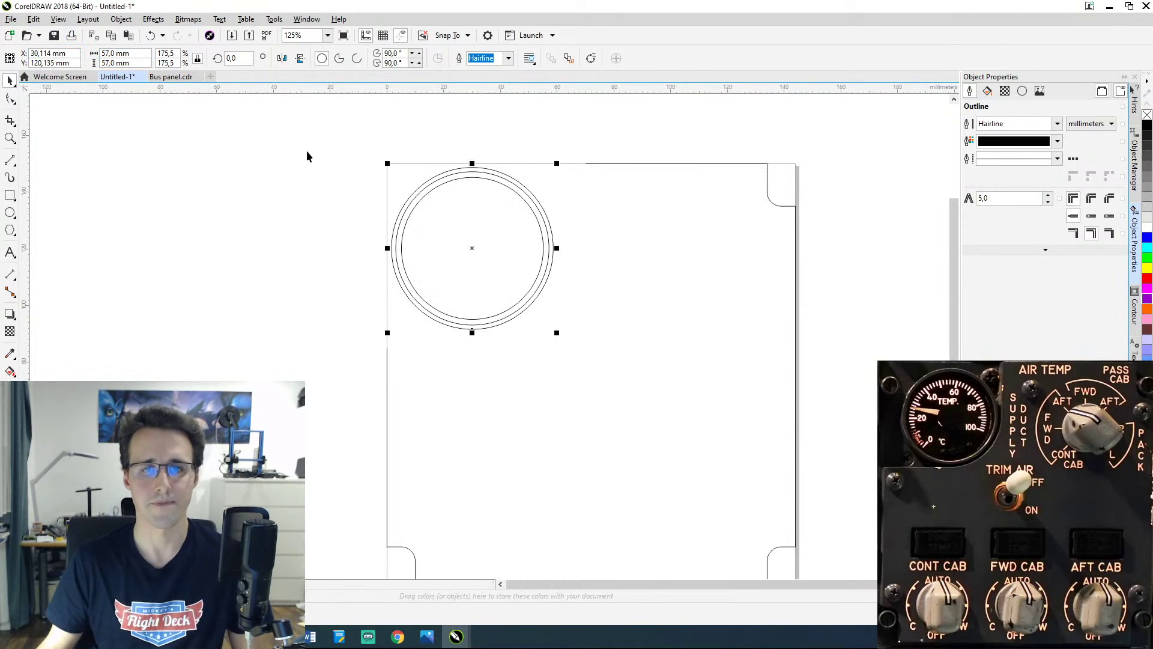
scroll(531, 295, up, 2)
scroll(531, 296, down, 2)
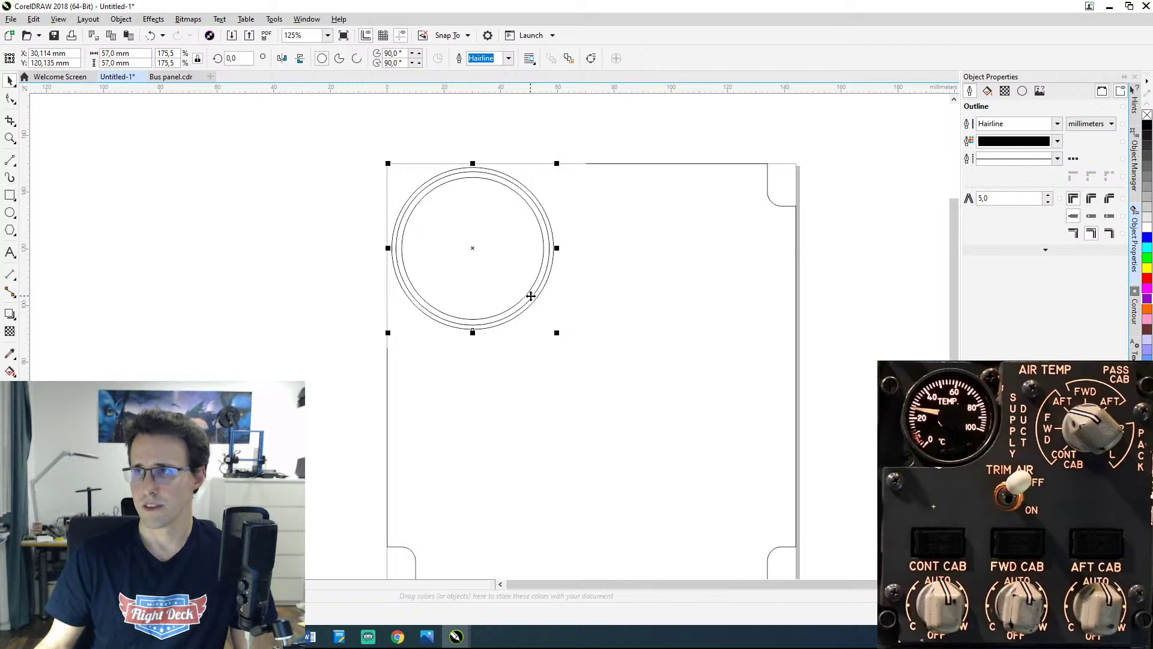
Step: Check the temperature gauge's rim in the reference photo in Photos, and set the outermost circle's diameter to 58 mm in CorelDRAW
click(427, 636)
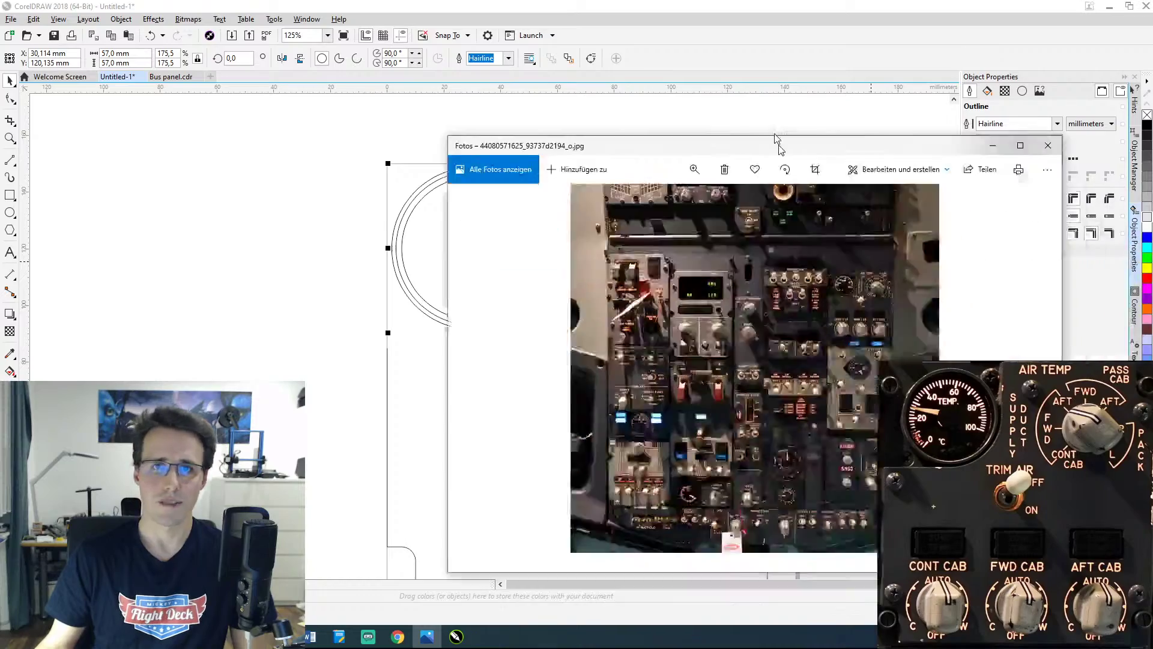
scroll(731, 195, up, 5)
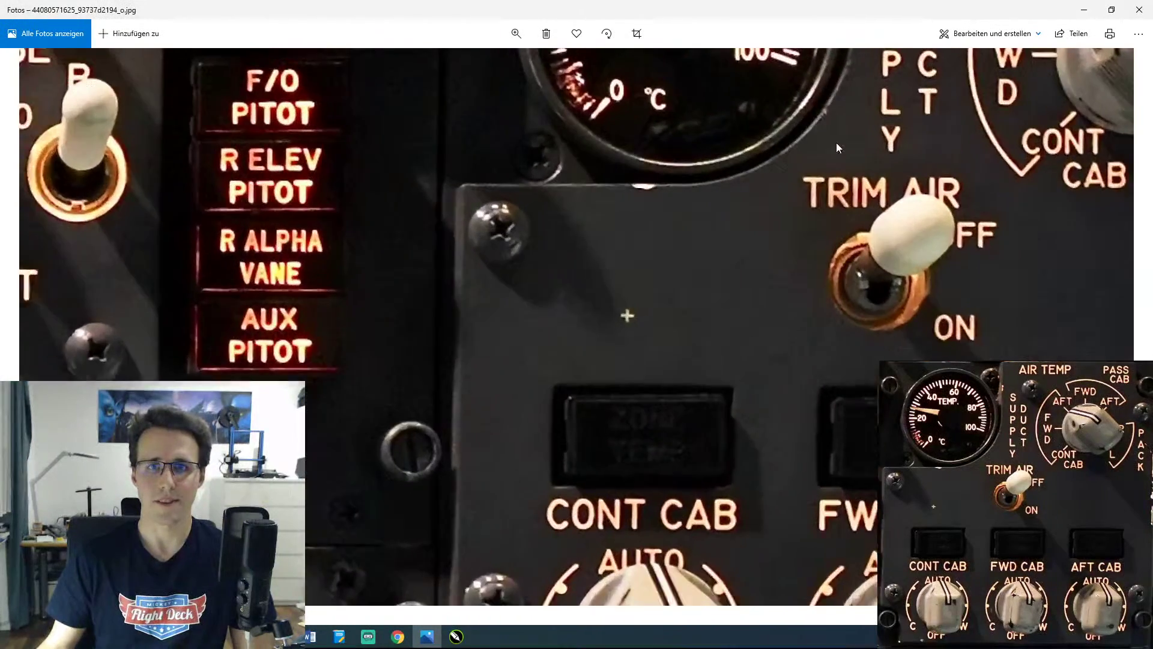
drag(836, 143, 723, 391)
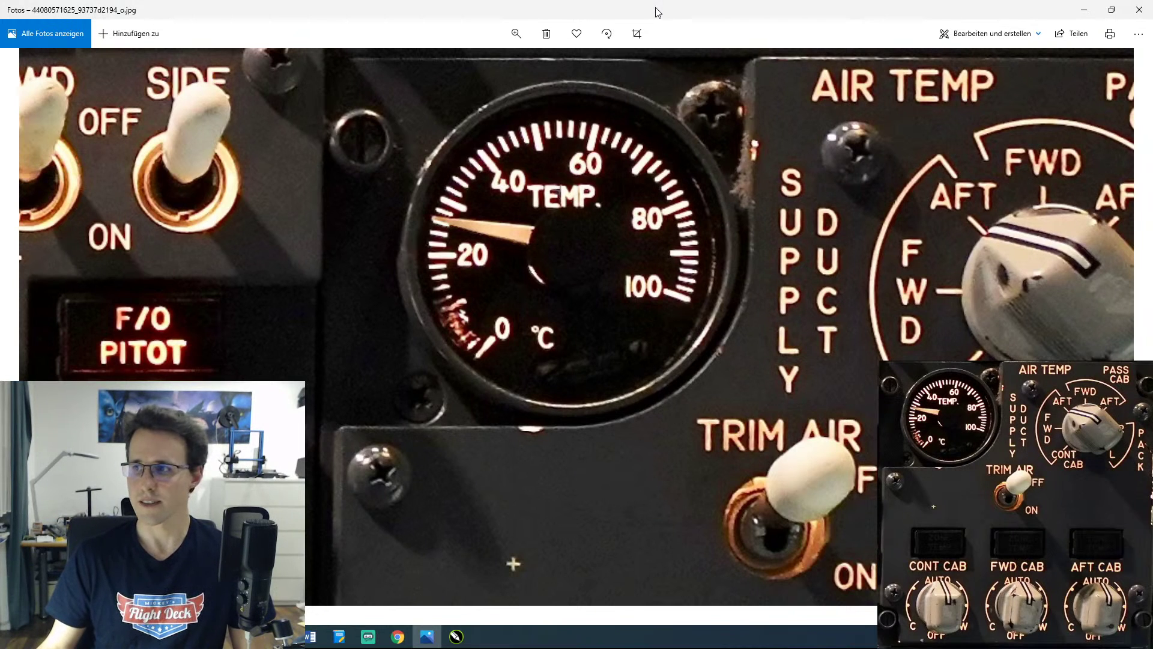
key(alt+Tab)
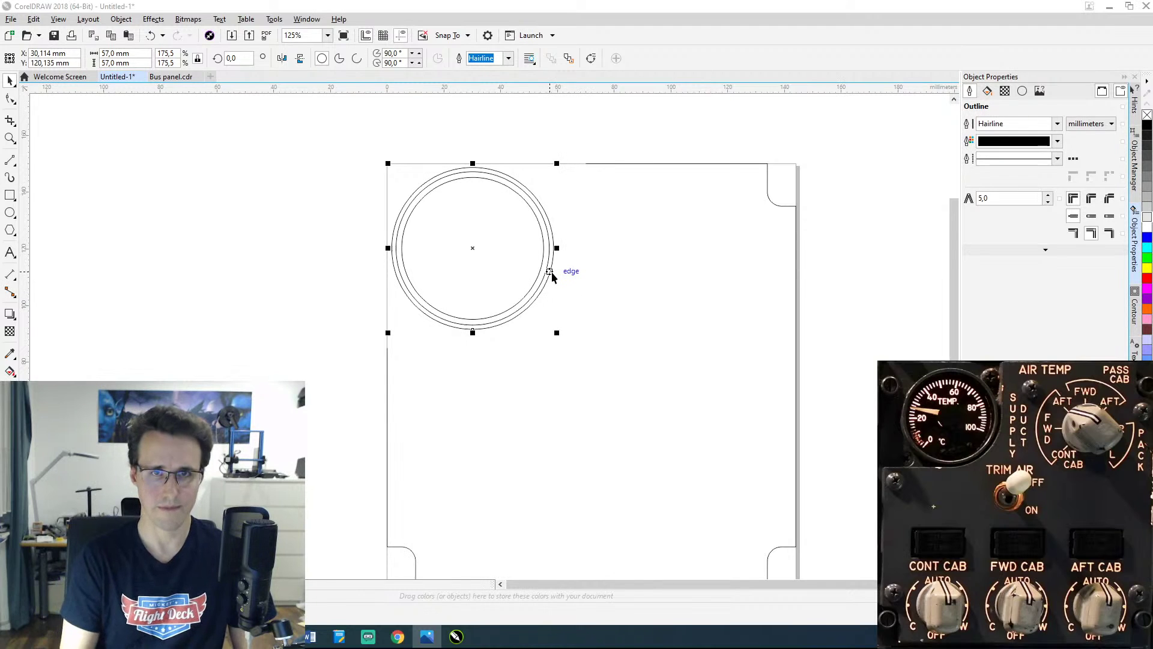
click(115, 53)
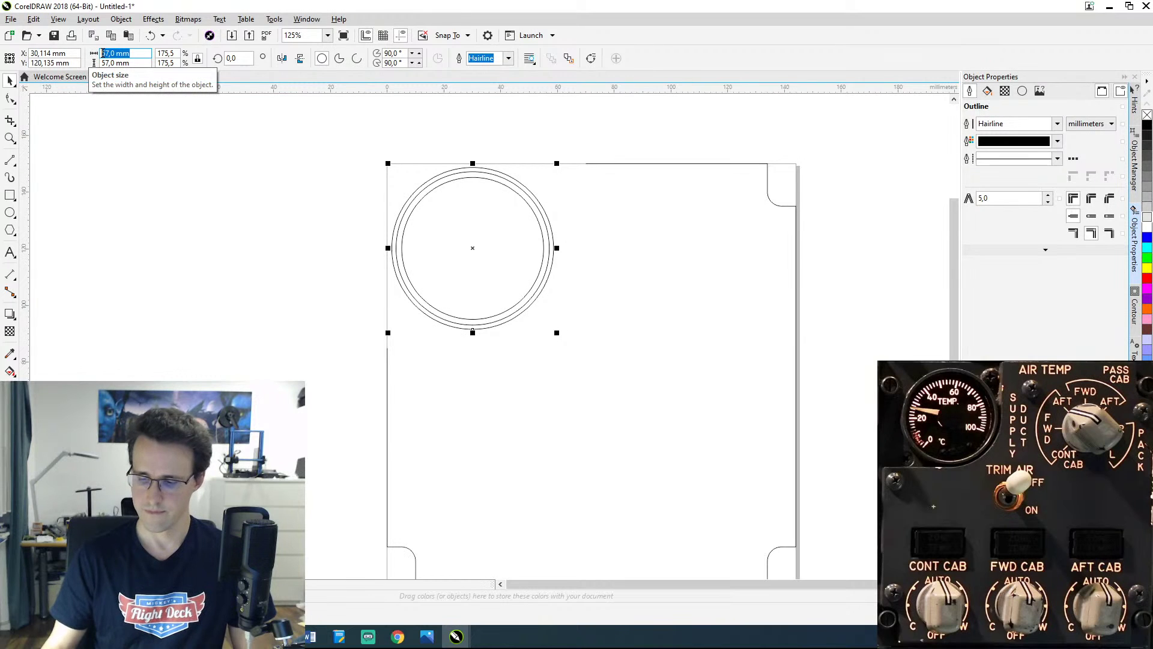
text(58)
key(Return)
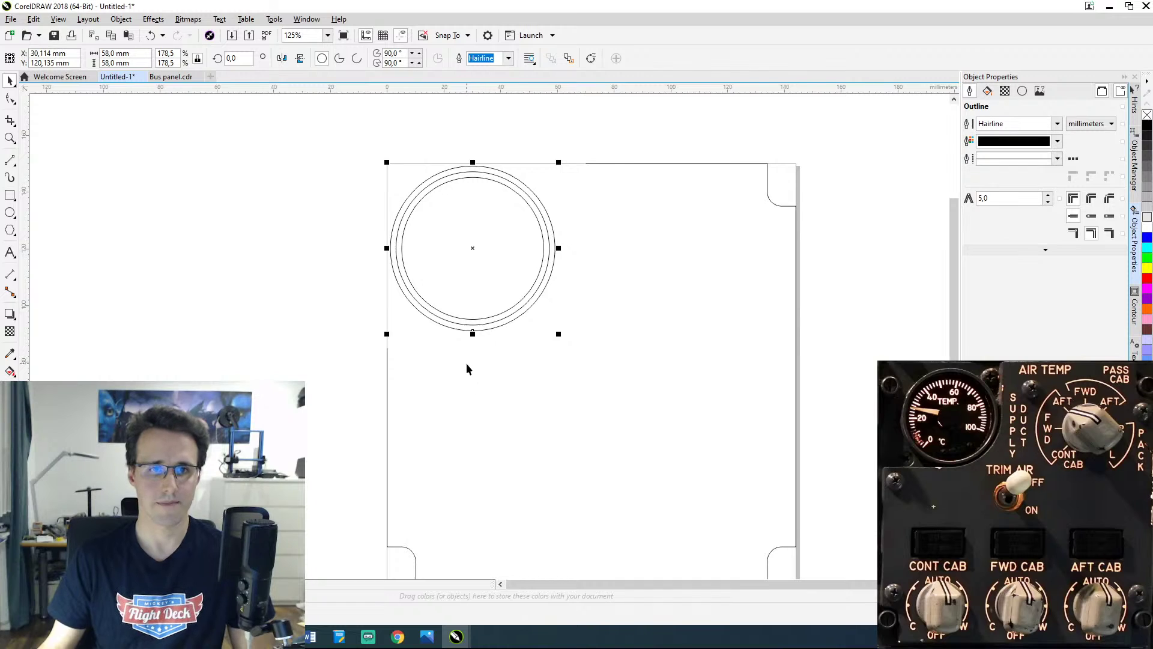
Step: Place a horizontal guideline touching the outermost circle's lowest point and a vertical guideline touching its rightmost point
scroll(471, 360, up, 2)
drag(471, 359, 435, 489)
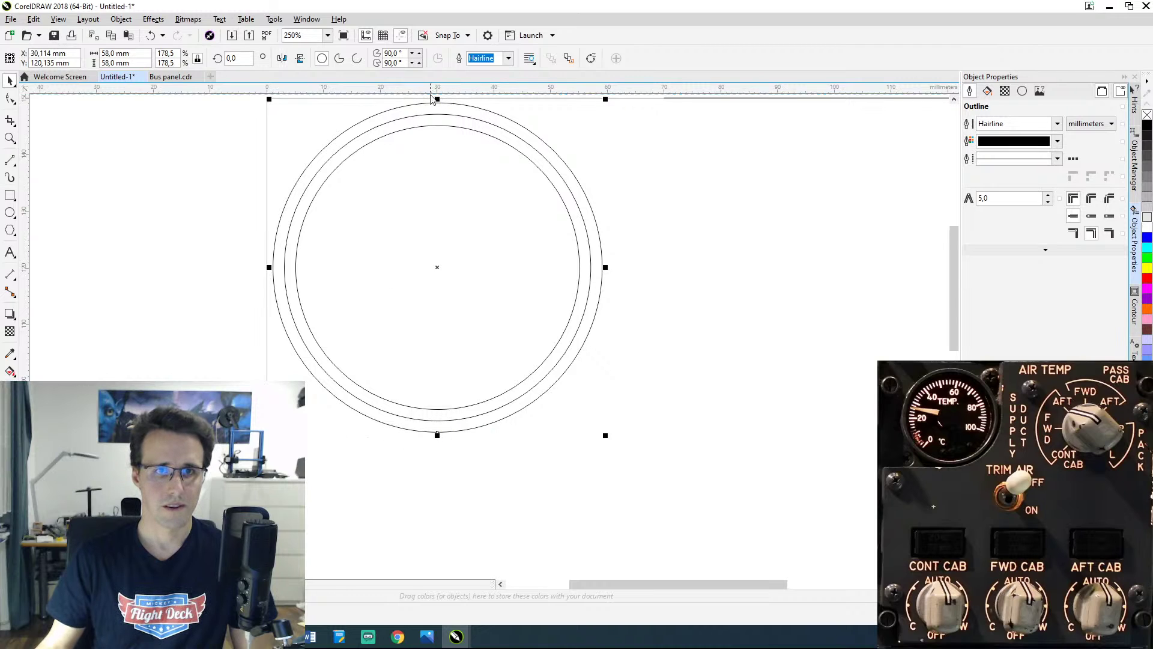
drag(430, 89, 439, 440)
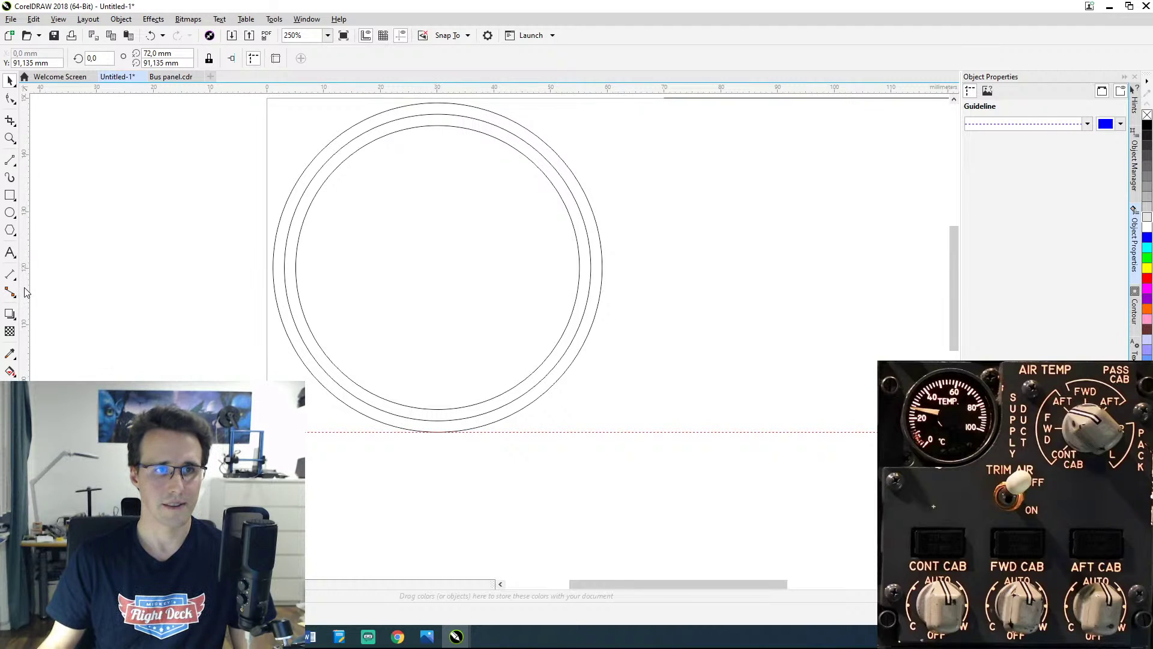
drag(476, 286, 603, 269)
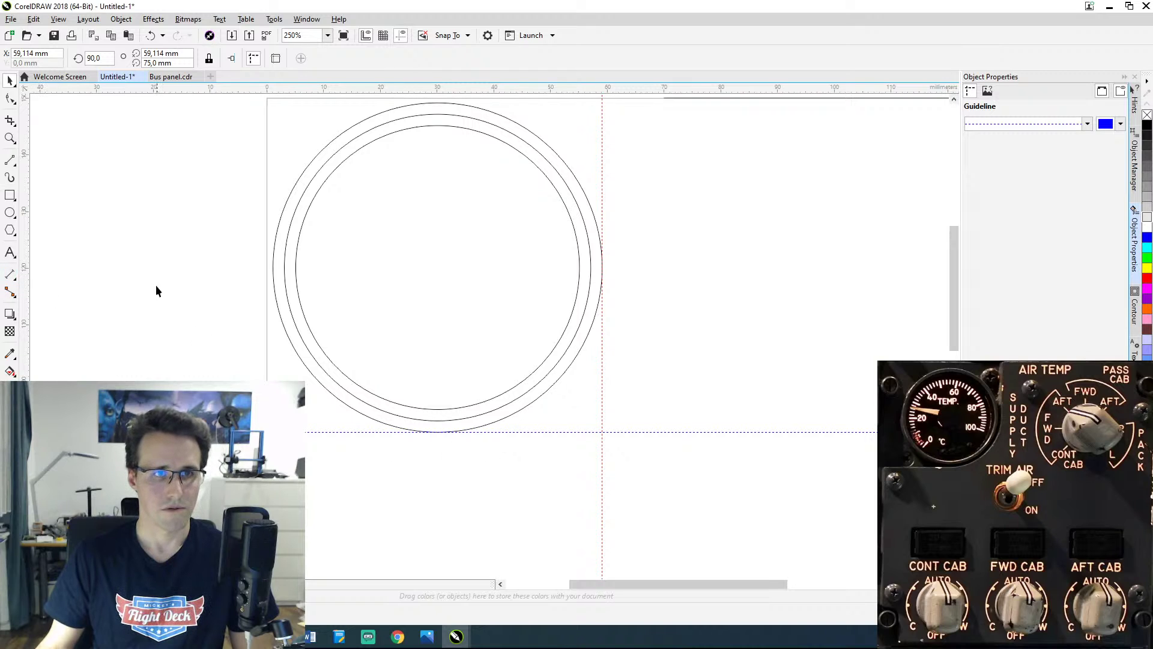
Step: Draw a horizontal line about 29 mm long from the outermost circle's bottom quadrant toward the left page edge, with Hairline outline width
click(9, 160)
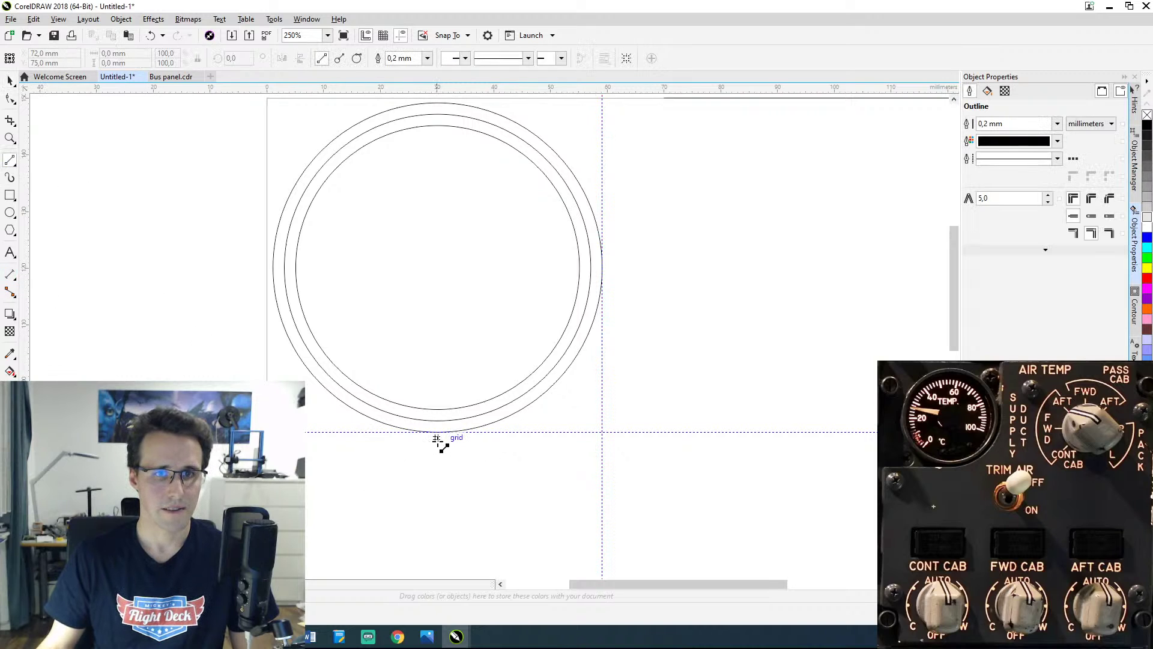
scroll(442, 448, up, 3)
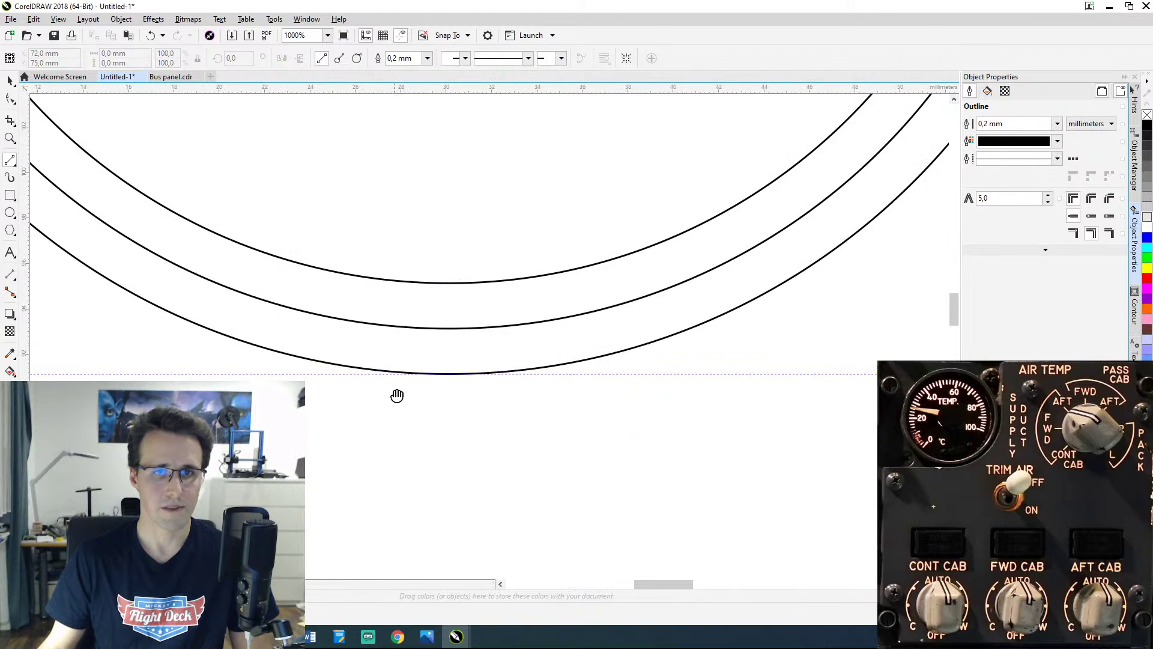
drag(396, 394, 687, 367)
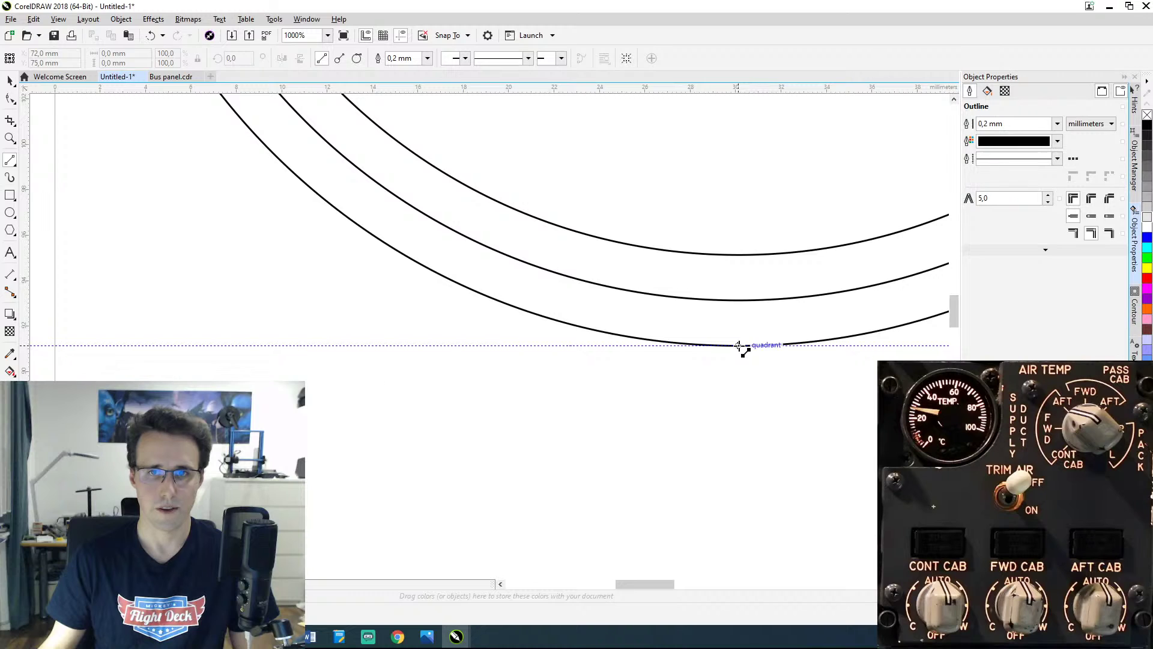
drag(739, 346, 56, 346)
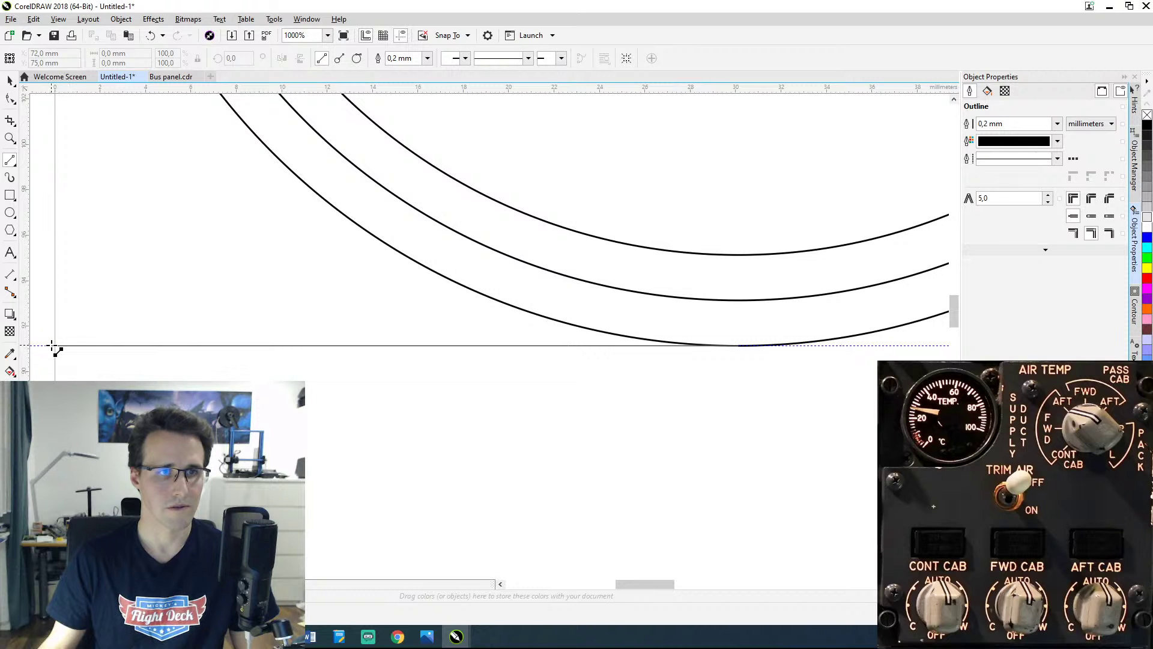
click(79, 347)
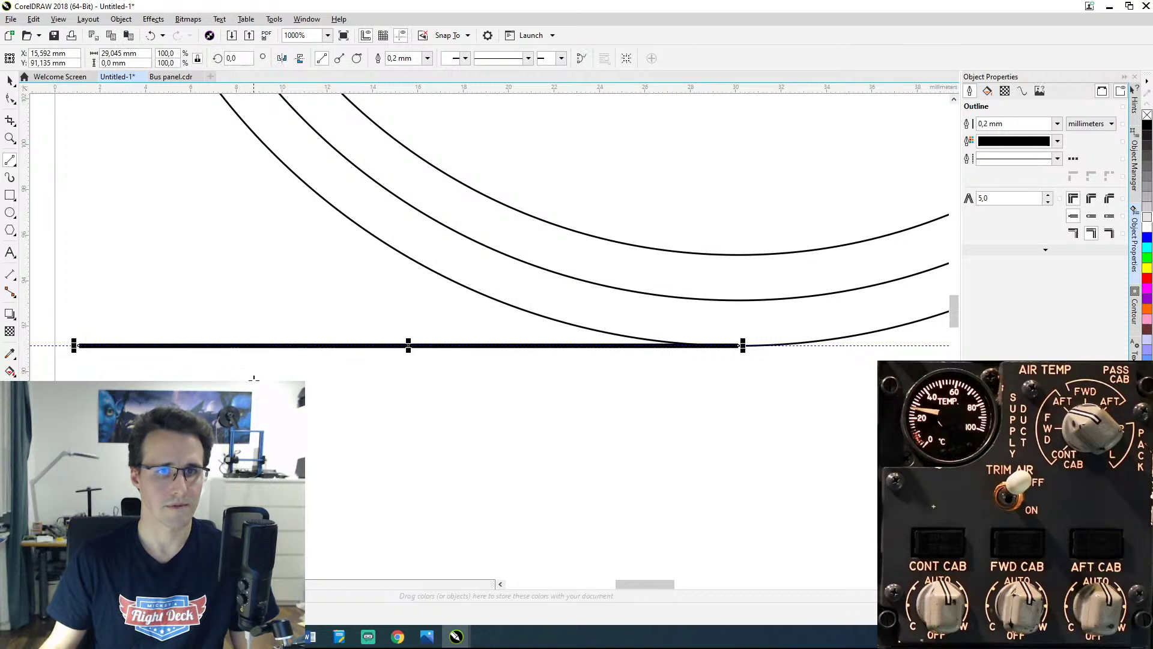
click(1019, 126)
click(1055, 124)
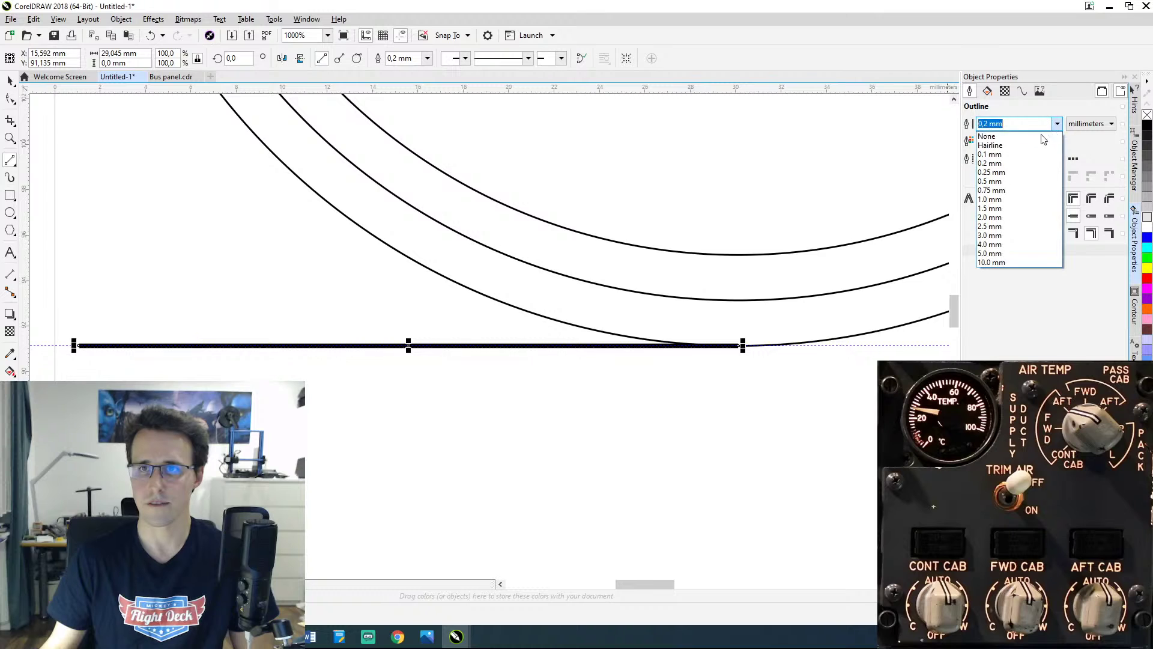
click(1021, 136)
Step: Align the horizontal line's left end with the page's left edge by setting its left reference point to X 0 mm
drag(318, 441, 623, 368)
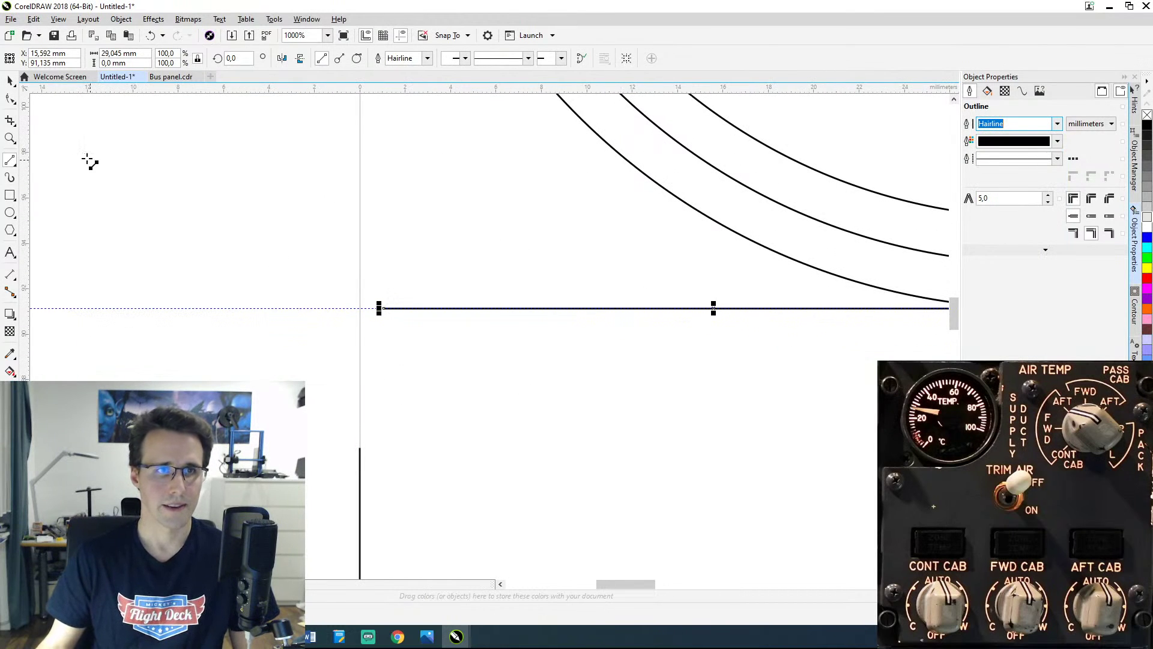
click(10, 80)
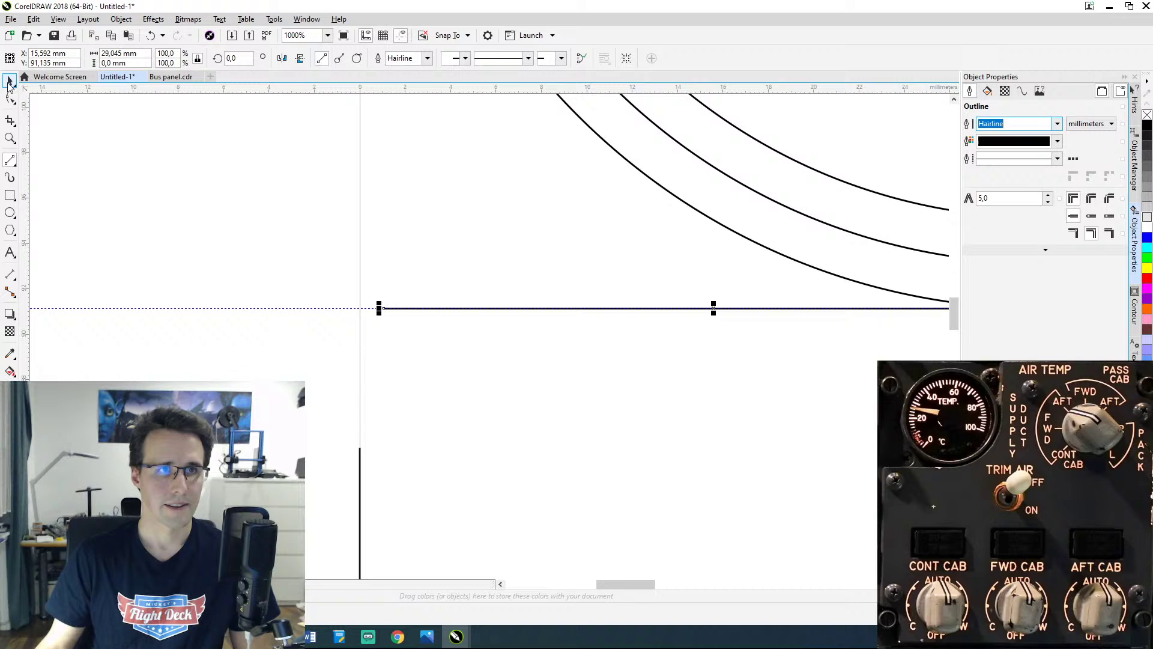
click(386, 310)
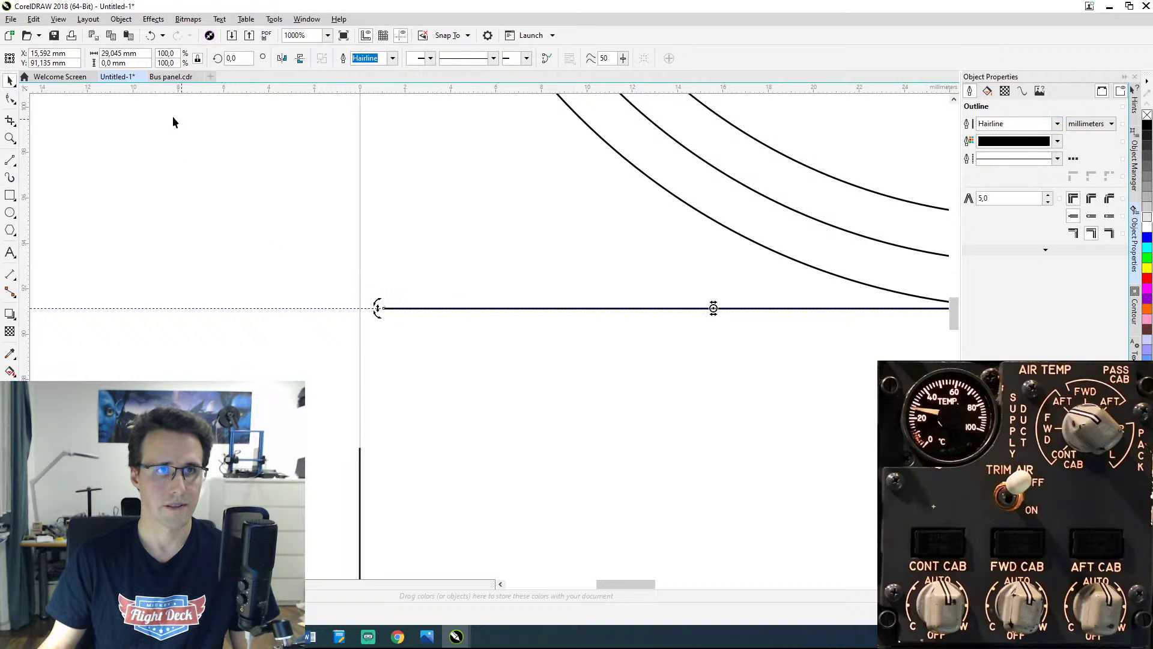
click(9, 58)
click(6, 62)
click(54, 53)
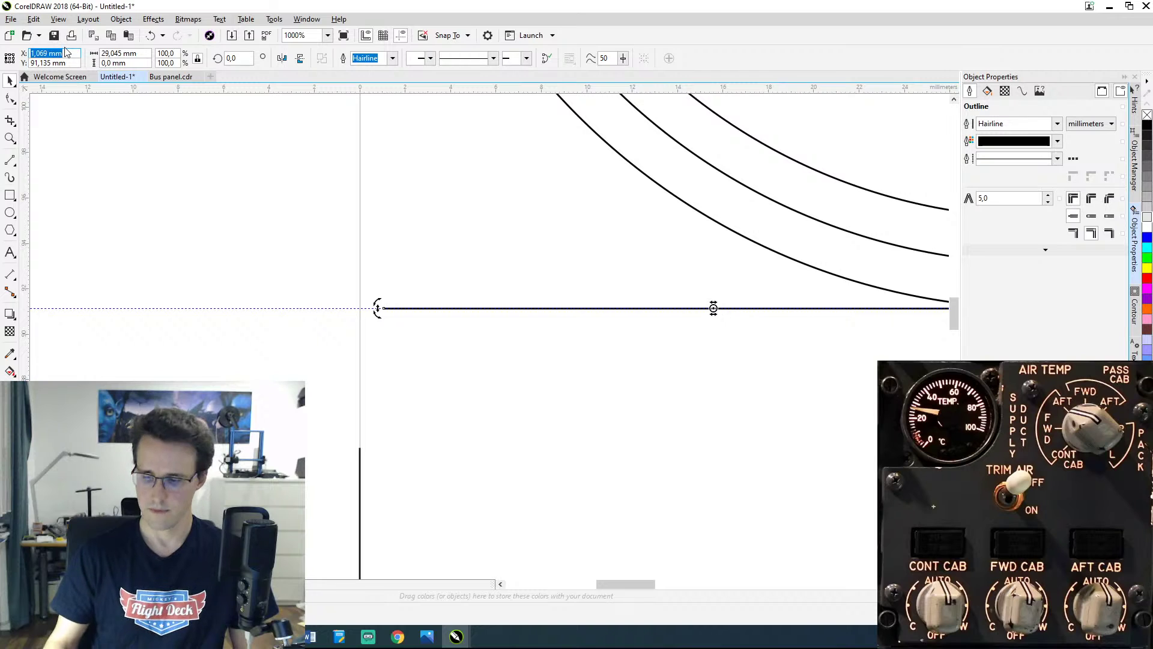
text(0)
key(Return)
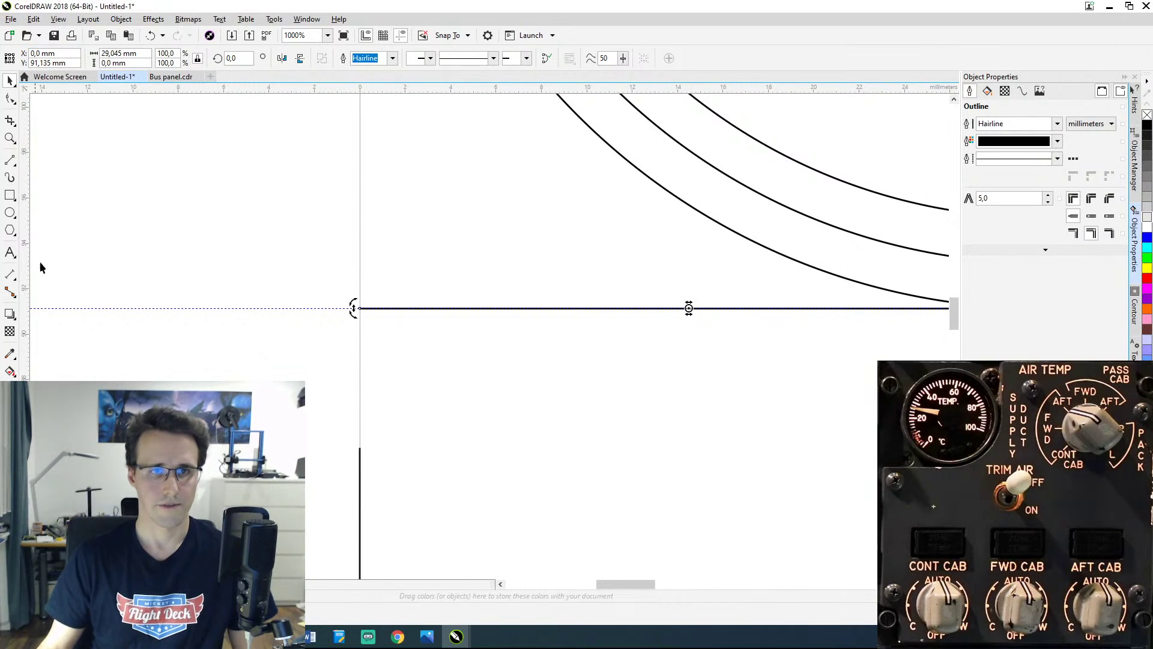
Step: Extend the horizontal line by moving its right end node onto the outermost circle's bottom quadrant
click(11, 101)
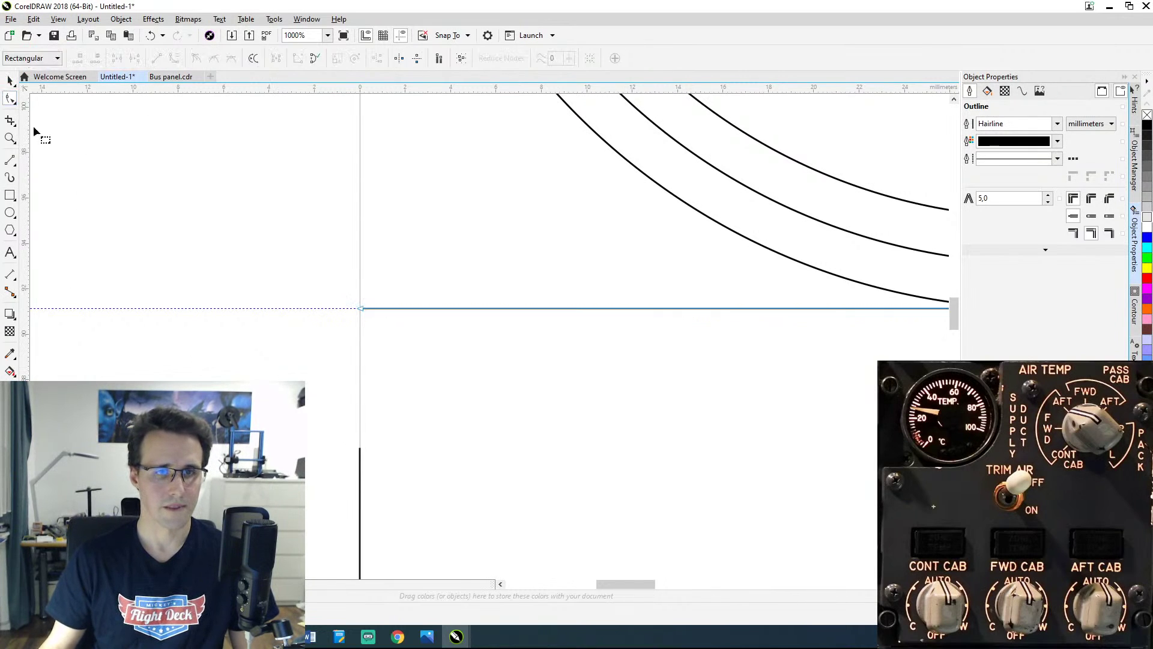
click(363, 465)
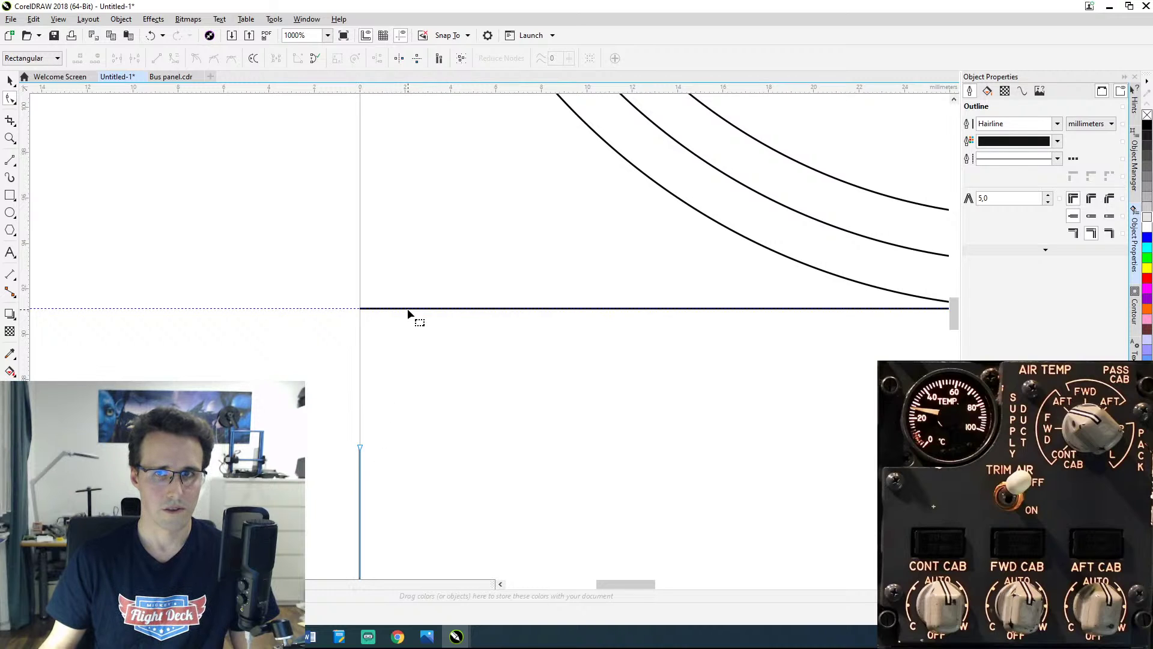
drag(719, 339, 469, 353)
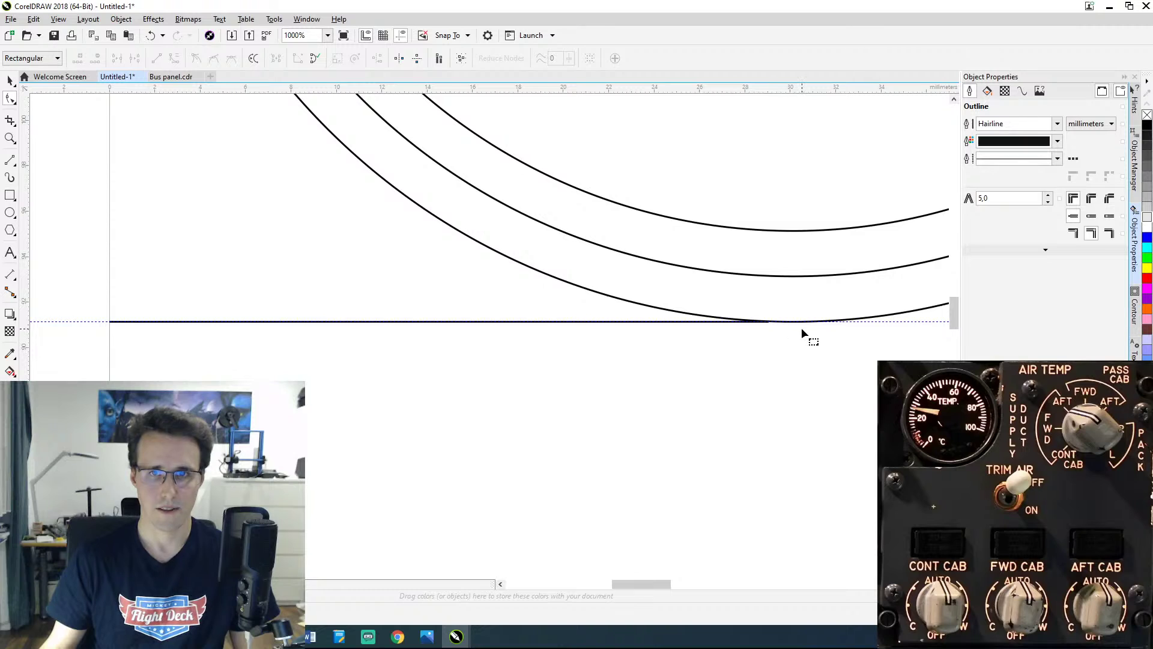
scroll(801, 326, up, 2)
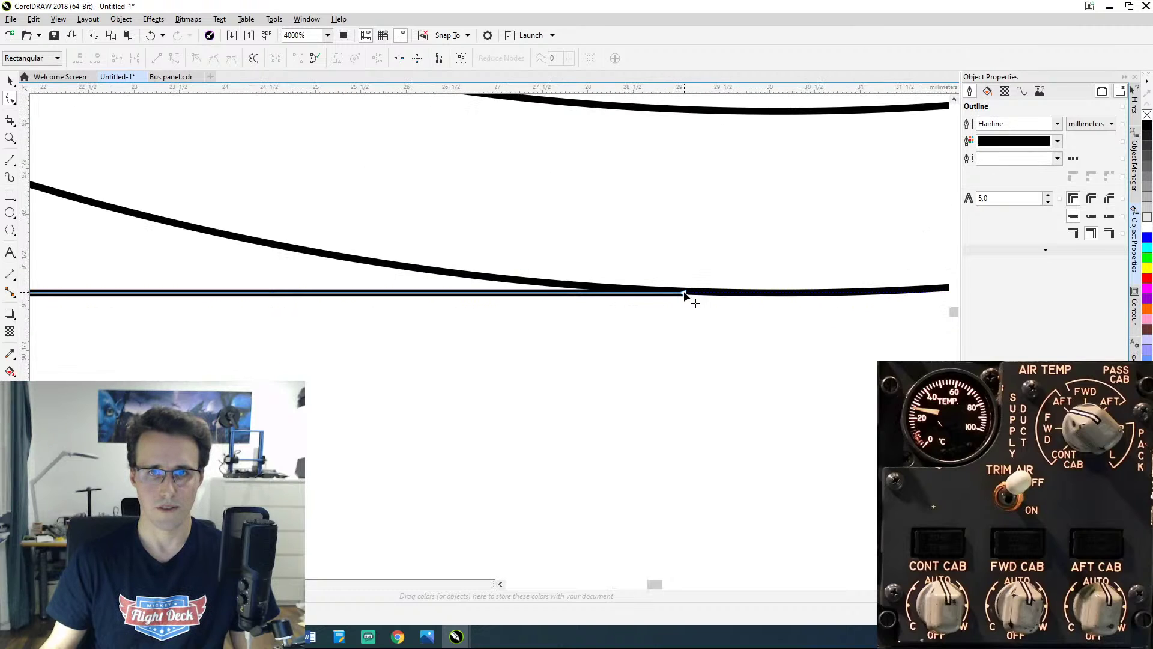
drag(684, 293, 781, 296)
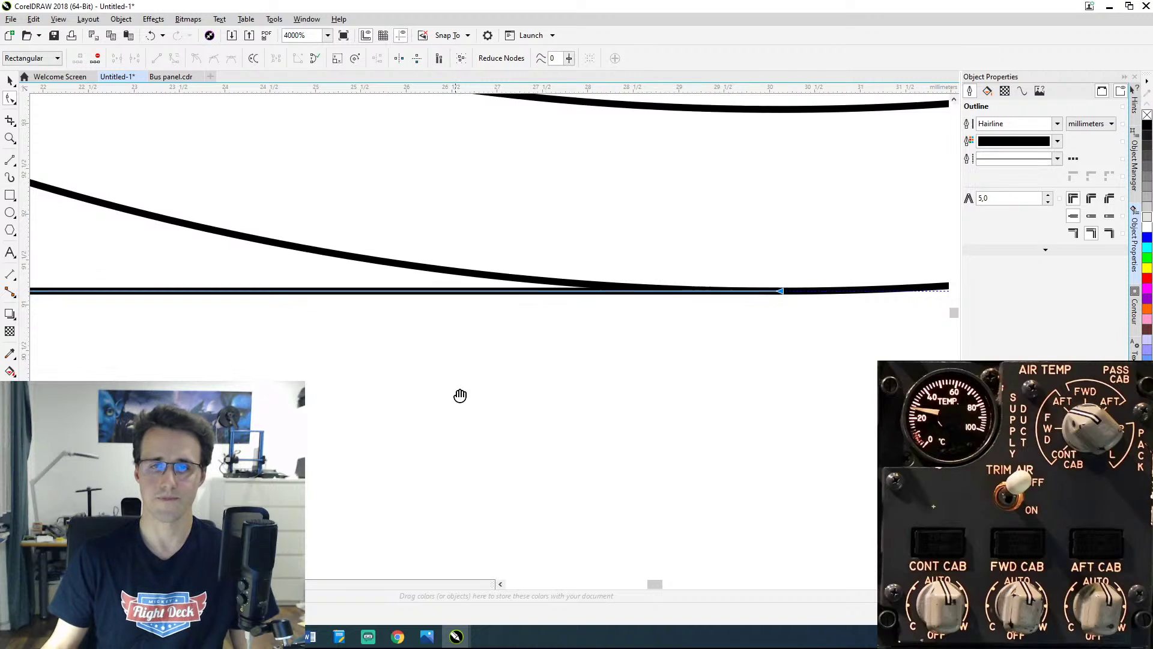
Step: Extend the left edge line upward by moving its upper end node onto the horizontal line's left end
scroll(546, 355, left, 5)
scroll(726, 326, down, 4)
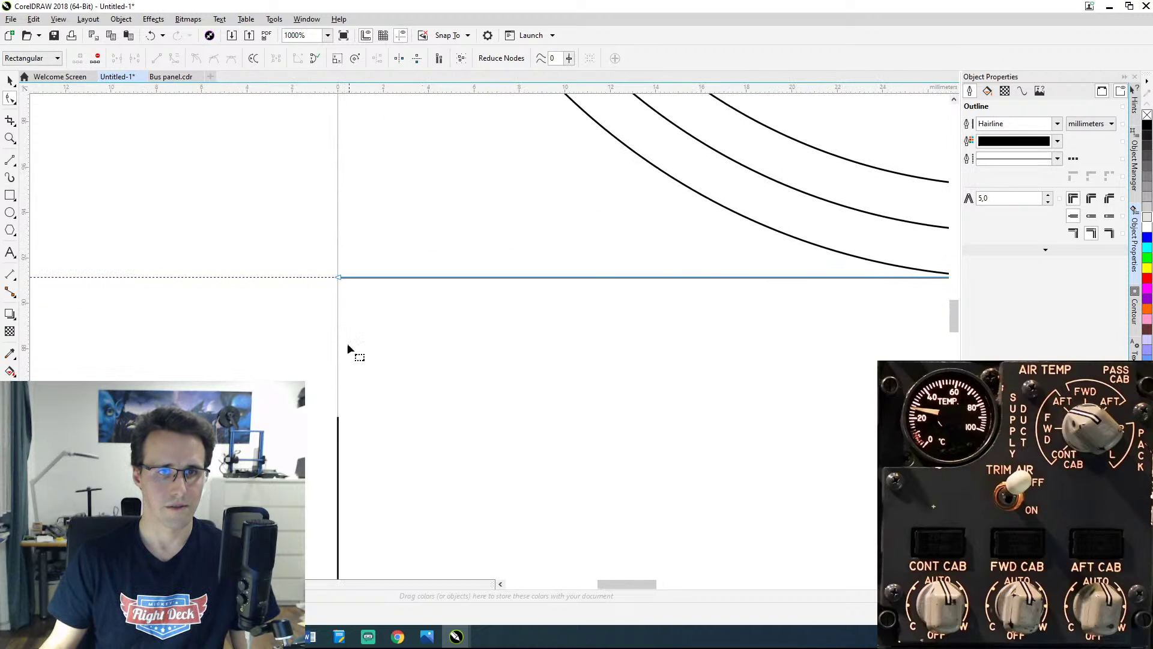
click(337, 432)
right_click(338, 435)
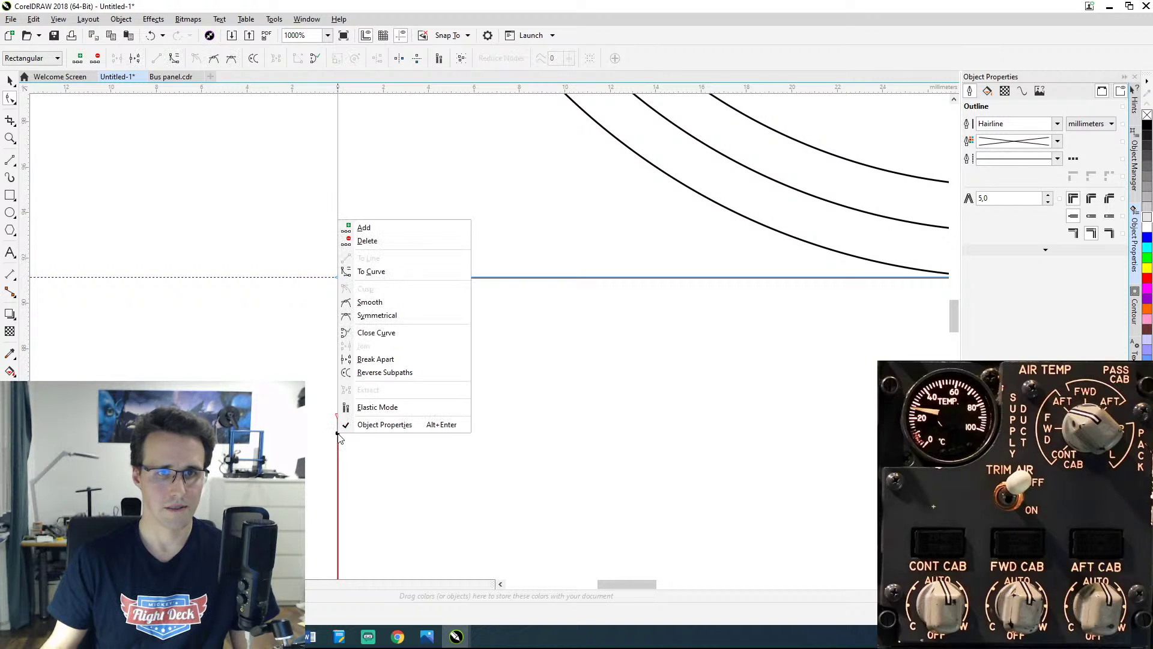
click(423, 339)
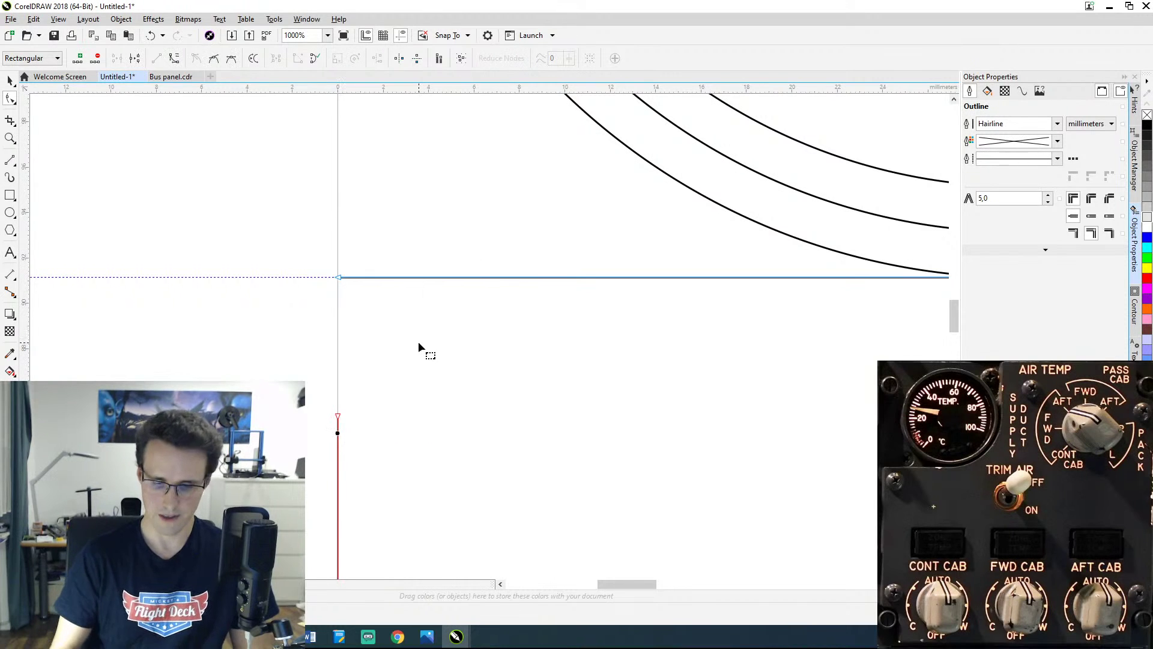
click(418, 341)
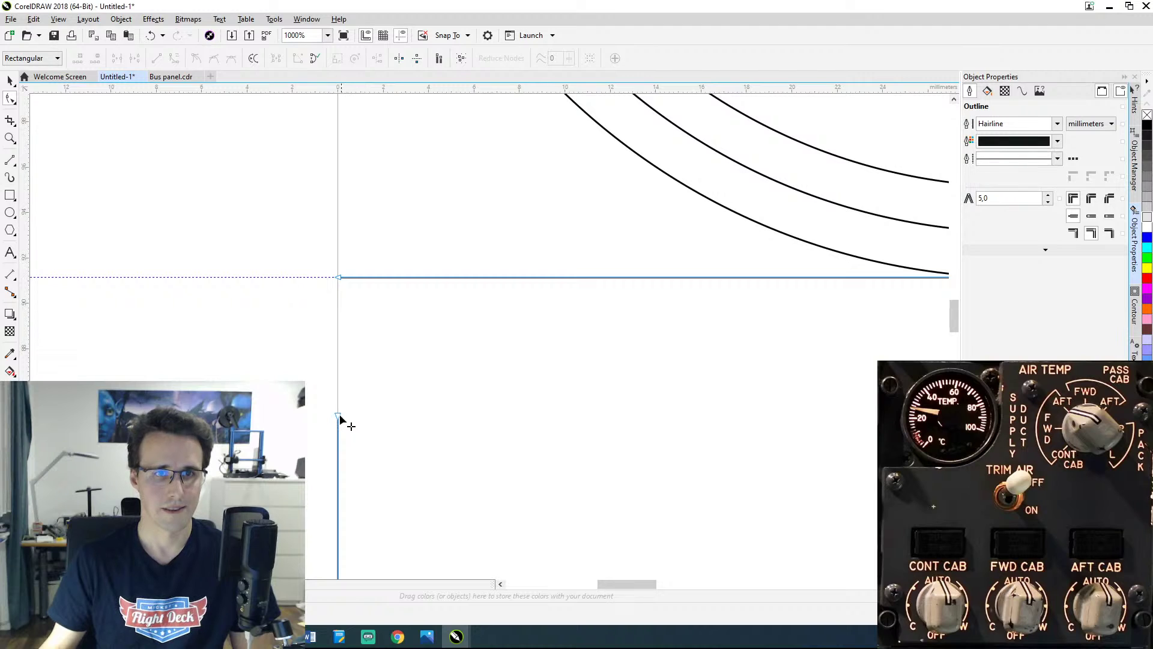
drag(340, 417, 338, 278)
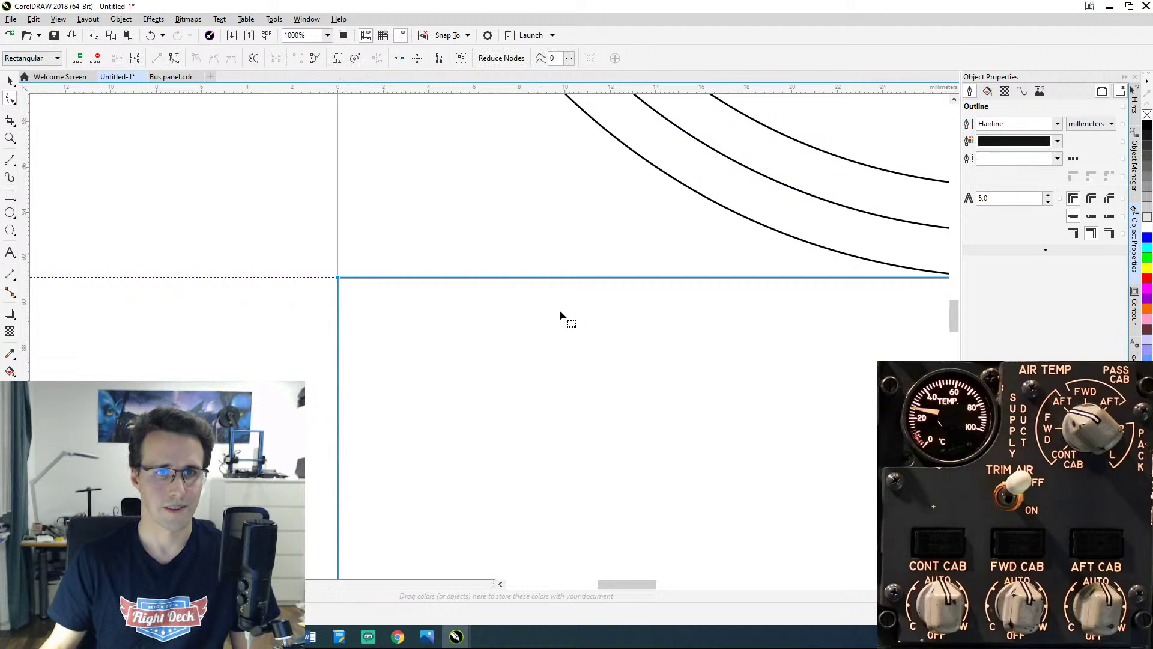
Step: Draw a vertical line about 29 mm long from the outermost circle's right quadrant up toward the page's top edge, with Hairline outline width
scroll(764, 288, down, 3)
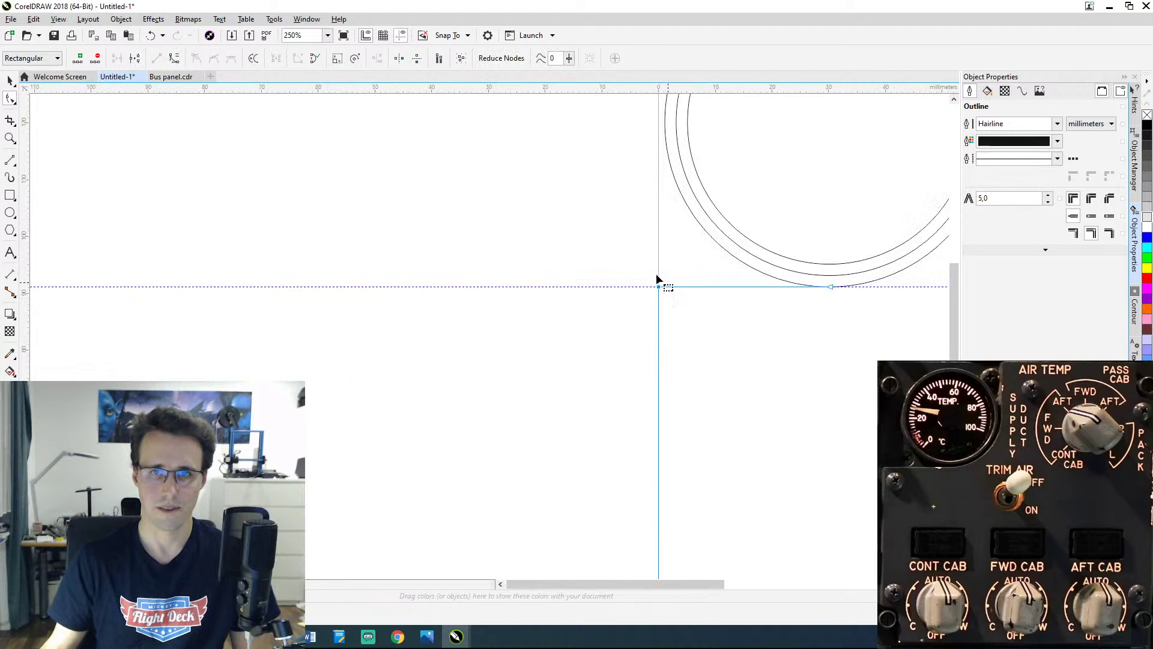
scroll(671, 291, down, 4)
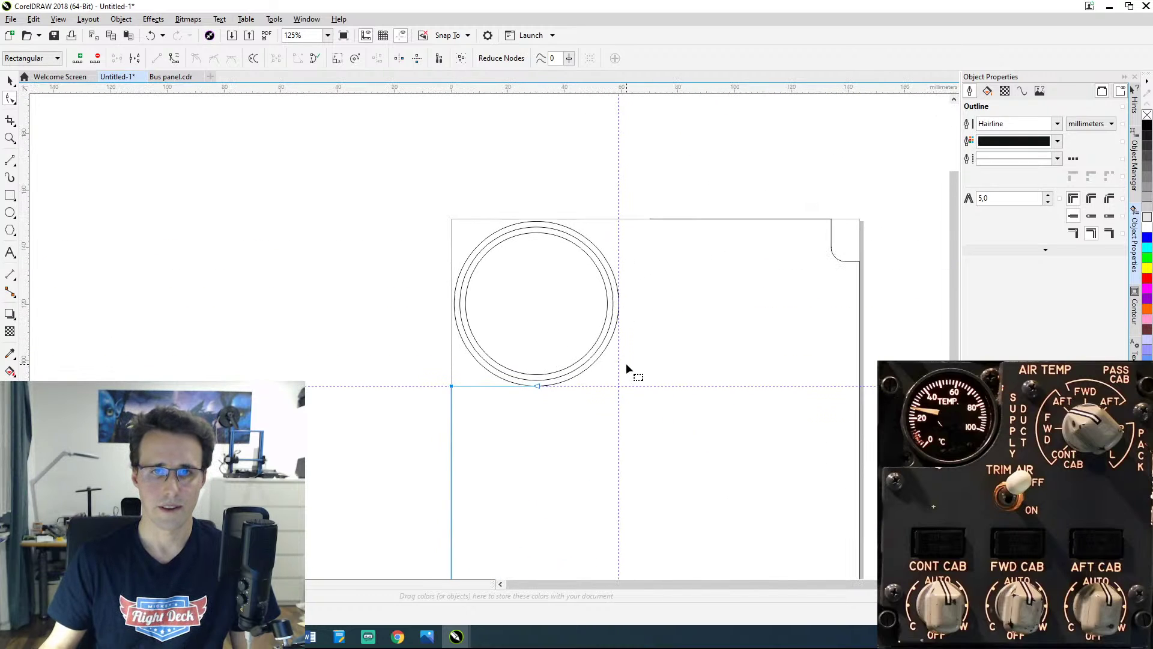
click(9, 160)
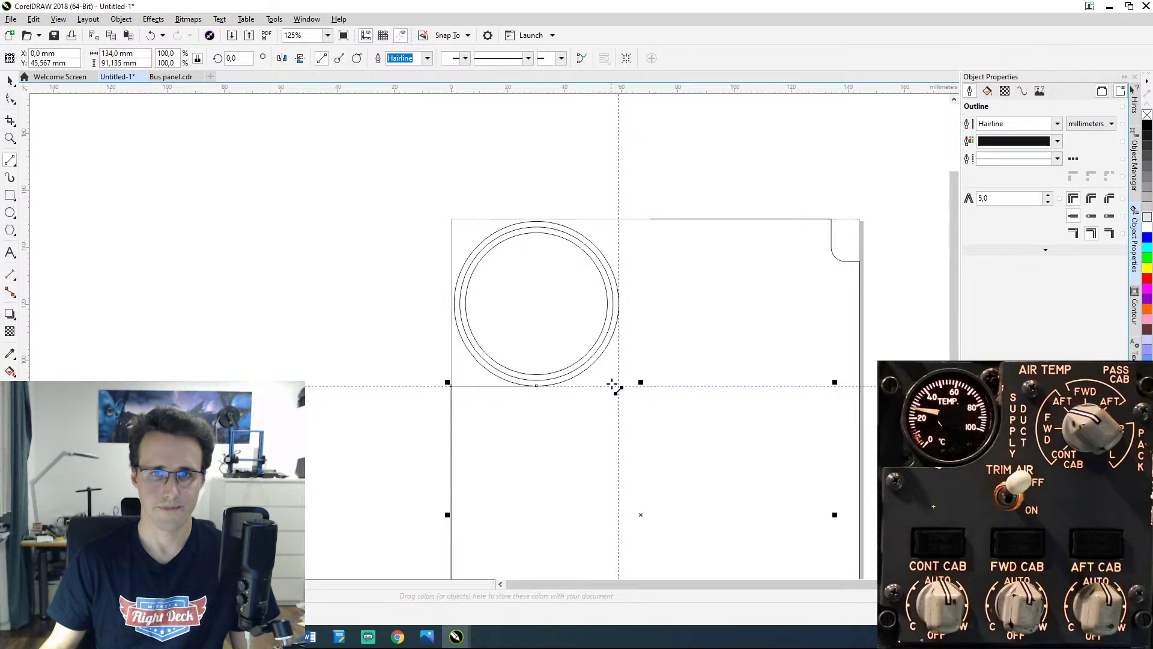
scroll(622, 316, up, 4)
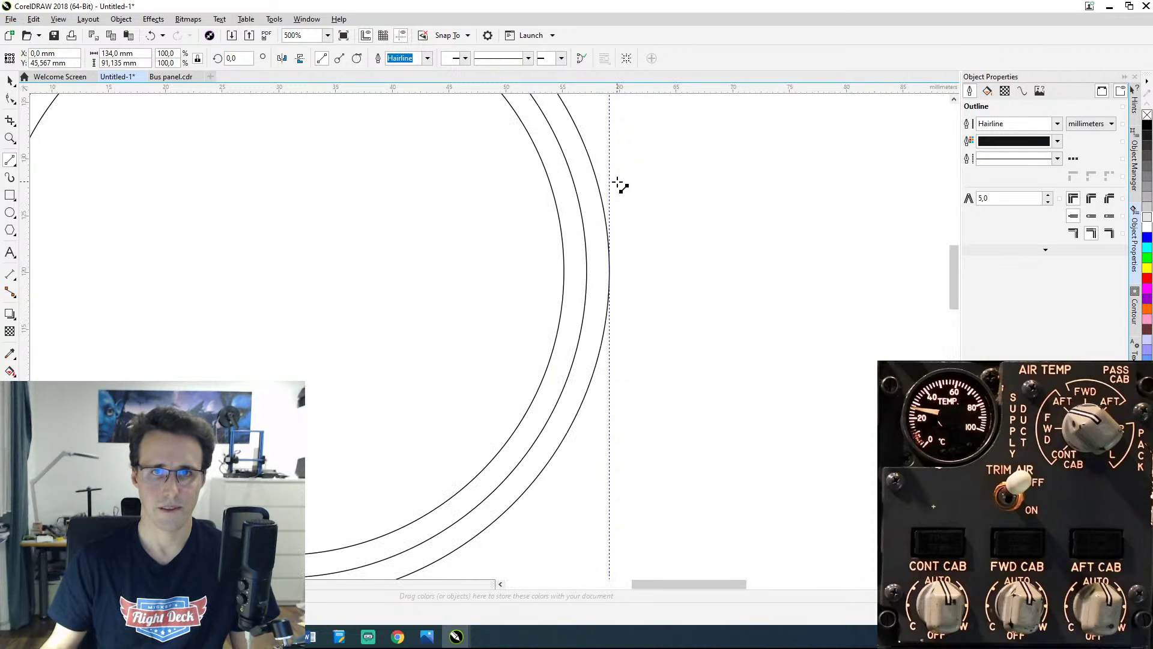
drag(619, 183, 618, 458)
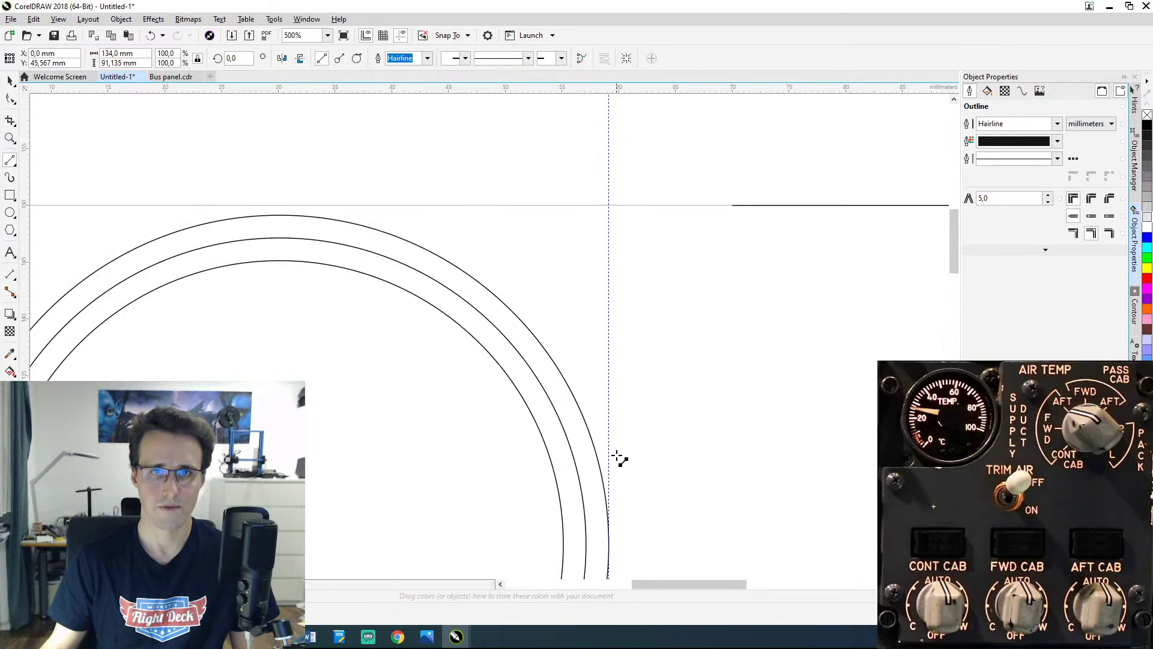
click(609, 544)
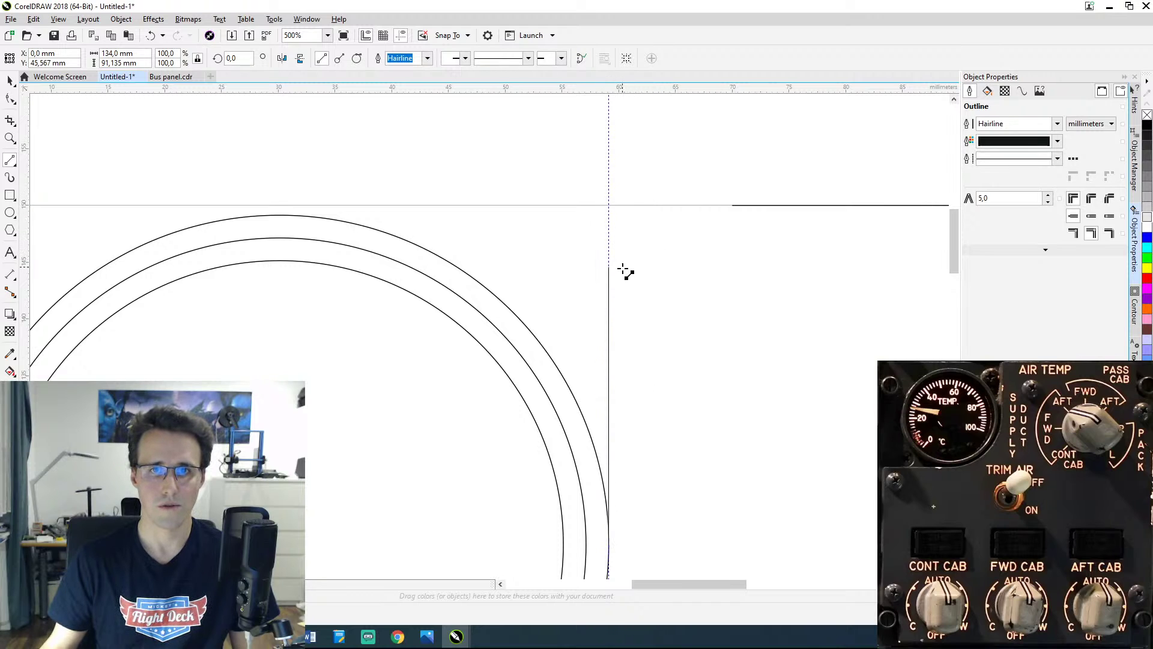
click(609, 212)
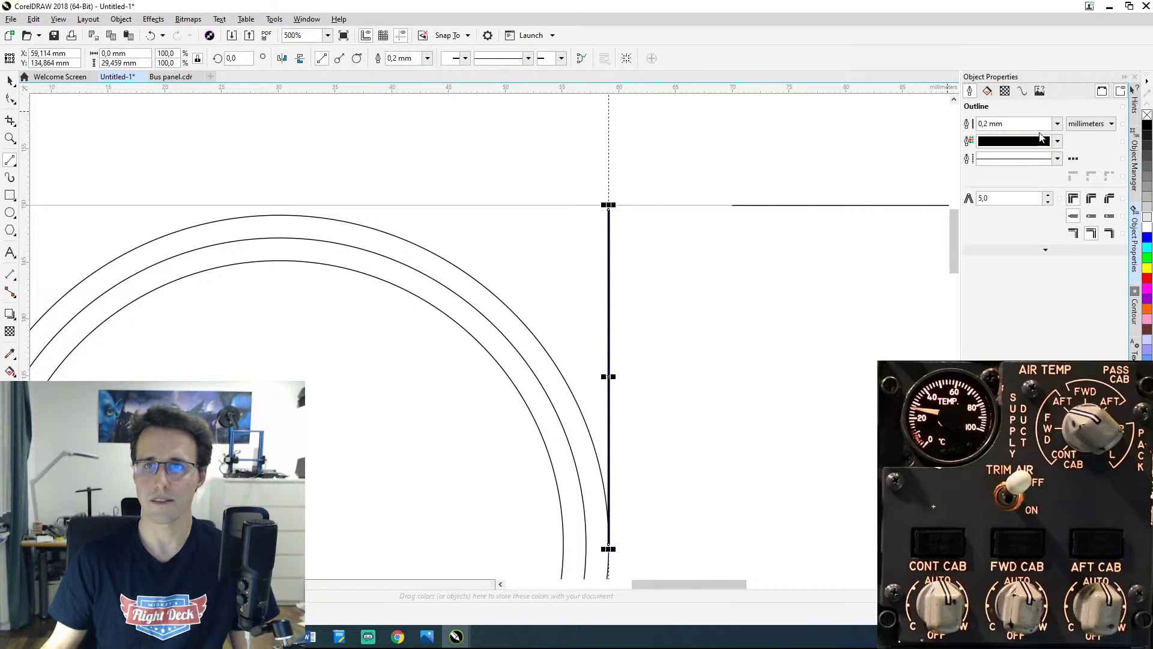
click(1056, 124)
click(997, 144)
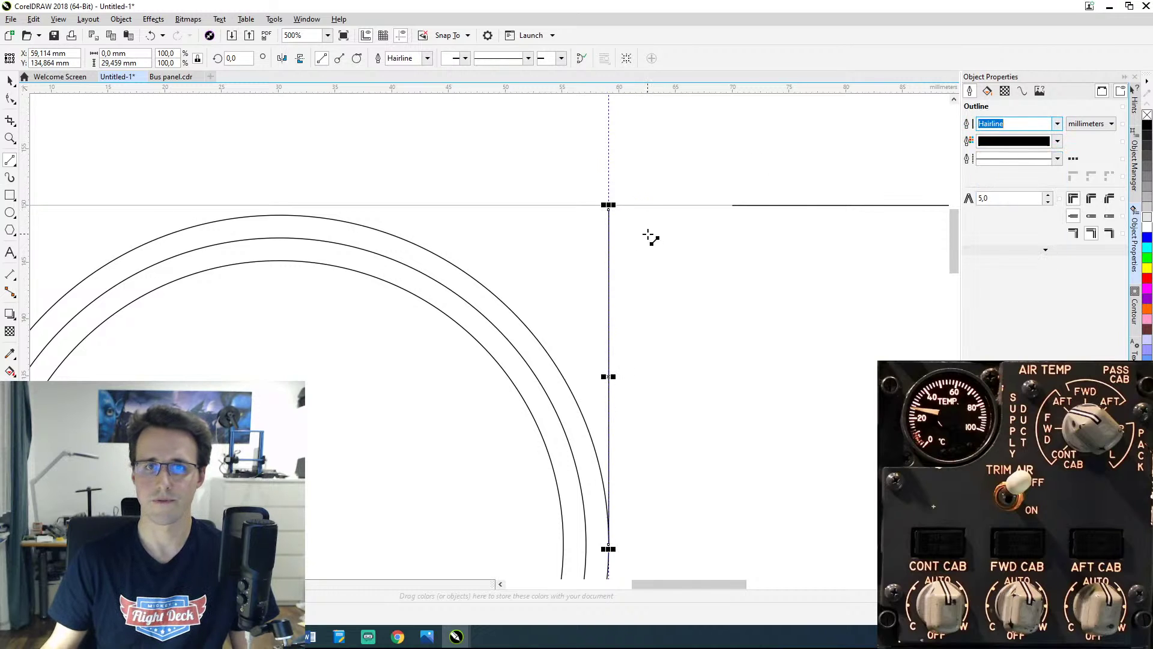
Step: Align the vertical line's upper end with the page's top edge by setting its top reference point to Y 150 mm
click(53, 54)
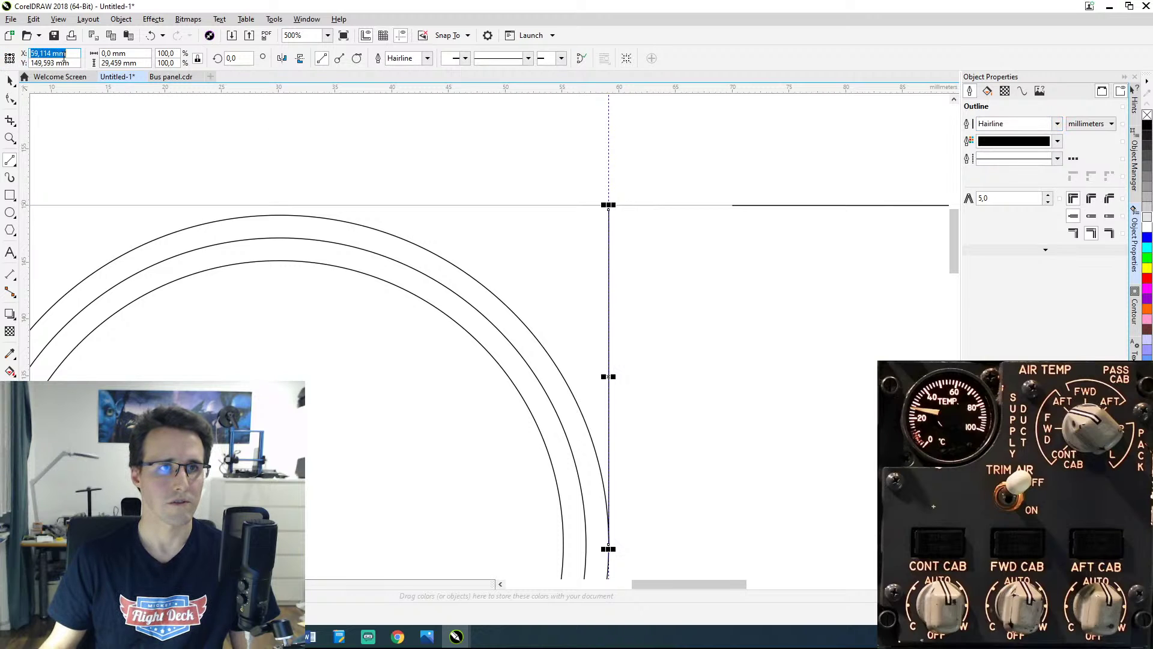
click(67, 63)
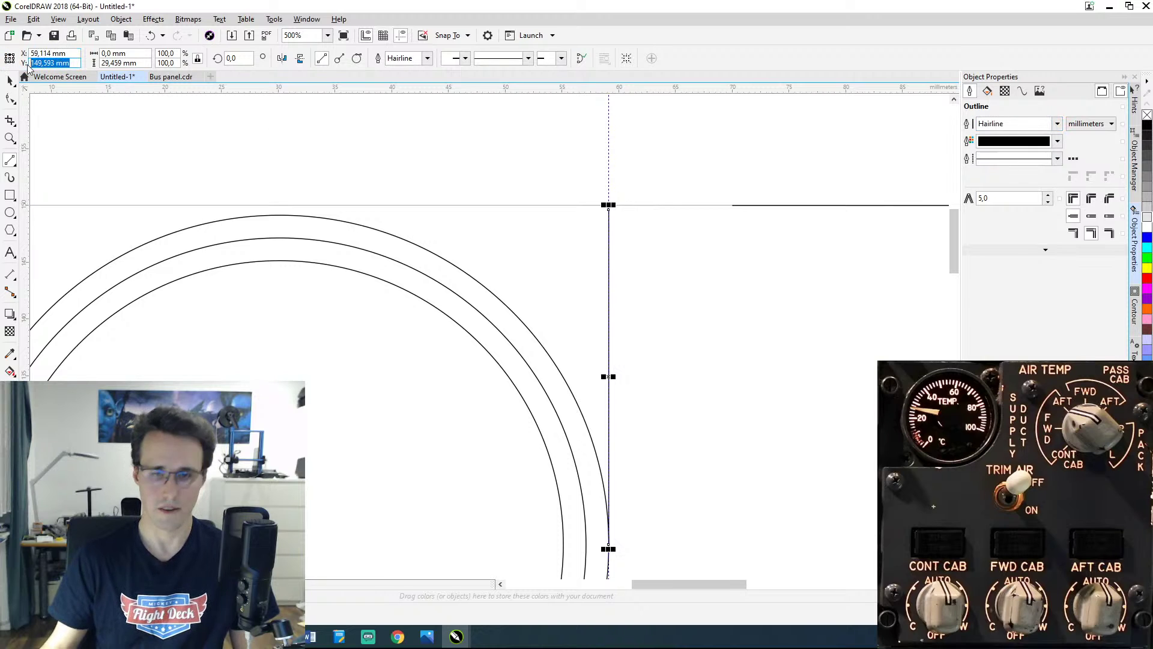
text(150)
key(Tab)
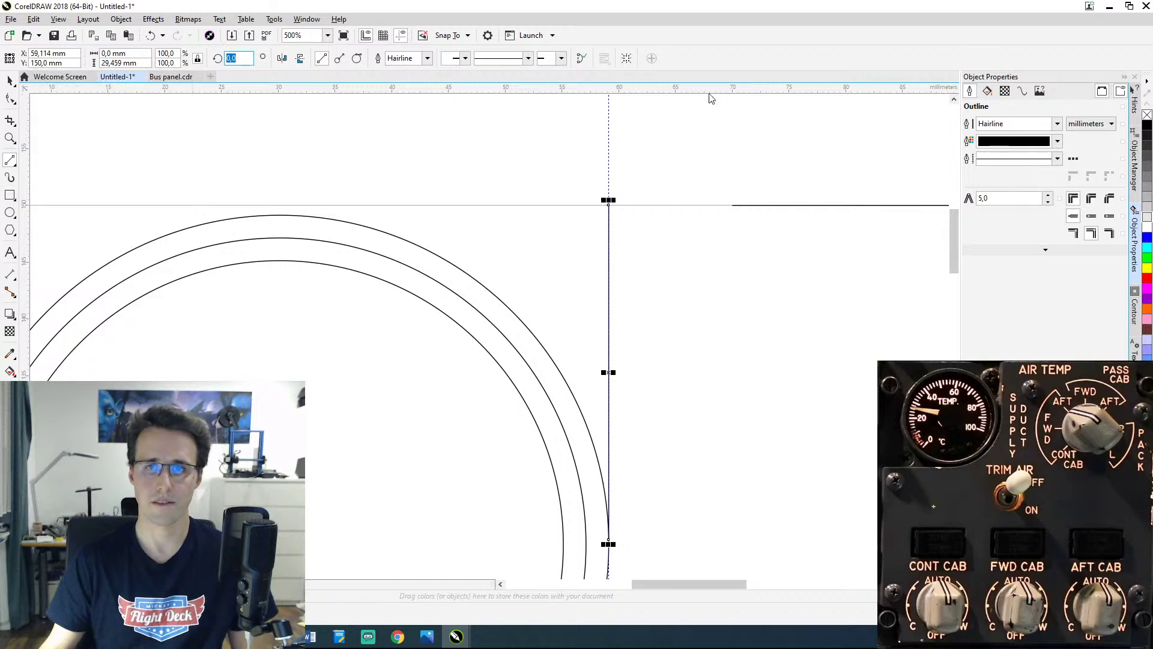
Step: Combine the vertical line with the panel outline curve that forms the top edge
scroll(648, 198, up, 1)
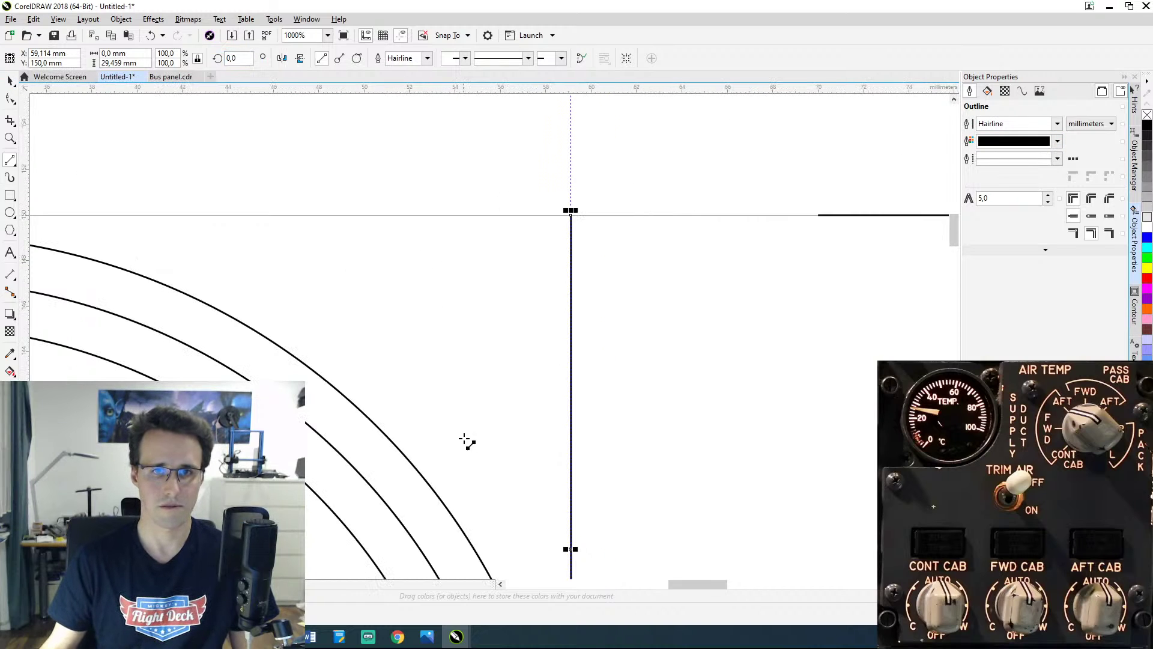
click(10, 79)
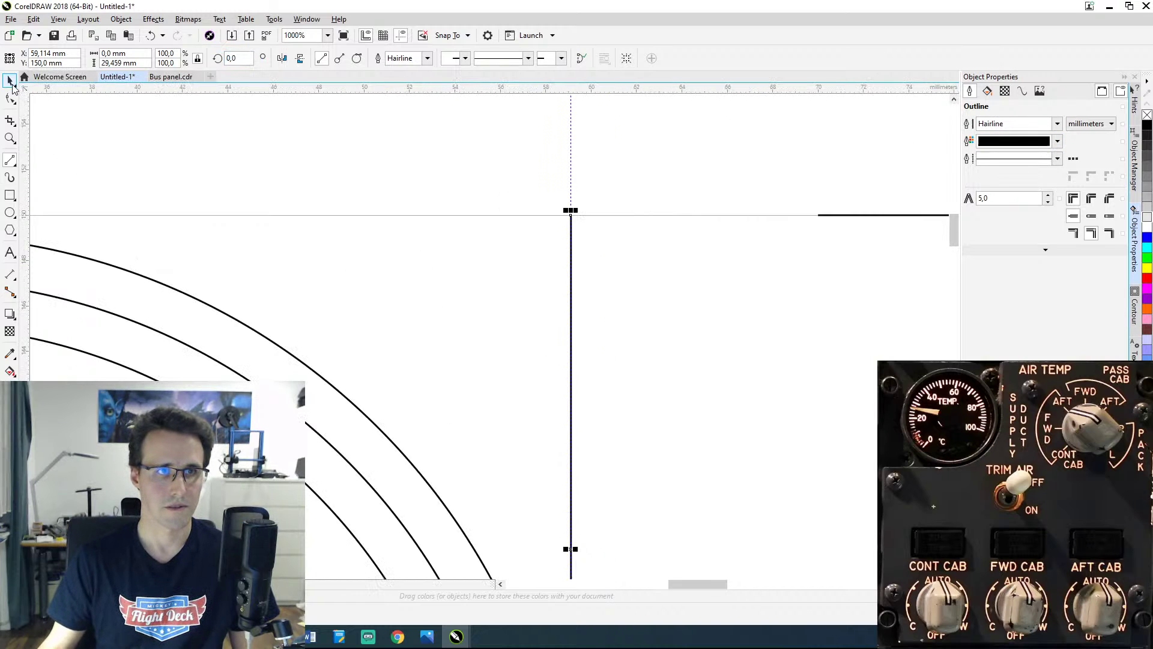
click(904, 217)
click(904, 217)
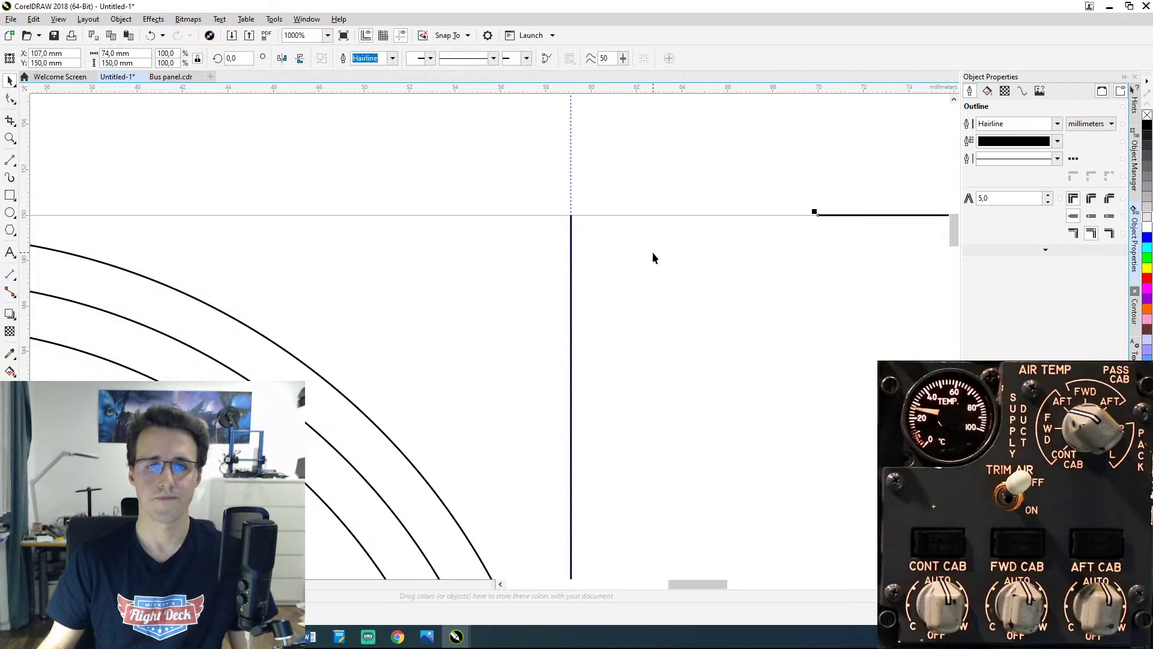
shift+click(571, 260)
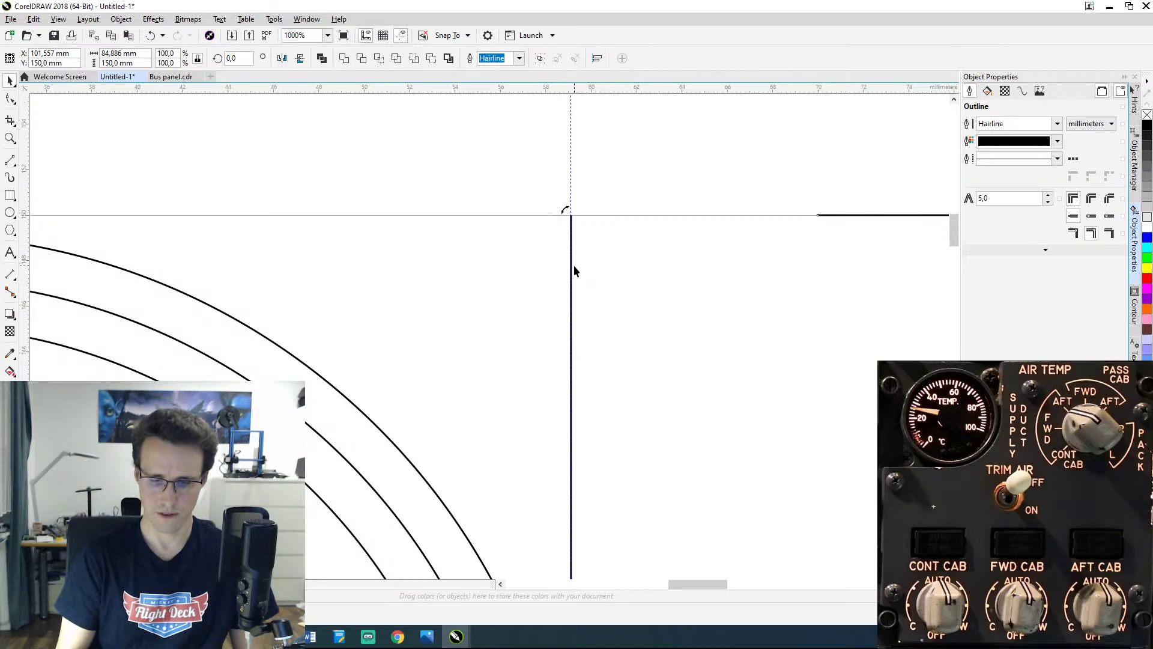
key(ctrl+l)
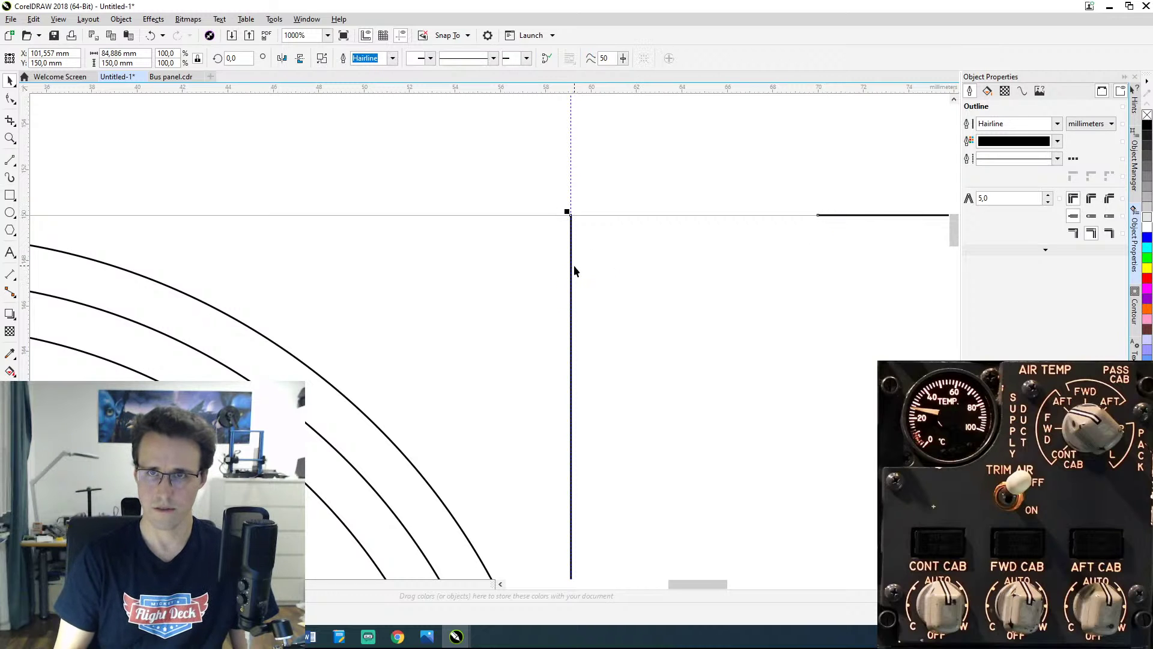
Step: Extend the panel's top edge by moving its left end node onto the vertical line's upper end
click(11, 99)
drag(815, 216, 572, 215)
scroll(602, 391, down, 5)
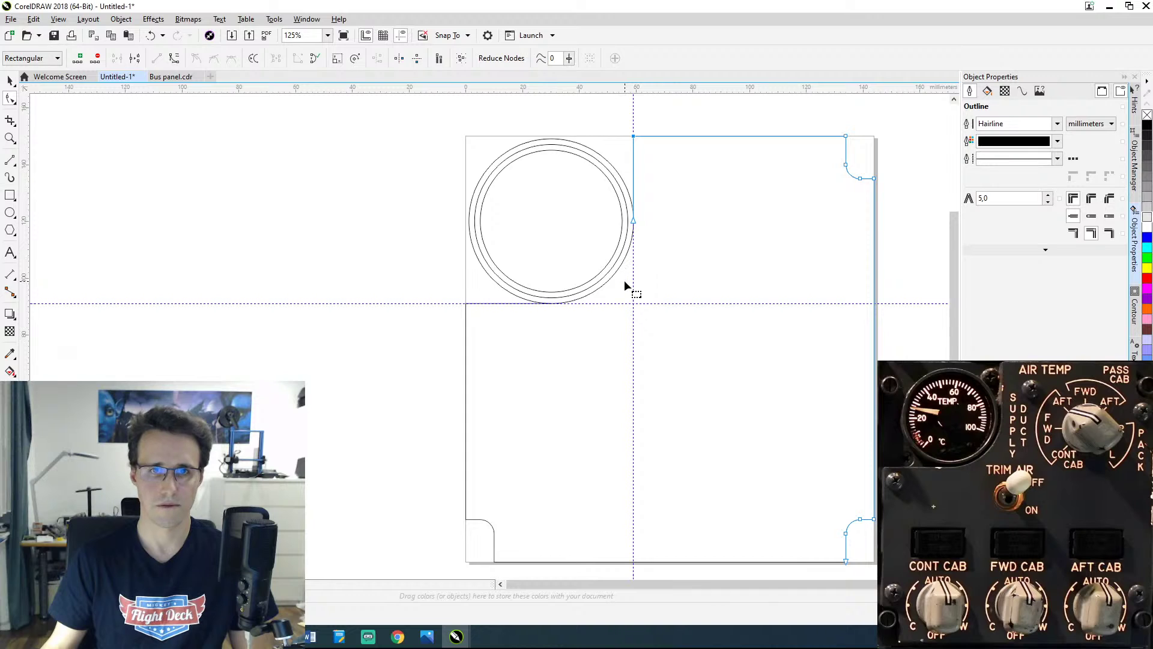
Step: Move the vertical line's lower end node down onto the outermost circle's right quadrant
scroll(625, 280, up, 2)
drag(657, 225, 656, 276)
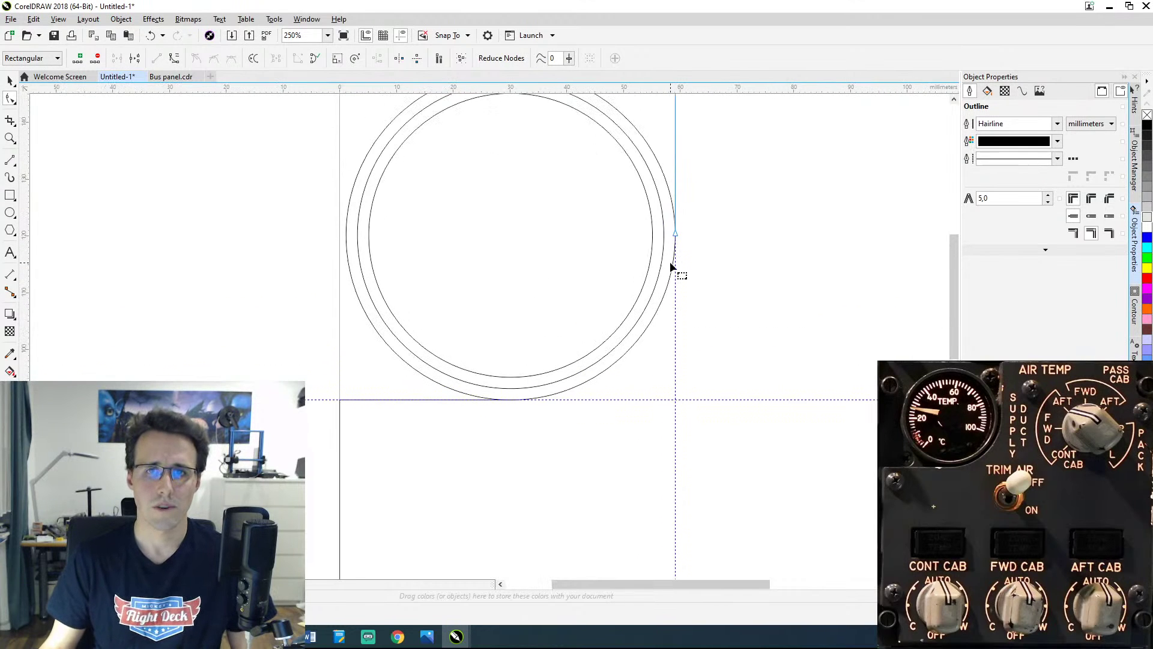
scroll(688, 231, up, 4)
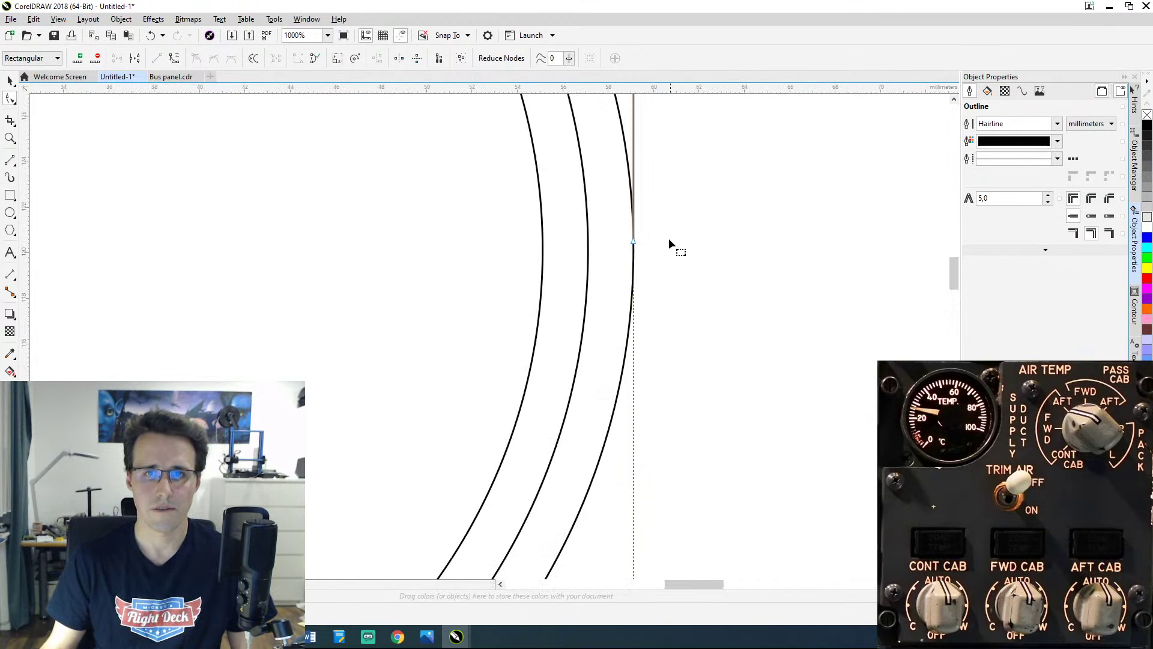
scroll(597, 243, up, 2)
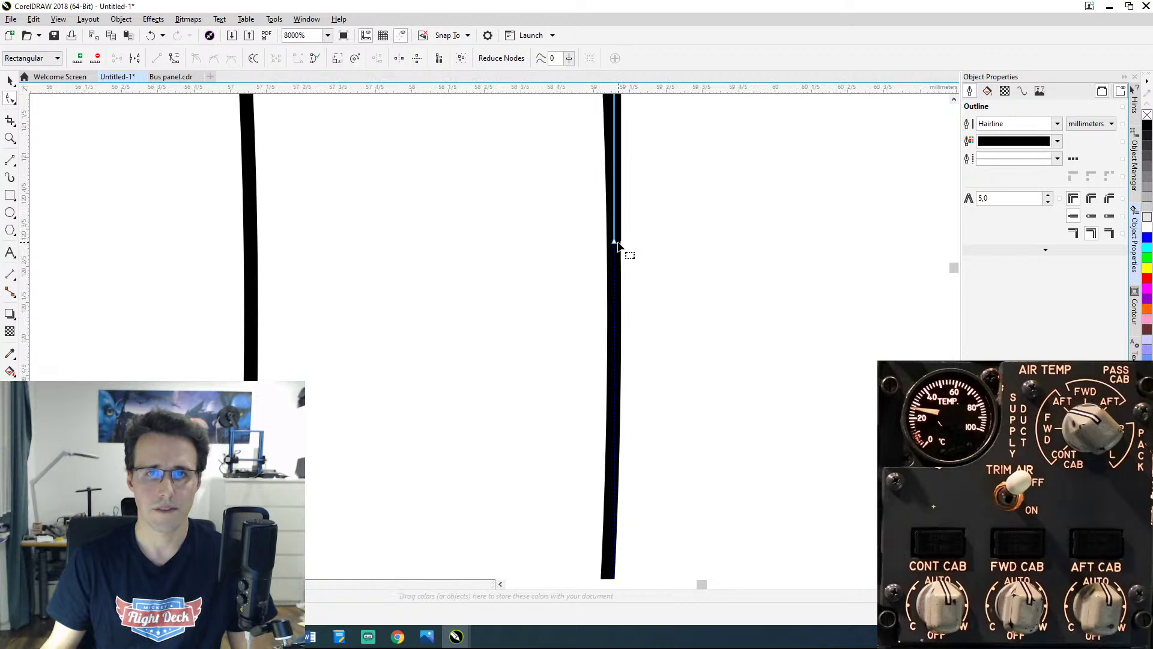
mouse_move(615, 247)
mouse_down()
mouse_move(630, 228)
mouse_move(613, 252)
mouse_move(646, 291)
mouse_move(697, 296)
mouse_move(613, 226)
mouse_move(614, 327)
mouse_move(615, 317)
mouse_up()
scroll(632, 304, down, 7)
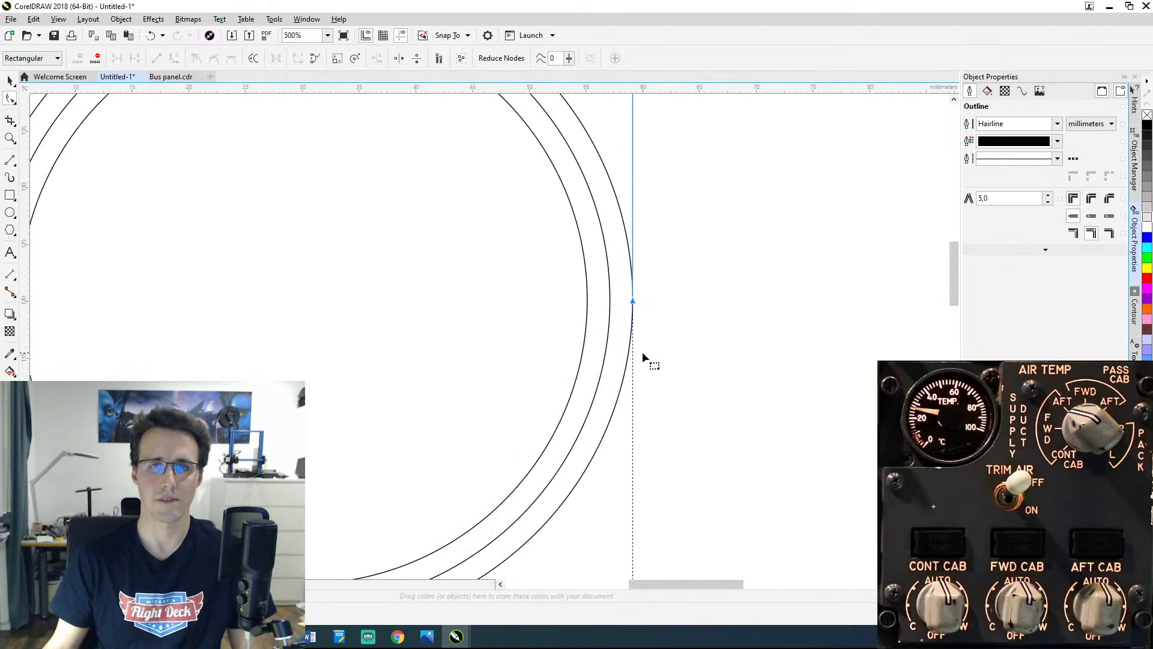
scroll(743, 239, down, 2)
drag(760, 237, 659, 301)
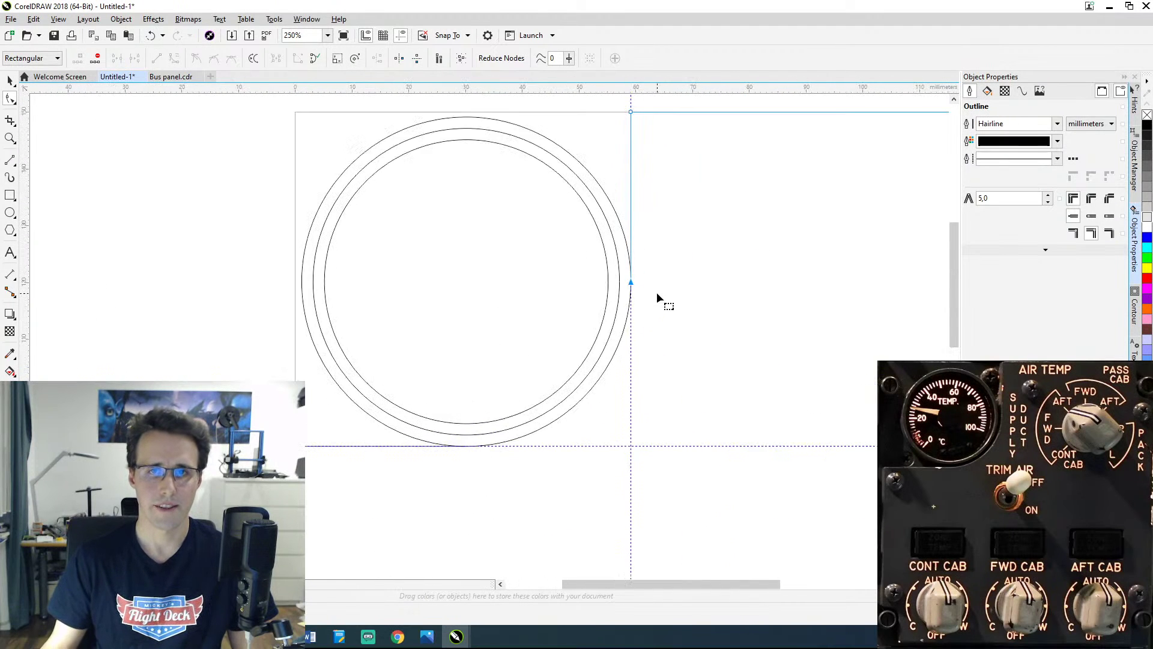
scroll(658, 295, down, 2)
scroll(657, 289, up, 2)
Step: Combine the outermost 58 mm circle with the panel outline curve into one curve object
key(space)
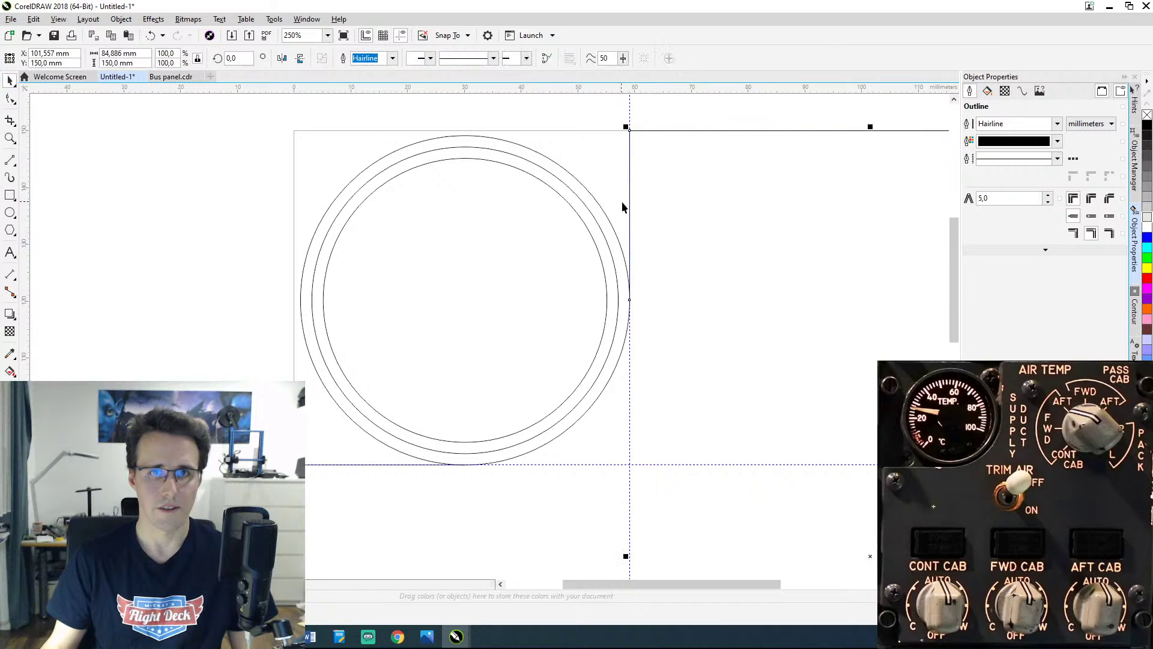
click(603, 210)
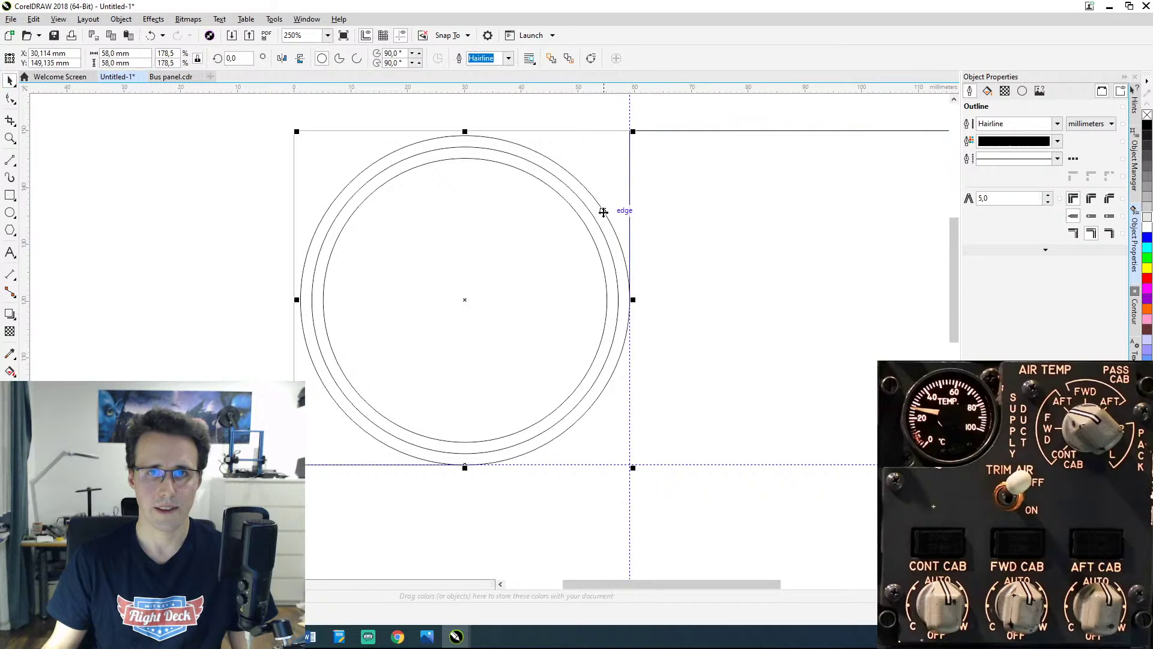
shift+click(688, 132)
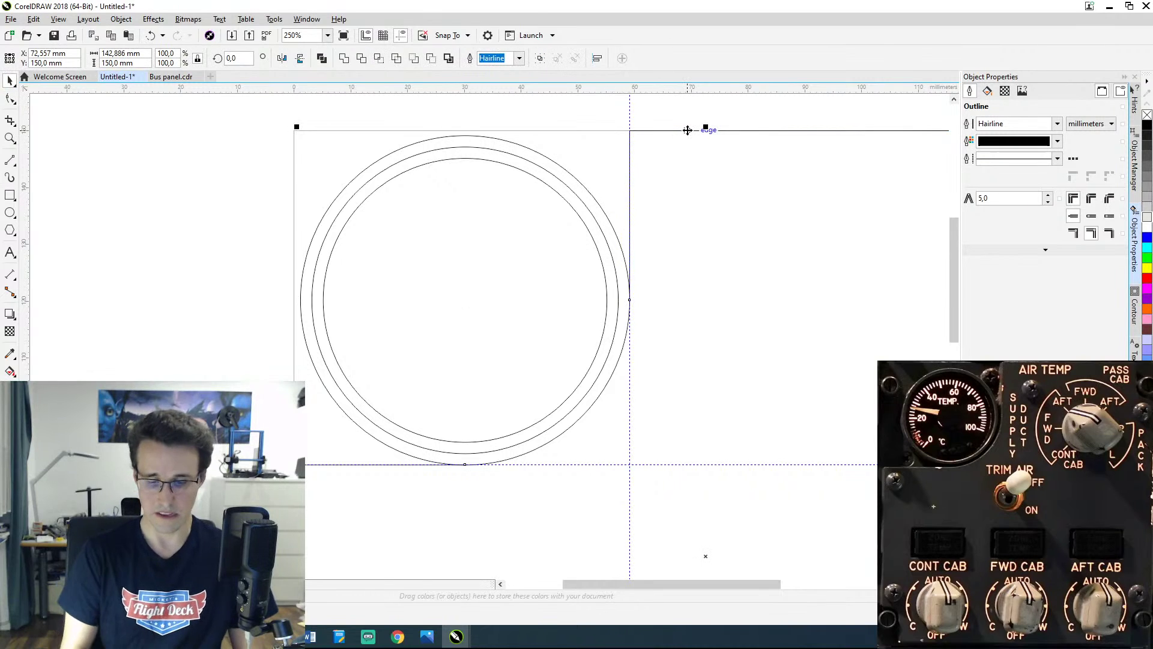
key(ctrl+l)
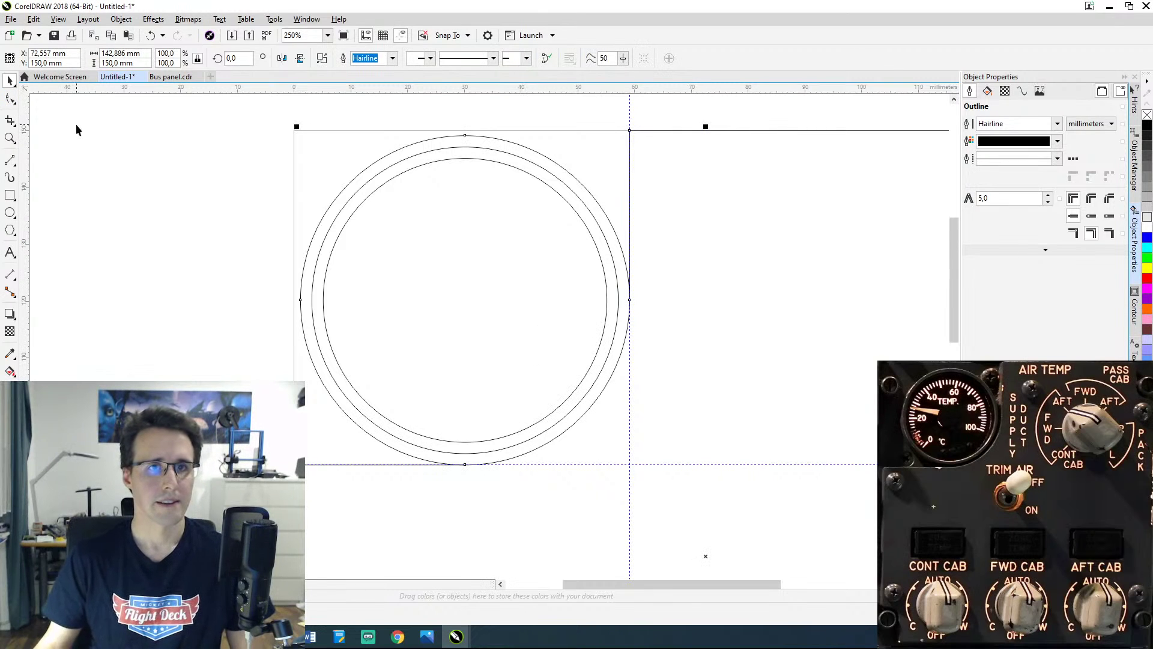
click(224, 170)
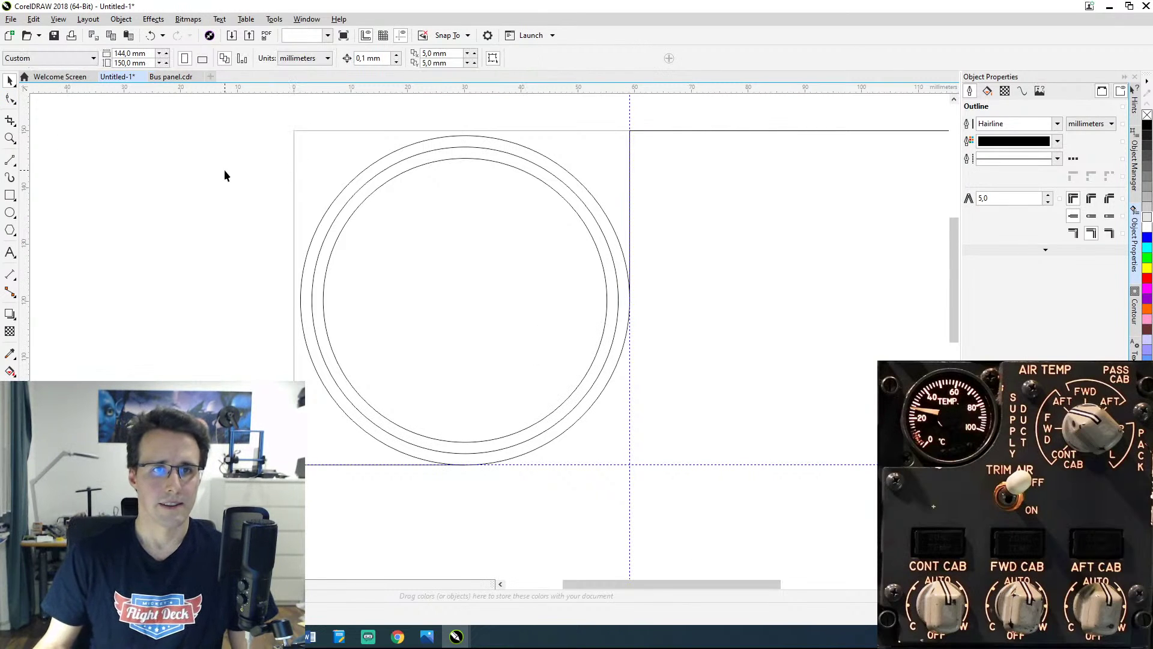
click(343, 189)
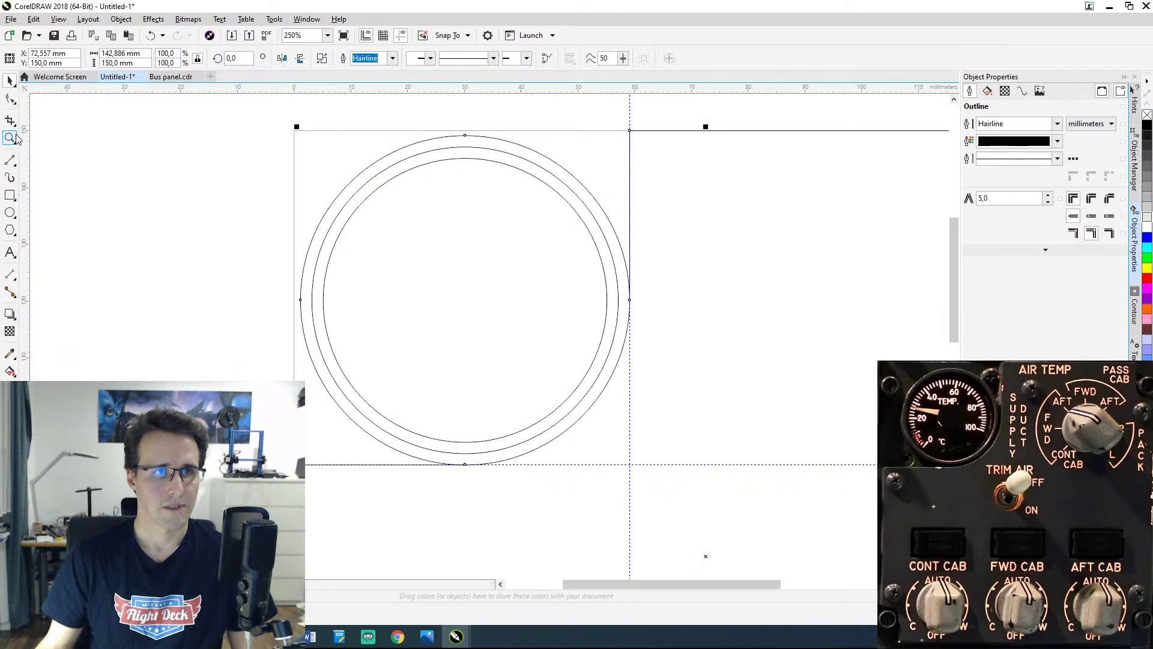
Step: Delete the left half and the upper-right quarter of the outermost circle, keeping only its lower-right arc
click(10, 99)
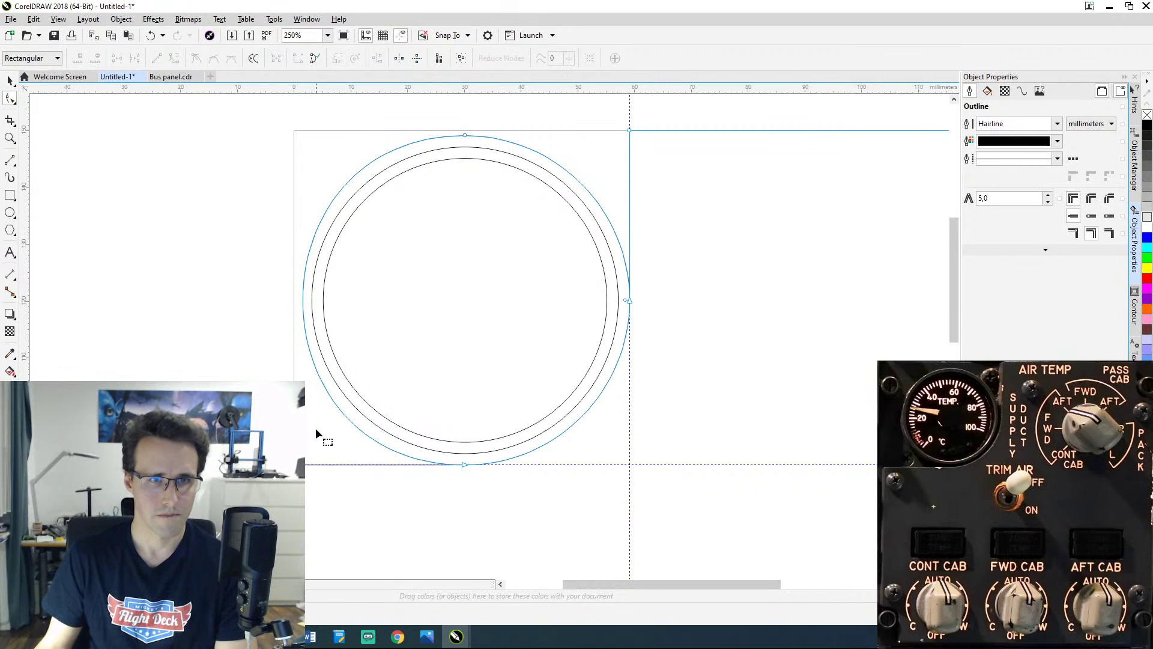
click(305, 321)
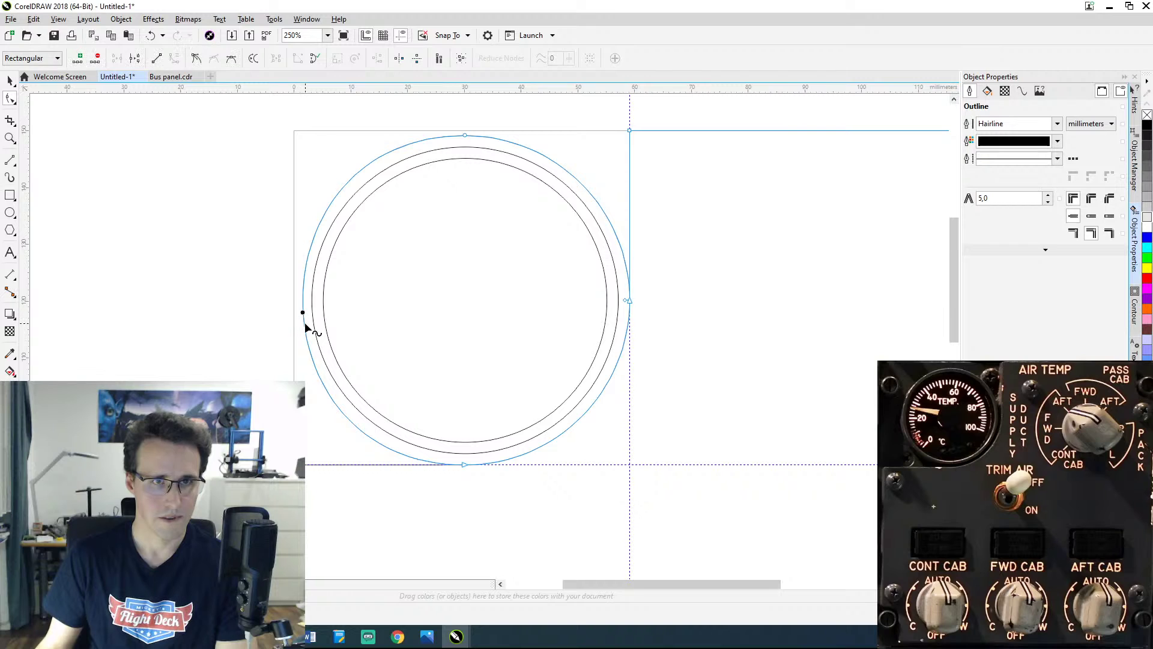
key(Delete)
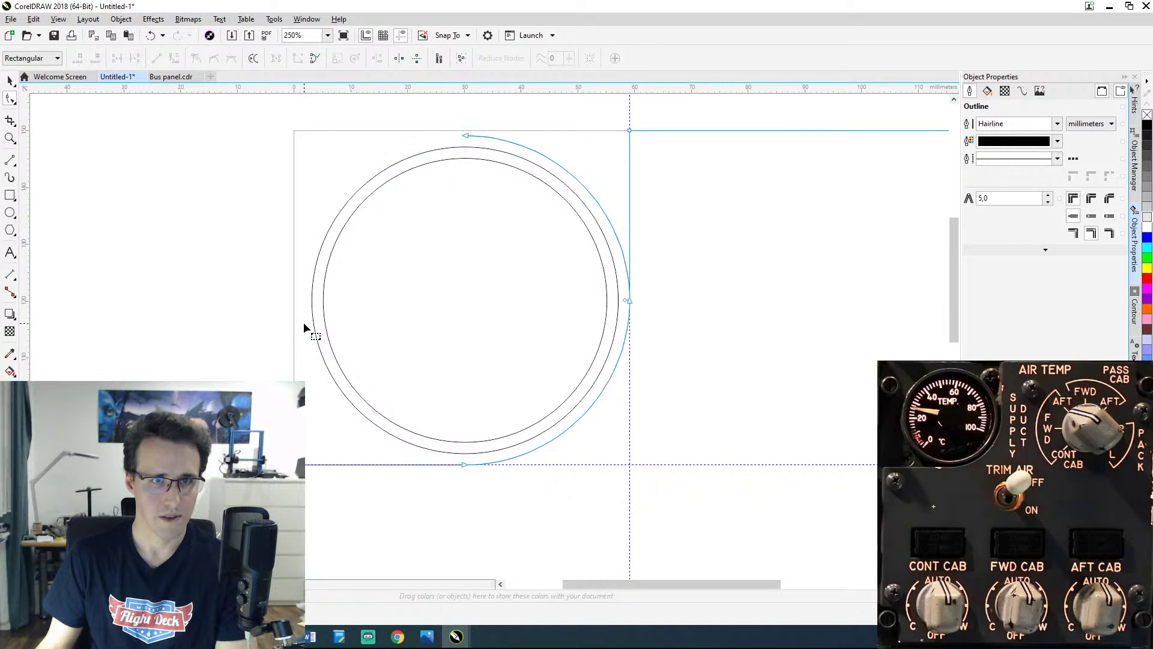
click(467, 135)
click(507, 169)
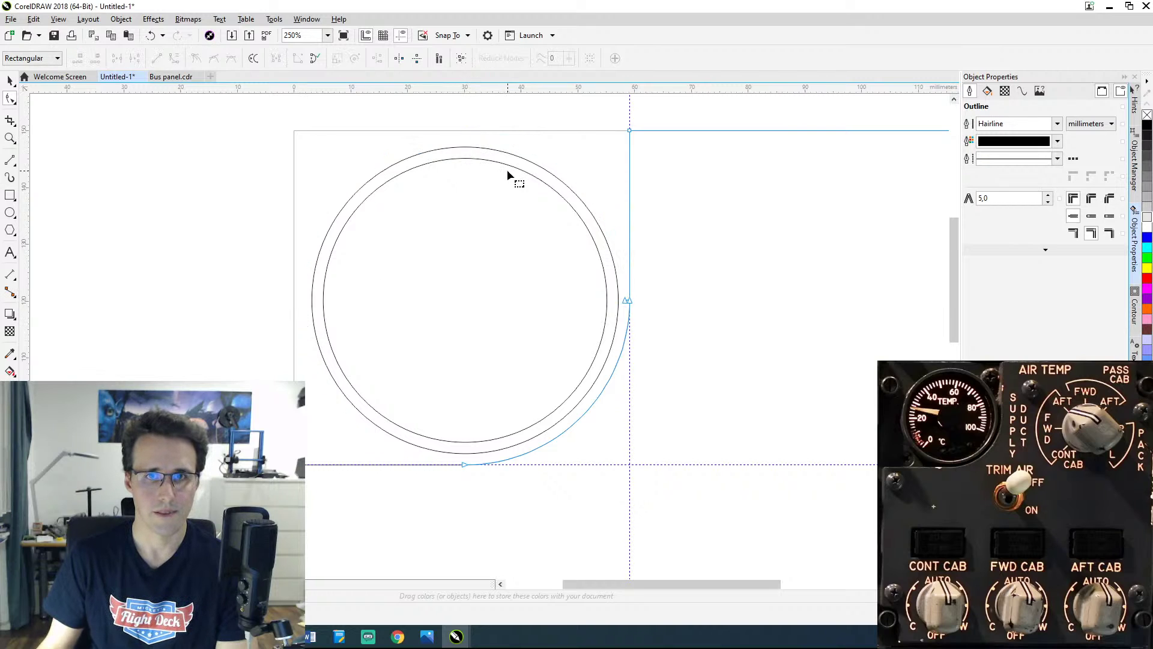
Step: Move the circle arc's upper end node onto the vertical line's lower end node so the two segments join exactly
scroll(615, 293, up, 2)
scroll(616, 295, up, 5)
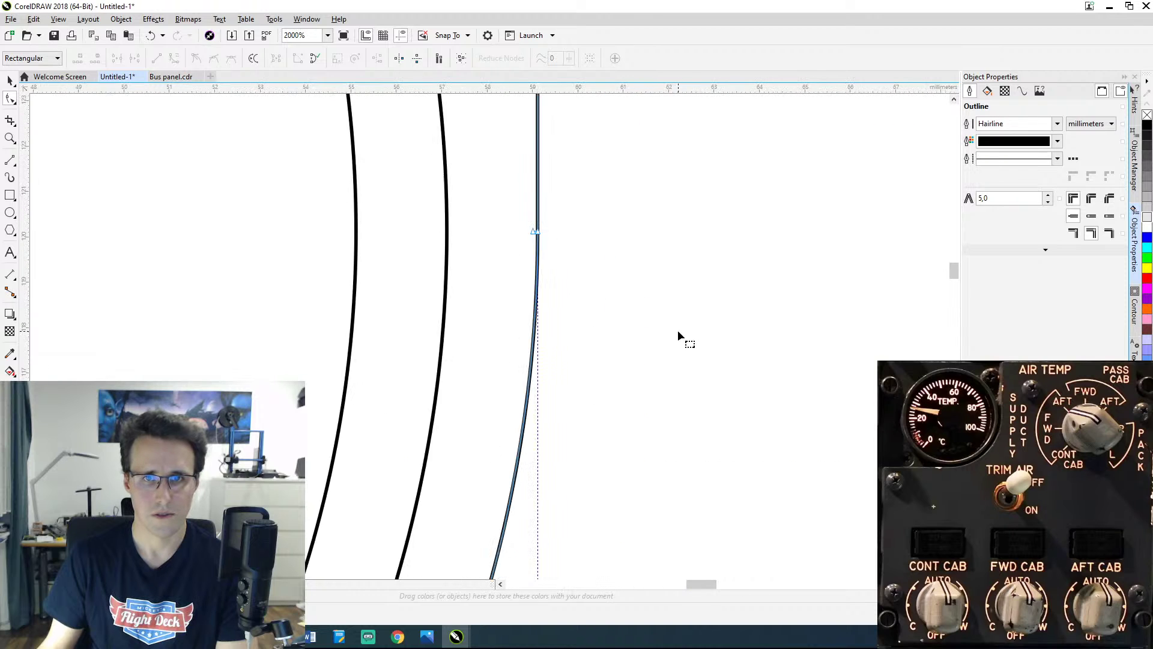
scroll(579, 257, up, 5)
scroll(529, 241, up, 4)
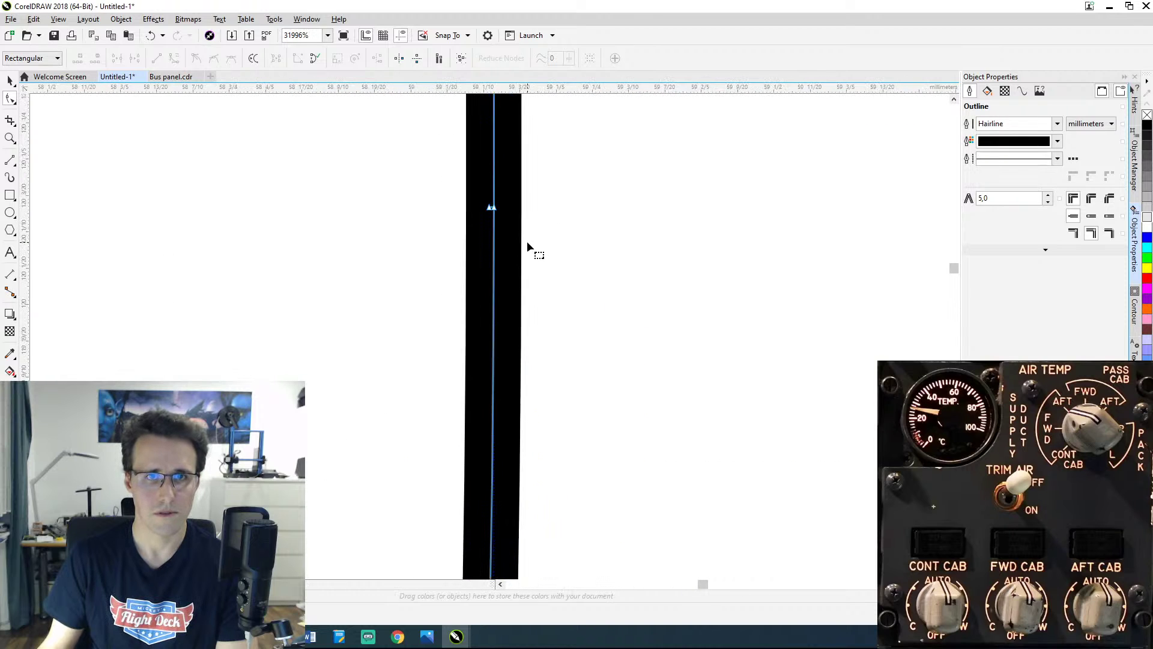
click(490, 208)
scroll(532, 296, down, 8)
scroll(567, 294, down, 6)
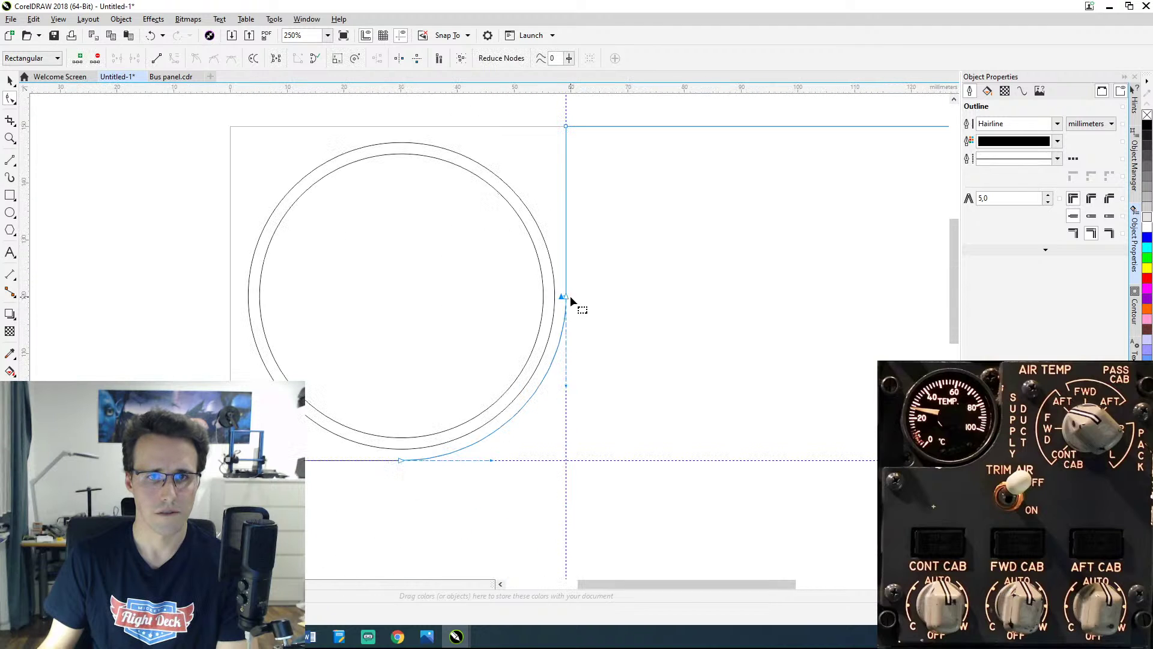
click(615, 302)
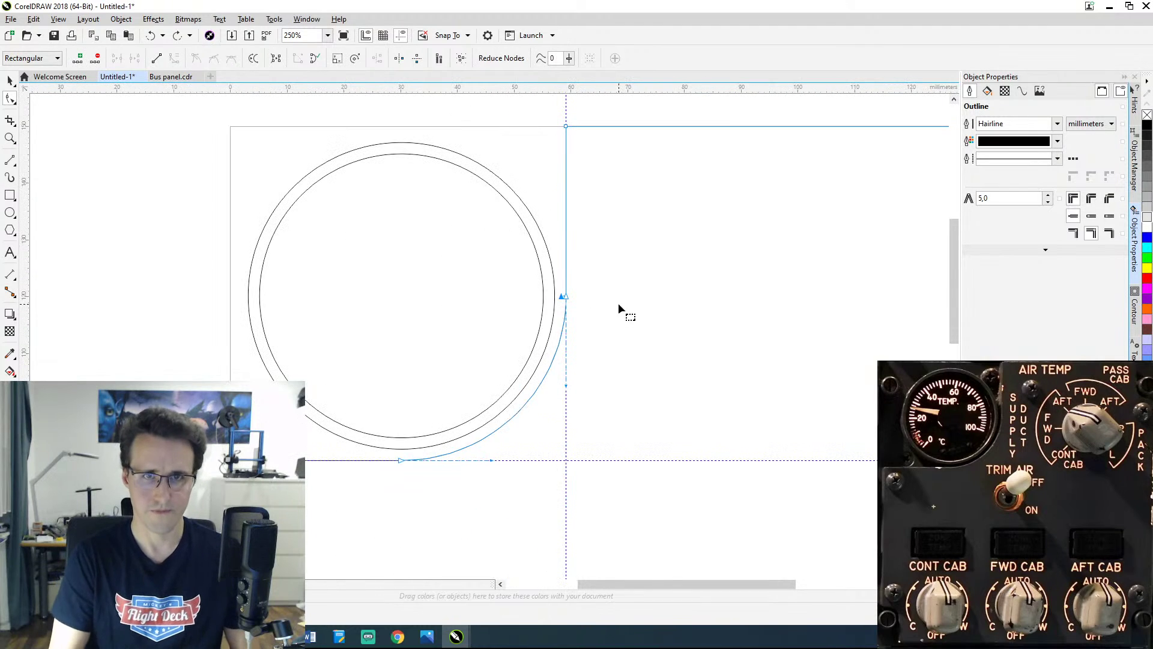
scroll(617, 302, up, 6)
scroll(635, 264, up, 6)
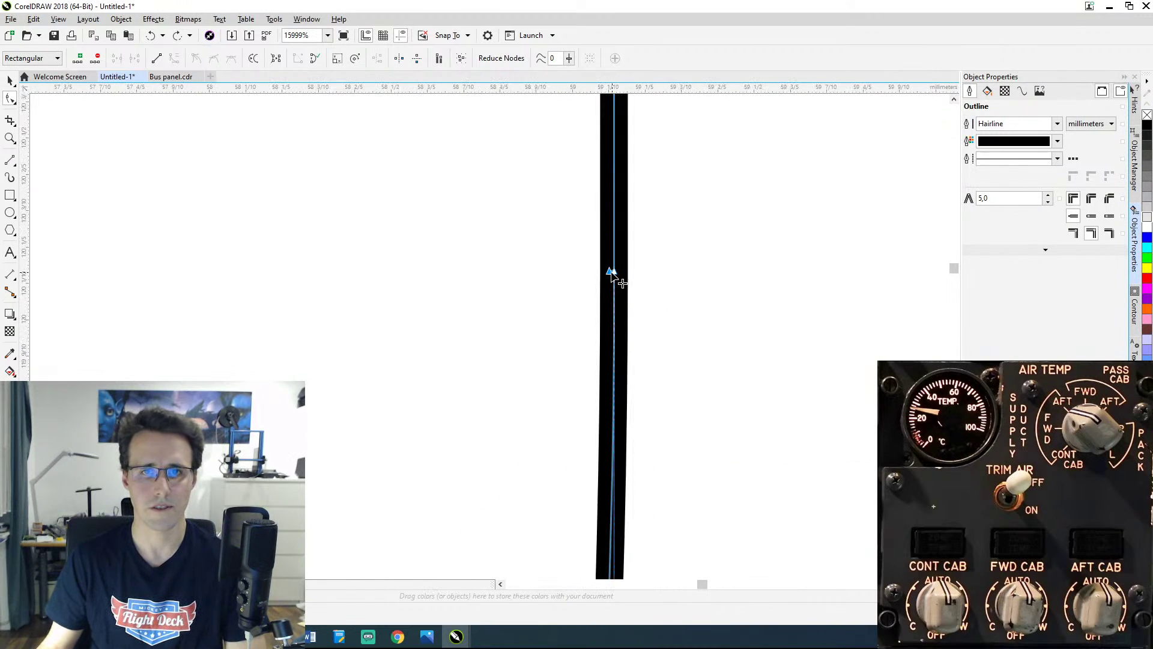
mouse_move(606, 274)
mouse_down()
mouse_move(554, 280)
mouse_move(613, 271)
mouse_up()
scroll(625, 294, down, 3)
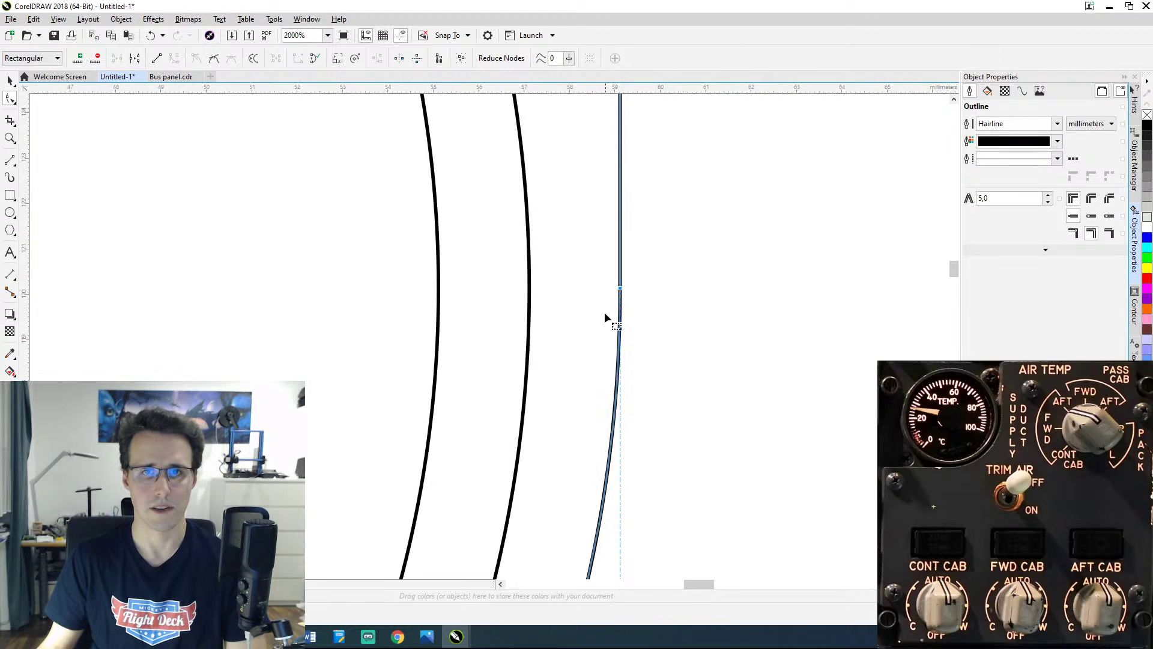
Step: Check the arc's lower end against the horizontal edge, and delete the 91,135 mm horizontal and 59,114 mm vertical guidelines
scroll(593, 410, down, 5)
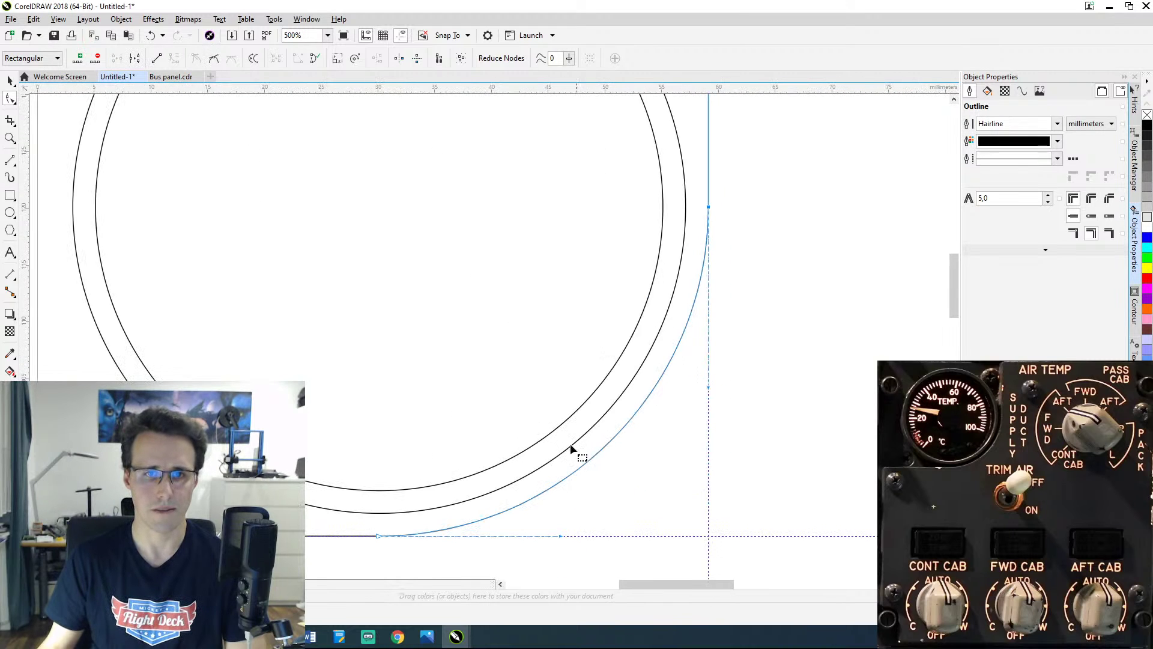
scroll(536, 351, up, 8)
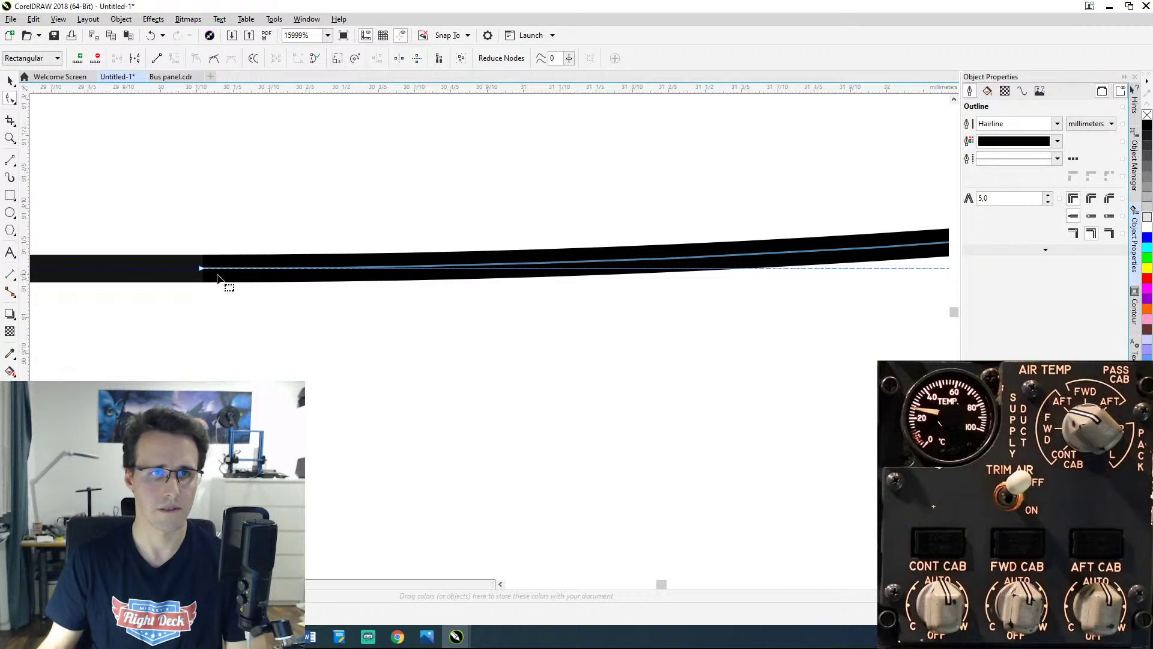
scroll(193, 270, down, 12)
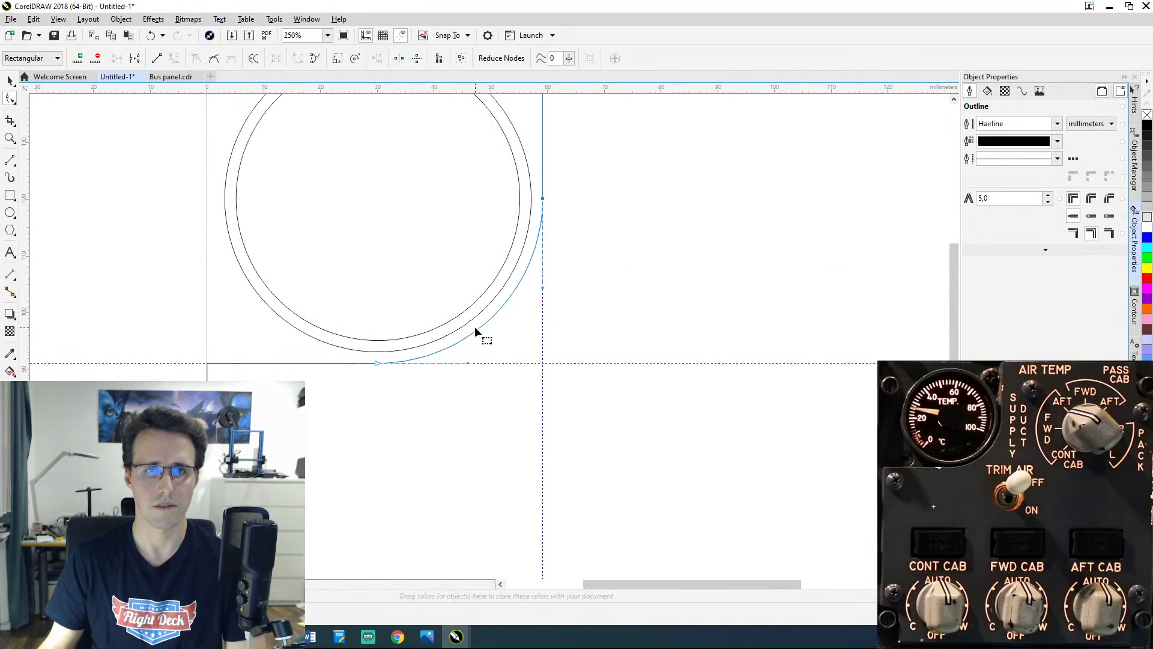
scroll(481, 323, up, 5)
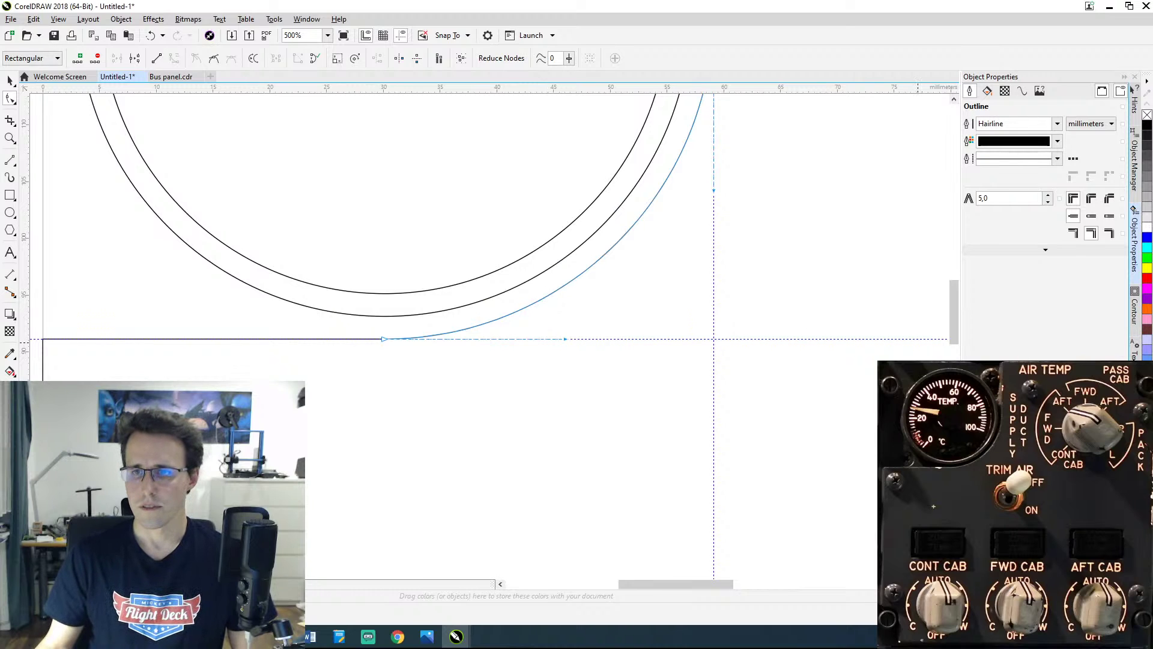
click(1030, 206)
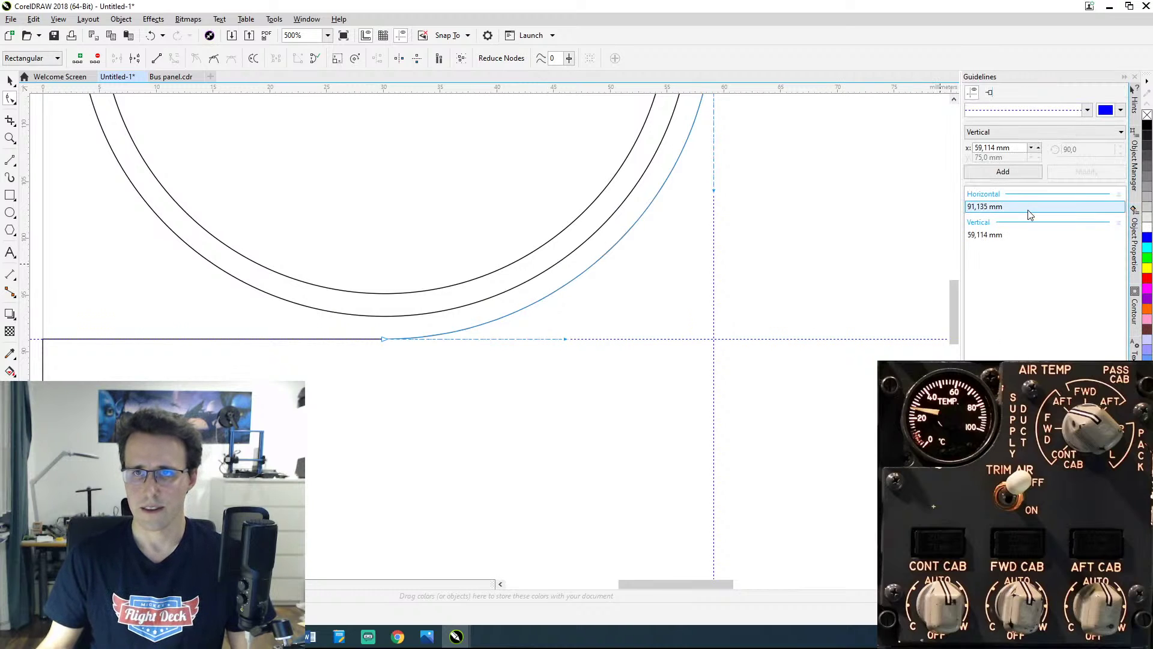
key(Delete)
click(1003, 208)
key(Delete)
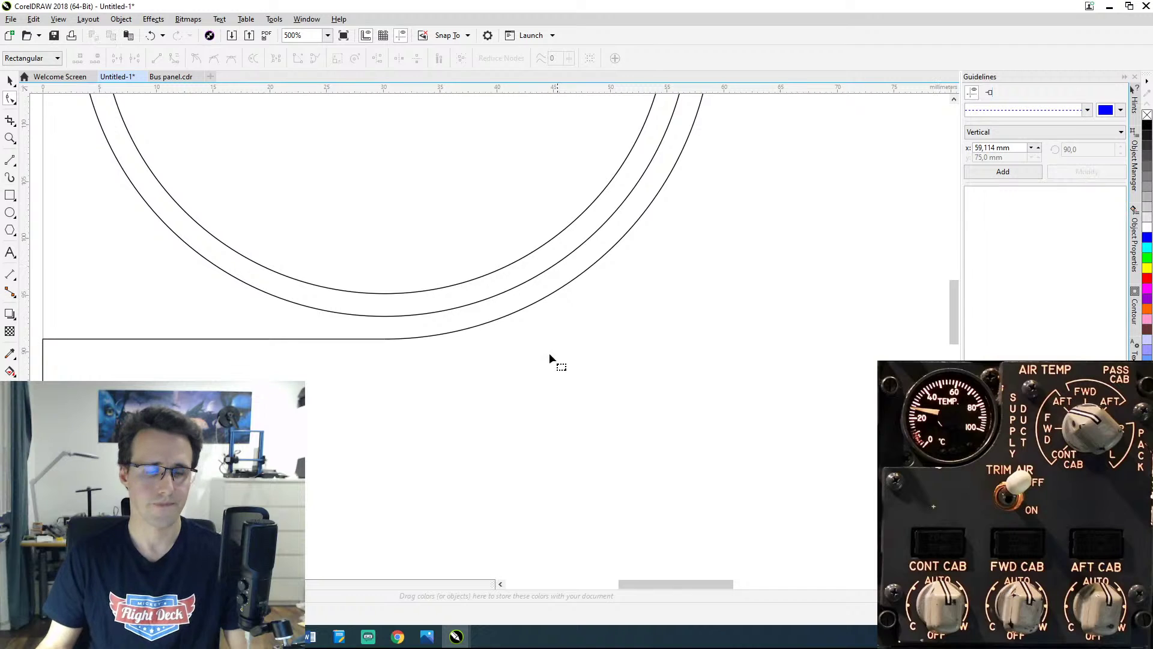
Step: Examine the outline corner below the circle and the lower part of the panel
drag(549, 352, 790, 303)
scroll(518, 298, left, 3)
scroll(567, 278, left, 1)
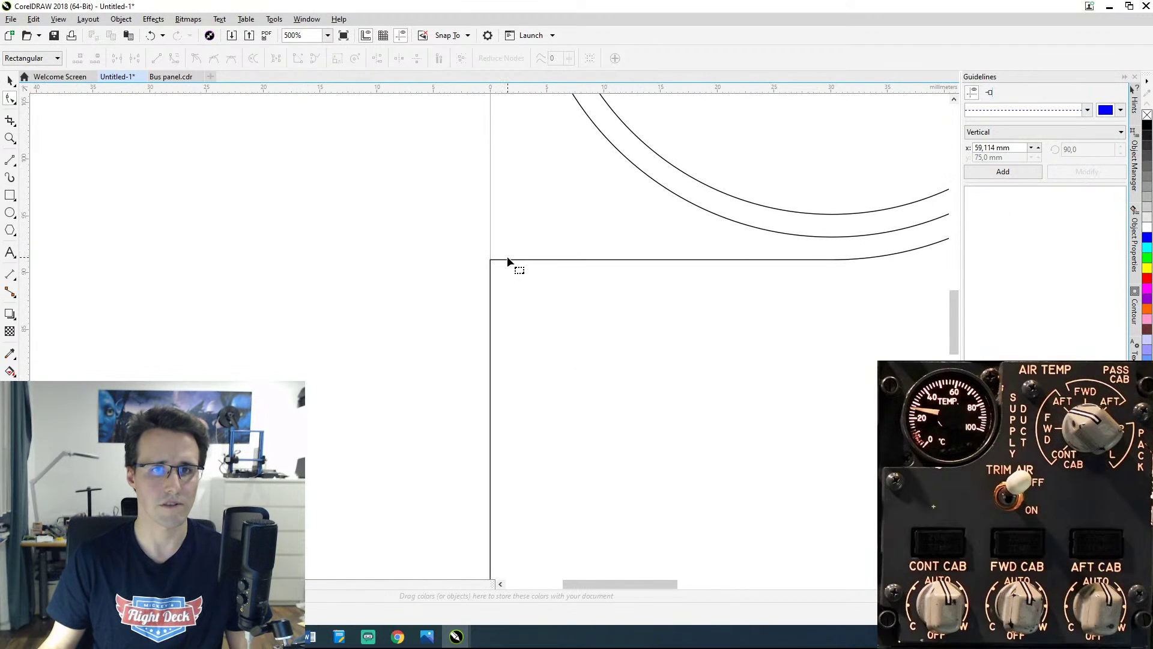
scroll(507, 260, up, 2)
scroll(479, 308, down, 1)
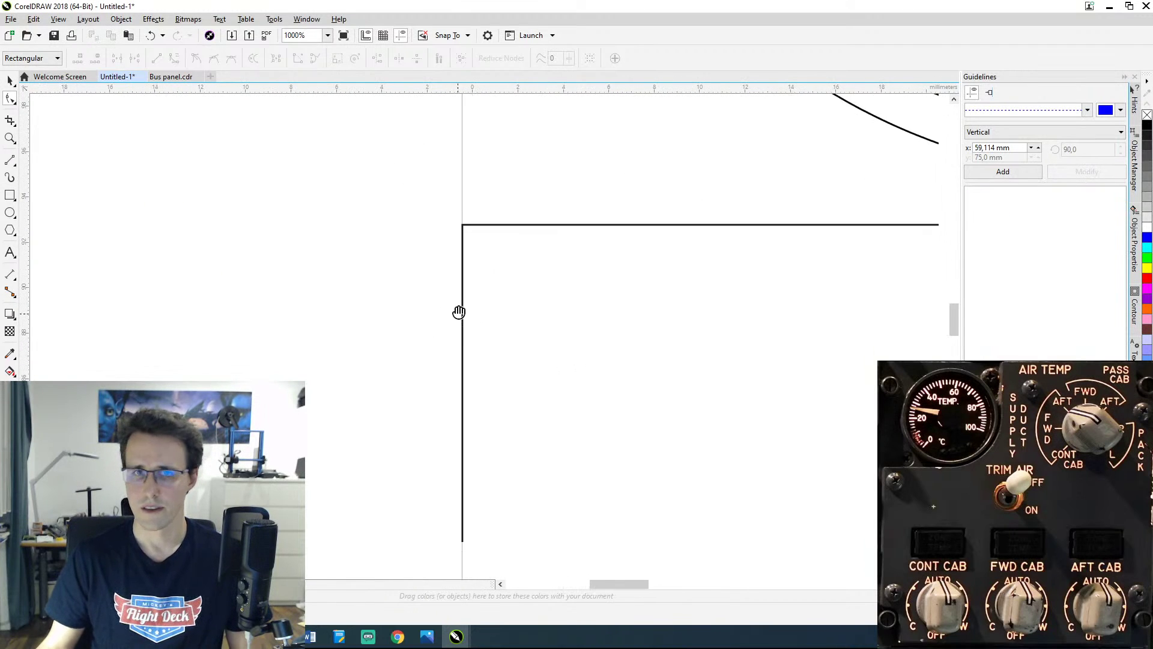
scroll(470, 283, down, 2)
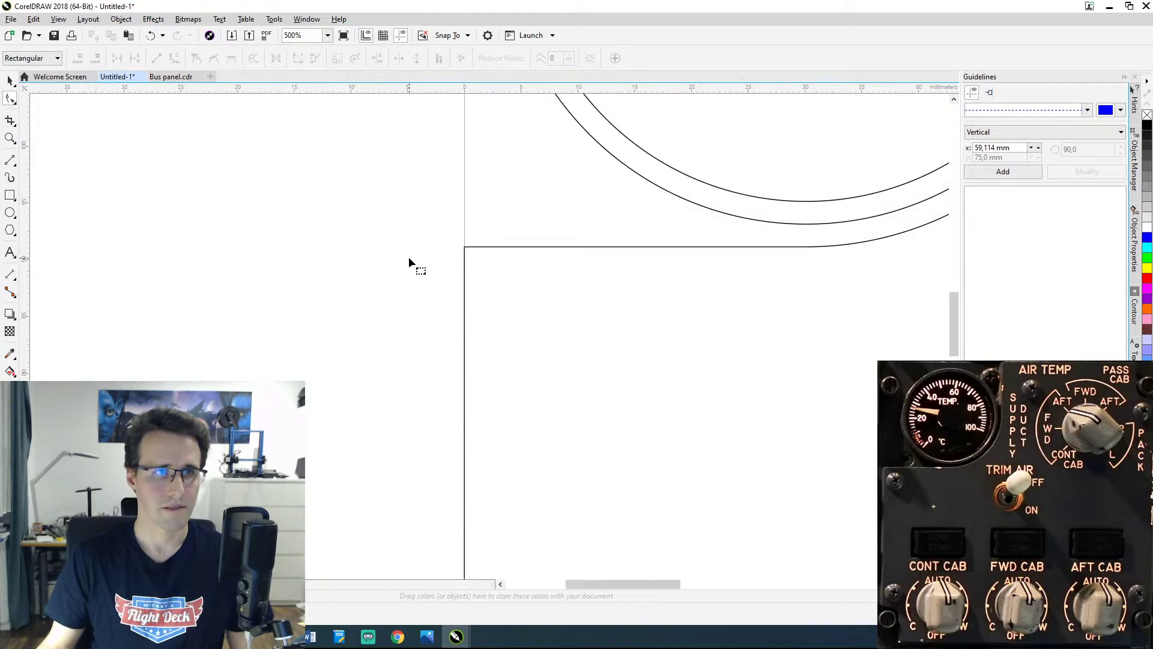
scroll(515, 404, down, 2)
scroll(550, 458, down, 2)
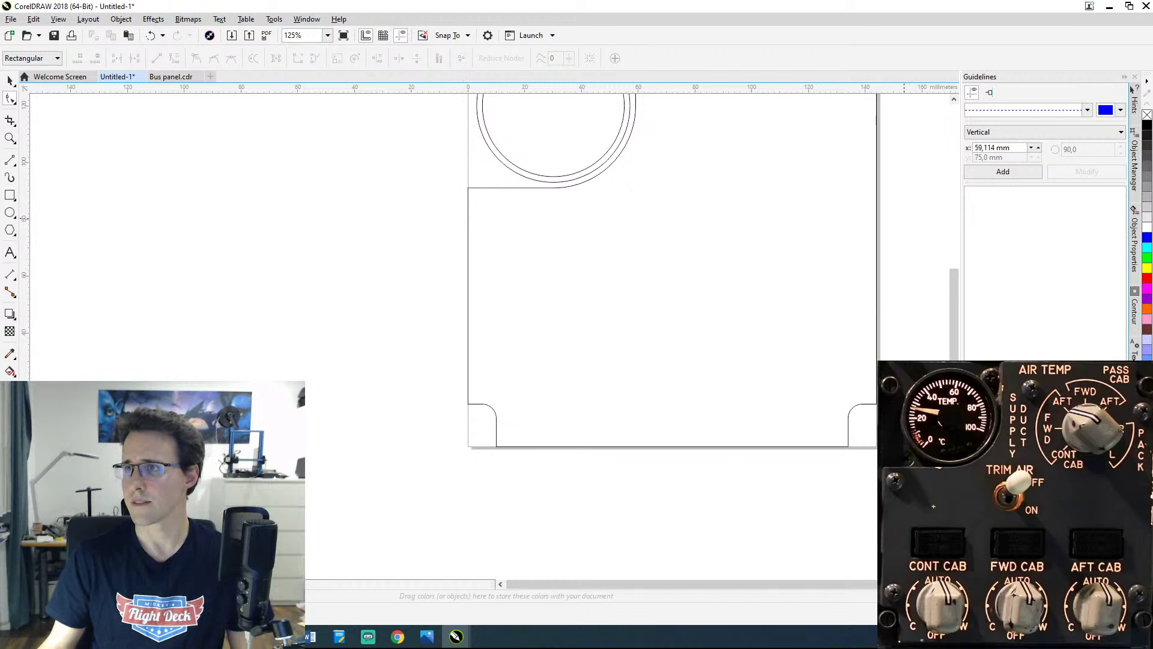
Step: Switch to the Photos app and examine the air temperature panel and its surroundings in the overhead panel photo
key(alt+Tab)
double_click(722, 156)
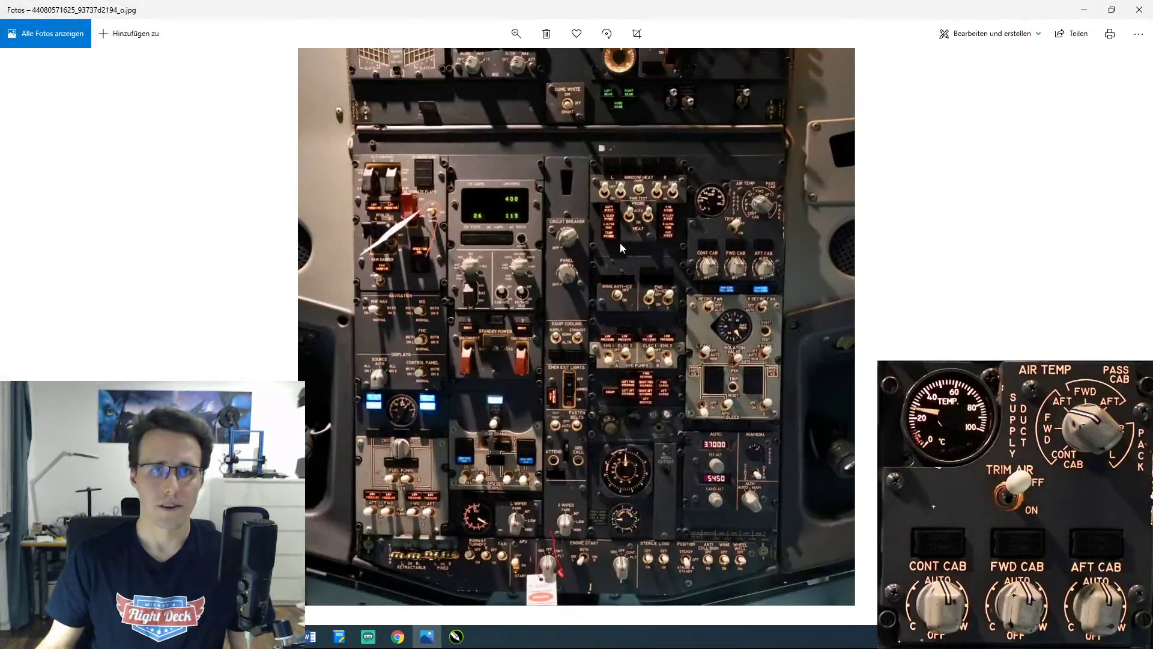
scroll(619, 242, up, 8)
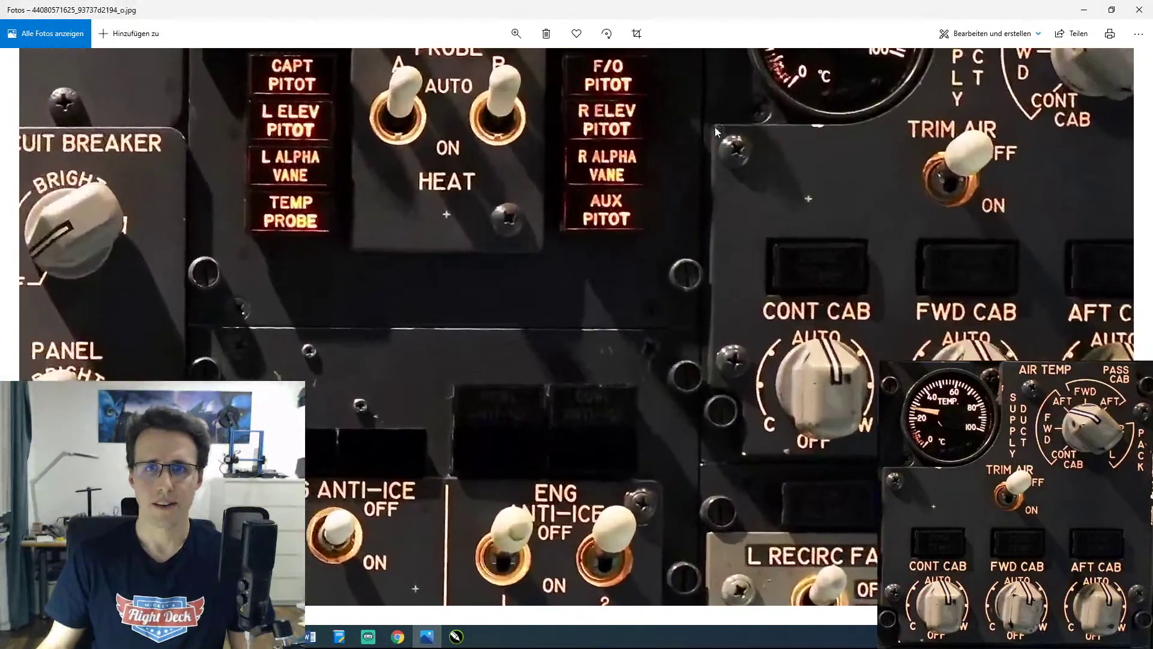
scroll(715, 128, up, 2)
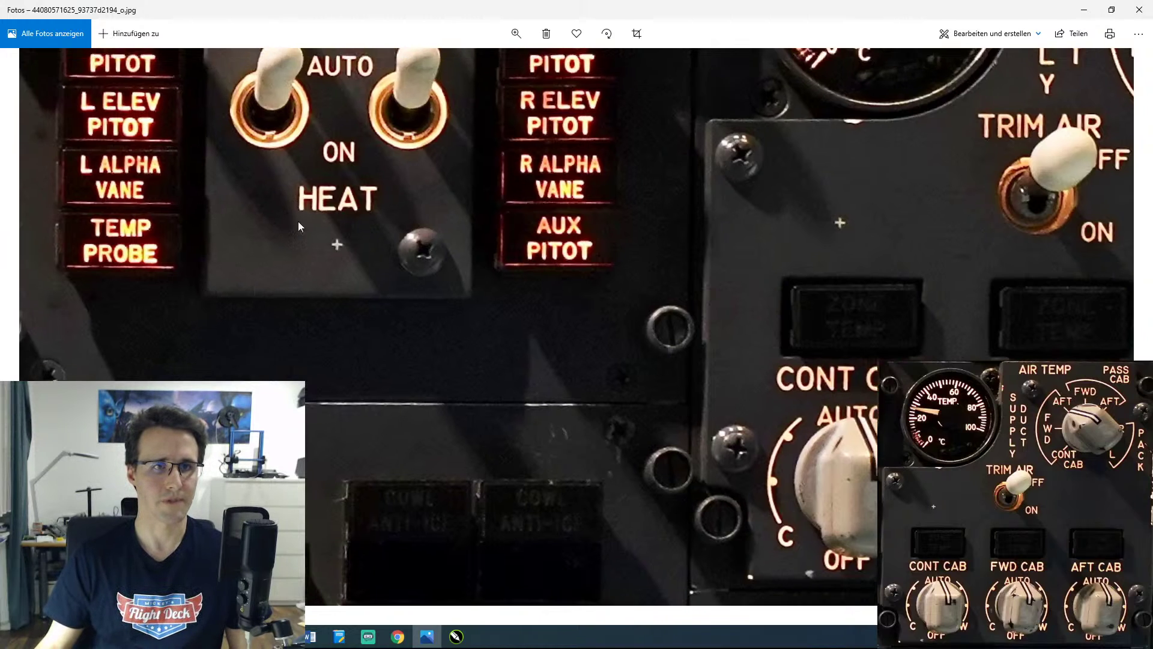
drag(298, 221, 404, 347)
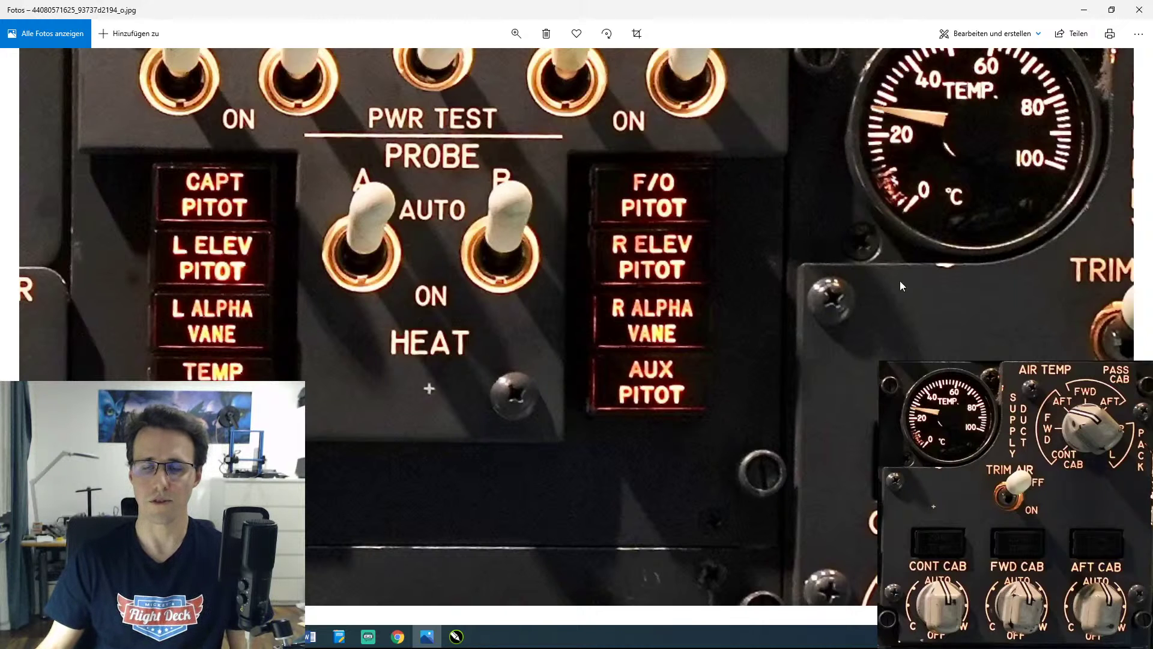
drag(900, 280, 725, 262)
drag(771, 13, 1152, 69)
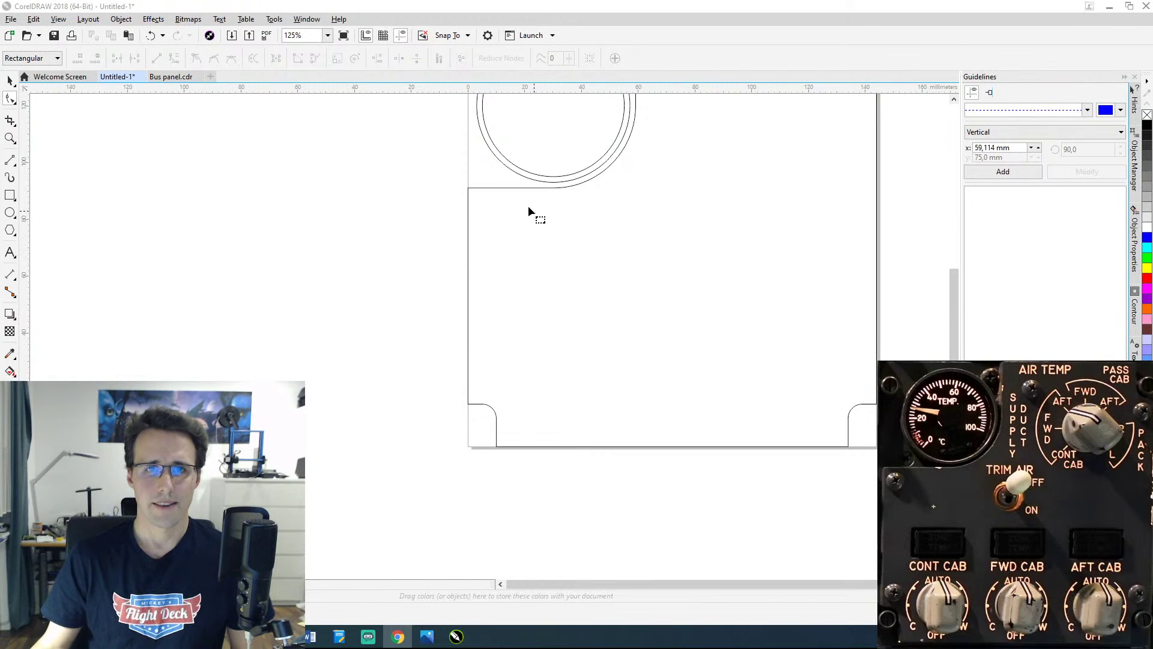
key(space)
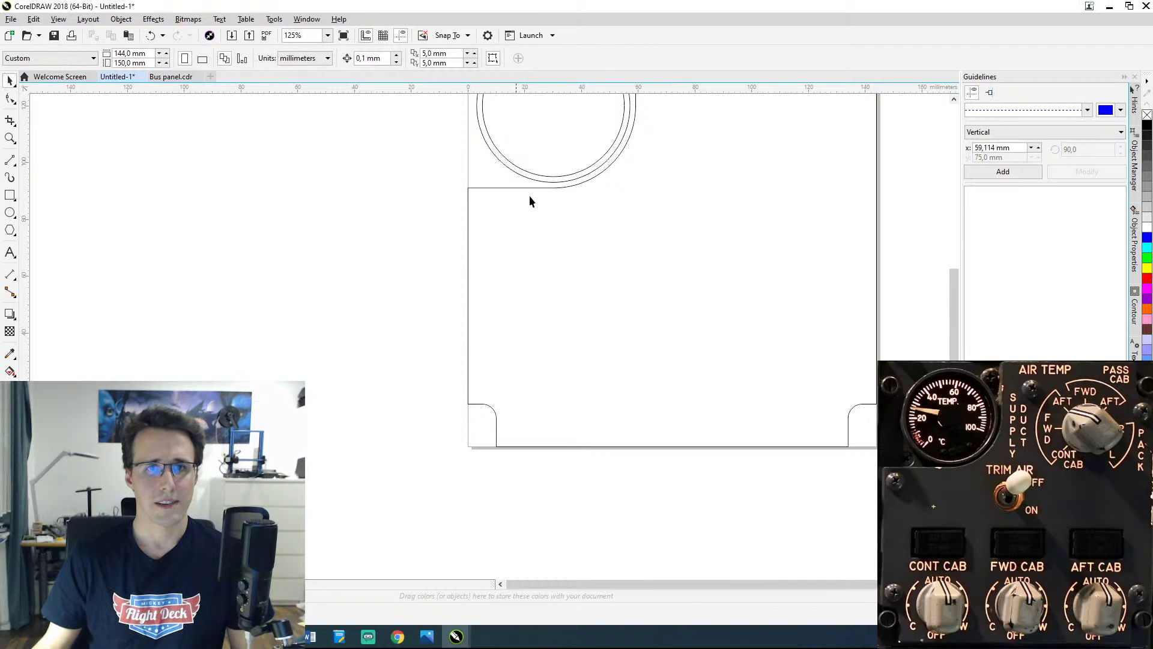
drag(641, 234, 582, 323)
key(ctrl+z)
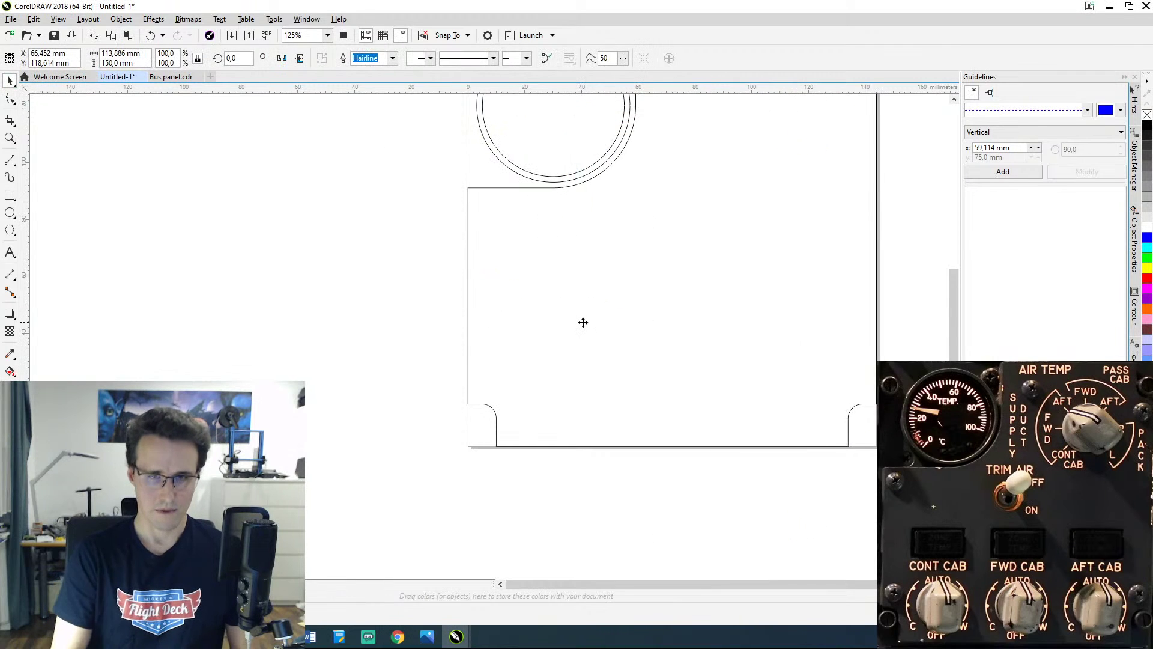
click(226, 275)
drag(681, 272, 588, 355)
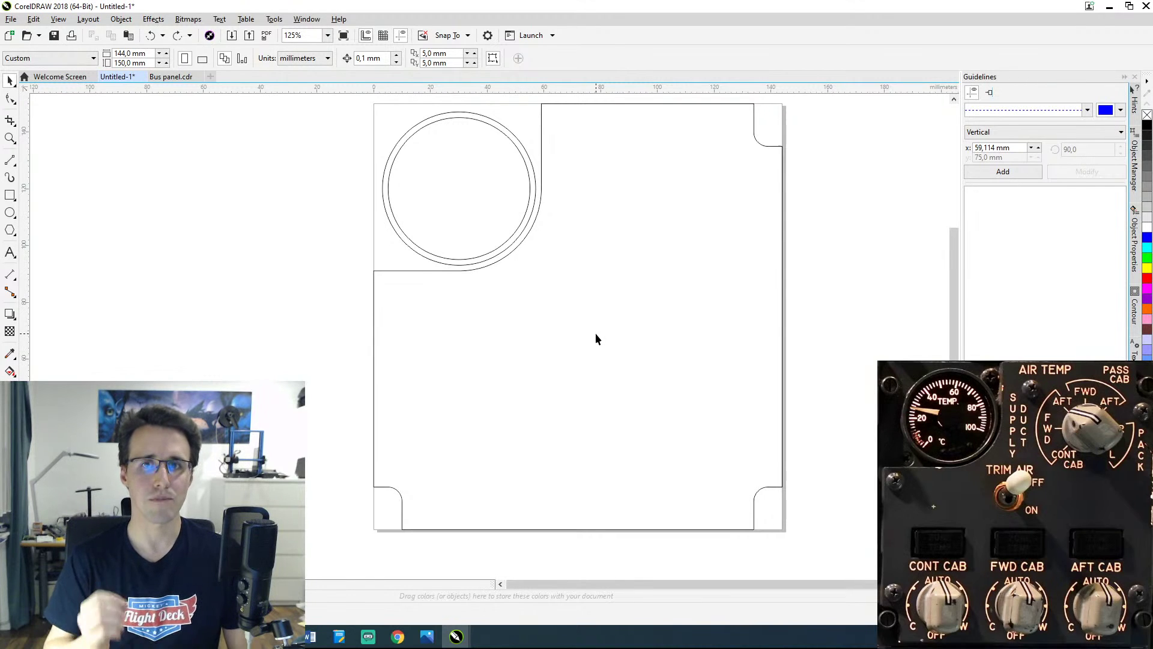
key(Up)
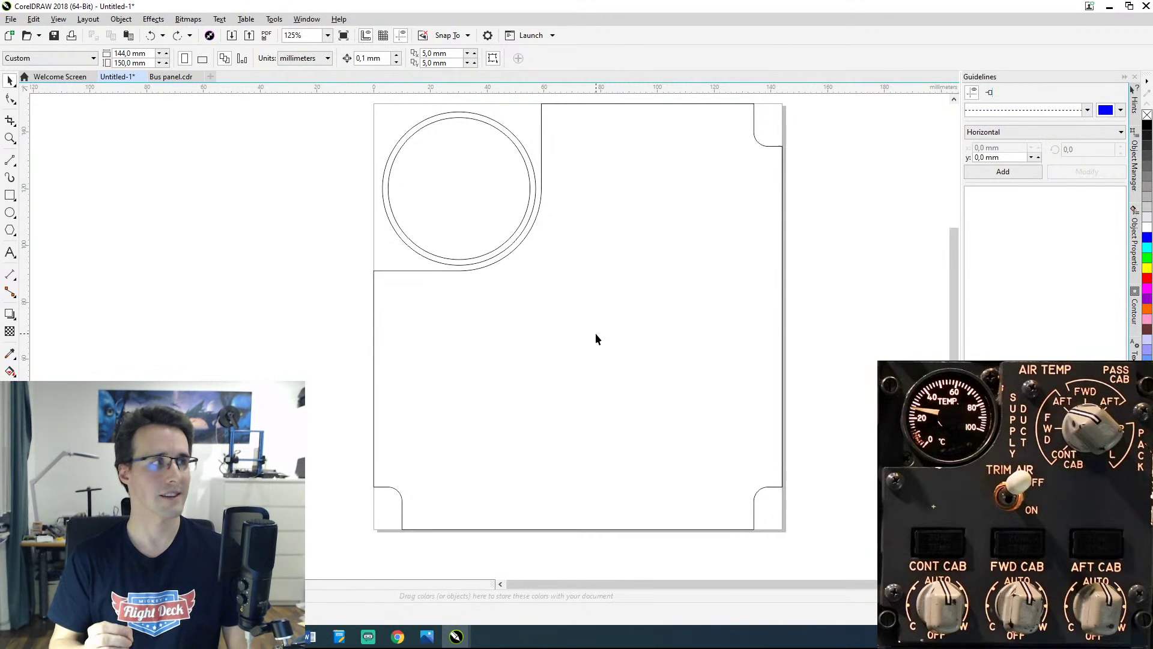
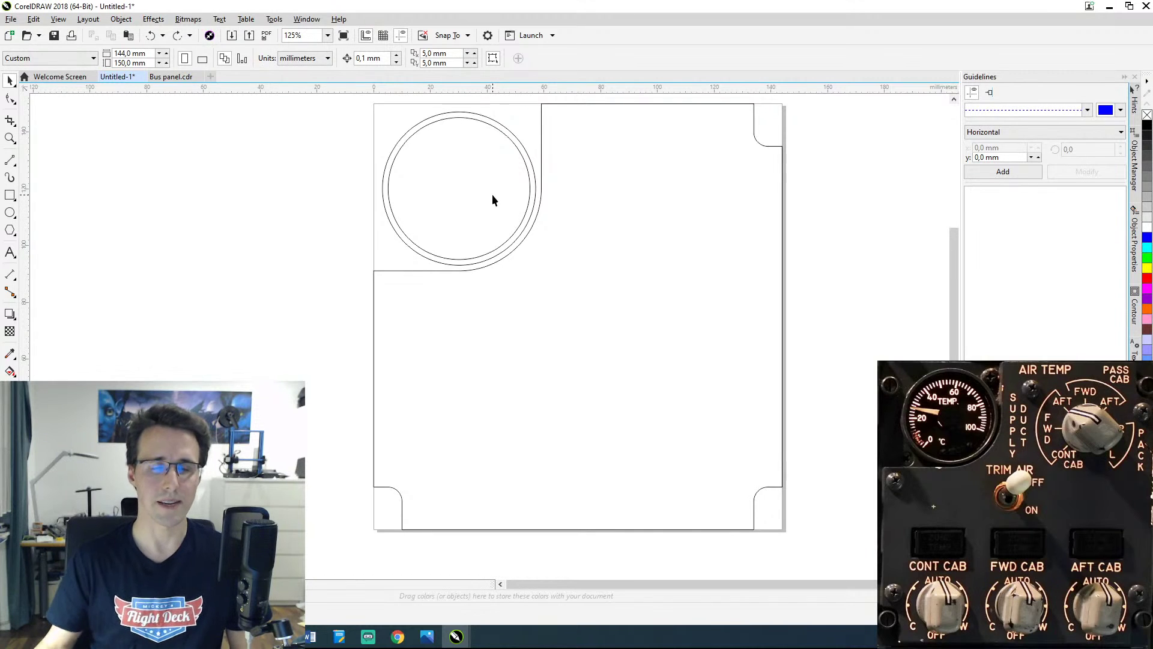
click(427, 636)
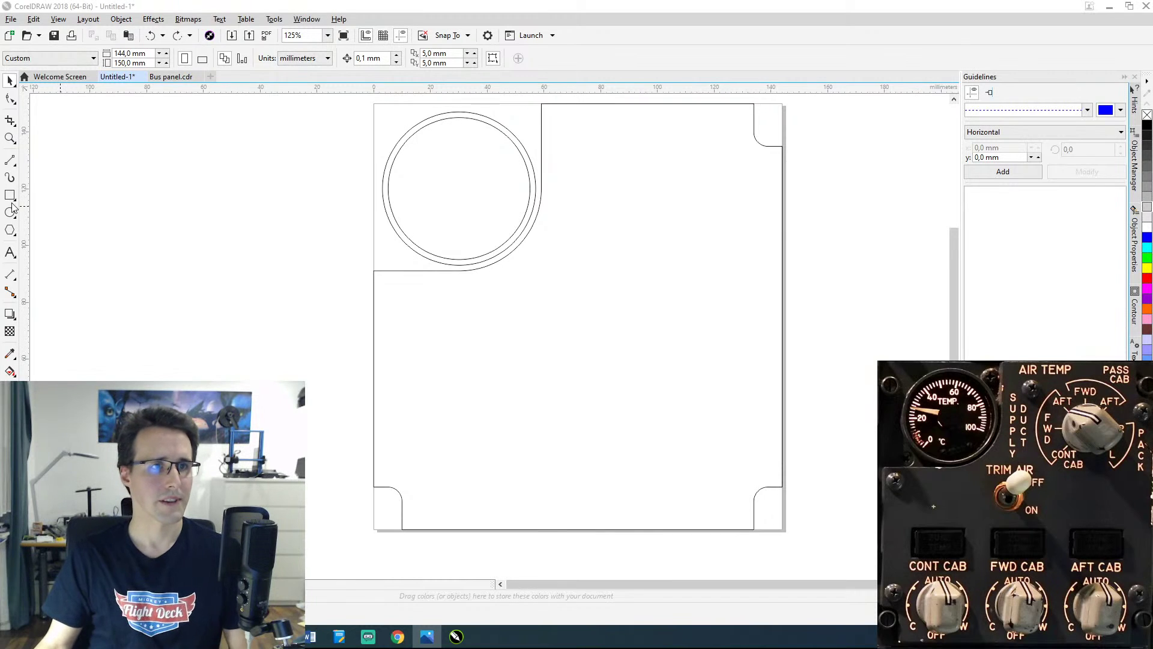
Step: Add a new layer above Layer 1 on Page 1, keeping its default name
click(1135, 171)
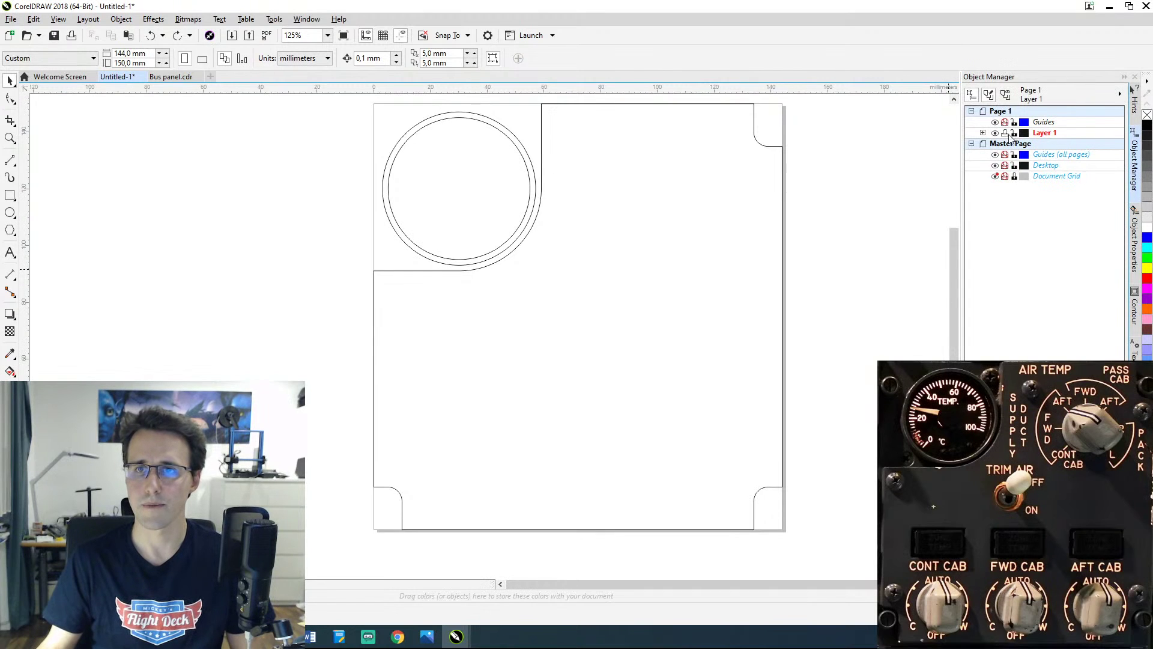
click(983, 133)
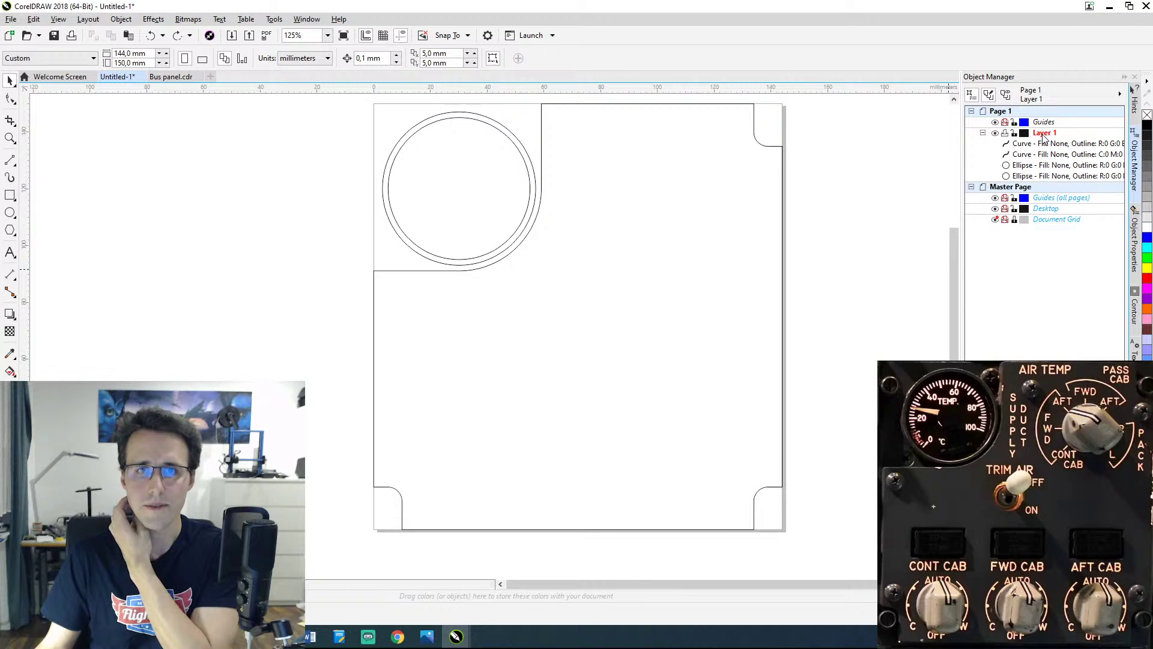
double_click(1044, 134)
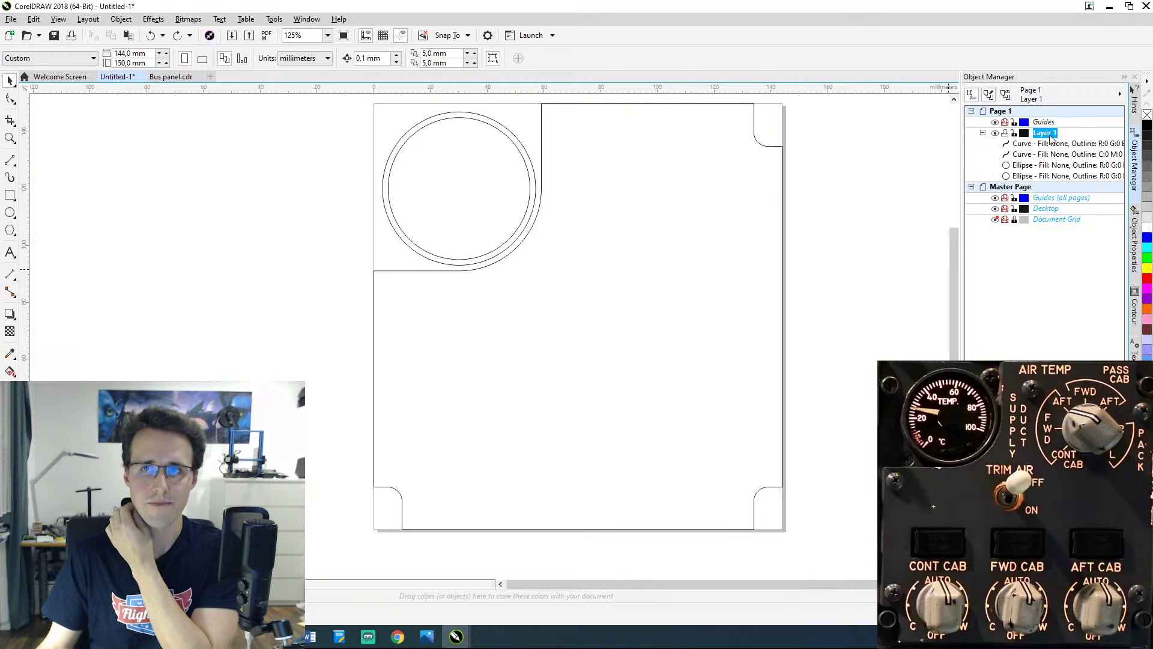
key(Left)
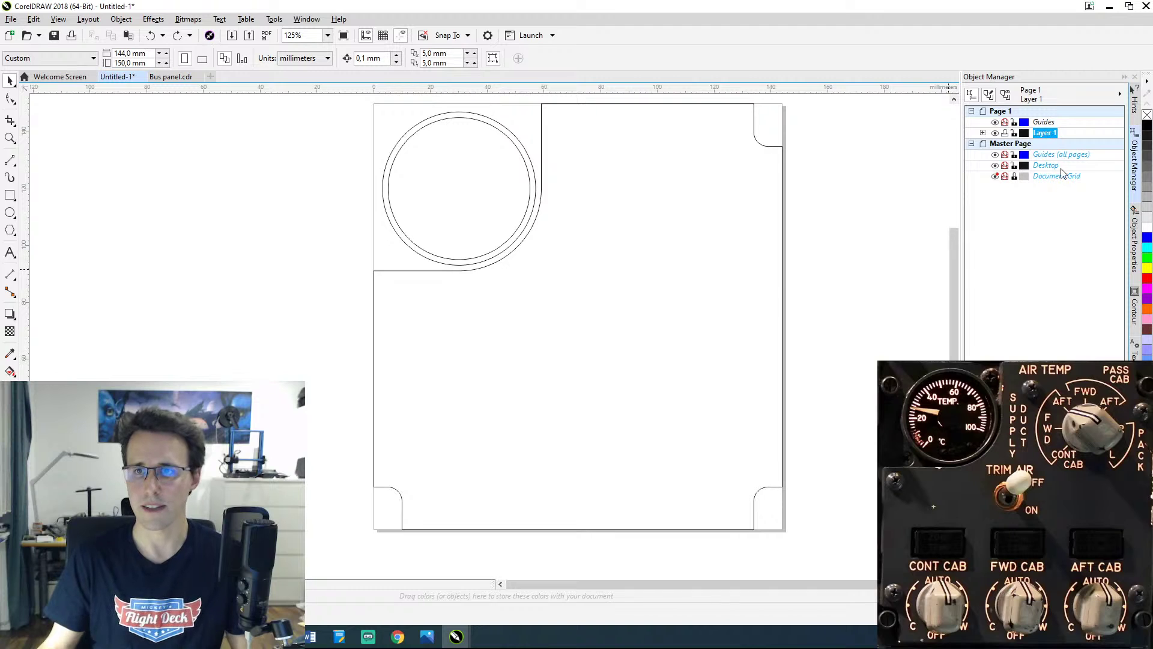
click(971, 582)
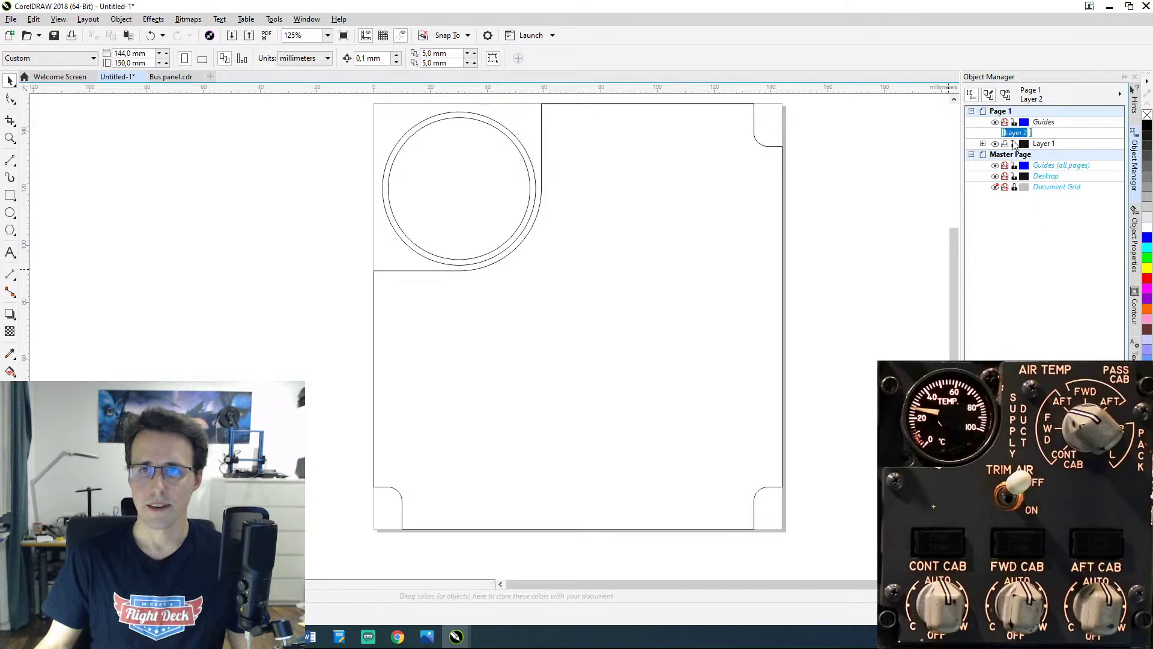
key(Return)
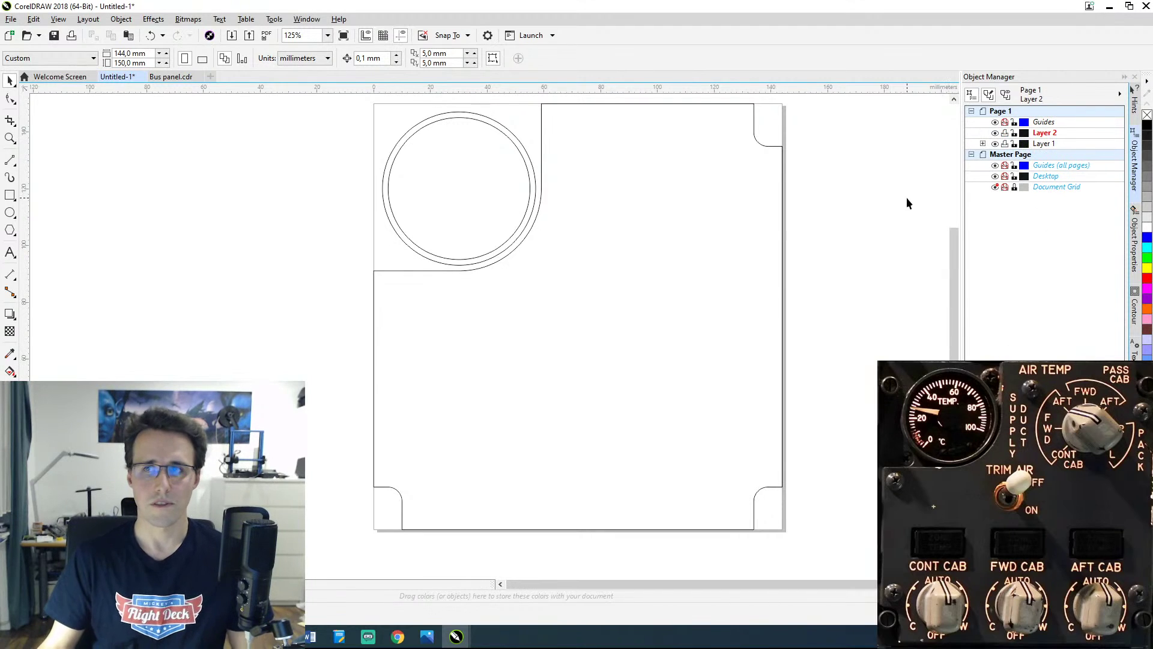
Step: Add the artistic text "air temp" on Layer 2, starting at about X 70 mm, Y 135 mm beside the circle
click(11, 252)
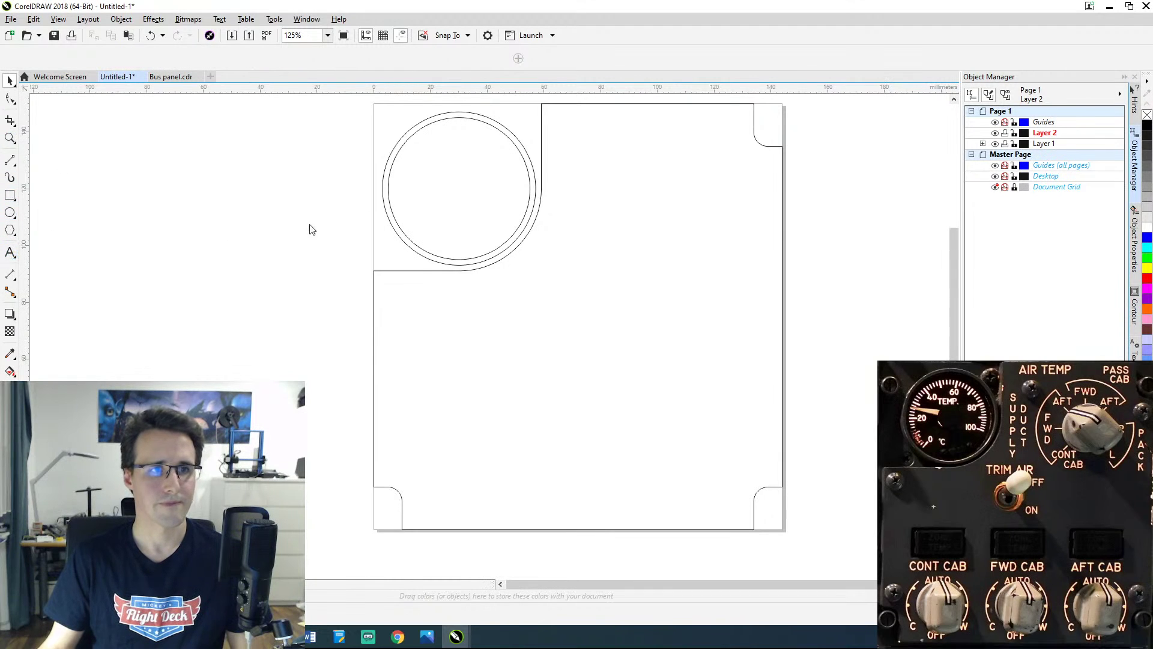
click(571, 147)
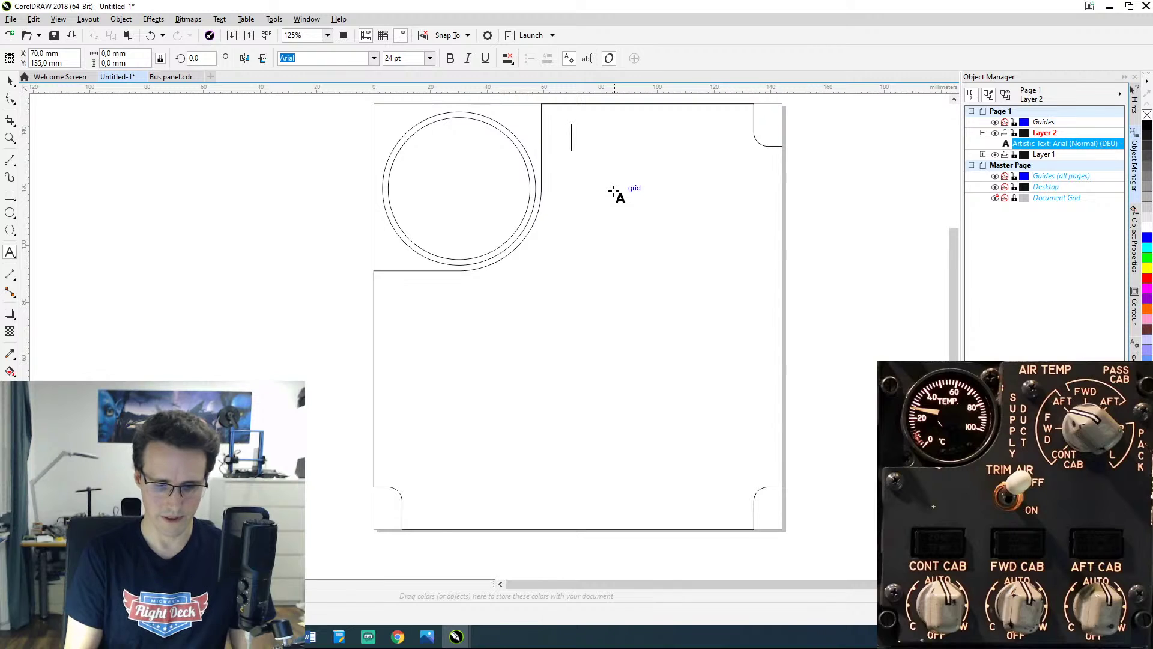
text(air temp)
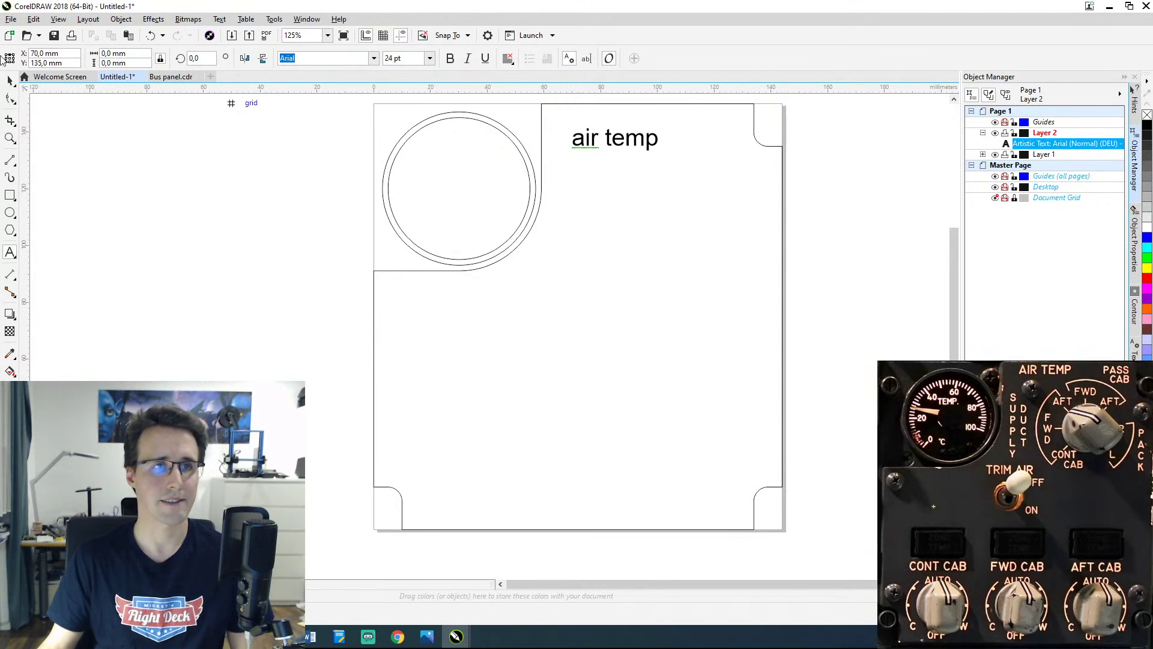
click(10, 81)
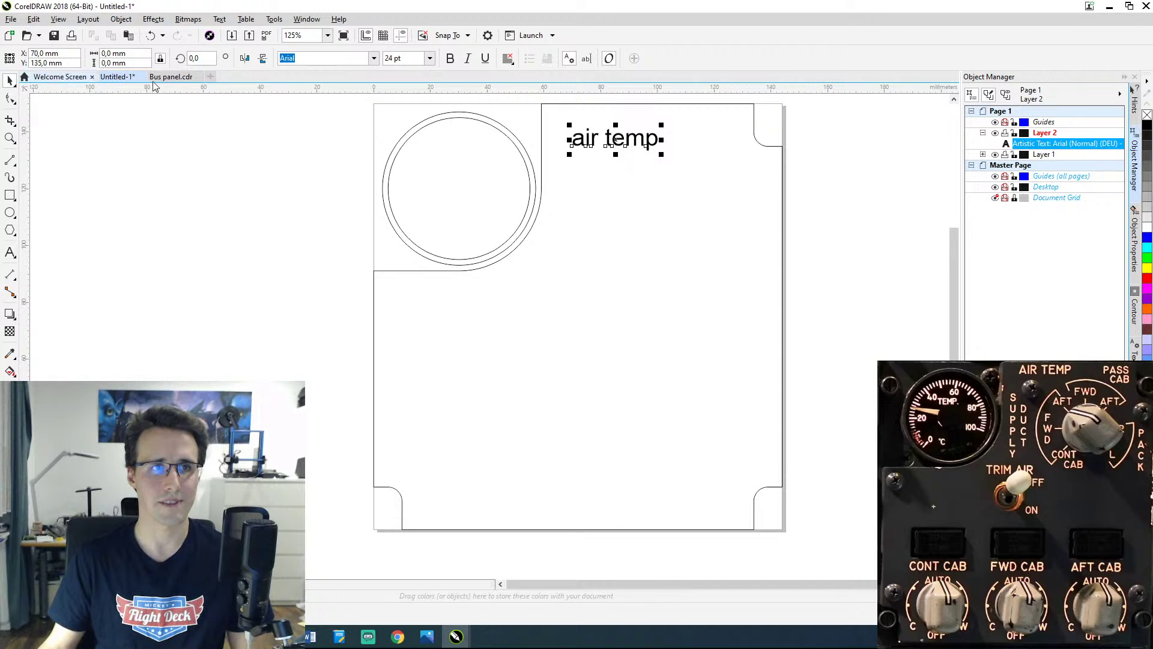
Step: Set the font of the "air temp" label to MS 33558
click(589, 142)
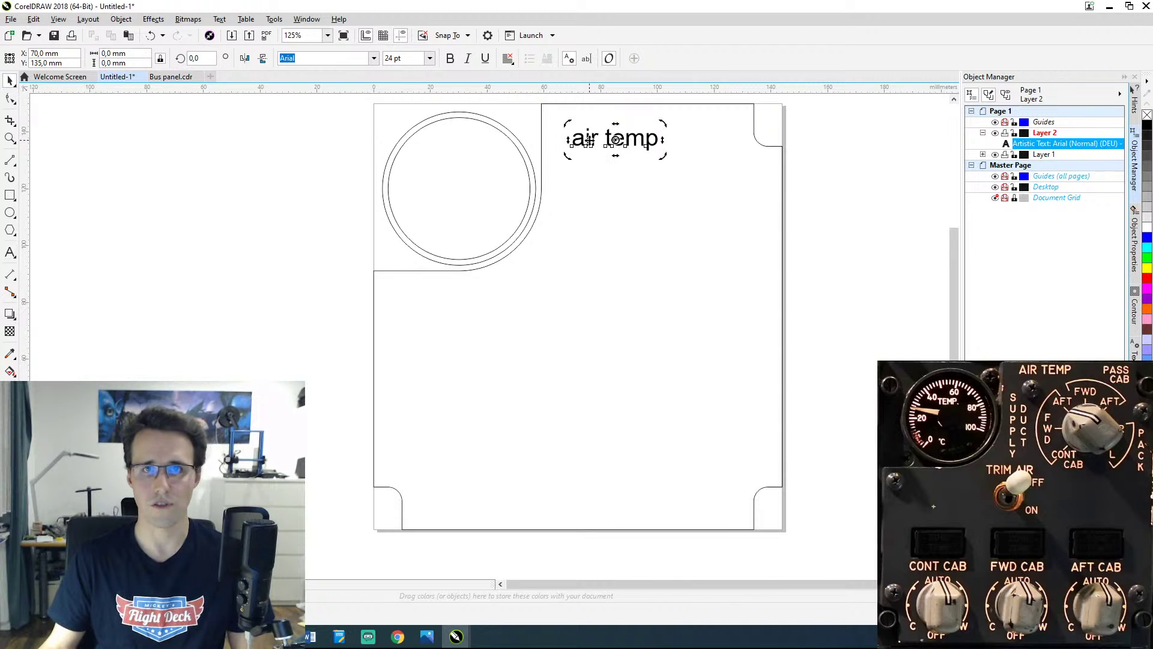
click(1137, 249)
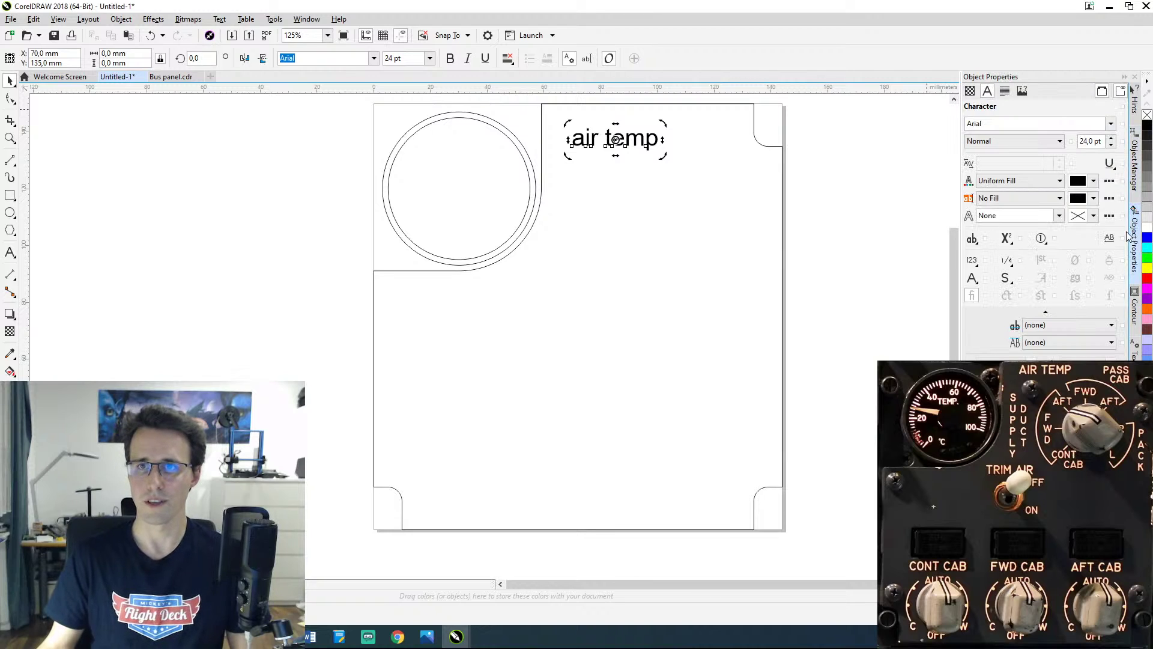
click(1109, 125)
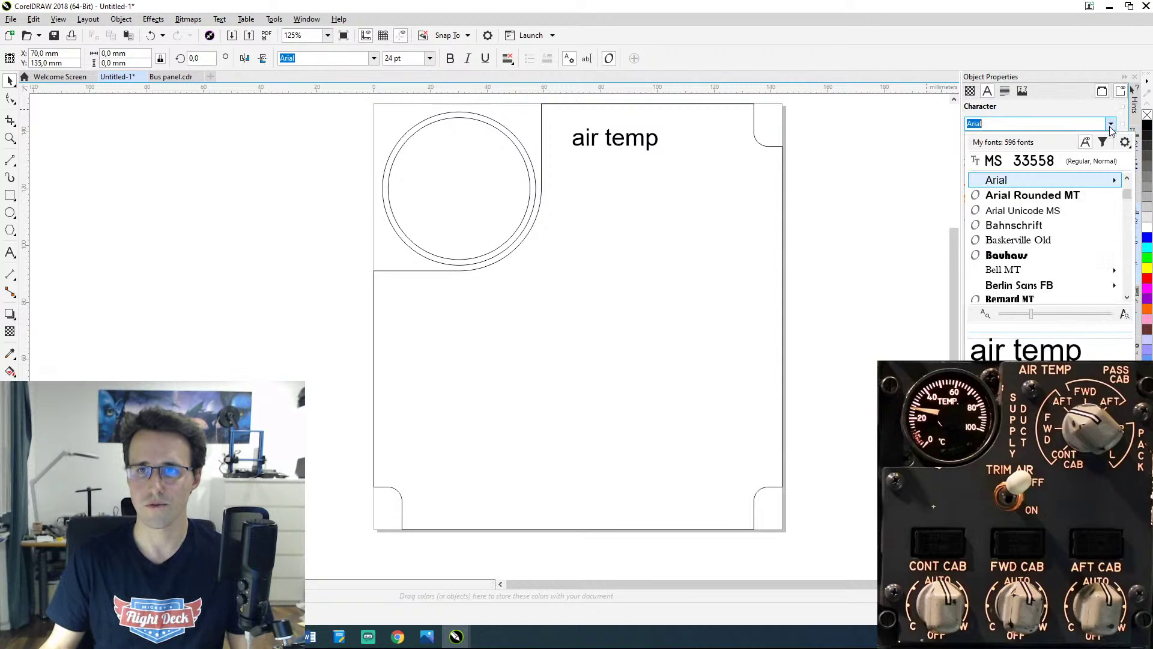
click(1050, 161)
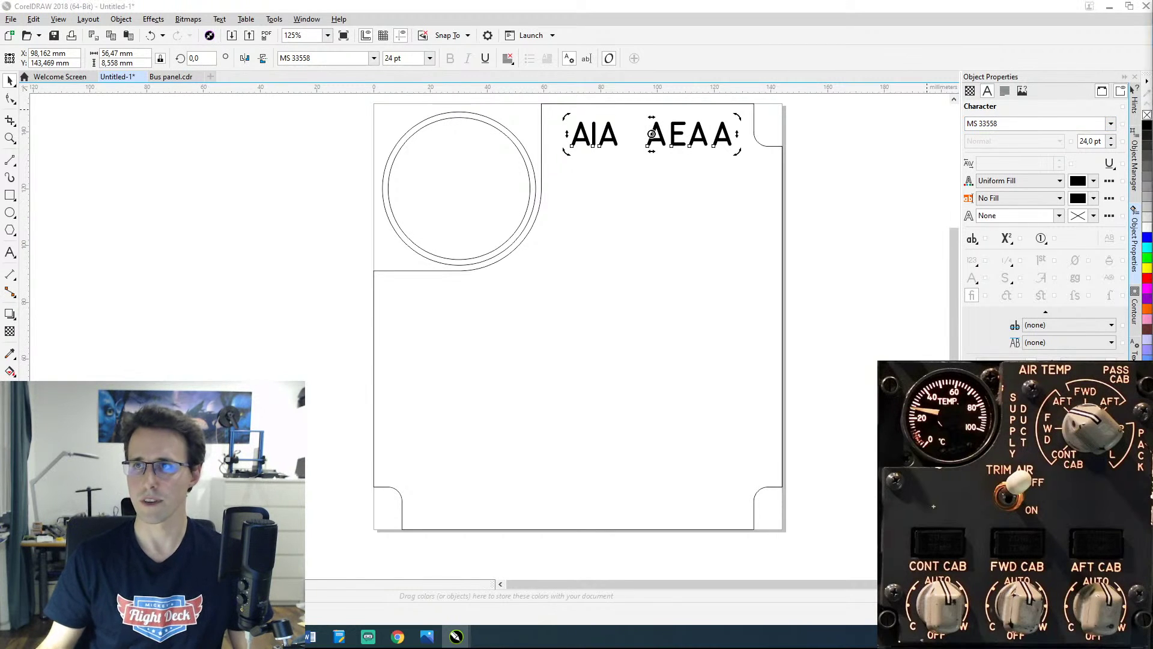
Step: Switch to the Photos app and examine the AIR TEMP and SUPPLY DUCT lettering and the adjacent temperature gauge in the overhead panel photo
drag(1130, 89, 470, 177)
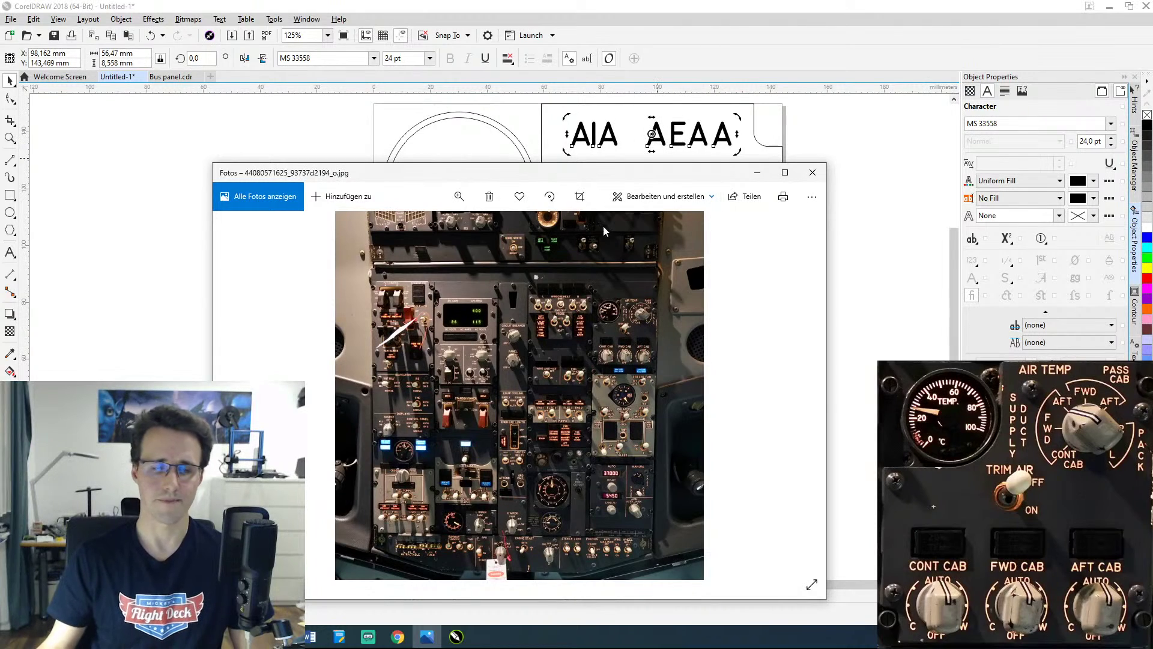
scroll(635, 310, up, 2)
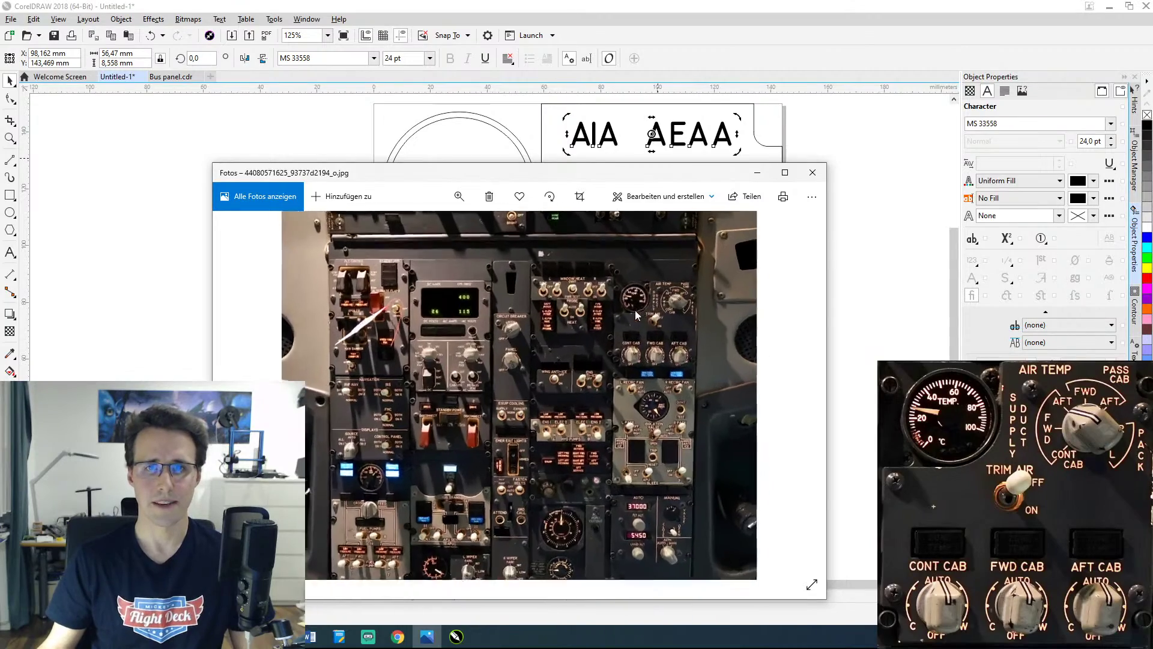
click(774, 176)
scroll(929, 153, up, 3)
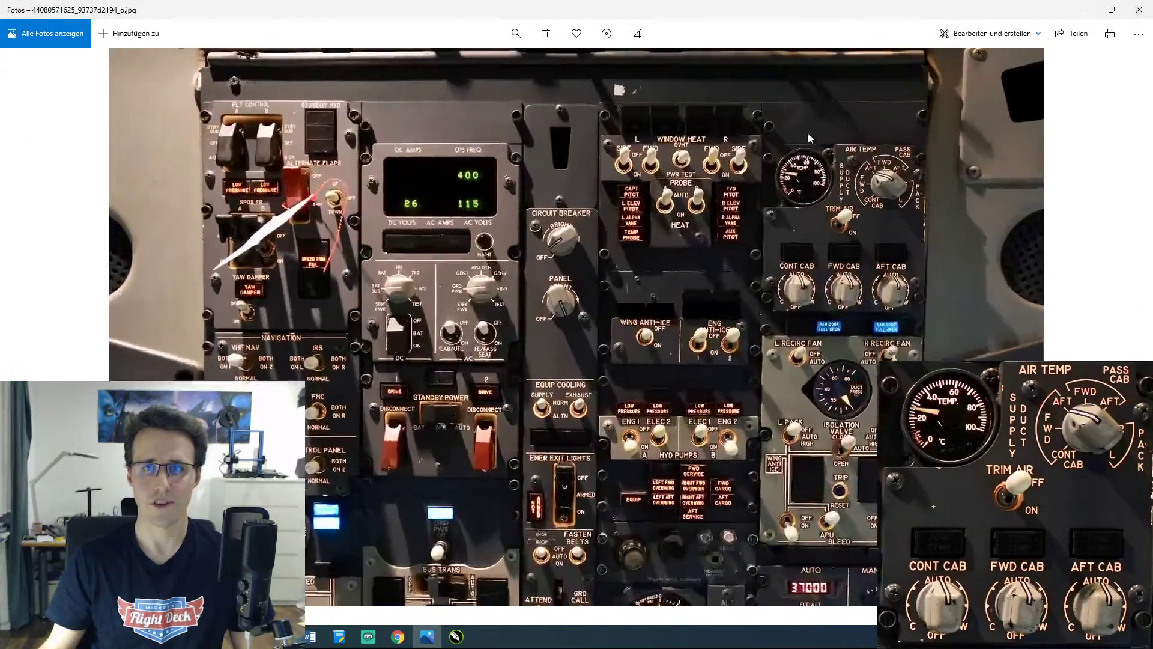
scroll(889, 136, up, 3)
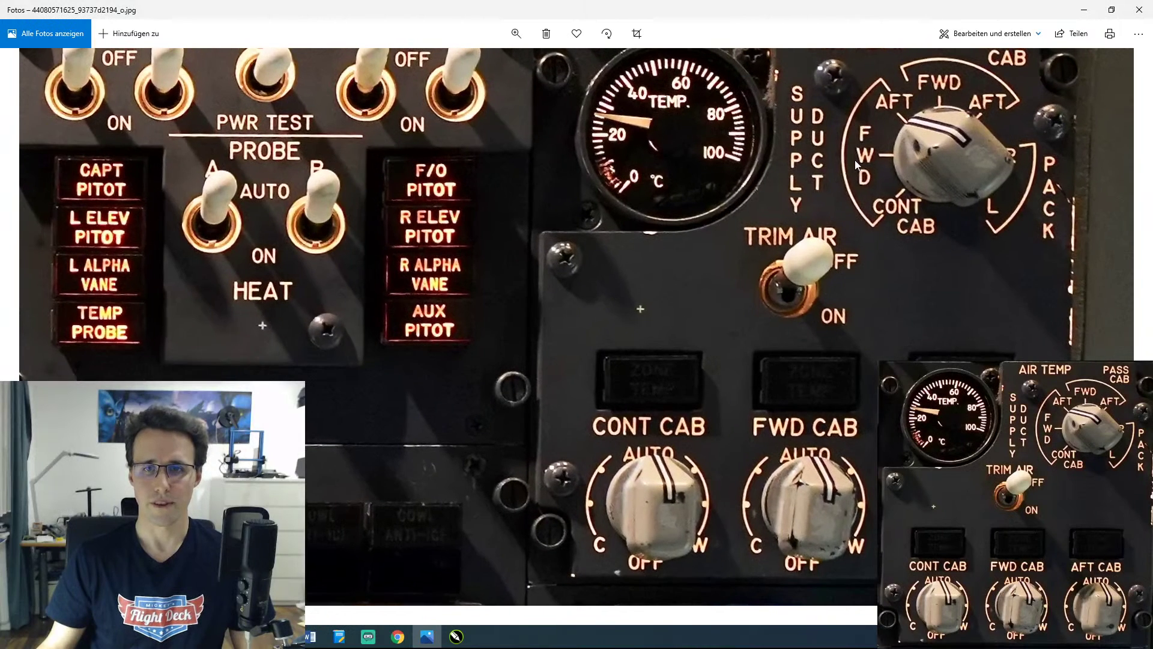
drag(855, 160, 665, 271)
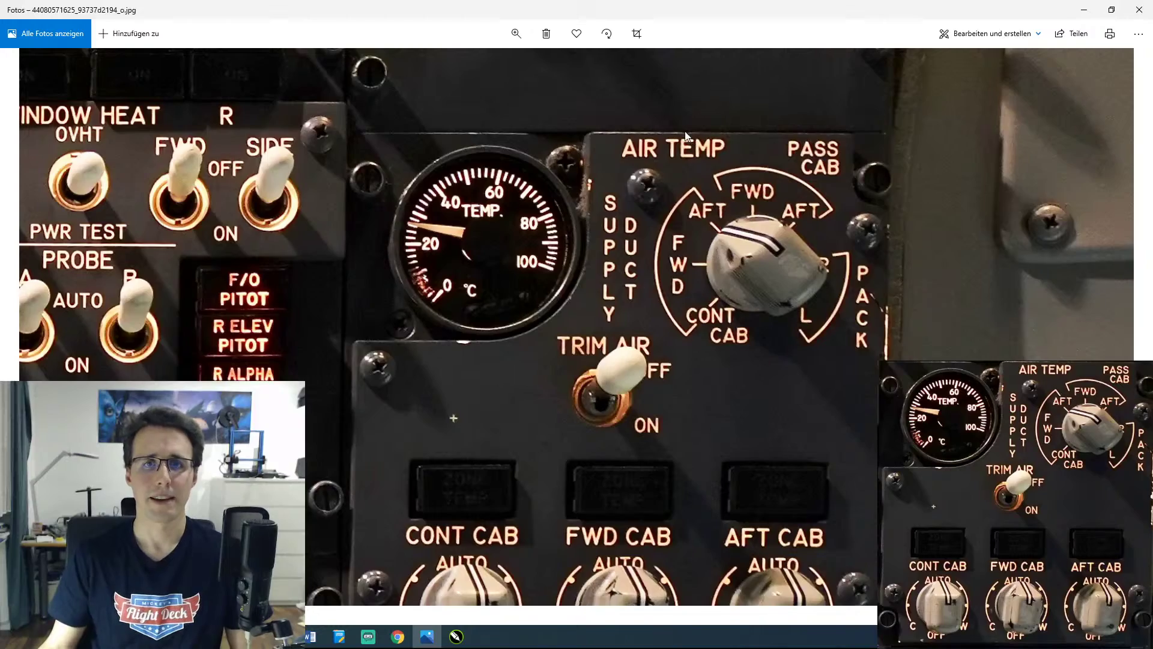
scroll(678, 174, up, 5)
scroll(665, 139, up, 4)
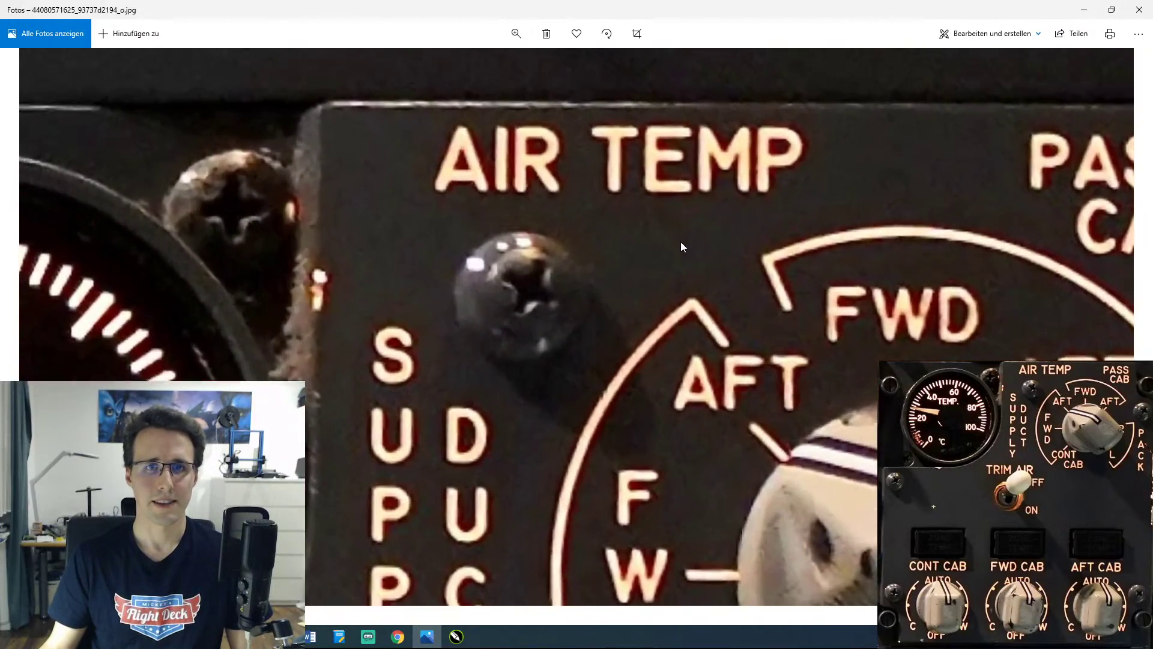
scroll(680, 241, up, 2)
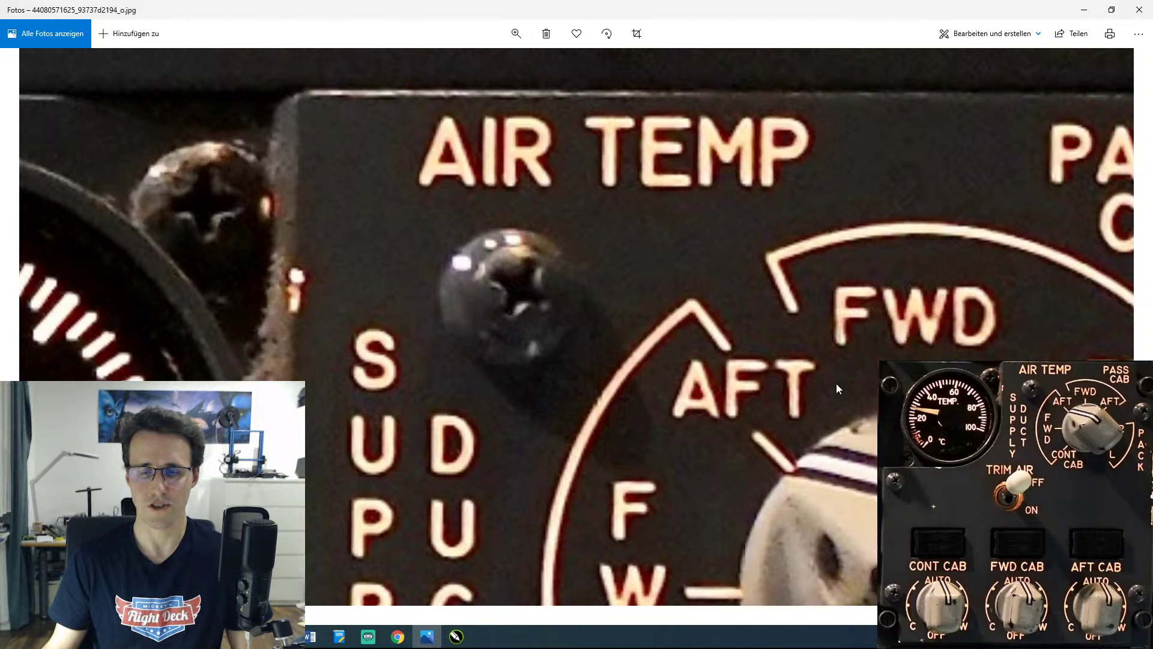
drag(836, 383, 867, 213)
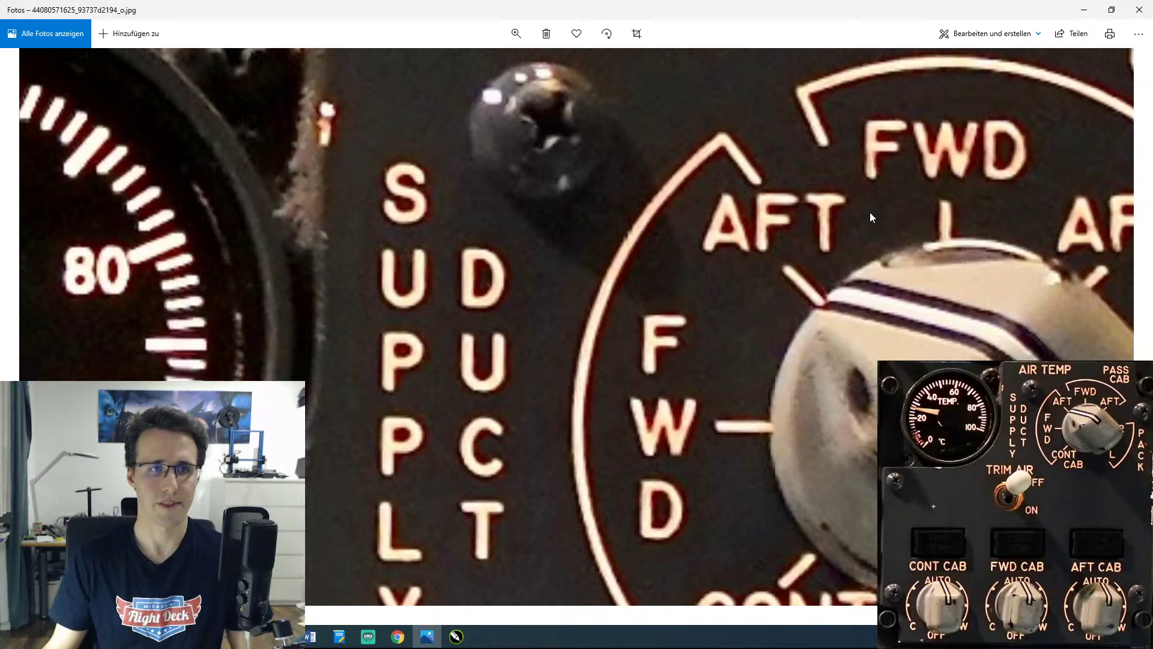
drag(521, 295, 733, 275)
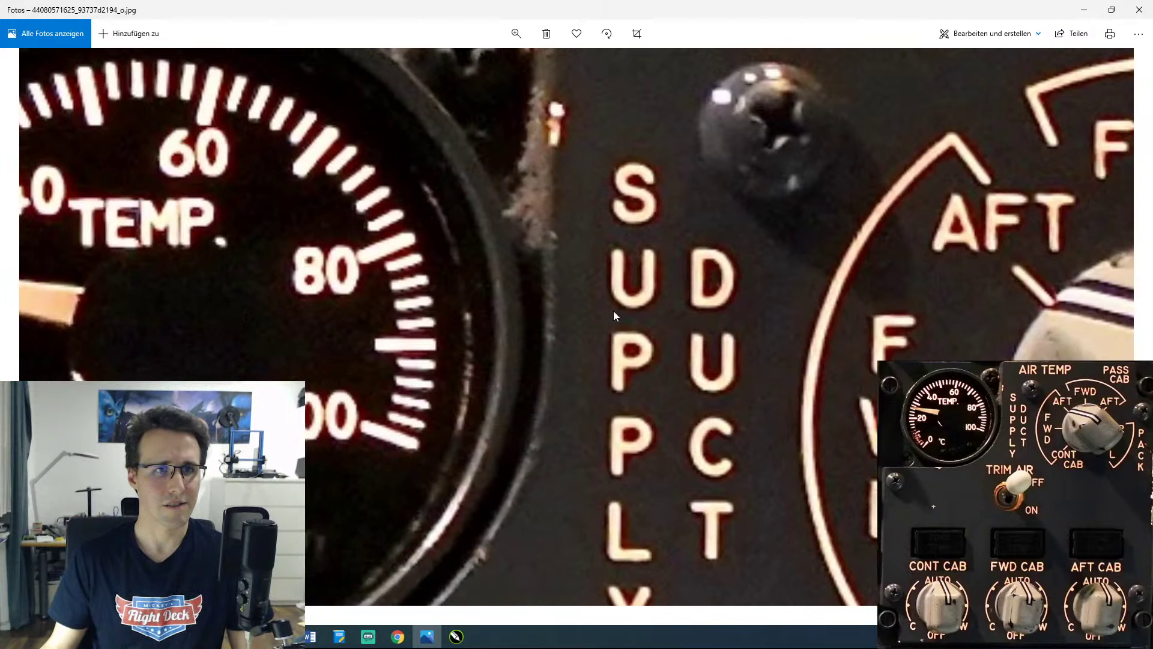
scroll(574, 319, down, 3)
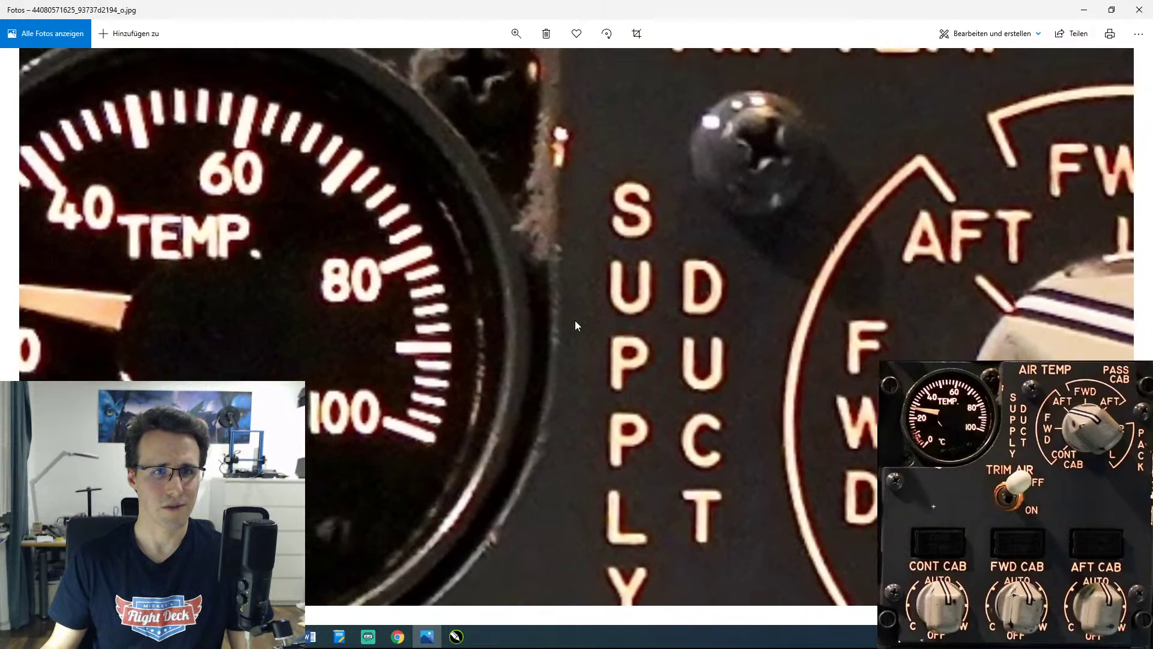
scroll(443, 333, down, 3)
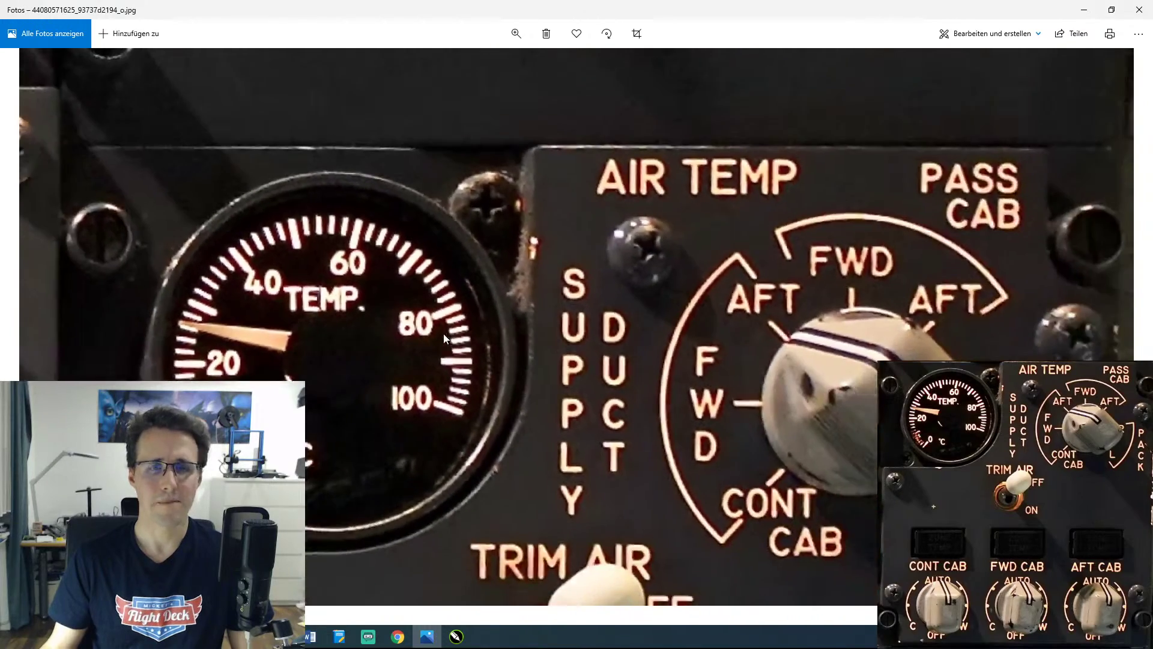
scroll(444, 333, down, 2)
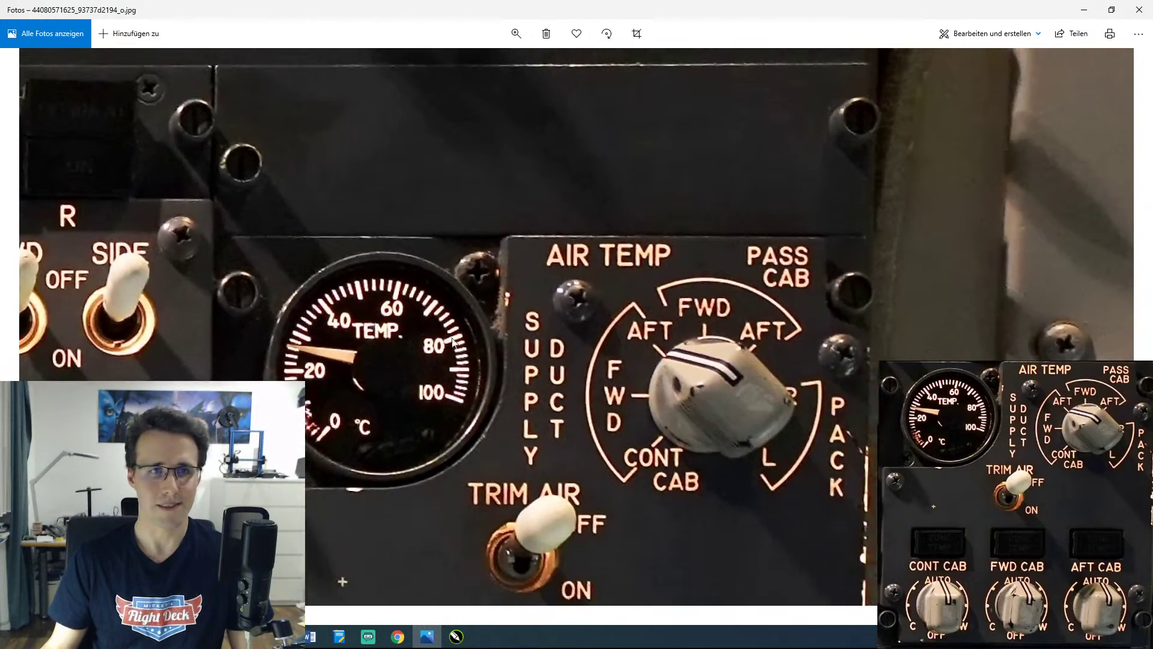
Step: Examine the lettering on the other overhead panels, and compare the numerals and scale of the fuel temperature gauge
drag(556, 445, 607, 257)
scroll(590, 277, down, 4)
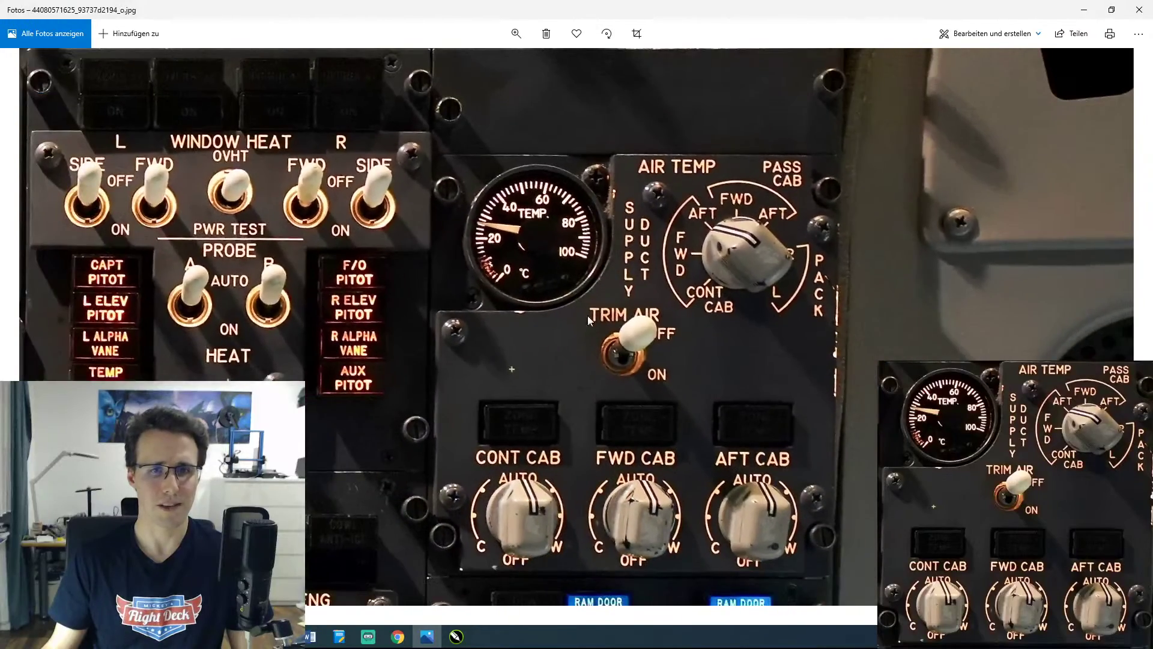
drag(587, 315, 602, 32)
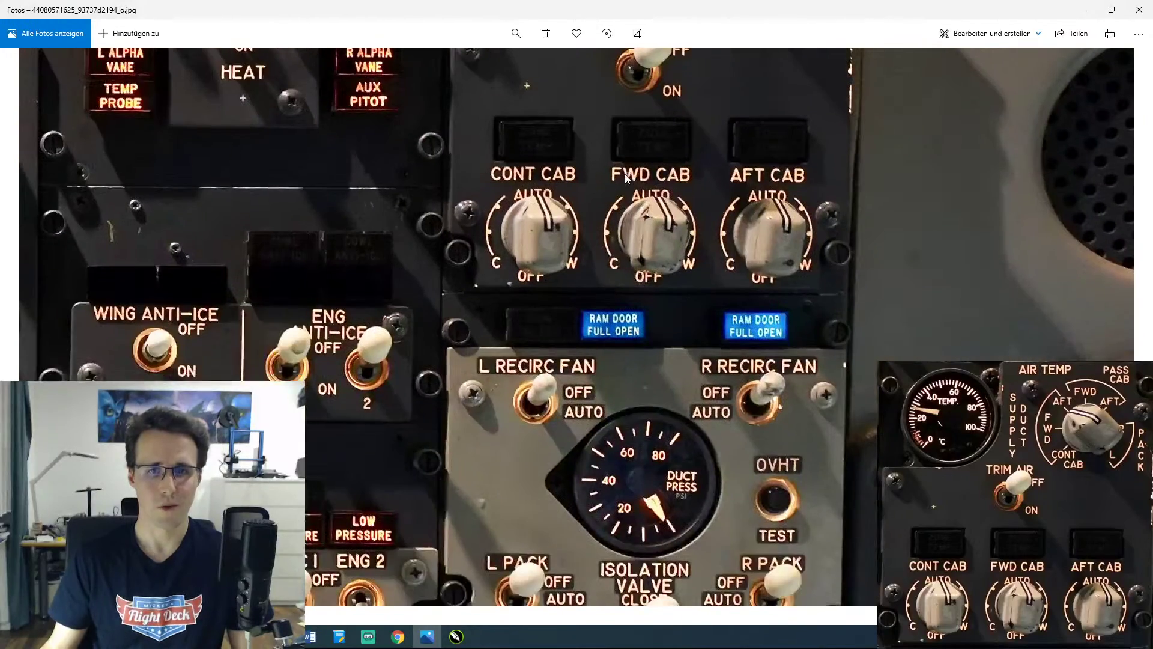
drag(257, 394, 732, 206)
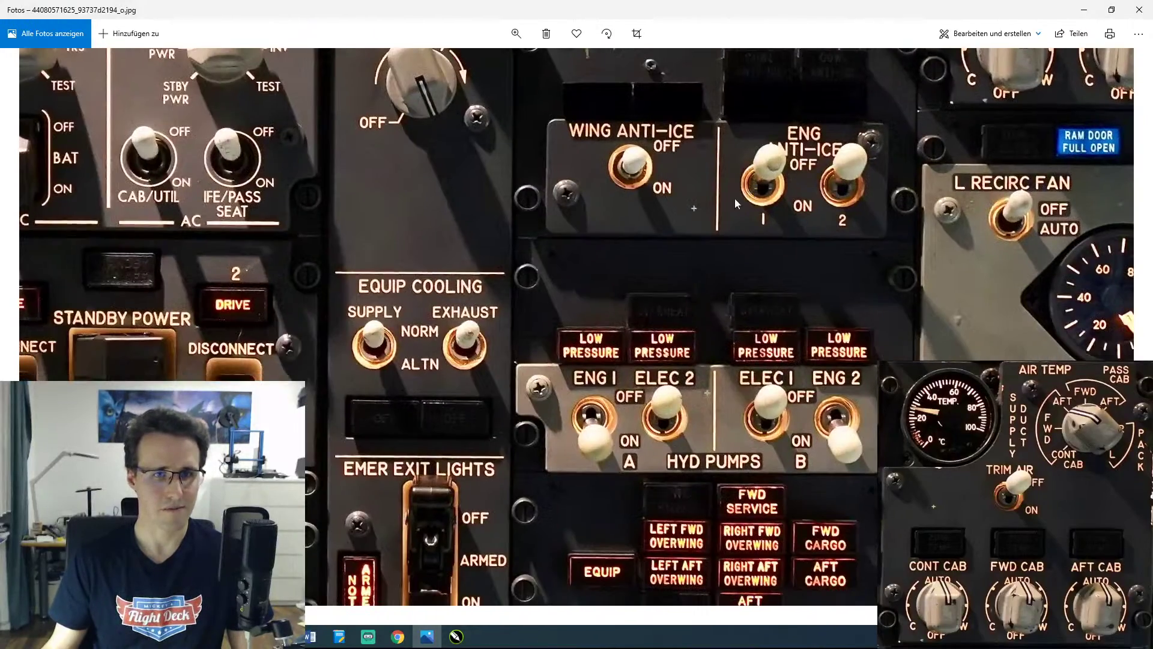
scroll(657, 241, down, 2)
drag(422, 297, 910, 140)
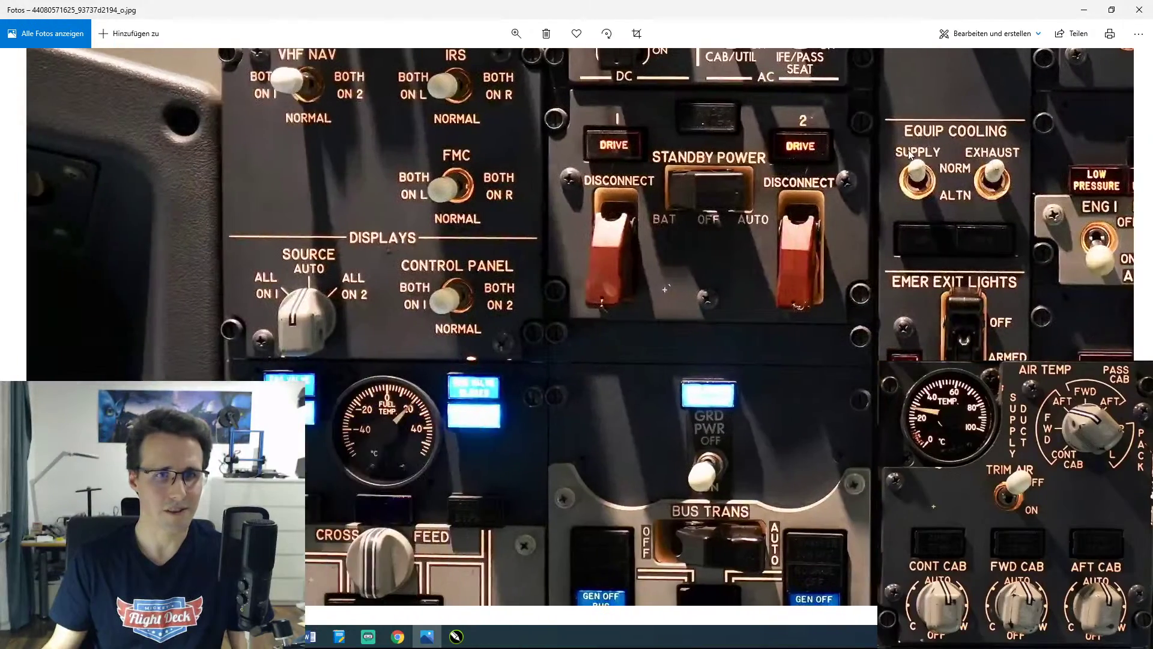
drag(610, 427, 595, 174)
scroll(380, 164, up, 2)
scroll(381, 163, up, 3)
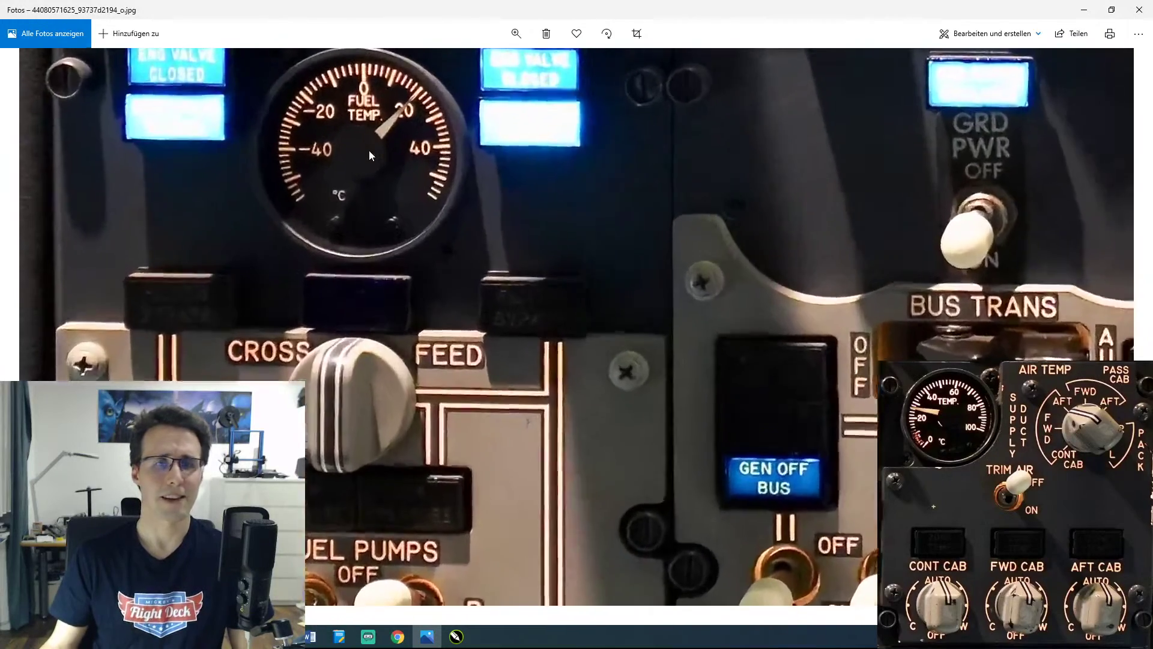
drag(399, 145, 636, 324)
scroll(636, 324, up, 5)
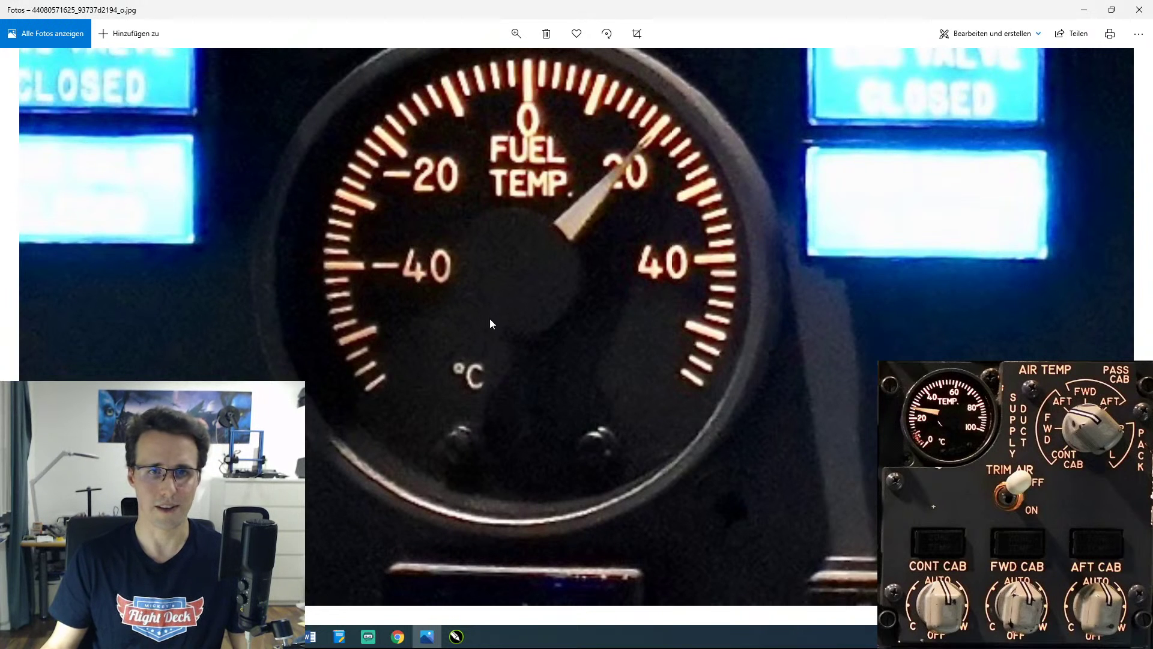
scroll(488, 323, down, 5)
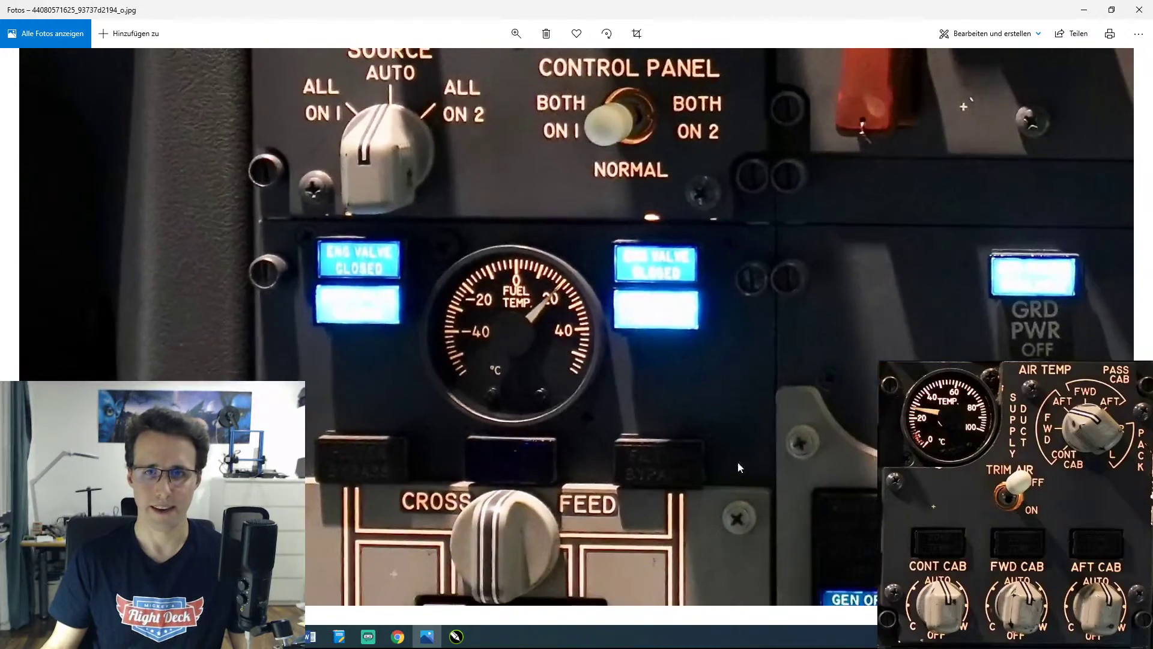
Step: Examine the numerals and scale marks of the EGT gauge and the labels around it
drag(737, 461, 570, 161)
drag(670, 426, 610, 186)
drag(560, 277, 482, 126)
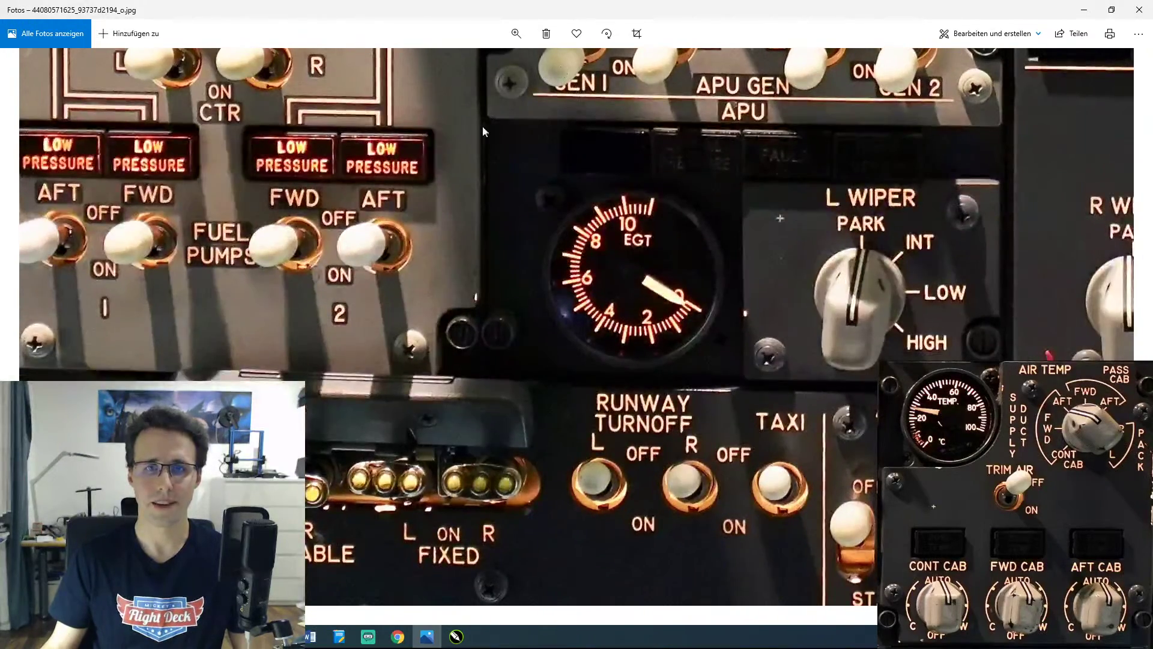
scroll(615, 287, up, 2)
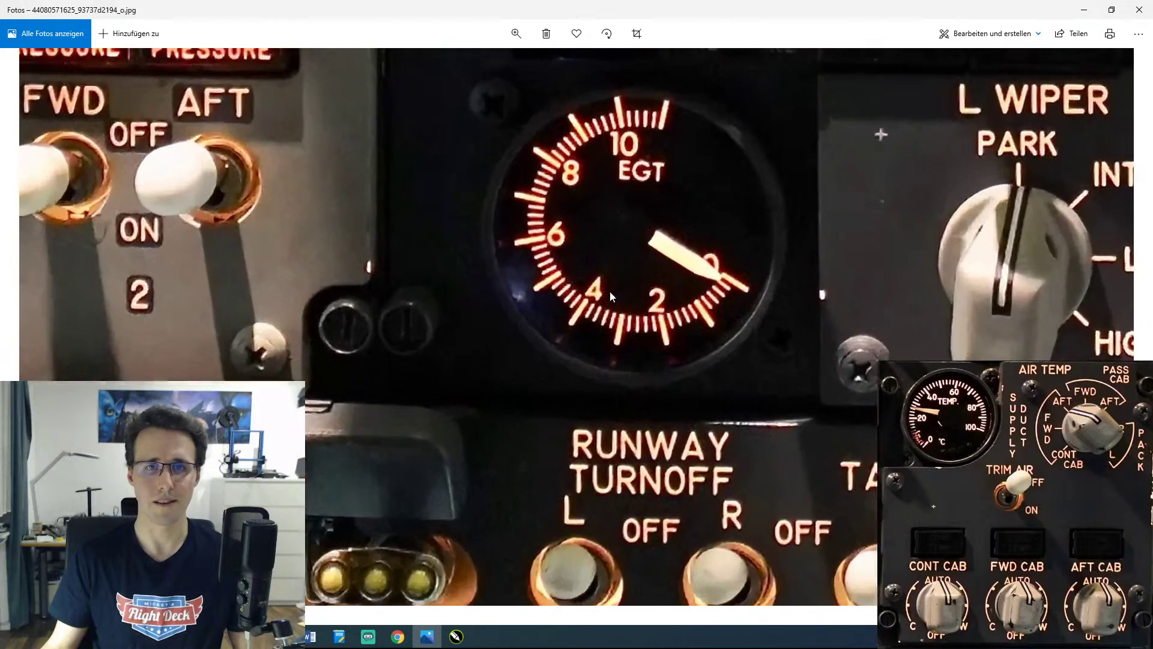
scroll(595, 277, up, 2)
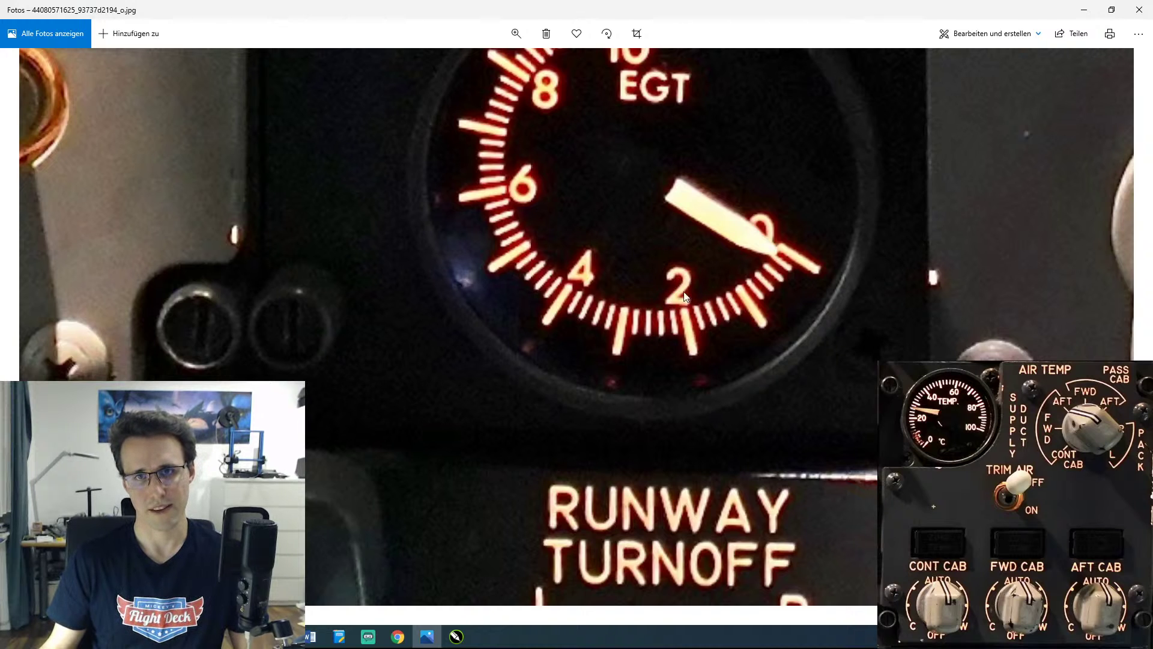
scroll(674, 300, up, 2)
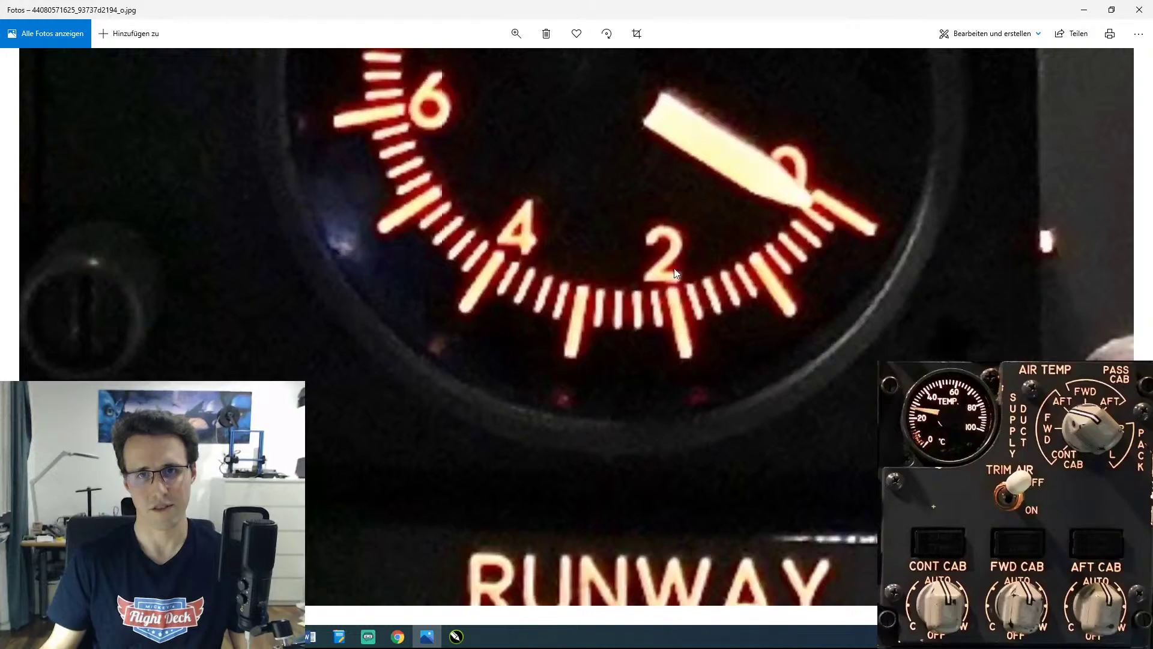
scroll(658, 281, down, 3)
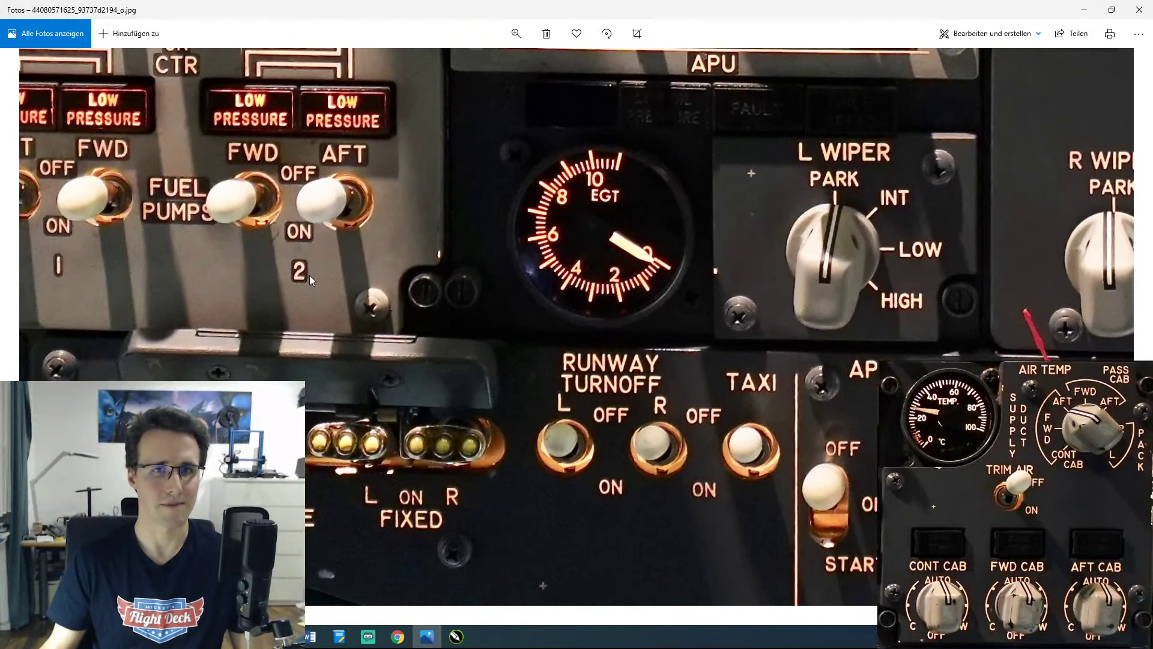
scroll(312, 271, up, 3)
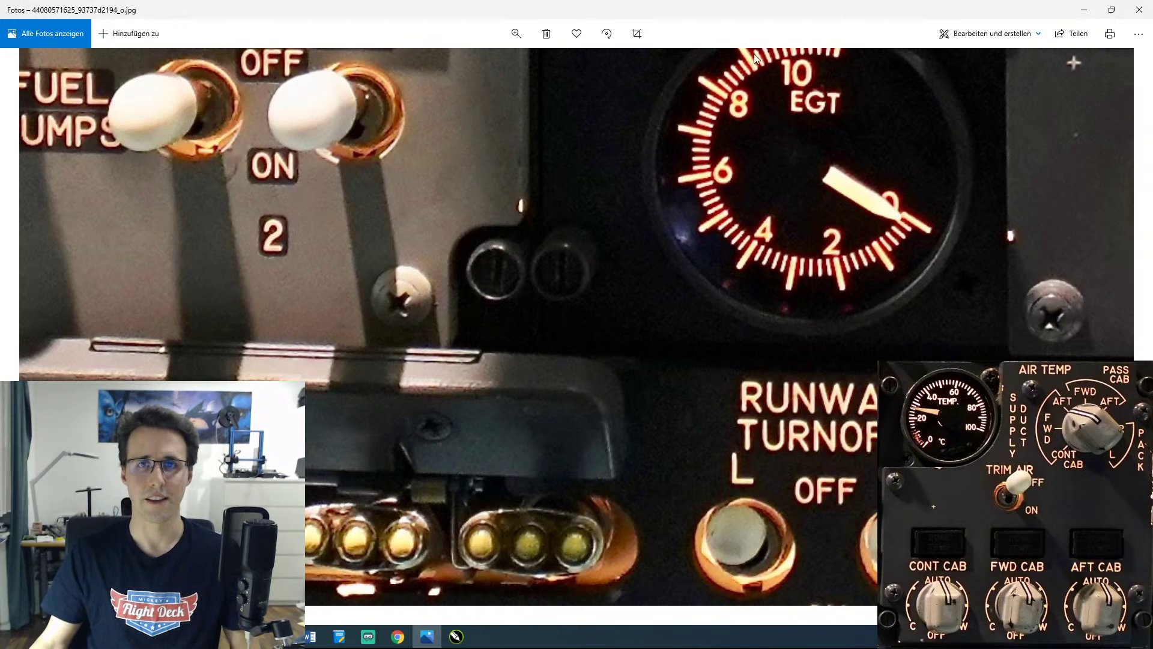
Step: Switch back to CorelDRAW and delete the existing text of the air temp label
double_click(753, 12)
click(1131, 88)
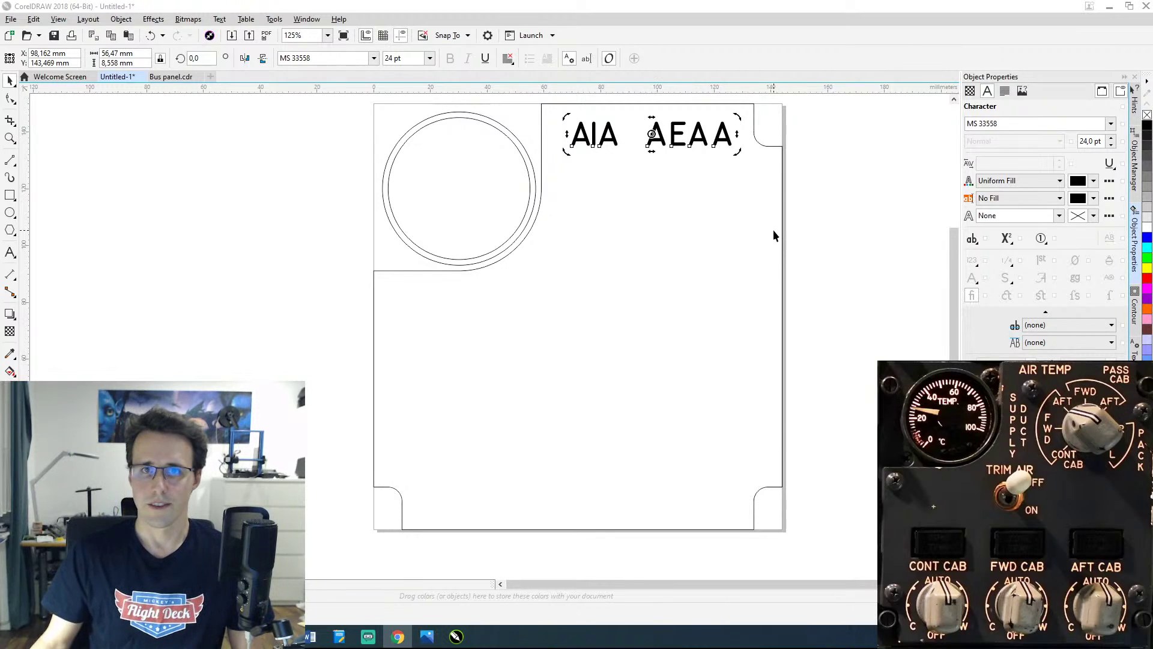
double_click(703, 141)
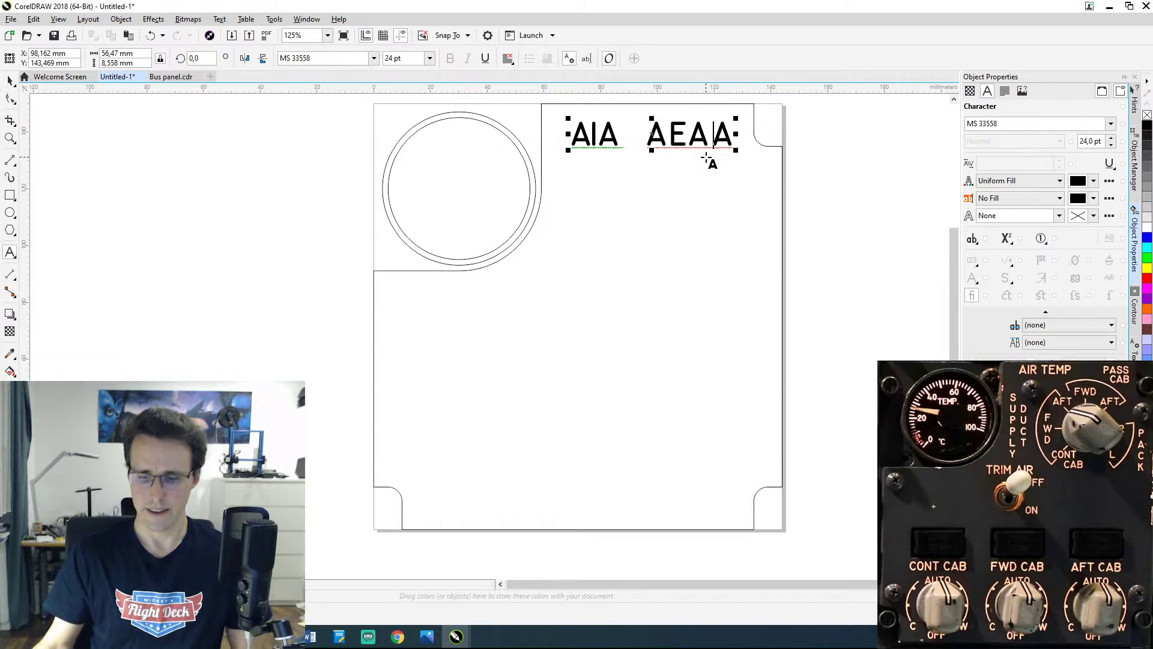
key(BackSpace)
key(BackSpace)
key(BackSpace)
key(BackSpace)
key(BackSpace)
key(BackSpace)
key(Delete)
key(BackSpace)
key(BackSpace)
key(BackSpace)
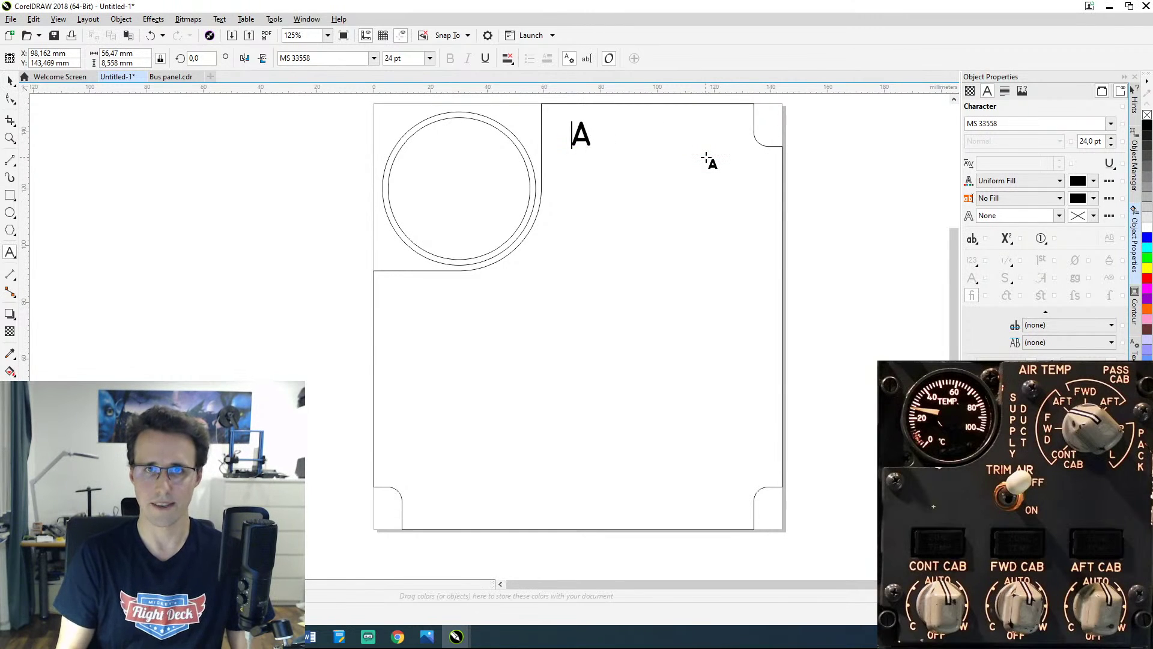
Step: Try entering the label text in capitals as AIA, and replace its final letter with R
text(AIA)
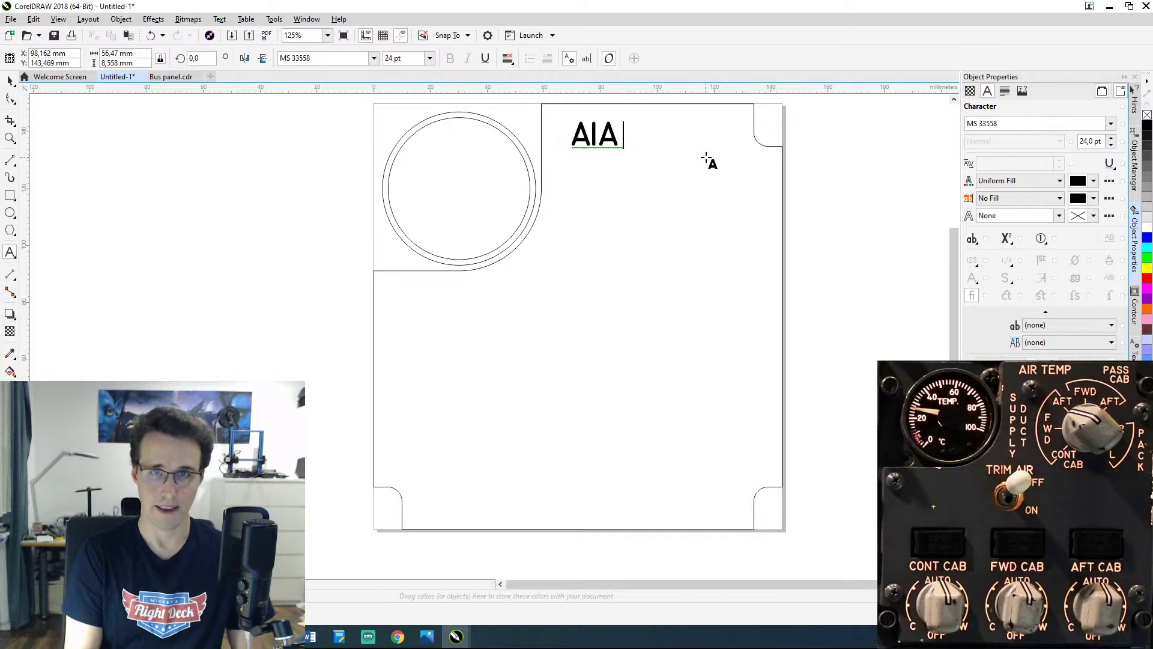
key(BackSpace)
text(A)
key(Escape)
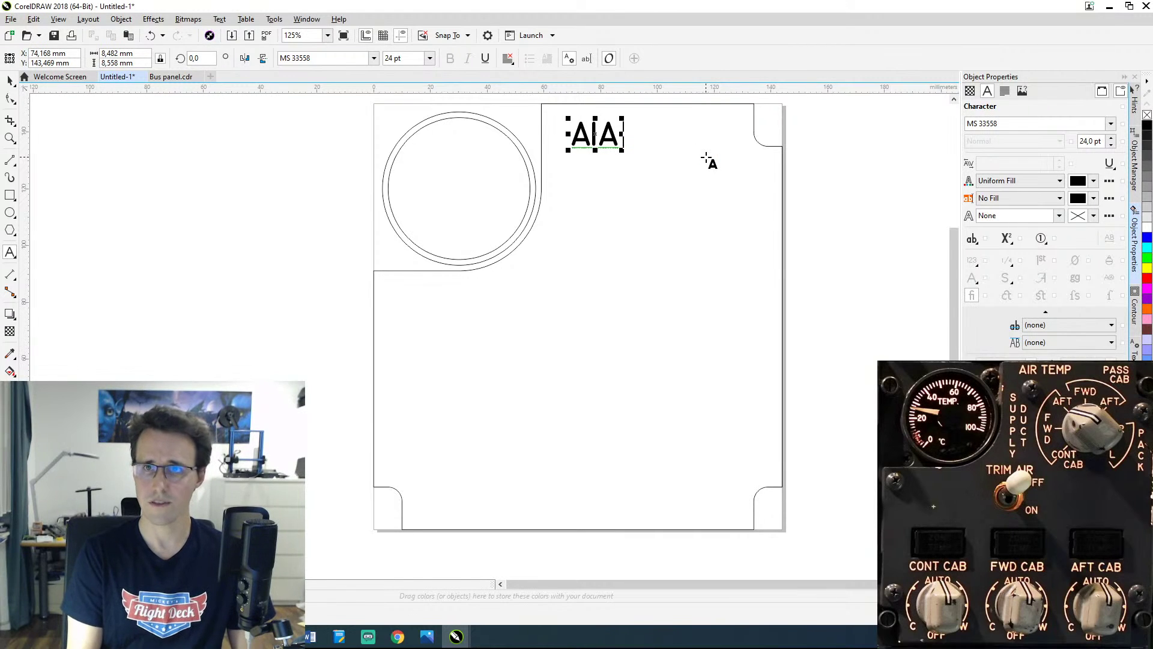
key(BackSpace)
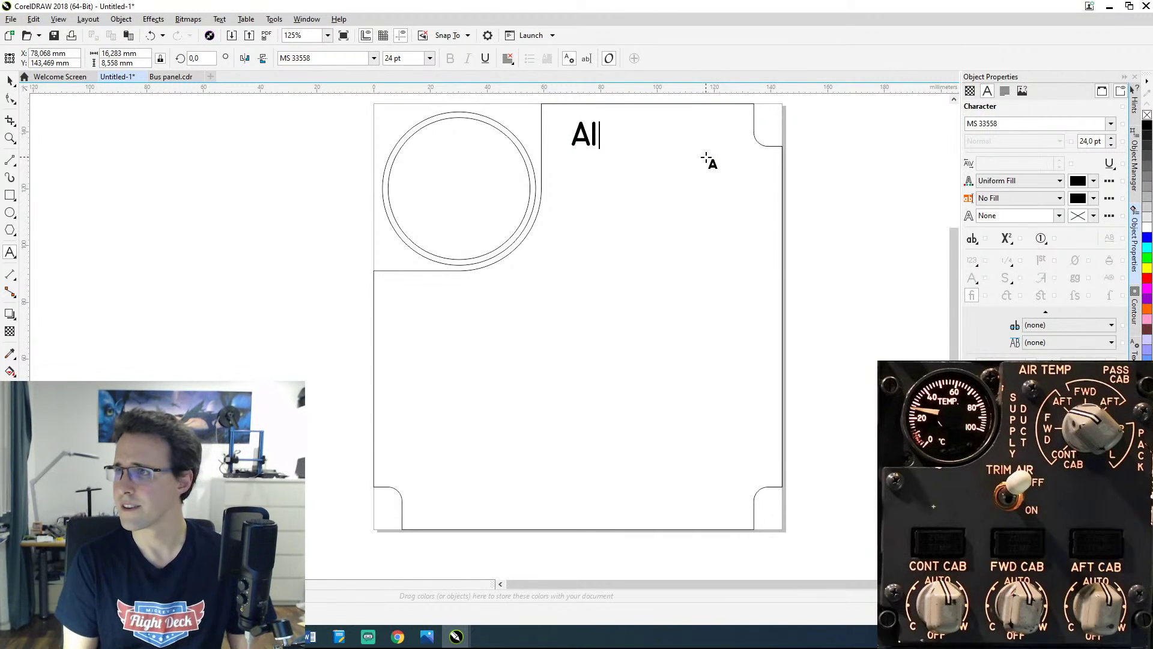
text(R)
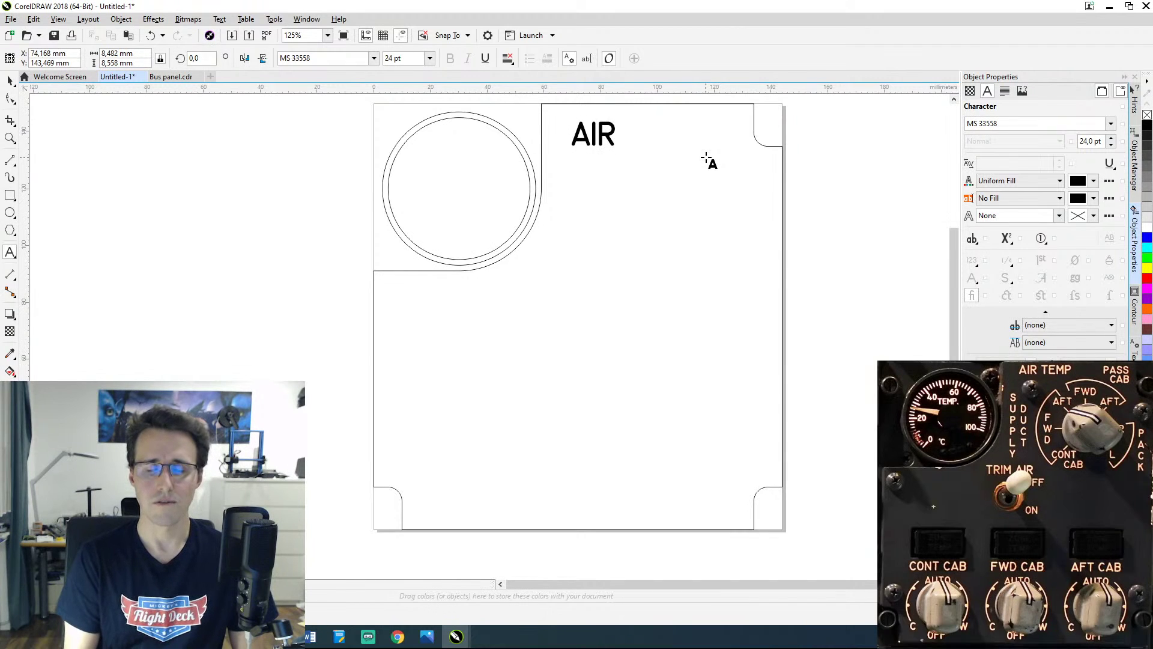
Step: Replace the label text with a trial letter A, and clear the label again
key(BackSpace)
key(BackSpace)
key(BackSpace)
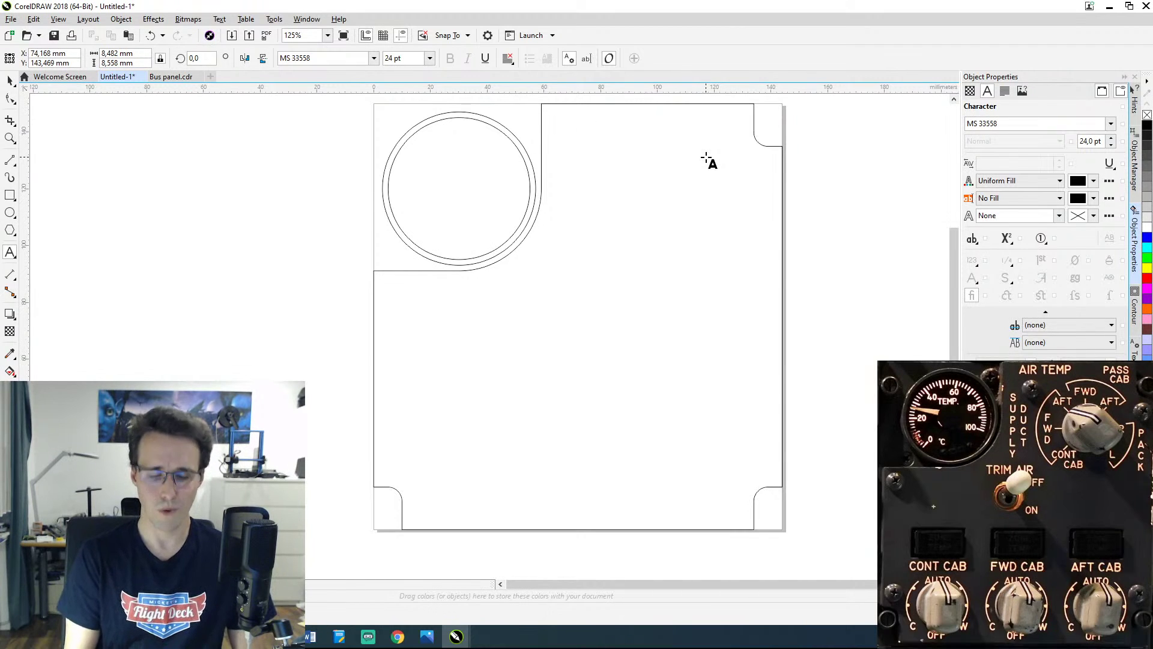
text(A)
key(Escape)
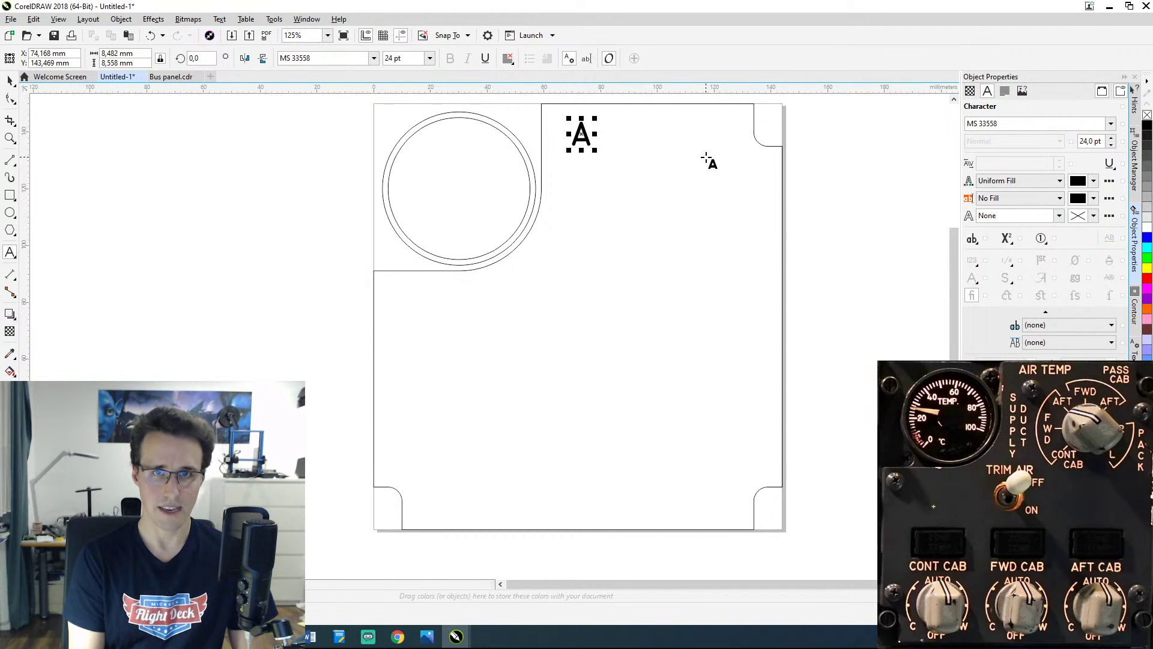
text(A)
key(ctrl+a)
key(BackSpace)
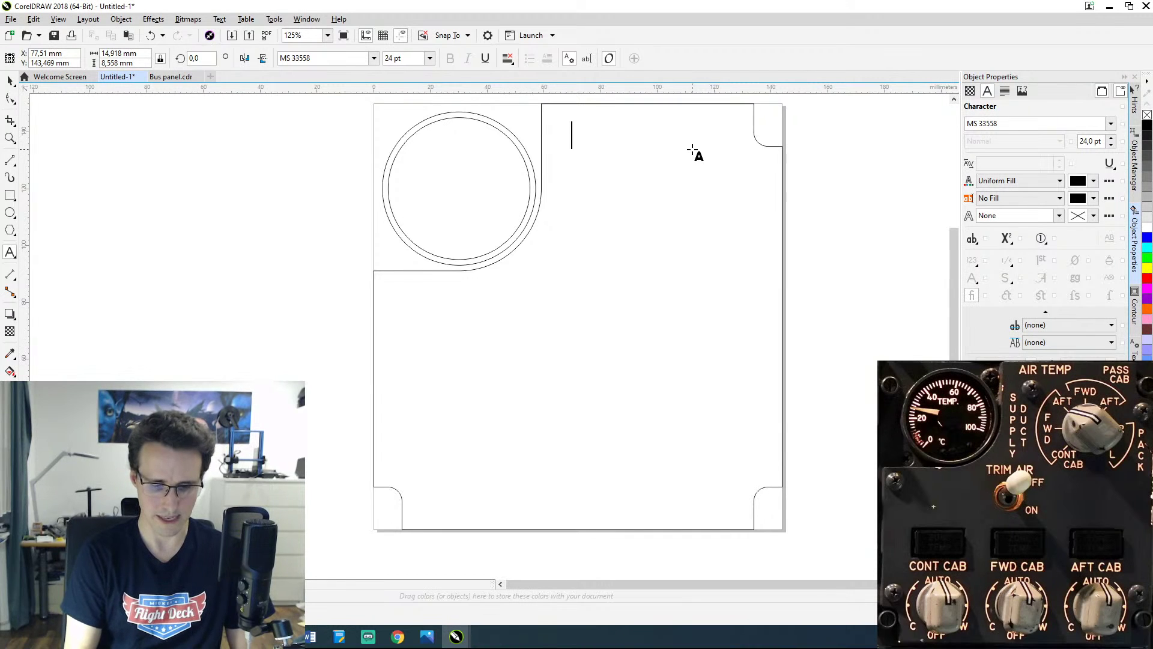
Step: Enter AIR in capitals as the label text near the panel's upper edge
text(AIR)
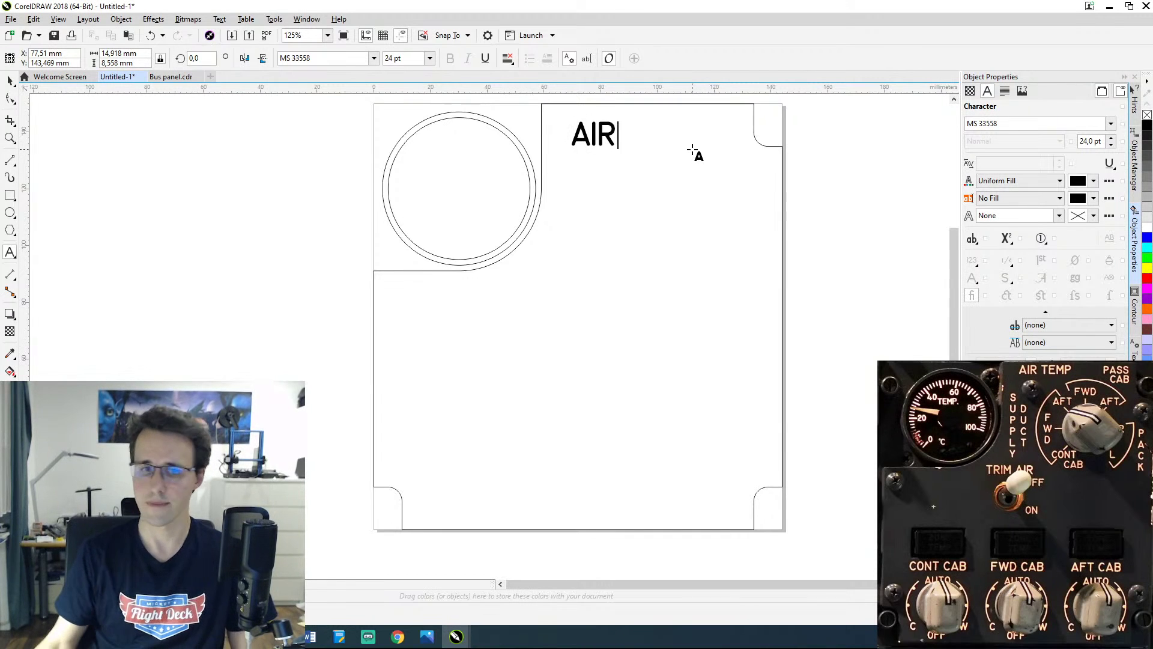
key(Escape)
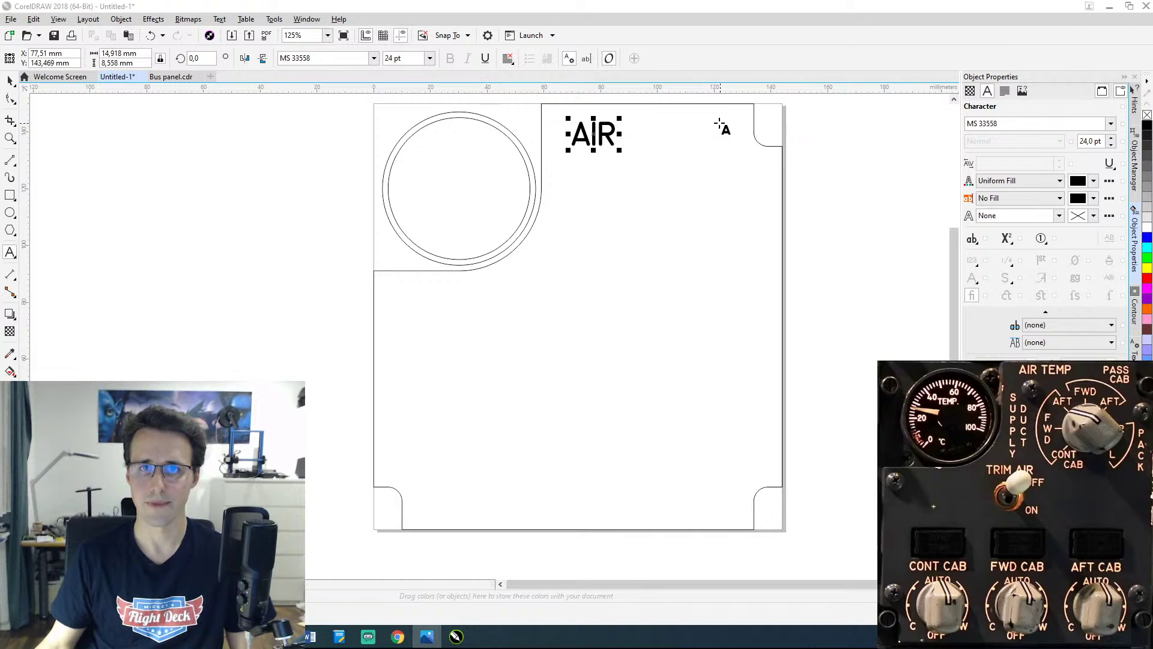
click(613, 140)
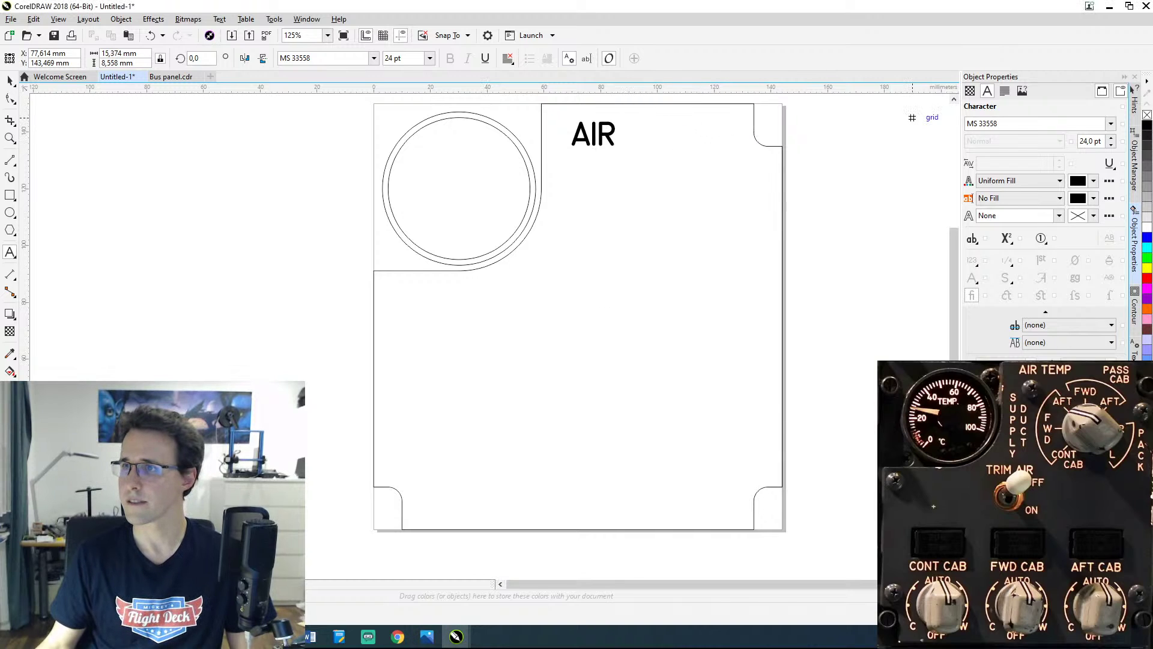
key(alt+Tab)
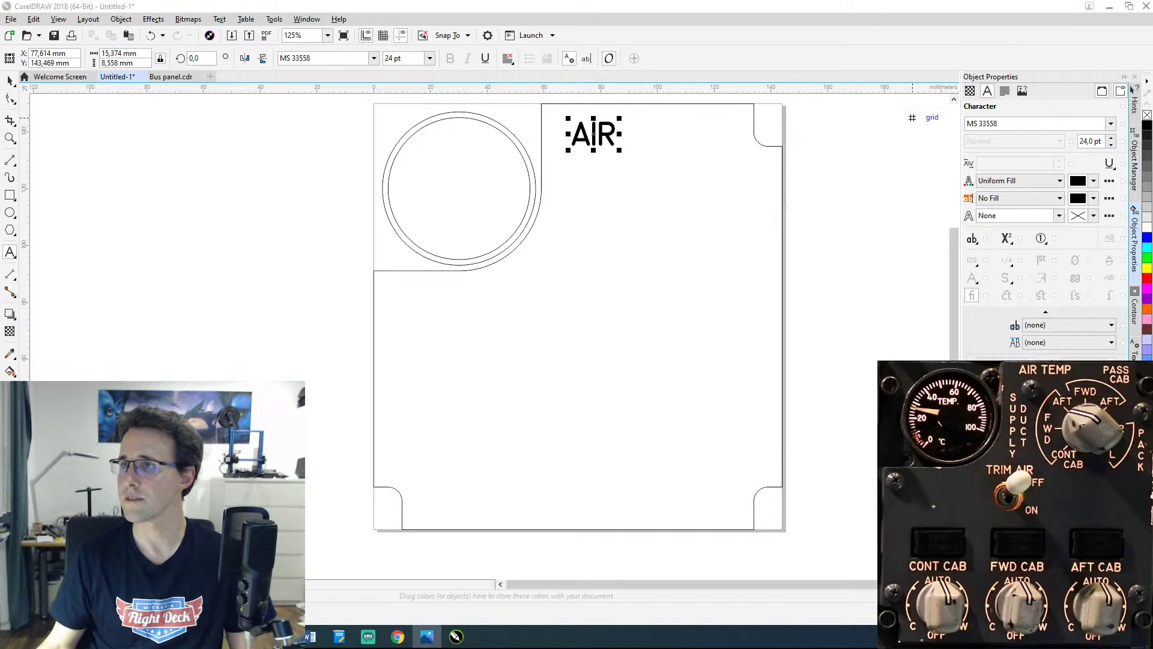
Step: Return to CorelDRAW and extend the AIR label with the word TEMP so it reads AIR TEMP
key(alt+Tab)
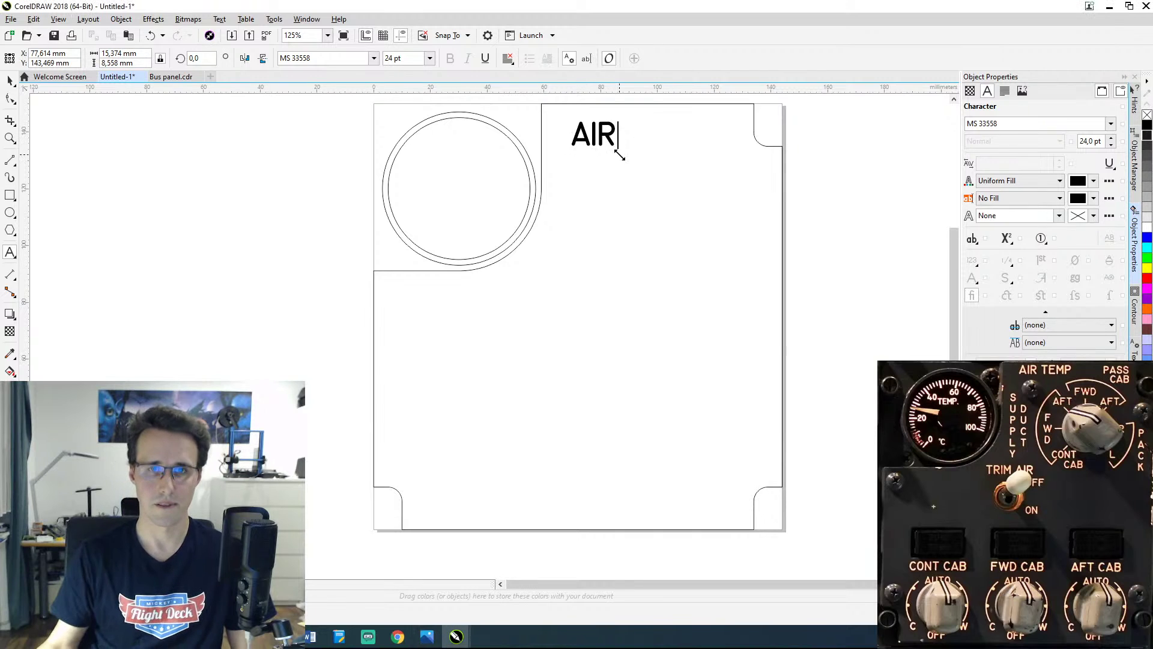
text(TEMP)
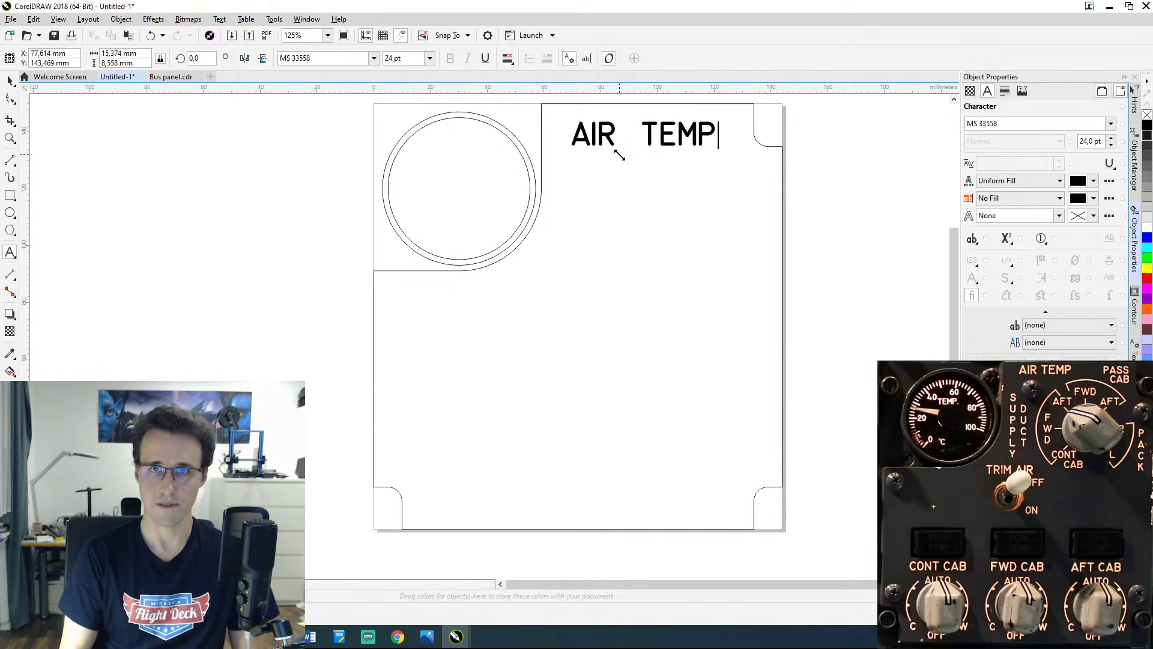
key(Escape)
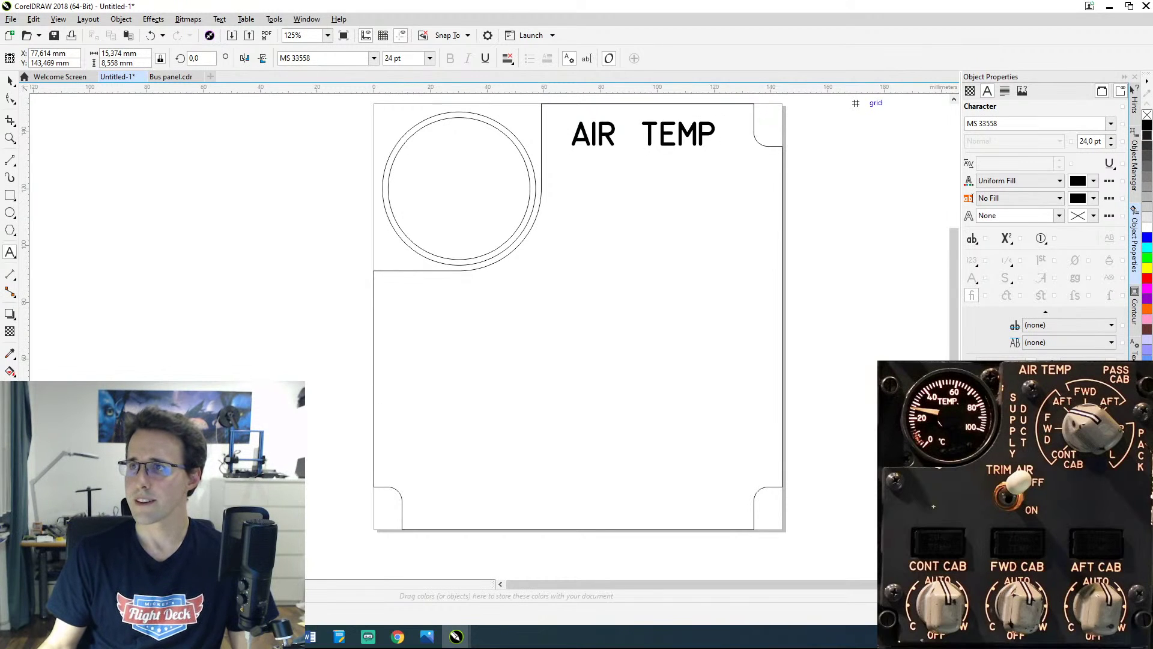
Step: Examine the word spacing and size of the AIR TEMP lettering in the cockpit panel photo in the Photos app
key(alt+Tab)
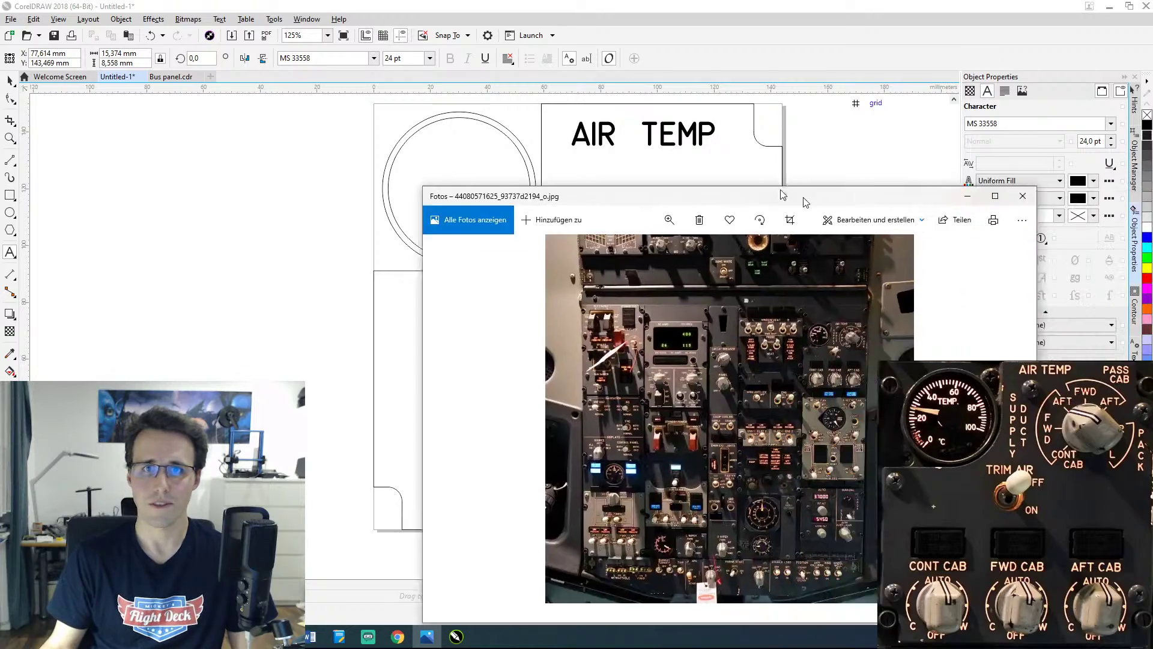
drag(803, 199, 691, 1)
scroll(745, 168, up, 5)
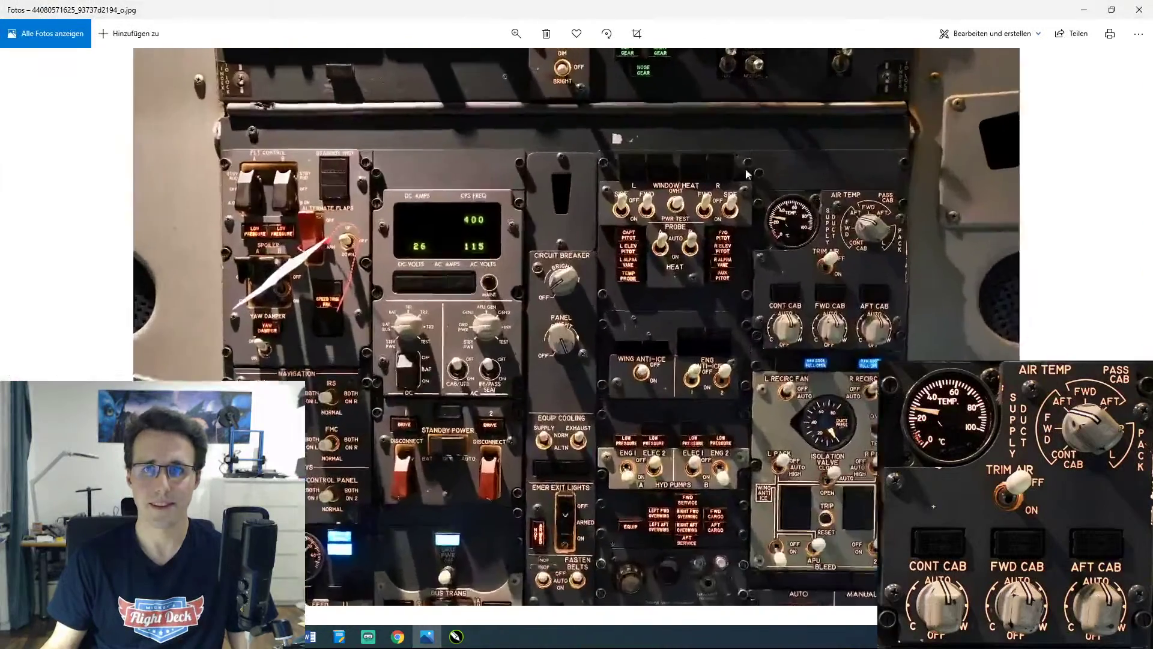
scroll(877, 153, up, 2)
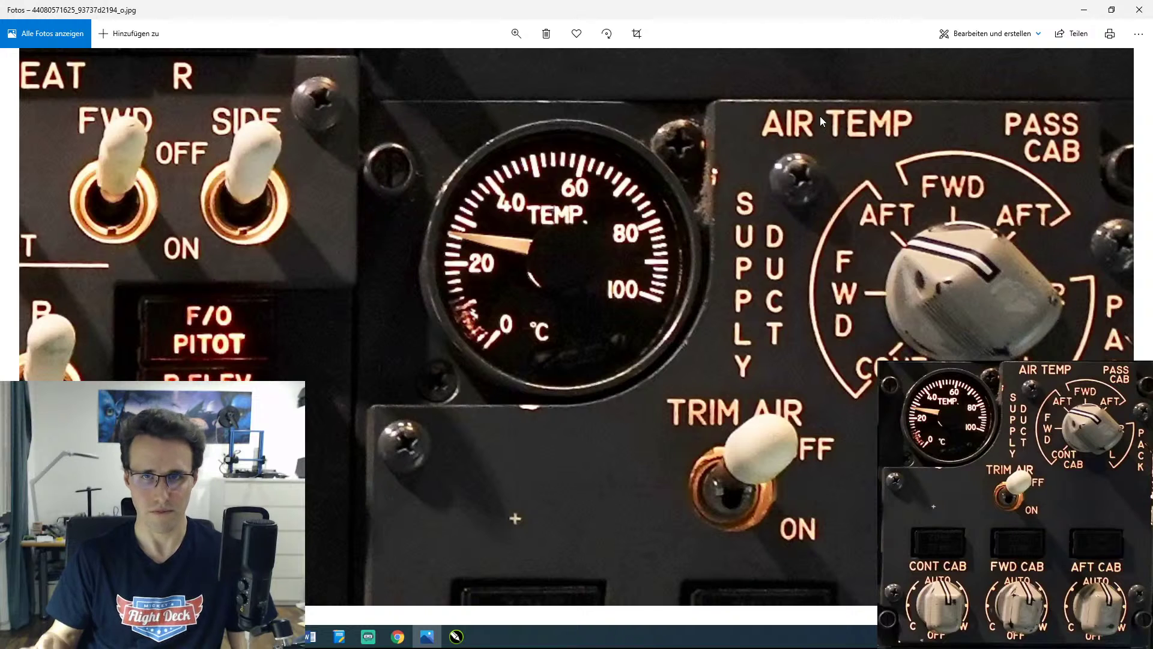
drag(882, 10, 882, 37)
click(1118, 29)
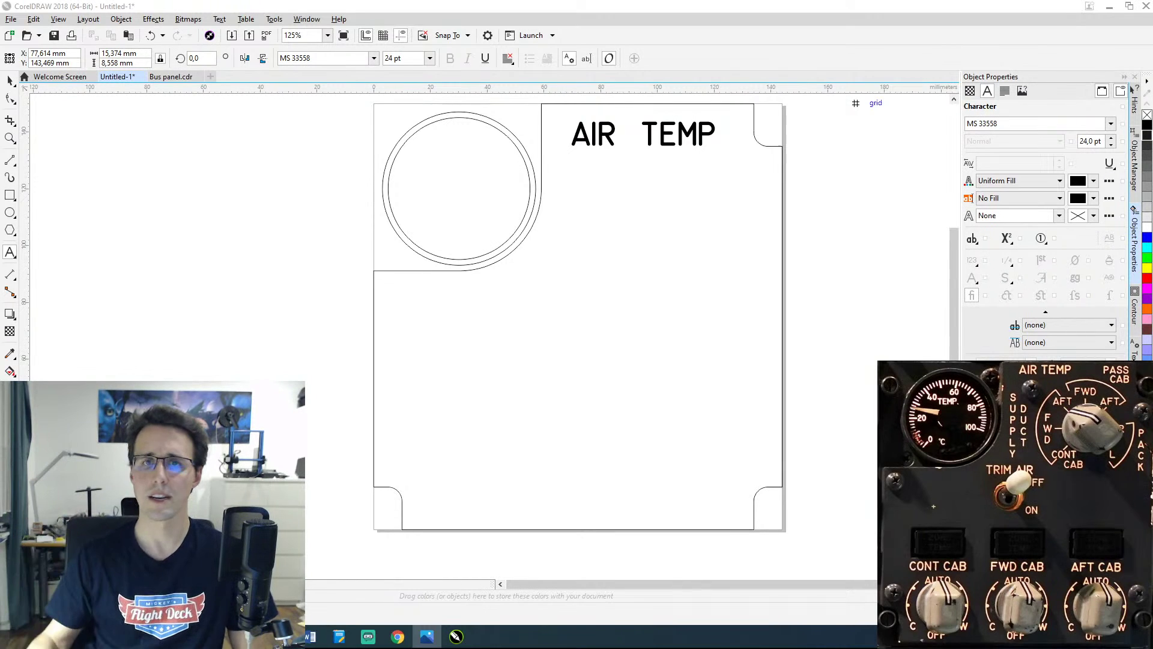
Step: Tighten the range kerning of the space between AIR and TEMP to -40 %
click(715, 136)
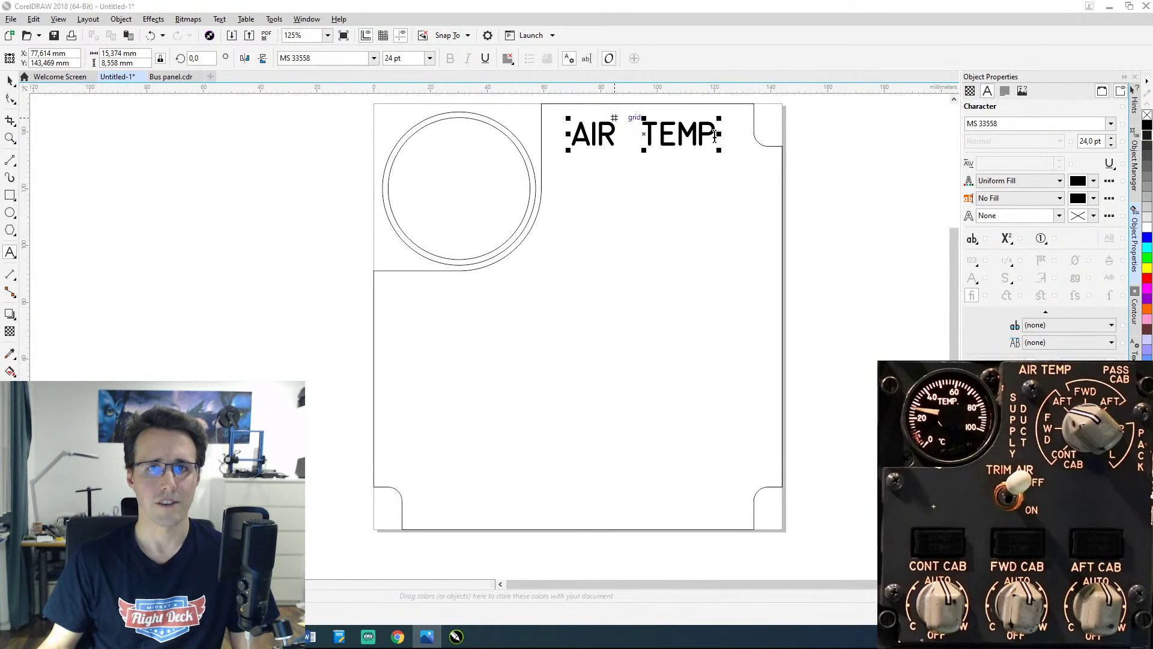
click(643, 134)
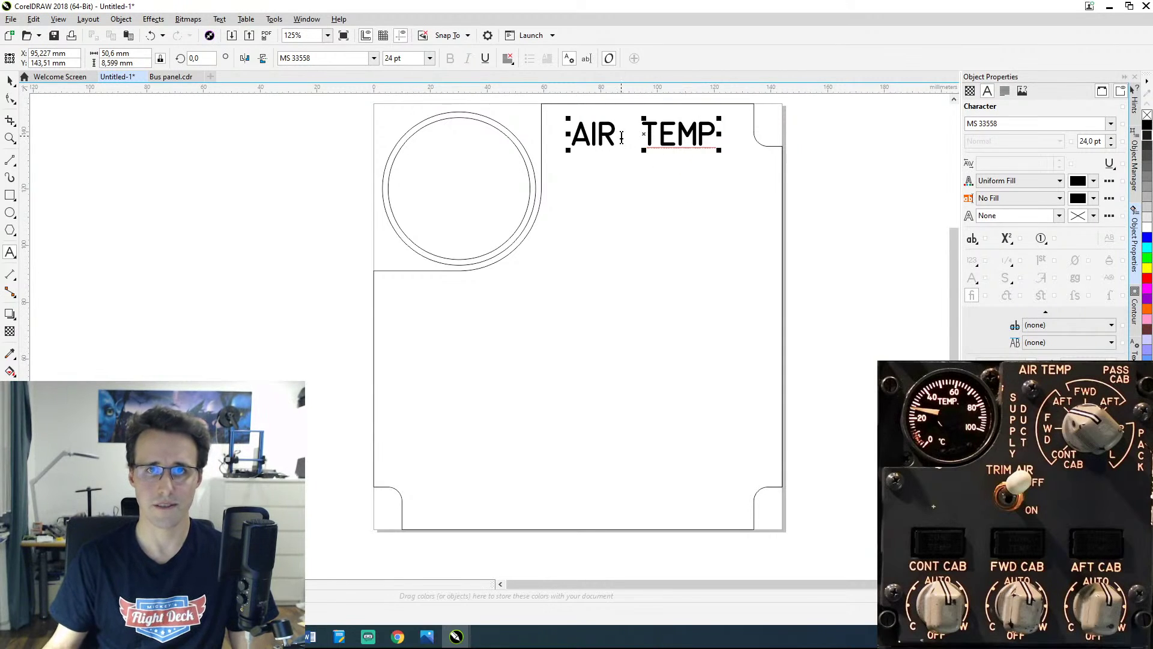
drag(622, 137, 637, 138)
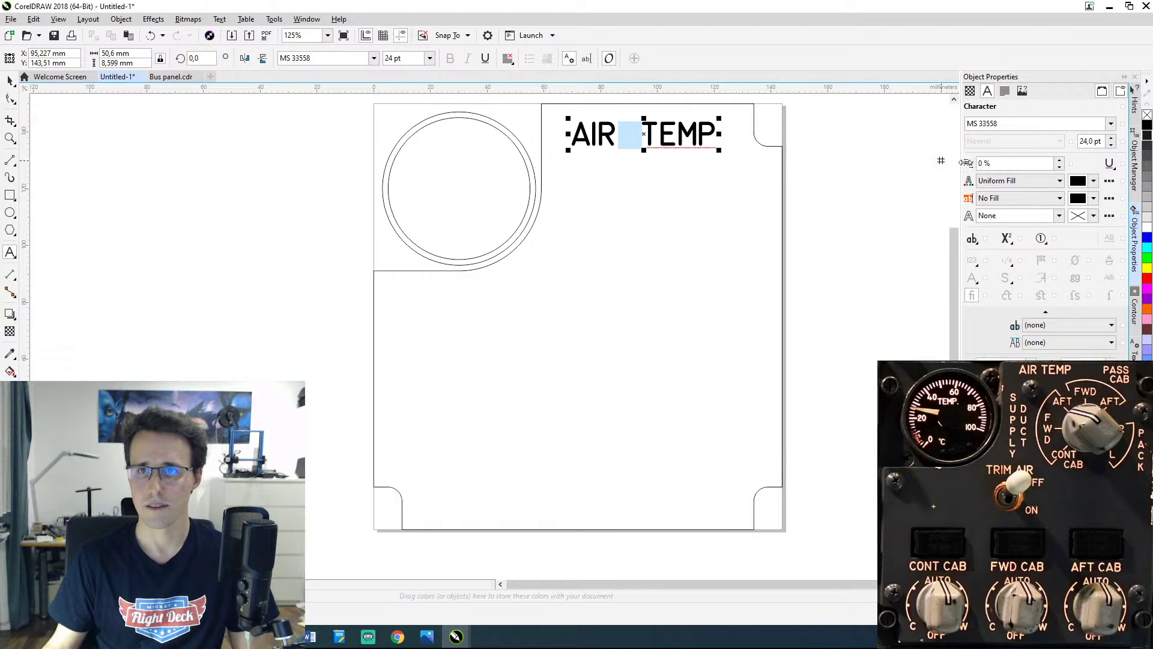
click(1060, 168)
click(1060, 170)
click(1060, 170)
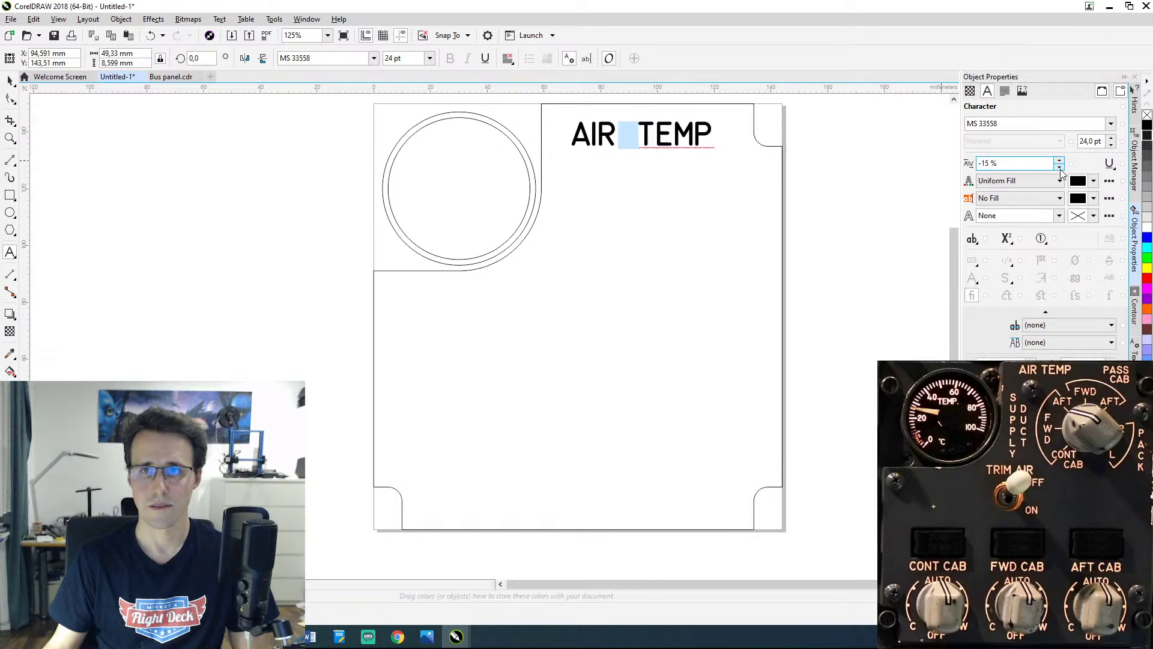
click(1060, 169)
click(1060, 169)
click(1060, 169)
click(1060, 169)
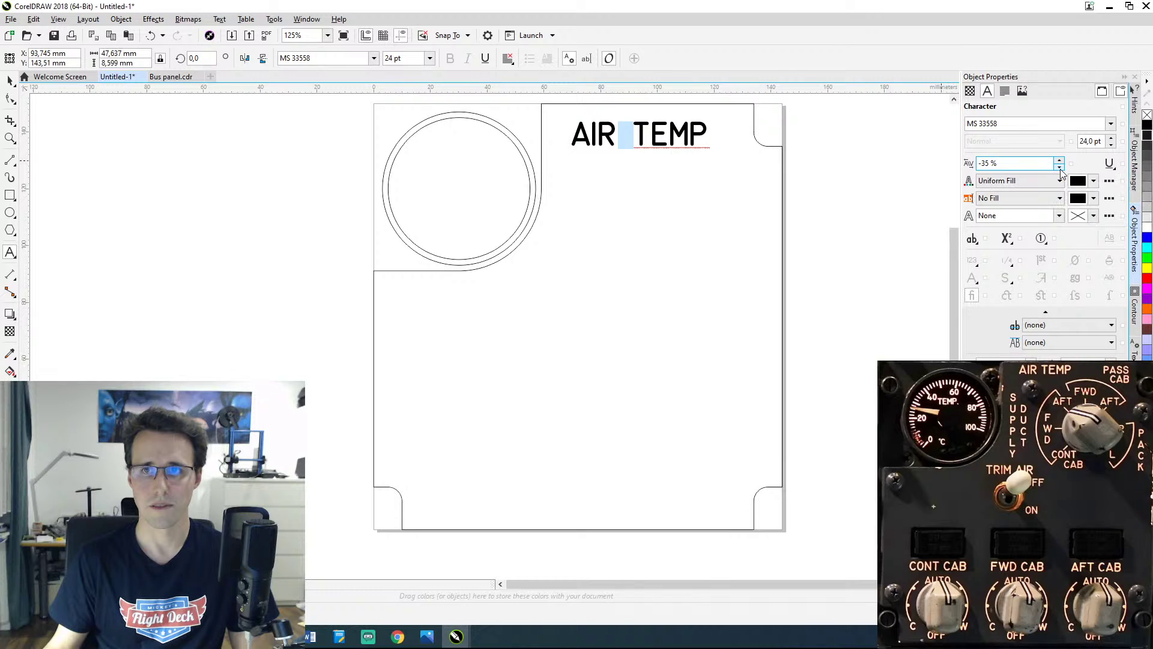
click(1060, 169)
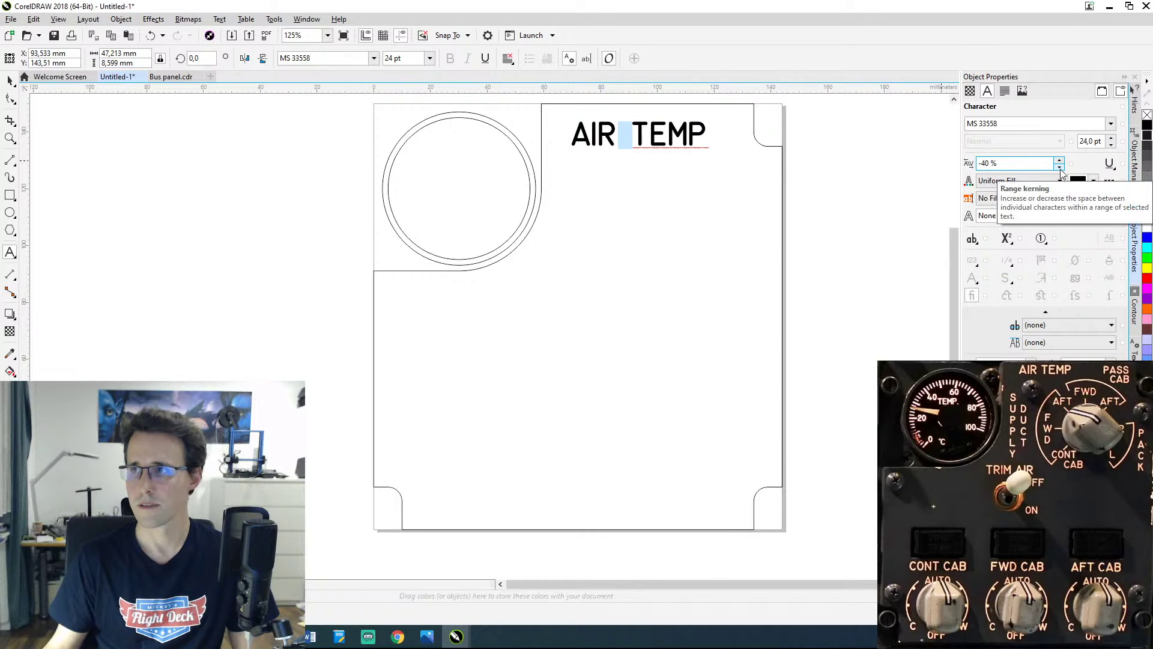
key(Right)
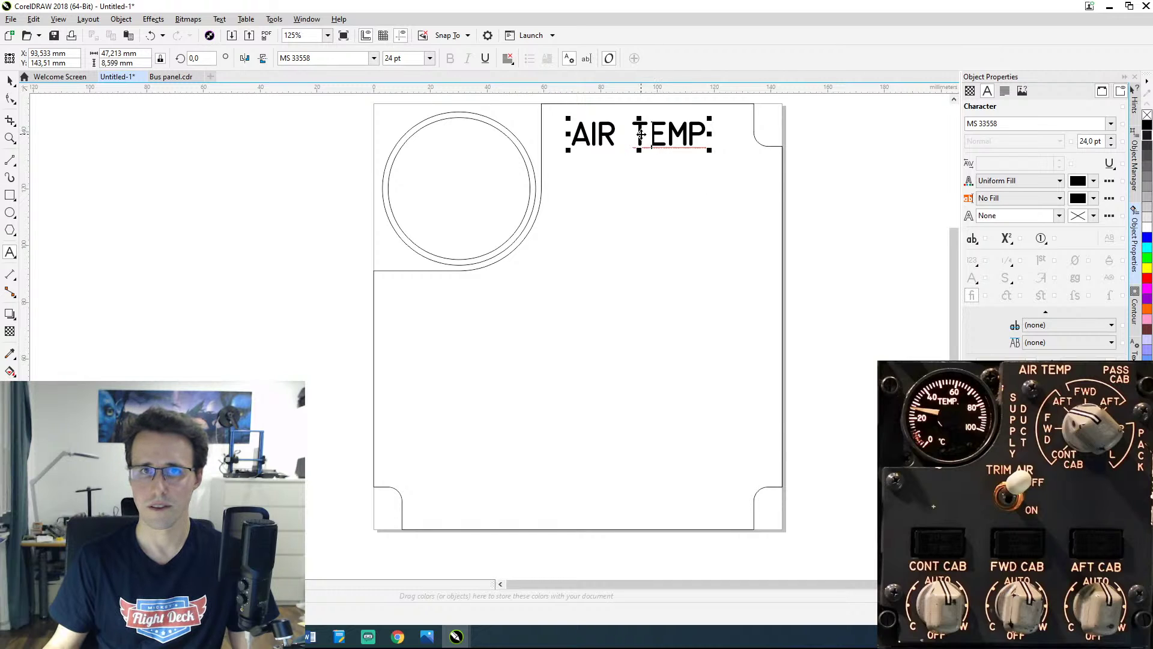
Step: Reset the range kerning of the space between AIR and TEMP to 0 %
click(647, 139)
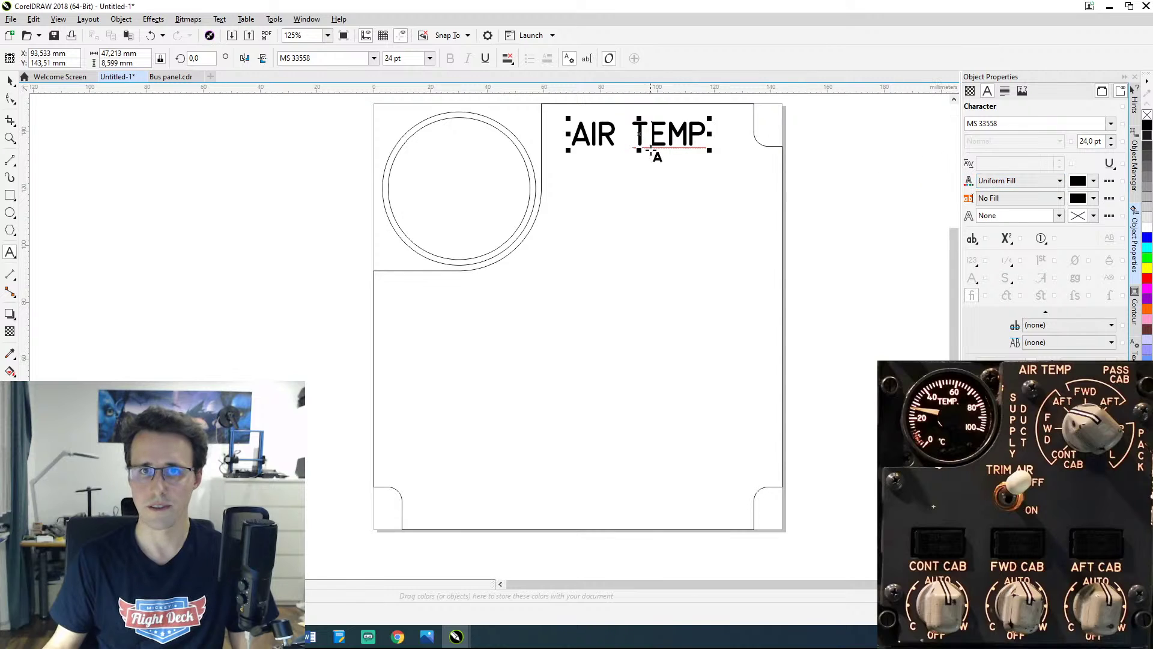
drag(632, 139, 618, 143)
click(997, 162)
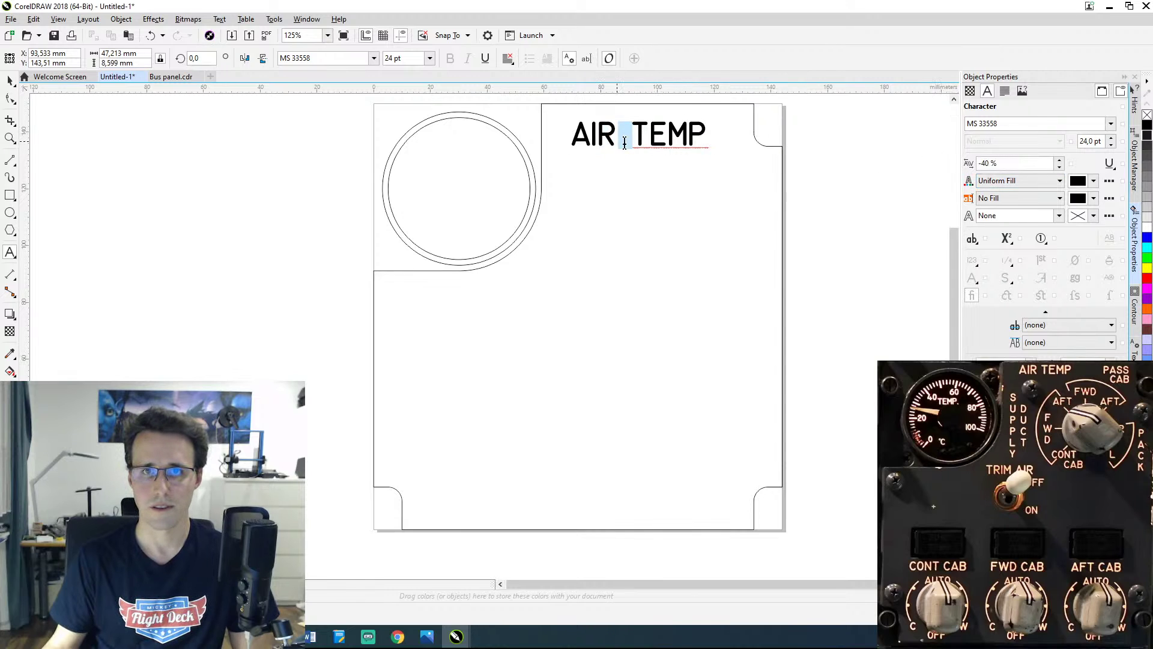
text(-40)
key(Return)
double_click(997, 163)
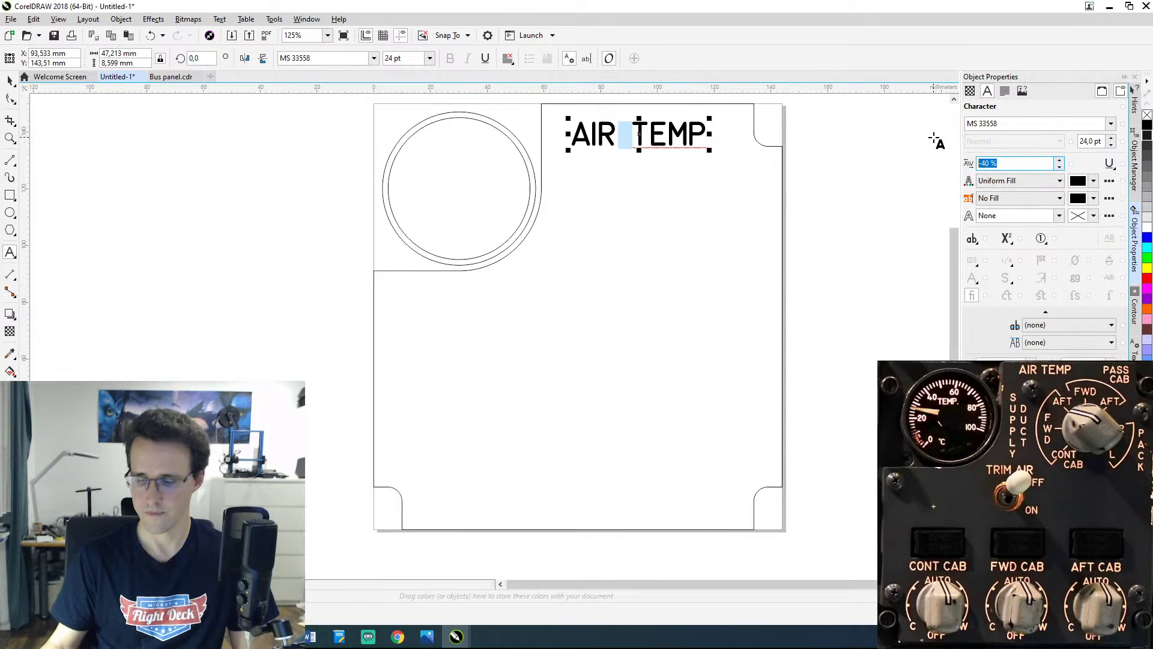
text(0)
key(Return)
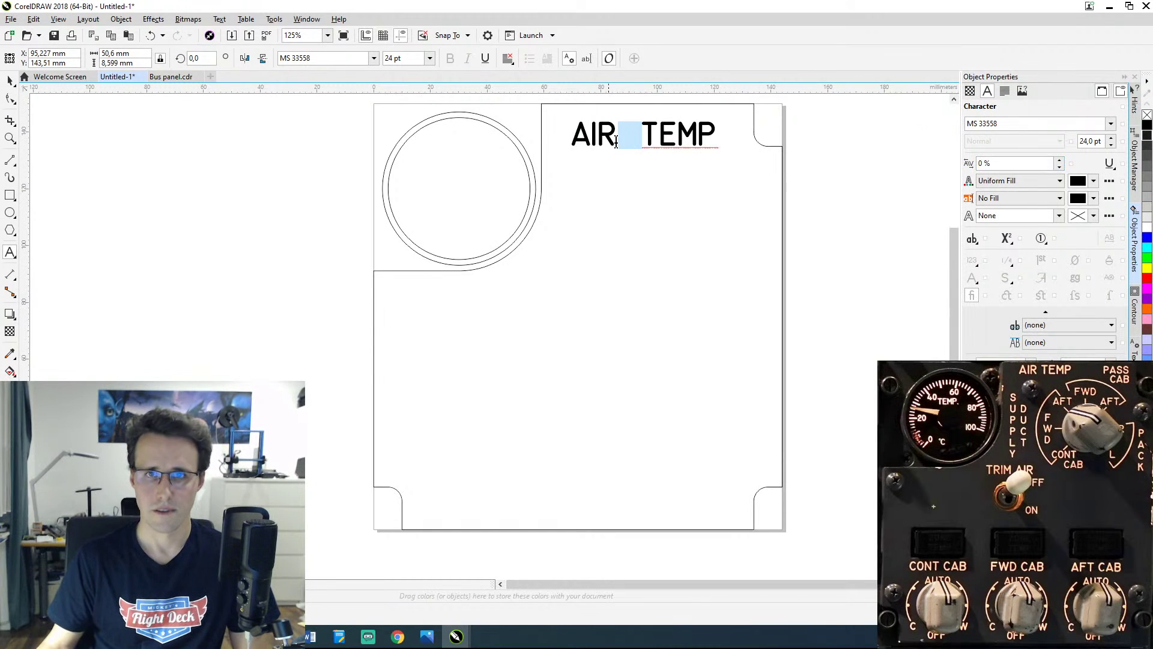
Step: Delete the space between AIR and TEMP and set the range kerning of the letter R to 40 %
click(640, 134)
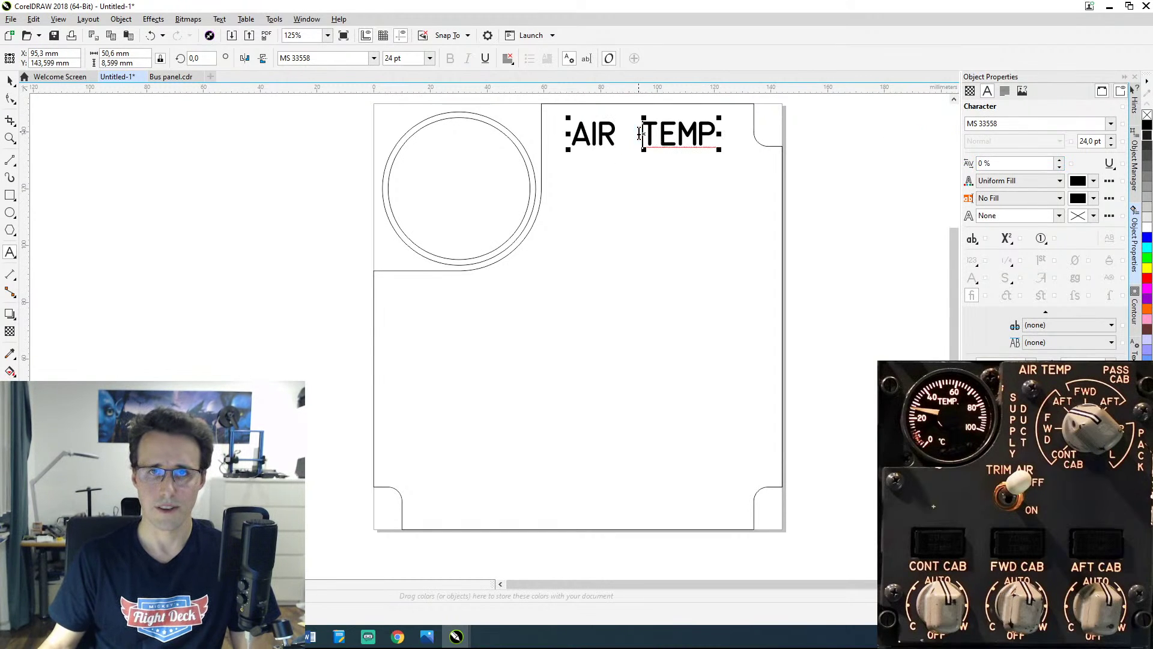
key(BackSpace)
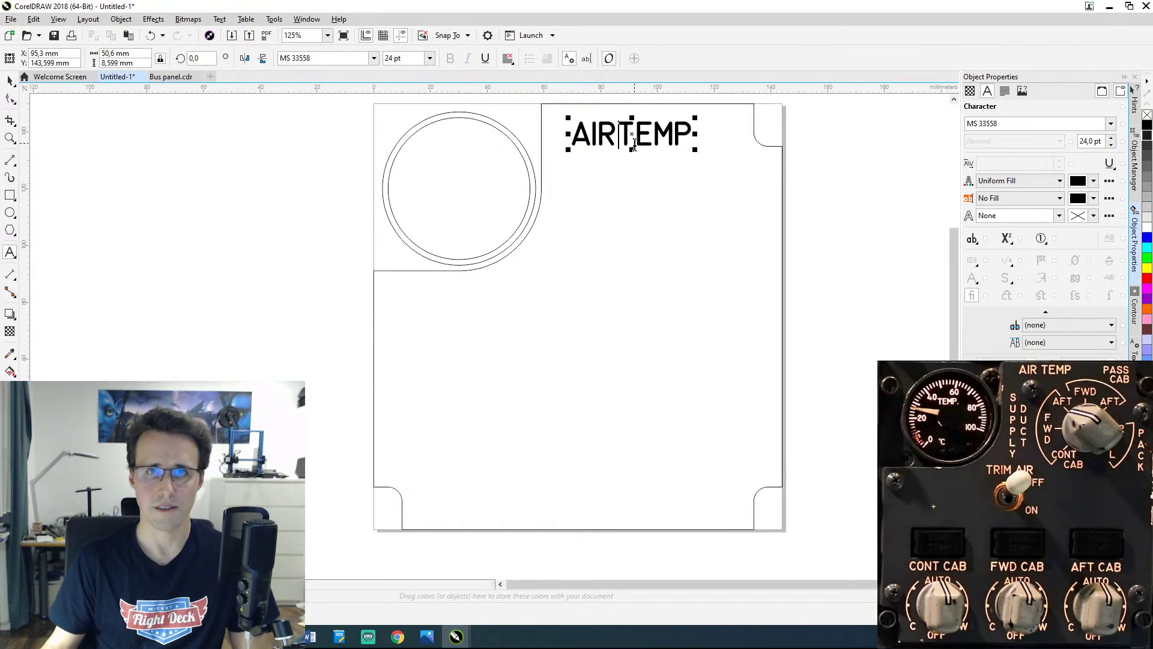
key(shift+Left)
click(1059, 161)
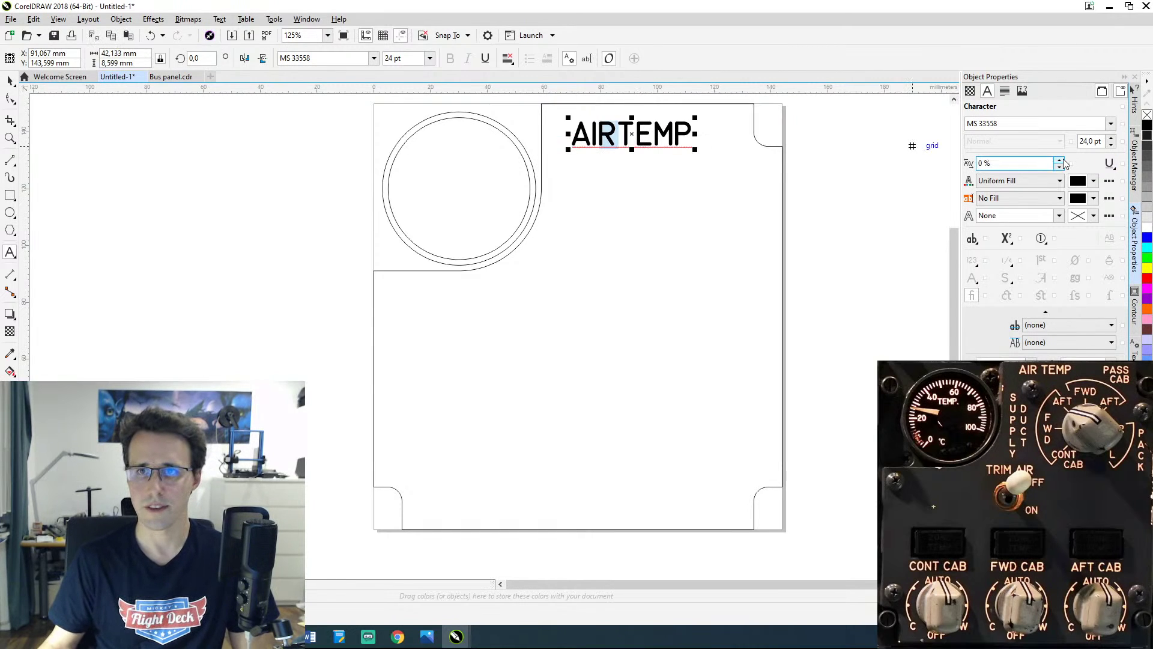
click(1061, 159)
click(1061, 160)
click(1061, 160)
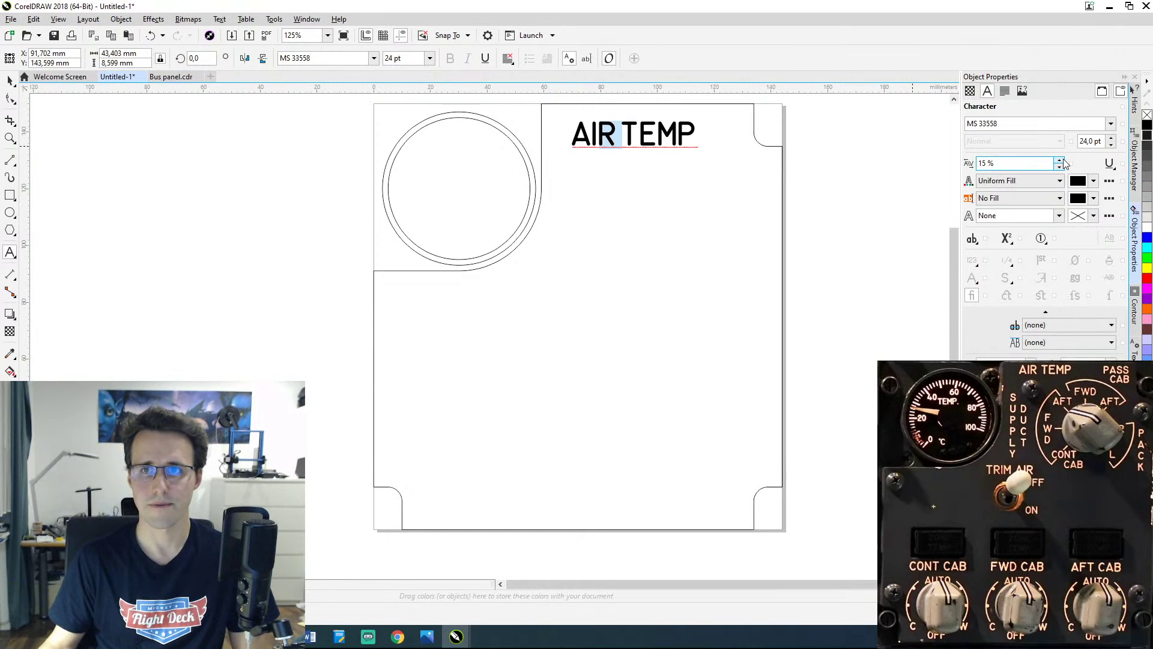
click(1061, 159)
click(1061, 160)
click(1061, 160)
click(1061, 160)
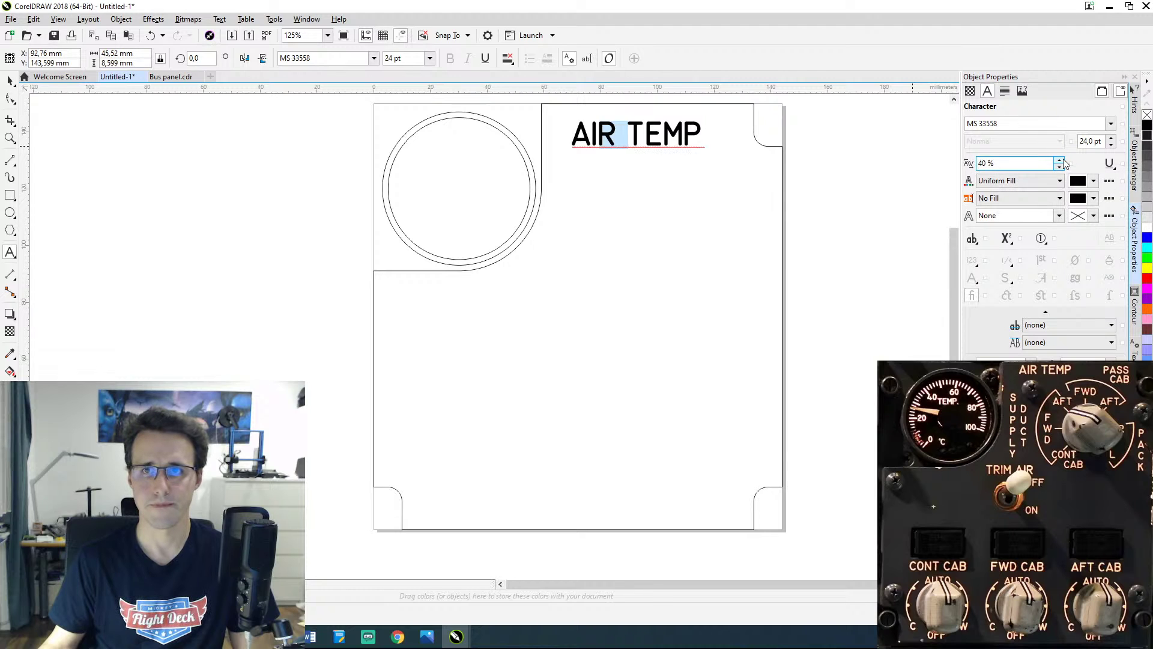
click(618, 137)
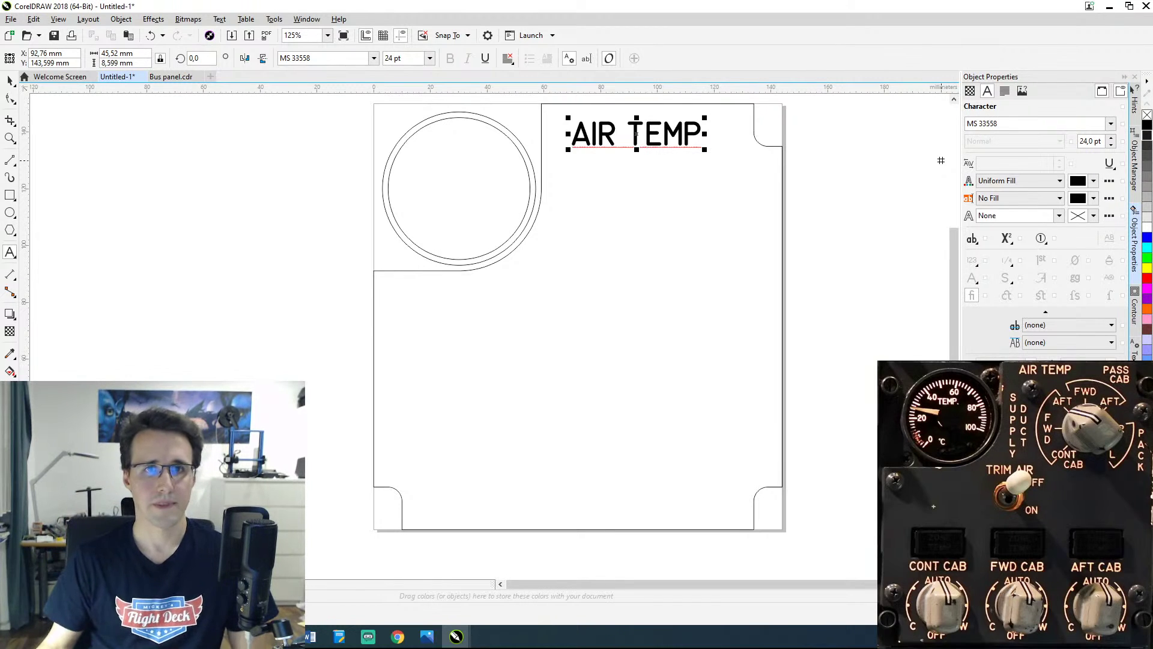
Step: Reduce the font size of the whole AIR TEMP label to 13 pt
key(ctrl+a)
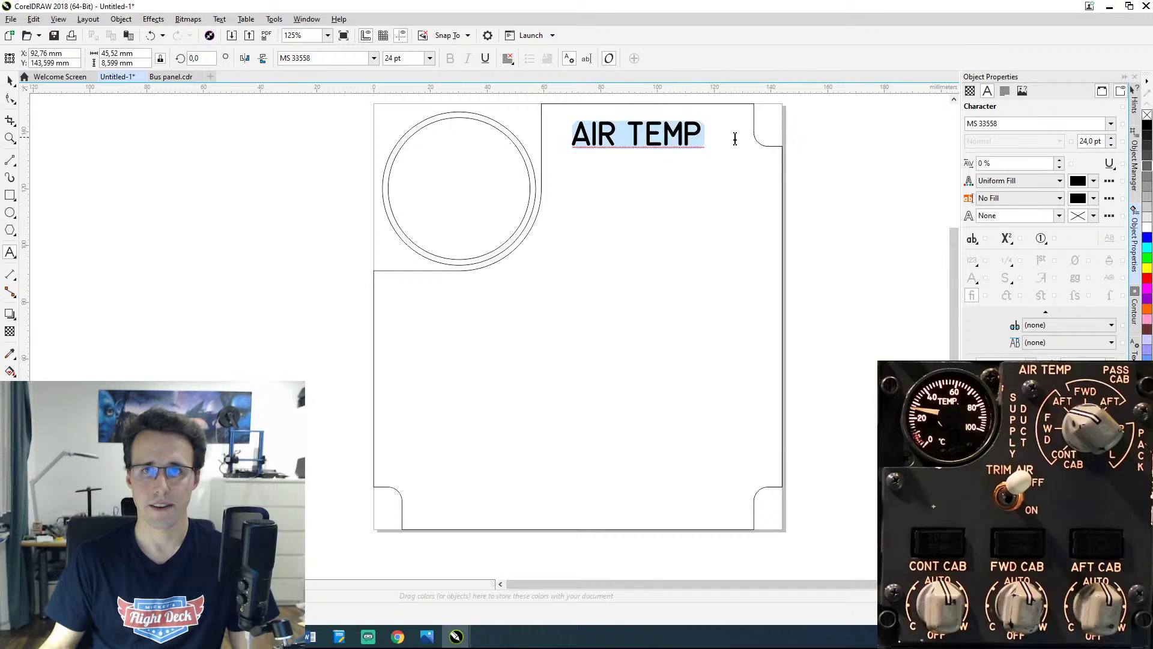
click(1110, 146)
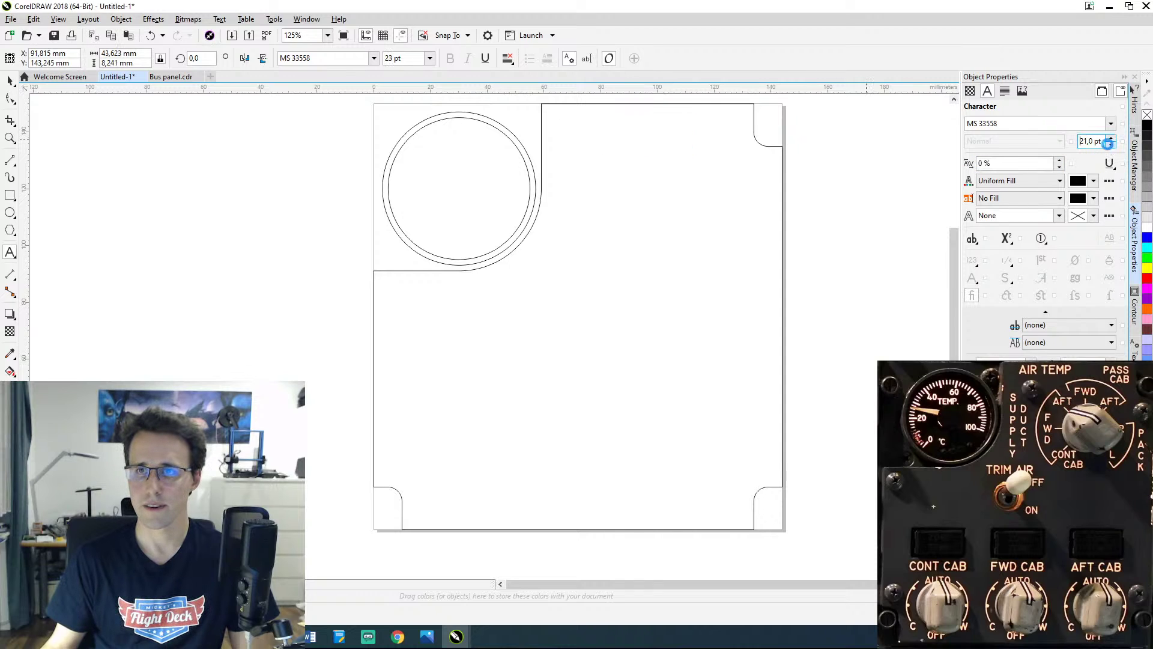
click(1110, 146)
click(1110, 145)
click(1110, 146)
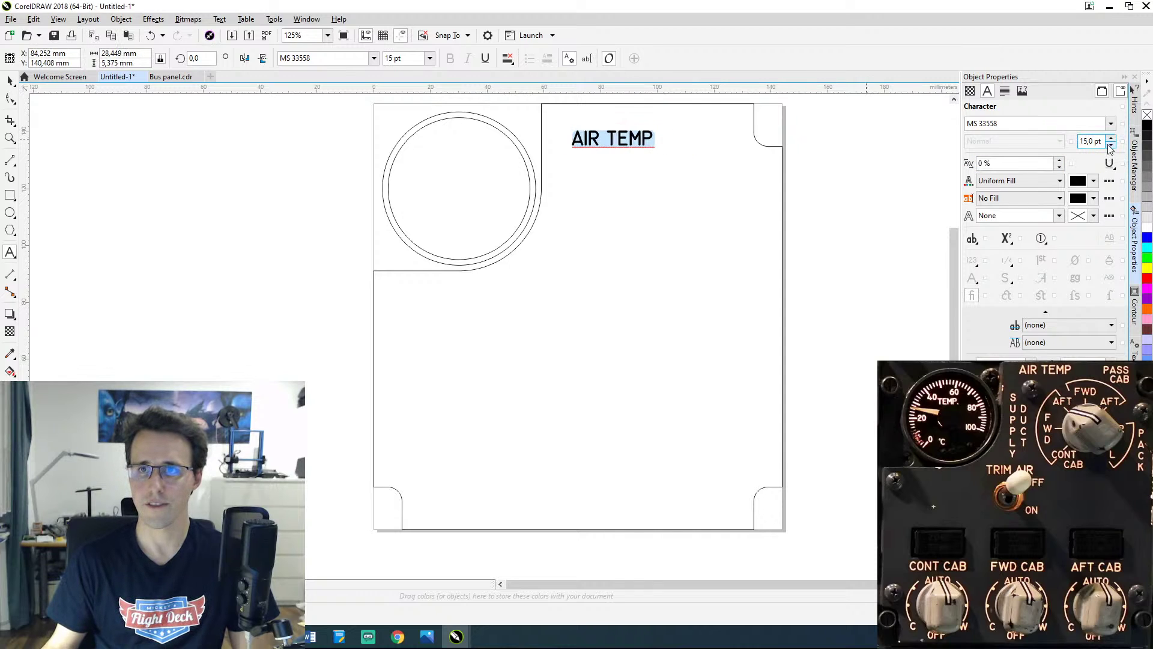
click(1110, 146)
click(1109, 146)
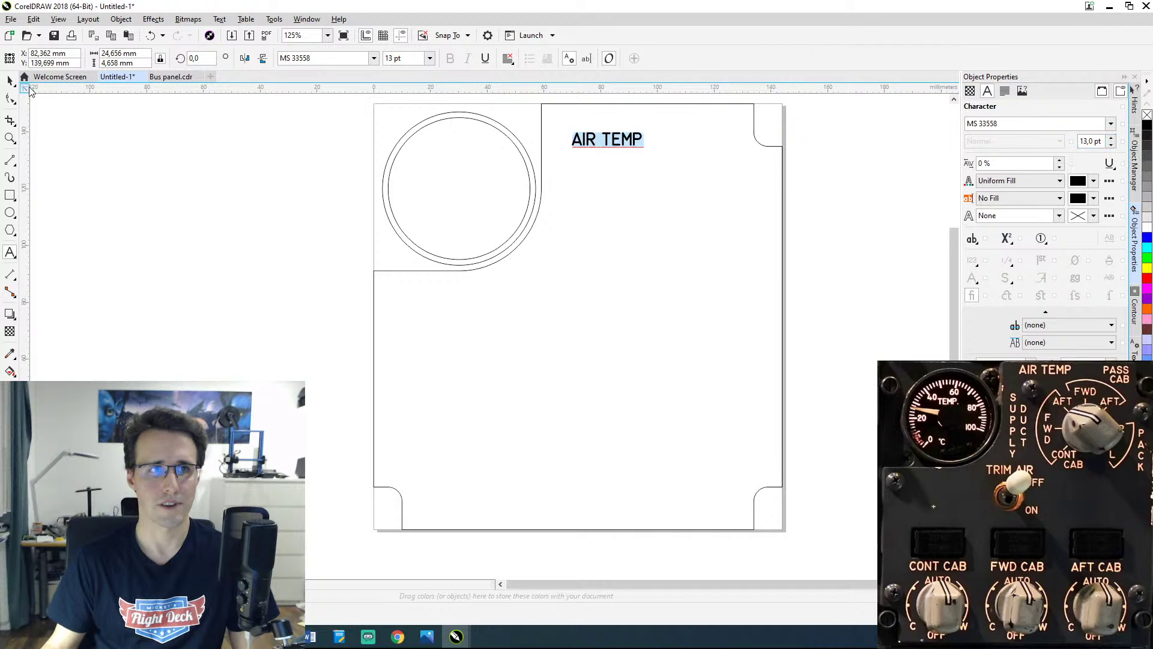
Step: Move the AIR TEMP label closer to the gauge cutout and the panel's upper edge, centred at about X 77.7 mm, Y 144.7 mm
click(9, 80)
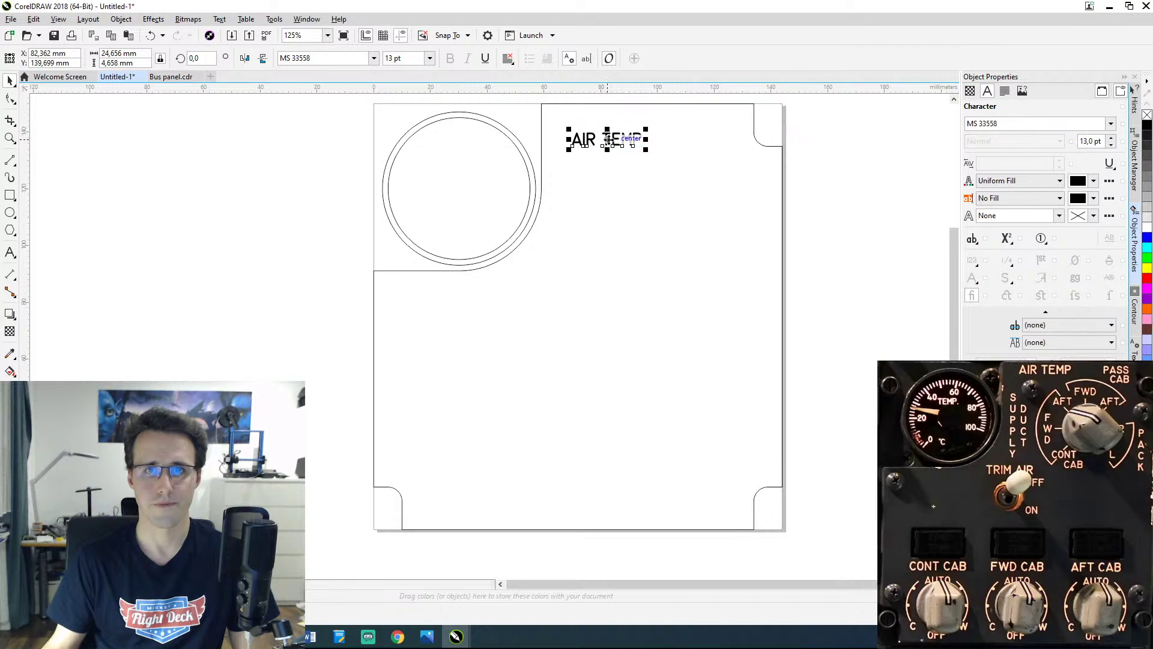
drag(610, 143, 597, 129)
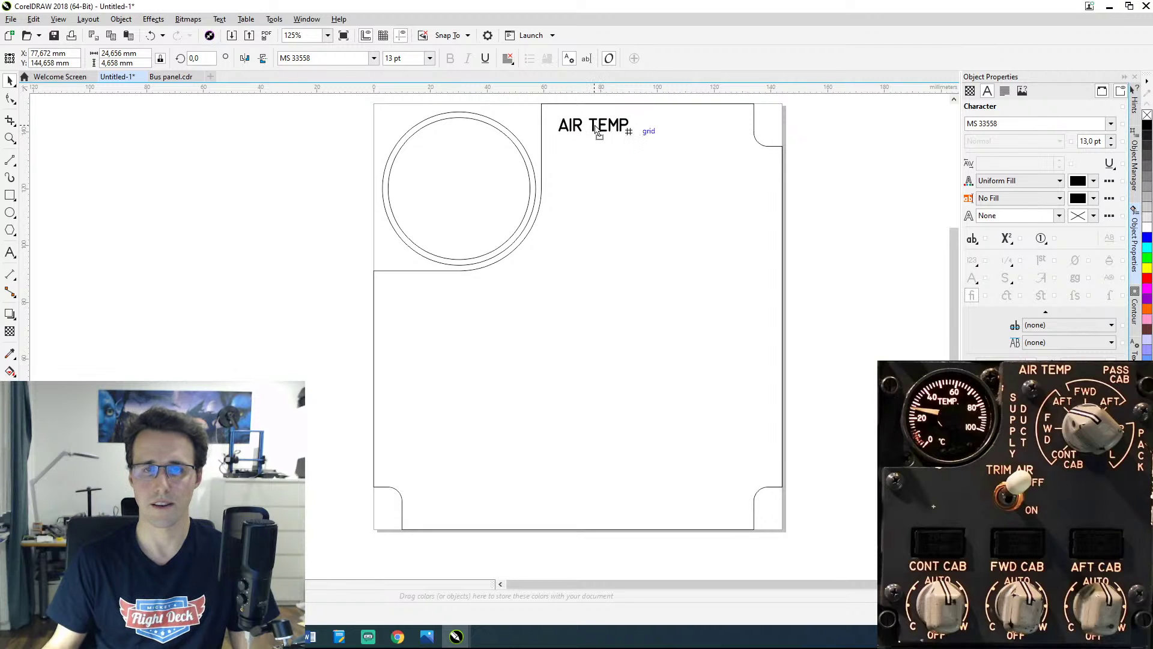
drag(598, 130, 598, 125)
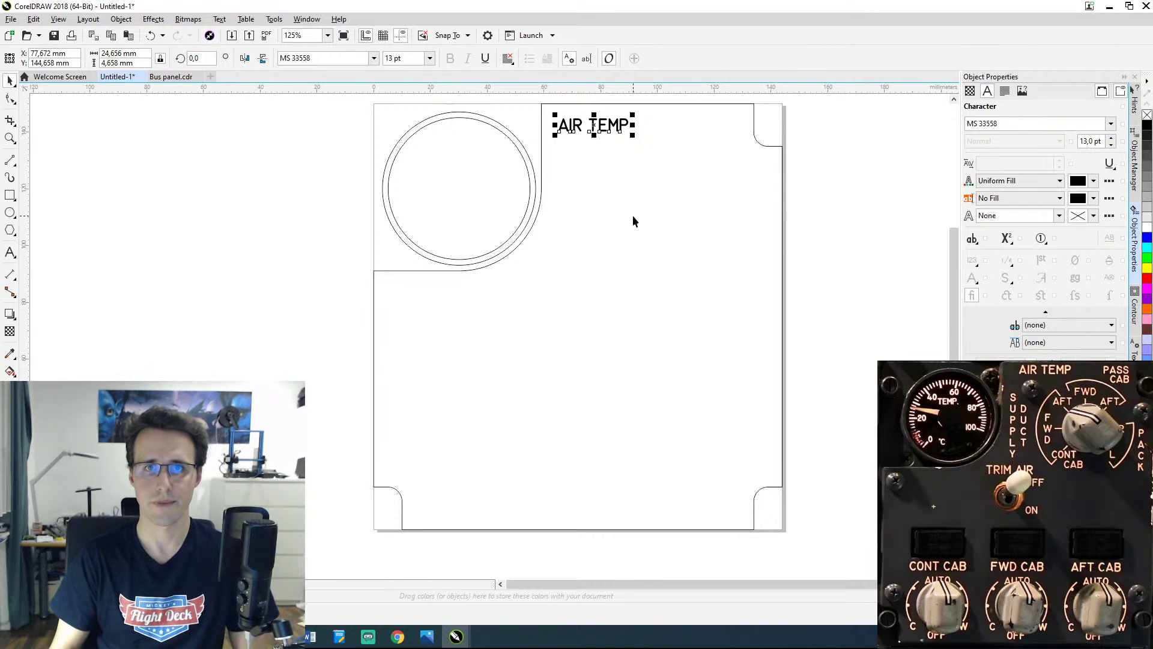
Step: Nudge the AIR TEMP label up to just below the panel's upper edge, at a Y position of about 148.1 mm
key(Up)
key(Up)
click(613, 147)
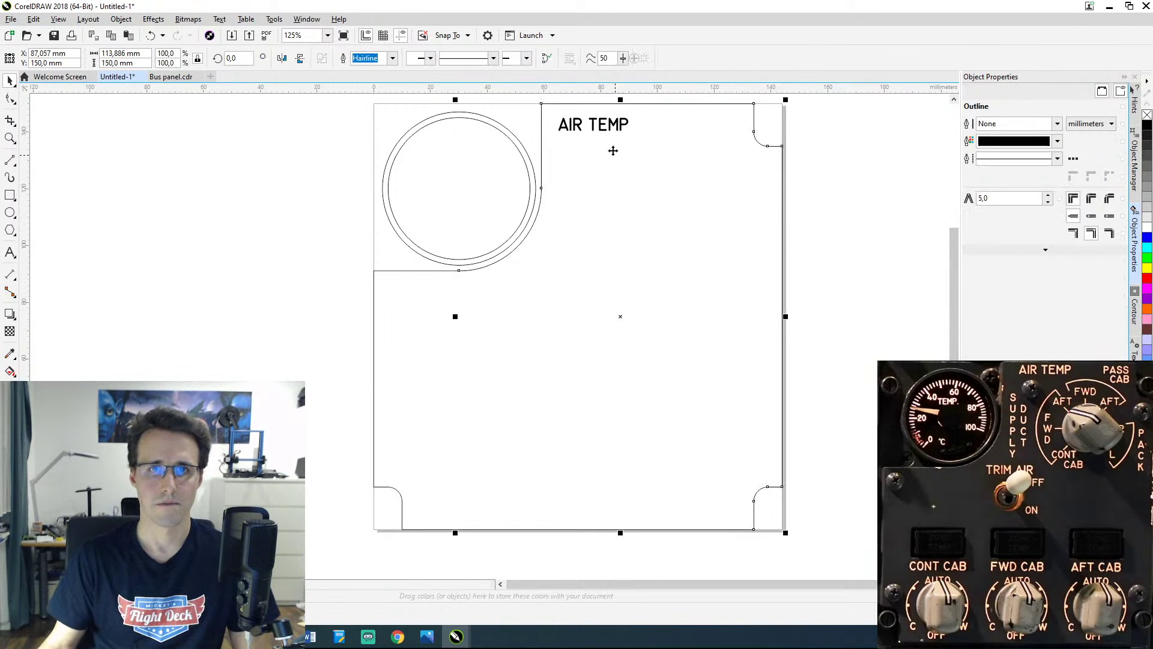
click(595, 125)
key(Up)
key(Up)
key(Up)
key(Up)
key(Up)
key(Up)
key(Up)
key(Up)
key(Up)
key(Up)
key(Up)
key(Up)
key(Up)
key(Up)
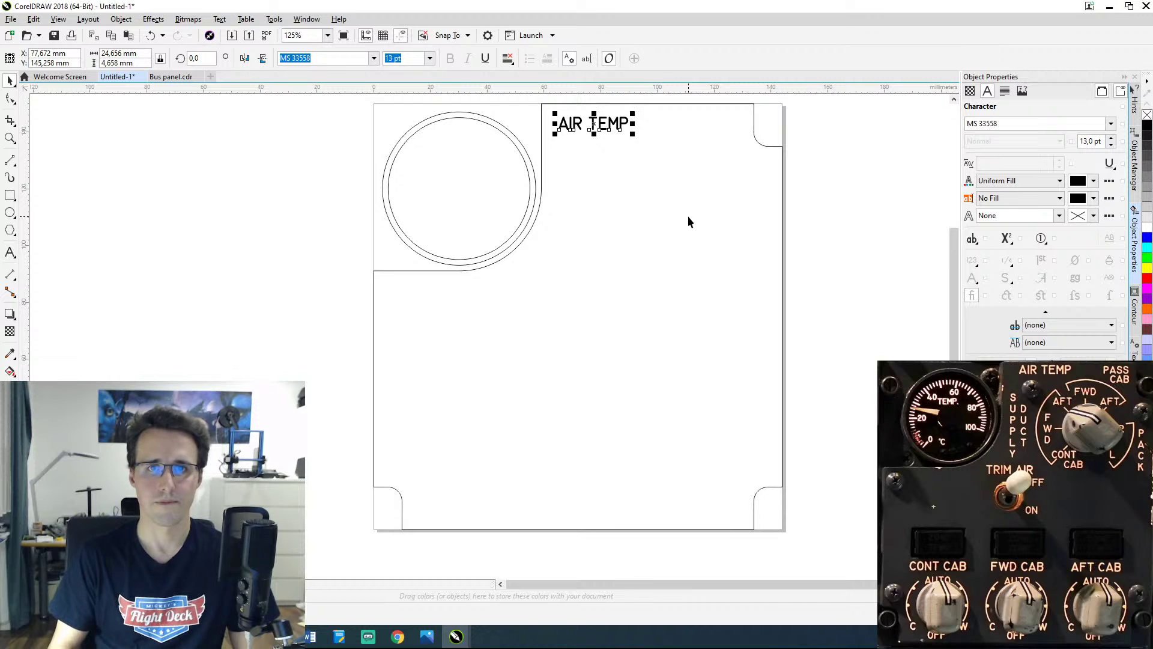
key(Up)
key(Up)
key(Up)
key(Up)
key(Up)
key(Up)
key(Up)
key(Up)
key(Up)
key(Up)
key(Up)
key(Up)
key(Up)
key(Up)
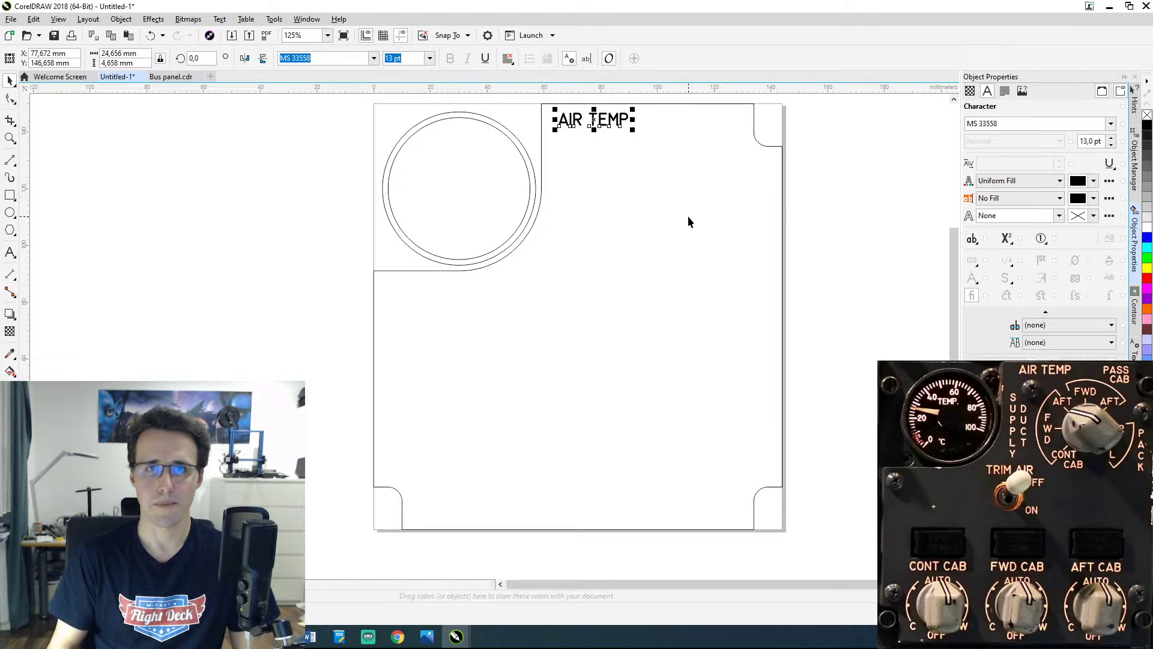
key(Up)
key(Up)
key(Up)
key(Up)
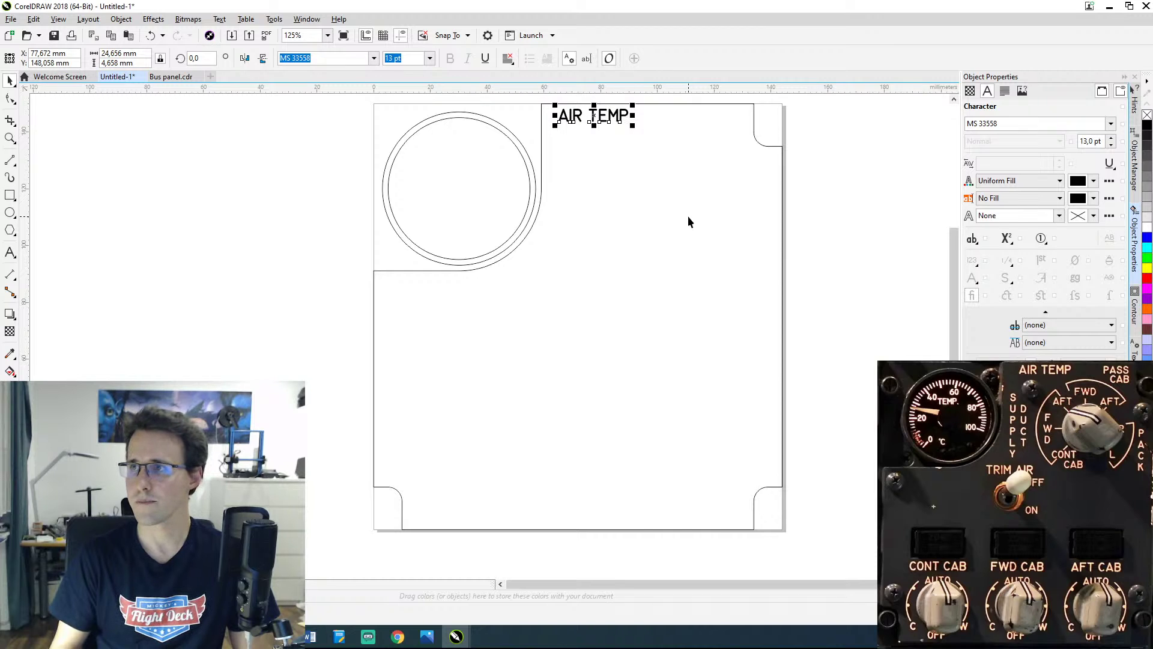
key(Up)
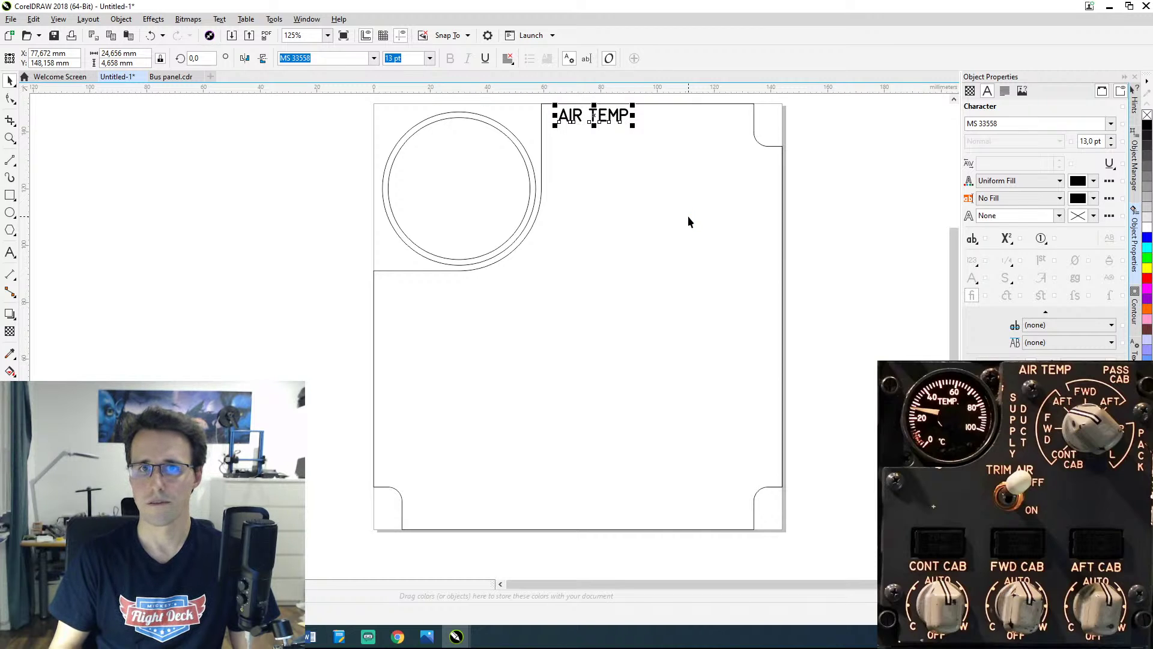
key(Down)
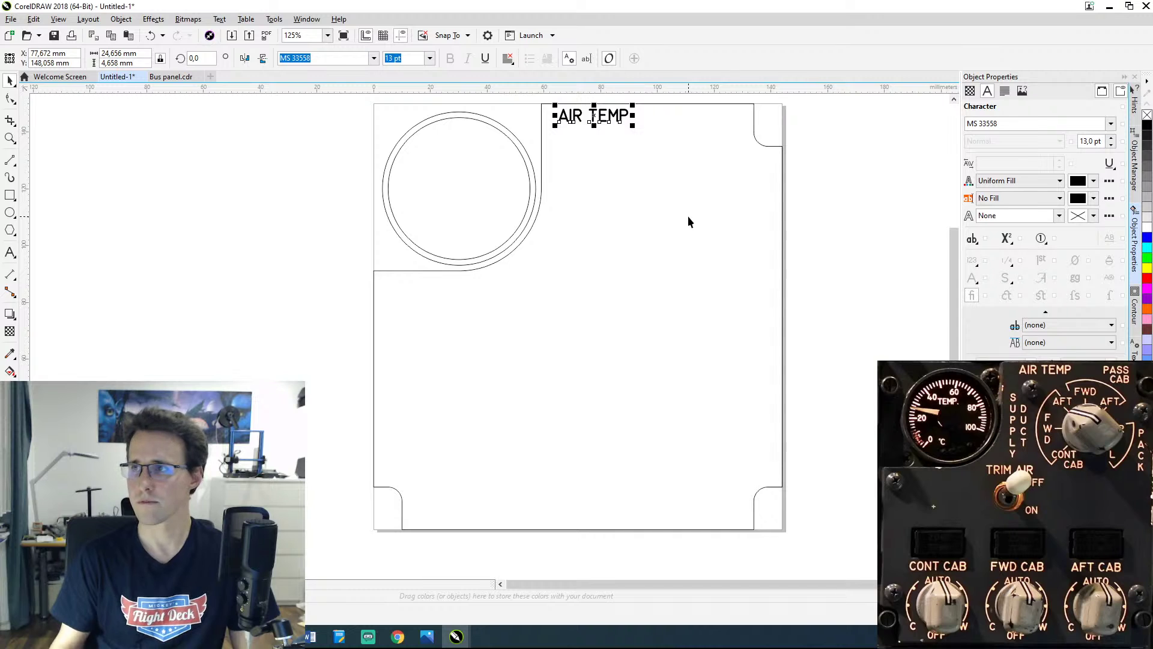
click(682, 210)
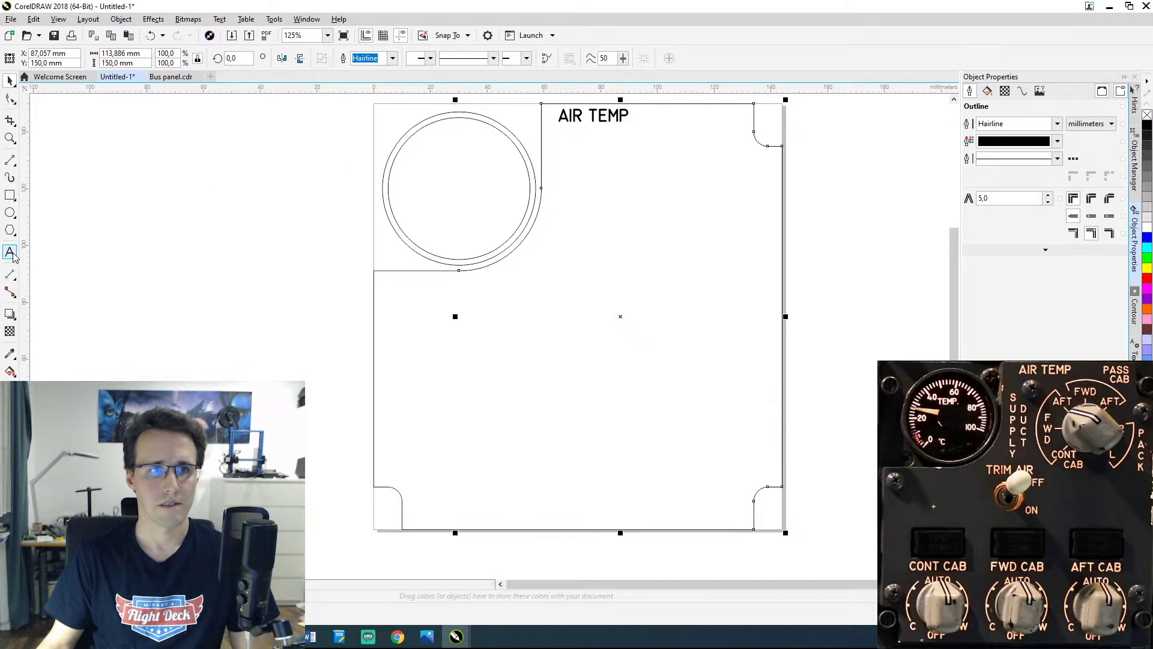
Step: Duplicate the AIR TEMP label to about X 115 mm, Y 142.3 mm and replace the copy's text with PASS
click(565, 118)
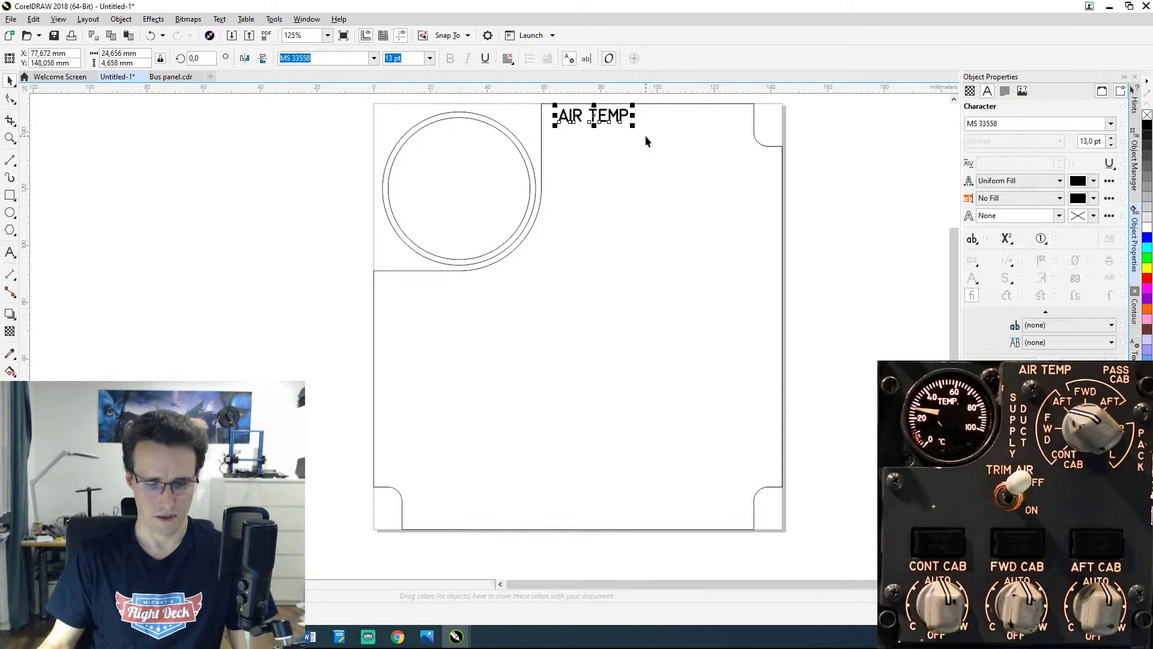
drag(595, 119, 703, 139)
double_click(717, 133)
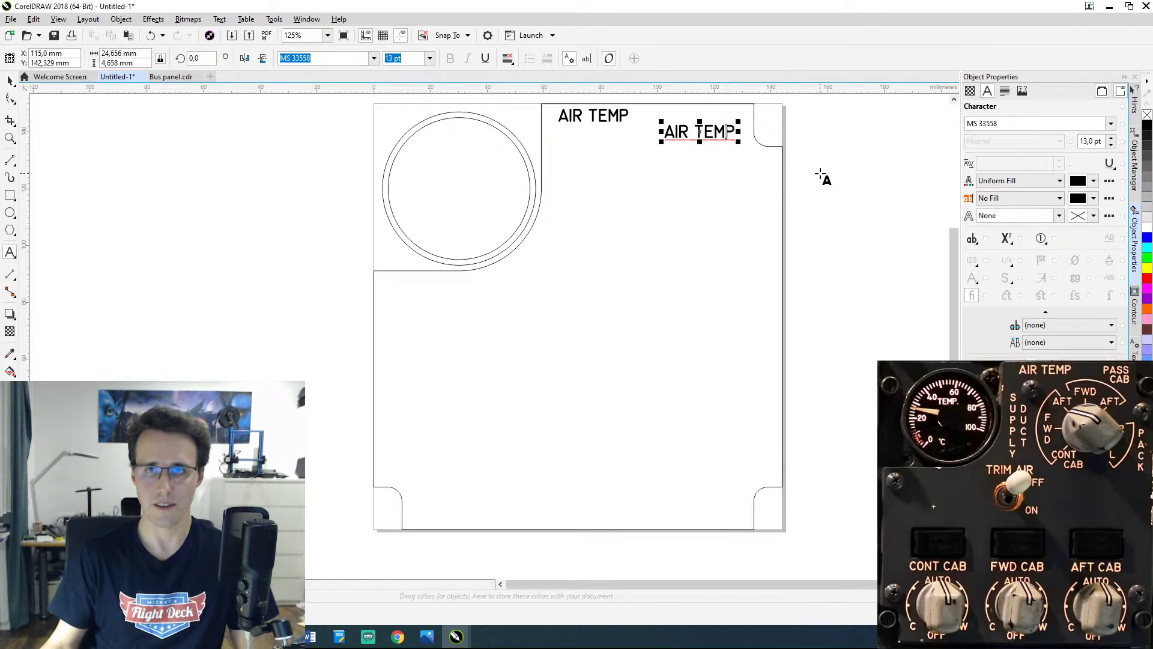
key(BackSpace)
key(BackSpace)
key(BackSpace)
key(BackSpace)
key(BackSpace)
key(BackSpace)
key(BackSpace)
key(BackSpace)
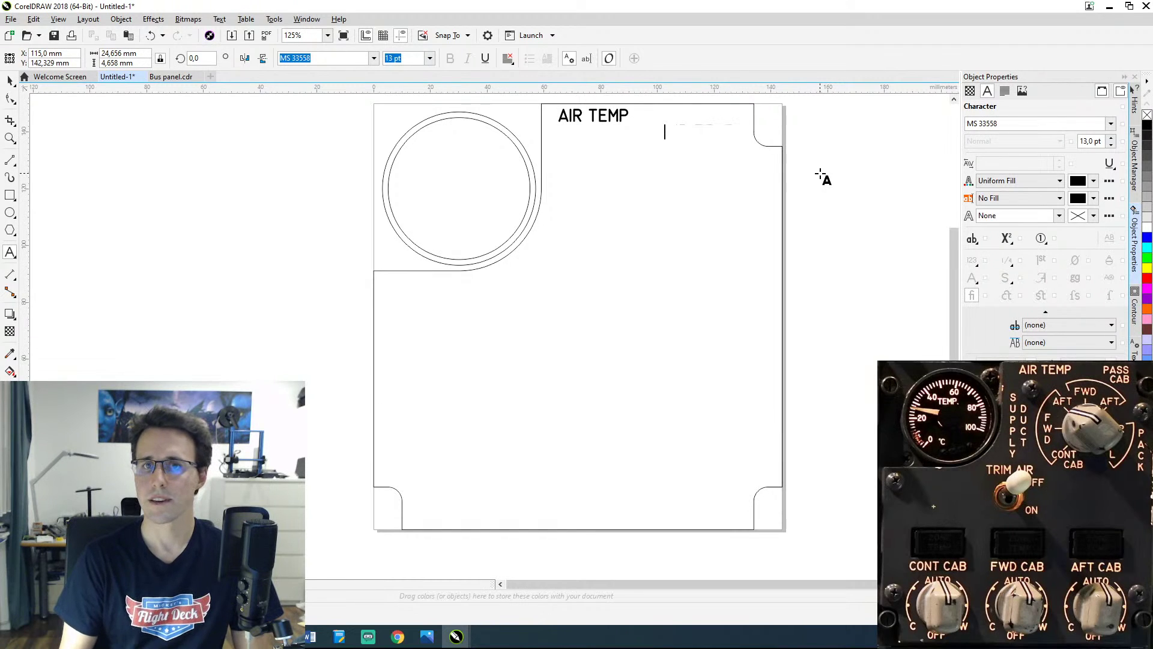
text(PASS)
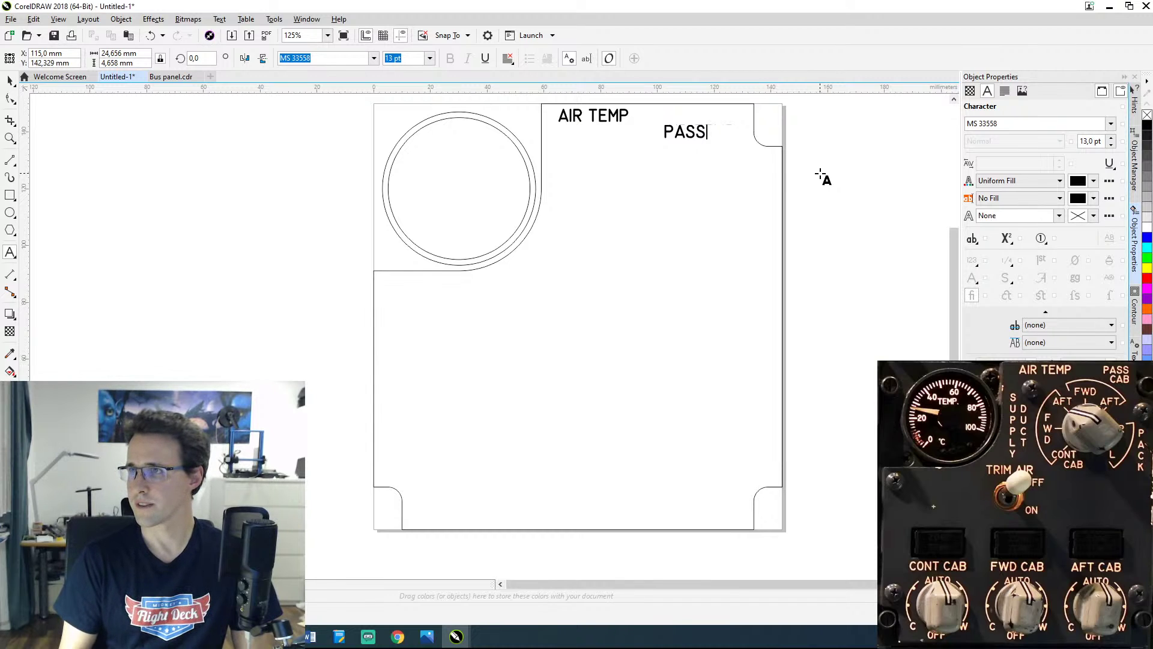
key(ctrl+space)
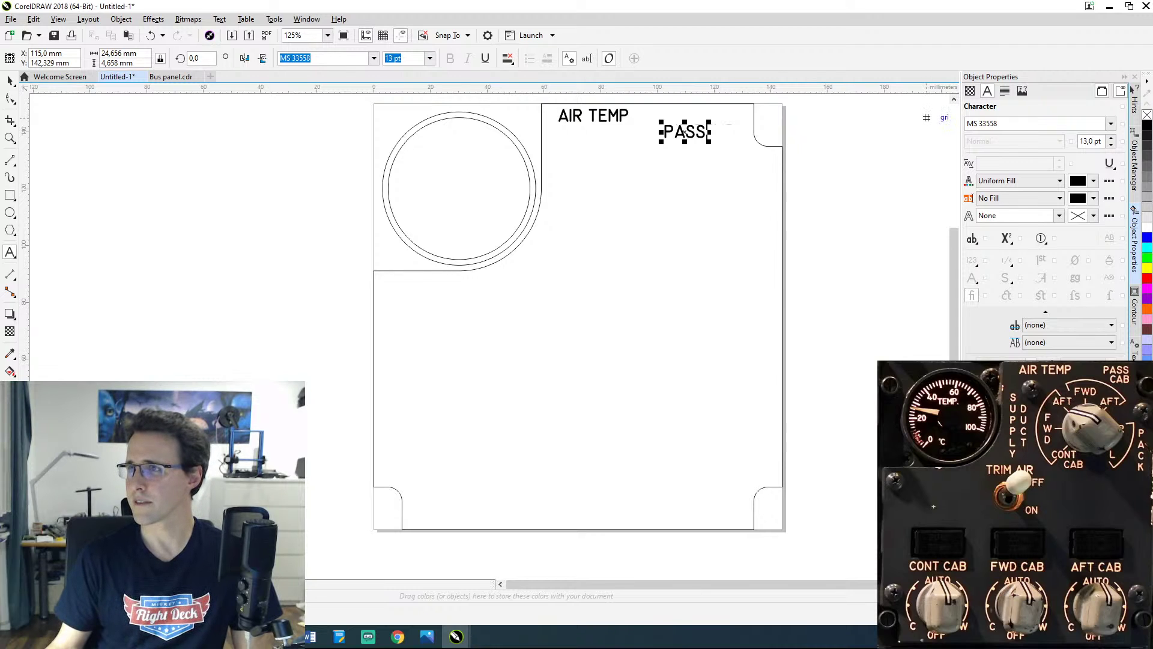
key(Escape)
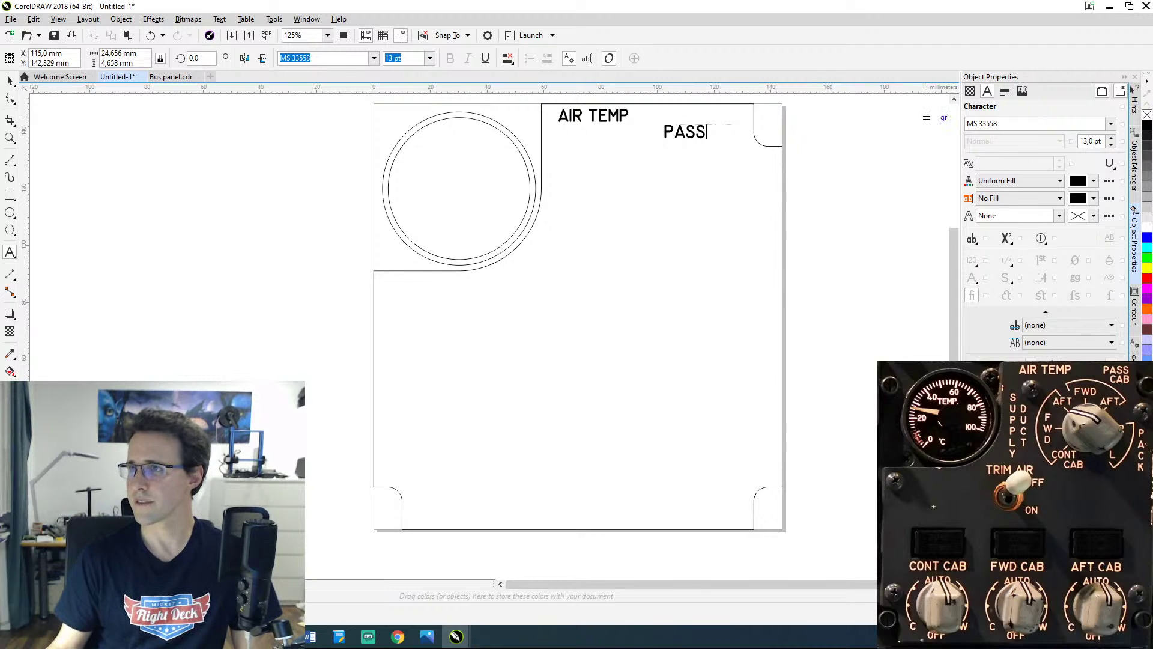
Step: Switch to the cockpit reference photo in Photos and examine the air temperature panel's lettering, especially how PASS CAB is laid out beside AIR TEMP
key(alt+Tab)
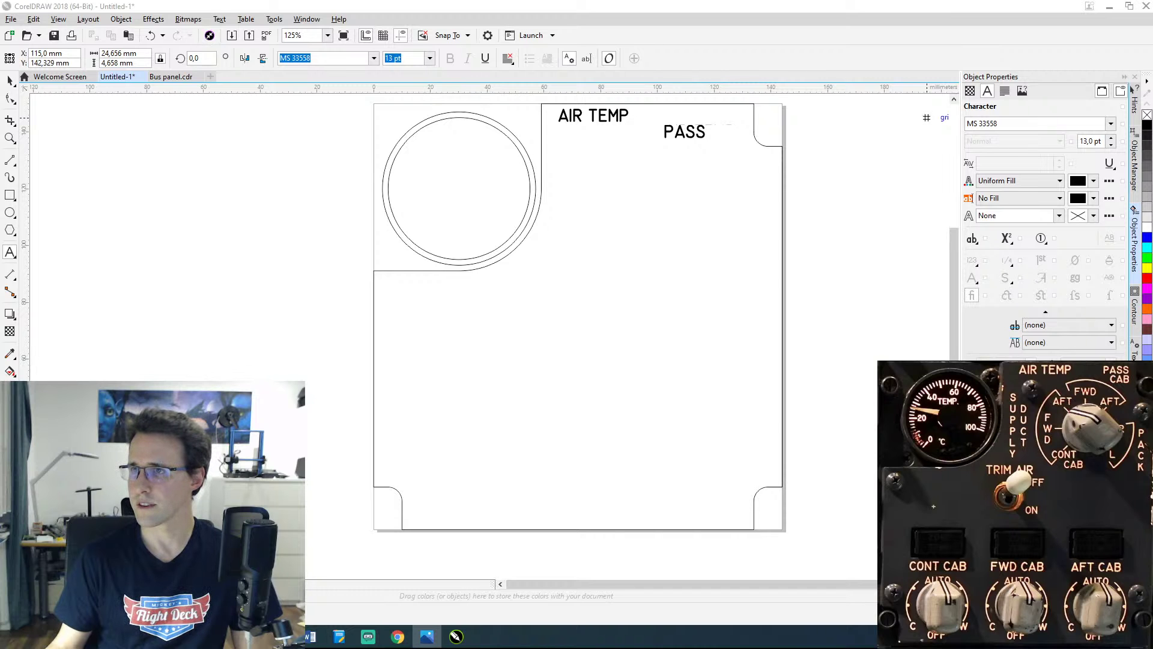
drag(1152, 108, 787, 1)
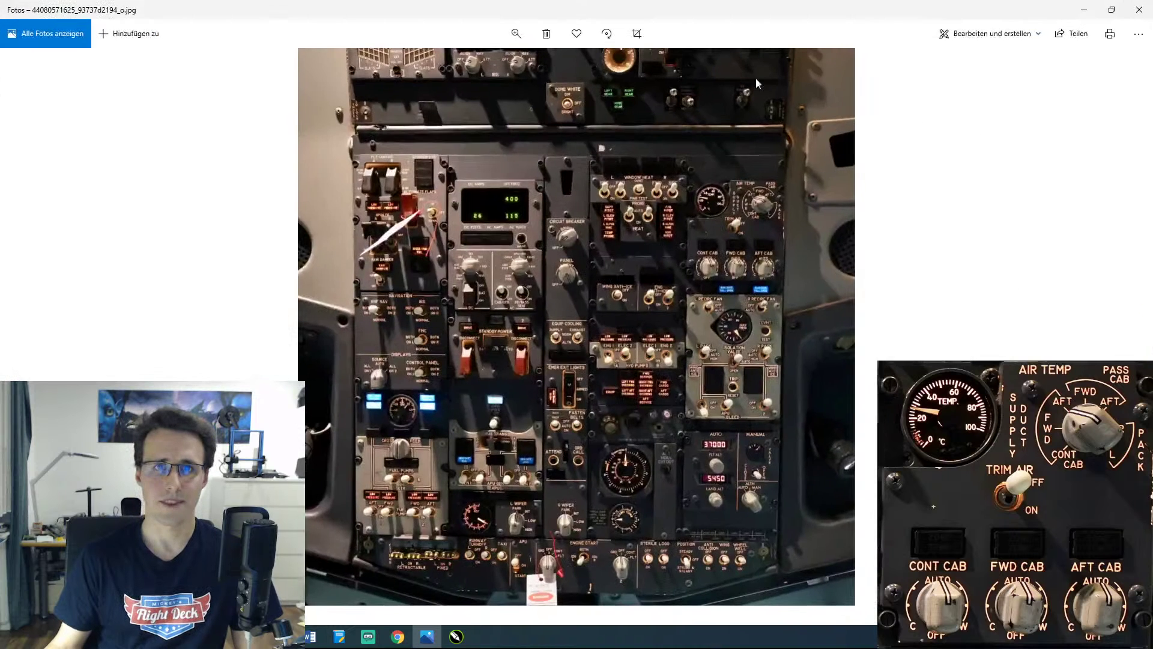
scroll(901, 119, up, 5)
scroll(914, 121, up, 6)
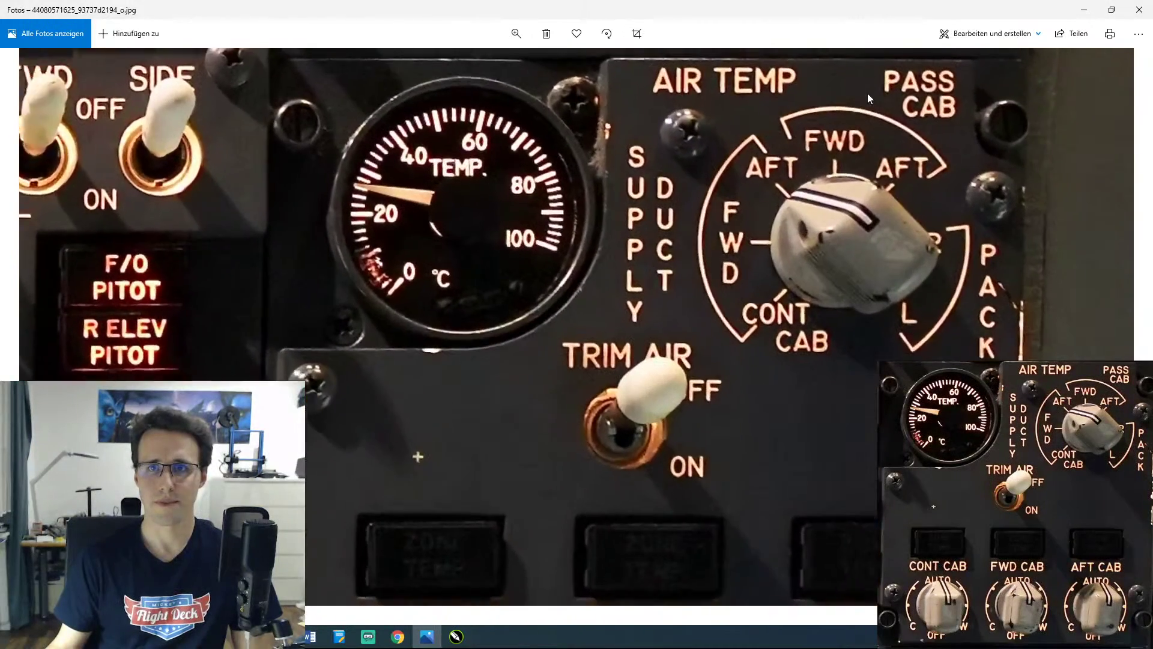
drag(867, 92, 812, 201)
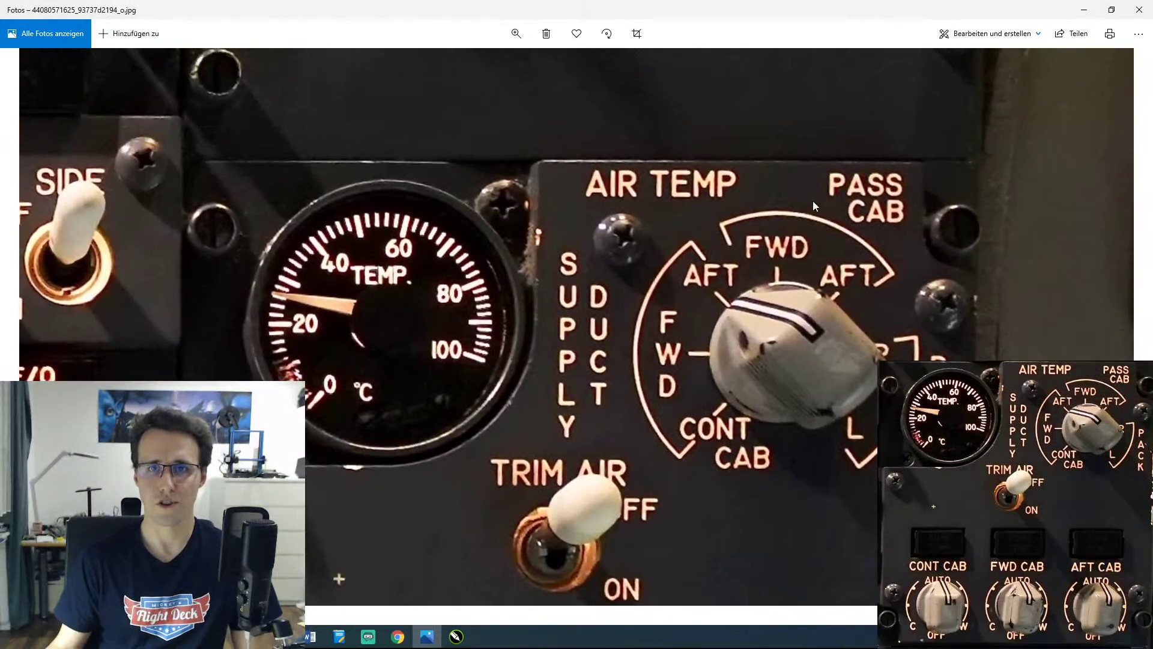
scroll(837, 190, up, 3)
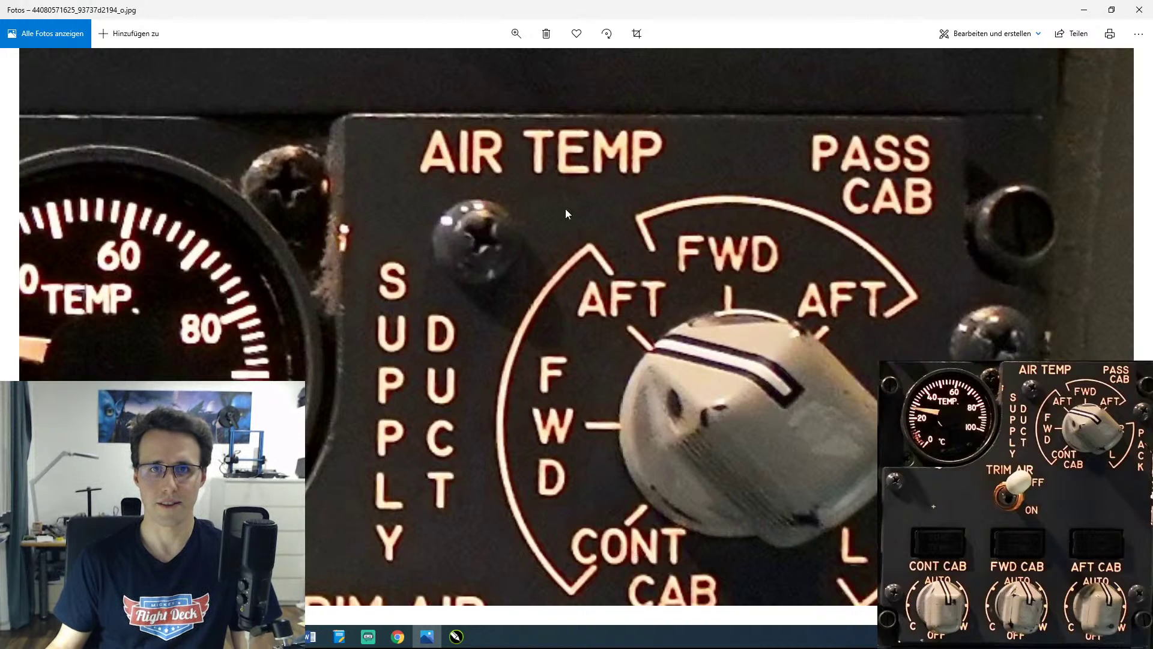
scroll(575, 229, down, 5)
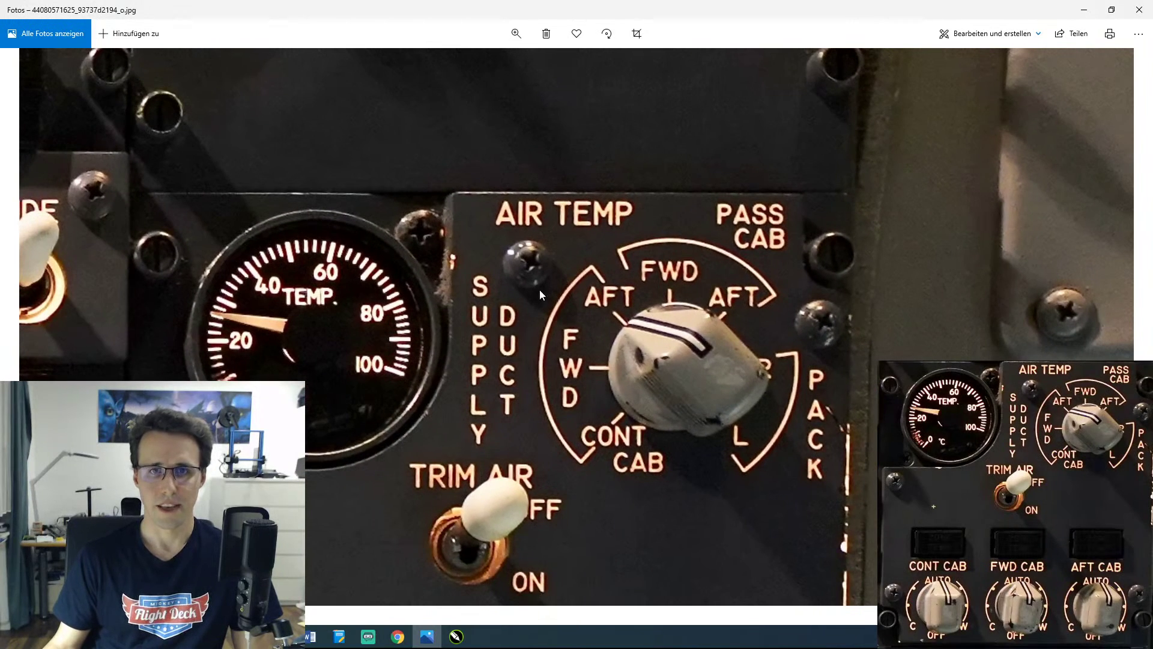
scroll(719, 382, down, 2)
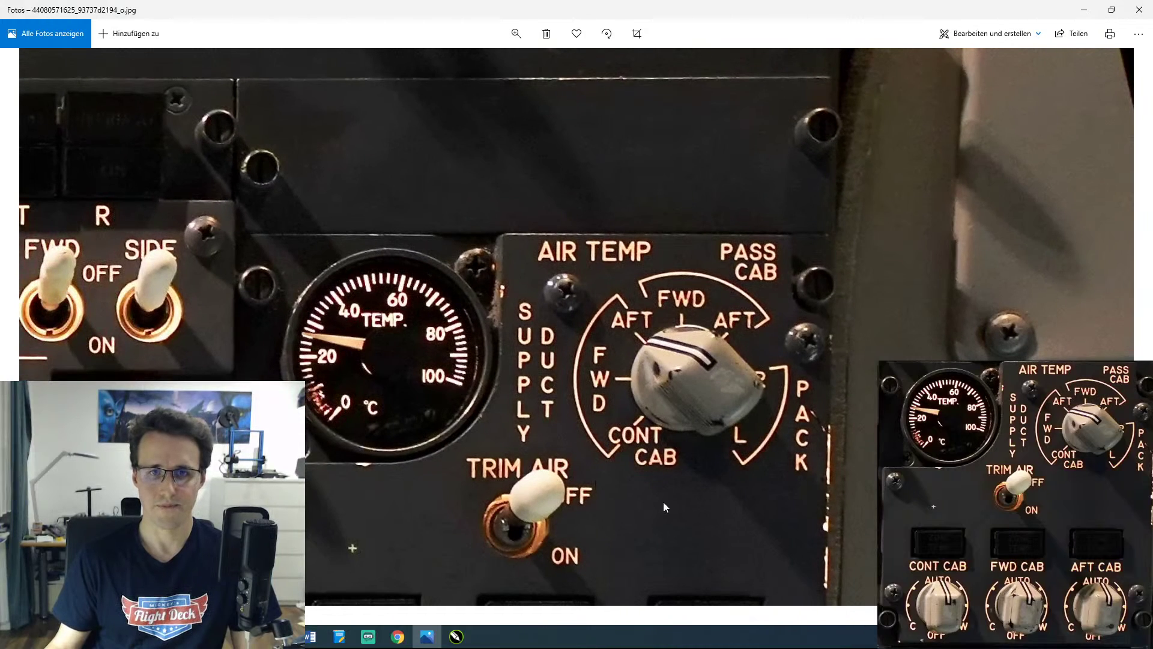
drag(665, 500, 669, 341)
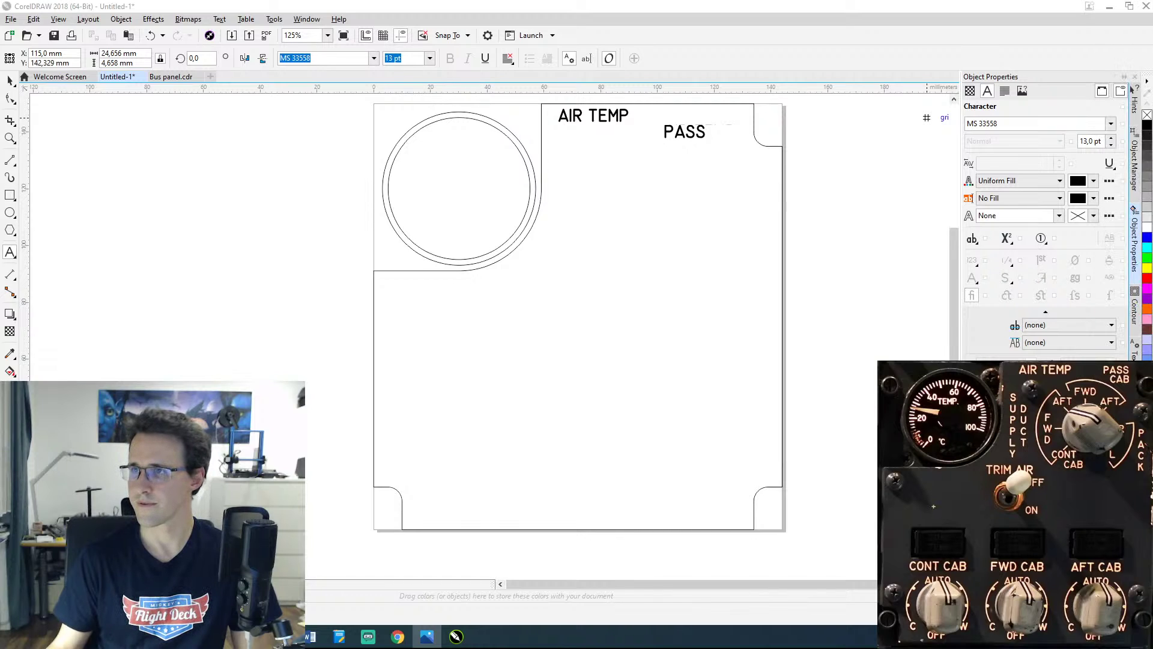
Step: Switch back to CorelDRAW and add CAB as a second line below PASS in the same text object
click(671, 132)
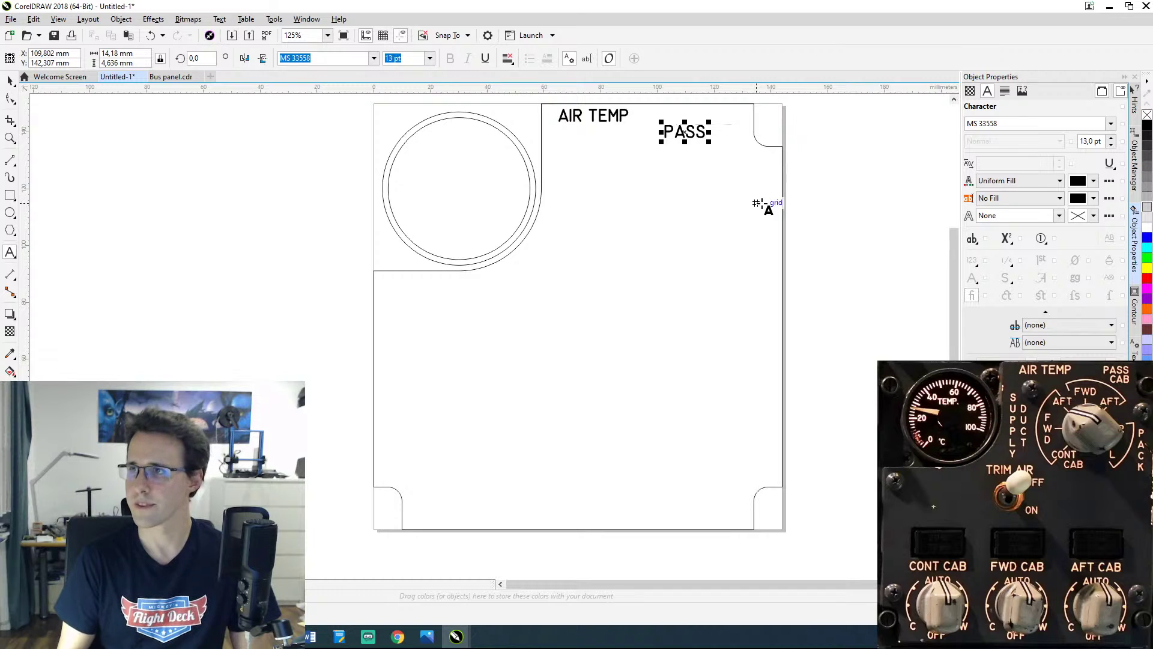
key(Return)
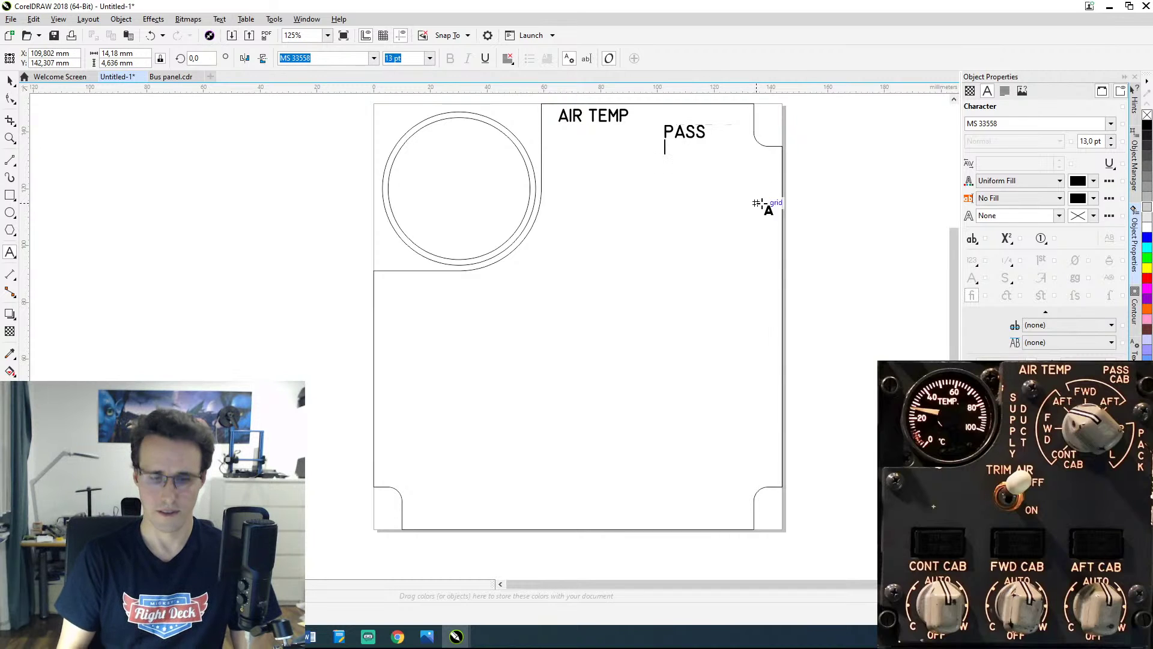
text(CAB)
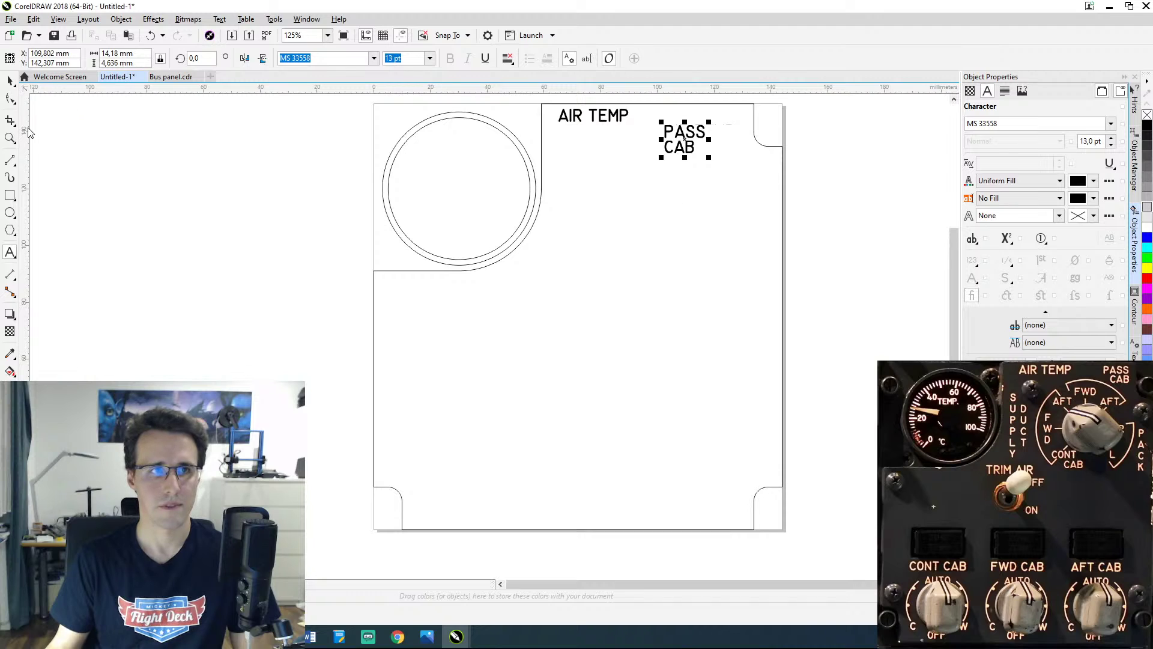
key(ctrl+space)
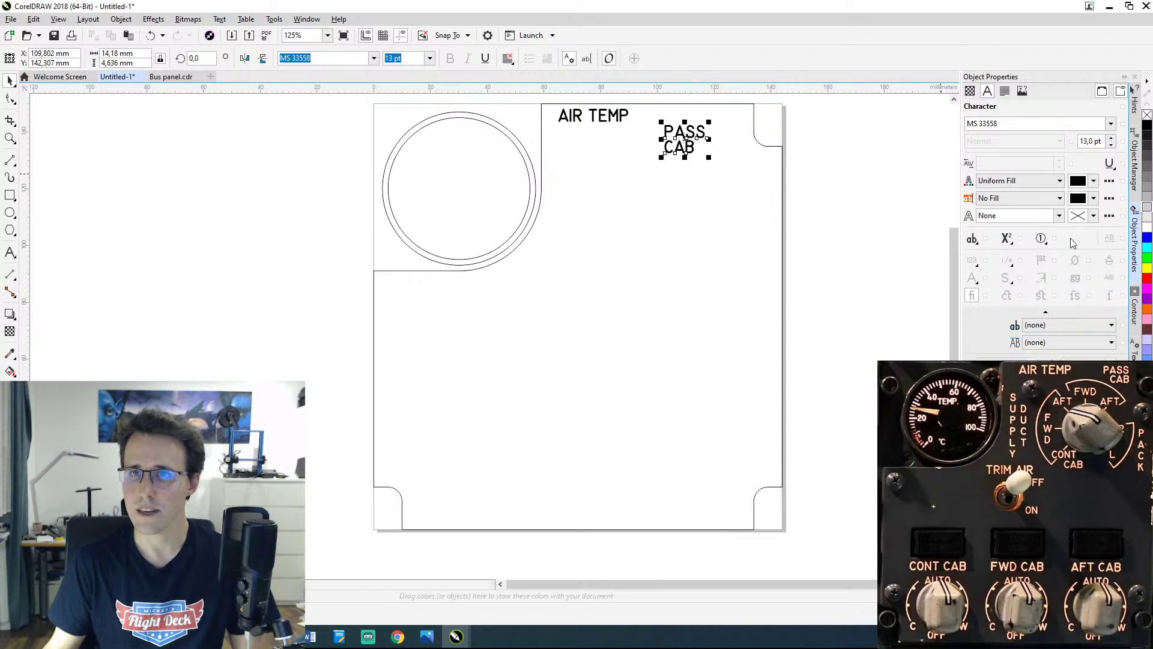
Step: Right-align the two lines of the PASS CAB label
click(1004, 90)
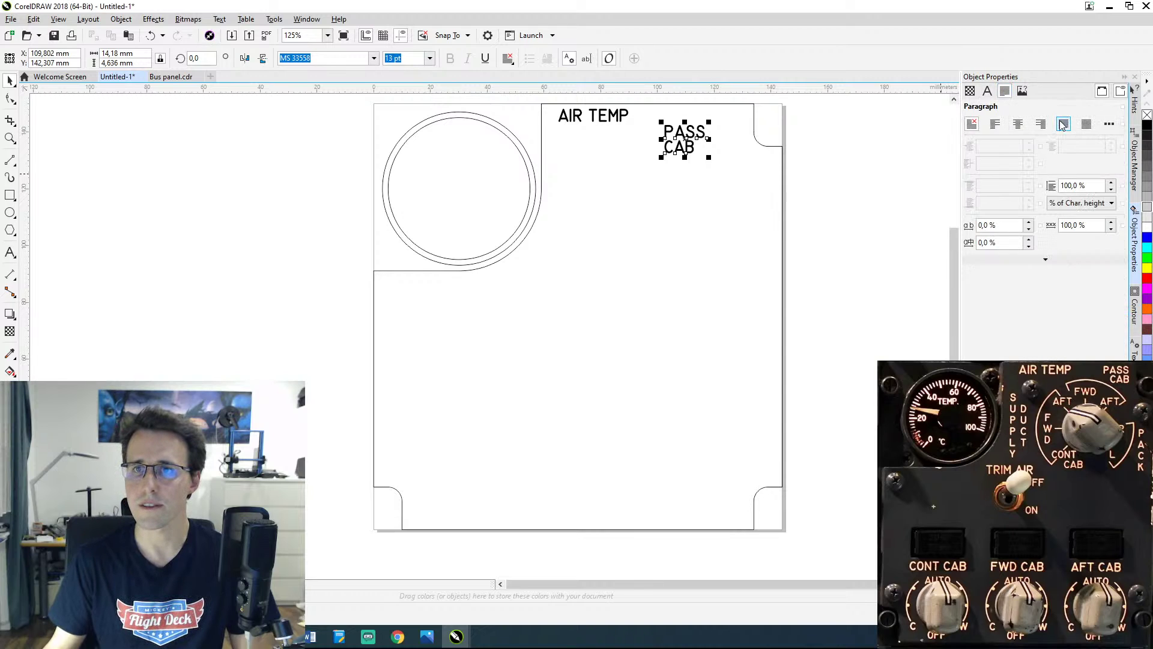
click(1042, 131)
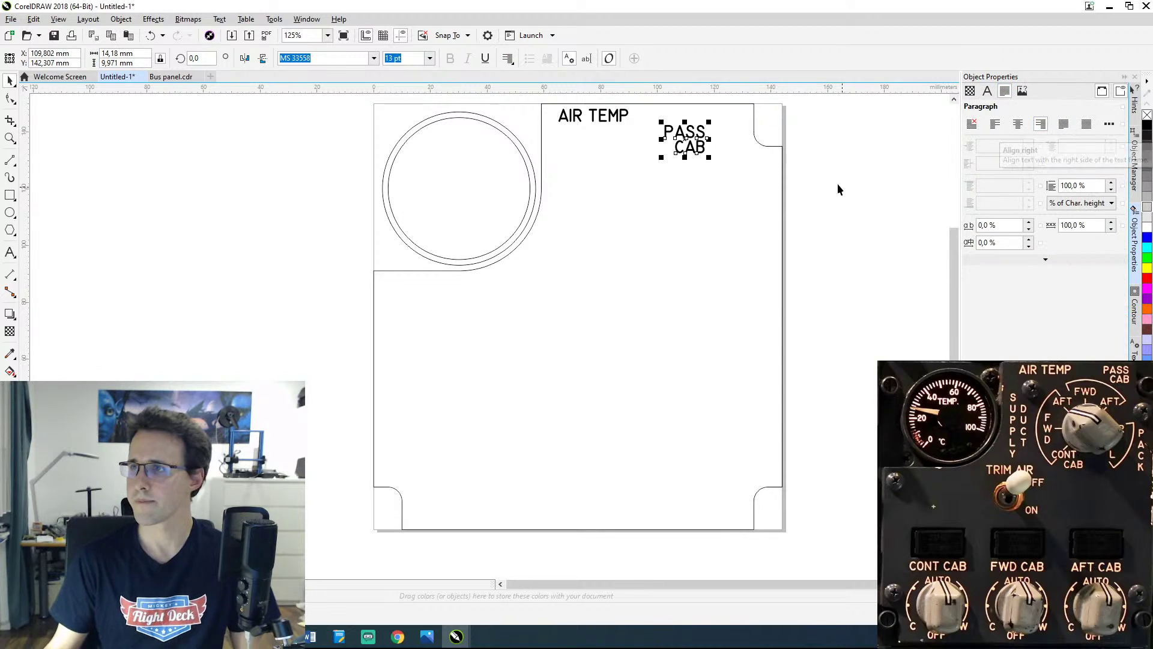
click(715, 177)
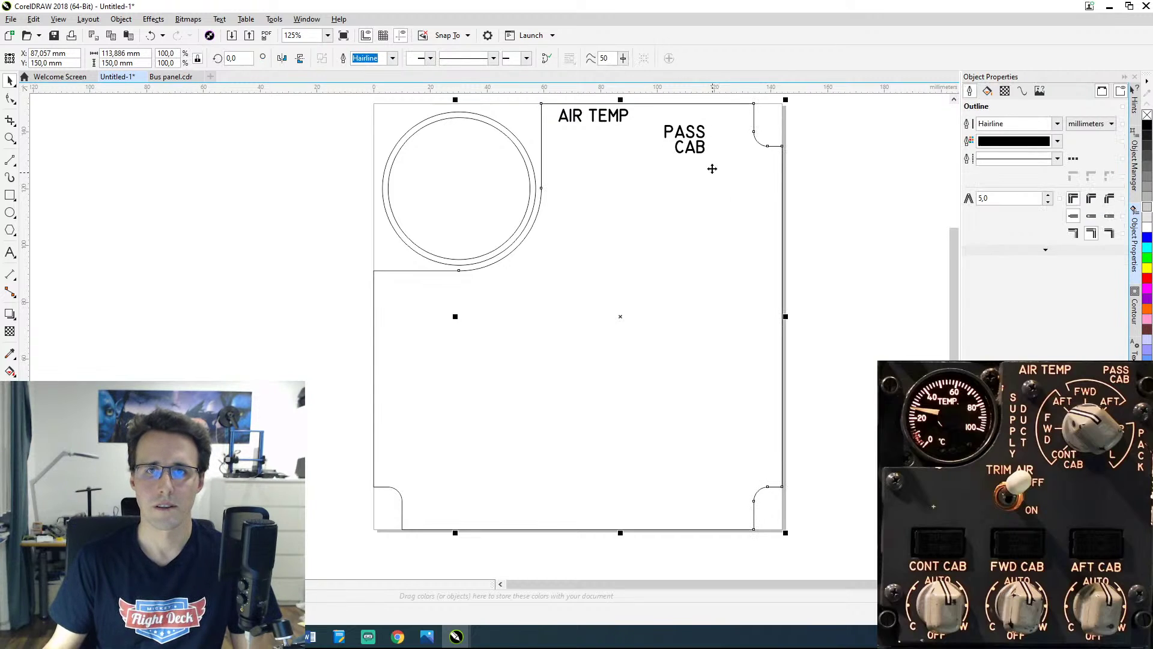
Step: Reduce the PASS CAB label to 11 pt and move it closer to the panel's upper-right notch, at about X 121 mm, Y 145 mm
click(691, 135)
click(987, 91)
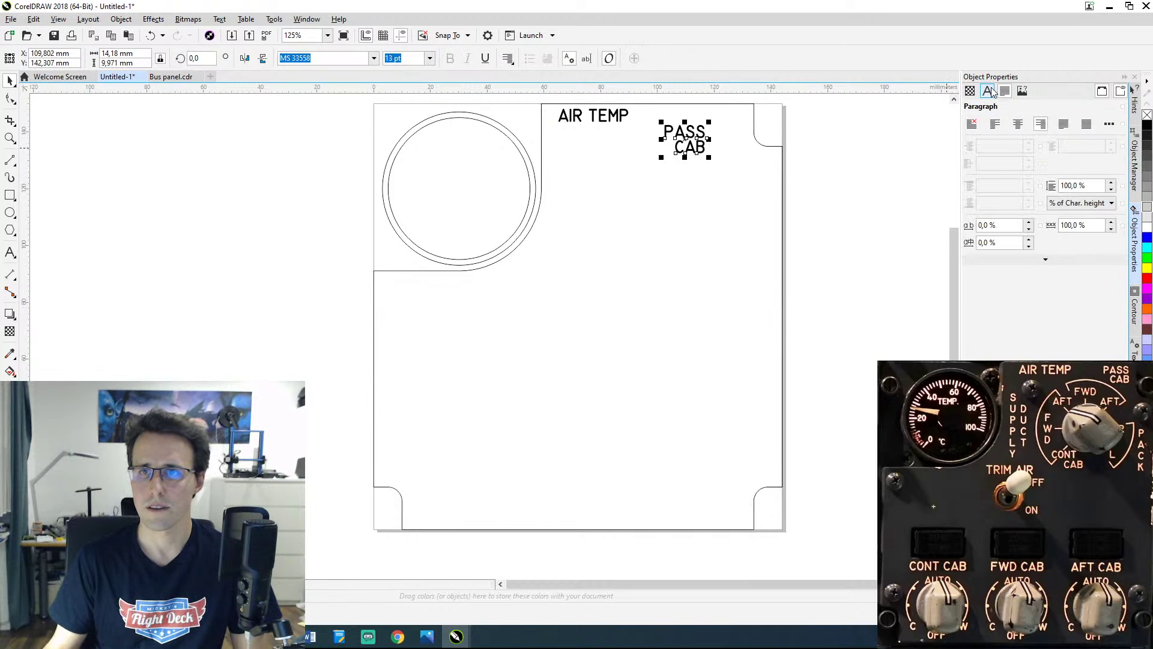
click(1111, 146)
click(1110, 146)
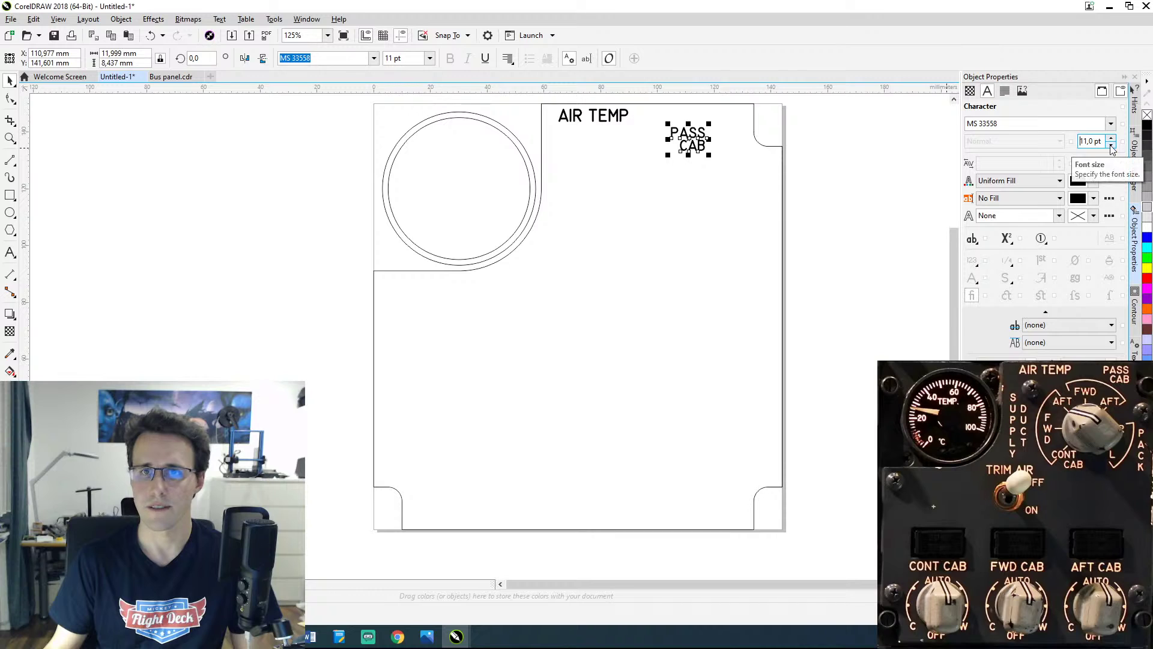
mouse_move(689, 138)
mouse_down()
mouse_move(738, 144)
mouse_move(727, 138)
mouse_up()
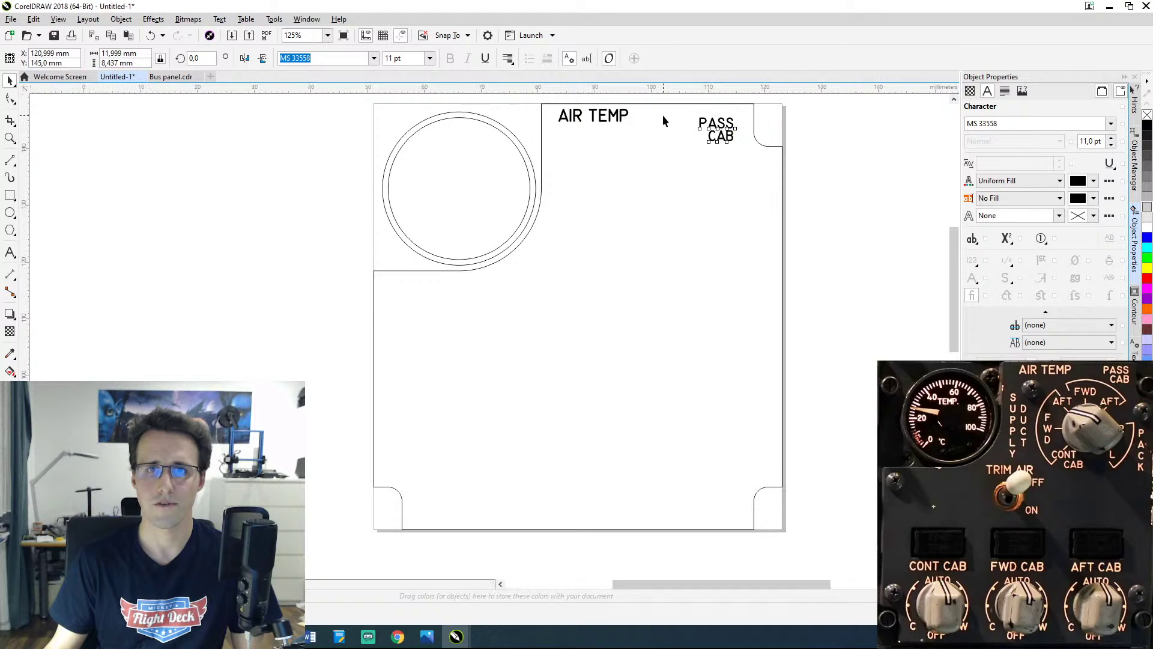
Step: Set the Y position of the AIR TEMP label to exactly 148 mm
scroll(662, 114, up, 2)
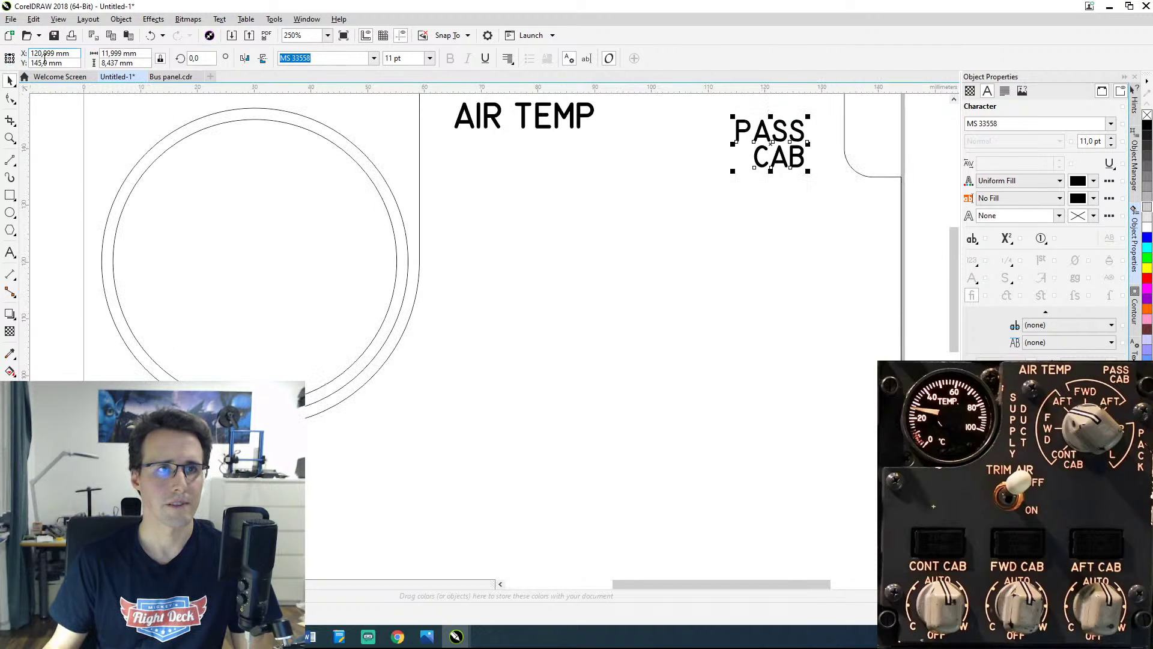
click(571, 123)
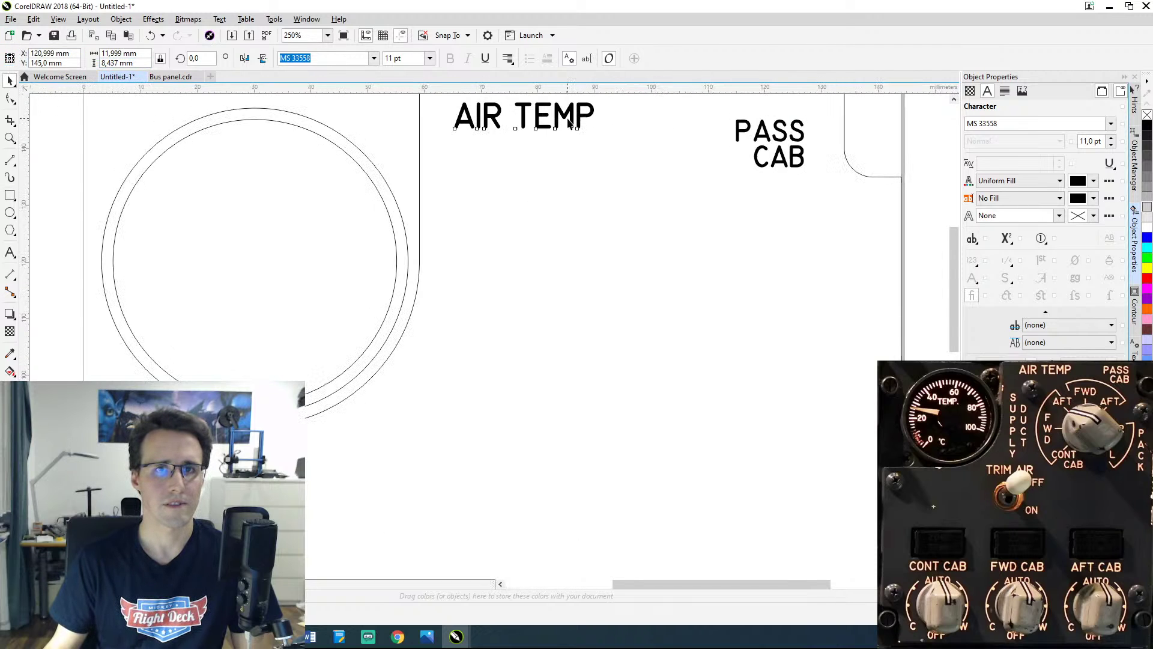
click(73, 63)
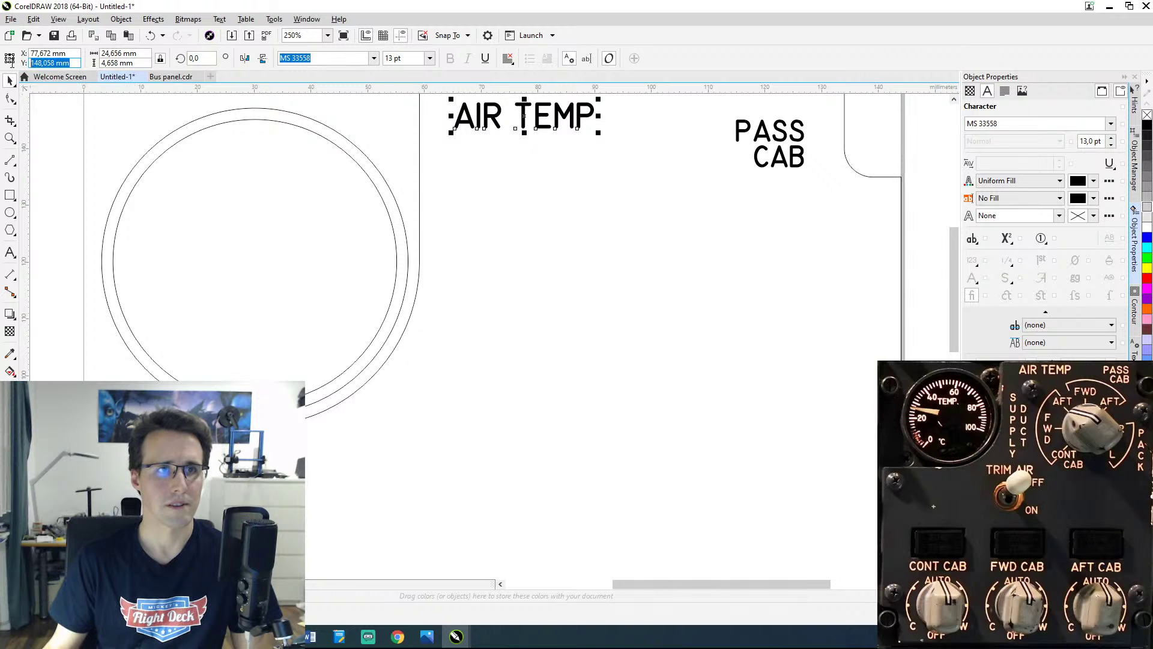
text(148)
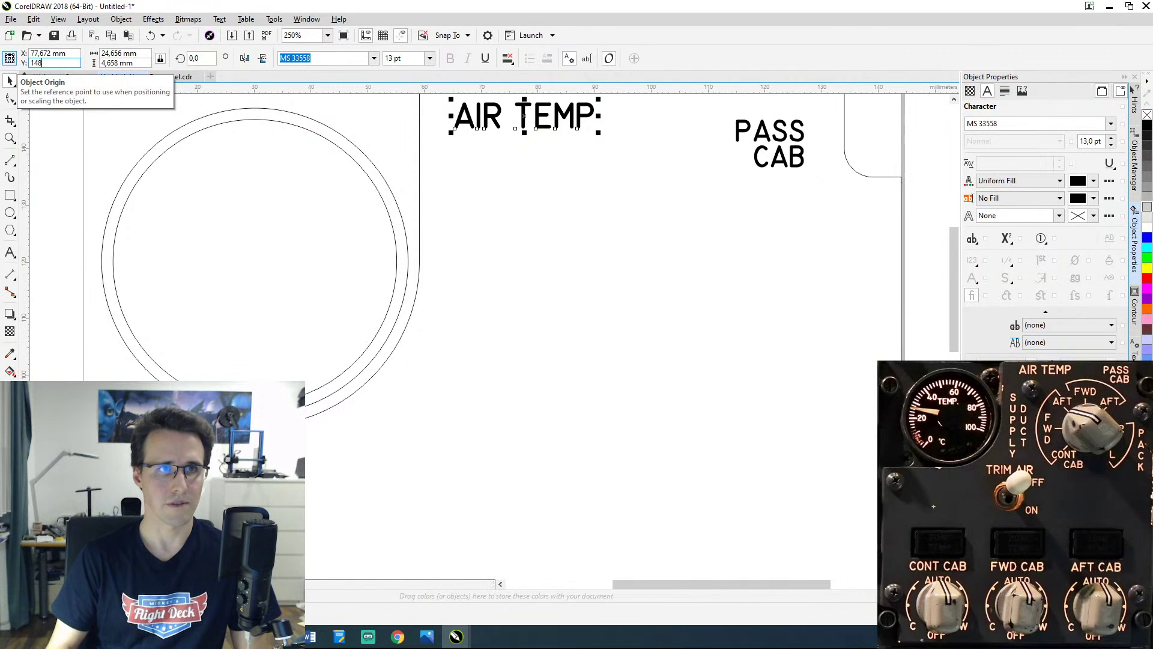
key(Return)
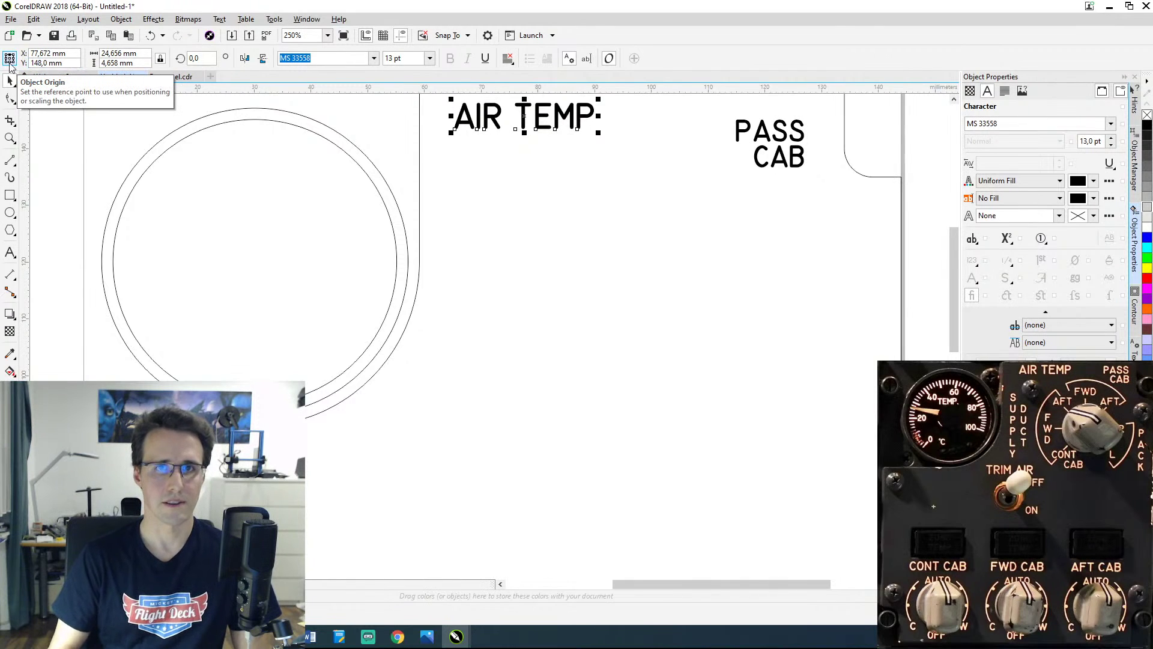
Step: Set the Y position of the PASS CAB label to 148 mm
click(773, 142)
click(61, 62)
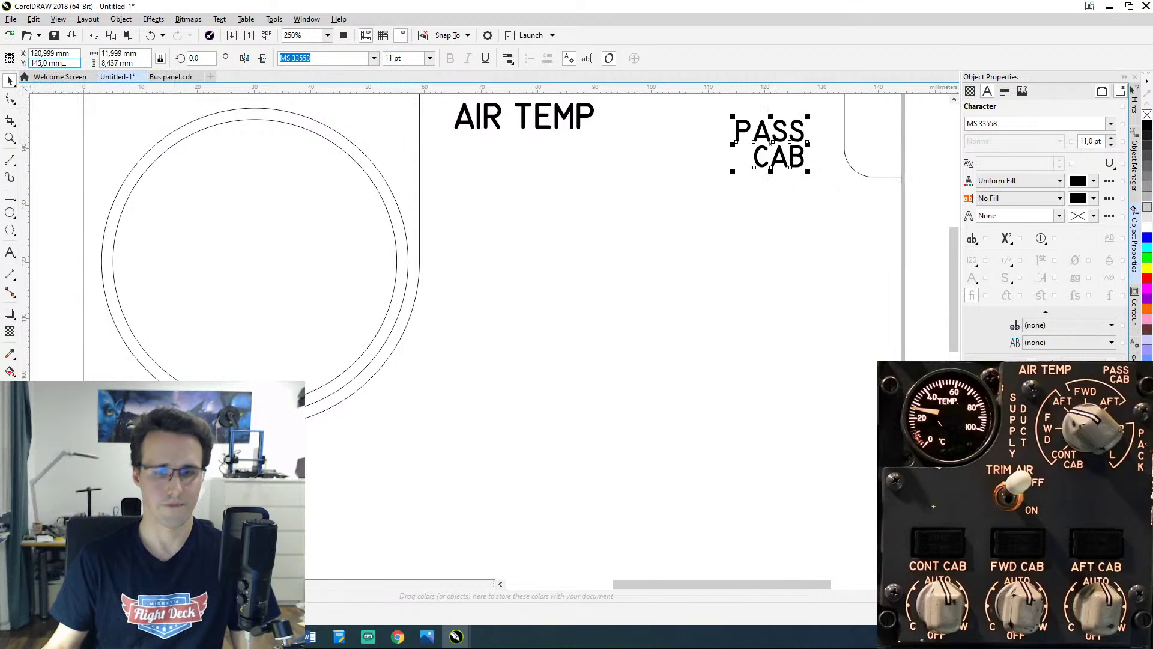
key(BackSpace)
key(BackSpace)
key(BackSpace)
key(BackSpace)
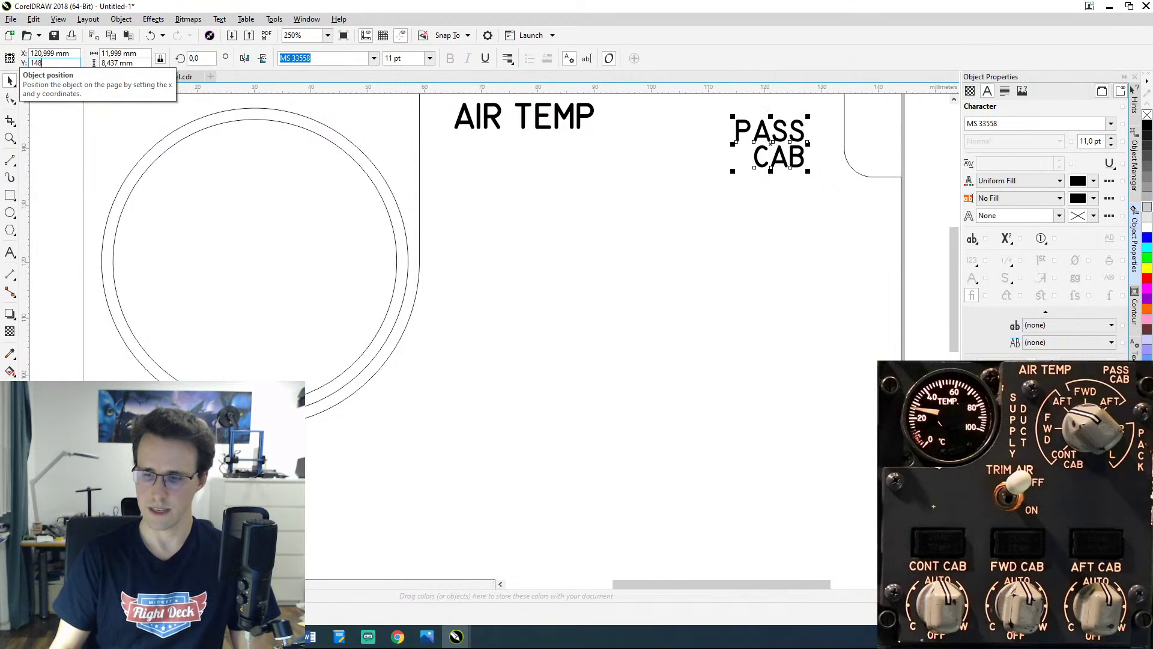
text(8)
key(Return)
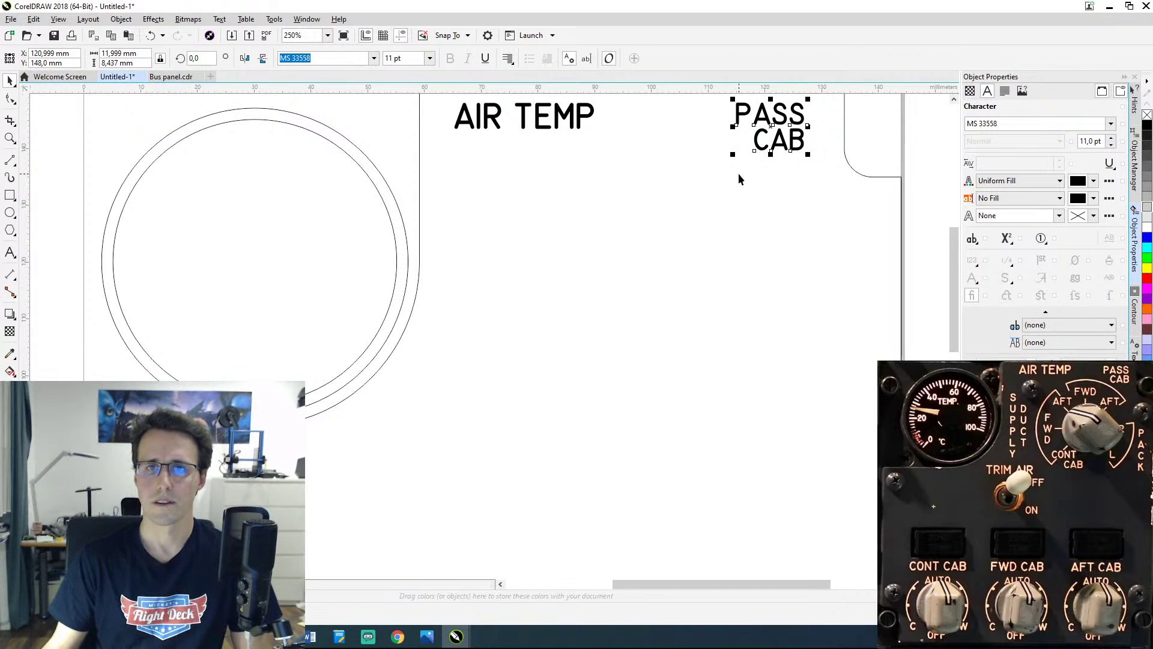
Step: Copy the AIR TEMP label to the area just beyond the gauge circle's lower-right edge, centred at about X 64 mm, Y 91 mm
scroll(737, 173, down, 2)
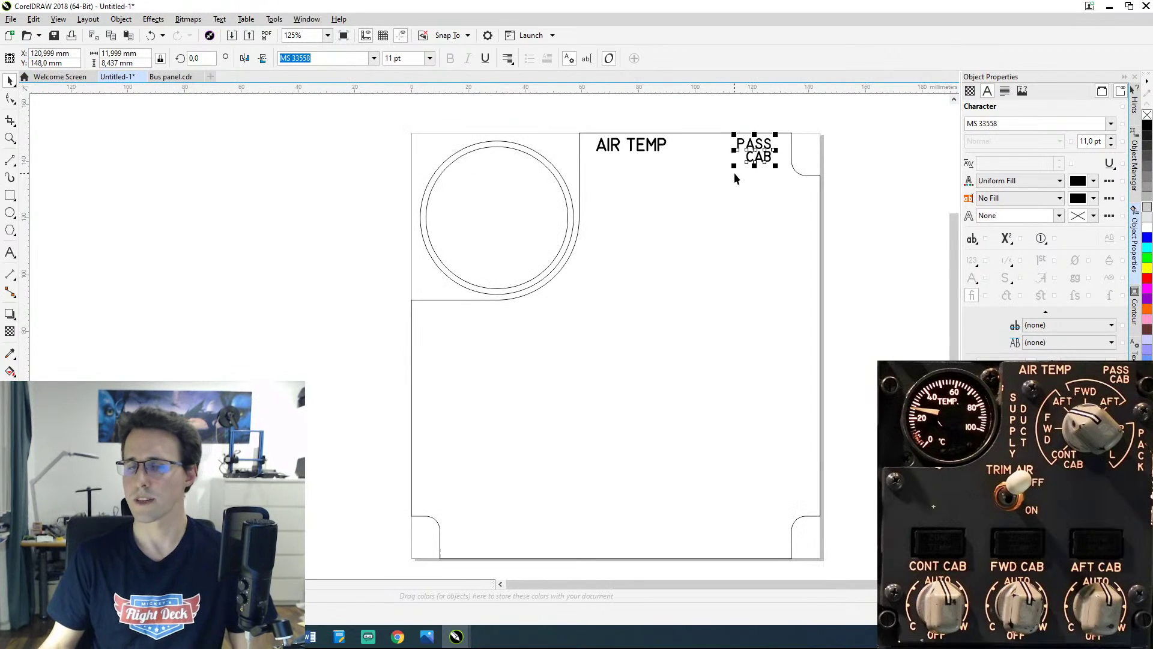
click(729, 220)
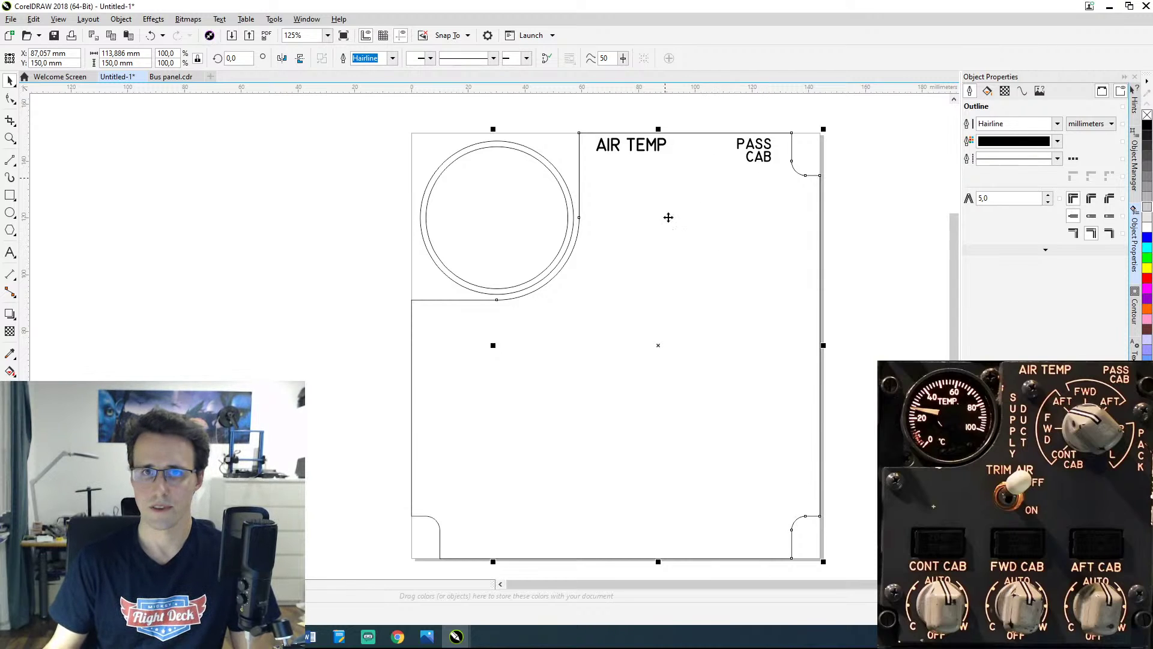
click(636, 150)
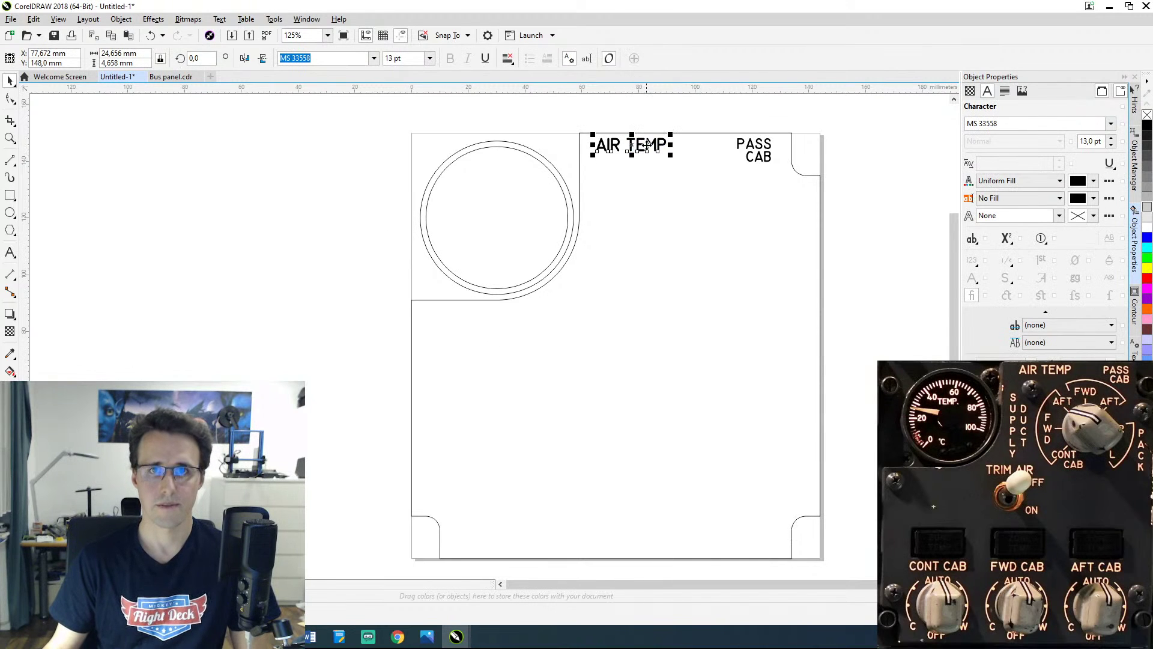
drag(637, 147, 608, 301)
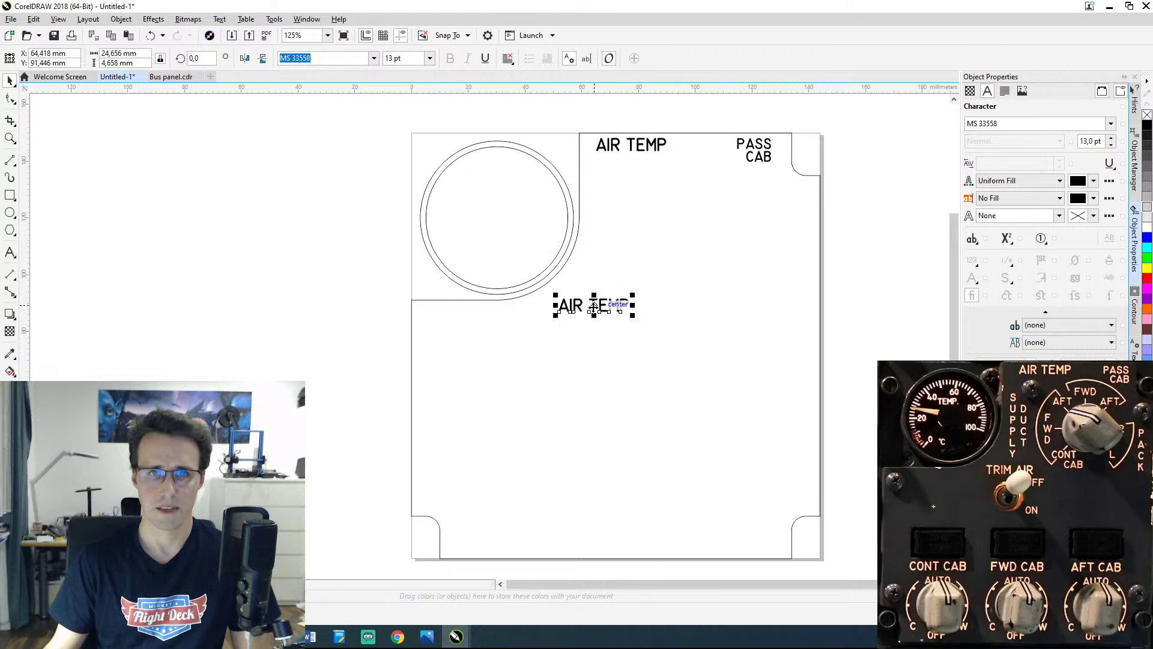
Step: Replace the text of the copied AIR TEMP label with TRIM AIR
double_click(617, 308)
key(BackSpace)
key(BackSpace)
key(BackSpace)
key(BackSpace)
key(BackSpace)
key(BackSpace)
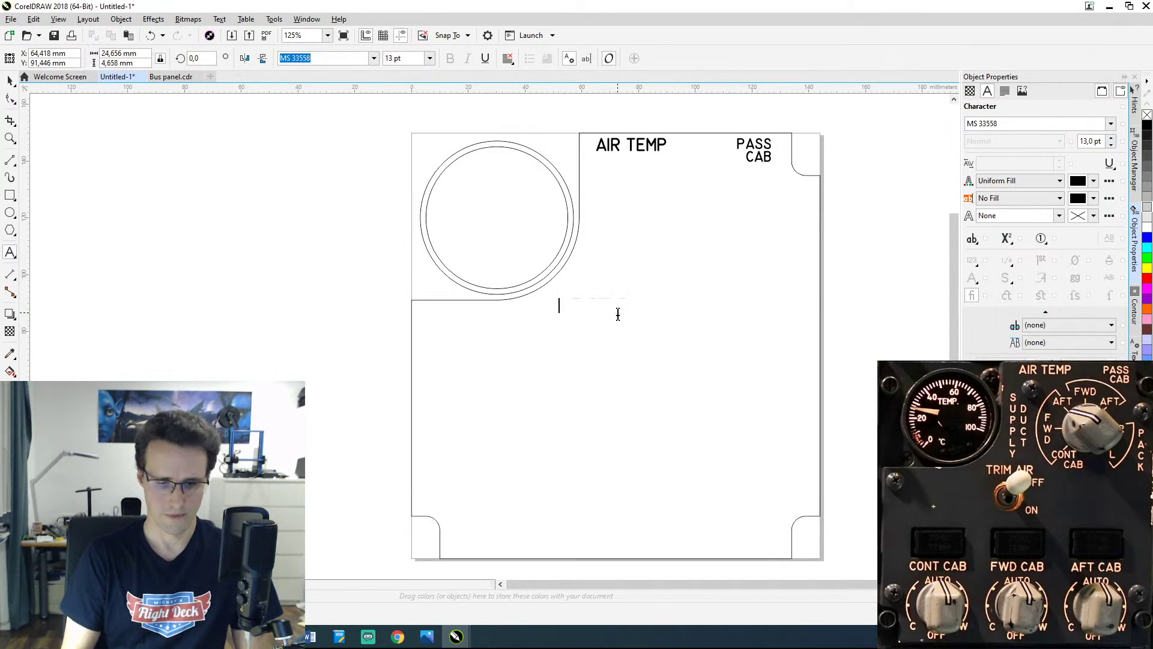
text(TRIM  AI)
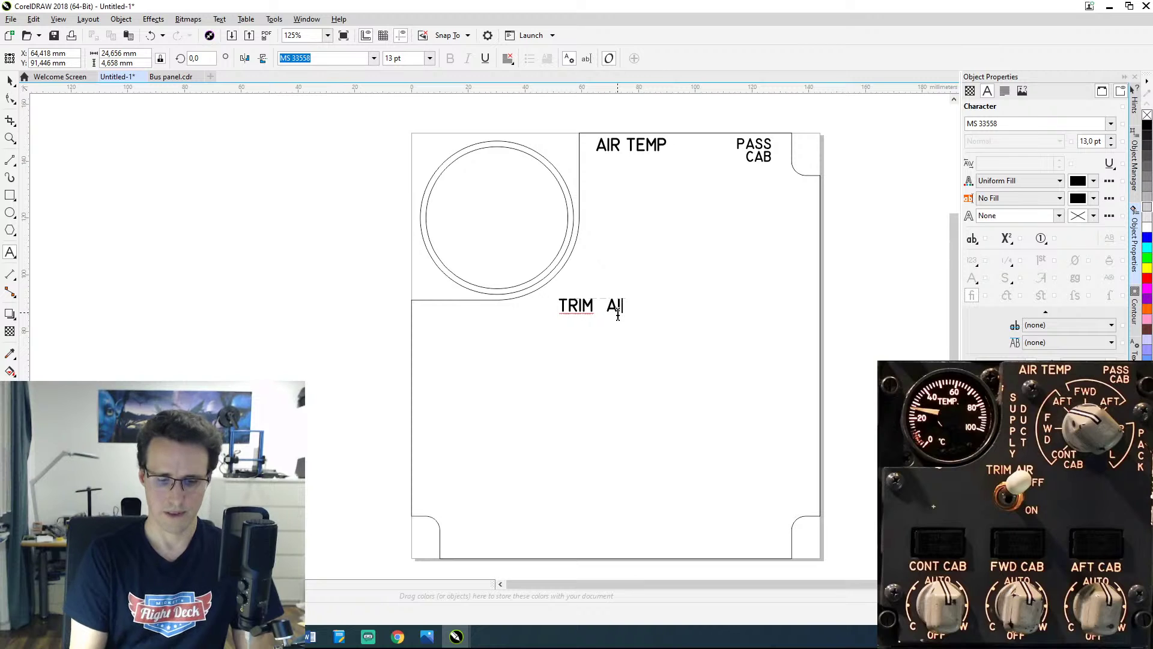
text(R)
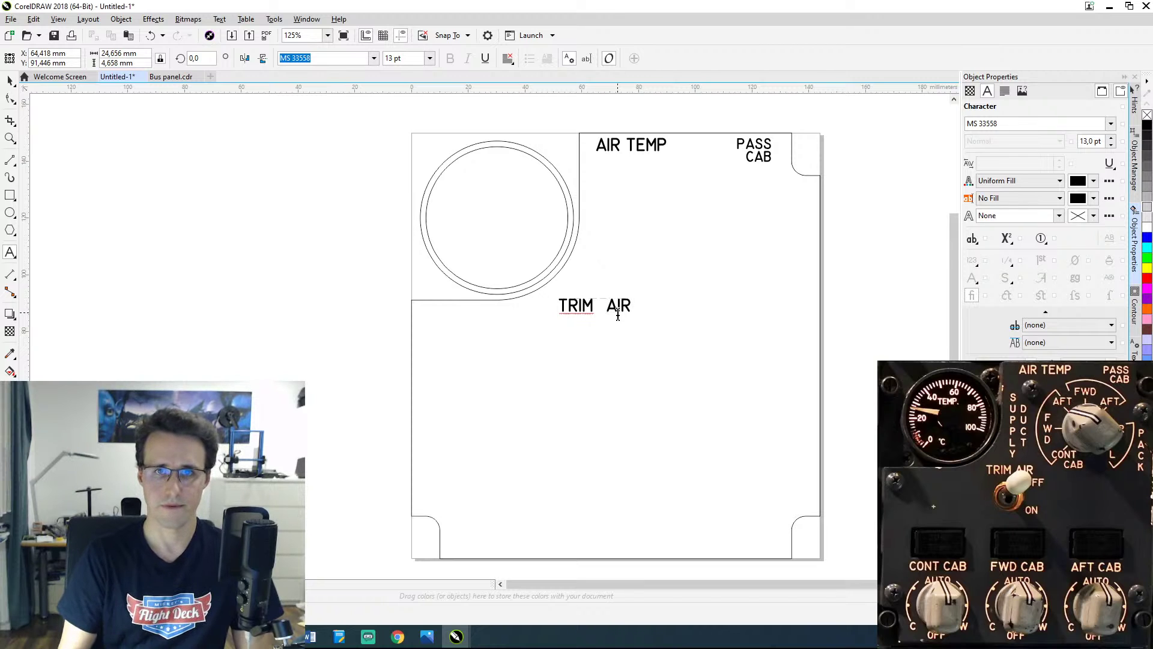
Step: Remove the spaces between TRIM and AIR and set the character spacing of the M to 40 %
key(BackSpace)
key(BackSpace)
key(shift+Left)
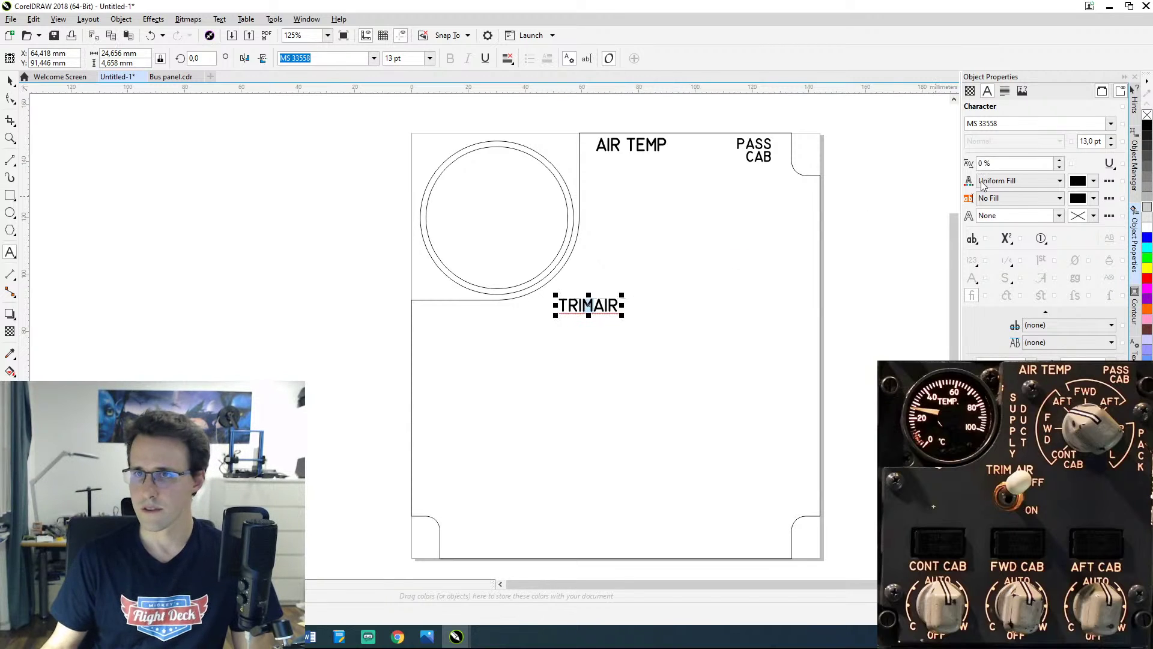
text(40)
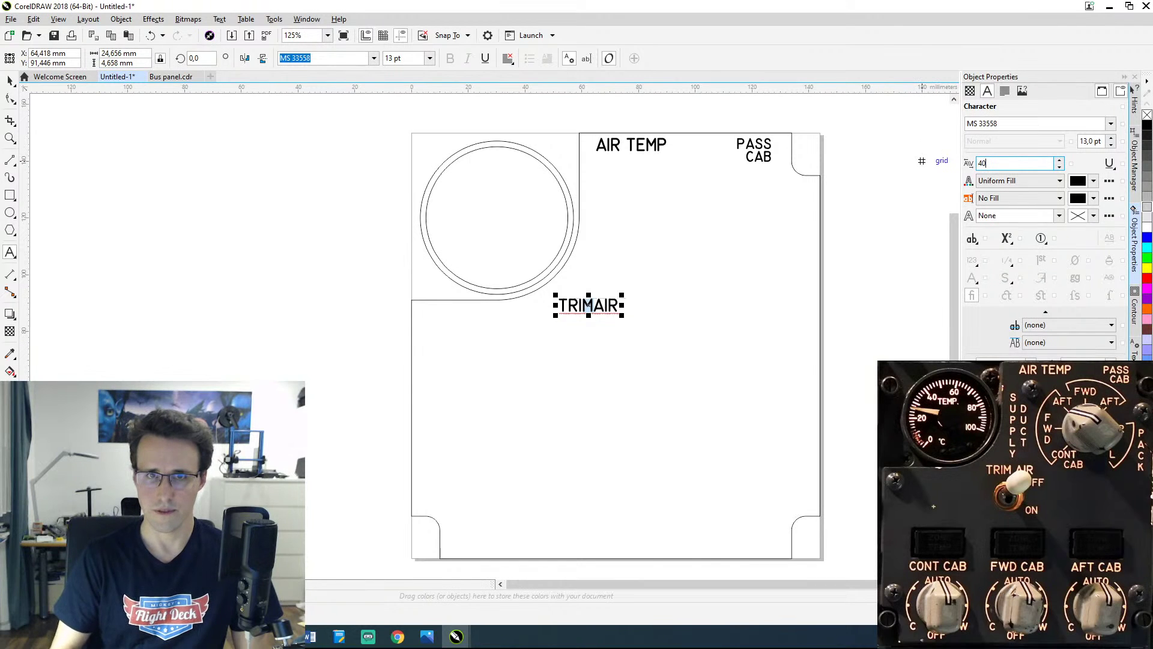
key(Return)
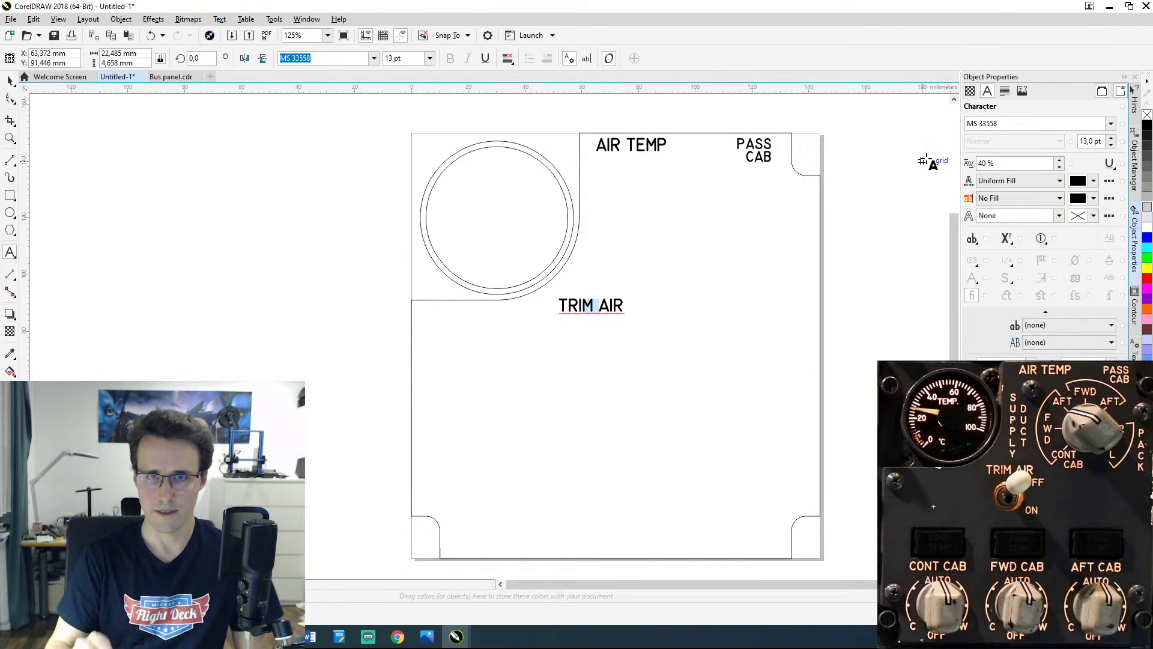
click(10, 80)
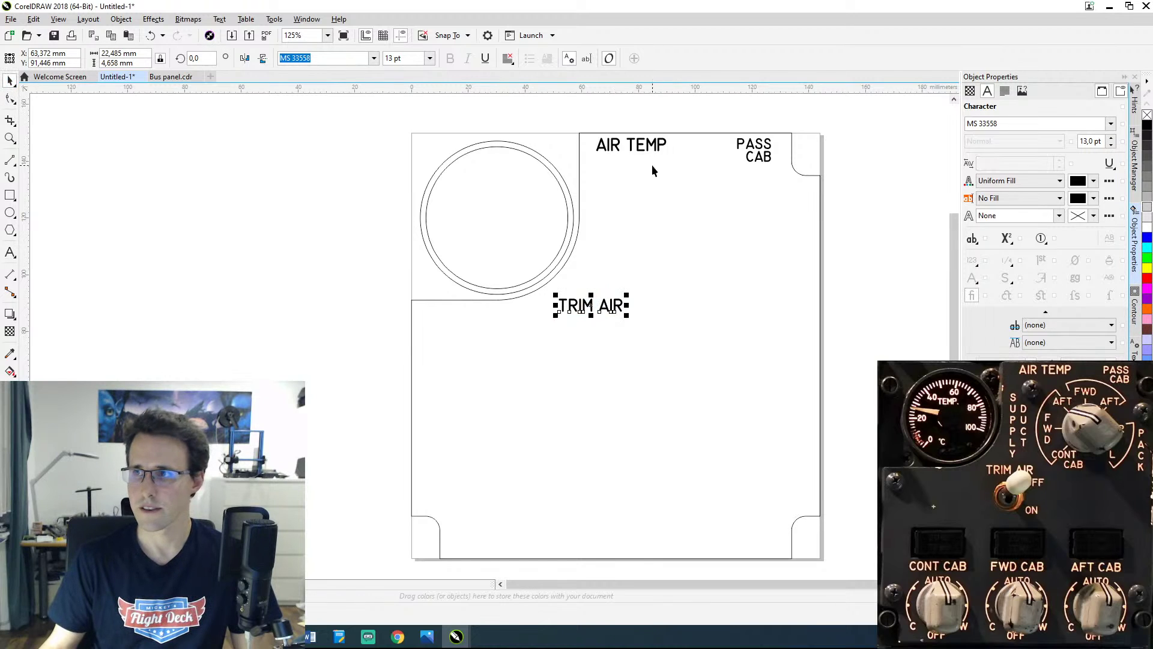
Step: Copy the PASS CAB label to just below the end of TRIM AIR and change the copy's text to OFF
click(755, 155)
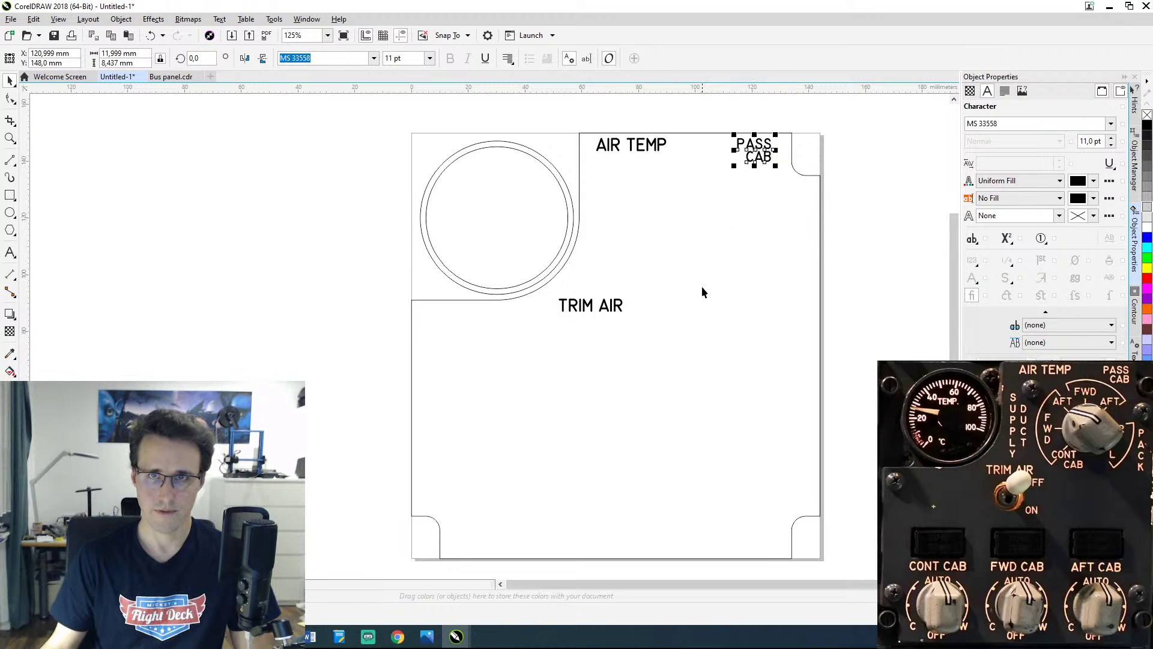
drag(763, 146, 625, 329)
double_click(634, 338)
key(BackSpace)
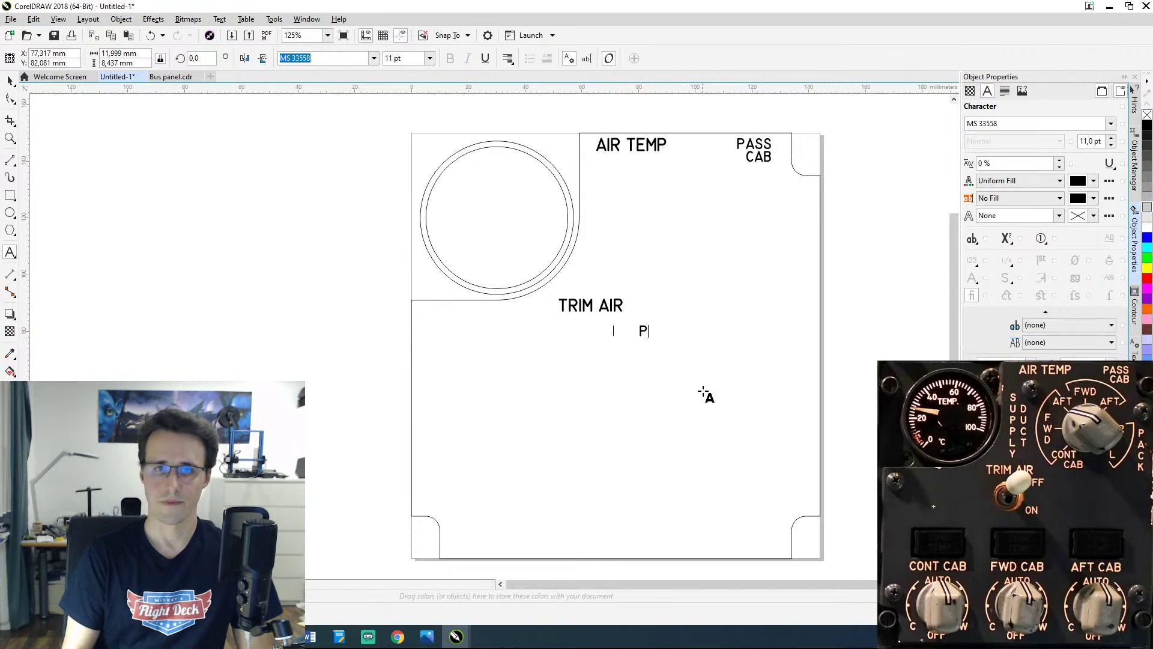
key(BackSpace)
text(OFF)
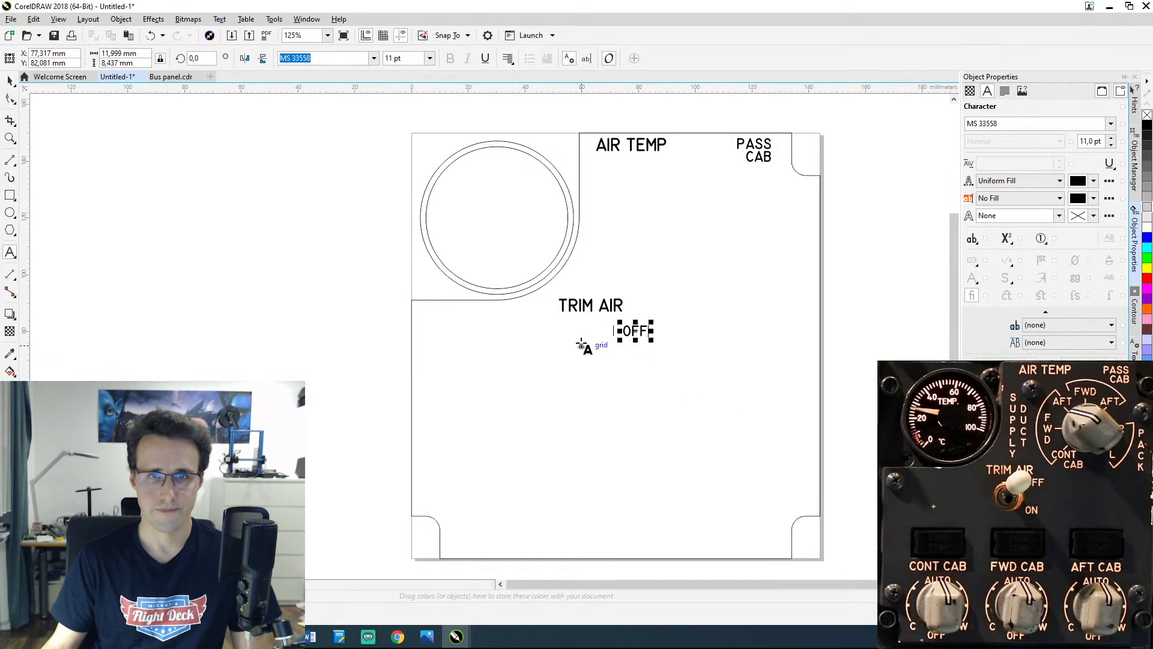
click(10, 80)
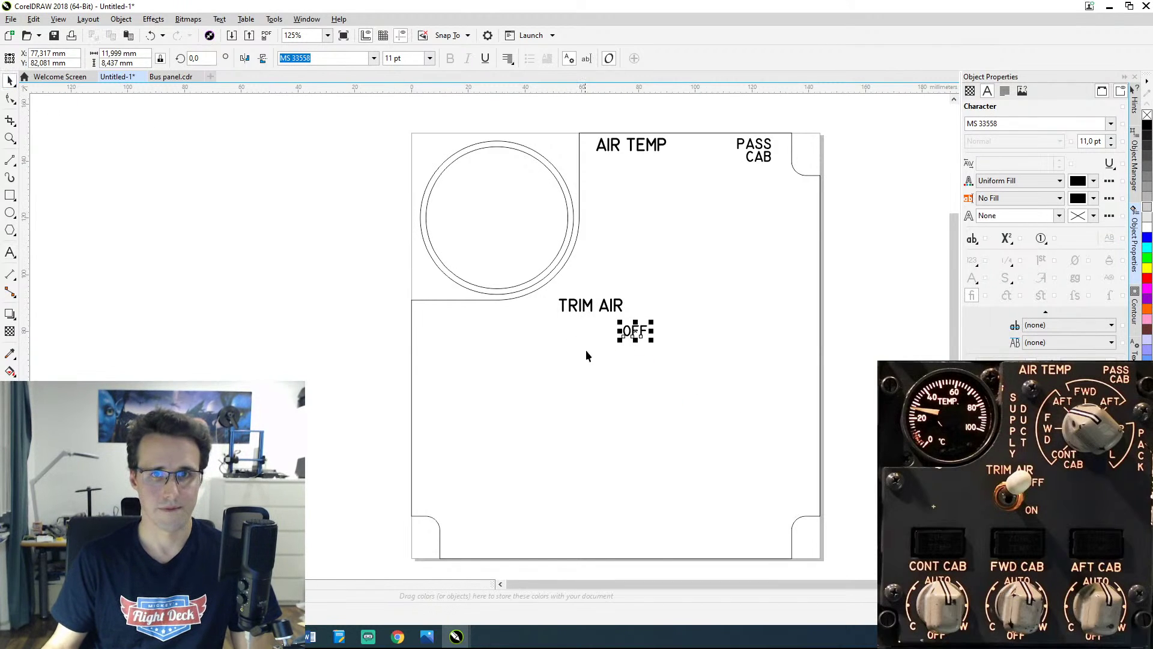
click(632, 398)
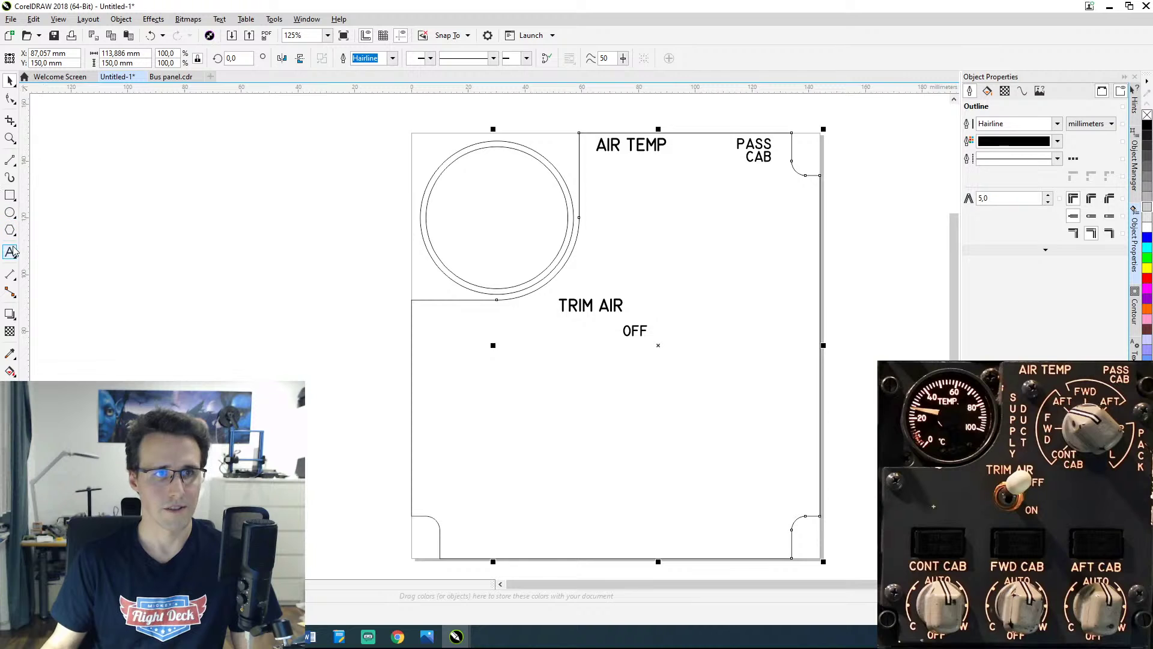
Step: Copy the OFF label directly below itself, at about X 80 mm, Y 72 mm, and change the copy's text to ON
click(633, 331)
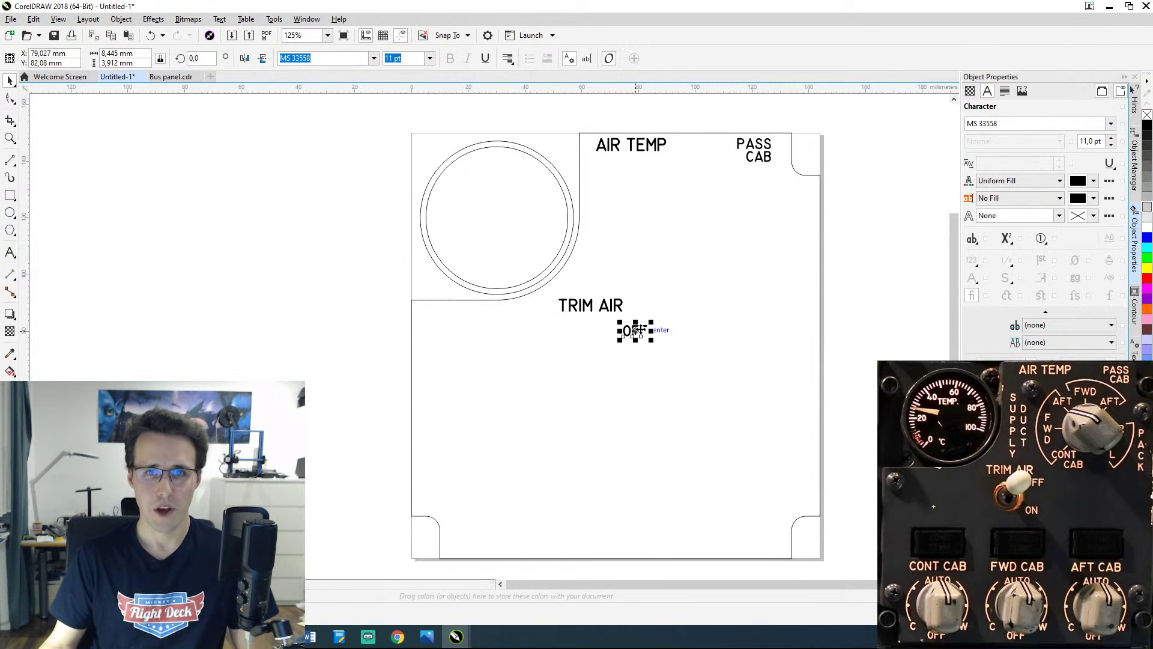
drag(639, 334, 643, 366)
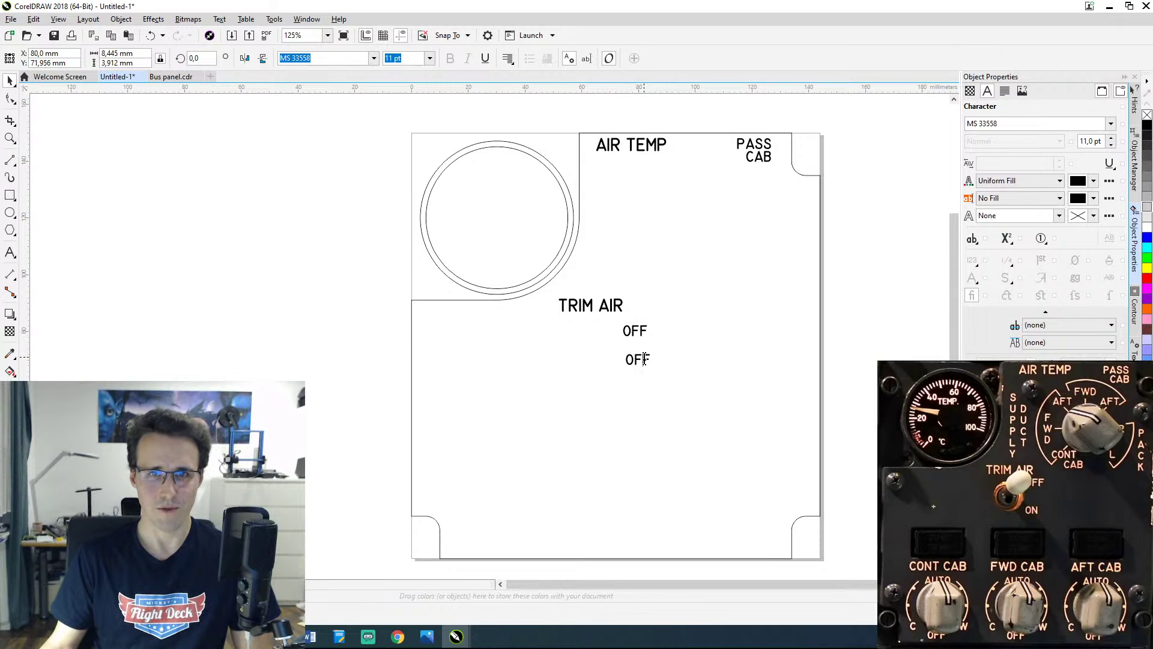
double_click(651, 362)
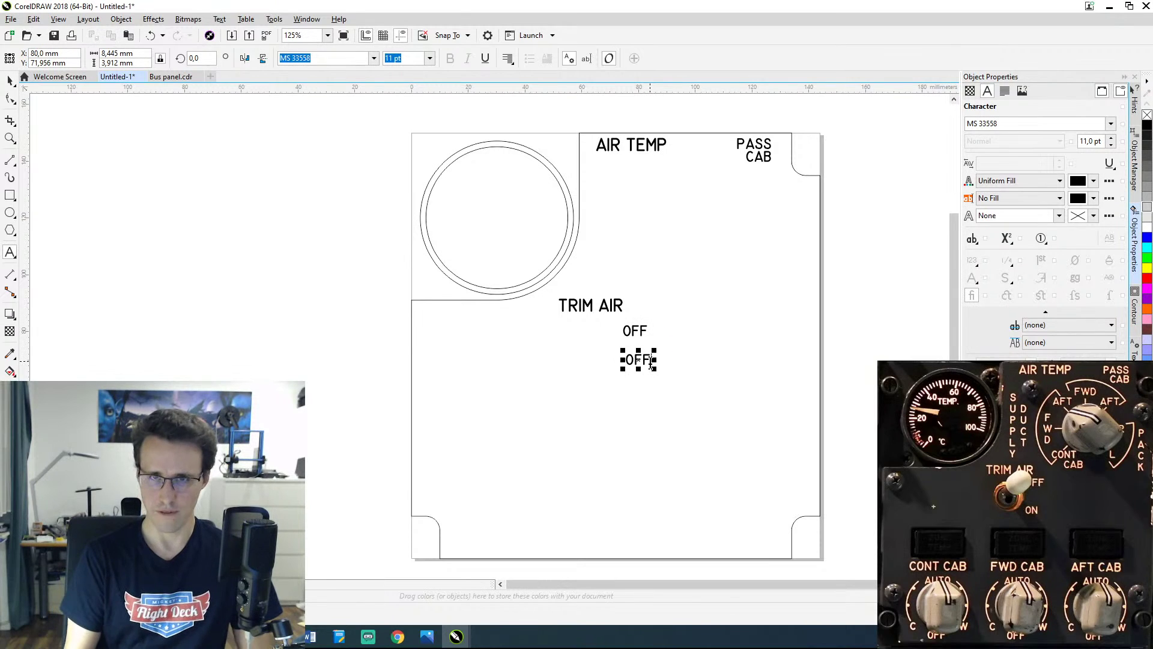
key(BackSpace)
key(BackSpace)
text(N)
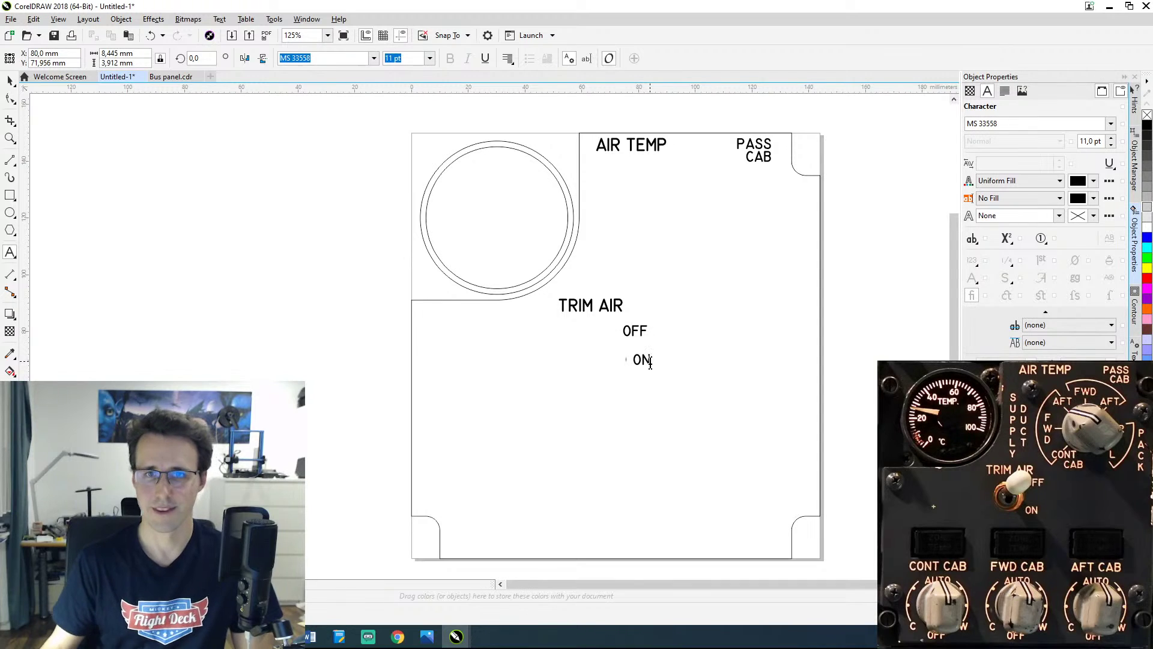
key(Escape)
click(10, 81)
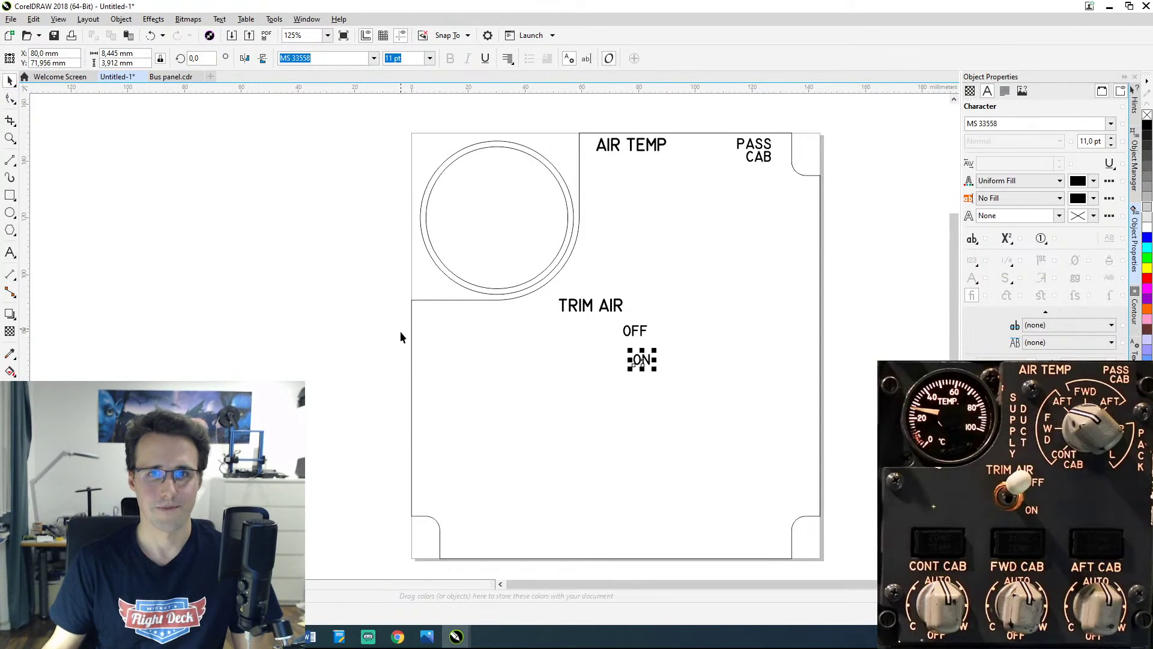
click(586, 360)
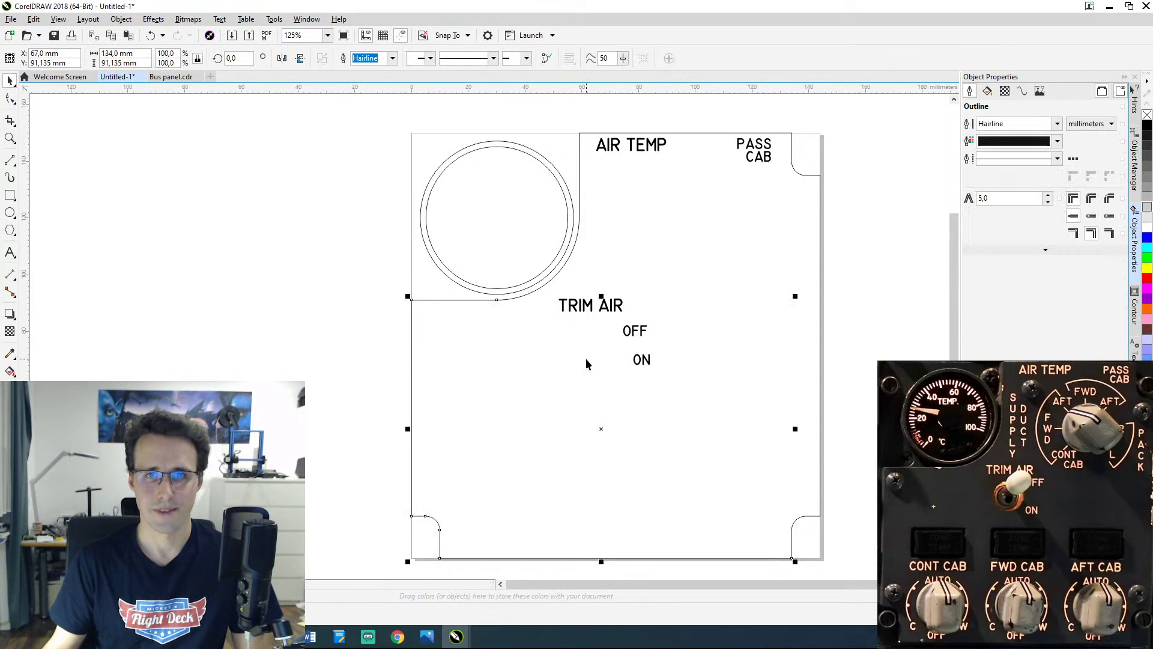
click(644, 362)
shift+click(642, 332)
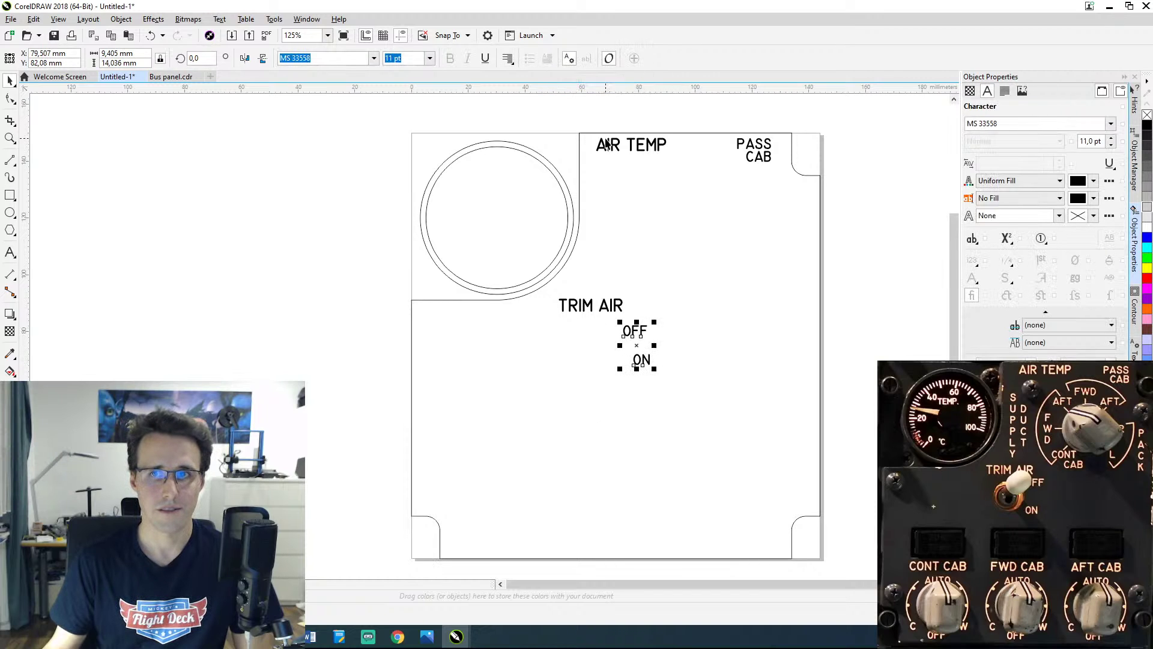
click(346, 199)
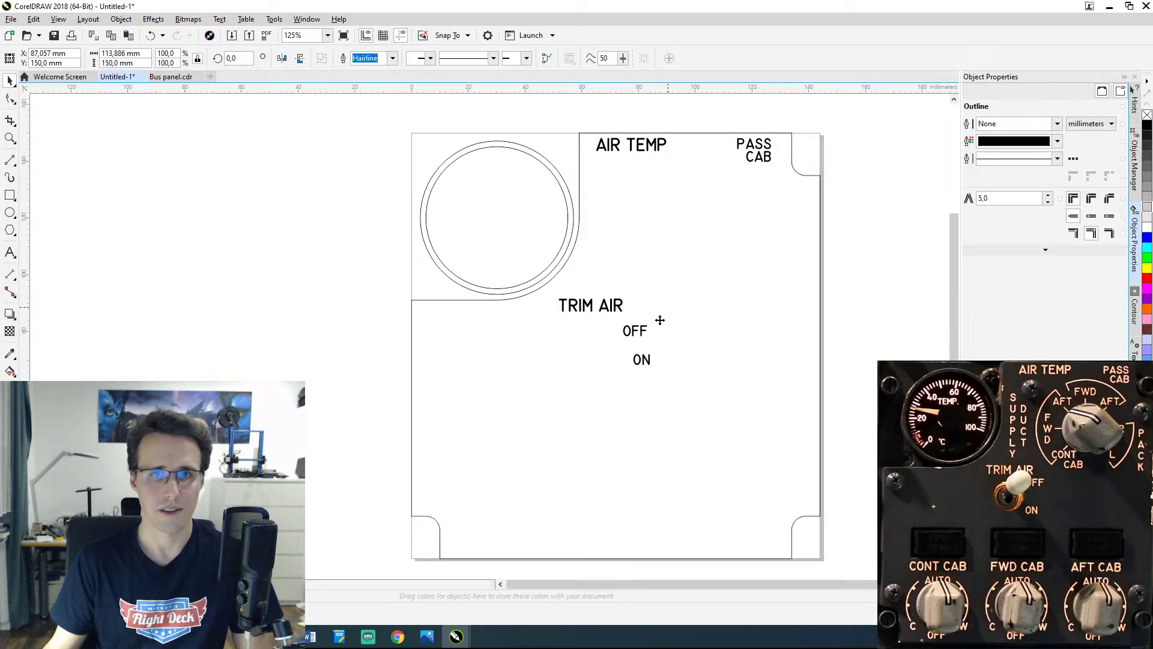
Step: Set the X position of the ON label's lower-left corner to 78 mm
click(644, 360)
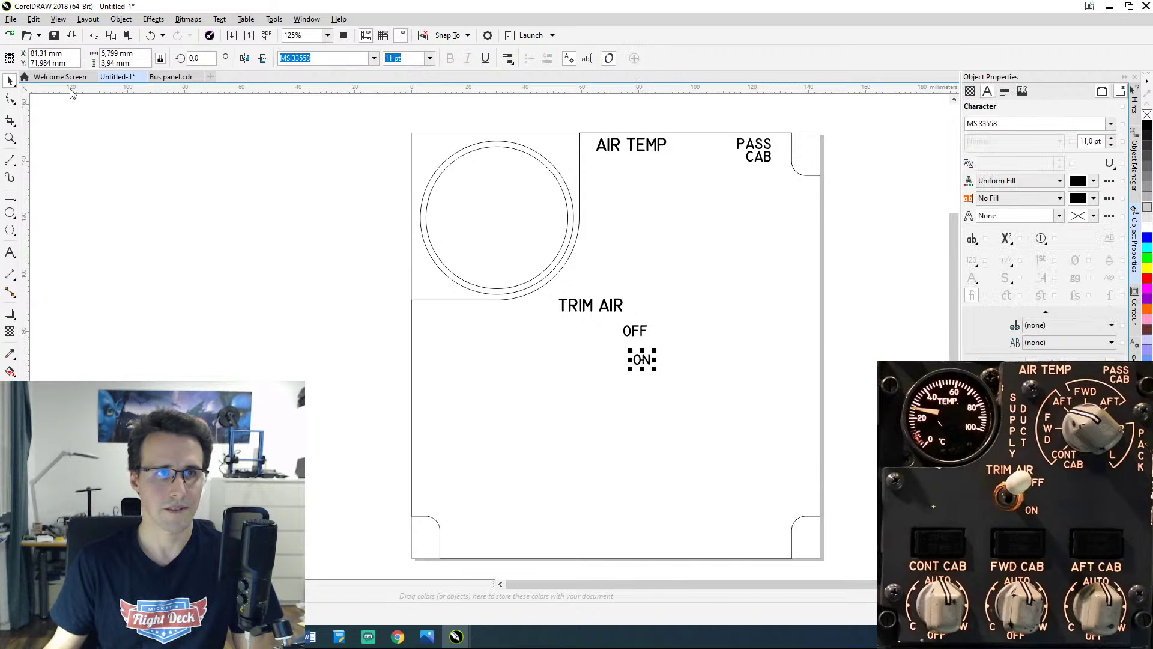
click(54, 53)
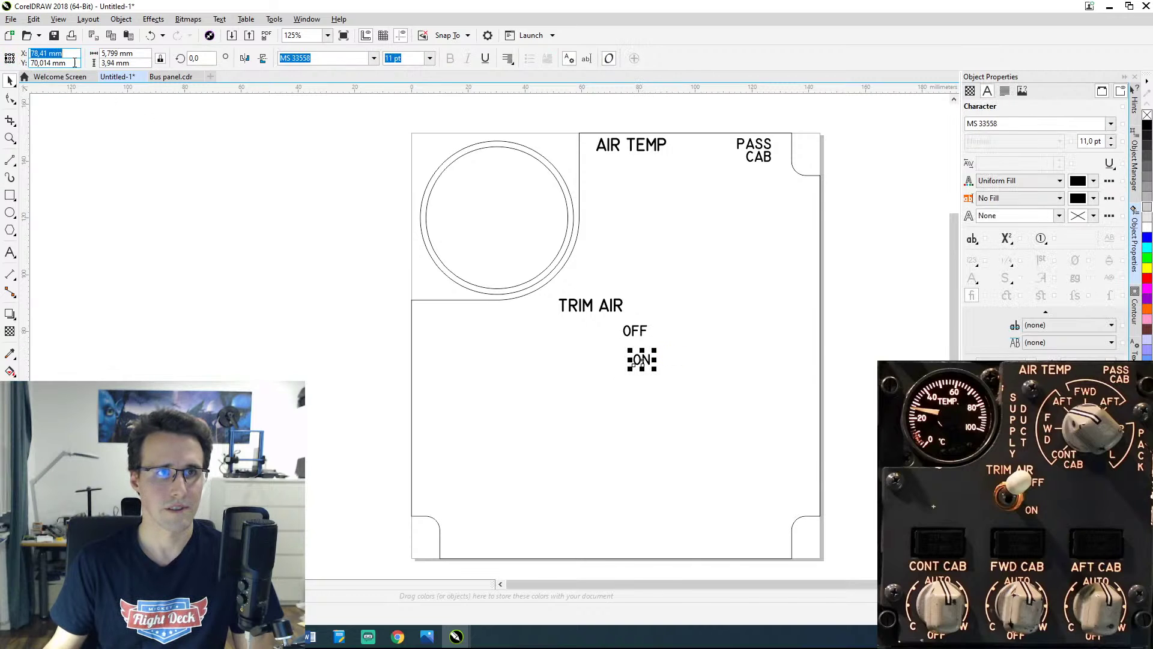
text(7)
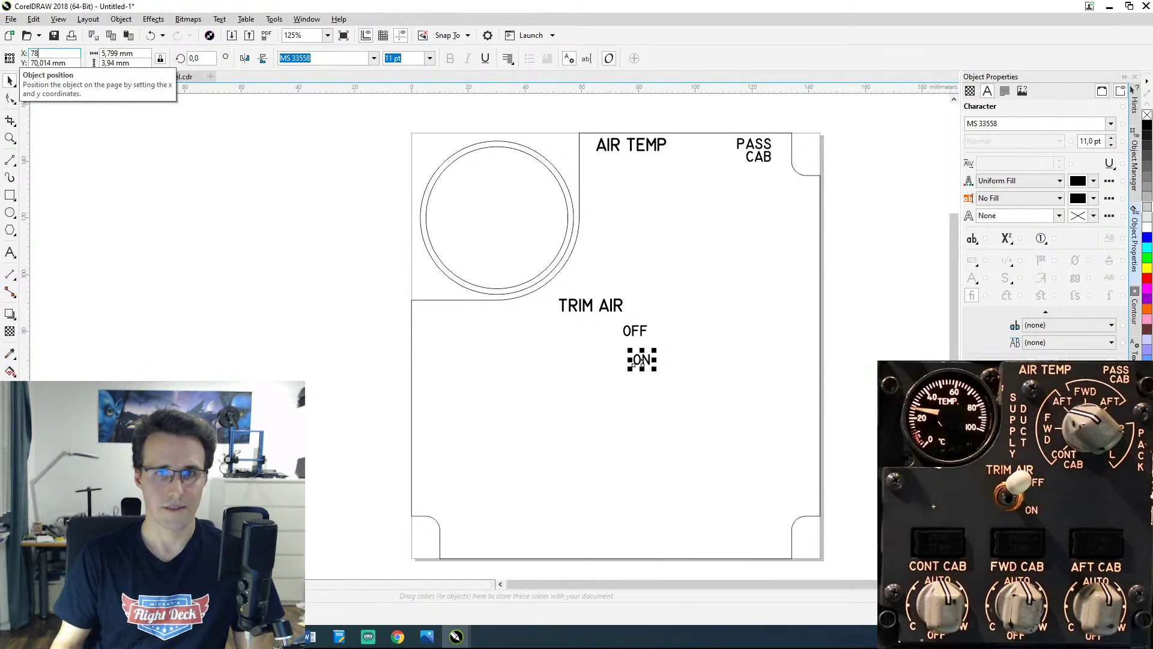
text(8)
key(Return)
Step: Set the X position of the OFF label's lower-left corner to 78 mm
click(637, 331)
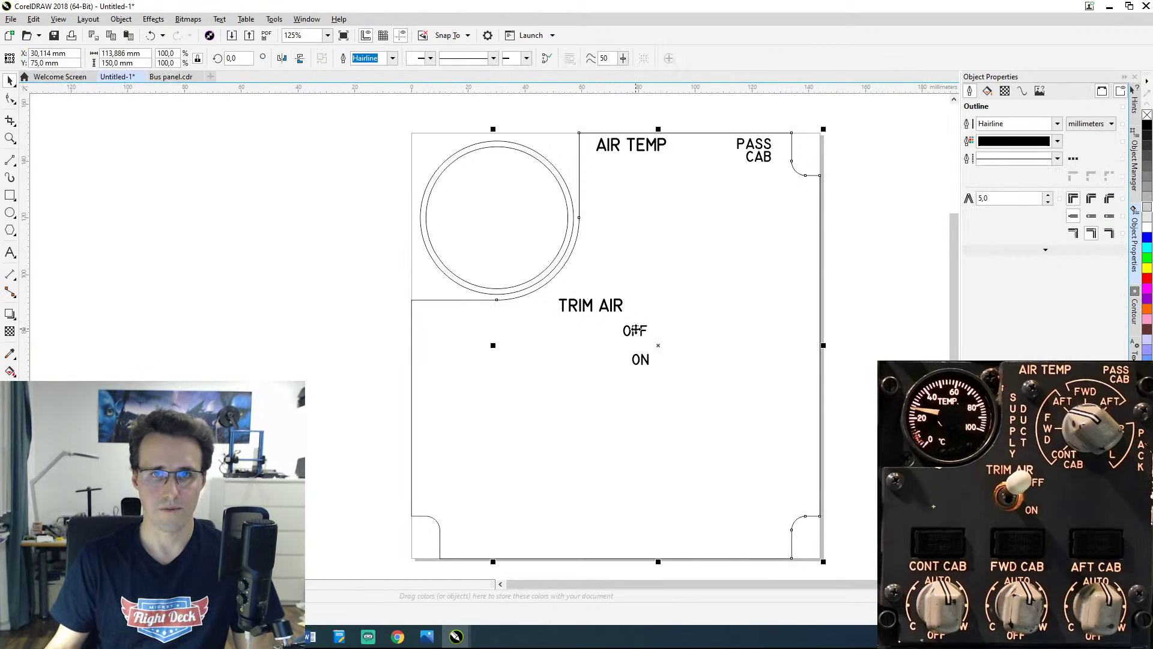
click(632, 334)
click(67, 53)
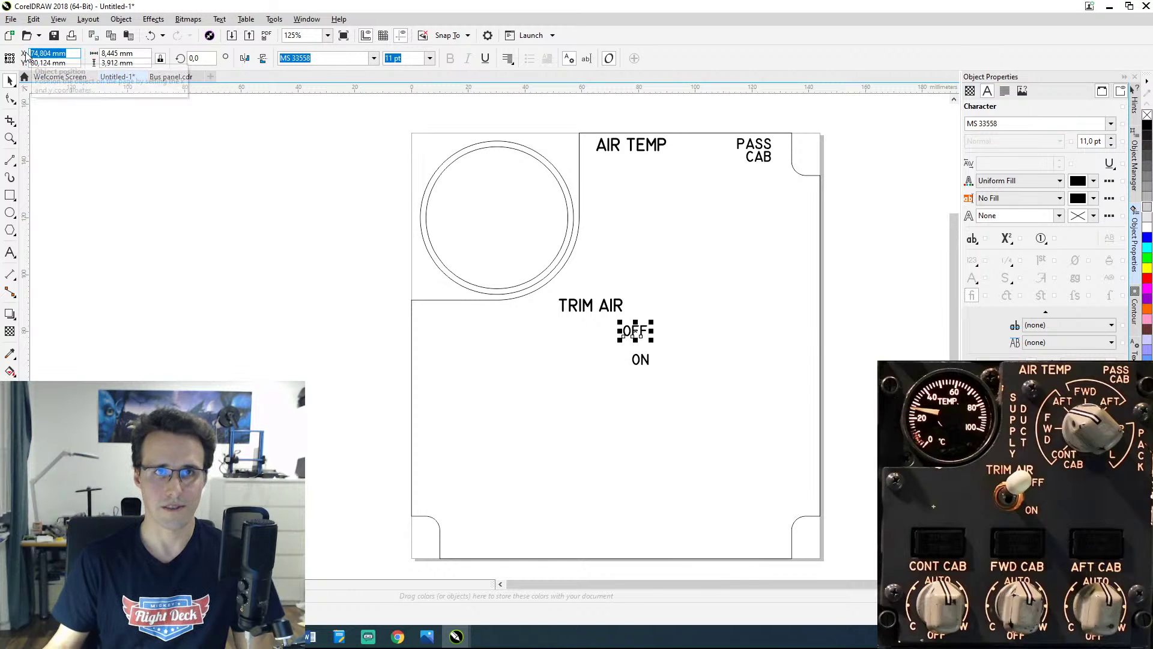
text(78)
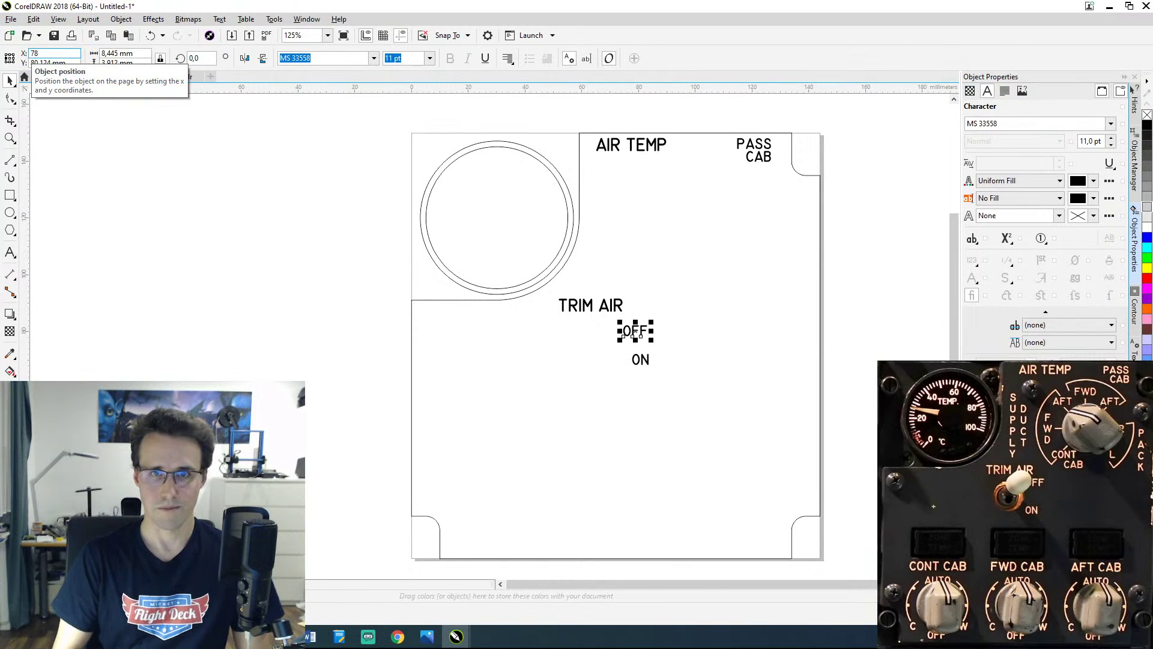
key(Return)
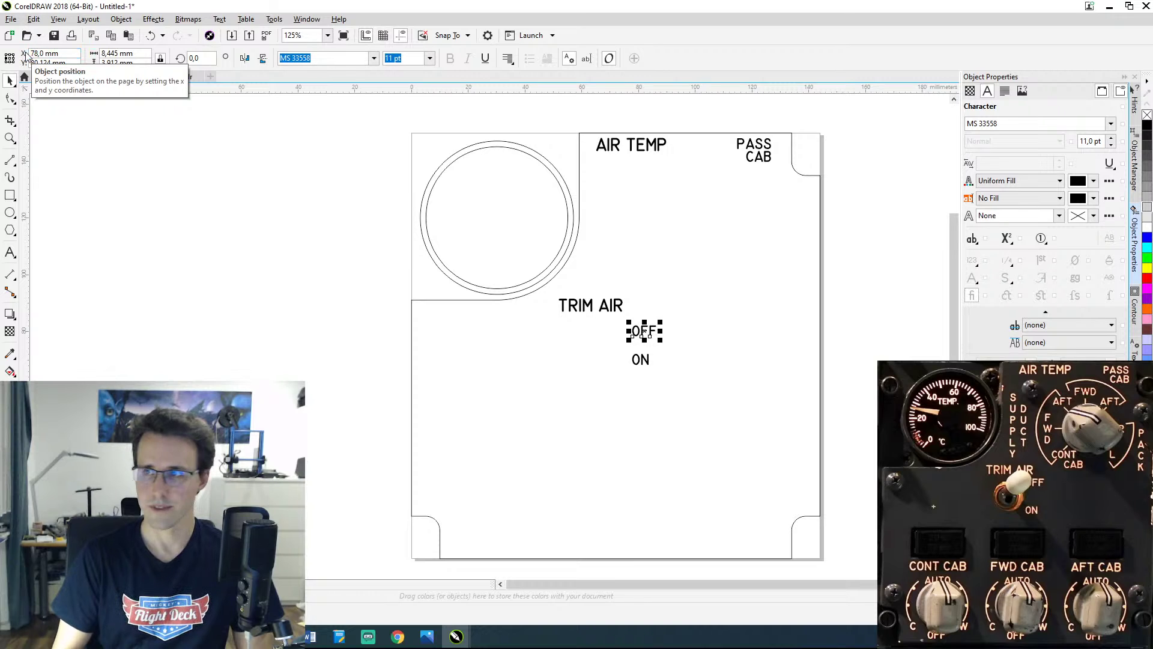
click(620, 361)
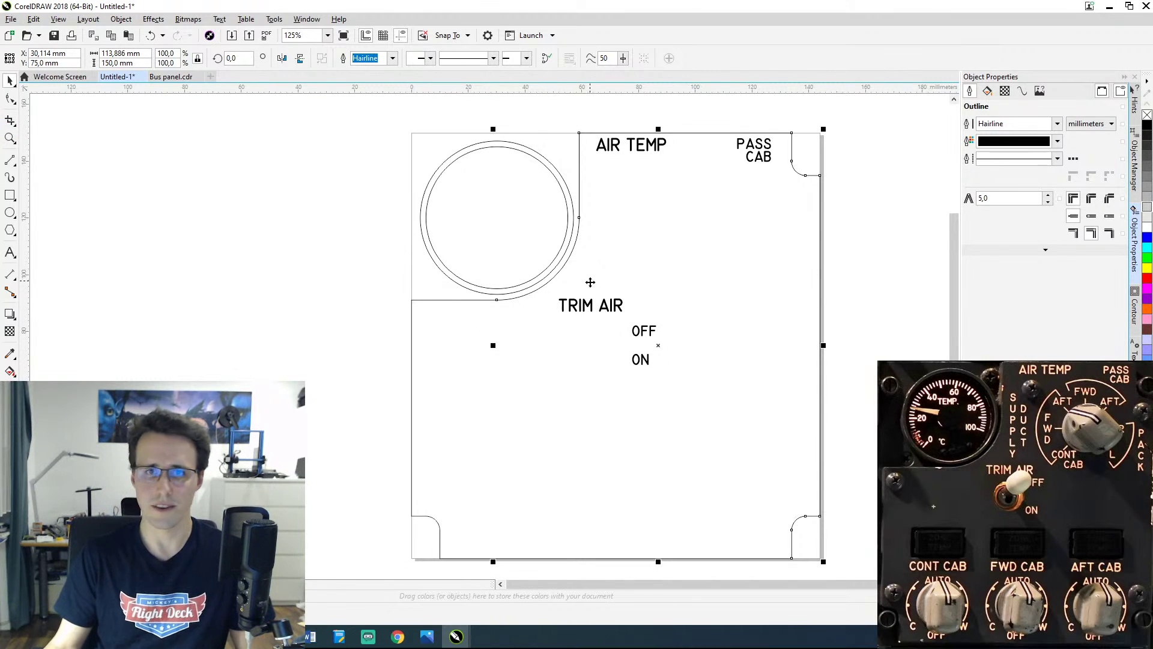
Step: Copy the TRIM AIR label to the panel's lower-left area, with its lower-left corner at about X 19 mm, Y 35 mm
click(590, 307)
click(506, 415)
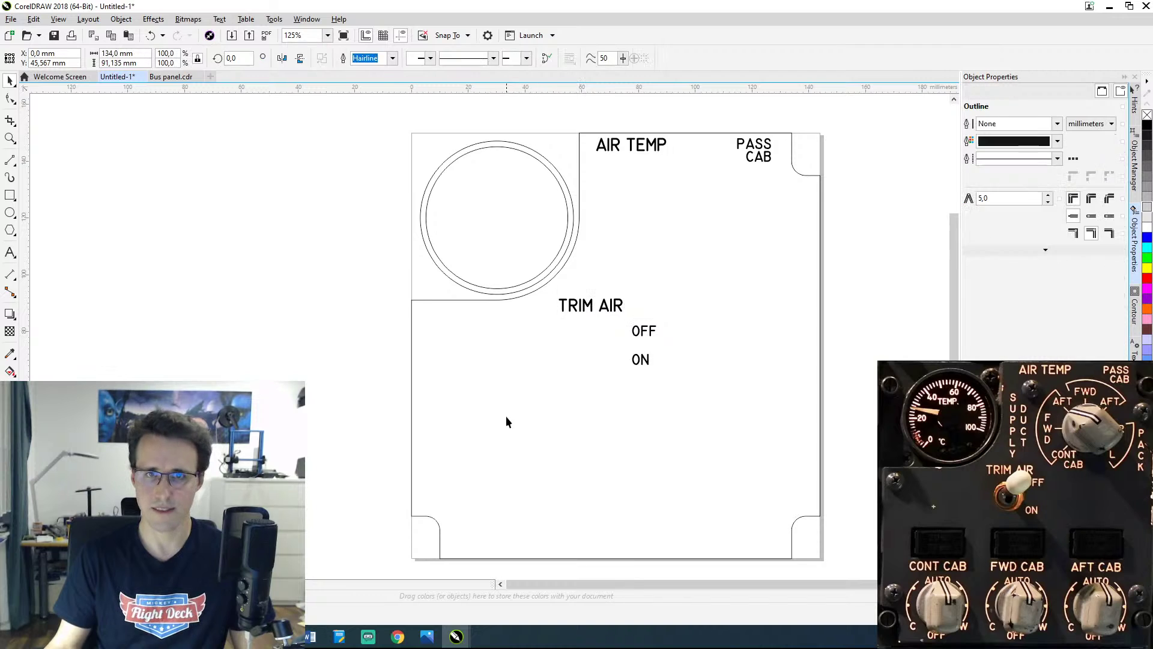
key(Tab)
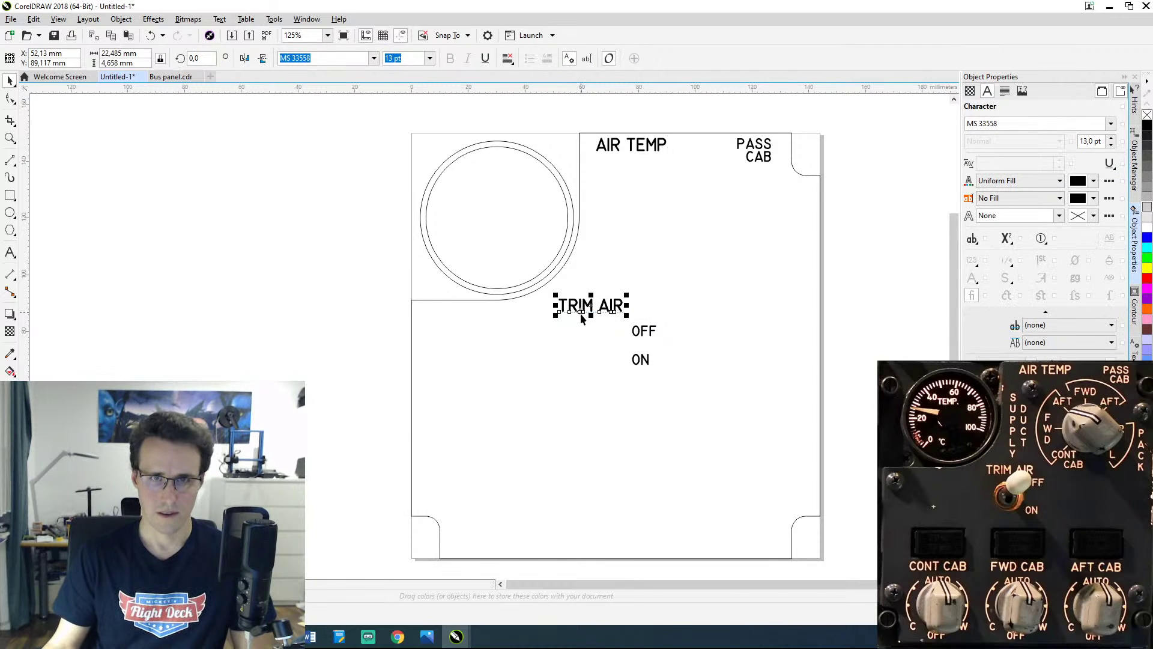
drag(591, 307, 496, 460)
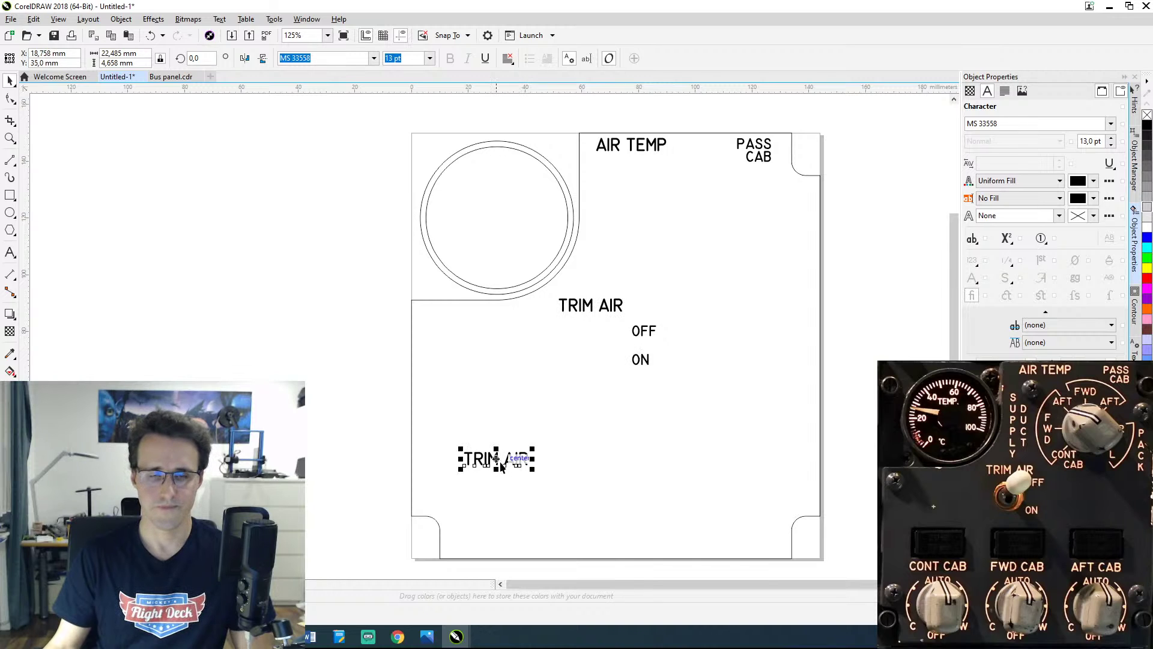
Step: Replace the text of the TRIM AIR copy in the panel's lower-left area with CONT CAB
double_click(508, 459)
key(BackSpace)
key(BackSpace)
key(BackSpace)
key(BackSpace)
key(BackSpace)
key(BackSpace)
key(BackSpace)
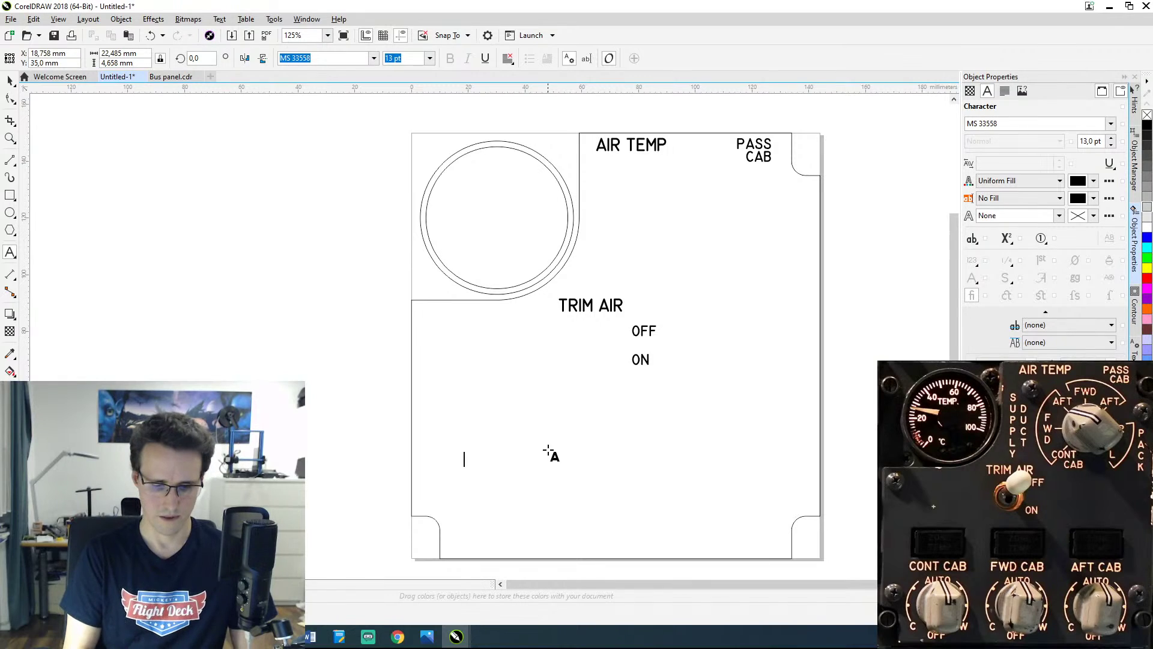
text(CONT)
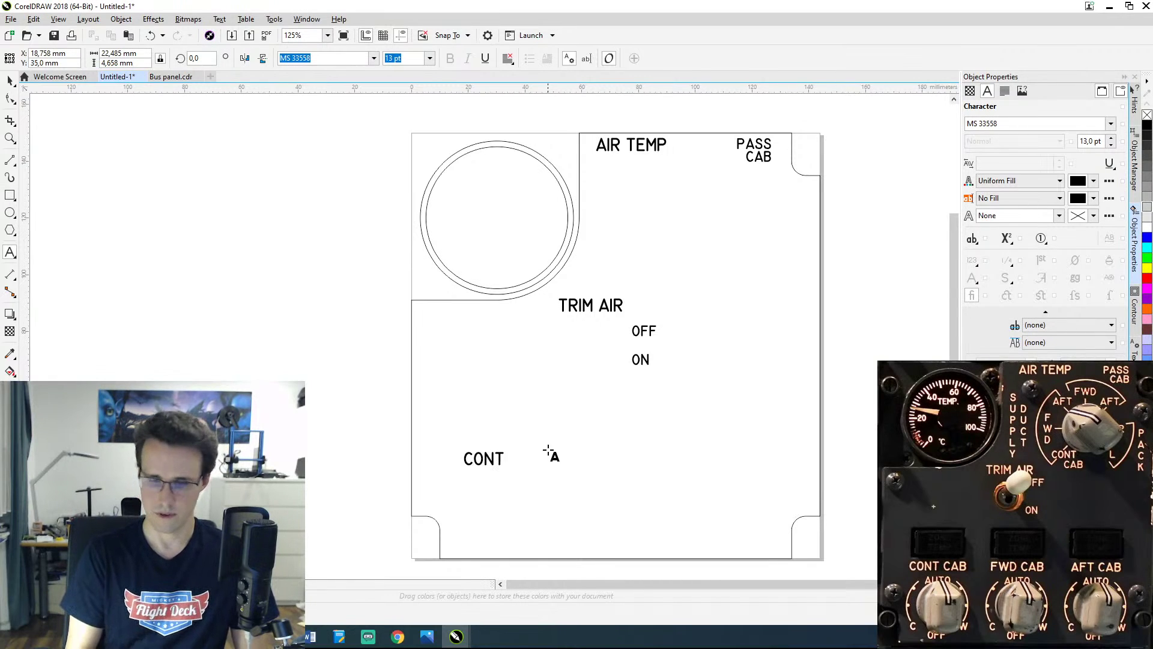
text(CAB)
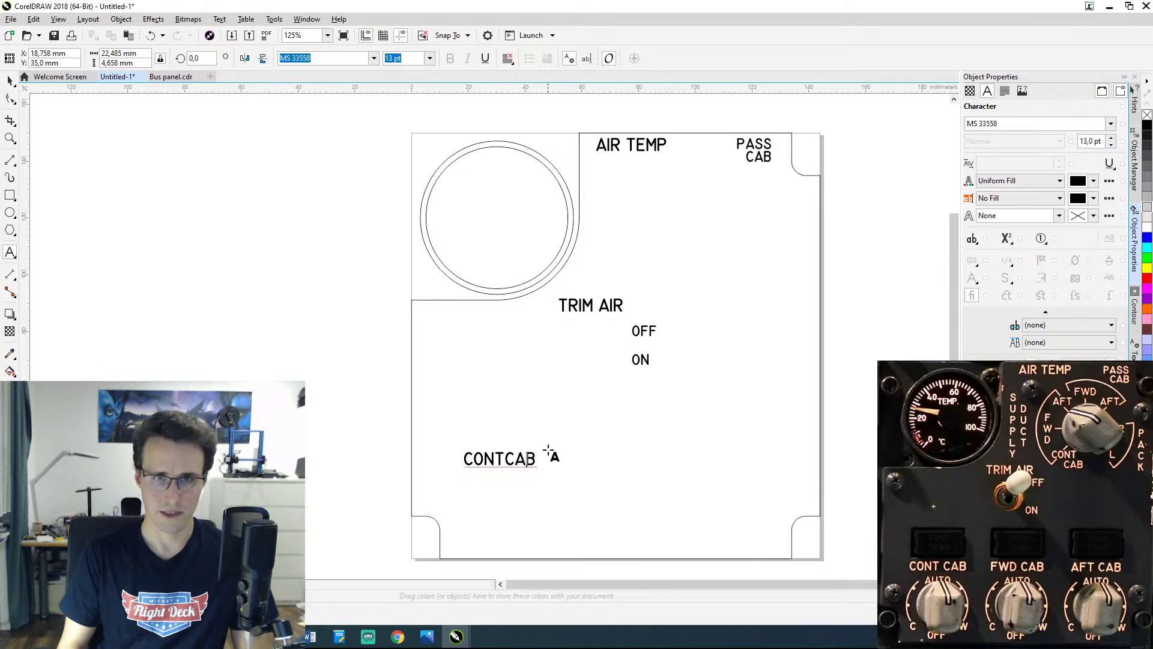
Step: Widen the gap between CONT and CAB by setting the kerning there to 40%
key(shift+Right)
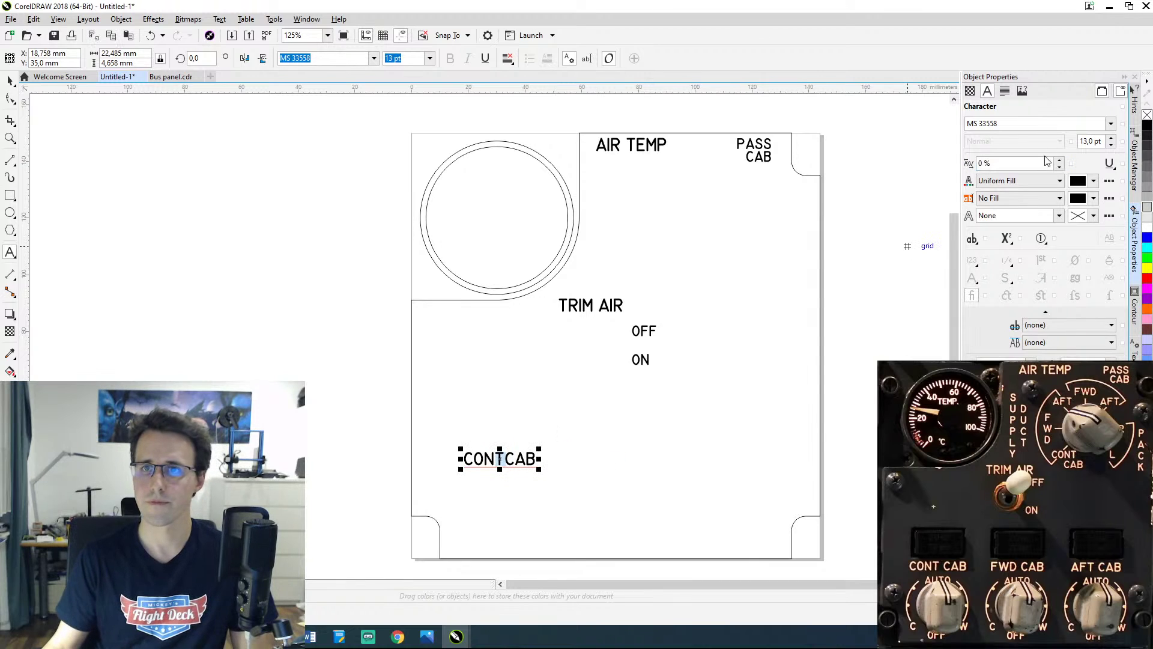
text(40)
key(Return)
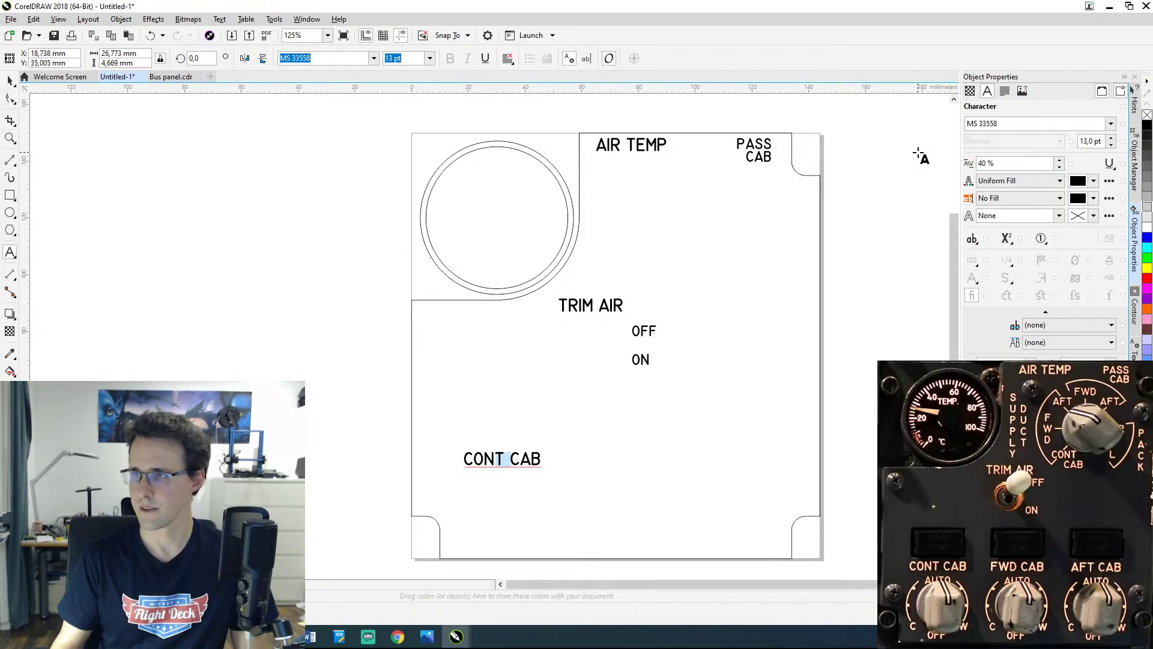
click(10, 82)
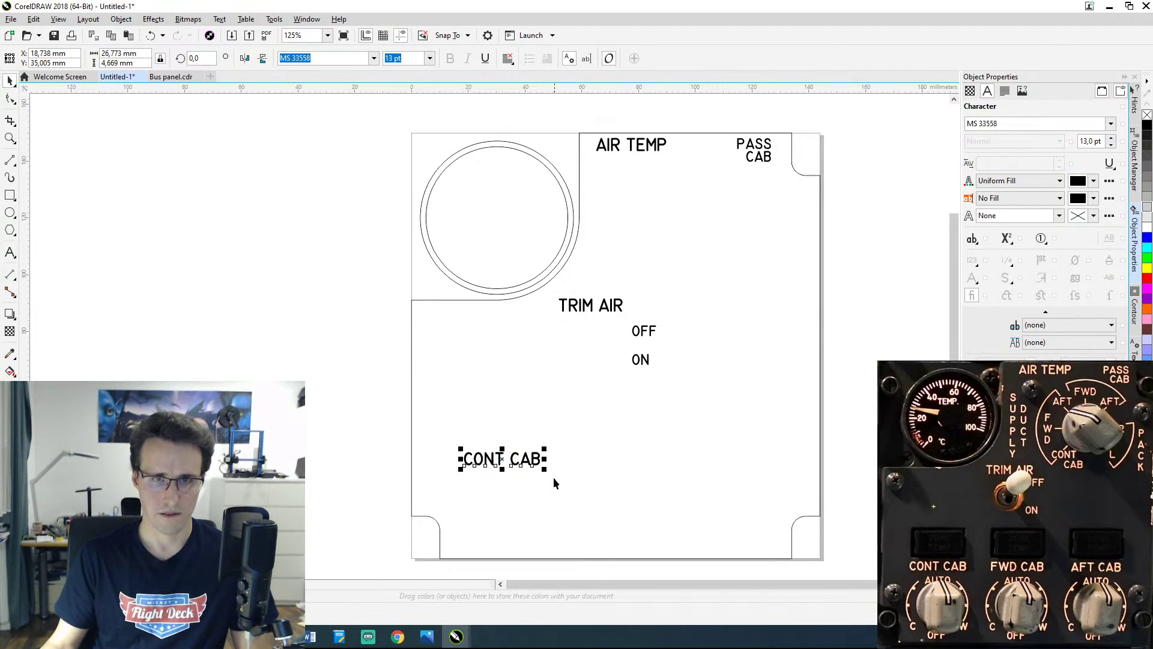
Step: Copy the CONT CAB label to its right, at about X 59 mm, Y 35 mm, and change the copy's text to FWD CAB
drag(482, 458, 594, 463)
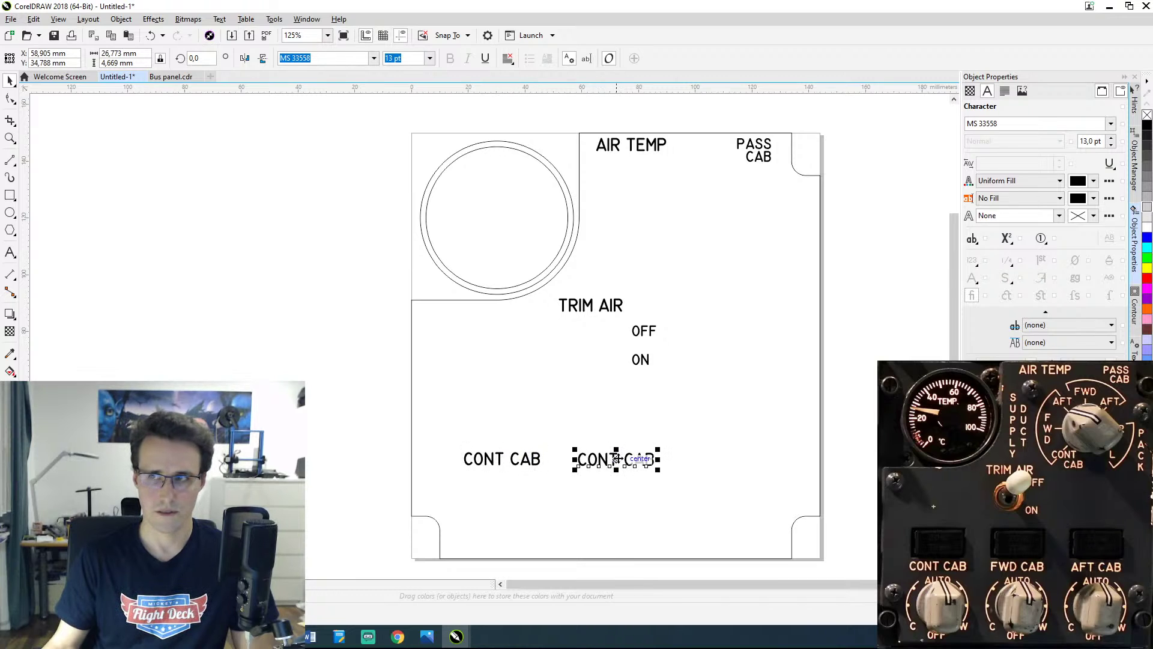
double_click(627, 475)
key(Left)
key(Left)
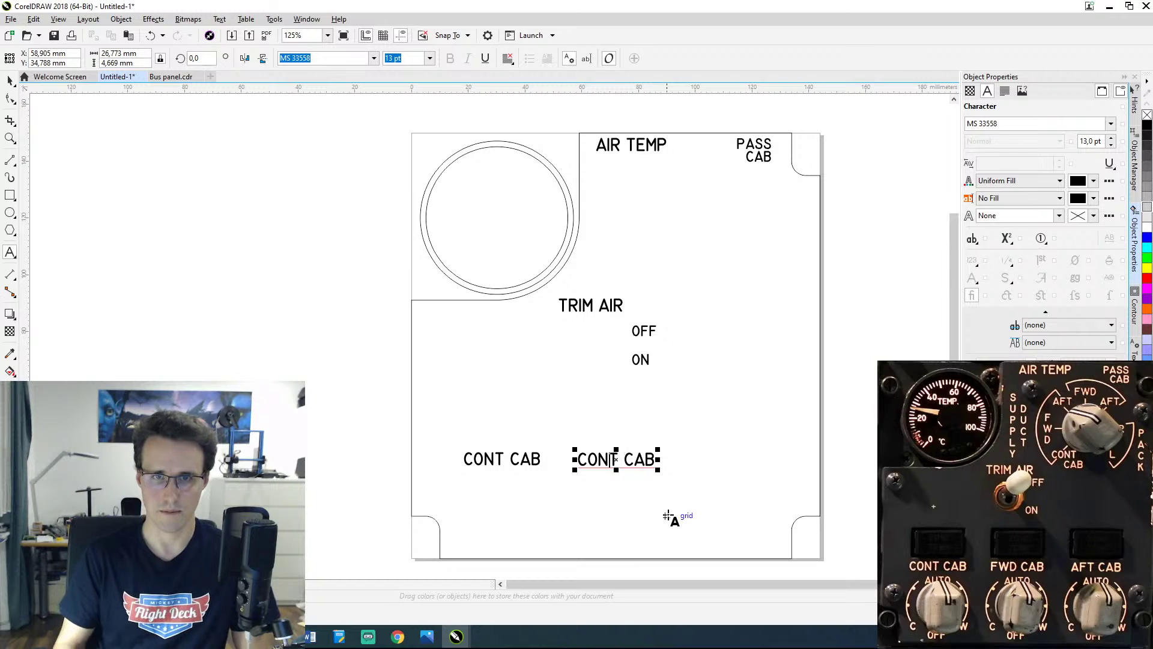
key(Delete)
key(Delete)
key(BackSpace)
key(BackSpace)
key(BackSpace)
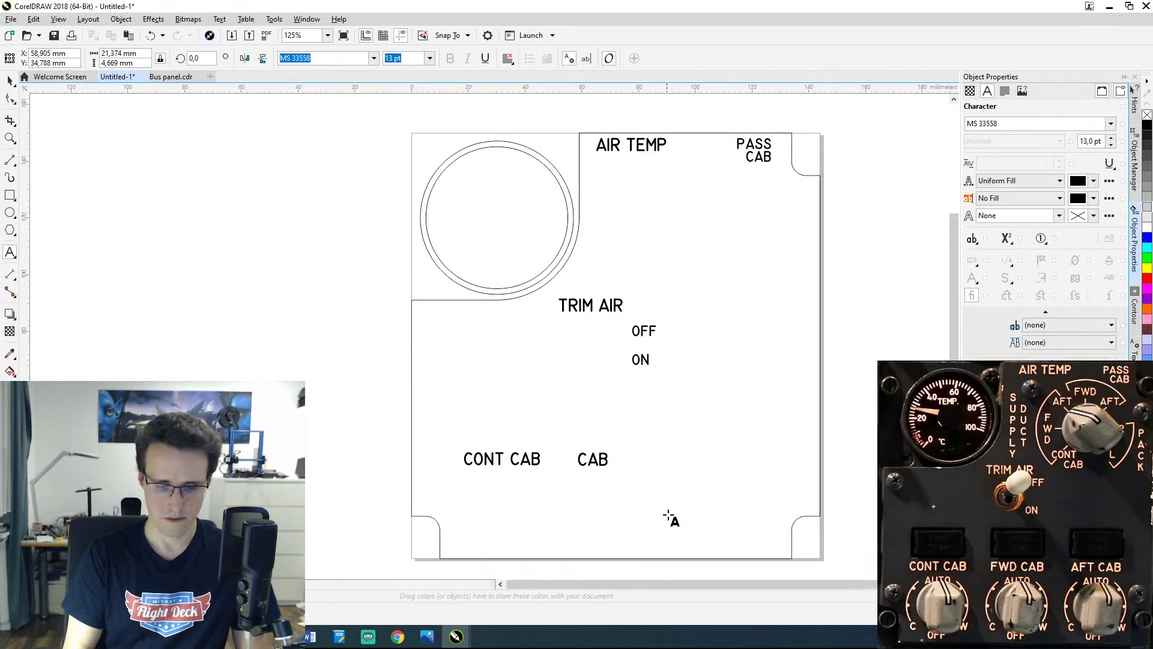
text(FWD)
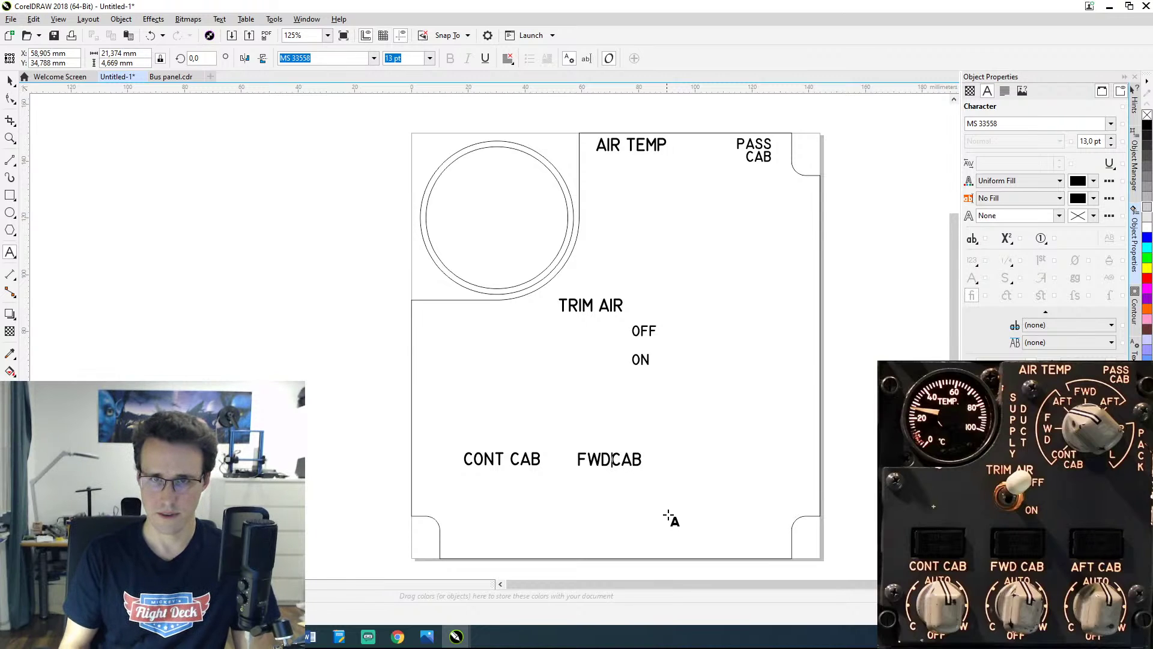
Step: Set the kerning between FWD and CAB to 40%
key(shift+Left)
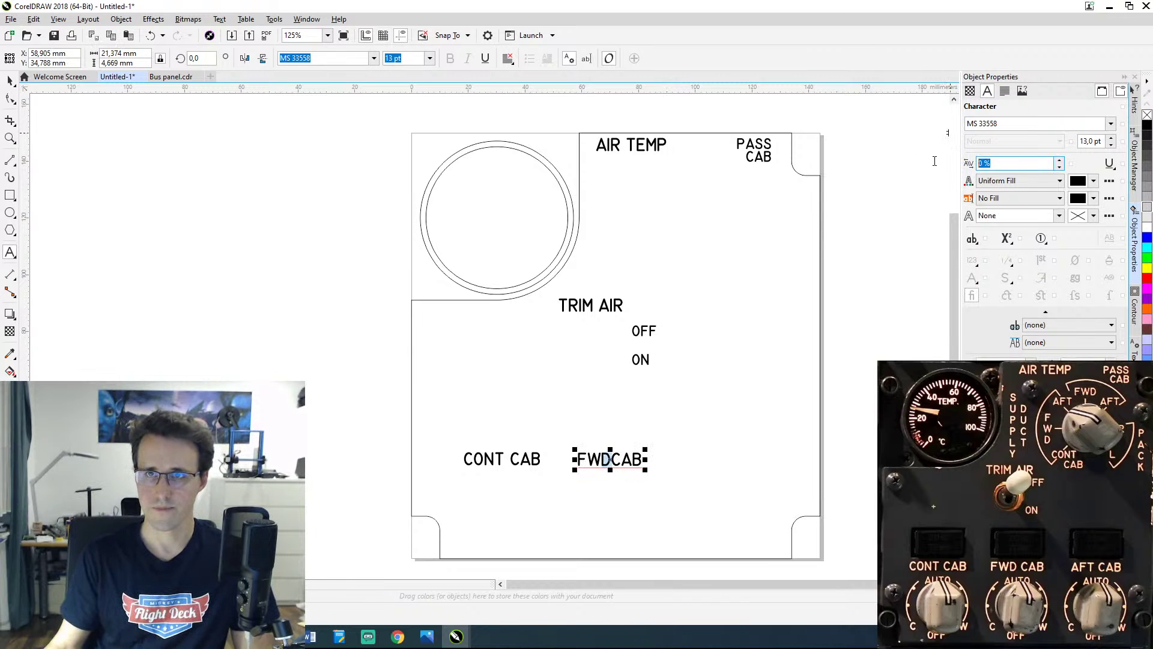
text(40)
key(Return)
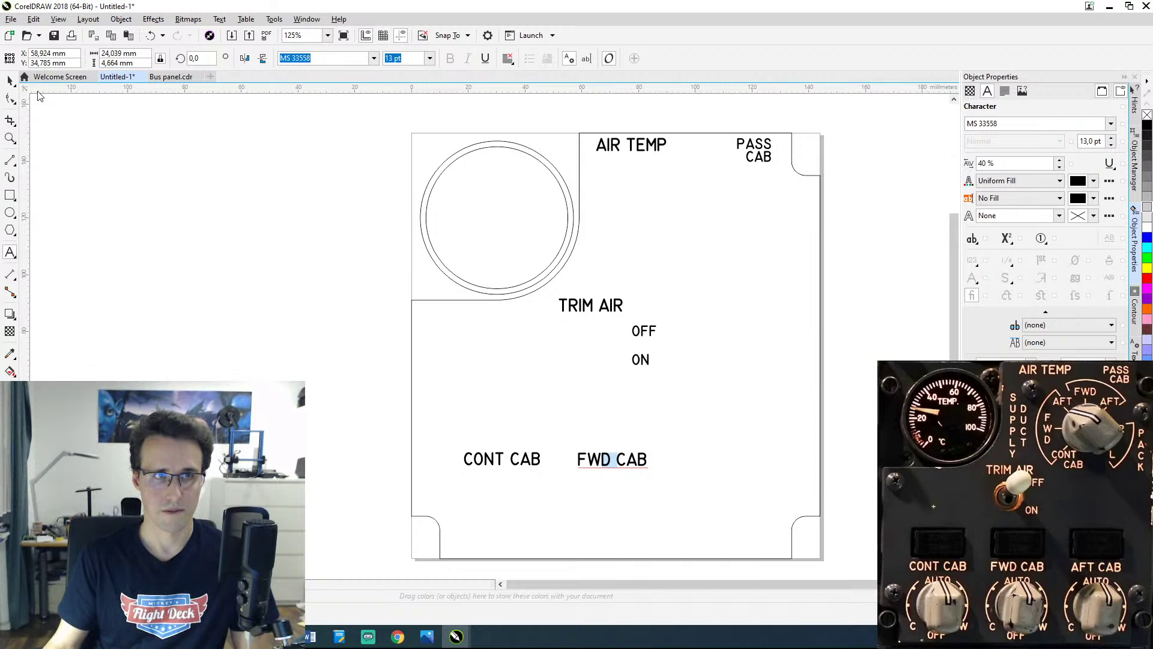
click(9, 79)
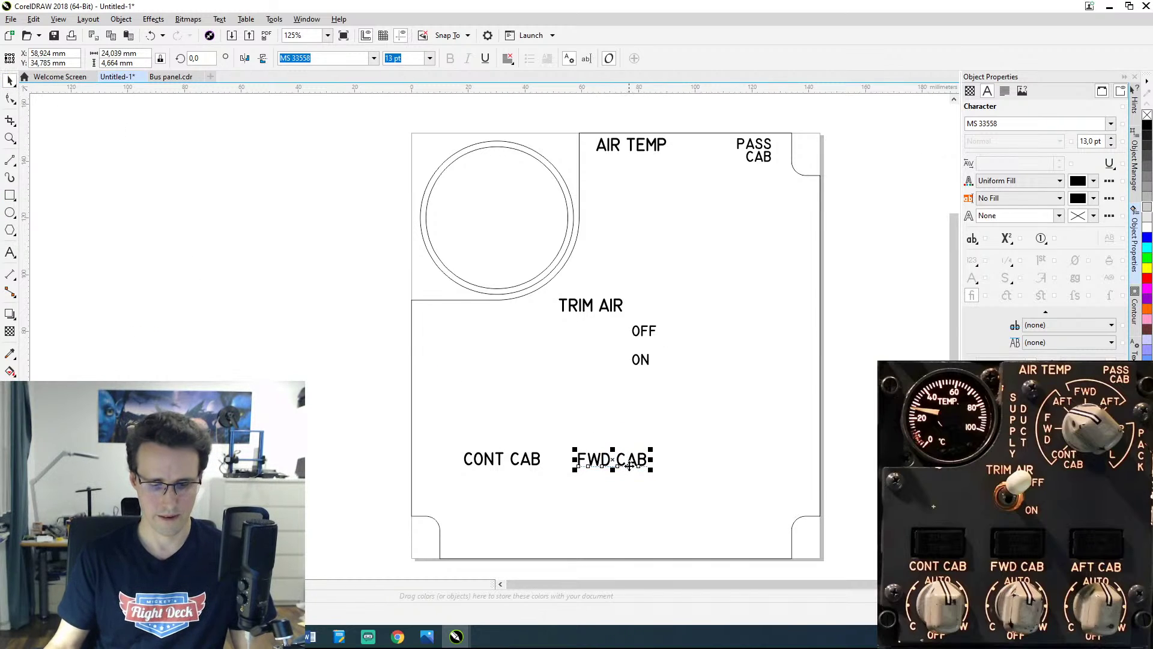
Step: Copy the FWD CAB label to its right, at about X 97 mm, Y 35 mm, and change the copy's text to AFT CAB
drag(629, 466, 723, 460)
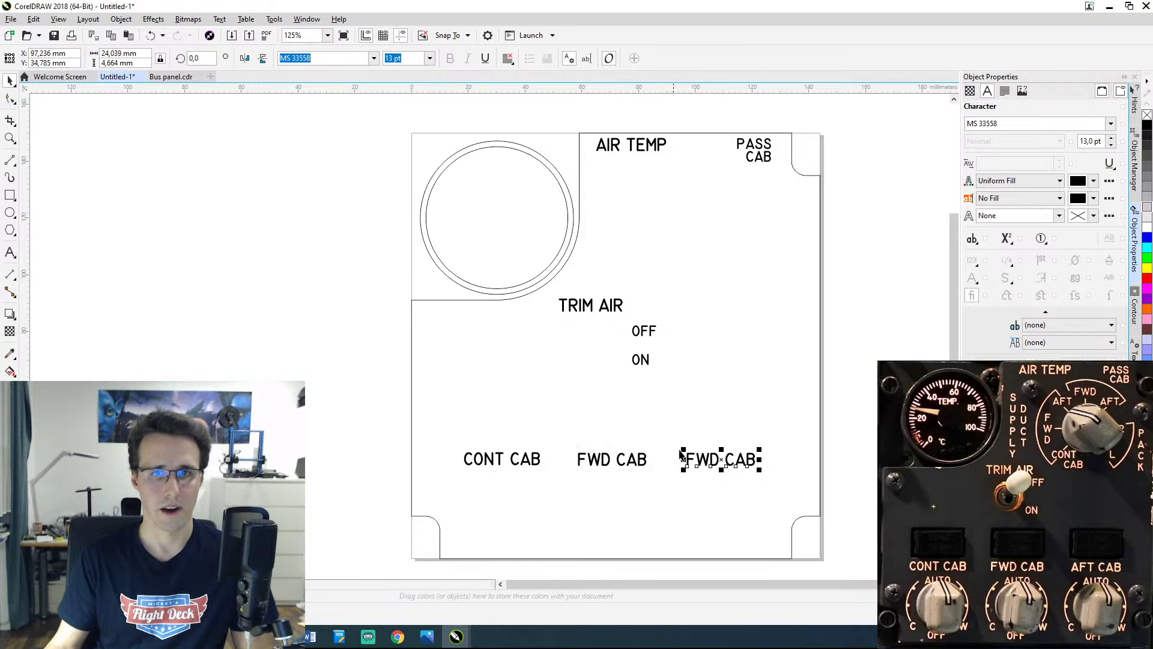
double_click(713, 459)
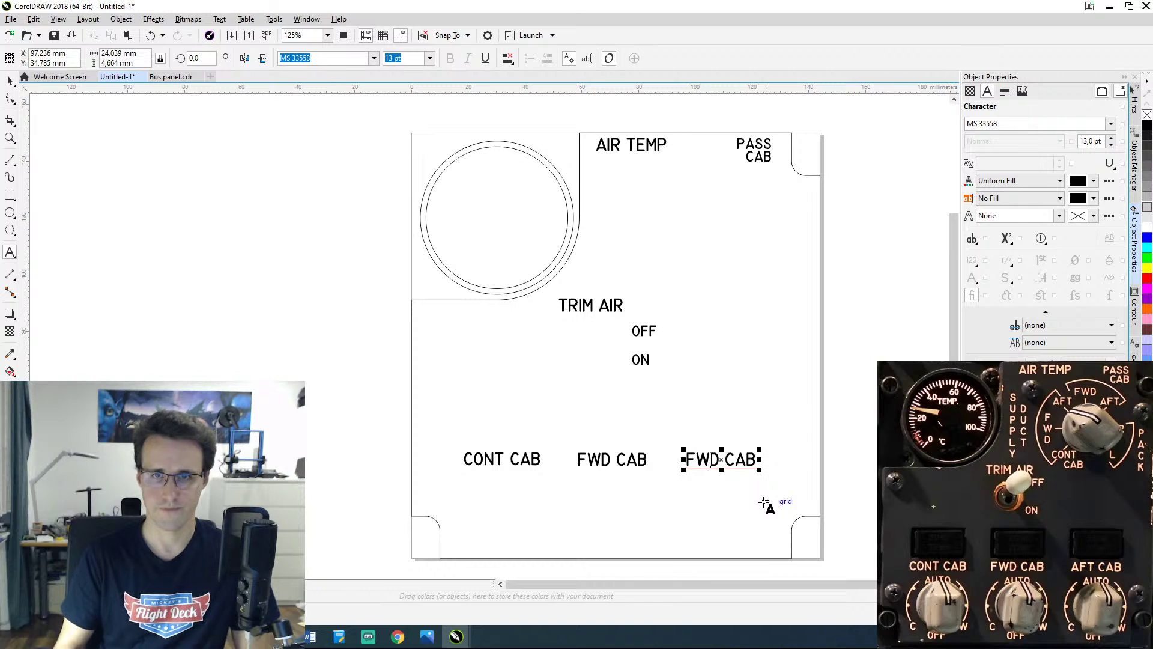
key(BackSpace)
key(BackSpace)
key(Delete)
key(Delete)
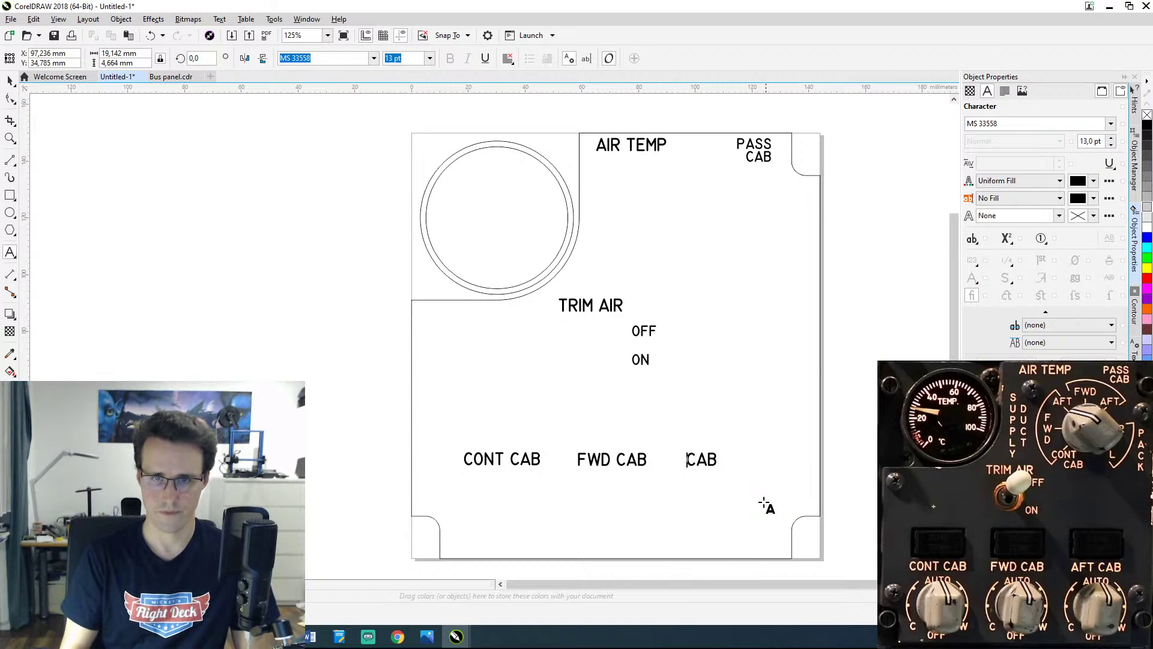
text(AFT)
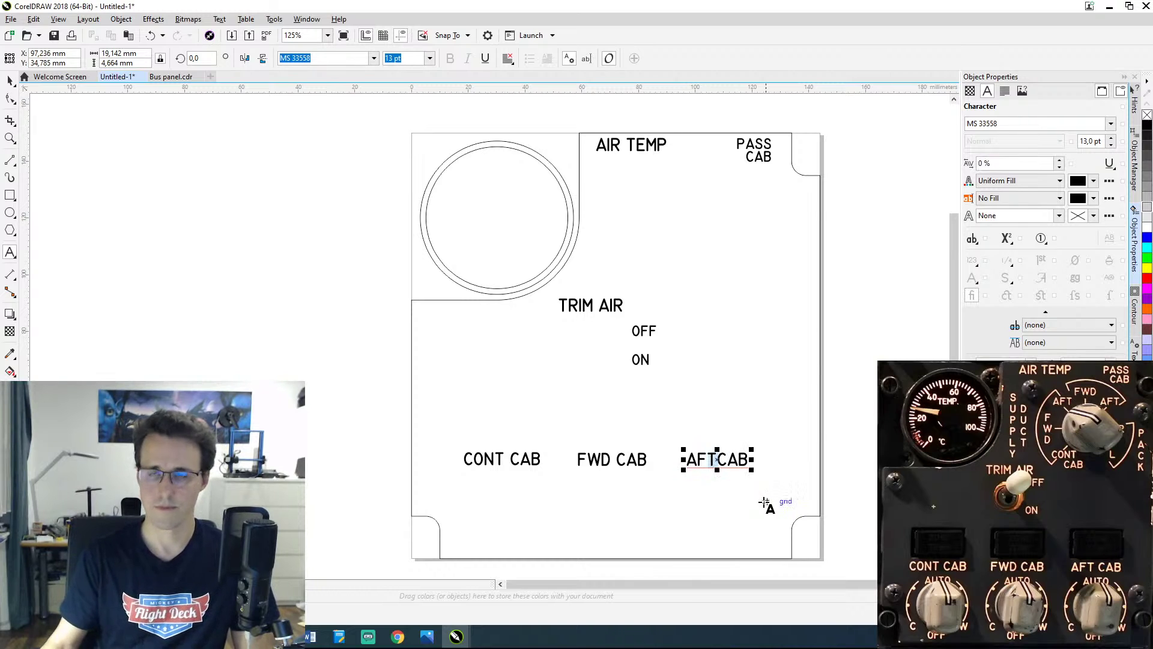
Step: Set the kerning between AFT and CAB to 40%
click(1015, 163)
text(40)
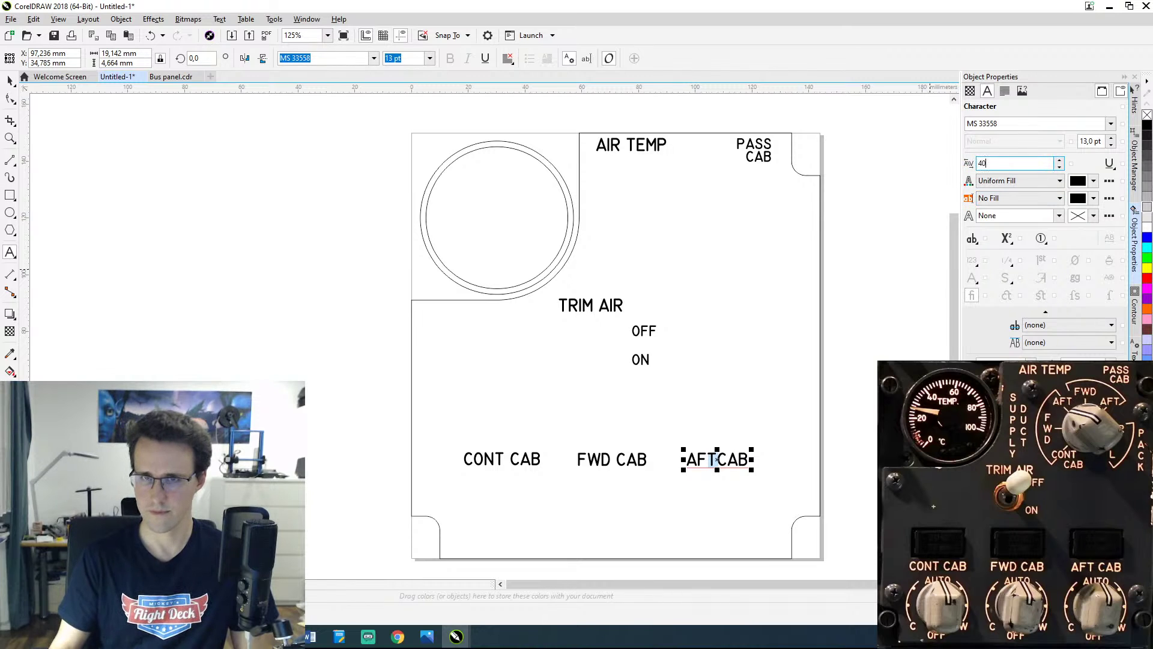
key(Return)
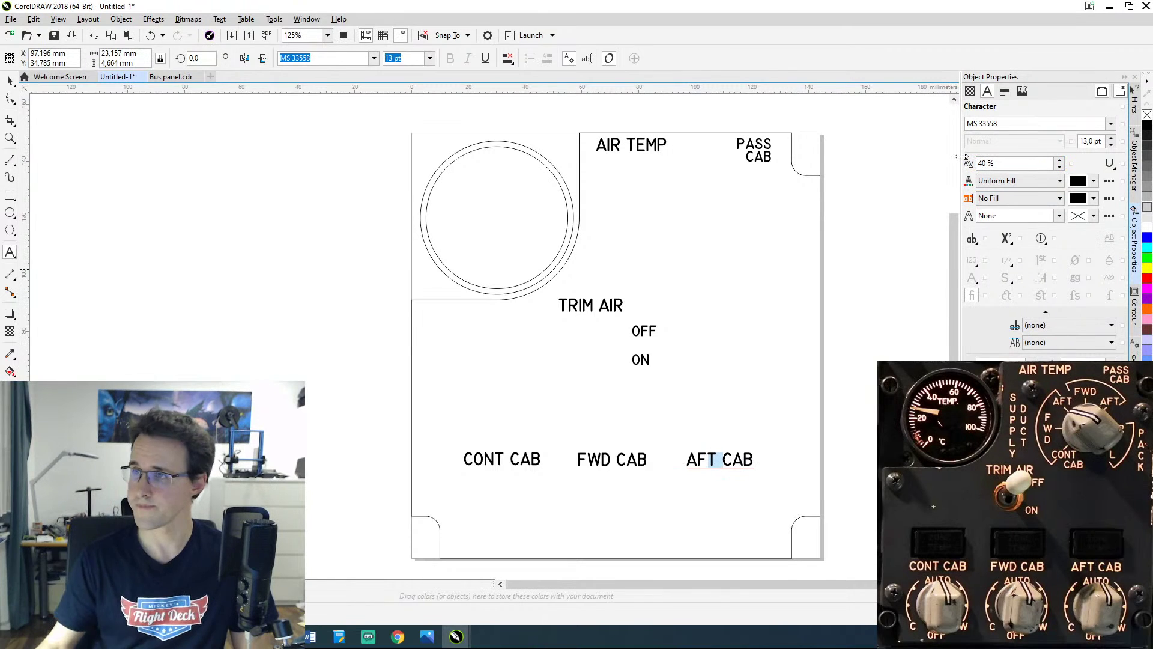
click(10, 80)
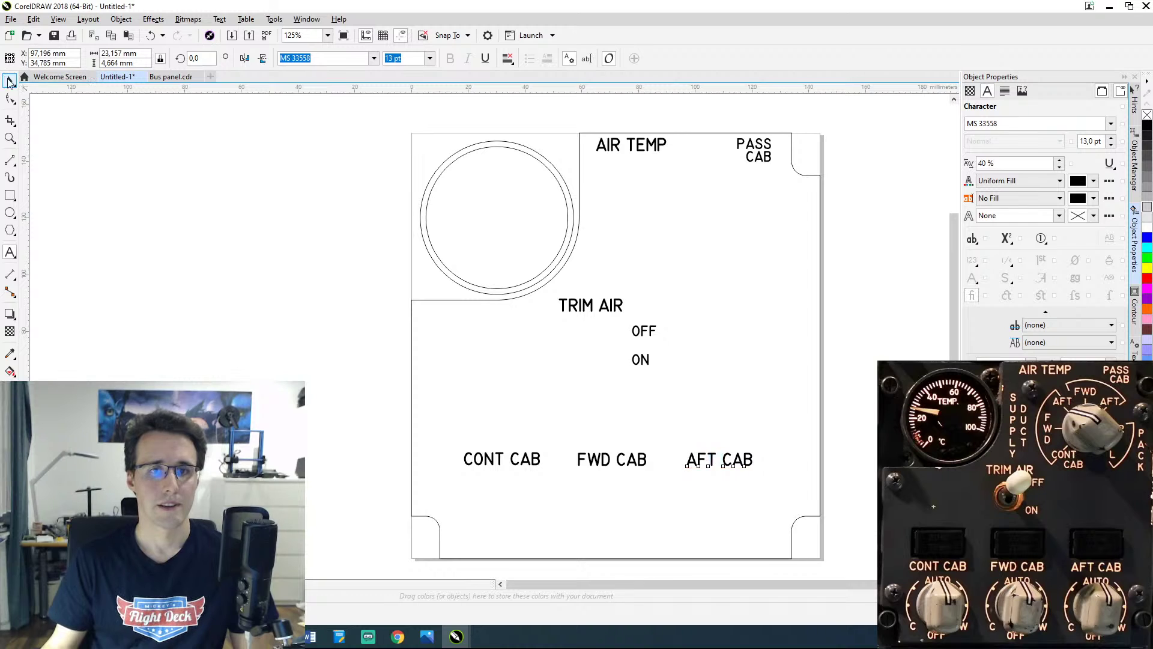
click(602, 422)
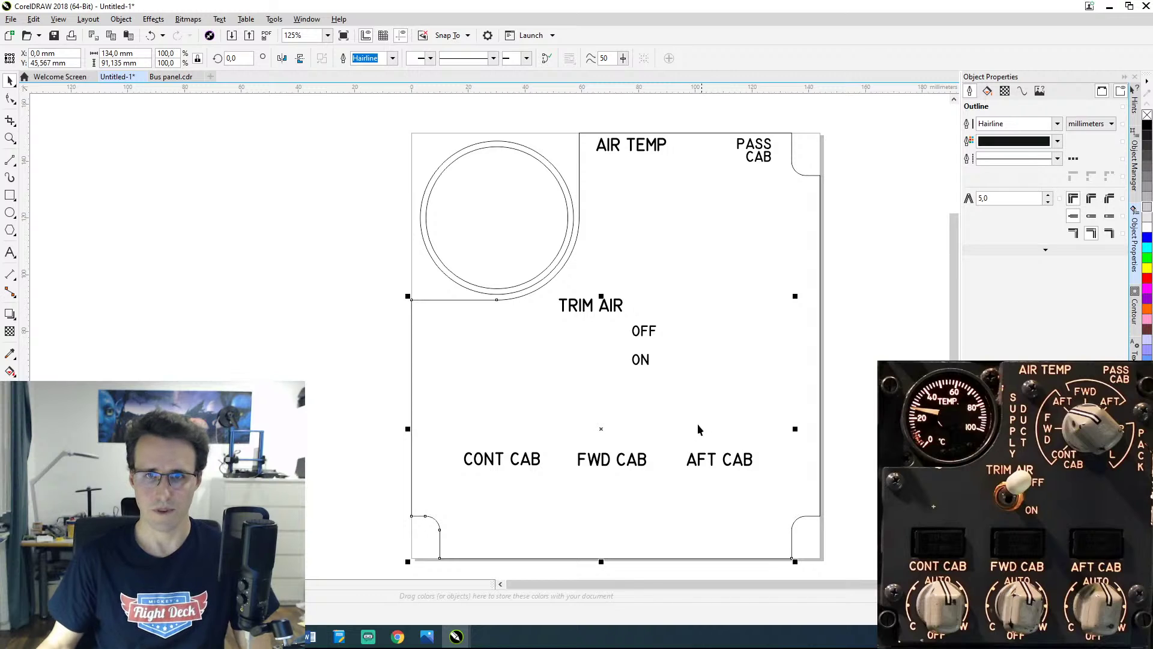
click(397, 637)
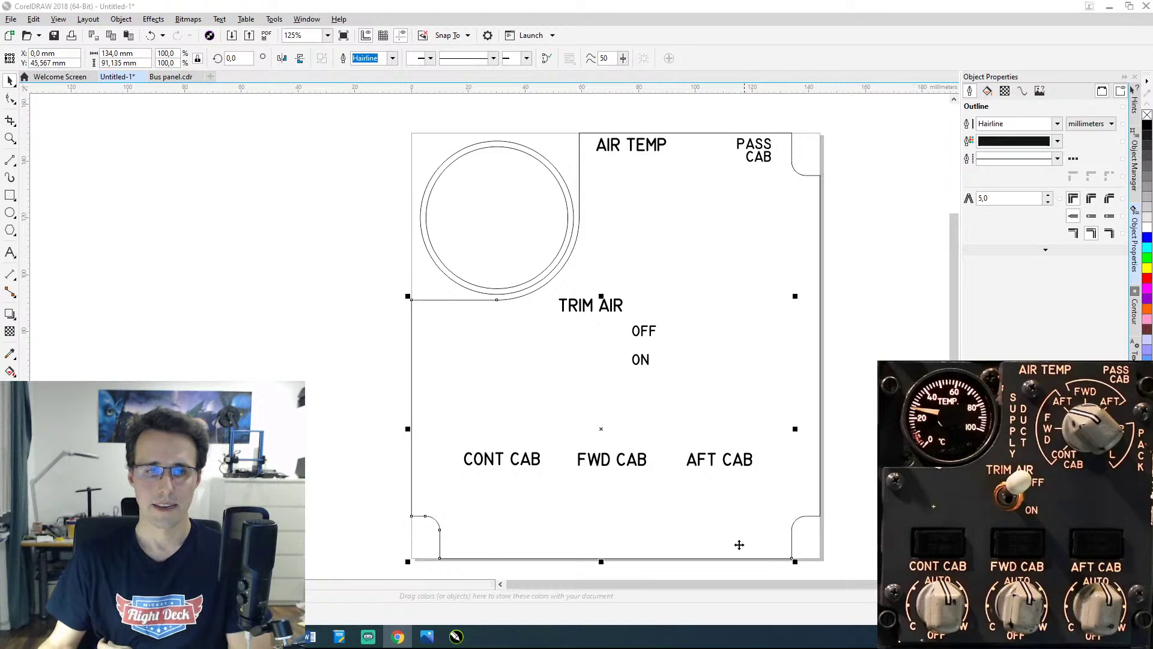
click(427, 637)
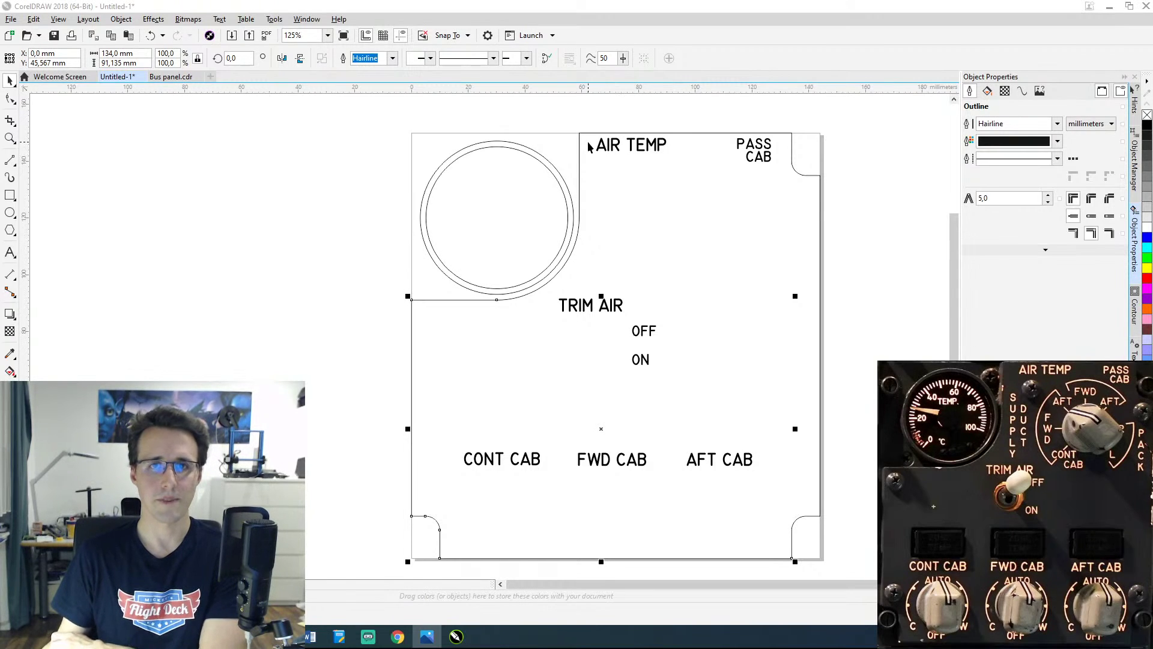
Step: Try a Hairline outline on the AIR TEMP lettering and reset the outline width to None
click(654, 147)
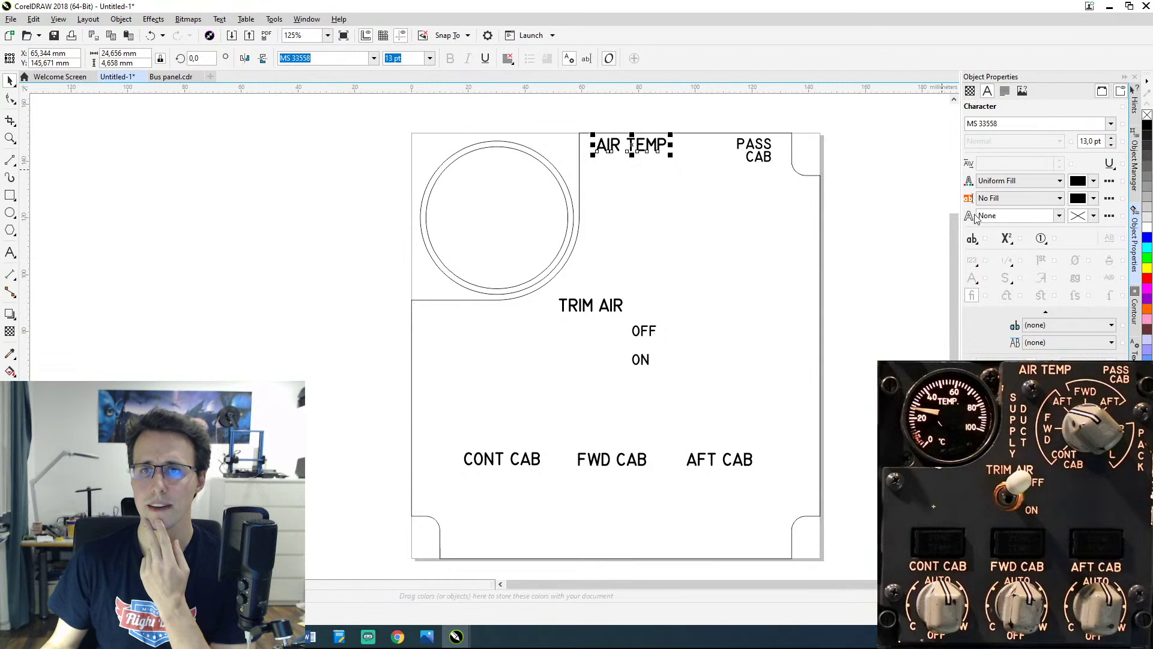
click(1059, 215)
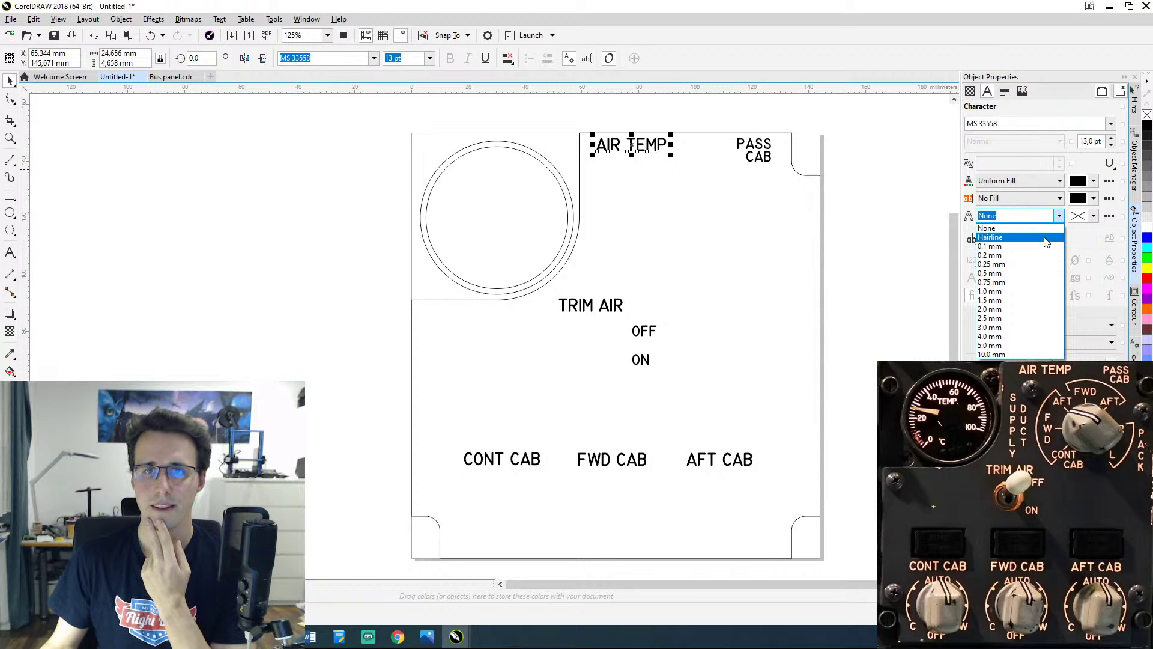
click(698, 166)
scroll(621, 136, up, 2)
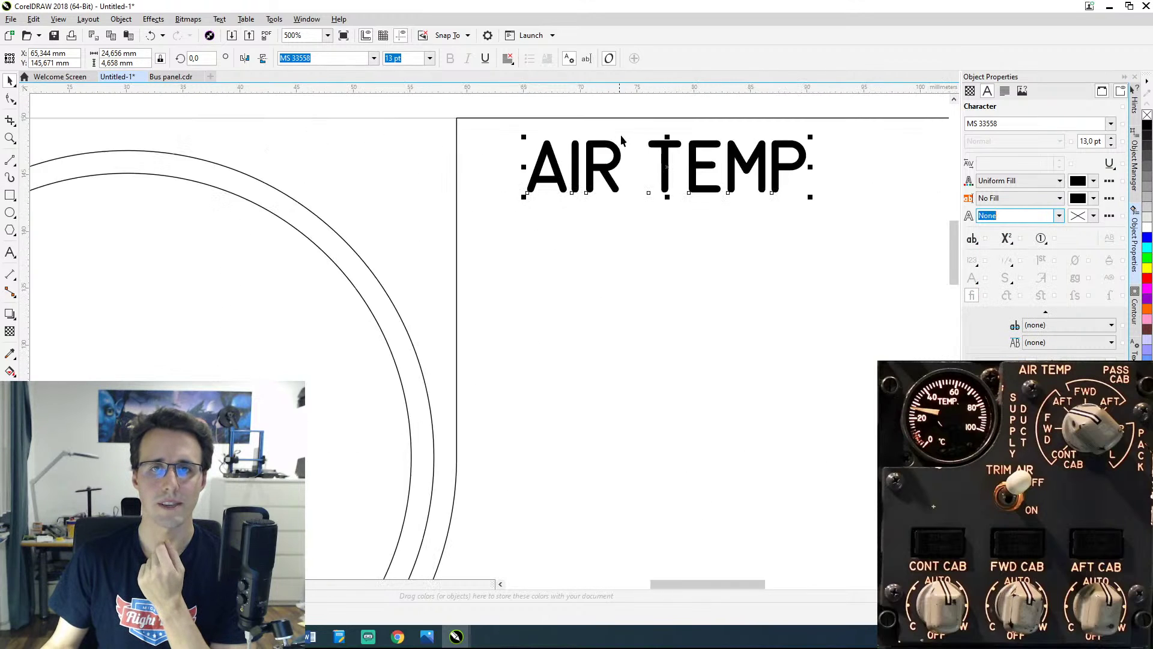
scroll(640, 133, up, 1)
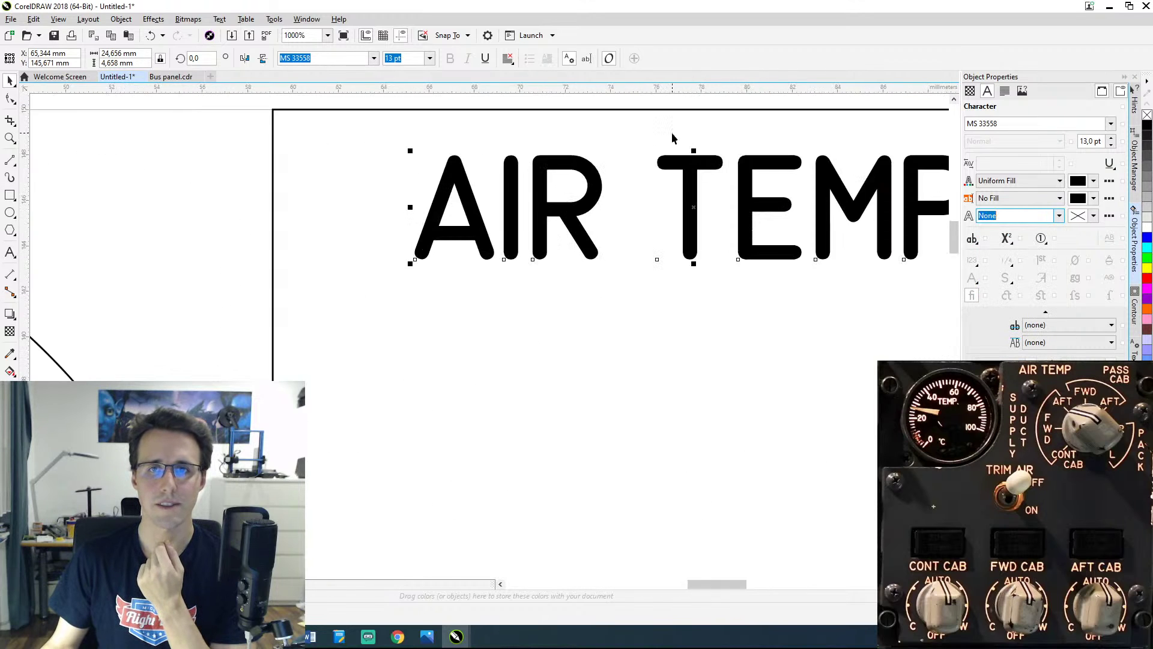
click(1059, 215)
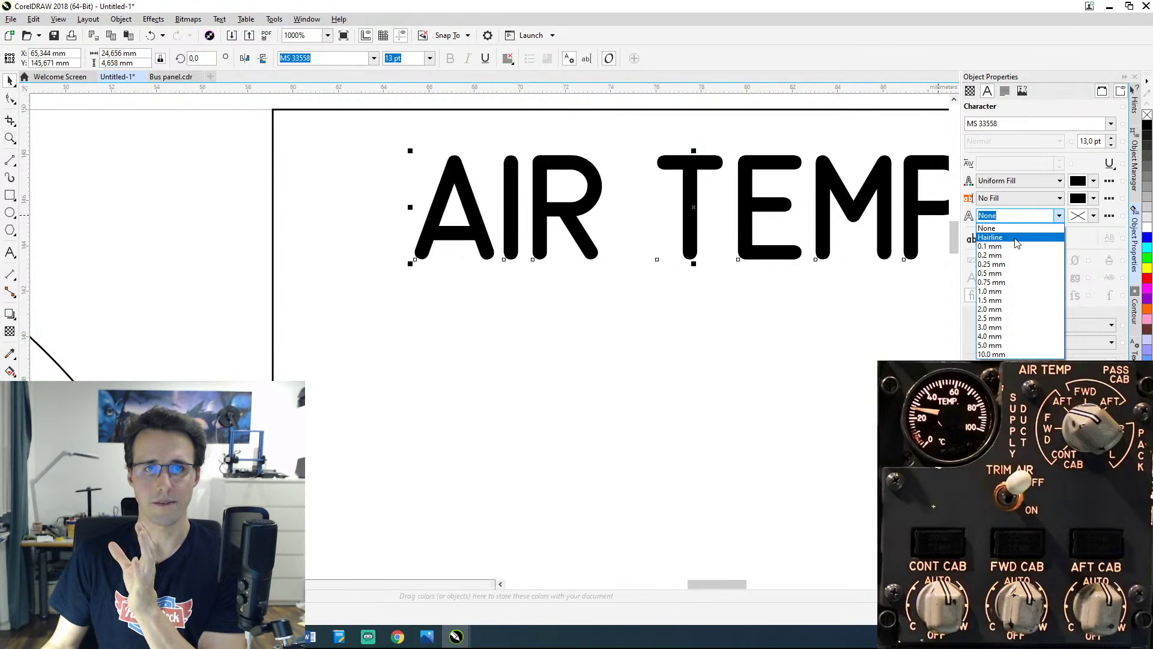
click(1016, 238)
click(1059, 218)
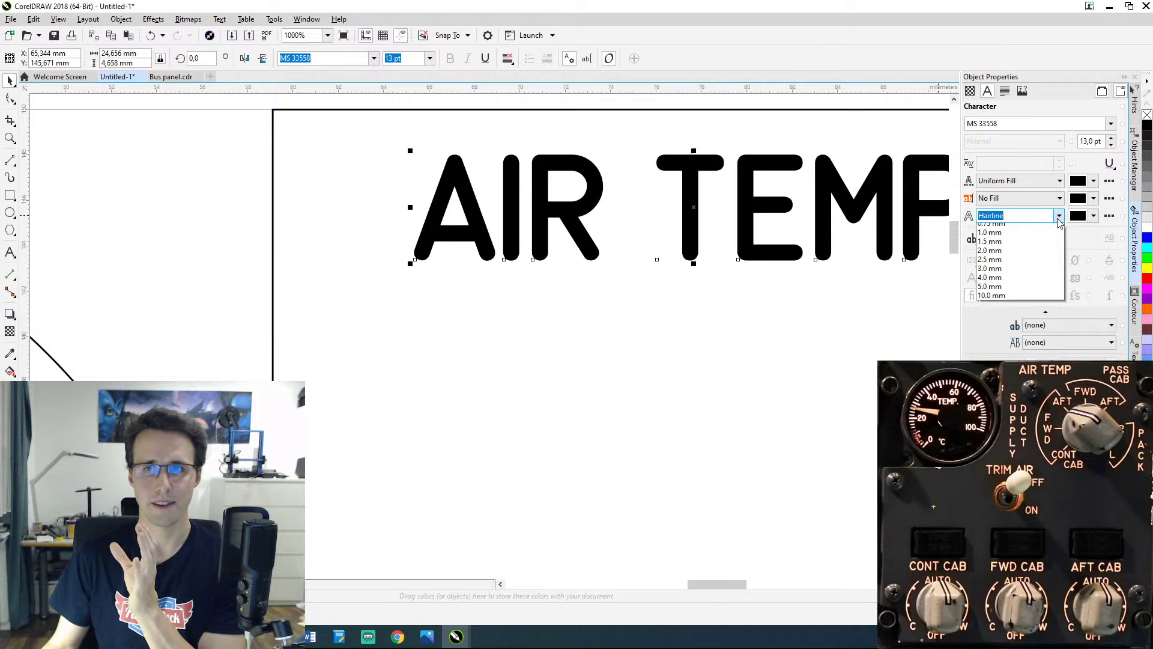
click(1042, 228)
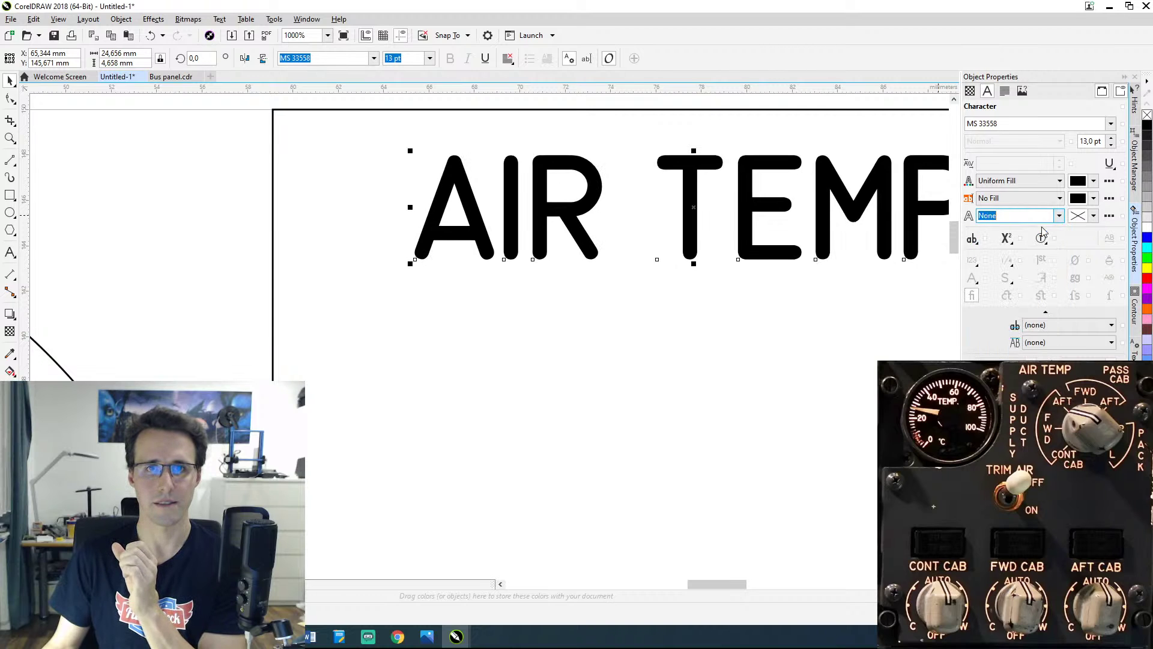
Step: Try a 0.1 mm outline on the AIR TEMP lettering and return it to no outline
click(1059, 215)
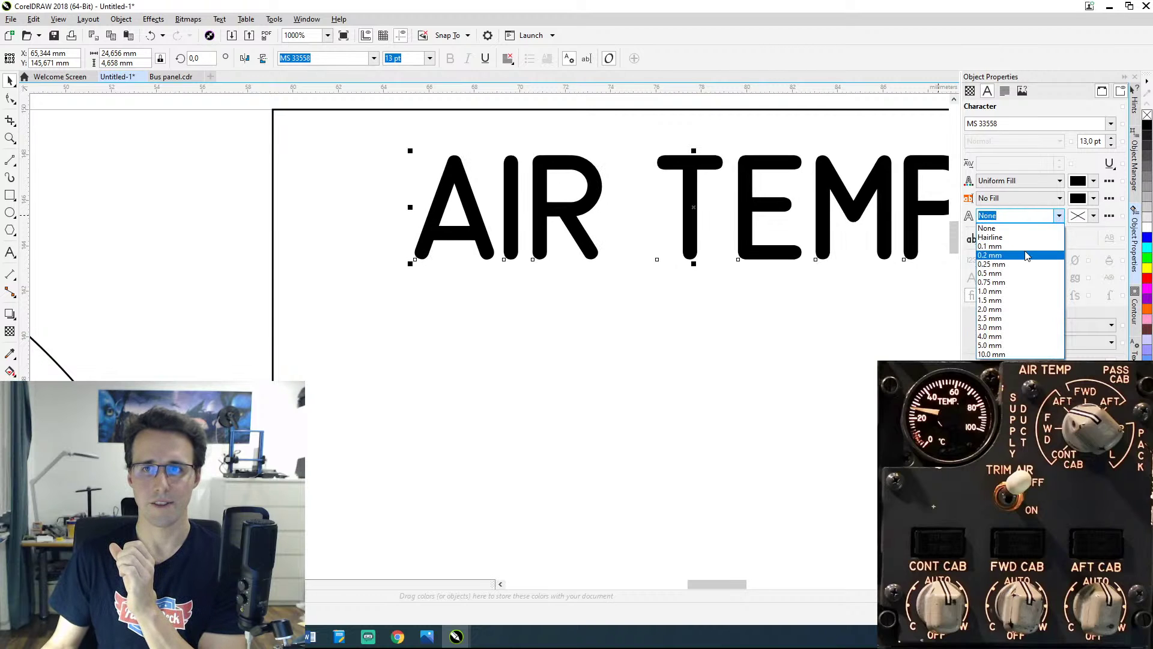
click(1024, 247)
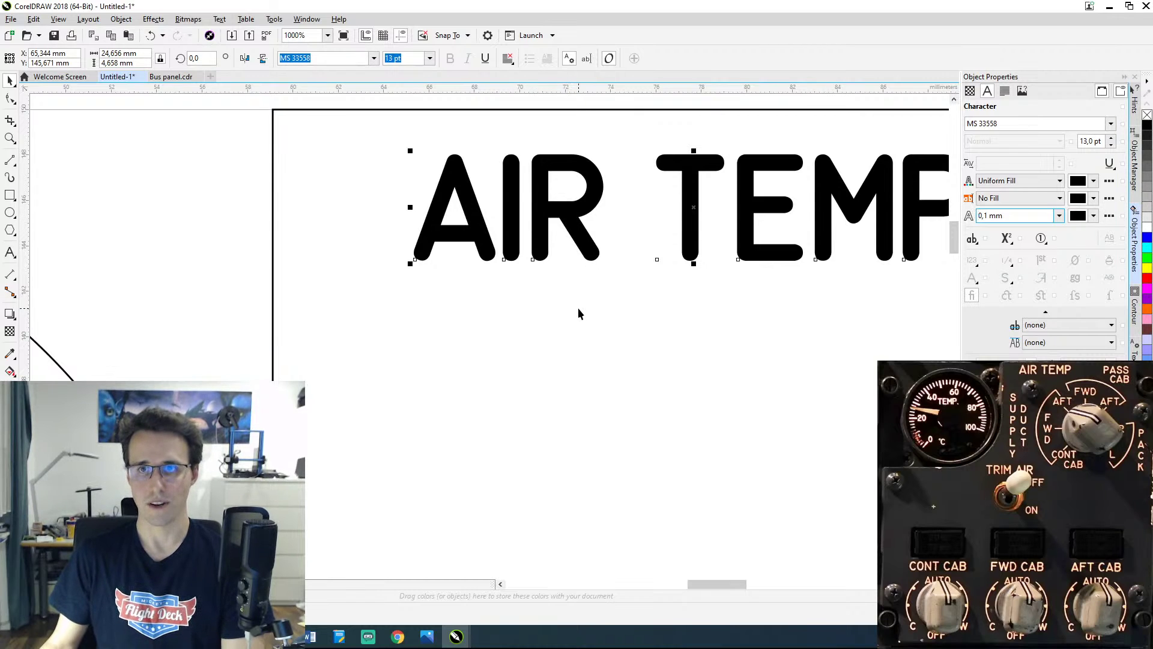
click(1059, 215)
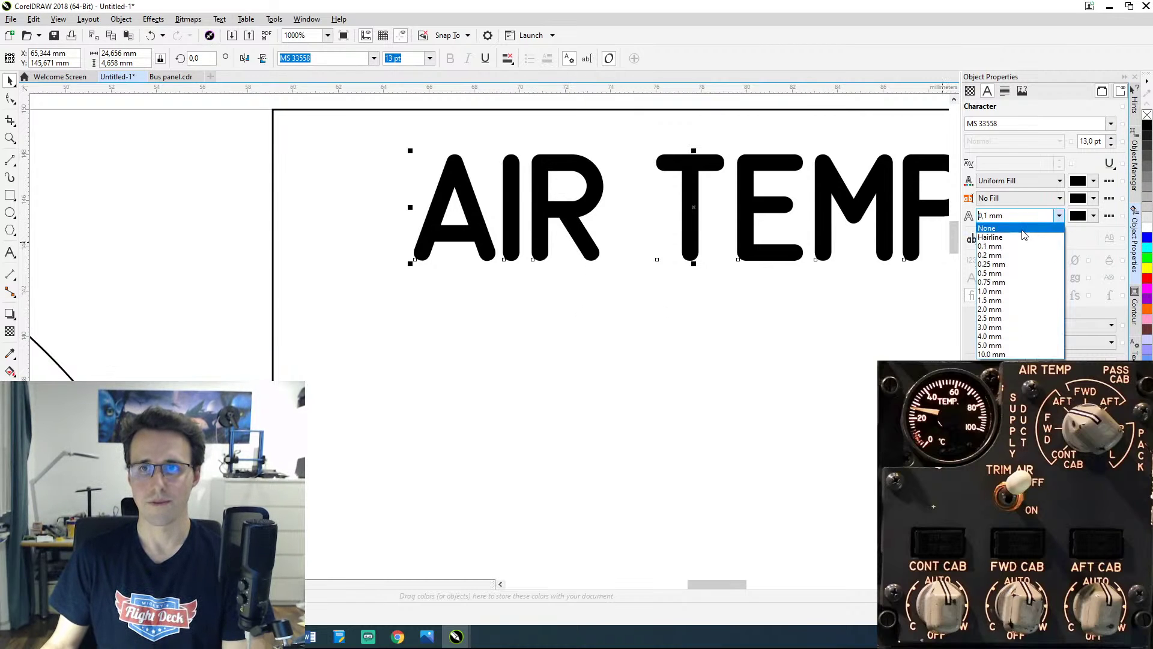
click(1024, 232)
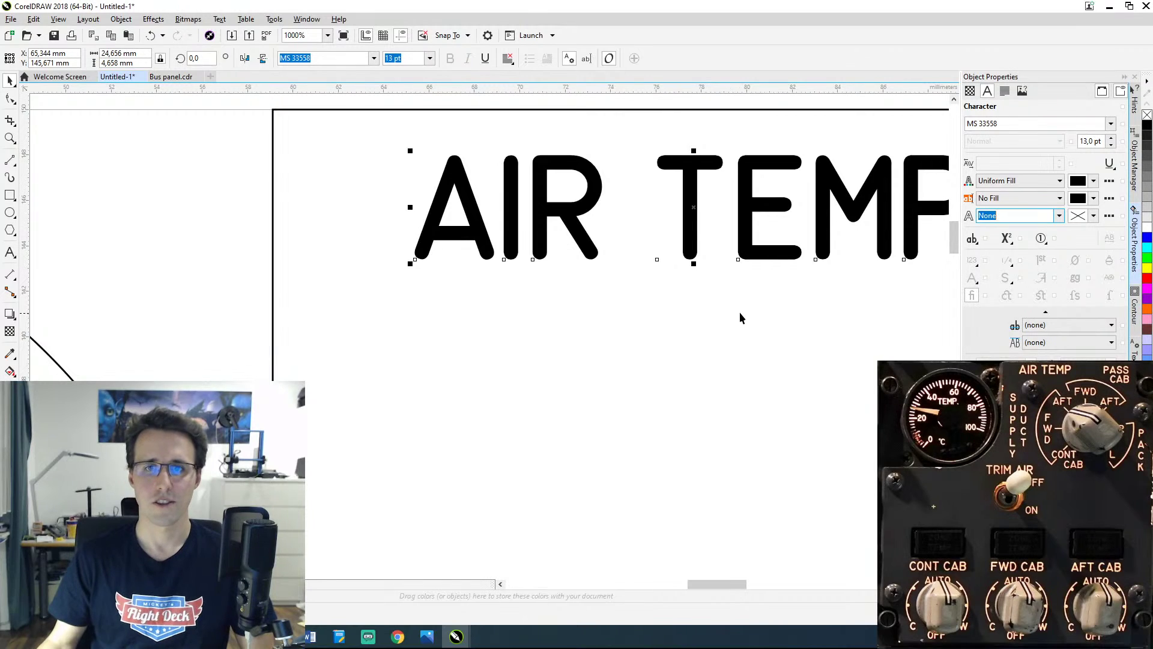
drag(751, 300, 621, 339)
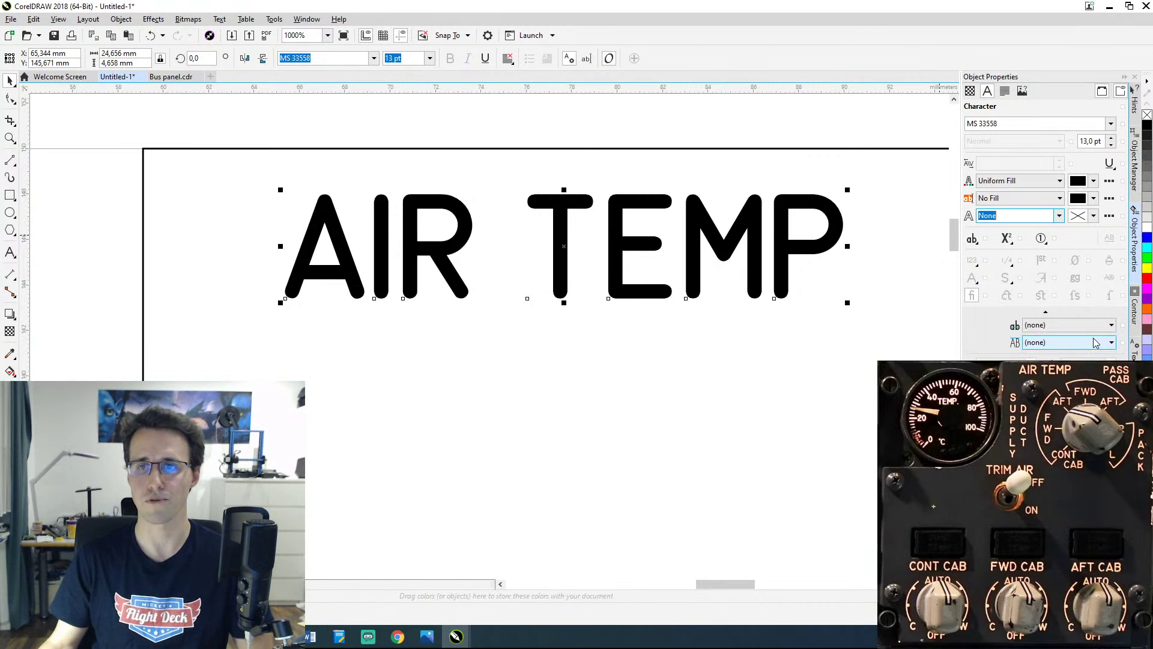
Step: Apply a one-step outside contour with a 0,1 mm offset to the AIR TEMP lettering
click(1134, 315)
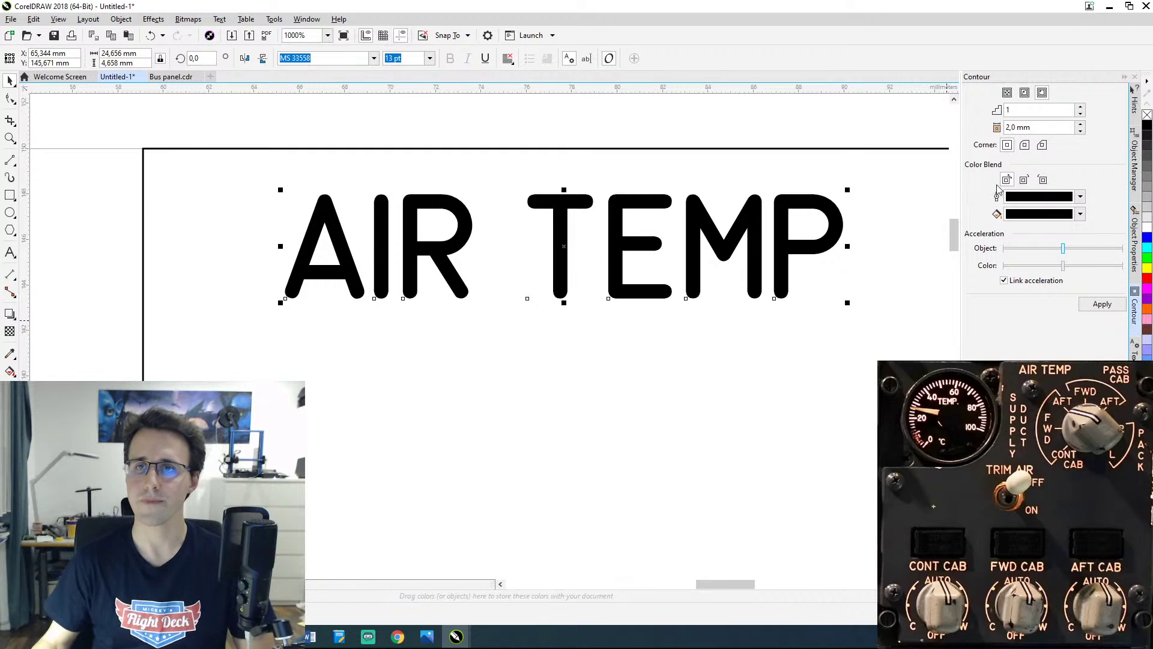
double_click(1031, 127)
text(0)
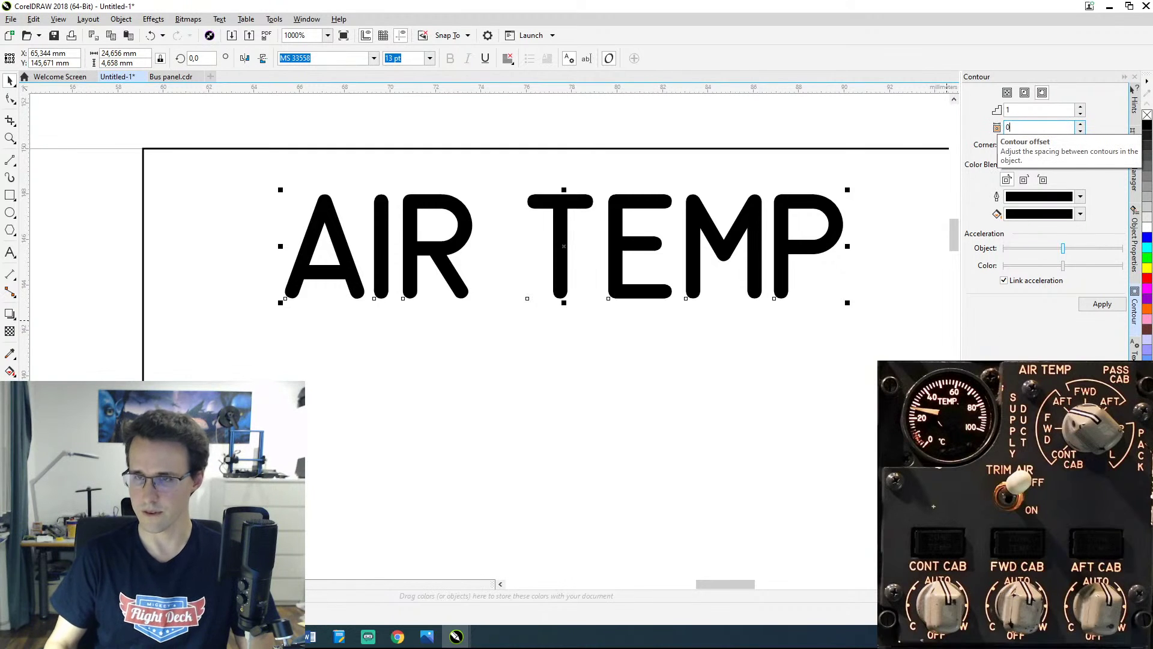
text(,1)
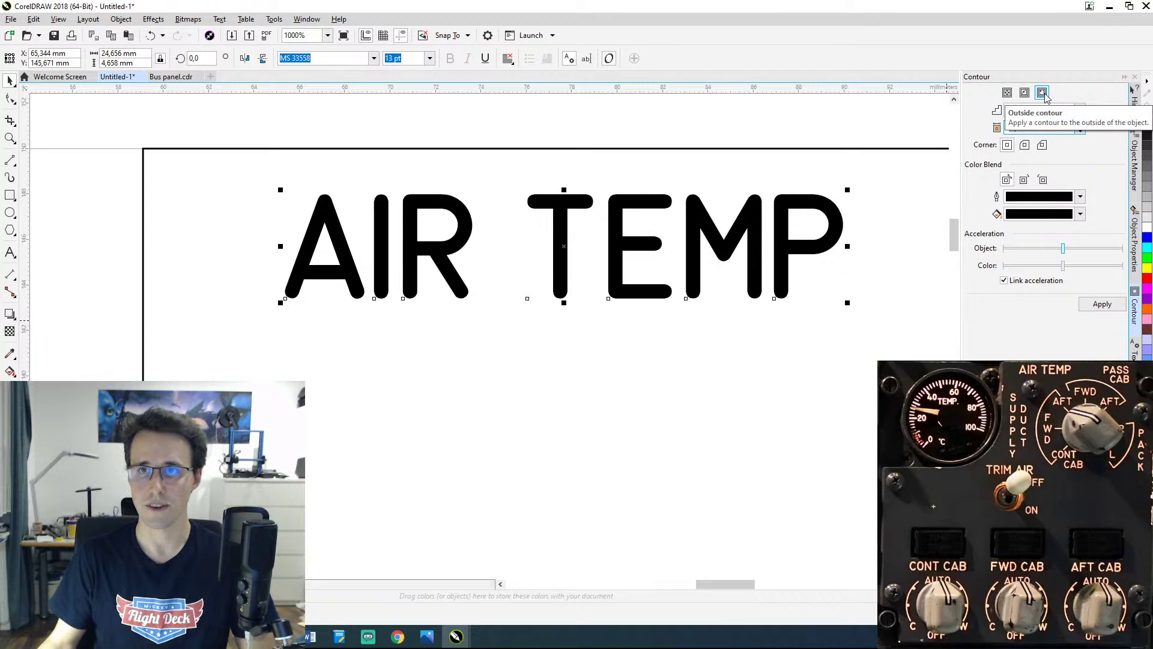
click(1099, 305)
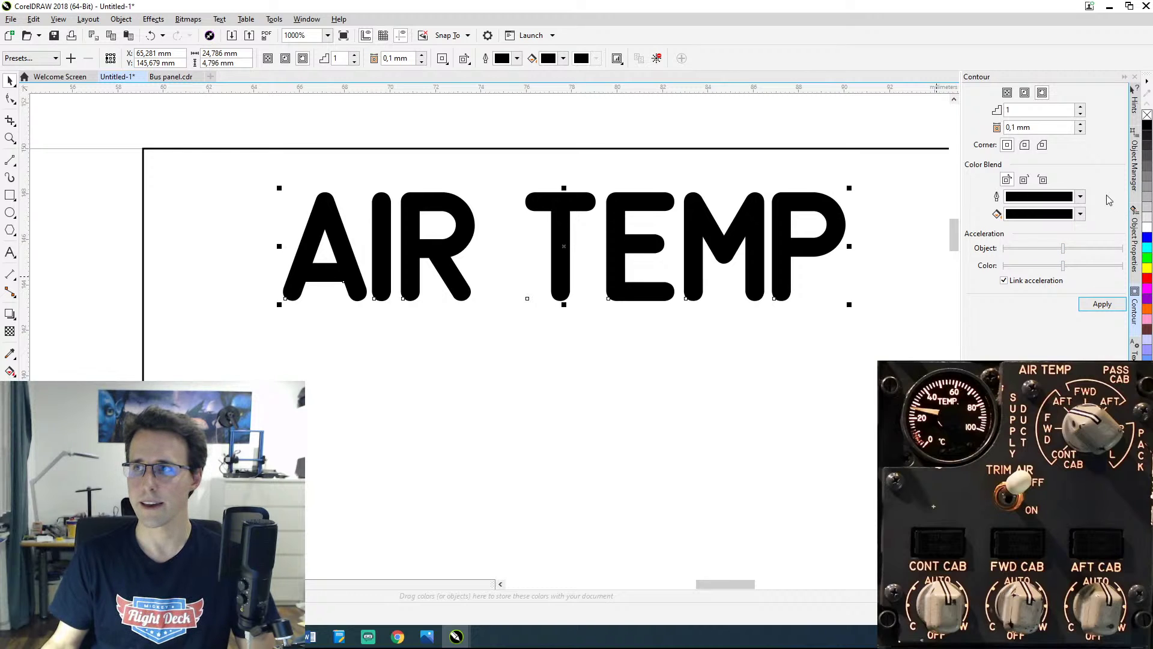
Step: Break the AIR TEMP contour group apart into a separate curve and clear the selection
click(1134, 160)
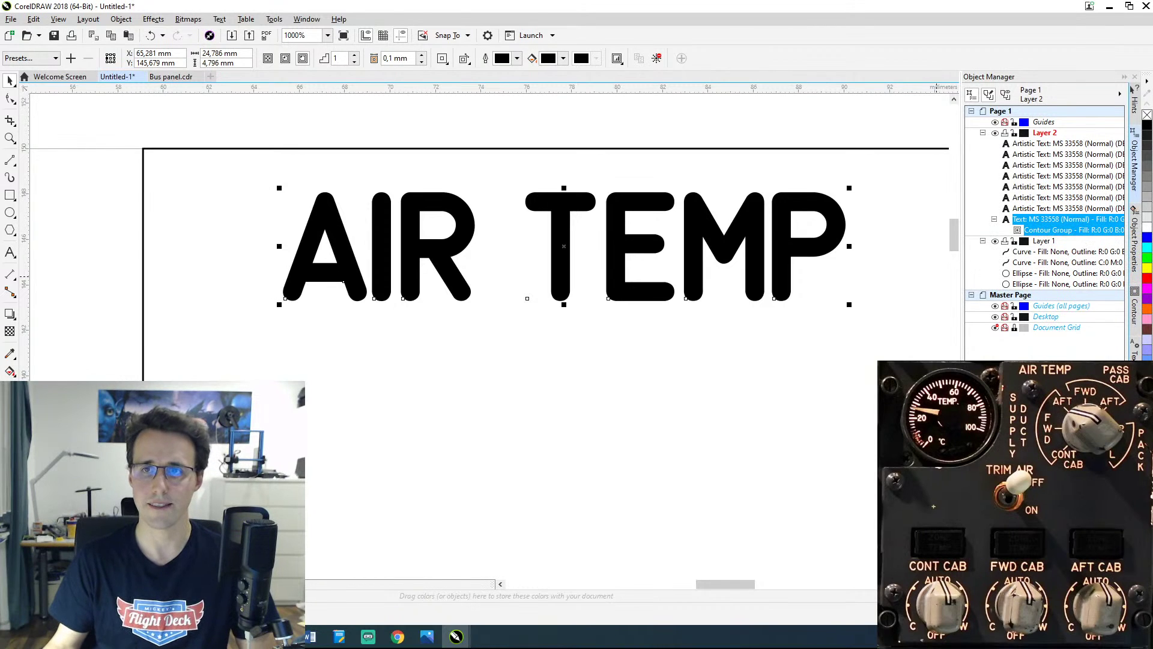
right_click(1056, 233)
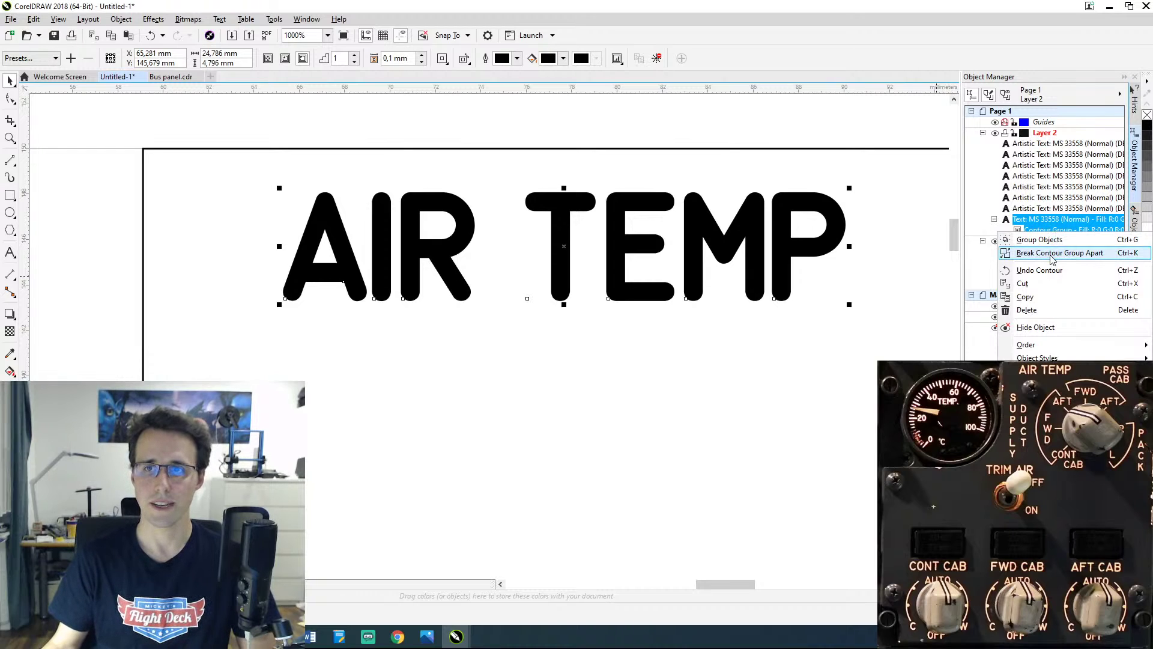
click(1052, 255)
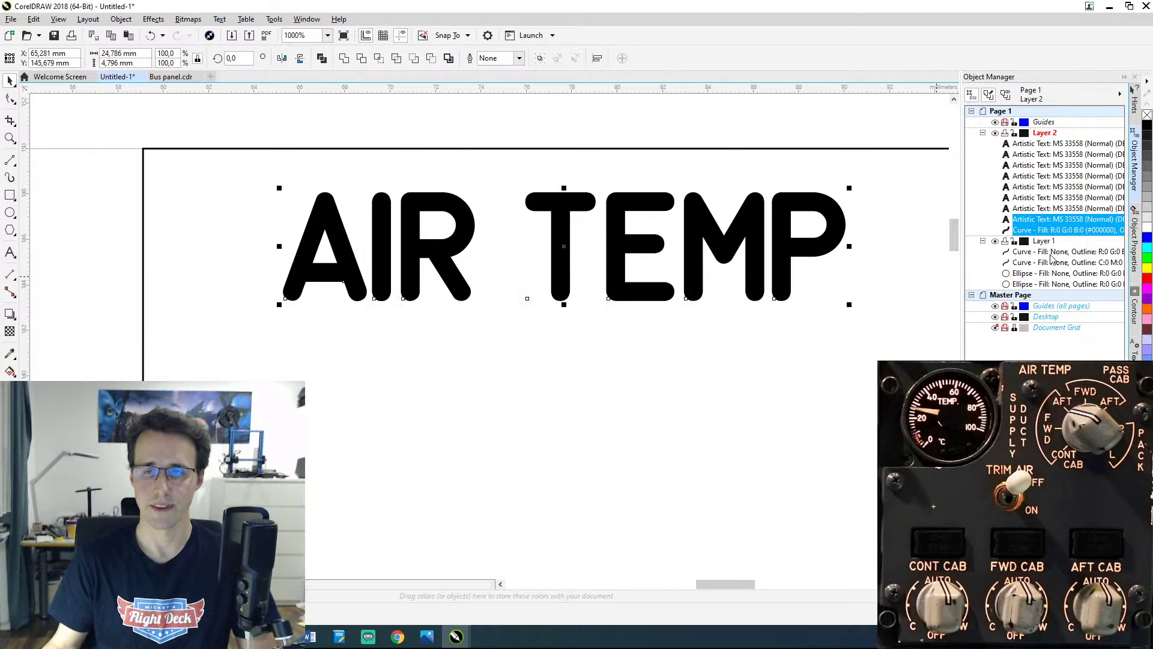
key(Escape)
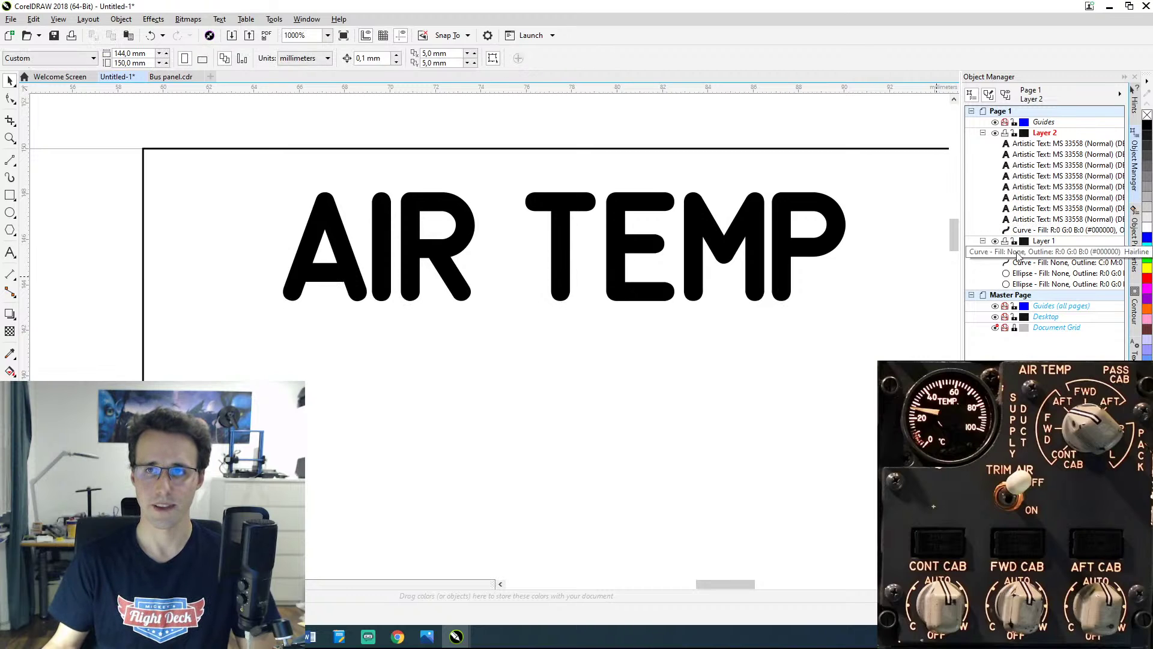
Step: Switch to Wireframe view and compare the original AIR TEMP text with its separated contour curve
click(1031, 219)
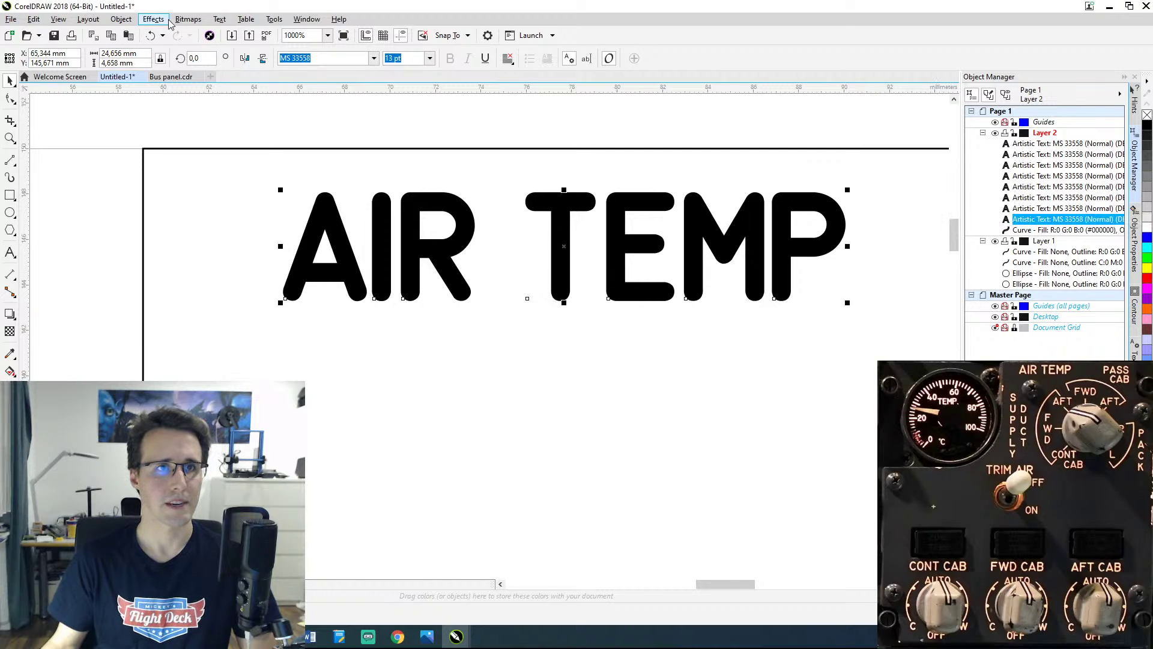
click(65, 21)
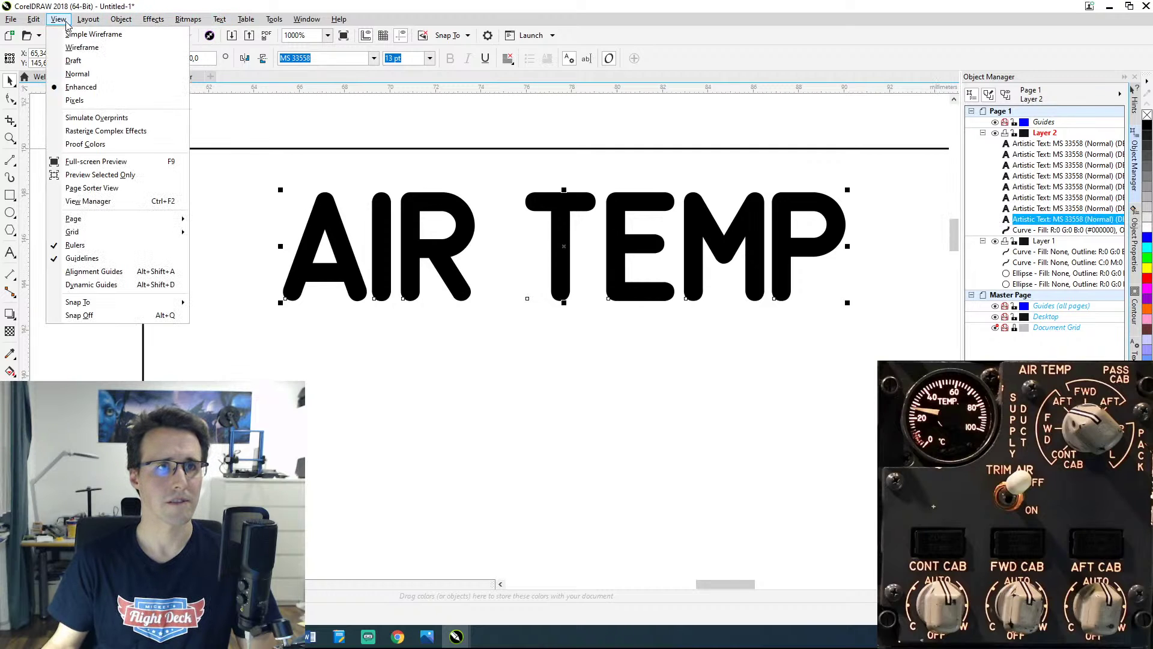
click(71, 48)
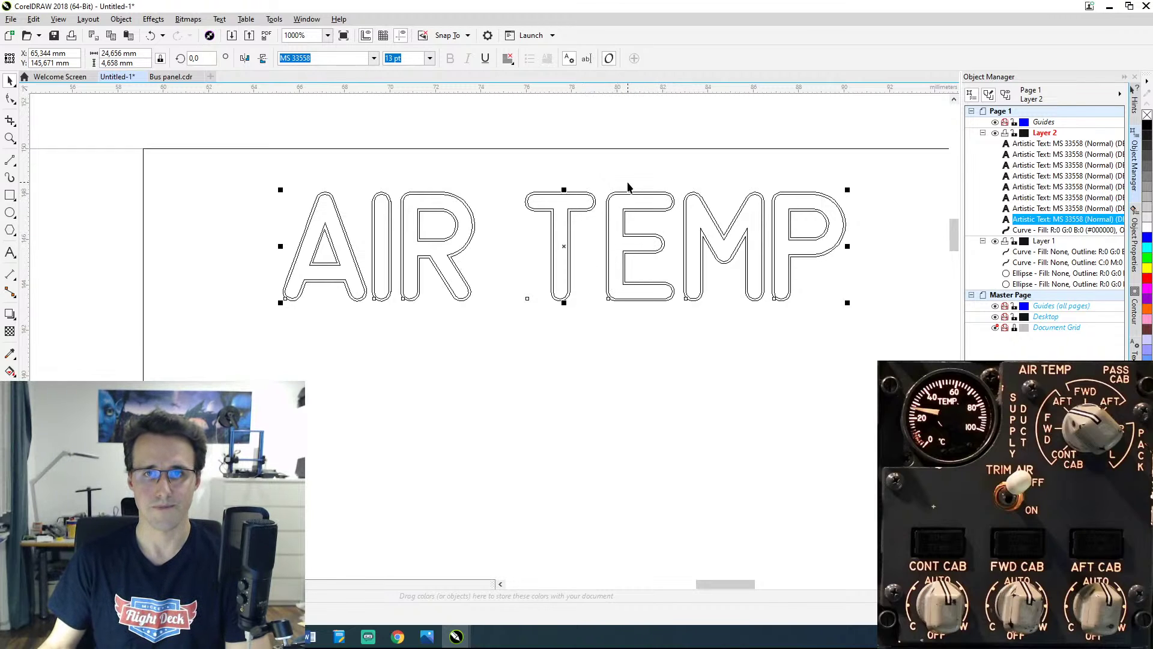
click(1020, 230)
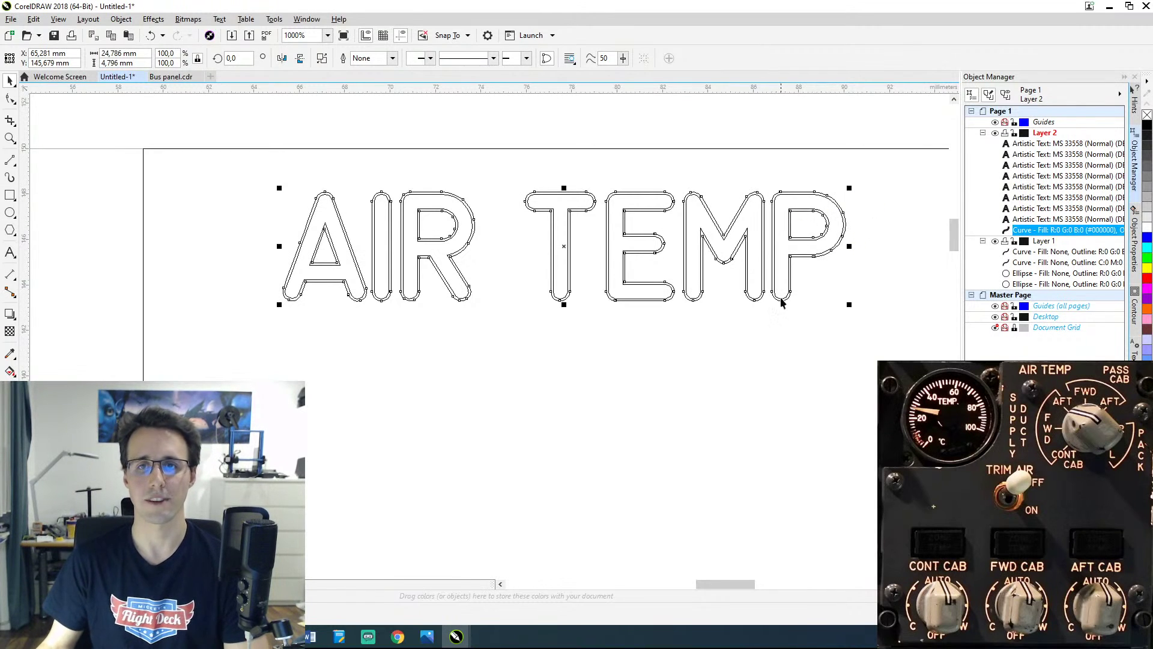
click(743, 339)
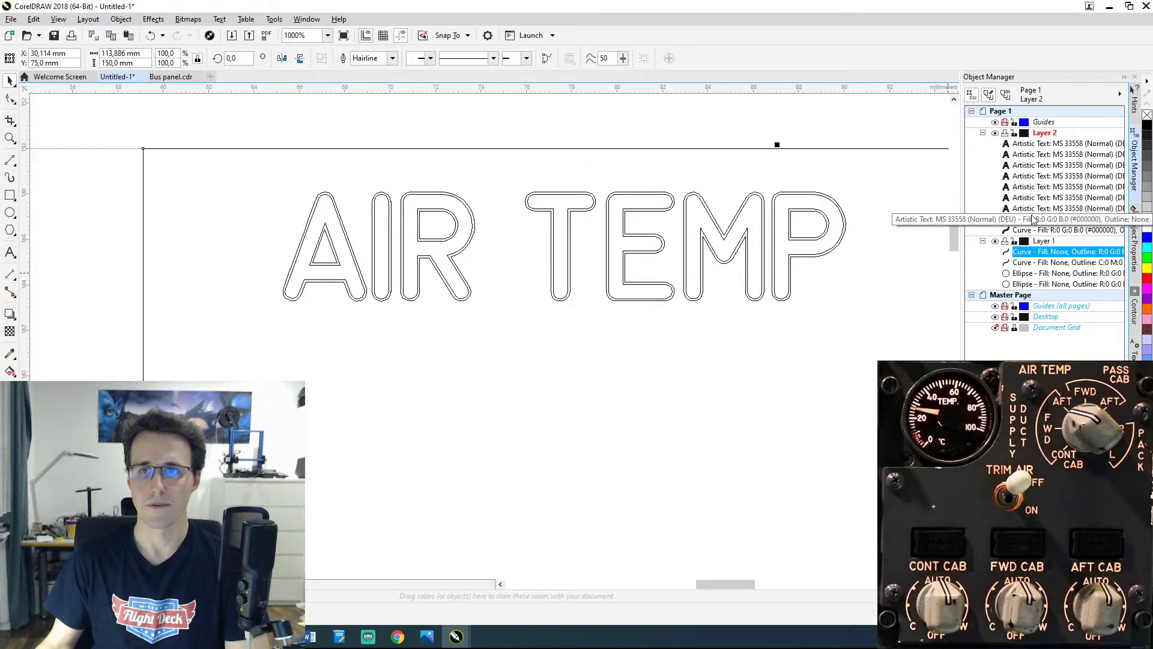
Step: Hide the original AIR TEMP text object, leaving its contour curve shown
click(1028, 218)
right_click(1028, 219)
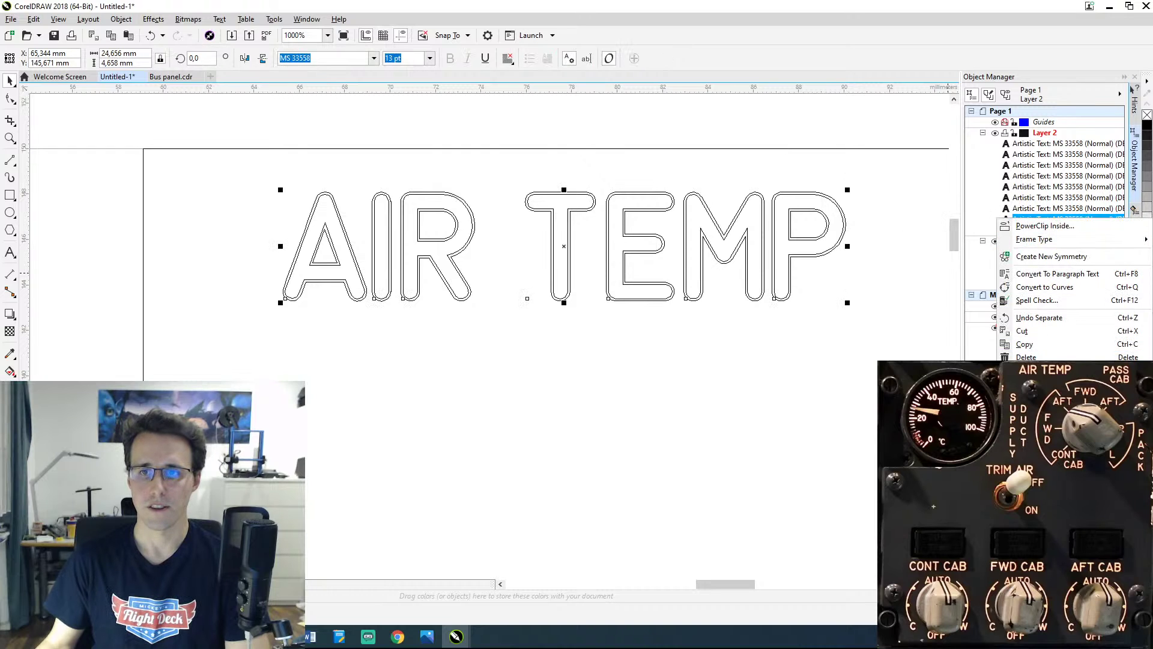
click(1034, 388)
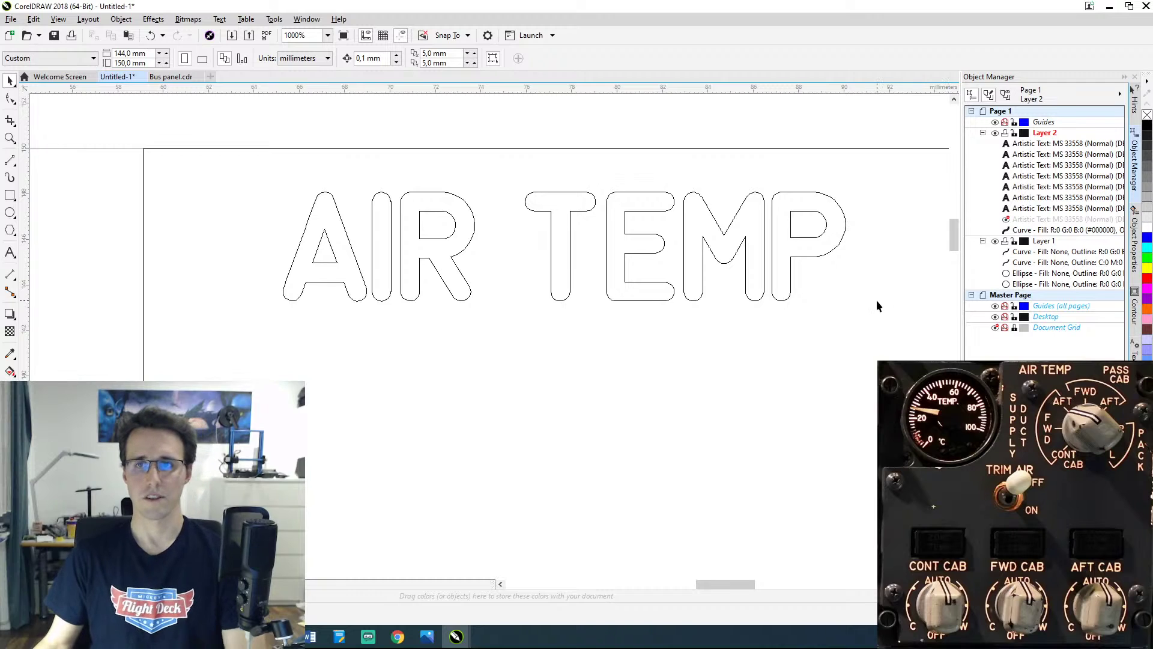
Step: Try to contour all the remaining text labels on Layer 2 at once
click(1030, 208)
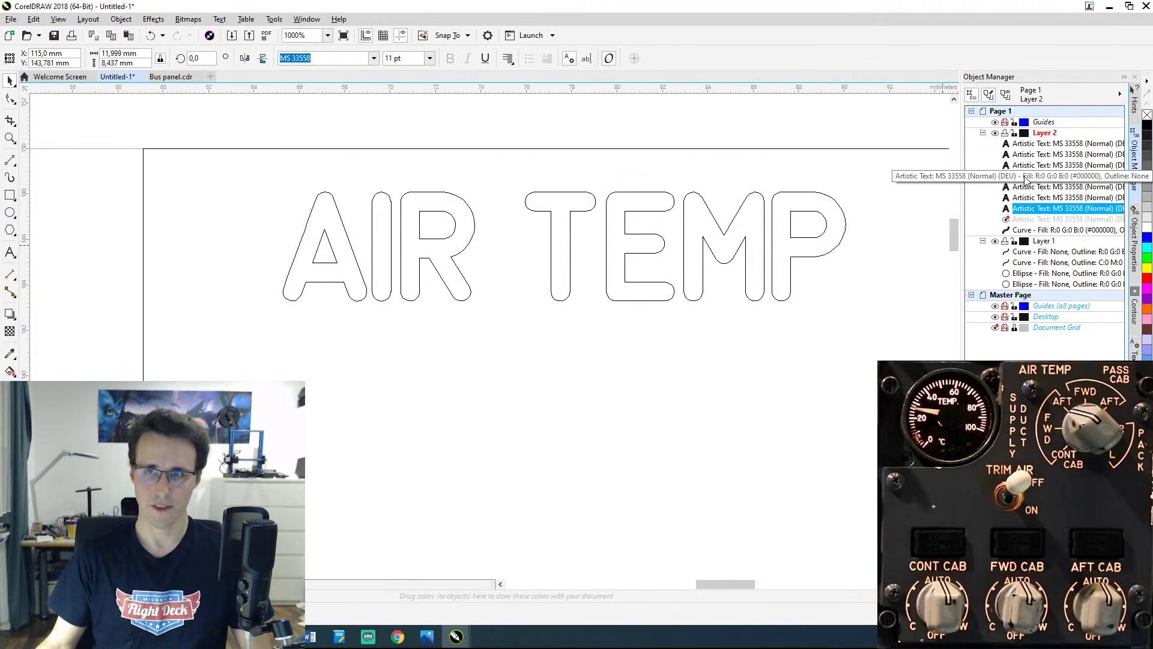
shift+click(1028, 144)
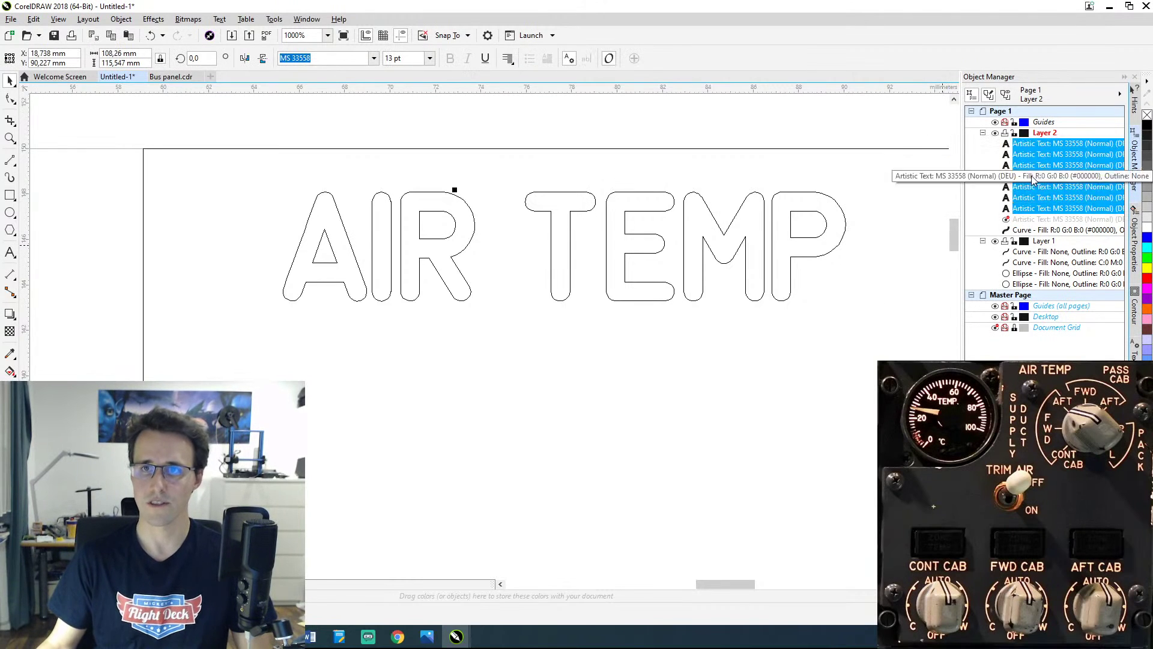
click(1134, 309)
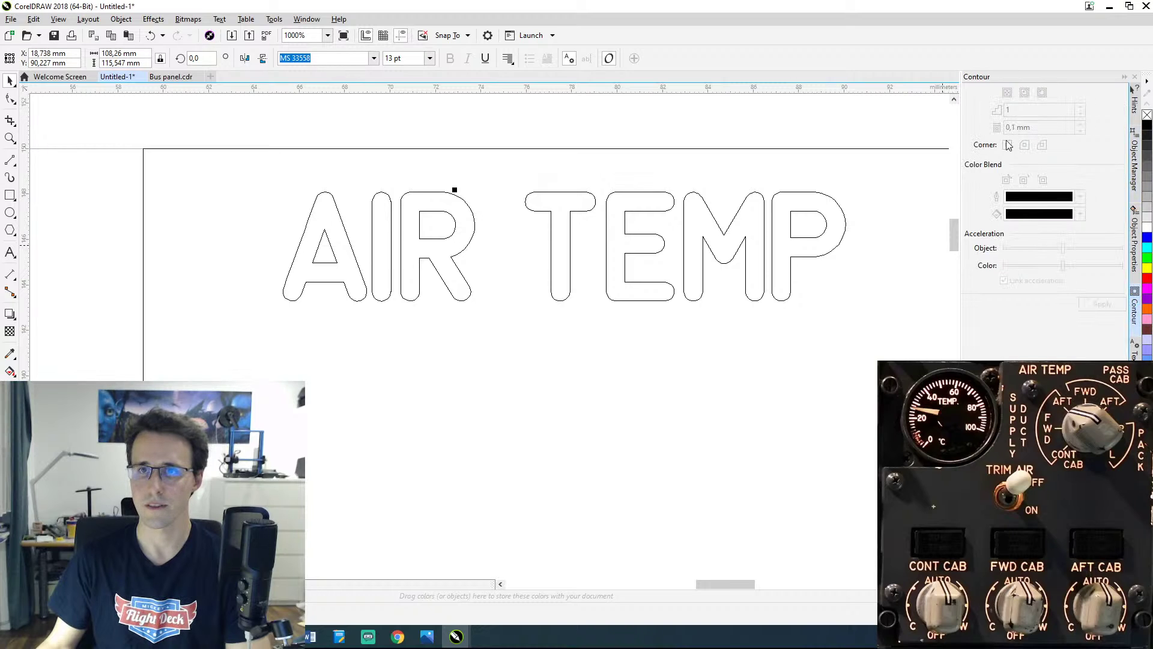
click(1134, 160)
Step: Change the display mode from Wireframe to Normal
scroll(810, 258, down, 4)
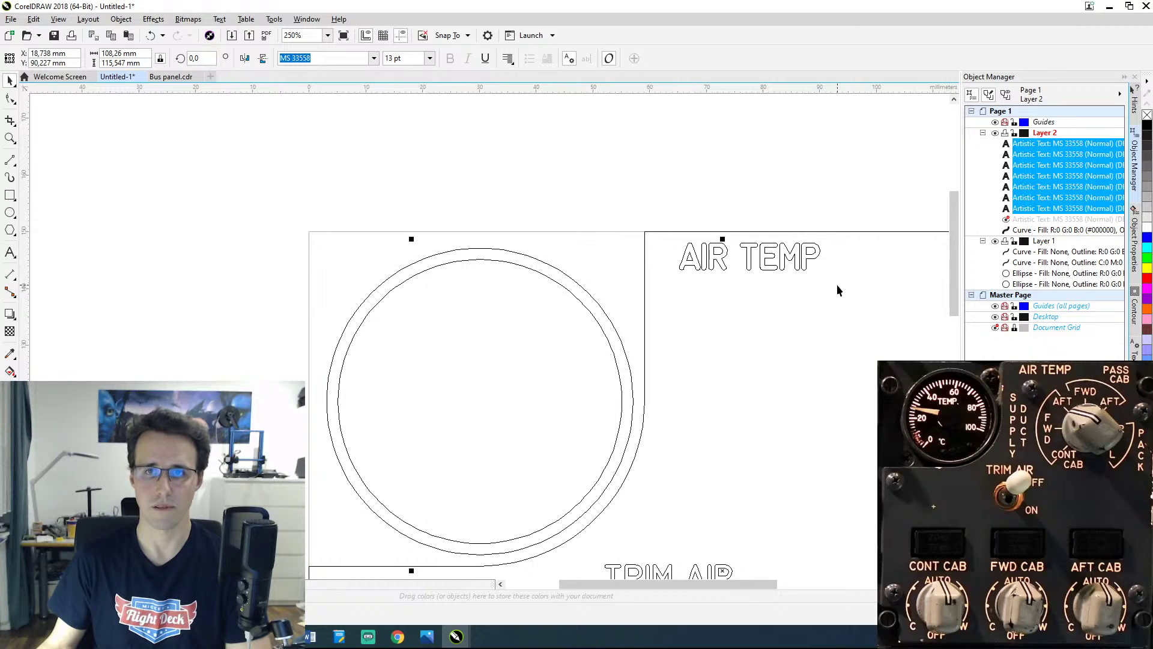
drag(837, 284, 597, 180)
click(60, 19)
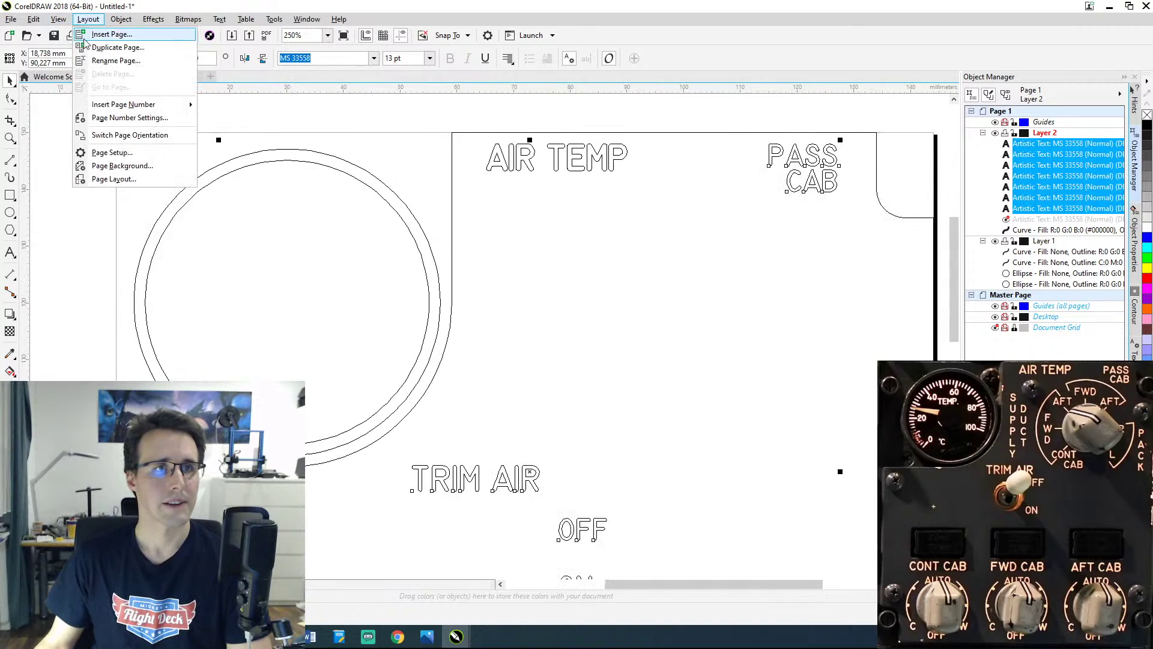
click(76, 74)
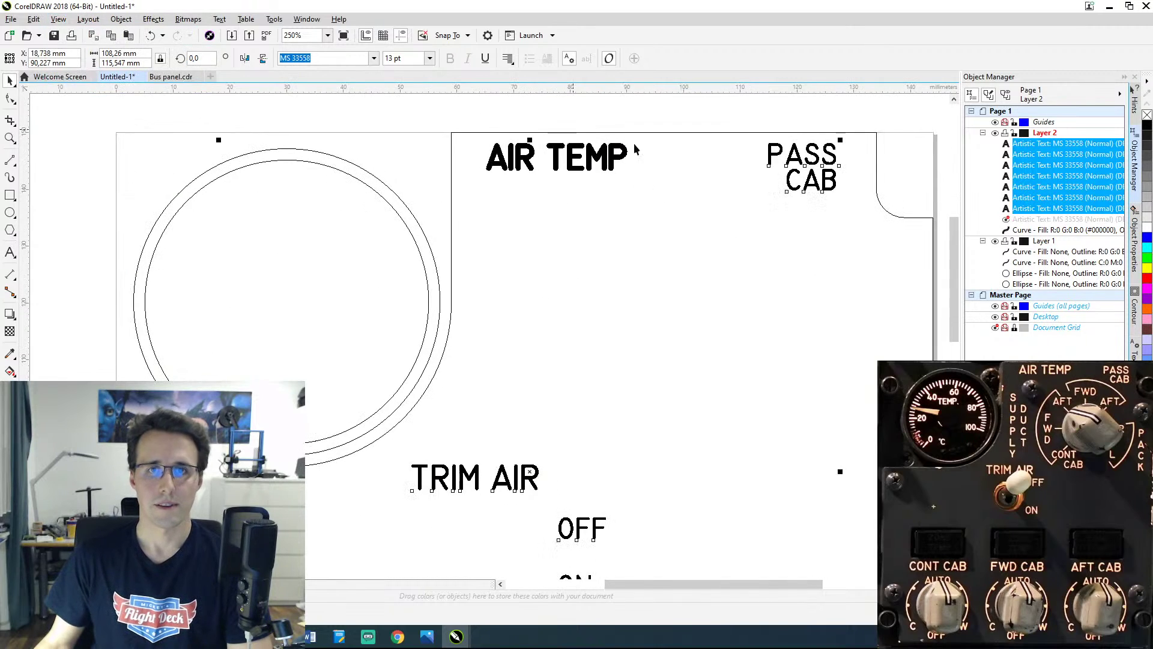
Step: Try to select the PASS CAB and TRIM AIR labels together for the contour
scroll(822, 170, up, 2)
click(783, 256)
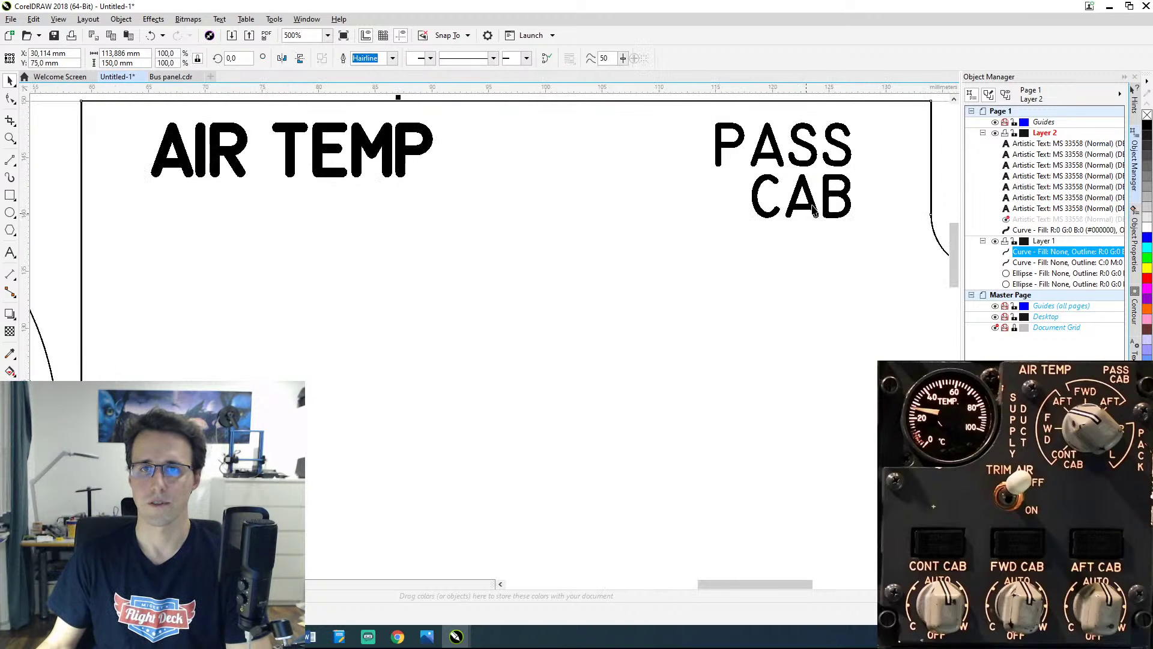
click(1060, 209)
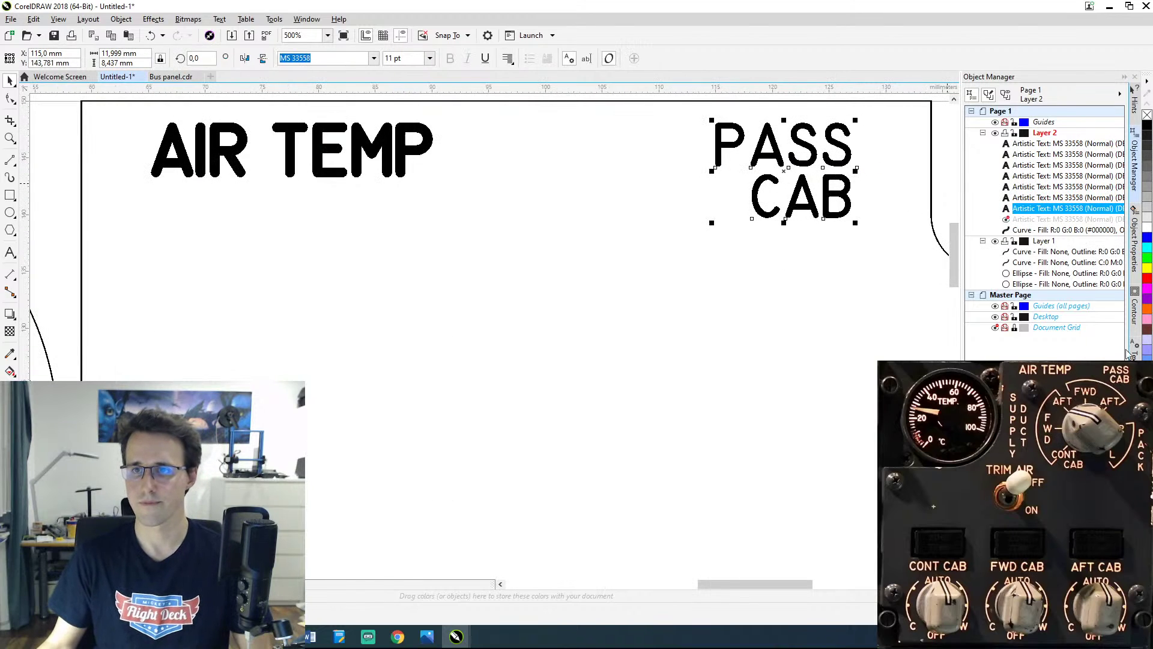
click(1135, 309)
scroll(585, 405, down, 2)
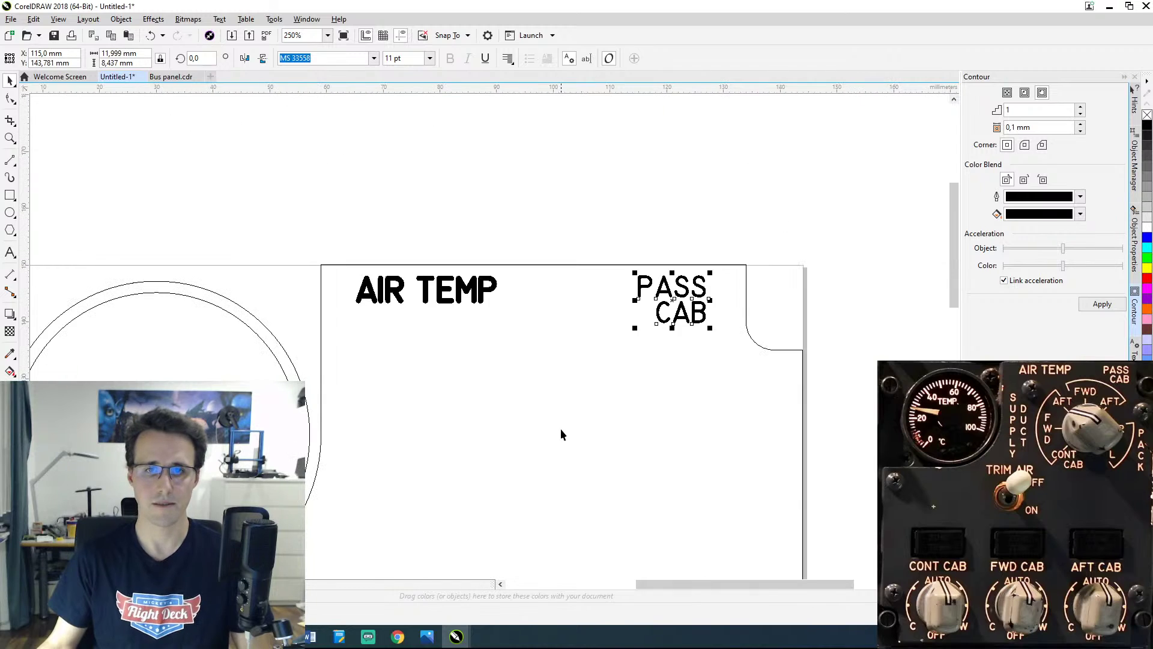
scroll(555, 401, down, 3)
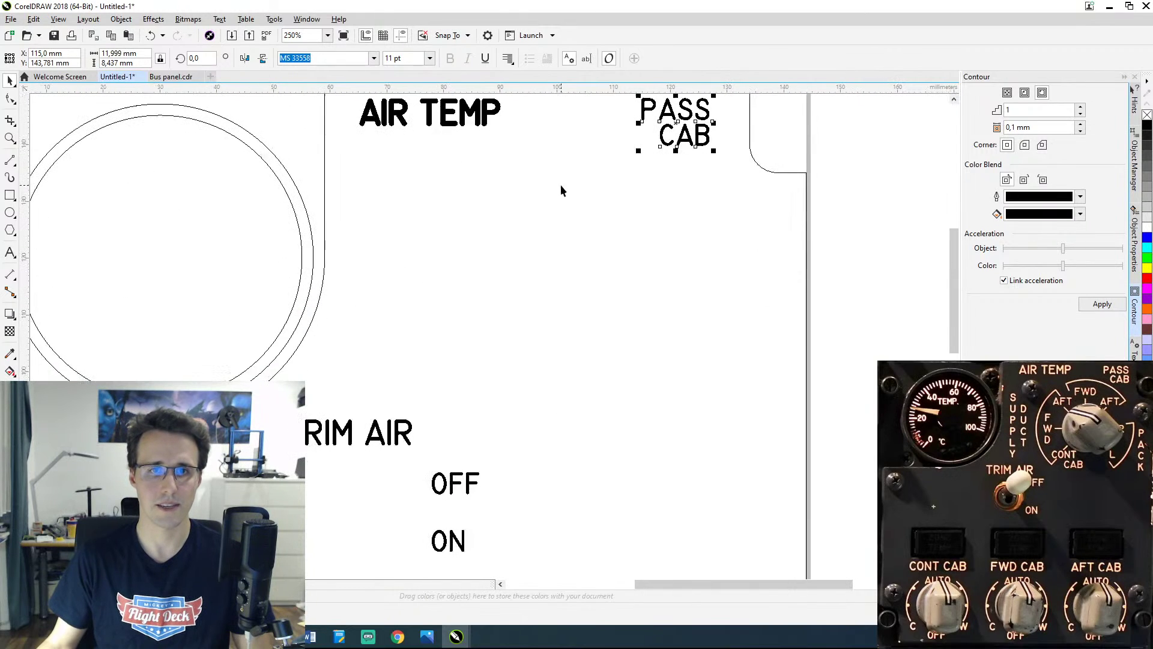
shift+click(382, 441)
click(561, 264)
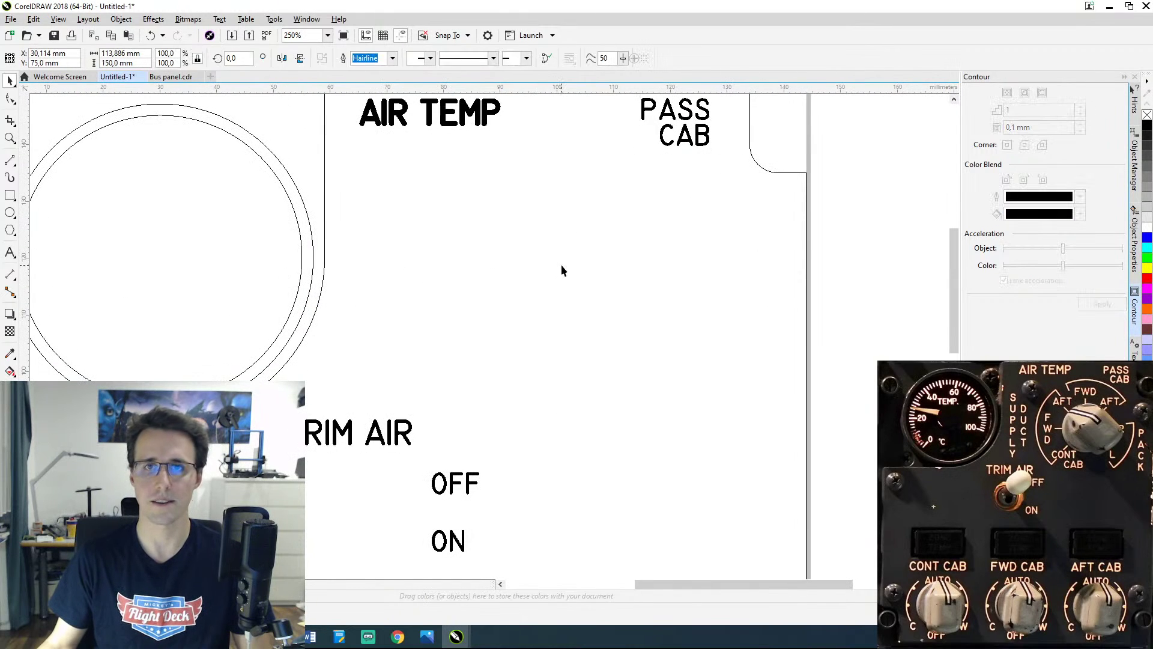
Step: Apply the 0,1 mm outside contour to the PASS CAB label and to the TRIM AIR label
click(704, 129)
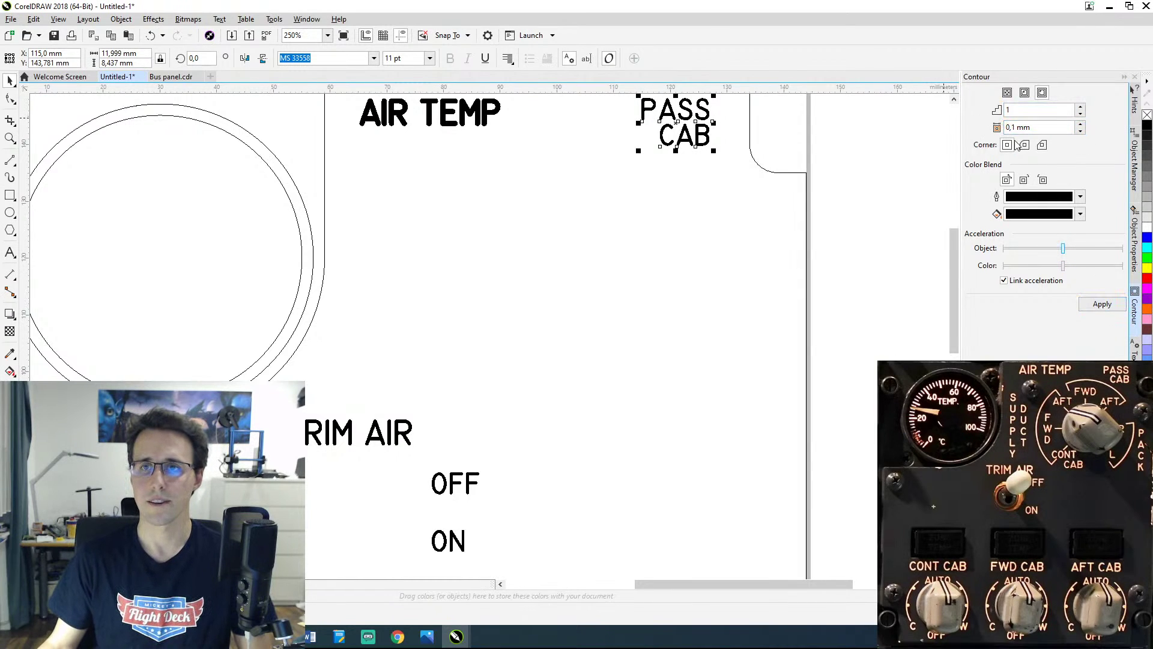
click(1103, 304)
click(347, 432)
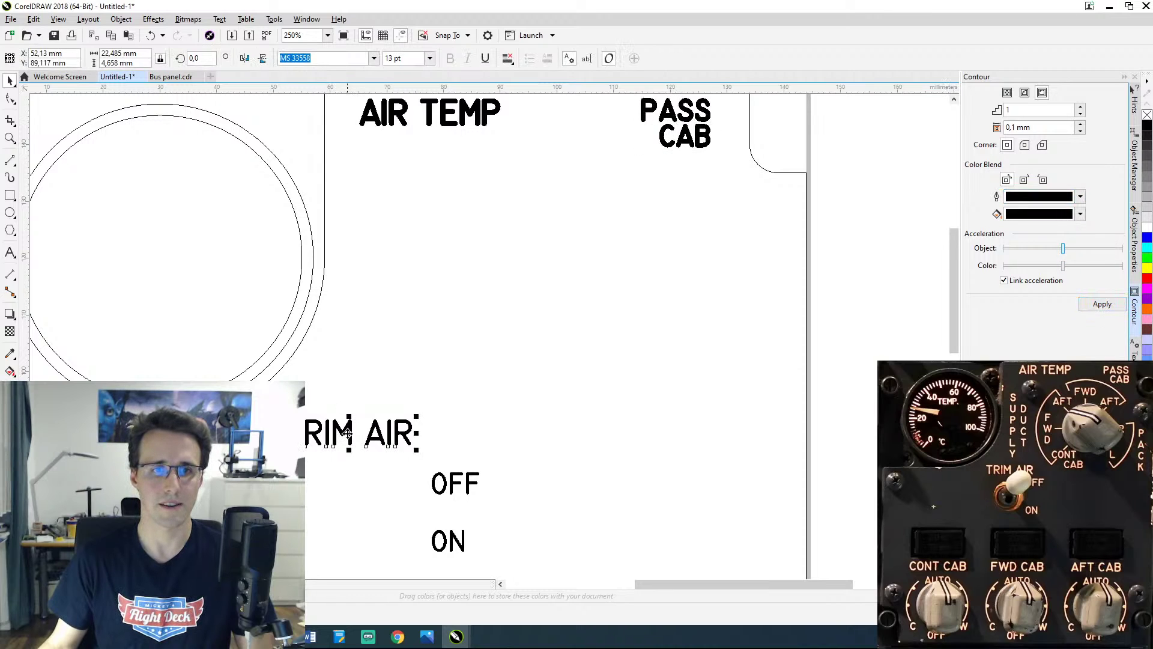
click(1103, 304)
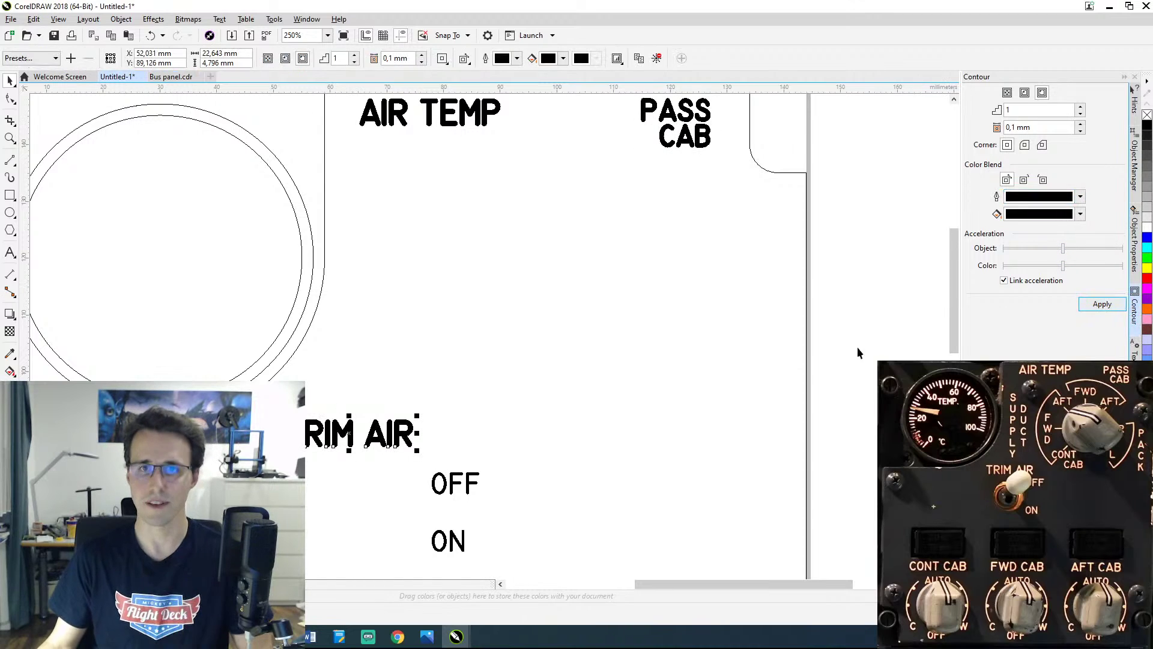
Step: Apply the 0,1 mm outside contour to the OFF label and to the ON label below TRIM AIR
drag(595, 398, 668, 238)
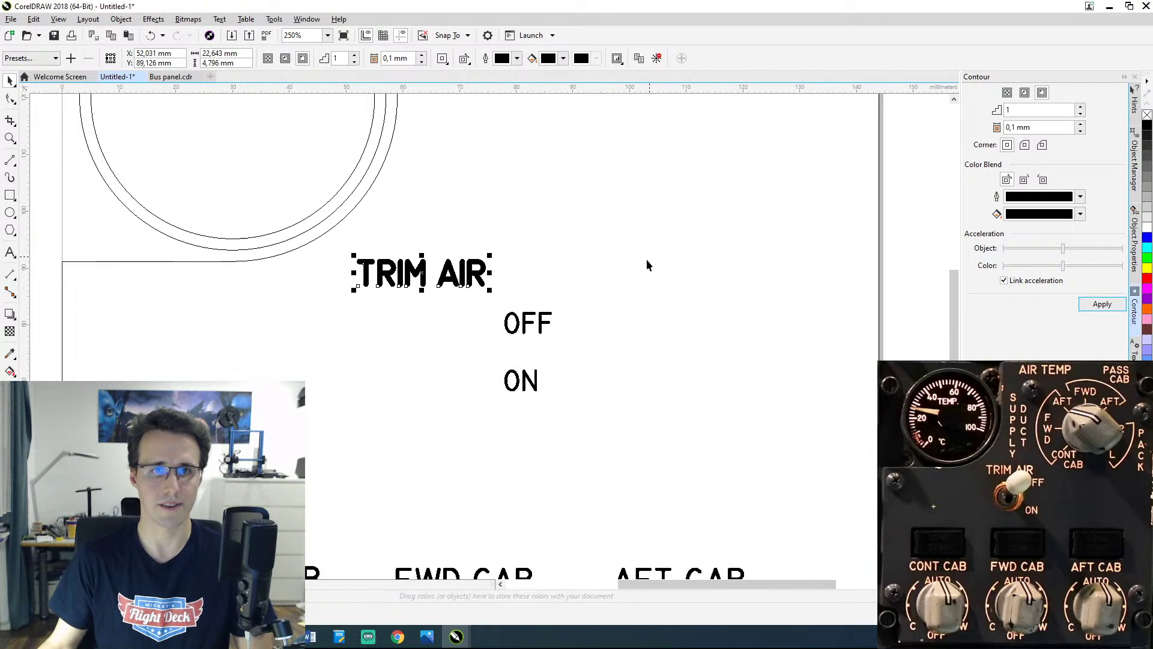
click(542, 333)
click(1102, 304)
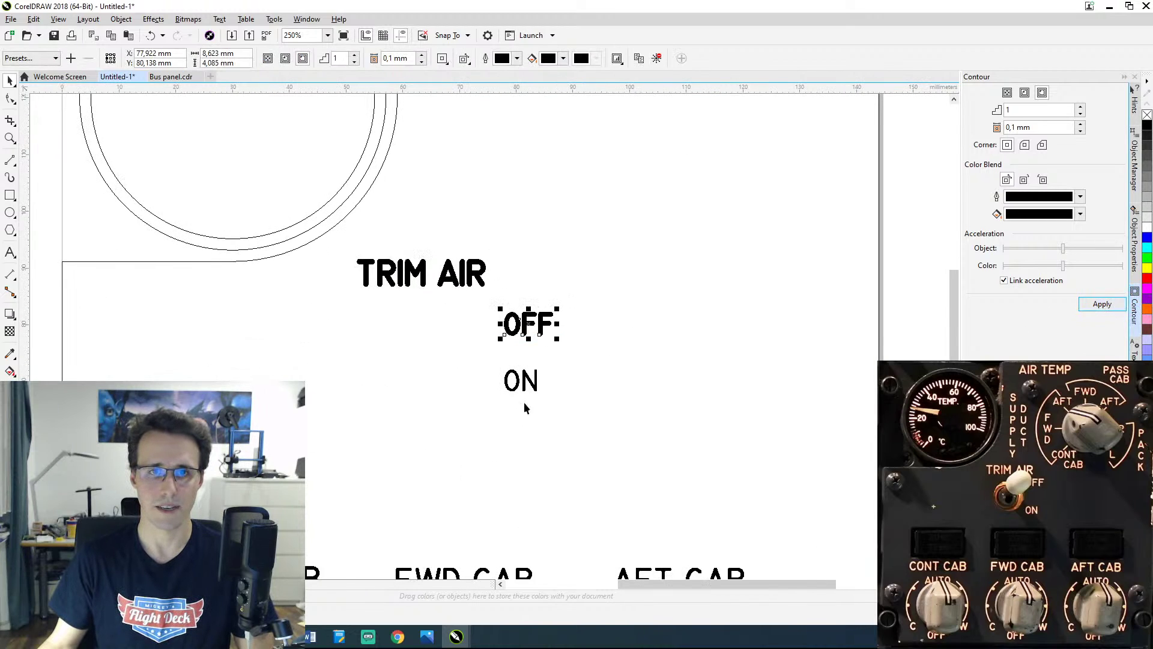
click(538, 387)
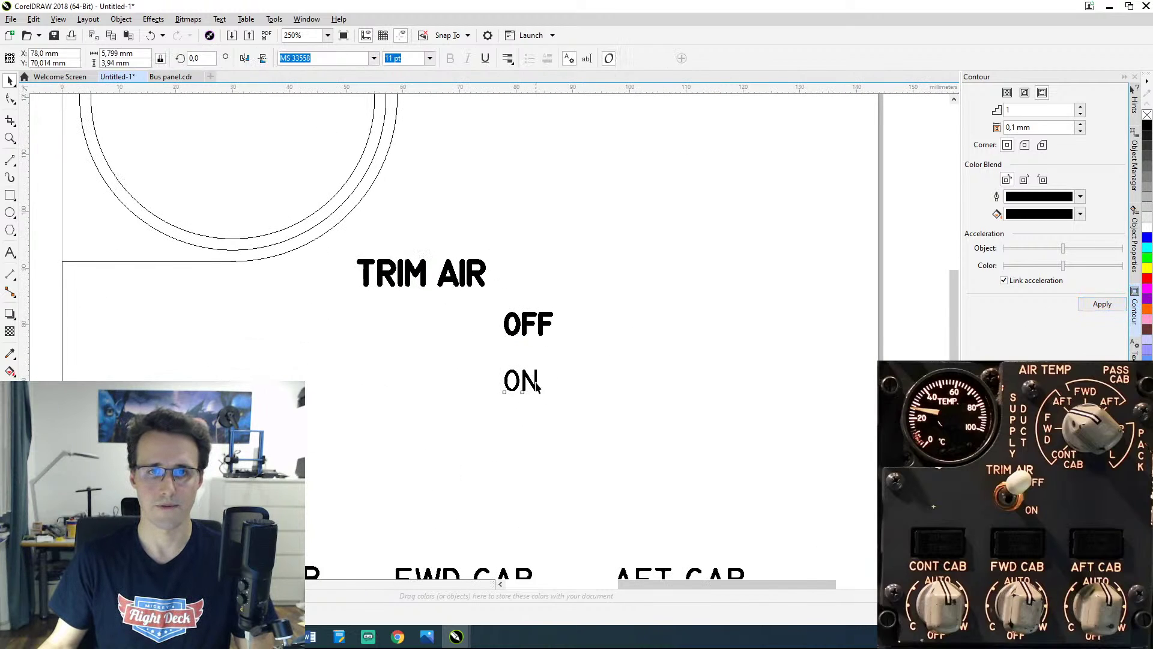
click(1103, 304)
Step: Apply the 0,1 mm outside contour to the CONT CAB, FWD CAB and AFT CAB labels in turn
drag(622, 386, 743, 178)
click(437, 378)
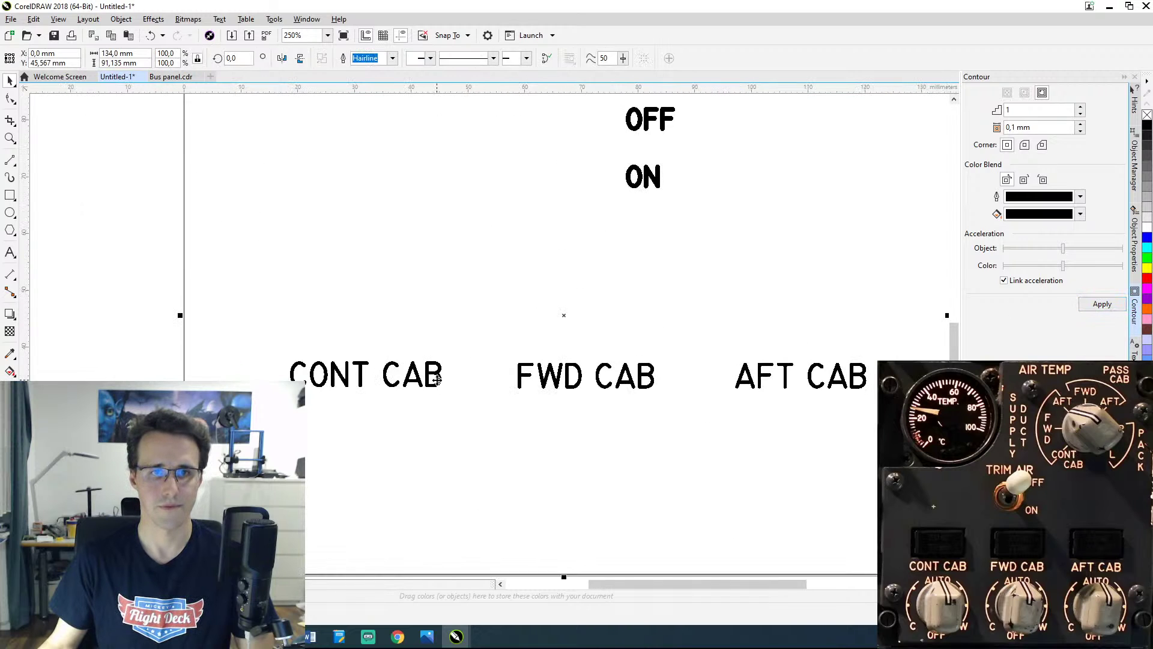
click(436, 379)
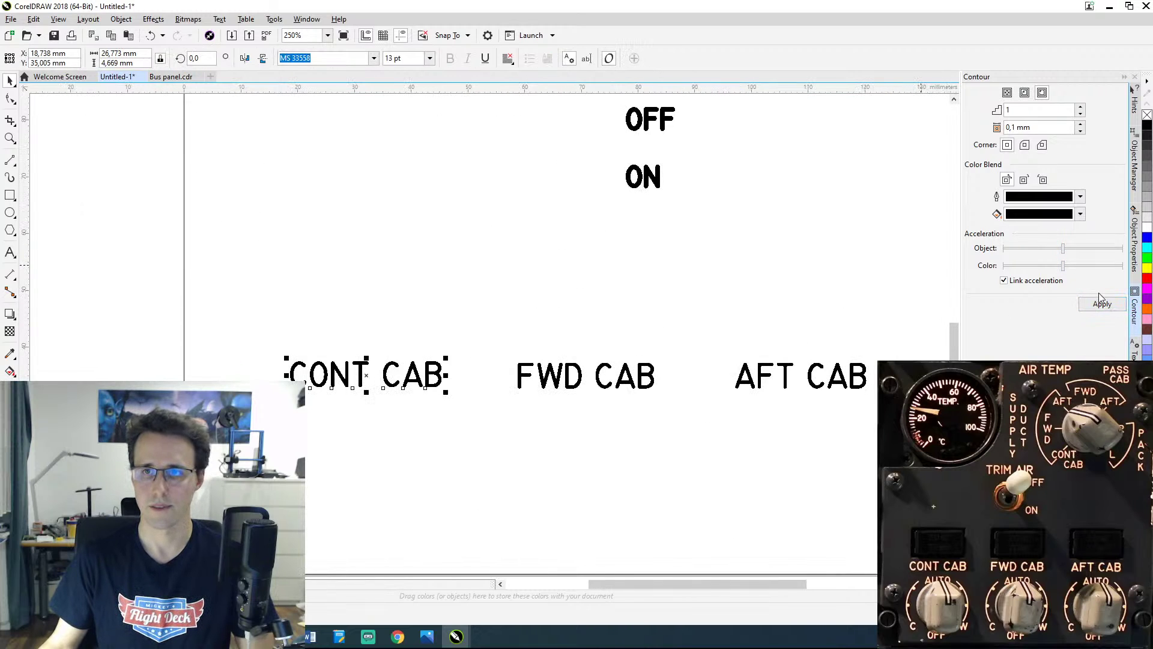
click(1100, 302)
click(600, 372)
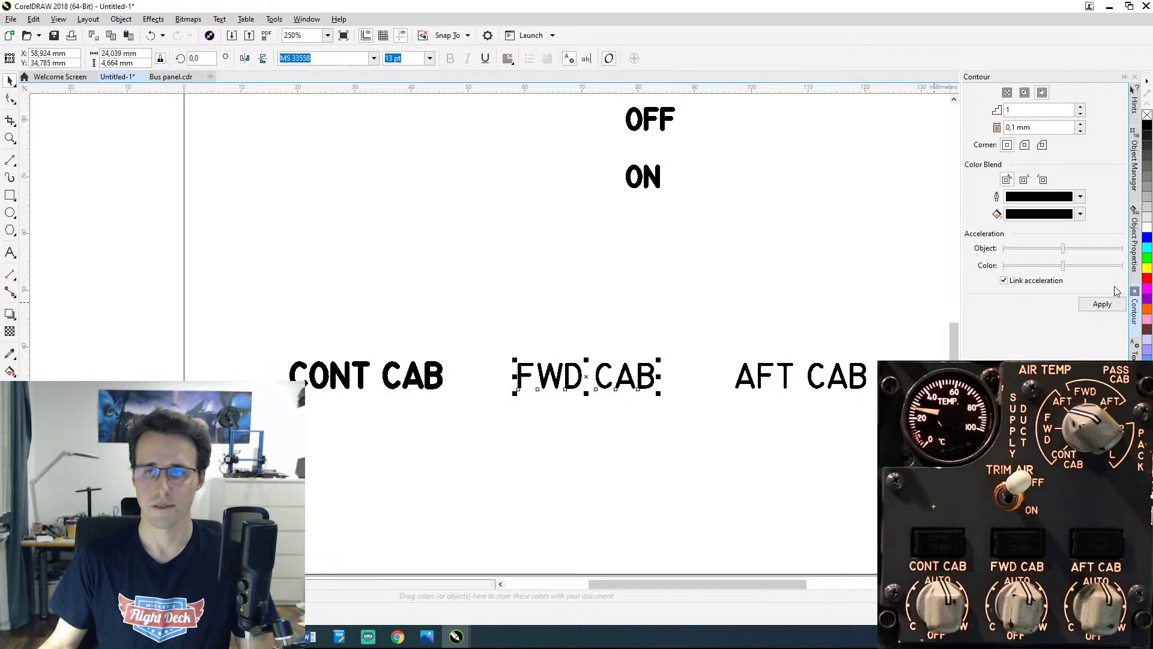
click(1102, 303)
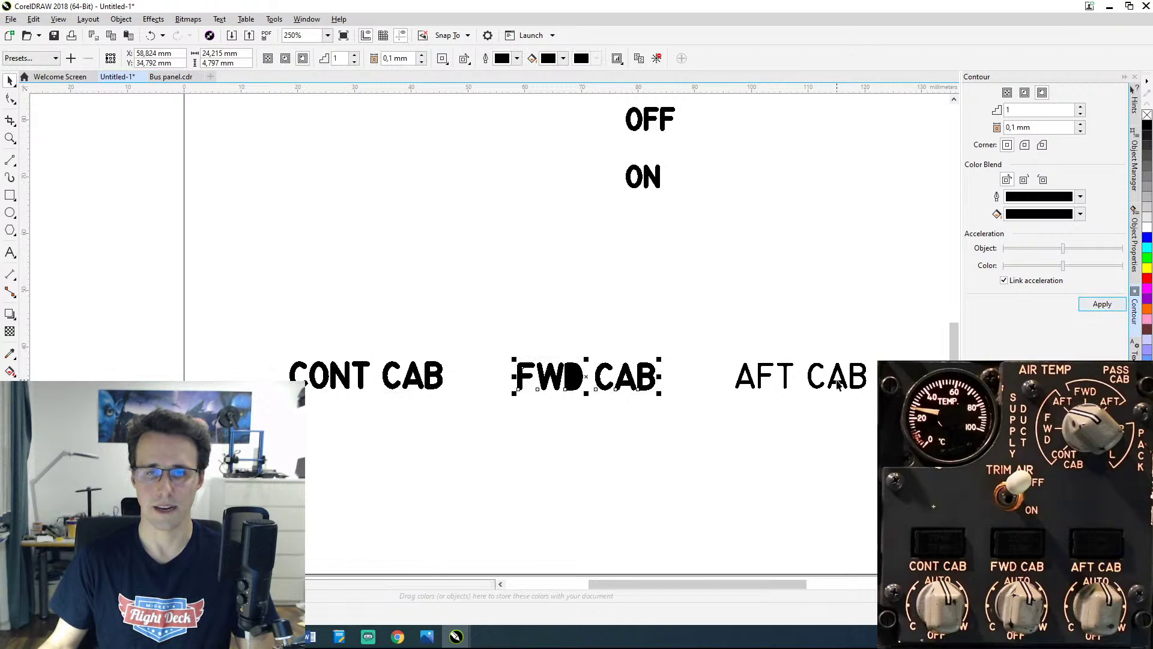
click(791, 381)
click(787, 377)
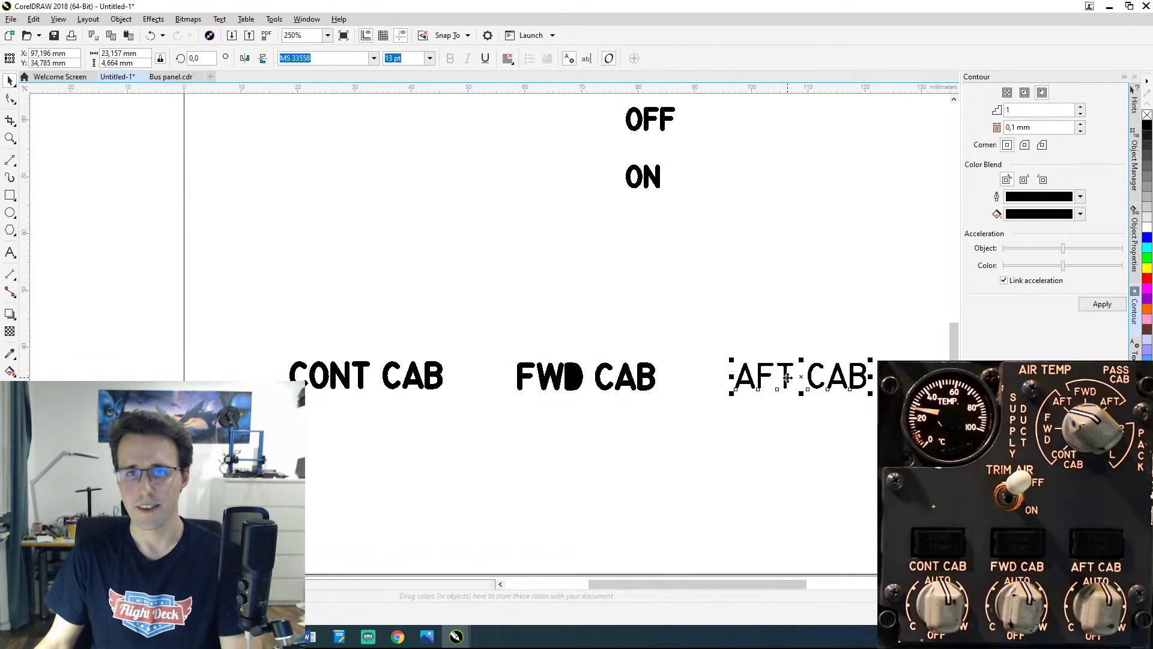
click(1102, 304)
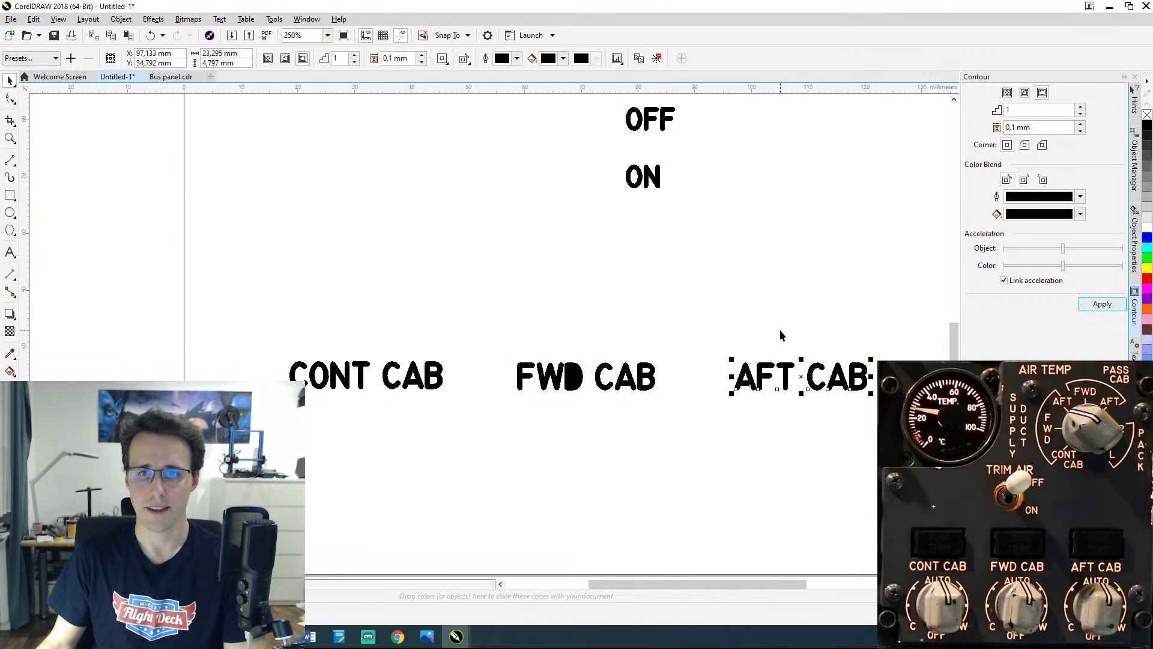
Step: Set the outside contour offset of the FWD CAB label to 0,05 mm and apply it
click(733, 334)
key(h)
drag(829, 222, 716, 307)
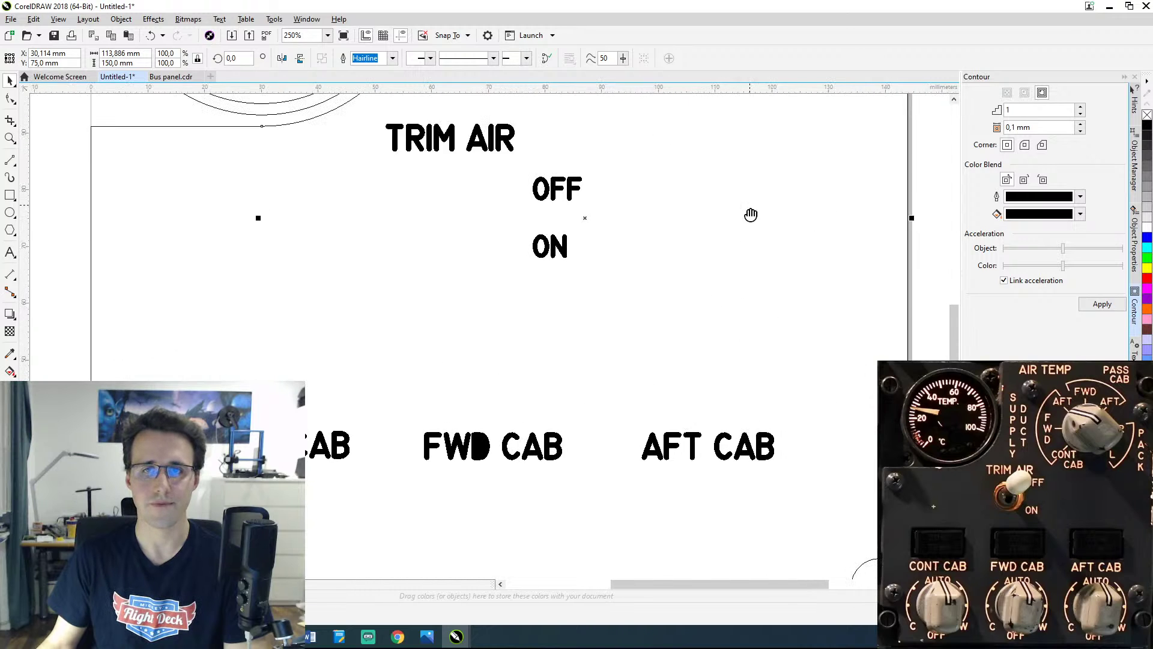
mouse_move(750, 215)
mouse_down()
mouse_move(829, 200)
mouse_move(877, 142)
mouse_up()
scroll(582, 388, up, 2)
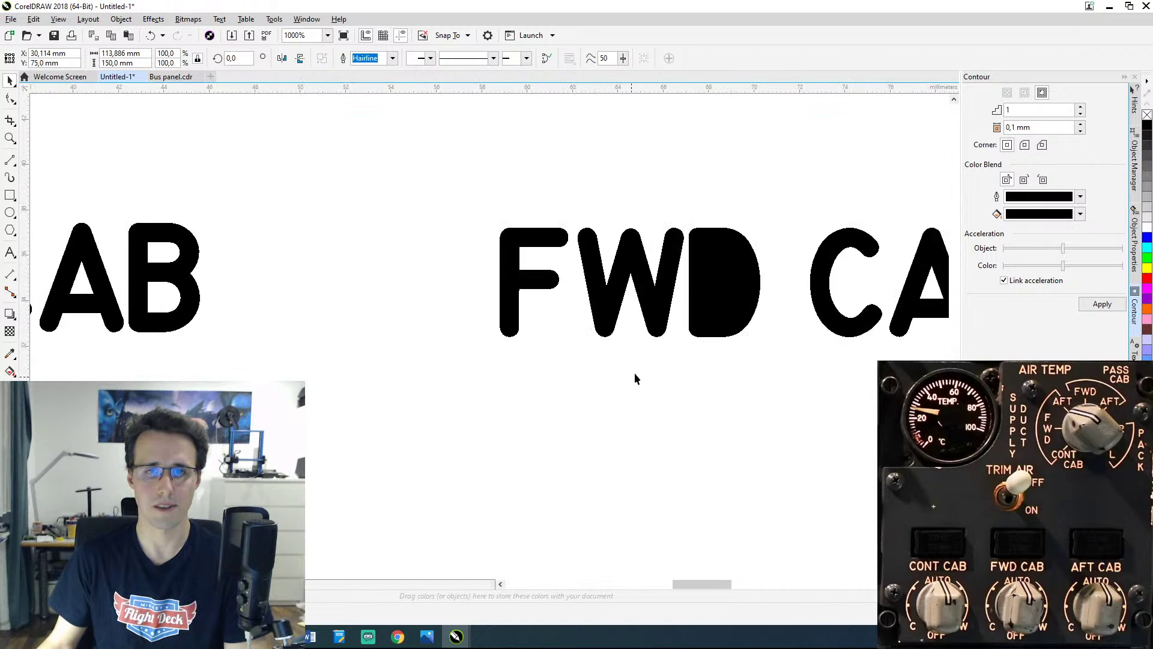
click(728, 293)
drag(867, 211, 798, 245)
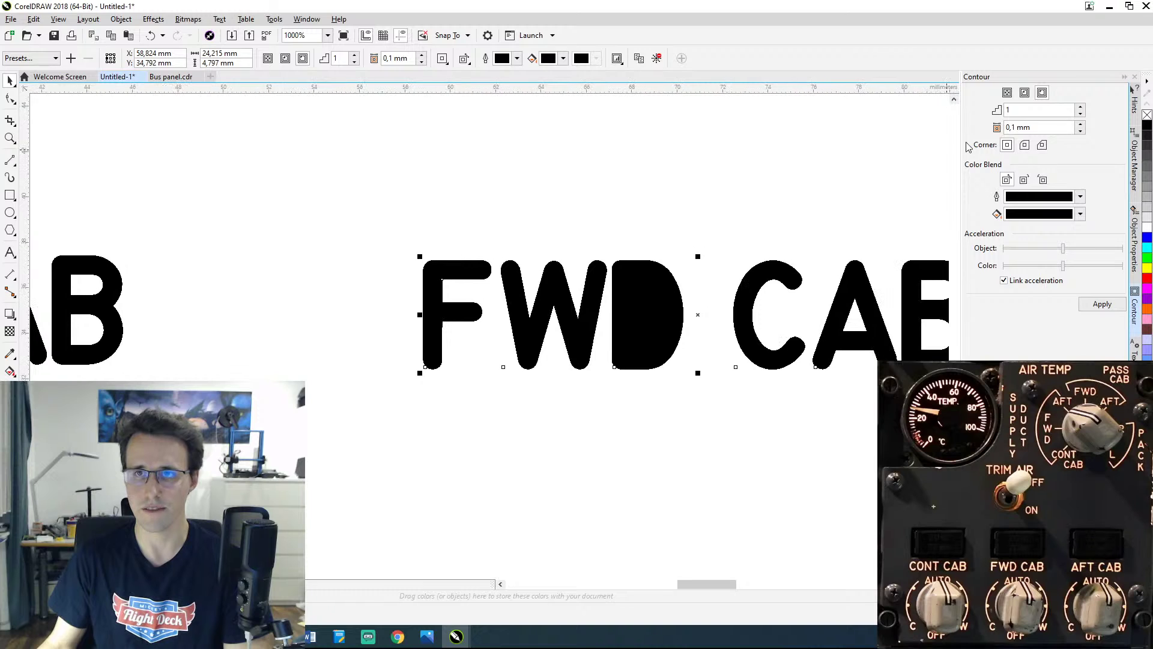
click(1015, 127)
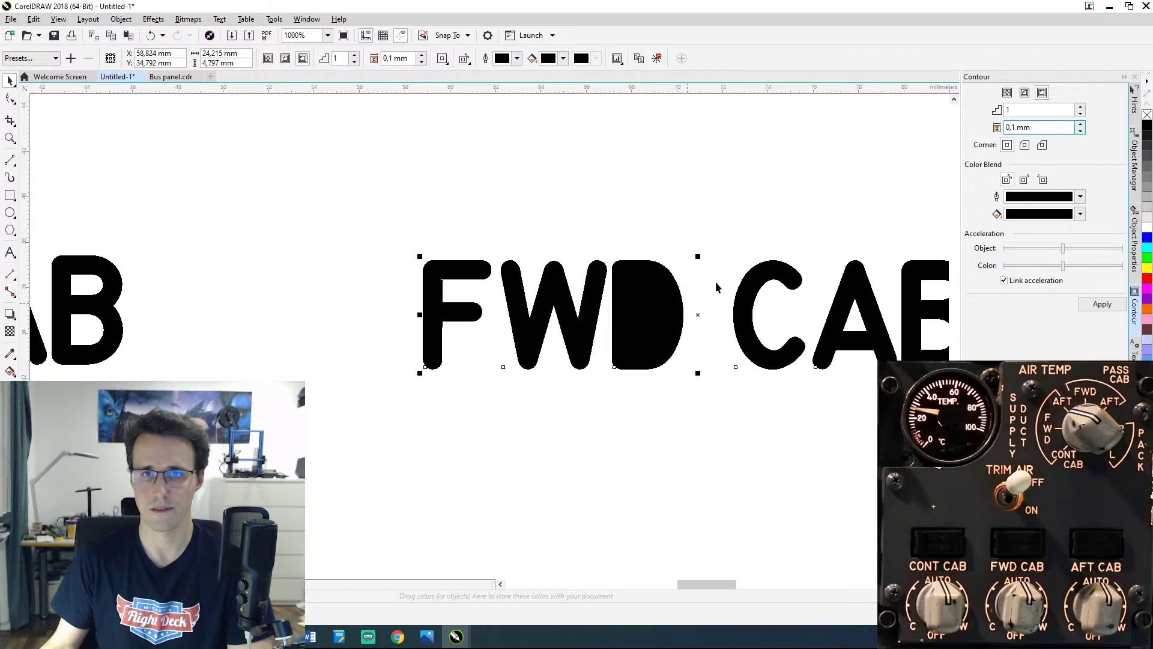
click(1045, 94)
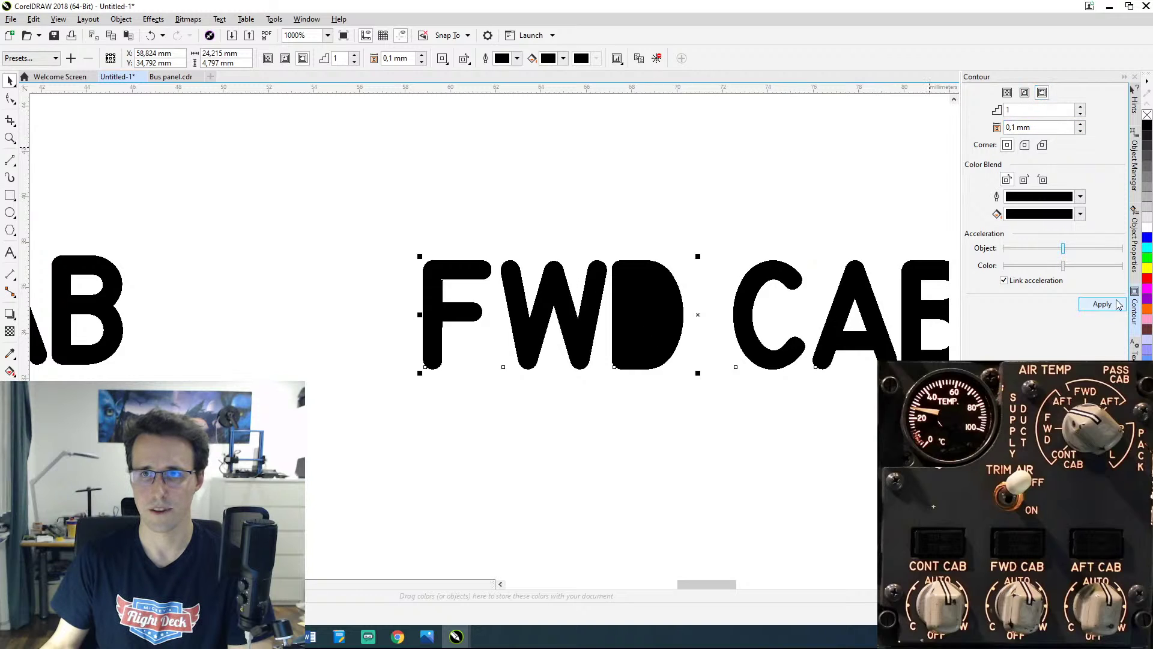
click(1030, 146)
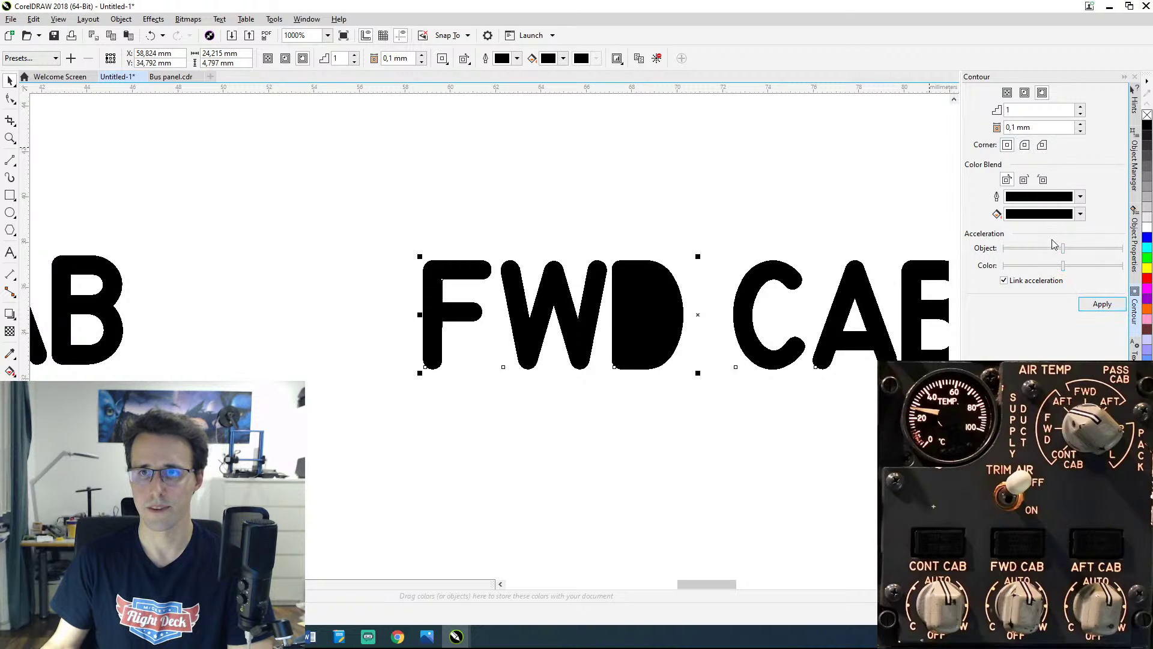
key(BackSpace)
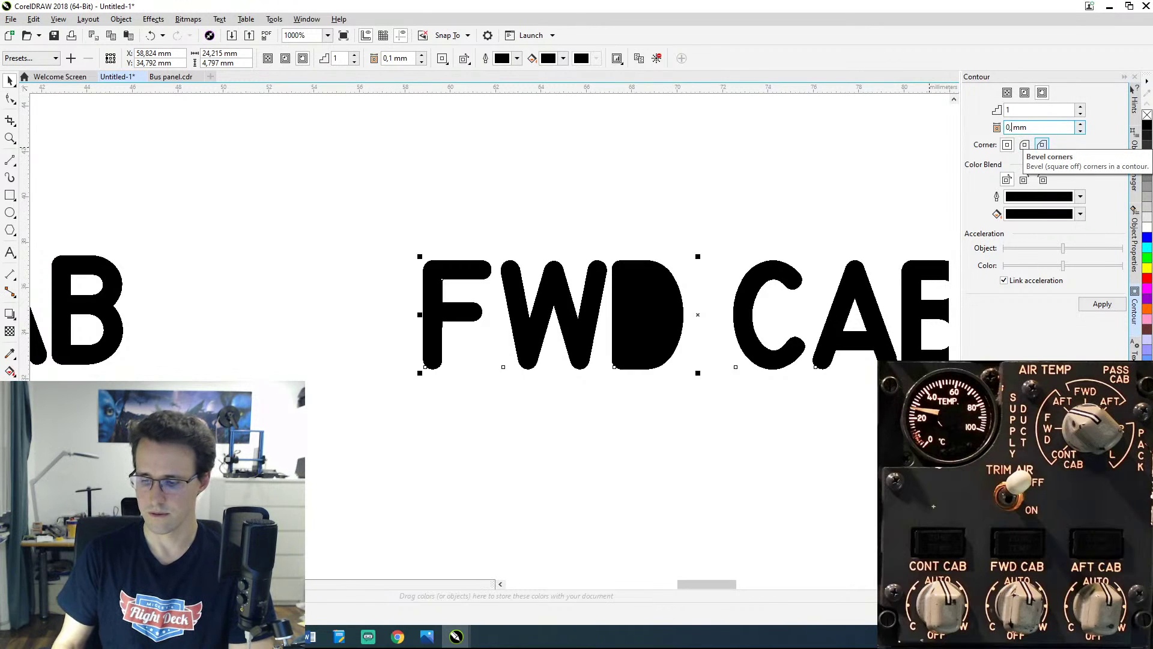
text(0,)
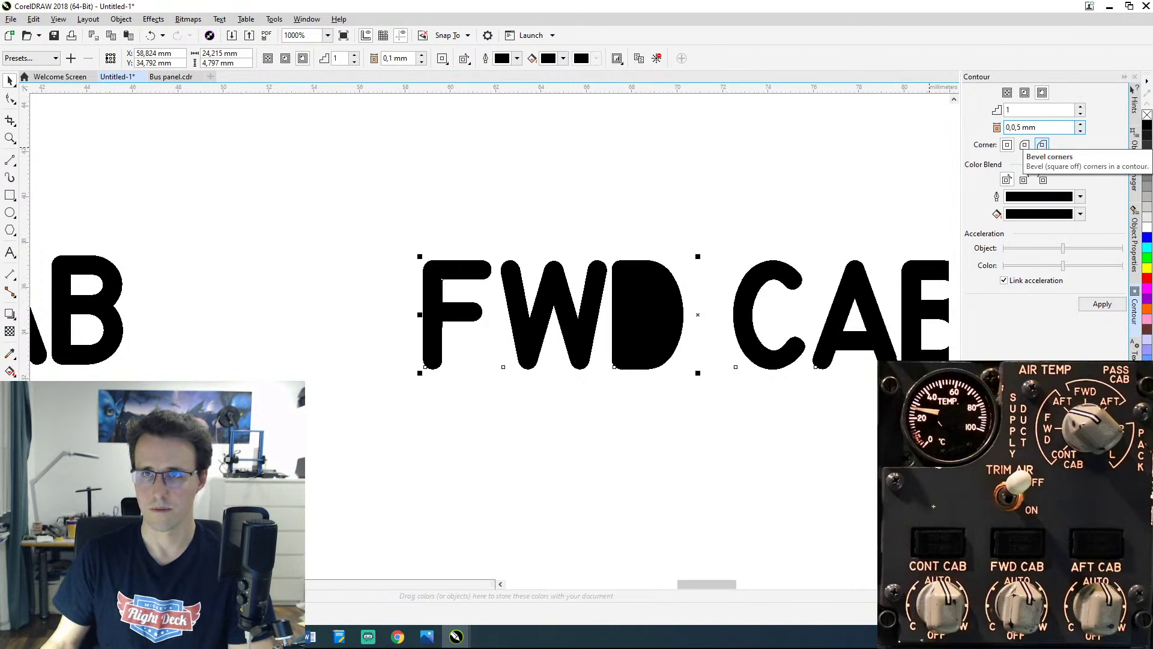
text(5)
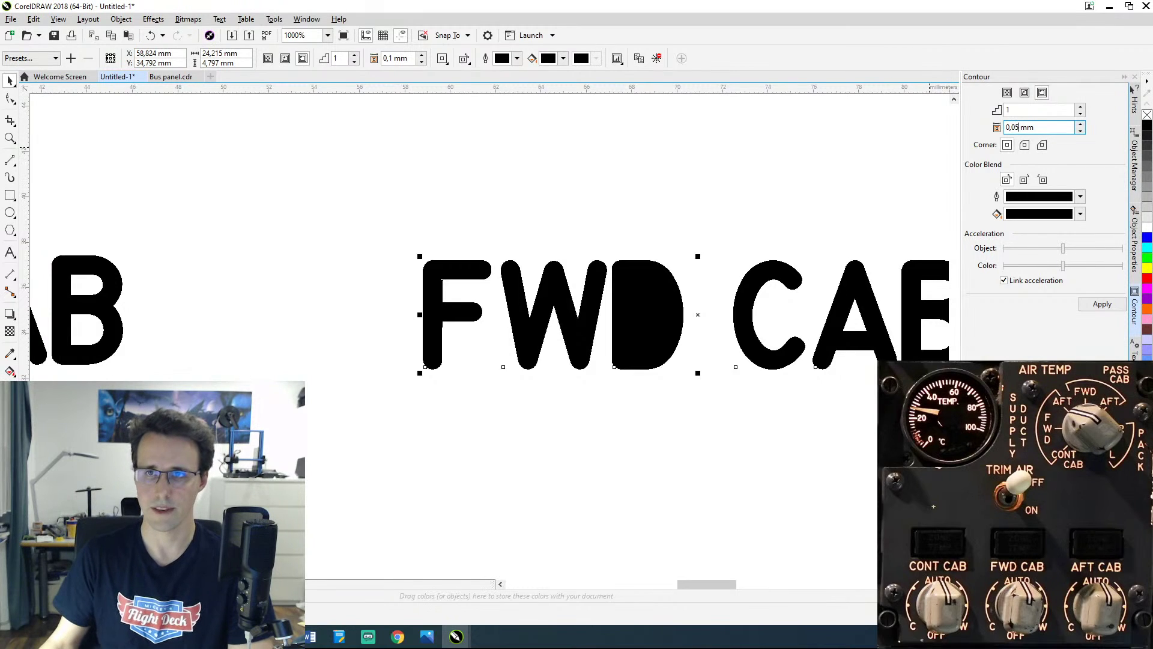
click(1084, 307)
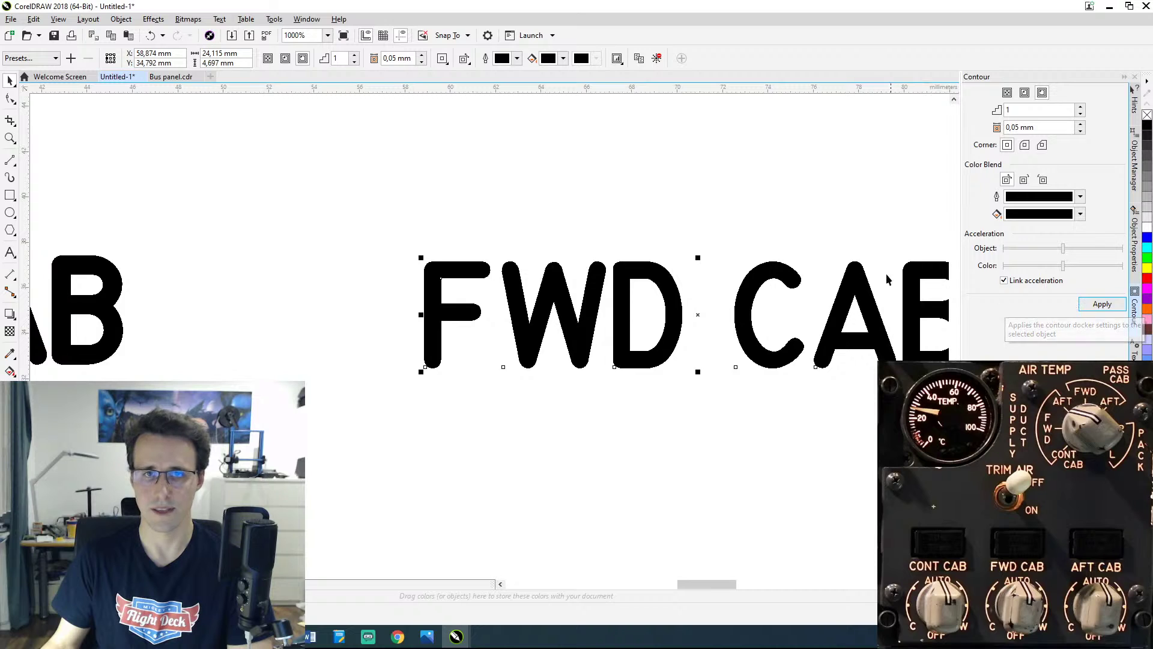
Step: Try a 0,08 mm outside contour offset on the FWD CAB label
scroll(660, 258, down, 1)
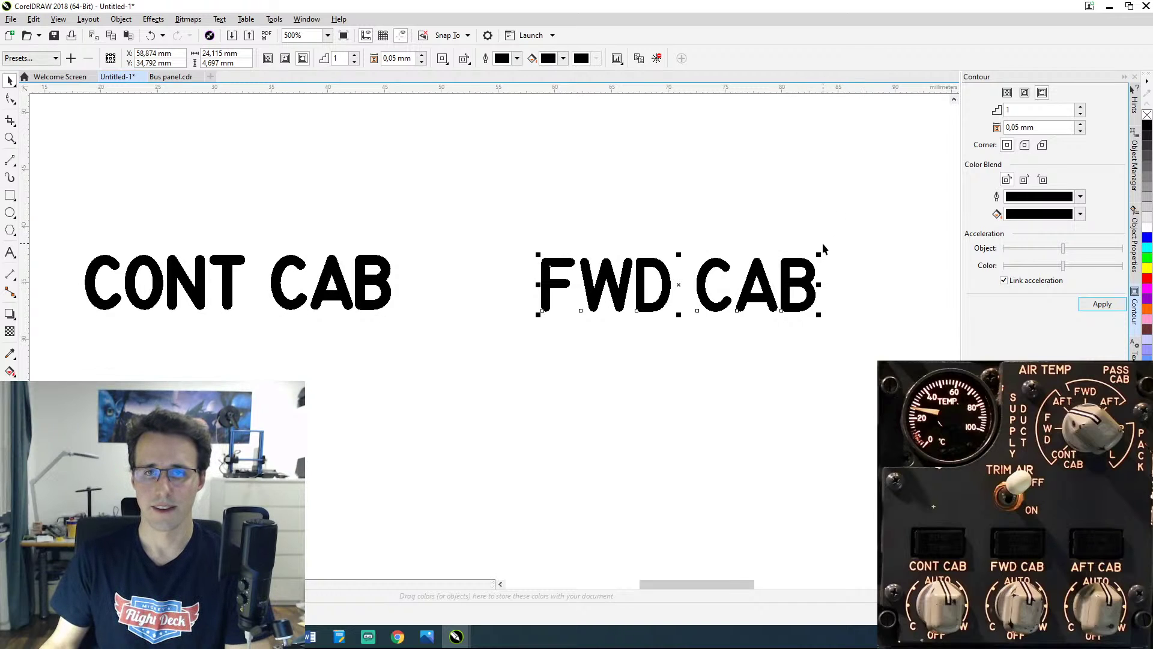
scroll(822, 244, up, 1)
drag(471, 349, 527, 270)
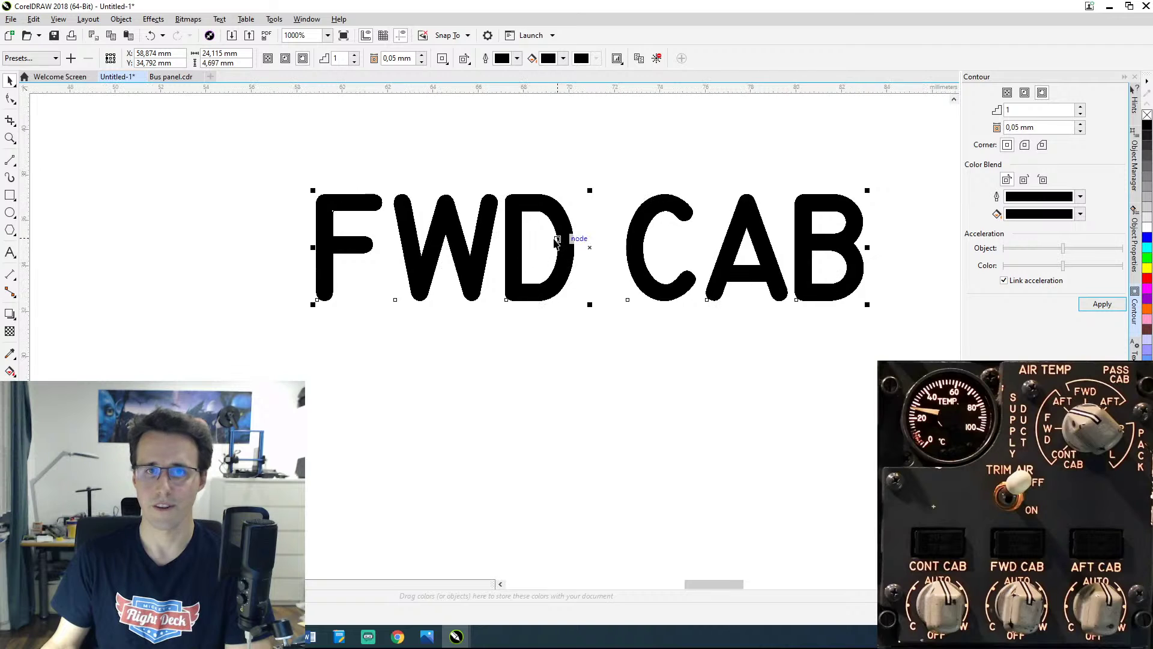
click(1059, 128)
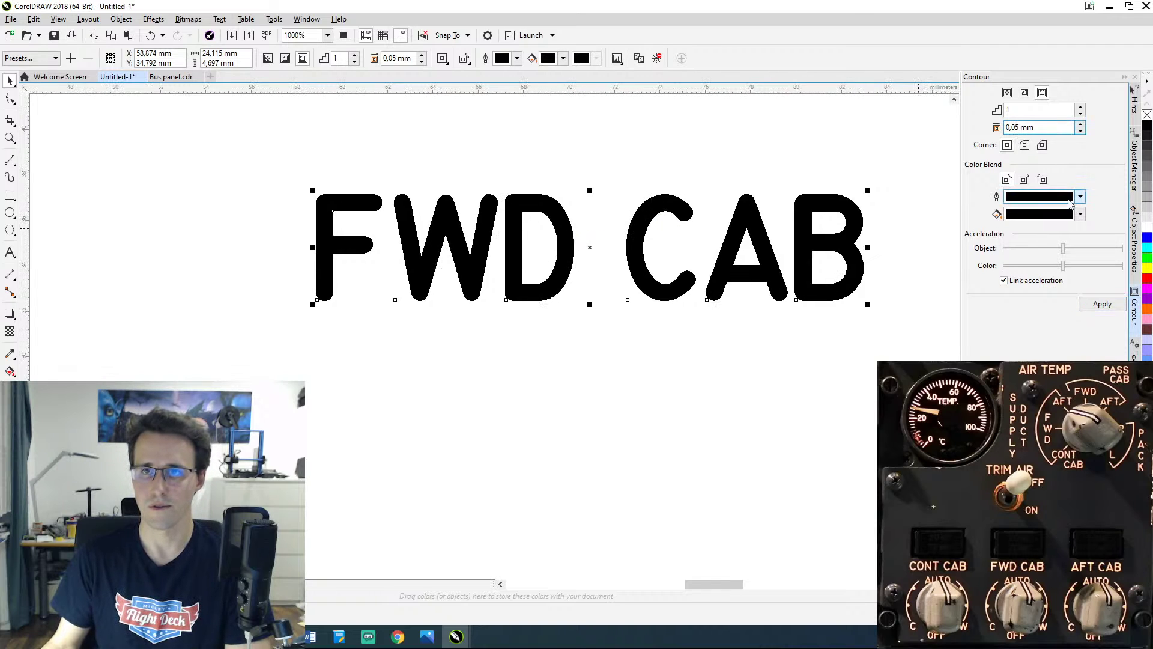
key(BackSpace)
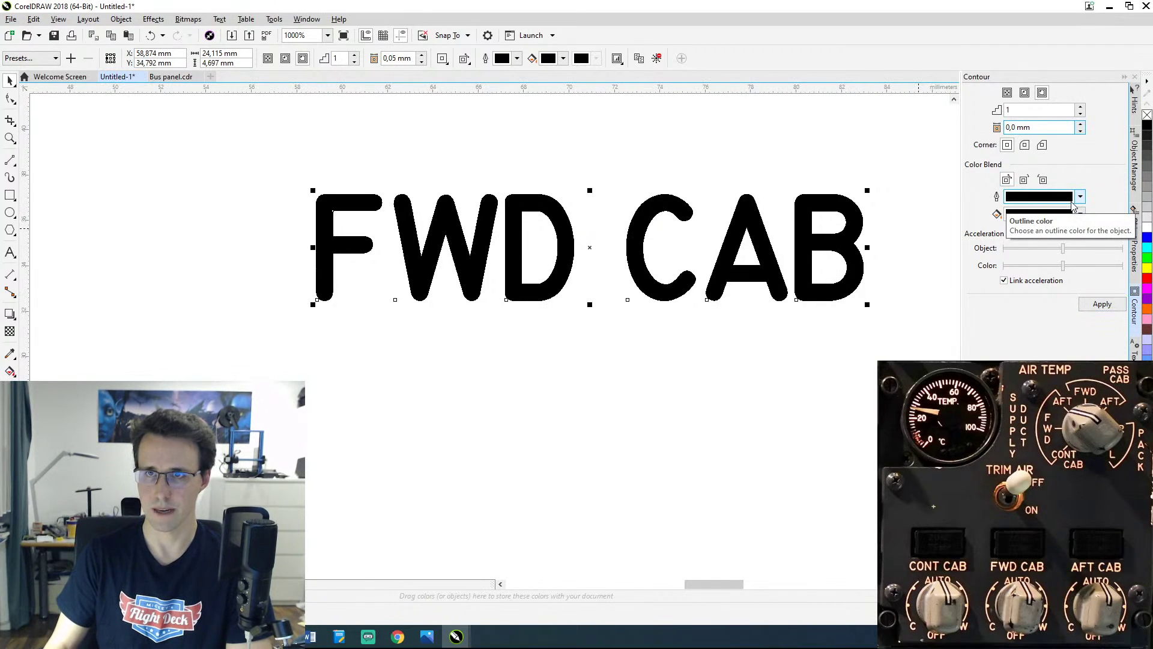
text(8)
click(1109, 305)
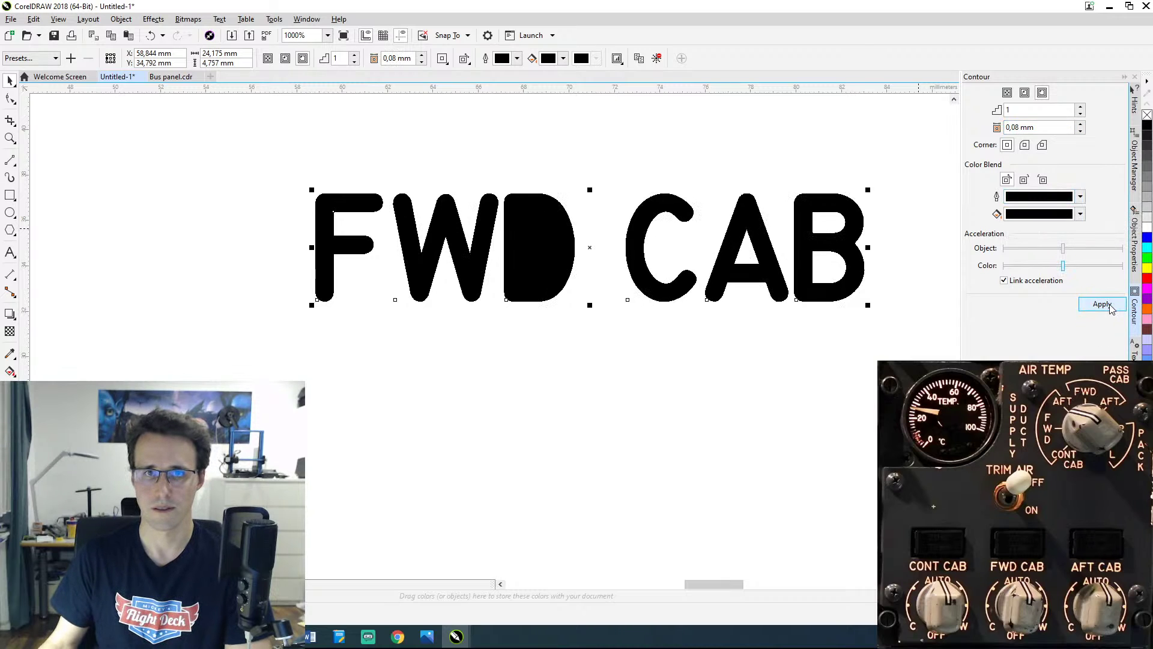
Step: Try outside contour offsets of 0,07 mm and 0,06 mm on the FWD CAB label
click(1019, 127)
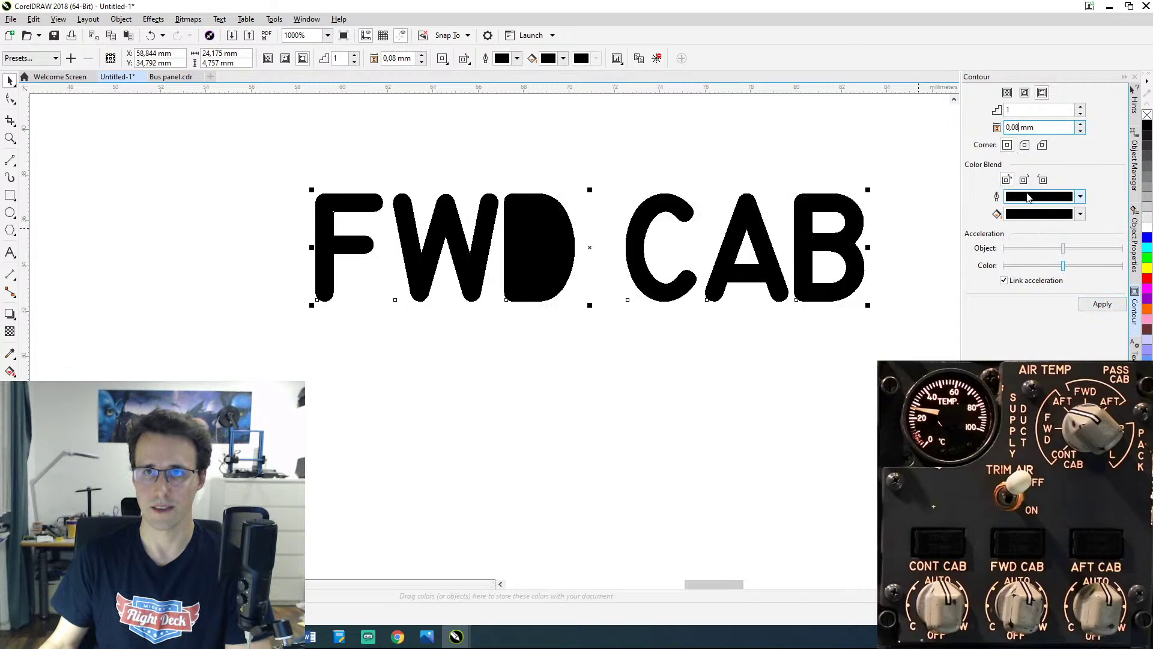
key(BackSpace)
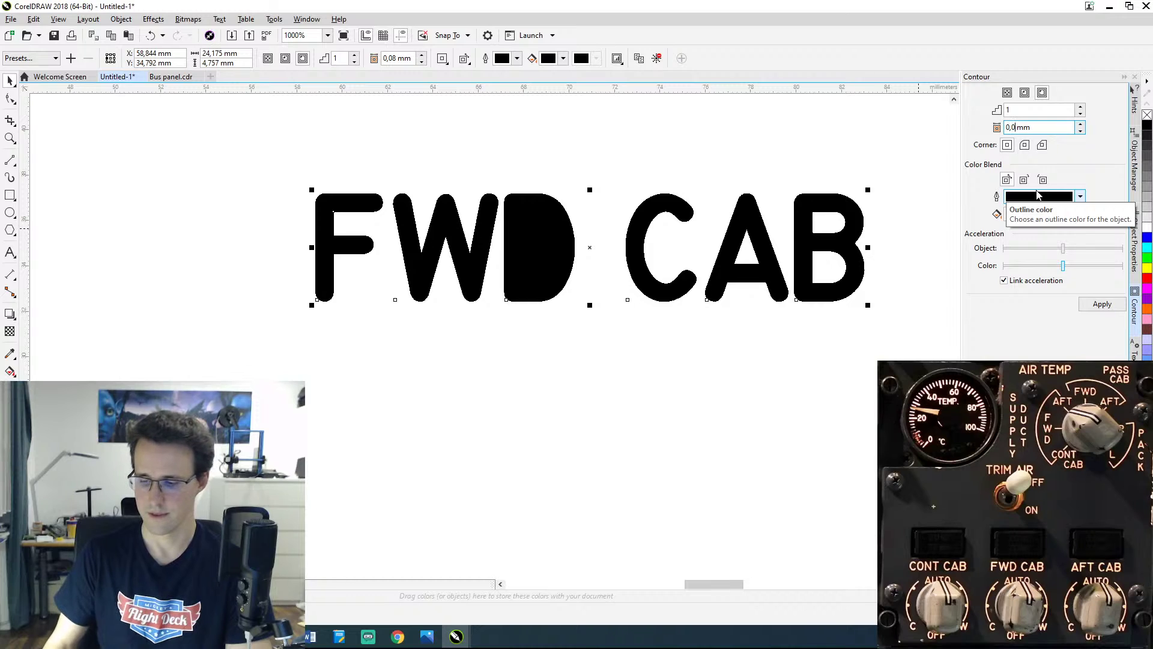
text(7)
click(1102, 304)
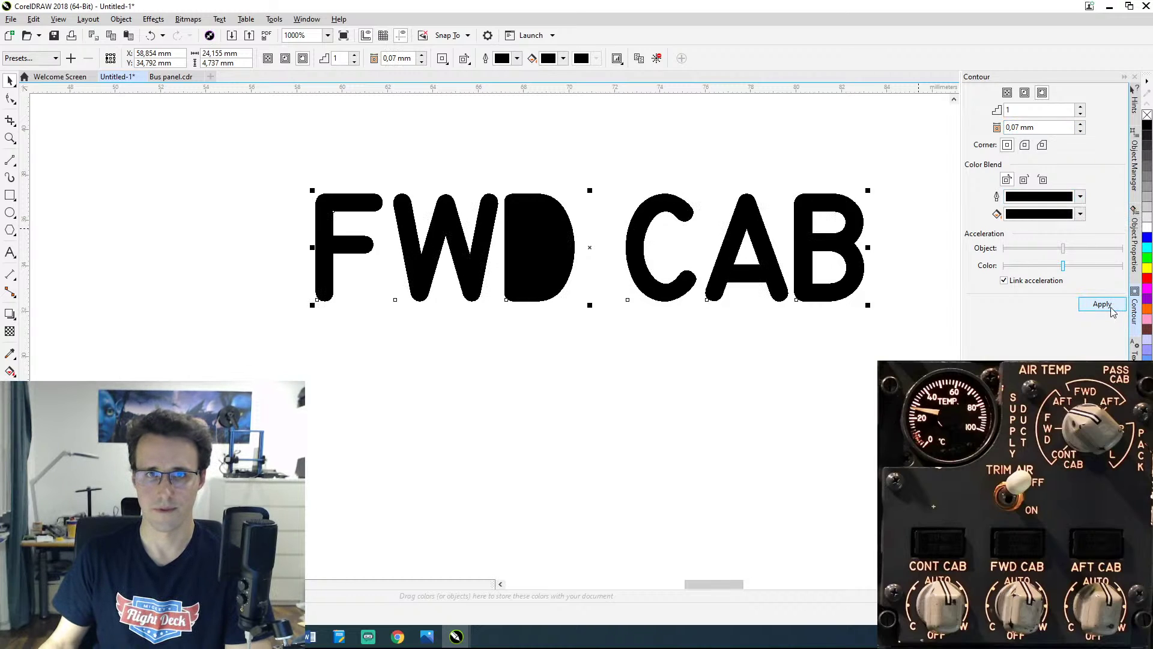
click(1012, 128)
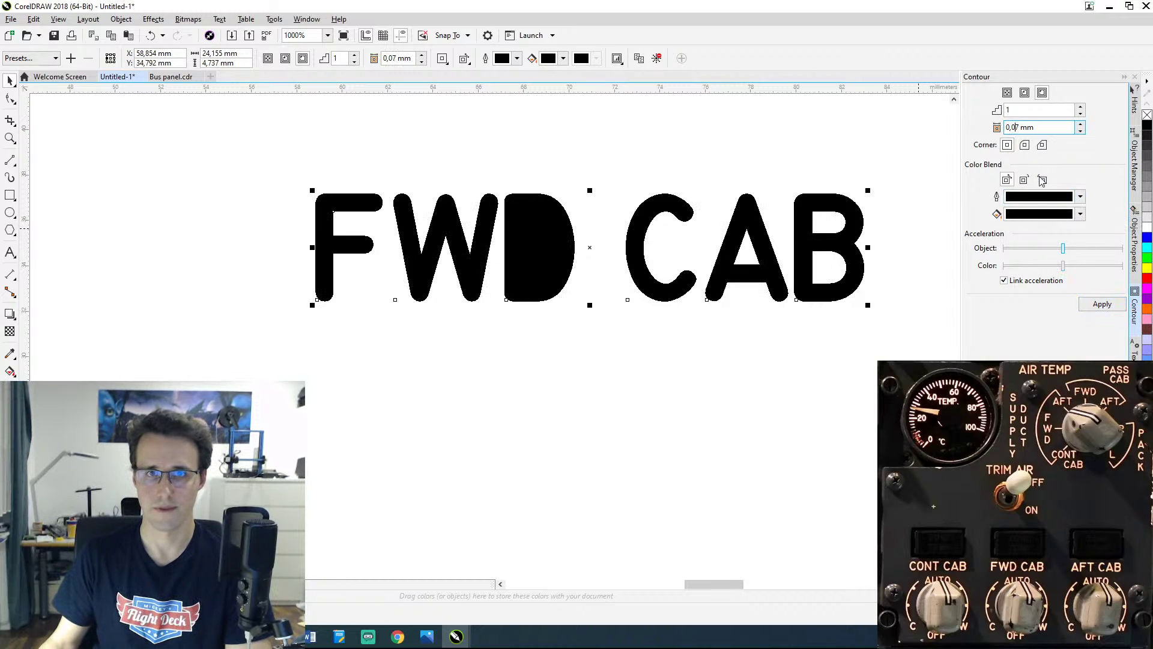
key(Delete)
text(6)
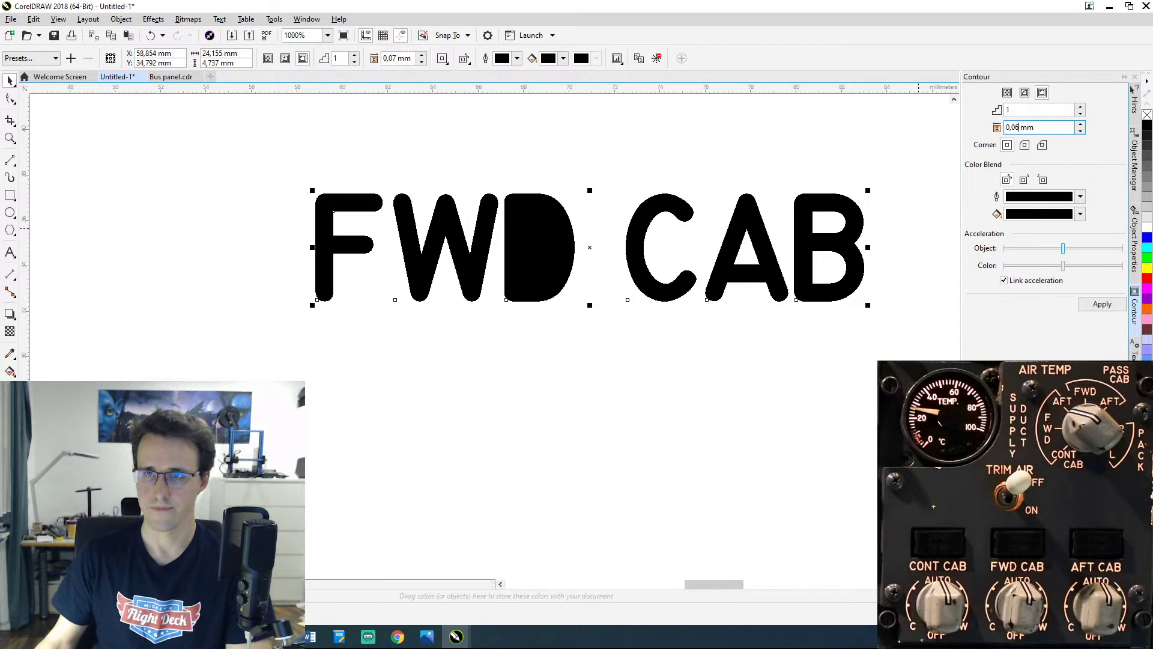
click(1102, 304)
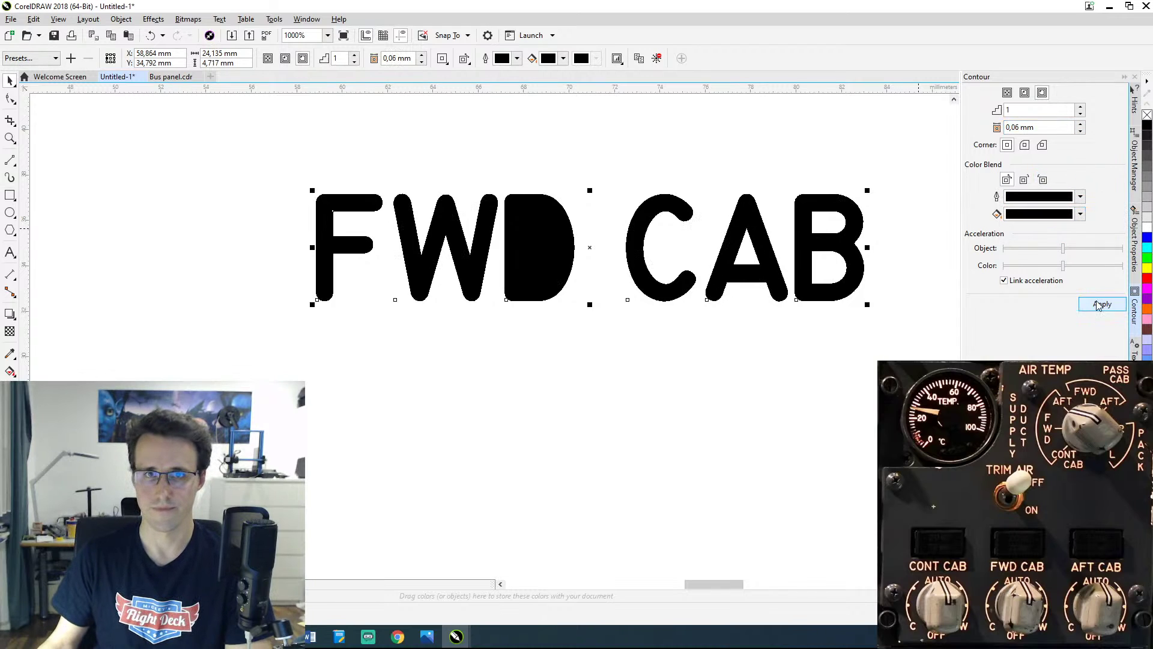
Step: Return the FWD CAB label's outside contour offset to 0,05 mm and apply it
click(1018, 124)
key(BackSpace)
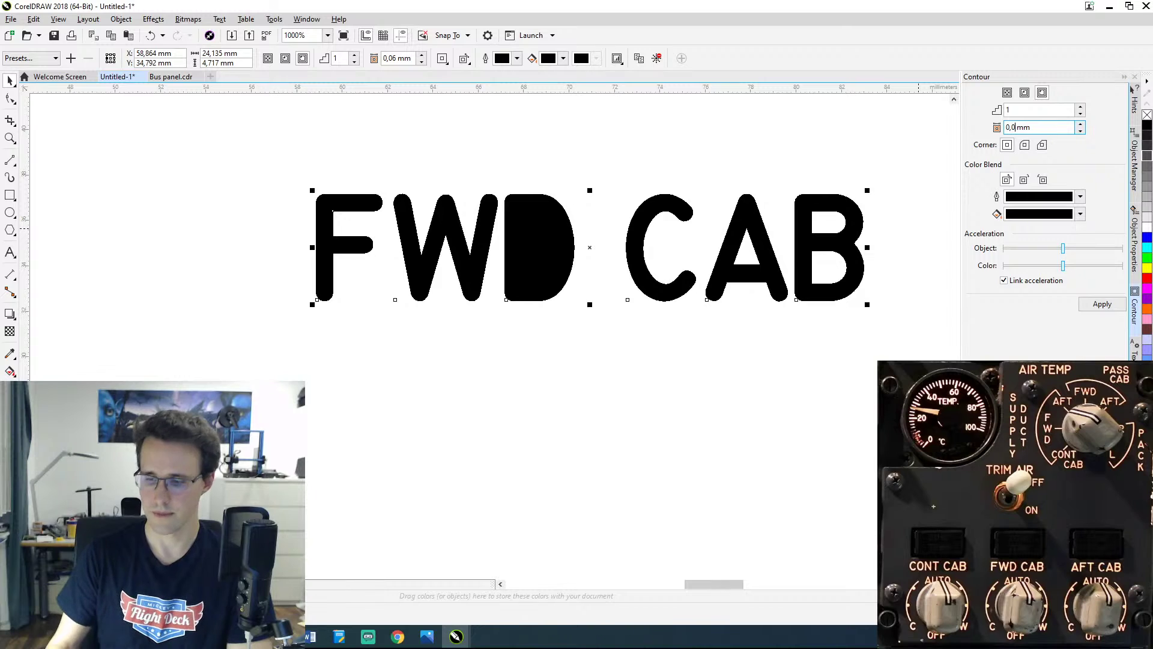
text(5)
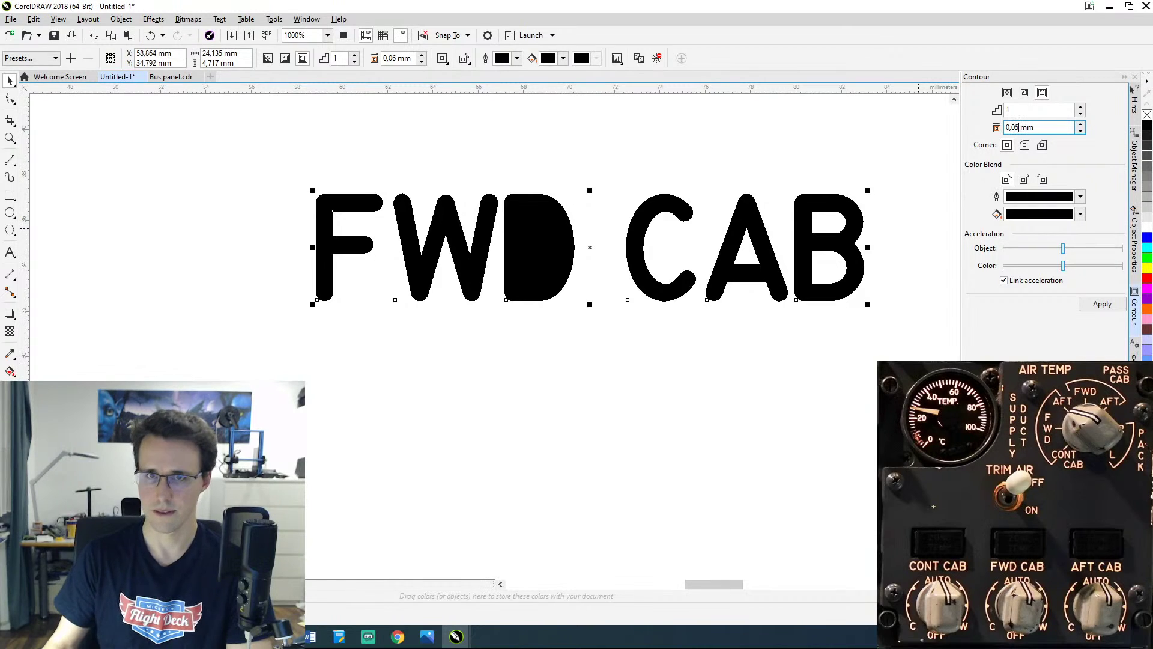
click(1101, 304)
Step: Examine the thickened labels across the whole panel, from the CAB row up to AIR TEMP and PASS CAB
scroll(645, 351, down, 3)
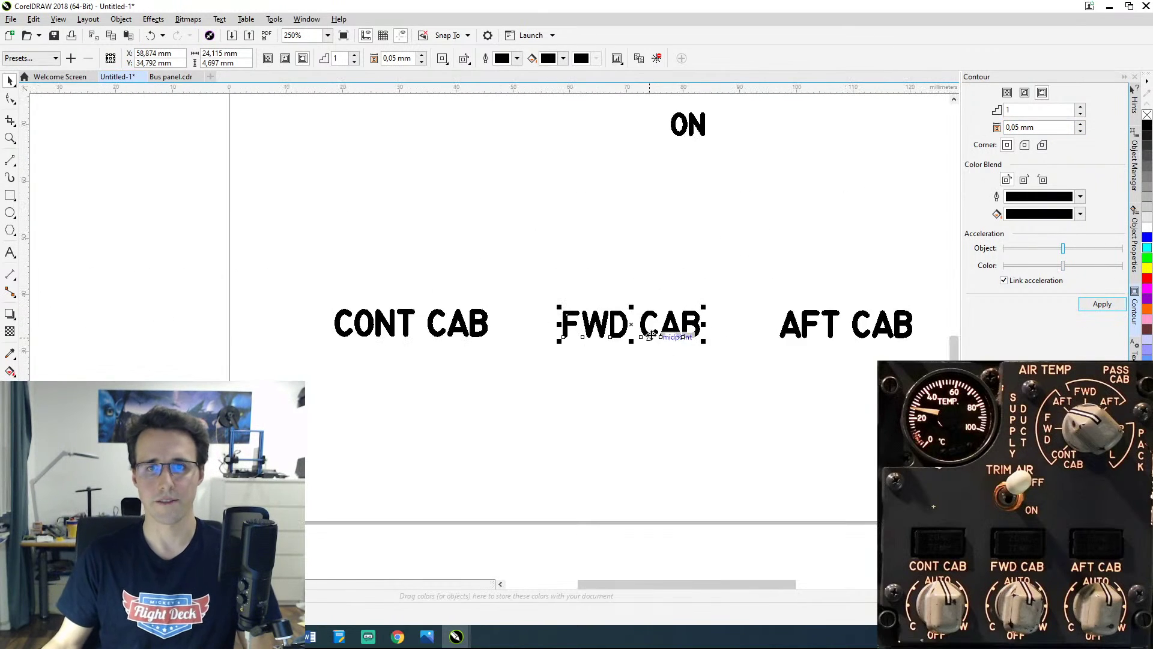
scroll(673, 352, down, 2)
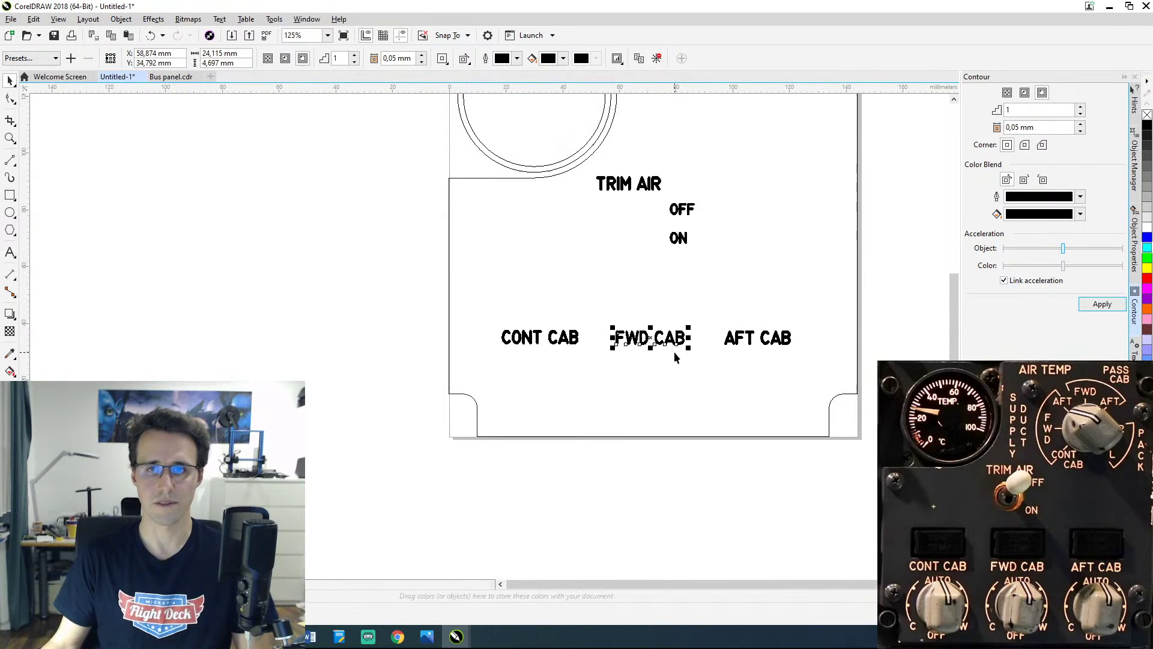
click(715, 311)
drag(719, 250, 666, 336)
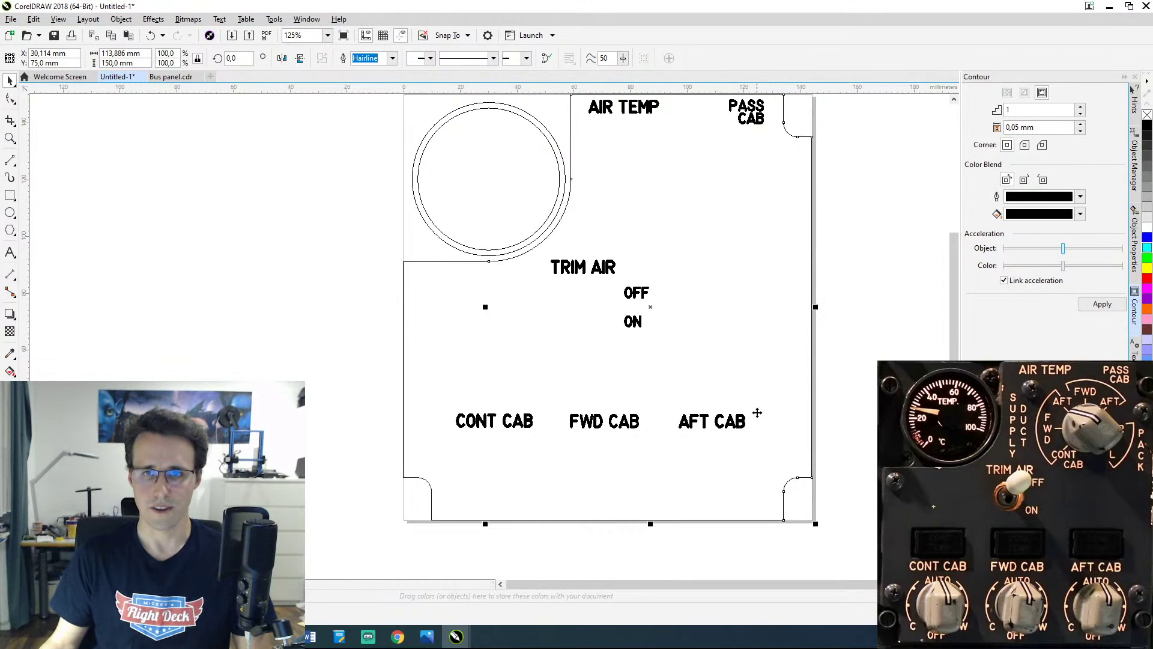
drag(701, 397, 756, 438)
click(805, 214)
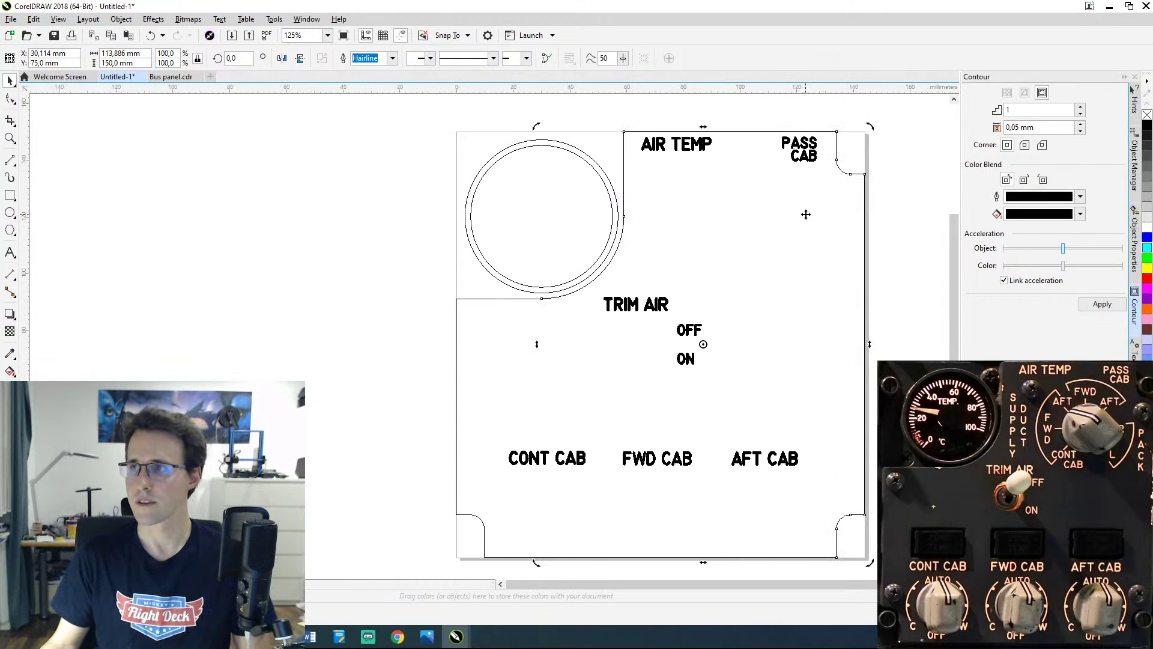
click(801, 217)
drag(801, 216, 811, 250)
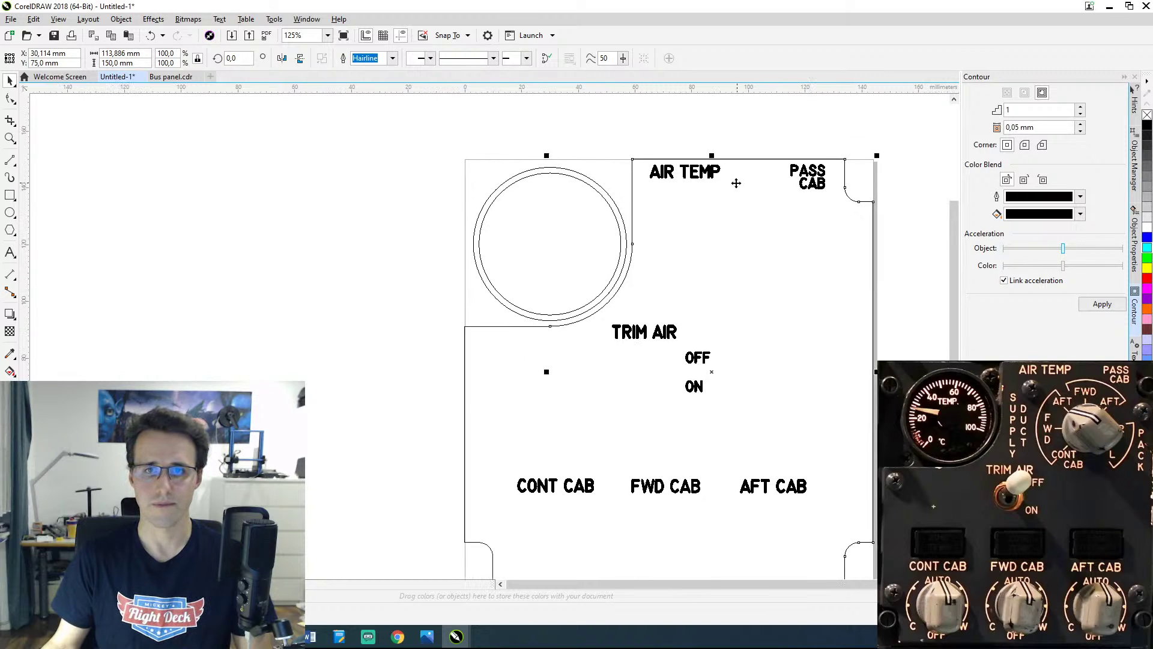
scroll(736, 183, up, 2)
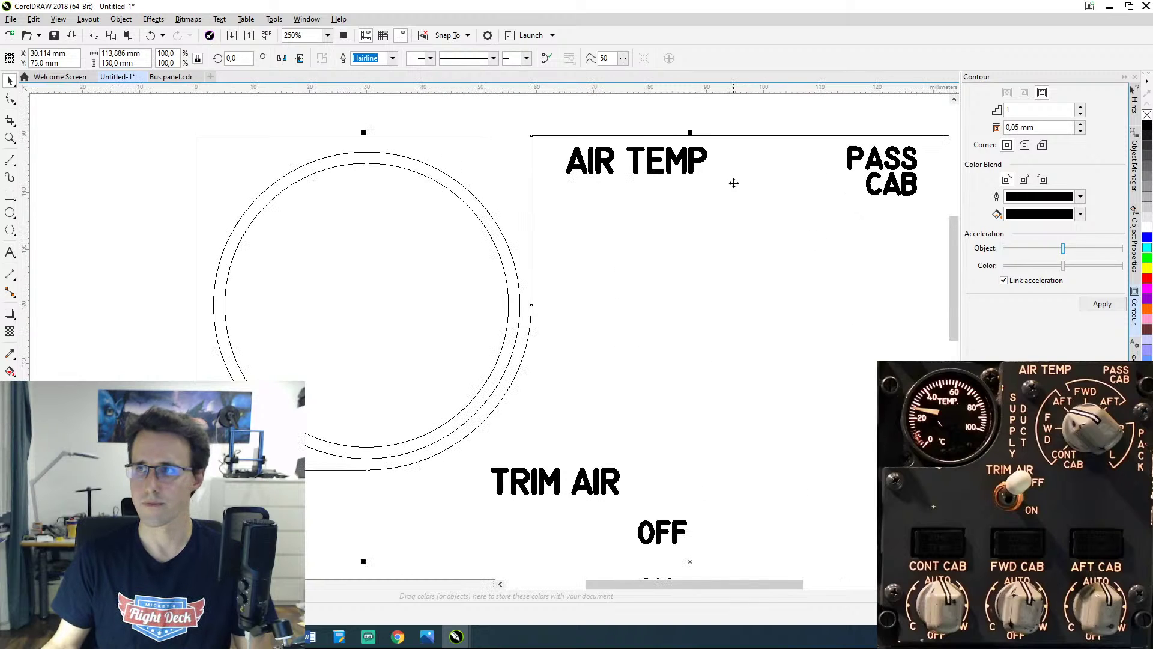
Step: Review the panel layout from AIR TEMP to the CAB labels, looking closely at the TRIM AIR, OFF and ON lettering
drag(721, 258, 720, 203)
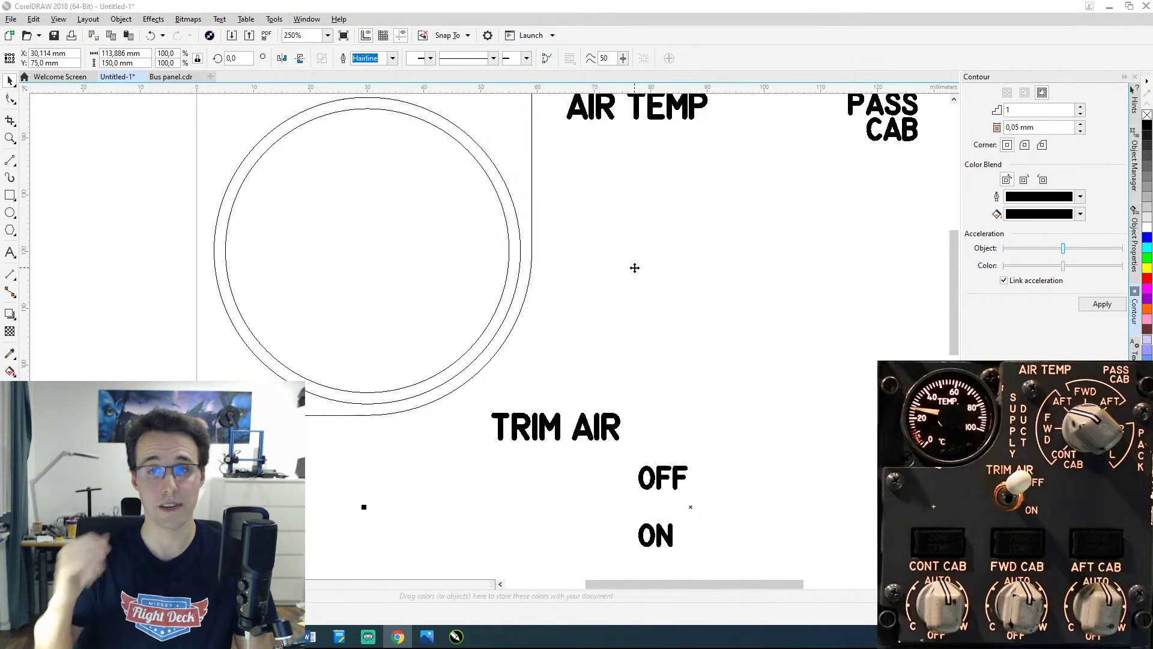
scroll(665, 286, down, 2)
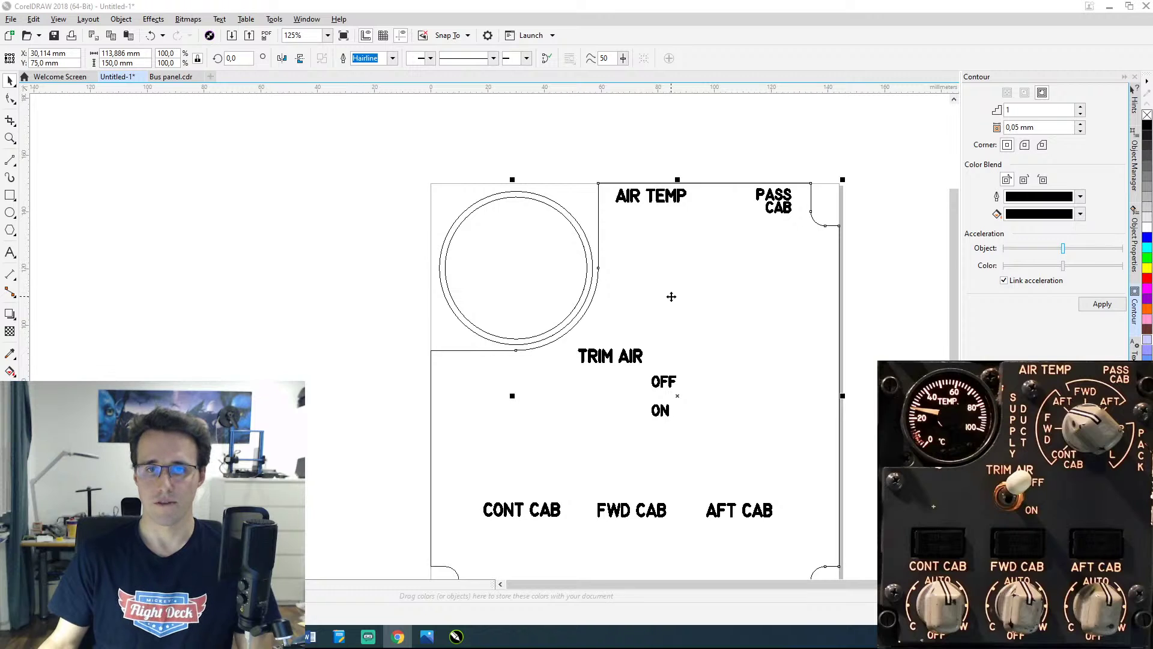
drag(666, 337, 639, 301)
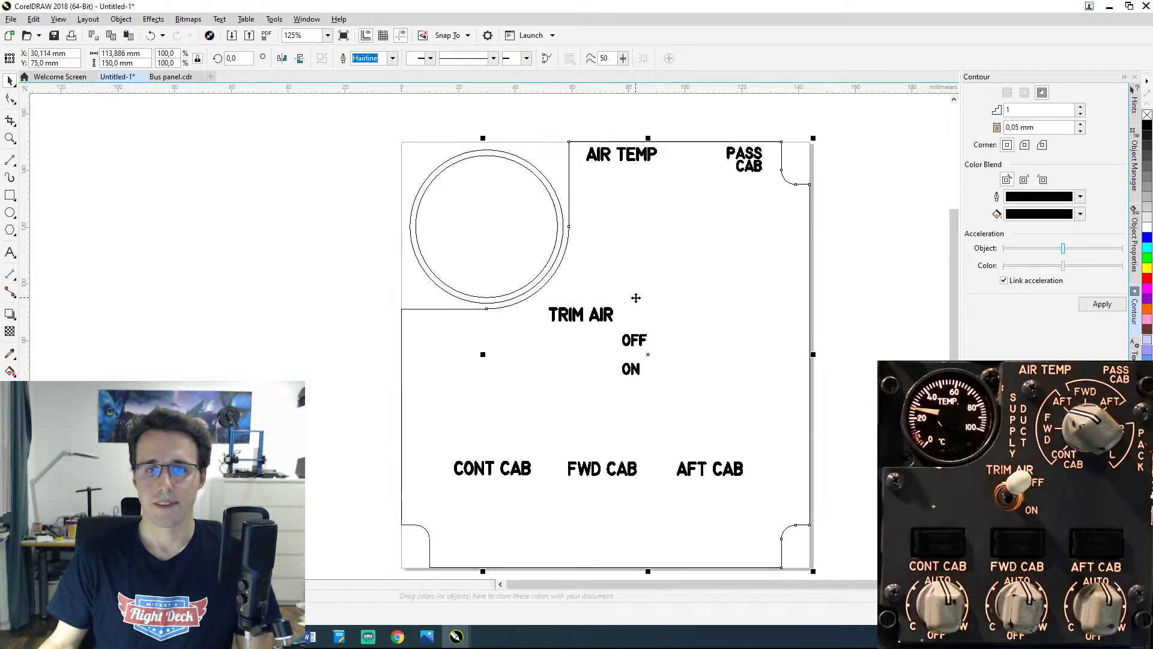
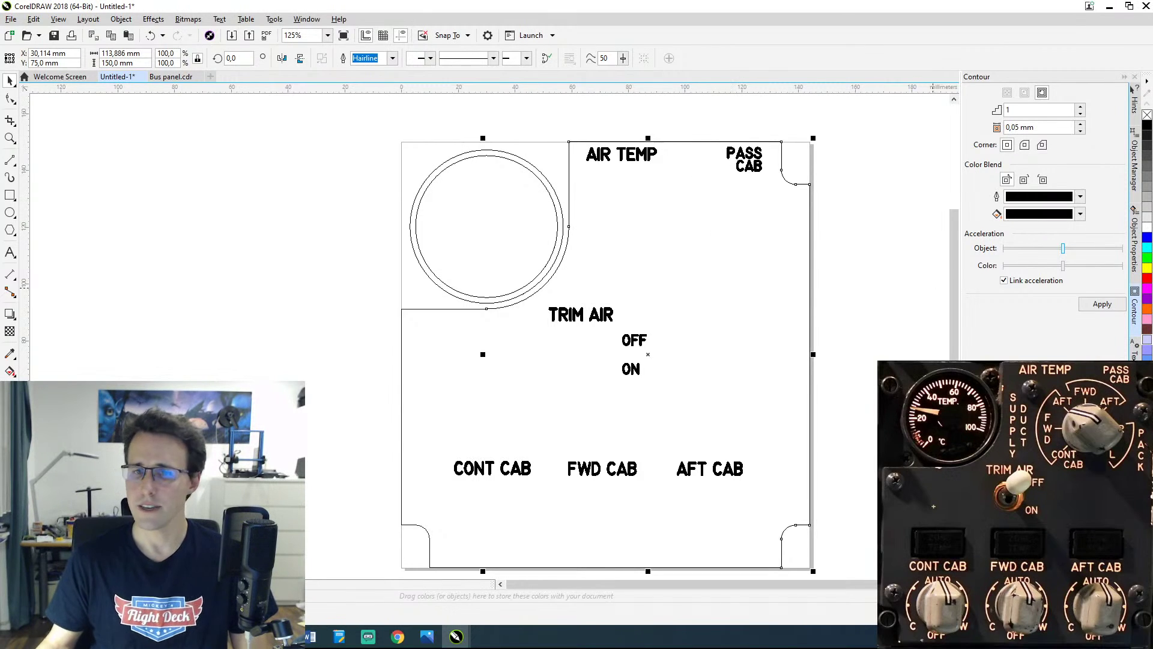
click(427, 636)
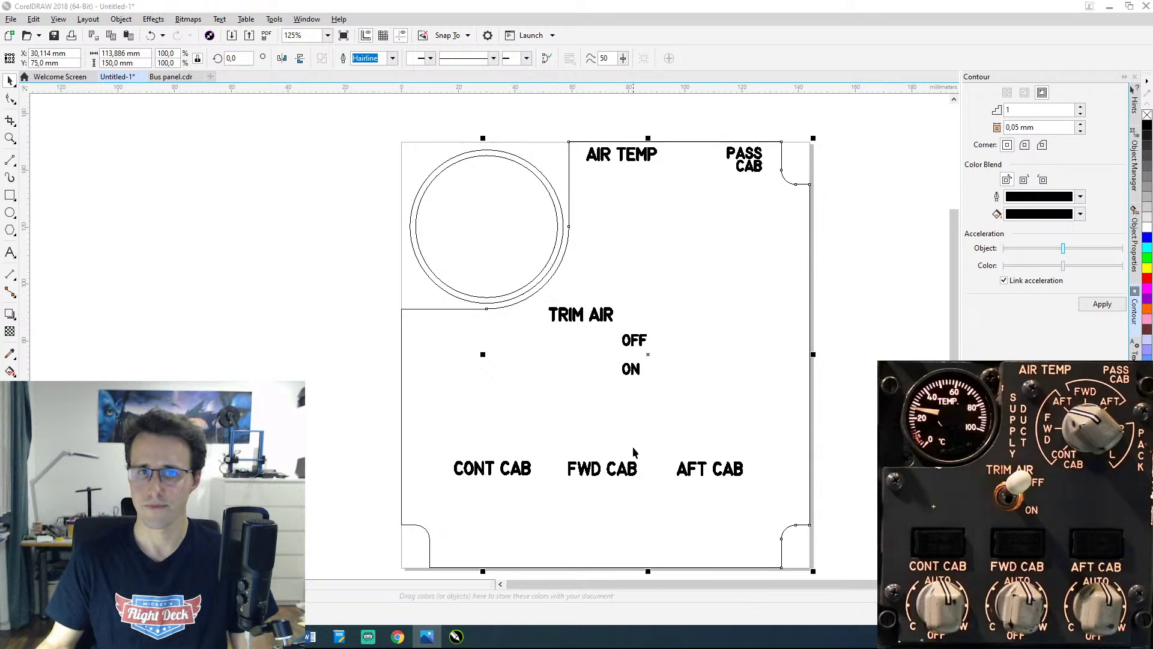
scroll(586, 319, up, 2)
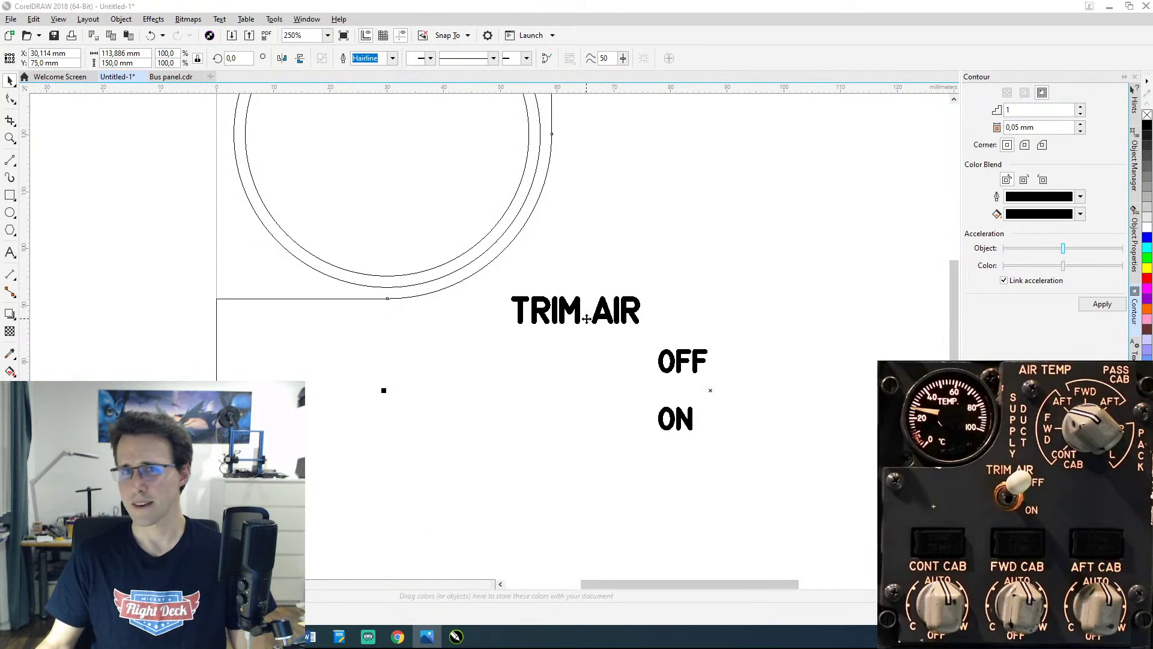
scroll(572, 328, up, 2)
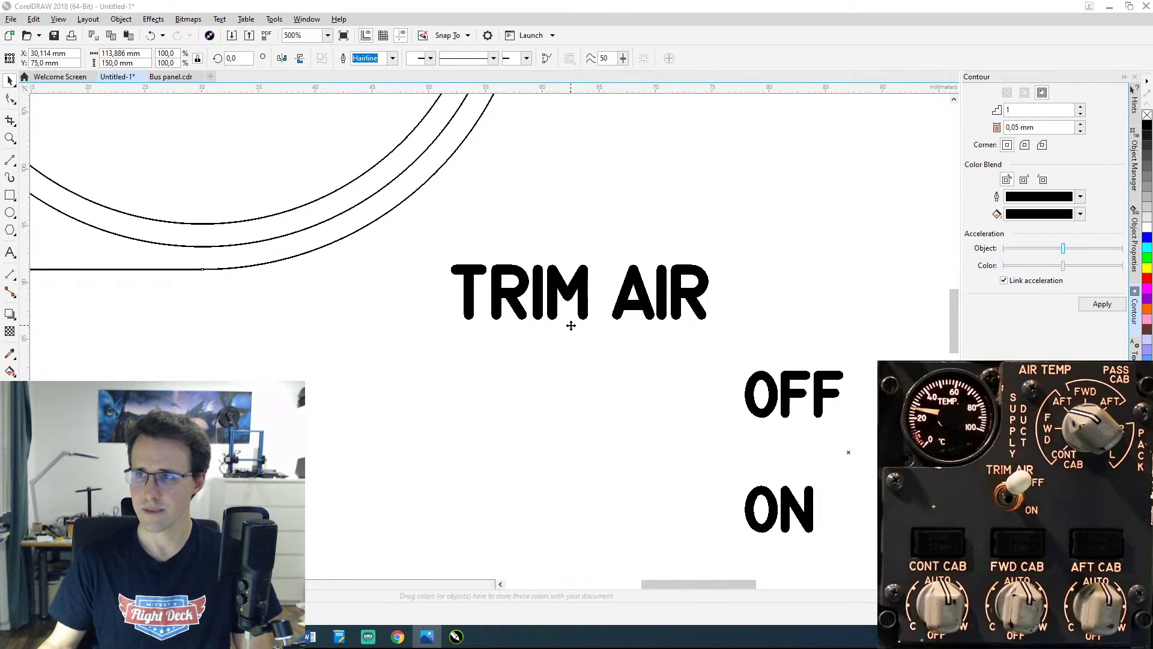
scroll(571, 325, down, 2)
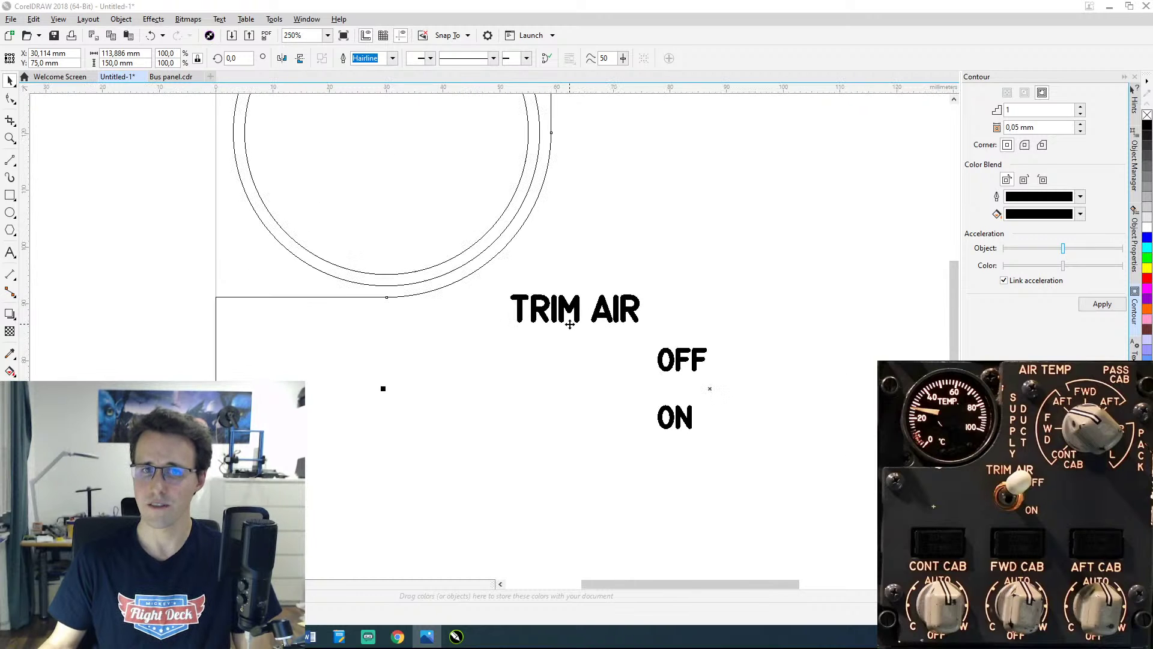
scroll(570, 324, down, 2)
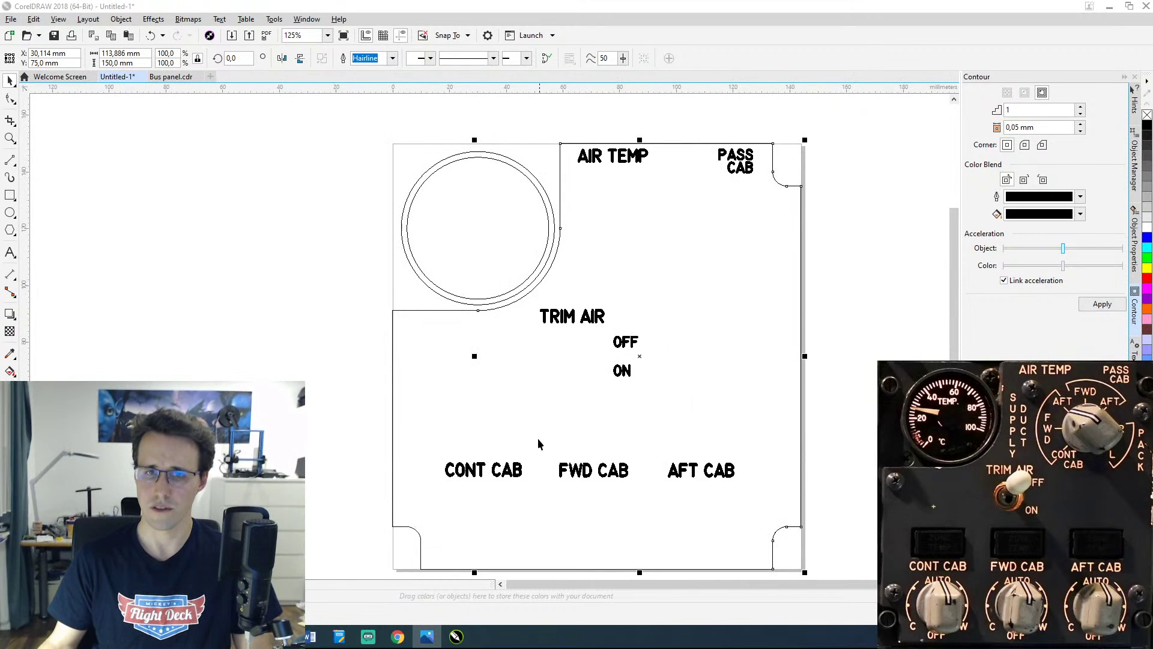
scroll(535, 448, down, 1)
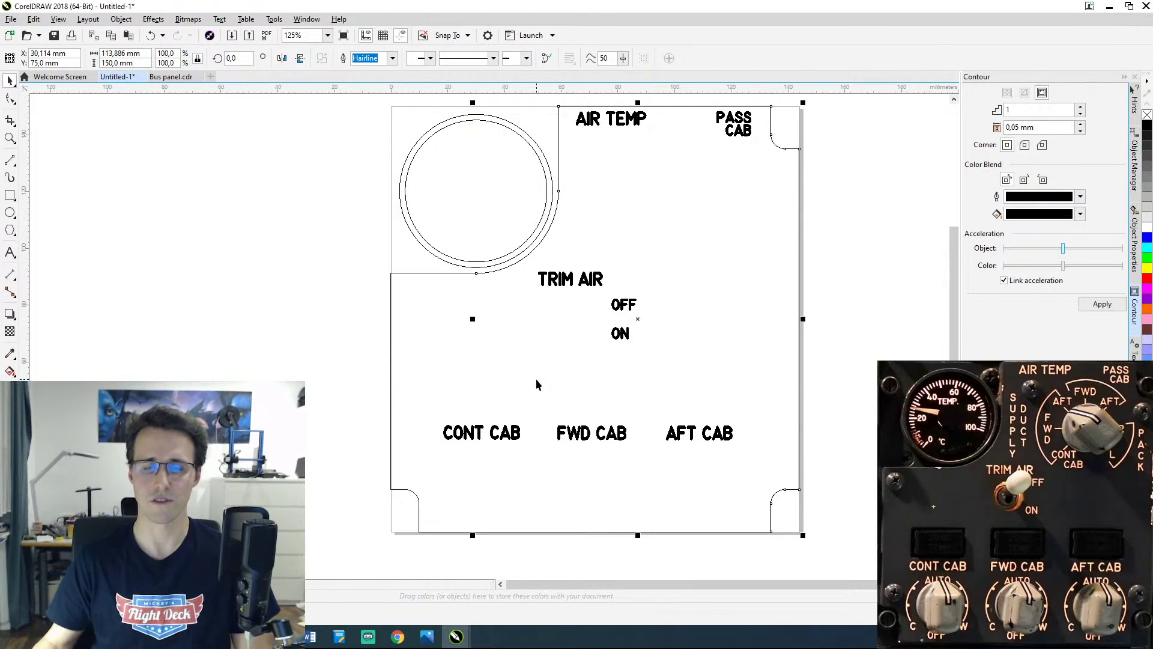
click(10, 195)
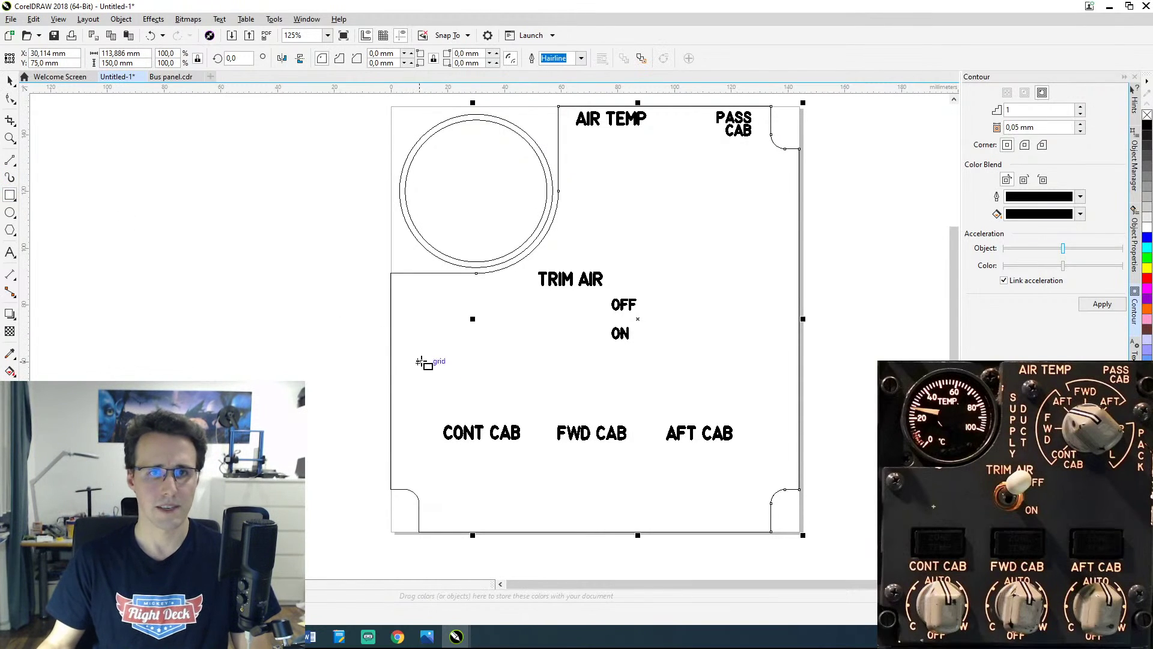
drag(442, 383, 520, 407)
key(Delete)
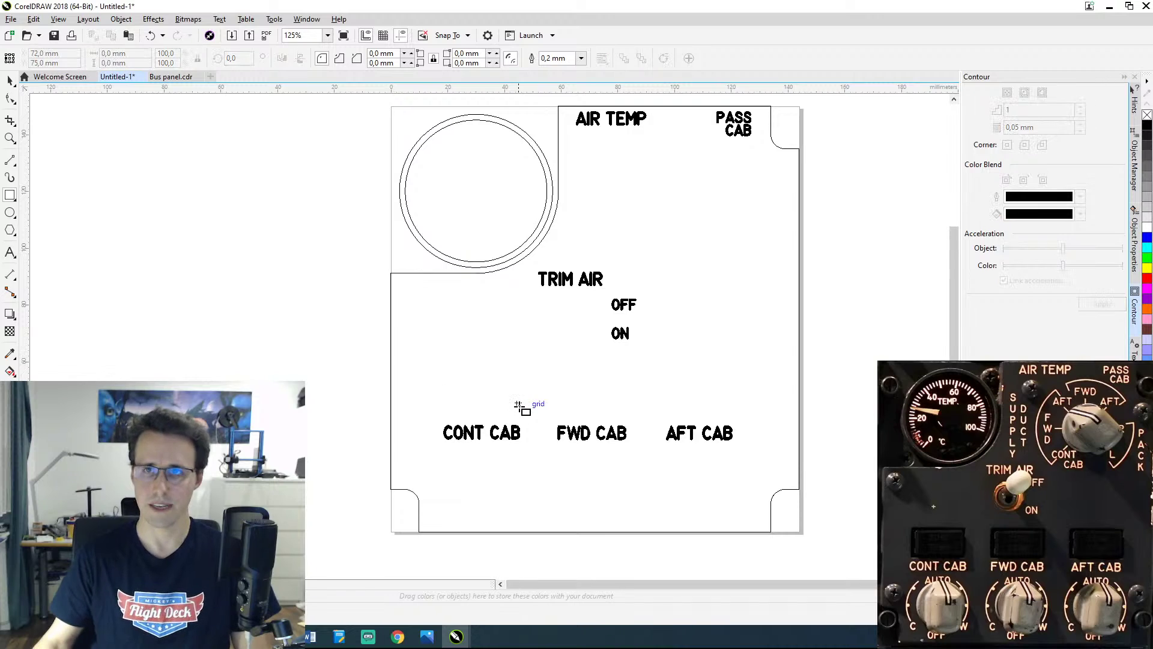
Step: Add a new layer above Layer 2 on Page 1, keeping its default name
click(1134, 160)
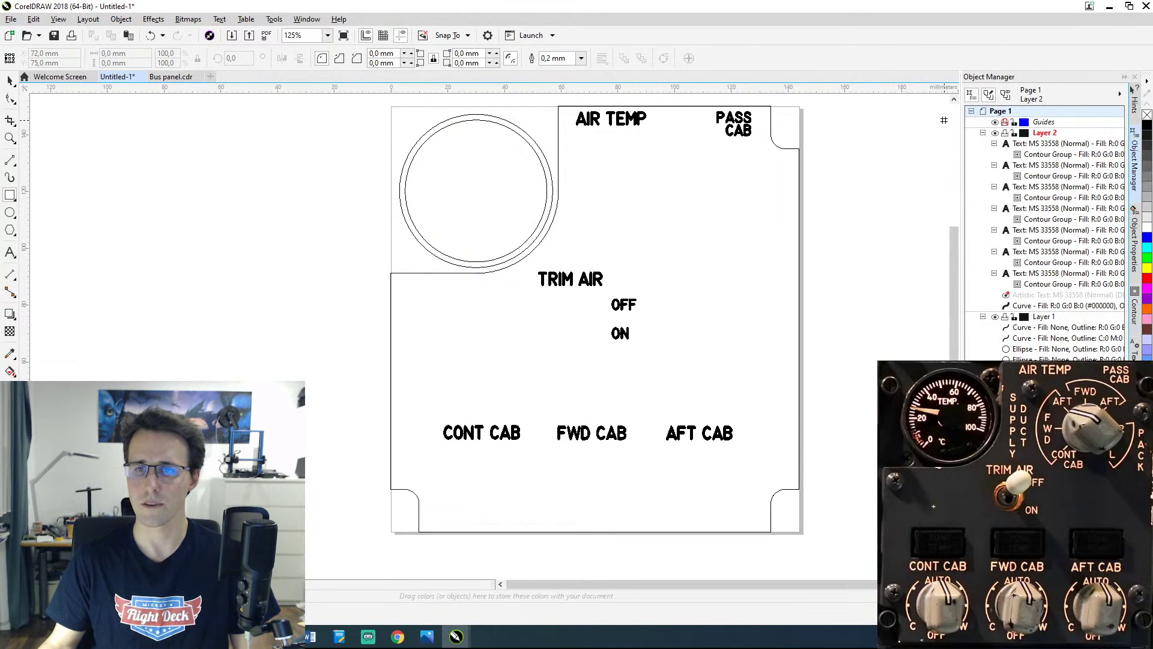
click(971, 581)
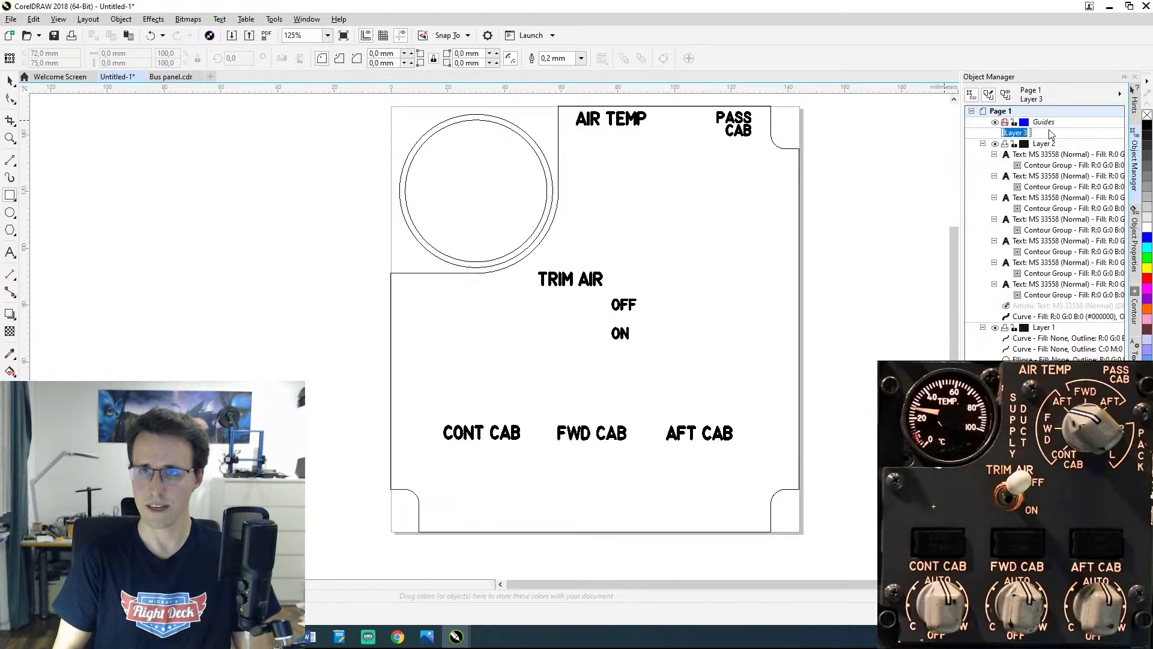
click(1049, 133)
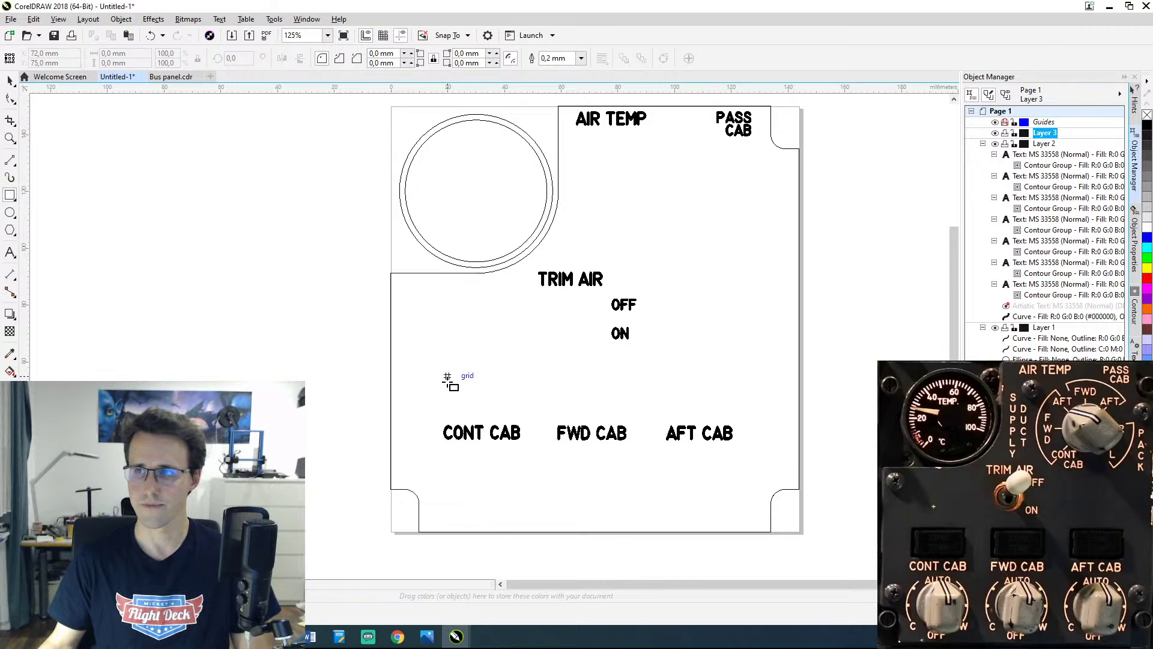
Step: Draw a rectangle above the CONT CAB label and, with its proportions unlocked, size it to 25 mm wide and 12 mm high
drag(447, 376, 527, 406)
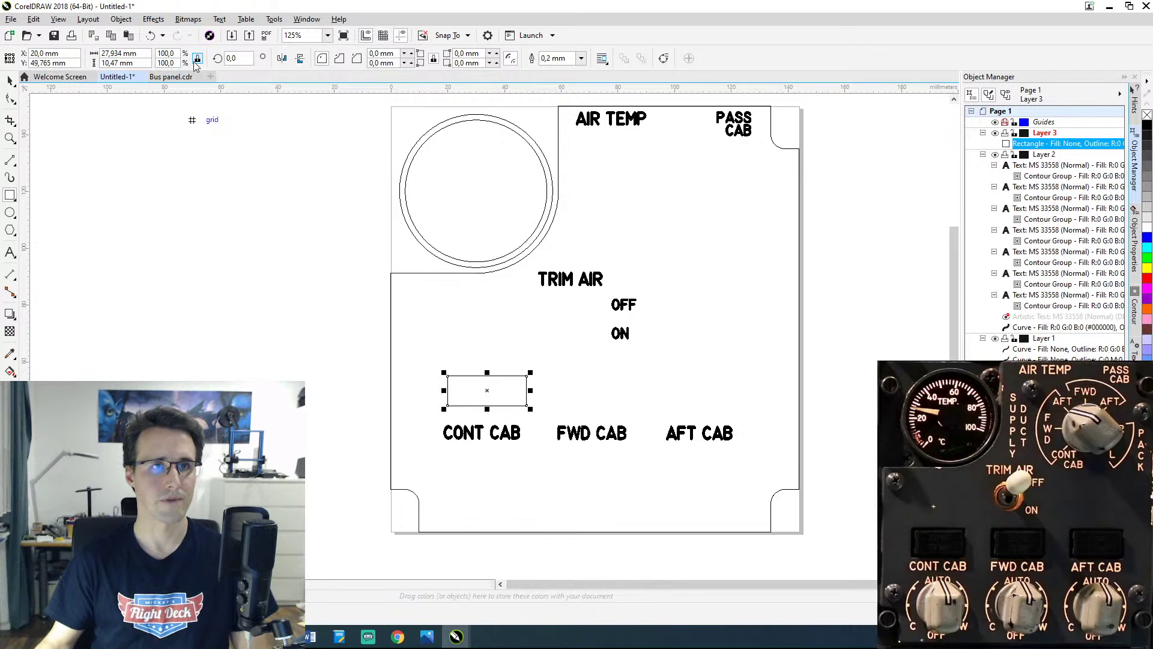
click(166, 53)
click(151, 53)
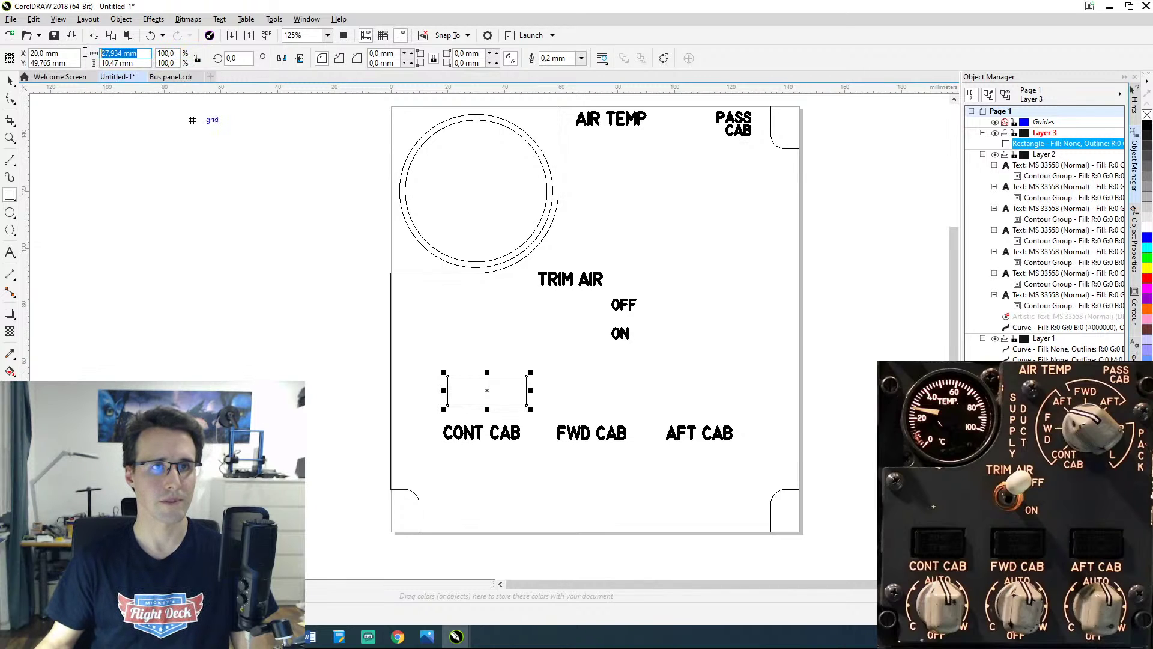
text(25)
key(Tab)
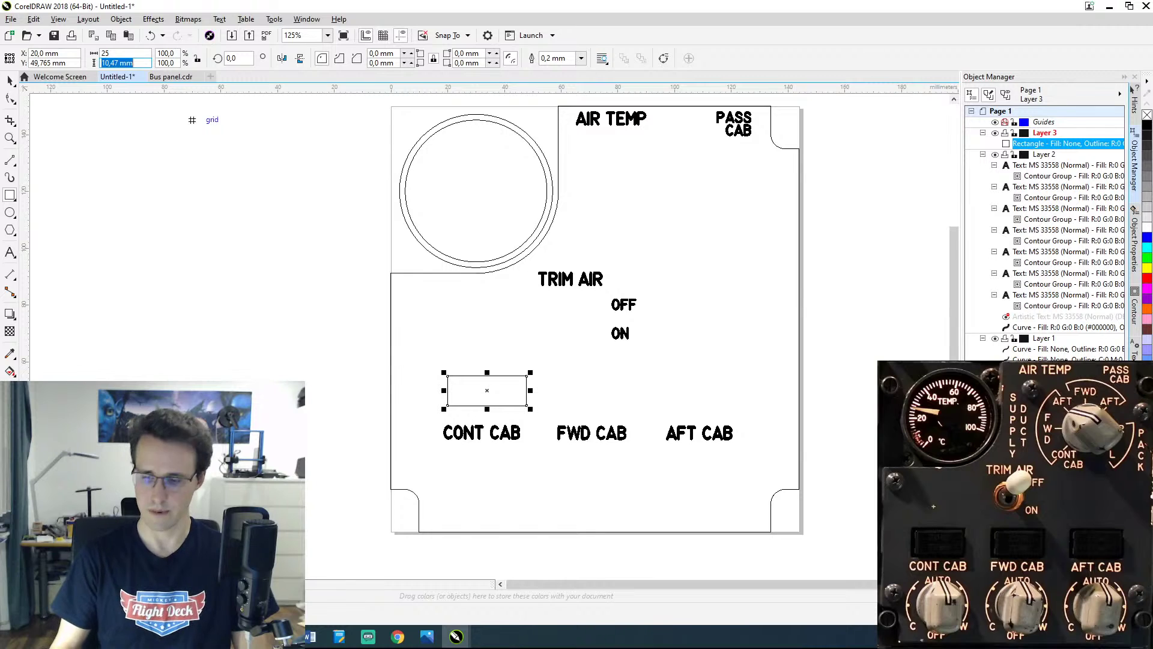
text(12)
key(Return)
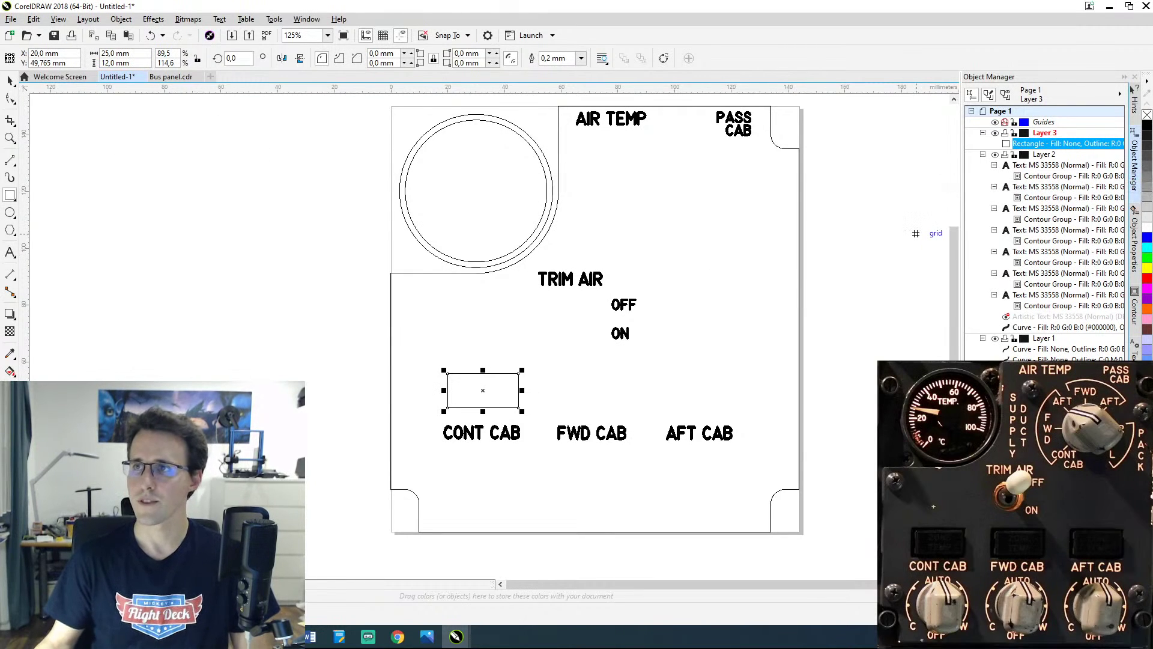
Step: Switch to the Photos app and examine the overhead panel photo, comparing the indicator lights above the CAB labels with those on neighbouring panels
click(427, 637)
drag(1054, 185, 582, 1)
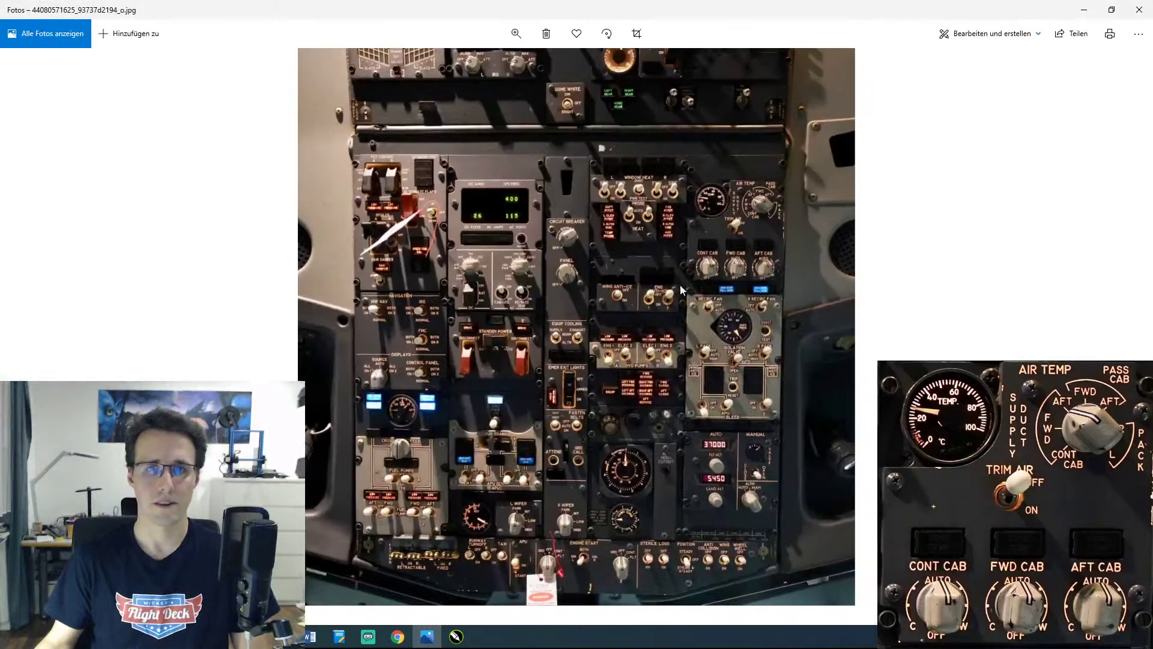
scroll(735, 229, up, 3)
scroll(819, 207, up, 5)
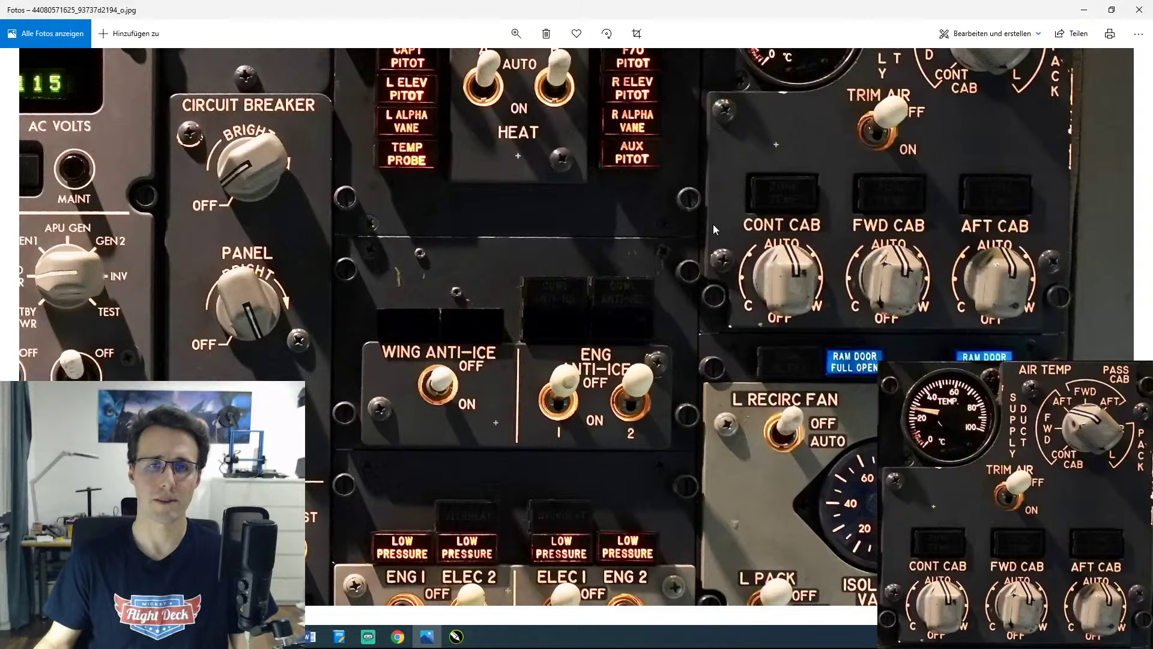
drag(708, 205, 604, 320)
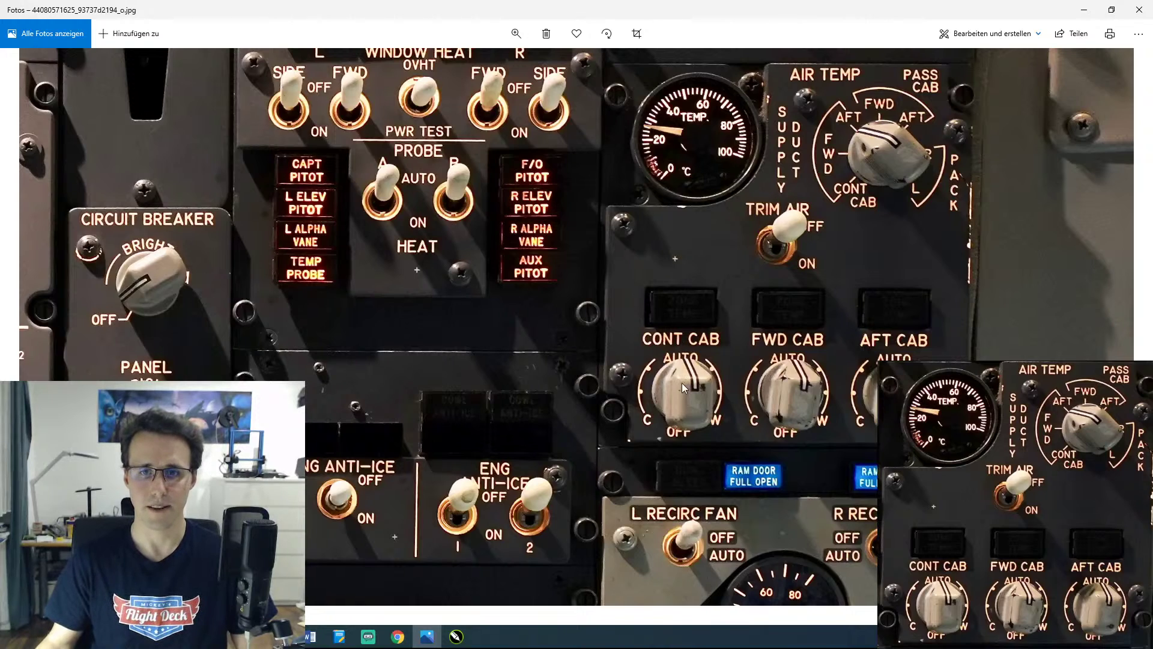
scroll(541, 341, down, 1)
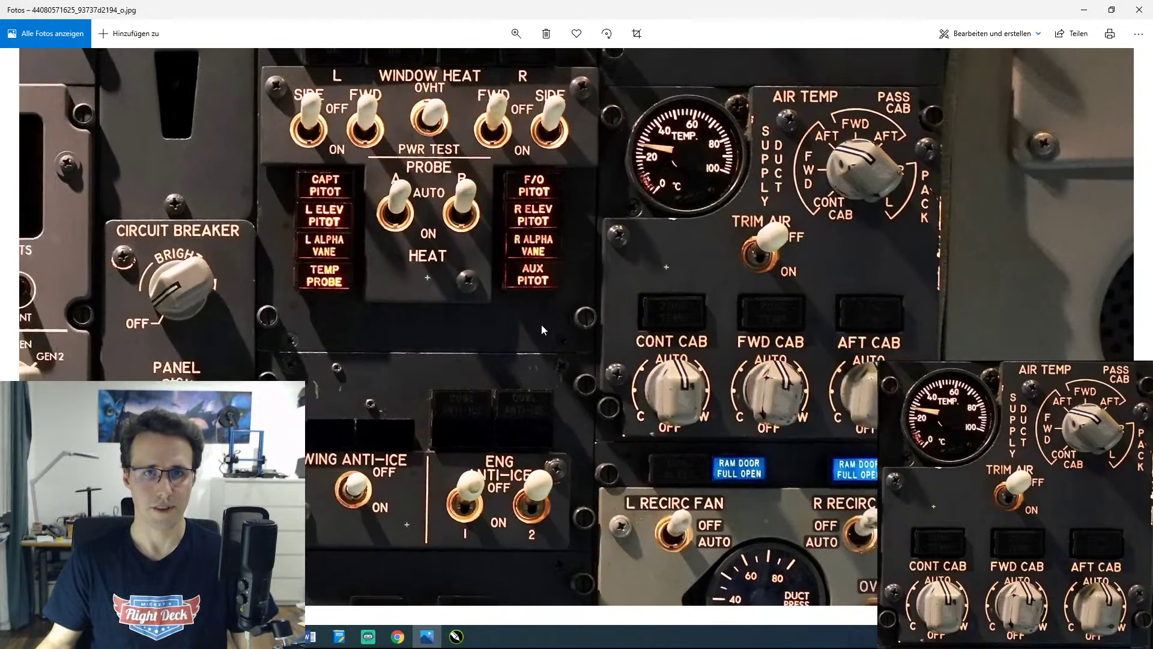
scroll(542, 330, left, 10)
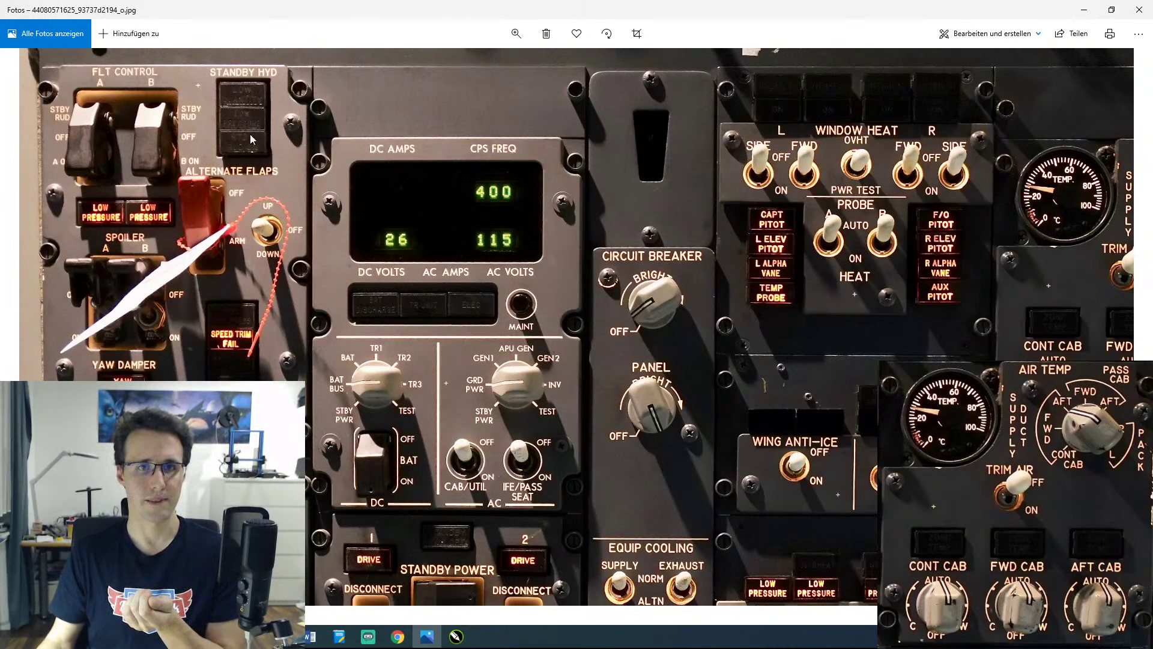
drag(710, 340, 430, 302)
drag(807, 272, 730, 282)
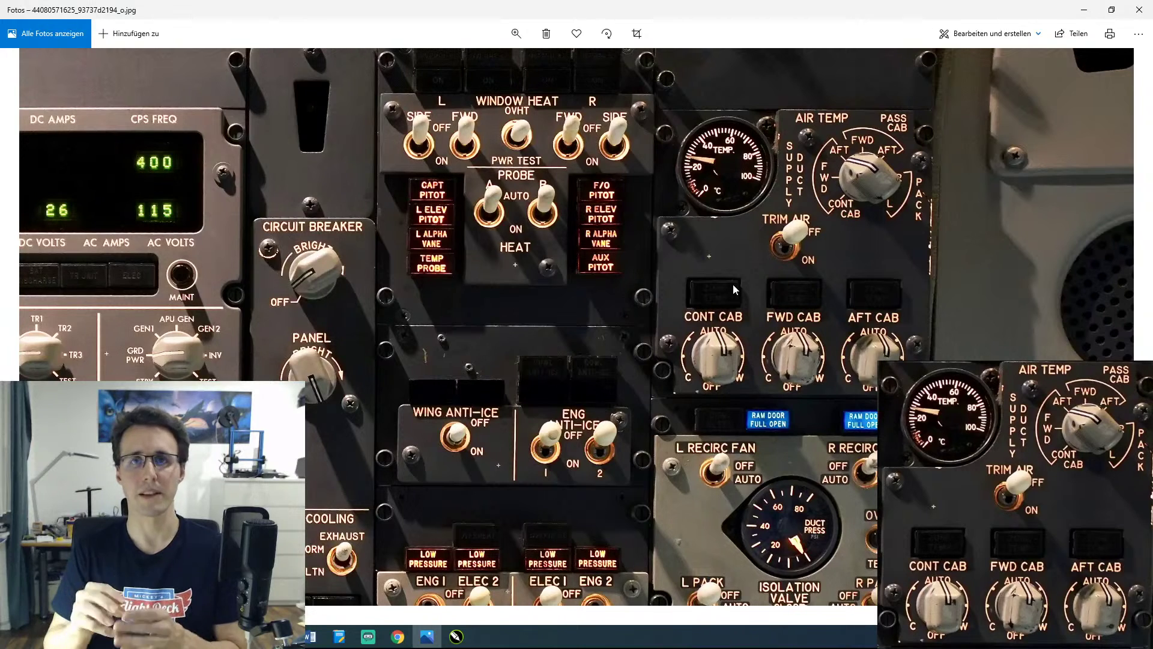
drag(850, 10, 1152, 90)
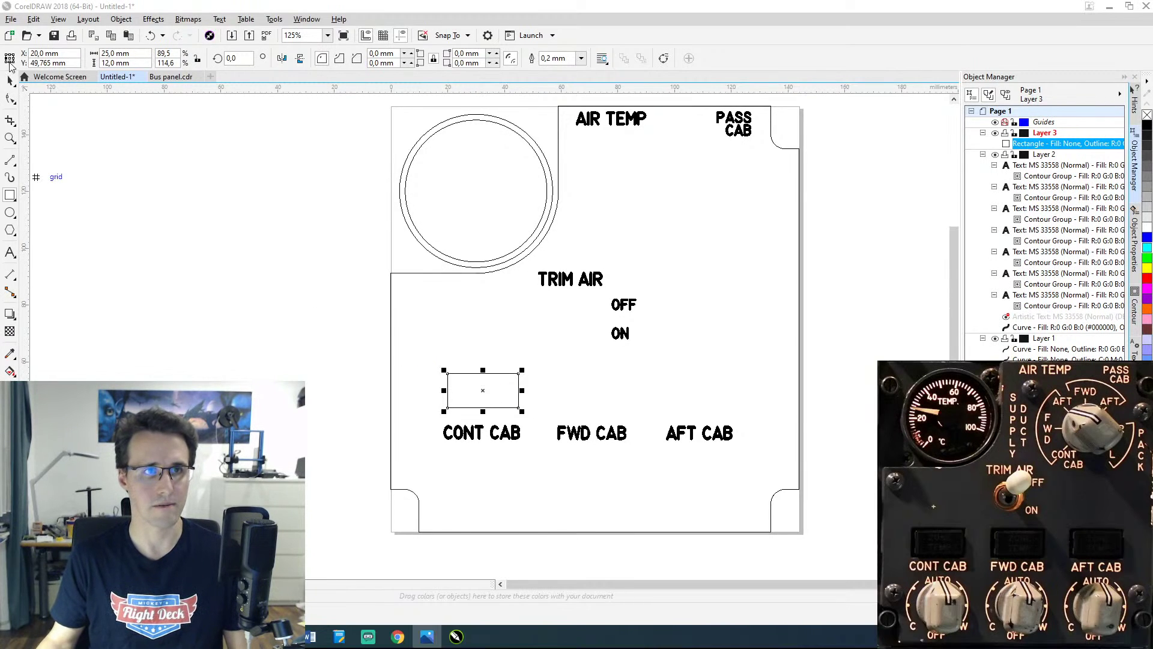
Step: Move the rectangle above the FWD CAB label to X 57,5 mm and Y 50 mm, and undo the pasted photo bitmap
drag(482, 391, 595, 390)
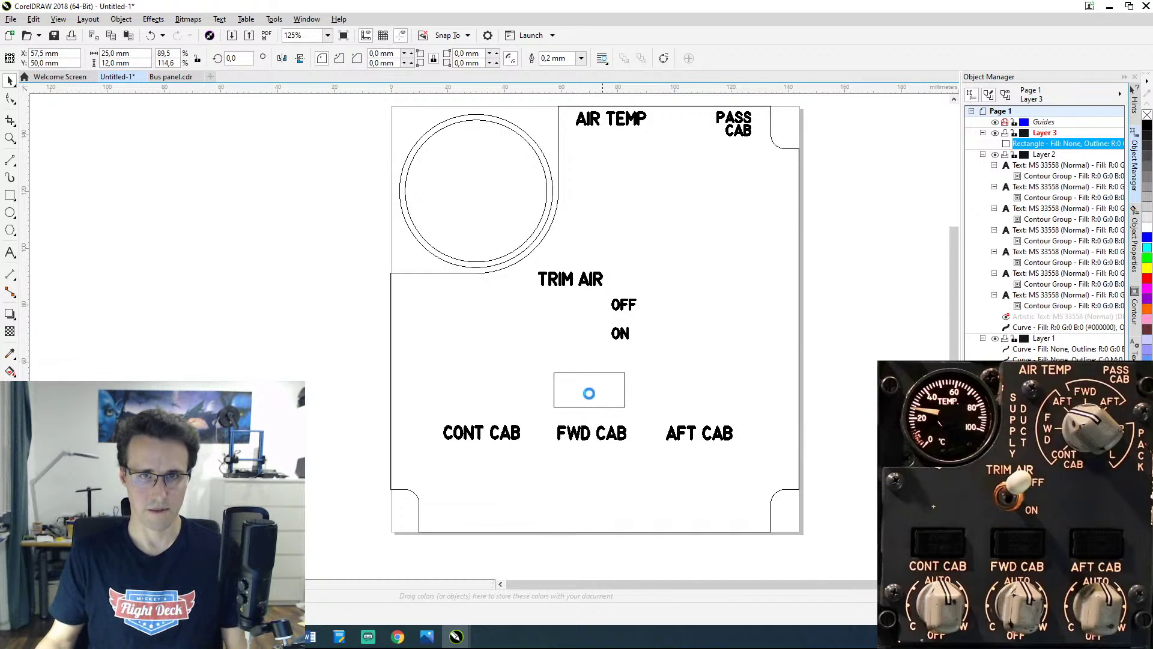
key(ctrl+v)
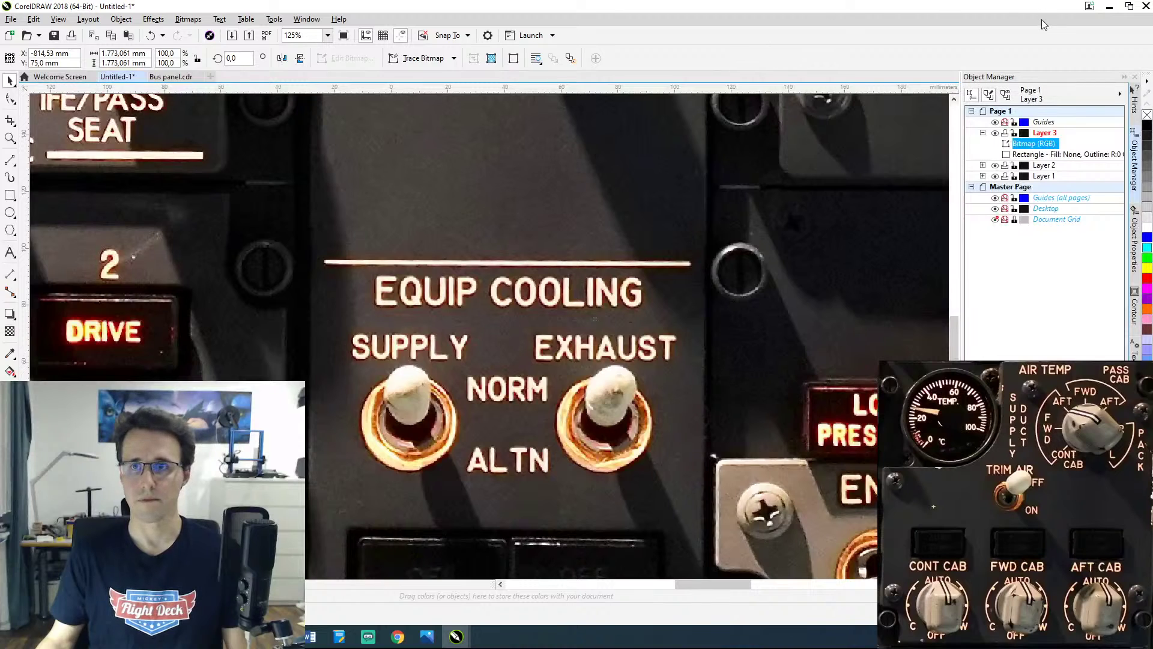
key(ctrl+z)
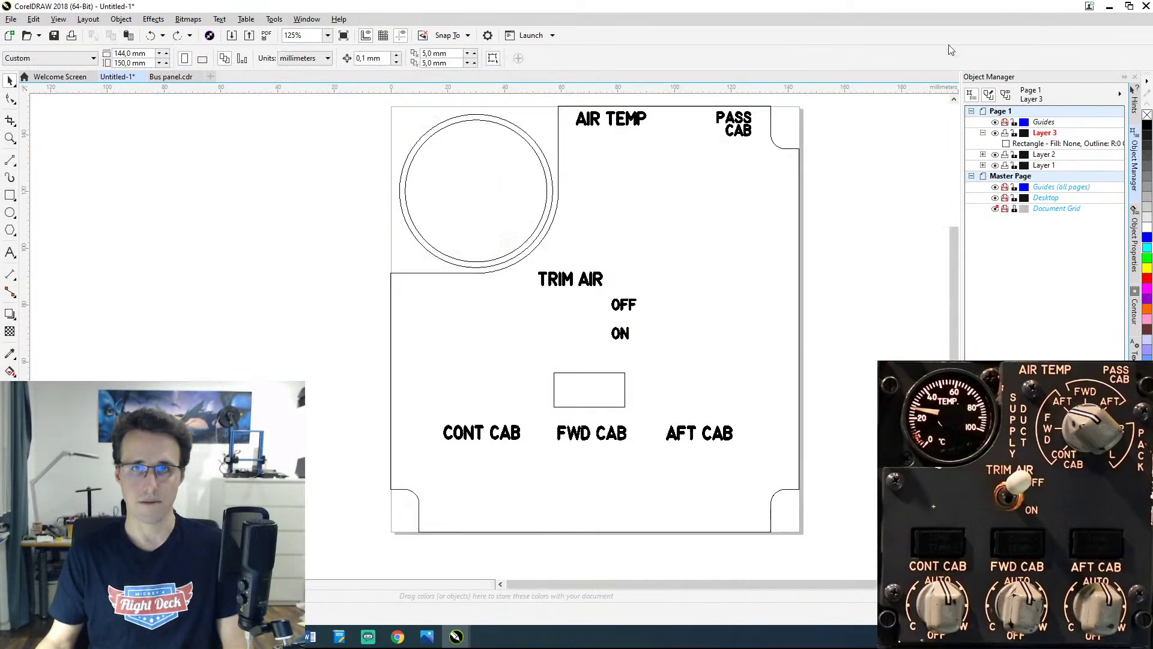
Step: Move the rectangle above CONT CAB to X 17,5 mm, Y 50 mm, and place a copy above FWD CAB at X 57,5 mm
click(599, 370)
click(600, 372)
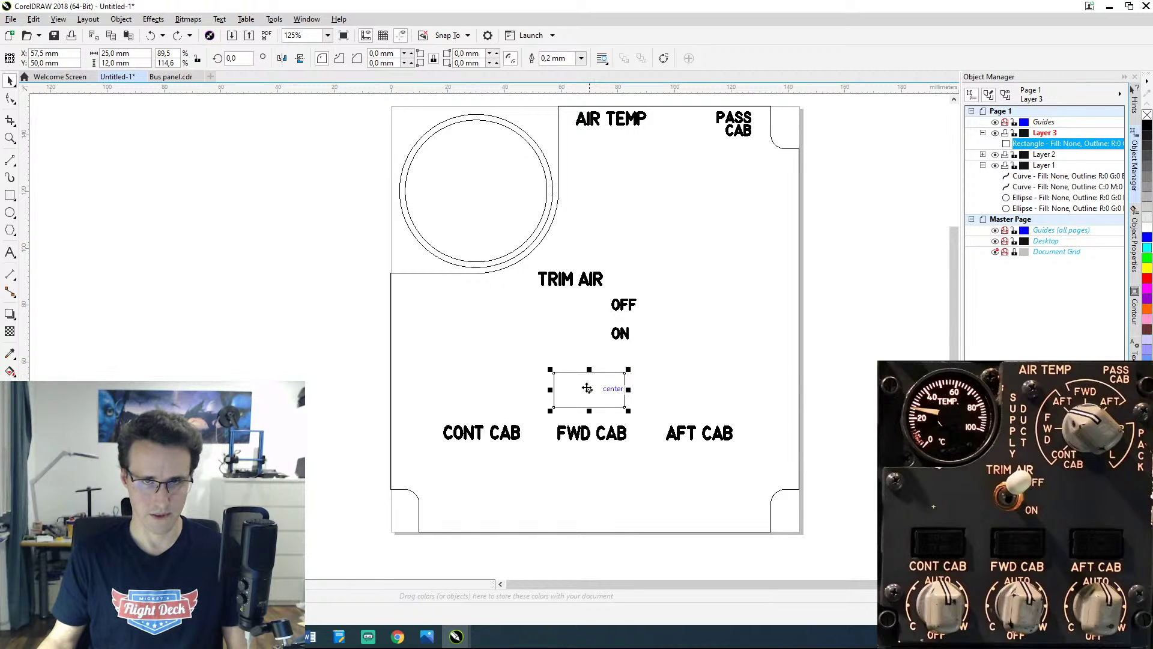
drag(589, 389, 477, 392)
right_click(477, 397)
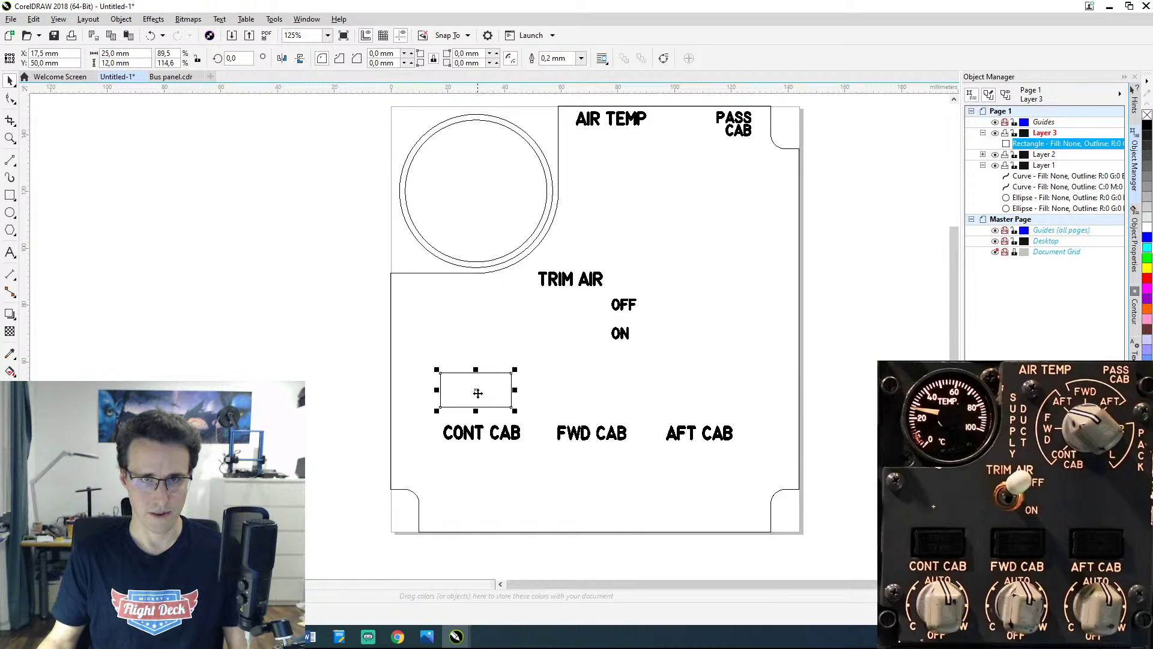
key(Tab)
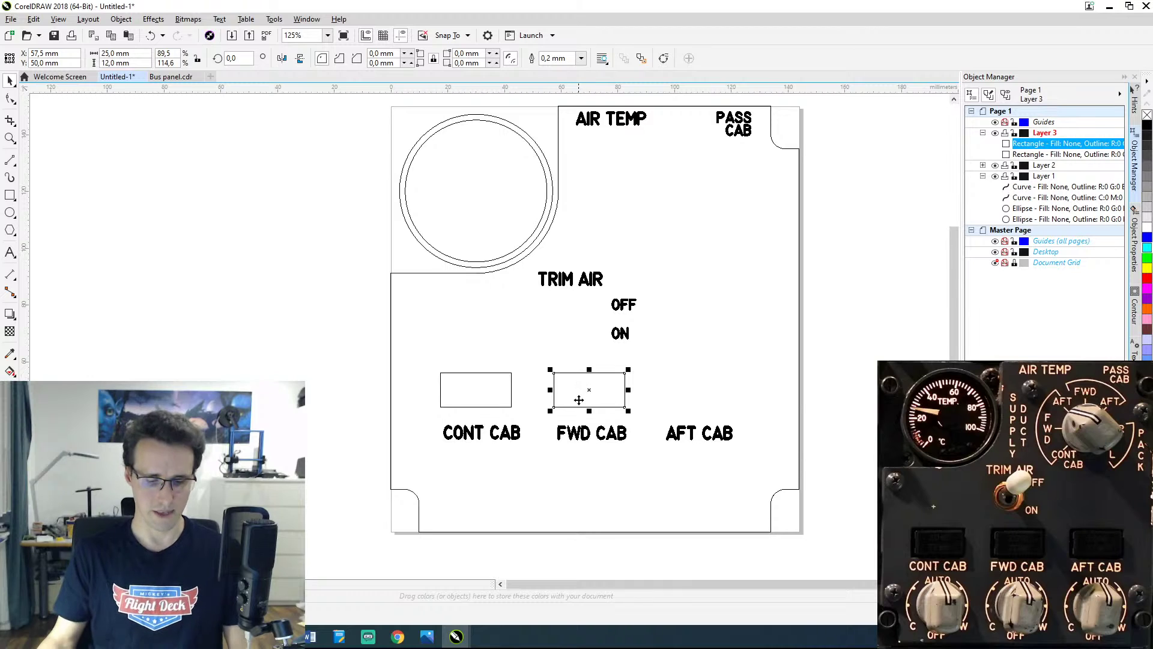
Step: Copy the rectangle above FWD CAB and place the duplicate above AFT CAB at X 97,5 mm, Y 50 mm
key(ctrl+c)
key(ctrl+v)
drag(590, 388, 702, 388)
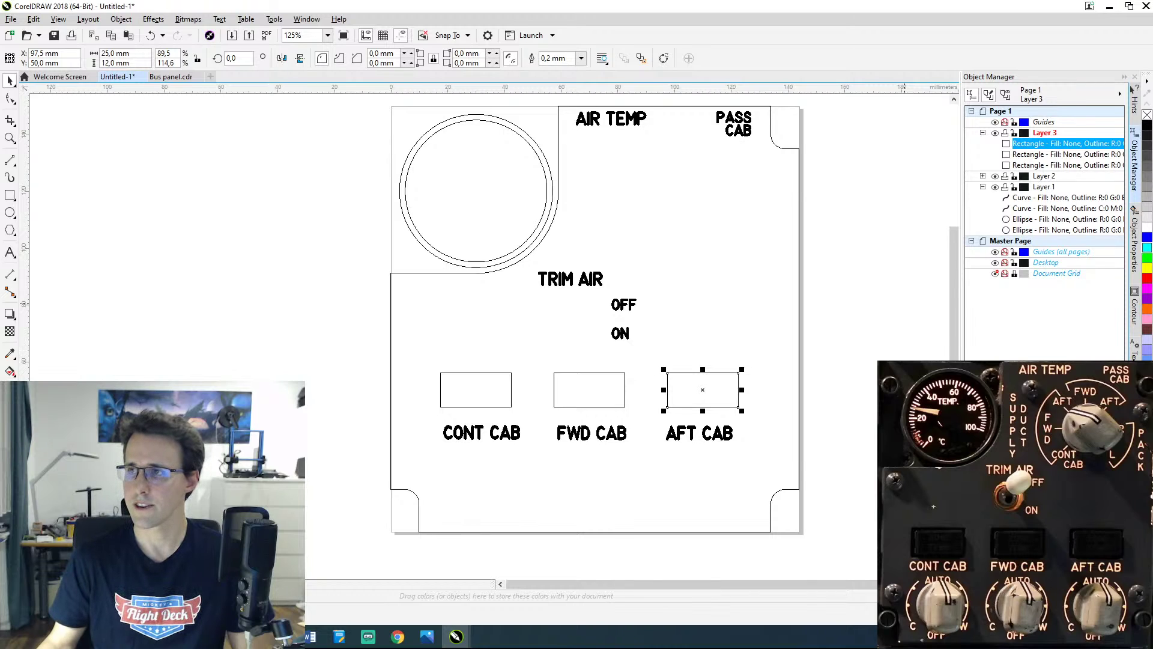
Step: Draw a circle about 14.6 mm in diameter below the TRIM AIR label and set its outline width to Hairline
click(427, 636)
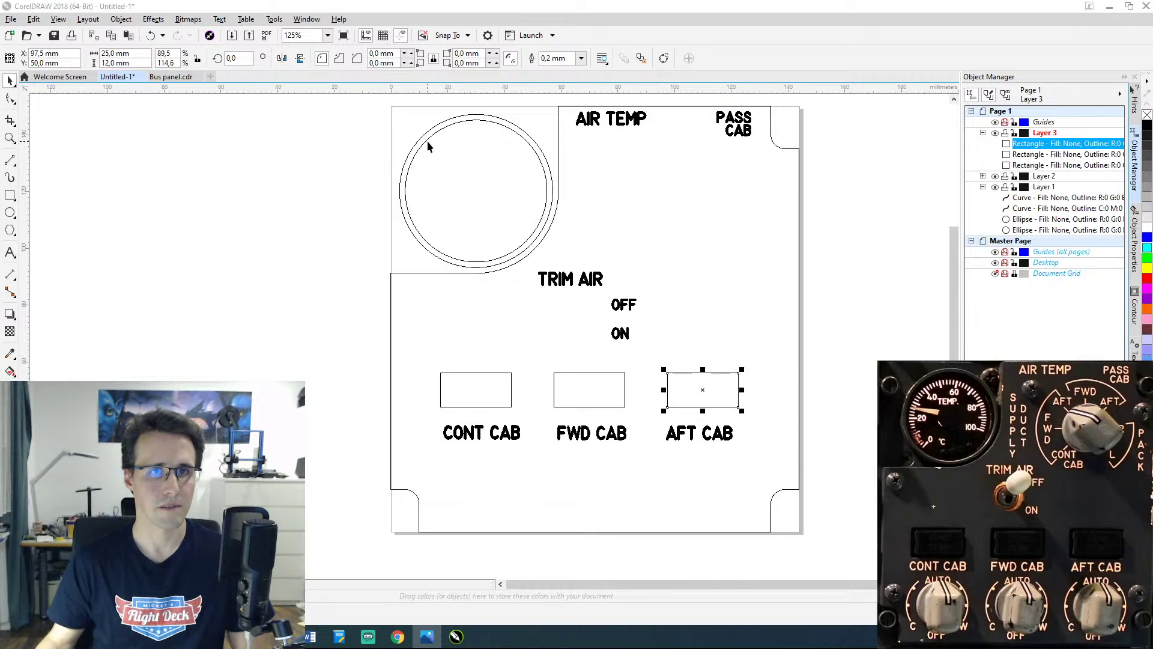
click(10, 212)
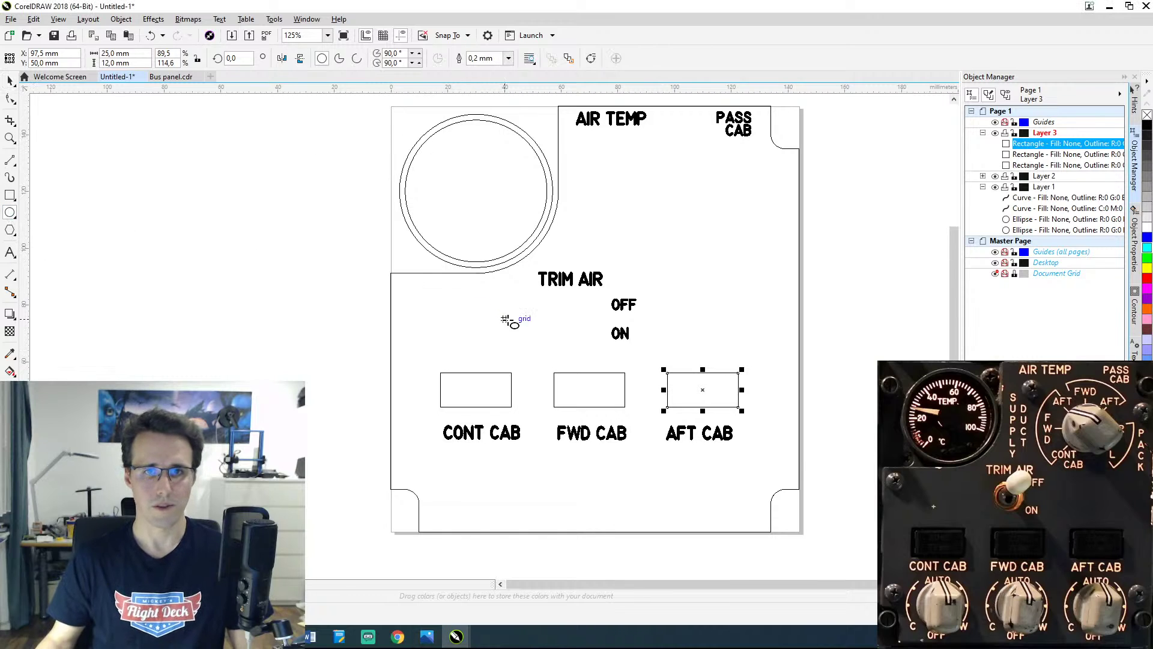
drag(571, 329, 586, 311)
click(10, 80)
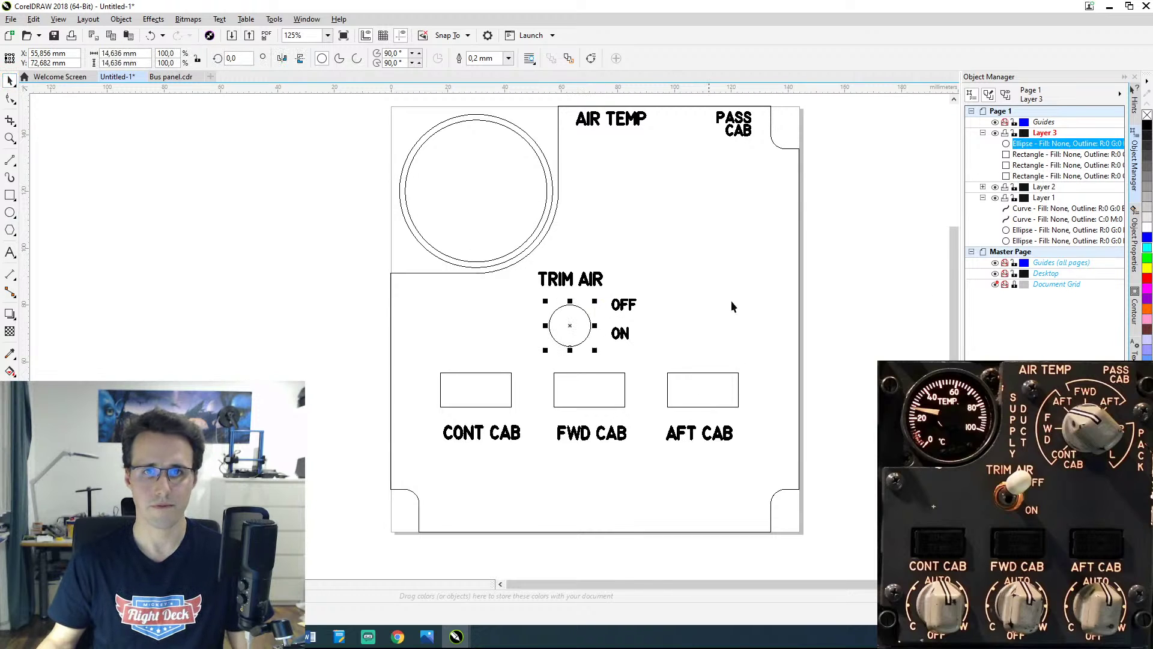
click(1134, 240)
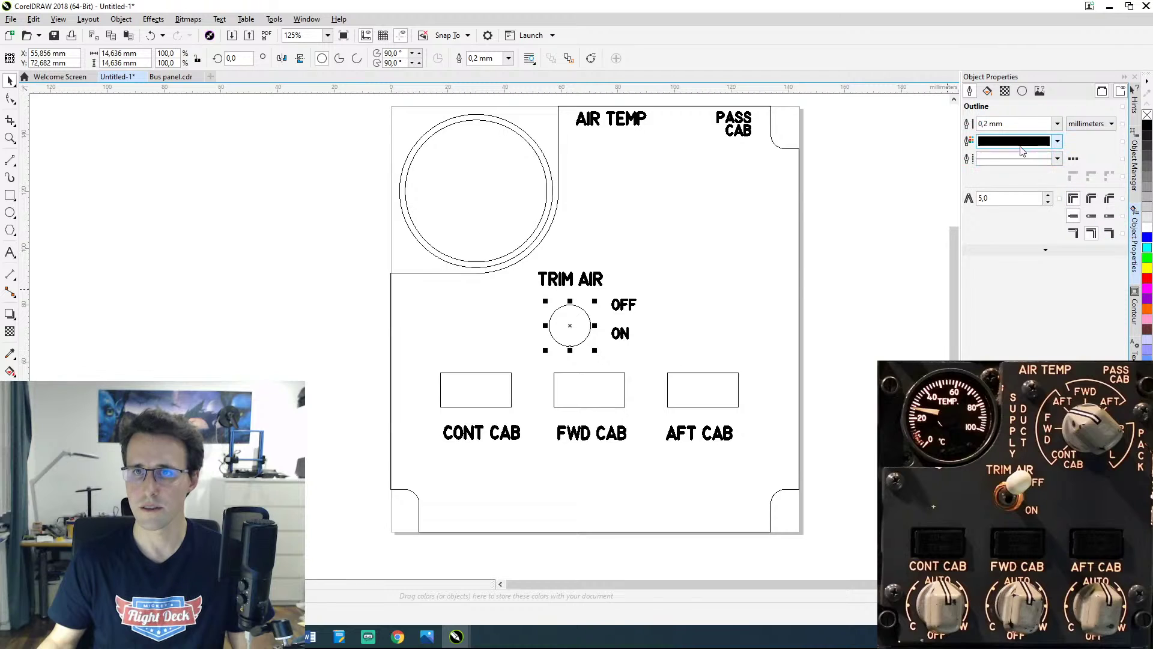
click(1057, 123)
click(997, 147)
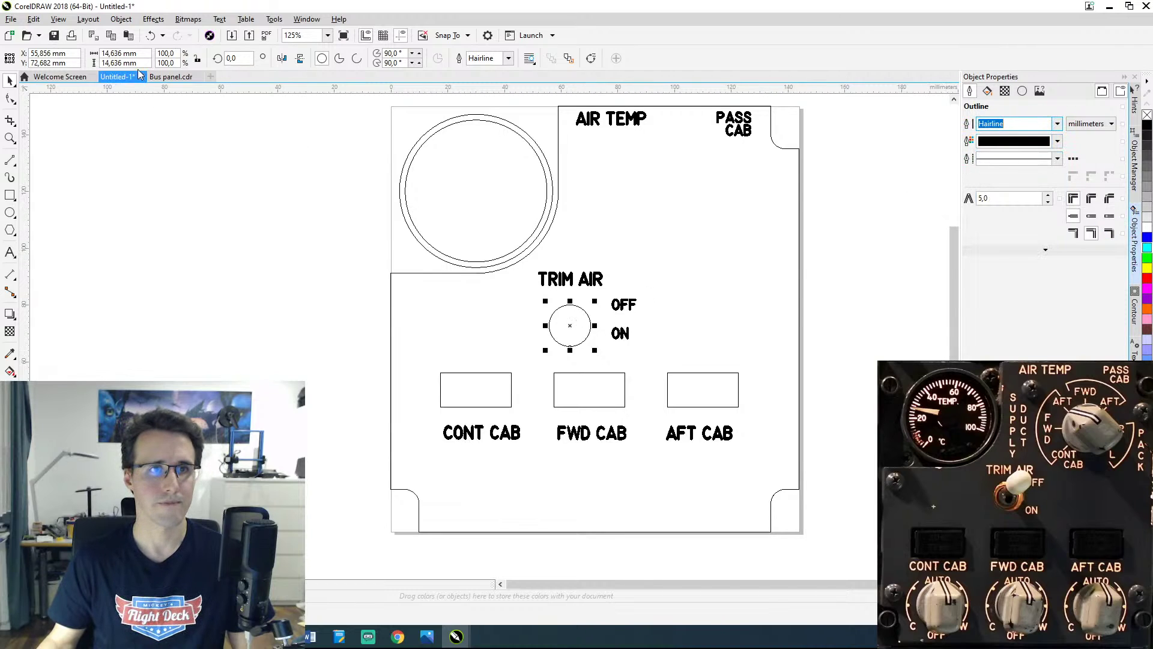
Step: Resize the circle below TRIM AIR to 12 mm and move it to X 59 mm, Y 75 mm
click(149, 53)
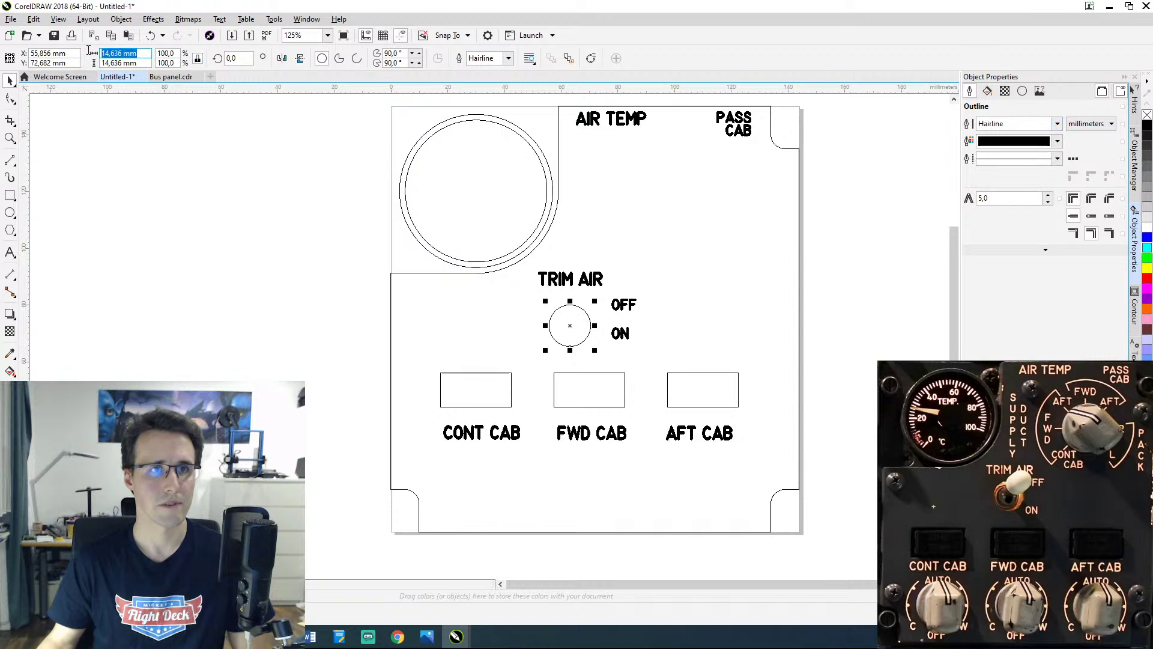
text(12)
key(Return)
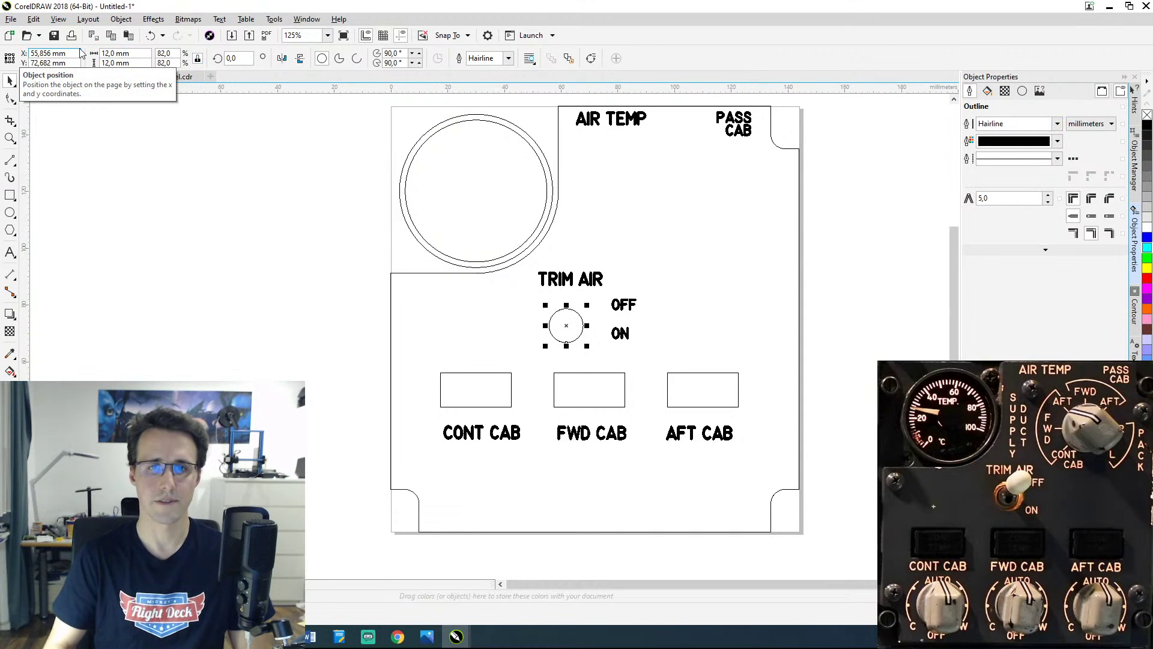
drag(567, 331, 576, 324)
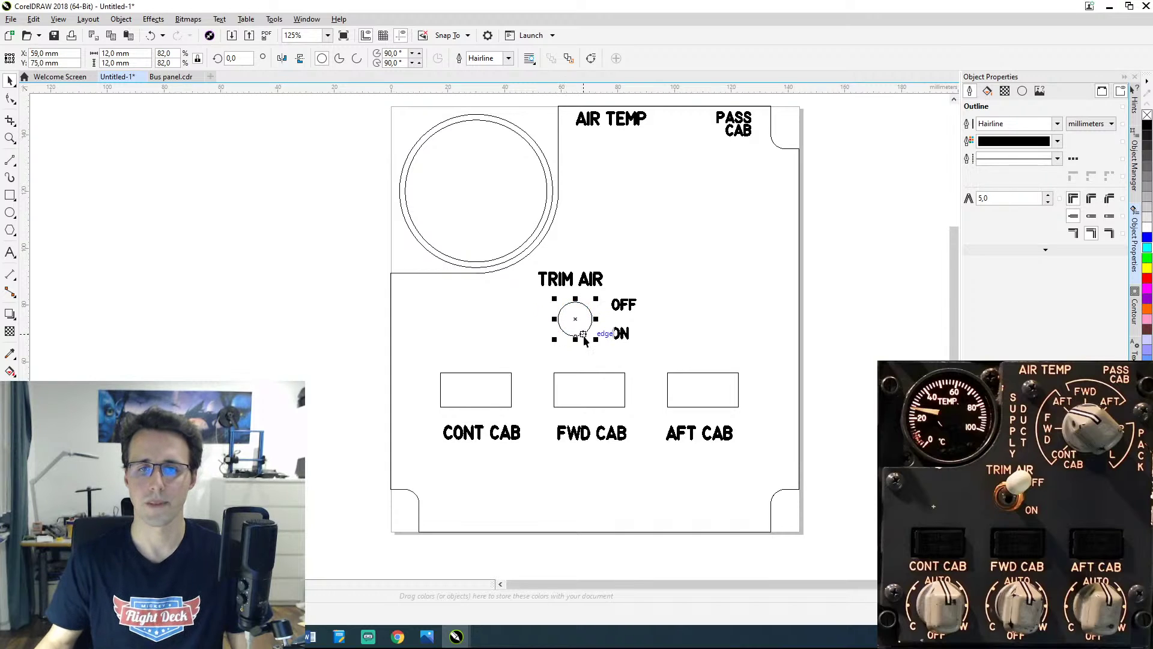
Step: Set the outline width of the three rectangles above the CAB labels to Hairline and check the panel contour's outline
click(512, 406)
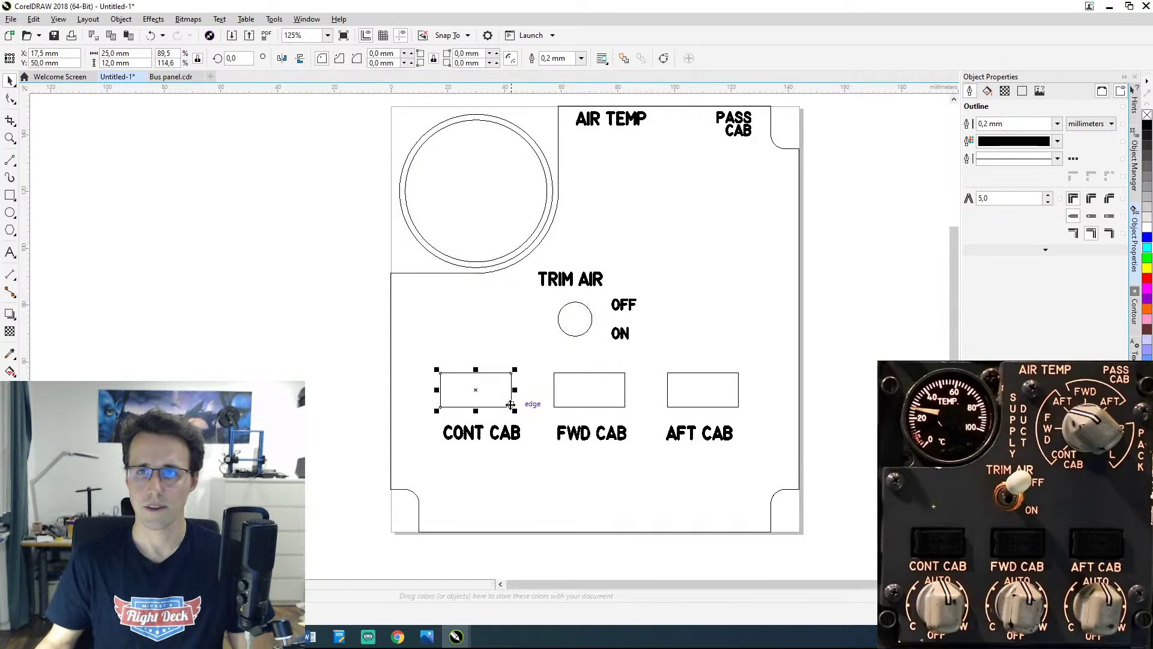
drag(339, 364, 774, 415)
click(1056, 123)
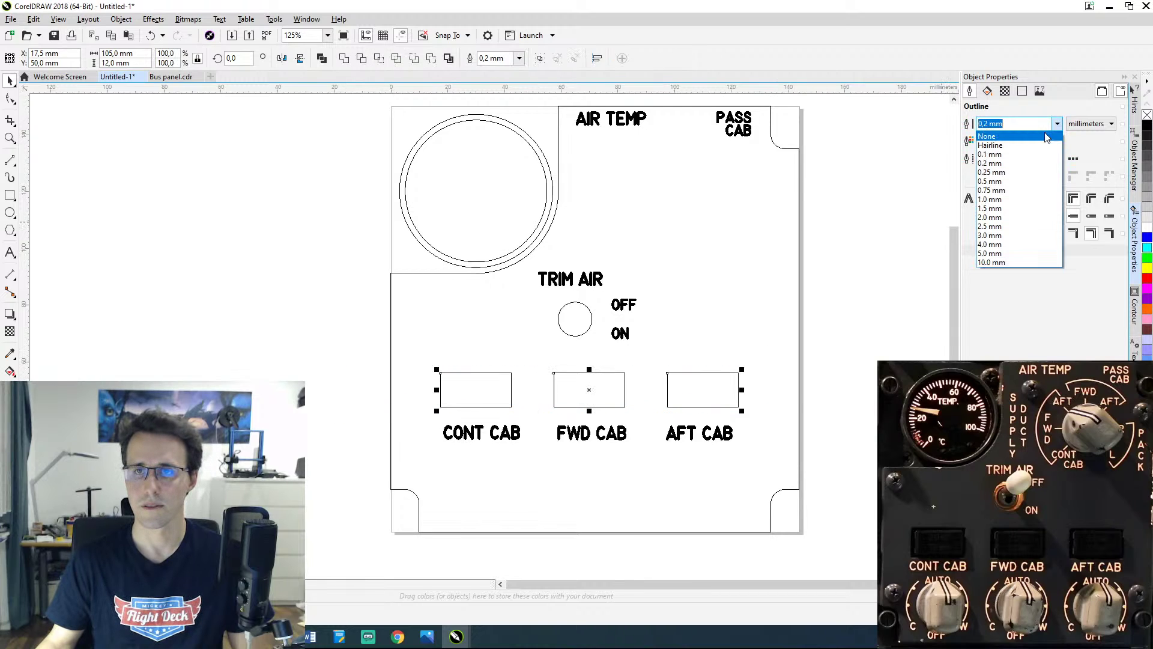
click(1038, 145)
click(367, 447)
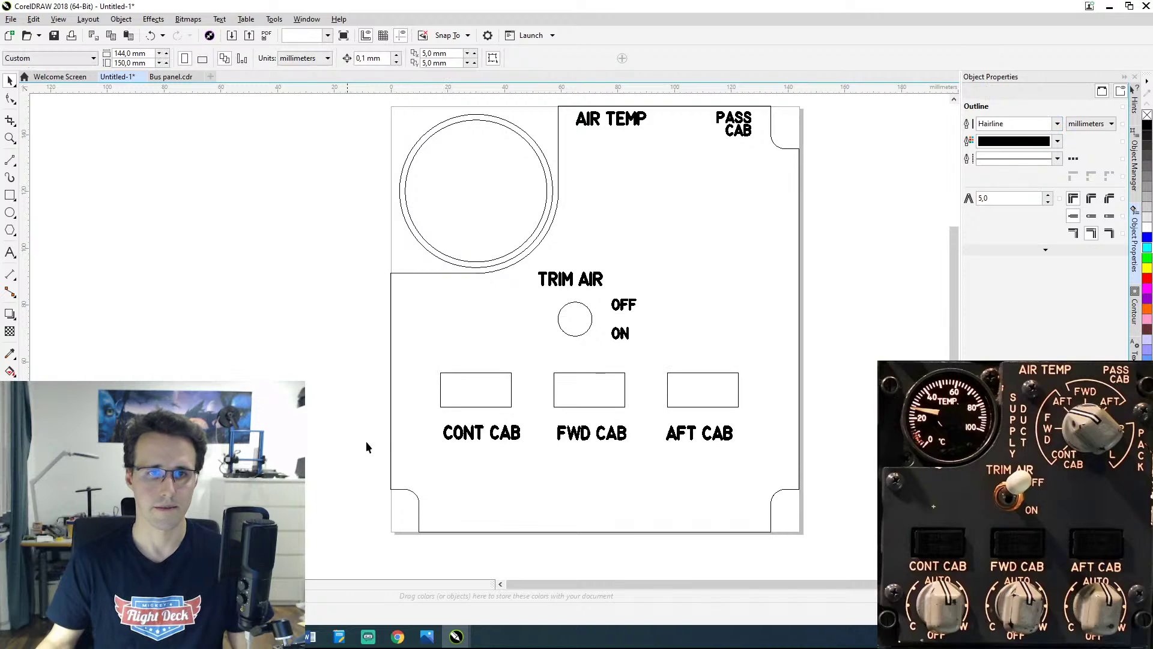
click(390, 423)
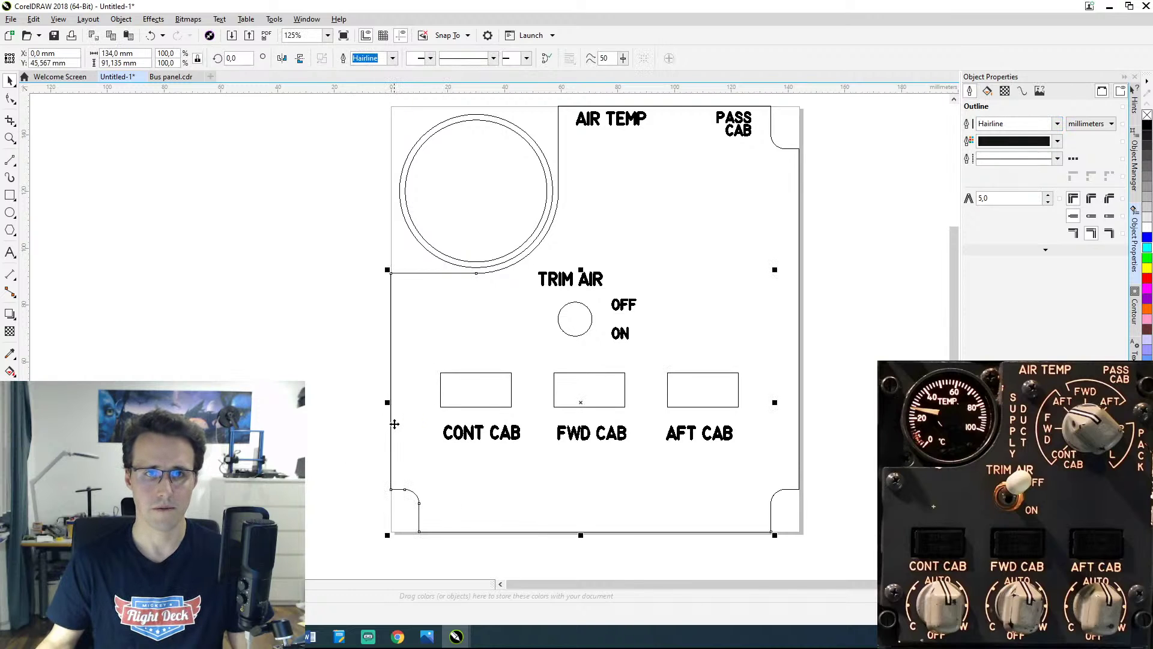
click(886, 267)
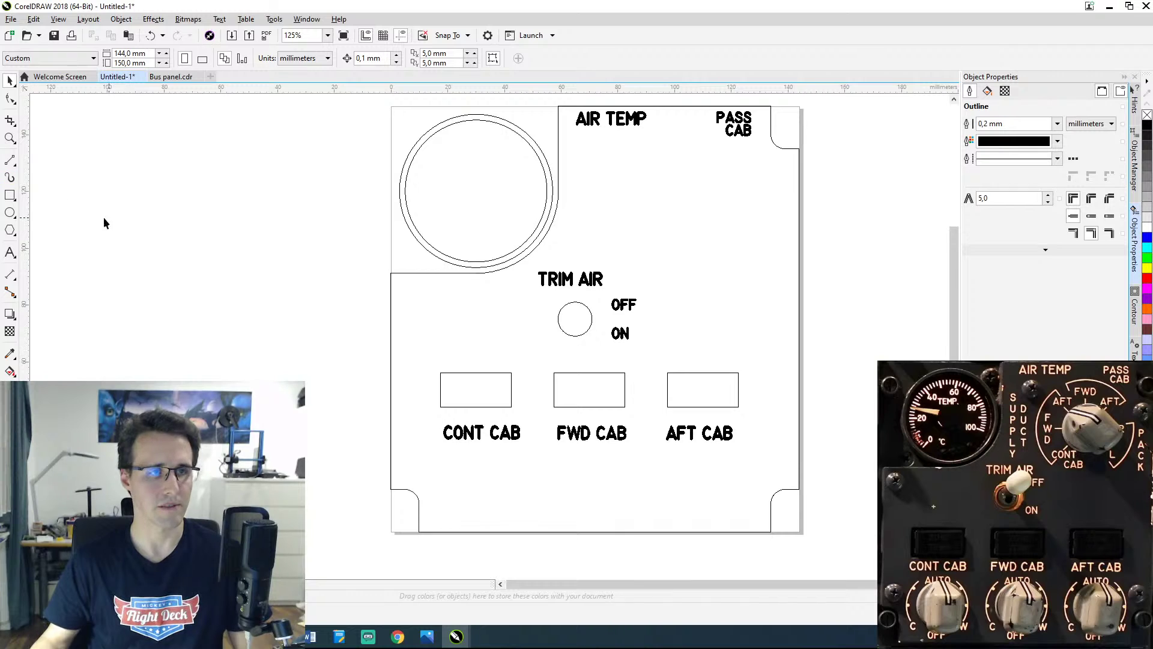
Step: Copy the TRIM AIR circle and place the duplicate below the PASS CAB label at X 95 mm, Y 121 mm
click(591, 316)
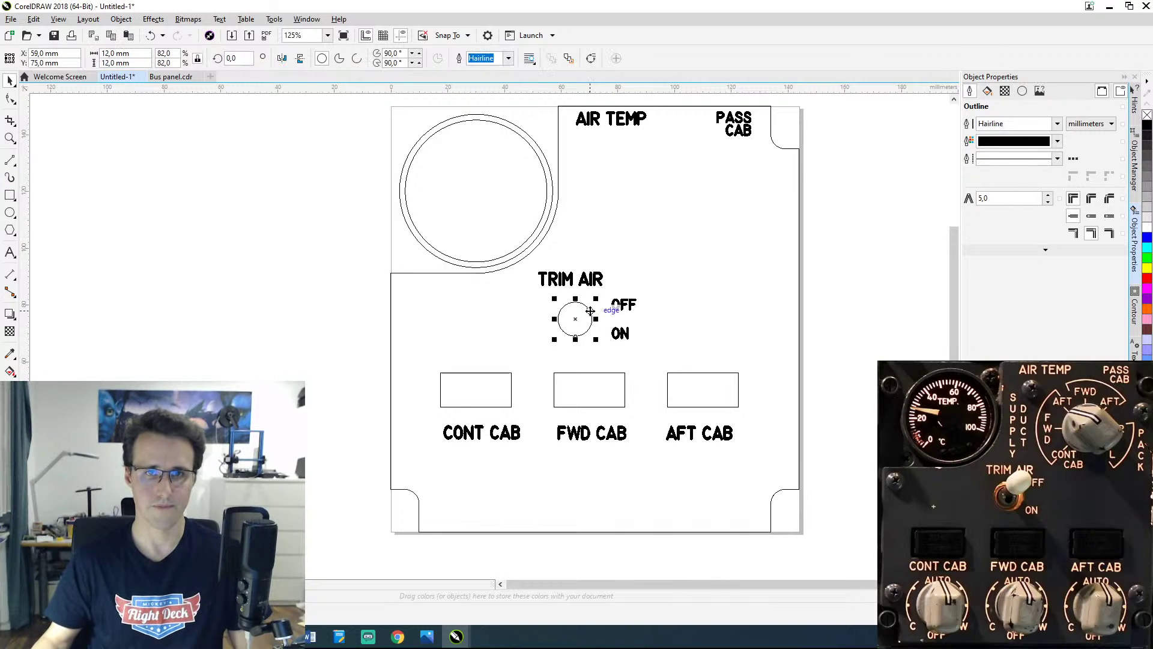
drag(587, 323, 685, 191)
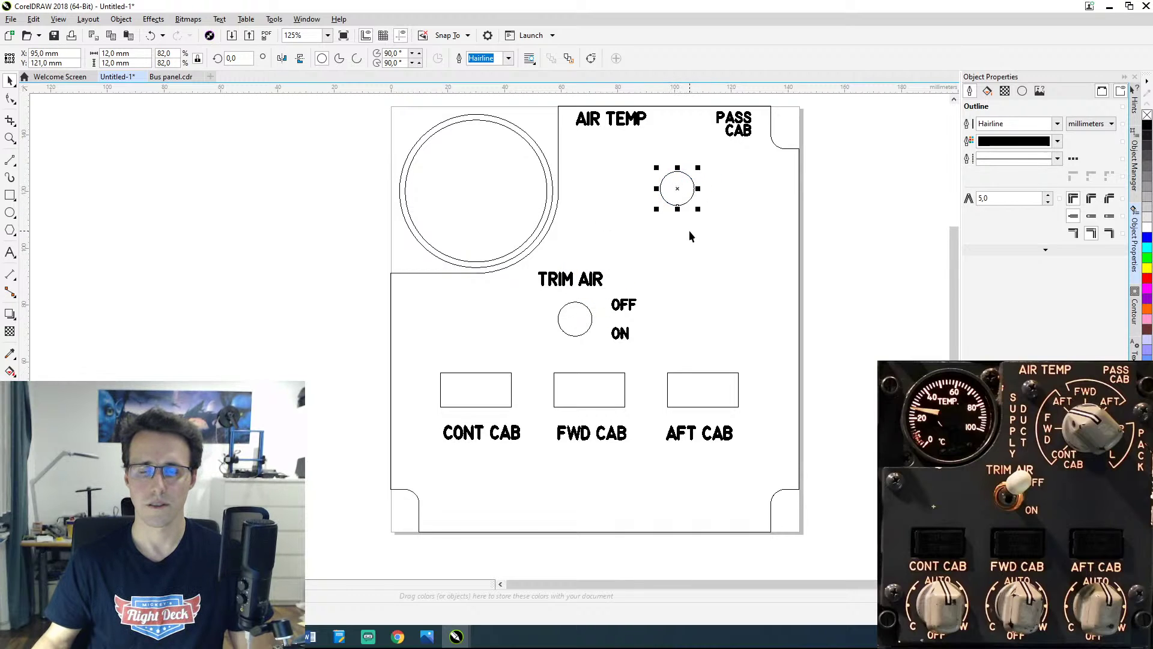
click(687, 269)
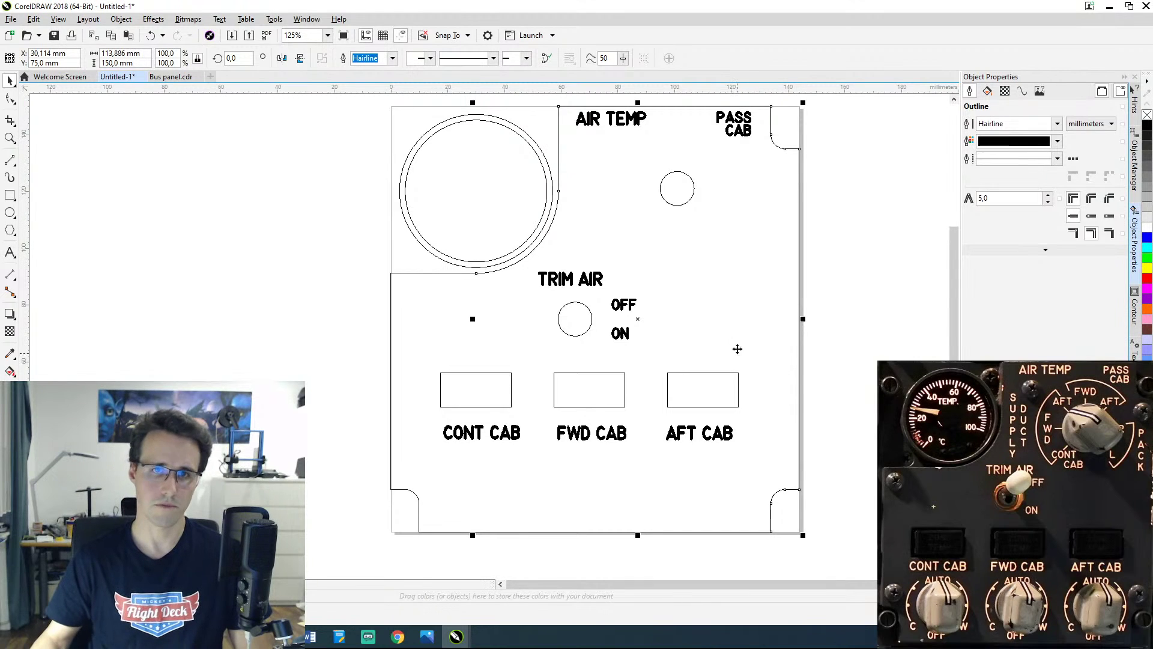
click(542, 487)
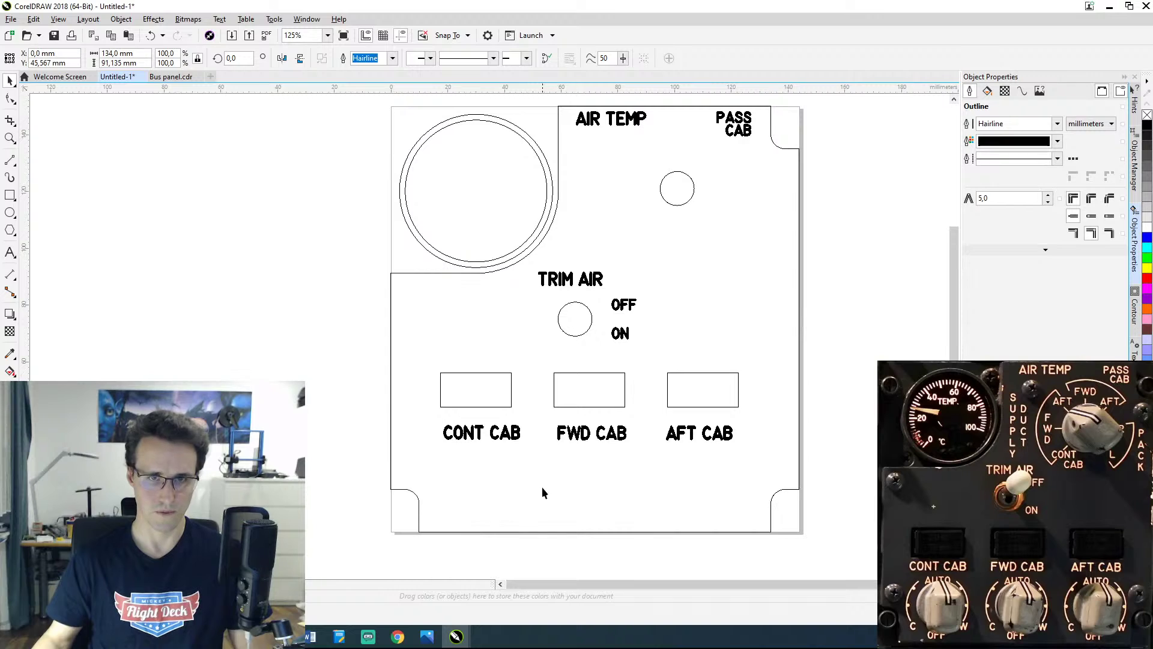
Step: Place copies of the TRIM AIR circle below CONT CAB (X 23, Y 16 mm), FWD CAB (X 65, Y 19 mm) and AFT CAB (X 105, Y 19 mm)
key(Tab)
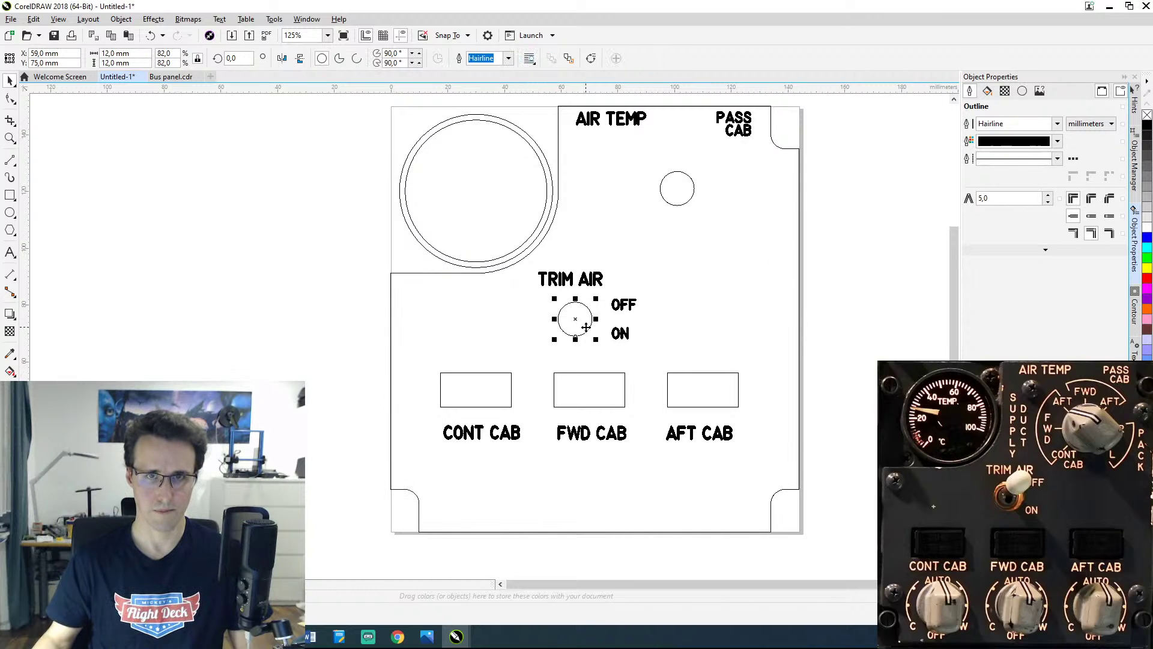
drag(575, 318, 472, 492)
drag(580, 334, 596, 494)
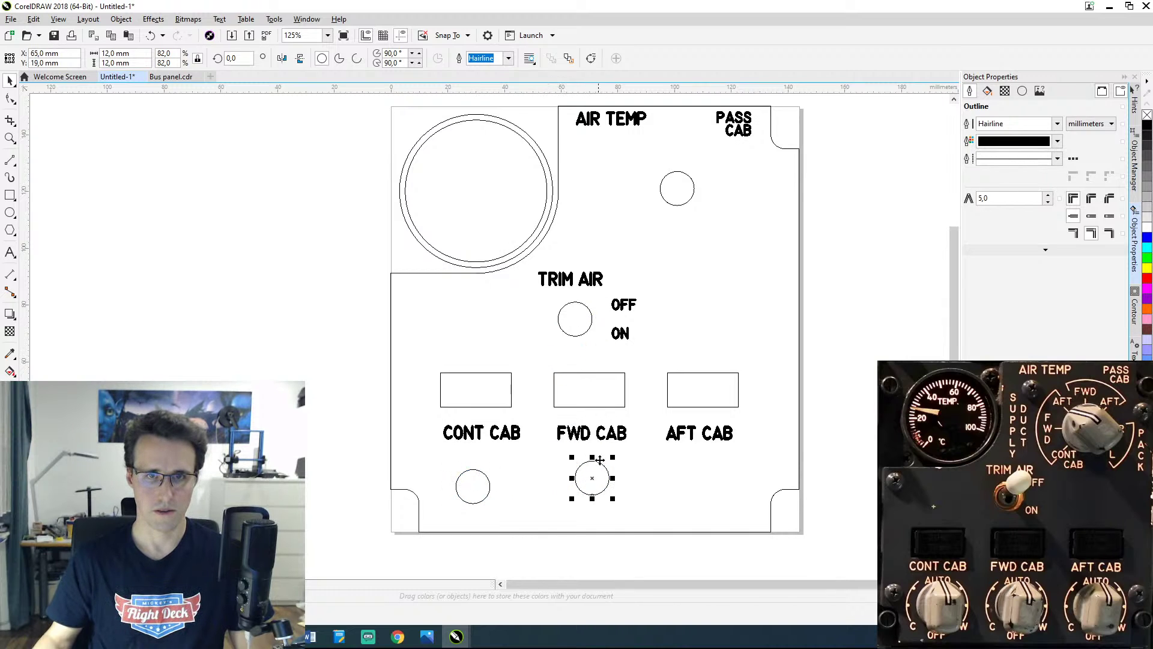
click(576, 305)
drag(575, 305, 711, 487)
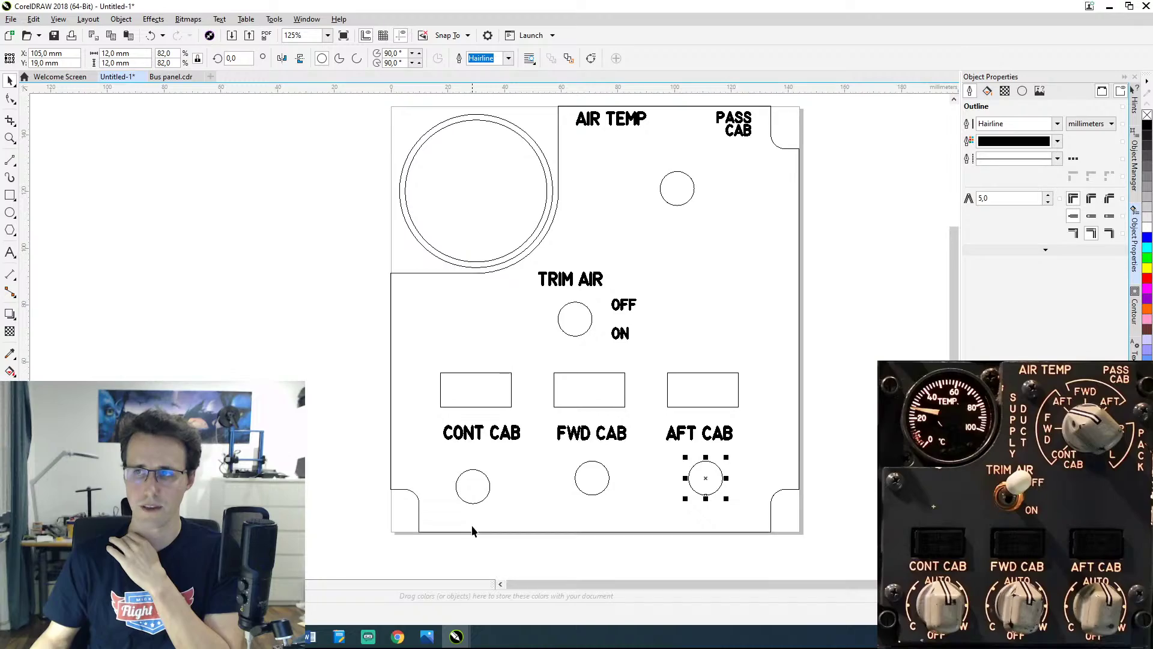
Step: Switch to the Photos app and examine the knobs and their surrounding markings below the CAB labels
key(alt+Tab)
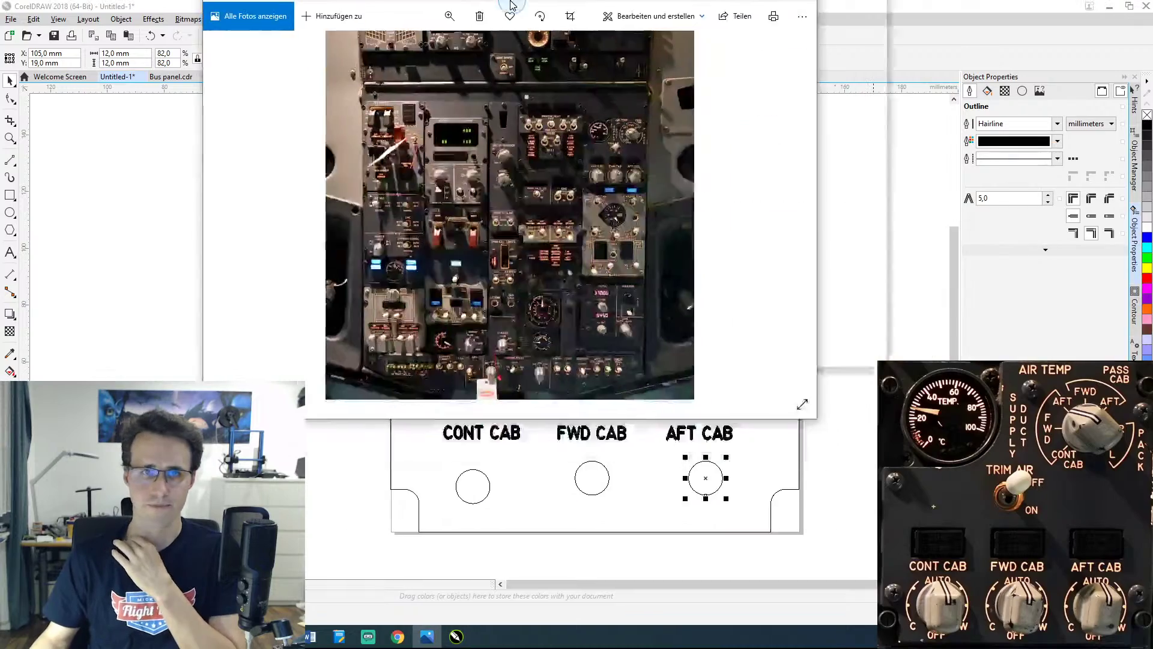
scroll(750, 266, up, 5)
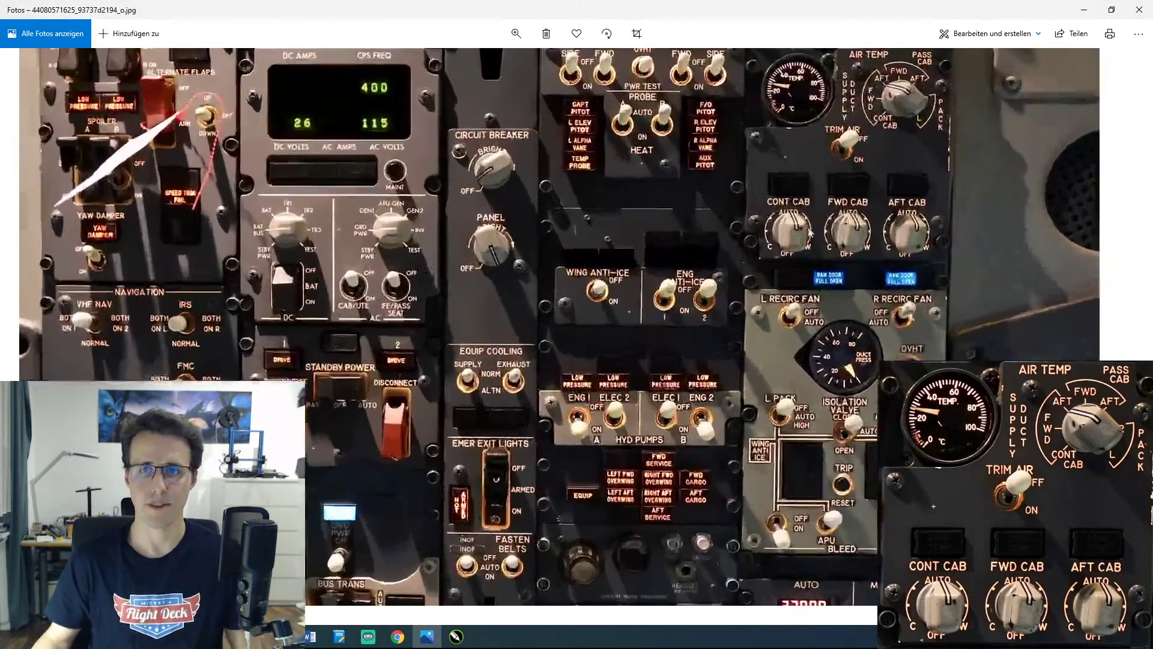
scroll(742, 164, up, 2)
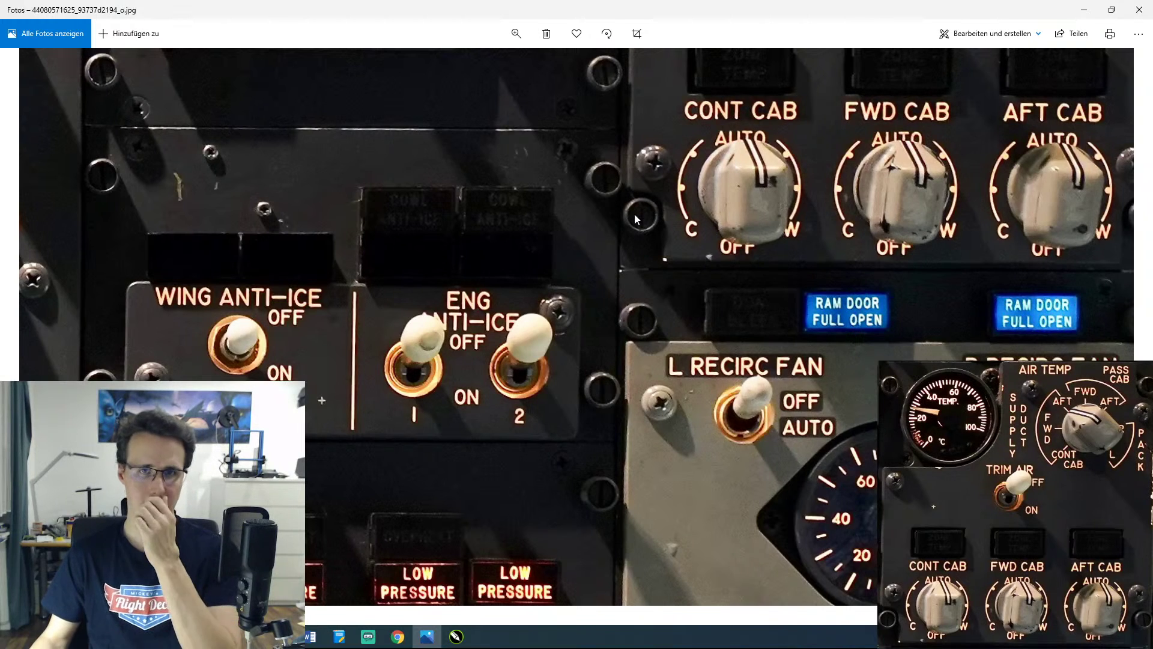
drag(697, 4, 1152, 69)
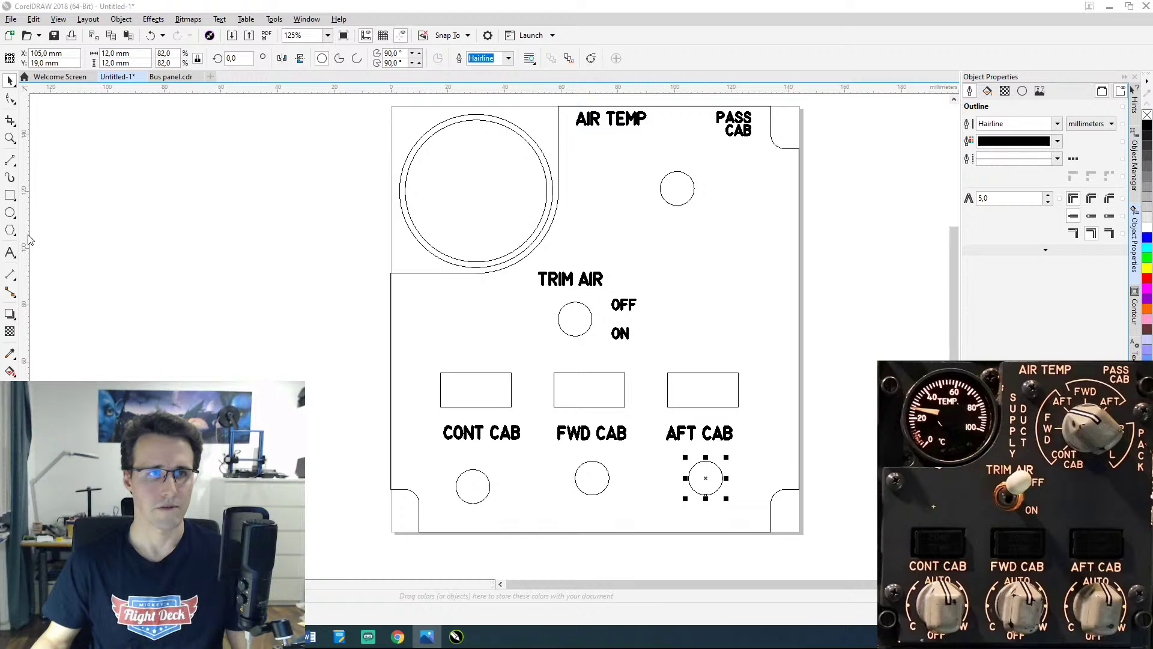
click(477, 474)
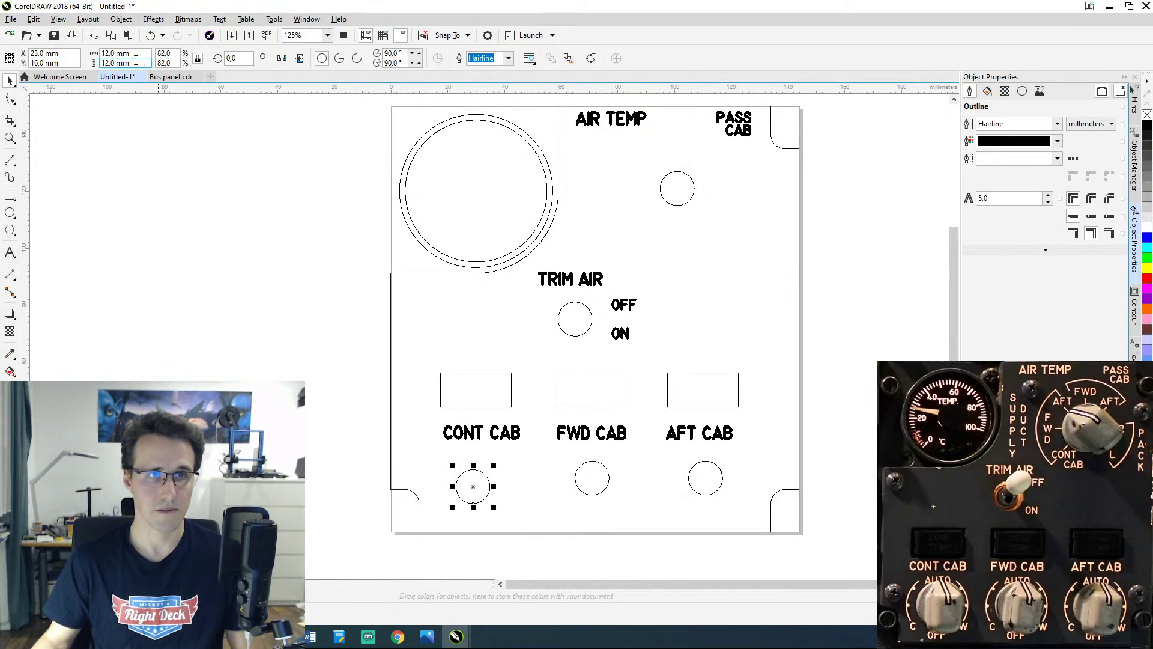
click(117, 55)
text(25)
key(Return)
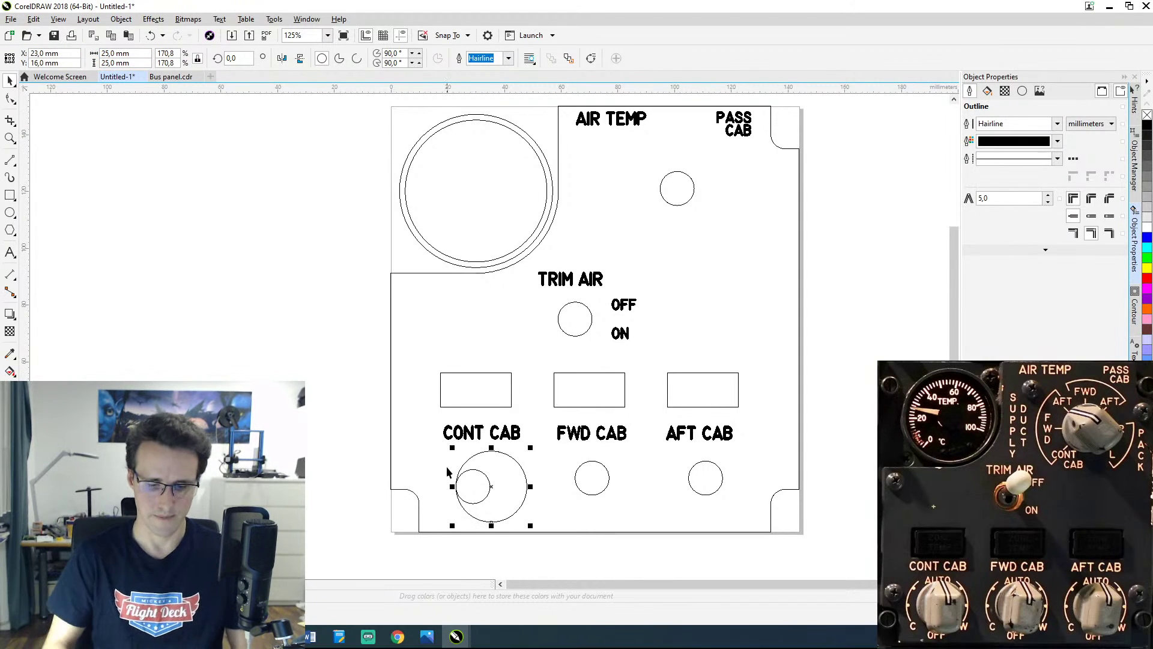
key(ctrl+z)
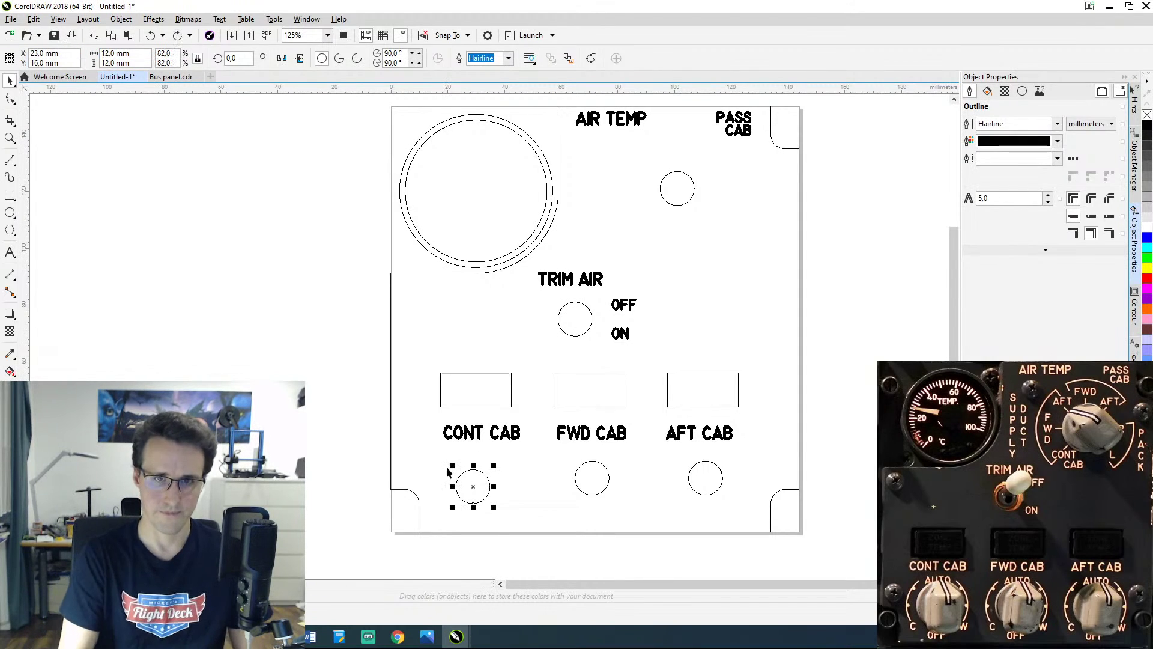
Step: Set the reference point to the centre and add a concentric 25 mm circle around the one below CONT CAB
click(10, 64)
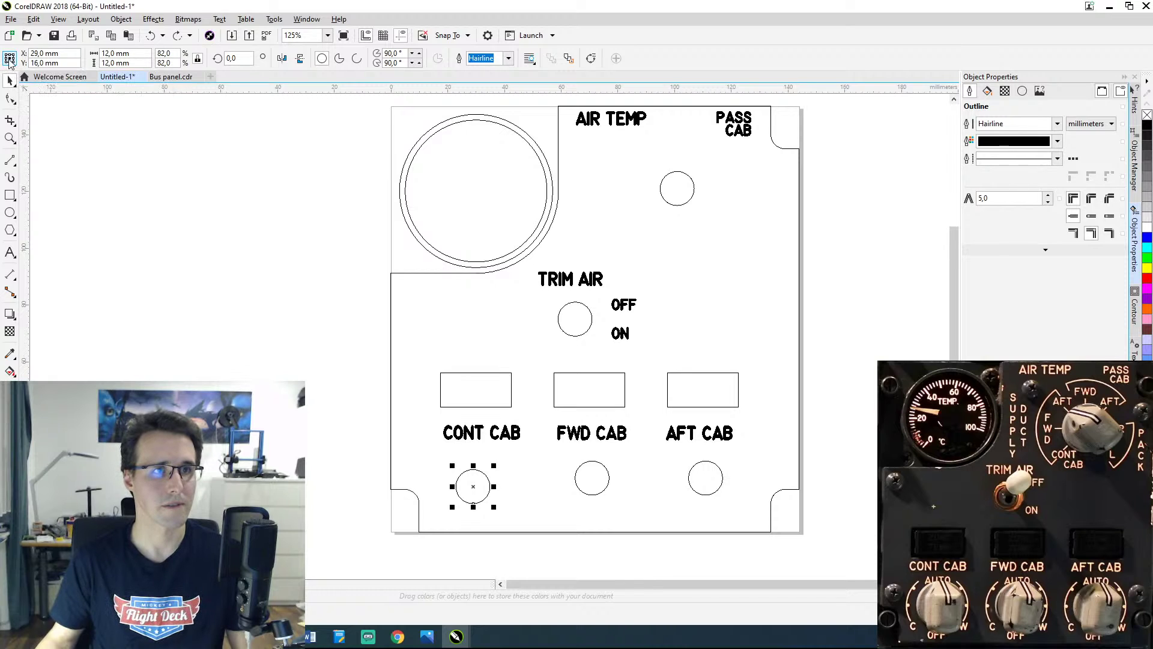
text(25)
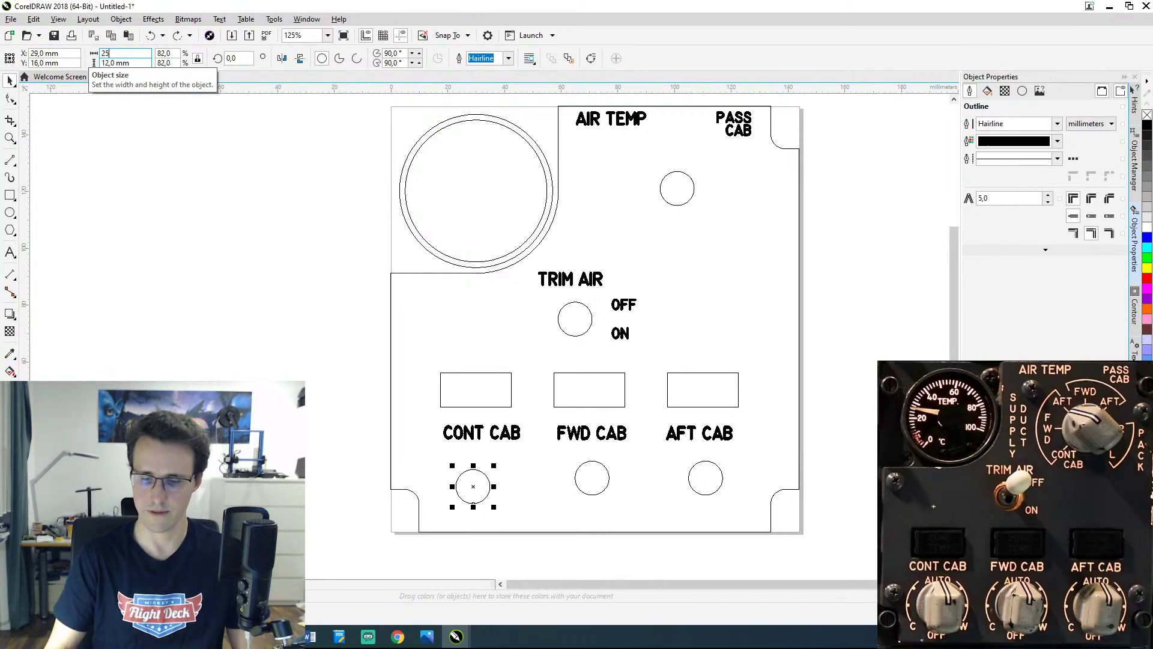
key(Return)
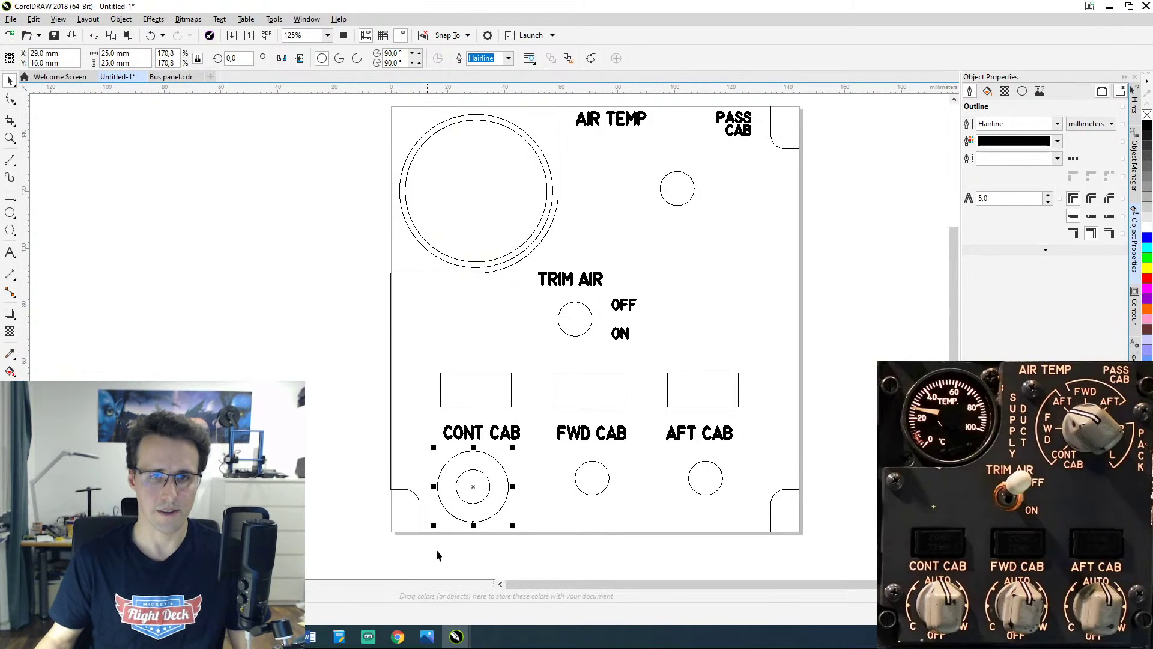
scroll(479, 515, up, 2)
scroll(478, 515, down, 2)
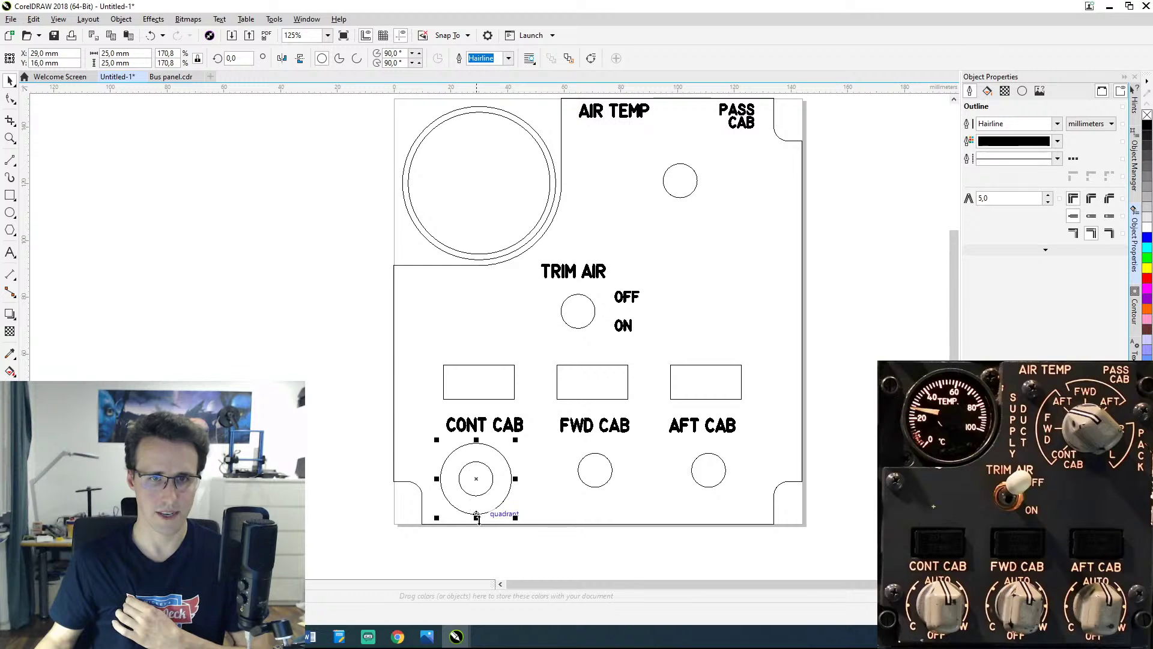
Step: Copy the OFF label and place the duplicate at the lower edge of the 25 mm circle, about X 27.9 mm, Y 3.5 mm
scroll(481, 524, up, 1)
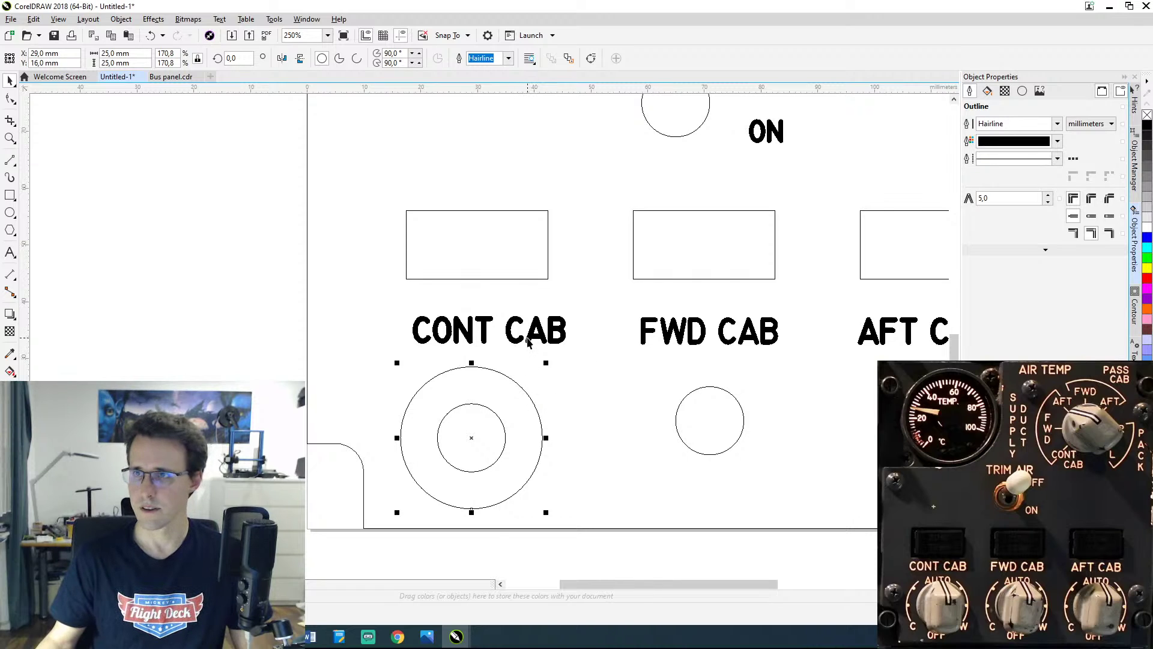
scroll(765, 152, down, 2)
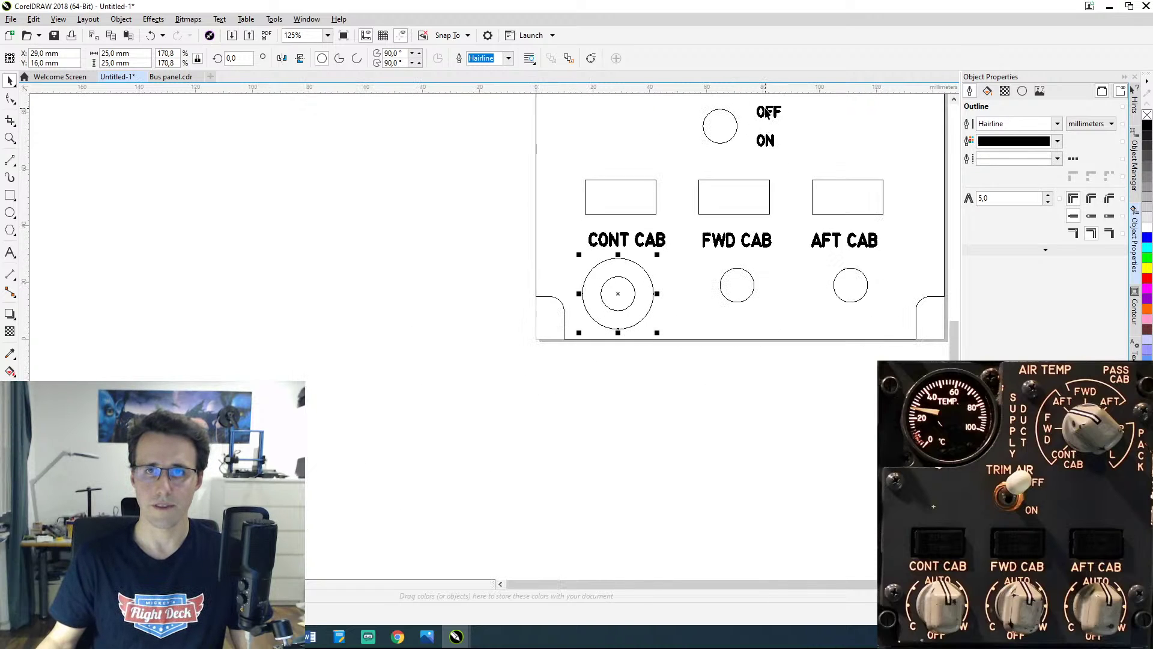
click(767, 114)
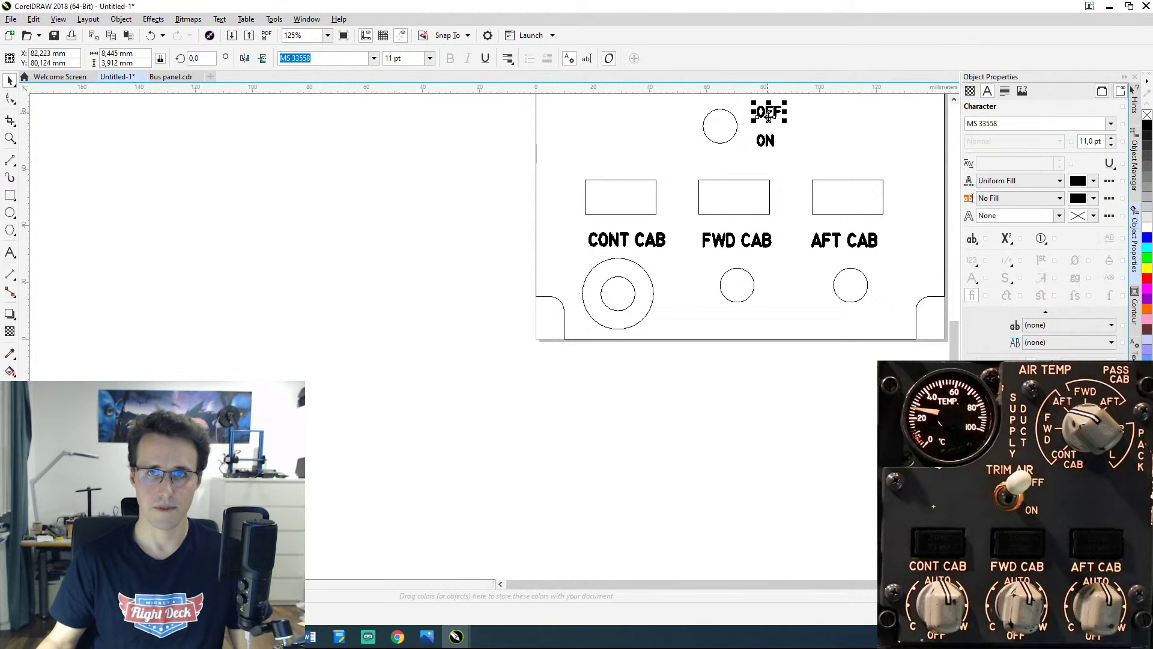
drag(768, 116, 619, 335)
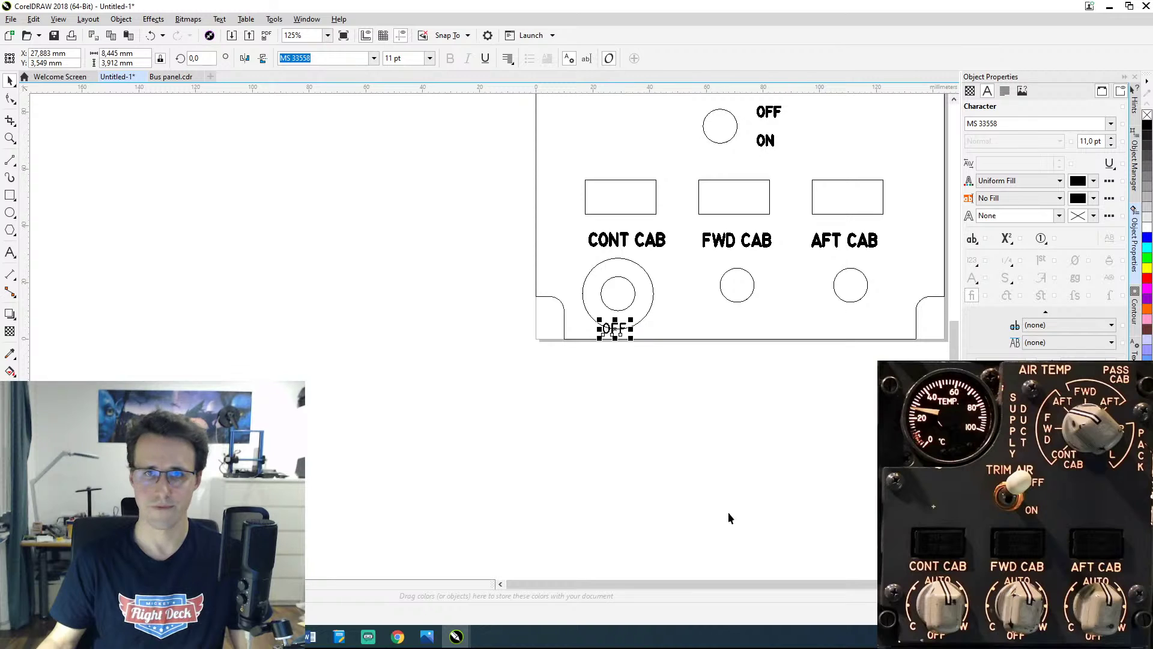
Step: Nudge the OFF label at the lower edge of the CONT CAB dial circle to about X 28.2 mm, Y 3.9 mm
scroll(617, 324, up, 4)
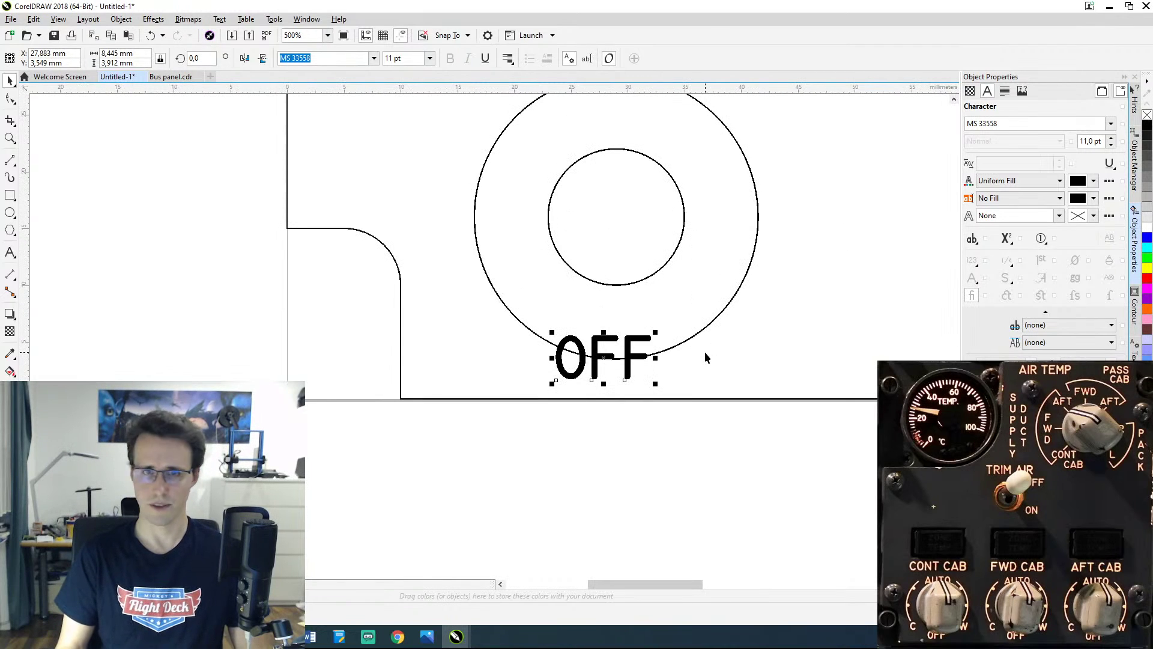
key(Up)
key(Up)
key(Up)
key(Up)
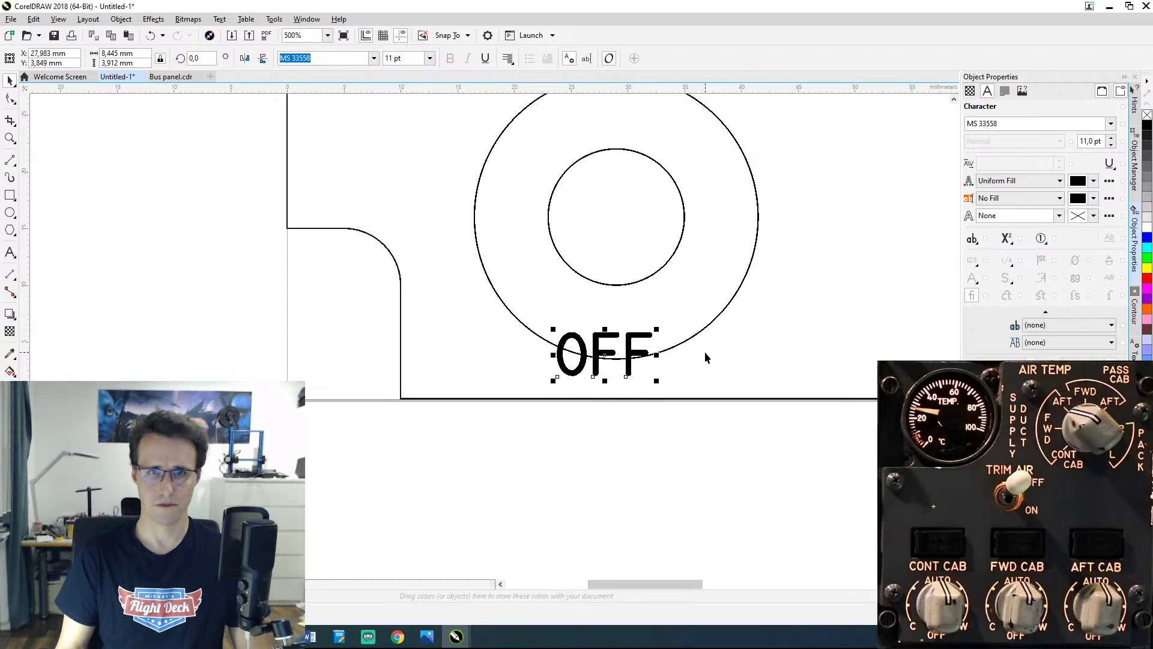
key(Right)
key(Right)
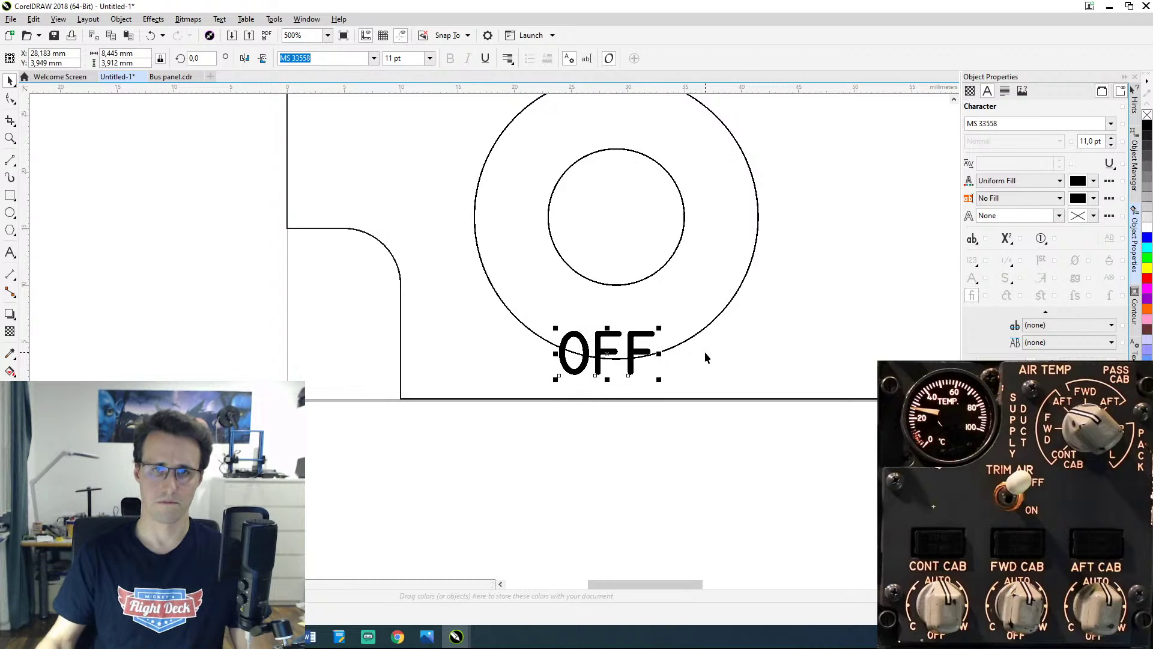
scroll(705, 351, down, 2)
scroll(696, 348, down, 2)
click(318, 354)
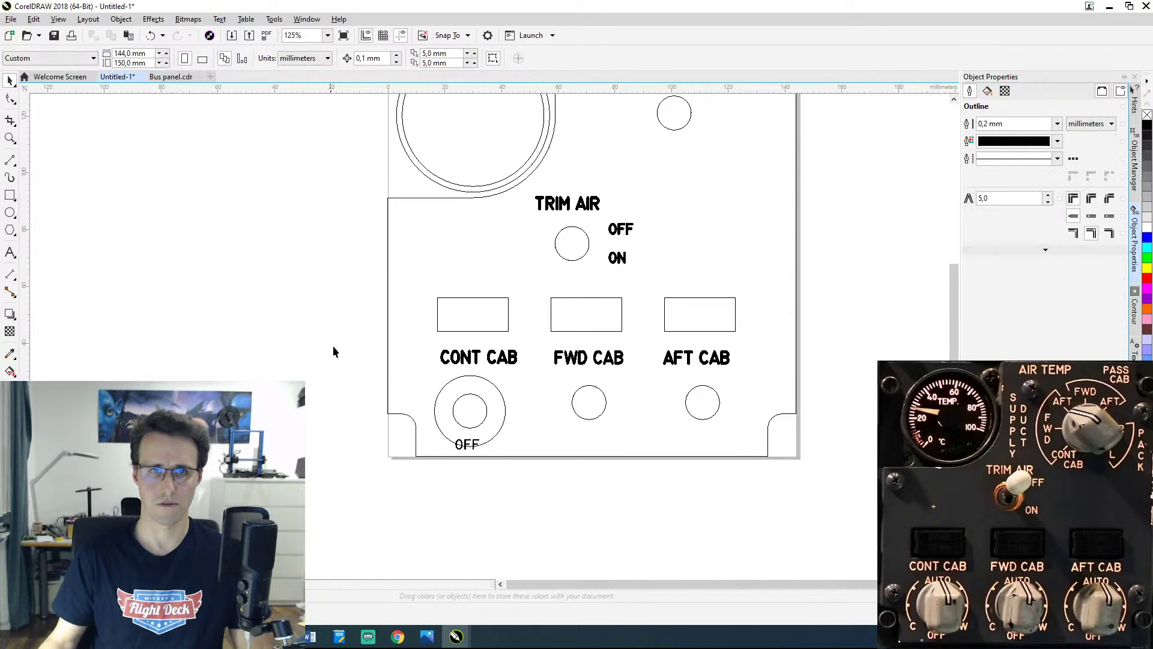
Step: Move the 25 mm circle and its inner circle below CONT CAB straight up to about Y 21.2 mm
scroll(406, 302, down, 2)
scroll(406, 302, up, 2)
scroll(406, 297, up, 2)
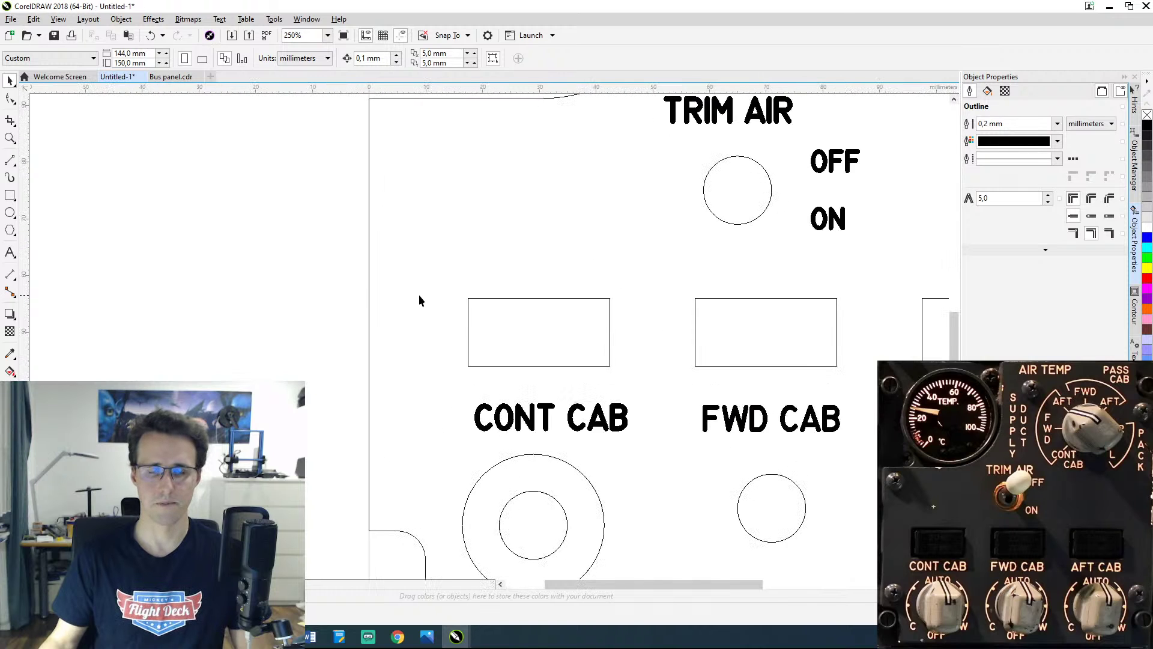
drag(419, 294, 285, 81)
drag(320, 199, 420, 196)
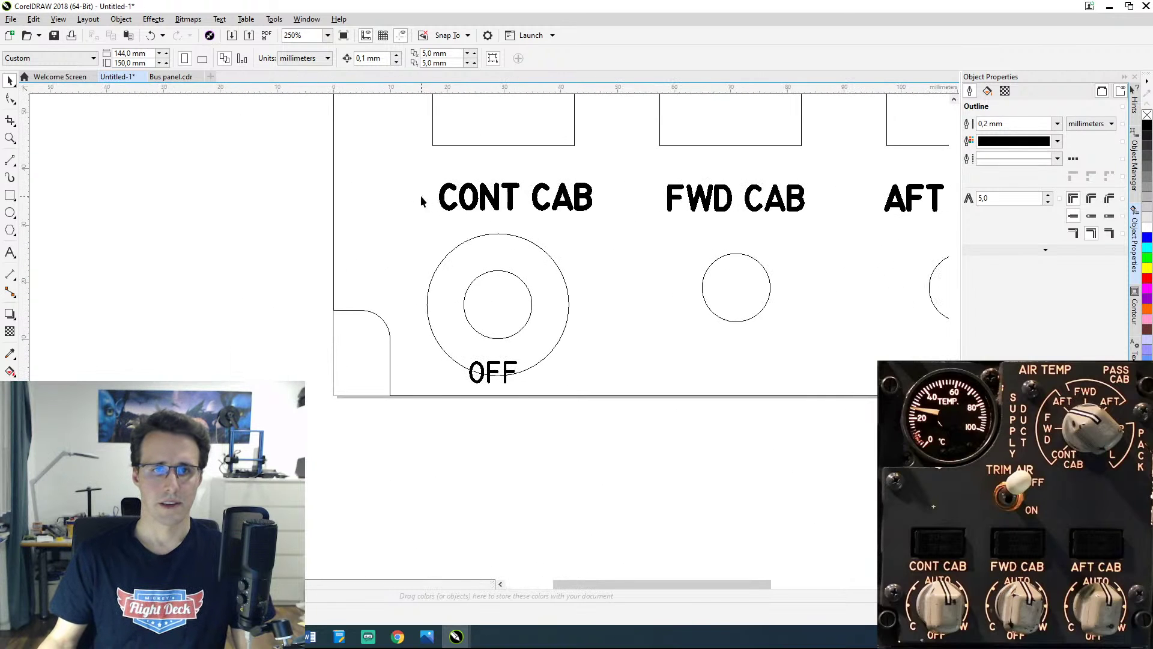
click(479, 237)
click(479, 238)
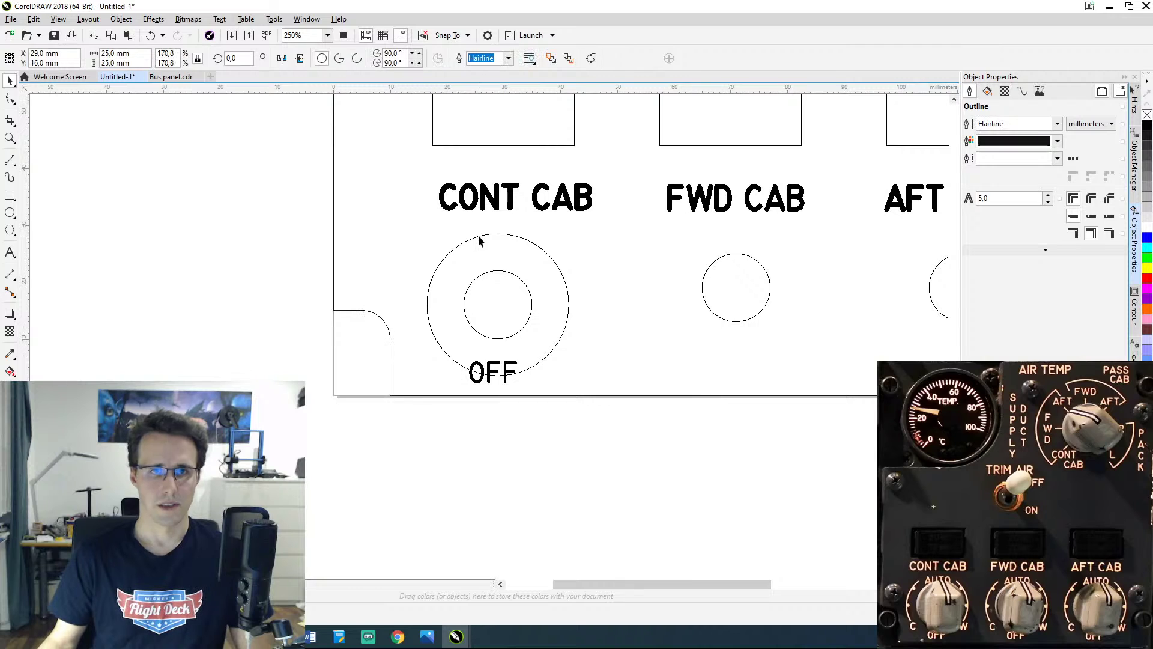
shift+click(502, 272)
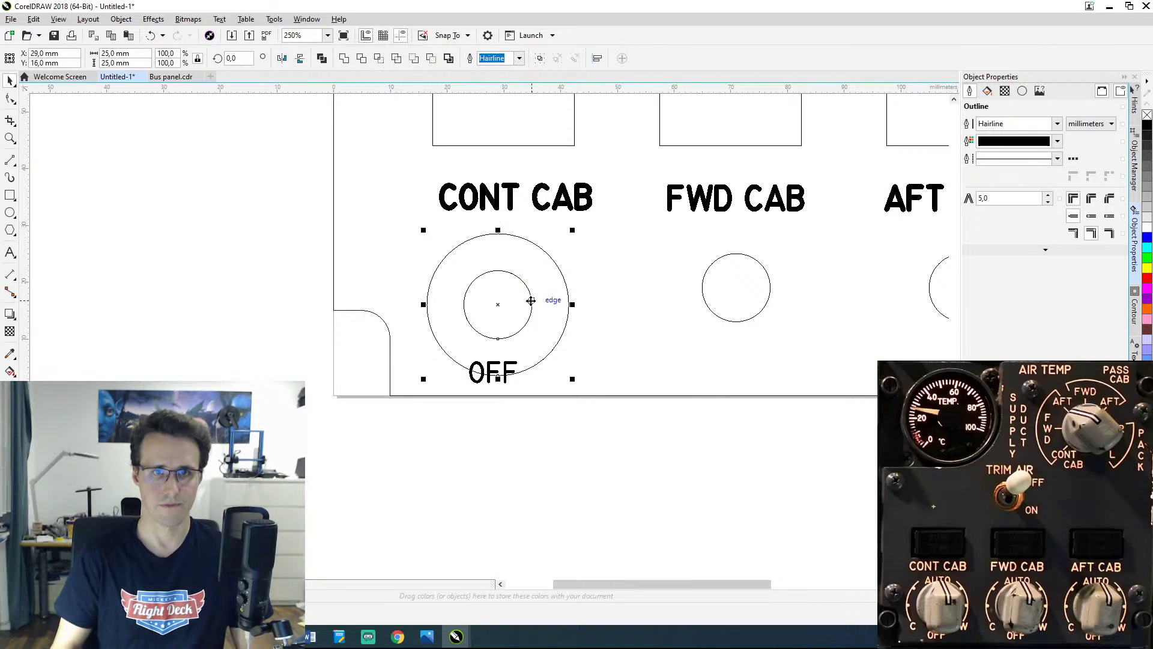
key(Up)
key(Up)
key(Up)
key(Up)
key(Up)
key(Up)
key(Up)
key(Up)
key(Up)
key(Up)
key(Up)
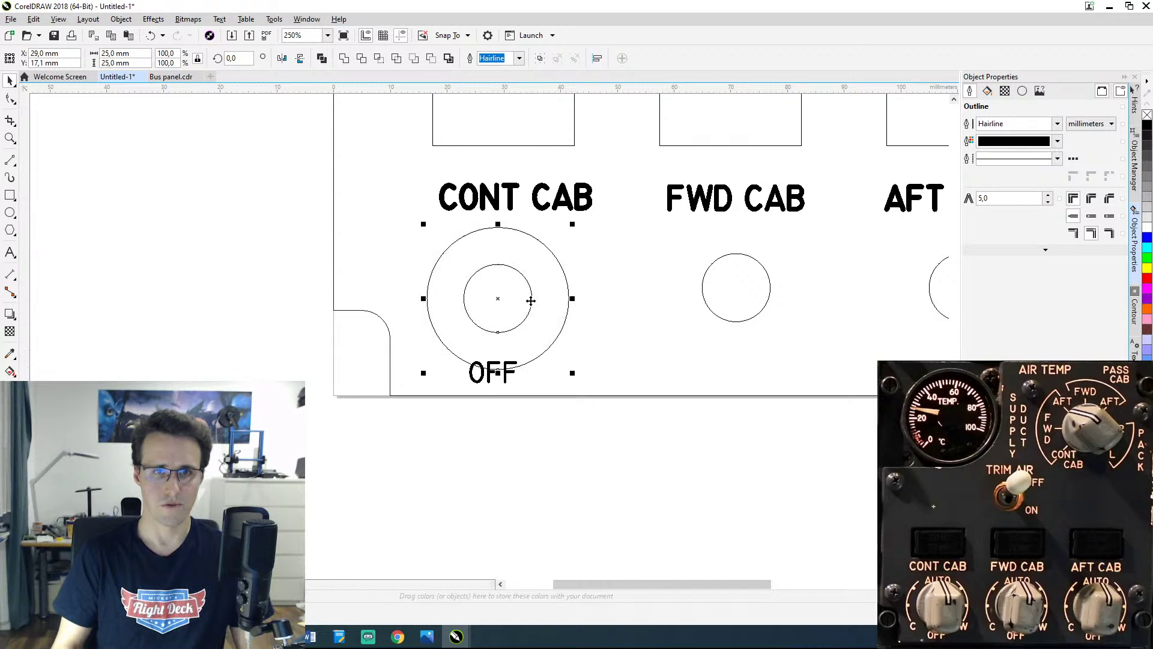
key(Up)
key(Up)
key(Up)
key(Up)
key(Up)
key(Up)
key(Up)
key(Up)
key(Up)
key(Up)
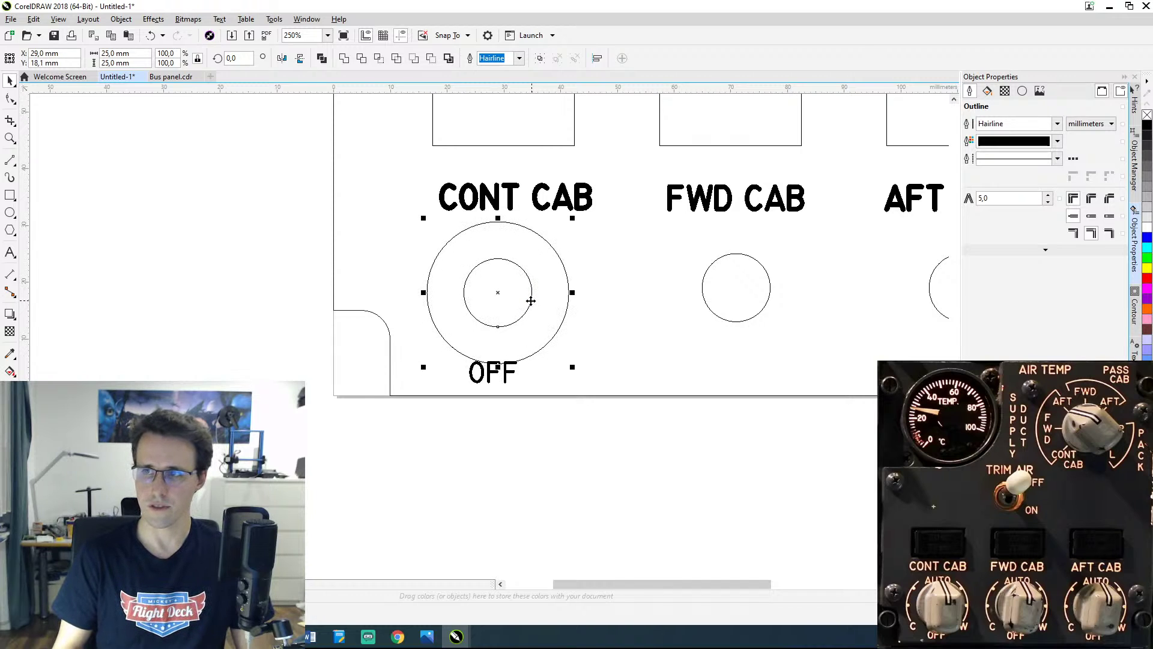
key(Up)
key(Up)
key(Up)
key(Up)
key(Up)
key(Up)
key(Up)
key(Up)
key(Up)
key(Up)
key(Up)
key(Up)
key(Up)
key(Up)
key(Up)
key(Up)
key(Up)
key(Up)
key(Up)
key(Up)
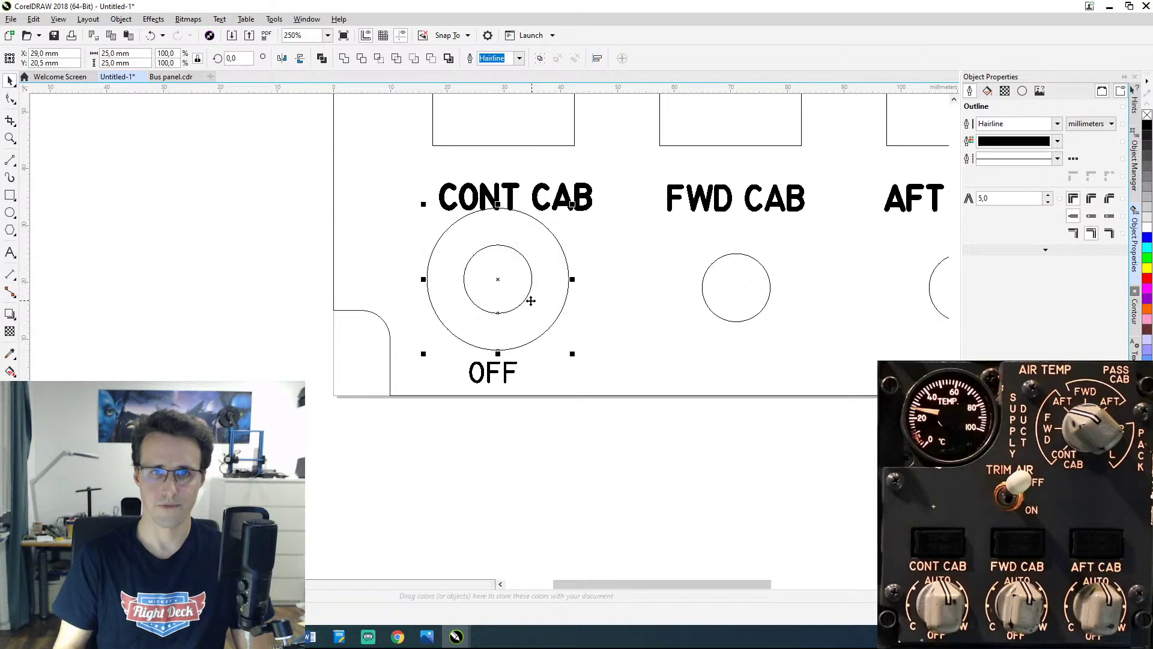
key(Up)
key(Up)
key(Up)
key(Up)
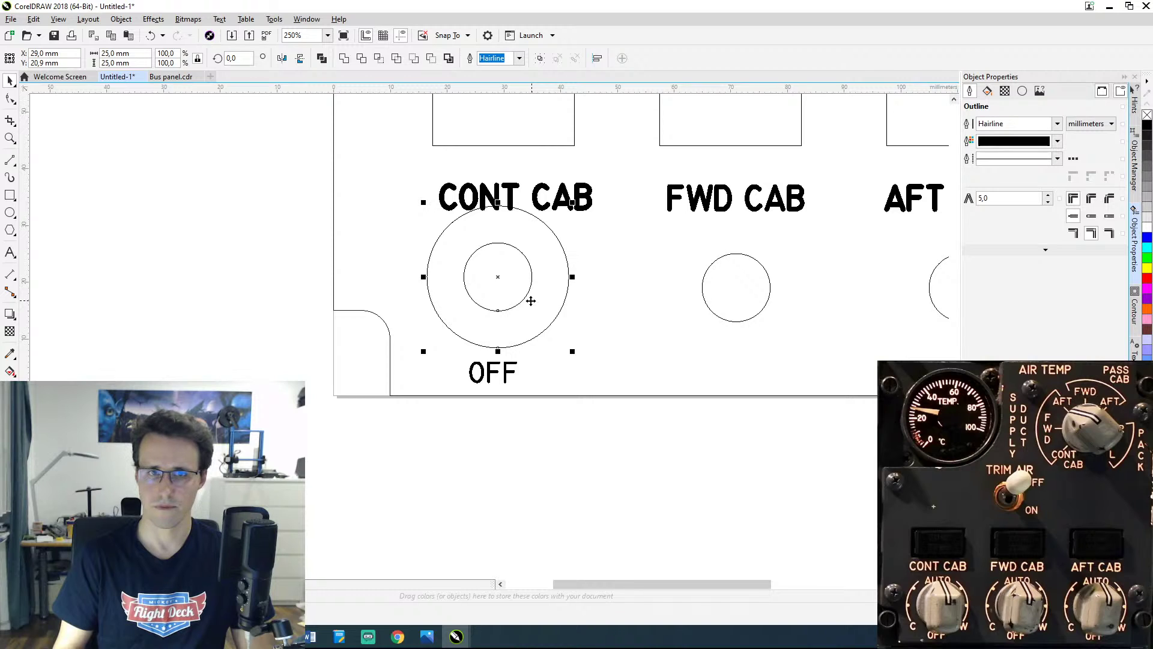
key(Up)
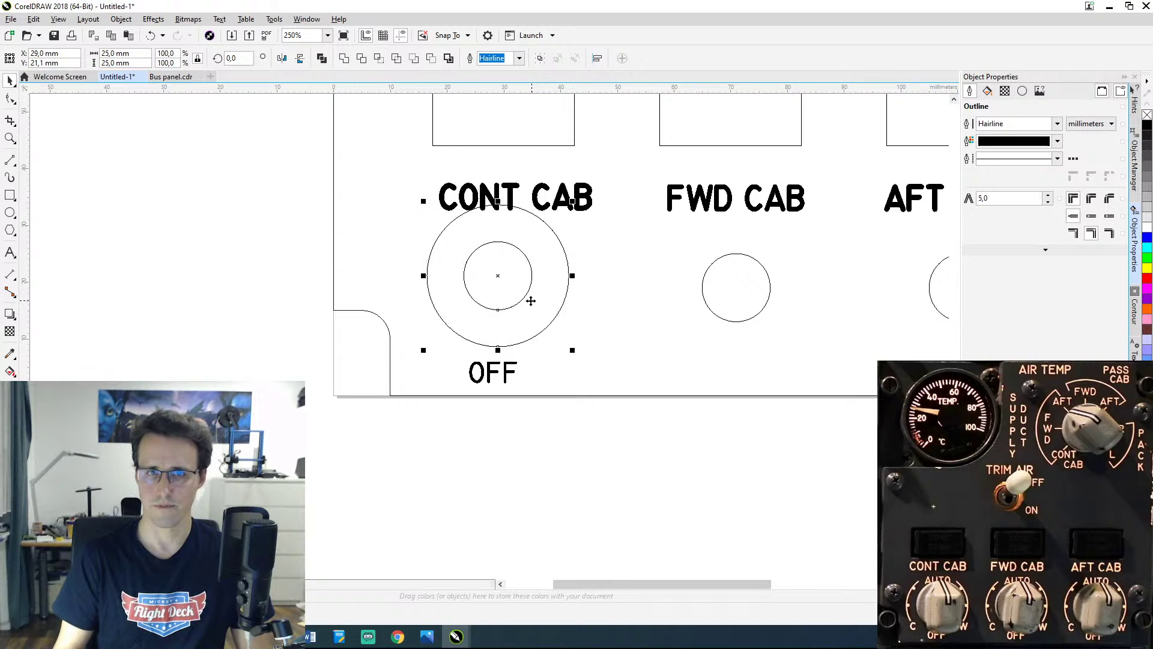
key(Up)
click(612, 396)
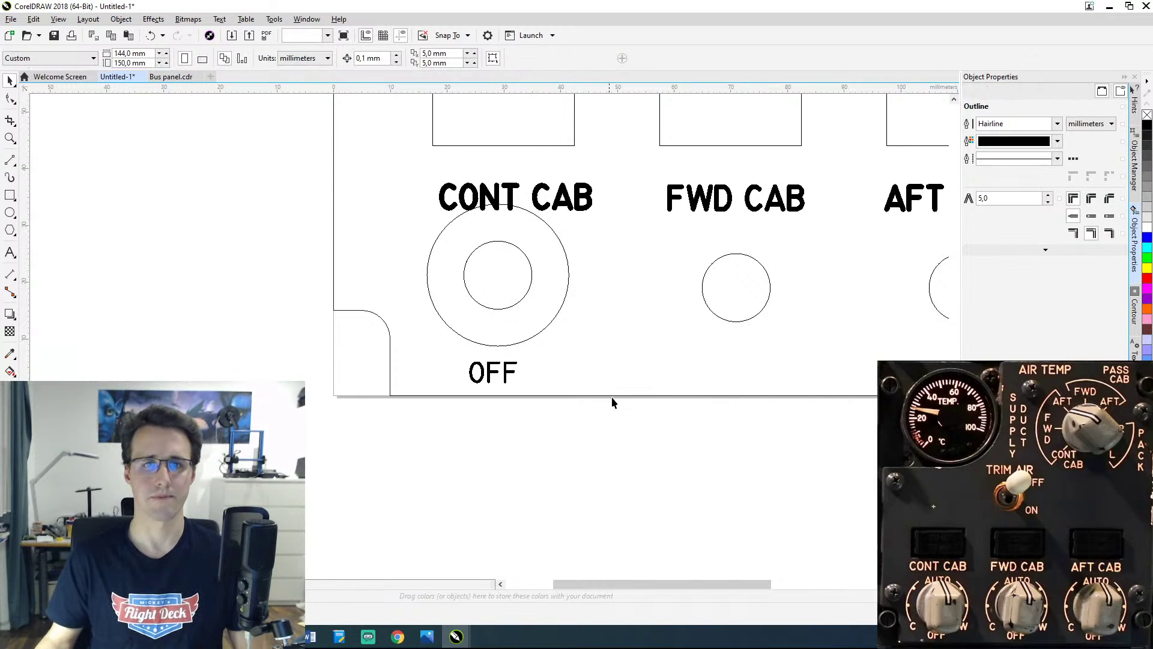
Step: Delete the 25 mm circle around the knob hole below CONT CAB
scroll(592, 303, down, 2)
drag(662, 327, 540, 340)
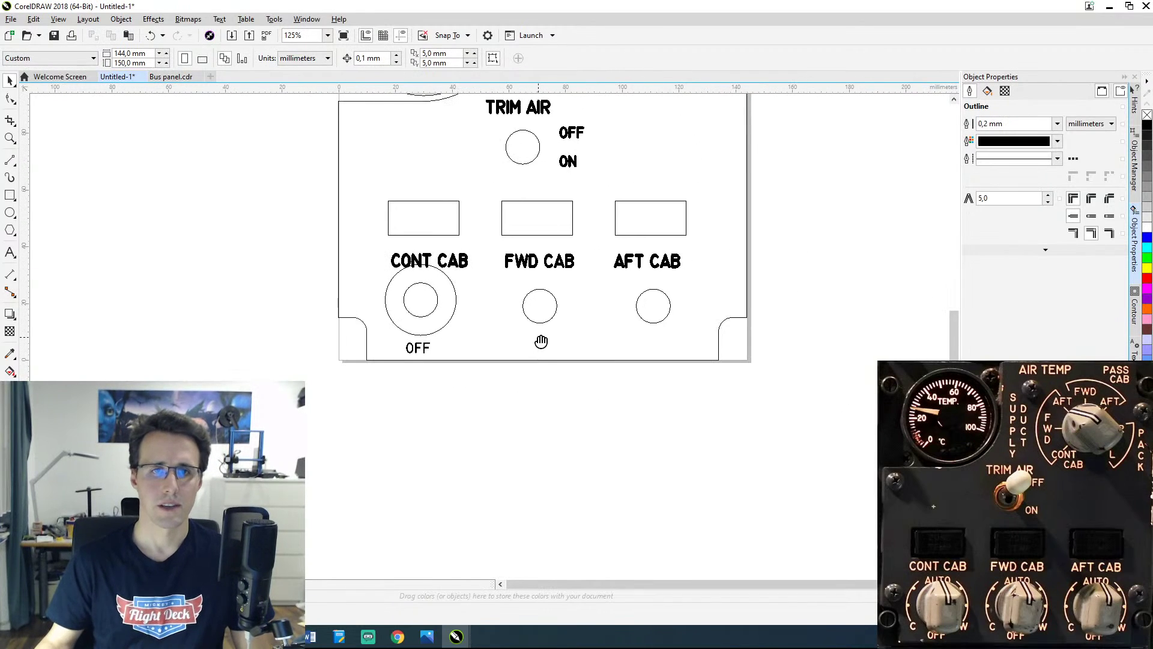
click(455, 307)
key(Delete)
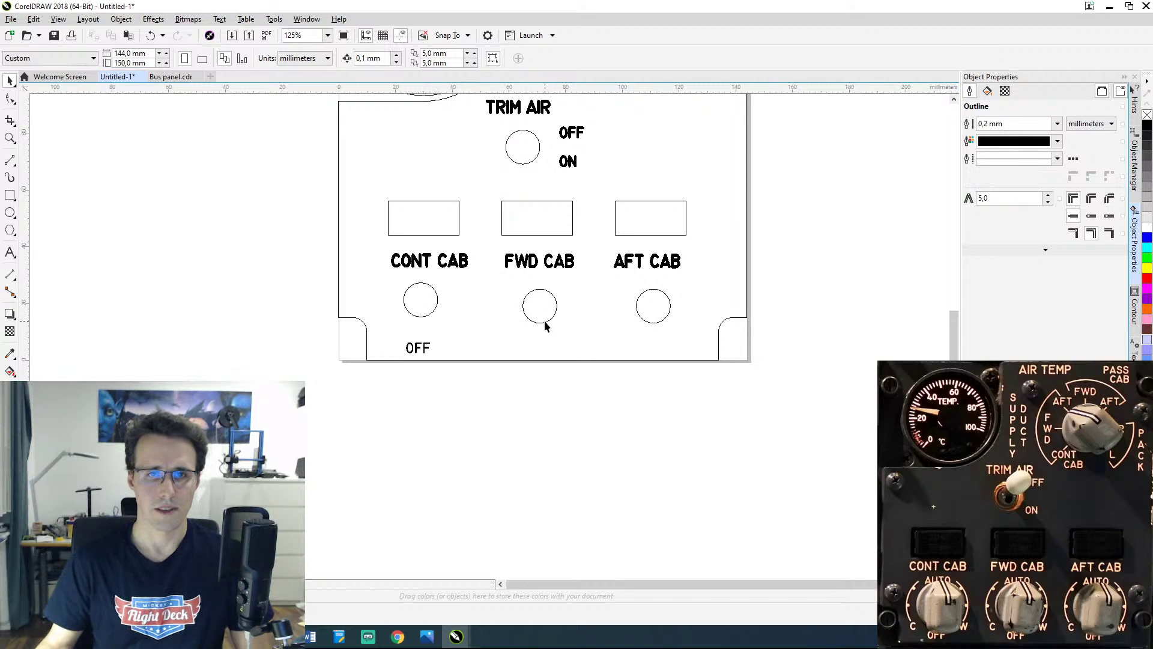
Step: Set the vertical position of the circle below CONT CAB to Y 21 mm
click(434, 312)
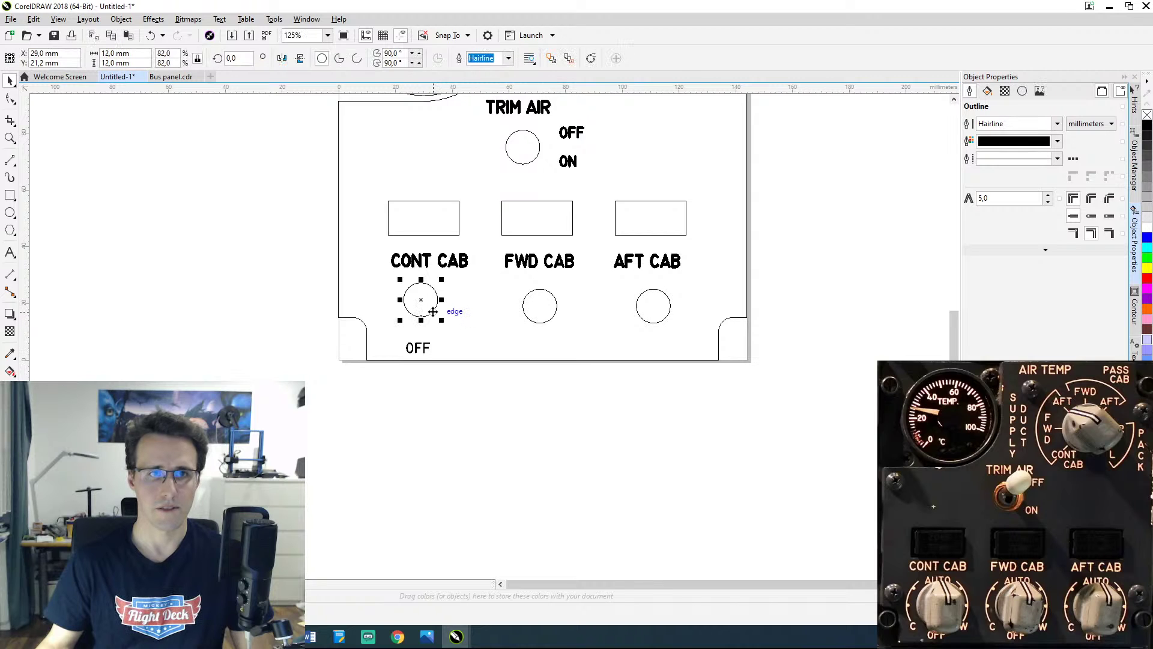
click(61, 64)
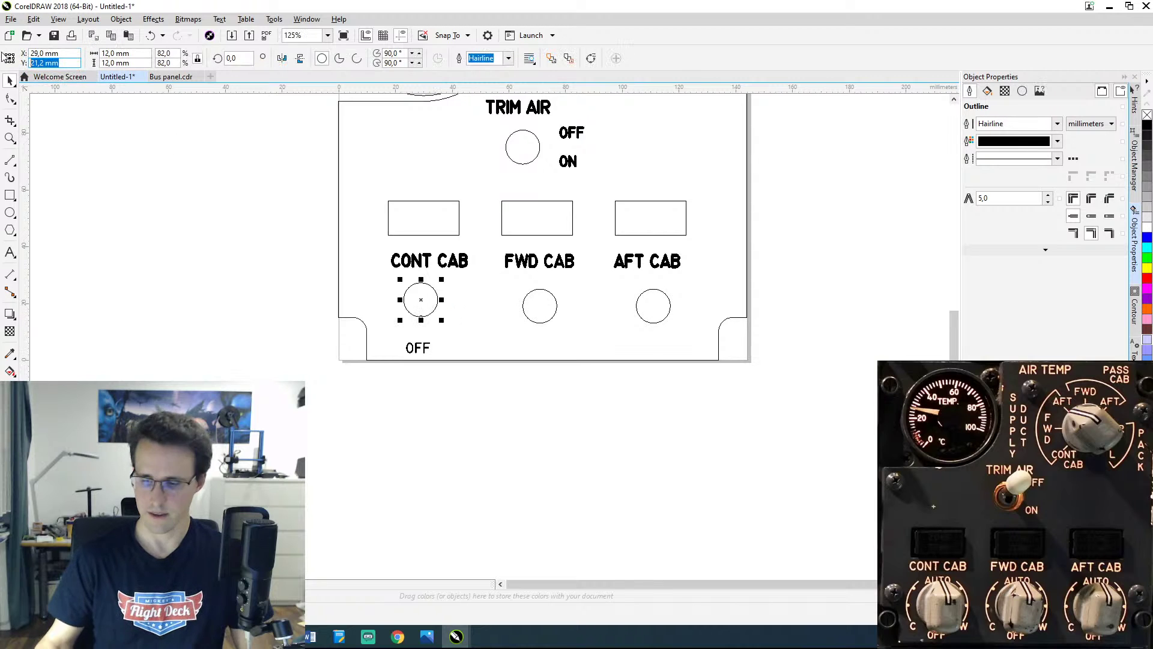
text(21)
key(Return)
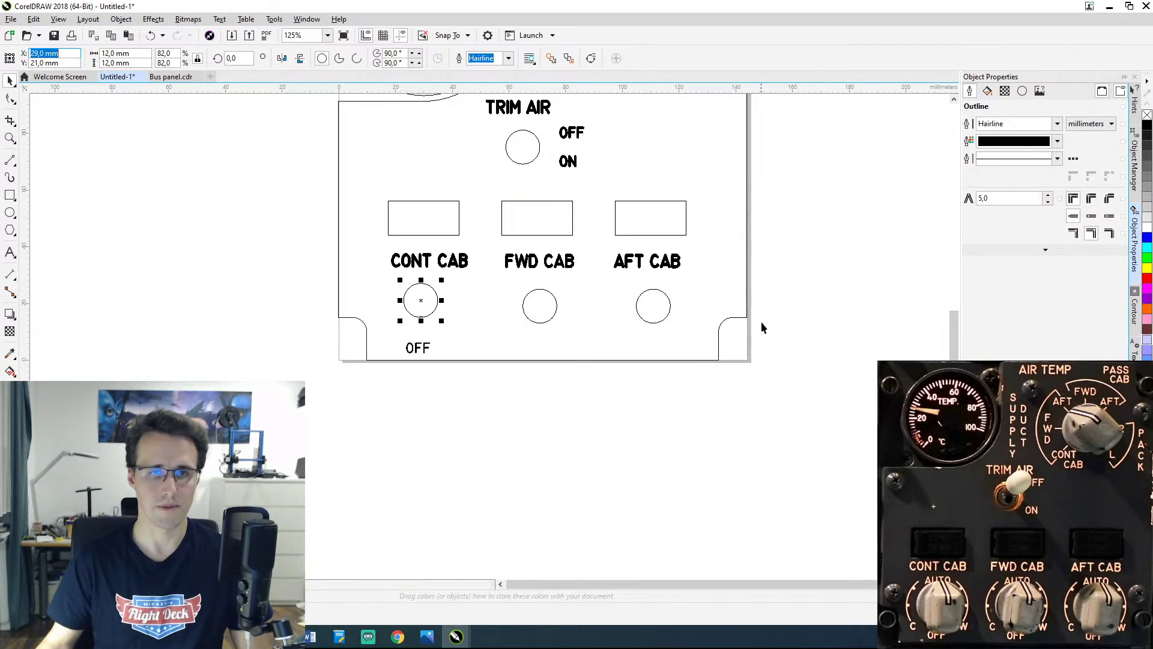
Step: Set the vertical position of the circle below FWD CAB to Y 21 mm
click(548, 320)
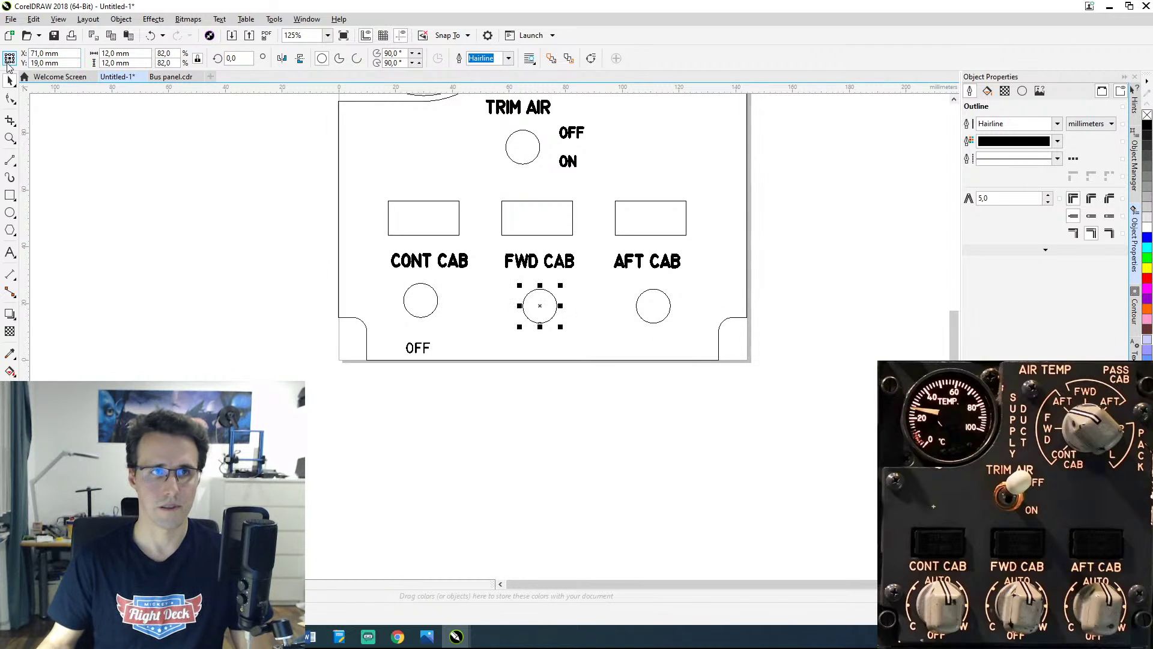
click(54, 63)
drag(63, 63, 31, 64)
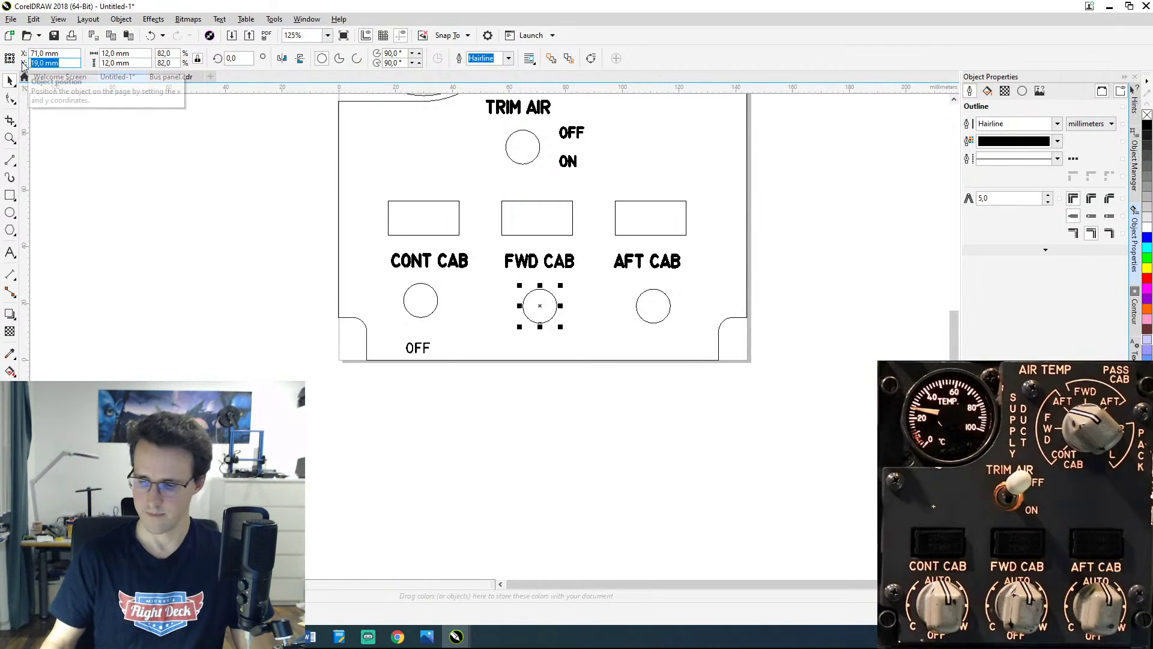
text(21)
key(Return)
key(Tab)
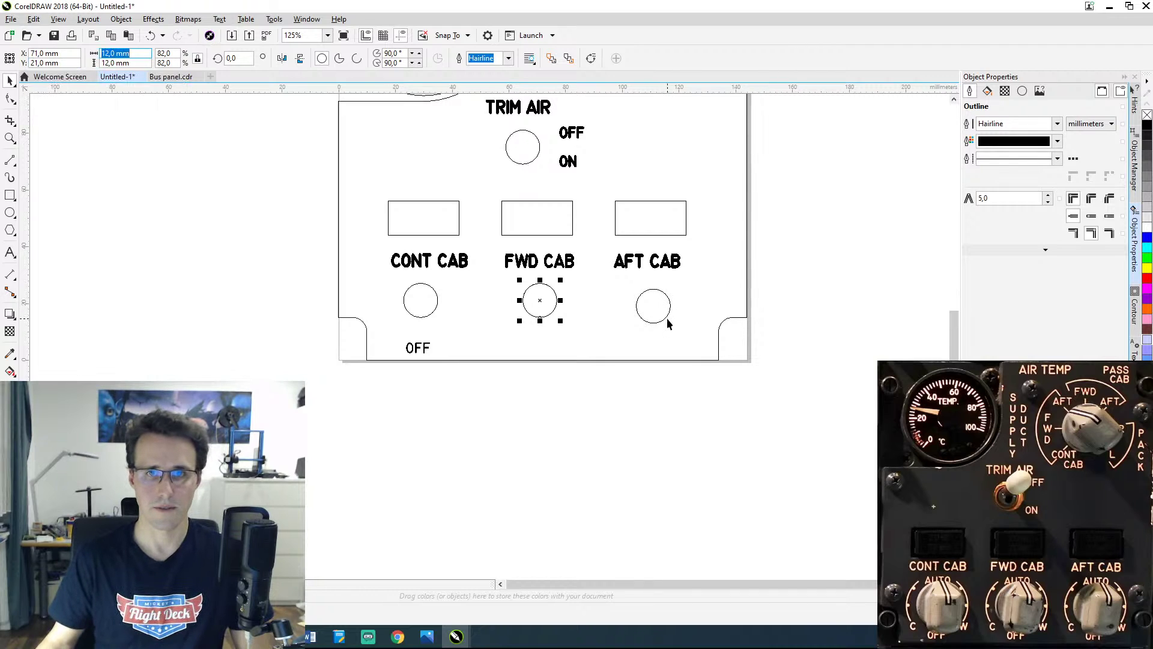
Step: Set the vertical position of the circle below AFT CAB to Y 21 mm
click(666, 318)
drag(63, 63, 3, 66)
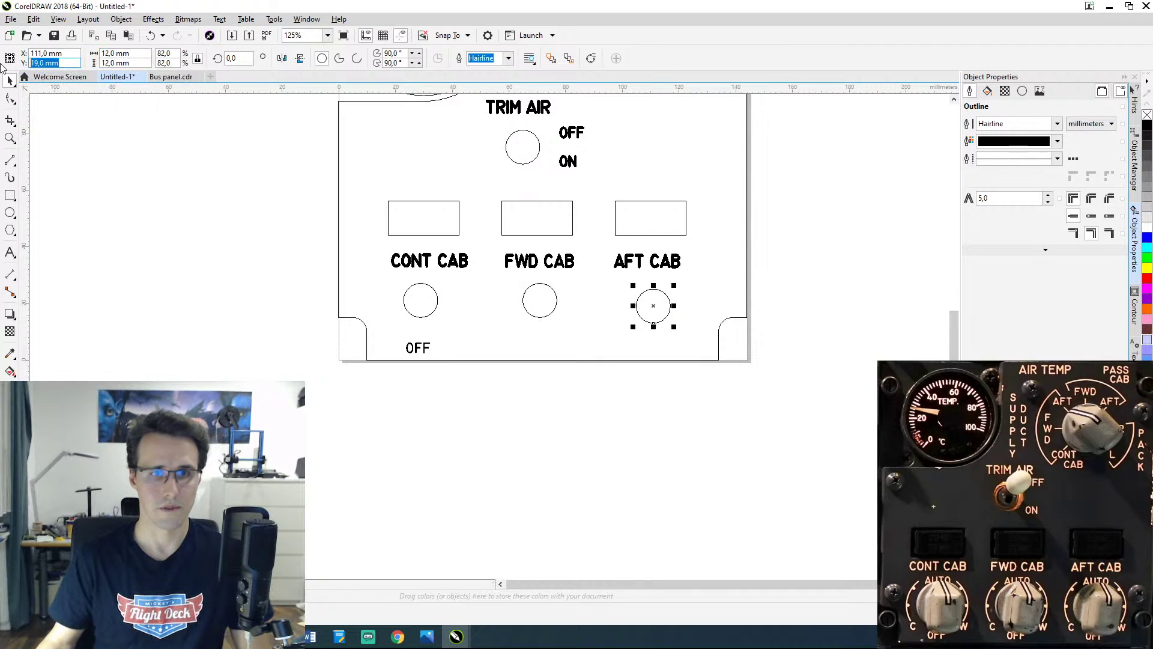
text(21)
key(Return)
key(shift+Tab)
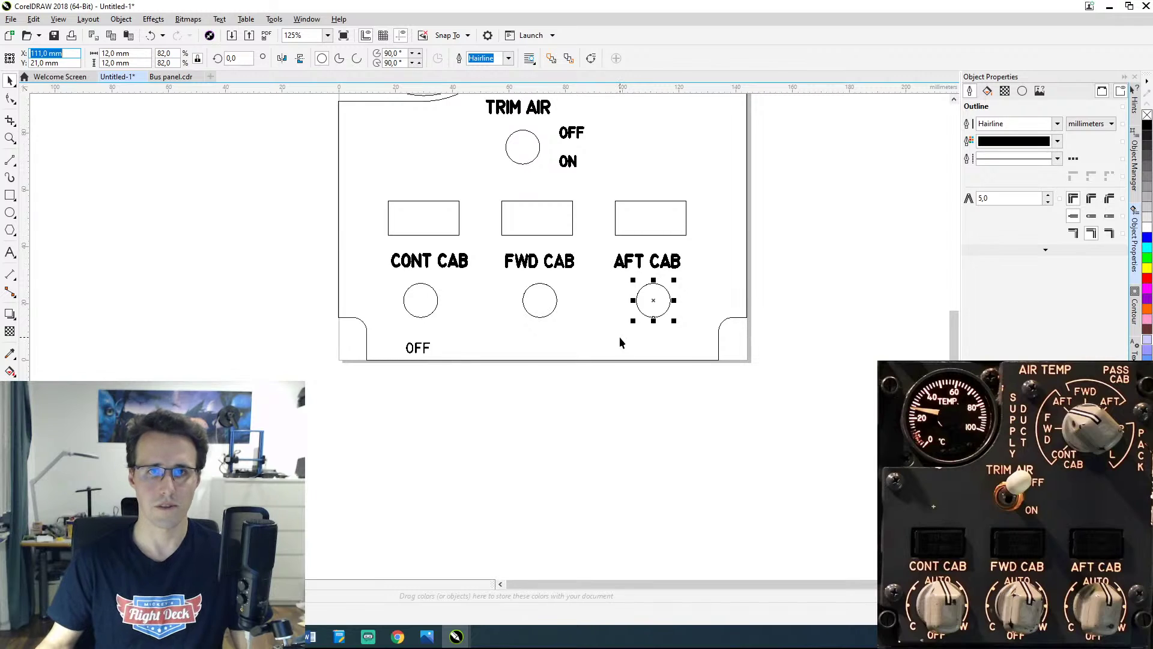
click(619, 339)
Step: Centre the OFF label under the CONT CAB circle by setting its horizontal position to X 29 mm
drag(660, 250, 688, 410)
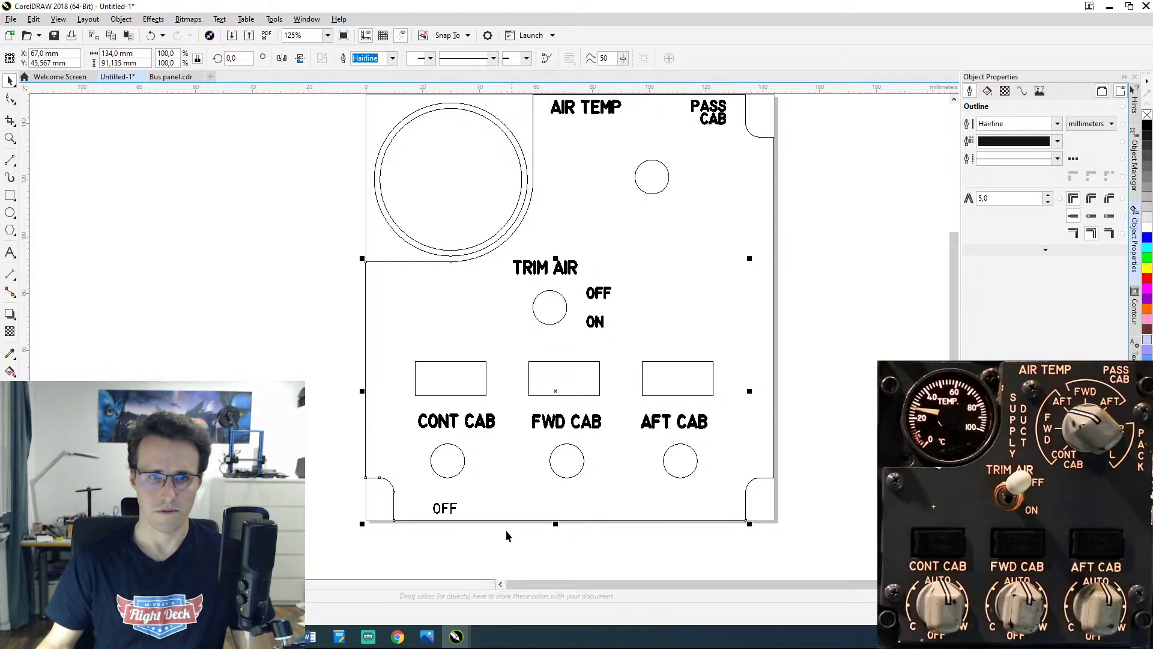
click(446, 511)
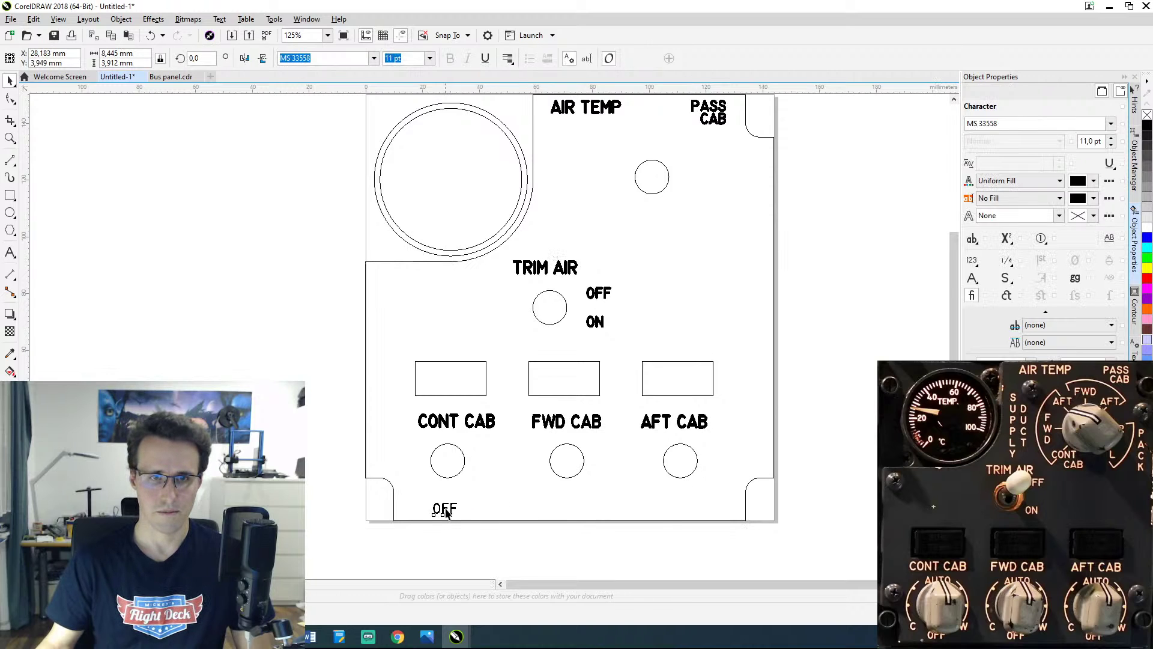
click(450, 477)
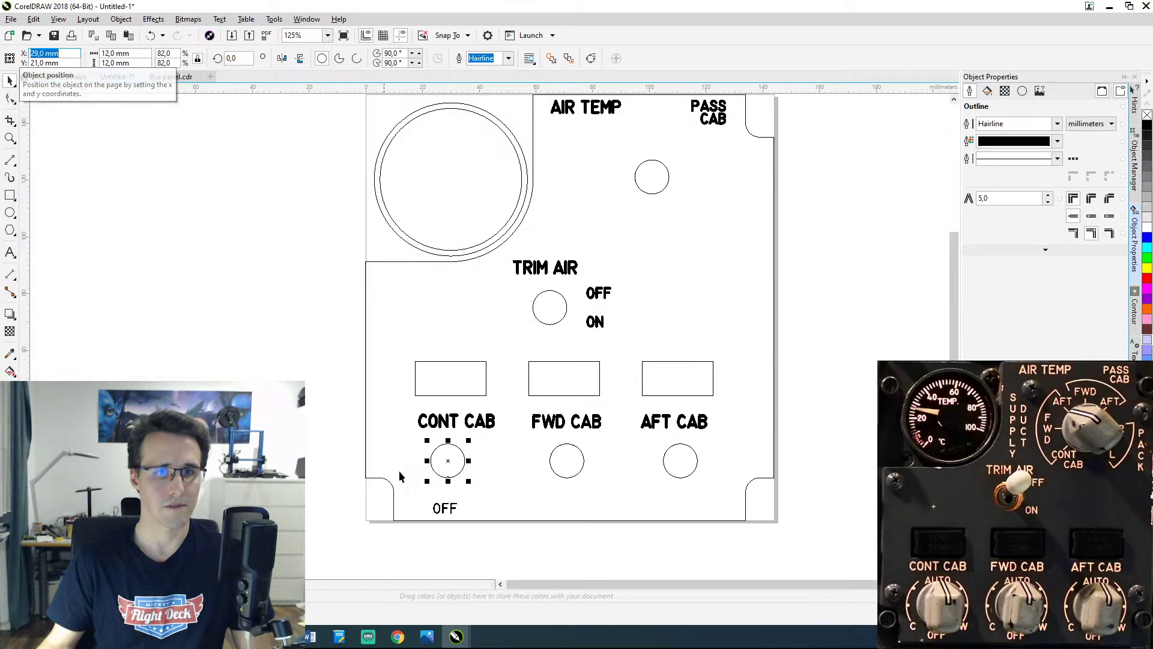
click(441, 511)
click(39, 53)
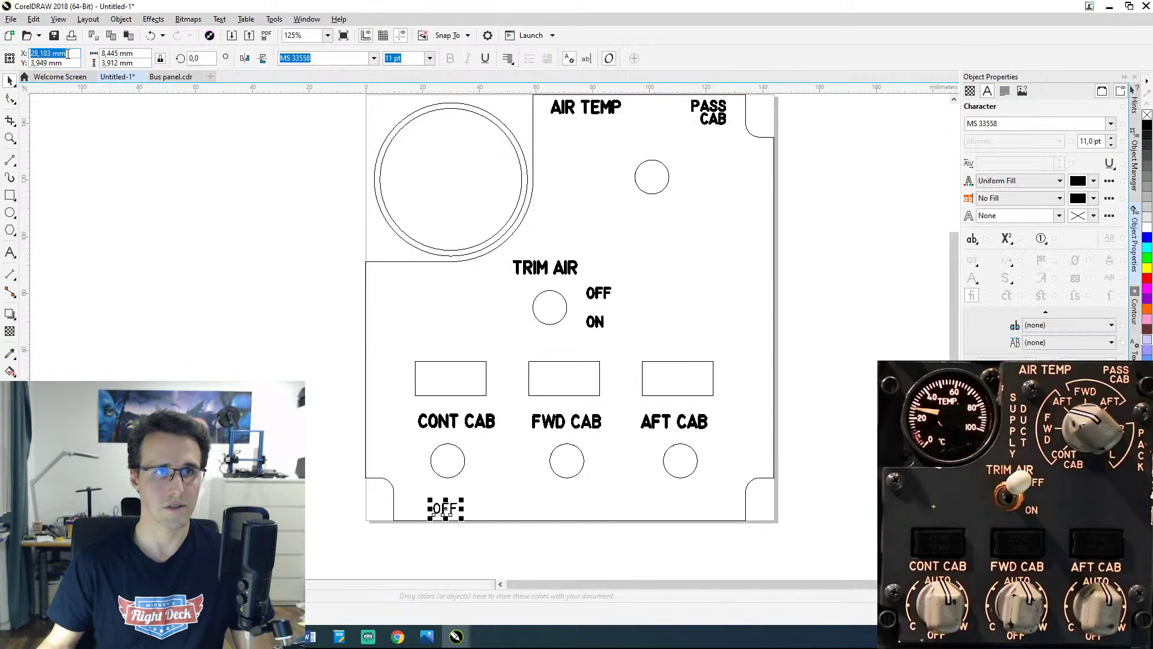
drag(66, 53, 40, 53)
text(29)
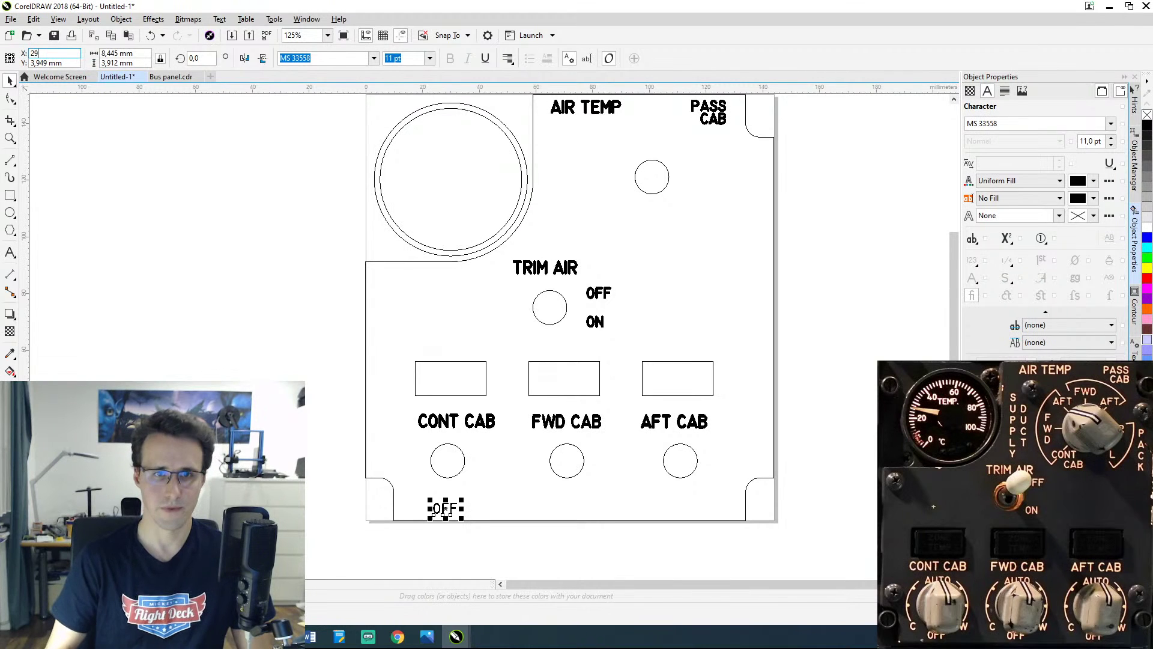
key(Return)
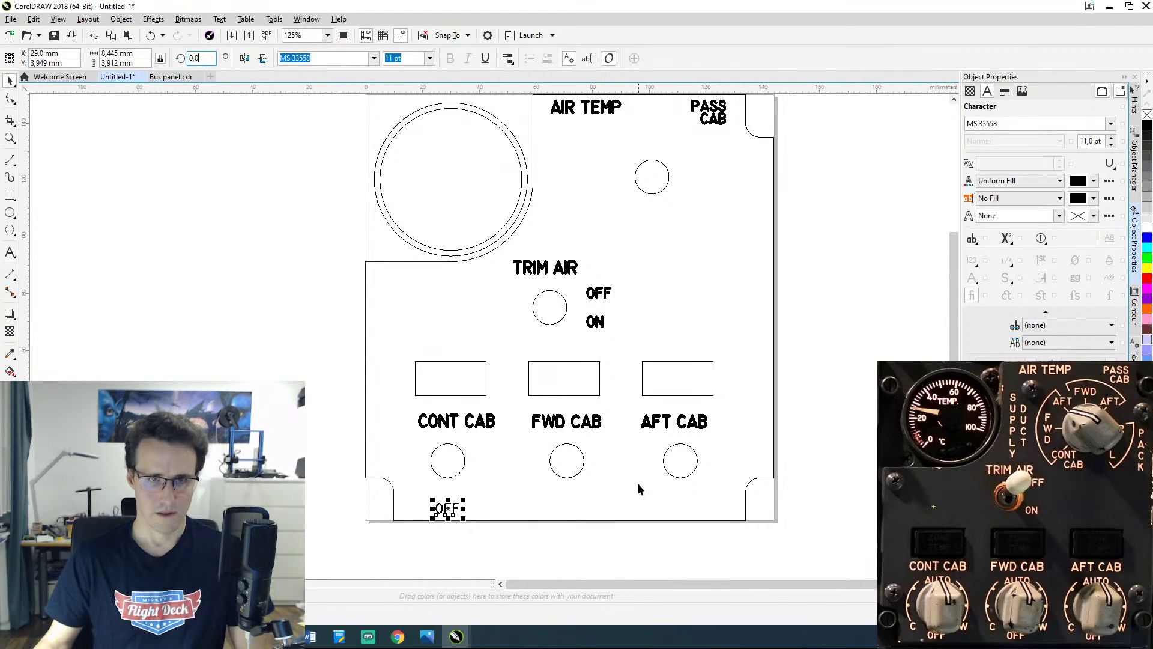
drag(449, 508, 590, 511)
key(ctrl+z)
click(473, 505)
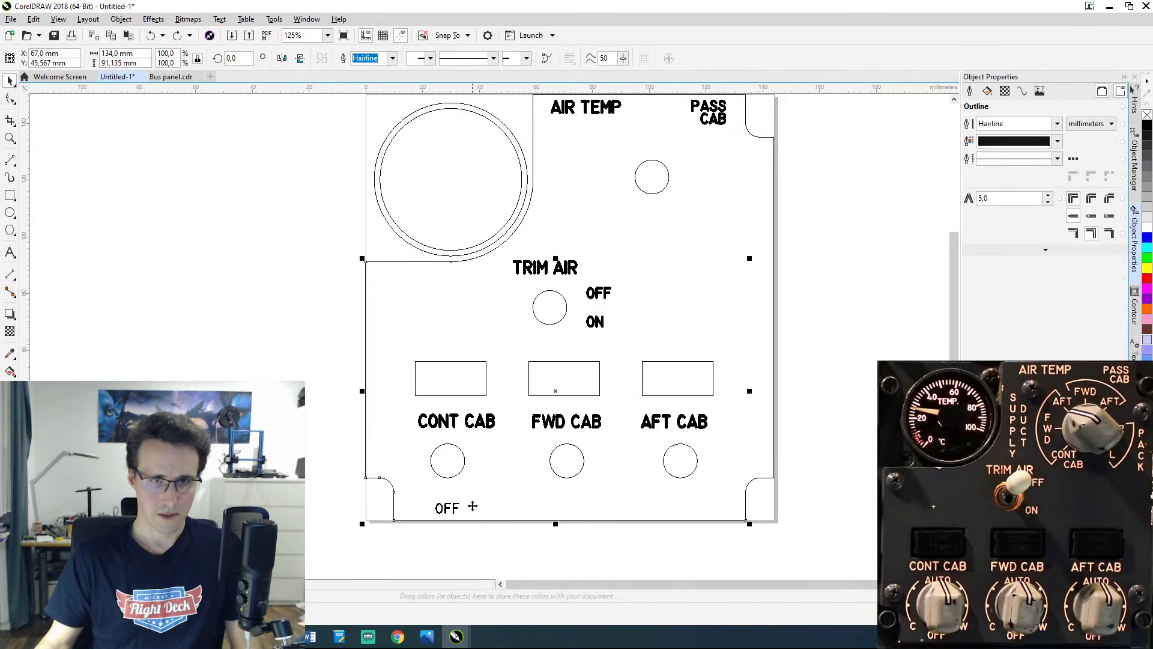
Step: Place copies of the OFF label below the FWD CAB circle and the AFT CAB circle, the latter at about X 110.8 mm, Y 7 mm
click(446, 510)
click(446, 509)
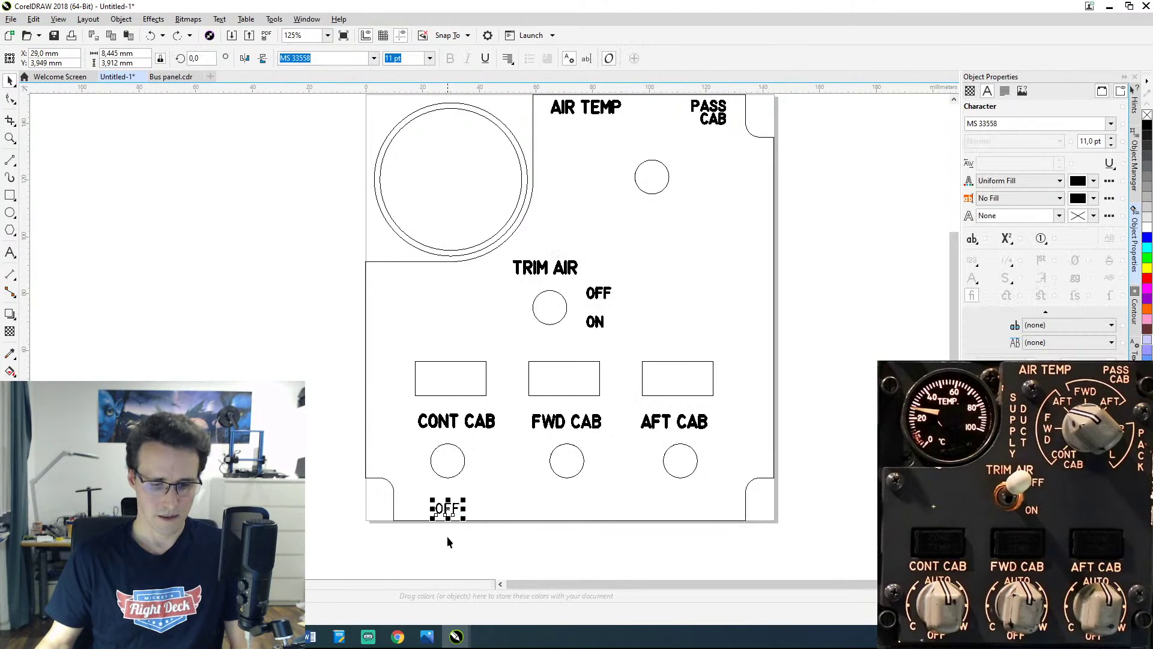
drag(450, 516, 562, 505)
key(Tab)
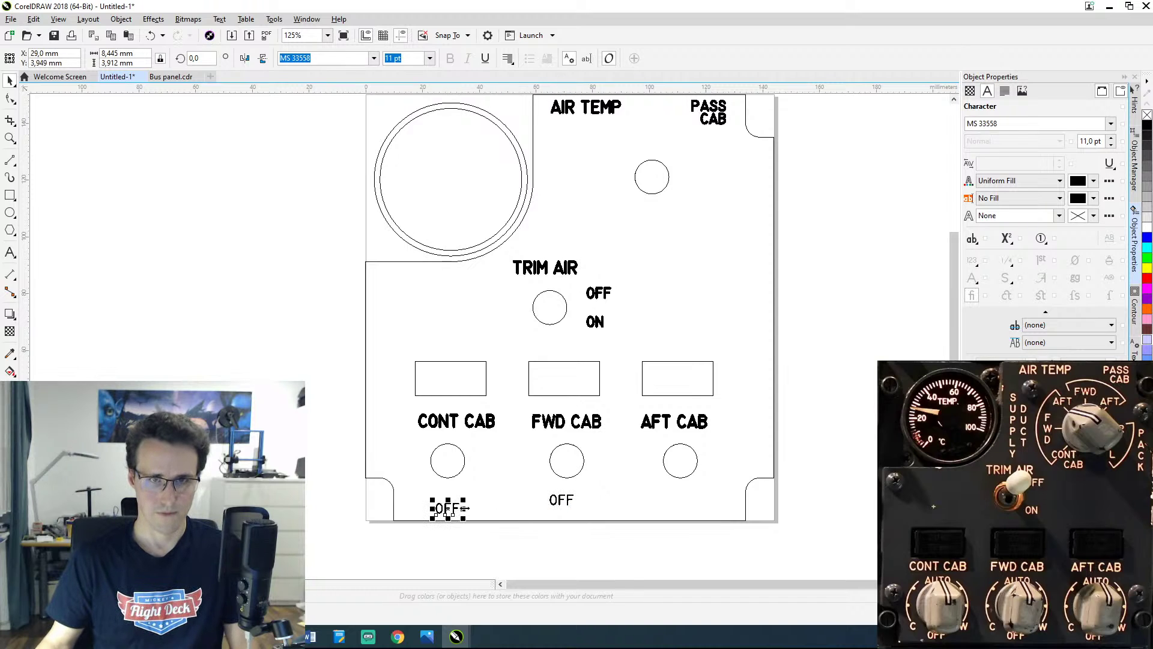
drag(463, 508, 694, 501)
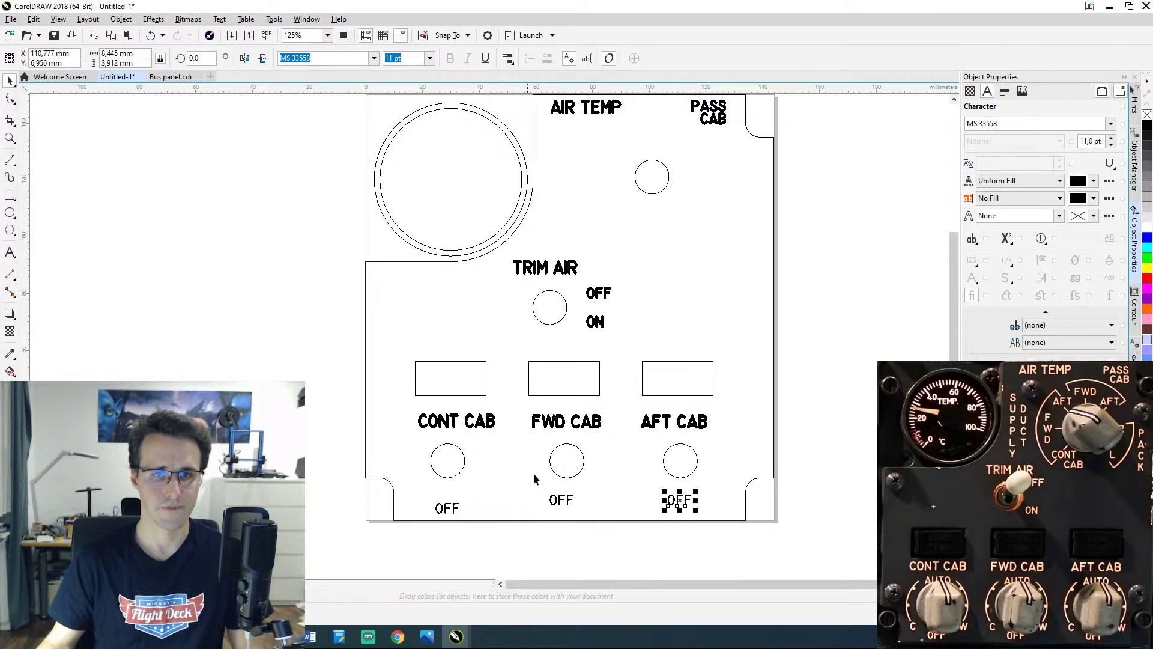
Step: Centre the circle below FWD CAB across the panel width by setting its horizontal position to 144/2 (X 72 mm)
click(565, 482)
click(565, 478)
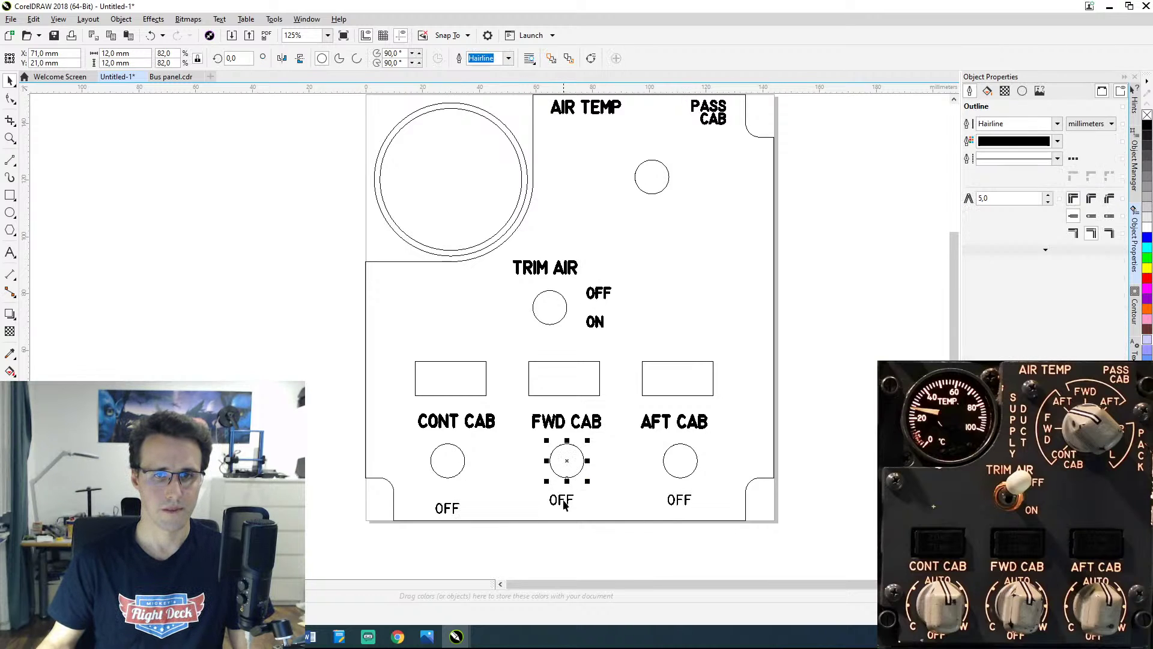
click(561, 498)
click(572, 479)
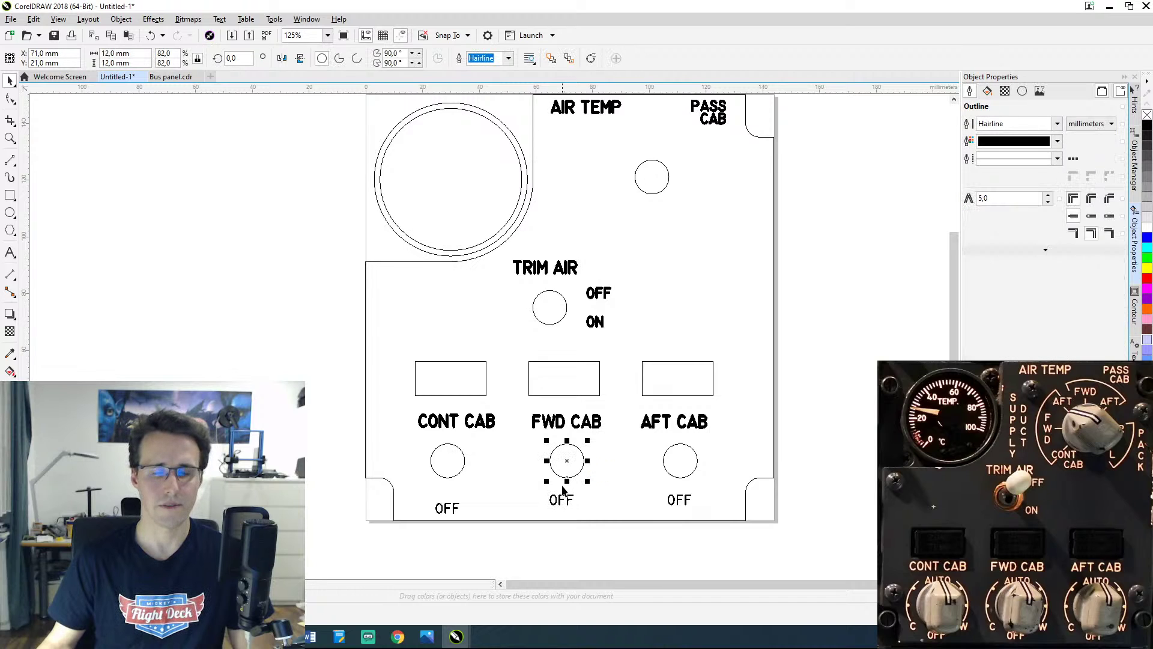
key(alt+Tab)
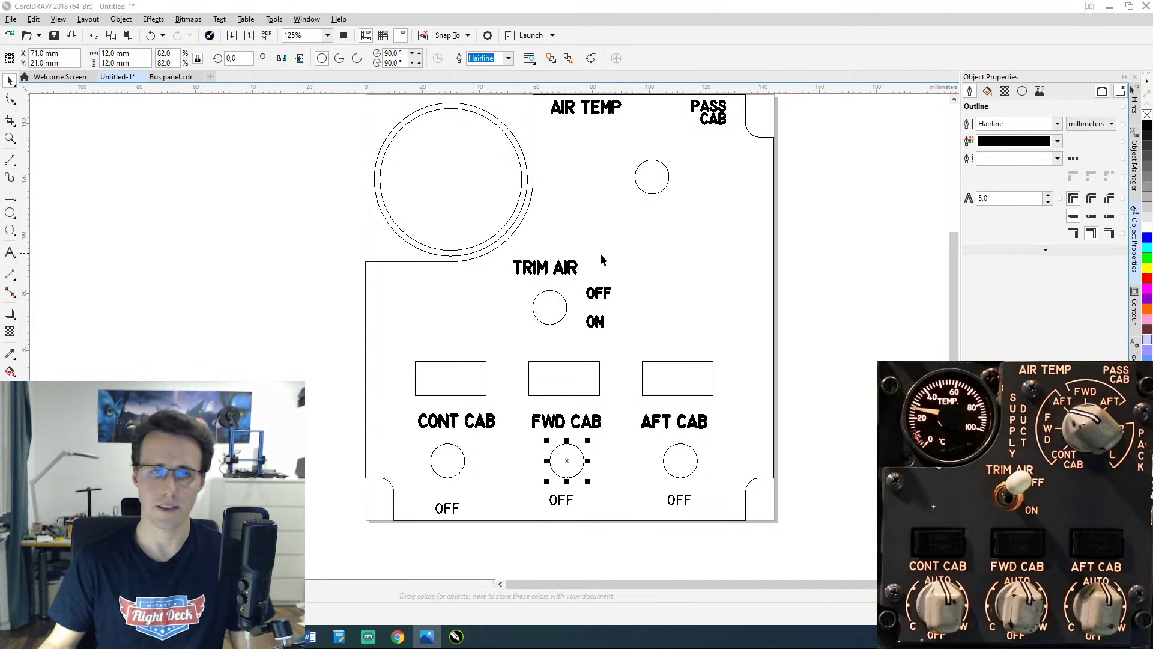
click(302, 240)
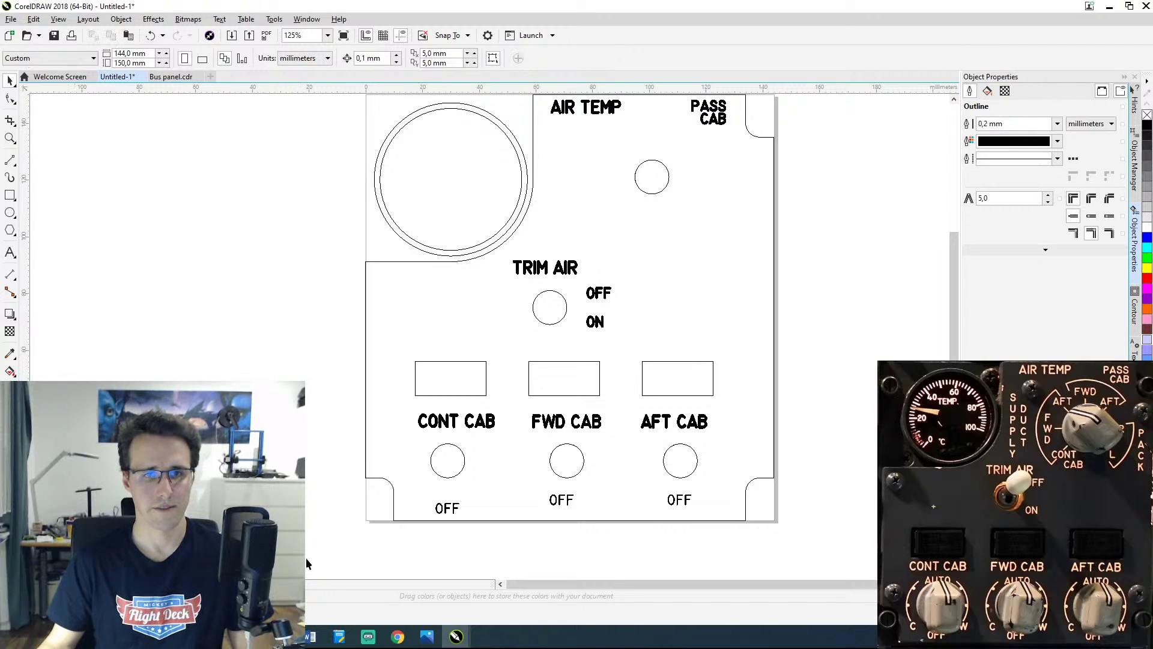
click(571, 477)
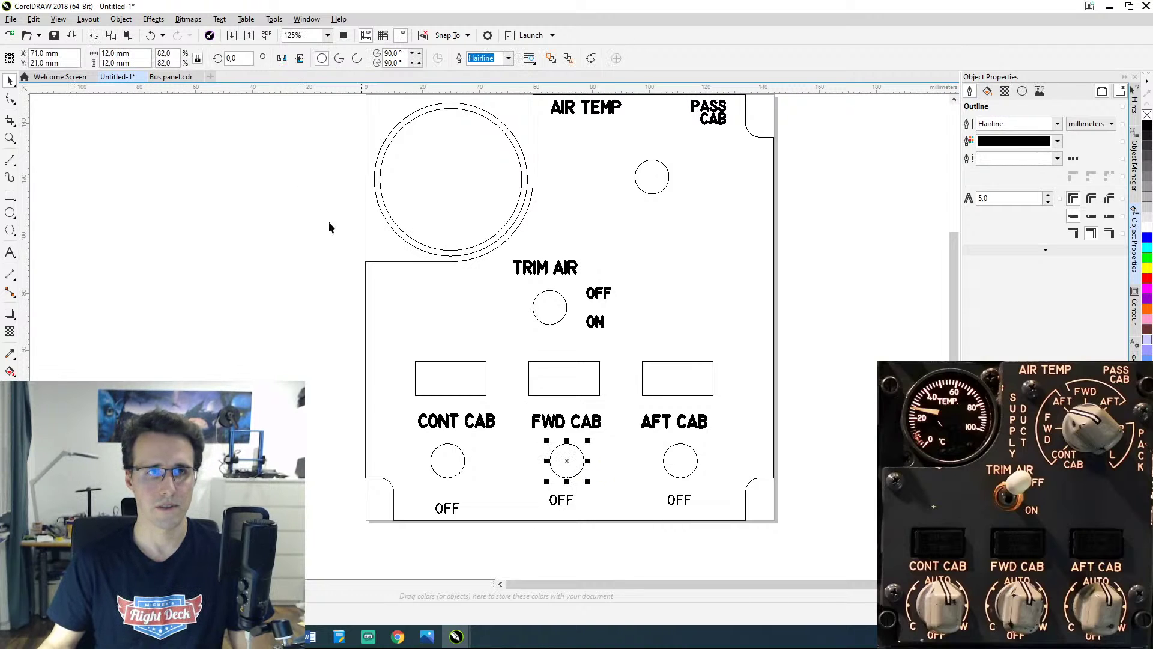
drag(77, 54, 23, 58)
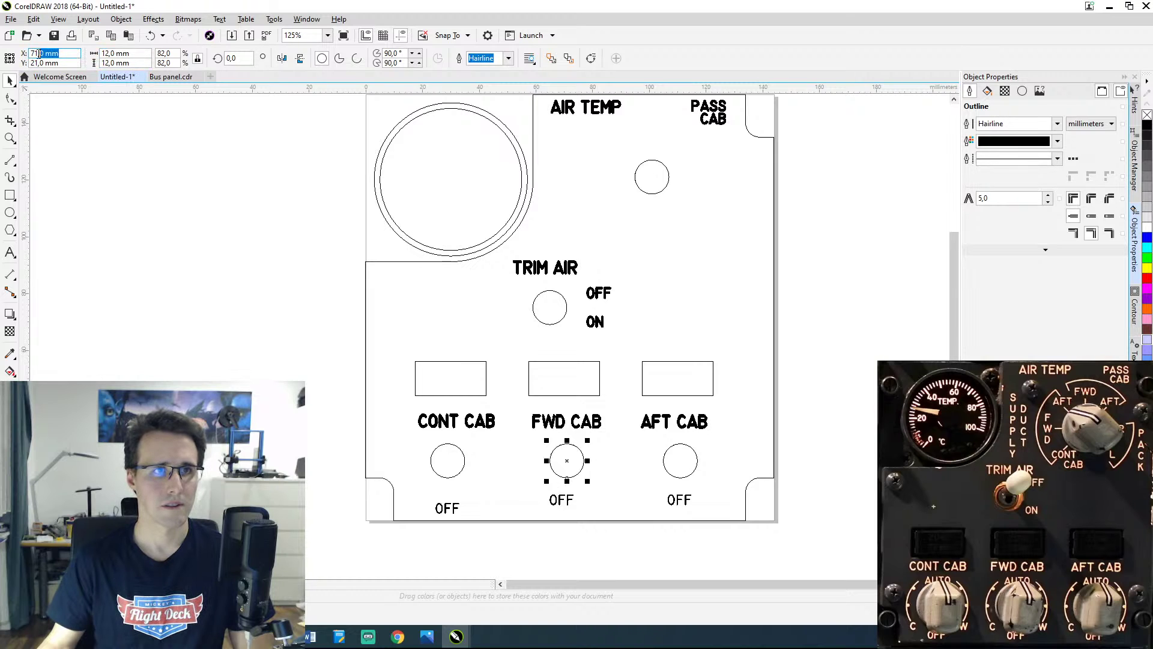
text(144/)
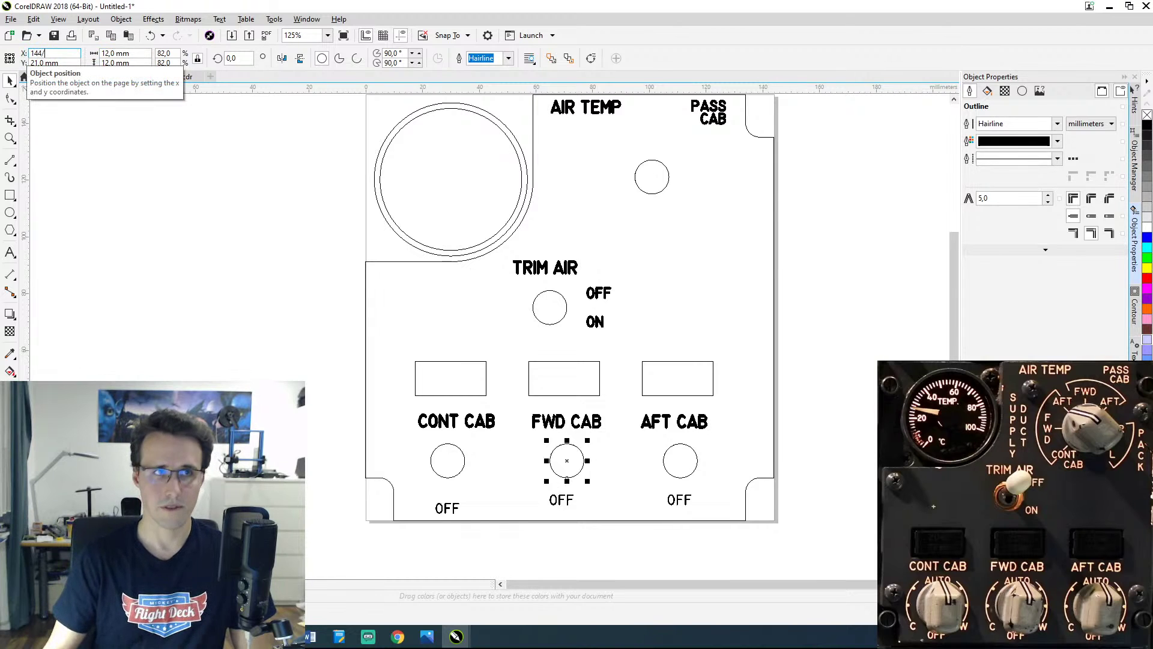
text(2)
key(Return)
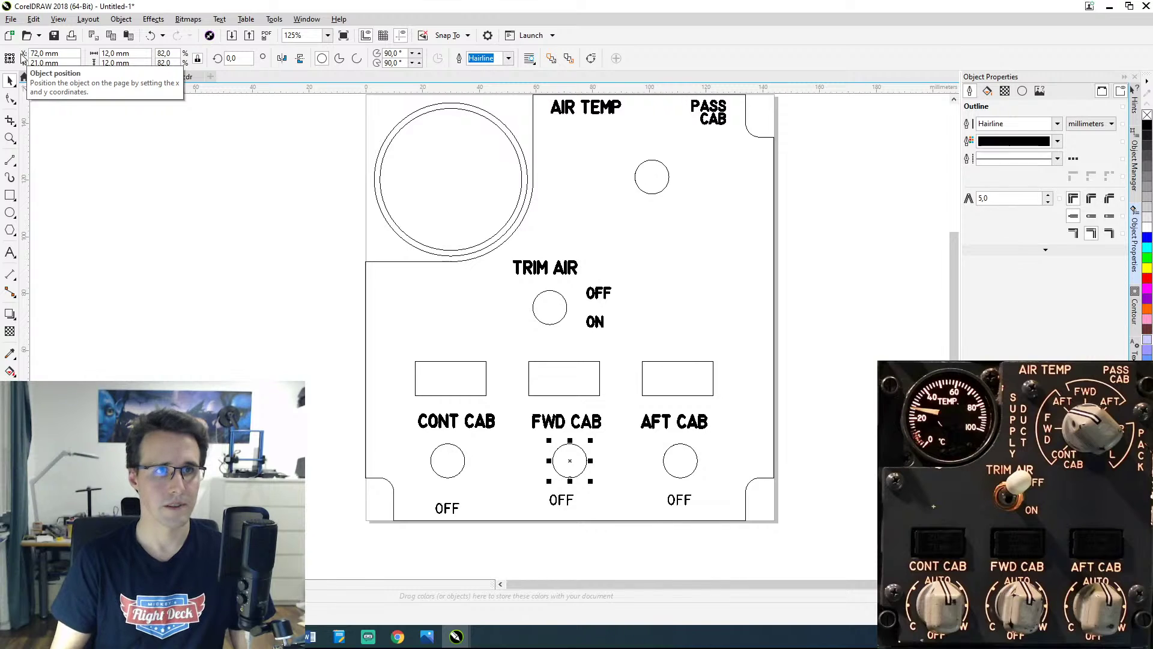
Step: Align the OFF label below FWD CAB with its circle by setting its horizontal position to X 72 mm
click(561, 502)
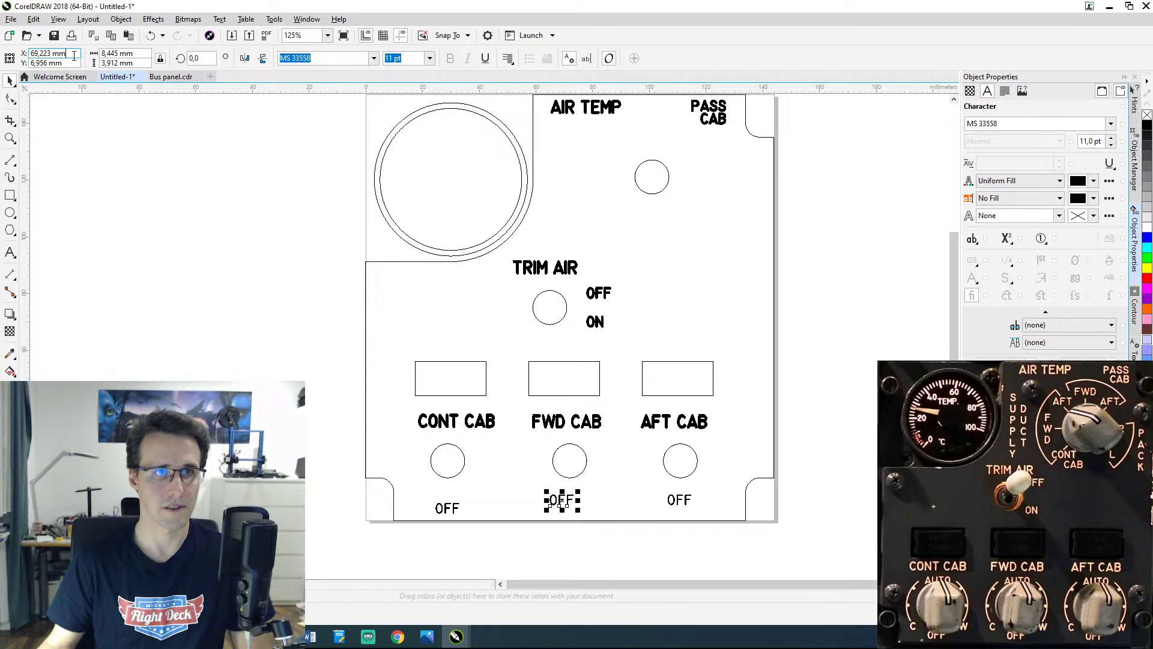
double_click(54, 53)
text(72)
key(Return)
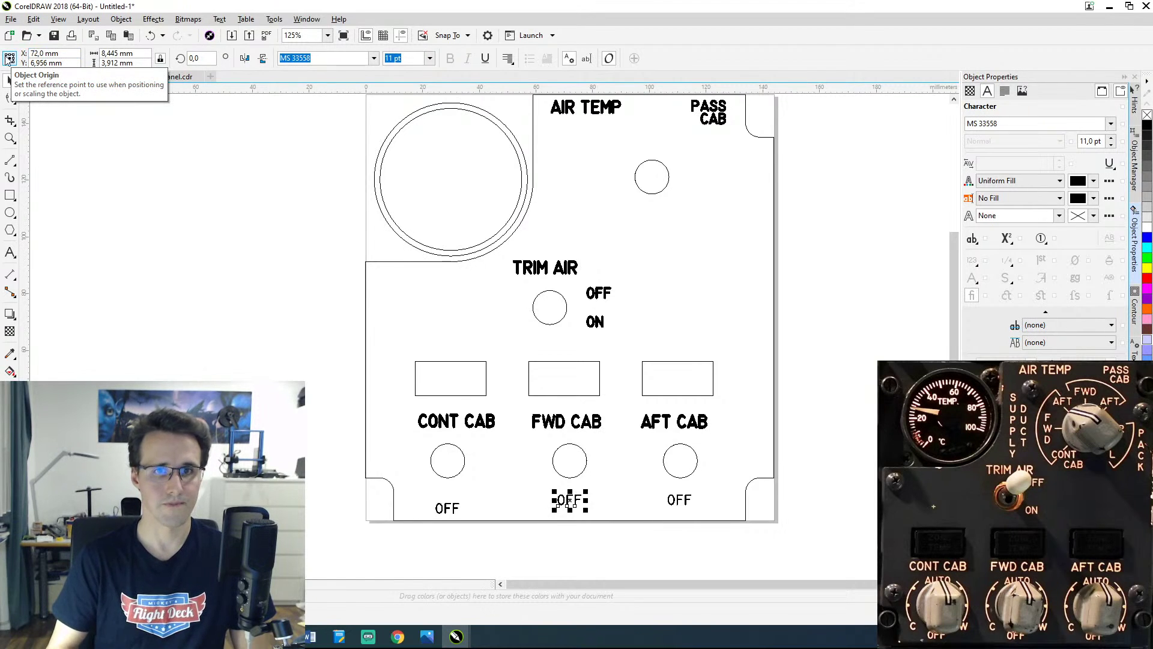
Step: Set the vertical position of the OFF label below CONT CAB to Y 4 mm
click(446, 510)
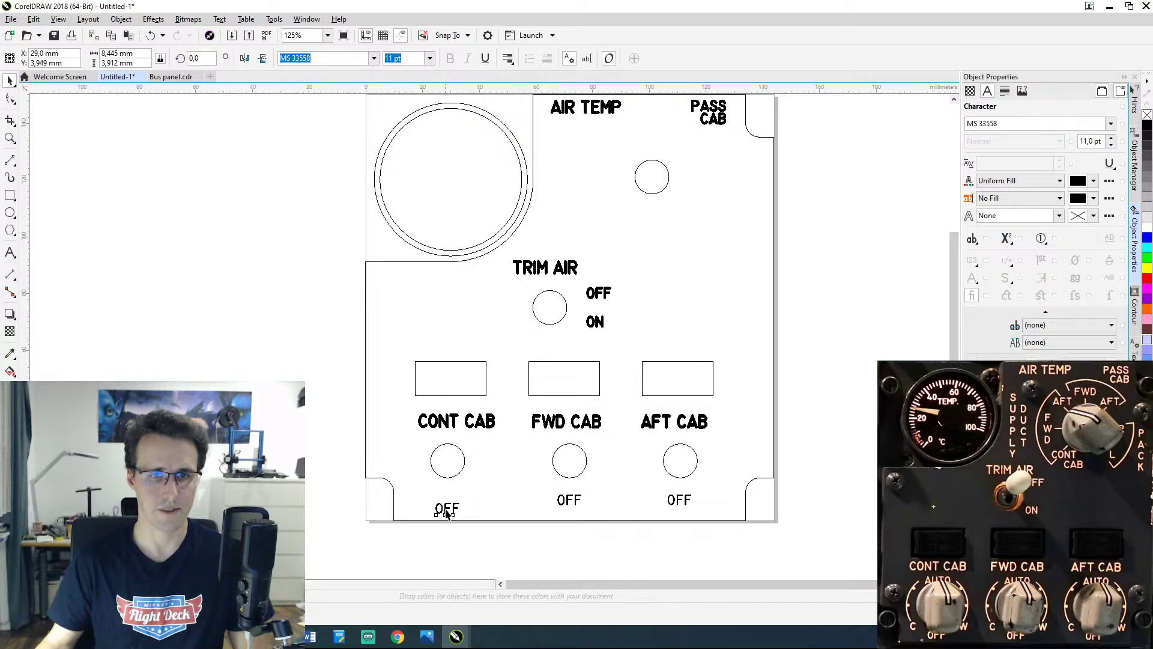
click(446, 511)
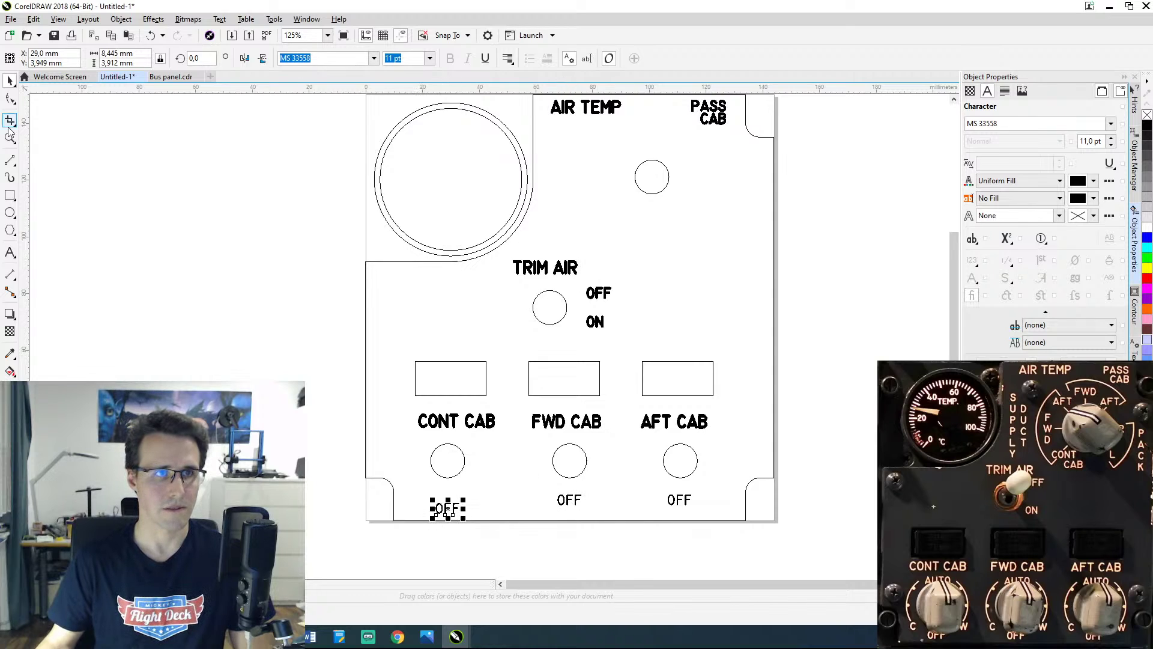
double_click(62, 63)
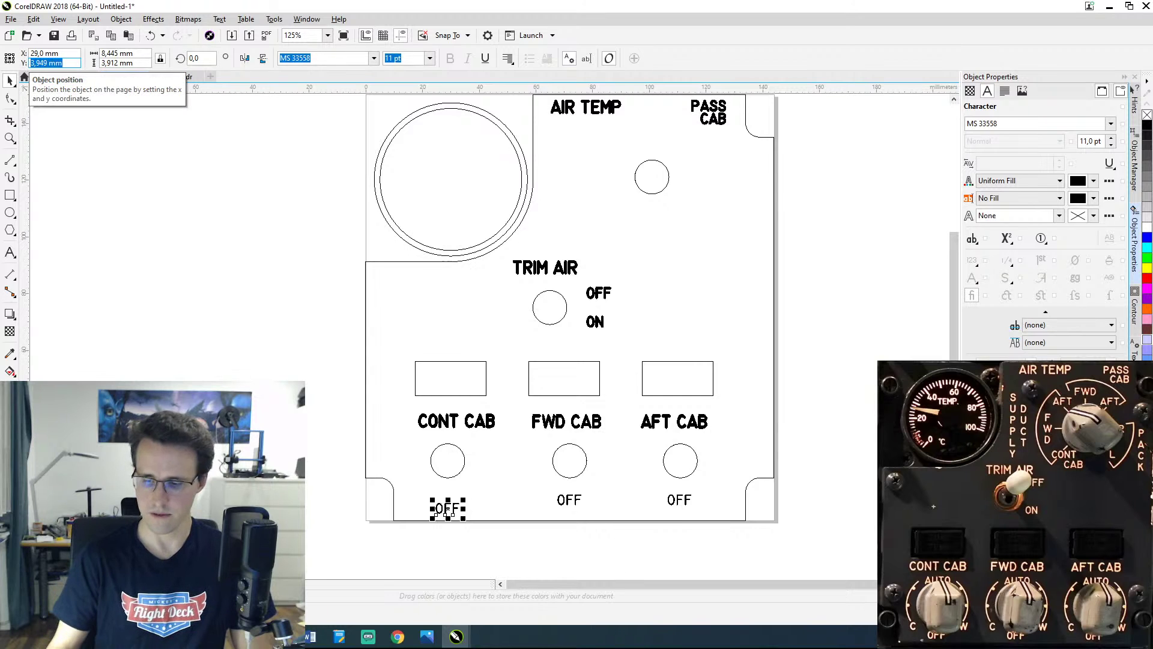
text(4)
key(Return)
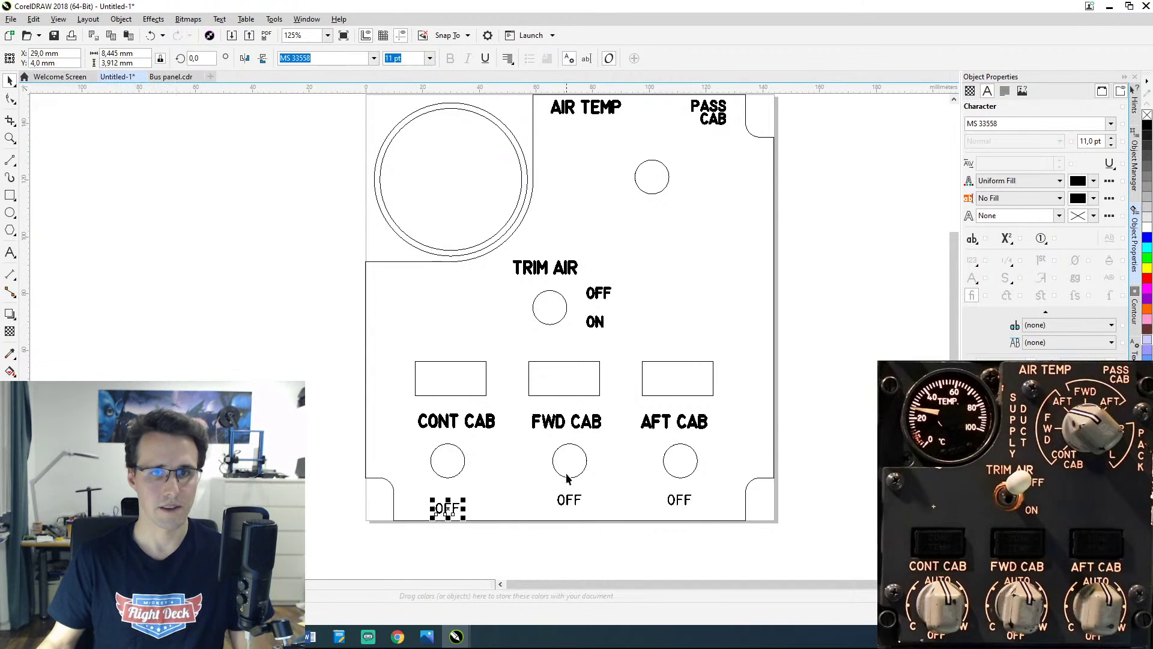
Step: Set the OFF labels below FWD CAB and AFT CAB to the vertical position Y 4 mm
click(569, 499)
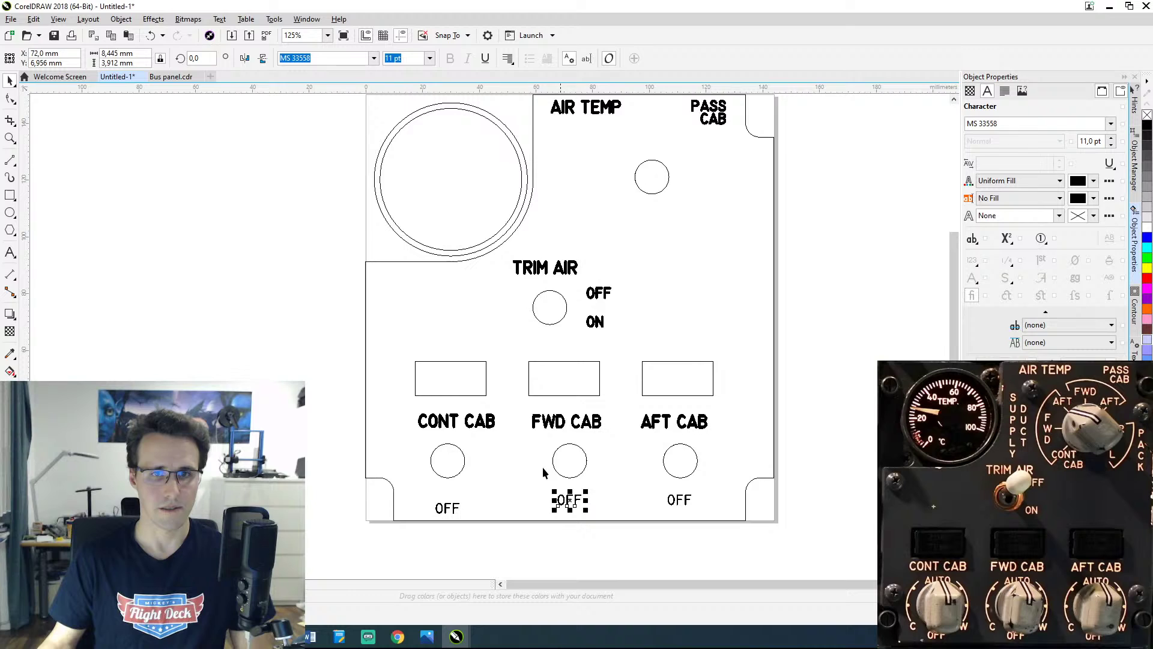
double_click(56, 63)
text(4)
key(Return)
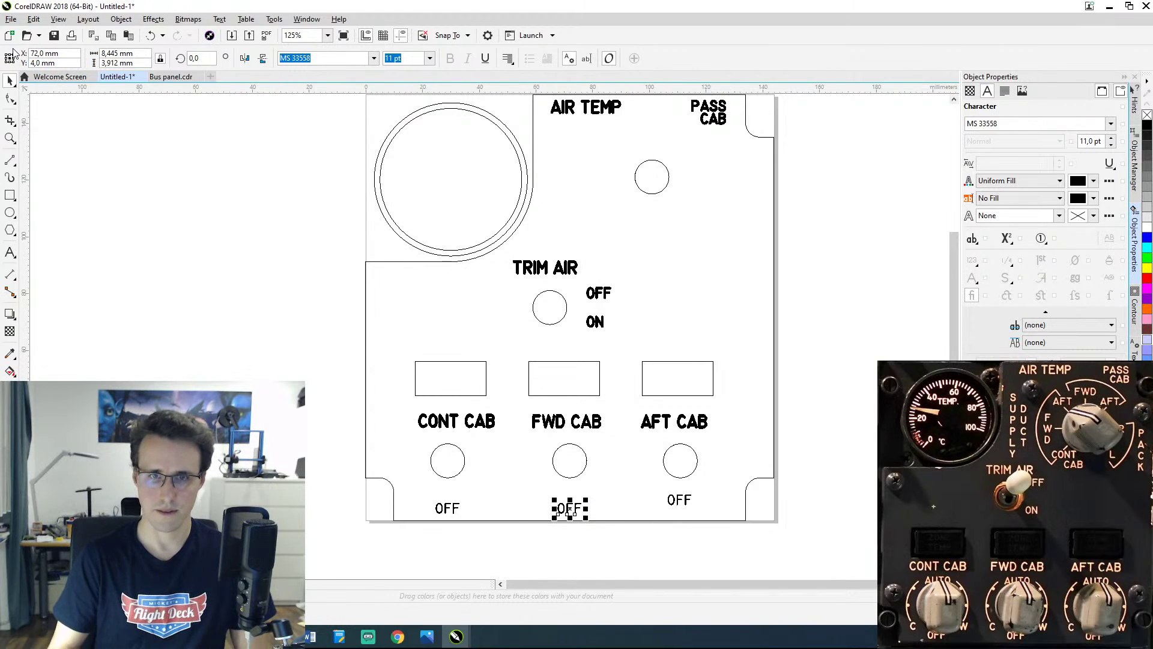
click(682, 504)
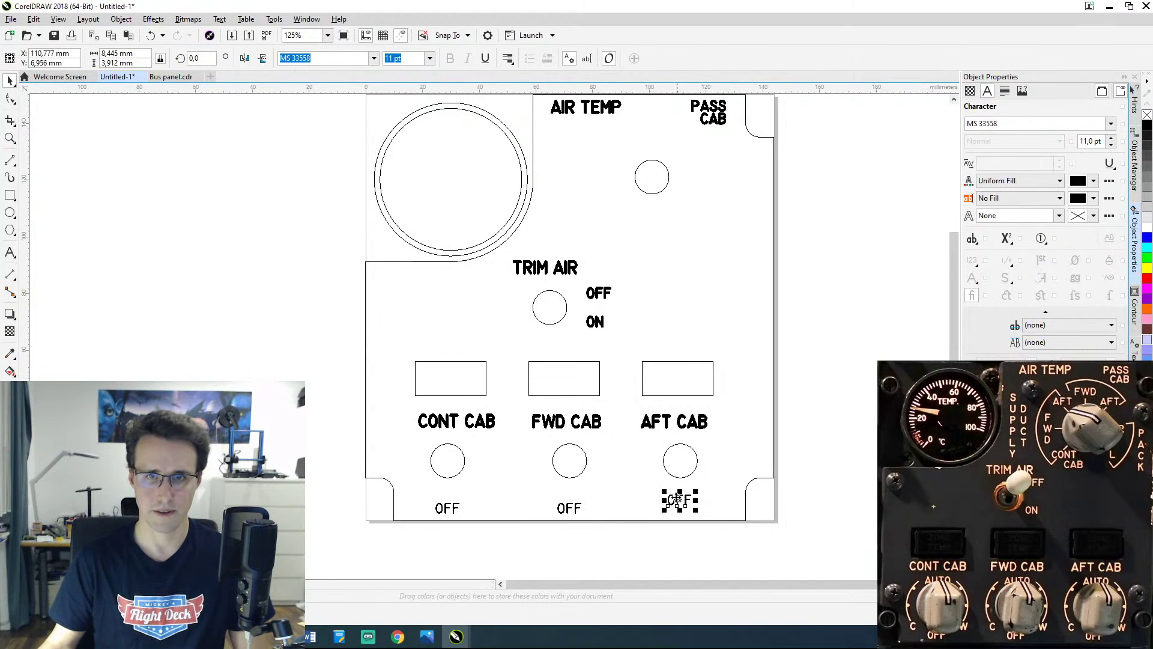
drag(73, 63, 32, 63)
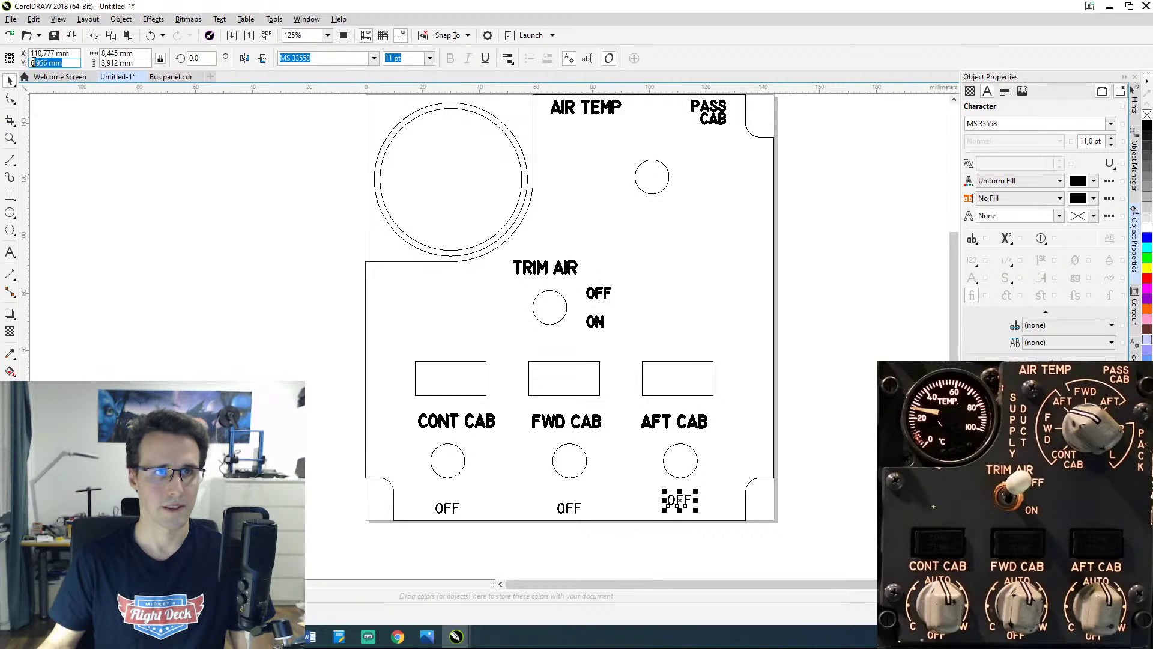
text(4)
key(Return)
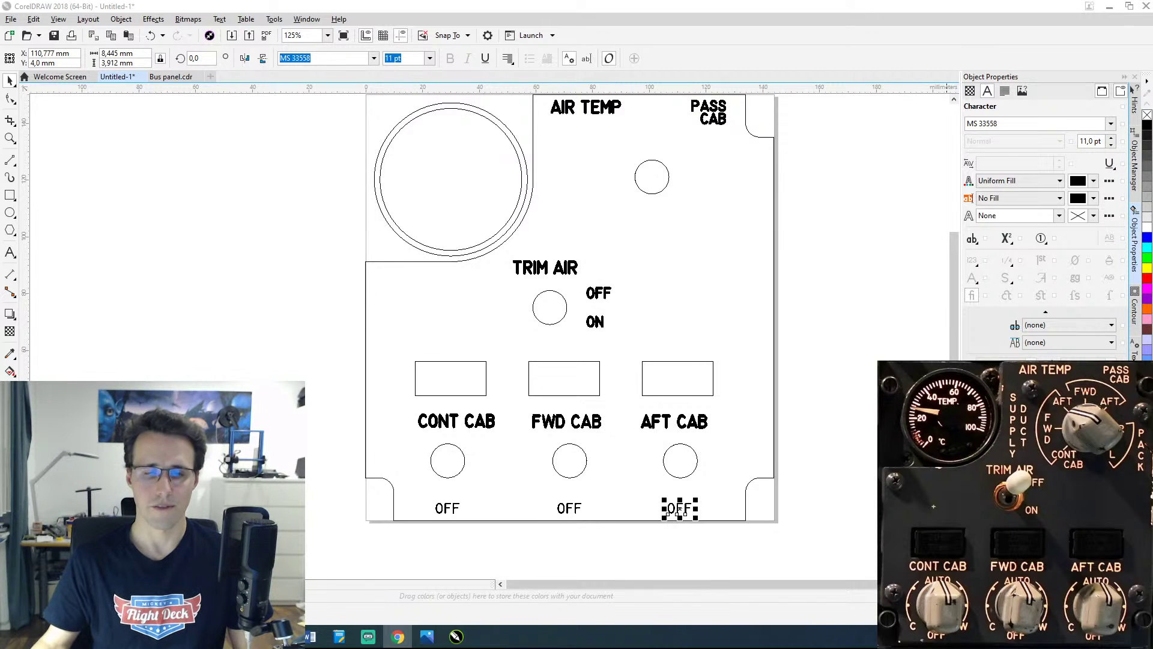
mouse_move(457, 636)
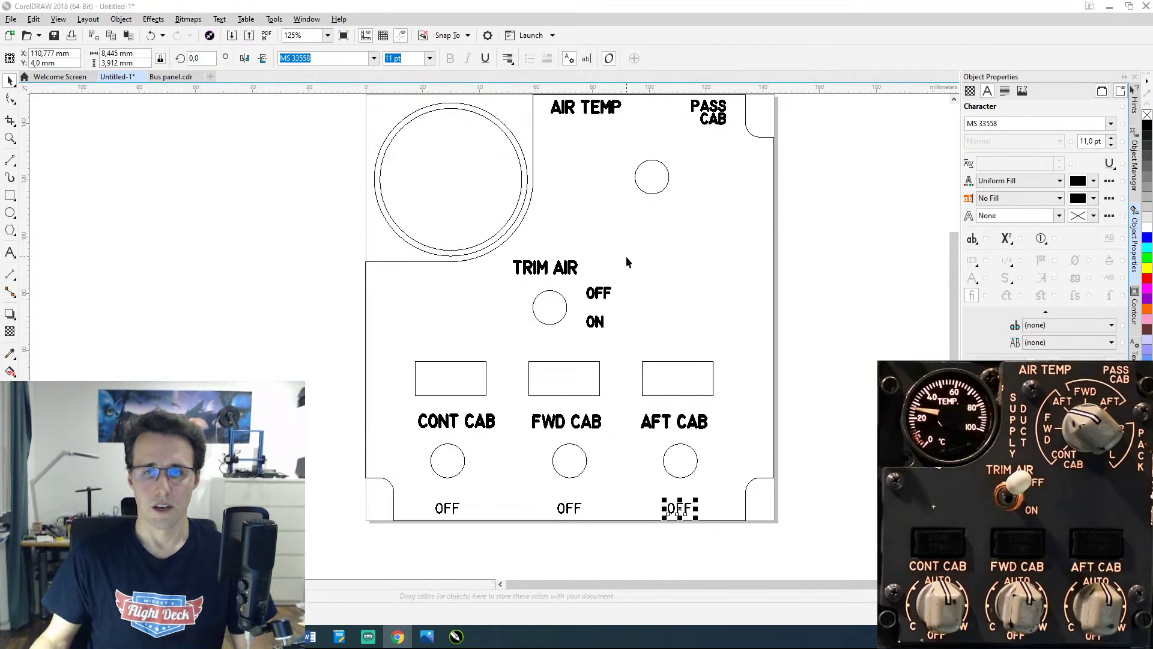
click(628, 323)
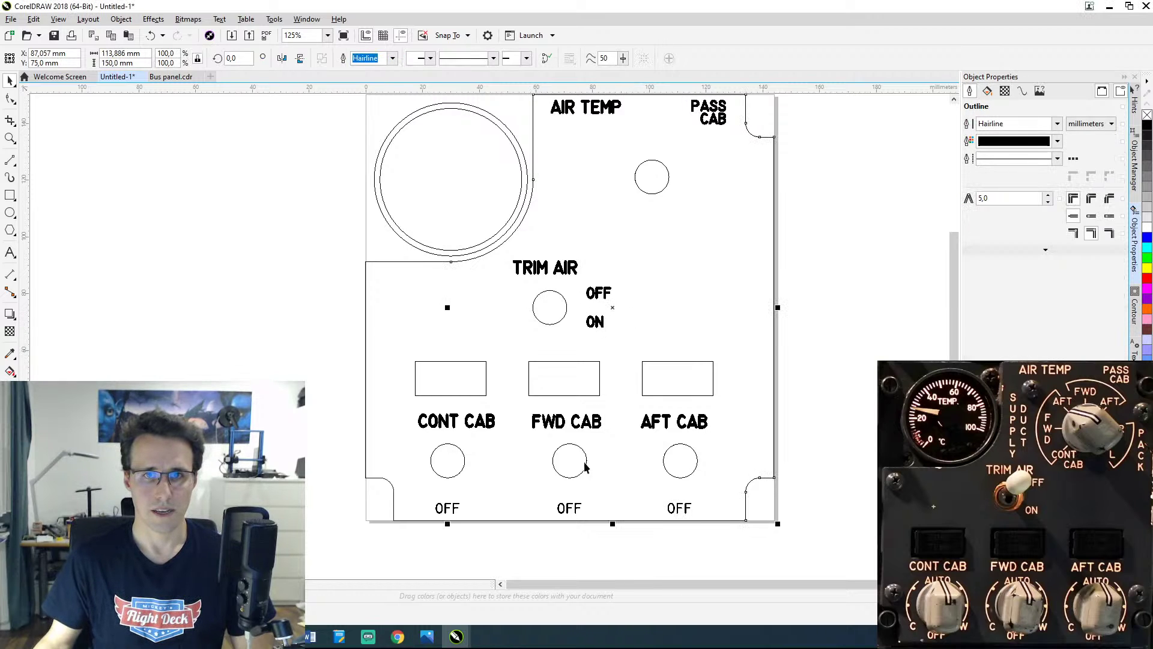
click(454, 509)
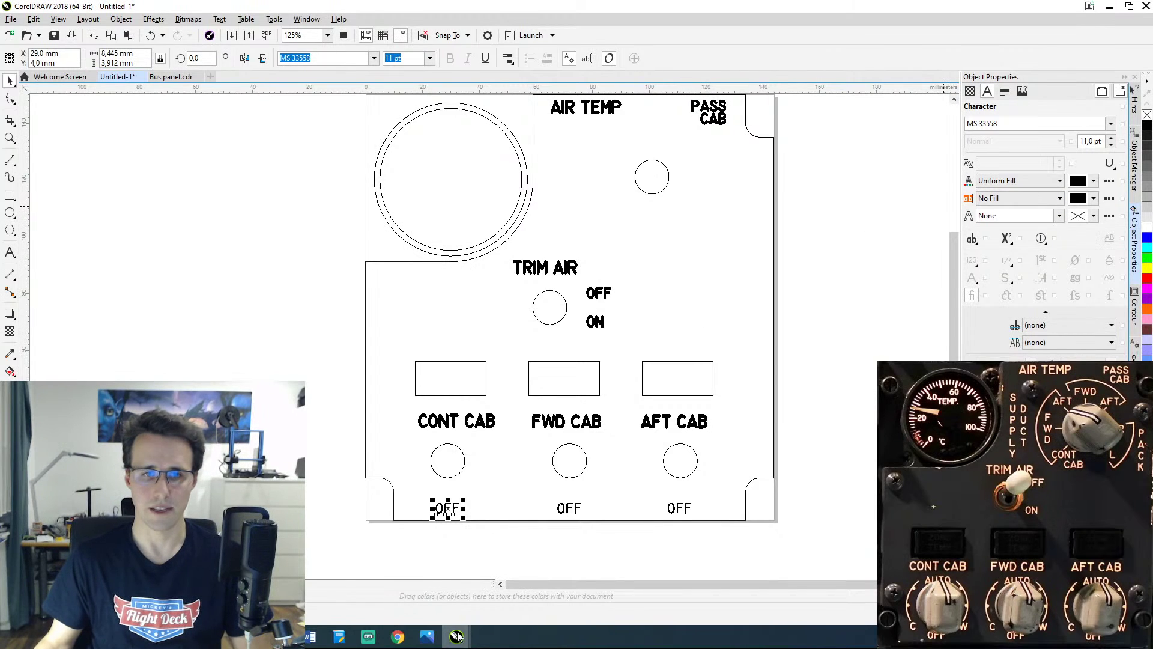
click(427, 636)
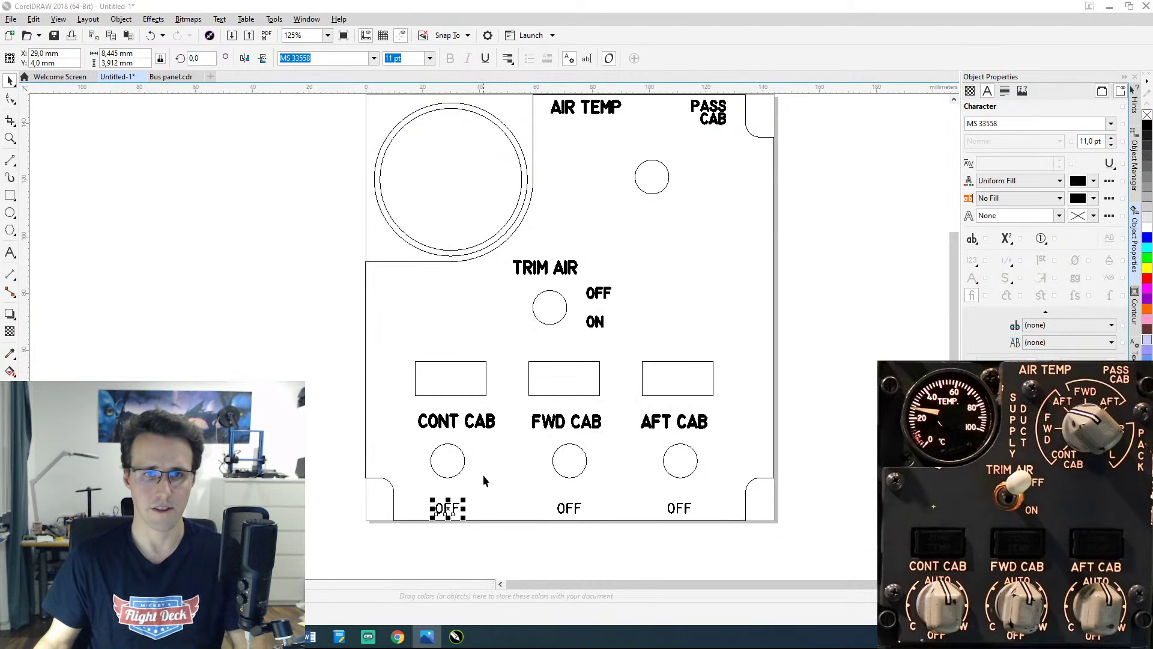
click(458, 474)
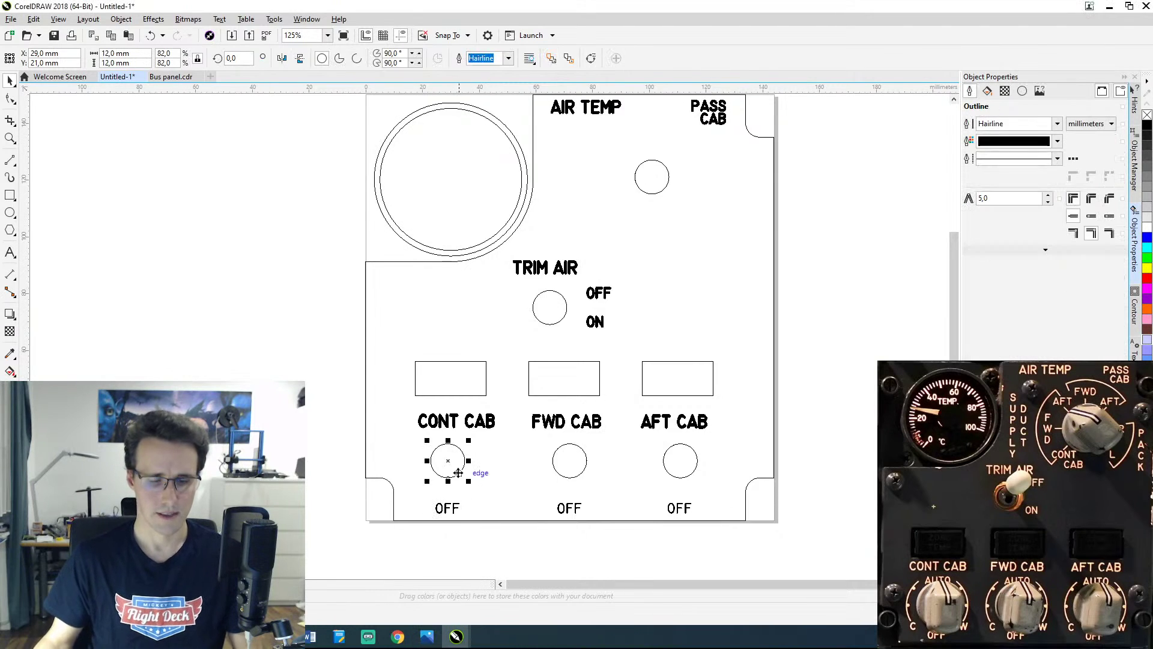
Step: Add a concentric copy of the circle below FWD CAB and set its diameter to 25 mm
click(585, 472)
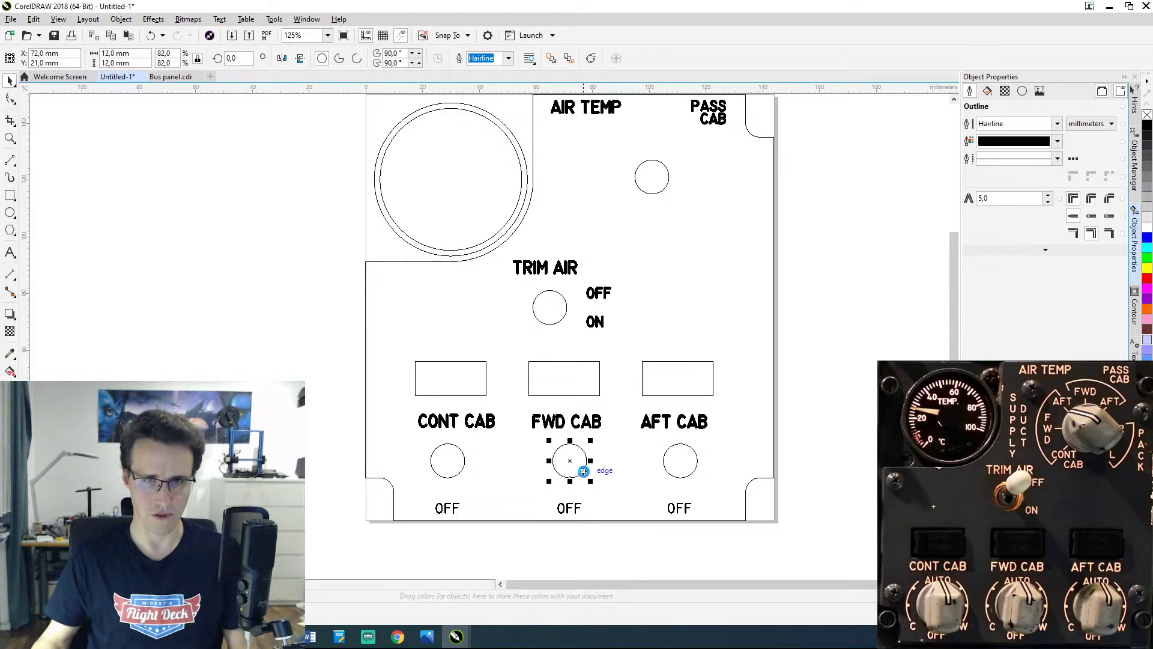
triple_click(131, 53)
text(25)
key(Return)
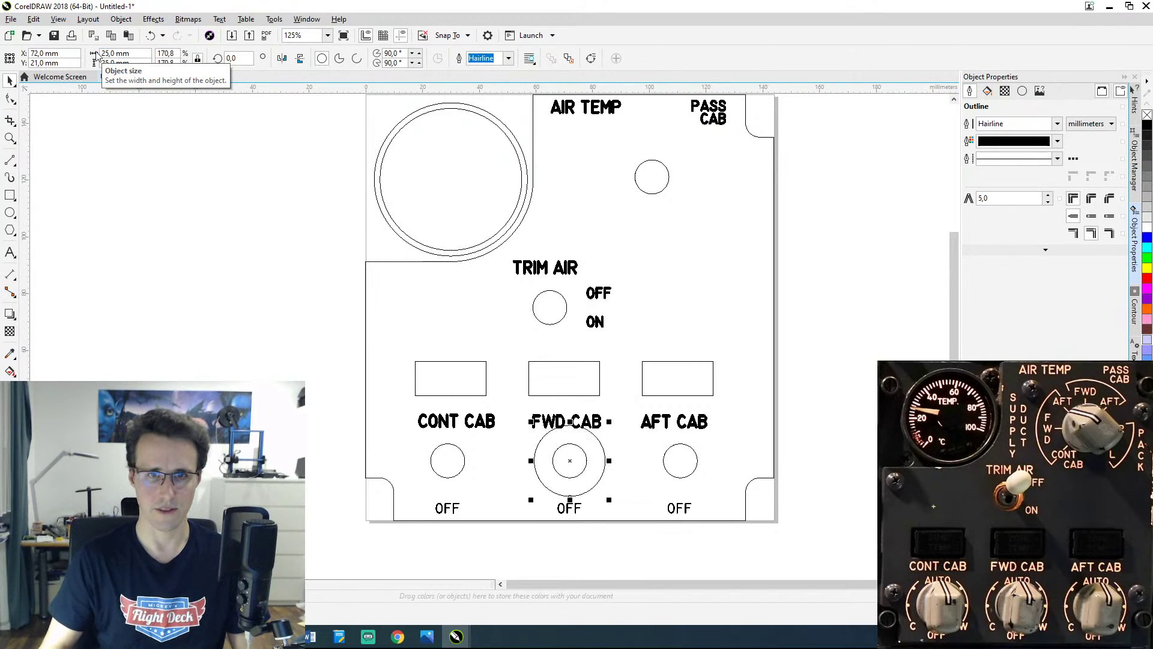
click(629, 436)
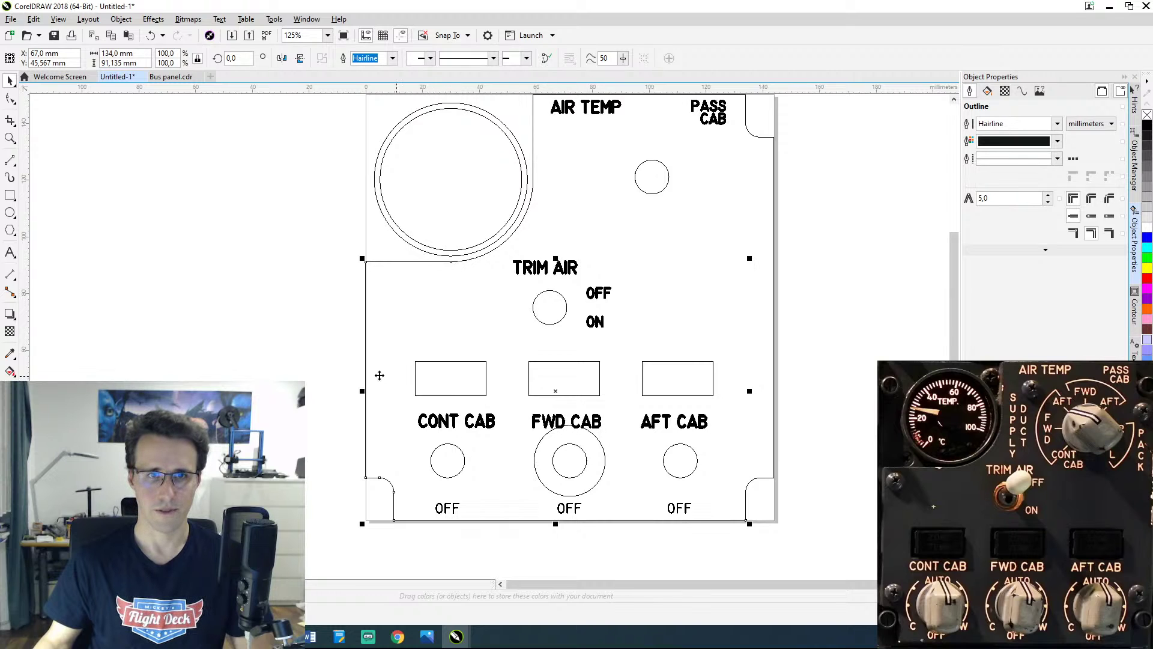
Step: Move the three display rectangles together with their CAB labels upward until the group's centre is at about Y 52.5 mm
drag(296, 353, 764, 441)
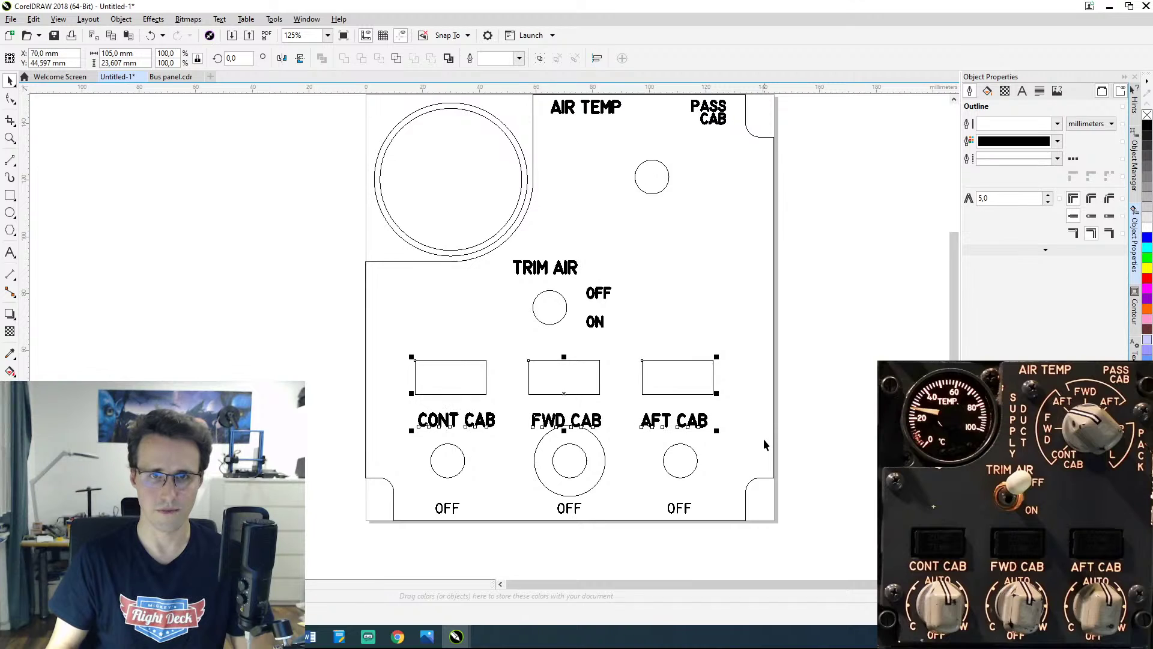
key(Up)
key(Up)
key(Up)
key(Up)
key(Up)
key(Up)
key(Up)
key(Up)
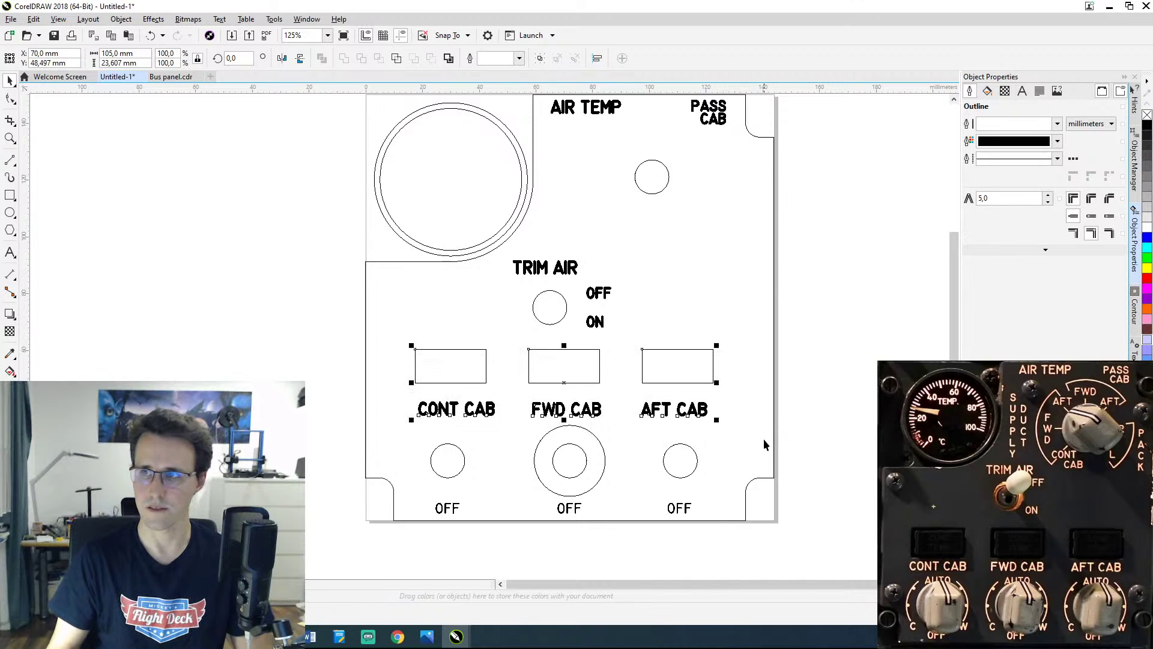
key(Up)
key(Up)
key(Up)
key(Up)
key(Up)
key(Up)
key(Up)
key(Up)
key(Up)
key(Up)
key(Up)
key(Up)
key(Up)
key(Up)
key(Up)
key(Up)
key(Up)
key(Up)
key(Up)
key(Up)
key(Up)
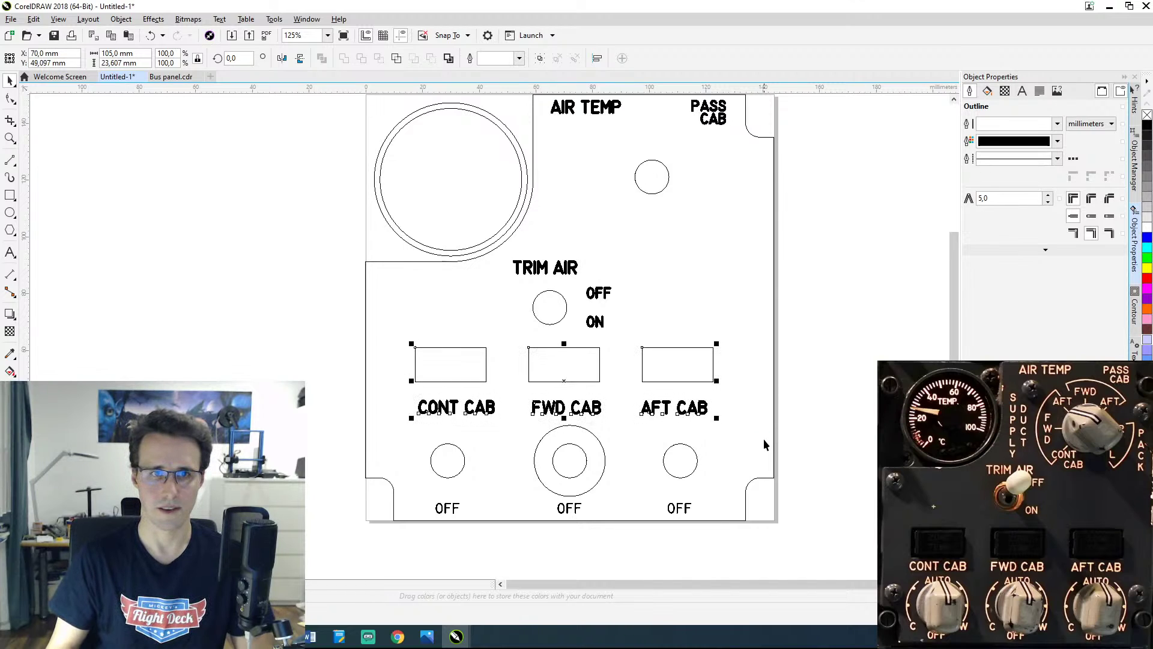
key(Up)
key(Up)
key(Up)
key(Up)
key(Up)
key(Up)
key(Up)
key(Up)
key(Up)
key(Up)
key(Up)
key(Up)
key(Up)
key(Up)
key(Up)
key(Up)
key(Up)
key(Up)
key(Up)
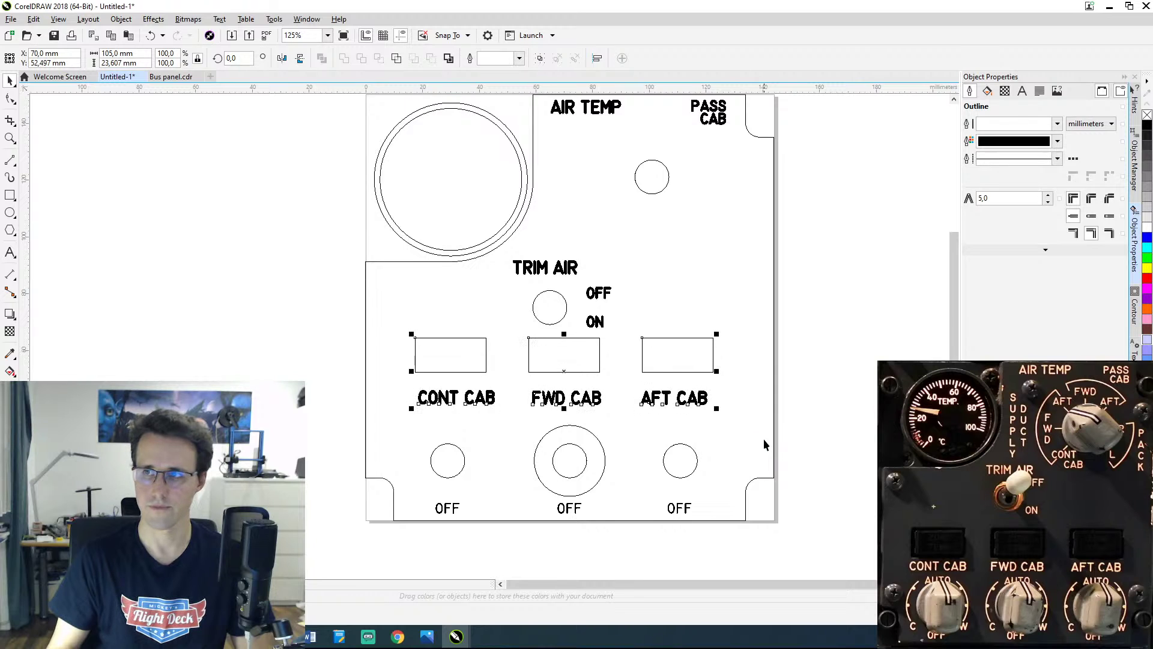
click(315, 387)
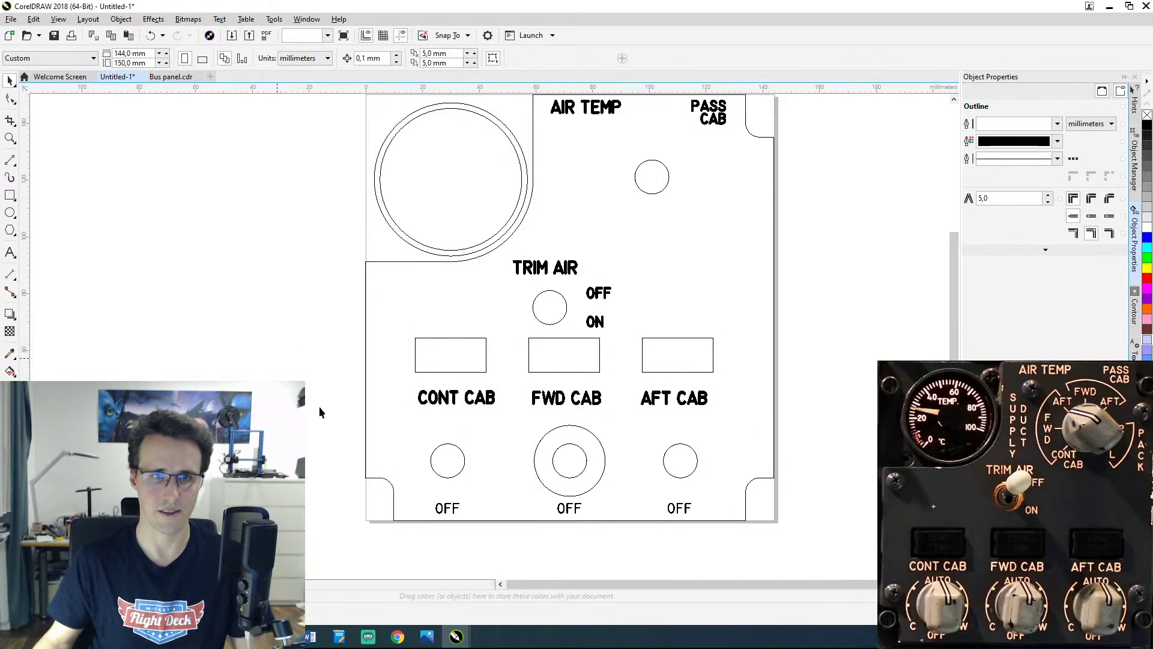
Step: Move the CONT CAB, FWD CAB and AFT CAB labels up closer to the rectangles, to about Y 47.4 mm
drag(701, 418, 754, 411)
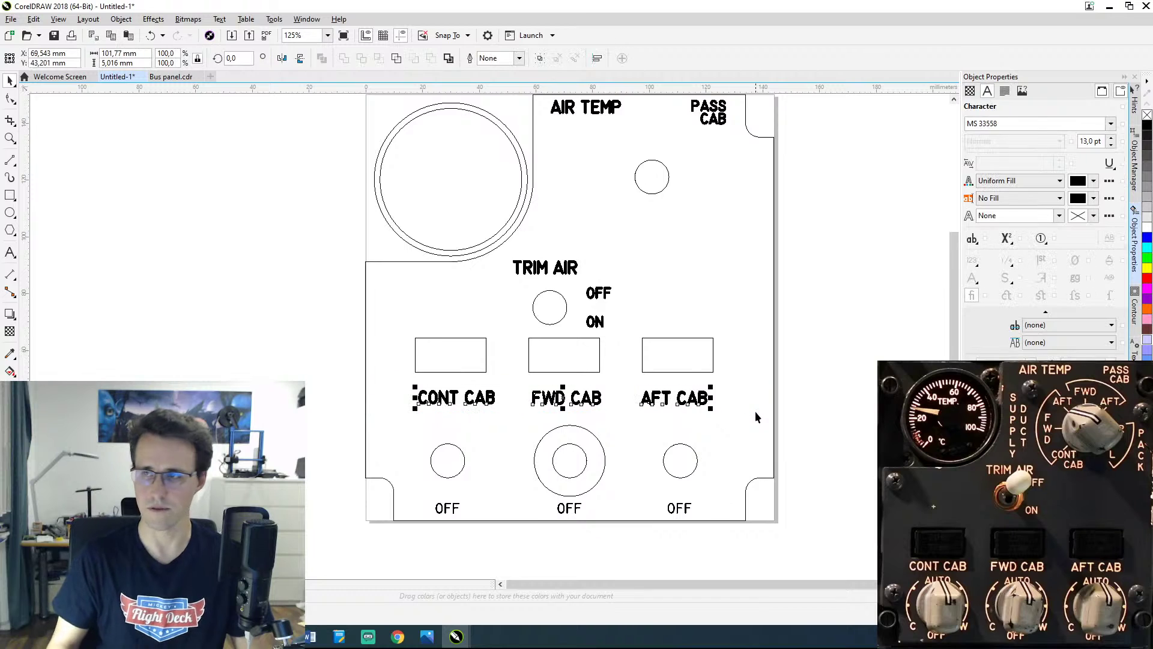
key(Up)
key(Up)
key(Up)
key(Up)
key(Up)
key(Up)
key(Up)
key(Up)
key(Up)
key(Up)
key(Up)
key(Up)
key(Up)
key(Up)
key(Up)
key(Up)
key(Up)
key(Up)
key(Up)
key(Up)
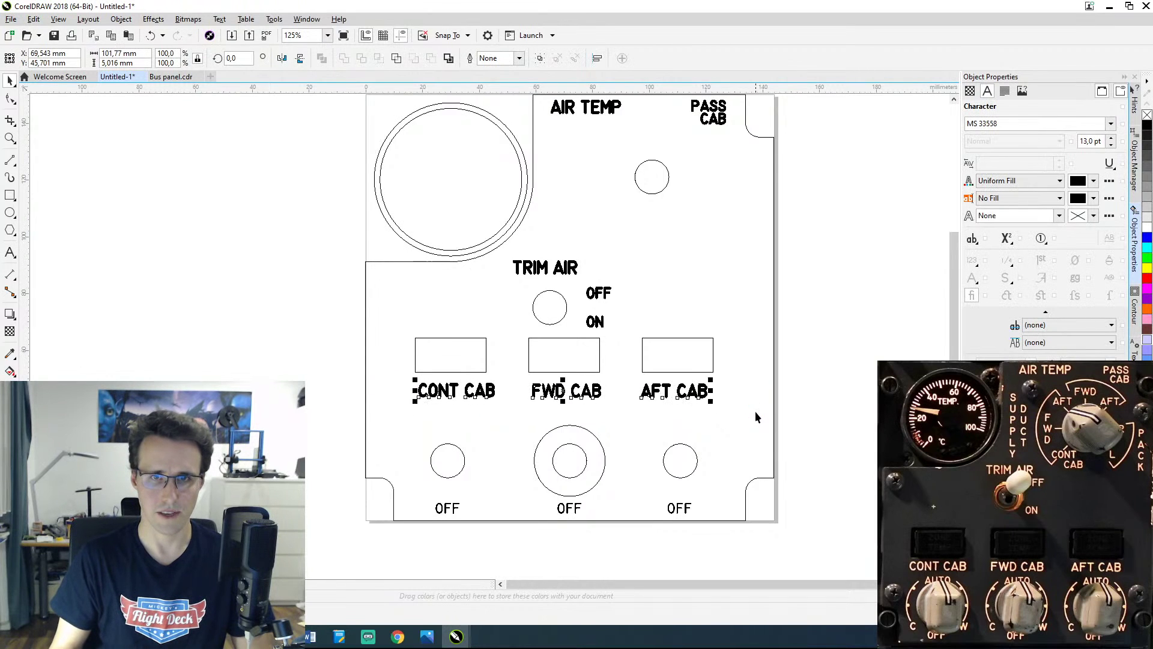
key(Up)
key(Up)
key(Up)
key(Up)
key(Up)
key(Up)
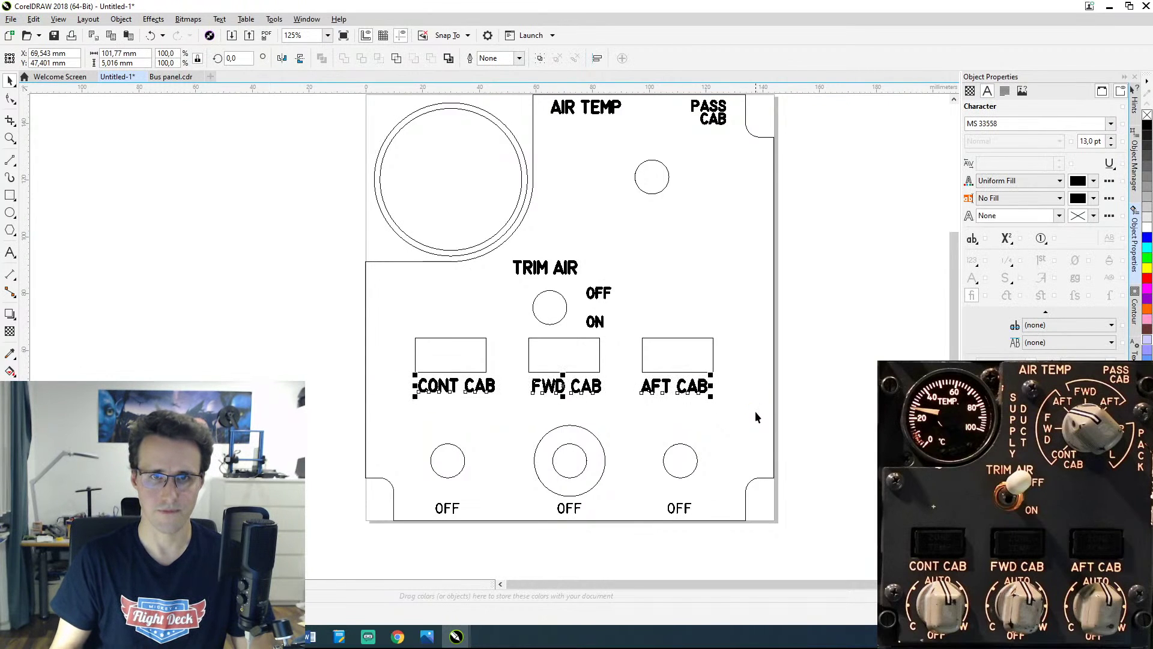
Step: Nudge the CONT CAB, FWD CAB and AFT CAB labels up to Y 47.801 mm
key(Up)
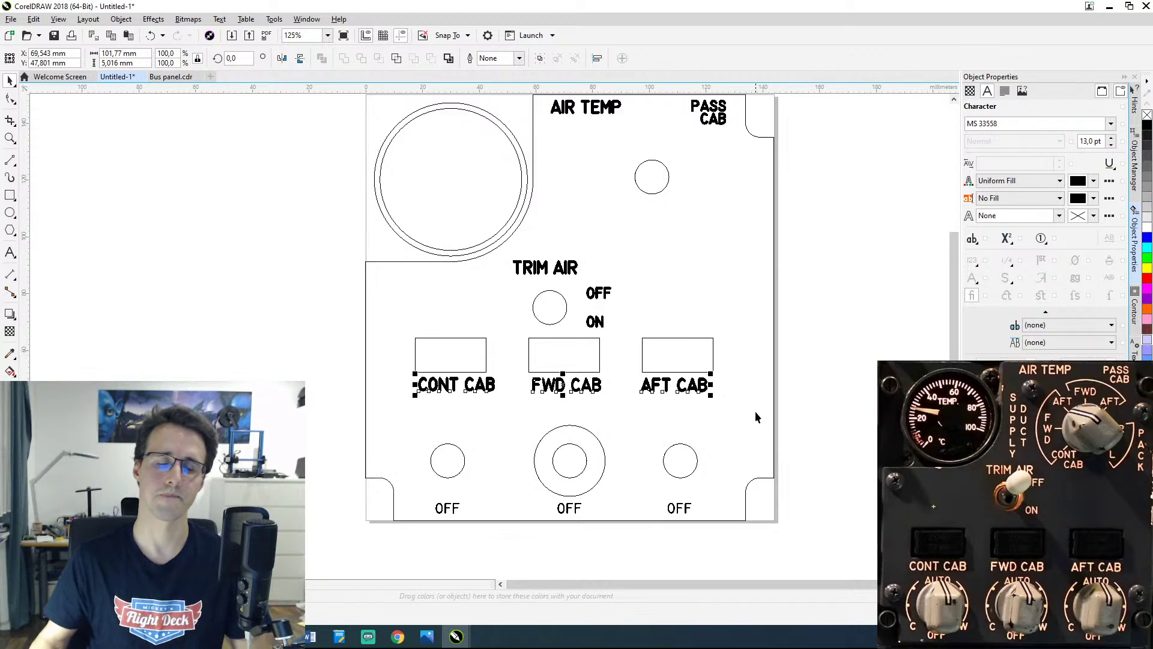
key(Escape)
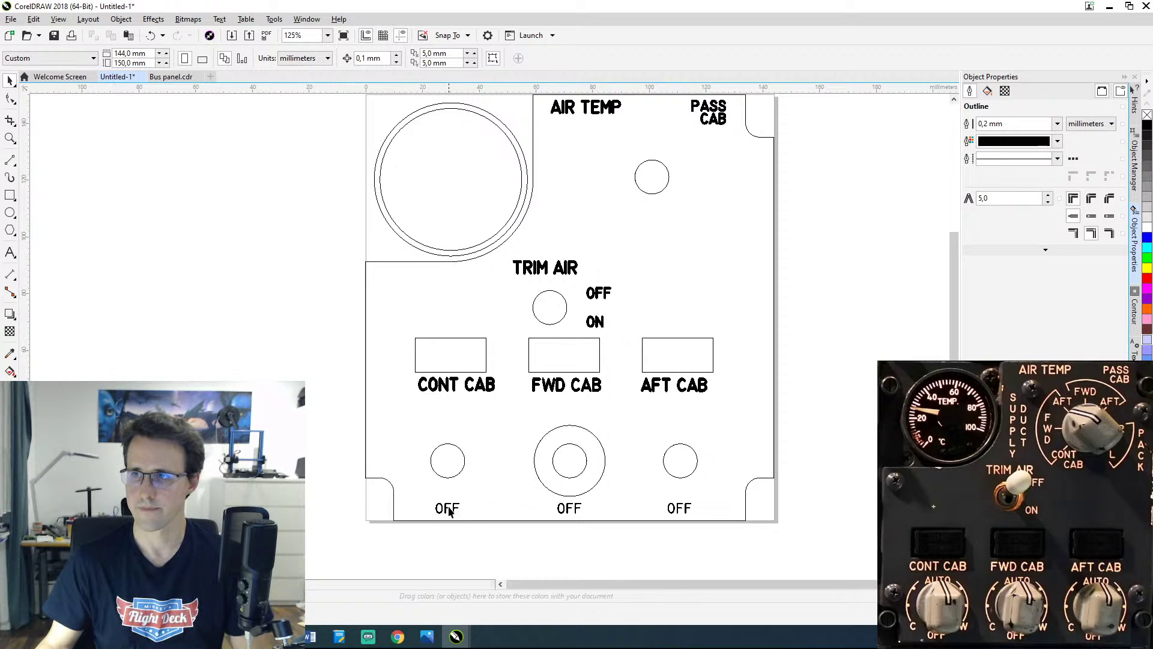
Step: Copy the OFF label from below the leftmost lower knob hole to just above the large middle circle, at about X 72 mm, Y 36 mm
click(471, 516)
click(450, 510)
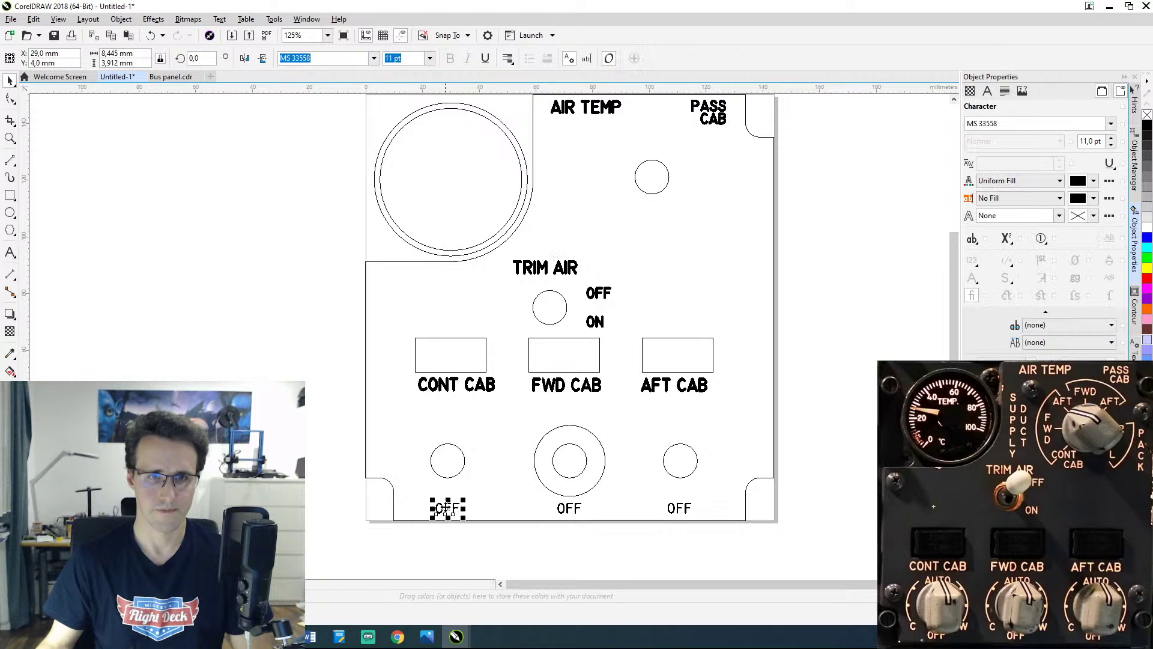
scroll(467, 418, up, 2)
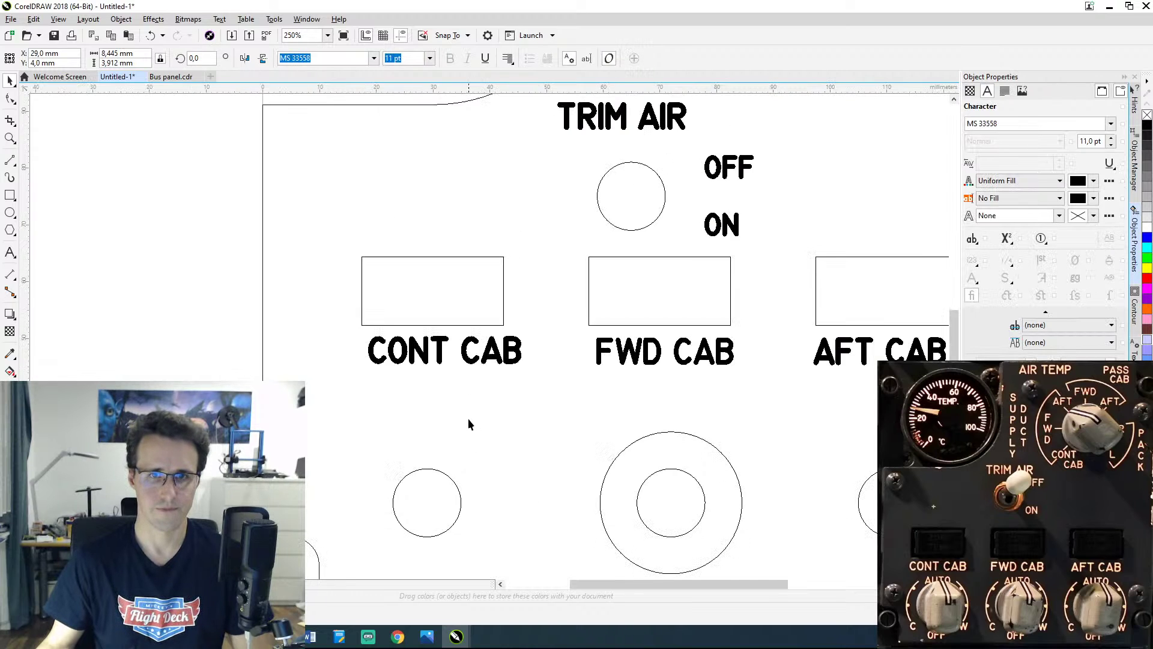
drag(467, 418, 323, 286)
click(279, 293)
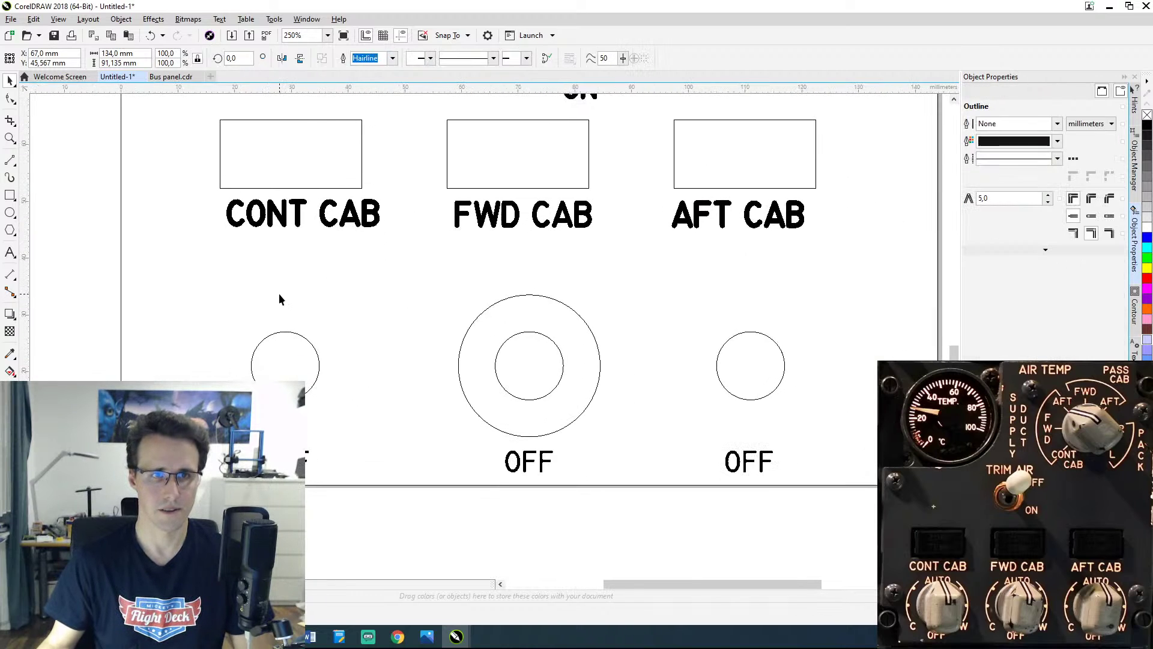
click(311, 487)
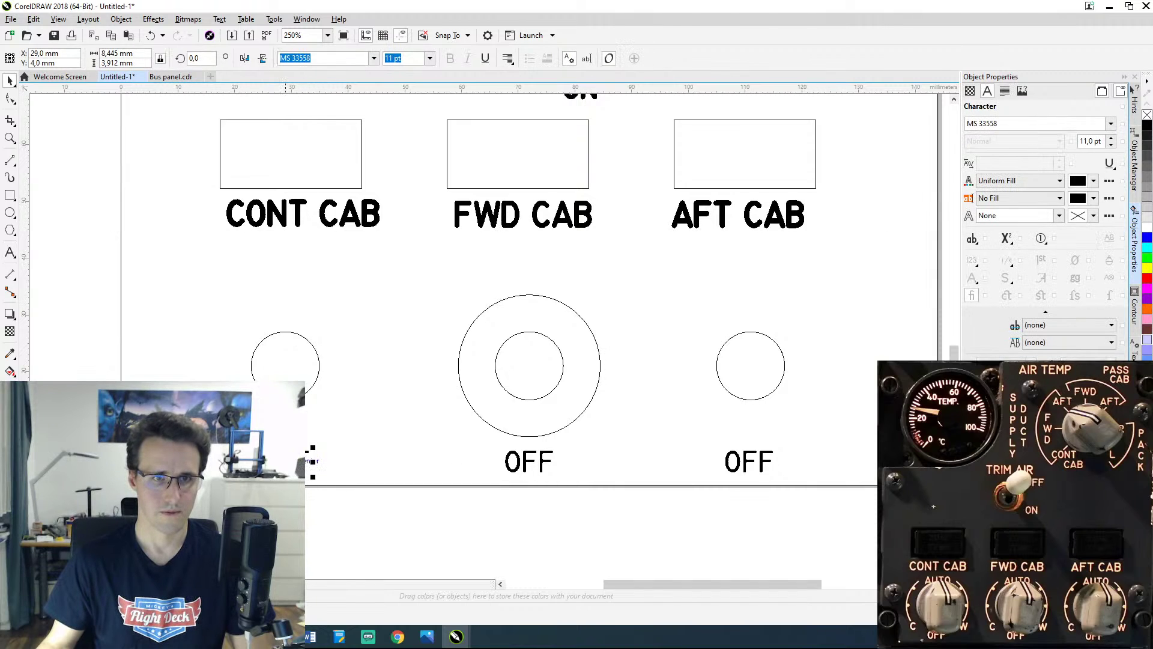
drag(285, 461, 569, 283)
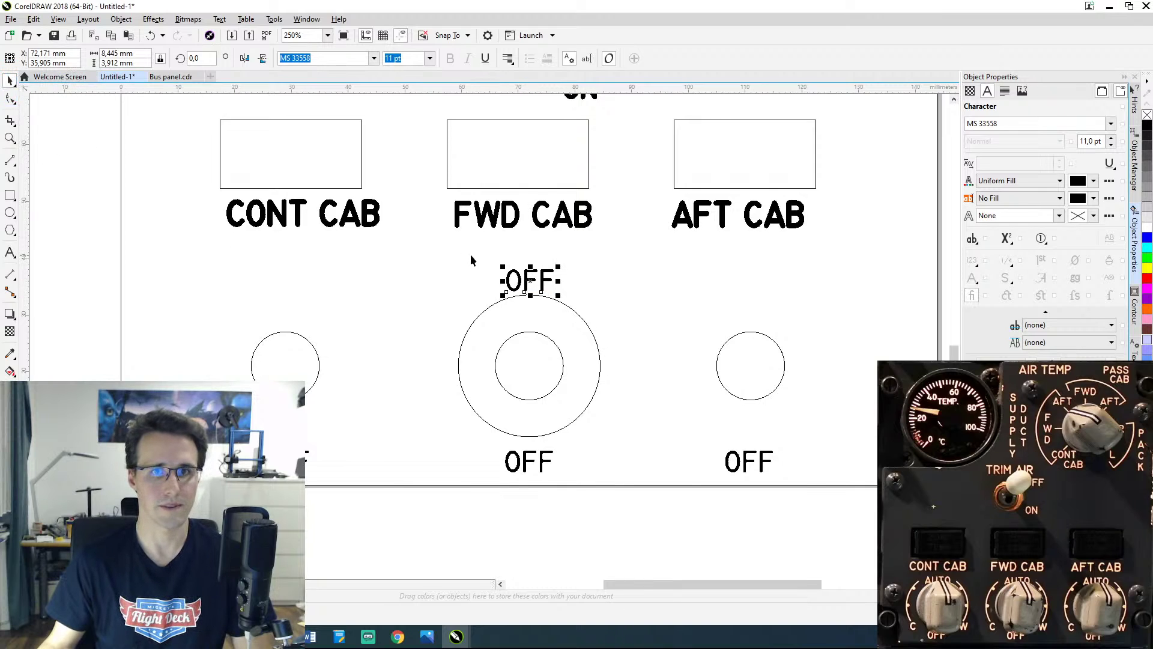
Step: Change the text of the copied label above the middle circle to AUTO
double_click(546, 268)
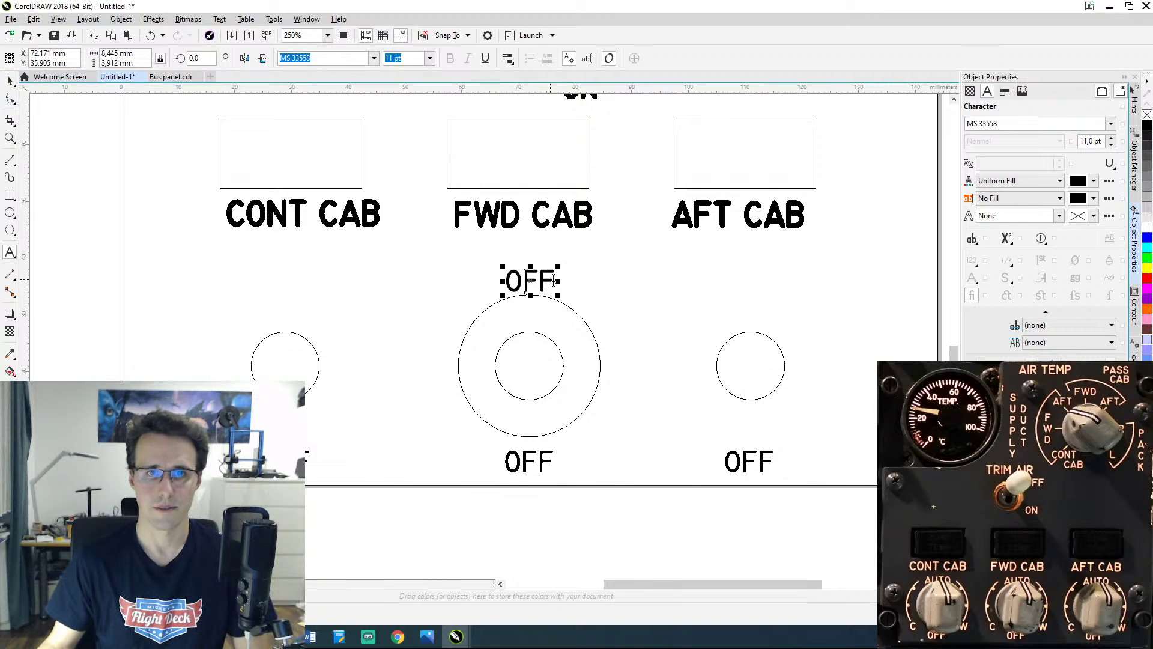
key(BackSpace)
key(BackSpace)
text(AUTO)
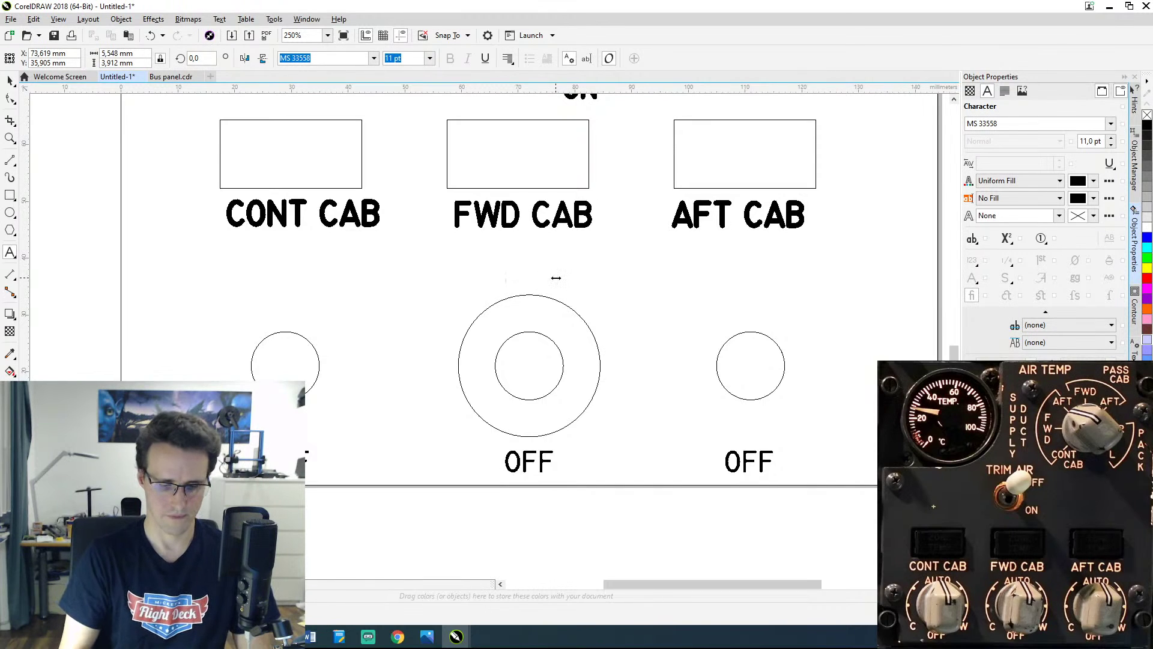
key(Escape)
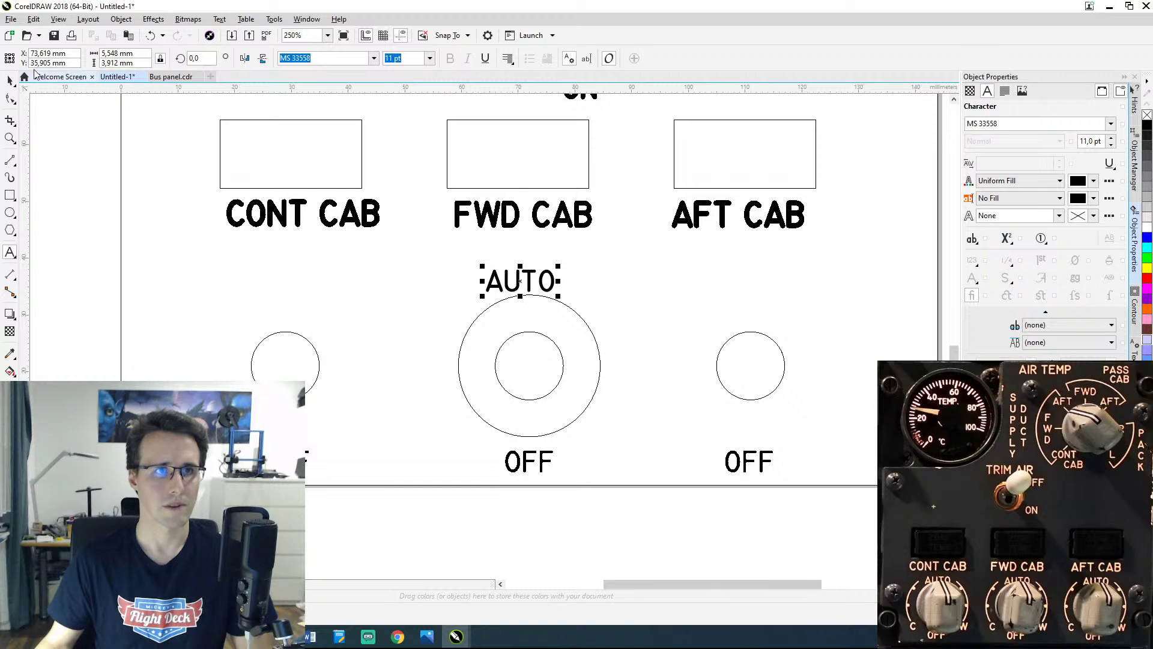
Step: Center the AUTO label over the middle knob hole by setting its X position to 72 mm
triple_click(64, 53)
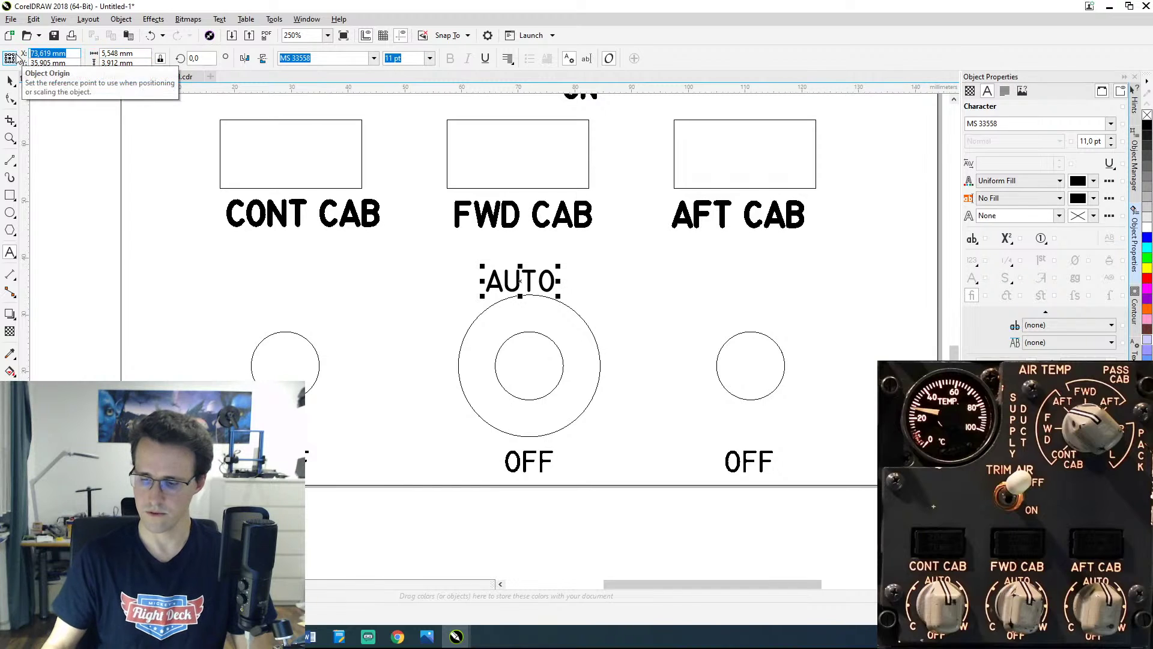
text(72)
key(Return)
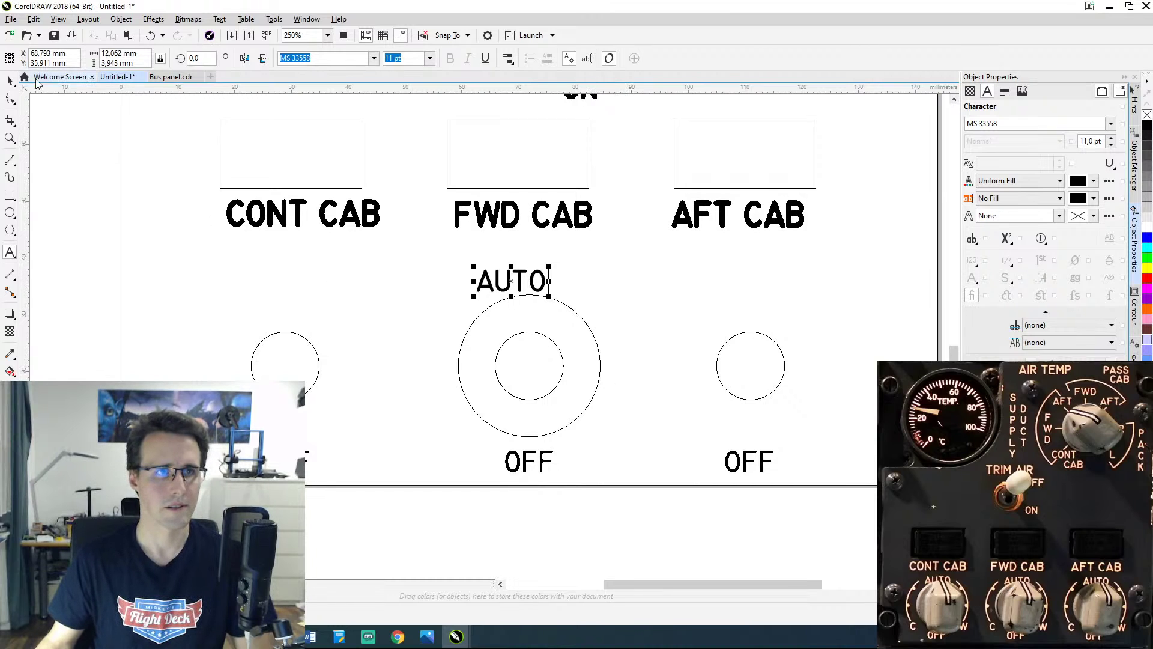
click(10, 79)
click(498, 297)
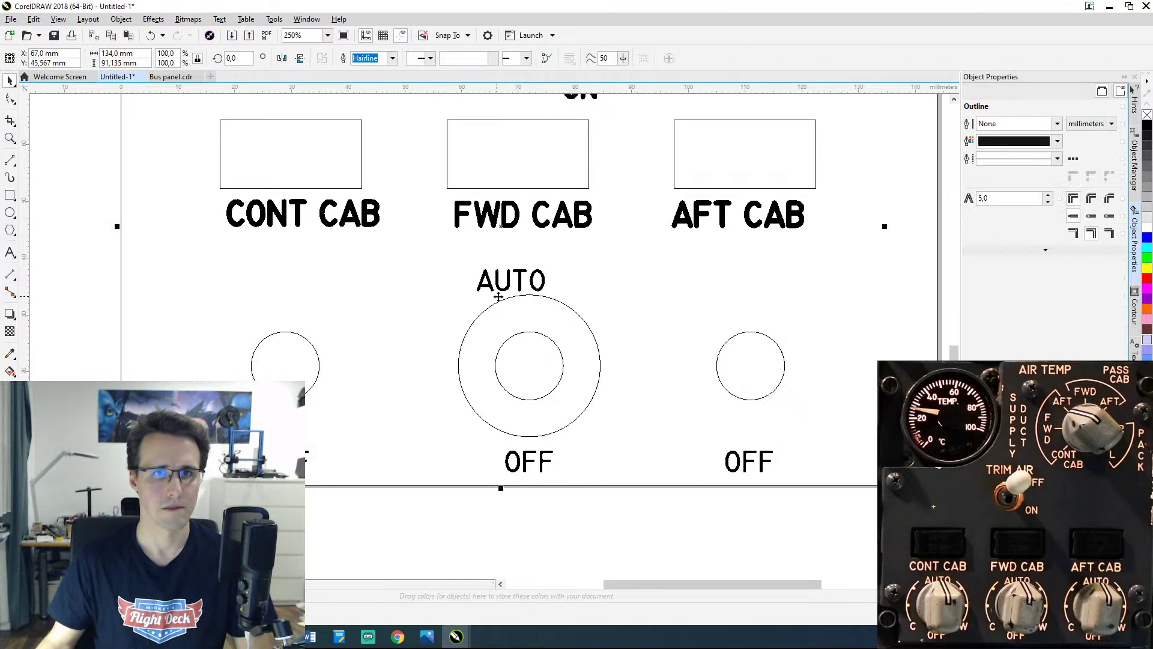
ctrl+click(510, 290)
click(54, 54)
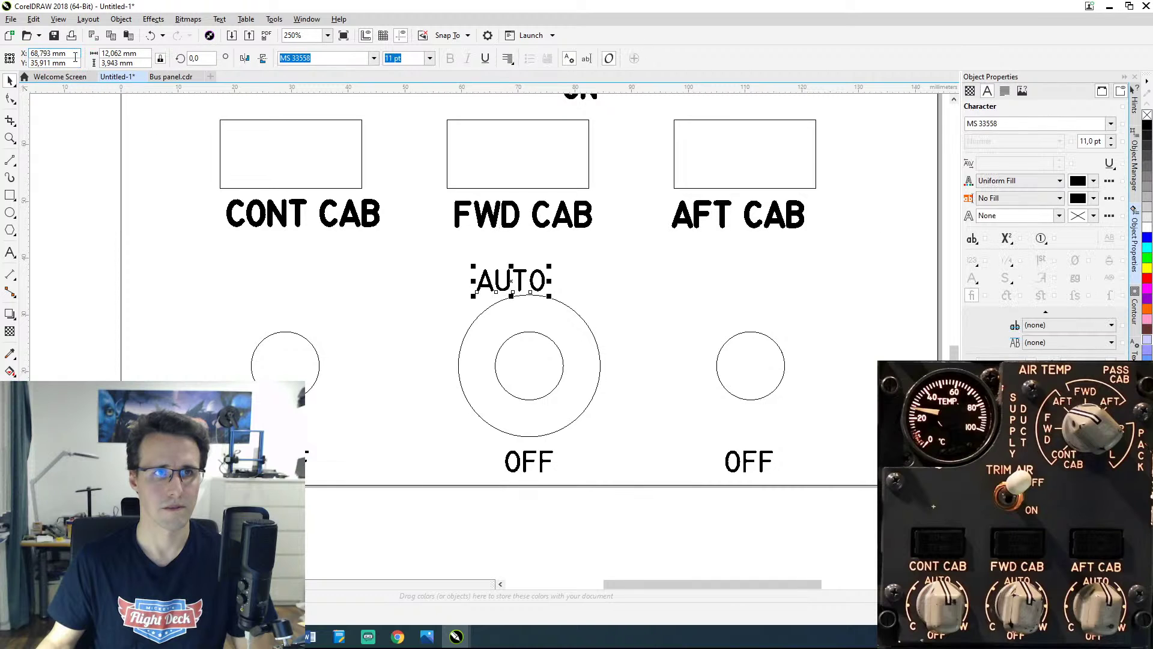
text(72)
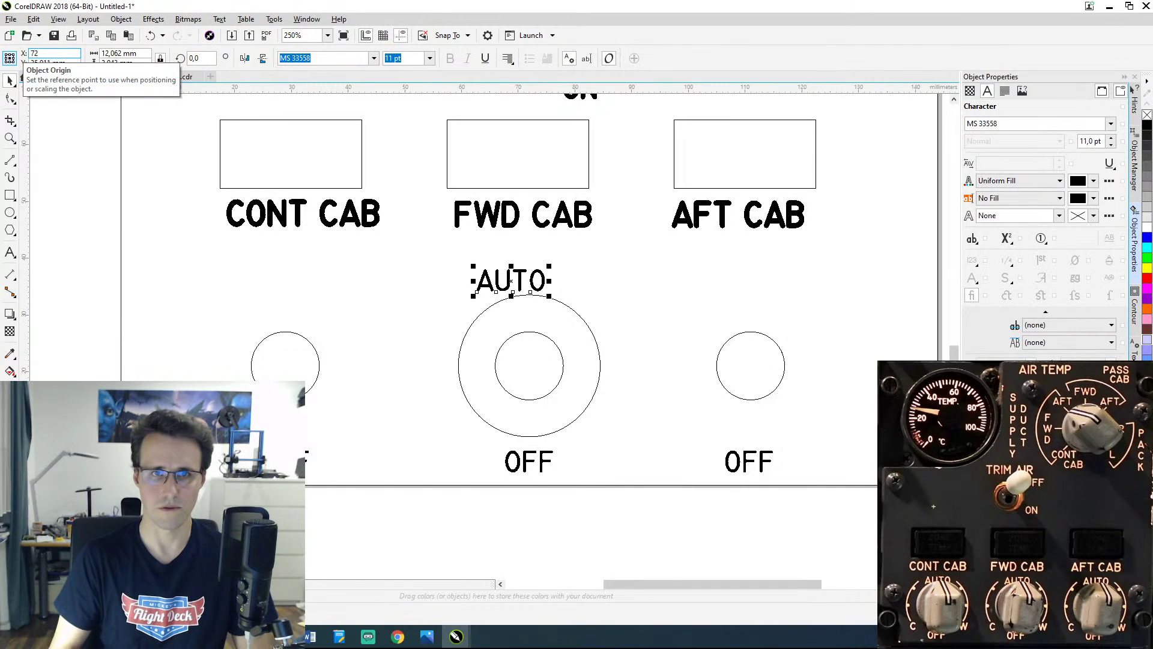
key(Return)
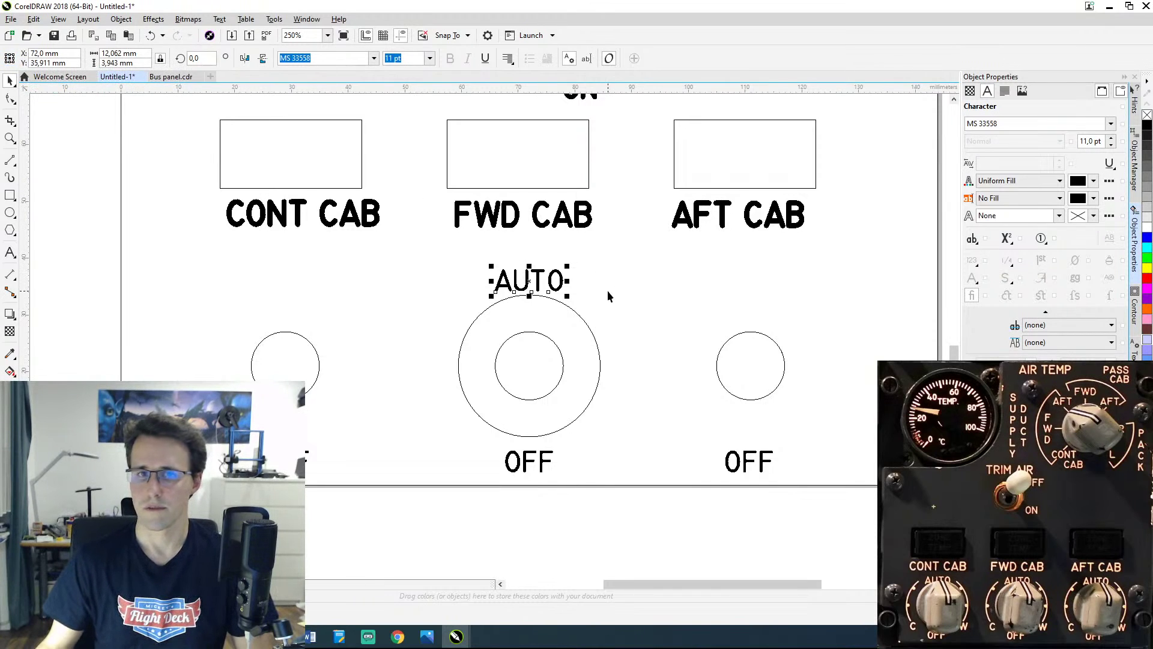
Step: Nudge the AUTO label down over the upper edge of the large middle circle, to Y 34.212 mm
key(Down)
key(Down)
key(Down)
key(Down)
key(Down)
key(Down)
key(Down)
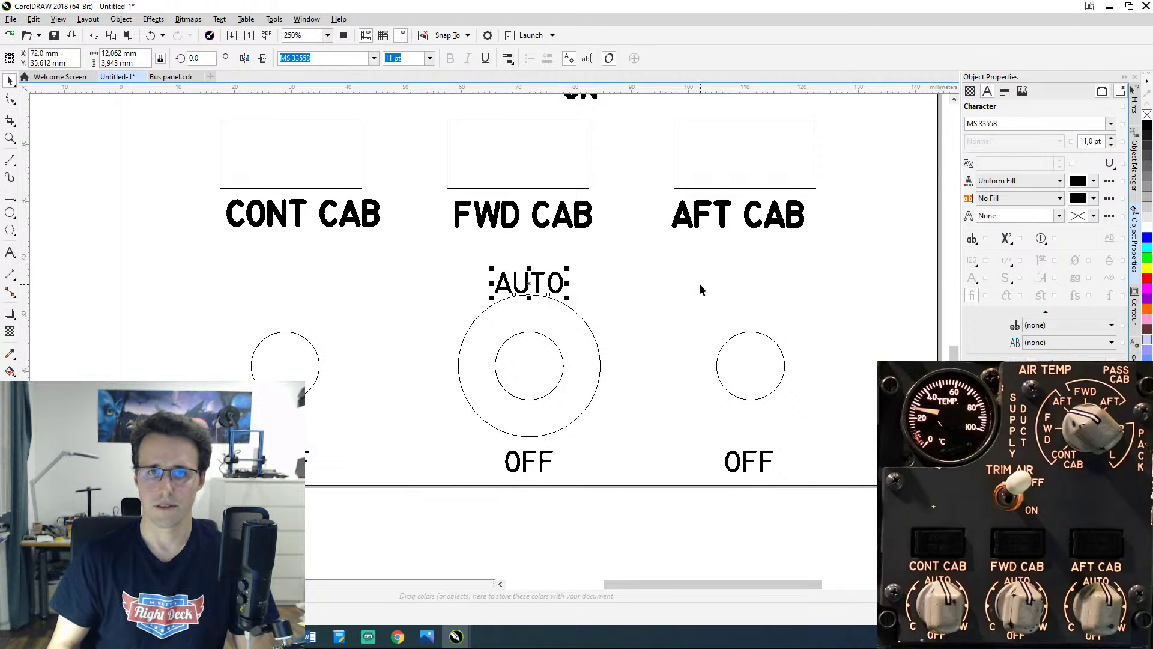
key(Down)
key(Down)
key(Down)
key(Down)
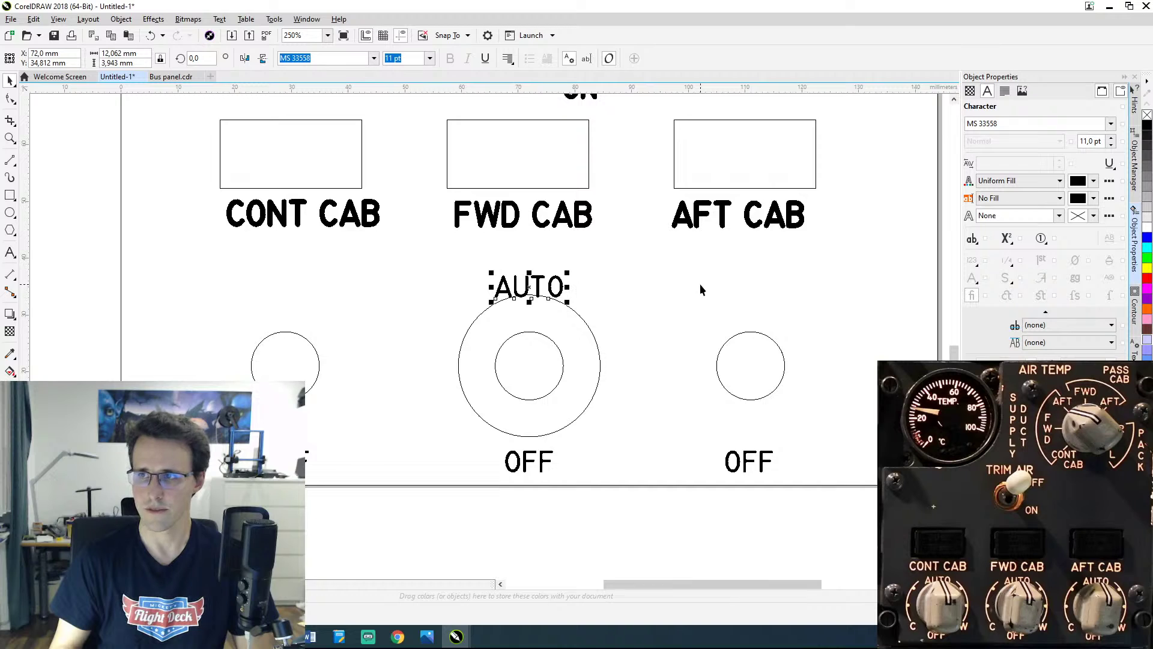
key(Down)
key(Down)
key(Down)
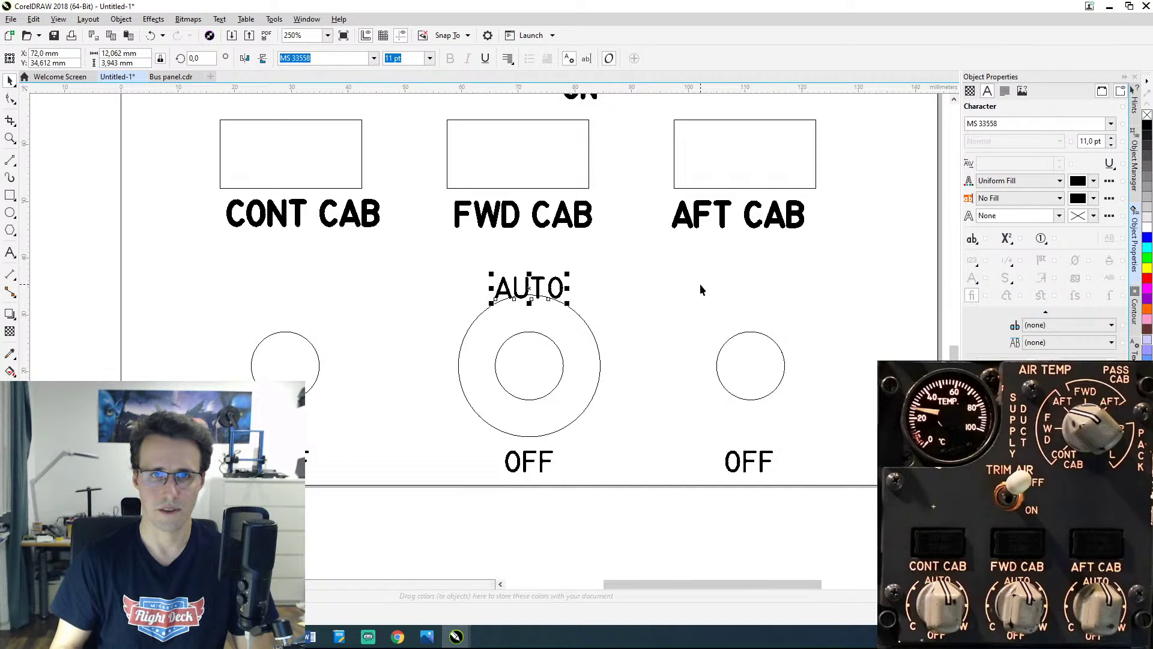
key(Down)
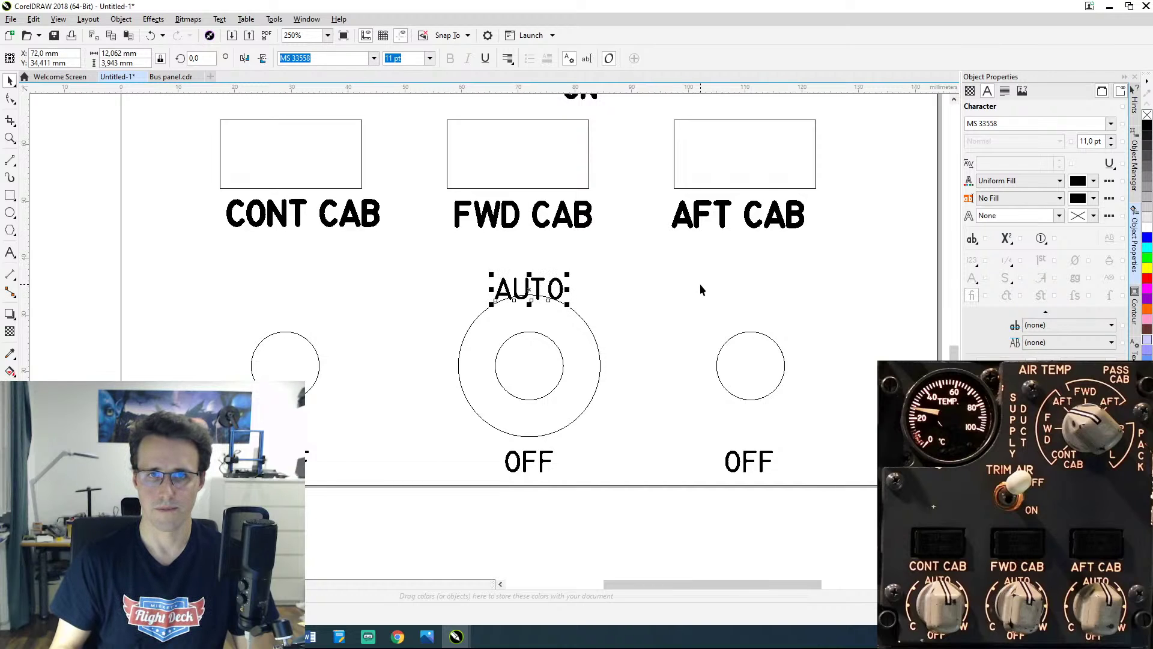
key(Down)
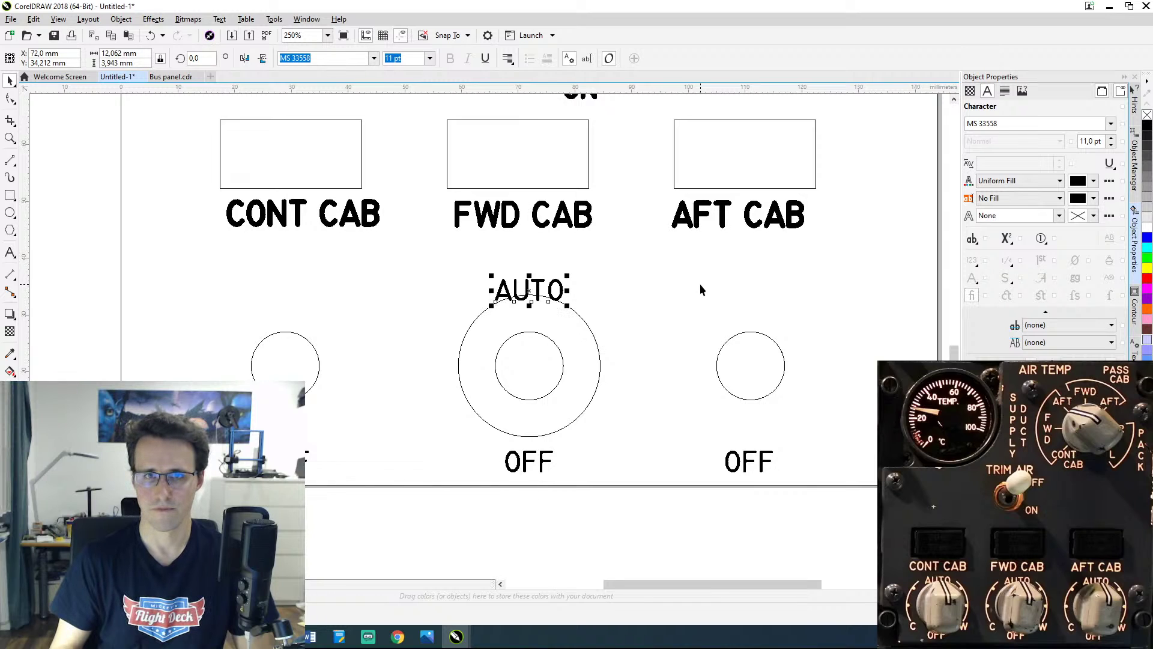
key(Down)
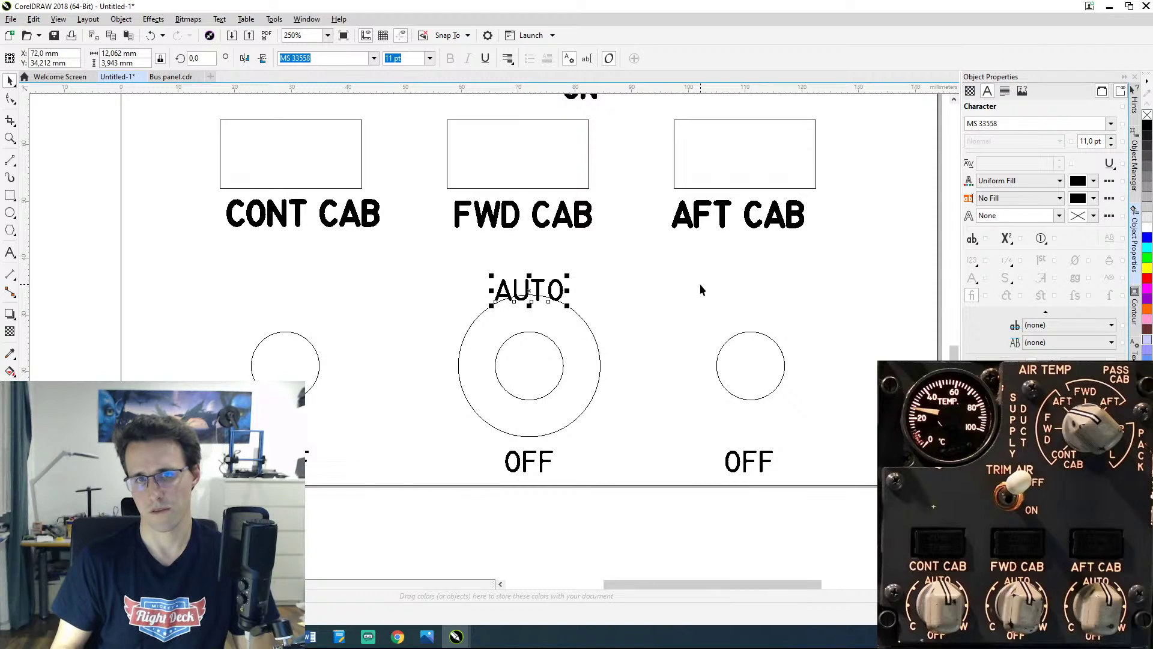
click(693, 306)
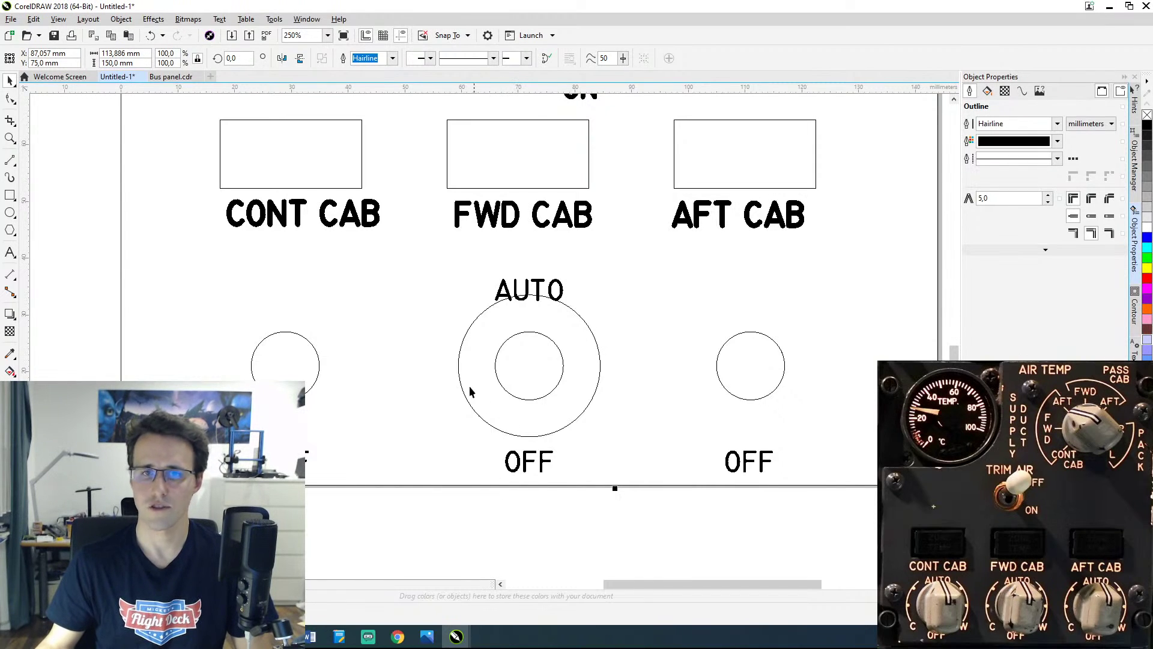
Step: Create an enlarged concentric copy of the 25 mm middle circle, about 31 mm in diameter
click(470, 329)
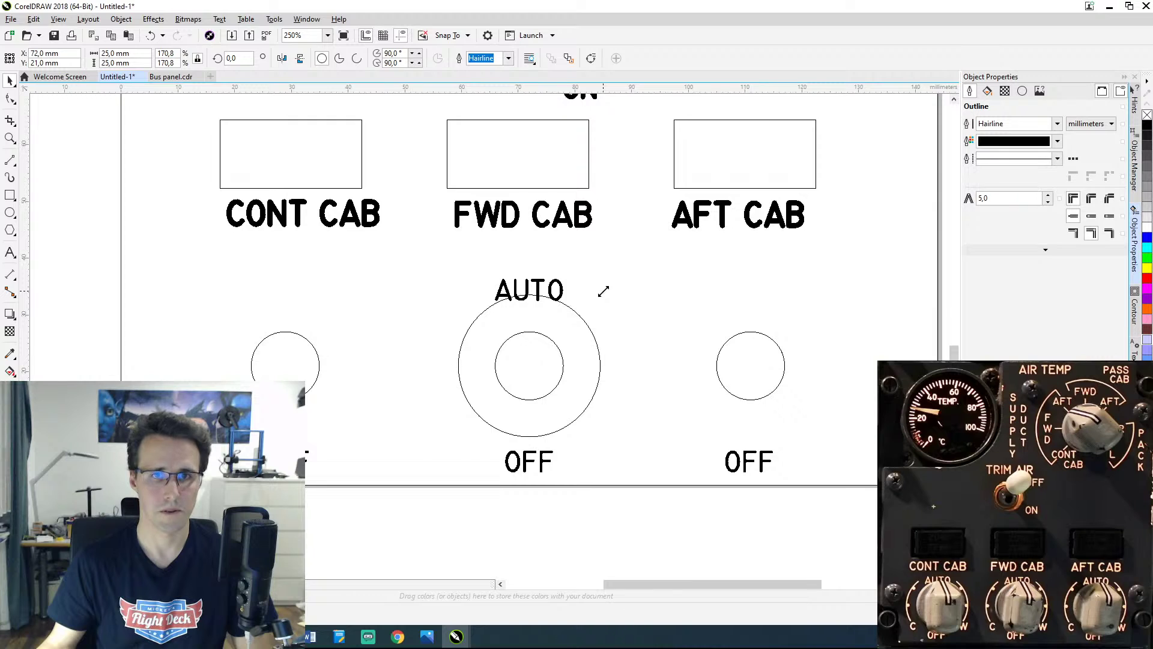
drag(604, 292, 657, 264)
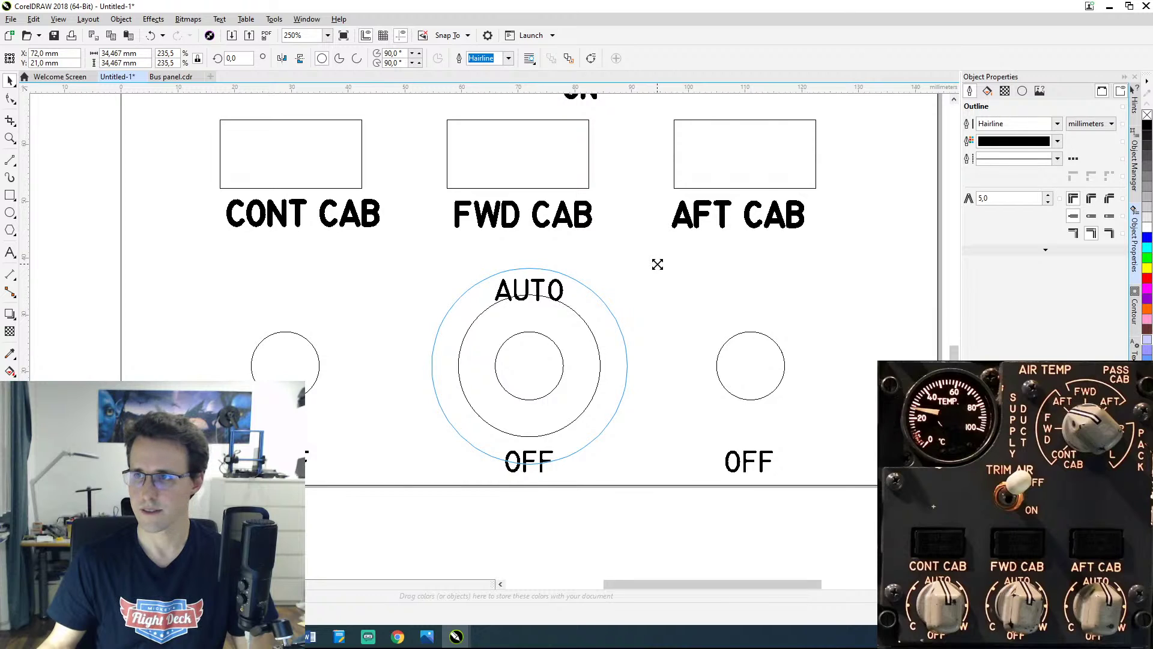
drag(657, 265, 642, 275)
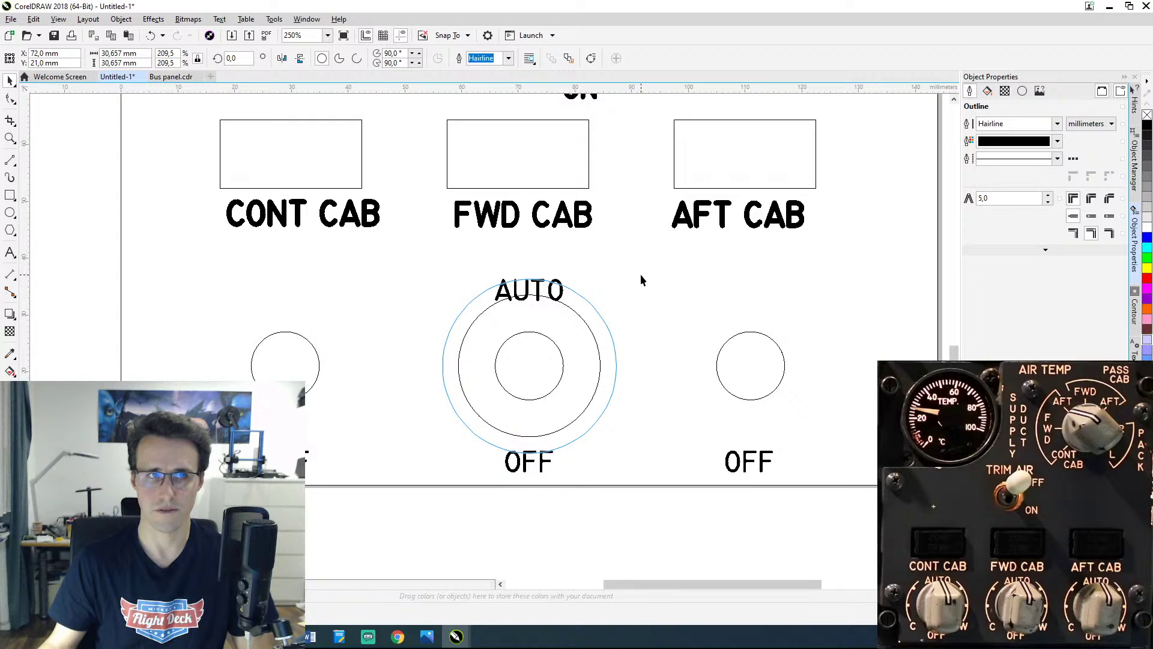
drag(640, 279, 640, 280)
Step: Set the diameter of the new outer circle around the middle knob hole to 30 mm
click(120, 53)
drag(138, 53, 89, 60)
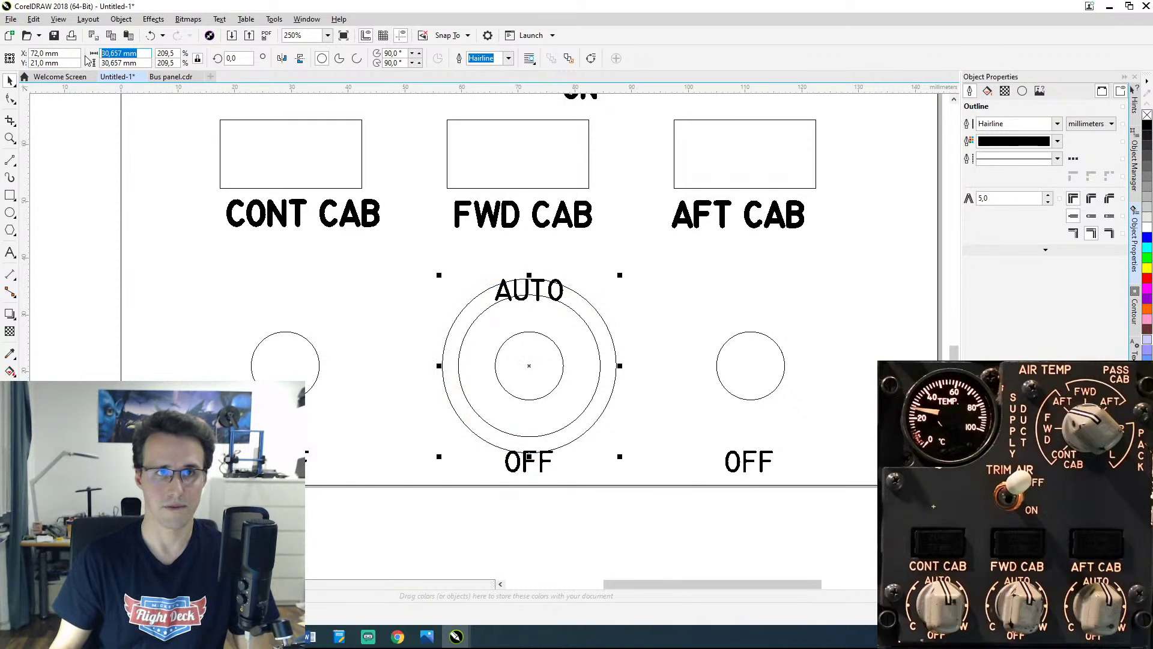
text(30)
key(Return)
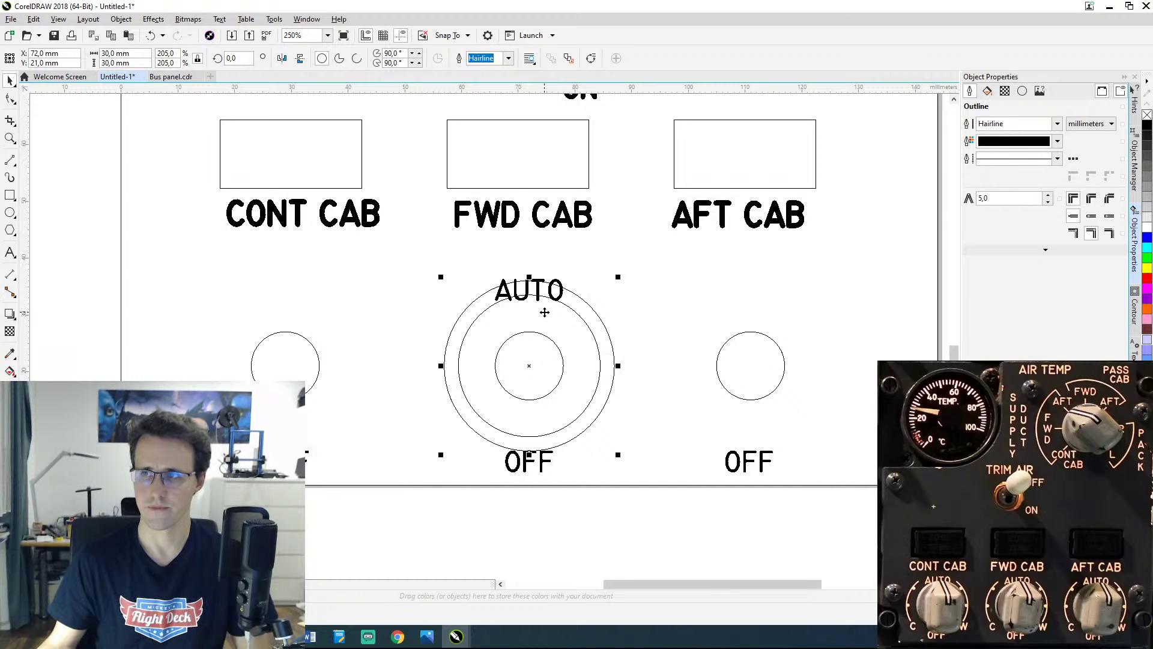
Step: Set the outer middle circle's diameter to 34 mm
double_click(129, 53)
text(34)
key(Return)
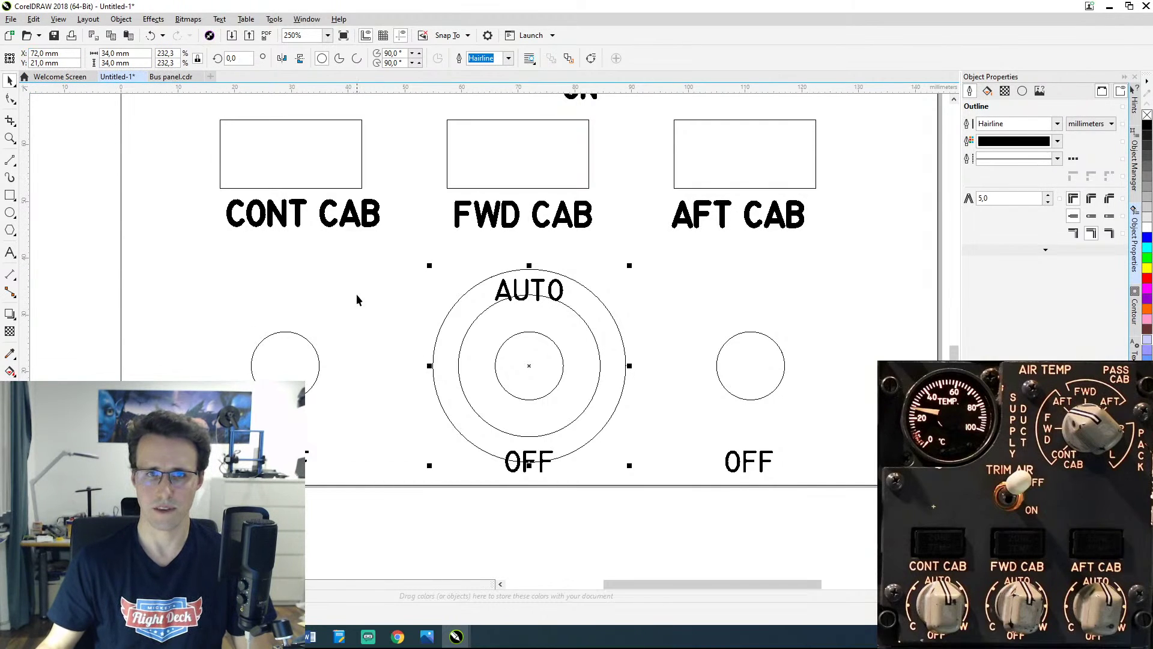
Step: Copy the 34 mm circle from the middle knob hole onto the center of the CONT CAB knob hole
click(433, 300)
click(454, 308)
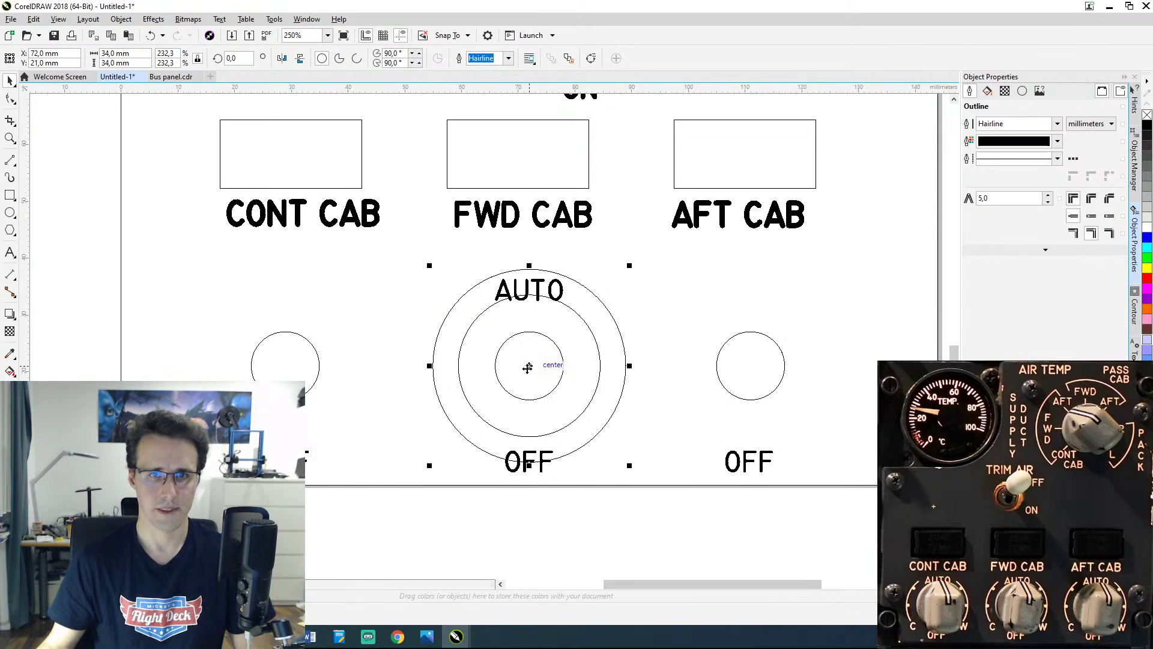
drag(528, 365, 286, 366)
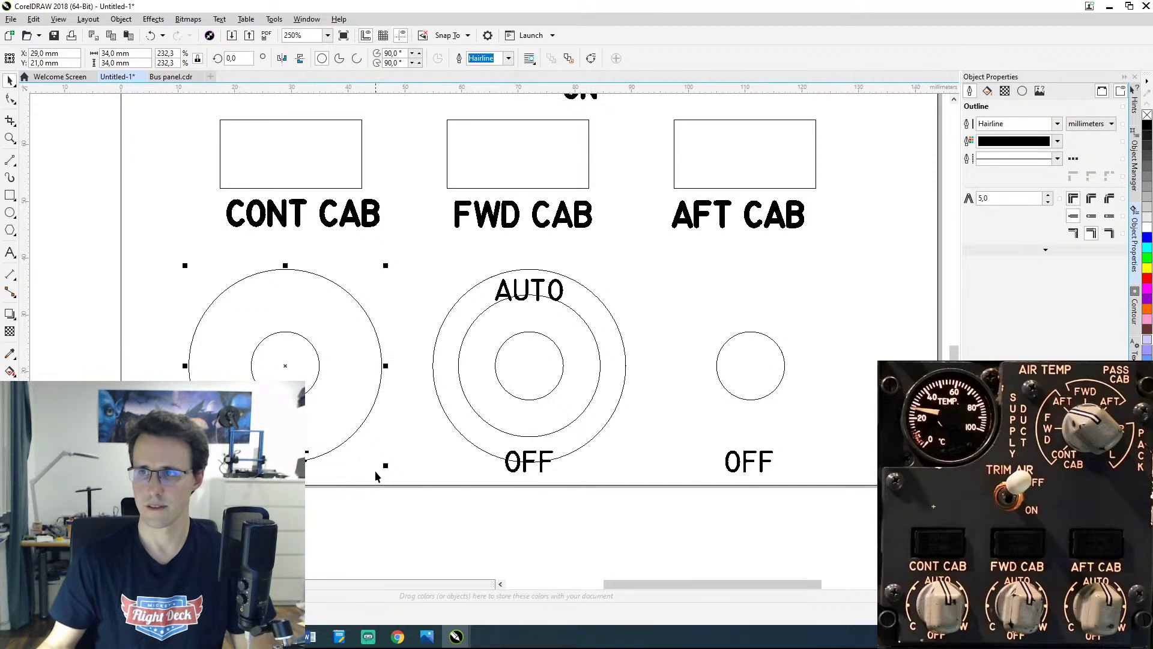
click(375, 471)
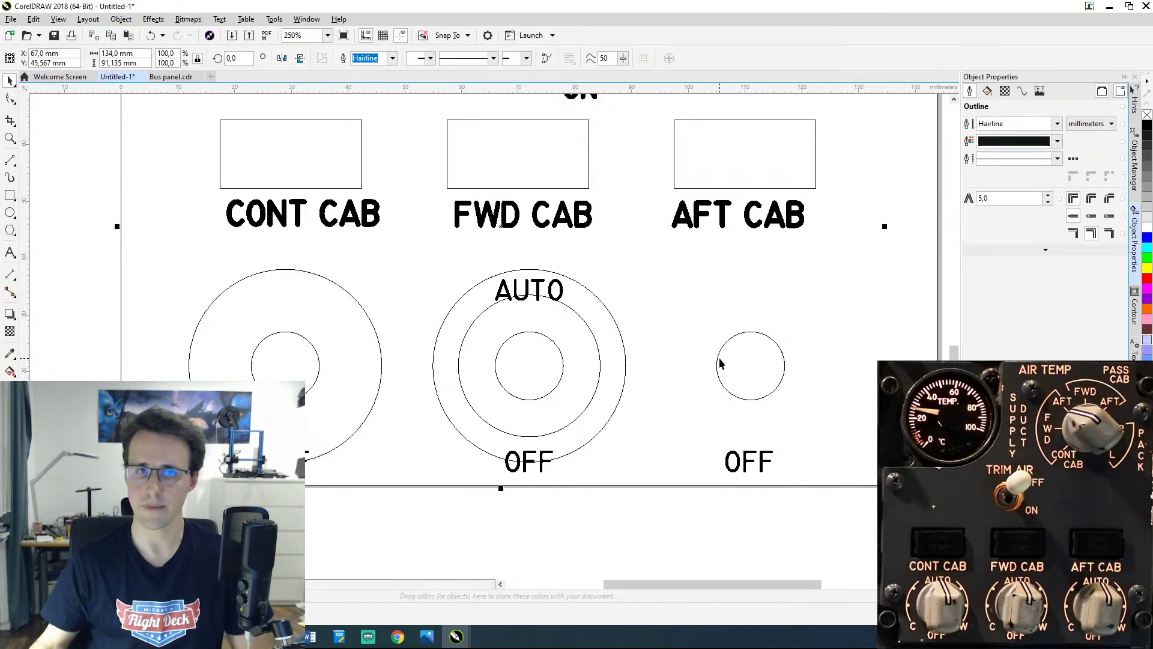
Step: Convert the 34 mm circle around the middle knob hole into an arc
click(459, 303)
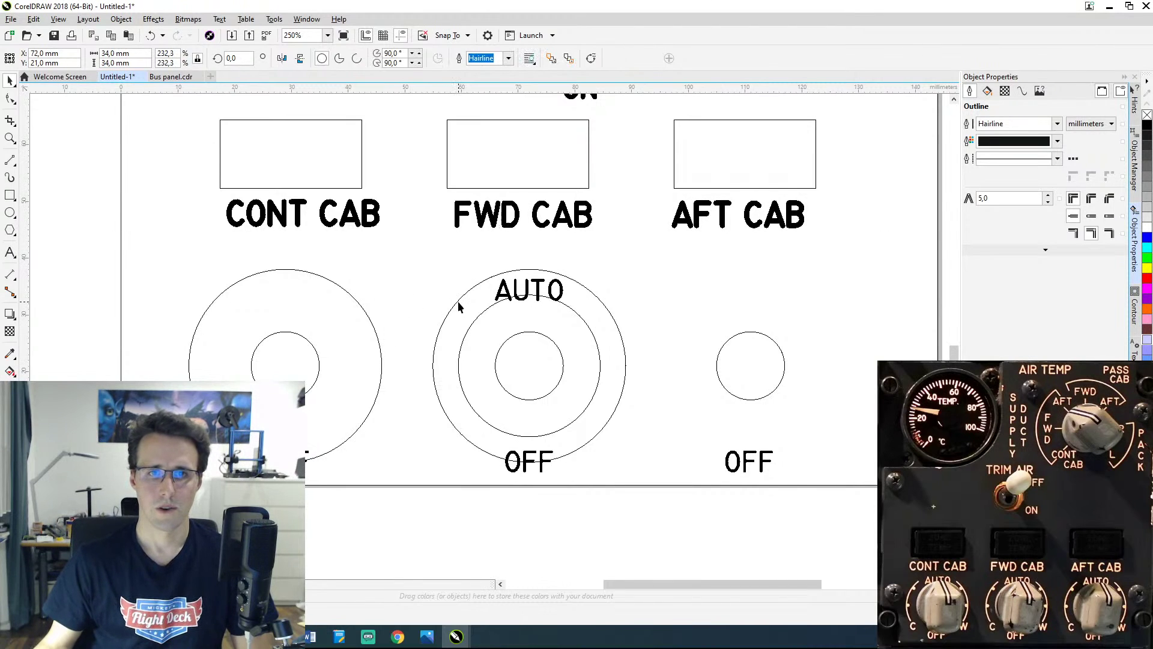
click(398, 636)
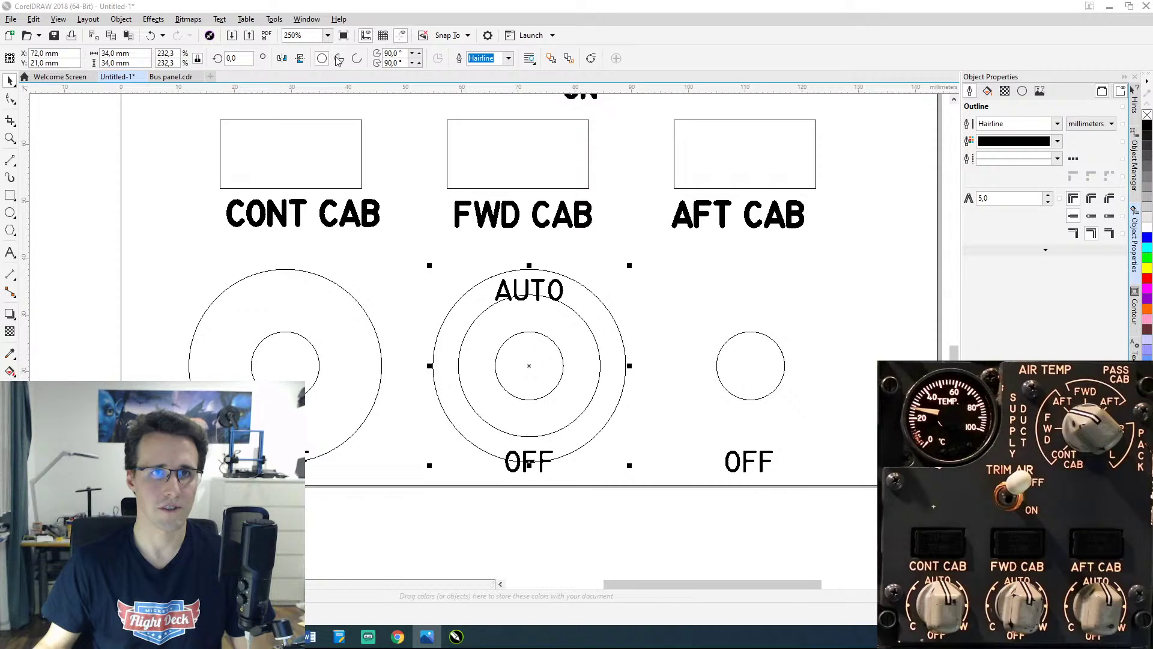
click(354, 59)
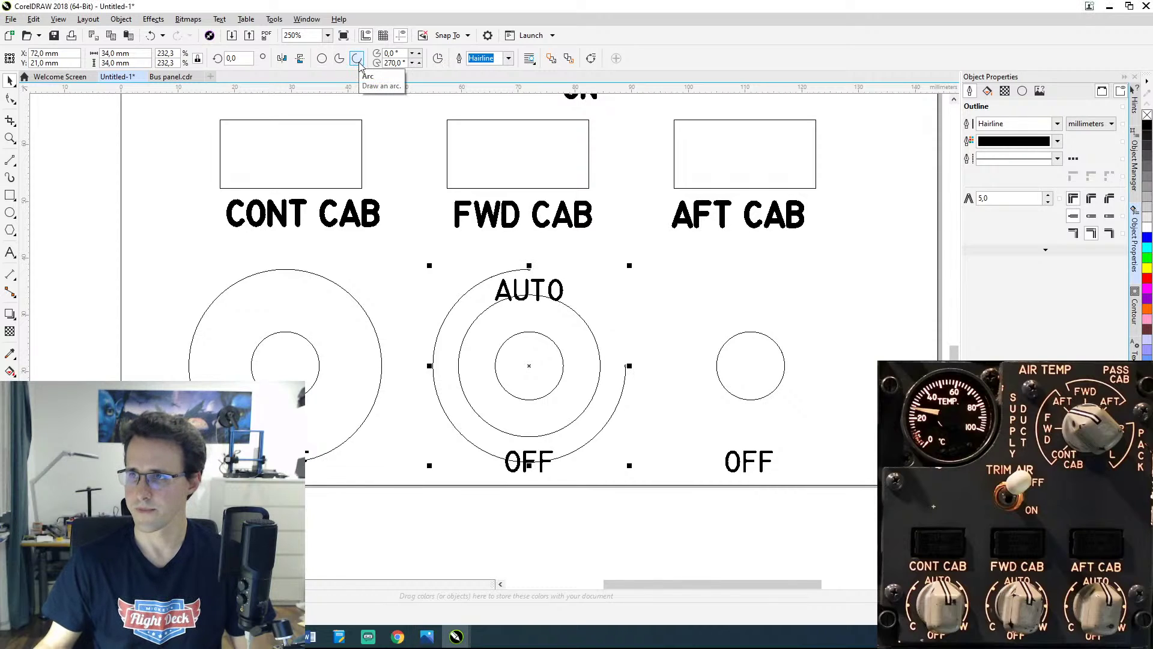
Step: Try starting angles between 349 and 357 degrees for the outer arc around the middle knob hole
click(414, 56)
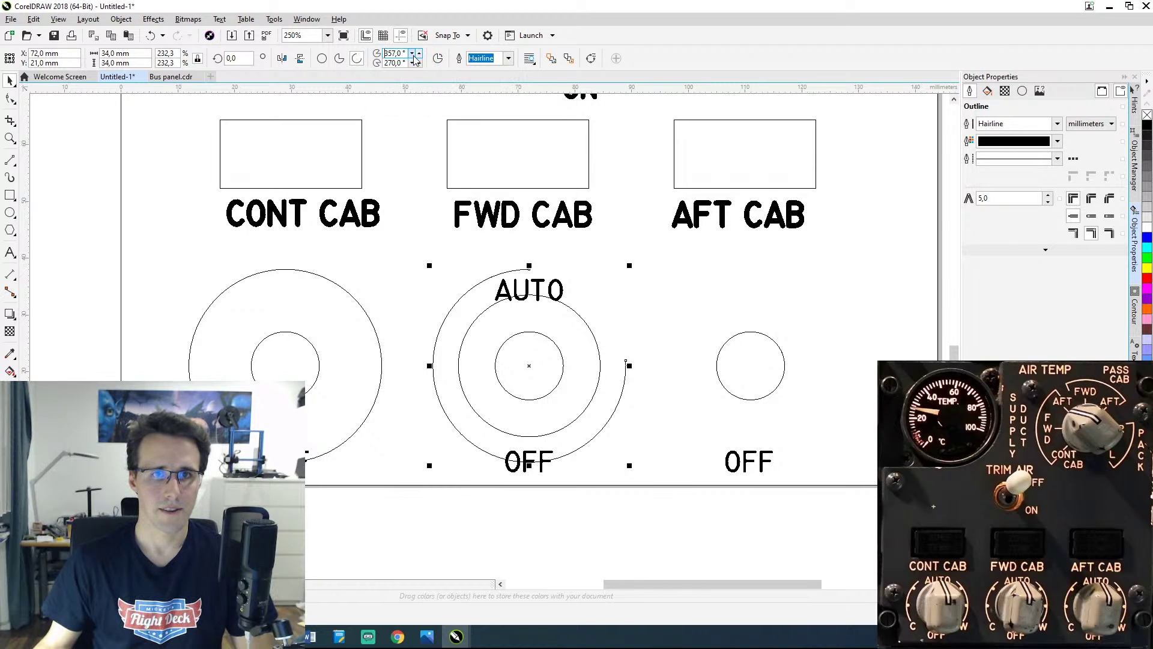
click(413, 56)
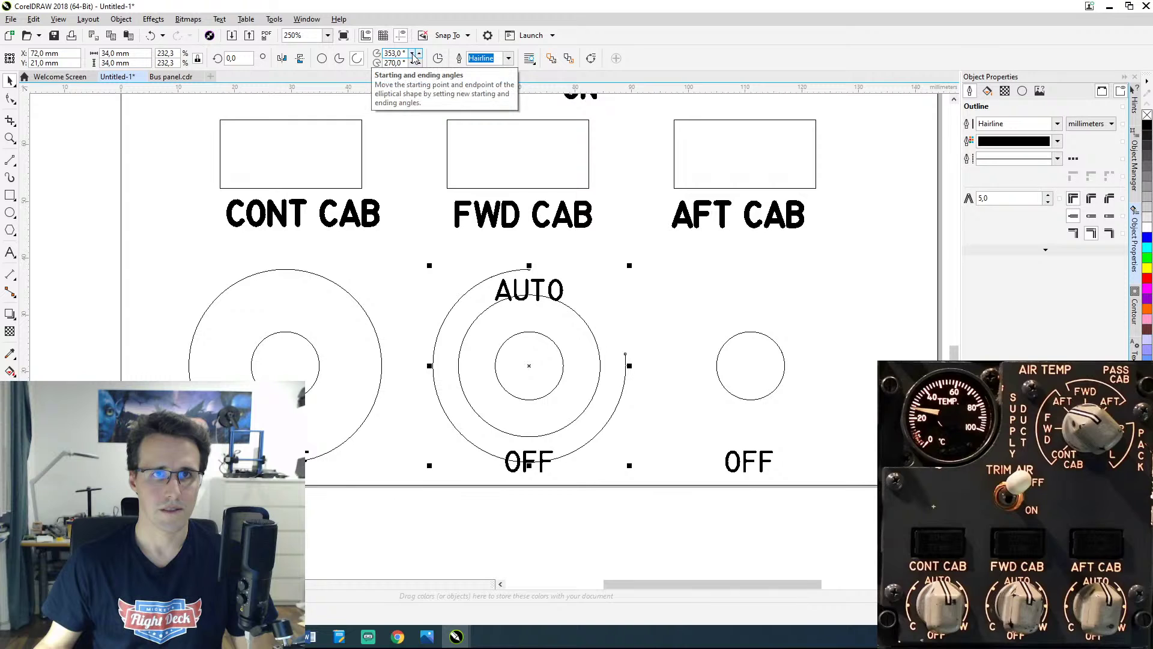
click(414, 56)
click(414, 56)
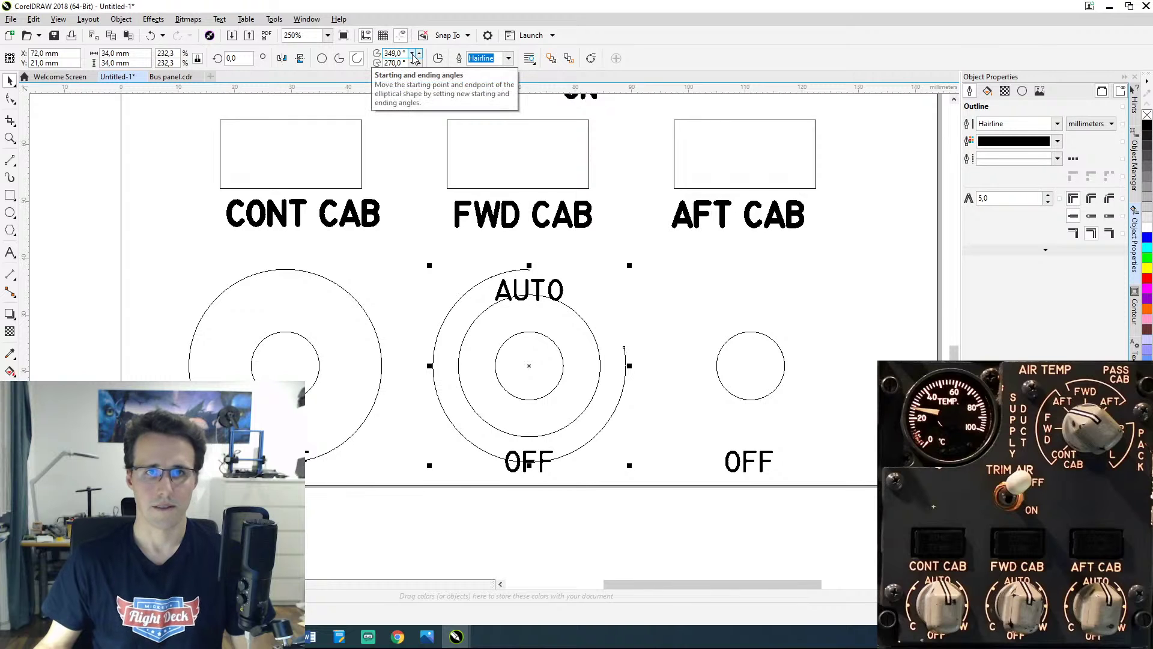
click(412, 54)
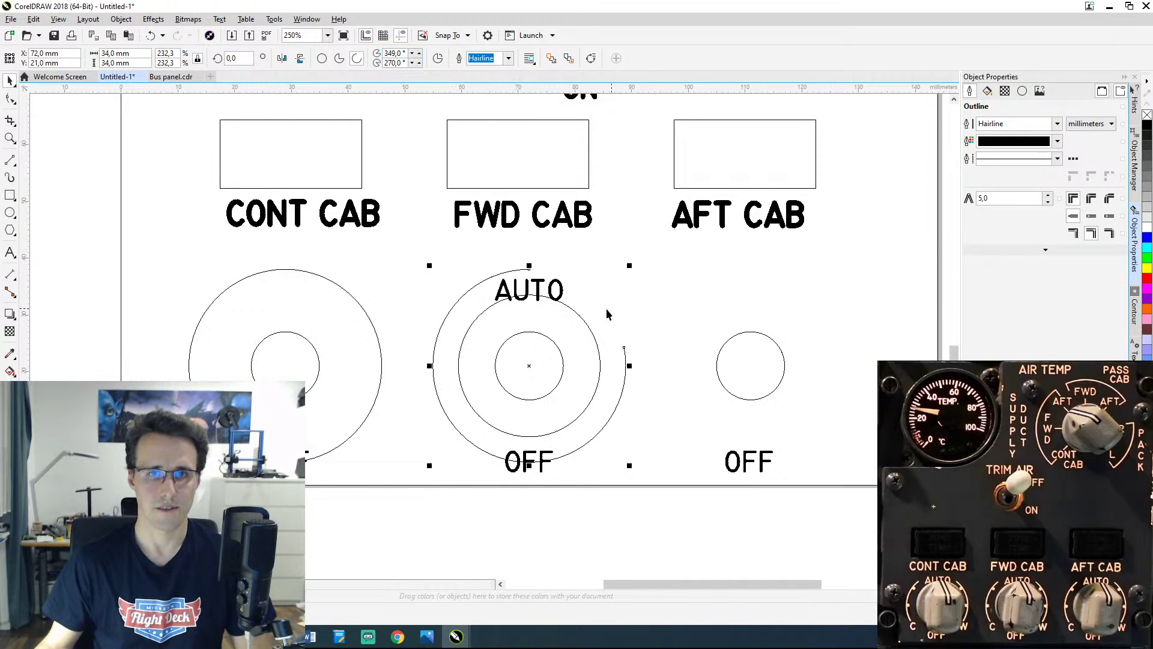
click(420, 53)
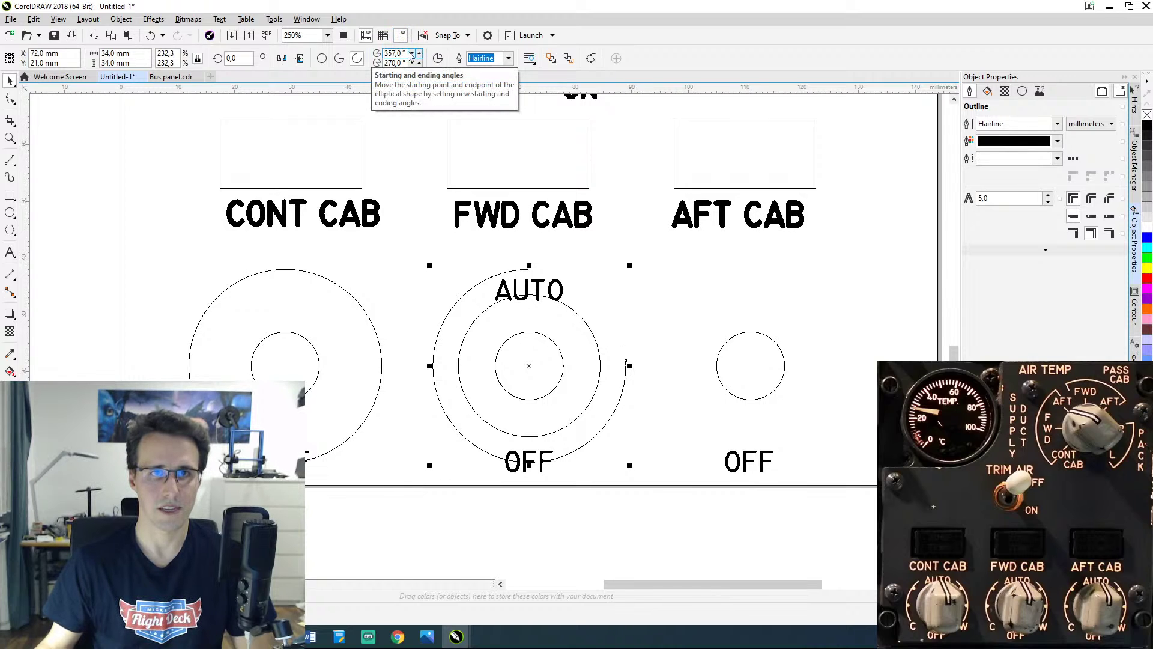
Step: Set the outer arc's starting angle to 180 degrees and reduce it to 176 degrees
double_click(405, 53)
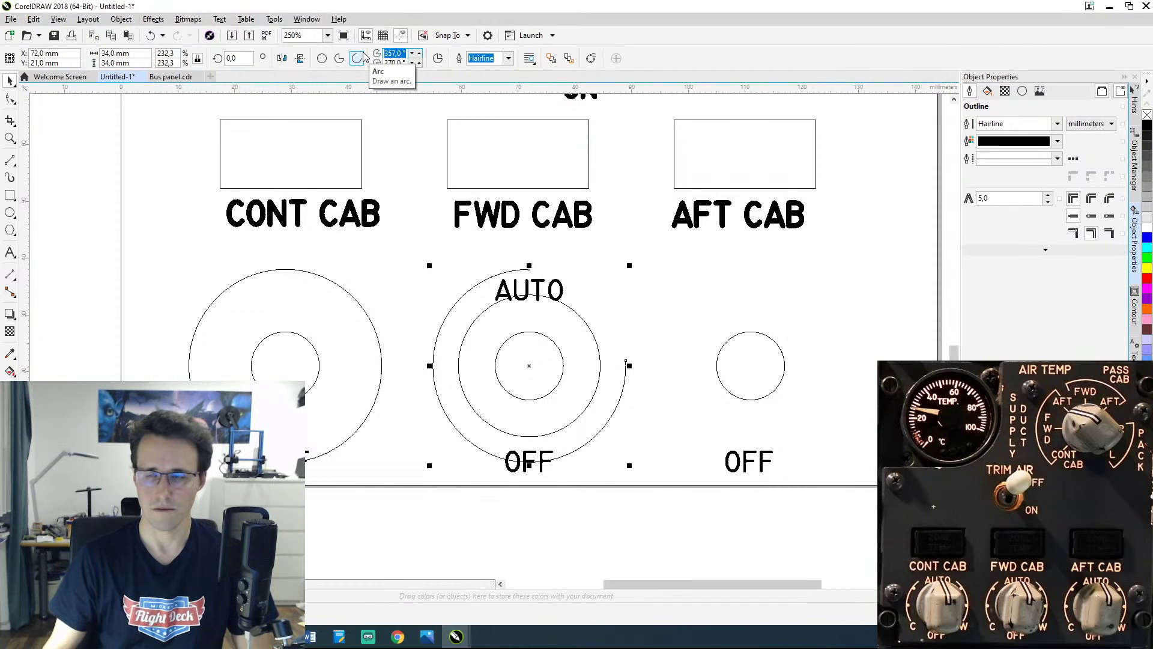
text(180)
key(Return)
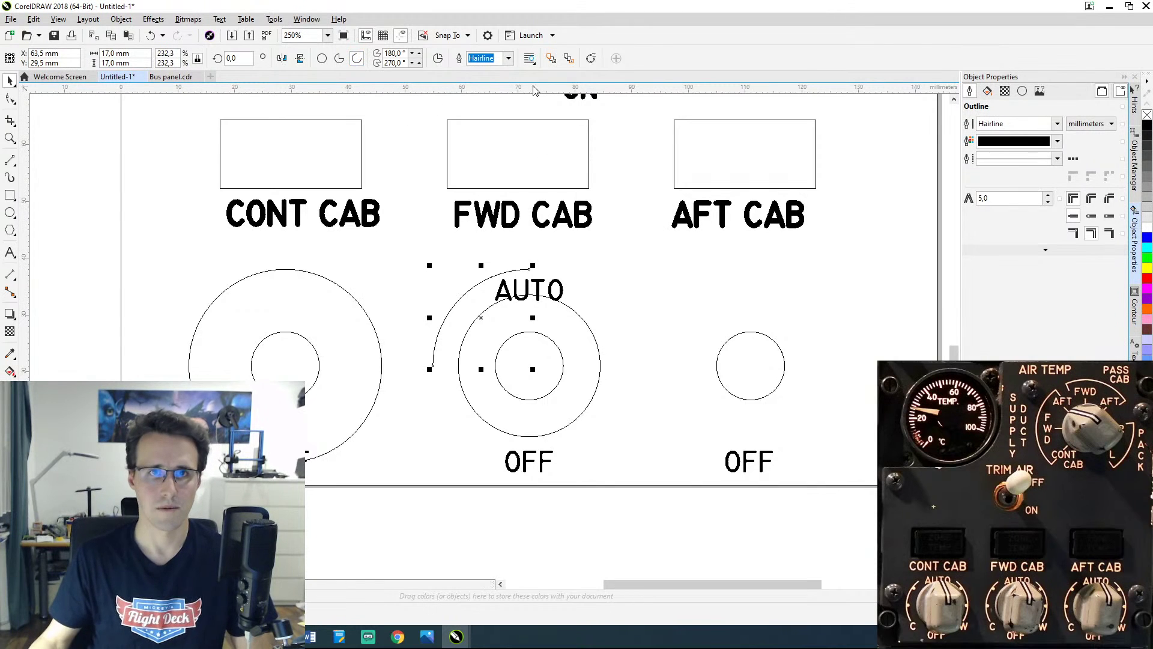
click(412, 56)
click(412, 56)
click(412, 56)
click(412, 56)
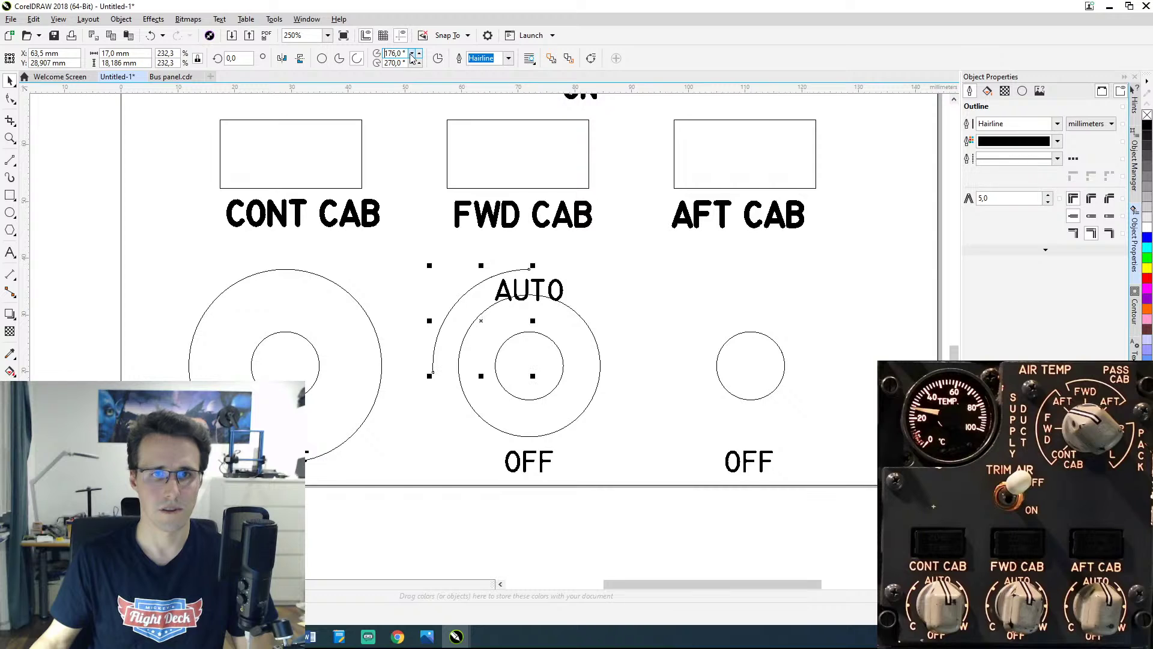
Step: Try a starting angle of 210 degrees for the outer arc, and change it to 150 degrees
double_click(403, 54)
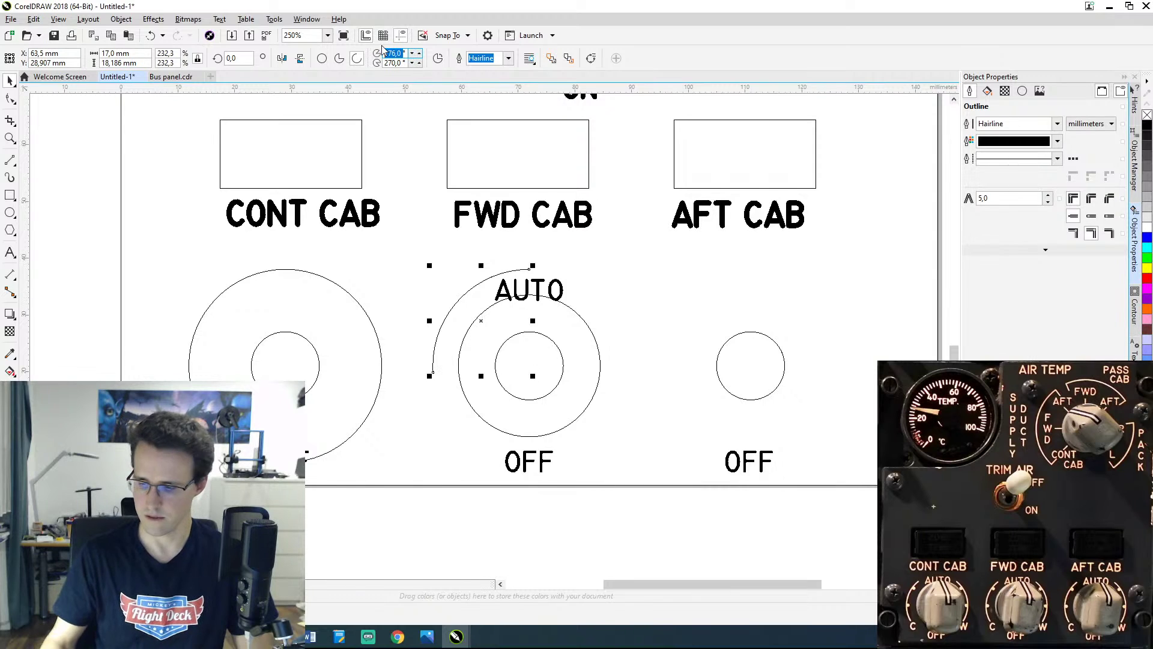
text(210)
key(Return)
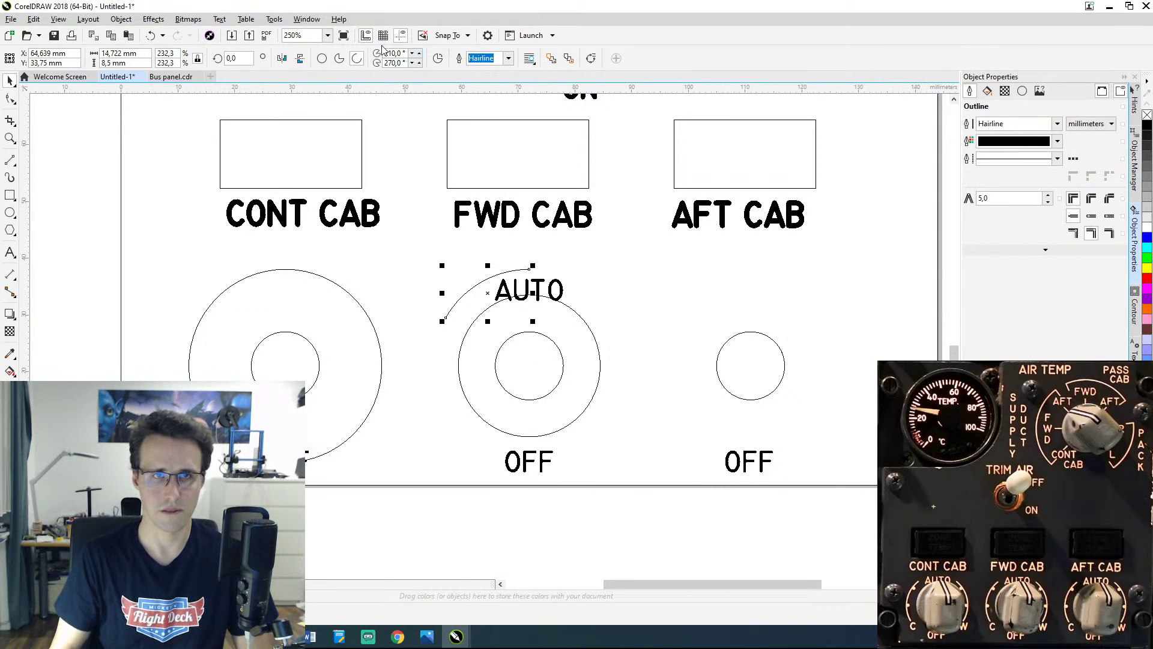
double_click(395, 53)
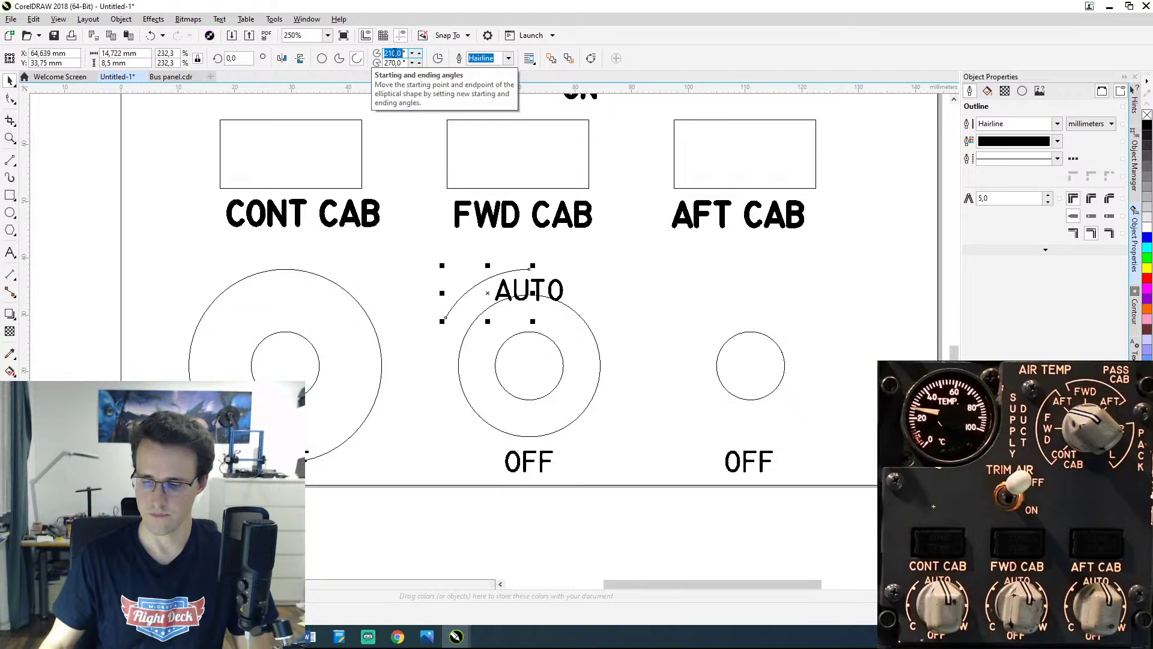
text(150)
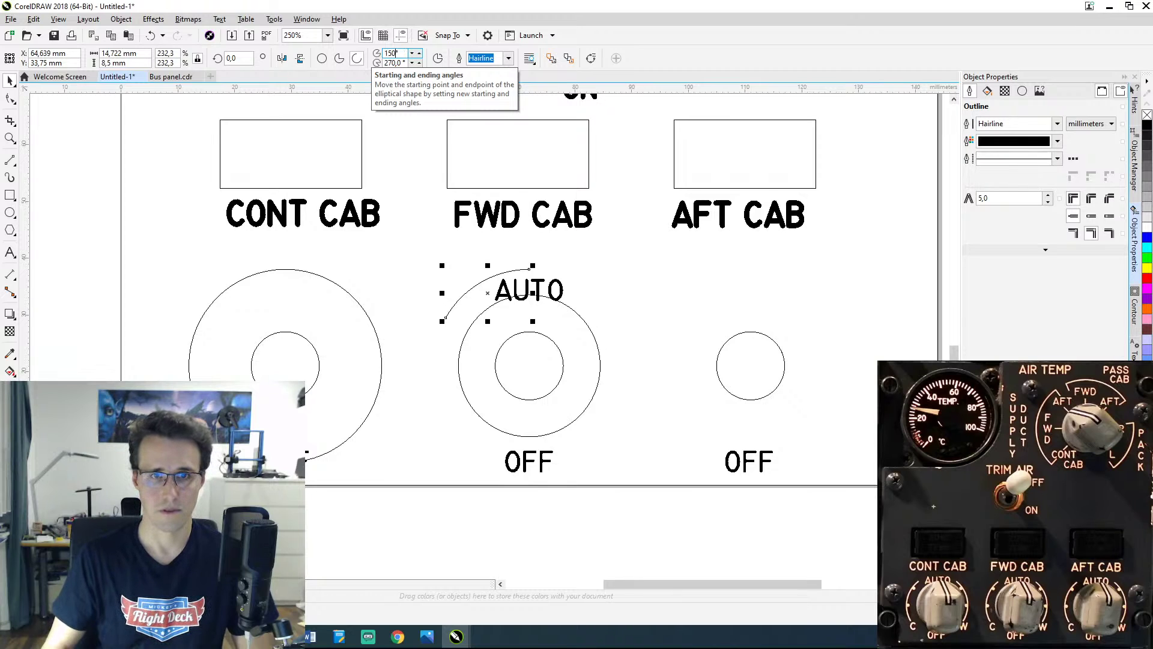
key(Return)
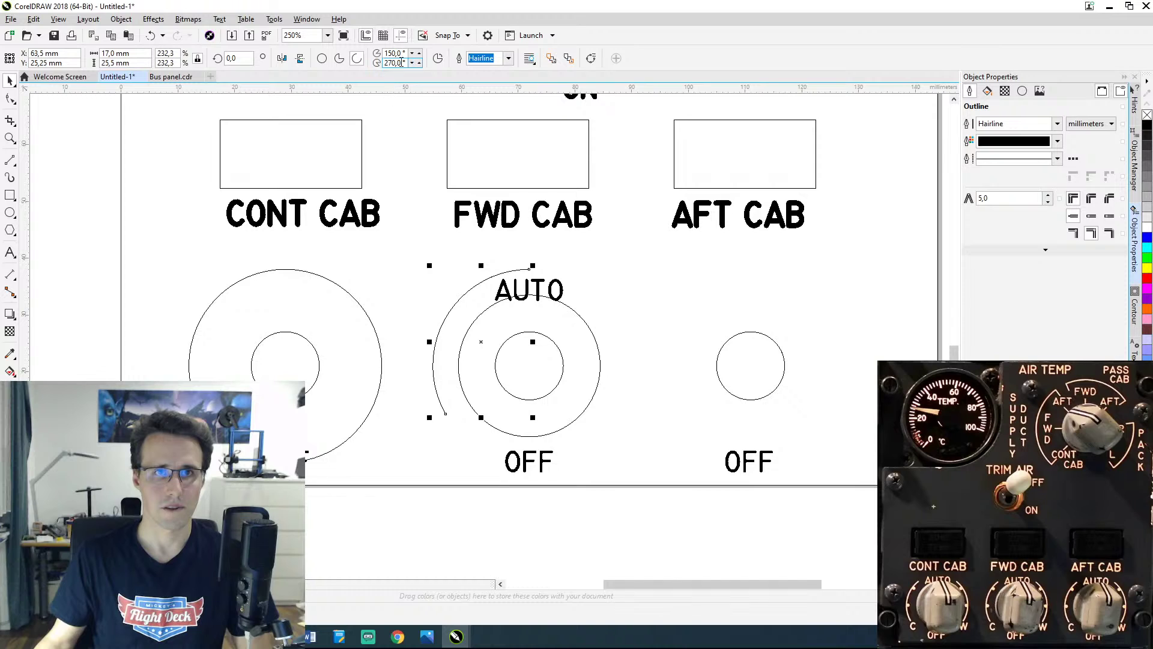
Step: Set the ending angle of the outer arc around the middle knob hole to 240 degrees
click(402, 63)
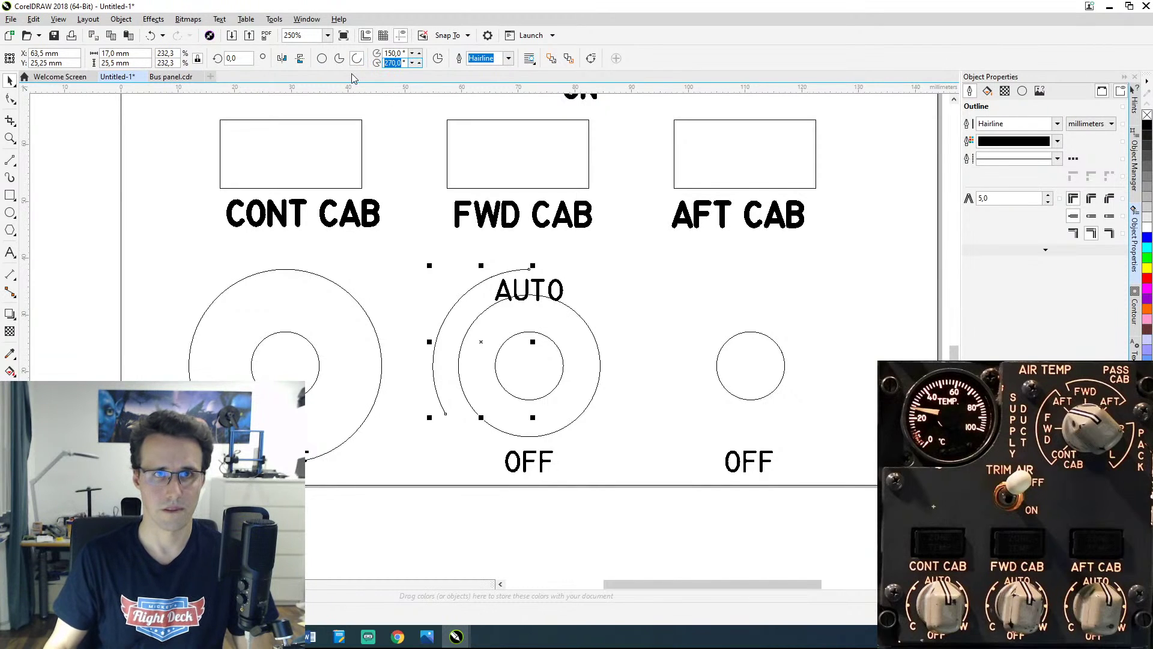
text(2)
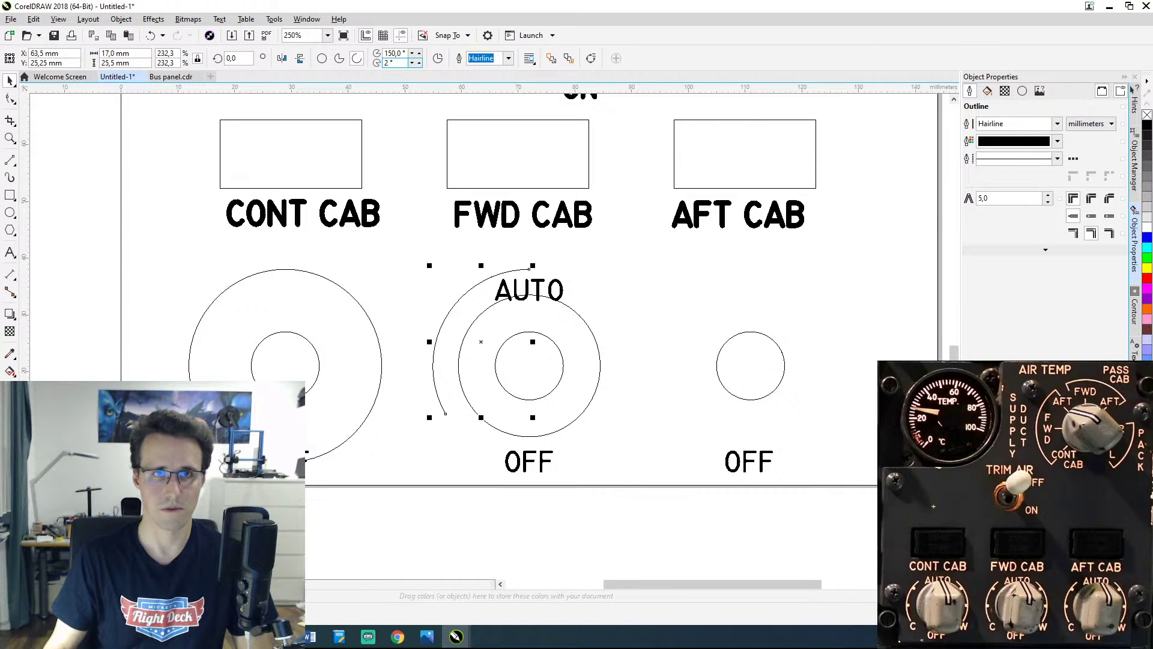
text(40)
key(Return)
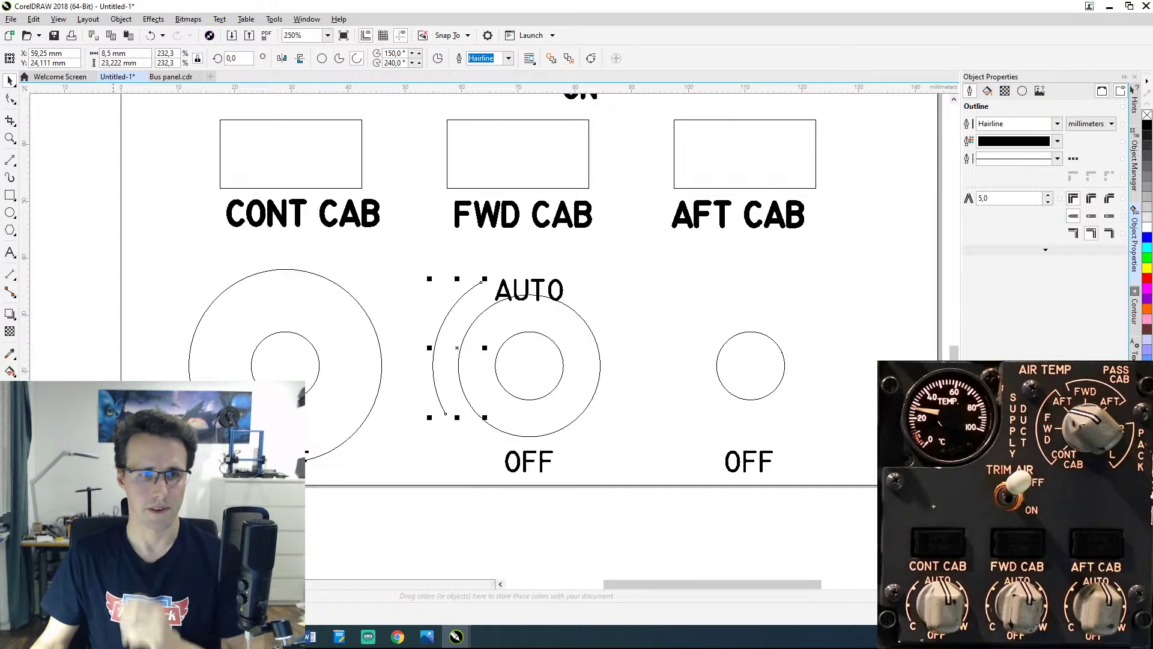
Step: Open the Calculator app and move its window away from the drawing
key(super)
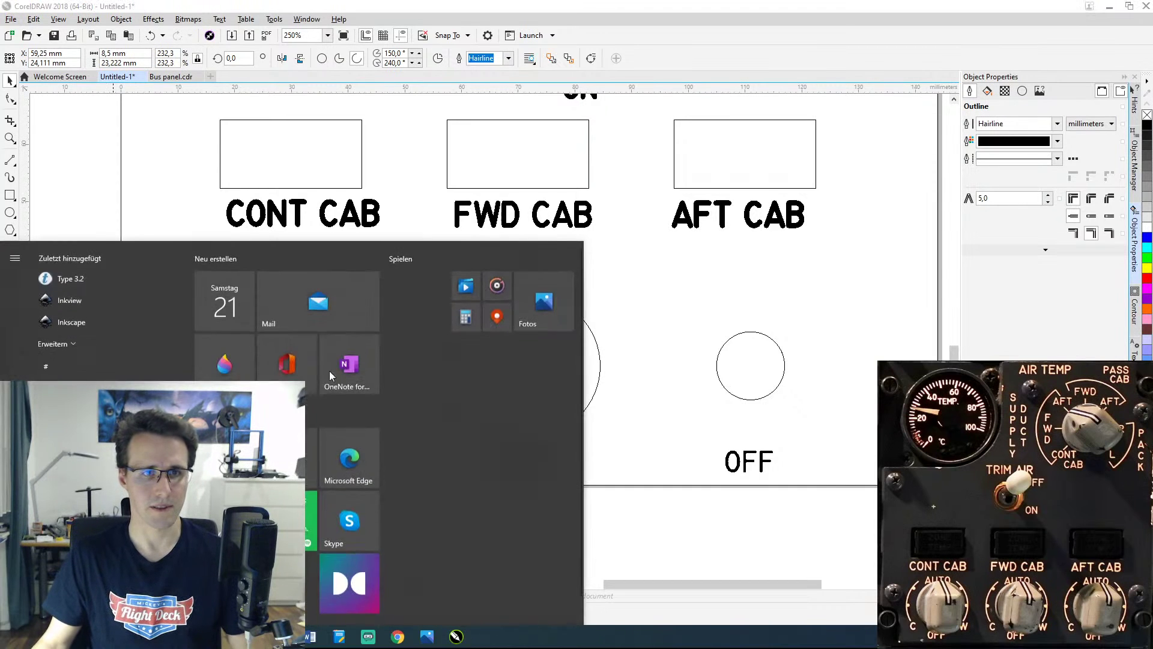
click(466, 312)
drag(402, 92, 1152, 91)
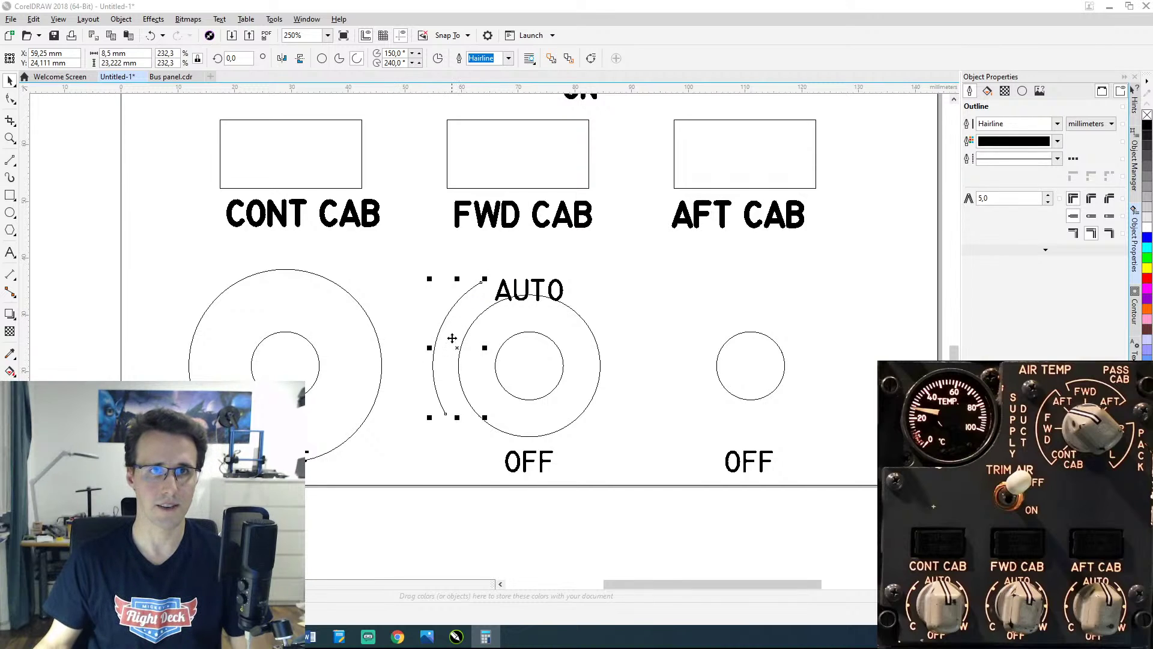
Step: Lower the outer arc's starting angle in small increments to 134 degrees
click(412, 55)
click(412, 55)
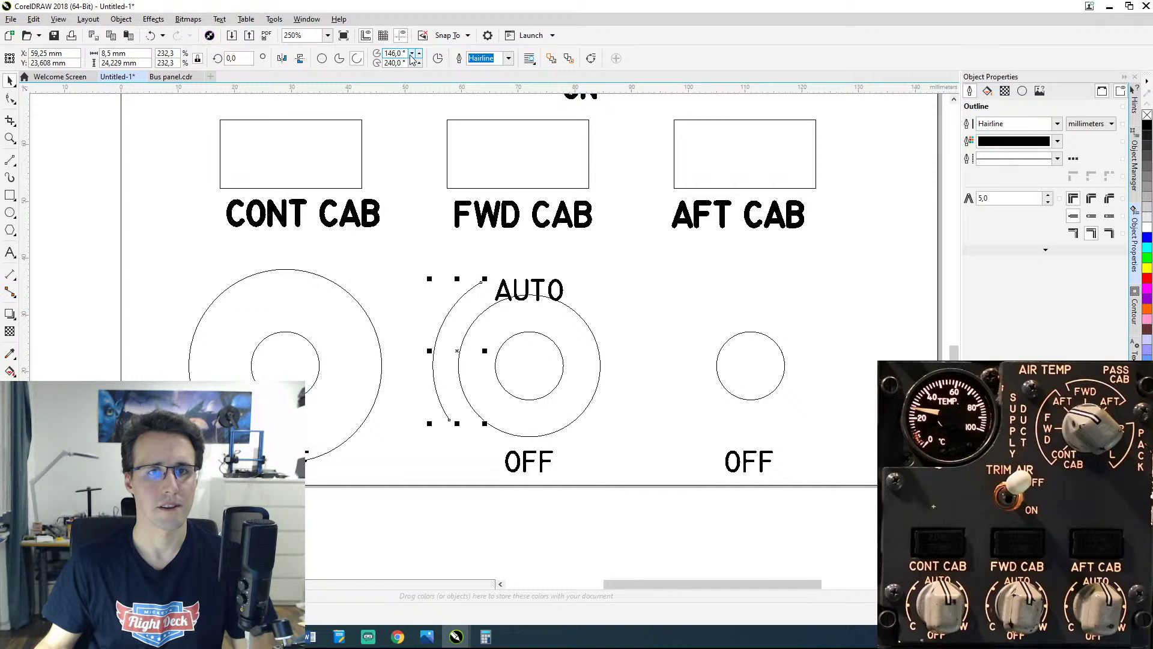
click(412, 55)
click(412, 55)
click(412, 55)
click(412, 56)
click(412, 55)
click(412, 55)
click(412, 55)
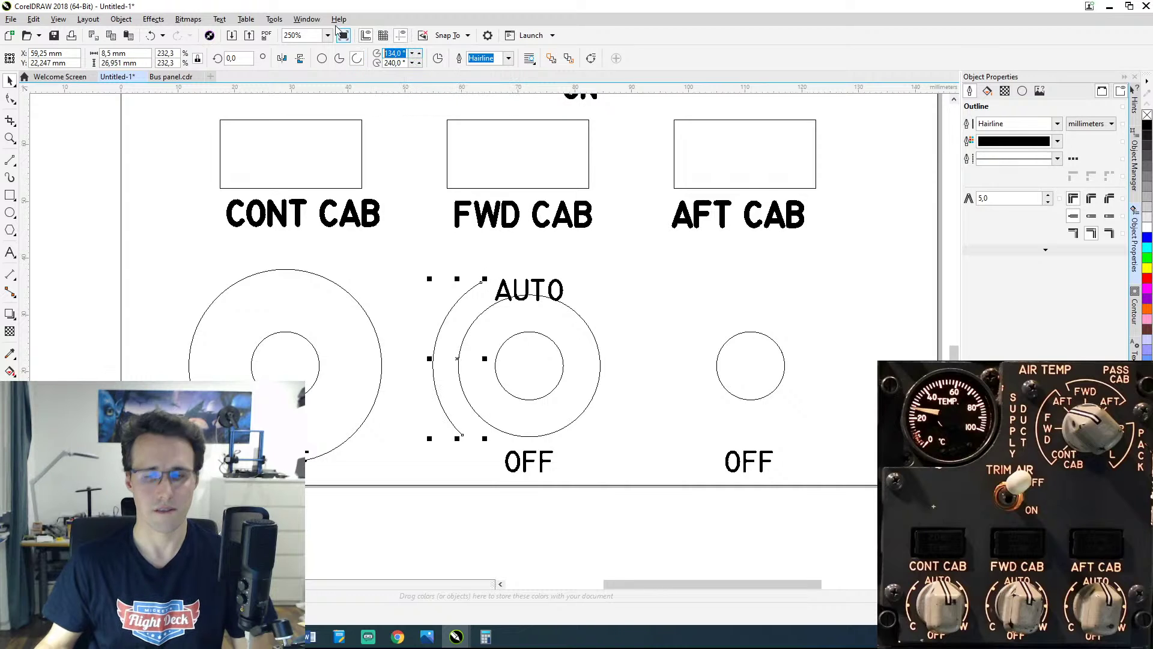
Step: Set the outer arc's starting angle to 90 degrees and add 45 to make it 135 degrees
text(180)
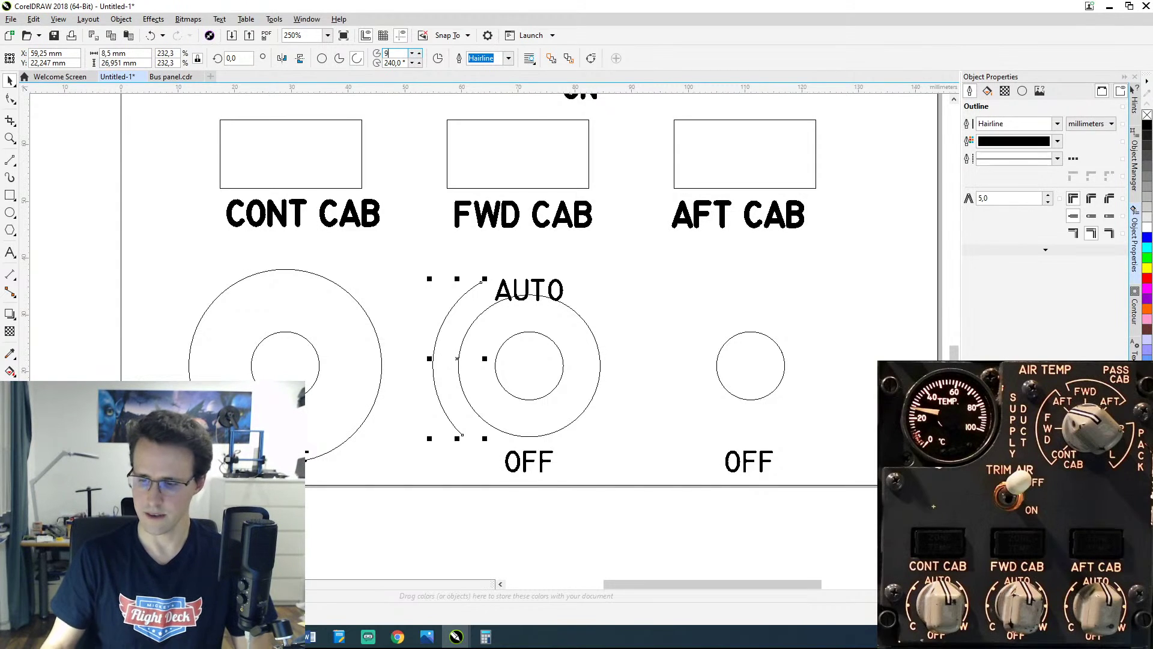
key(Return)
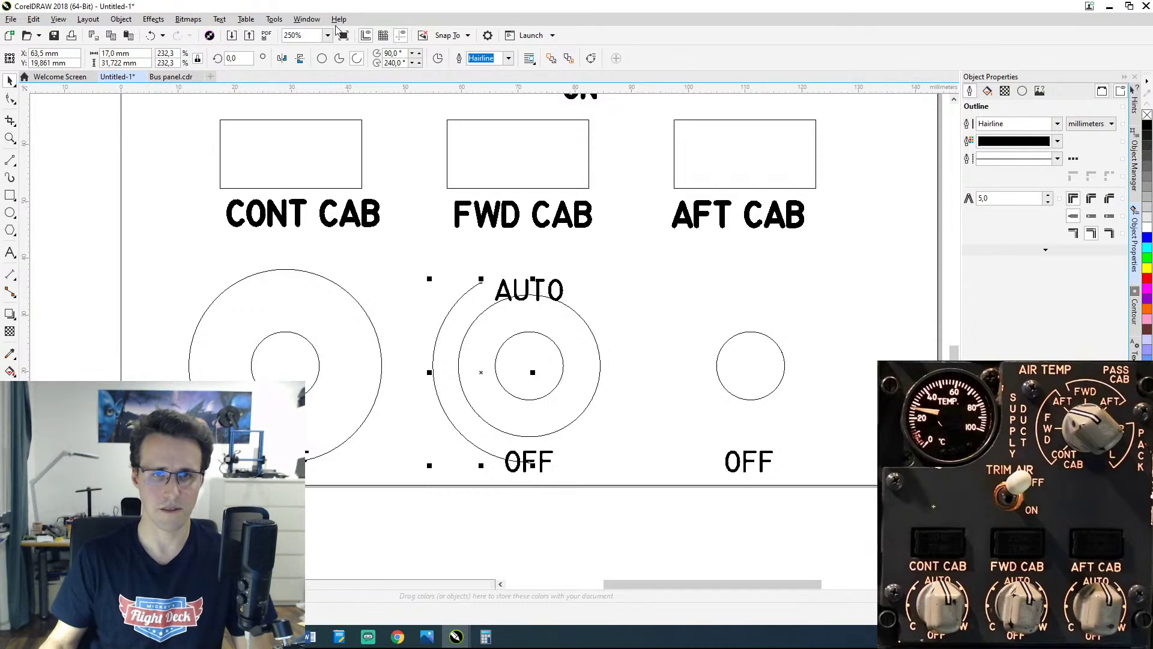
click(406, 53)
text(+45)
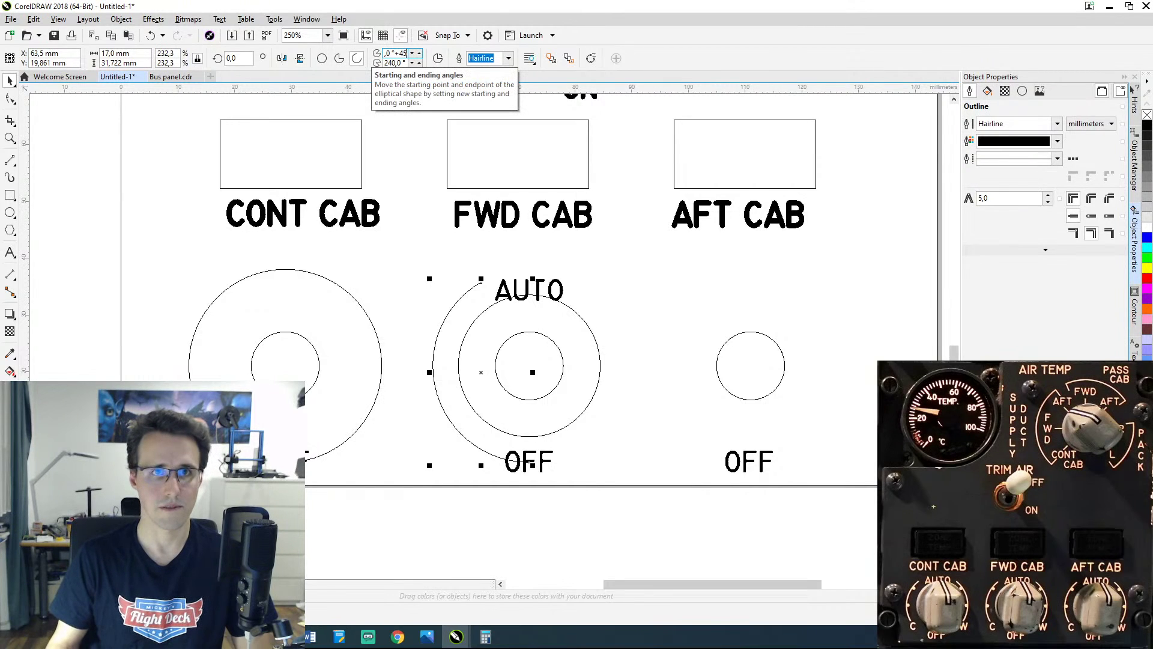
key(Return)
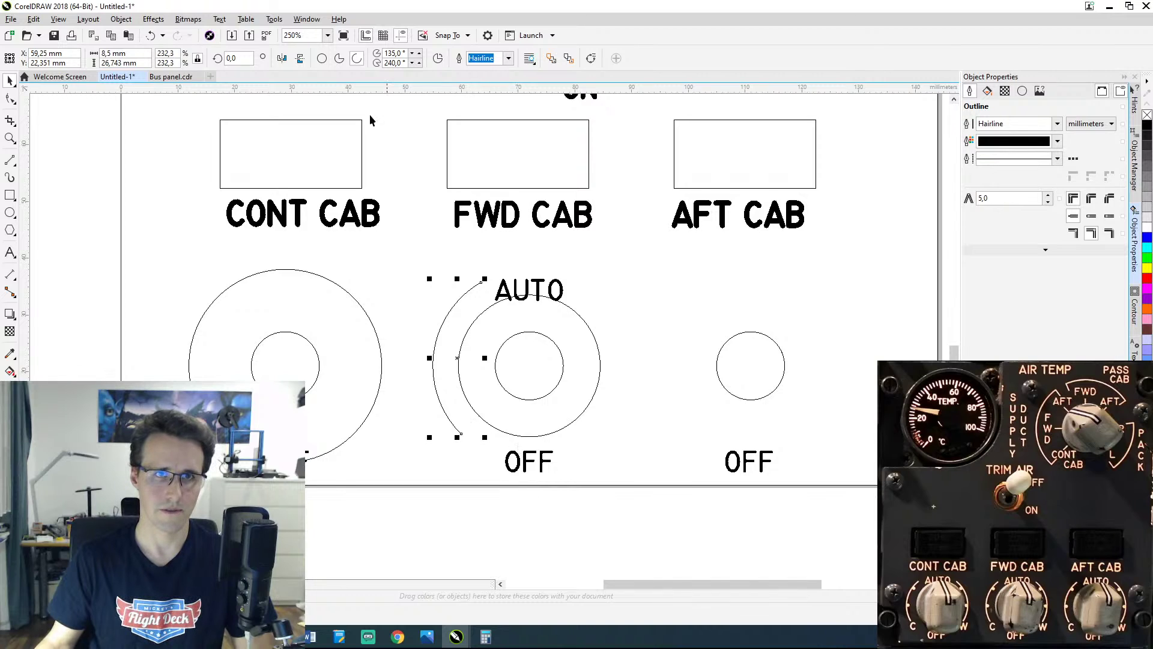
Step: Set the outer arc's ending angle to 135+90, making 225 degrees
click(407, 63)
text(135)
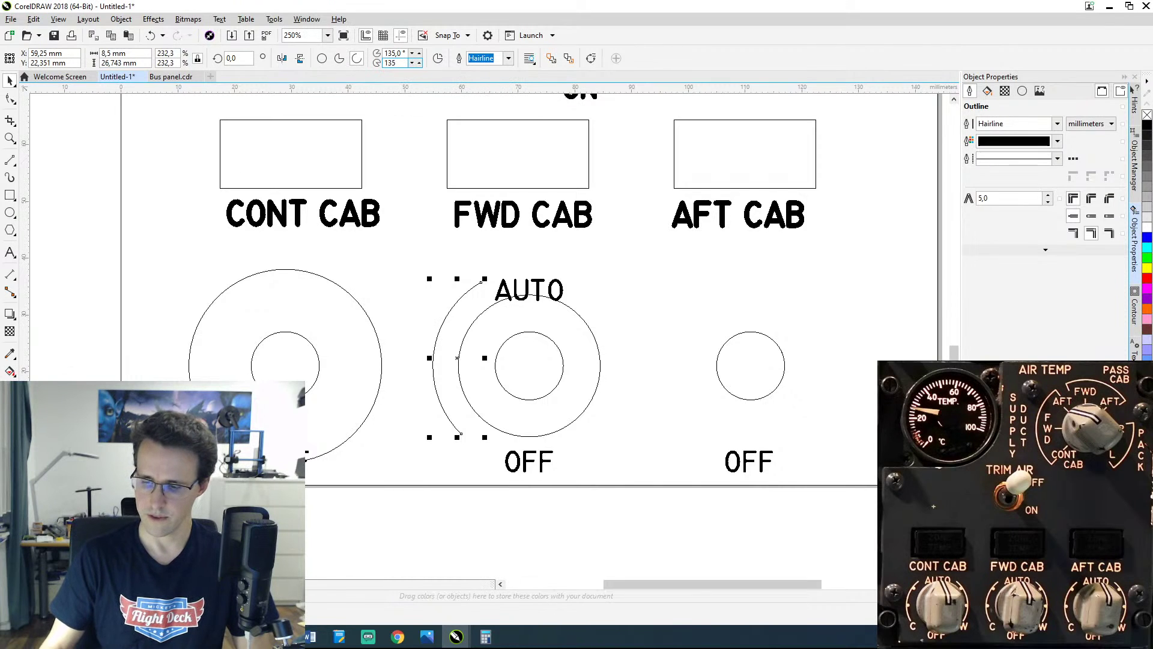
text(+90)
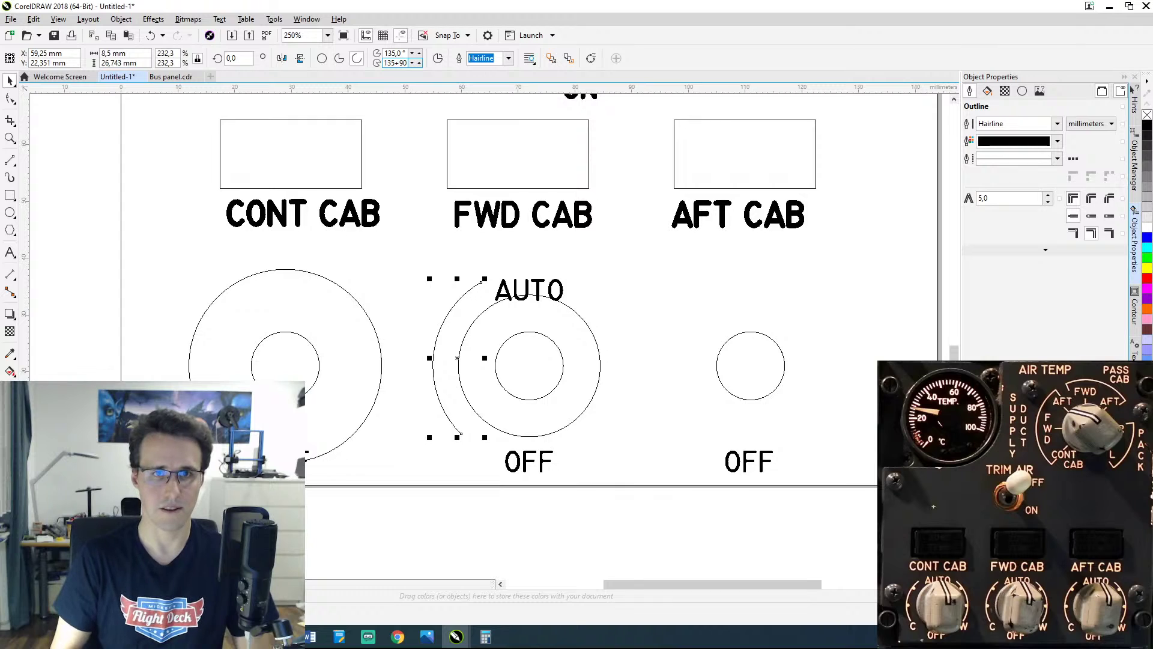
key(Return)
click(649, 256)
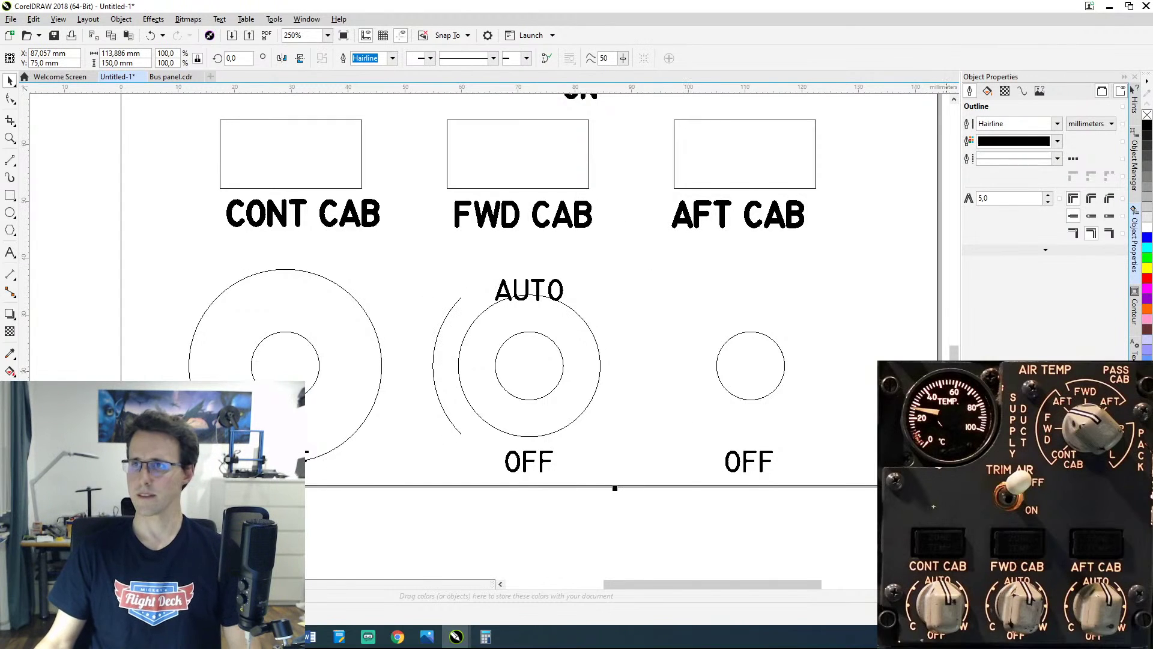
Step: Select the arc beside the middle knob hole and open the contour offset for editing
key(alt+Tab)
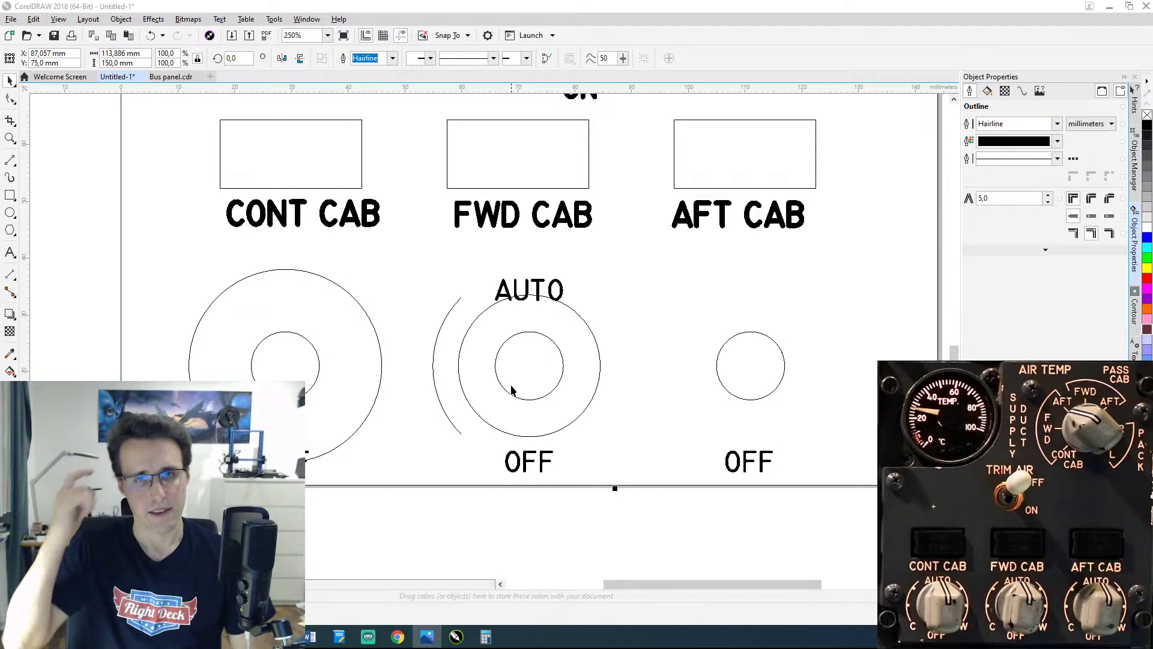
click(448, 316)
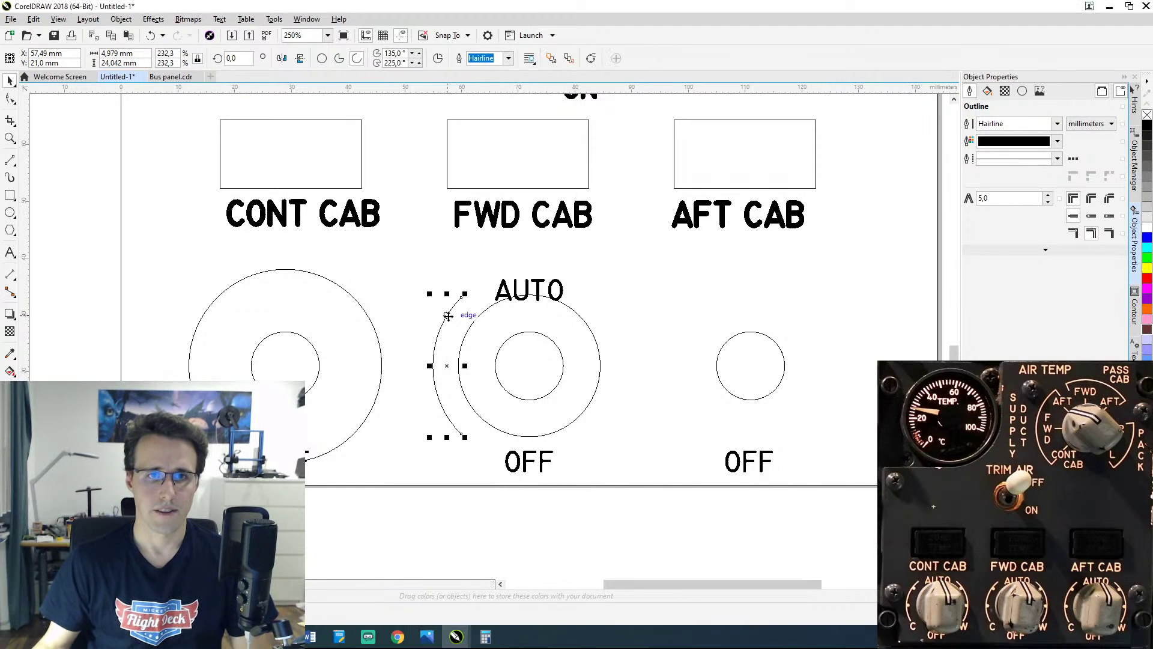
click(1135, 317)
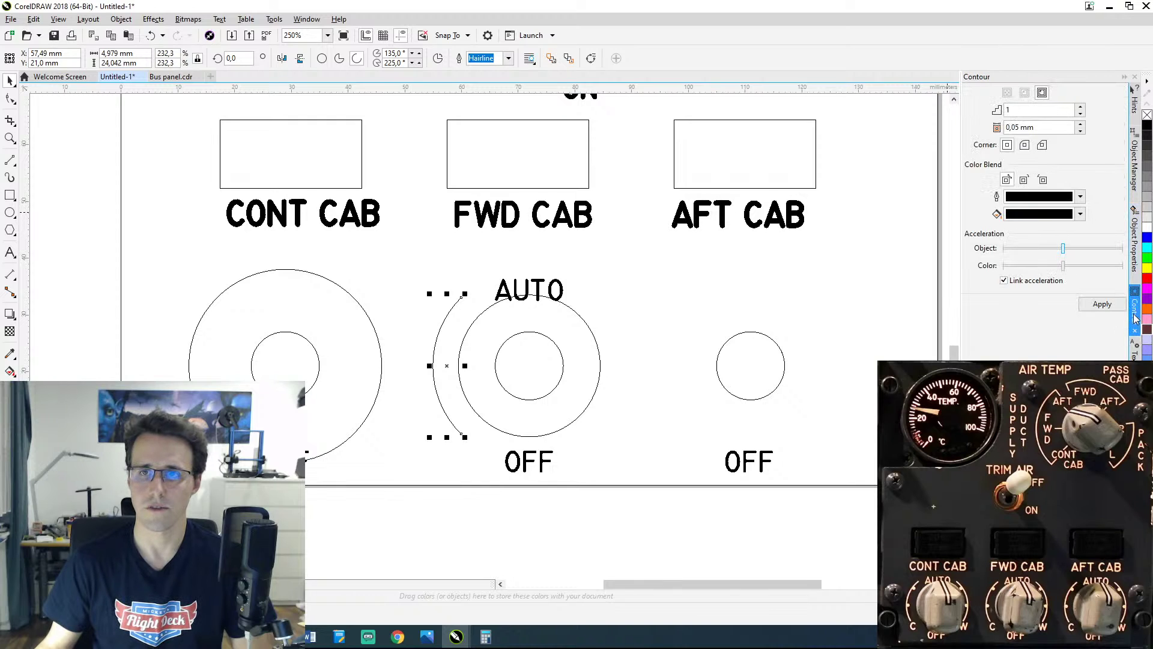
click(1044, 127)
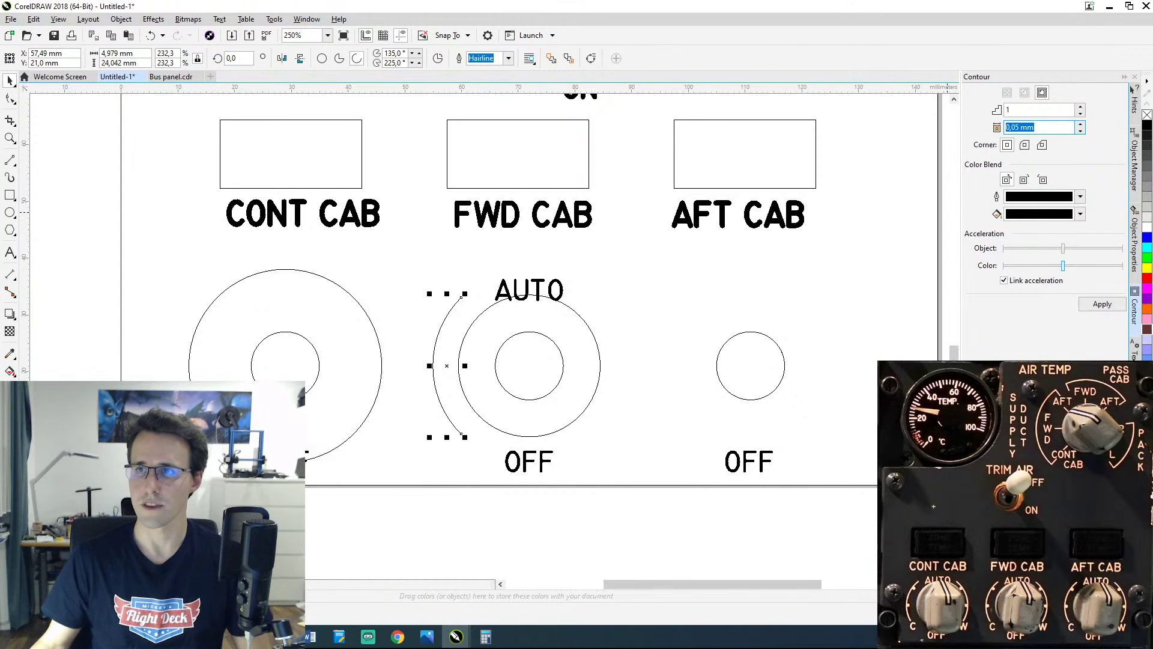
Step: Switch to the cockpit photo in the Photos app and examine the markings around the panel knobs up close
double_click(822, 172)
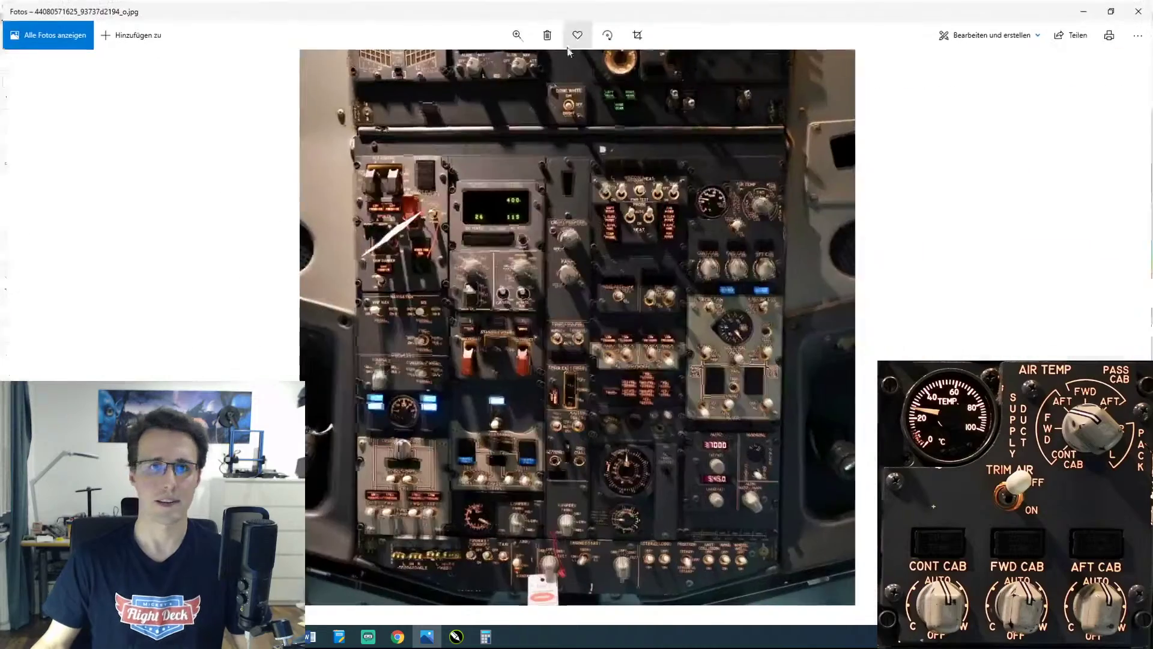
scroll(632, 222, up, 4)
scroll(683, 176, up, 3)
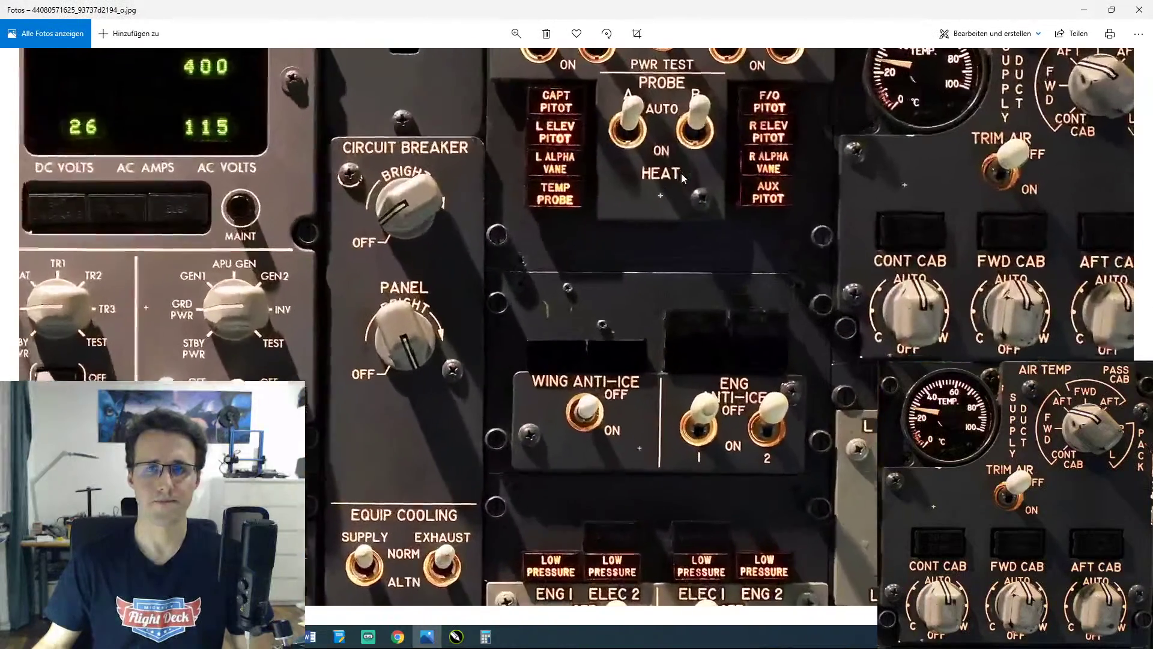
drag(680, 176, 763, 339)
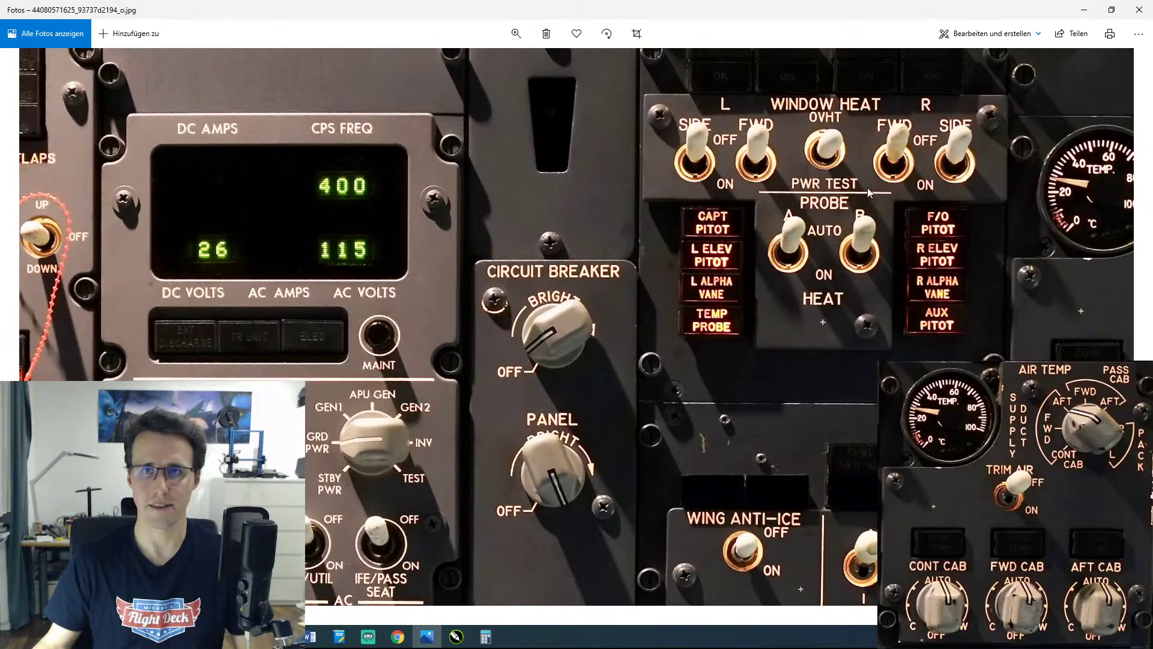
scroll(742, 409, down, 1)
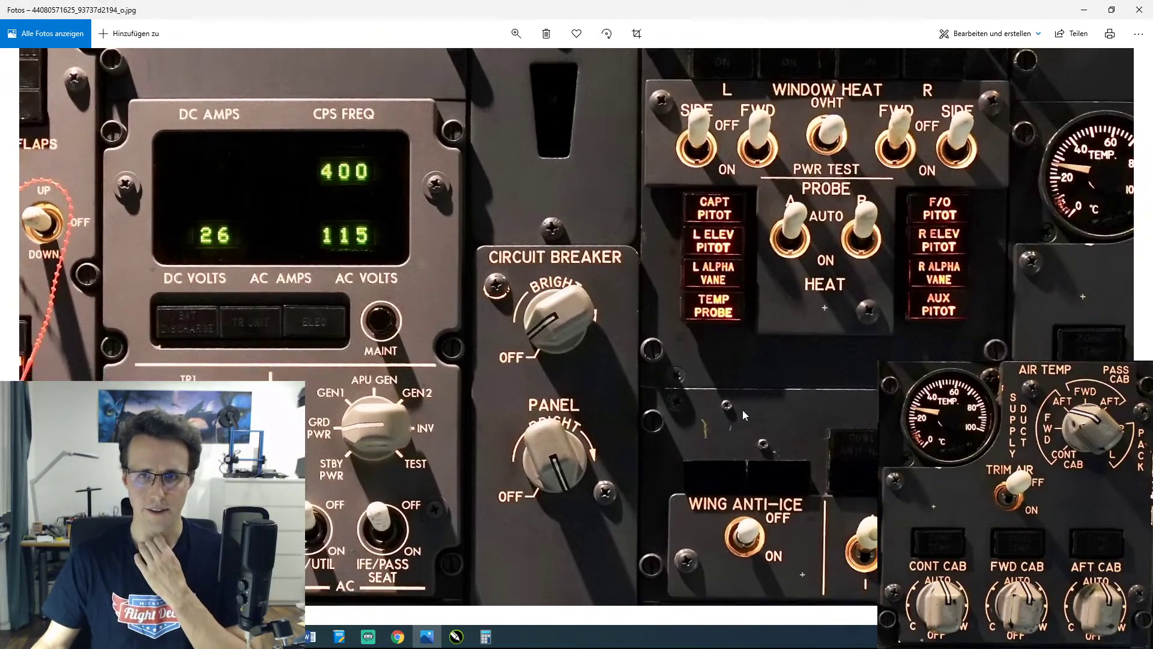
Step: Switch to CorelDRAW and open the reference drawing window heat panel.cdr from the 08 Window heat panel folder in FWD Overhead
scroll(742, 409, down, 5)
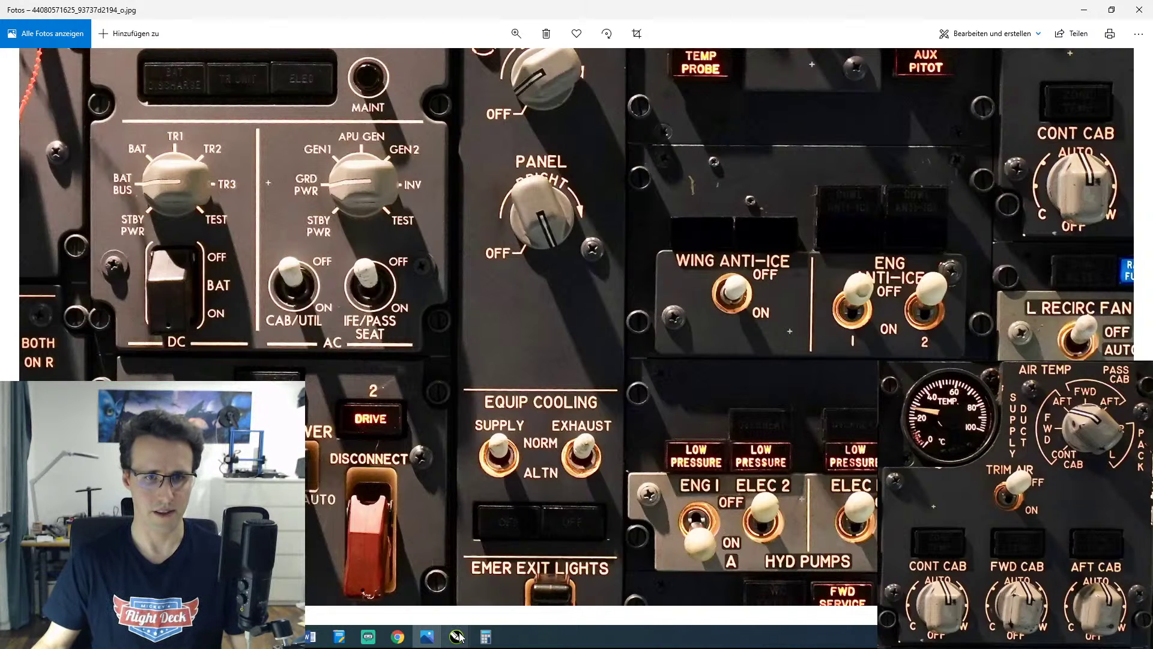
mouse_move(458, 637)
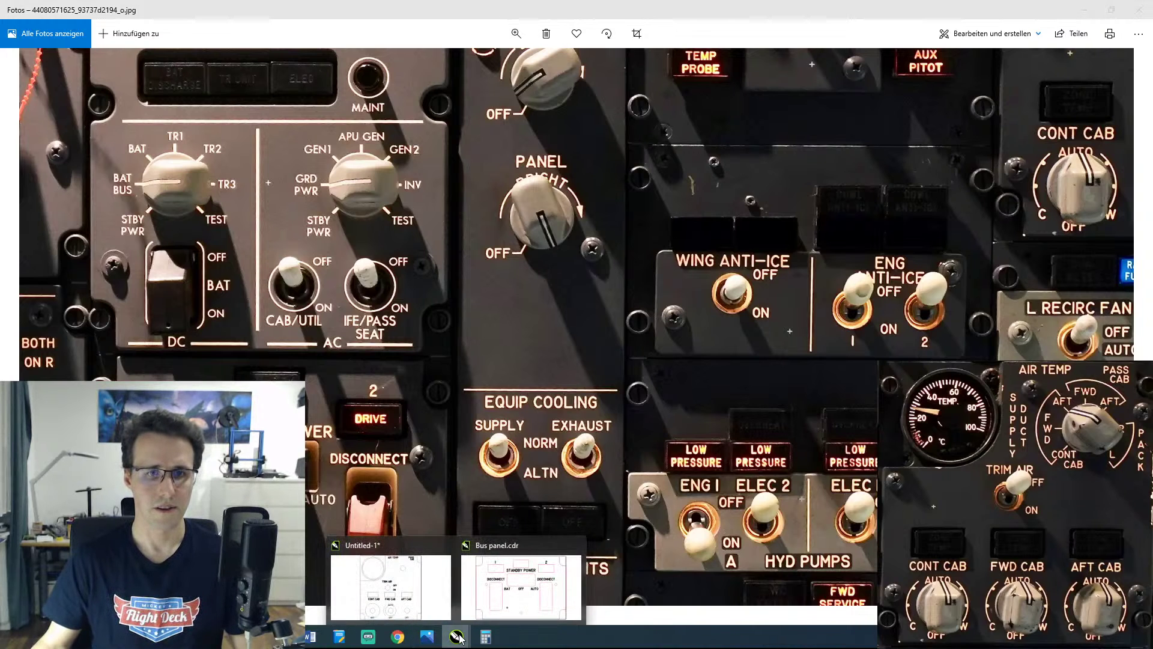
click(391, 585)
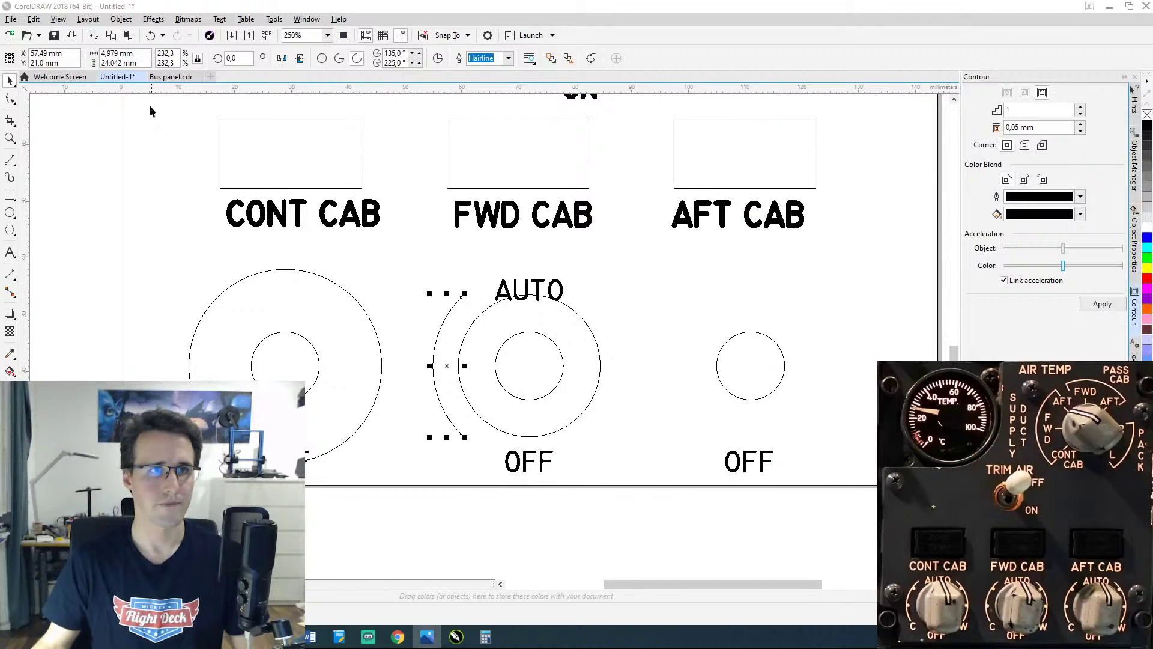
click(60, 76)
click(778, 160)
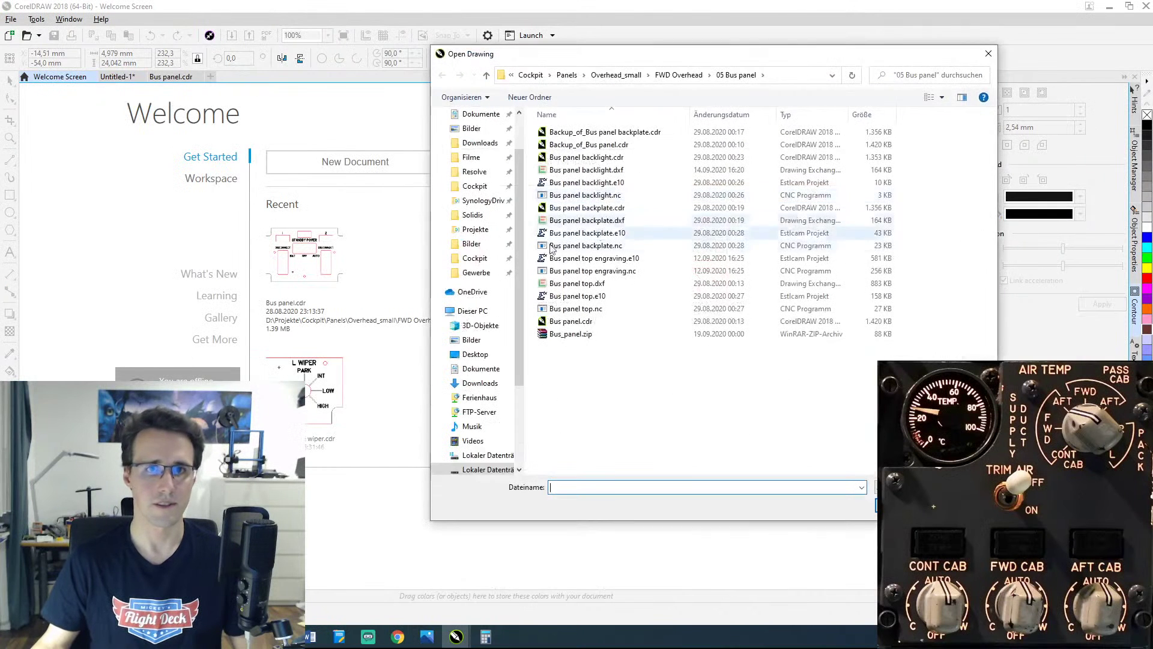
click(675, 77)
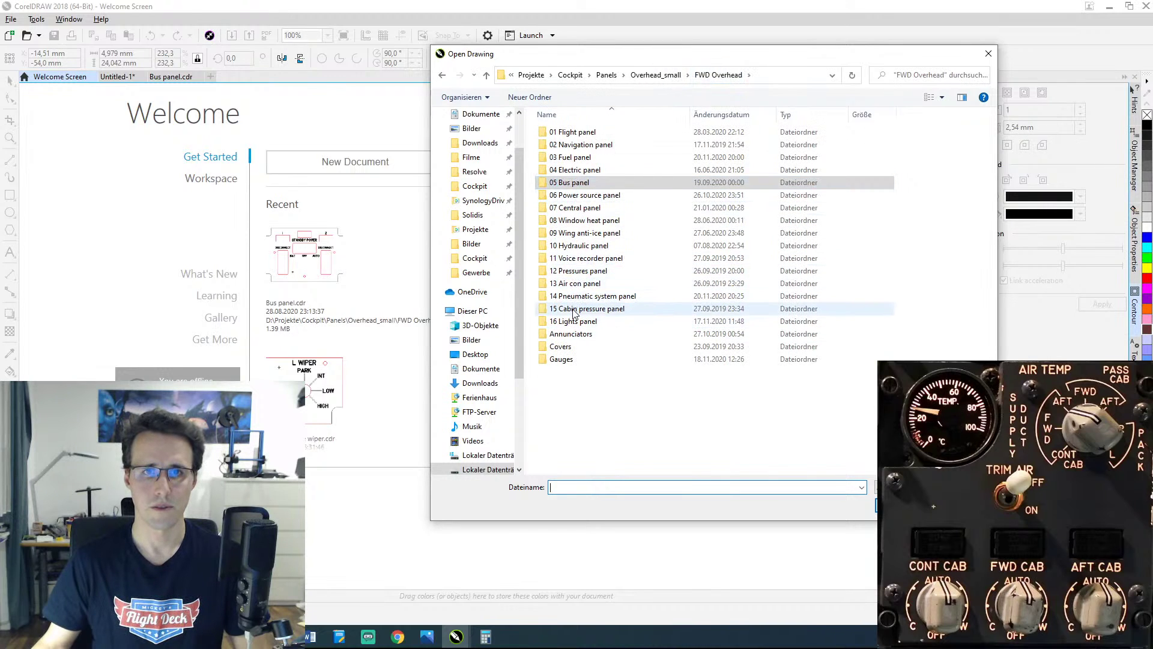
double_click(581, 220)
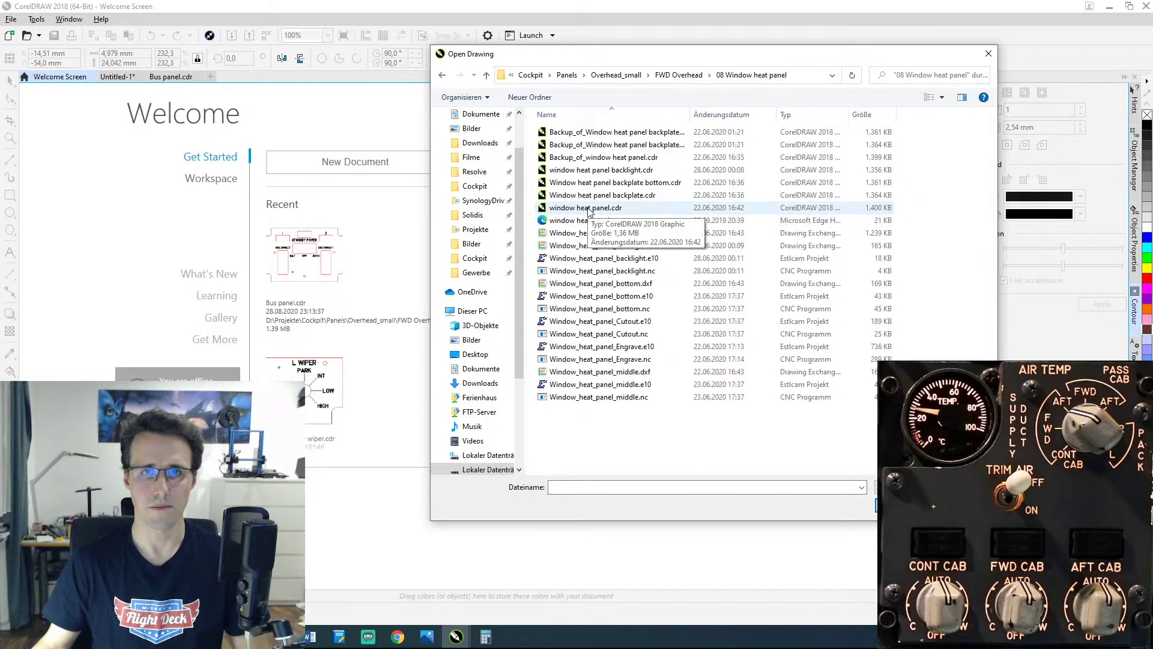
double_click(588, 208)
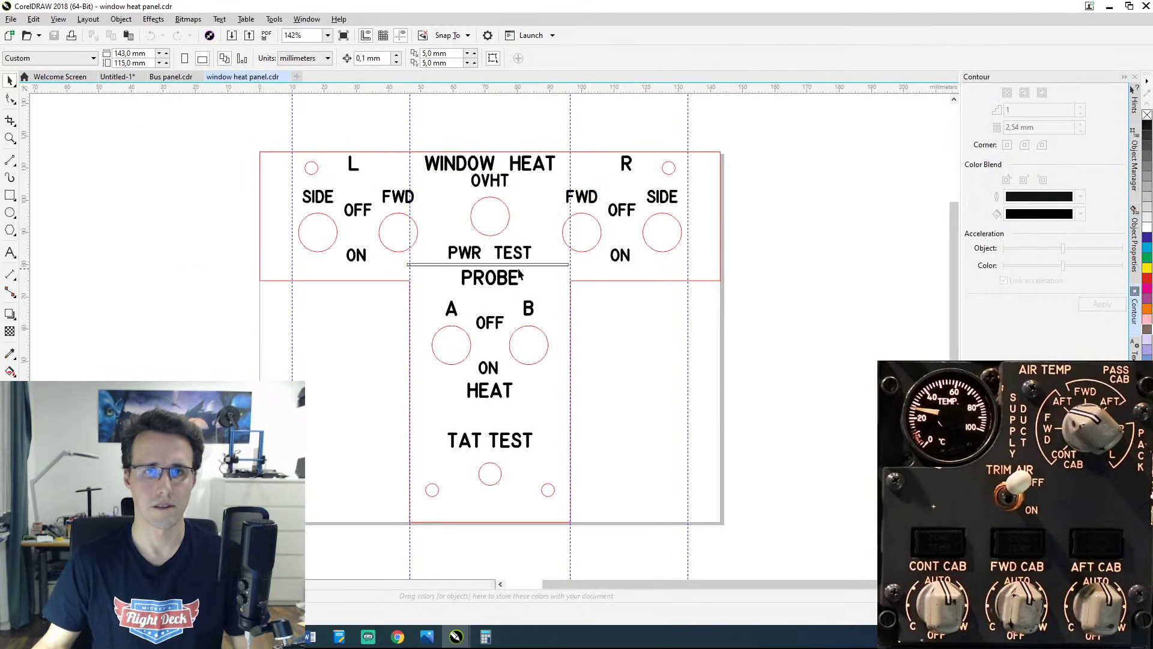
Step: Check the thickness of the divider line below PWR TEST and compare the line markings with the cockpit photo in Photos
click(448, 265)
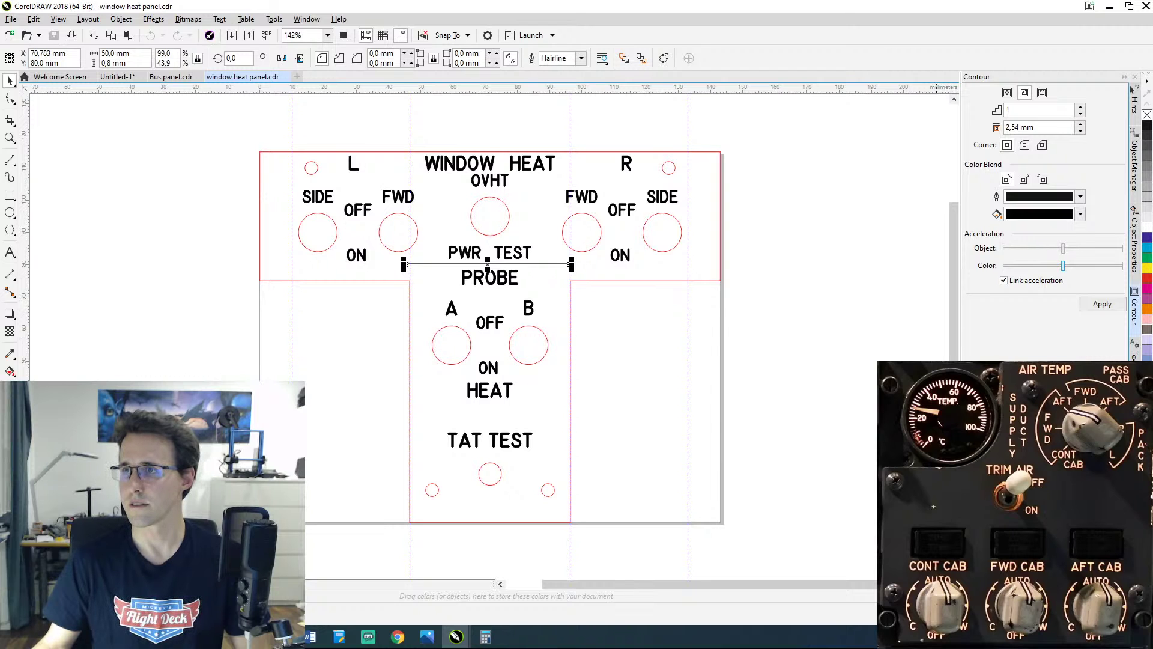
click(426, 636)
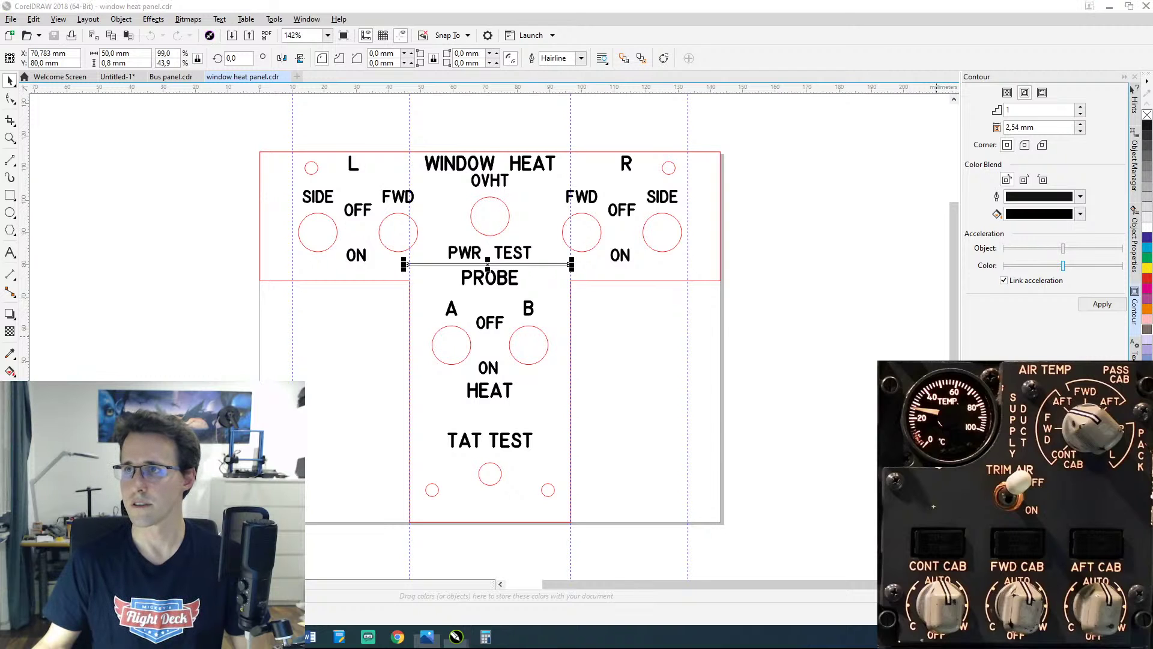
scroll(640, 255, up, 5)
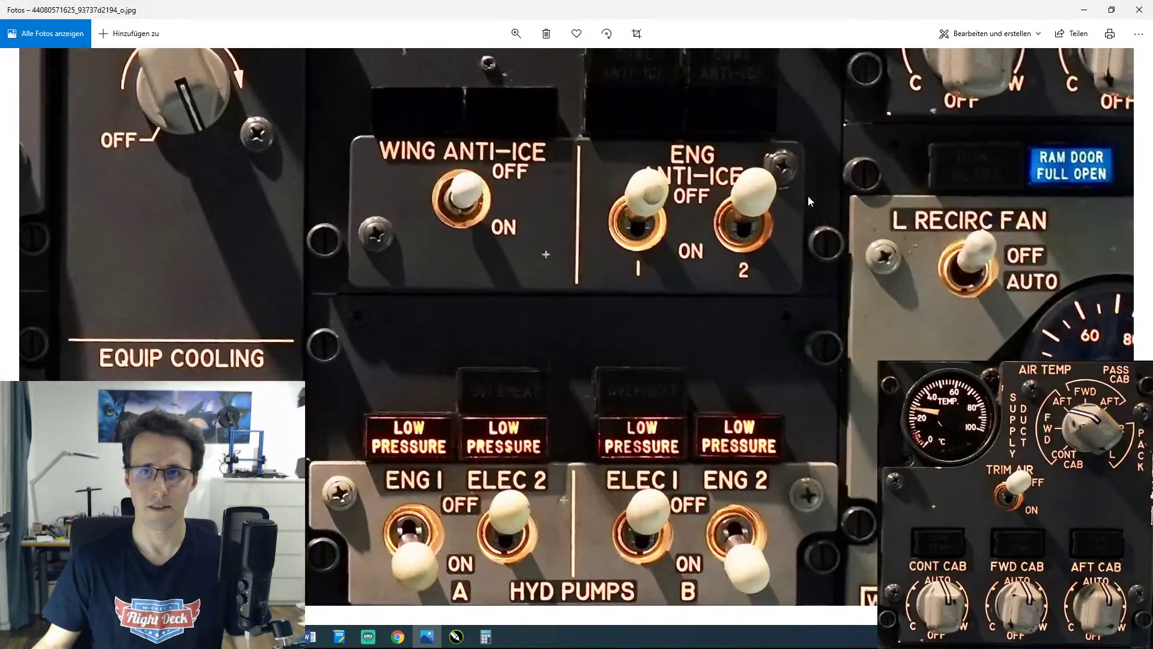
drag(809, 196, 611, 408)
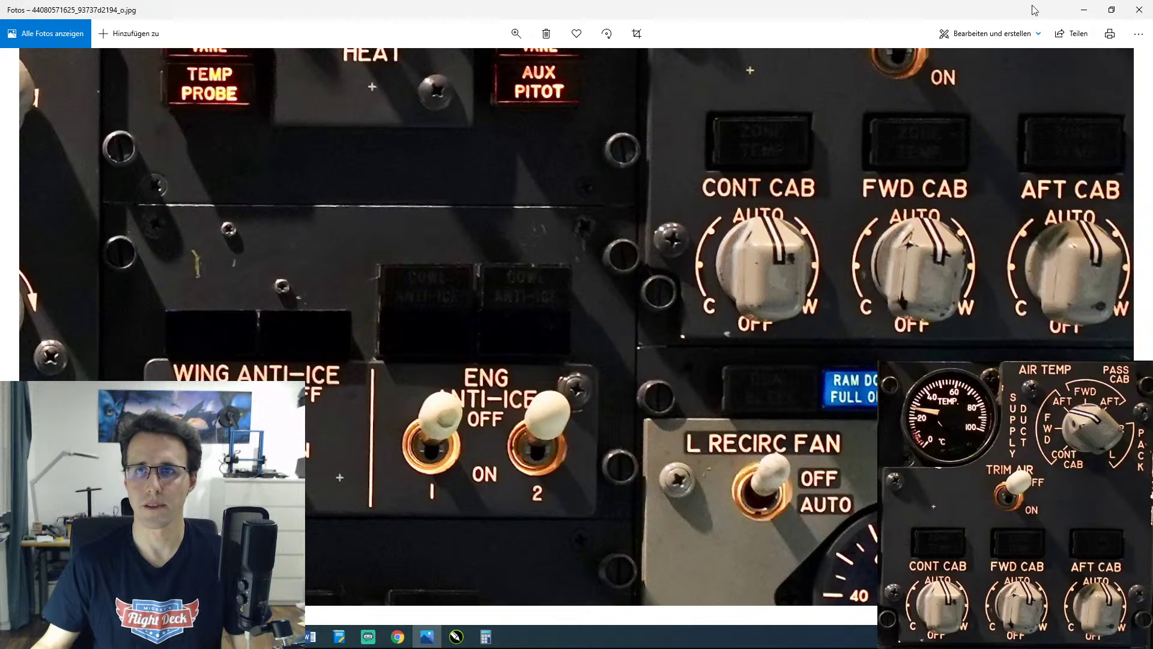
drag(1032, 7, 1152, 9)
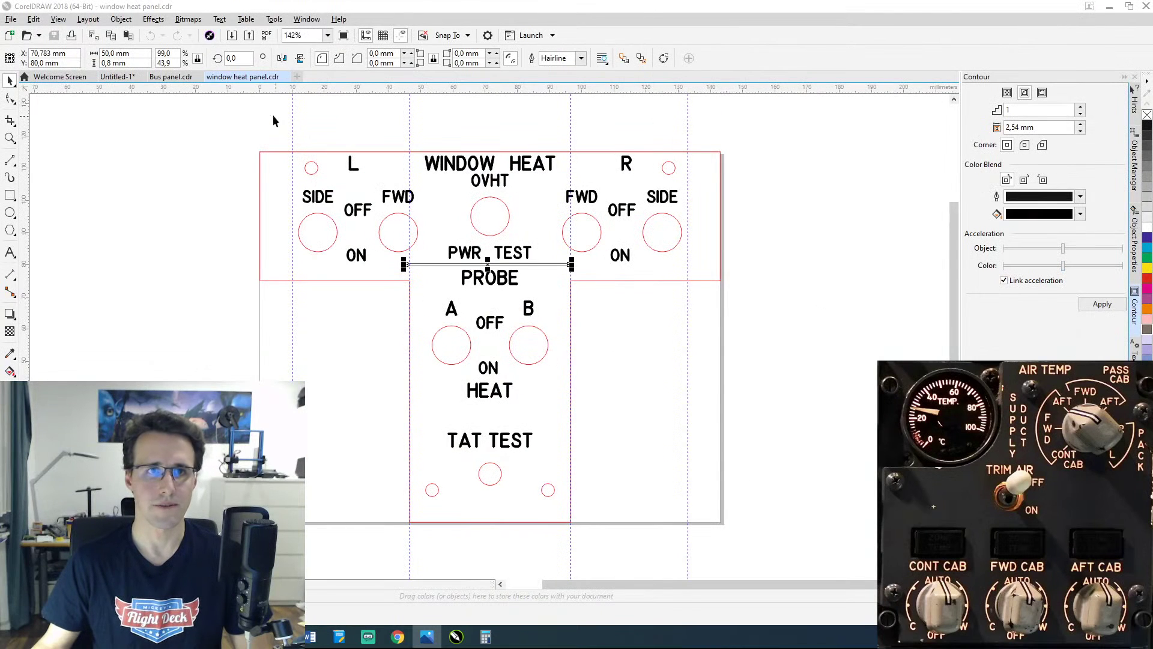
Step: Close window heat panel.cdr and return to the unsaved air temperature panel drawing
click(285, 78)
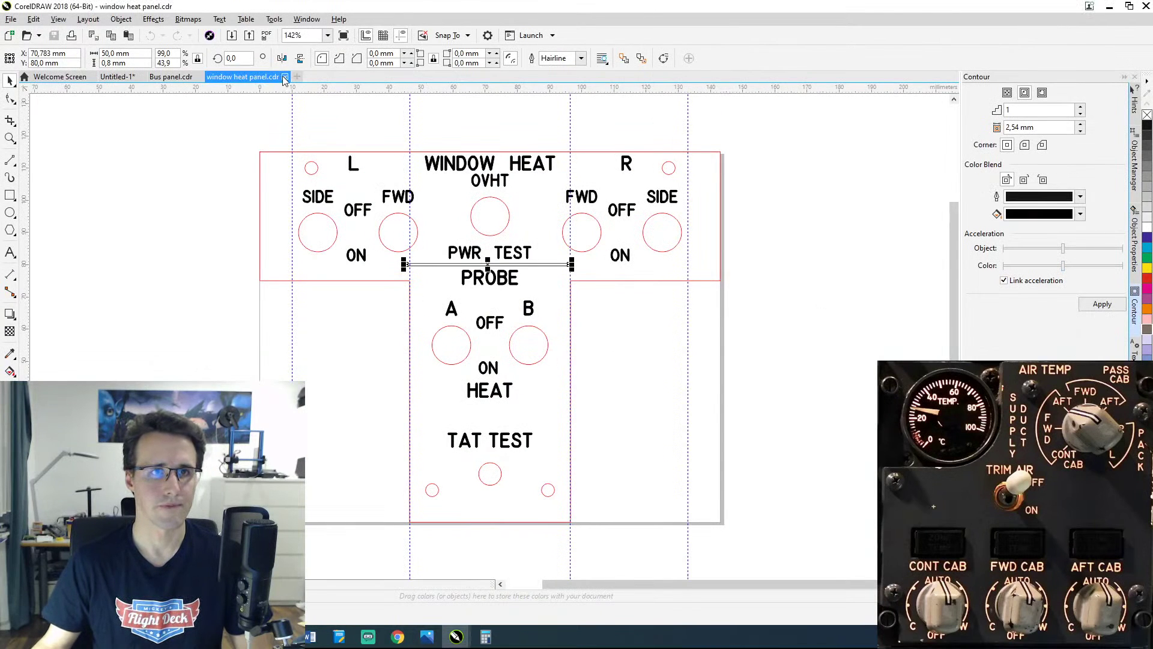
click(285, 77)
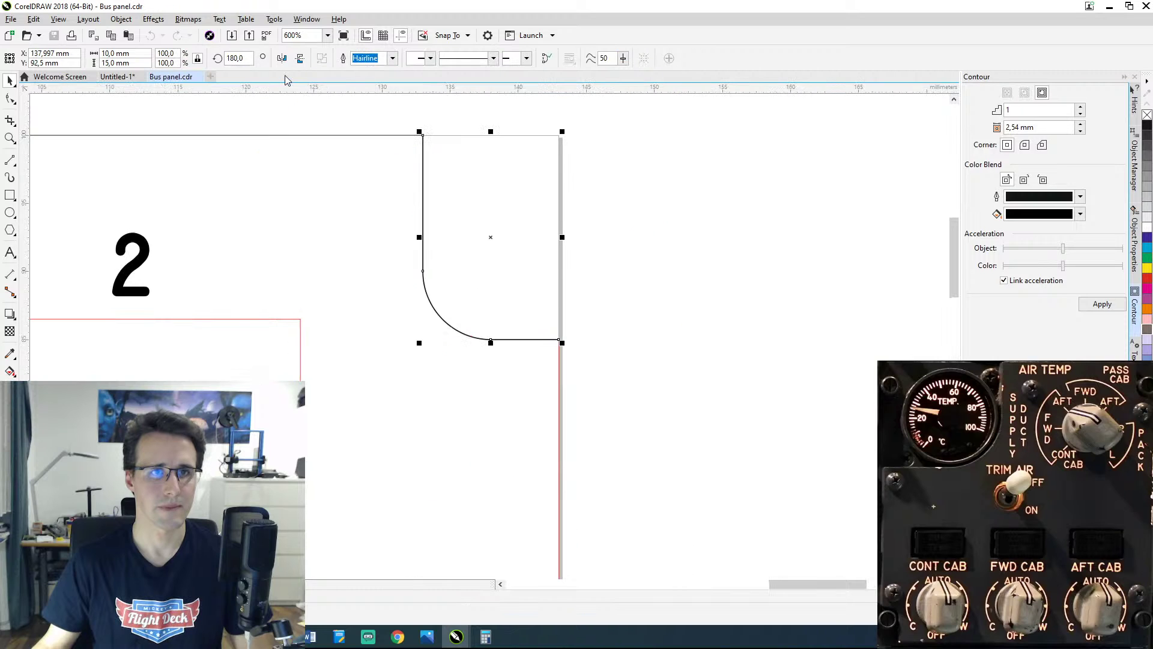
click(221, 339)
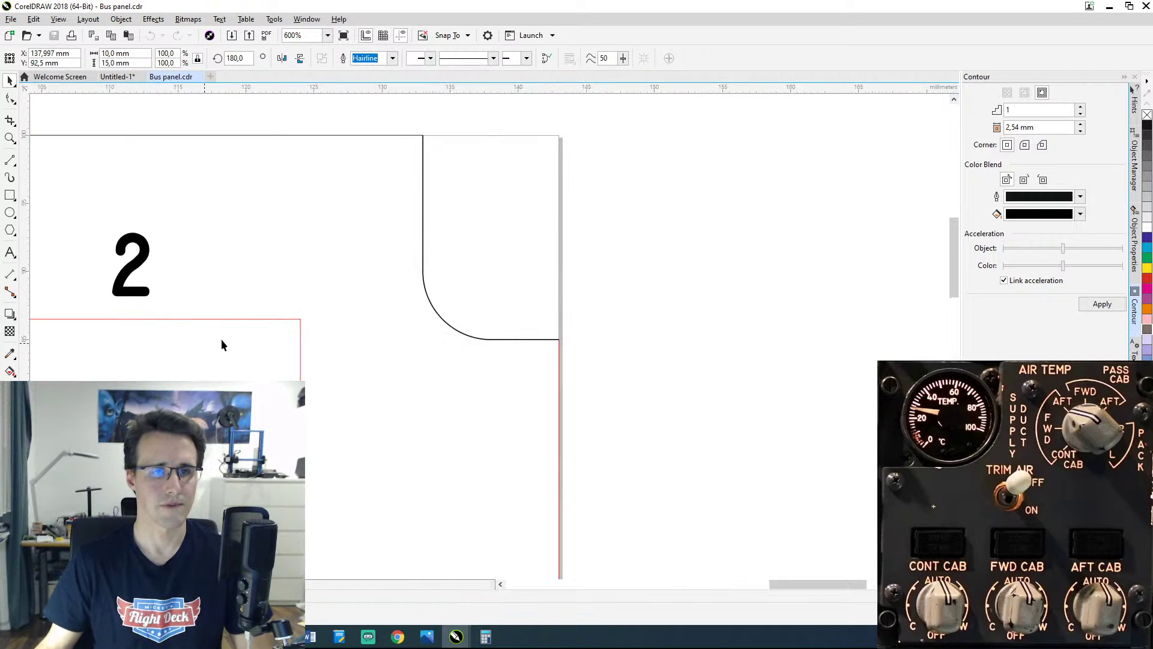
click(117, 77)
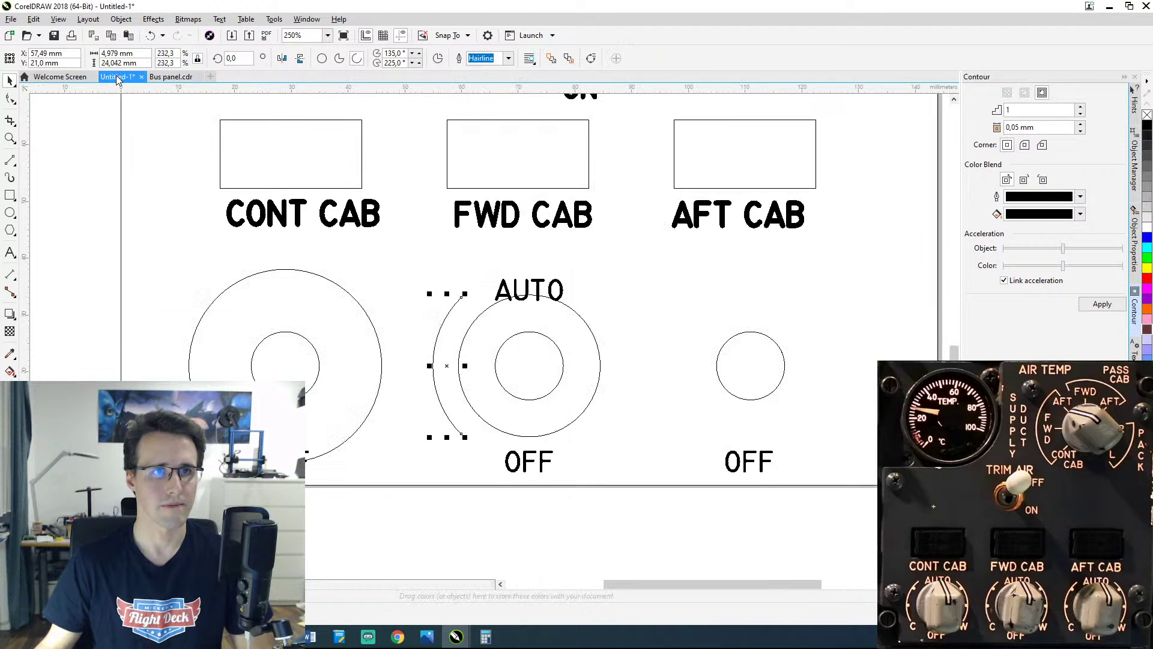
Step: Save the drawing as Air Cond Panel Top.cdr within the FWD Overhead project folder
click(11, 18)
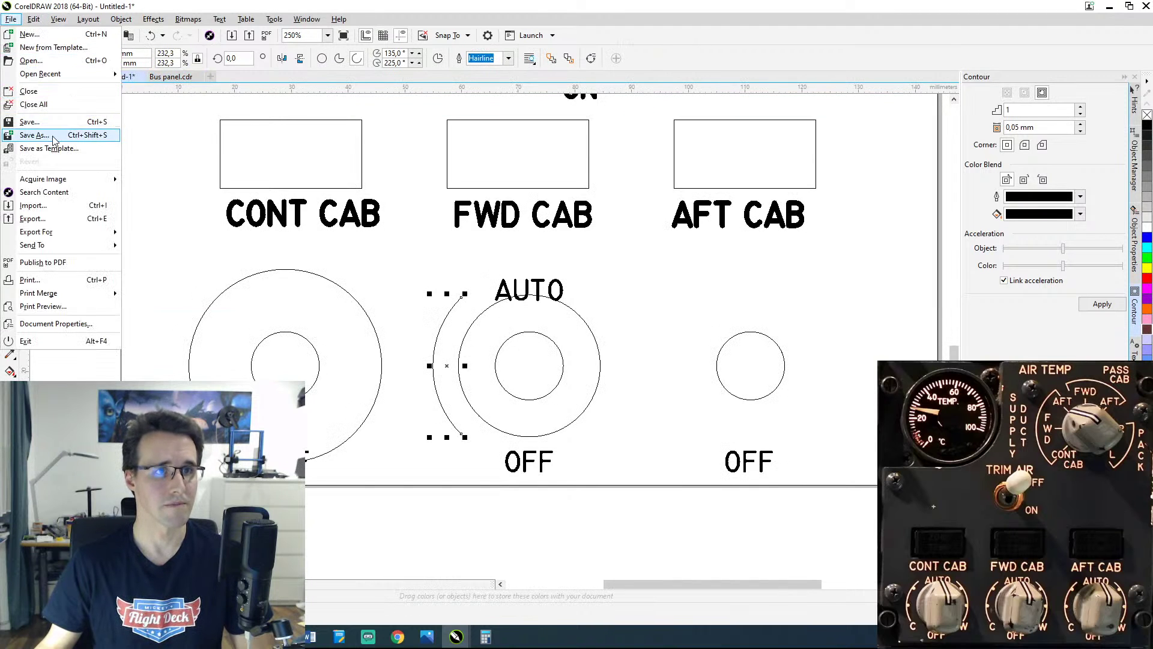
click(34, 136)
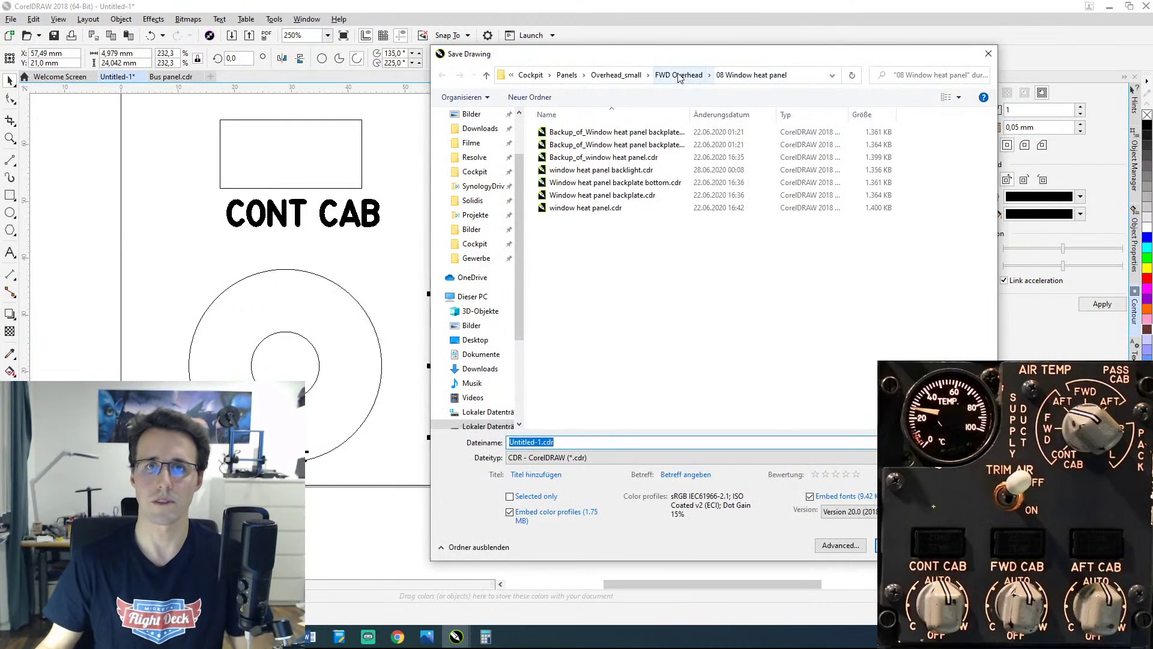
click(679, 76)
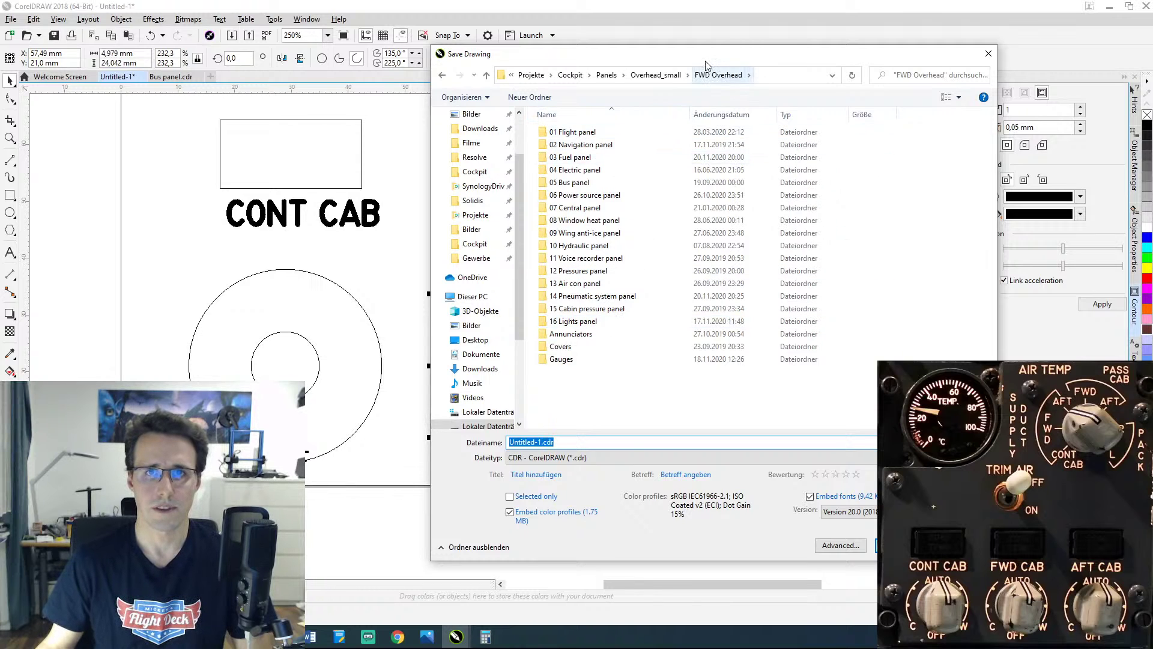
key(Escape)
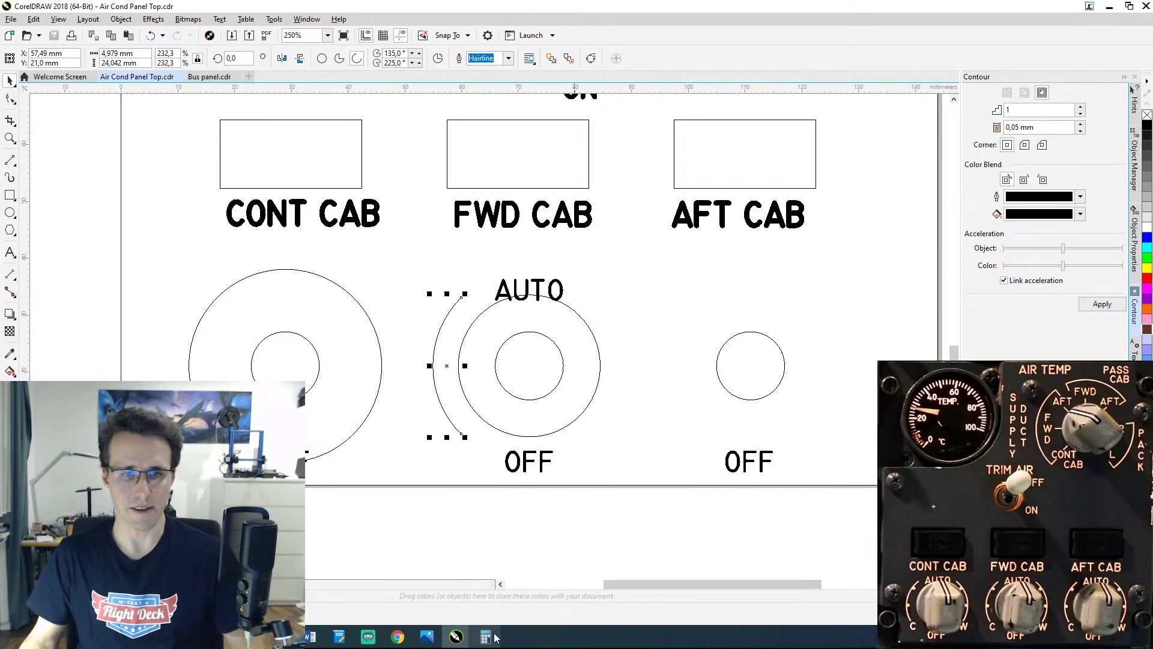
Step: Apply a one-step contour with a 0.7 mm offset to the arc beside the middle knob hole and check its width
click(398, 636)
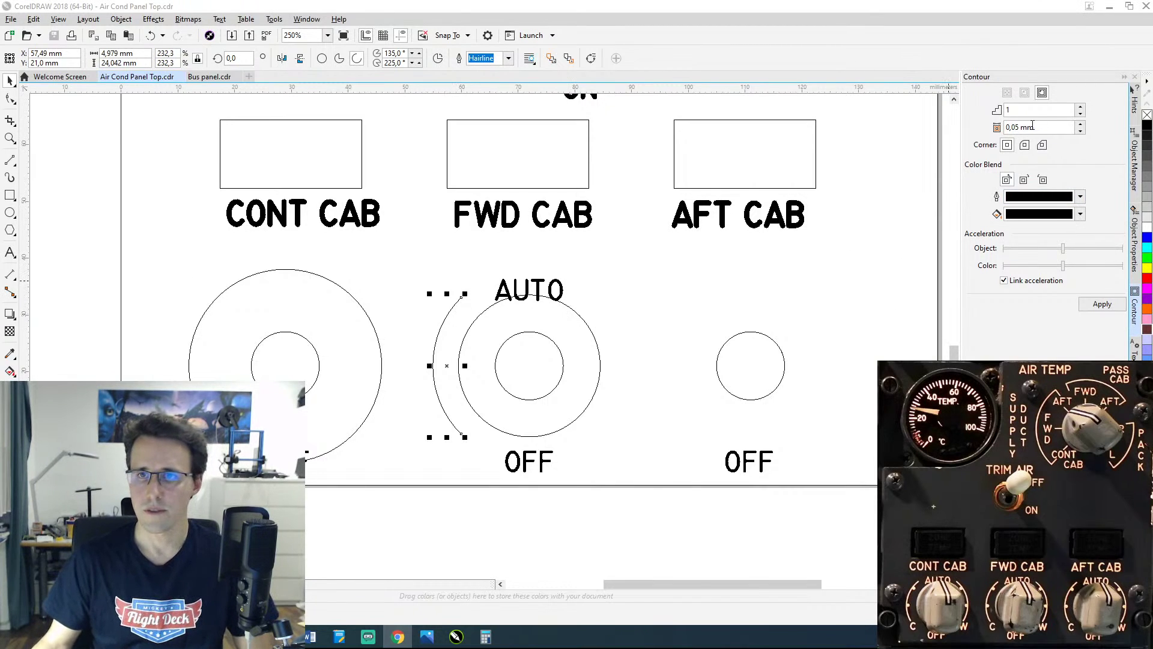
double_click(1013, 128)
key(BackSpace)
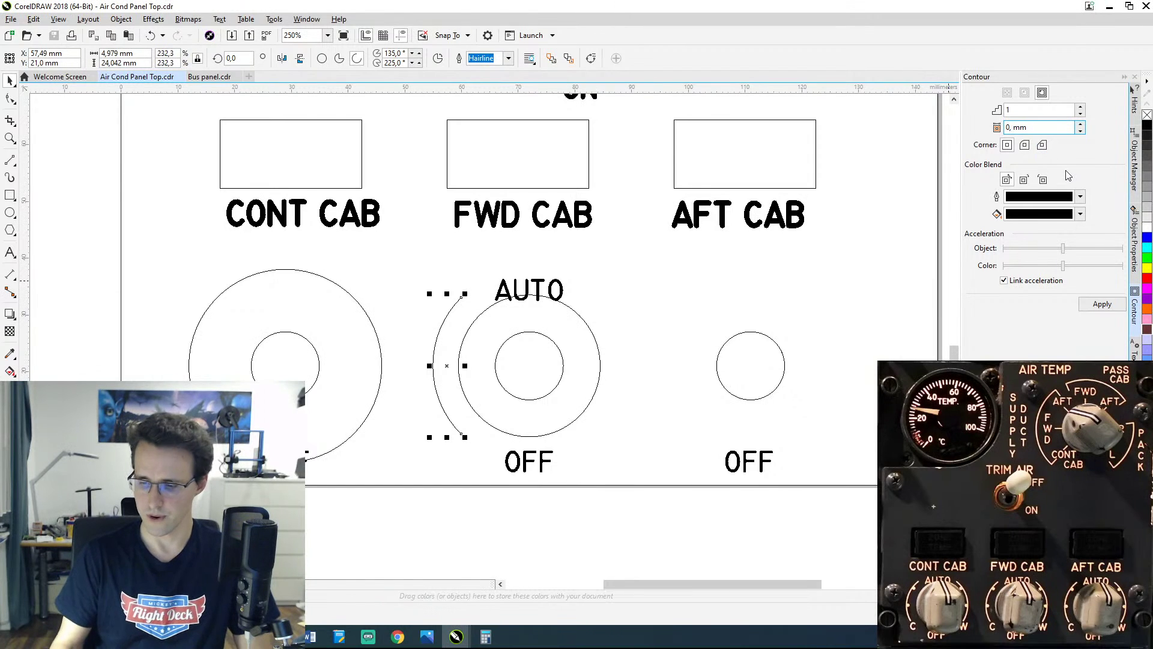
text(7)
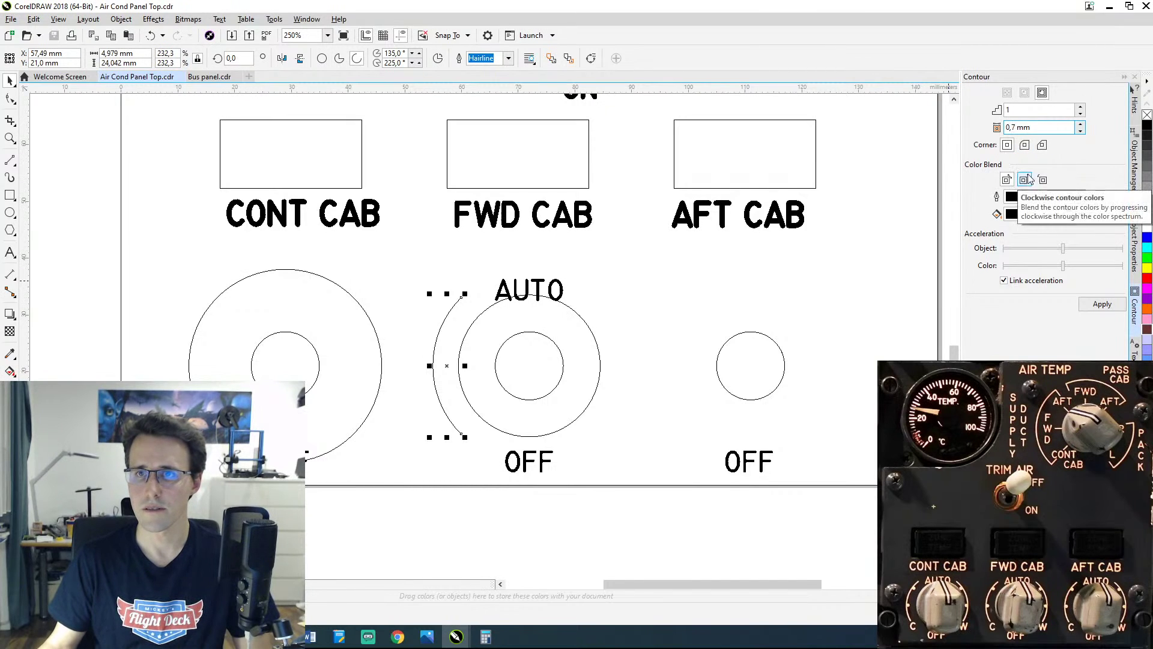
click(1102, 304)
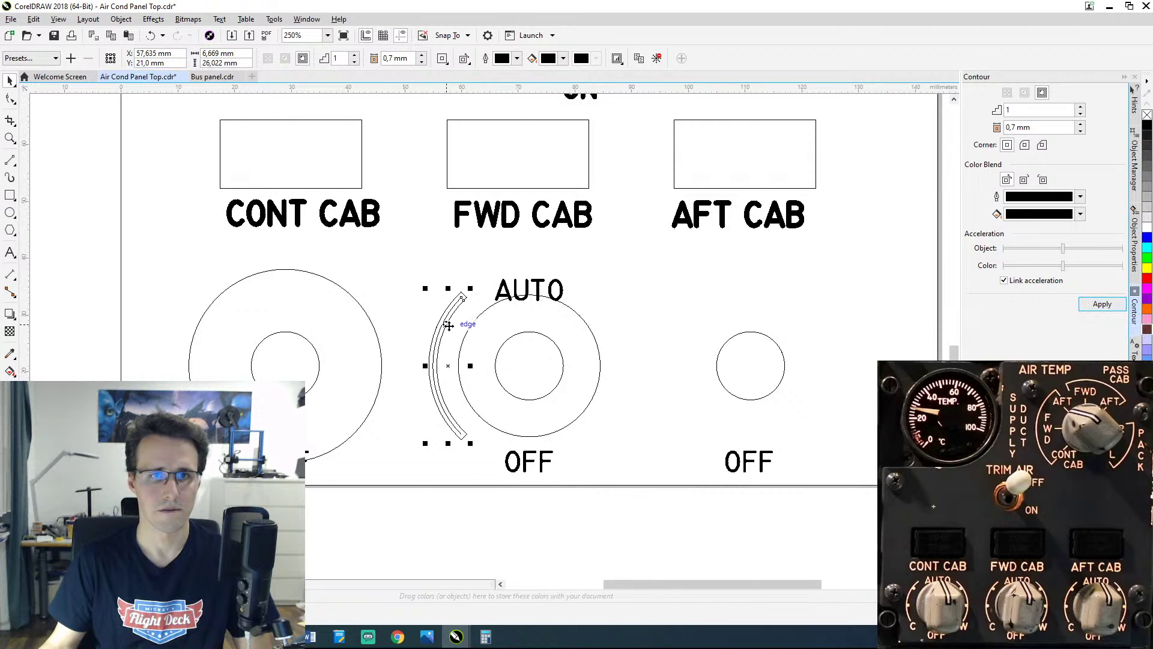
scroll(450, 322, up, 4)
scroll(449, 324, down, 2)
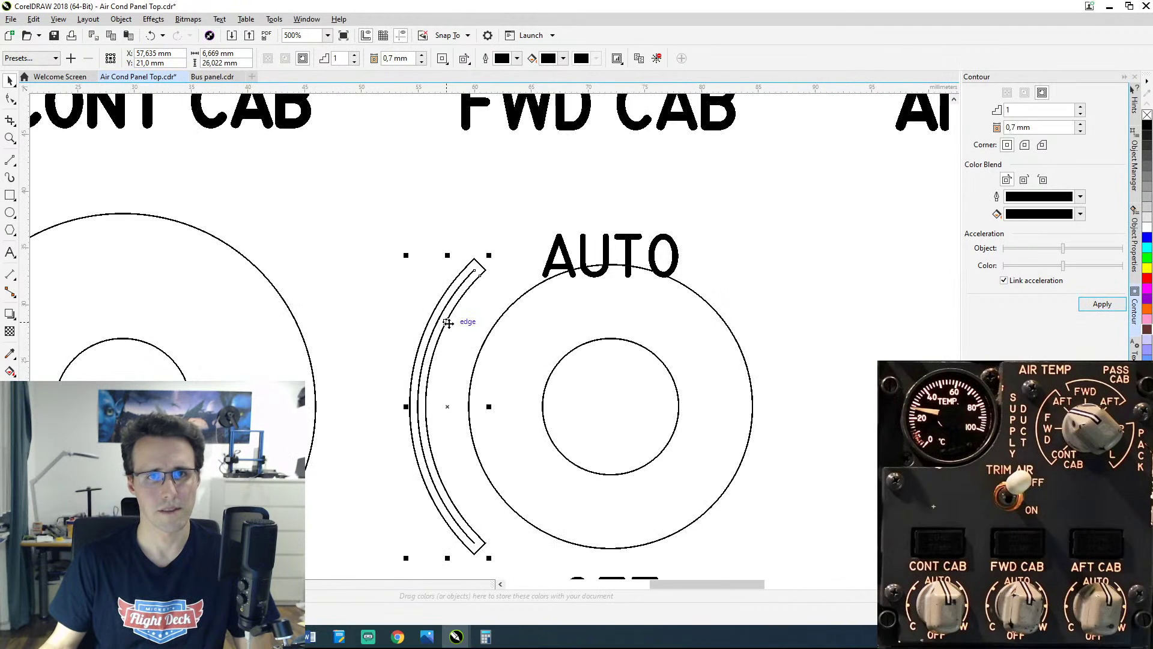
scroll(448, 324, up, 2)
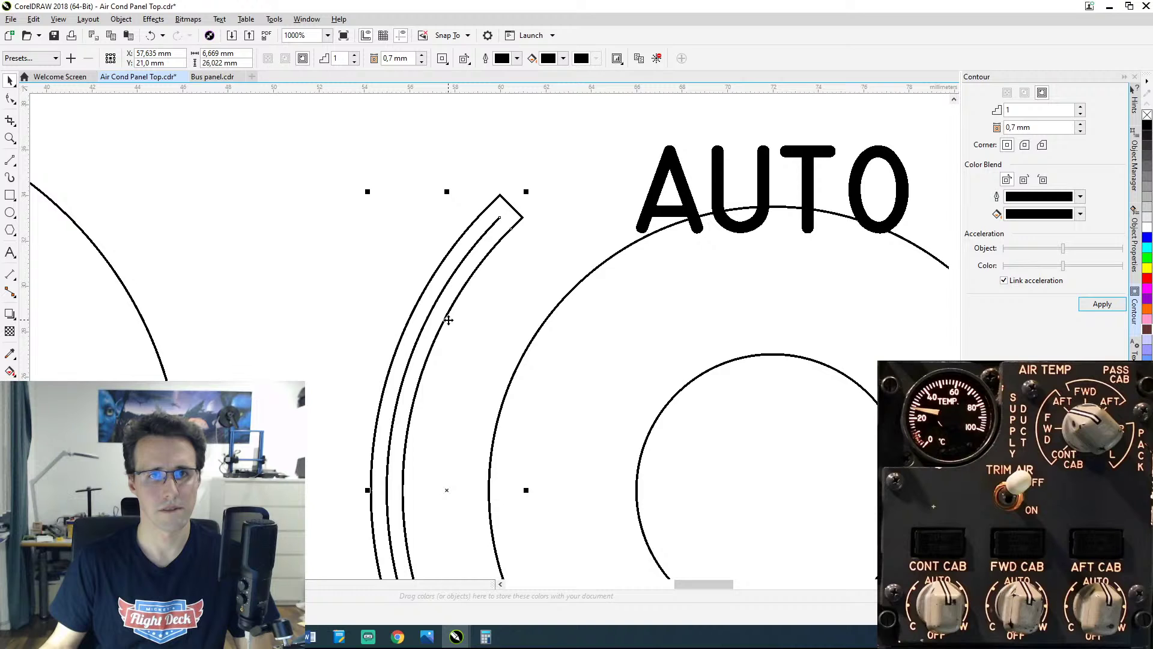
scroll(454, 318, down, 6)
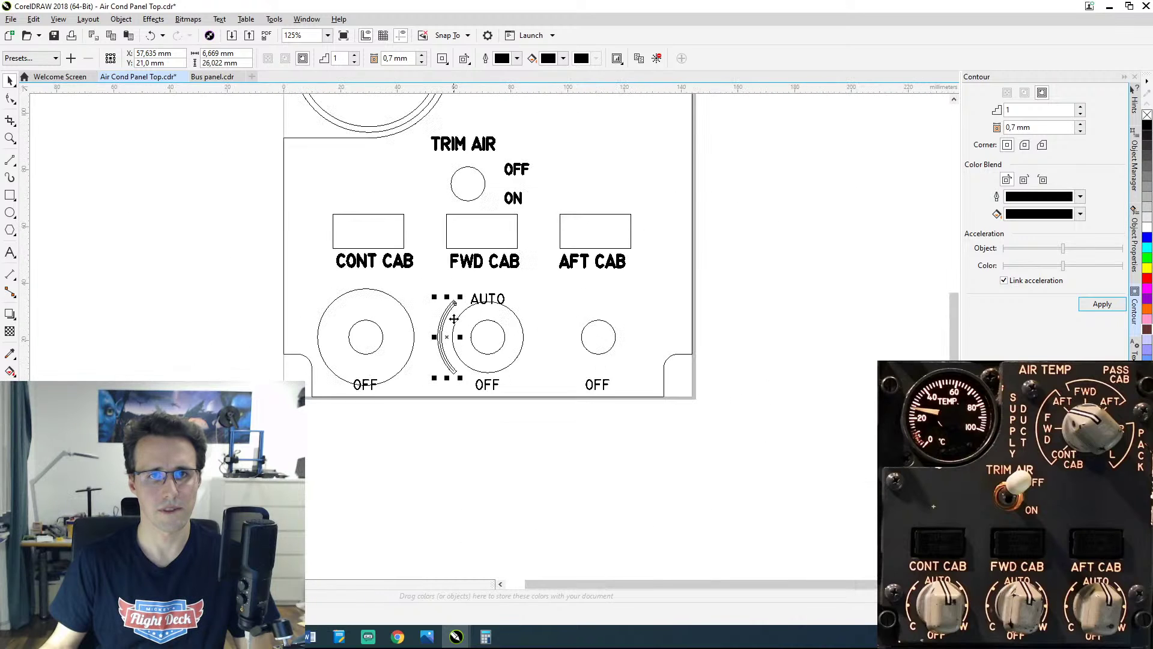
scroll(453, 318, up, 4)
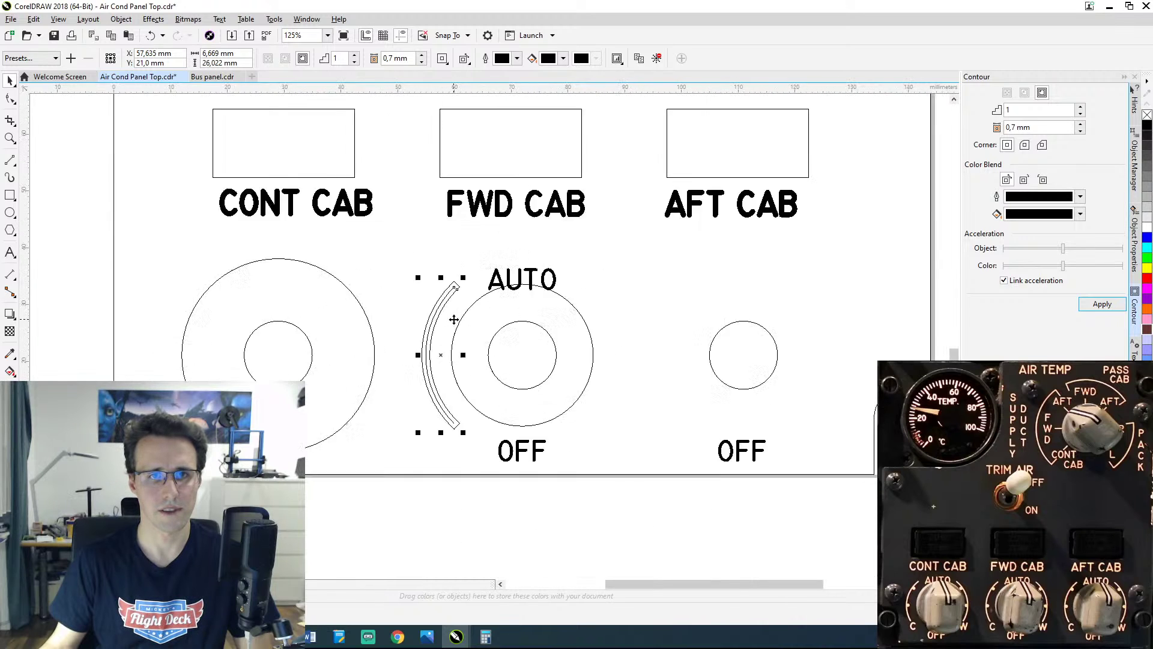
Step: Set the contour offset of the arc beside the middle knob hole to 0.35 mm and apply it
click(1017, 126)
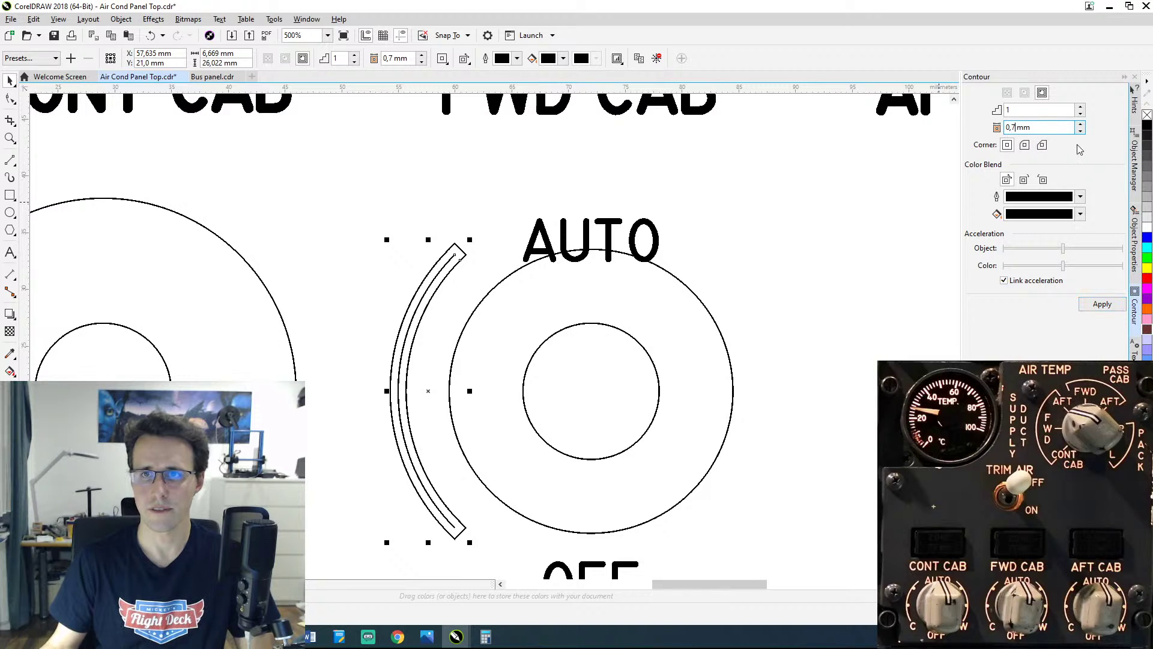
key(BackSpace)
text(35)
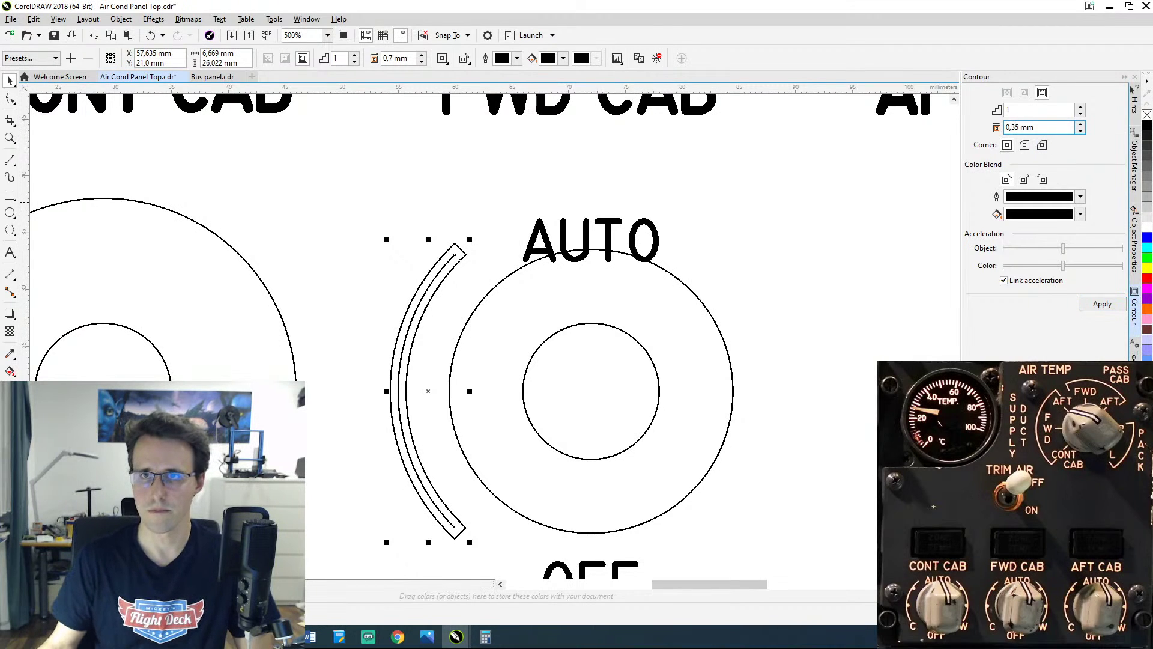
click(1103, 303)
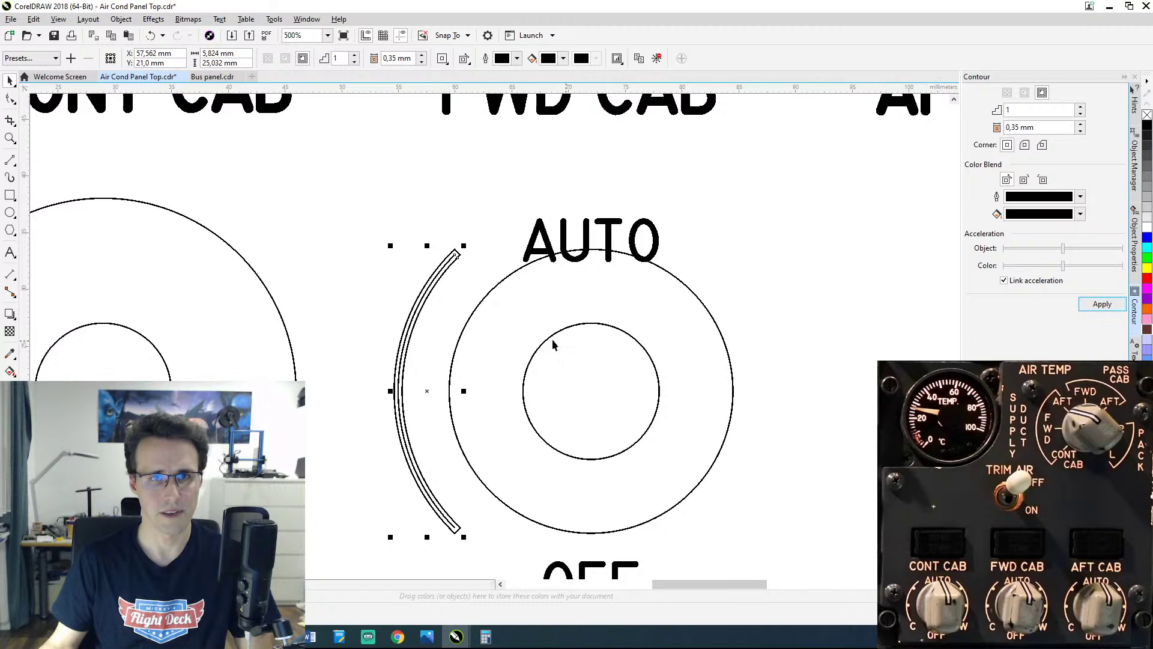
scroll(535, 339, down, 4)
scroll(515, 340, up, 2)
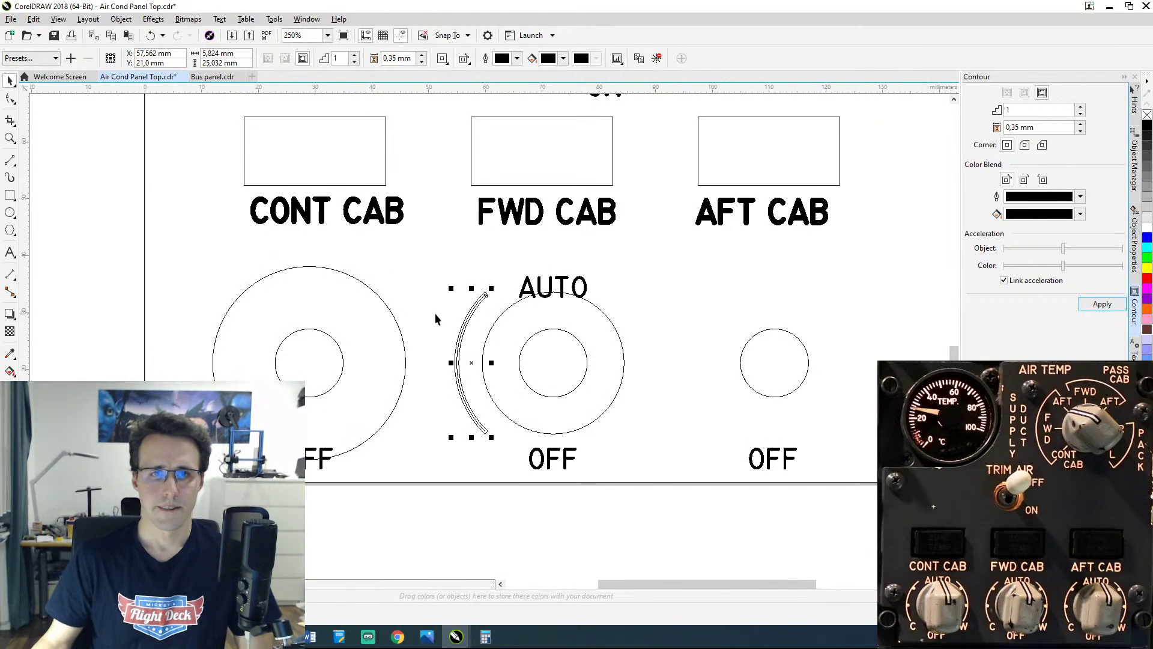
scroll(466, 296, up, 2)
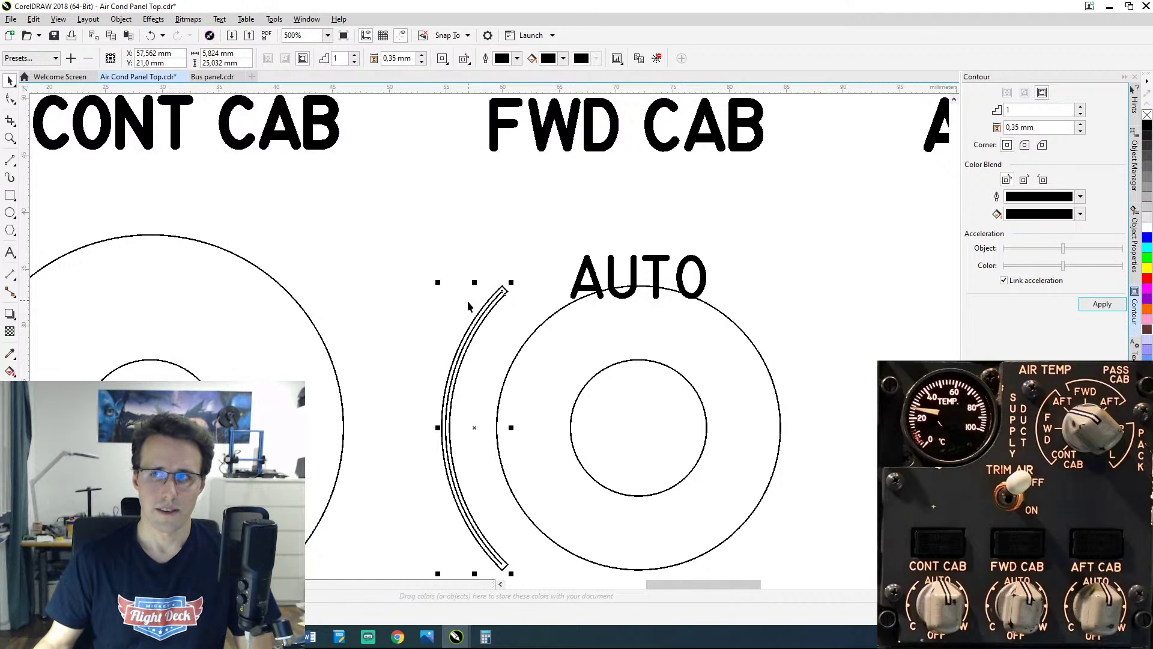
Step: Fill the contoured arc beside the middle knob hole with solid black
click(397, 251)
scroll(465, 356, up, 2)
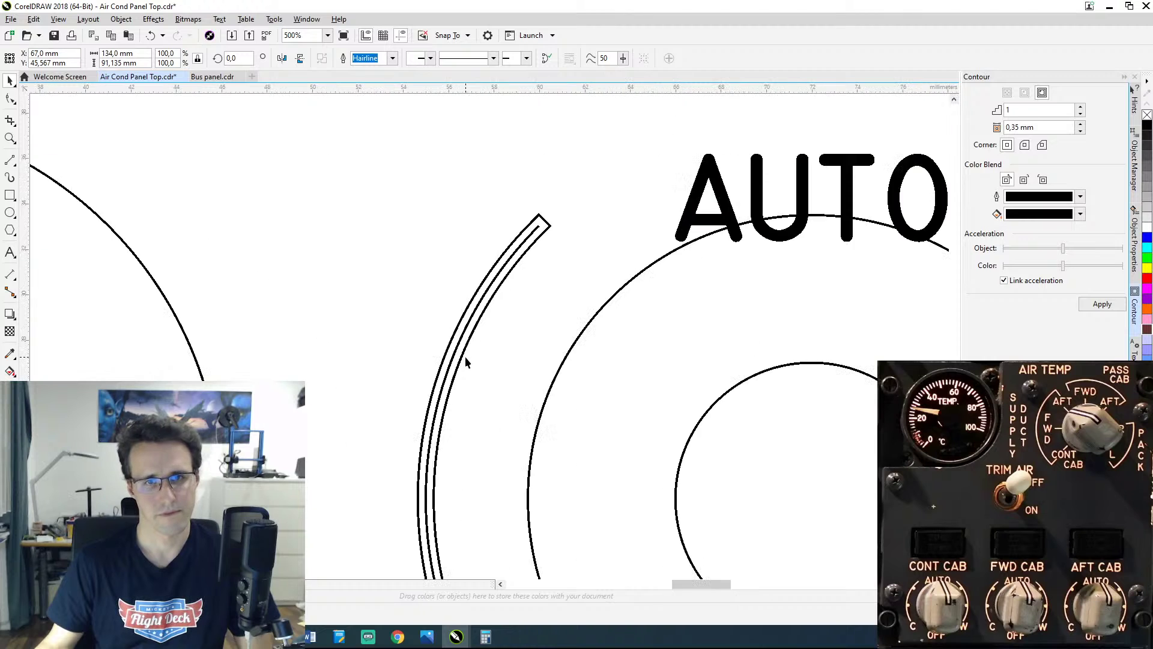
scroll(465, 356, down, 2)
click(476, 338)
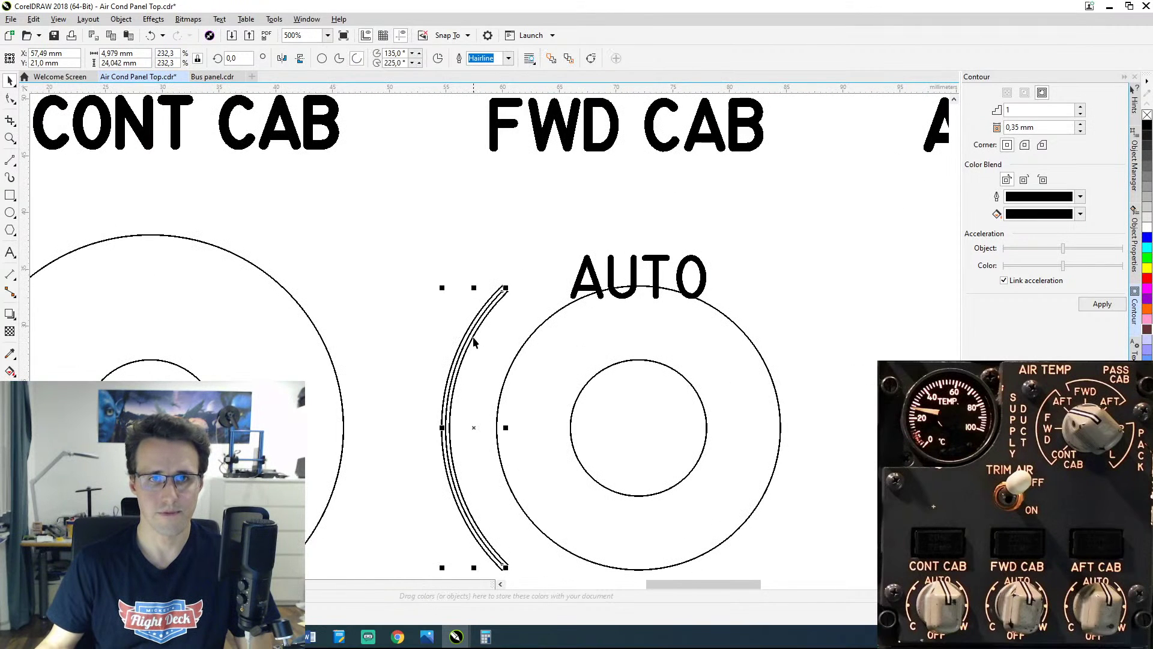
click(1134, 240)
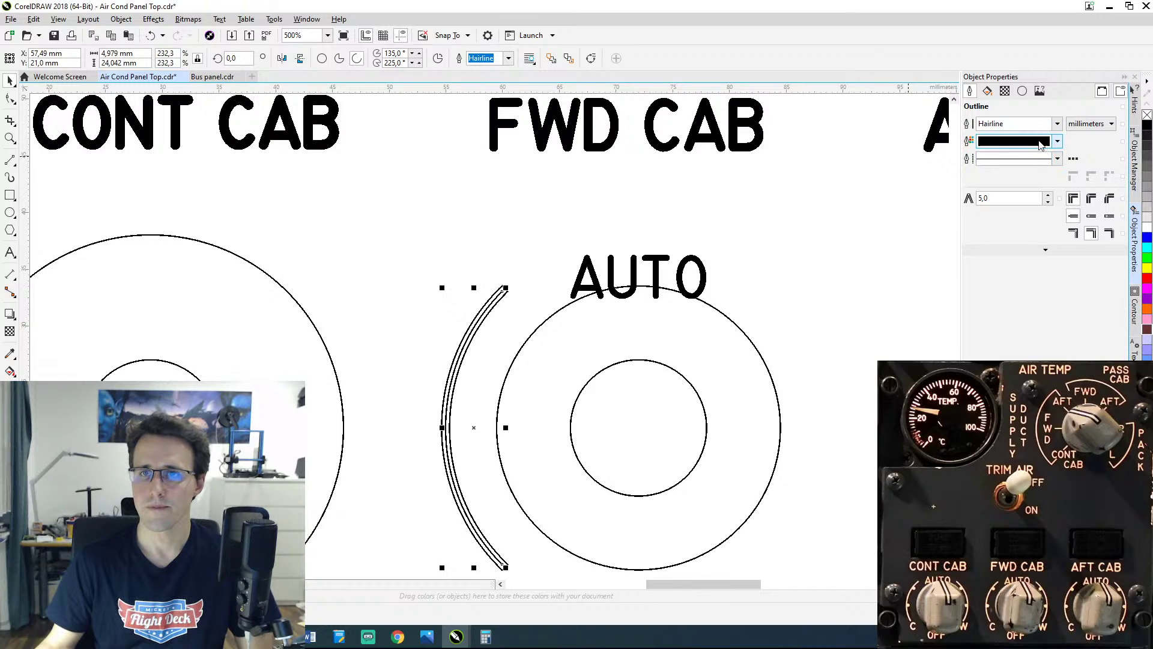
click(986, 91)
click(989, 124)
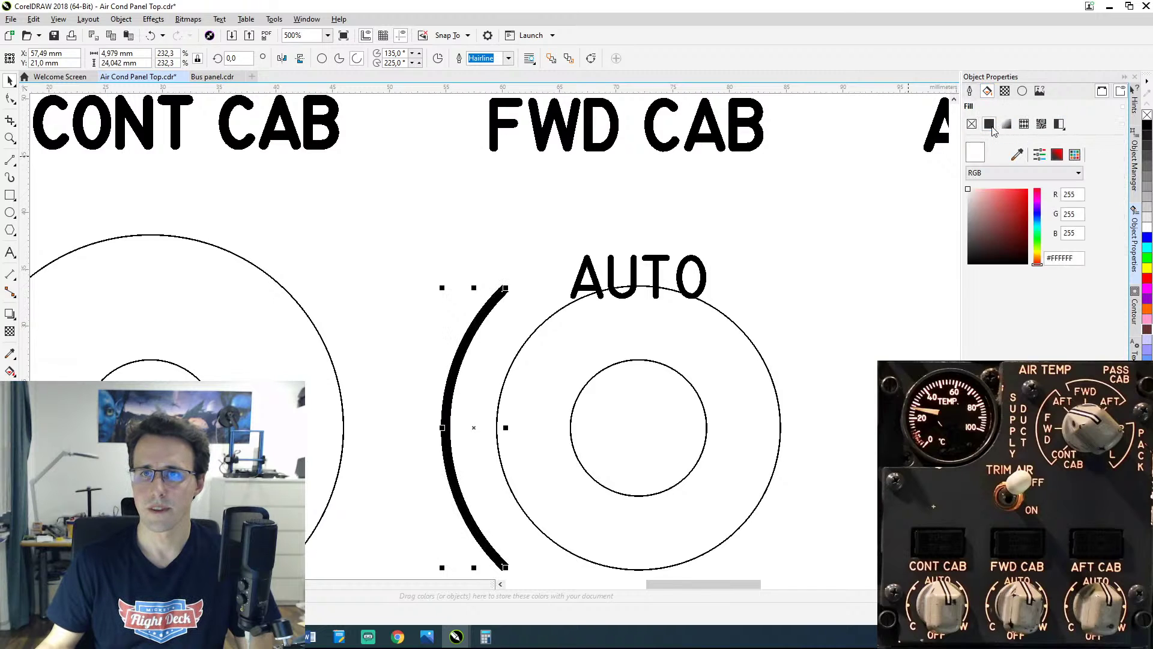
drag(530, 311, 507, 266)
scroll(487, 227, down, 2)
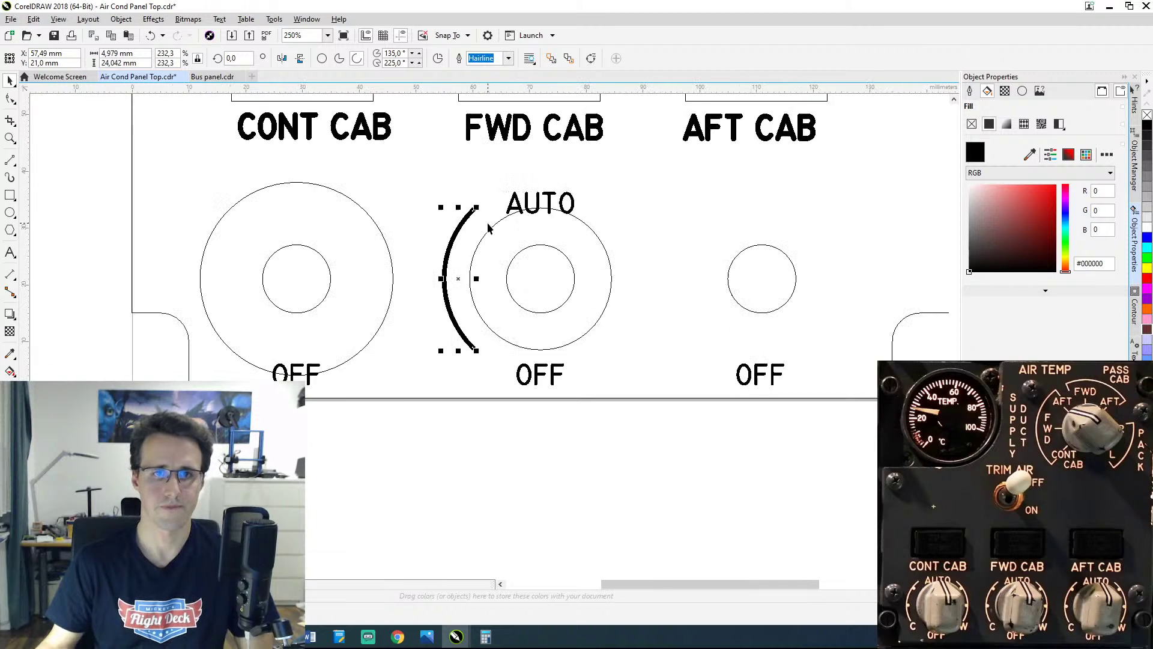
drag(500, 191, 479, 246)
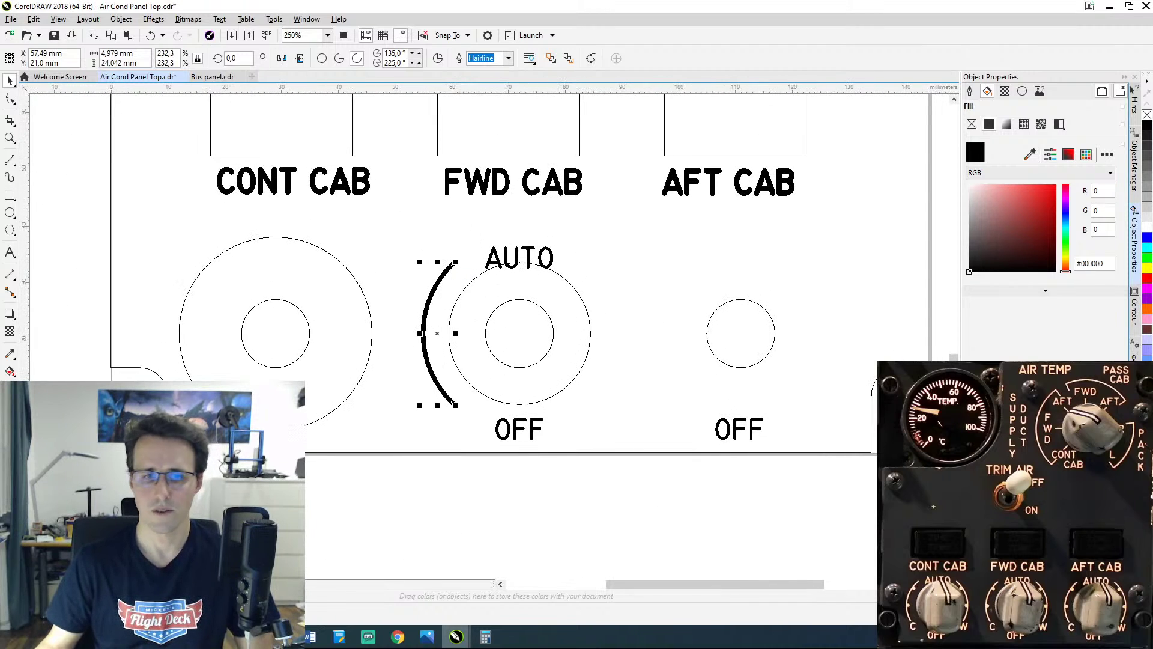
Step: Switch to the reference photo in Photos and examine the arc and tick markings around the air temperature panel's knobs
click(426, 636)
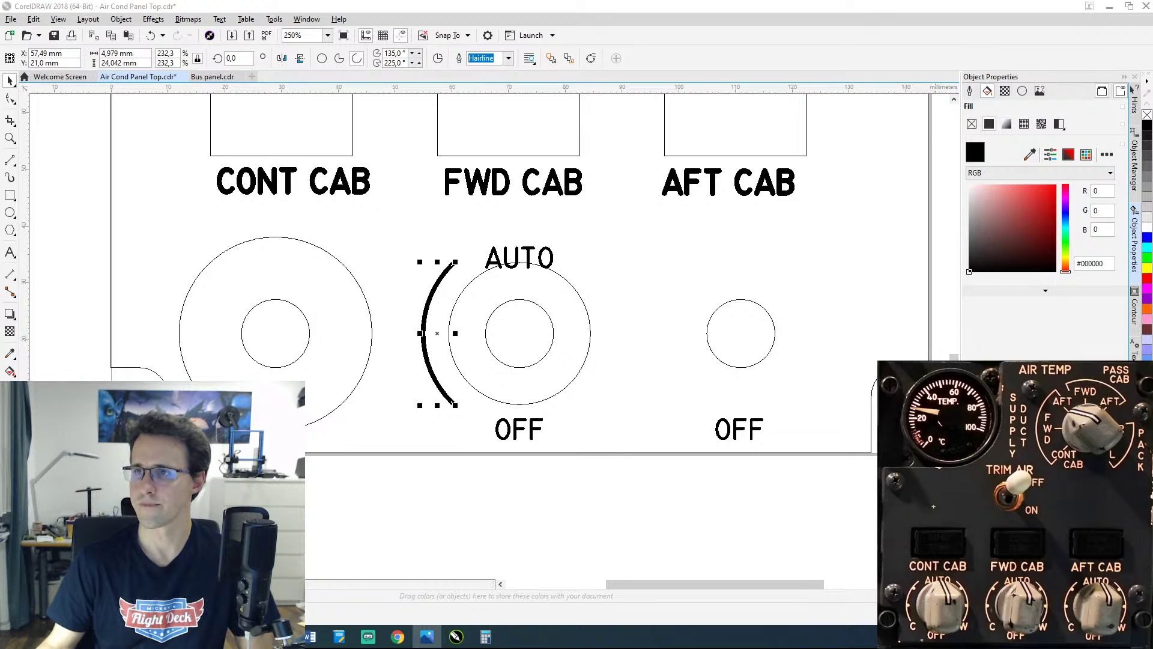
drag(1152, 121, 729, 0)
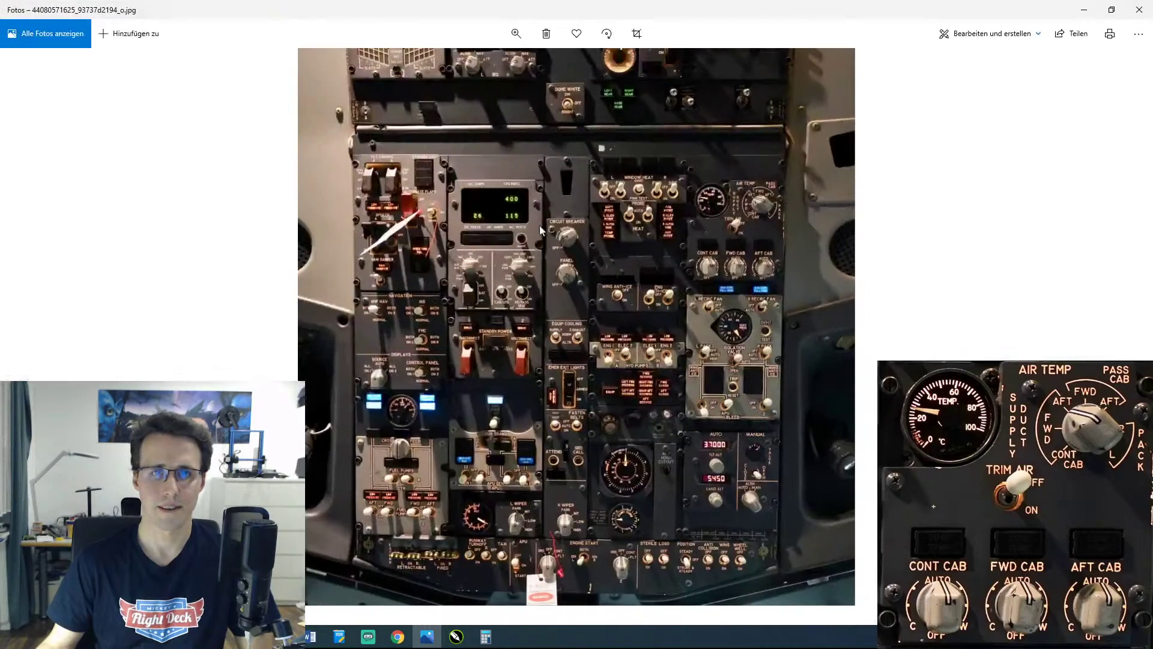
scroll(739, 217, up, 5)
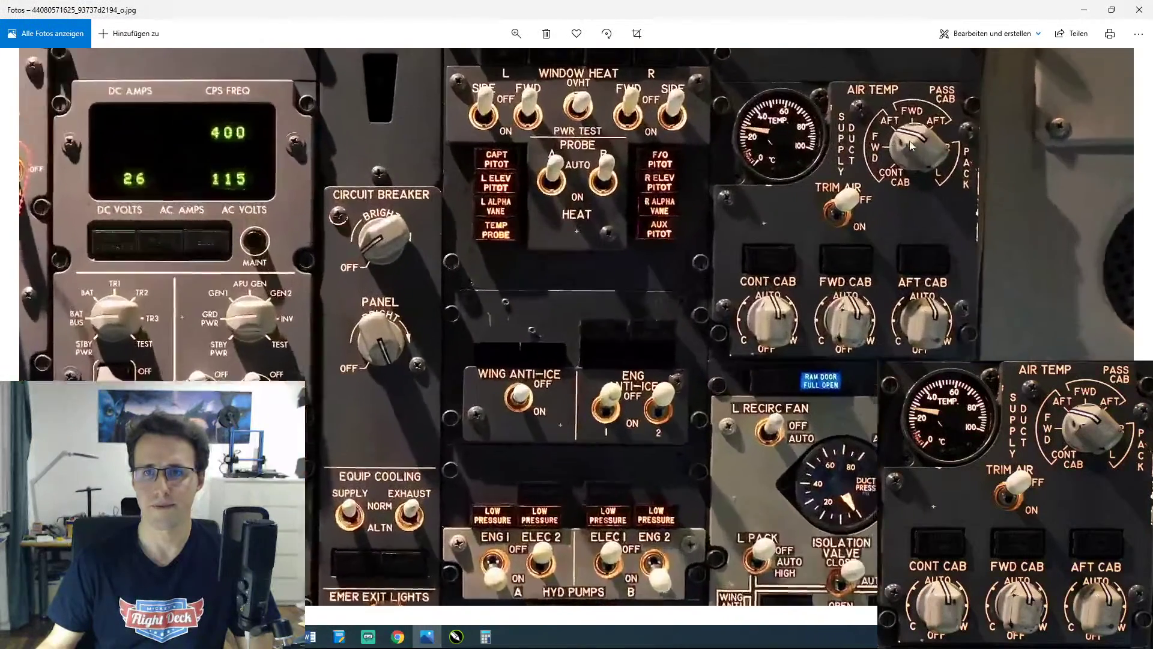
scroll(819, 209, up, 4)
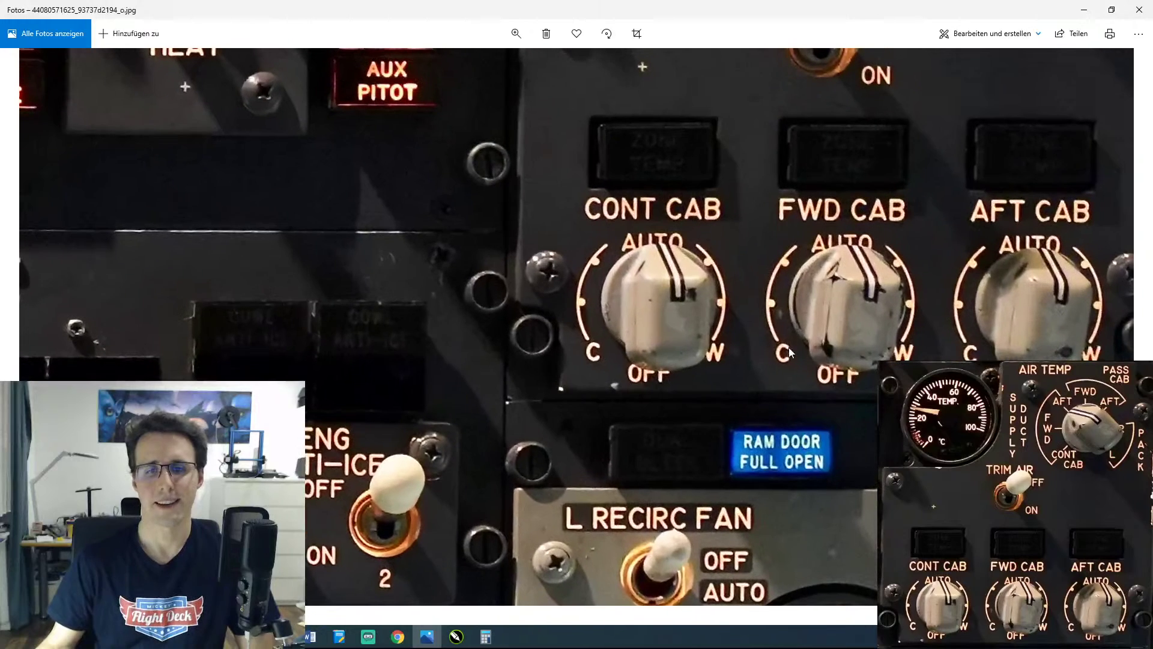
scroll(775, 264, up, 2)
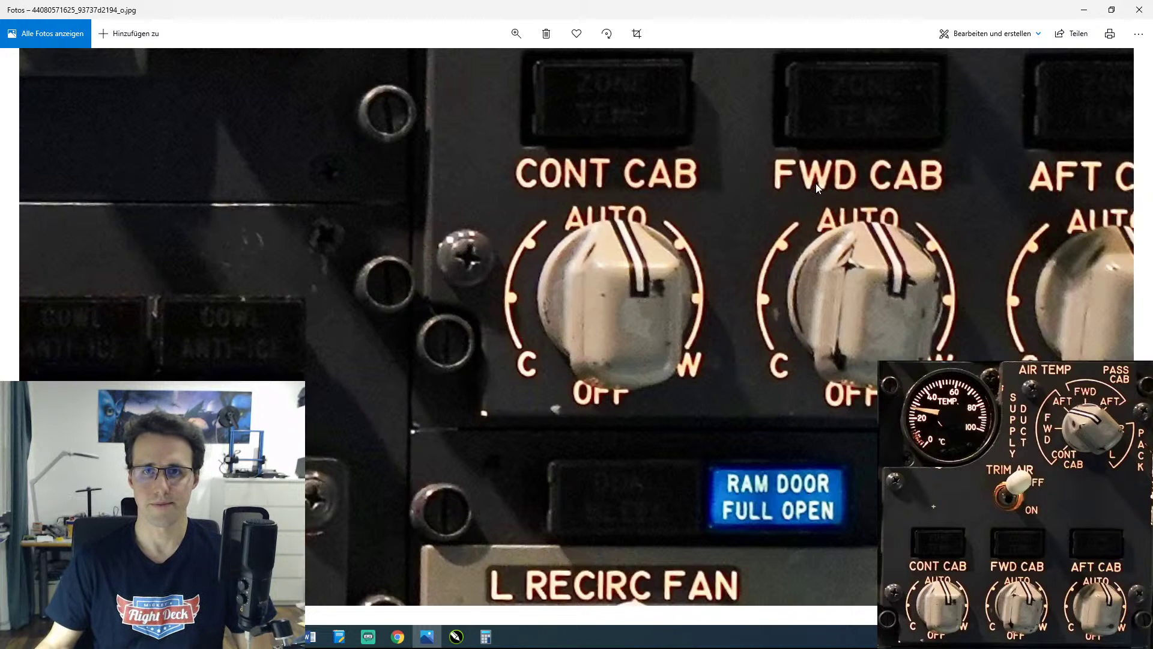
drag(816, 182, 628, 435)
drag(808, 333, 762, 448)
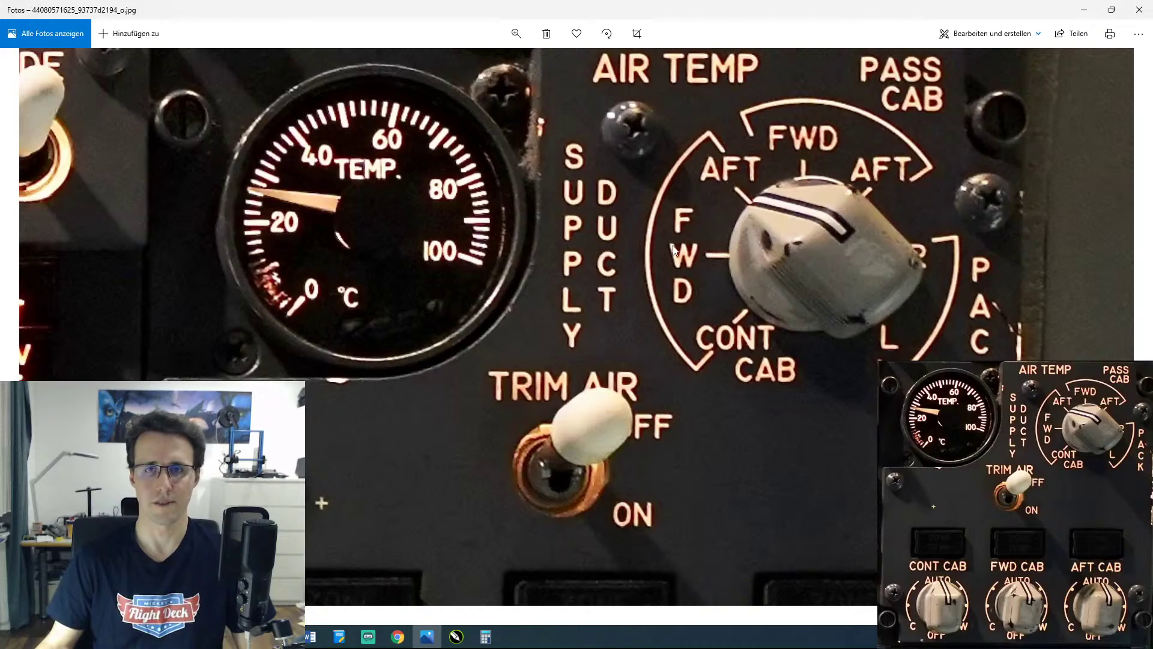
scroll(728, 182, down, 3)
scroll(557, 287, down, 2)
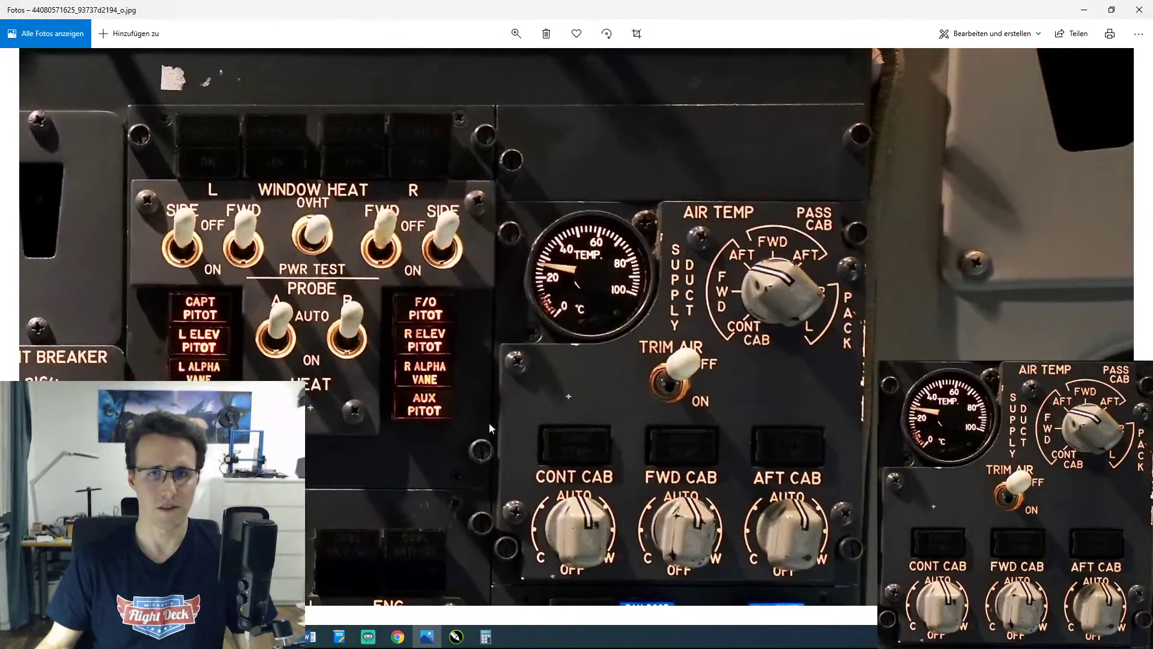
Step: Examine the knob markings on the neighbouring overhead panels in the photo for comparison and return to the CorelDRAW drawing
drag(489, 422, 814, 278)
scroll(696, 412, up, 2)
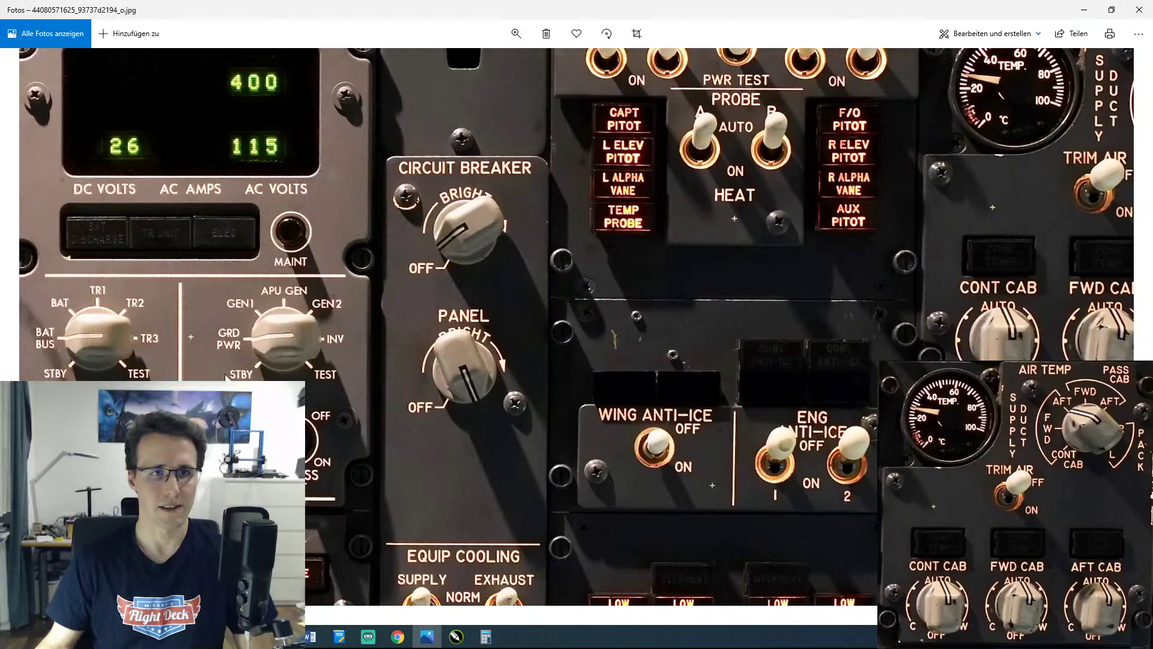
scroll(138, 357, down, 1)
drag(139, 357, 327, 127)
drag(270, 442, 618, 301)
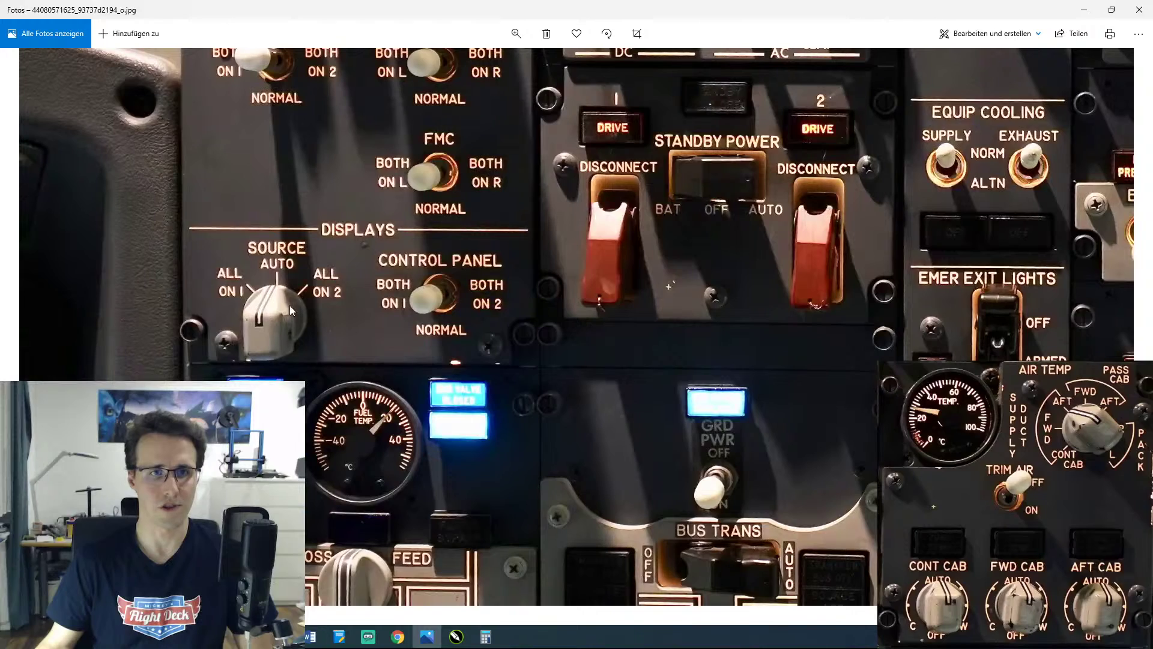
drag(1129, 96, 617, 241)
drag(863, 237, 600, 544)
drag(769, 379, 769, 397)
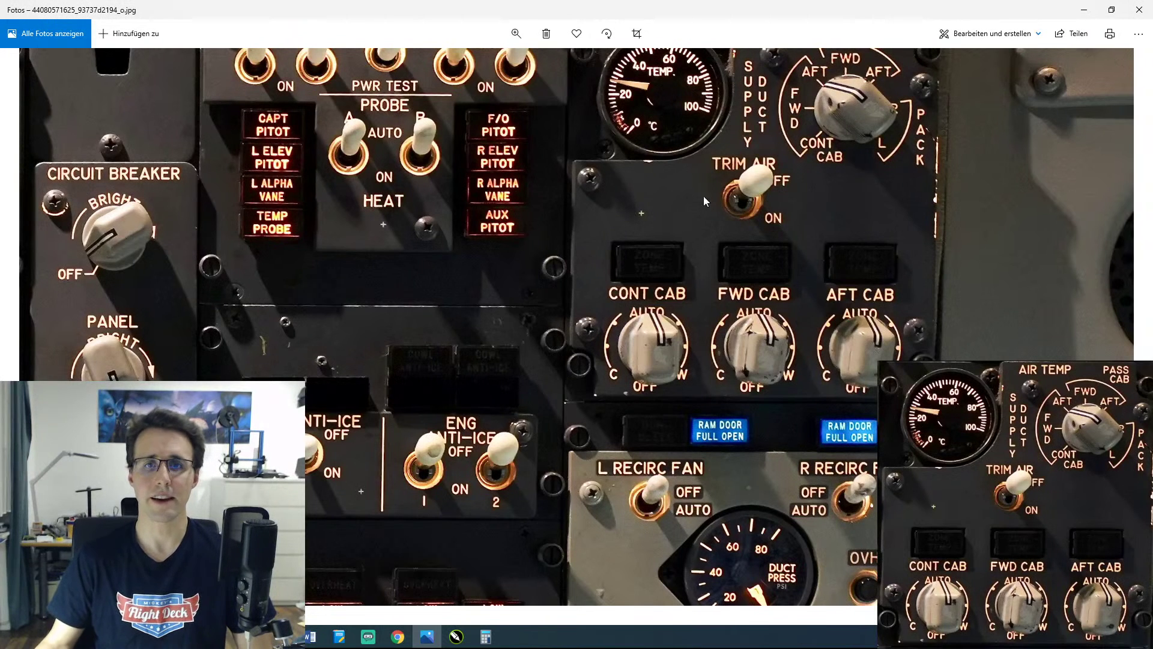
key(alt+Tab)
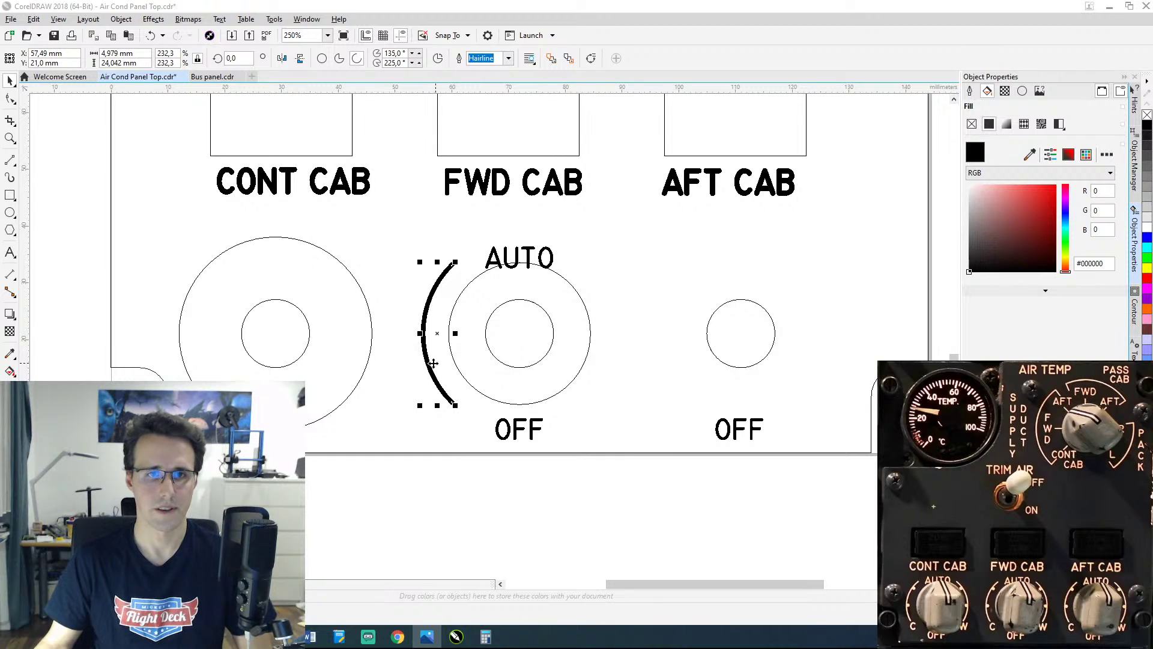
Step: Draw a thin horizontal rectangle about 2.9 mm by 0.5 mm between the black arc and the circle around the middle knob hole
click(395, 332)
scroll(394, 332, up, 3)
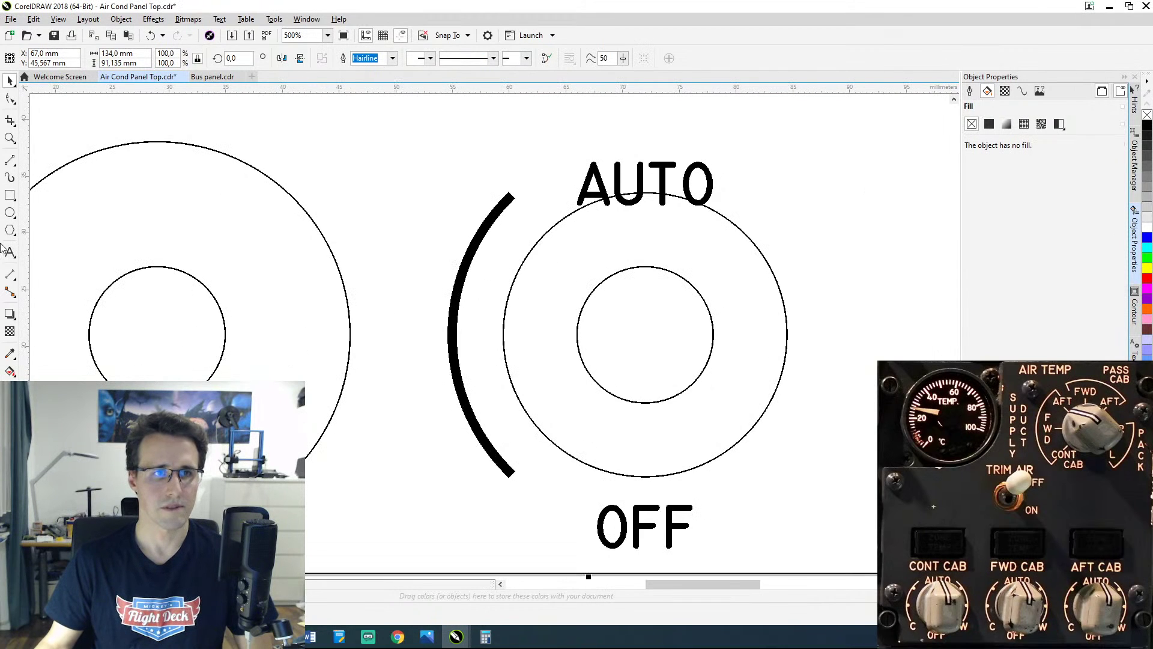
click(10, 195)
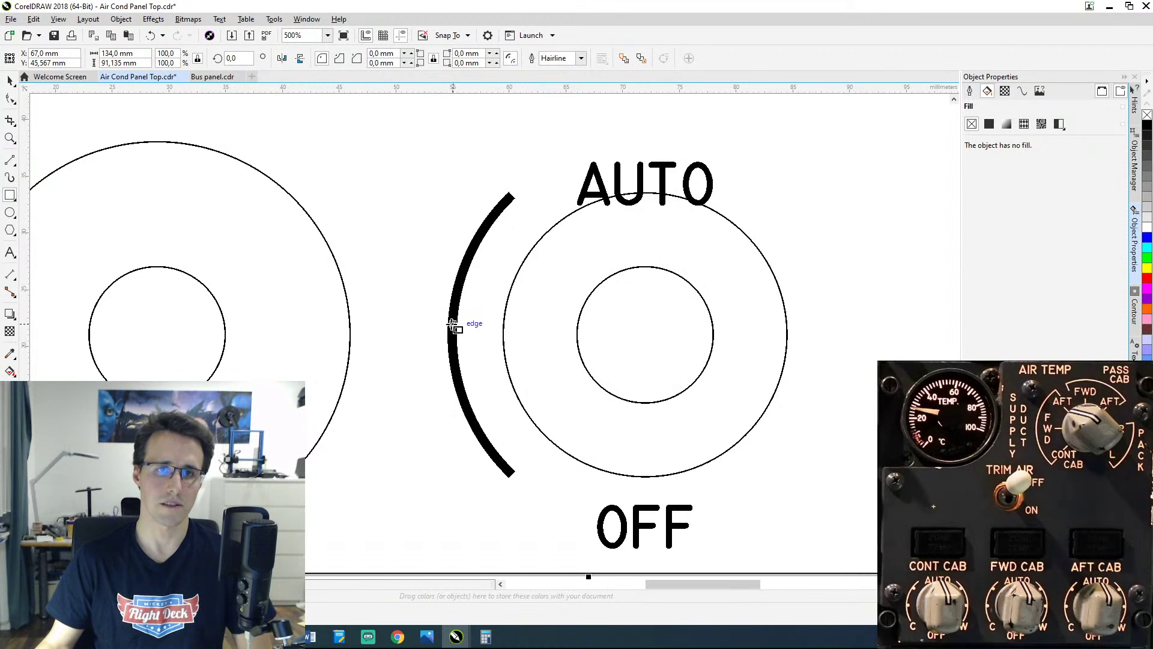
drag(464, 323, 500, 328)
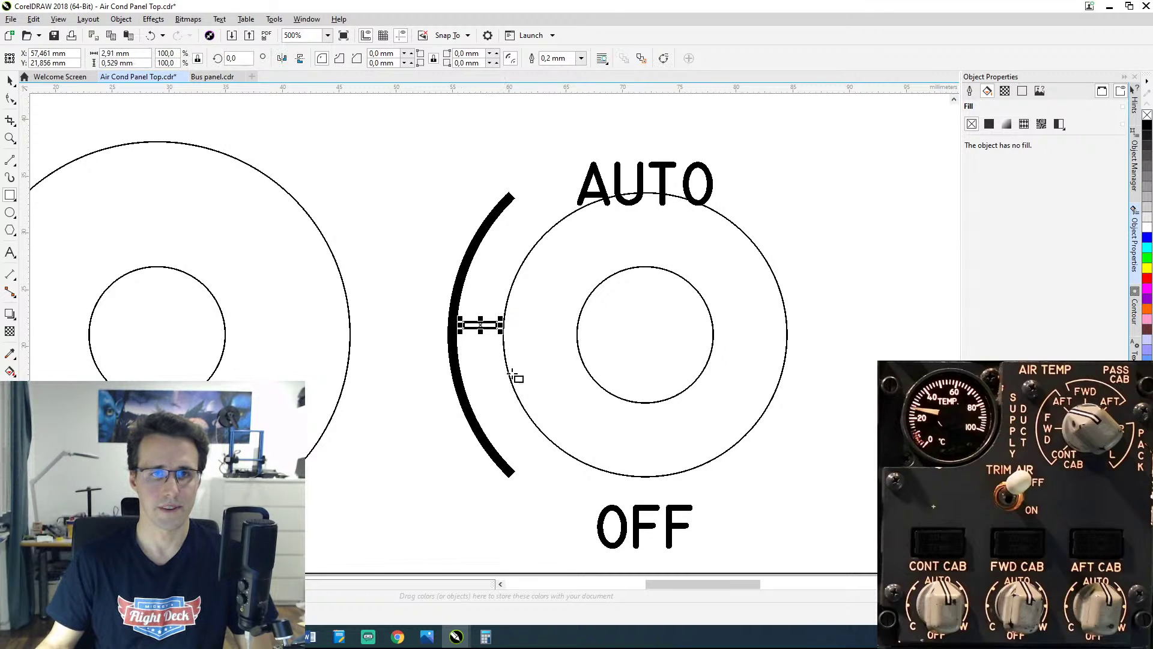
Step: Give the thin rectangle a solid black fill and a hairline outline
click(989, 123)
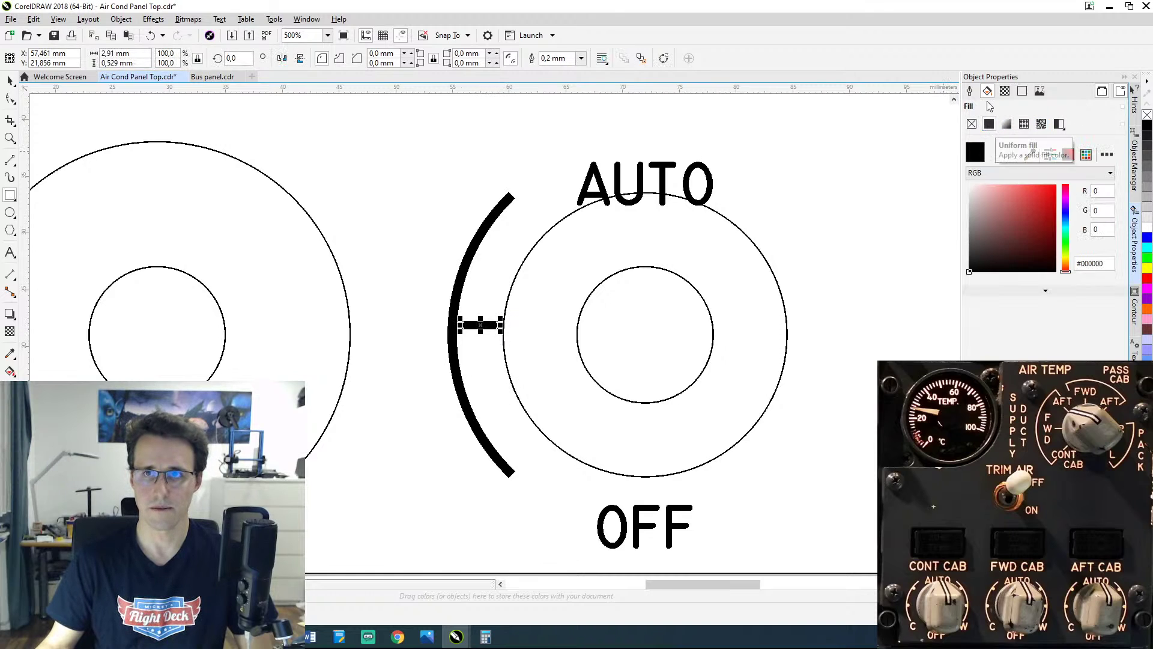
click(973, 92)
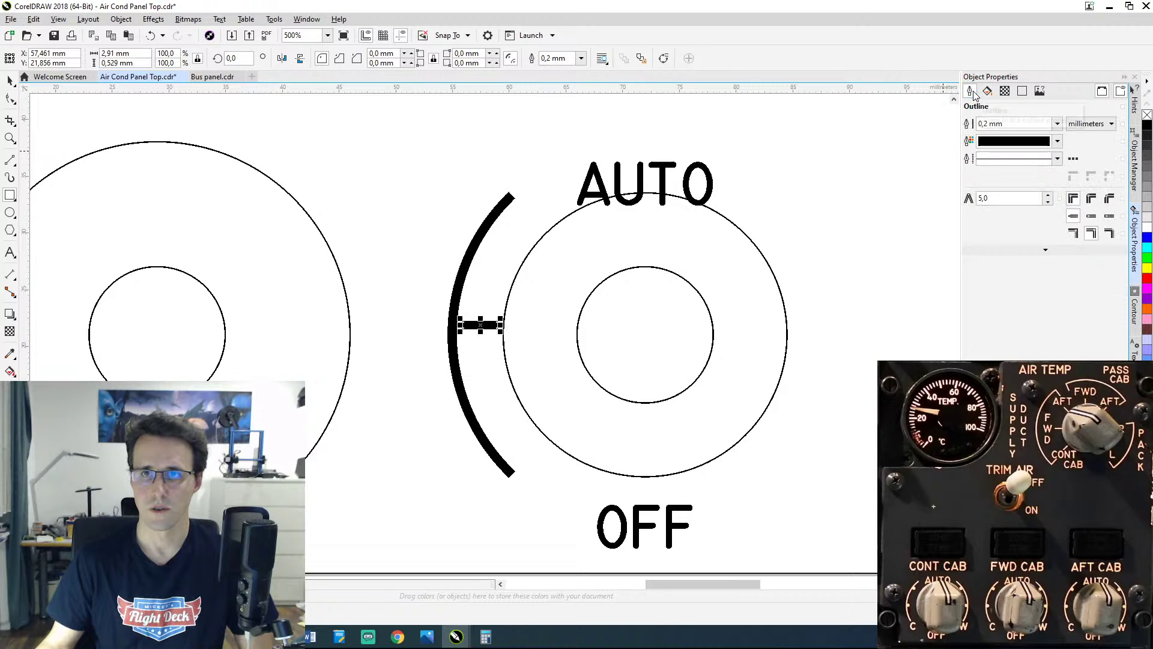
click(1056, 124)
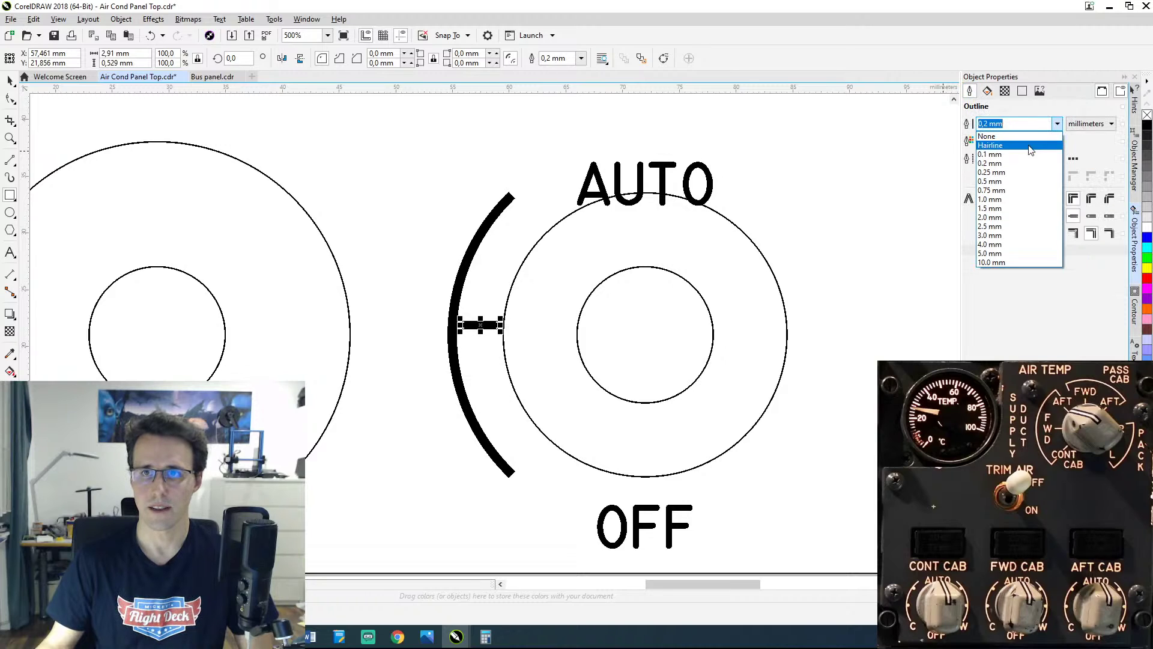
click(1020, 146)
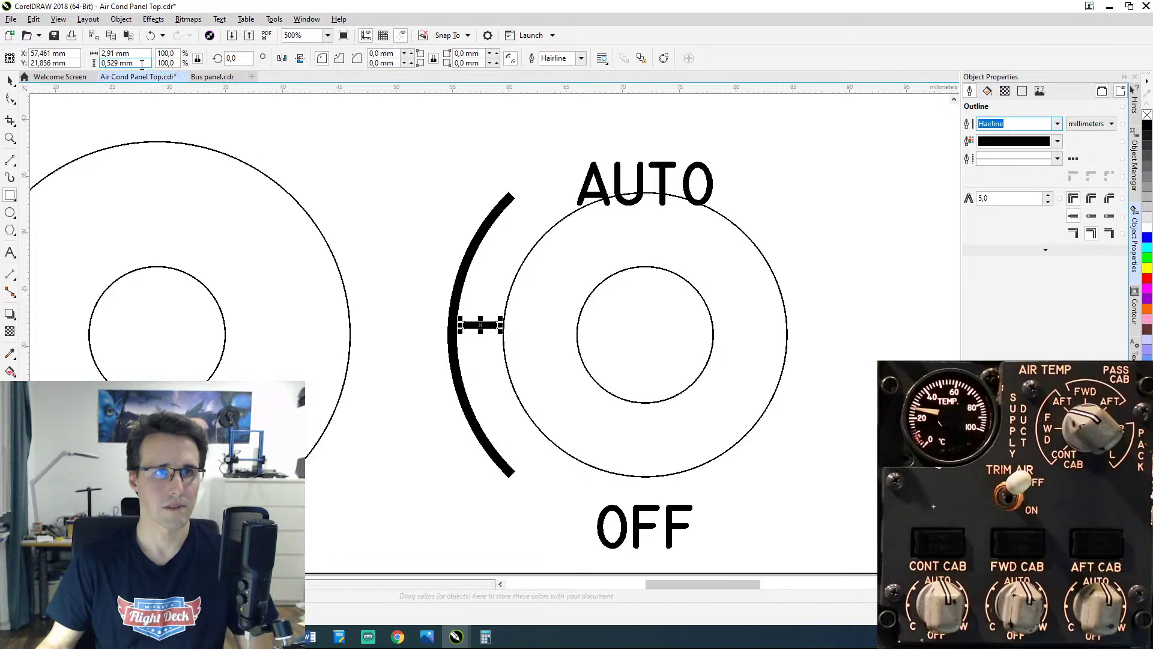
Step: Scale the thin rectangle proportionally to a height of 0.7 mm
click(117, 62)
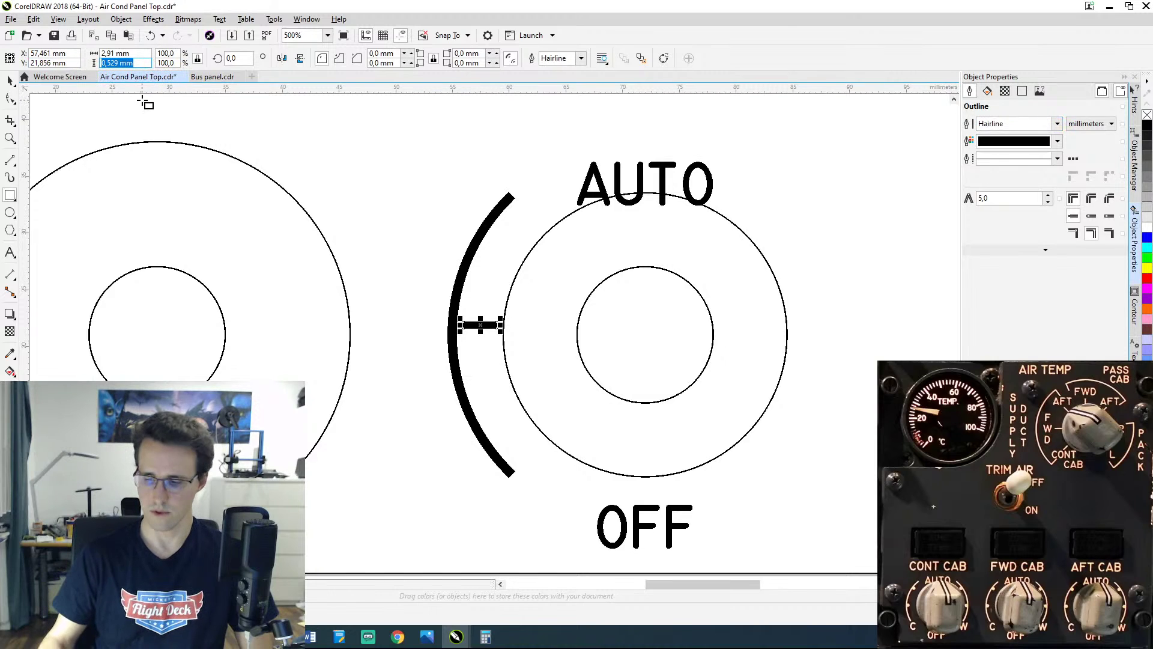
text(0,)
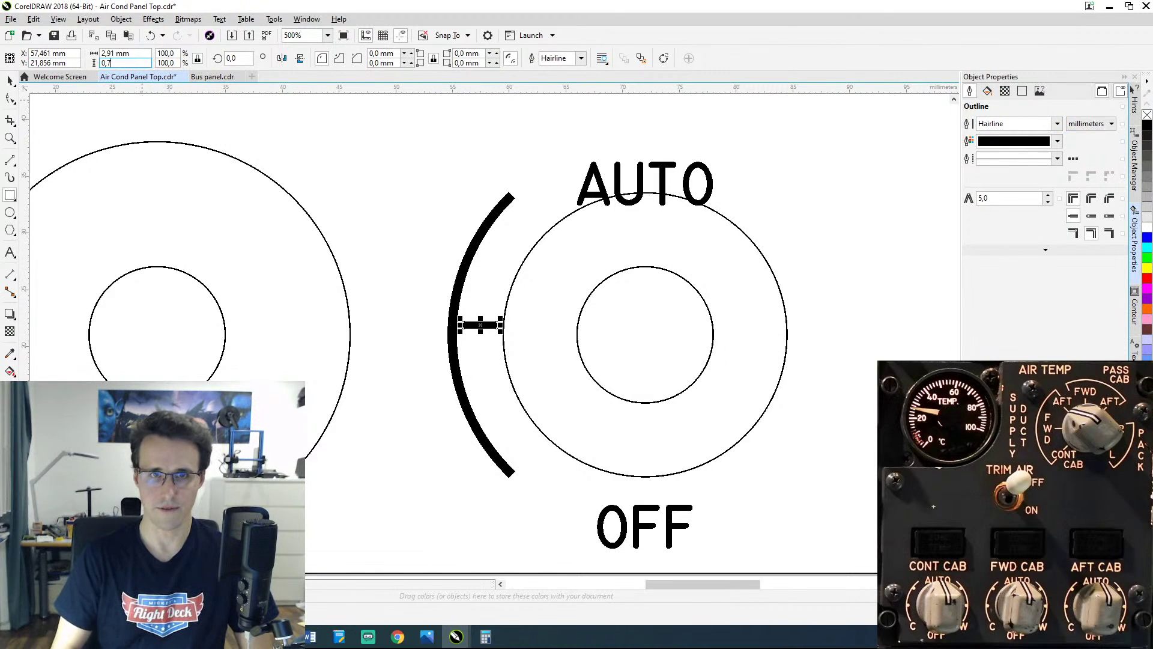
text(7)
key(Return)
scroll(396, 298, up, 1)
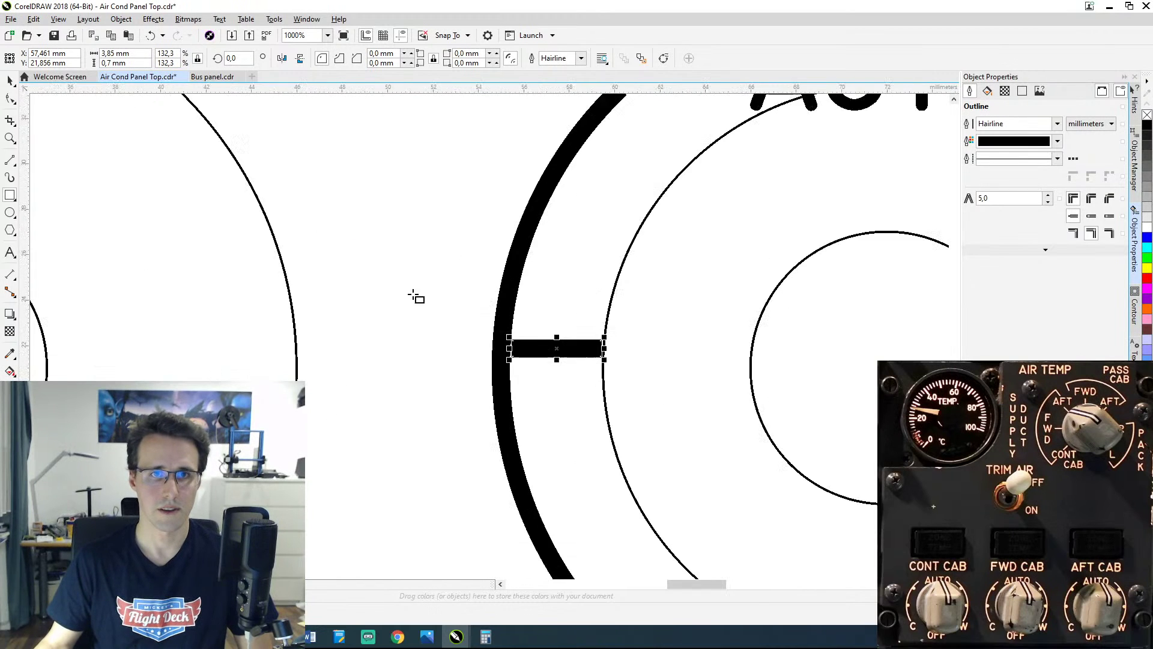
scroll(517, 386, down, 1)
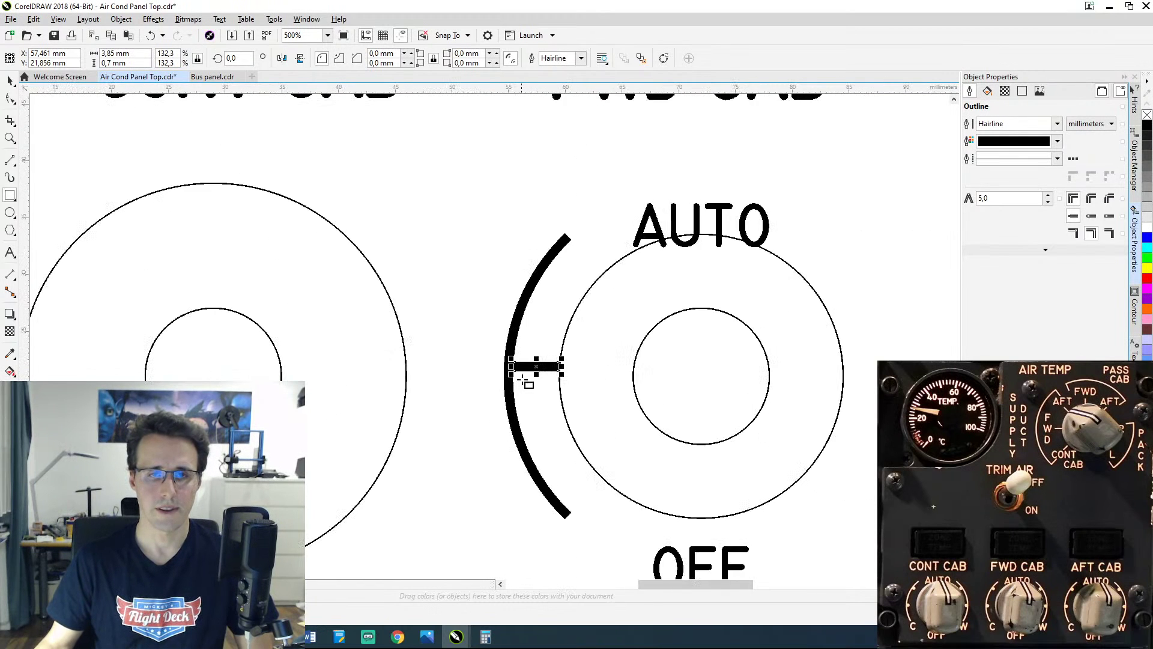
Step: Nudge the thin rectangle 0.5 mm to the left so its end overlaps the black arc as a tick mark
scroll(526, 380, up, 4)
key(Left)
key(Left)
key(Left)
key(Left)
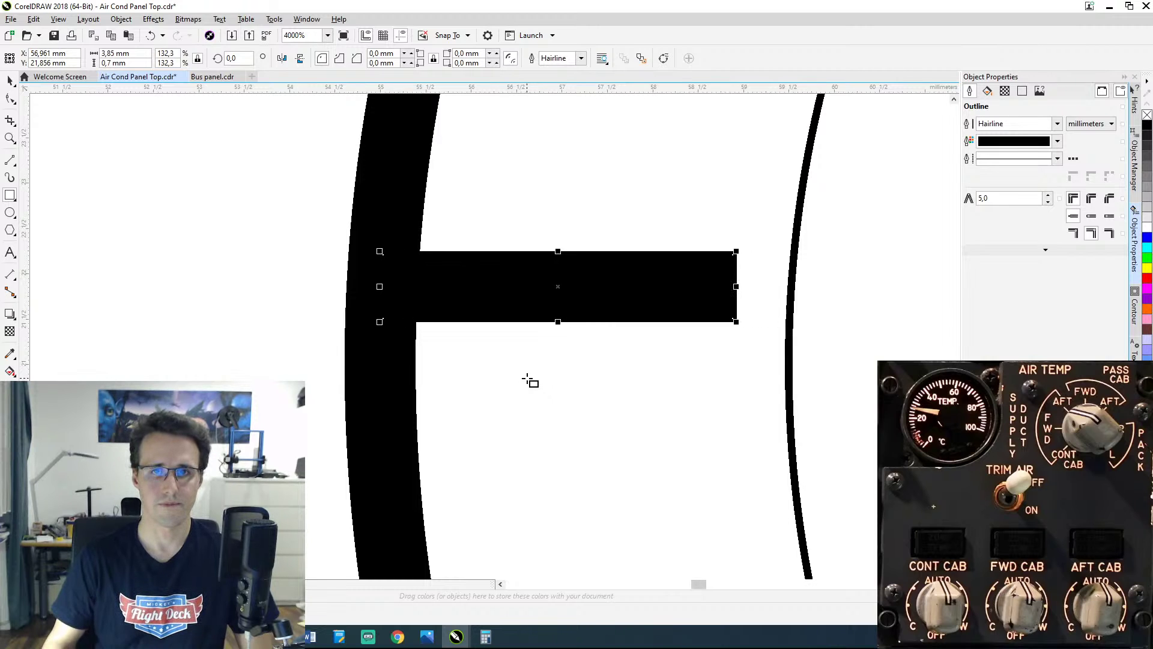
scroll(444, 361, down, 4)
scroll(455, 356, down, 2)
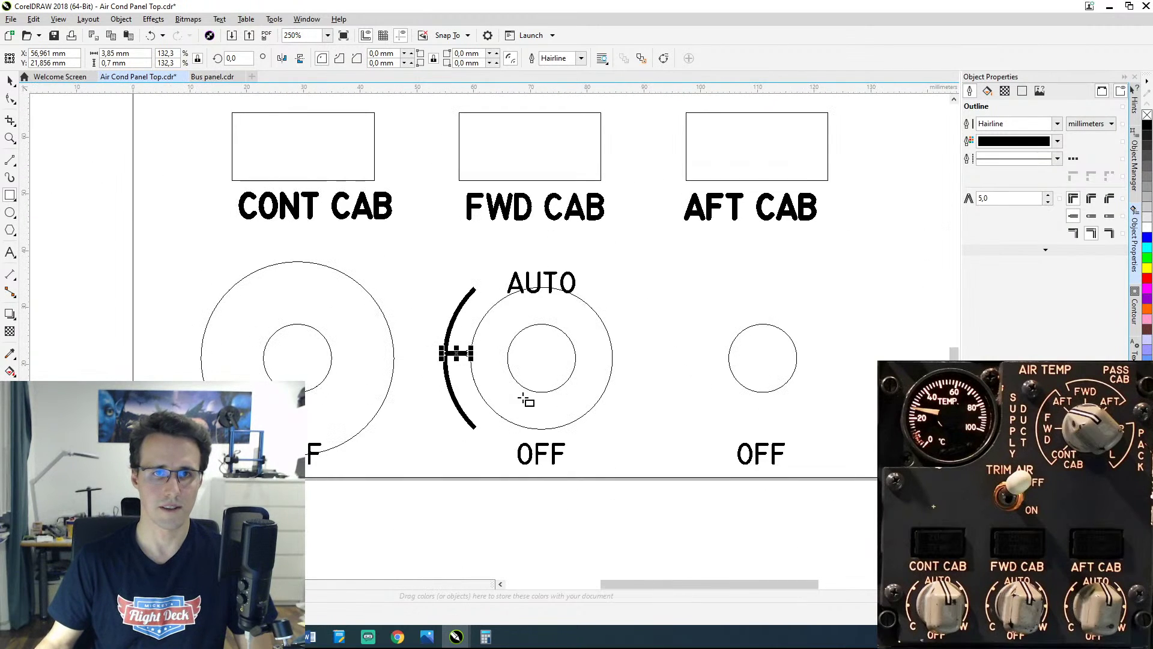
Step: Scale the tick mark on the middle knob's black arc proportionally to a width of 3 mm
click(24, 78)
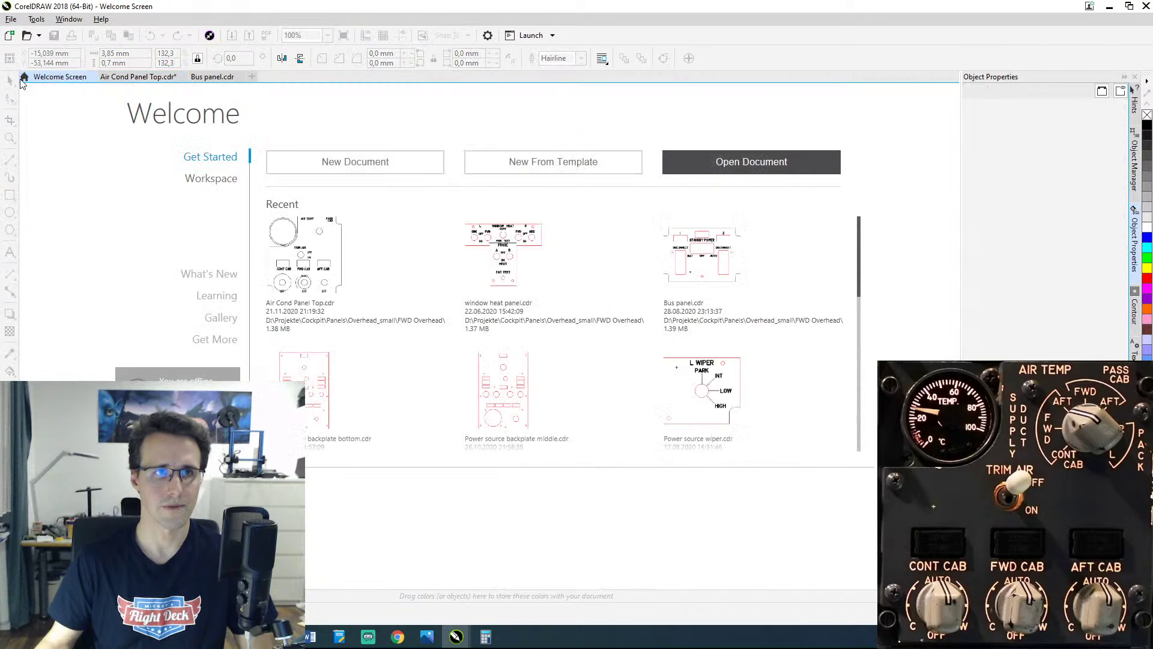
click(152, 78)
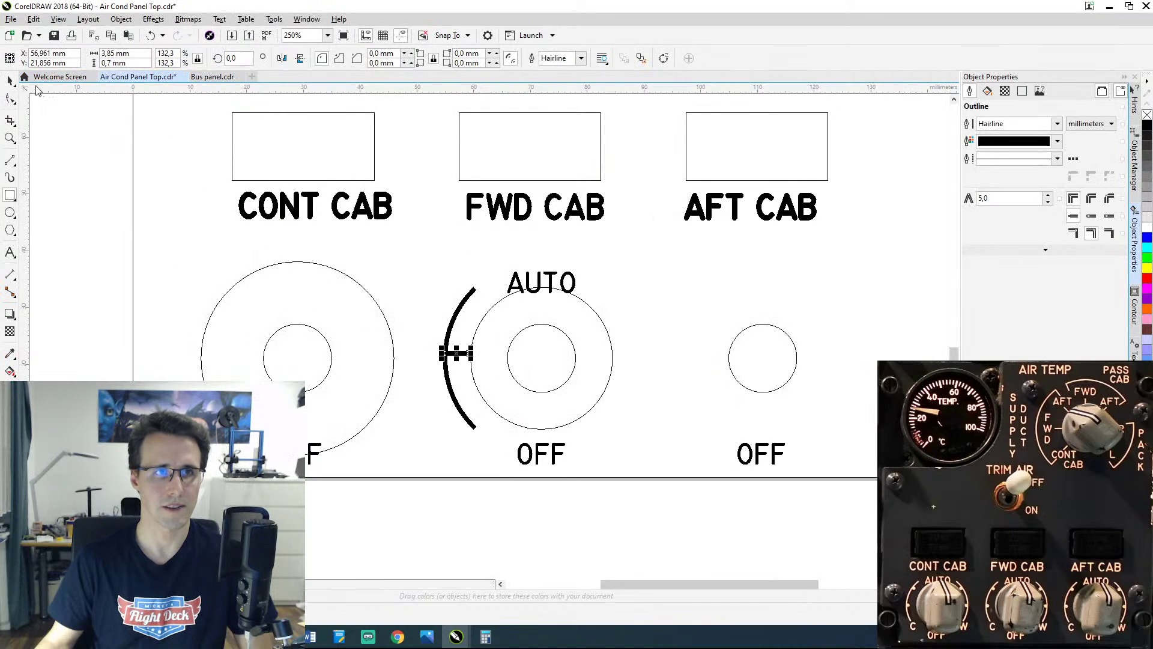
click(10, 79)
click(448, 444)
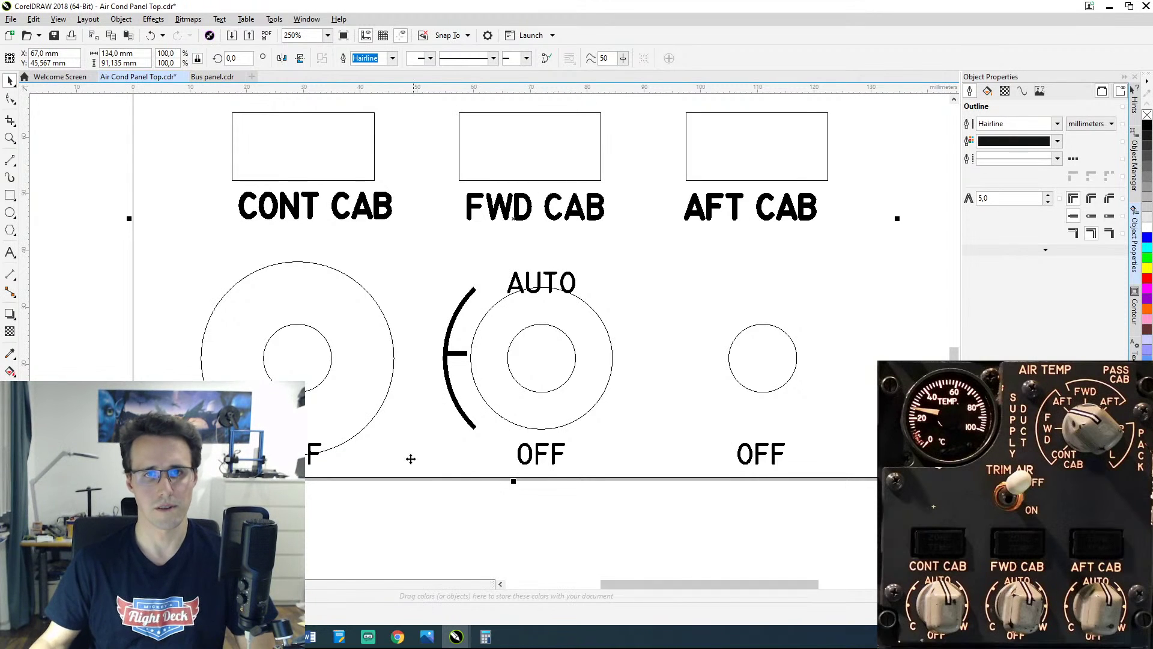
click(460, 355)
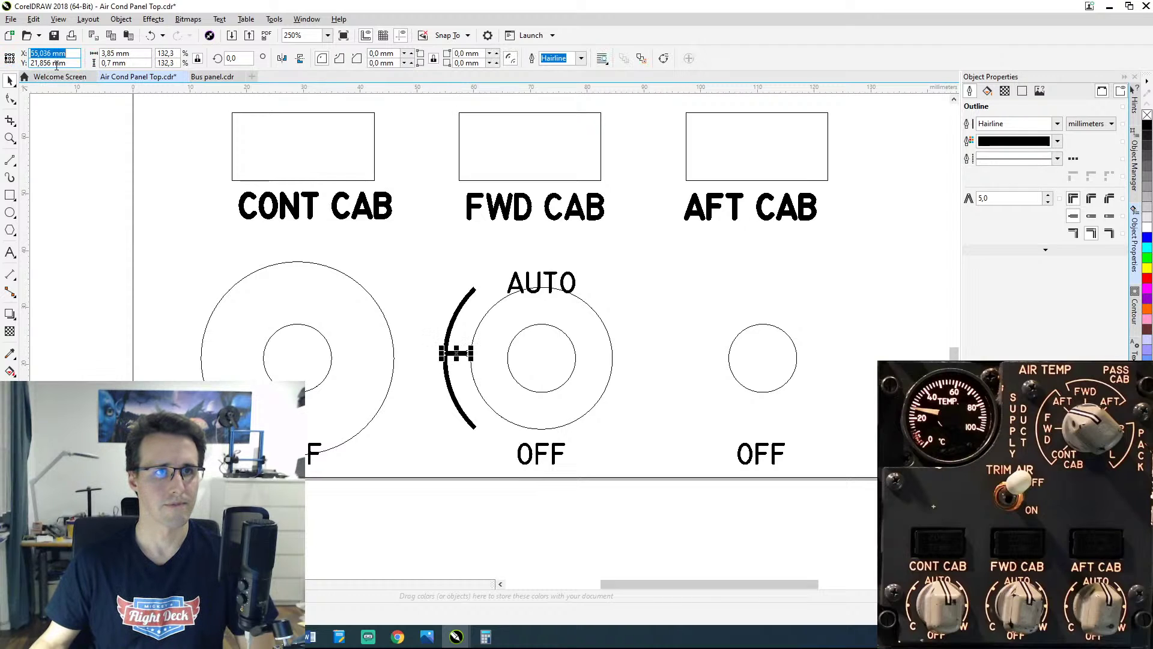
click(139, 55)
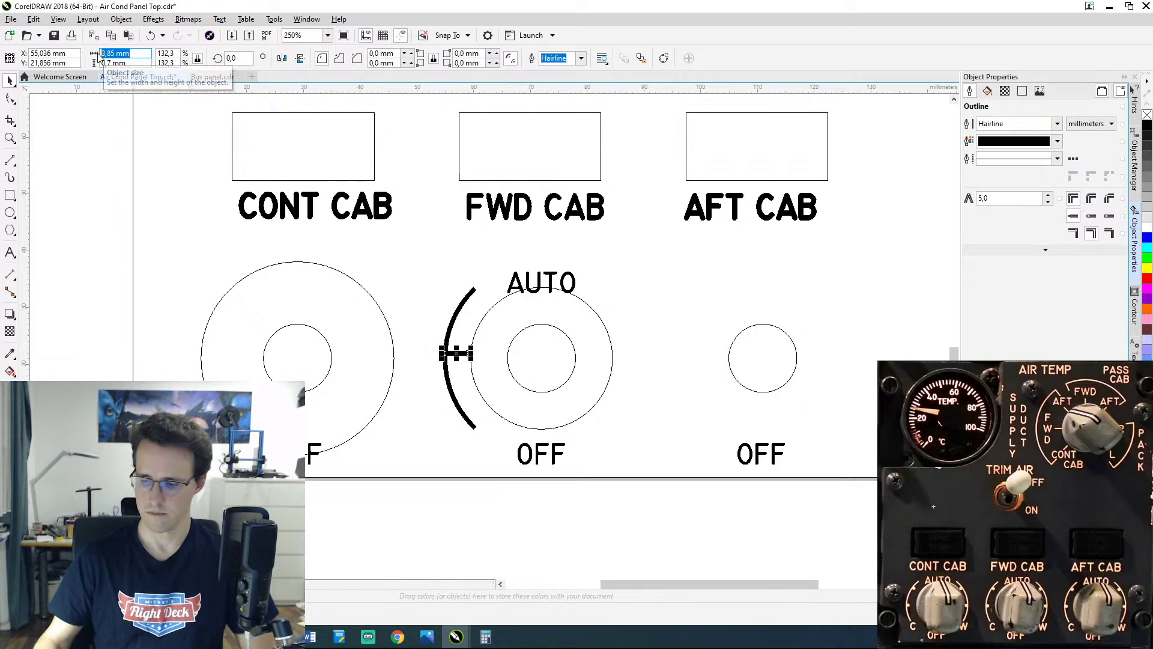
text(3)
key(Return)
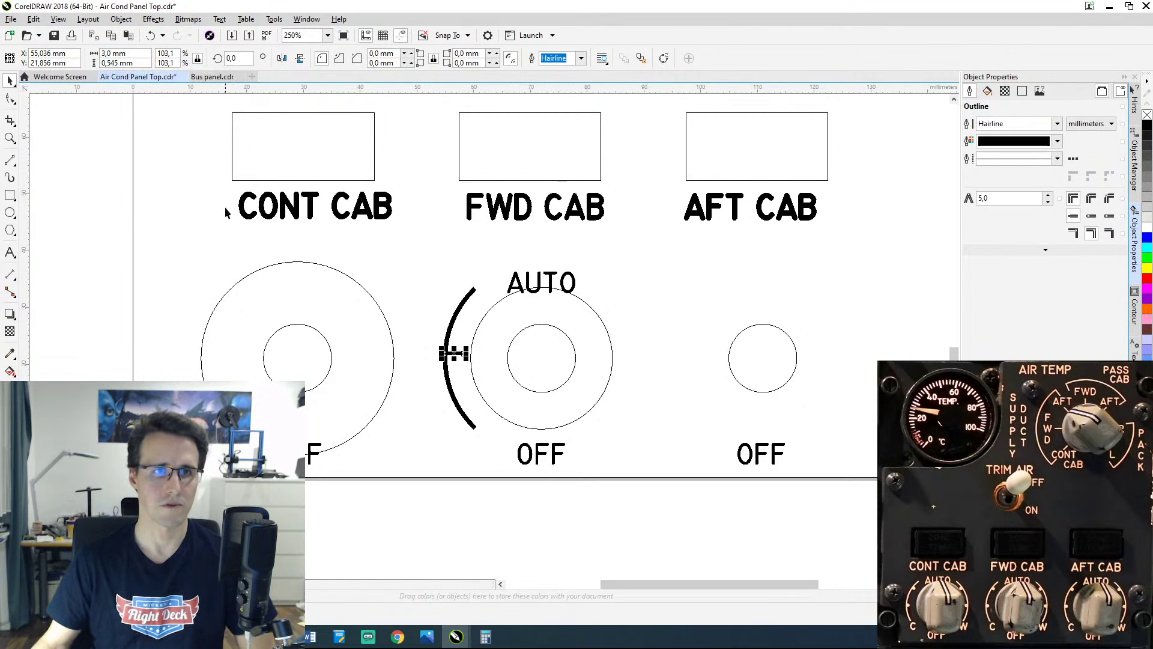
Step: Scale the tick mark on the black arc proportionally to a width of 2.5 mm
click(213, 238)
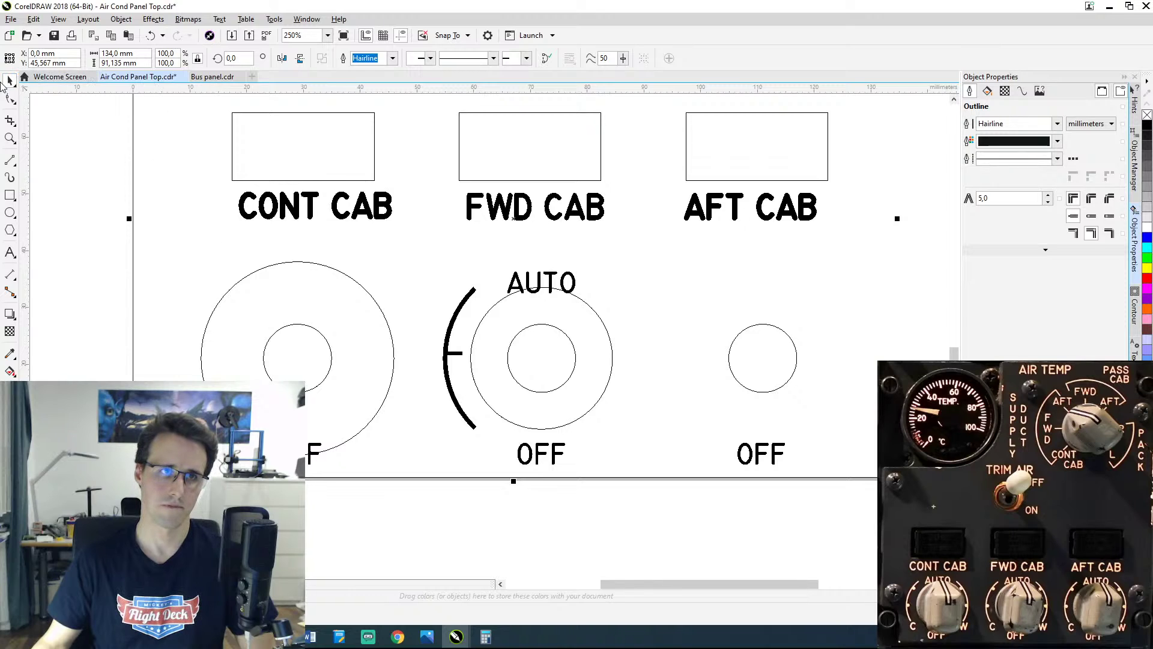
click(129, 54)
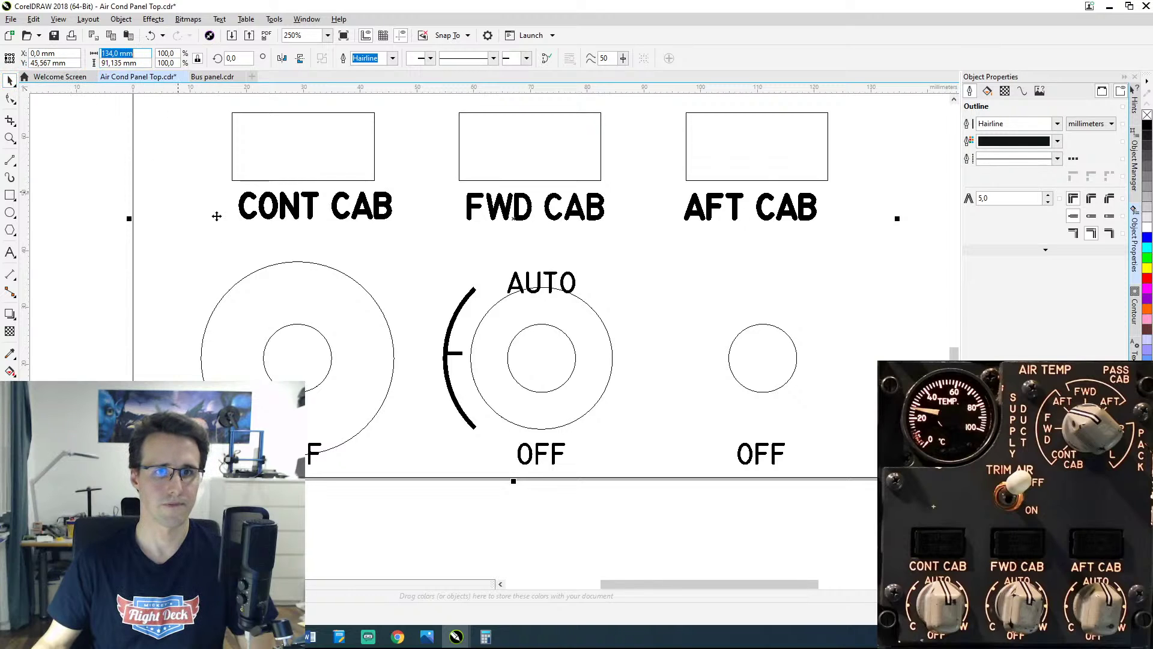
click(454, 353)
click(123, 53)
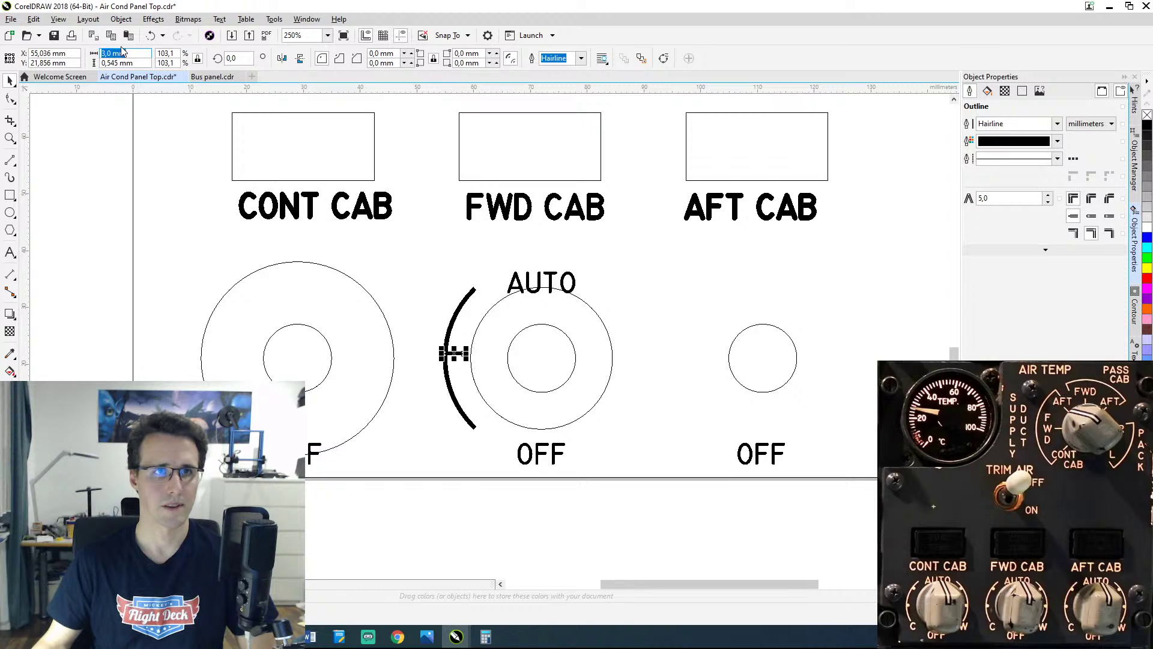
text(2,5)
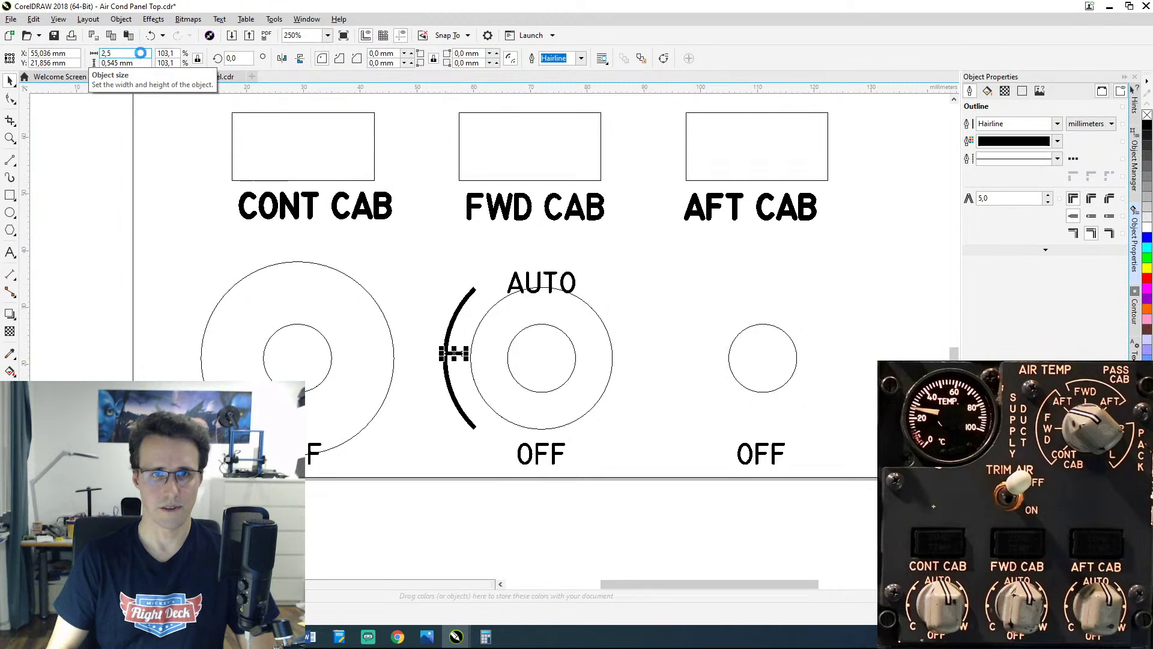
key(Return)
click(394, 354)
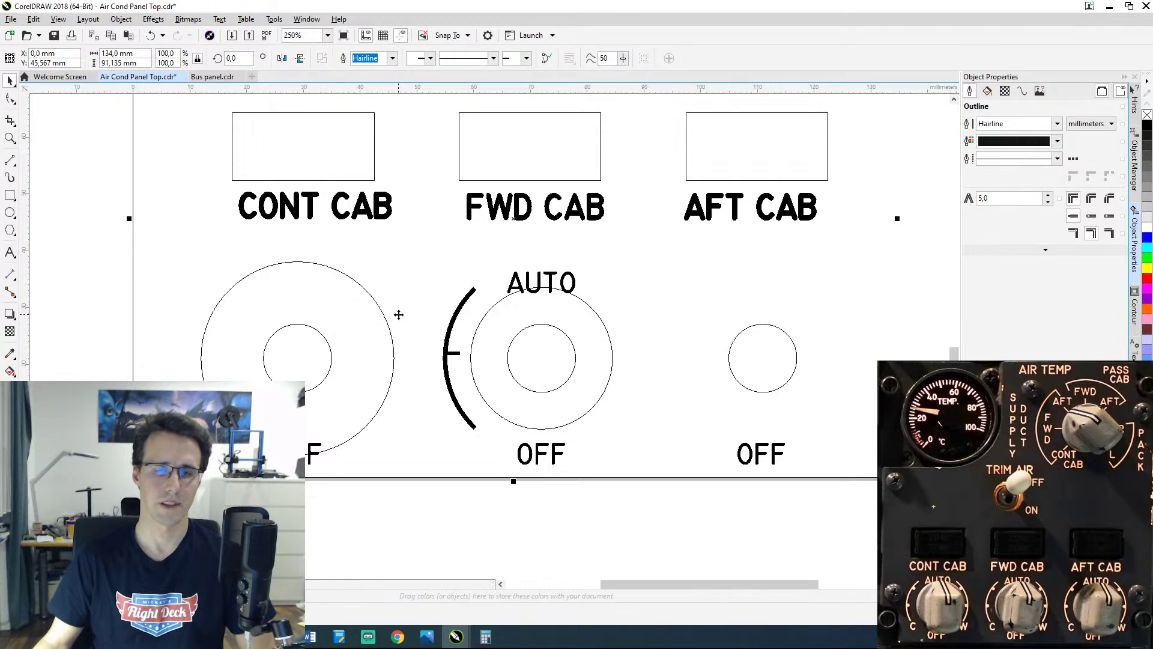
Step: Place the tick mark's centre of rotation at the centre of the middle knob hole
click(455, 354)
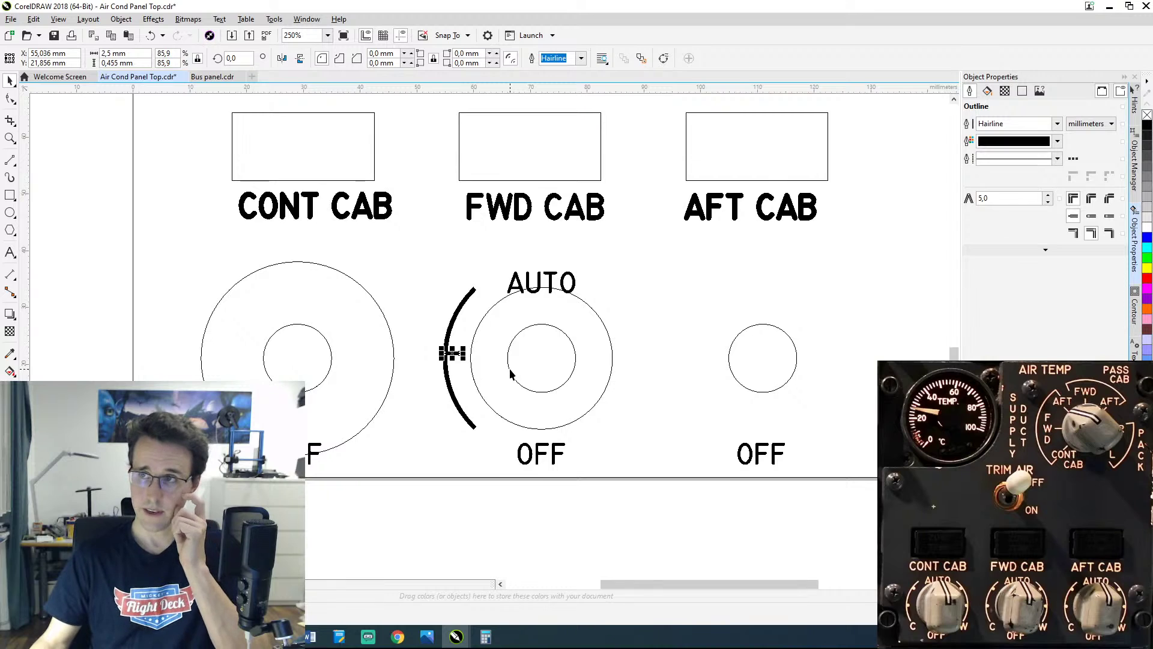
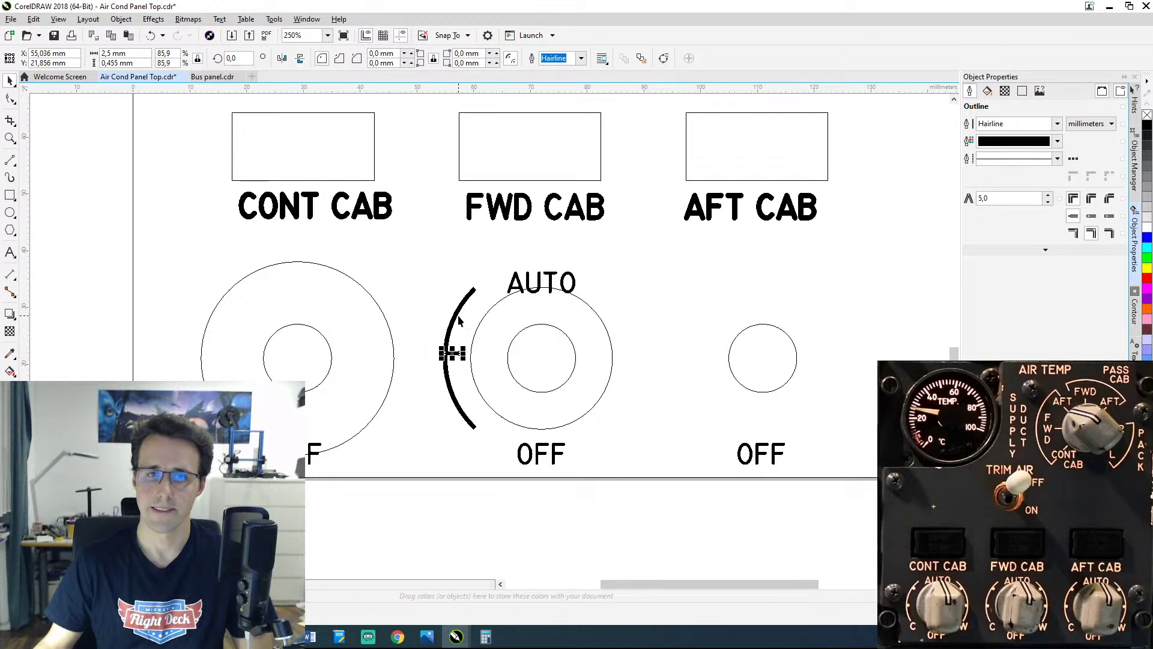
scroll(462, 360, up, 4)
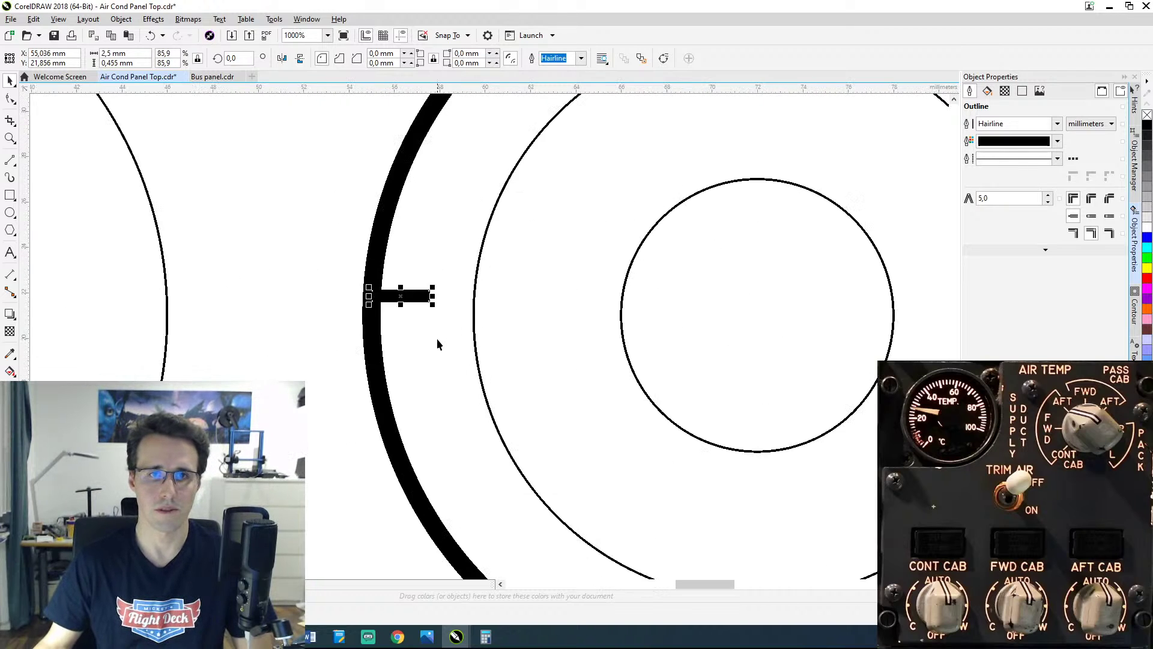
click(395, 294)
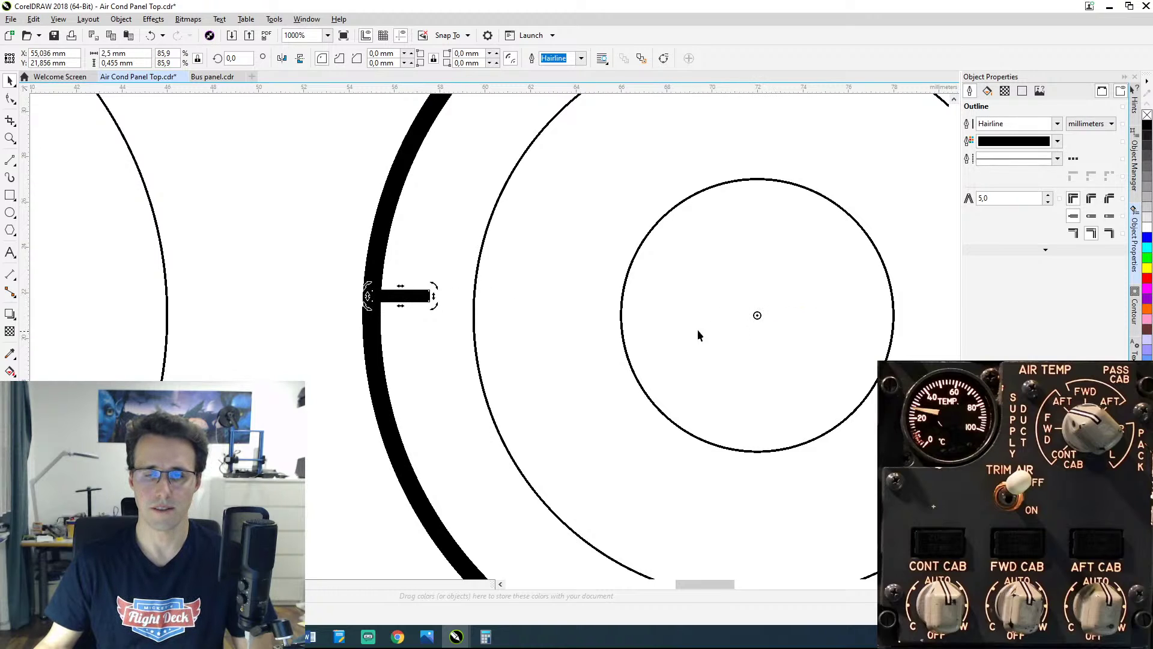
scroll(697, 328, down, 1)
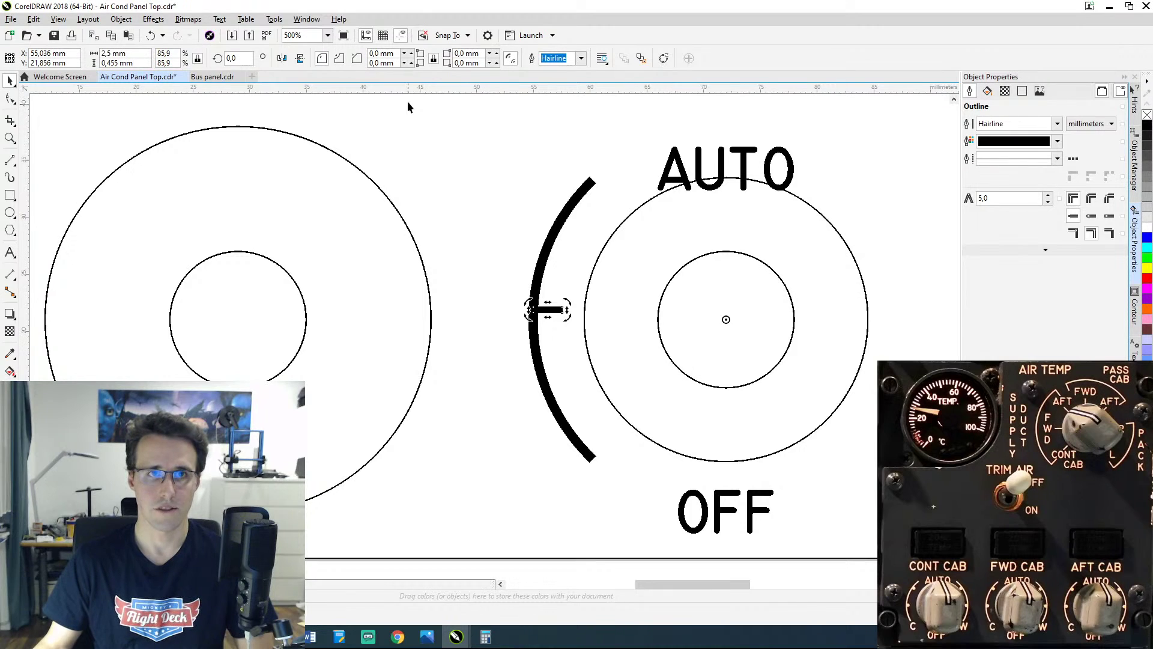
Step: Try a copy of the tick mark rotated 45/2 degrees around the middle knob hole's centre
click(234, 59)
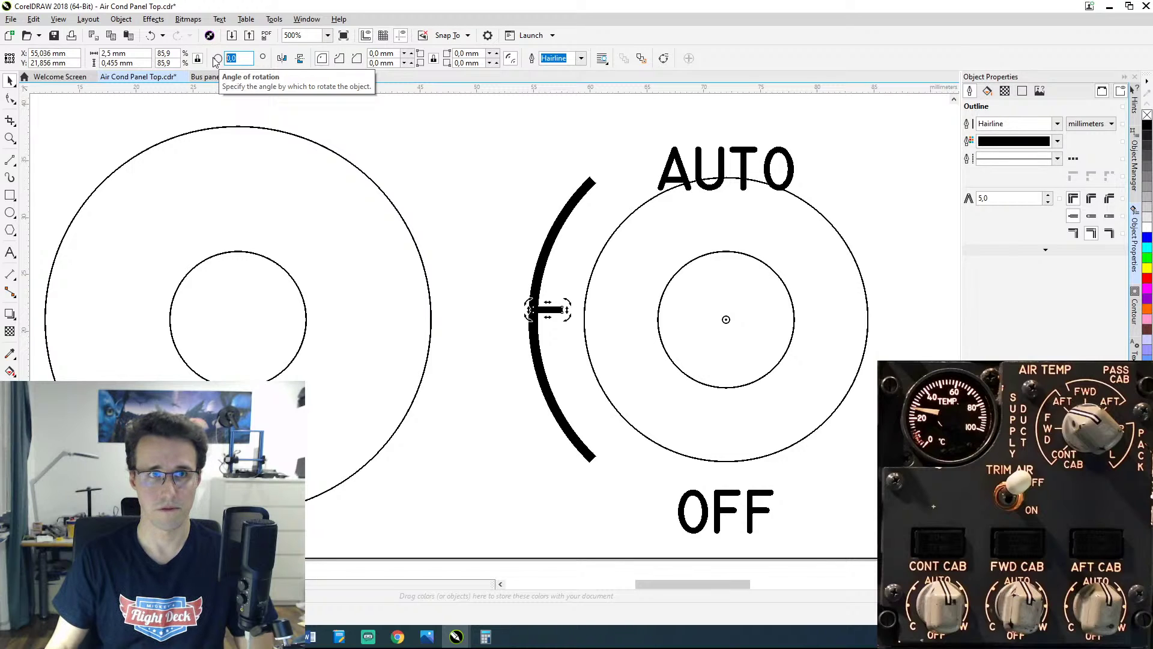
text(45)
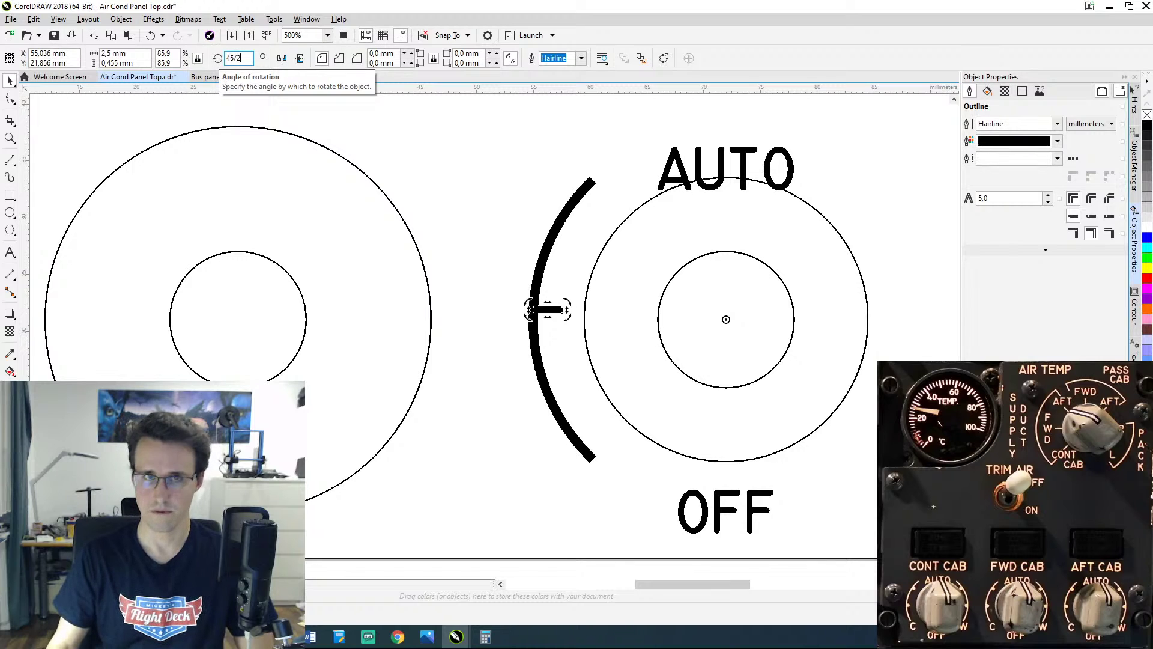
text(/2)
key(Return)
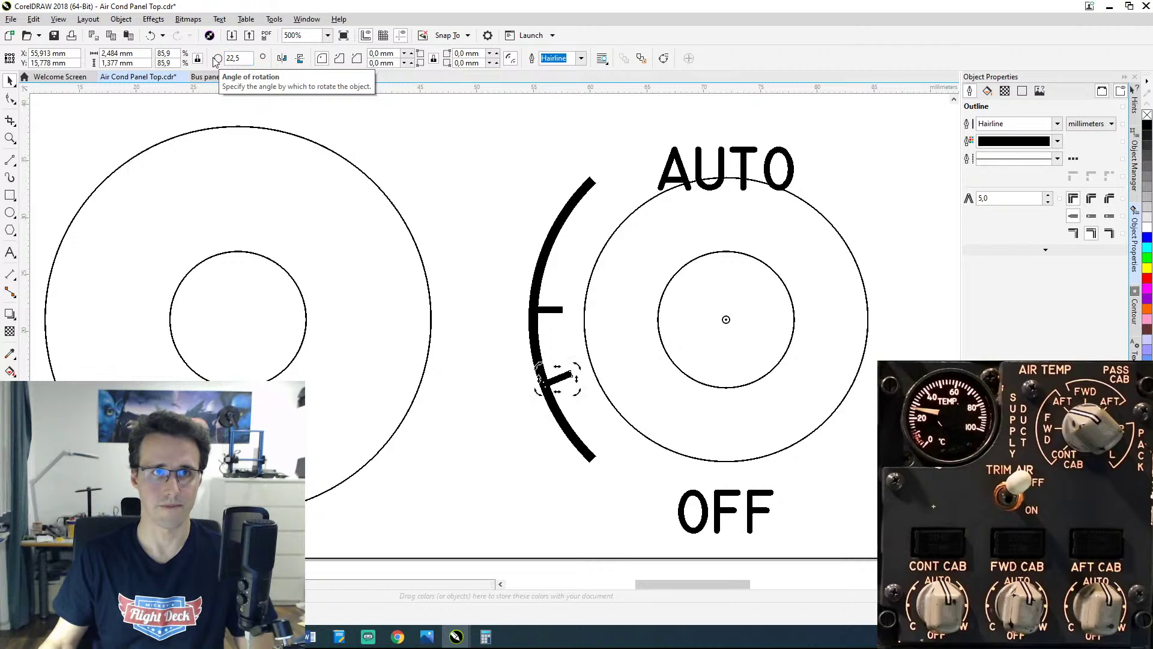
Step: Discard the unfinished 45+ angle entry and undo the rotated copy of the tick mark
click(246, 57)
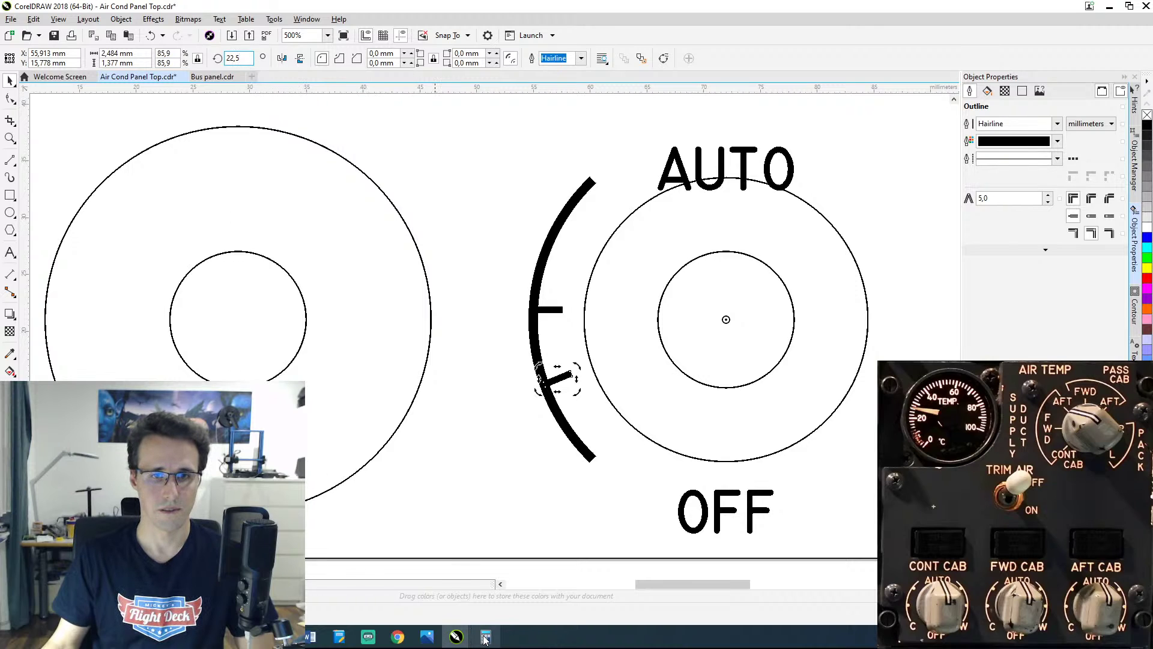
mouse_move(484, 635)
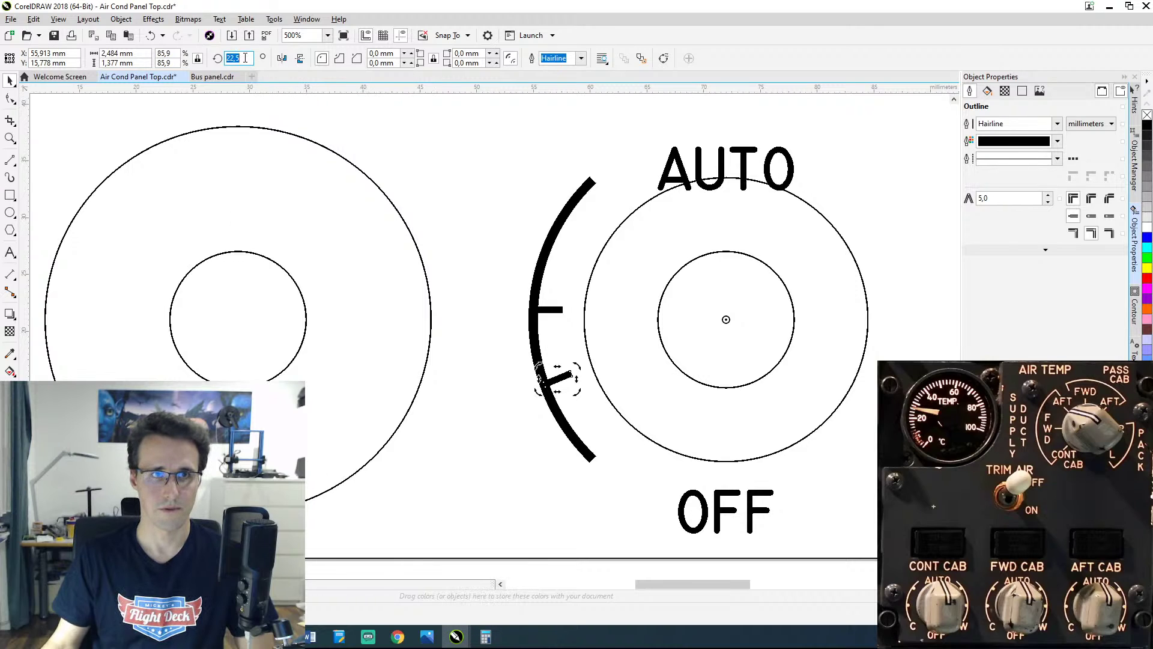
text(45)
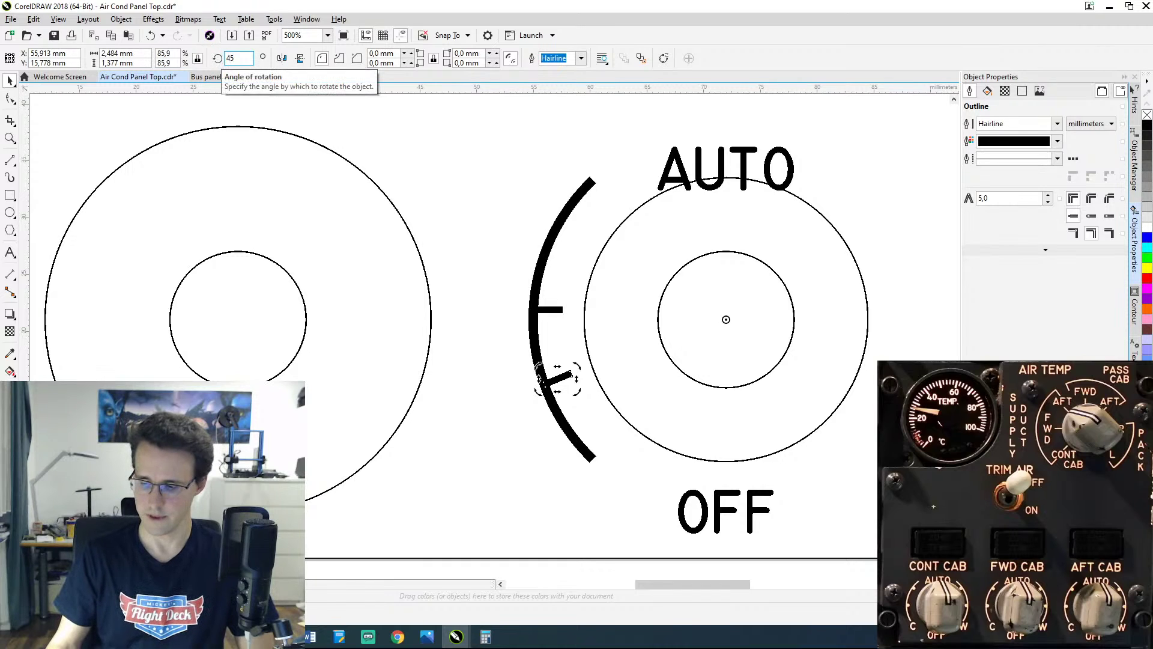
text(+)
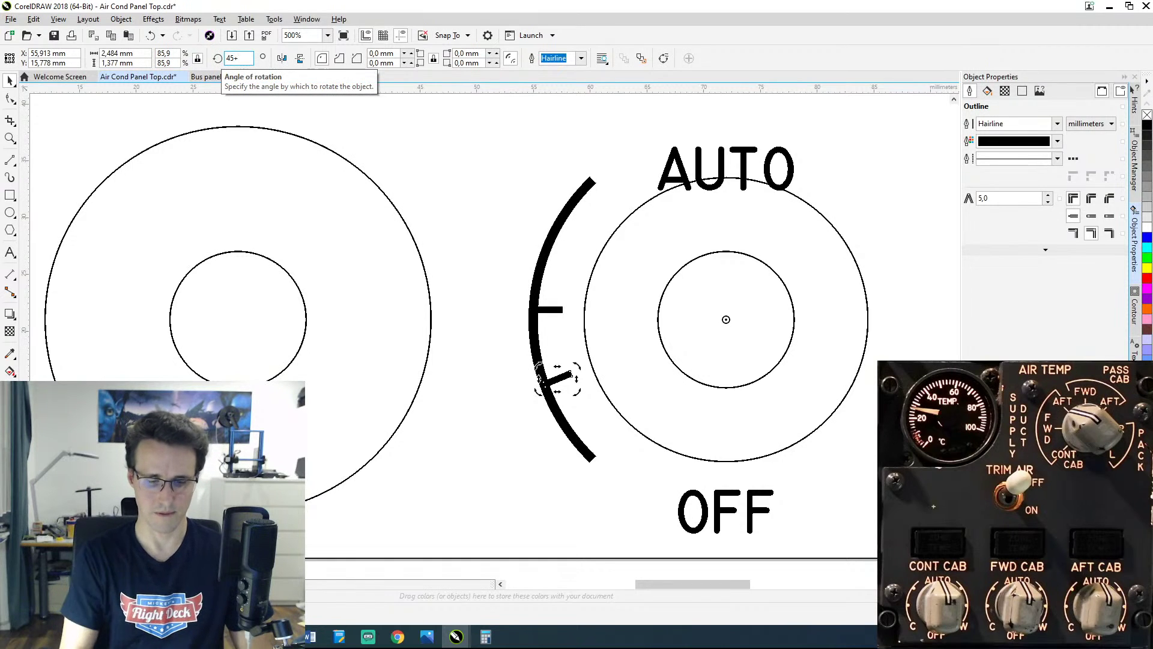
key(Escape)
key(ctrl+z)
key(ctrl+z)
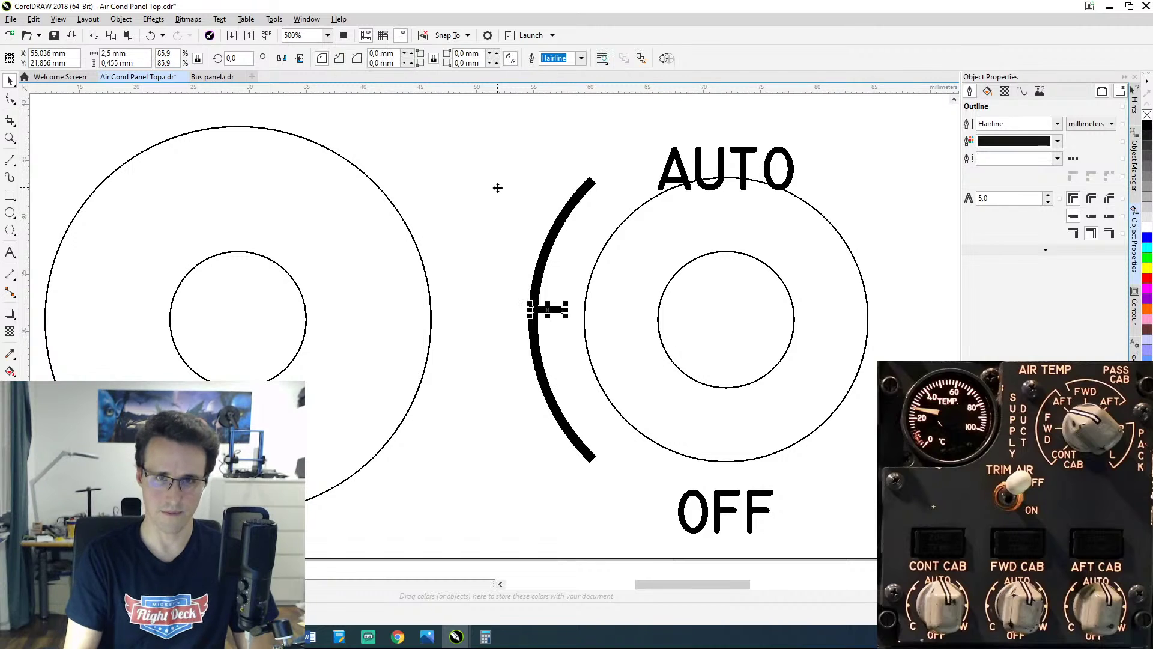
Step: Try a copy of the tick mark rotated 45+22,5 degrees around the middle knob hole's centre and undo it
click(238, 58)
text(45)
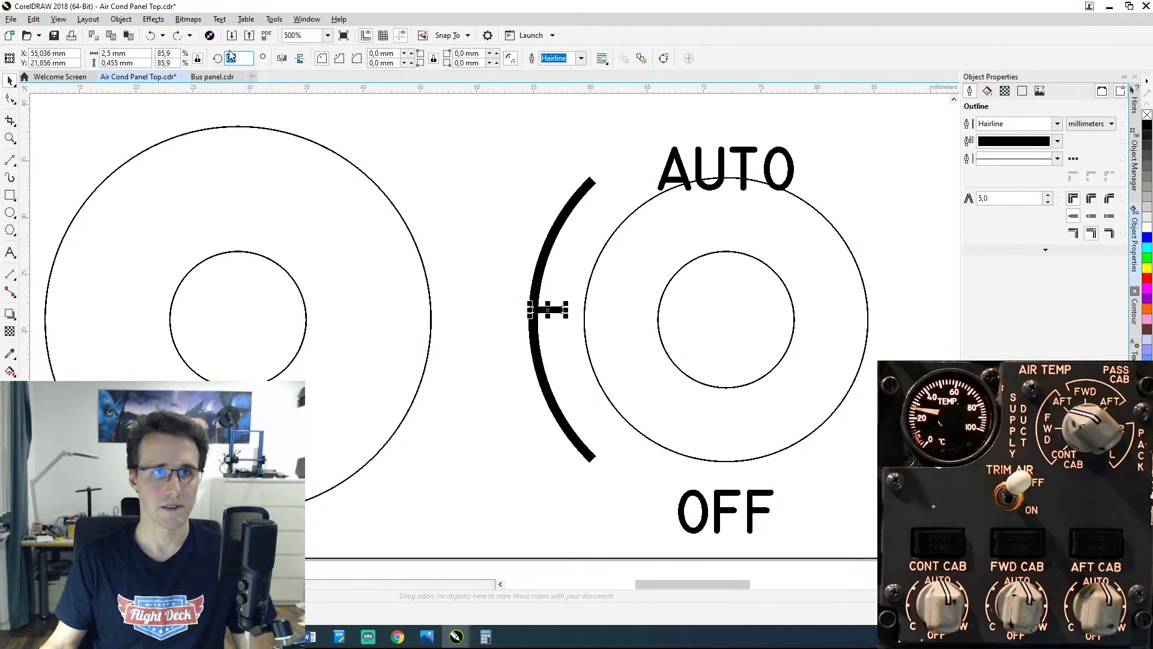
text(+22)
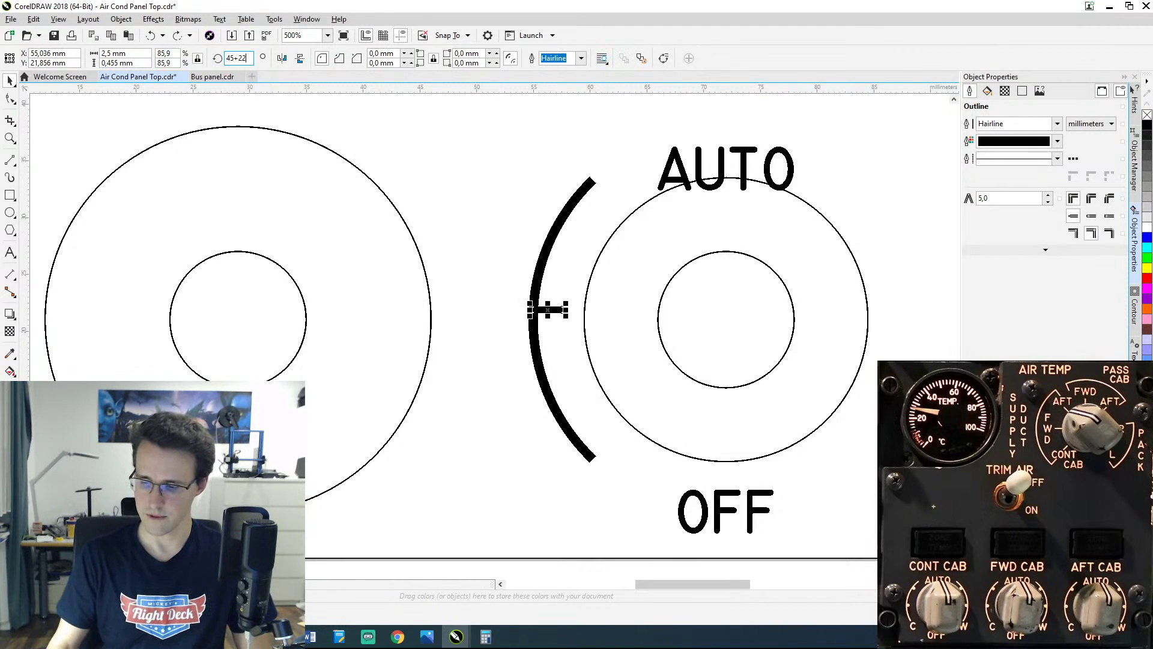
text(,5)
key(Return)
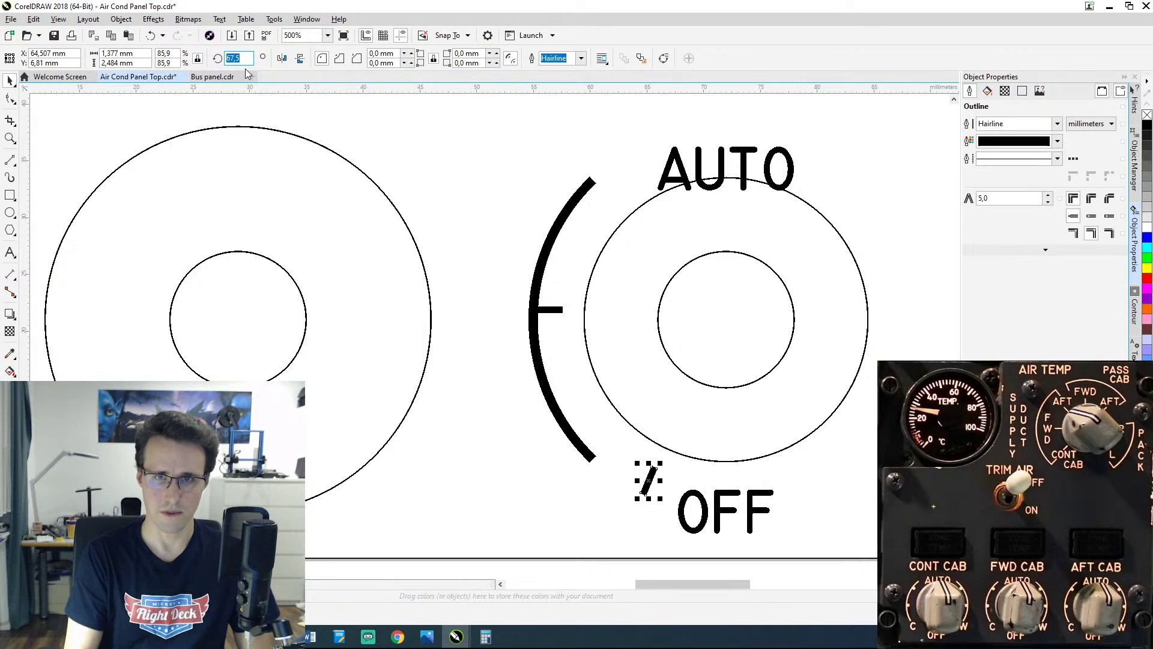
key(ctrl+z)
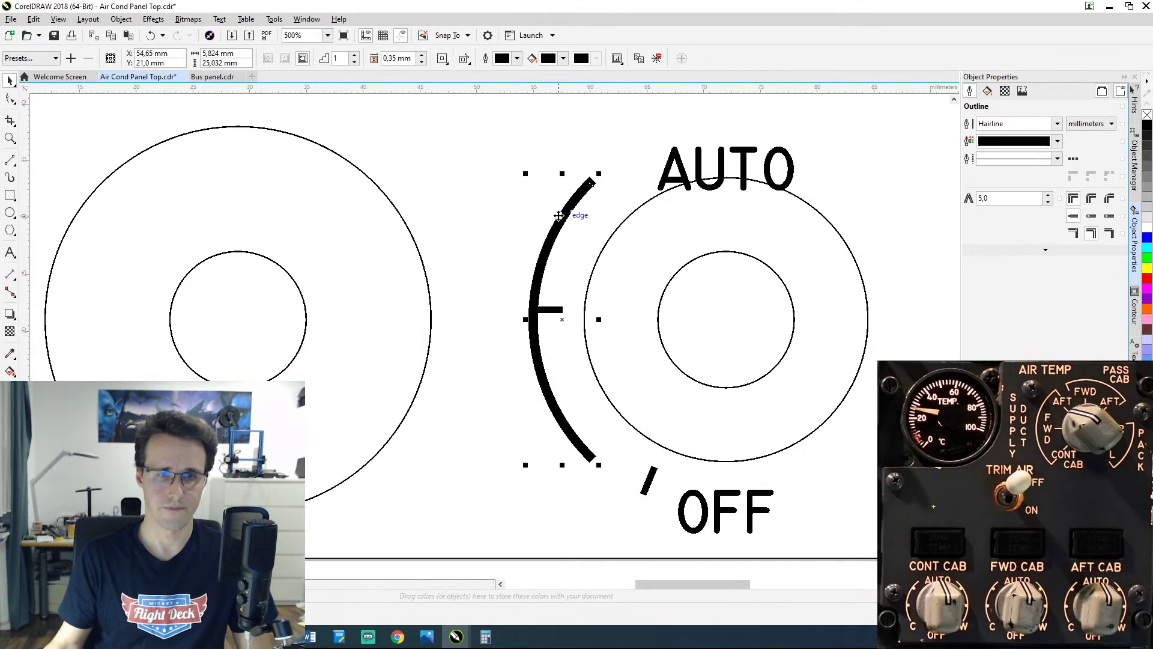
key(ctrl+z)
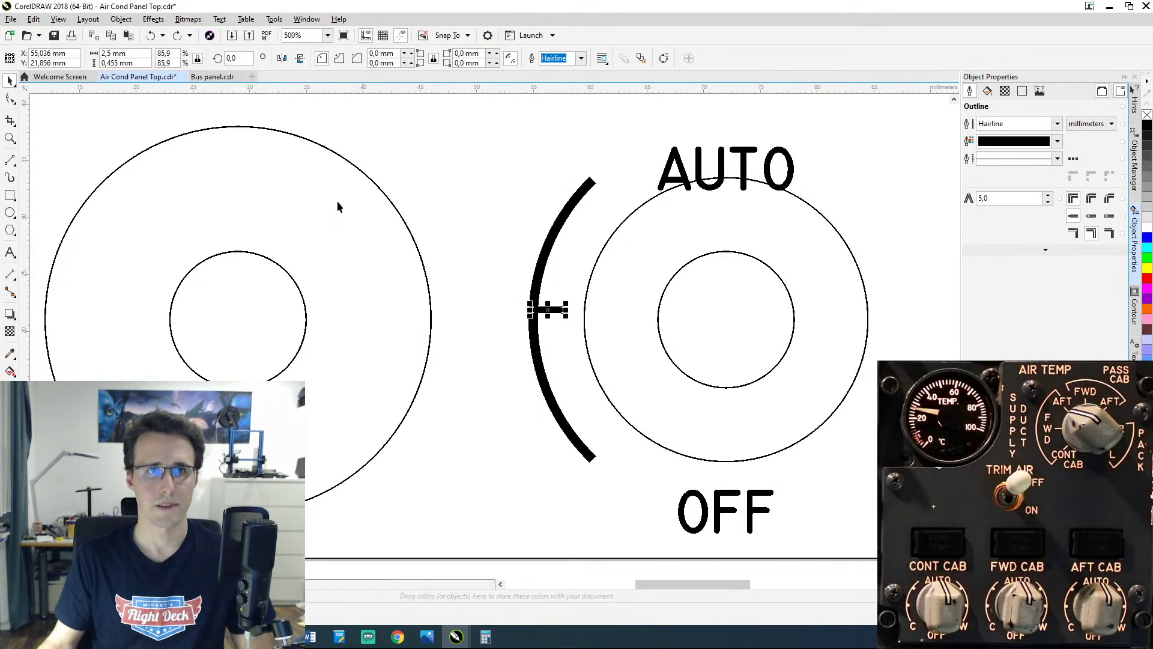
Step: Try a copy of the tick mark rotated 60 degrees around the middle knob hole's centre and undo it
drag(239, 58, 223, 61)
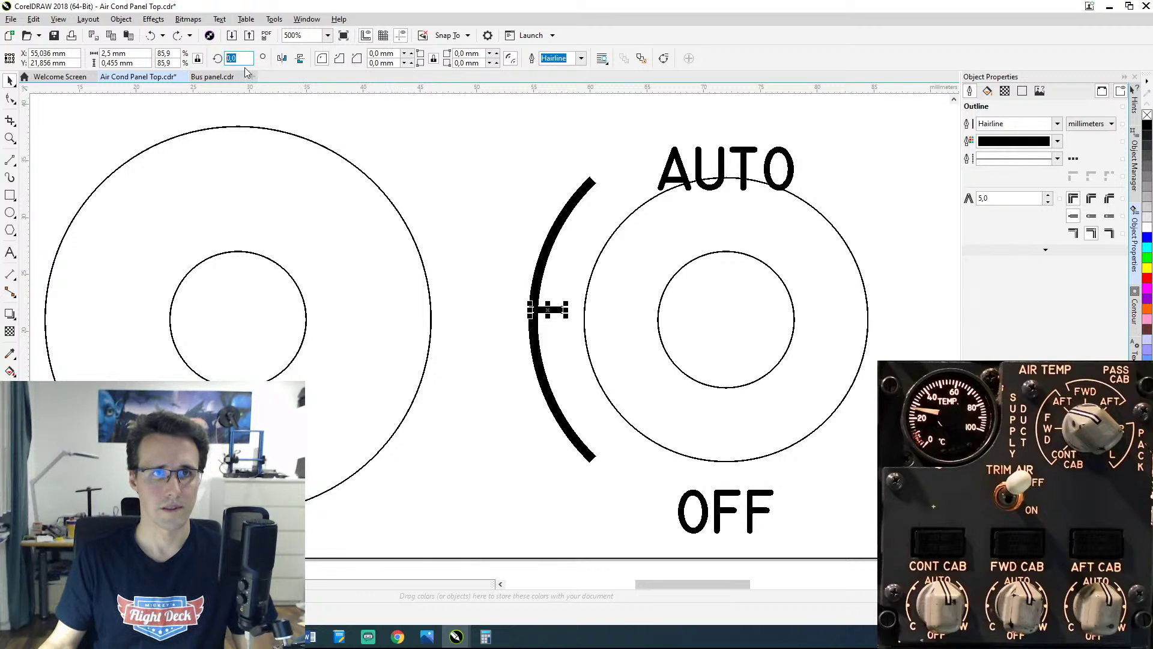
text(60)
key(Return)
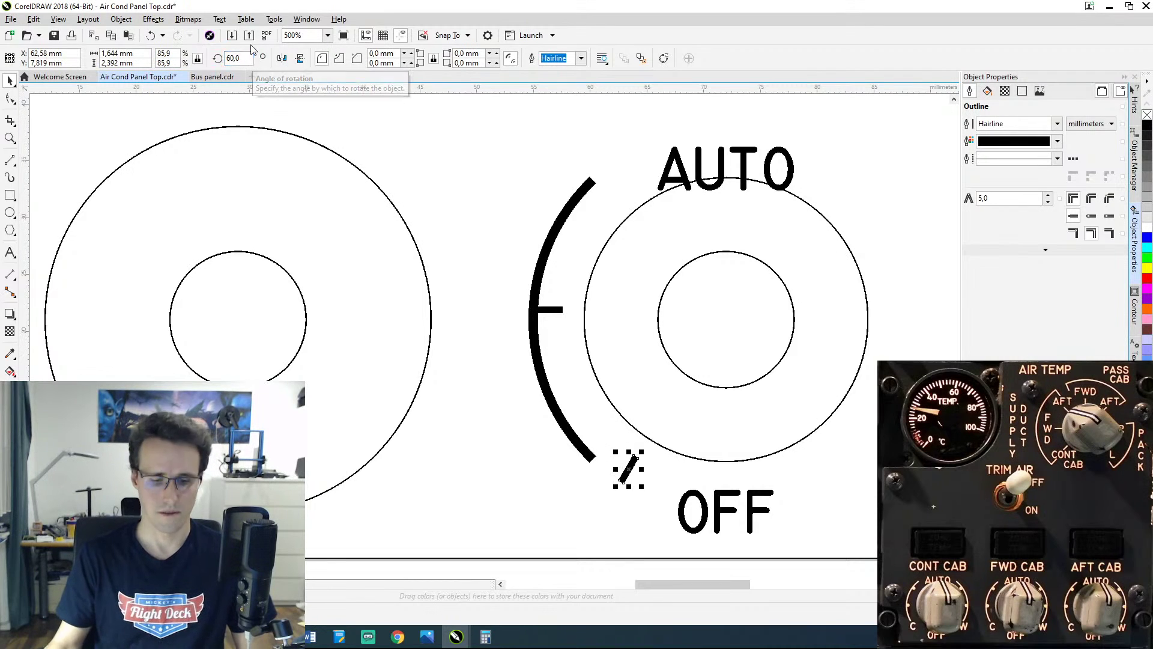
key(ctrl+z)
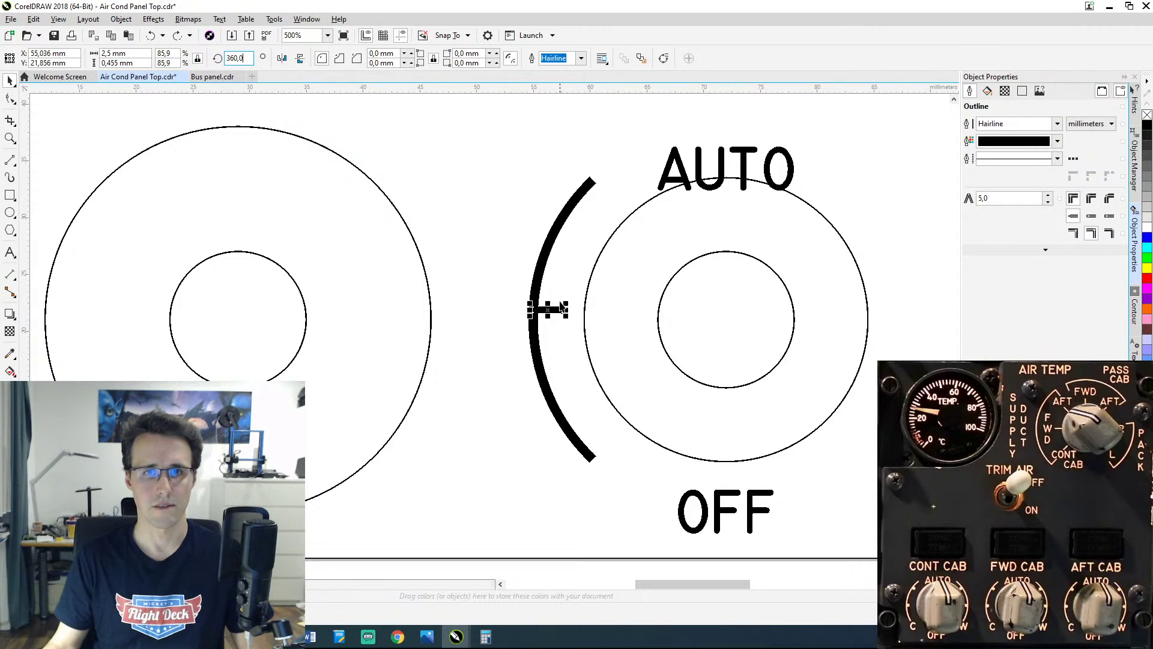
Step: Rotate the copied tick mark to 360-22,5 degrees around the middle knob hole's centre
scroll(560, 302, up, 3)
scroll(560, 300, down, 5)
double_click(235, 57)
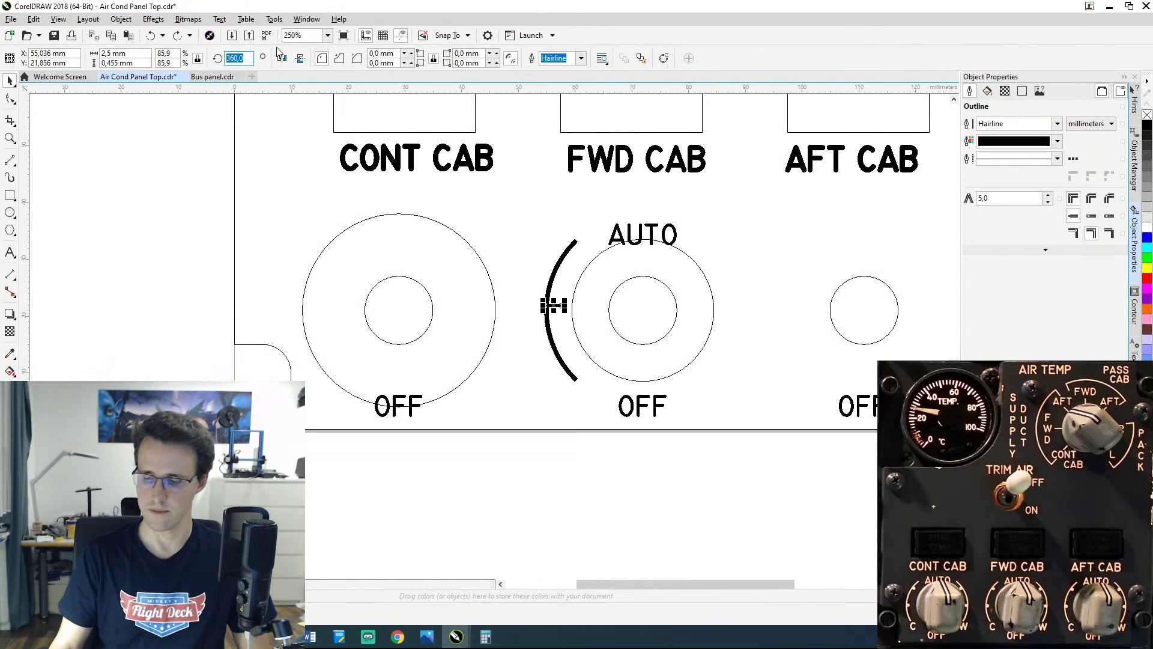
key(Return)
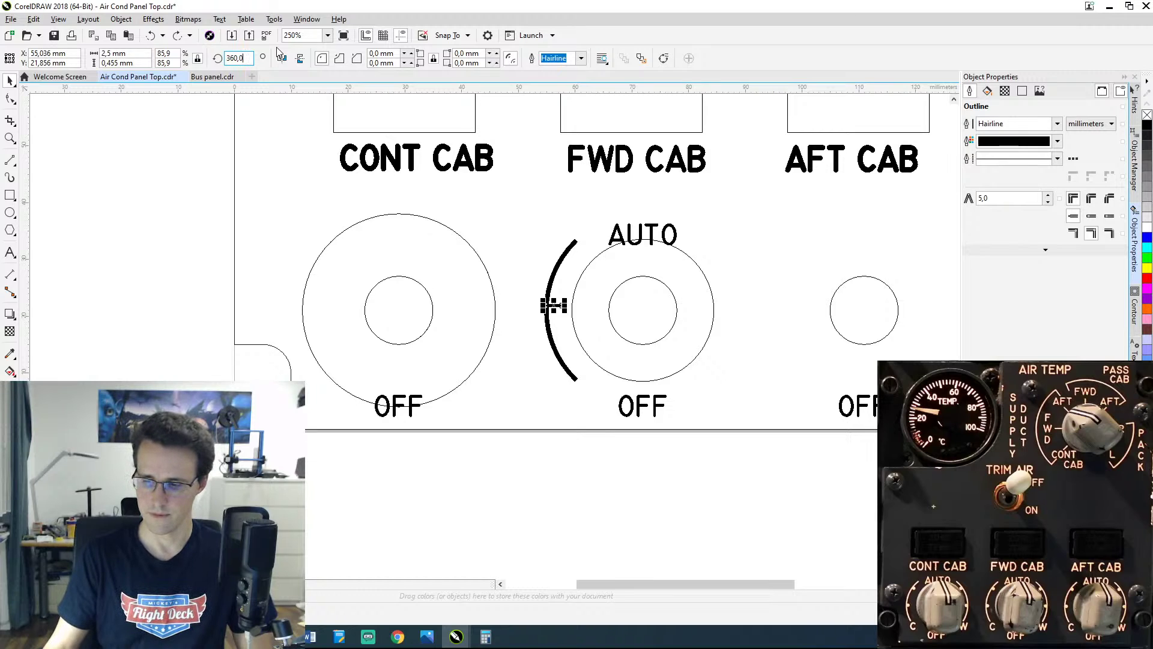
click(244, 58)
text(-22,5)
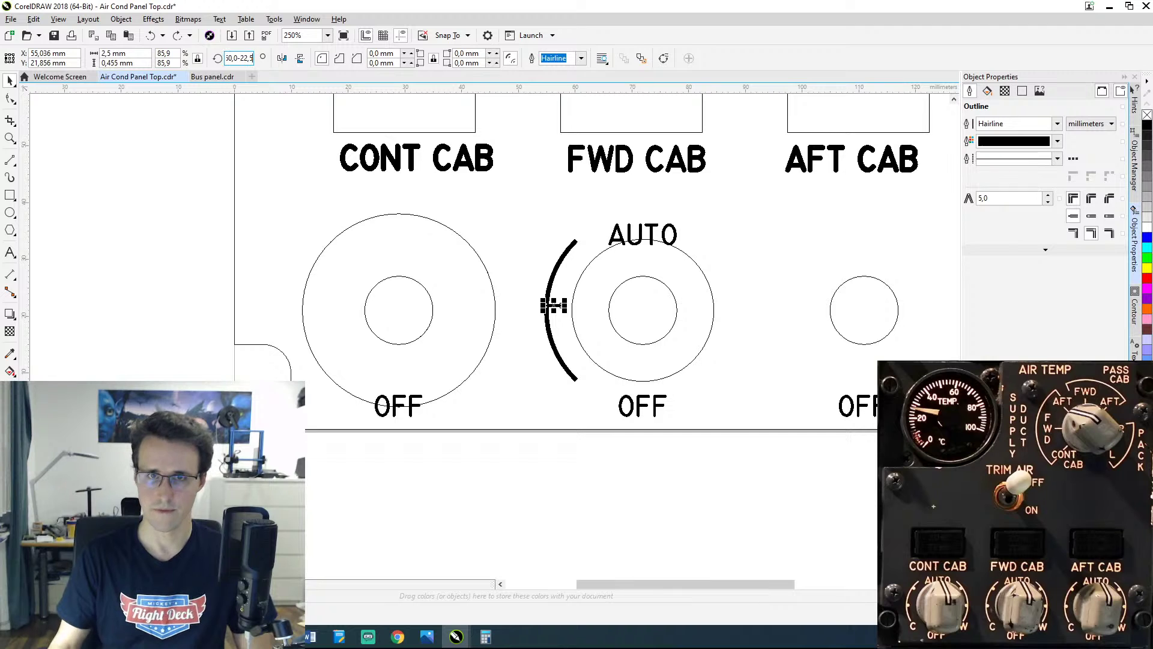
key(Return)
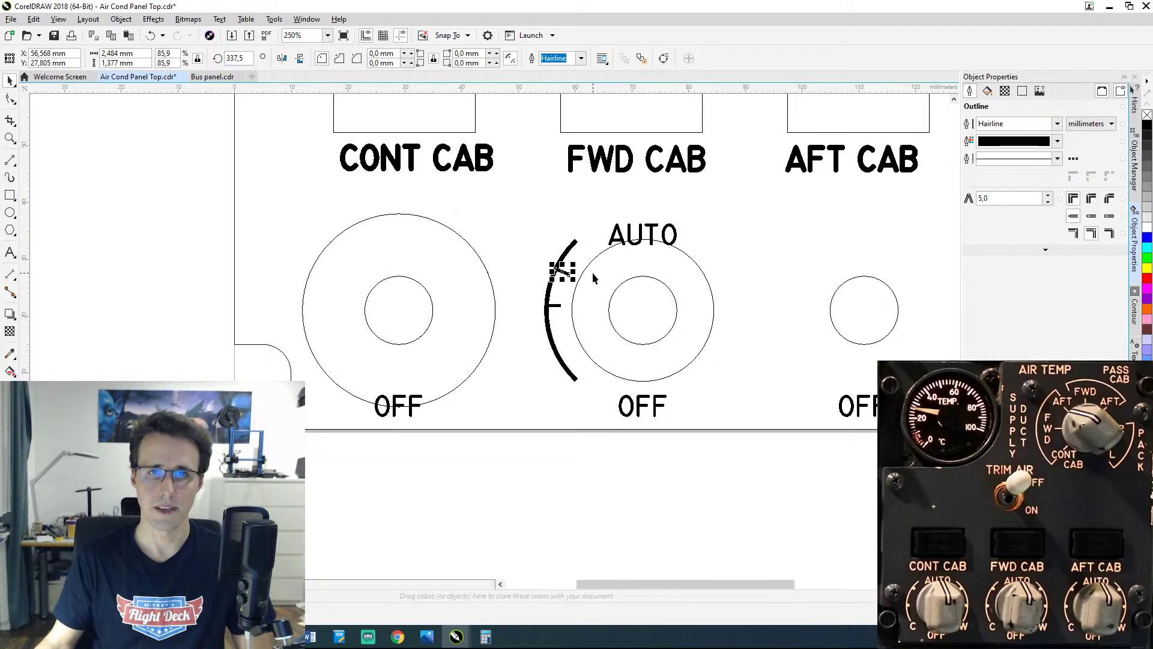
scroll(592, 272, up, 2)
scroll(582, 283, up, 2)
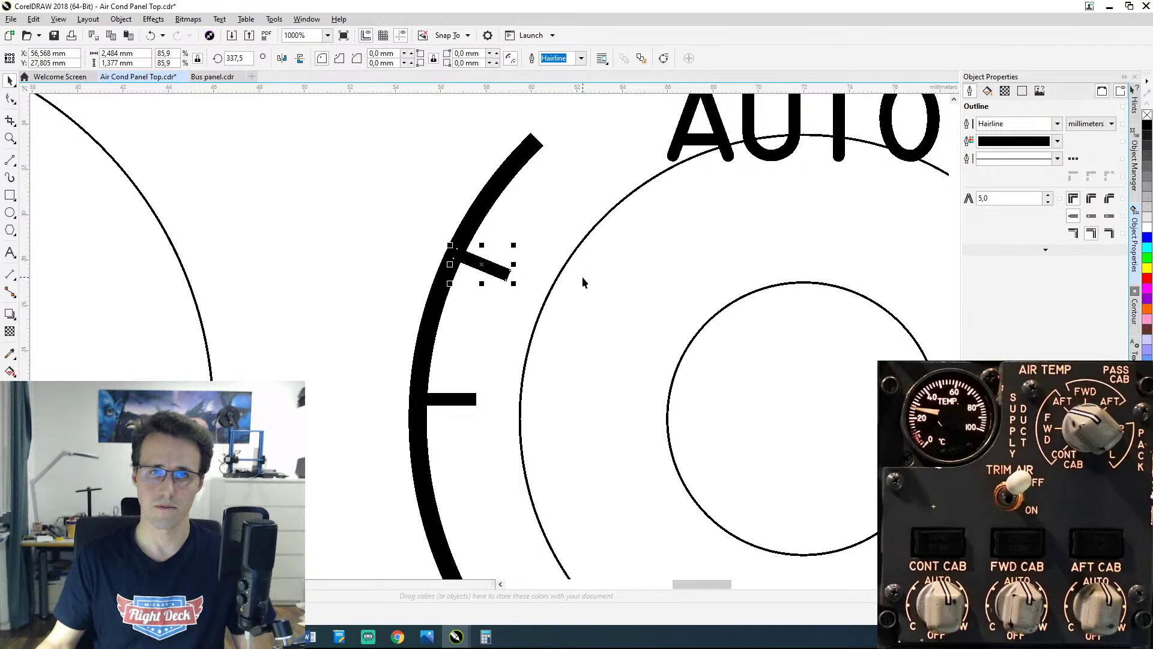
Step: Try a rotation angle of 320 degrees for the copied tick mark on the middle knob's arc
double_click(239, 58)
click(239, 58)
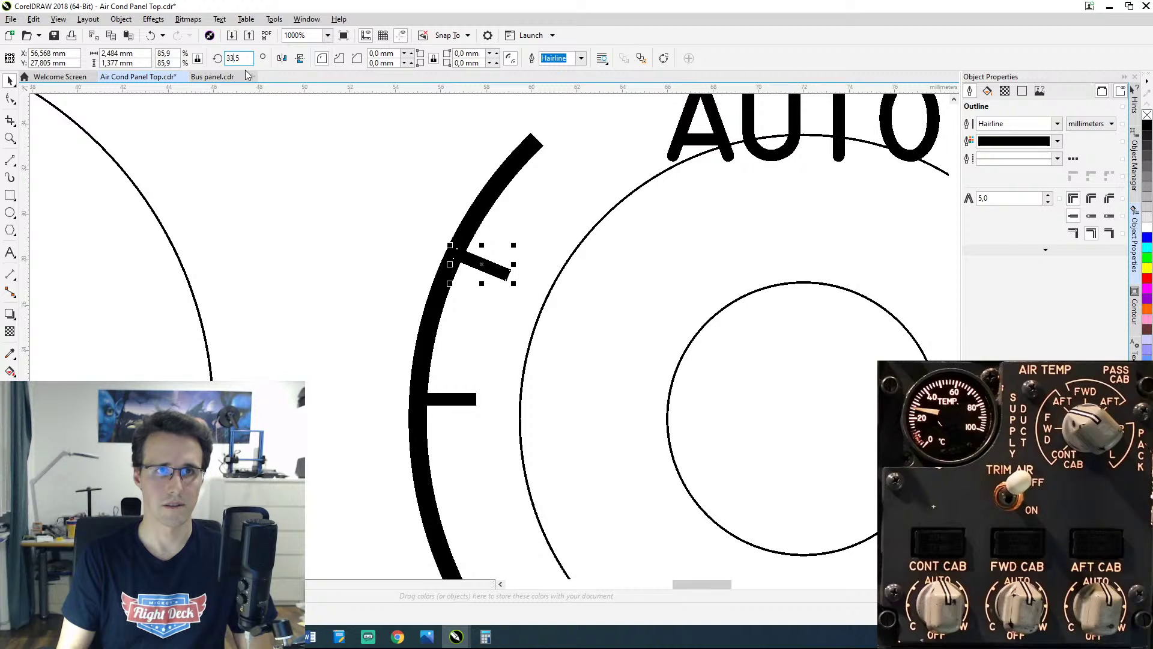
key(BackSpace)
text(20)
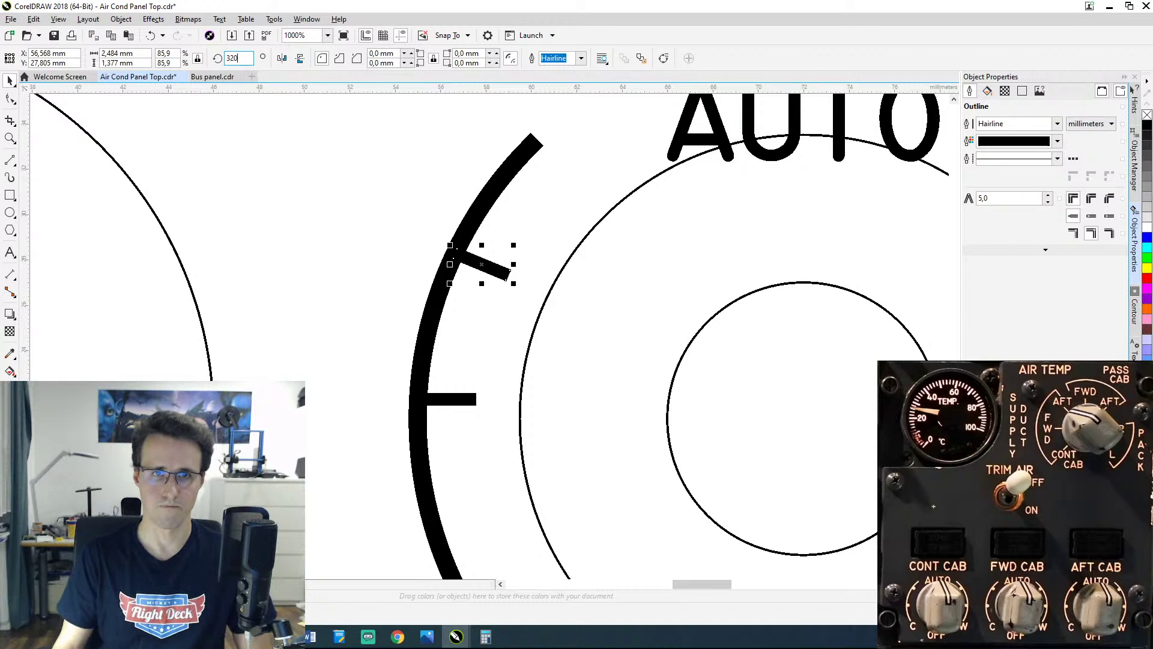
key(Return)
click(240, 58)
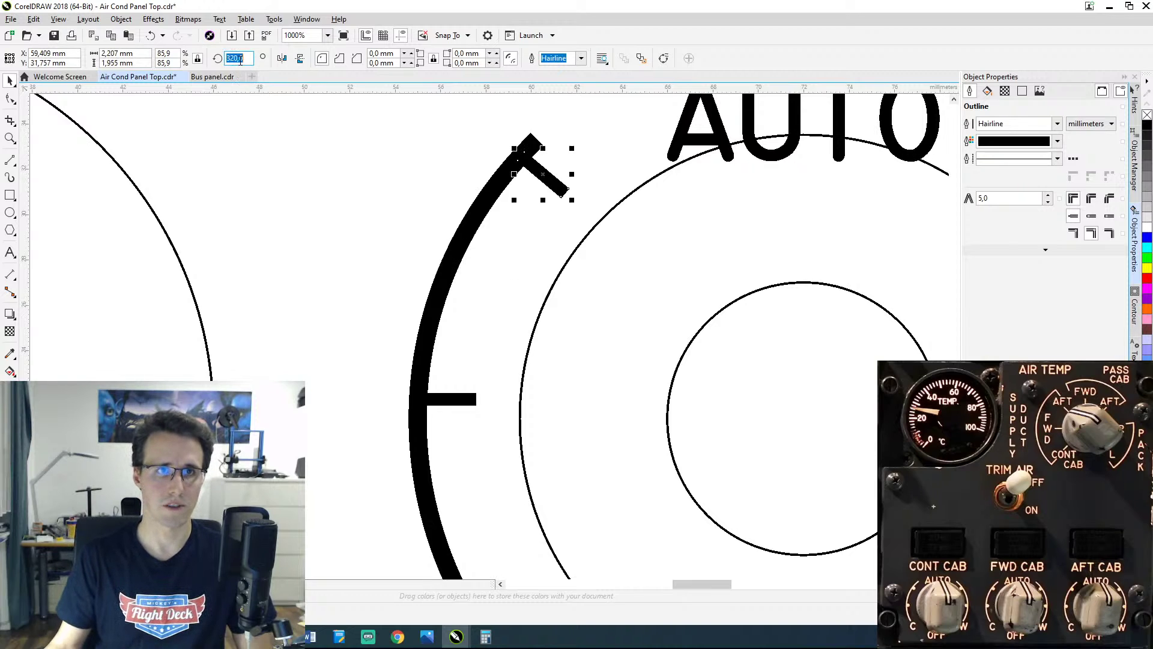
key(Return)
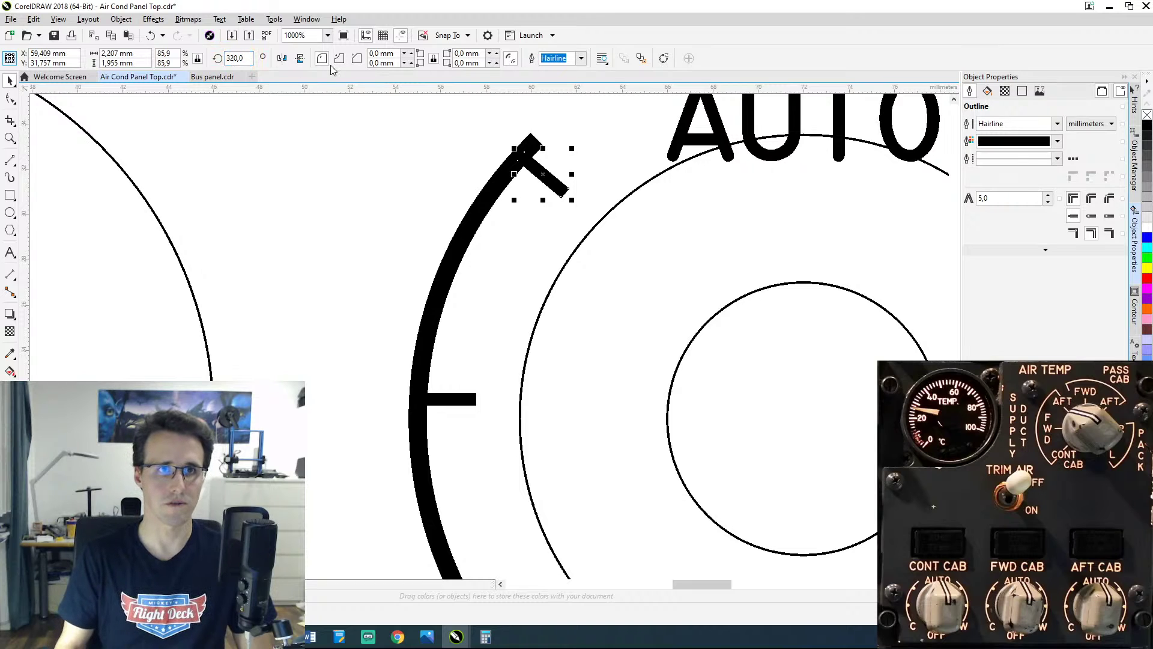
Step: Try a rotation angle of 310 degrees for the copied tick mark
click(247, 58)
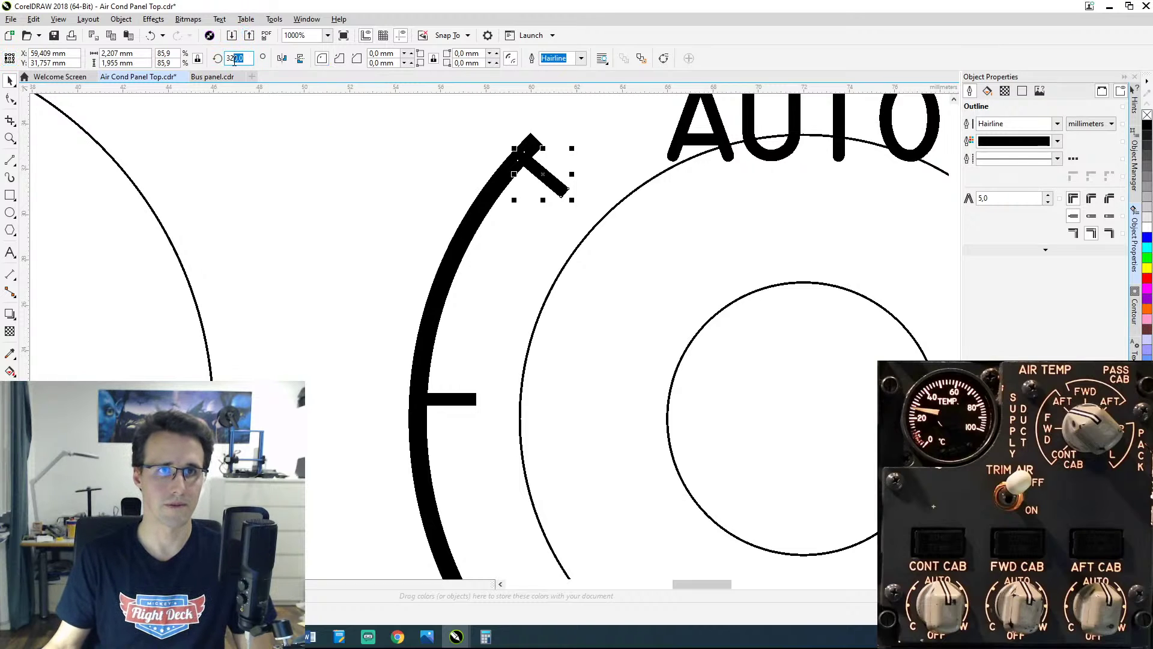
text(310)
key(Return)
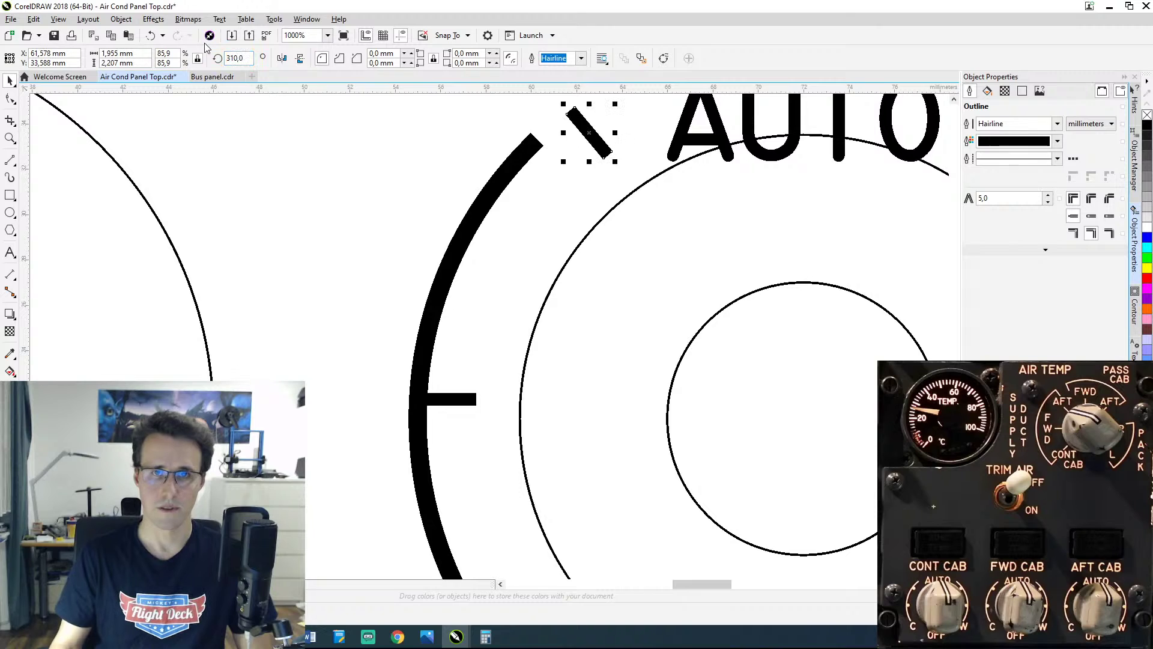
Step: Set the copied tick mark's rotation angle to 330 degrees and deselect it
drag(249, 59, 227, 61)
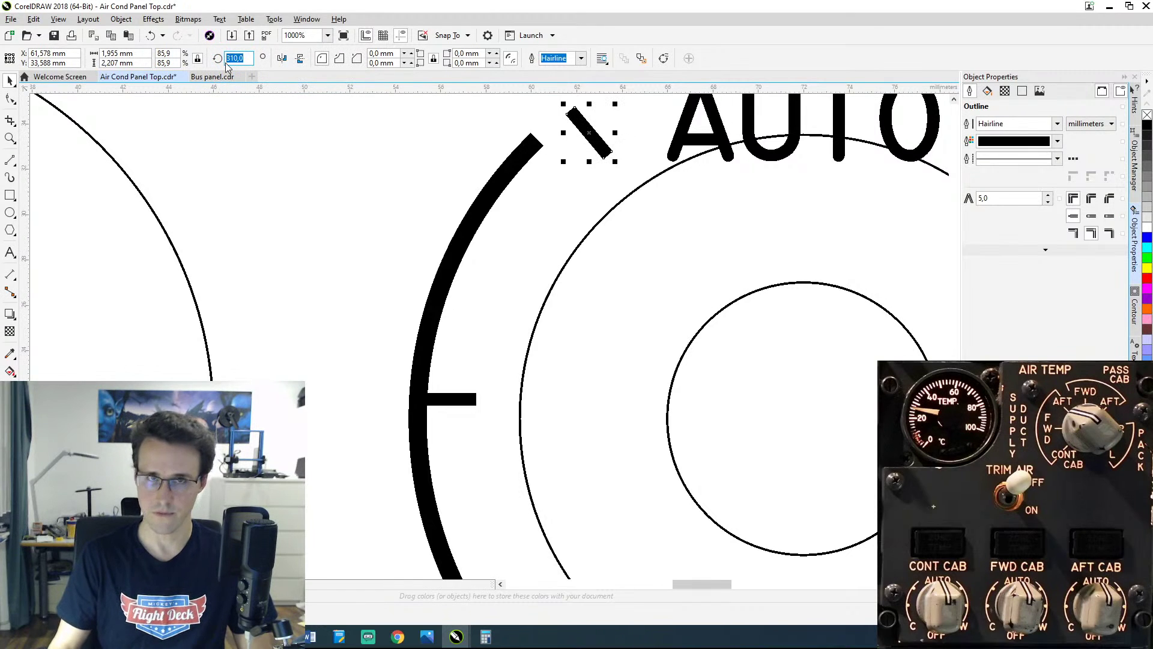
text(330)
key(Return)
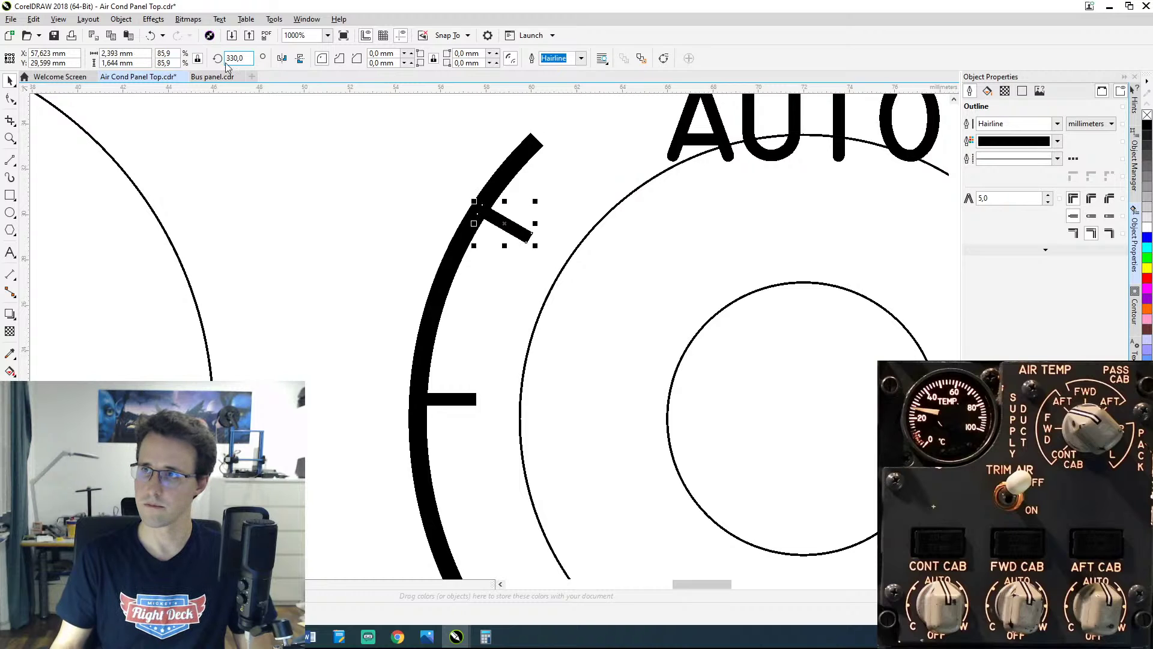
scroll(567, 178, down, 3)
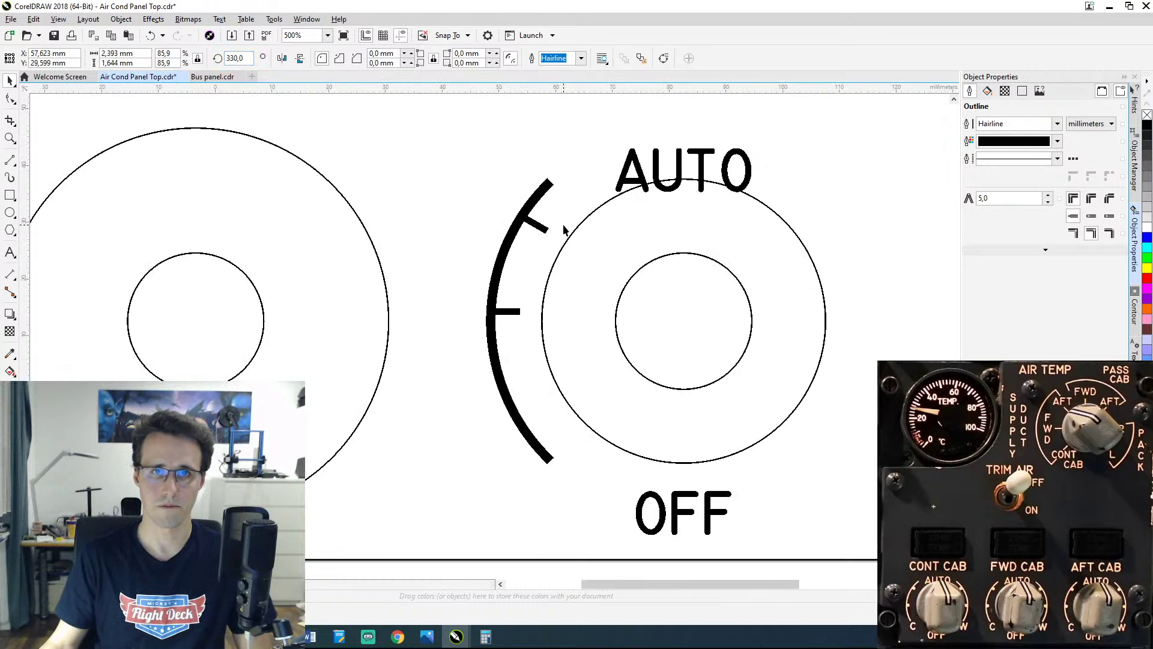
click(534, 198)
click(534, 194)
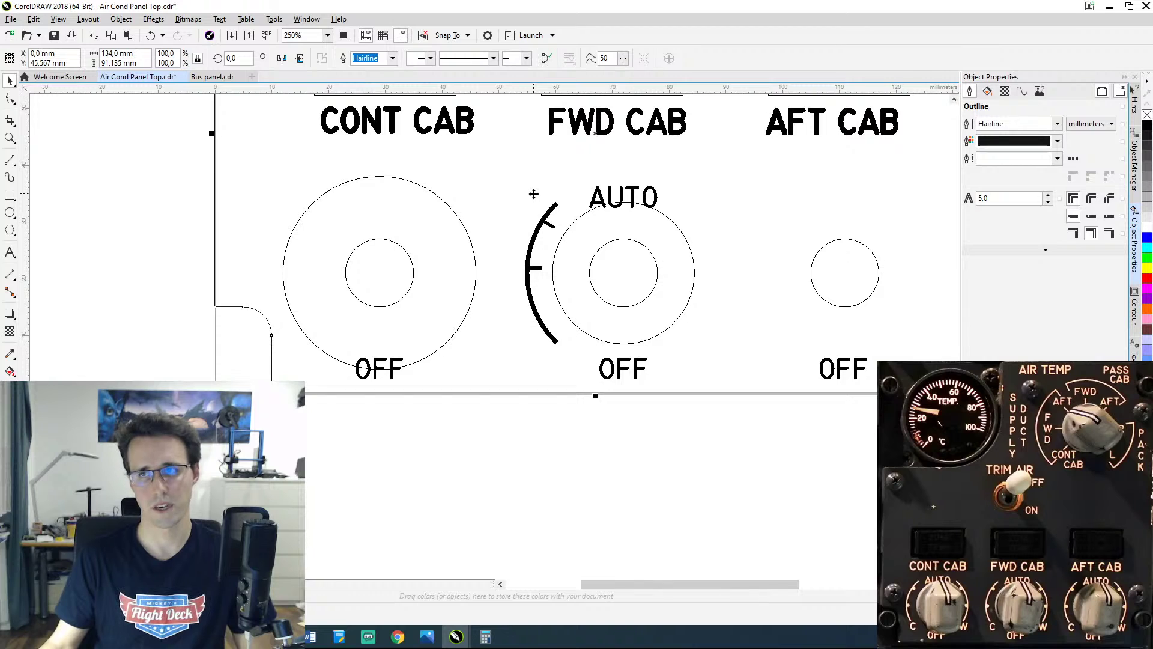
Step: Select the two tick marks together with the black arc beside the middle knob and group them
scroll(674, 195, down, 2)
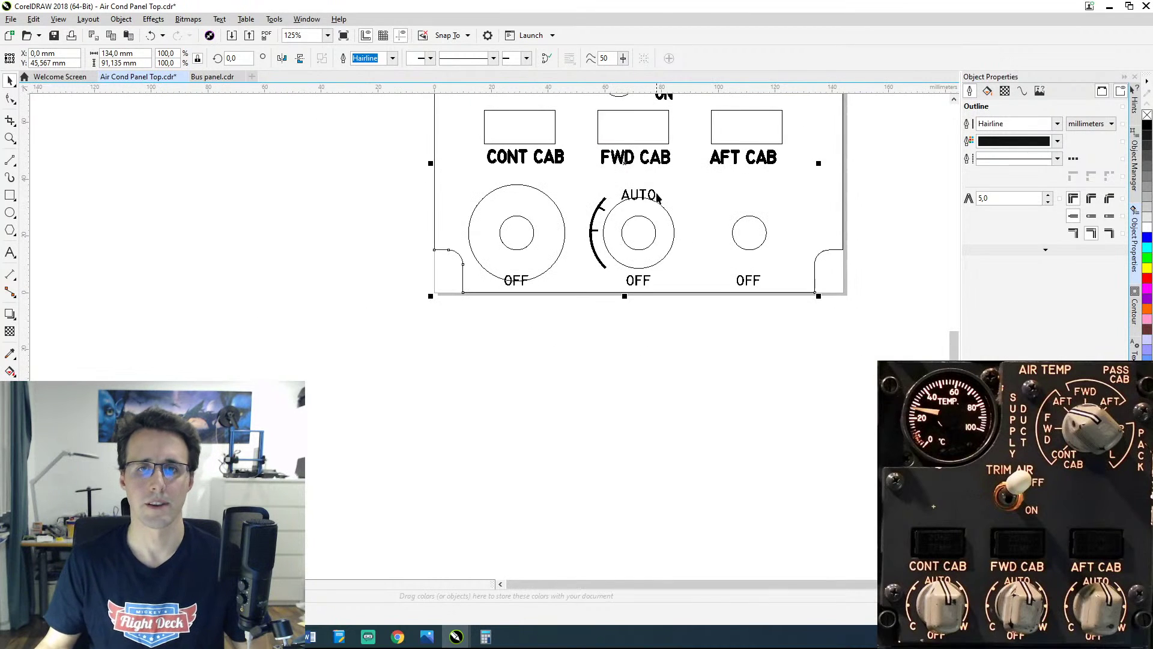
drag(674, 195, 529, 360)
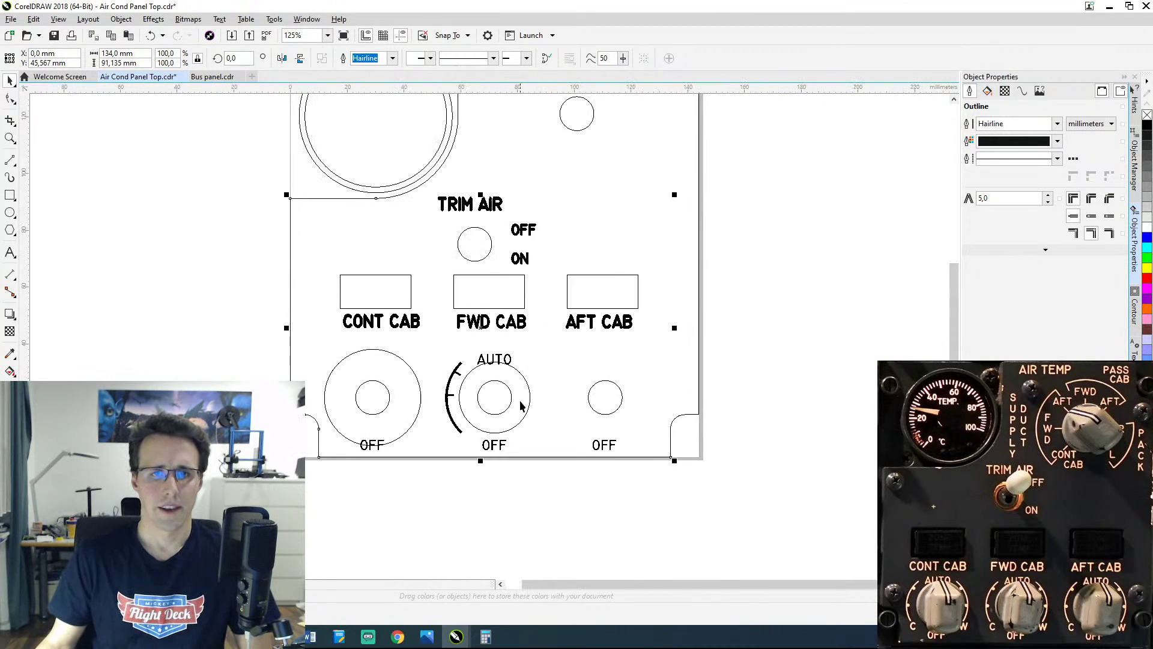
scroll(451, 384, up, 2)
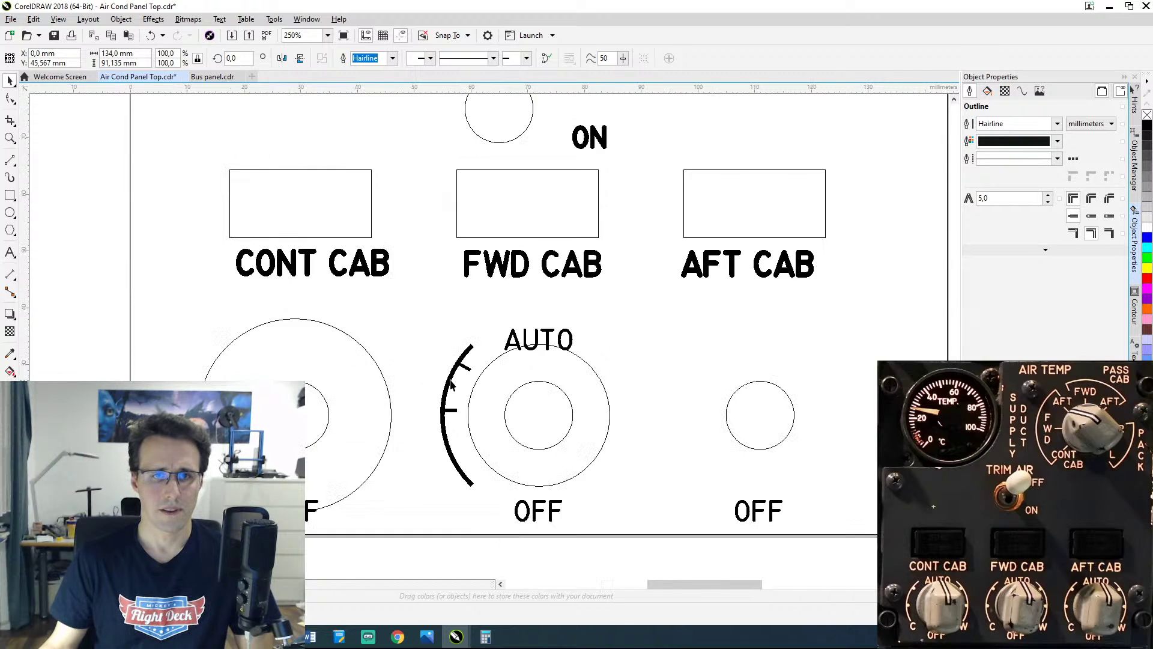
click(456, 373)
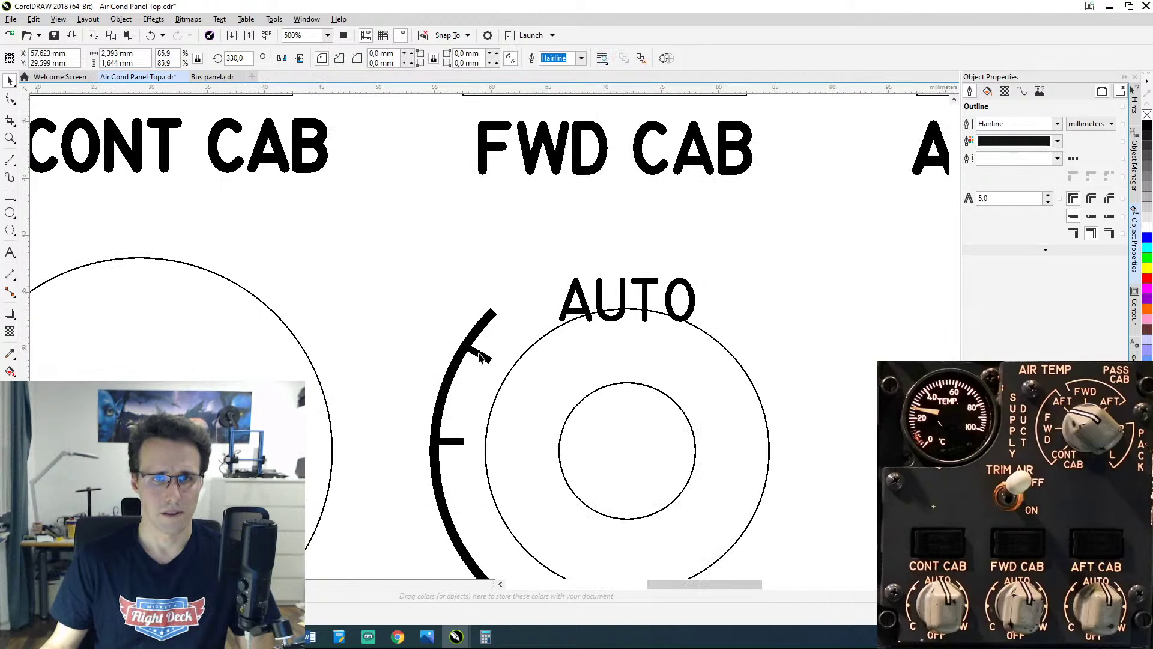
shift+click(460, 442)
click(436, 481)
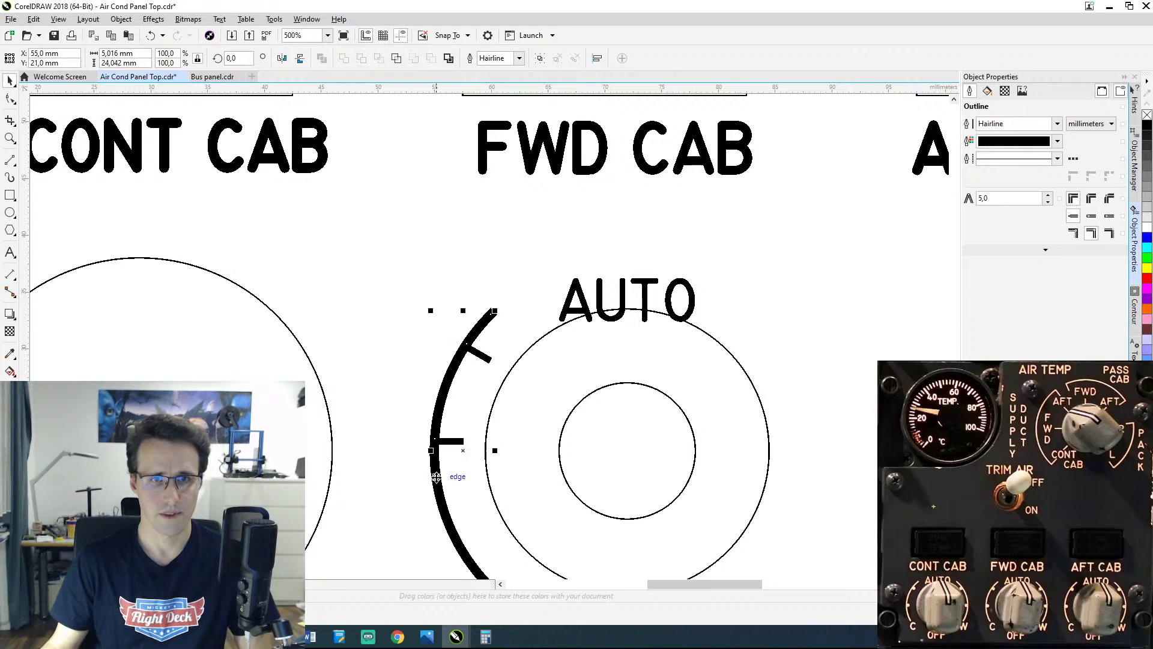
click(1133, 159)
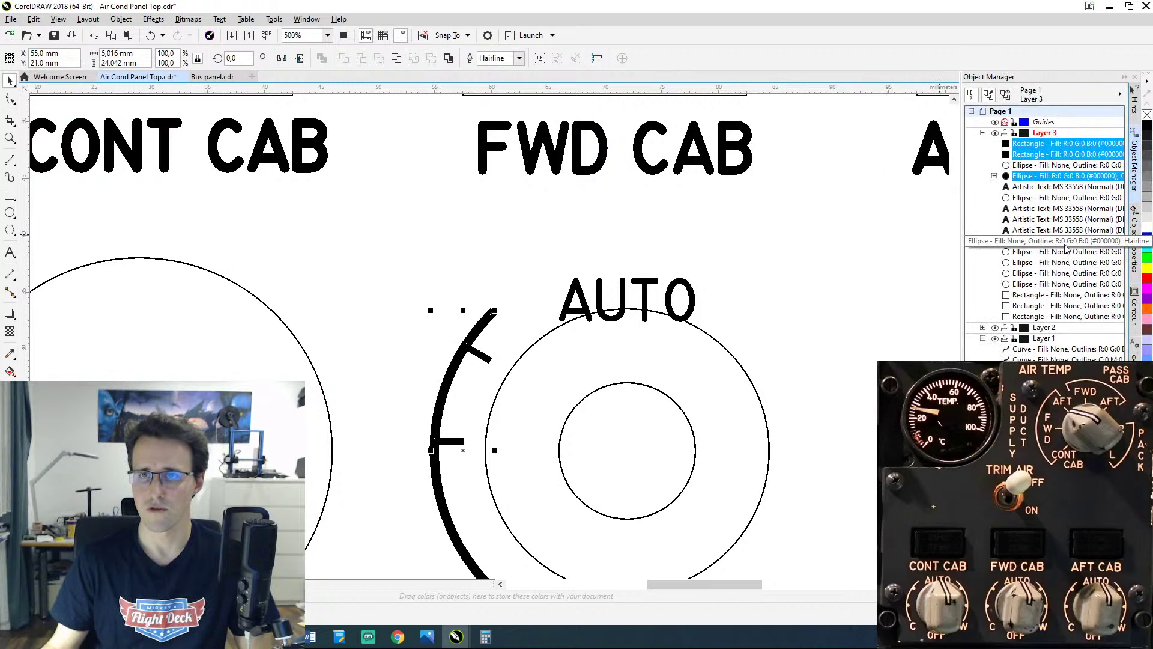
right_click(1037, 156)
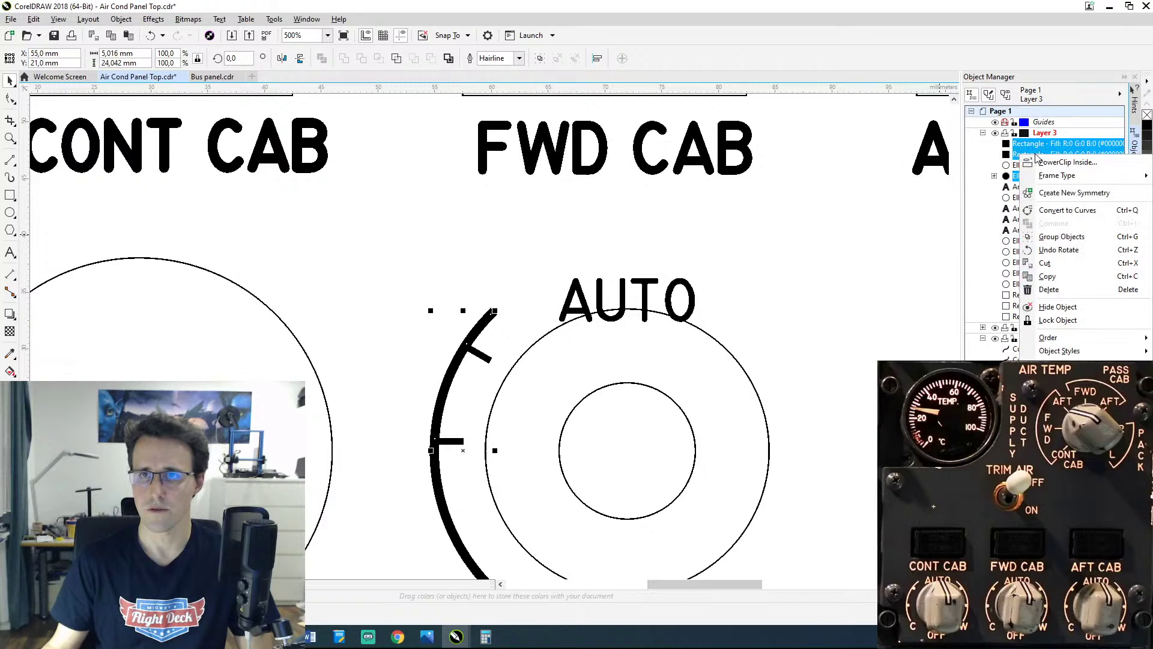
click(1061, 237)
click(733, 327)
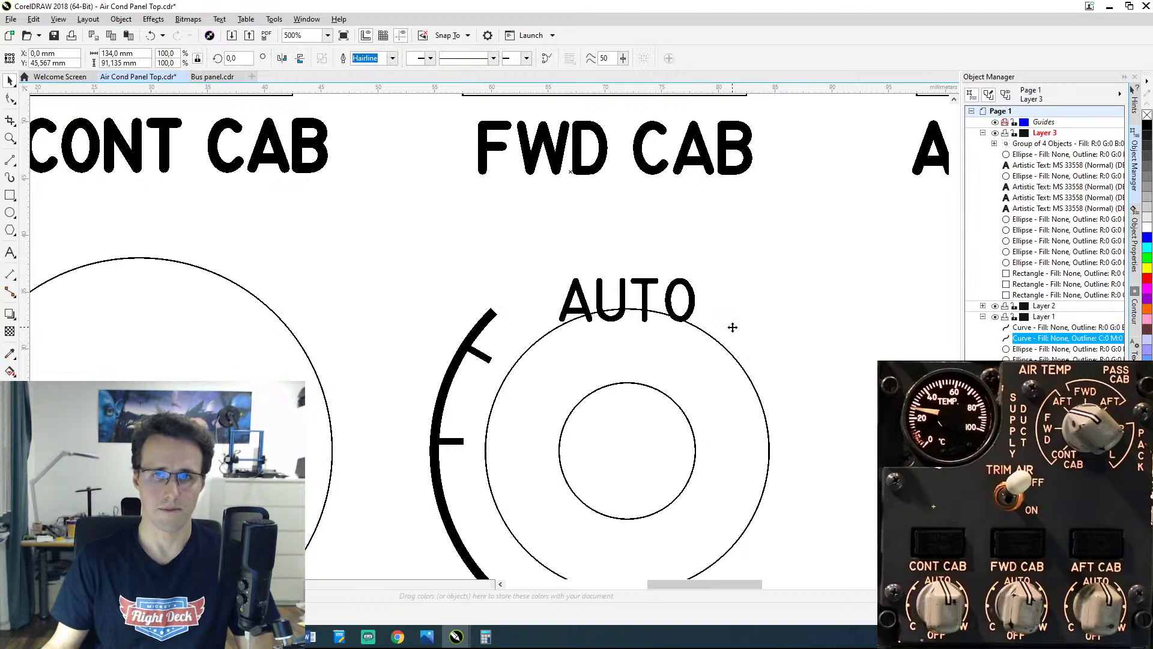
Step: Duplicate the grouped arc and tick marks in place
scroll(732, 328, down, 2)
drag(739, 325, 598, 293)
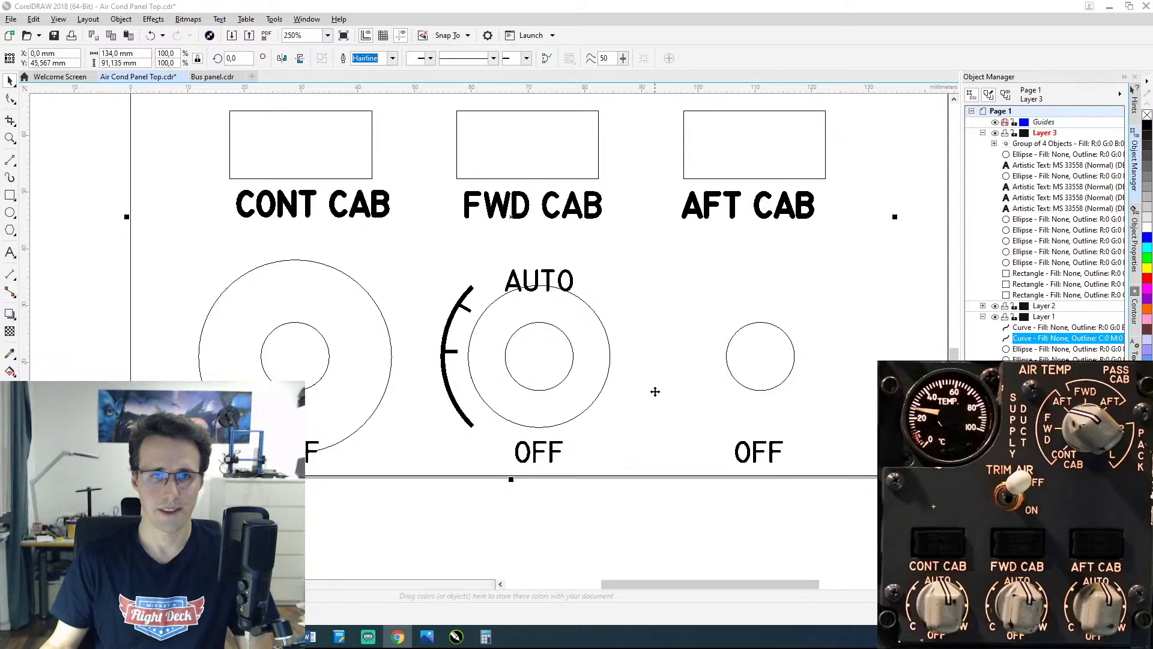
click(450, 329)
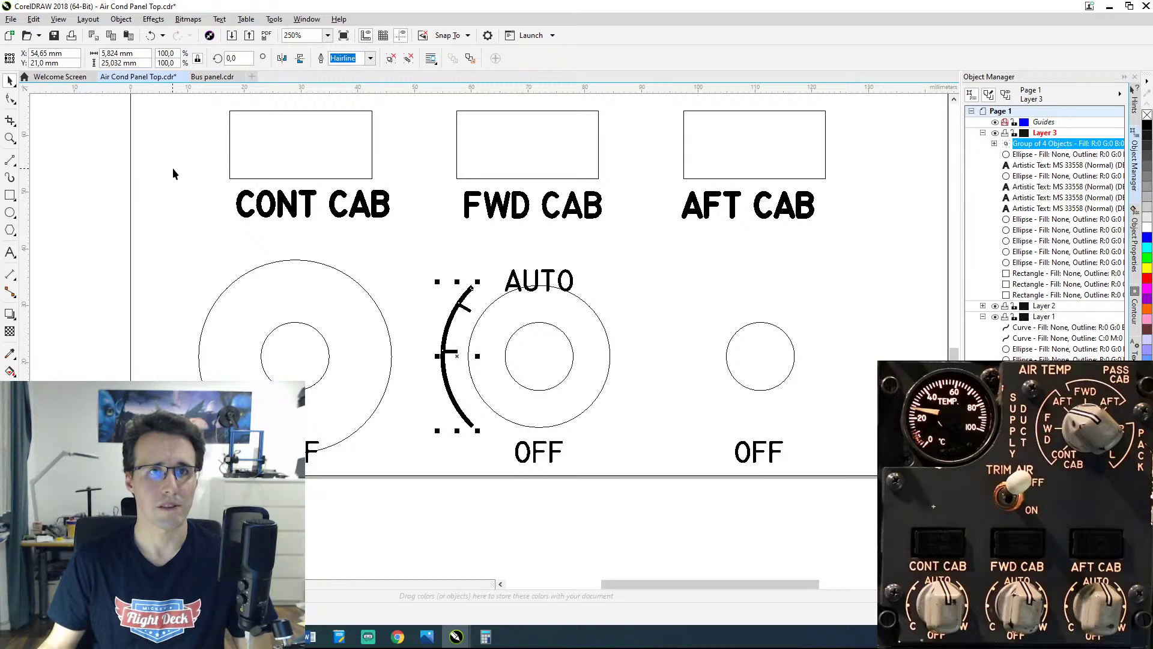
right_click(453, 315)
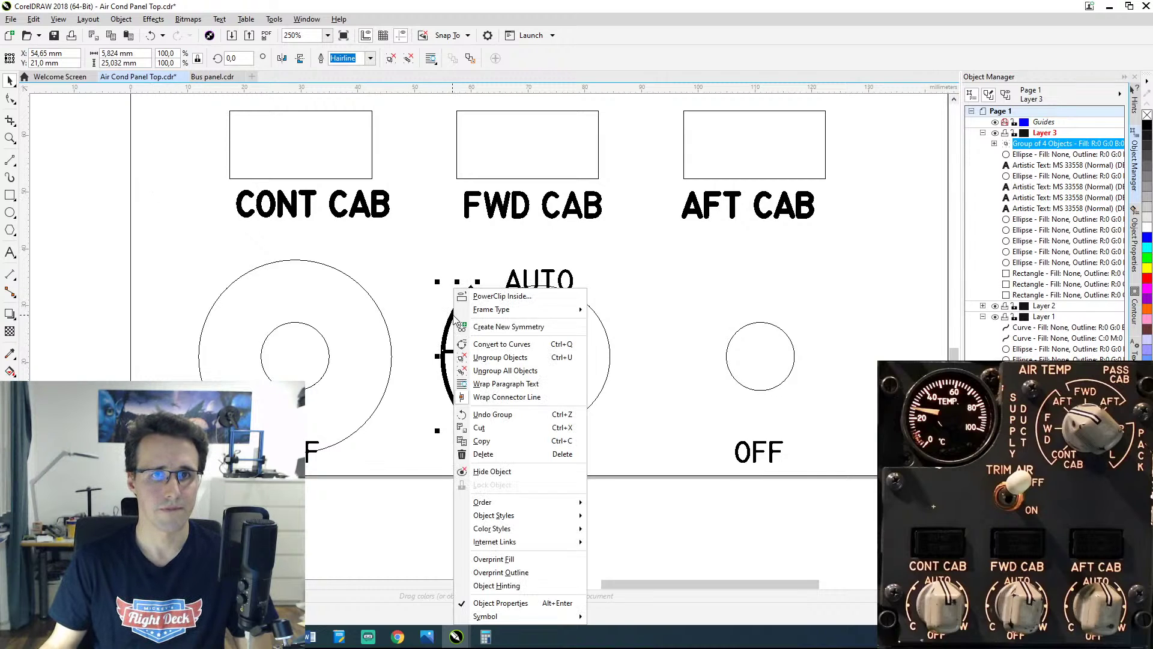
click(556, 11)
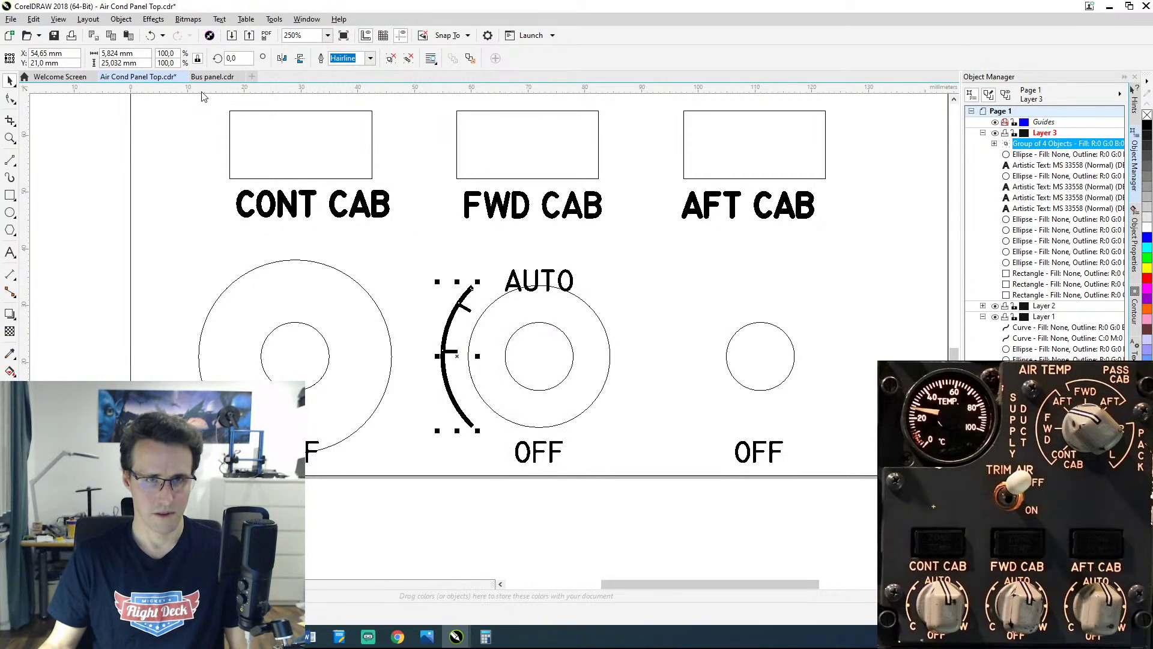
key(ctrl+c)
key(ctrl+v)
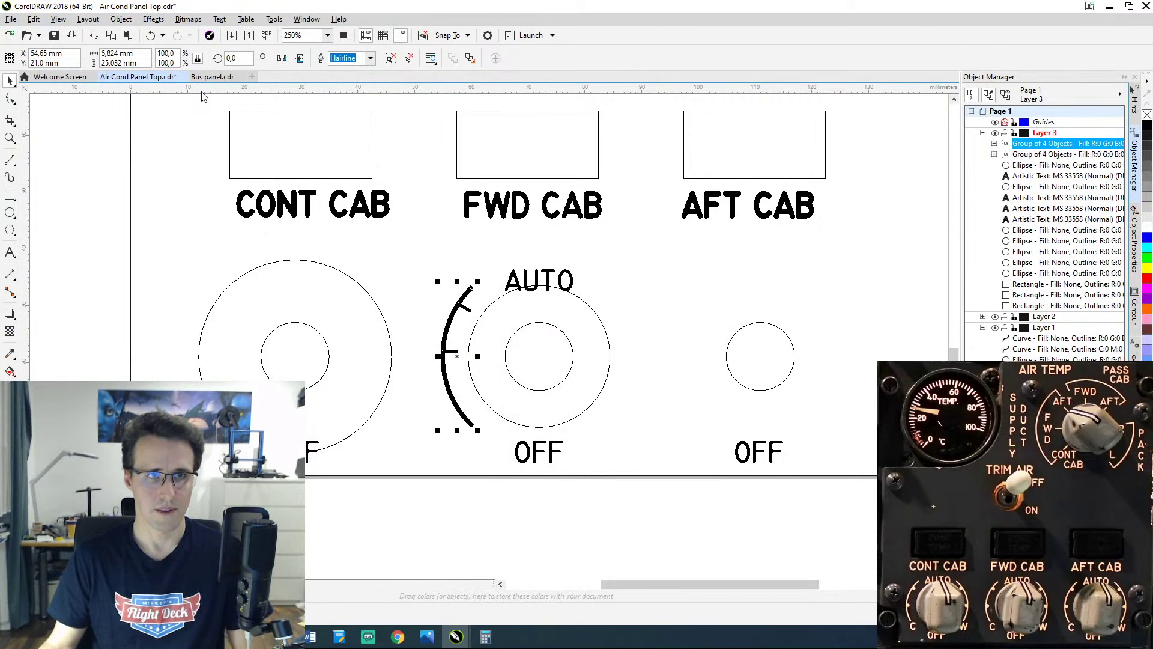
Step: Mirror the duplicated arc group horizontally at 100% scale with 0 copies
click(120, 20)
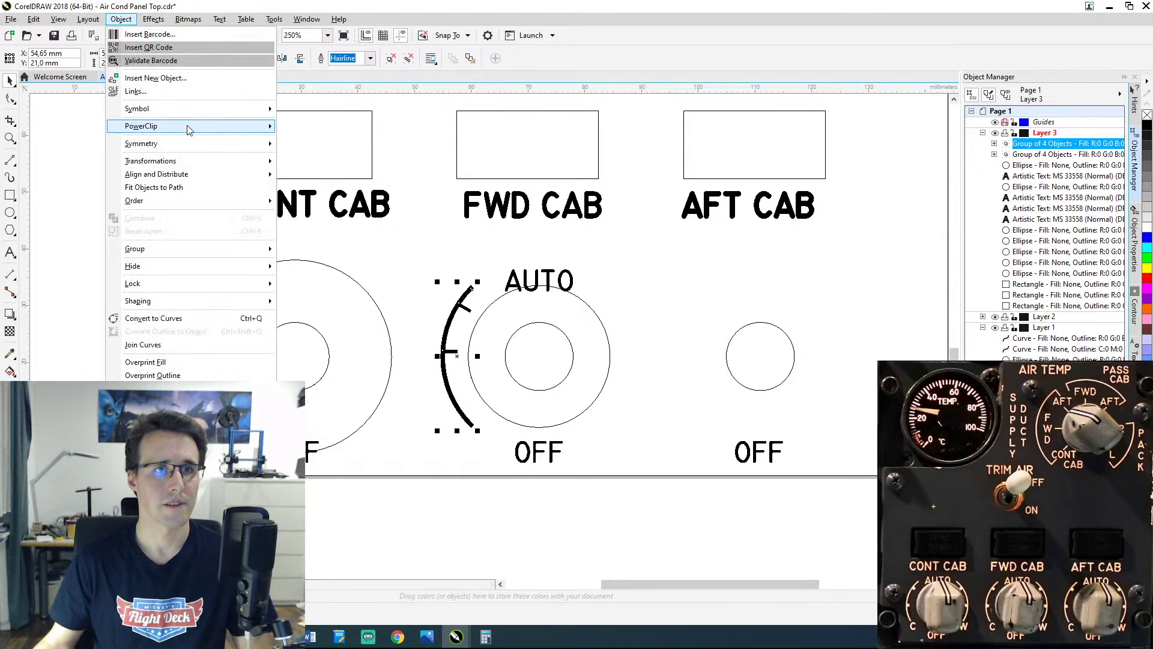
mouse_move(178, 166)
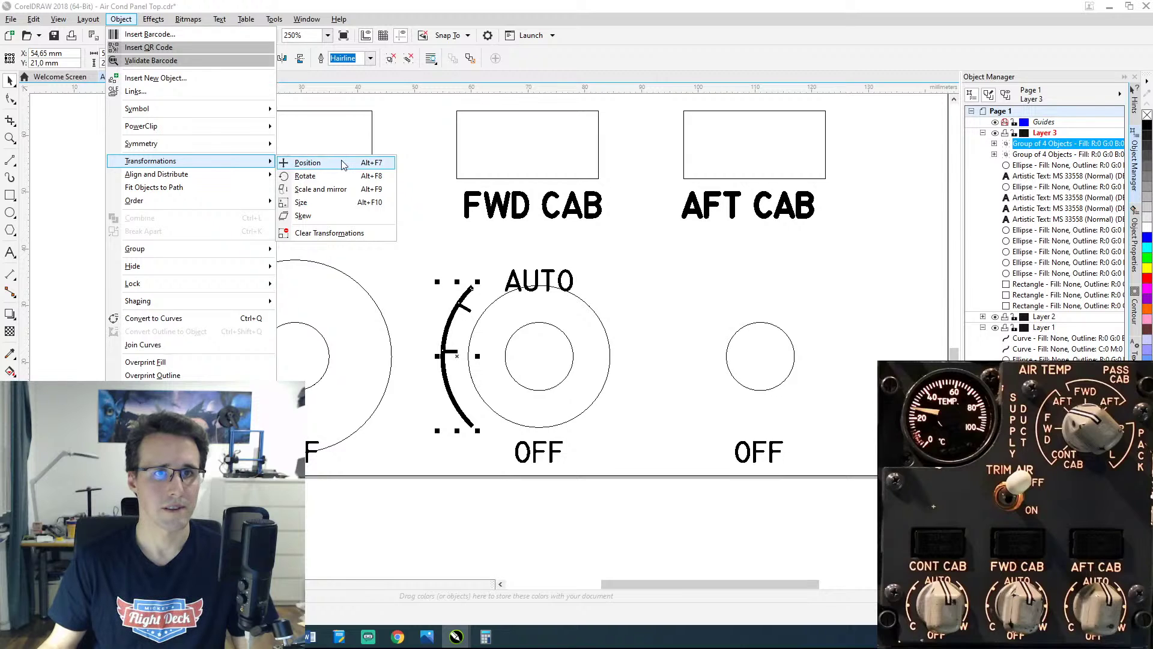
click(335, 190)
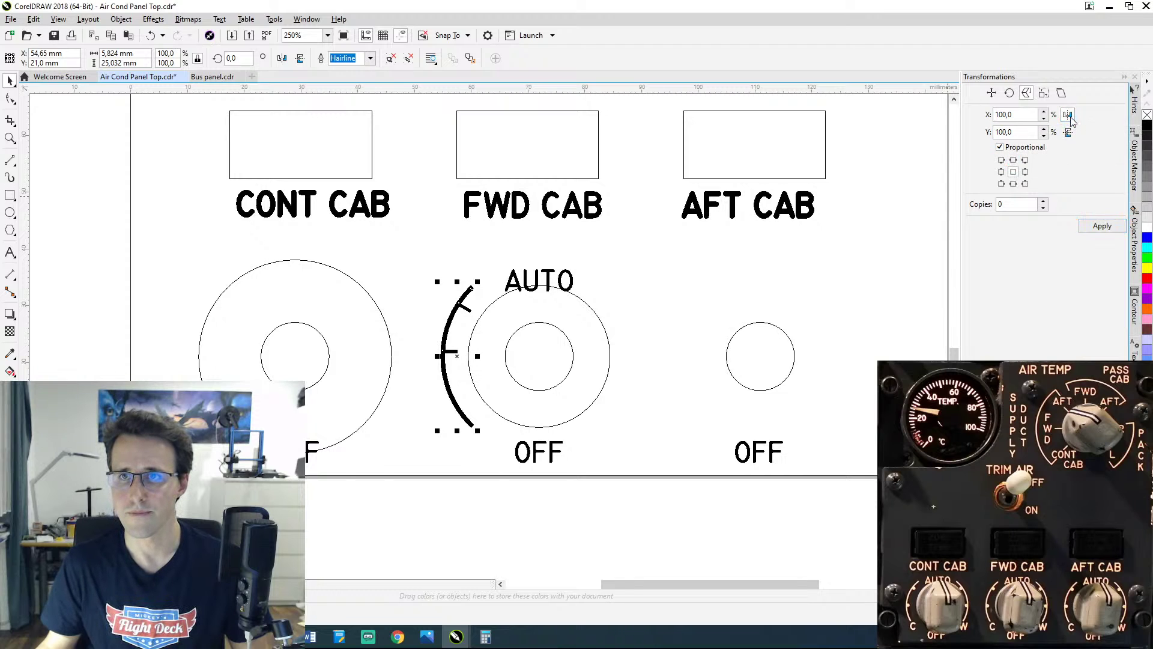
click(1094, 226)
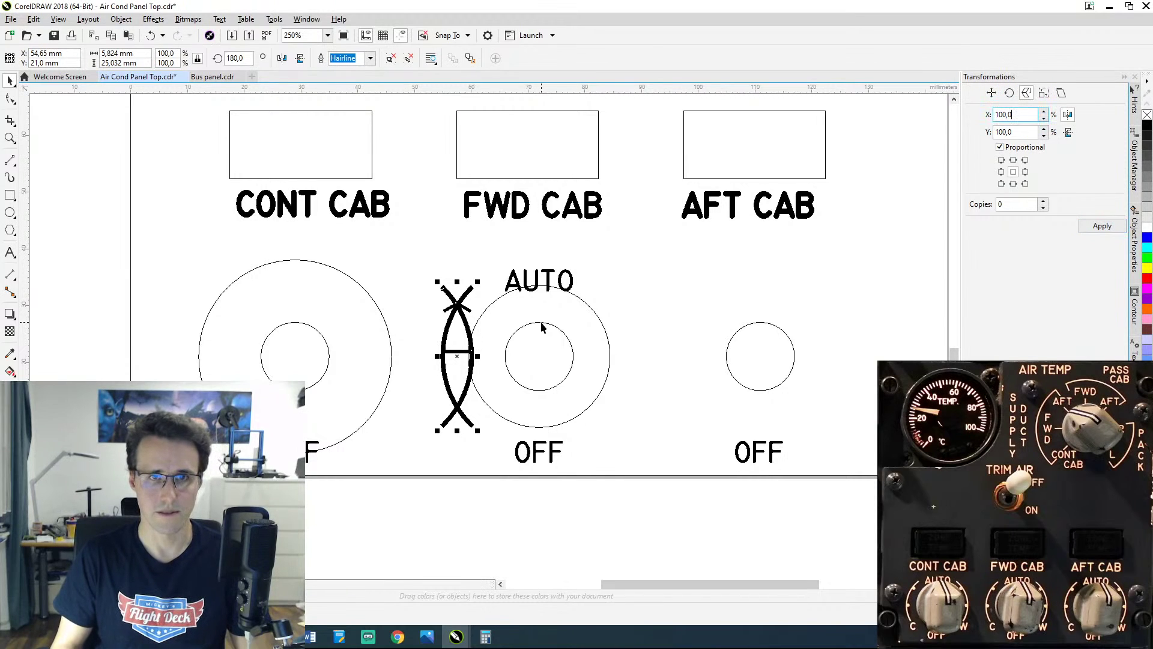
Step: Move the mirrored arc group horizontally across the middle knob to its opposite side, at X about 83,25 mm
click(464, 310)
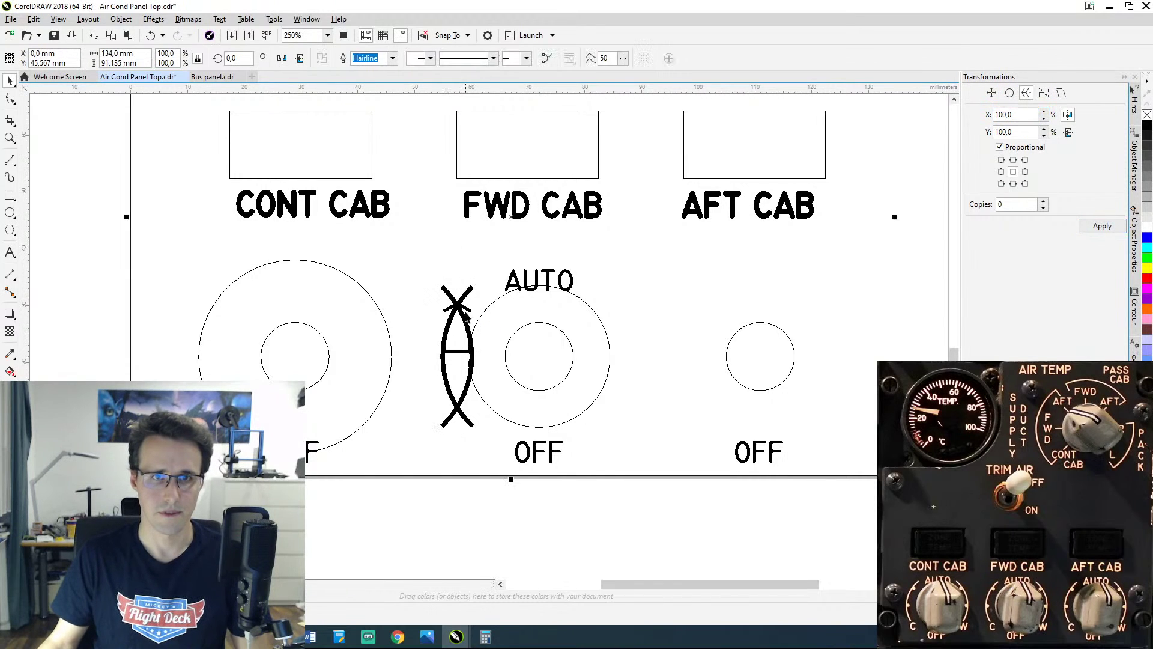
click(474, 332)
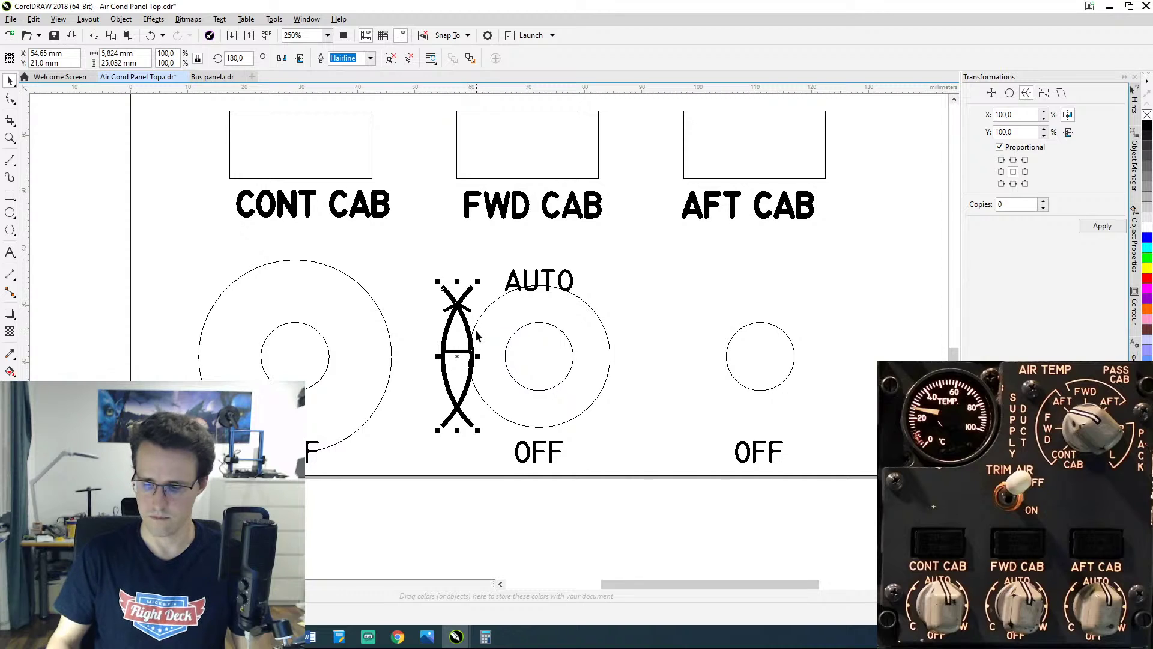
key(Right)
key(Right)
key(Right)
key(Right)
key(Right)
key(Right)
key(Right)
key(Right)
key(Right)
key(Right)
key(Right)
key(Right)
key(Right)
key(Right)
key(Right)
key(Right)
key(Right)
key(Right)
key(Right)
key(Right)
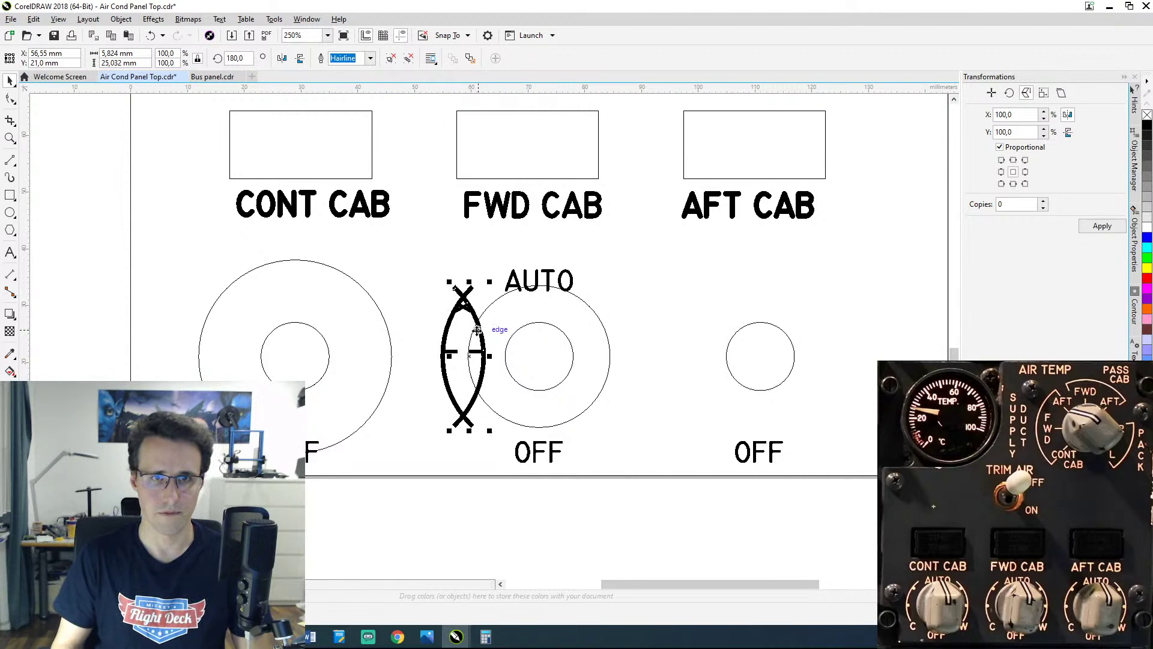
key(Right)
key(Right)
key(Right)
key(Right)
key(Right)
key(Right)
key(Right)
key(Right)
key(Right)
key(Right)
key(Right)
key(Right)
key(Right)
key(Right)
key(Right)
key(Right)
key(Right)
key(Right)
key(Right)
key(Right)
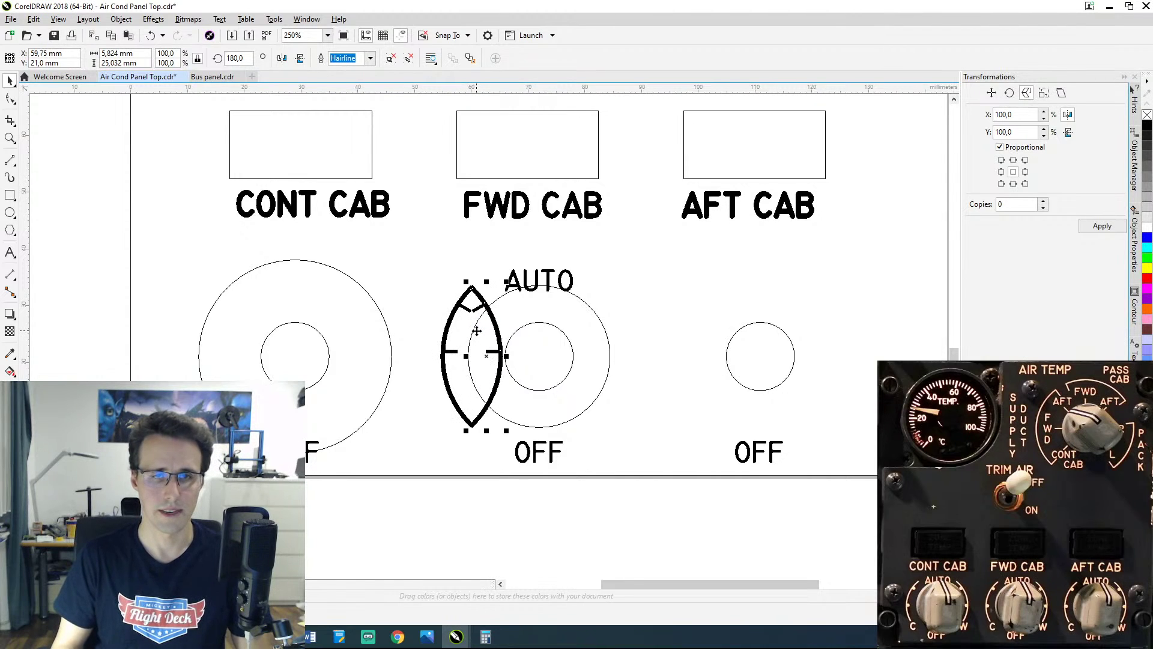
key(Right)
key(Right)
key(Right)
key(Right)
key(Right)
key(Right)
key(Right)
key(Right)
key(Right)
key(Right)
key(Right)
key(Right)
key(Right)
key(Right)
key(Right)
key(Right)
key(Right)
key(Right)
key(Right)
key(Right)
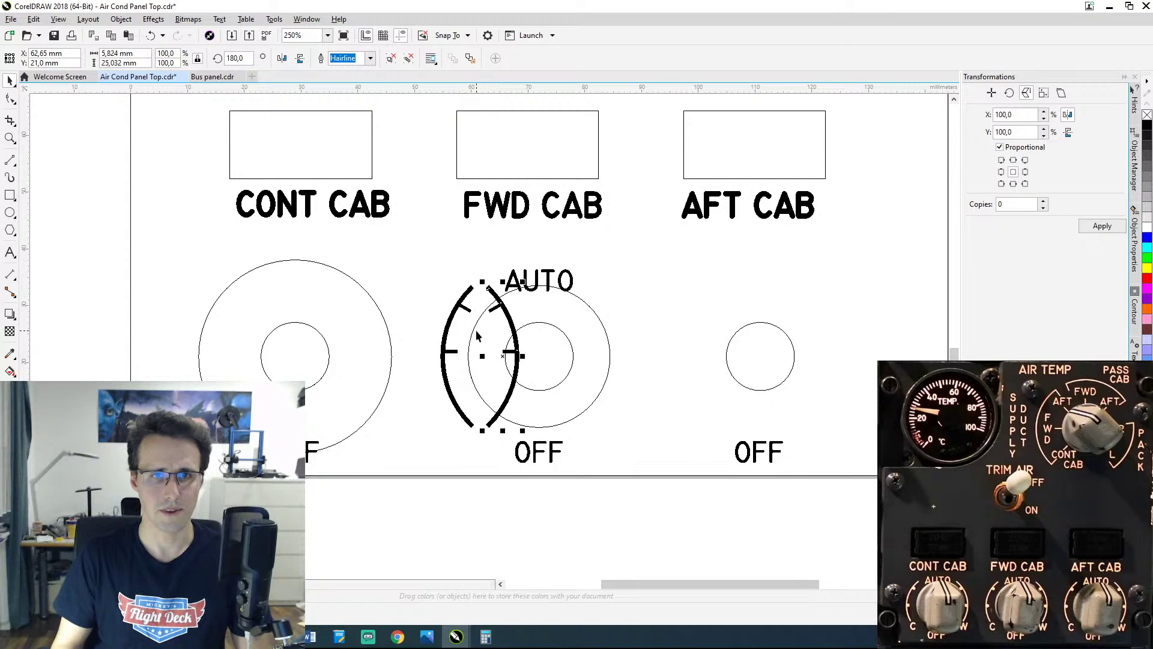
key(Right)
key(Right)
key(Right)
key(Right)
key(Right)
key(Right)
key(Right)
key(Right)
key(Right)
key(Right)
key(Right)
key(Right)
key(Right)
key(Right)
key(Right)
key(Right)
key(Right)
key(Right)
key(Right)
key(Right)
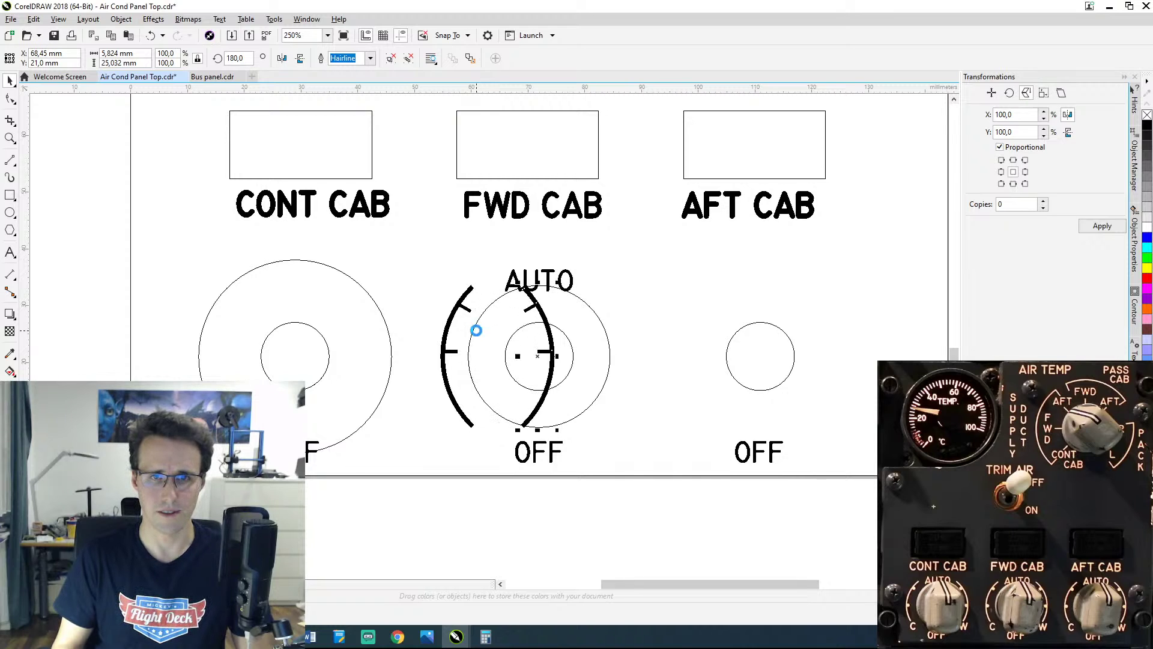
key(Right)
key(Right)
key(Right)
key(Right)
key(Right)
key(Right)
key(Right)
key(Right)
key(Right)
key(Right)
key(Right)
key(Right)
key(Right)
key(Right)
key(Right)
key(Right)
key(Right)
key(Right)
key(Right)
key(Right)
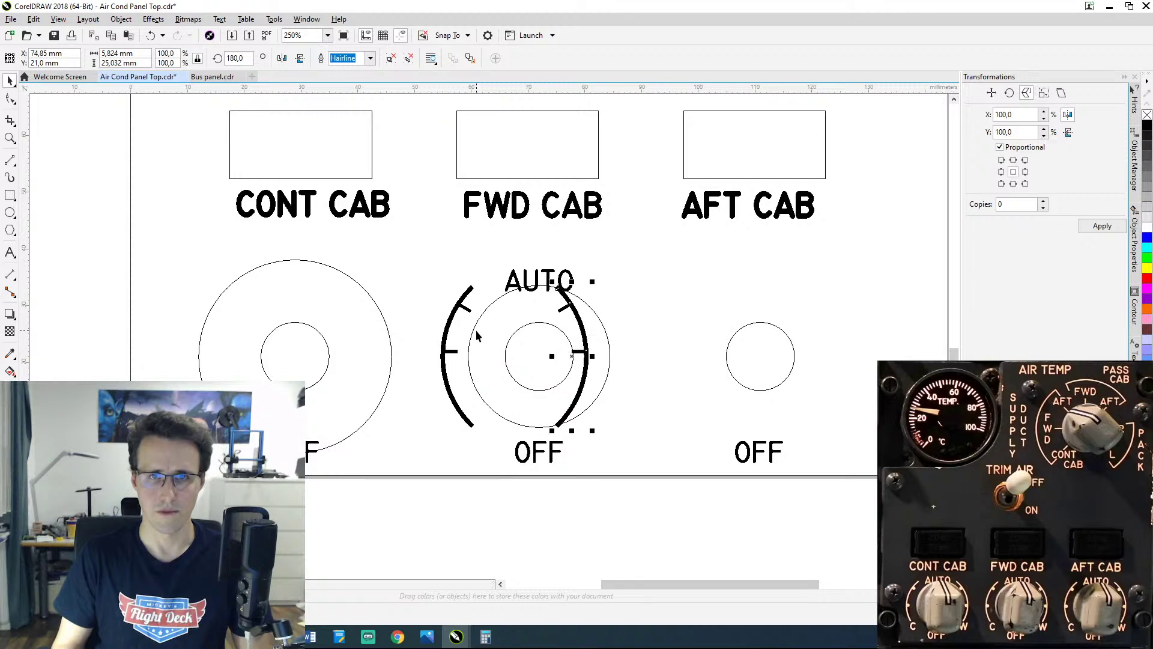
key(Right)
key(Right)
key(Right)
key(Right)
key(Right)
key(Right)
key(Right)
key(Right)
key(Right)
key(Right)
key(Right)
key(Right)
key(Right)
key(Right)
key(Right)
key(Right)
key(Right)
key(Right)
key(Right)
key(Right)
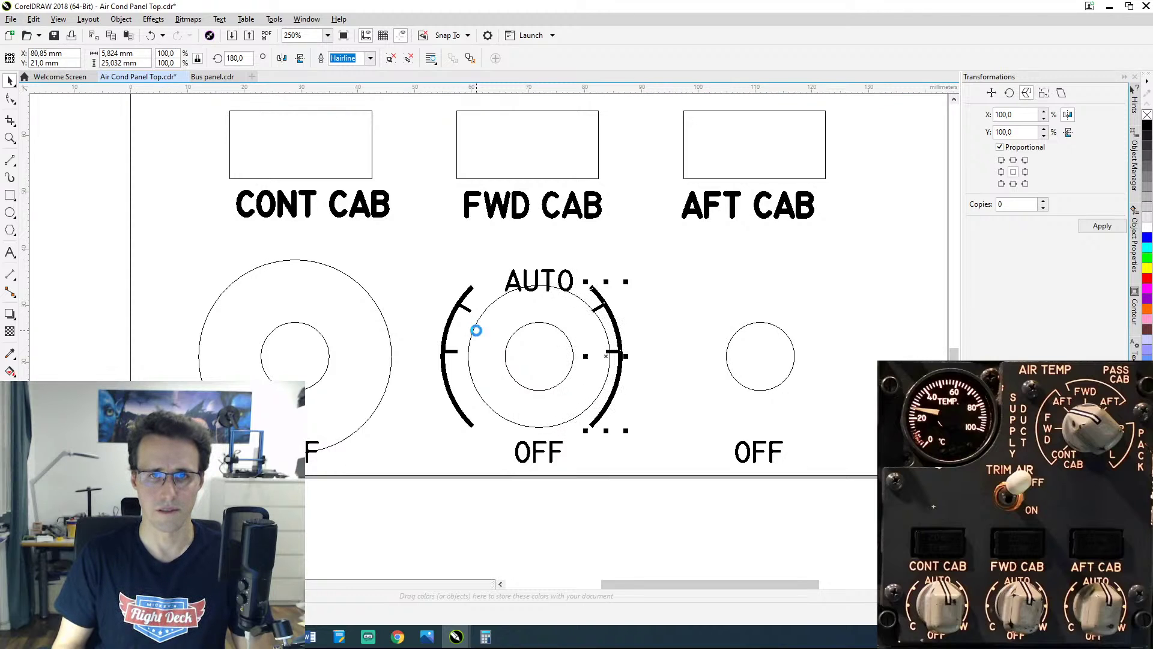
key(Right)
key(Right)
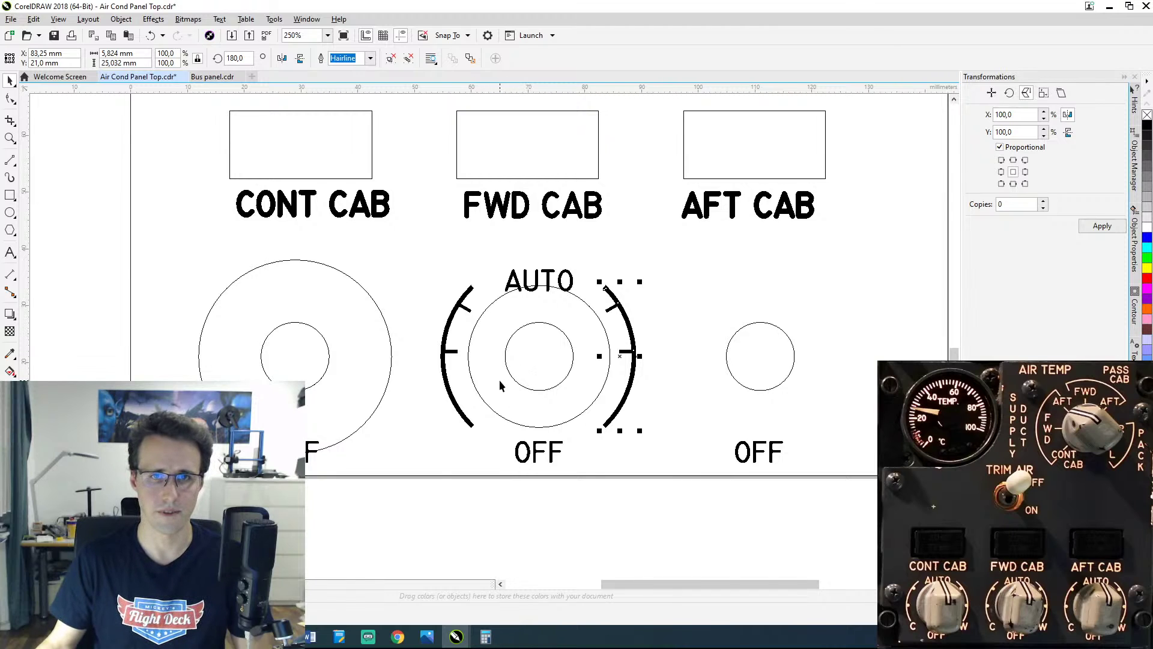
Step: Check the X positions of the original arc group and the middle knob's inner circle, using the calculator for their offset
scroll(499, 379, up, 2)
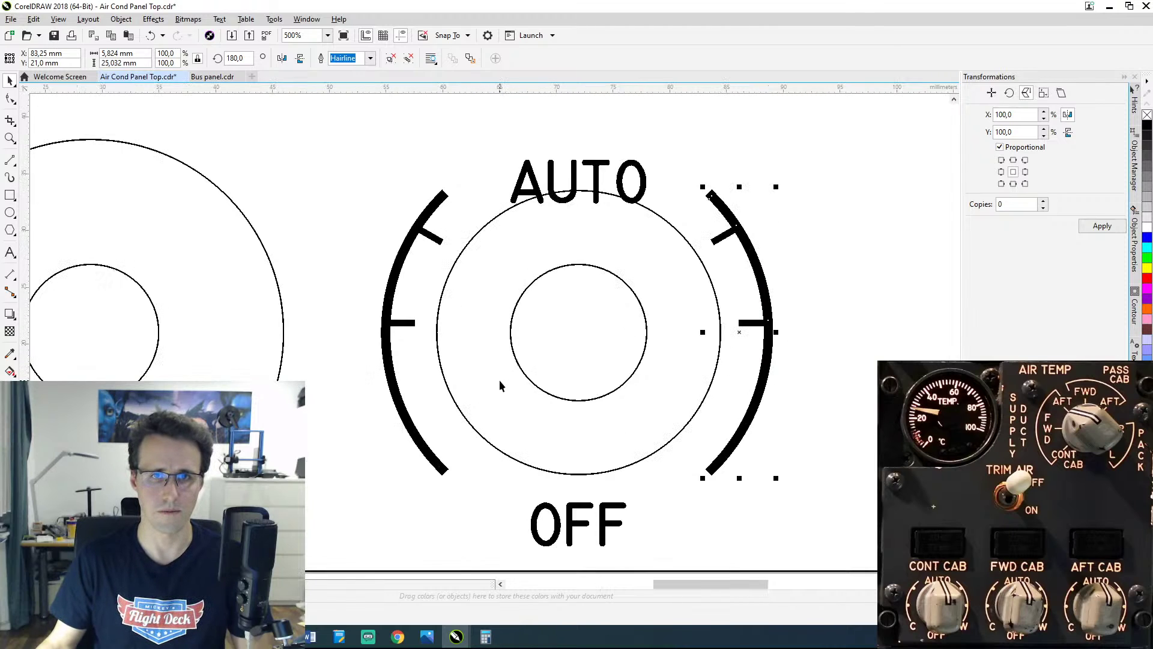
click(391, 328)
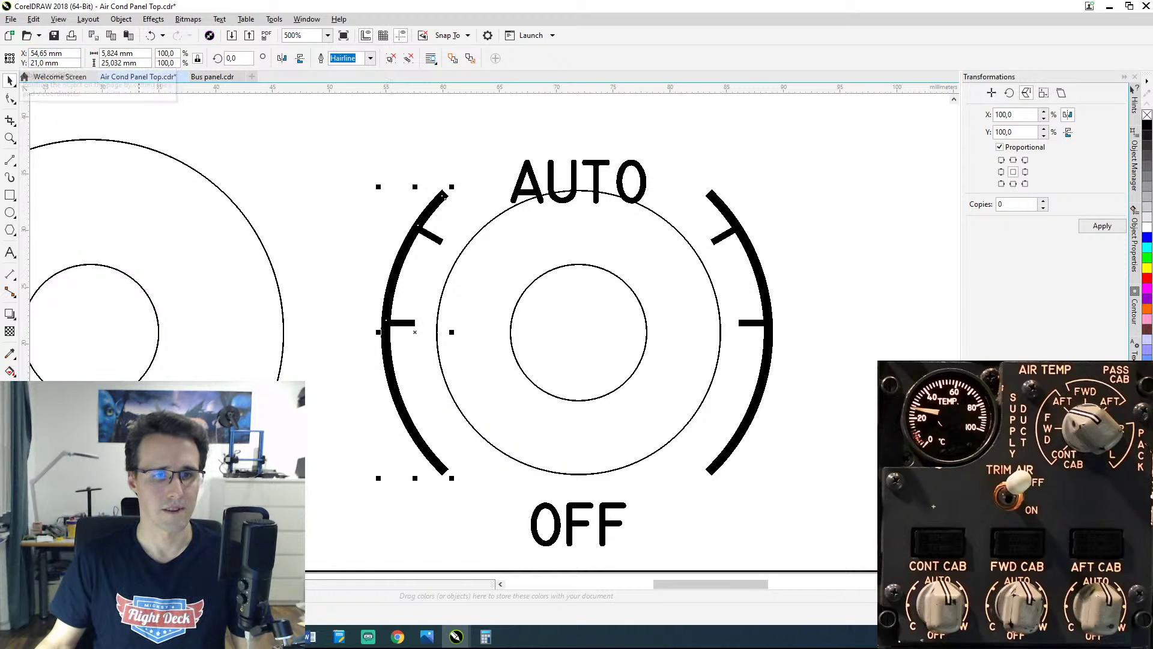
click(483, 638)
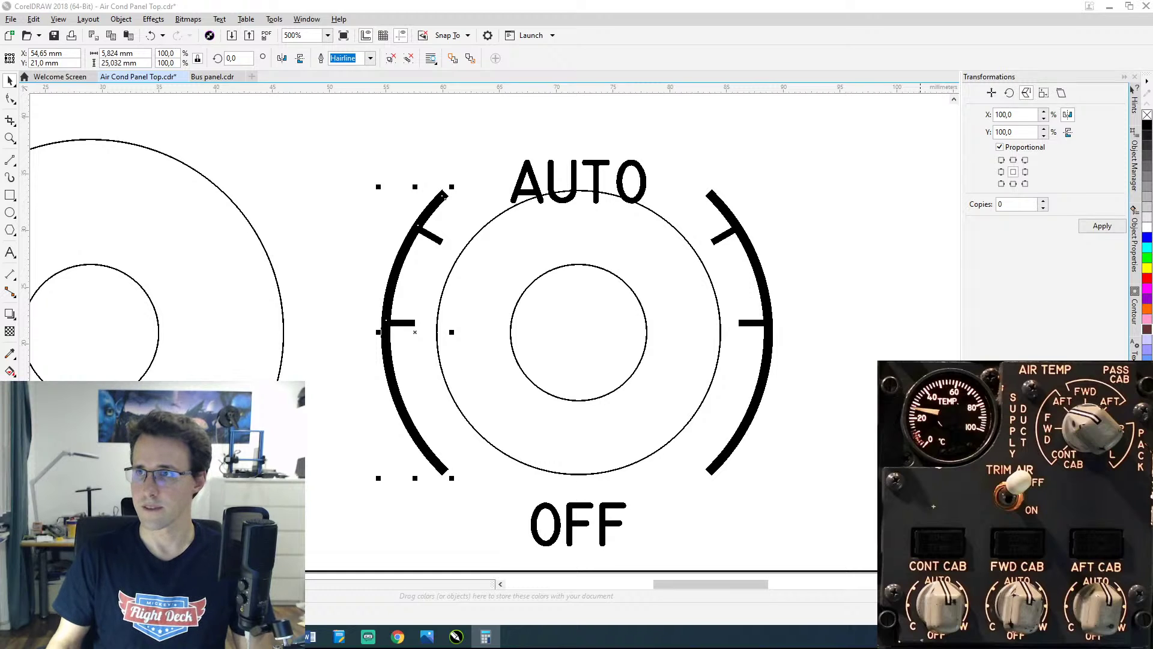
click(630, 289)
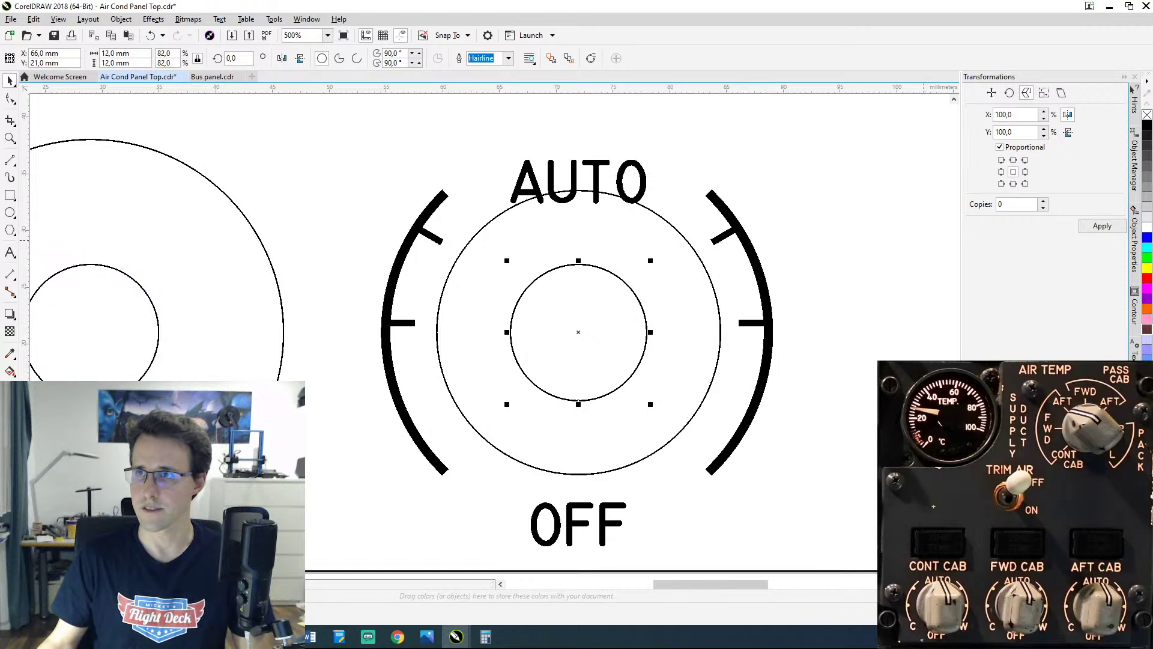
key(alt+Tab)
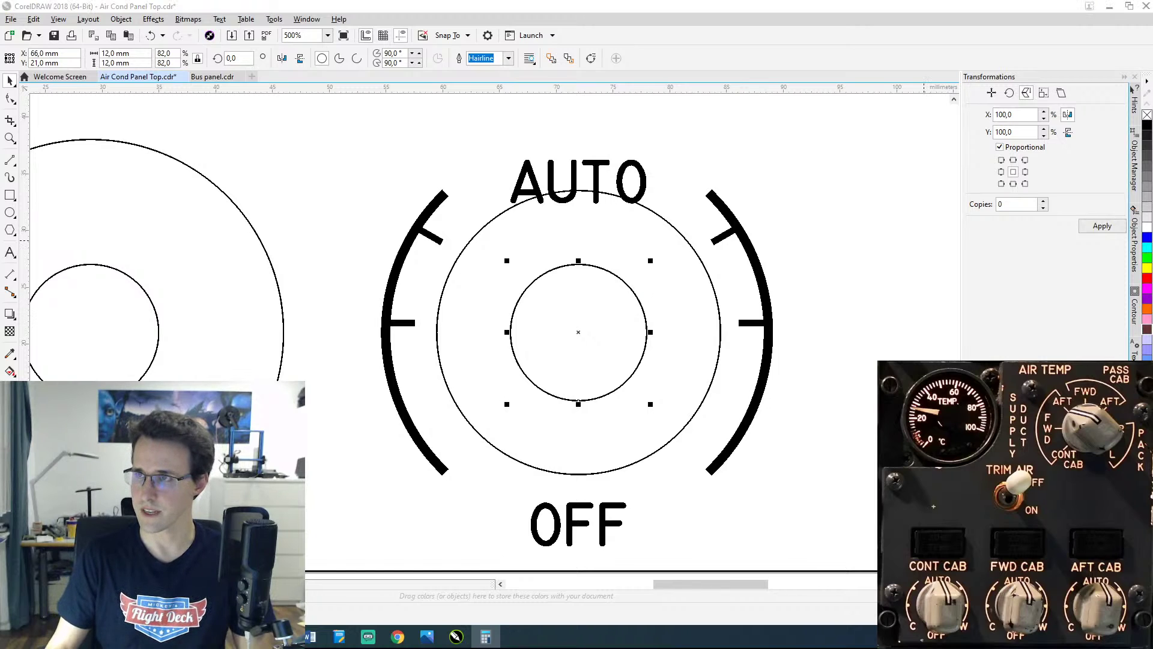
Step: Try setting the mirrored arc group's X position to 66+11,35 mm, and undo the move
click(761, 282)
double_click(46, 54)
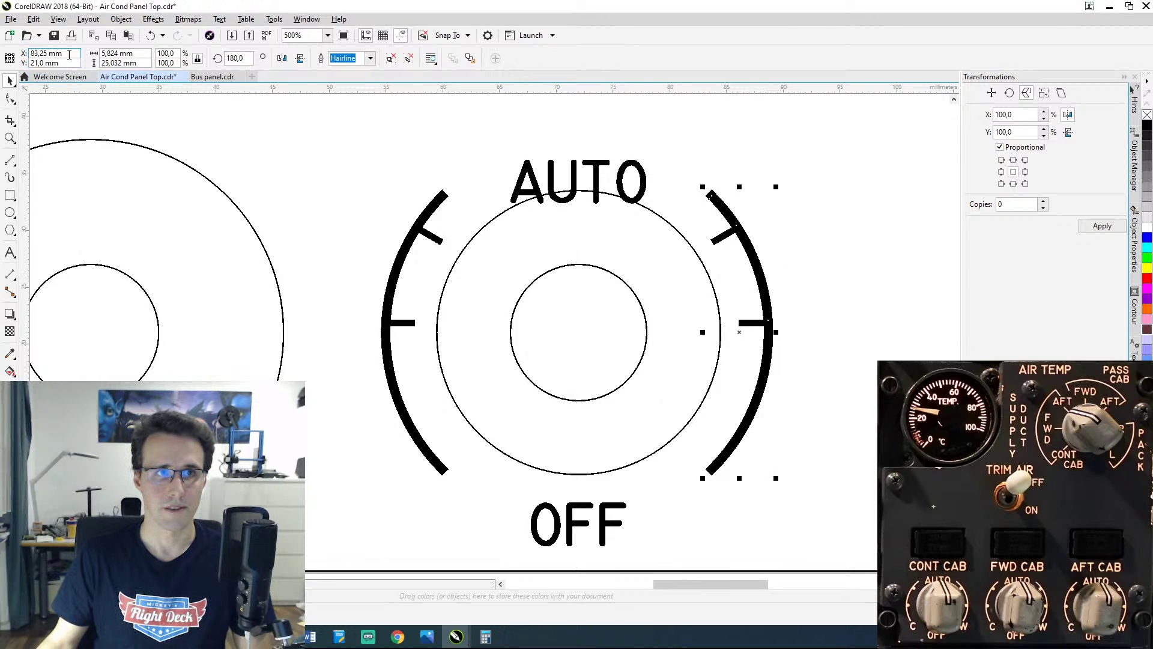
text(66)
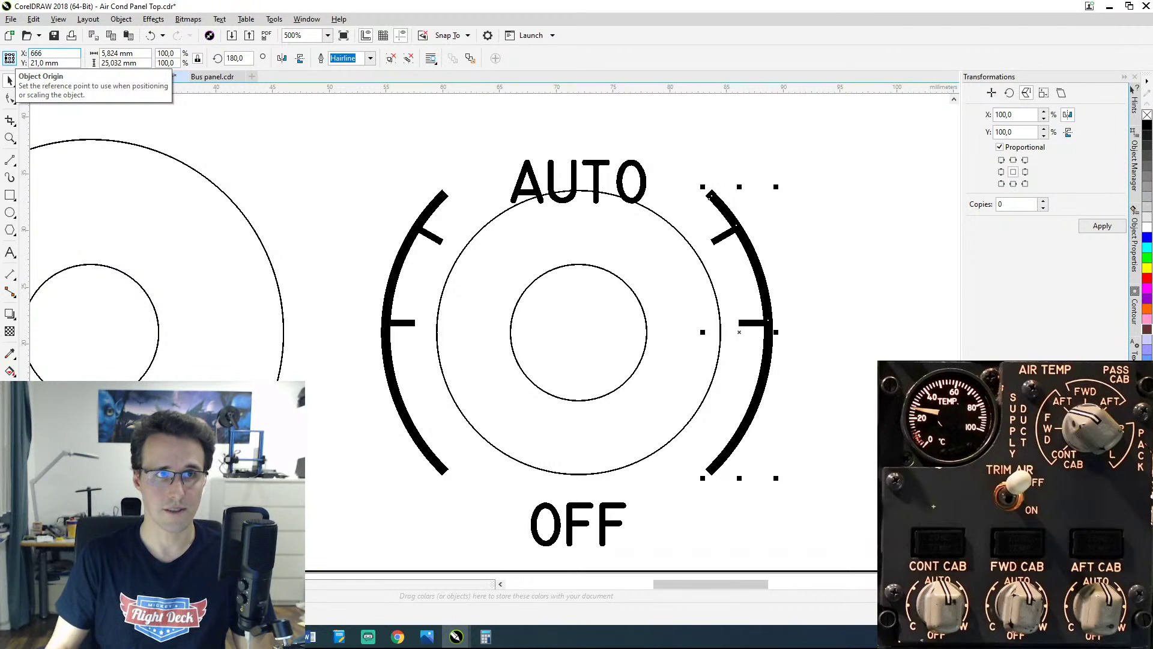
text(+11)
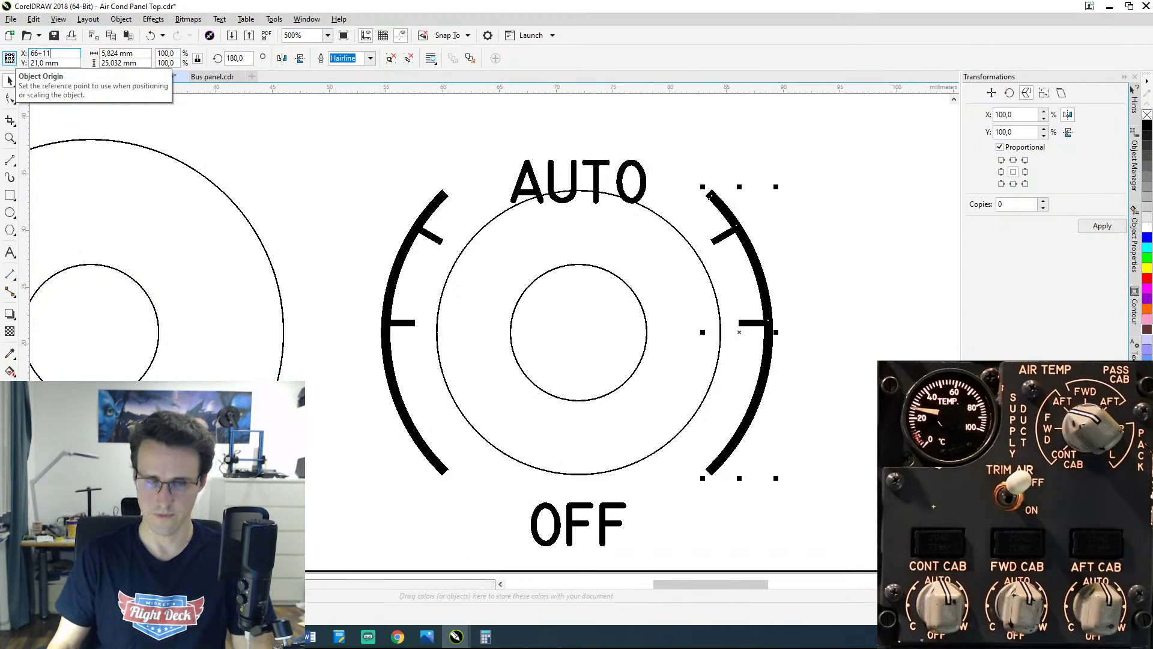
text(,35)
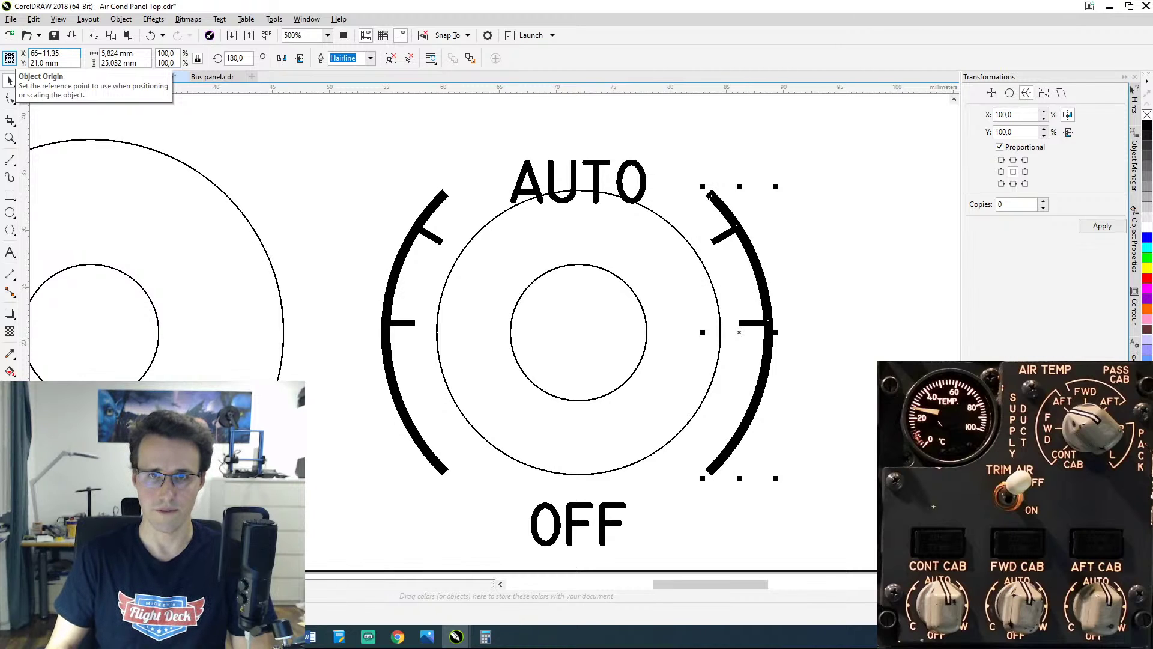
key(Return)
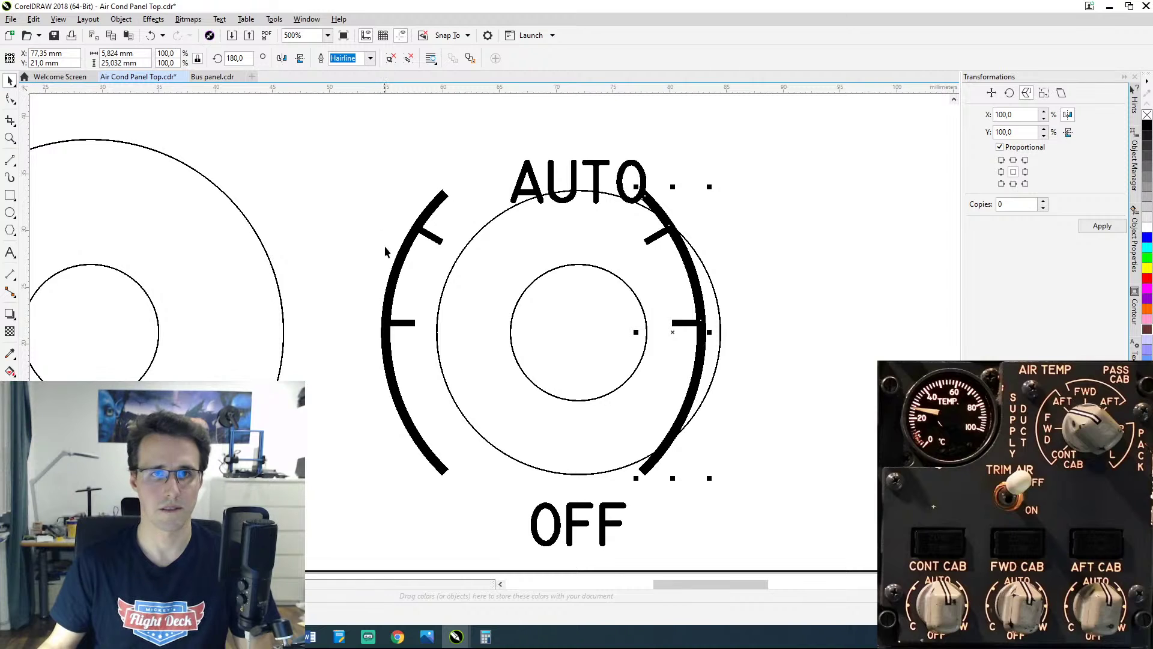
key(ctrl+z)
Step: Switch the object origin to the right edge and set the mirrored arc group's X position to 66+11,35 mm
click(390, 294)
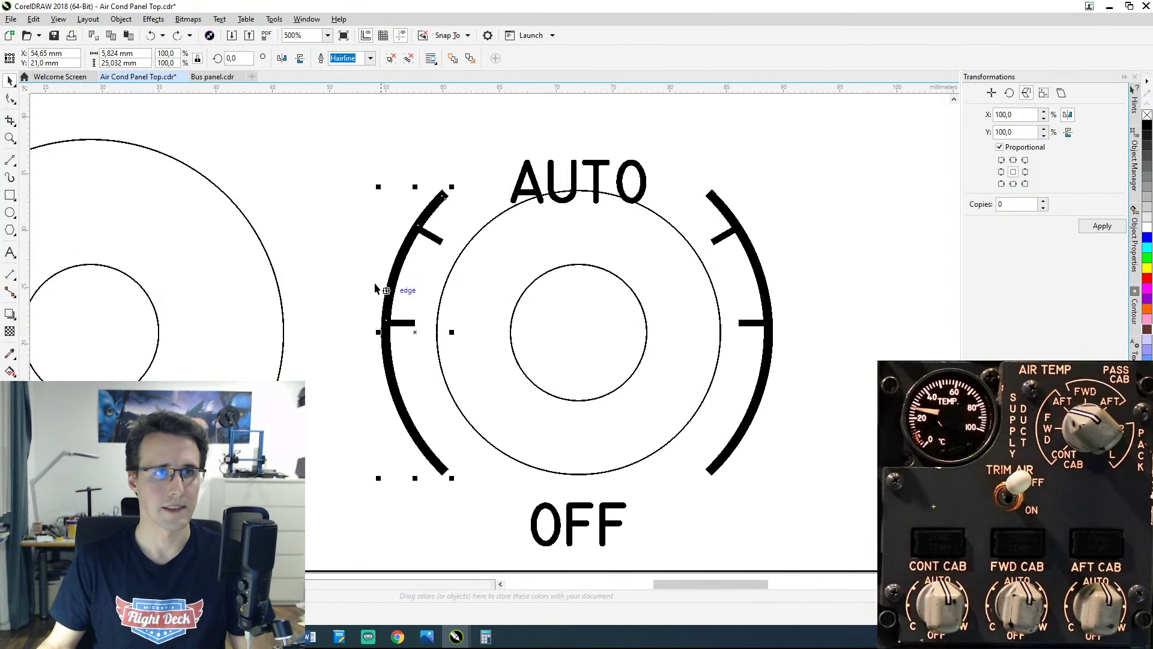
click(13, 58)
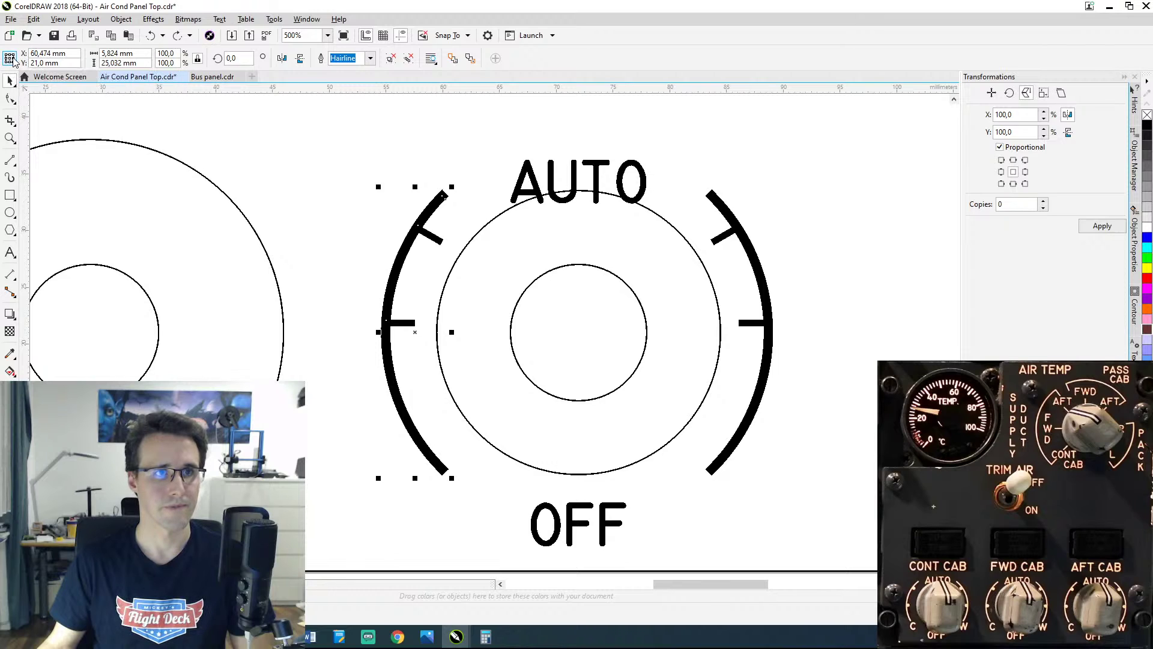
click(747, 259)
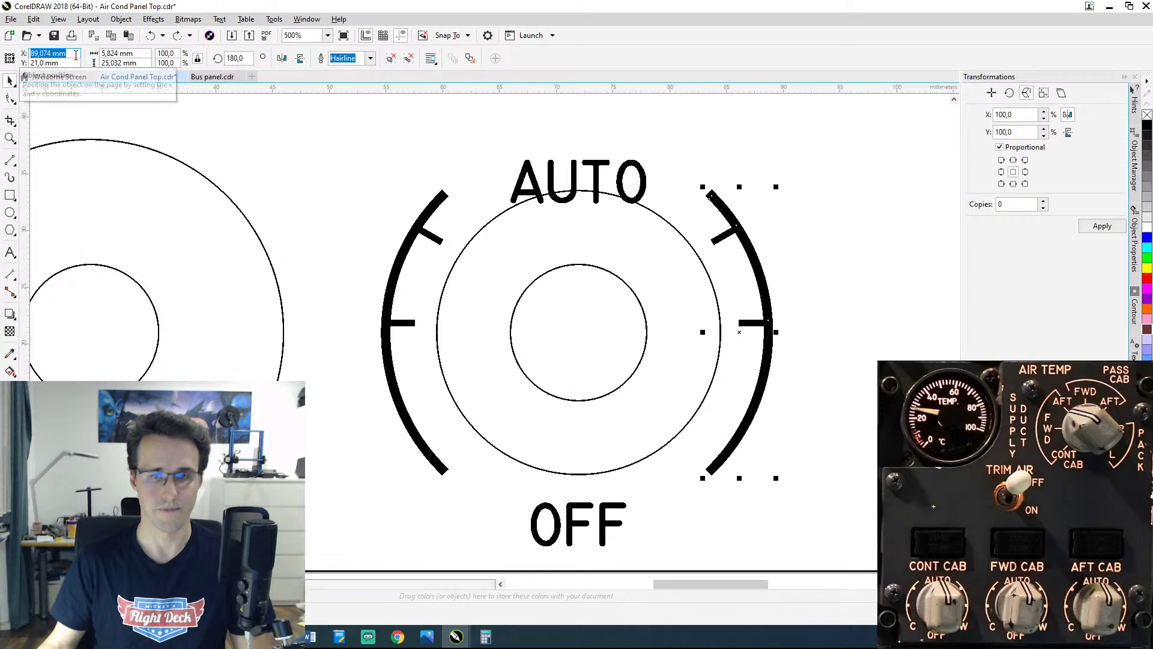
text(66+)
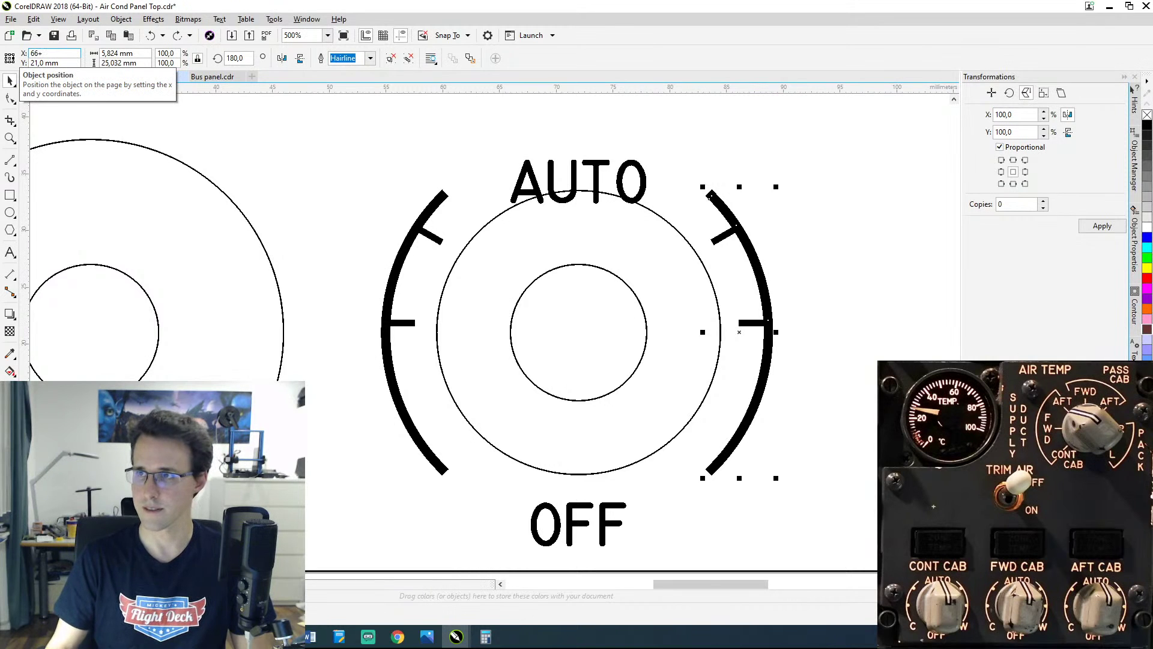
text(11,35)
key(Return)
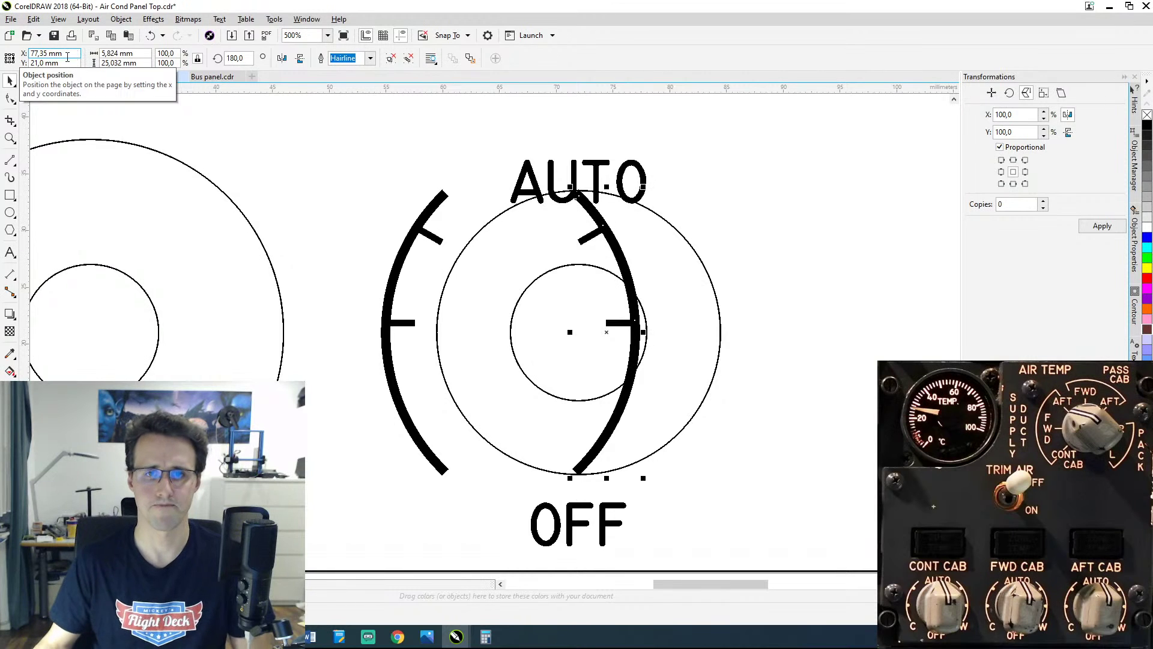
key(Tab)
click(608, 314)
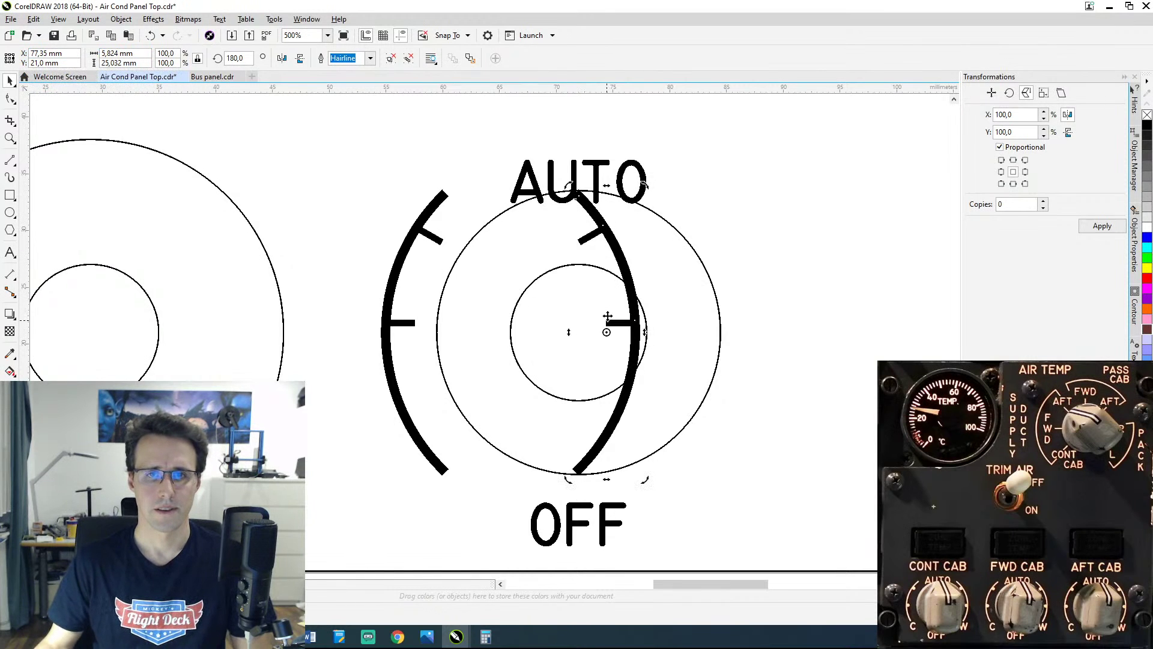
Step: Check the left-edge X positions of the original arc group and the middle knob's inner circle
click(394, 325)
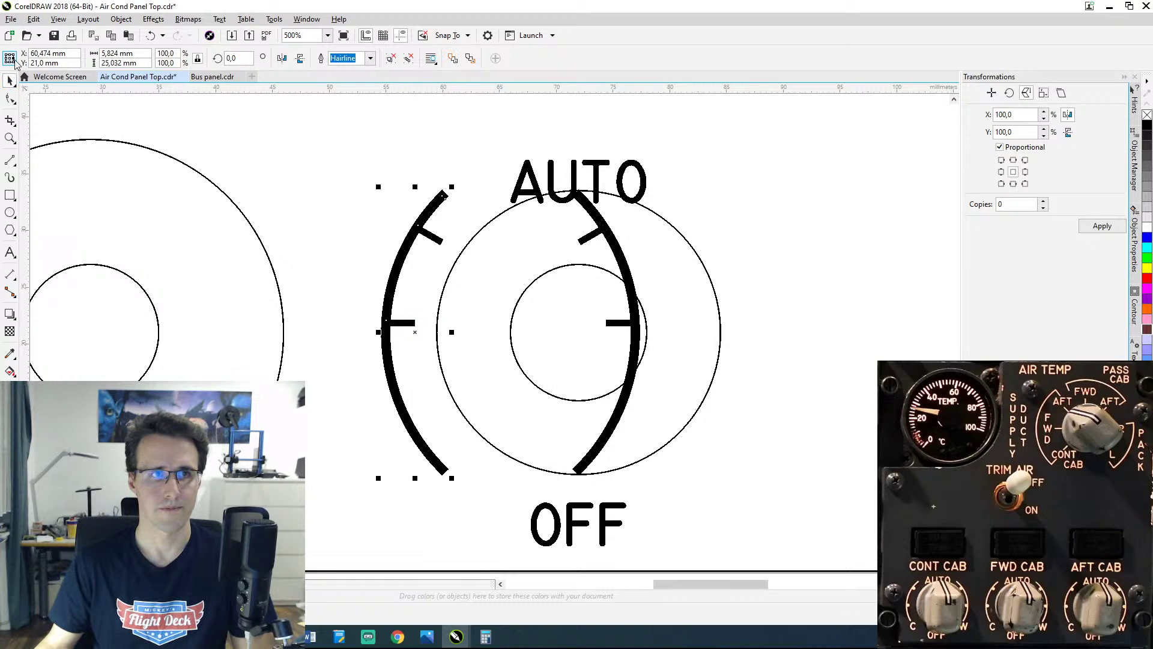
click(10, 99)
click(10, 79)
click(45, 54)
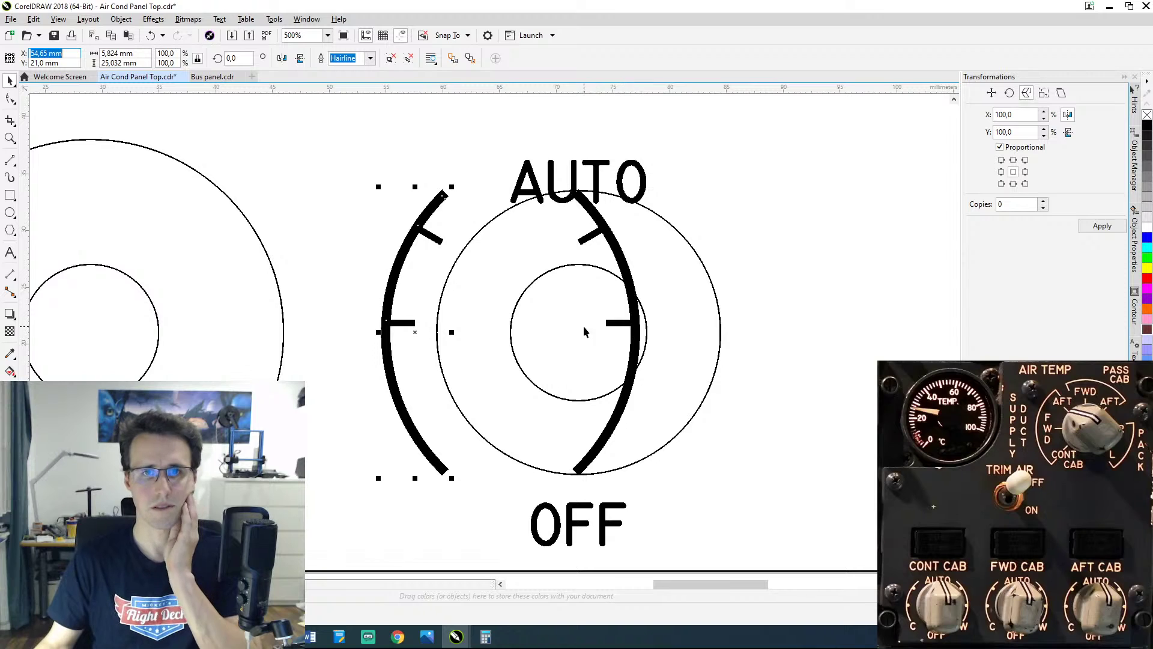
click(514, 350)
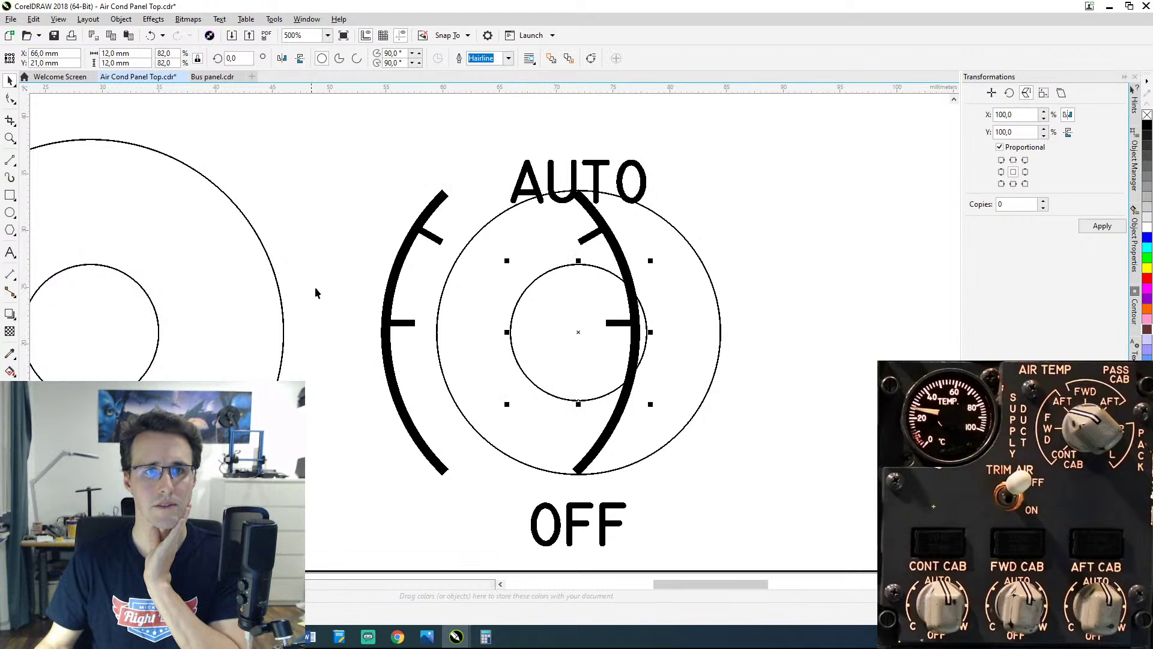
Step: Set the object origin to the centre for the original arc group and calculate its horizontal offset from the knob's centre
click(391, 324)
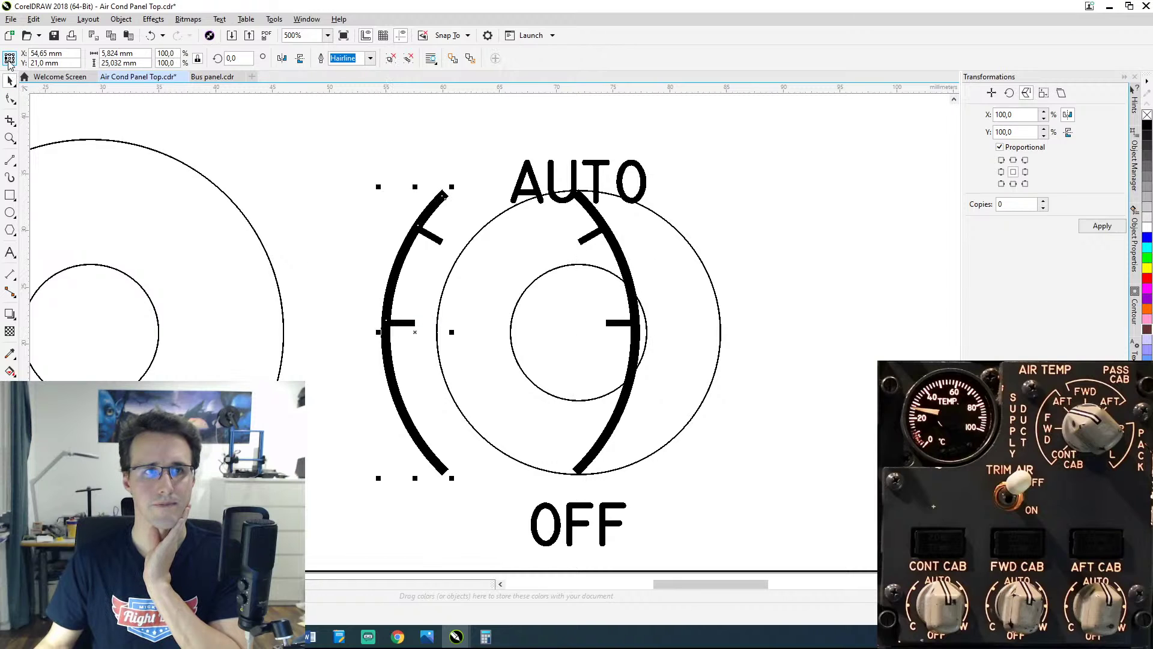
click(9, 58)
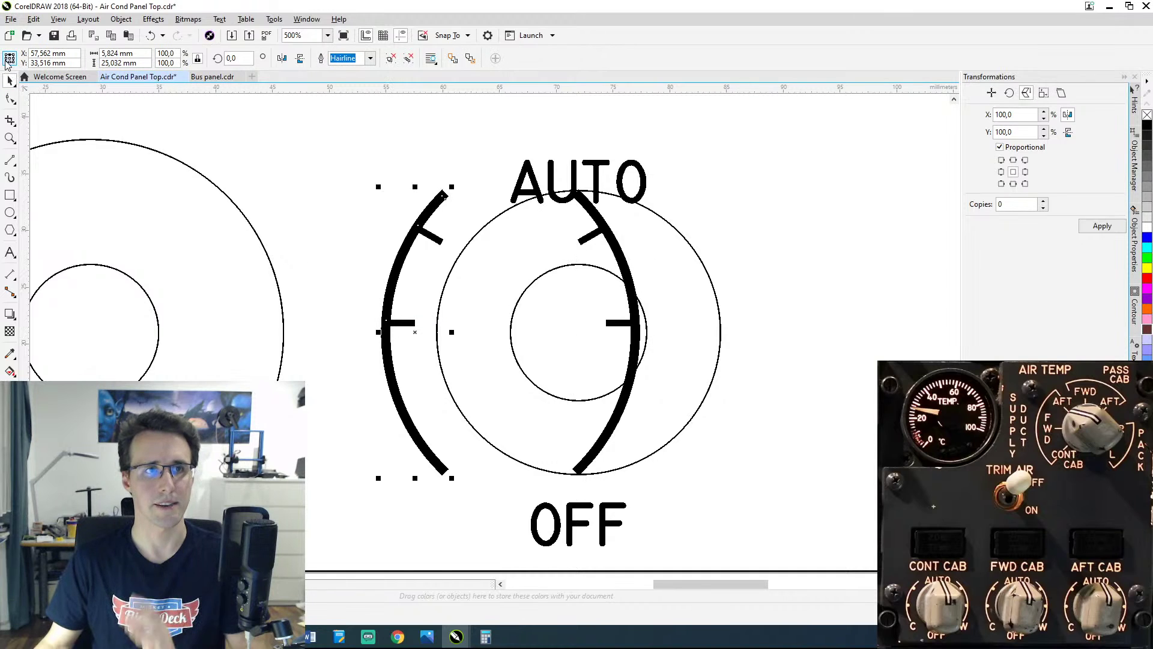
click(10, 55)
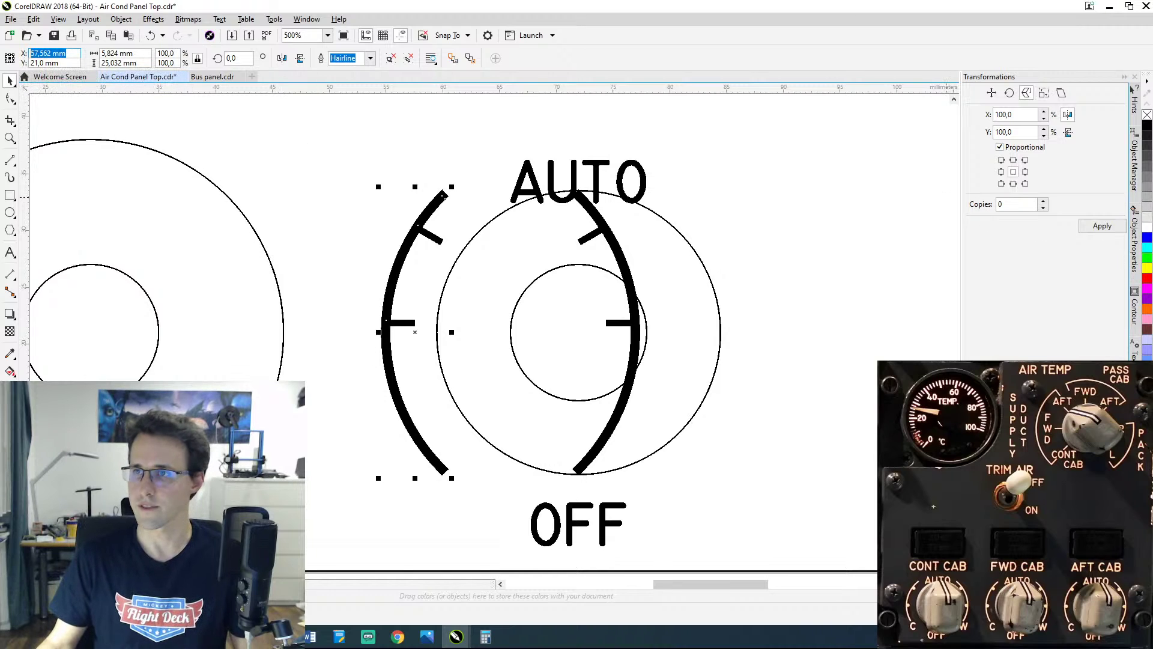
key(alt+Tab)
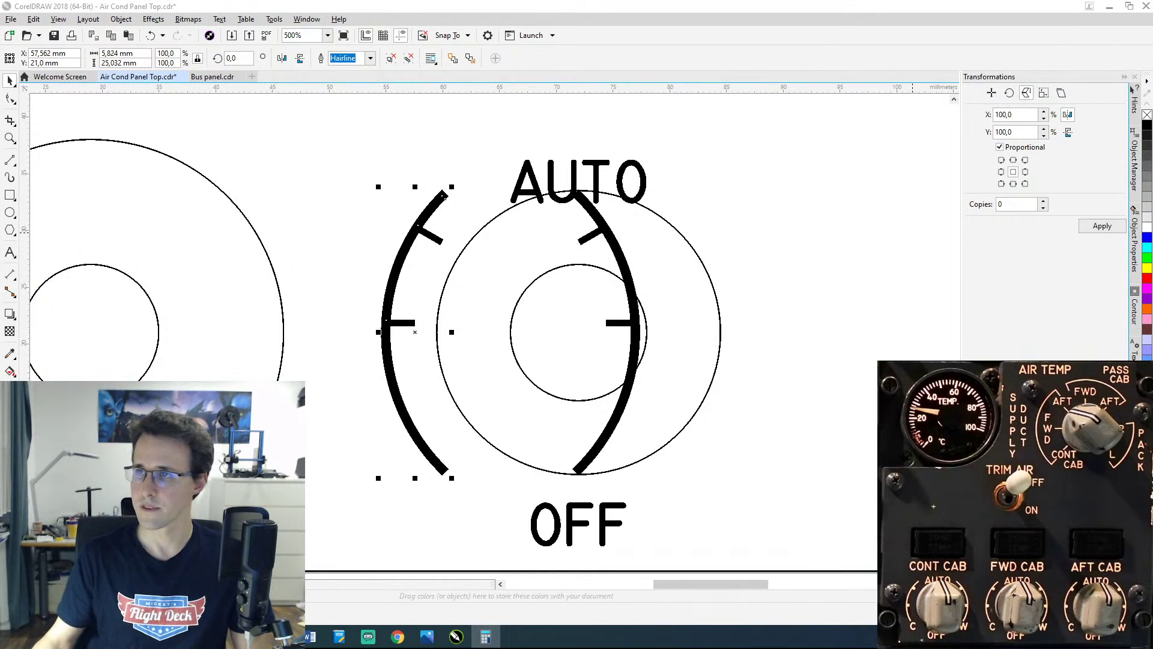
Step: Set the X position of the mirrored arc group beside the middle knob to 72+14,438 mm
click(628, 324)
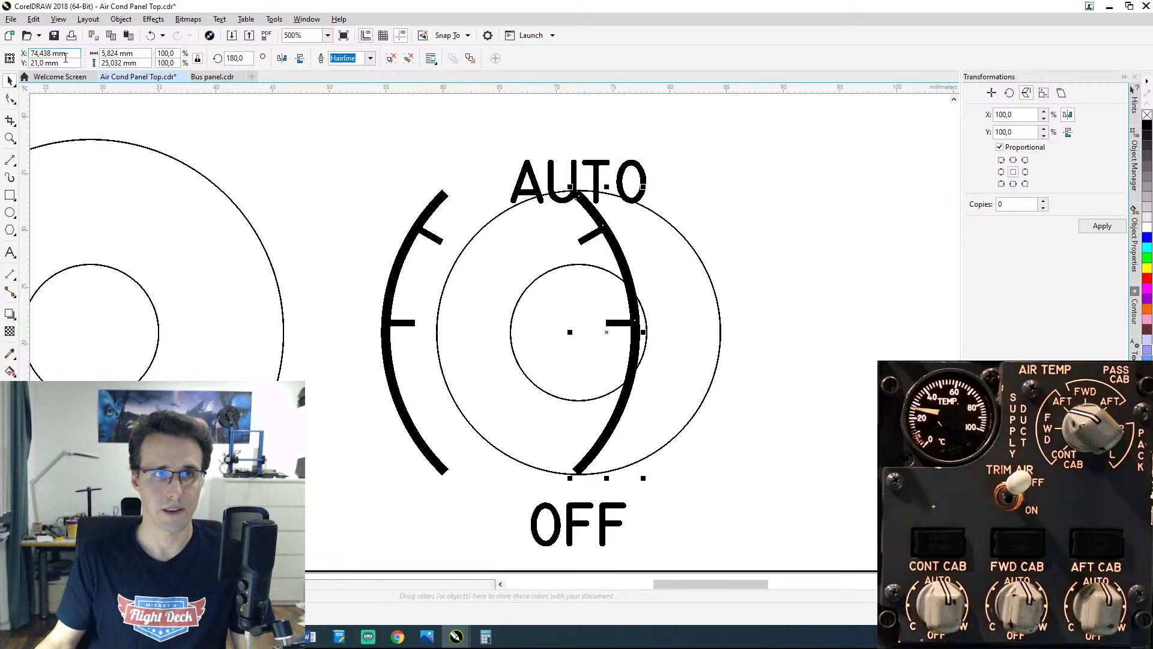
drag(66, 53, 30, 53)
click(46, 53)
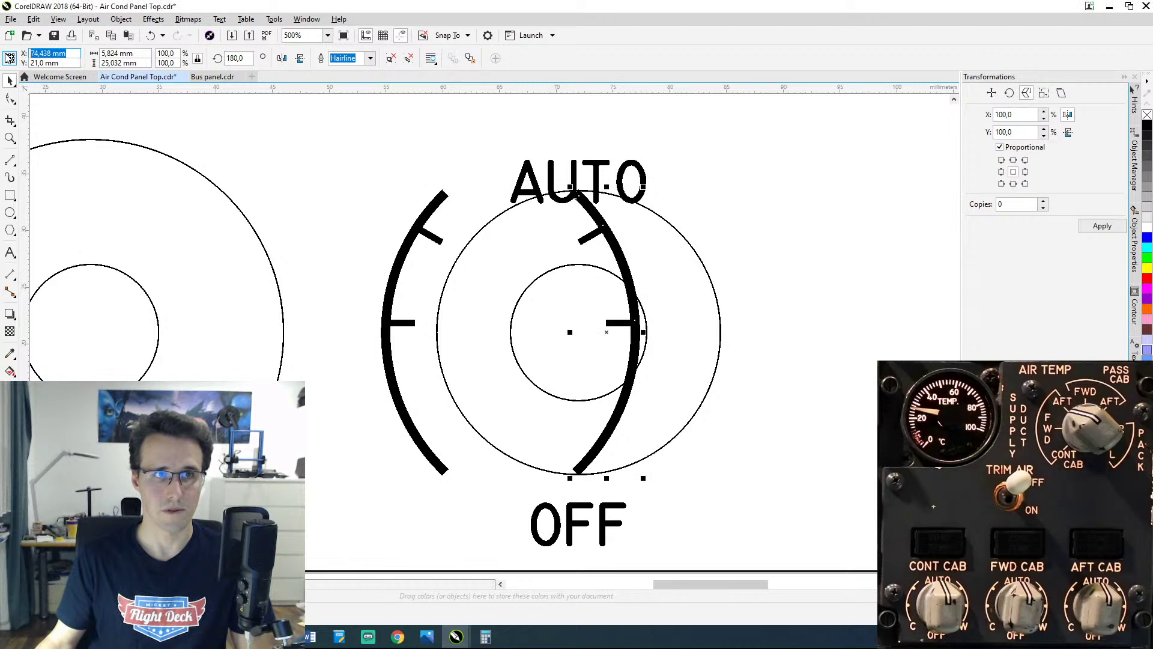
text(72+14,4)
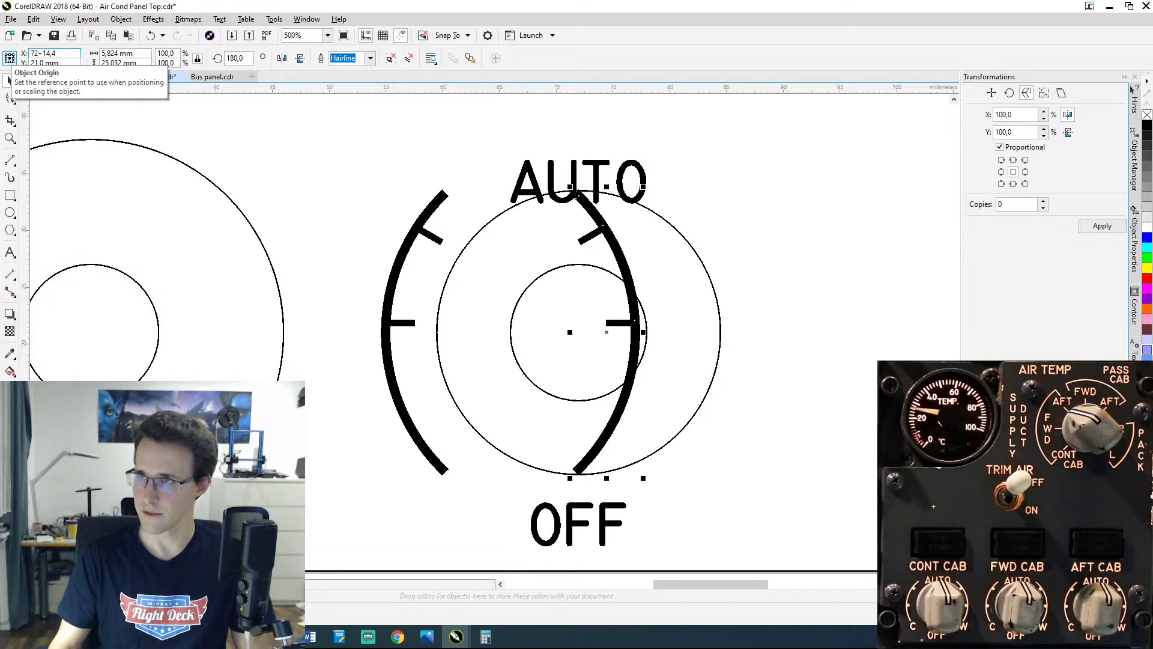
text(38)
key(Return)
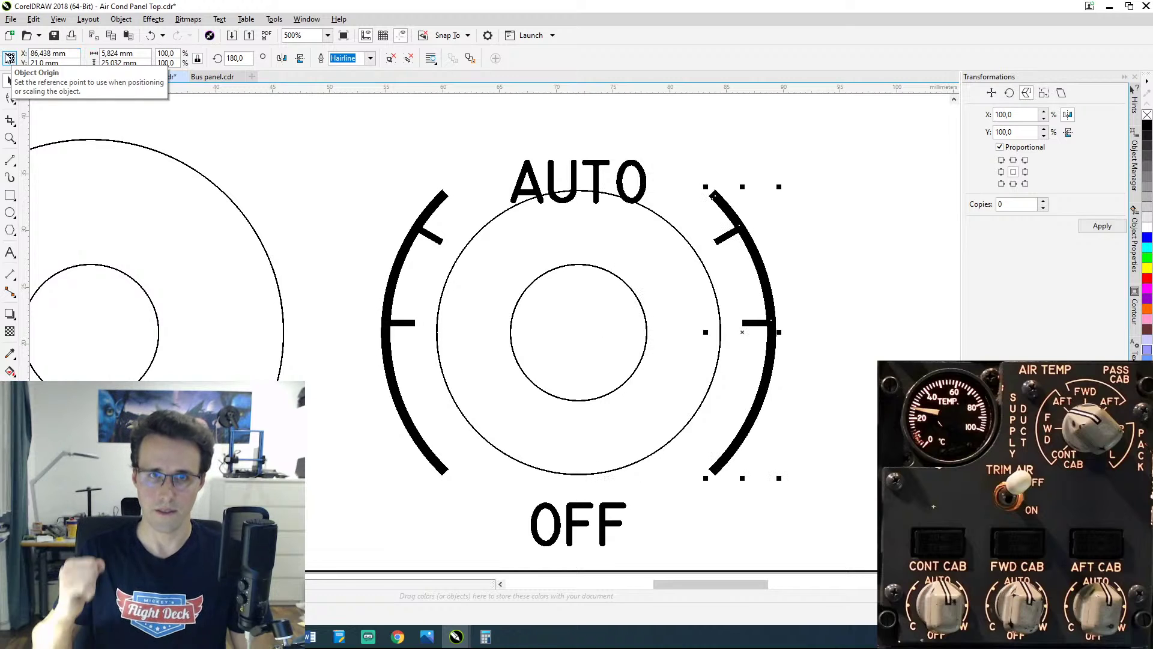
scroll(387, 218, down, 1)
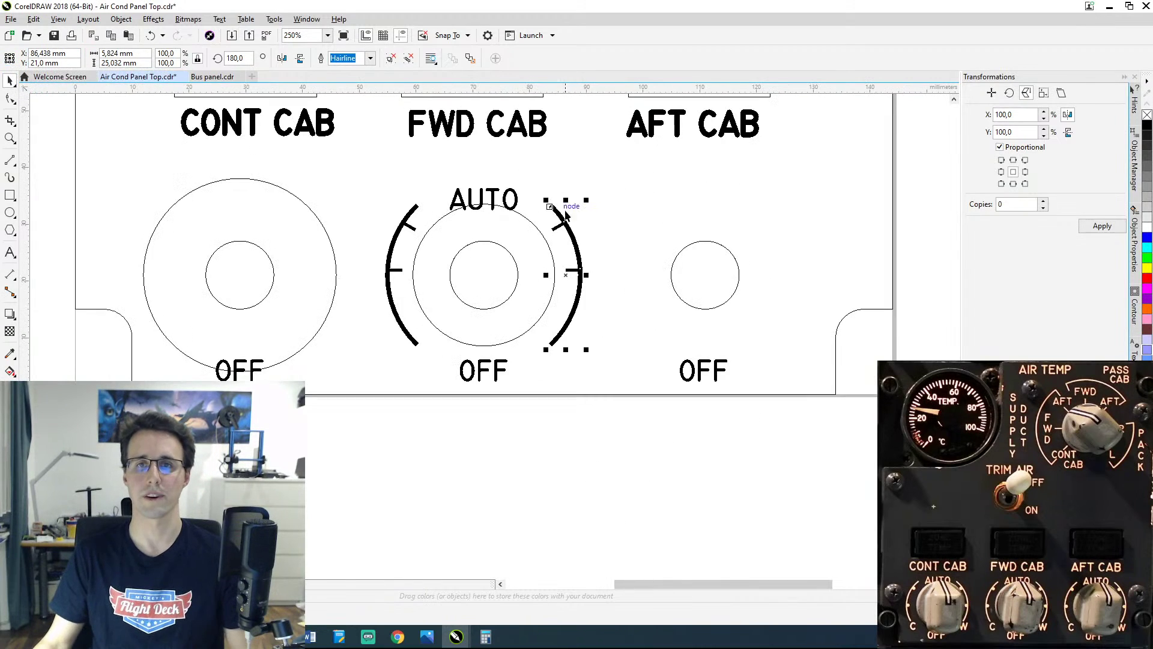
click(639, 211)
drag(589, 196, 636, 316)
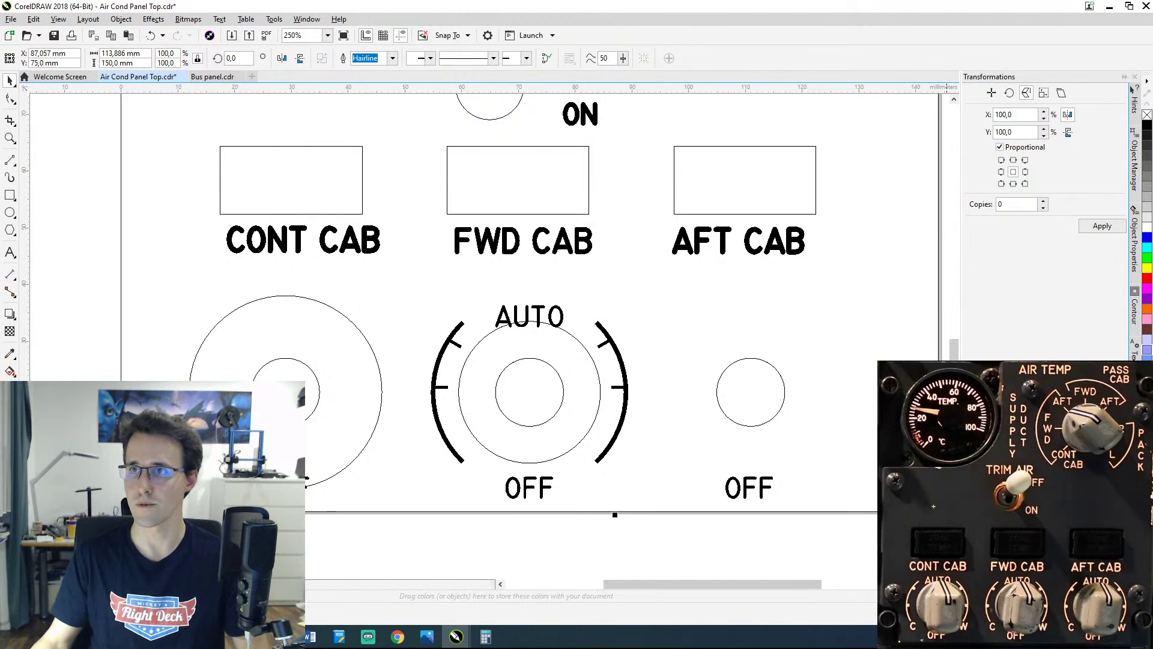
Step: Group the original and mirrored arc markings around the middle knob into one object
key(alt+Tab)
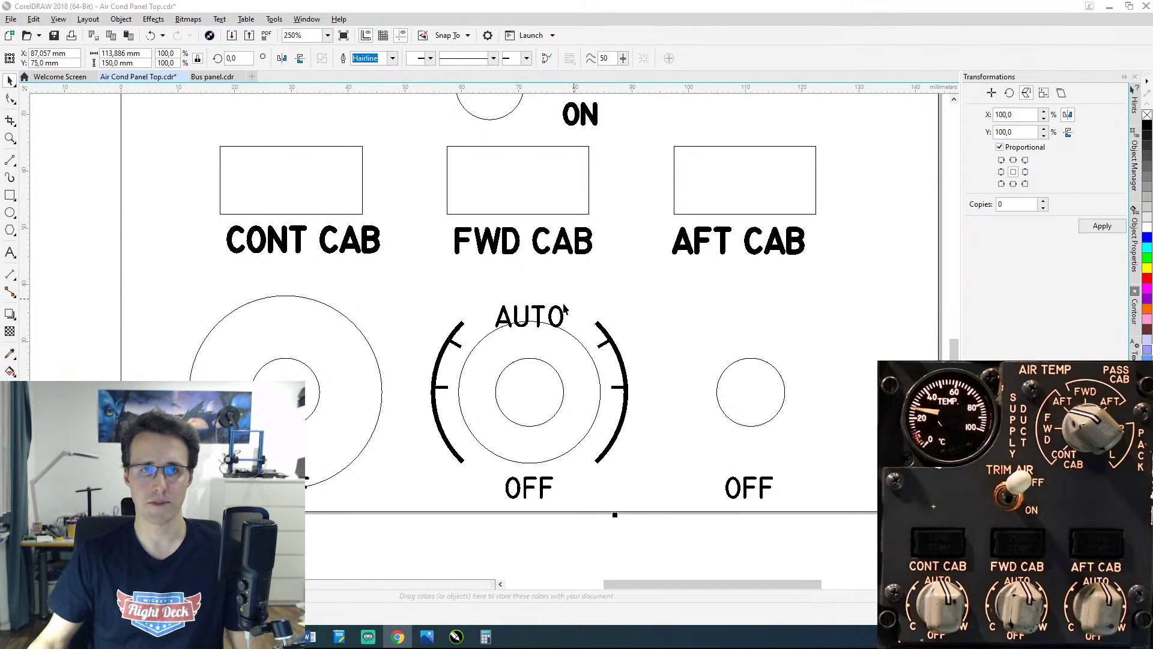
click(453, 340)
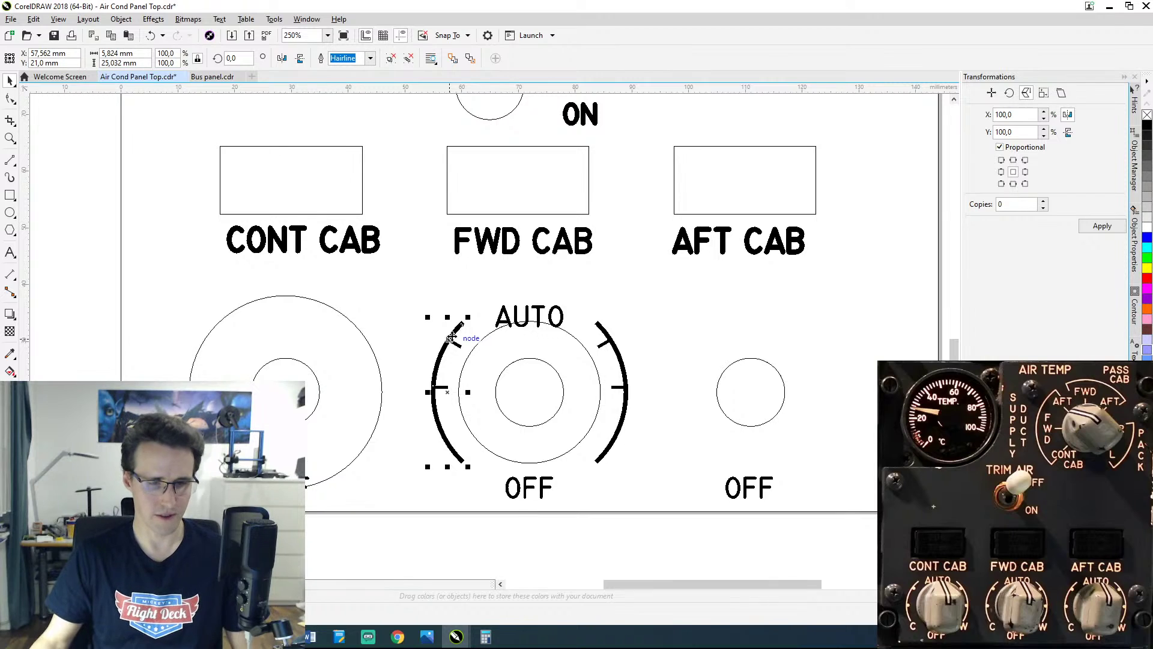
shift+click(619, 356)
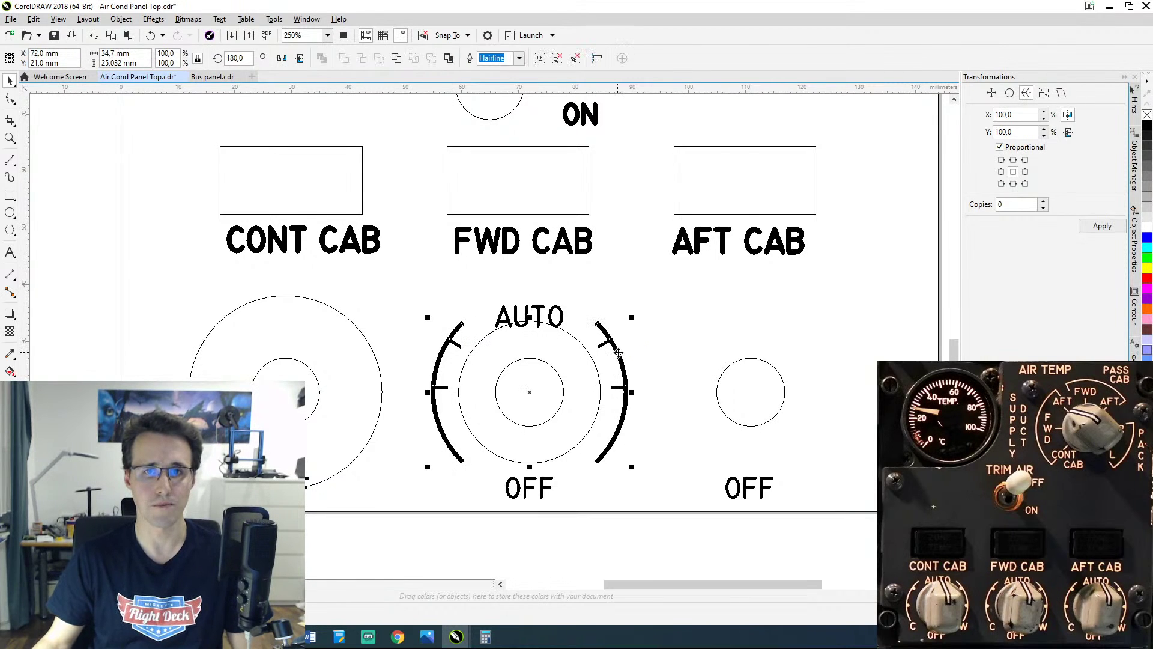
right_click(621, 357)
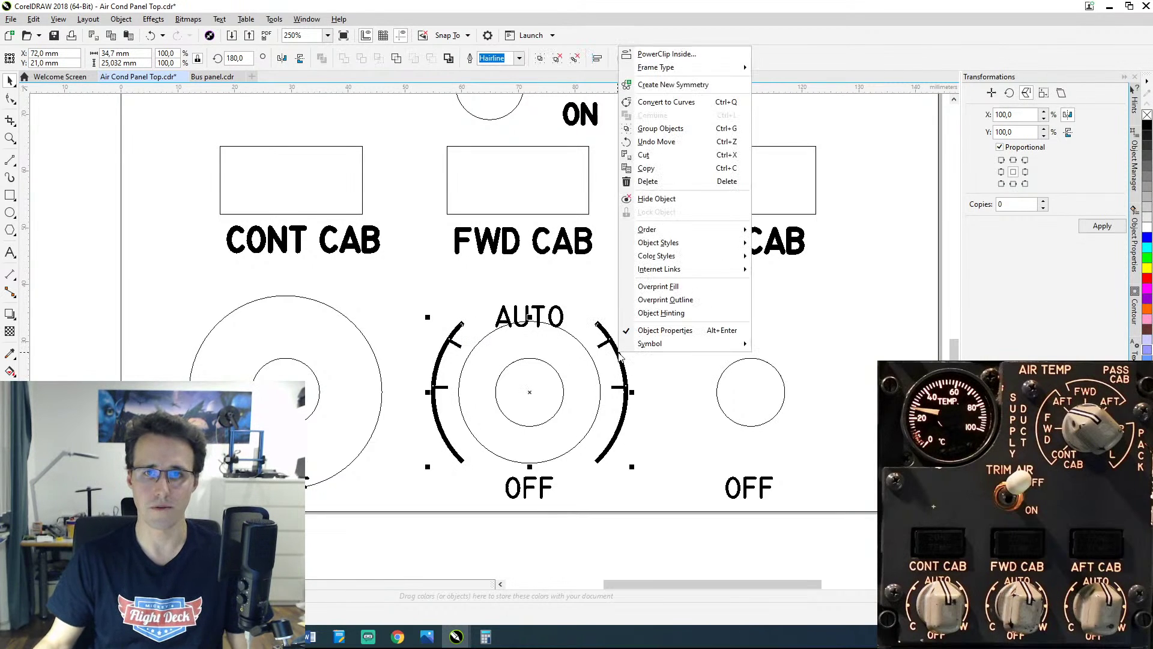
click(660, 129)
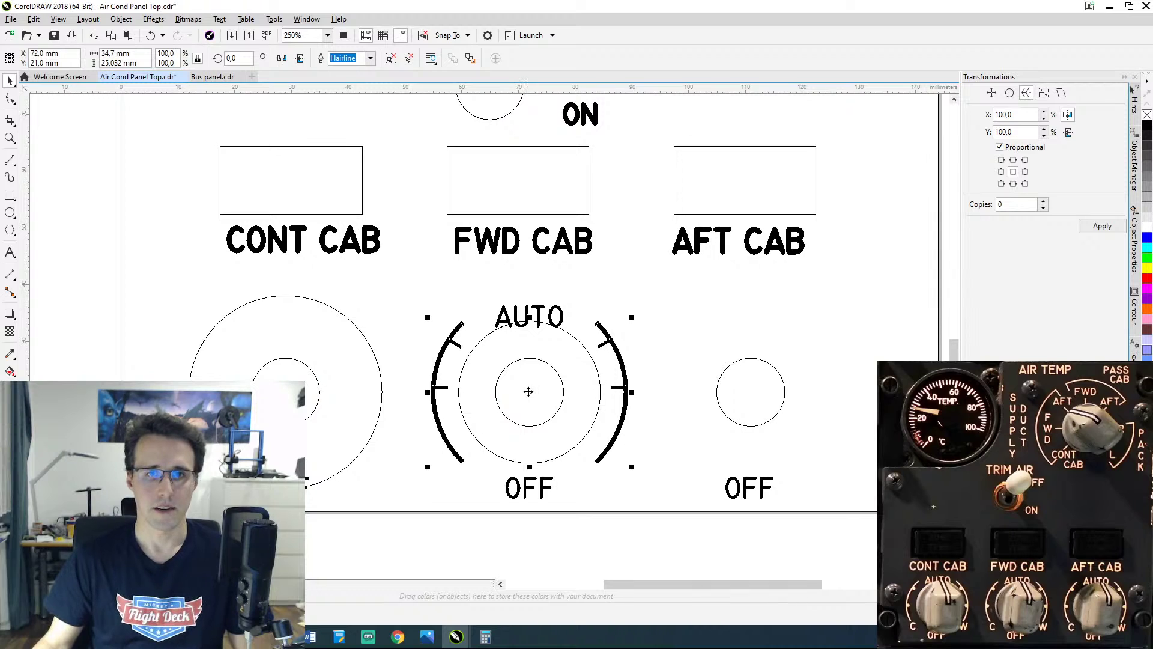
Step: Place copies of the grouped arc markings around the AFT CAB and CONT CAB knobs, centred roughly on their circles
drag(529, 392, 750, 394)
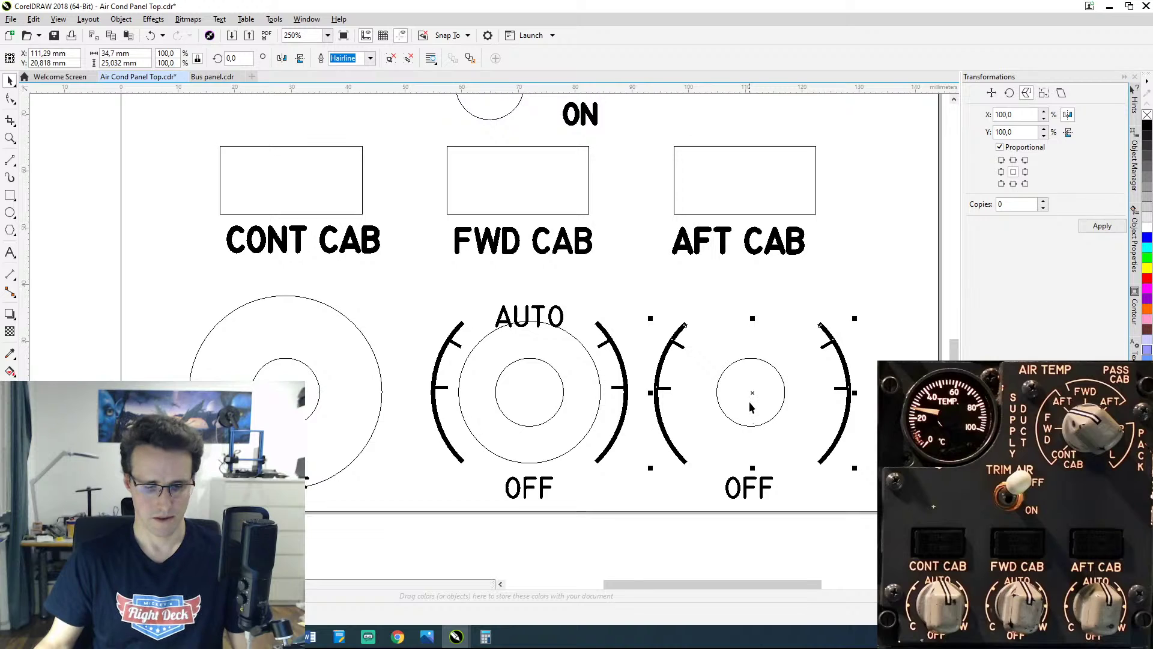
click(608, 397)
drag(529, 393, 286, 392)
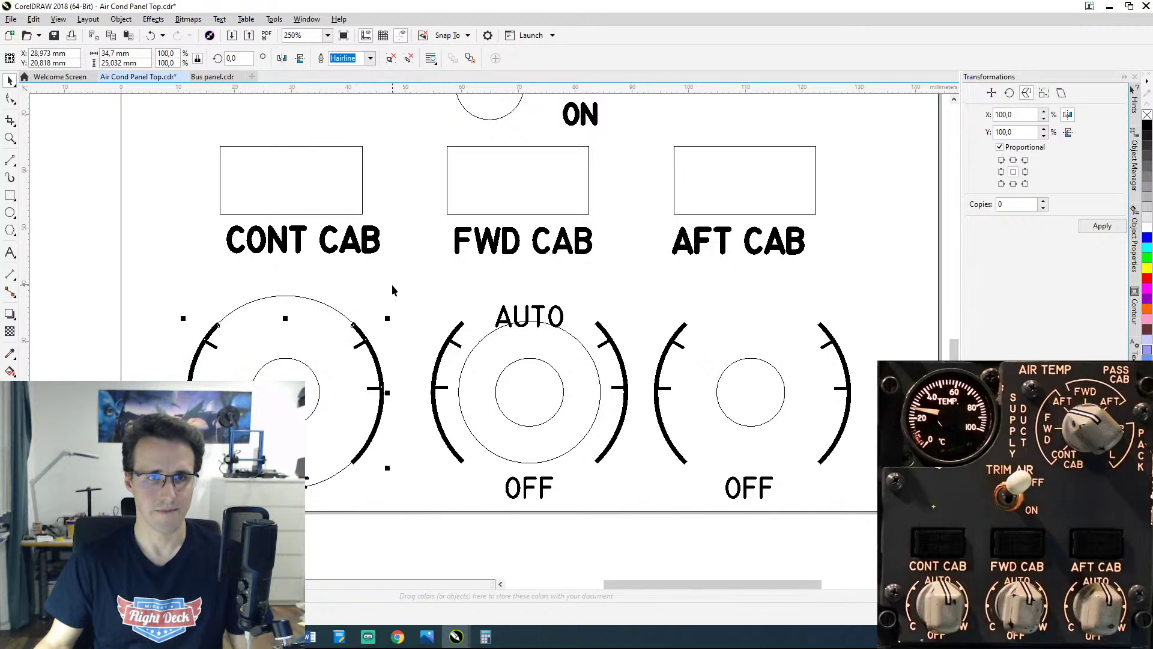
click(326, 370)
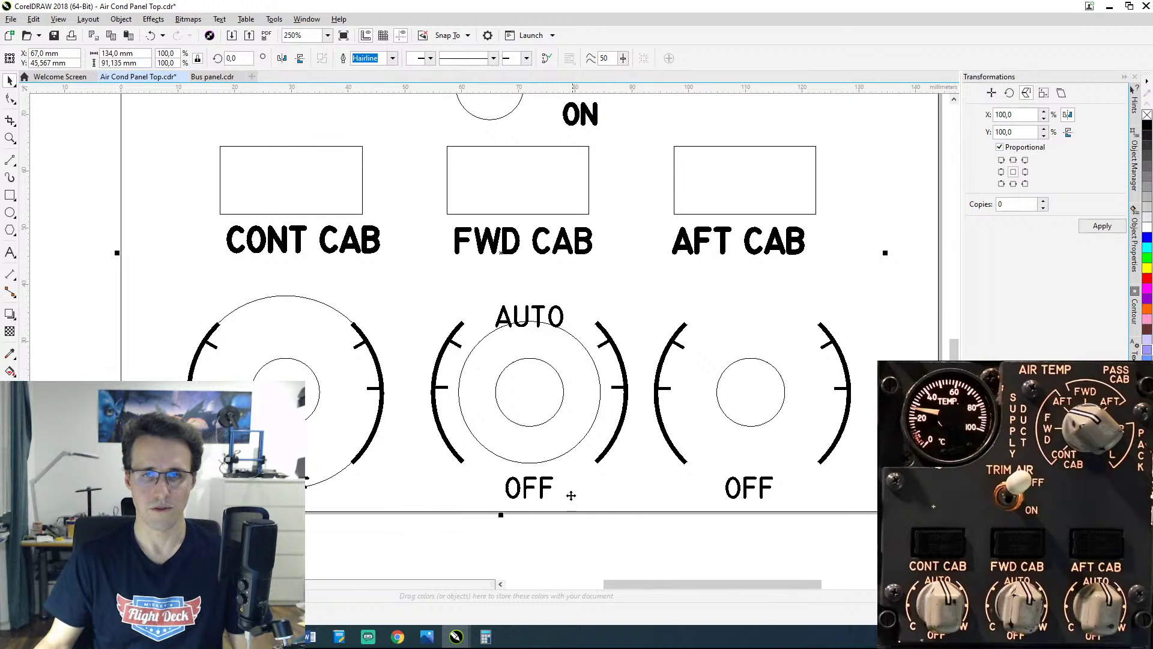
Step: Delete the large 34 mm construction circle around the CONT CAB knob
click(327, 305)
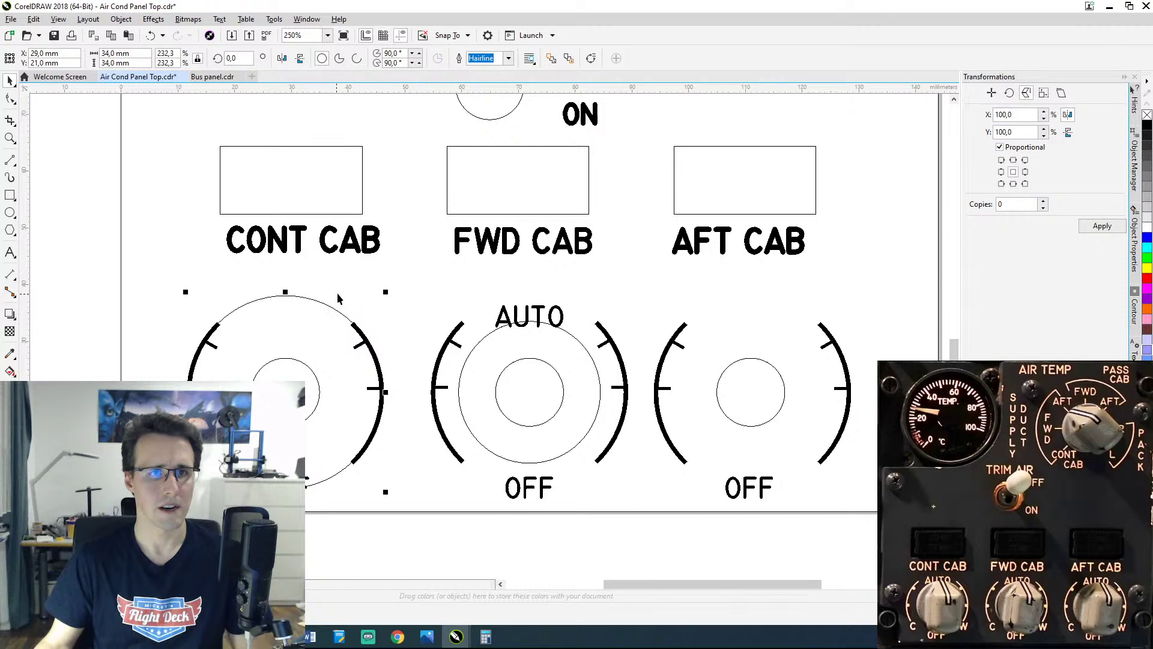
click(339, 288)
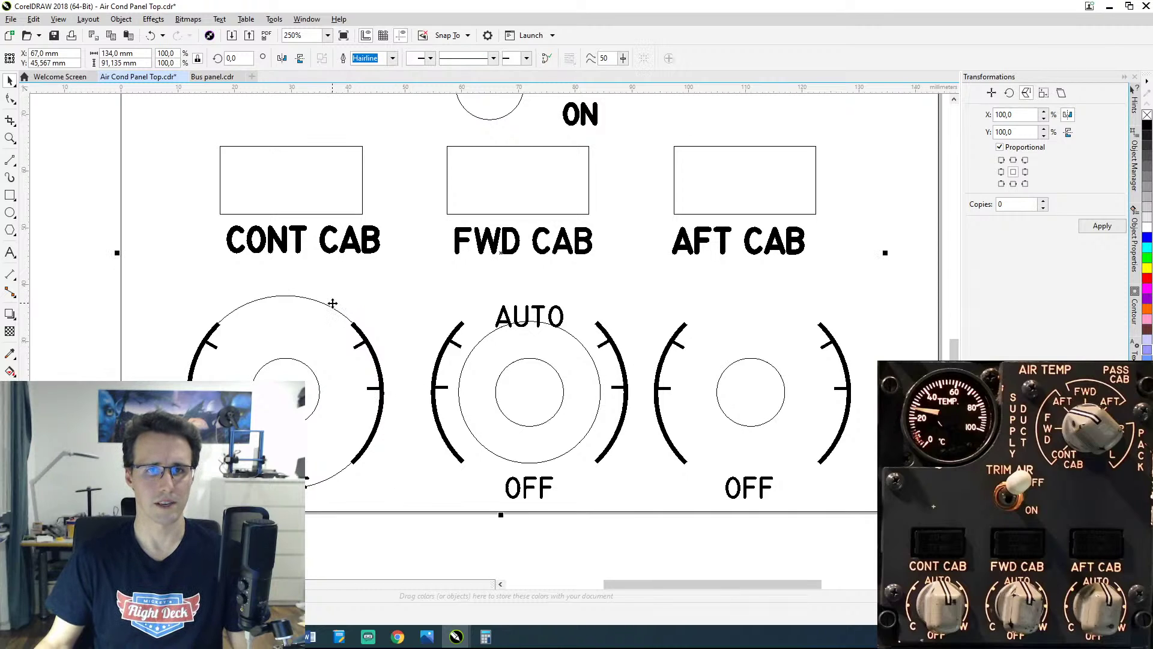
click(332, 303)
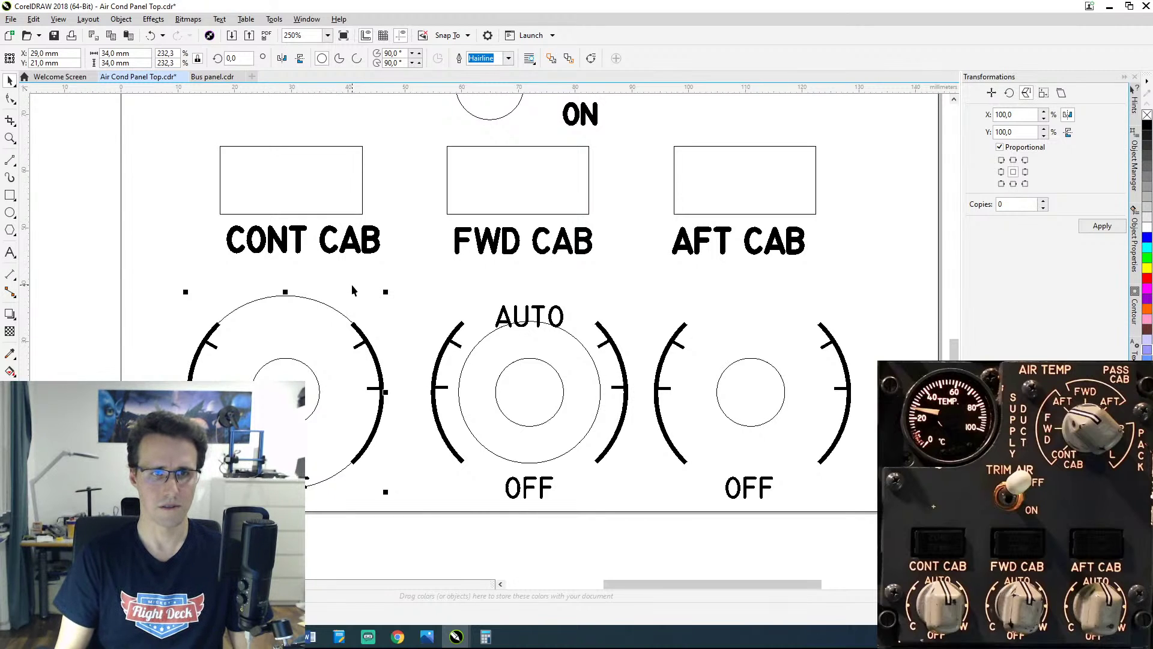
key(Delete)
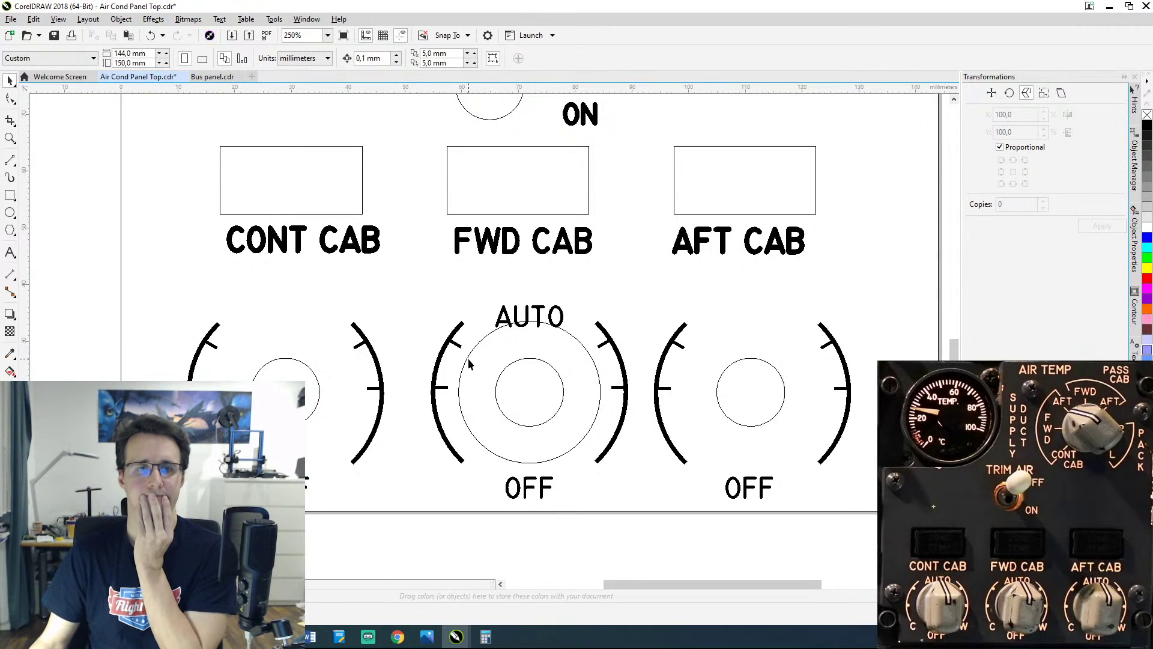
Step: Check the X positions of the middle and CONT CAB knobs' inner circles and work out the spacing between them
scroll(523, 339, down, 1)
mouse_move(537, 282)
mouse_down()
mouse_move(579, 361)
mouse_move(599, 341)
mouse_up()
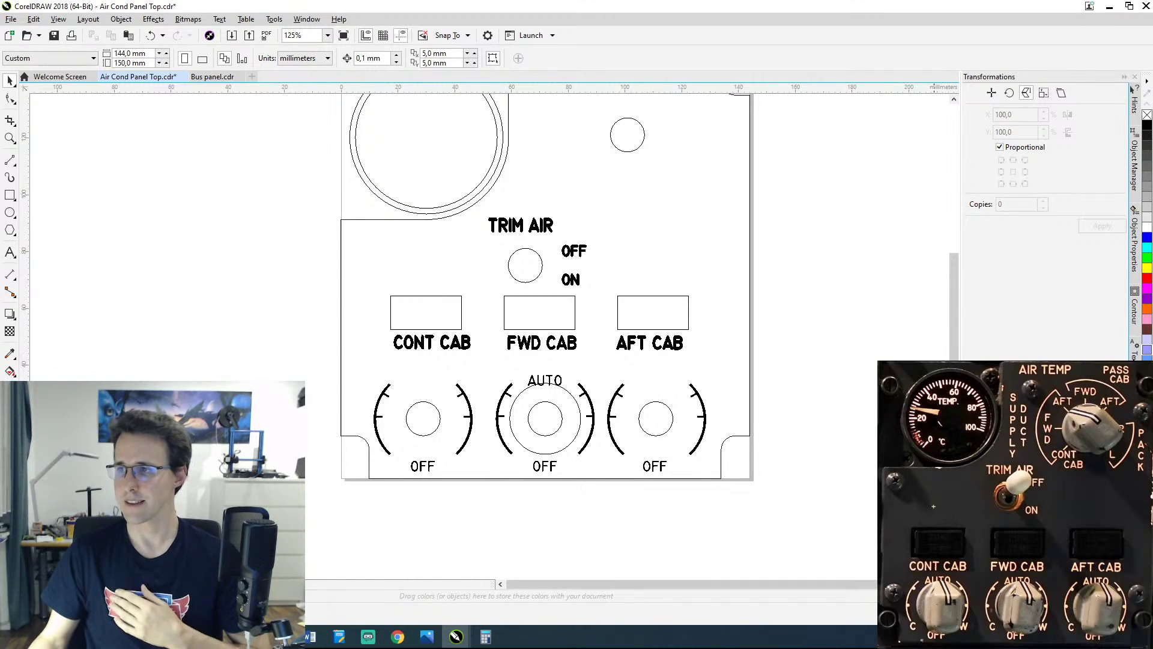
key(alt+Tab)
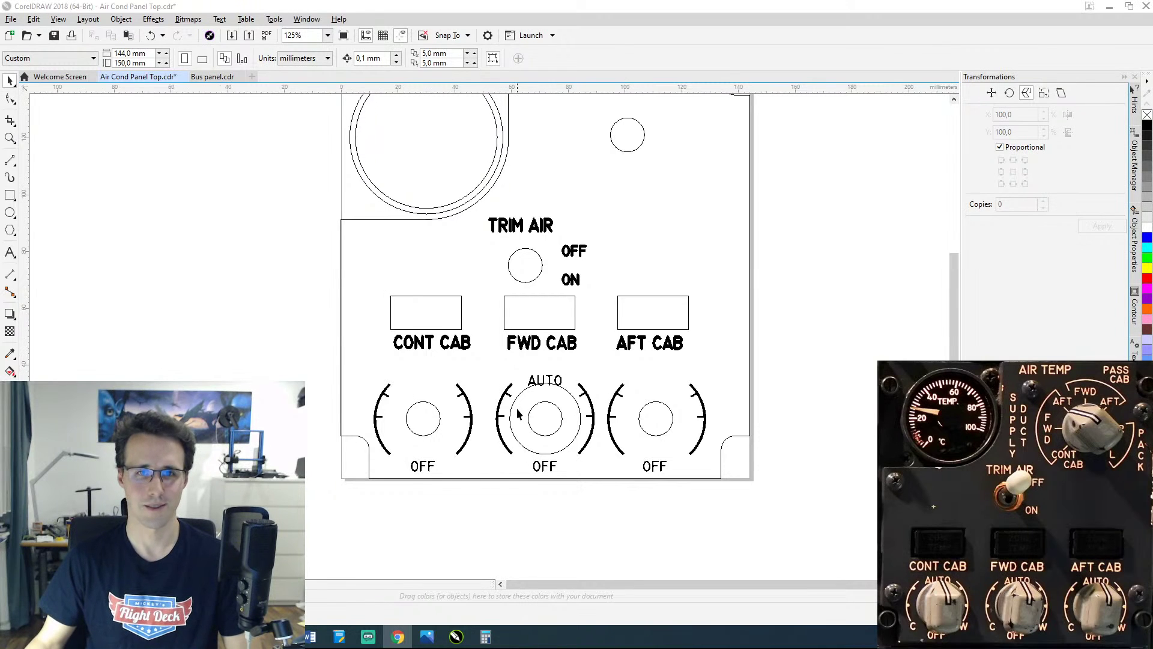
scroll(516, 409, up, 2)
drag(546, 420, 480, 385)
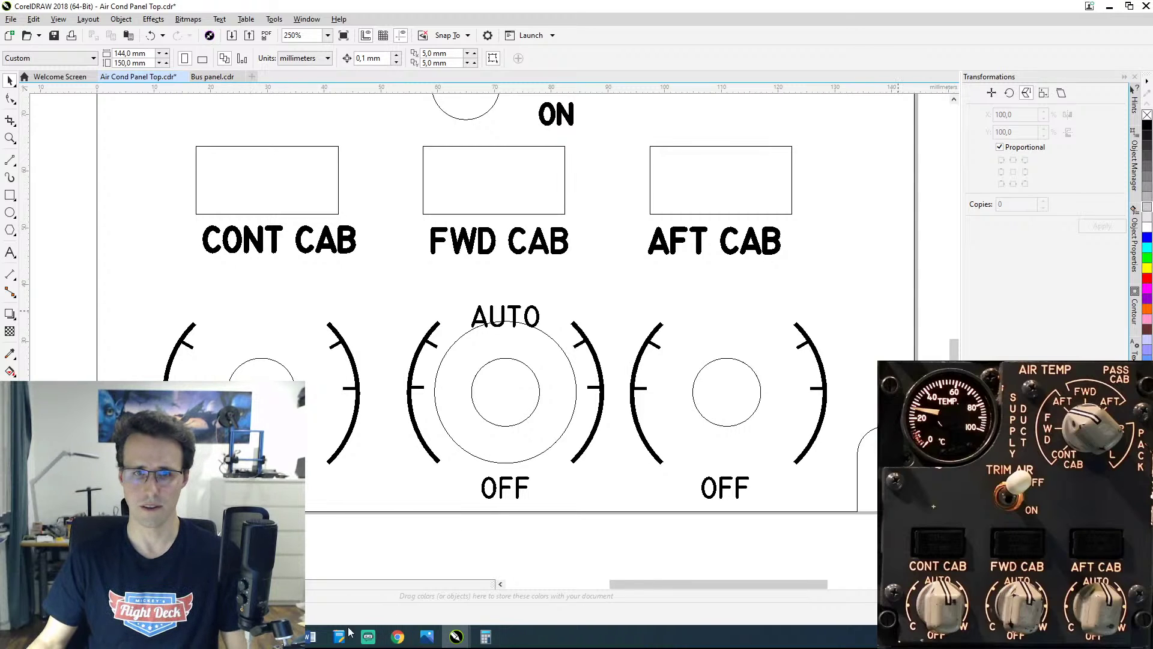
click(427, 637)
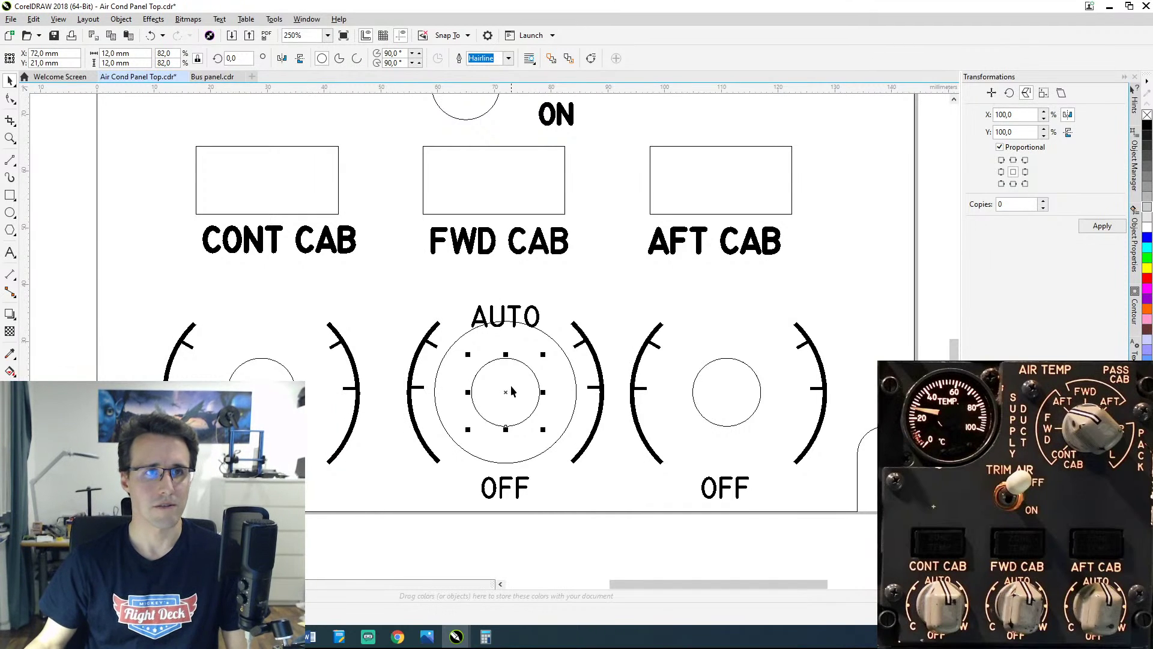
click(295, 404)
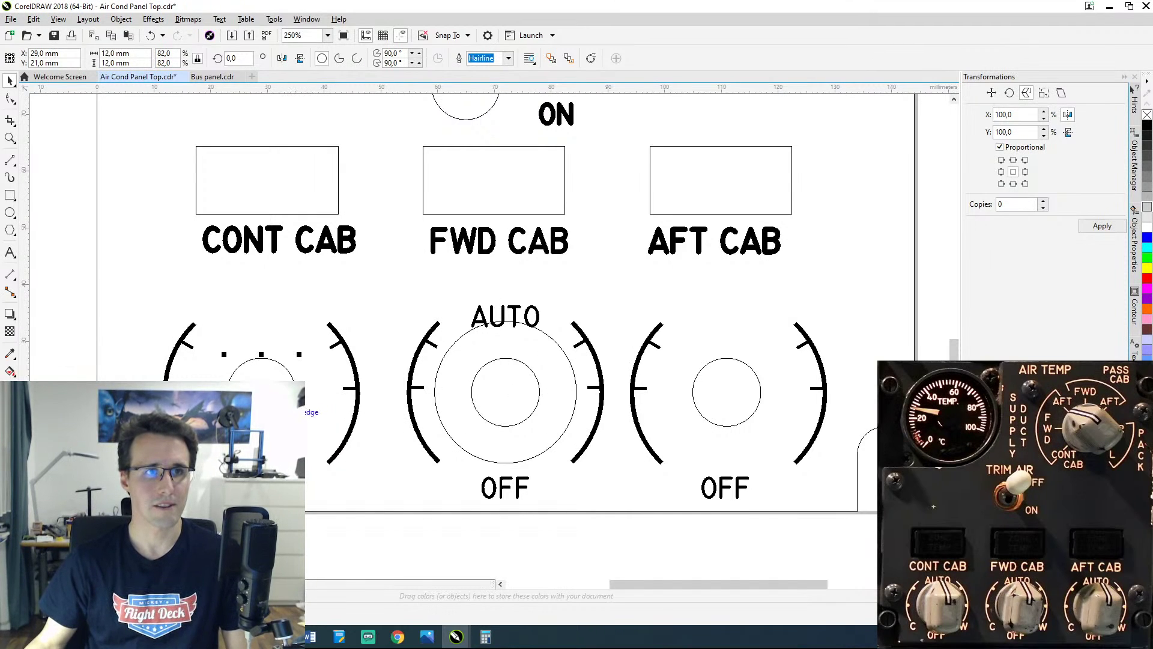
click(485, 636)
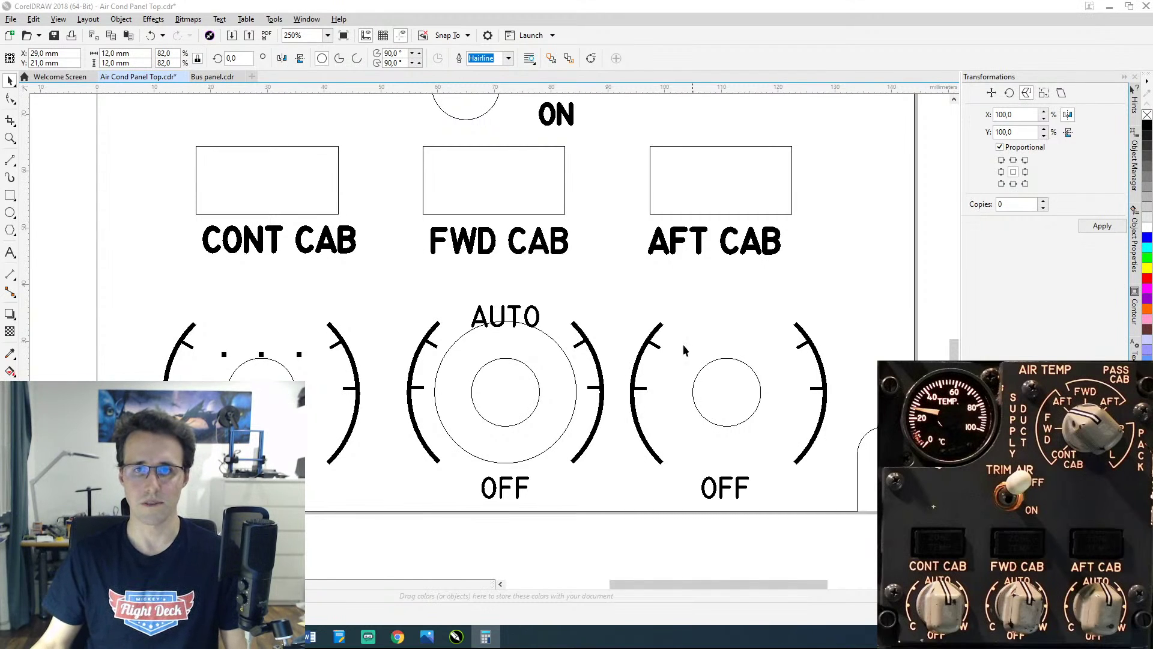
Step: Set the X position of the AFT CAB knob circle together with its arc group to 72+43 mm
click(722, 426)
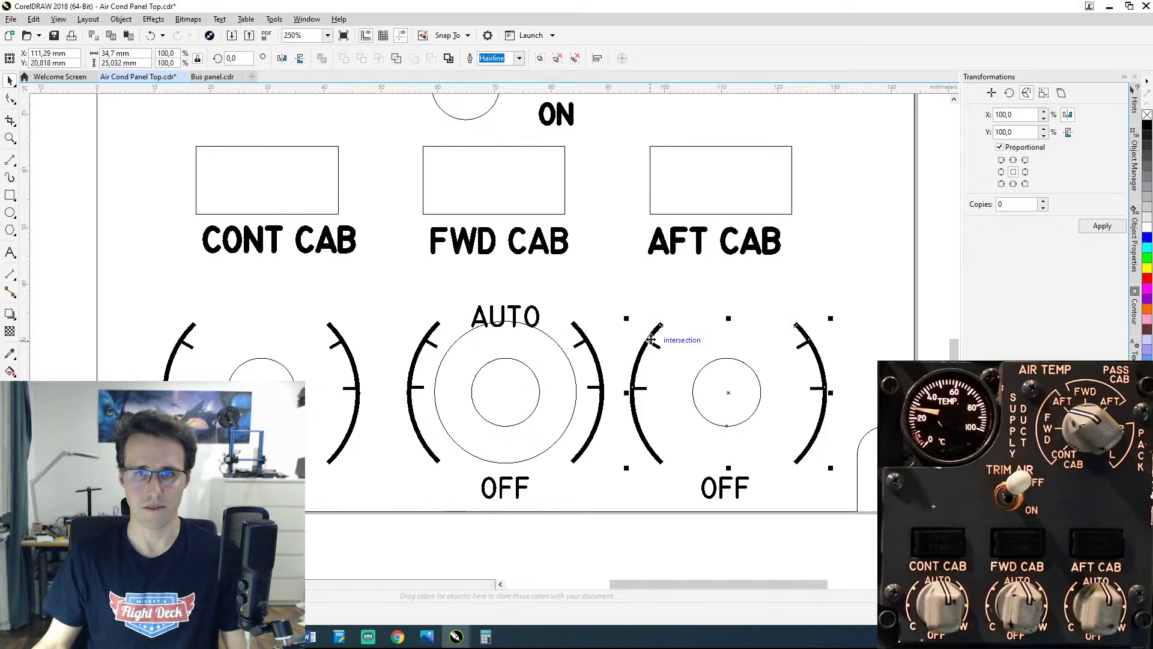
triple_click(71, 53)
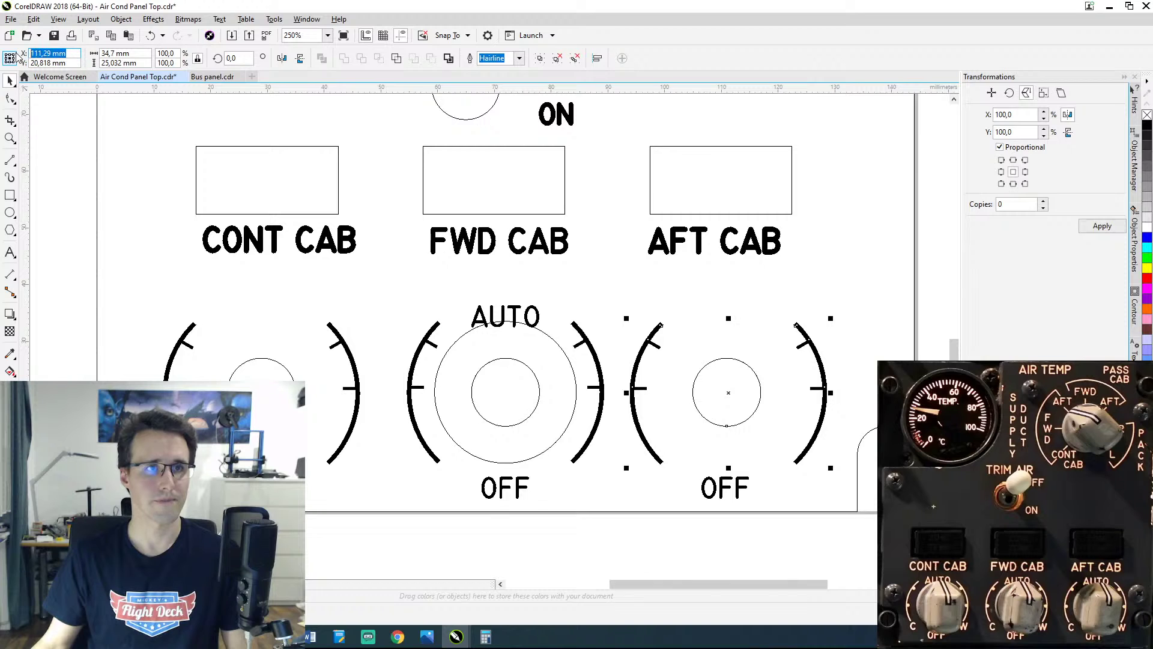
text(72)
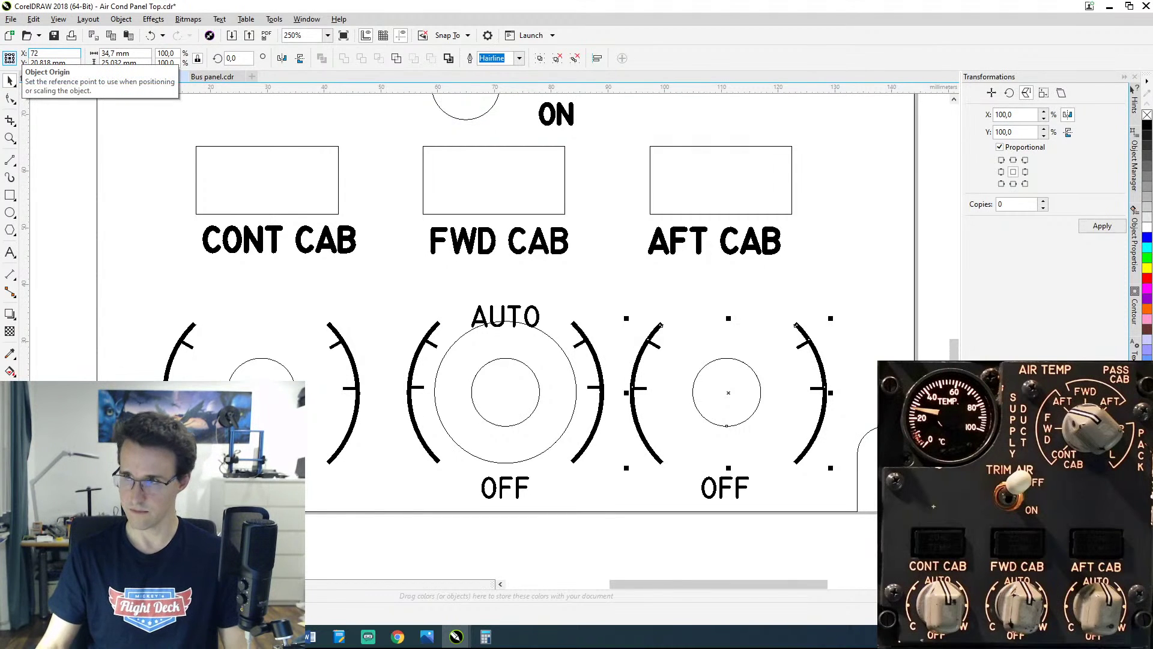
text(+43)
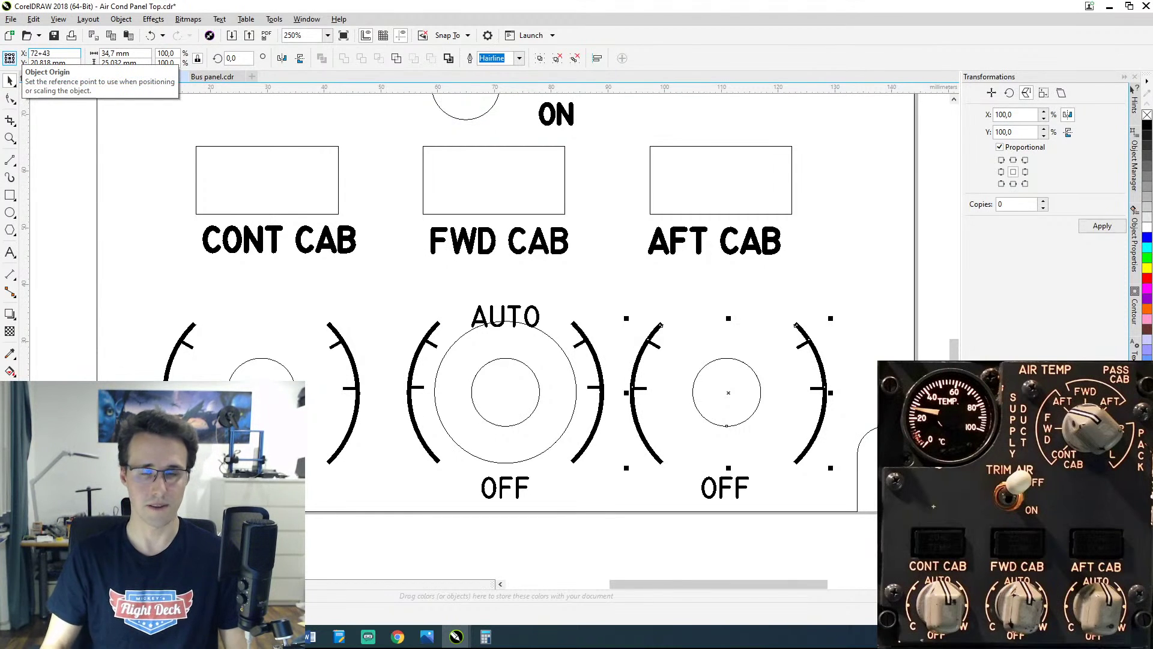
key(Return)
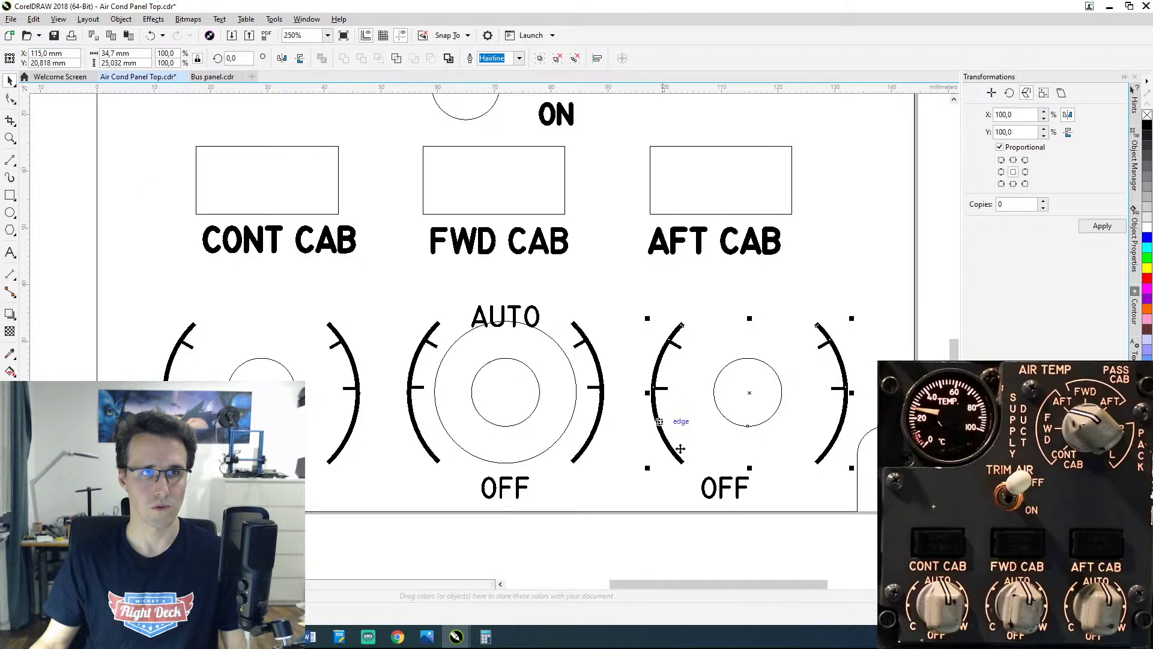
Step: Set the X position of the OFF label beneath the AFT CAB knob to 115 mm
click(740, 496)
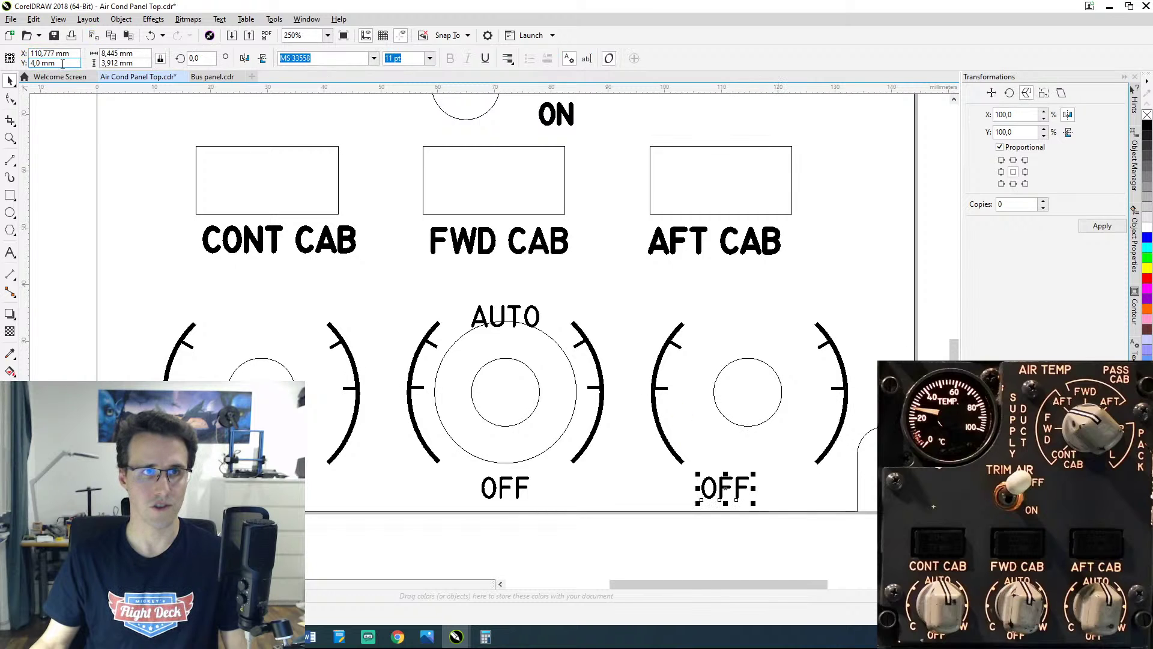
click(52, 54)
text(115)
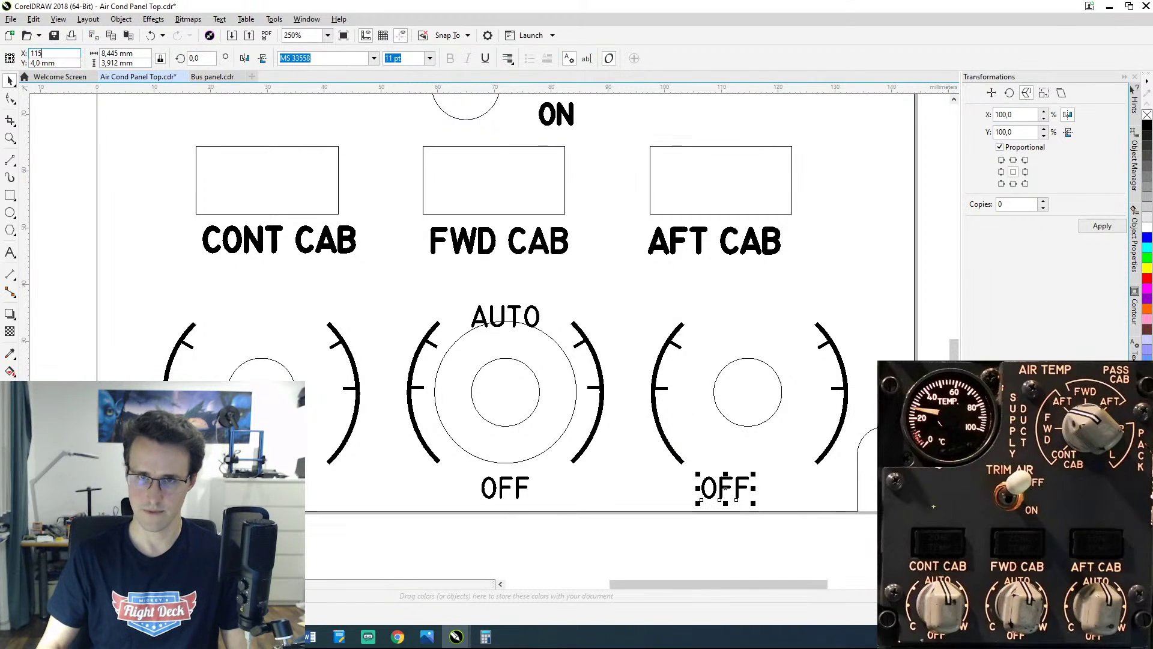
key(Return)
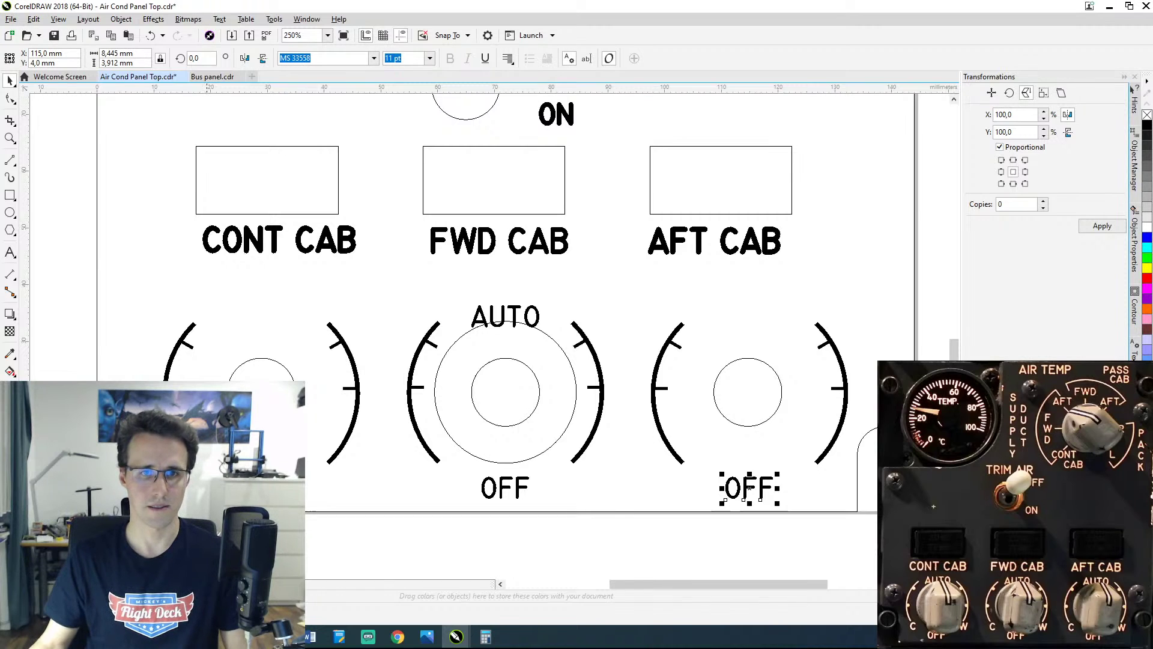
click(477, 254)
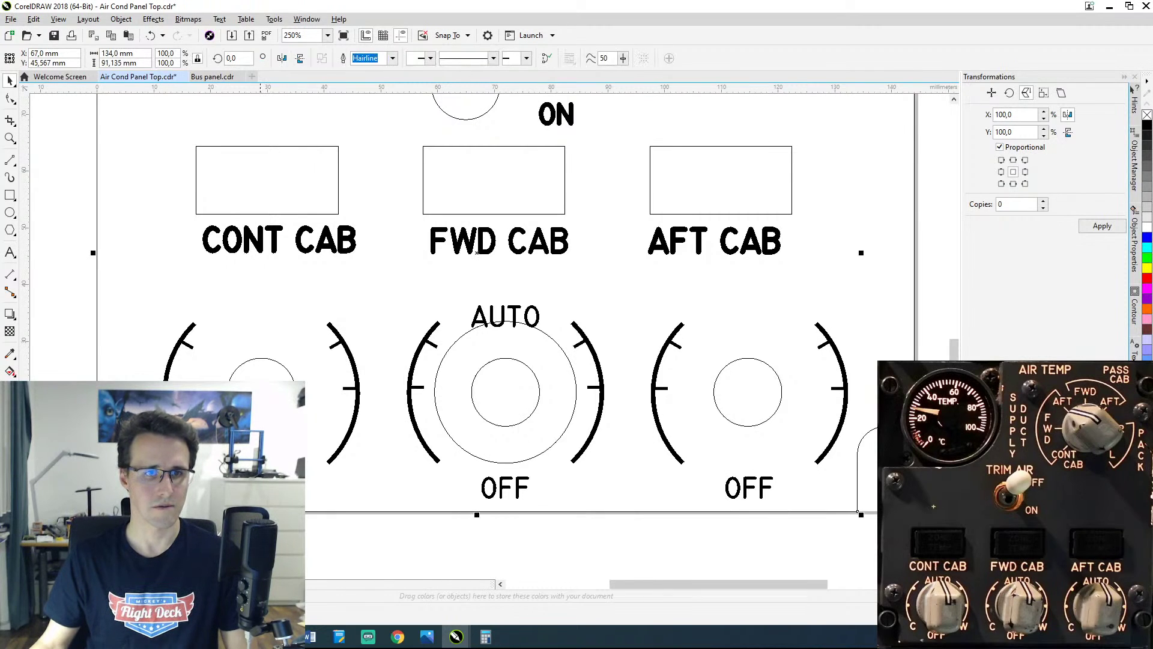
Step: Check the X position of the OFF label beneath the CONT CAB knob
click(228, 392)
key(Tab)
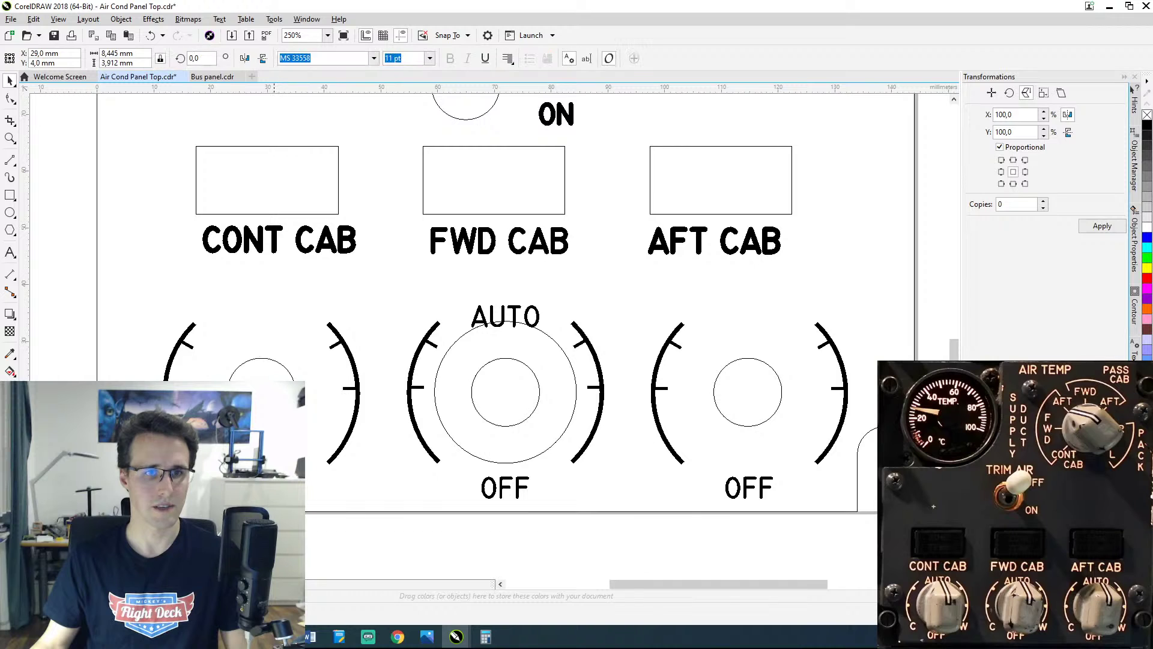
click(579, 502)
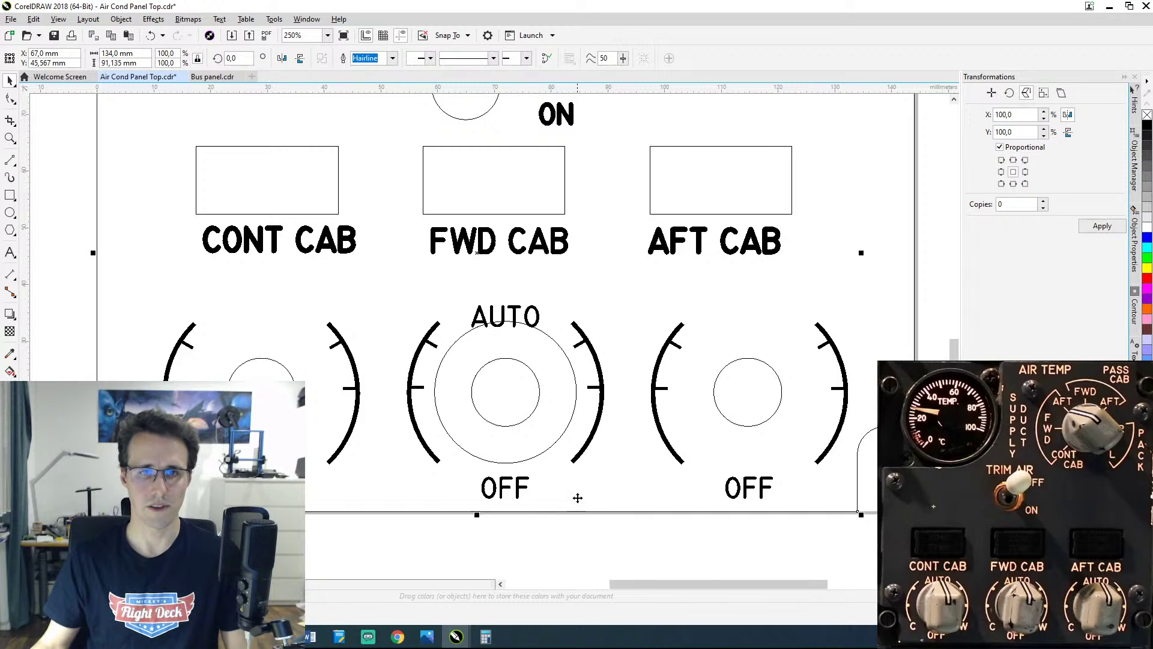
Step: Delete the 25 mm outer circle around the FWD CAB knob
click(568, 426)
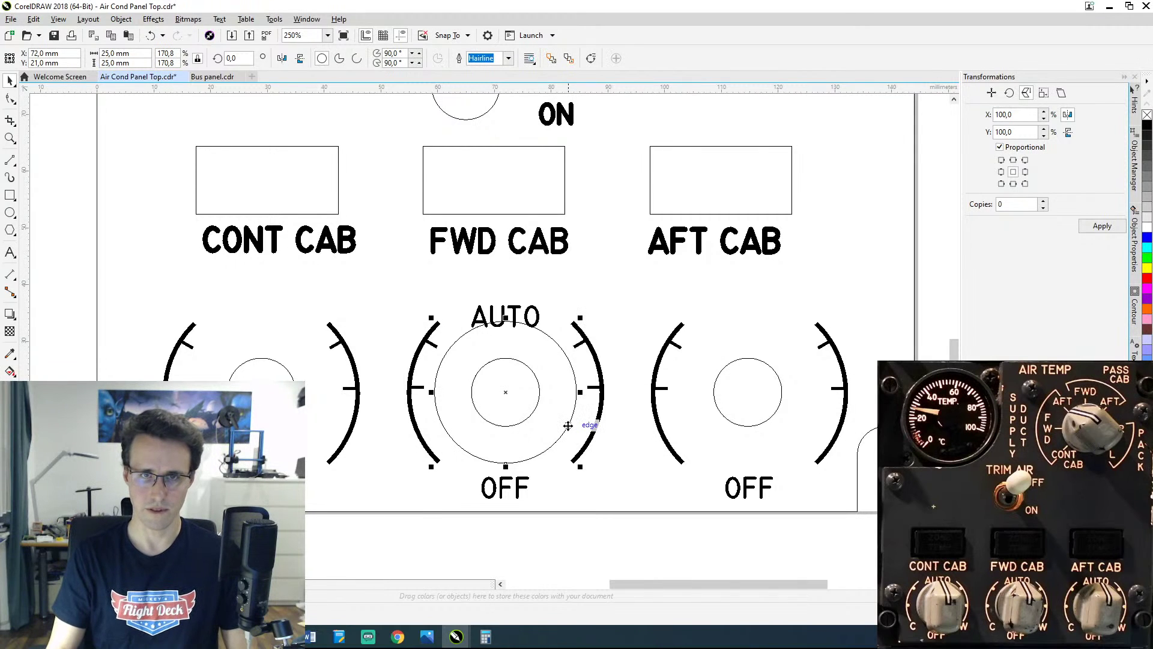
key(Delete)
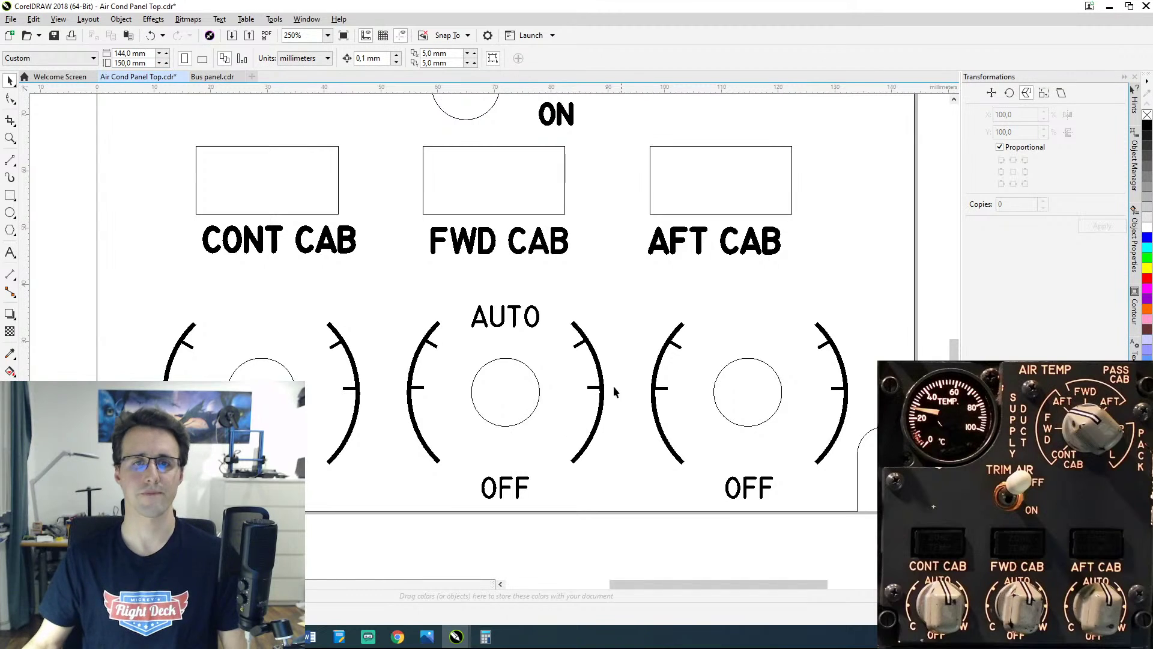
scroll(614, 385, down, 2)
drag(555, 349, 642, 443)
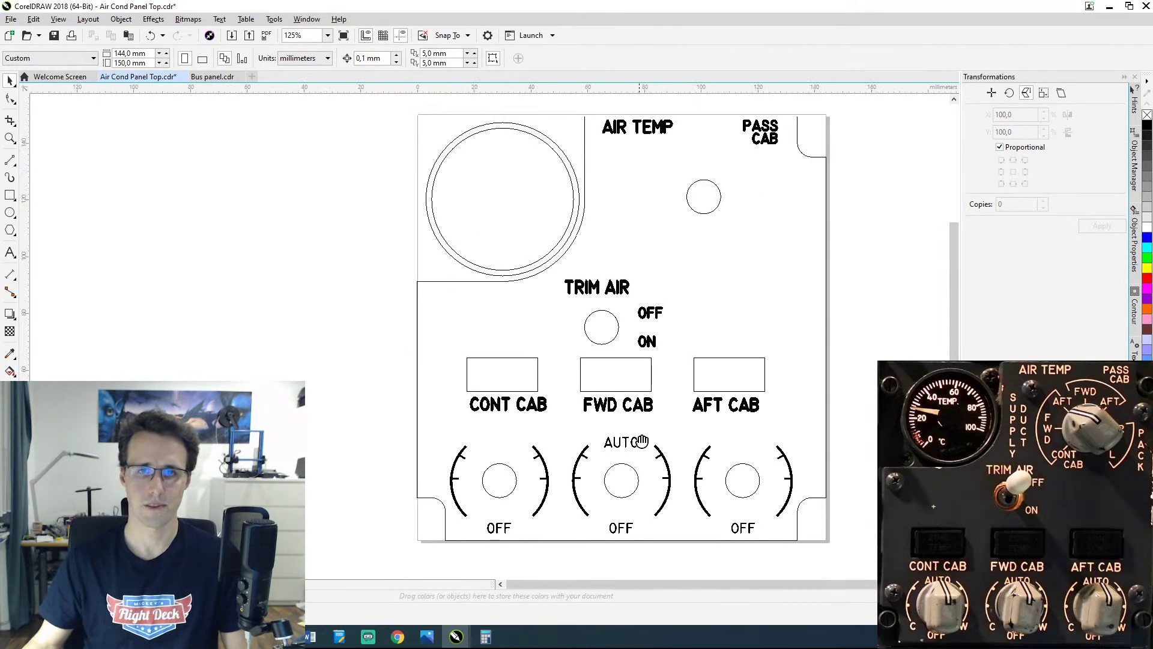
key(alt+Tab)
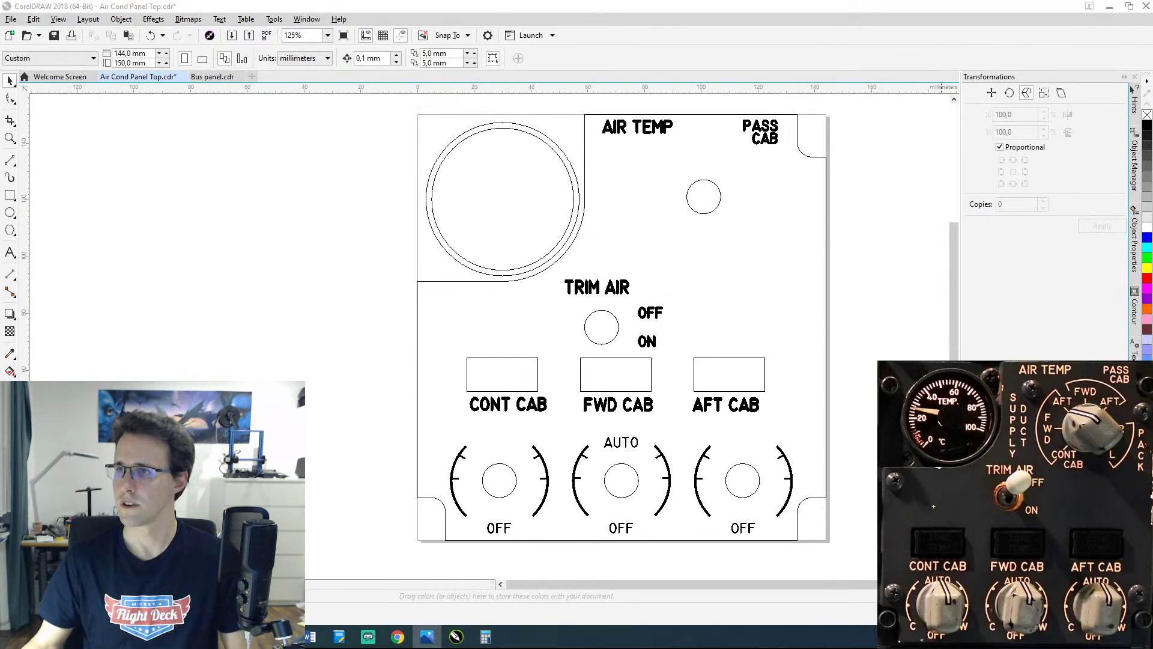
Step: Copy the AUTO label from the FWD CAB knob to above the CONT CAB knob and set its X position to 29 mm
scroll(495, 473, up, 2)
drag(528, 471, 412, 319)
click(595, 281)
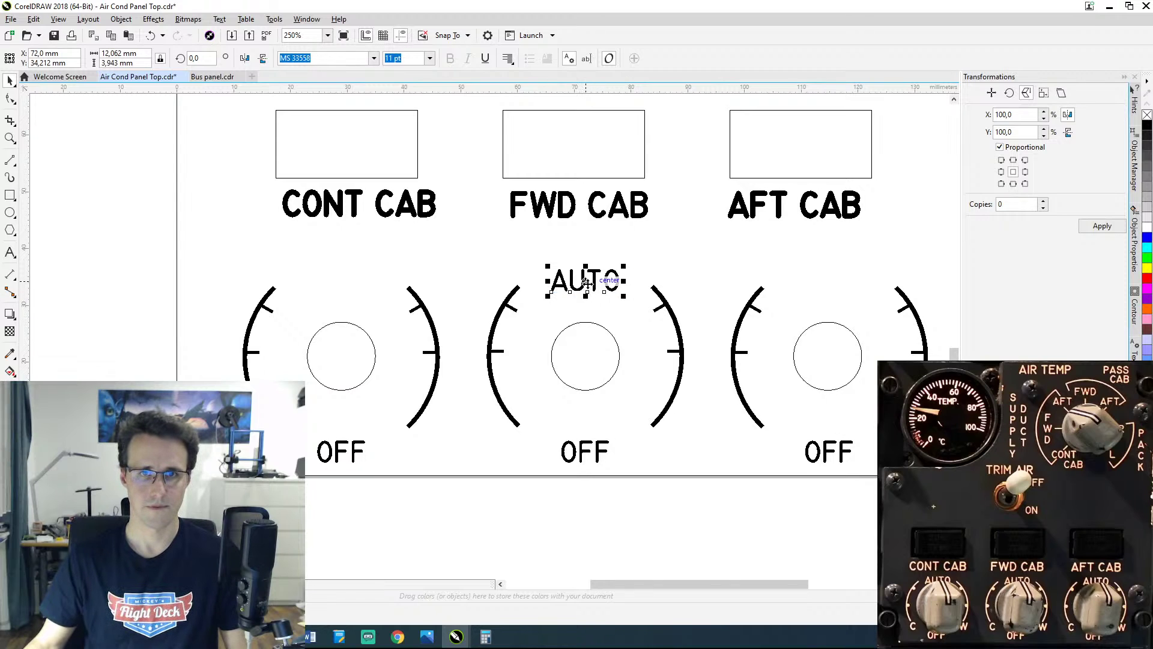
drag(585, 281, 343, 282)
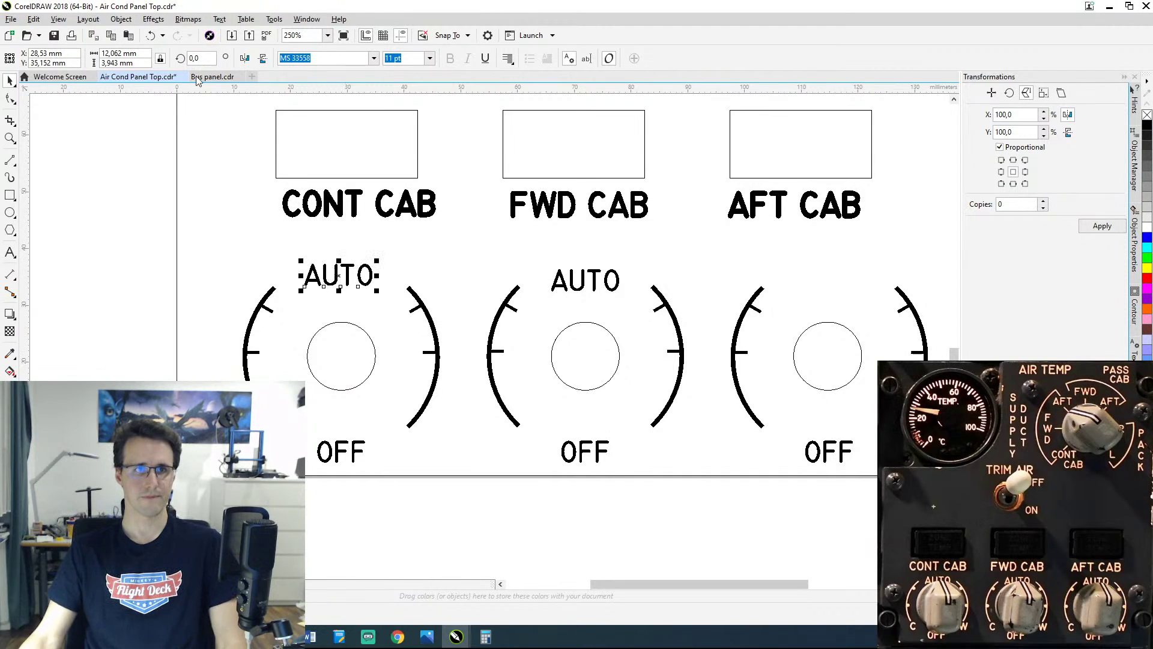
triple_click(69, 54)
text(29)
key(Return)
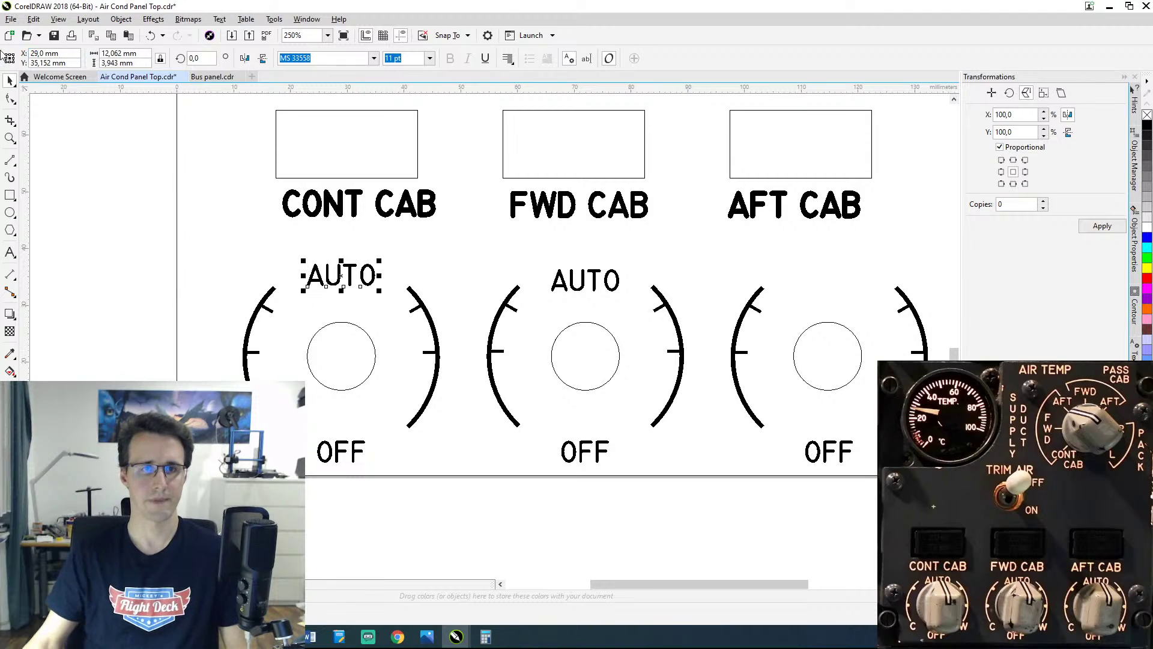
Step: Set the Y position of the AUTO labels above the FWD CAB and CONT CAB knobs to 34,5 mm
click(595, 282)
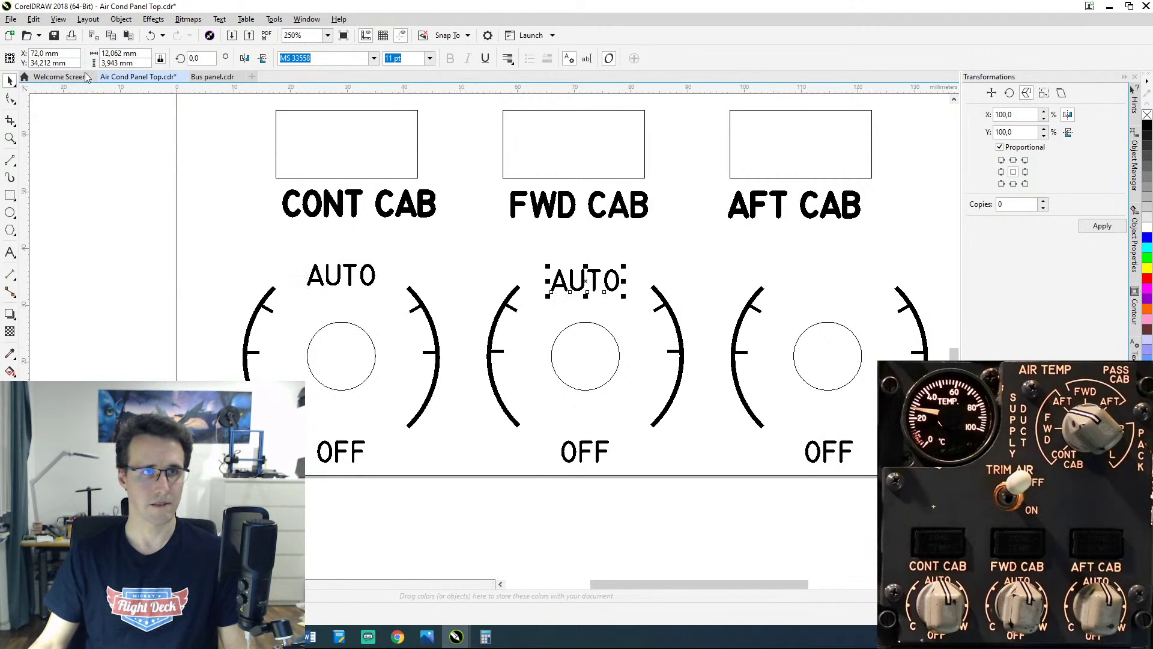
click(68, 62)
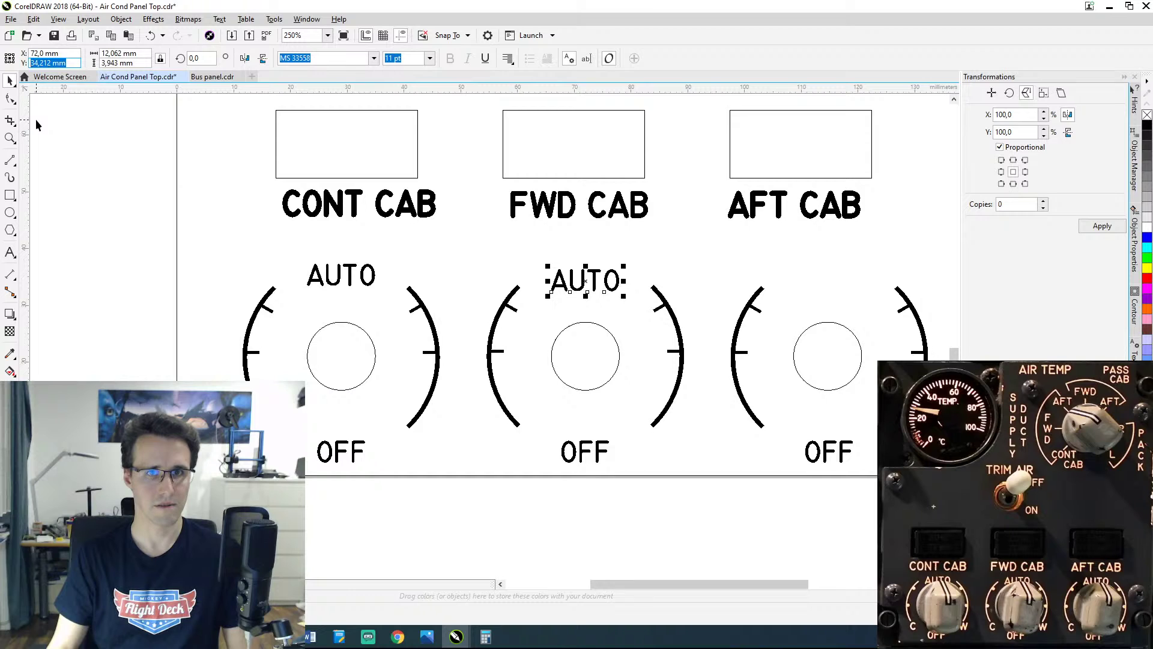
text(34,5)
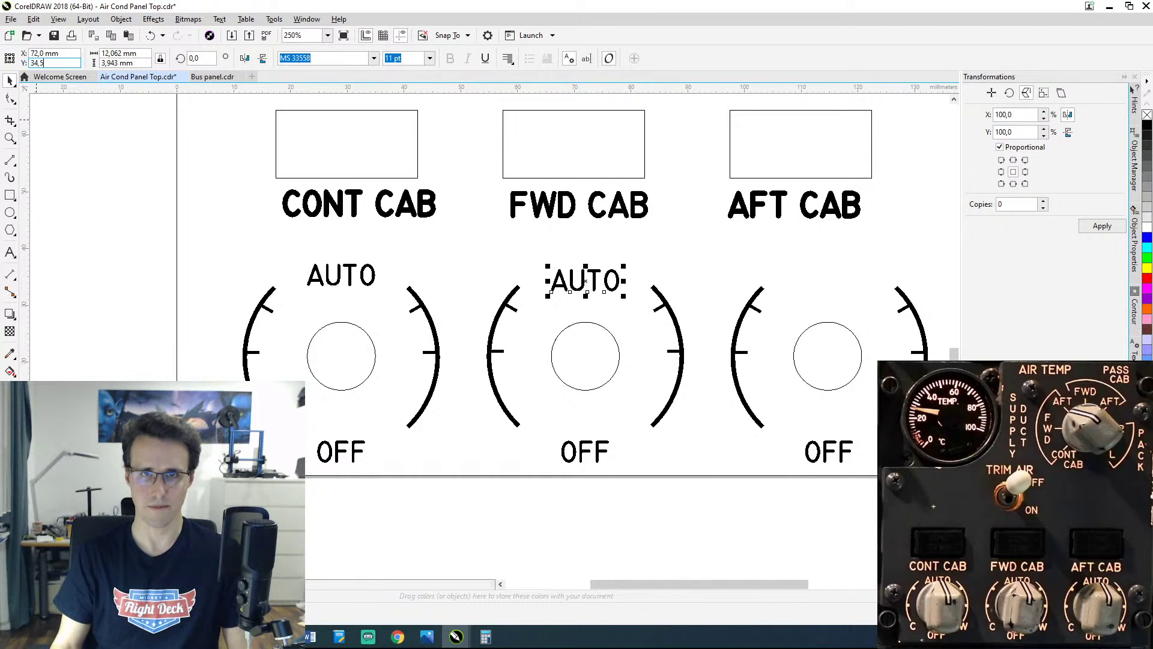
key(Return)
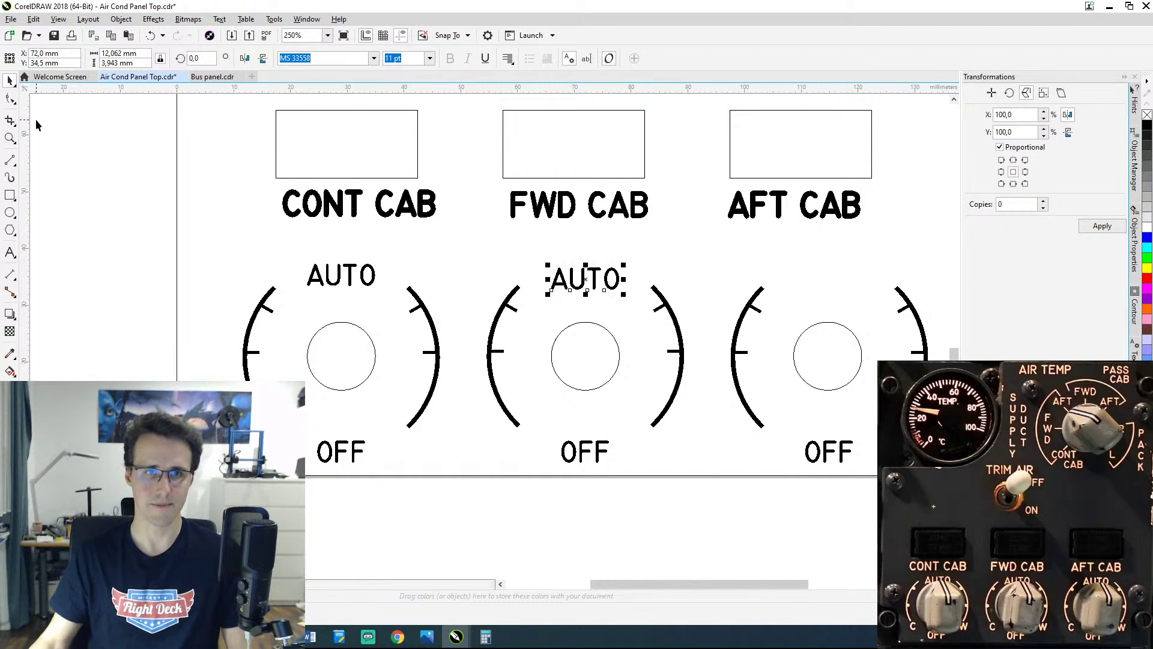
click(352, 283)
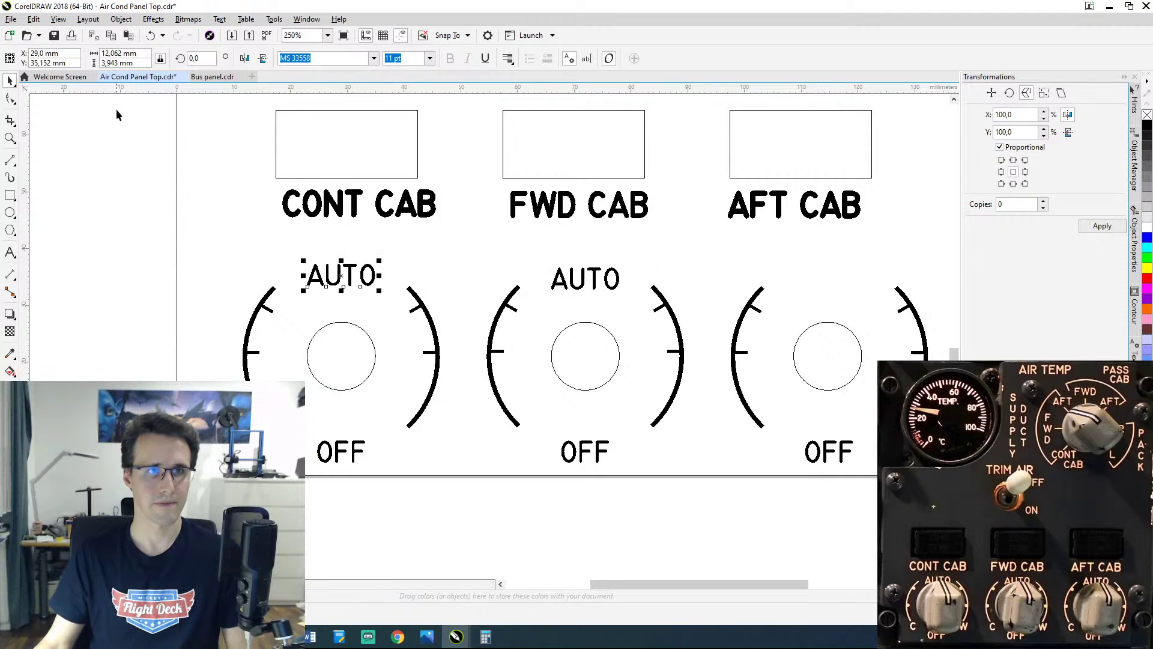
click(48, 63)
text(34)
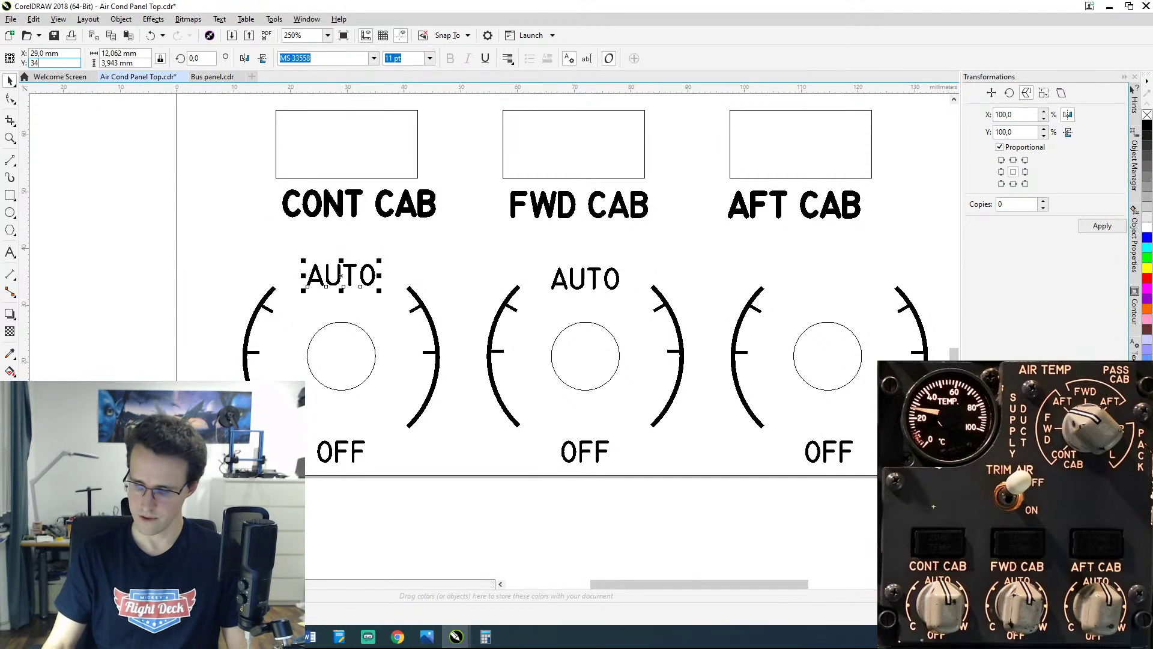
text(,5)
key(Return)
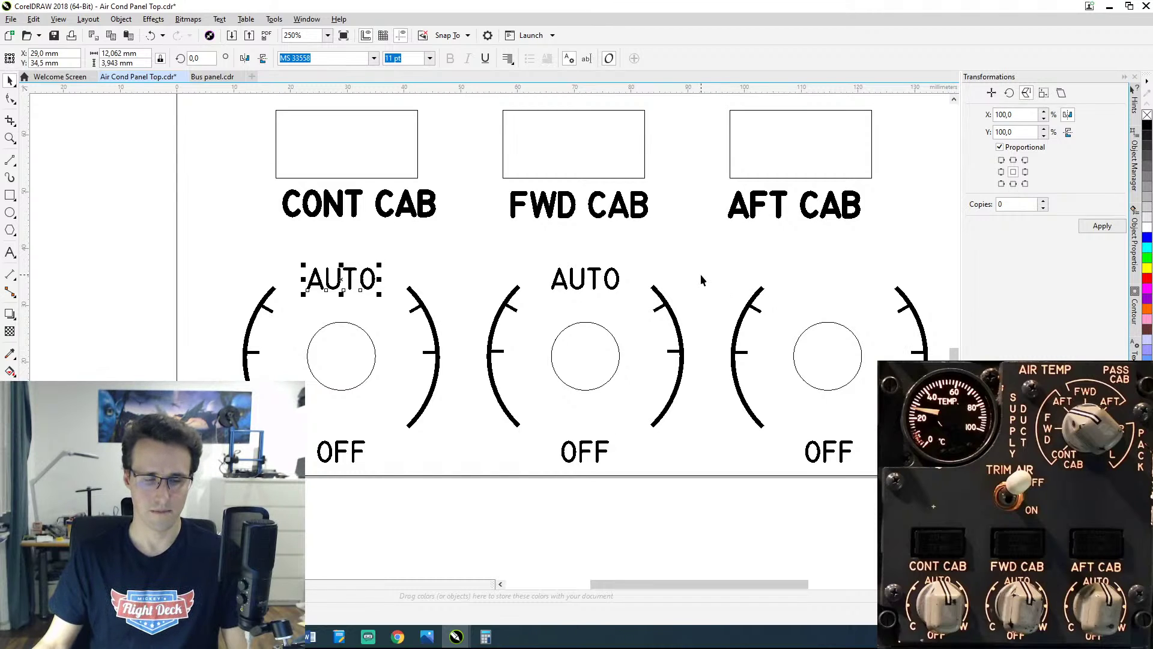
Step: Copy the AUTO label to above the AFT CAB knob, placing it at X 115 mm and Y 34,5 mm
drag(343, 272, 841, 280)
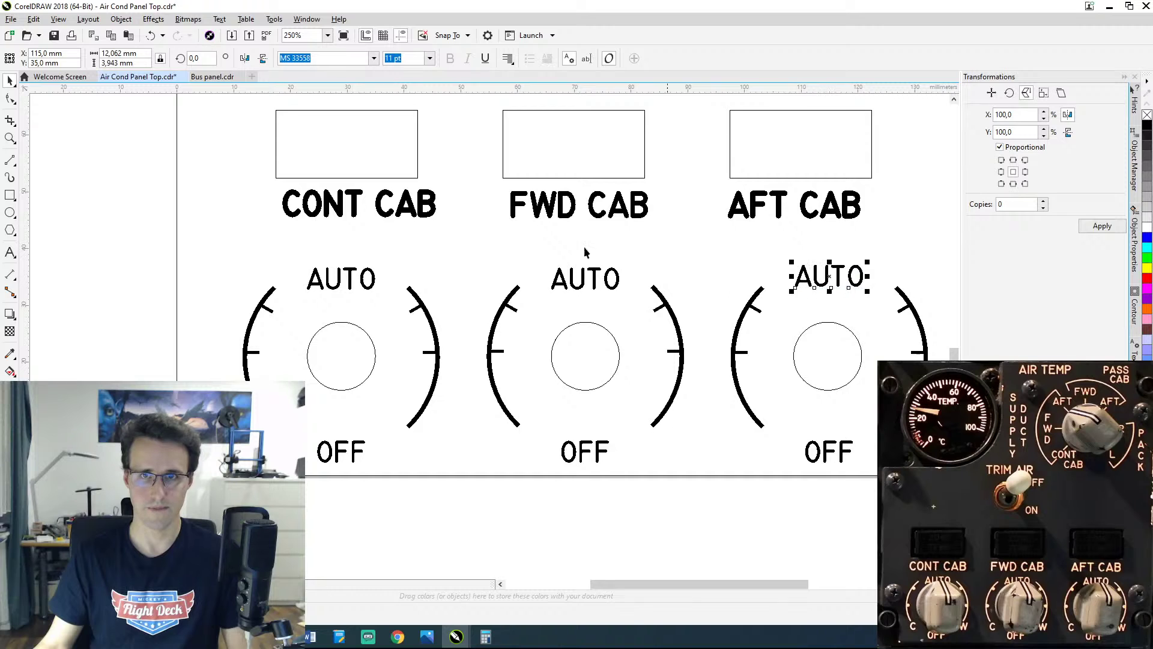
click(67, 63)
text(34)
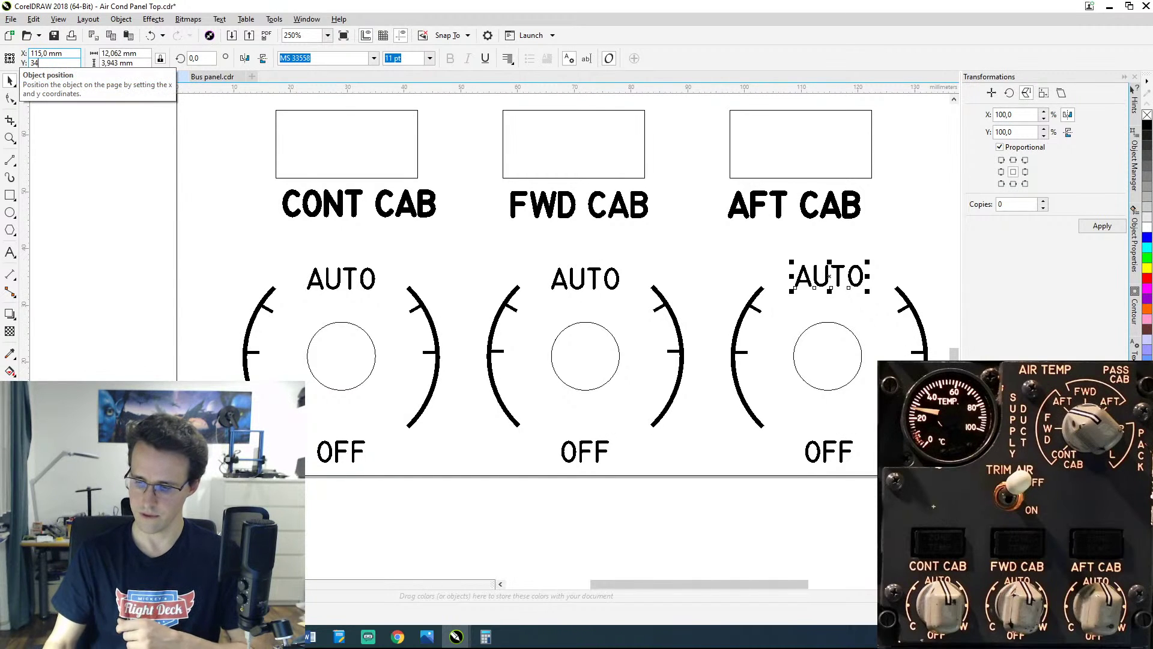
text(,5)
key(Return)
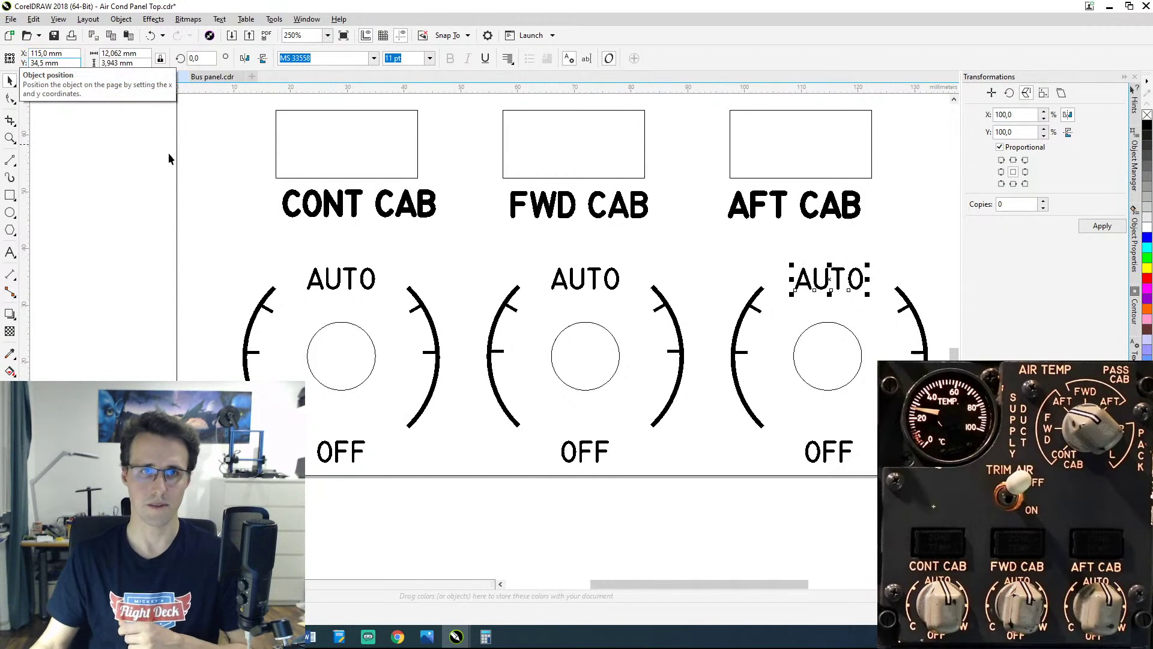
click(196, 206)
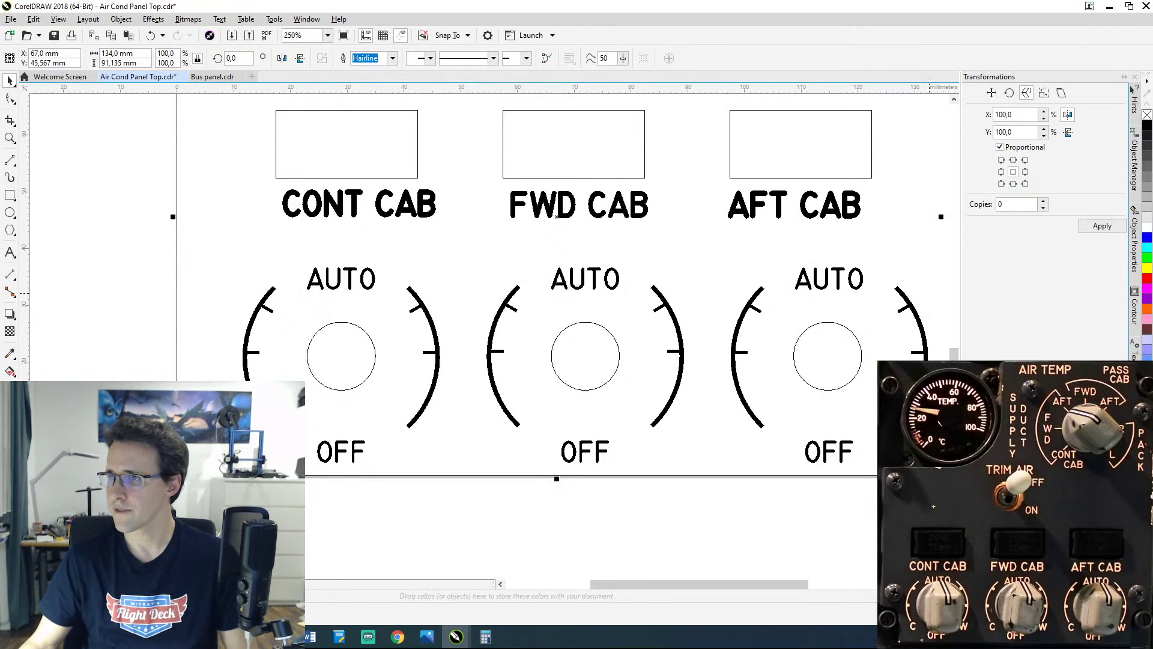
Step: Duplicate the OFF label beneath the CONT CAB knob just above the original and change the copy's text to C
key(alt+Tab)
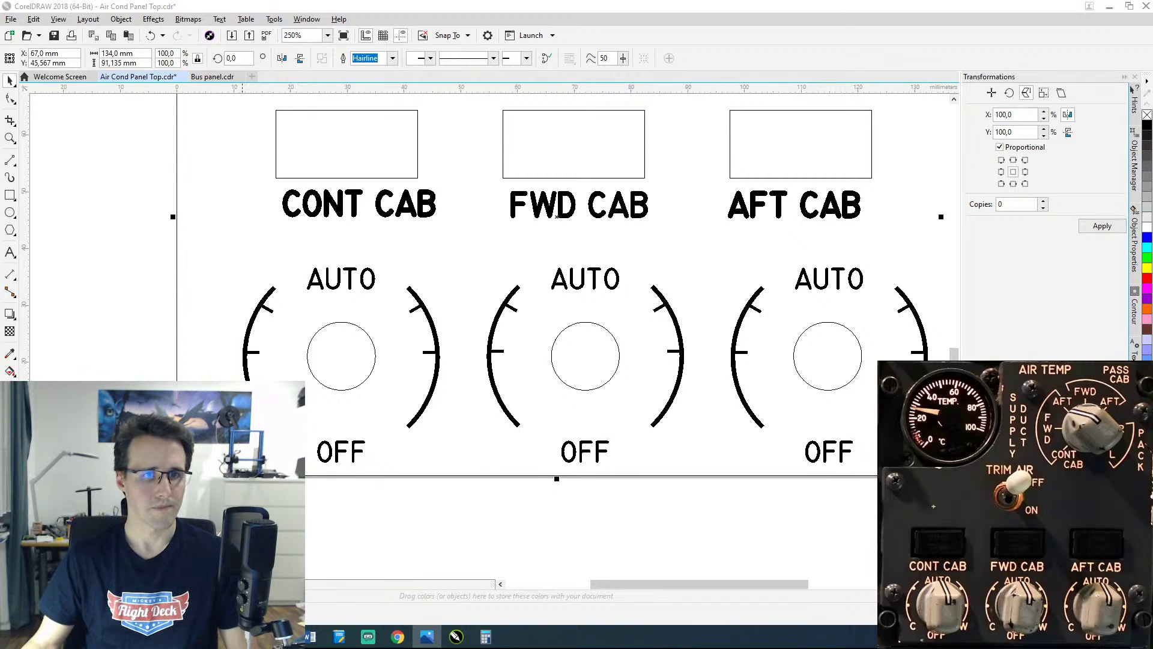
click(335, 455)
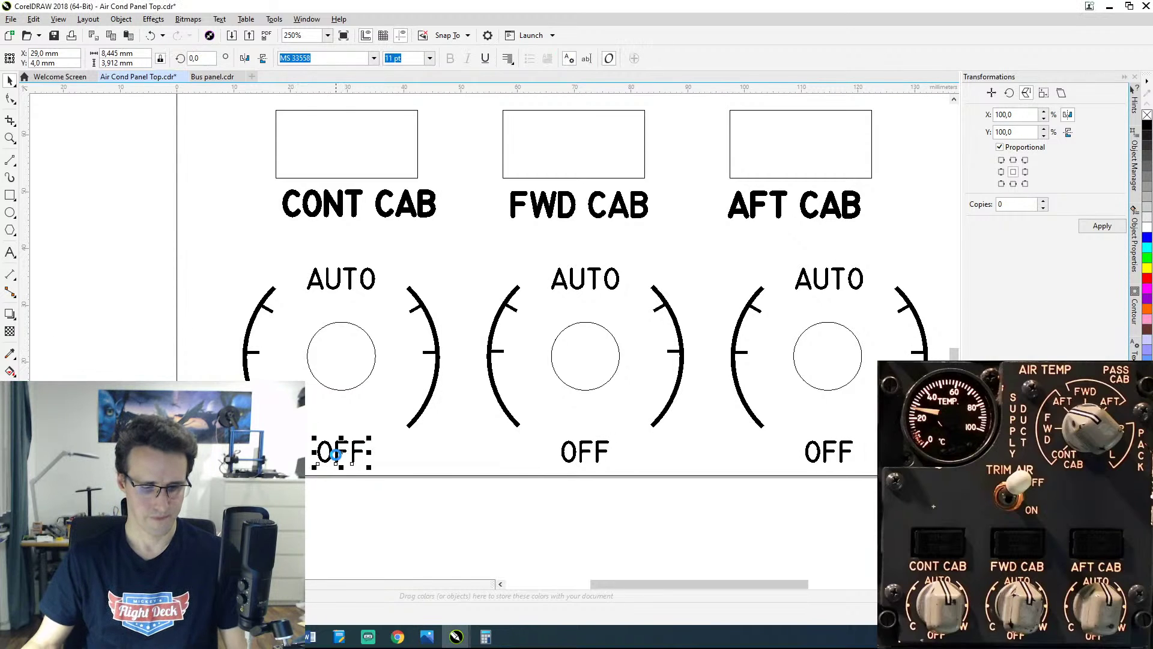
drag(336, 454, 287, 418)
right_click(307, 416)
double_click(310, 418)
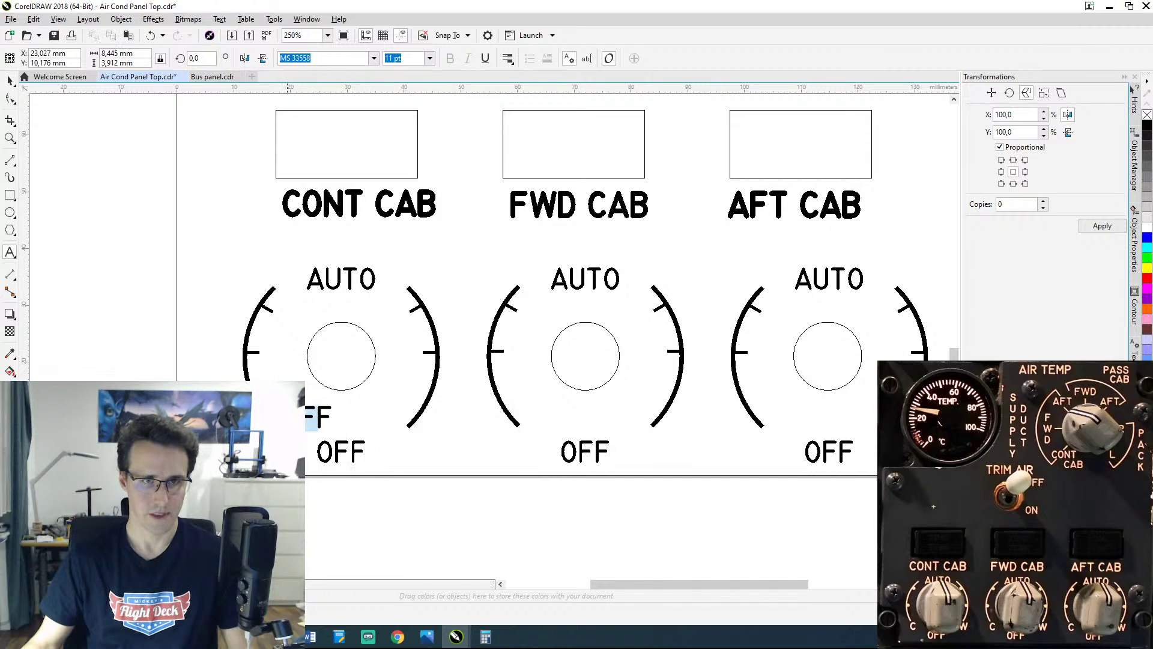
key(BackSpace)
key(BackSpace)
text(C)
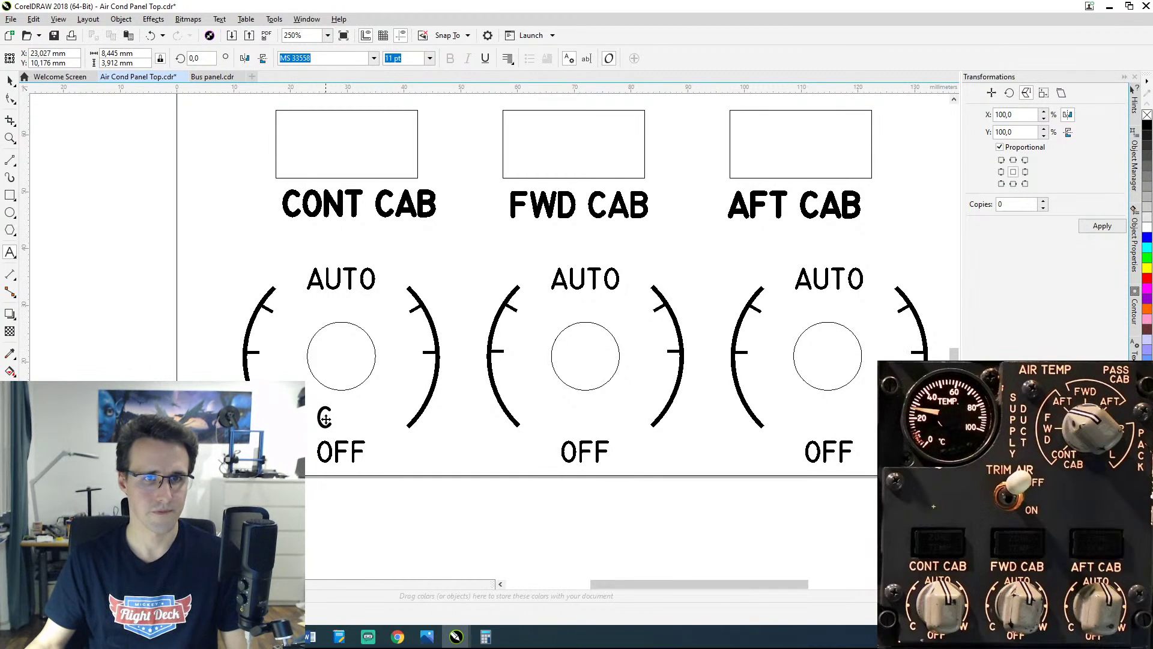
Step: Move the C label near the lower end of the CONT CAB knob's left arc, at about X 20,1 mm and Y 7,5 mm
drag(324, 418, 496, 382)
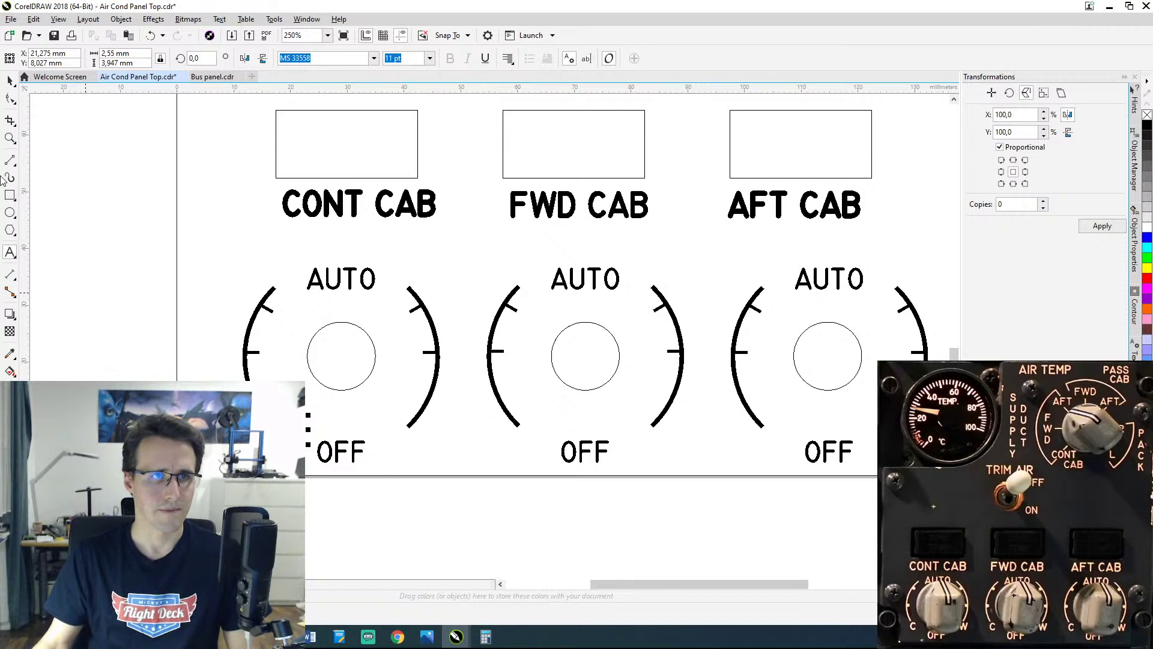
click(11, 80)
key(Left)
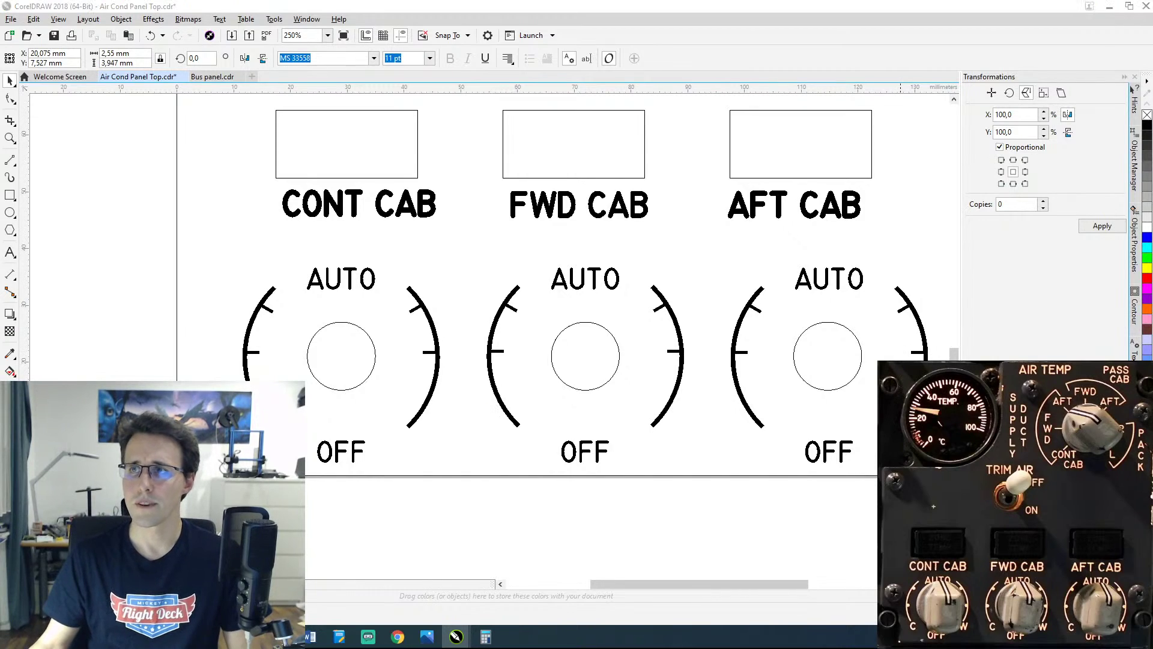
Step: Examine the reference photo for the placement of the C and W letters relative to the arc ends of the CONT CAB knob
click(427, 636)
double_click(690, 5)
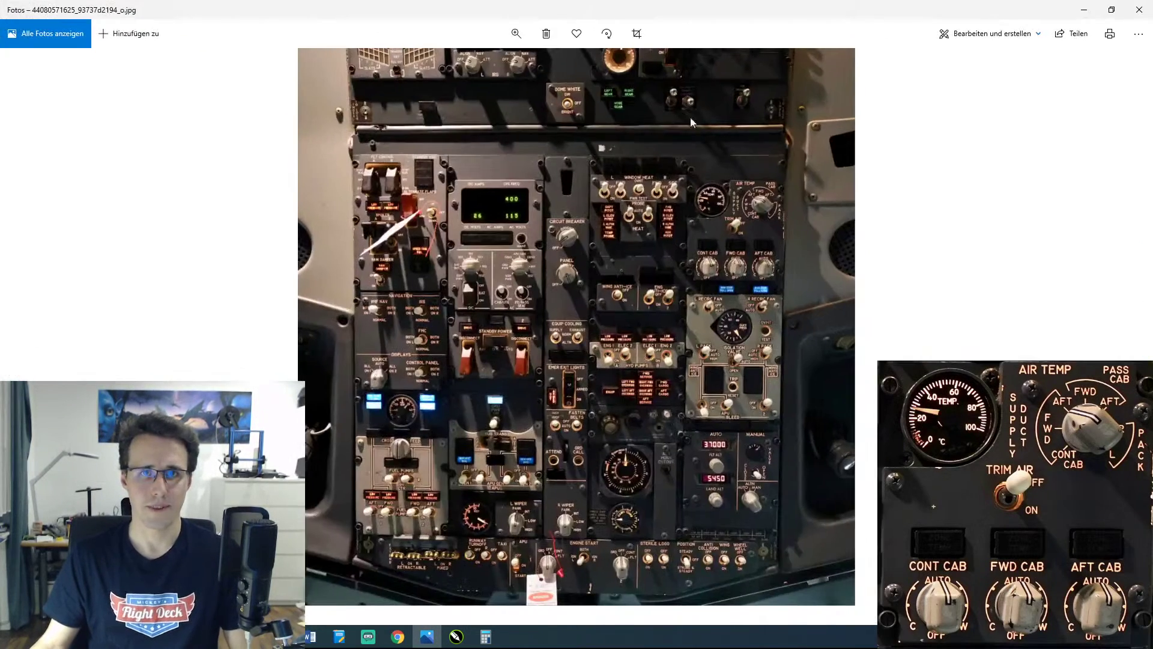
scroll(729, 193, up, 5)
scroll(849, 264, up, 8)
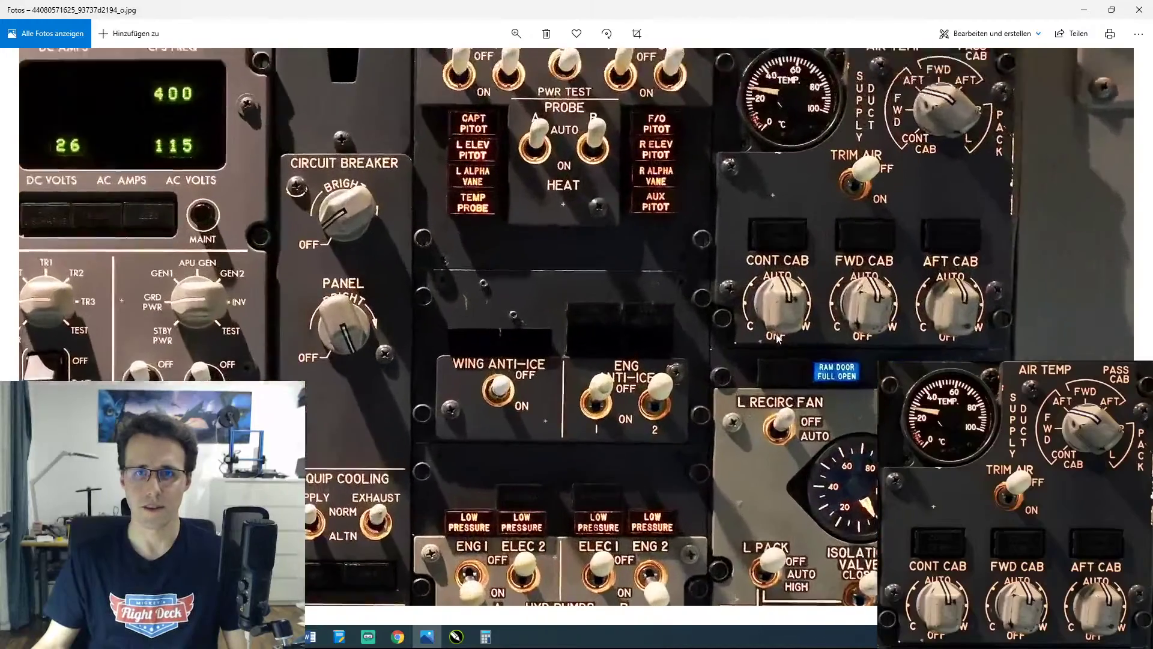
scroll(757, 257, up, 1)
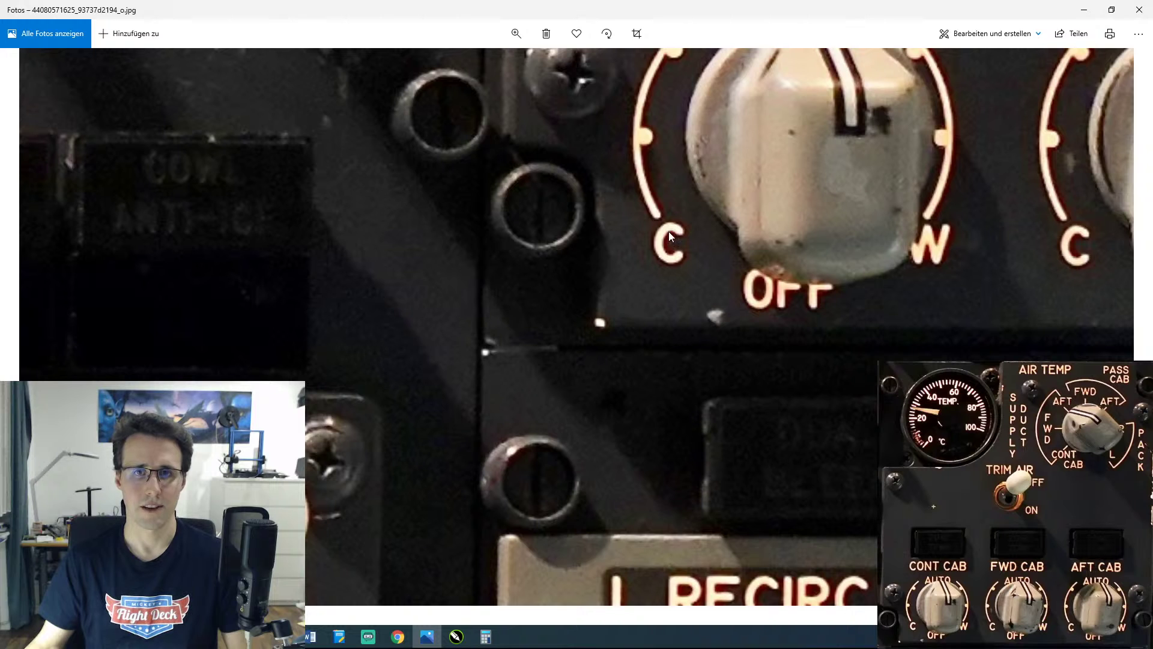
double_click(677, 12)
drag(677, 9, 1152, 7)
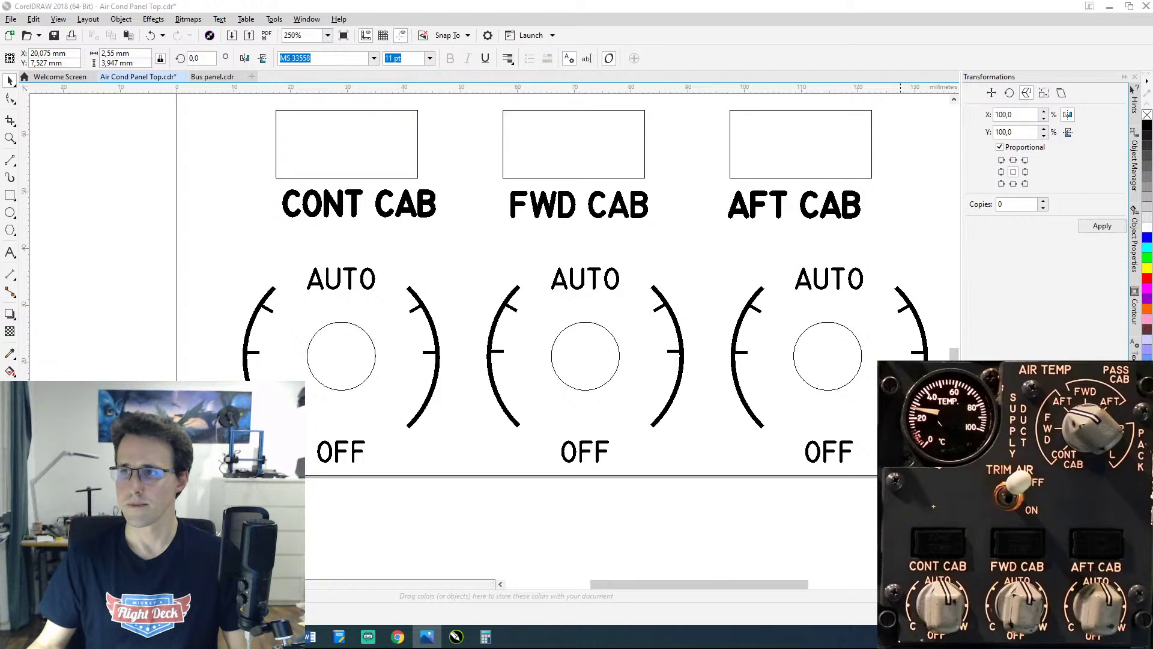
Step: Nudge the C label just below the lower end of the CONT CAB knob's left arc, to about X 18,8 mm and Y 6,3 mm
scroll(322, 420, left, 2)
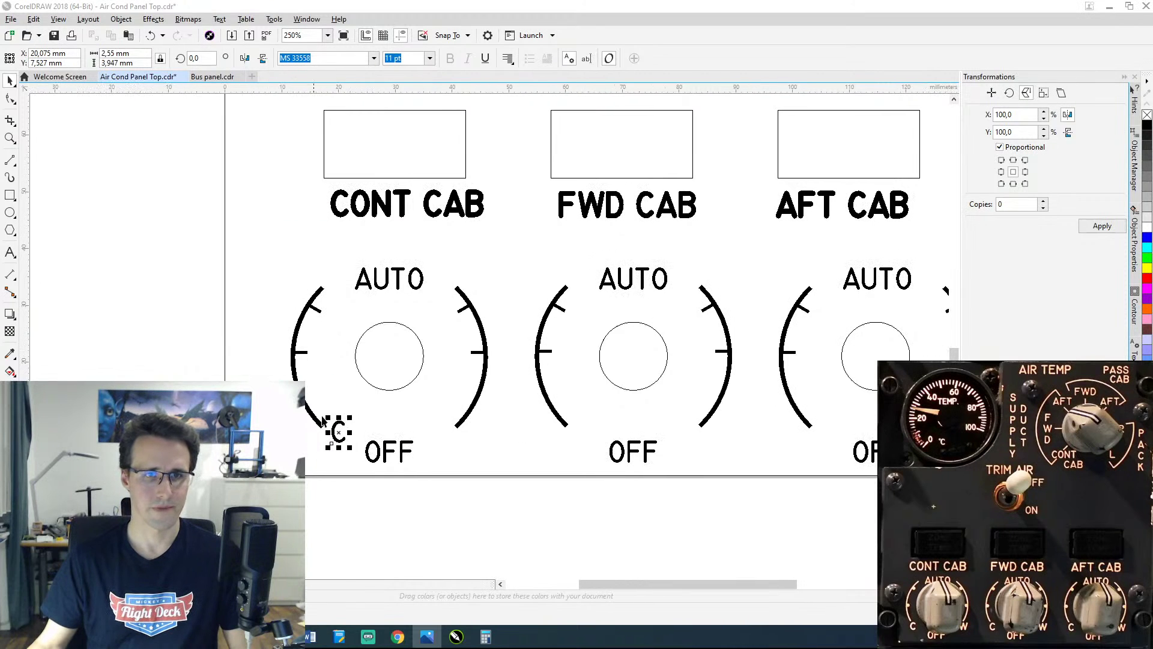
scroll(324, 420, up, 4)
scroll(341, 408, down, 3)
scroll(330, 420, up, 2)
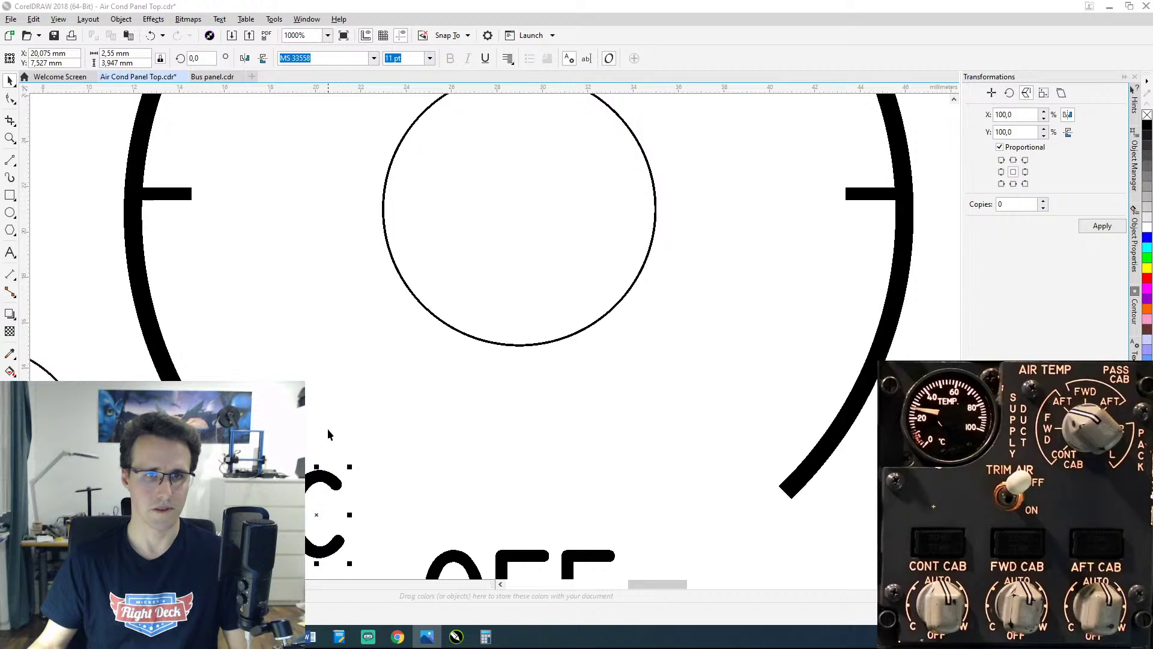
drag(328, 434, 508, 253)
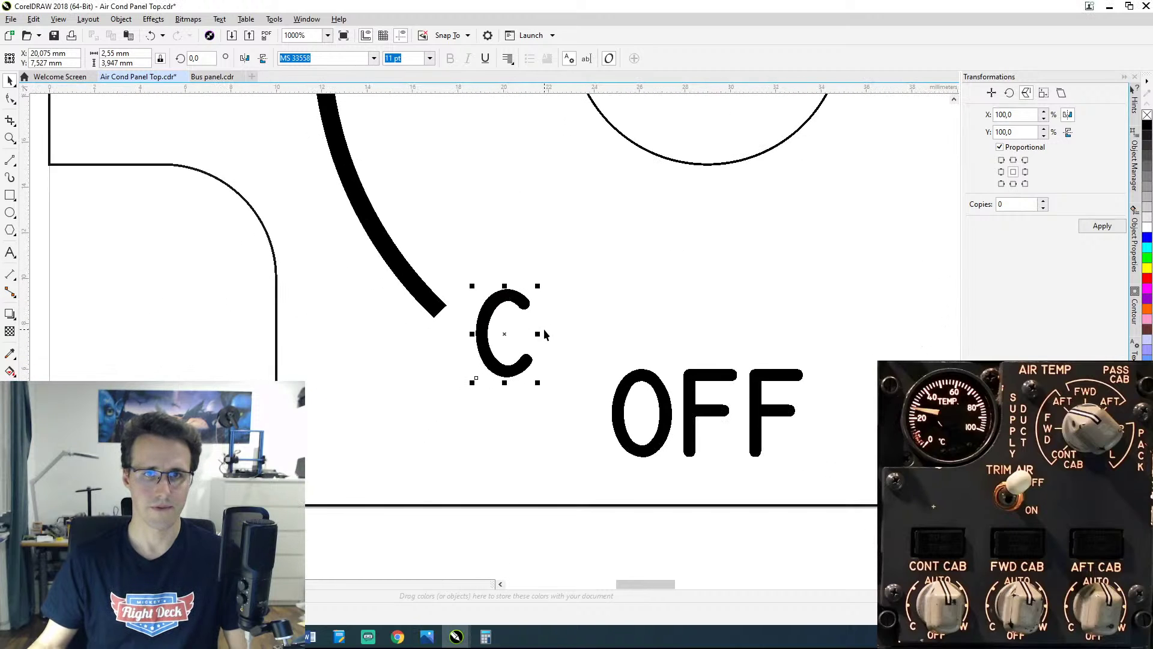
key(Left)
key(Left)
key(Left)
key(Left)
key(Left)
key(Left)
key(Left)
key(Left)
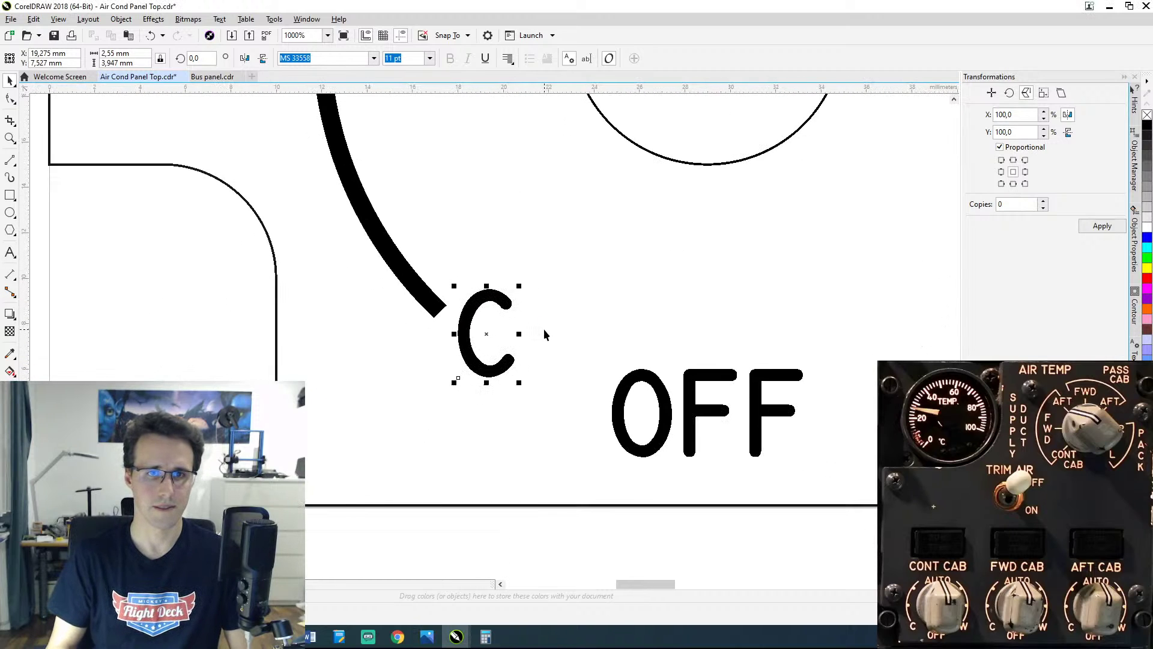
key(Down)
key(Down)
key(Down)
key(Down)
key(Down)
key(Down)
key(Down)
key(Down)
key(Down)
key(Down)
key(Left)
key(Left)
key(Left)
key(Left)
key(Left)
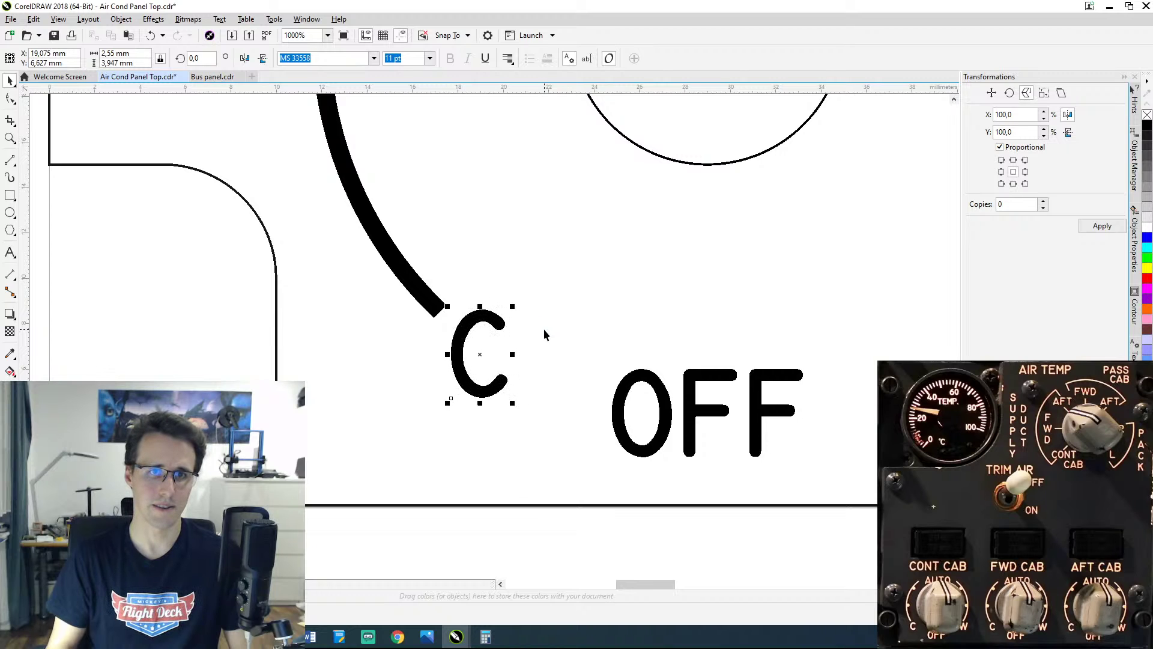
key(Down)
key(Down)
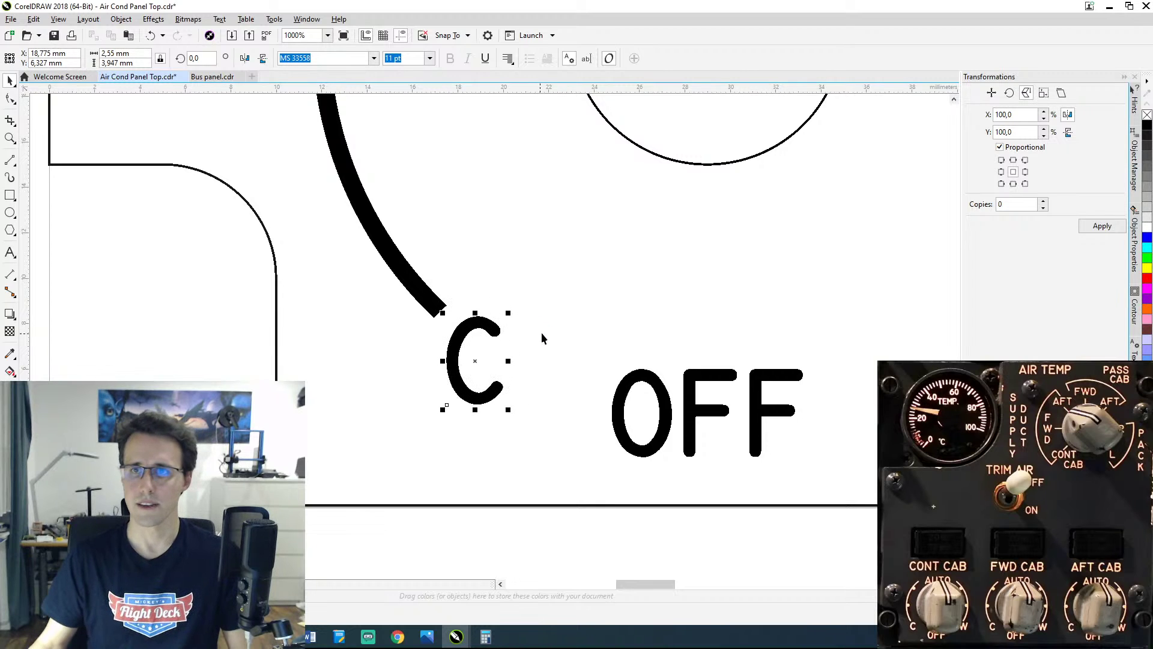
Step: Add a 0,1 mm outside contour to the C label beneath the CONT CAB knob's left arc
click(1134, 308)
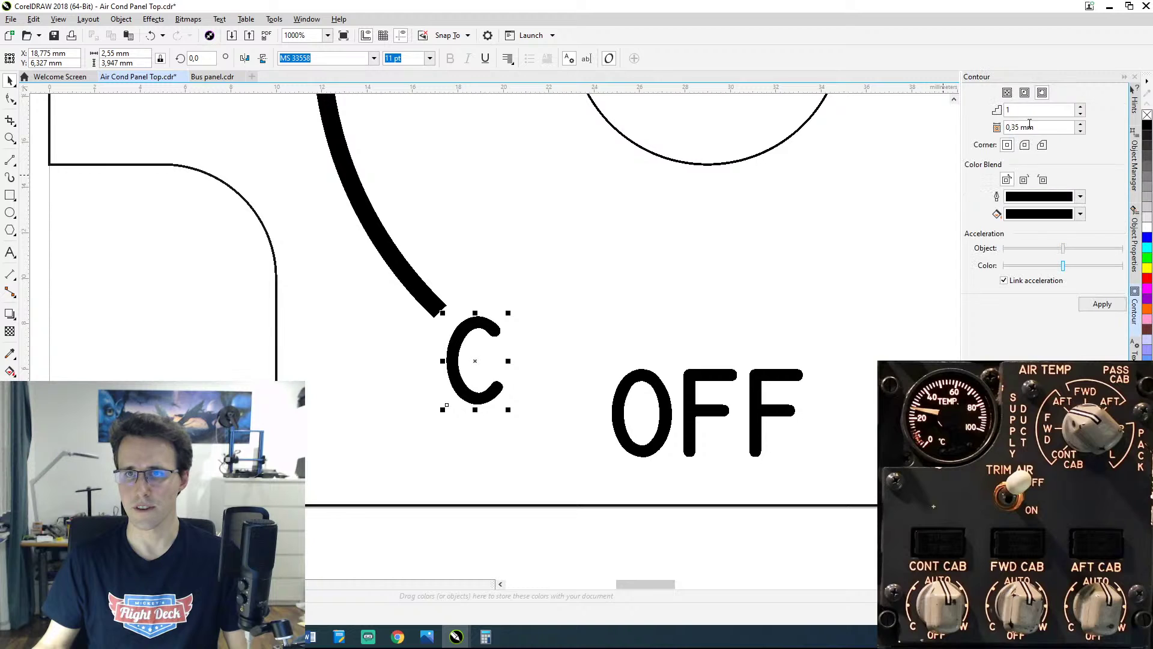
drag(1020, 128, 998, 127)
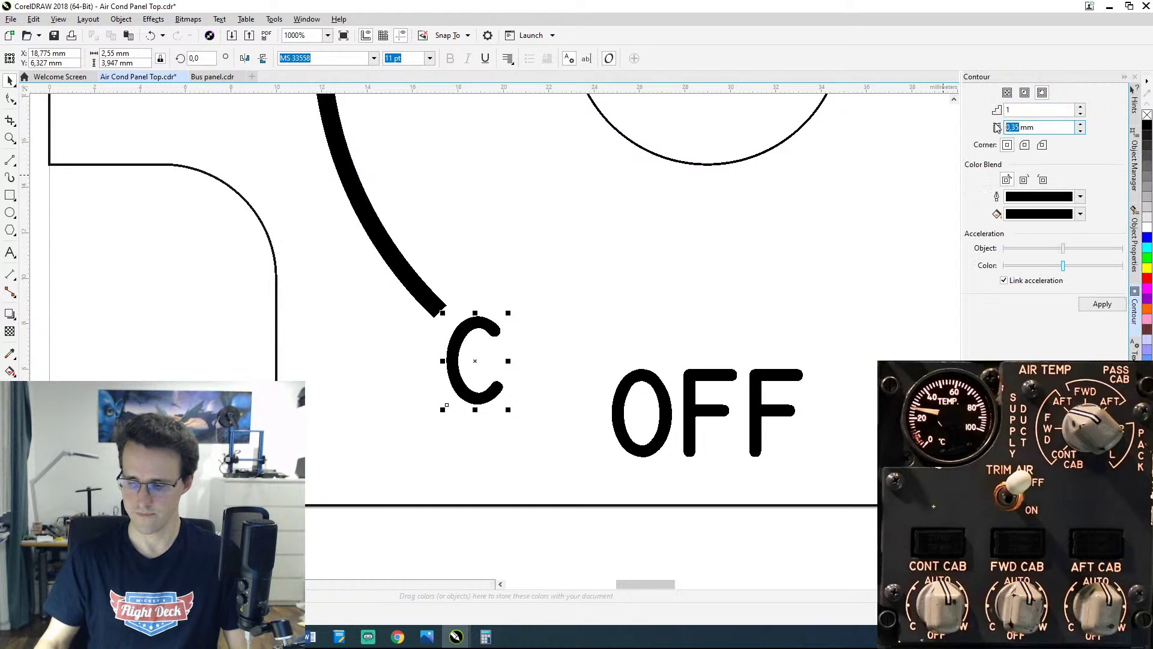
text(0,)
key(Return)
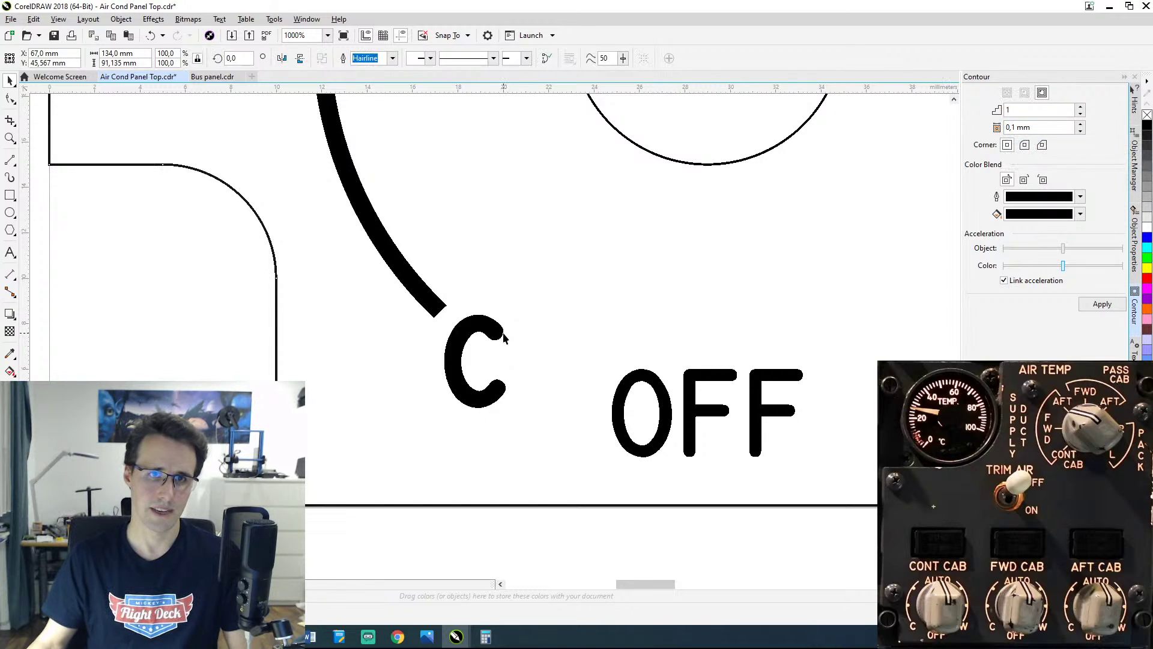
Step: Nudge the contoured C label closer beneath the left arc's end, to about X 18,5 mm and Y 6,4 mm
key(Left)
key(Left)
key(Down)
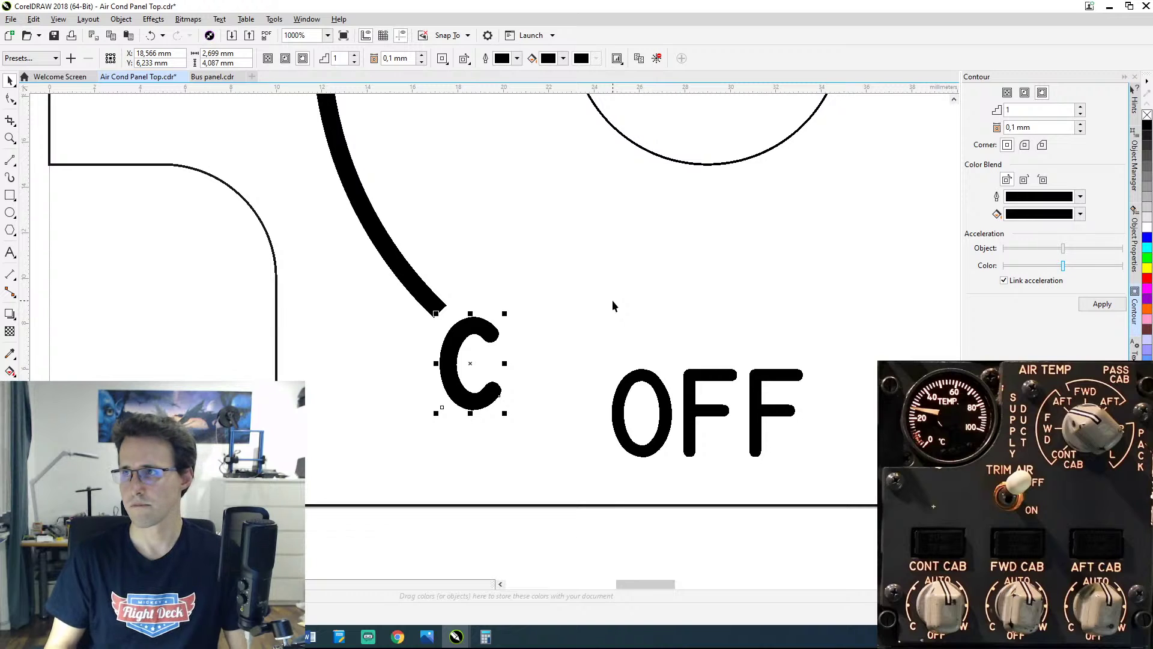
key(Left)
key(Up)
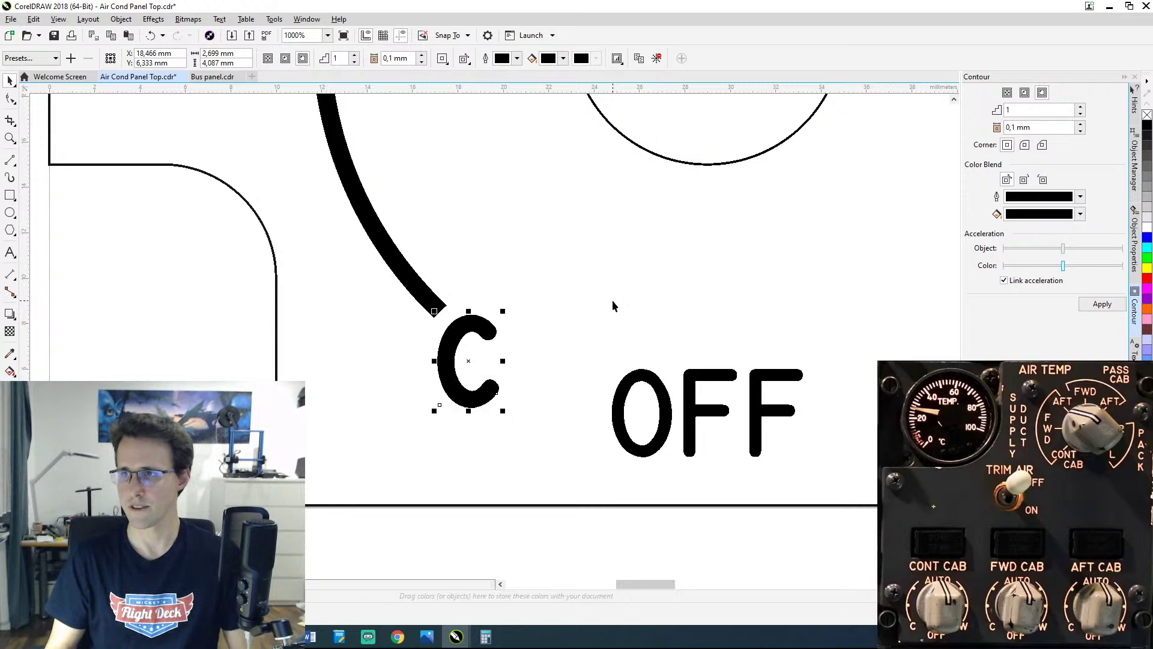
key(Up)
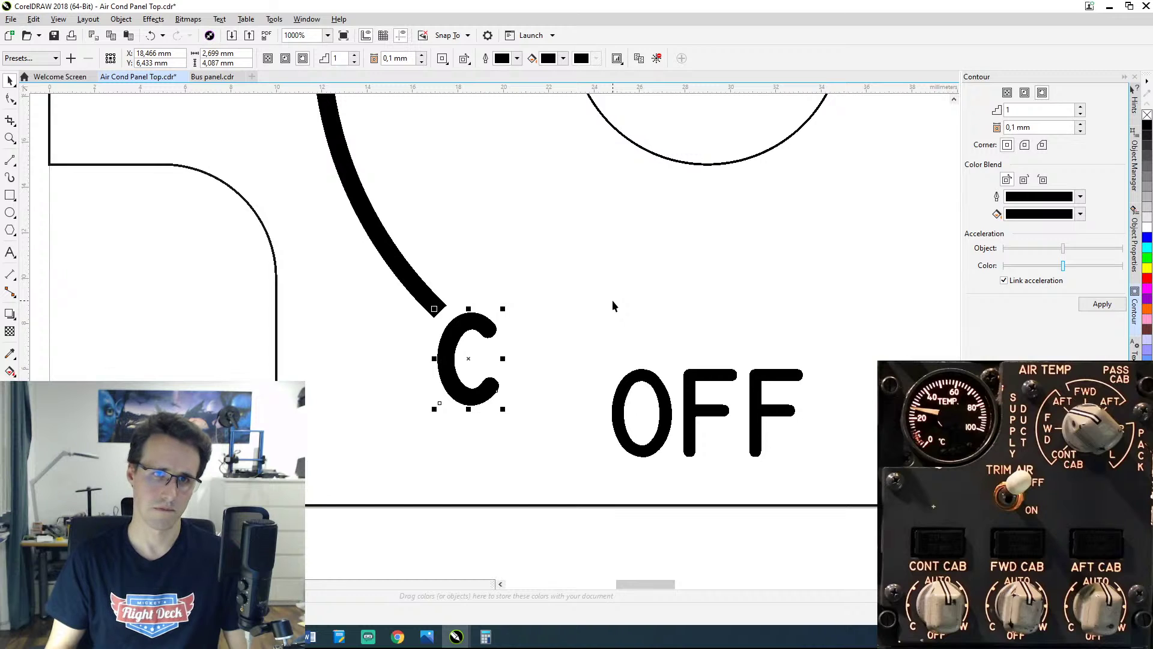
click(611, 301)
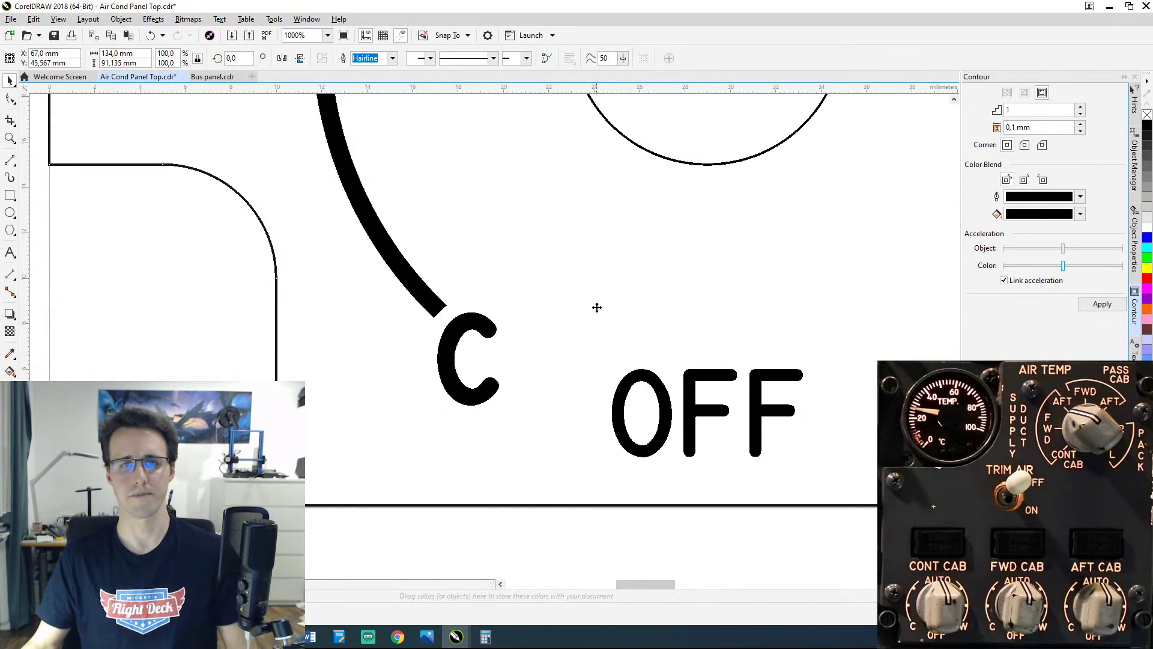
Step: Compare the C label's weight, size and gap to the CONT CAB knob's left arc with the reference photo
scroll(597, 313, down, 2)
scroll(599, 313, down, 1)
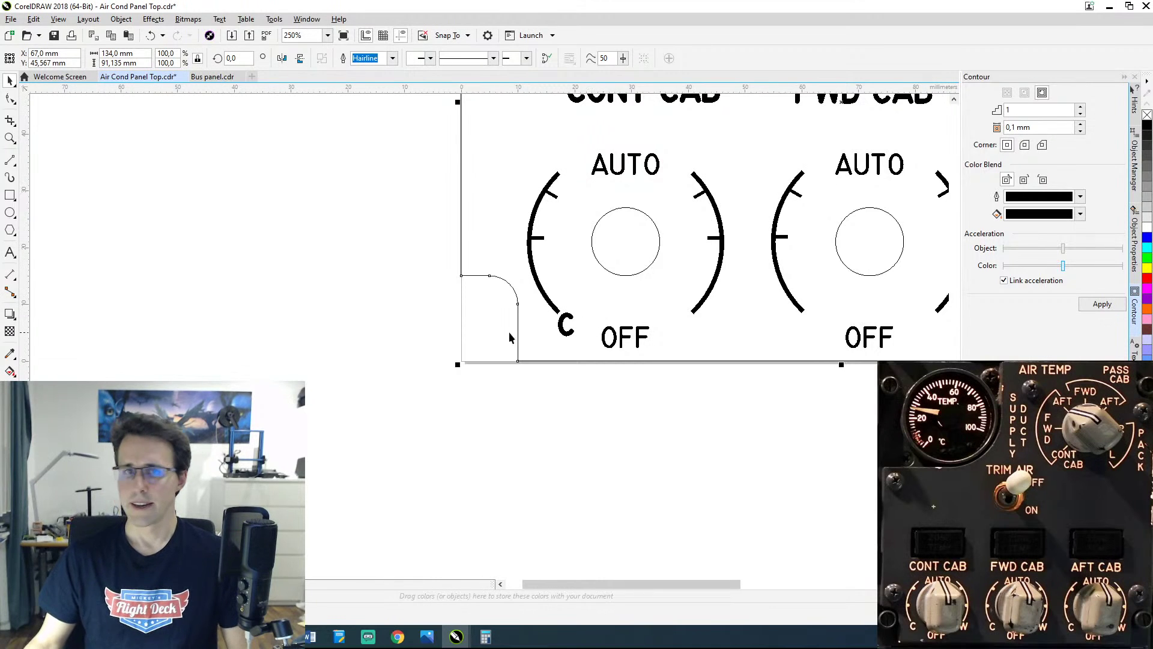
scroll(565, 307, up, 2)
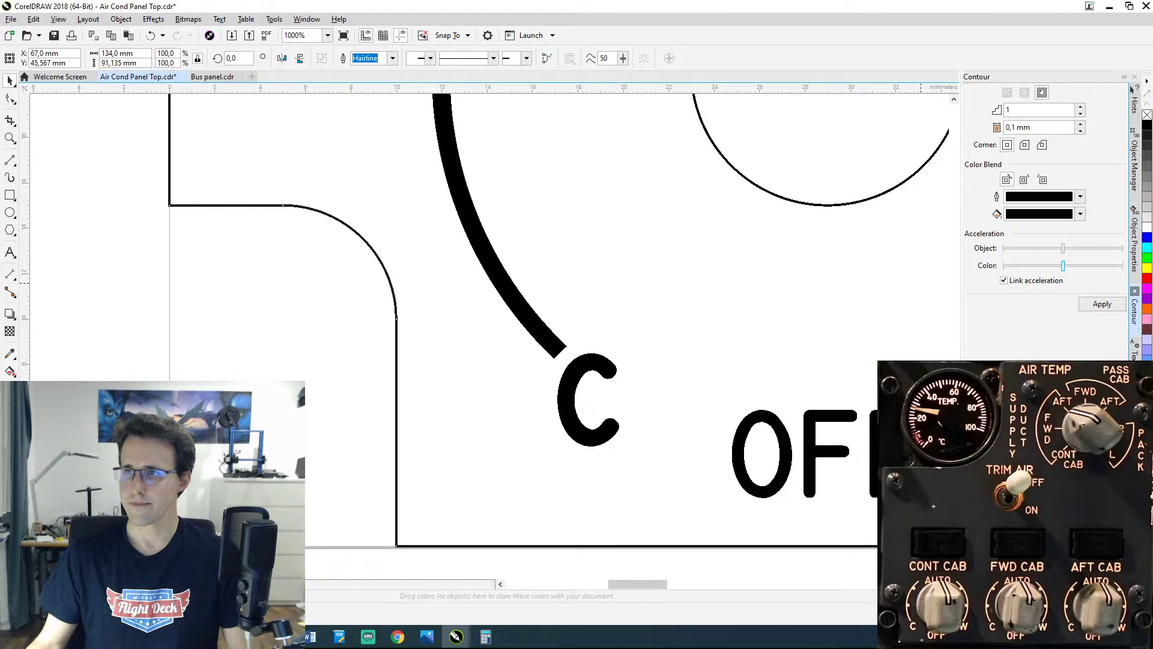
click(426, 636)
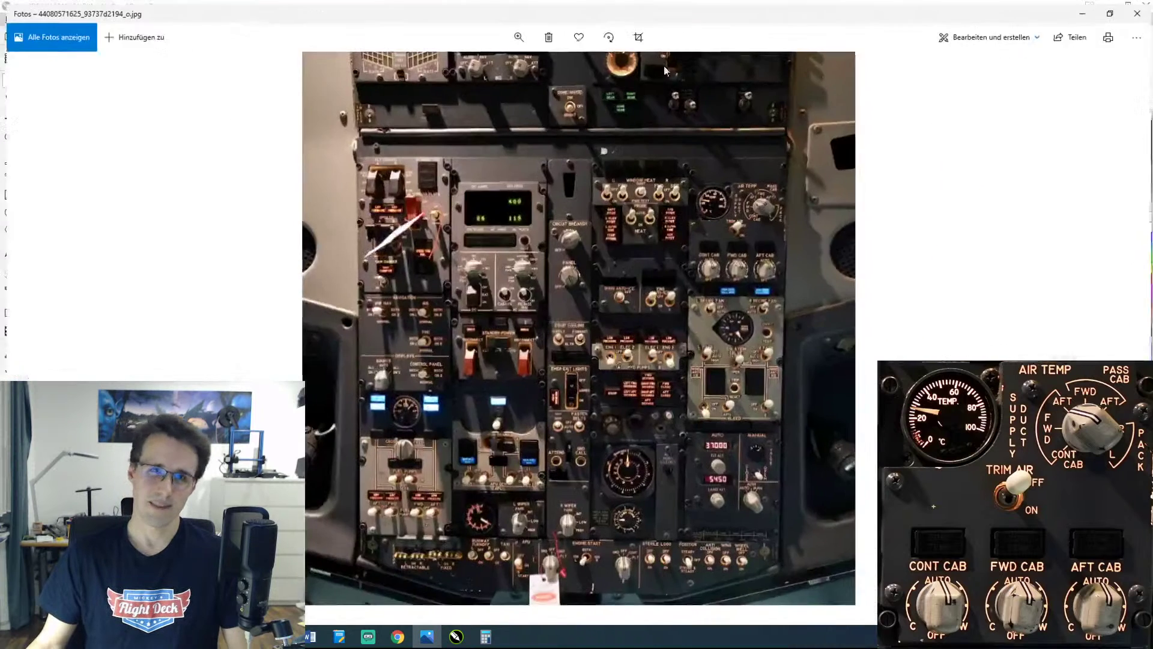
scroll(742, 226, up, 5)
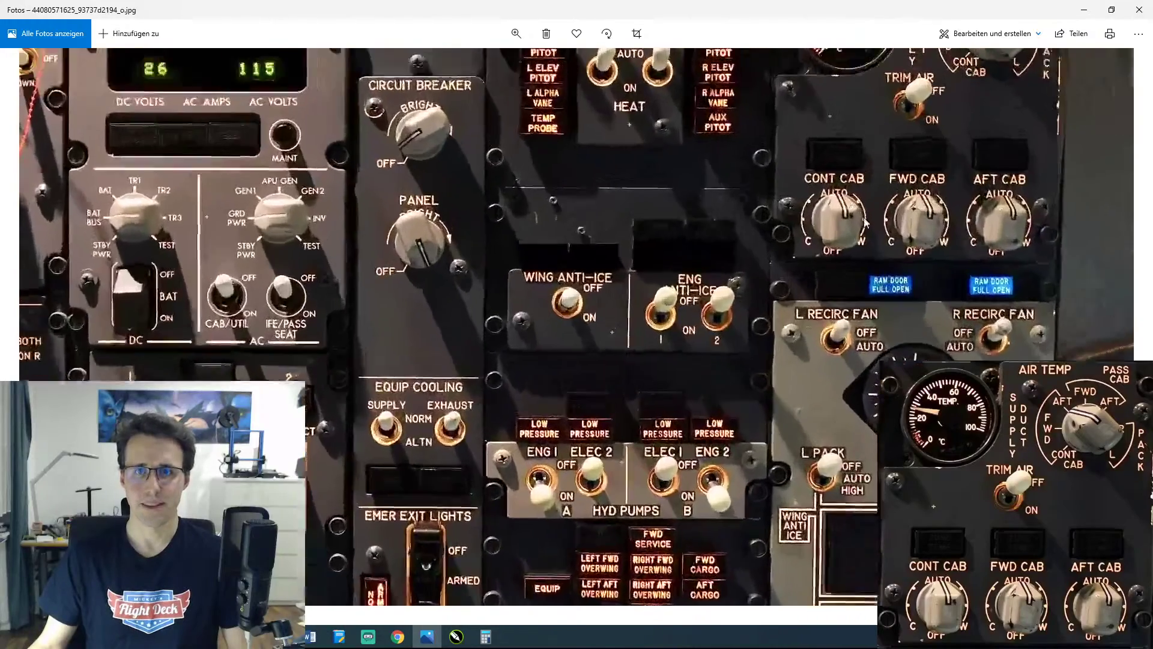
scroll(791, 226, up, 5)
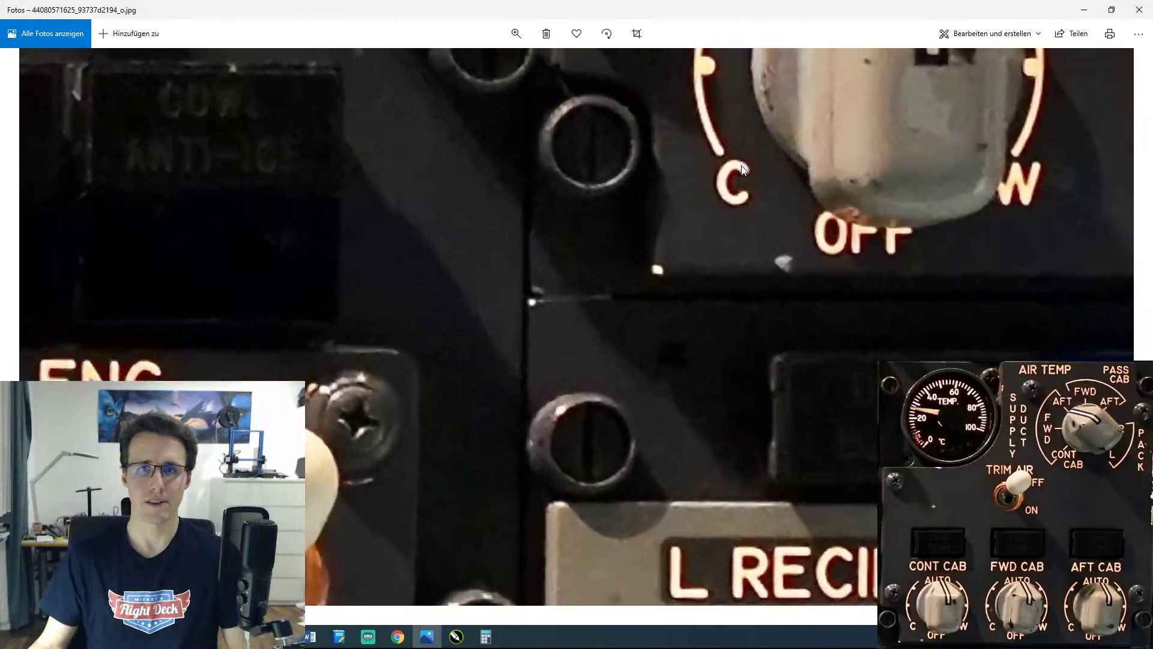
drag(738, 135, 488, 271)
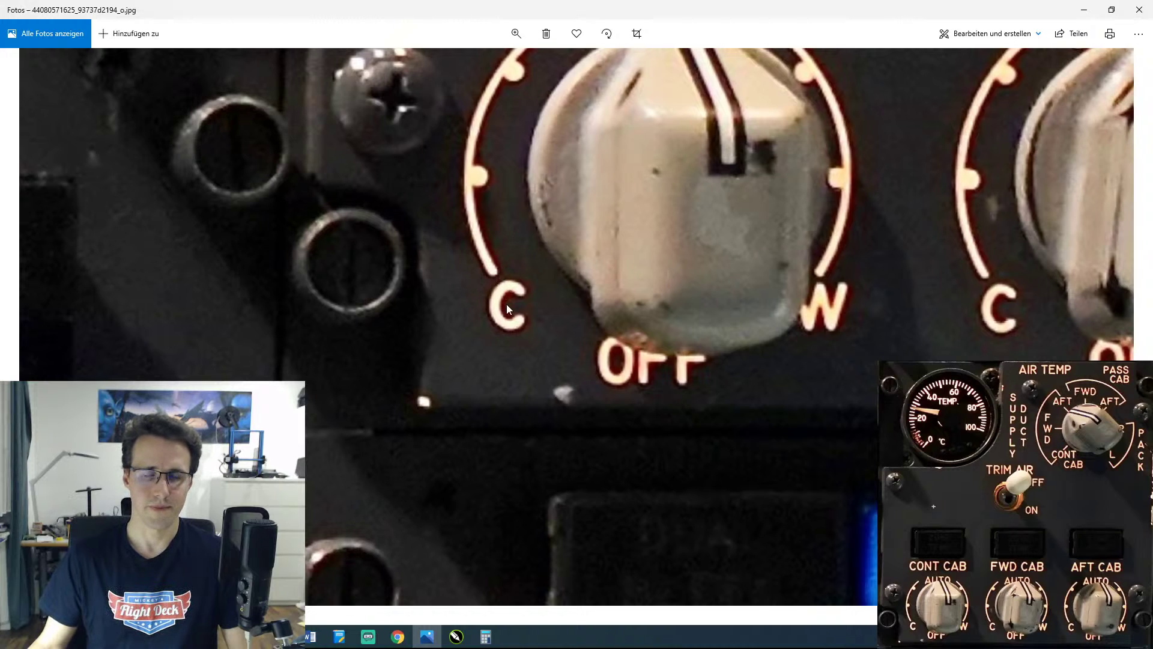
key(alt+Tab)
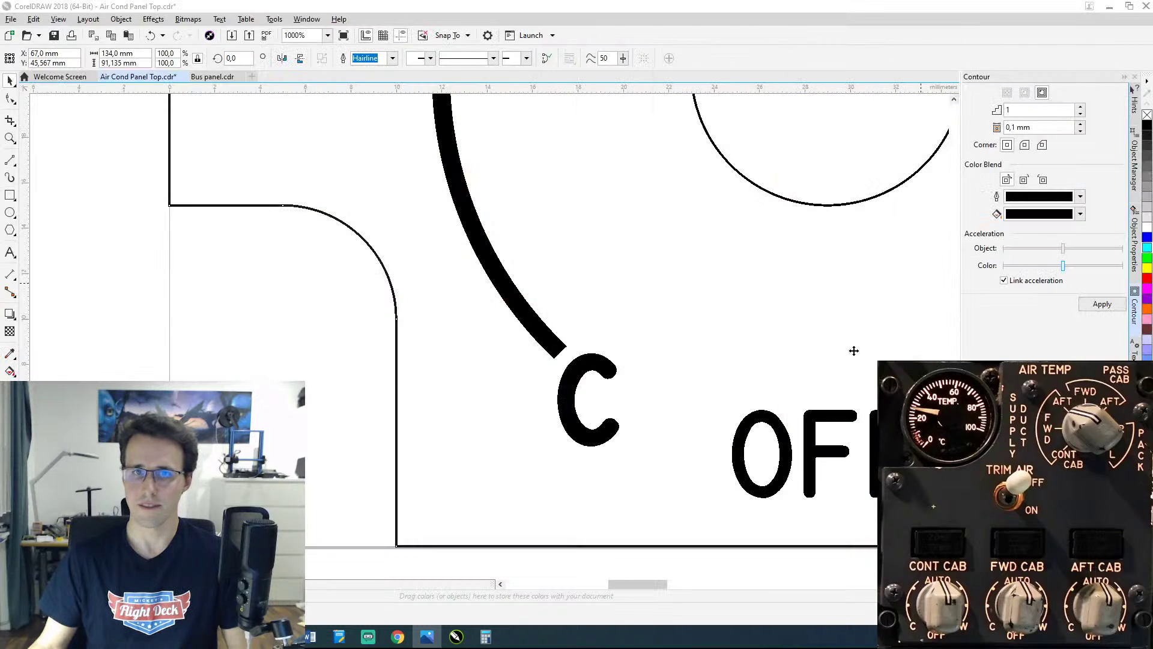
click(544, 338)
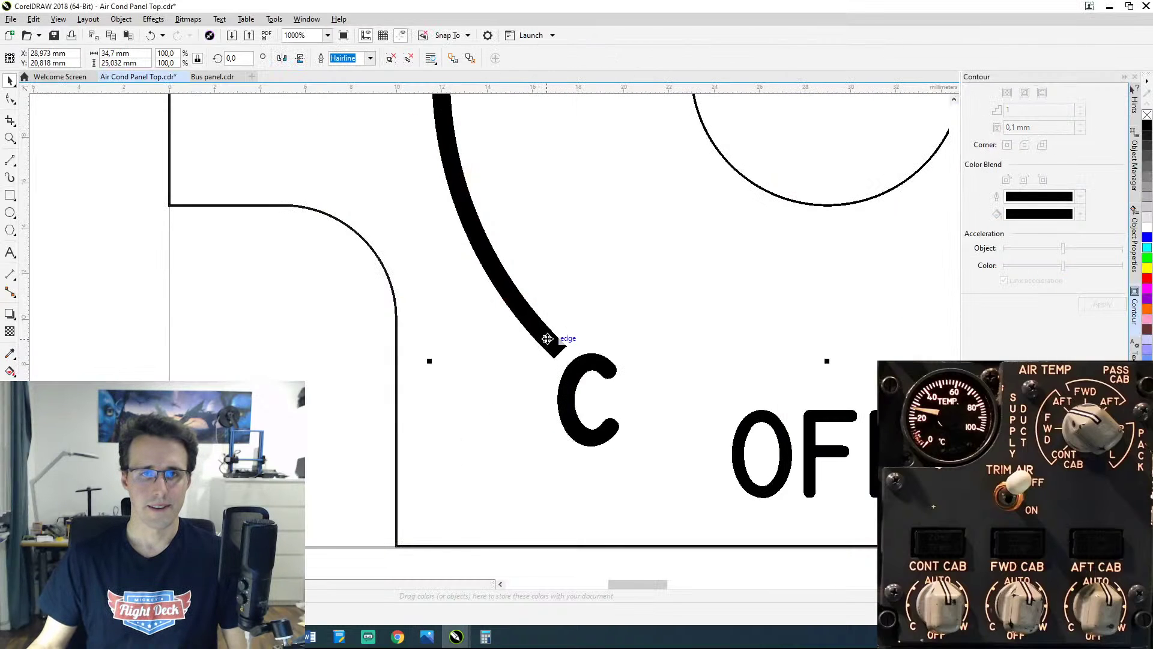
scroll(547, 338, down, 4)
scroll(547, 339, up, 2)
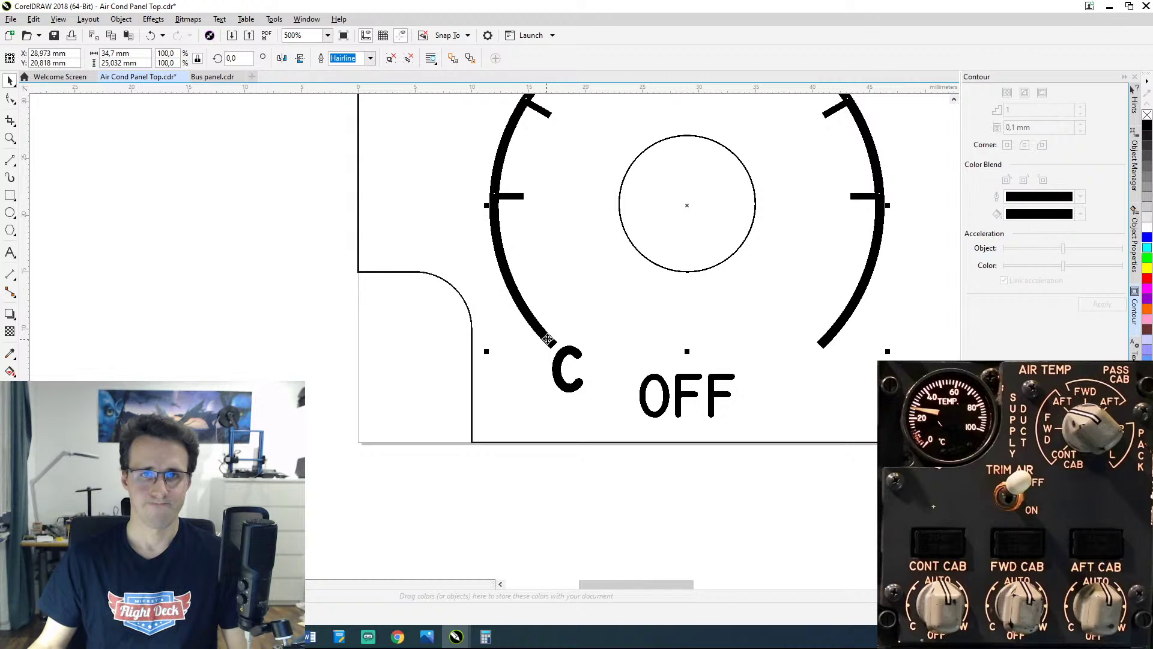
drag(576, 325, 469, 340)
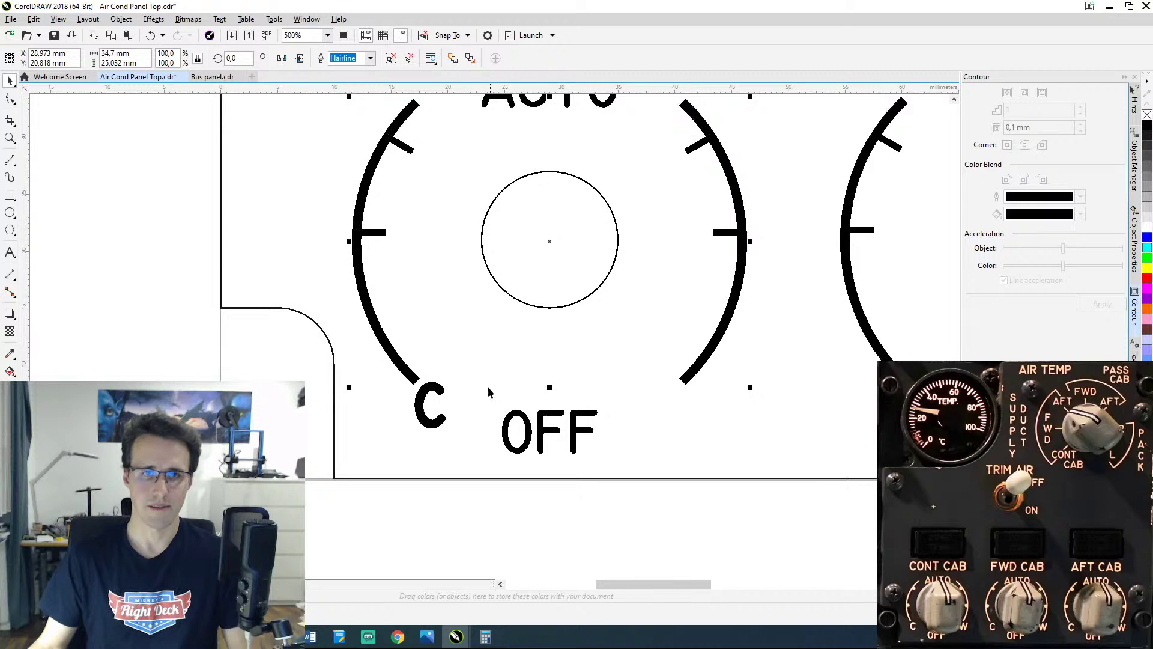
click(456, 354)
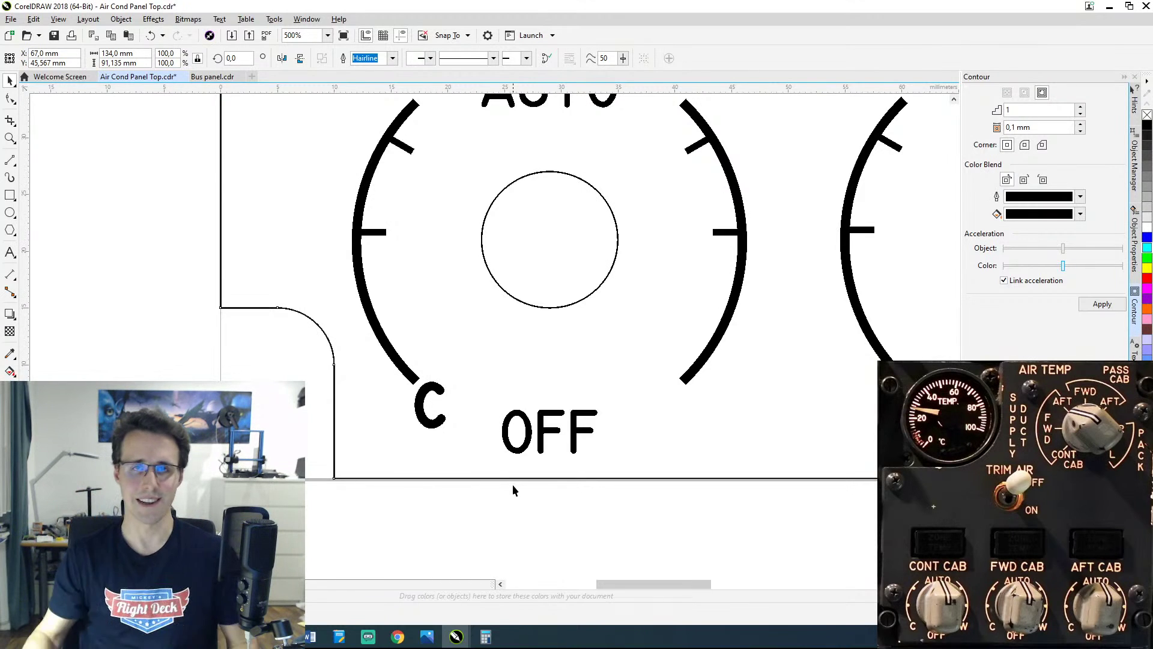
Step: Copy the C label to the lower end of the FWD CAB knob's left arc and give it a 0,1 mm outside contour
scroll(585, 338, down, 4)
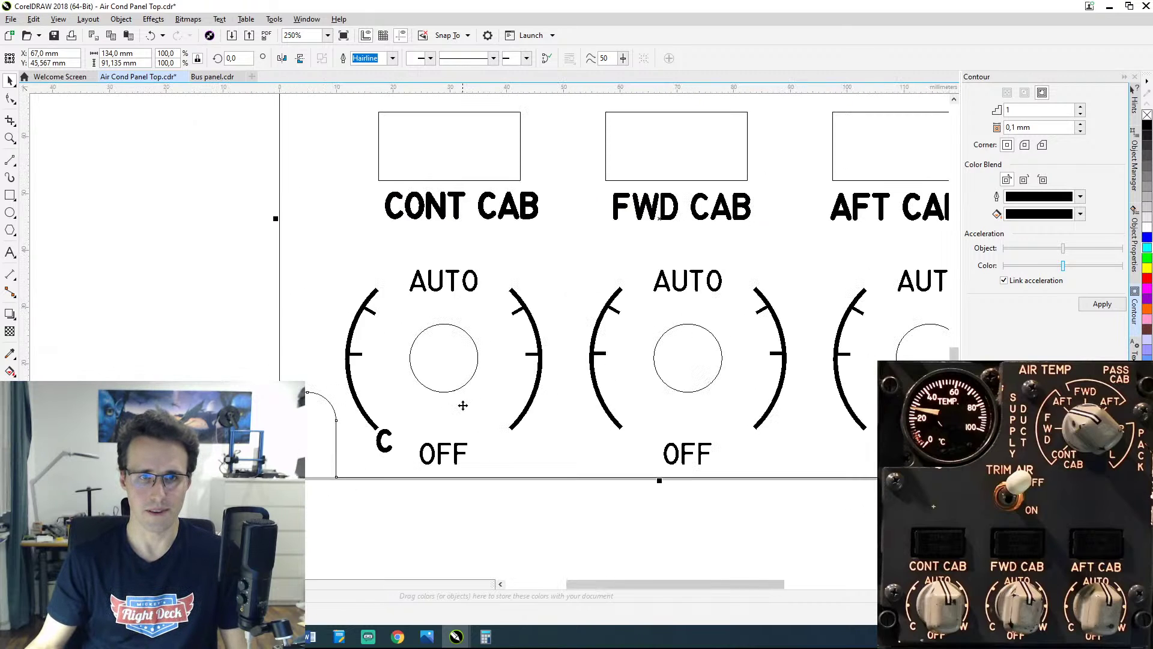
drag(463, 406, 356, 381)
scroll(367, 357, up, 3)
click(152, 378)
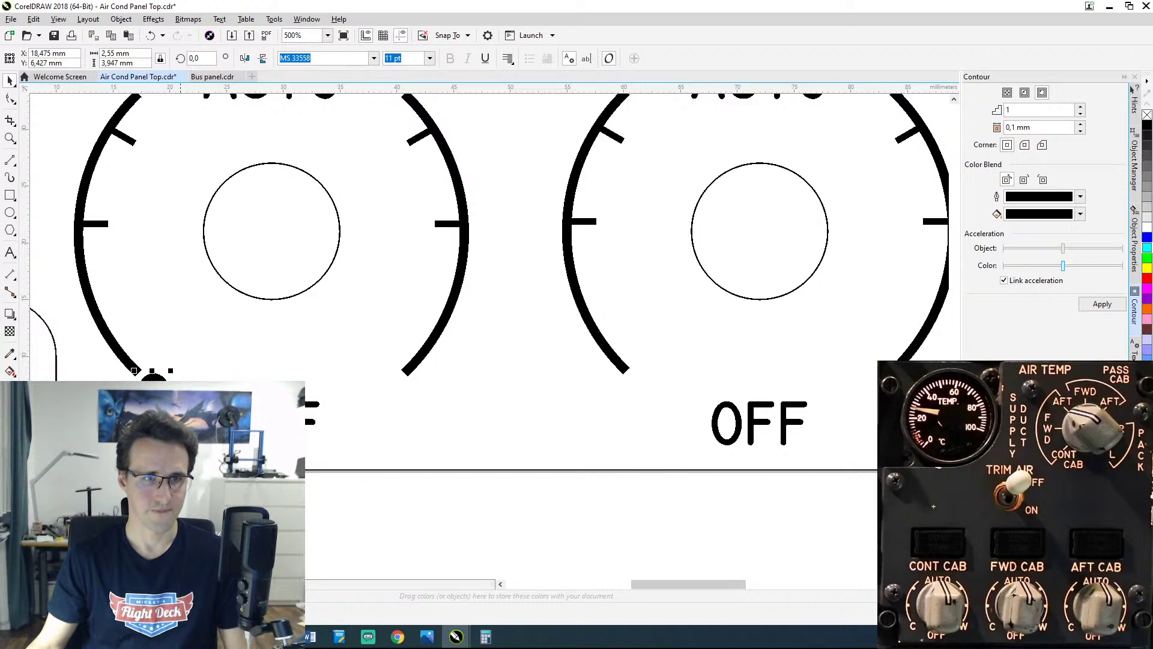
drag(153, 377, 645, 397)
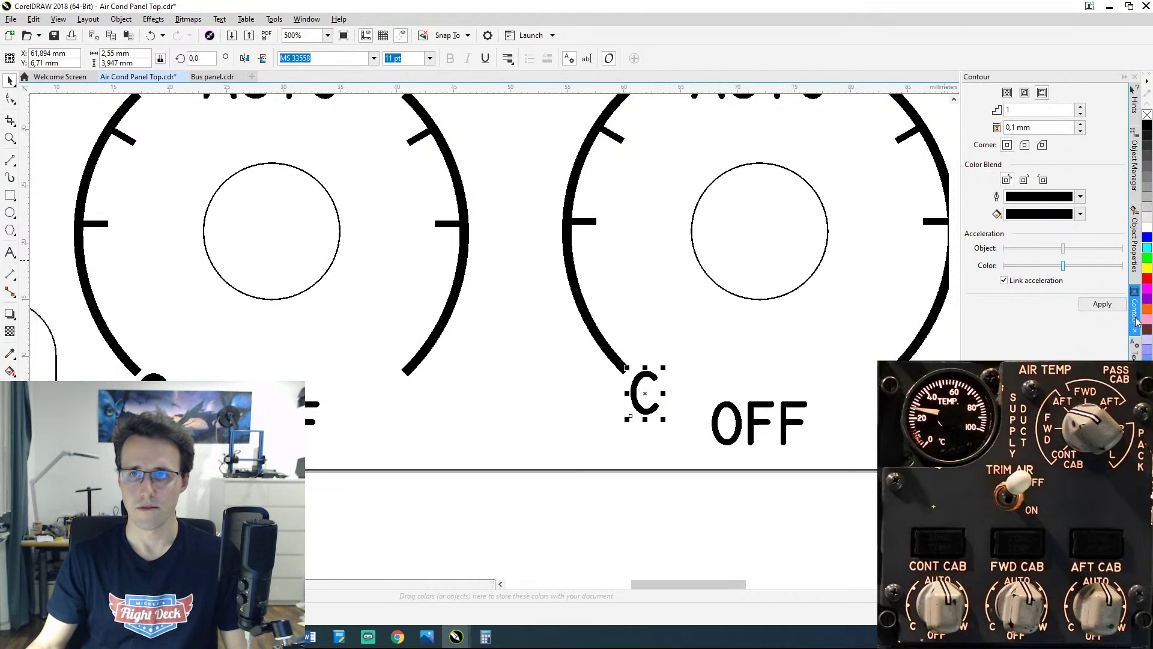
click(1099, 307)
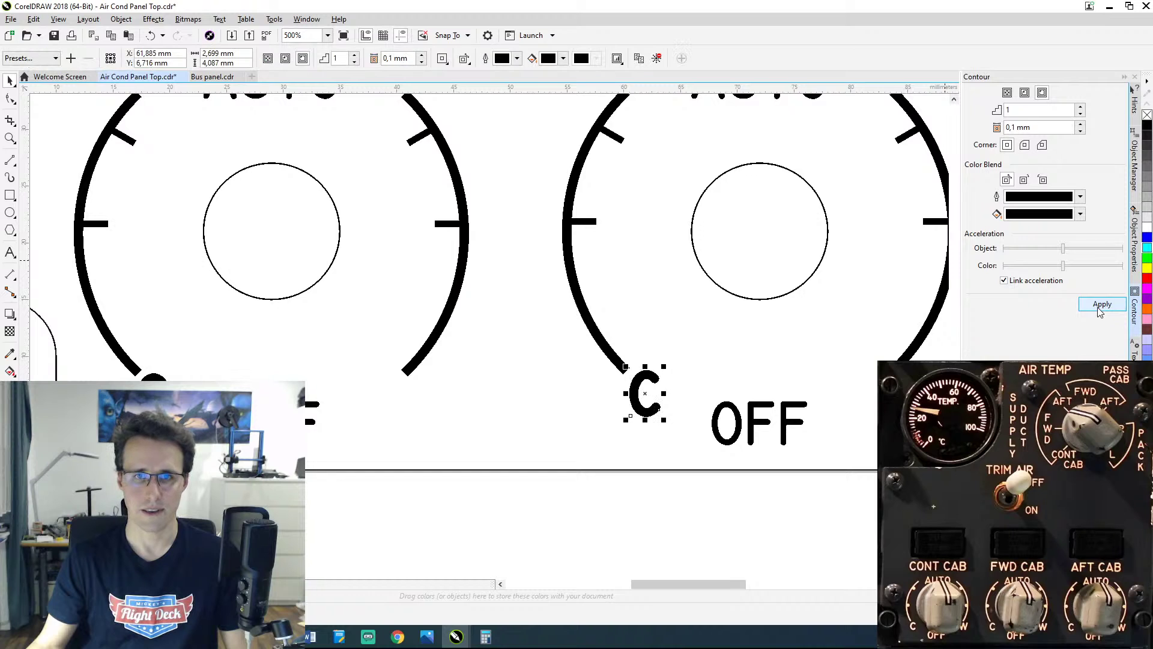
Step: Copy the contoured C label beside the lower end of the AFT CAB knob's left arc, at about X 106,3 mm and Y 7,0 mm
drag(760, 358, 558, 327)
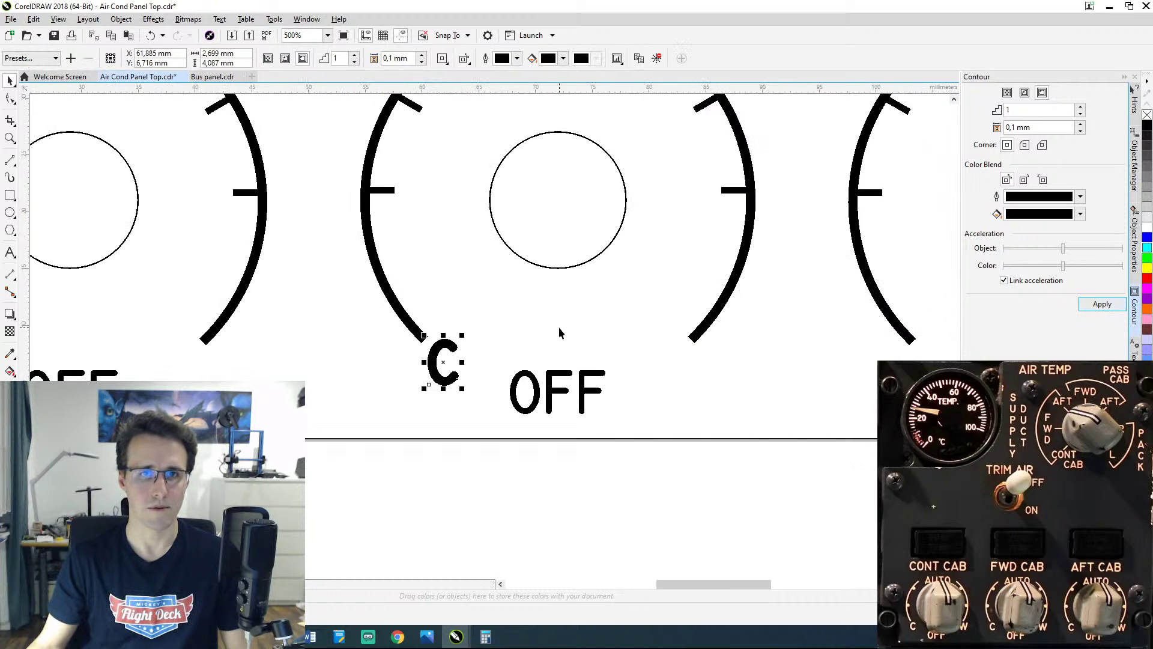
scroll(563, 354, down, 2)
scroll(563, 355, up, 2)
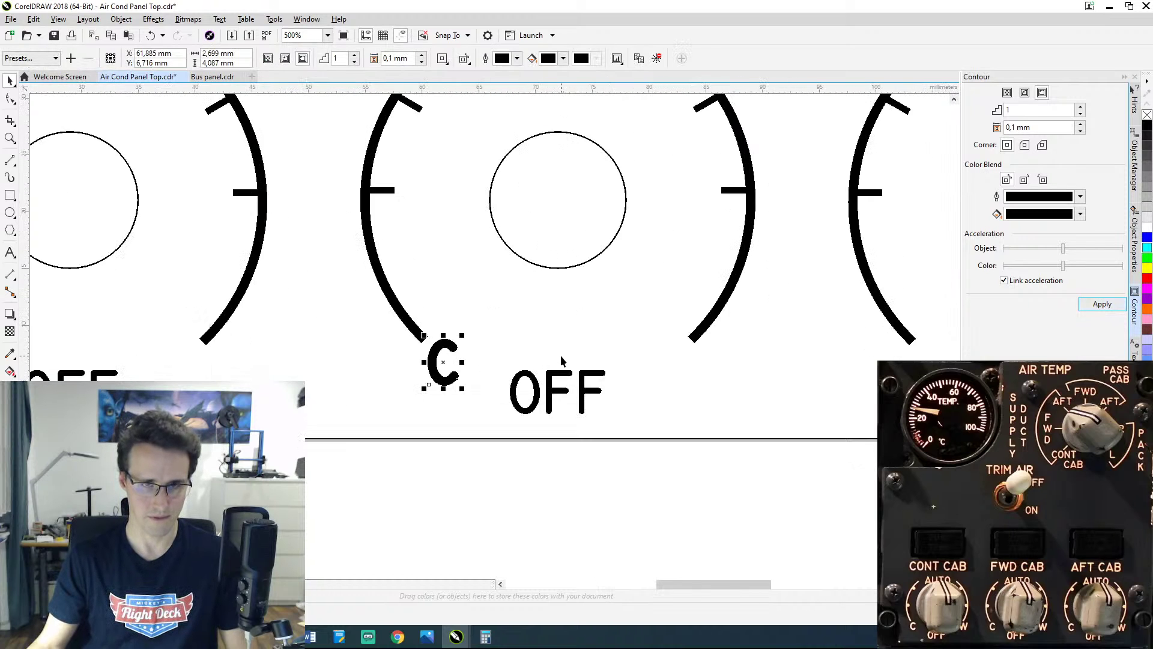
drag(451, 366, 922, 366)
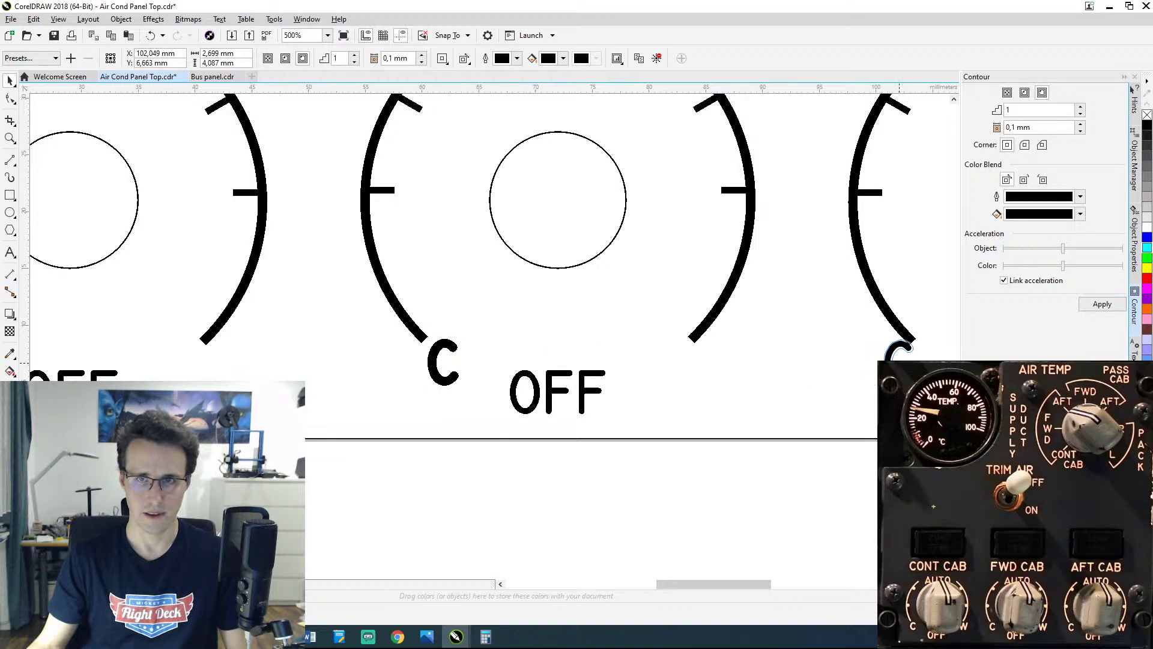
drag(820, 365, 655, 356)
drag(752, 363, 777, 372)
drag(629, 378, 584, 375)
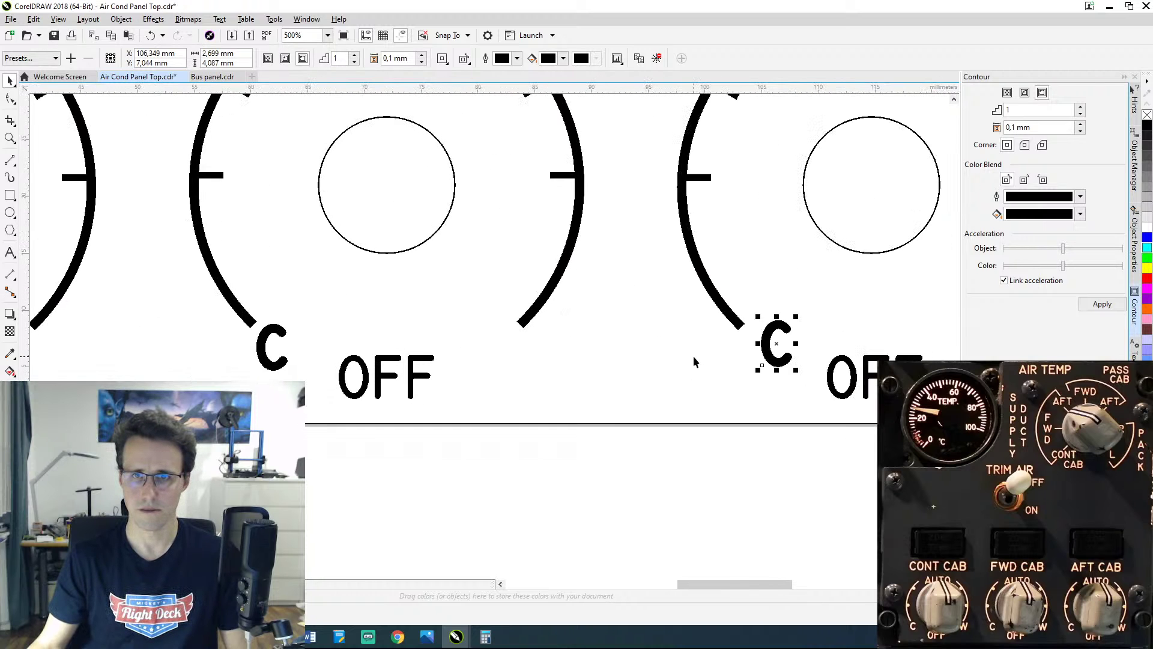
click(736, 343)
drag(728, 368, 667, 365)
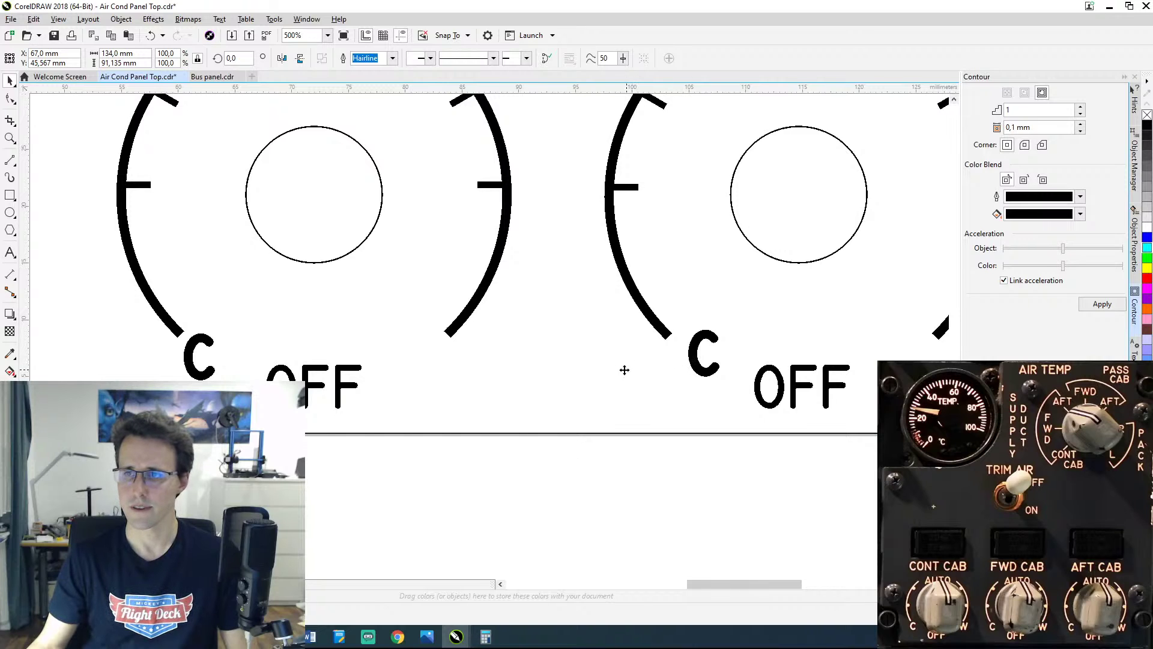
Step: Copy the CONT CAB knob's C label without contour to the lower end of its right arc, at about X 39,2 mm and Y 5,5 mm
drag(597, 368, 880, 348)
scroll(361, 340, left, 4)
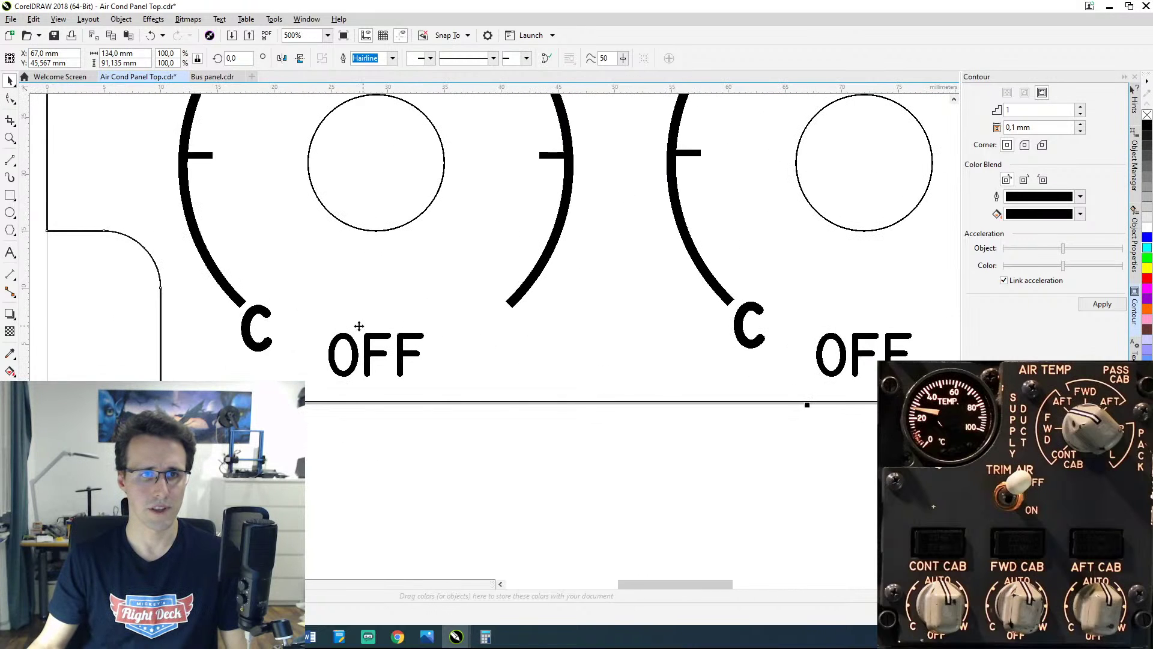
click(263, 347)
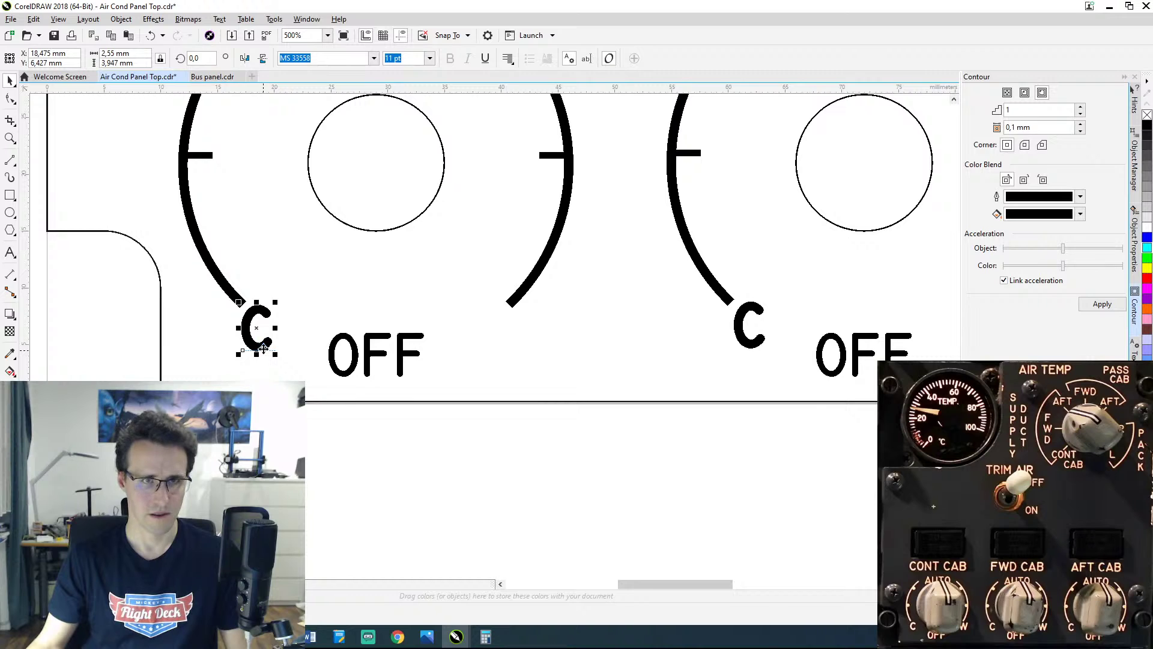
drag(263, 347, 492, 340)
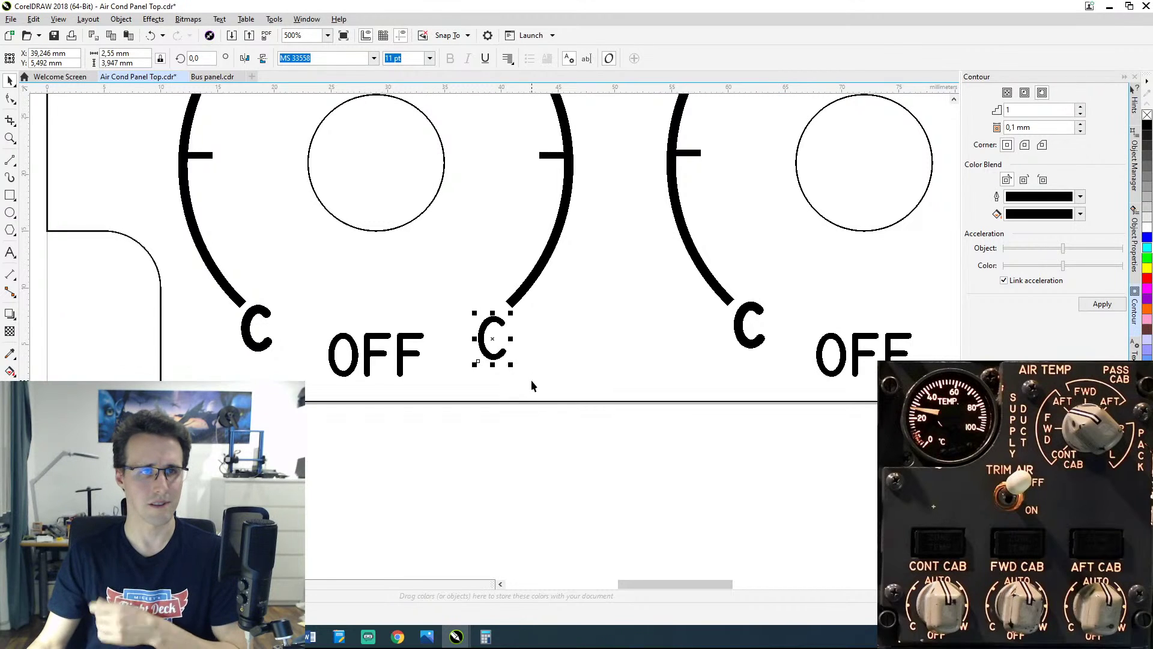
click(529, 359)
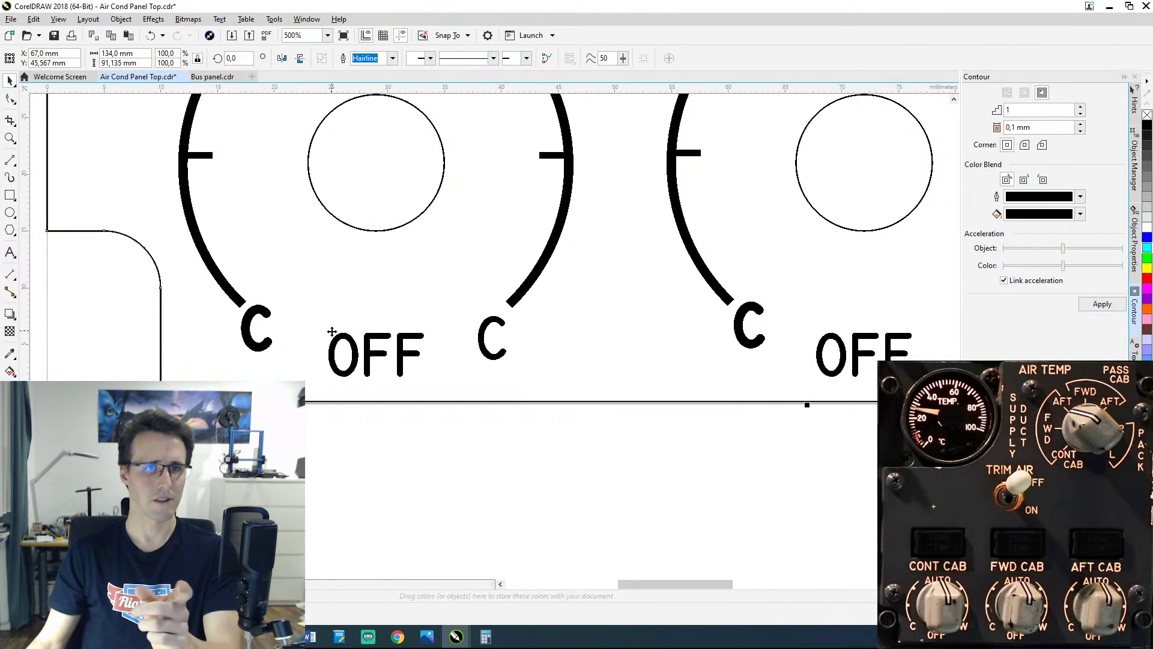
Step: Change the C label at the lower end of the CONT CAB knob's right arc to a W
click(487, 338)
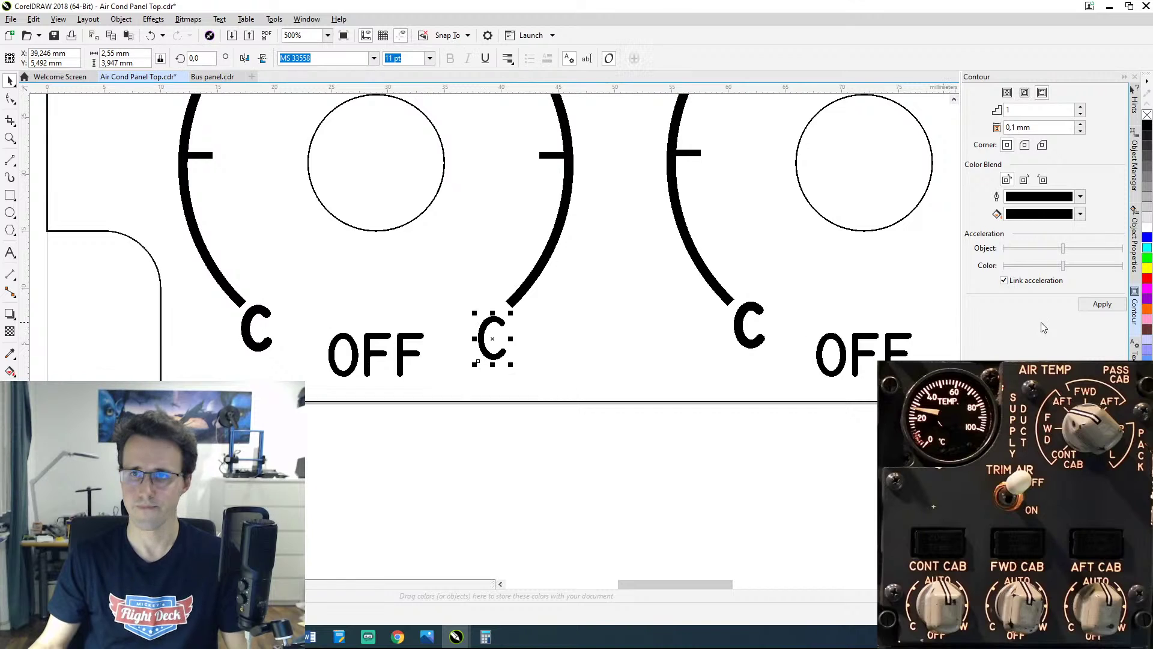
double_click(491, 334)
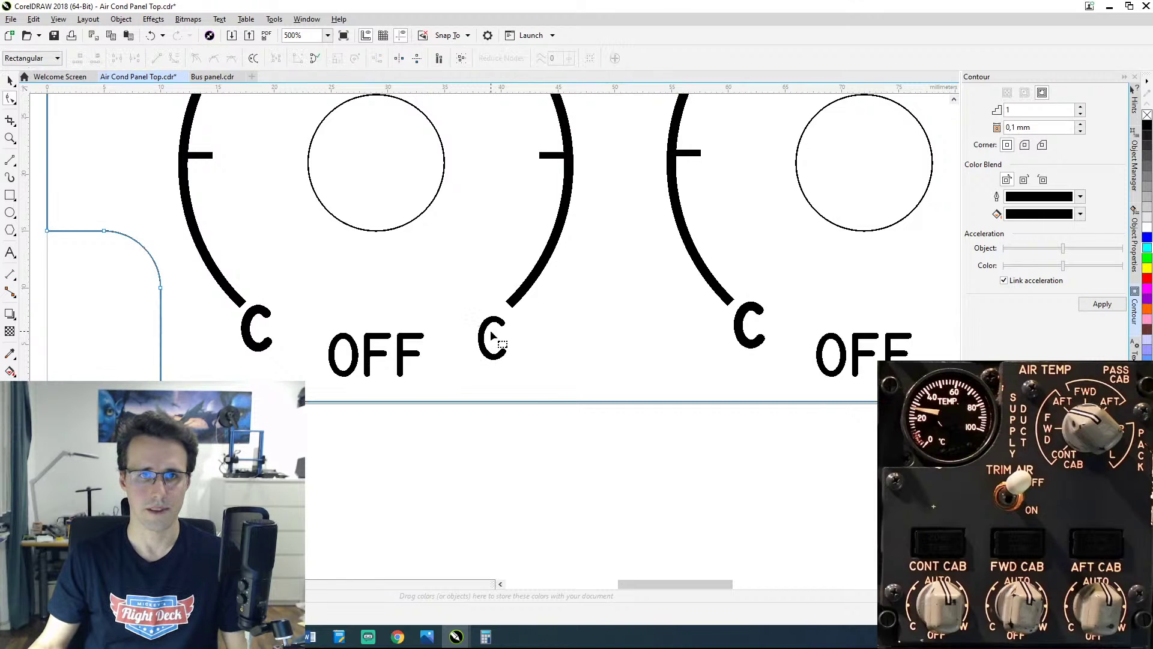
click(489, 334)
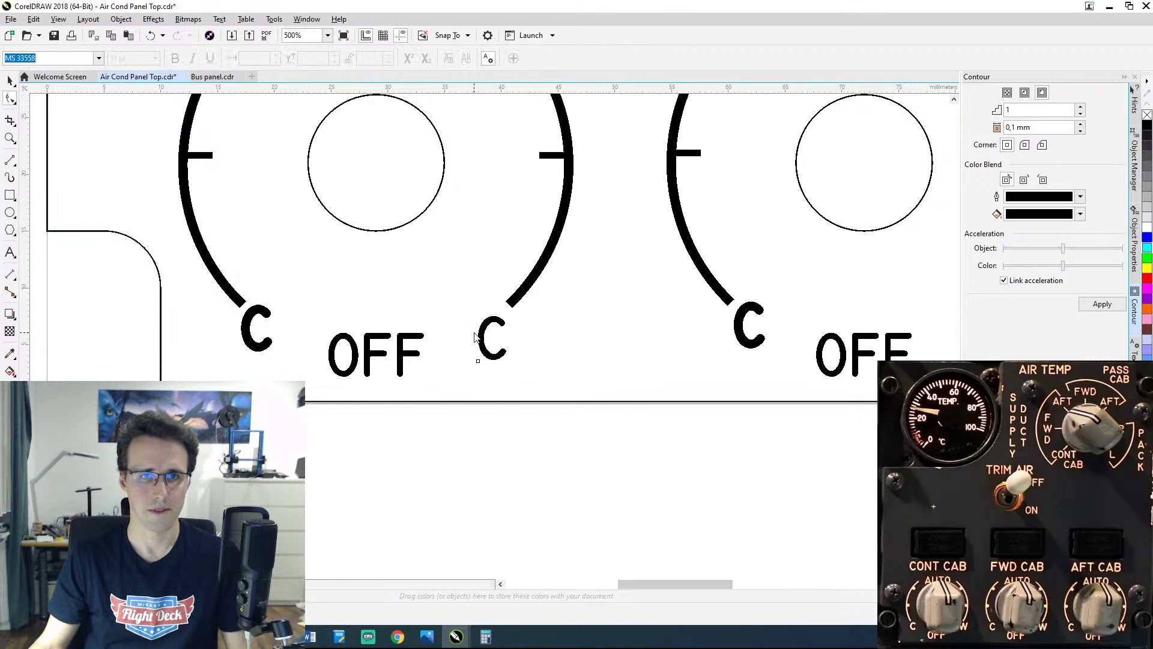
click(475, 336)
click(489, 334)
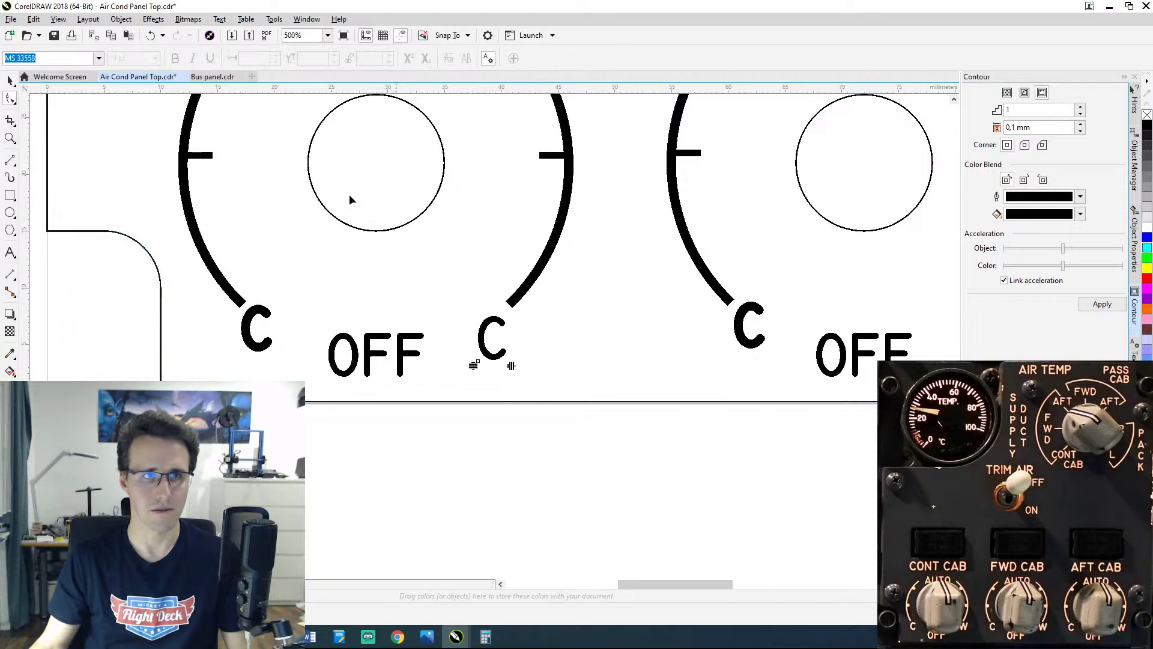
click(10, 252)
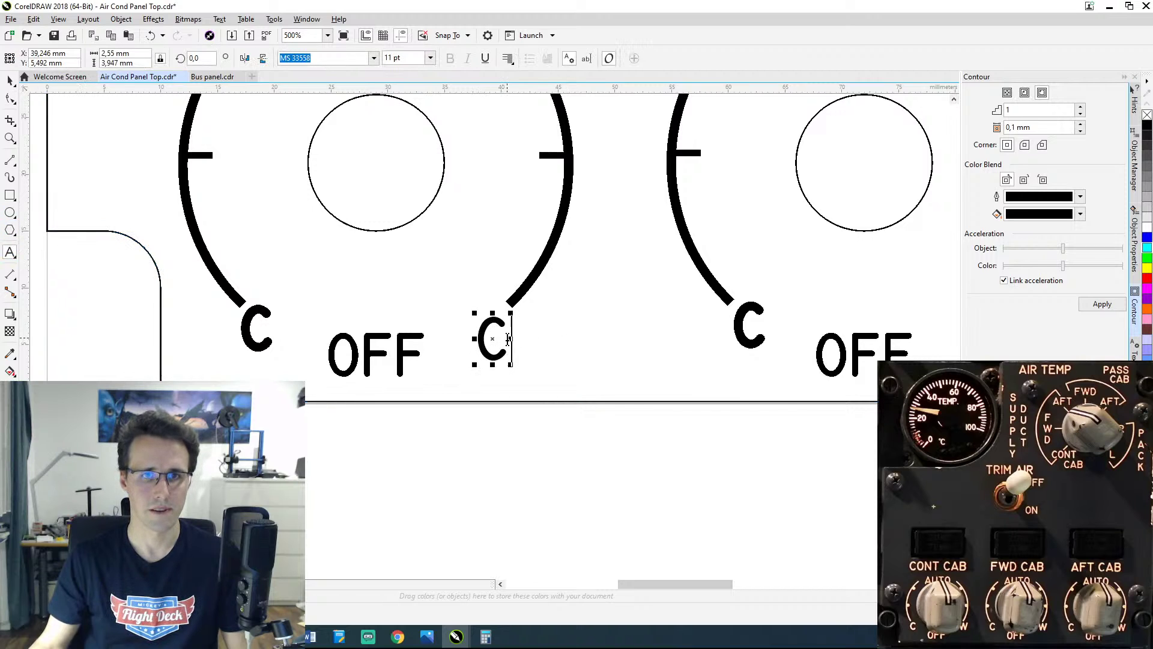
key(BackSpace)
text(W)
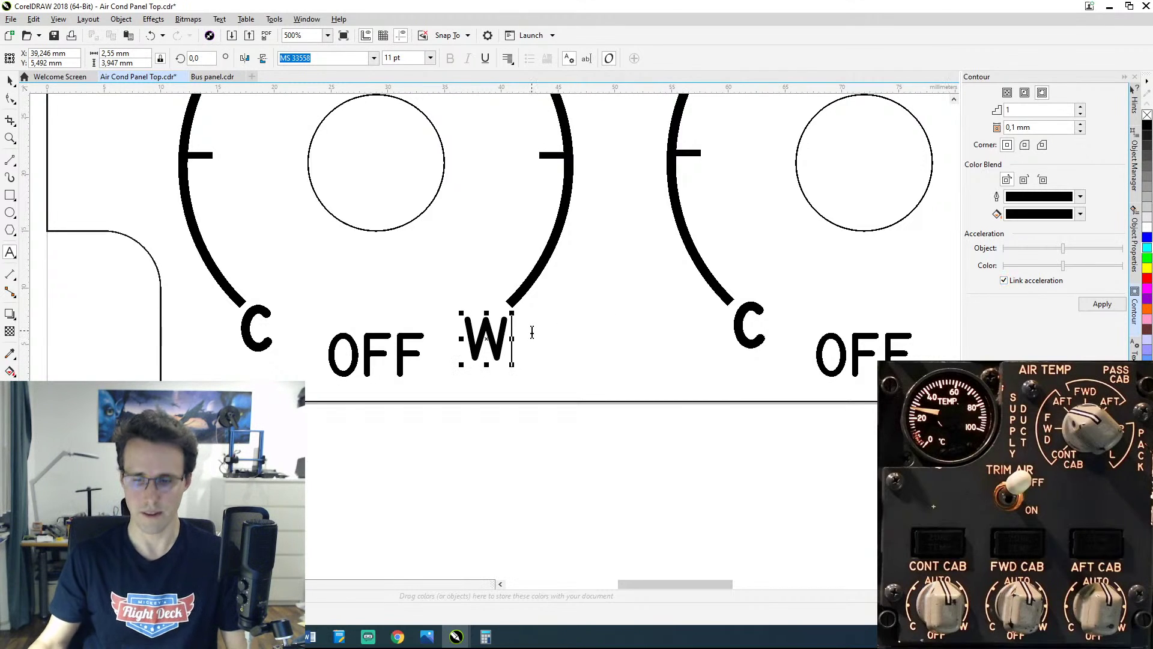
Step: Give the W label at the CONT CAB knob's right arc a one-step 0,1 mm outside contour
key(ctrl+a)
click(1101, 304)
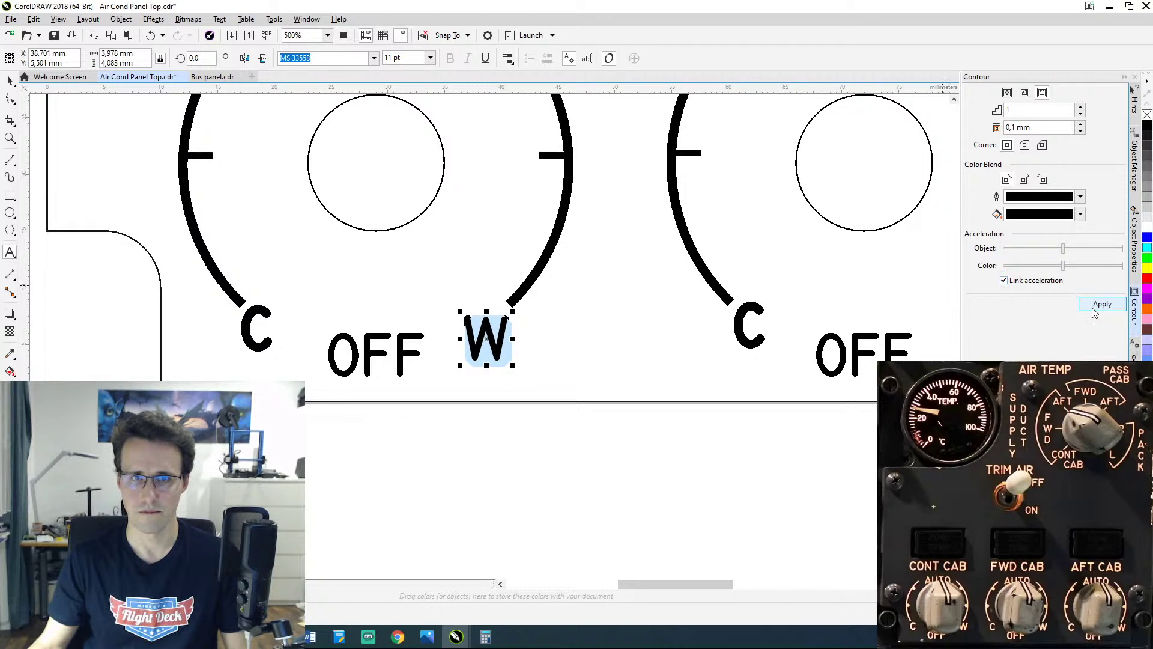
scroll(497, 338, up, 3)
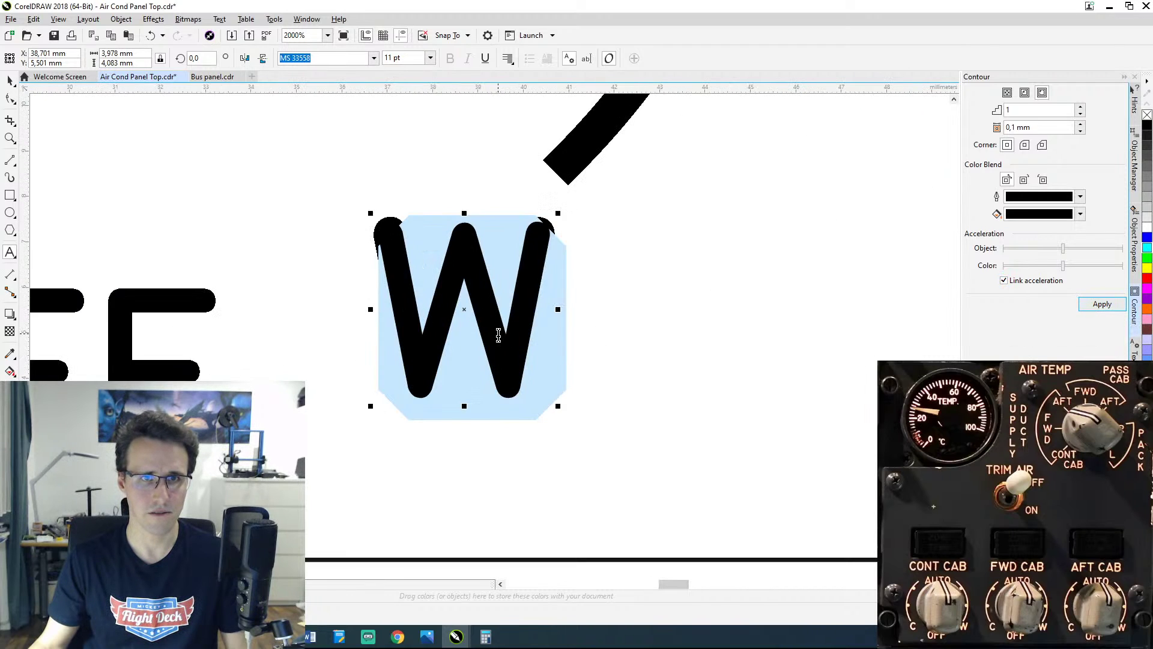
scroll(499, 335, down, 1)
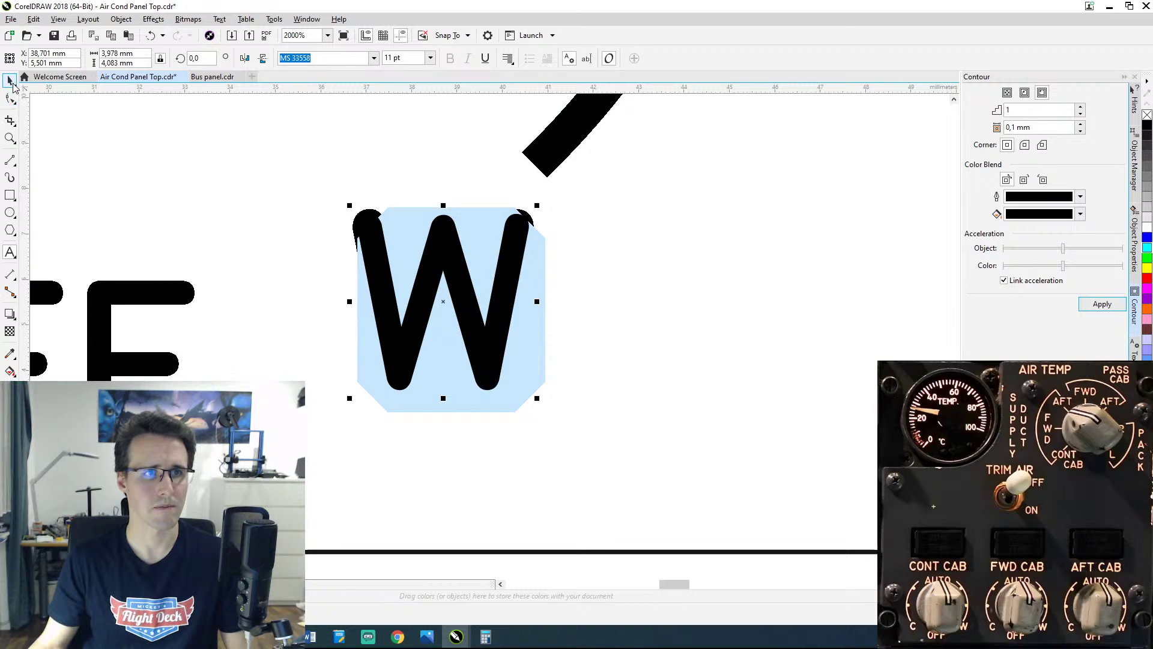
key(ctrl+z)
scroll(444, 258, down, 2)
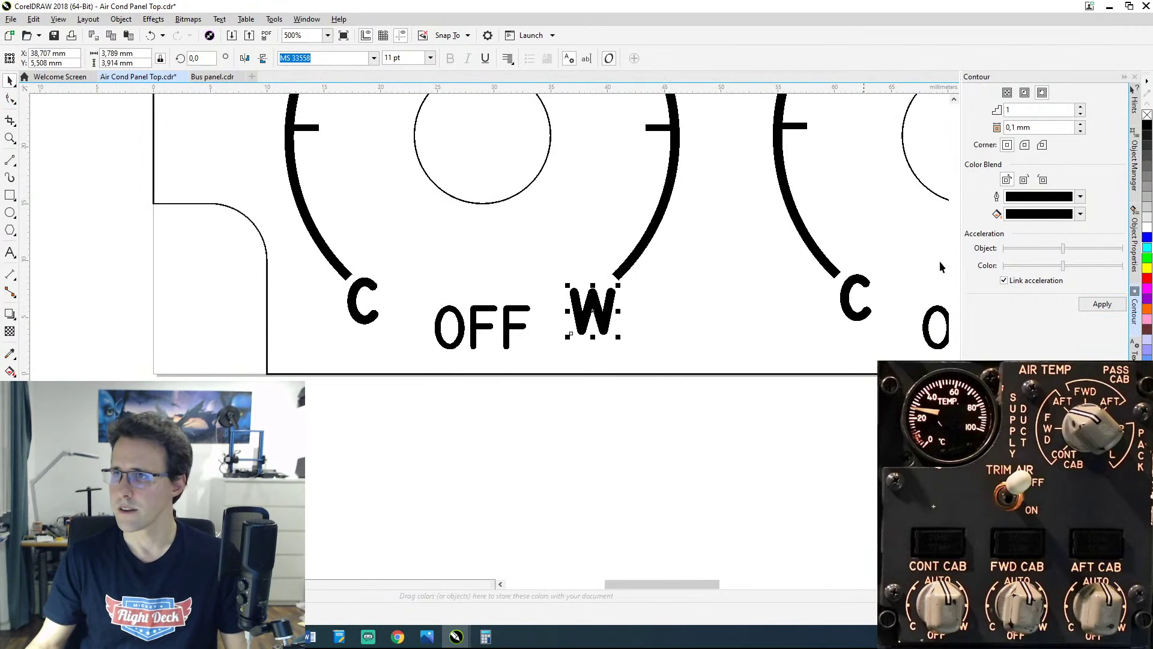
Step: Switch to the reference photo in Fotos and examine the W label's size and placement at the CONT CAB knob's right arc end
click(426, 637)
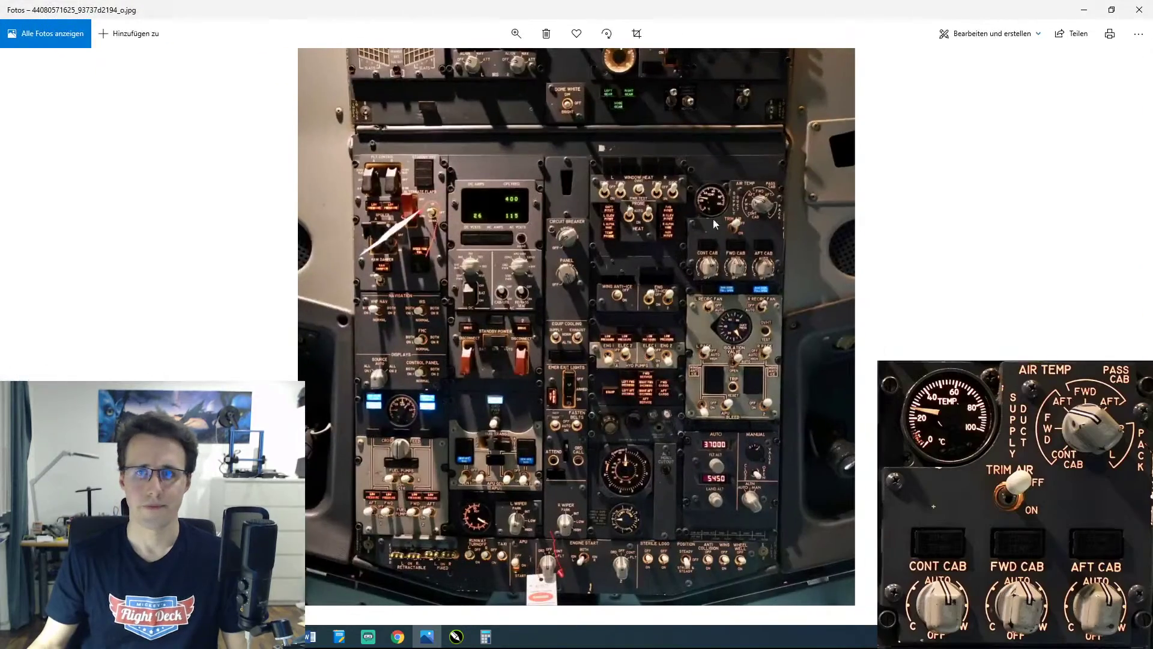
scroll(762, 214, up, 3)
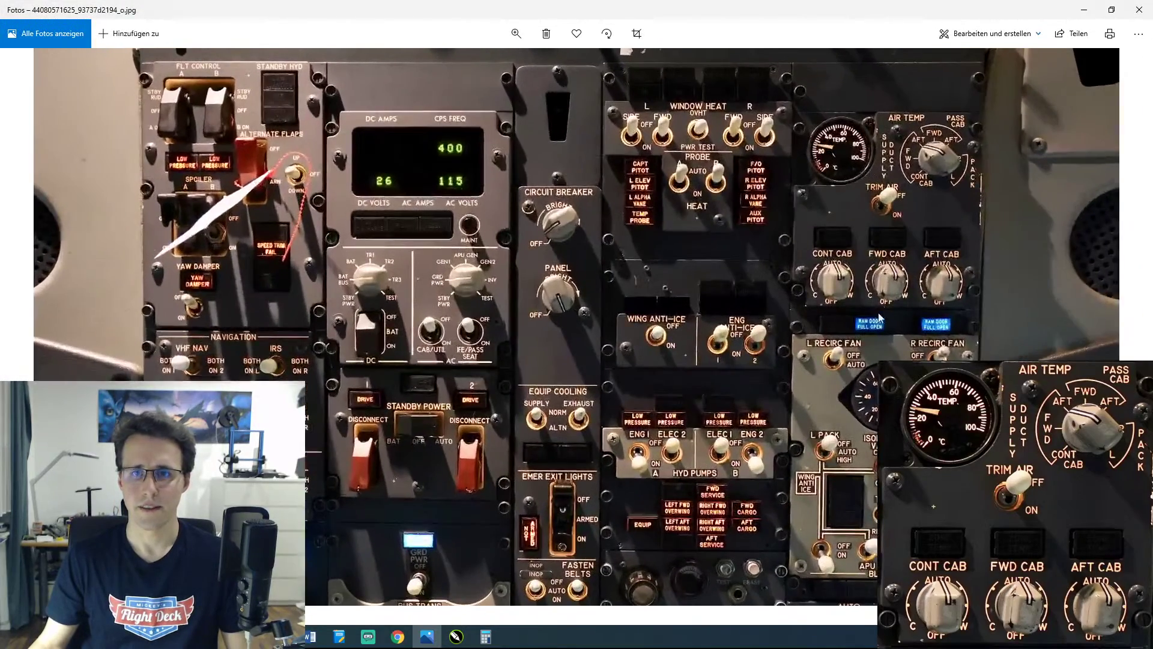
scroll(845, 296, up, 5)
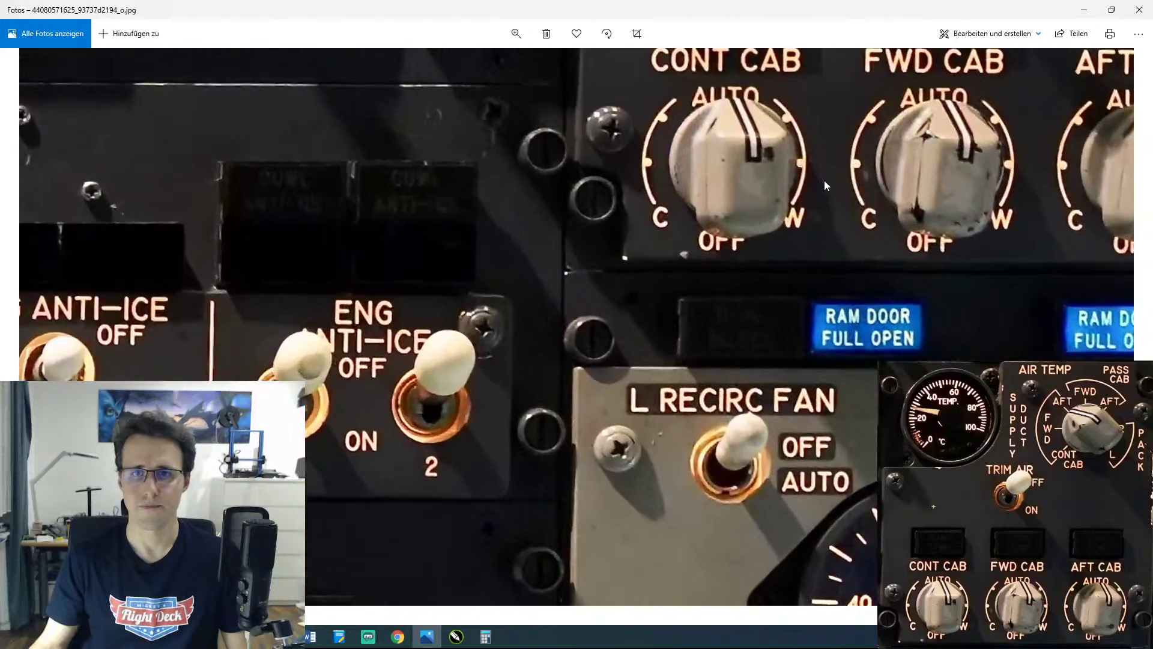
scroll(693, 246, down, 2)
scroll(676, 262, up, 5)
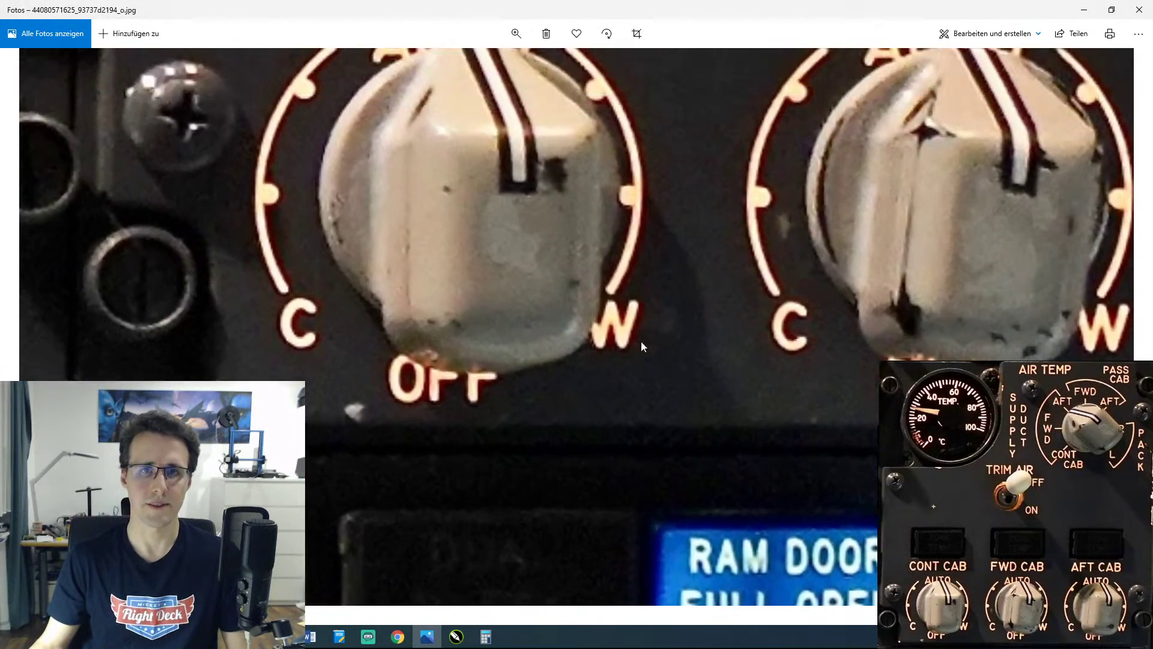
drag(641, 342, 639, 376)
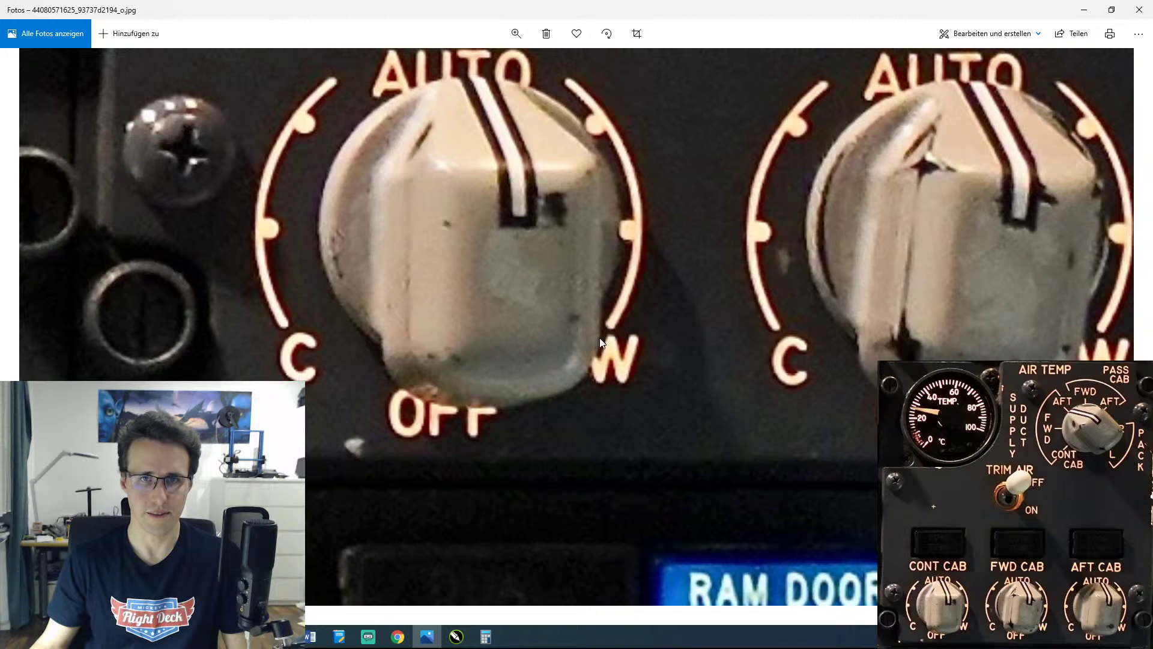
Step: Switch to CorelDRAW and nudge the first dial's W label right to X 40.707 mm and up to Y 5.708 mm
drag(673, 5, 1152, 4)
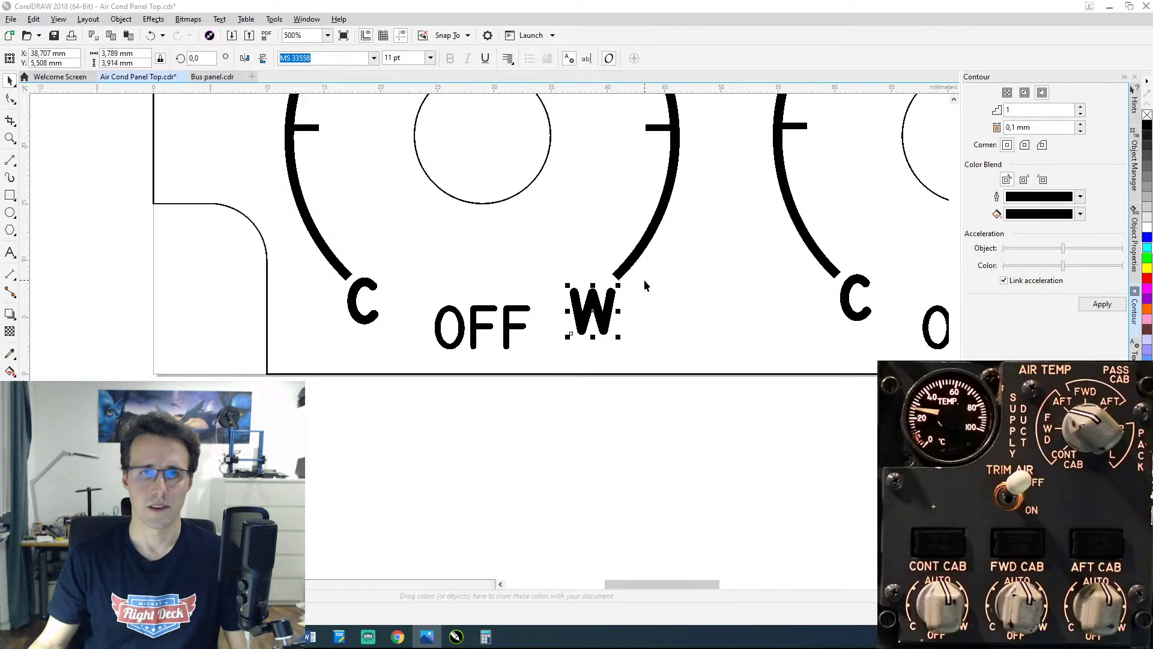
scroll(630, 300, left, 1)
scroll(640, 312, up, 2)
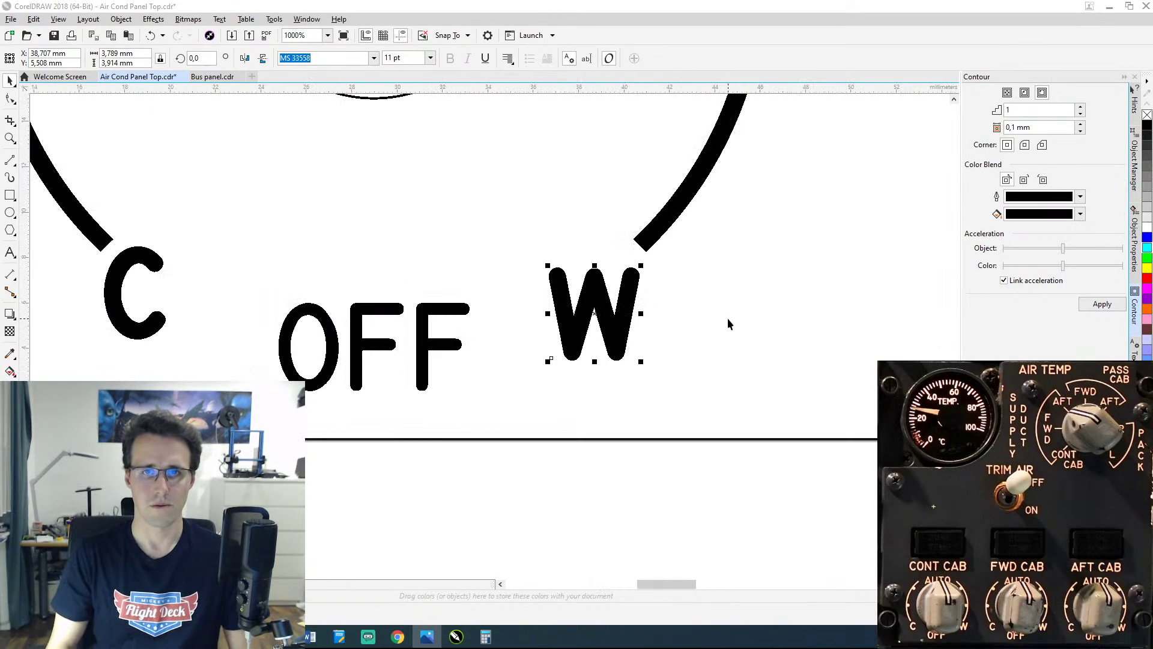
click(636, 307)
click(671, 323)
click(607, 323)
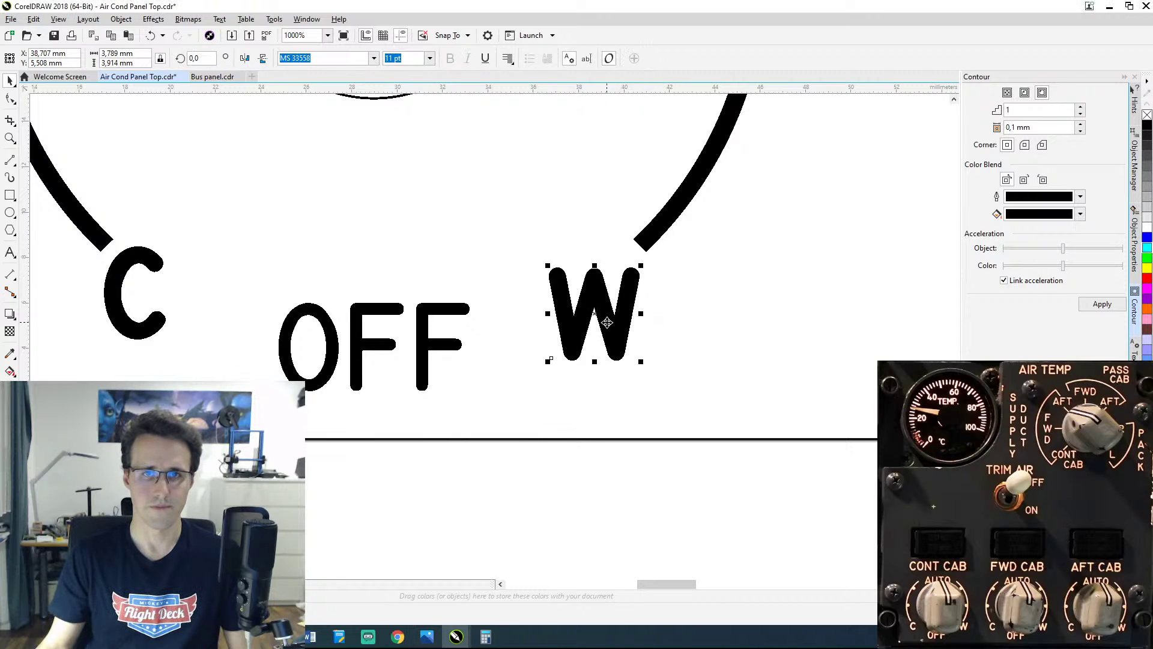
key(Right)
key(Right)
key(Right)
key(Right)
key(Right)
key(Right)
key(Right)
key(Right)
key(Right)
key(Right)
key(Right)
key(Right)
key(Right)
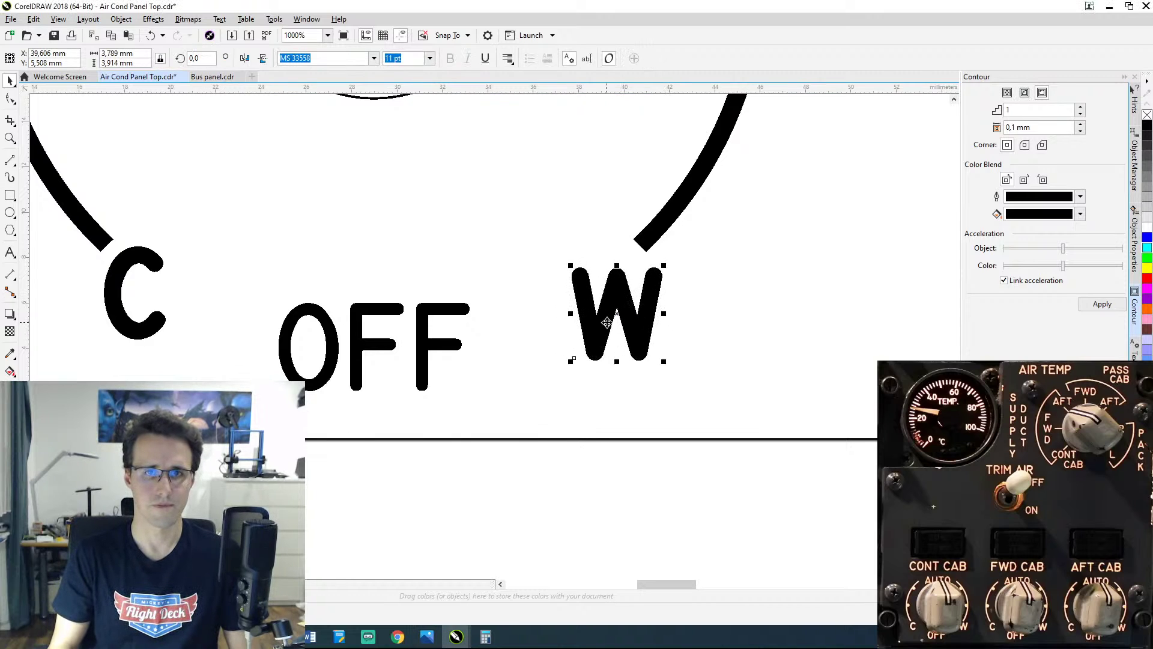
key(Right)
key(Right)
key(Right)
key(Right)
key(Right)
key(Right)
key(Right)
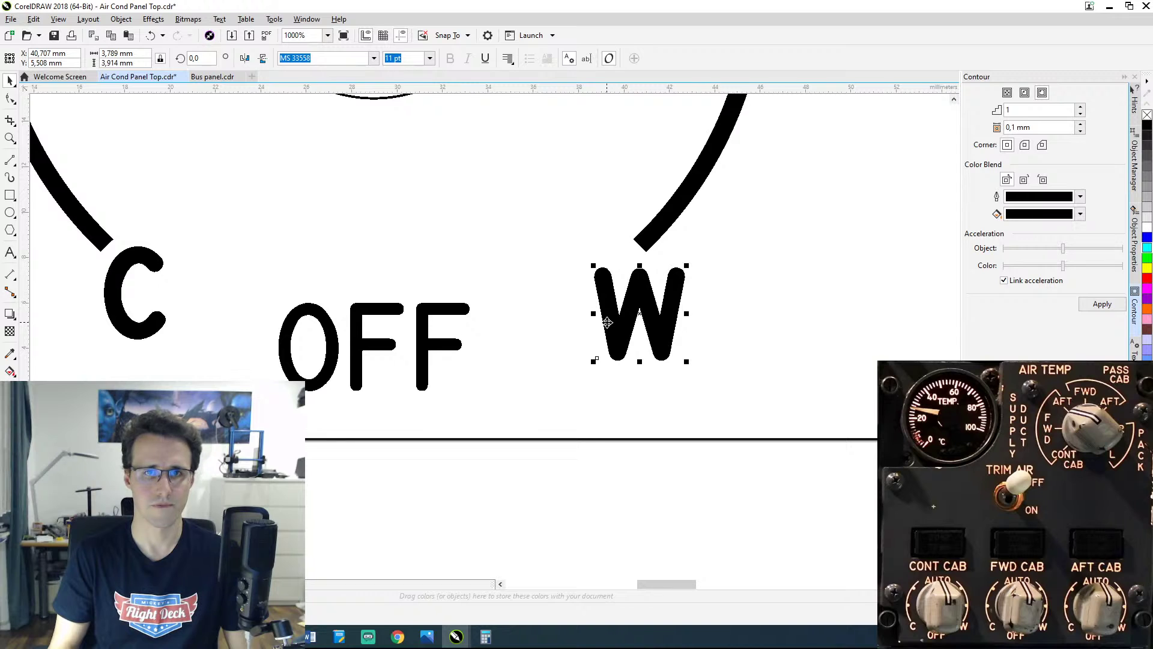
key(Up)
key(Up)
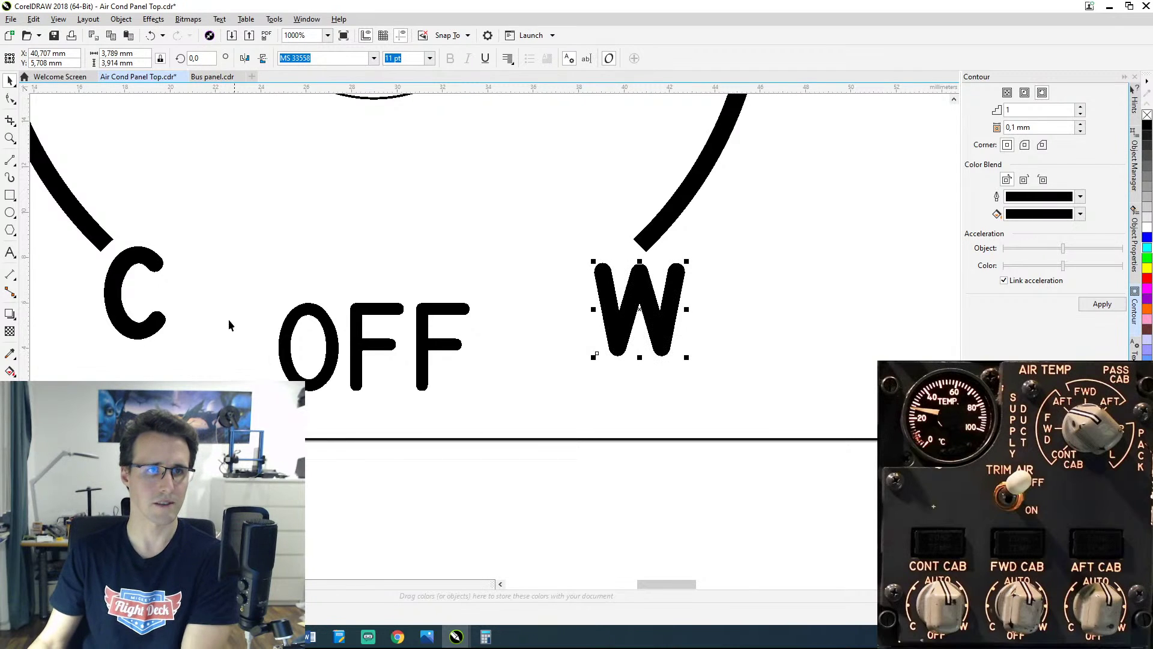
Step: Set the vertical position of the first dial's C label to 6.5 mm
click(151, 271)
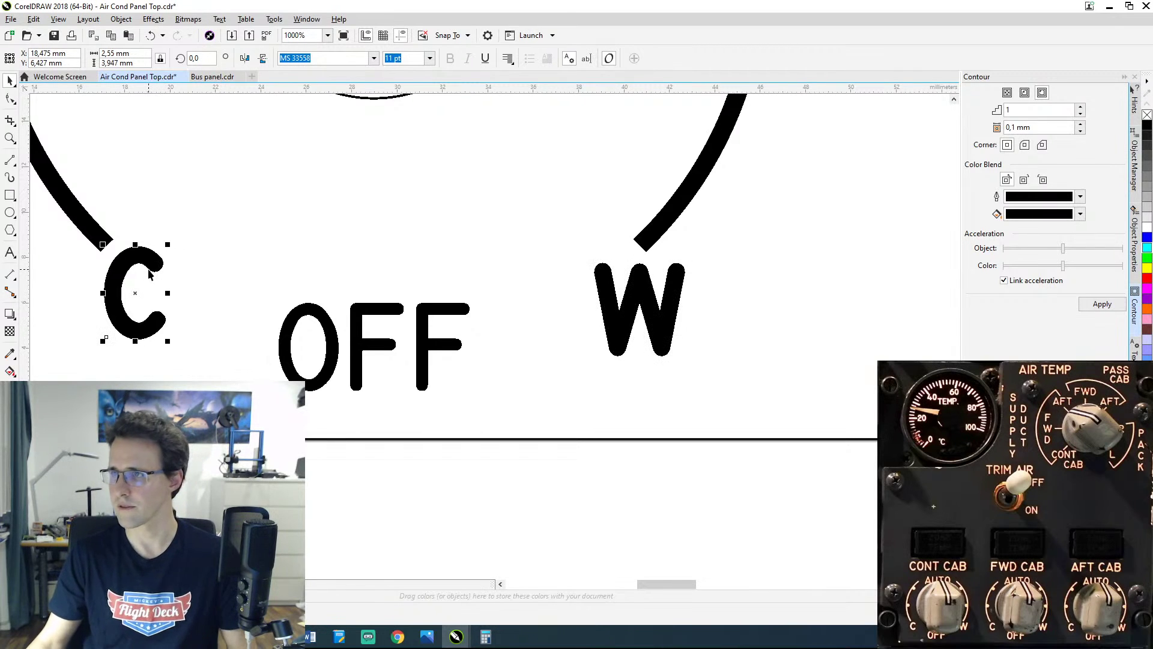
click(62, 63)
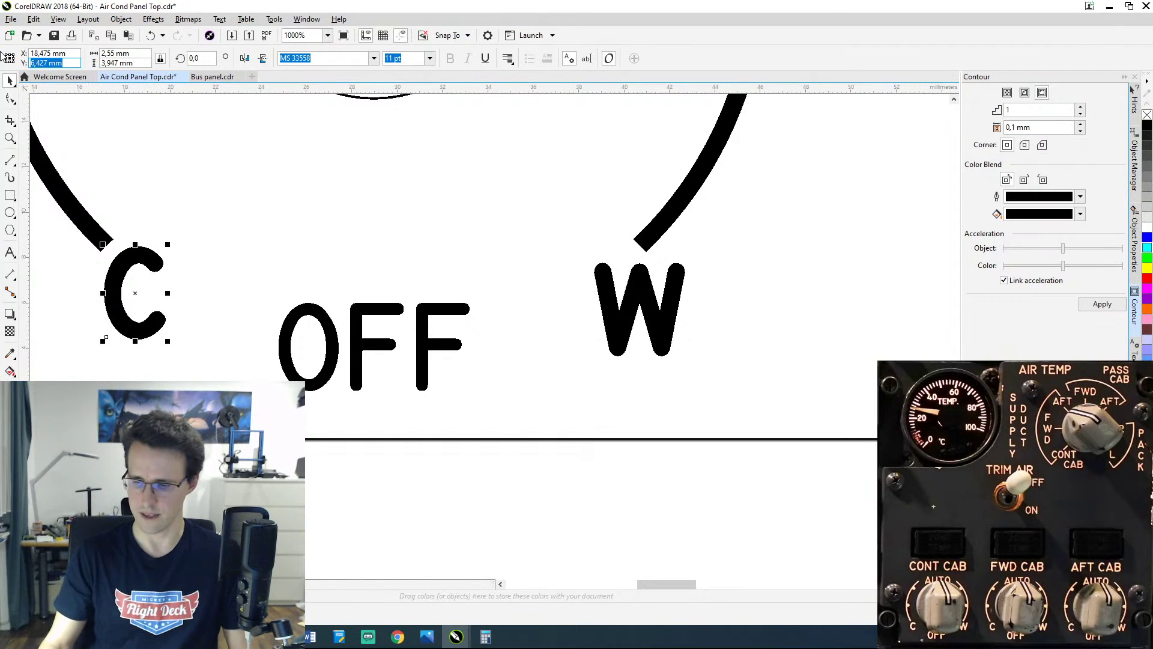
text(6)
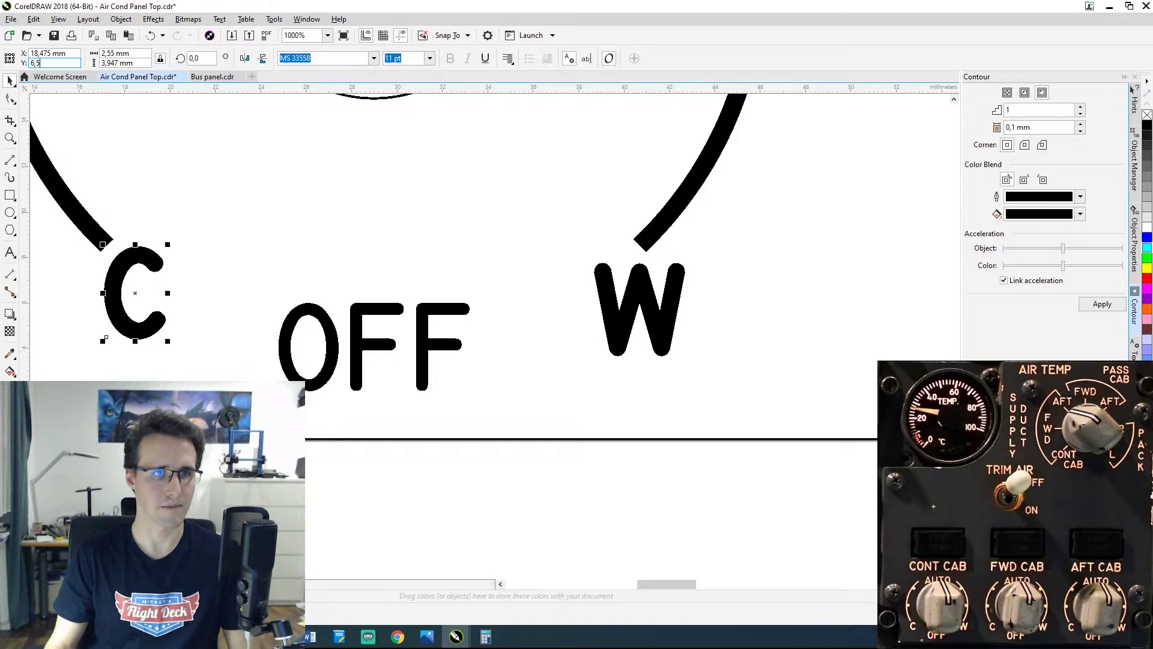
text(,5)
key(Return)
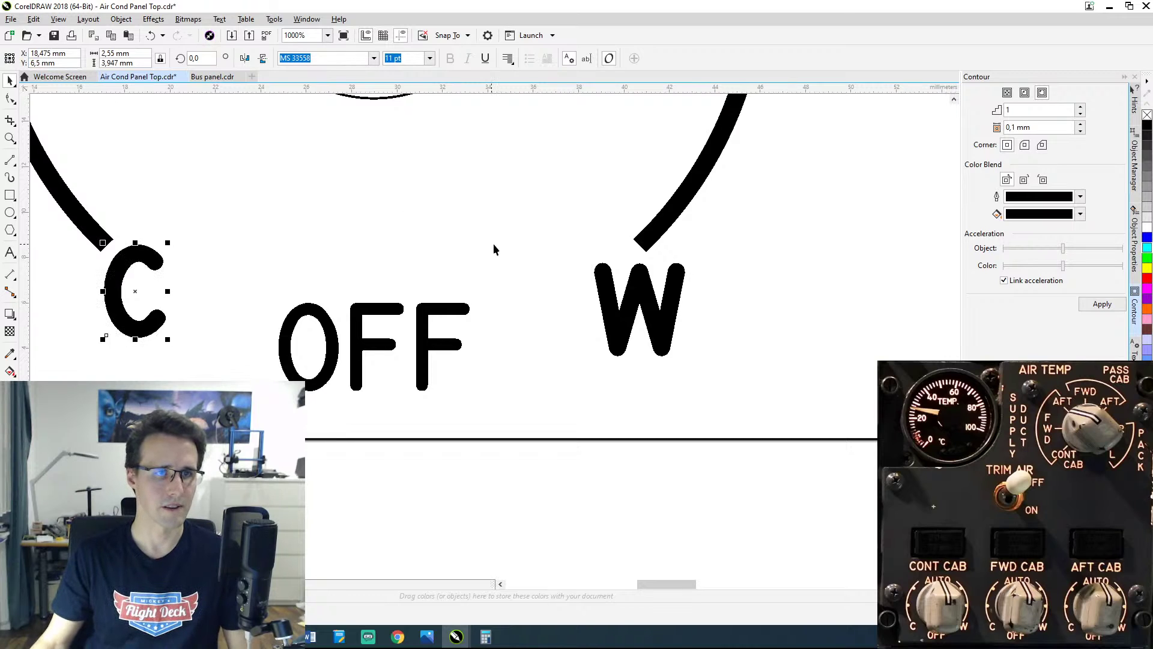
Step: Set the Y position of the first dial's W label to 6.5 mm
click(620, 300)
click(625, 303)
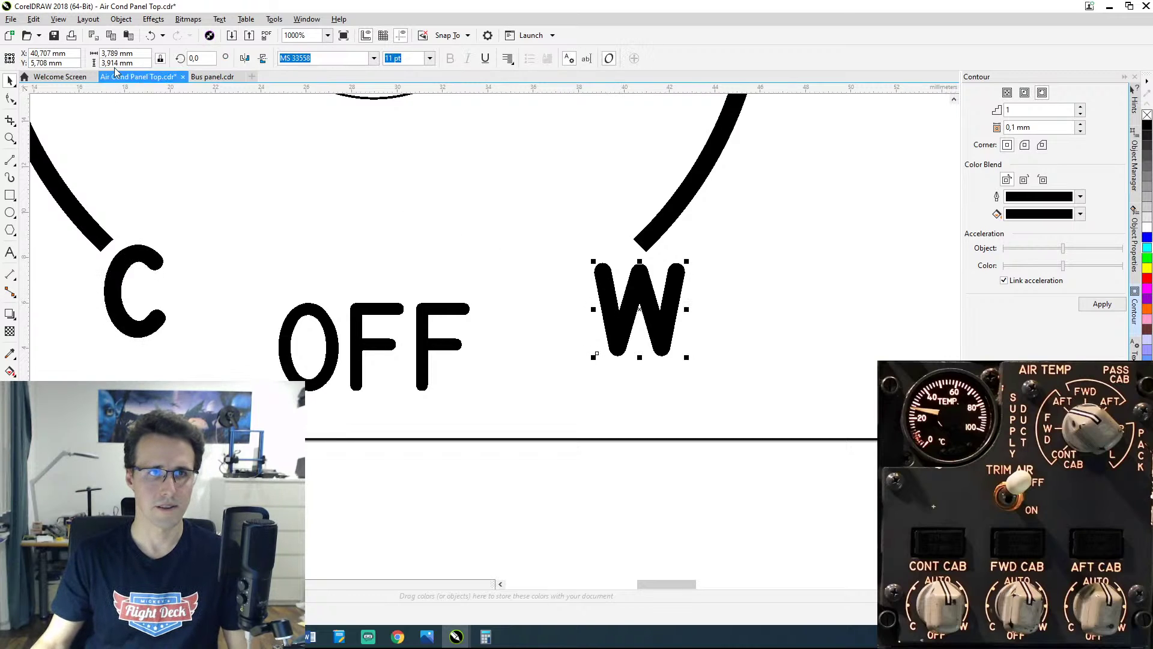
click(52, 63)
text(6,5)
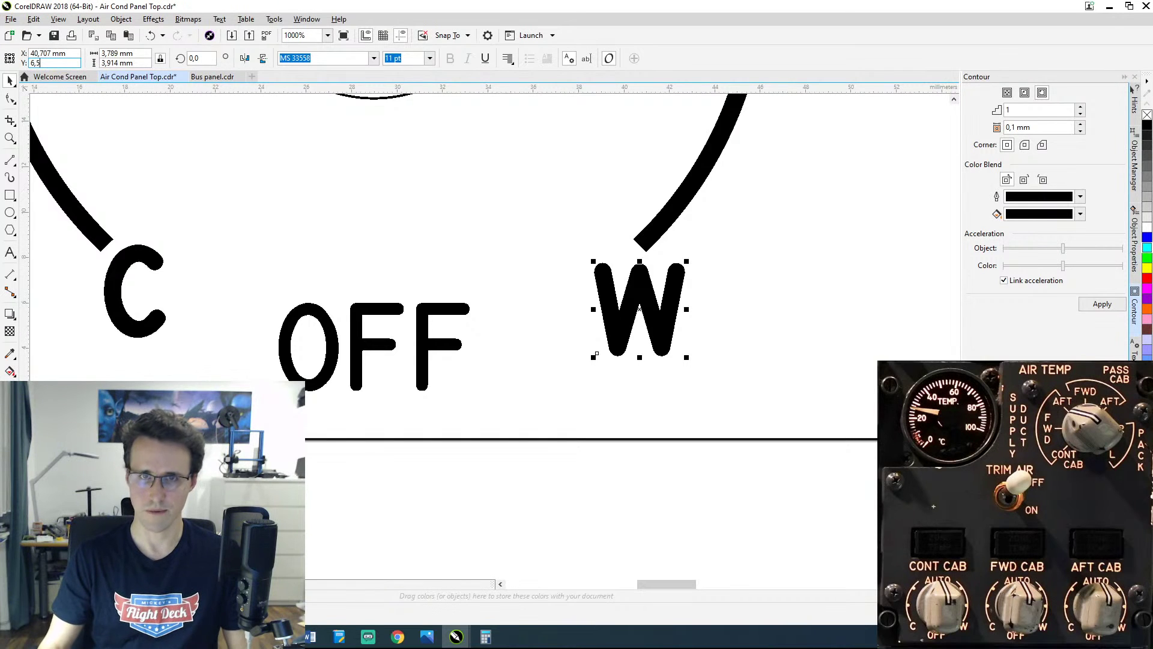
key(Return)
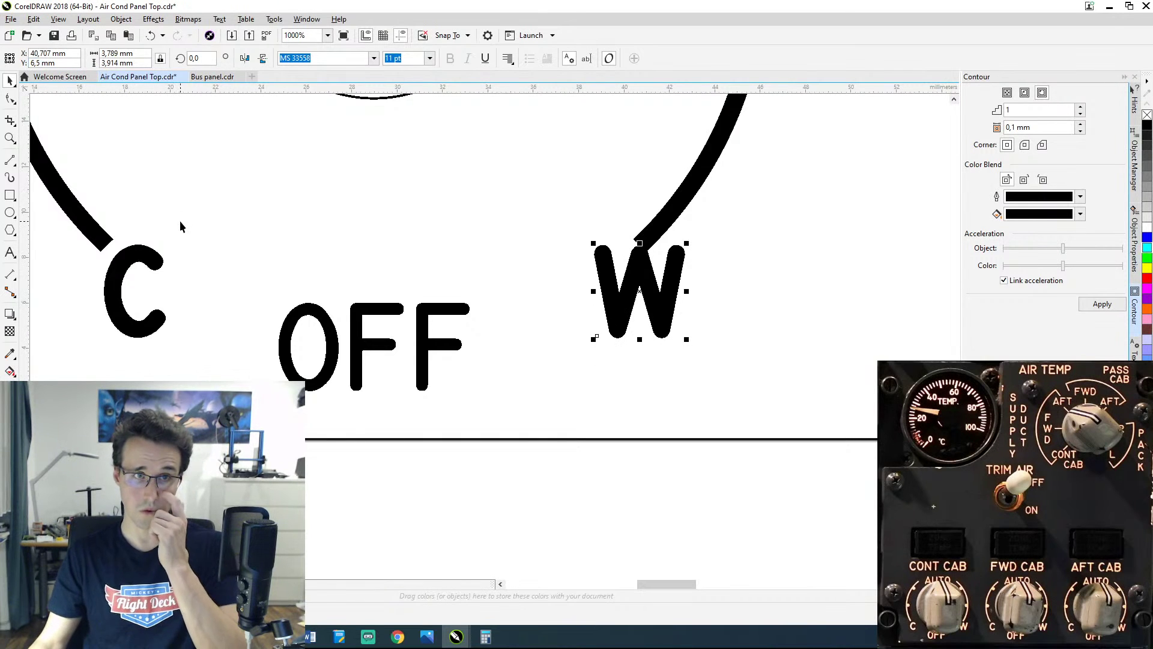
click(453, 225)
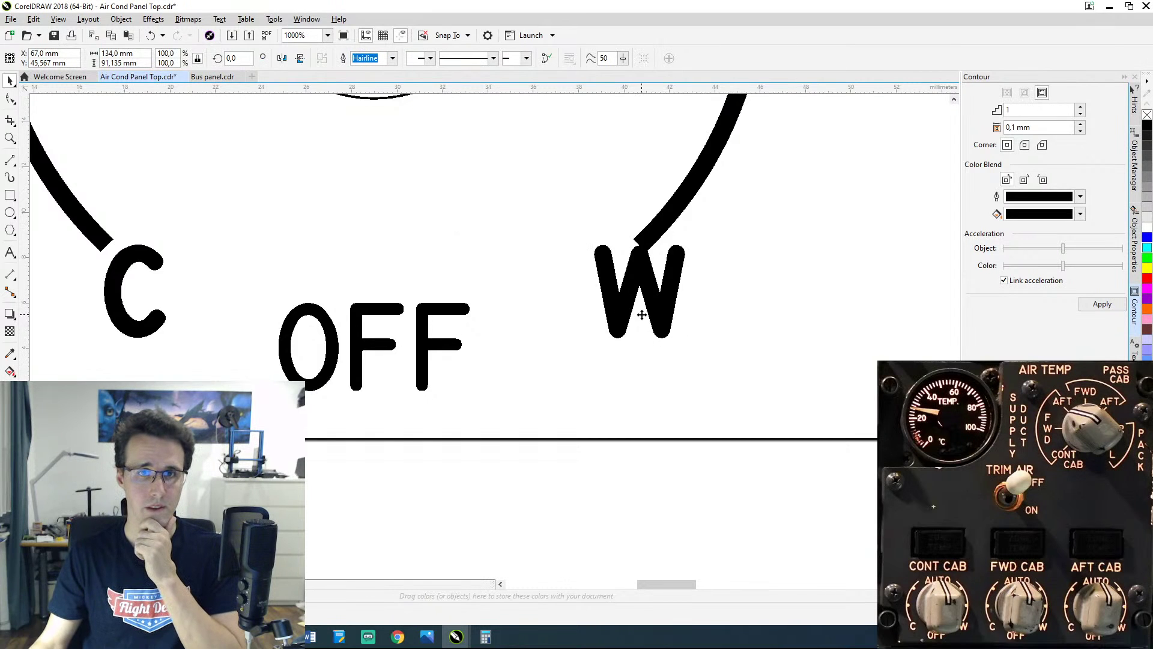
Step: Nudge the first dial's W clear of the arc end, to X 41.106 mm and Y 6.0 mm
click(650, 299)
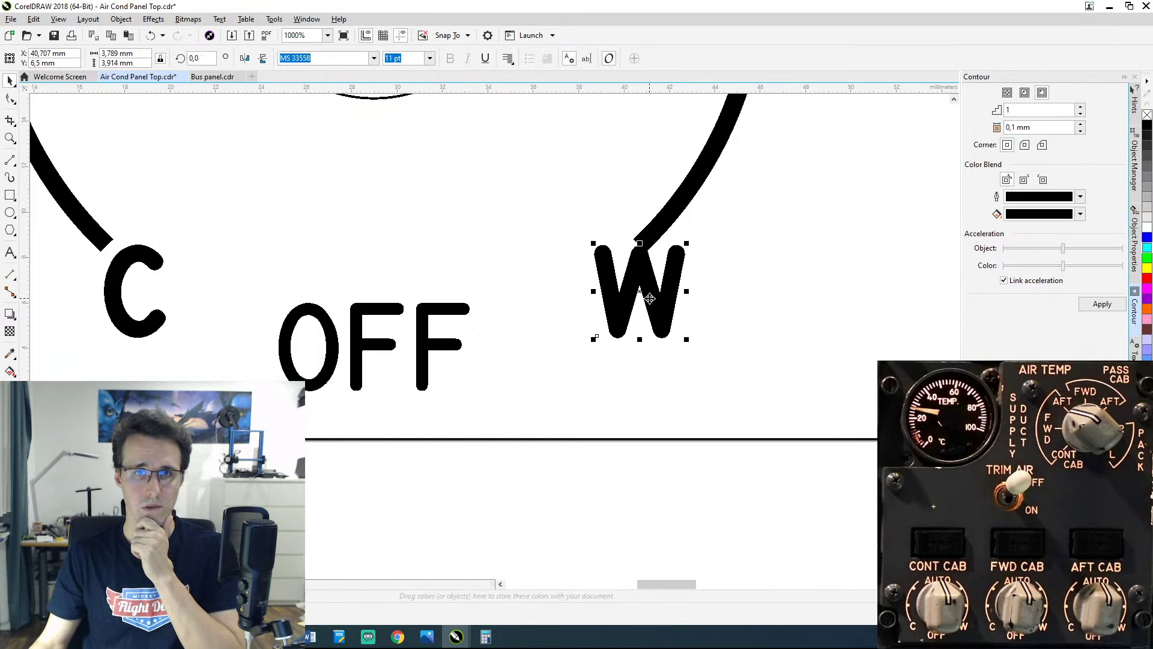
key(Right)
key(Right)
key(Left)
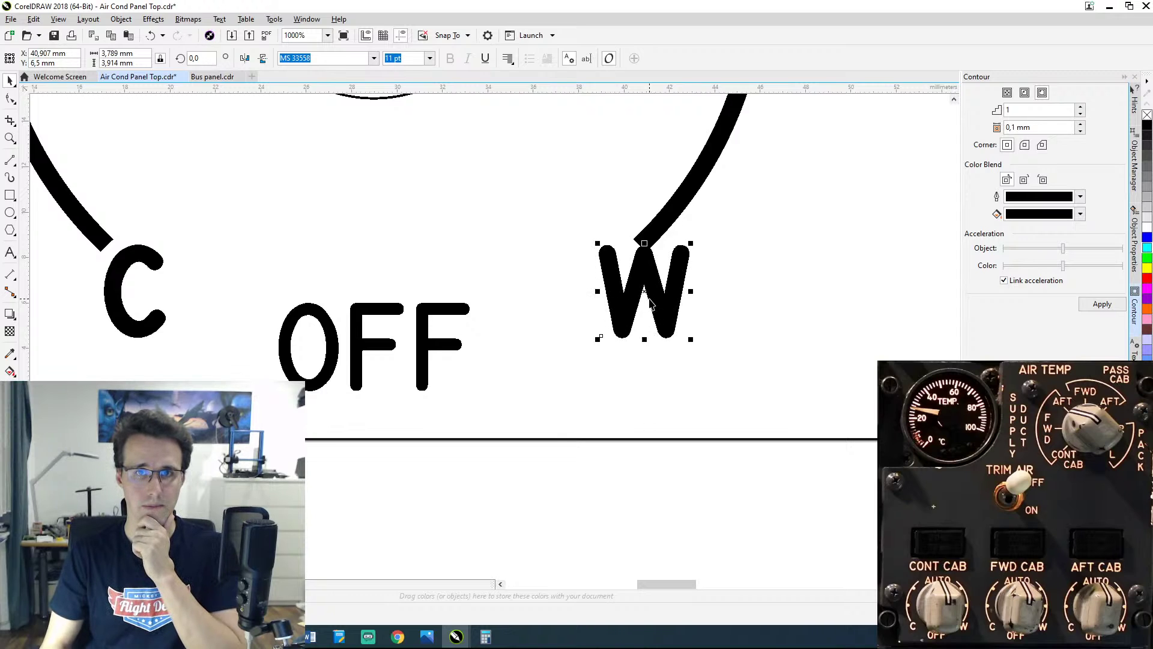
key(Right)
key(Down)
key(Down)
key(Down)
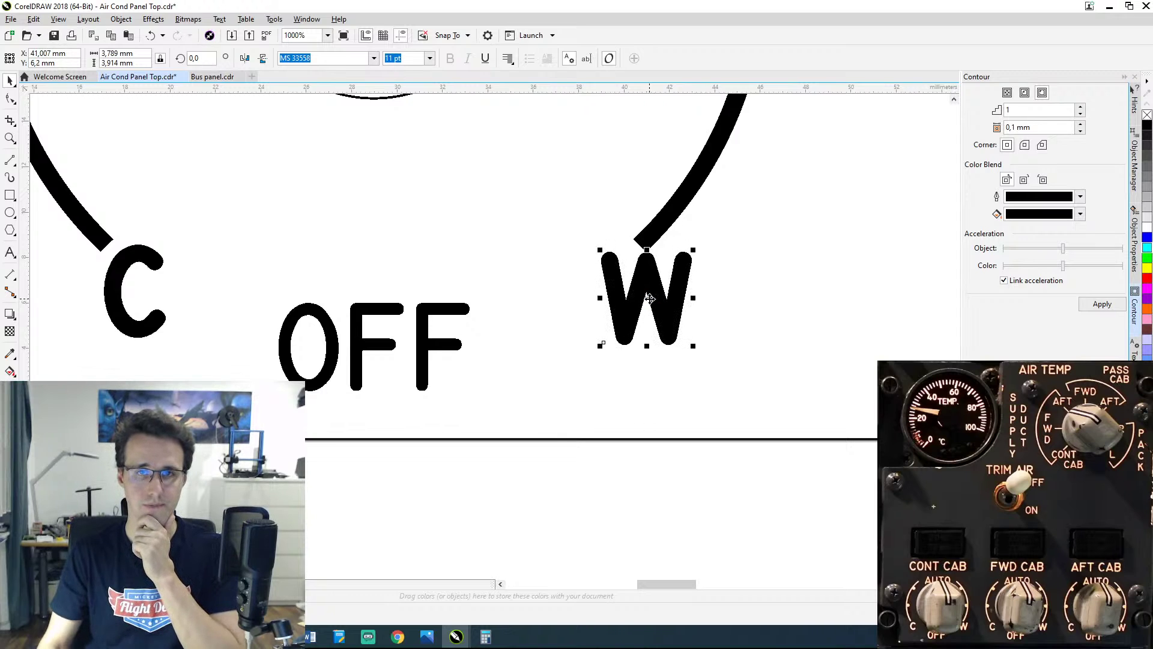
key(Down)
key(Right)
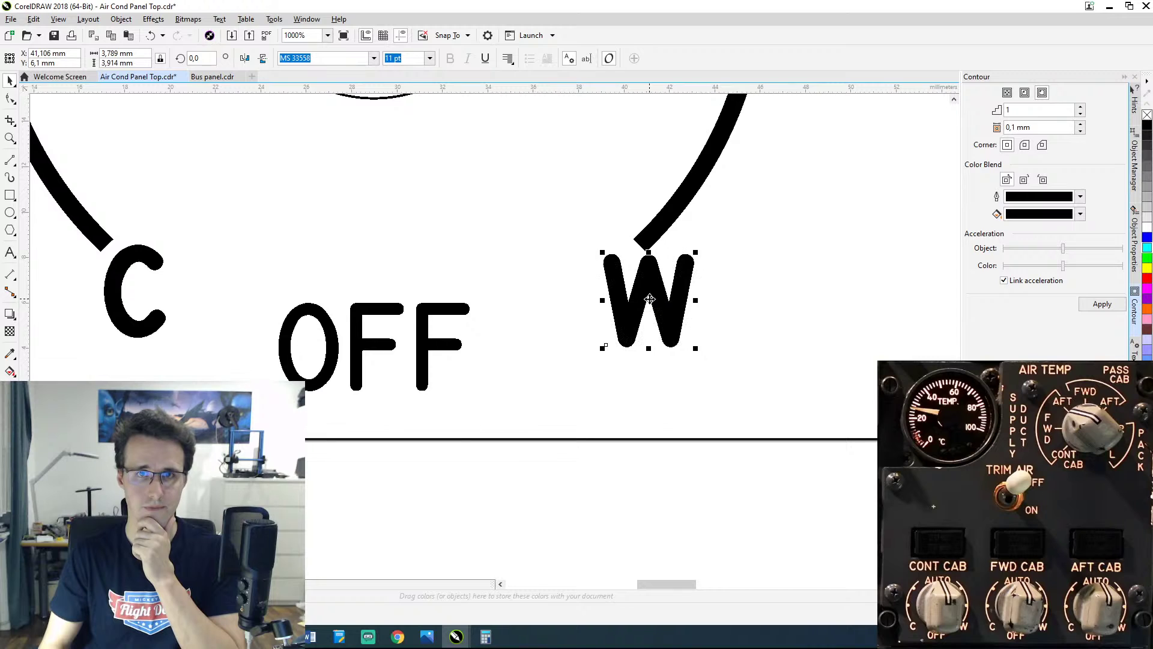
key(Down)
key(Down)
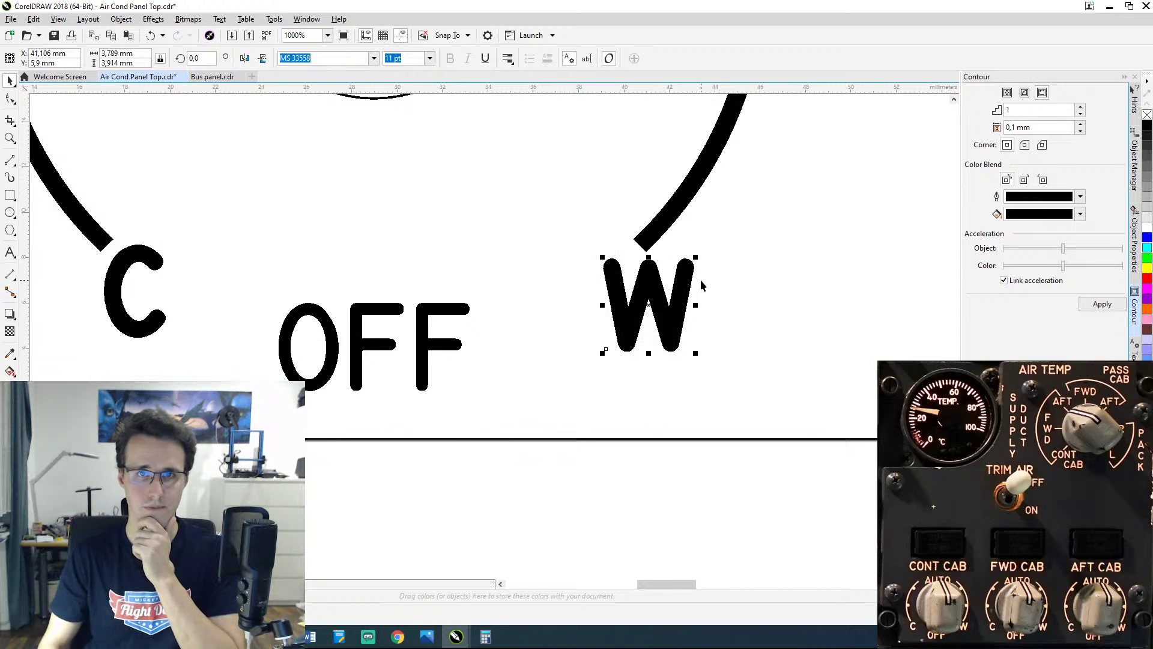
click(741, 283)
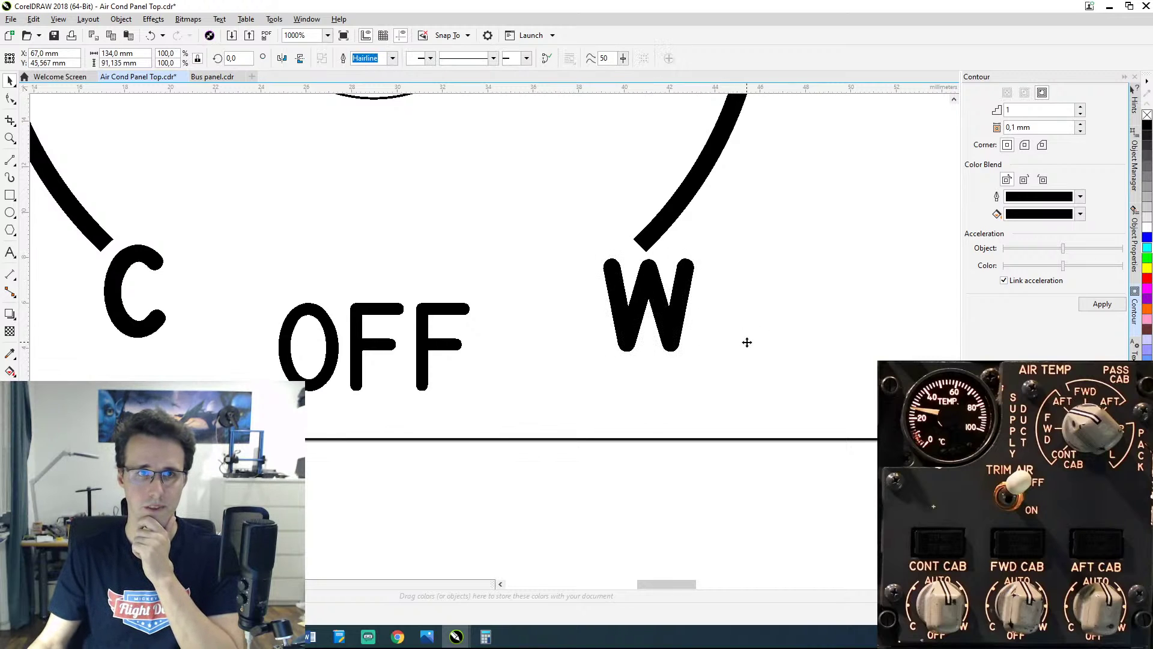
click(664, 324)
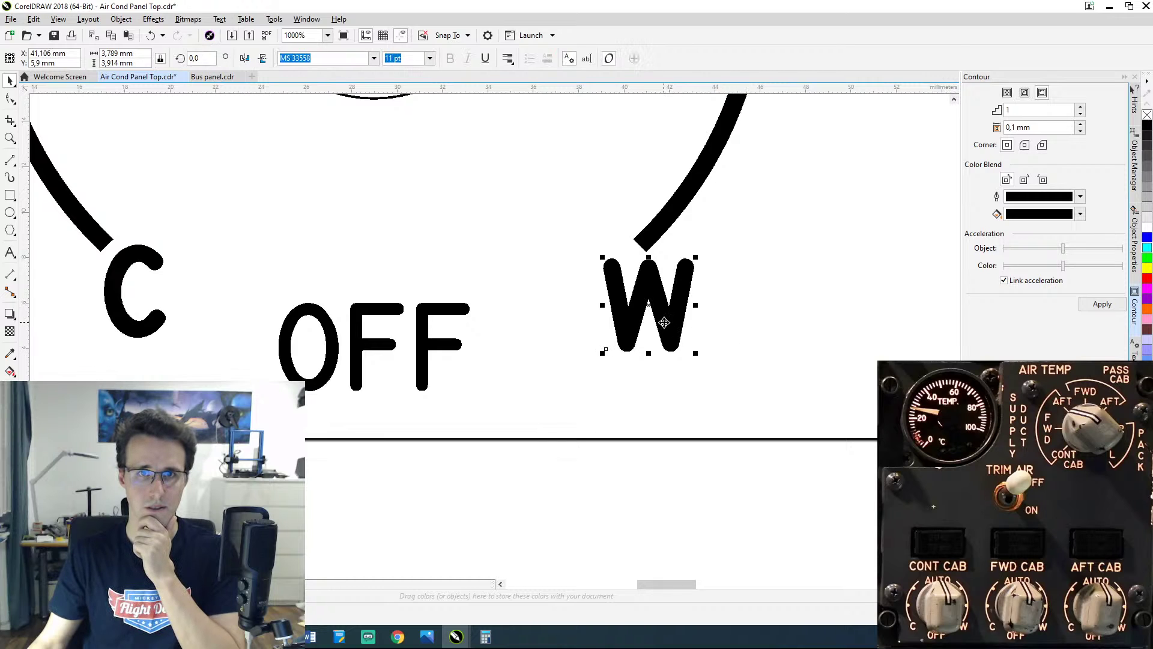
click(794, 365)
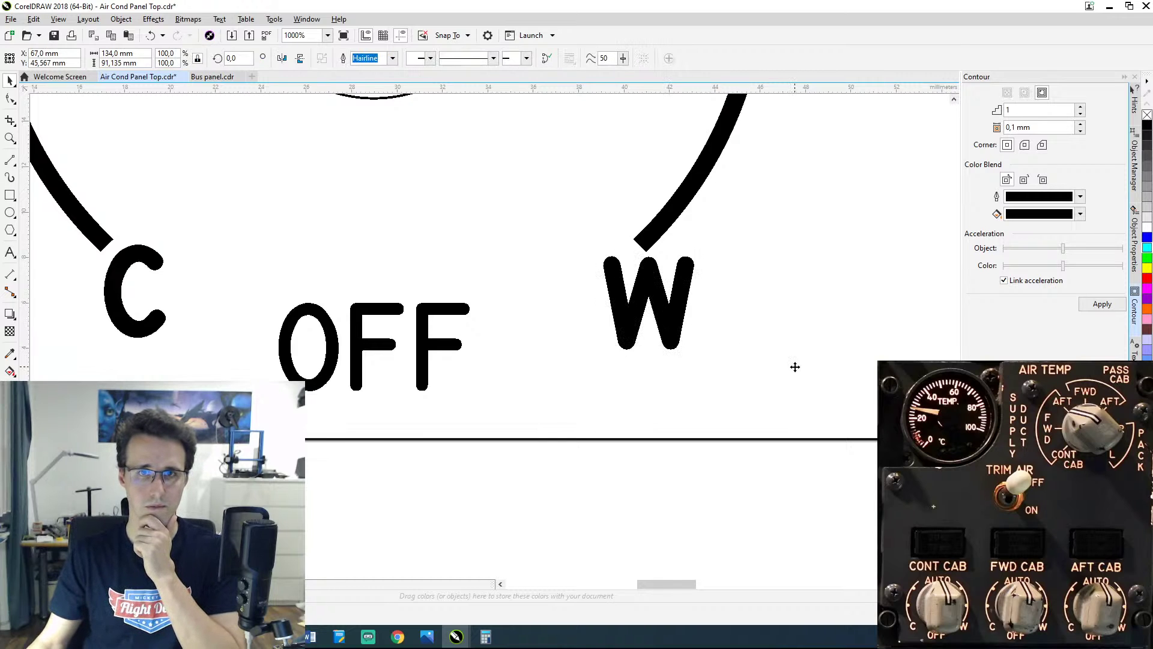
click(646, 308)
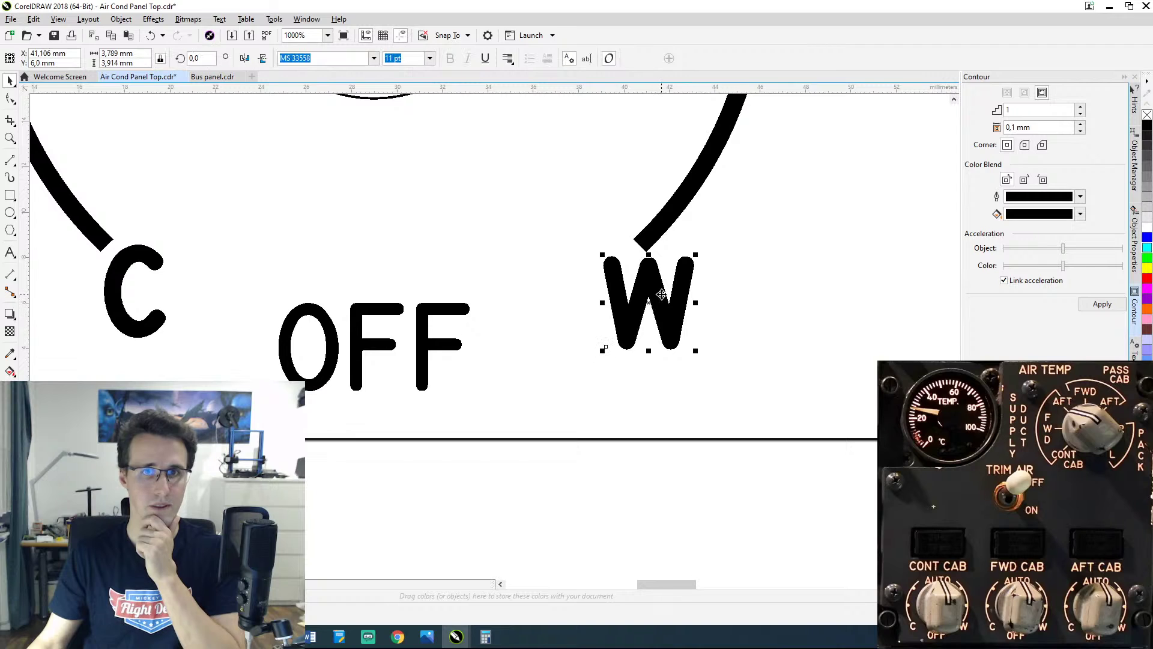
Step: Set the first dial's C label to Y 6 mm to level it with the W
click(120, 281)
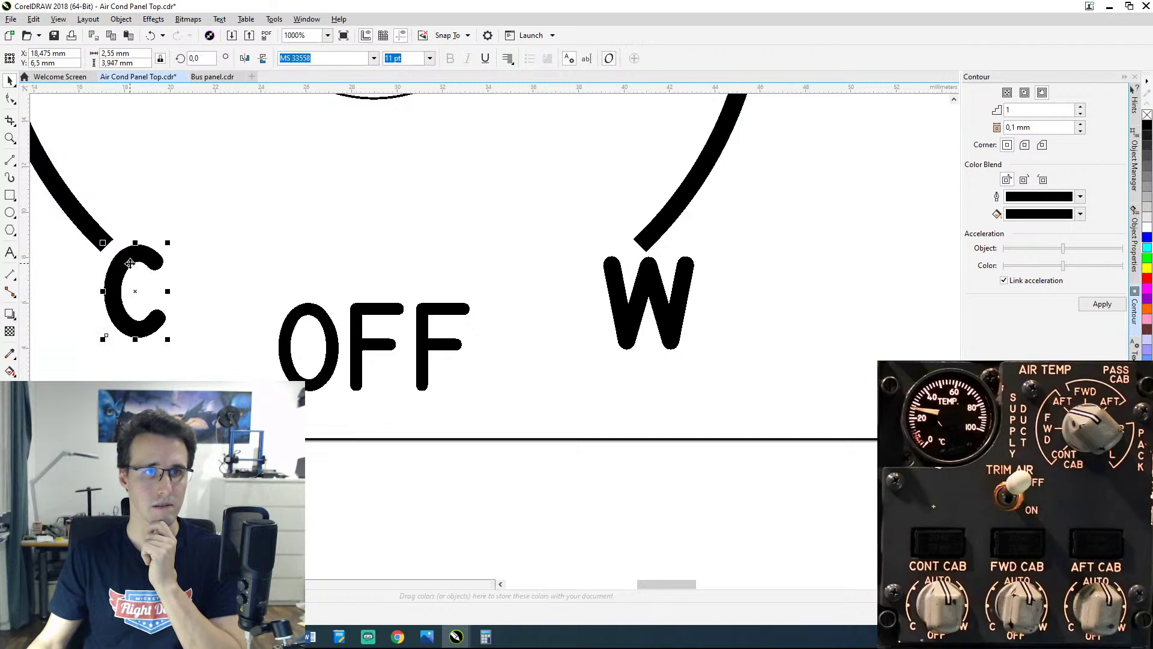
drag(61, 63, 3, 50)
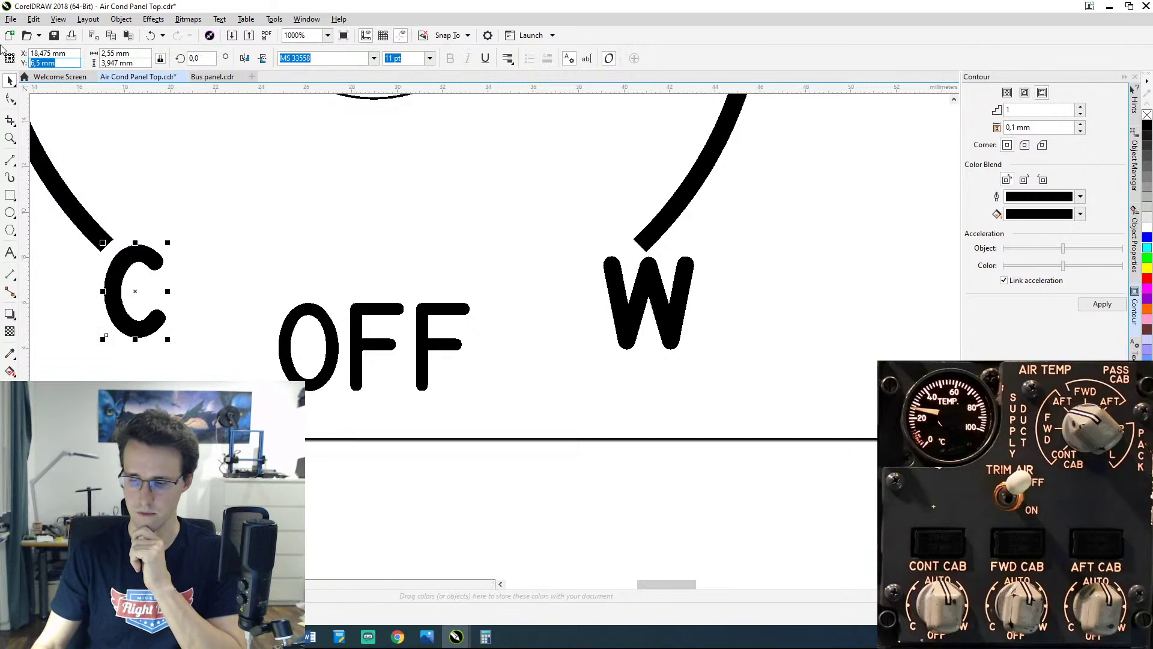
text(6)
key(Return)
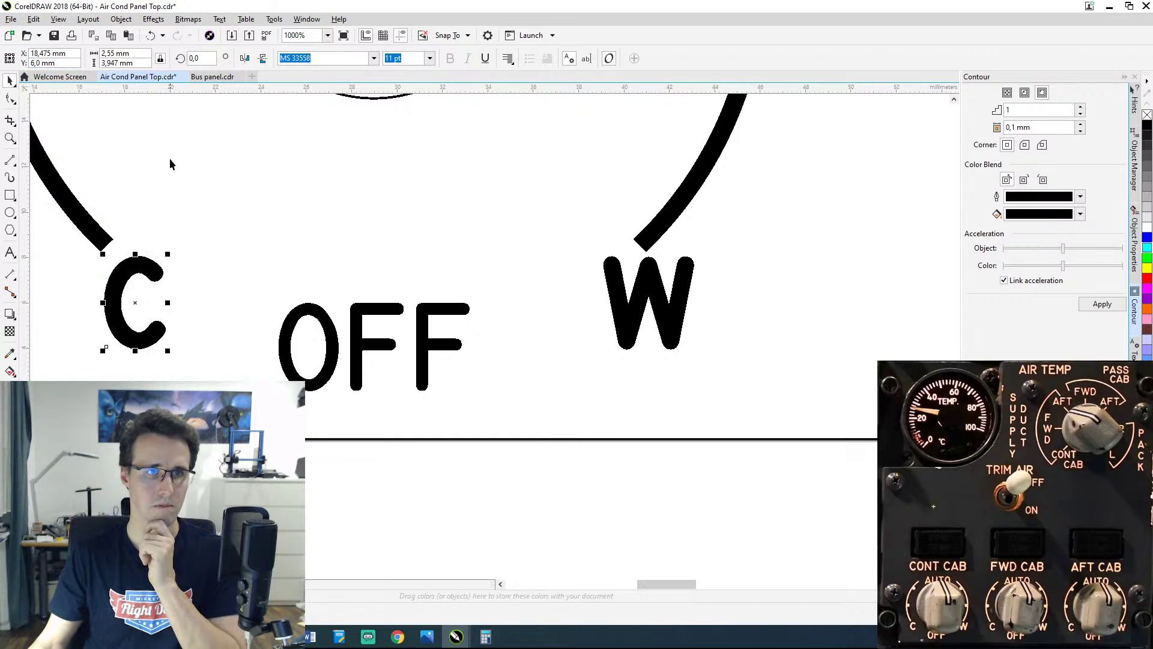
click(182, 198)
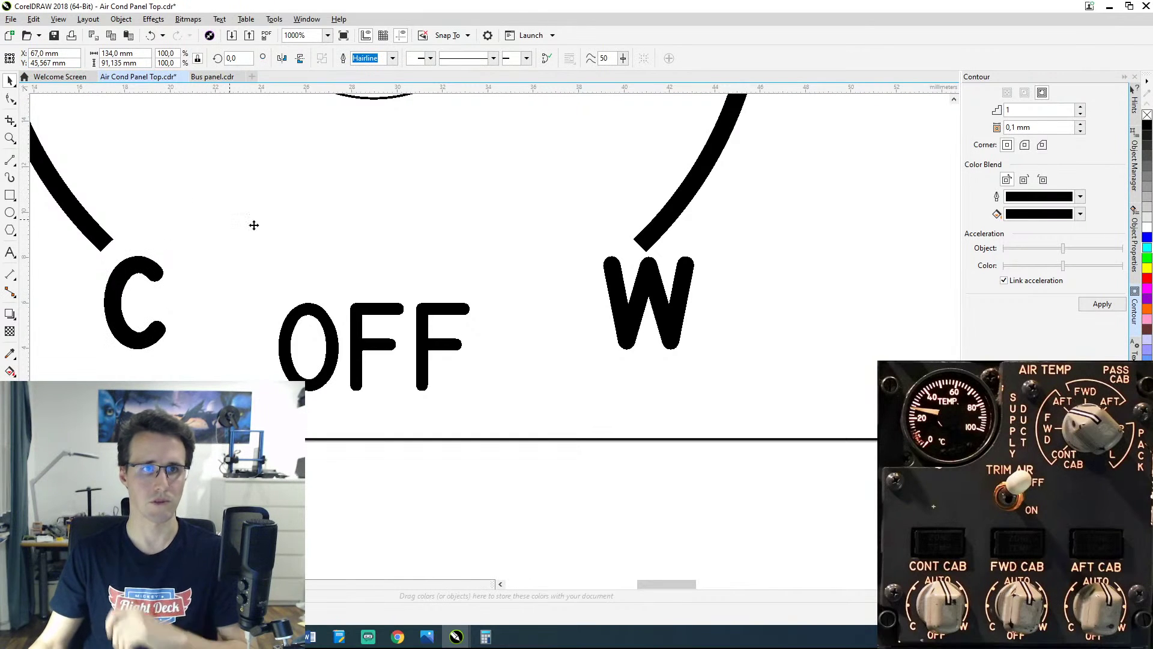
Step: Set the second dial's C label to the first C's X position plus 43 mm, X 61.475 mm
scroll(286, 235, down, 2)
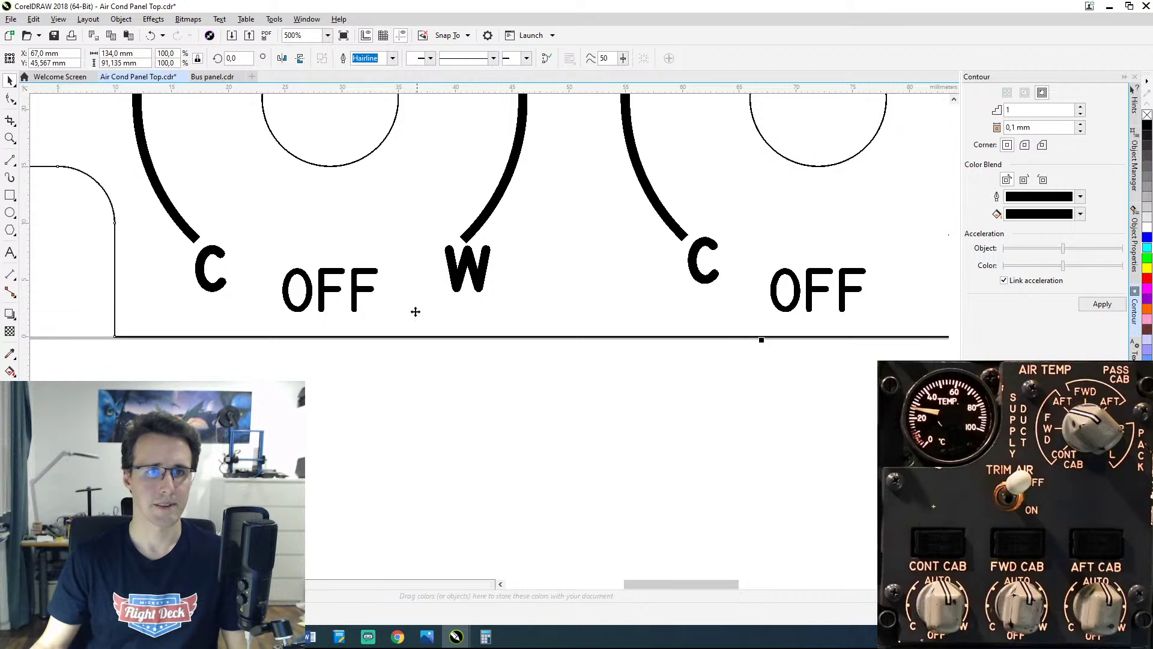
mouse_move(556, 284)
mouse_down()
mouse_move(260, 342)
mouse_move(543, 311)
mouse_move(490, 317)
mouse_up()
scroll(544, 312, down, 2)
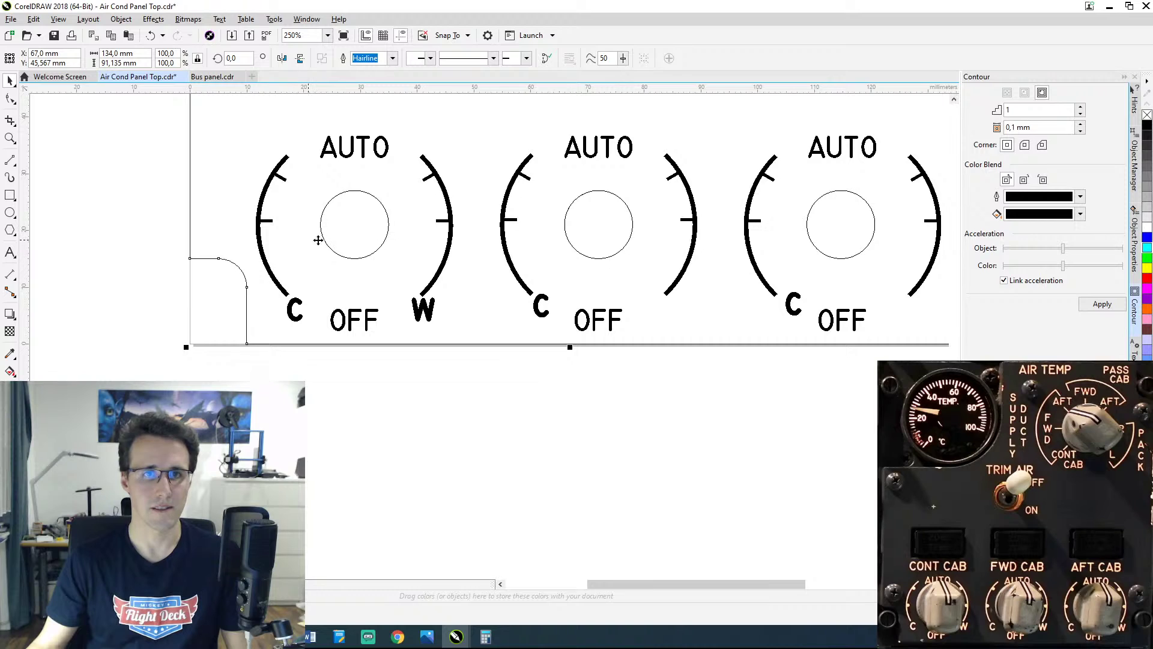
click(486, 638)
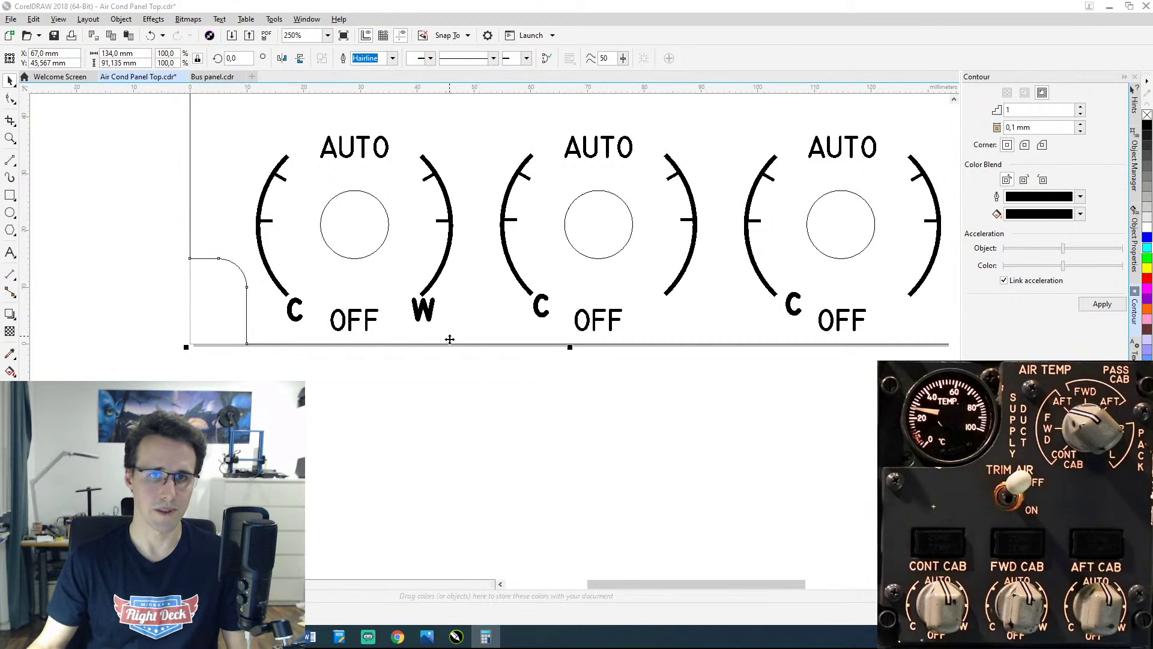
click(293, 315)
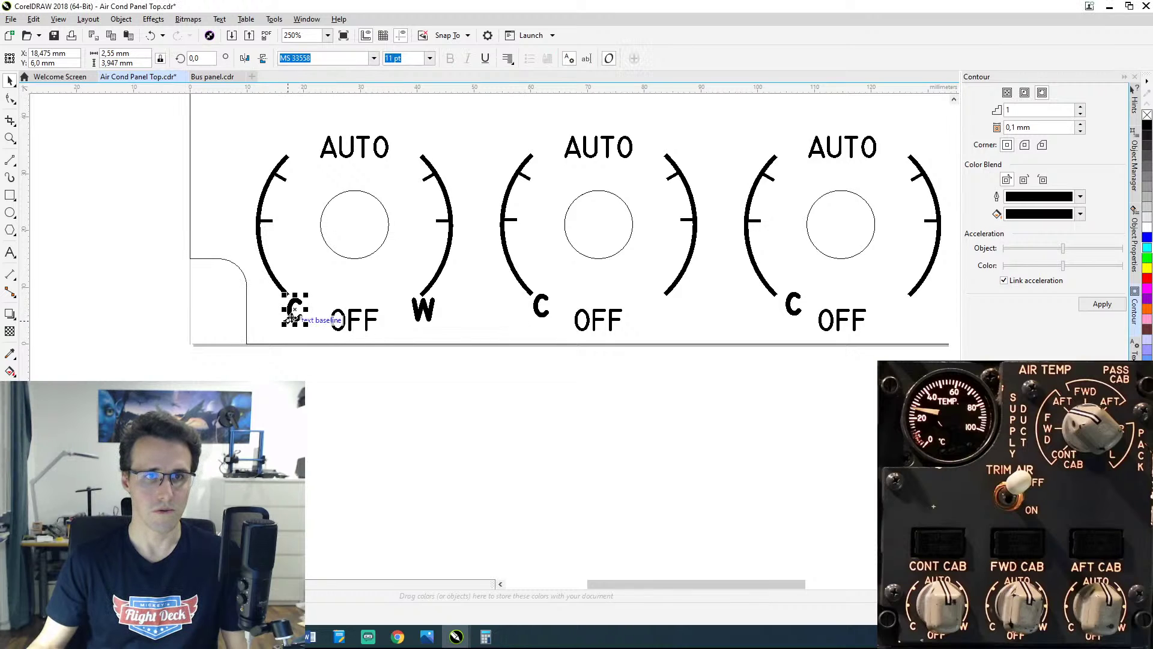
click(74, 54)
key(ctrl+c)
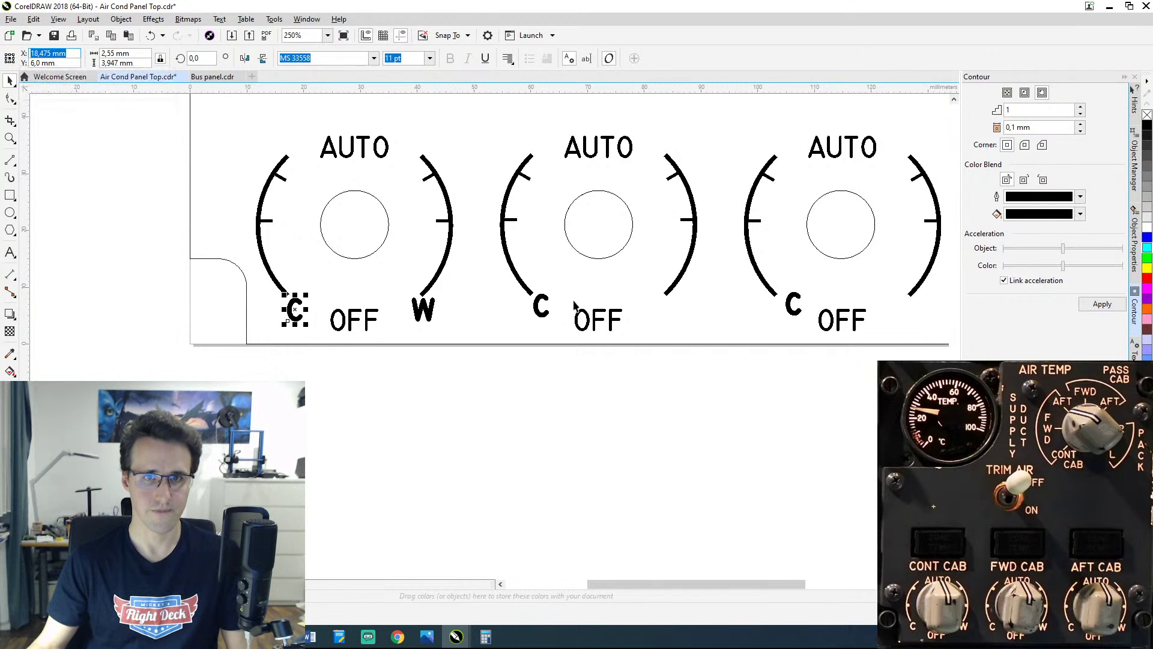
click(543, 313)
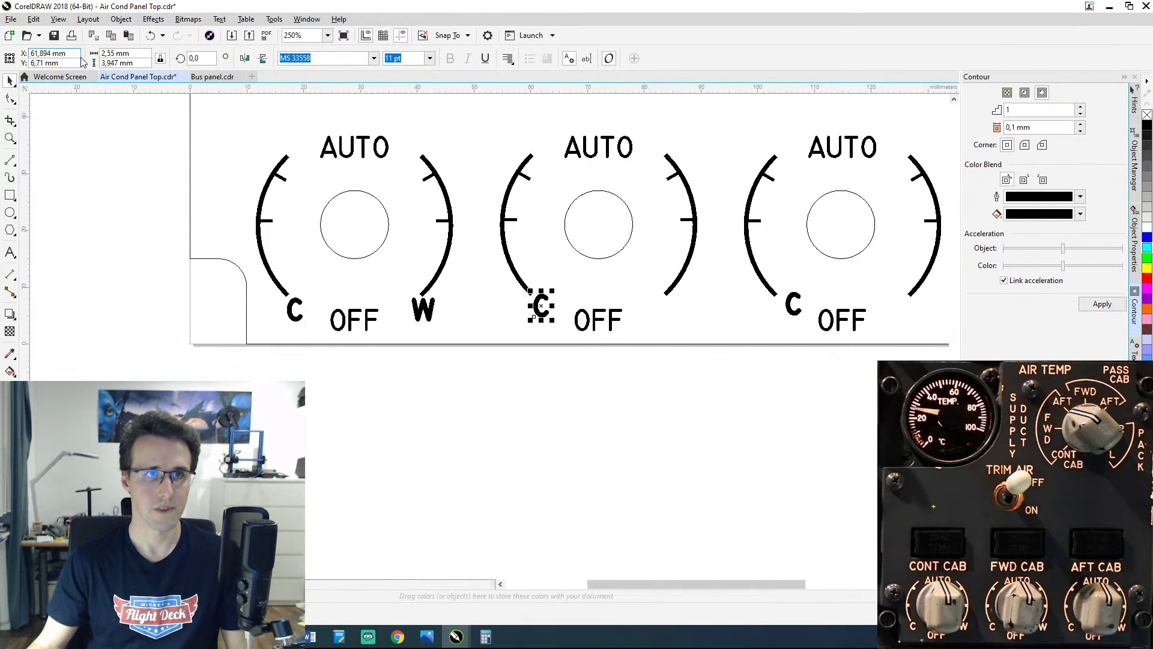
key(ctrl+v)
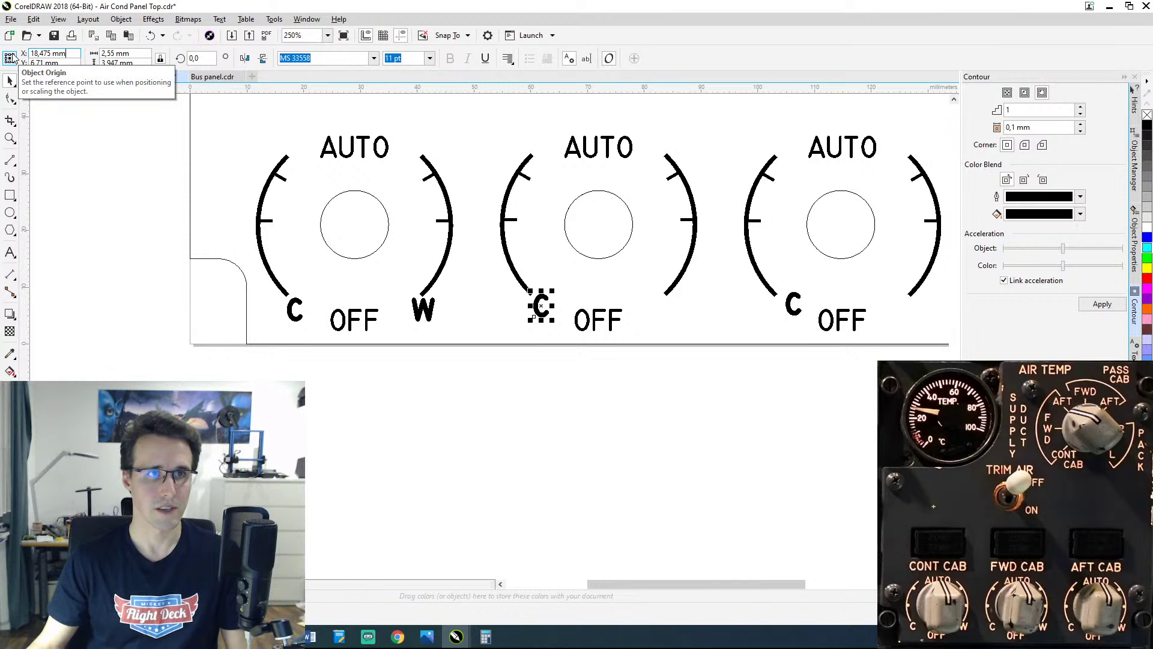
text(+)
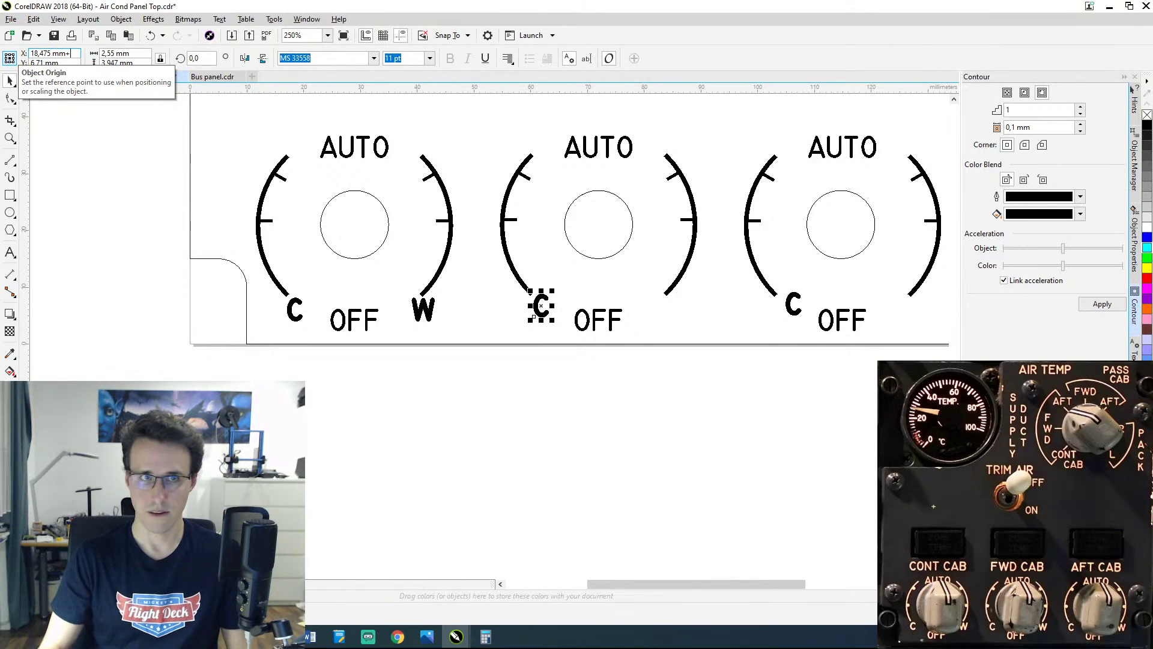
text(43)
key(Return)
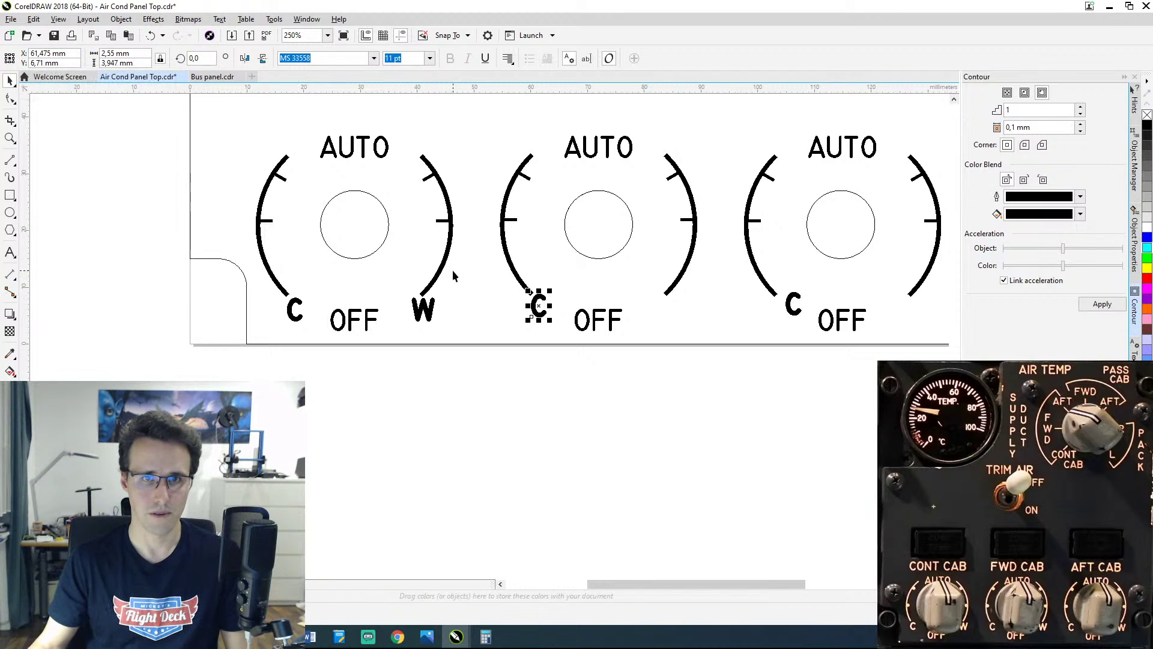
Step: Set the third dial's C label to the second C's X position plus 43 mm, X 104.475 mm
click(444, 289)
scroll(488, 297, up, 1)
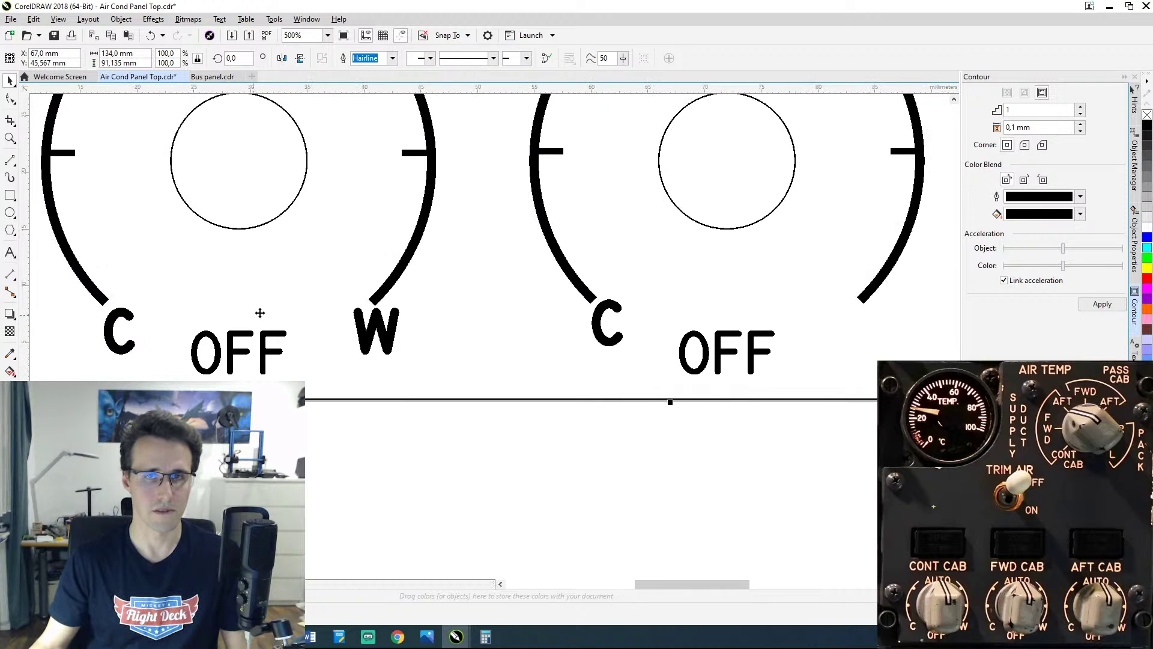
scroll(445, 310, down, 1)
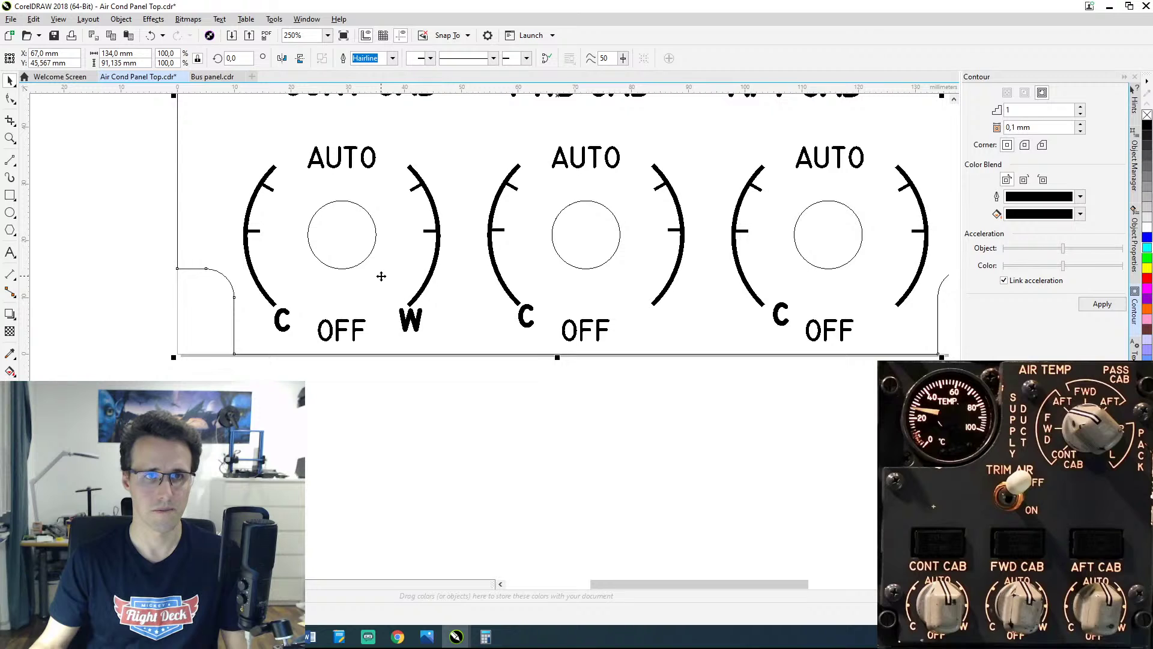
drag(492, 303, 399, 312)
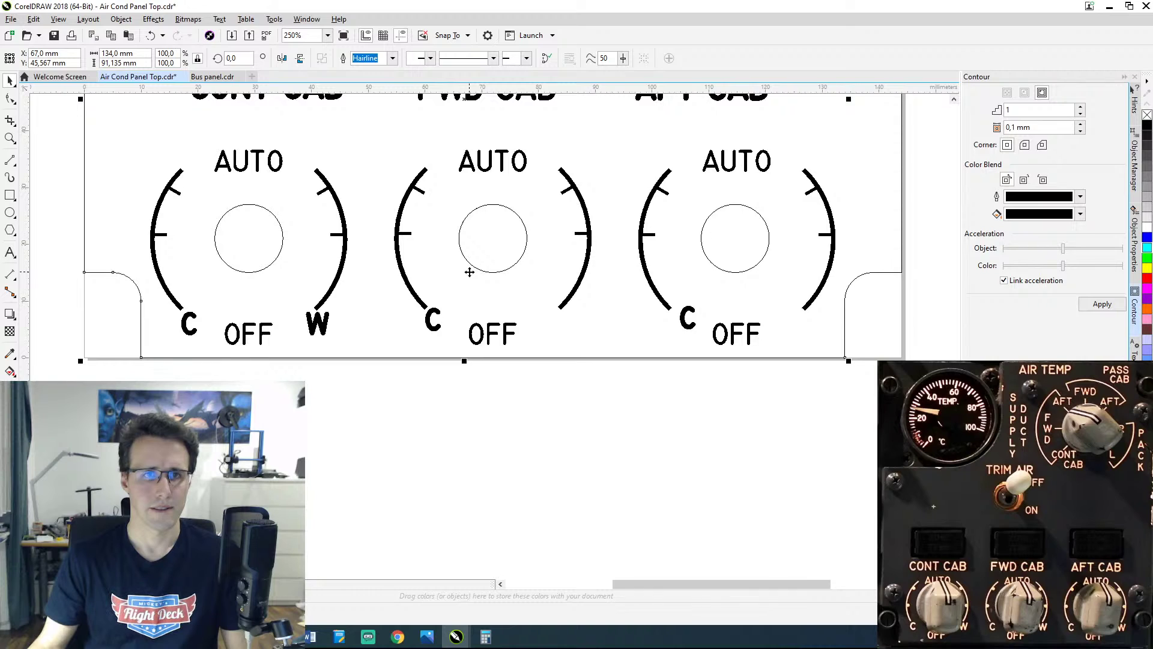
click(431, 320)
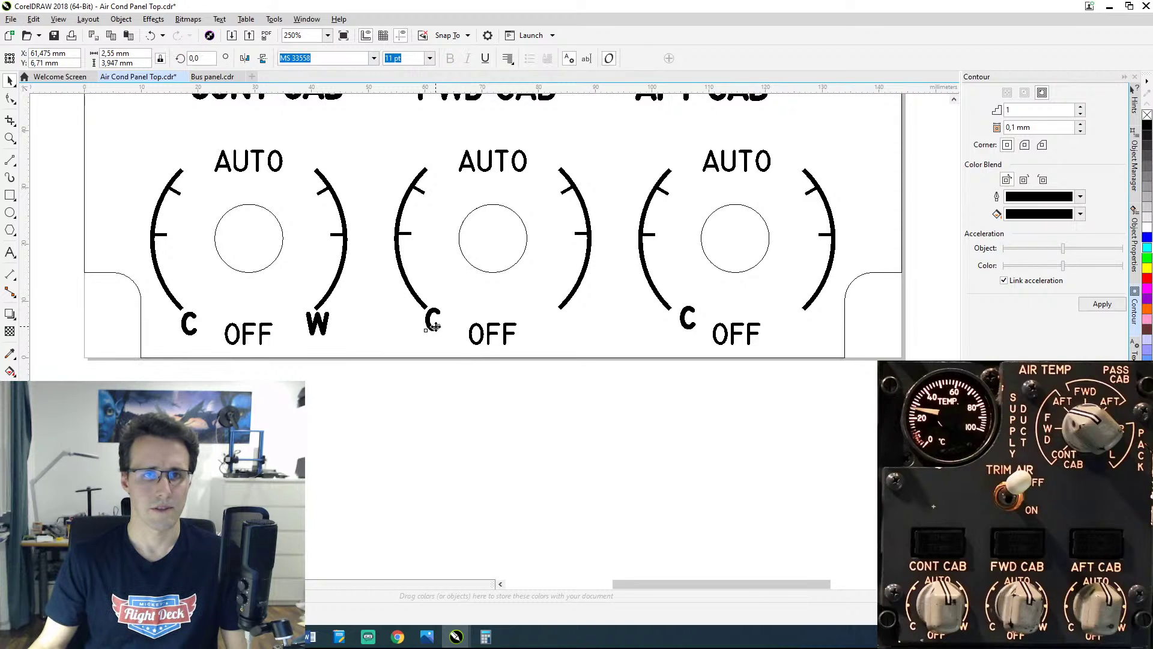
click(72, 53)
key(ctrl+c)
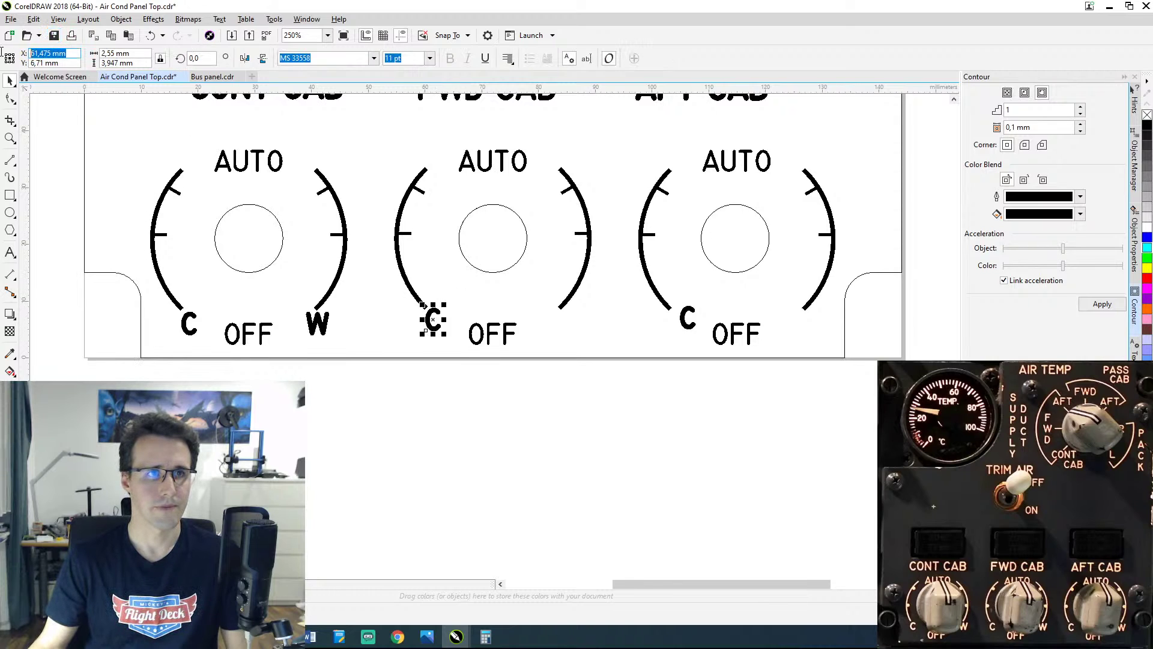
click(690, 333)
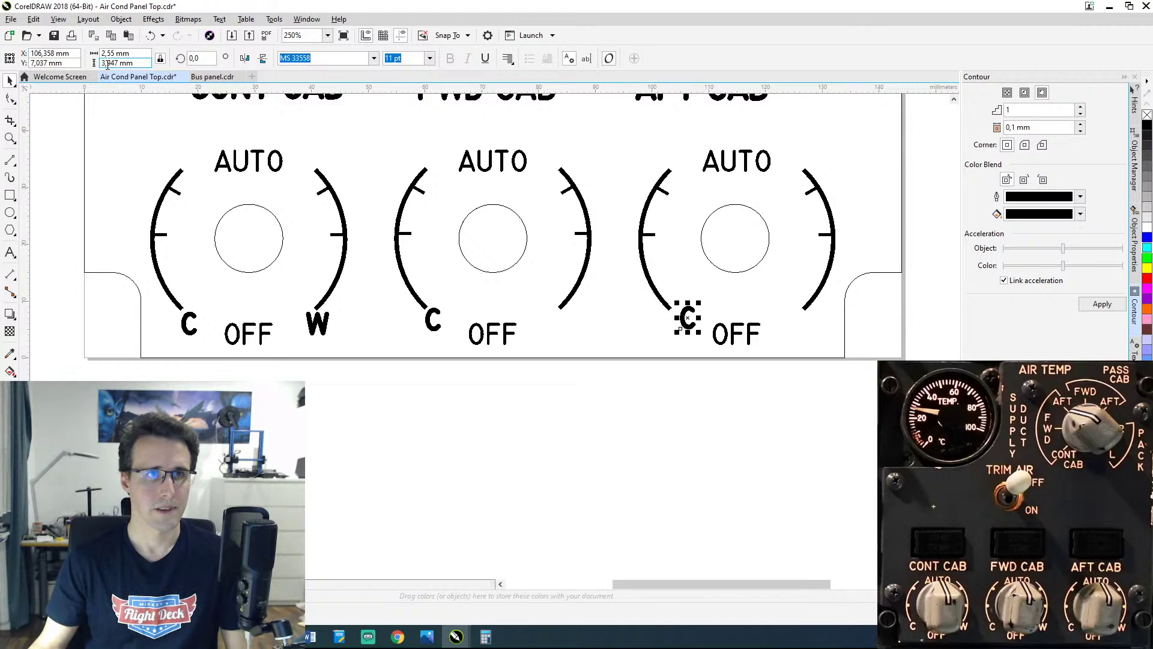
click(71, 53)
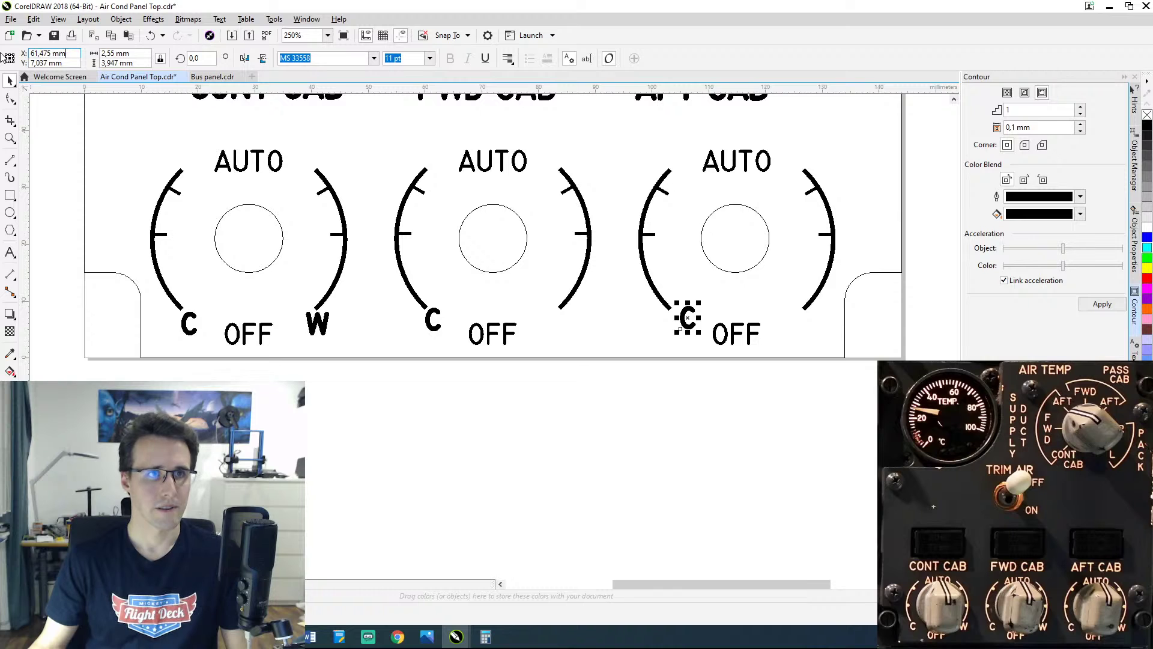
key(ctrl+v)
text(+43)
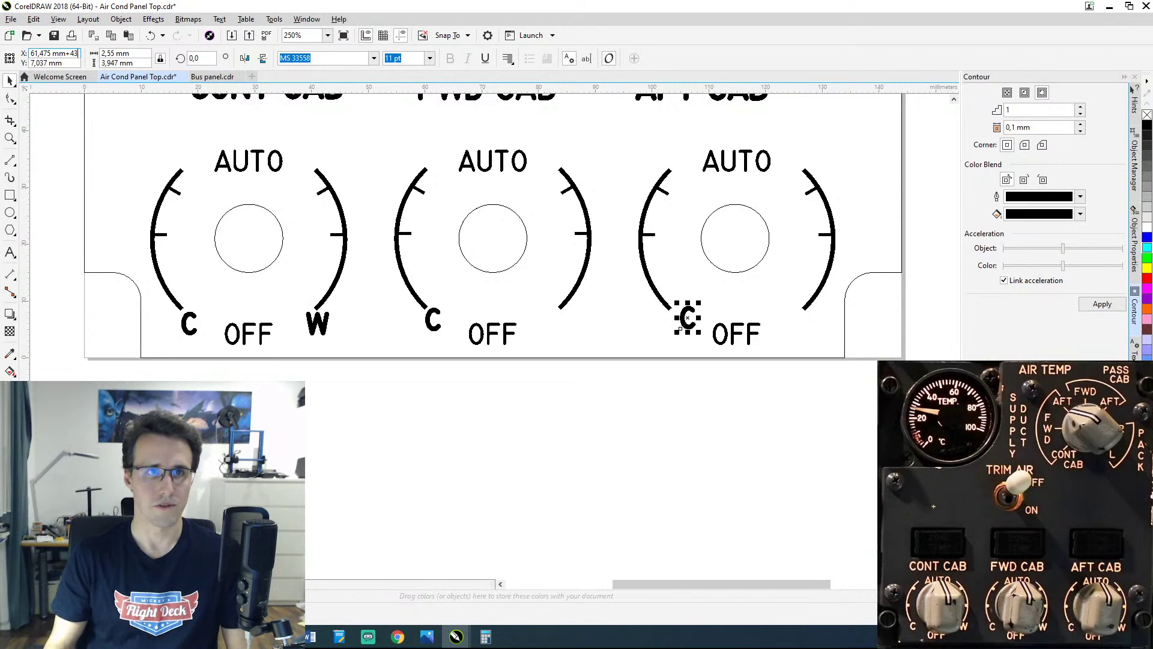
key(Return)
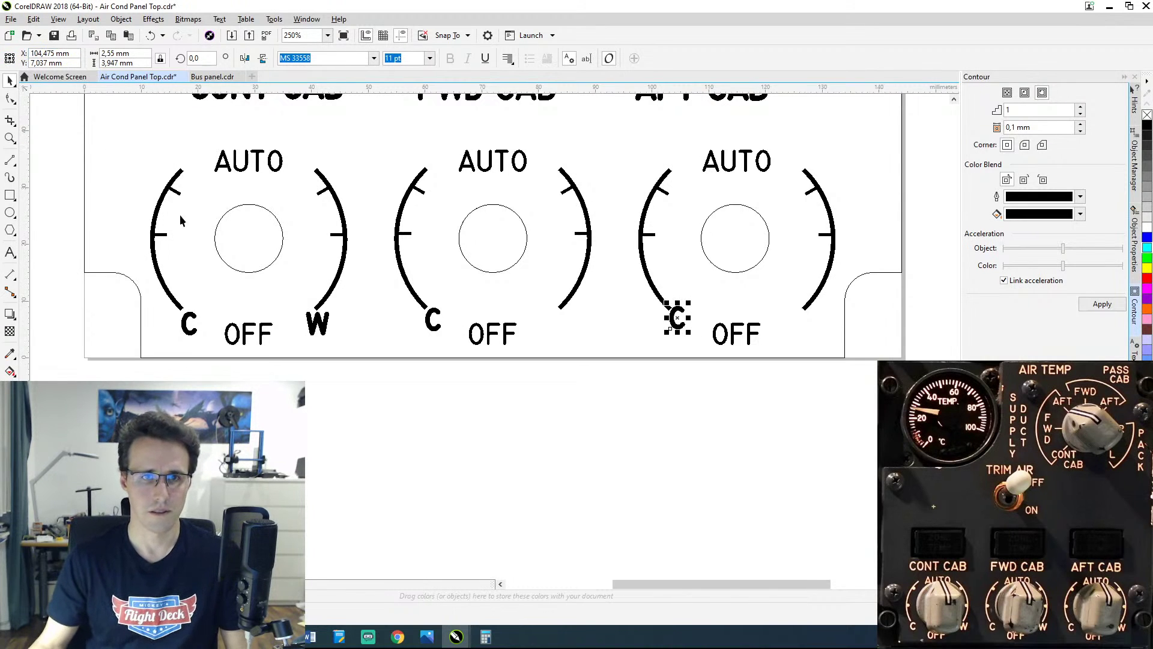
Step: Set the Y position of the second and third dials' C labels to 6 mm
click(431, 325)
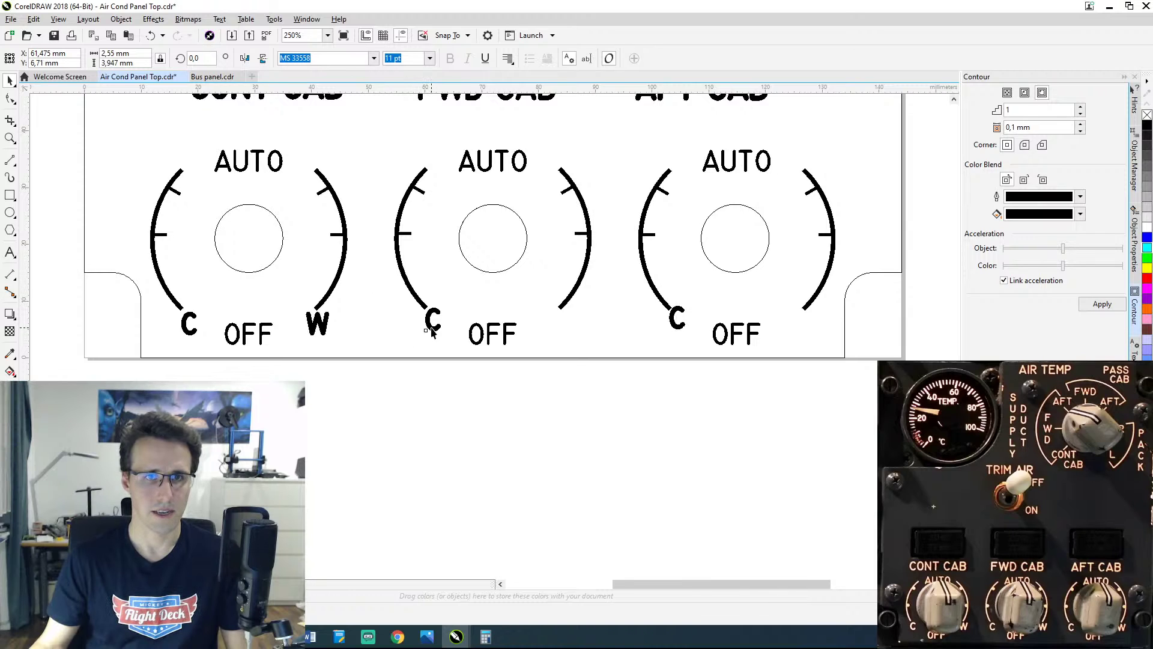
double_click(45, 63)
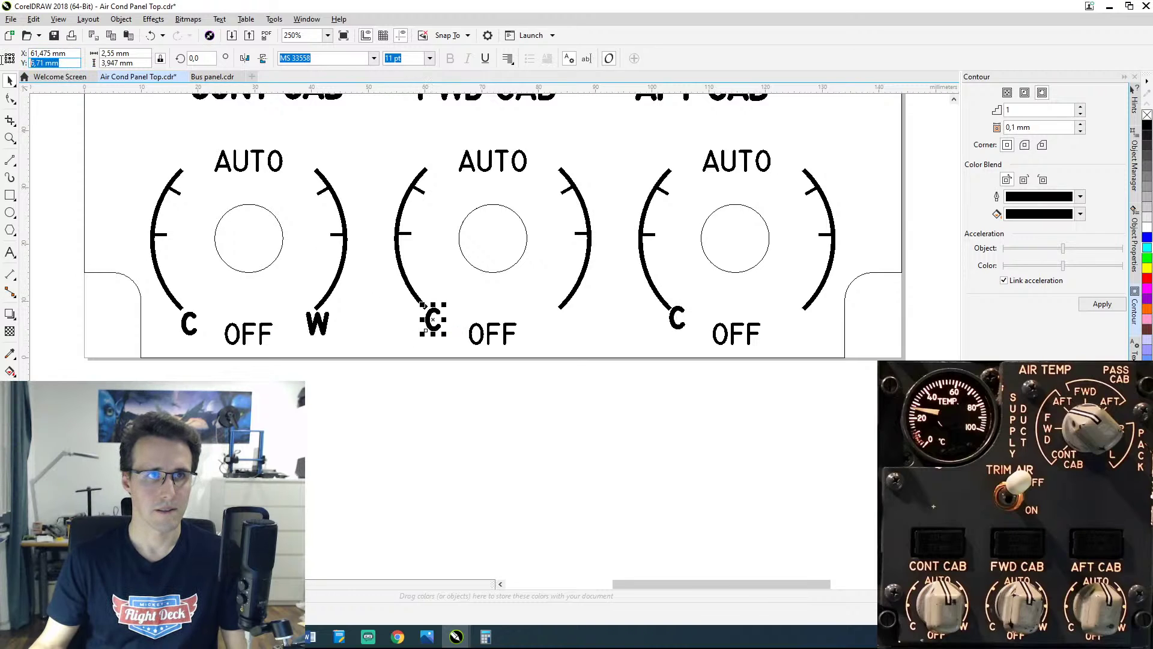
text(6)
key(Return)
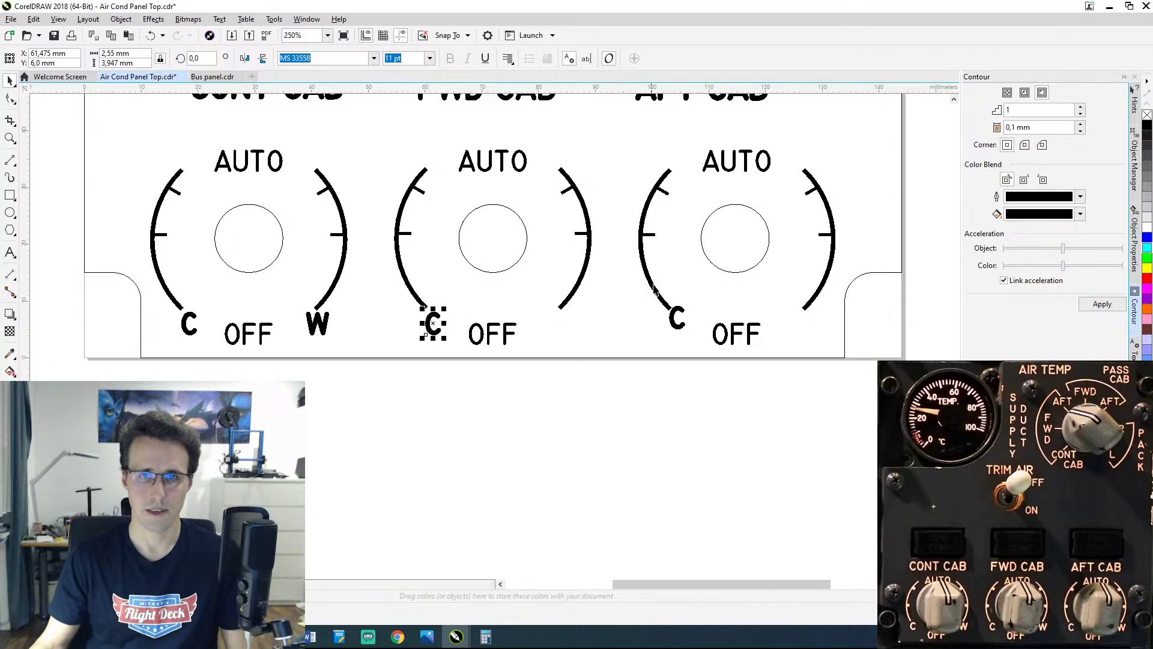
click(685, 328)
double_click(36, 63)
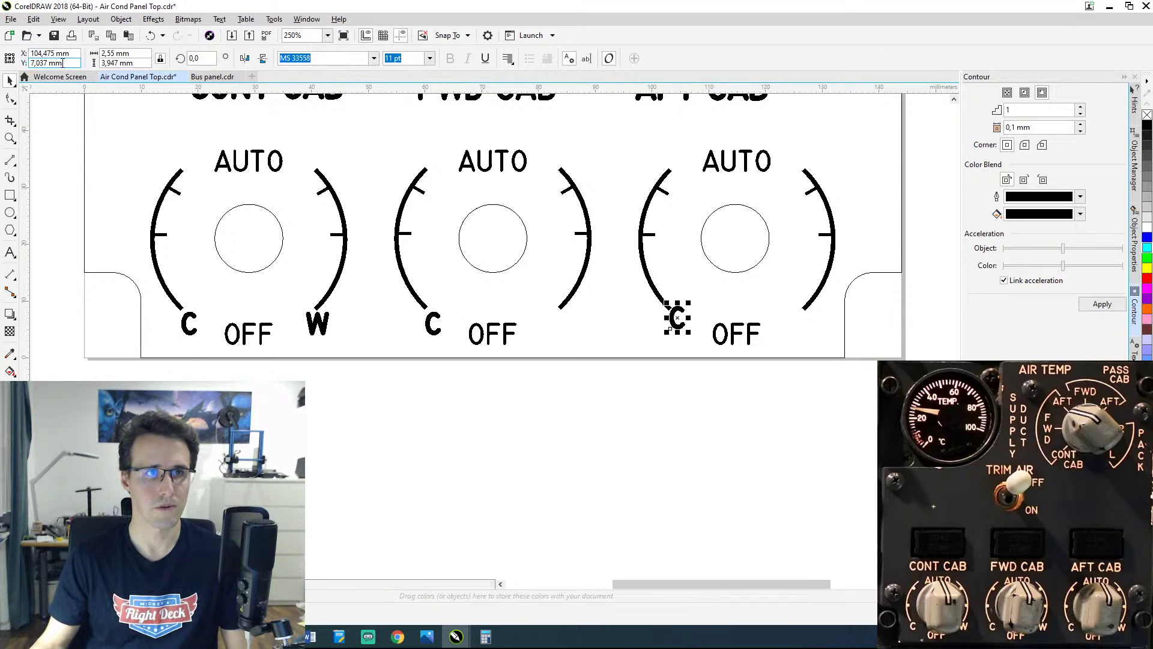
text(6)
key(Return)
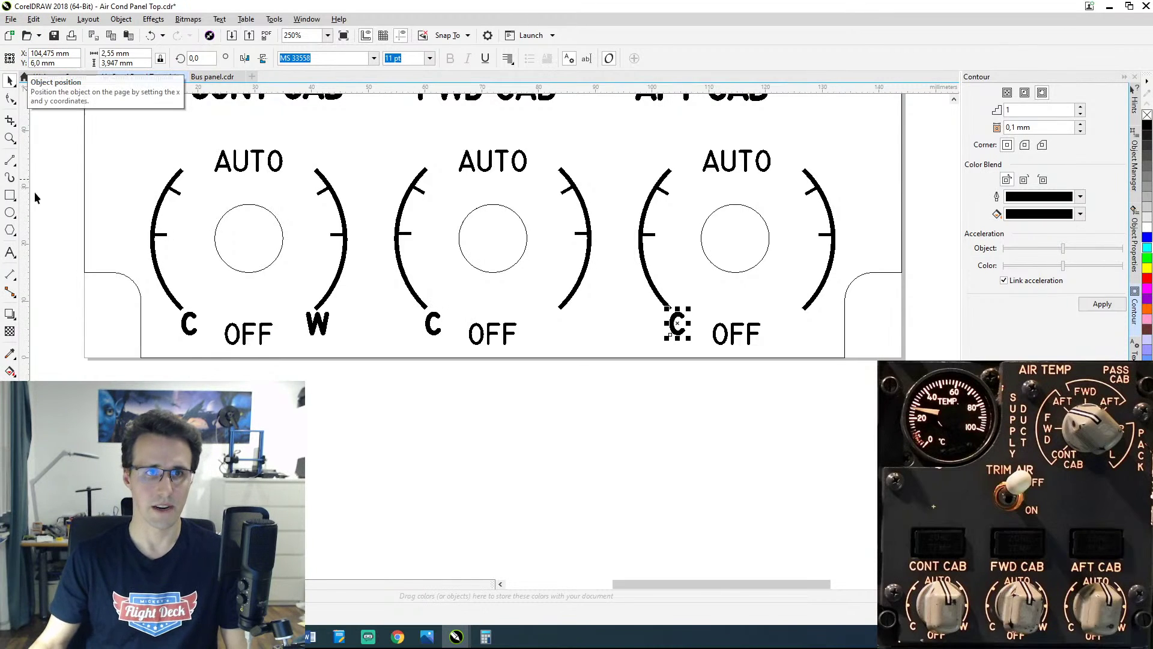
click(389, 359)
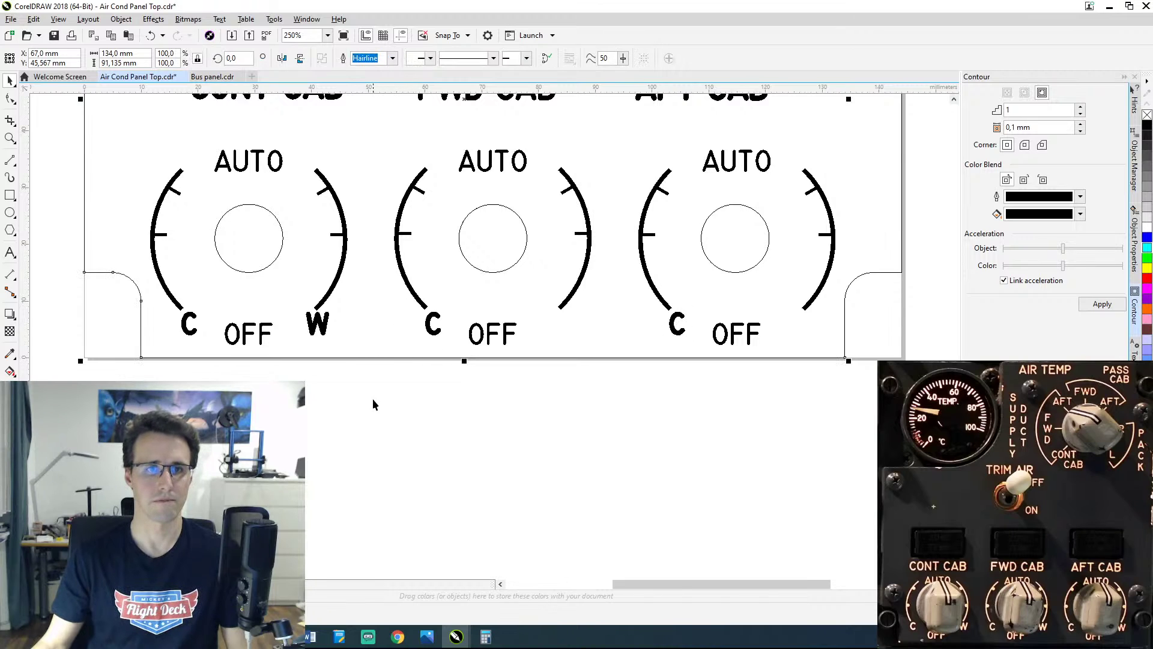
Step: Duplicate the first dial's W label and offset the copy 43 mm in X to the second dial, at X 84.106 mm
click(325, 329)
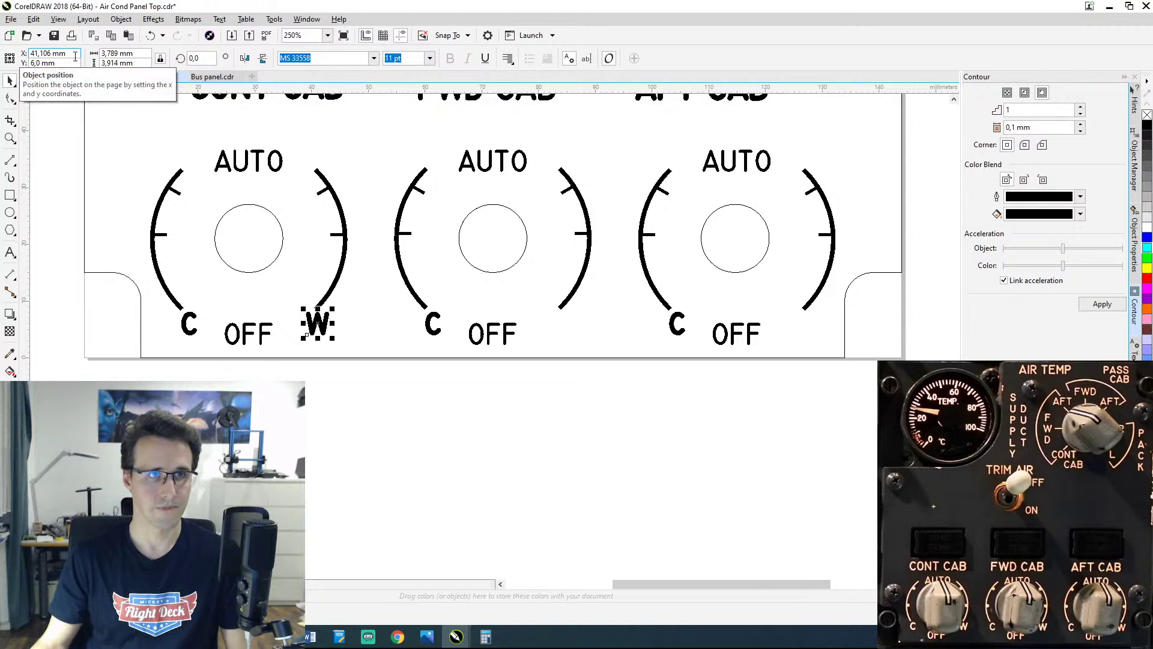
click(75, 56)
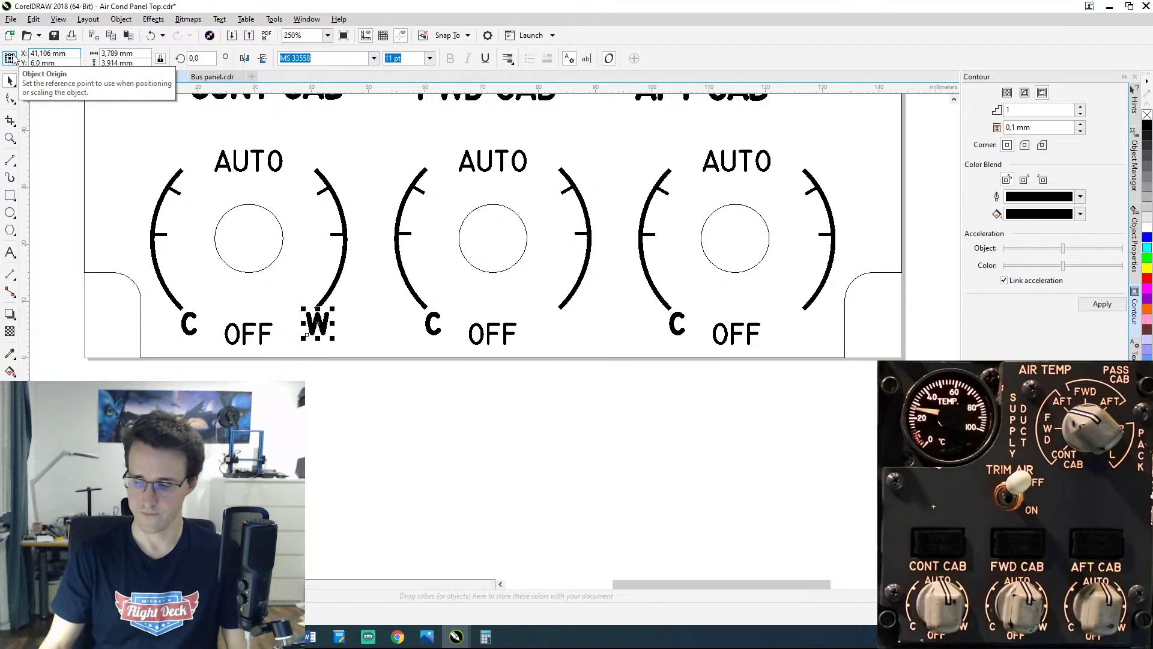
text(+43)
key(Return)
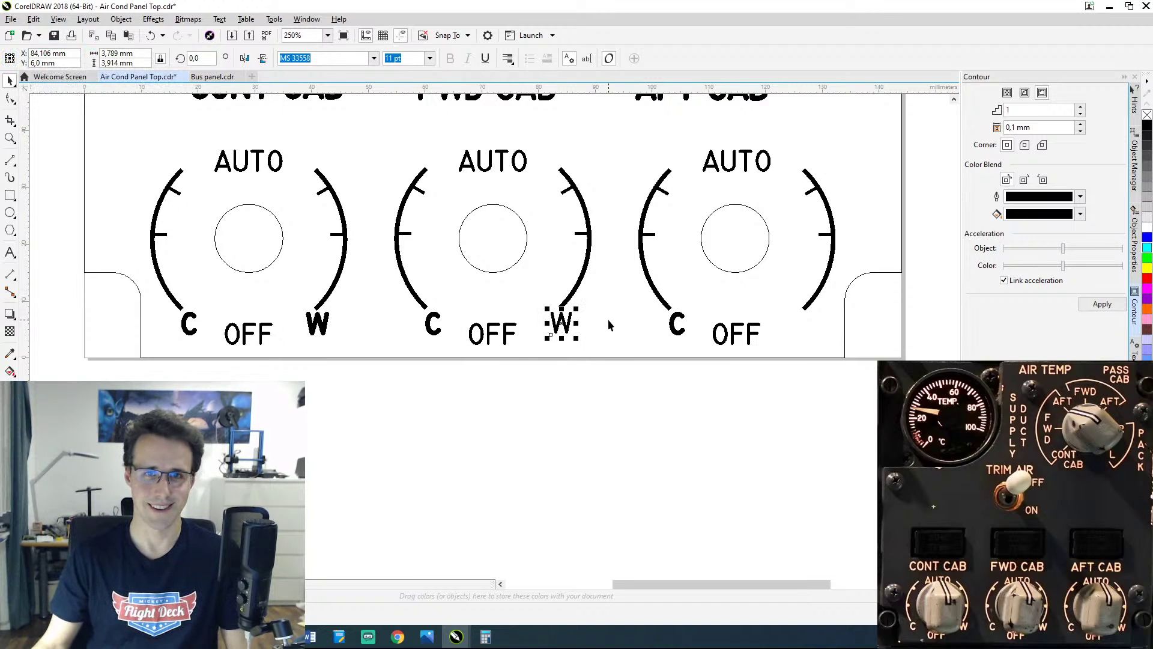
Step: Duplicate the second dial's W label and offset the copy 43 mm in X to the third dial, at X 127.106 mm
click(576, 328)
click(566, 330)
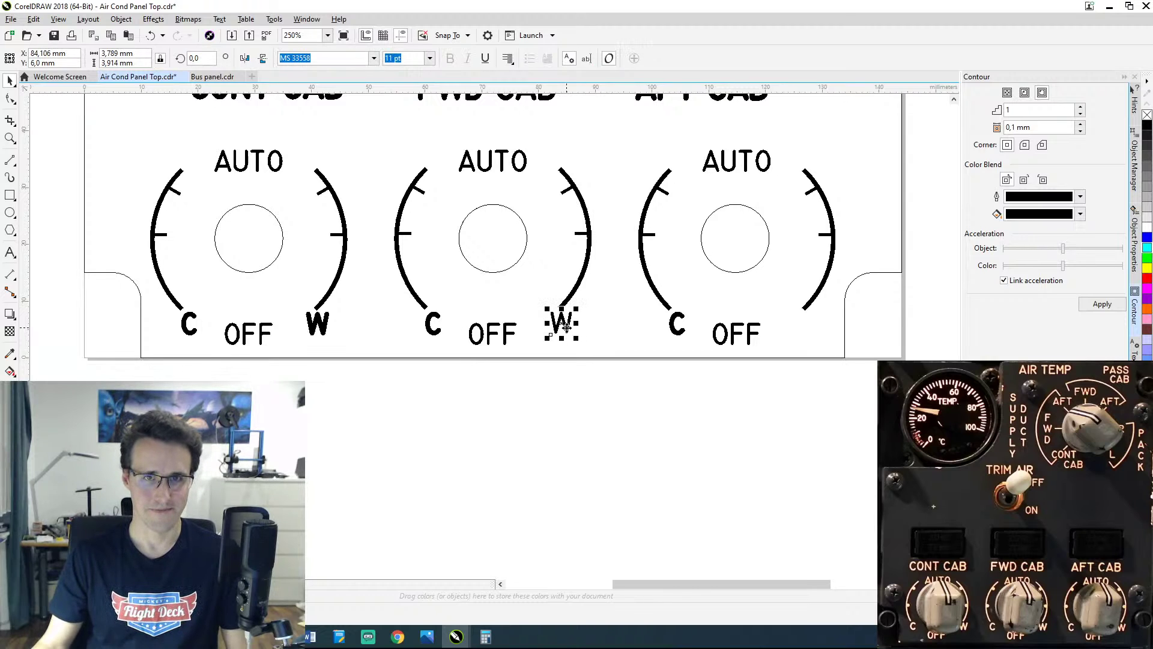
click(566, 326)
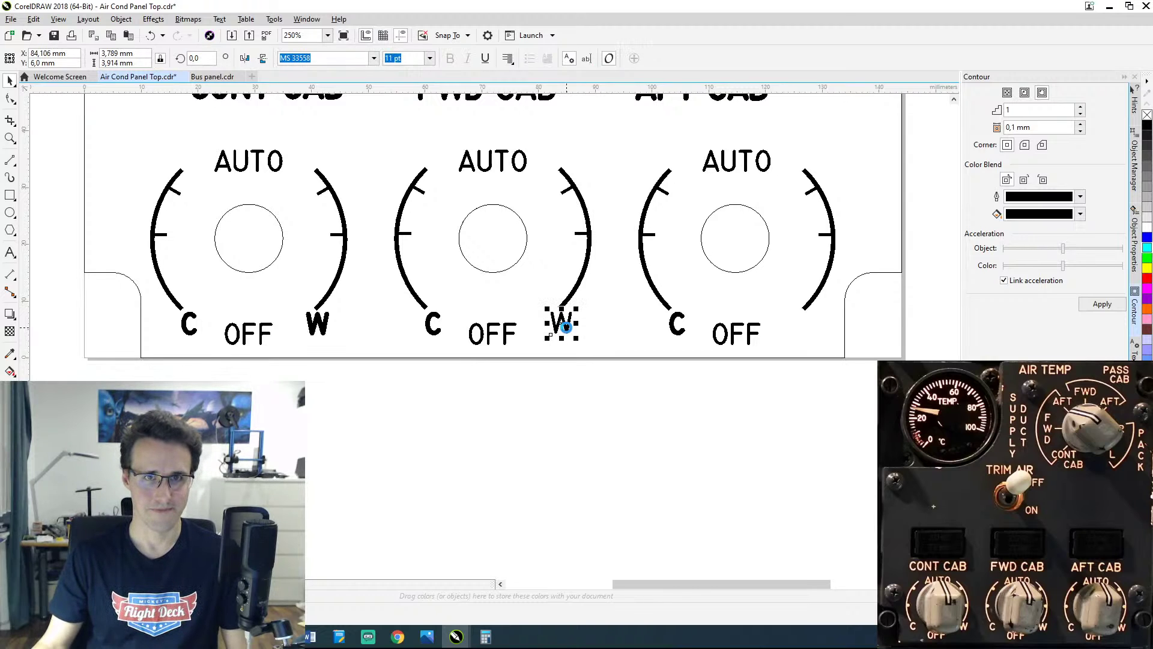
click(78, 53)
text(+43)
key(Return)
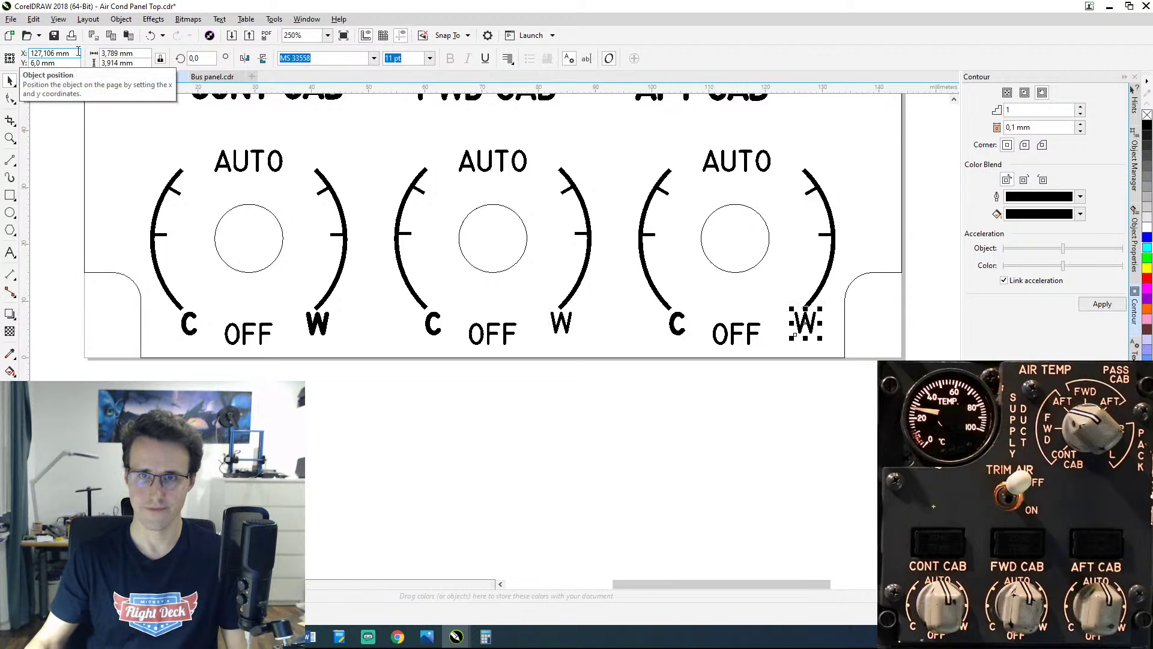
Step: Apply a one-step 0.1 mm black outside contour to the second and third dials' W labels, and show the object properties
click(561, 323)
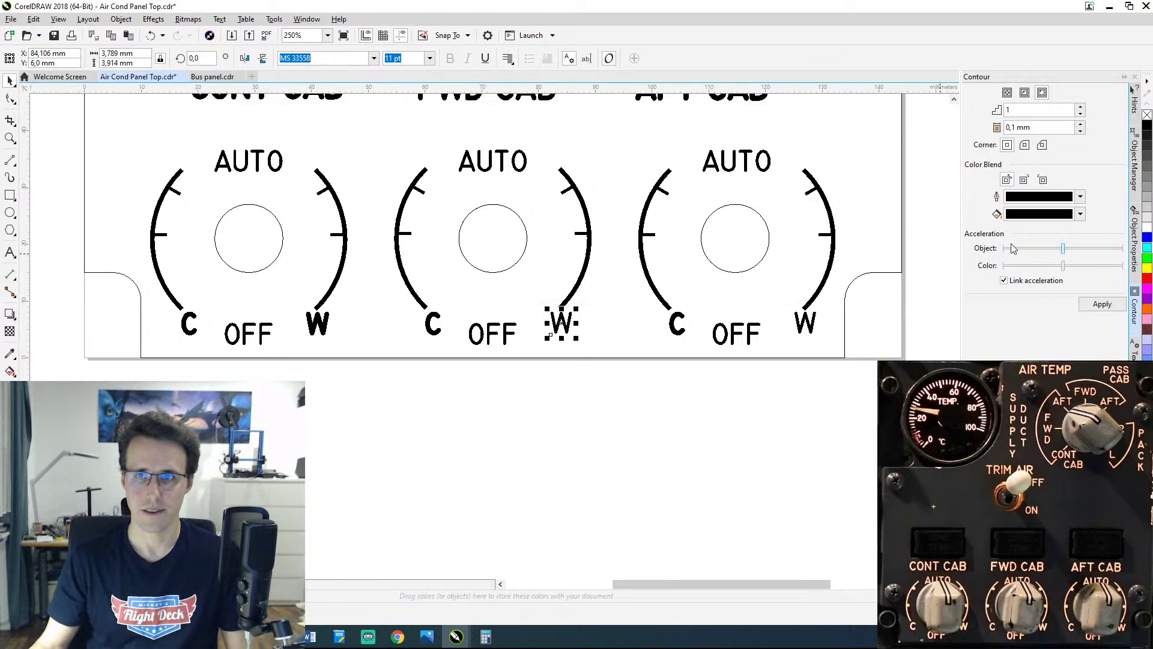
click(1095, 305)
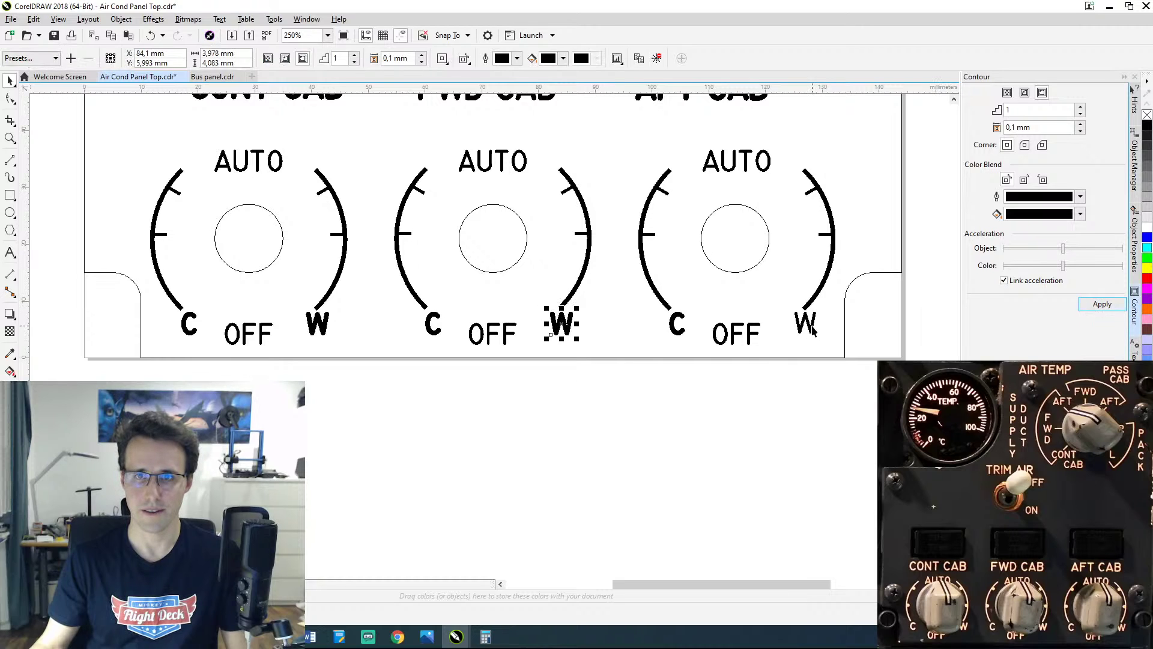
click(811, 327)
click(1088, 306)
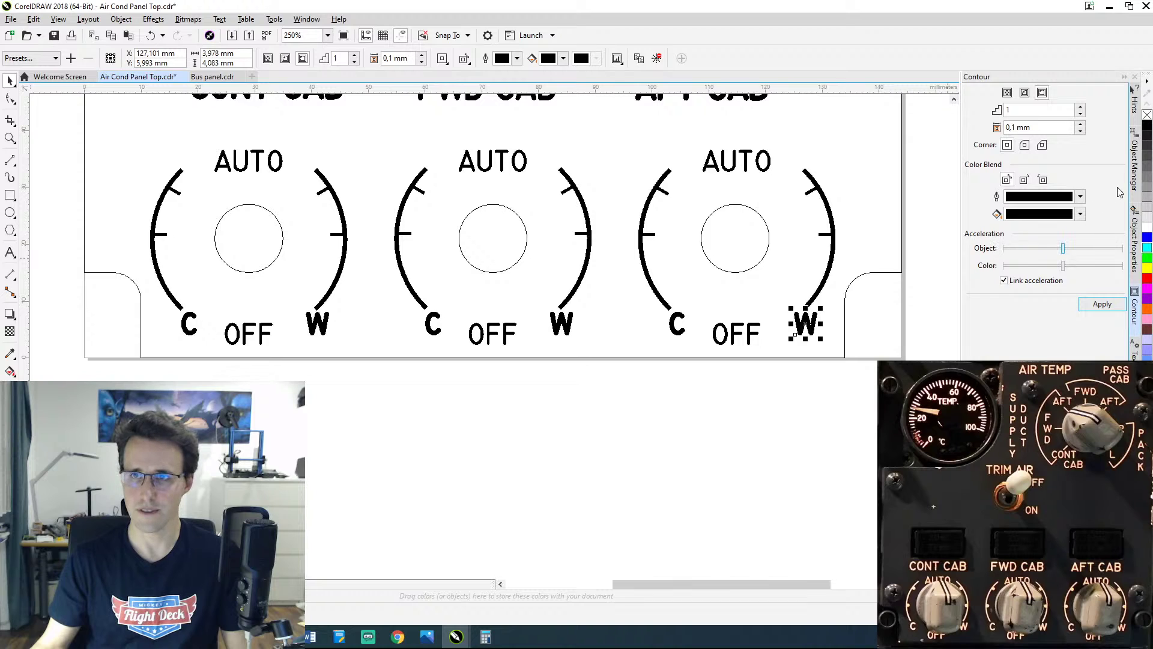
click(1131, 216)
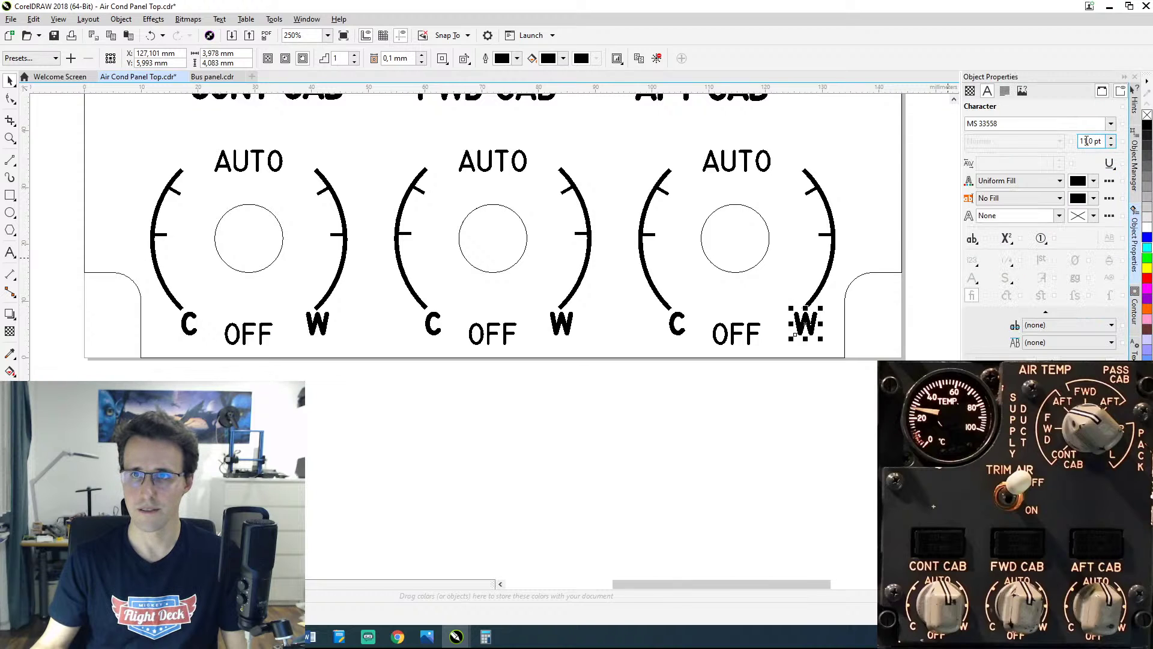
click(866, 248)
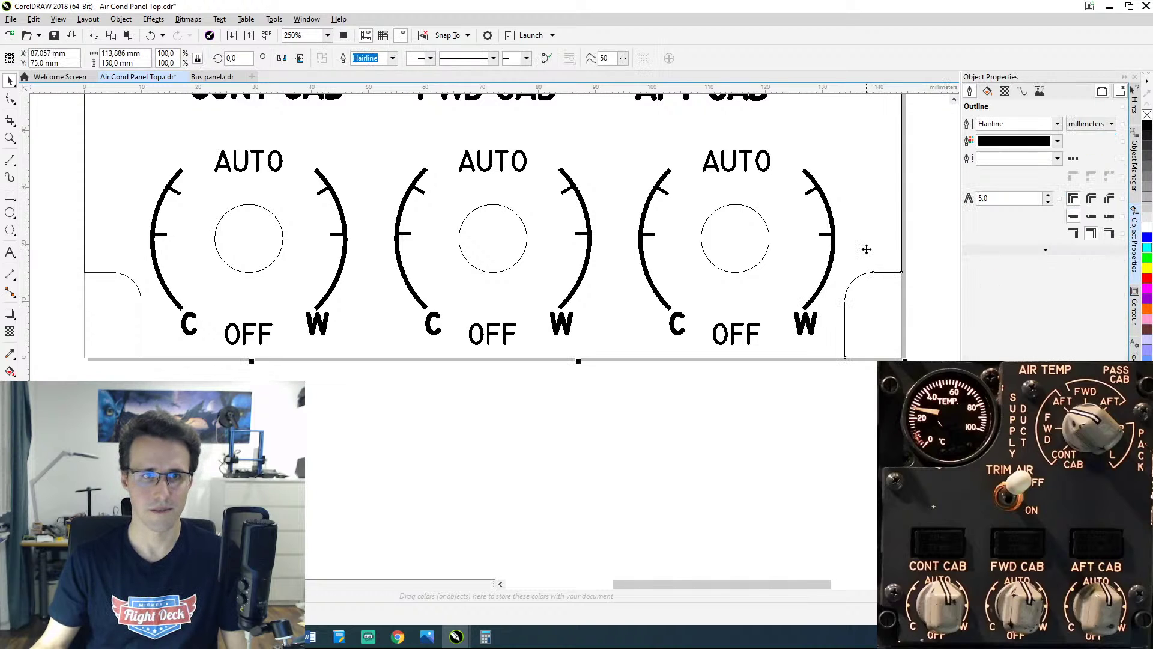
Step: Apply a one-step 0.1 mm black outside contour to the OFF labels below all three temperature dials
click(267, 341)
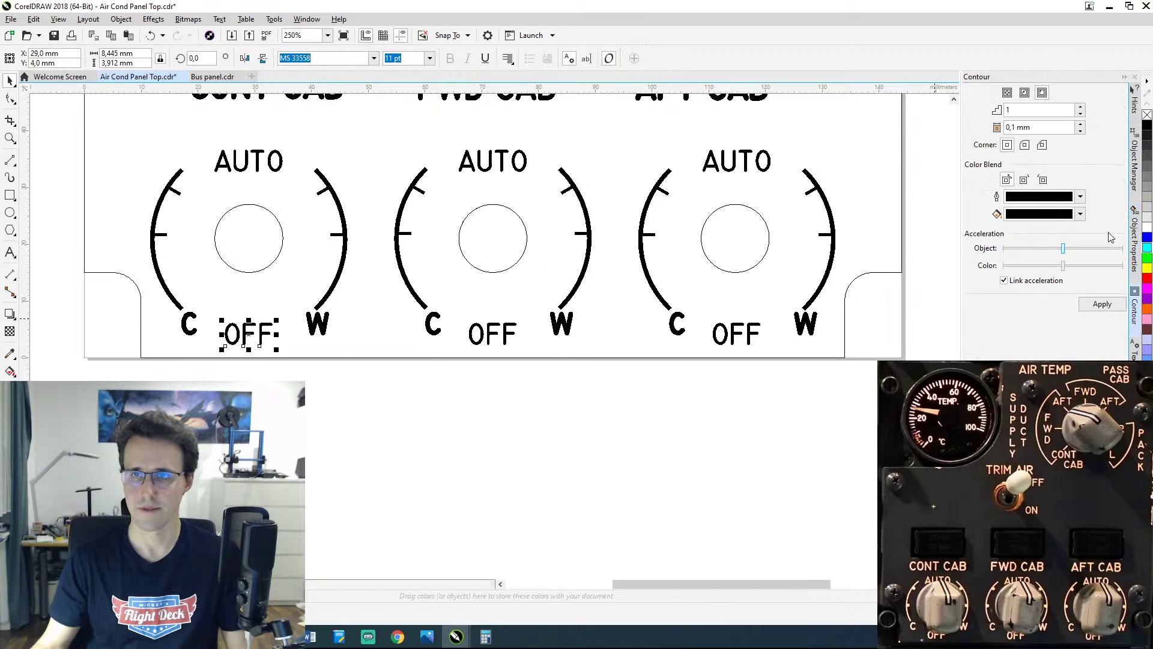
click(1134, 310)
click(1102, 304)
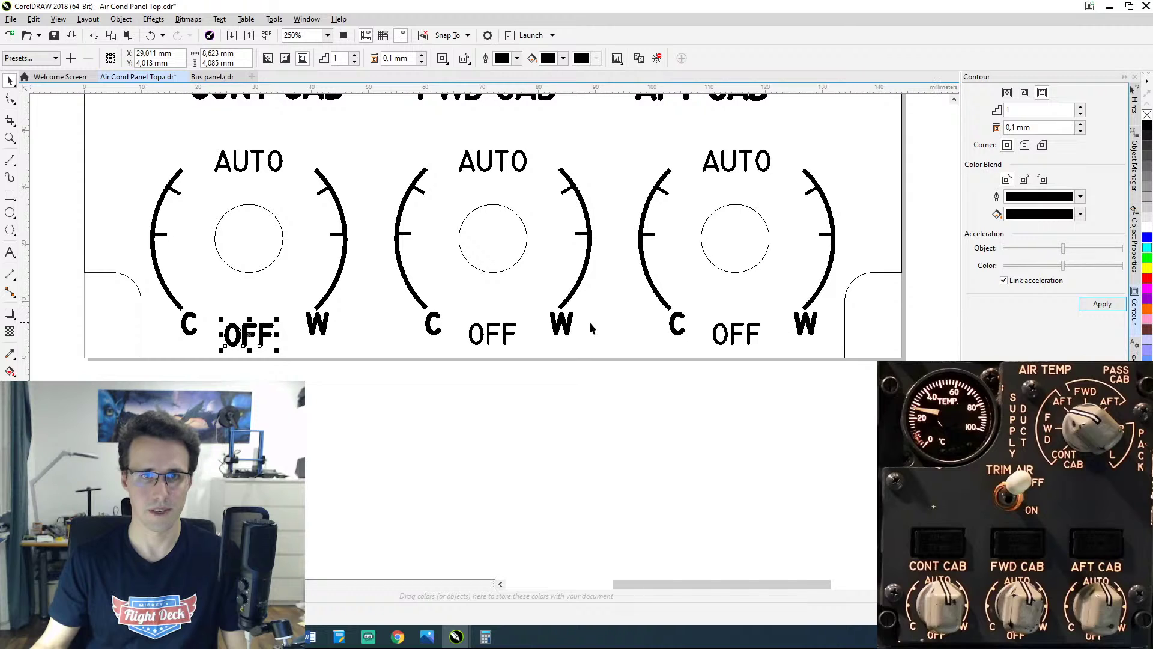
click(512, 336)
click(1102, 304)
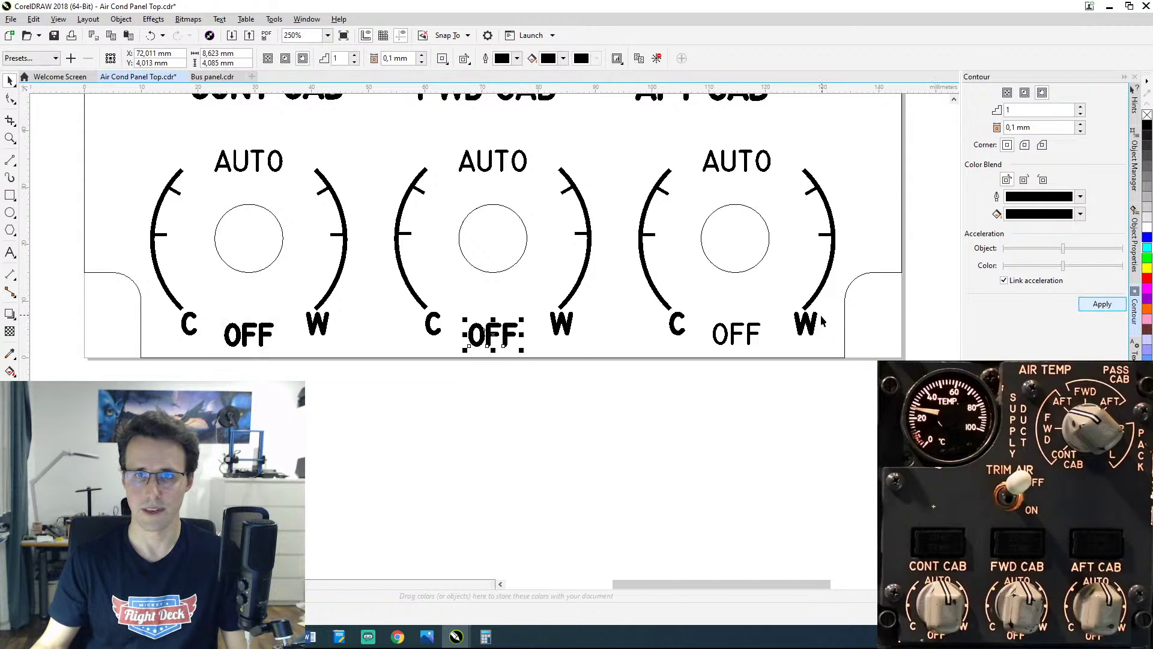
click(758, 338)
click(1102, 304)
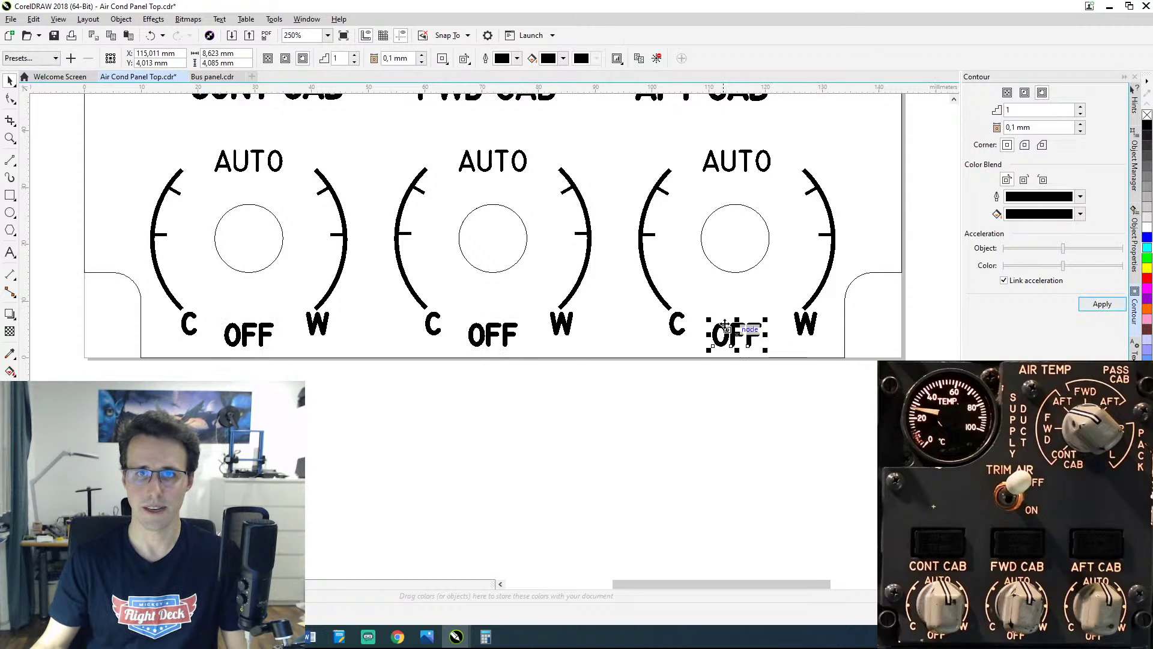
Step: Apply a one-step 0.1 mm black outside contour to the AUTO labels above all three temperature dials
click(257, 166)
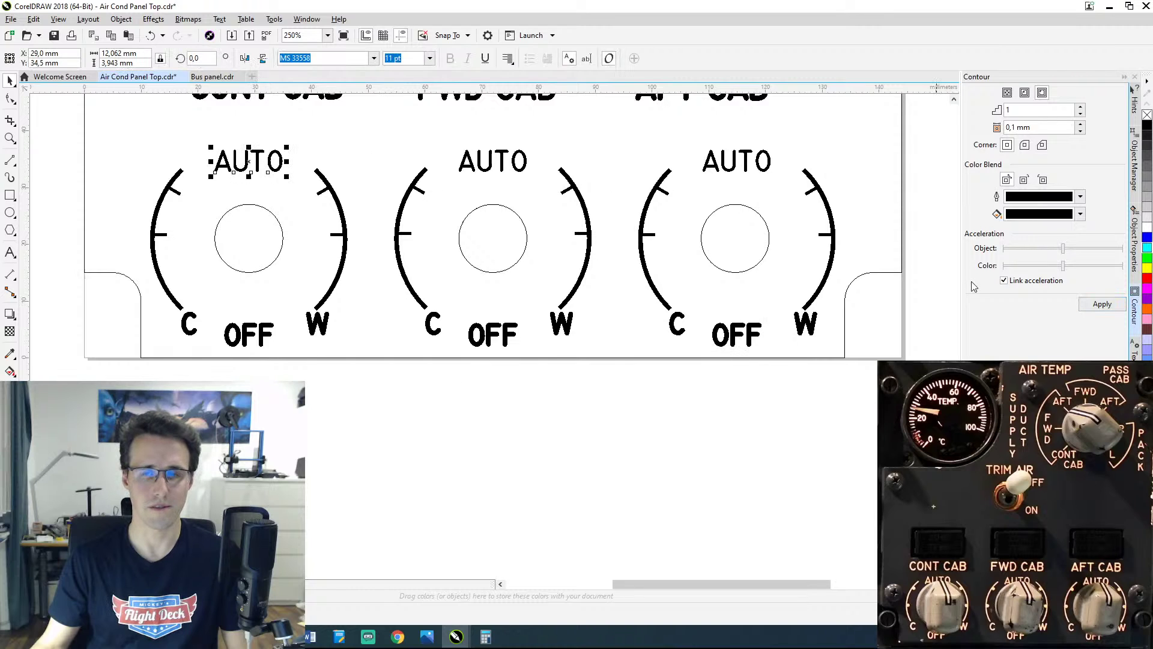
click(1101, 304)
click(541, 165)
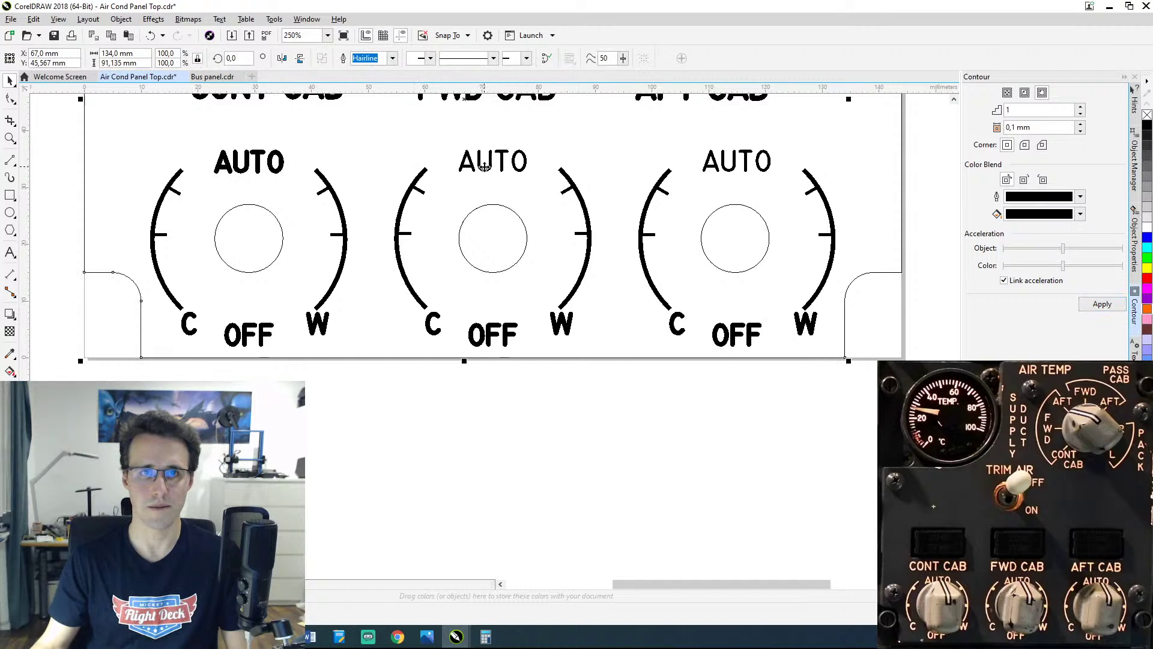
click(504, 164)
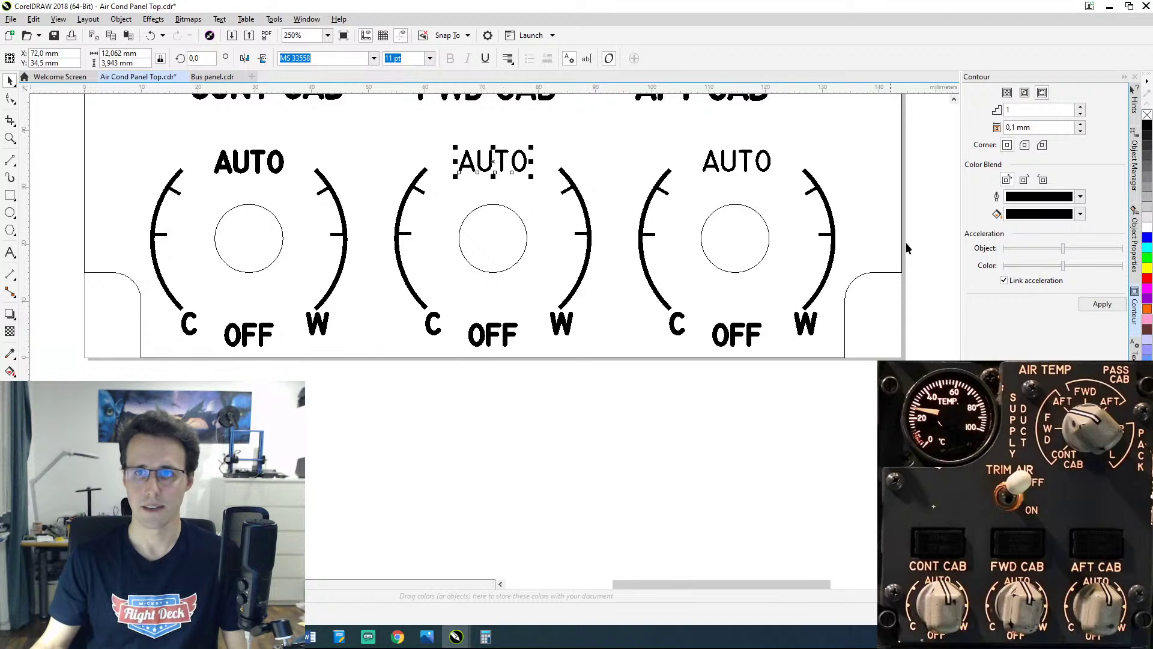
click(1102, 304)
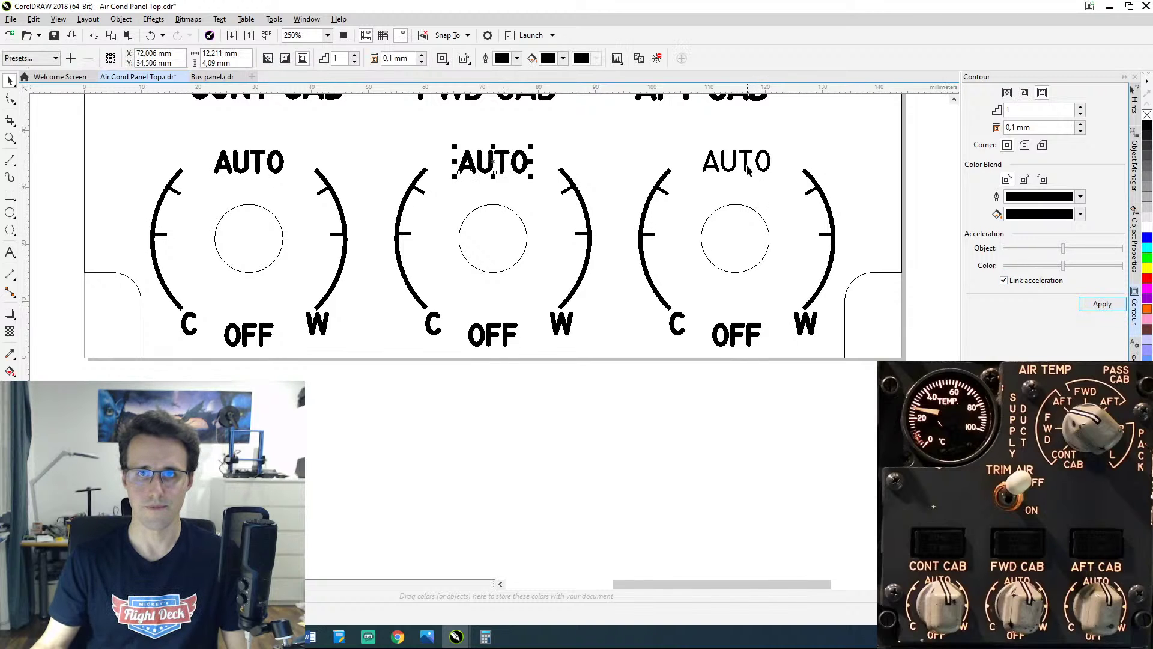
click(748, 170)
click(1087, 305)
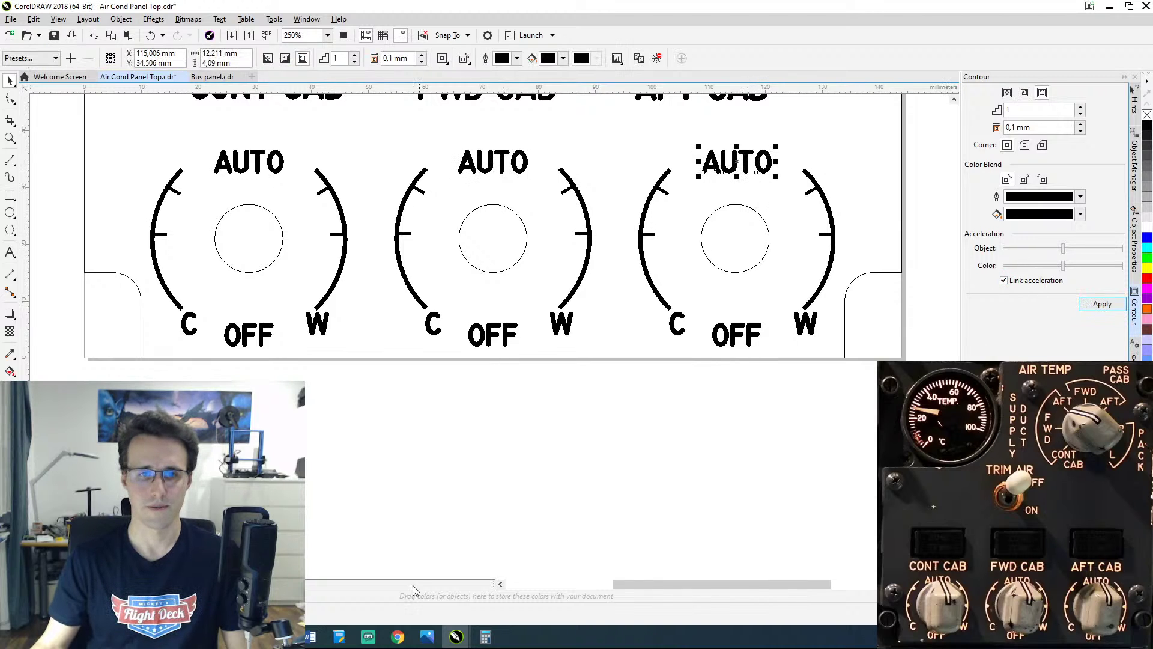
Step: Examine the overall layout of the panel's labels, cutouts and dials
click(398, 636)
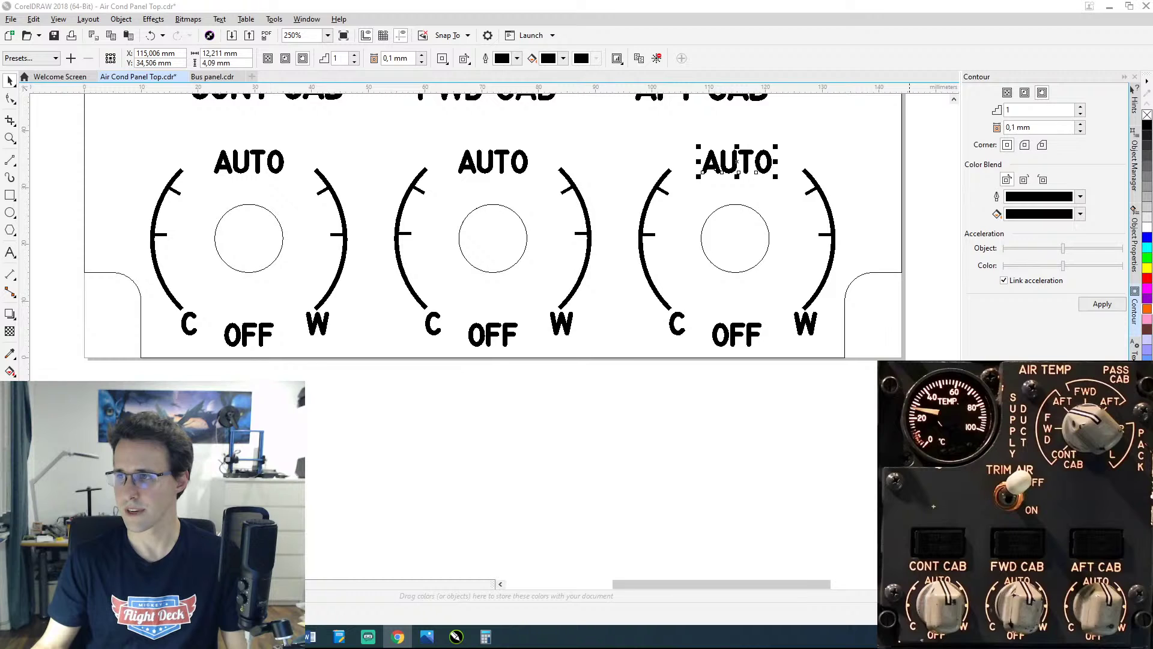
click(510, 128)
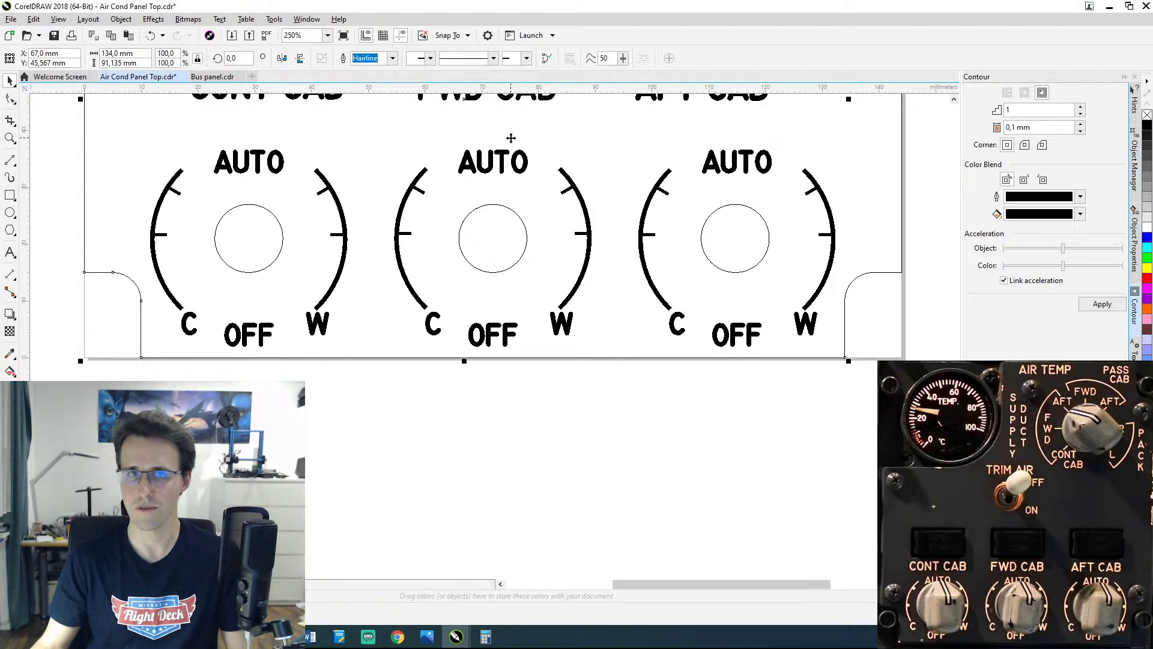
scroll(510, 138, down, 4)
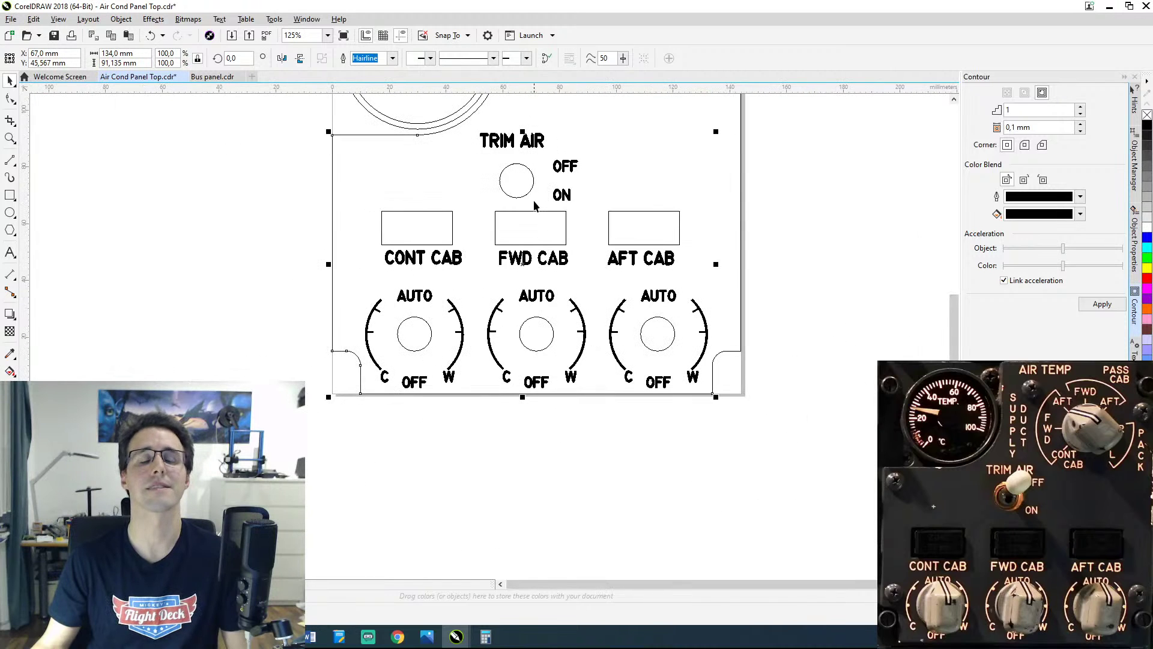
scroll(543, 252, up, 3)
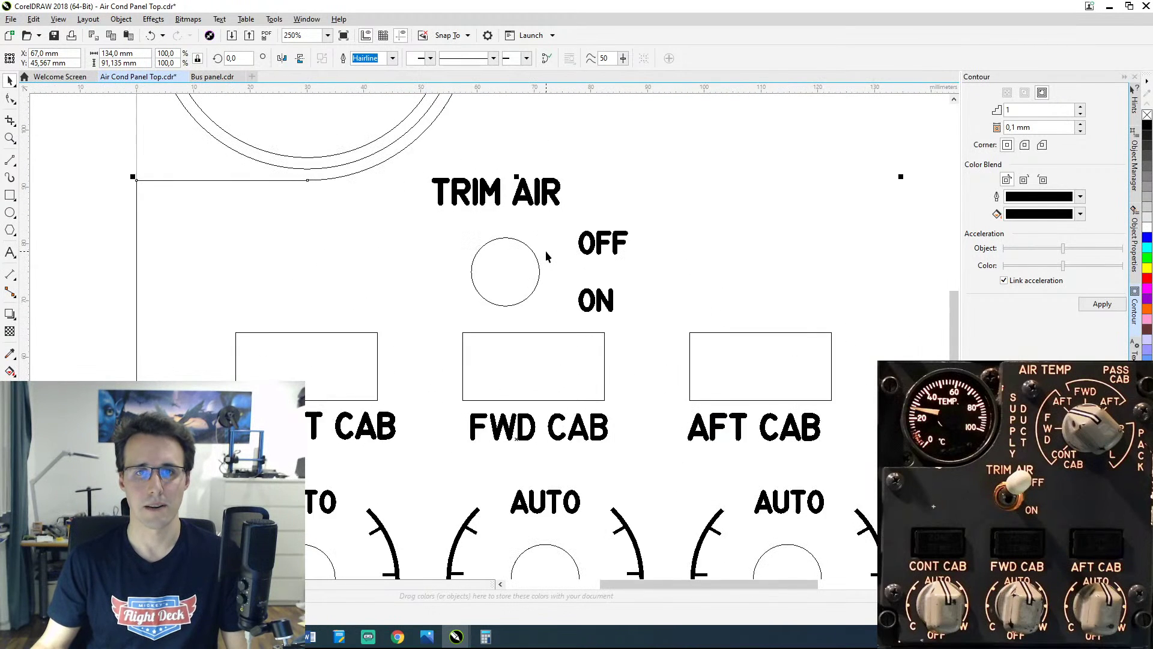
scroll(545, 252, down, 2)
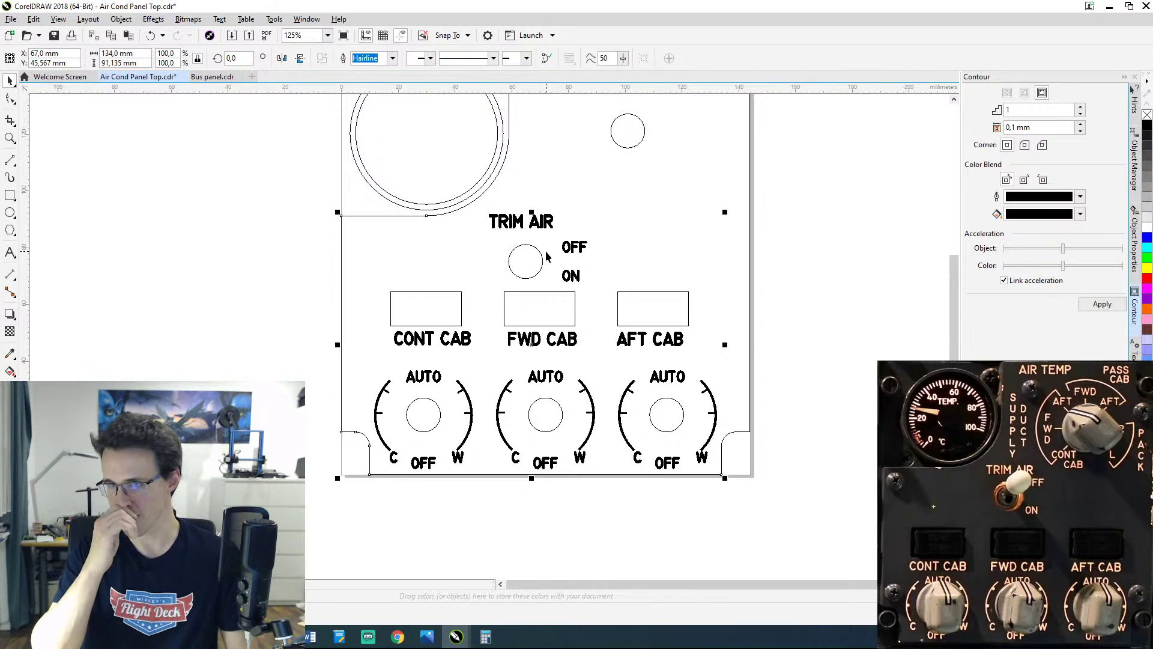
drag(559, 250, 552, 302)
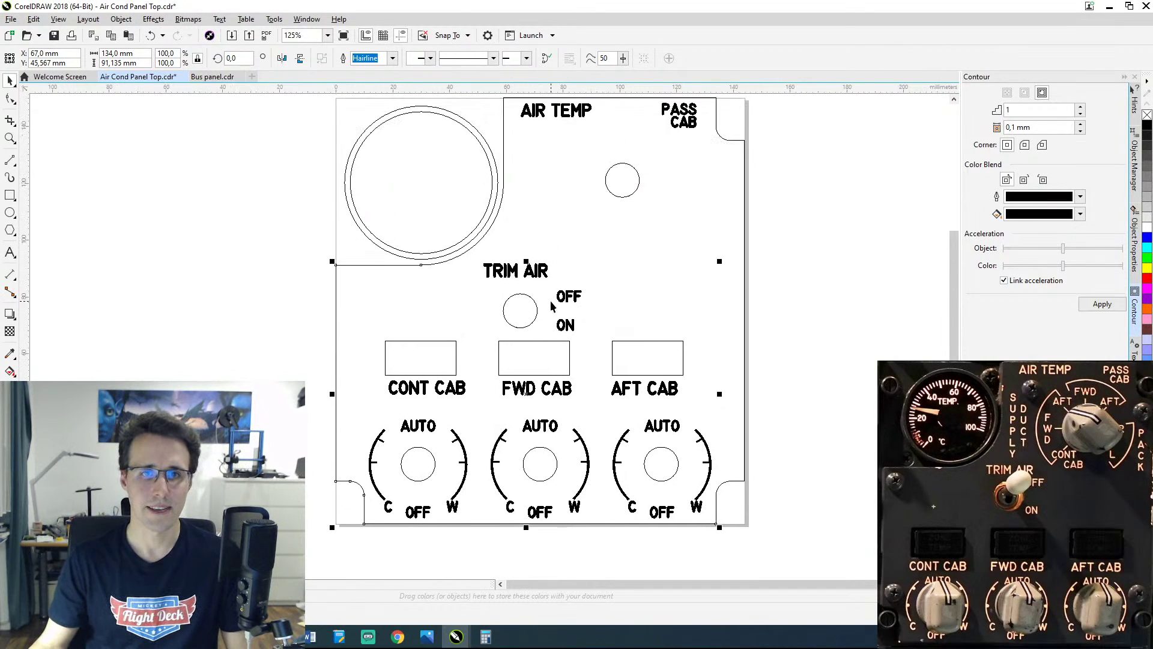
scroll(552, 299, down, 1)
scroll(553, 298, up, 1)
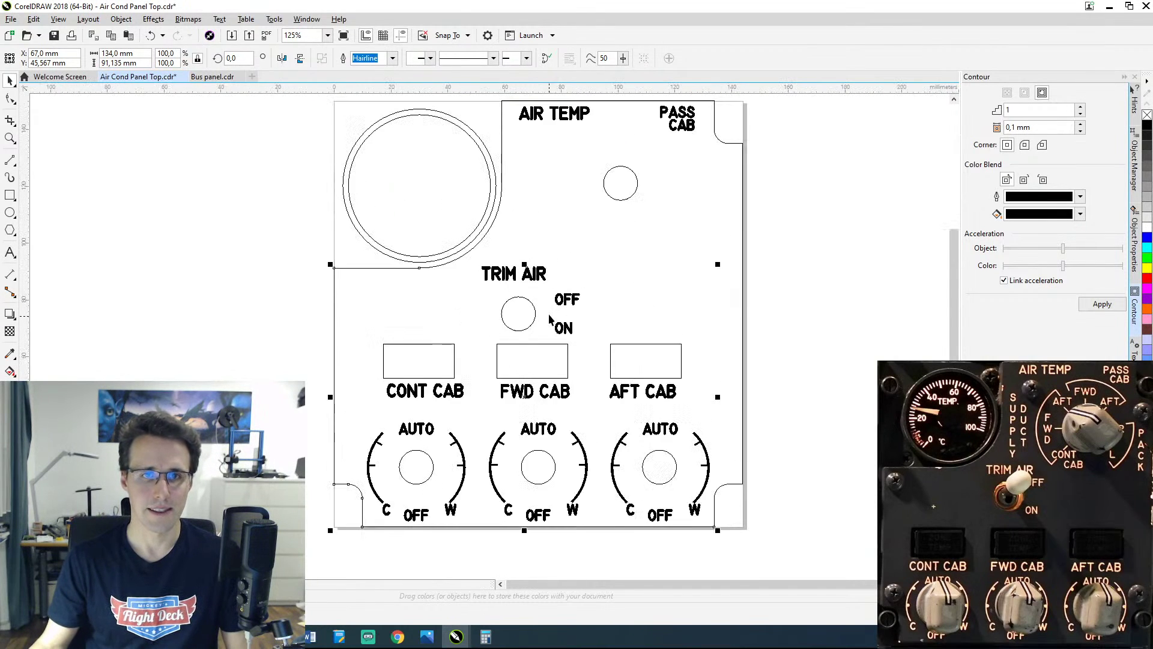
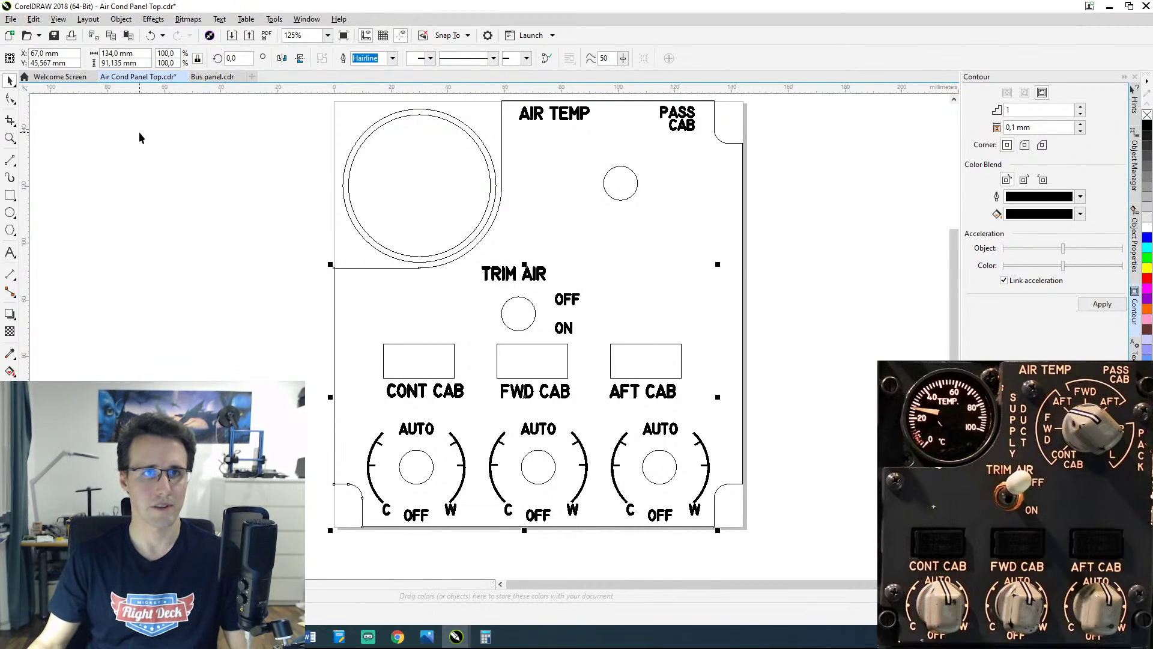
Step: Open Bus panel backlight.cdr, copy its lower-left 15 × 32 mm rectangle, close that file and return to Air Cond Panel Top.cdr
click(63, 78)
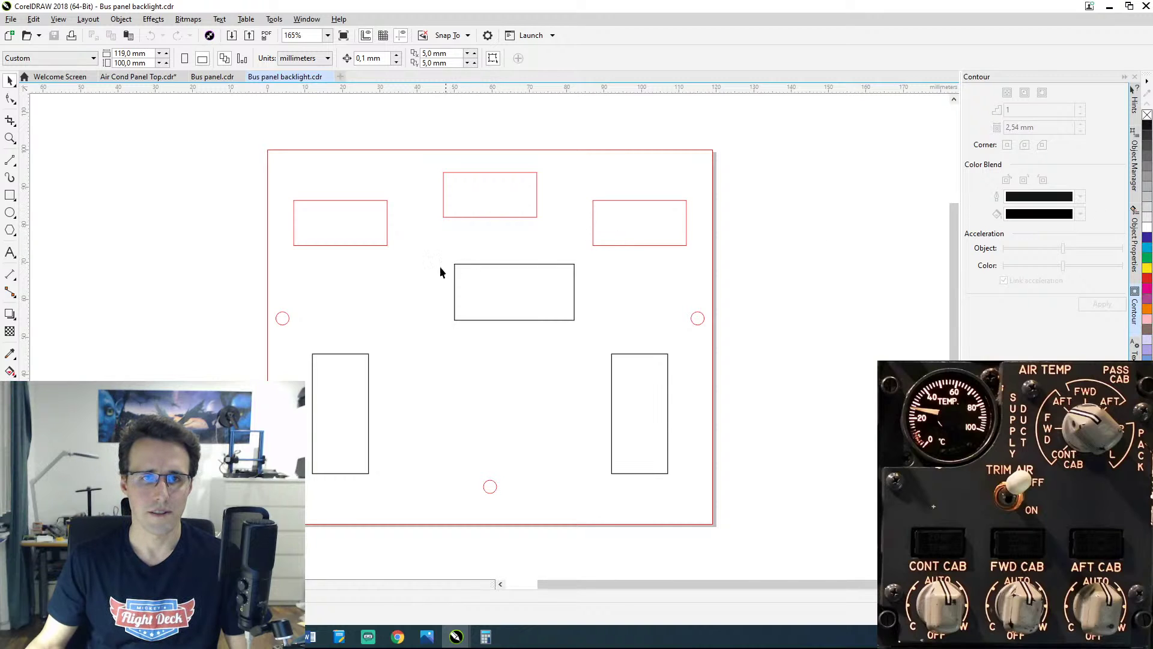
click(367, 392)
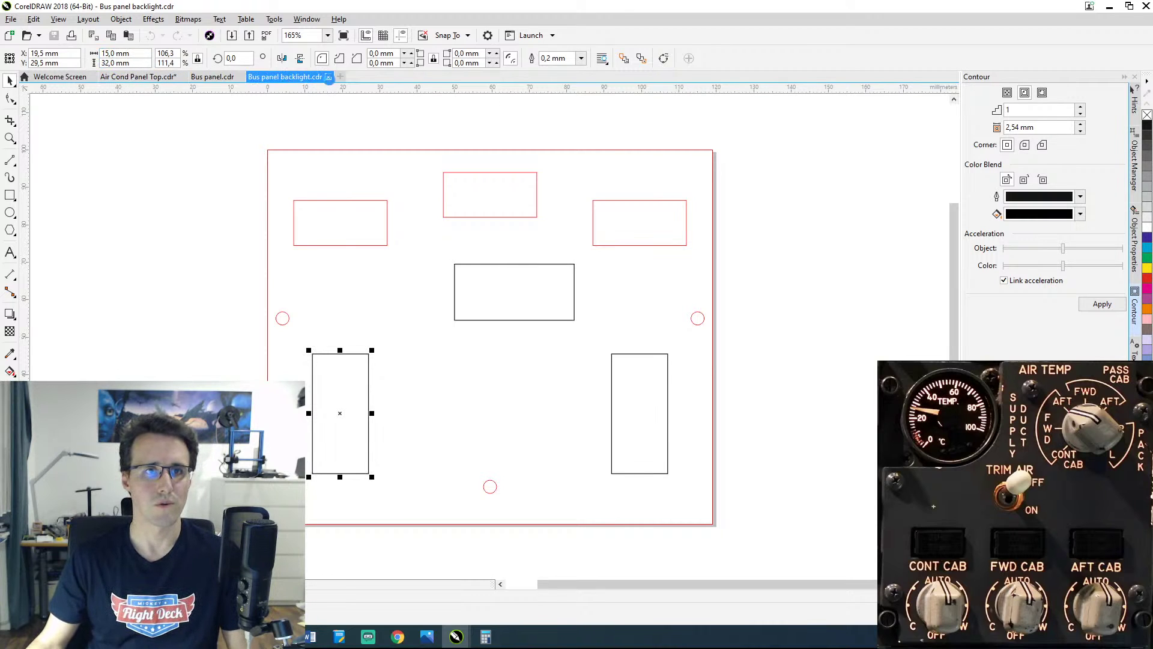
key(ctrl+F4)
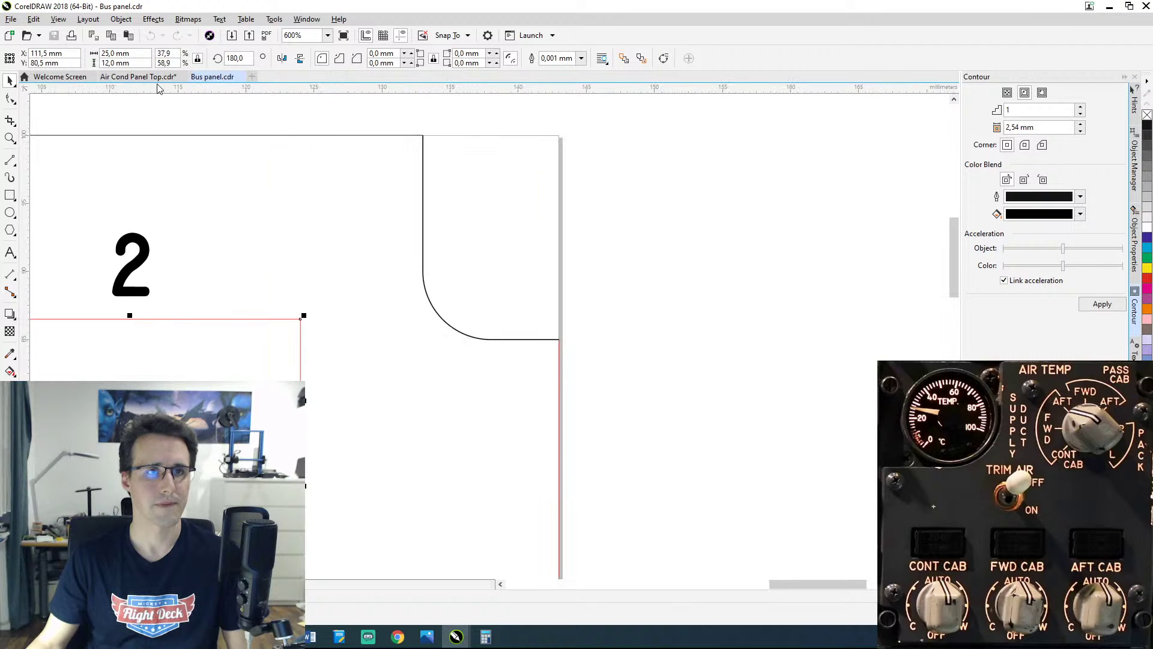
click(138, 76)
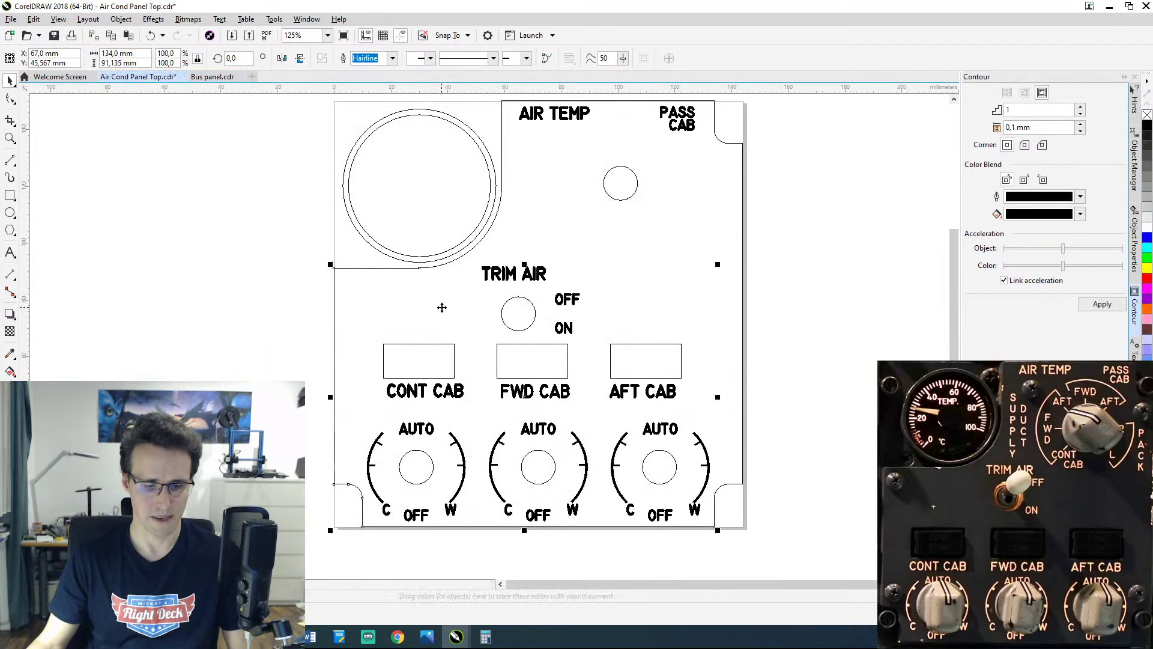
Step: Paste the copied 15 × 32 mm rectangle and centre it on the TRIM AIR switch hole at X 65 mm, Y 75 mm
key(F6)
drag(402, 326, 445, 416)
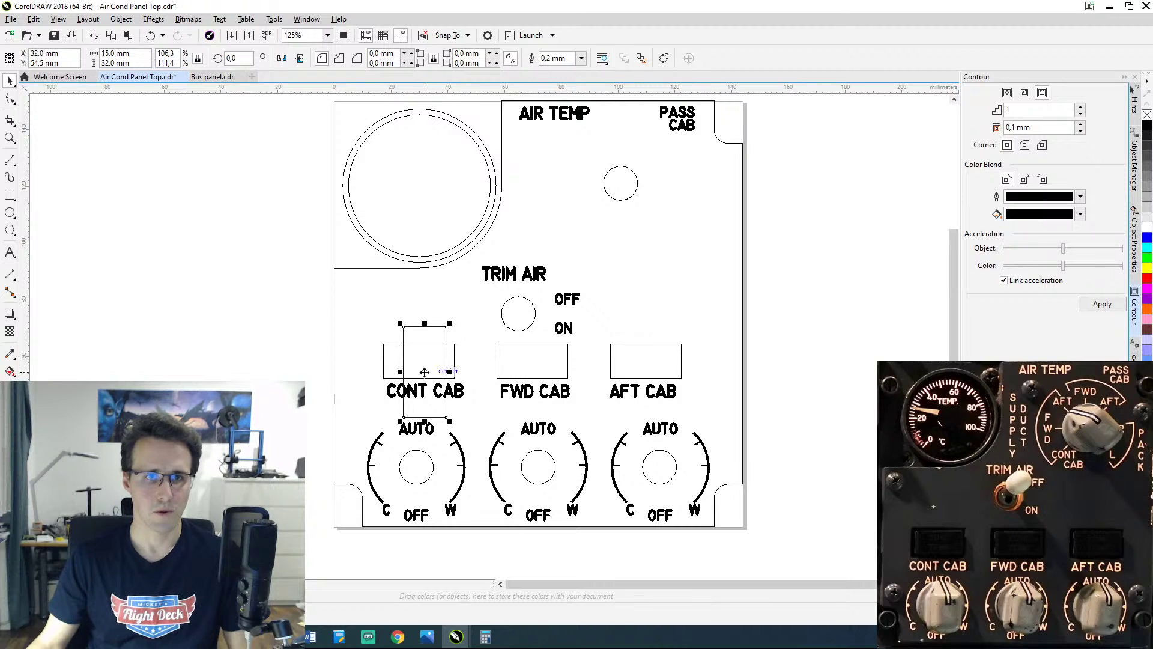
drag(425, 370, 518, 313)
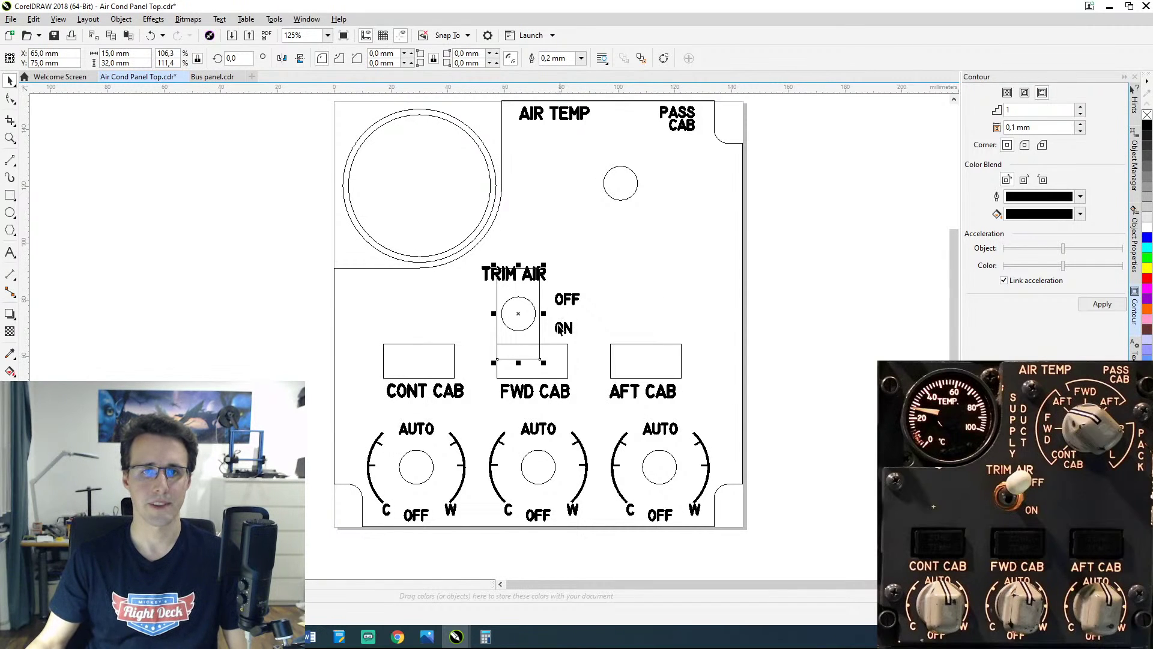
Step: Set the outline width of the rectangle around the TRIM AIR switch hole to Hairline
scroll(560, 329, up, 3)
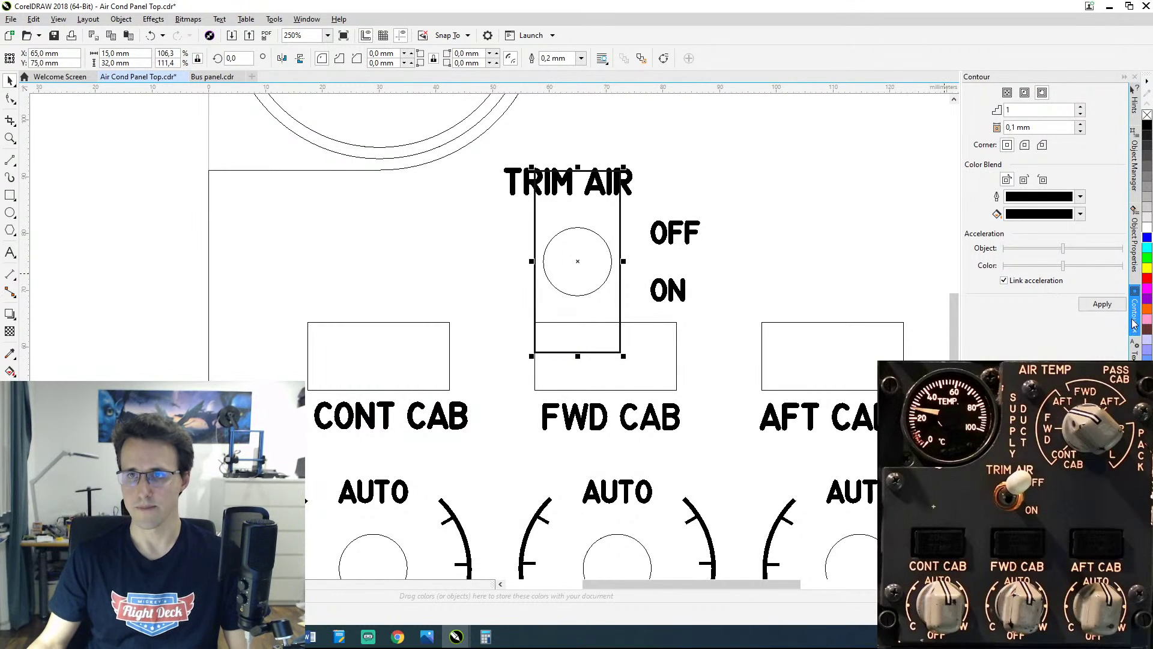
click(1134, 243)
click(1056, 123)
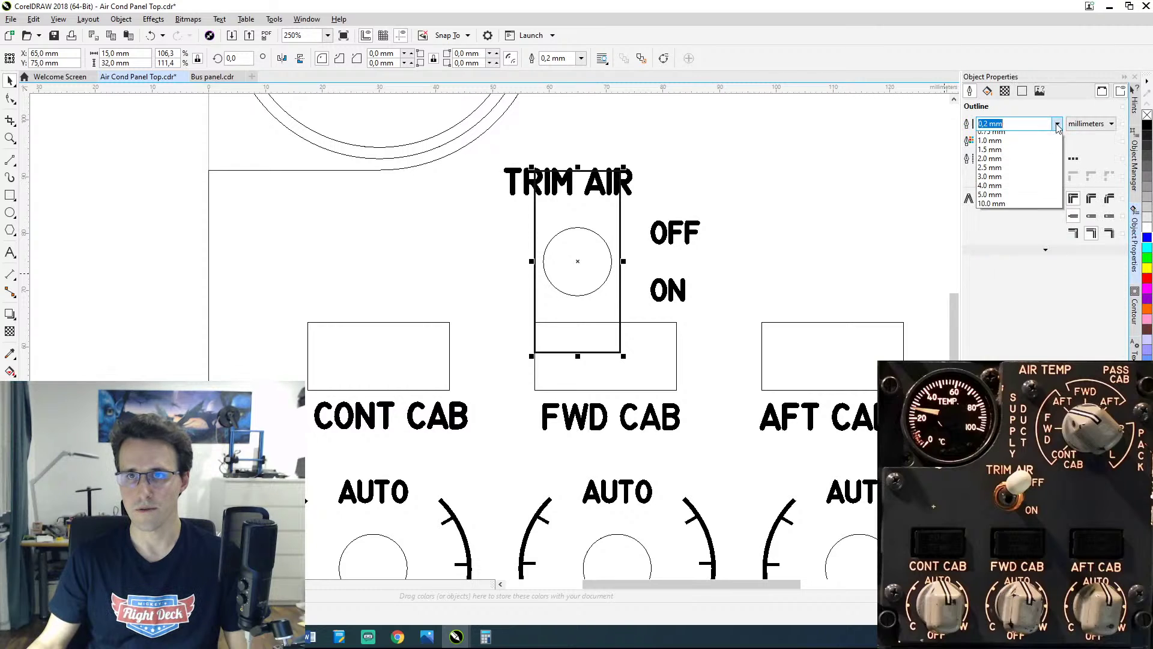
click(1030, 144)
click(753, 203)
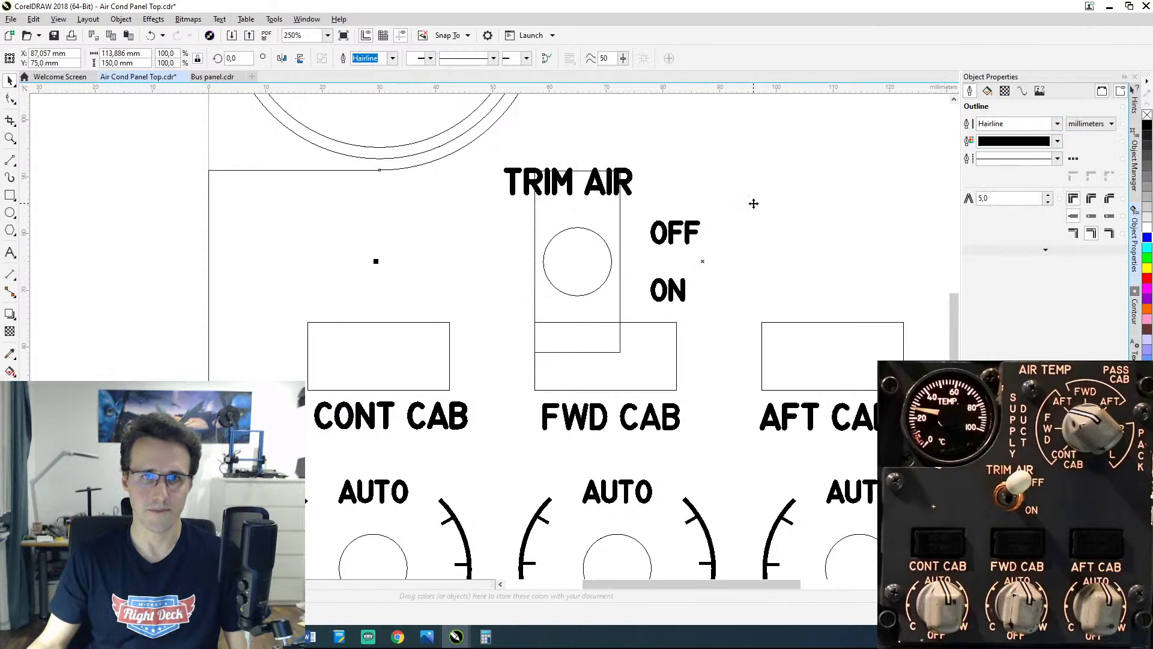
Step: Examine how the switch rectangle overlaps the TRIM AIR label and the FWD CAB cutout
scroll(753, 203, down, 5)
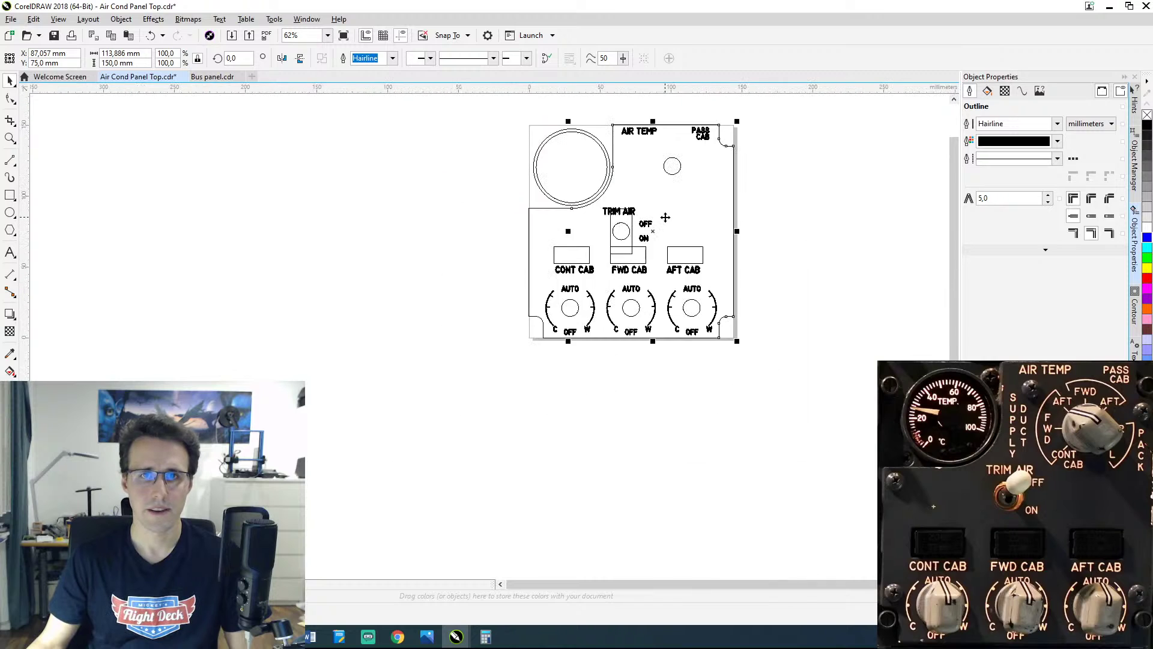
scroll(669, 216, up, 3)
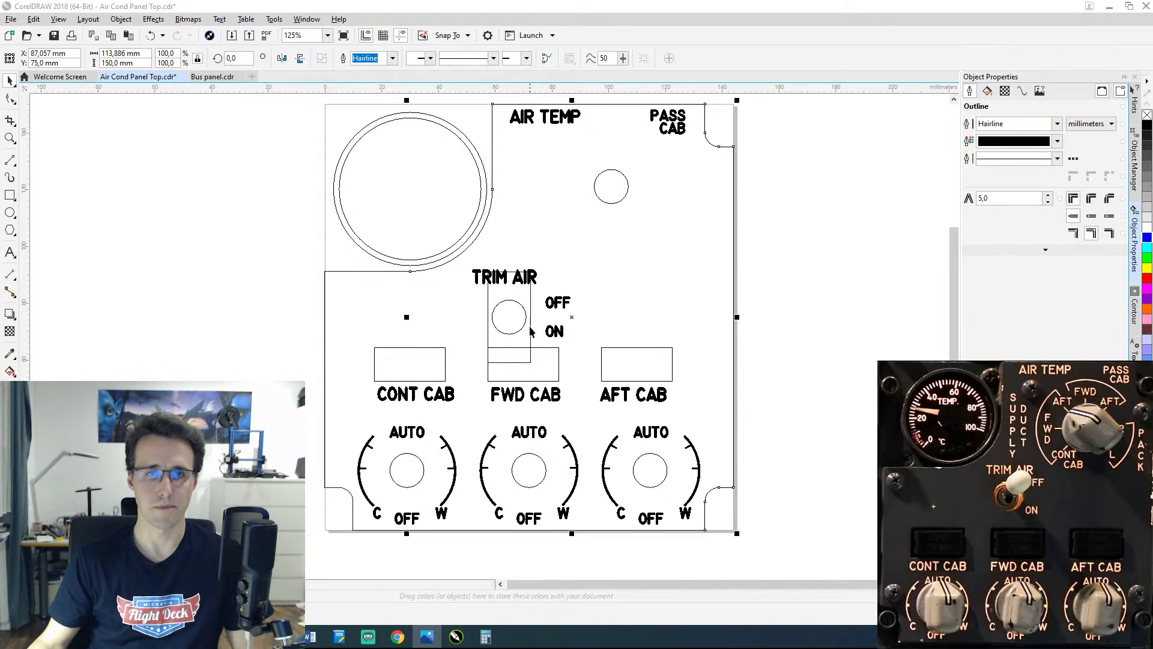
scroll(529, 316, up, 2)
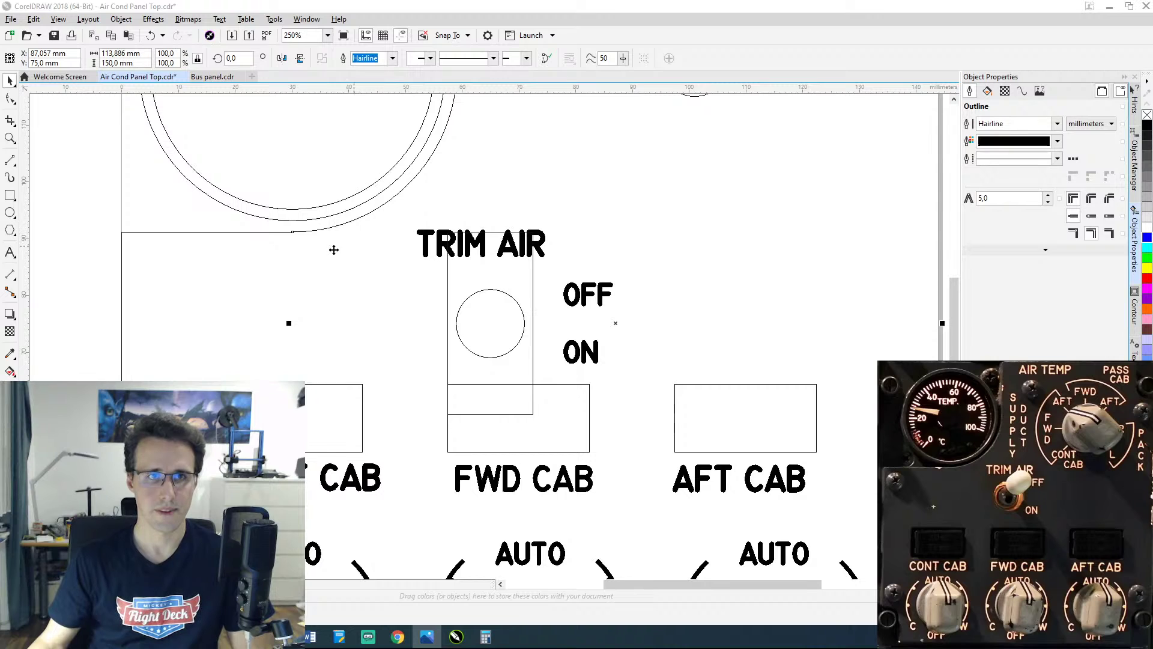
click(428, 239)
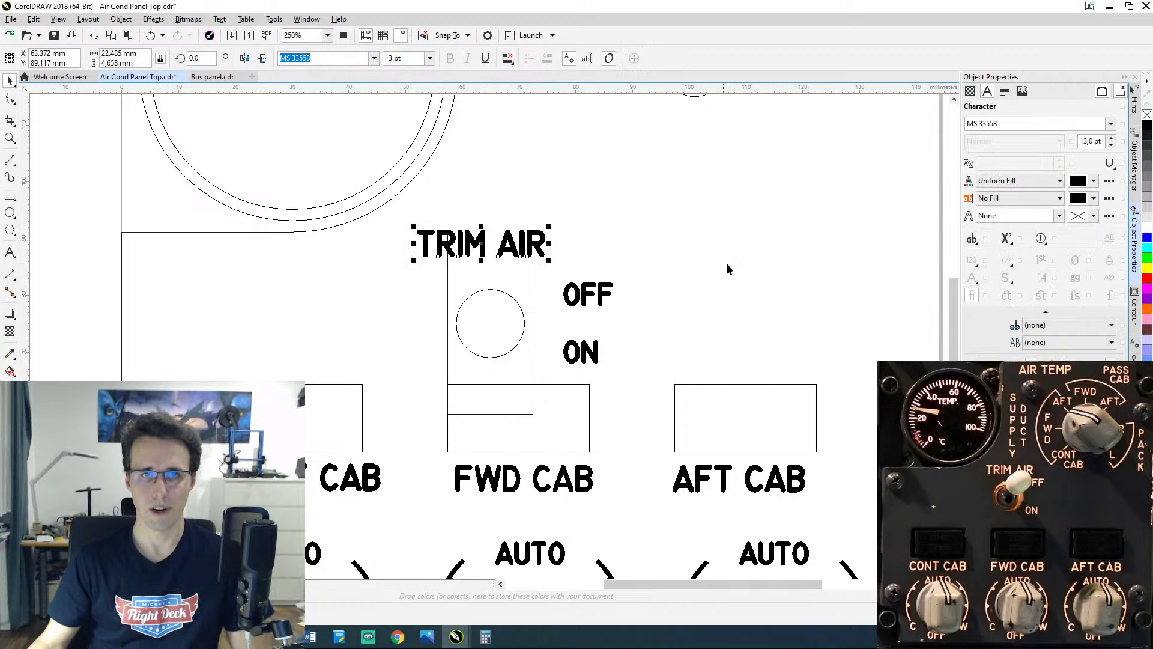
click(592, 224)
click(403, 210)
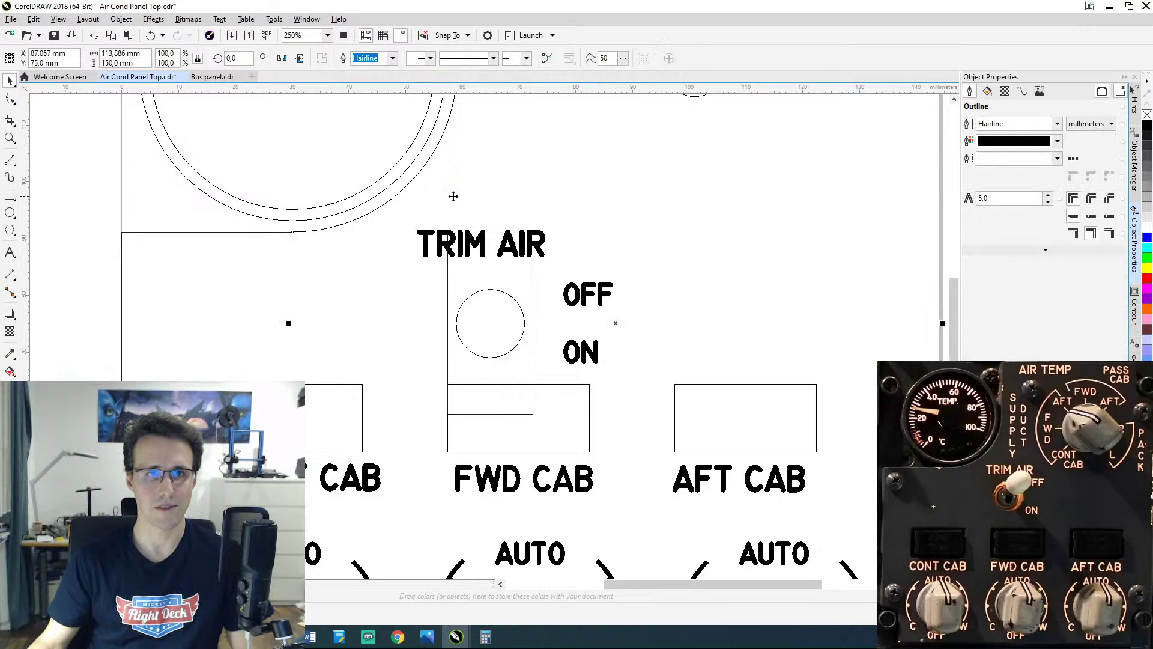
click(198, 209)
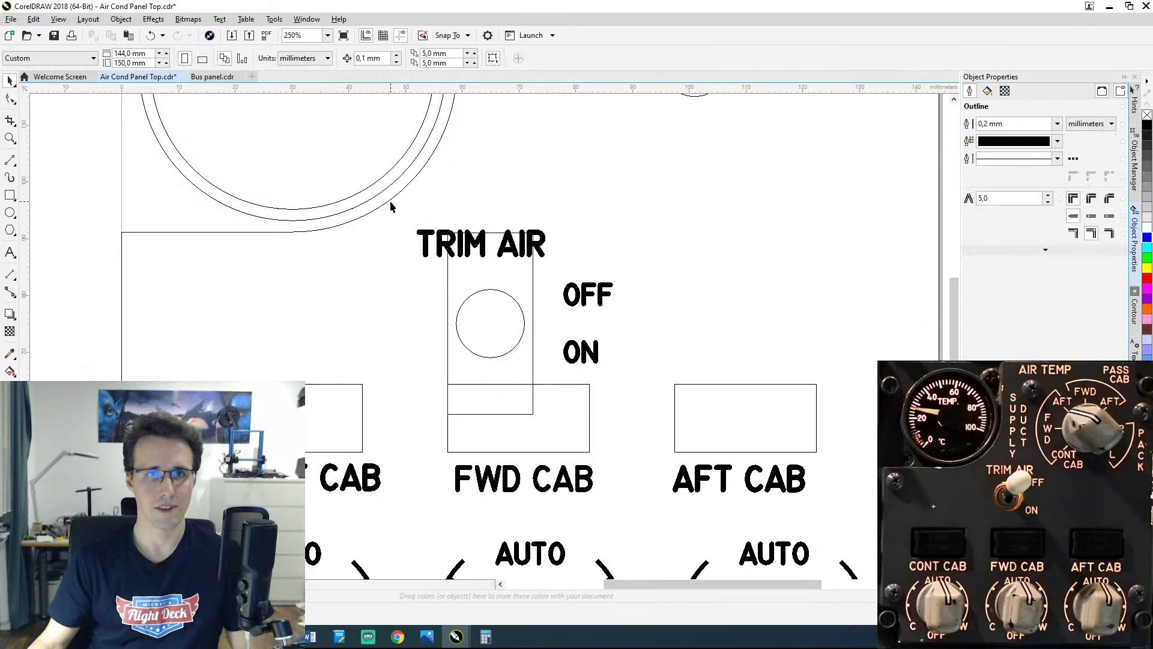
mouse_move(398, 211)
mouse_down()
mouse_move(753, 401)
mouse_move(597, 326)
mouse_move(628, 325)
mouse_up()
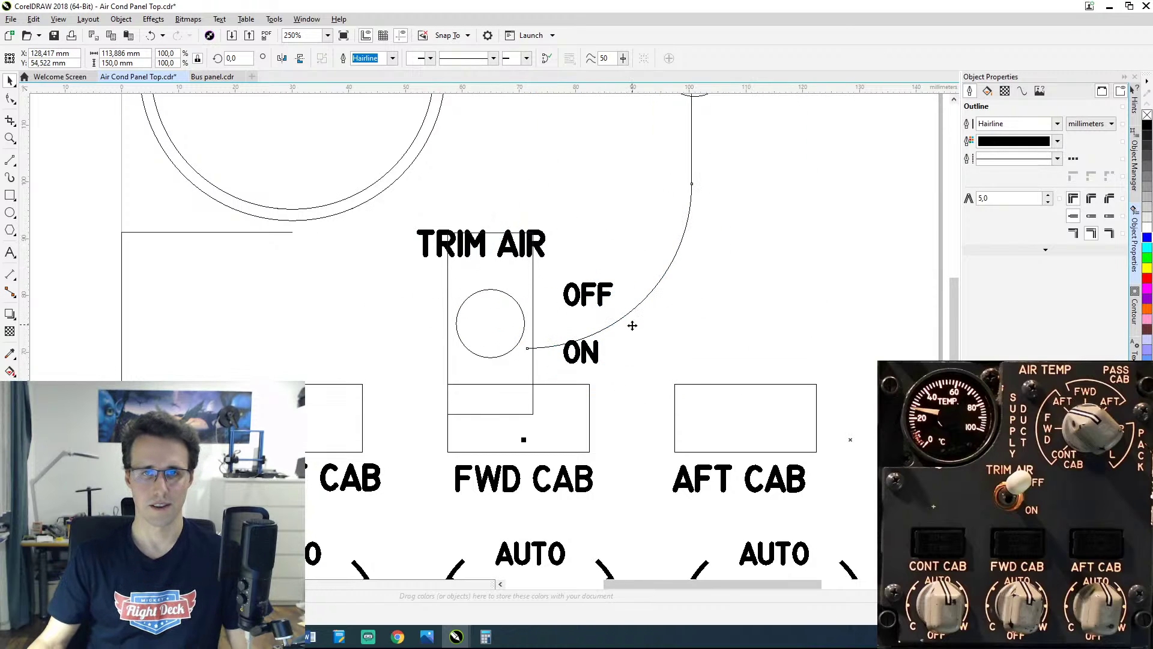
key(ctrl+z)
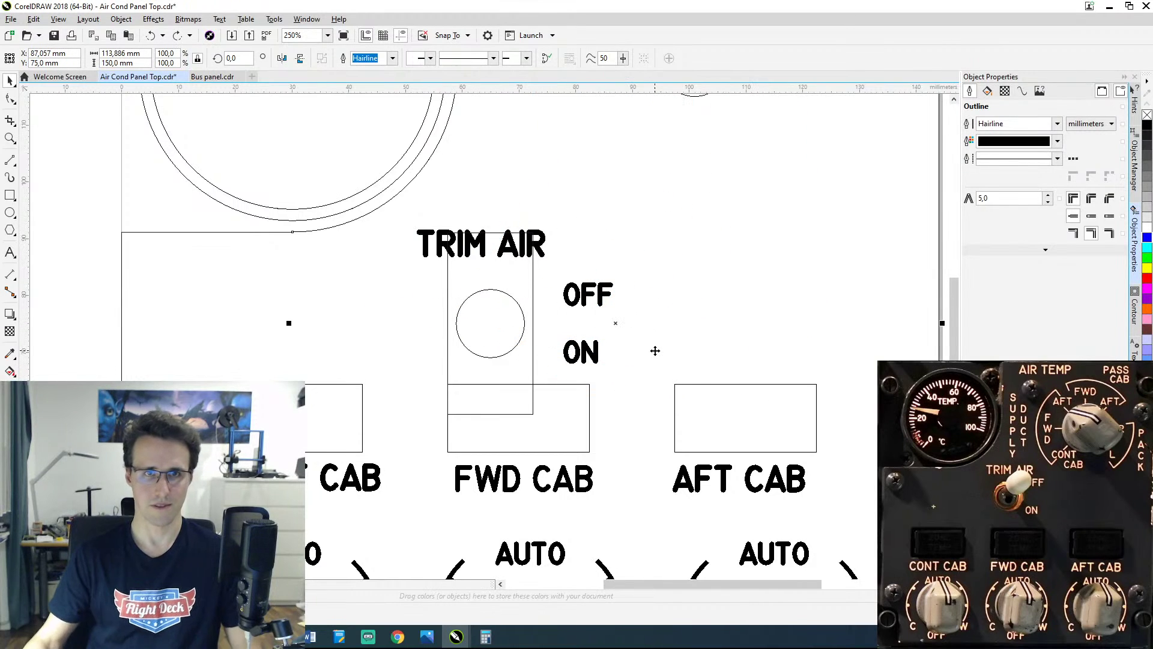
click(95, 239)
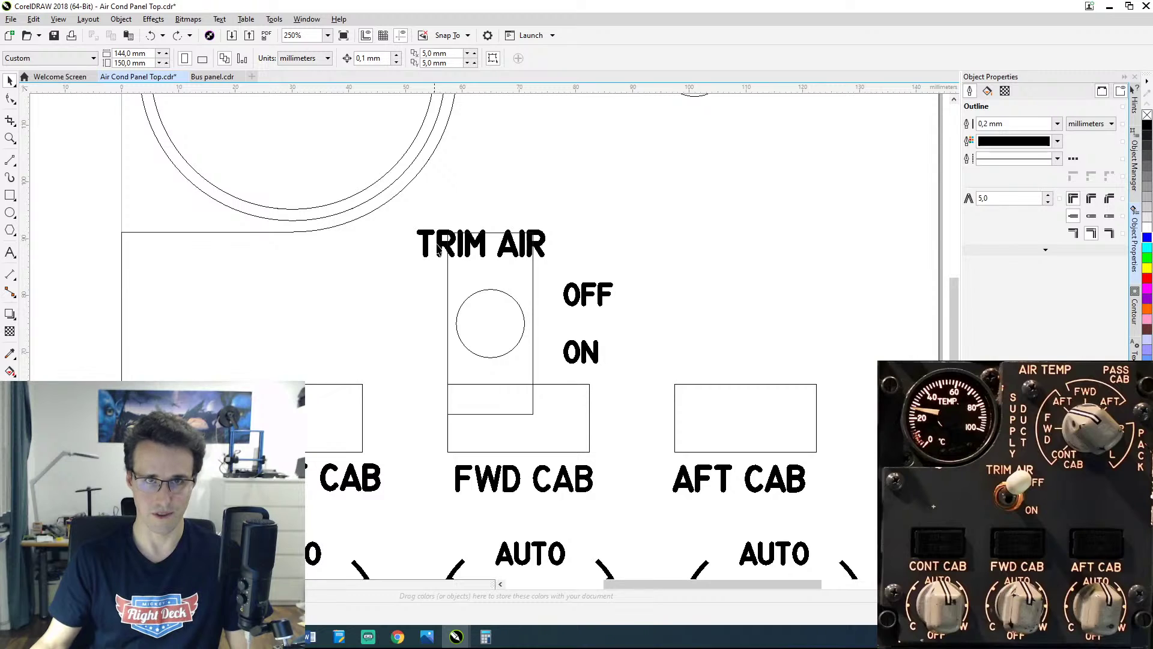
click(438, 251)
shift+click(580, 297)
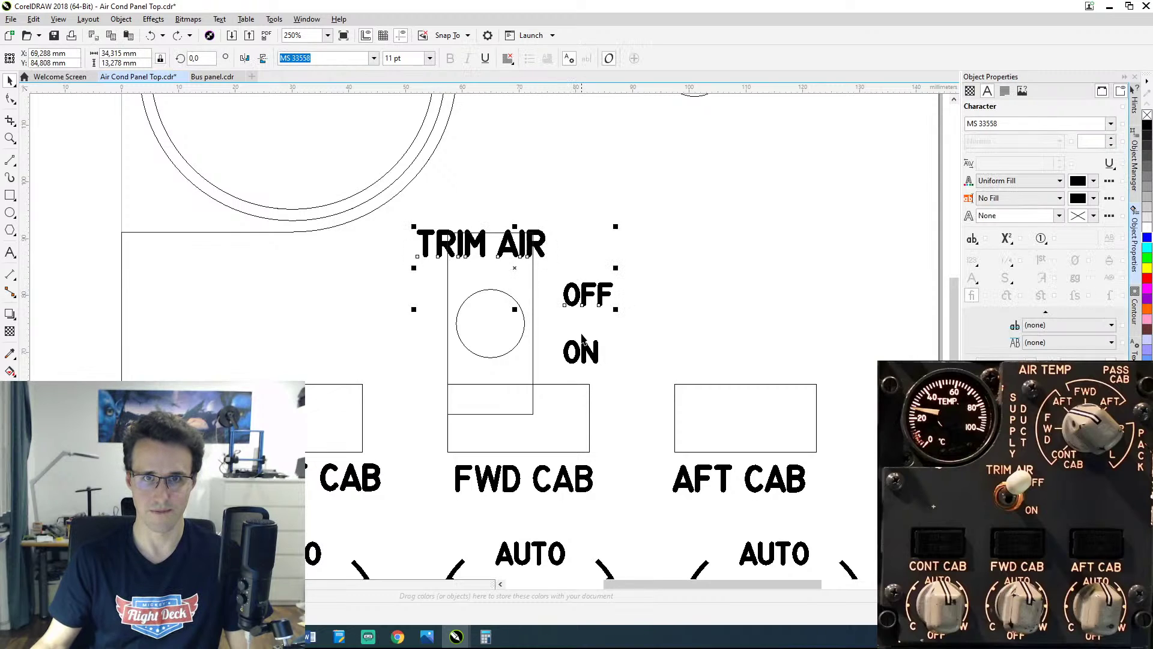
shift+click(576, 357)
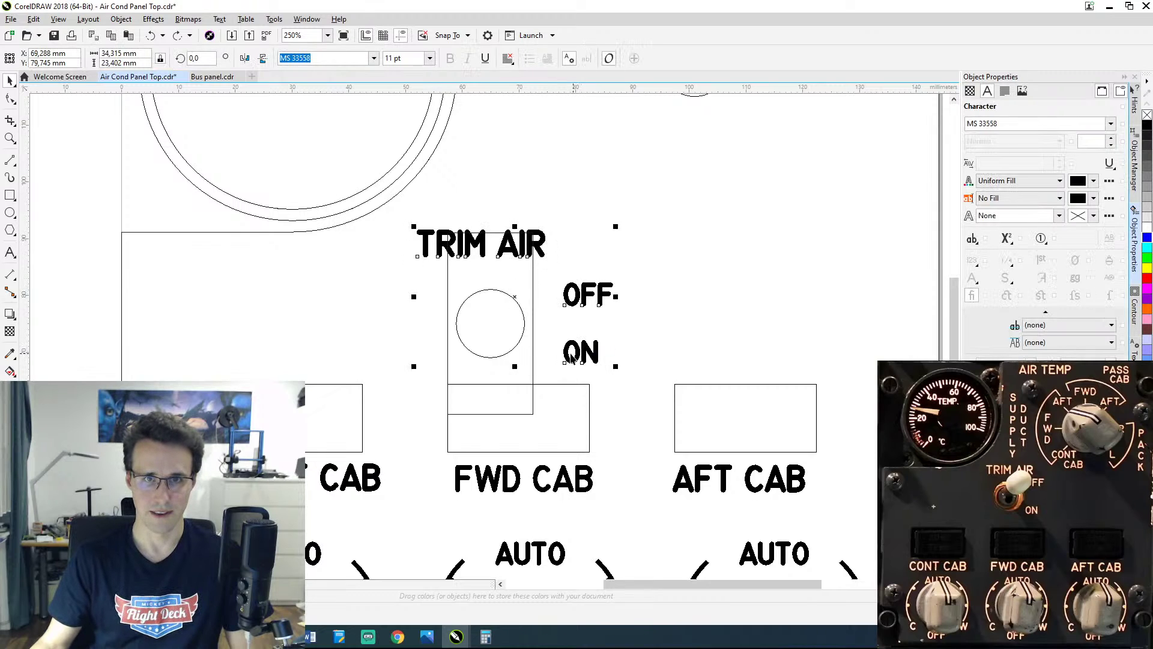
shift+click(522, 342)
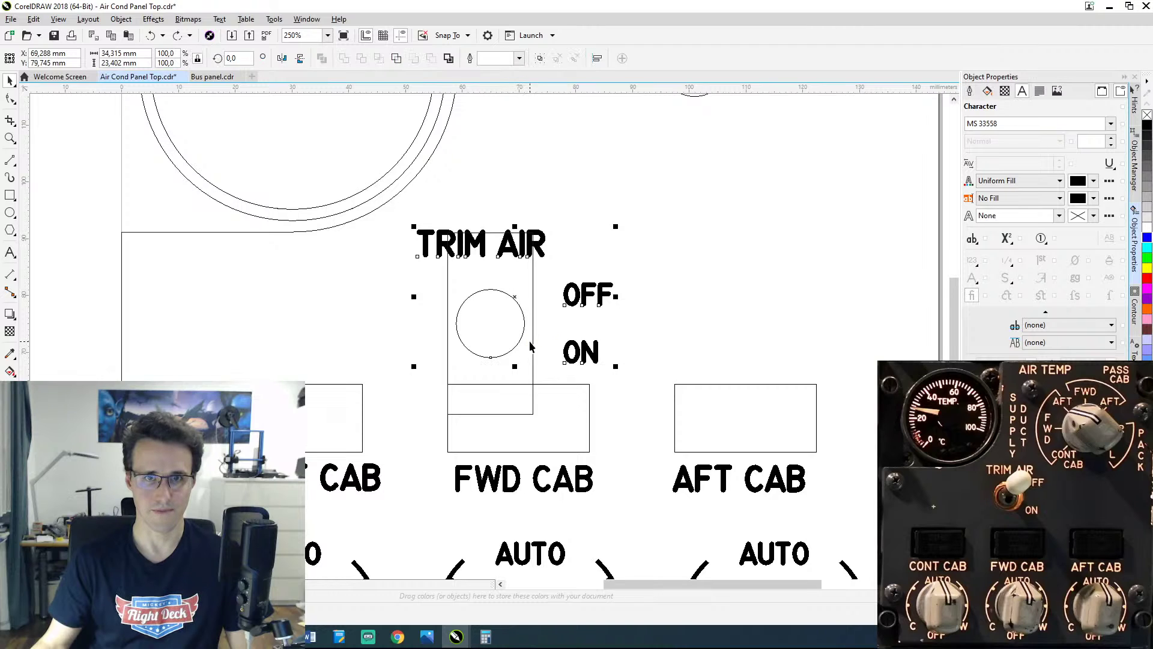
click(534, 336)
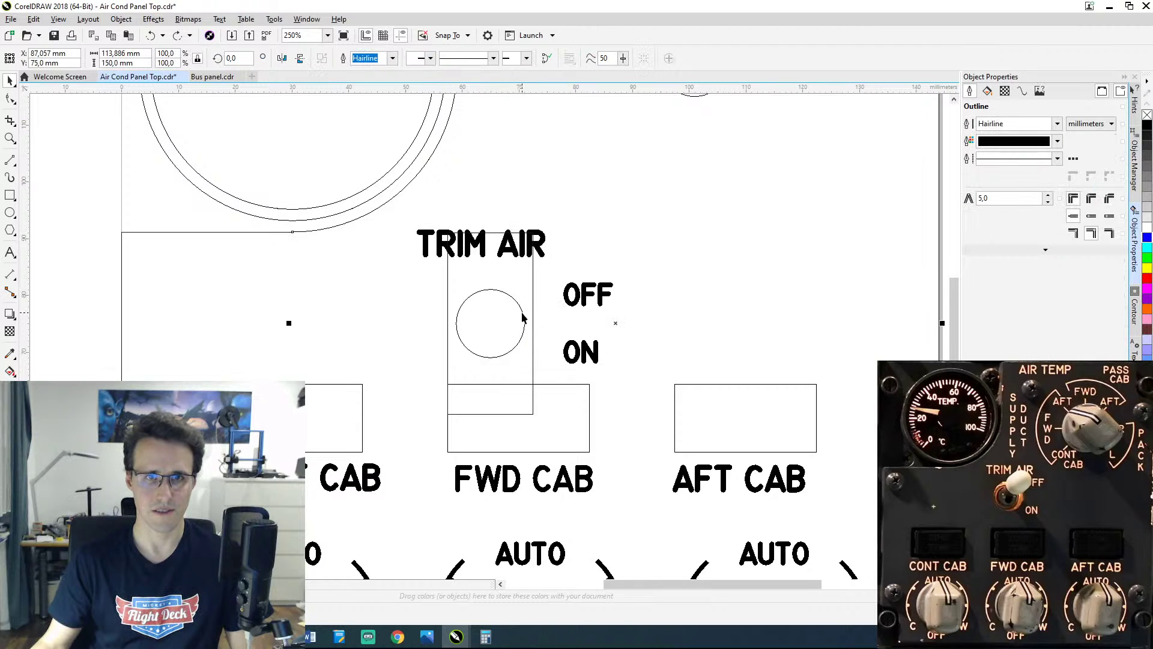
Step: Move the TRIM AIR switch hole together with its 15 × 32 mm rectangle up to Y 80,4 mm, just clear of the FWD CAB cutout
click(523, 319)
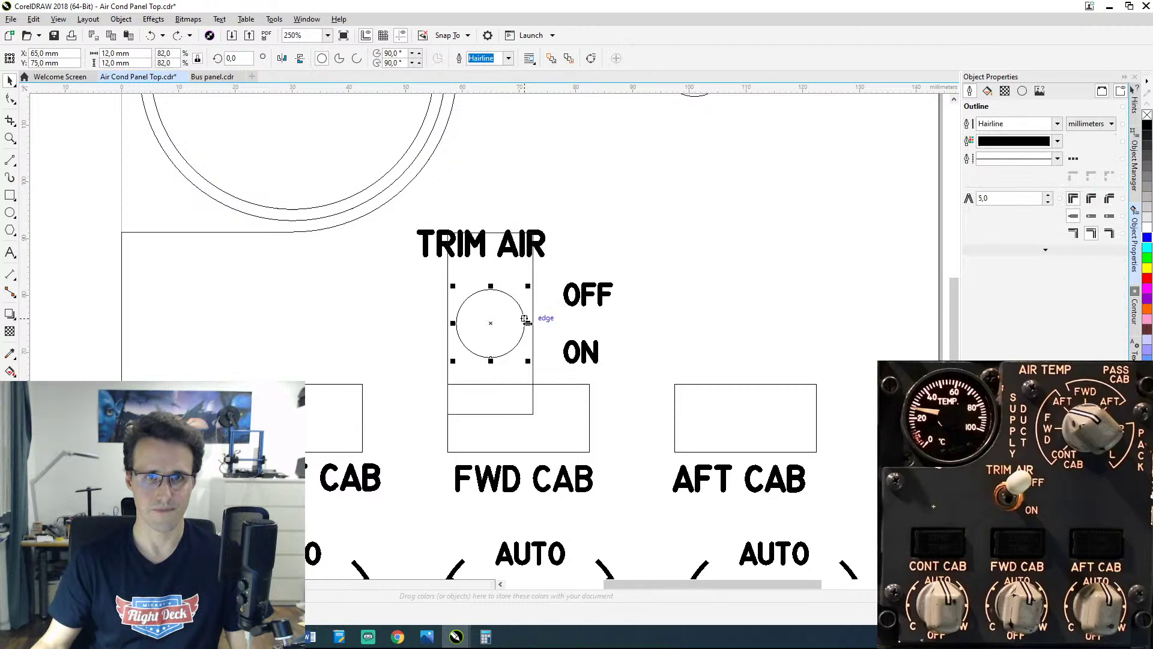
click(534, 380)
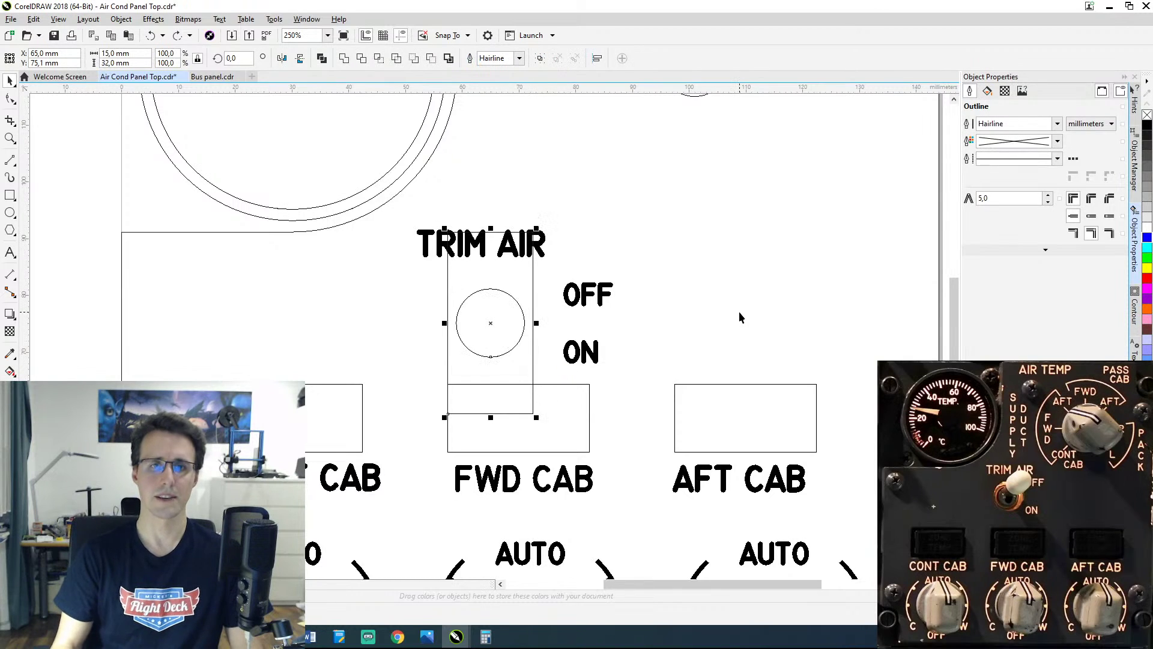
key(Up)
key(Up)
key(Up)
key(Up)
key(Up)
key(Up)
key(Up)
key(Up)
key(Up)
key(Up)
key(Up)
key(Up)
key(Up)
key(Up)
key(Up)
key(Up)
key(Up)
key(Up)
key(Up)
key(Up)
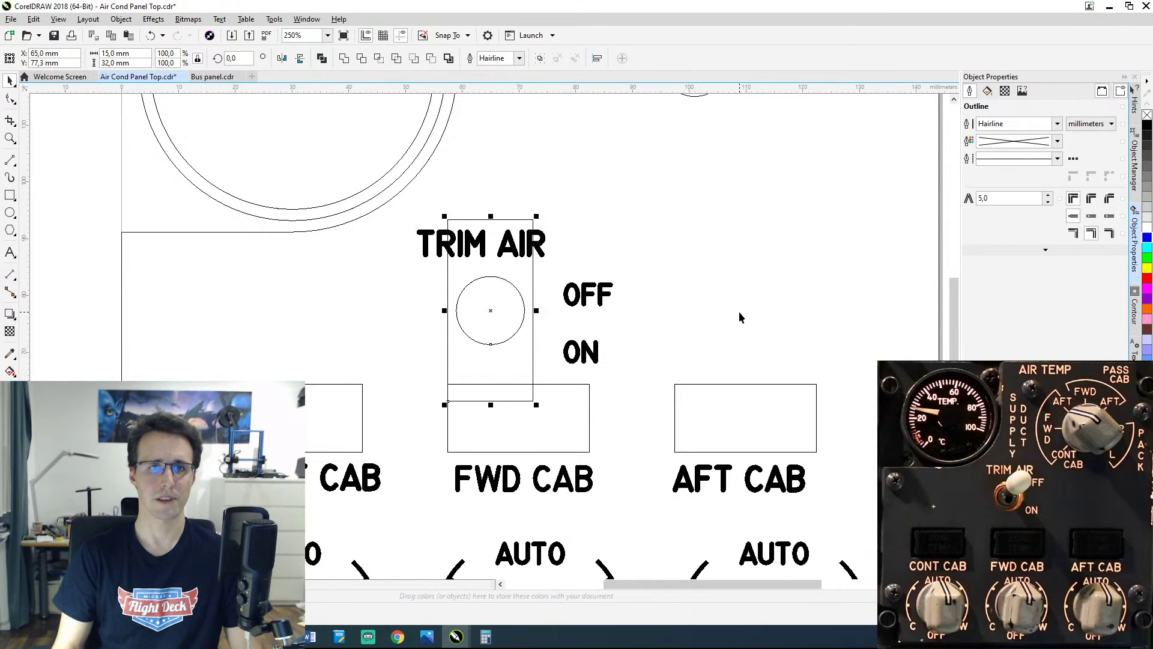
key(Up)
key(Up)
key(Up)
key(Up)
key(Up)
key(Up)
key(Up)
key(Up)
key(Up)
key(Up)
key(Up)
key(Up)
key(Up)
key(Up)
key(Up)
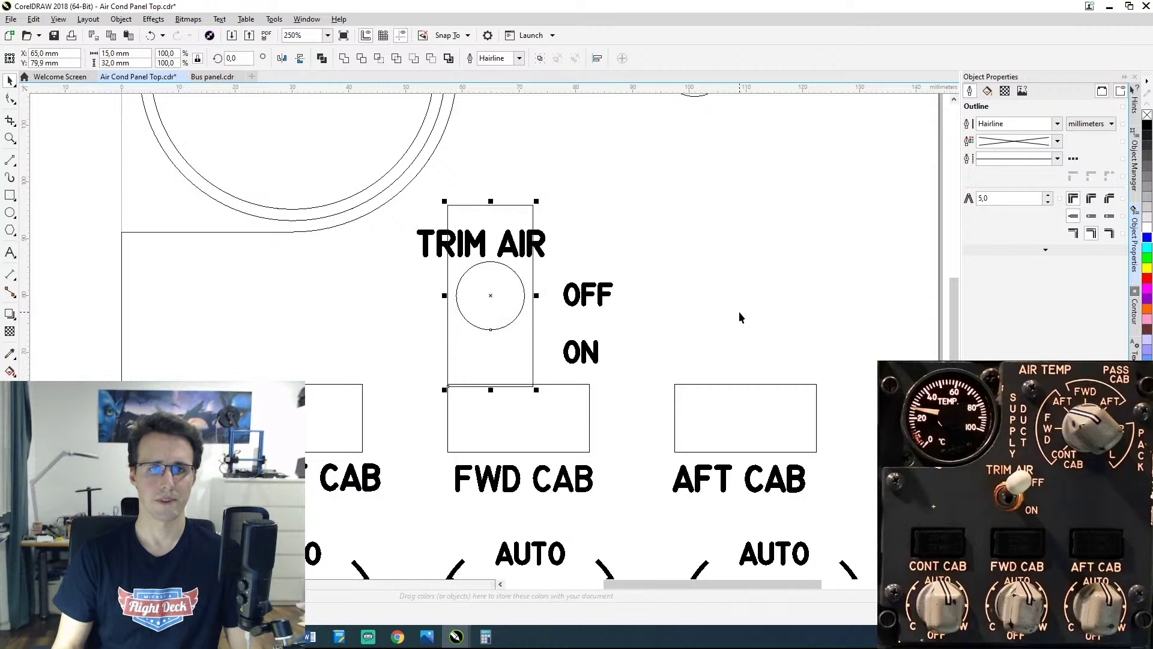
key(Down)
key(Down)
key(Down)
key(Up)
key(Up)
key(Up)
key(Up)
key(Up)
key(Up)
key(Up)
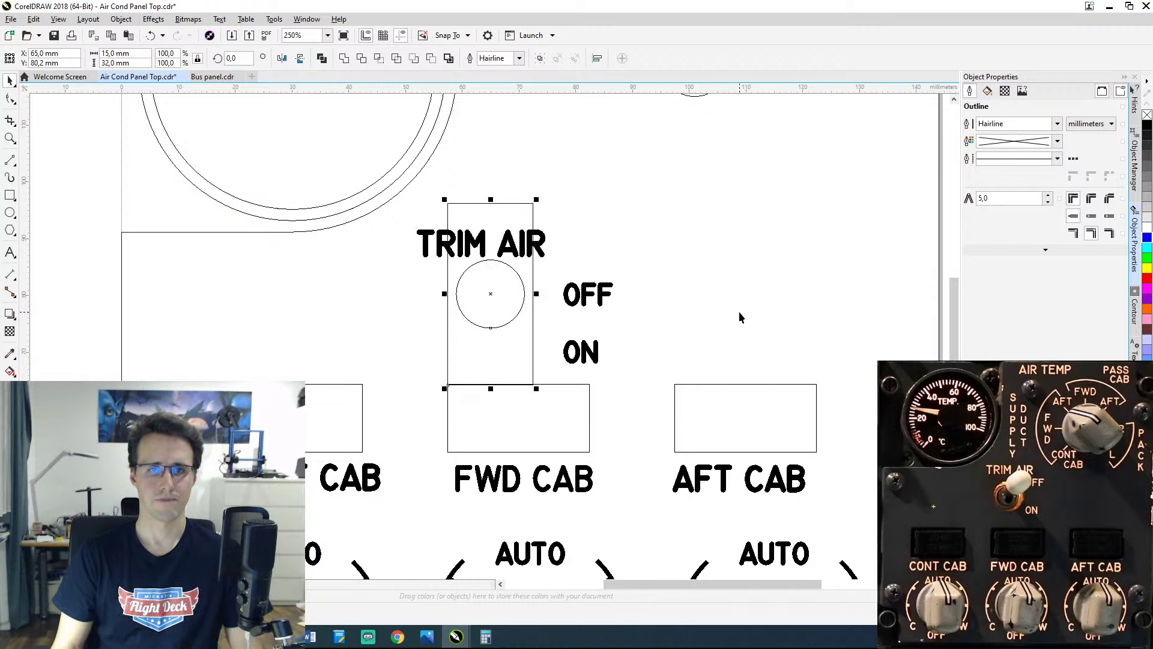
key(Up)
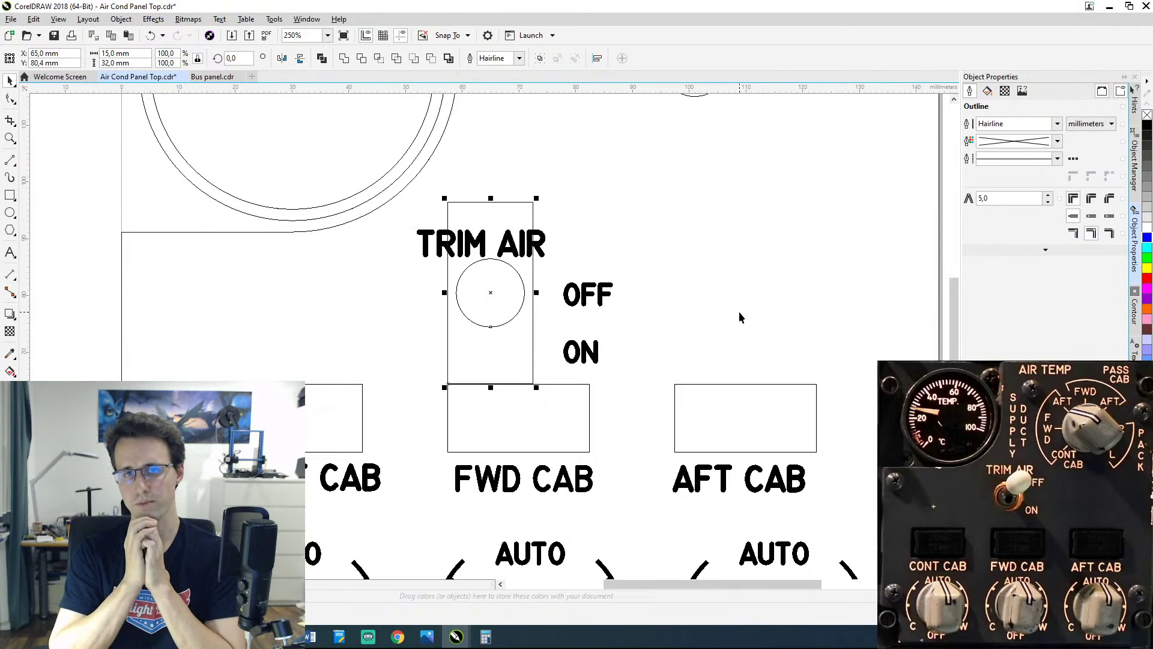
Step: Draw a 22 × 9 mm rectangle with a Hairline outline in the free area above the AFT CAB cutout
click(589, 407)
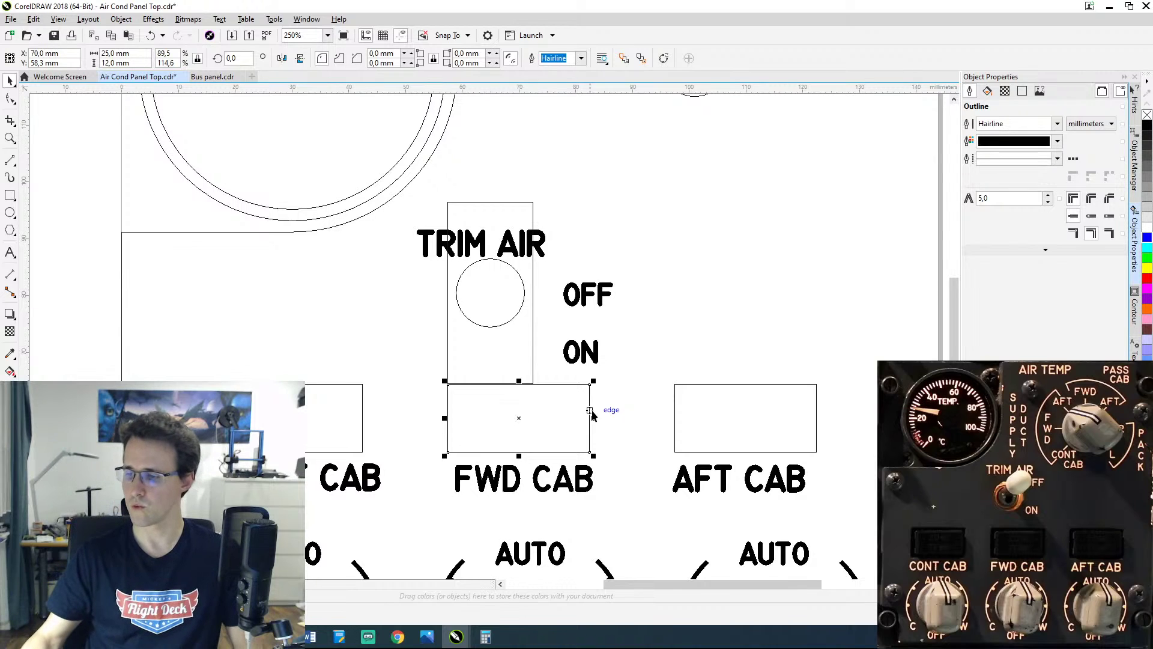
click(10, 196)
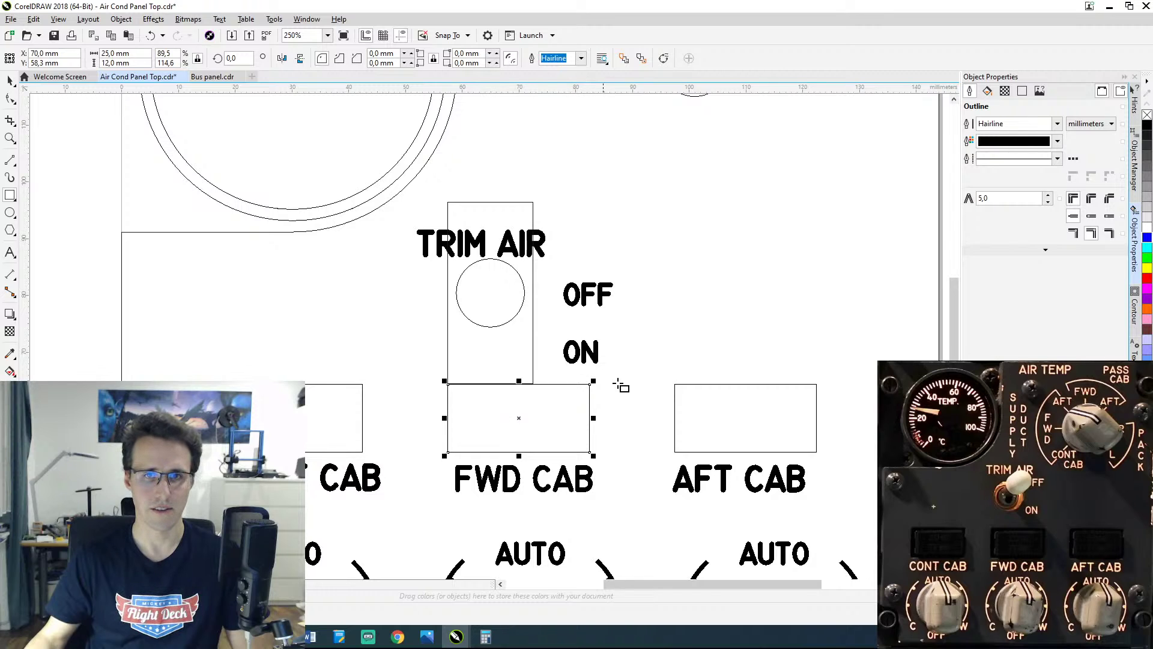
click(688, 300)
drag(680, 294, 769, 331)
click(123, 54)
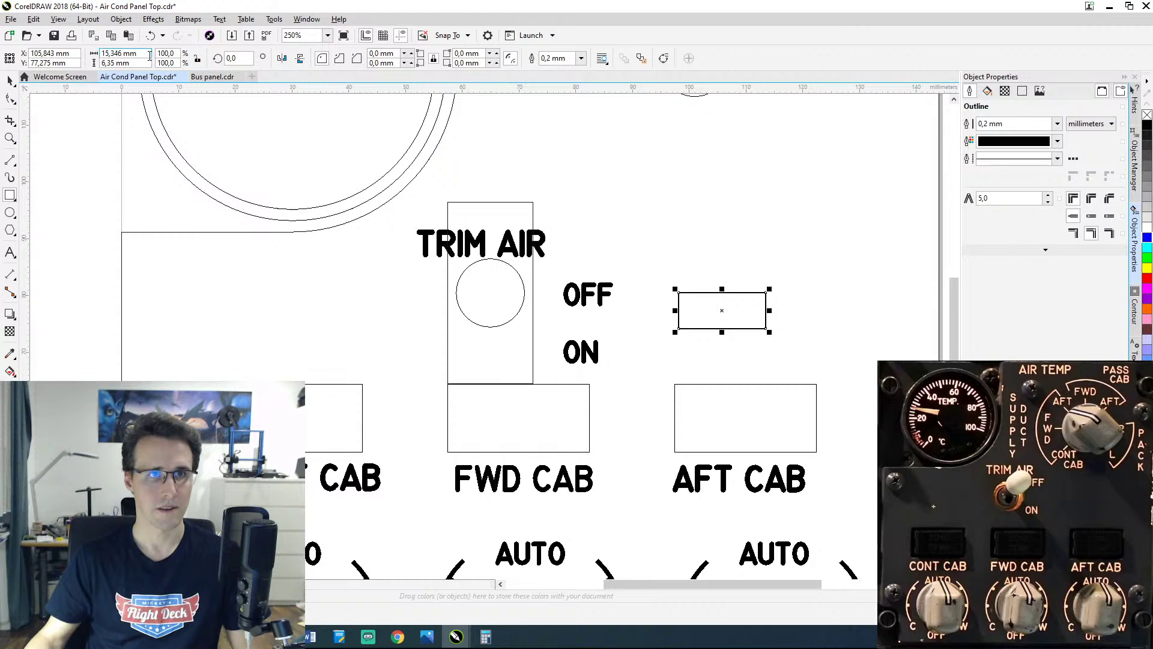
text(22)
key(Tab)
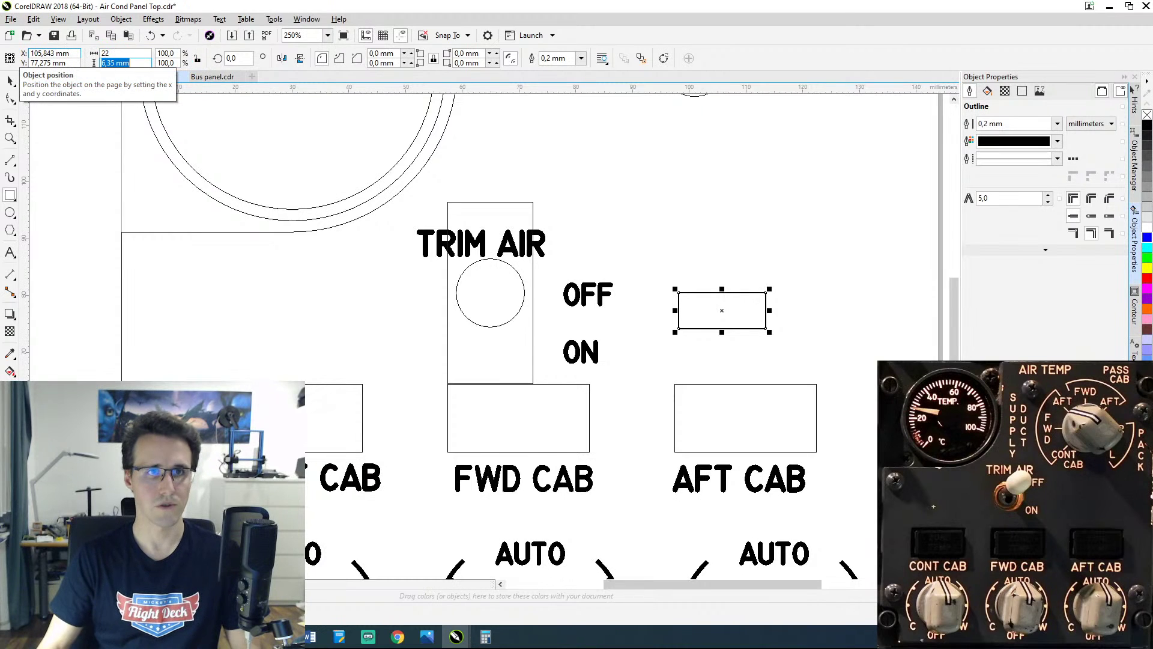
text(9)
key(Return)
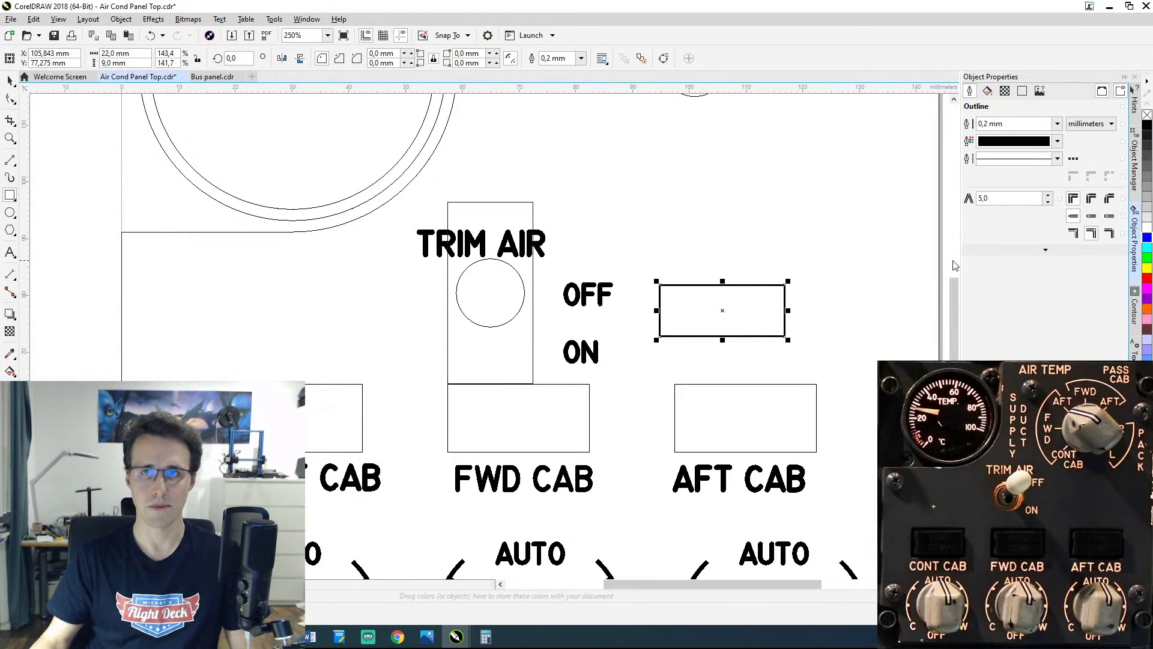
click(1057, 123)
click(1034, 145)
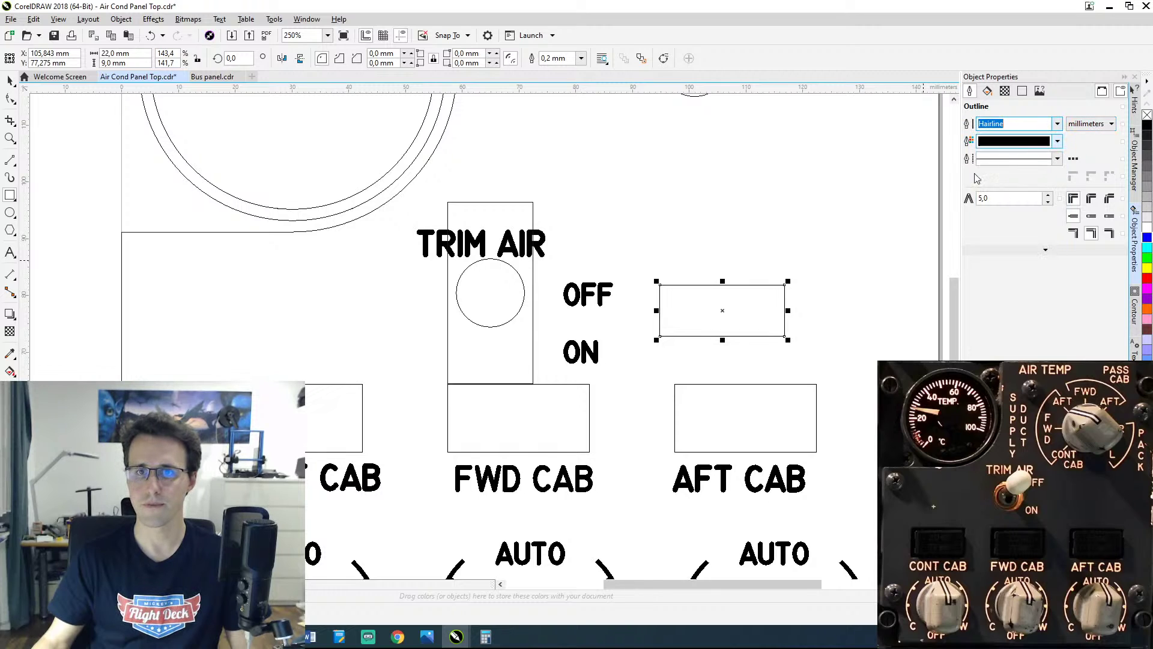
Step: Place a copy of the 22 × 9 mm rectangle centred inside the FWD CAB cutout at X 70 mm, Y 58,3 mm
click(10, 81)
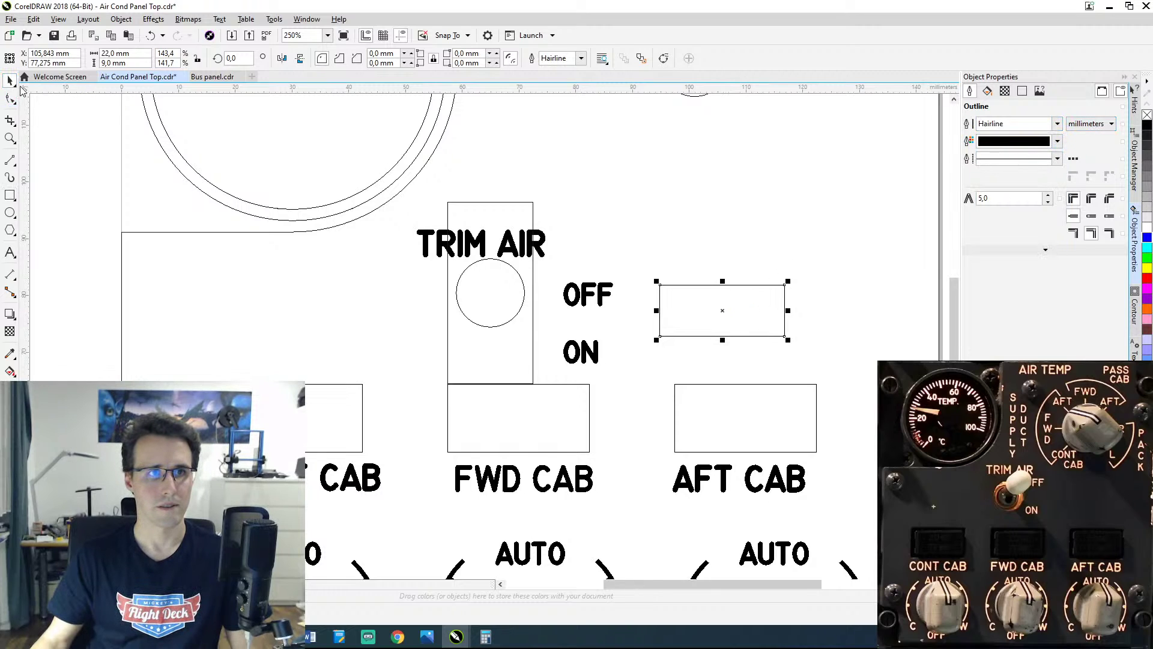
click(718, 316)
drag(718, 316, 520, 421)
click(718, 202)
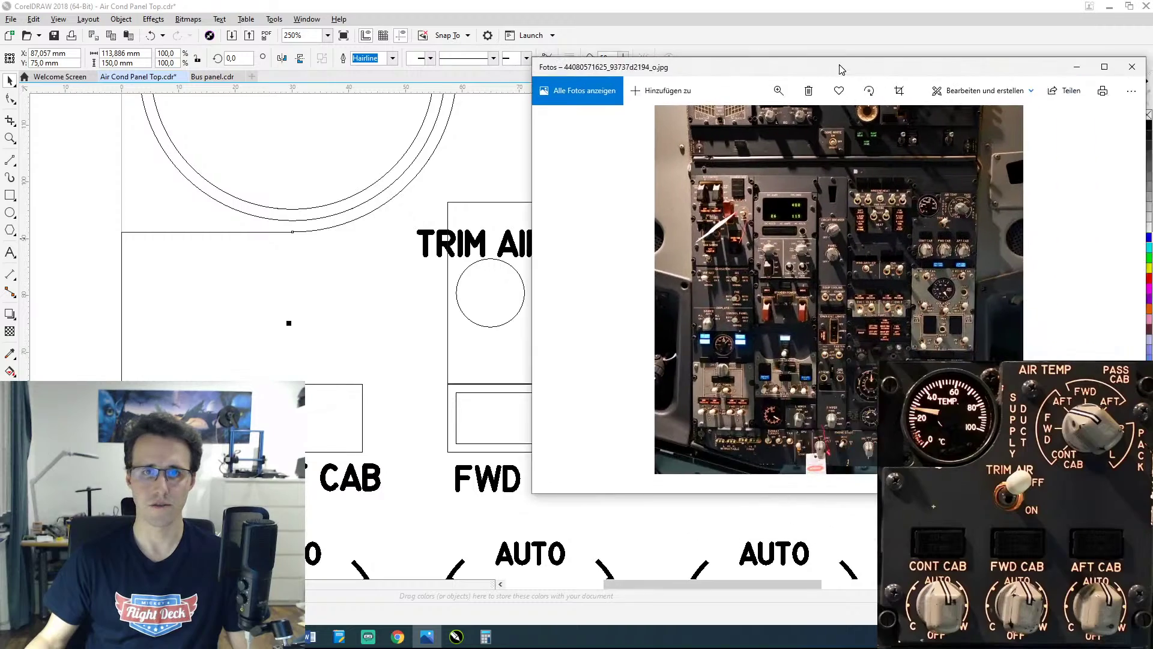
Step: Examine the ZONE TEMP lights and the TRIM AIR switch up close in the overhead panel photo, and put the photo away
scroll(847, 239, up, 5)
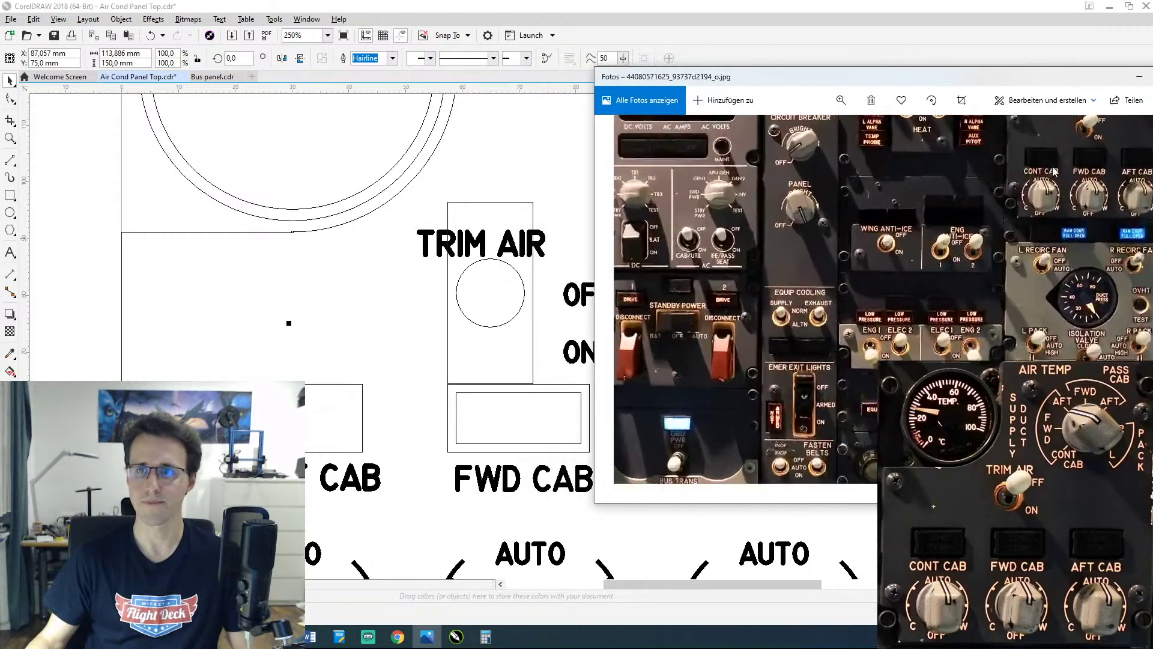
scroll(790, 372, up, 4)
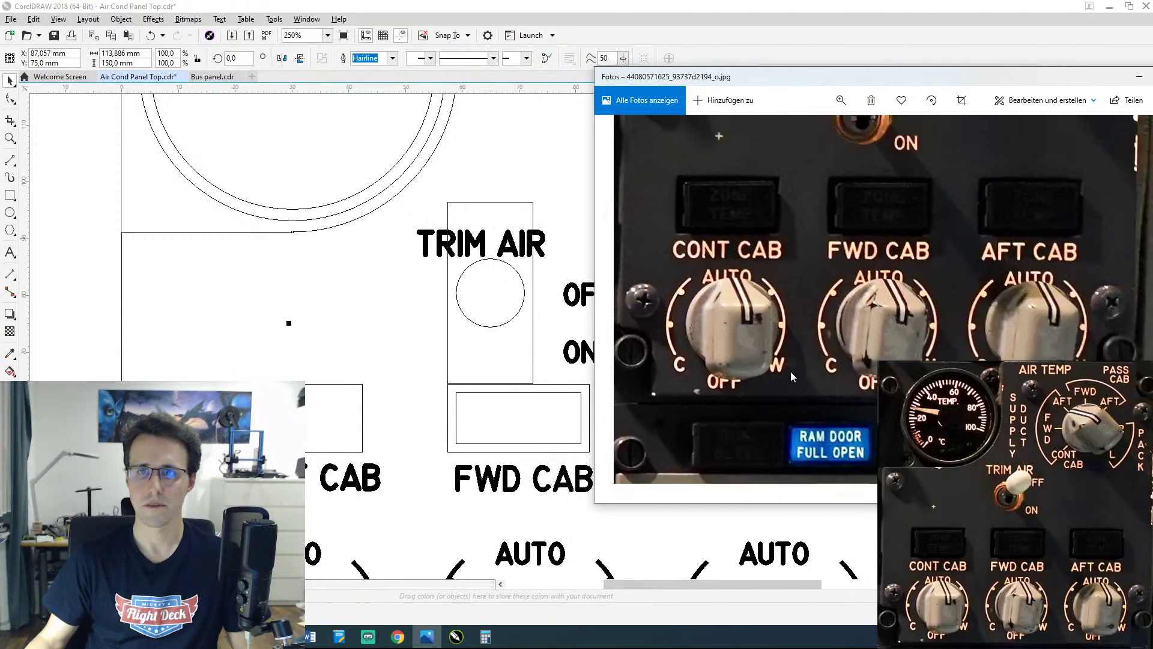
scroll(842, 316, up, 2)
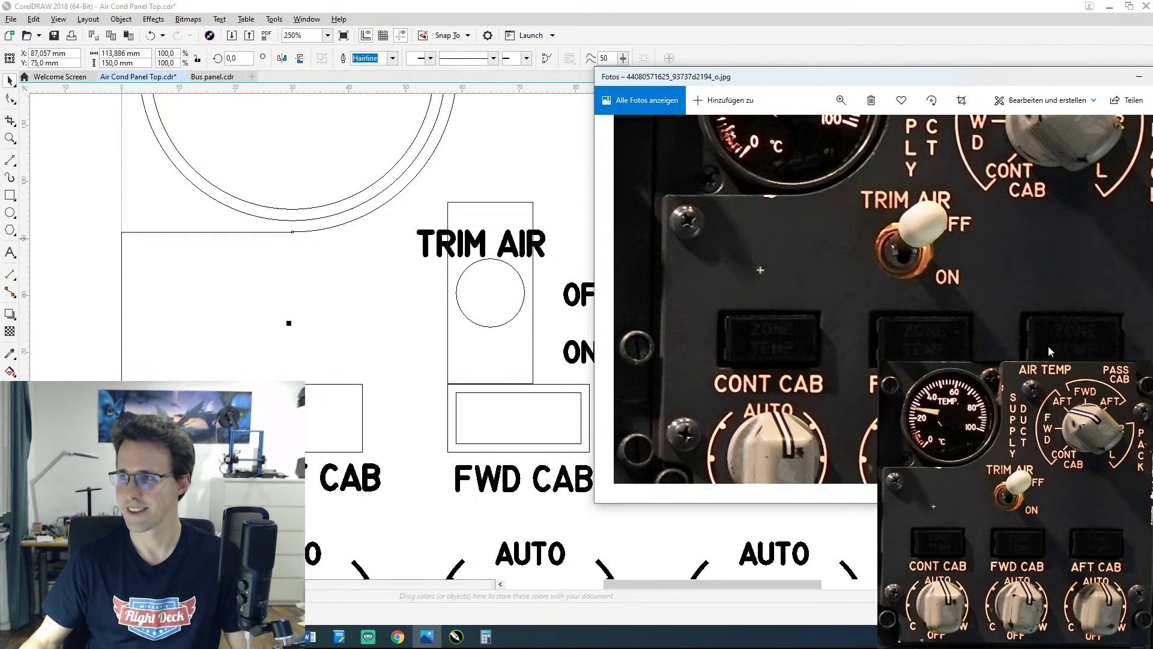
click(1138, 76)
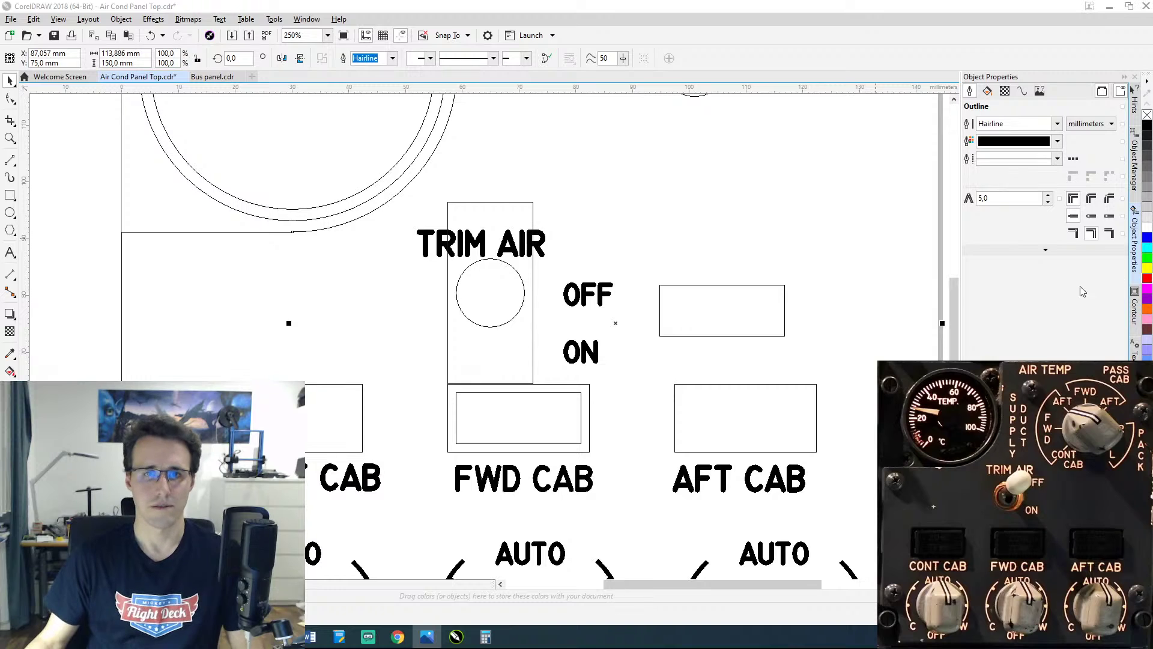
Step: Delete the 15 × 32 mm switch rectangle and both 22 × 9 mm rectangles
click(532, 214)
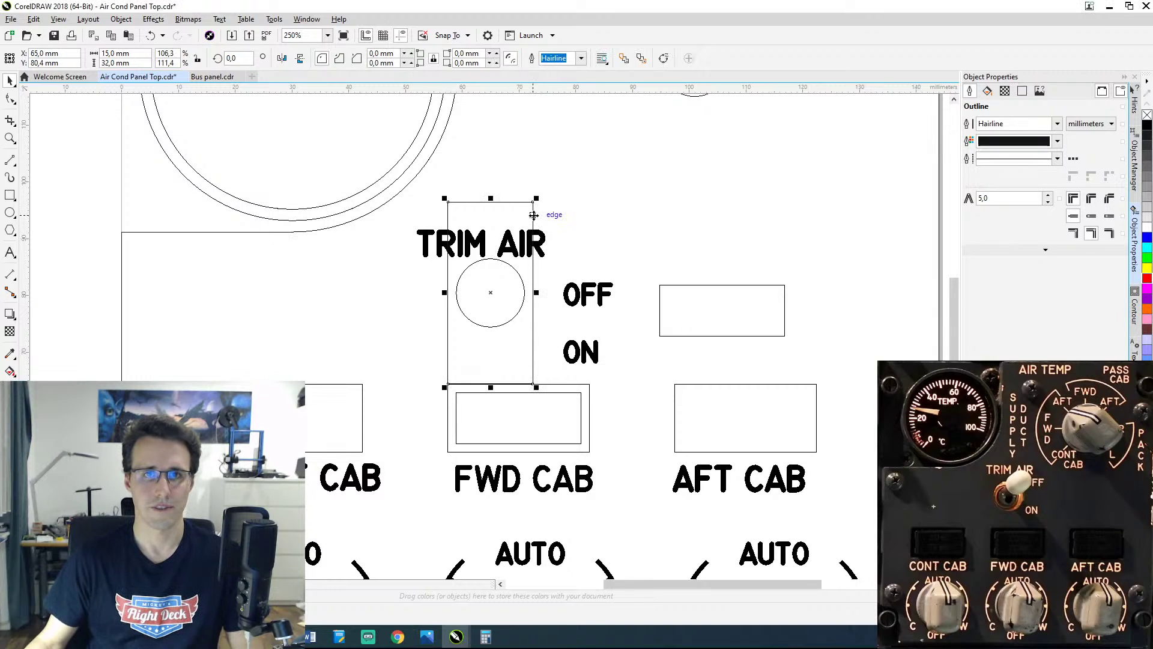
key(Delete)
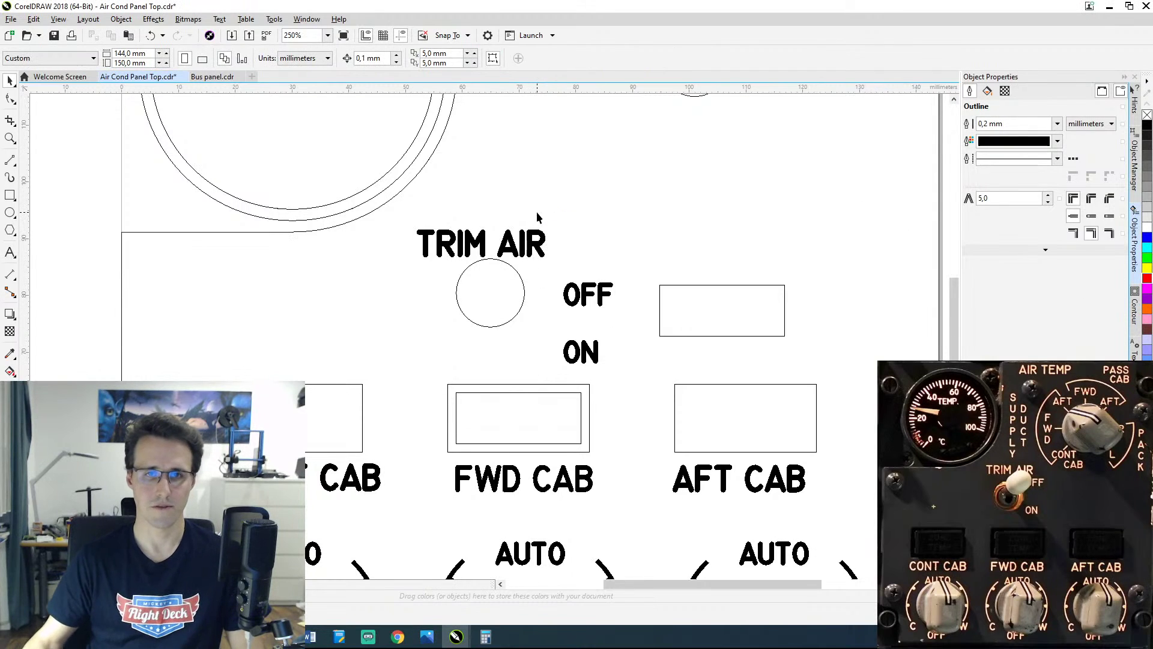
click(530, 395)
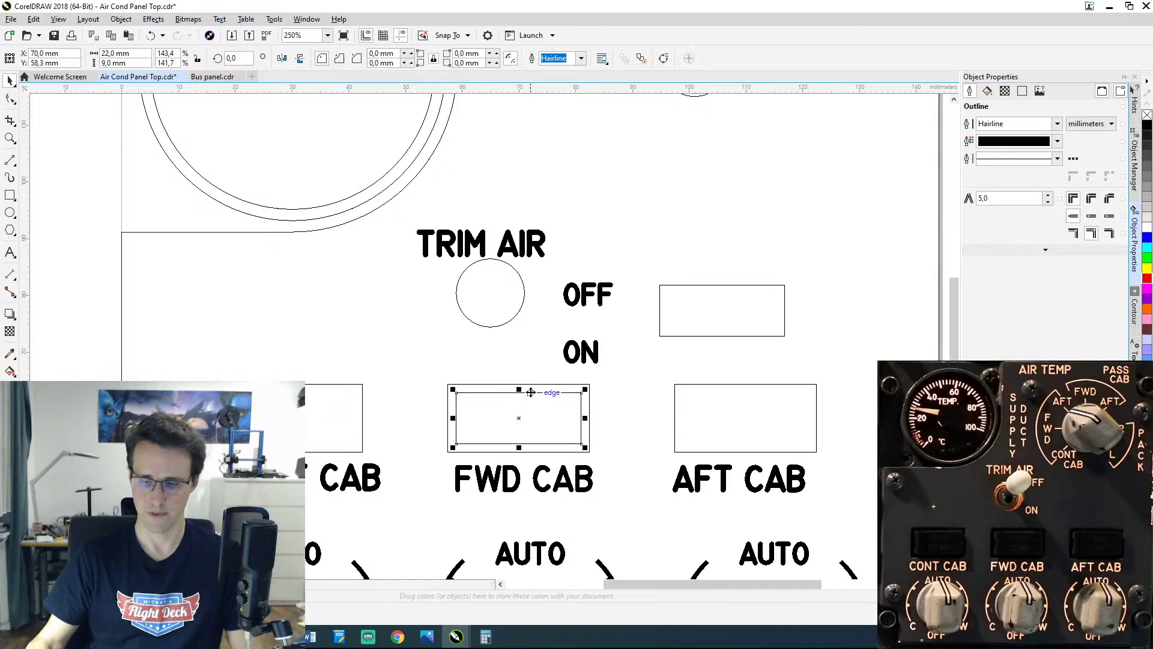
key(Delete)
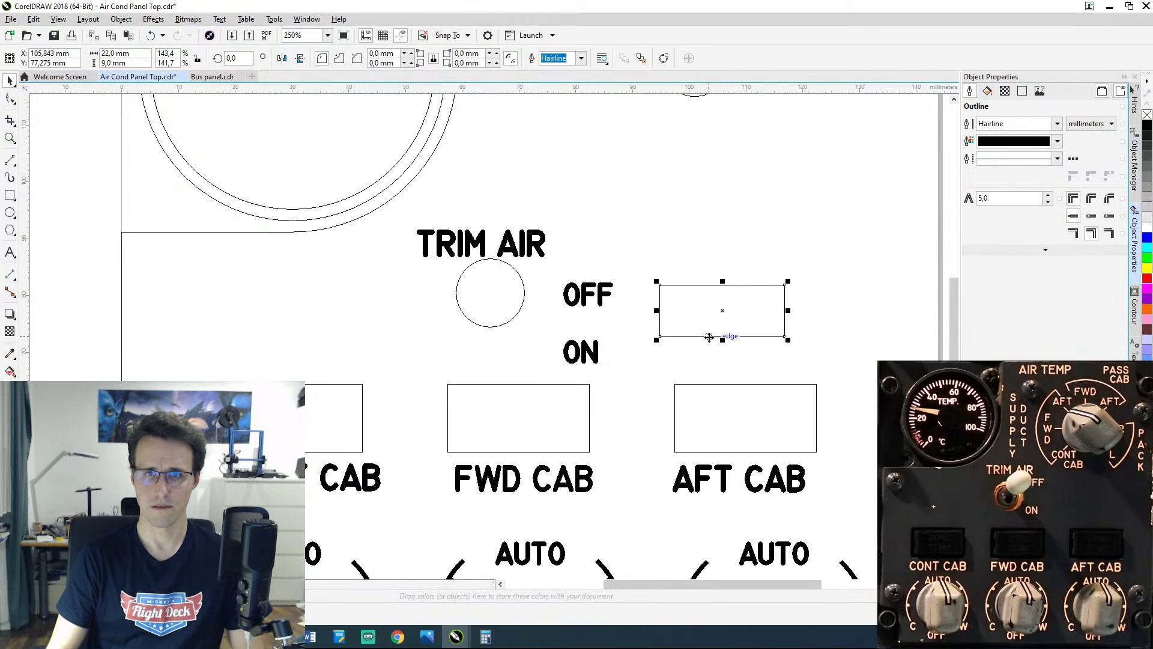
key(Delete)
Step: Set the TRIM AIR switch hole's Y position to 80 mm
scroll(635, 313, down, 2)
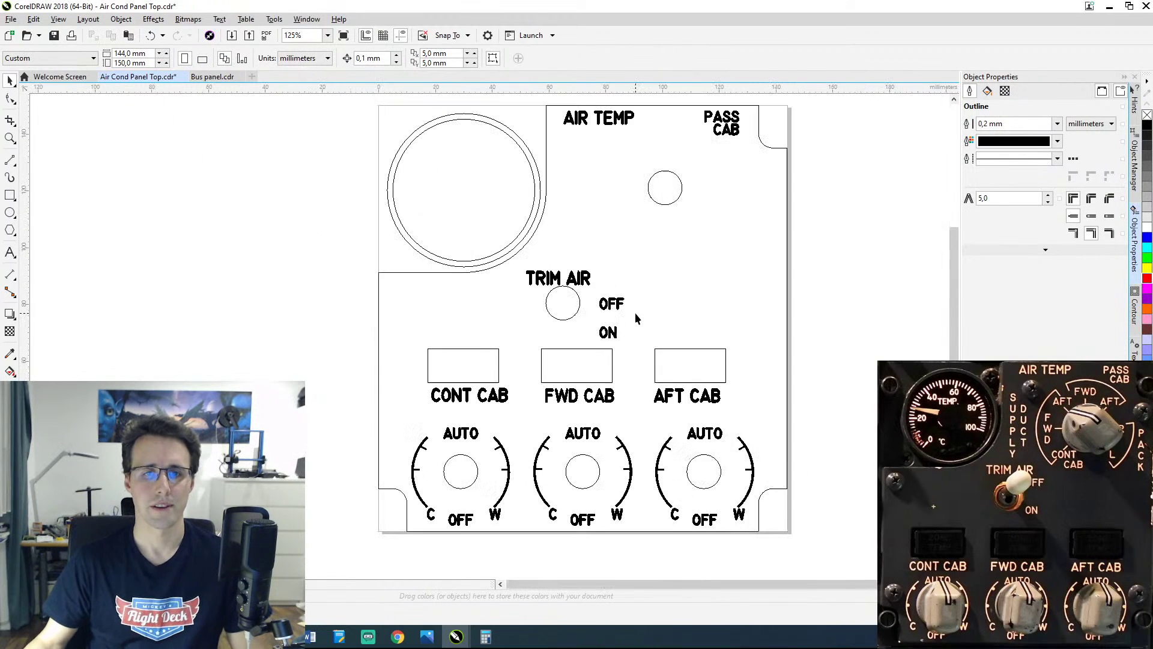
drag(671, 276, 699, 311)
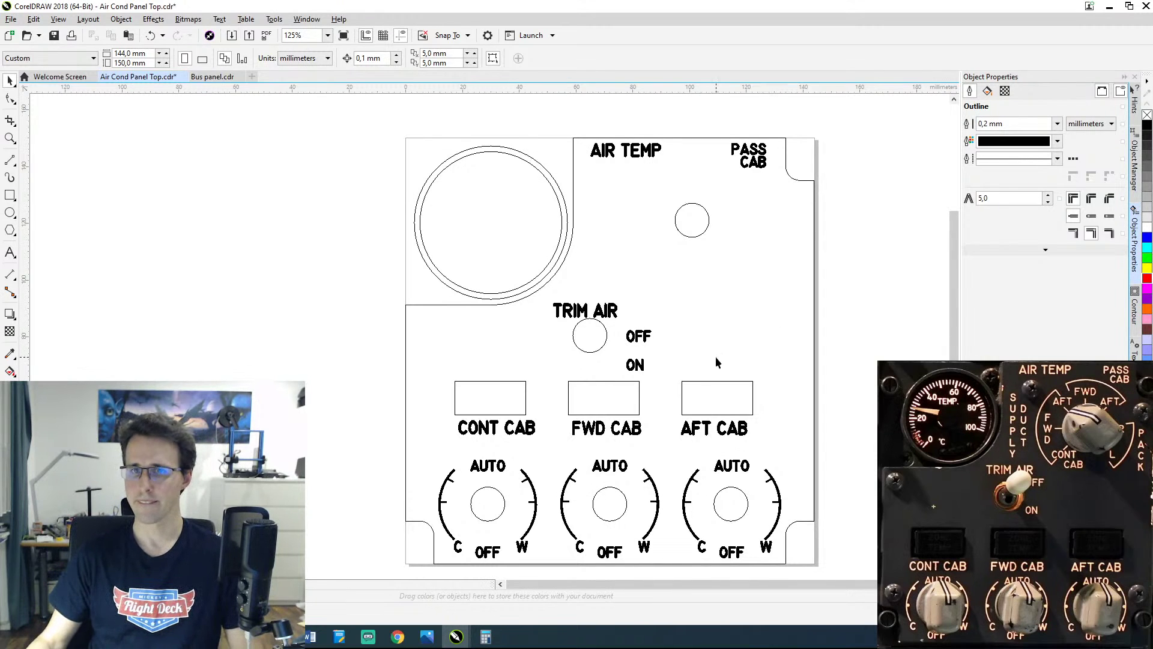
click(599, 351)
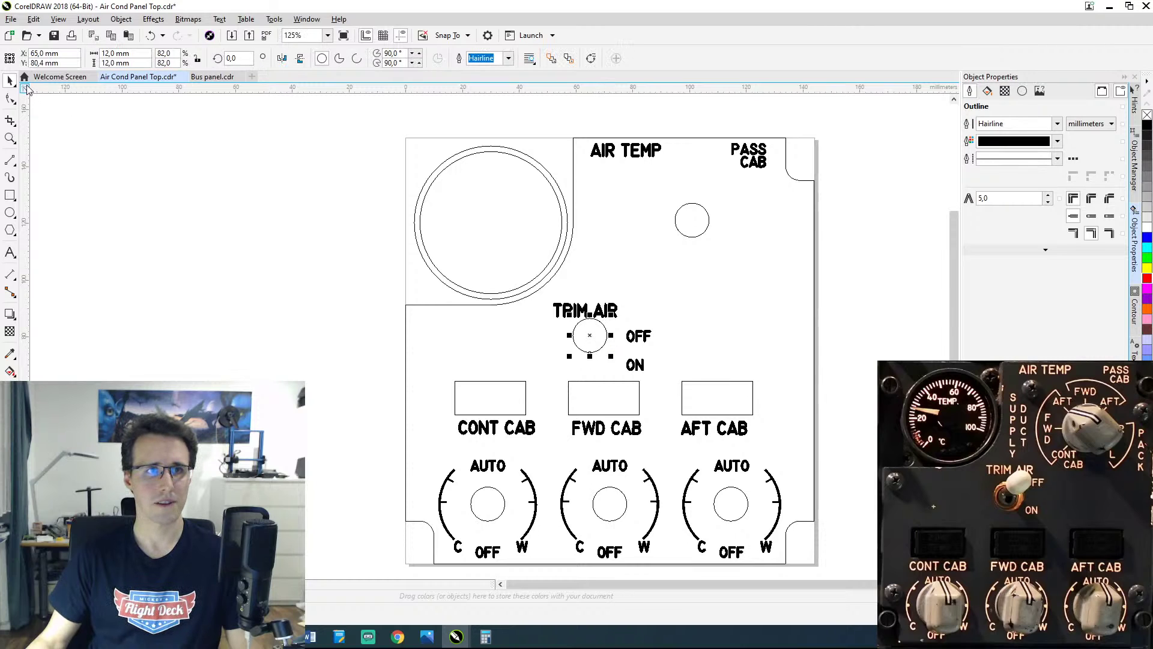
click(62, 61)
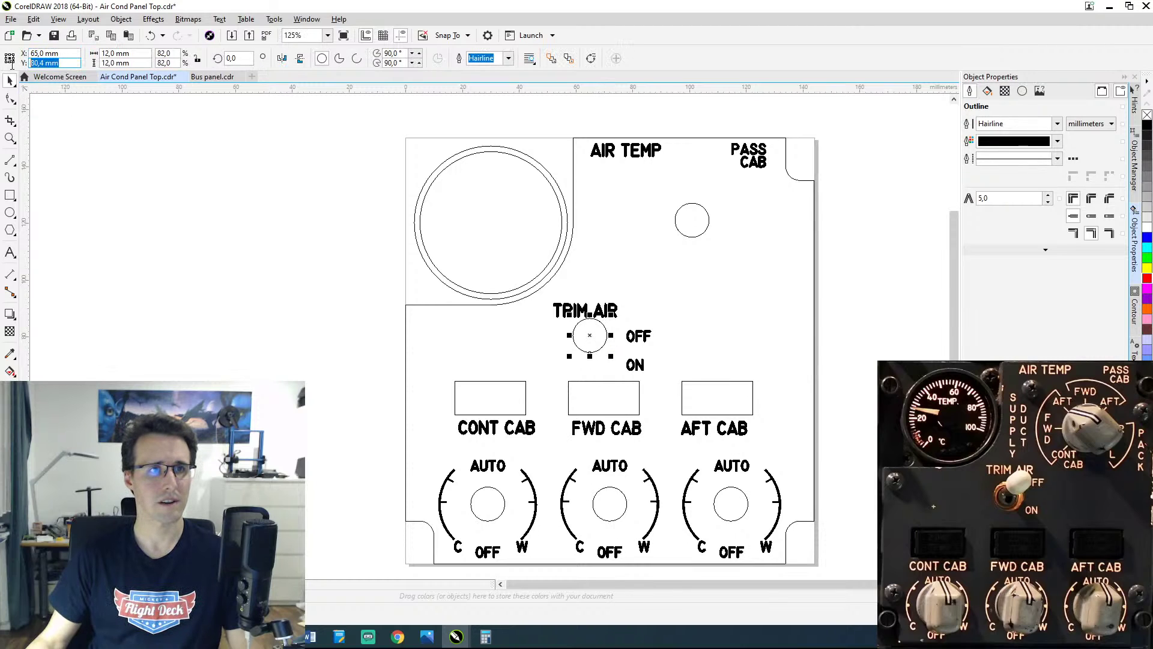
text(80)
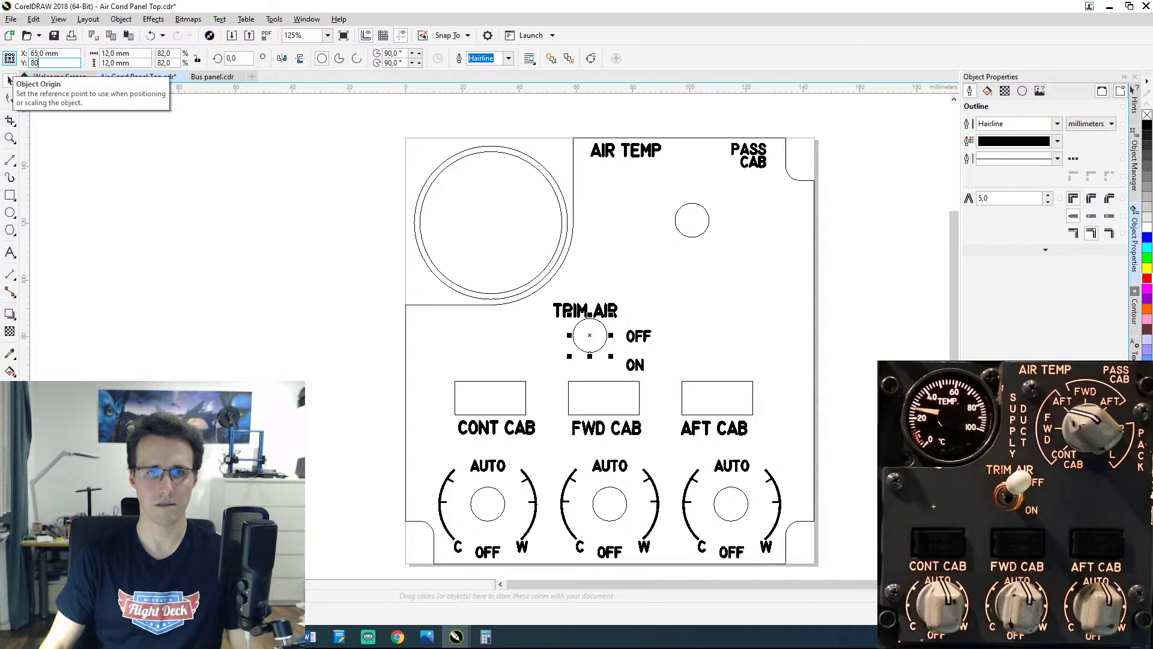
key(Return)
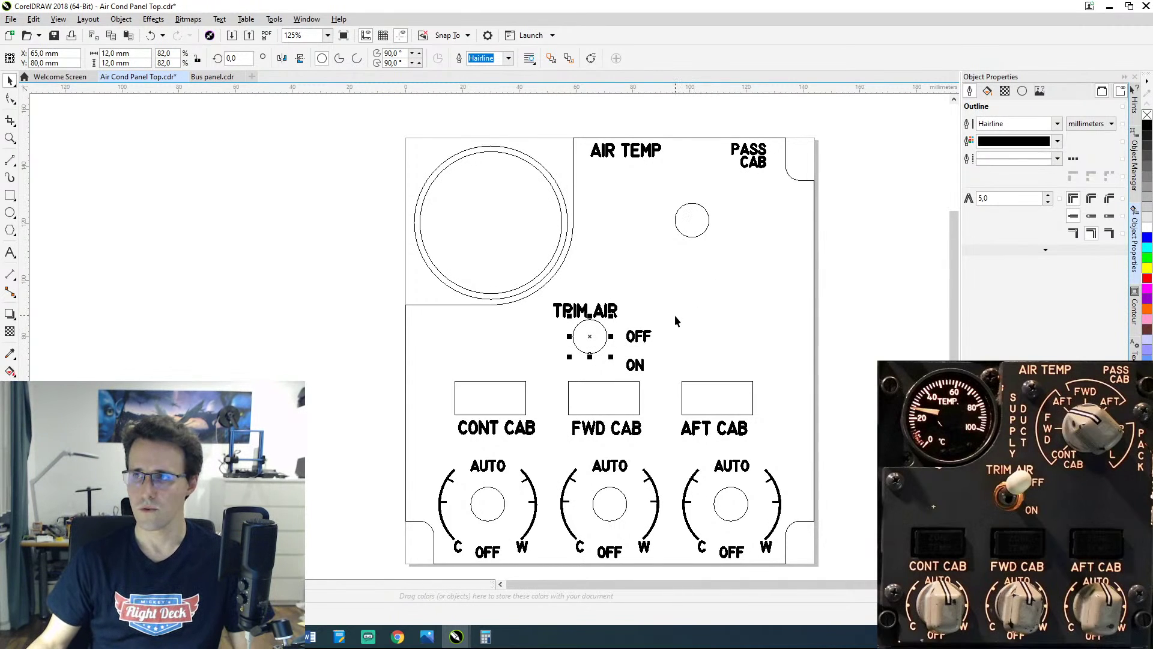
Step: Set the FWD CAB cutout's X position to 72 mm
click(618, 415)
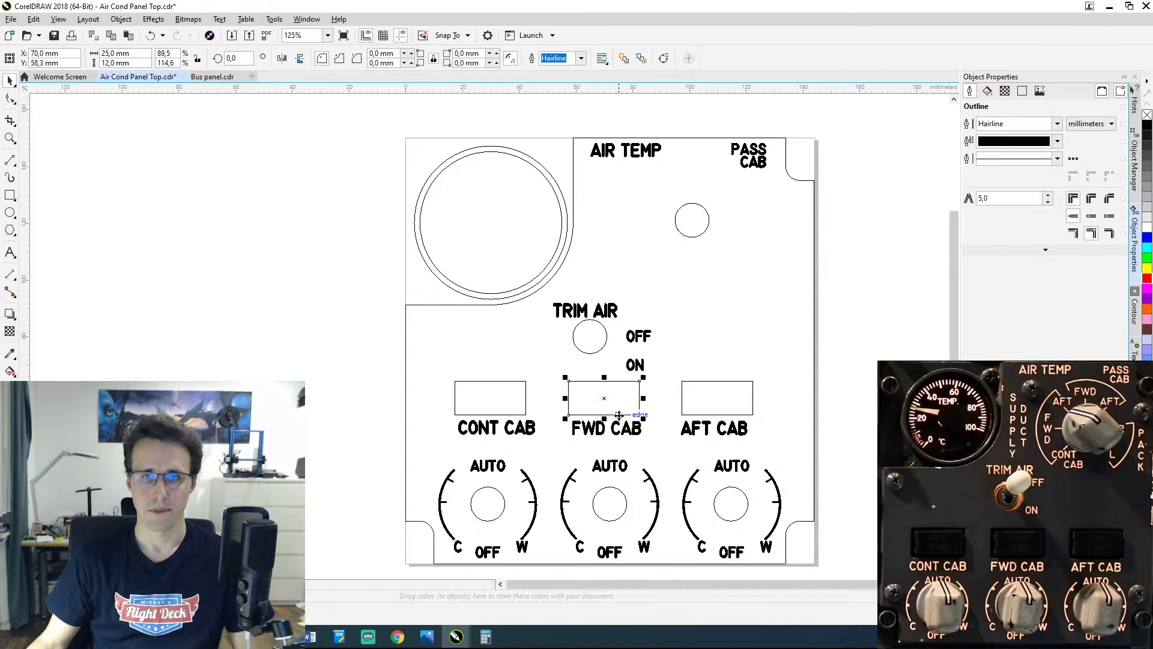
click(66, 53)
text(72)
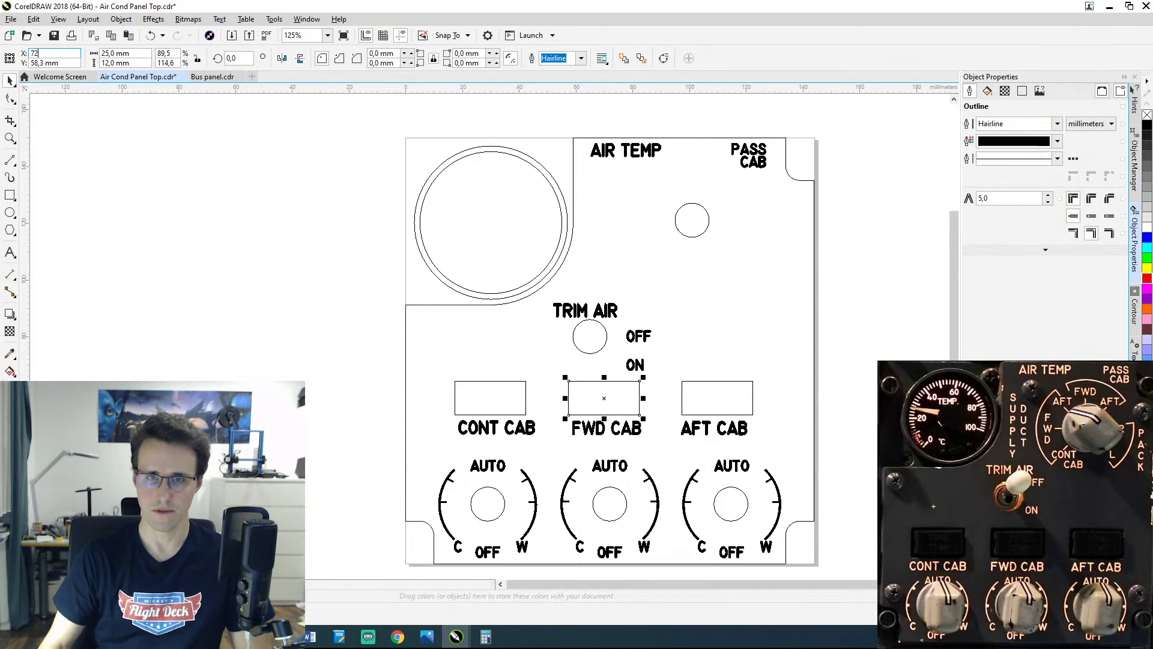
key(Return)
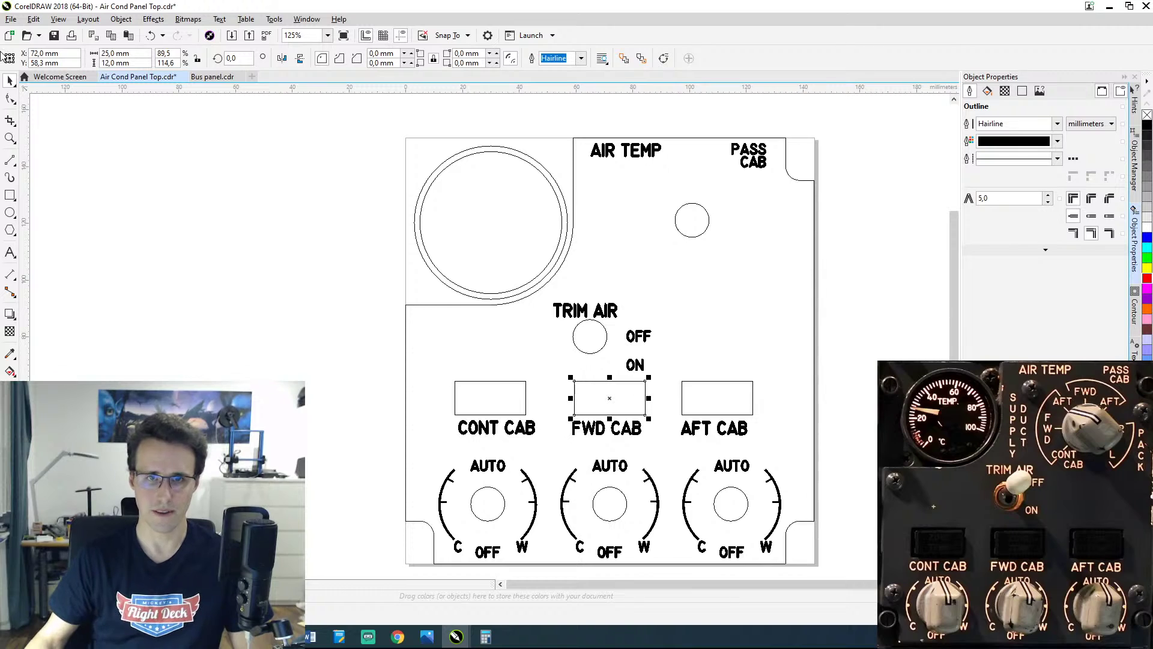
Step: Set the AFT CAB cutout's X position to 115 mm
click(709, 390)
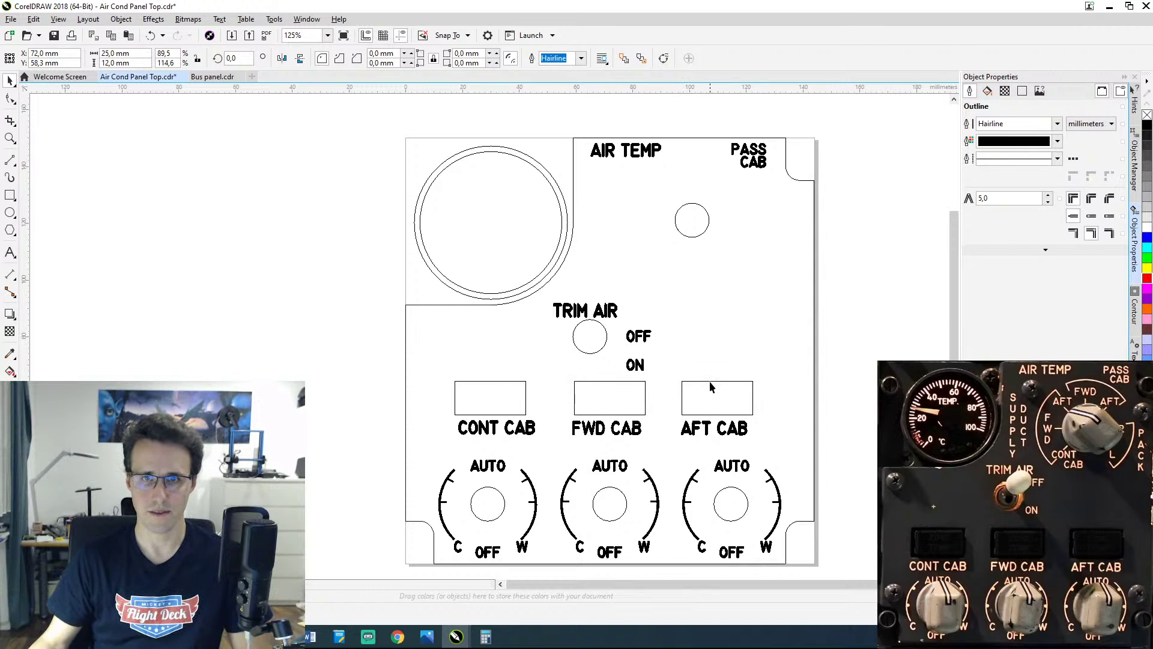
drag(66, 52, 3, 53)
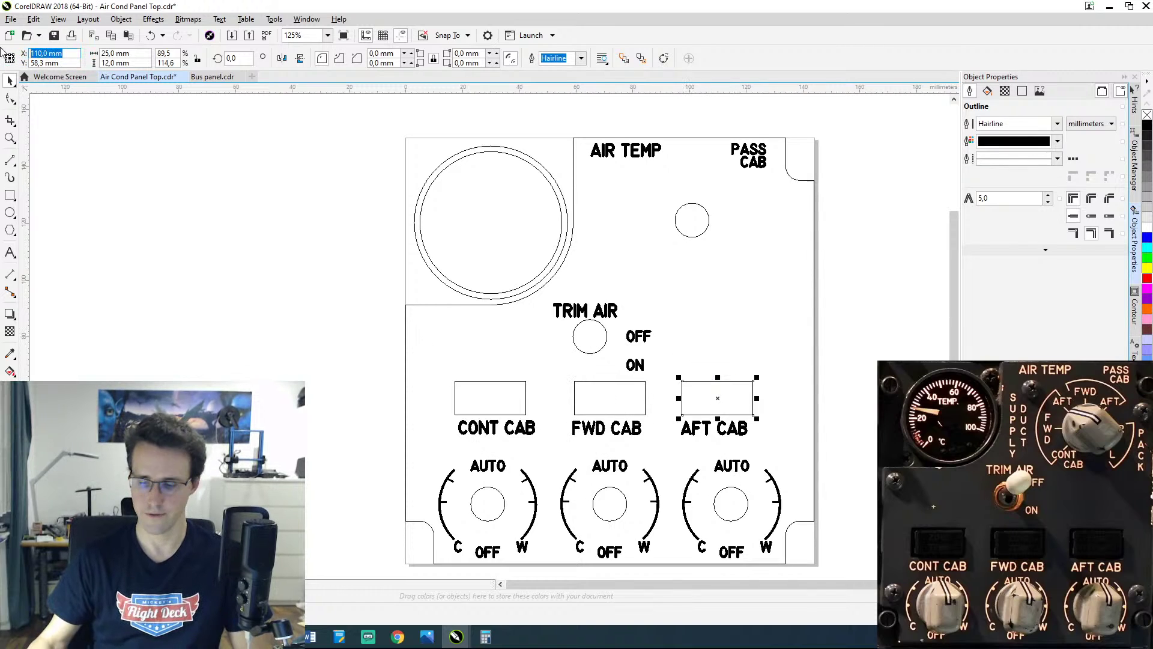
text(115)
key(Return)
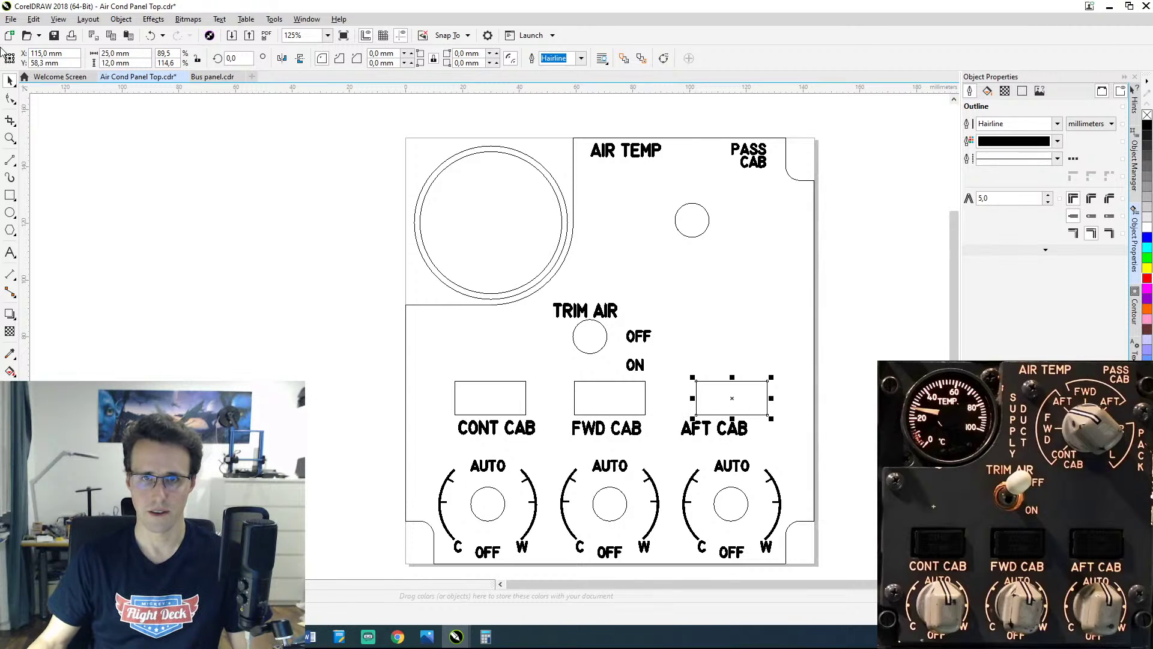
Step: Check the X position of the knob hole below CONT CAB and set the CONT CAB cutout's X position to 29 mm
click(489, 488)
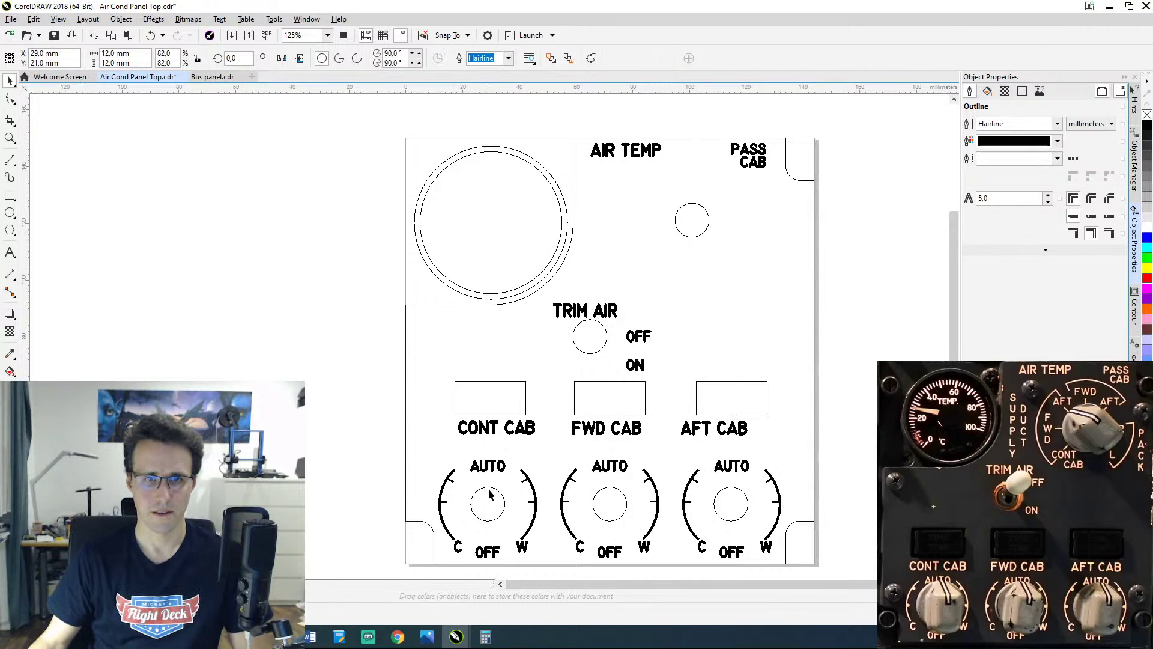
click(499, 389)
click(500, 381)
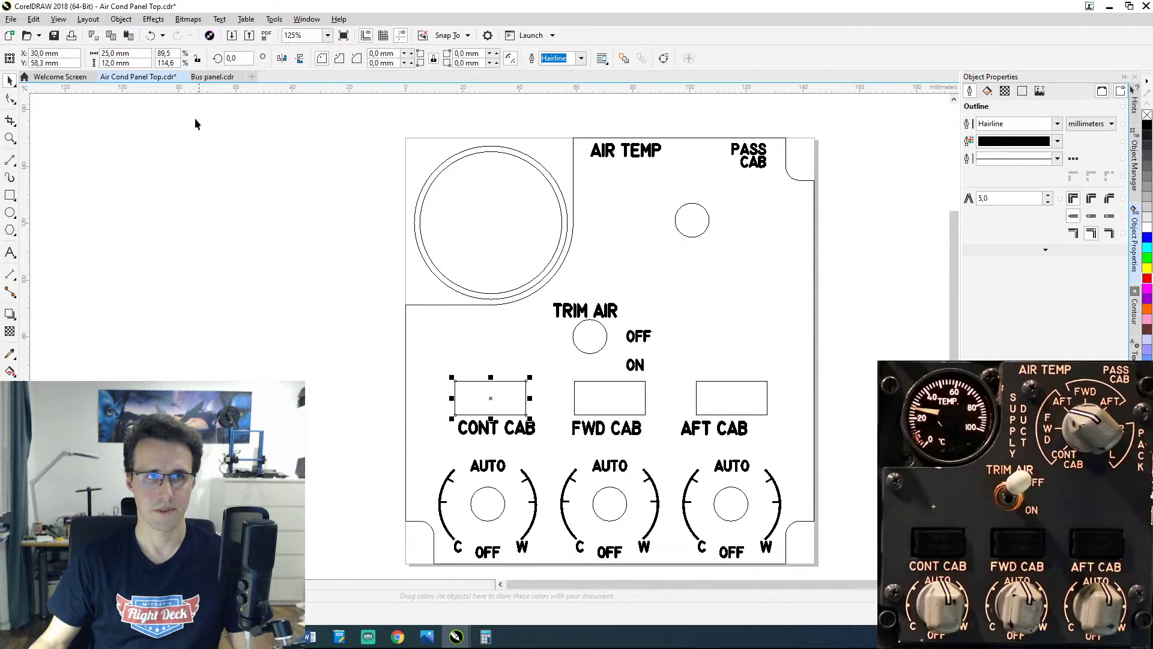
click(54, 53)
text(29)
key(Return)
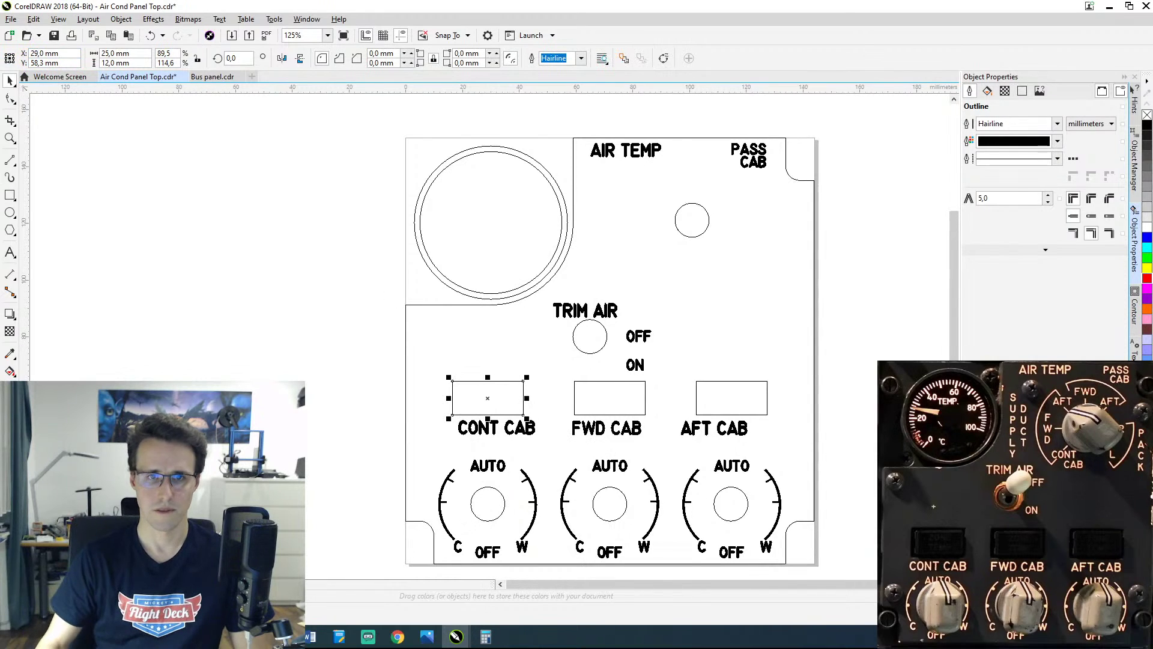
Step: Set the CONT CAB label's X position to 29 mm
scroll(309, 235, down, 2)
scroll(319, 264, up, 3)
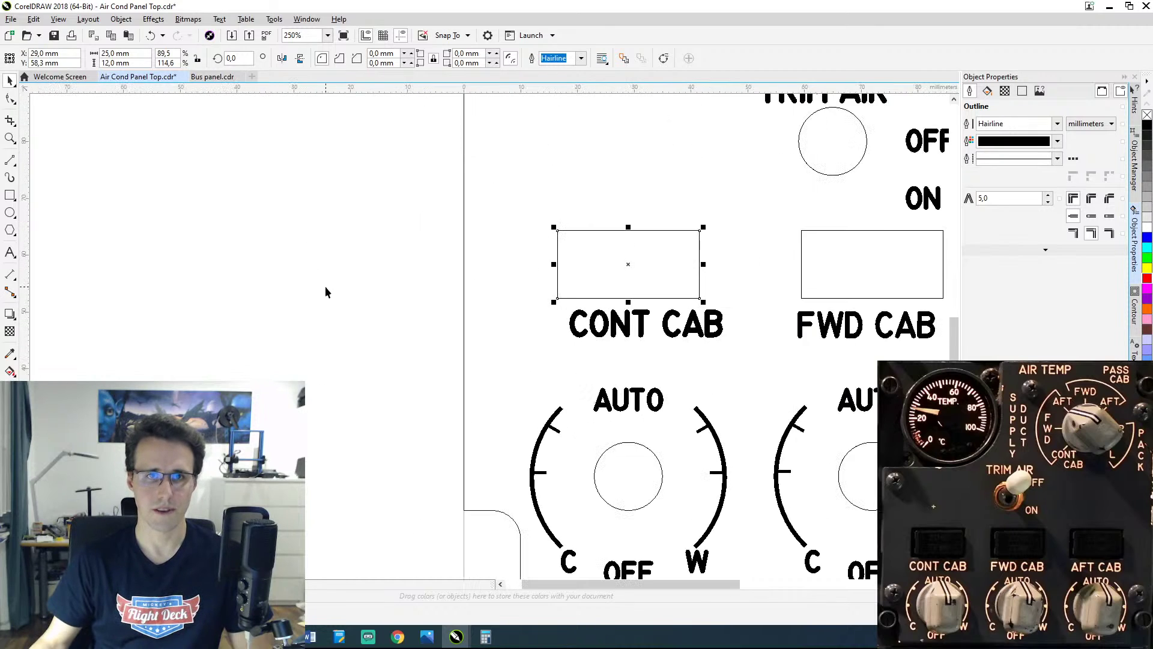
click(627, 334)
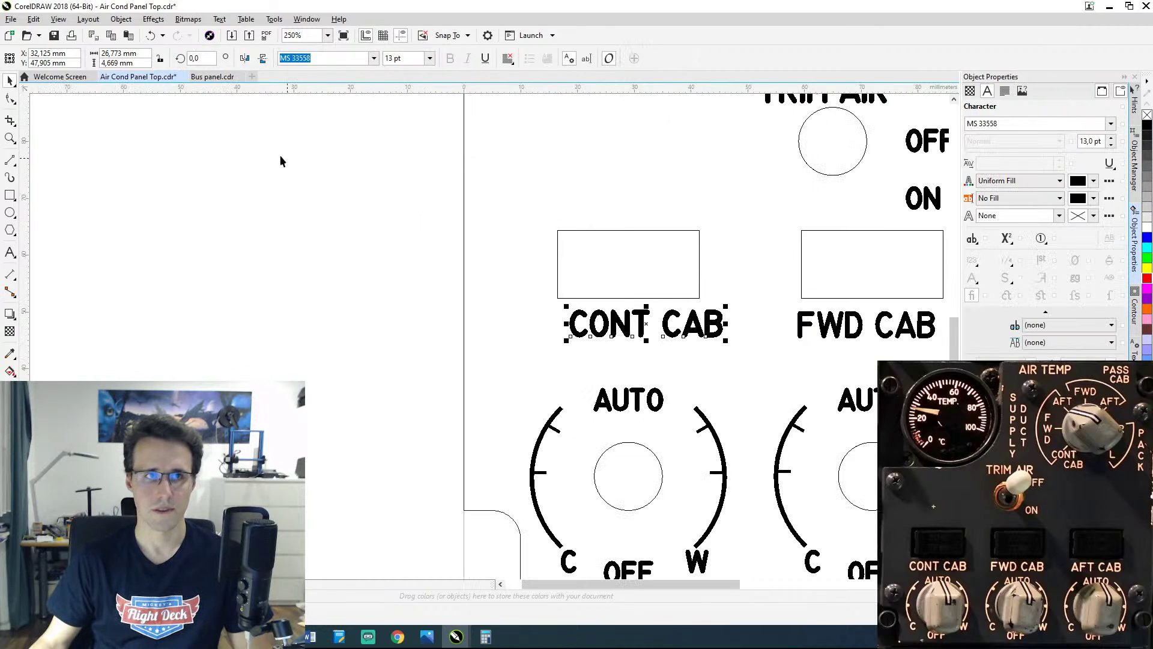
click(54, 53)
text(29)
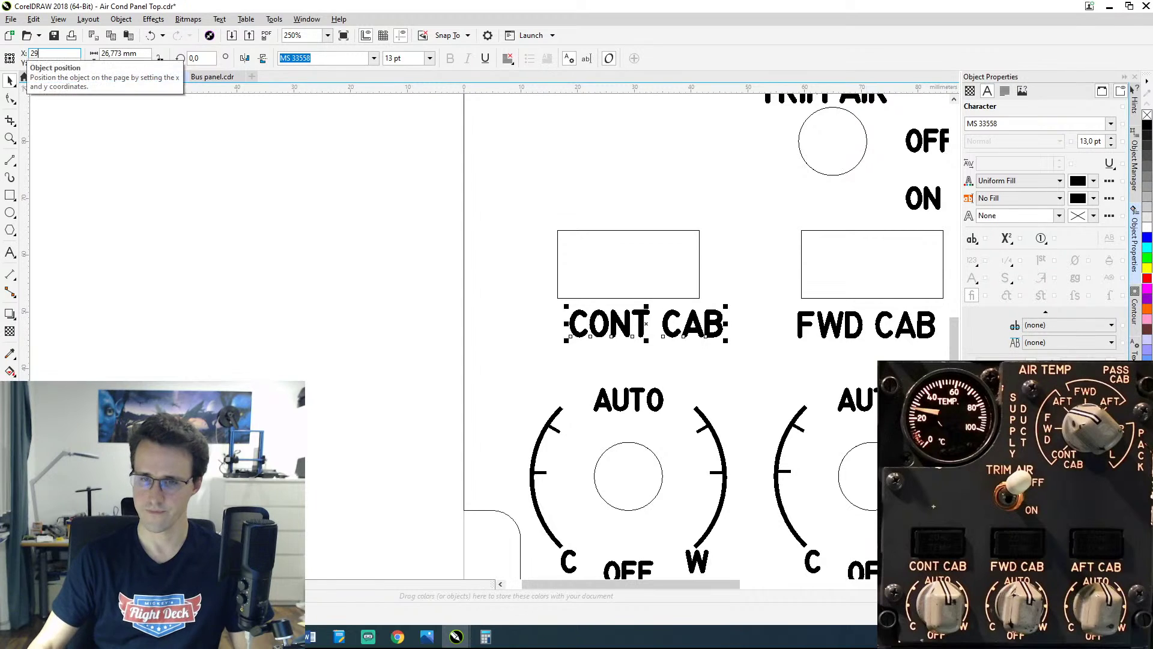
key(Return)
Step: Set the FWD CAB label's X position to 72 mm
scroll(425, 249, right, 5)
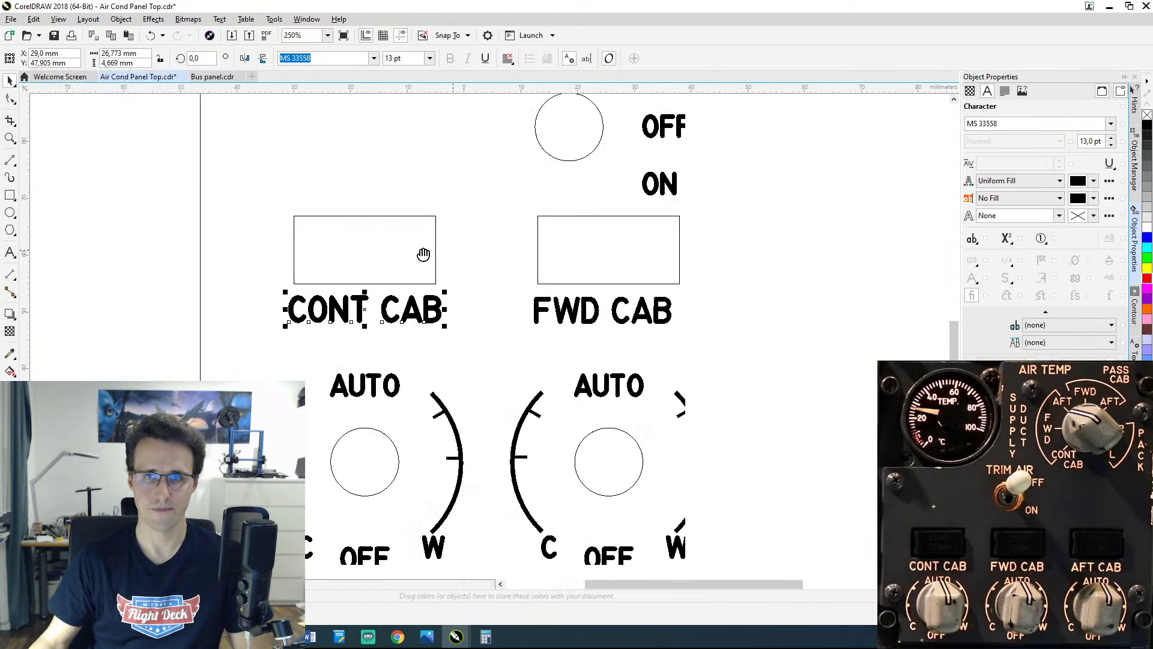
click(545, 314)
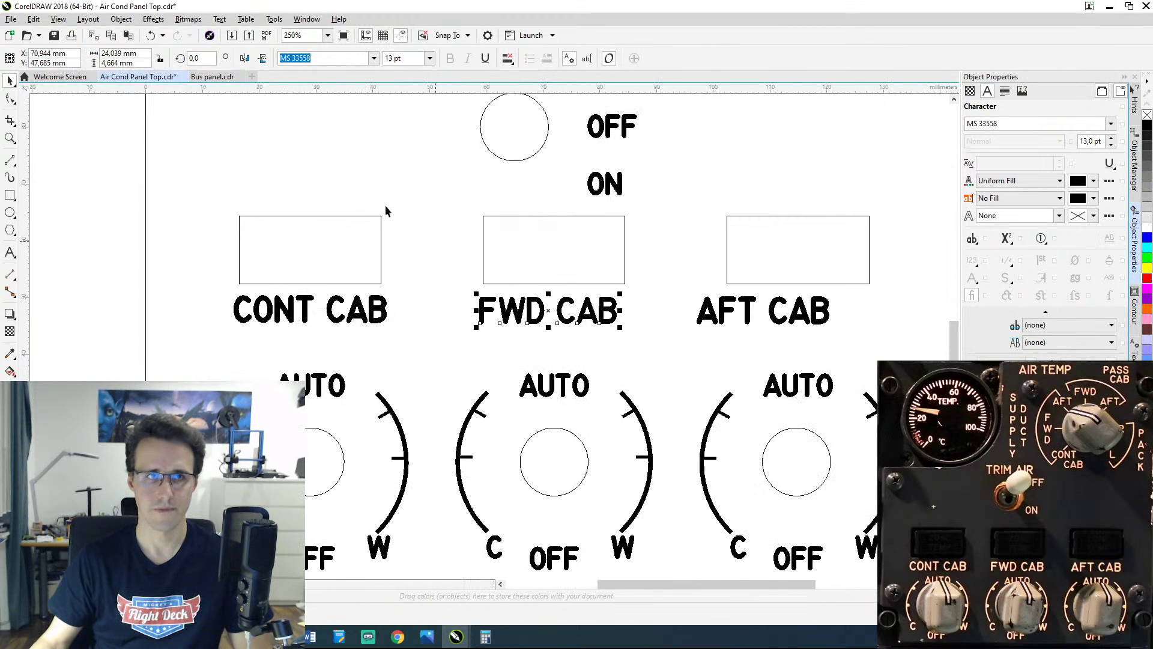
click(76, 53)
text(72)
key(Return)
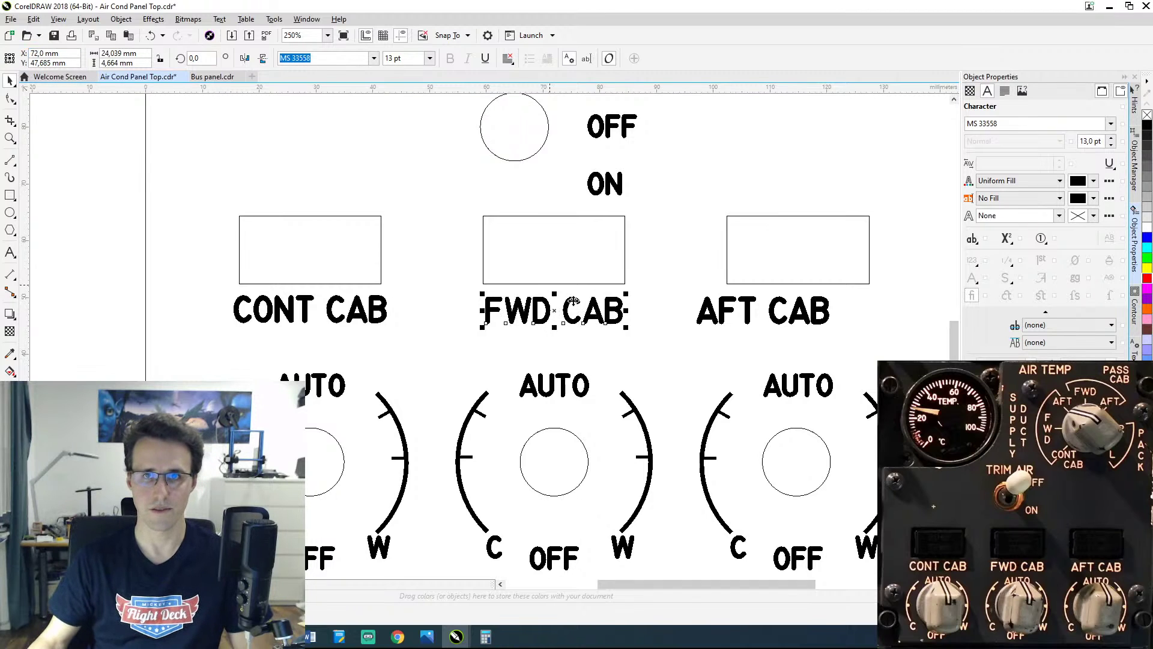
Step: Set the AFT CAB label's X position to 115 mm
scroll(572, 312, right, 5)
click(565, 324)
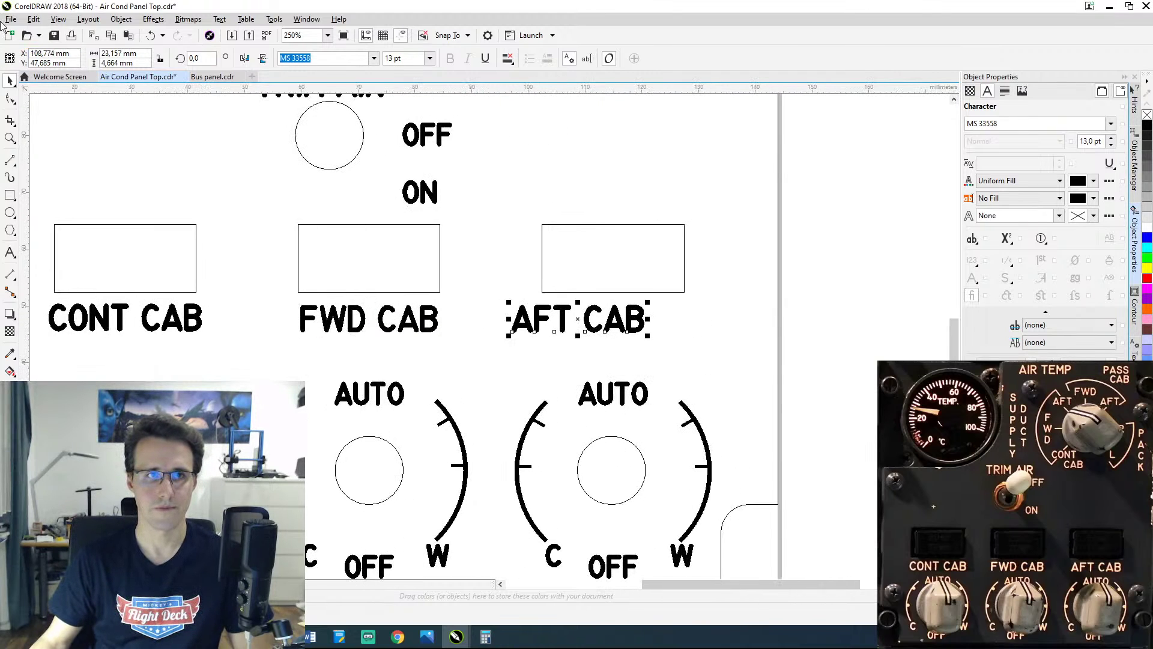
click(72, 53)
text(11)
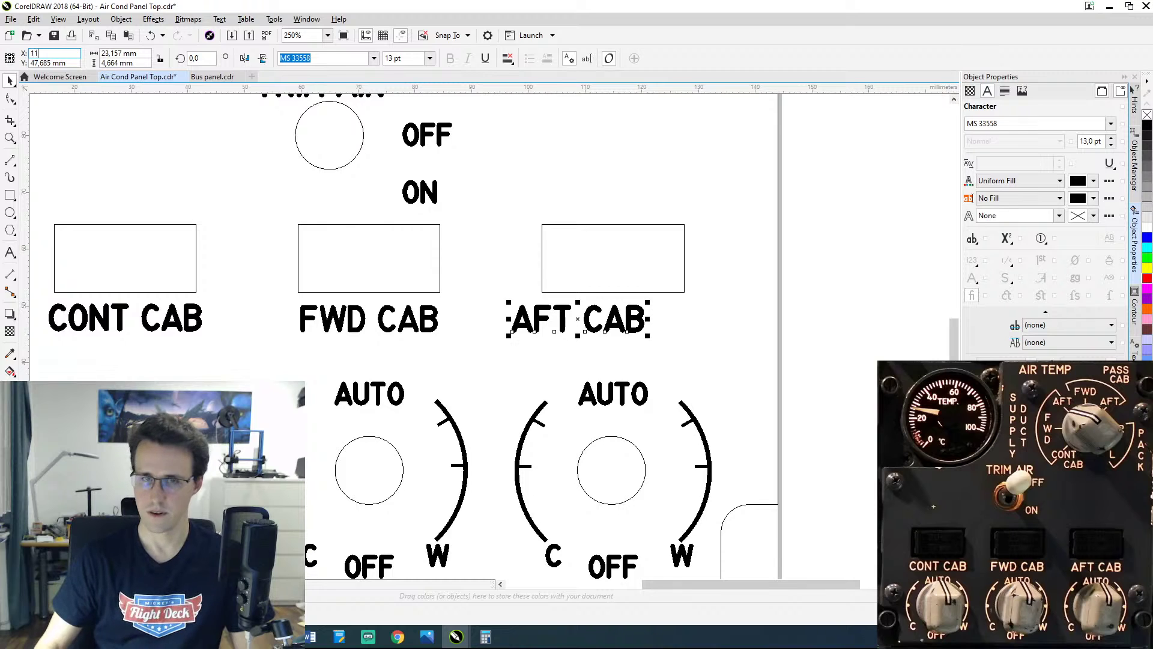
text(5)
key(Return)
scroll(594, 264, down, 4)
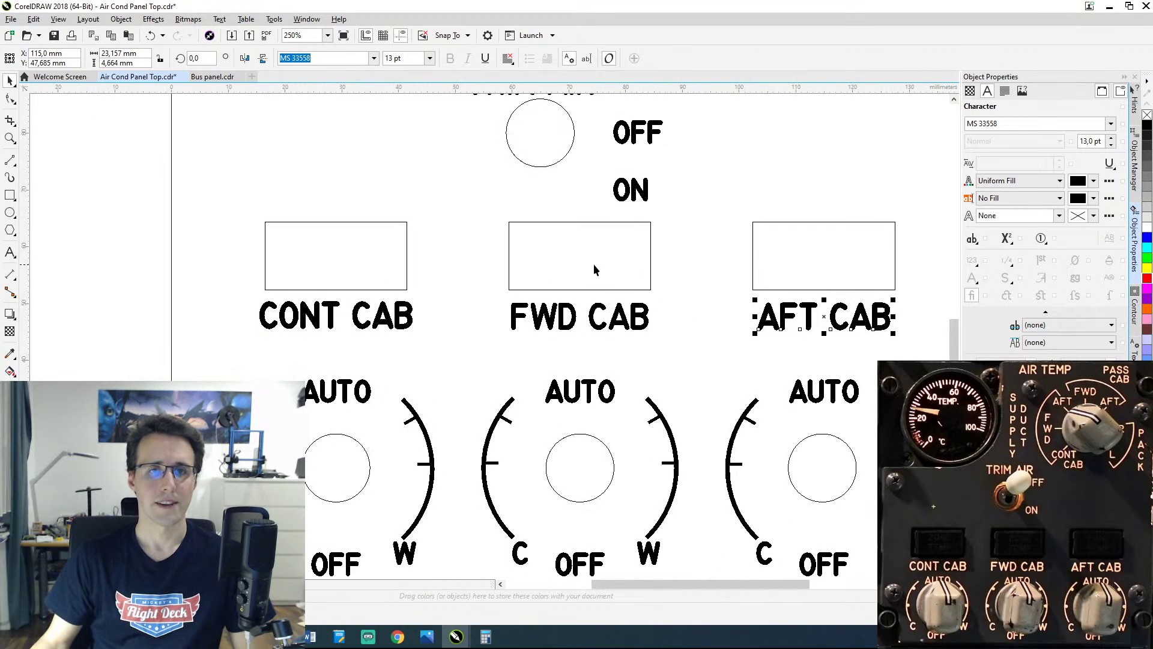
drag(613, 264, 541, 425)
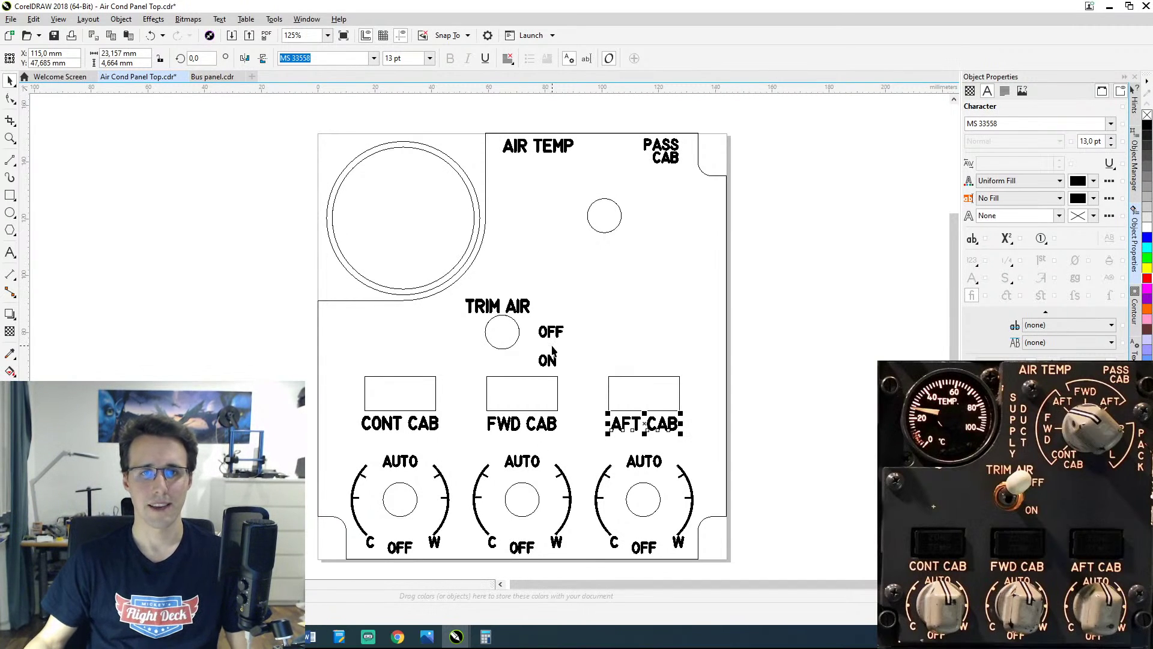
Step: Nudge the TRIM AIR label upward, away from the switch hole, to a Y position of about 91.3 mm
click(515, 308)
key(Up)
key(Up)
key(Up)
key(Up)
key(Up)
key(Up)
key(Up)
key(Up)
key(Up)
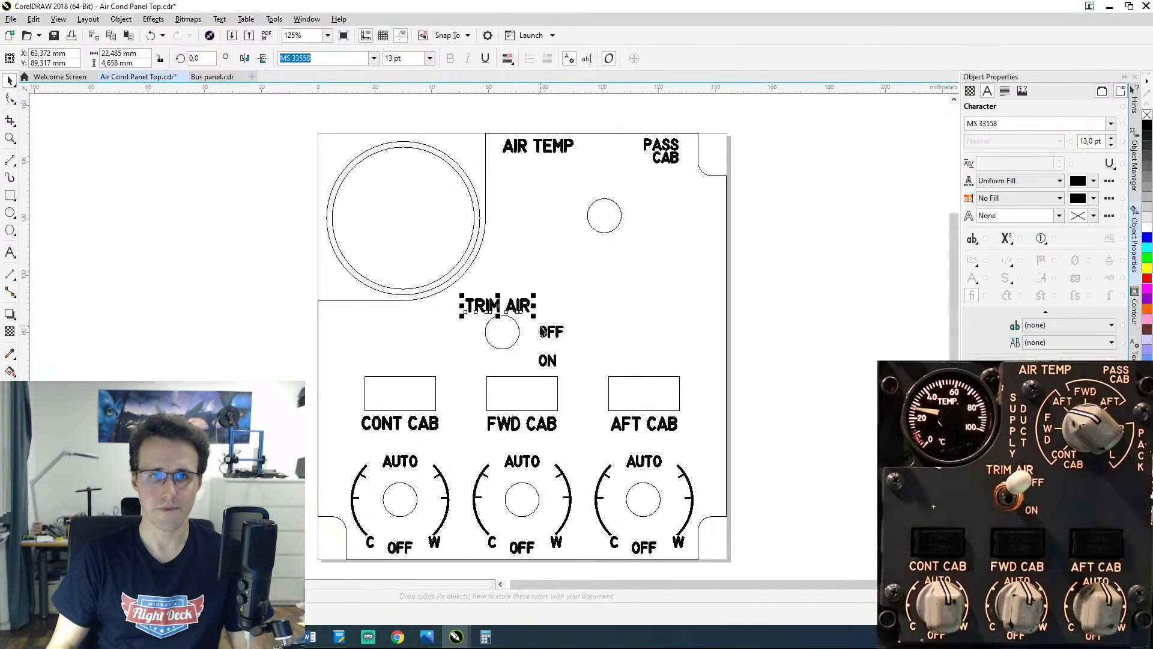
key(Up)
key(Up)
key(Up)
key(Up)
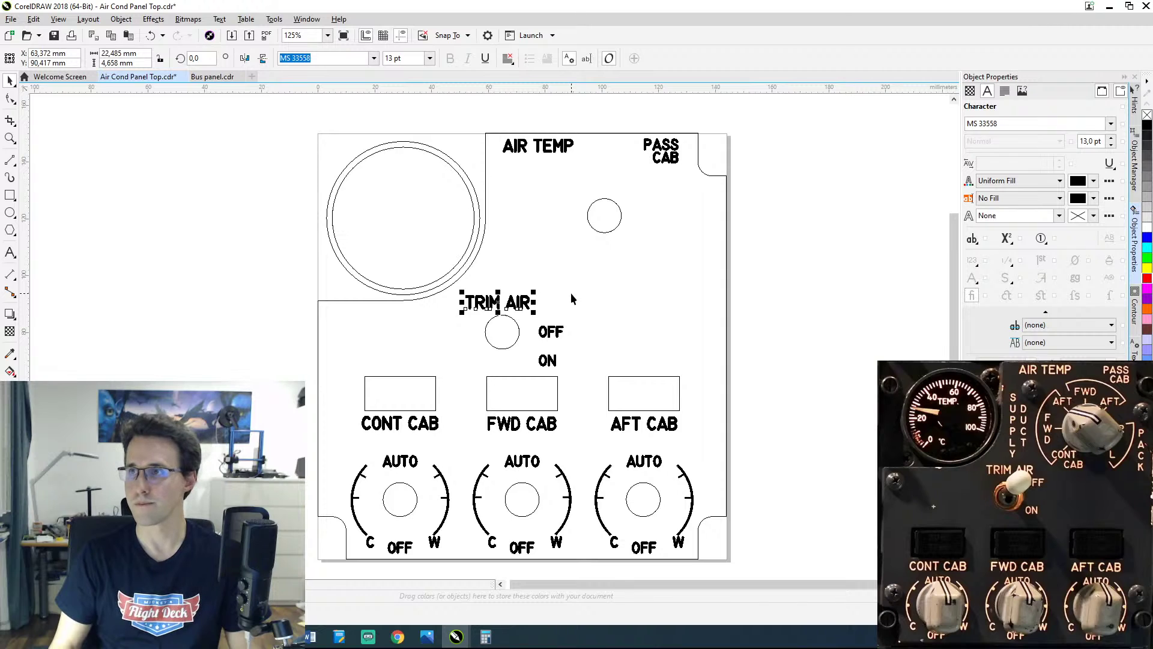
key(Up)
key(Up)
key(Up)
key(Up)
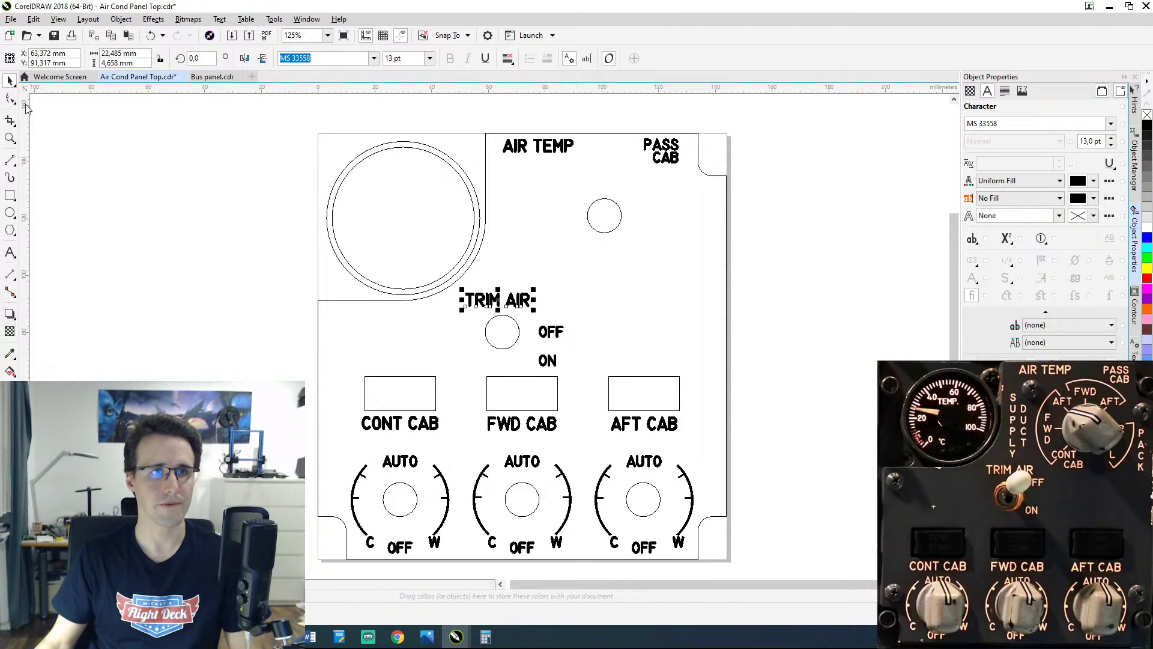
Step: Set the TRIM AIR label's X position to 65 mm and nudge it up to a Y position of about 91.4 mm
triple_click(48, 53)
text(65)
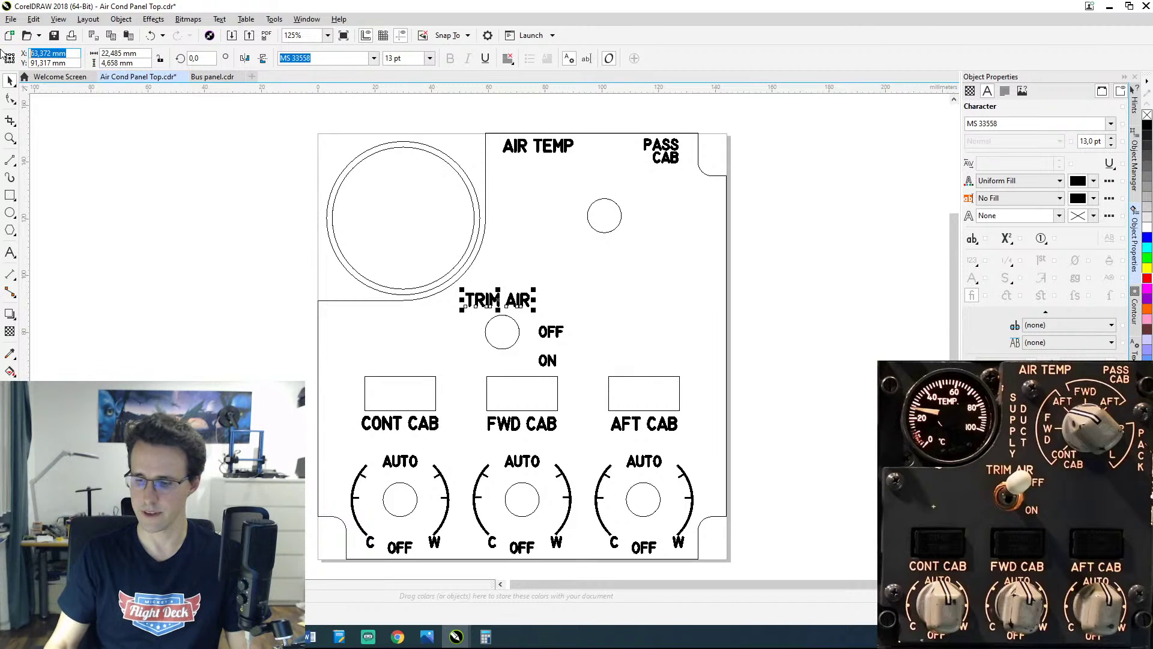
key(Return)
scroll(501, 289, up, 1)
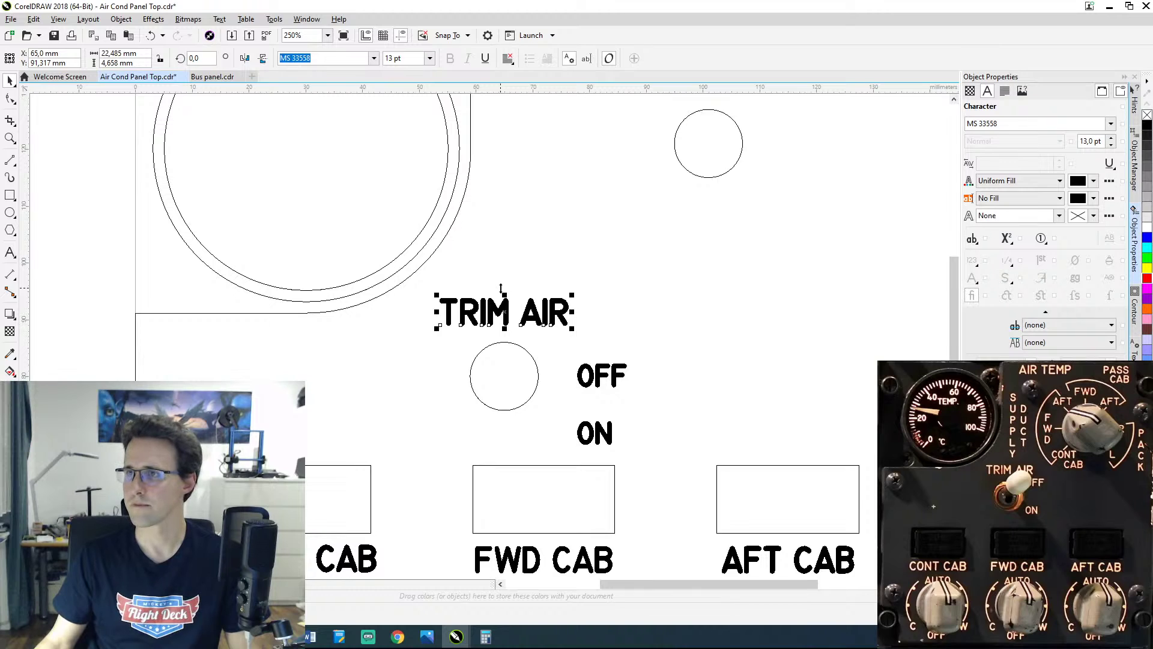
click(538, 273)
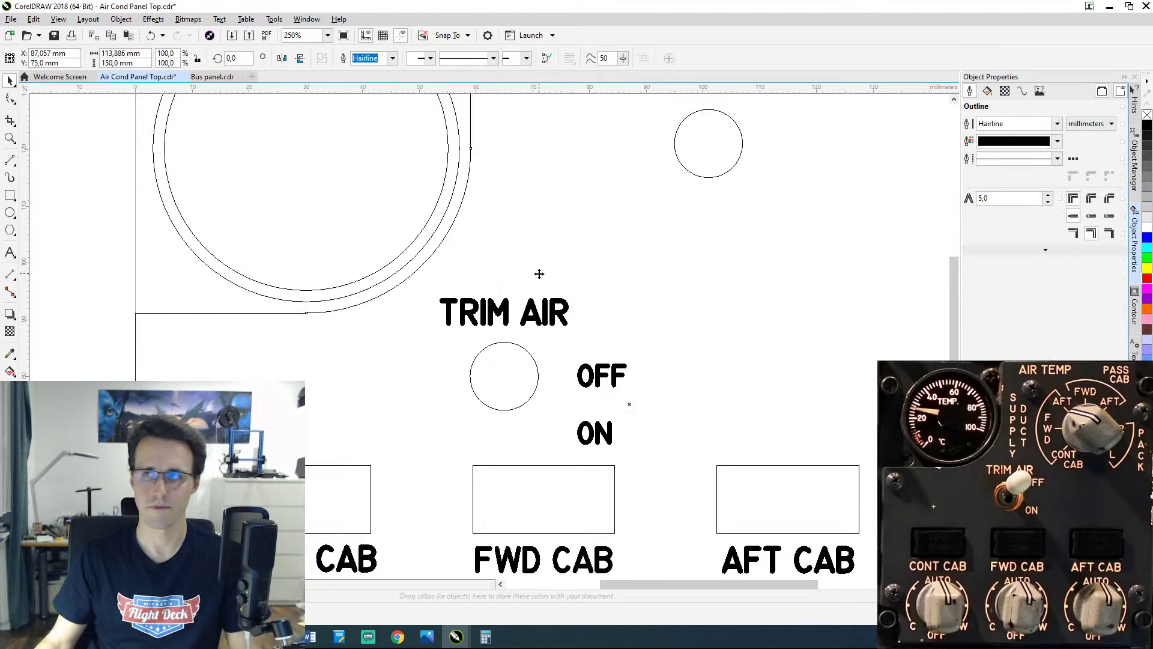
click(496, 326)
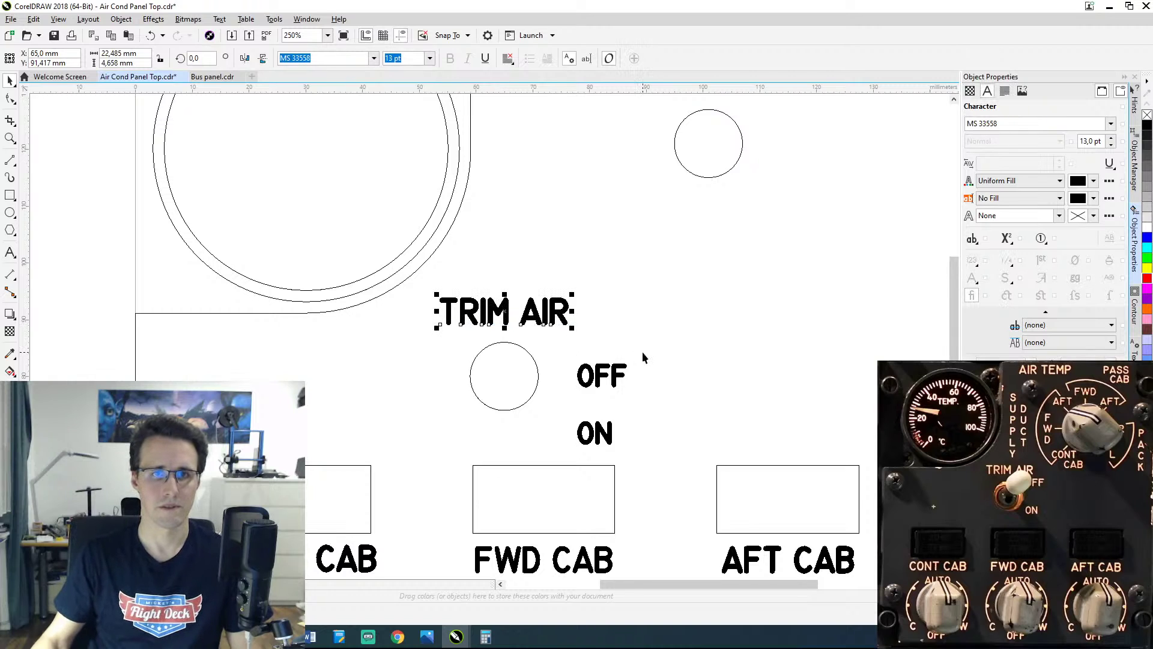
click(647, 323)
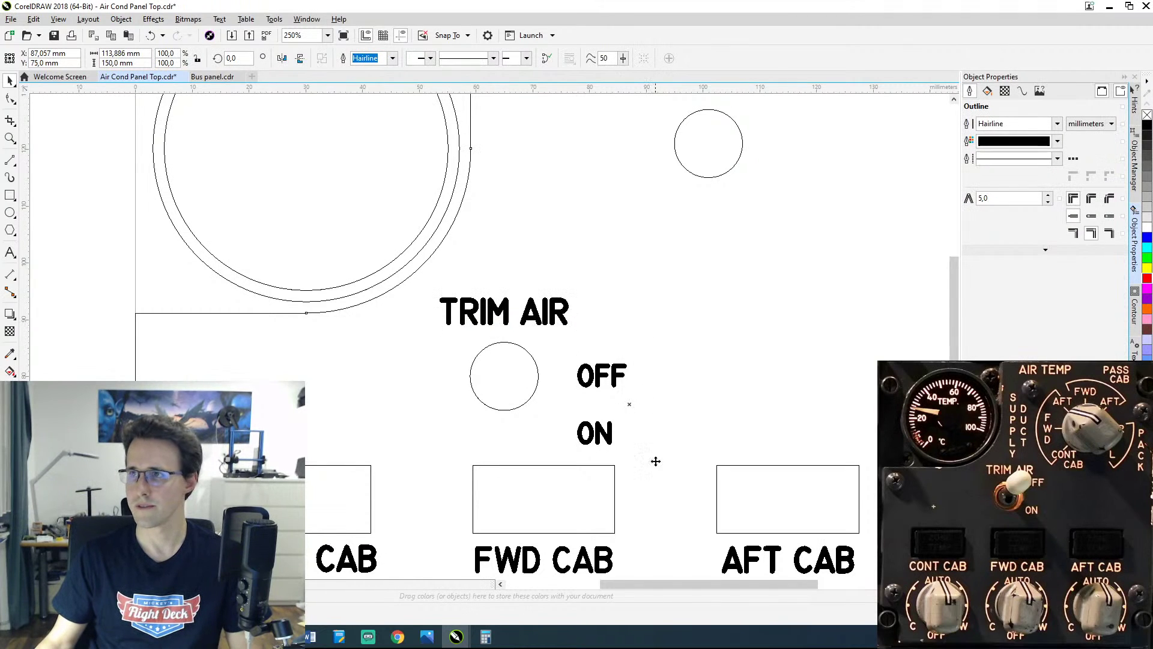
Step: Move the OFF label to the upper right of the TRIM AIR switch hole and the ON label to its lower right
click(587, 377)
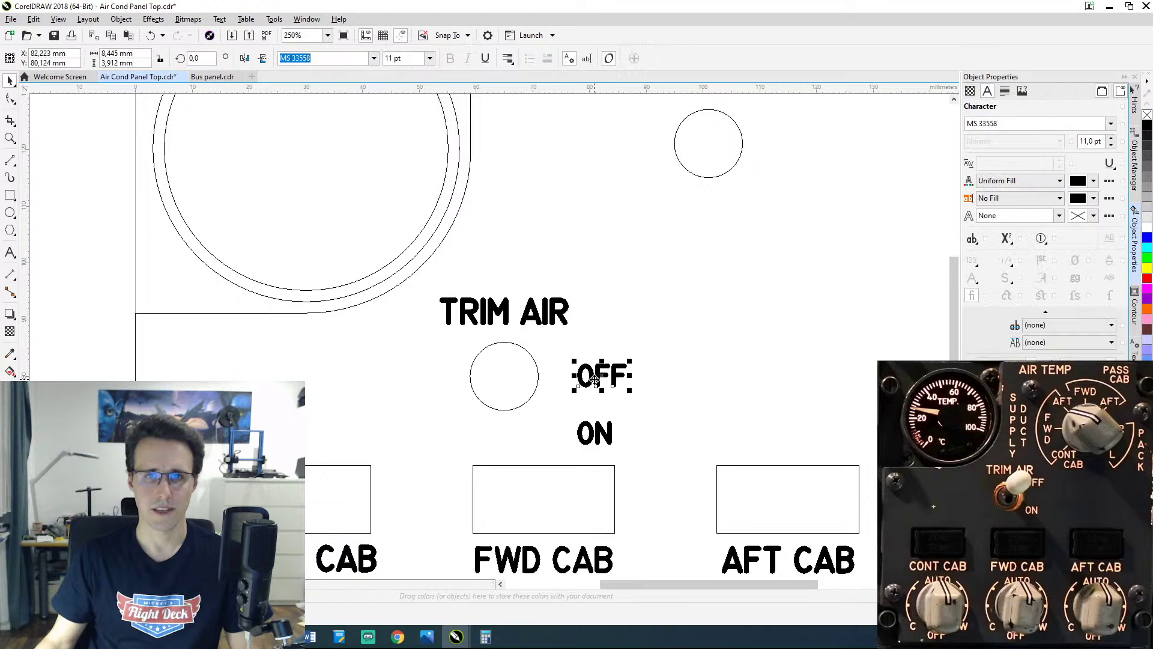
drag(603, 376, 582, 347)
click(593, 433)
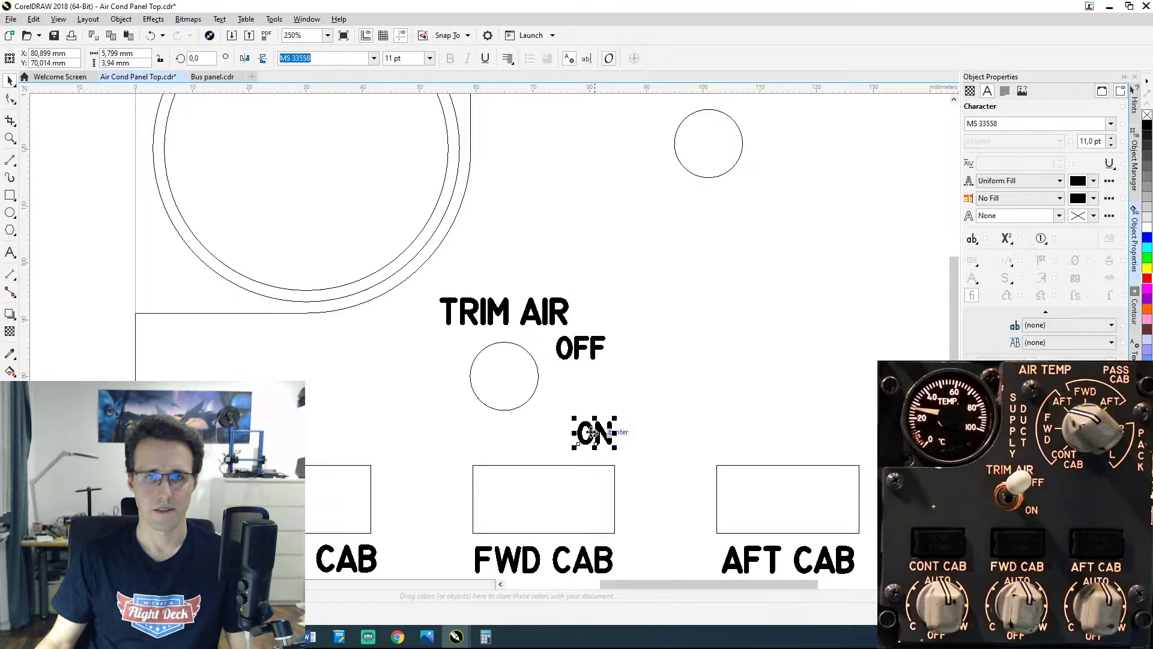
drag(593, 433, 581, 409)
click(618, 409)
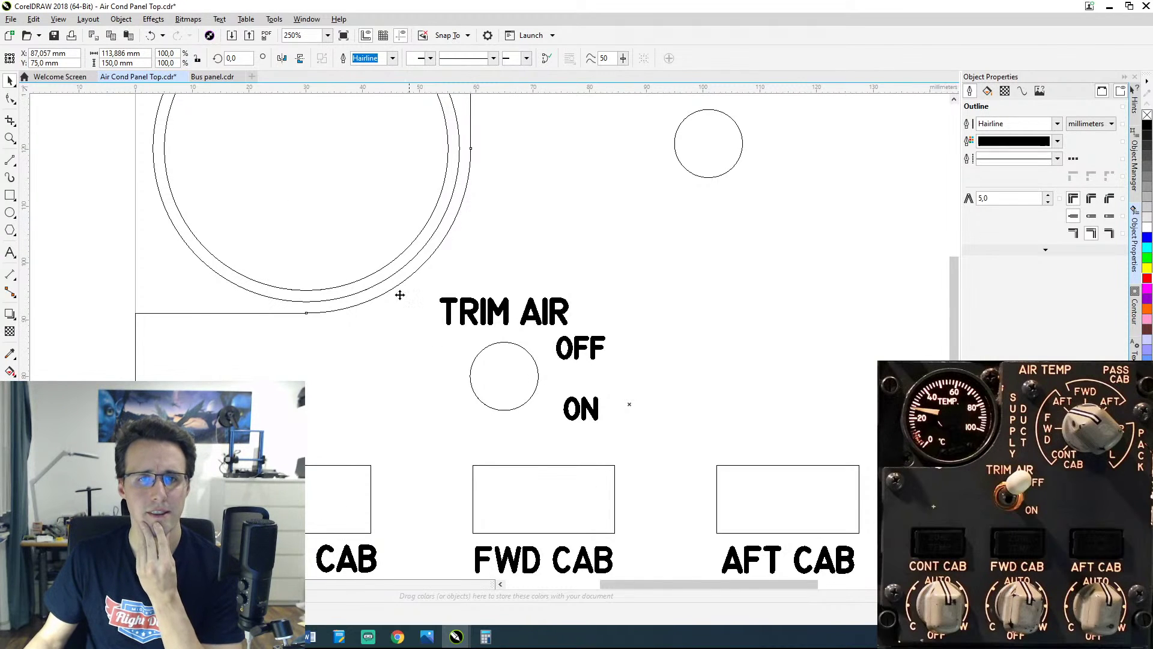
Step: Look over the whole Bus panel drawing for reference and close that document
click(204, 78)
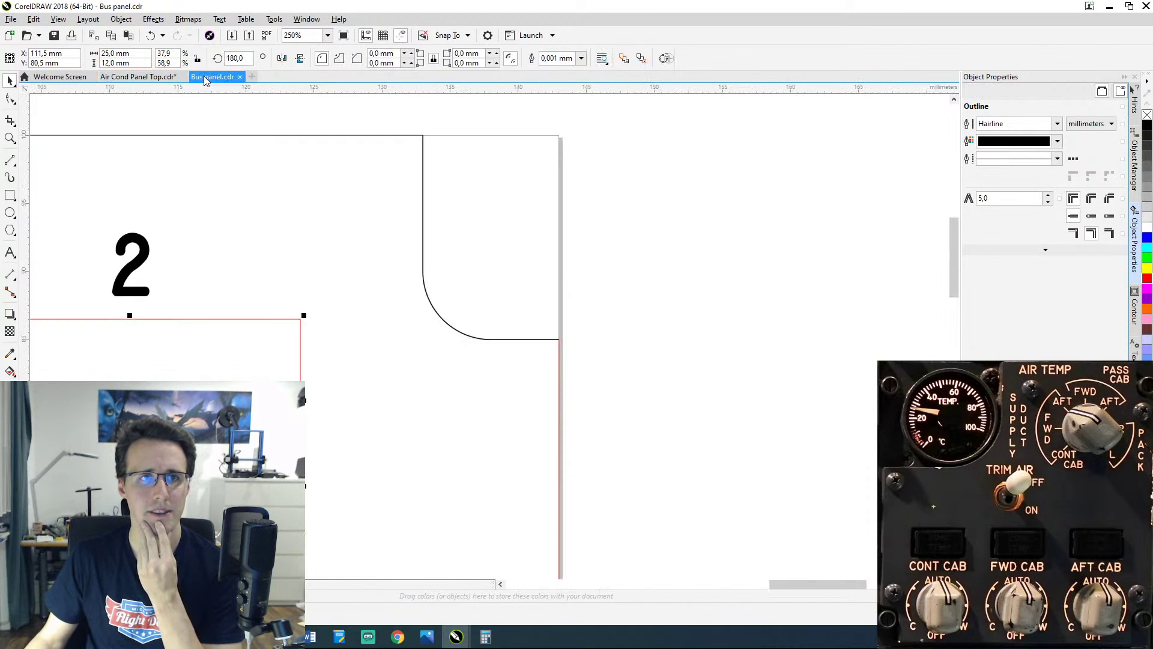
drag(241, 338, 708, 278)
scroll(578, 311, down, 2)
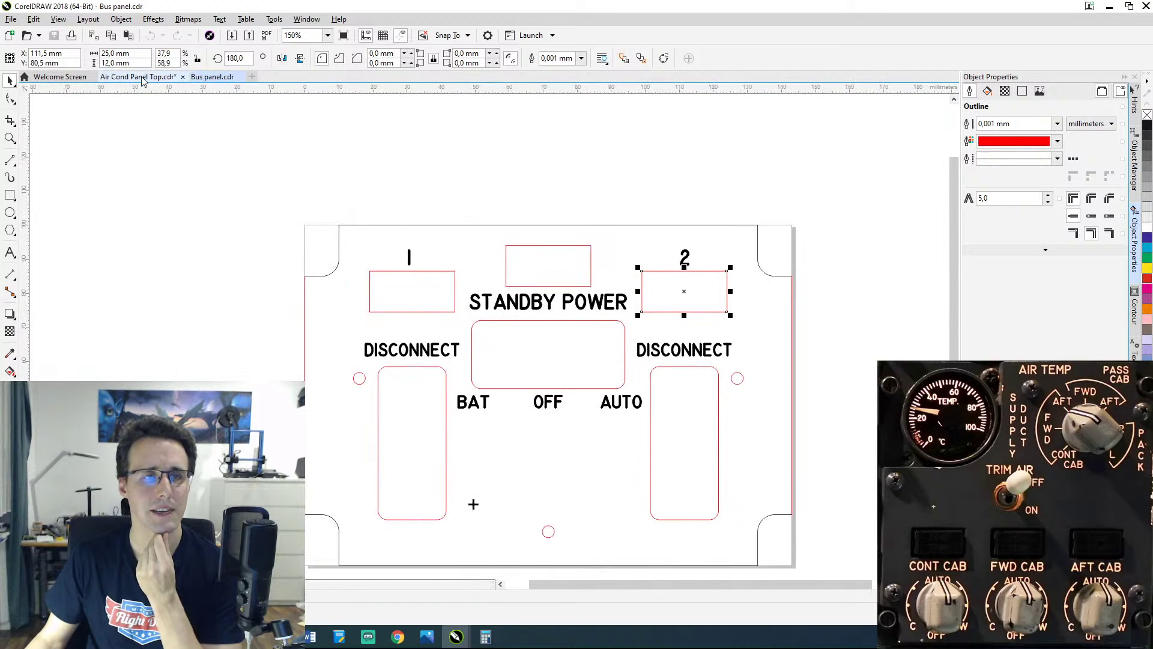
click(240, 78)
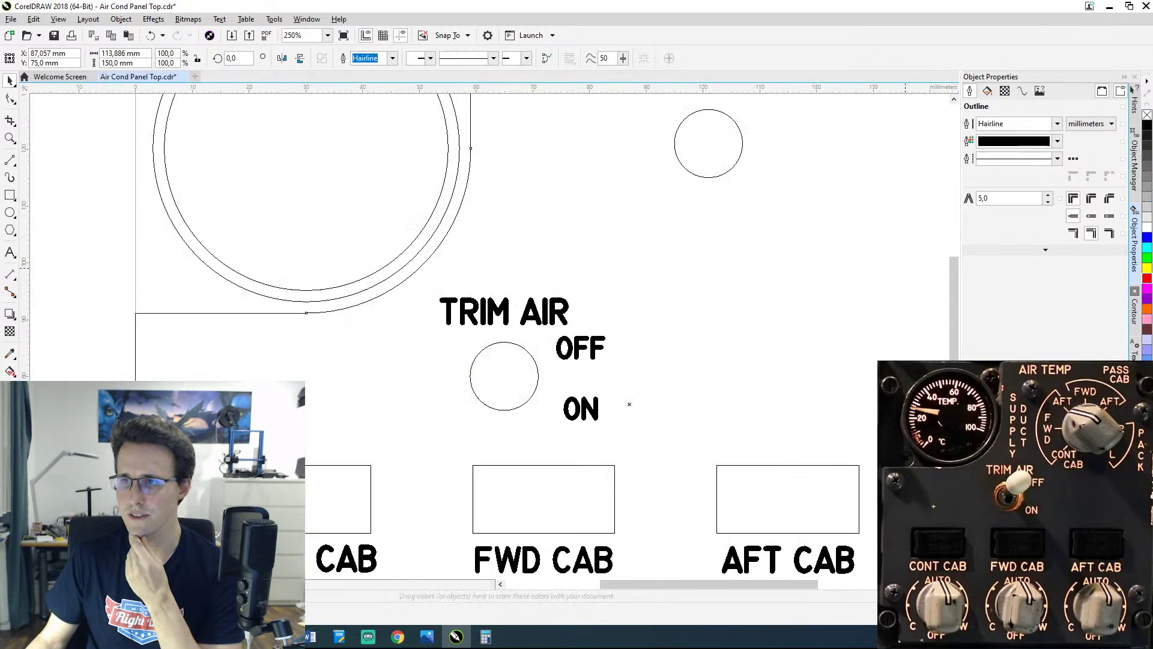
Step: Open Wing anti-ice panel.cdr and check the positions of ENG ANTI-ICE switch hole 1 and its ON and OFF labels
key(alt+Tab)
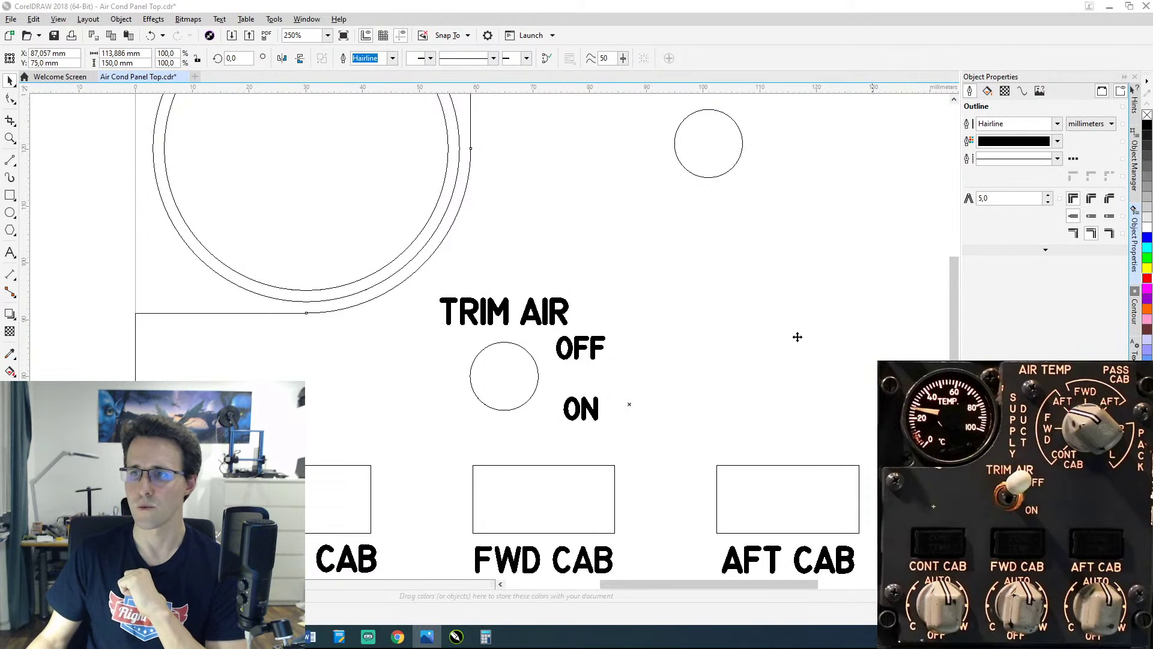
click(60, 76)
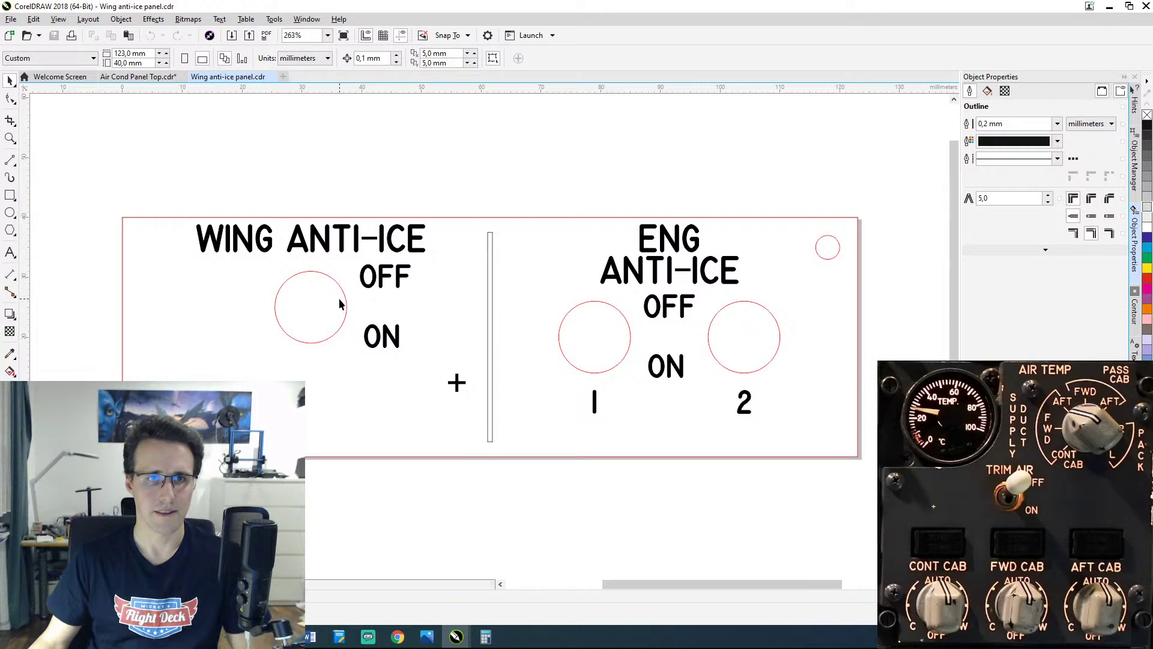
click(630, 334)
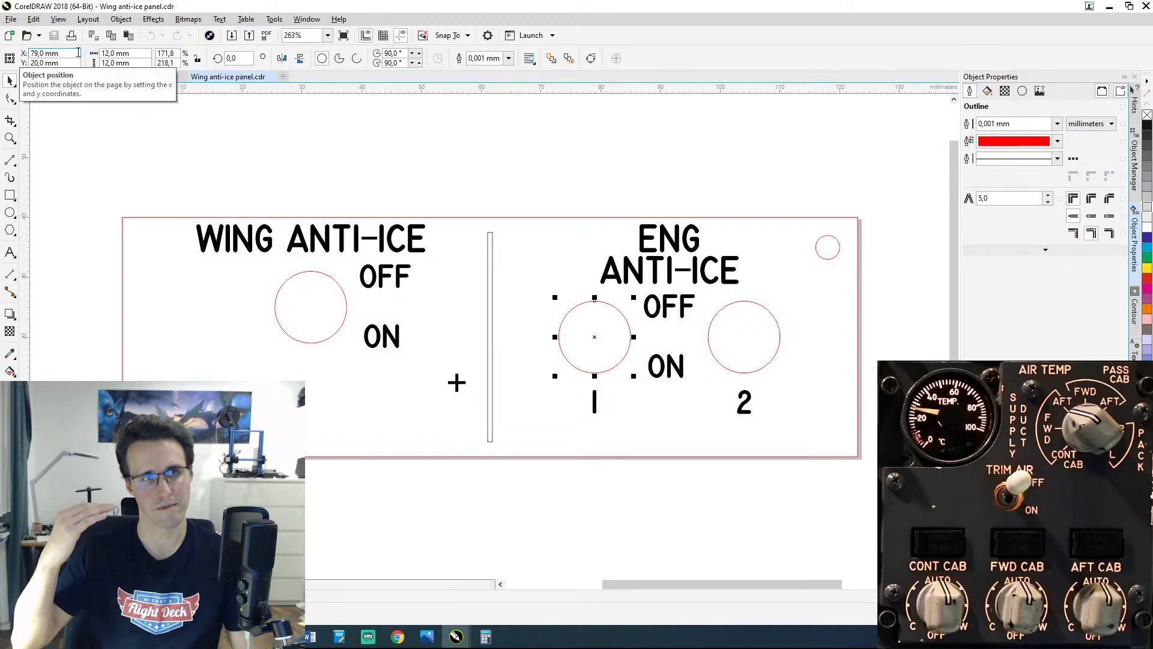
click(663, 371)
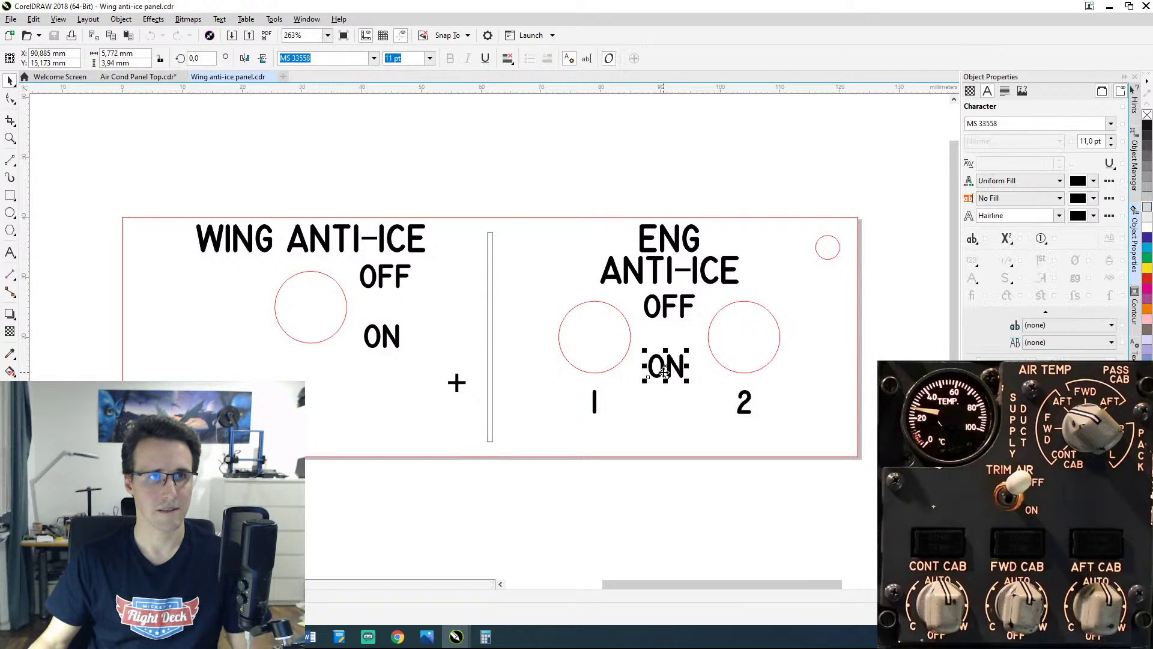
click(665, 314)
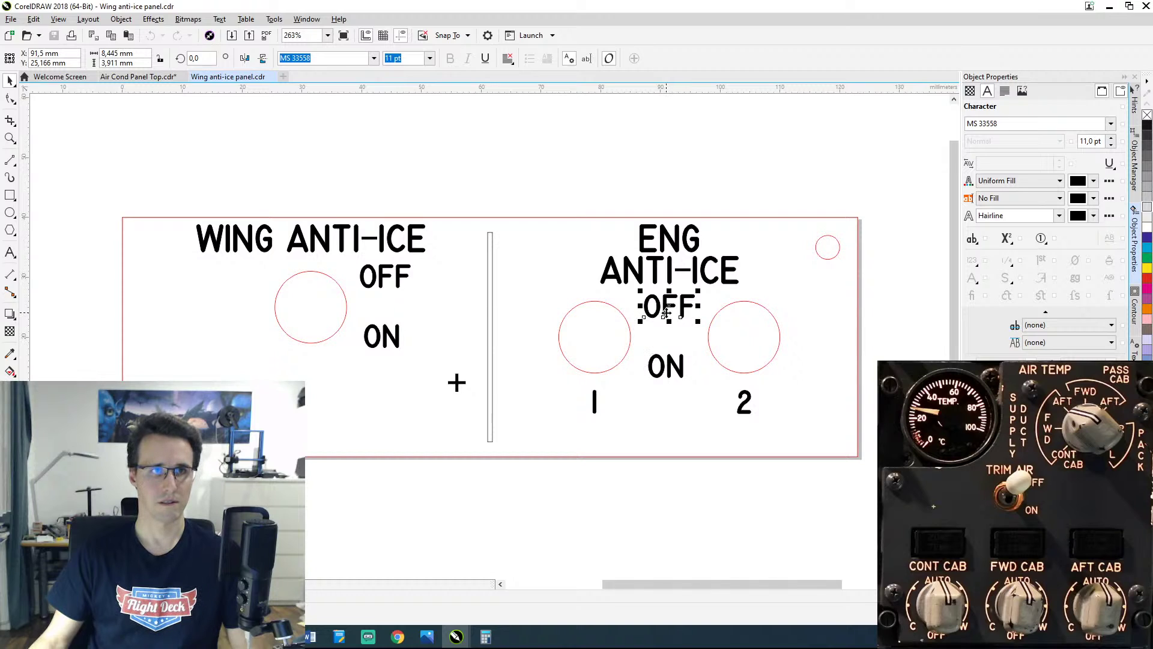
Step: Check the positions of the WING ANTI-ICE switch hole and its ON and OFF labels
click(342, 326)
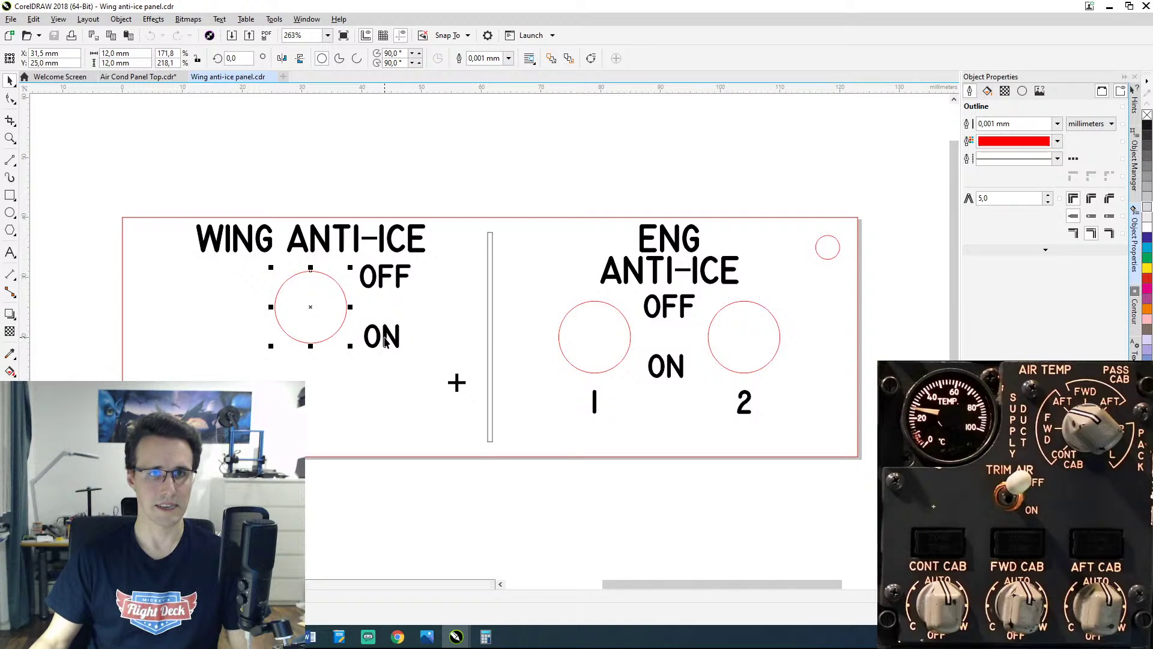
click(385, 340)
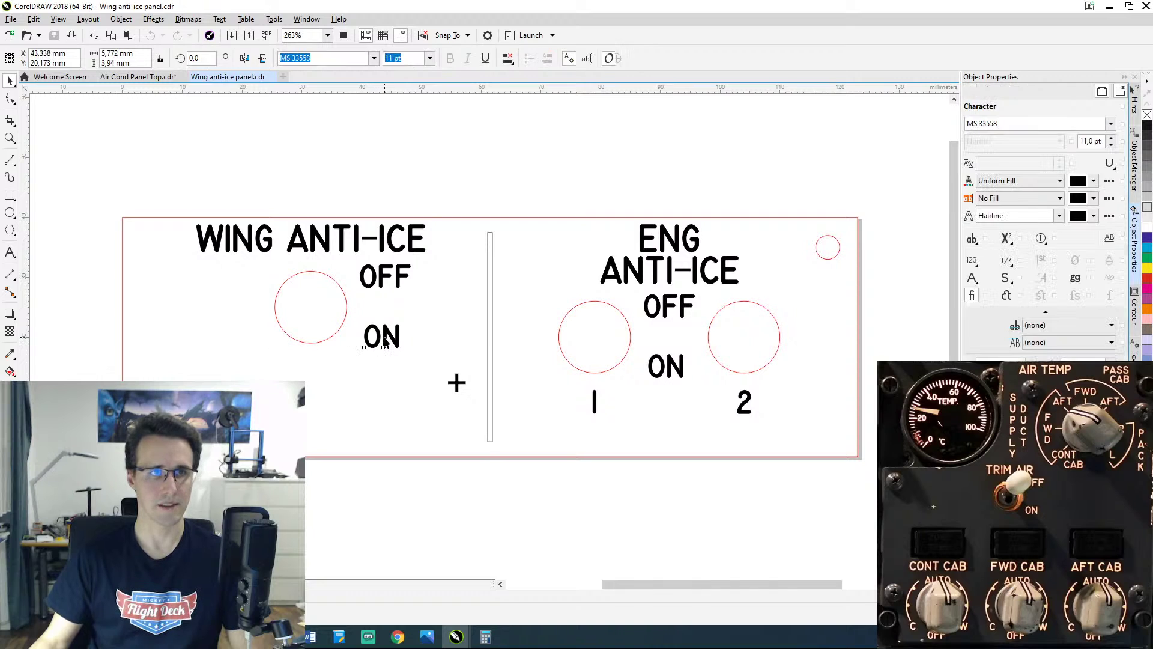
click(346, 312)
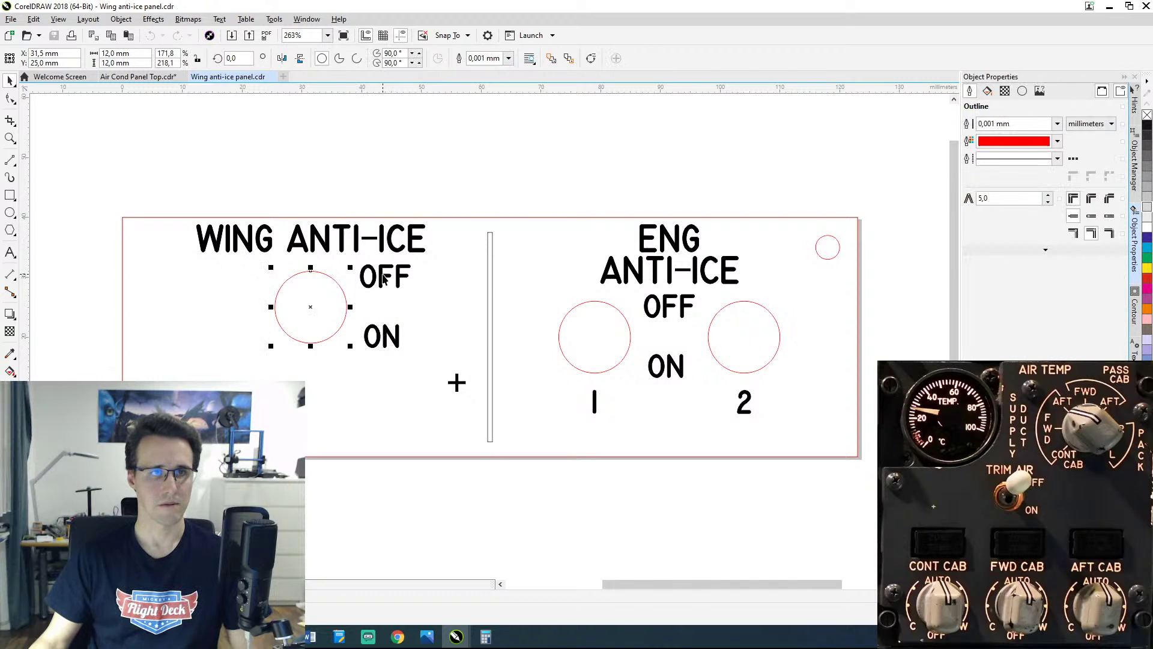
click(383, 278)
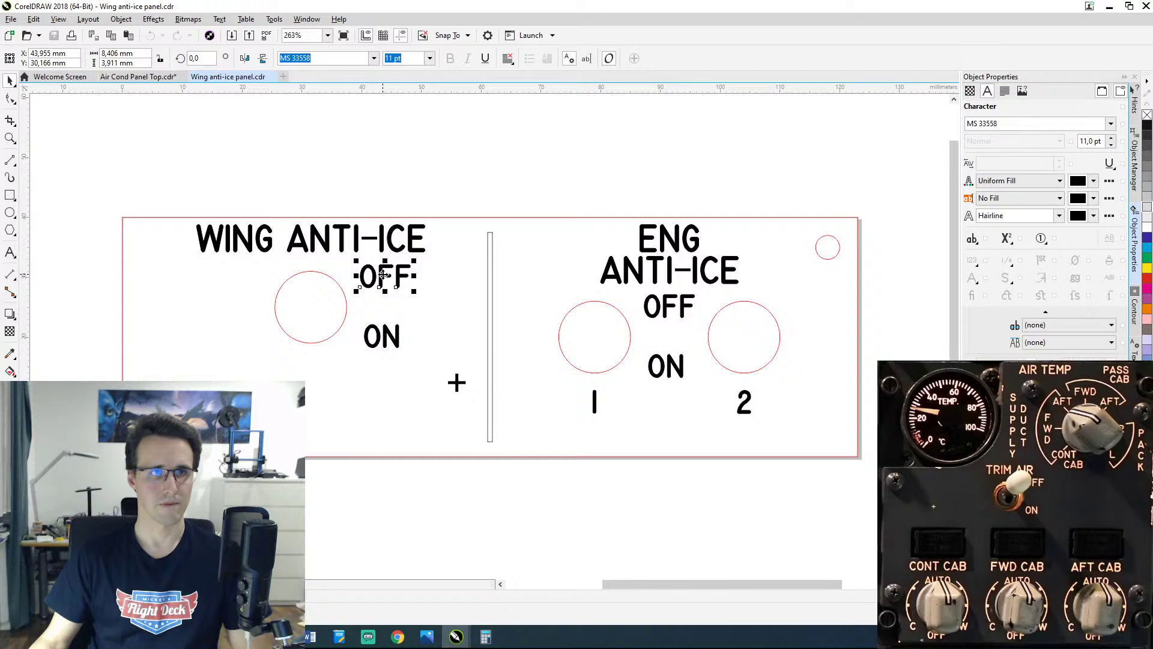
click(349, 305)
click(535, 176)
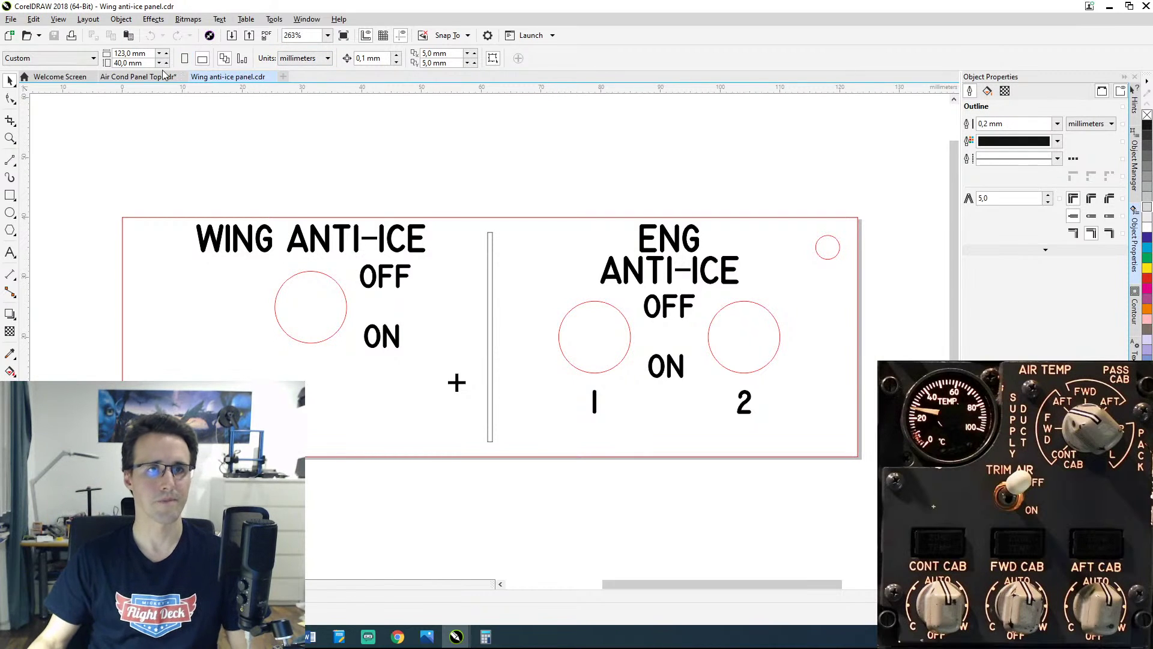
Step: Return to Air Cond Panel Top.cdr and set the OFF label's Y position beside the TRIM AIR switch hole to 85.5 mm
click(139, 77)
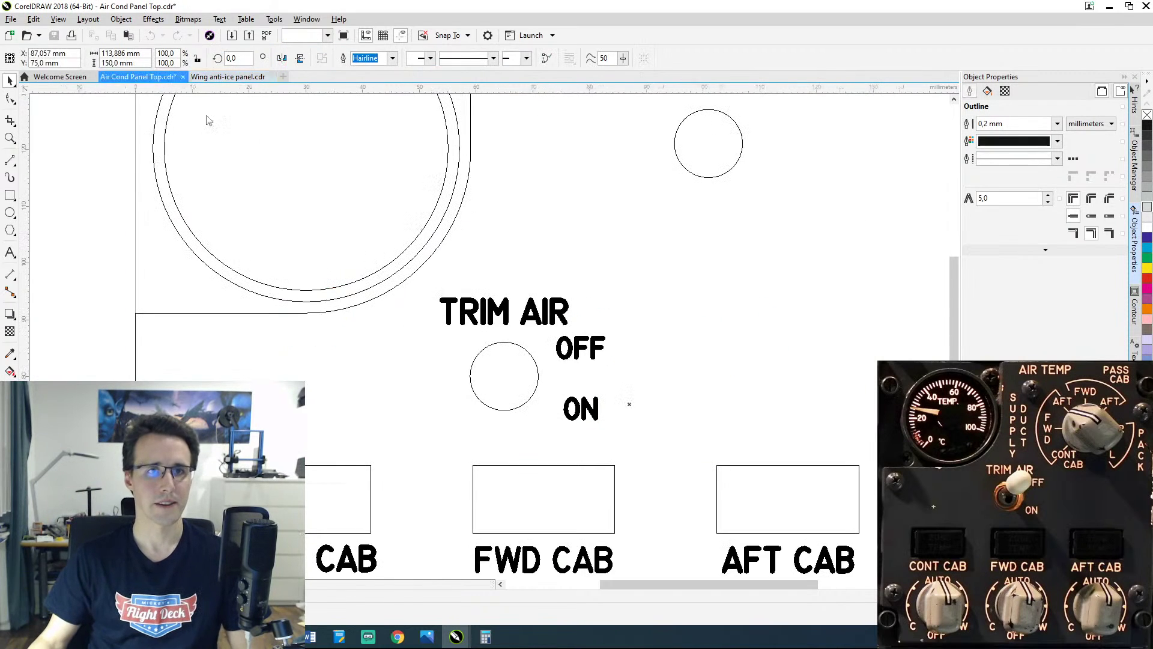
click(538, 386)
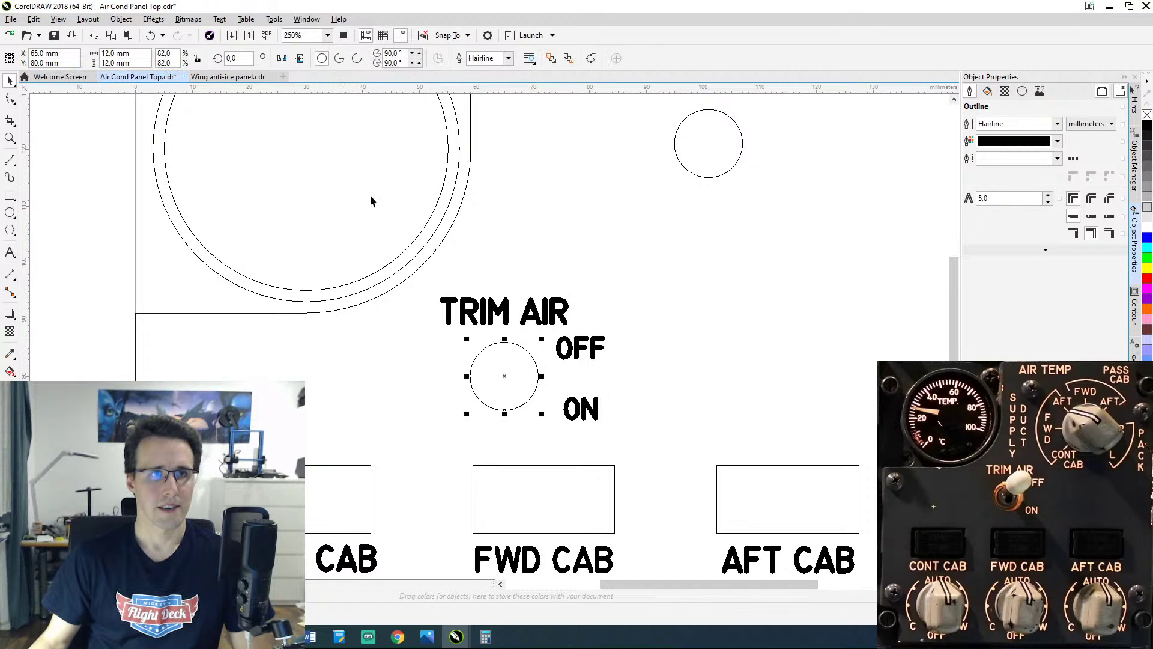
click(559, 354)
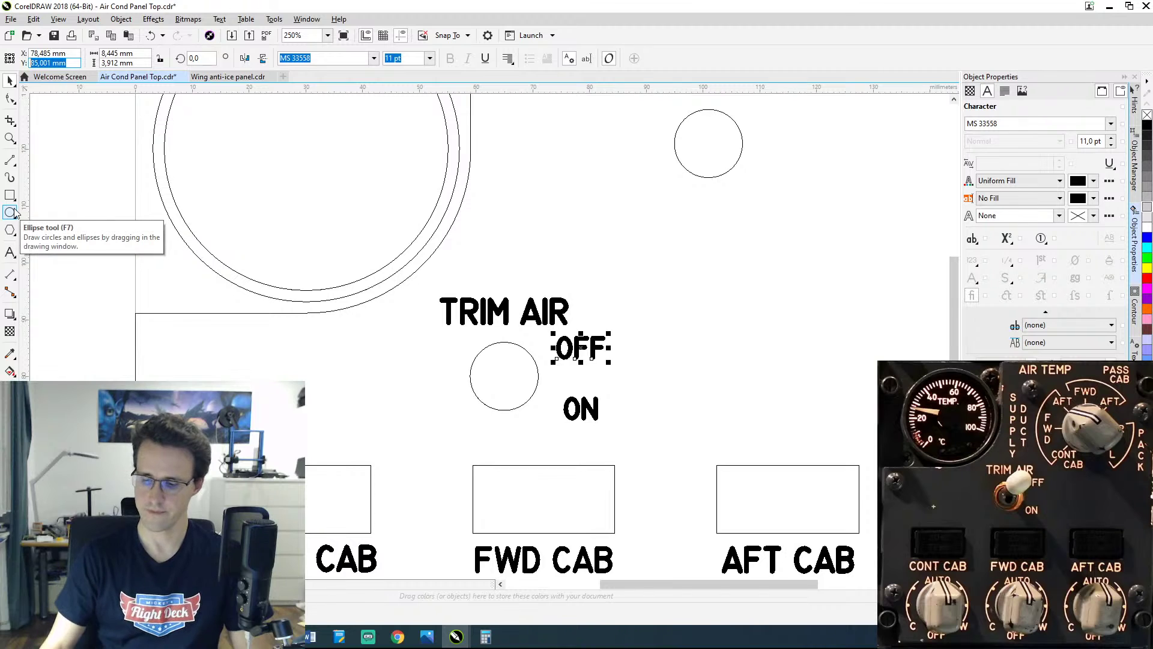
text(85)
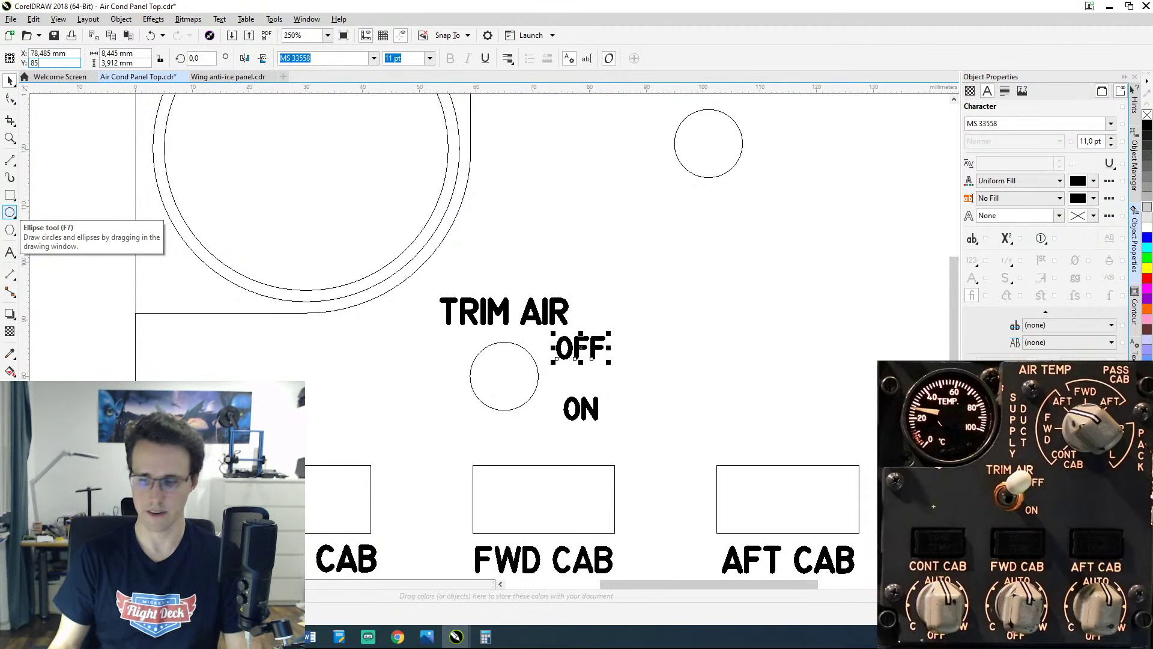
text(,5)
key(Return)
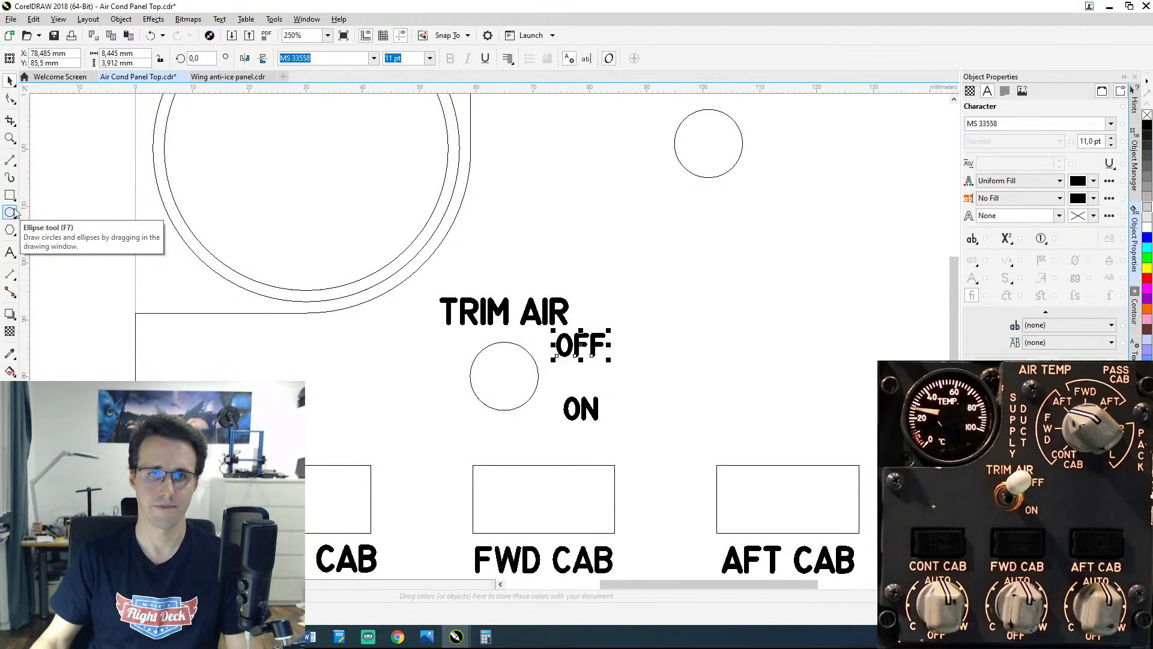
Step: Set the Y position of the ON label beside the TRIM AIR switch hole to 75.5 mm
click(591, 410)
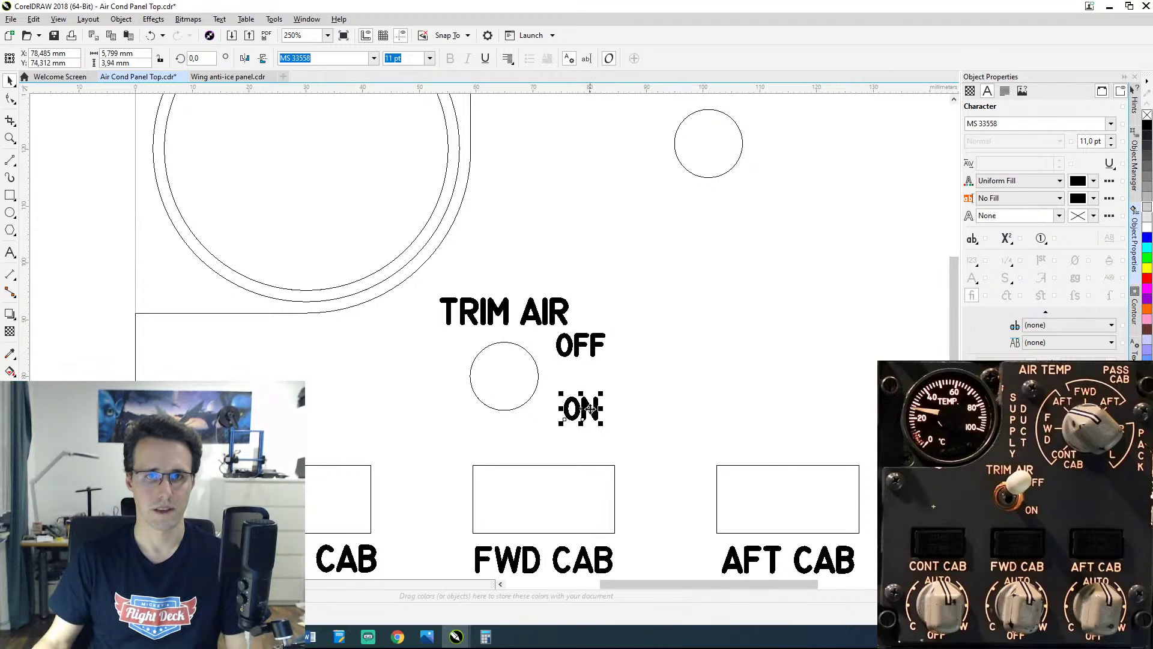
click(57, 62)
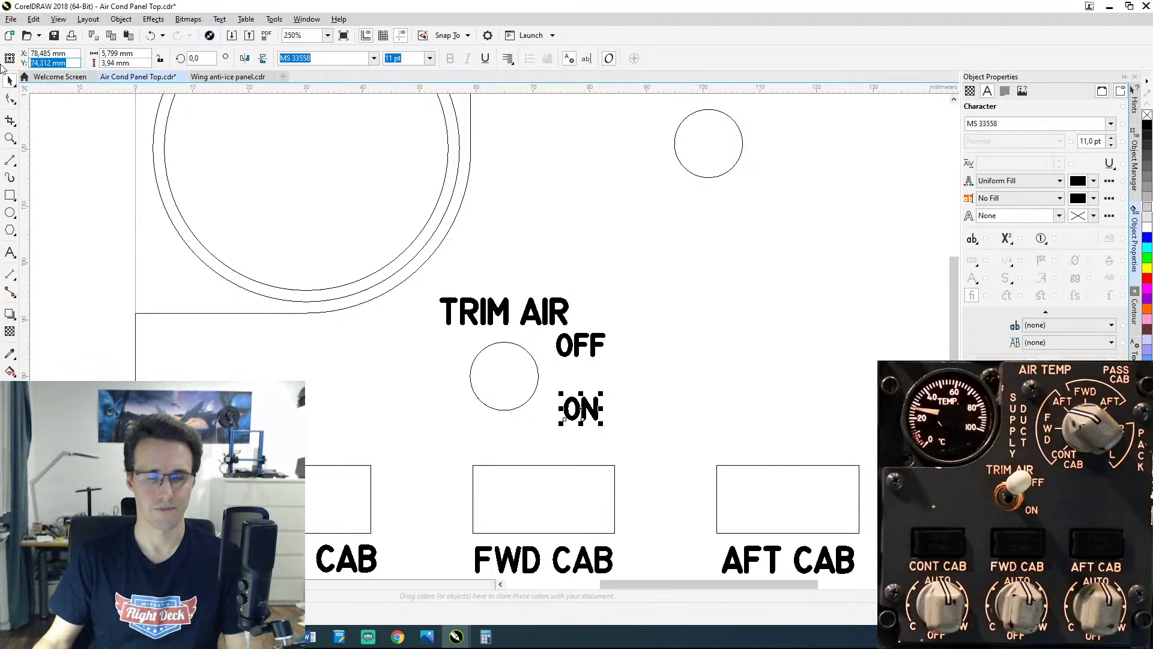
text(75,5)
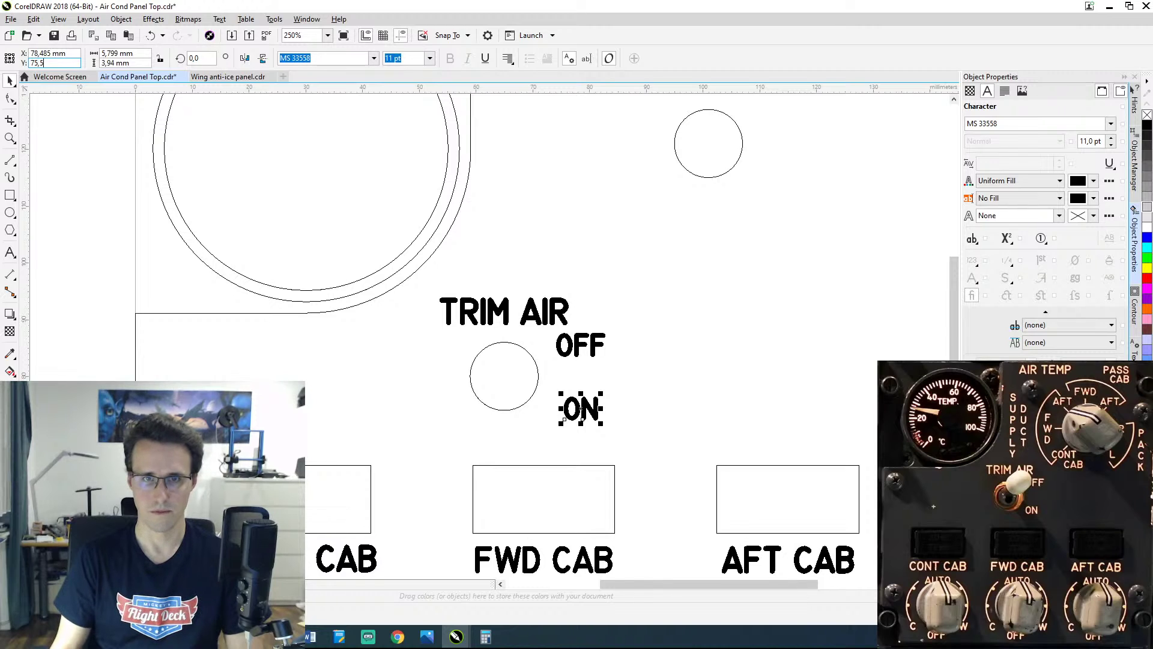
key(Return)
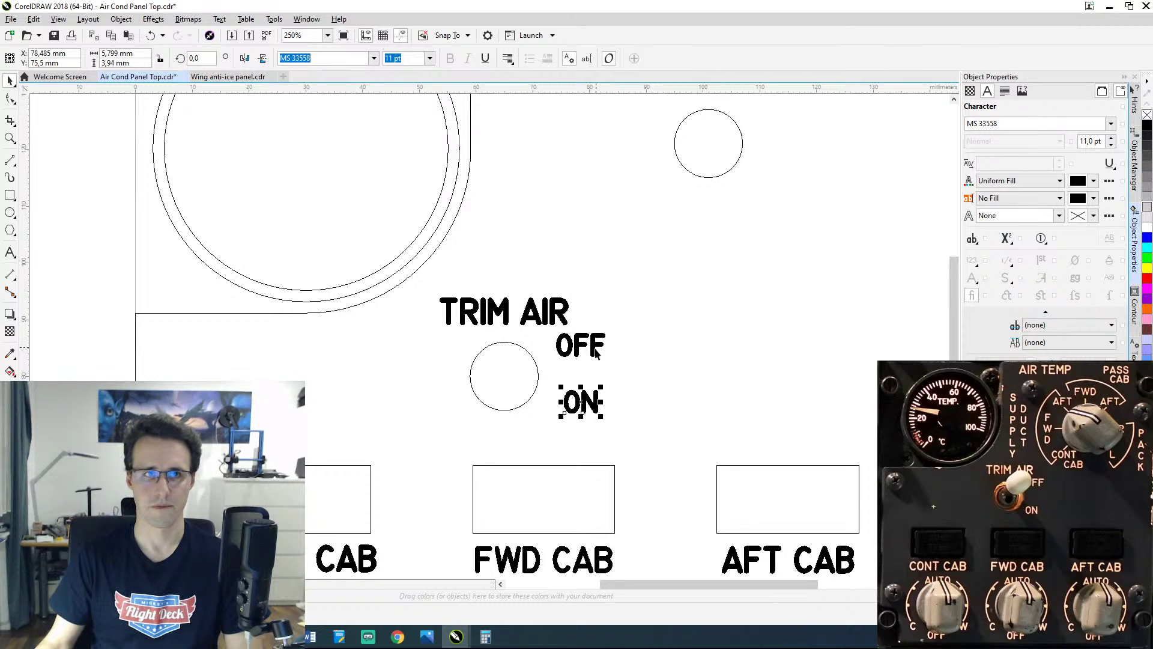
Step: Select the OFF and ON labels together to check their combined centre position against the TRIM AIR switch hole
click(615, 347)
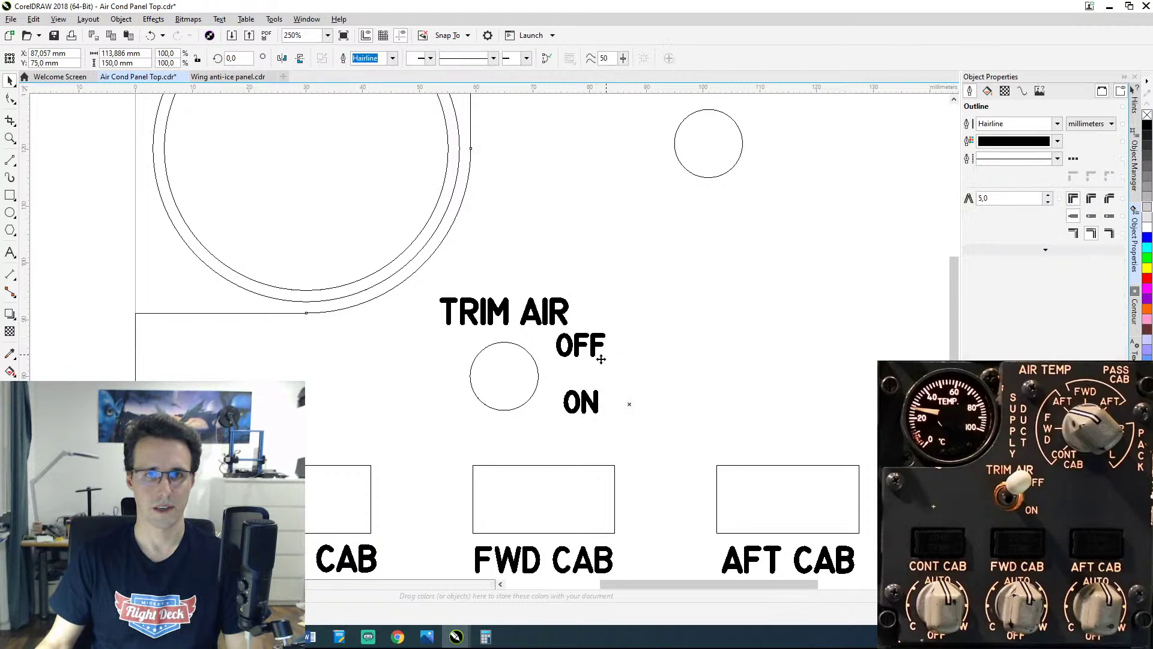
click(585, 401)
shift+click(595, 351)
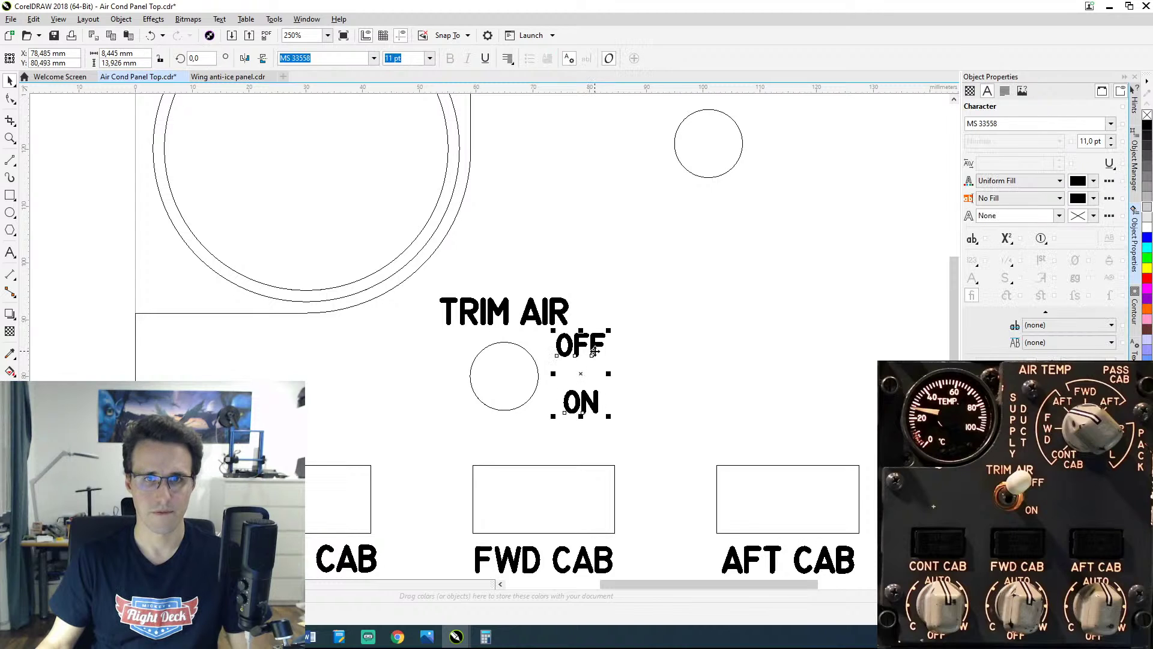
click(642, 348)
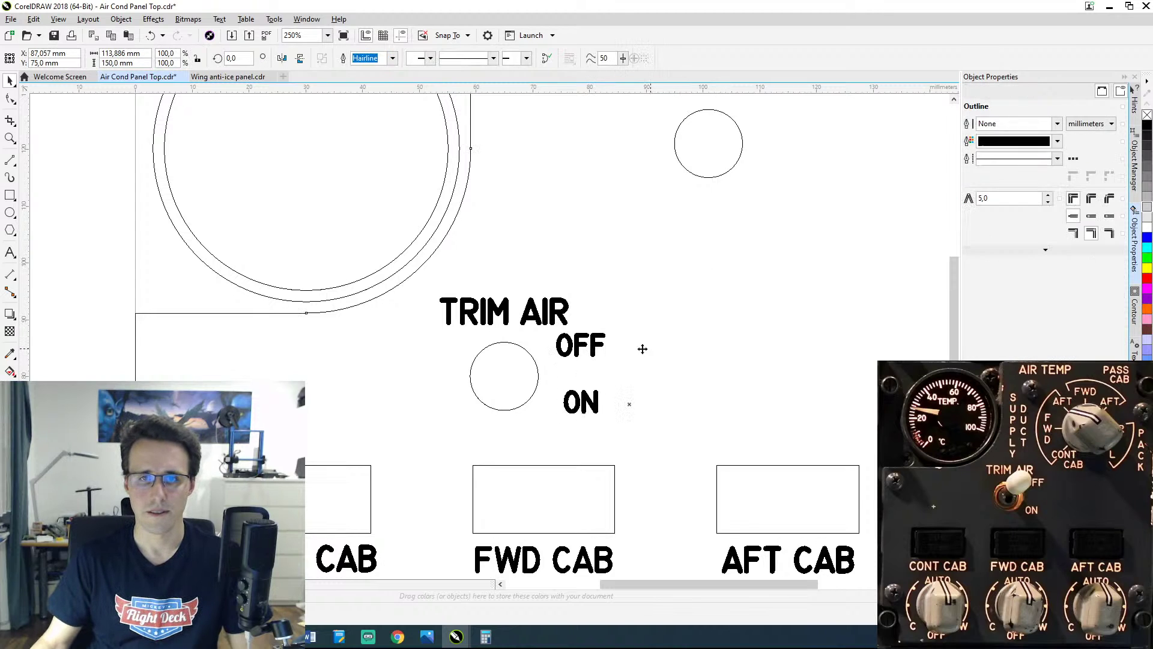
Step: Use the OFF label's right edge as its position reference and set its X position to 82 mm
click(592, 347)
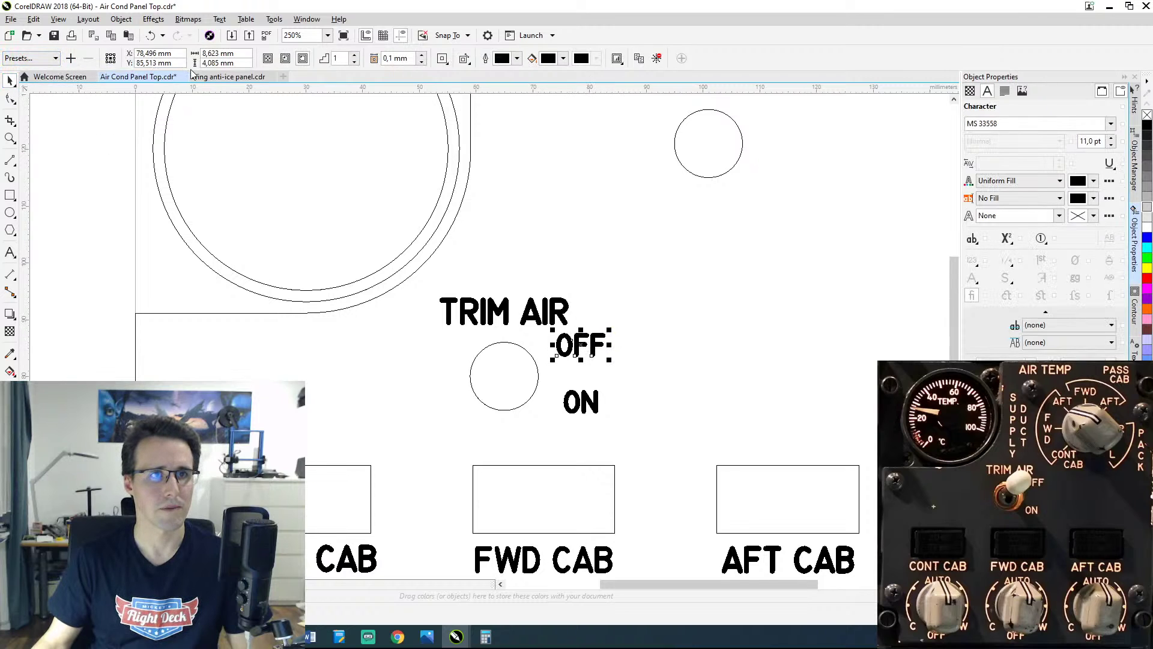
click(115, 59)
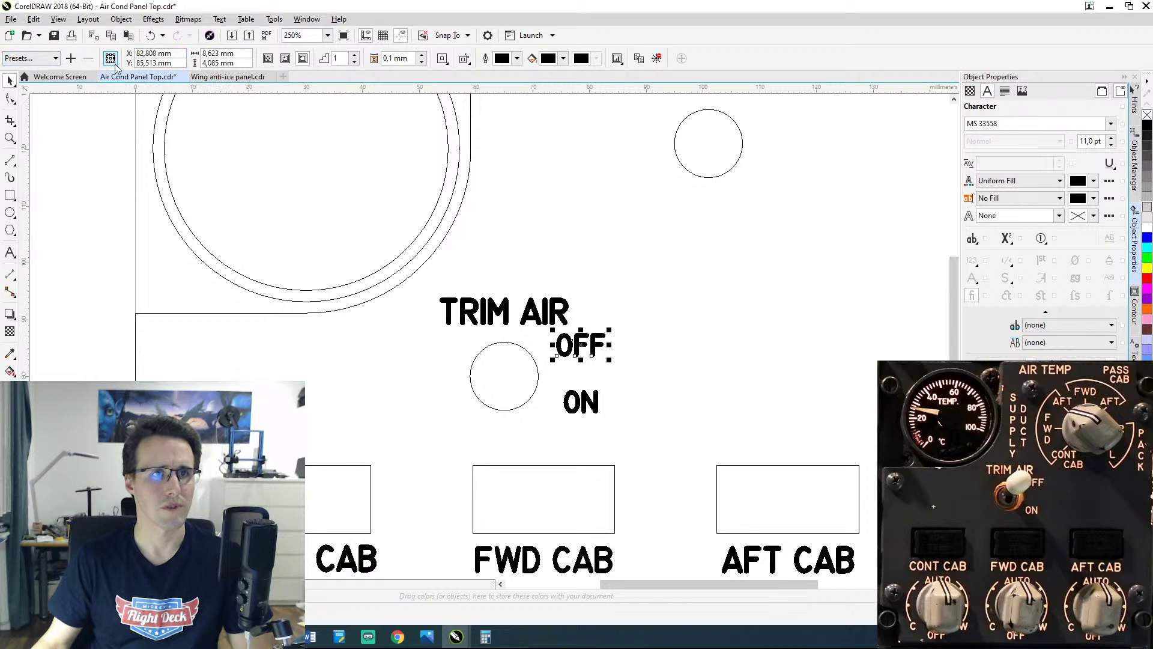
click(154, 53)
key(Tab)
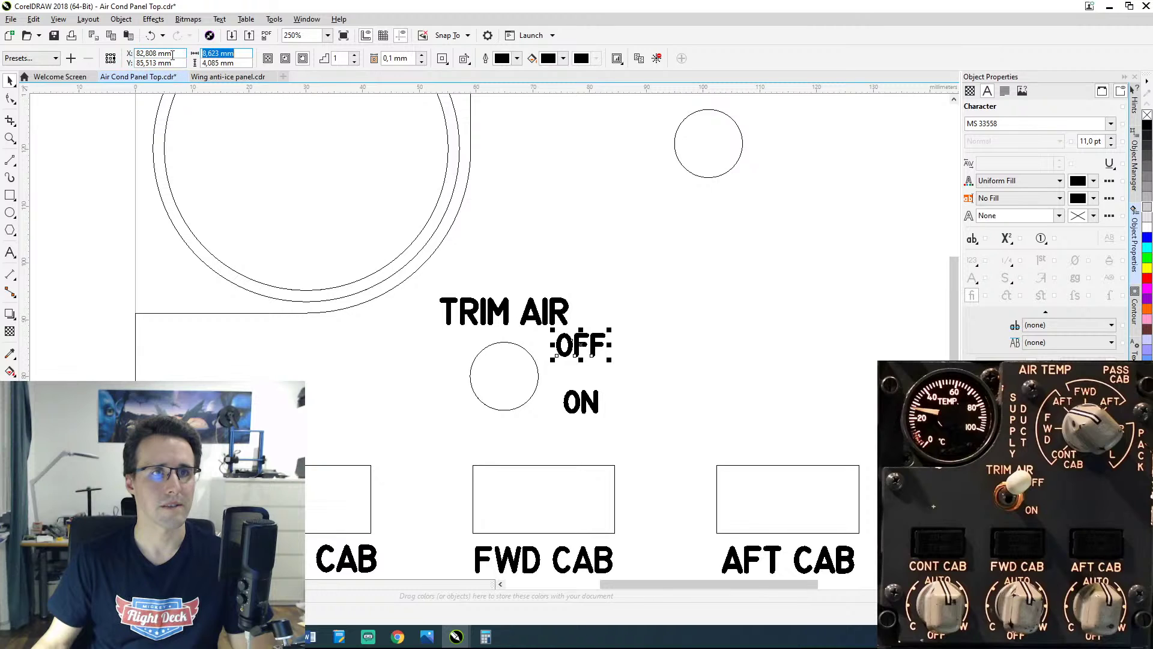
click(171, 53)
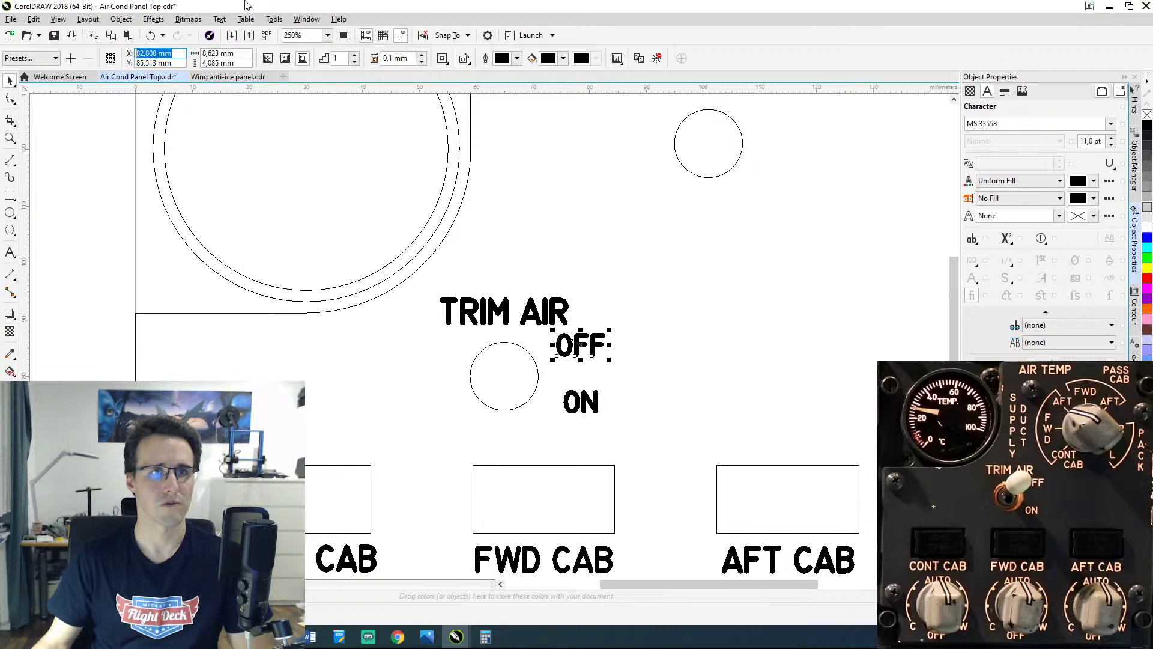
text(82)
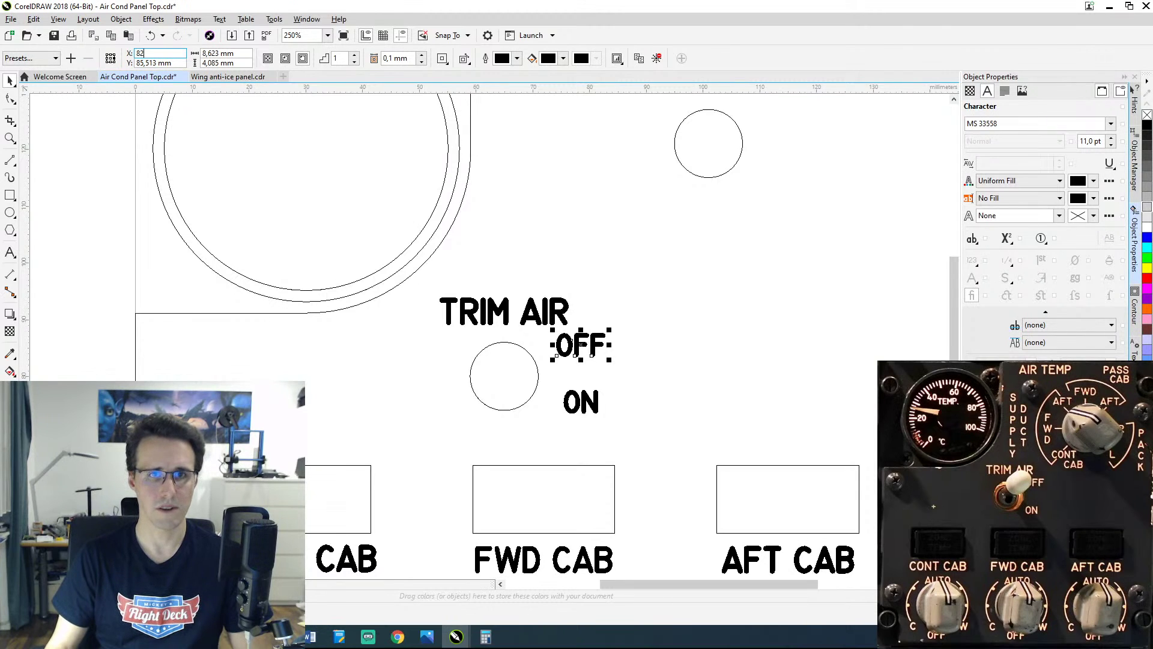
key(Return)
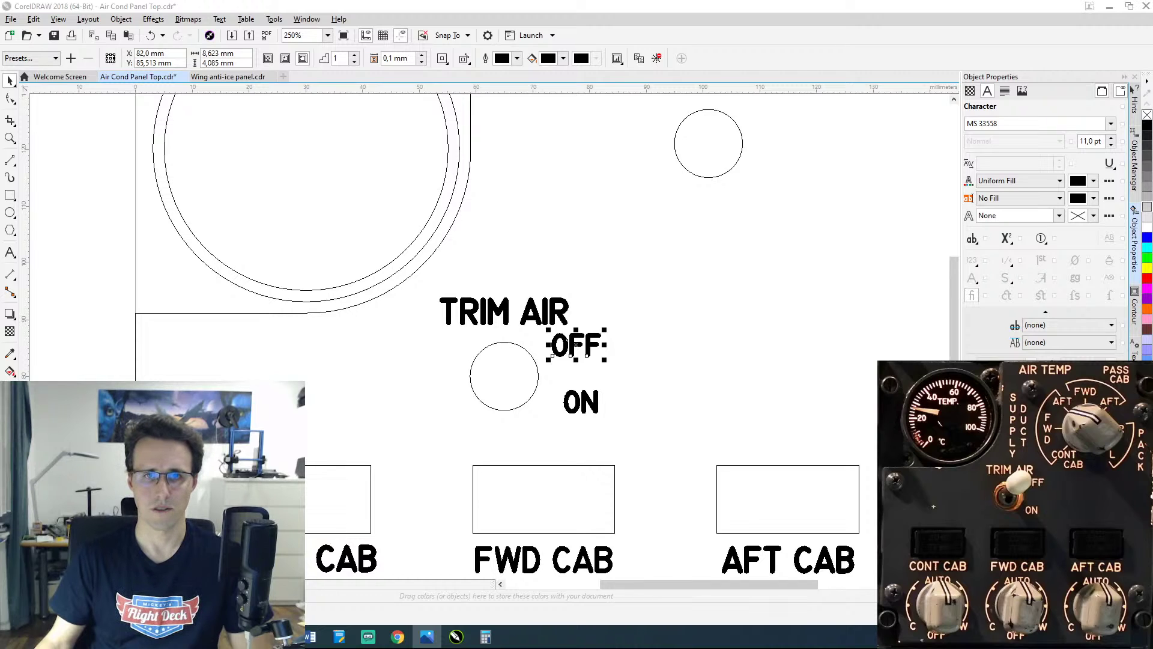
Step: Set the X position of the ON label's right edge to 82 mm
click(584, 408)
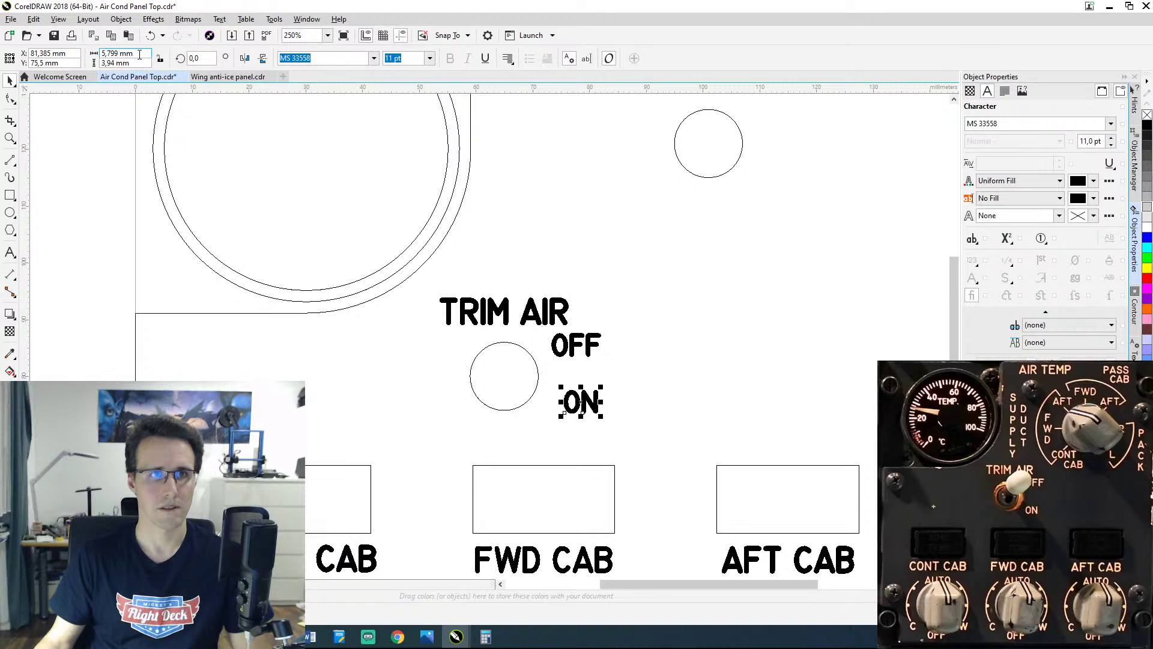
click(79, 55)
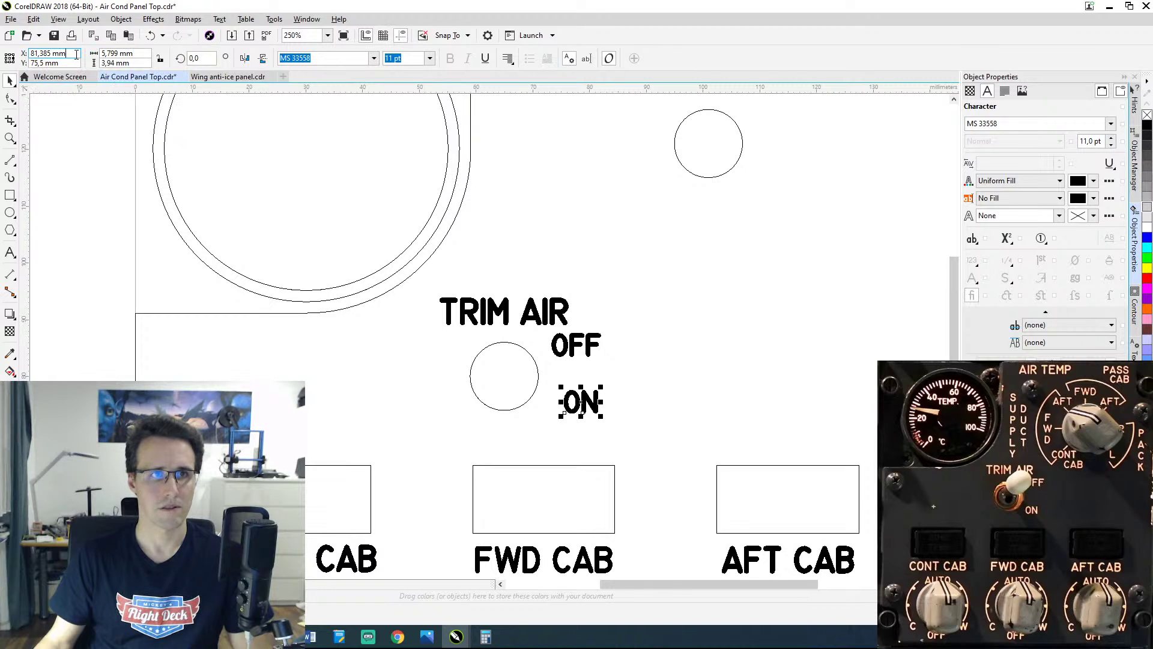
text(82)
key(Return)
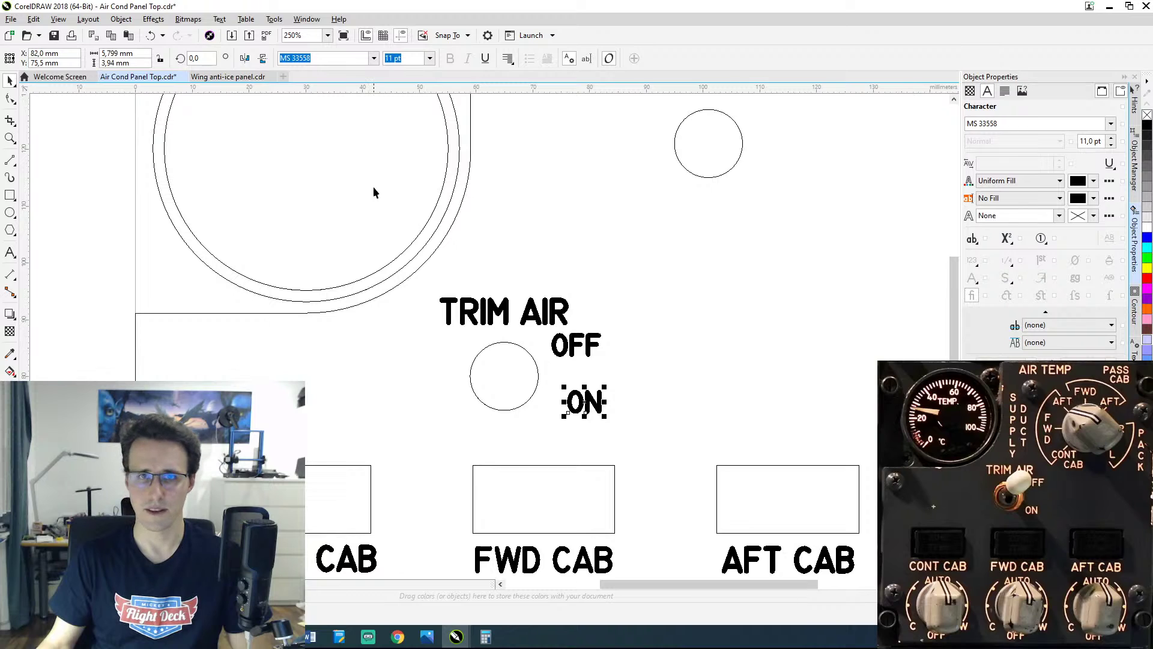
Step: Use the OFF label's left edge as its position reference and set its X position to 73 mm
click(578, 355)
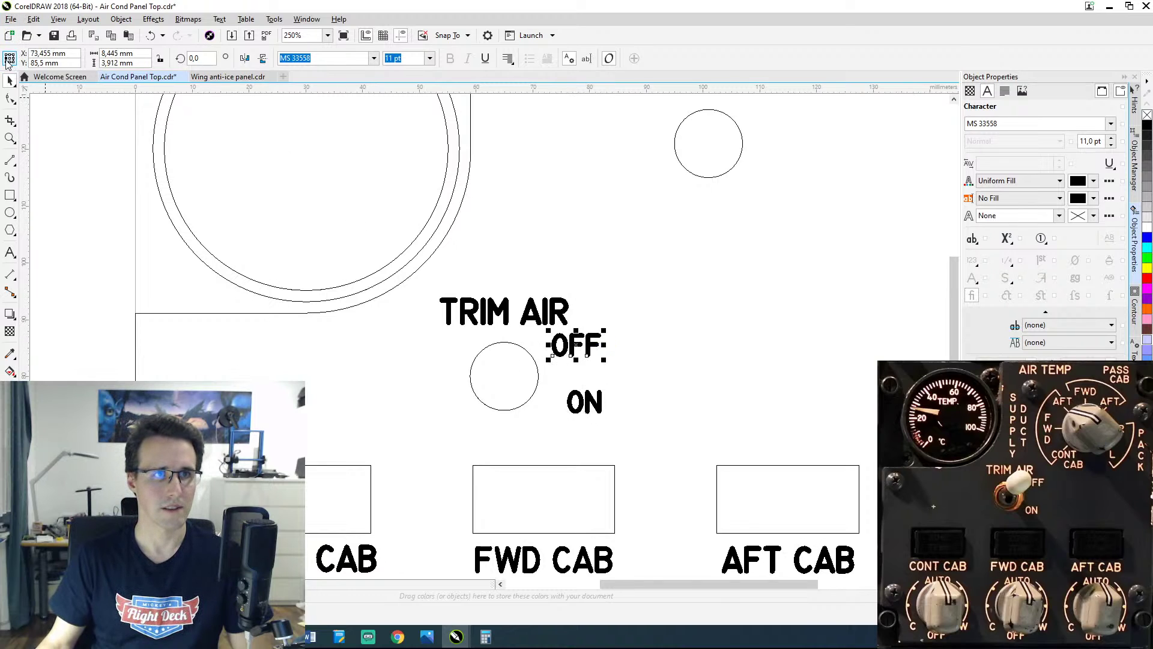
click(55, 55)
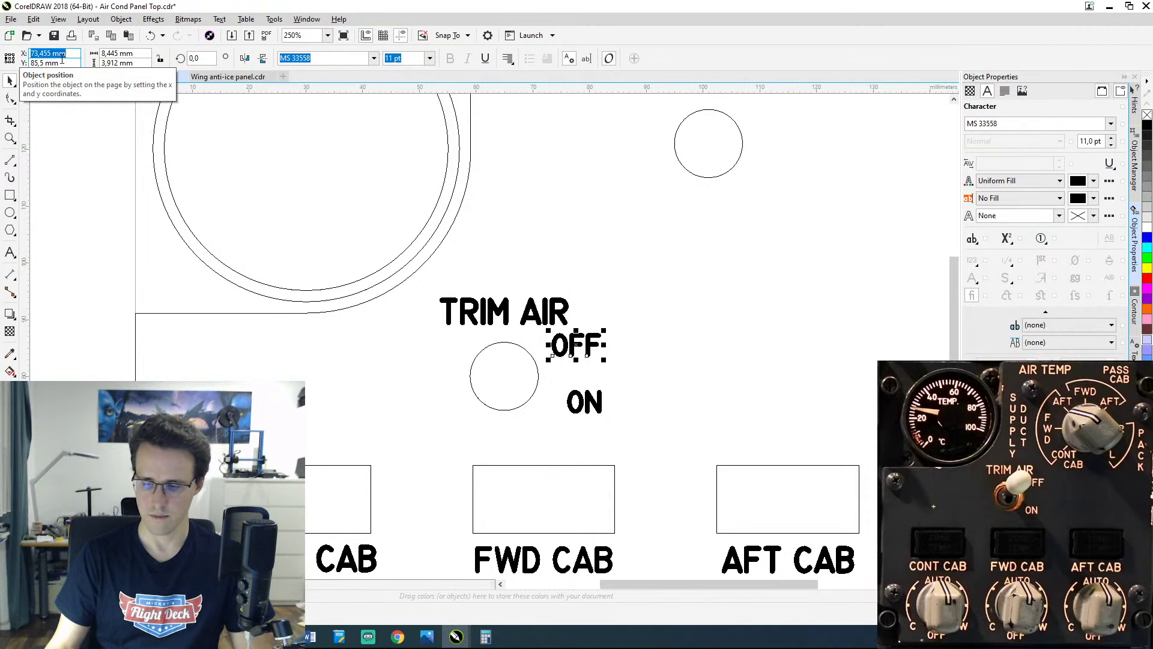
text(73)
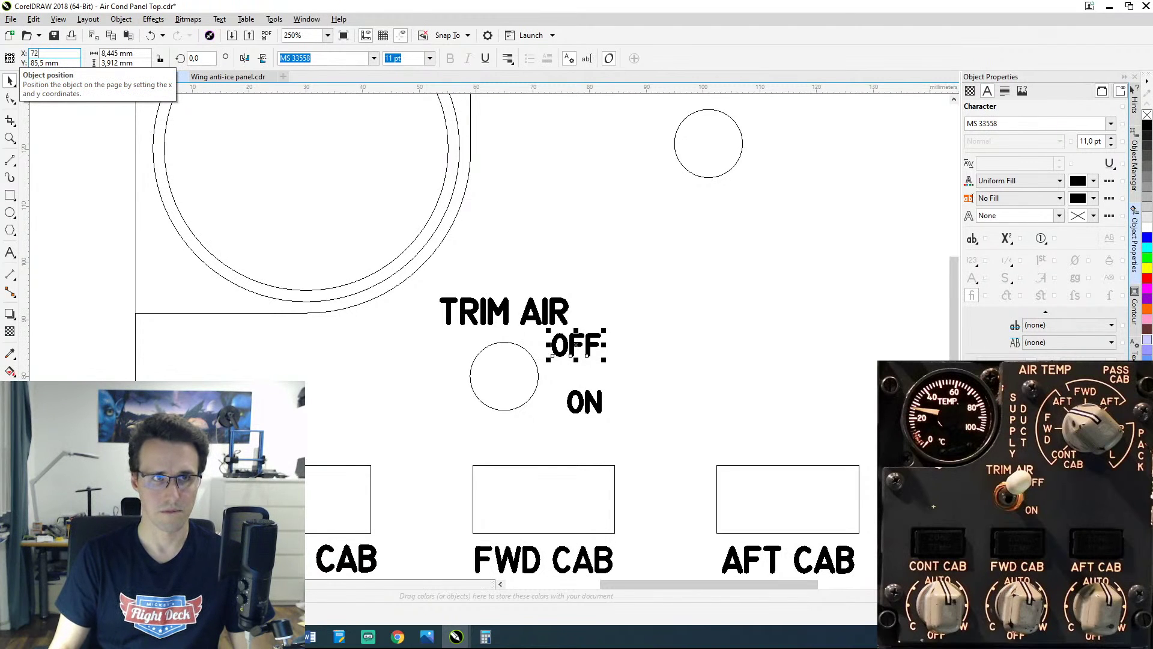
key(Return)
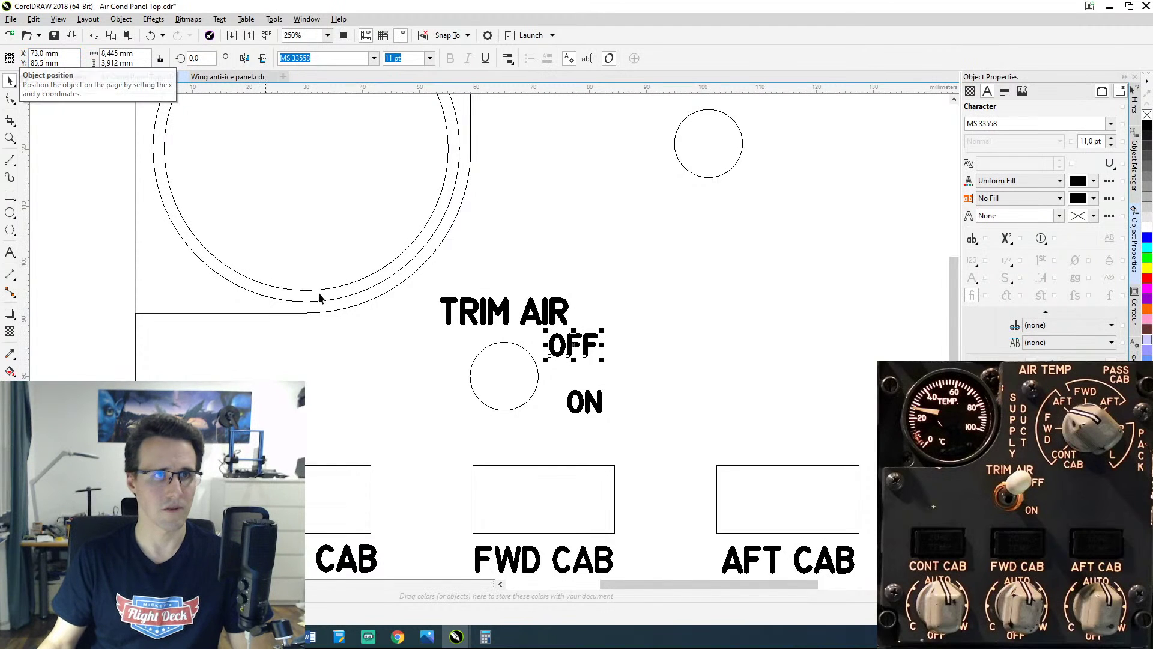
Step: Set the X position of the ON label's left edge to 73 mm and deselect the label
click(592, 401)
click(56, 54)
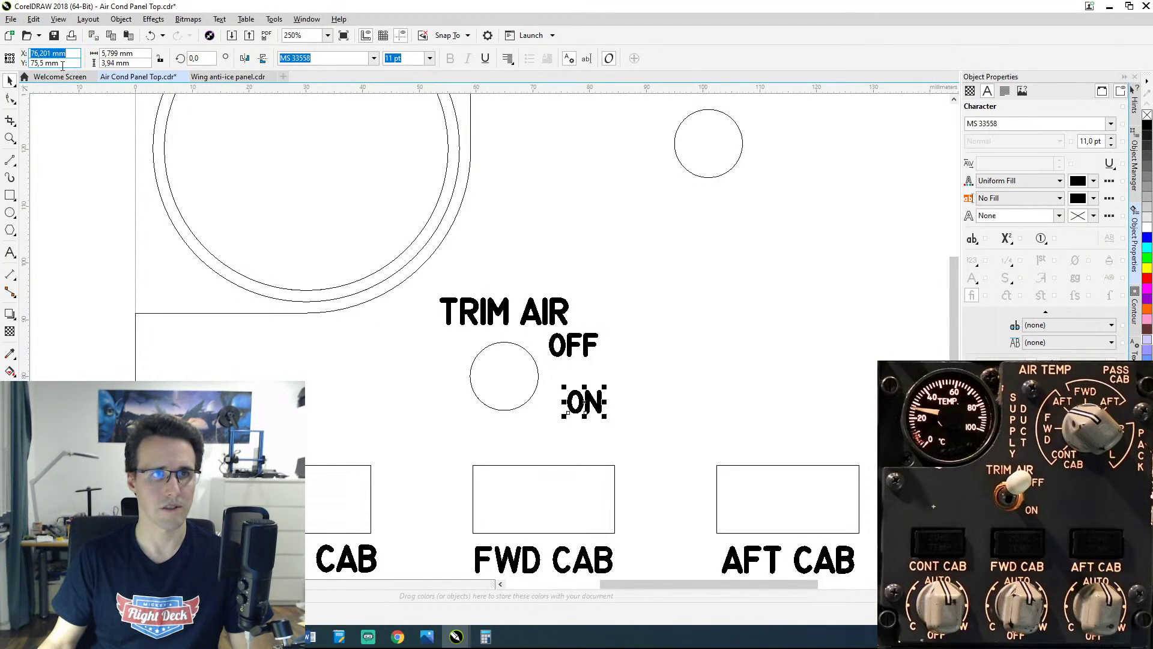
text(73)
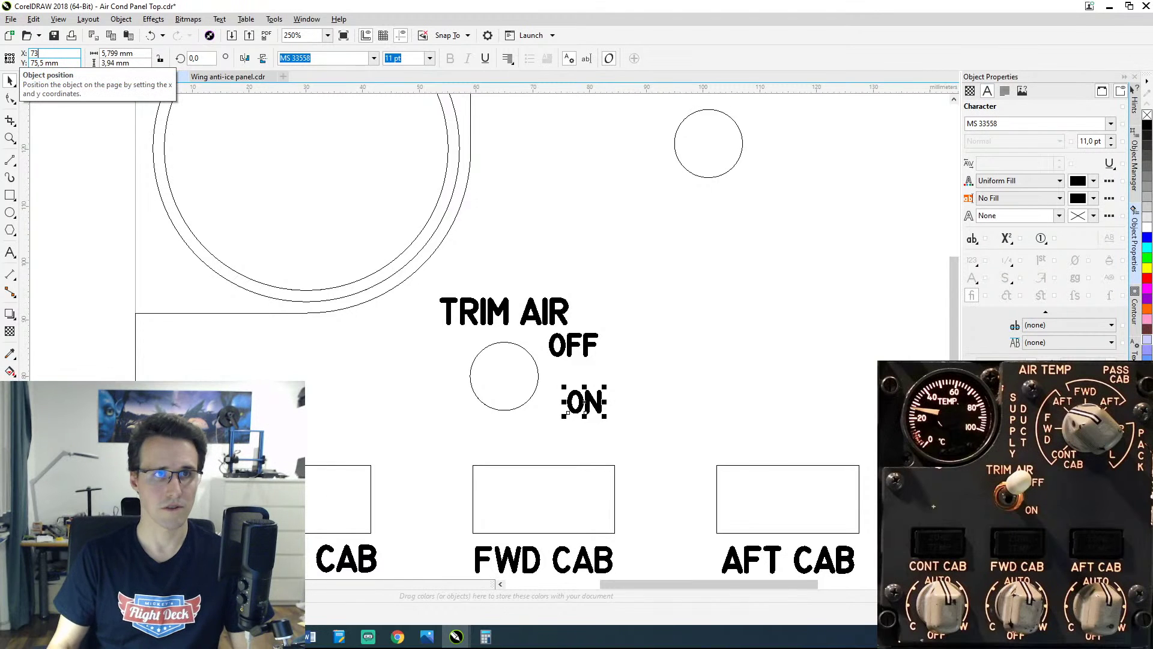
key(Return)
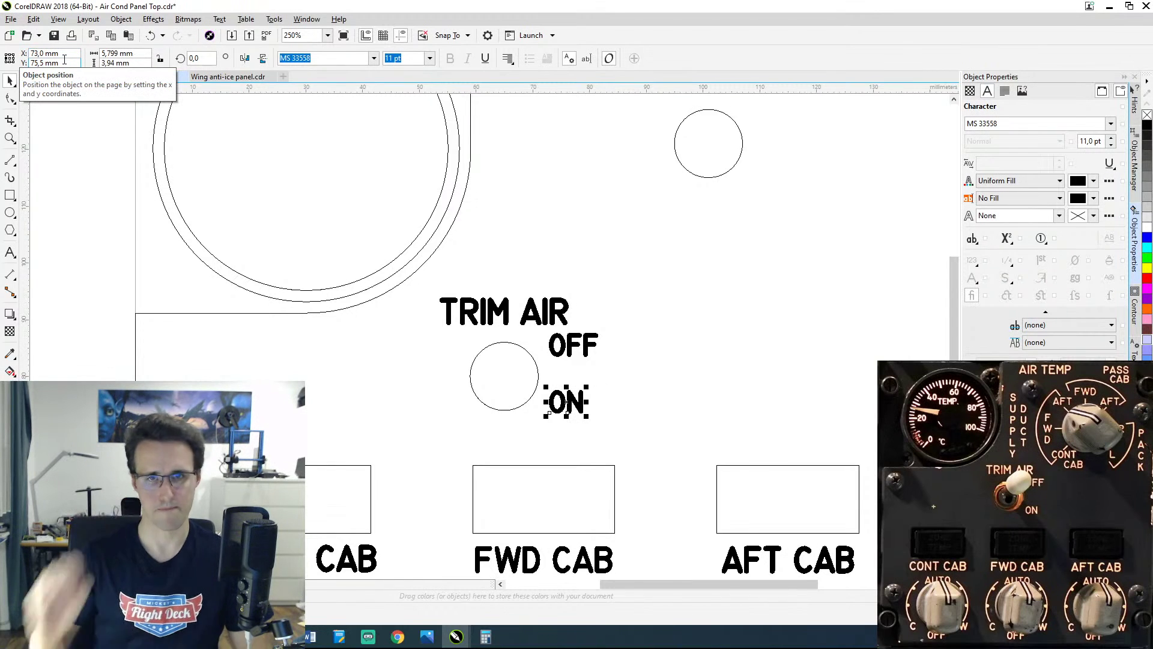
click(723, 334)
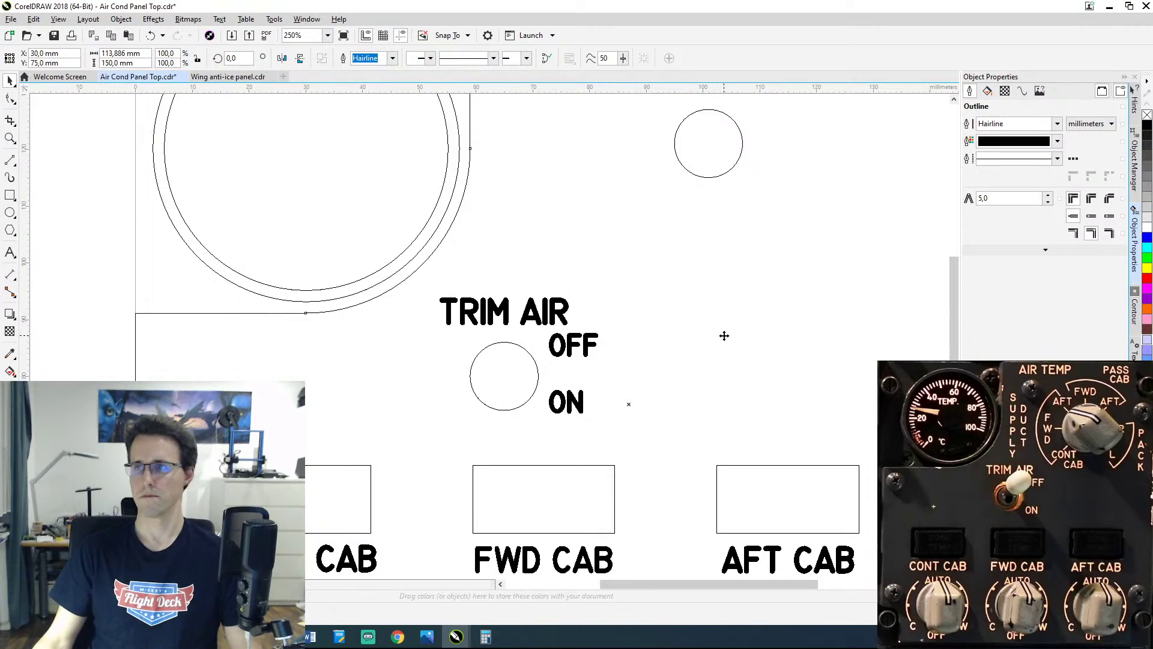
Step: Switch to the cockpit photo in Photos and zoom in on the TRIM AIR switch to compare its label placement with the drawing
click(427, 636)
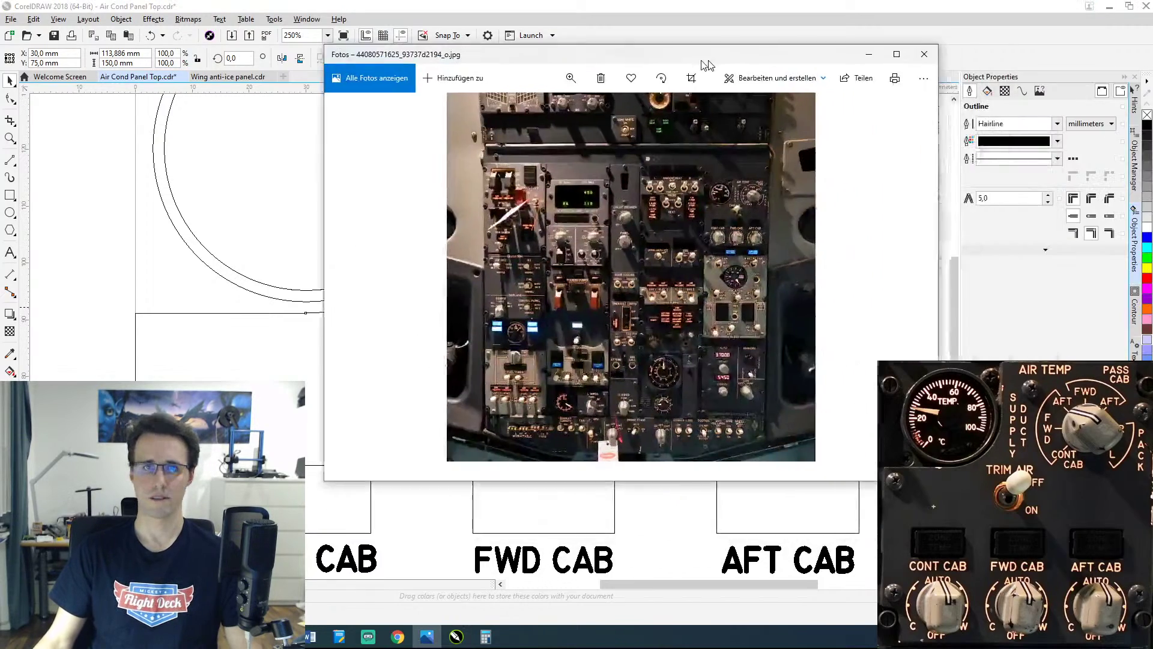
drag(708, 66, 931, 104)
scroll(897, 251, up, 5)
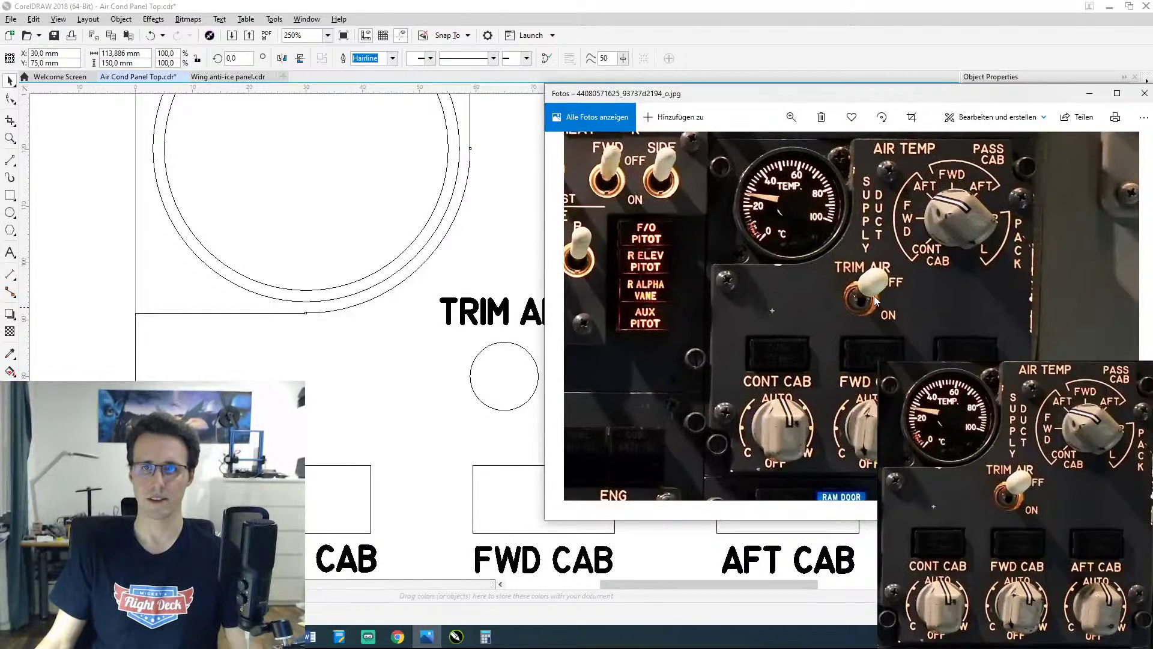
scroll(934, 276, up, 2)
scroll(934, 277, up, 1)
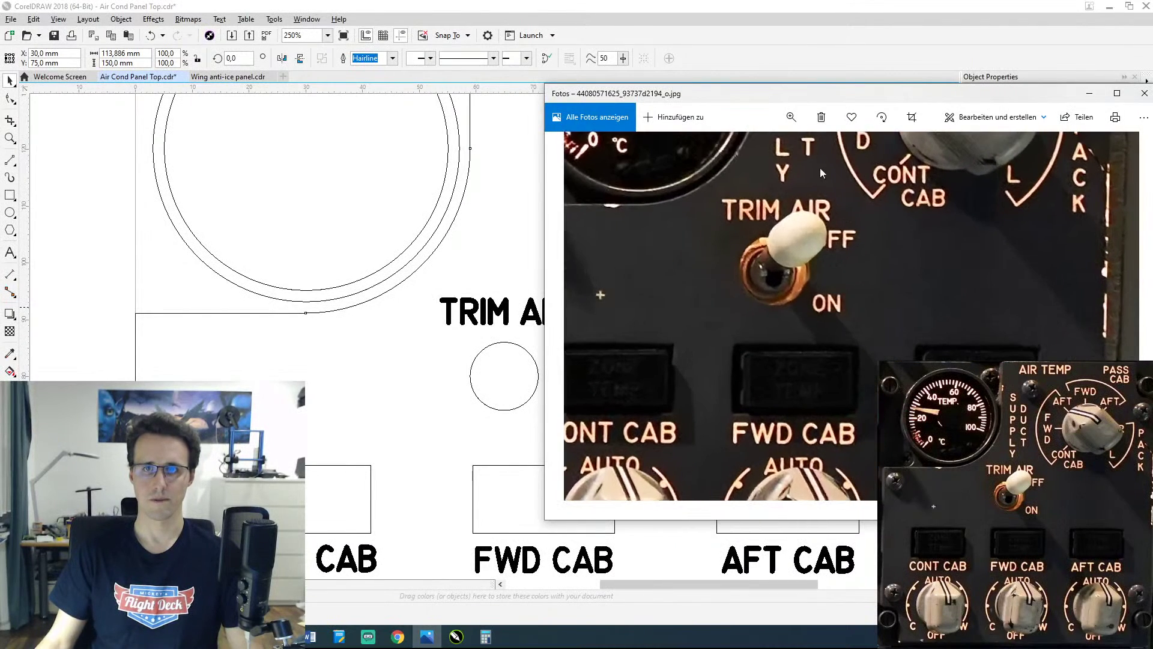
drag(804, 98, 886, 76)
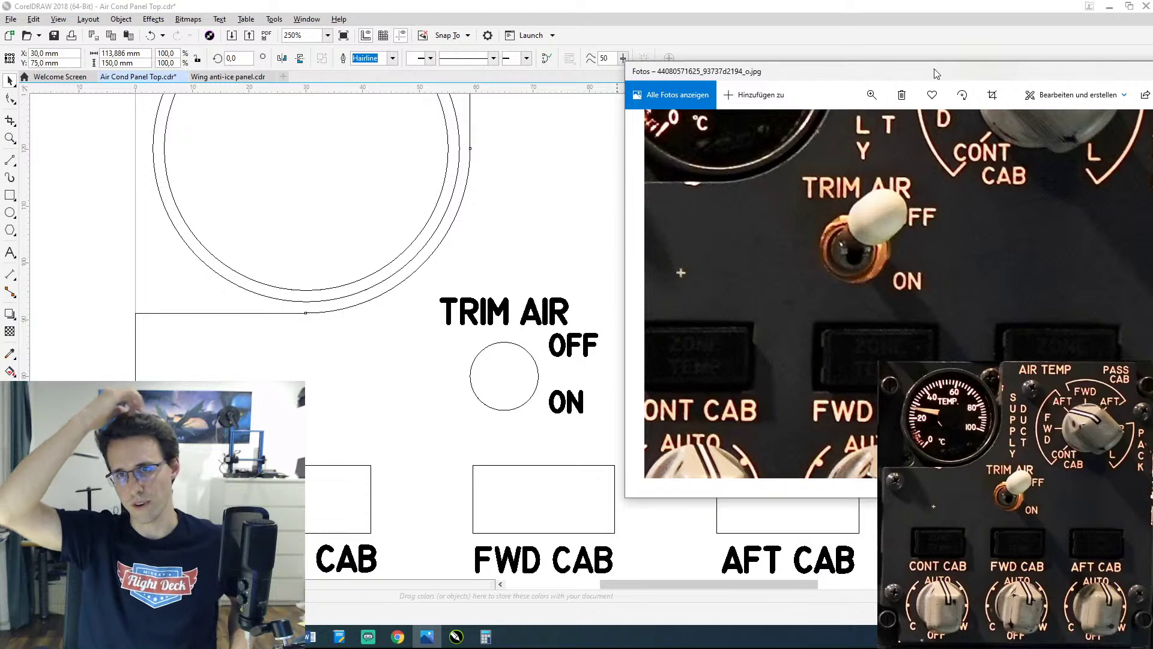
drag(935, 70, 1152, 87)
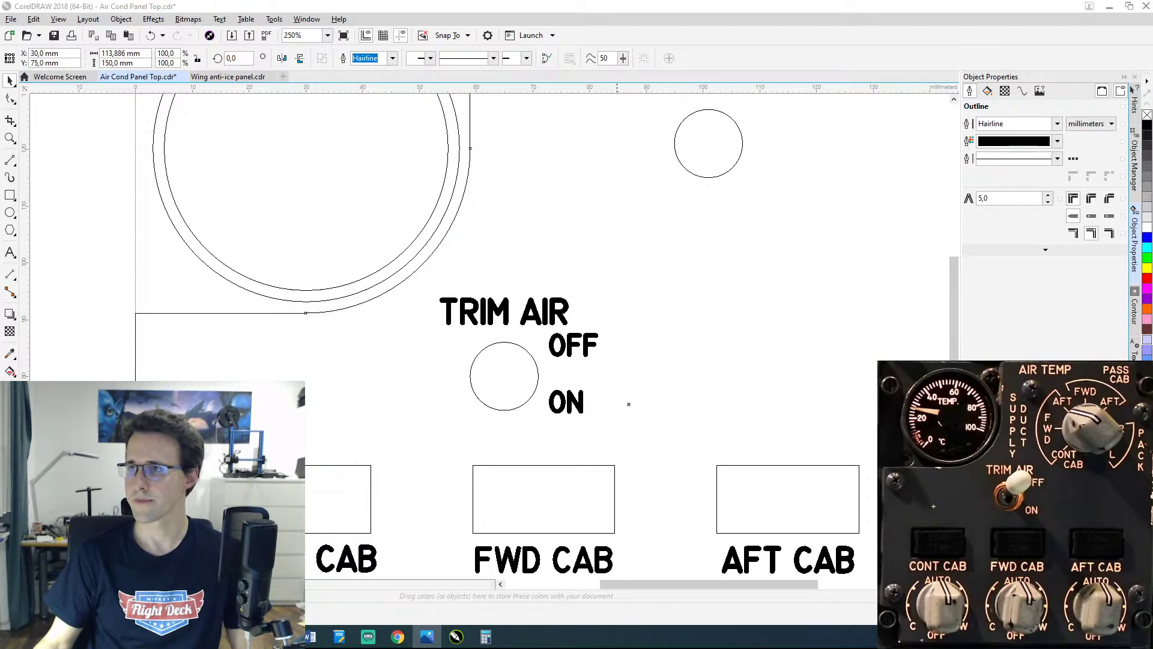
Step: Draw a circle about 28 mm in diameter centred on the round hole below AIR TEMP and PASS CAB, with a hairline outline
click(644, 271)
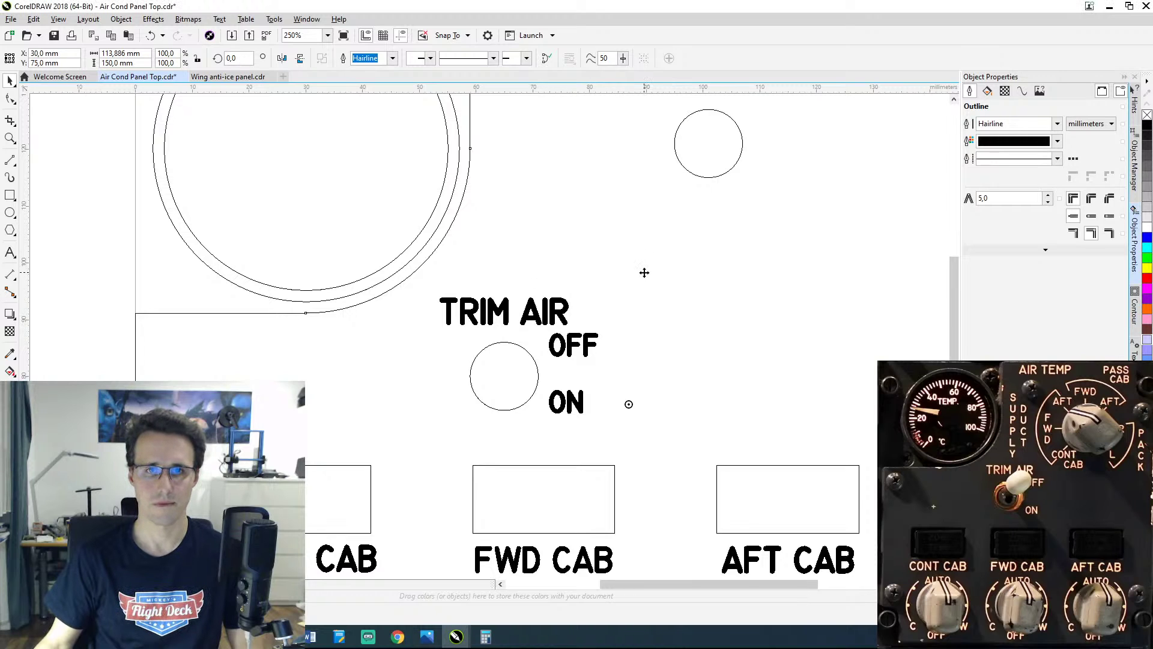
scroll(697, 227, down, 2)
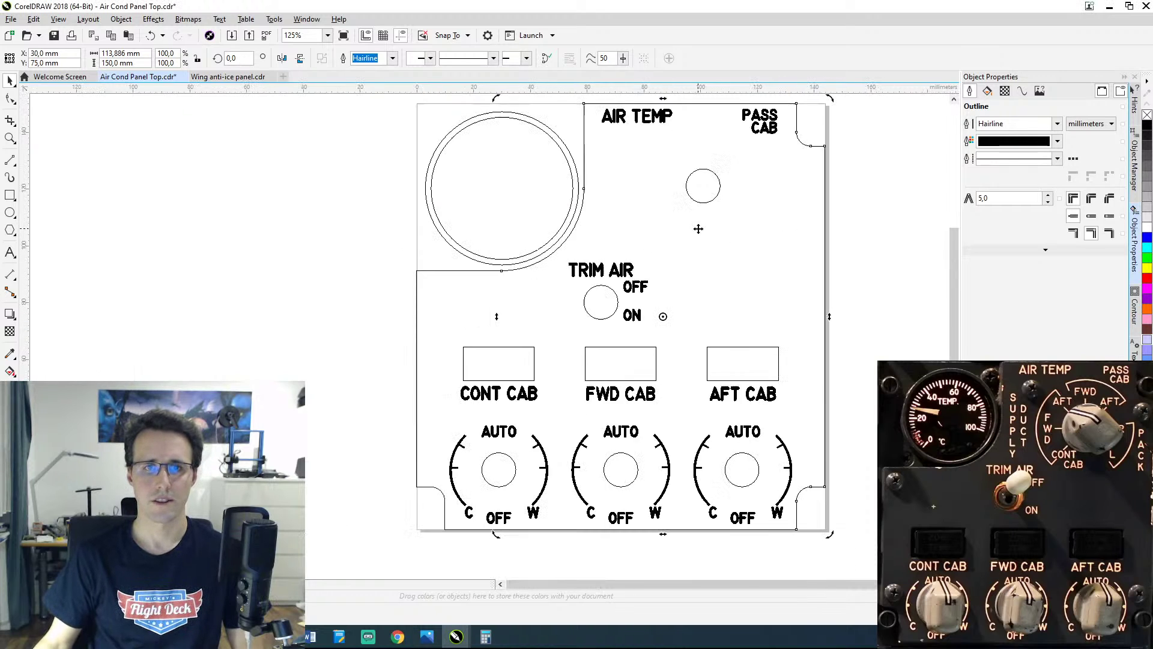
click(177, 154)
mouse_move(821, 211)
mouse_down()
mouse_move(770, 270)
mouse_move(770, 224)
mouse_up()
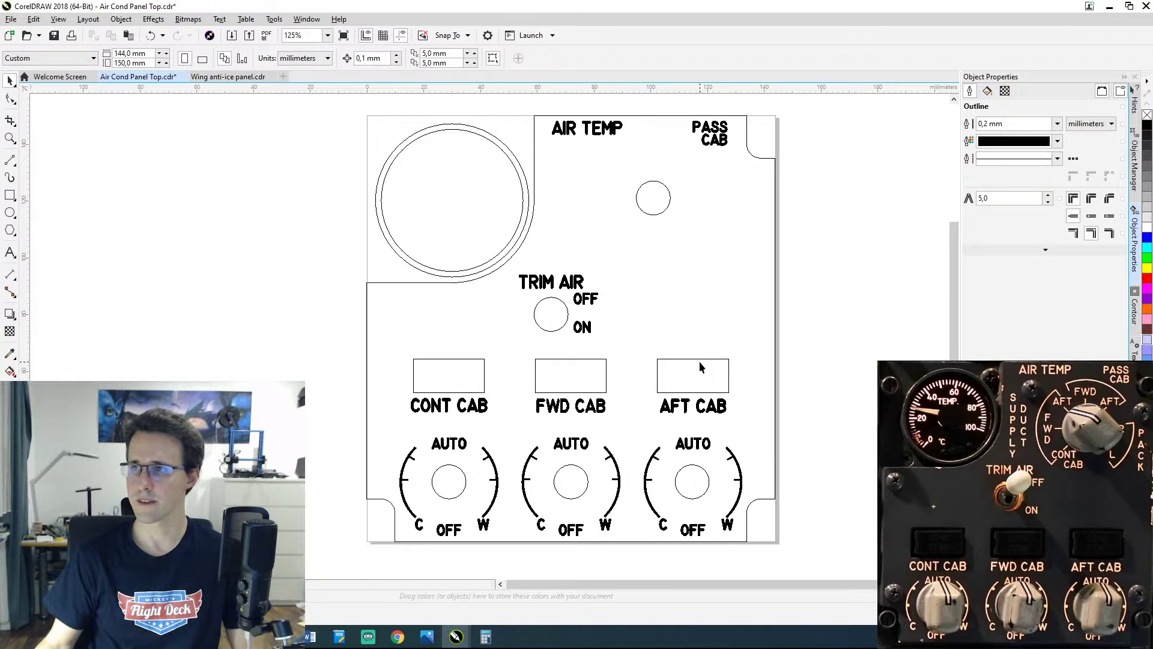
scroll(694, 318, up, 1)
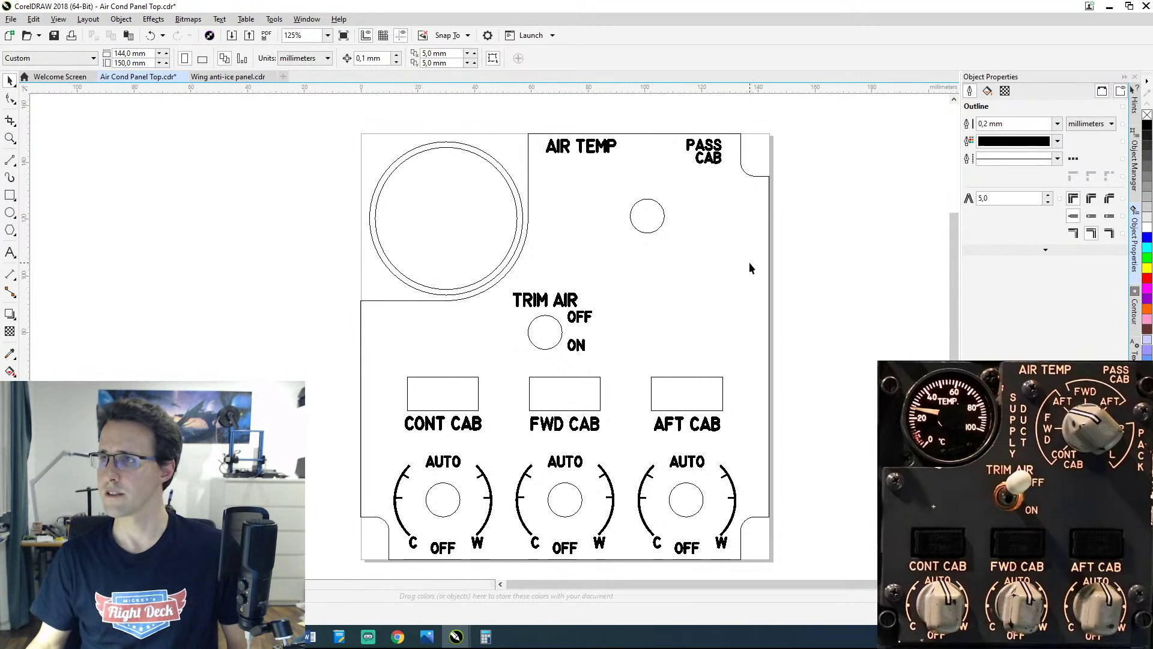
drag(672, 216, 663, 237)
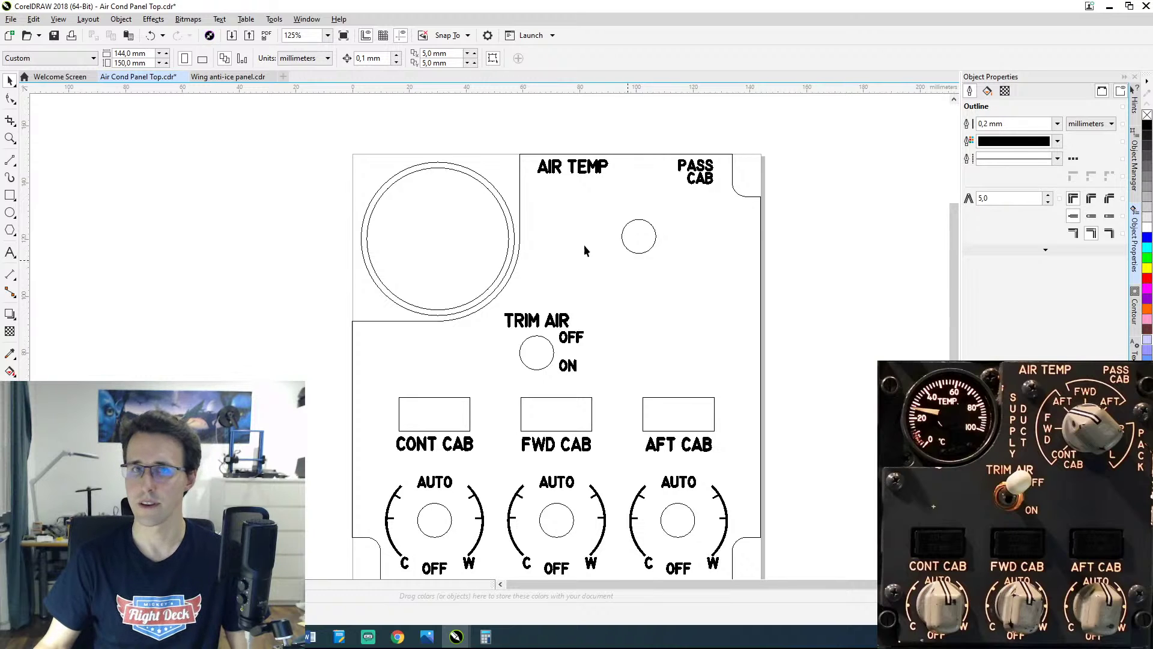
click(10, 213)
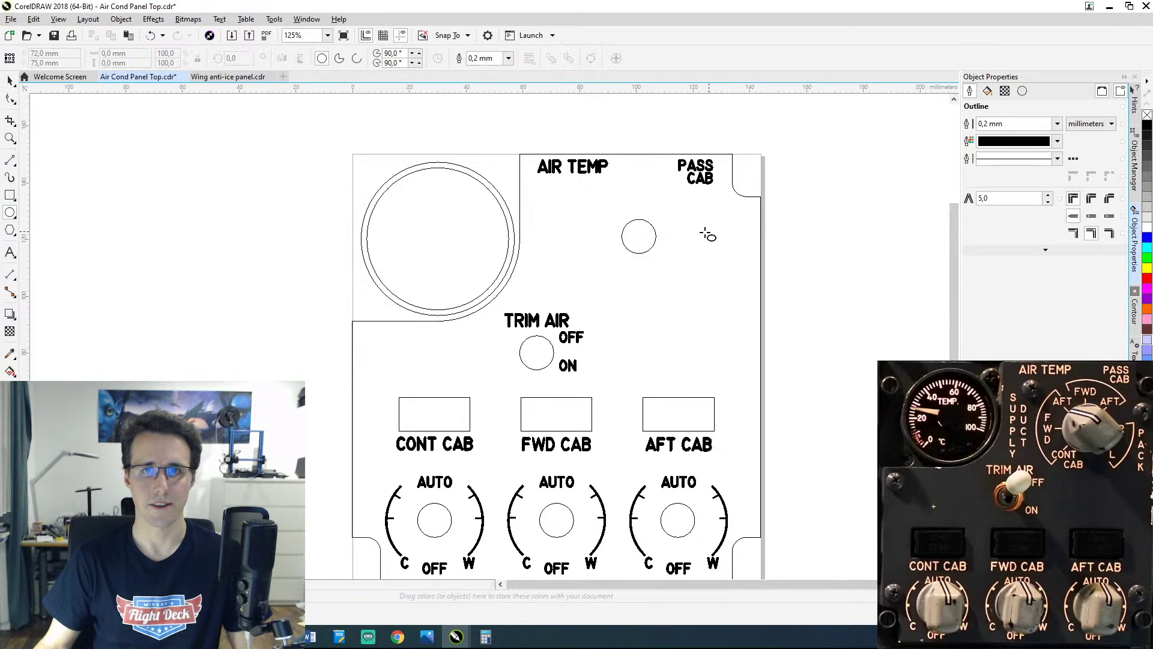
drag(641, 236, 673, 215)
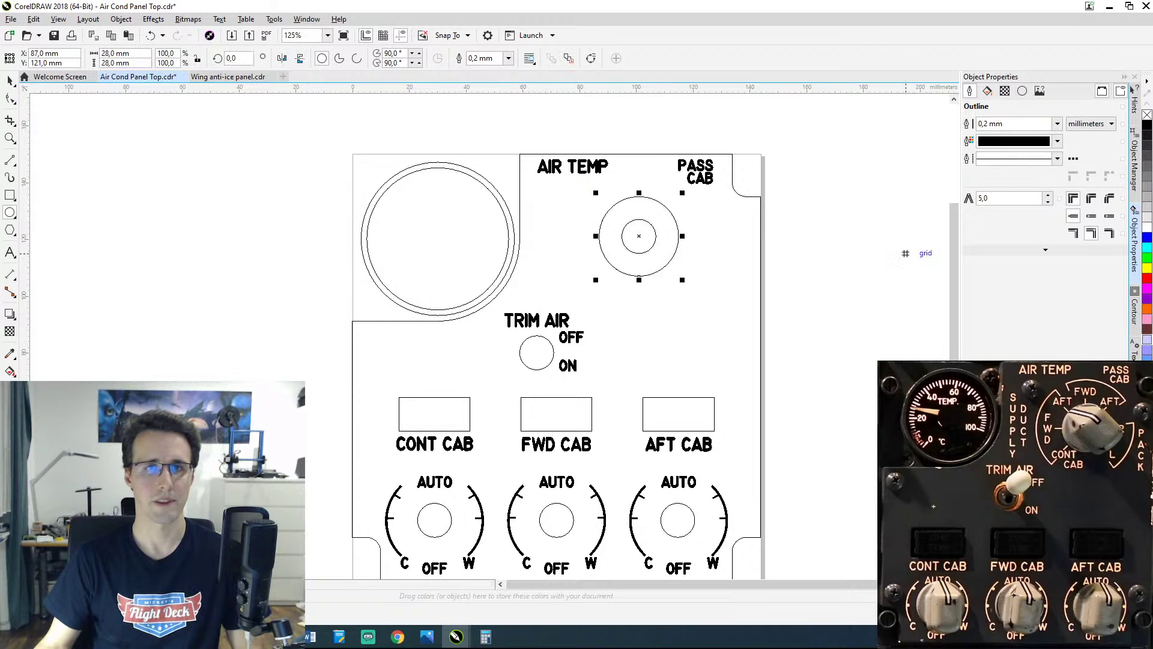
click(1057, 123)
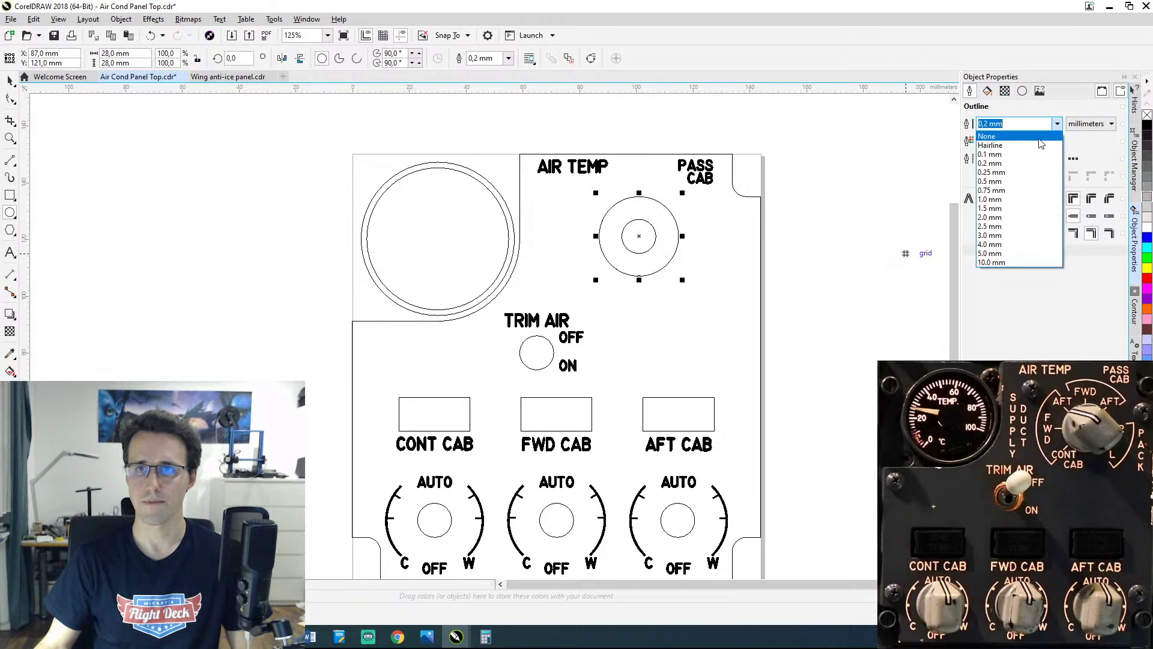
click(997, 133)
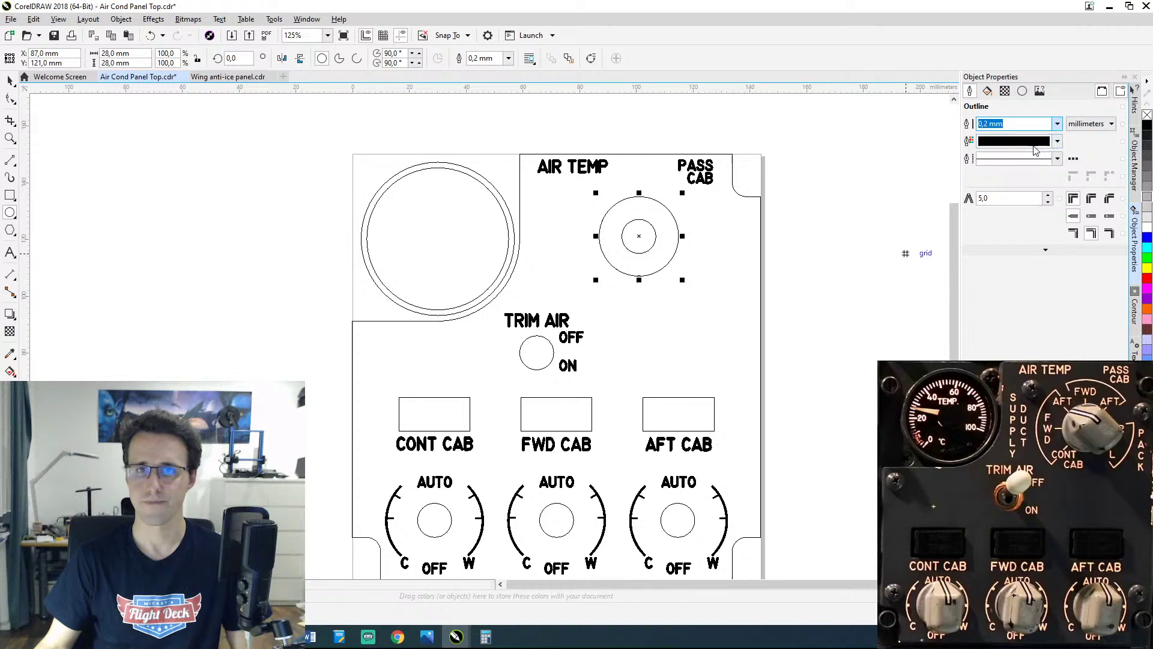
Step: Try to resize the new circle to 25 mm with its left edge as the position reference, and undo the resize
click(134, 53)
double_click(135, 53)
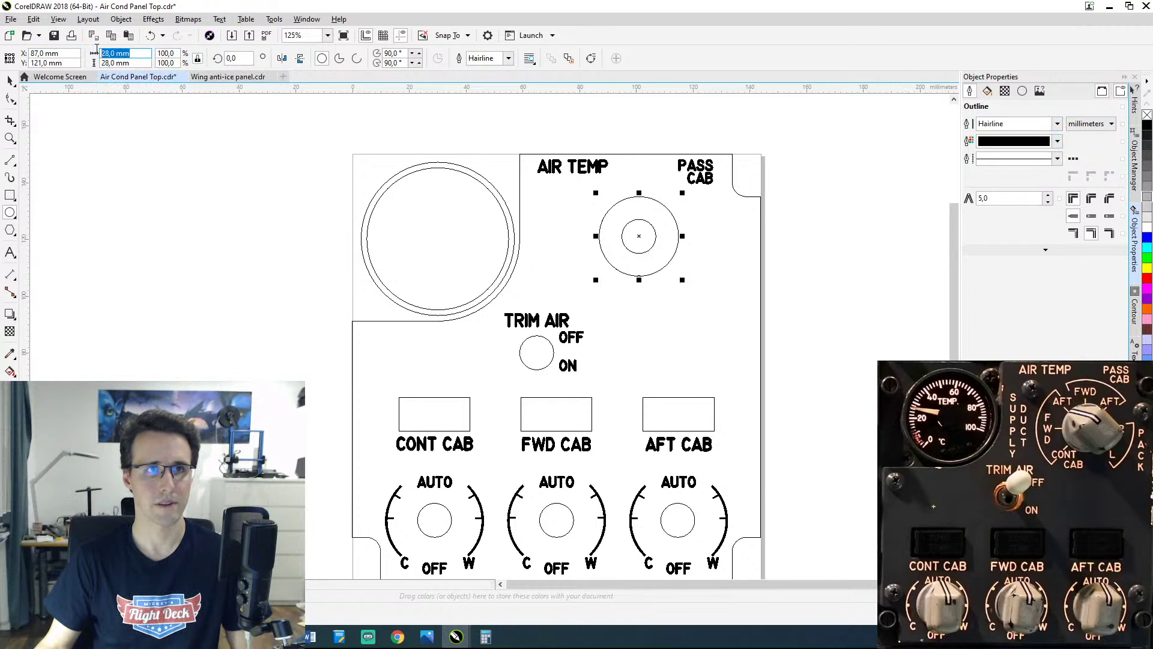
text(25)
key(Return)
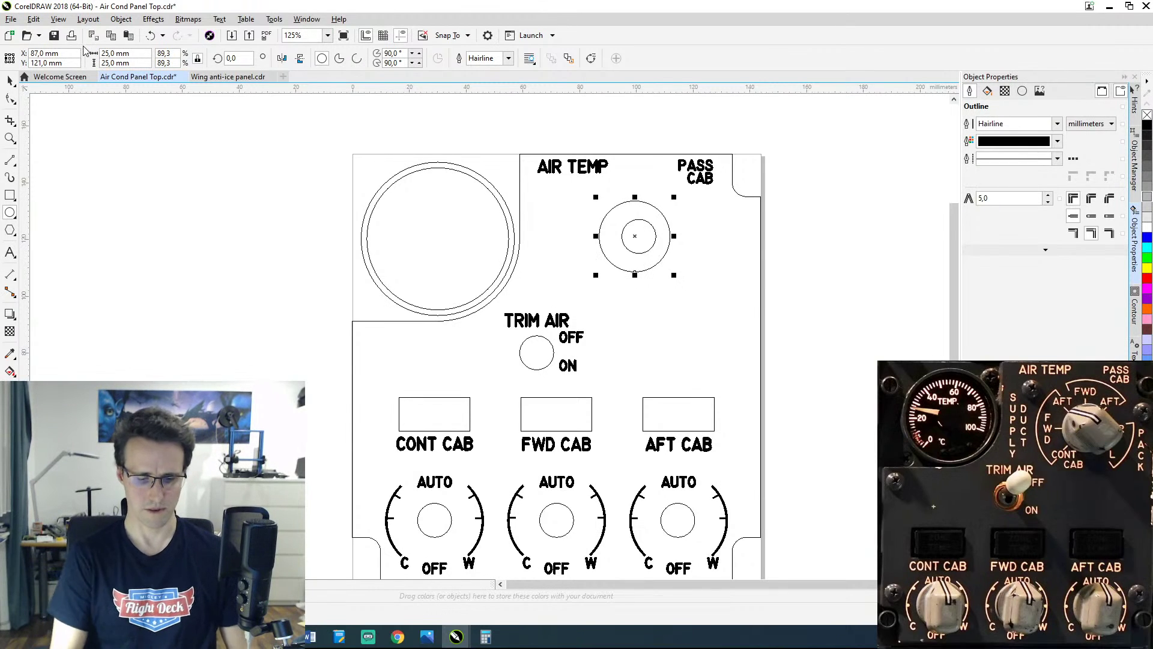
key(ctrl+z)
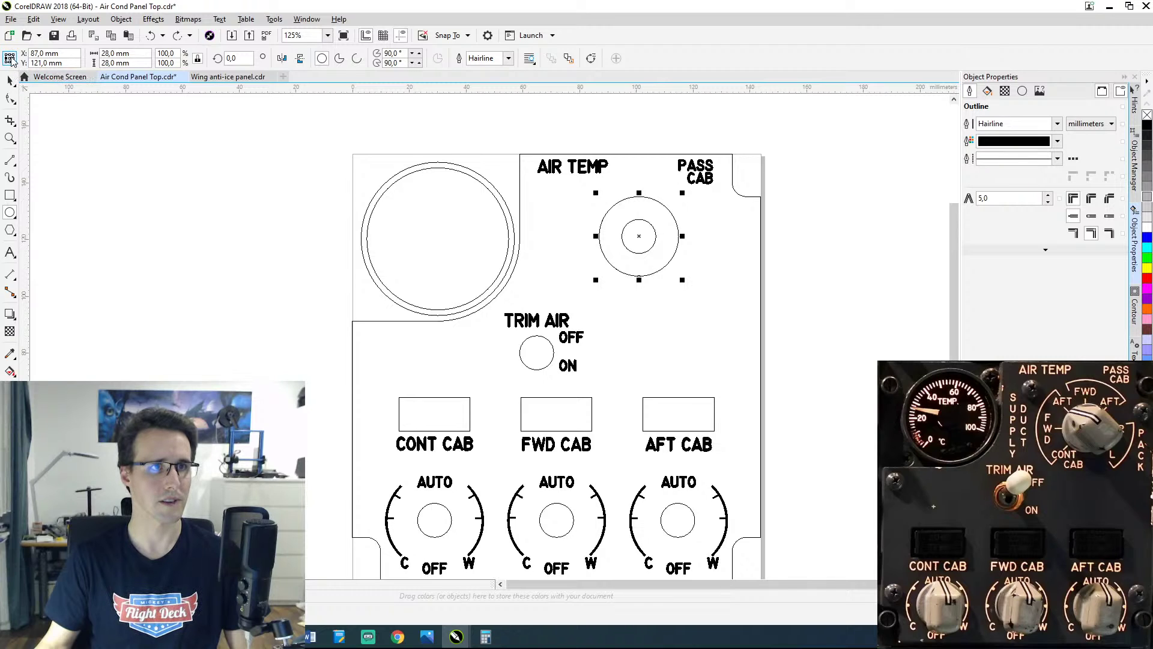
Step: Use the new circle's centre as its position reference, set its diameter to 25 mm and deselect it
click(10, 60)
click(135, 52)
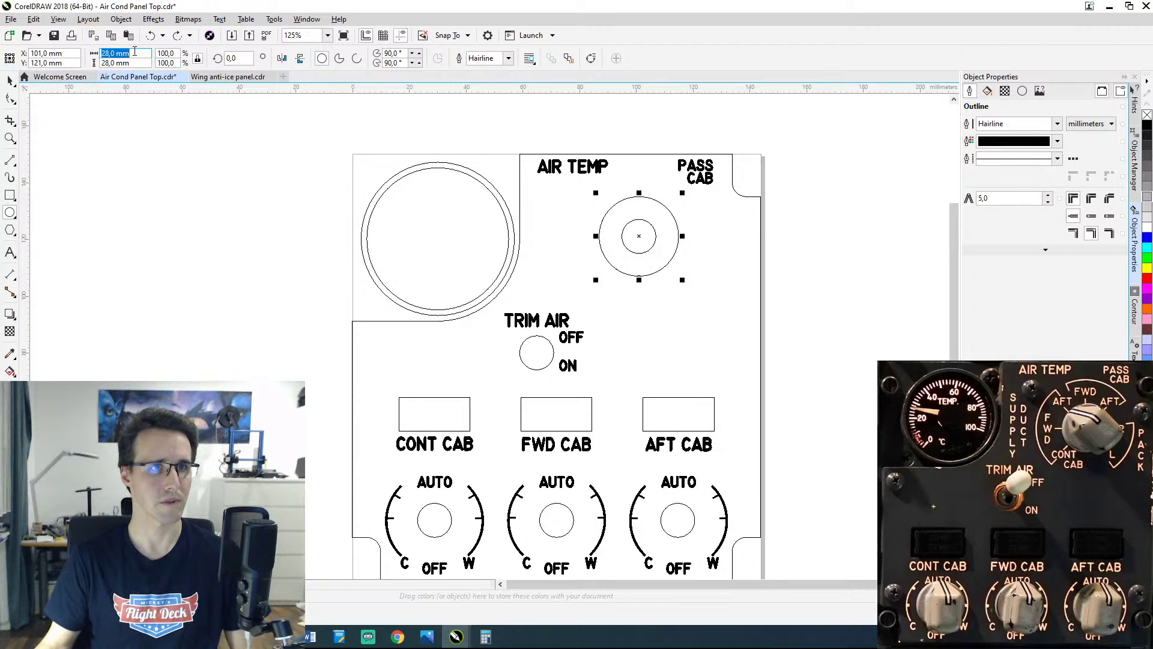
text(25)
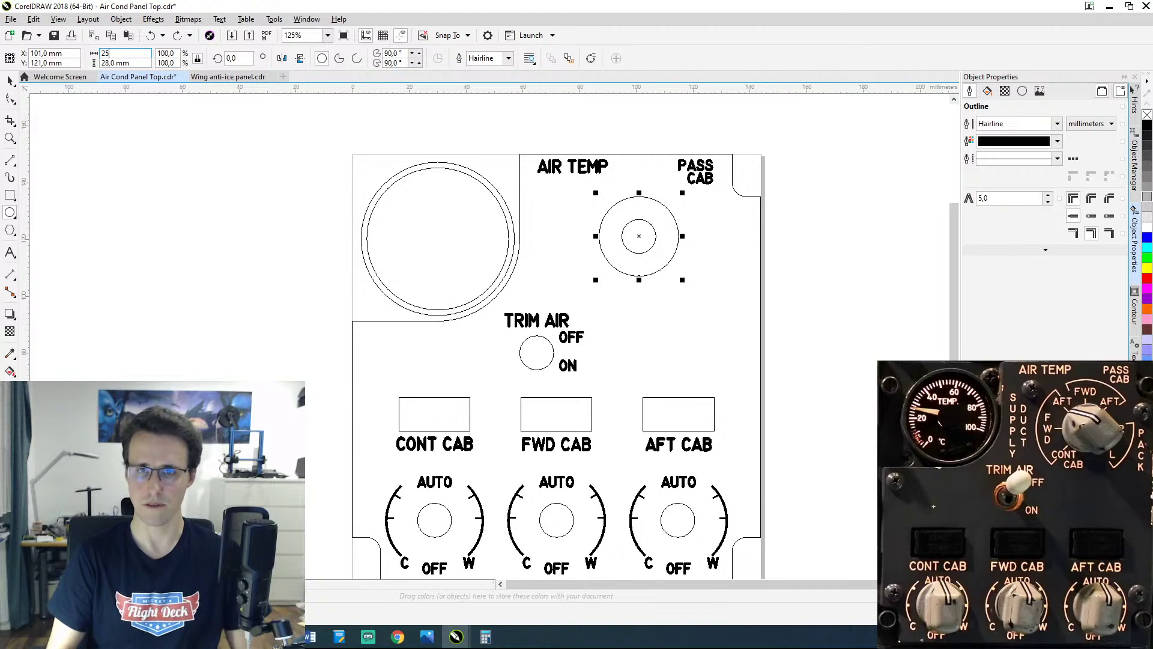
key(Return)
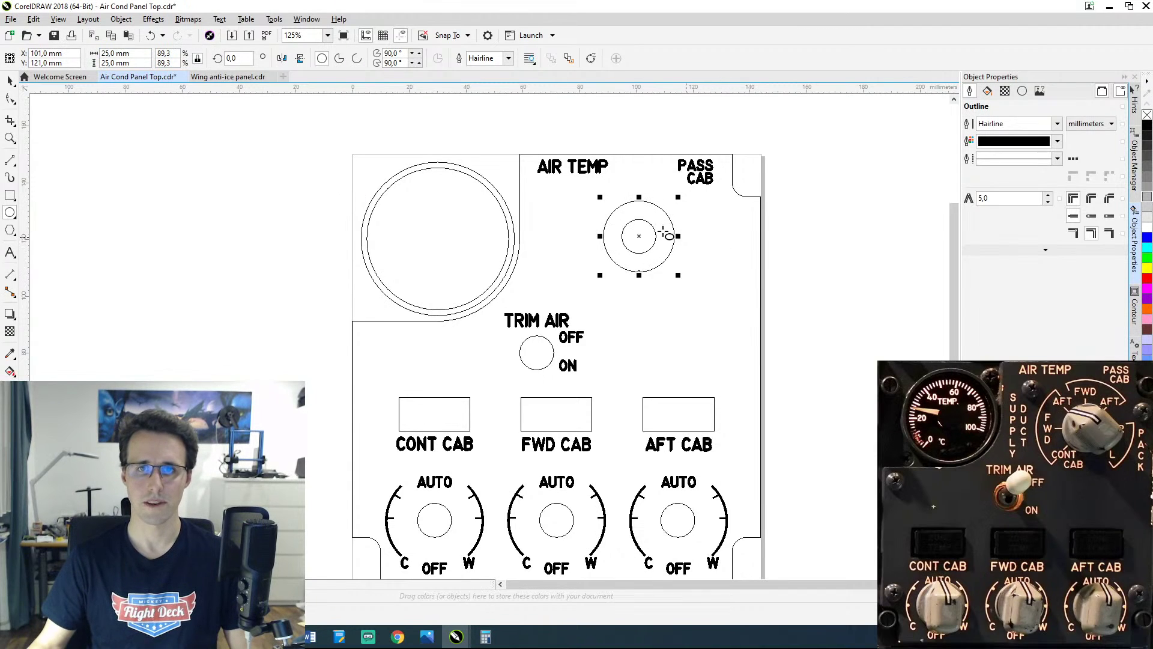
click(10, 80)
click(557, 270)
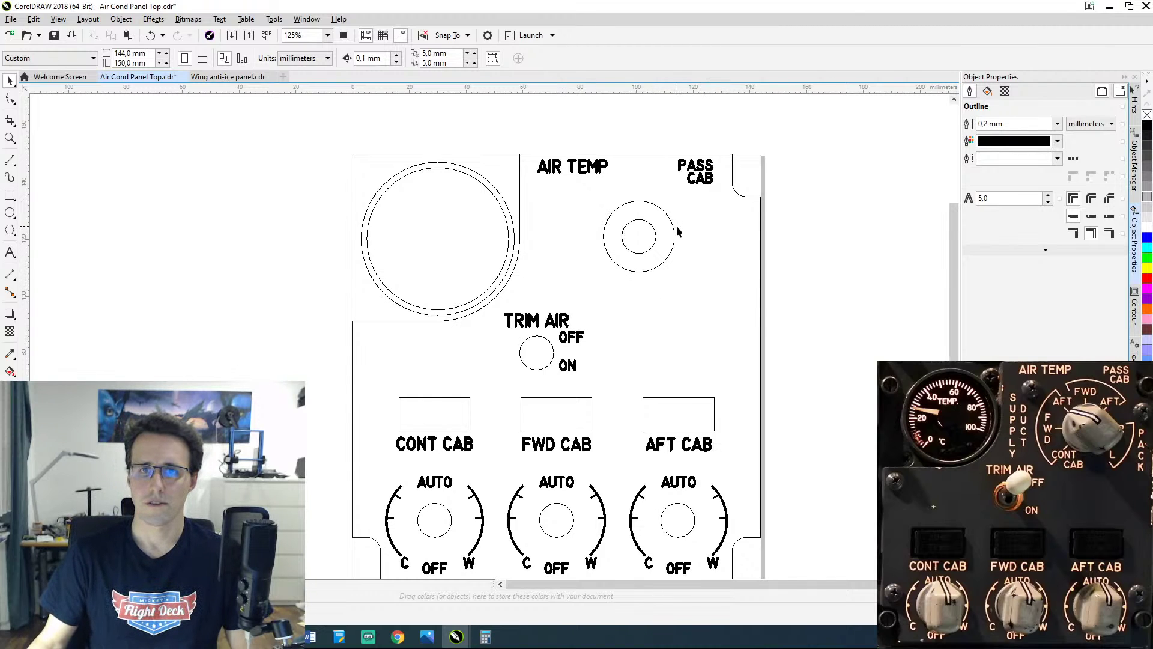
Step: Create an enlarged concentric copy of the 25 mm circle, about 44 mm in diameter, reaching just below the AIR TEMP label
scroll(676, 225, up, 2)
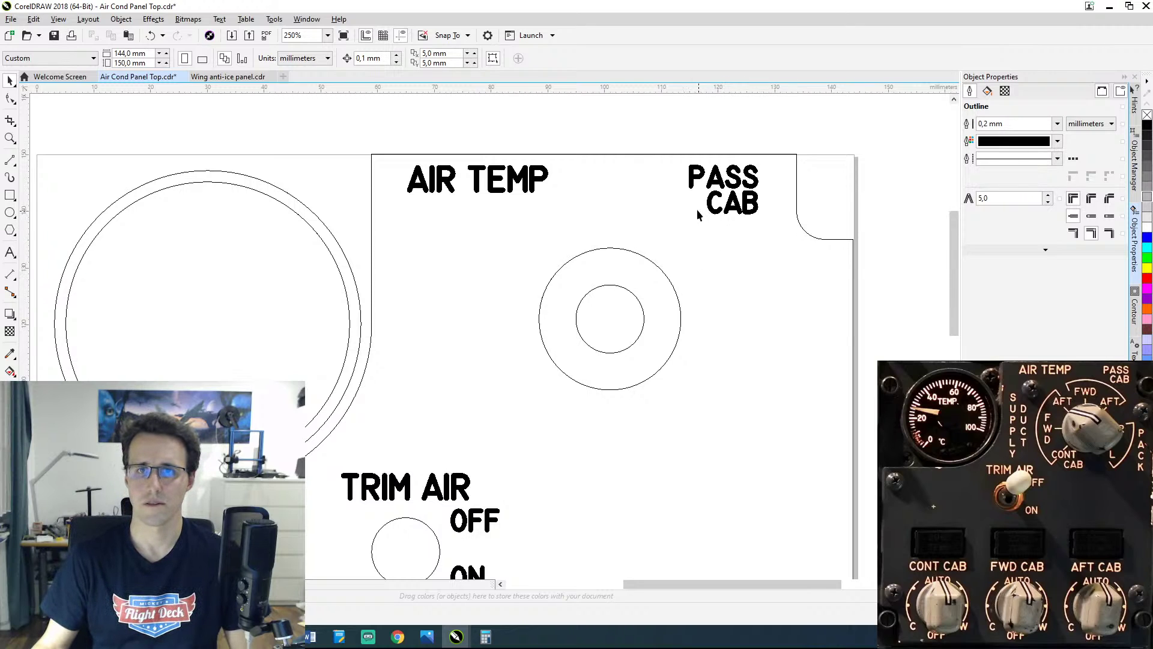
click(624, 251)
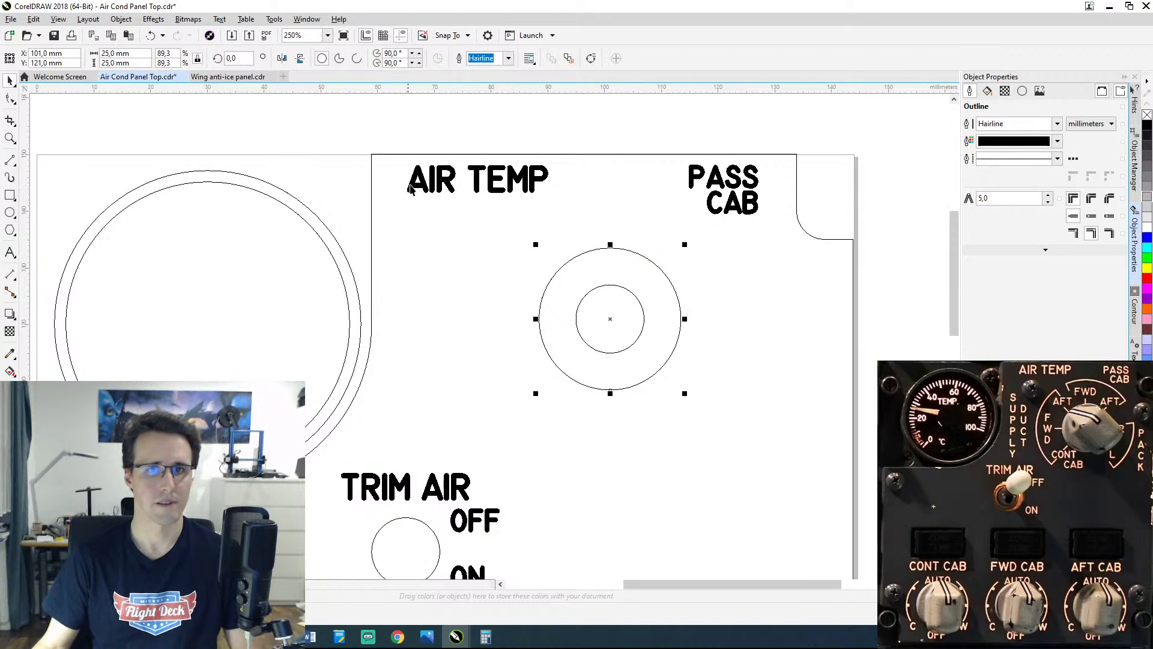
drag(684, 244, 818, 174)
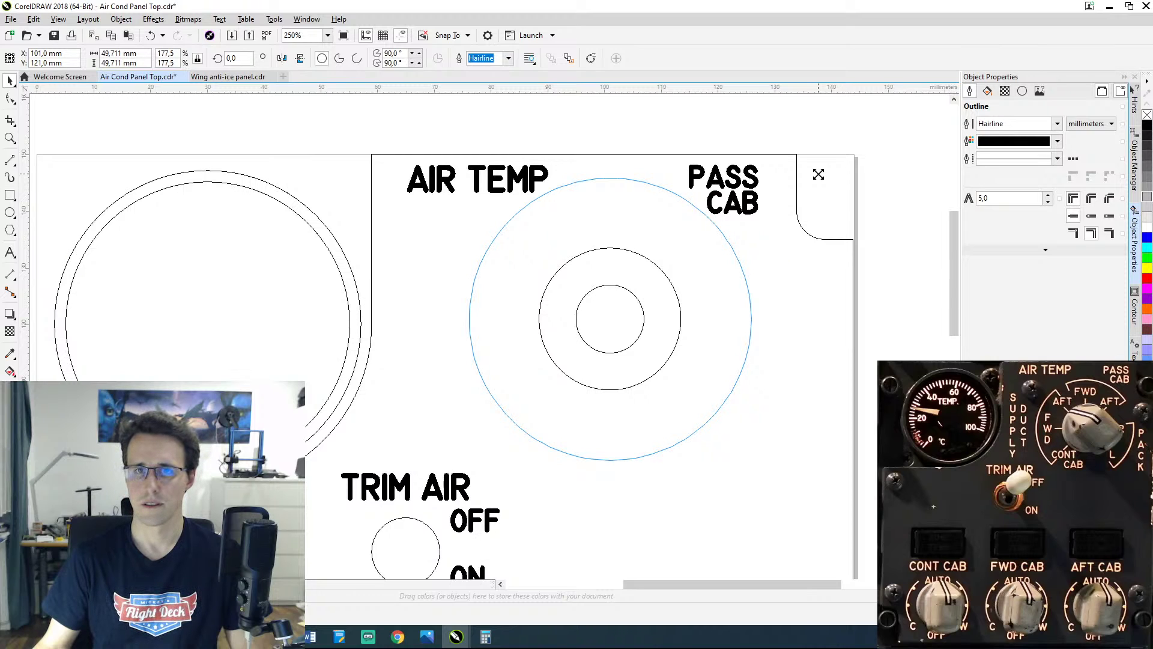
mouse_move(818, 174)
mouse_down()
mouse_move(811, 188)
mouse_move(820, 182)
mouse_up()
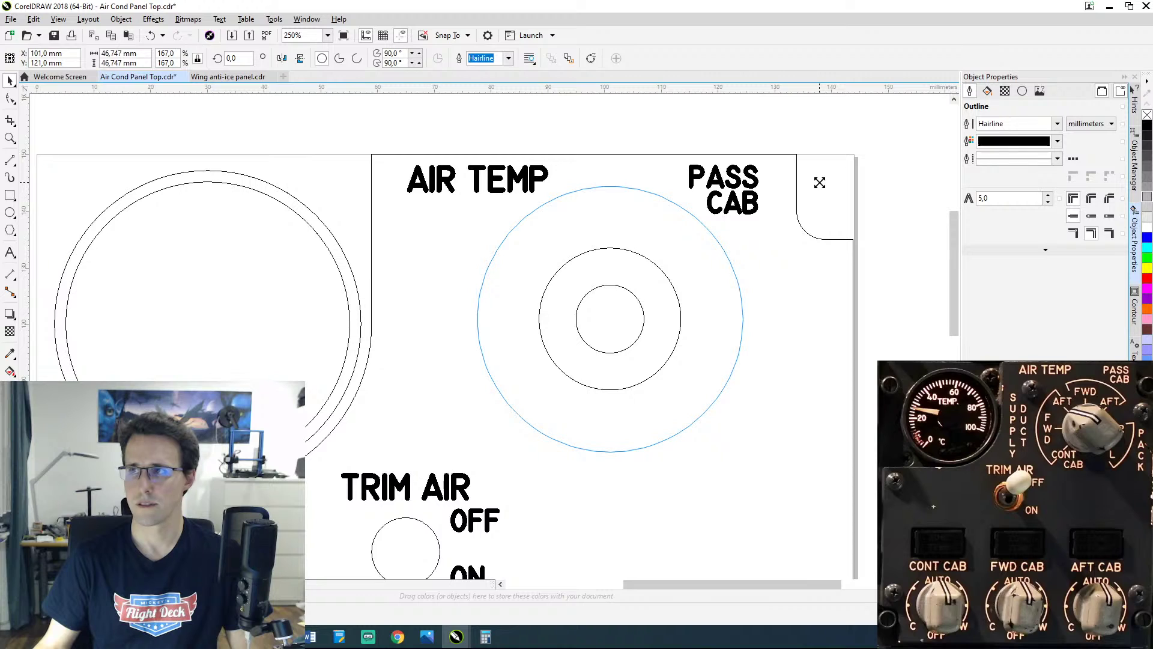
drag(819, 182, 813, 190)
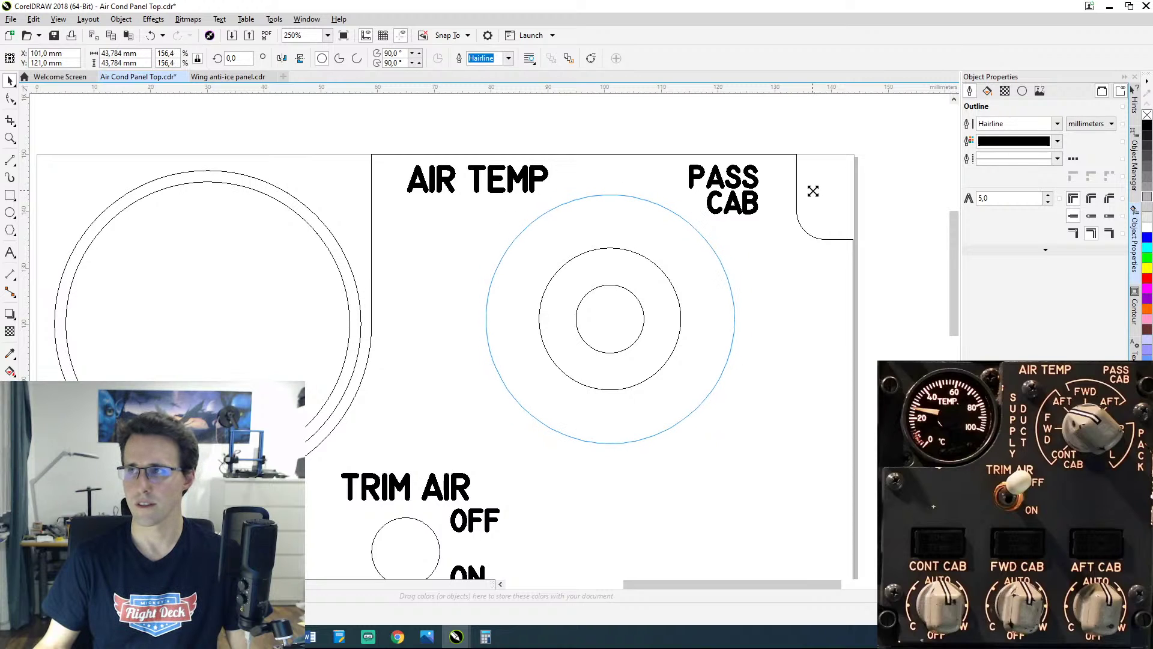
drag(812, 190, 812, 189)
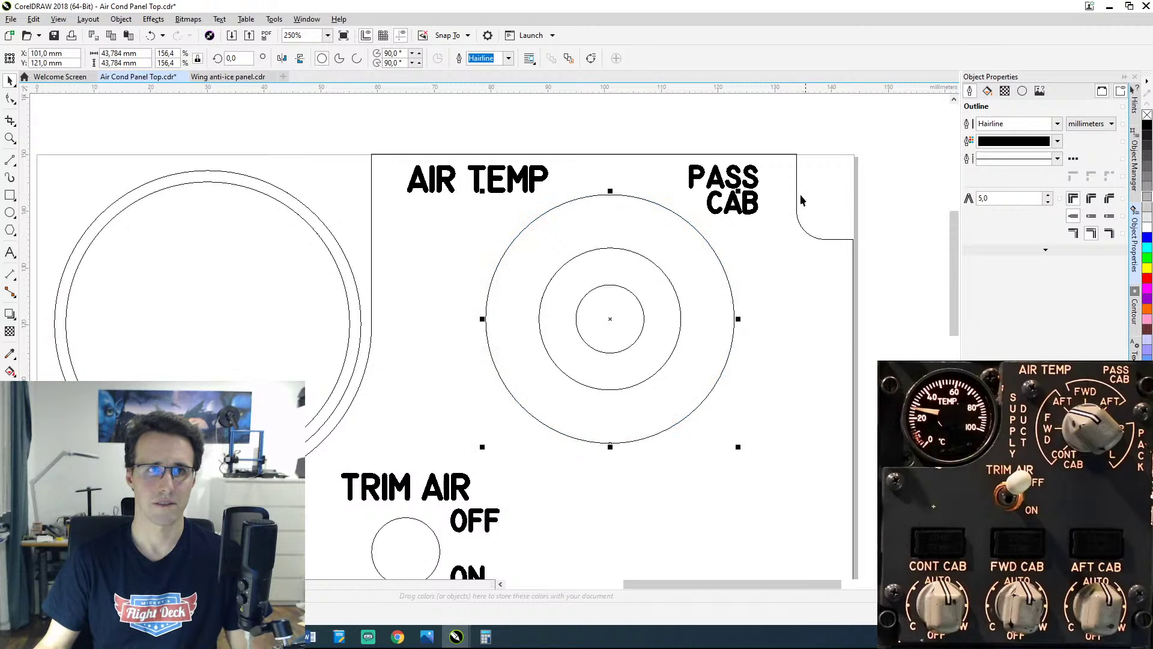
Step: Set the enlarged outer circle's diameter to exactly 44 mm and deselect it
triple_click(148, 54)
text(44)
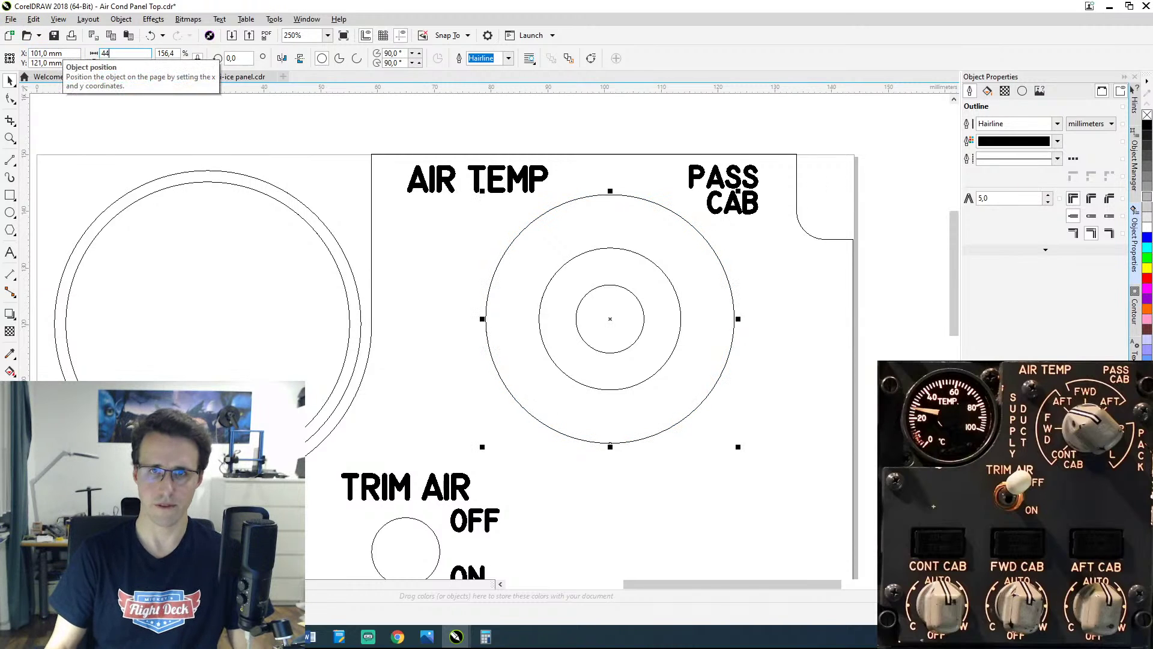
key(Return)
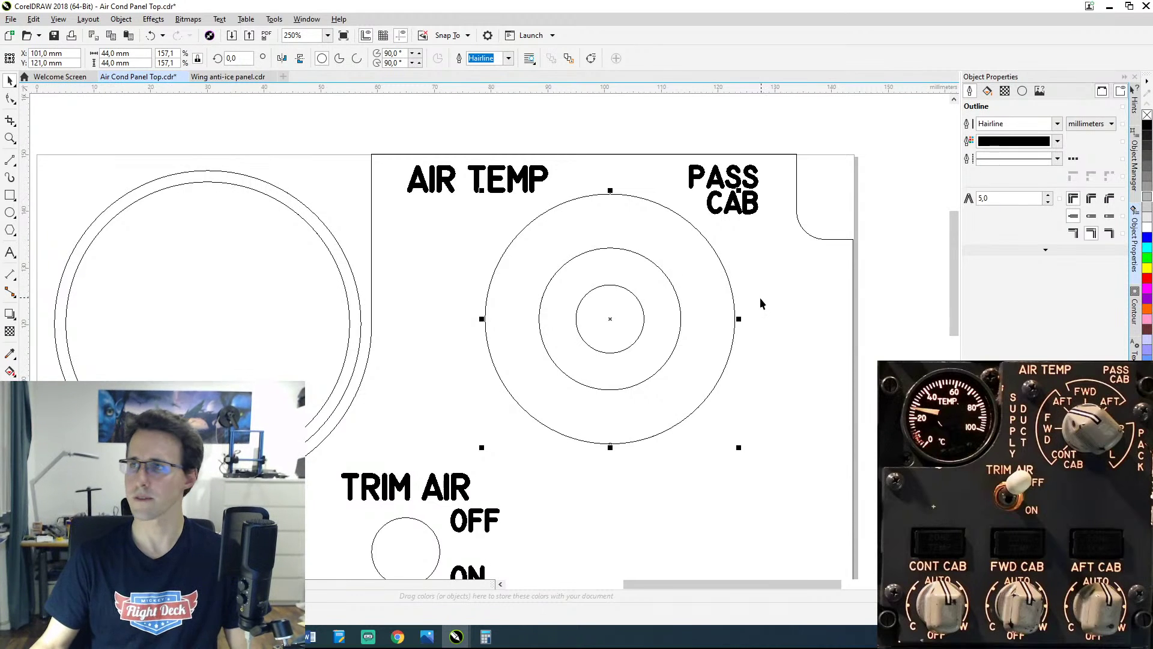
click(755, 270)
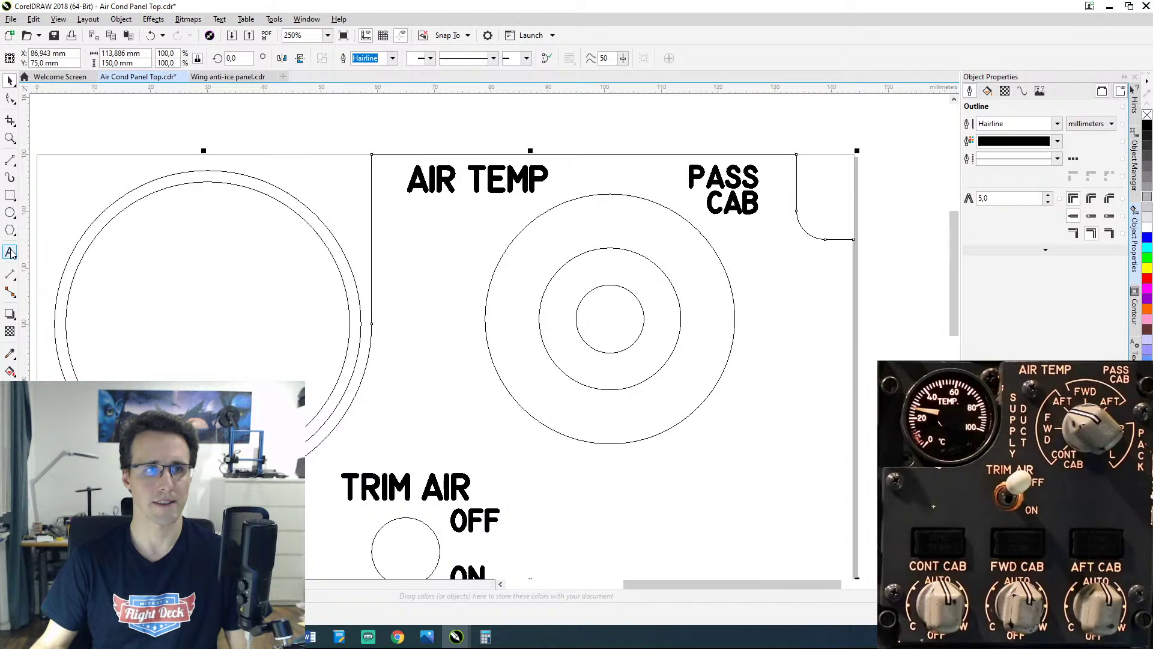
Step: Place a copy of the OFF label between the 25 mm and 44 mm circles, near X 93.5 mm, Y 134.5 mm, and change its text to AFT
click(478, 522)
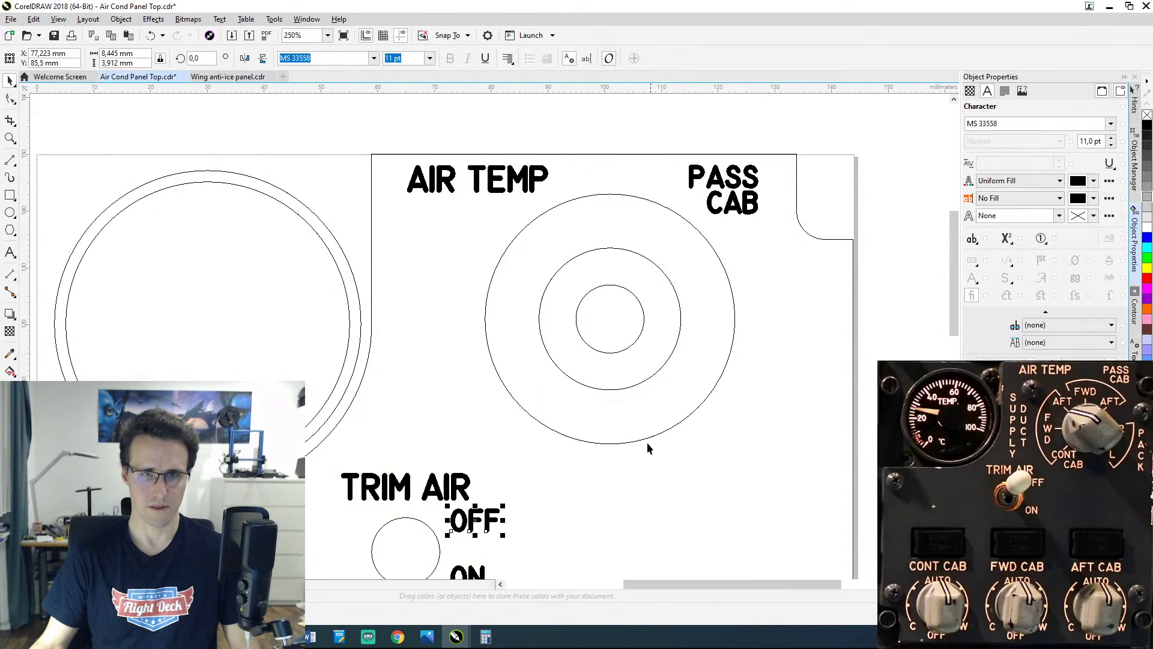
drag(475, 520, 520, 245)
double_click(570, 243)
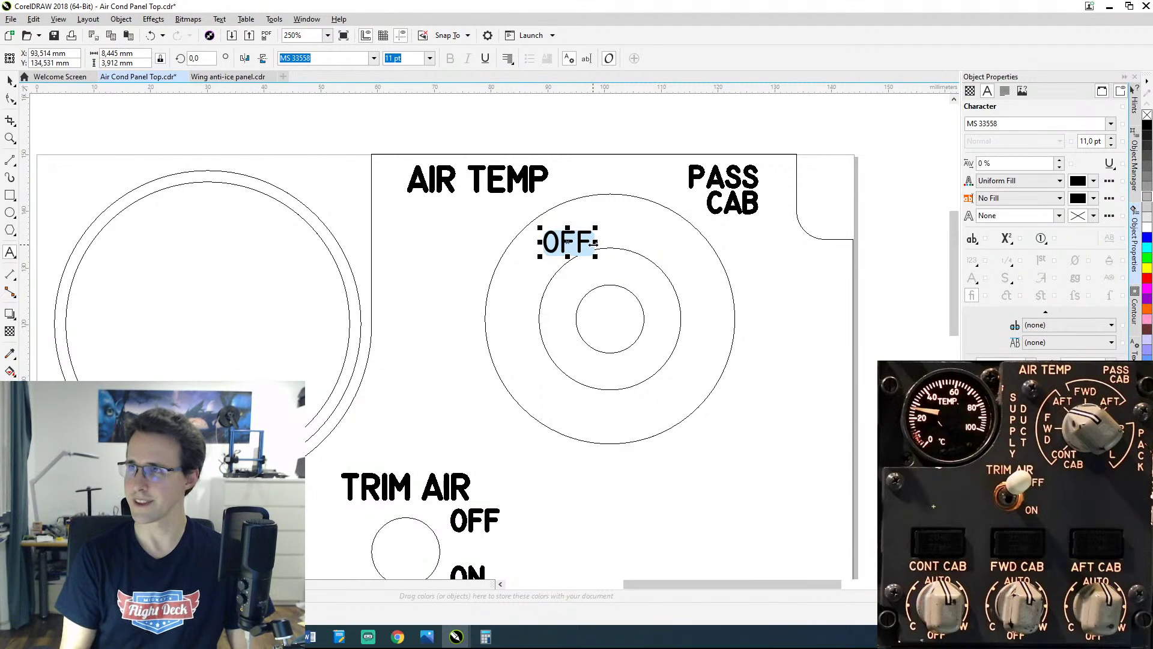
text(AFT)
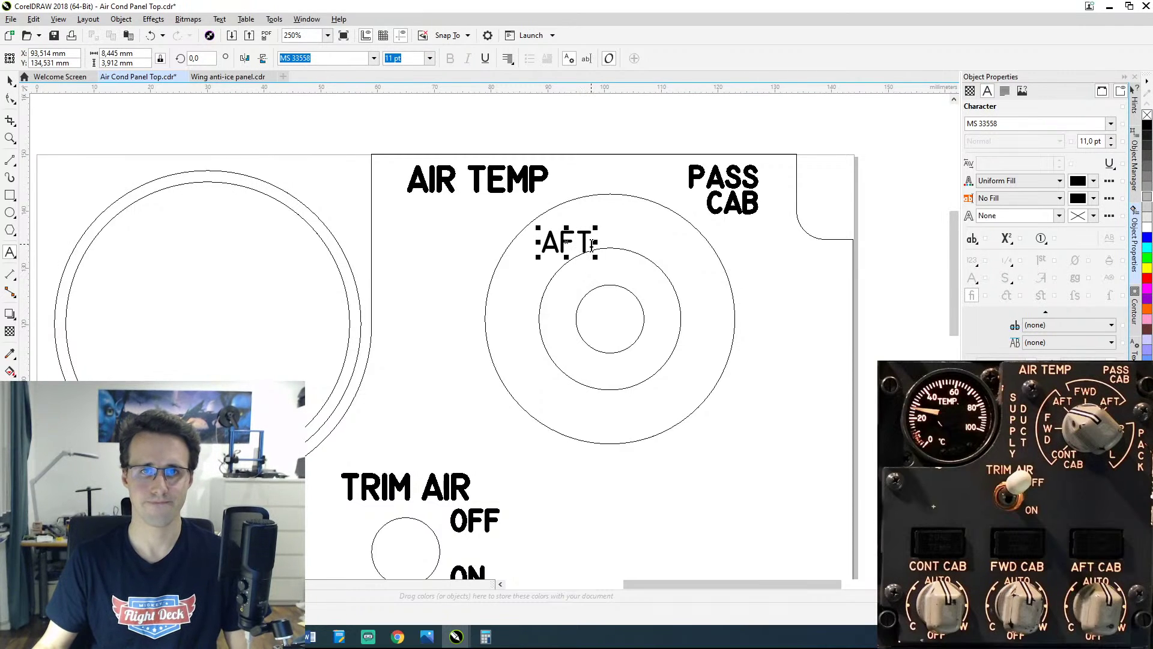
Step: Apply a one-step 0.1 mm outside contour to the AFT label to thicken its lettering
drag(595, 244, 542, 243)
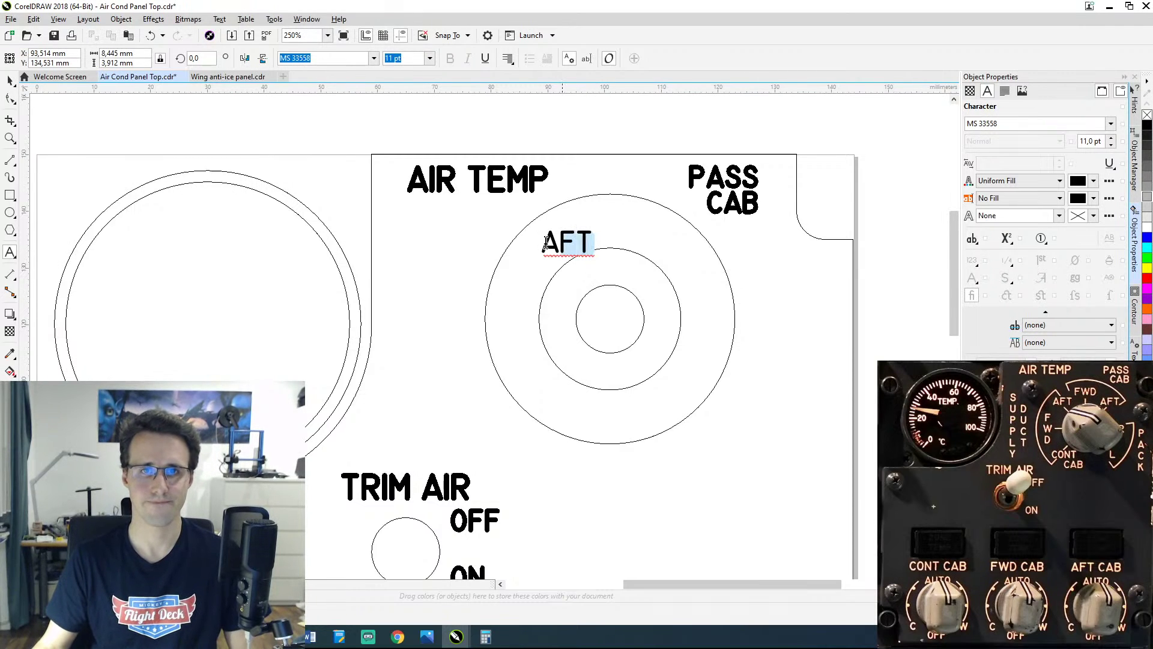
click(1134, 310)
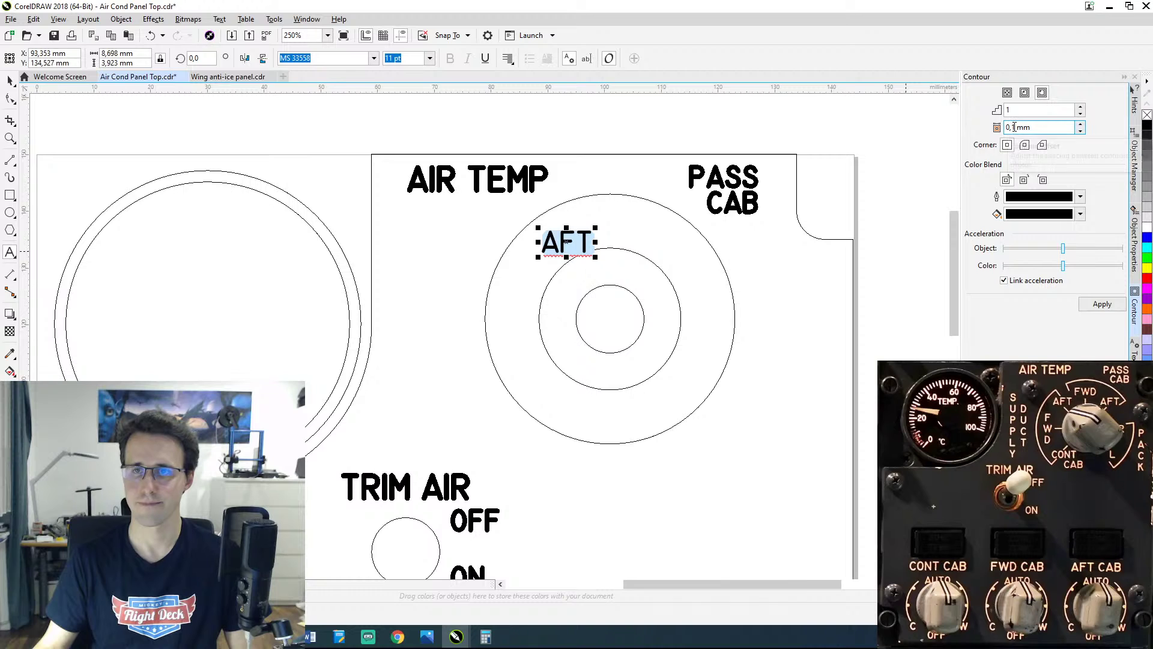
click(1102, 303)
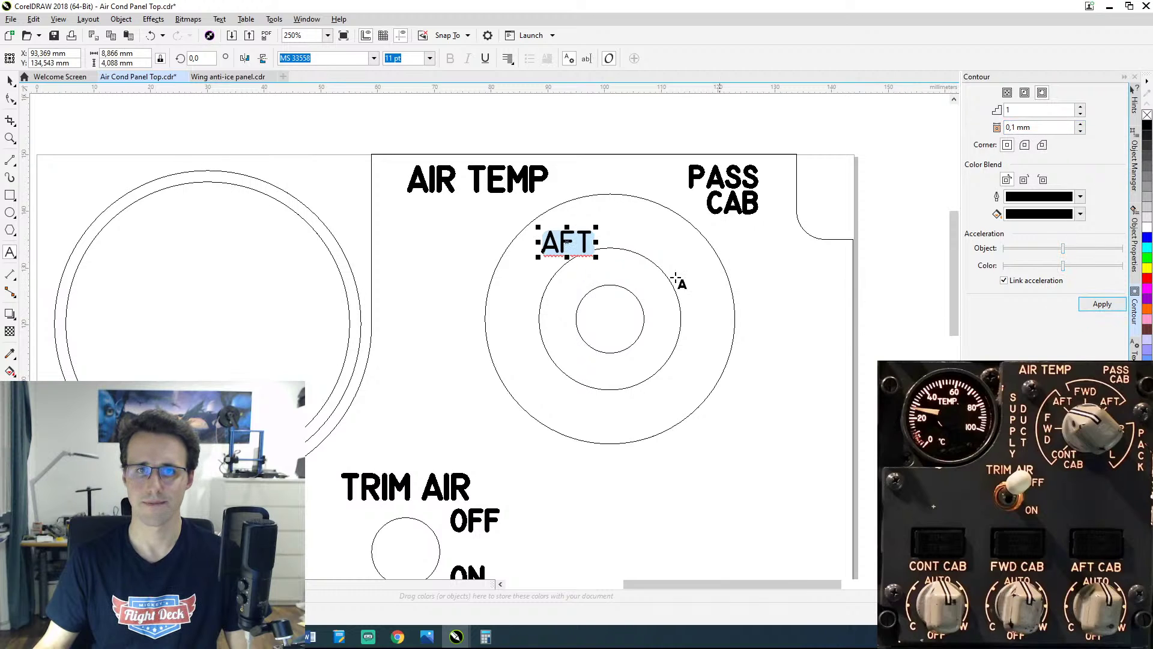
click(10, 80)
click(472, 246)
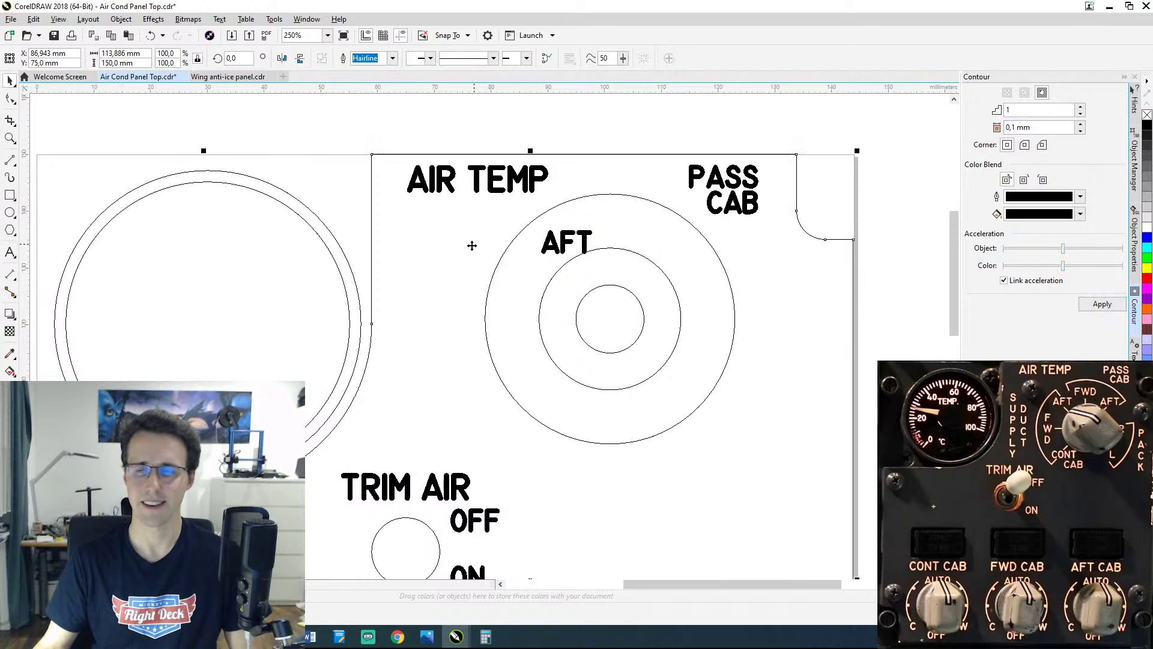
Step: Set the AFT label's outside contour offset to 0.05 mm, apply it and deselect the label
click(567, 249)
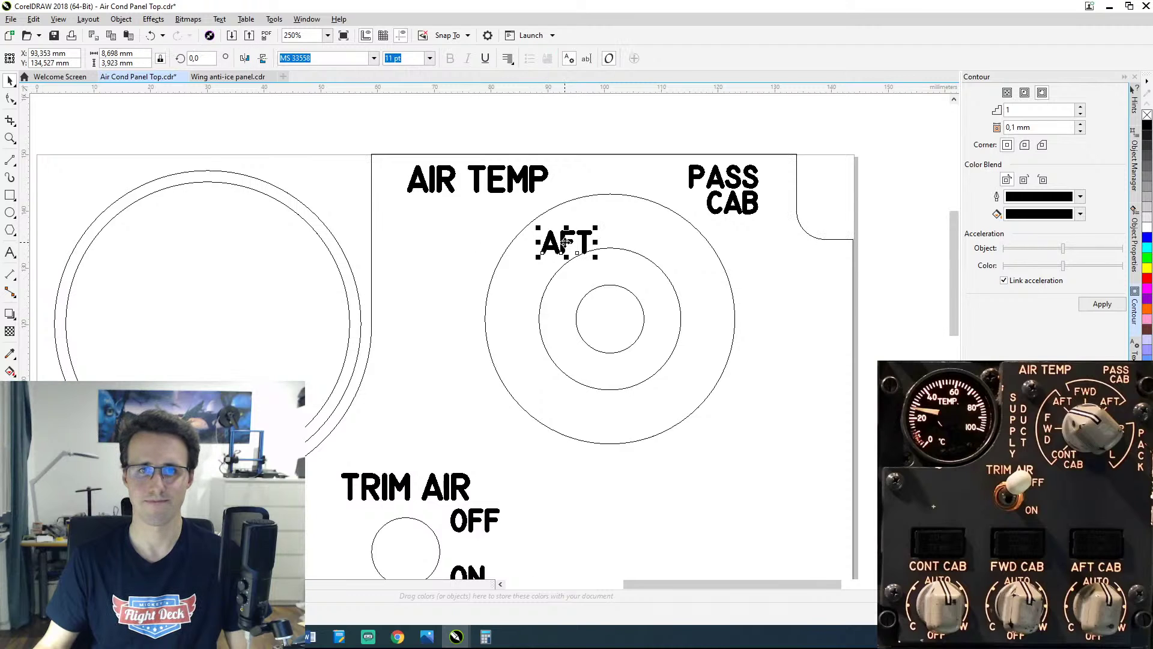
click(1016, 127)
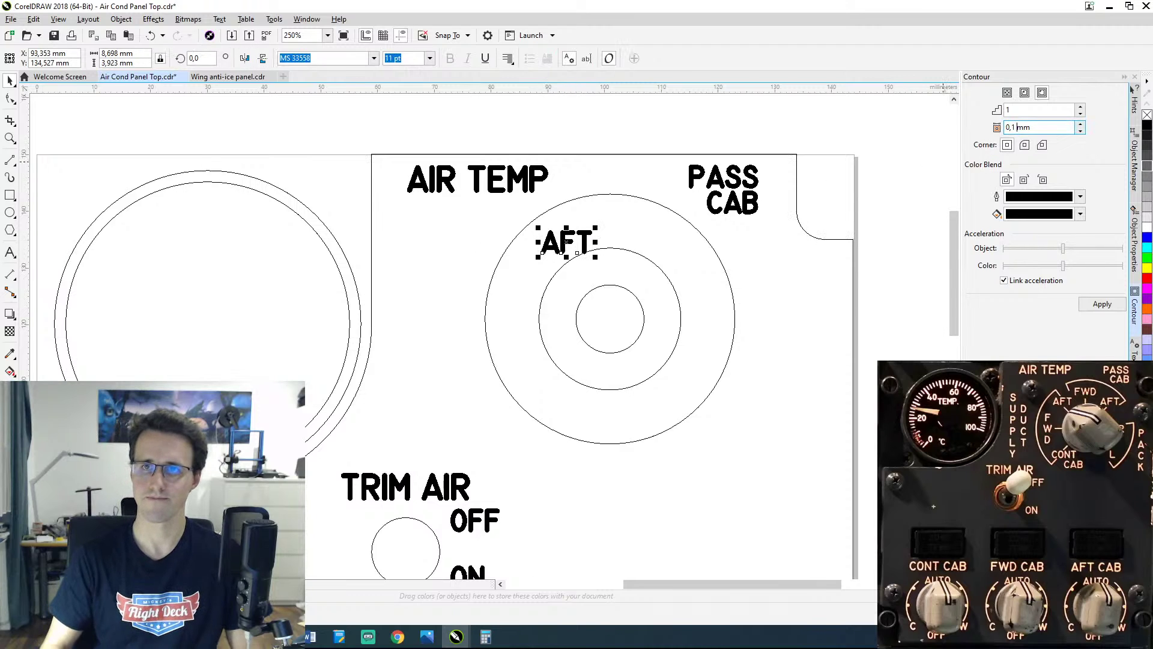
key(BackSpace)
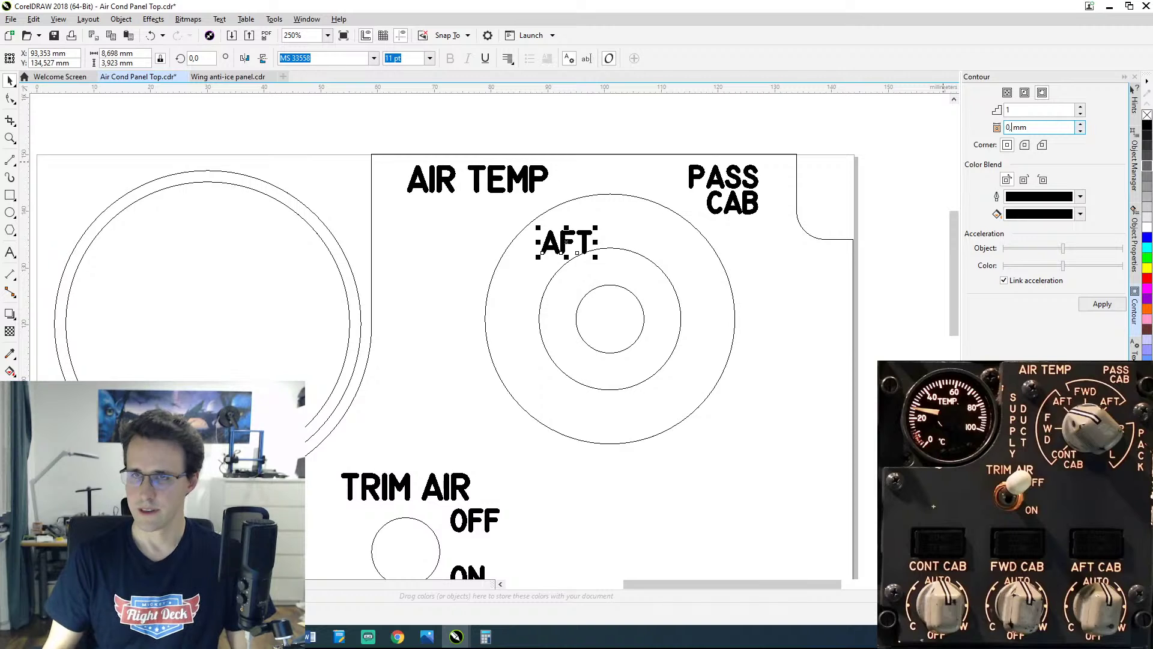
text(05)
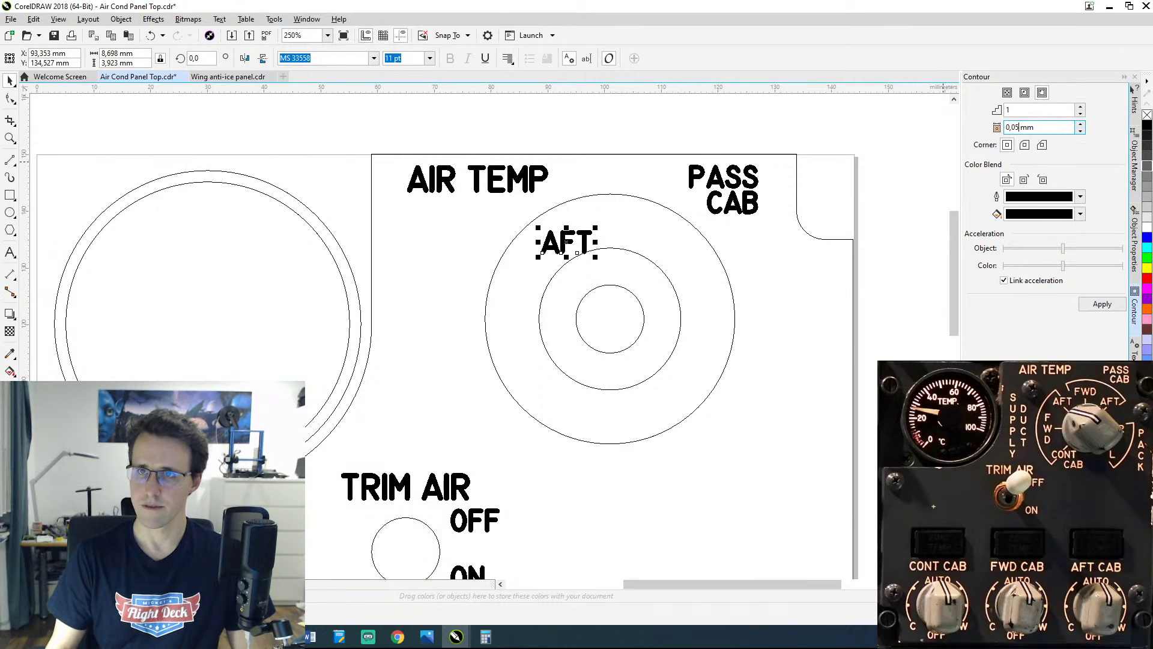
click(1100, 305)
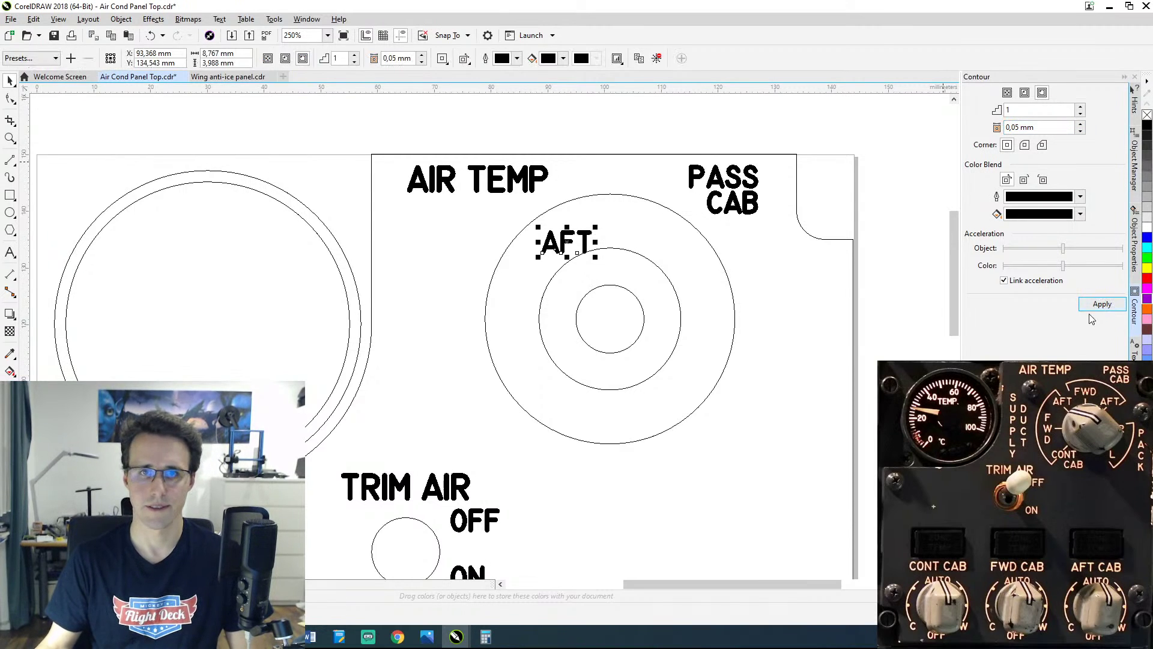
click(683, 262)
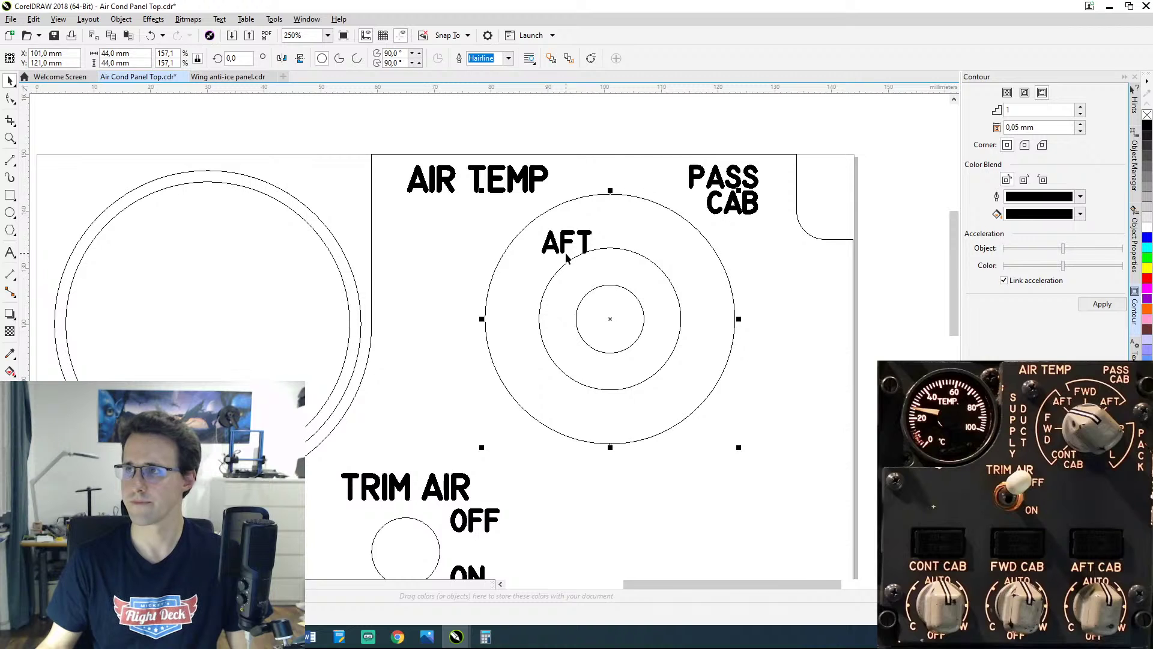
Step: Move the AFT label slightly left to about X 90.6 mm, Y 134.7 mm, between the 25 mm and 44 mm circles
scroll(566, 258, up, 2)
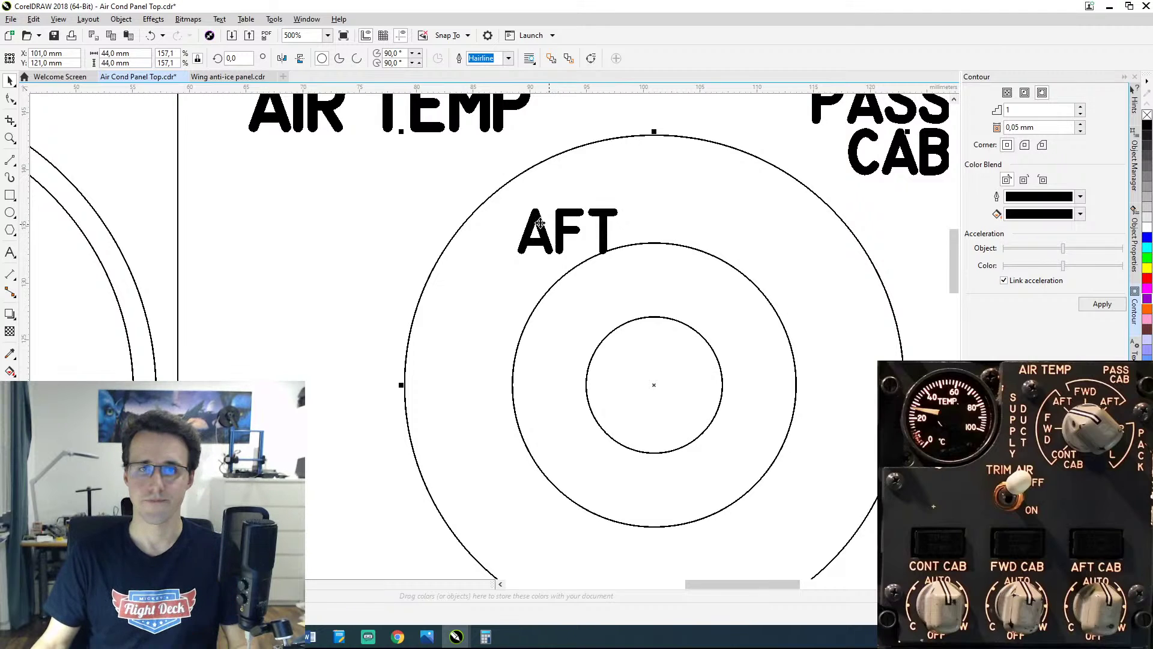
drag(564, 232, 546, 230)
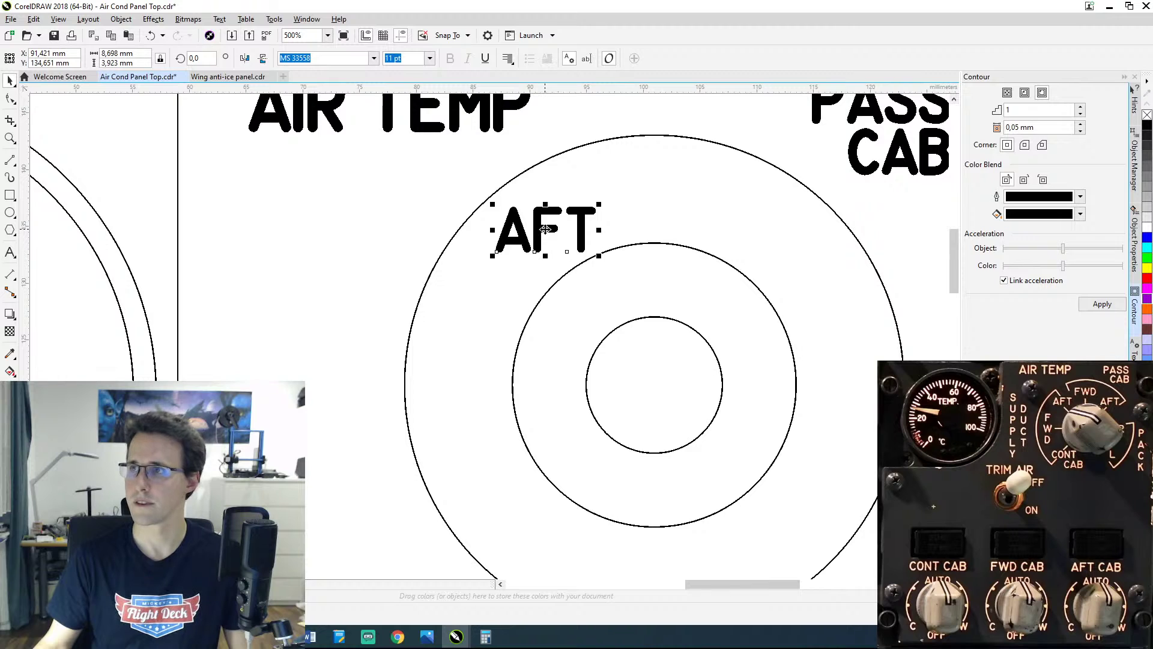
scroll(546, 228, down, 2)
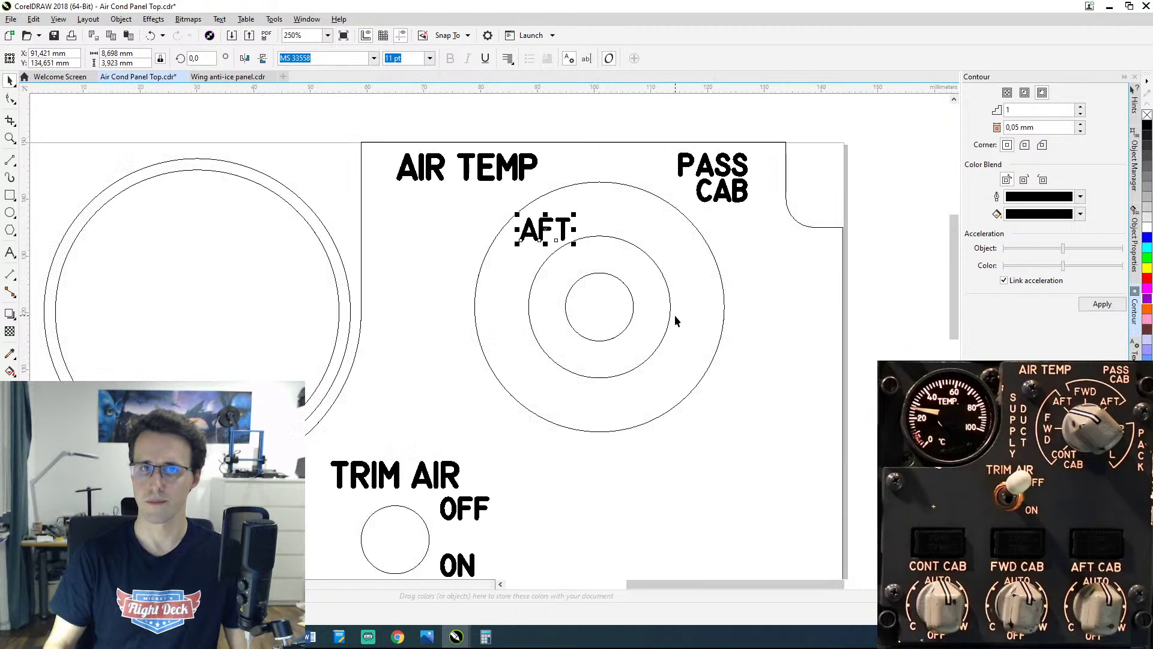
key(Left)
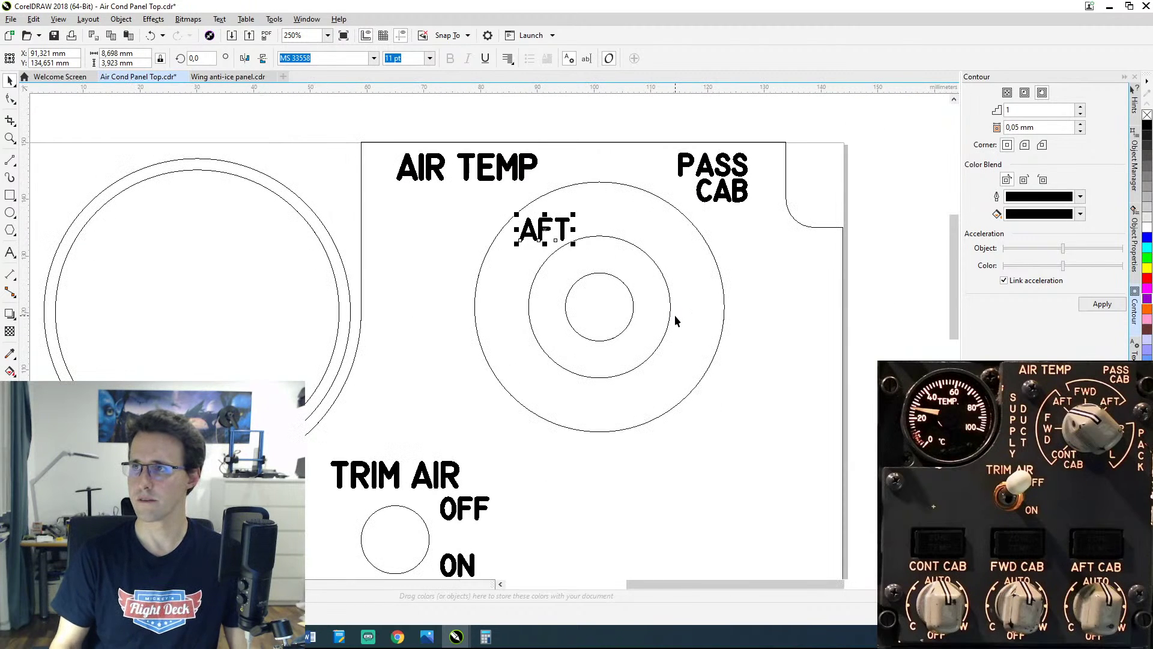
key(Left)
key(Left)
key(Left)
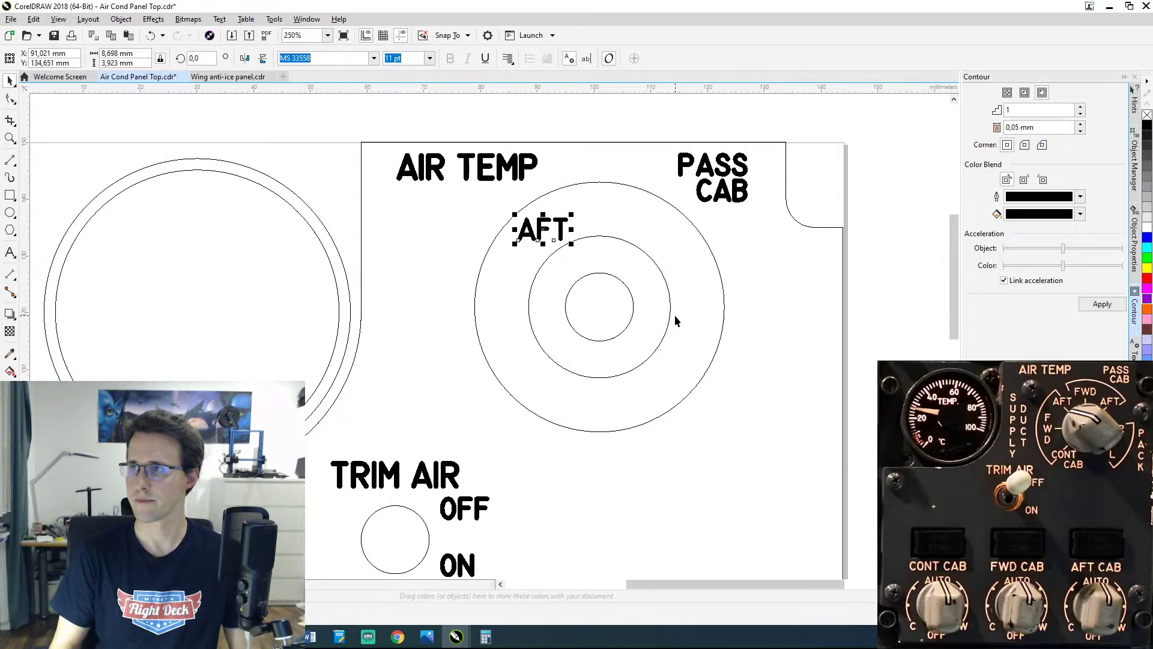
key(Down)
key(Left)
key(Down)
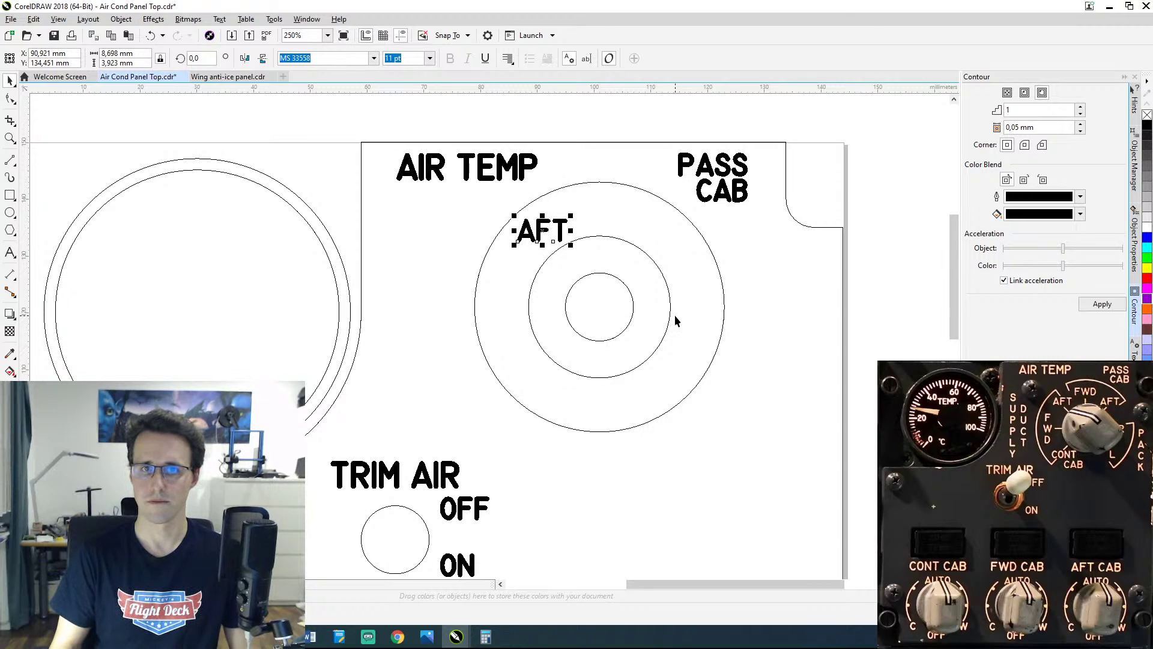
key(Left)
key(Left)
key(Left)
key(Up)
key(Up)
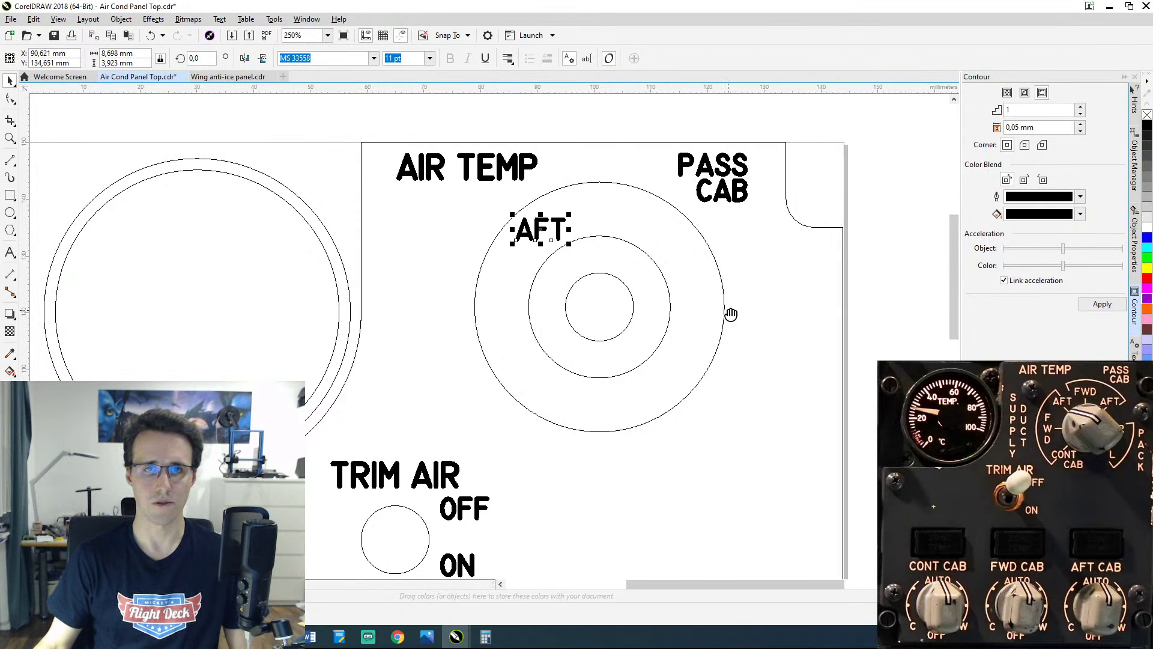
Step: Switch to the reference photo in Photos and examine the AIR TEMP selector's labels and surrounding arcs up close
drag(730, 313, 404, 286)
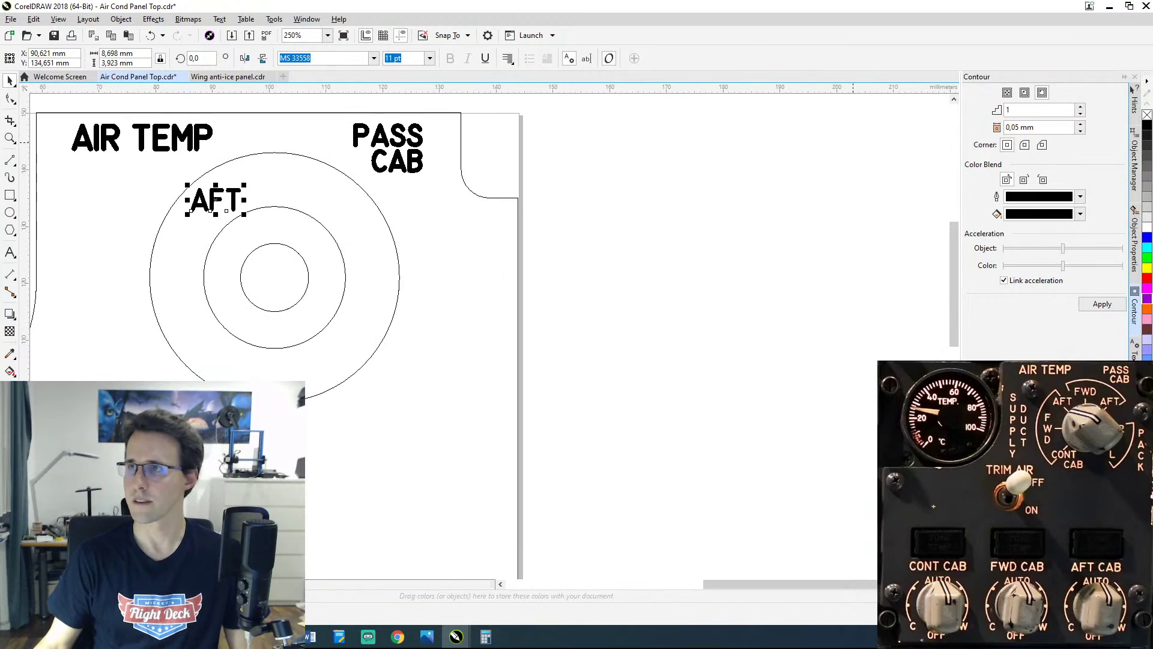
click(426, 637)
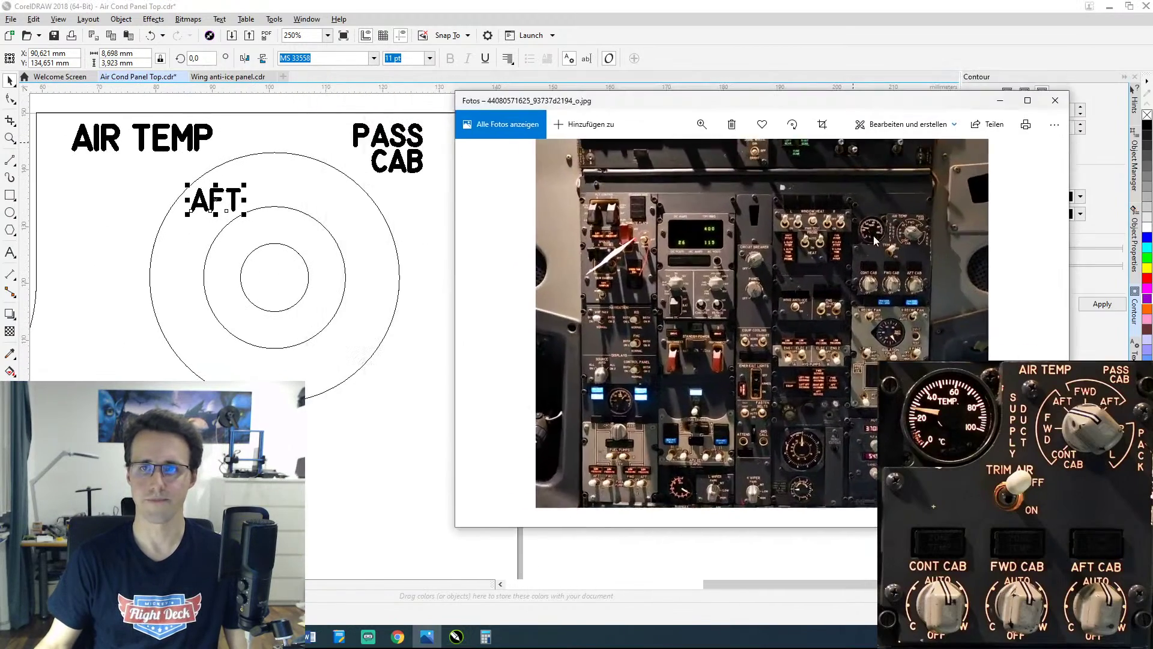
scroll(874, 239, up, 5)
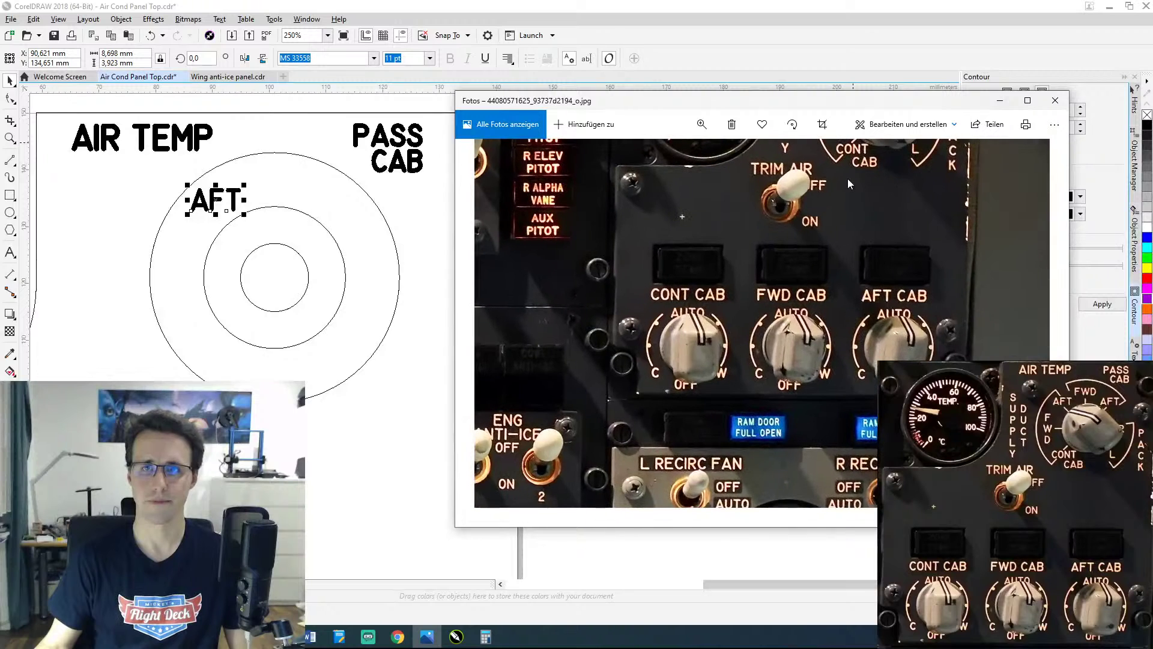
drag(852, 186, 724, 339)
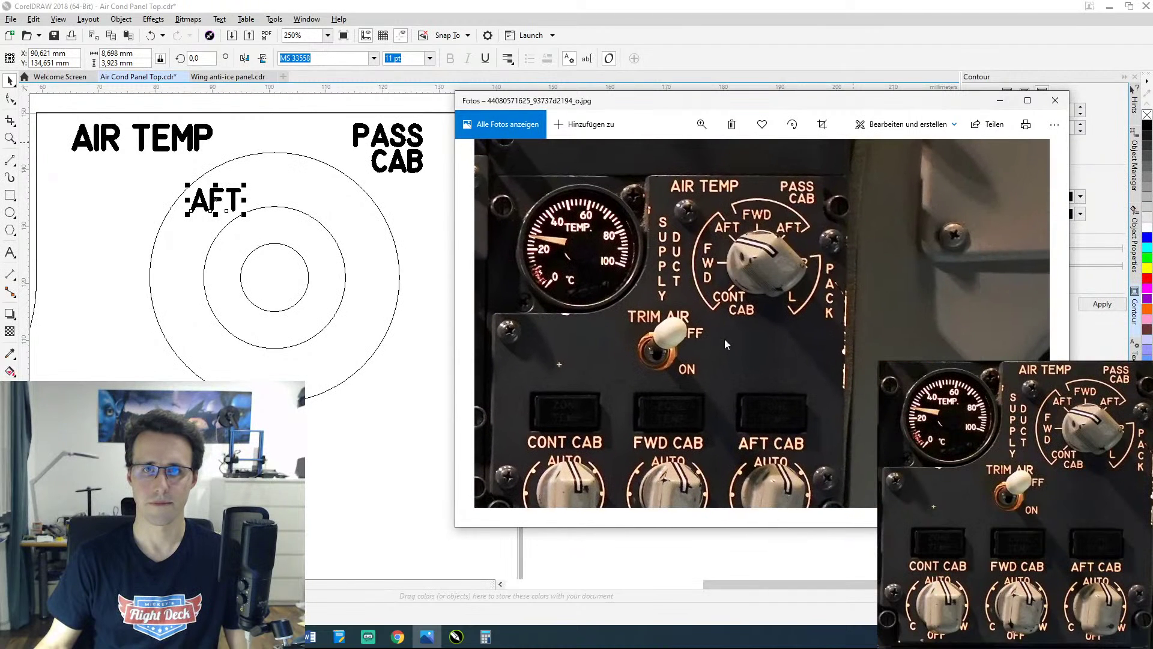
scroll(783, 271, up, 3)
drag(783, 272, 796, 355)
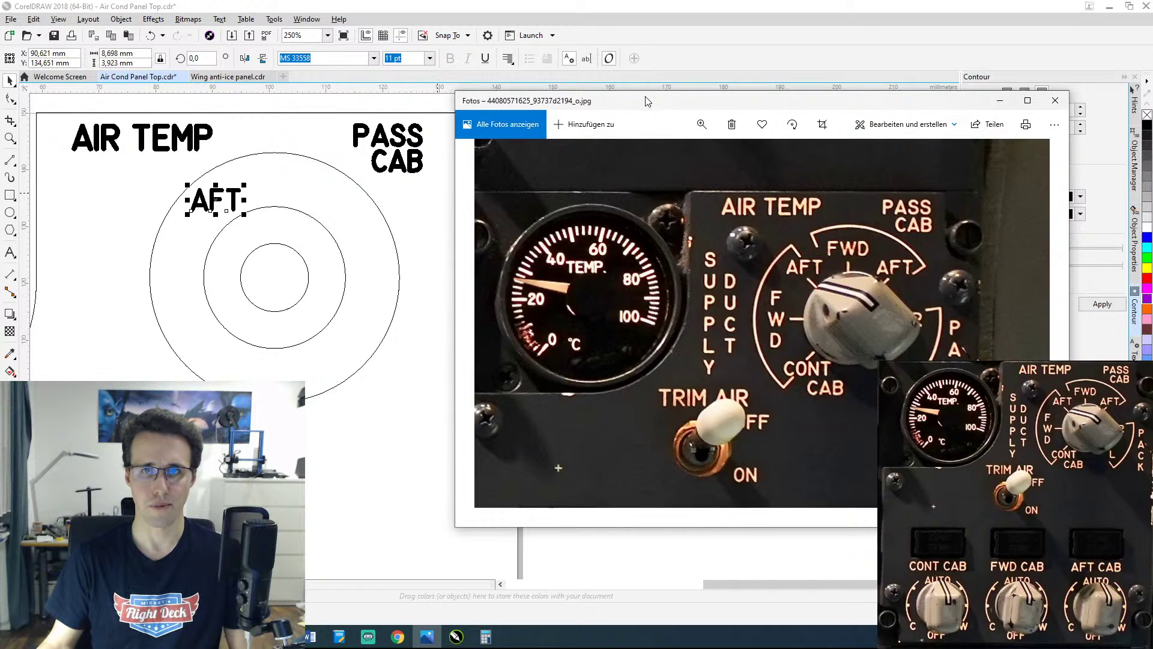
drag(647, 101, 1152, 100)
Step: Nudge the AFT label further up and left to about X 89.3 mm, Y 135.7 mm
click(215, 200)
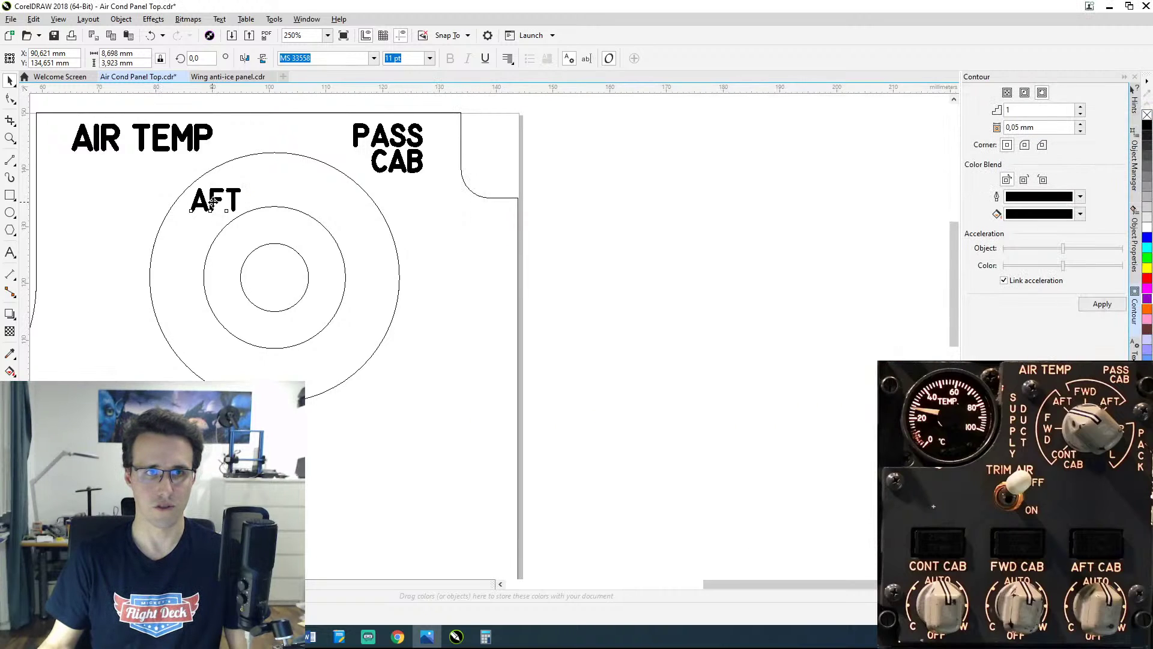
key(Left)
key(Left)
key(Left)
key(Left)
key(Left)
key(Left)
key(Left)
key(Left)
key(Left)
key(Left)
key(Left)
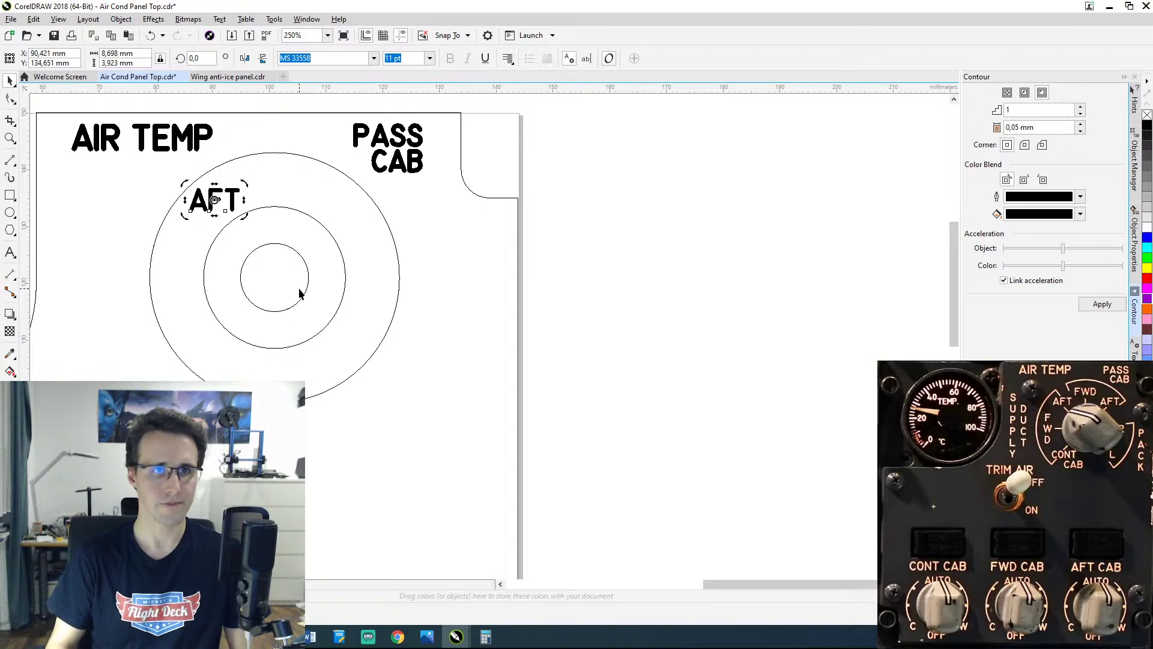
key(Up)
key(Up)
key(Up)
key(Up)
key(Up)
key(Up)
key(Up)
key(Up)
key(Up)
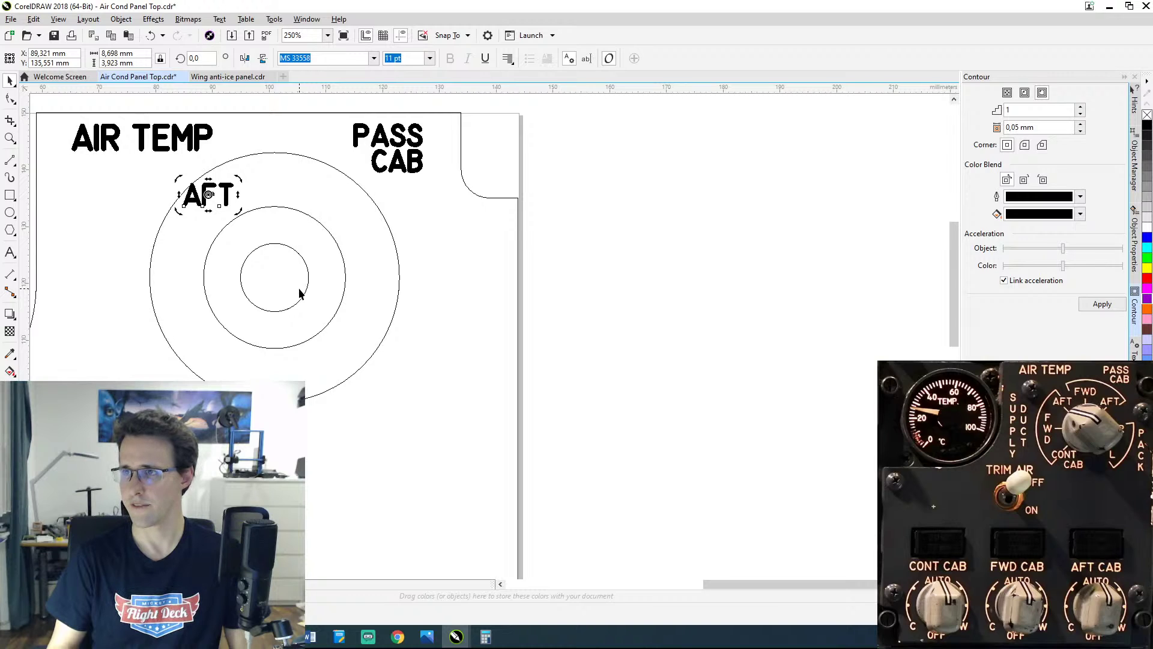
key(Up)
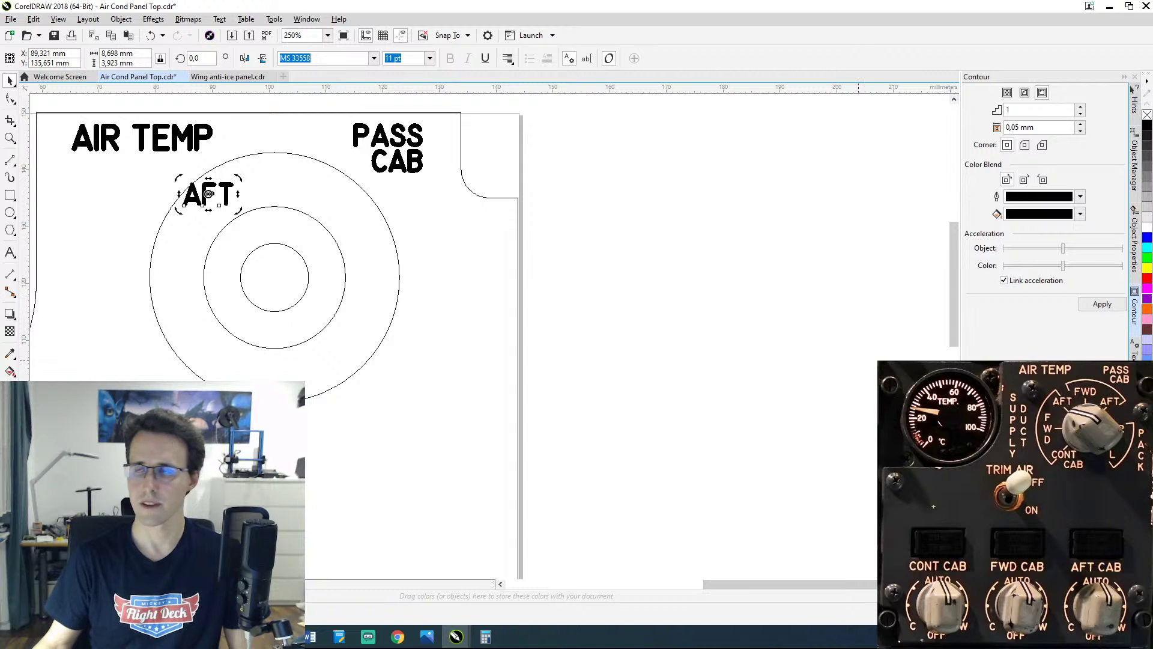
Step: Compare the AFT label and the outer guide circle with the AIR TEMP selector in the reference photo
click(1151, 299)
drag(1111, 90, 480, 72)
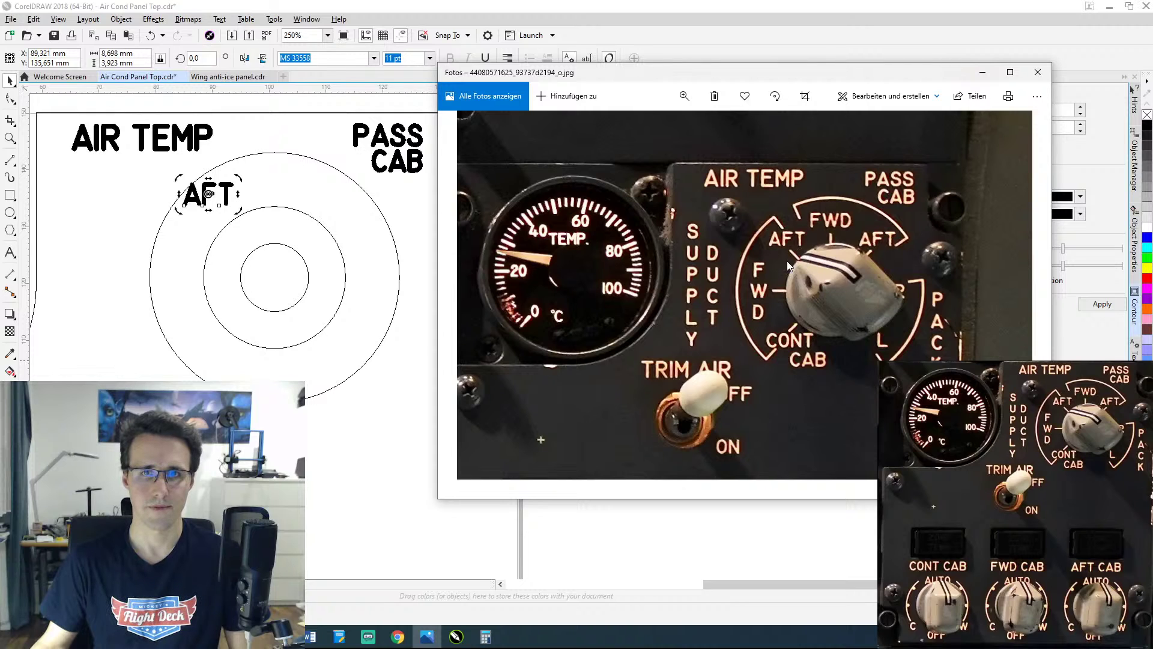
click(221, 237)
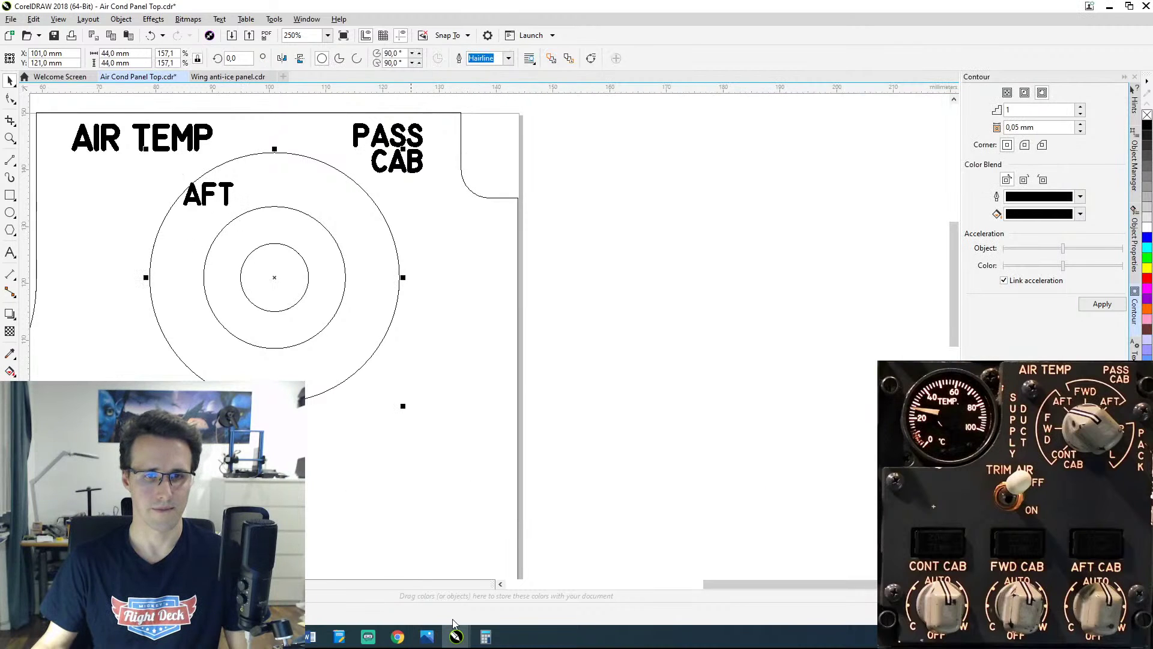
click(427, 636)
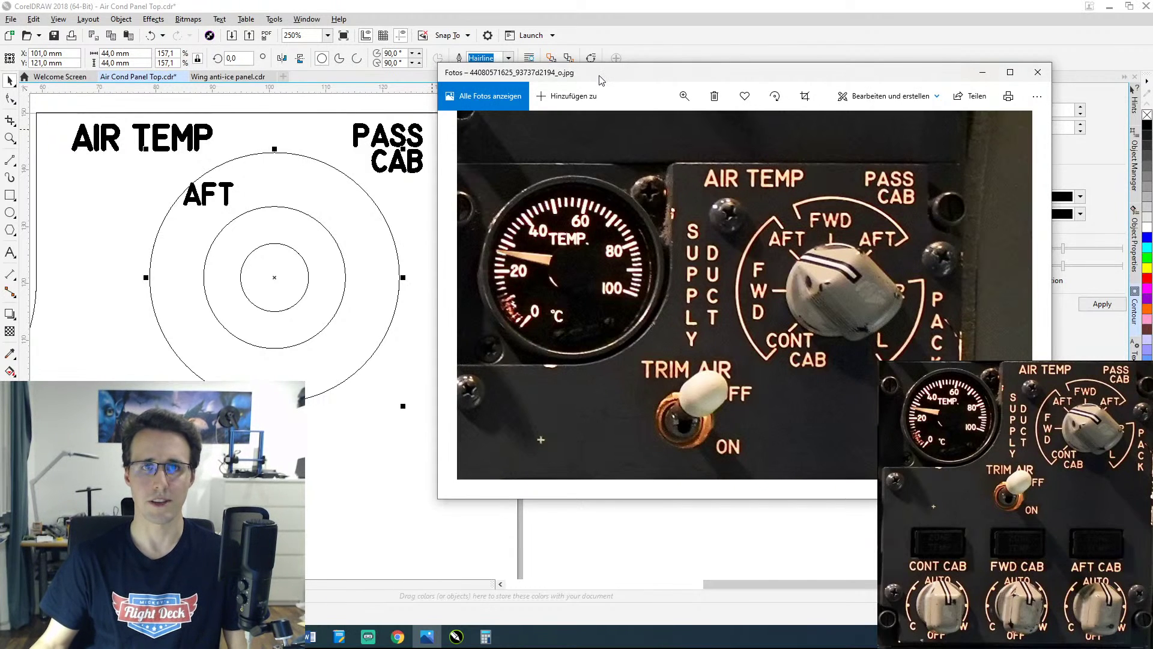
drag(600, 78, 1152, 108)
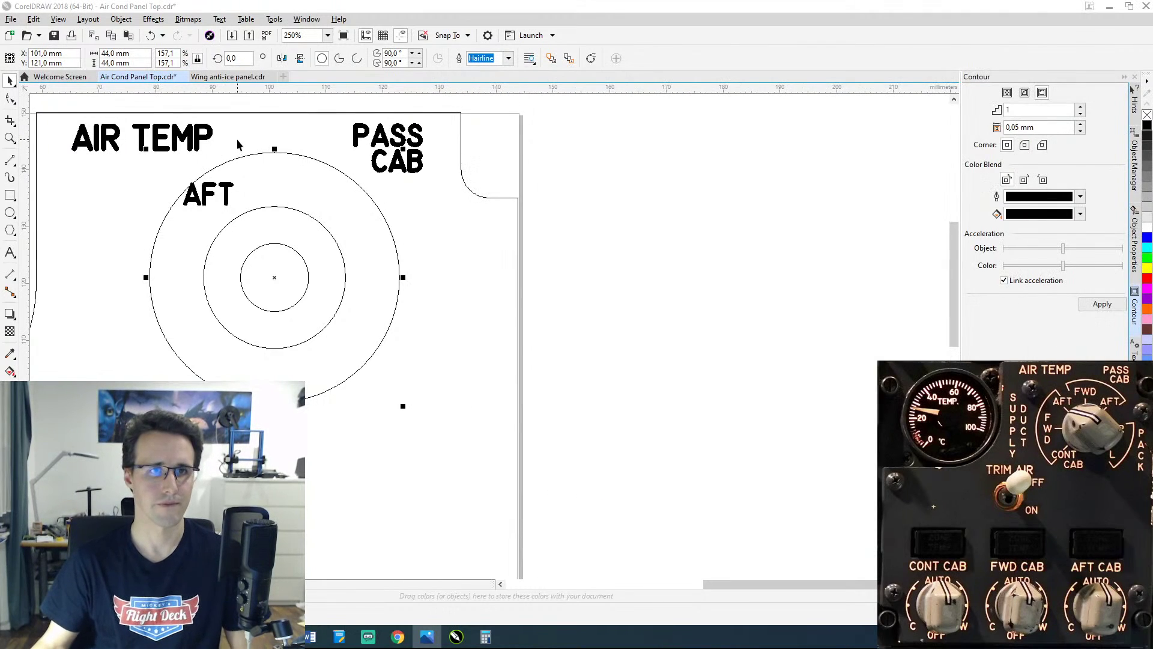
Step: Set the outer guide circle's diameter to 50 mm, keeping it concentric with the inner circles
drag(277, 278, 583, 315)
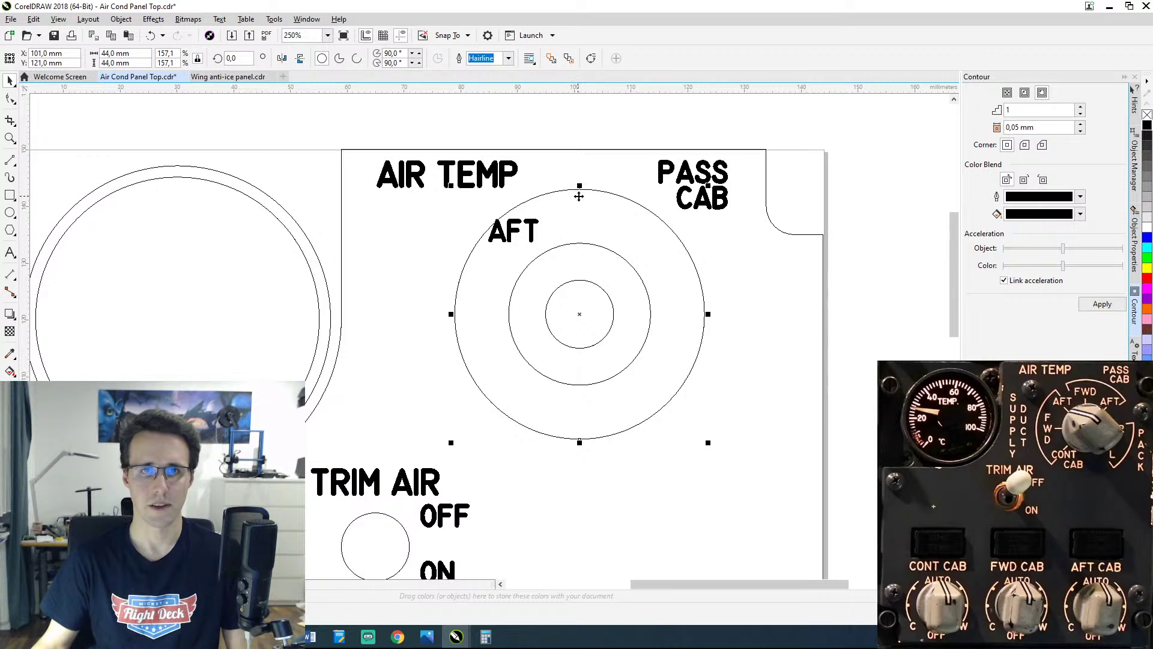
click(605, 192)
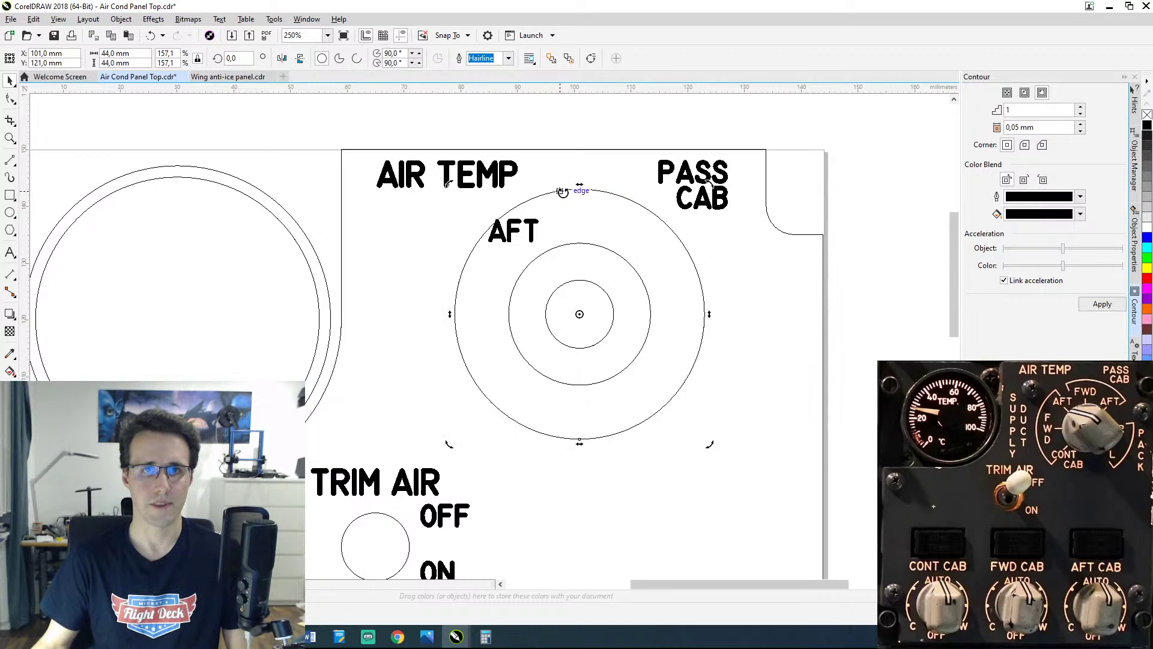
click(599, 192)
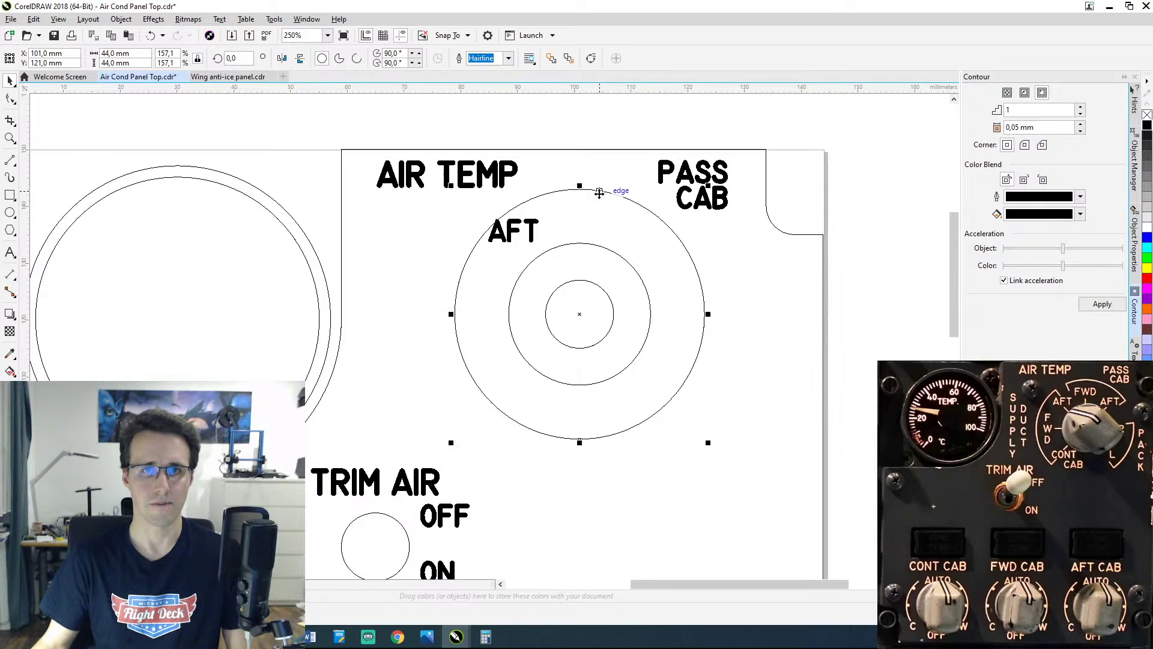
click(135, 54)
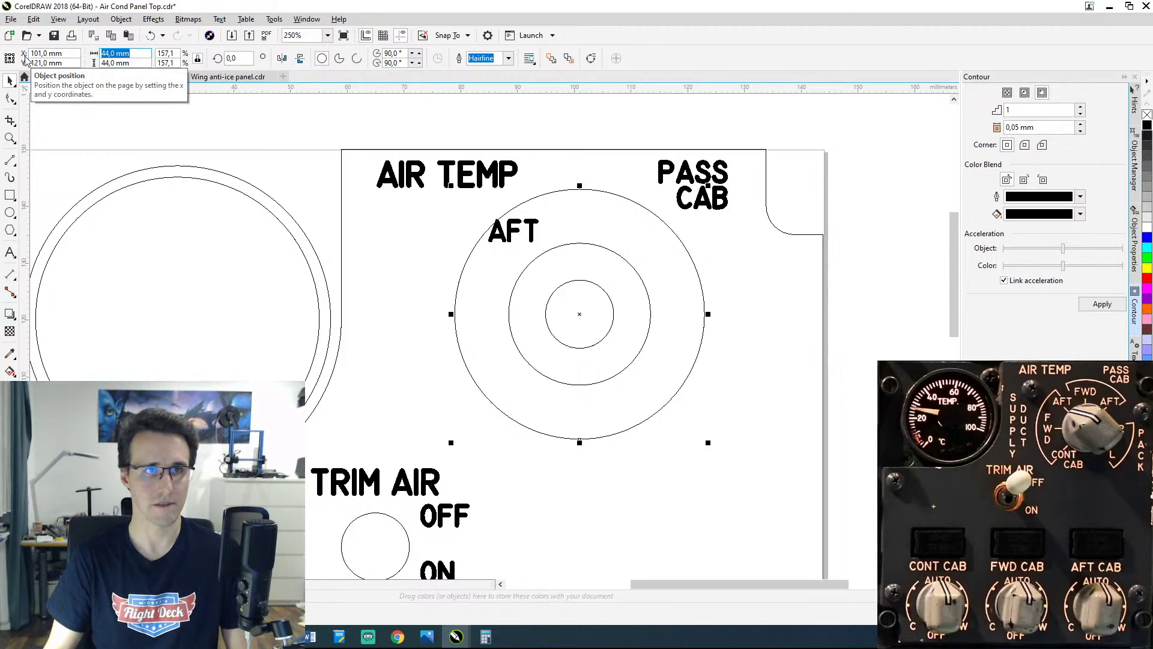
text(50)
key(Return)
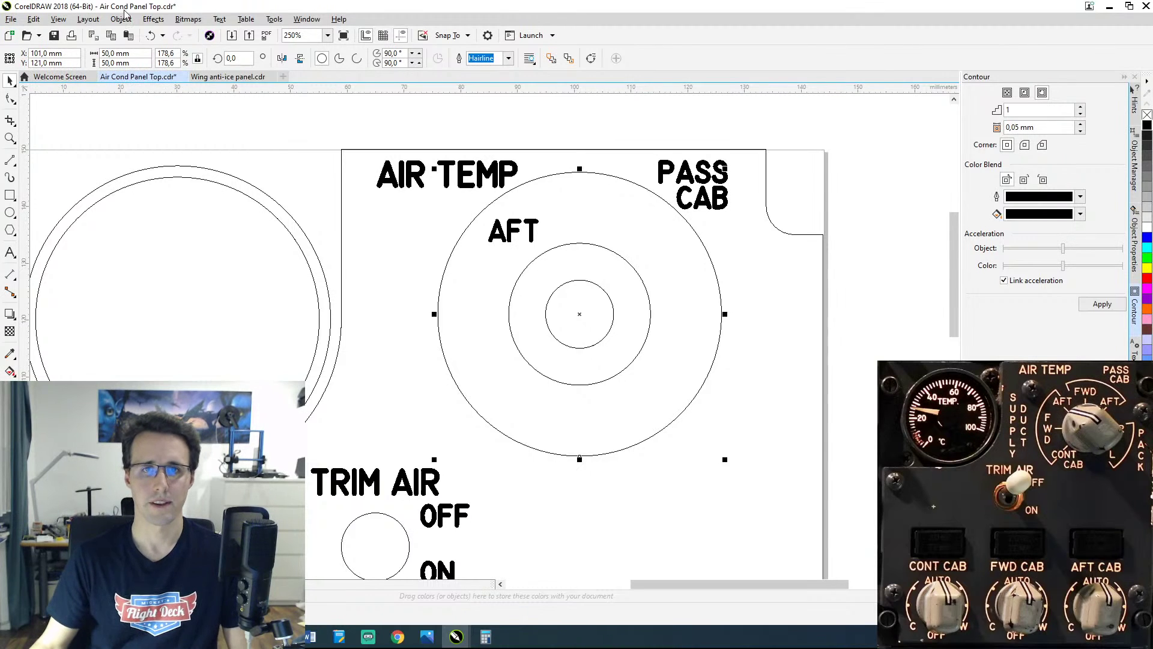
Step: Move the AFT label and the AIR TEMP selector's three circles down together to a centre Y of about 118.1 mm
click(532, 233)
click(570, 176)
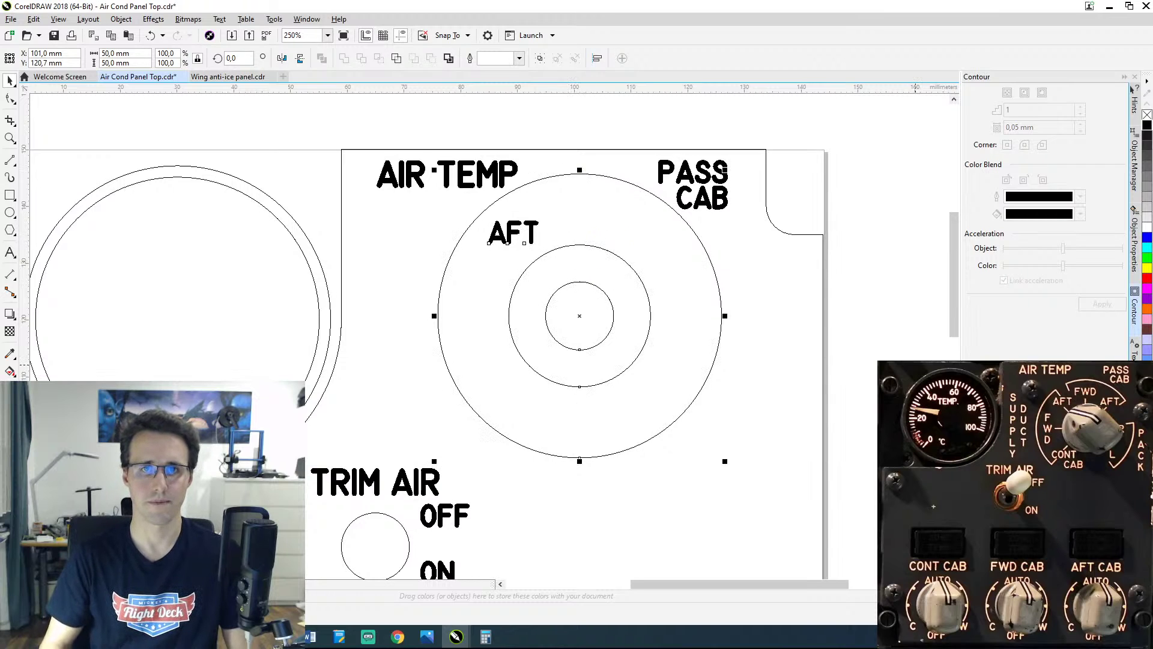
key(Down)
key(Down)
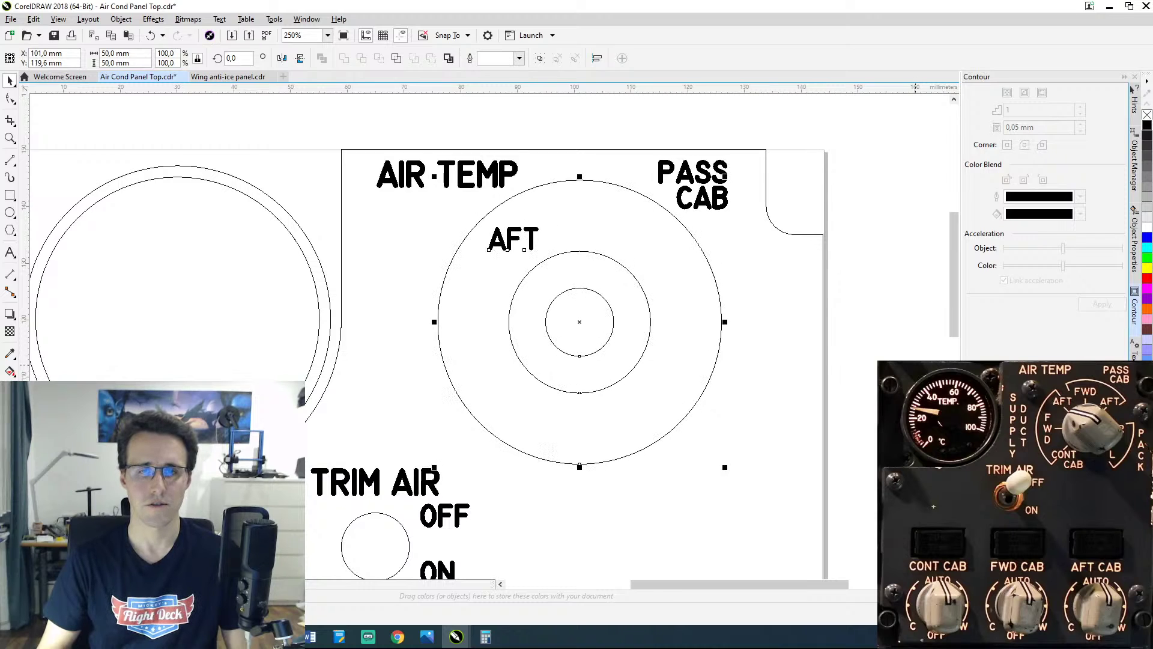
key(Down)
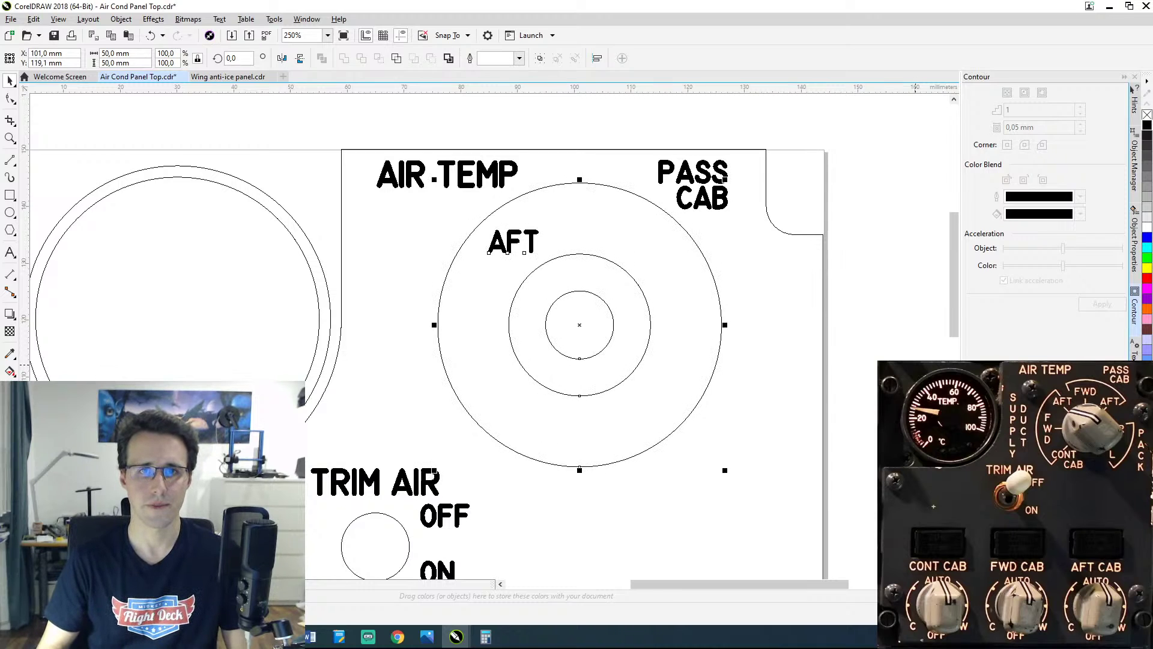
key(Down)
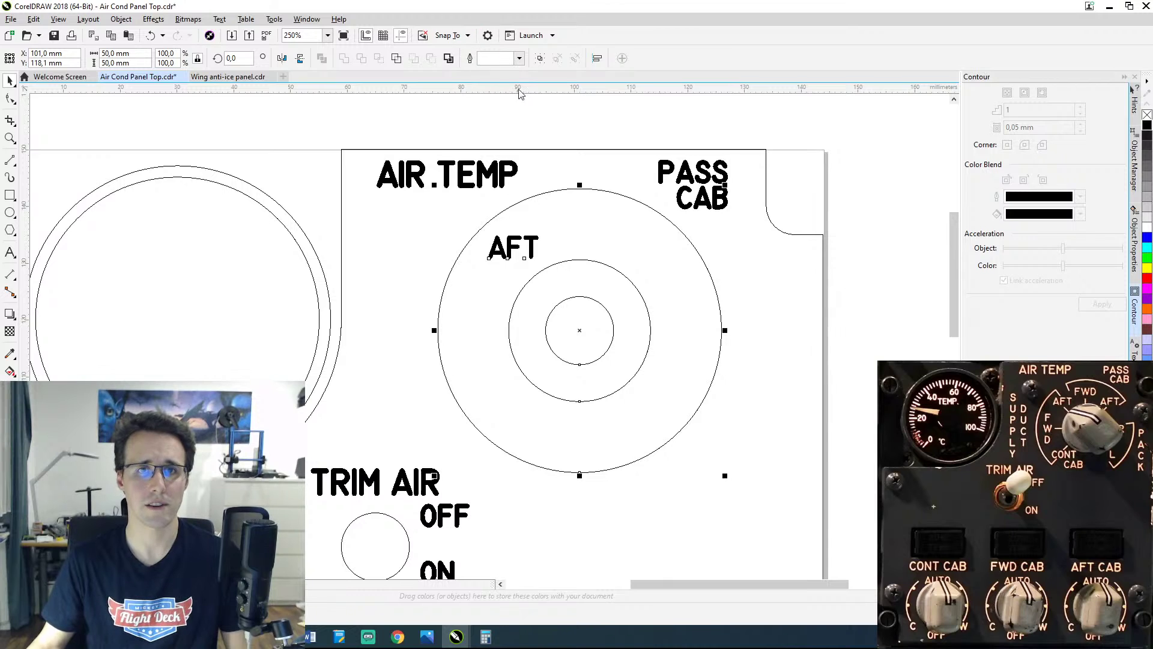
Step: Place a horizontal guideline at about Y 143.3 mm, along the baseline of the AIR TEMP lettering
drag(520, 92, 536, 192)
click(528, 188)
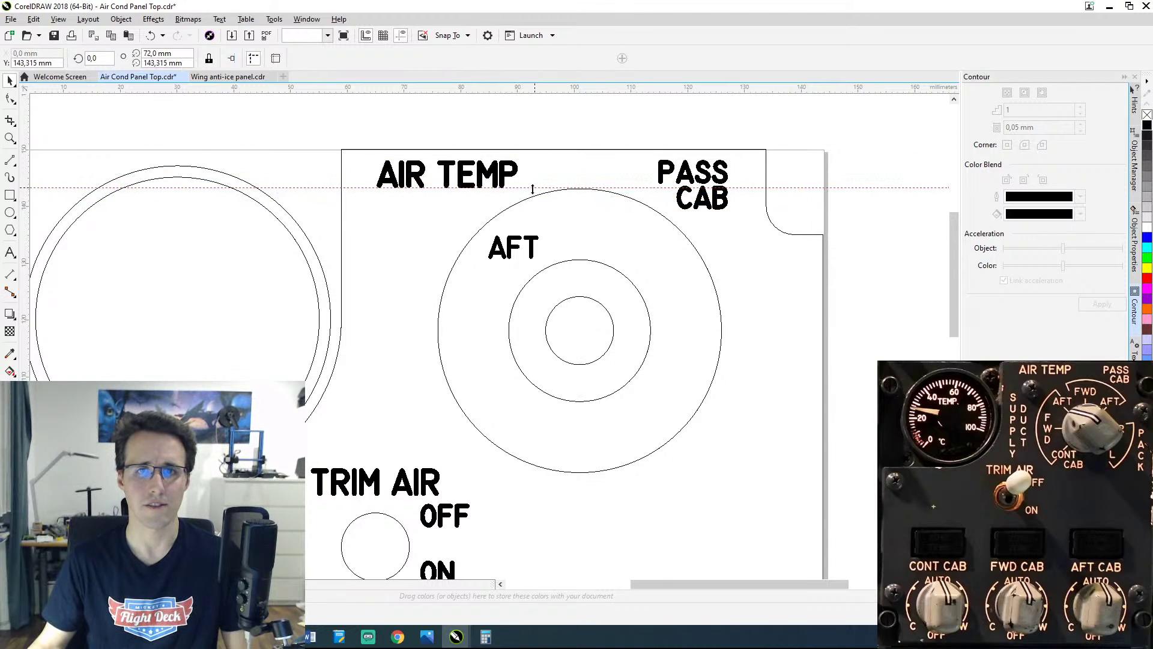
click(630, 201)
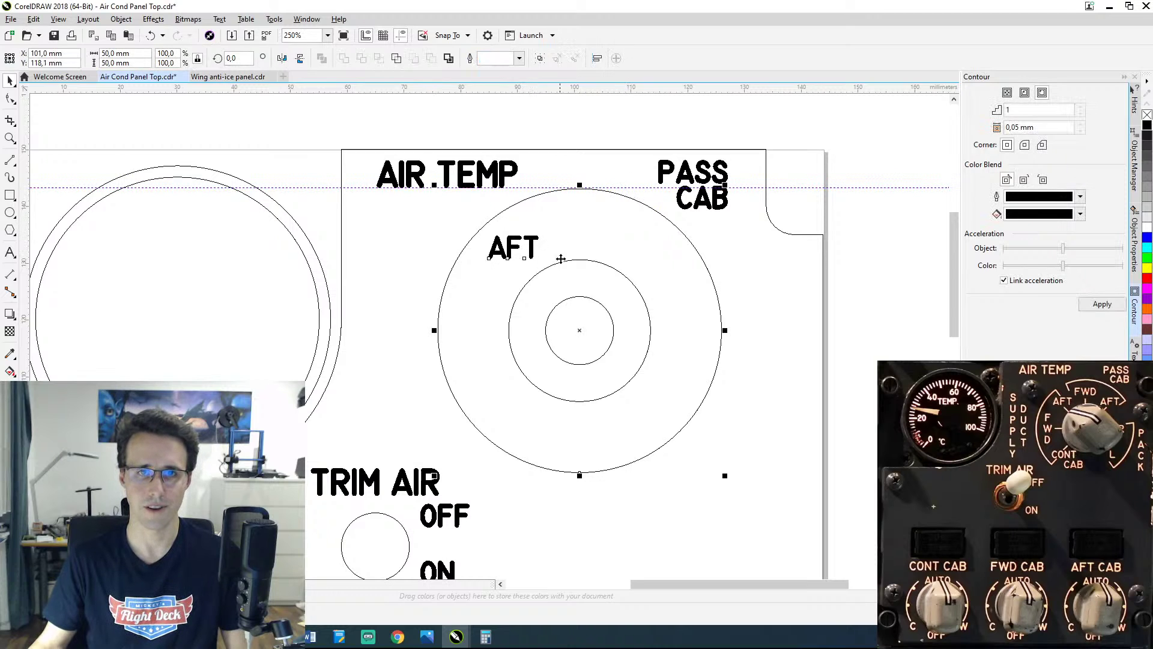
Step: Select the three selector circles with the AFT label and nudge them up to a centre Y of 118.2 mm
click(516, 246)
shift+click(585, 296)
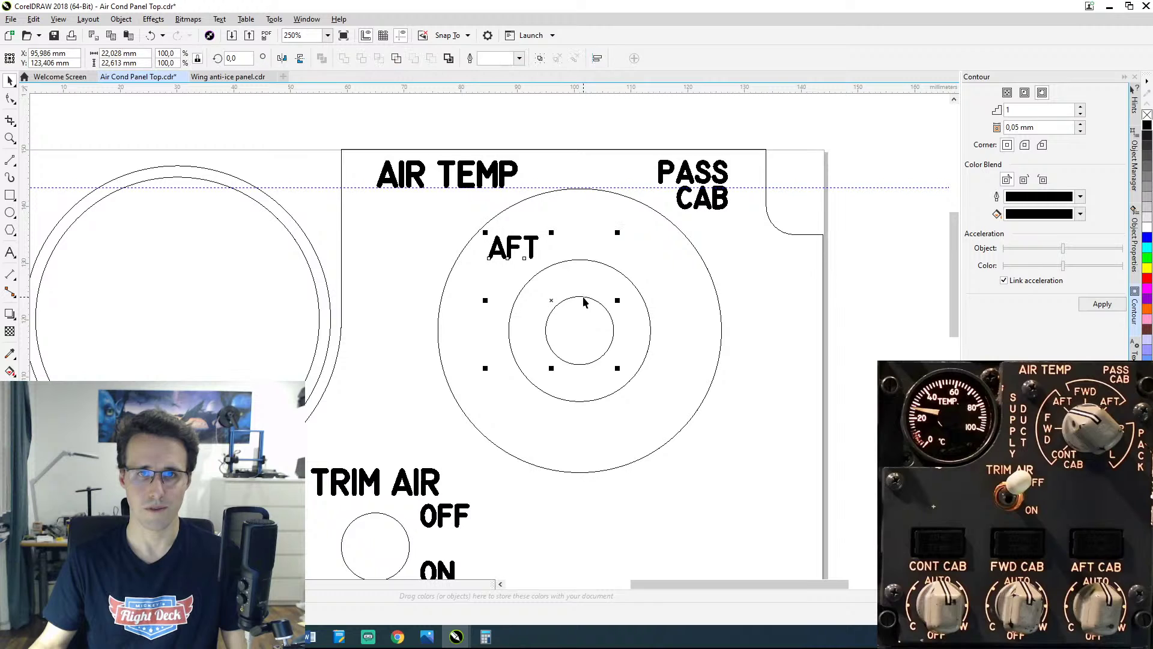
click(761, 321)
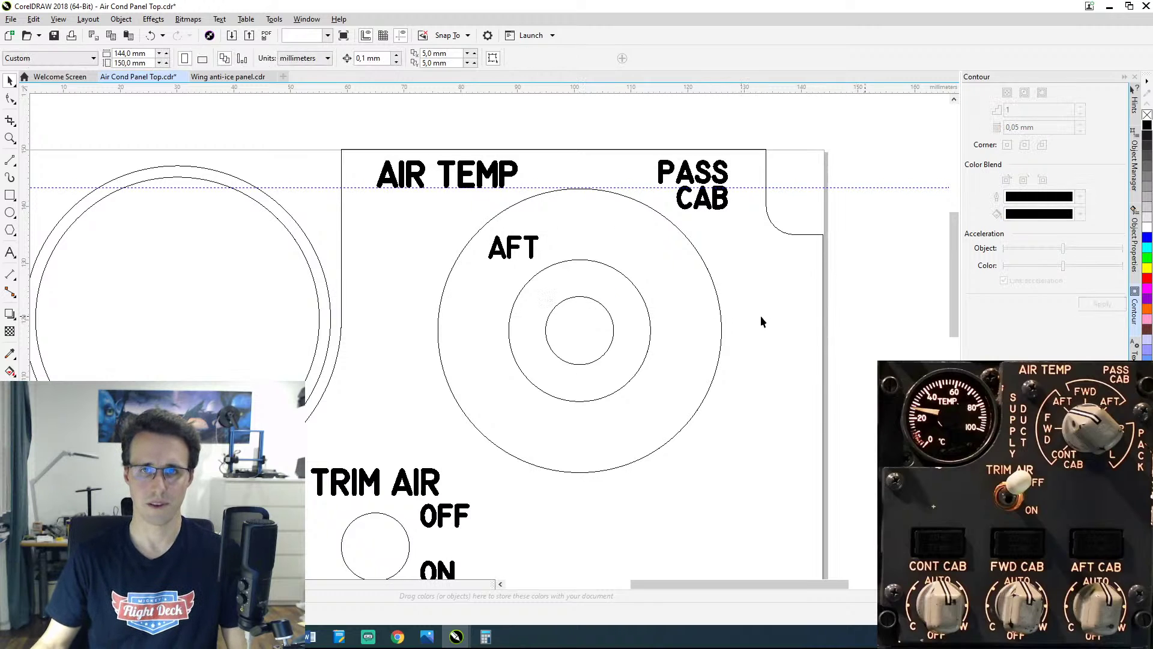
click(720, 322)
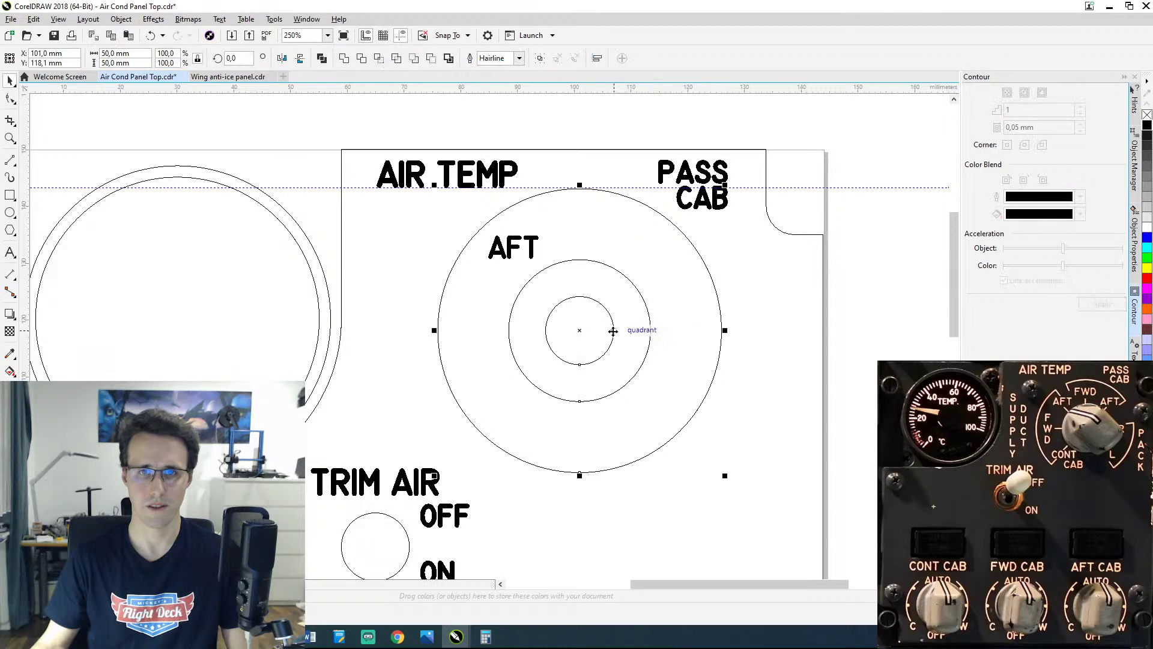
shift+click(511, 246)
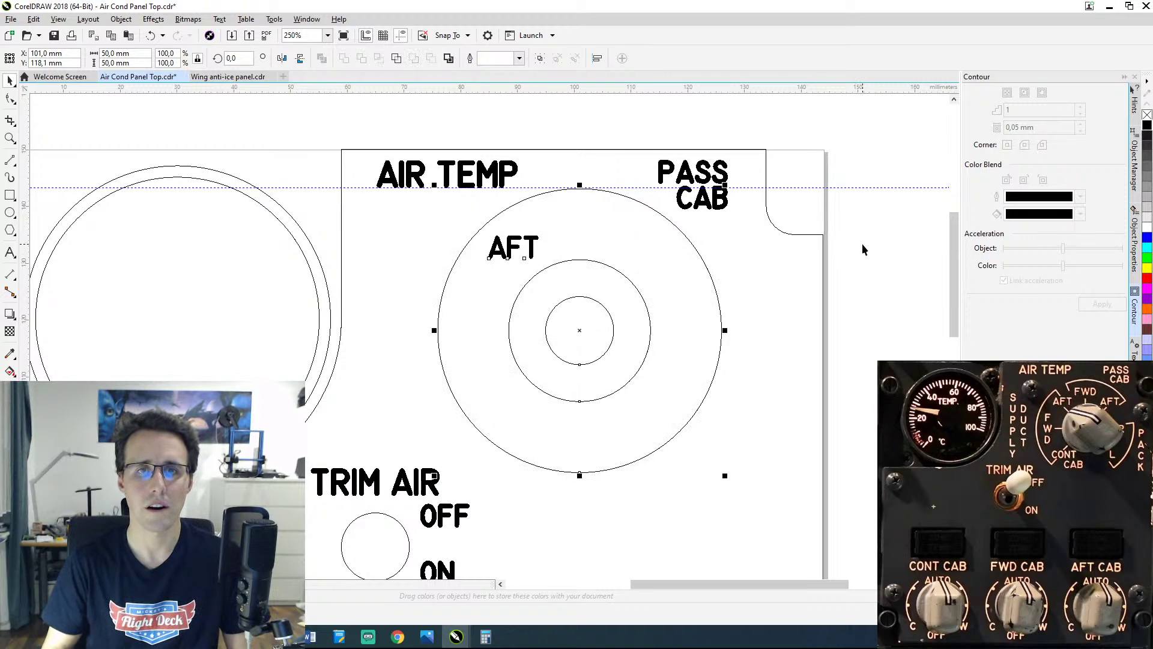
key(Up)
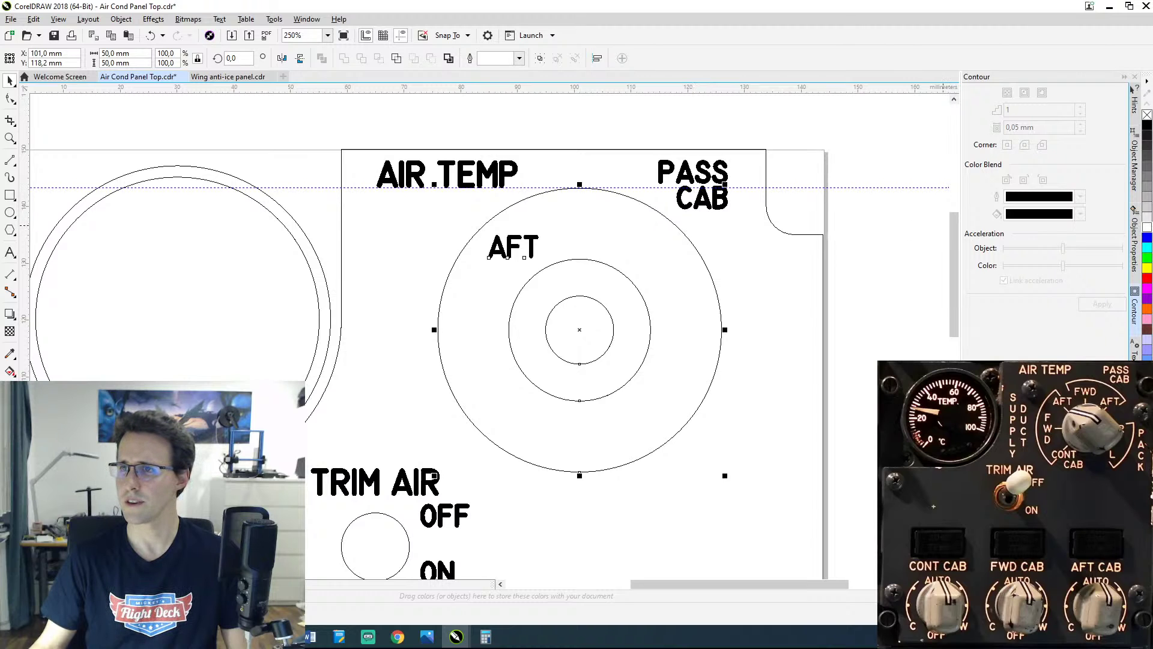
Step: Switch to the reference photo in Photos, examine the arc above FWD and AFT, and move the photo window off the drawing
click(427, 637)
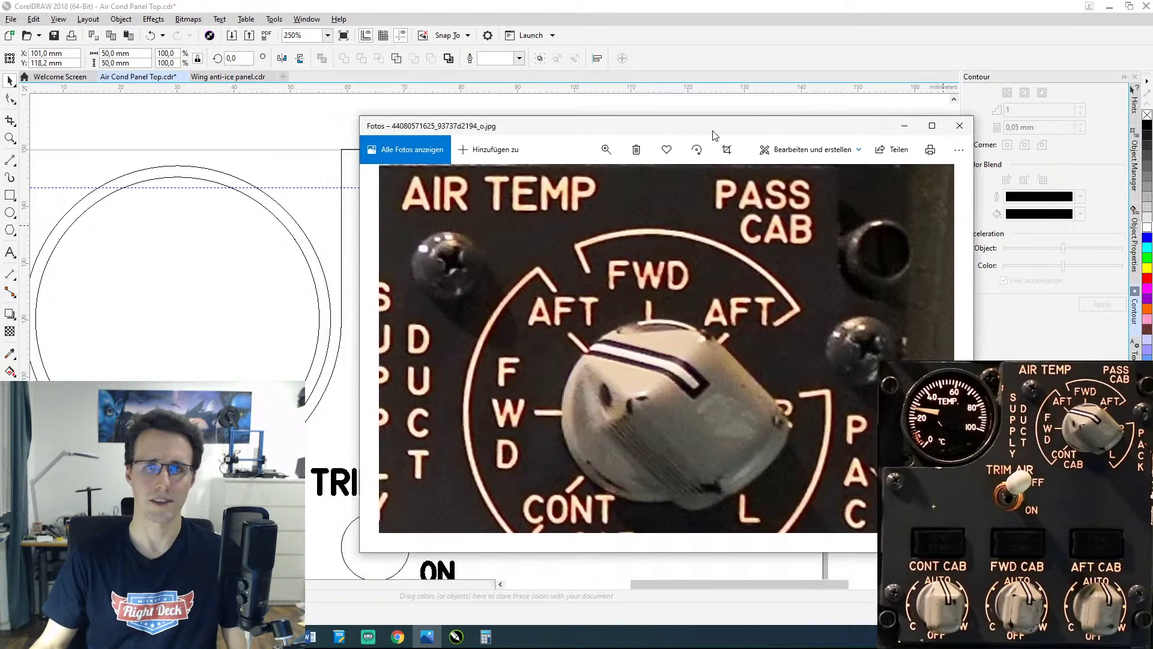
scroll(731, 211, up, 2)
scroll(731, 212, up, 1)
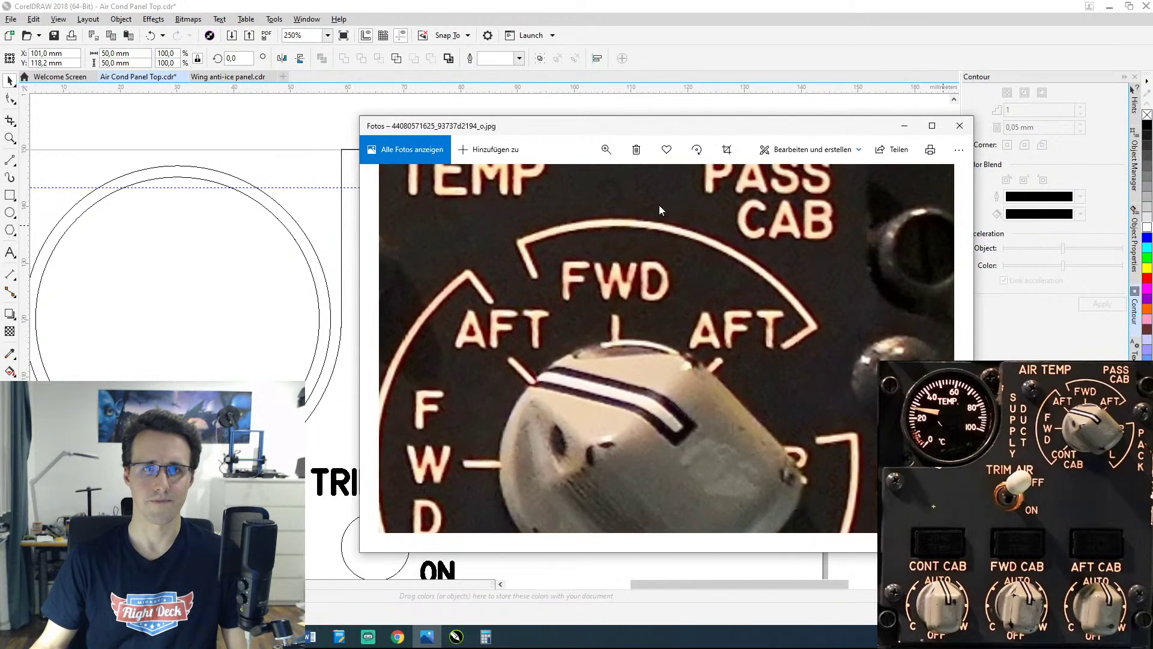
drag(660, 209, 711, 311)
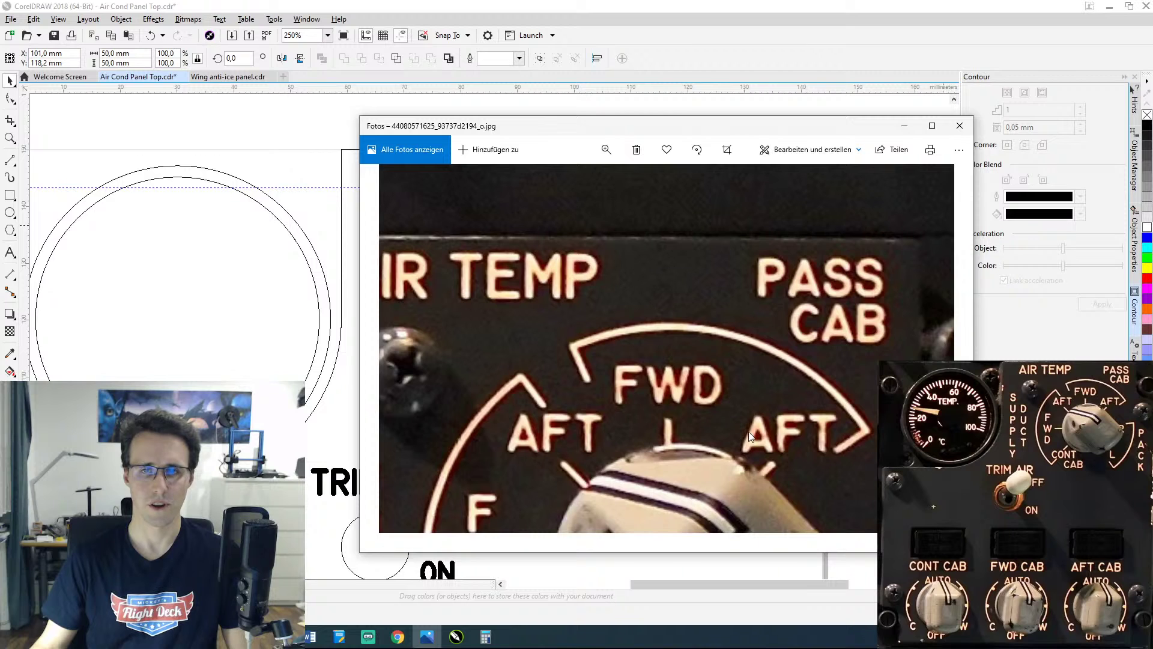
drag(735, 376, 731, 304)
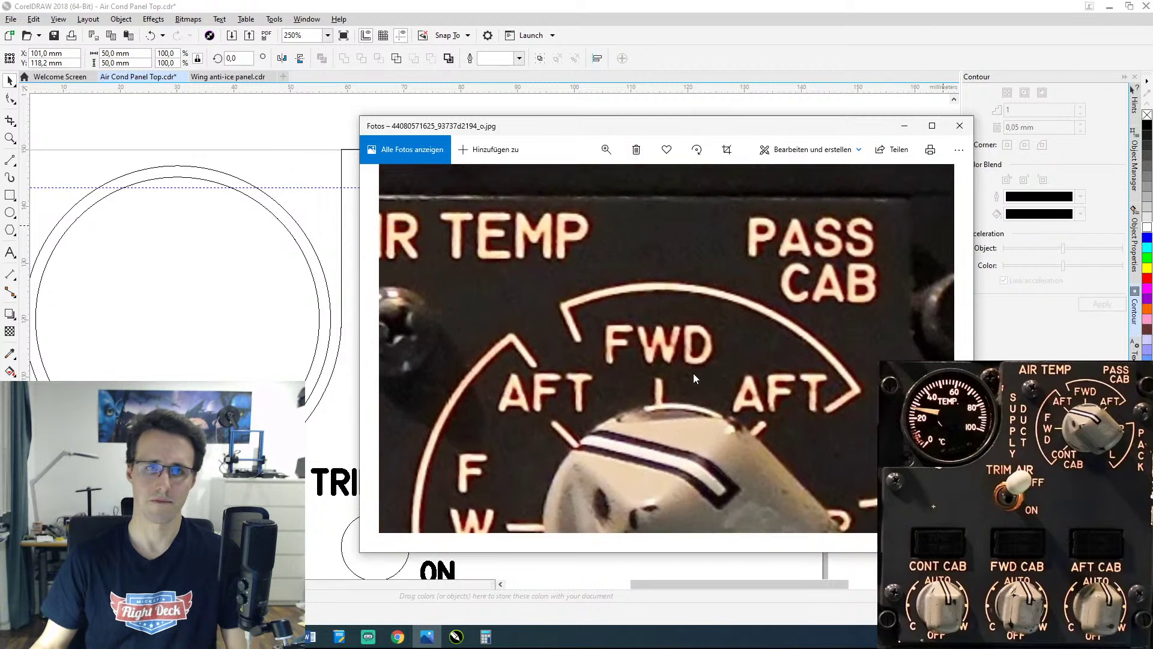
drag(686, 126, 1152, 179)
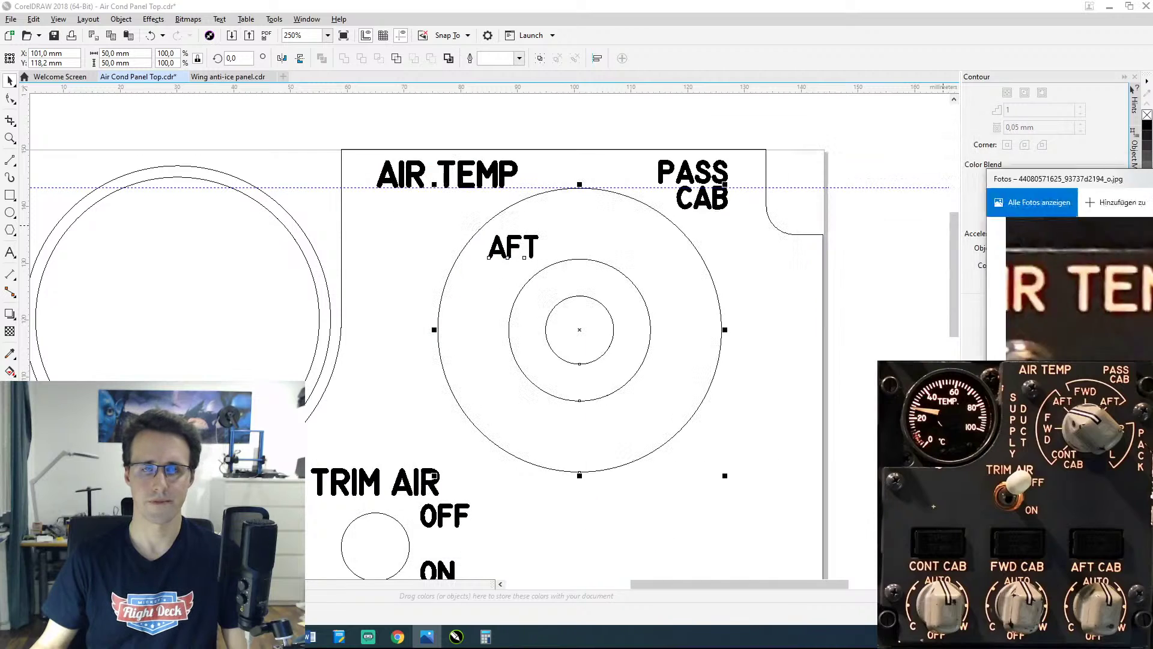
click(1131, 88)
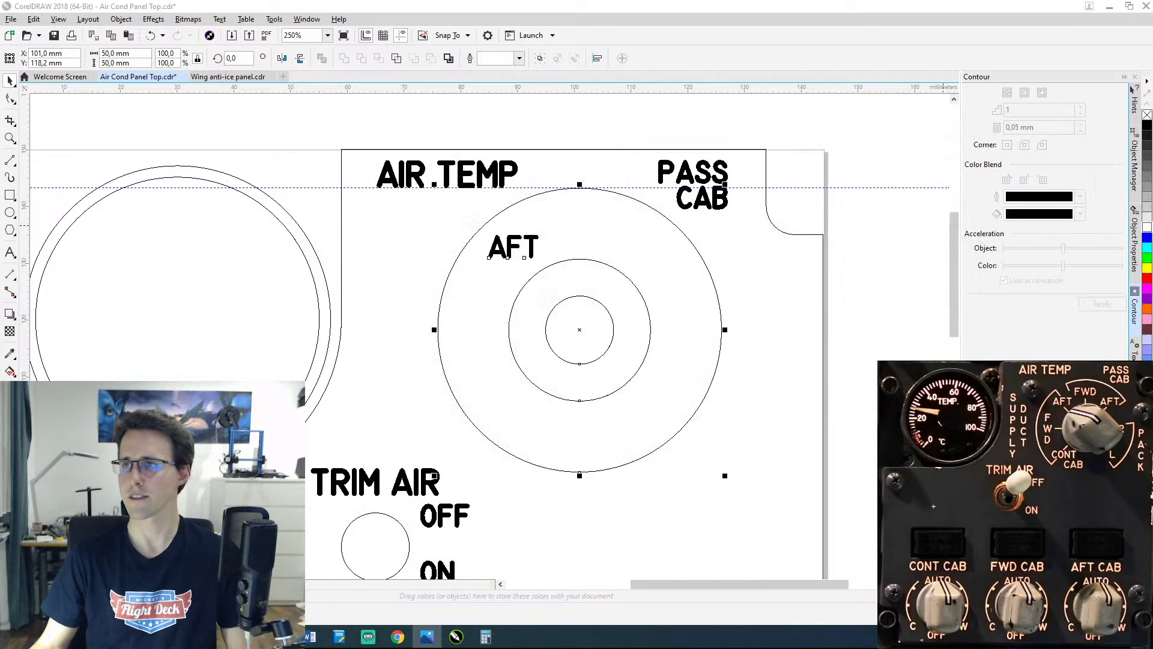
click(716, 297)
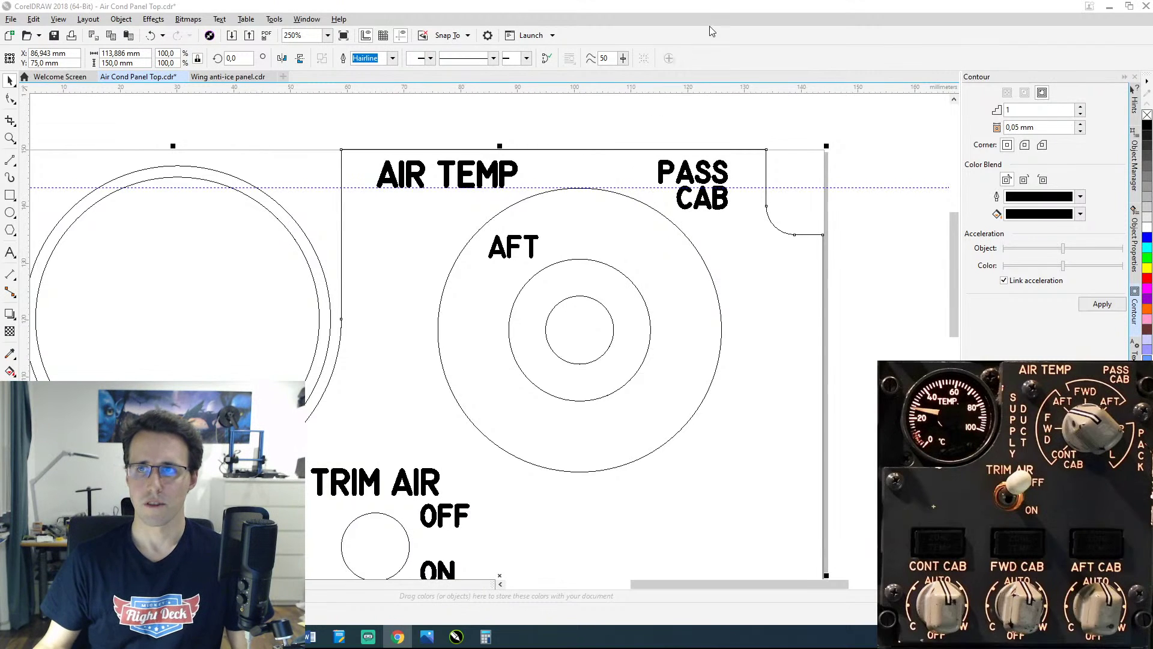
click(721, 7)
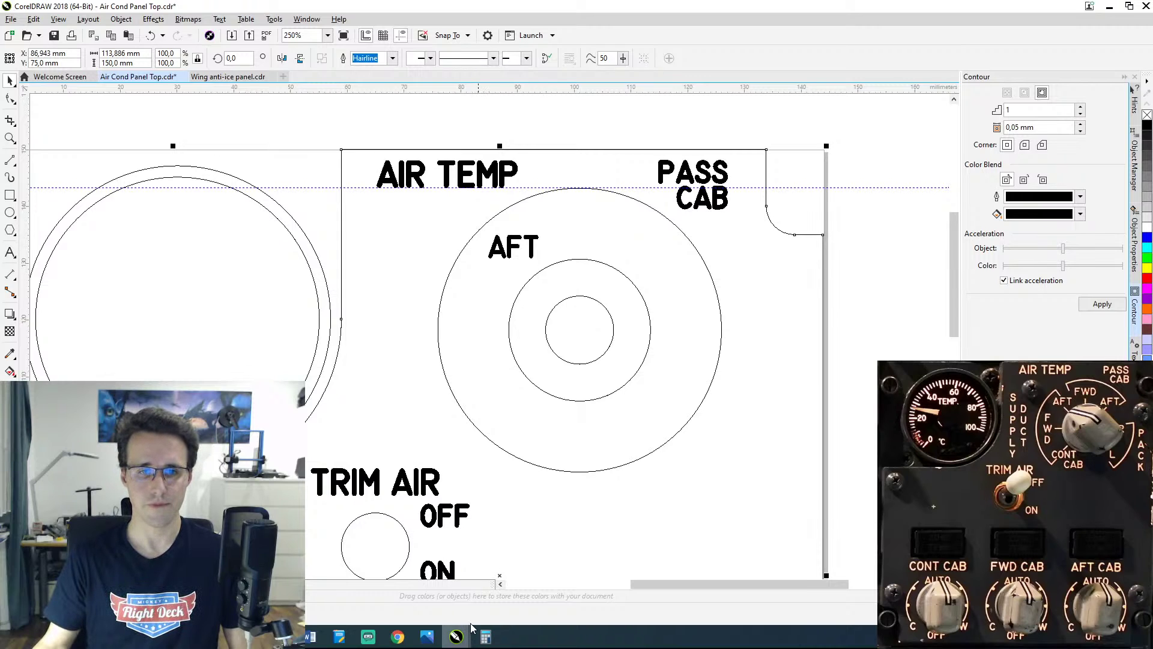
click(397, 636)
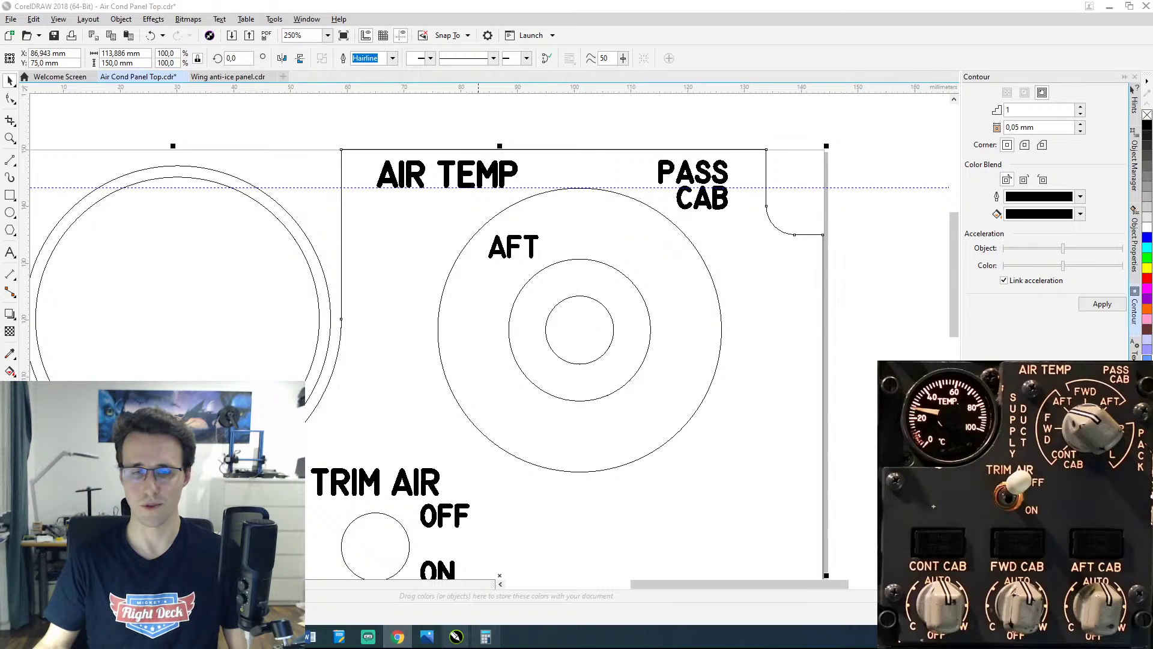
click(426, 639)
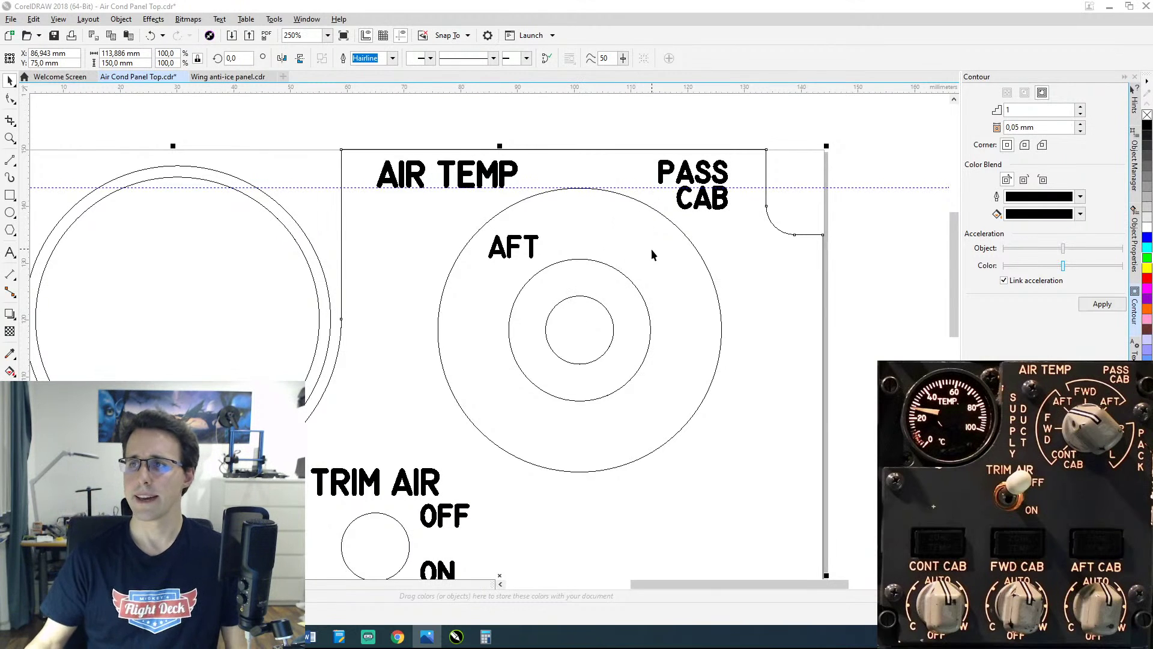
click(474, 237)
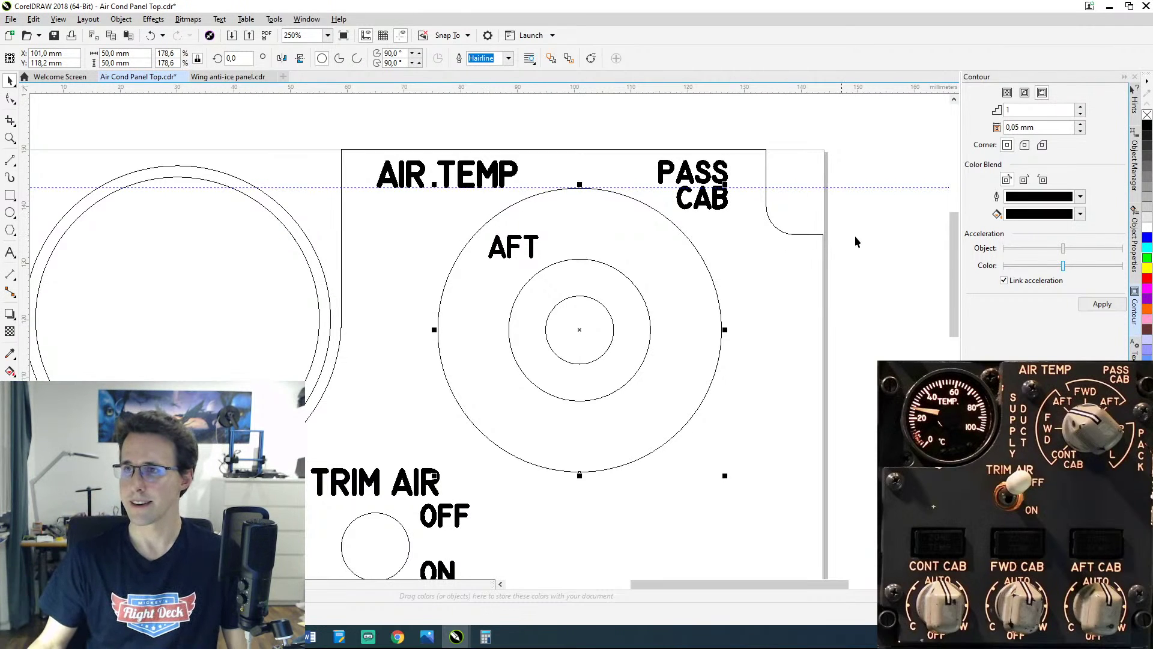
Step: Switch to the reference photo in Photos and examine the arcs around the AIR TEMP selector, returning to CorelDRAW
click(426, 637)
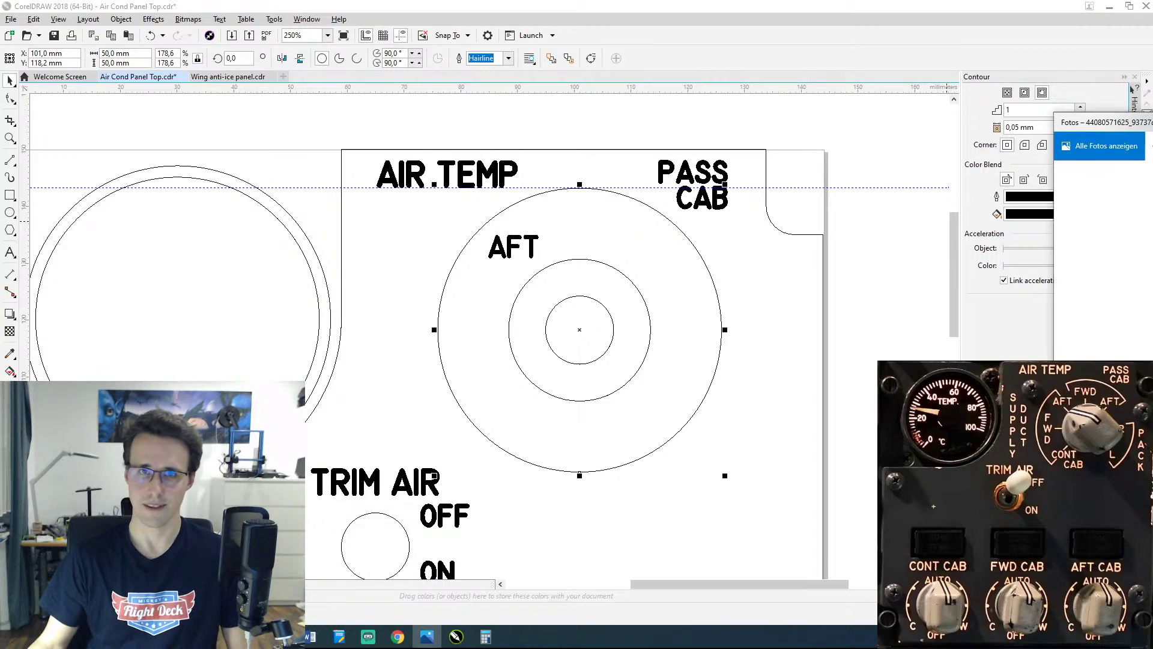
scroll(959, 197, up, 8)
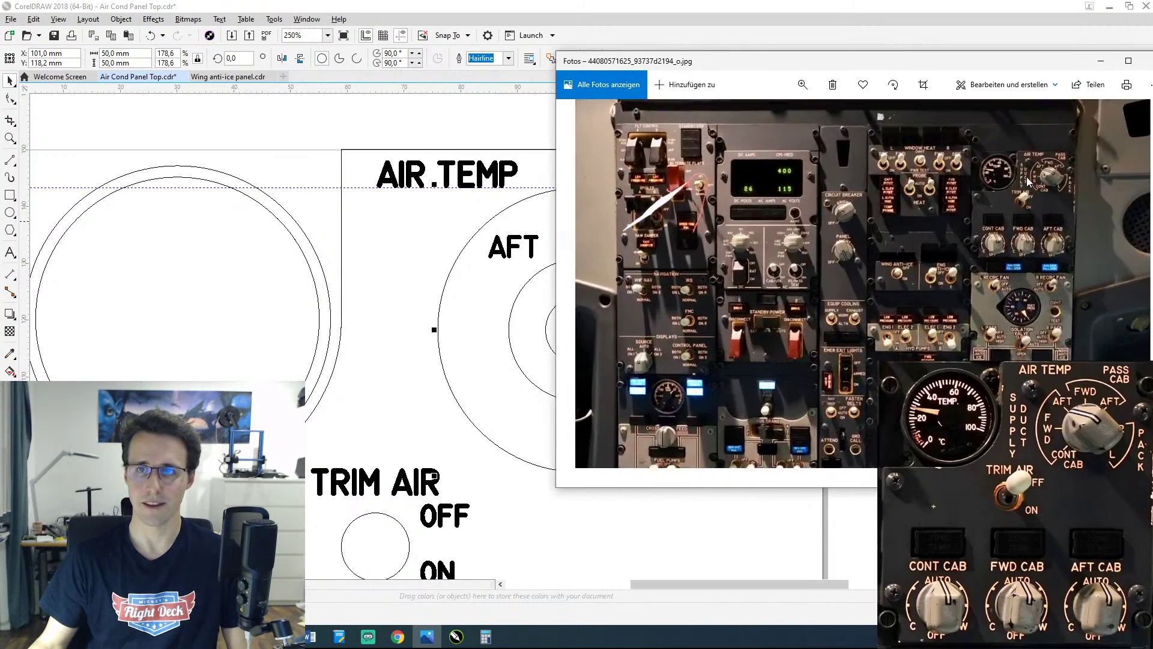
scroll(979, 231, up, 5)
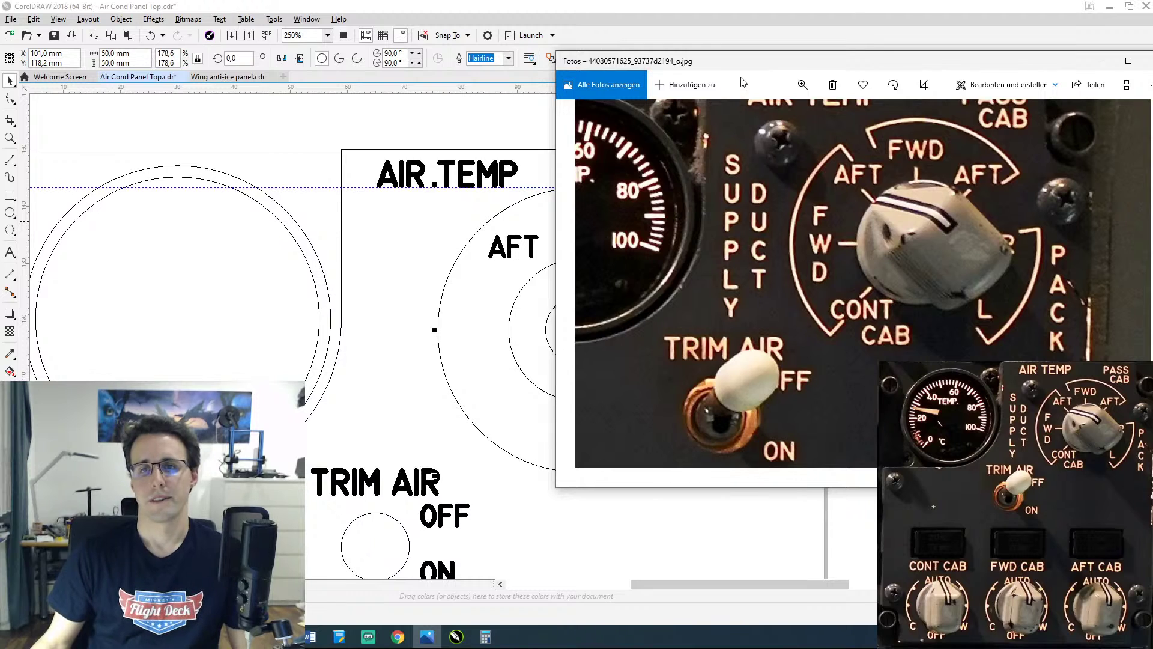
key(alt+Tab)
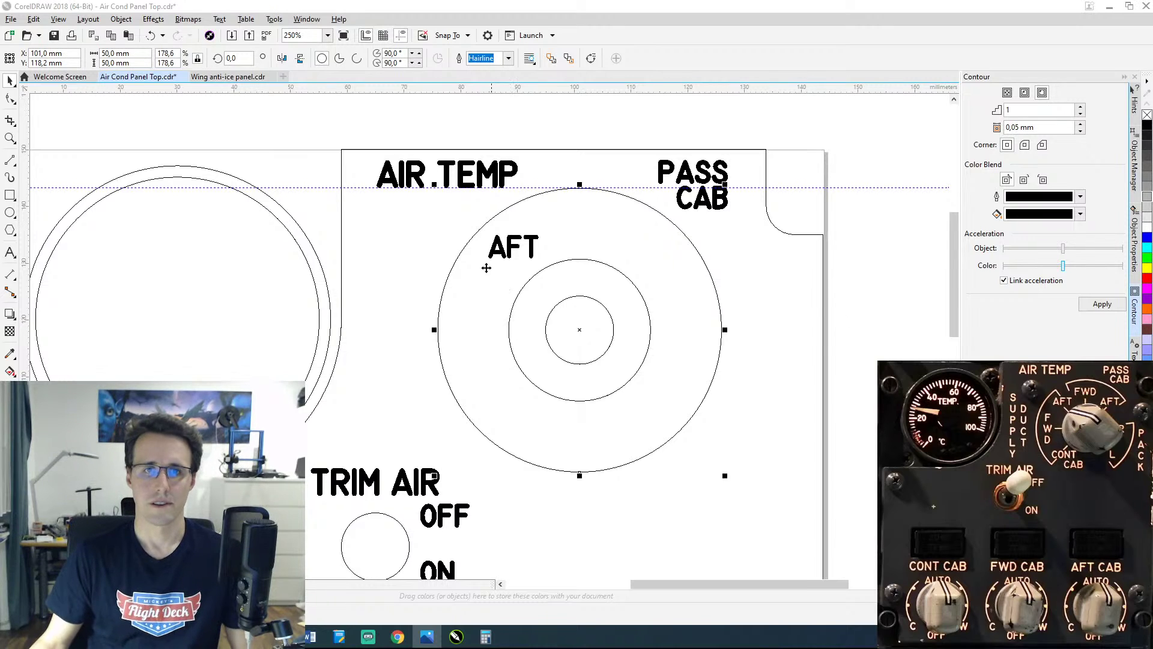
Step: Convert the 50 mm outer guide circle into an arc with a starting angle of 0°
click(451, 265)
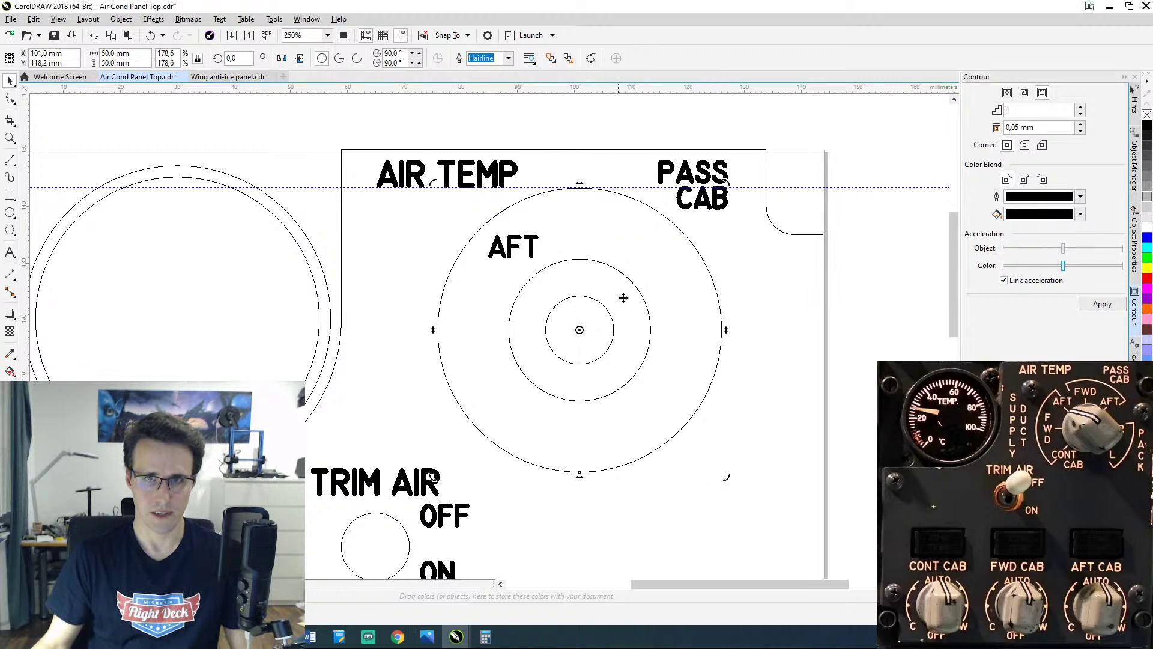
click(691, 243)
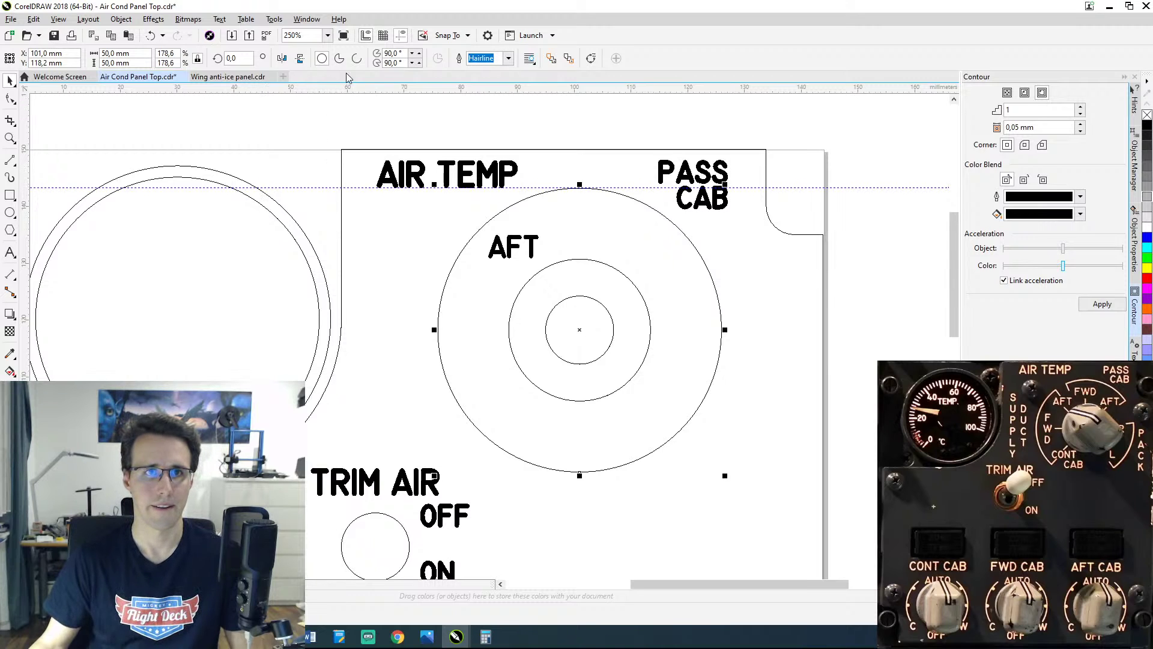
click(357, 59)
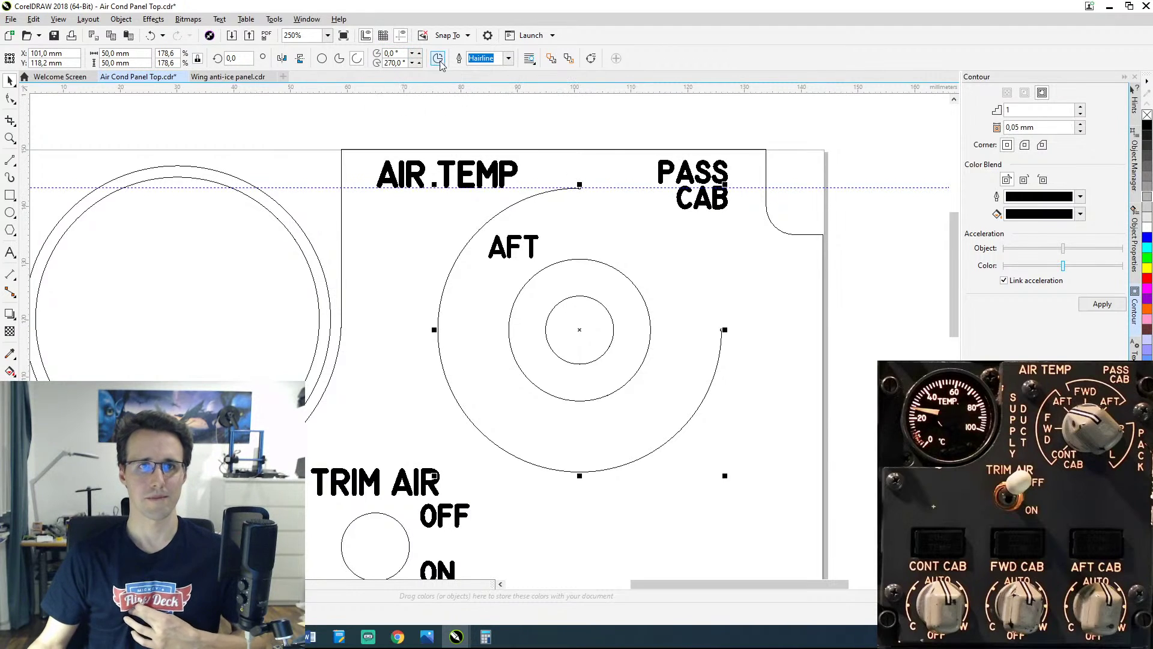
click(413, 56)
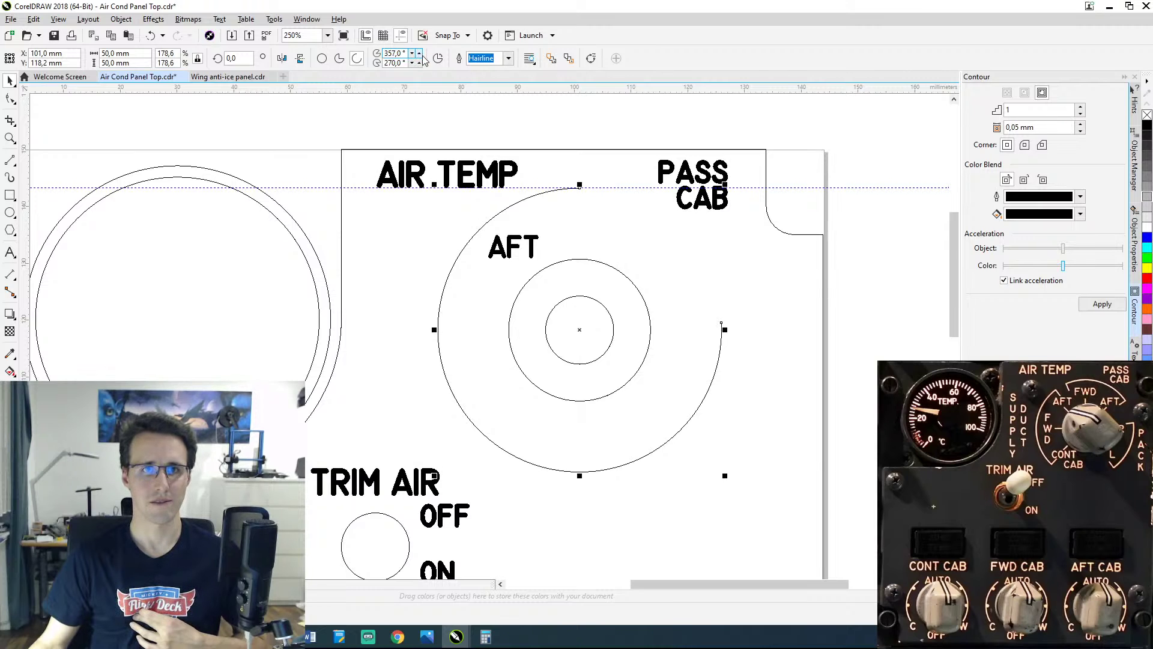
double_click(404, 54)
text(0)
key(Return)
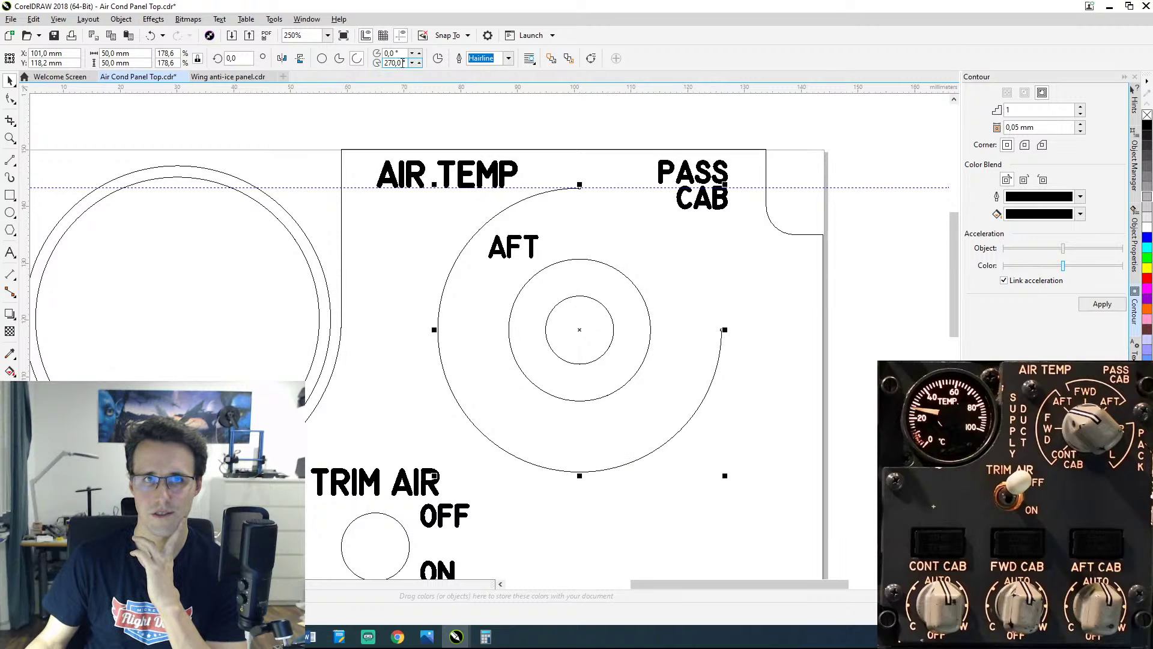
Step: Try an end angle of 30° for the outer arc, and set it to 60° instead
double_click(396, 63)
text(30)
key(Return)
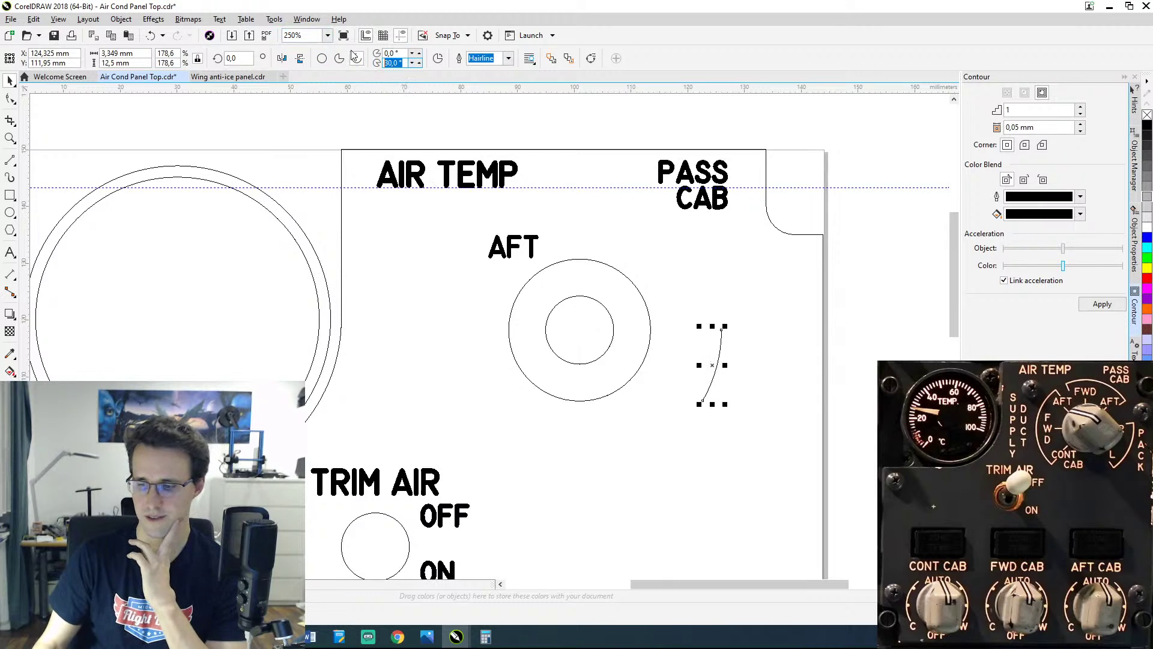
text(60)
key(Return)
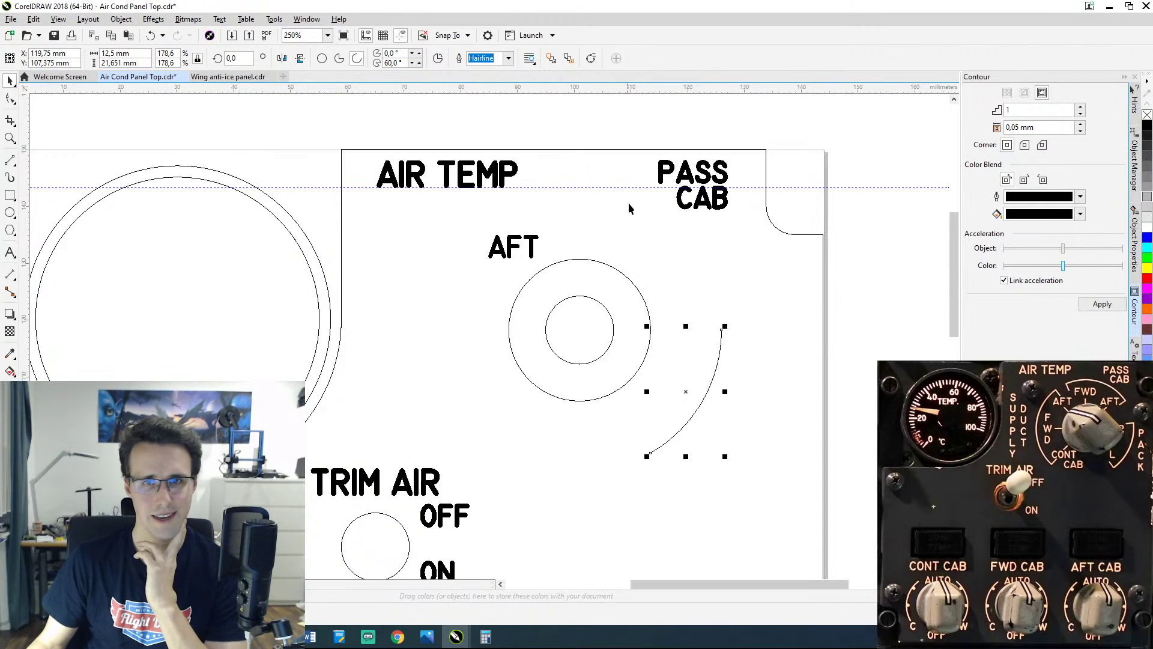
click(654, 281)
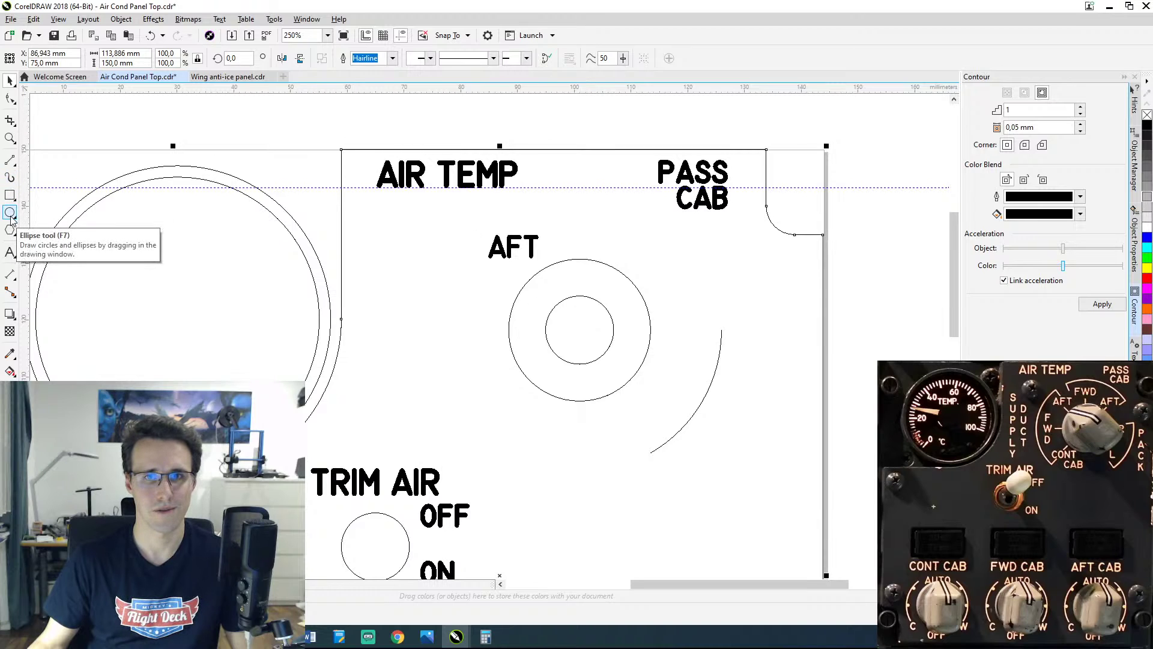
click(700, 405)
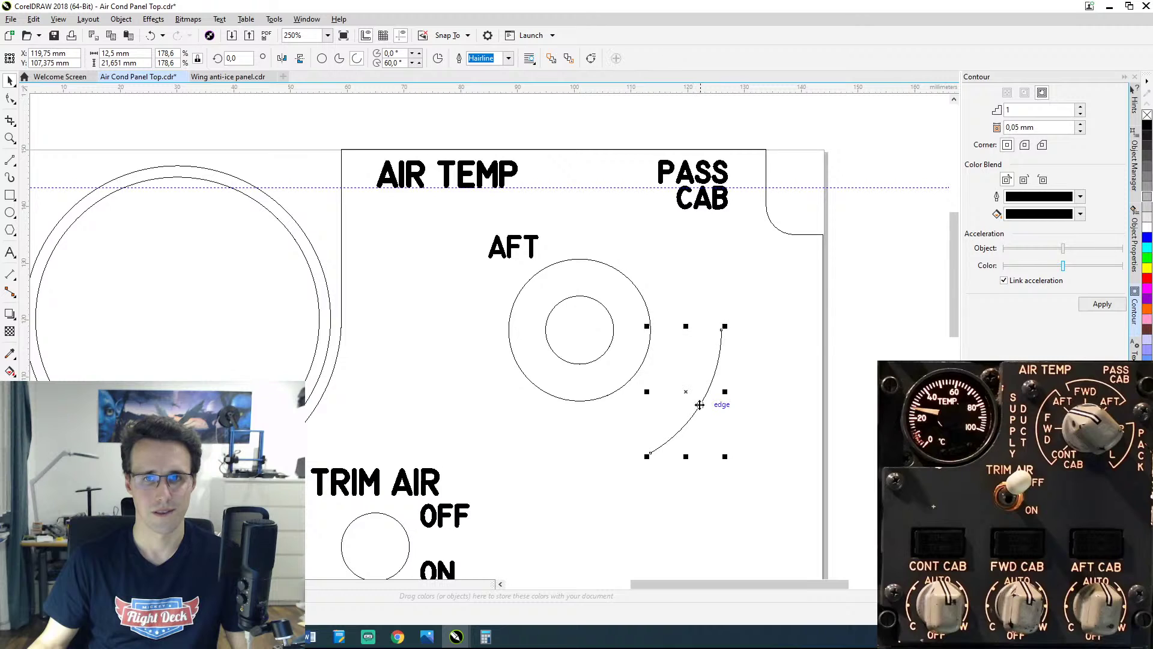
Step: Draw a hairline circle centred on the AIR TEMP selector's circles and set its diameter to 50 mm
click(9, 213)
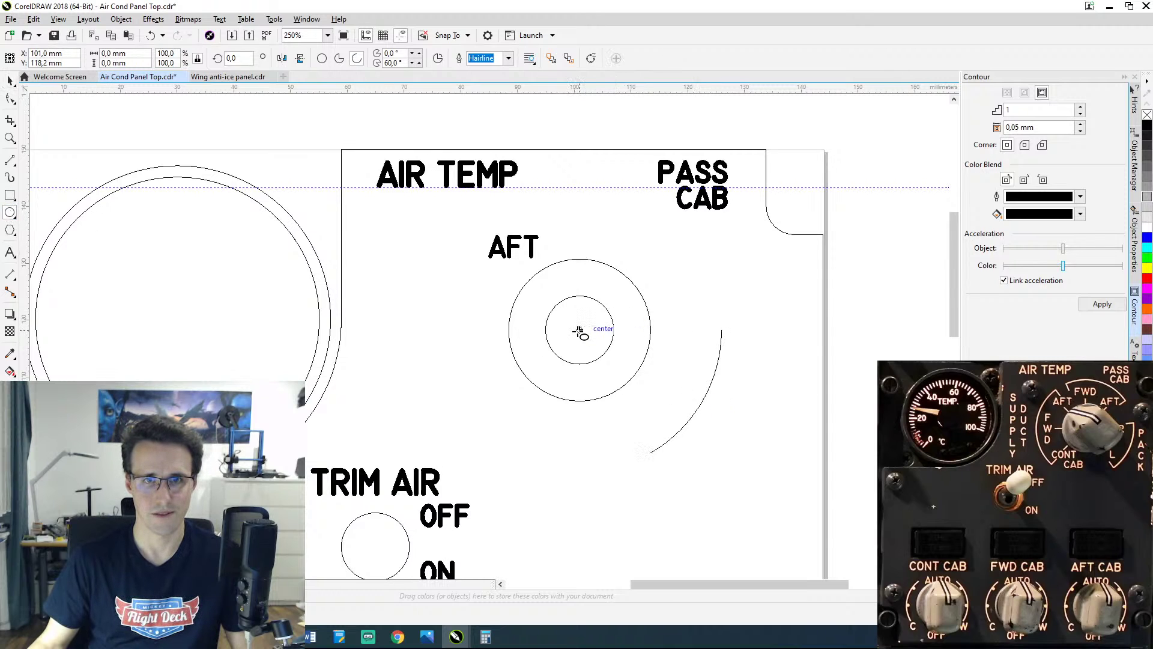
mouse_move(579, 330)
mouse_down()
mouse_move(642, 309)
mouse_move(675, 272)
mouse_move(700, 185)
mouse_move(703, 249)
mouse_up()
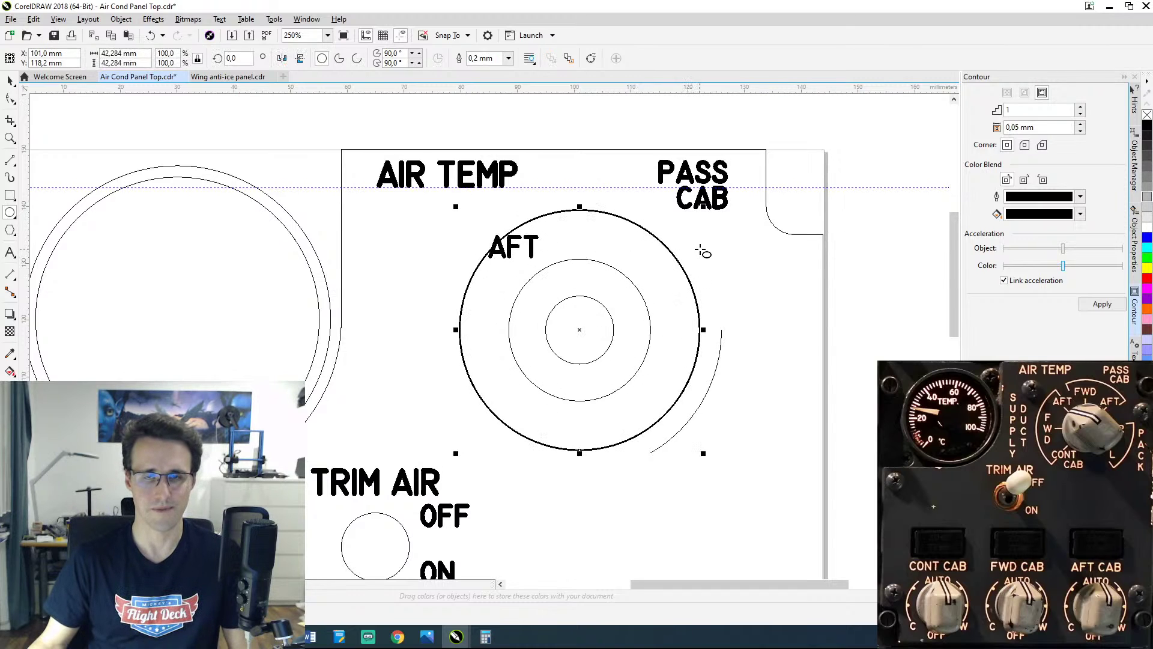
click(1133, 240)
click(997, 124)
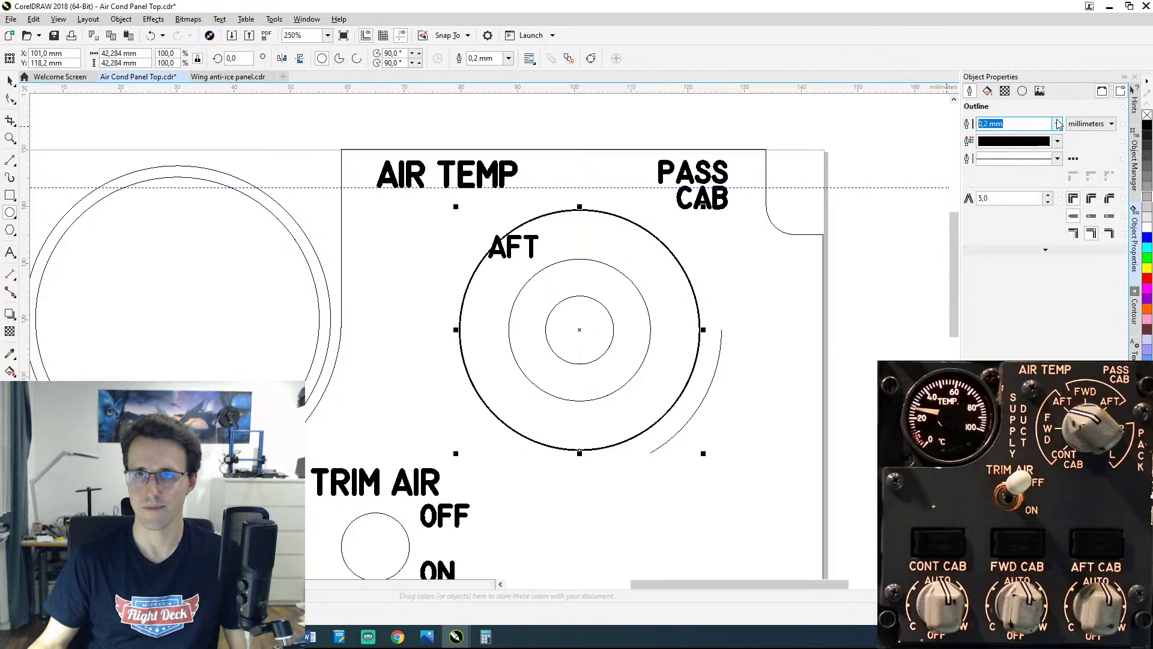
click(1058, 123)
click(1000, 139)
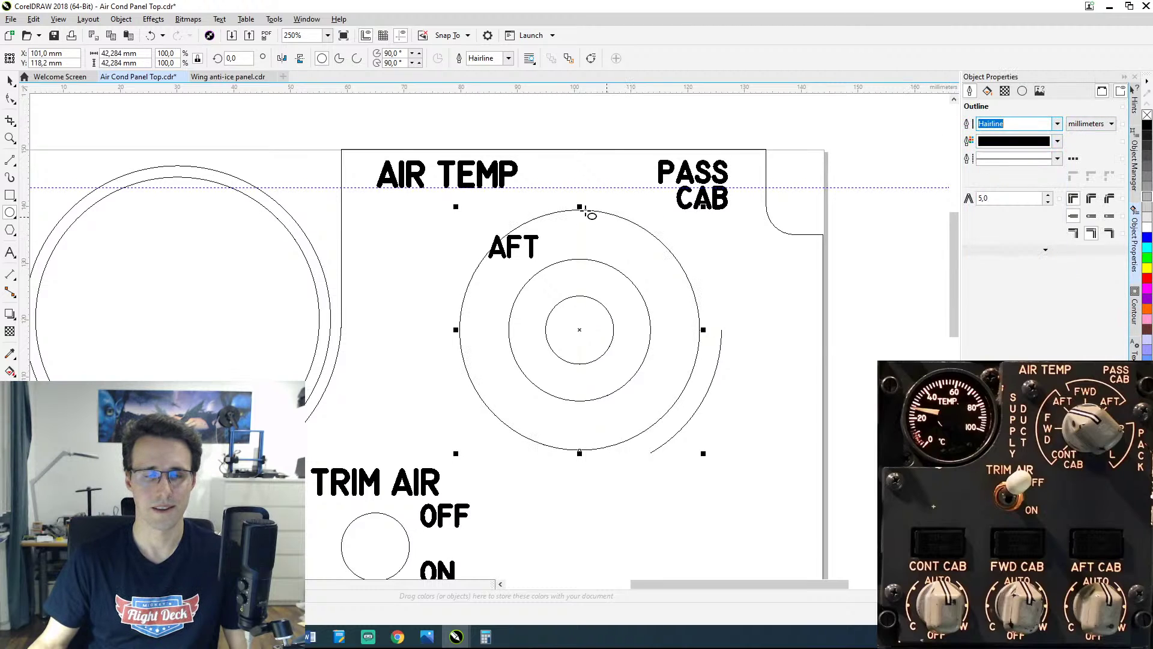
click(118, 53)
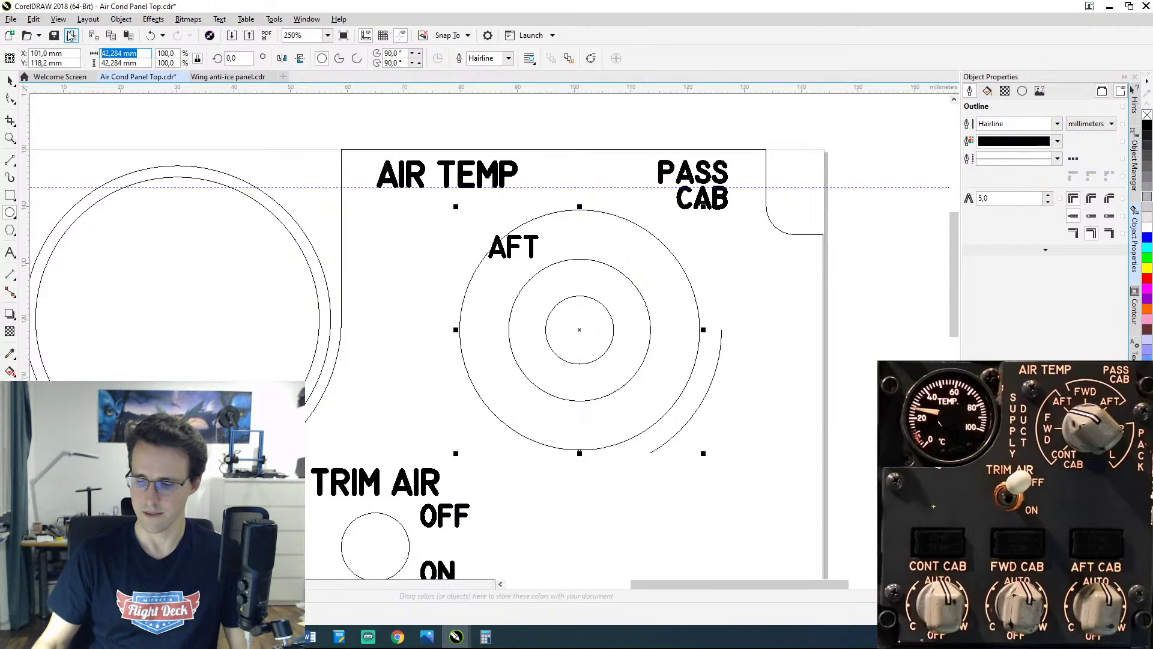
text(50)
key(Return)
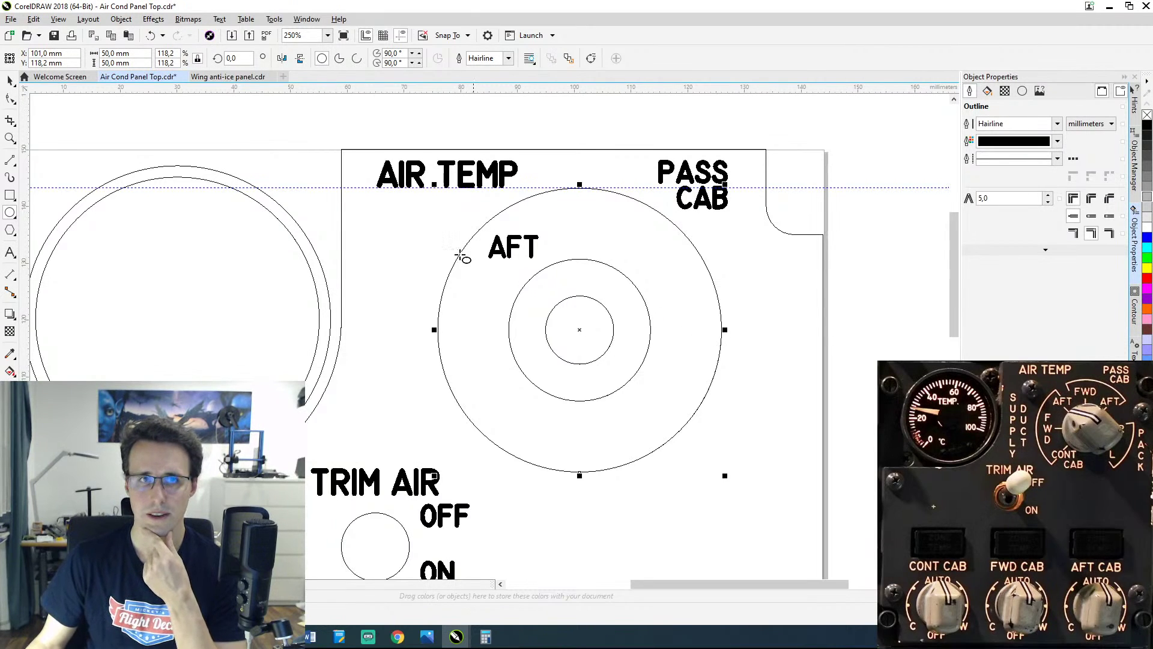
Step: Convert the new 50 mm circle into an arc with a starting angle of 180° and an end angle of 270°
click(357, 59)
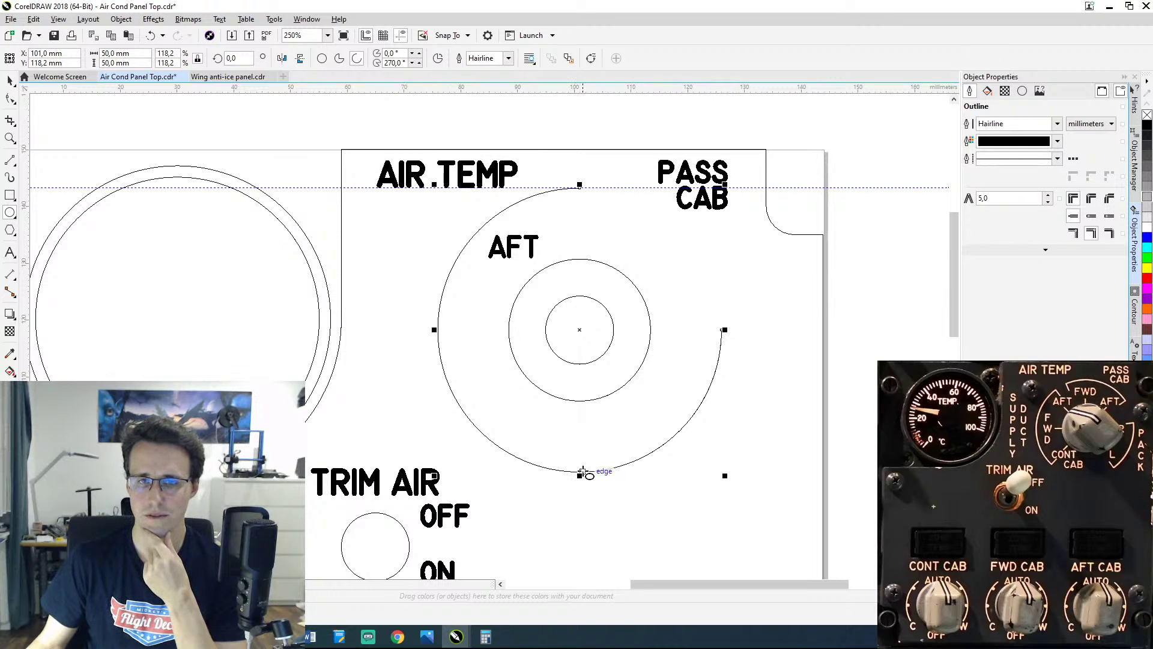
double_click(406, 63)
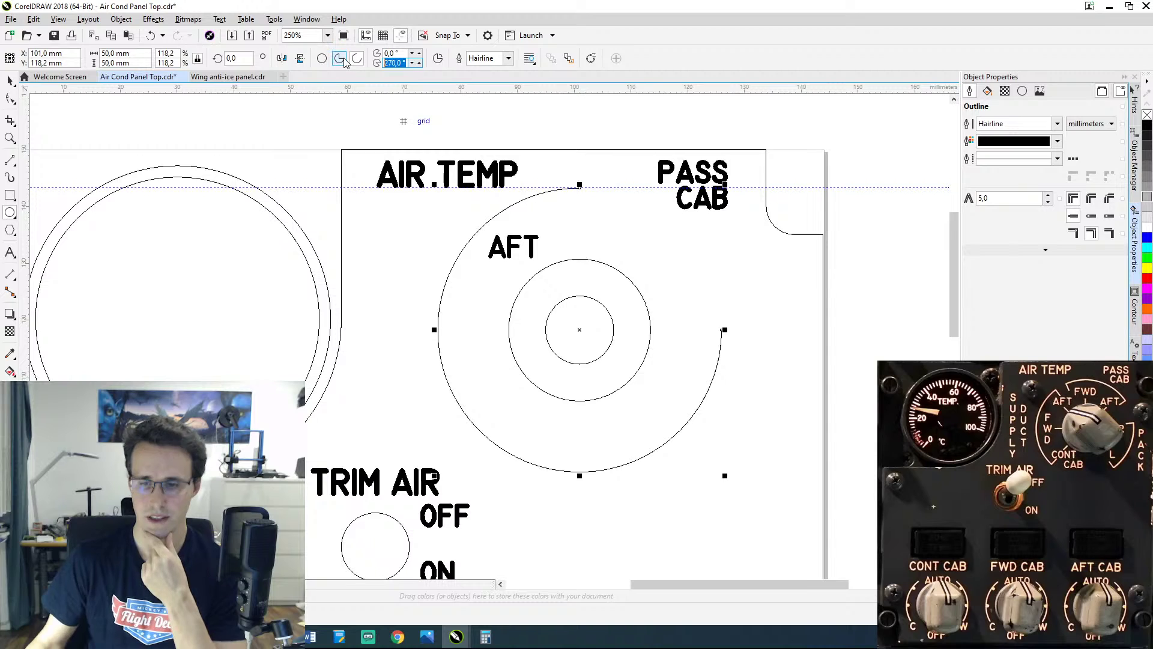
text(1)
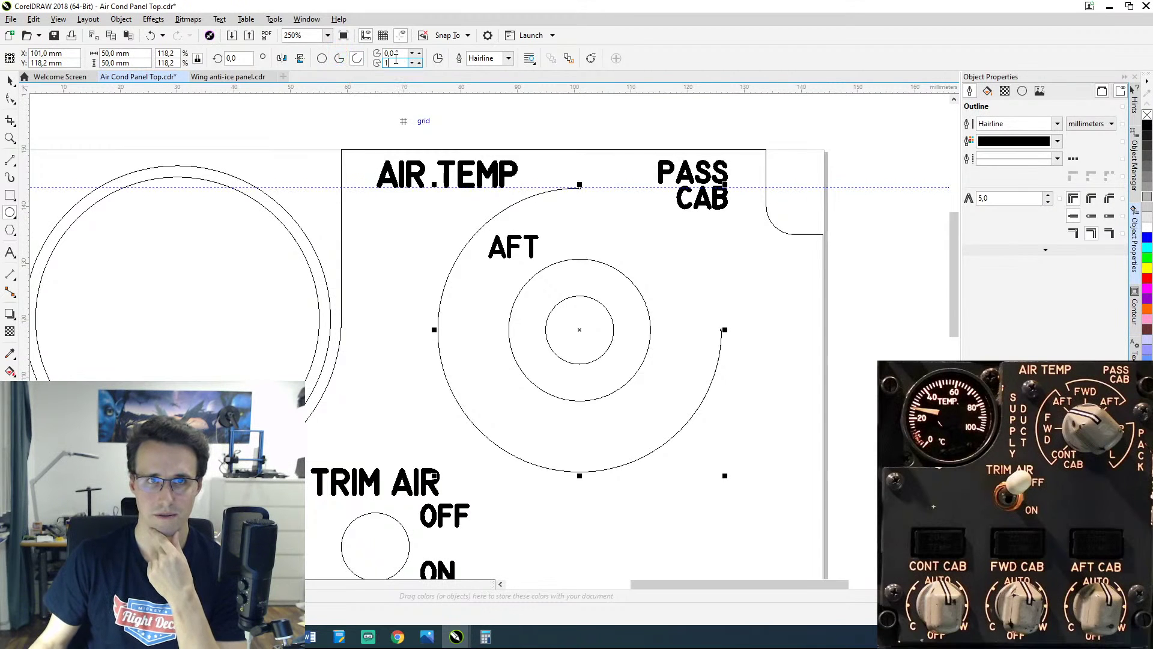
key(BackSpace)
text(270)
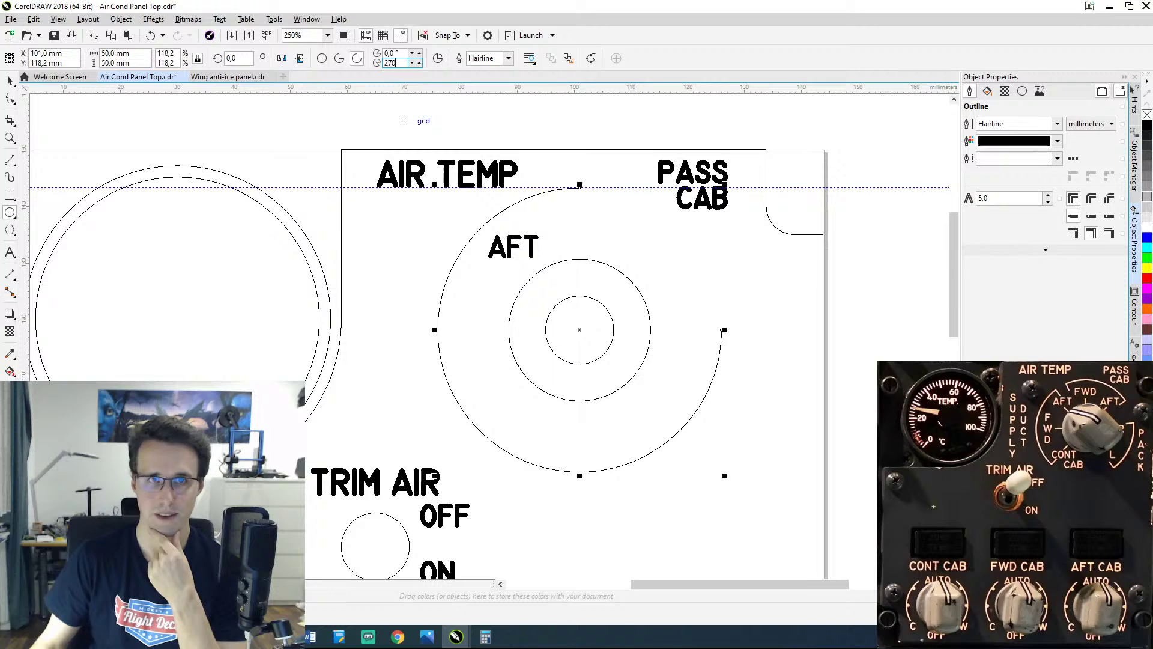
double_click(390, 53)
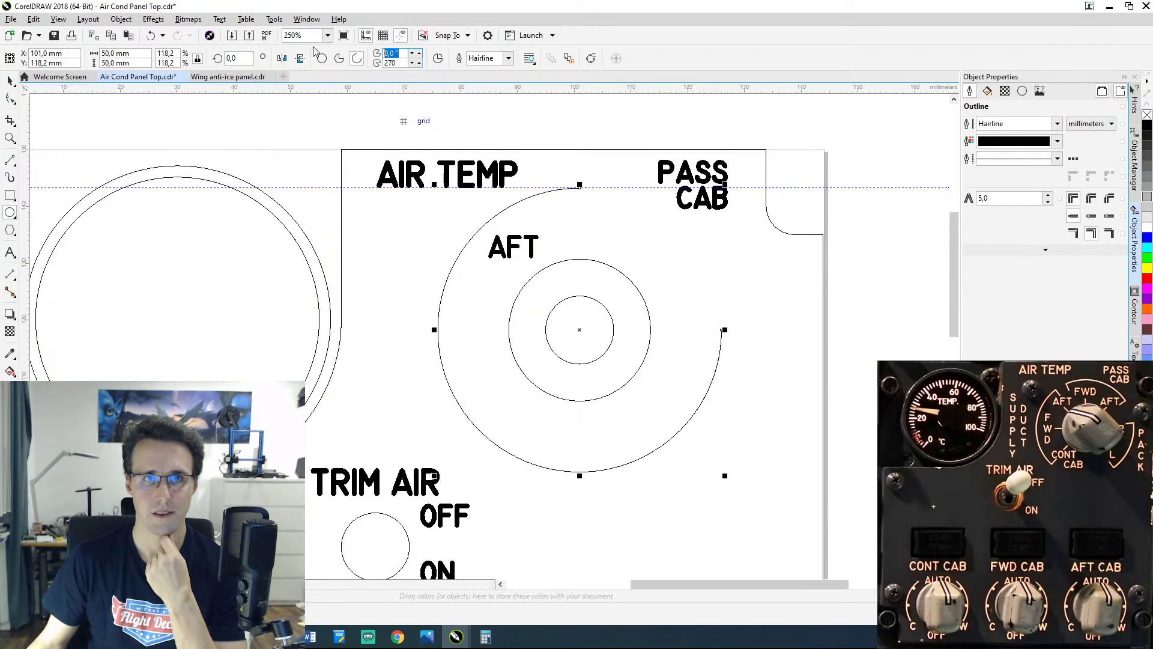
text(180)
key(Return)
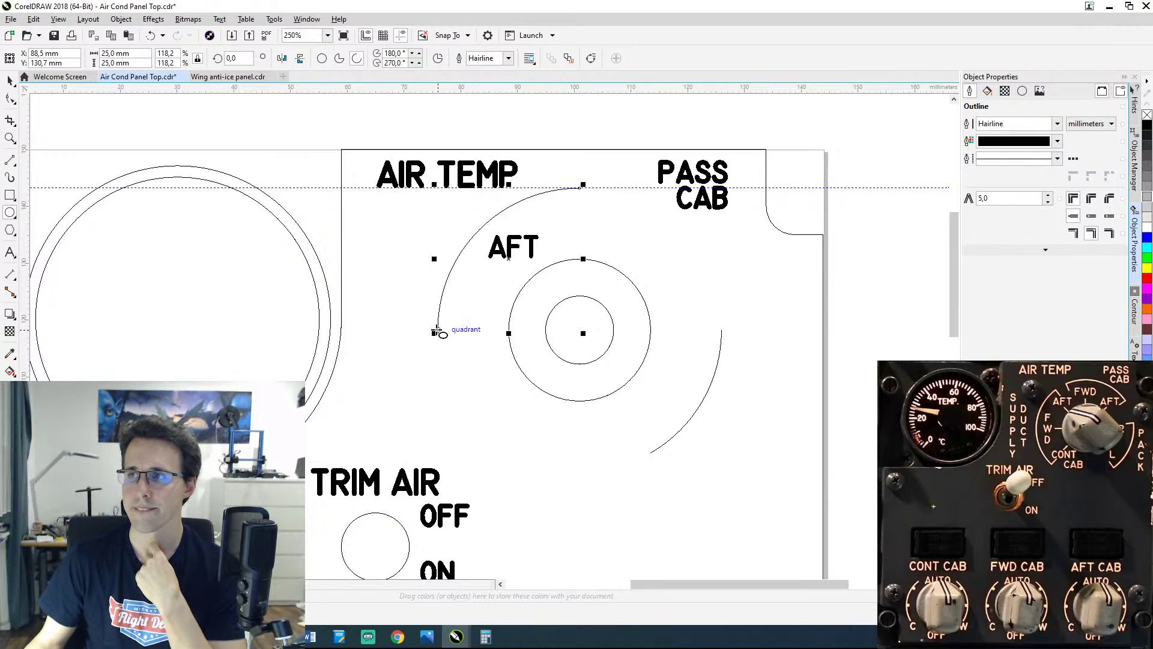
click(419, 53)
click(413, 53)
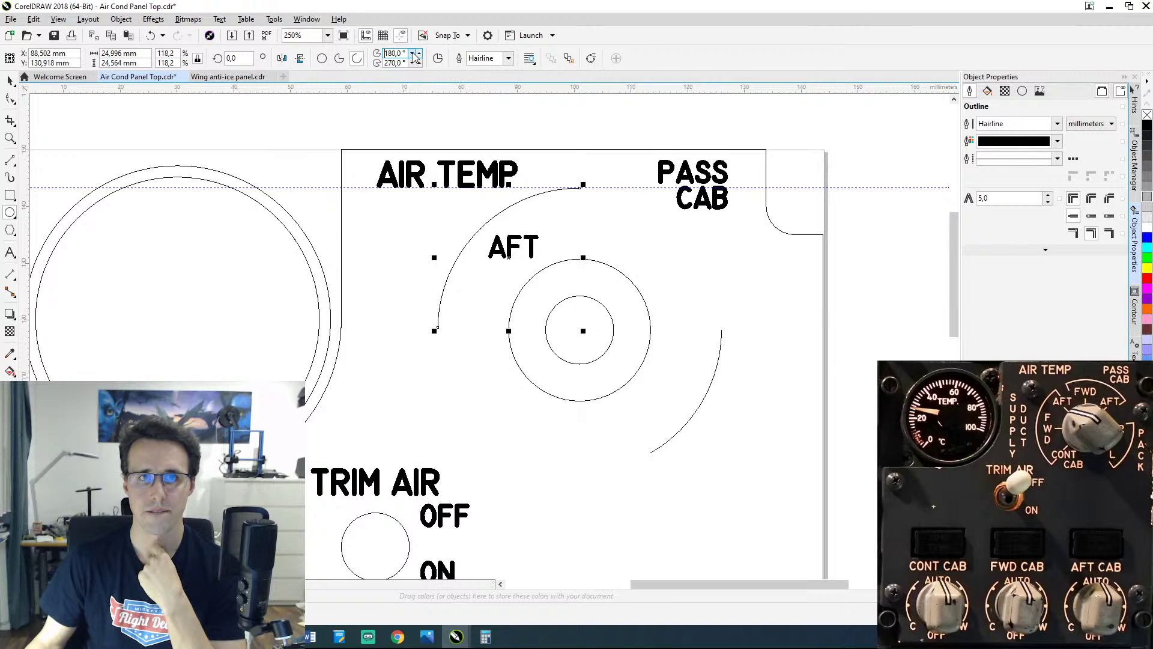
click(413, 54)
click(419, 54)
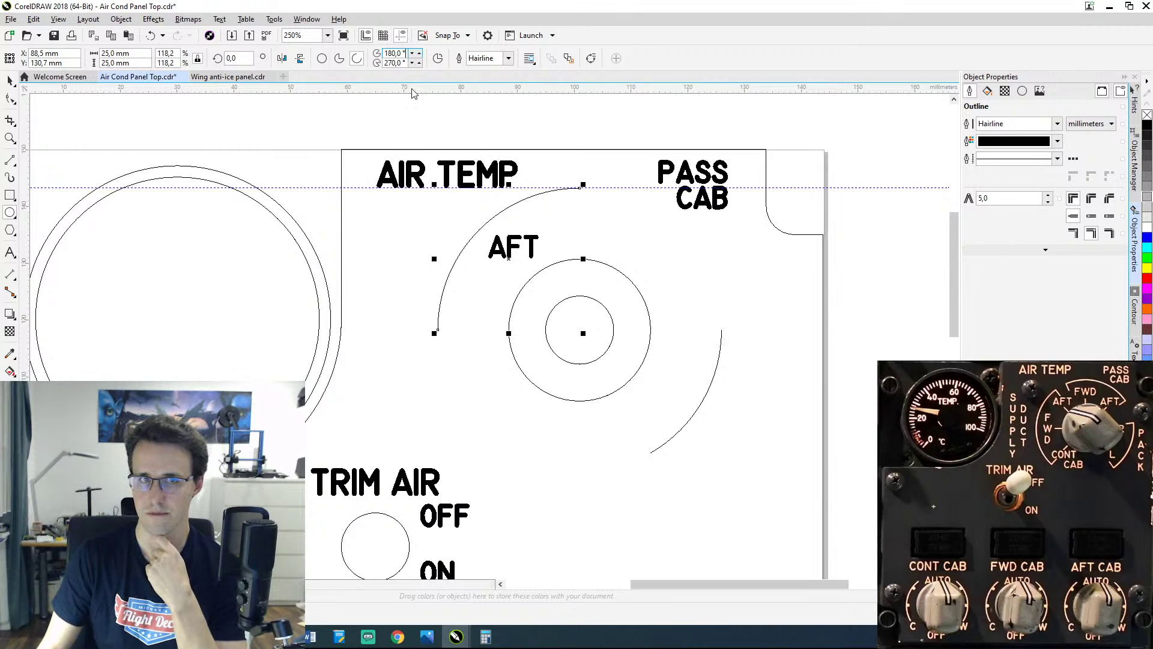
Step: Try a starting angle of 150° for the left outer arc, and set it to 120° instead
double_click(406, 53)
text(150)
key(Return)
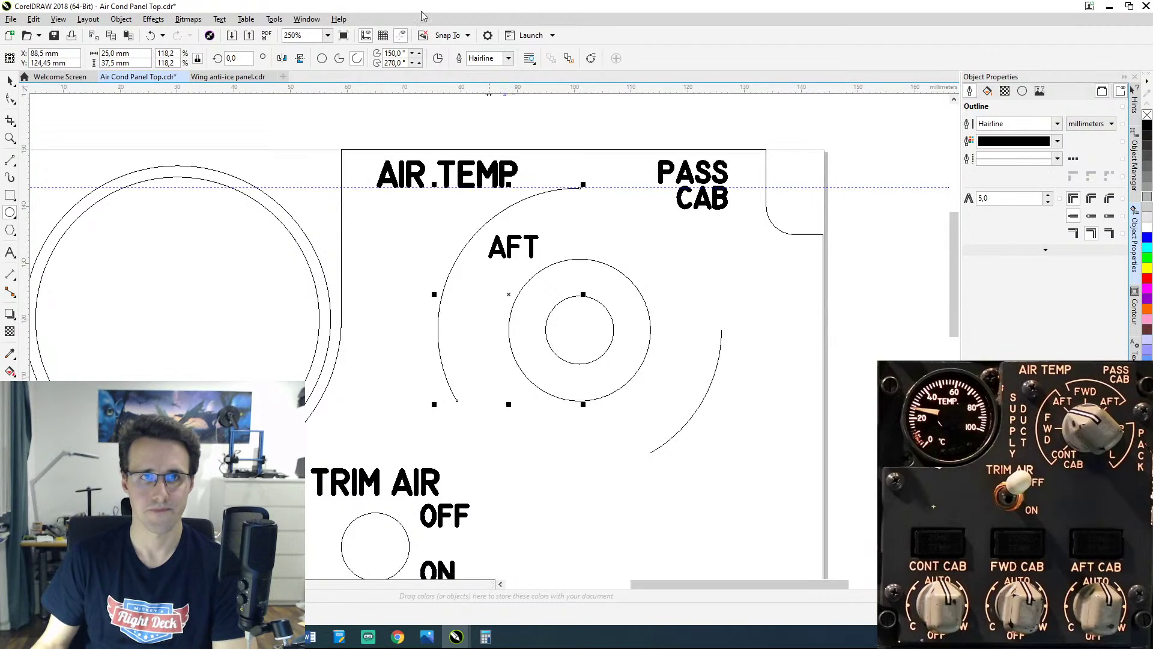
double_click(406, 54)
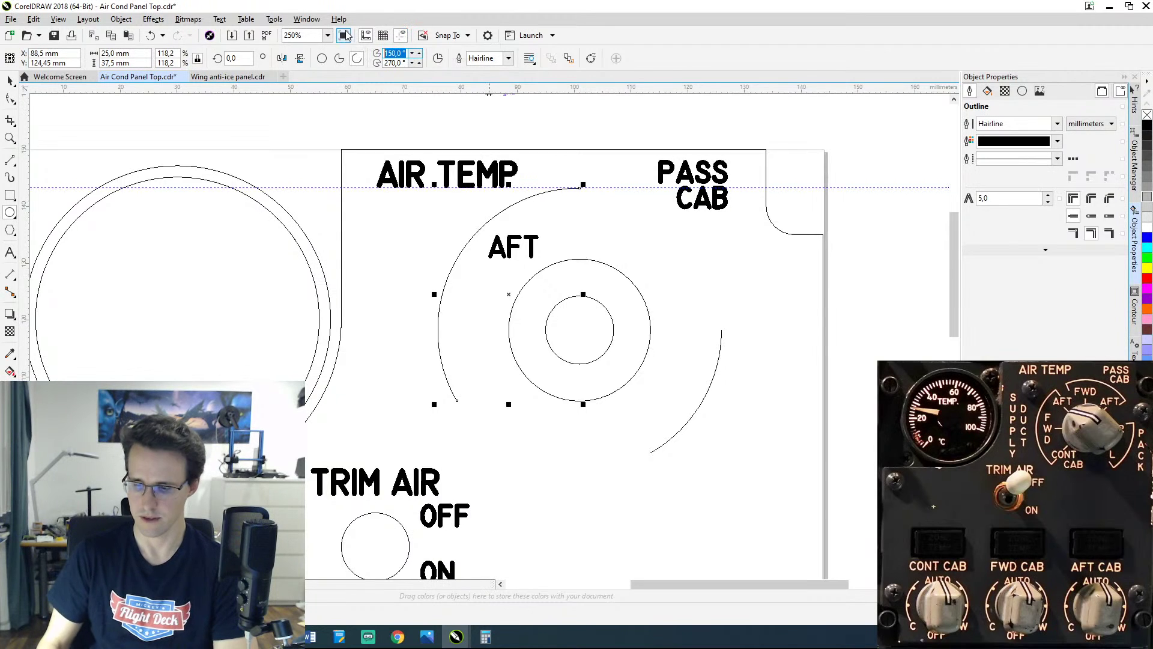
text(120)
key(Return)
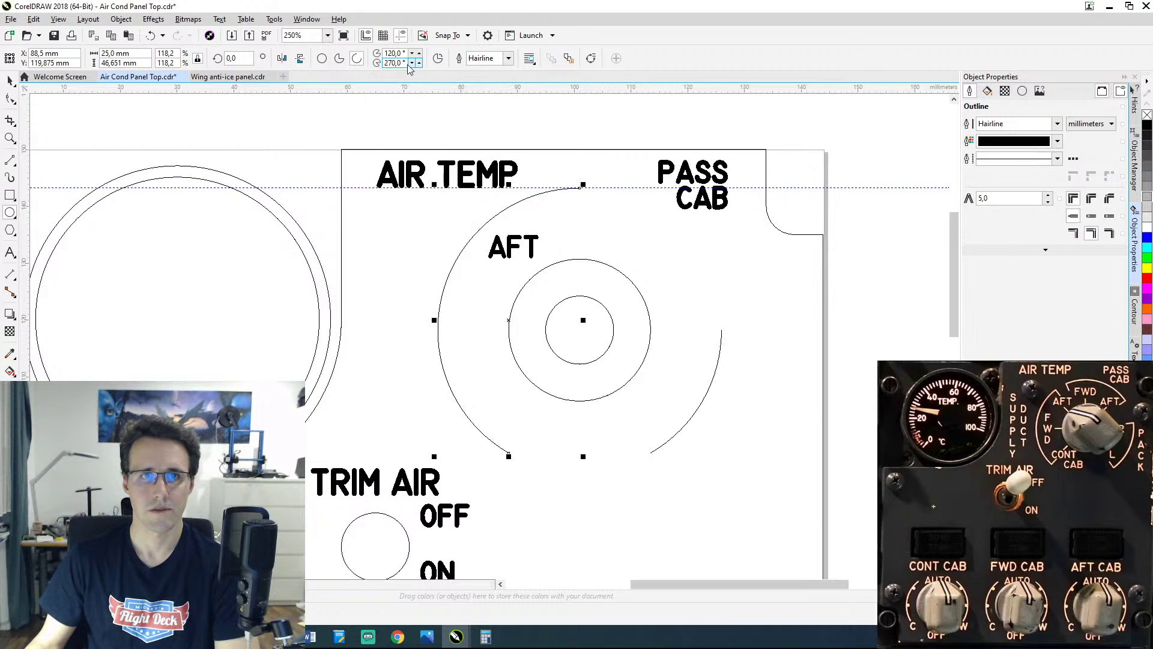
Step: Set the end angle of the left outer arc to 240°
click(402, 61)
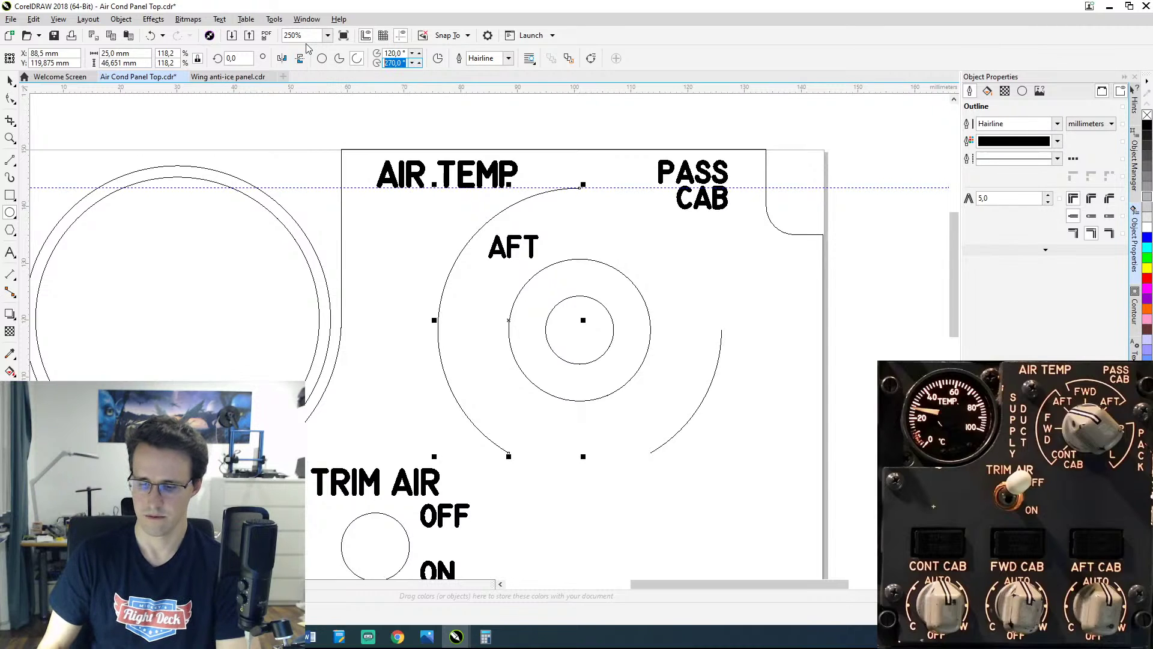
key(Right)
text(-)
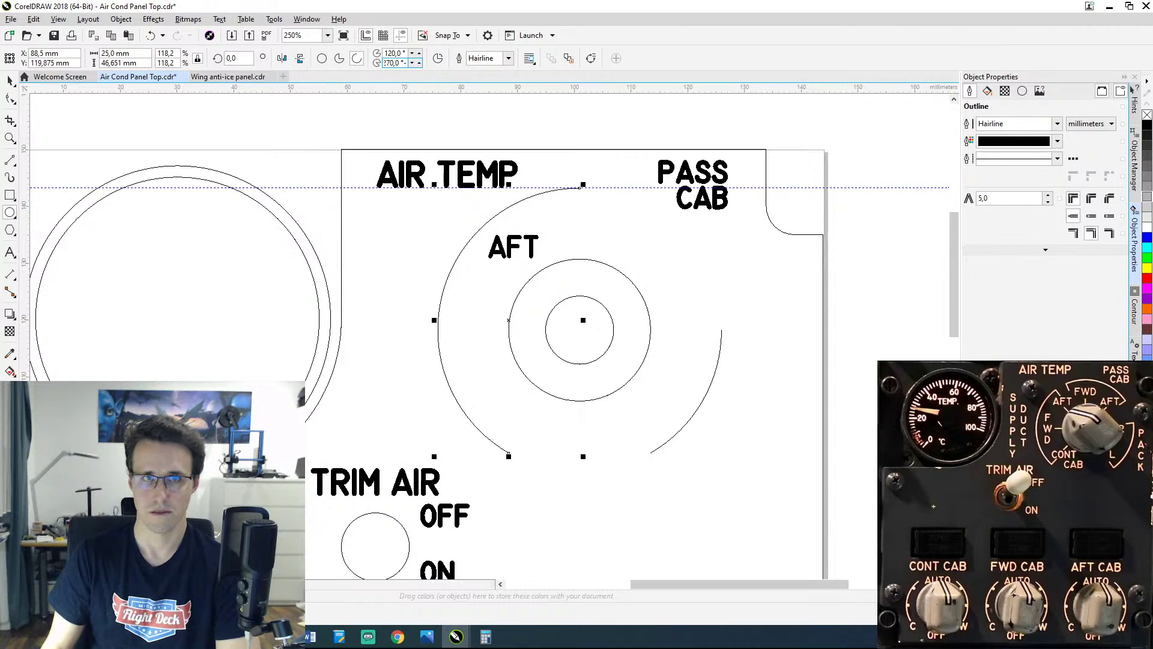
text(30)
key(Return)
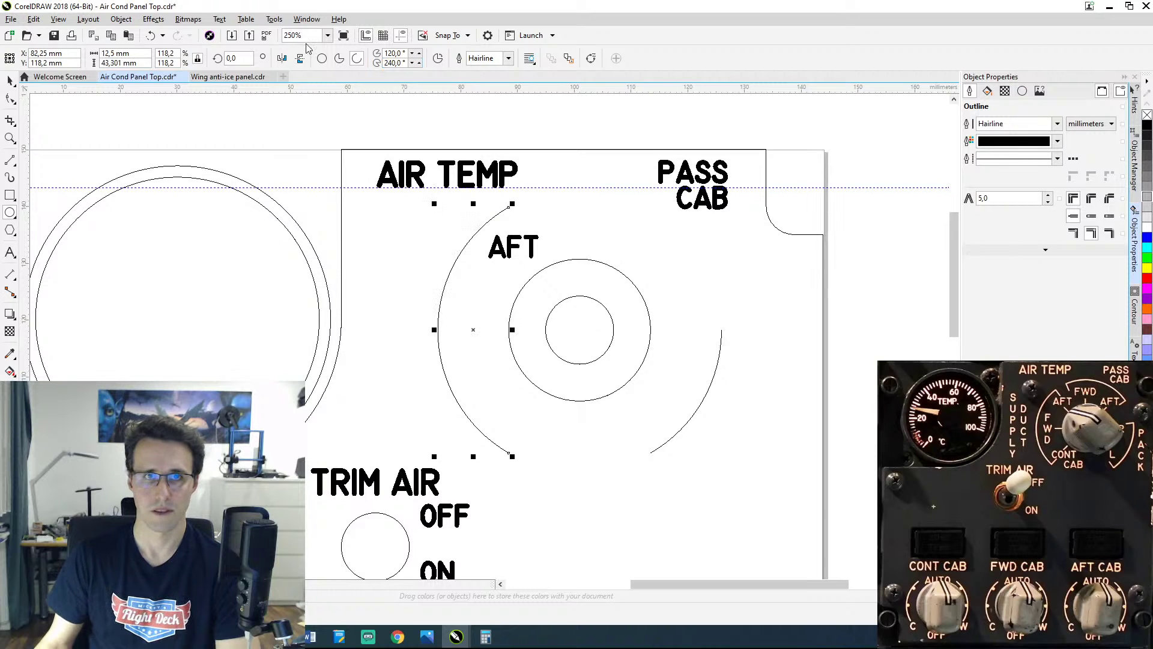
Step: Try an end angle of 210° for the left outer arc, and restore it to 240°
double_click(402, 63)
text(210)
key(Return)
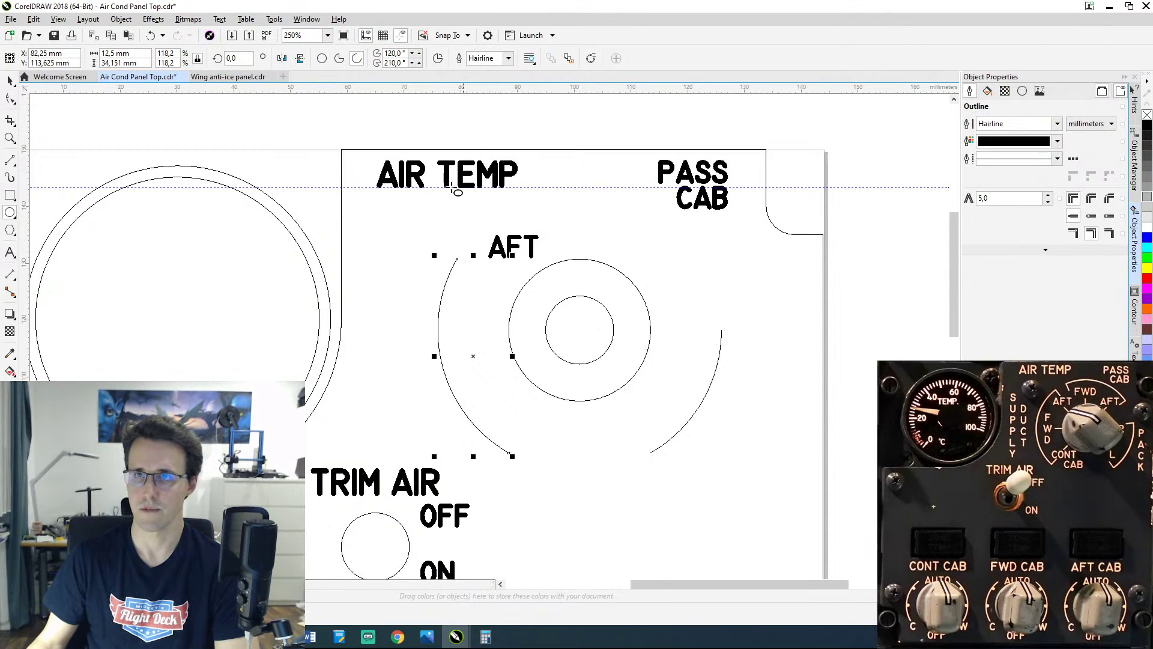
double_click(397, 63)
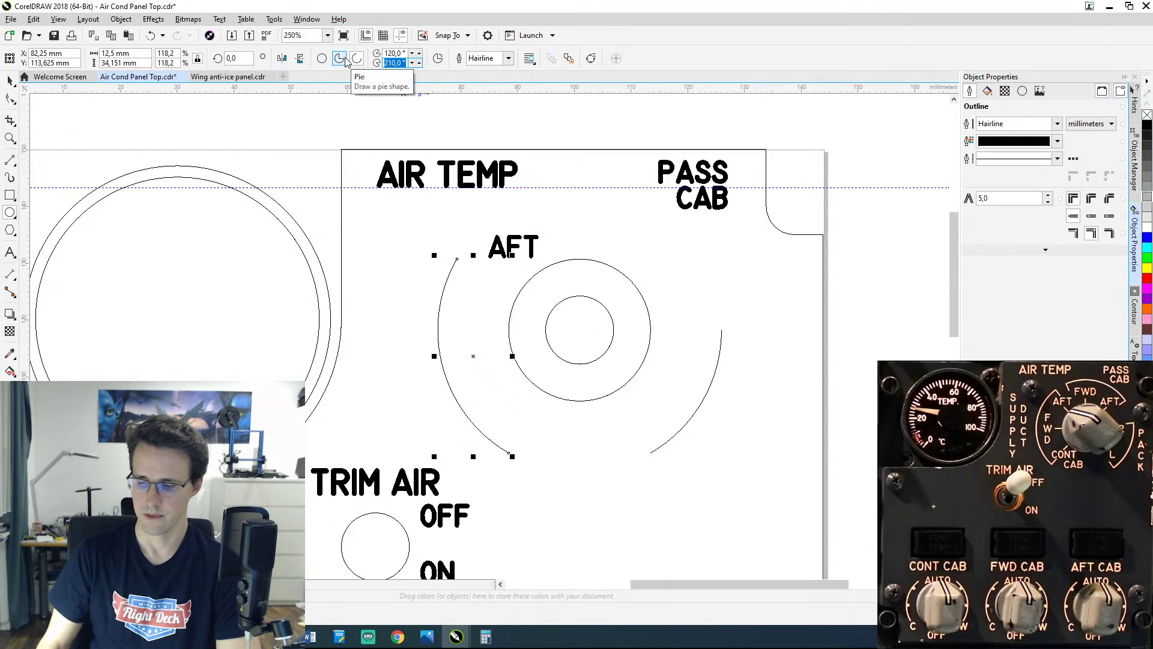
text(240)
key(Return)
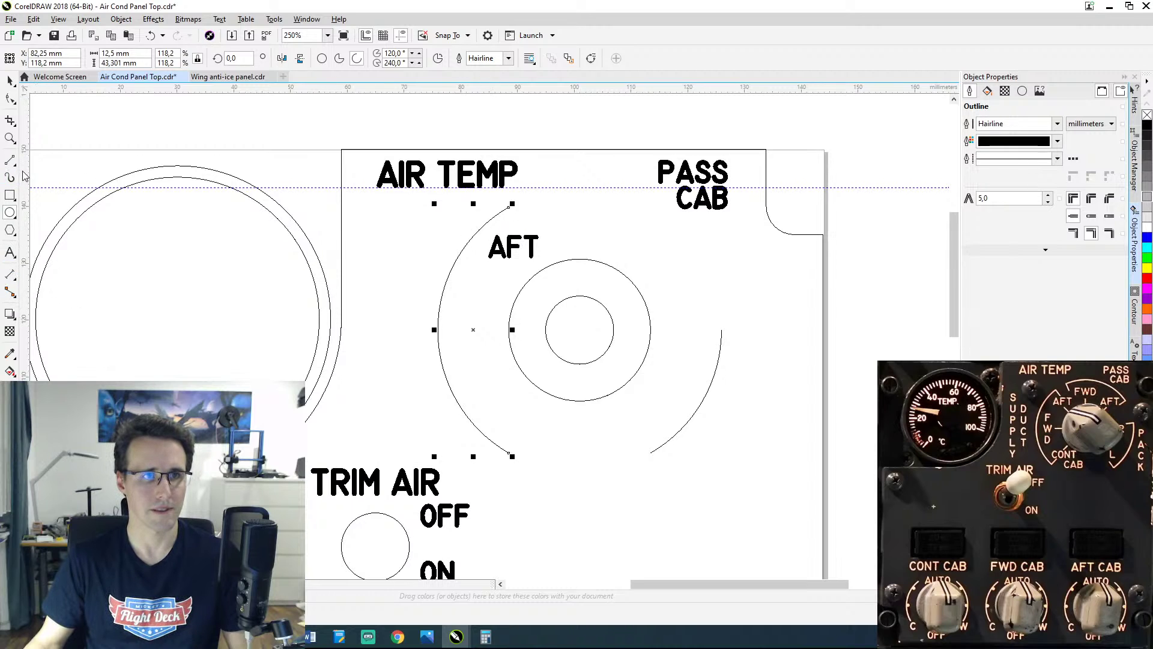
Step: Draw a flat rectangle about 6.2 by 1.2 mm between the selector and PASS CAB, with a hairline outline and solid black fill
click(10, 195)
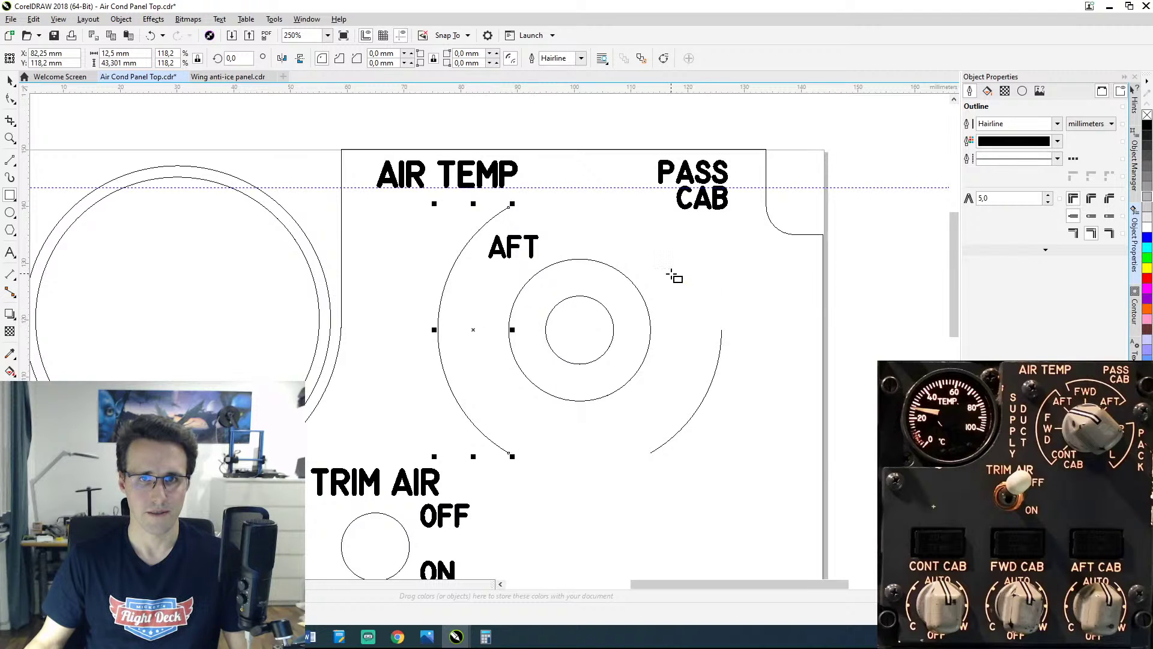
drag(670, 274, 709, 281)
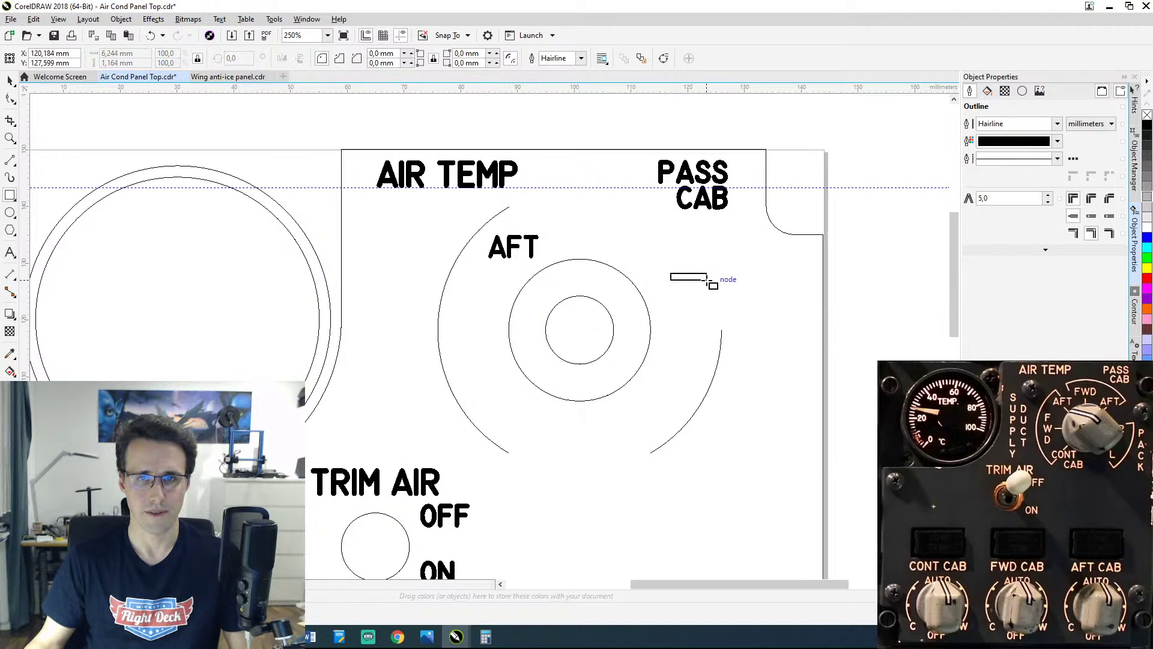
mouse_move(473, 299)
mouse_down()
mouse_move(438, 373)
mouse_move(469, 211)
mouse_up()
drag(671, 148, 480, 324)
drag(515, 252, 555, 300)
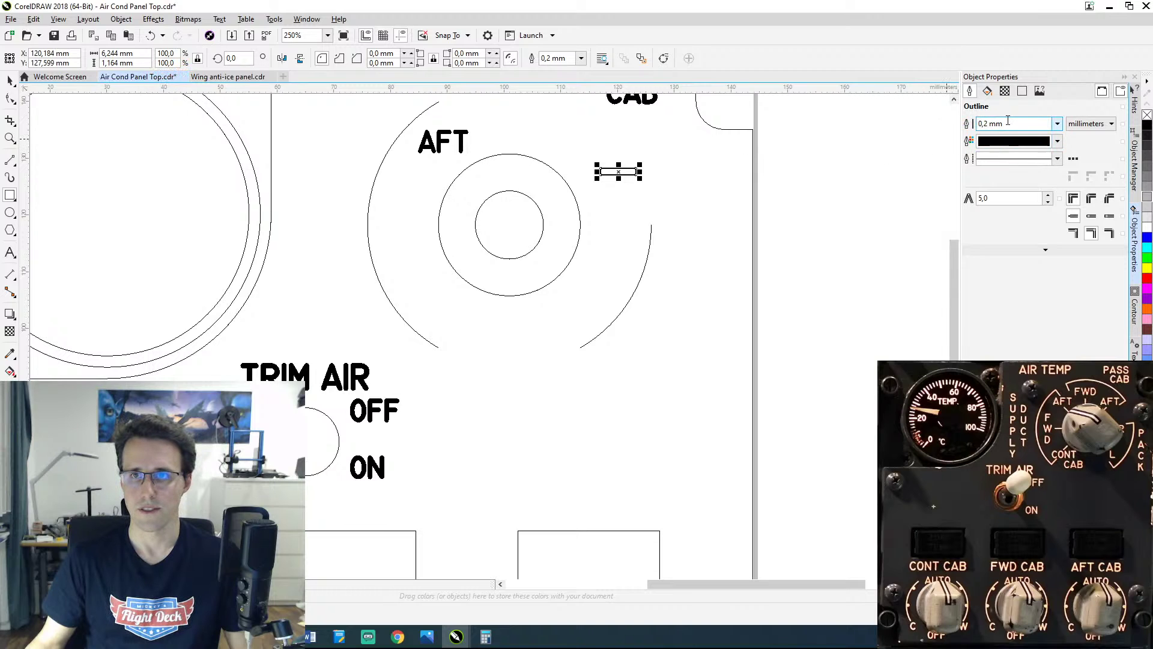
click(1058, 124)
click(1015, 146)
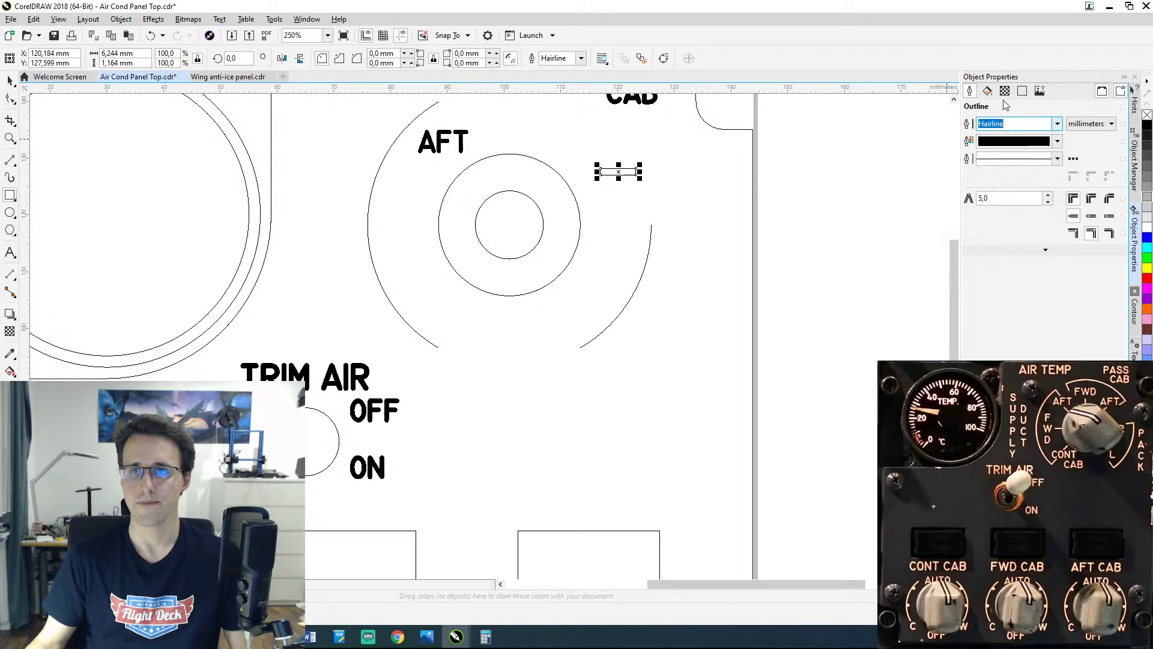
click(987, 91)
click(988, 124)
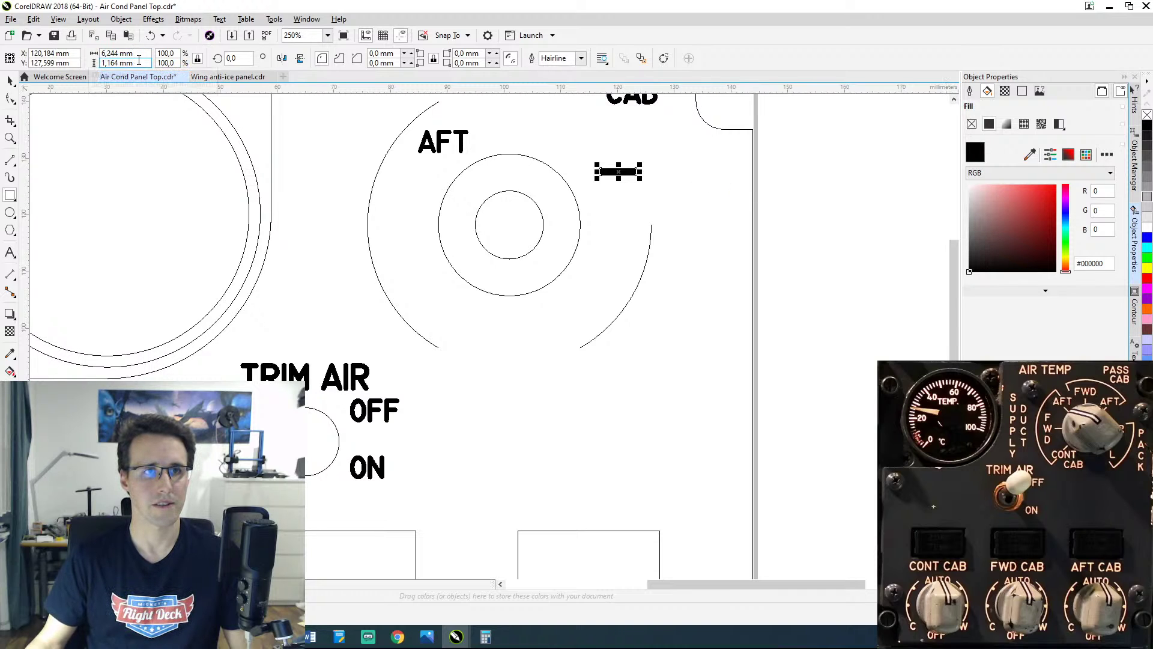
Step: Set the height of the black rectangle to 0.7 mm
click(120, 63)
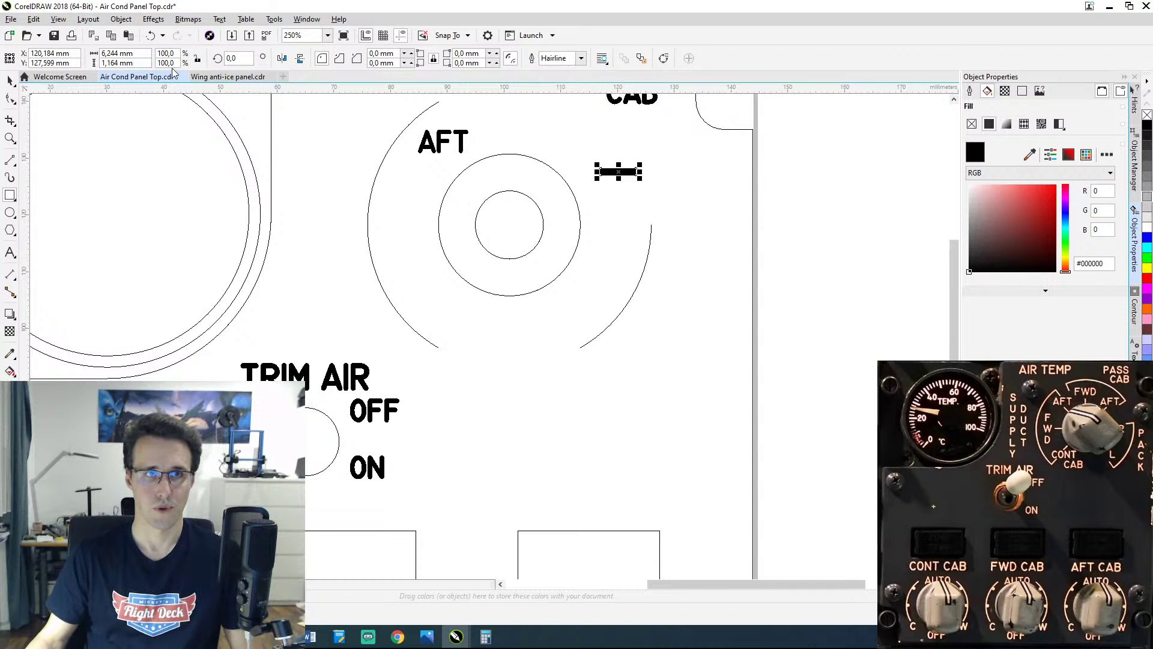
click(136, 64)
double_click(136, 64)
text(0,)
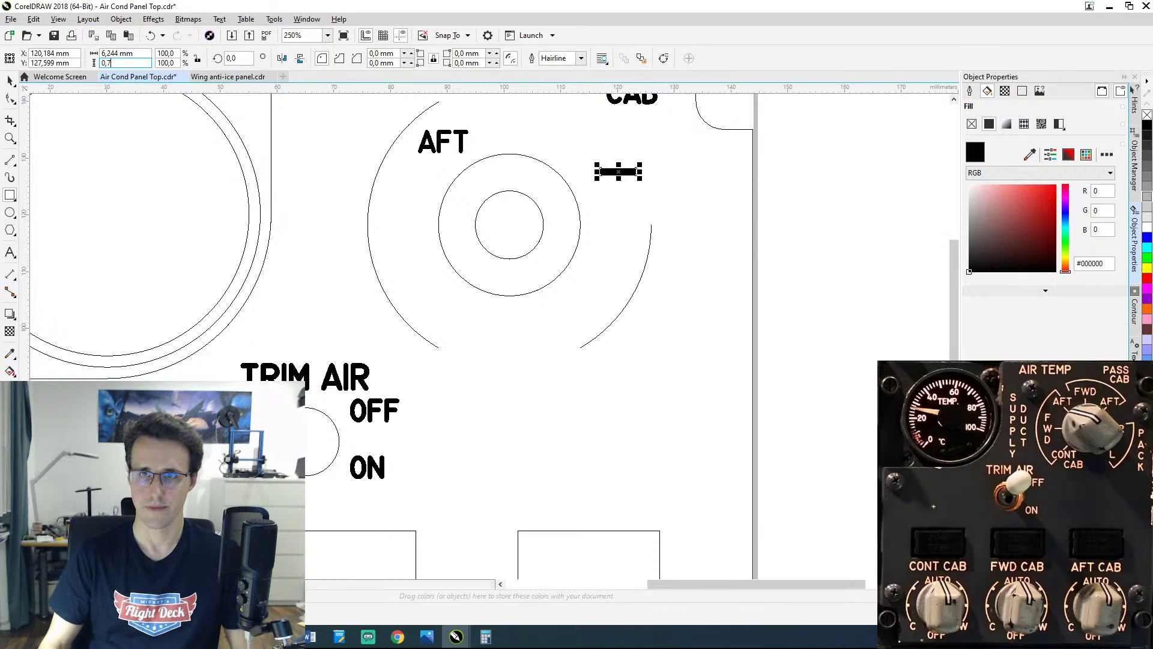
text(7)
key(Return)
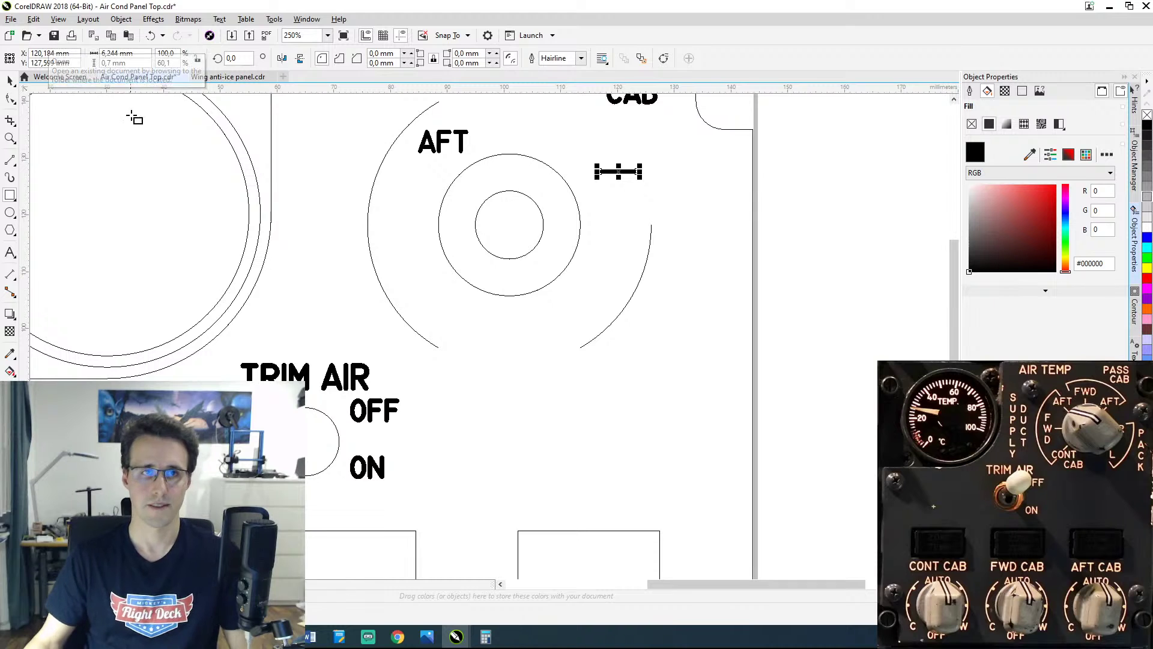
Step: Compare with the tick marks on the lower temperature dials and move the black bar to the centre of the AIR TEMP selector's circles
click(10, 79)
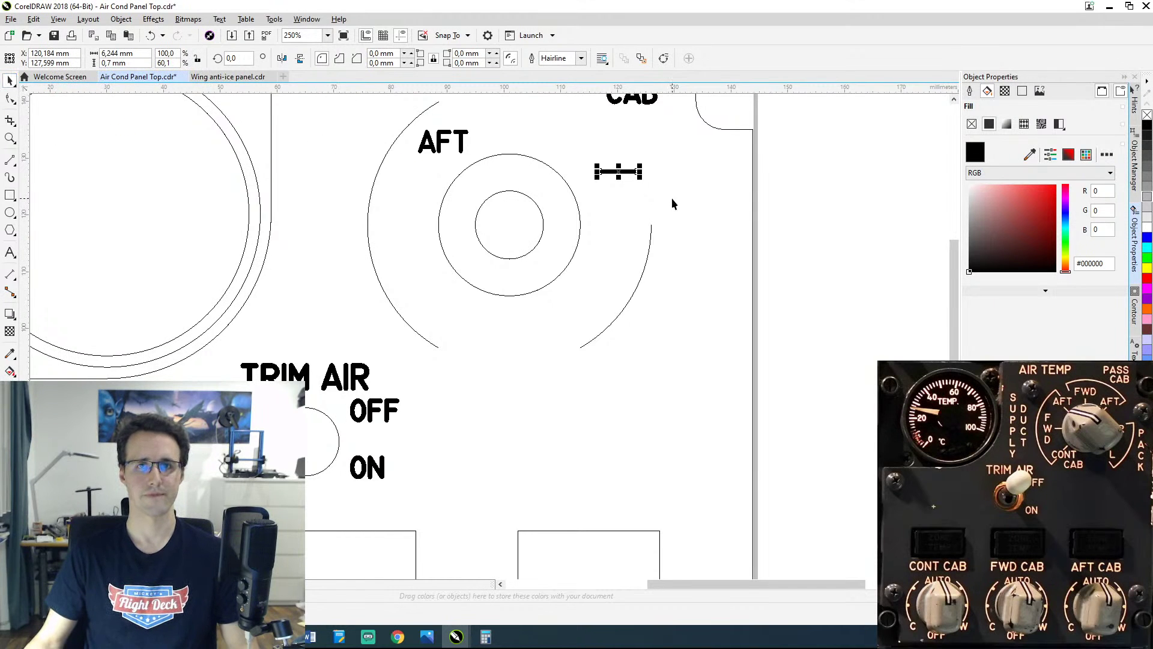
click(673, 197)
scroll(695, 201, down, 3)
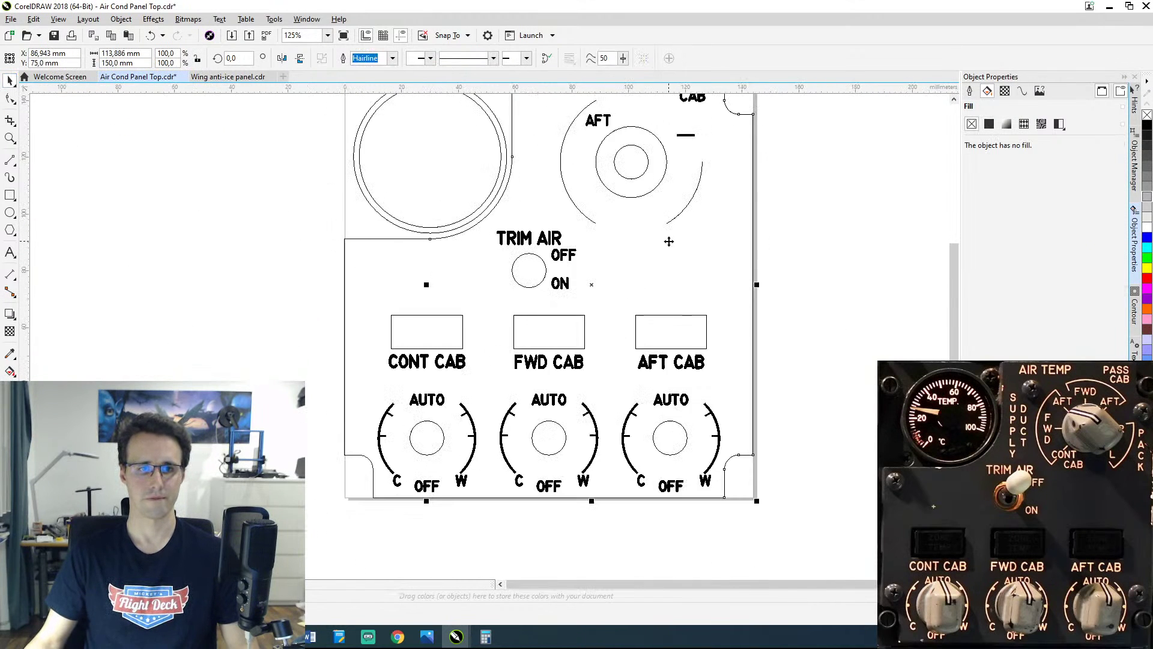
scroll(660, 272, up, 6)
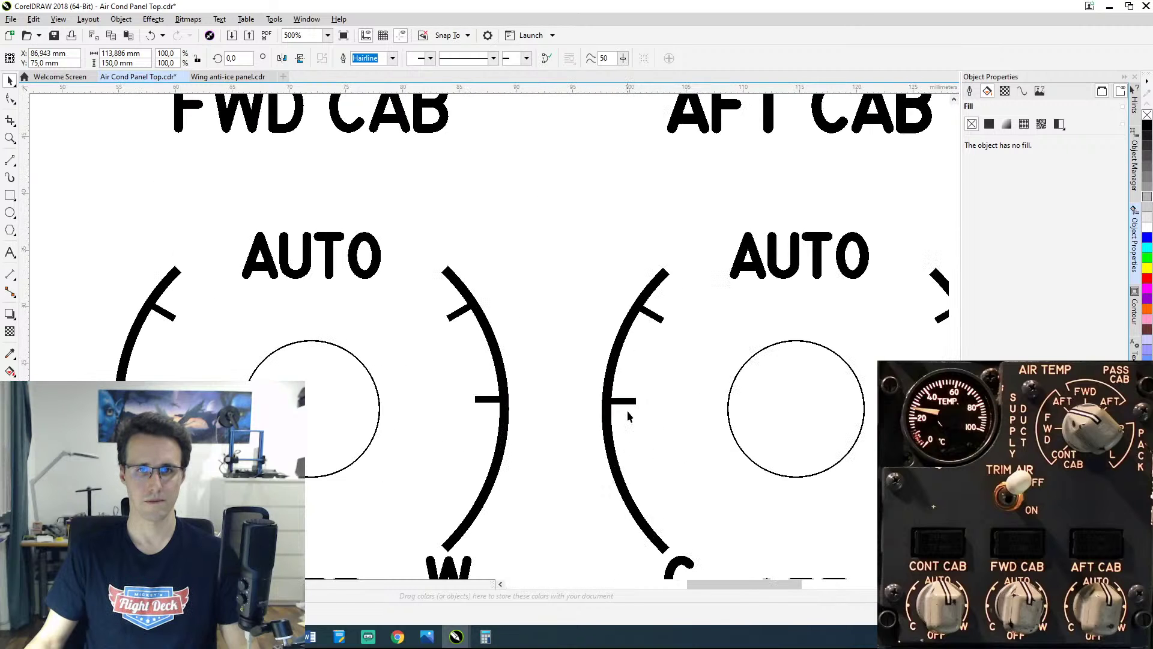
scroll(665, 299, down, 3)
scroll(682, 190, up, 8)
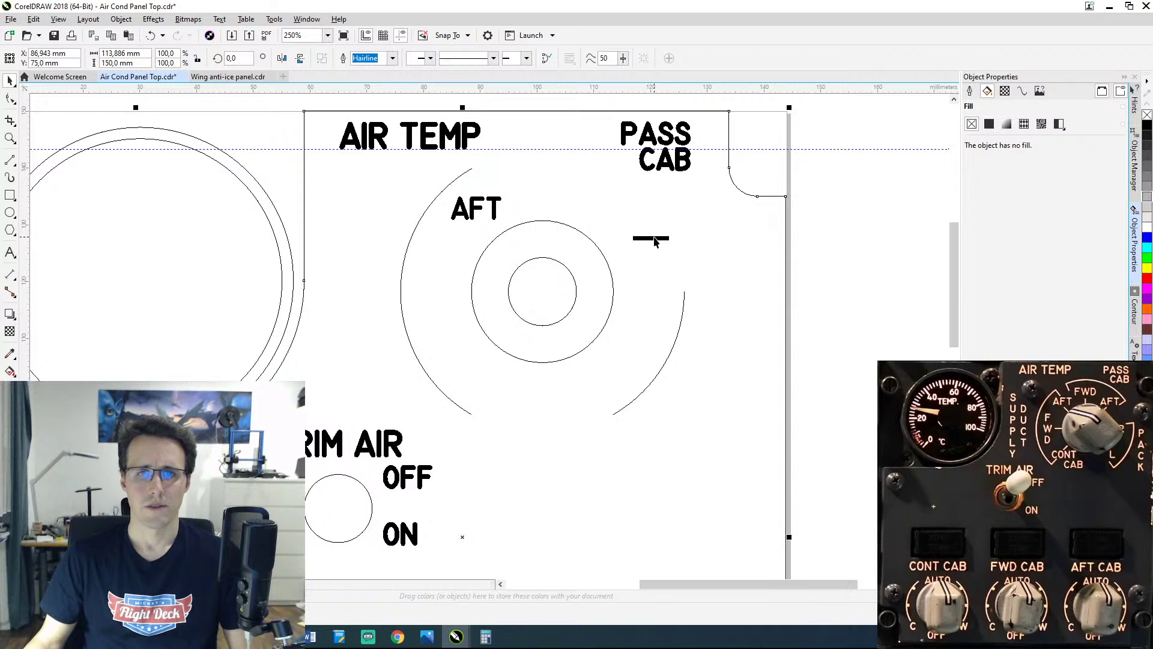
drag(655, 237, 542, 292)
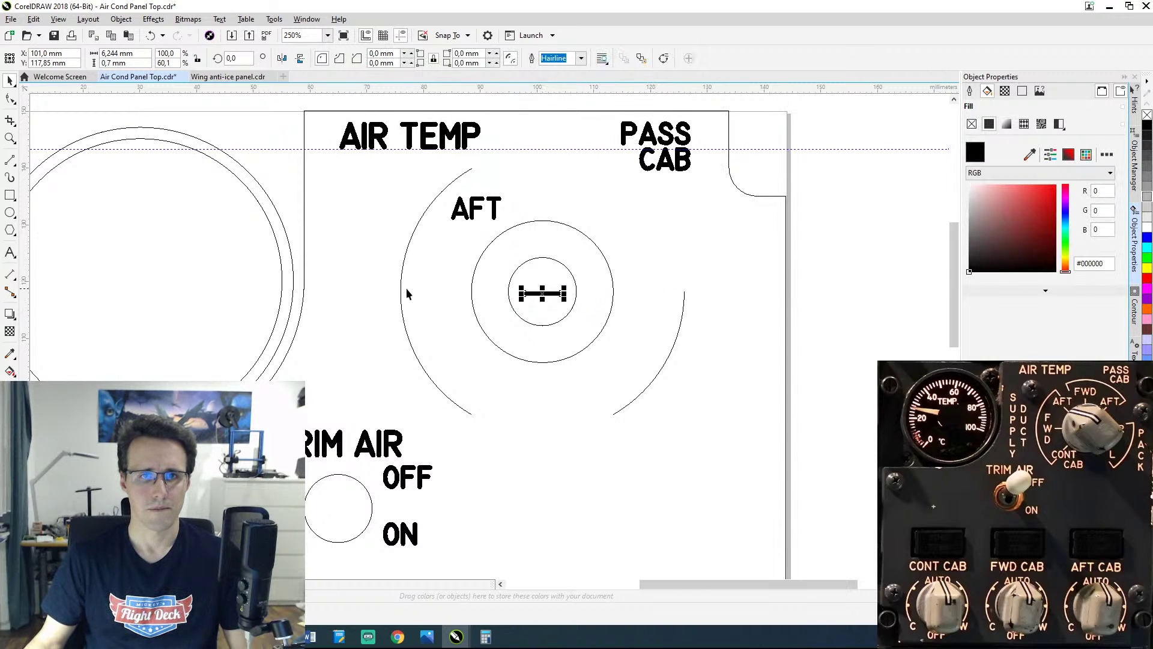
Step: Nudge the black bar horizontally to X 91.6 mm, so its outer end meets the left edge of the selector's middle circle
key(Left)
key(Left)
key(Left)
key(Left)
key(Left)
key(Left)
key(Left)
key(Left)
key(Left)
key(Left)
key(Left)
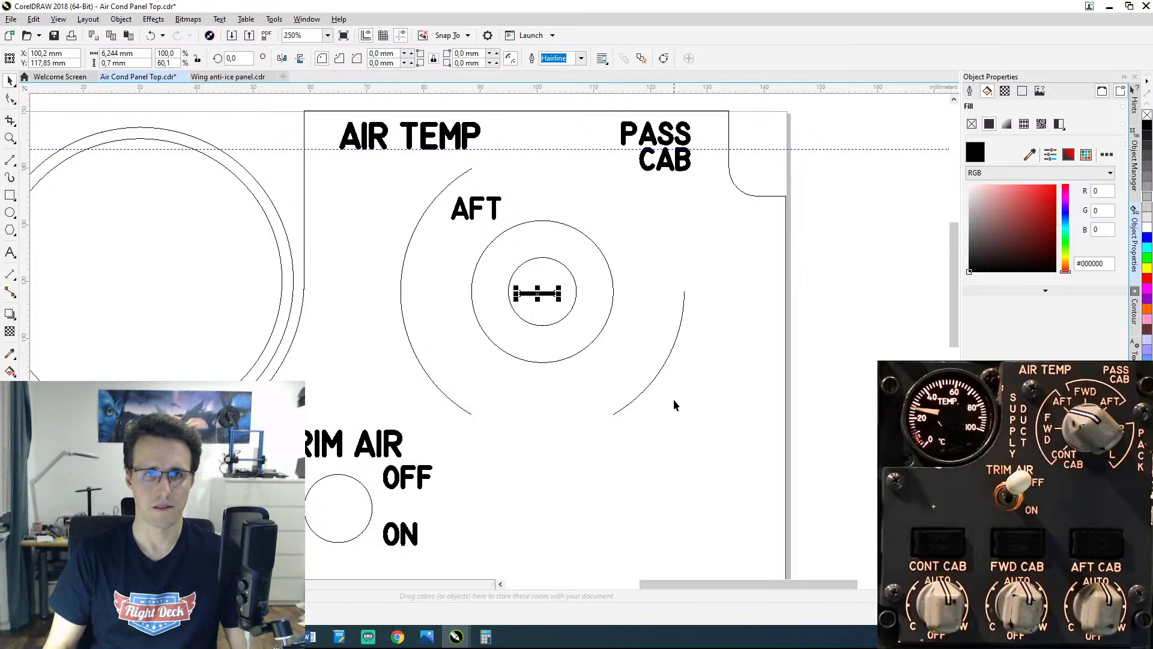
key(Left)
key(Left)
key(Left)
key(Left)
key(Left)
key(Left)
key(Left)
key(Left)
key(Left)
key(Left)
key(Left)
key(Left)
key(Left)
key(Left)
key(Left)
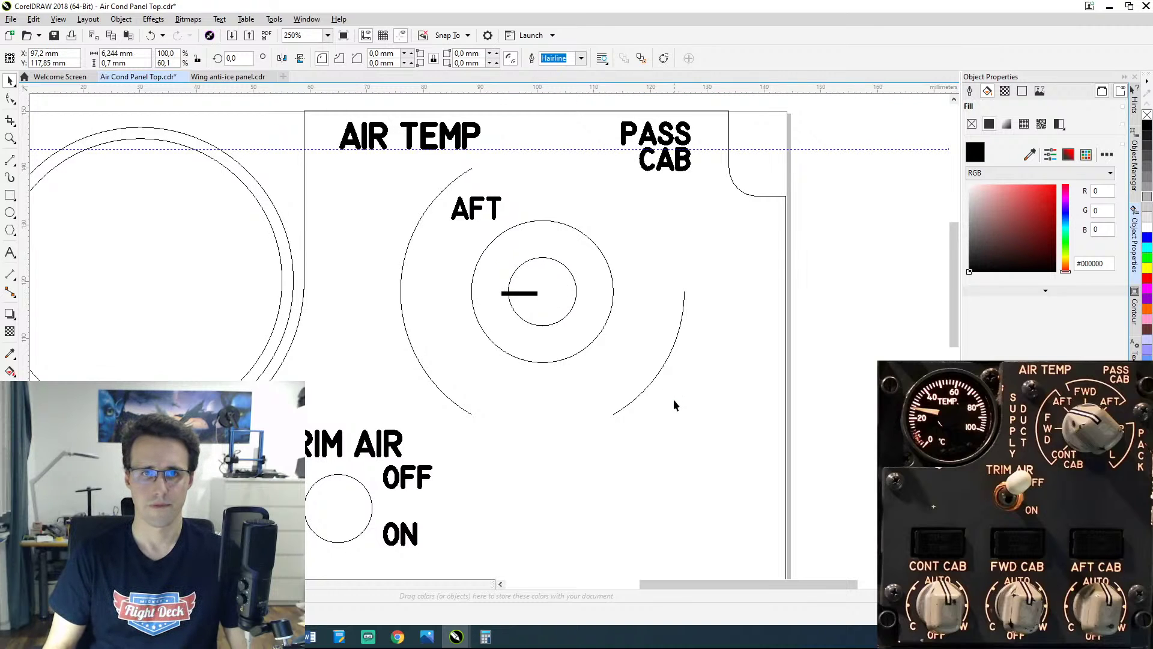
key(Left)
key(Left)
key(Left)
key(Left)
key(Left)
key(Left)
key(Left)
key(Left)
key(Left)
key(Left)
key(Left)
key(Left)
key(Left)
key(Left)
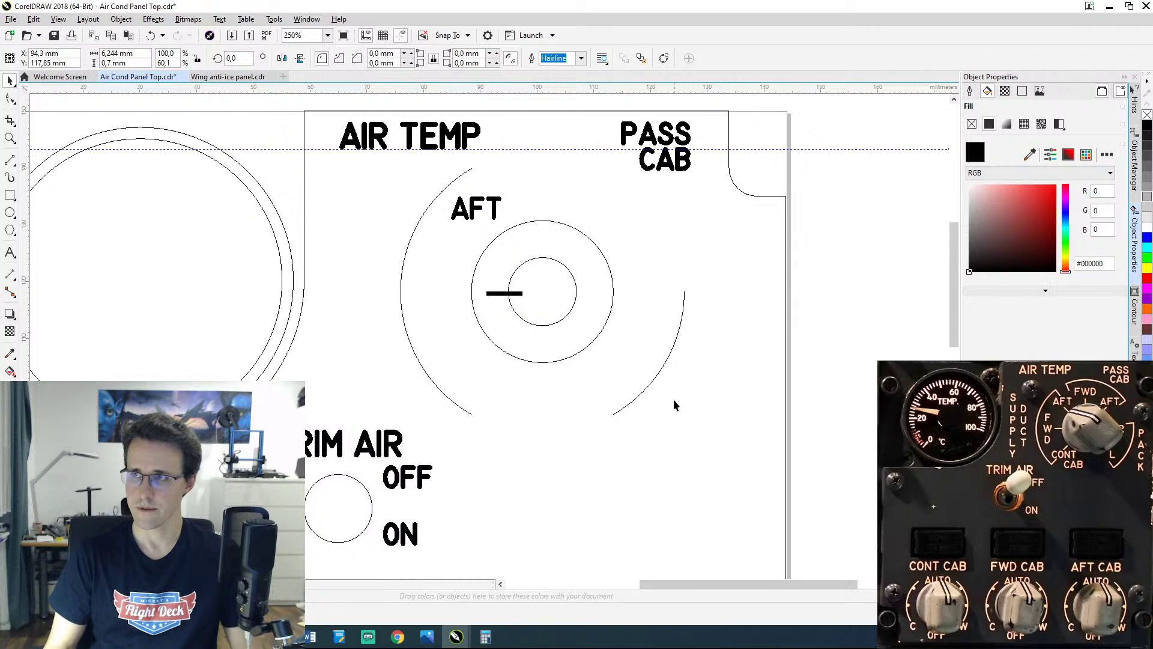
key(Left)
key(Left)
key(Left)
key(Left)
key(Left)
key(Left)
key(Left)
key(Left)
key(Left)
key(Left)
key(Left)
key(Left)
key(Left)
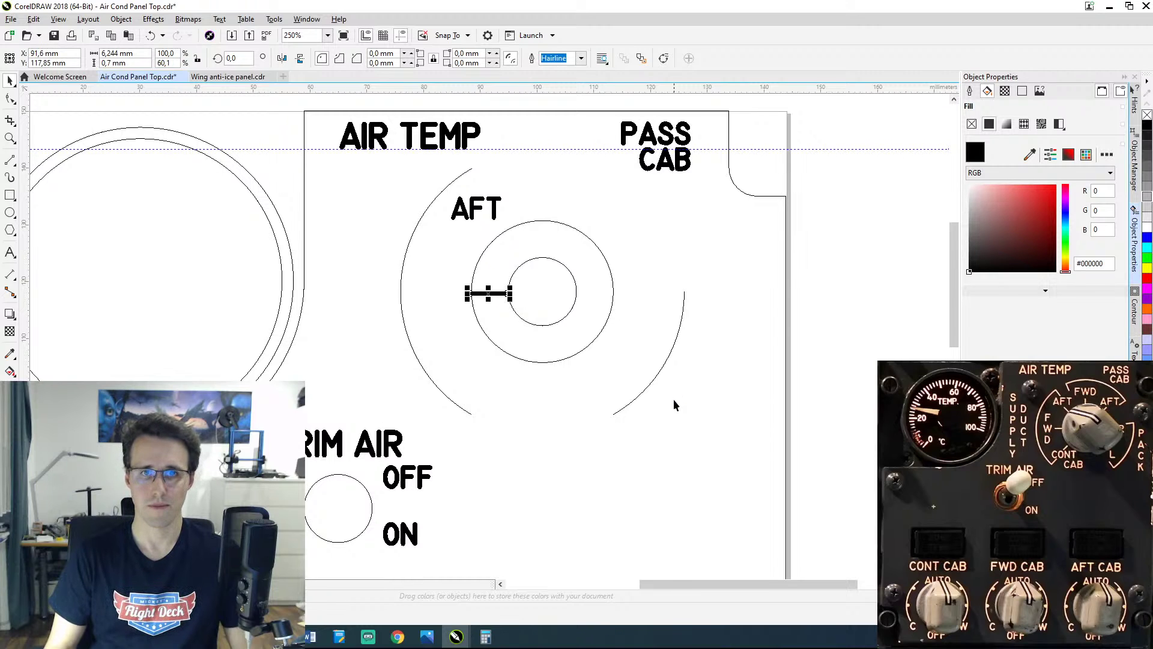
Step: Nudge the black tick bar horizontally outwards across the middle circle to about X 87.8 mm
key(Left)
key(Left)
key(Left)
key(Left)
key(Left)
key(Left)
key(Left)
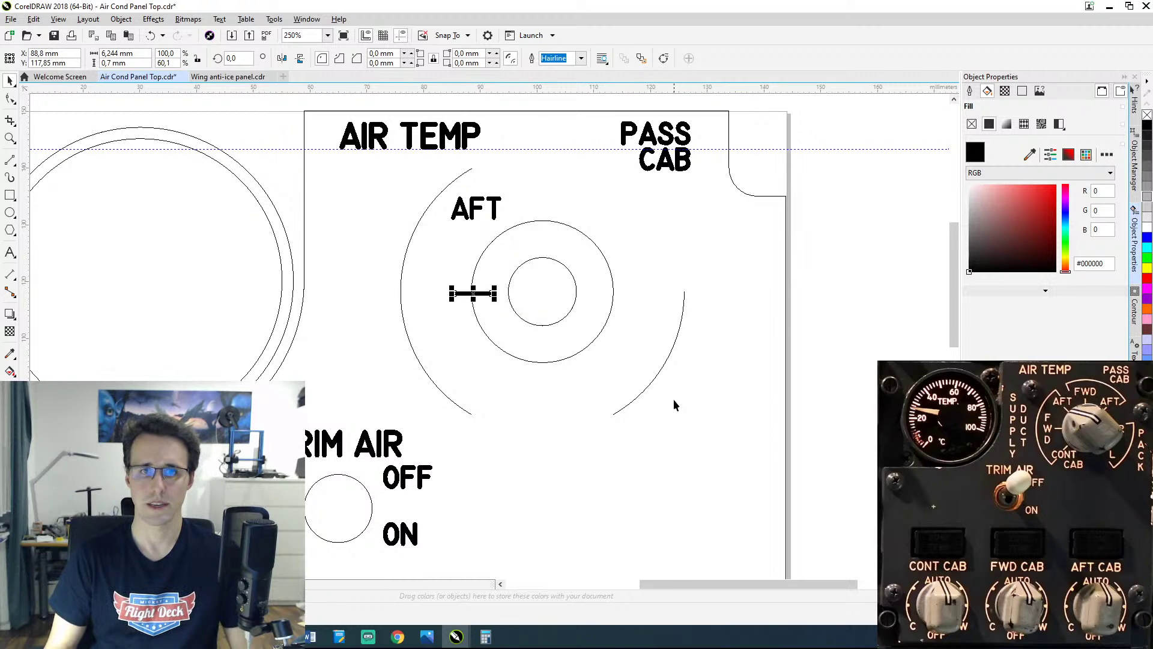
key(Left)
key(Left)
key(Left)
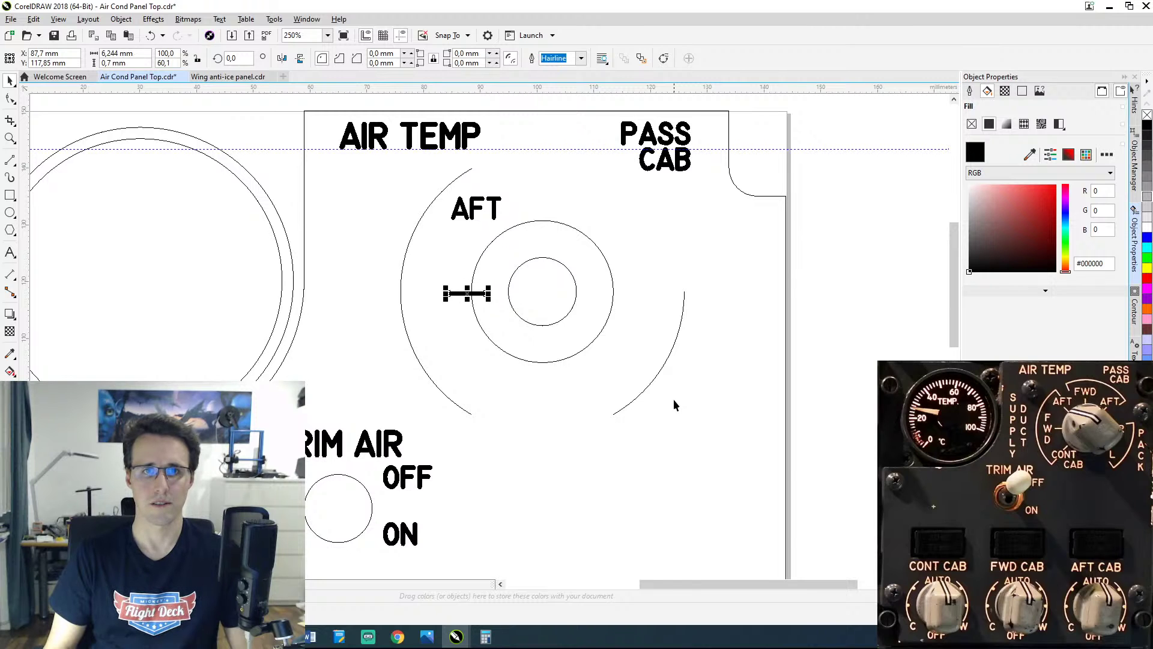
key(Left)
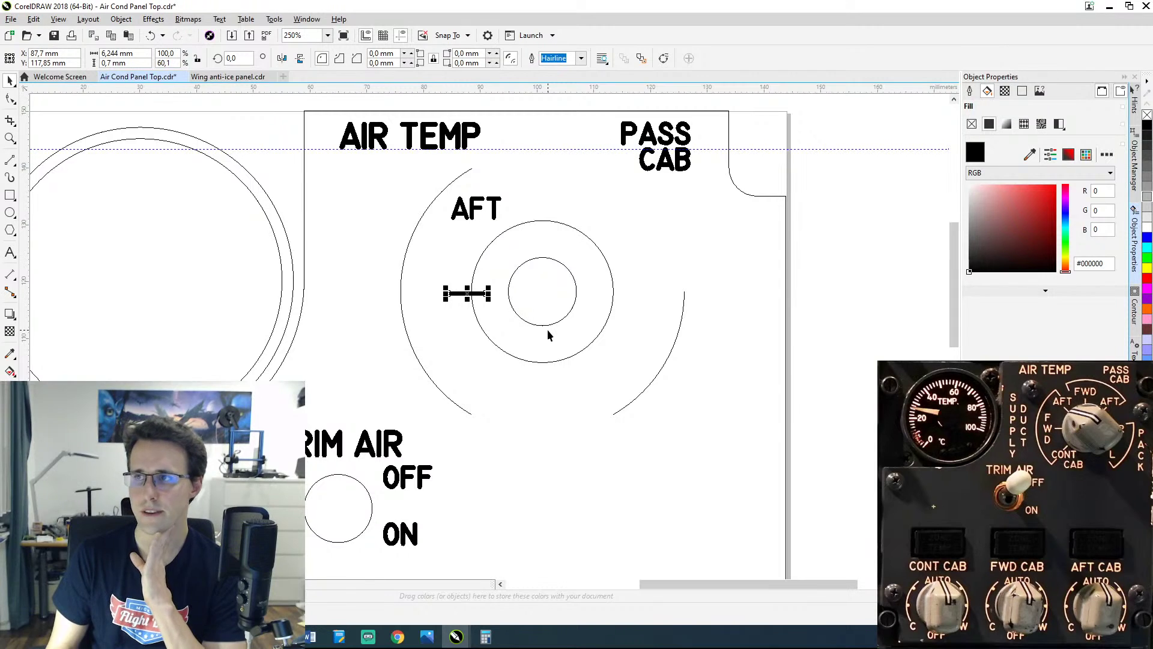
key(Right)
key(Right)
key(Right)
key(Left)
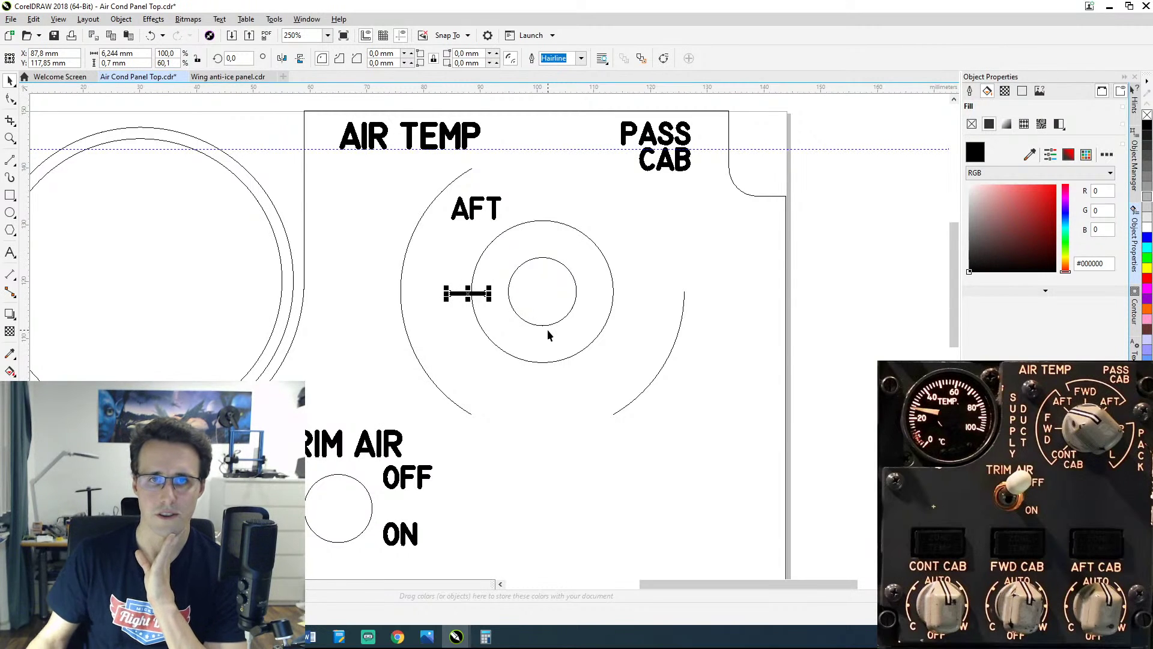
click(784, 344)
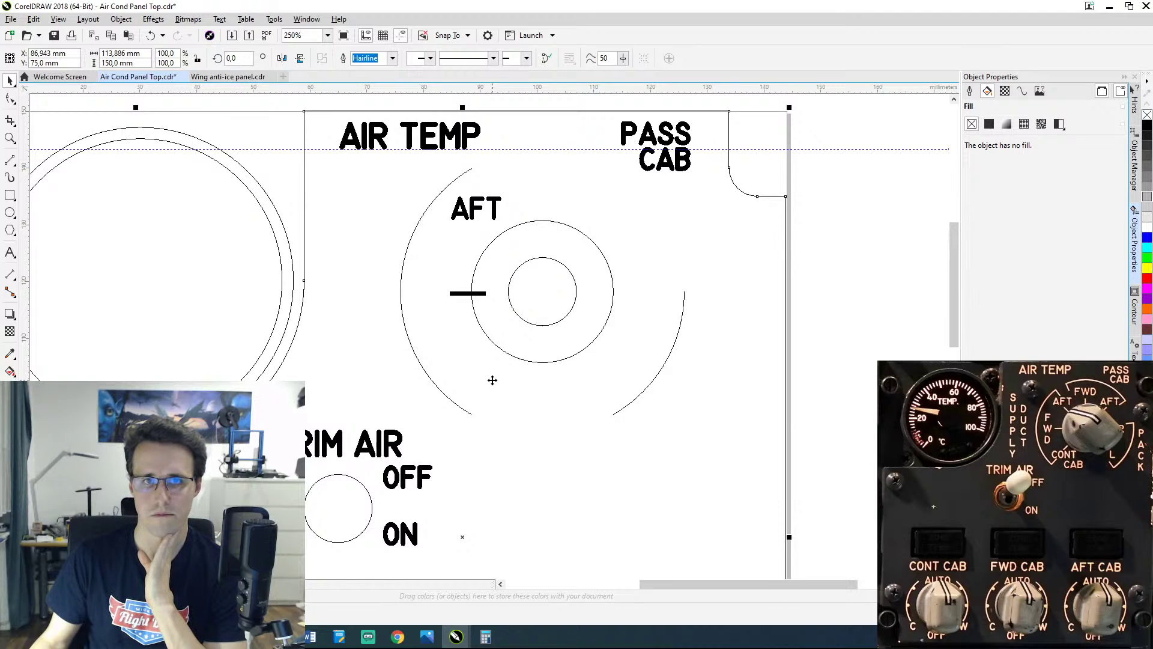
click(454, 293)
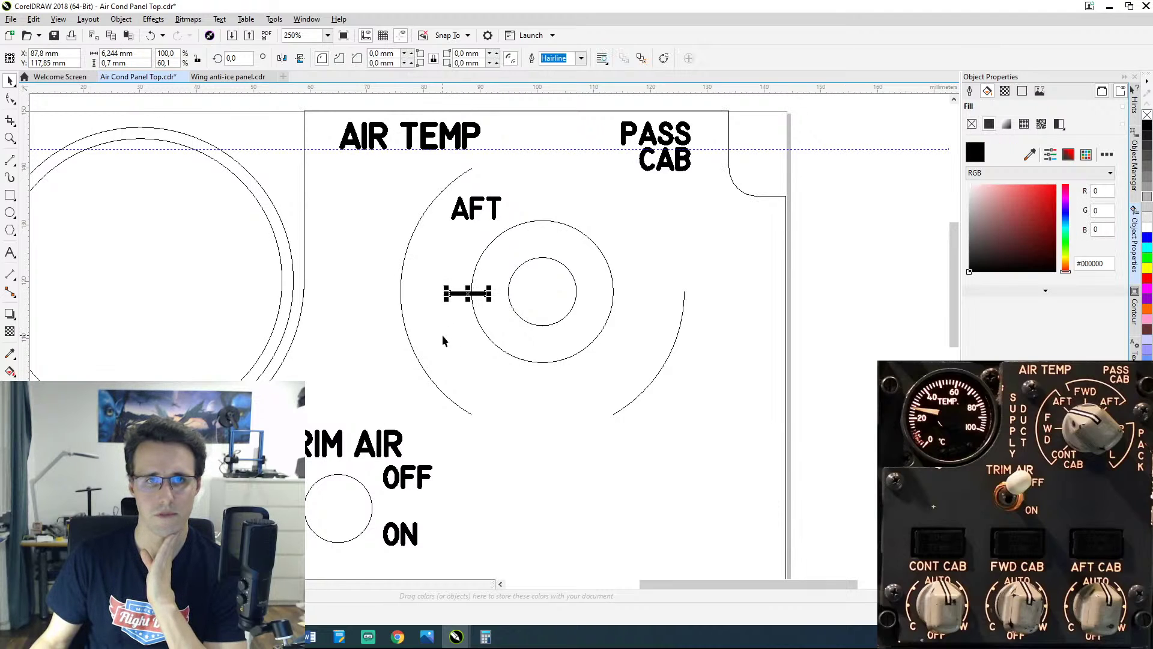
Step: Try placing the tick bar at Y 117 mm, and undo that move
click(72, 62)
text(117)
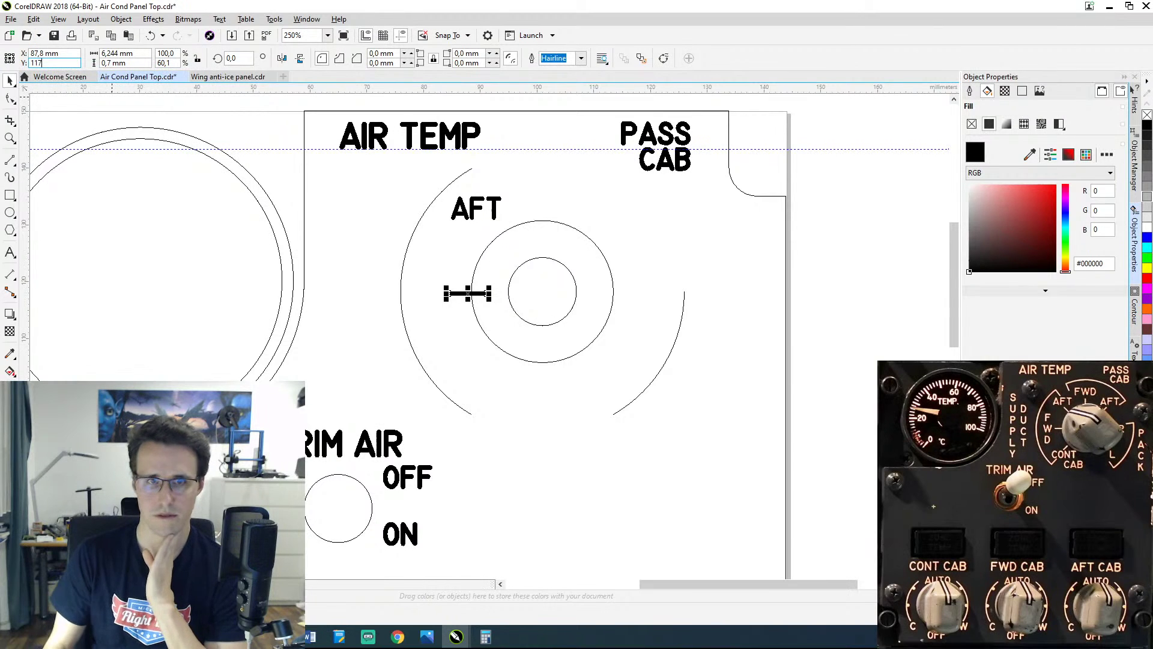
key(Return)
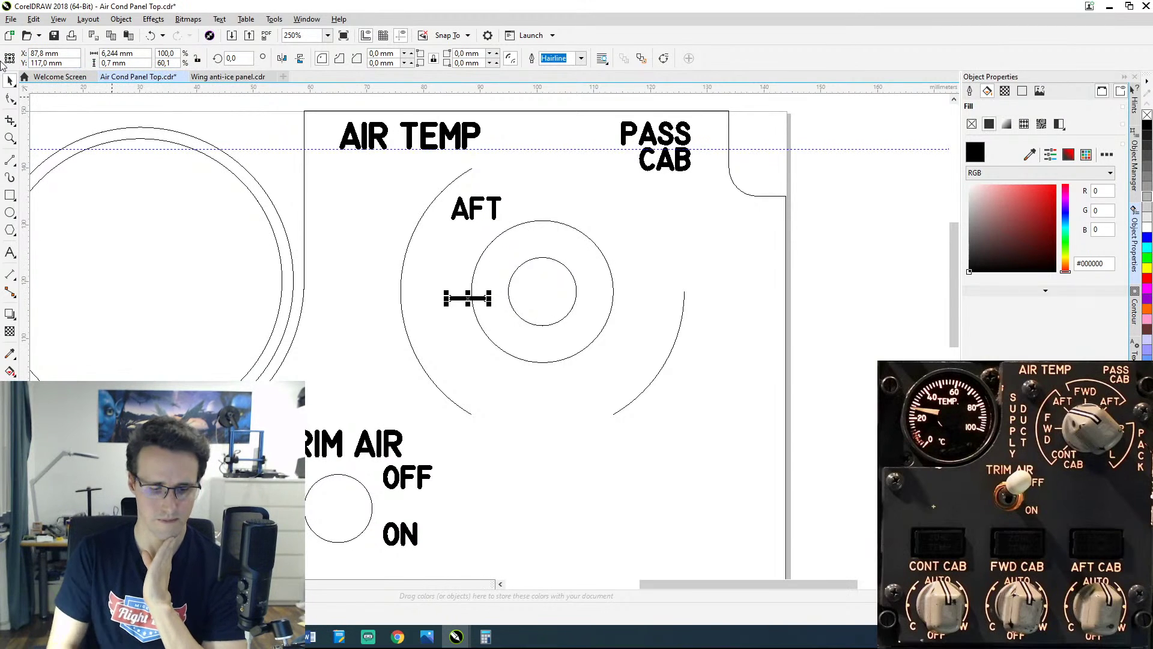
key(ctrl+z)
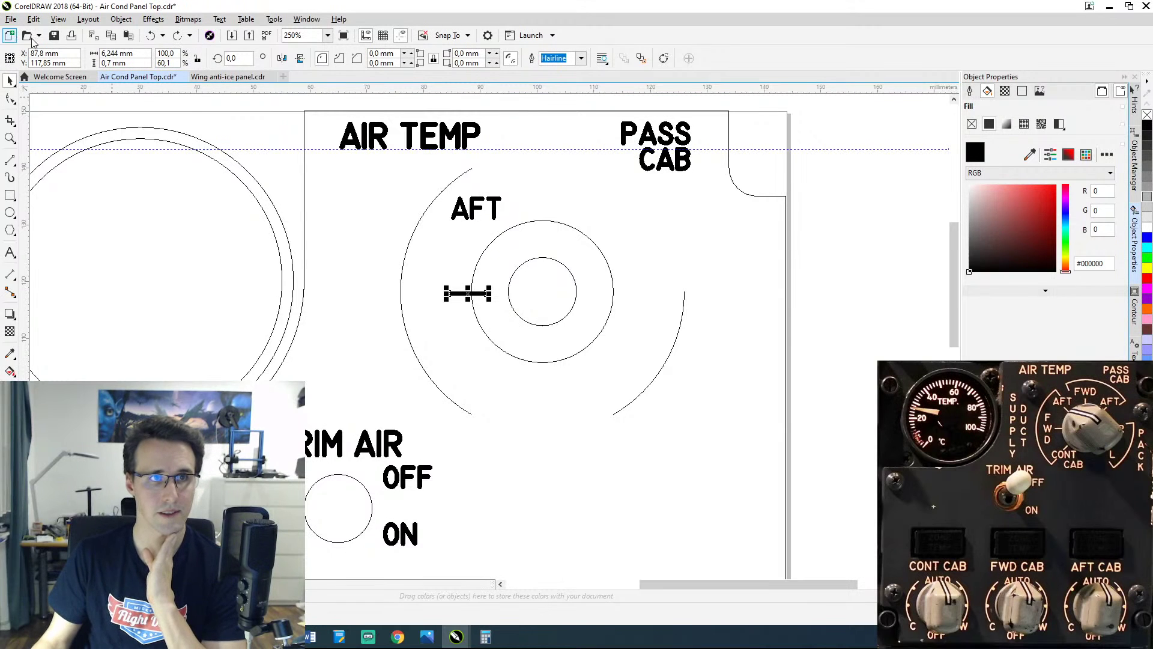
Step: Set the tick bar's X position to 88 mm and deselect it
click(59, 54)
text(88)
key(Return)
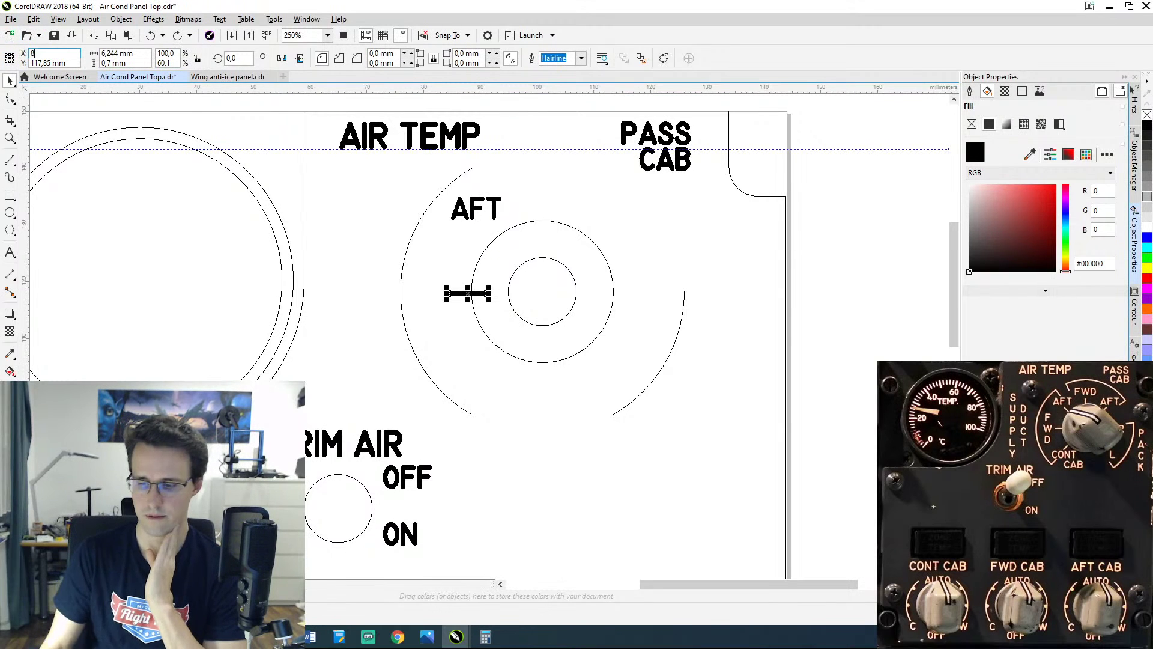
click(610, 231)
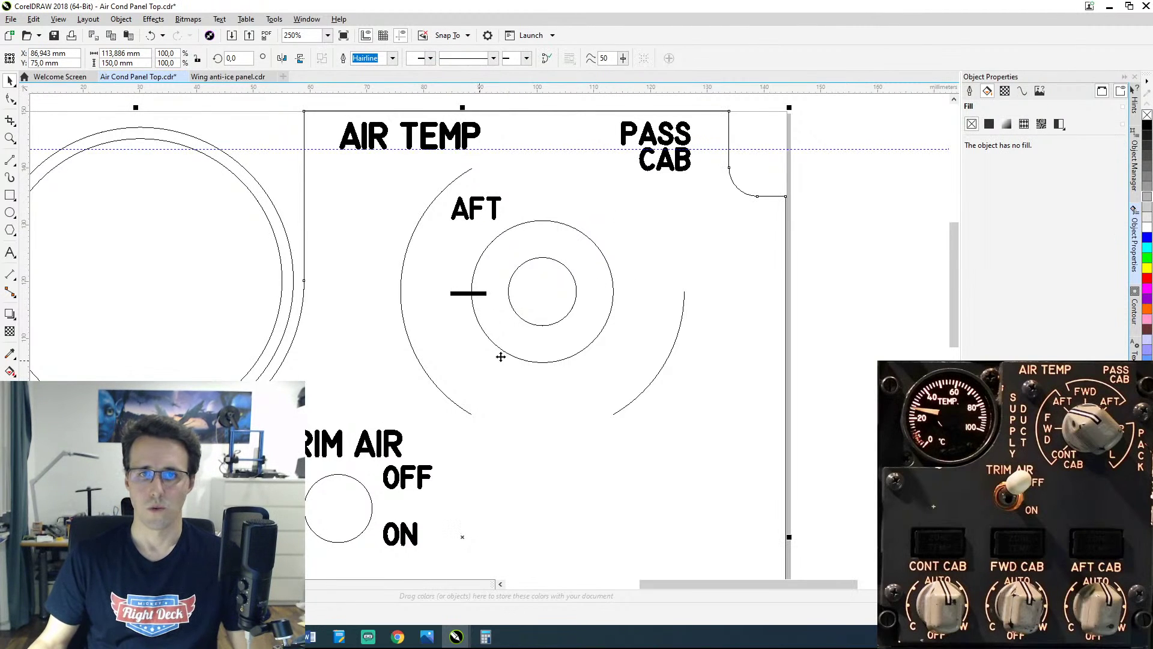
Step: Switch to the cockpit reference photo in Fotos and examine the tick marks around the AIR TEMP selector knob
click(427, 636)
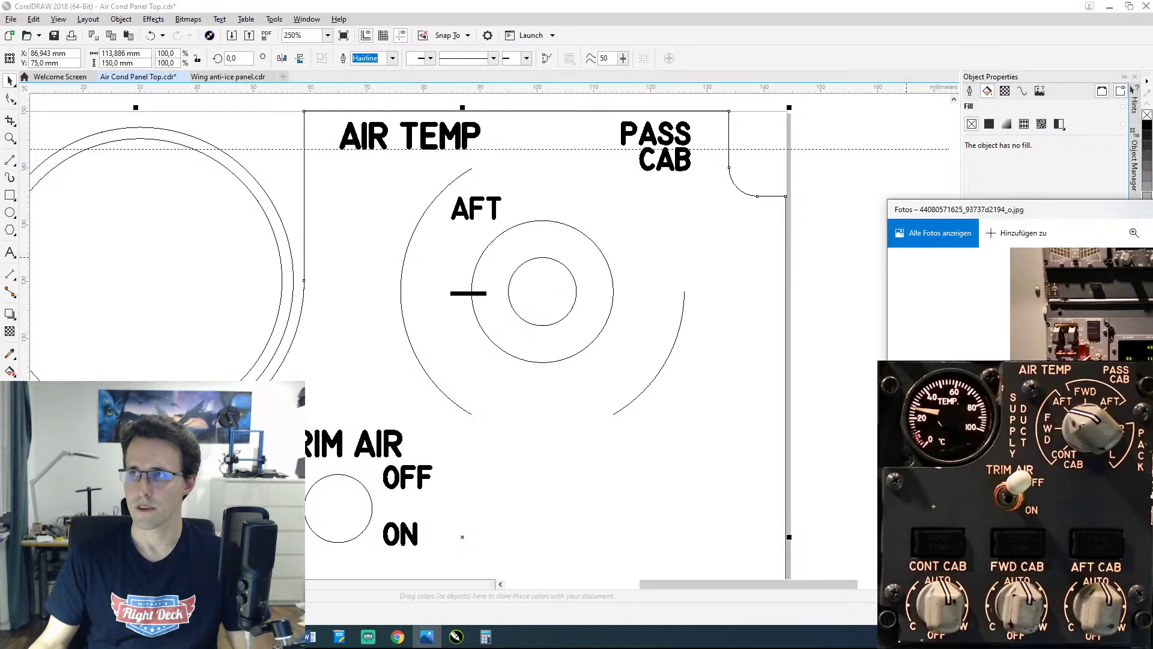
drag(740, 198, 636, 165)
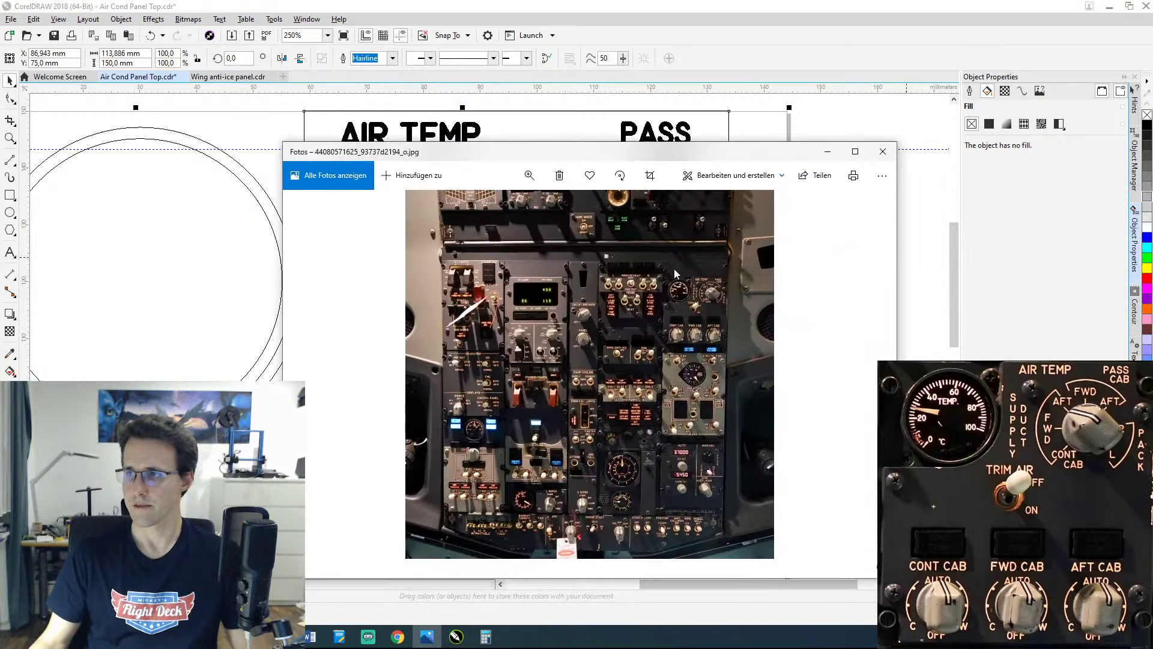
scroll(672, 286, up, 3)
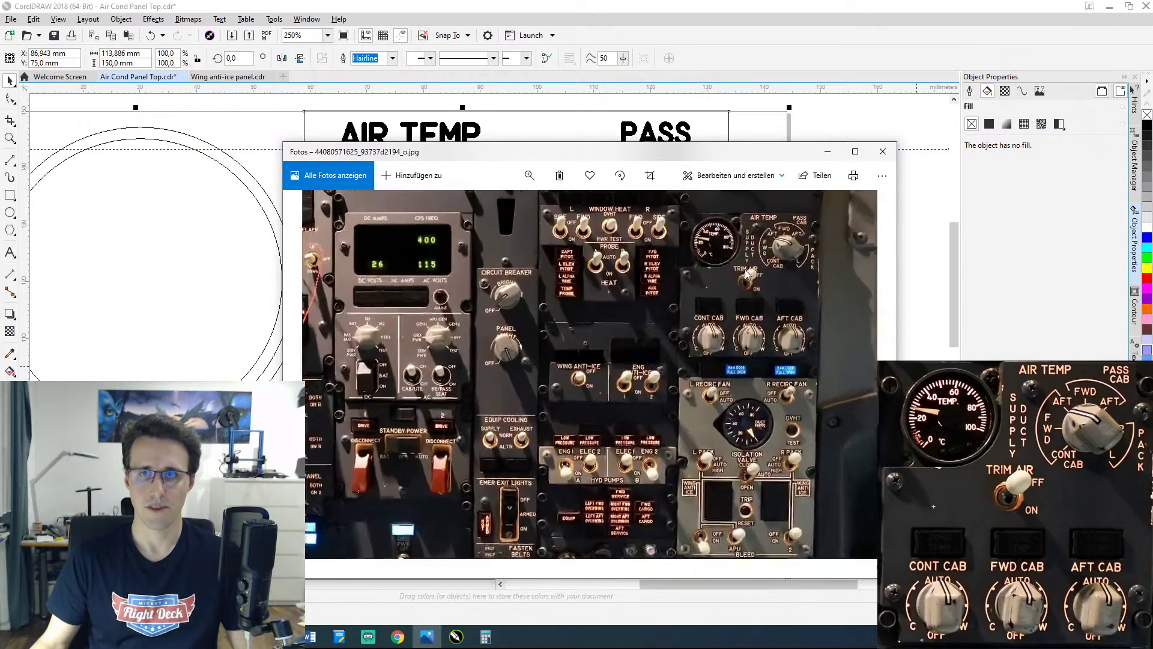
scroll(746, 273, up, 4)
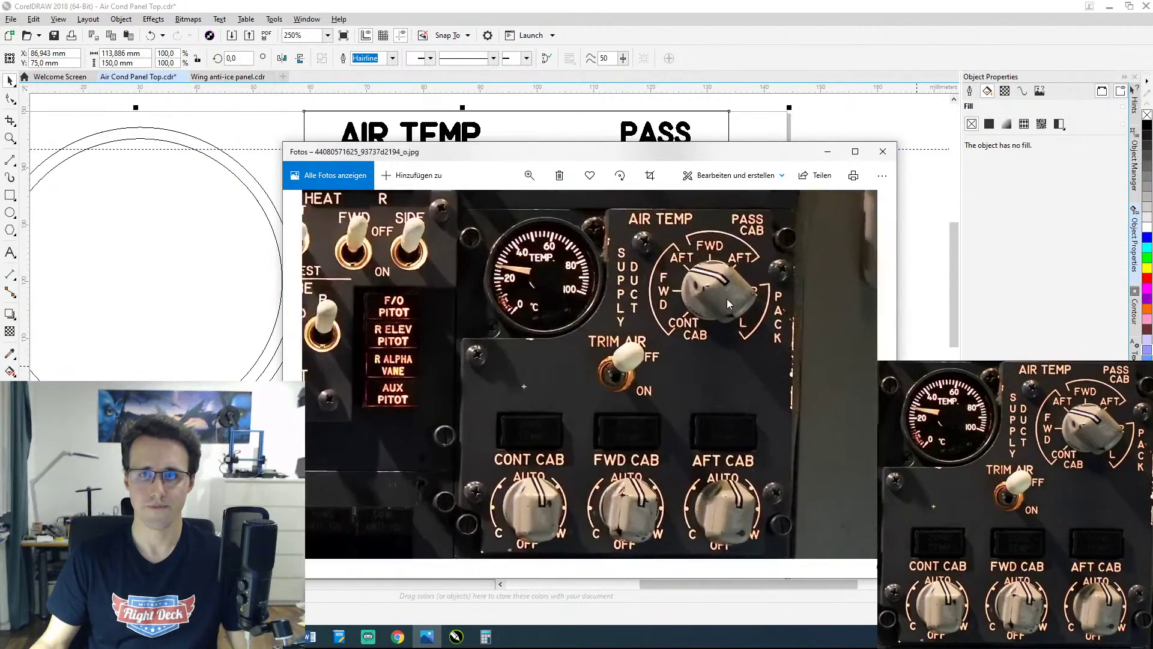
scroll(726, 298, up, 2)
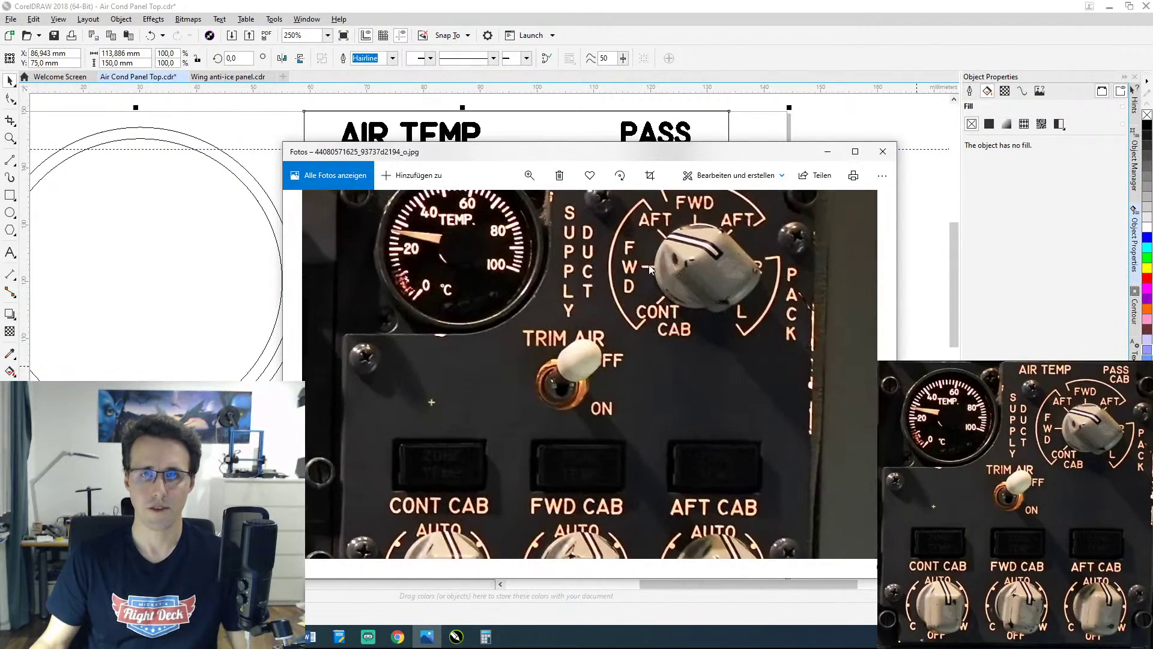
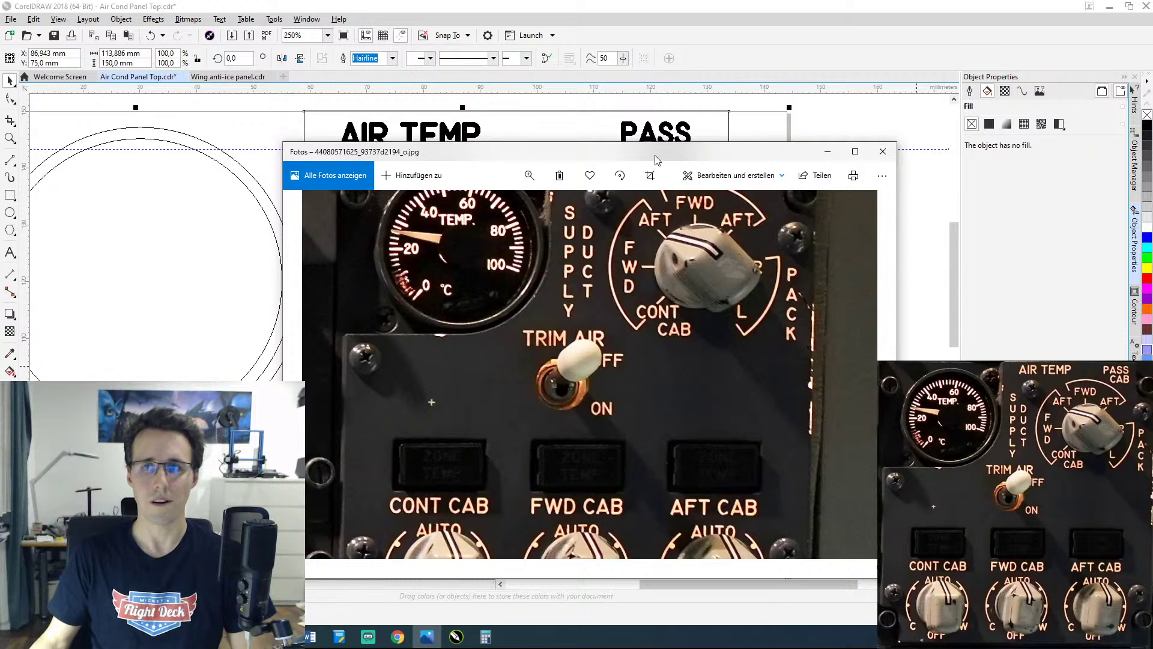
drag(656, 160, 1152, 246)
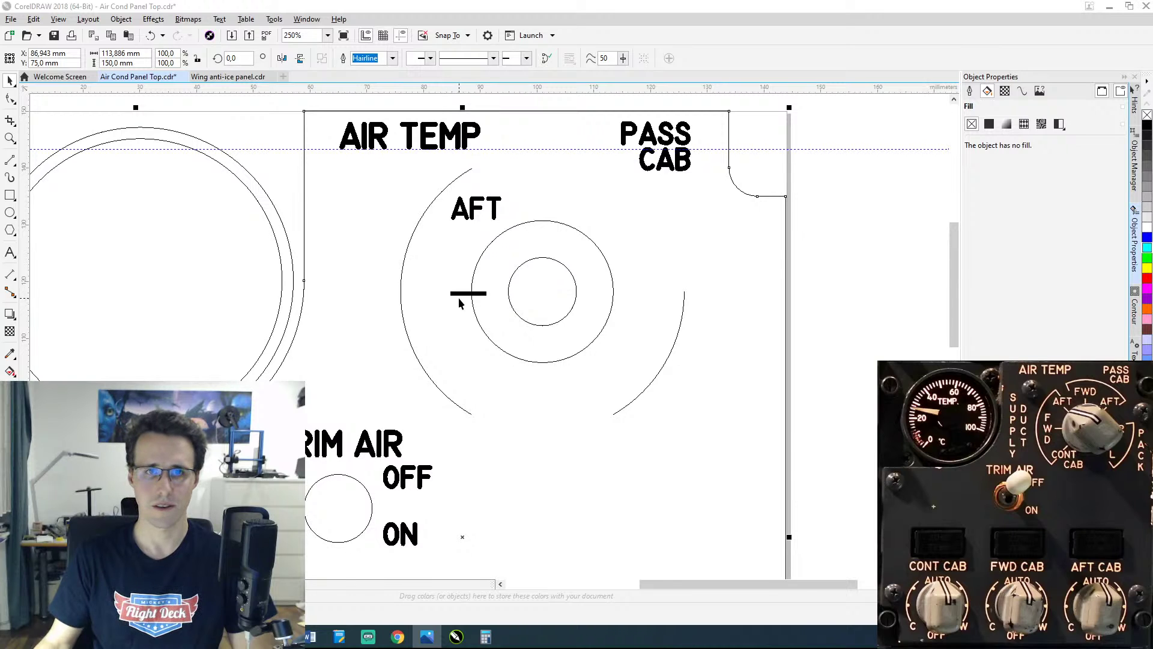
Step: Move the tick bar's rotation centre to the centre of the concentric knob circles
click(460, 294)
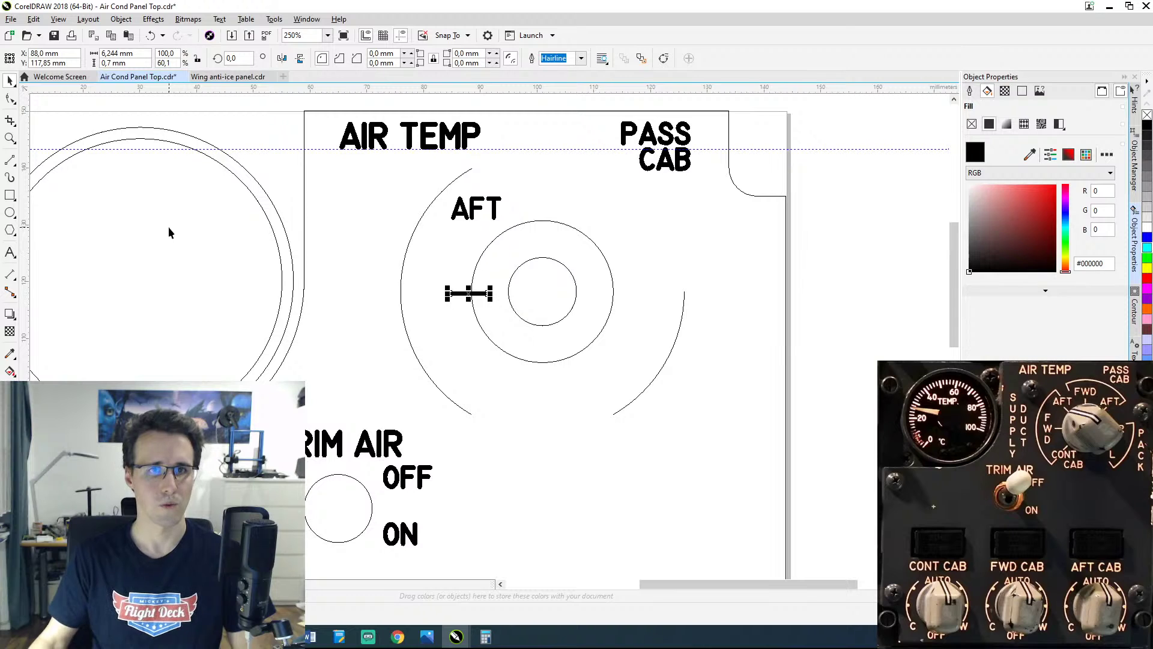
scroll(481, 308, up, 3)
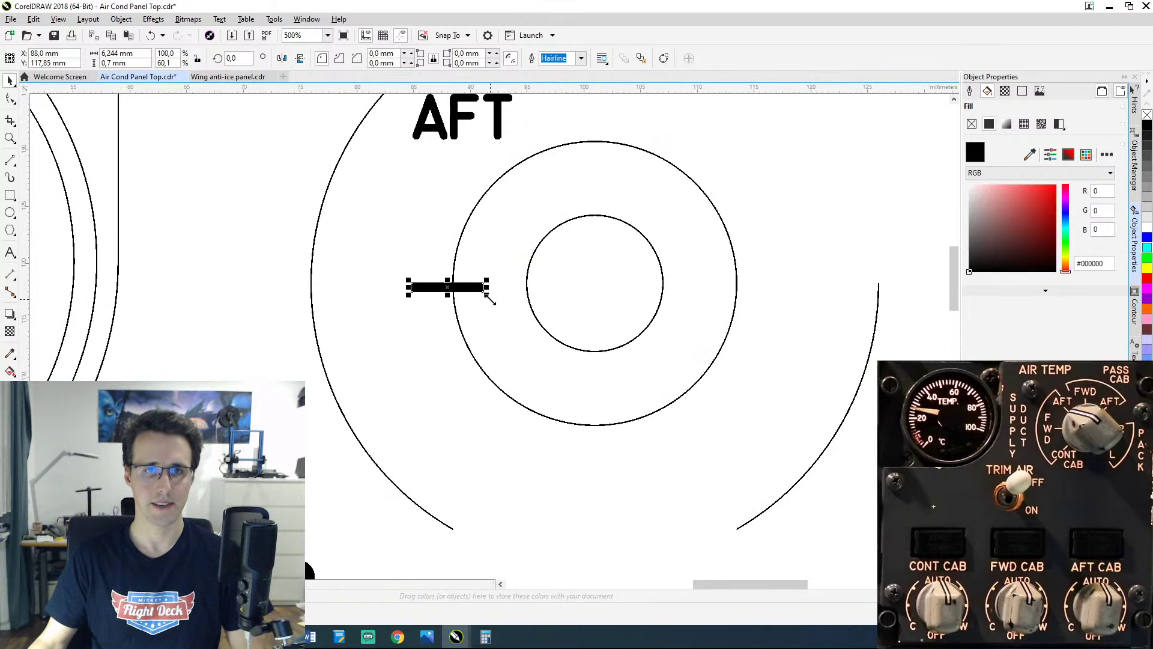
scroll(412, 274, down, 2)
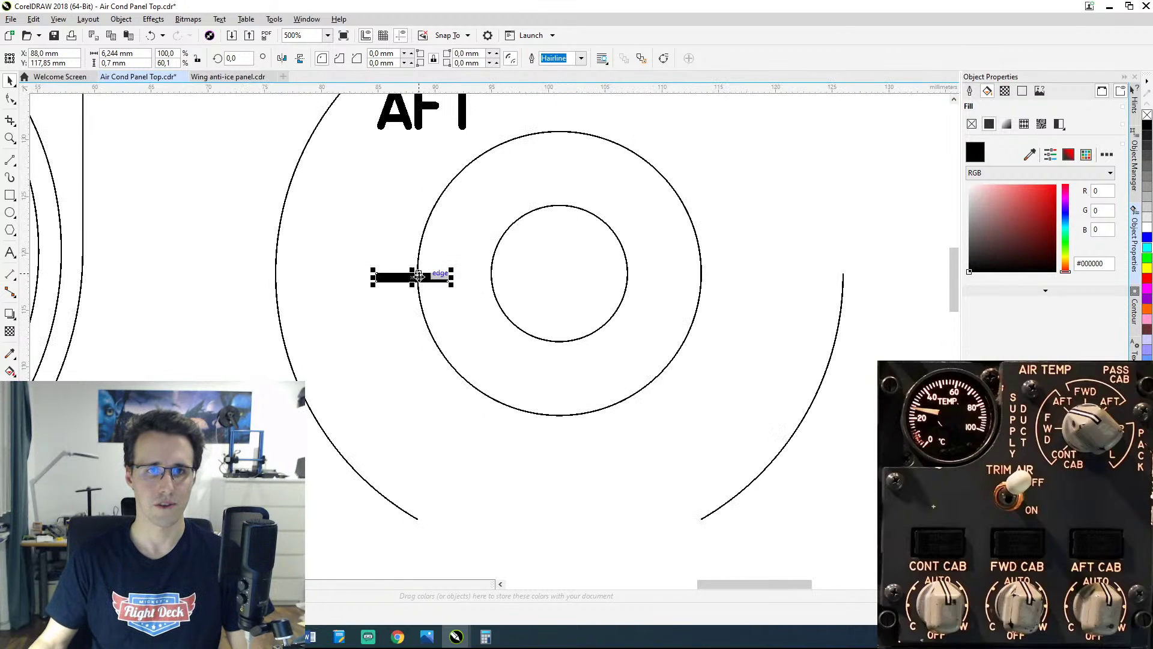
drag(418, 281, 440, 299)
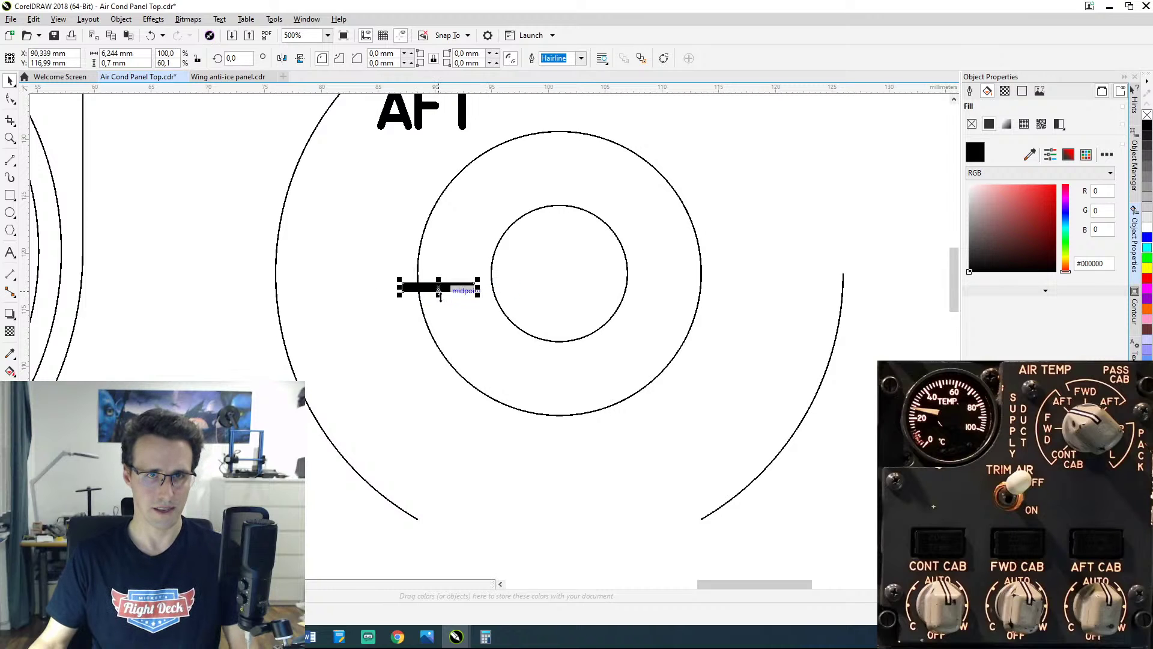
key(ctrl+z)
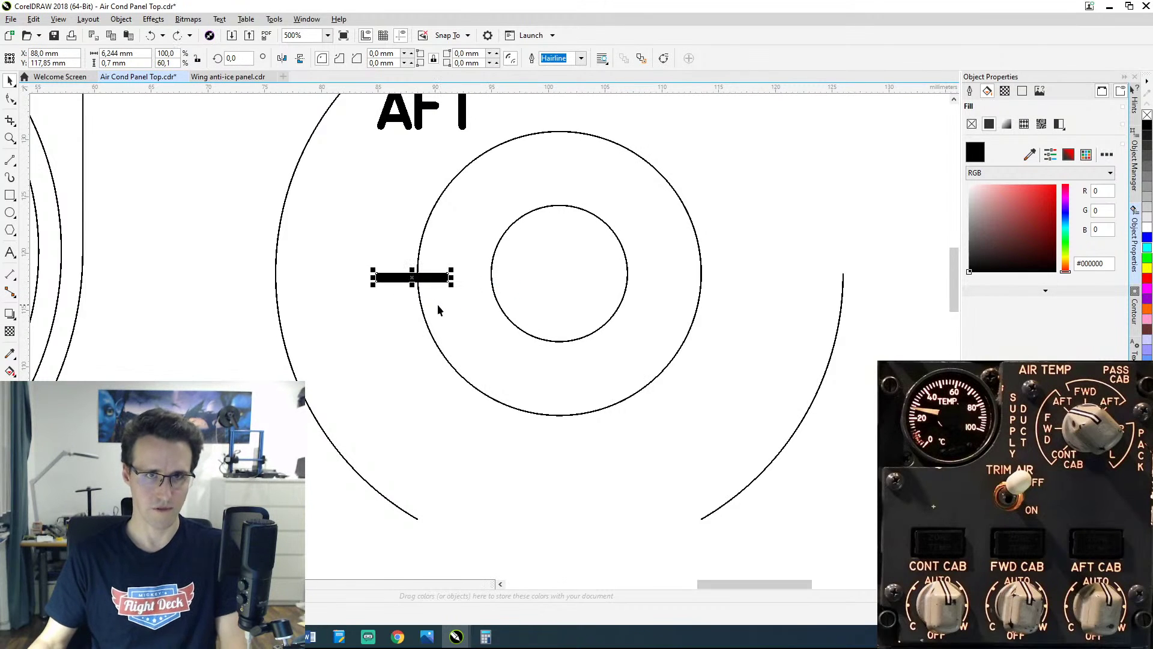
click(403, 277)
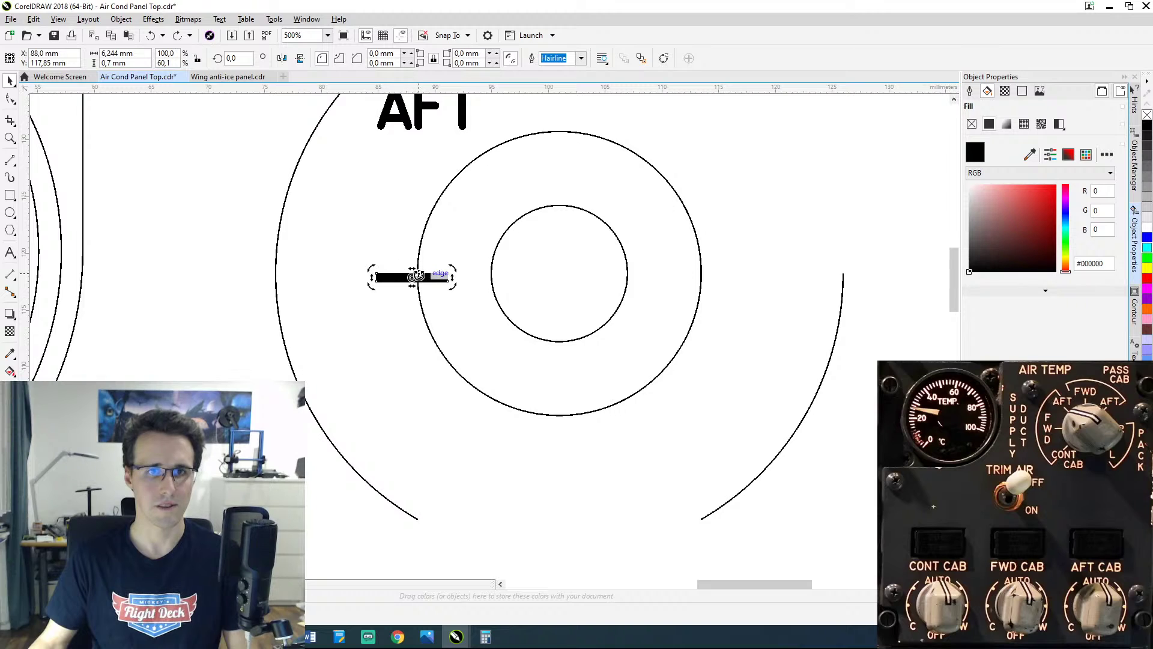
mouse_move(411, 277)
mouse_down()
mouse_move(562, 282)
mouse_move(559, 273)
mouse_up()
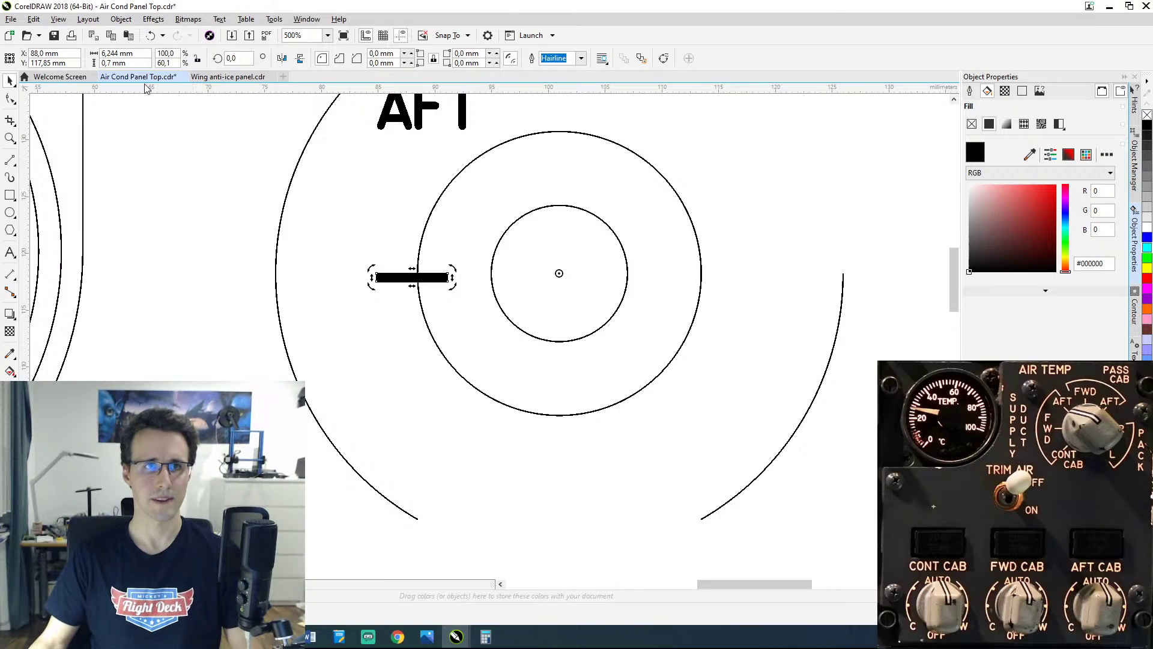
Step: Try rotating the original tick bar by 45° about the knob centre, and undo the rotation
click(240, 58)
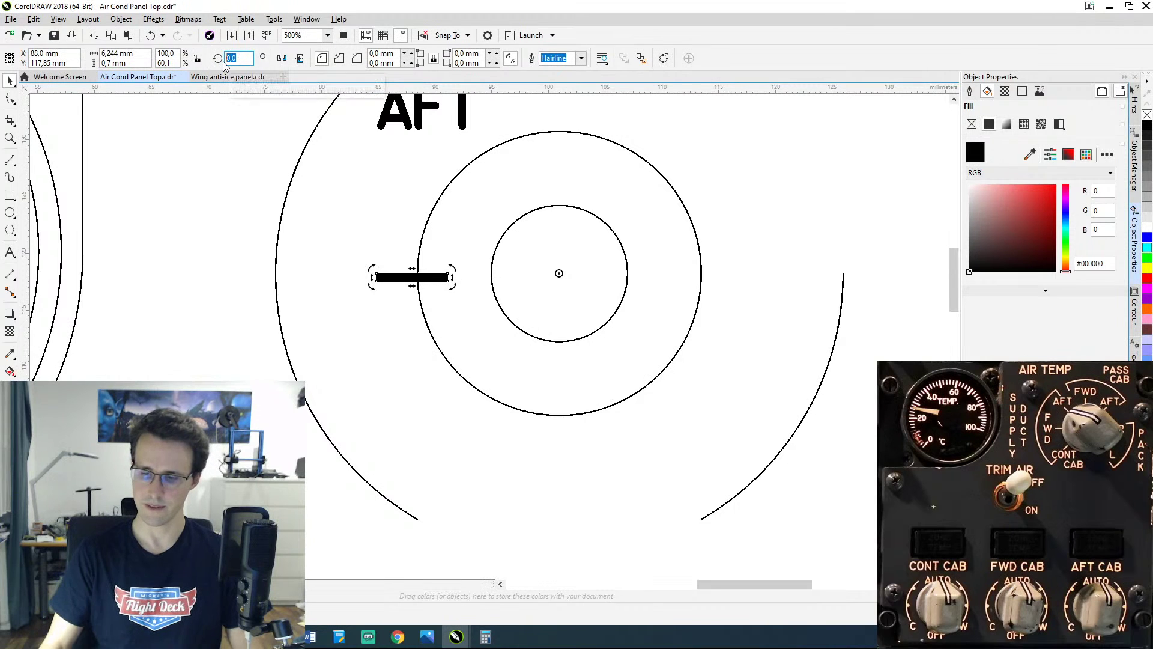
text(45)
key(Return)
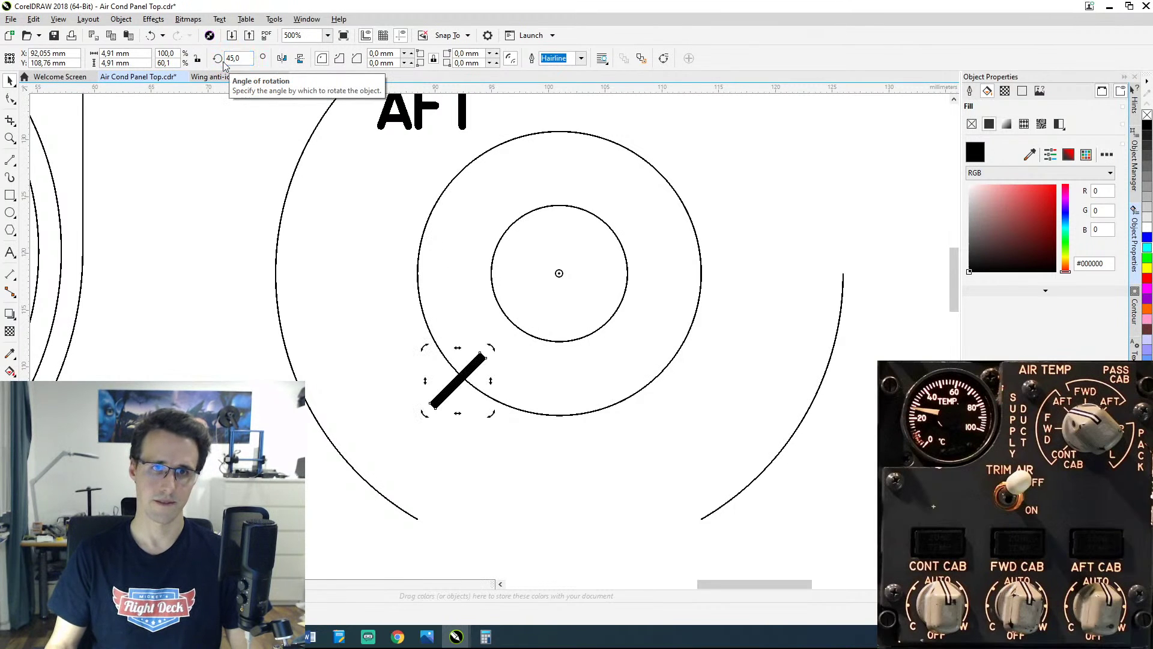
key(ctrl+z)
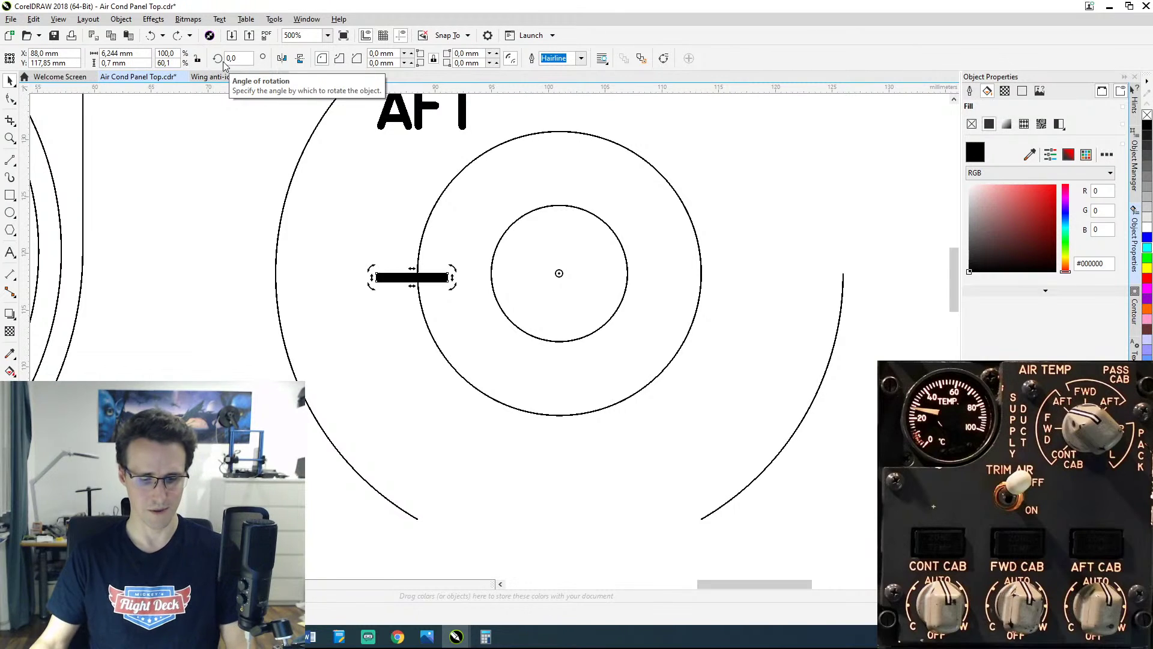
Step: Create a copy of the tick bar rotated 45° about the knob centre, keeping the horizontal original
drag(242, 59, 168, 53)
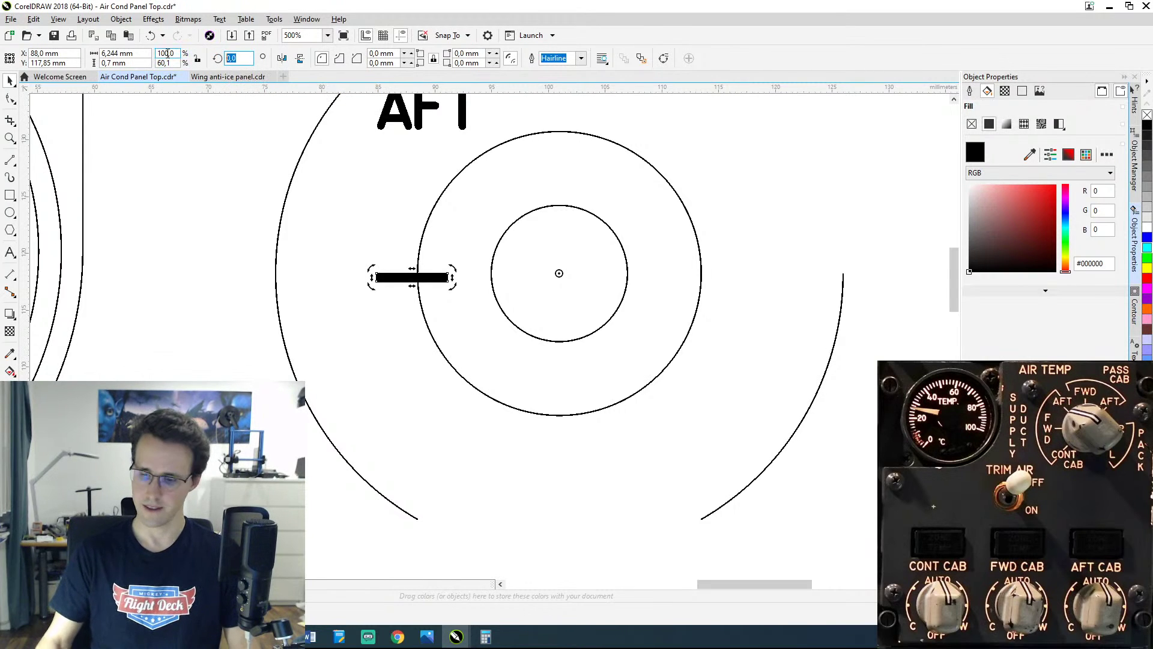
text(45)
key(Return)
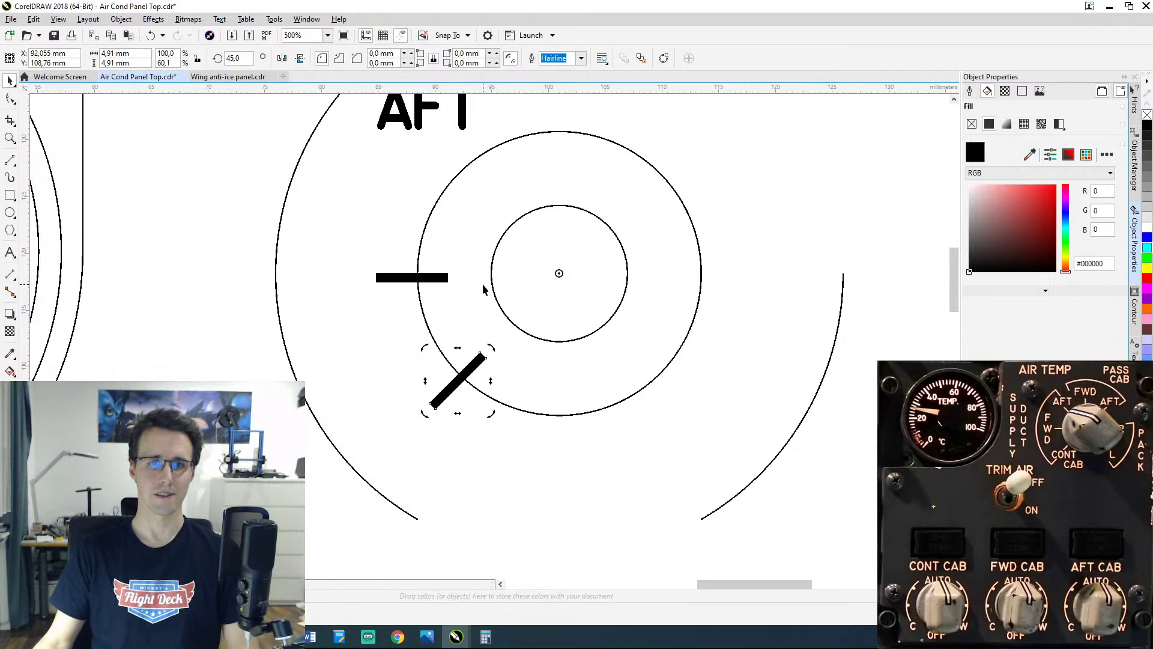
Step: Create another copy of the horizontal tick bar rotated -45° about the knob centre, just below the AFT label
drag(481, 270, 500, 309)
click(436, 318)
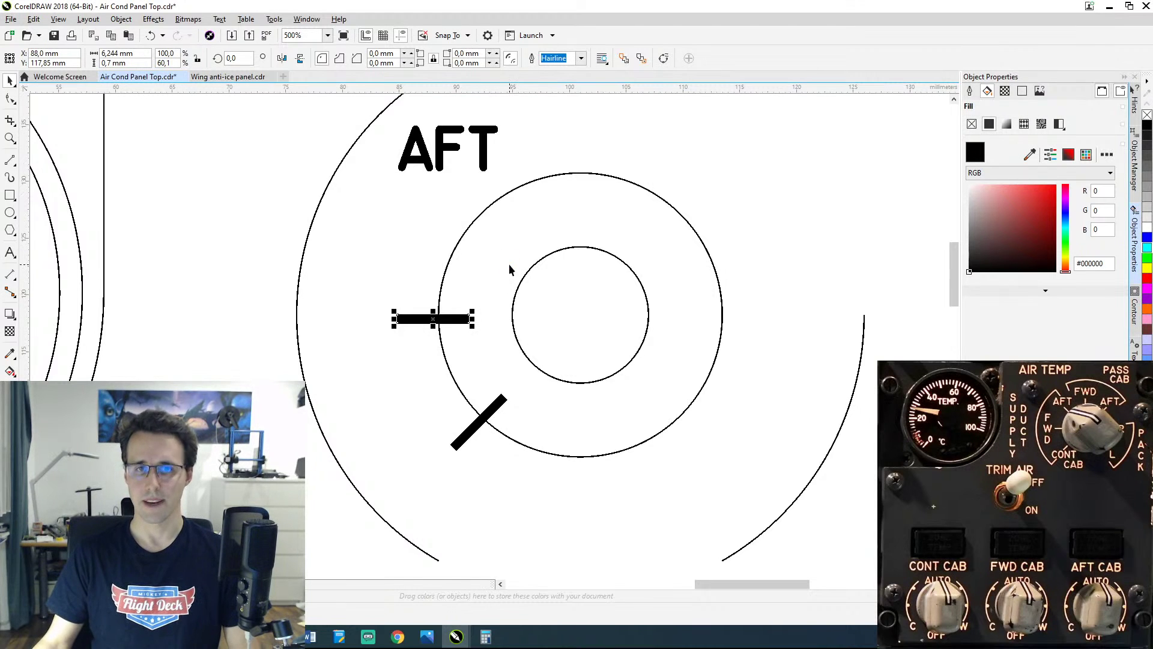
click(237, 57)
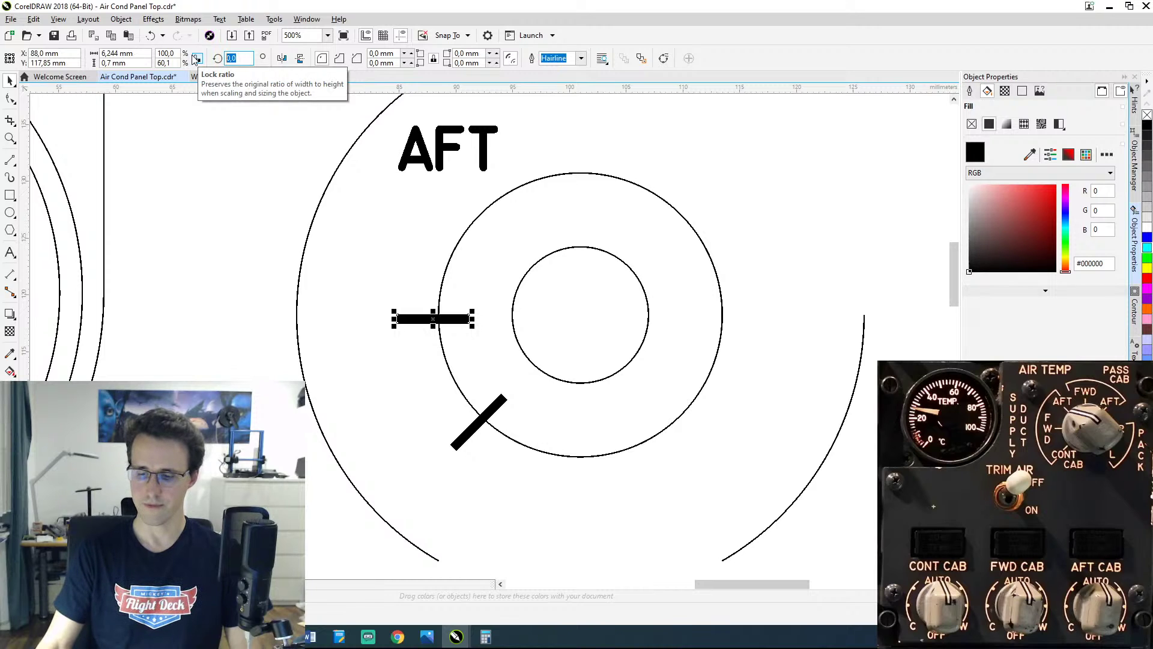
text(-45)
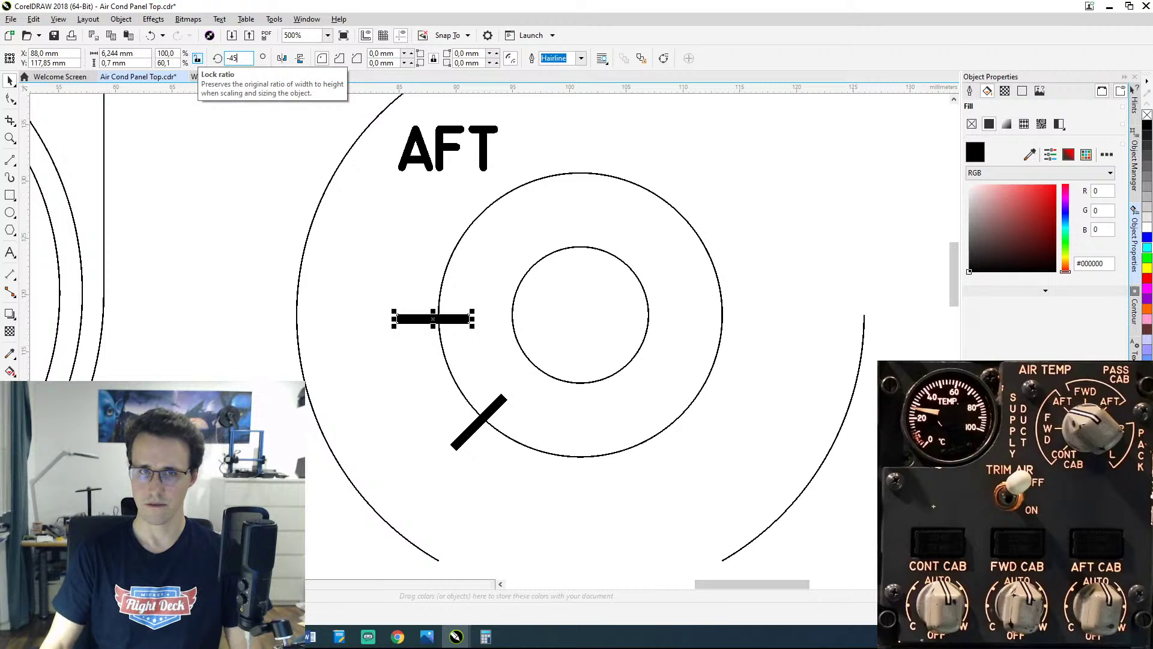
key(Return)
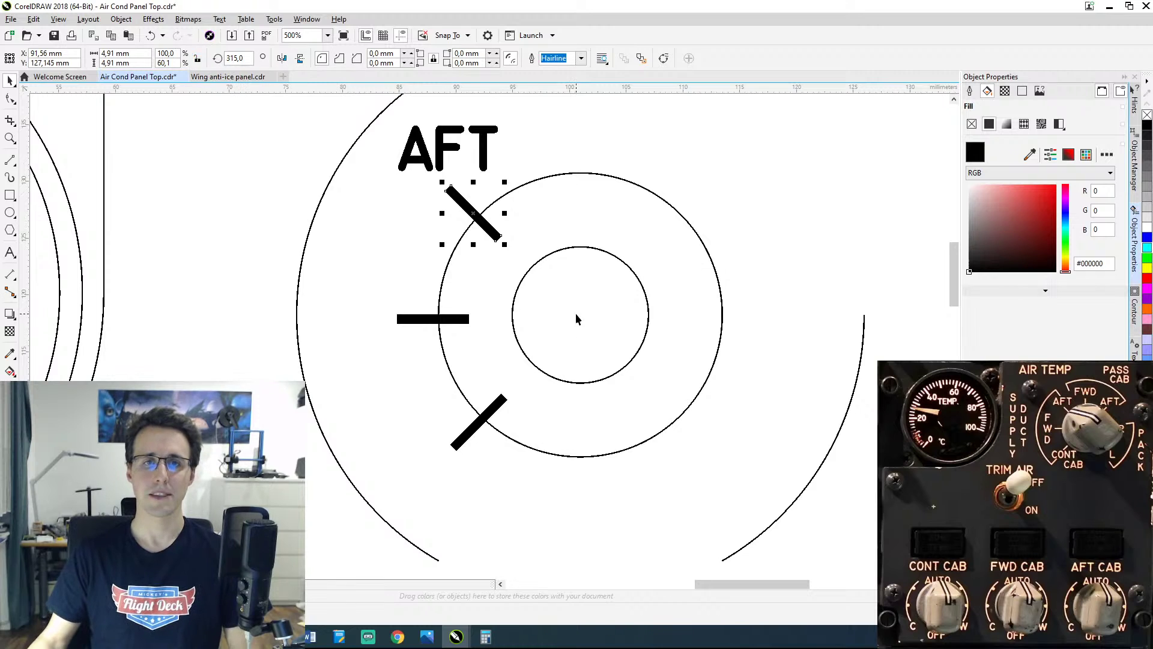
scroll(576, 318, up, 3)
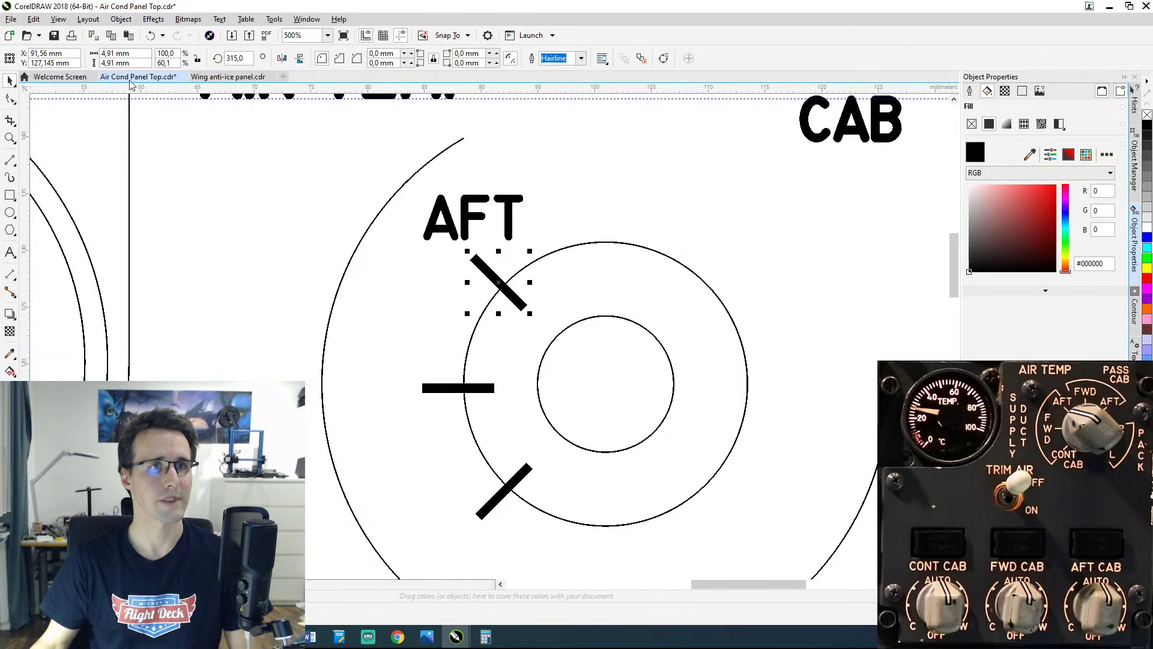
Step: Try creating a new symmetry from the diagonal tick bar below the AFT label, and undo it
click(120, 20)
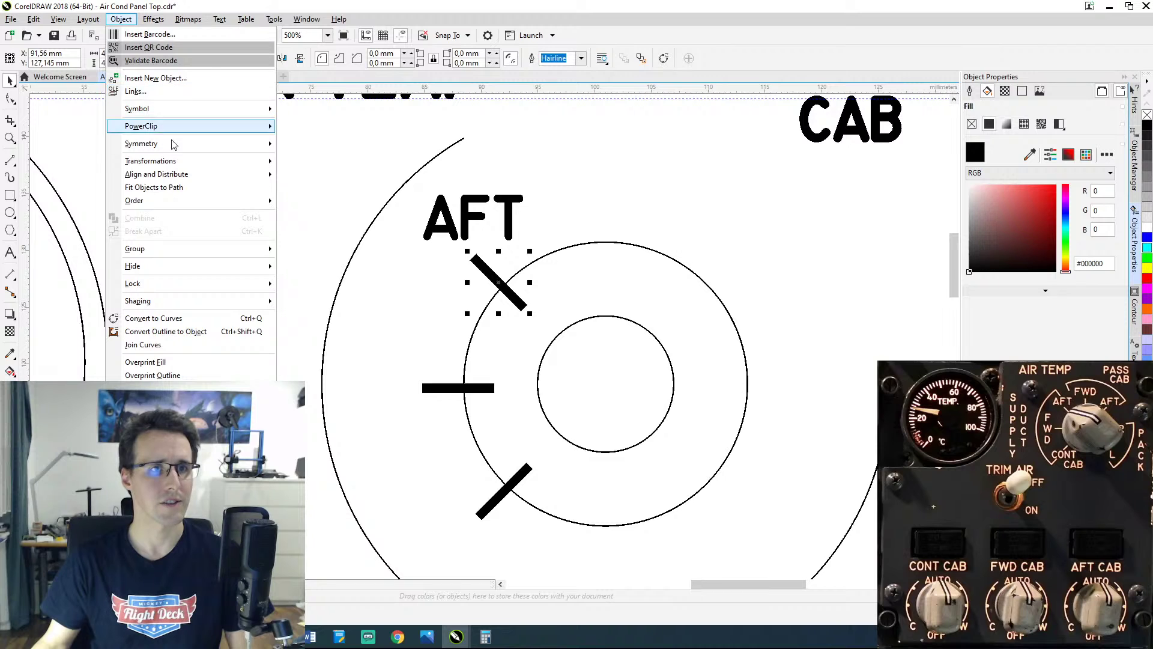
mouse_move(175, 165)
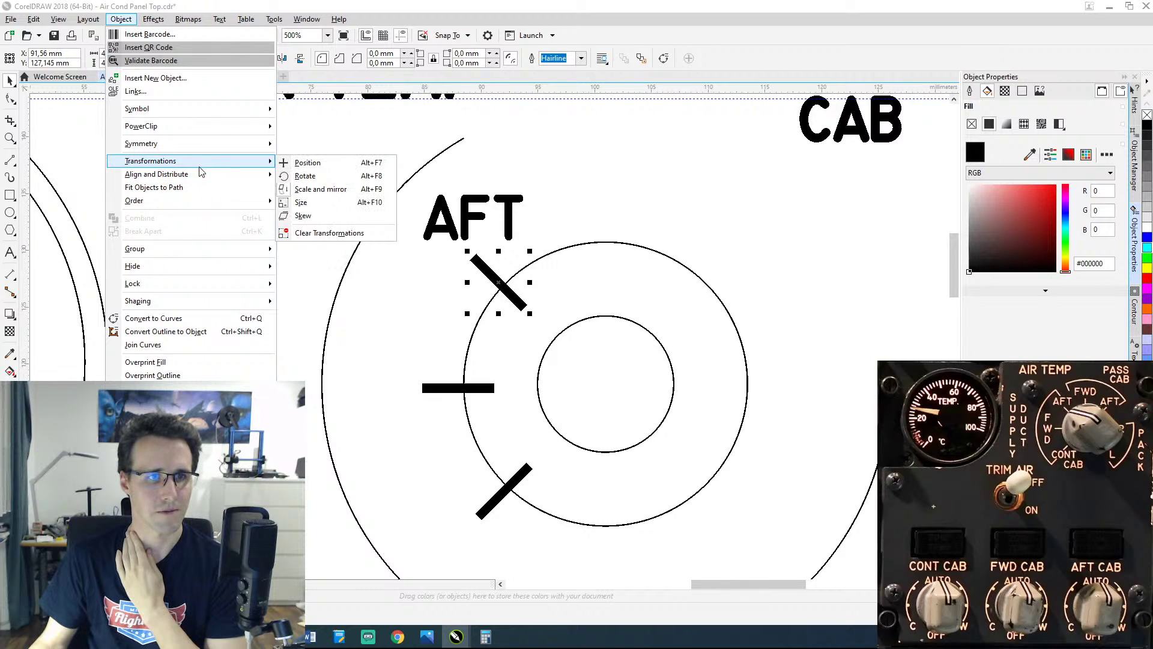
mouse_move(209, 149)
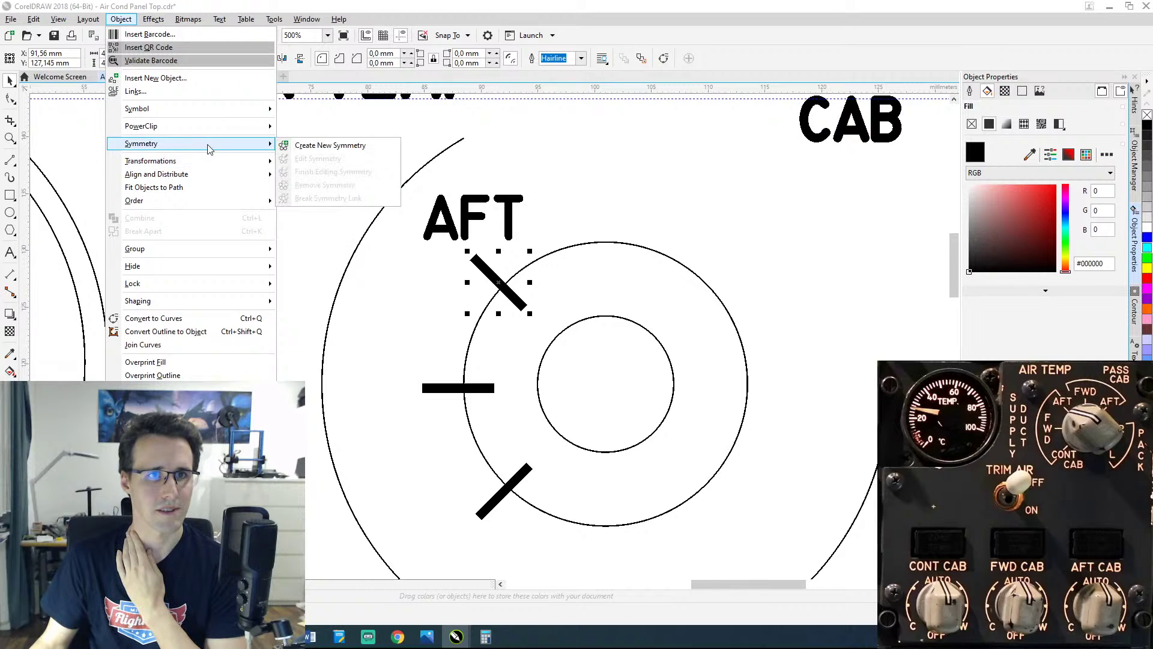
click(290, 147)
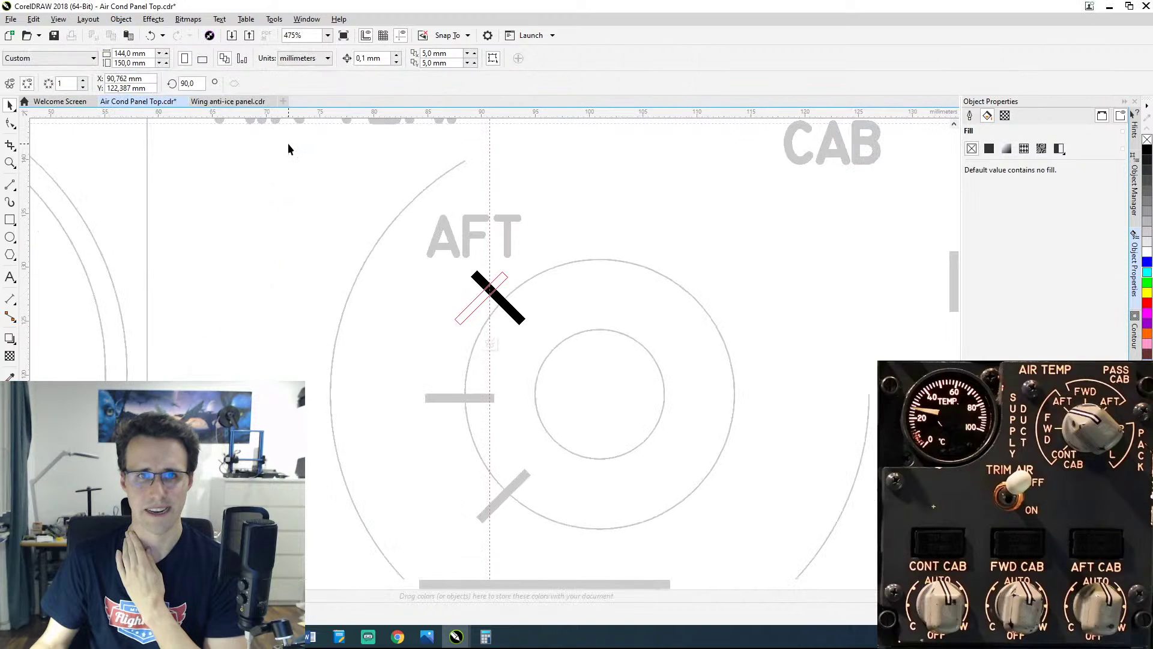
key(ctrl+z)
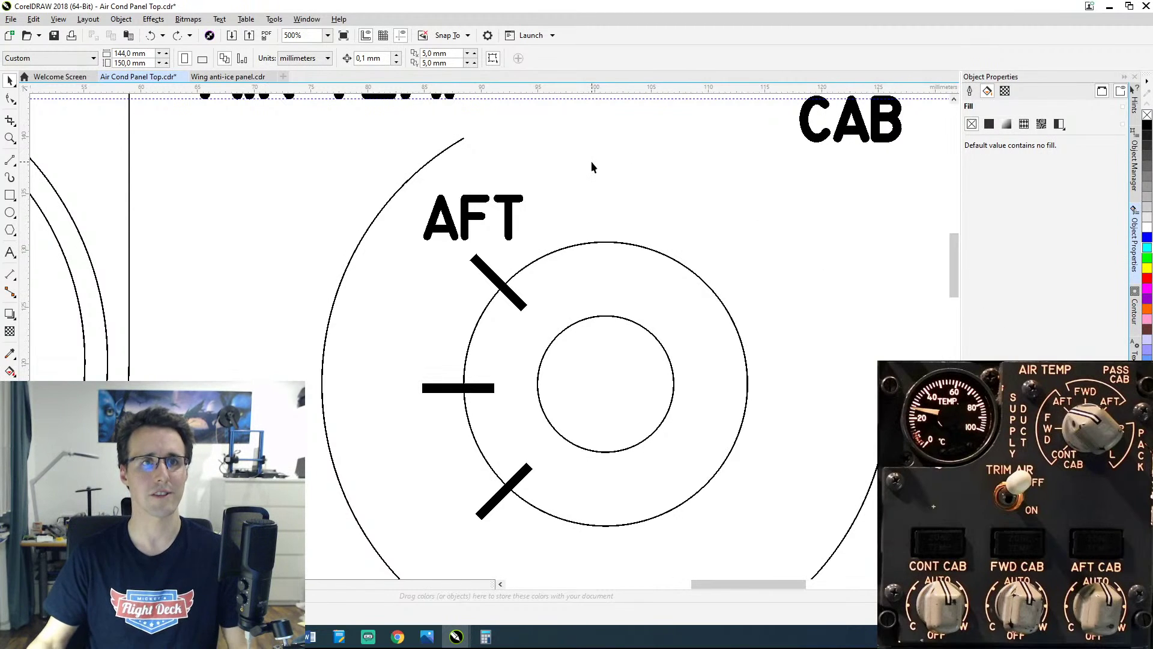
Step: Create a copy of the tick bar below AFT rotated a further -45° about the knob centre, to 270°
click(489, 276)
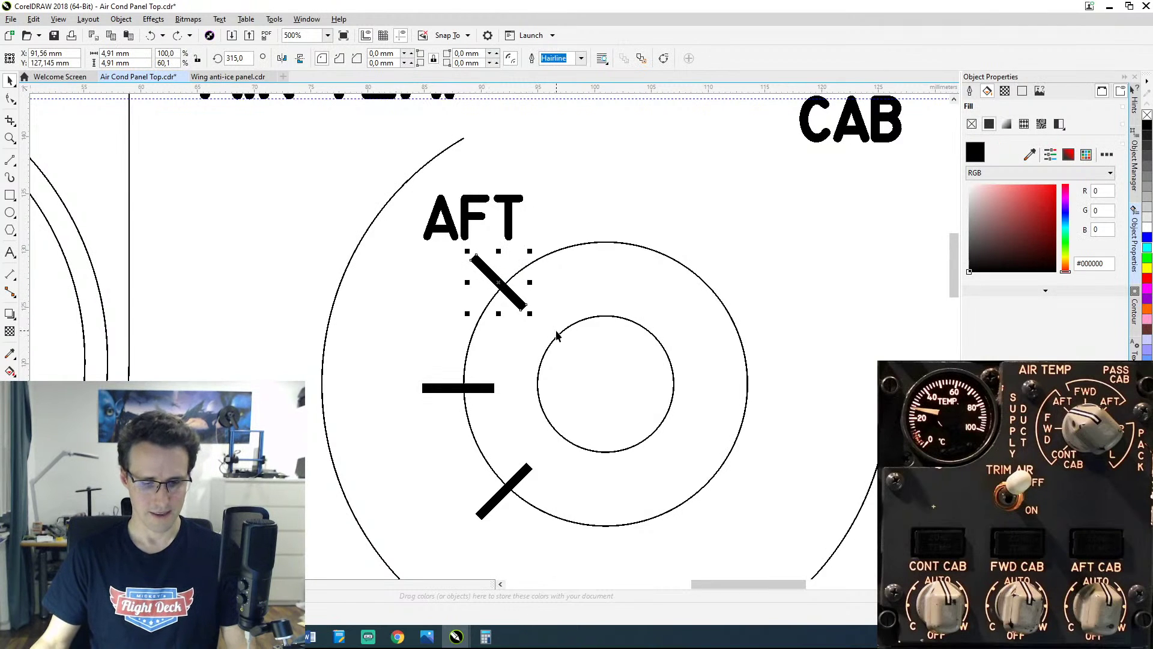
click(138, 54)
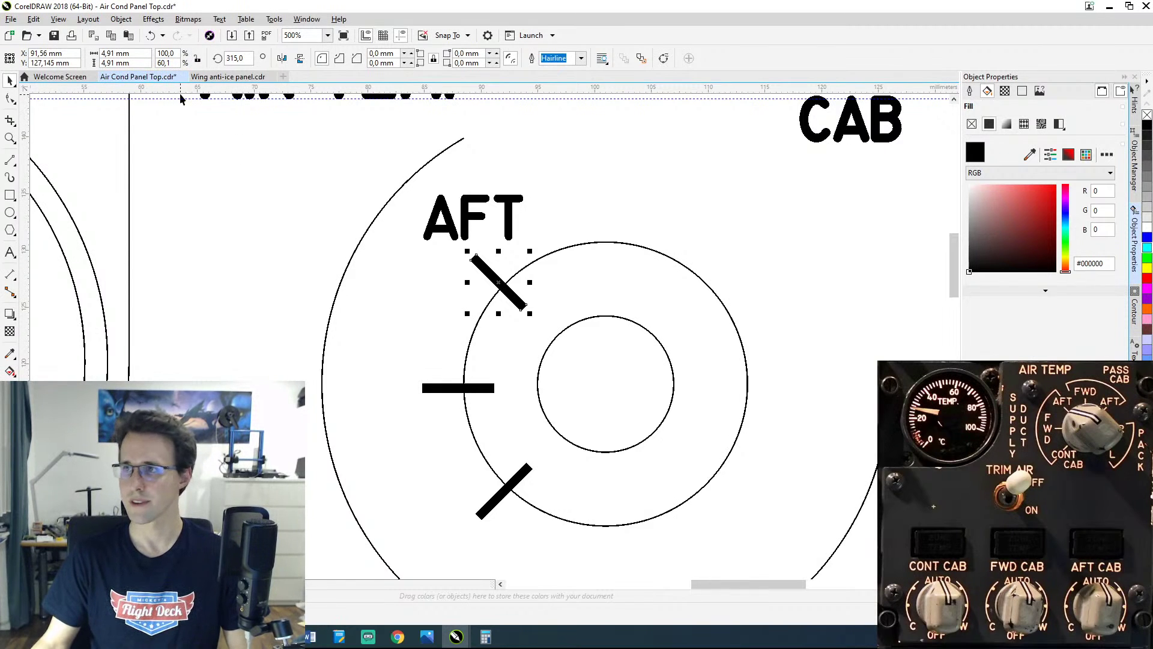
click(245, 58)
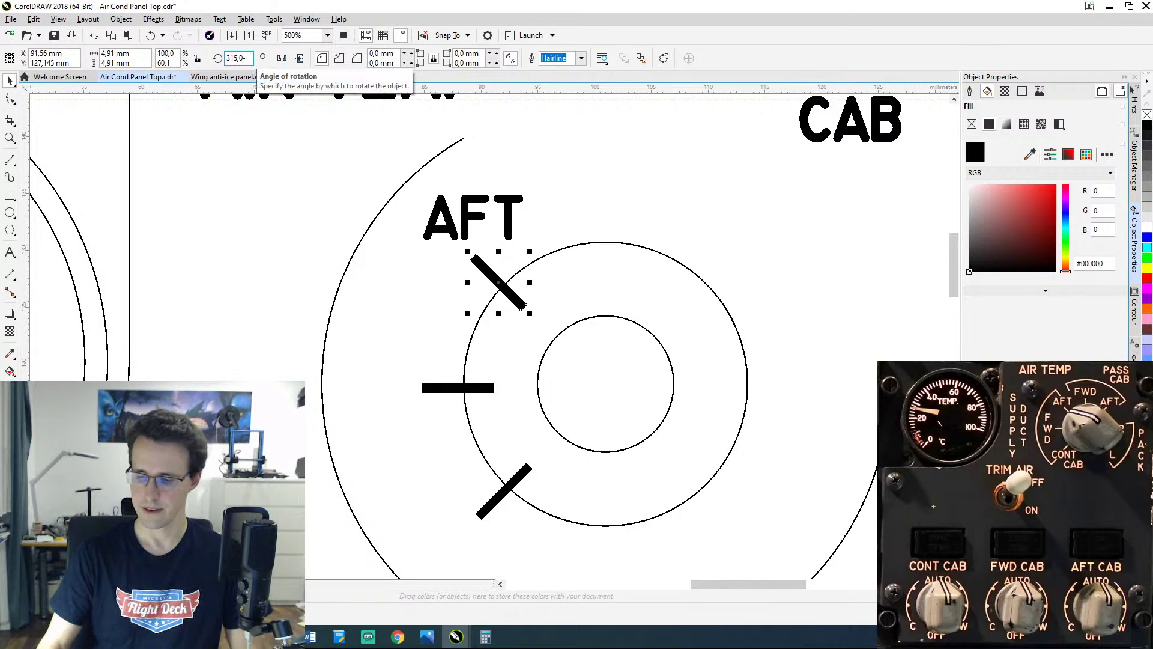
text(-45)
key(Return)
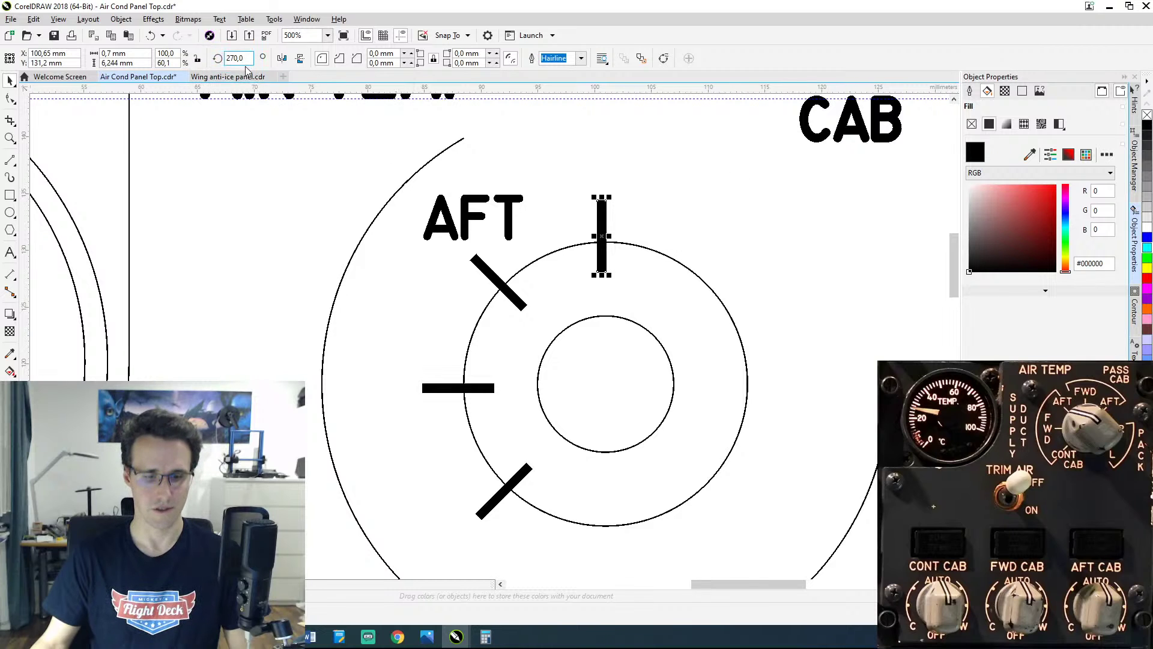
Step: Create a copy of the vertical tick bar with its rotation angle set to 225° about the knob centre
click(249, 57)
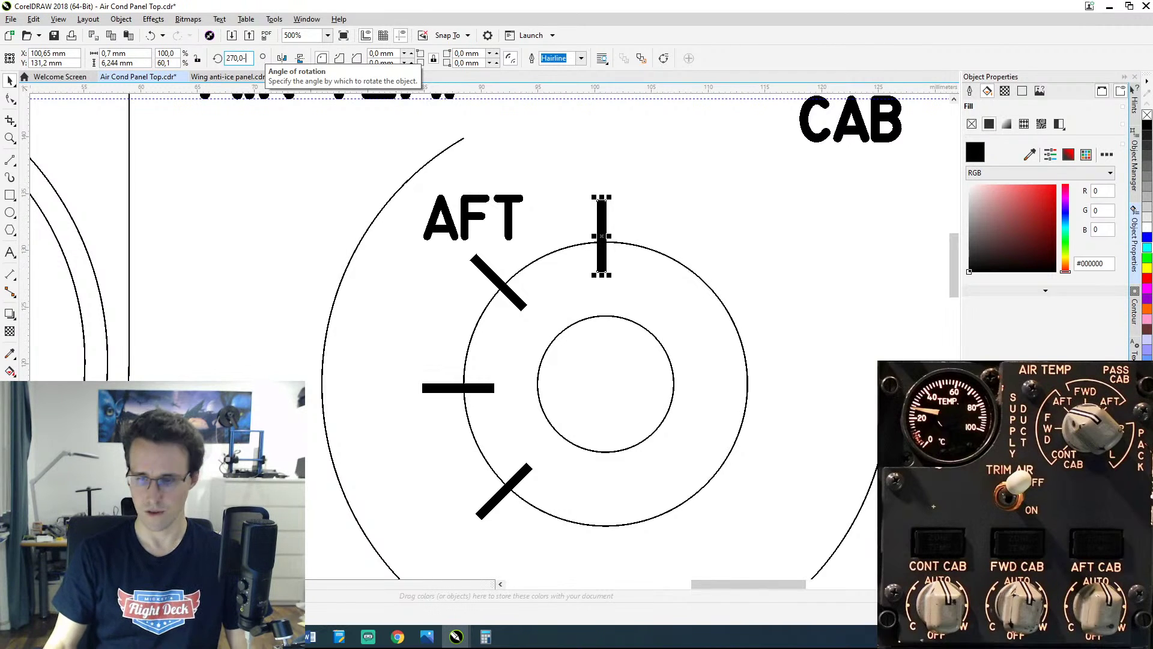
key(BackSpace)
key(BackSpace)
key(BackSpace)
key(BackSpace)
key(BackSpace)
text(225)
key(Return)
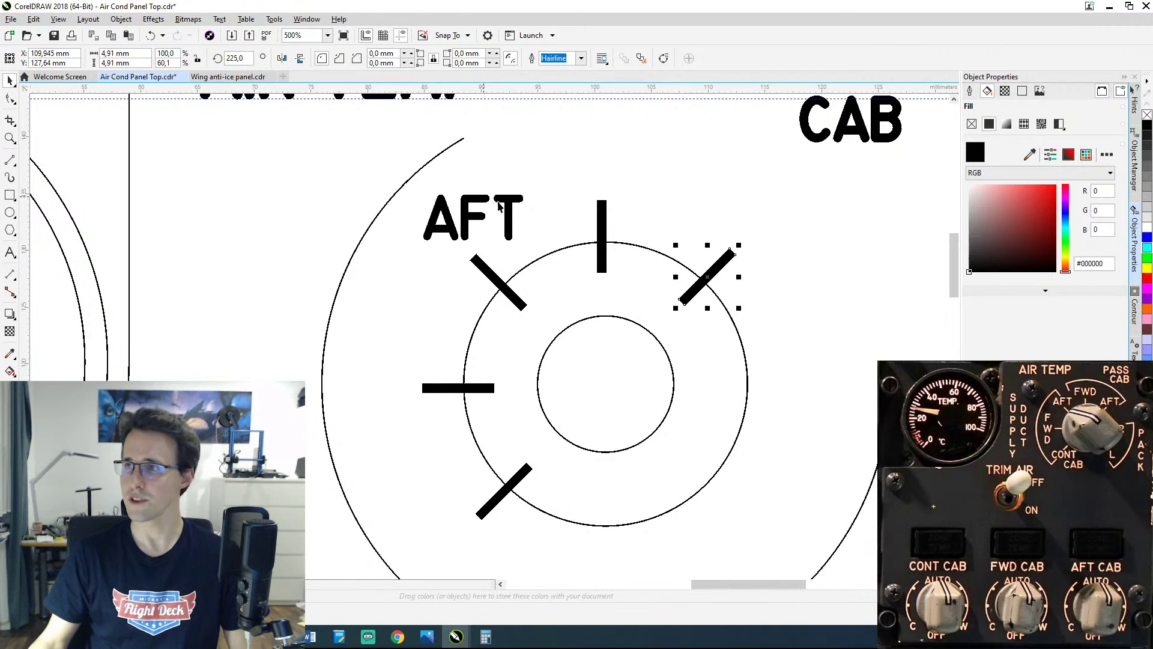
Step: Try rotating the 225° tick bar by -45° to 180° about the knob centre, and undo the rotation
drag(536, 229, 466, 178)
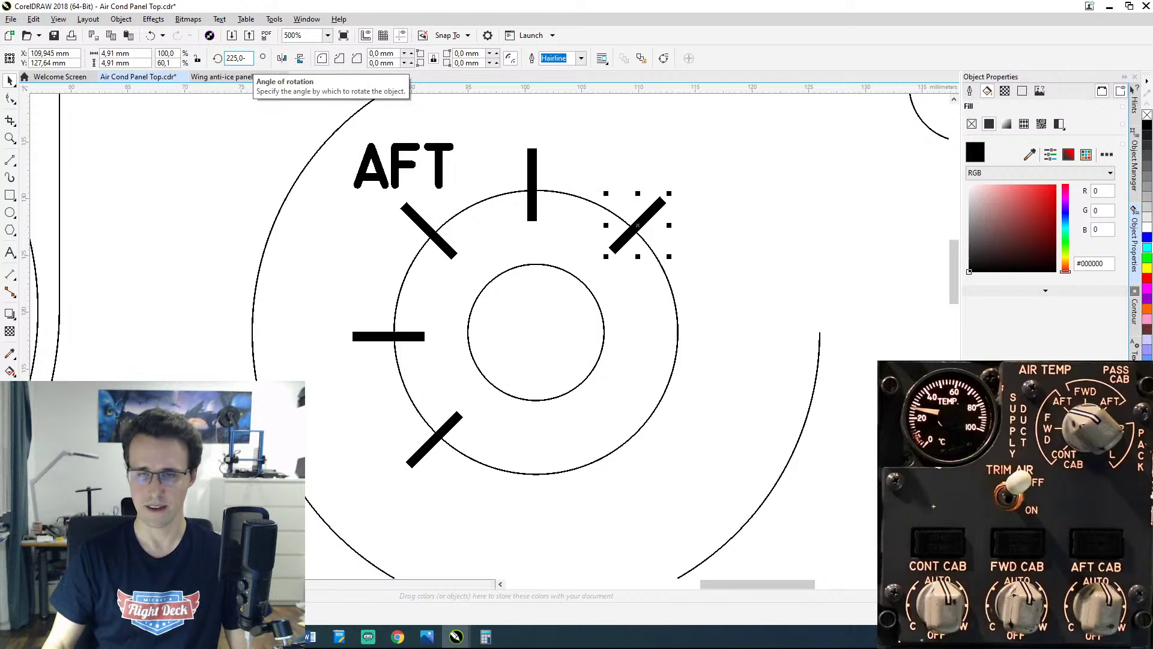
text(180)
key(Return)
key(ctrl+z)
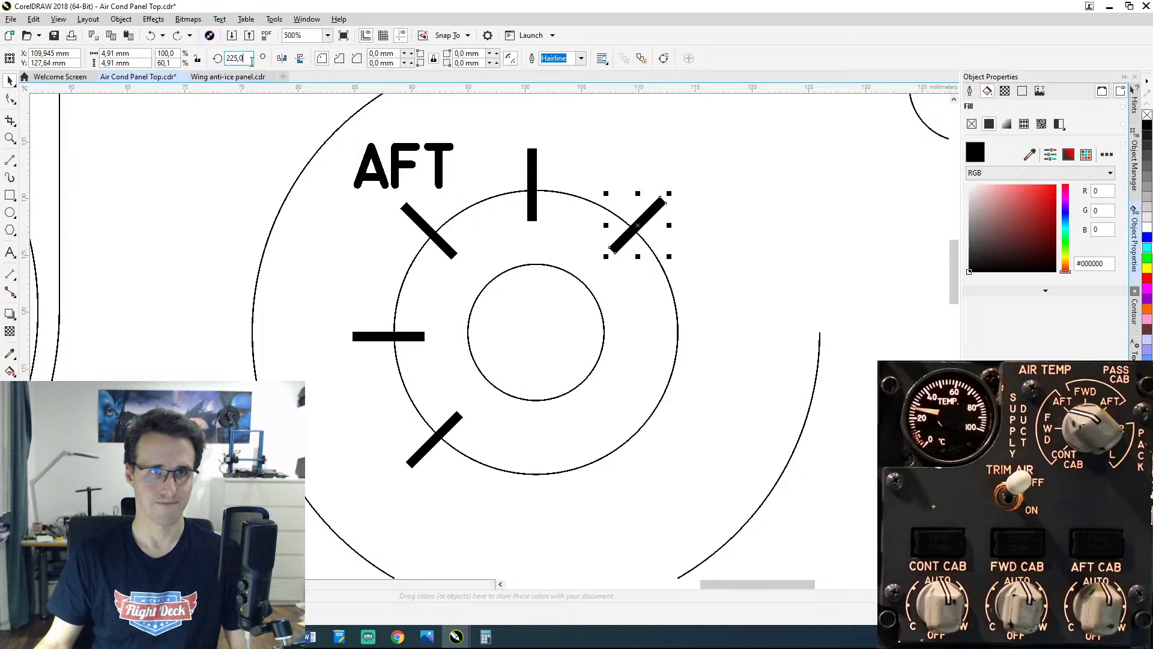
text(-45)
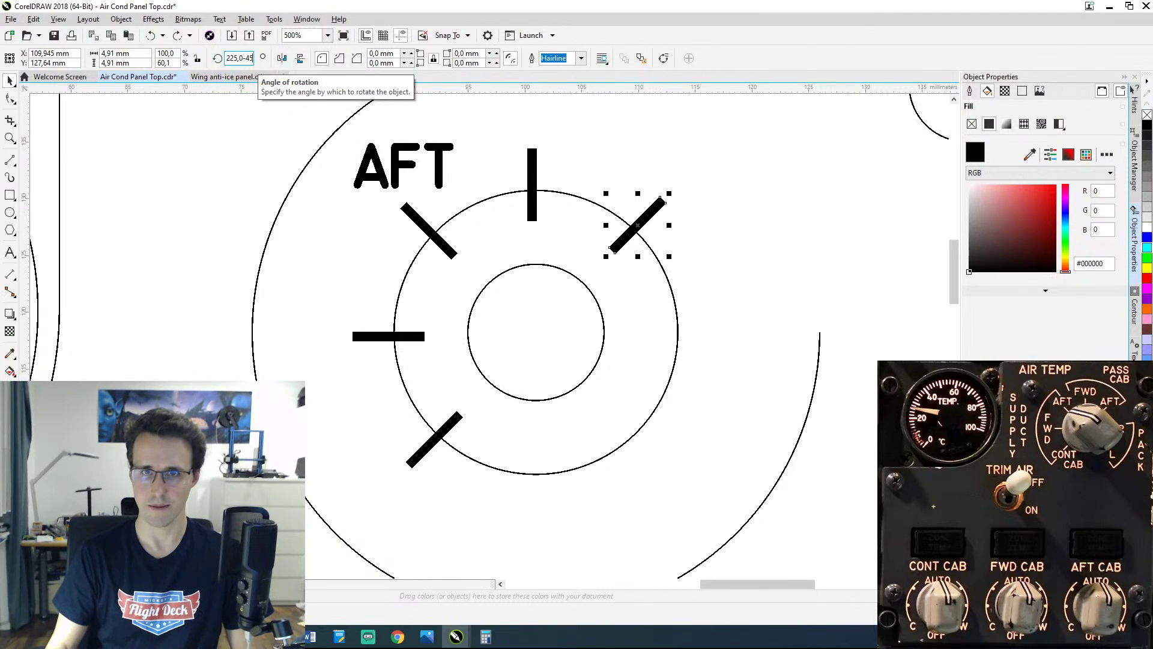
key(Return)
key(ctrl+z)
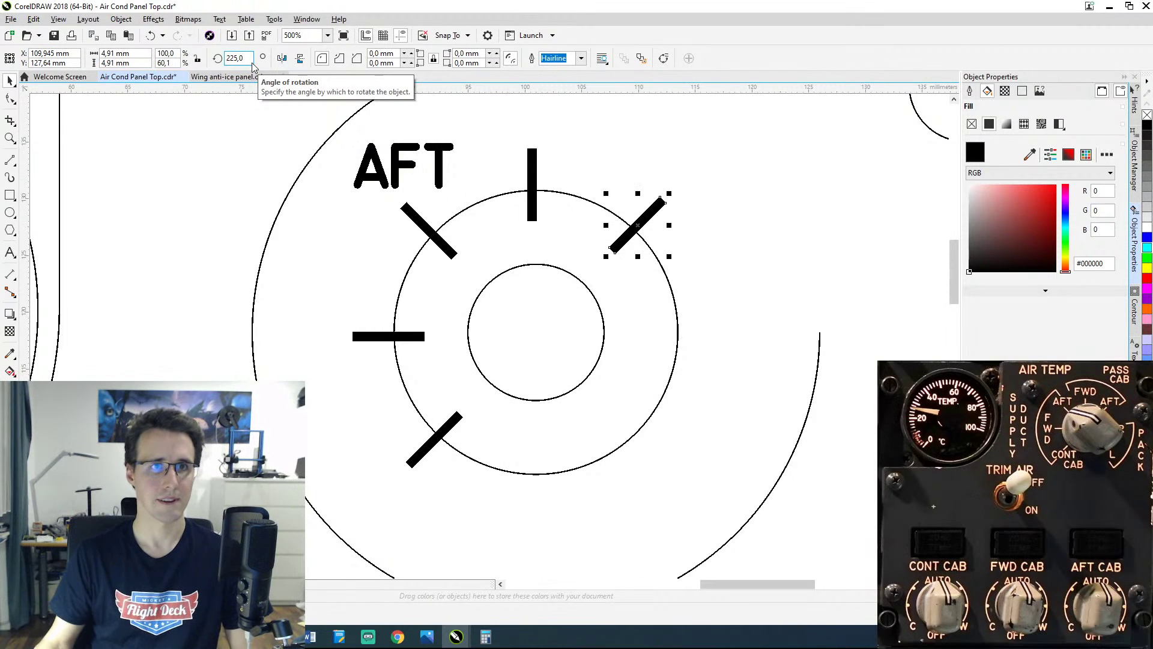
Step: Create two more tick bar copies about the knob centre in successive -45° rotations, at 180° and 135°
click(250, 60)
text(-45)
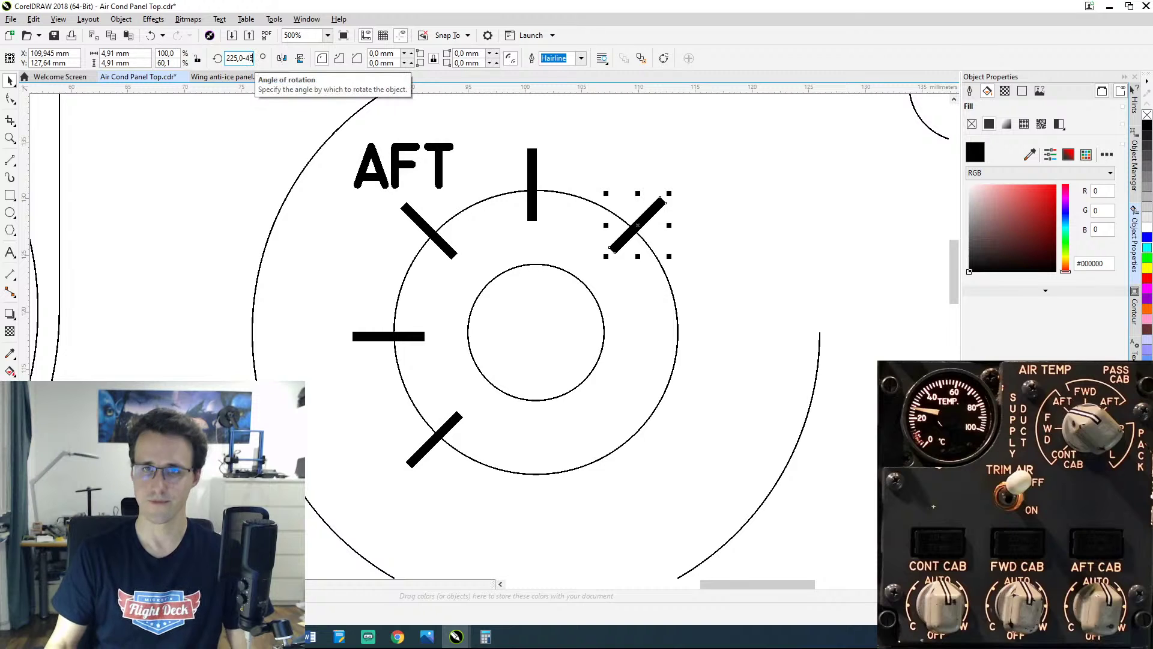
key(Return)
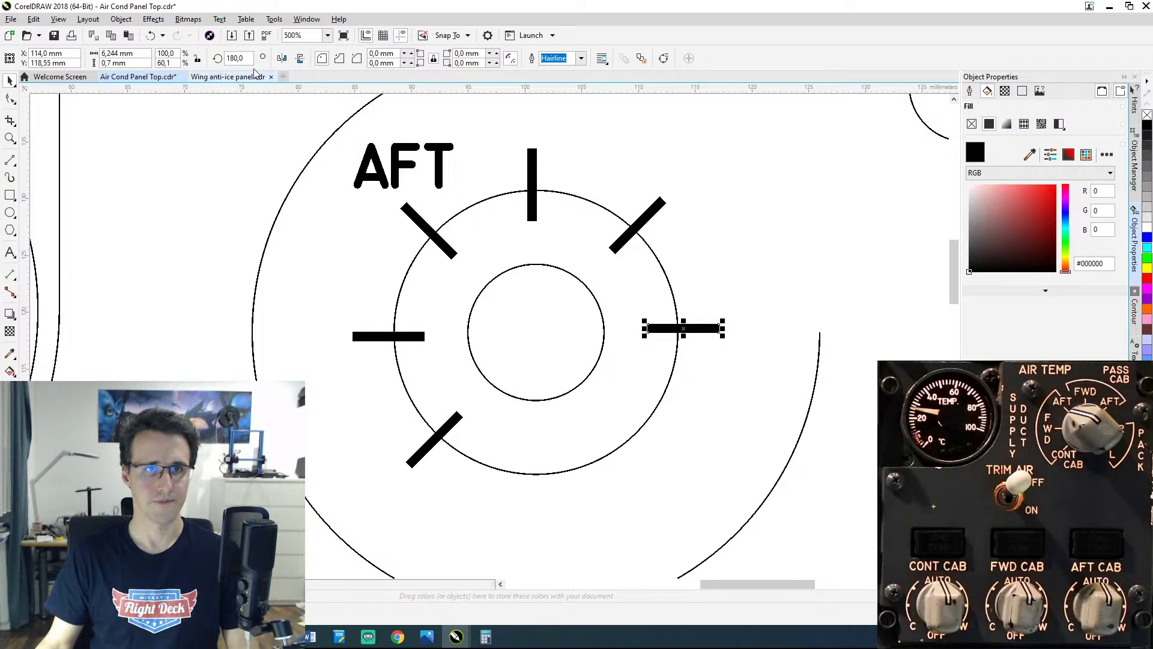
click(239, 58)
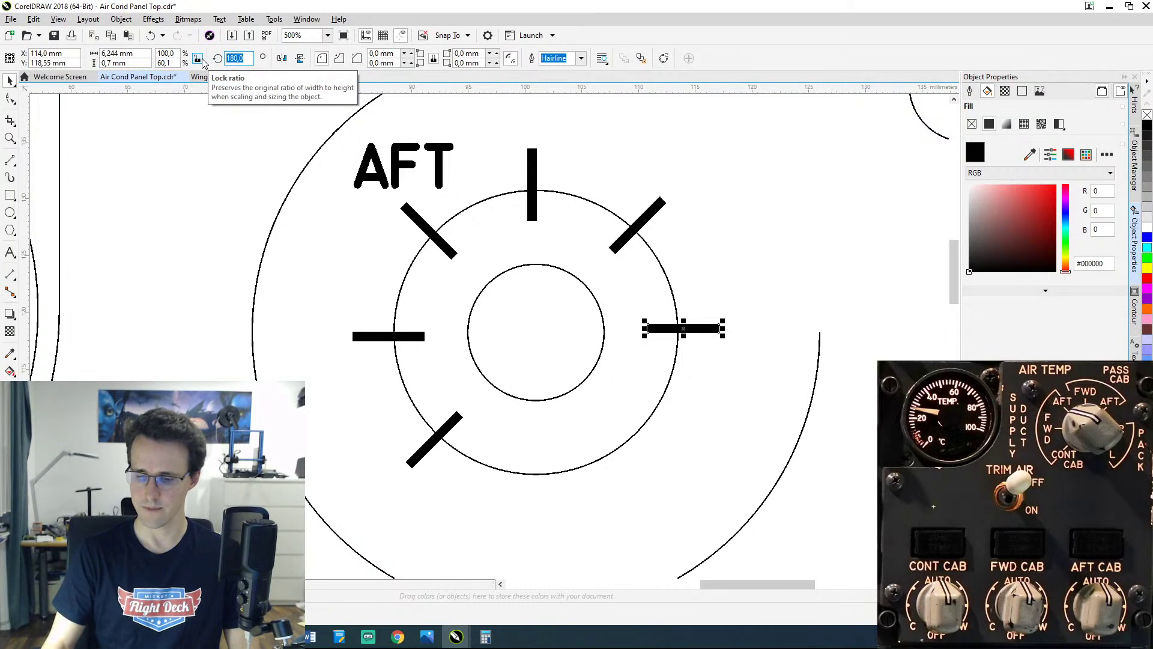
key(Right)
text(-45)
key(Return)
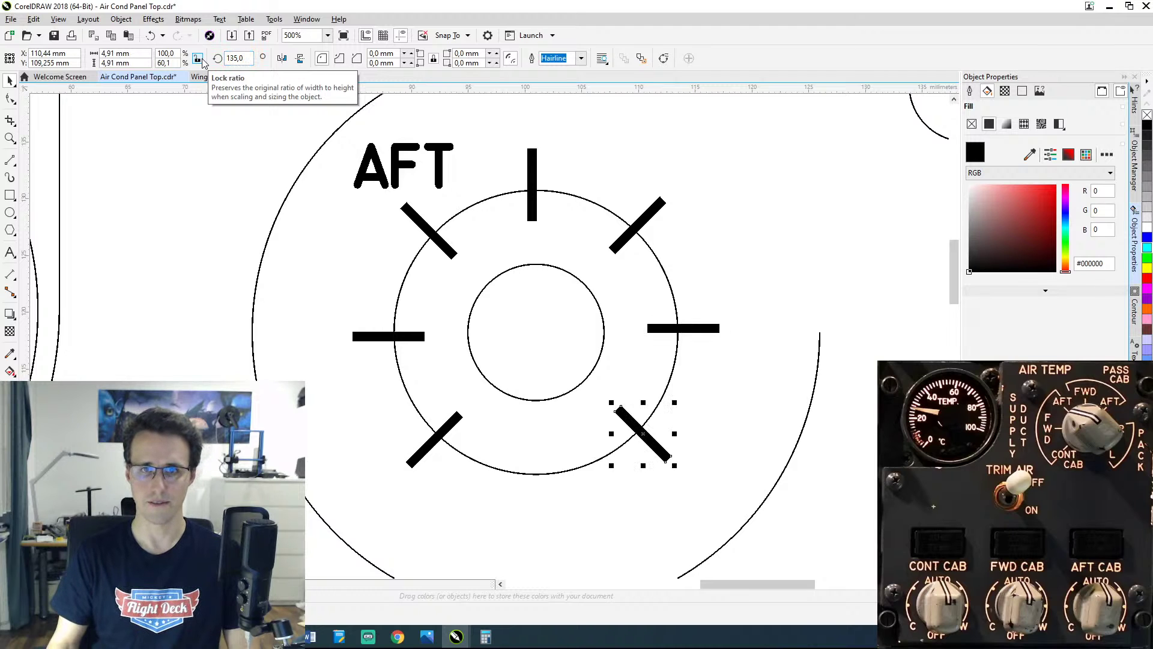
Step: Try lowering the starting angle of the outer arc beside the AFT label to 118°, and return it to 120°
scroll(541, 243, down, 2)
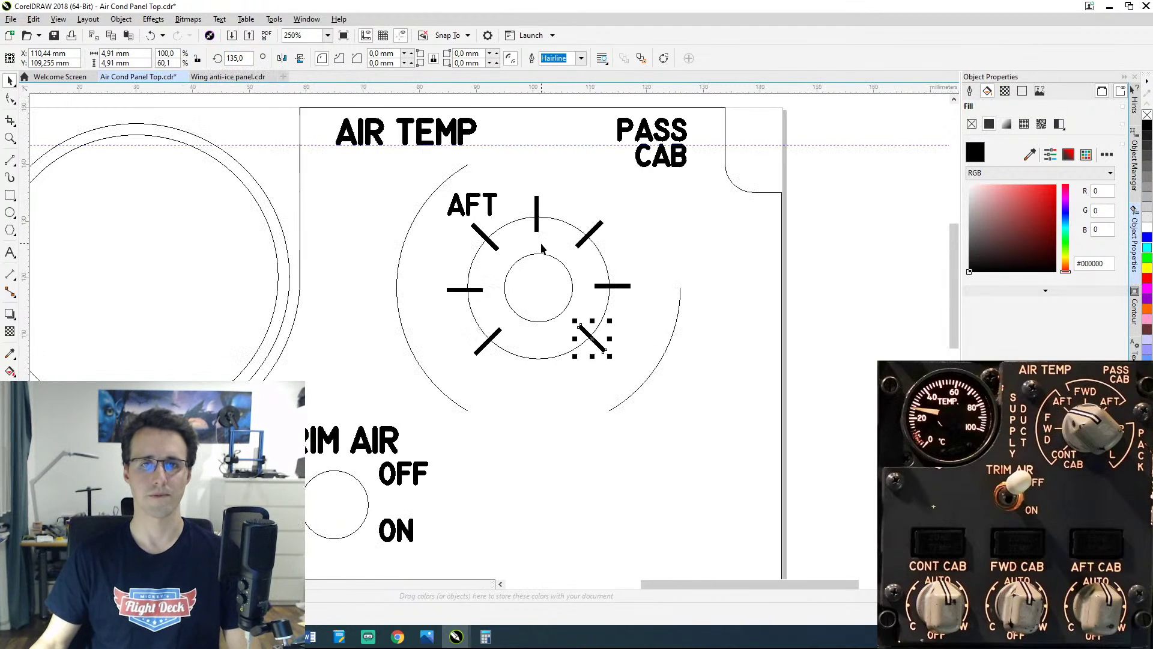
drag(635, 230, 646, 290)
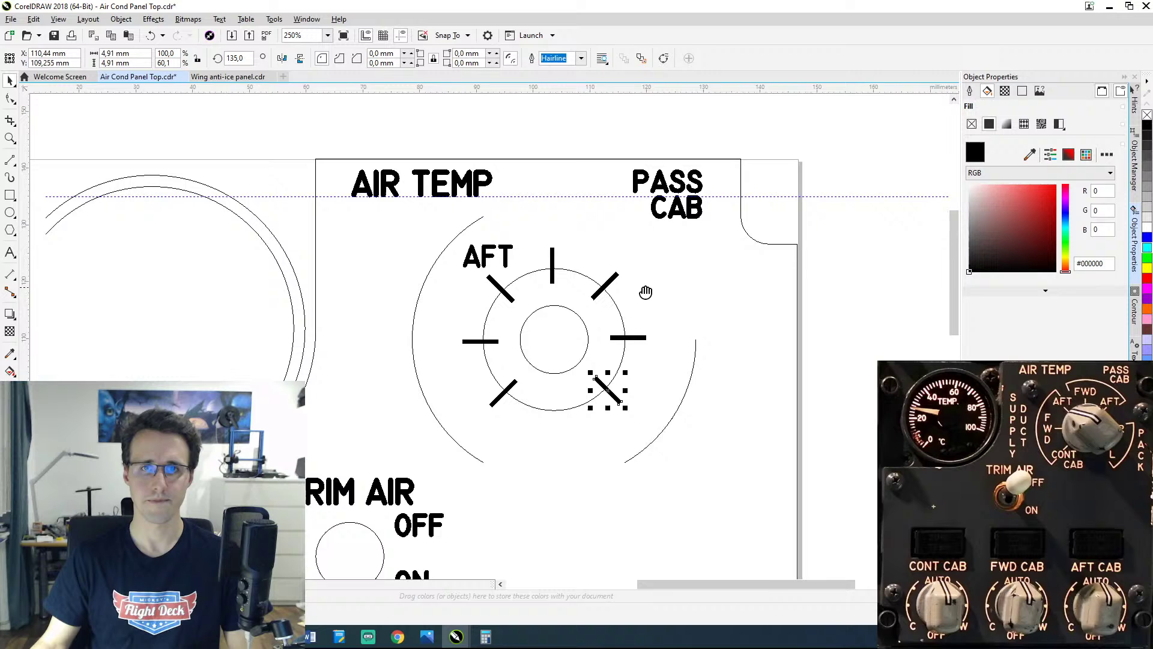
click(702, 281)
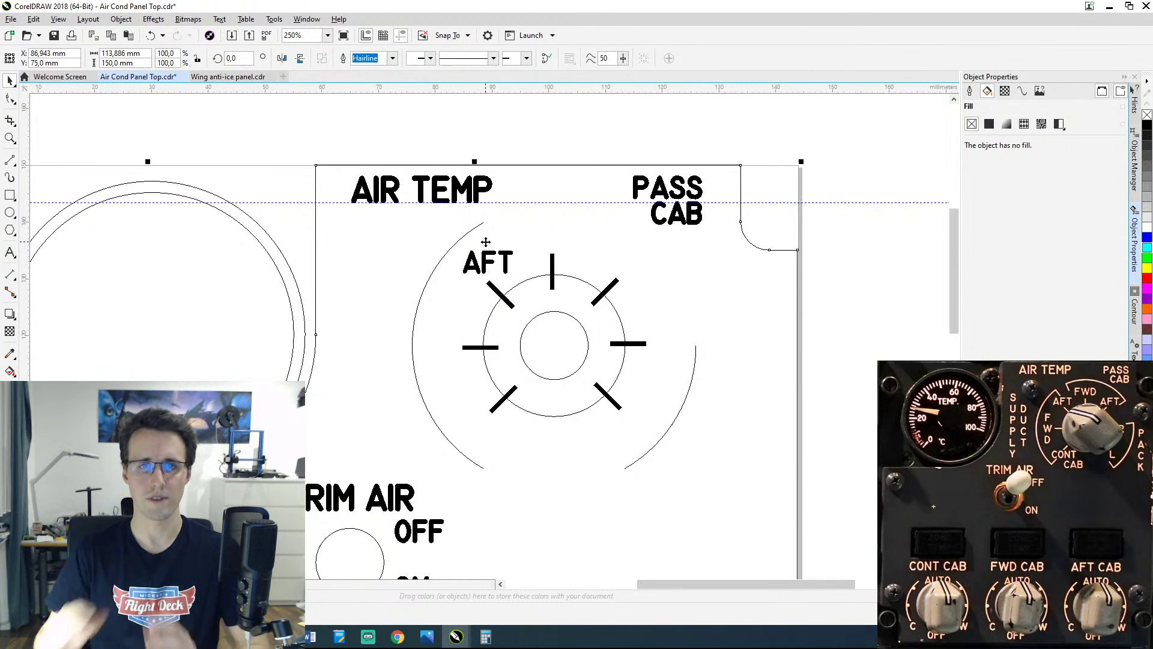
click(448, 249)
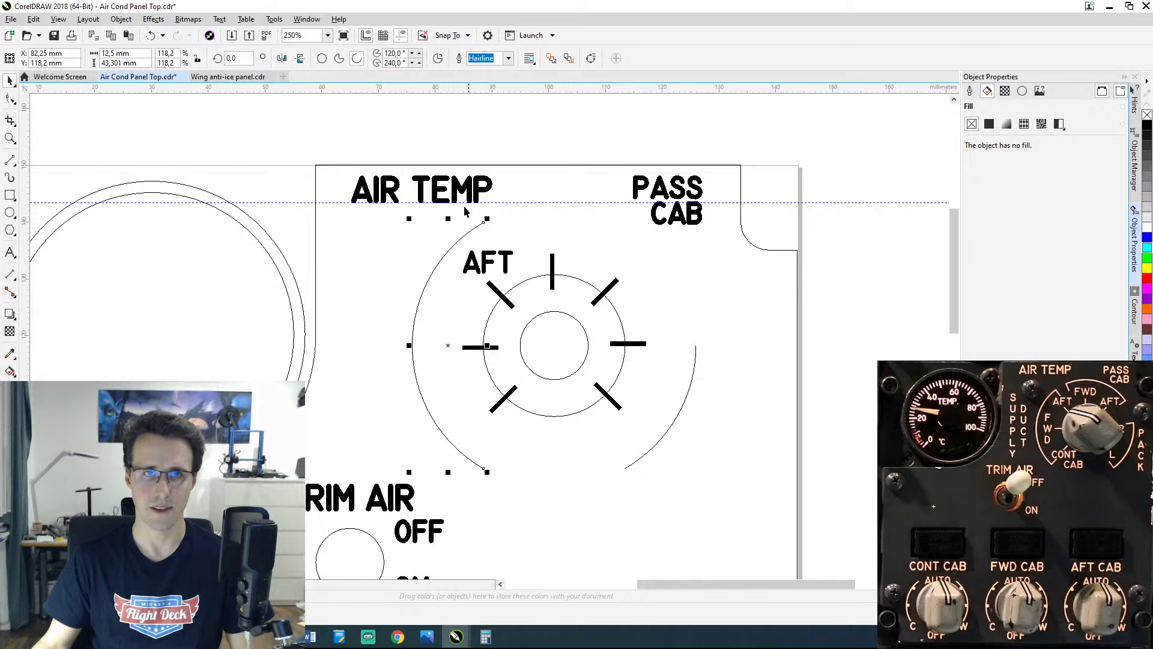
click(412, 54)
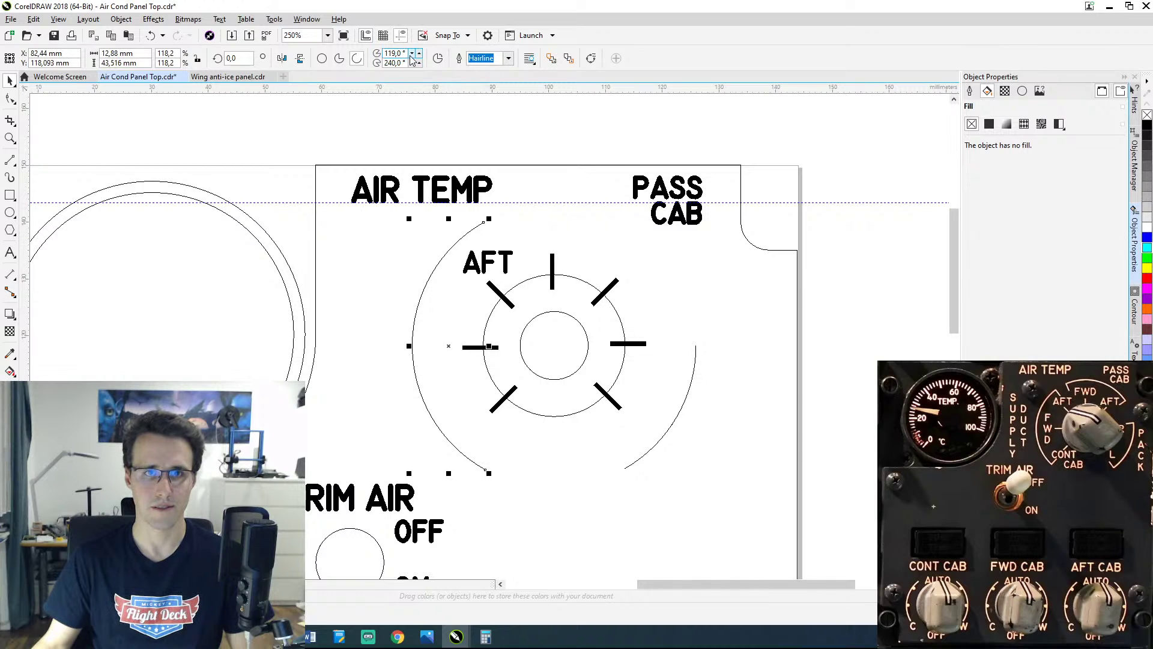
click(412, 53)
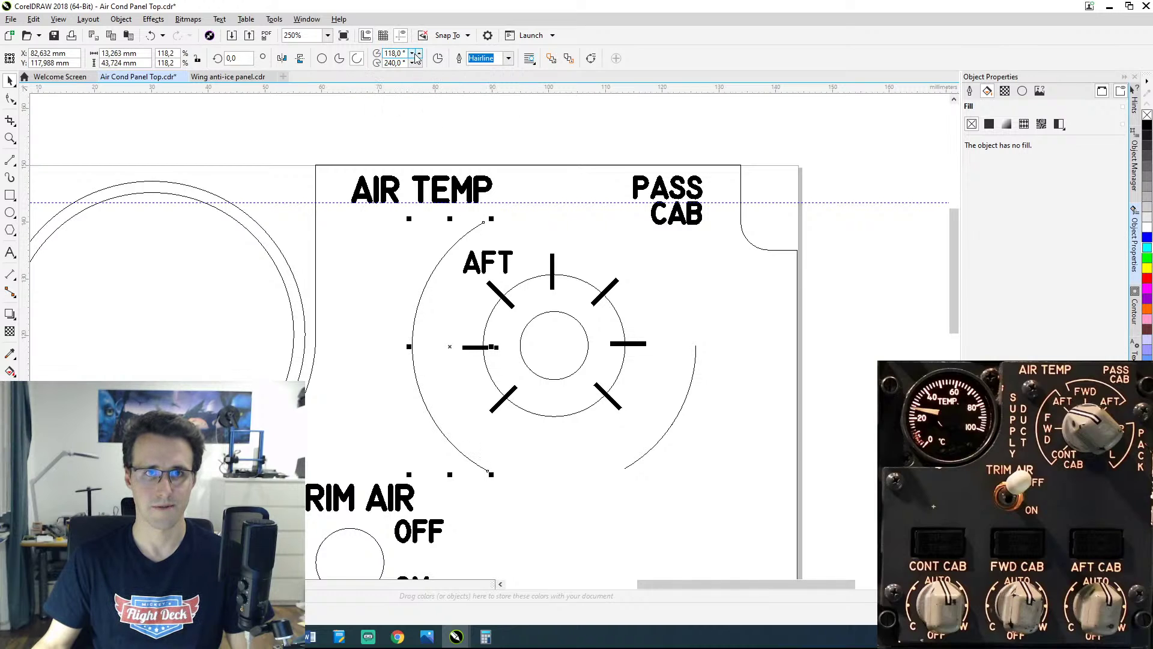
click(418, 54)
click(418, 53)
Step: Shorten the outer arc beside the AFT label by setting its ending angle to 234°
click(412, 64)
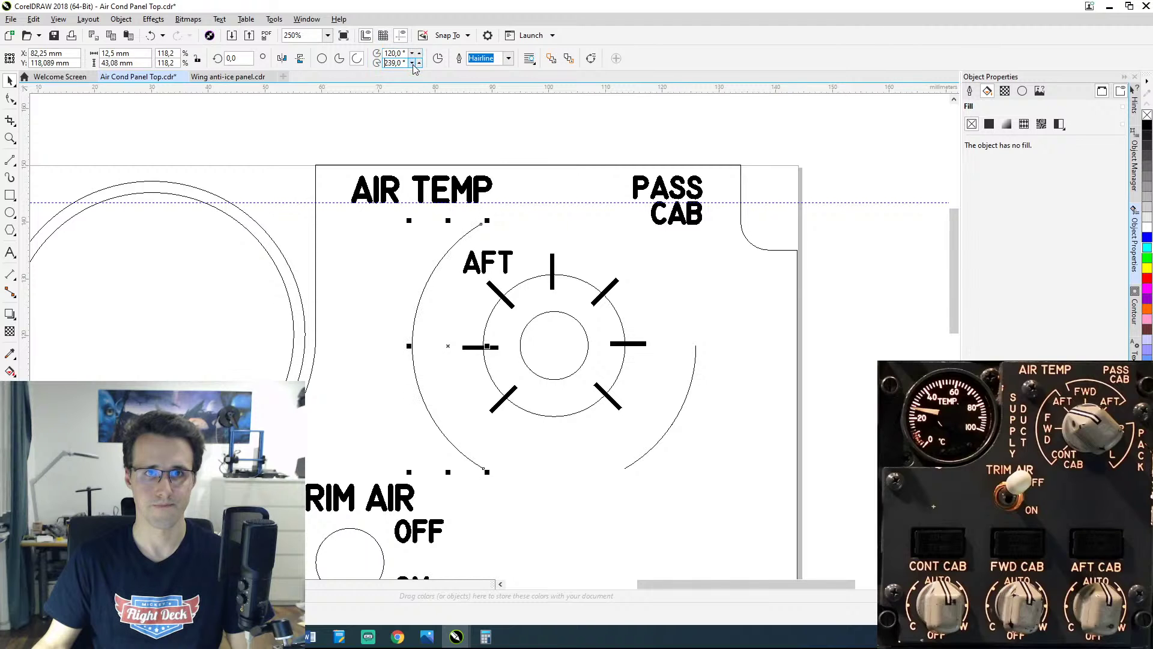
click(412, 63)
click(412, 64)
click(412, 63)
click(412, 63)
click(412, 63)
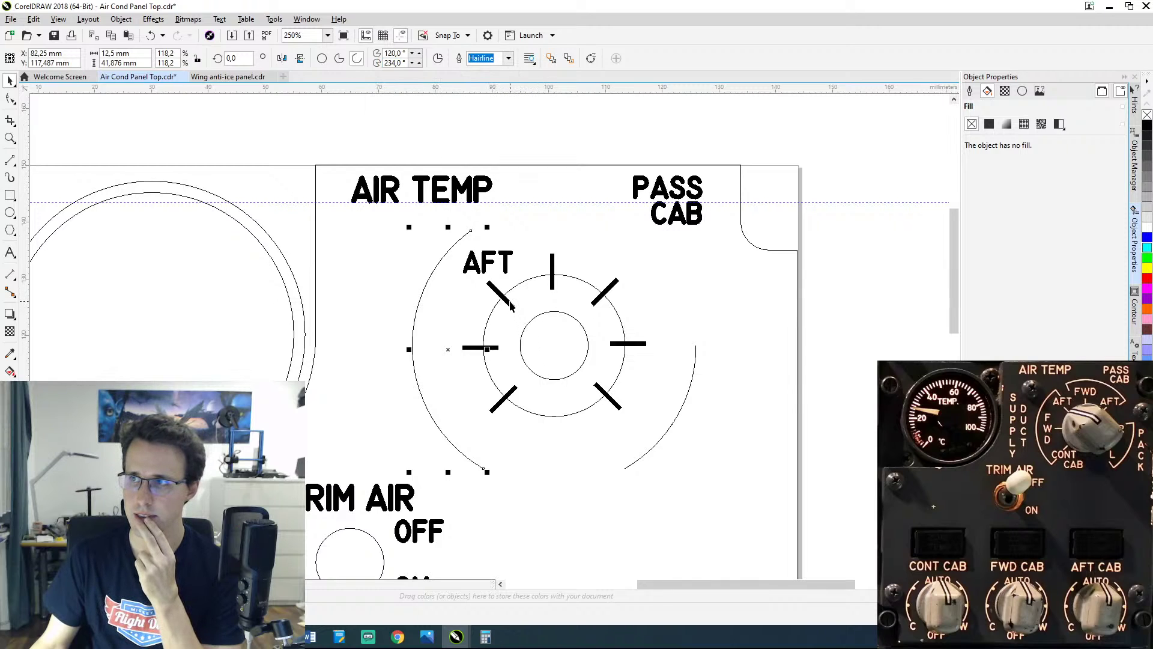
Step: Apply a one-step 0.35 mm contour to the outer arc beside the AFT label and fill it solid black
click(433, 269)
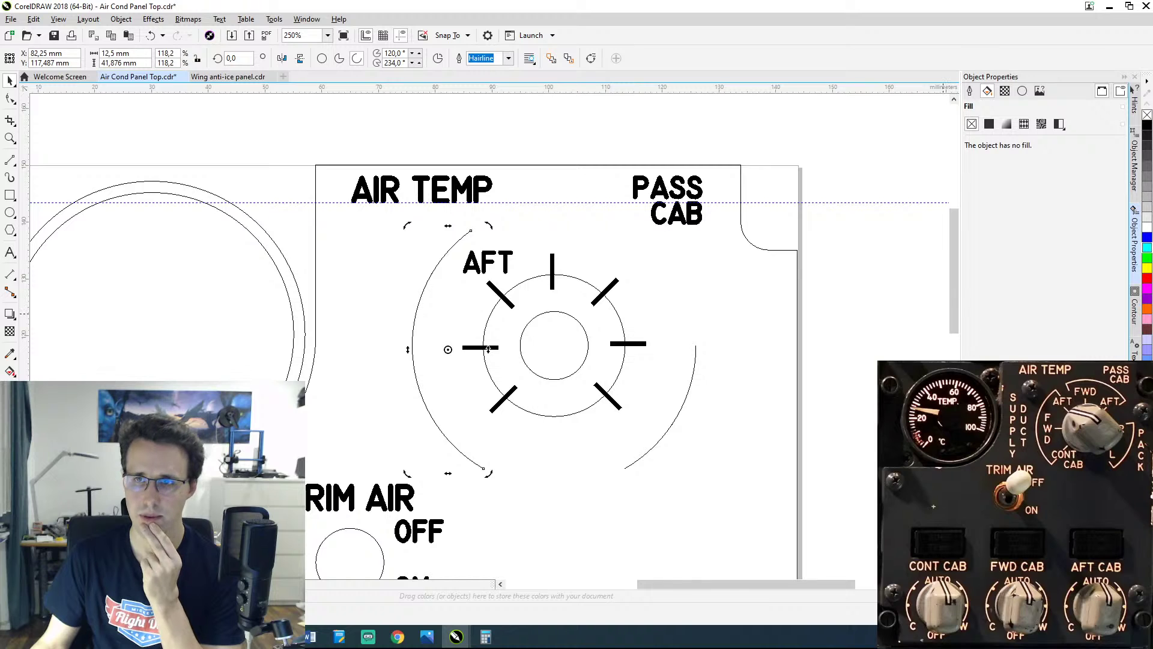
click(1134, 313)
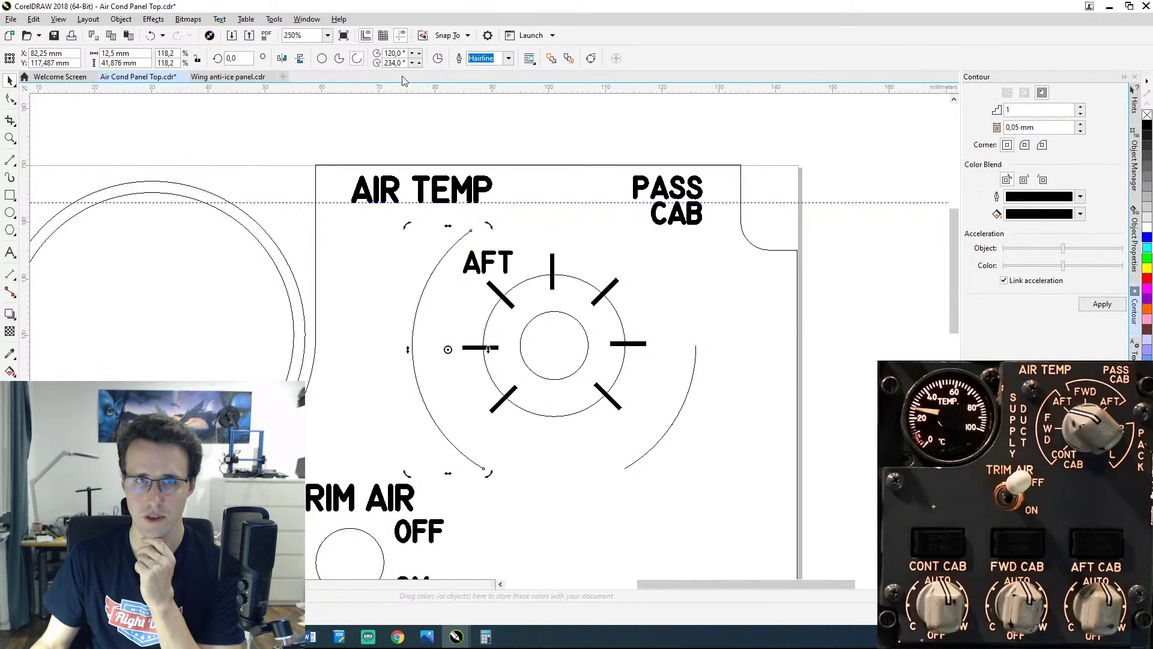
click(1013, 127)
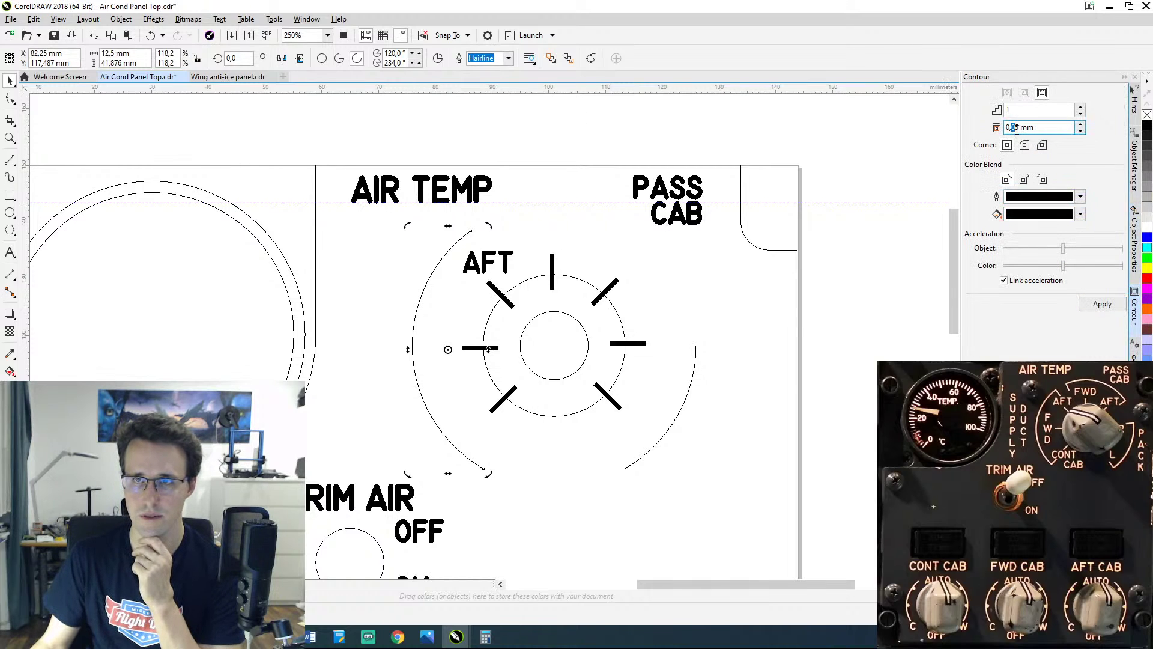
text(3)
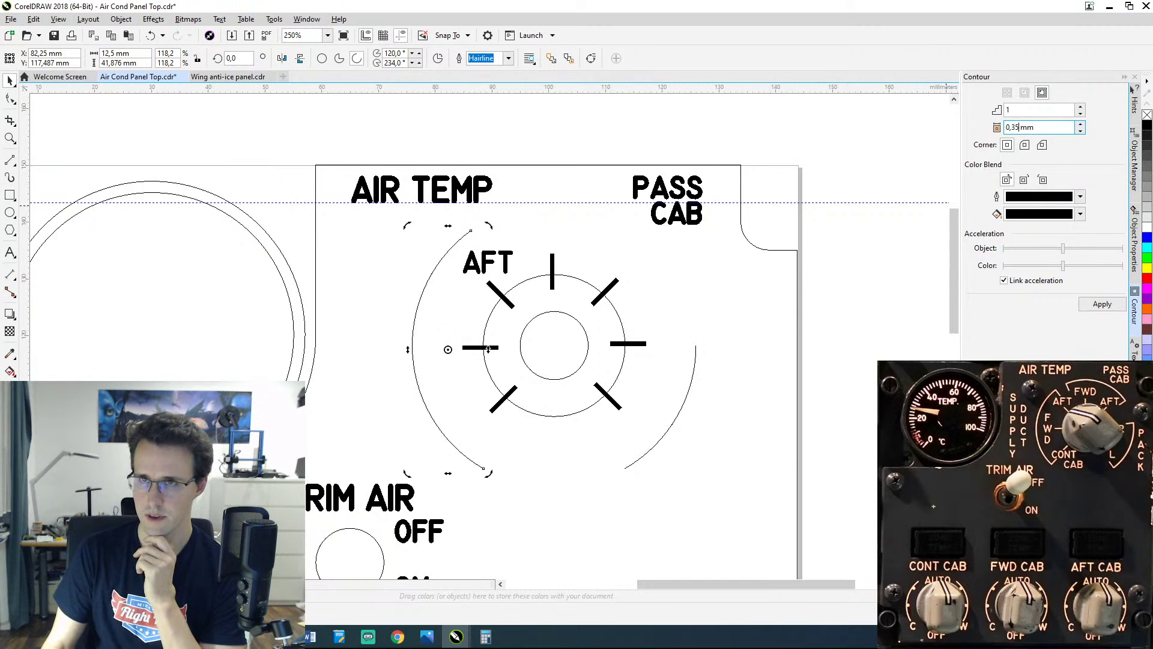
click(1102, 304)
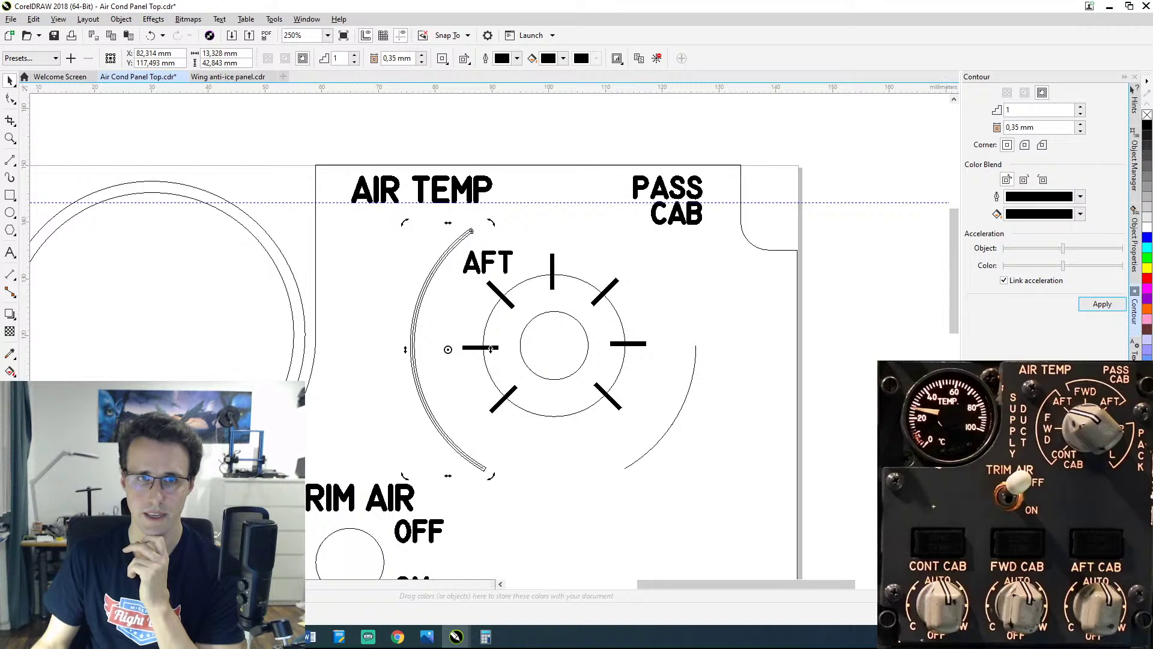
click(1132, 240)
click(989, 124)
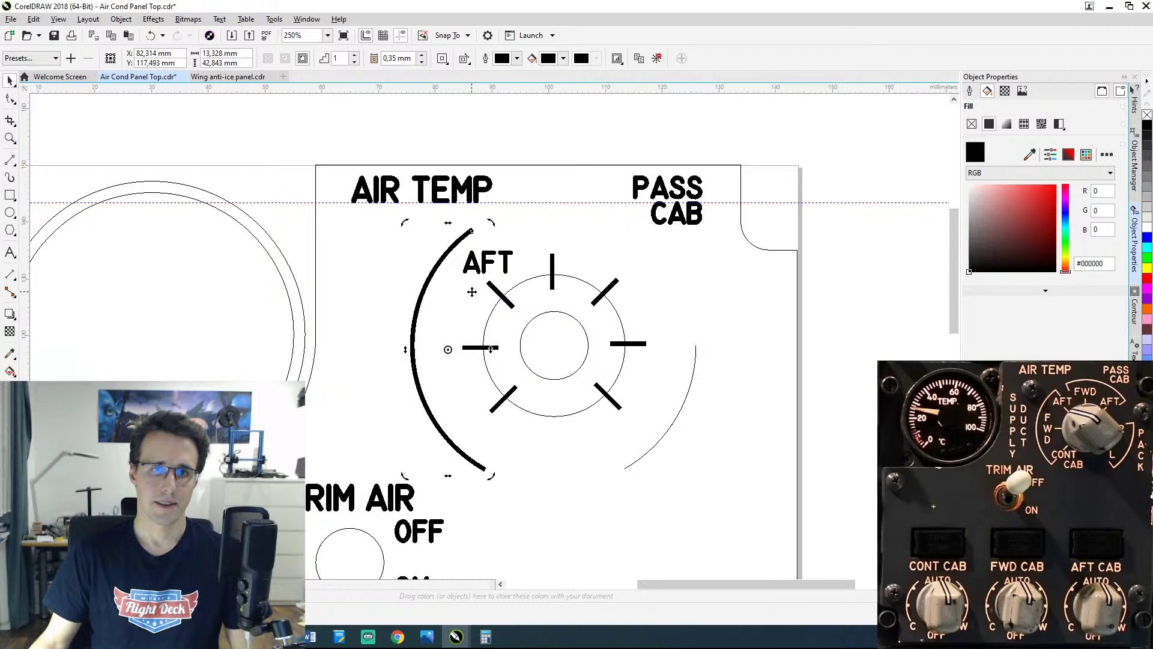
Step: Try placing a copy of the tick bar below the AFT label, rotated about the knob centre, at the outer arc's upper end, and delete it
scroll(485, 290, up, 2)
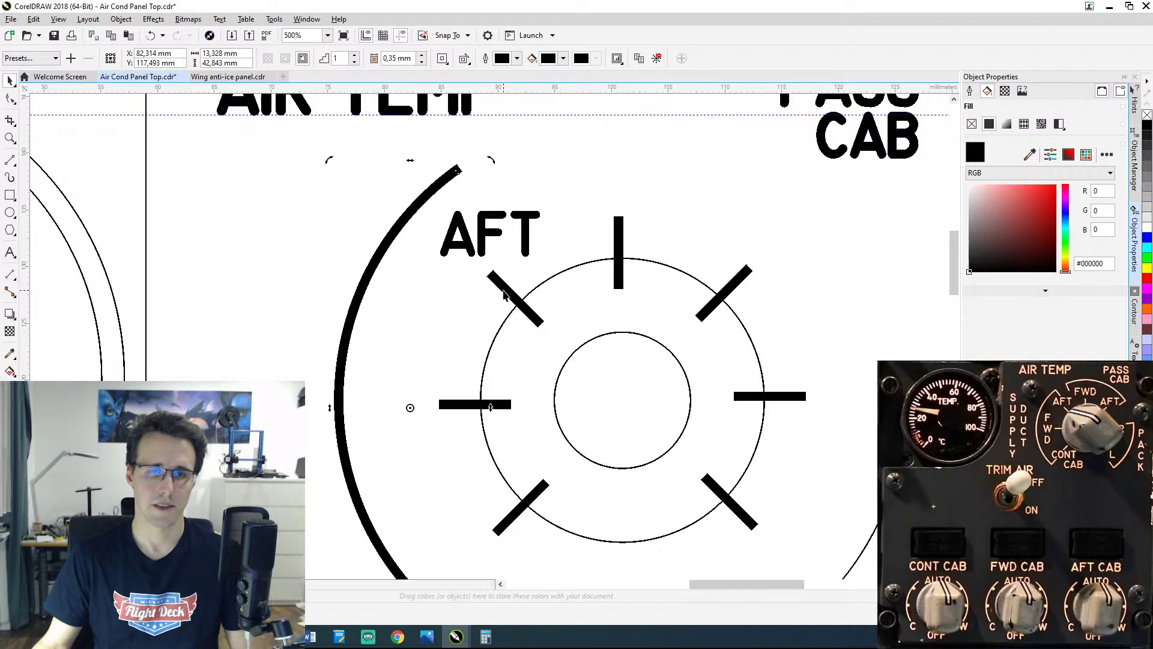
click(503, 294)
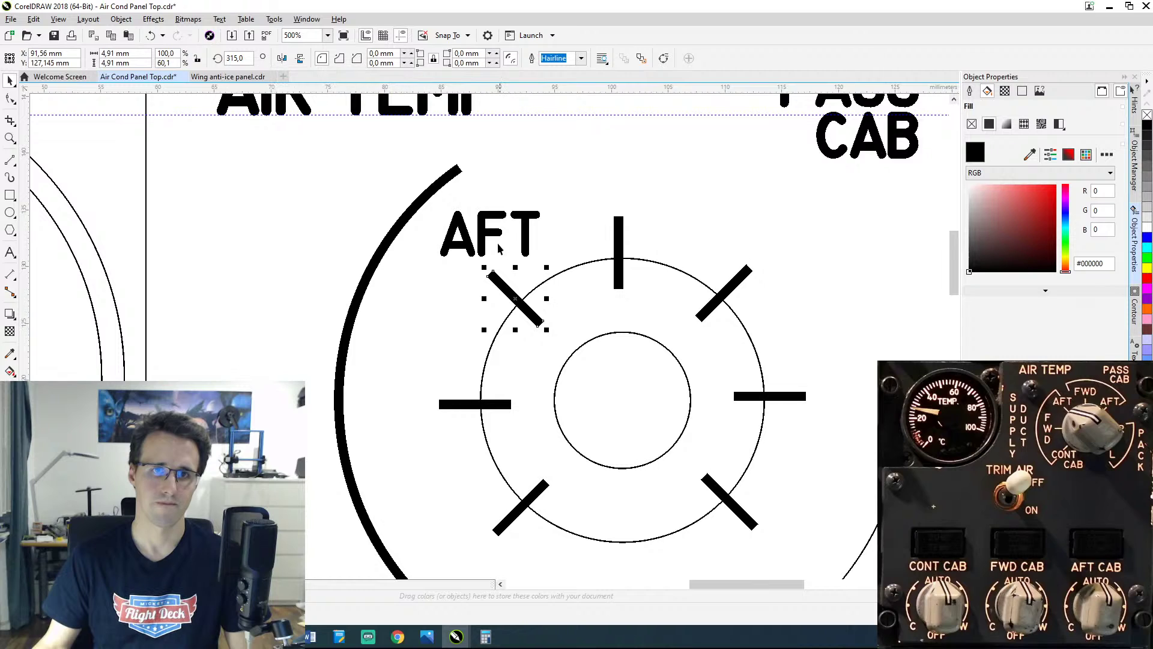
click(547, 330)
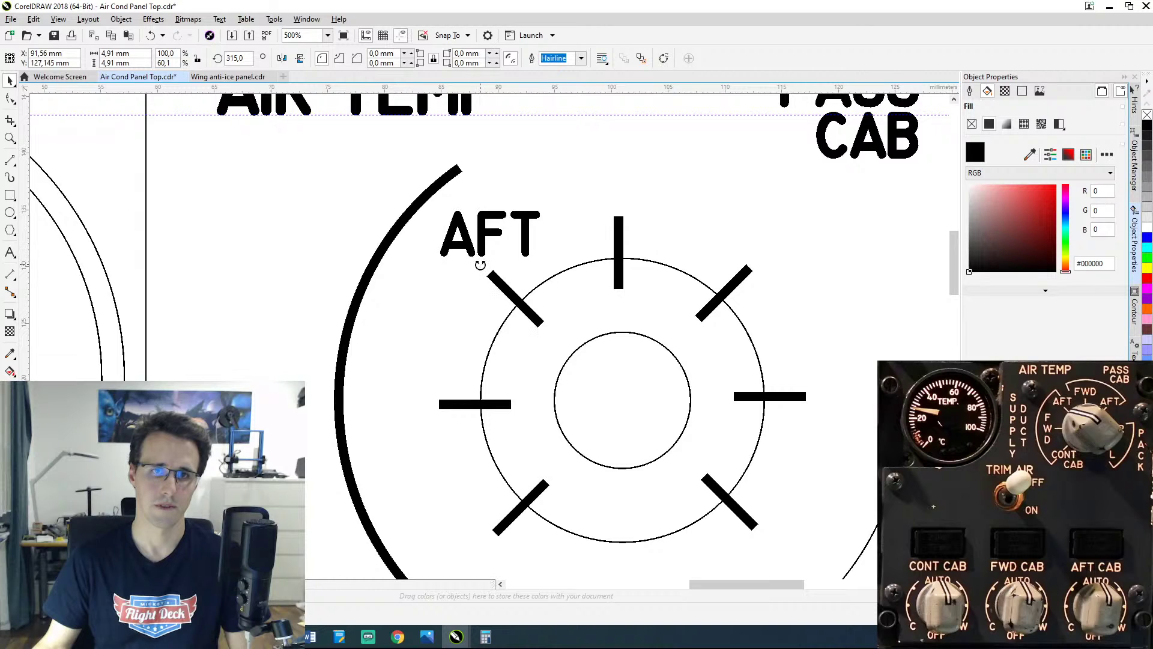
drag(480, 264, 503, 252)
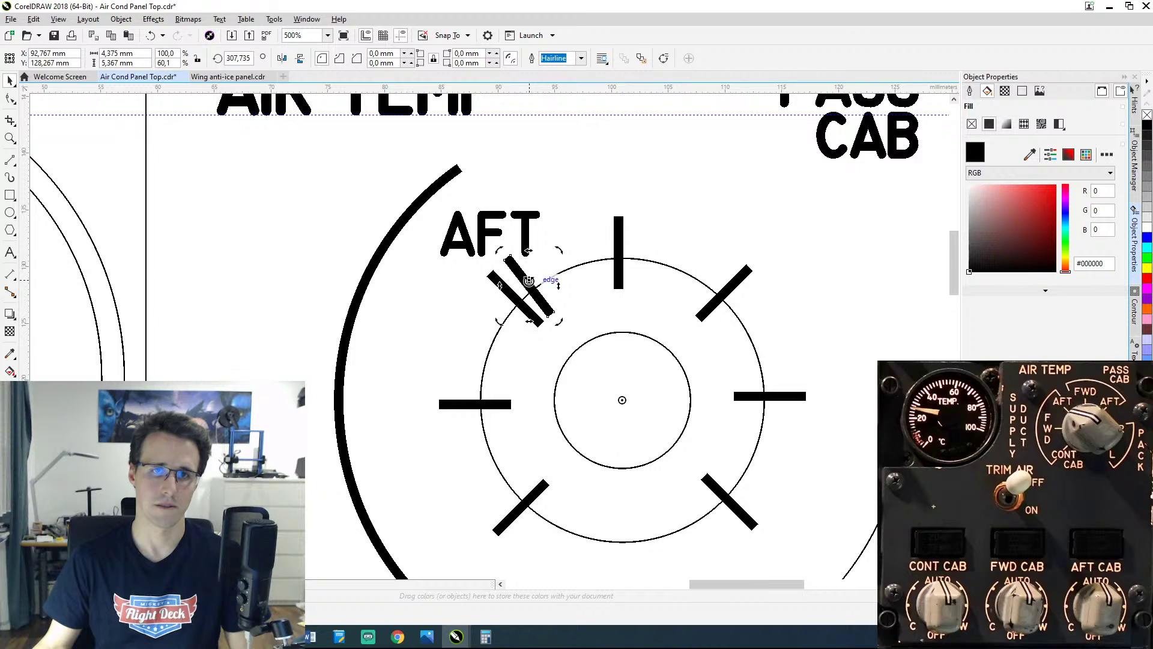
click(528, 283)
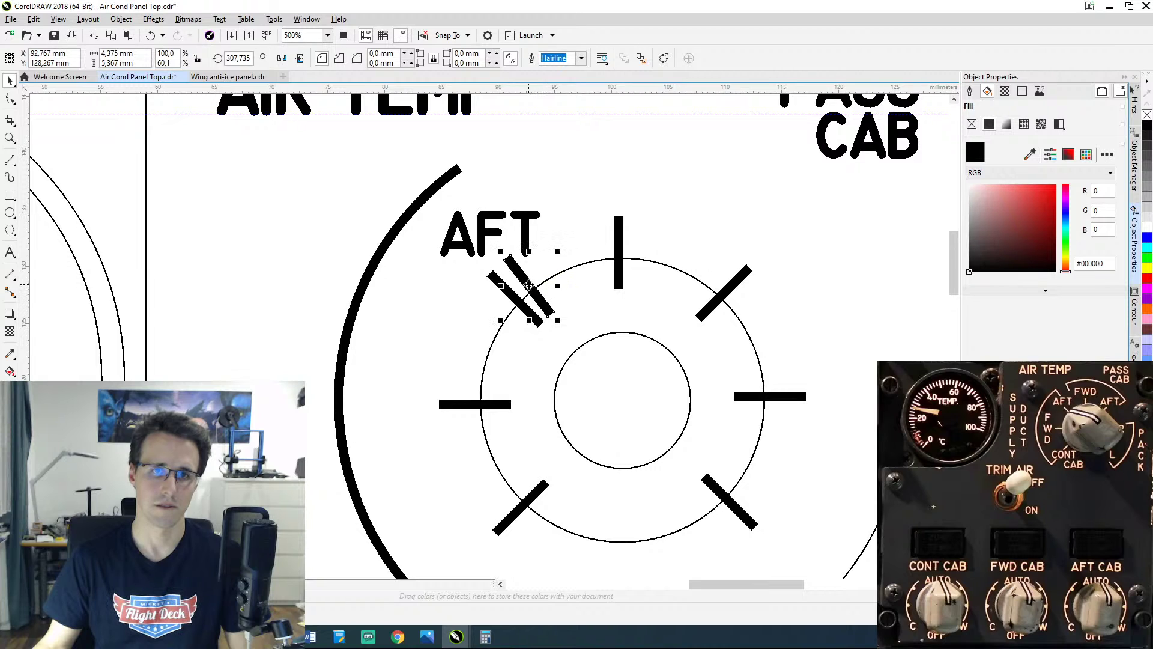
drag(528, 283, 475, 201)
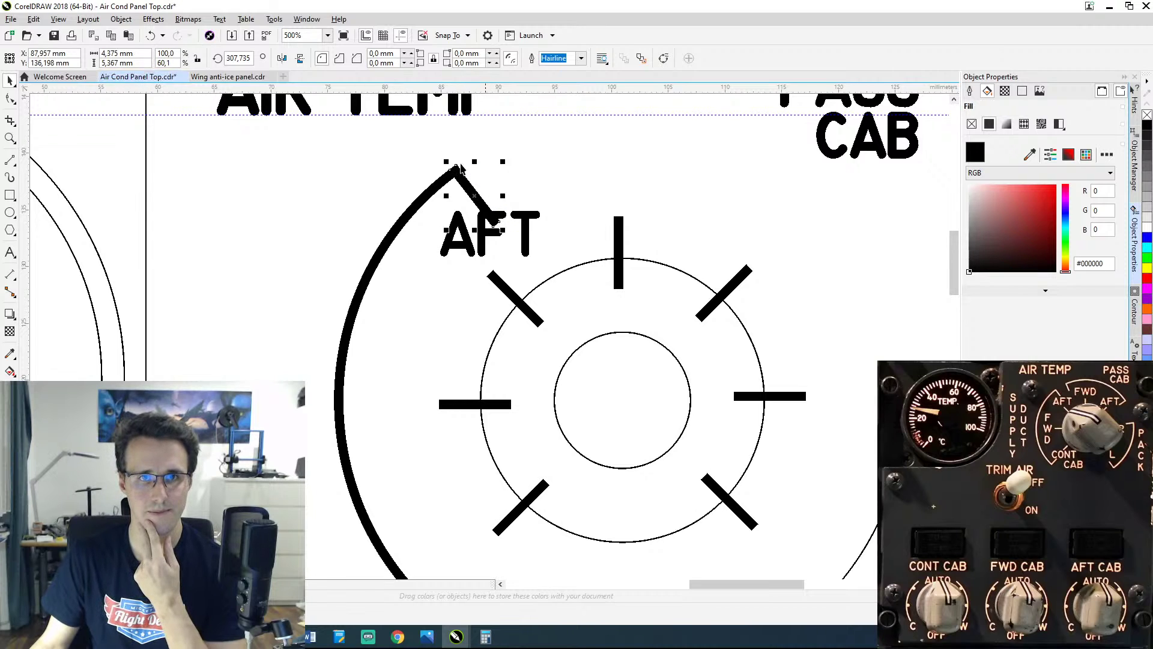
scroll(460, 170, up, 2)
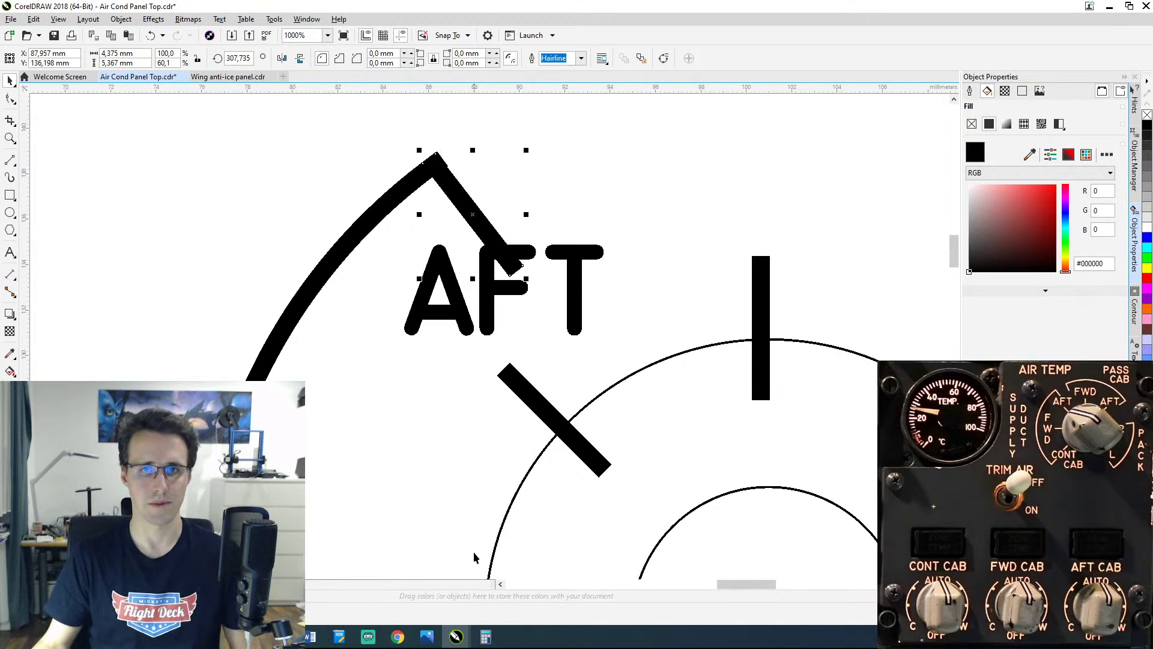
scroll(491, 432, down, 1)
scroll(492, 434, down, 2)
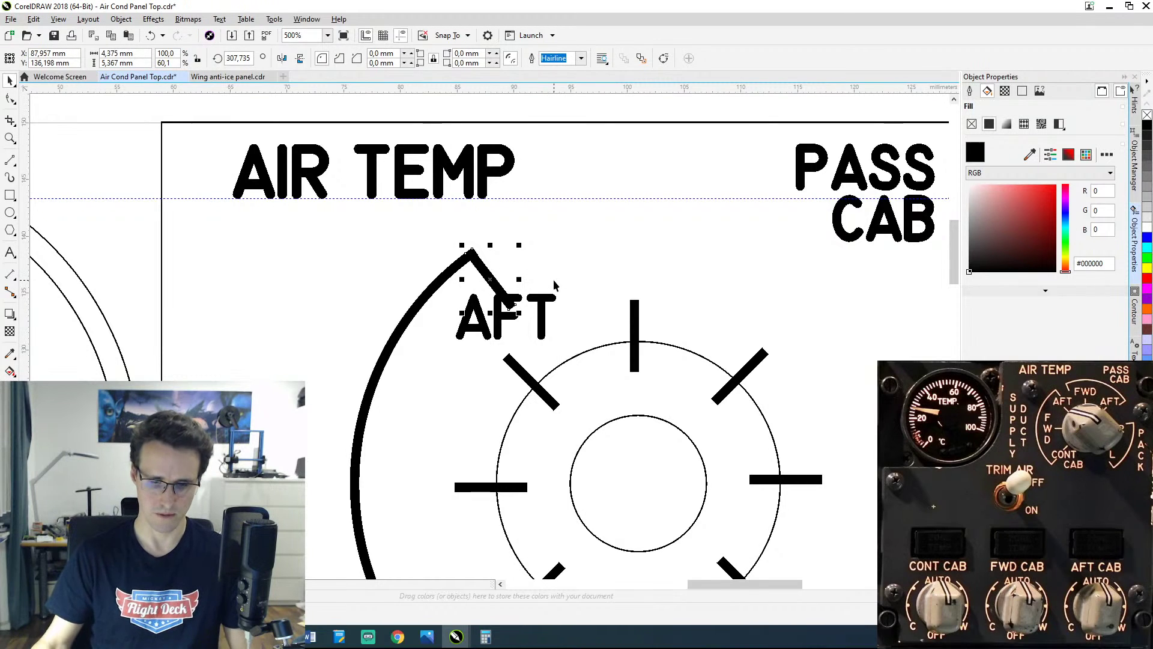
key(Delete)
Step: Make a shortened copy of the horizontal tick bar nearest the thick outer arc, with a length of 4 mm
click(481, 488)
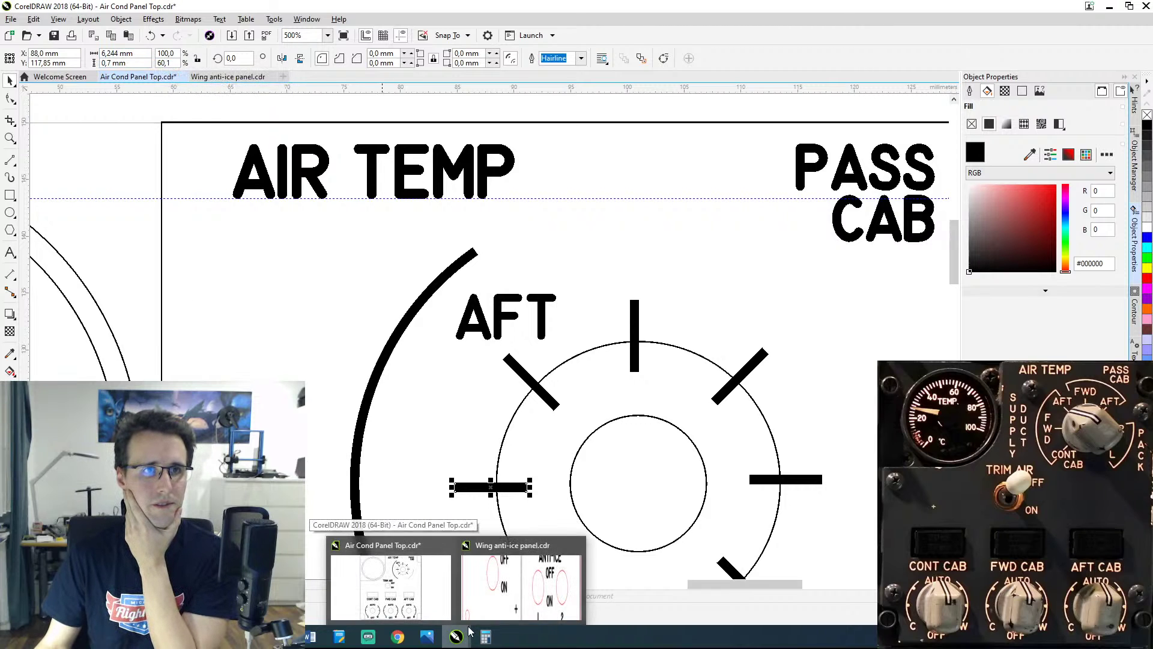
click(117, 53)
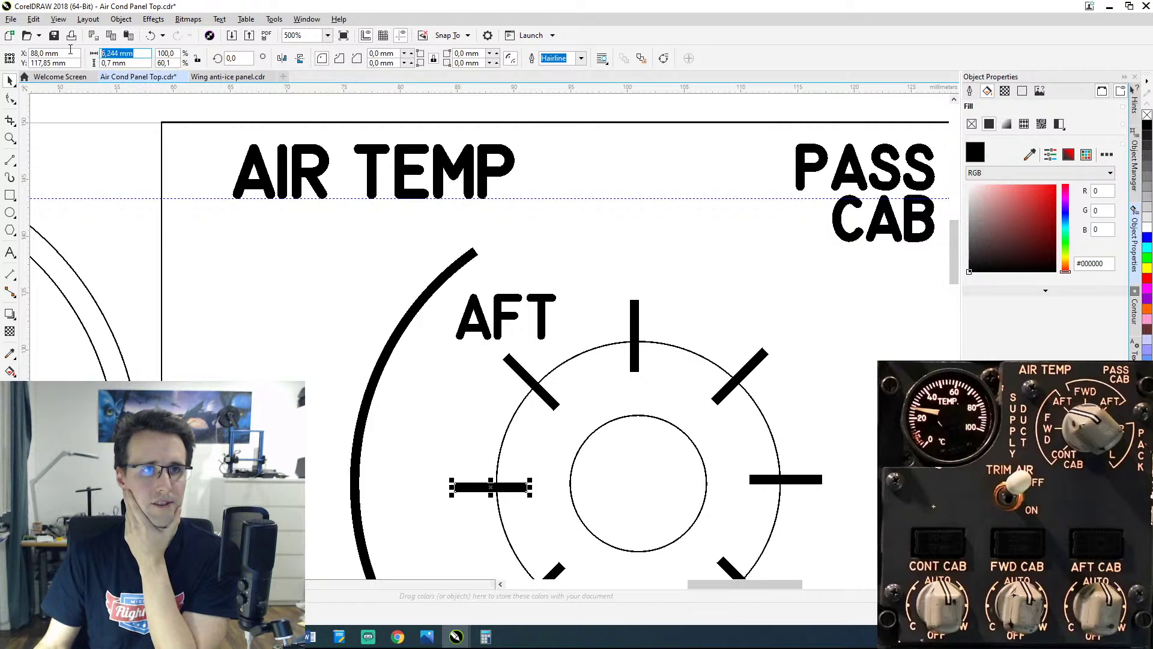
text(4)
key(Return)
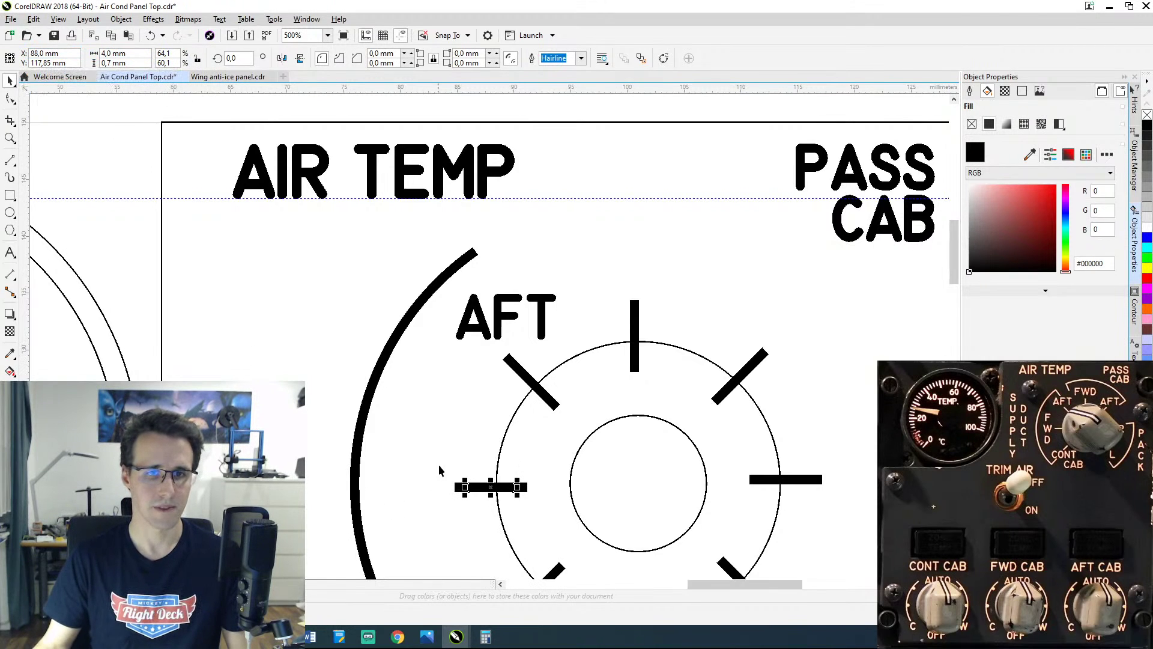
Step: Rotate the 4 mm bar about the knob centre to about 309° and place a copy at the thick arc's upper end
click(476, 485)
drag(491, 487, 639, 484)
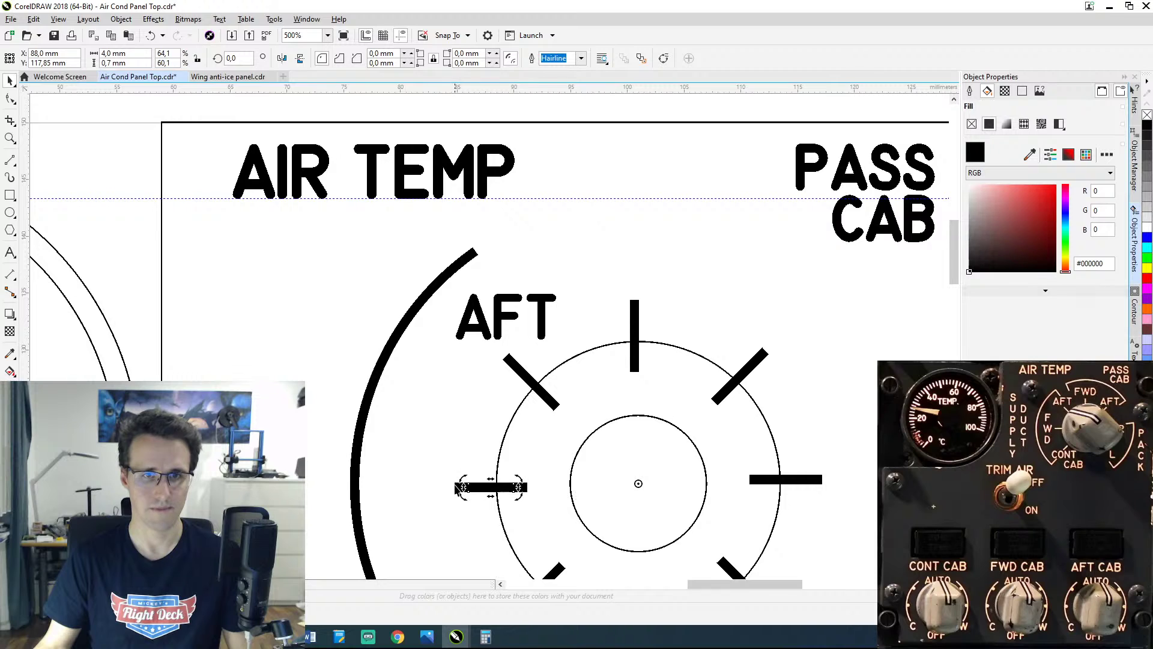
drag(460, 480, 543, 359)
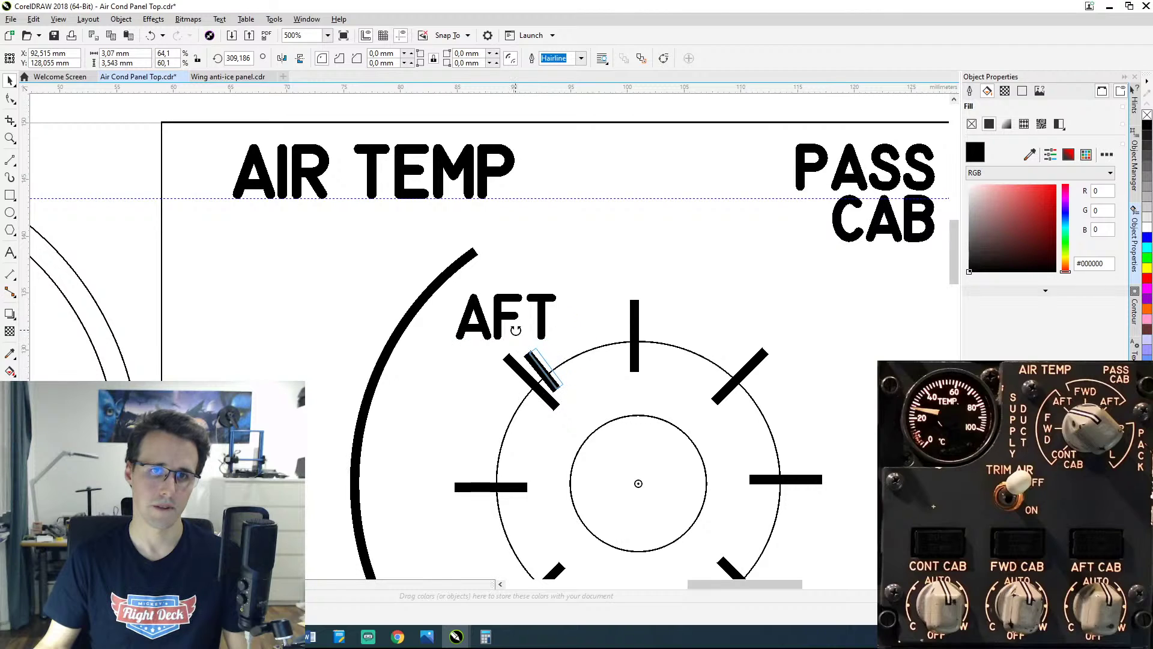
click(532, 368)
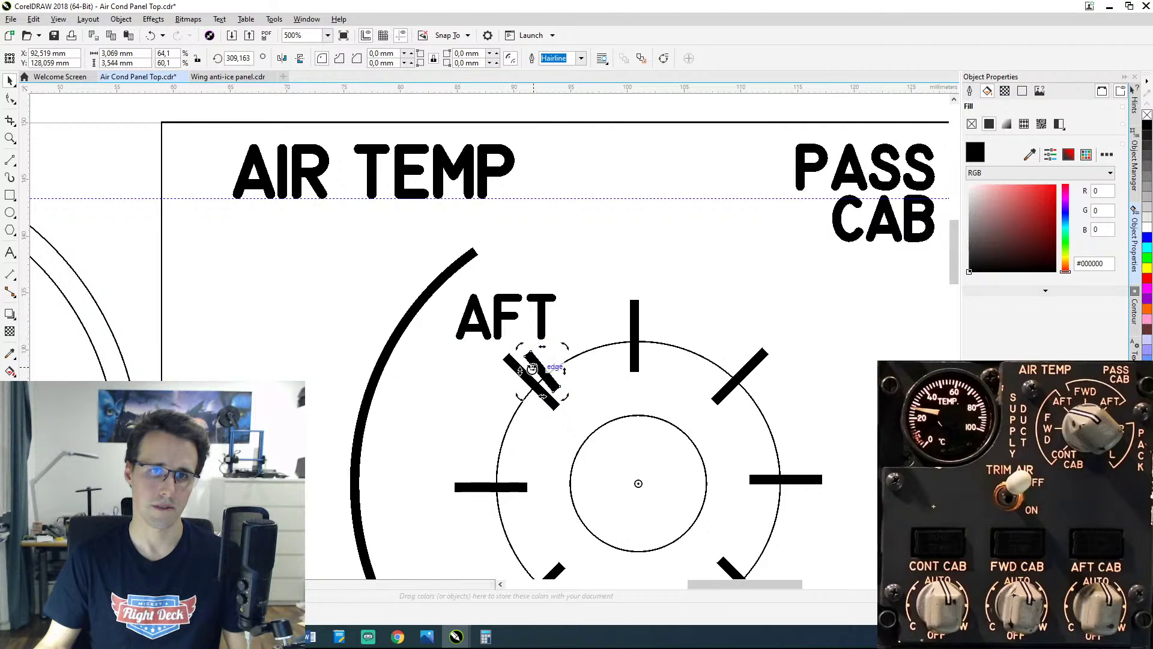
drag(536, 373, 485, 277)
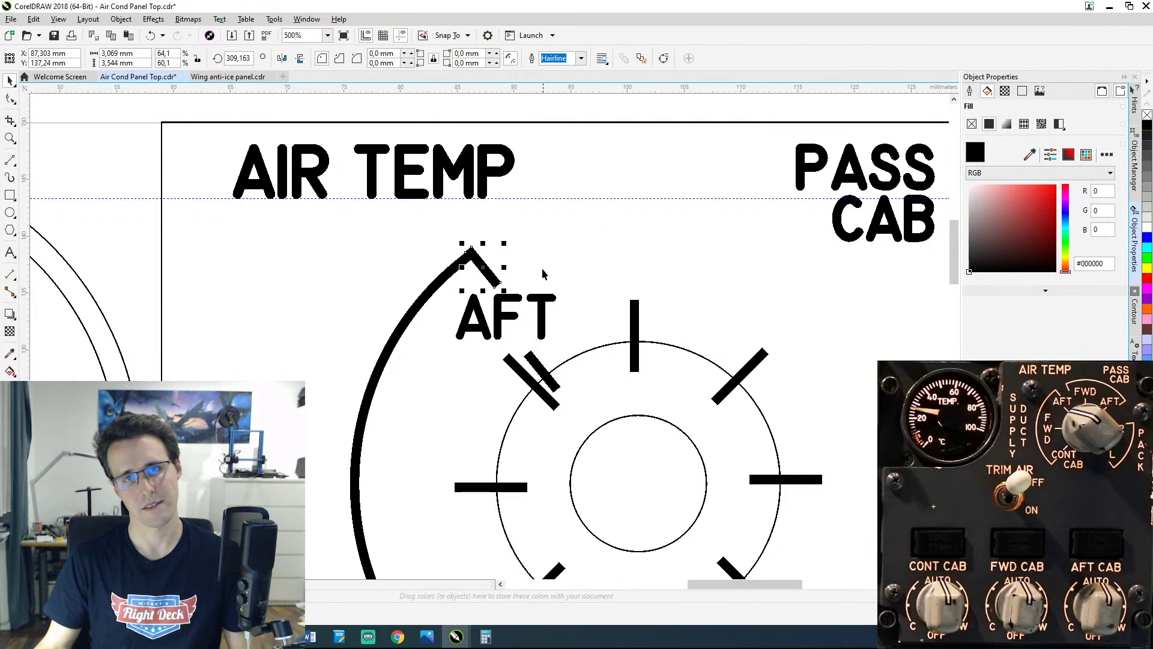
Step: Fine-tune the short bar's position so its corner sits flush with the upper end of the thick outer arc
click(602, 316)
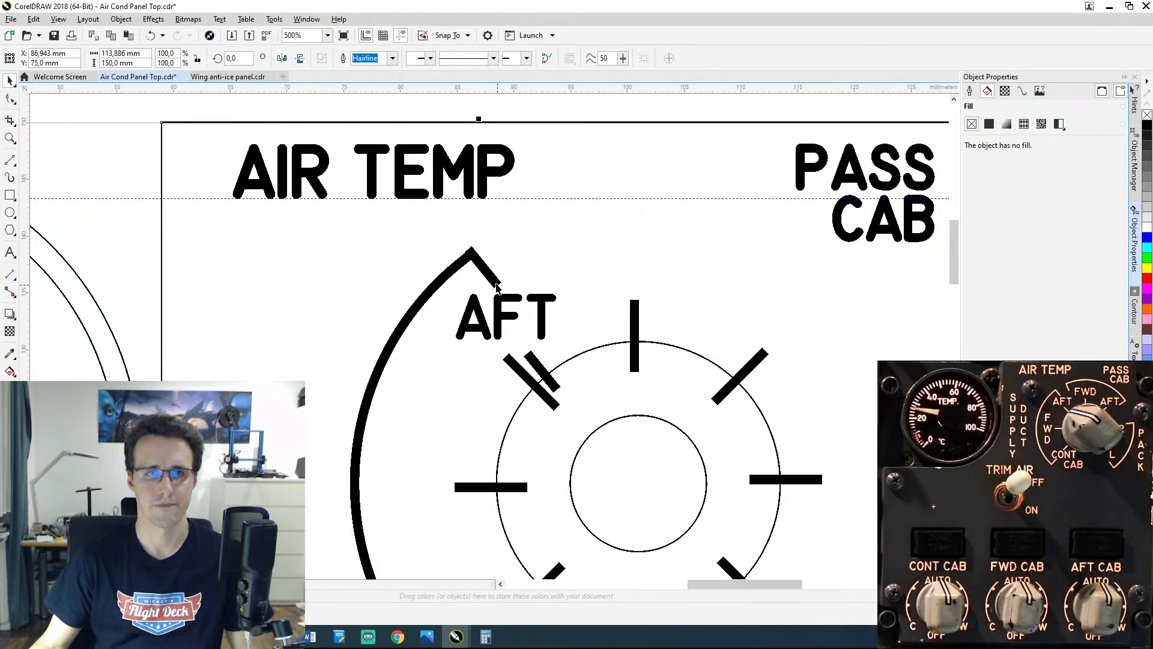
scroll(495, 281, left, 1)
scroll(510, 268, up, 1)
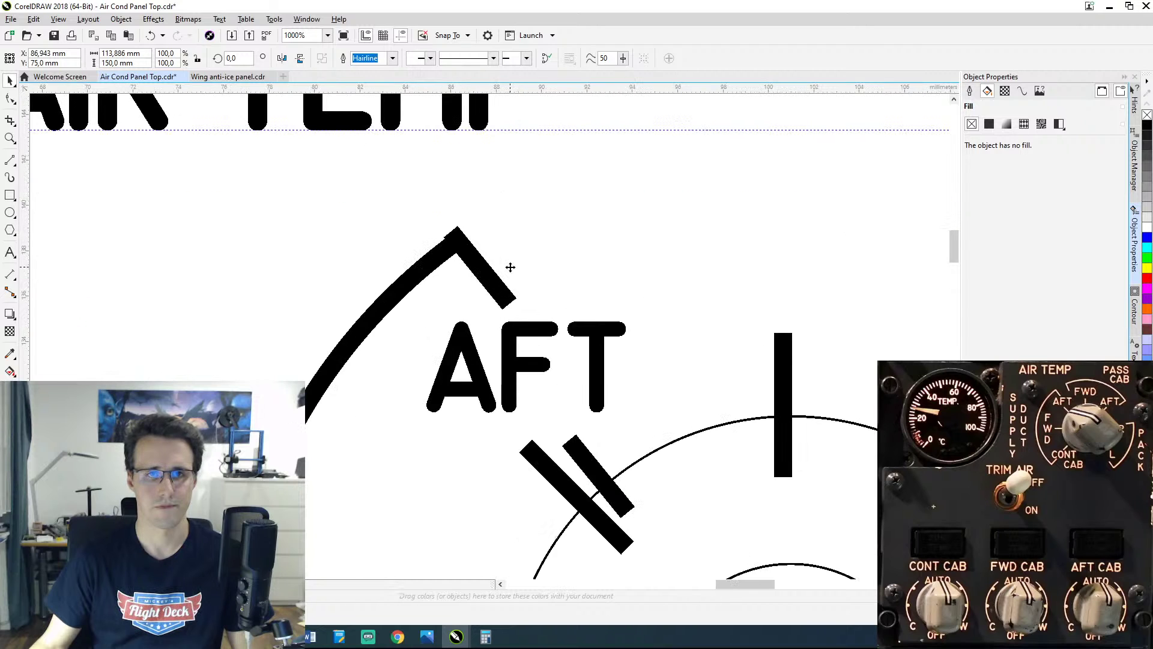
click(492, 283)
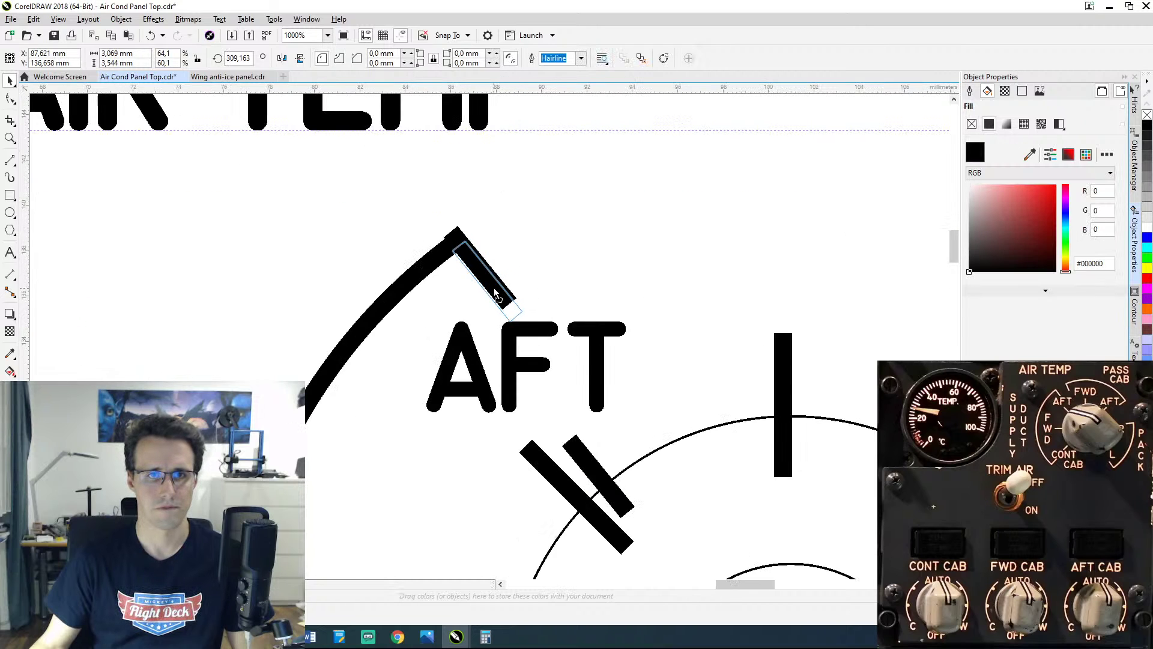
drag(490, 281, 492, 284)
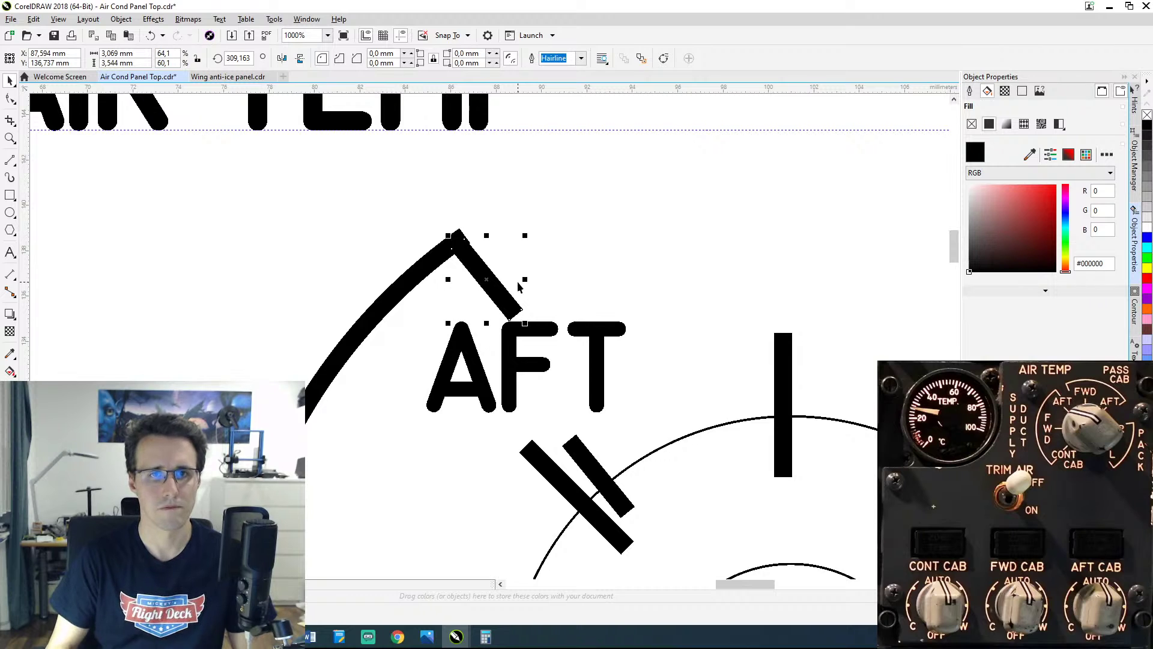
key(Right)
click(607, 252)
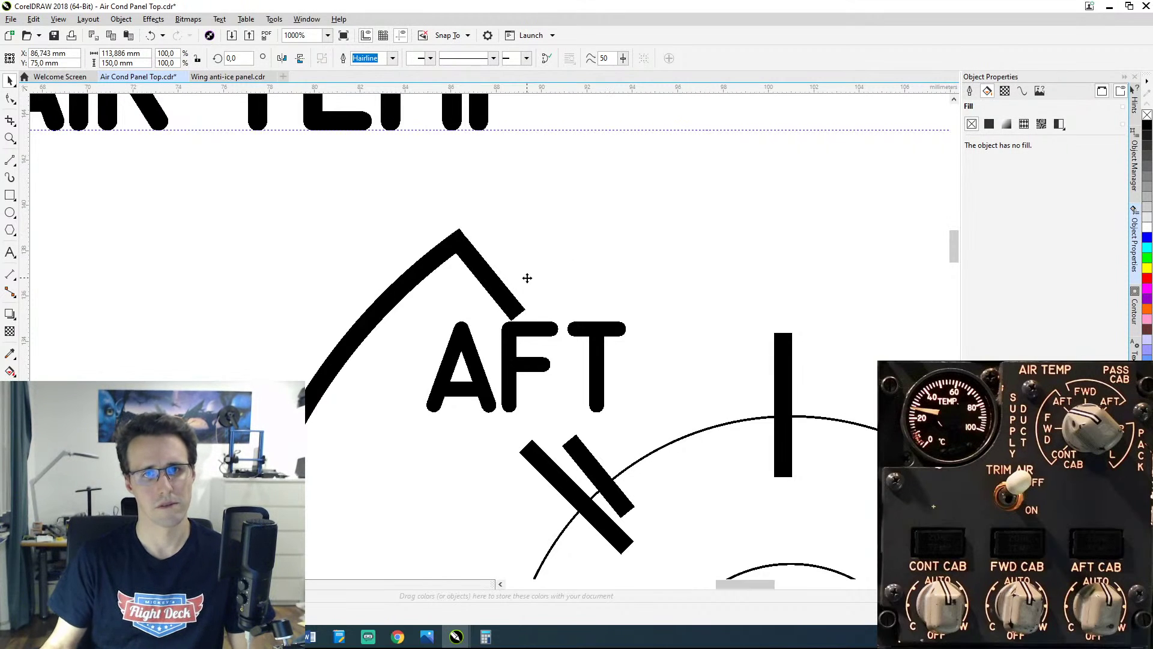
click(509, 303)
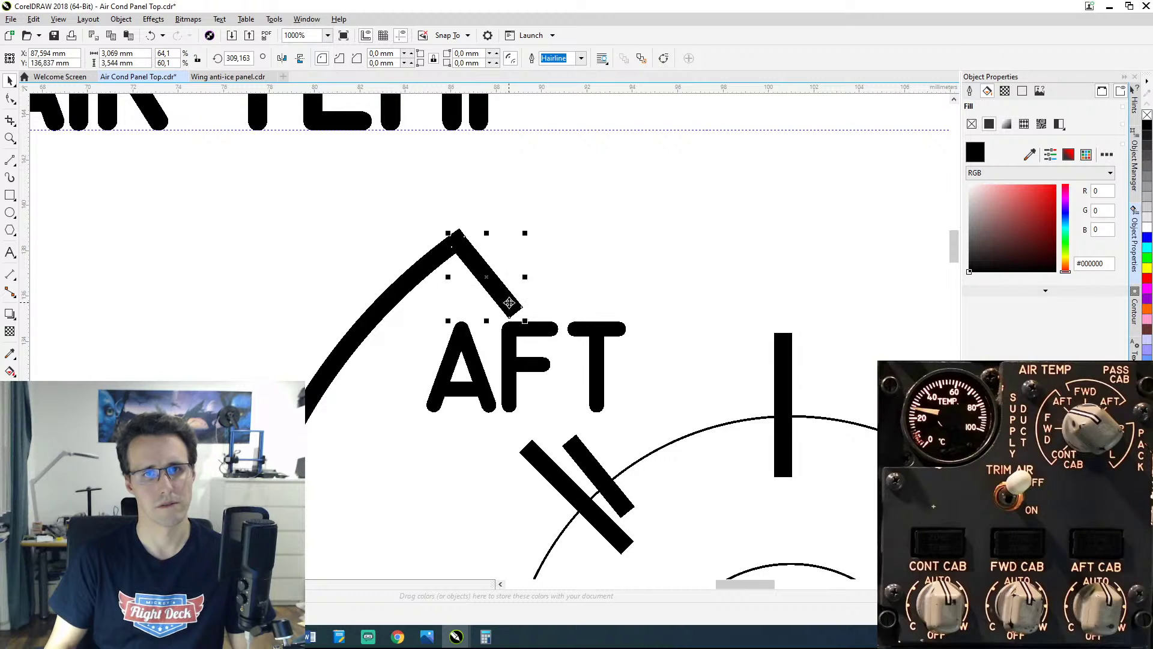
click(597, 237)
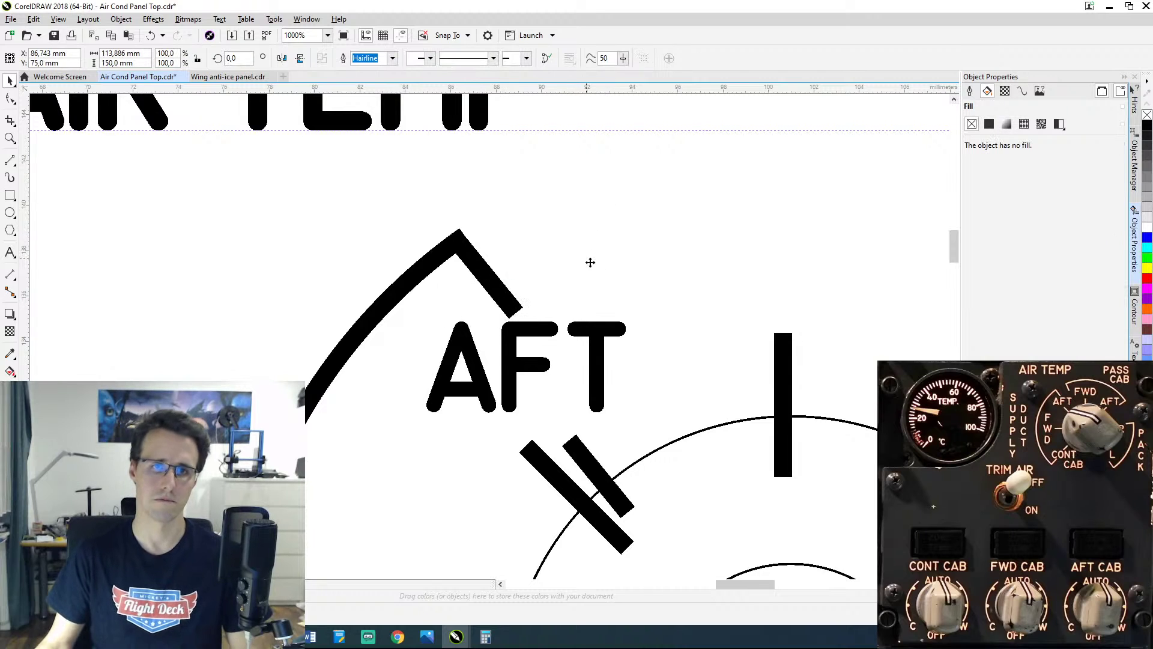
Step: Try rotating the spare short bar about the knob centre to about 58°, matching the thick arc's lower end, and undo the rotation
scroll(589, 262, down, 4)
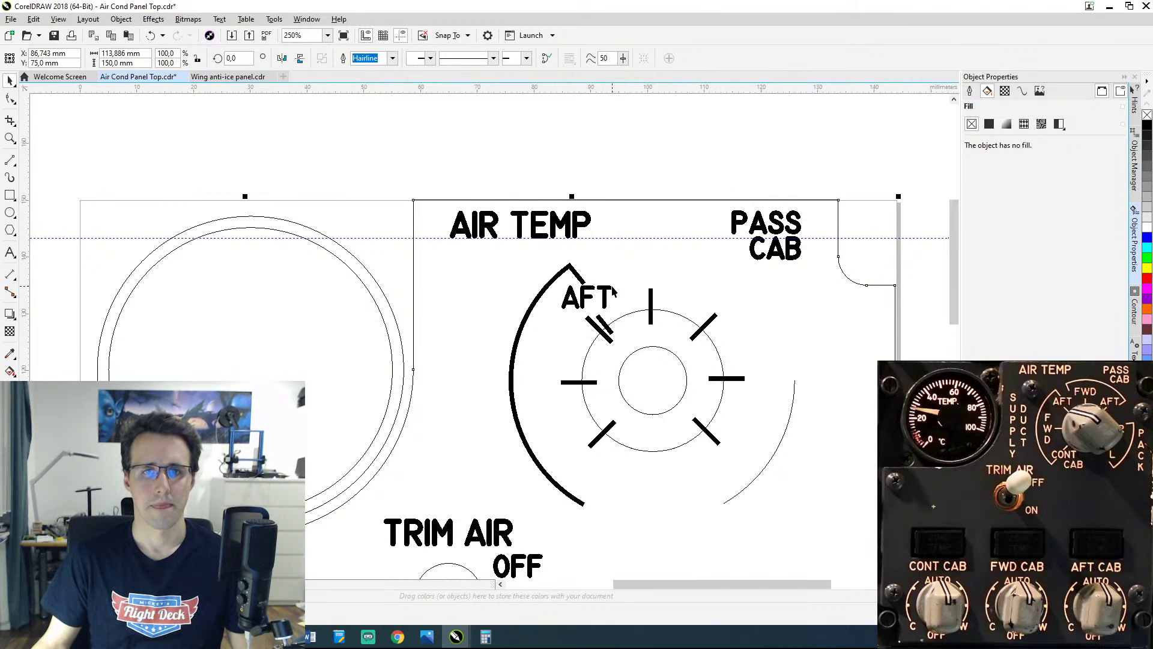
scroll(618, 306, up, 3)
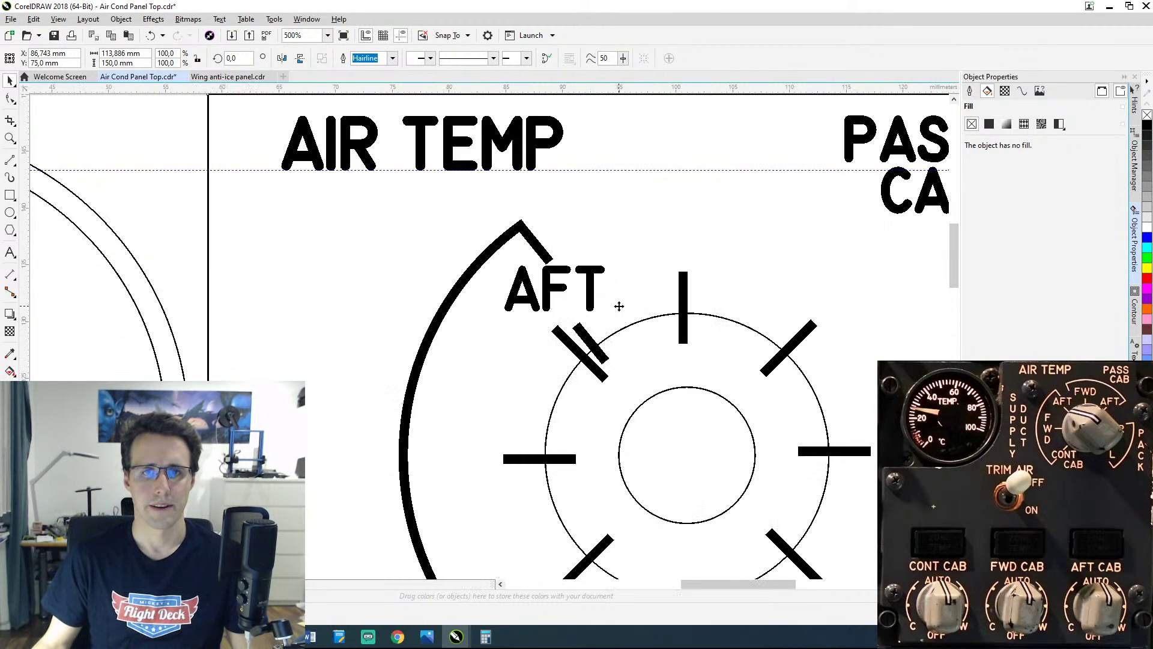
drag(600, 390, 557, 303)
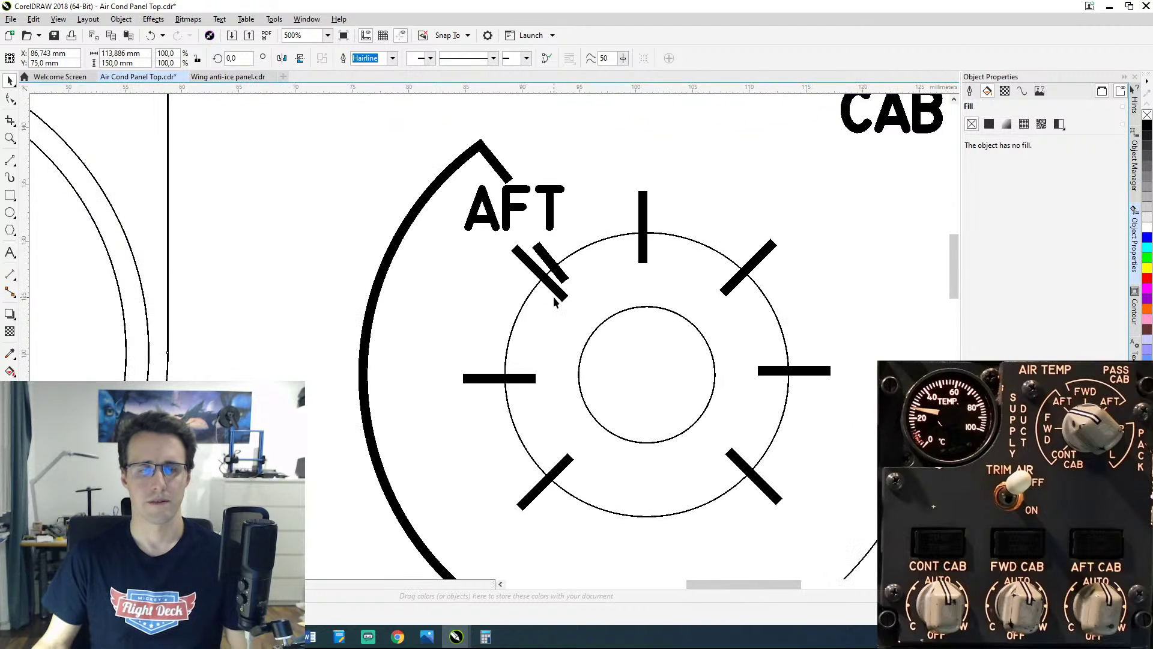
click(549, 260)
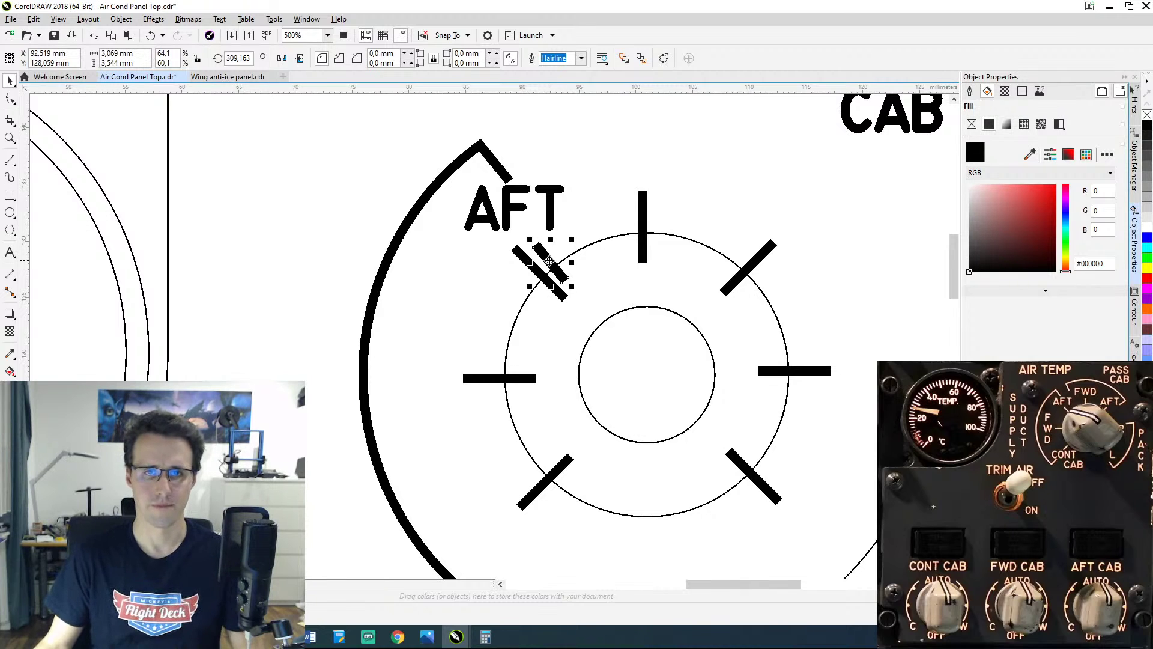
click(549, 260)
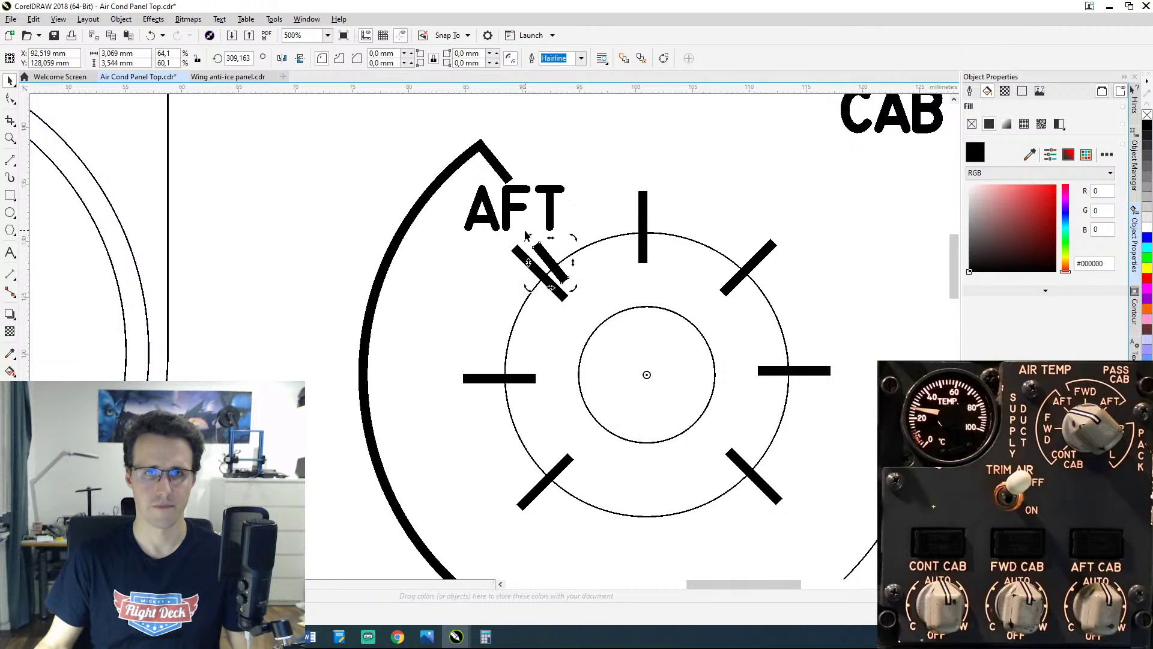
drag(529, 263, 512, 524)
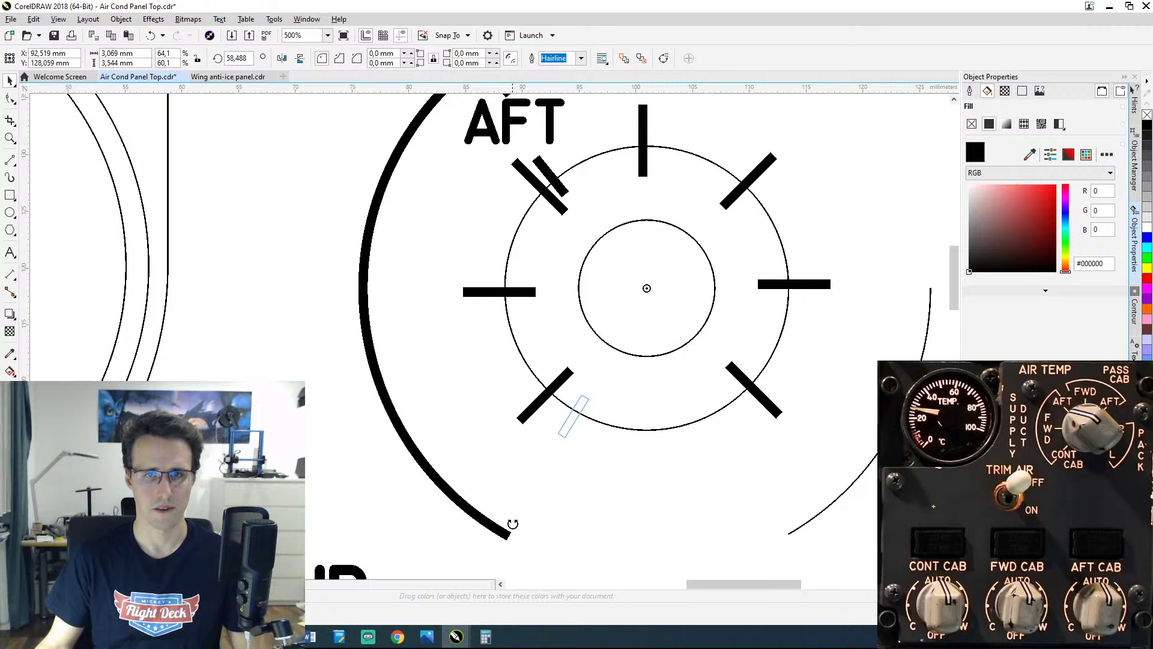
drag(512, 524, 512, 523)
scroll(607, 484, down, 1)
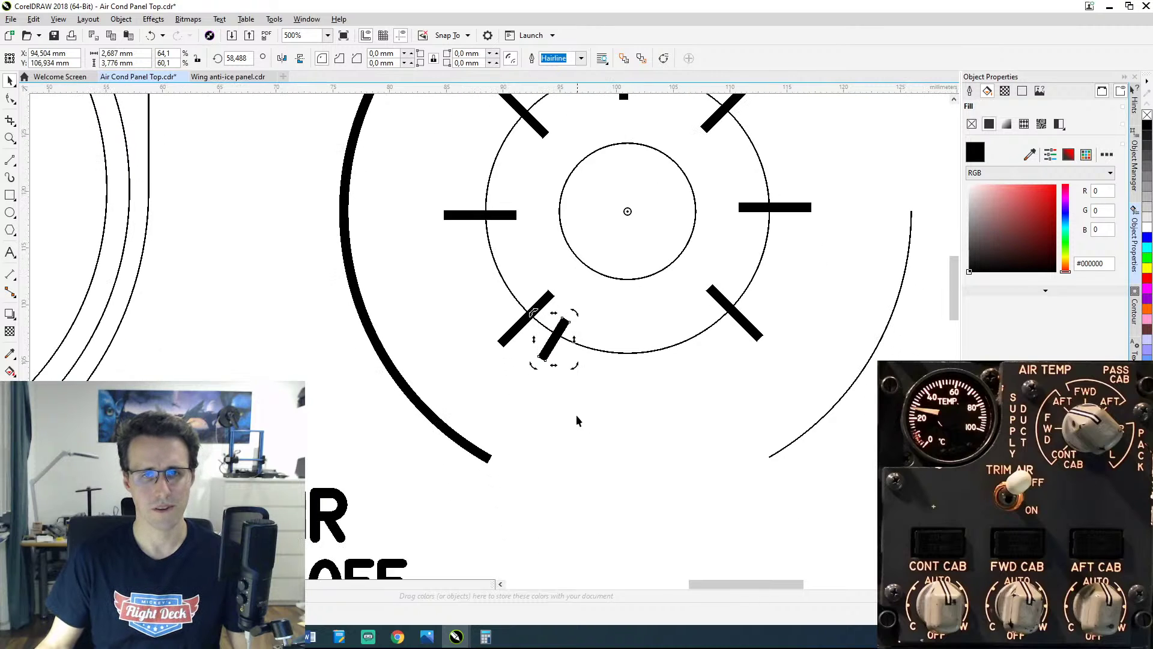
key(ctrl+z)
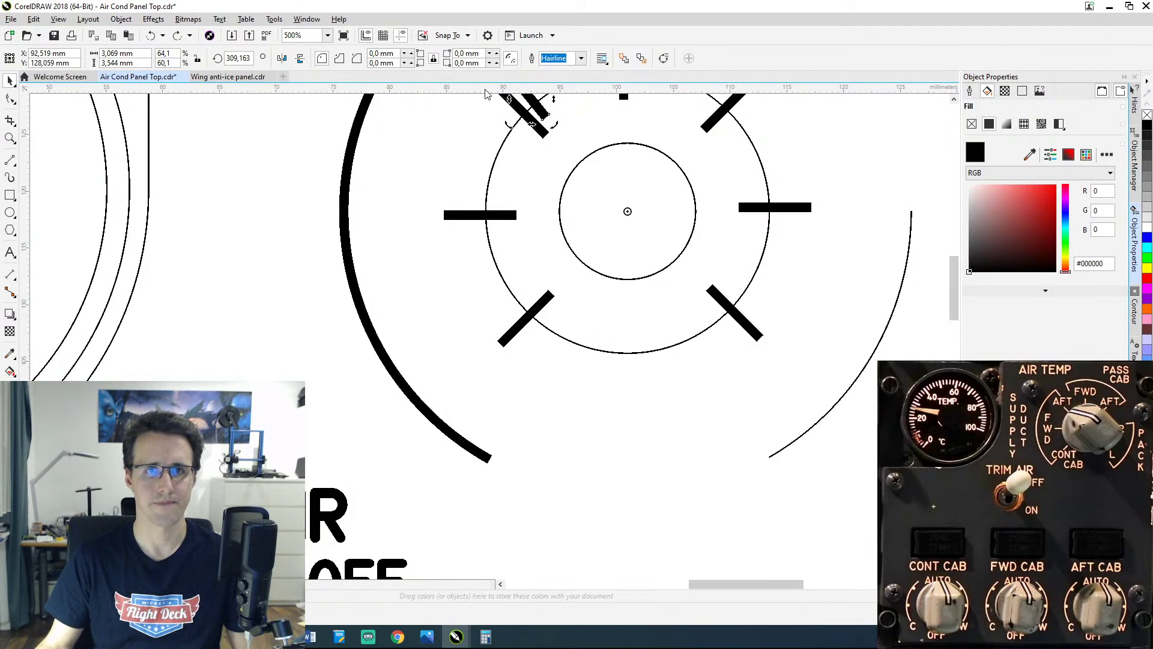
Step: Add a horizontal guideline through the knob centre at Y 118.2 mm
drag(553, 90, 628, 211)
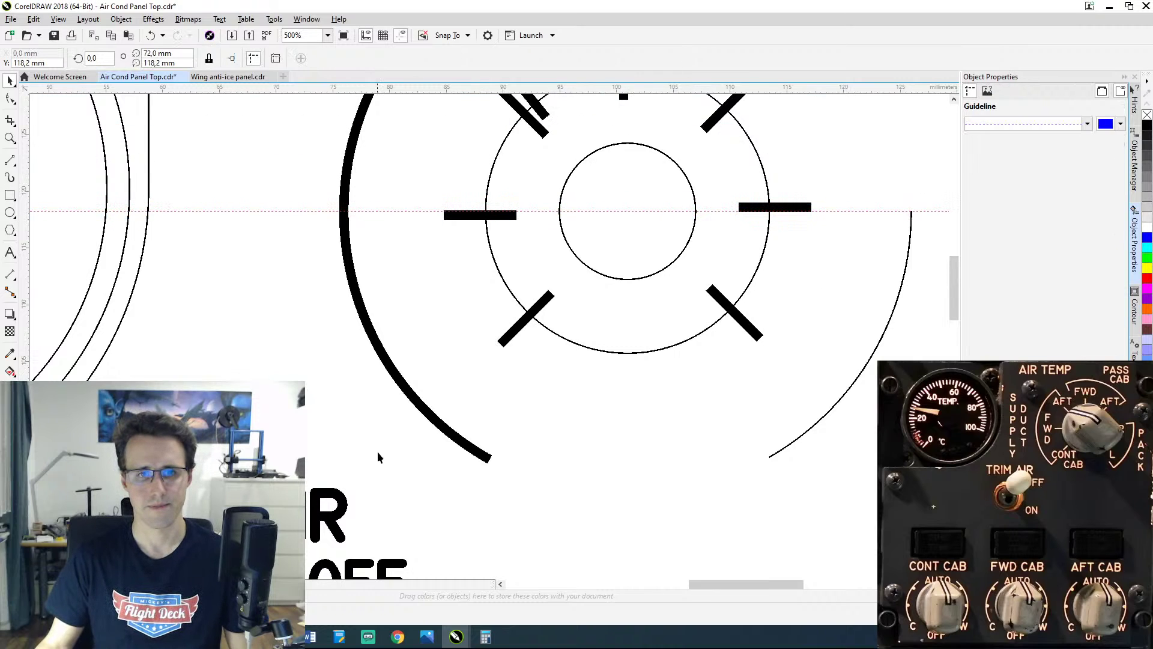
Step: Select the base ellipse of the thick left outer arc and set its ending angle to 234°
click(448, 435)
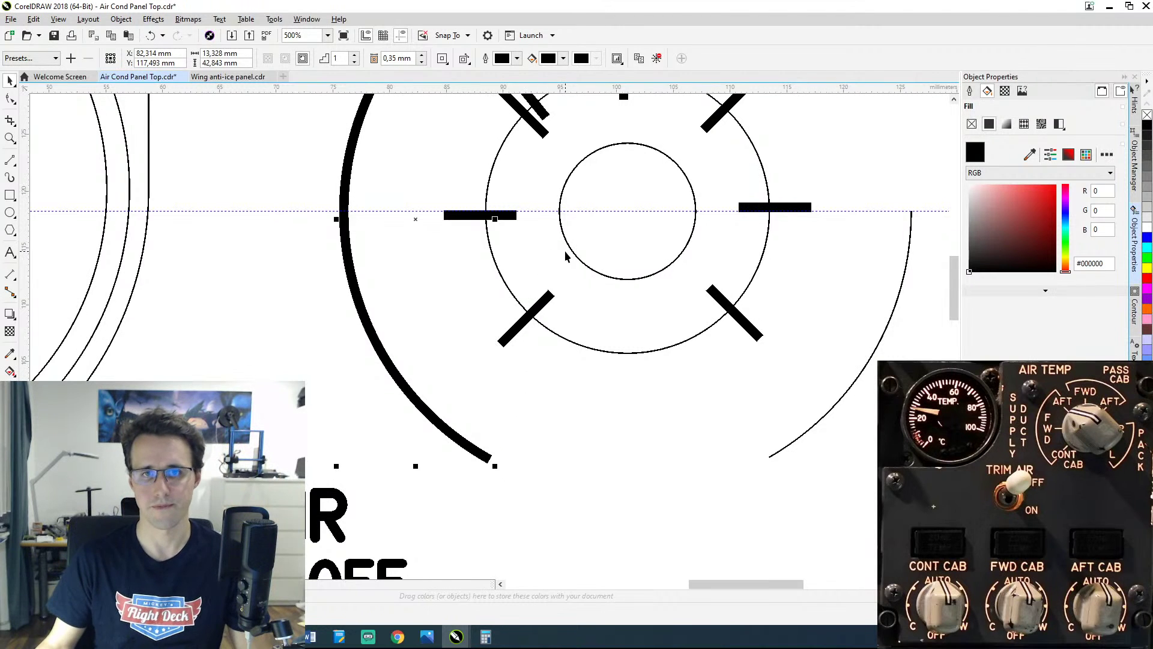
scroll(568, 246, down, 2)
drag(562, 264, 560, 322)
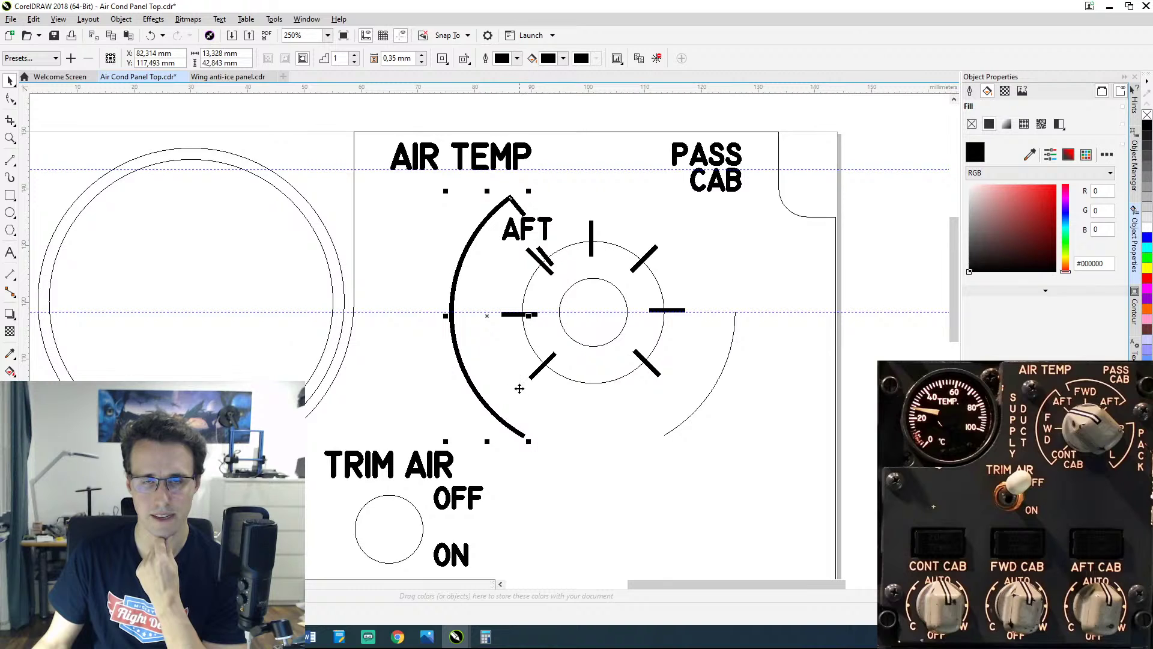
scroll(519, 389, up, 2)
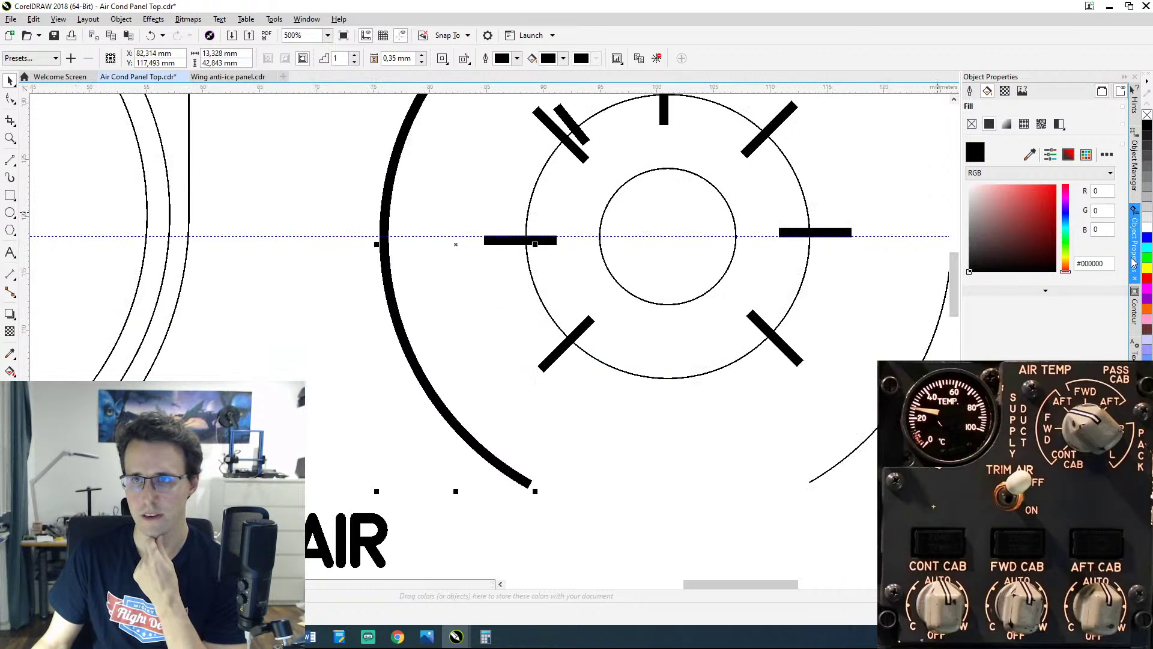
click(1134, 166)
click(1019, 178)
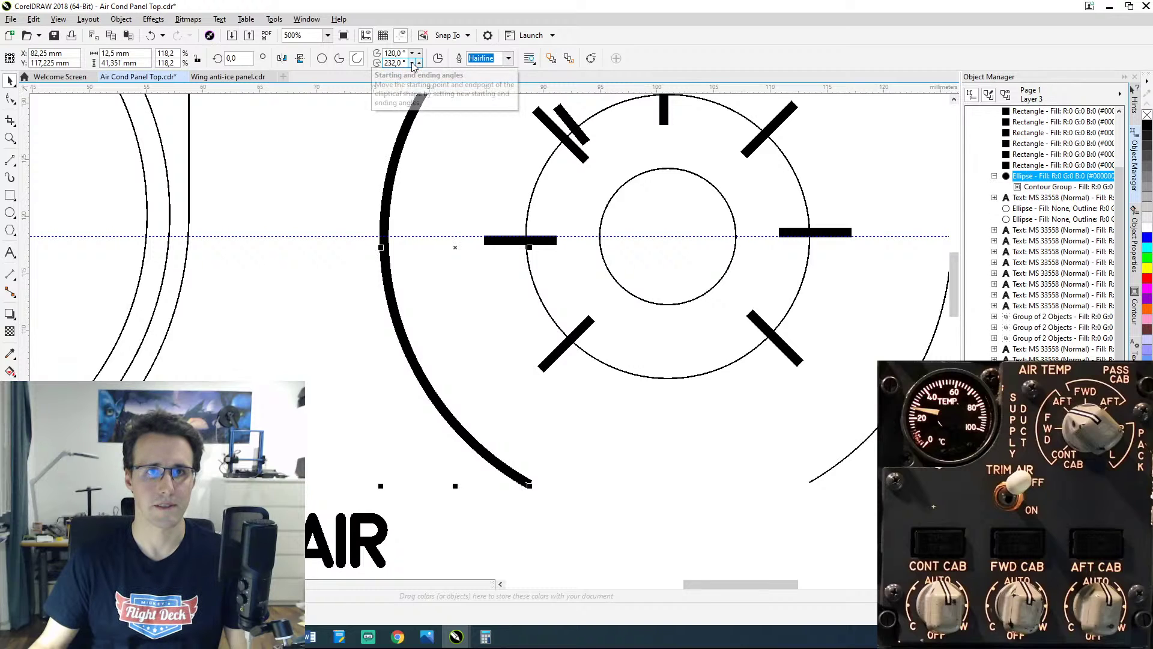
click(413, 64)
click(419, 62)
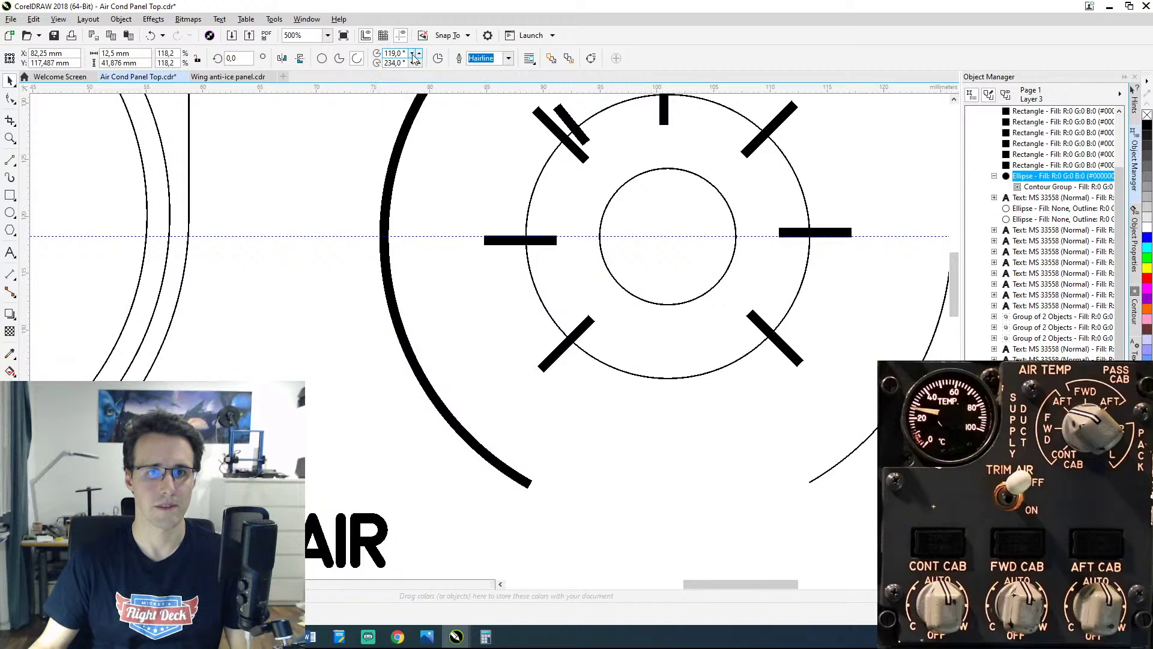
Step: Adjust the thick left arc's starting angle to 131° to shorten its lower end
click(414, 55)
click(413, 55)
click(413, 55)
click(419, 54)
click(419, 54)
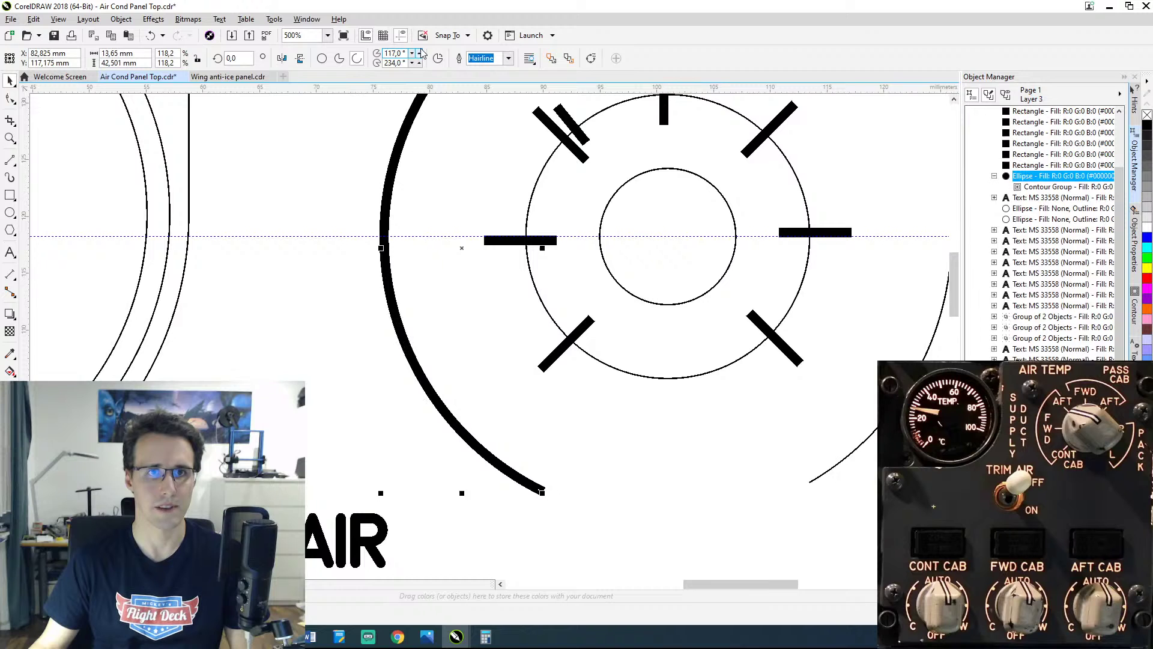
click(419, 53)
click(420, 54)
click(419, 53)
click(419, 54)
click(419, 54)
click(419, 54)
click(419, 54)
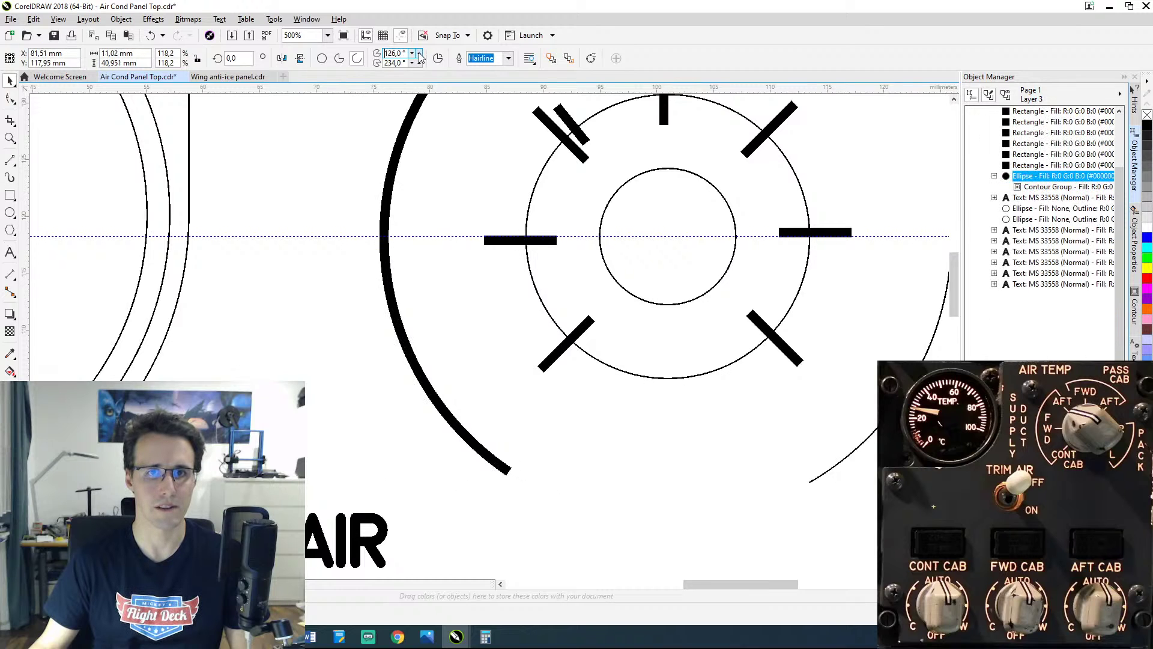
click(419, 53)
click(420, 53)
click(419, 53)
click(419, 53)
click(420, 54)
click(419, 54)
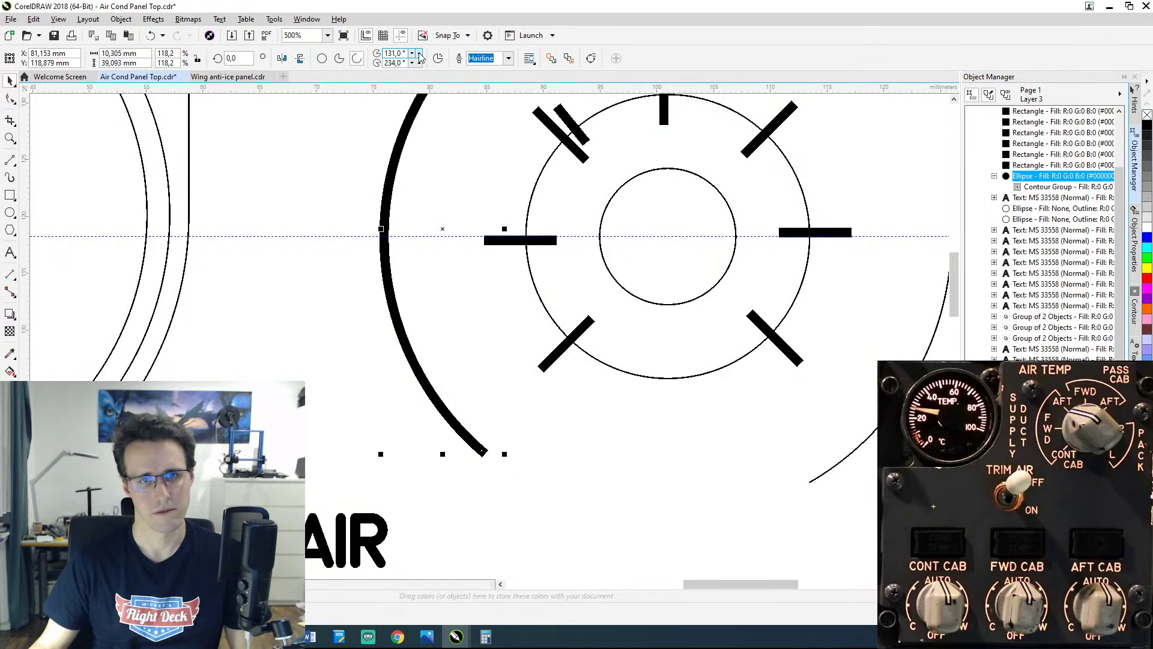
Step: Change the horizontal guideline through the knob centre to a 45° angled one and move it back onto the knob centre
click(582, 330)
click(622, 236)
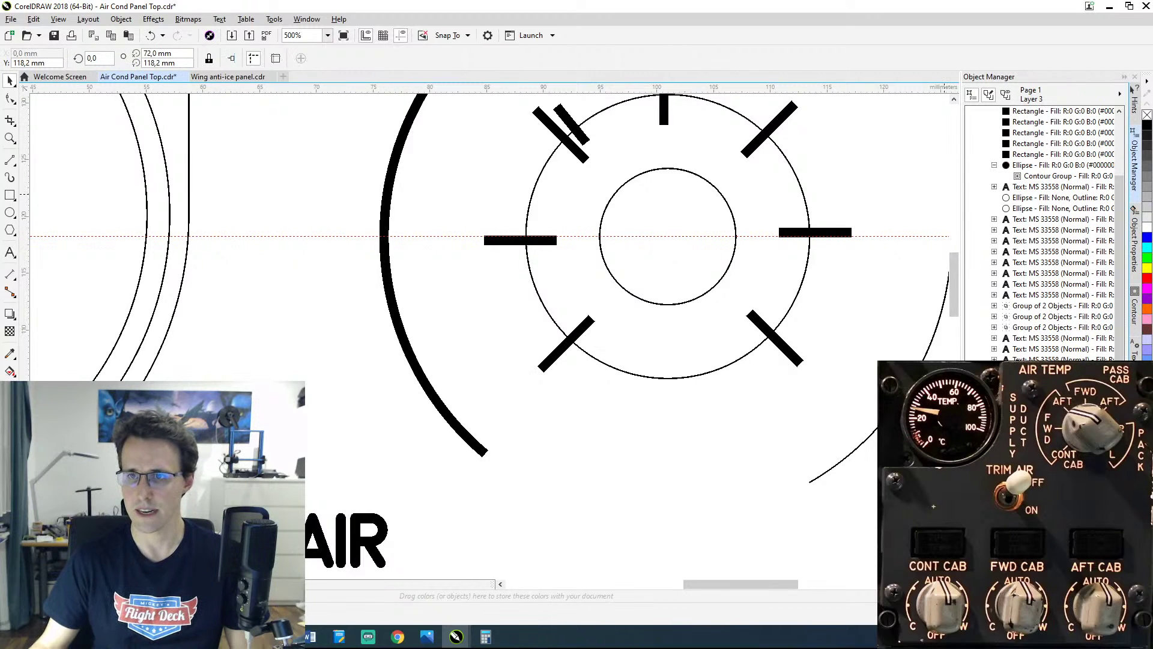
double_click(622, 236)
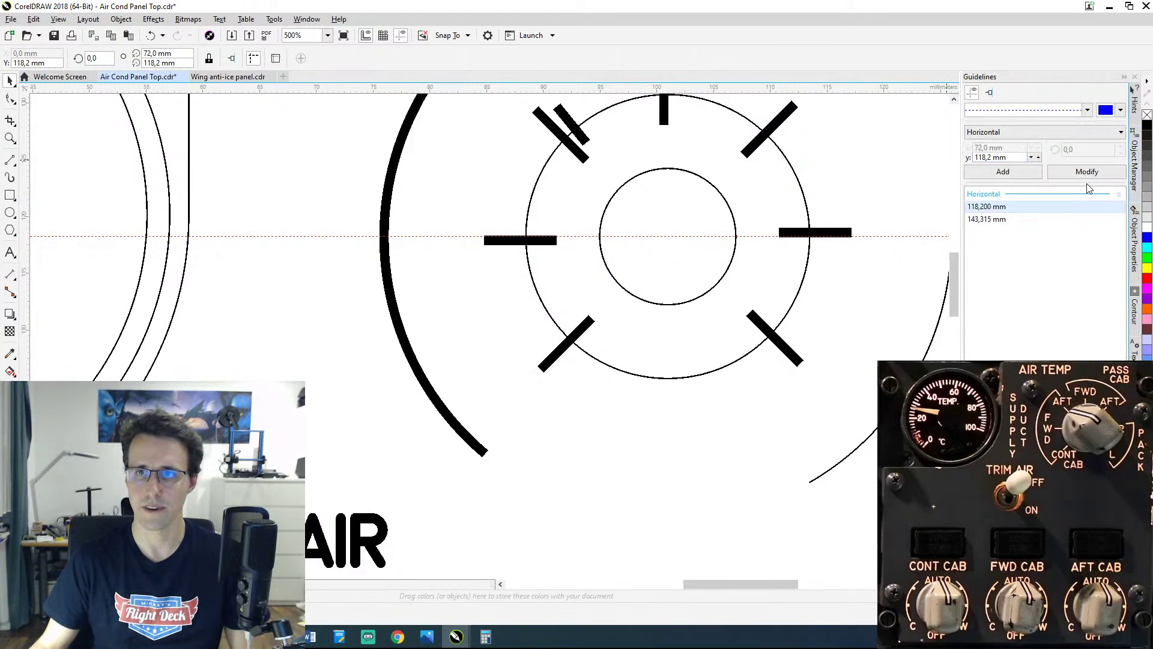
click(1036, 132)
click(1040, 161)
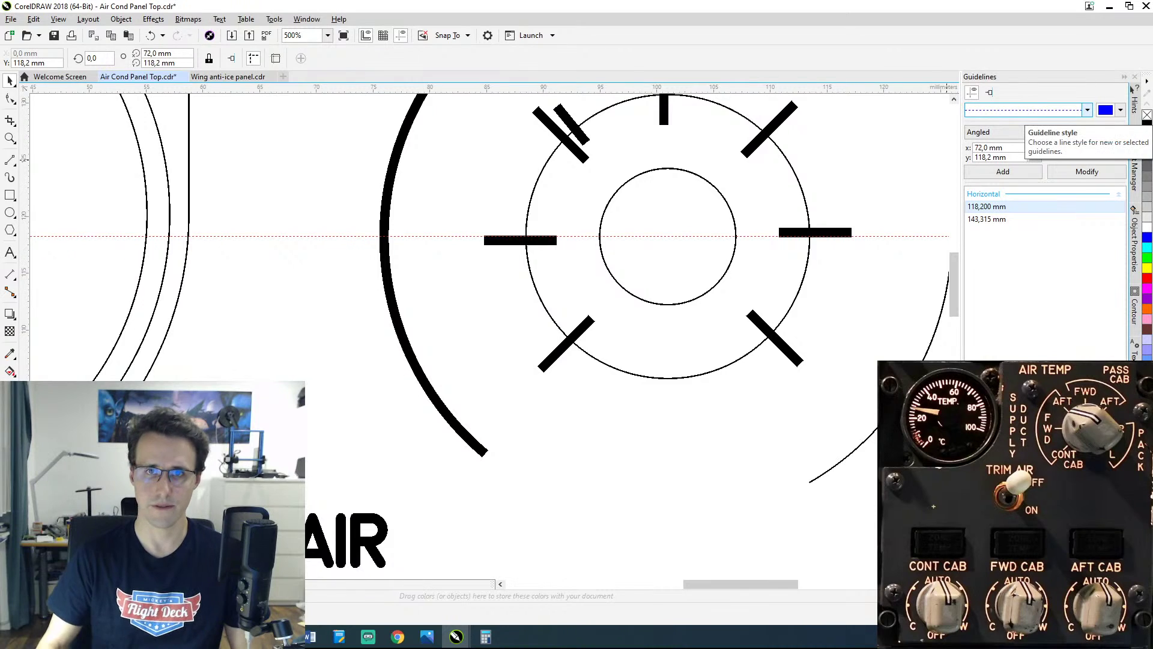
click(1087, 172)
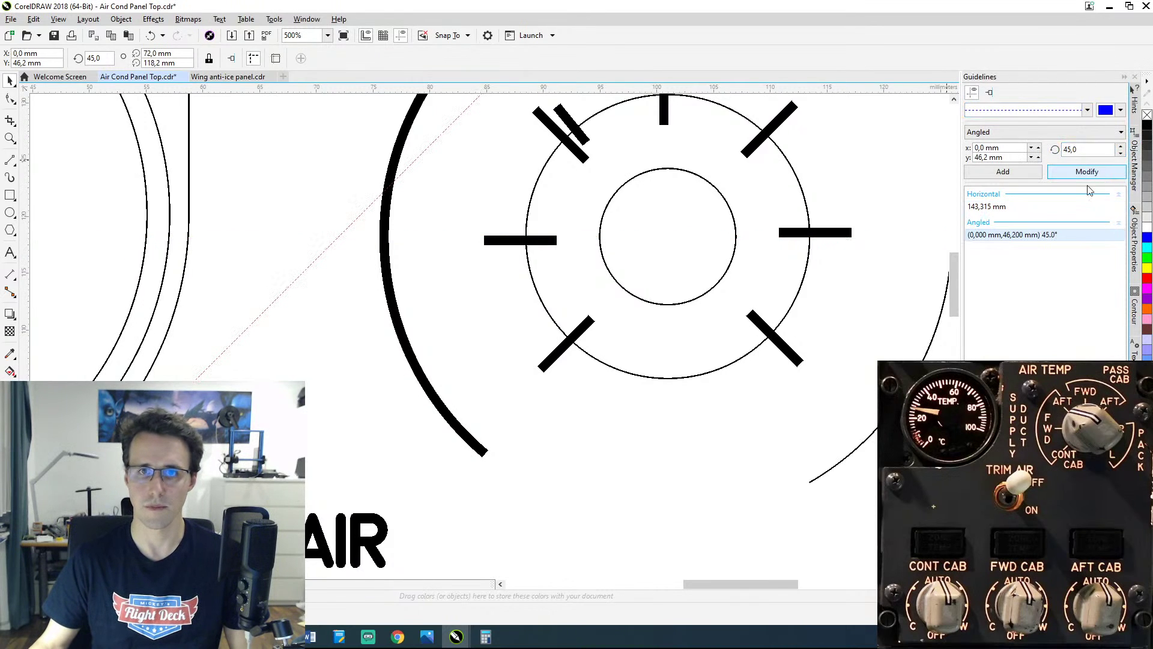
drag(421, 156, 666, 239)
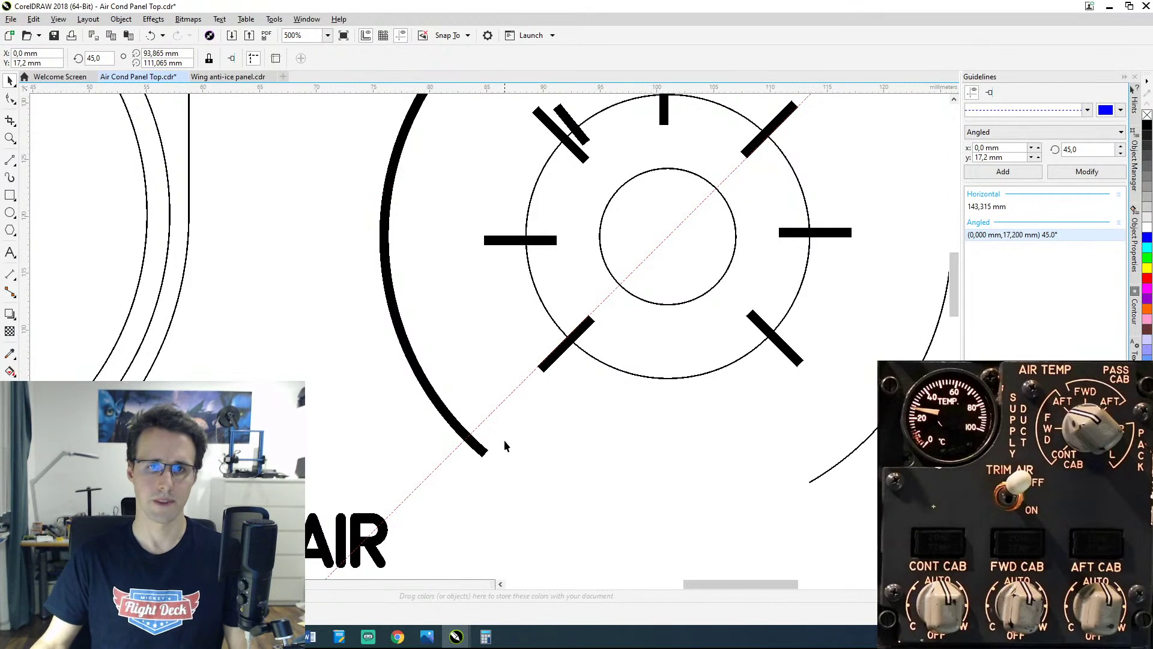
Step: Set the thick left arc's starting angle to 134° so its lower end meets the 45° guideline
click(482, 450)
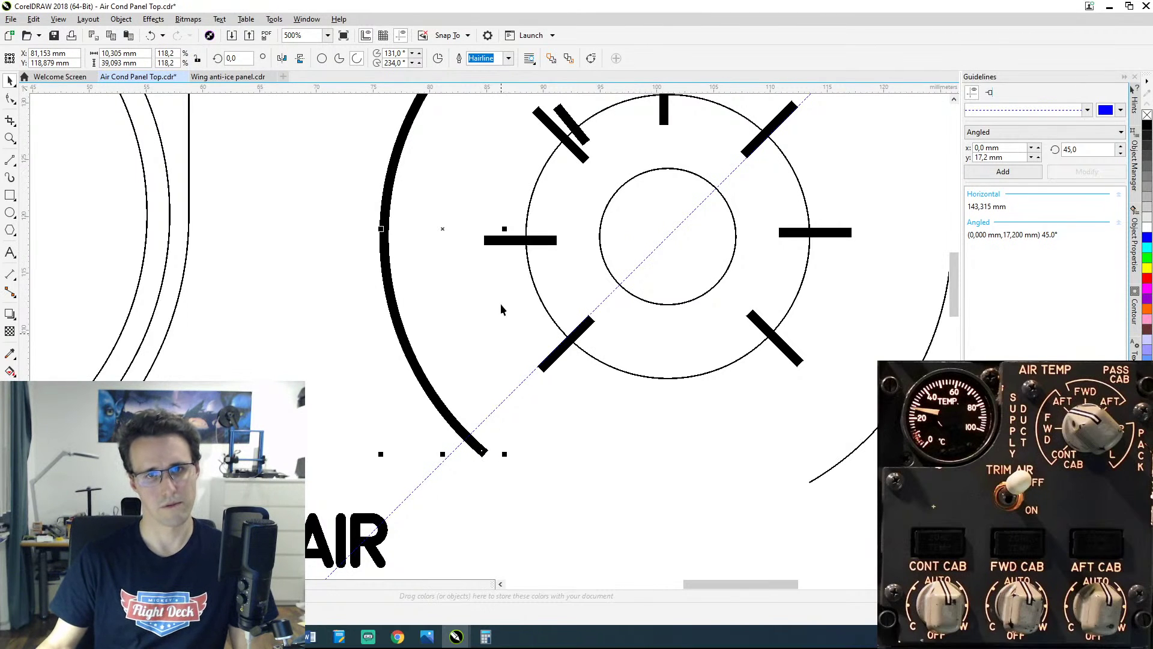
click(1133, 172)
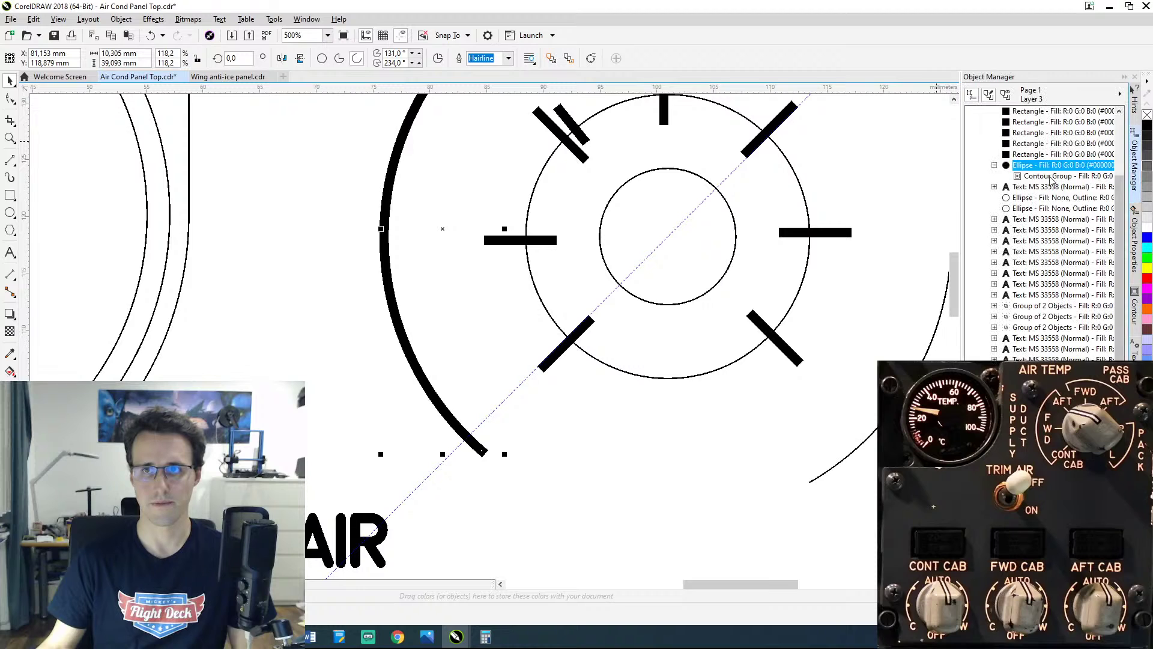
click(418, 54)
click(417, 54)
click(417, 54)
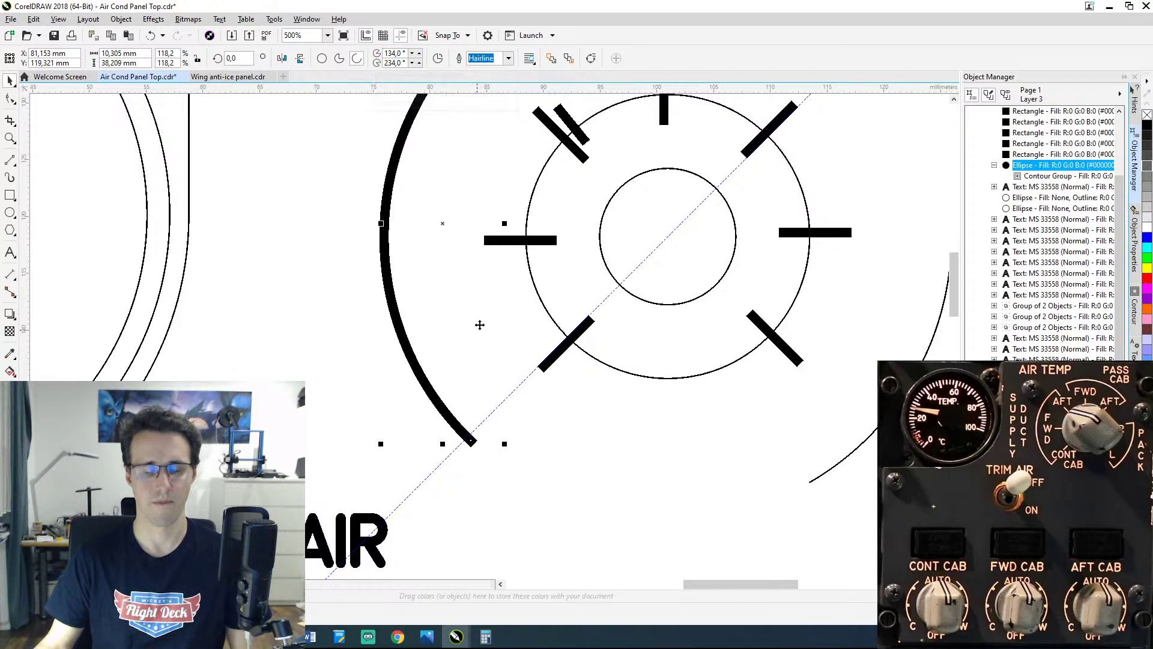
Step: Rotate the spare short bar about the knob centre to about 45°, aligning it with the lower-left tick mark and the guideline
click(550, 364)
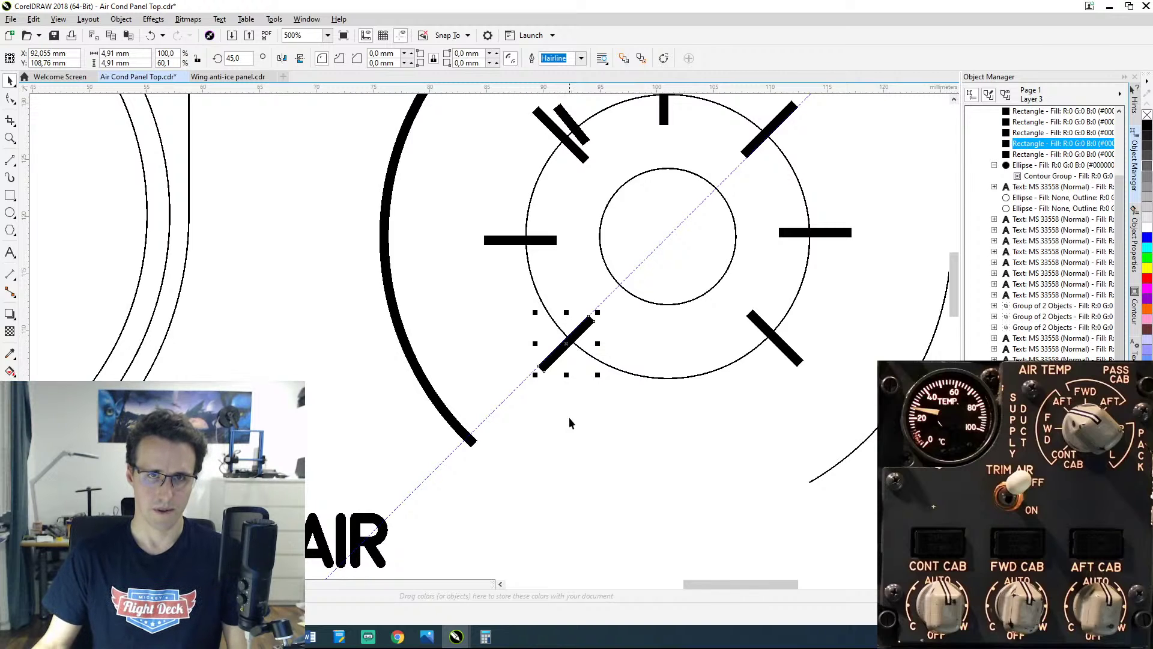
click(565, 118)
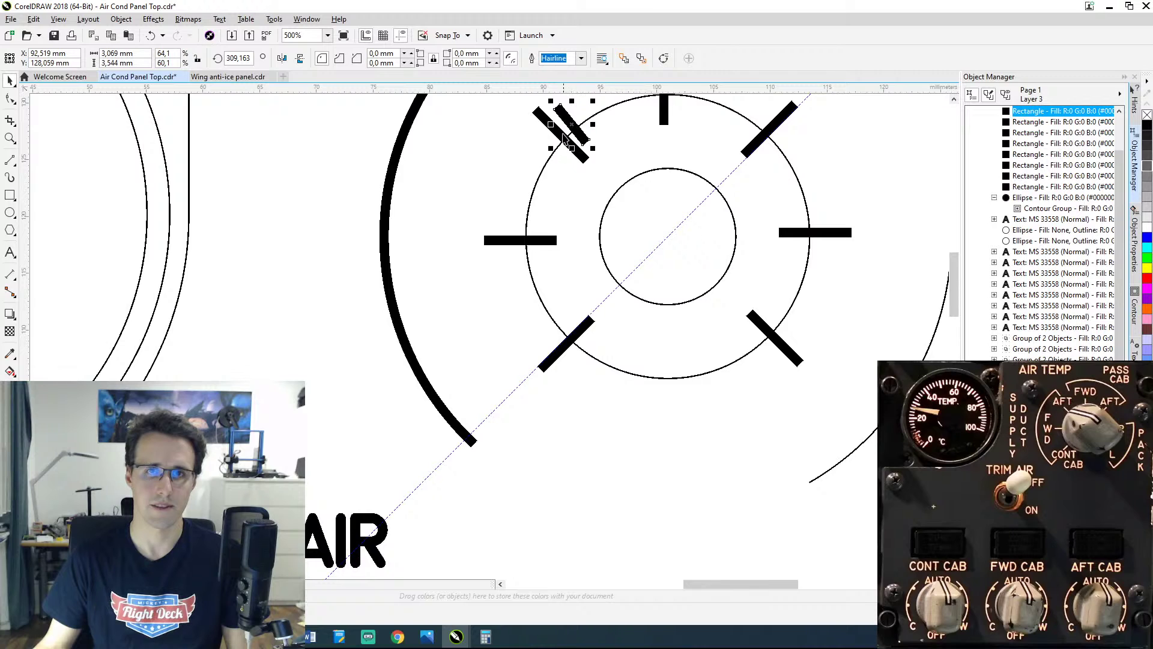
scroll(593, 139, up, 1)
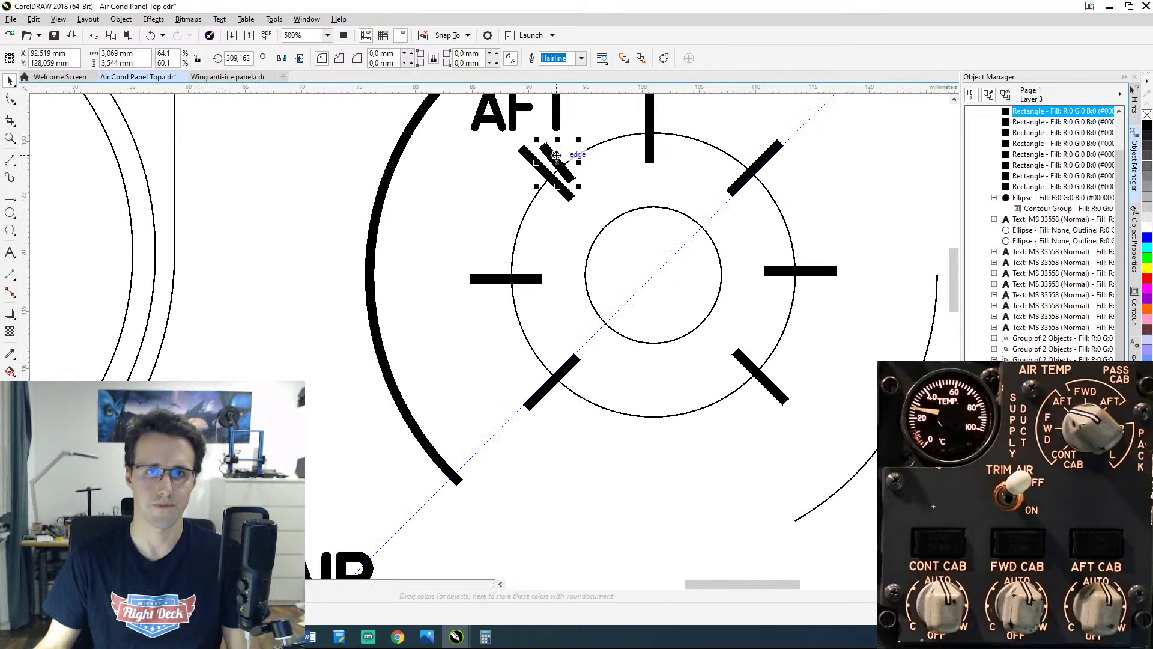
click(555, 157)
drag(531, 137, 440, 501)
scroll(531, 417, up, 4)
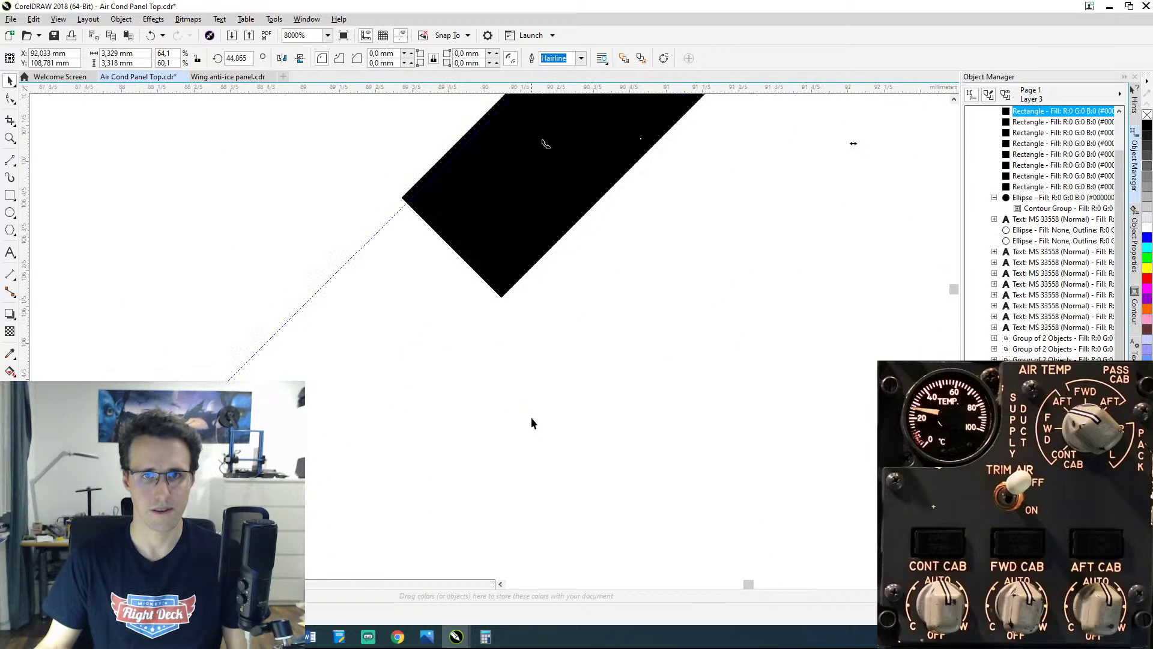
scroll(531, 417, down, 1)
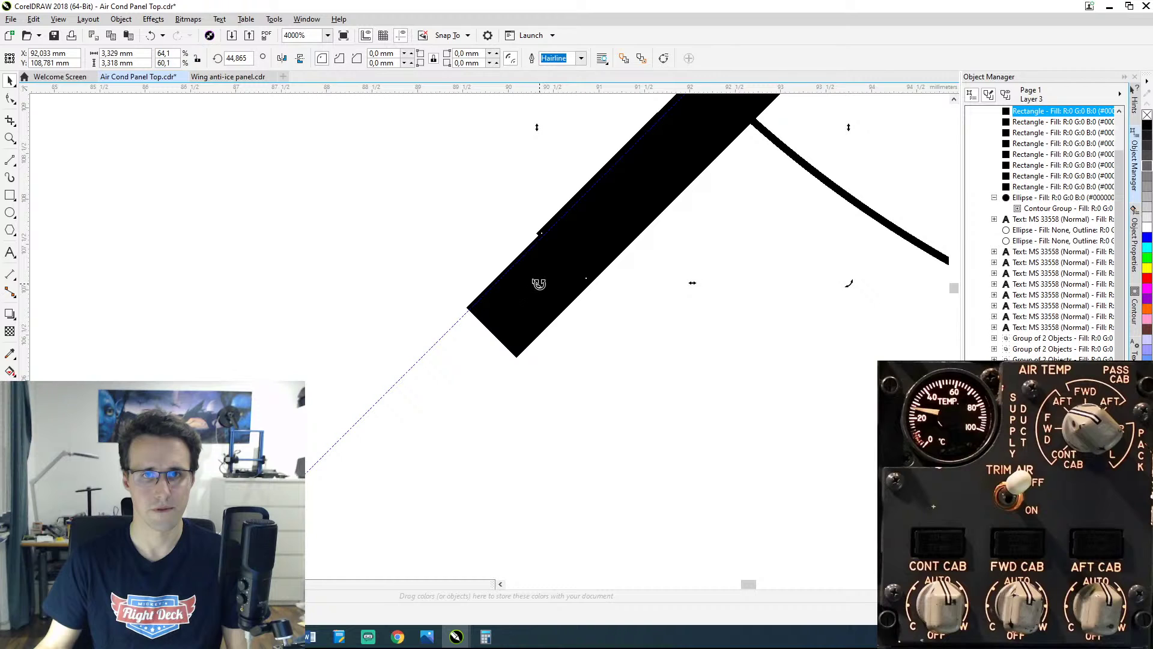
drag(536, 283, 536, 283)
scroll(536, 284, down, 2)
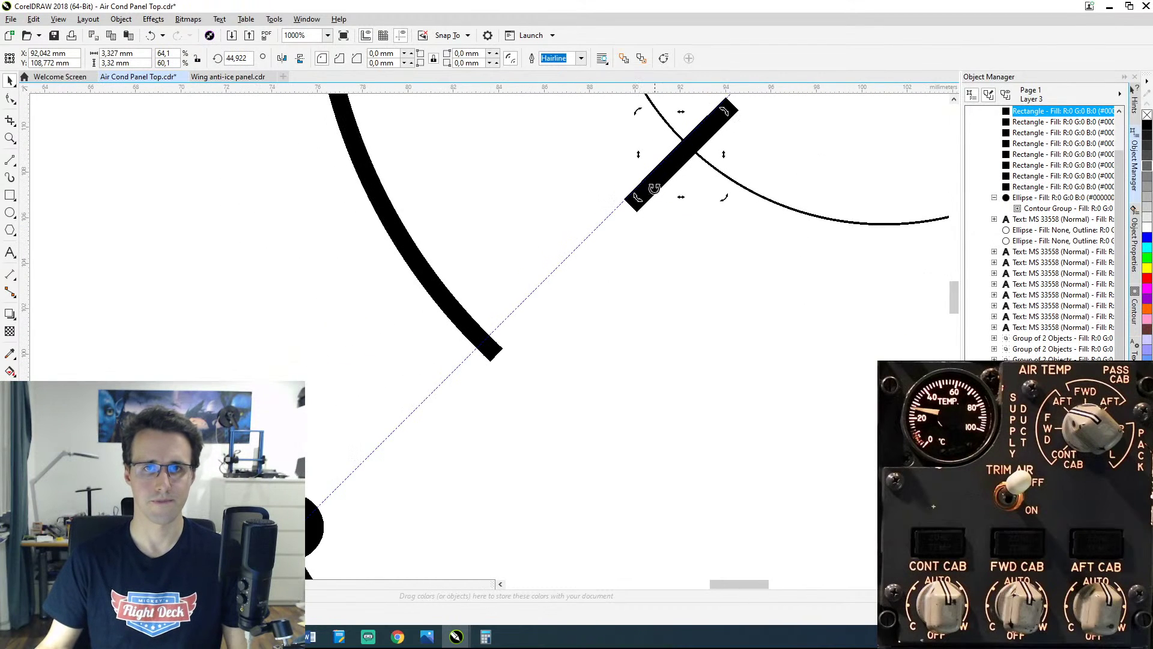
Step: Move the rotated short bar along the guideline onto the lower end of the thick left arc, with their corners flush
drag(671, 174, 518, 327)
scroll(517, 348, up, 4)
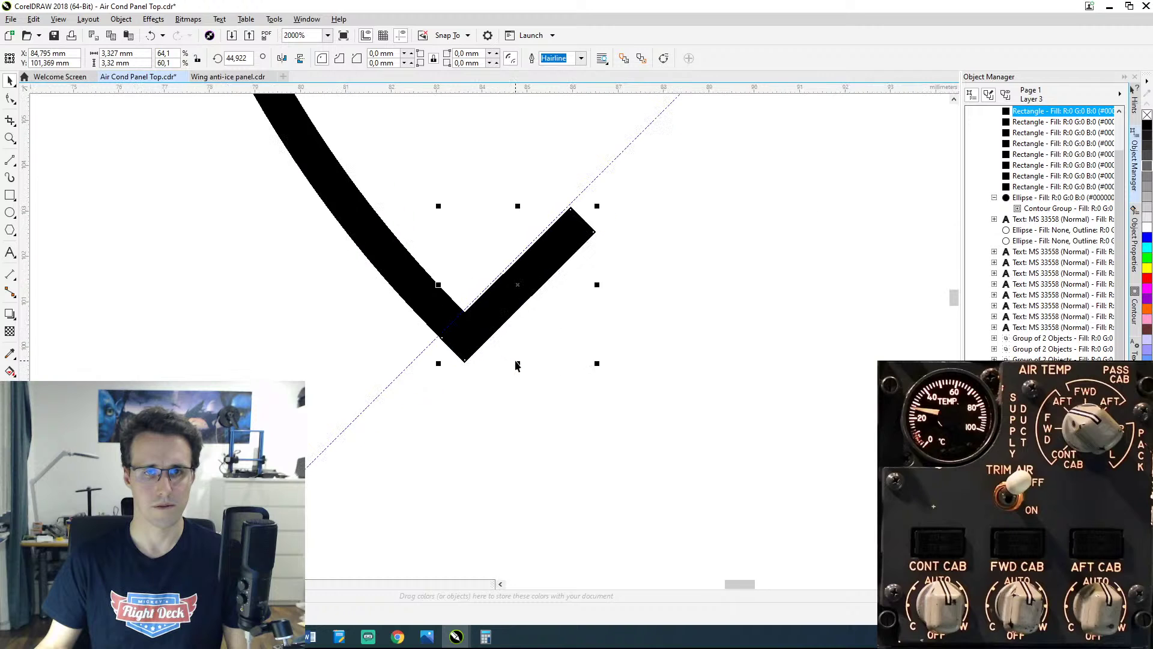
scroll(516, 363, down, 3)
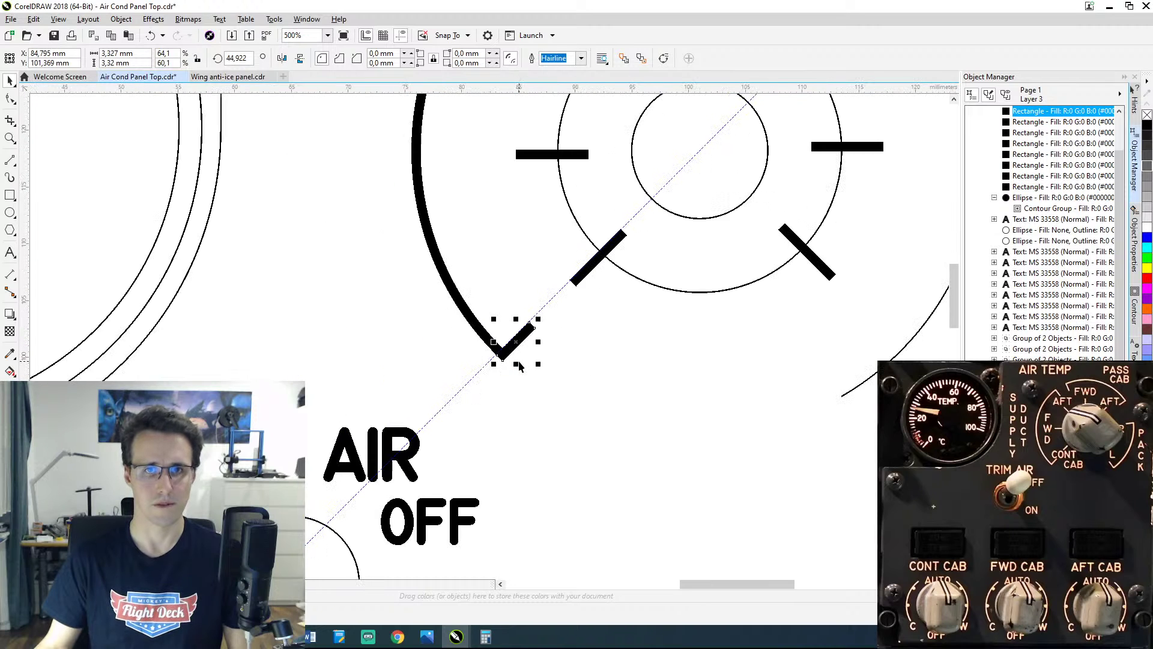
click(588, 311)
Step: Reposition the short bar at the thick left arc's upper end so its corner sits flush with the arc
scroll(663, 354, down, 1)
drag(678, 340, 641, 403)
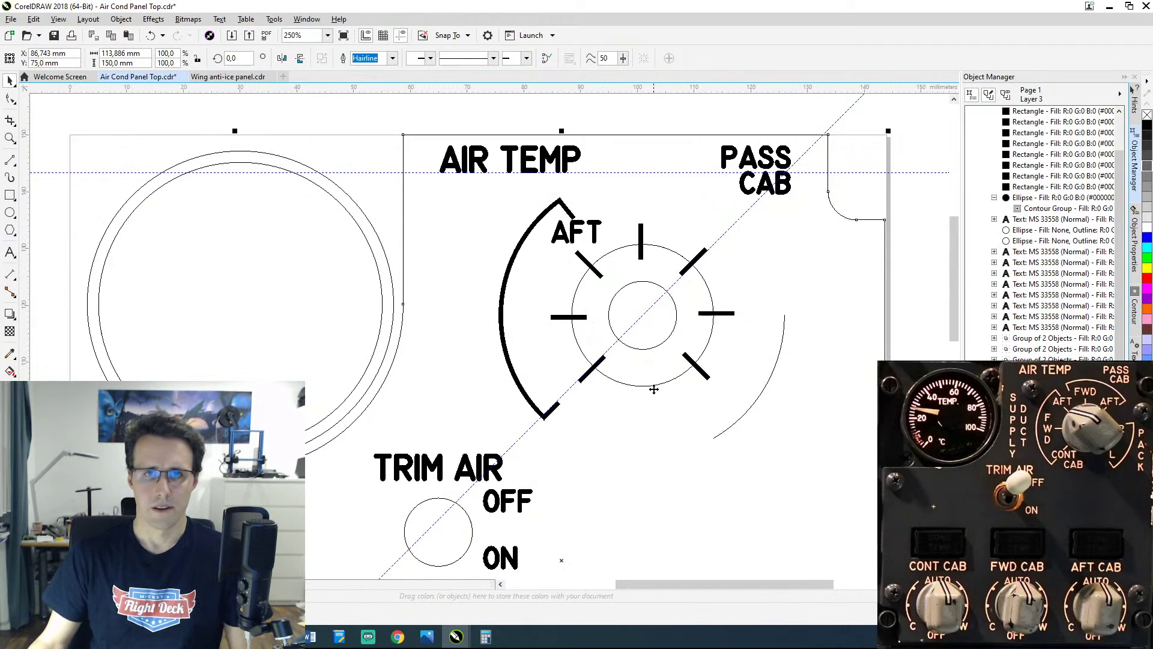
click(565, 211)
scroll(565, 211, up, 3)
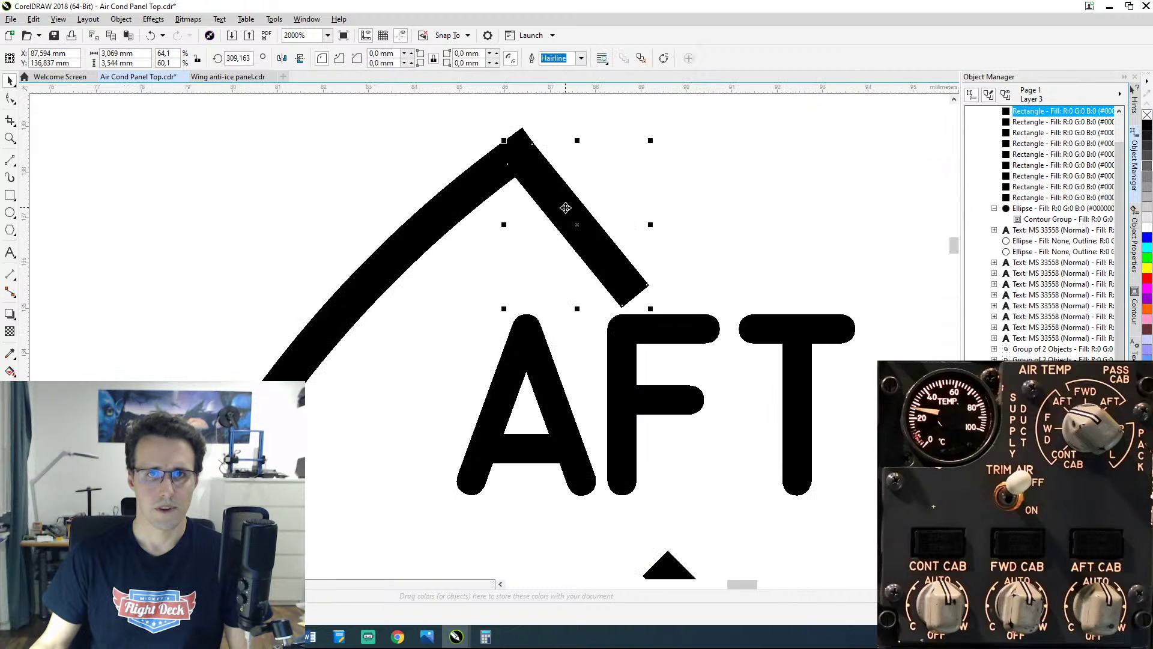
scroll(601, 270, up, 1)
mouse_move(621, 330)
mouse_down()
mouse_move(607, 325)
mouse_move(618, 323)
mouse_up()
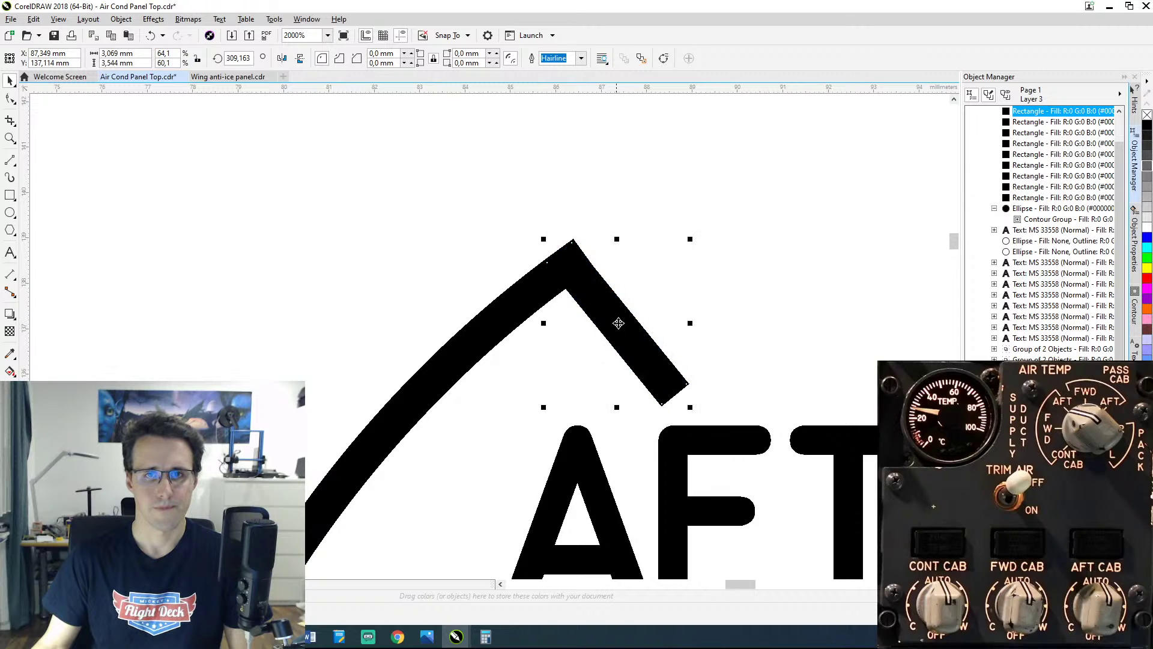
click(712, 306)
scroll(710, 304, down, 2)
Step: Apply a one-step 0.35 mm contour to the thin right outer arc and fill it with black
scroll(711, 304, down, 5)
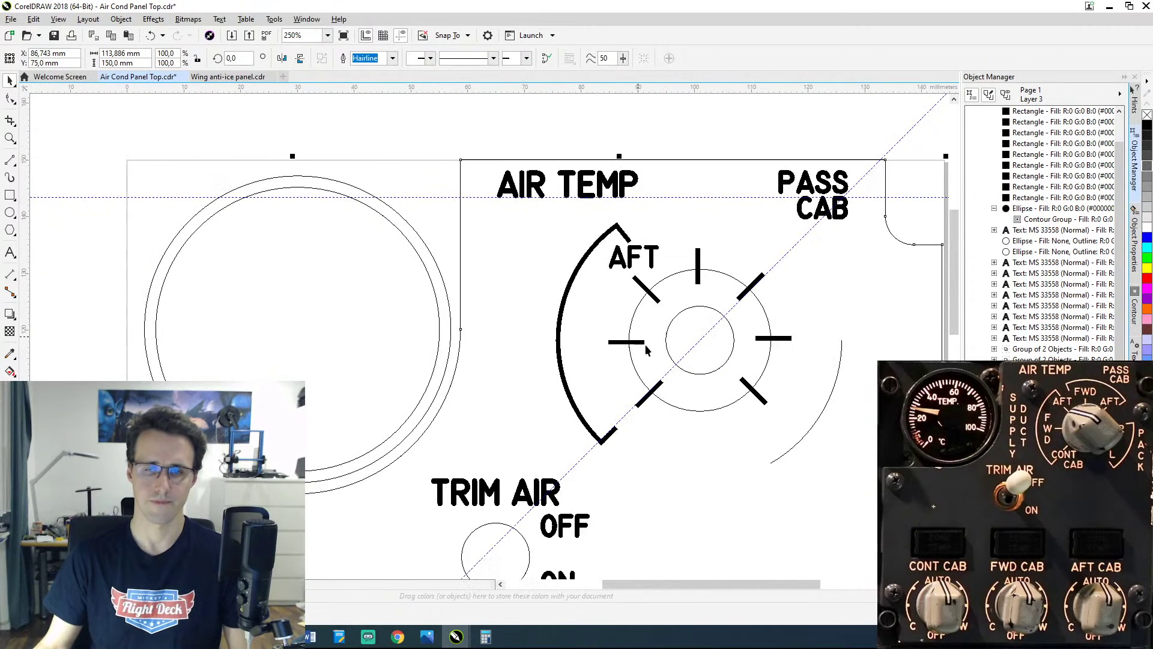
scroll(745, 401, right, 3)
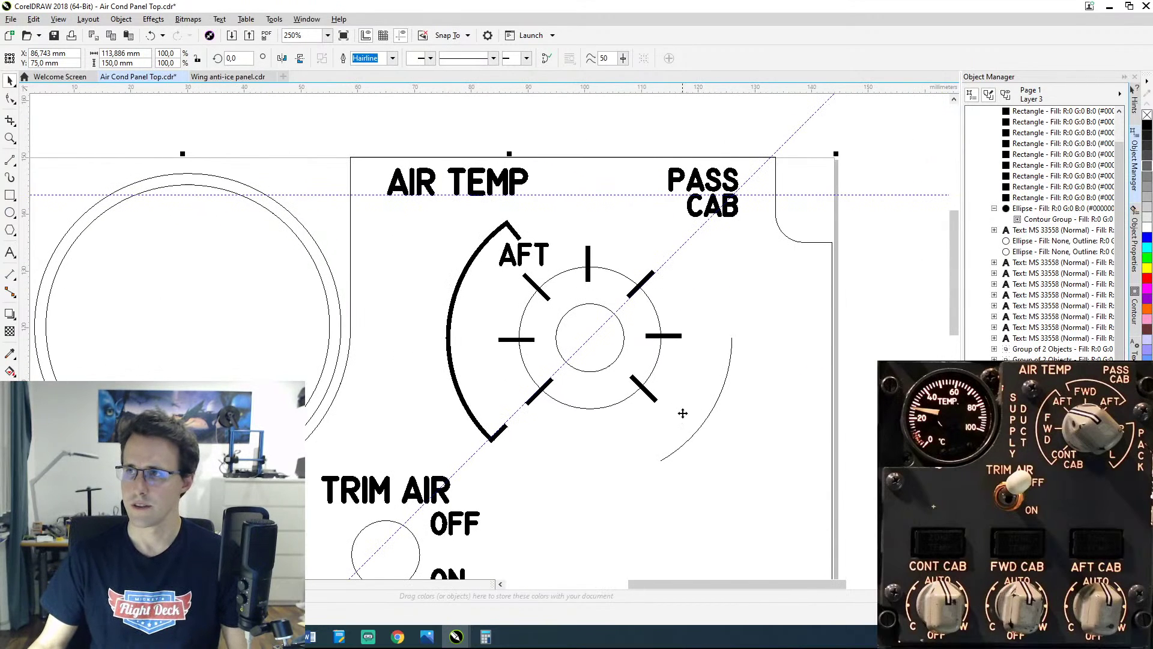
scroll(695, 380, right, 2)
scroll(695, 380, up, 1)
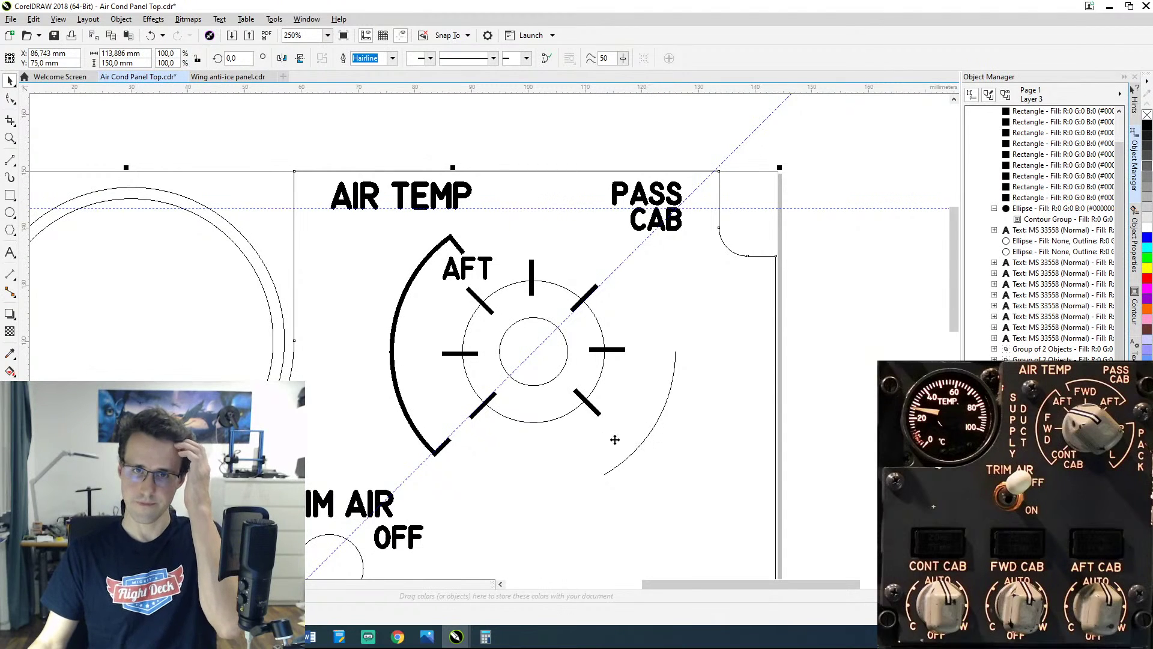
click(647, 437)
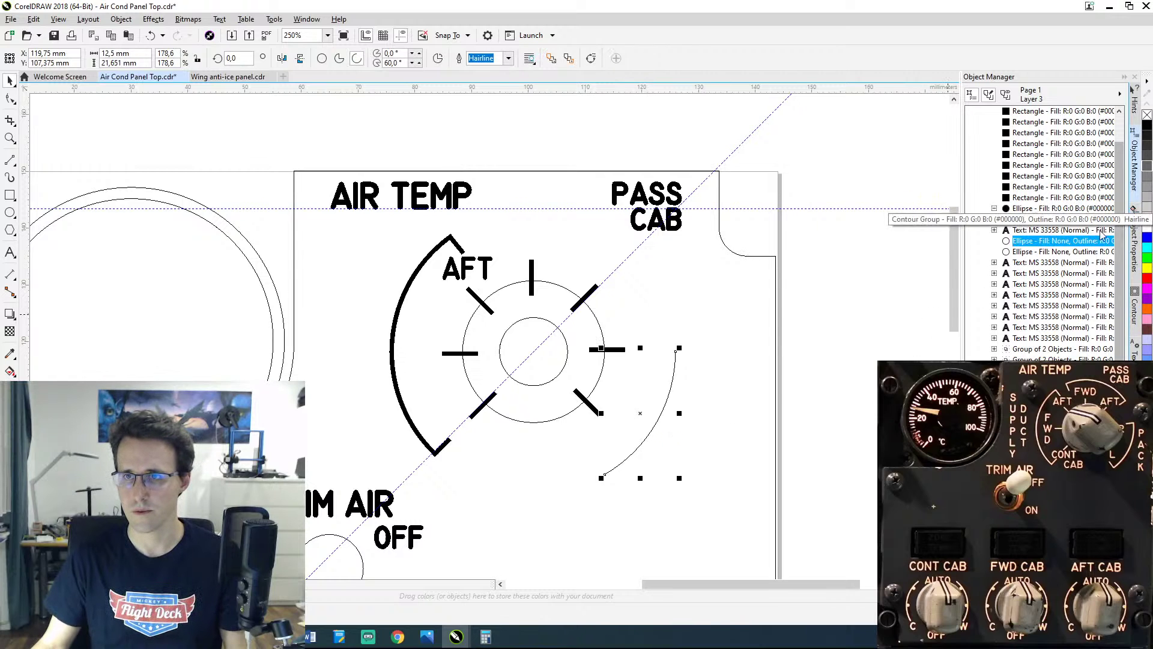
click(1134, 307)
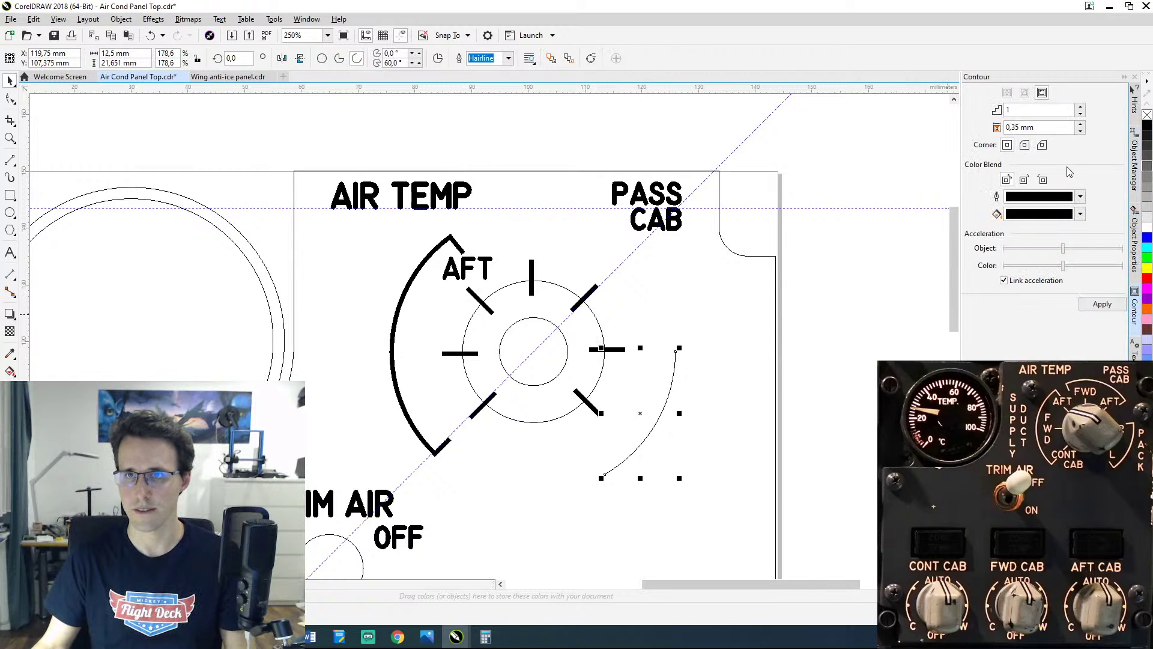
click(1102, 304)
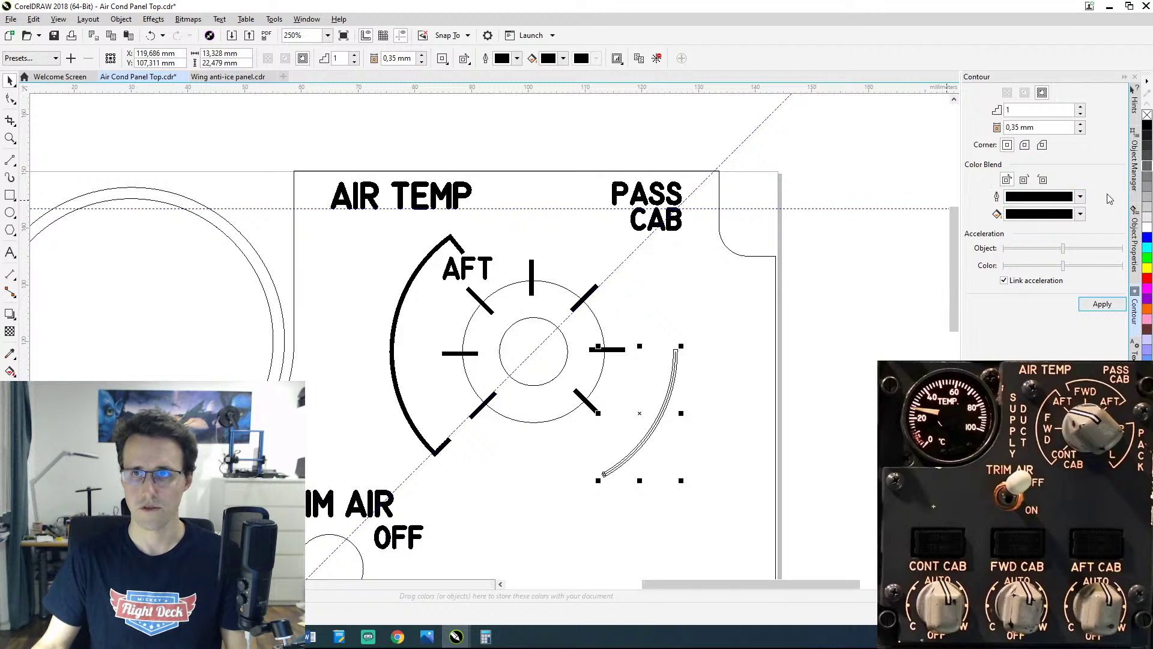
click(1135, 246)
click(992, 126)
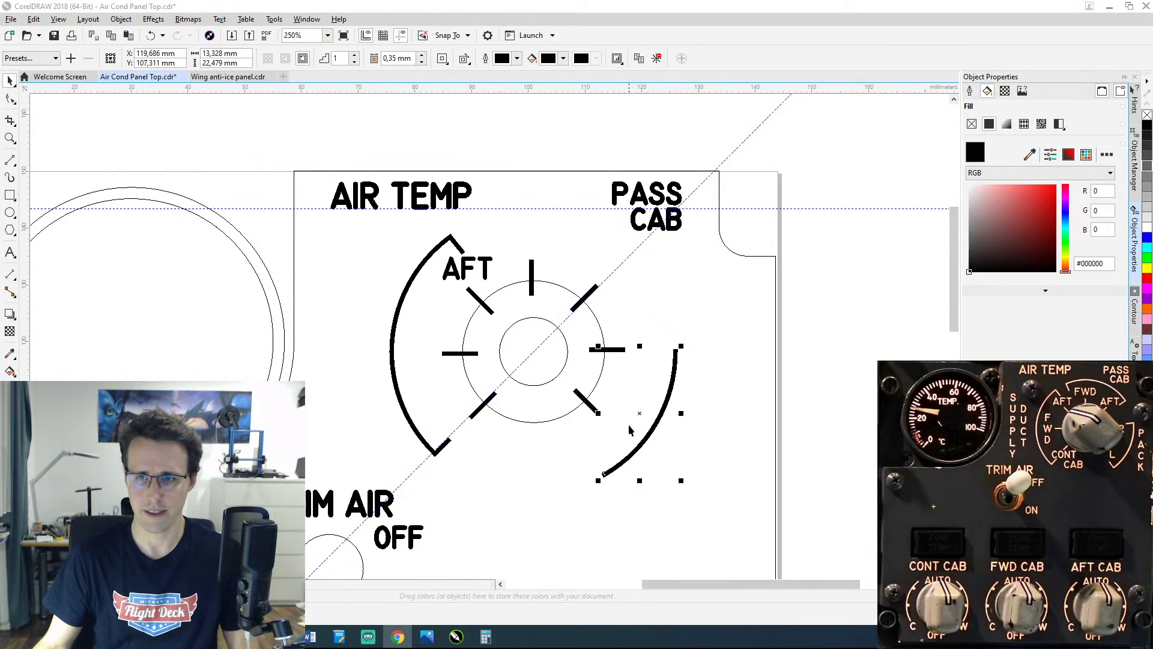
drag(629, 427, 648, 368)
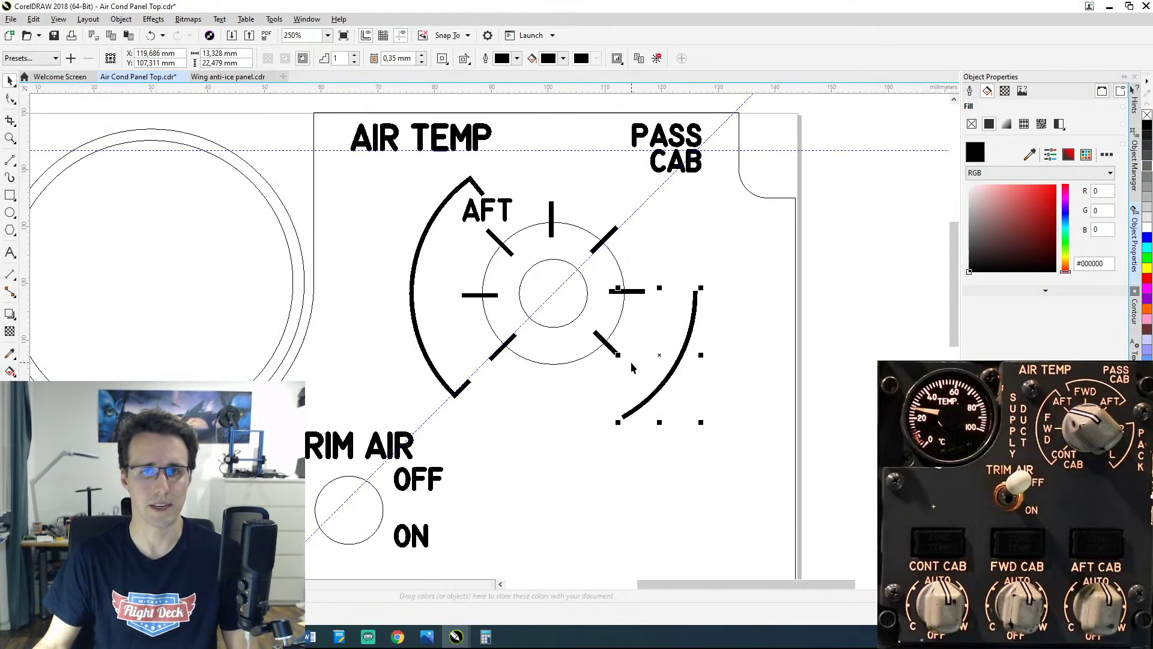
Step: Compare the AIR TEMP selector's thick right outer arc and tick marks with the same selector in the cockpit reference photo
scroll(630, 362, down, 2)
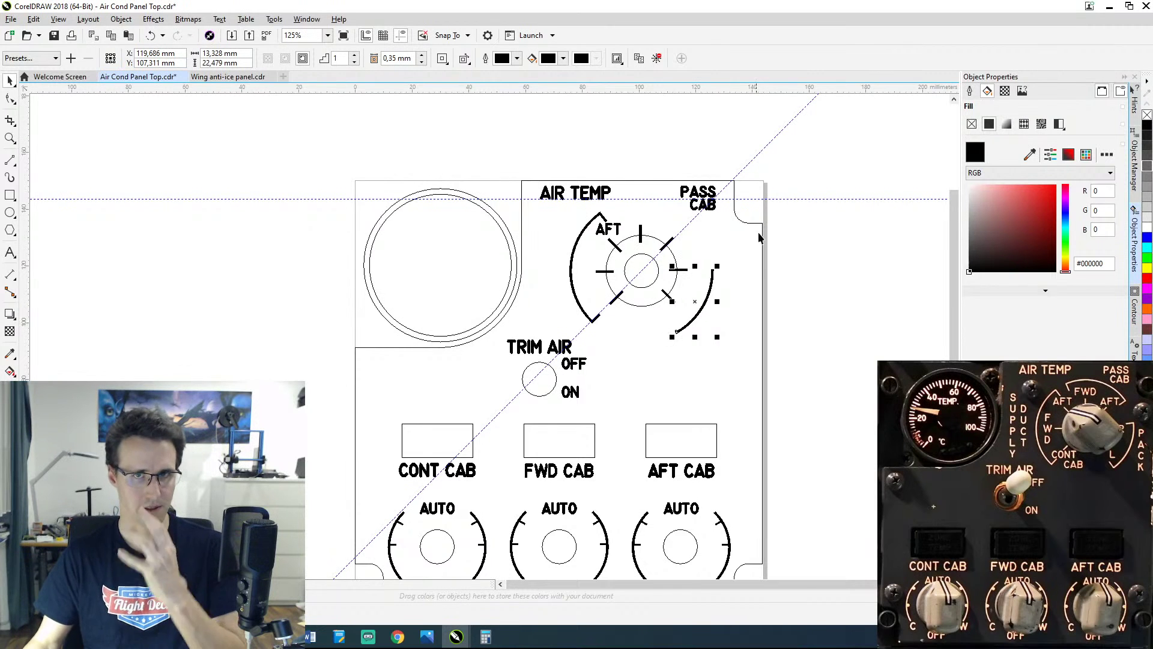
scroll(690, 269, up, 3)
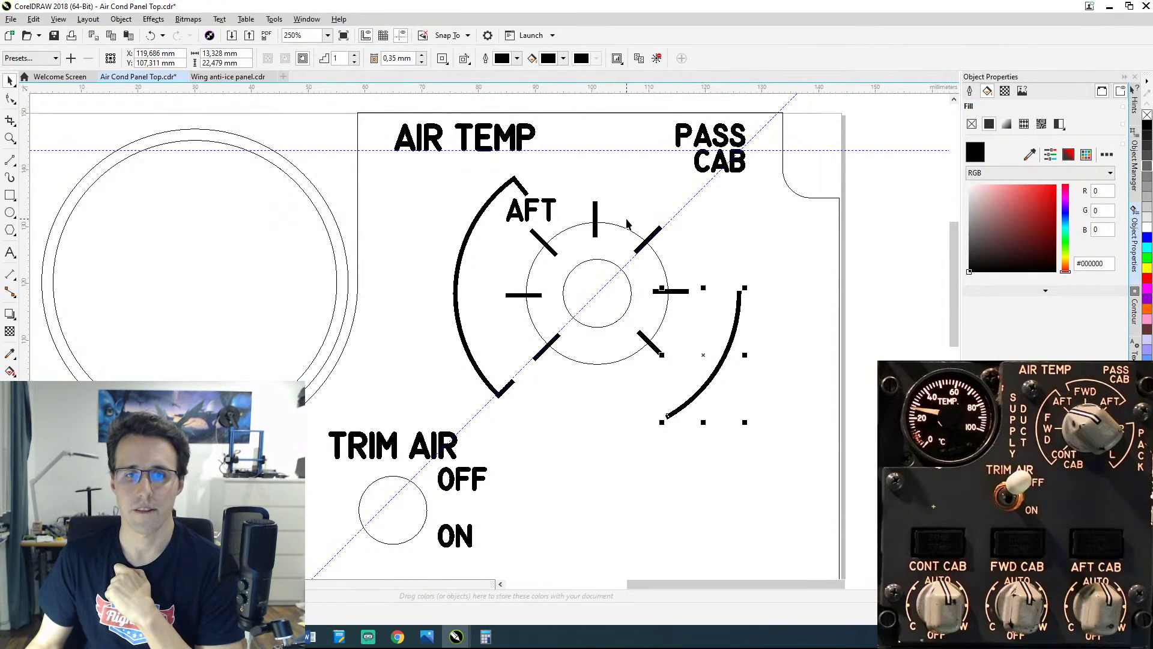
click(427, 637)
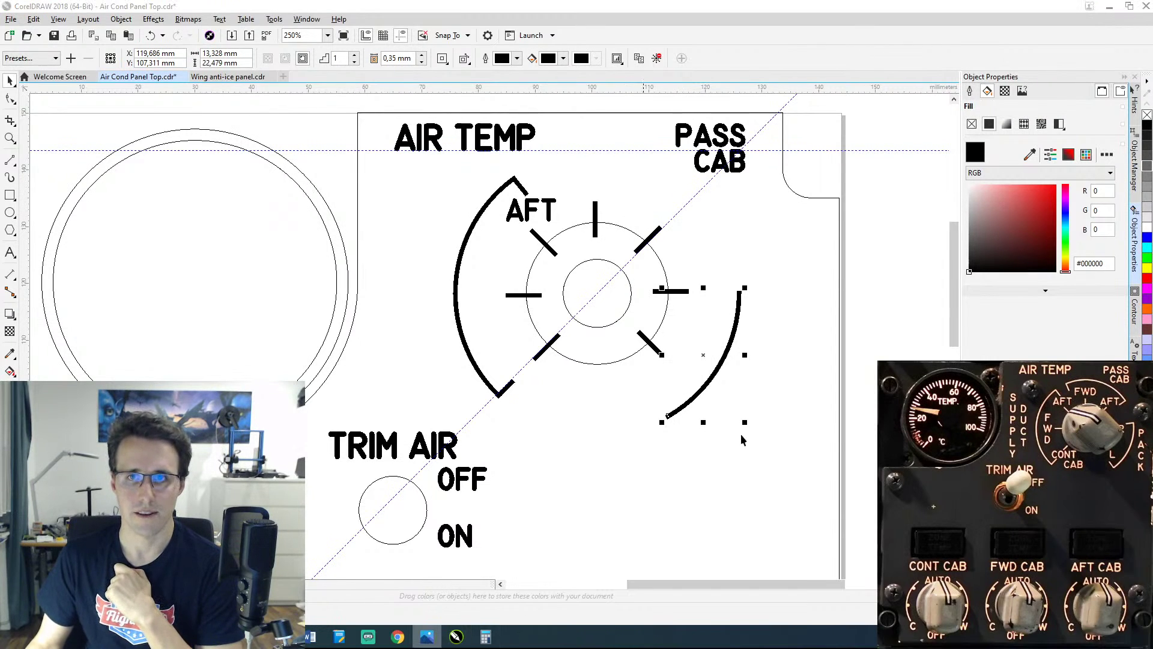
mouse_move(630, 292)
mouse_down()
mouse_move(381, 290)
mouse_move(238, 273)
mouse_up()
click(427, 636)
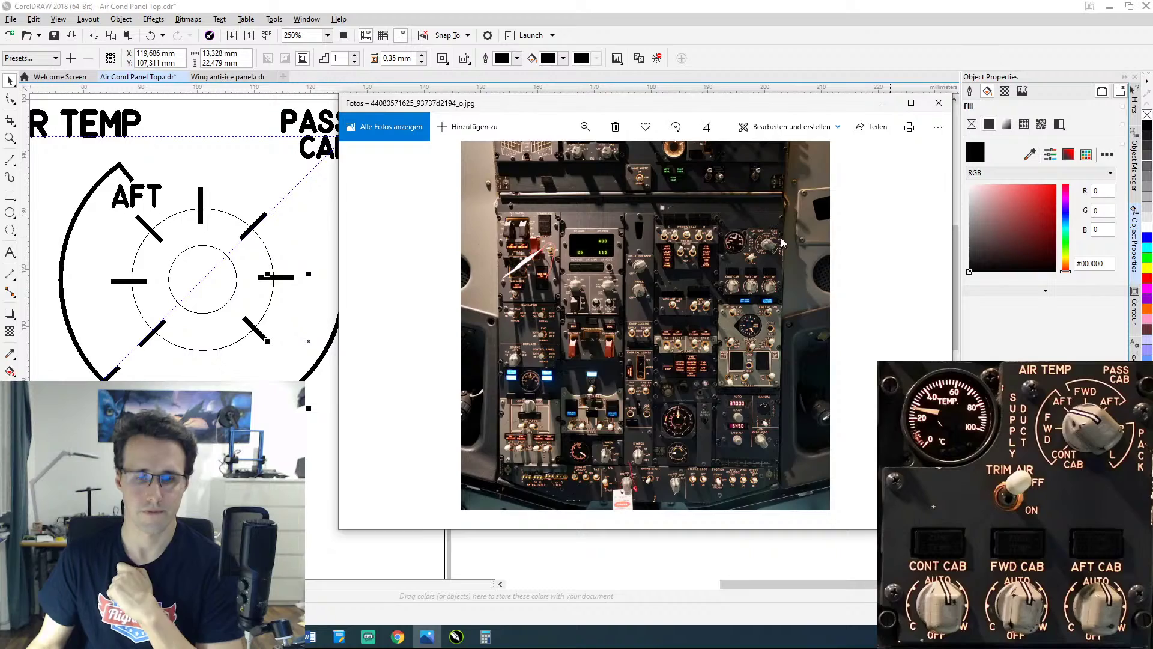
scroll(783, 245, up, 3)
scroll(856, 173, up, 3)
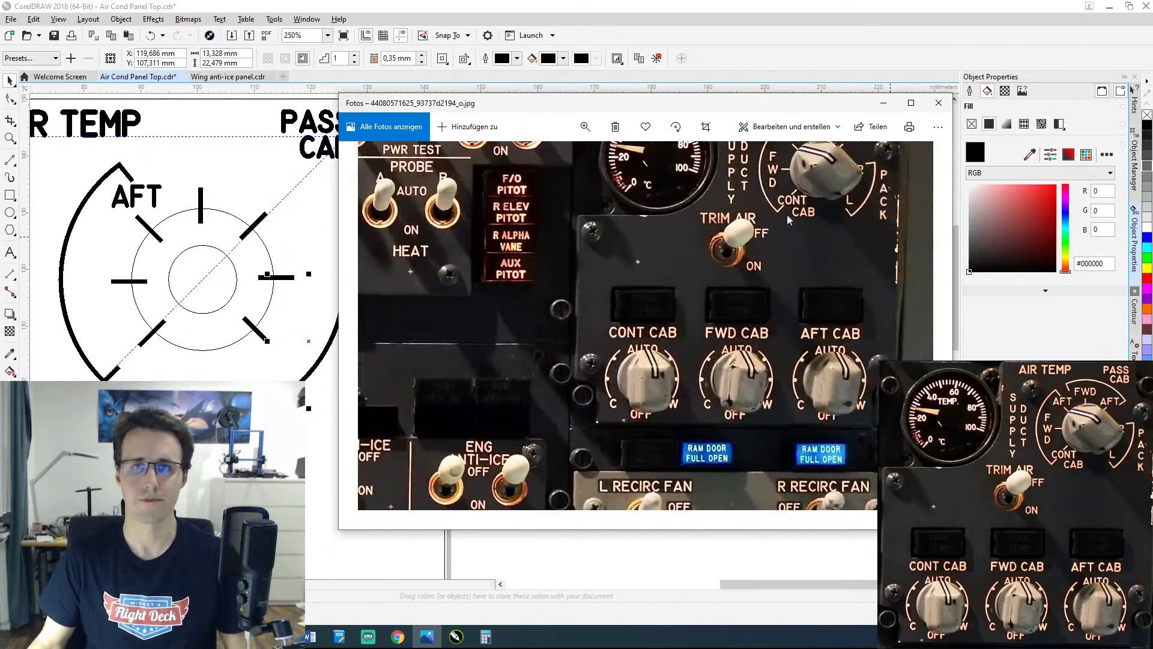
scroll(736, 264, up, 3)
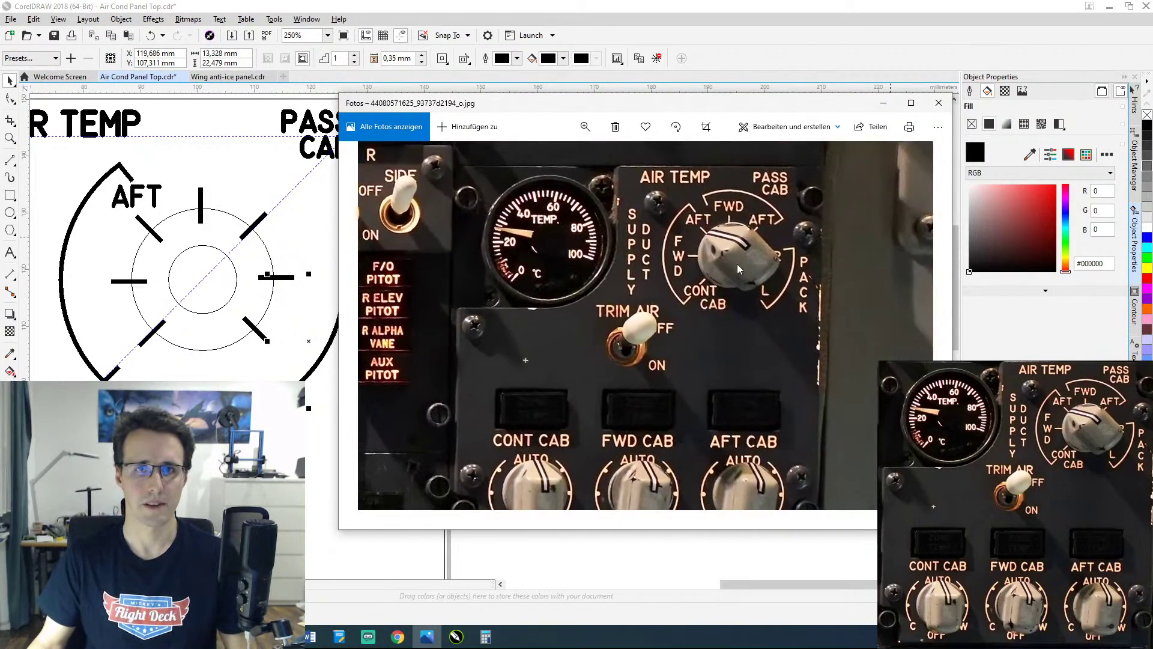
drag(766, 105, 880, 57)
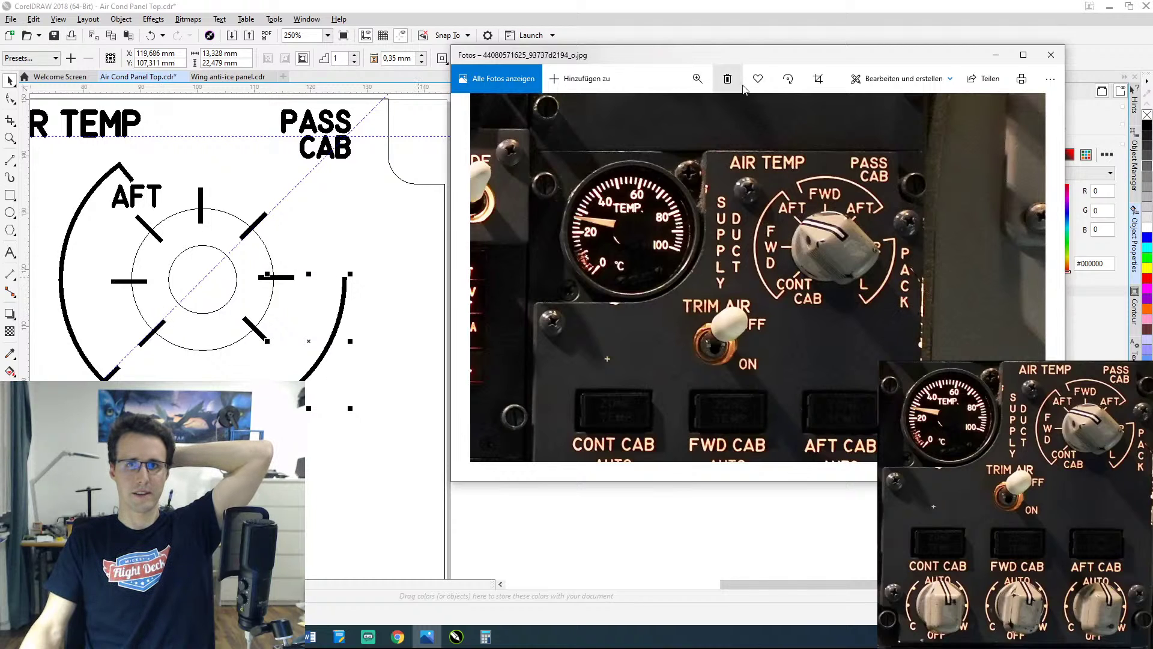
key(alt+Tab)
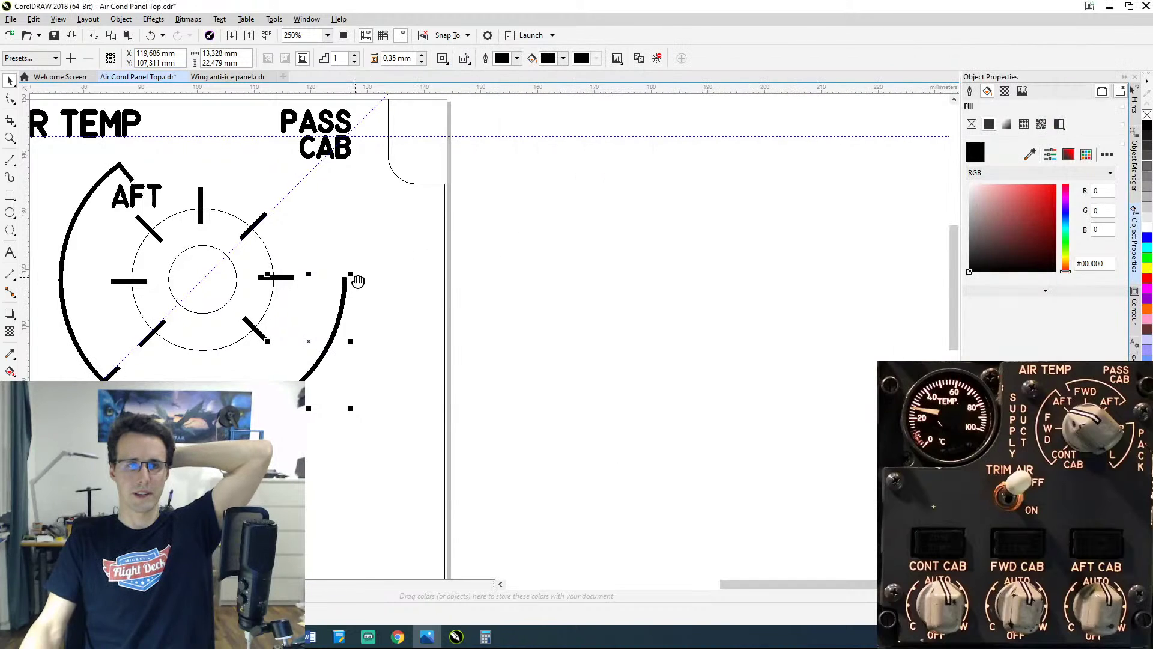
drag(355, 278, 764, 291)
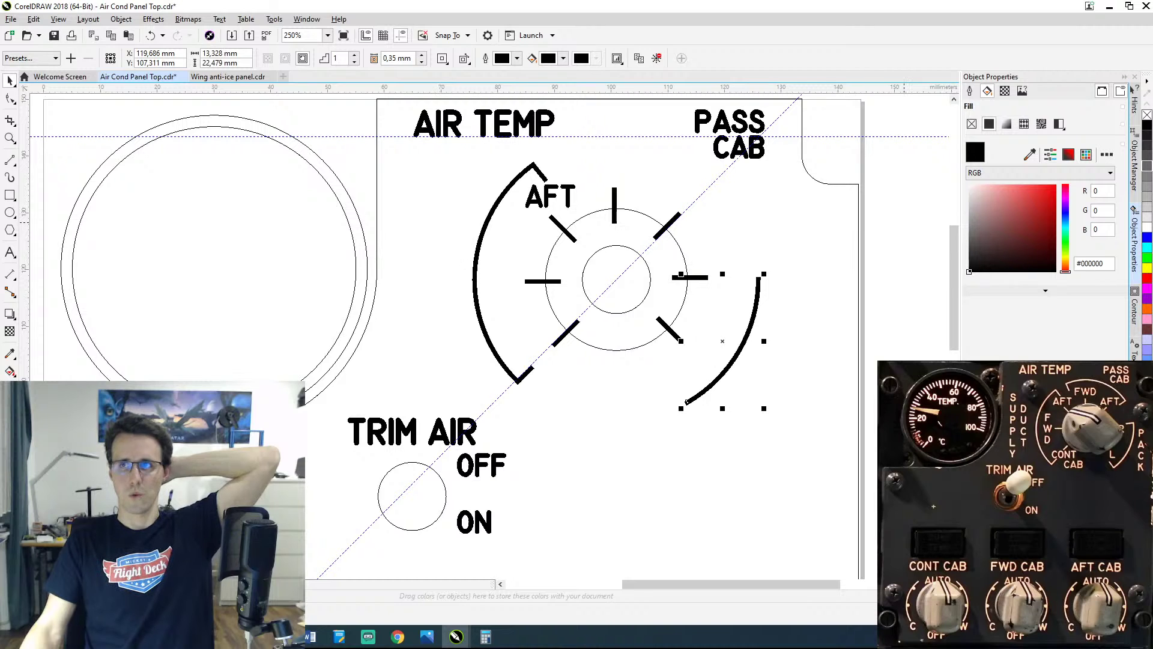
drag(623, 489, 557, 469)
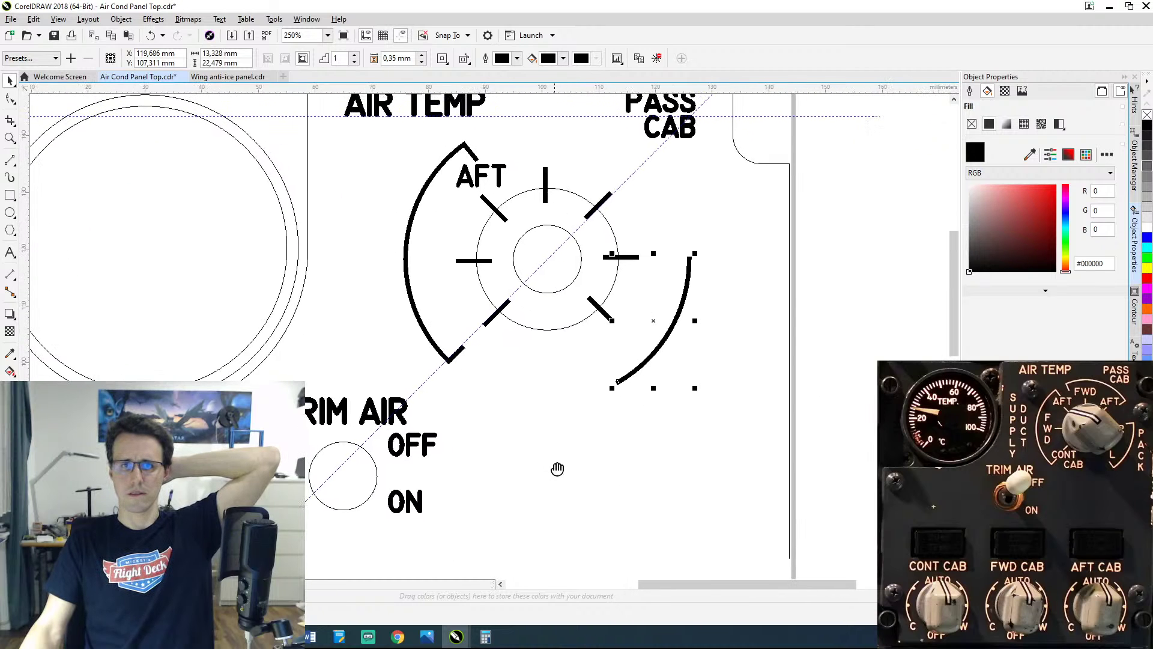
Step: Examine a closer view of the reference photo's selector arcs, SUPPLY DUCT lettering and temperature gauge against the drawn panel layout
key(alt+Tab)
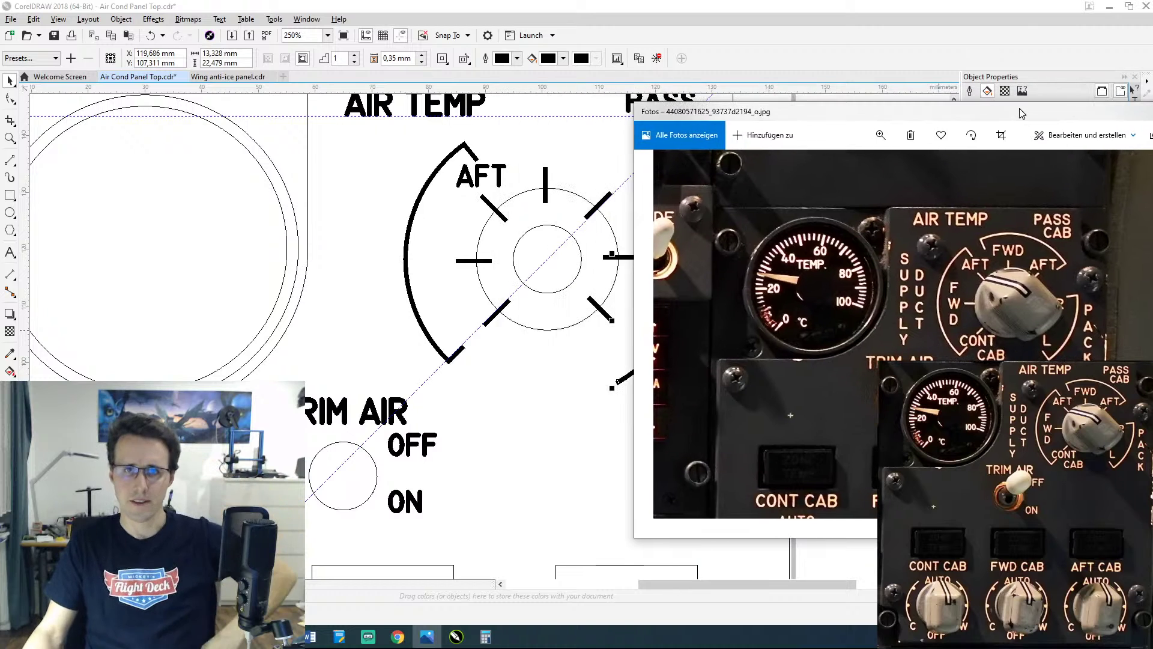
drag(384, 241, 242, 228)
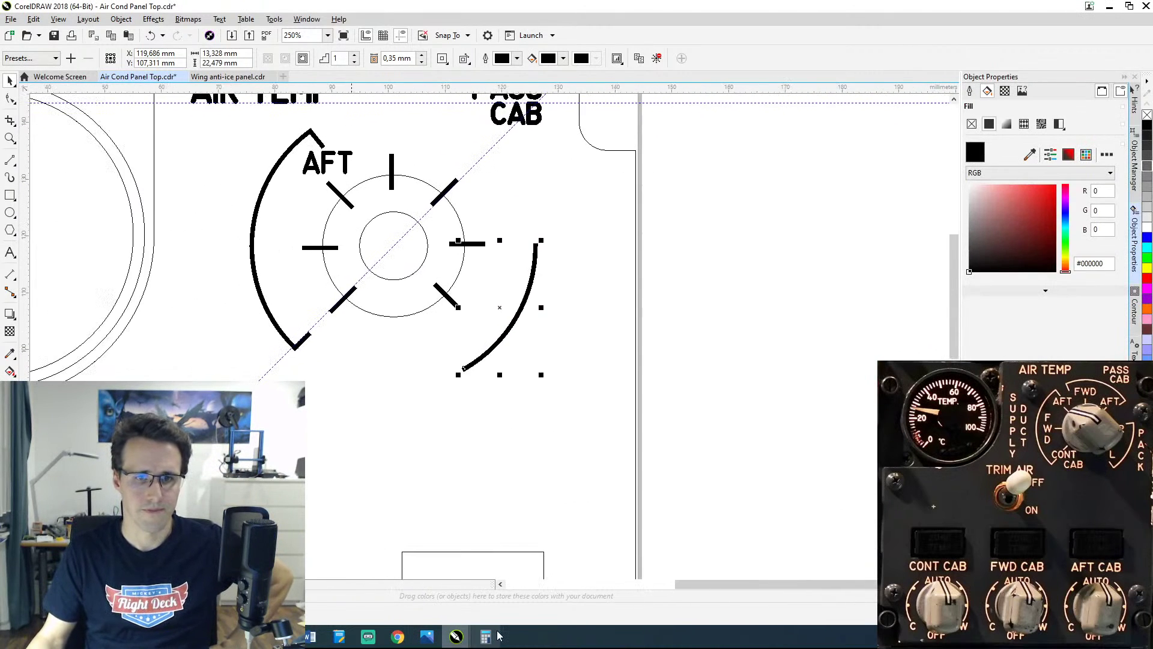
click(426, 636)
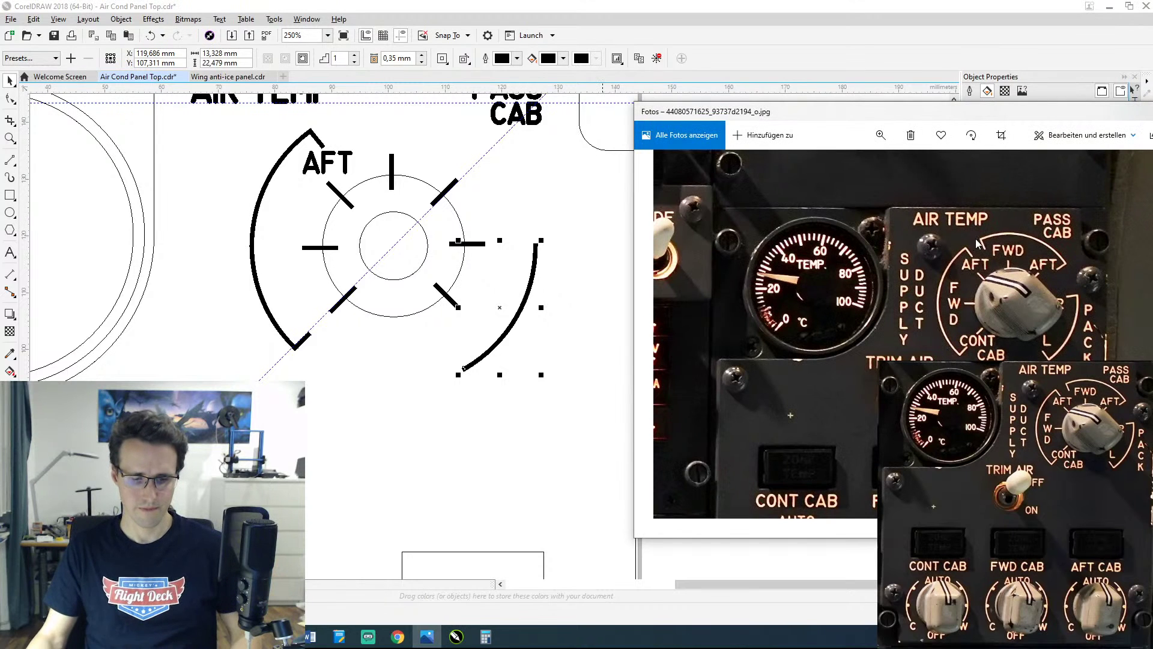
scroll(985, 296, up, 1)
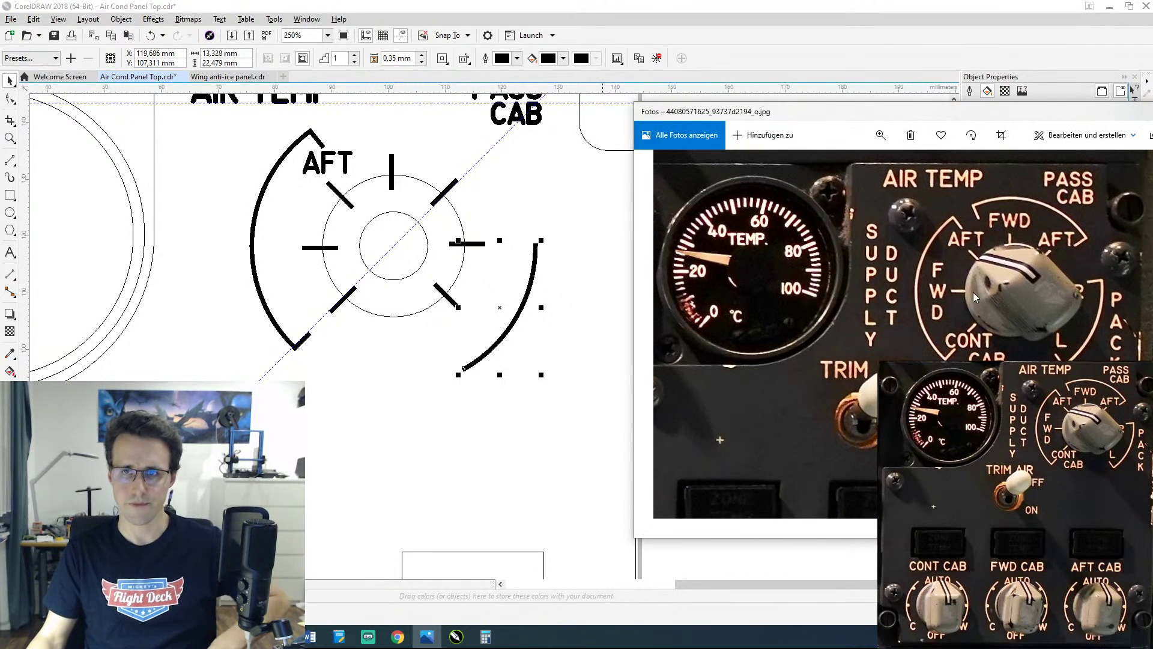
scroll(924, 234, up, 1)
drag(947, 116, 906, 106)
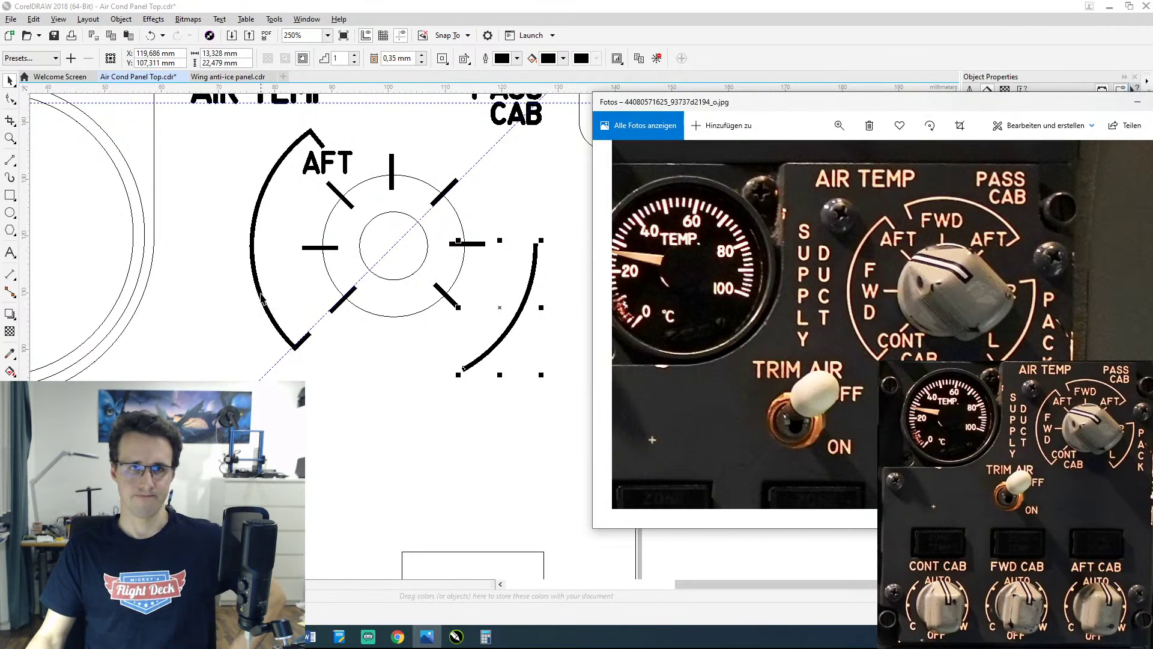
drag(262, 298, 420, 304)
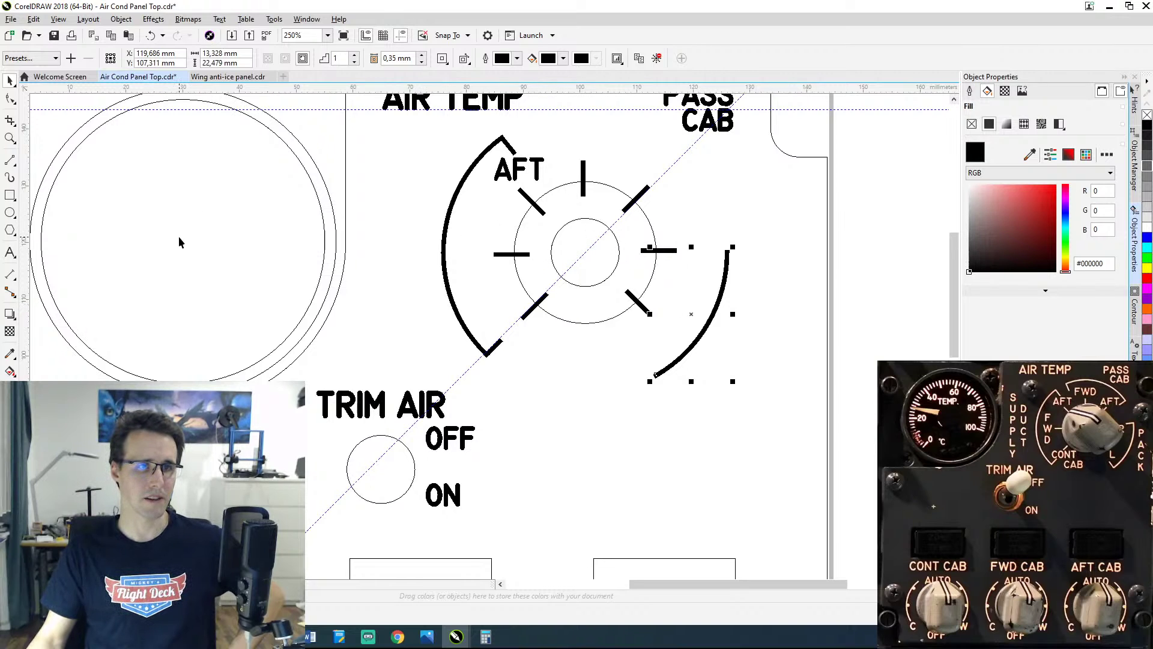
drag(179, 237, 372, 293)
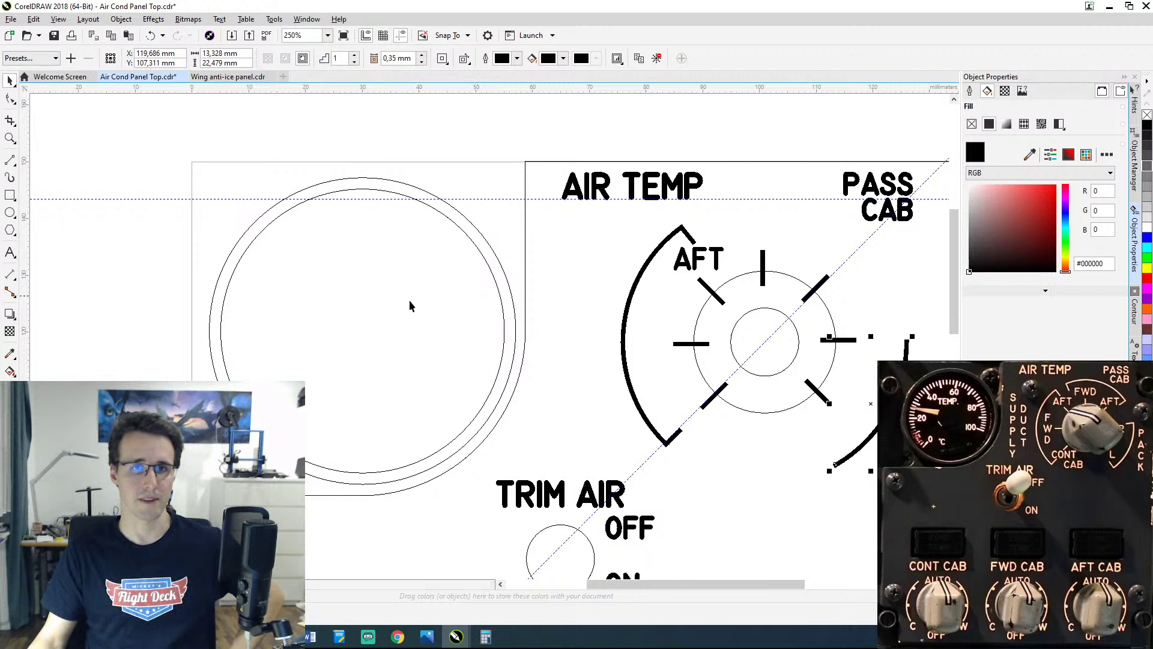
drag(534, 467, 396, 405)
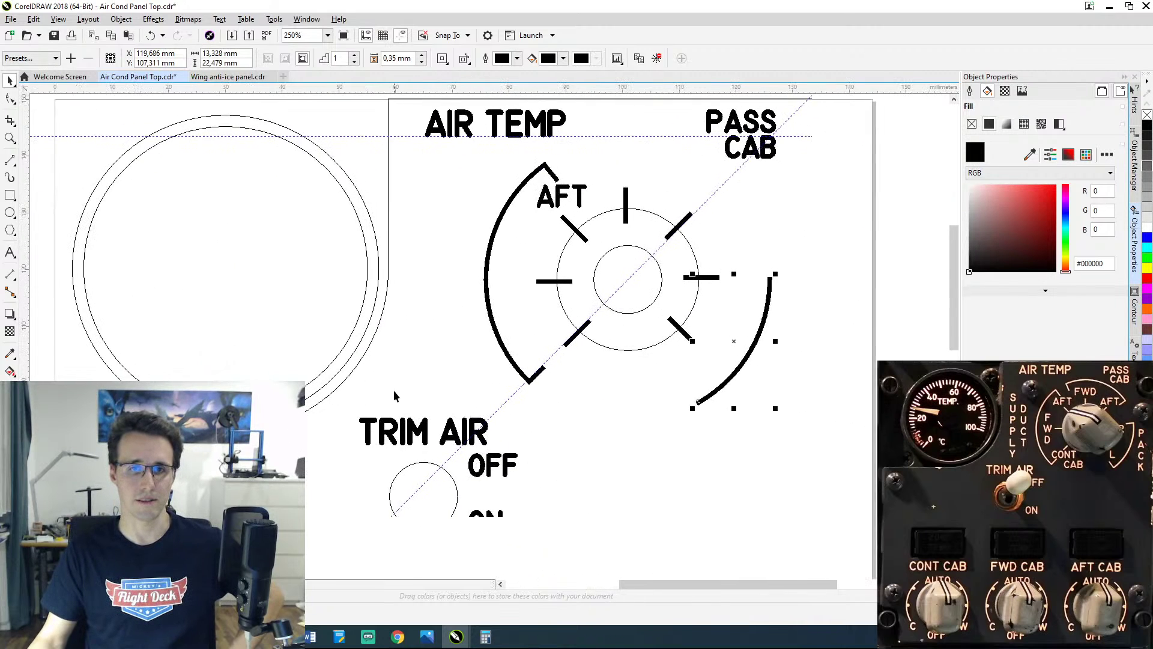
click(426, 636)
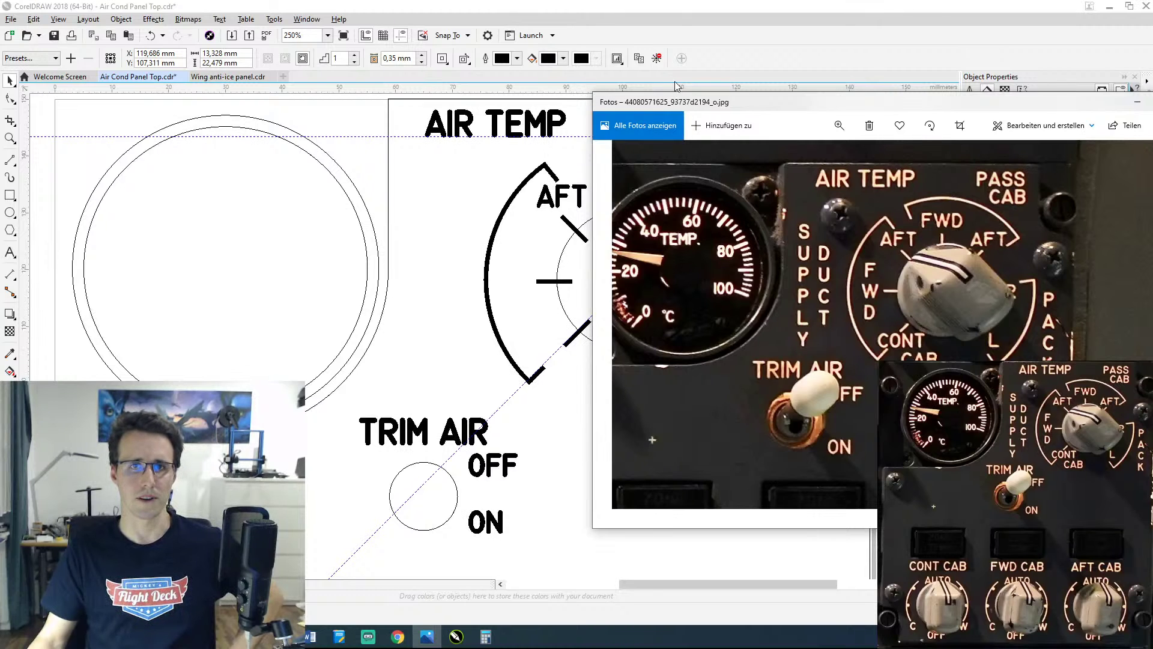
click(675, 6)
drag(415, 332, 587, 347)
scroll(521, 343, down, 3)
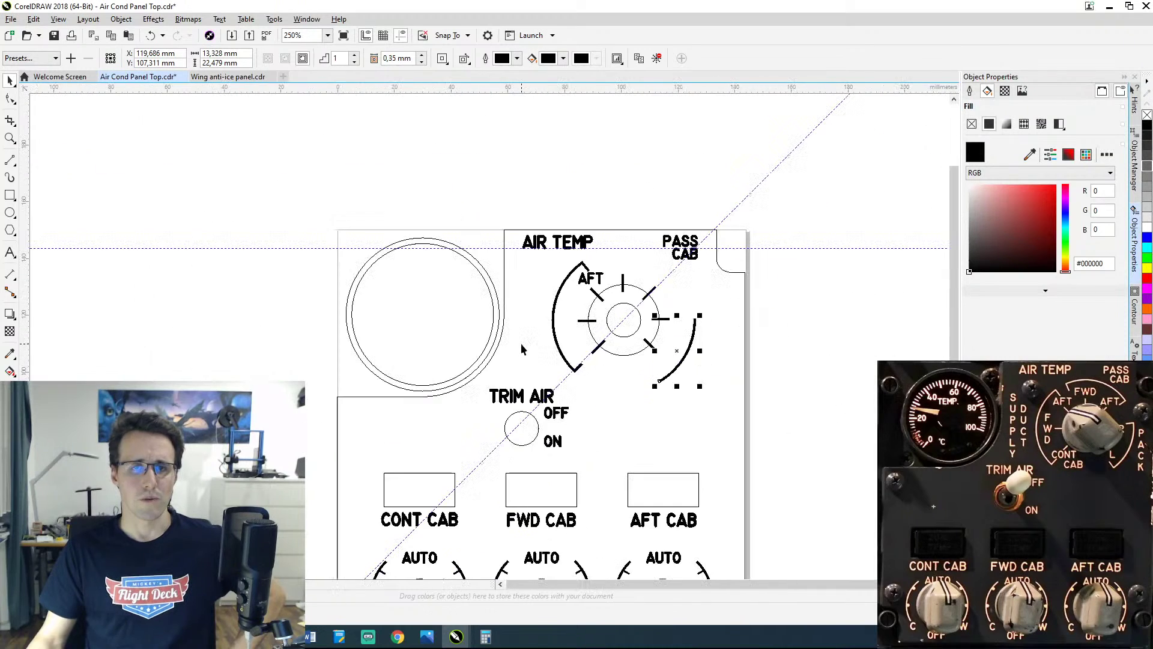
drag(531, 372, 546, 327)
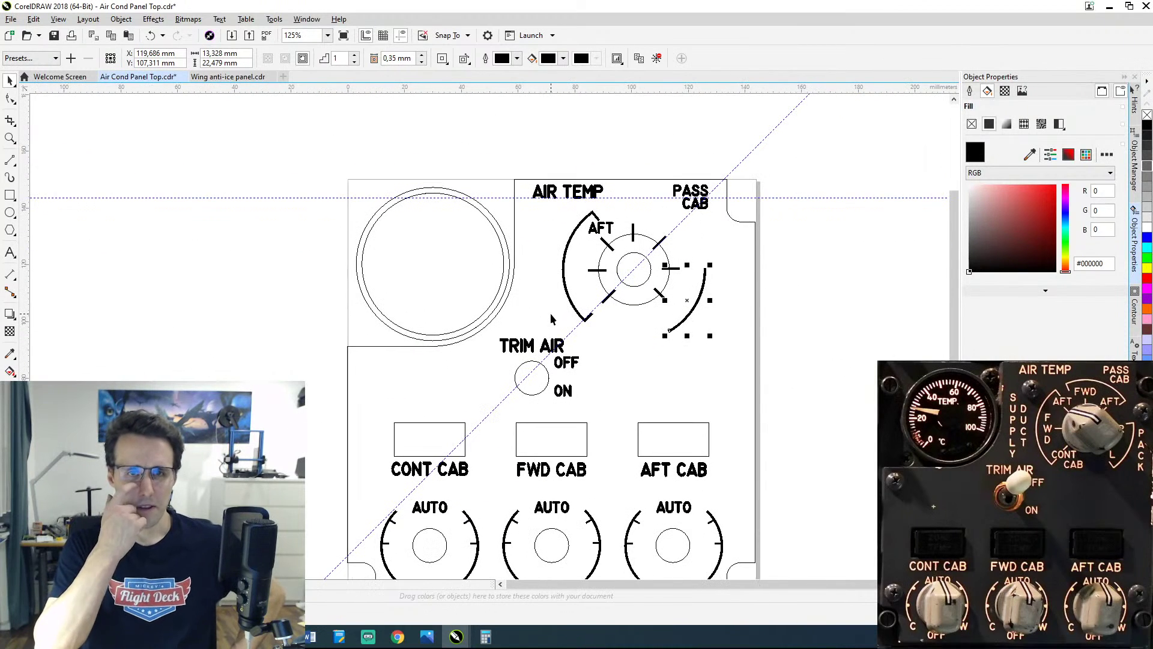
Step: Delete the horizontal guideline and the 45° angled guideline from the drawing
click(372, 231)
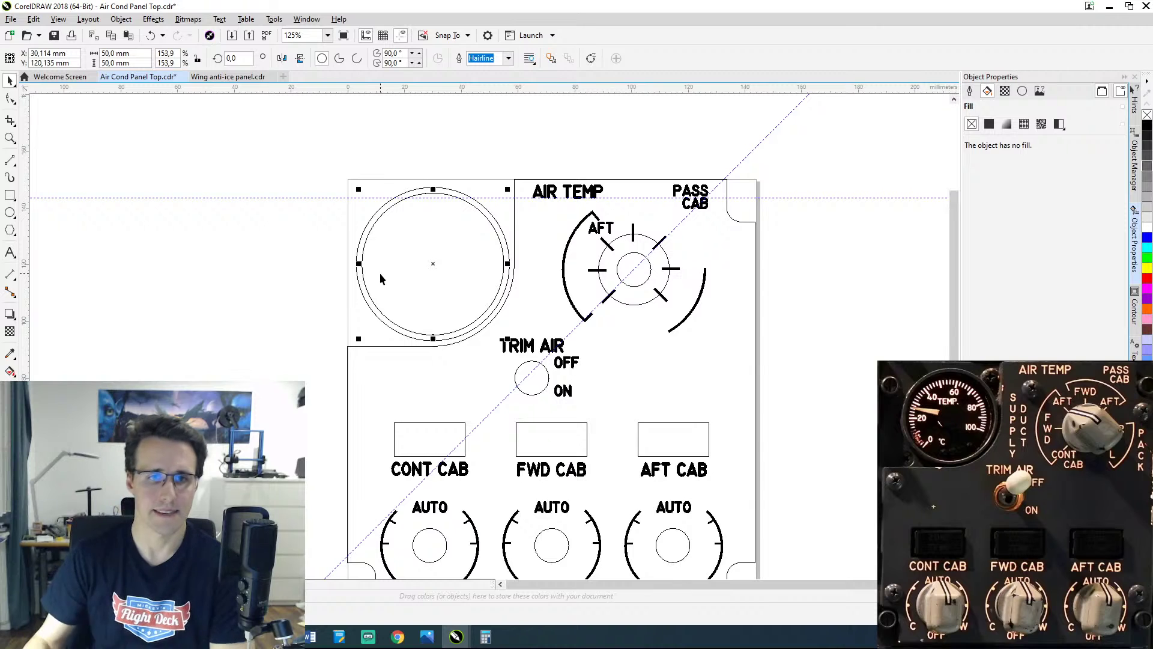
mouse_move(436, 363)
mouse_down()
mouse_move(468, 292)
mouse_move(465, 315)
mouse_up()
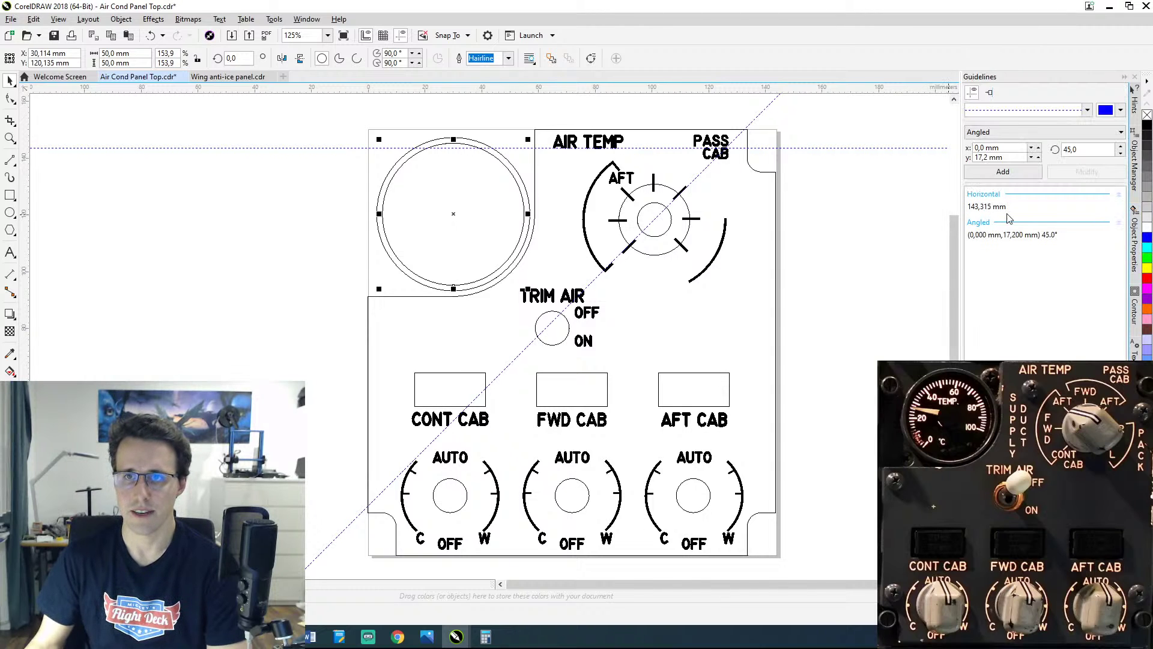
click(1008, 212)
key(Delete)
click(1012, 211)
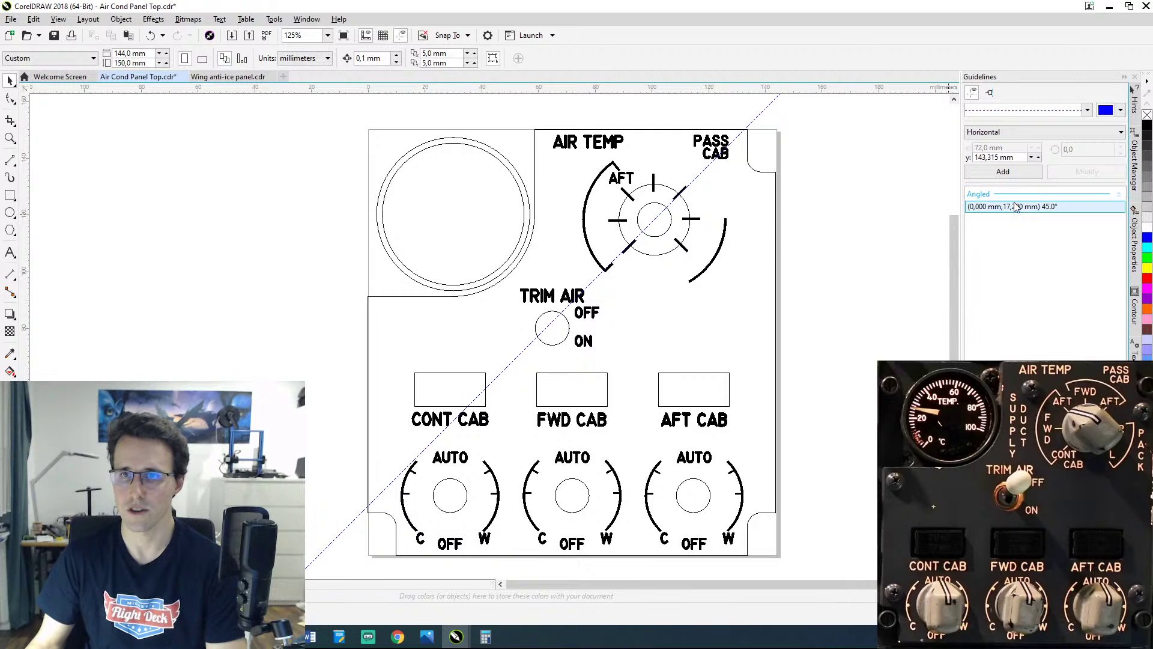
key(Delete)
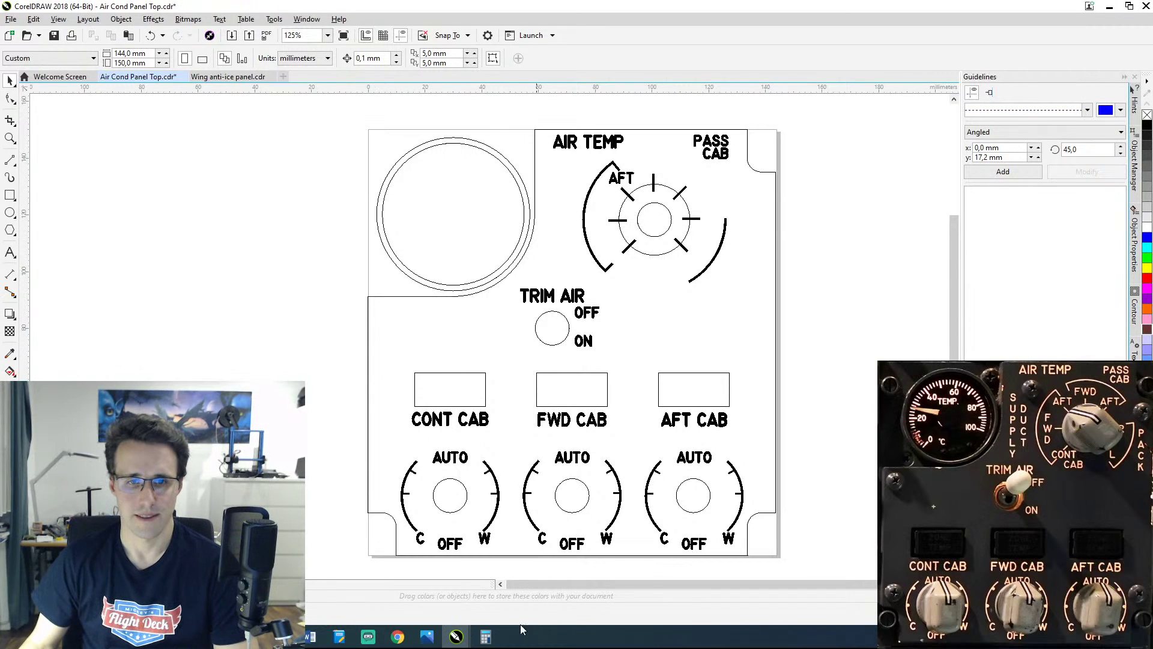
Step: Check the temperature gauge area in the reference photo, and place a vertical guideline at x = 12 mm
click(427, 637)
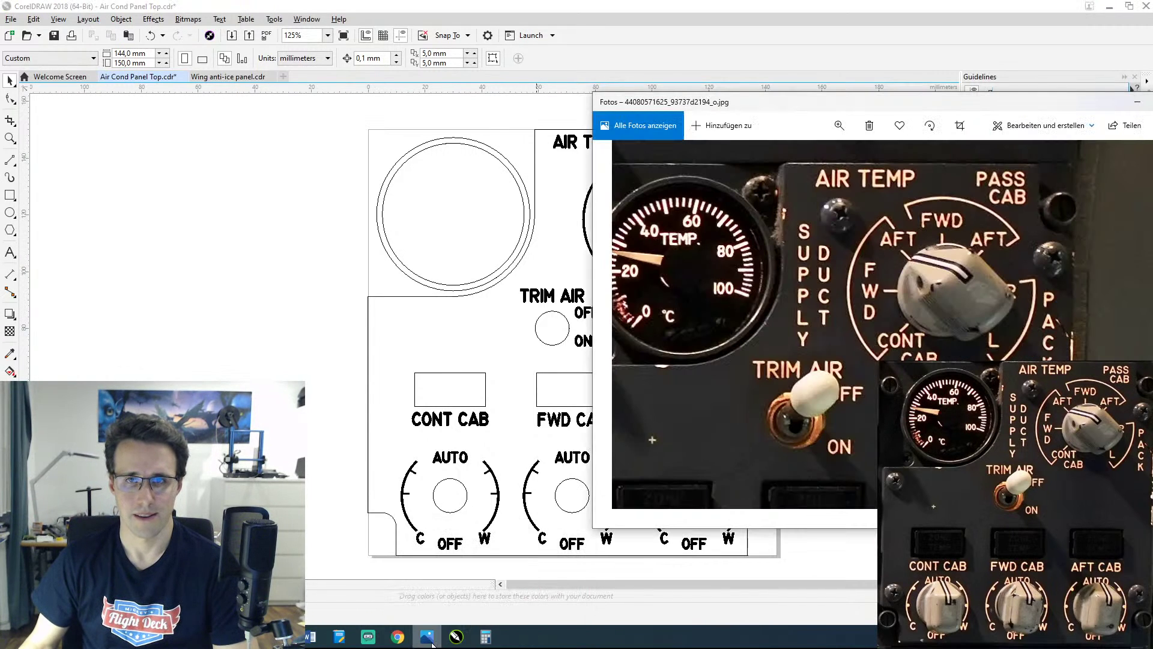
drag(802, 261, 1015, 273)
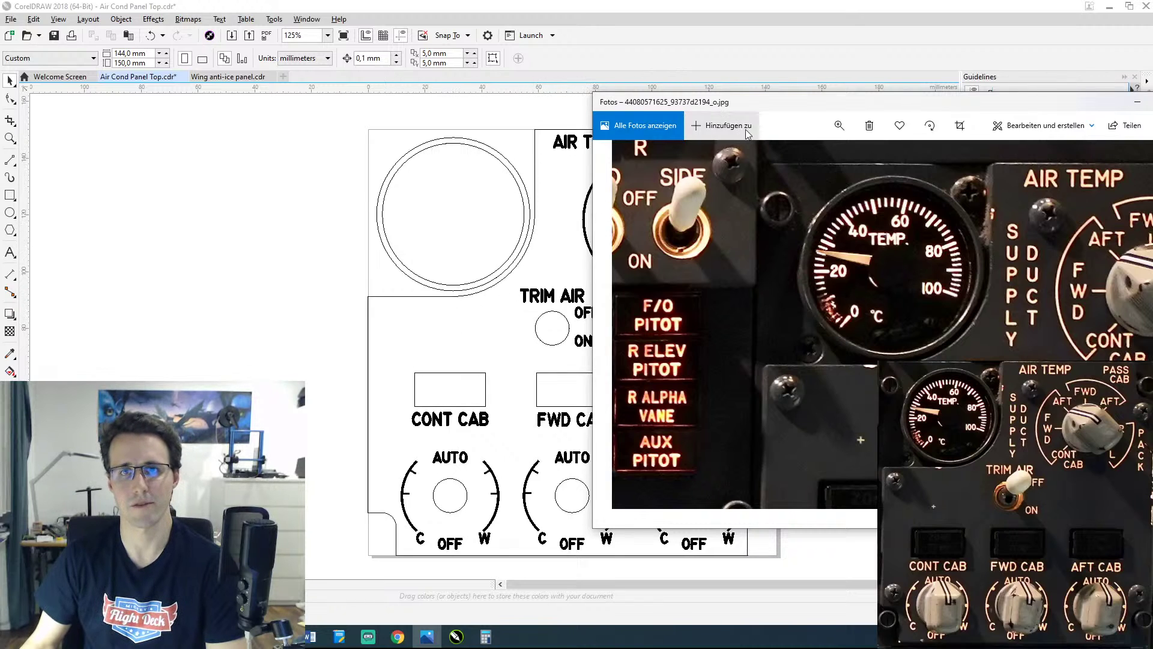
drag(809, 105, 1152, 120)
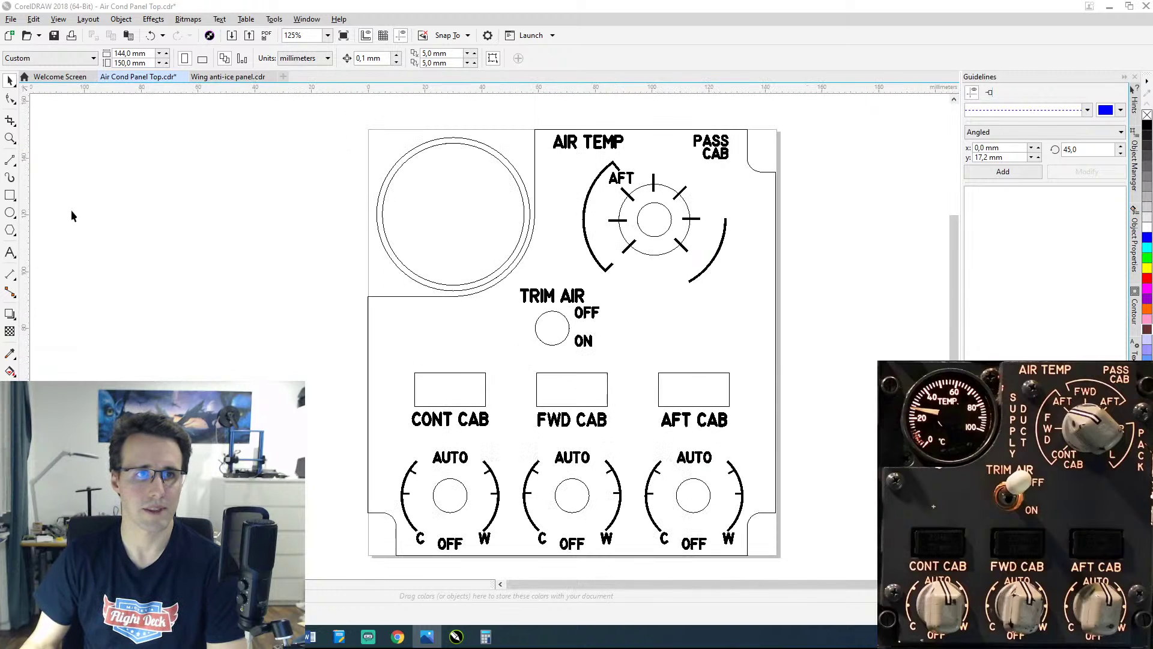
drag(26, 248, 386, 335)
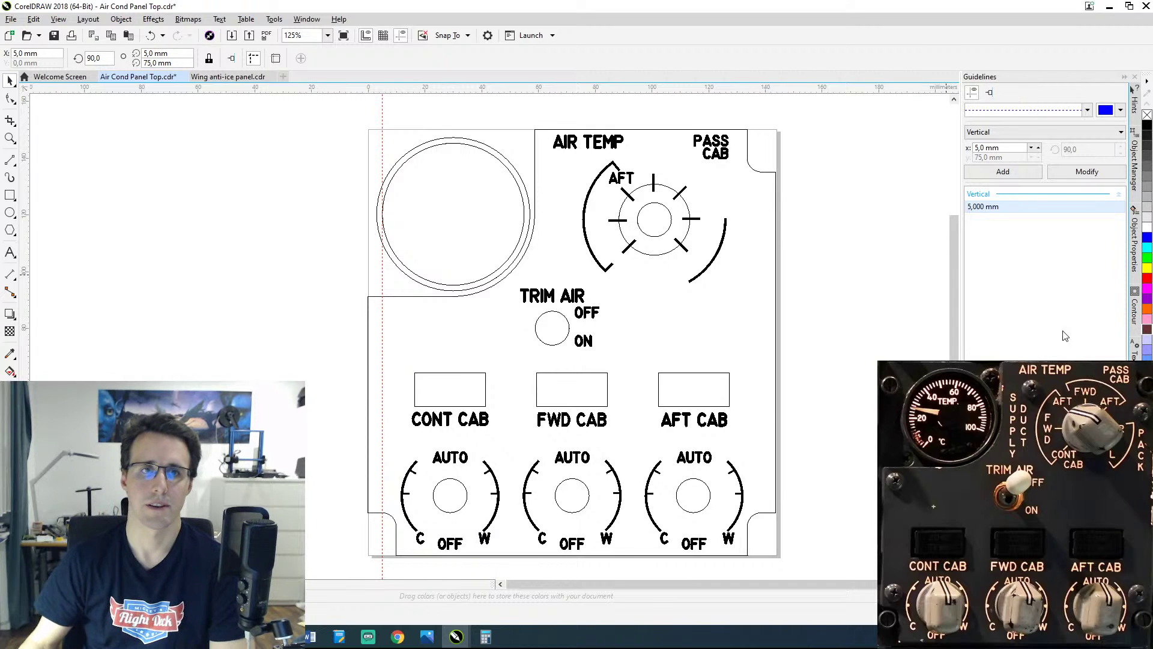
drag(1009, 148, 924, 146)
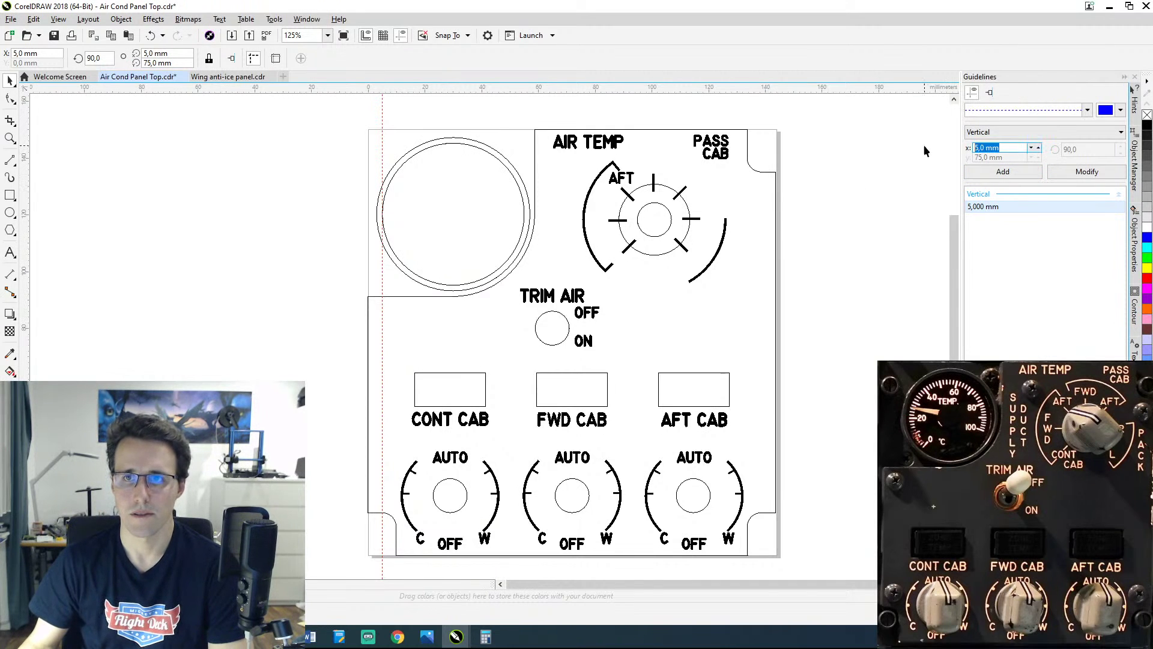
text(12)
key(Return)
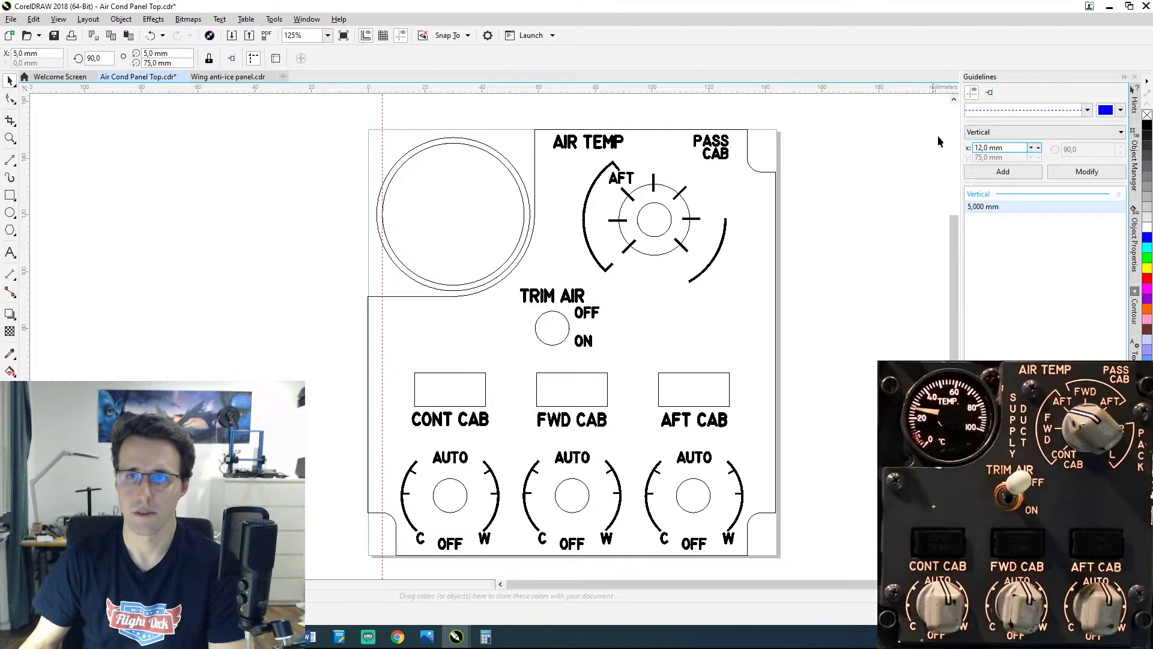
click(1067, 174)
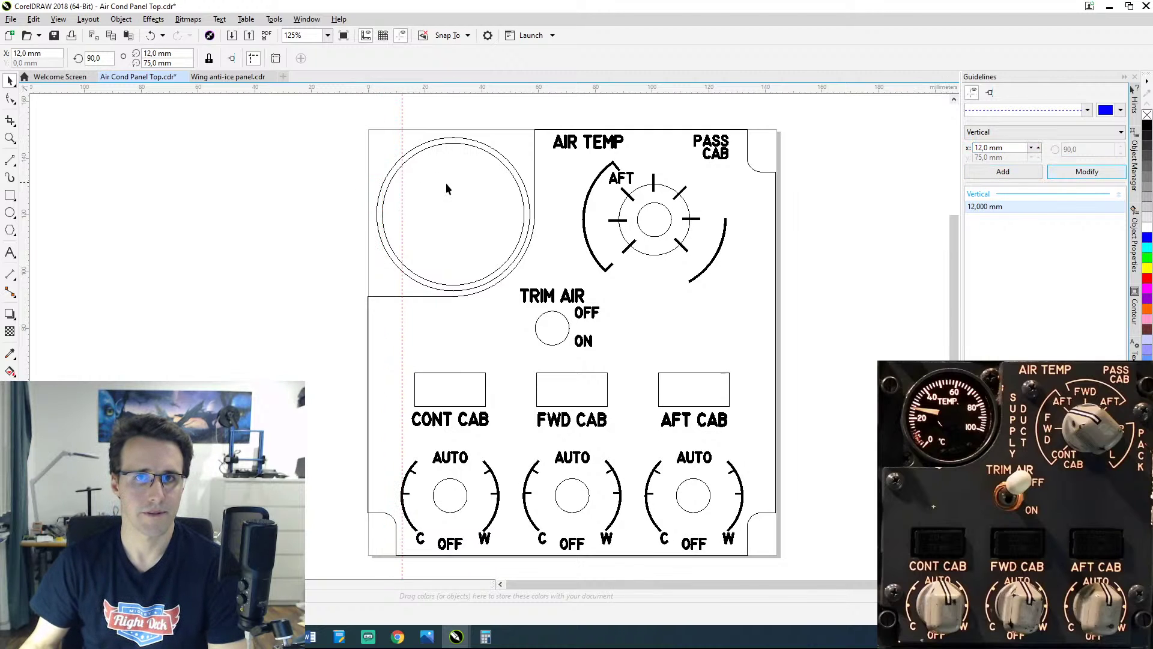
Step: Add a second vertical guideline at x = 144-12 mm, mirroring the first one from the page's opposite edge
drag(26, 232, 753, 285)
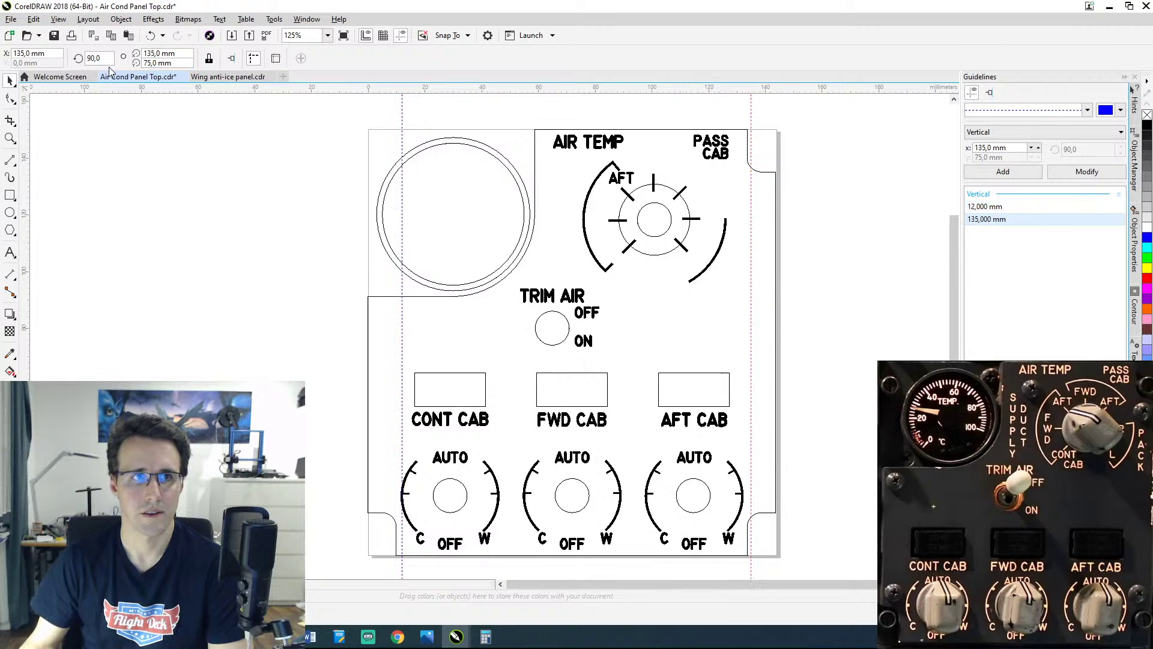
click(36, 53)
text(144-12)
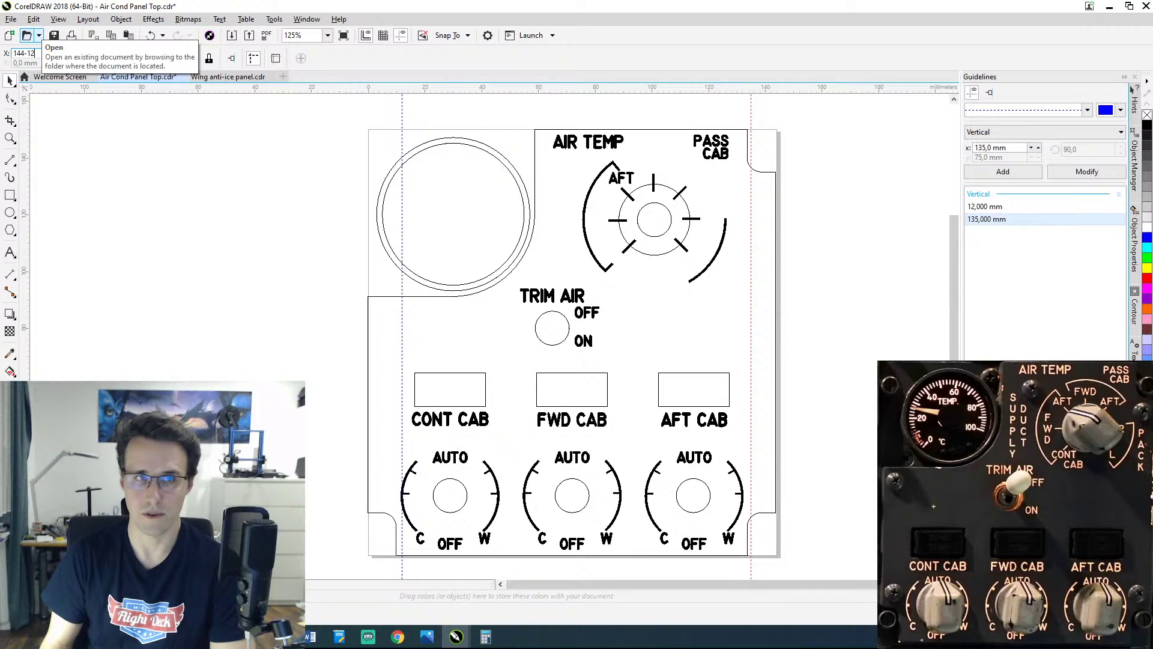
key(Return)
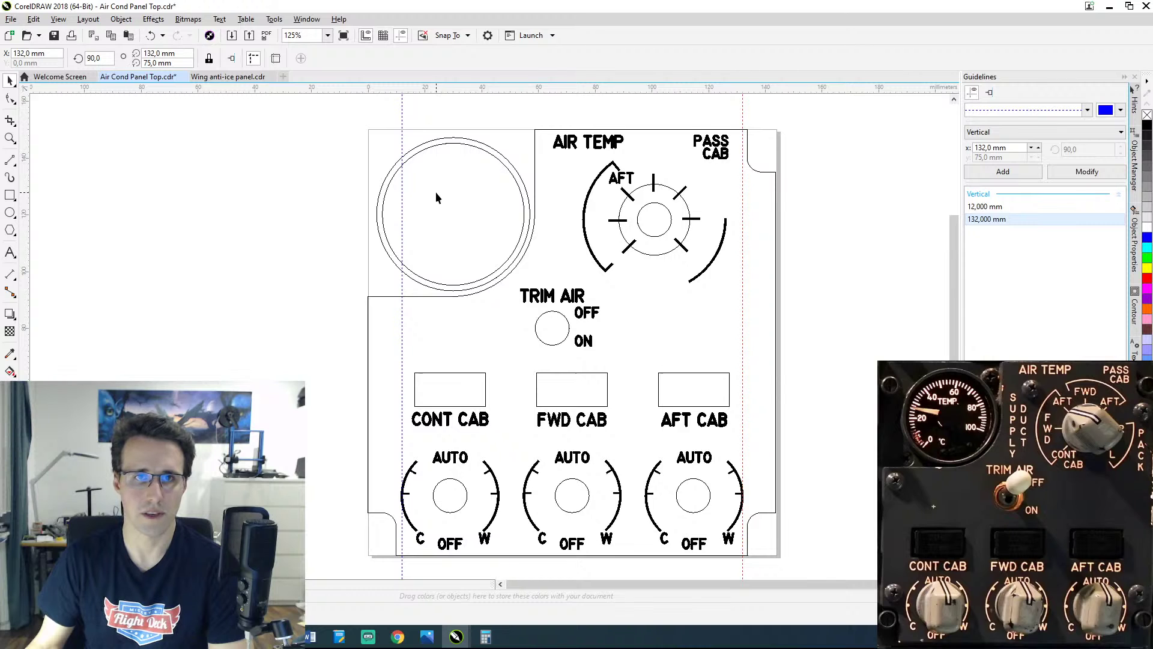
Step: Move the temperature gauge circles so their left edge sits at x = 12 mm, on the vertical guideline
scroll(435, 192, up, 4)
scroll(412, 290, down, 4)
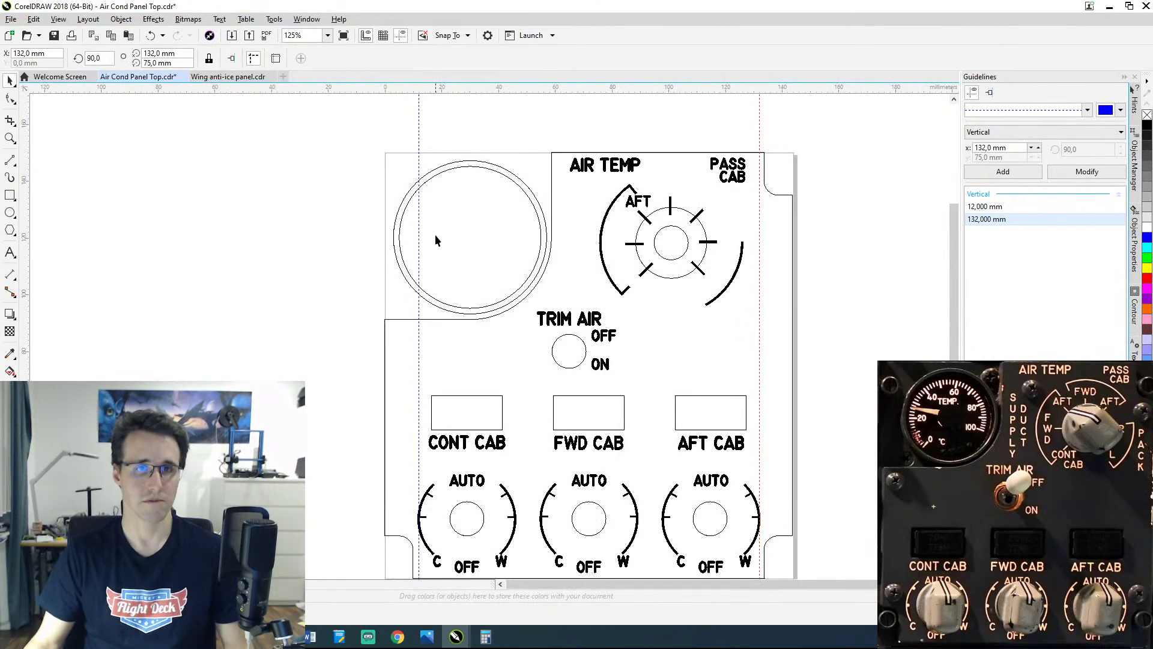
scroll(397, 228, up, 4)
click(394, 224)
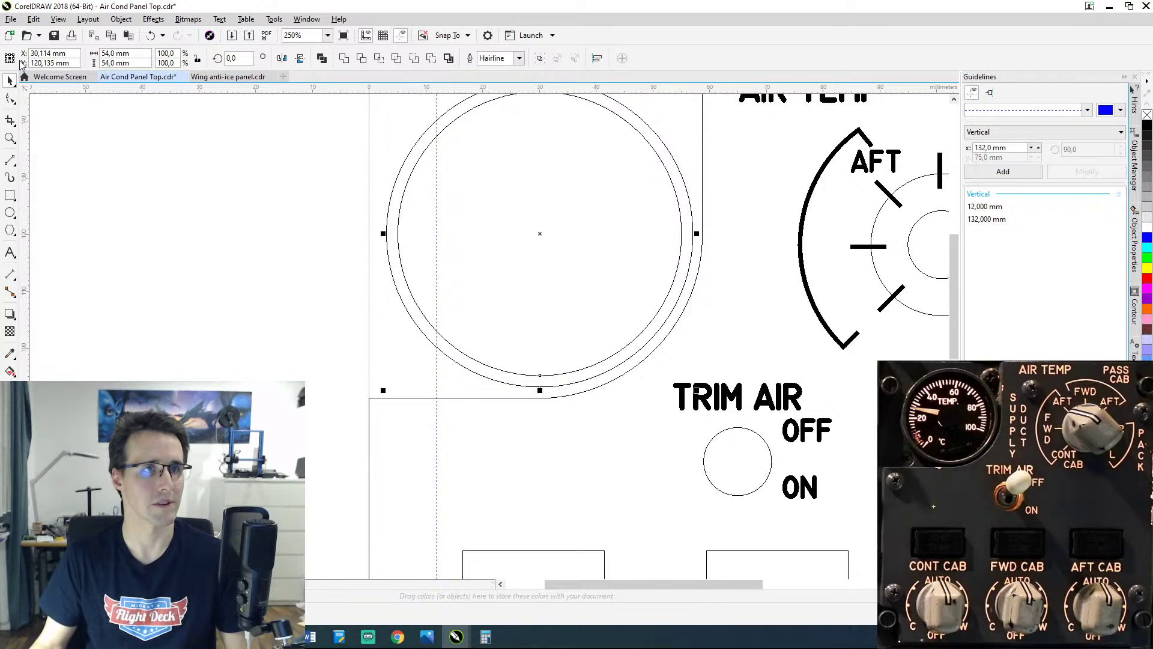
click(6, 58)
click(63, 53)
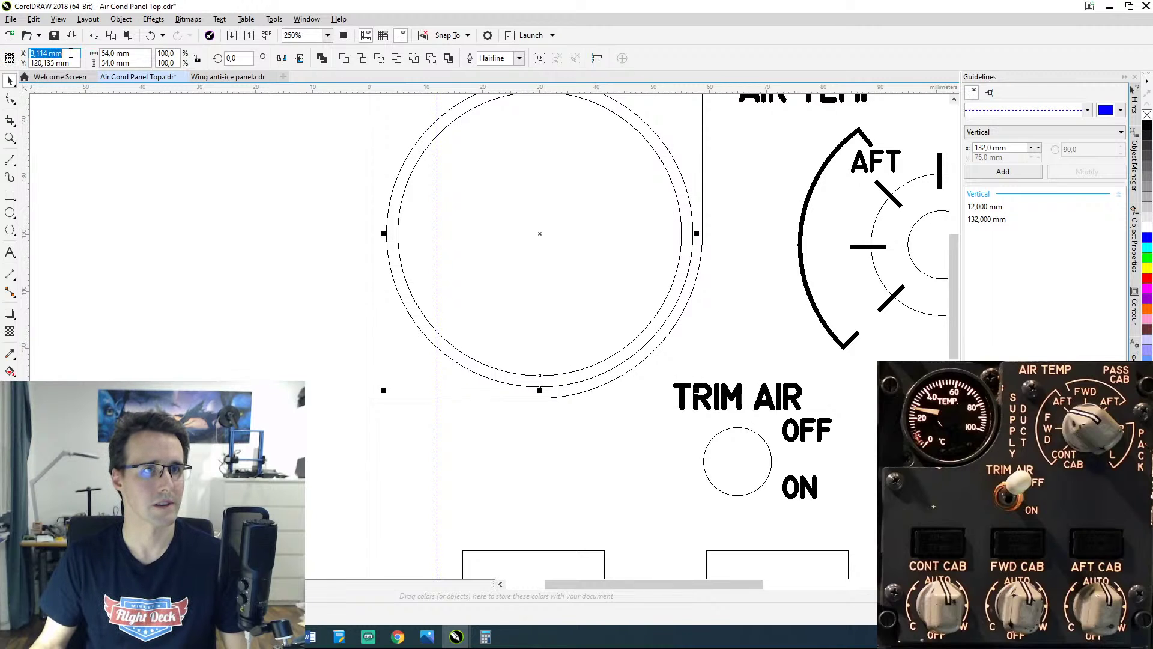
drag(63, 54, 53, 53)
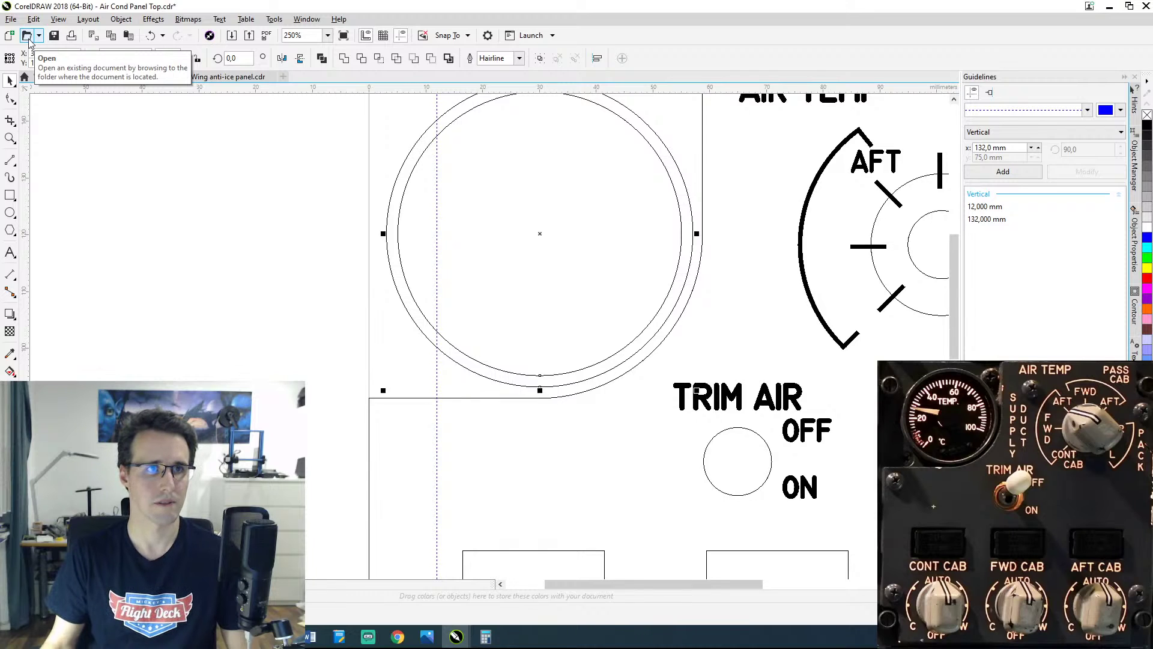
click(42, 53)
text(12)
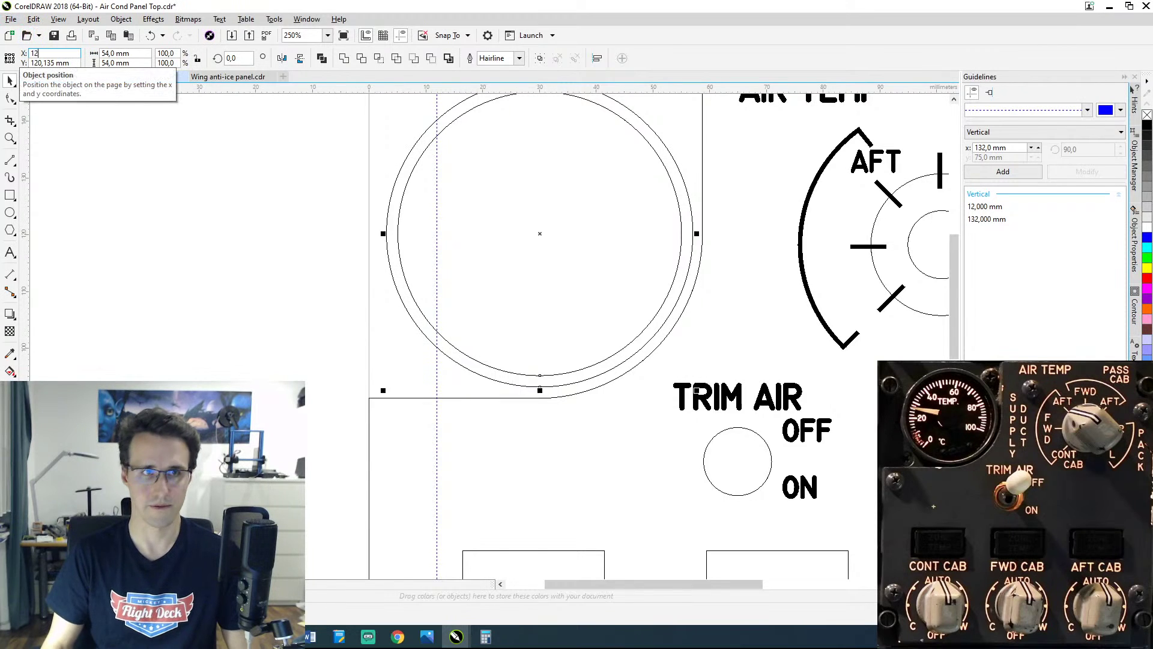
key(Return)
key(Tab)
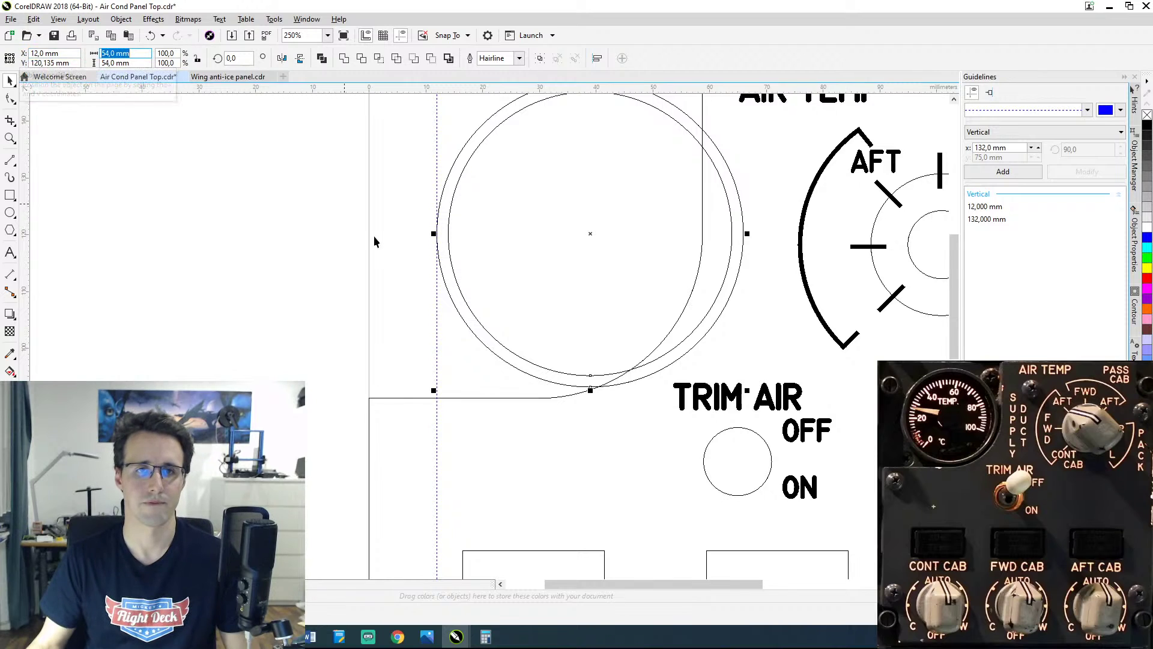
Step: Compare the gauge and AIR TEMP selector spacing in the reference photo with the drawn panel layout
scroll(563, 264, down, 4)
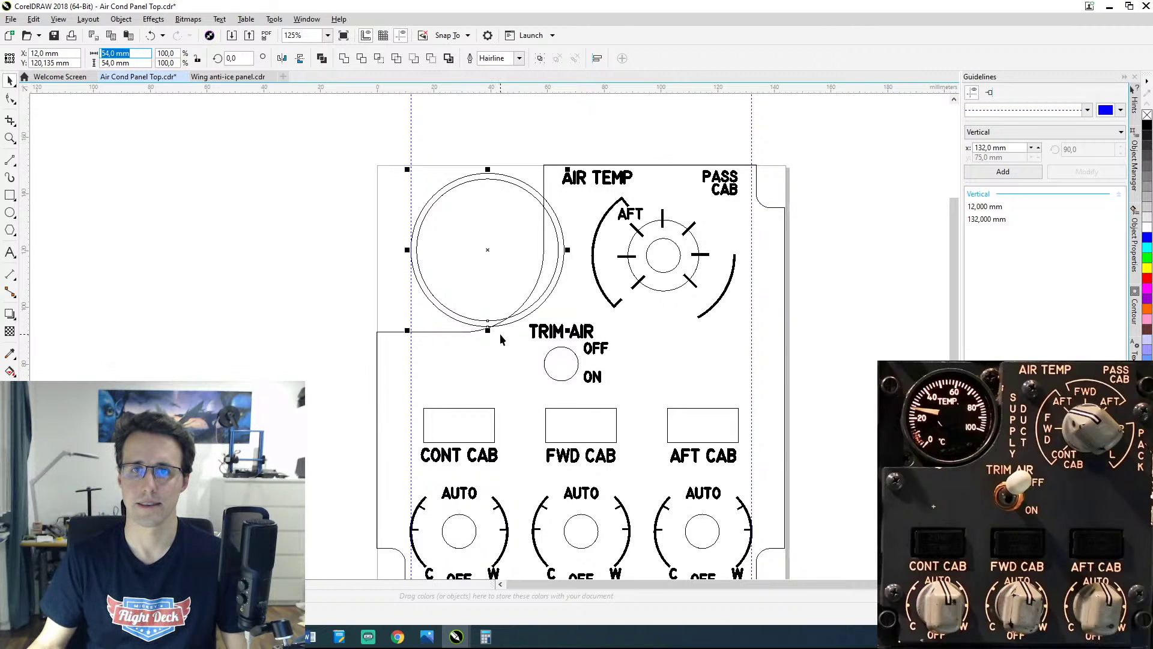
key(alt+Tab)
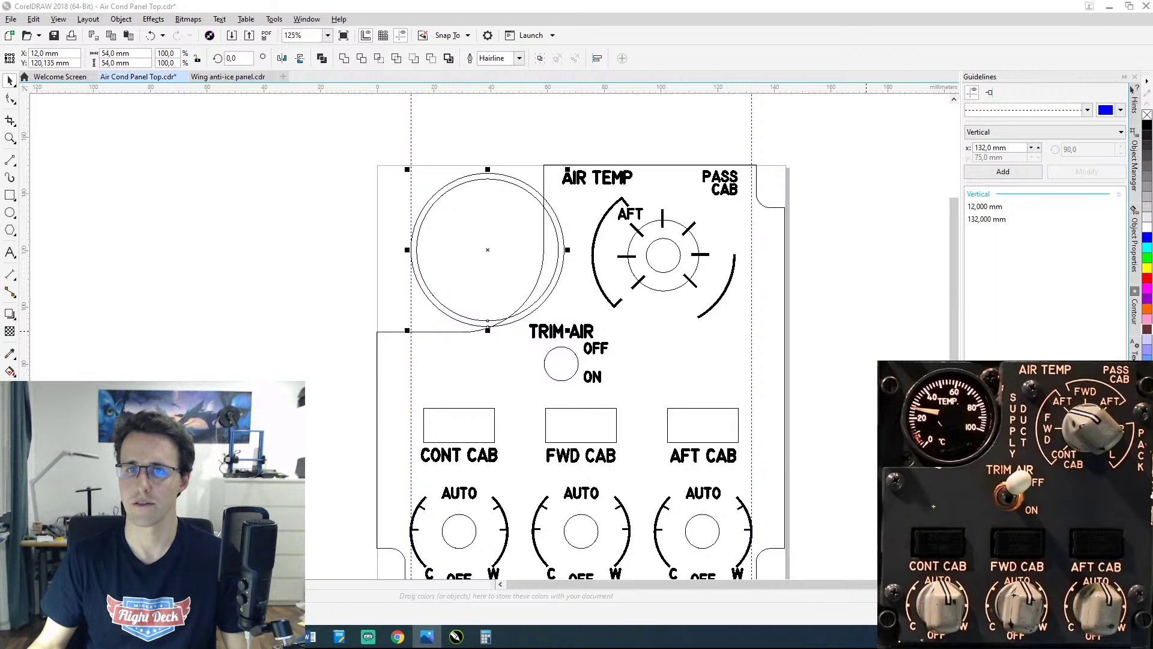
drag(1021, 158, 342, 116)
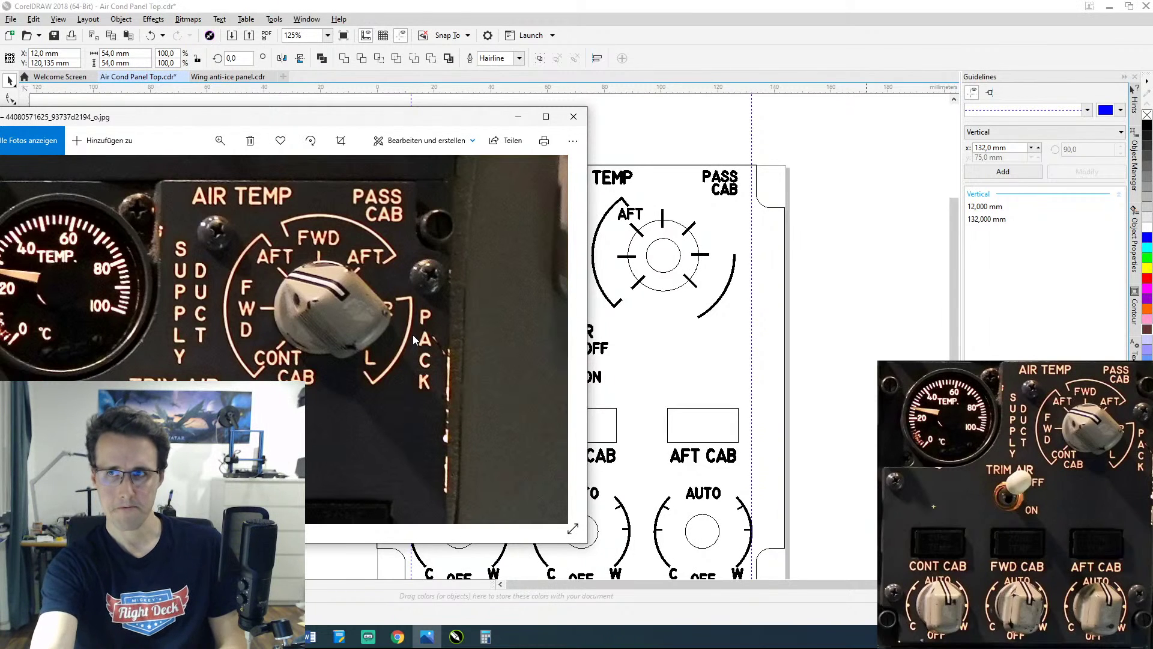
drag(381, 120, 1152, 124)
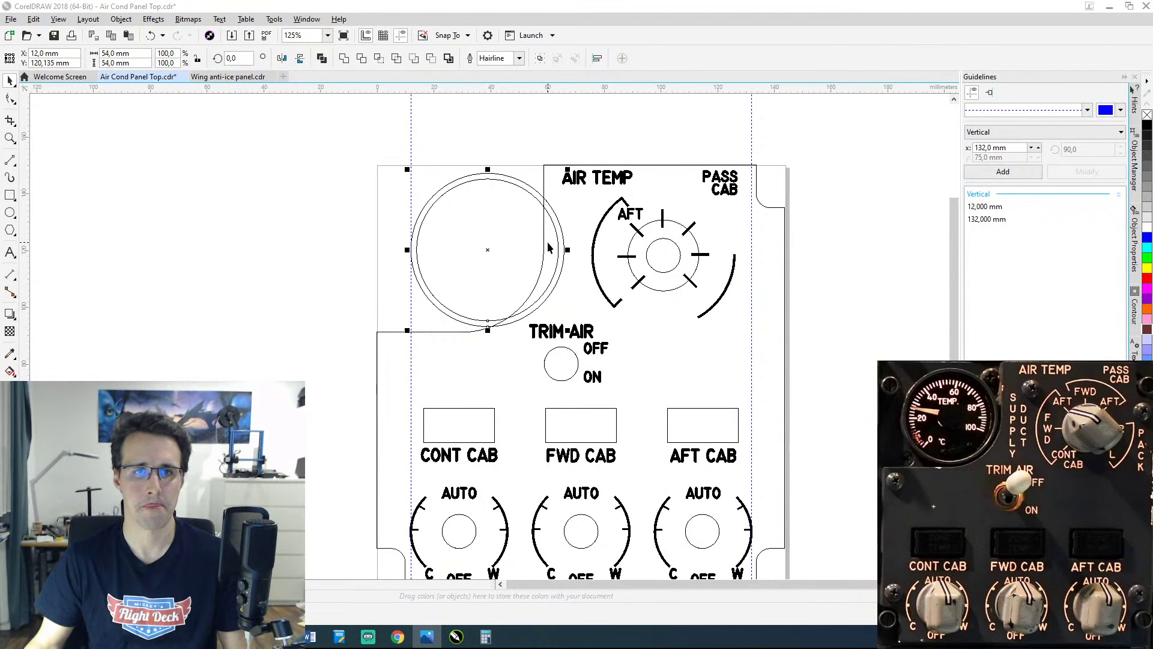
Step: Check the gauge plate size in the Fuel panel gauge top drawing, and return to the Air Cond Panel Top drawing
scroll(548, 246, up, 2)
drag(533, 237, 605, 347)
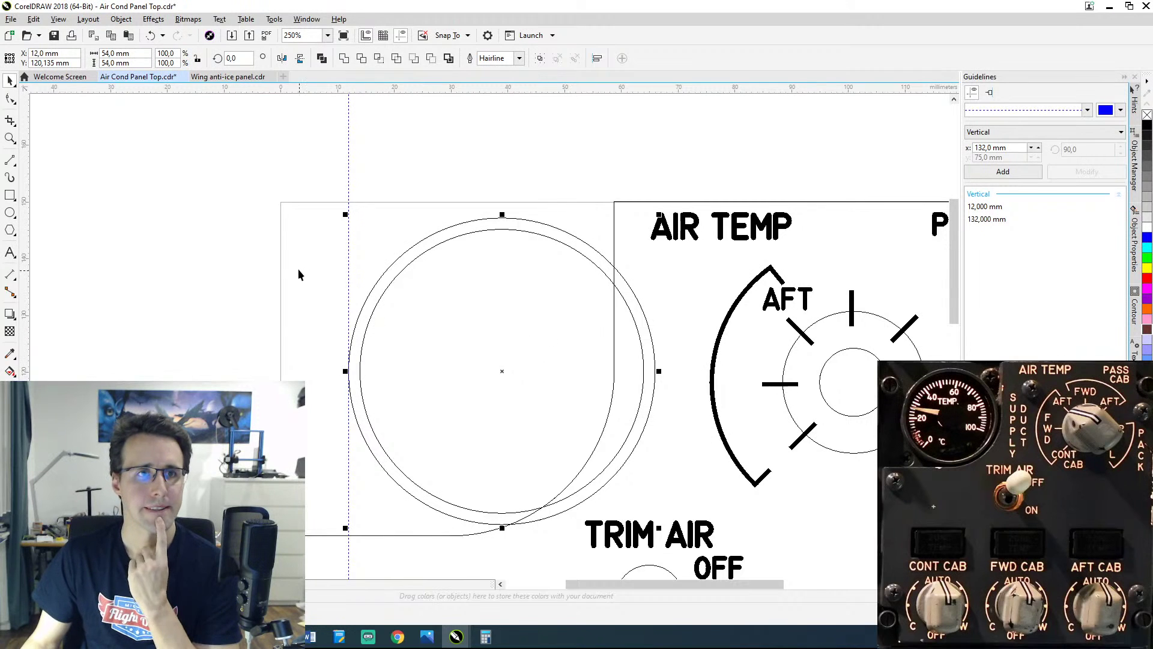
click(61, 77)
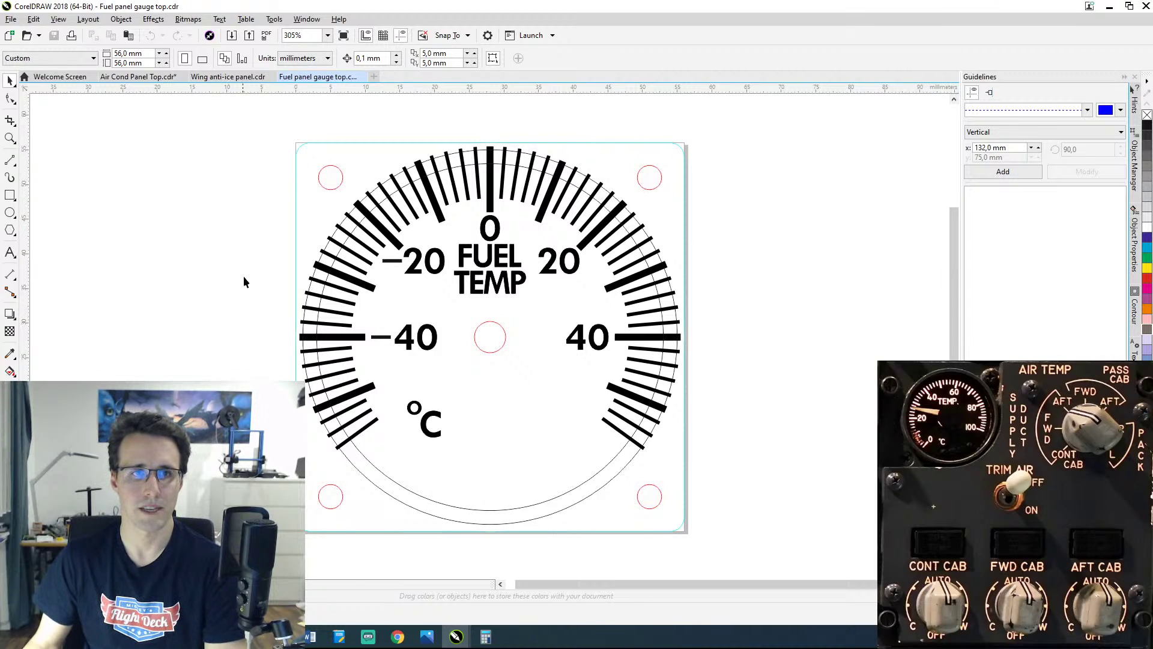
click(139, 76)
drag(263, 323, 236, 268)
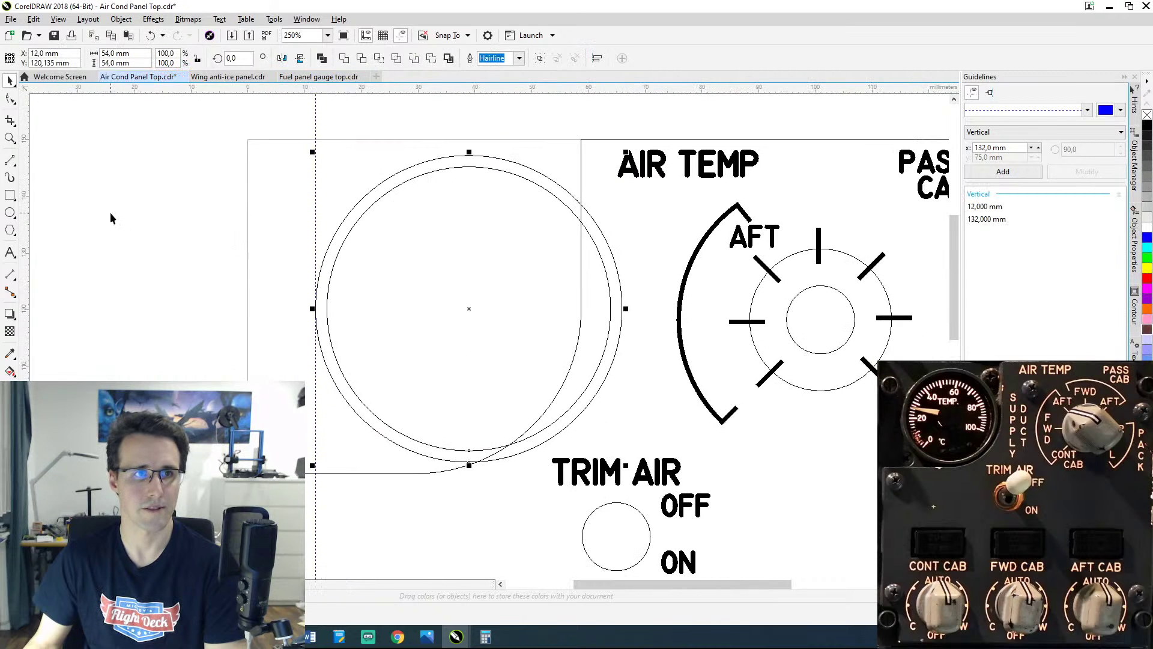
Step: Draw a rectangle about 15 × 31 mm beside the gauge circles and give it a Hairline outline
click(10, 196)
drag(168, 176, 255, 356)
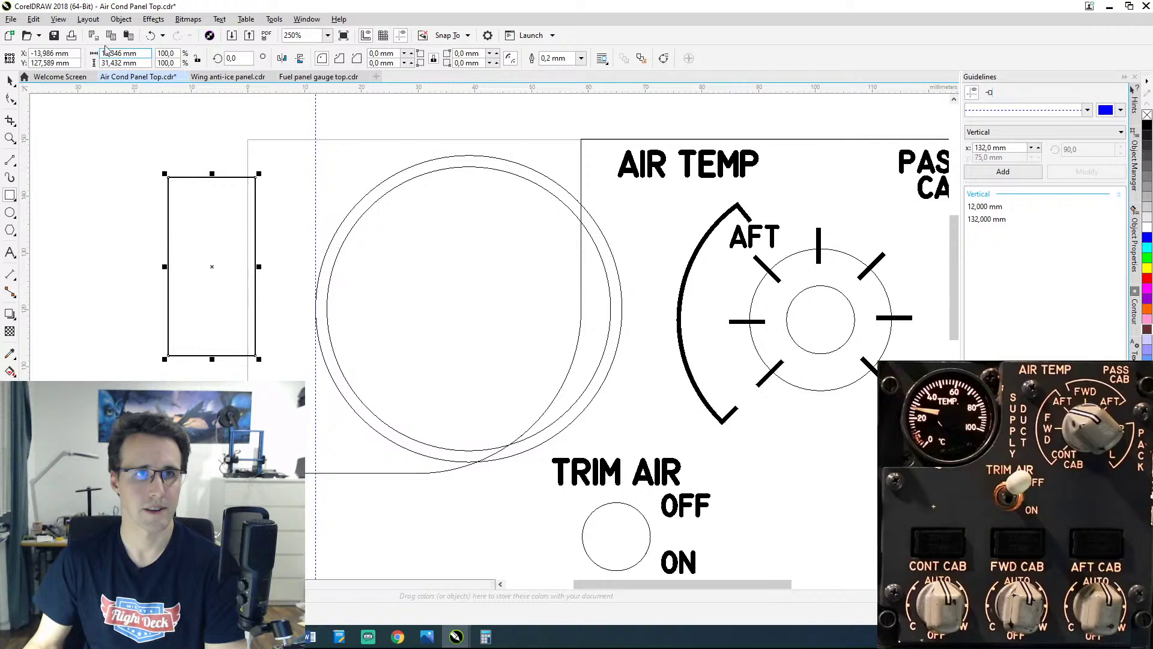
click(1134, 240)
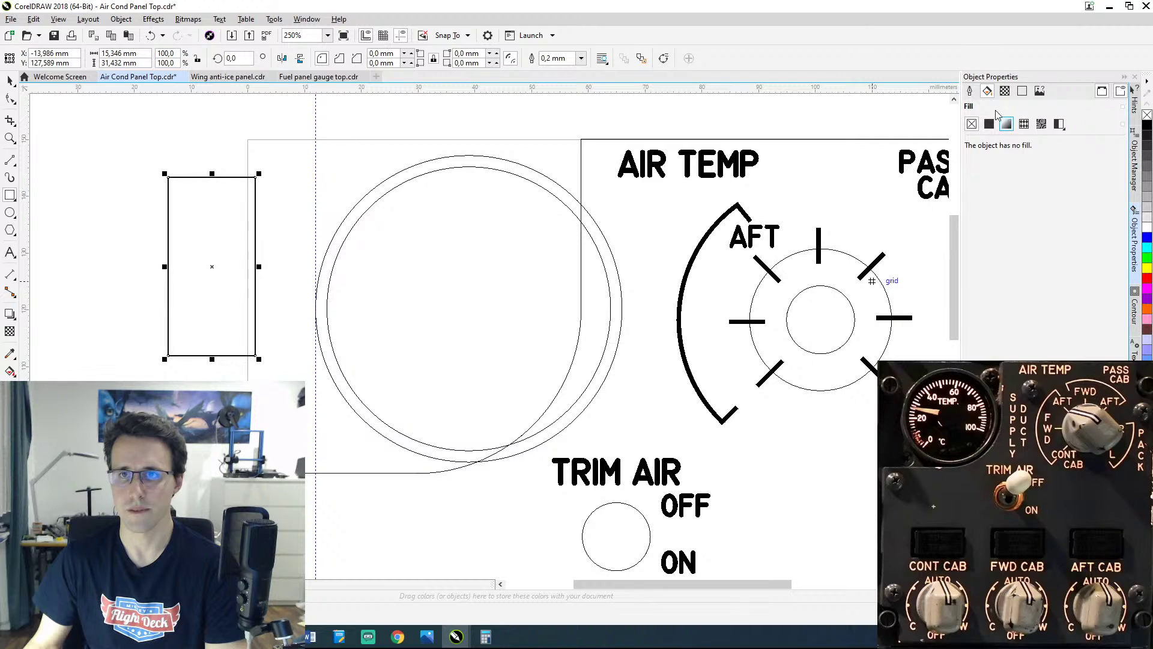
click(969, 91)
click(1057, 123)
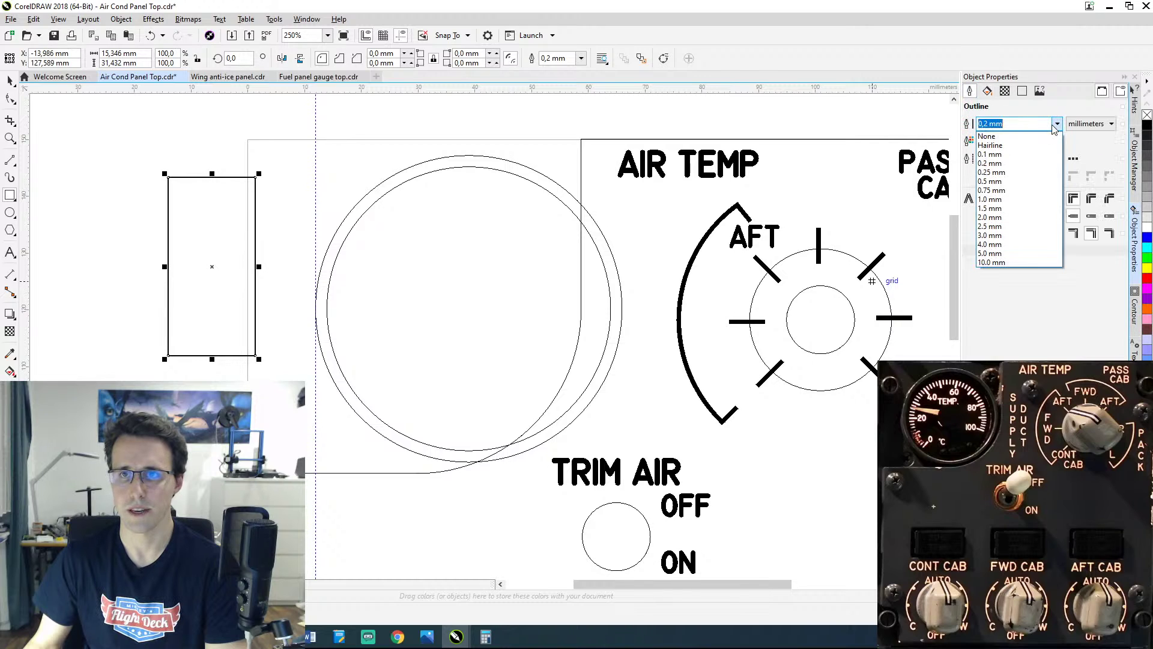
click(997, 142)
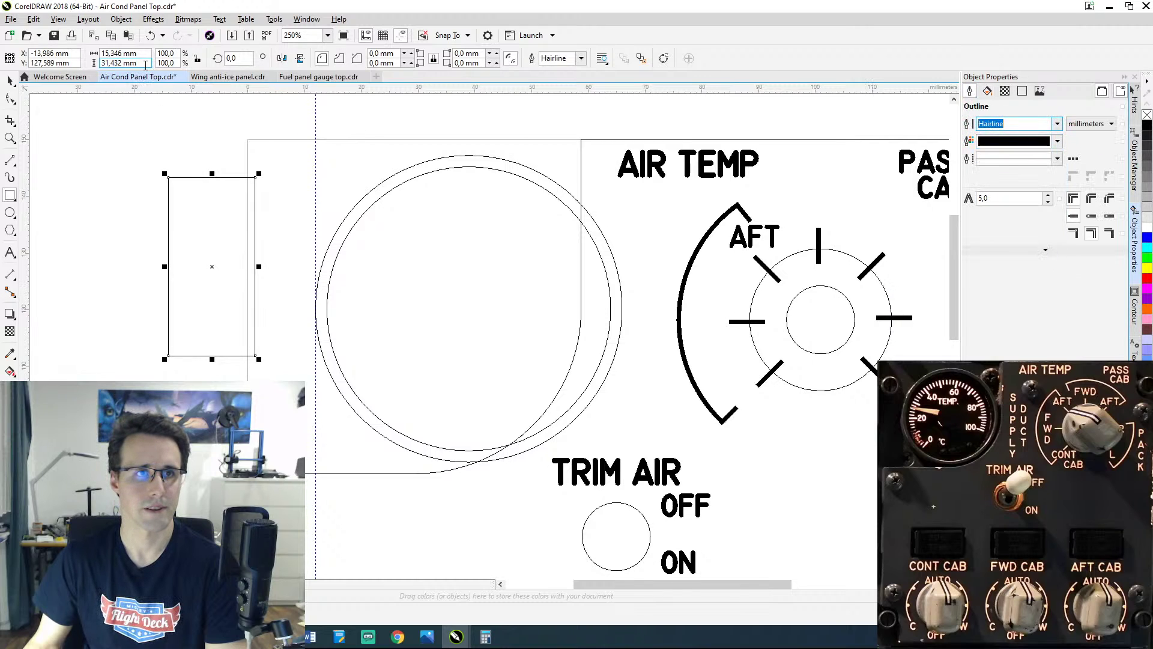
Step: Resize the new rectangle to 56 × 56 mm
click(120, 53)
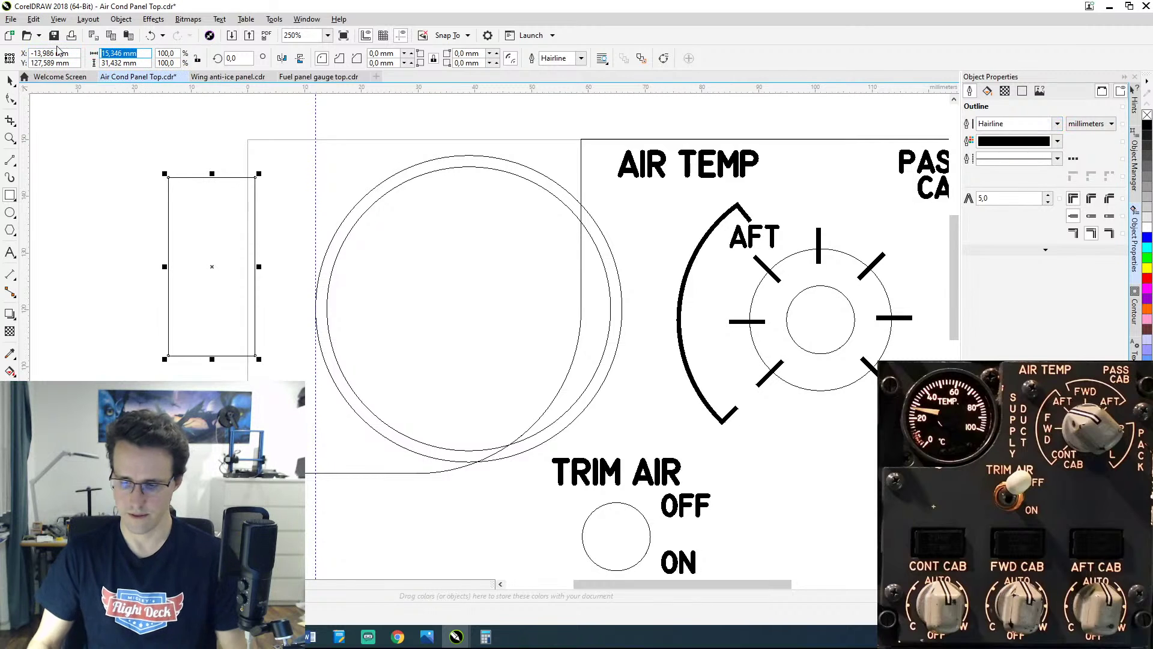
text(56)
key(Tab)
text(56)
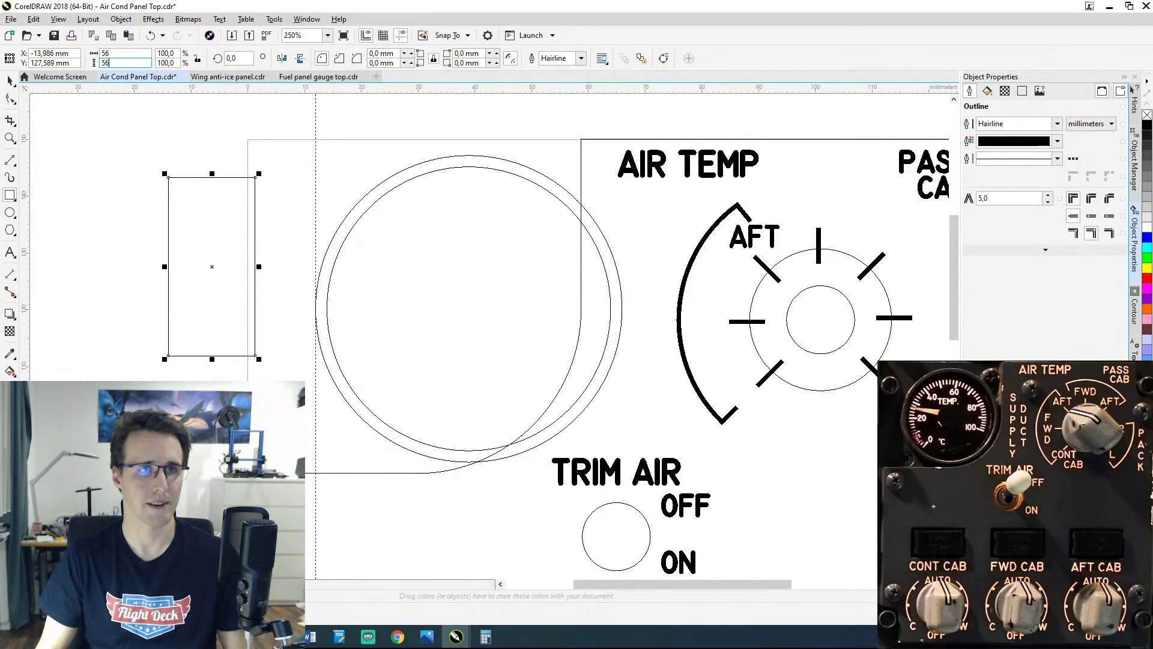
key(Return)
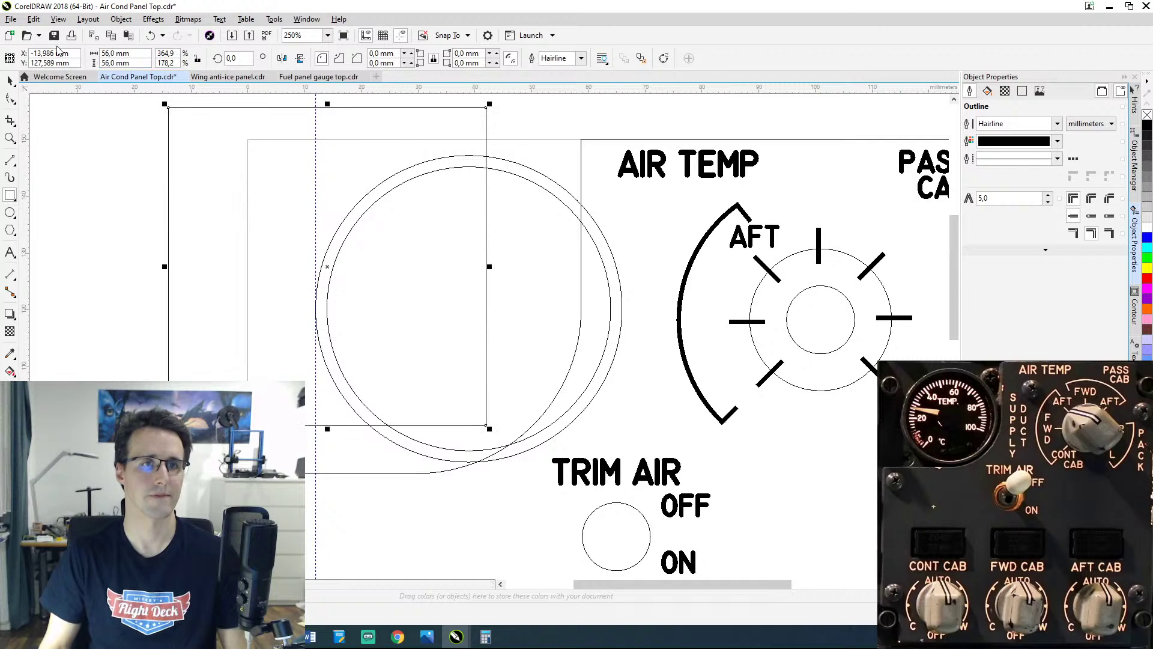
Step: Turn off snapping to the document grid and centre the 56 mm square on the gauge circles
click(10, 80)
key(Escape)
drag(330, 269, 486, 299)
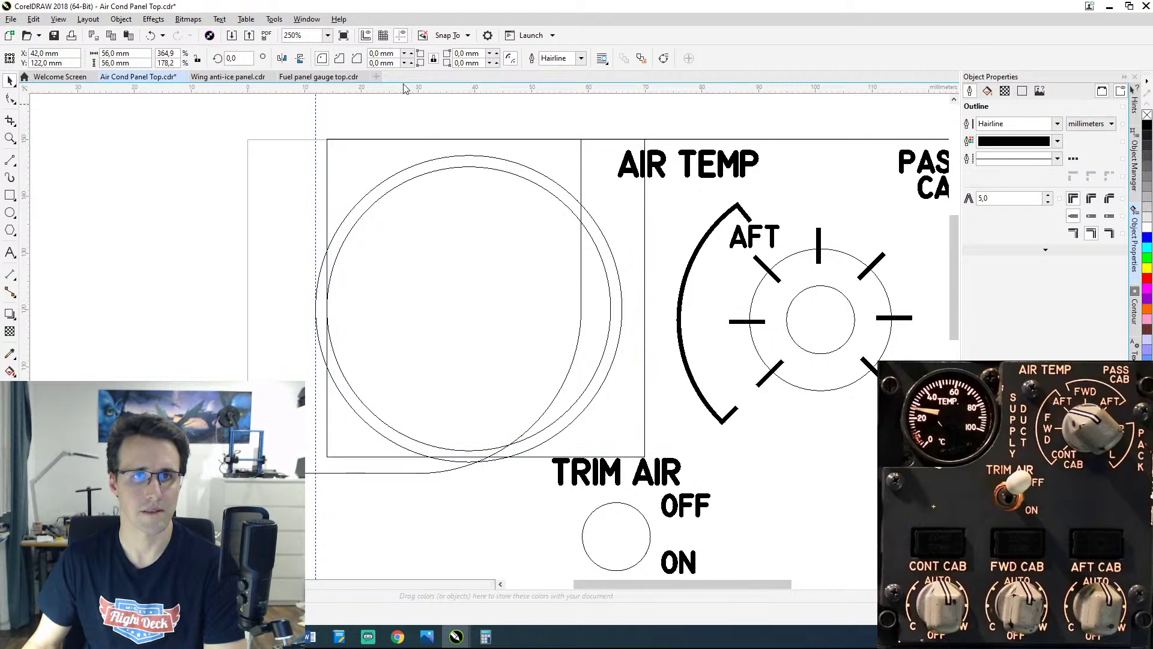
click(449, 35)
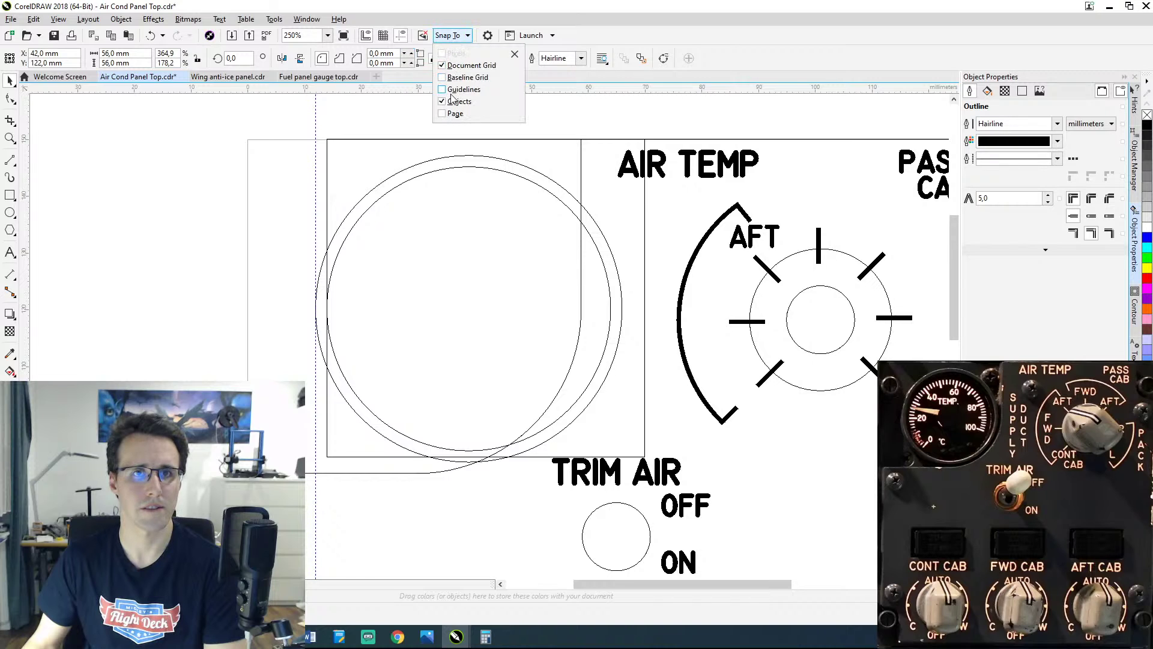
click(459, 66)
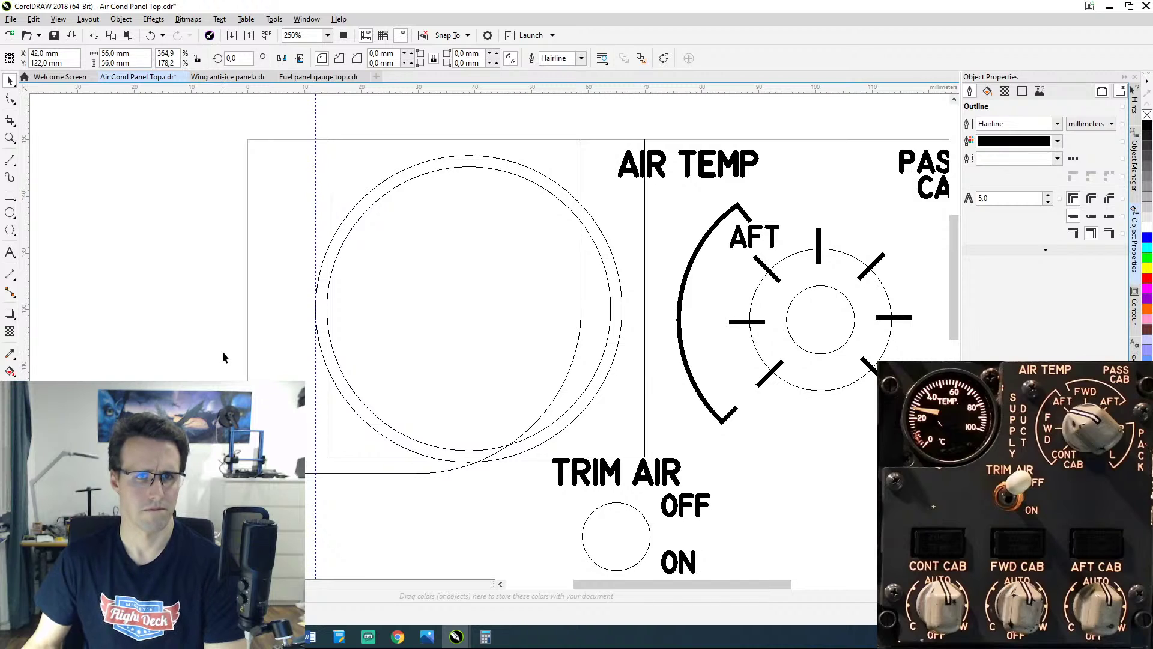
click(327, 447)
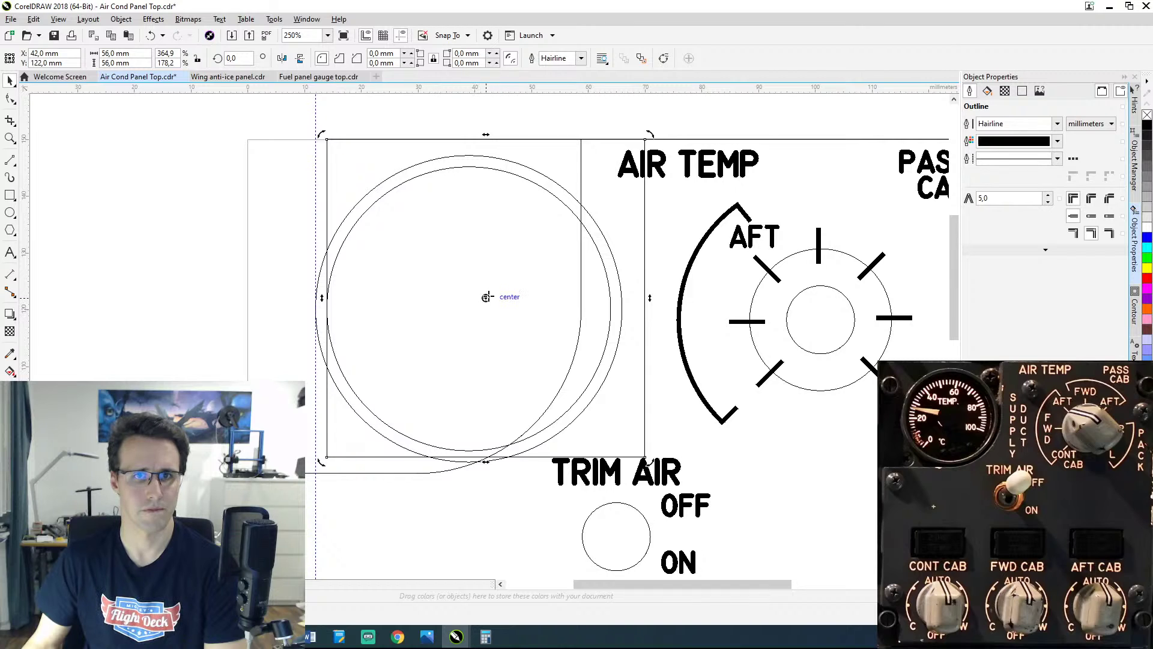
drag(487, 297, 466, 307)
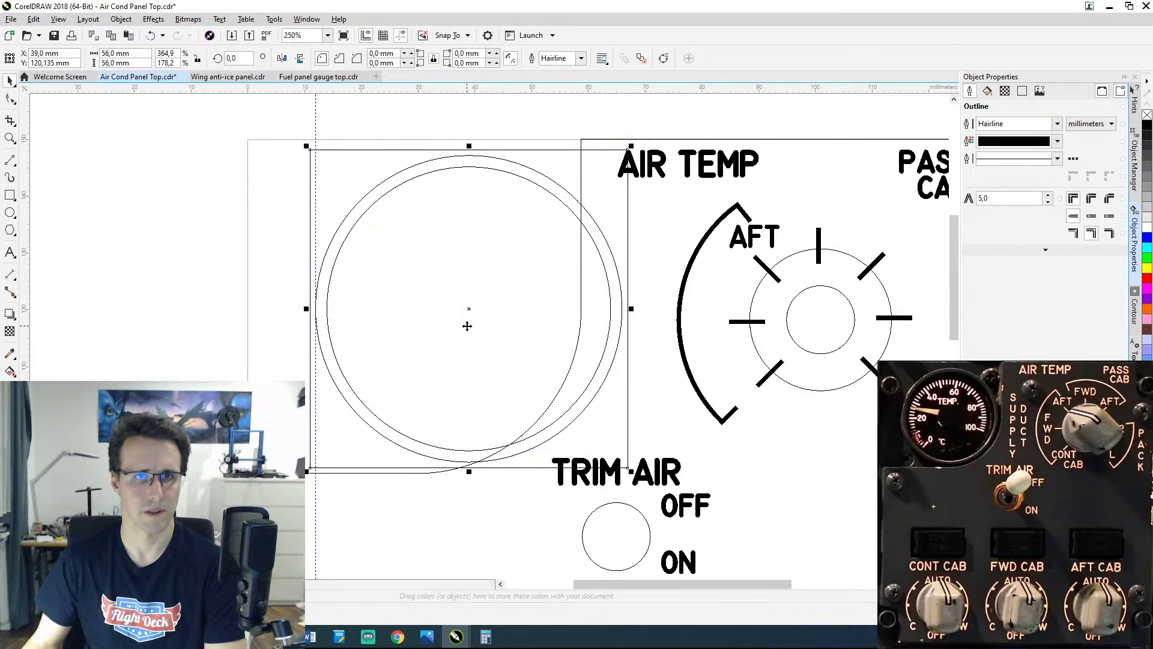
Step: Position the 56 mm square by its left edge at x = 12 mm
click(102, 276)
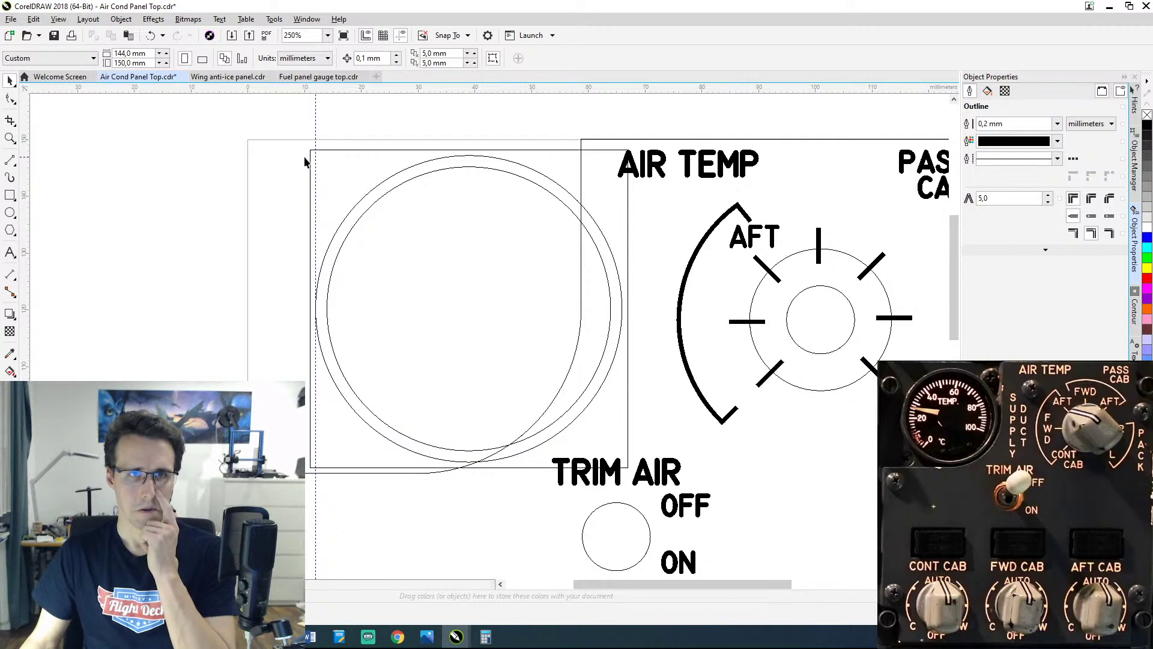
click(310, 210)
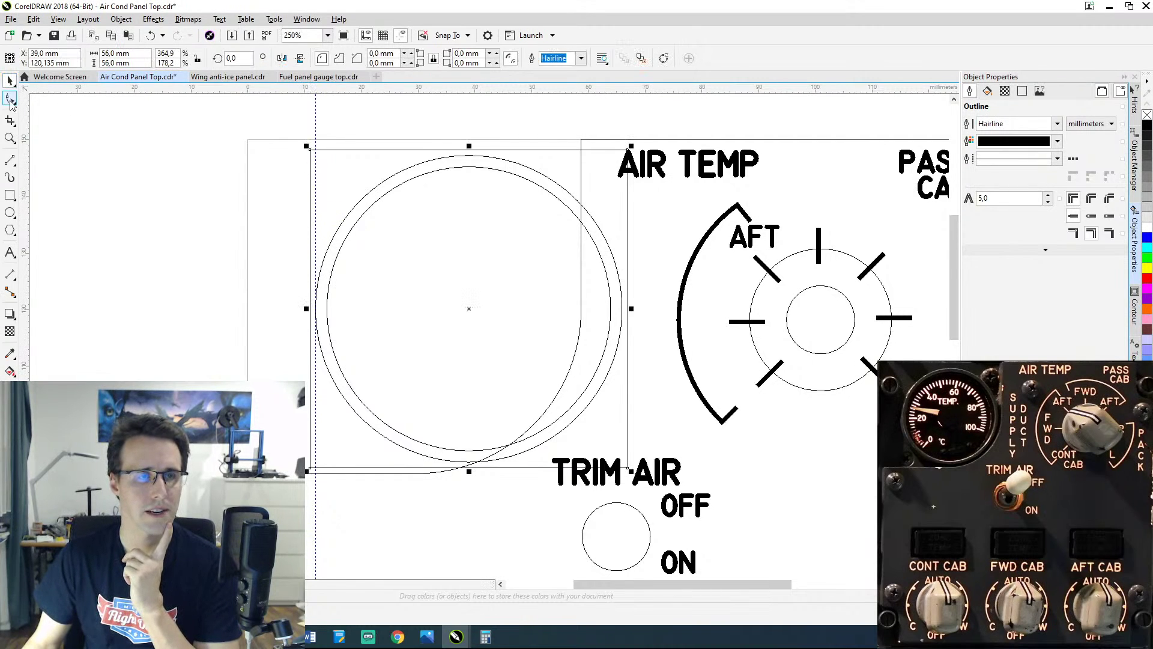
click(7, 58)
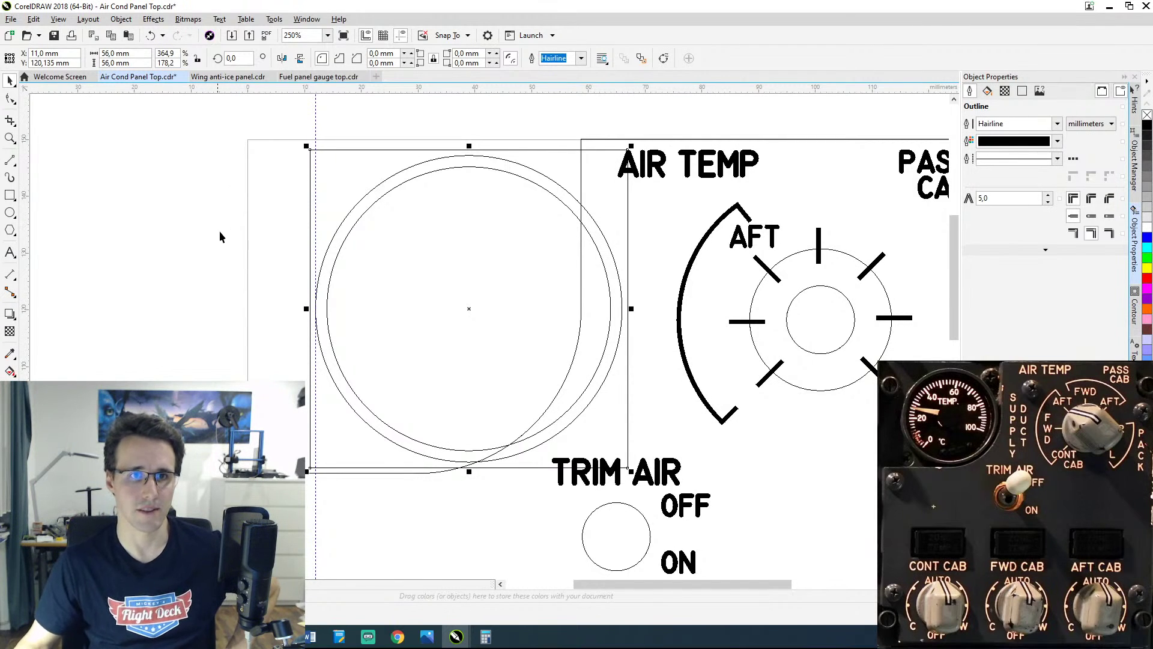
click(48, 53)
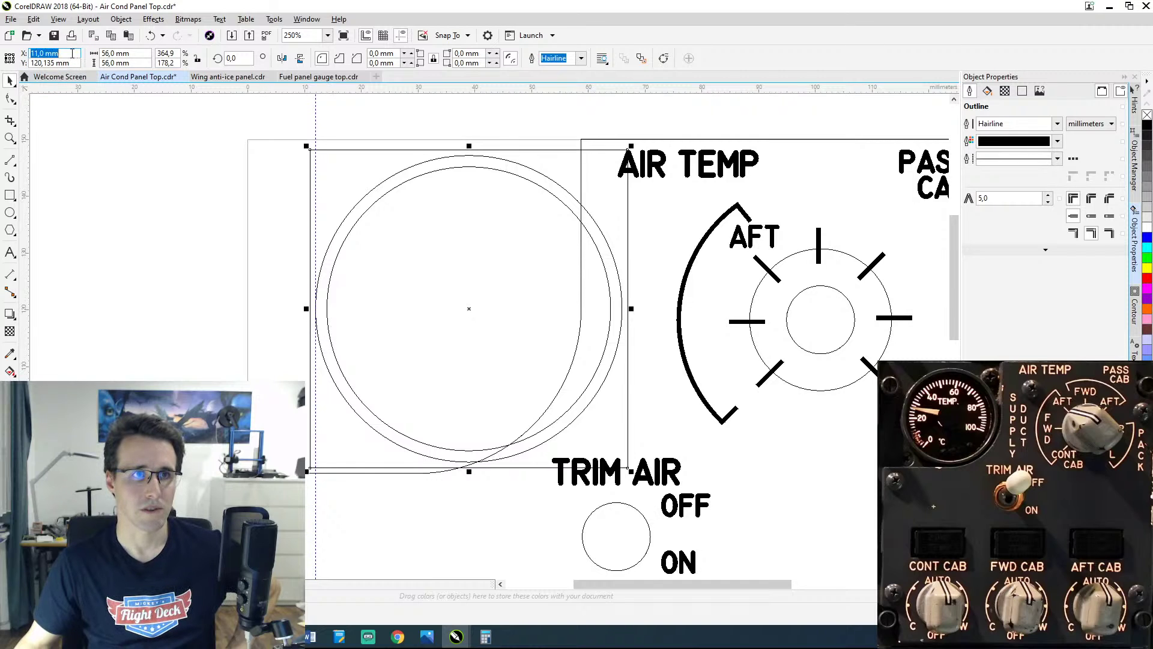
text(12)
key(Return)
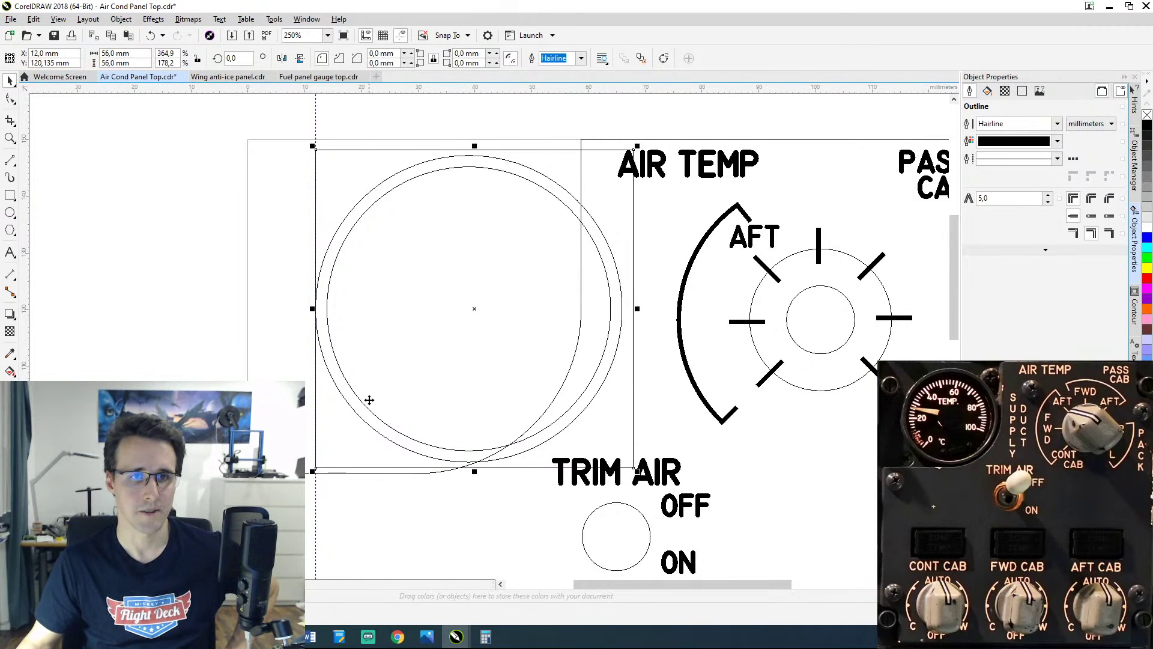
click(355, 288)
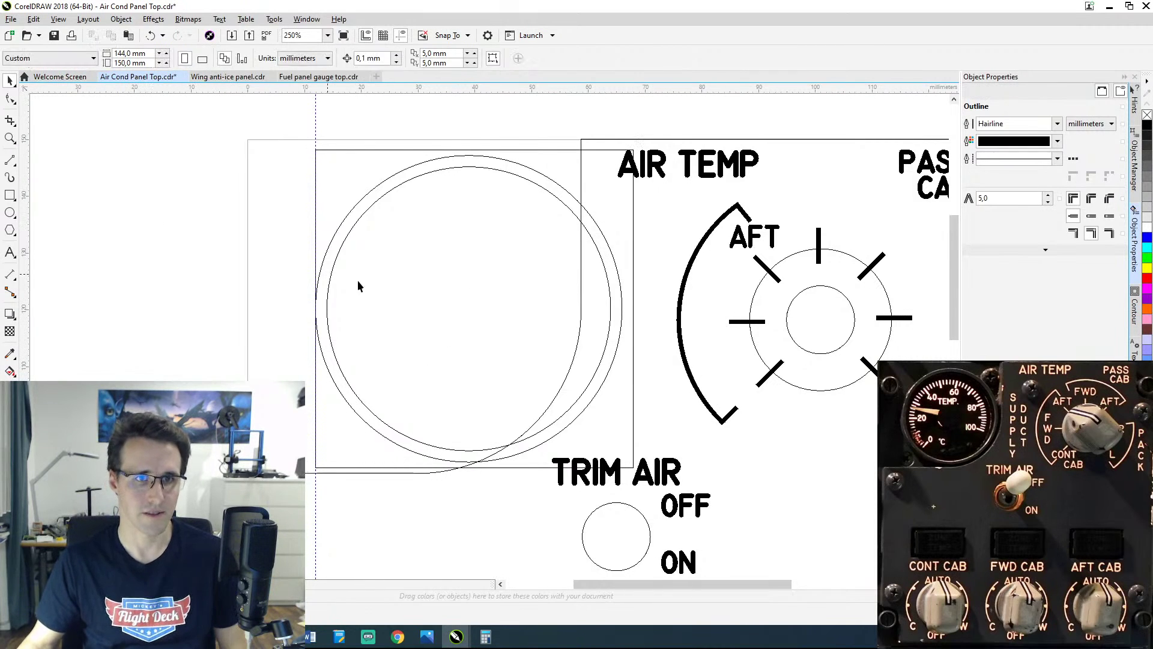
click(339, 230)
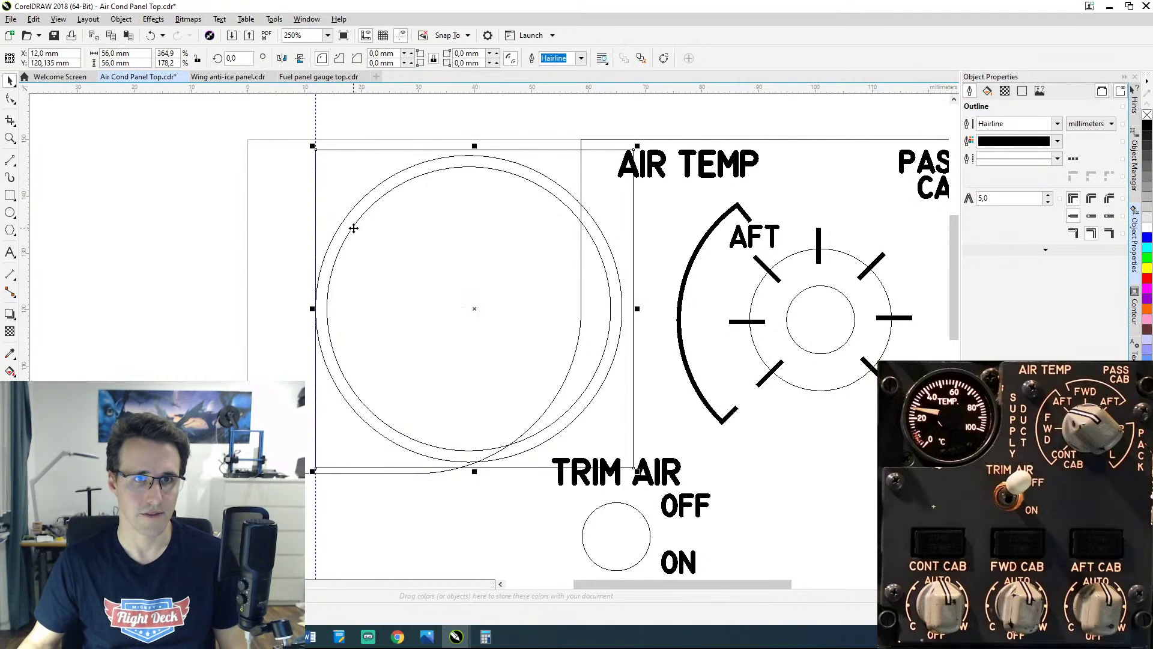
click(353, 229)
scroll(352, 244, up, 2)
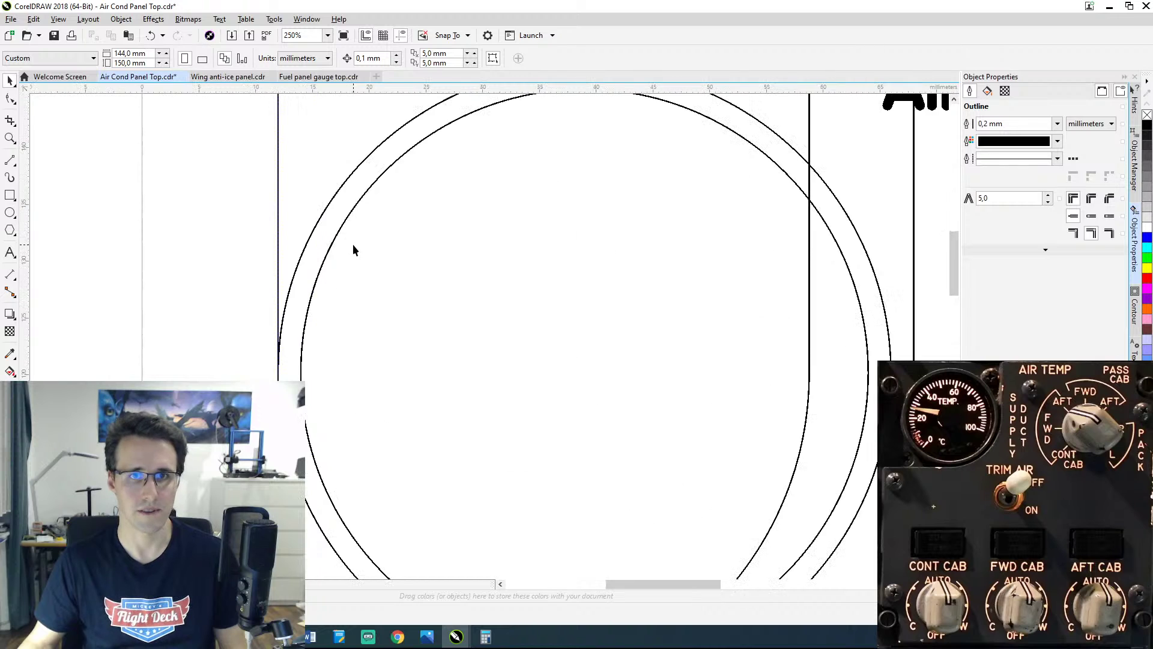
scroll(352, 244, down, 2)
Step: Select both temperature gauge circles in the object list and position them together by their left edge at x = 13 mm
click(1135, 158)
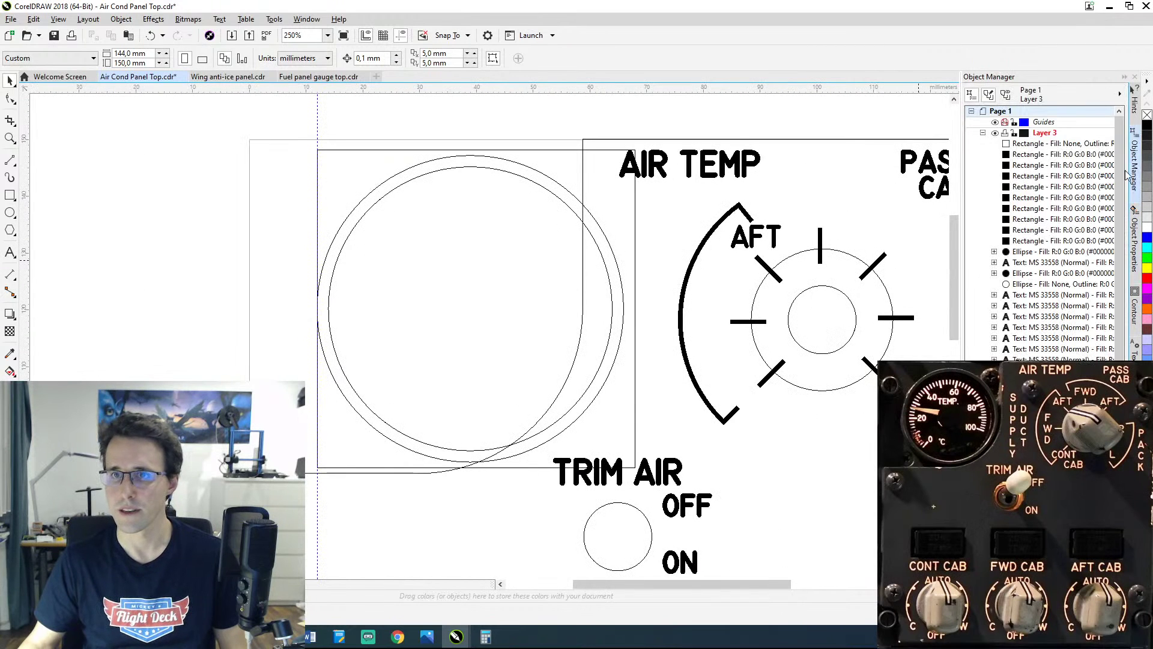
scroll(1051, 300, down, 2)
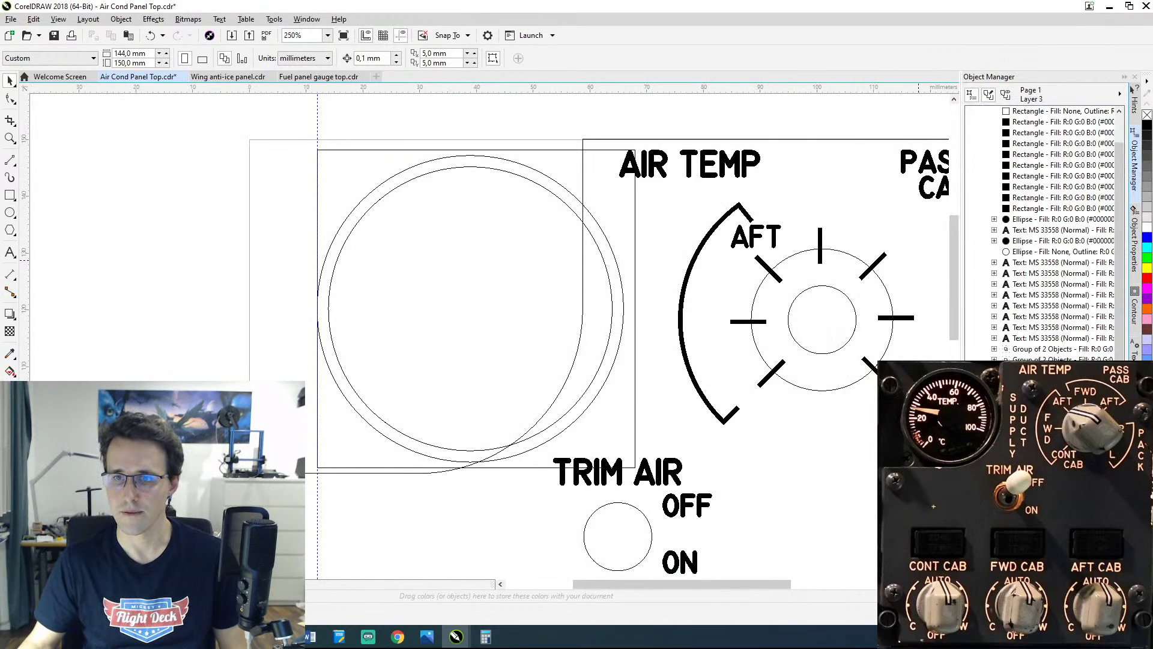
click(1057, 468)
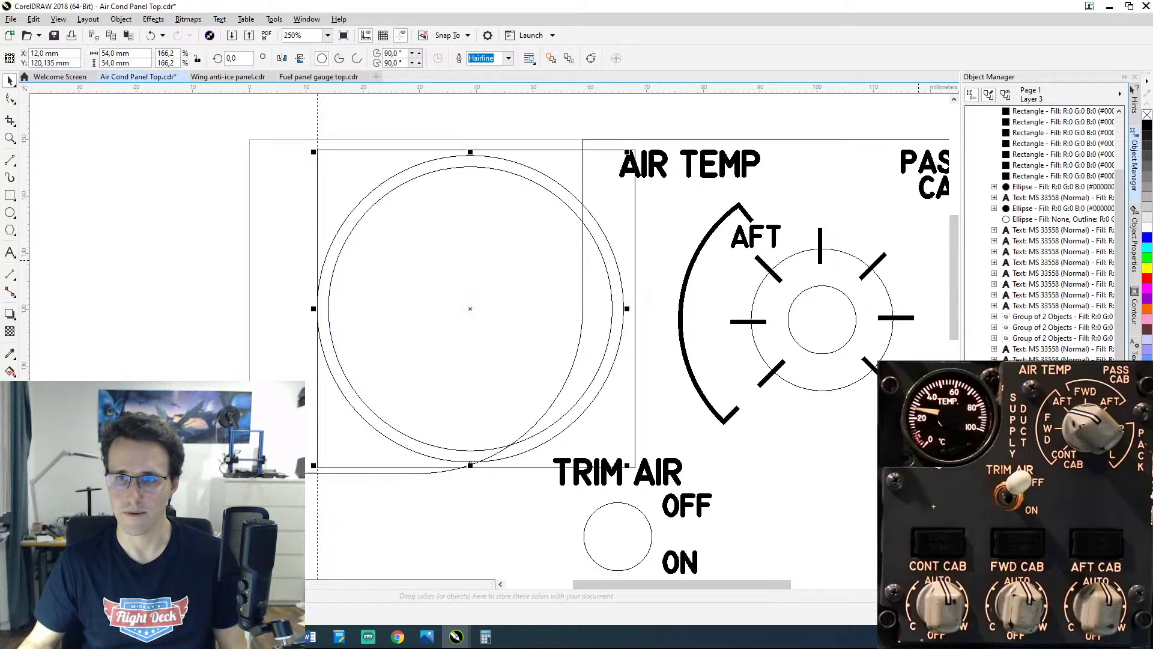
shift+click(1057, 479)
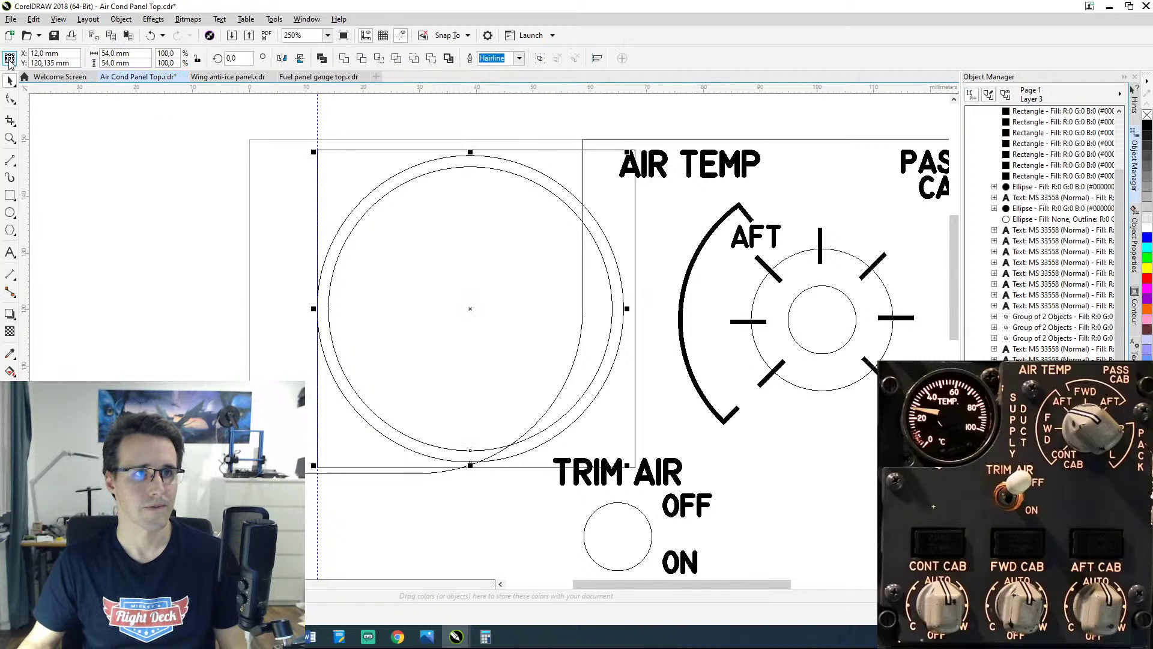
click(67, 54)
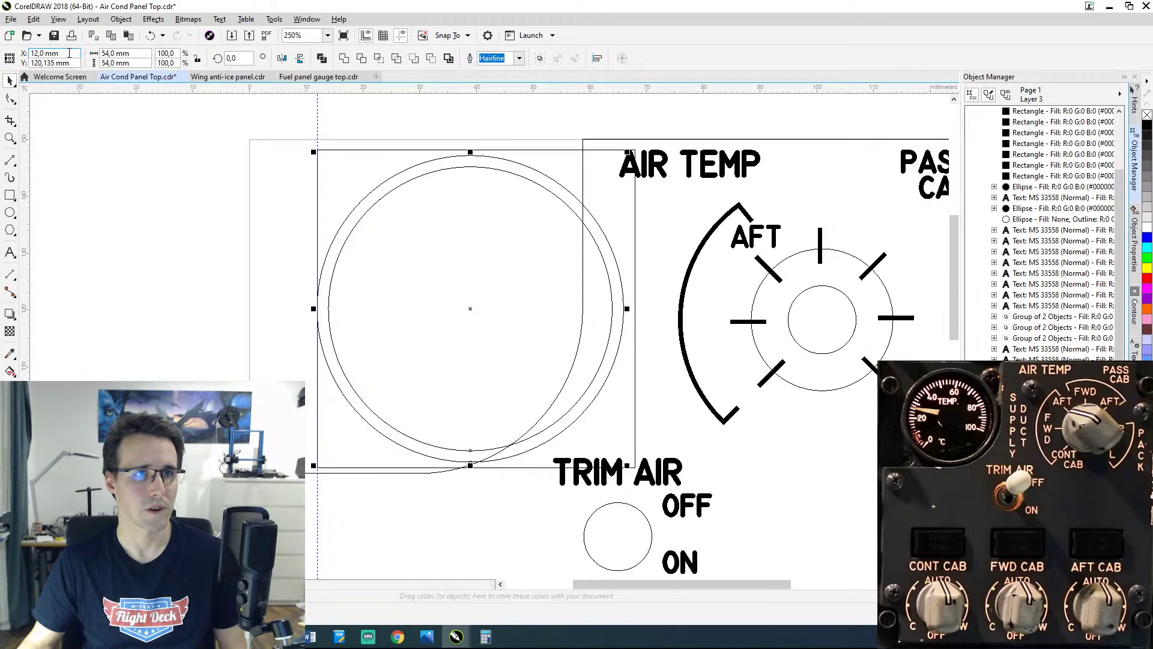
text(13)
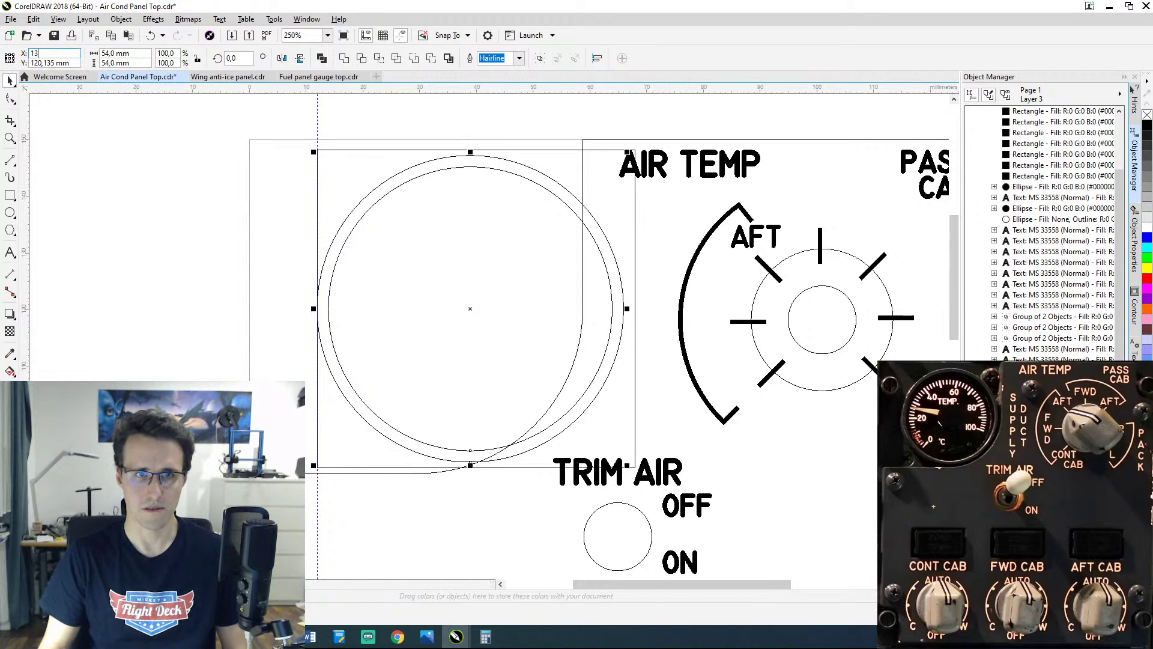
key(Return)
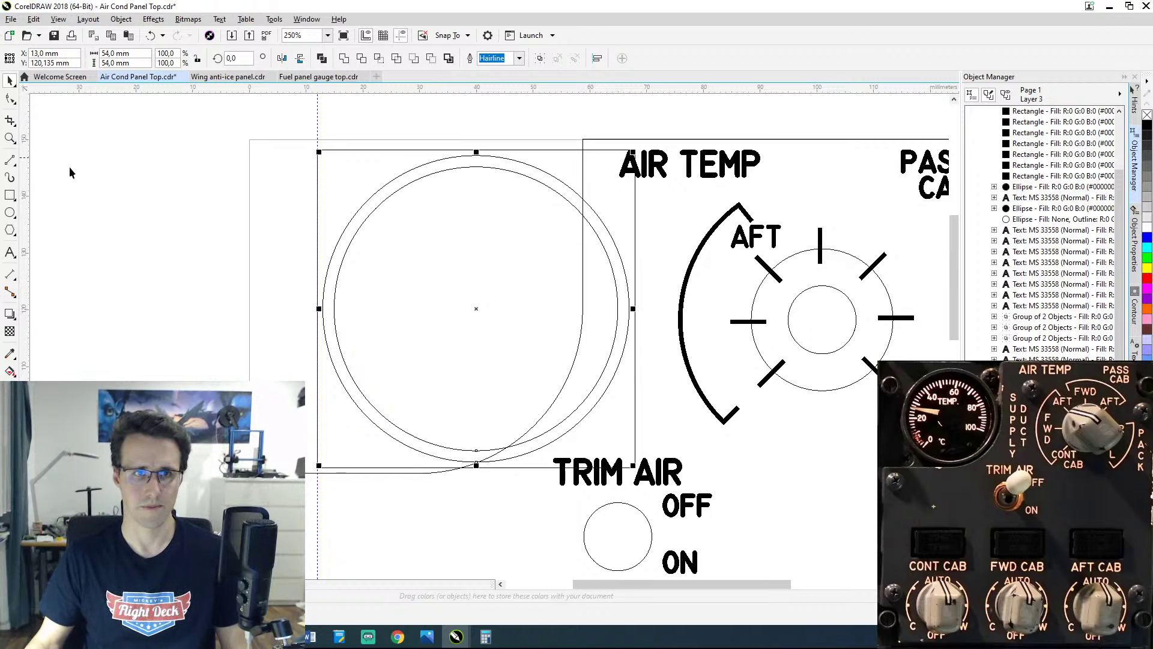
click(132, 186)
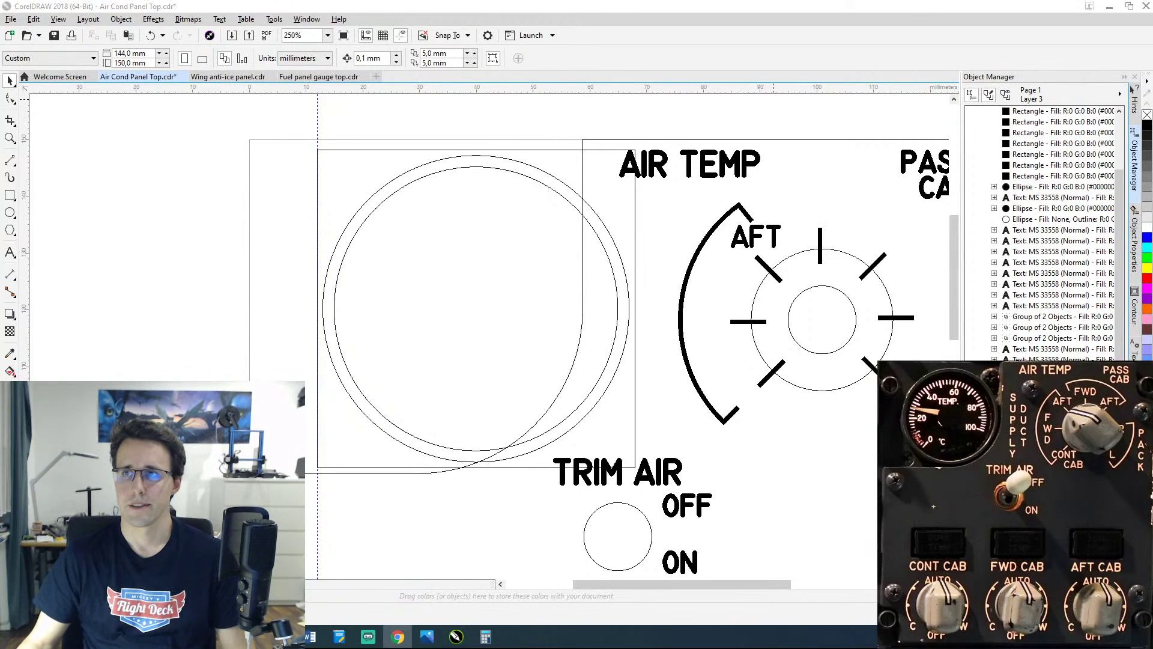
Step: Examine the spacing between the gauge plate, the TRIM AIR switch, the AIR TEMP selector and the surrounding panel outline
scroll(250, 304, down, 1)
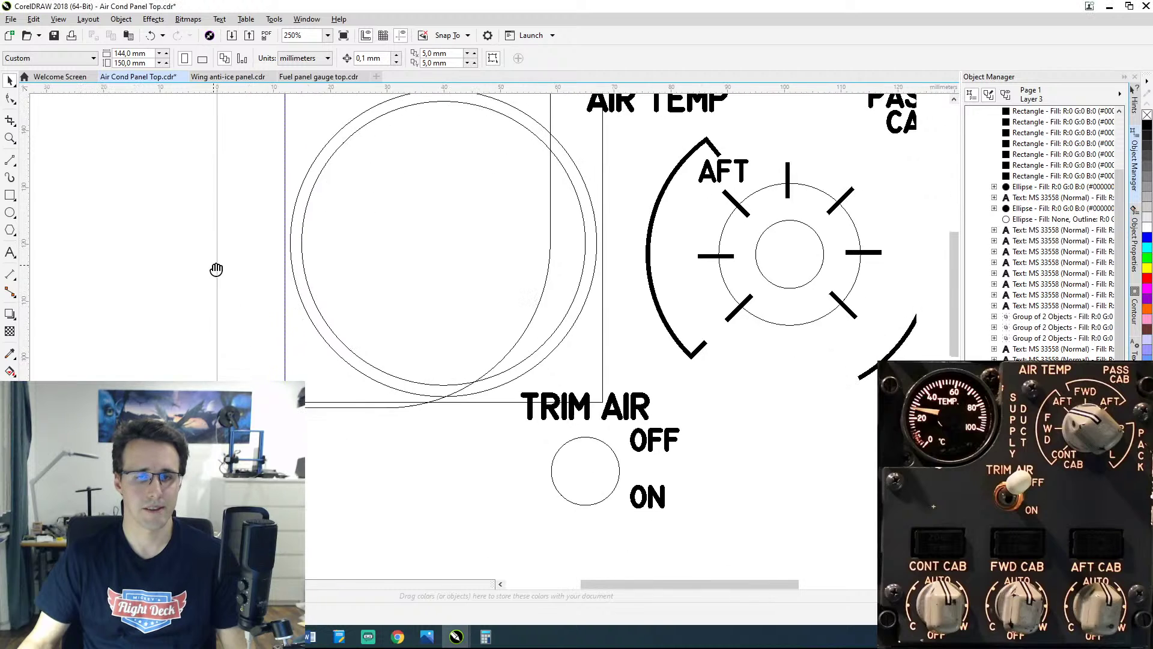
scroll(375, 322, down, 2)
scroll(487, 280, up, 1)
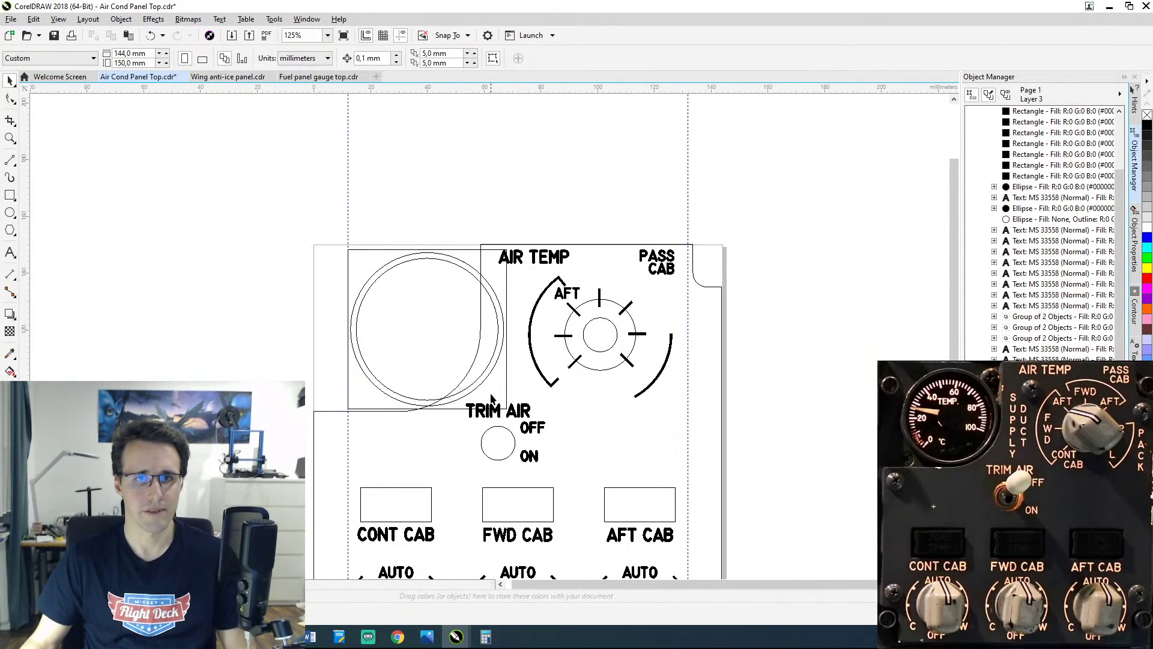
scroll(491, 397, up, 2)
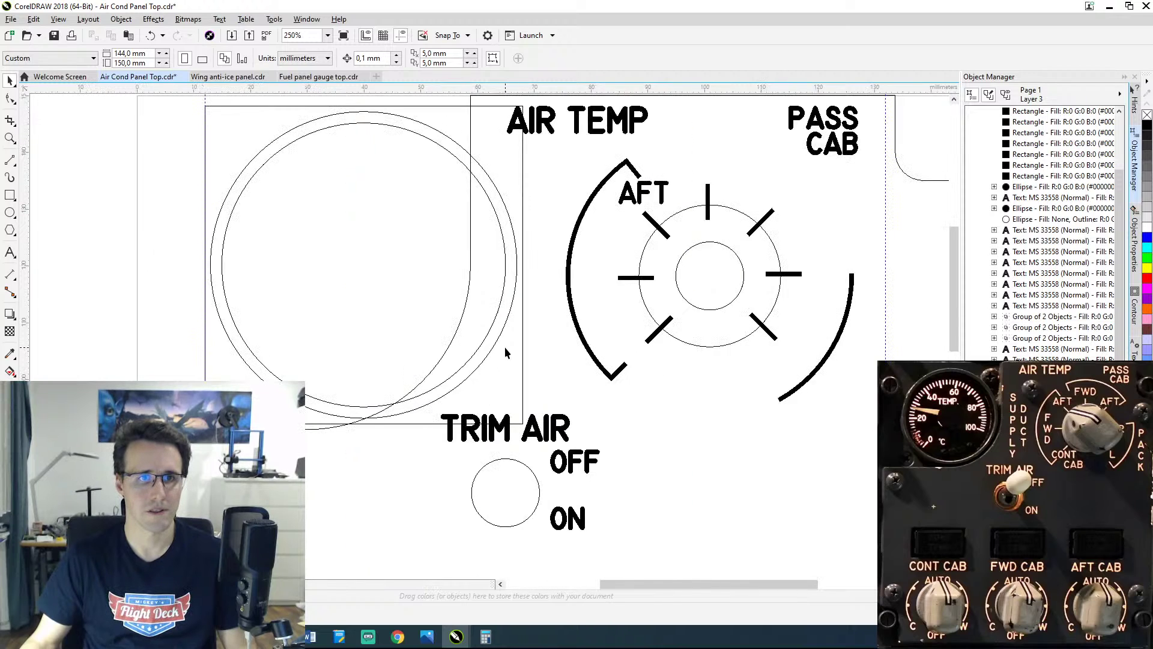
drag(505, 350, 541, 383)
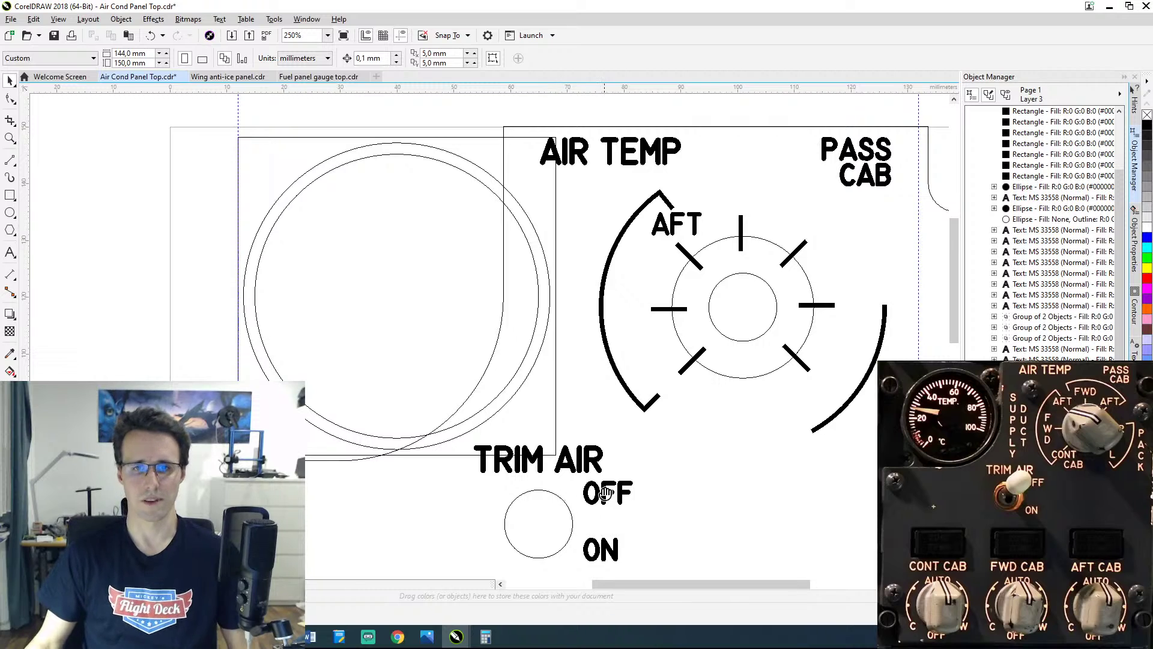
drag(605, 493, 557, 416)
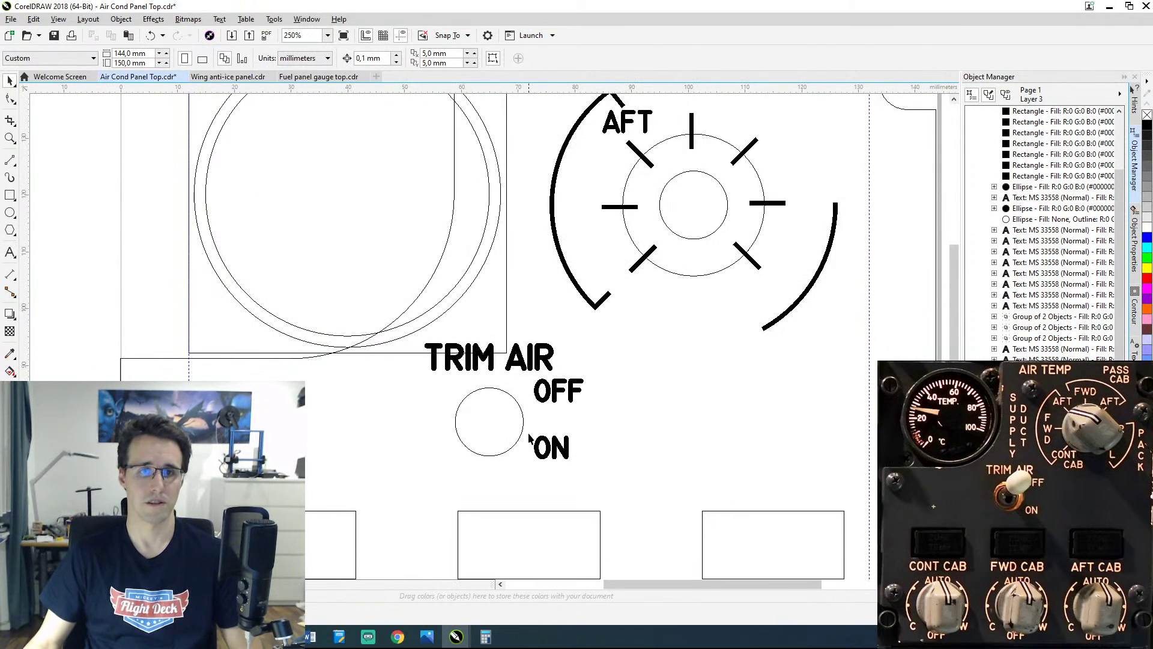
scroll(533, 429, left, 1)
scroll(508, 418, down, 2)
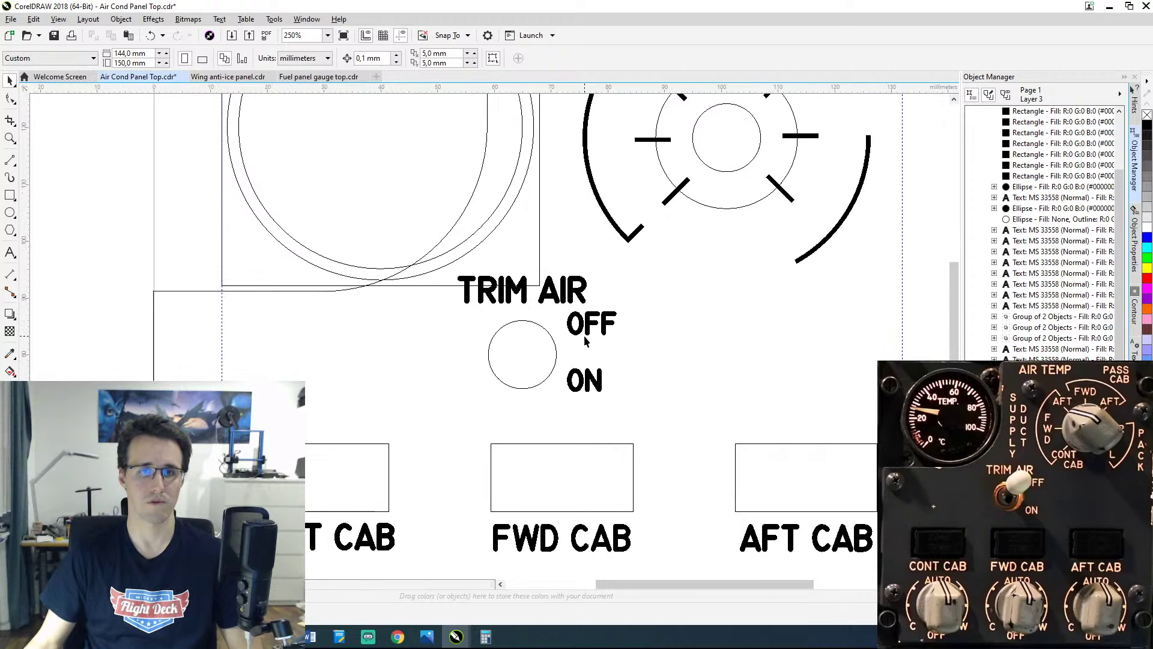
scroll(586, 341, down, 2)
scroll(581, 340, down, 1)
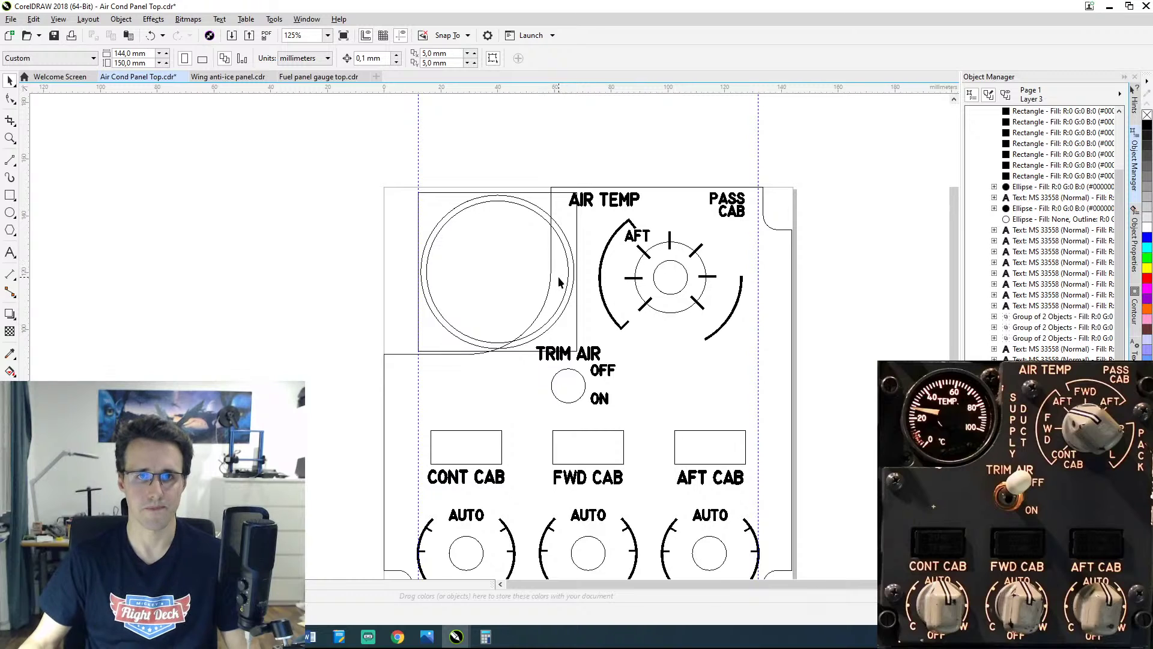
scroll(548, 309, up, 3)
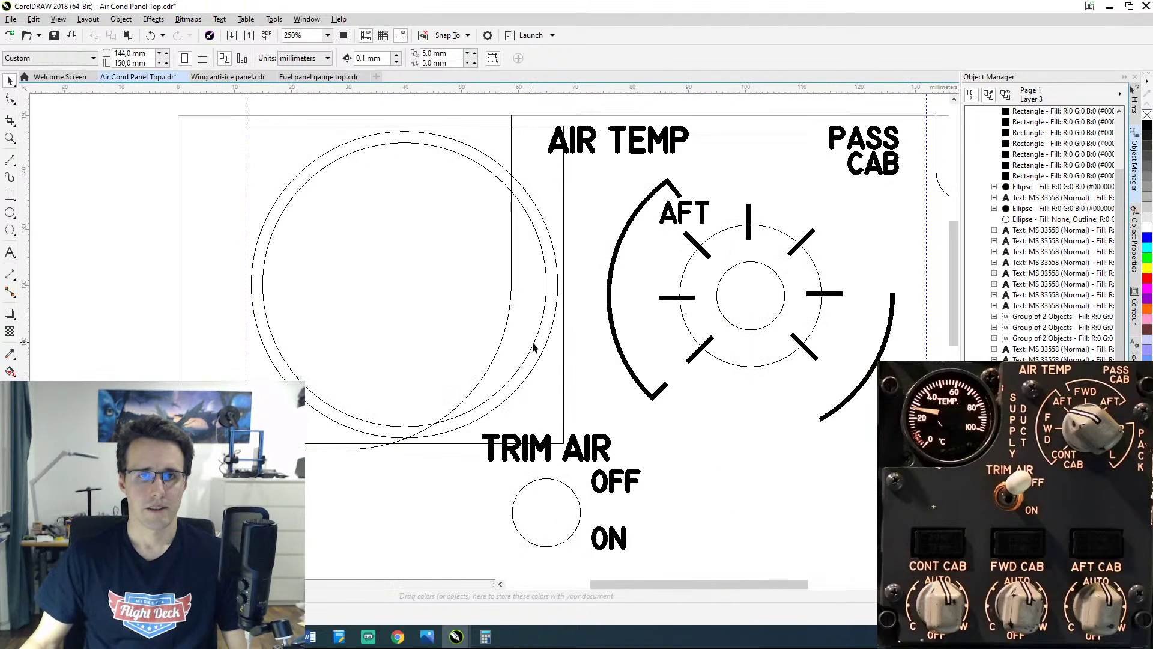
Step: Place a vertical guideline at x = 58.8 mm, on the upper corner node of the panel outline's gauge cutout
click(492, 365)
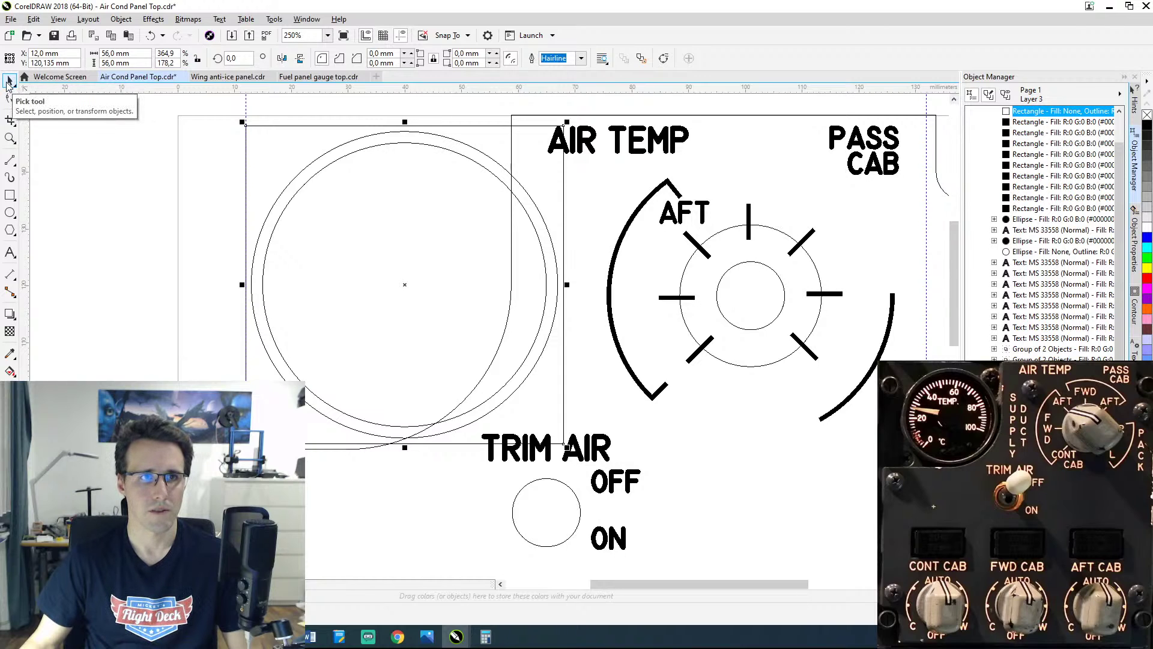
click(10, 98)
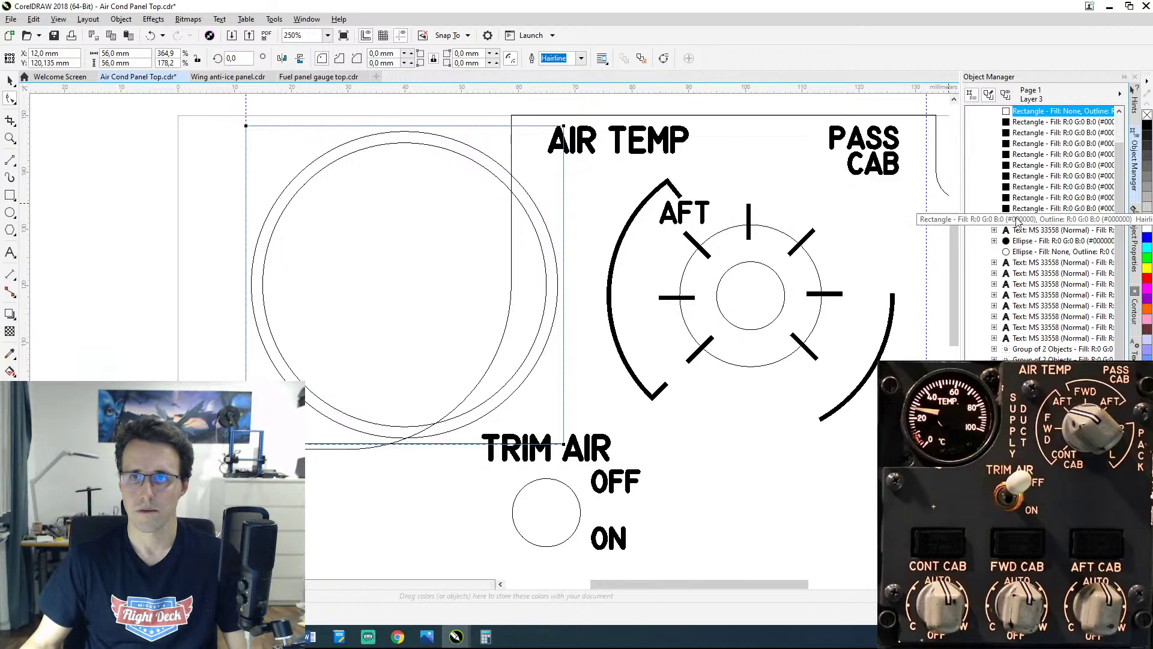
click(520, 116)
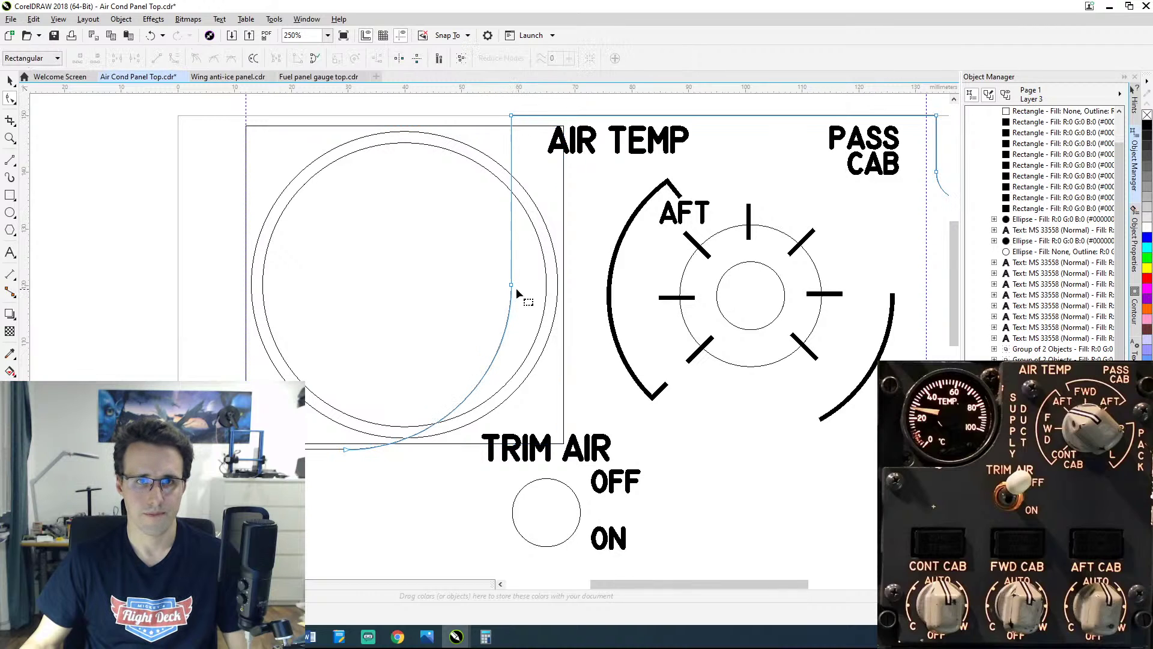
click(511, 116)
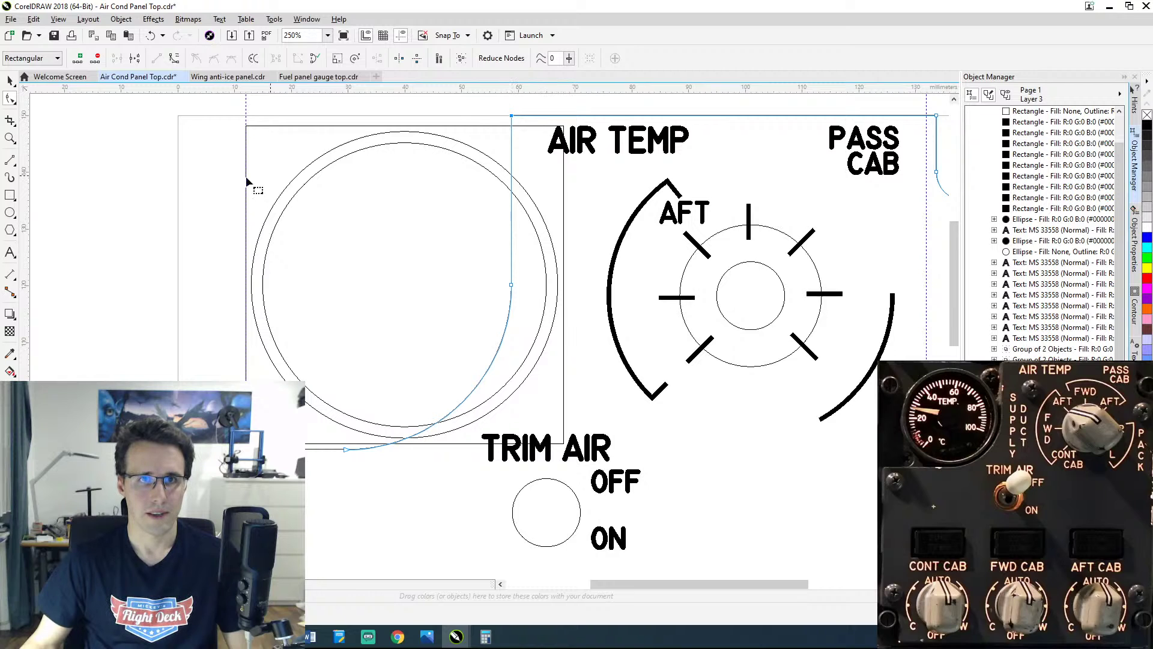
click(512, 120)
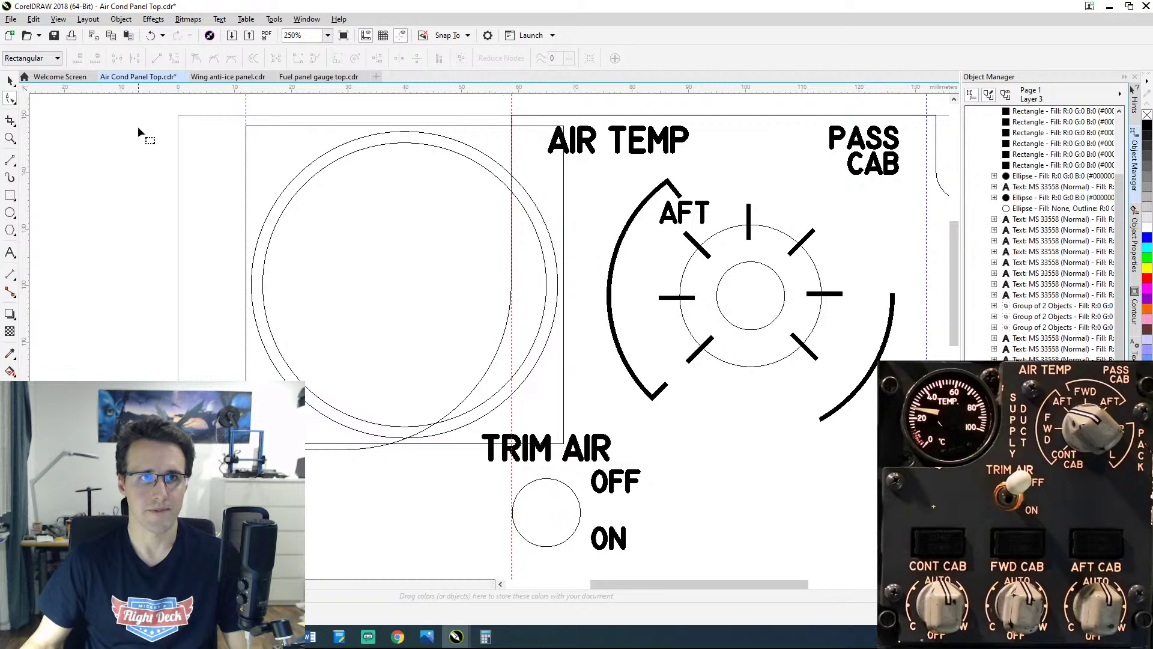
Step: Shift the guideline on the cutout's vertical edge 13 mm to the right by adding 13 to its x position
click(10, 80)
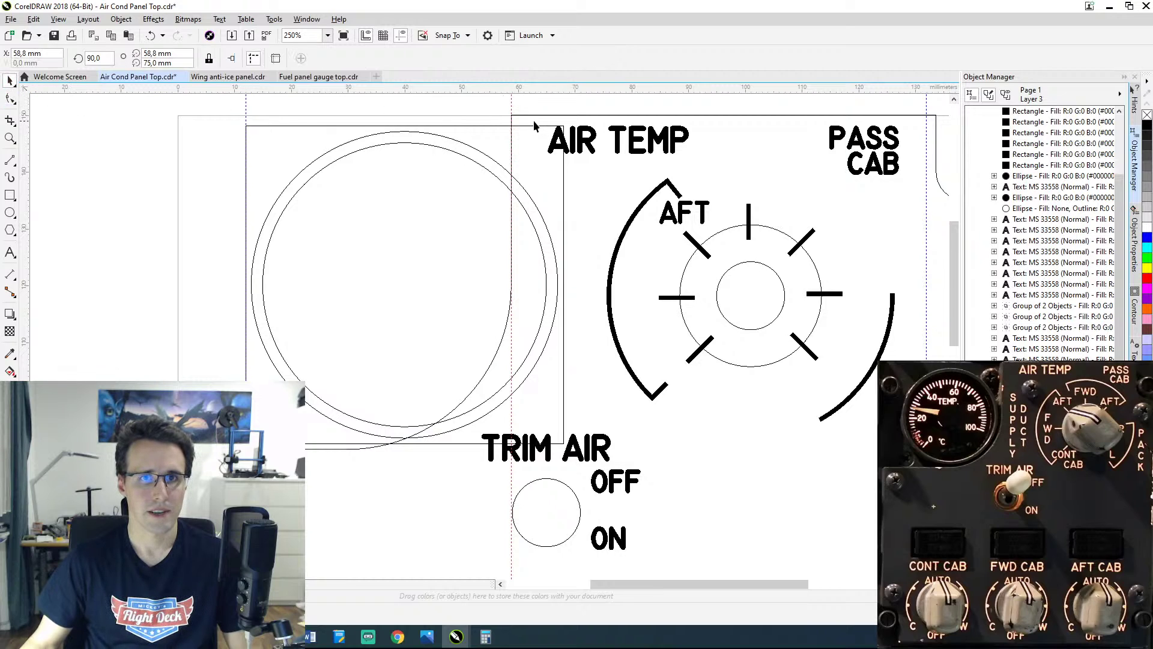
click(58, 55)
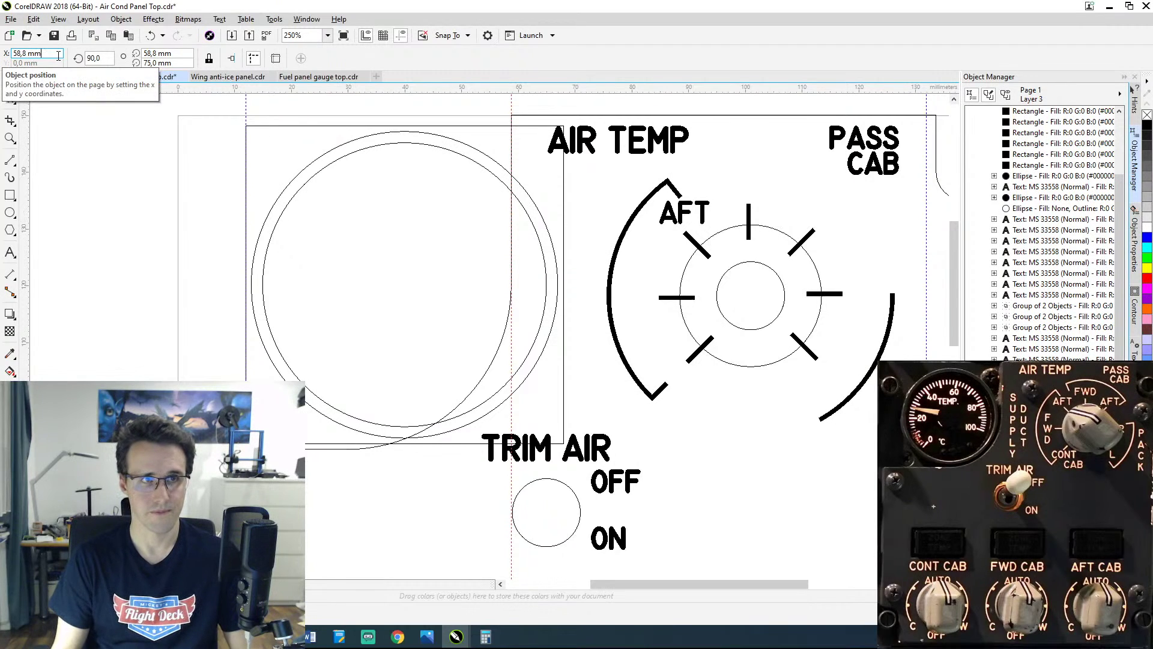
text(+)
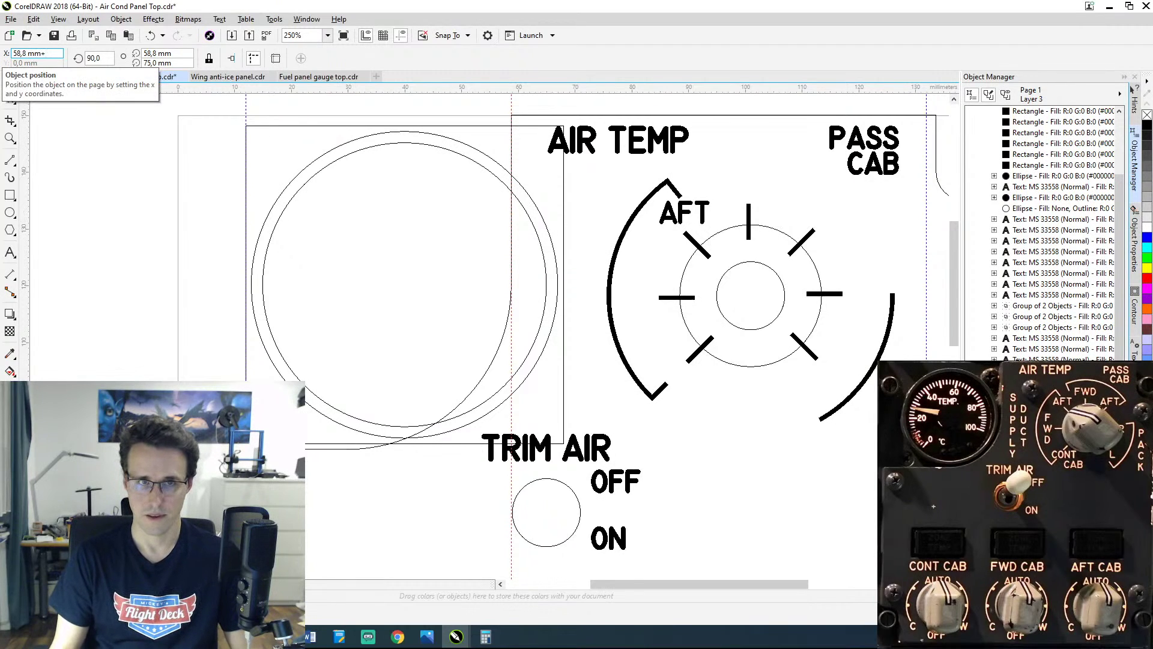
text(13)
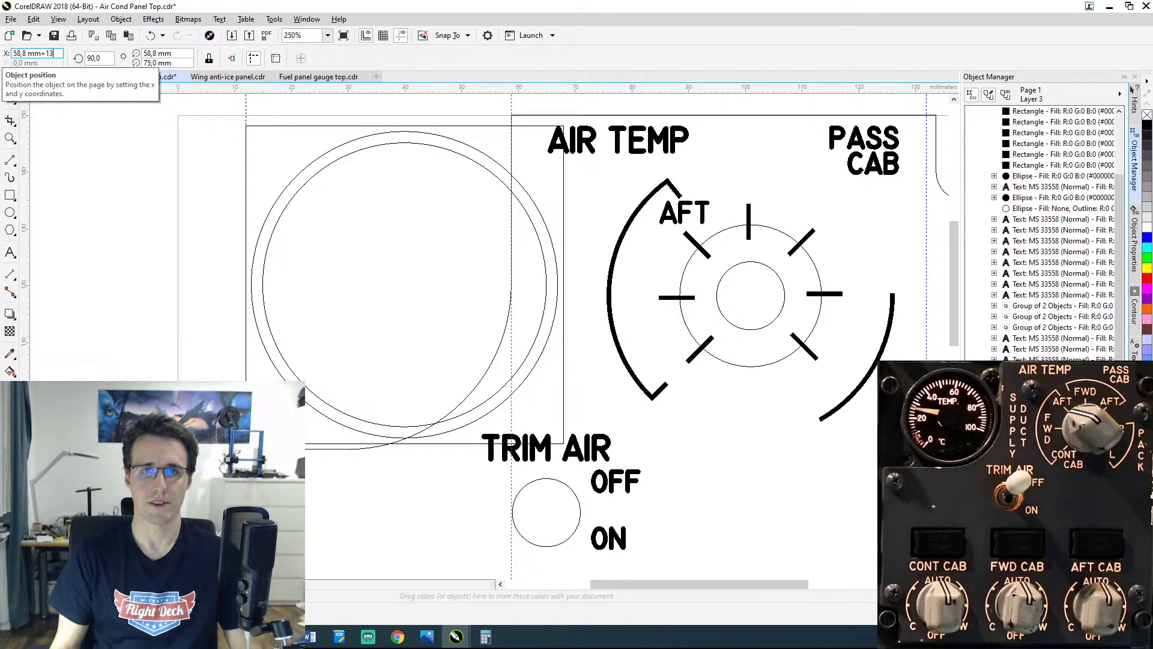
key(Return)
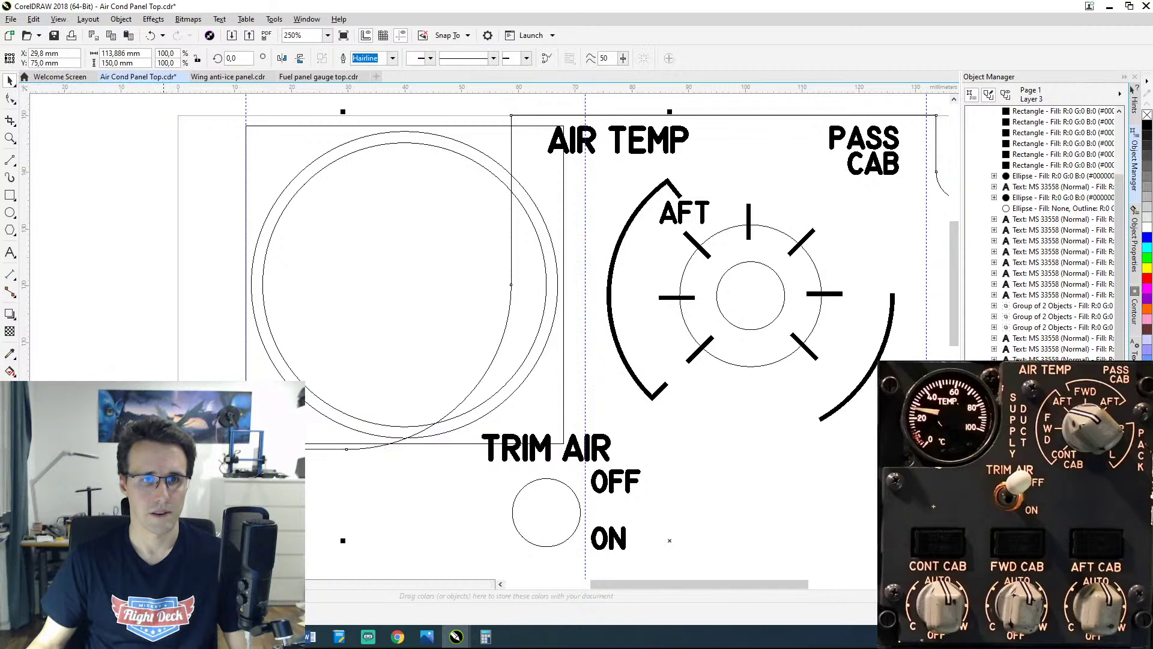
key(Escape)
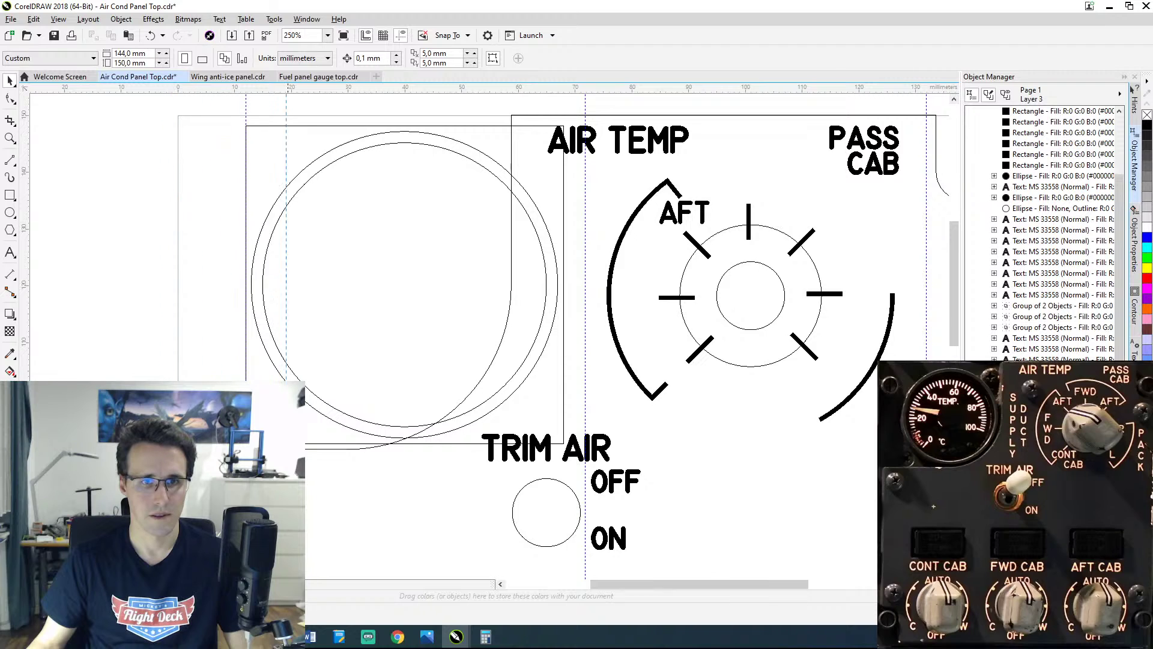
Step: Place a vertical guideline on the lower end node of the cutout's arc and shift it 13 mm to the right
drag(285, 450, 348, 449)
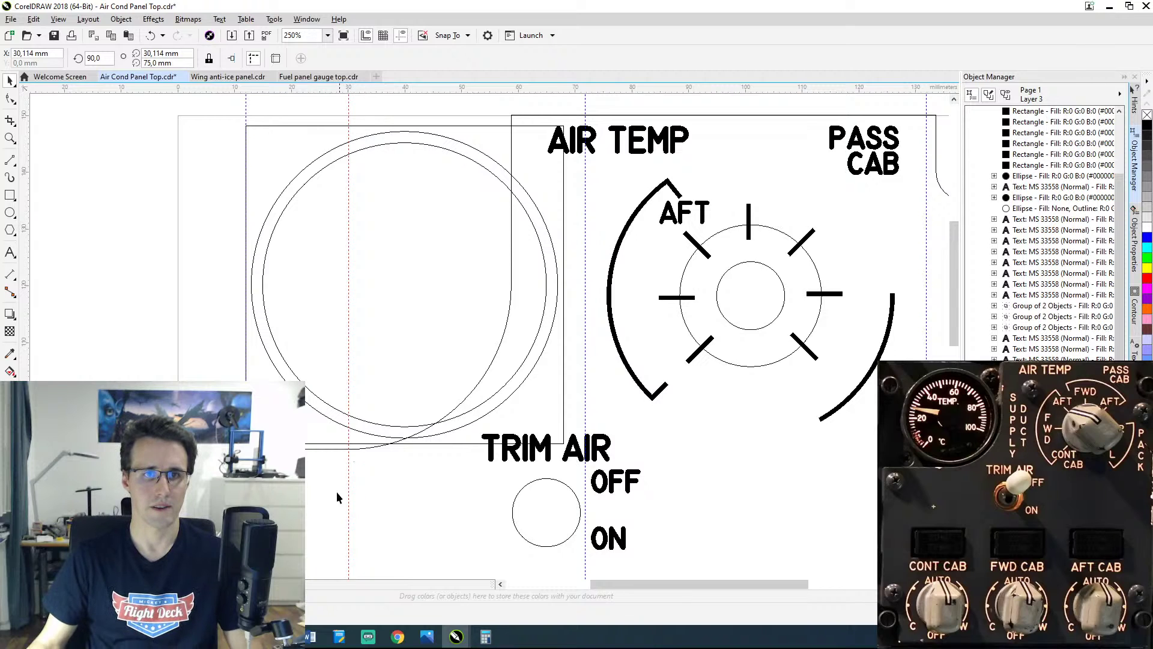
click(348, 463)
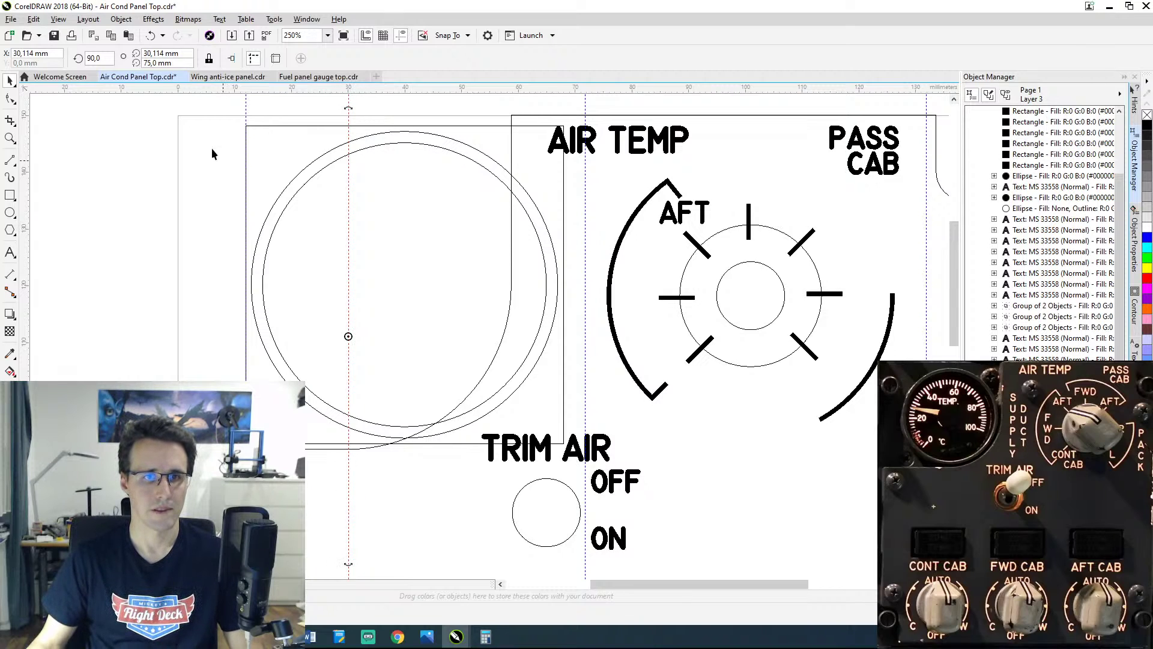
click(48, 53)
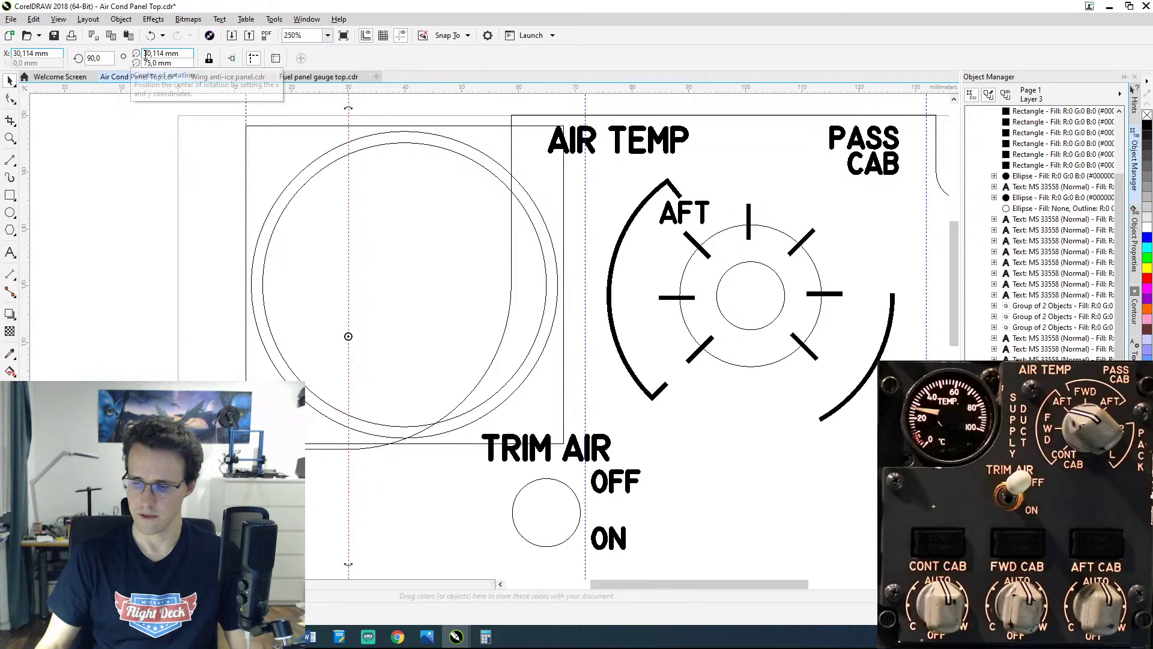
text(+13)
key(Return)
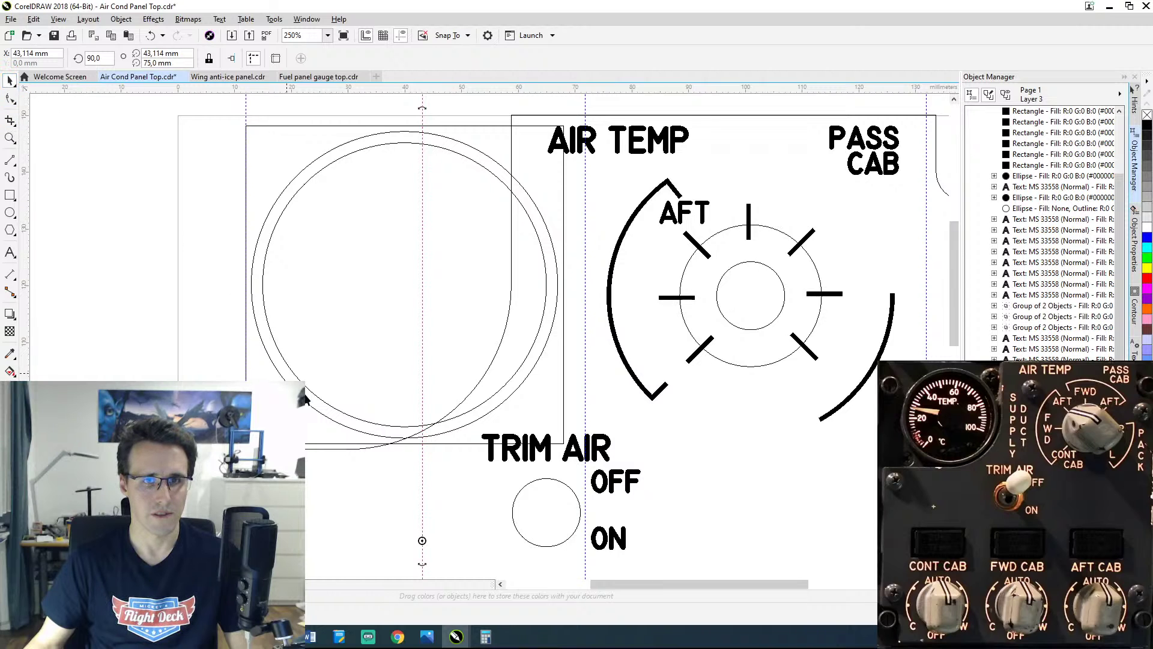
click(308, 448)
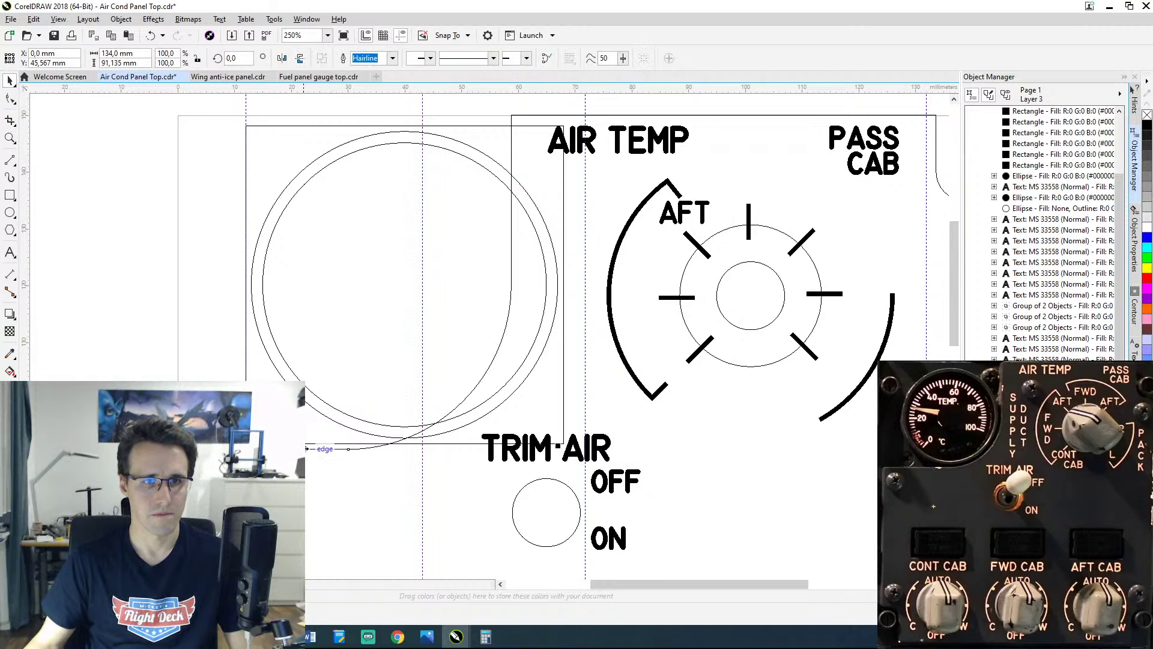
Step: Place horizontal guidelines on the lower and upper end nodes of the arc in the panel outline's gauge cutout
click(11, 99)
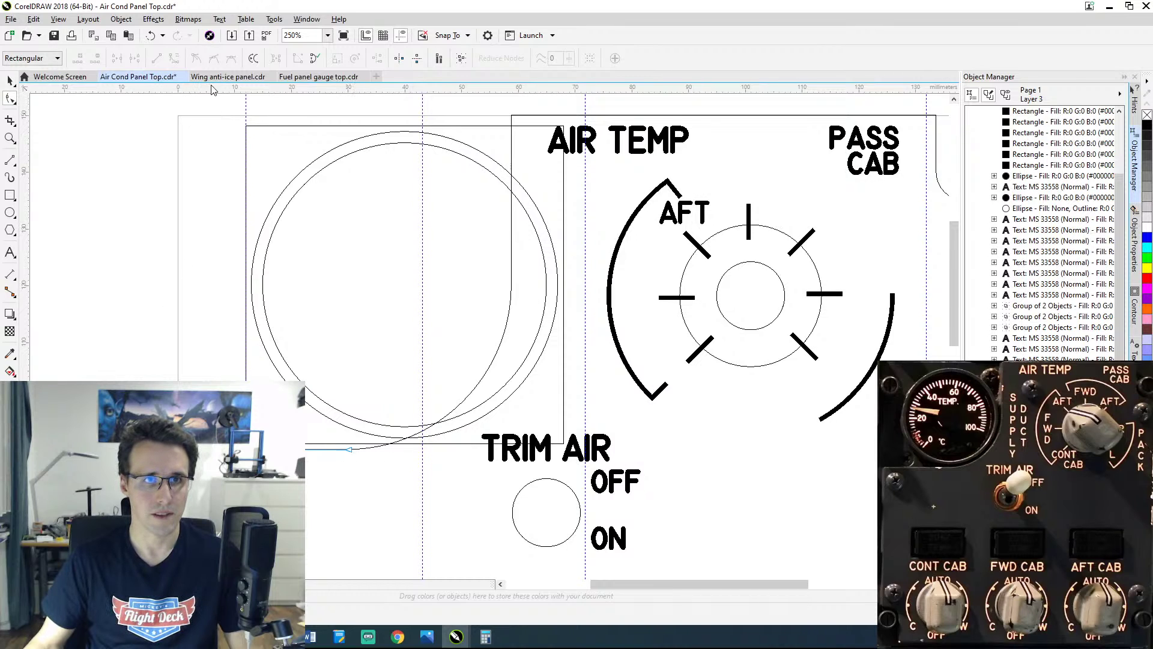
drag(281, 89, 228, 449)
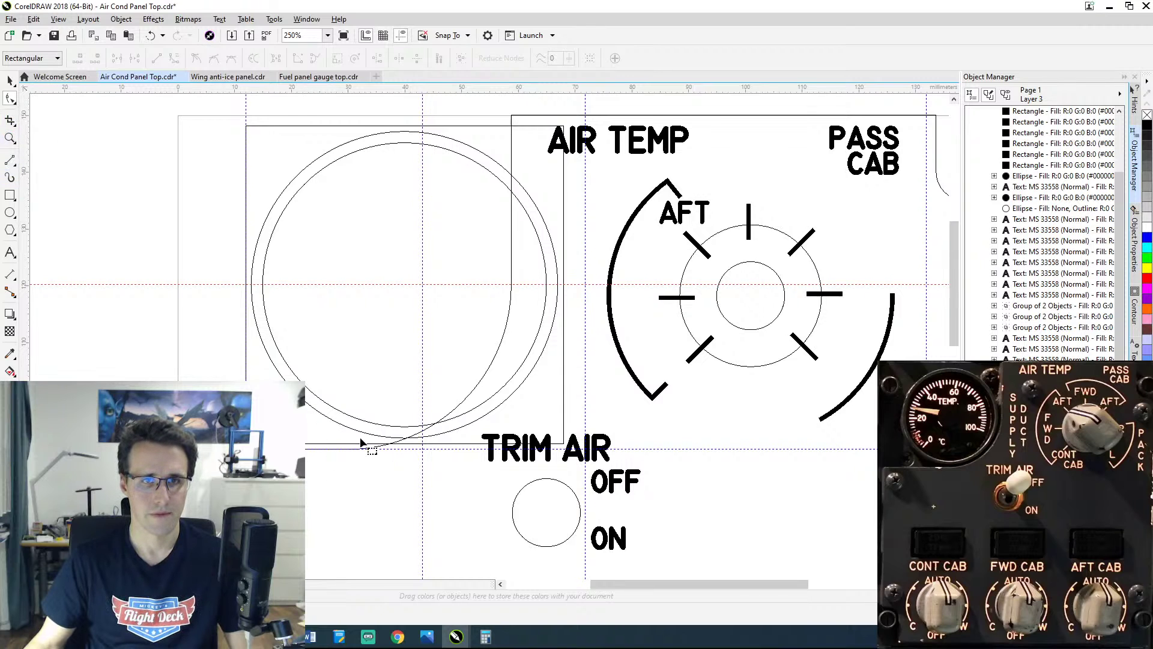
drag(381, 424, 495, 408)
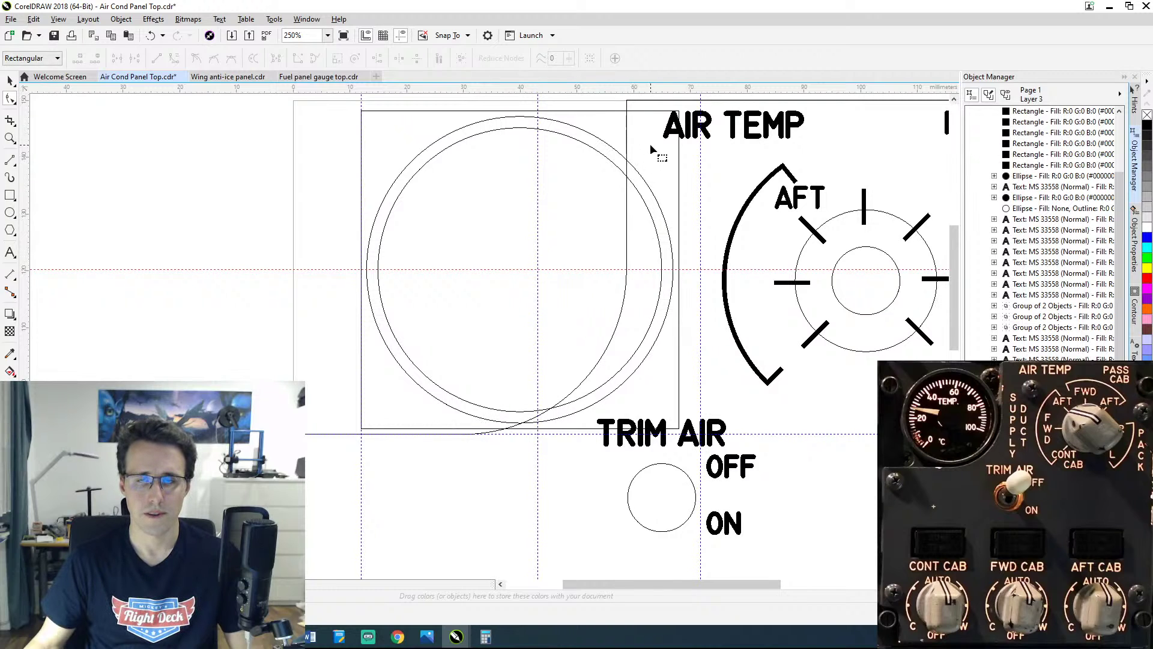
Step: Move the upper corner node of the panel outline's gauge cutout onto the vertical guideline offset 13 mm from the cutout's edge
drag(649, 144, 599, 221)
click(578, 197)
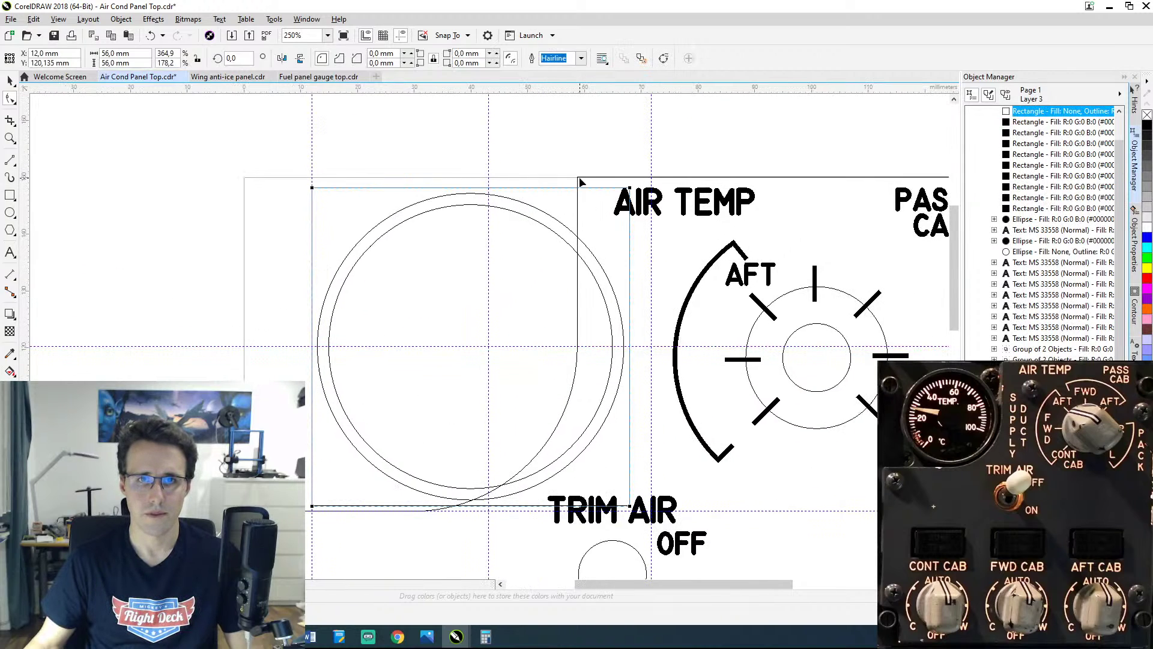
click(580, 180)
drag(580, 179, 618, 178)
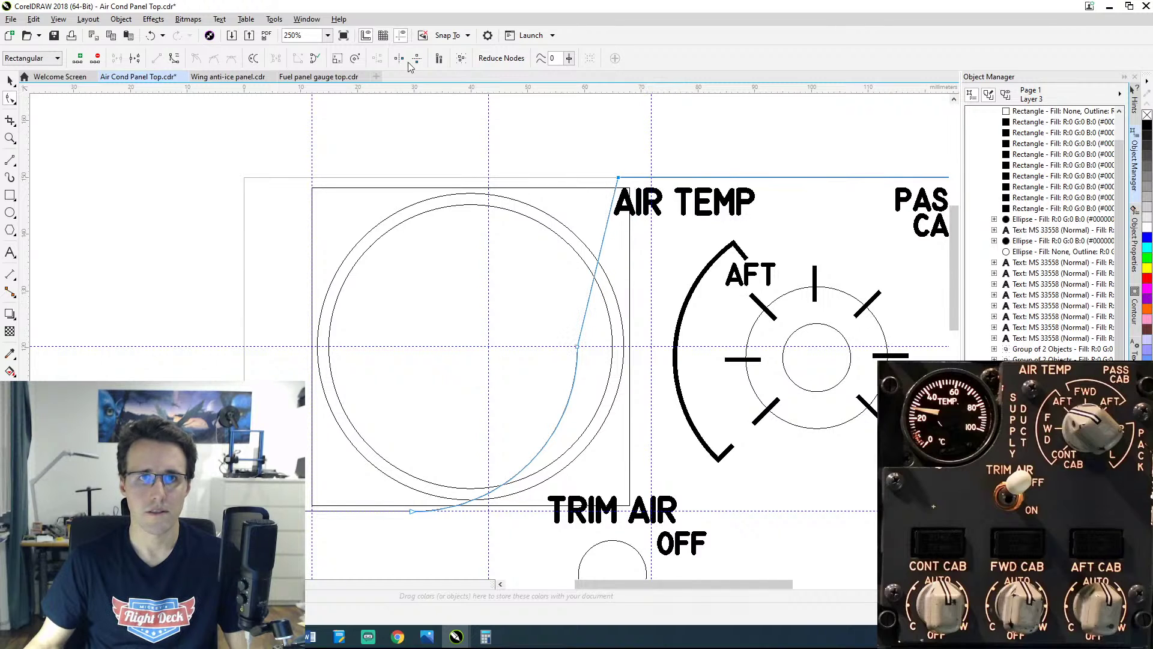
click(446, 36)
click(460, 89)
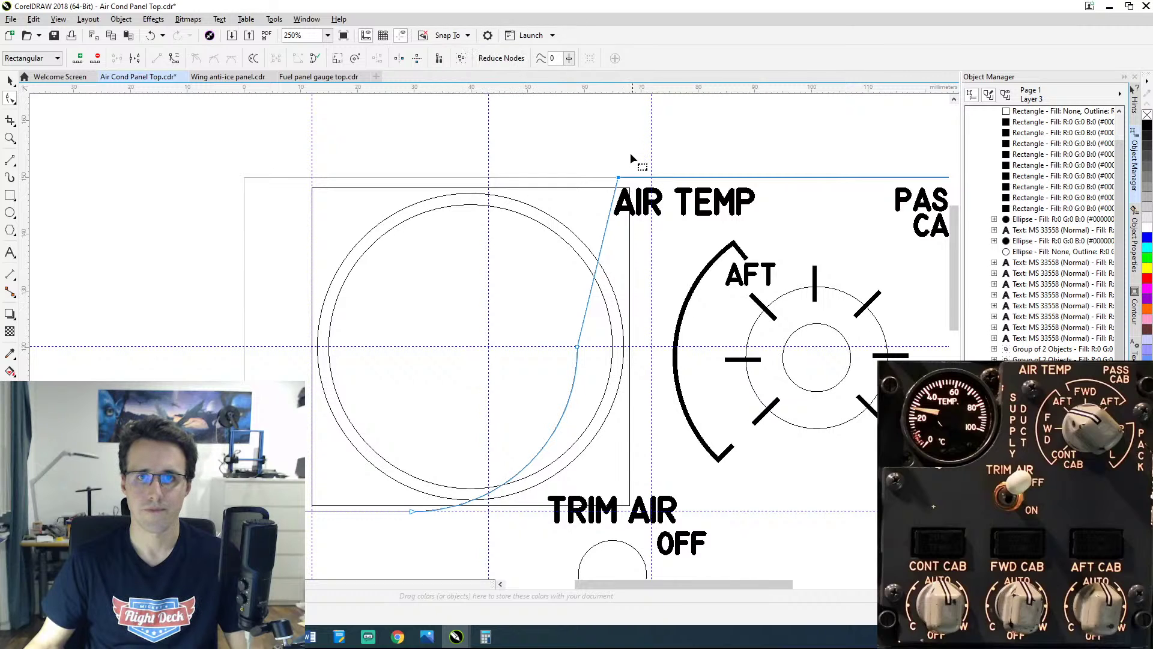
drag(619, 179, 653, 181)
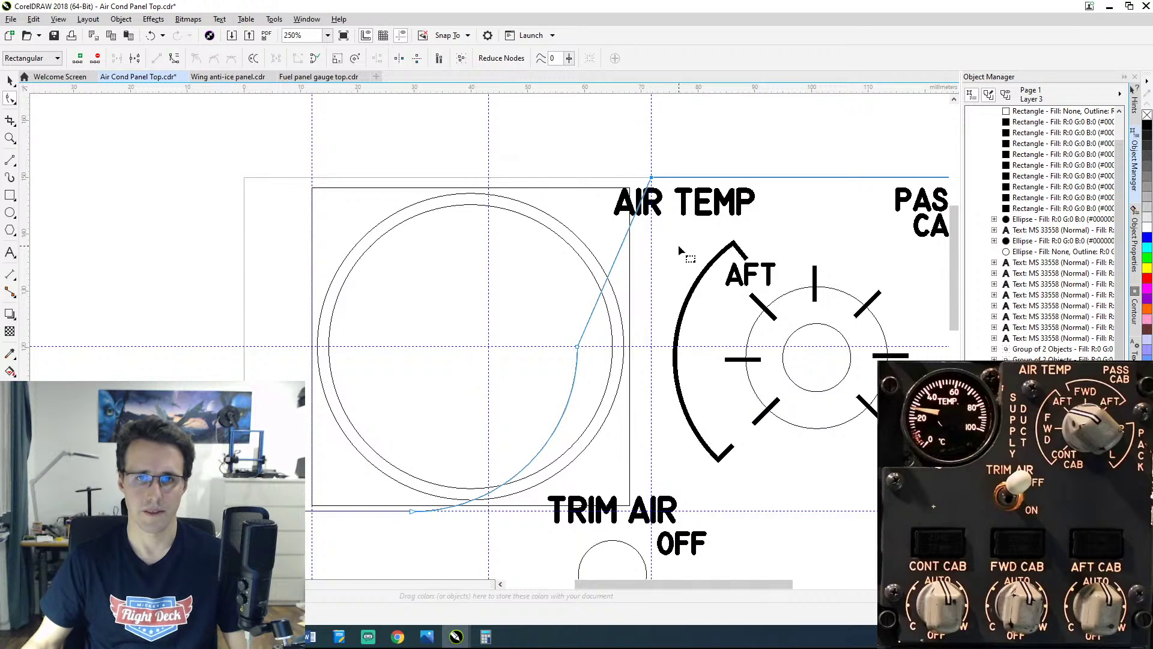
Step: Move the arc's upper and lower end nodes, and the adjoining bottom line's end node, onto the intersections of the offset guidelines
click(577, 348)
drag(577, 347, 651, 347)
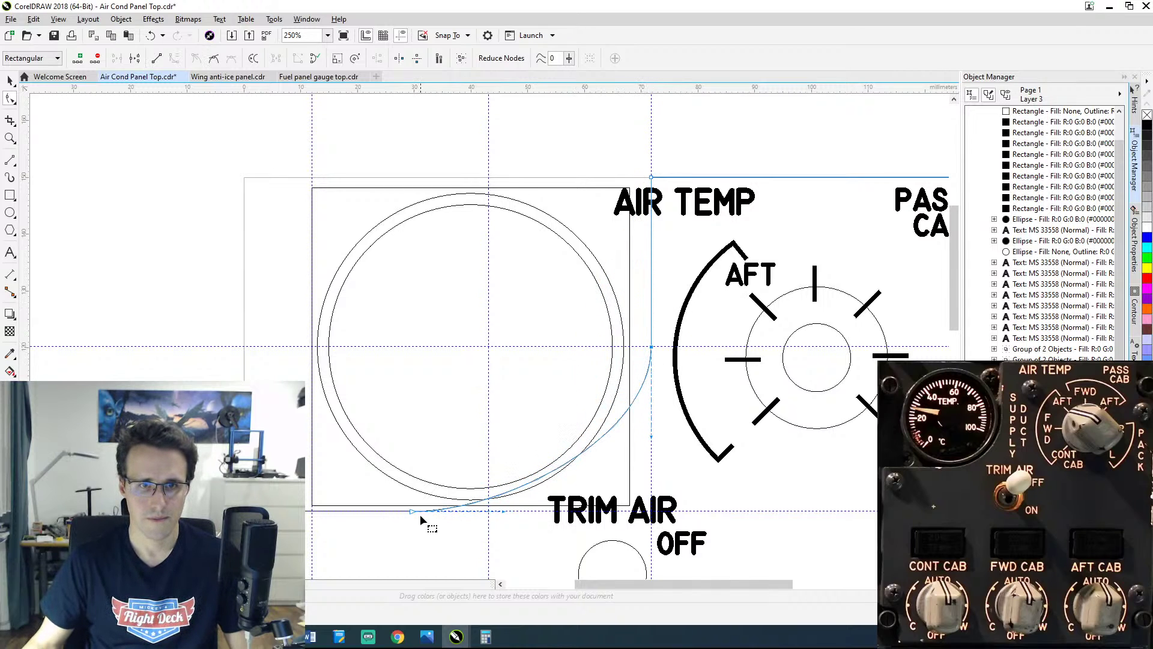
drag(413, 512, 489, 515)
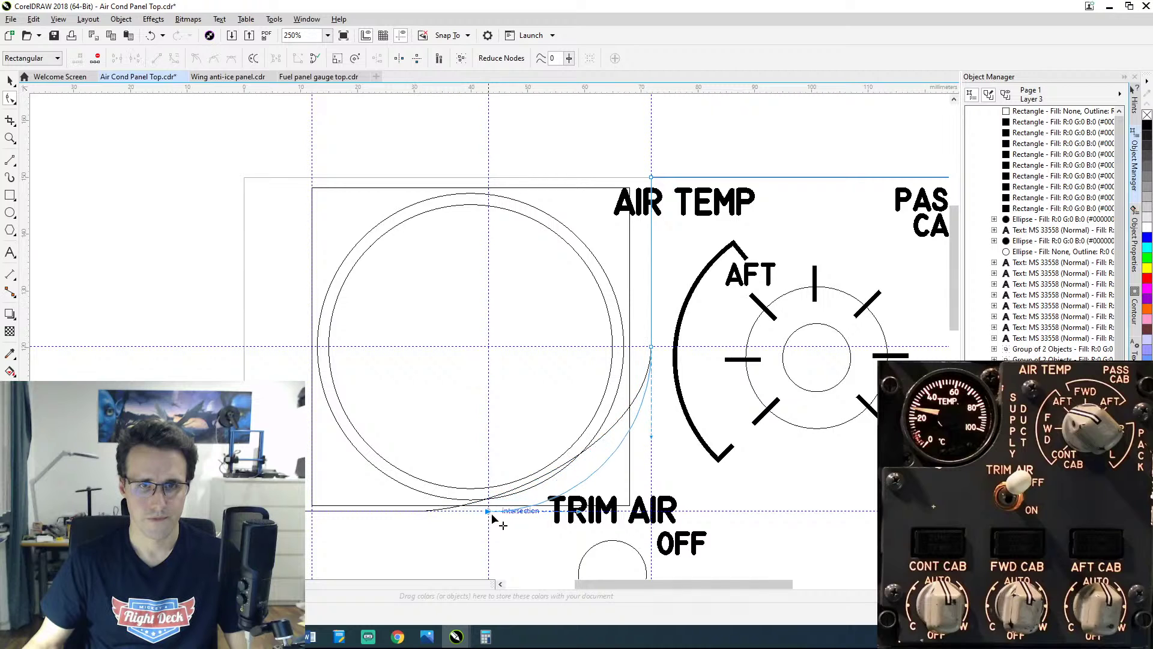
click(415, 518)
click(417, 515)
drag(418, 515, 489, 515)
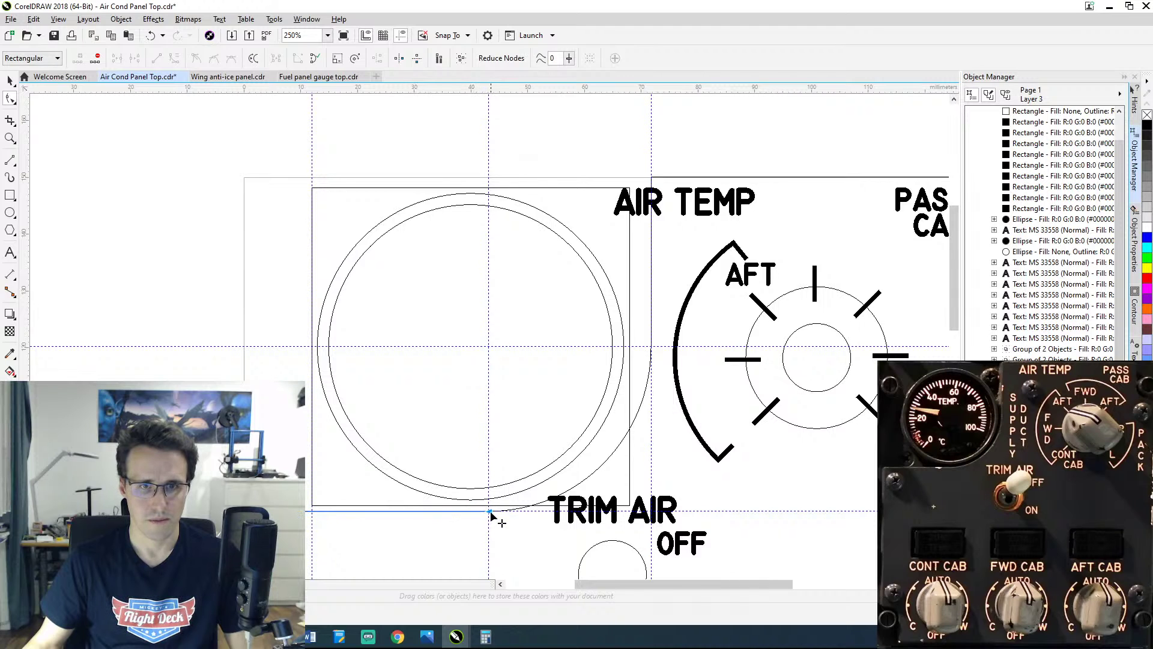
Step: Combine the arc's outline and the adjoining bottom line into one curve object
scroll(481, 528, up, 4)
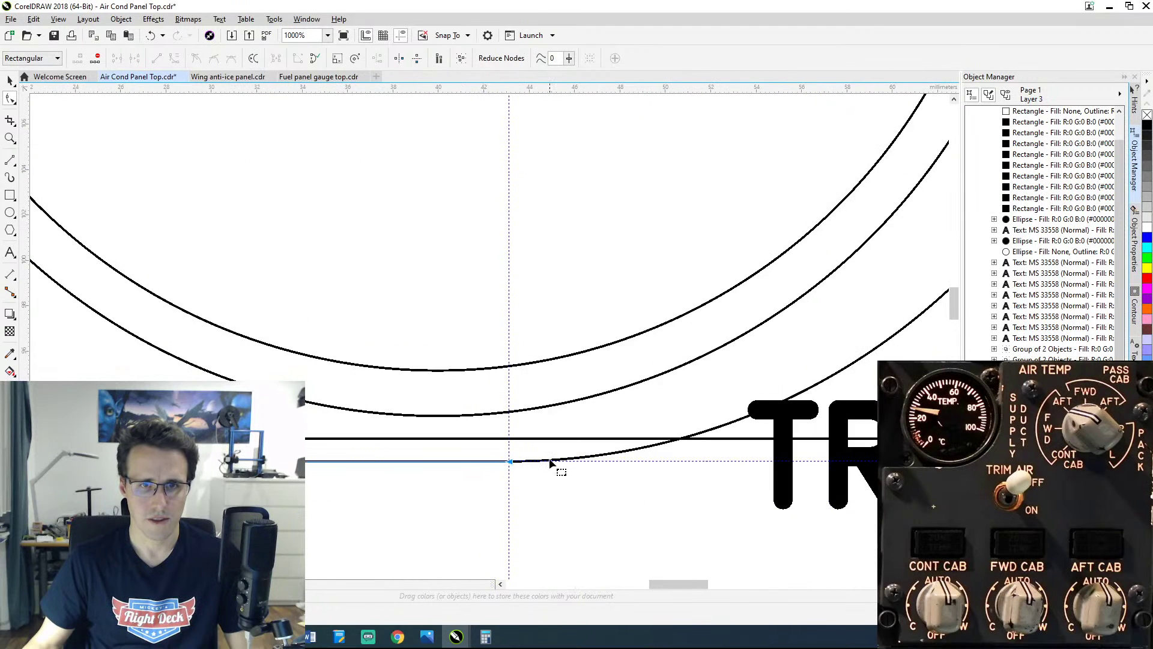
click(550, 459)
click(493, 462)
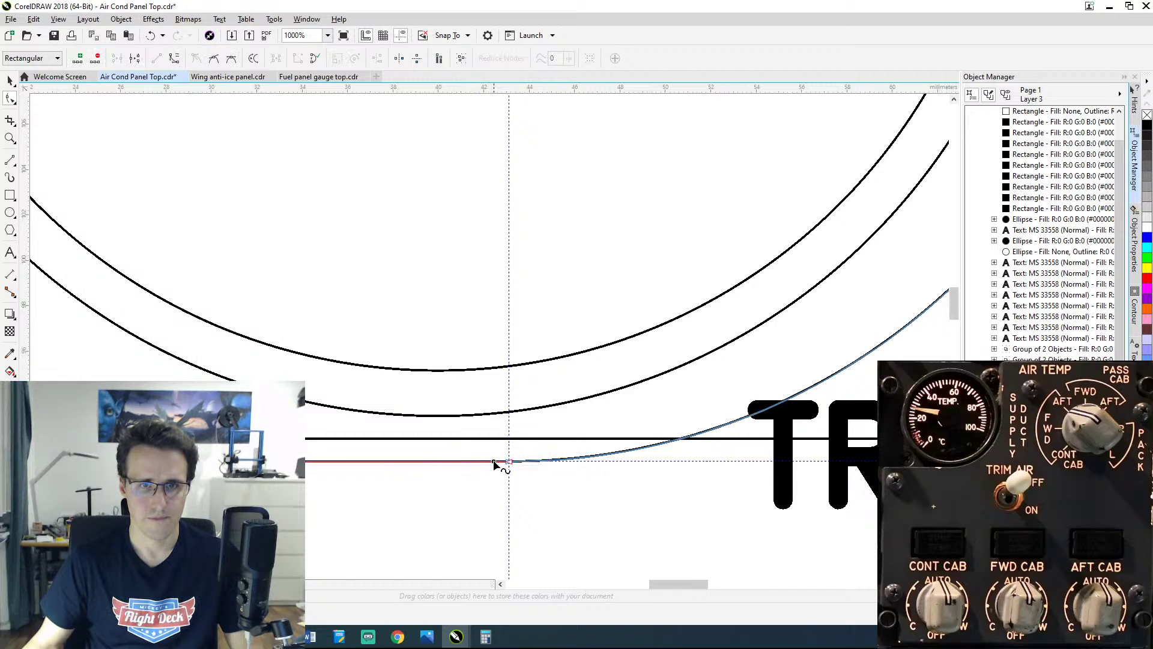
right_click(494, 462)
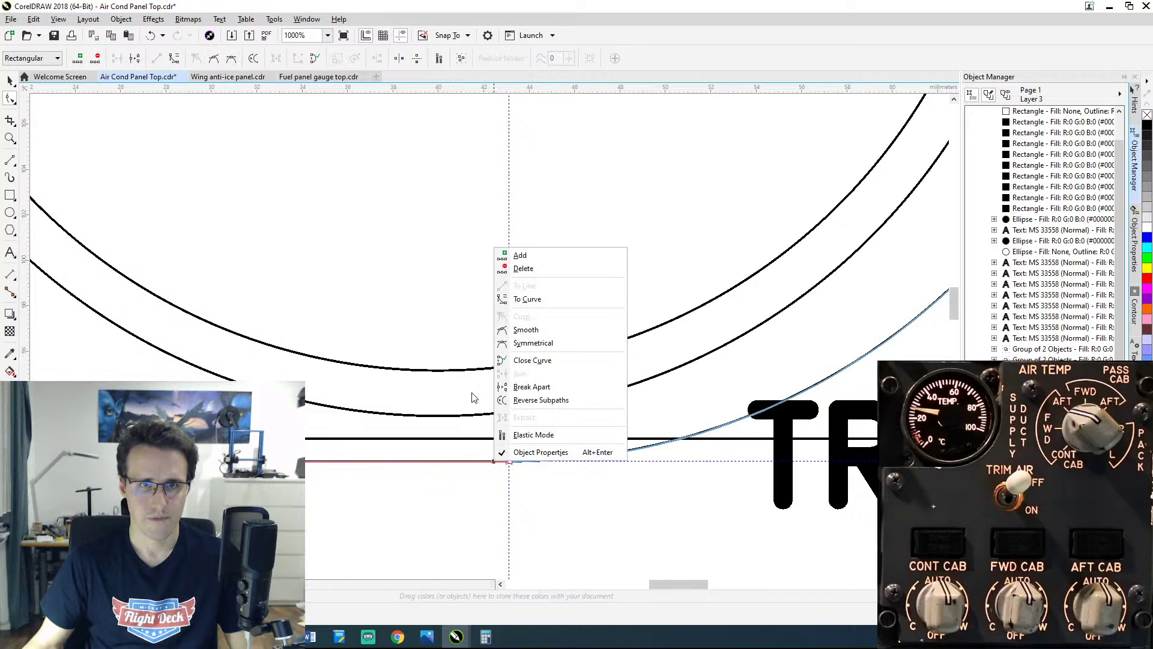
click(127, 19)
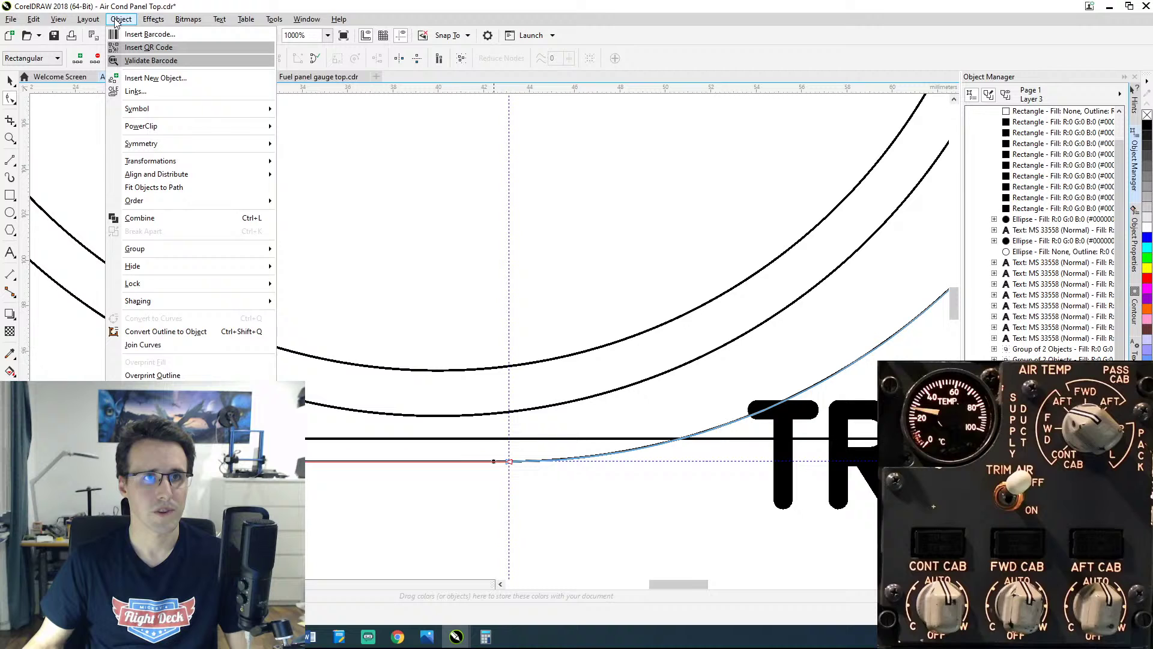
click(143, 217)
Step: Join the coincident end nodes at the arc's lower end and review the widened cutout around the gauge
scroll(507, 478, up, 2)
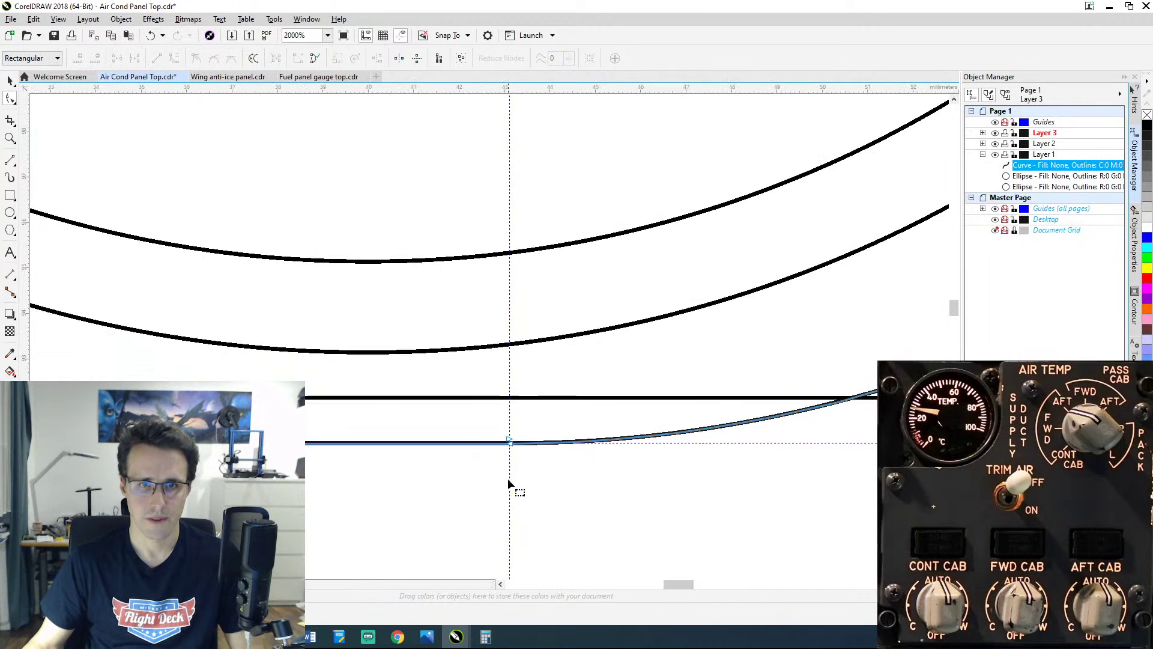
scroll(510, 462, up, 4)
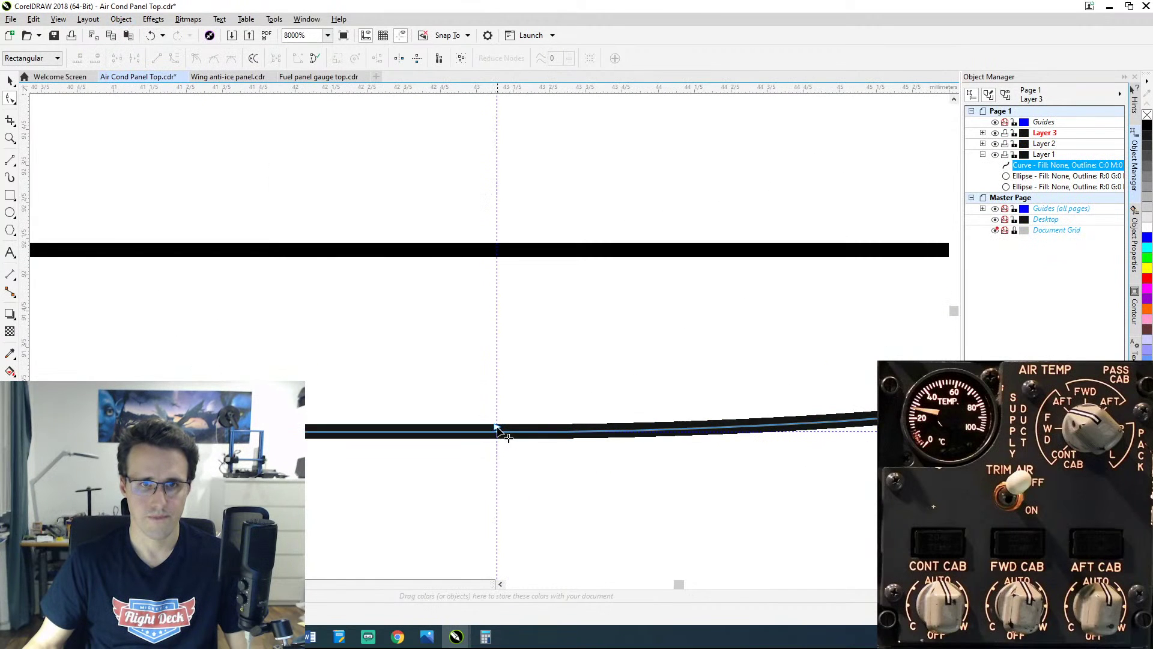
drag(499, 430, 502, 399)
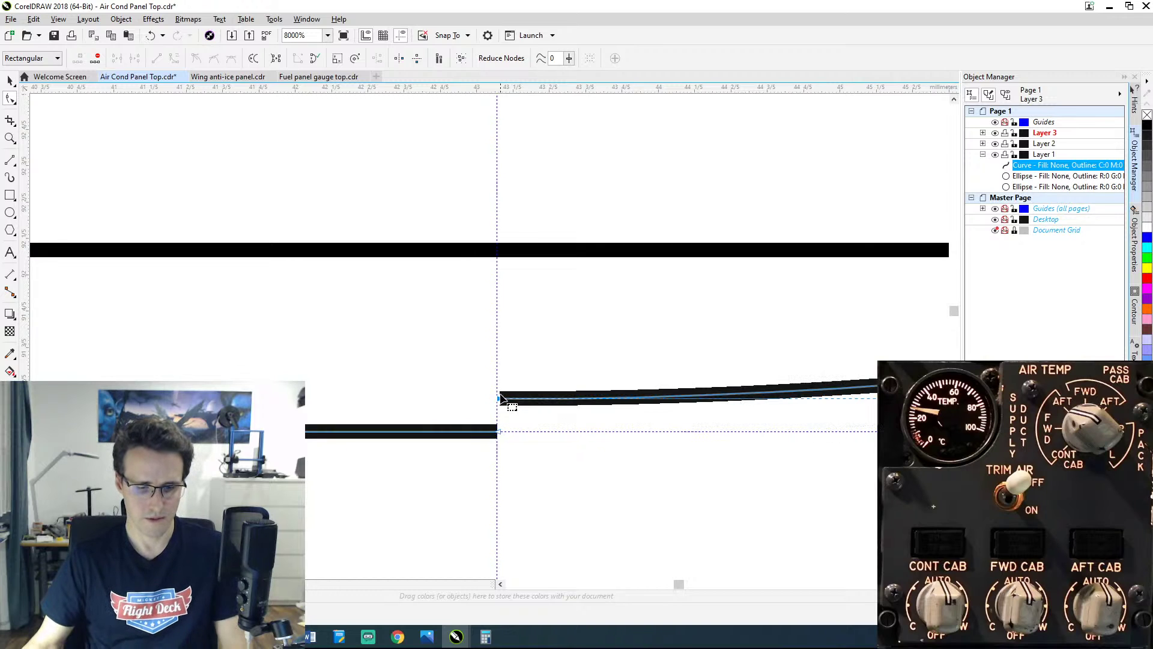
key(ctrl+z)
mouse_move(502, 443)
mouse_down()
mouse_move(499, 479)
mouse_move(498, 433)
mouse_up()
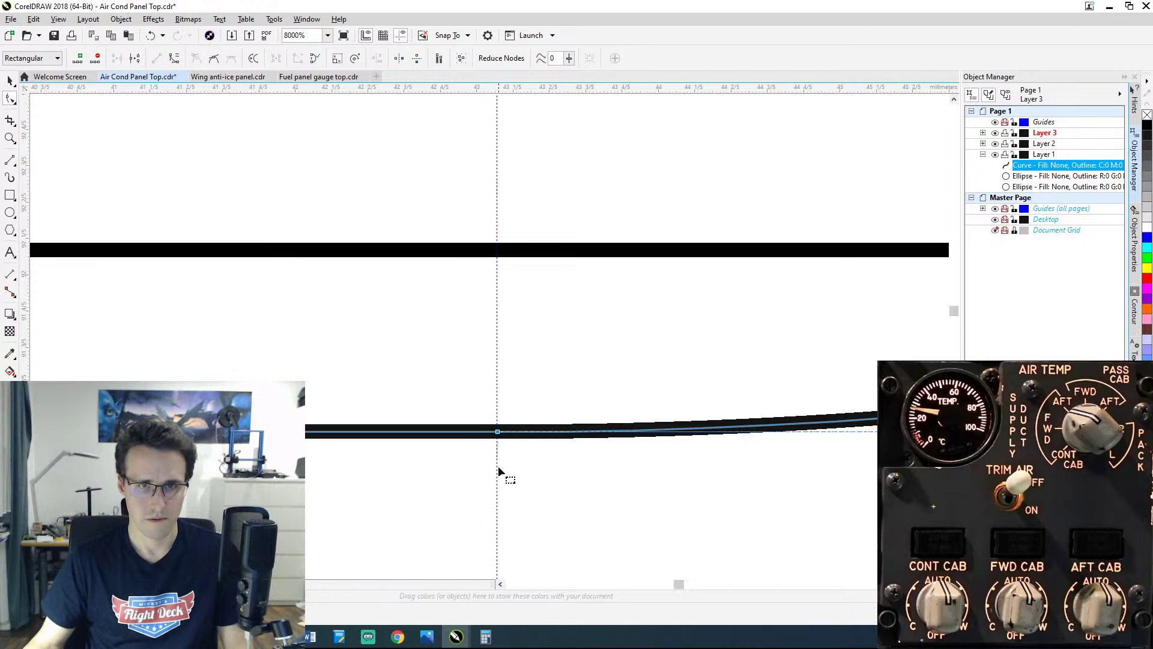
scroll(506, 389, down, 6)
drag(500, 341, 459, 440)
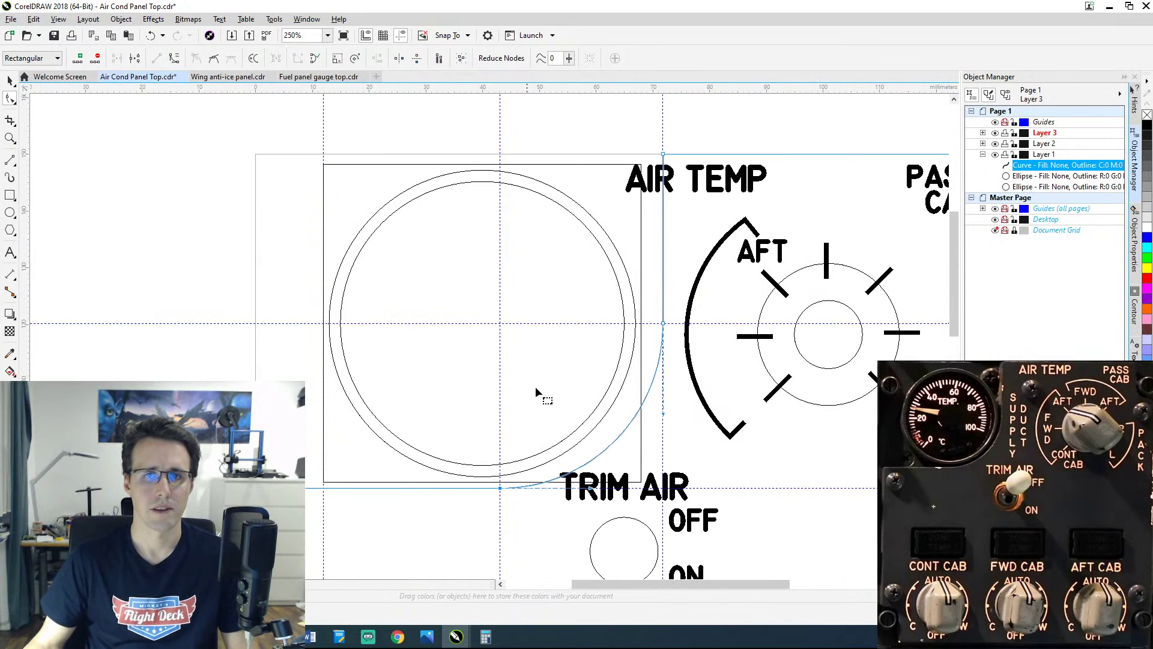
drag(670, 205, 610, 205)
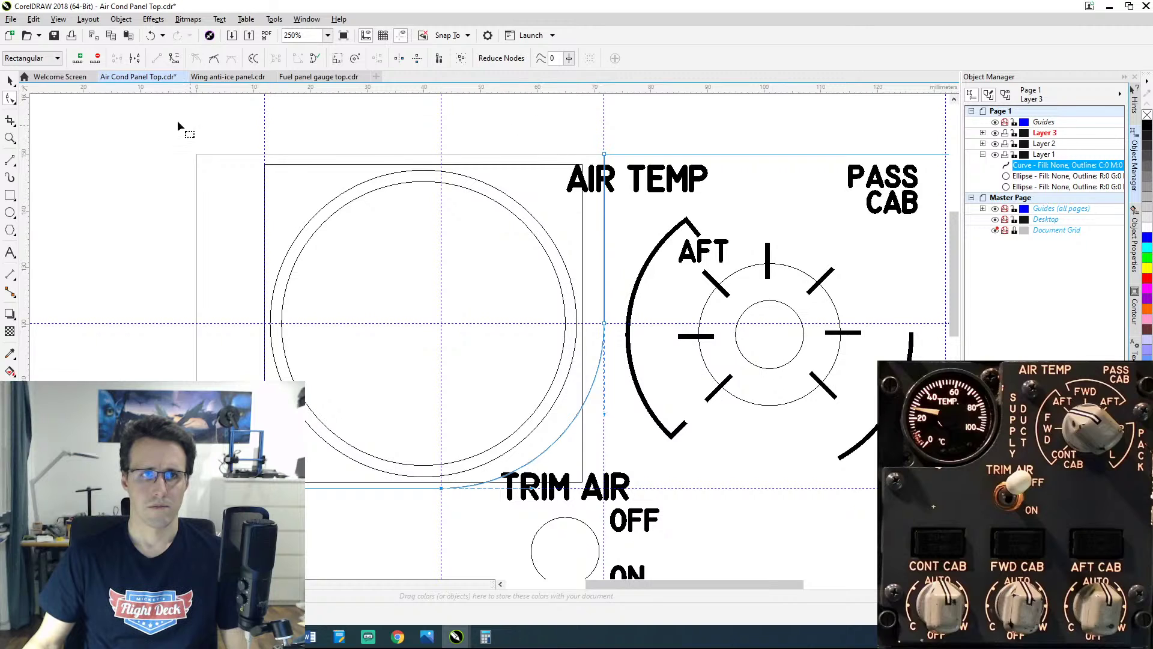
click(10, 80)
click(123, 174)
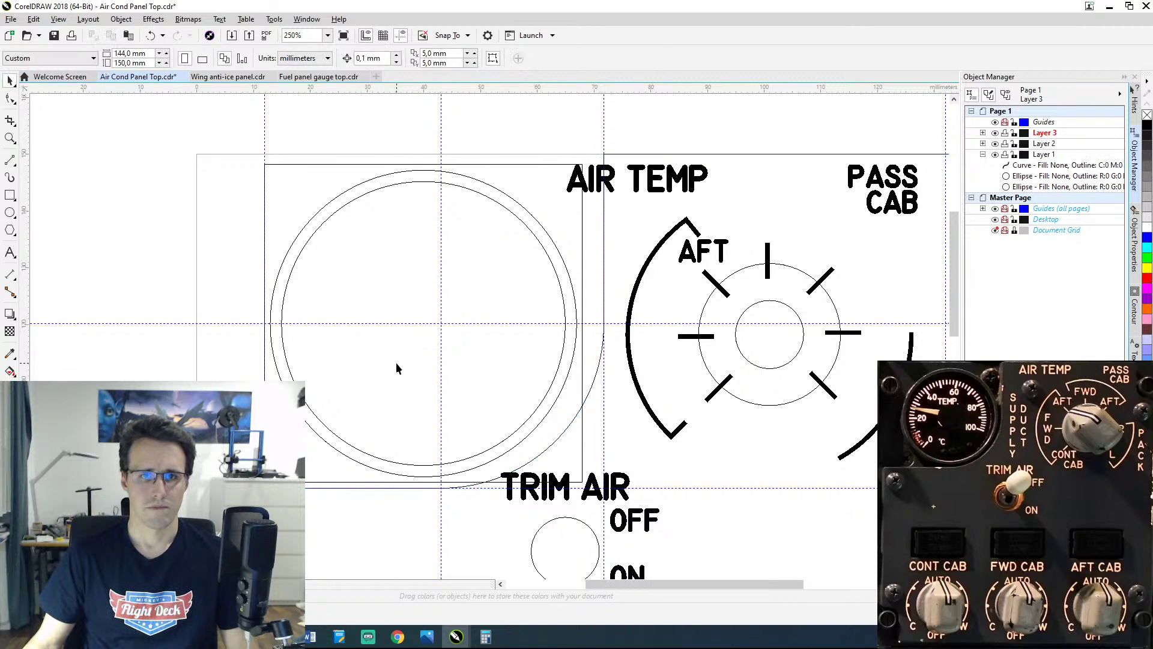
scroll(395, 362, down, 2)
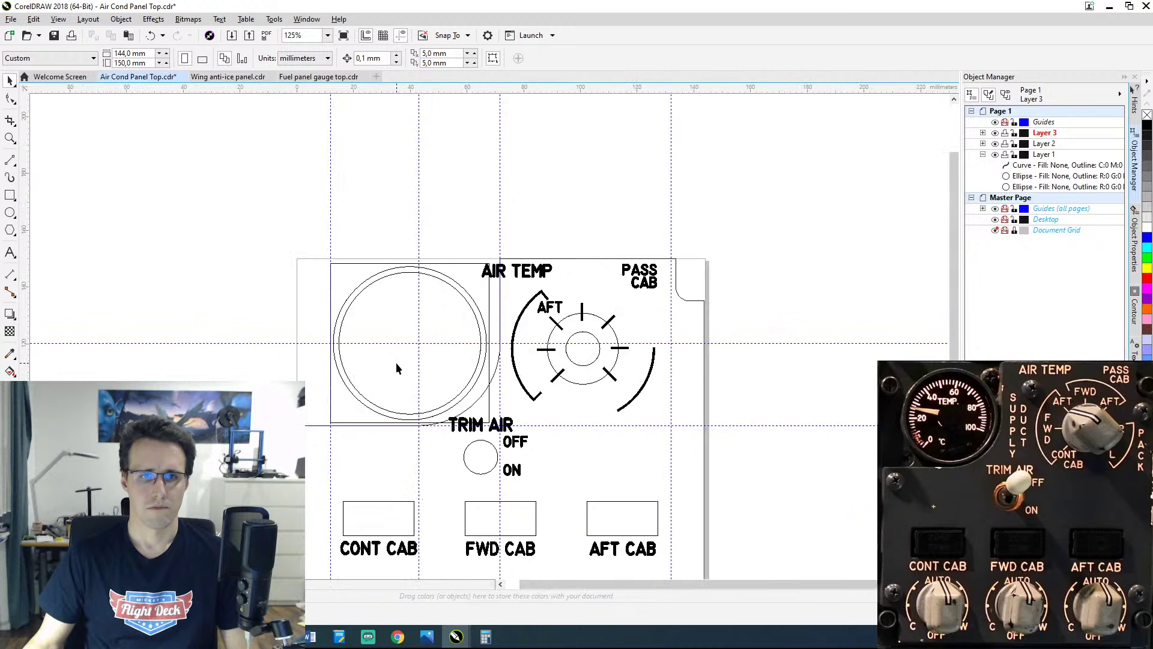
scroll(395, 363, up, 2)
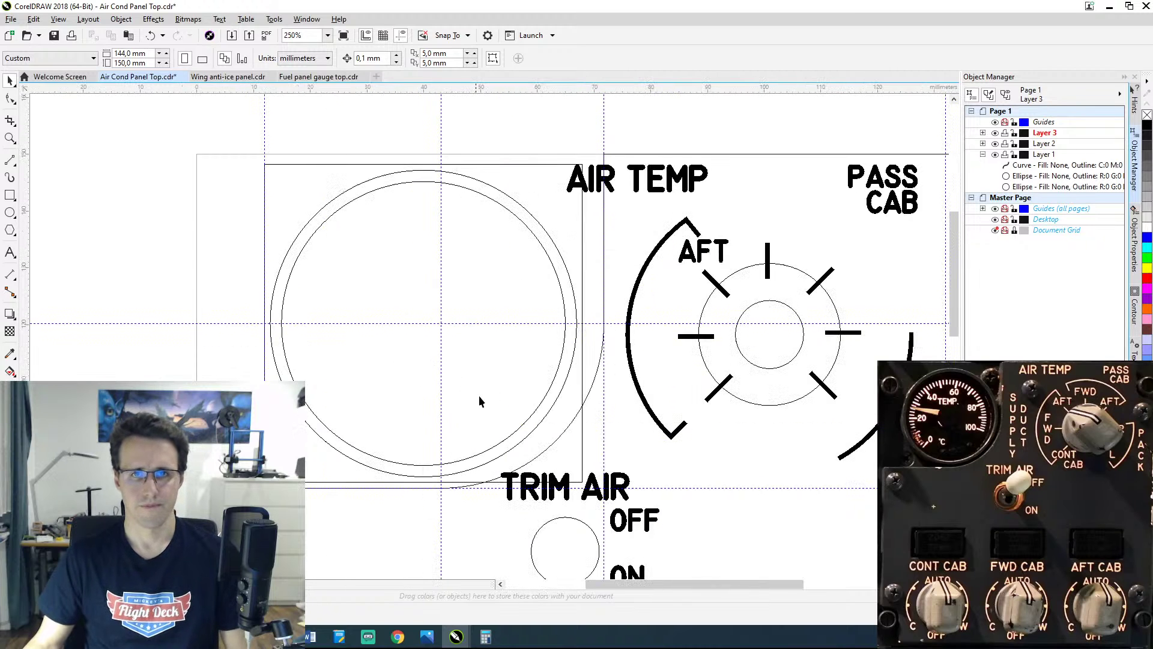
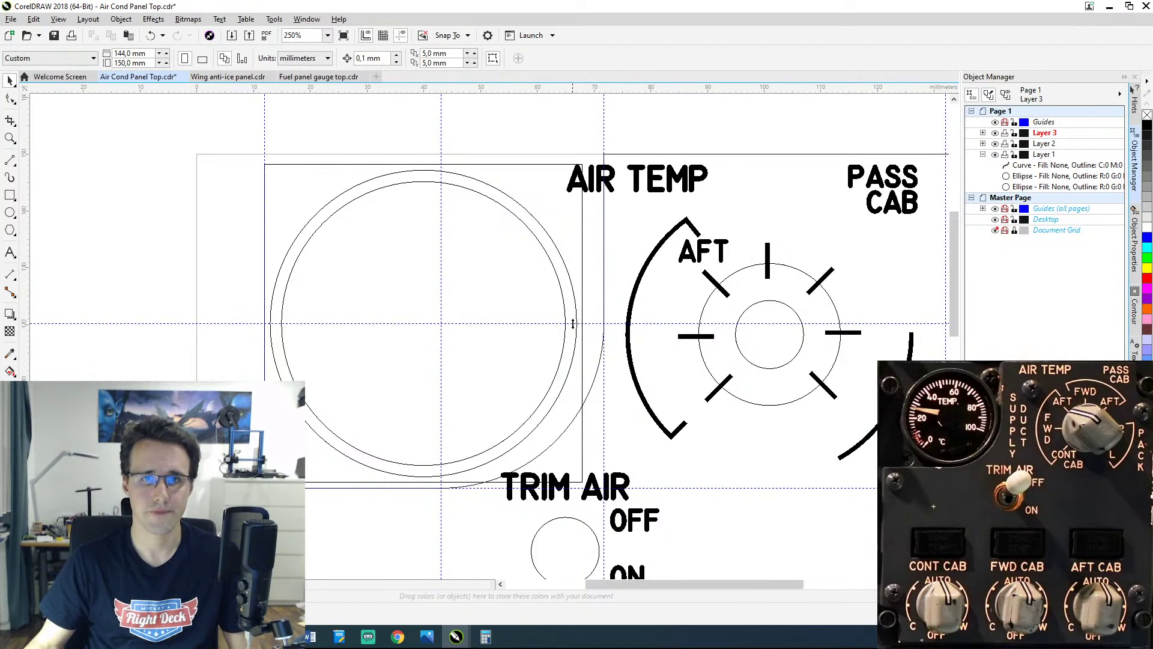
Step: Undo the node joining, the curve combination and all node moves on the gauge cutout outline
click(620, 310)
key(ctrl+z)
key(ctrl+z)
key(ctrl+z)
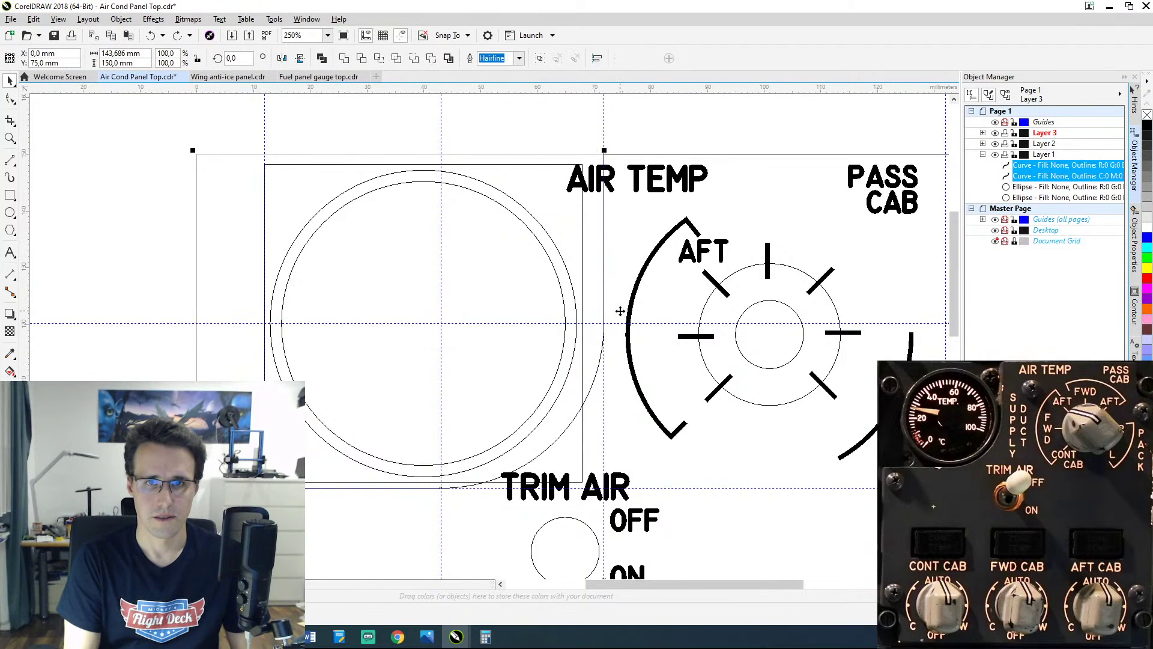
key(ctrl+z)
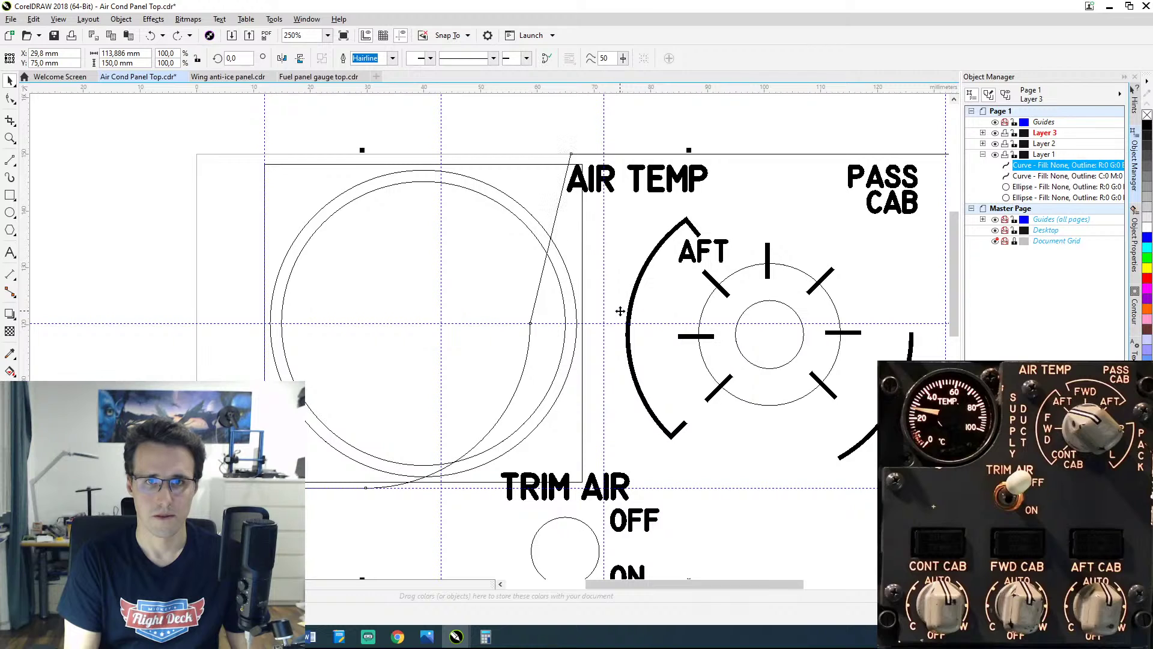
key(ctrl+z)
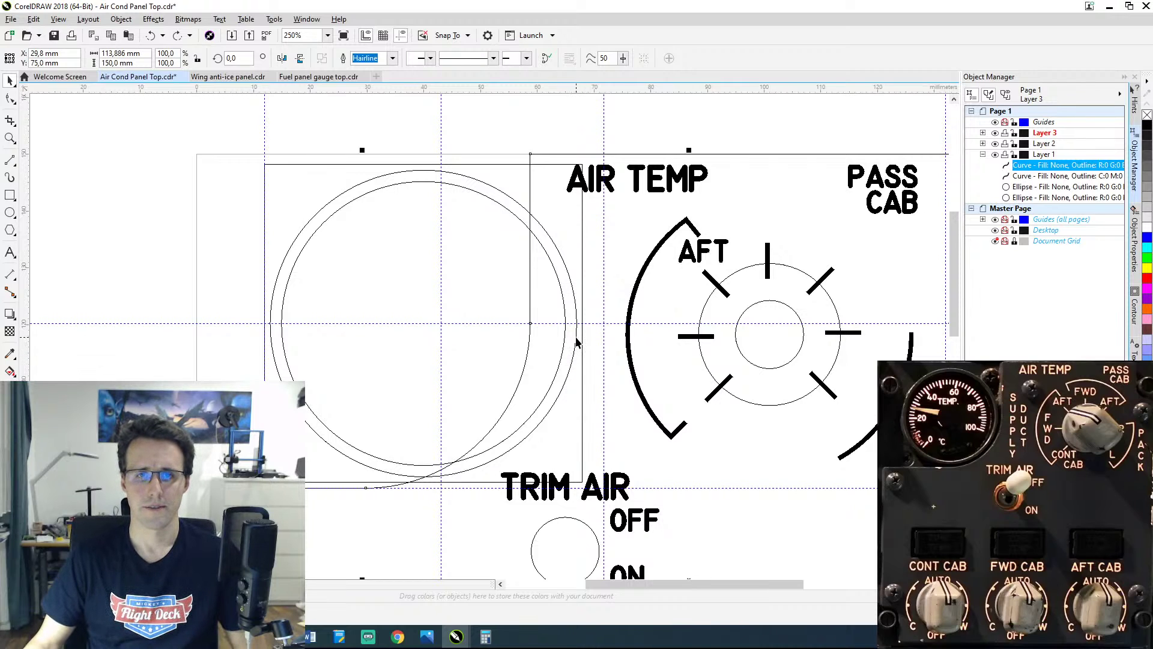
Step: Place a vertical guideline on the outer gauge circle's right edge and shift it 1.5 mm outward to x = 68.5 mm
scroll(576, 341, up, 2)
scroll(576, 341, down, 2)
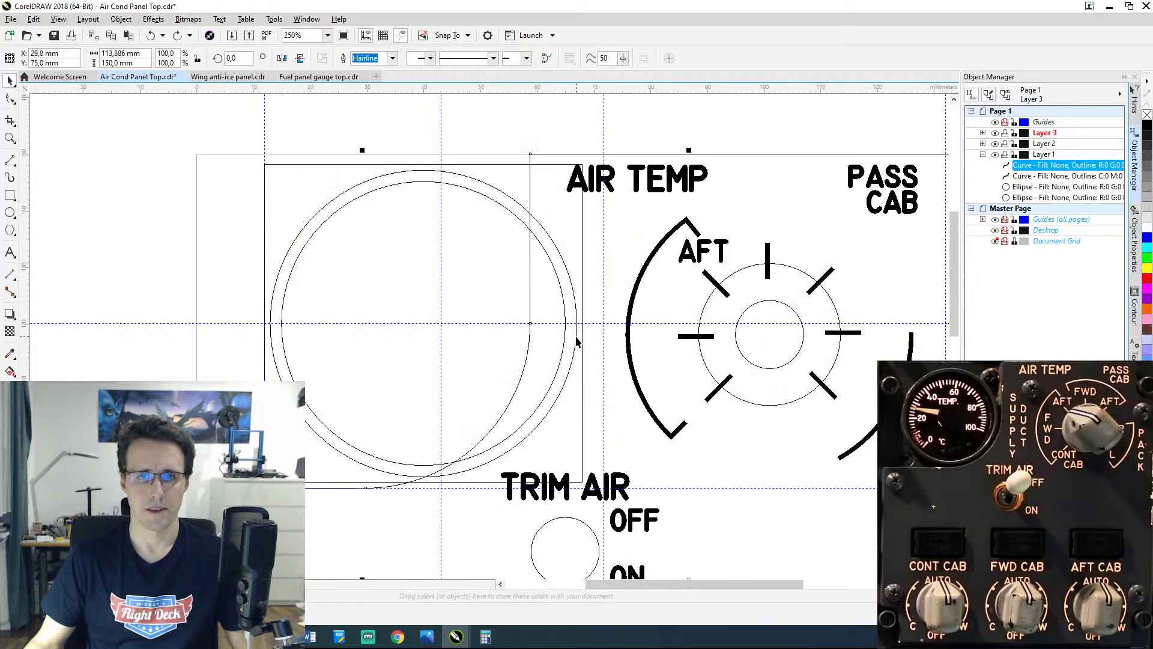
scroll(575, 325, up, 2)
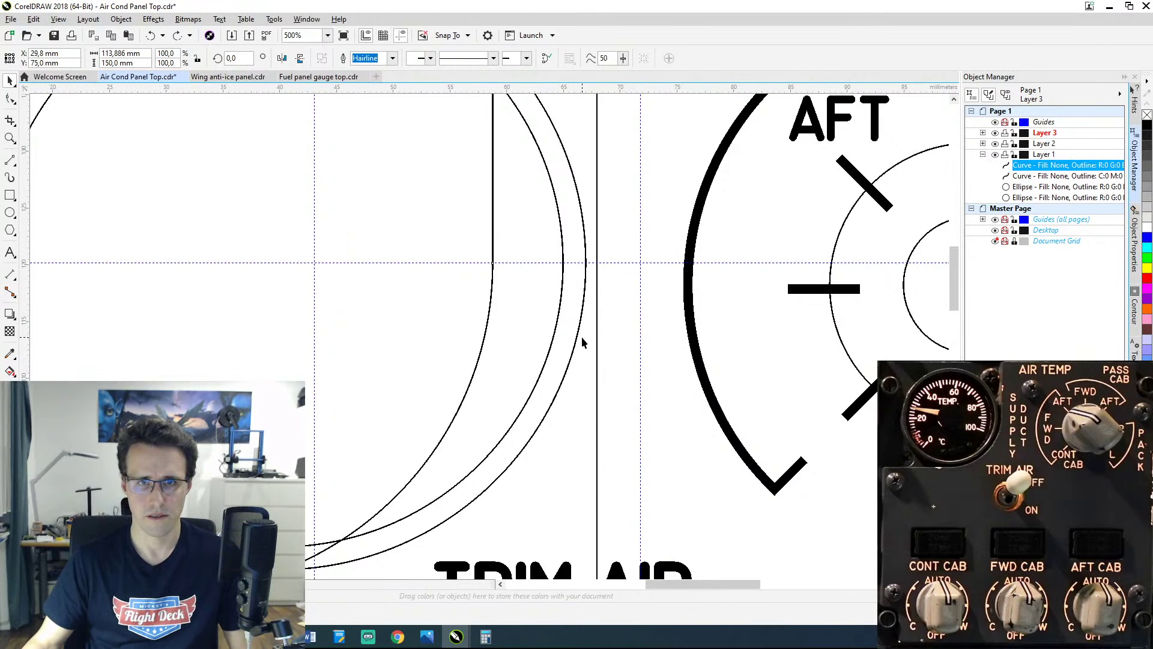
scroll(582, 341, down, 2)
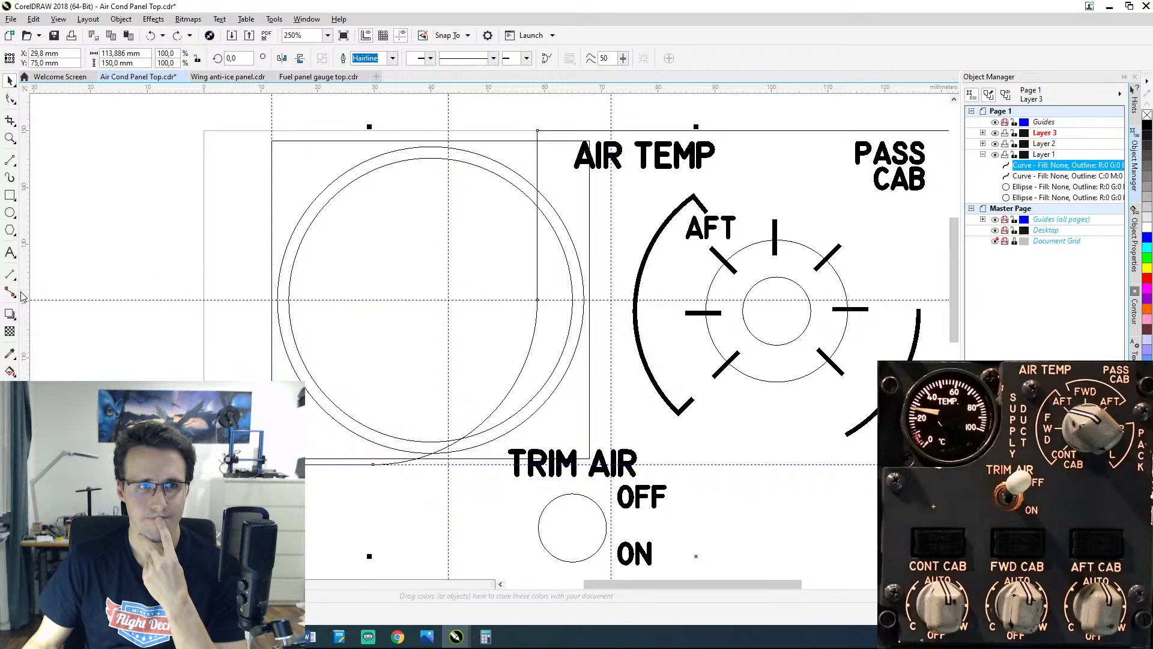
drag(21, 296, 584, 306)
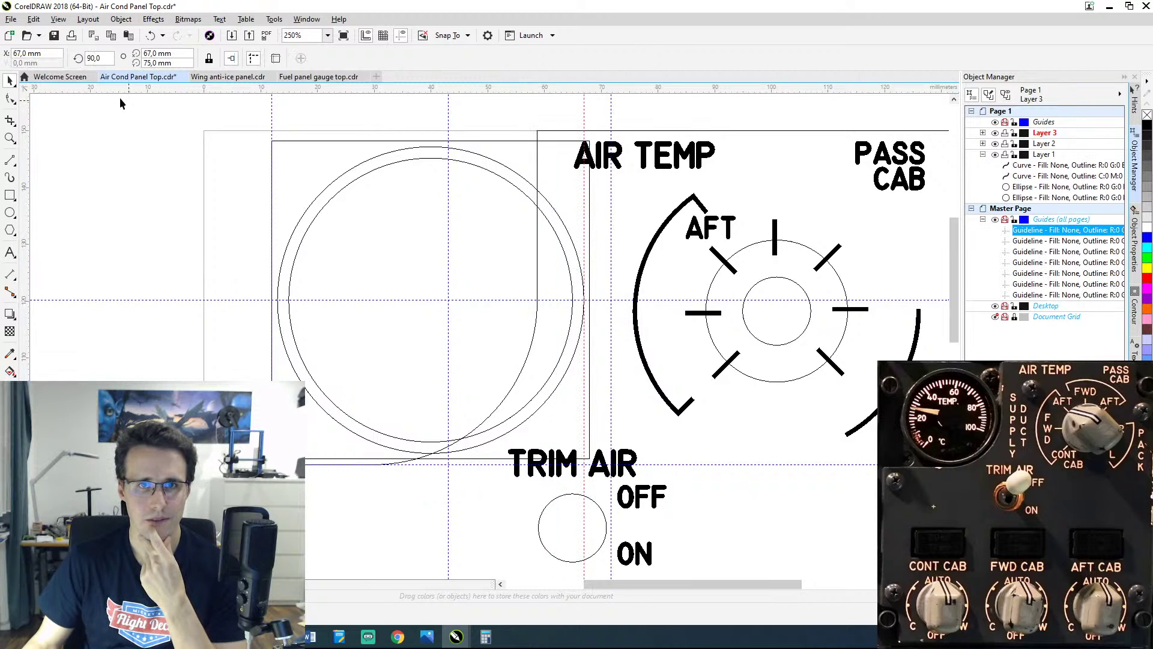
drag(54, 53, 5, 54)
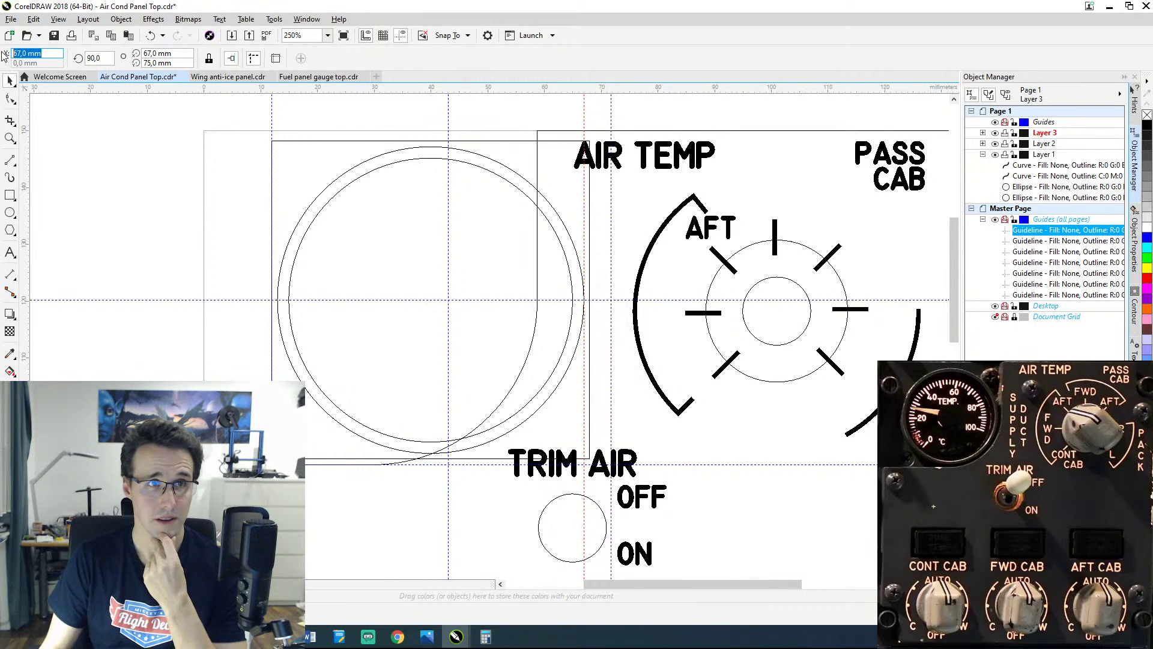
key(Right)
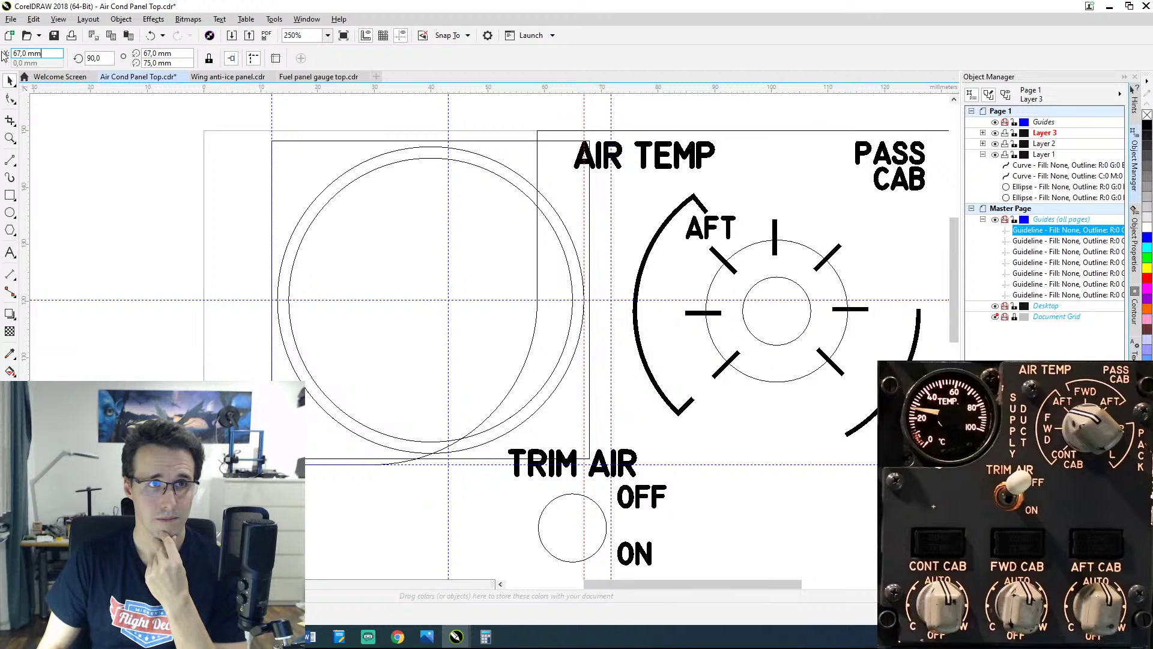
text(+1,5)
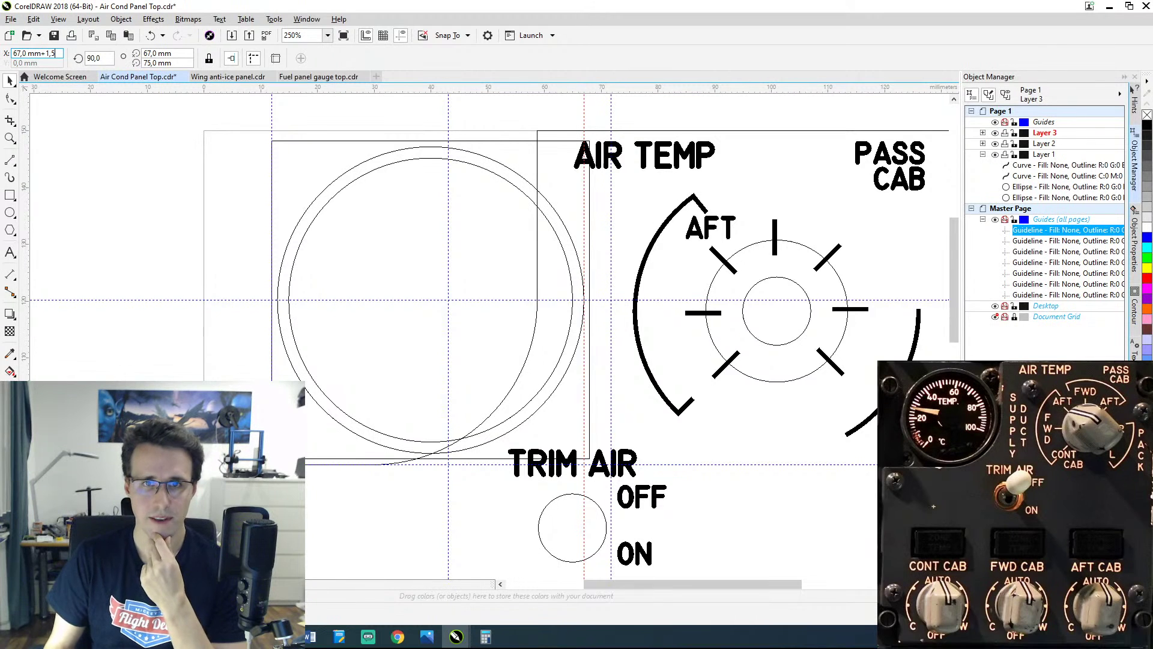
key(Return)
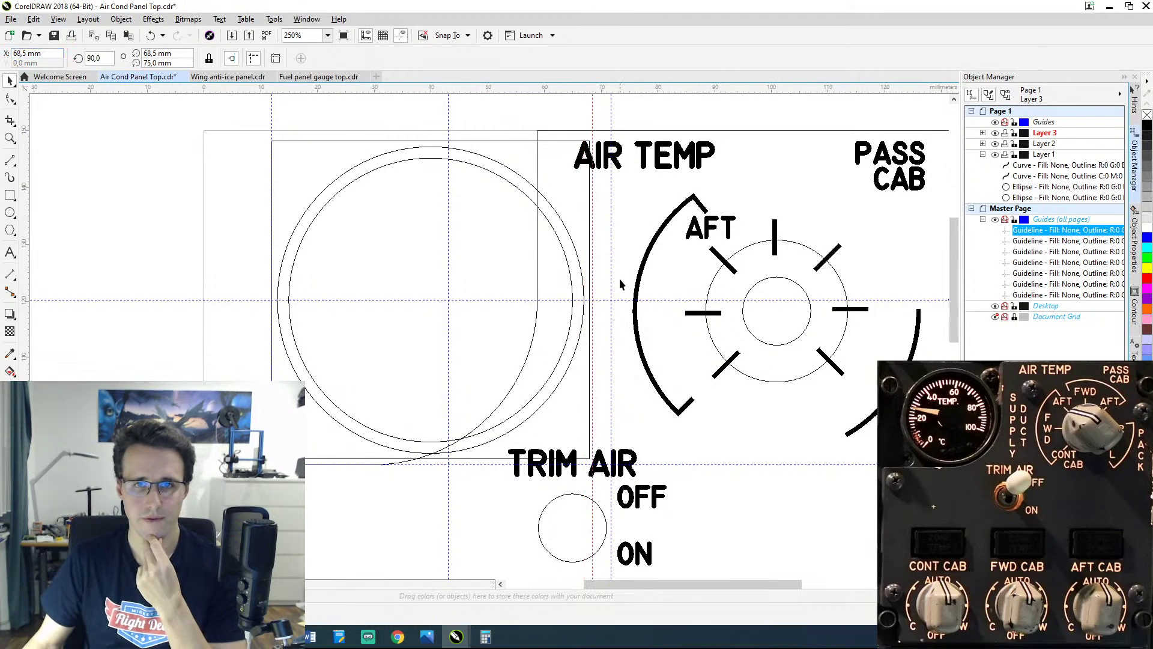
Step: Move the panel outline's upper corner node and the arc's upper end node beside the gauge onto the guideline at x = 68.5 mm
scroll(584, 305, up, 2)
scroll(586, 308, down, 2)
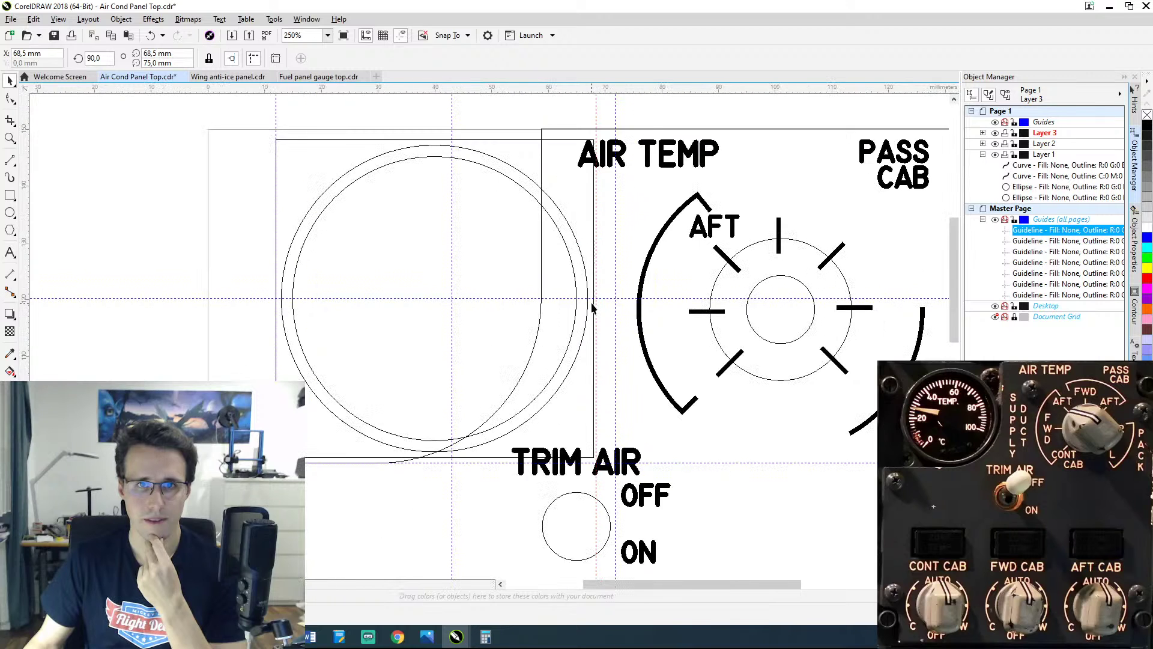
click(548, 130)
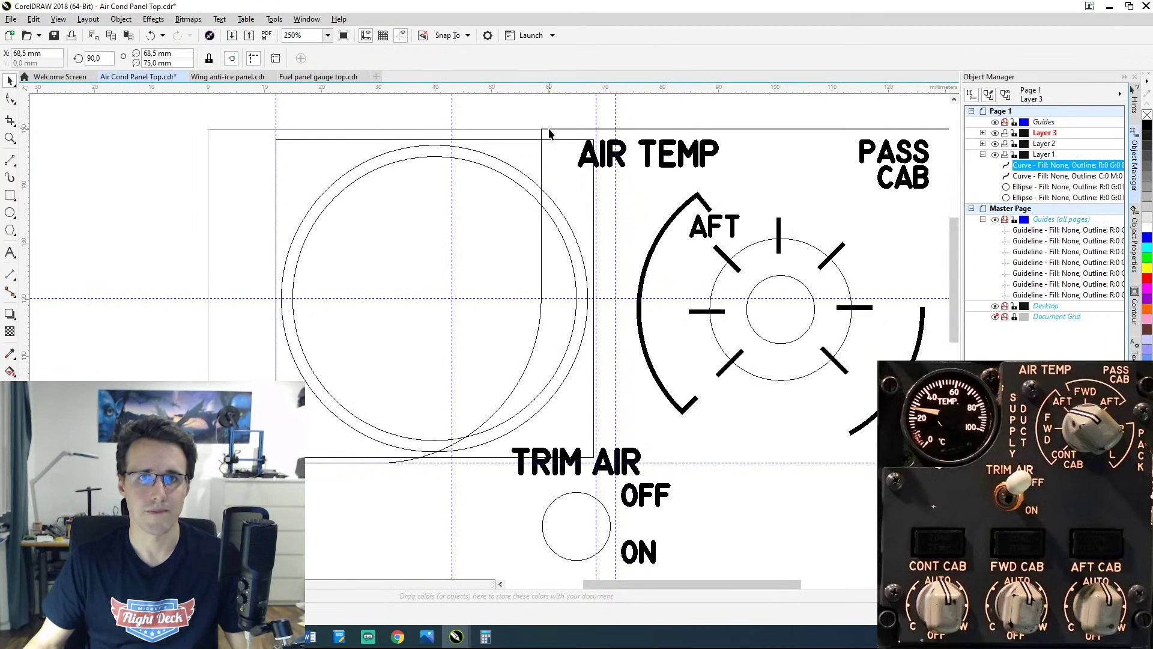
scroll(549, 133, up, 2)
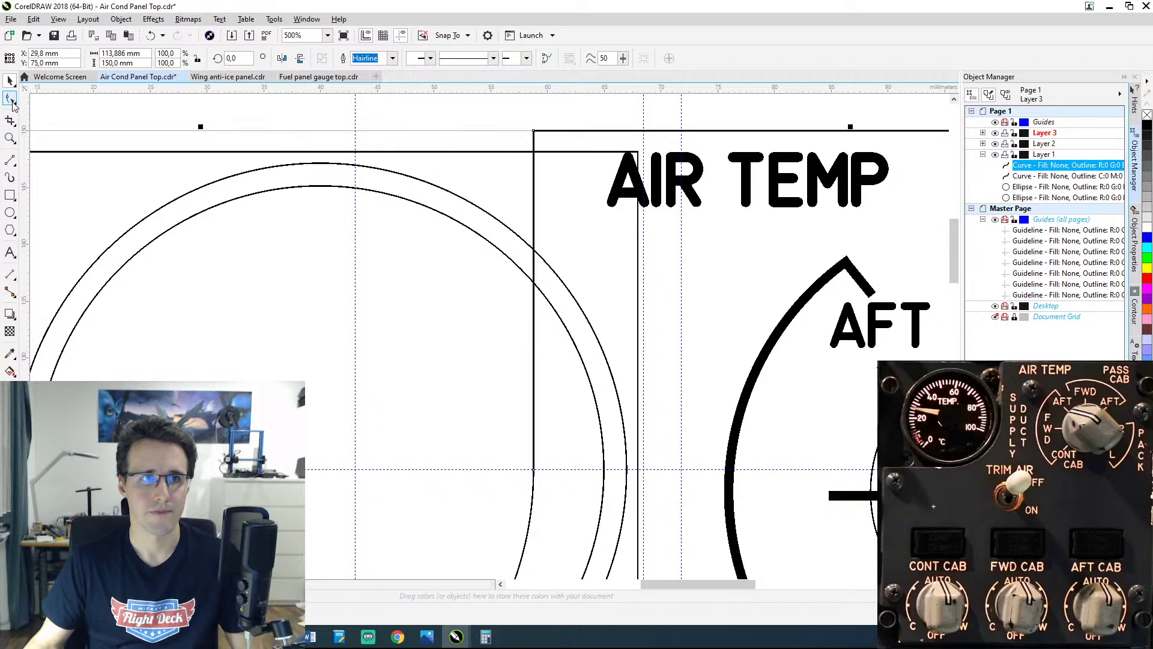
click(11, 99)
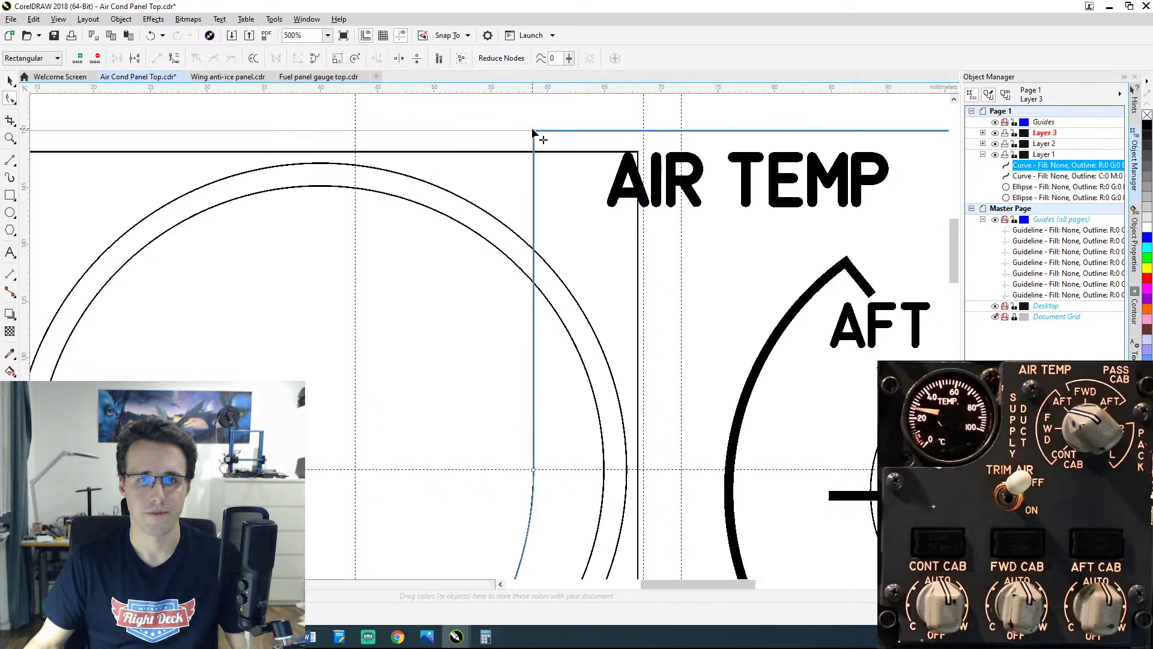
drag(533, 132, 644, 131)
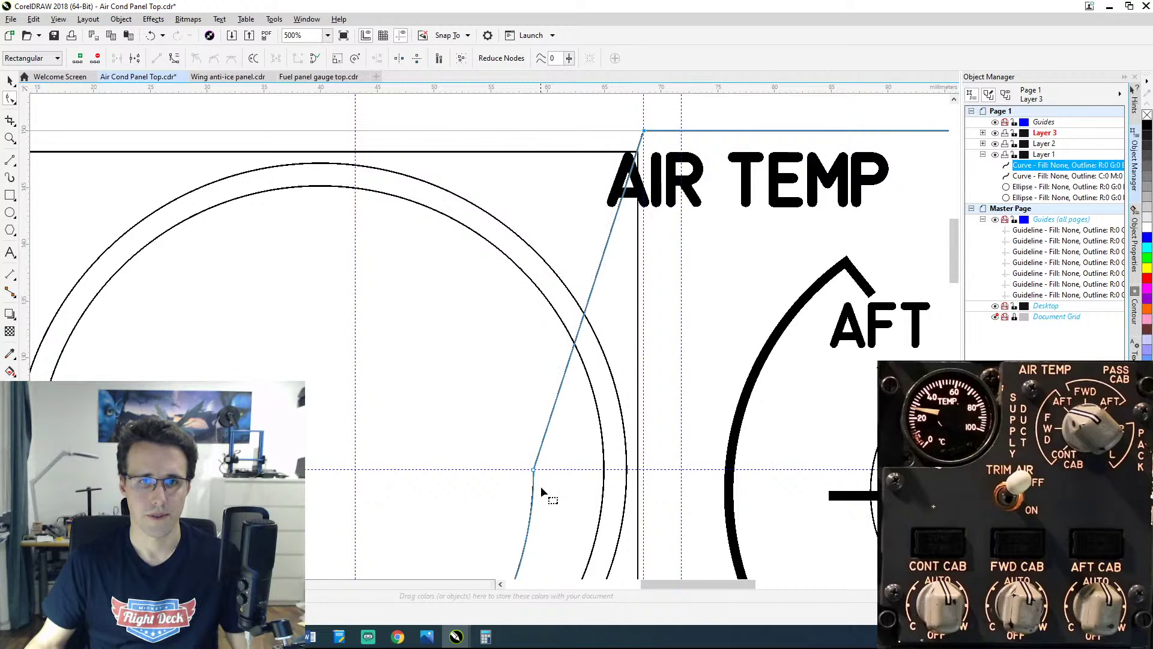
drag(535, 470, 673, 239)
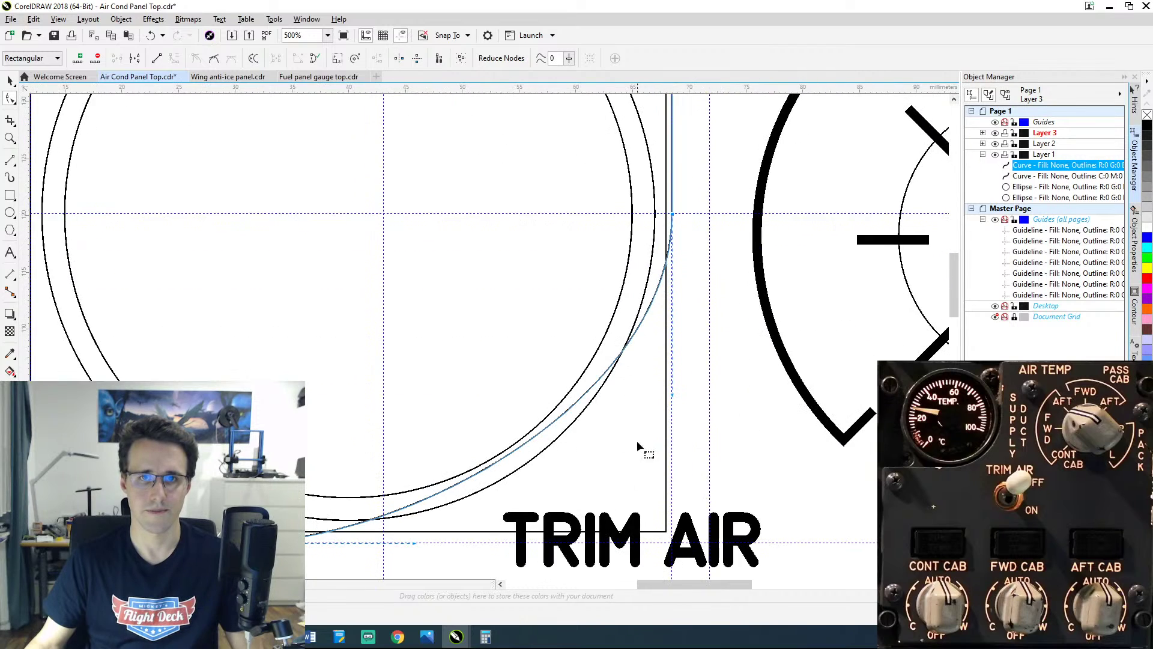
Step: Check the clearance below the outer gauge circle by comparing a temporary horizontal guideline on its bottom edge with the existing one beneath
drag(630, 488, 676, 391)
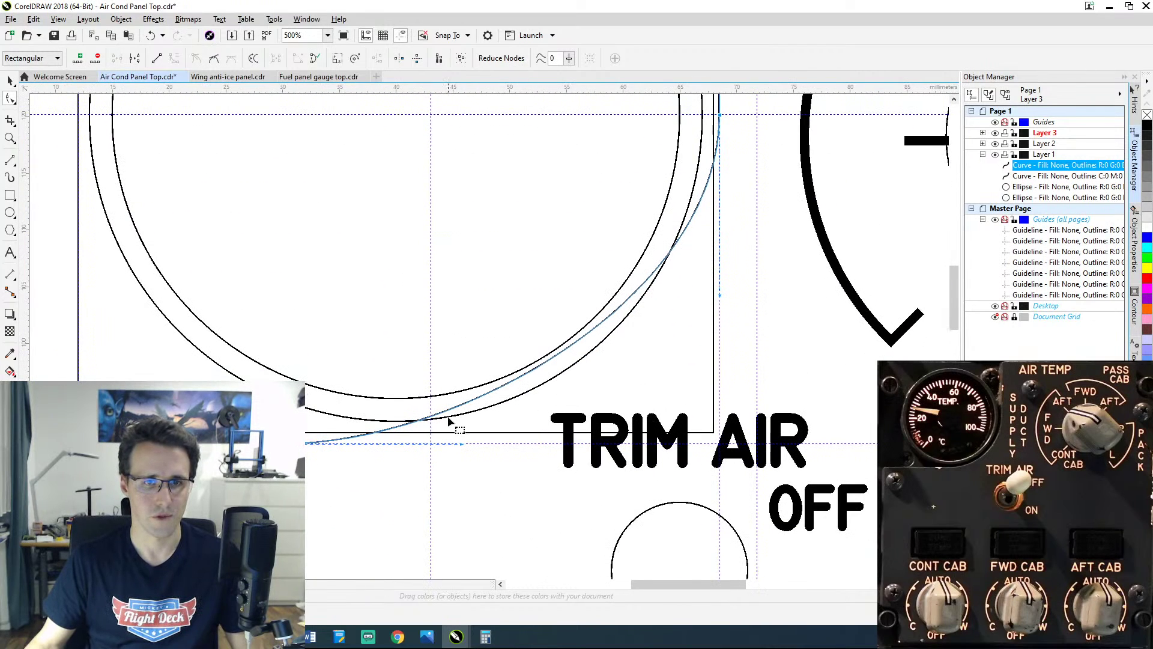
drag(284, 91, 434, 424)
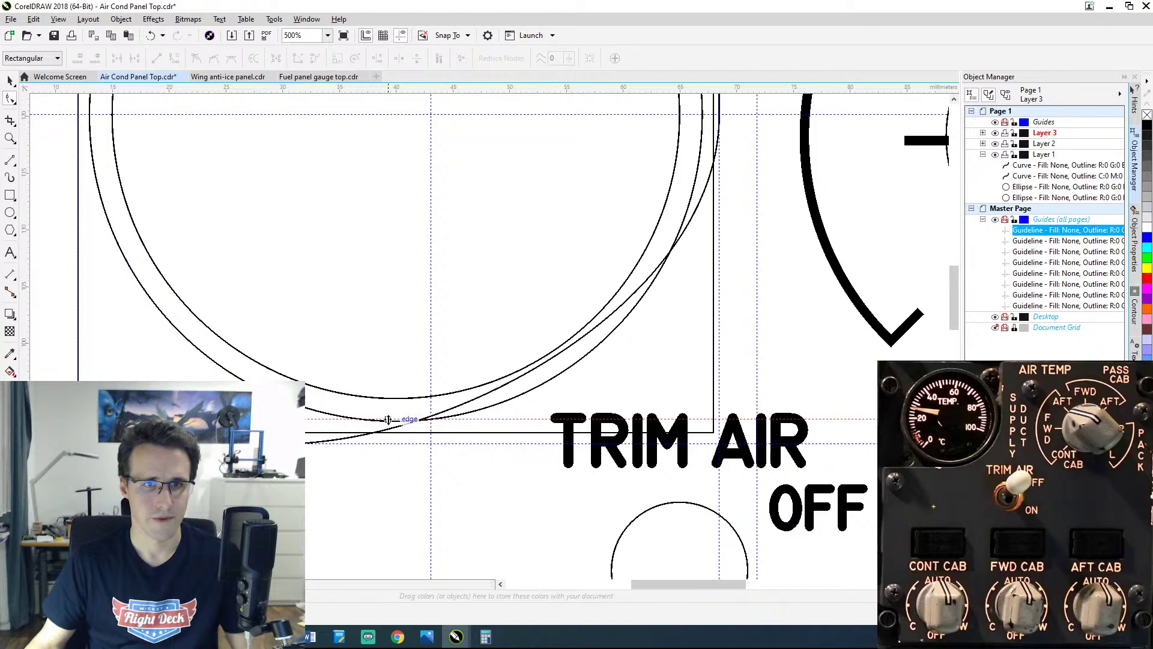
key(Delete)
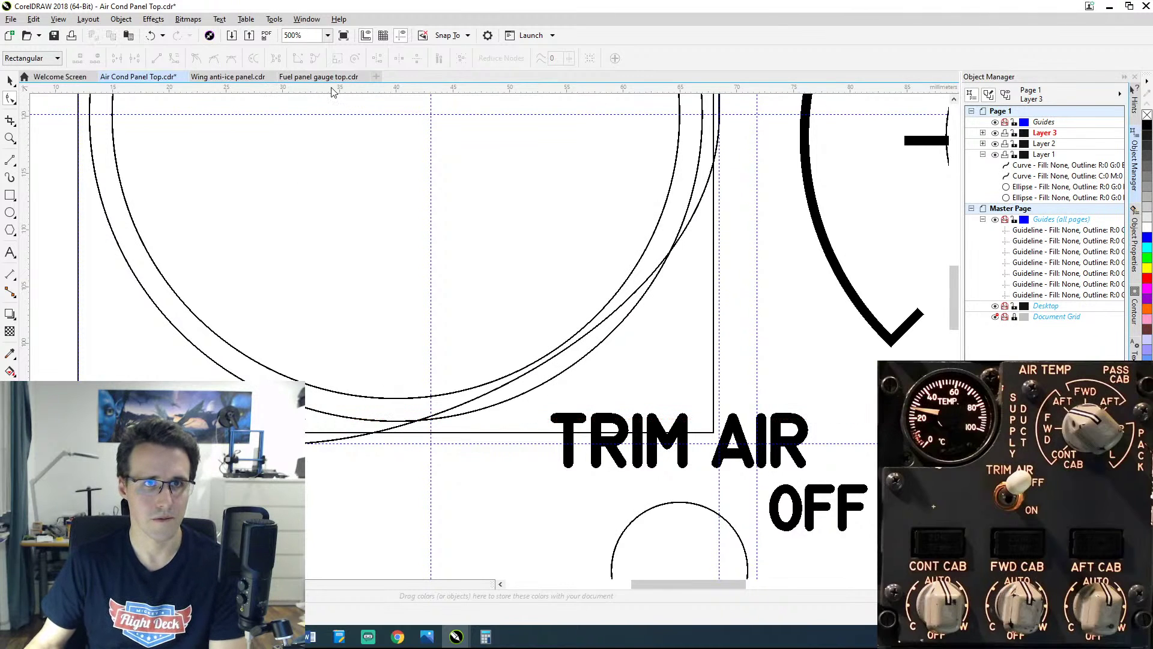
drag(378, 88, 390, 424)
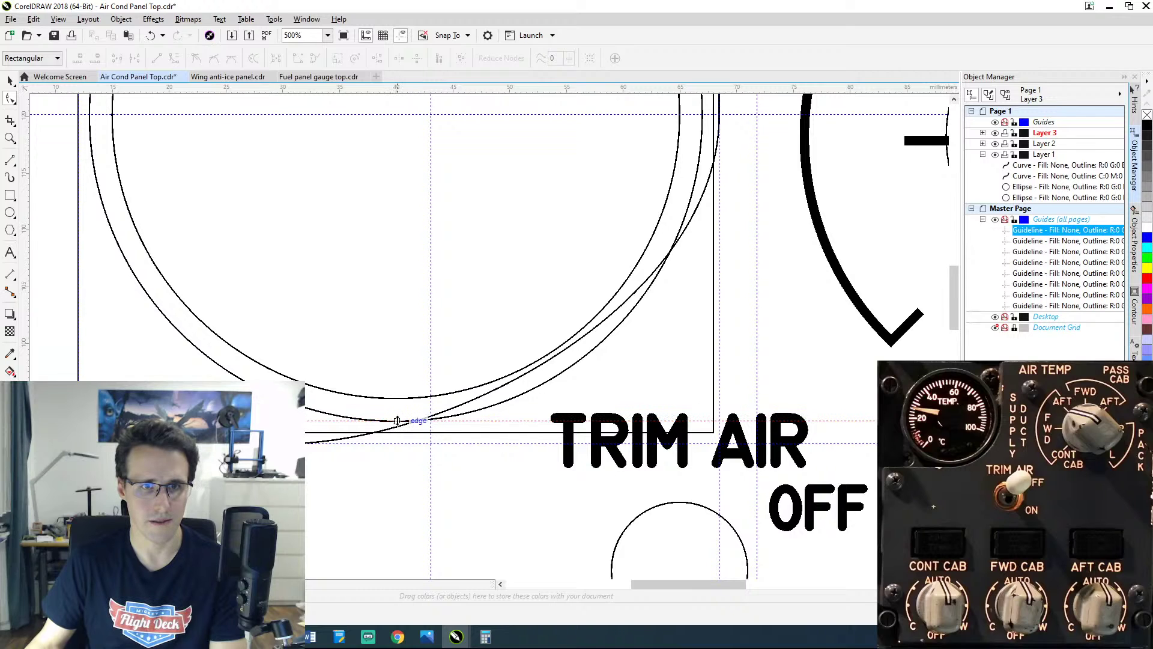
key(space)
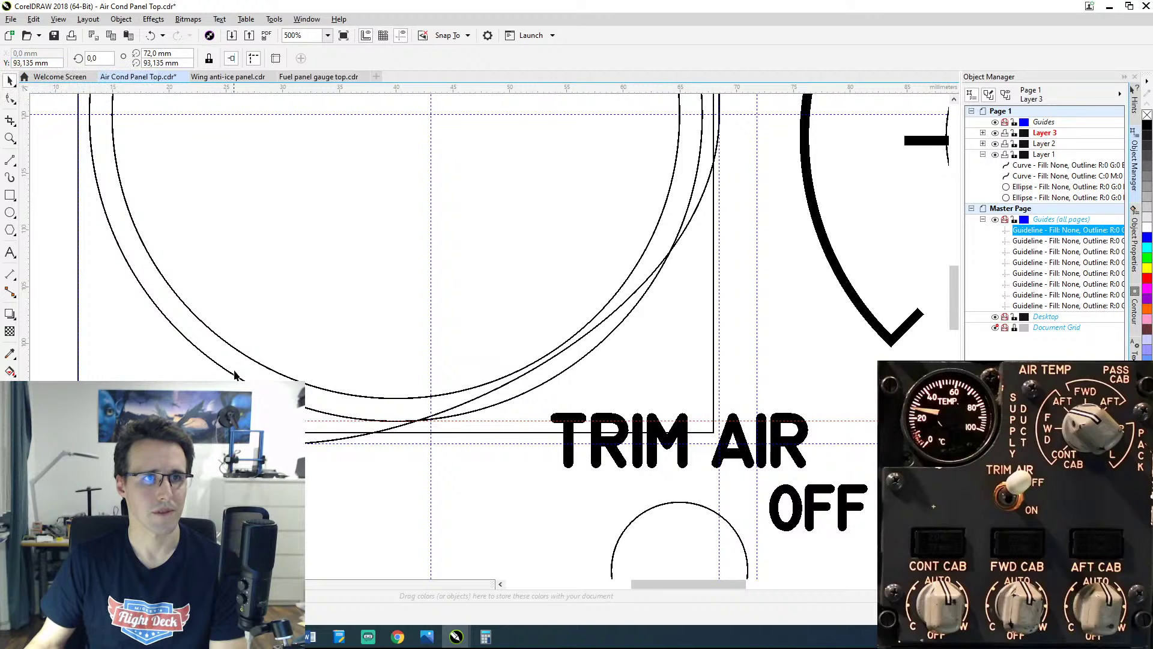
click(400, 445)
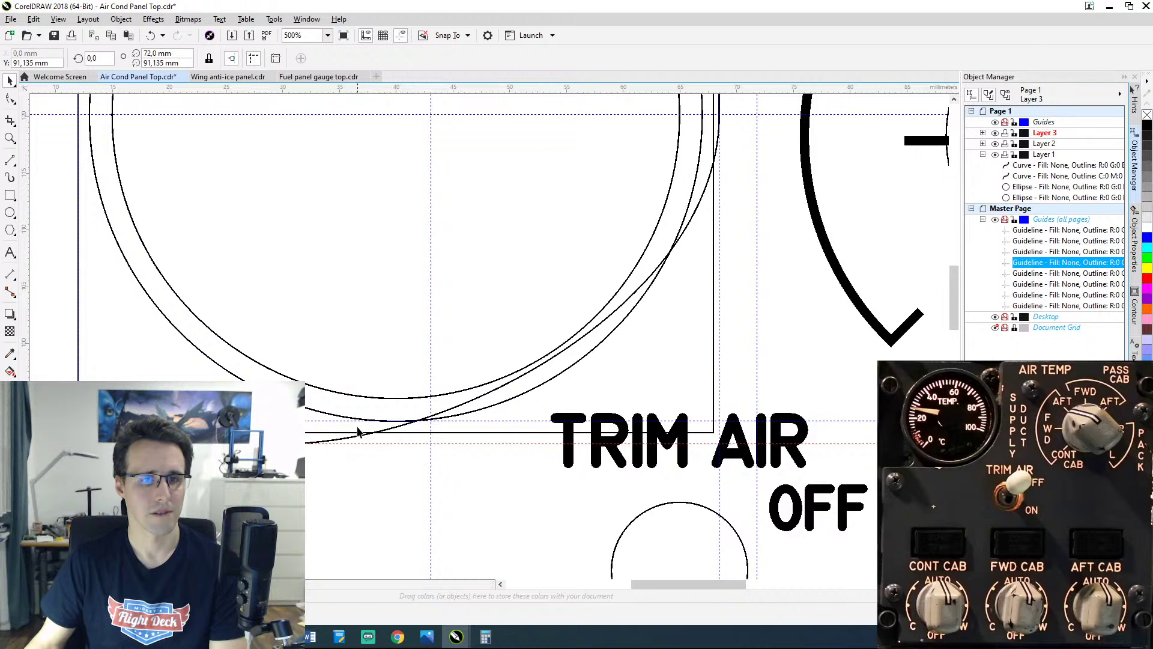
click(337, 430)
click(452, 460)
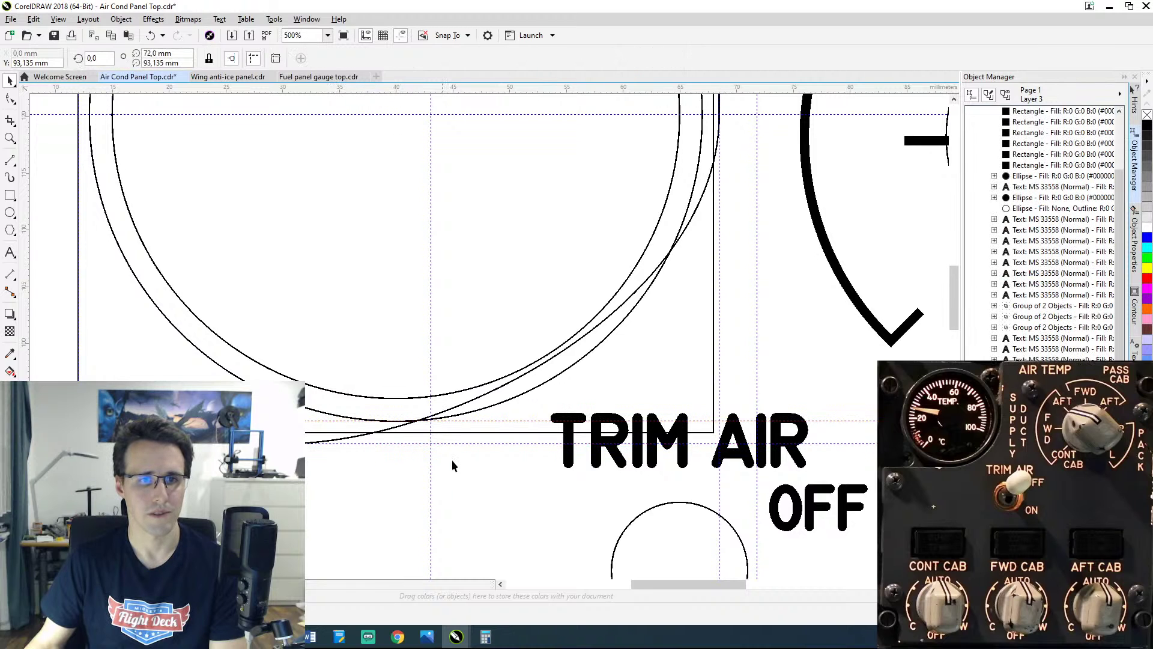
Step: Move the end nodes of the bottom line and the arc to the crossing of the two guidelines below the gauge
drag(619, 186, 542, 362)
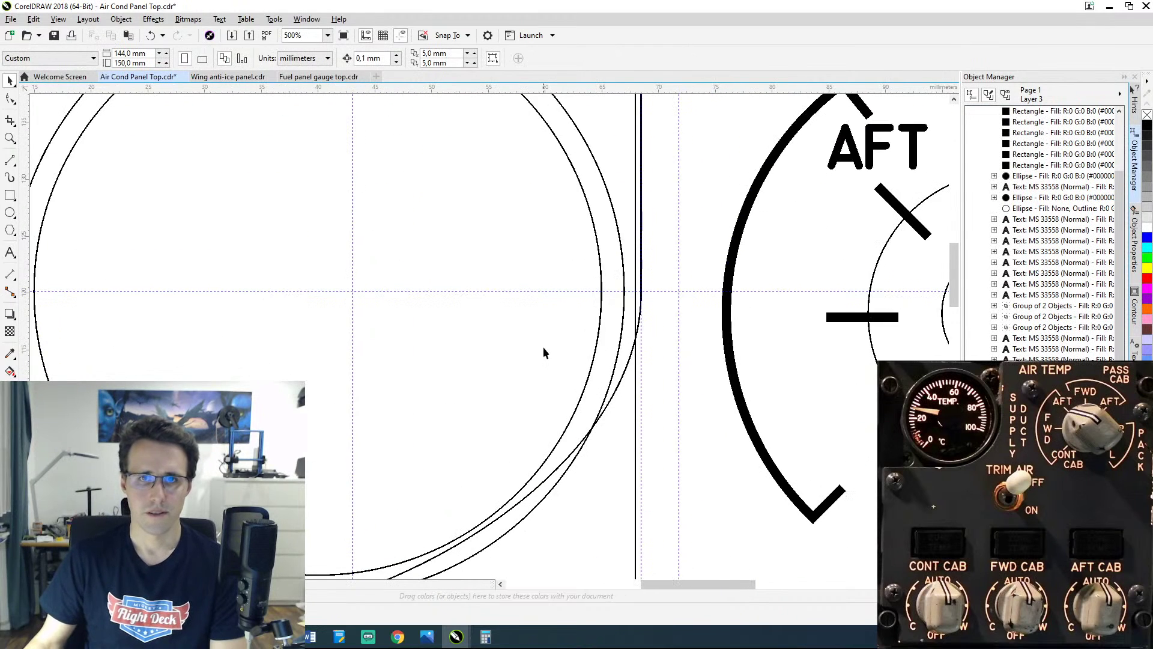
drag(424, 515, 499, 325)
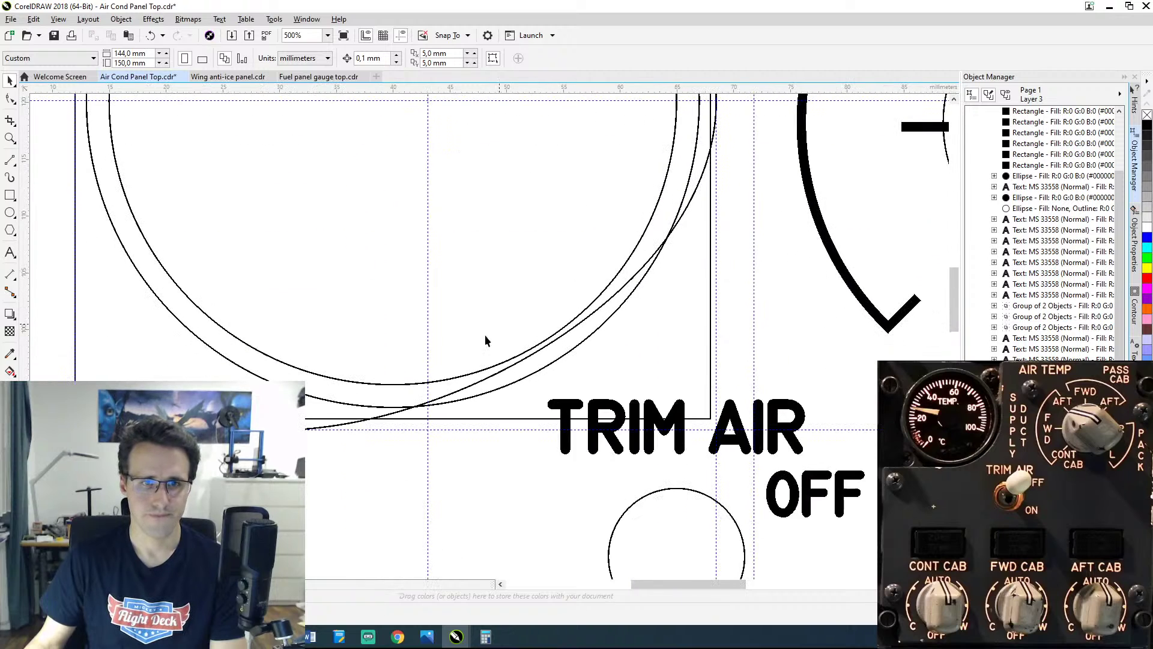
click(11, 99)
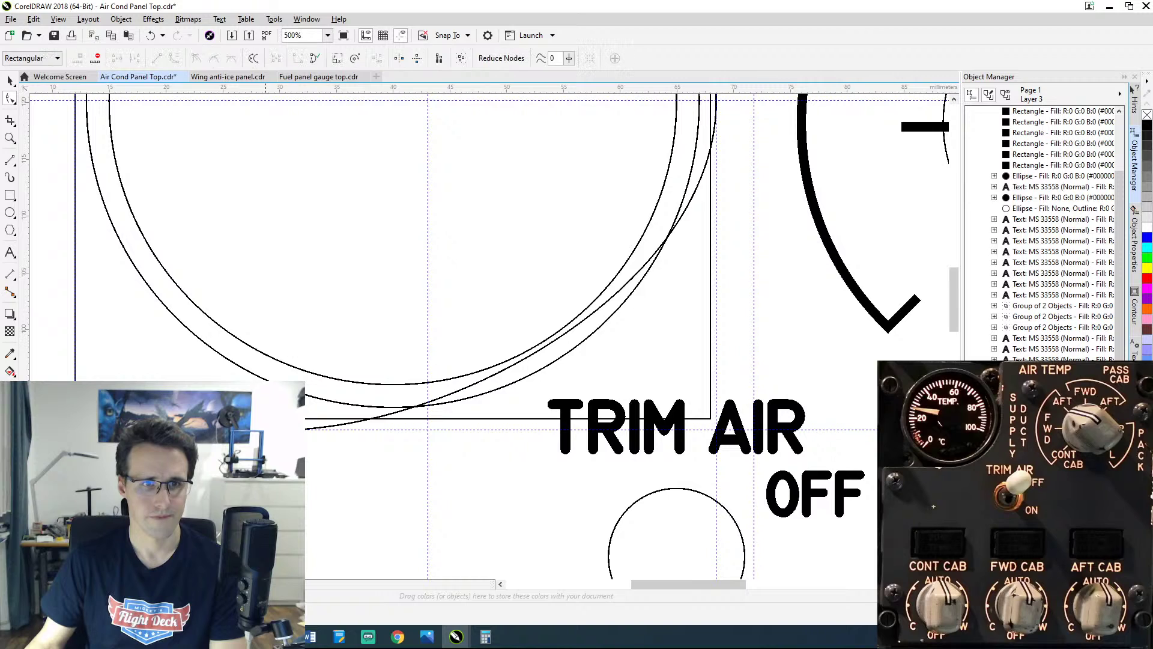
drag(306, 429, 431, 430)
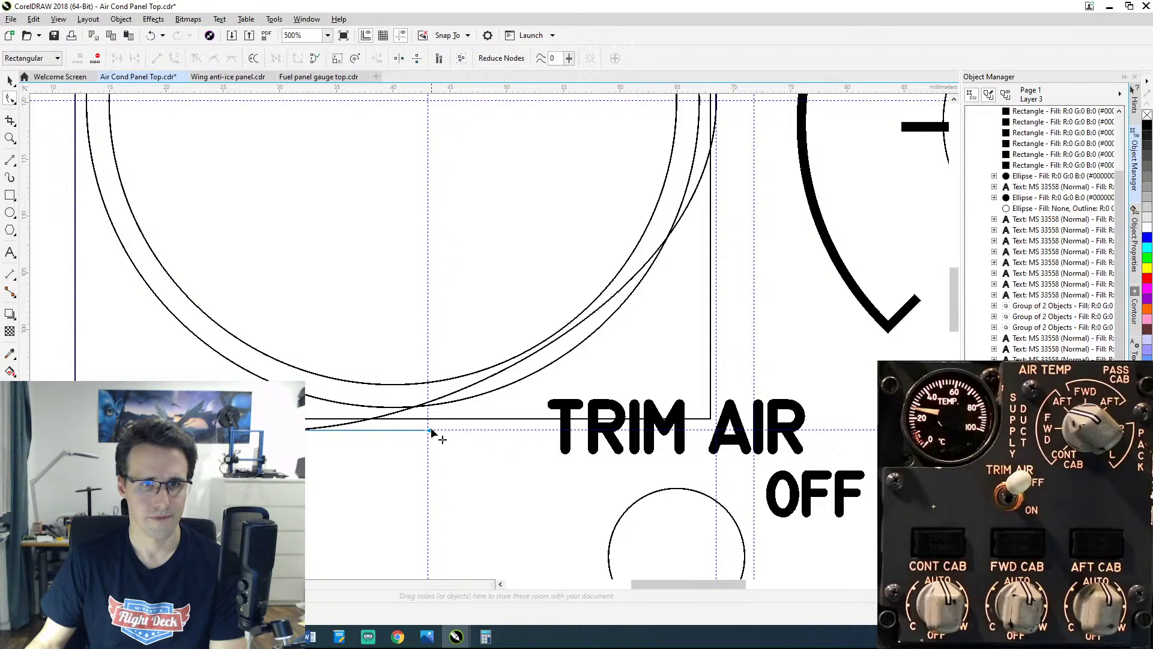
click(331, 430)
drag(307, 430, 428, 430)
Step: Review the reshaped cutout, and delete the outline's arc and vertical segment beside the gauge
scroll(436, 416, down, 2)
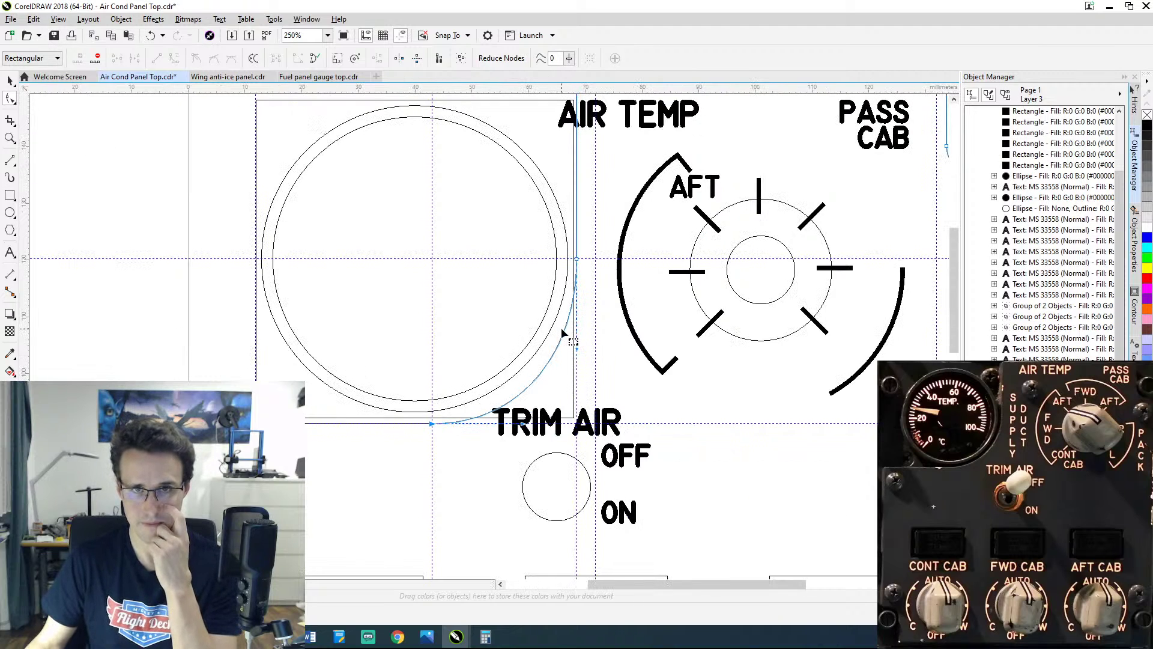
scroll(551, 307, up, 2)
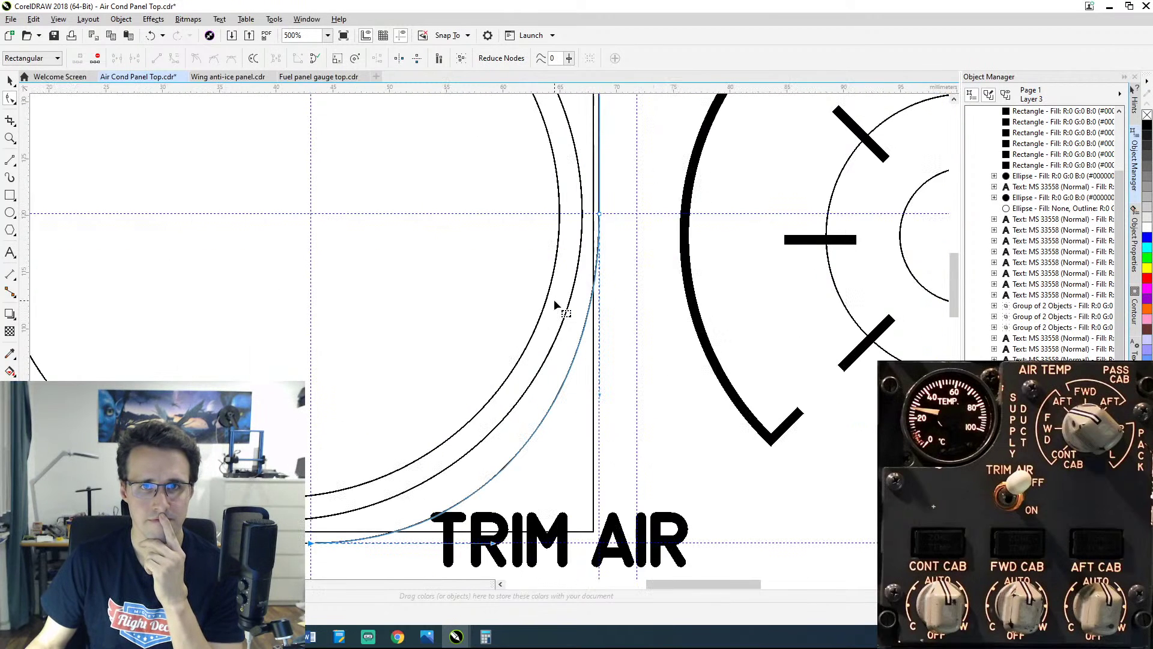
scroll(554, 304, down, 2)
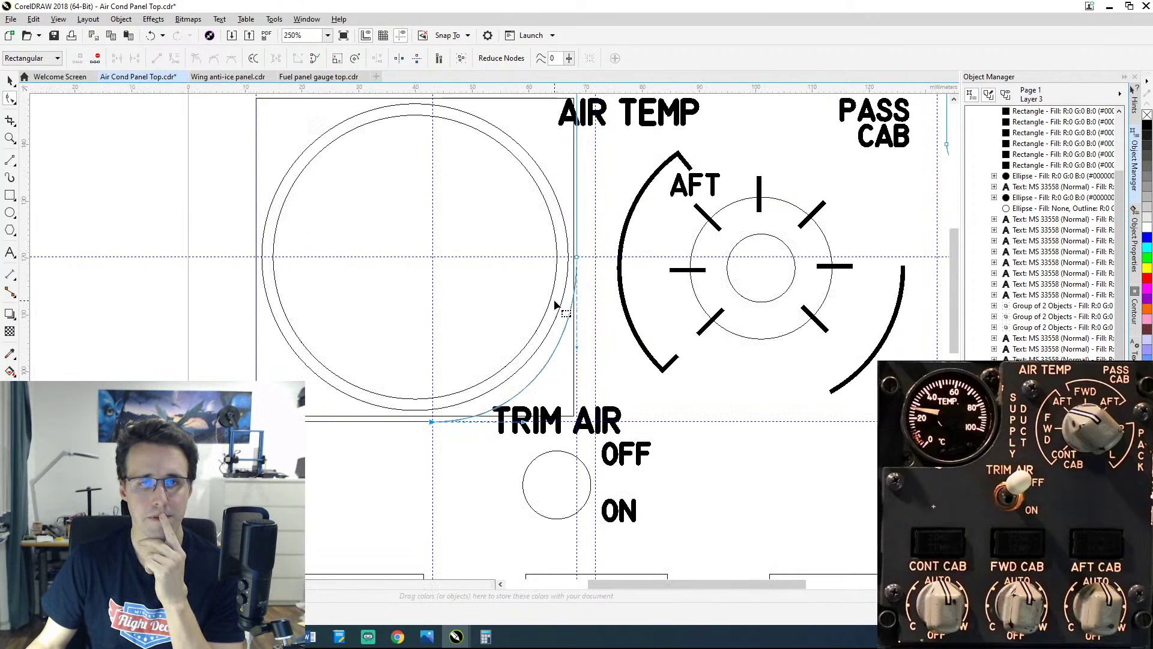
scroll(558, 318, up, 2)
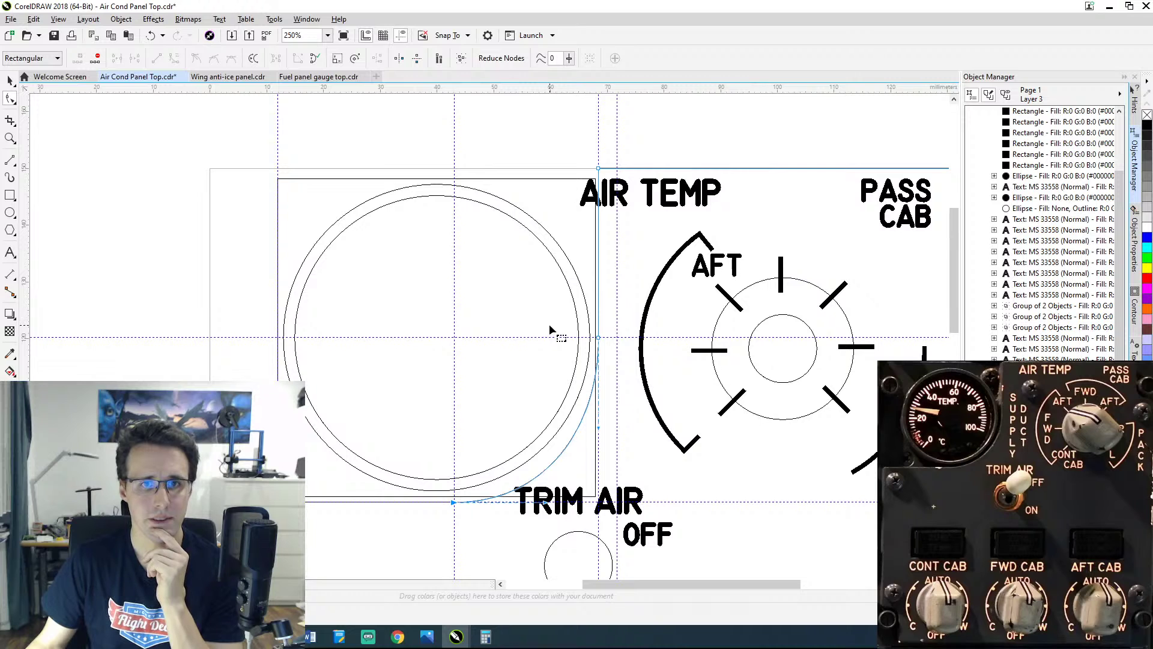
click(640, 416)
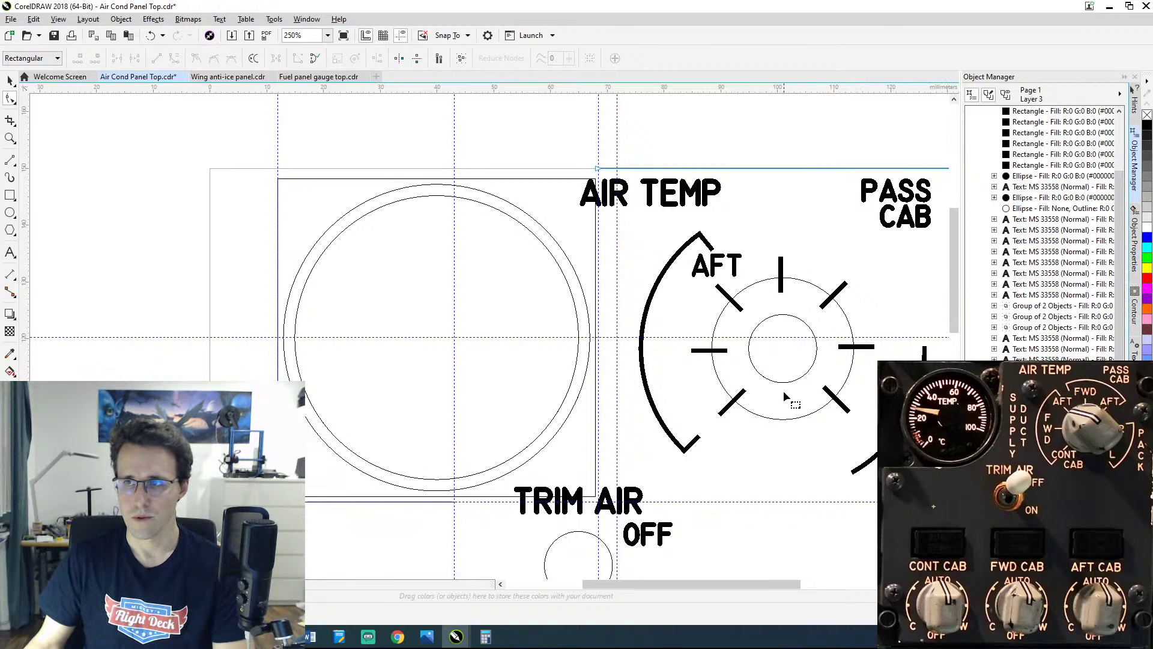
key(space)
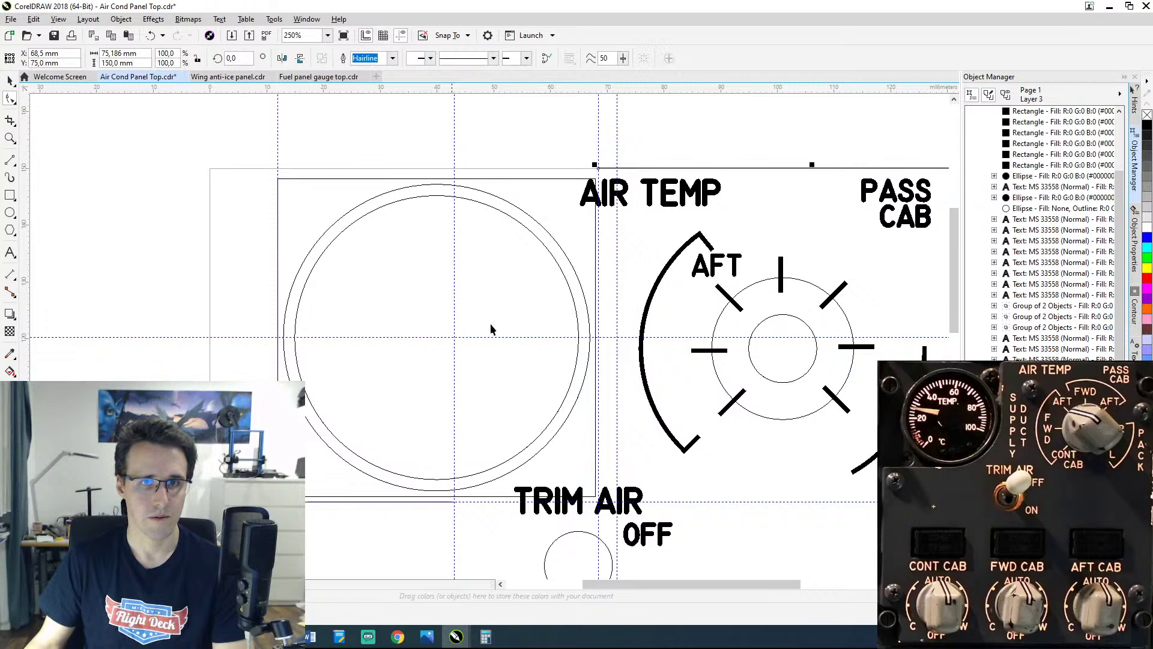
Step: Duplicate the 56 mm square around the gauge in place
click(569, 417)
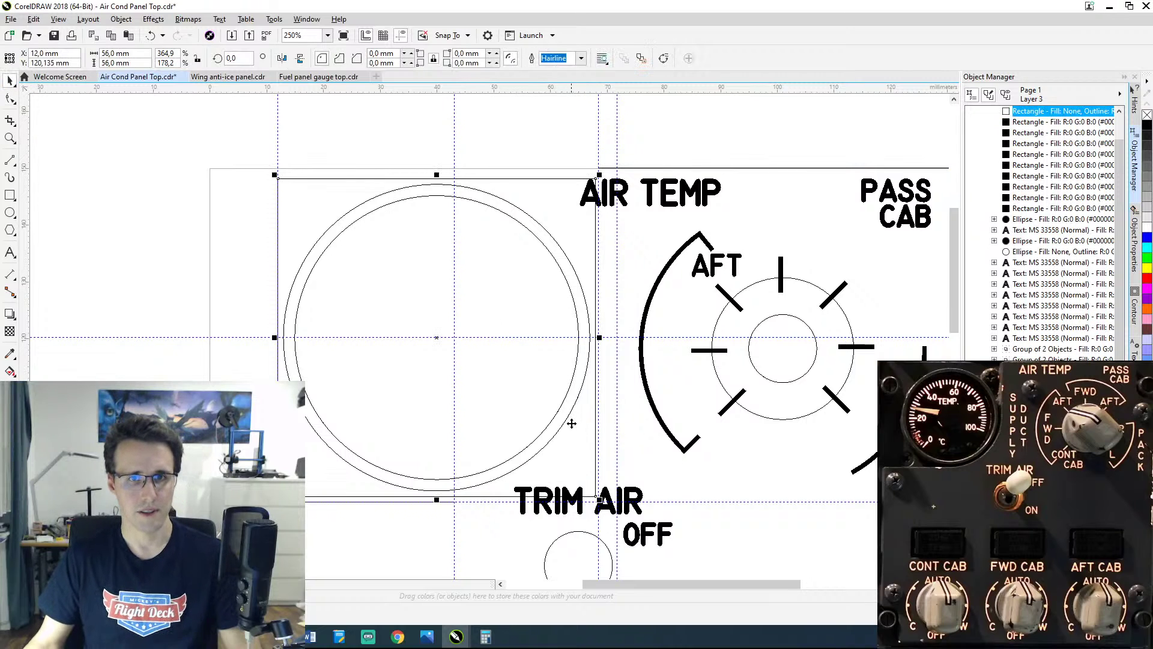
click(180, 179)
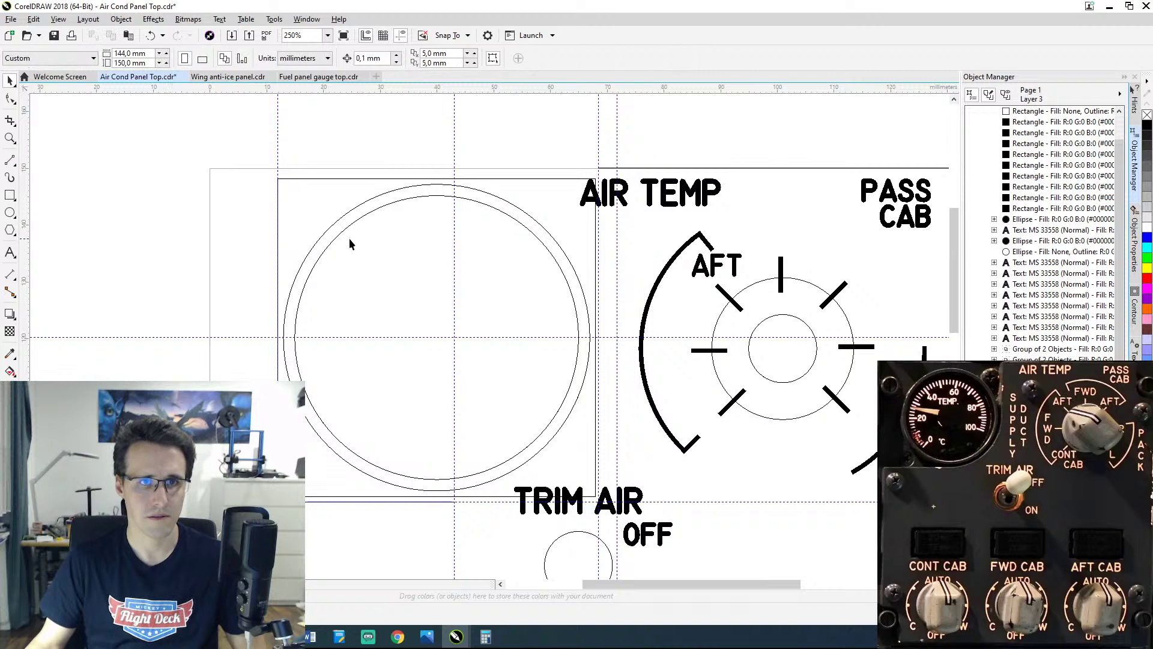
key(ctrl+v)
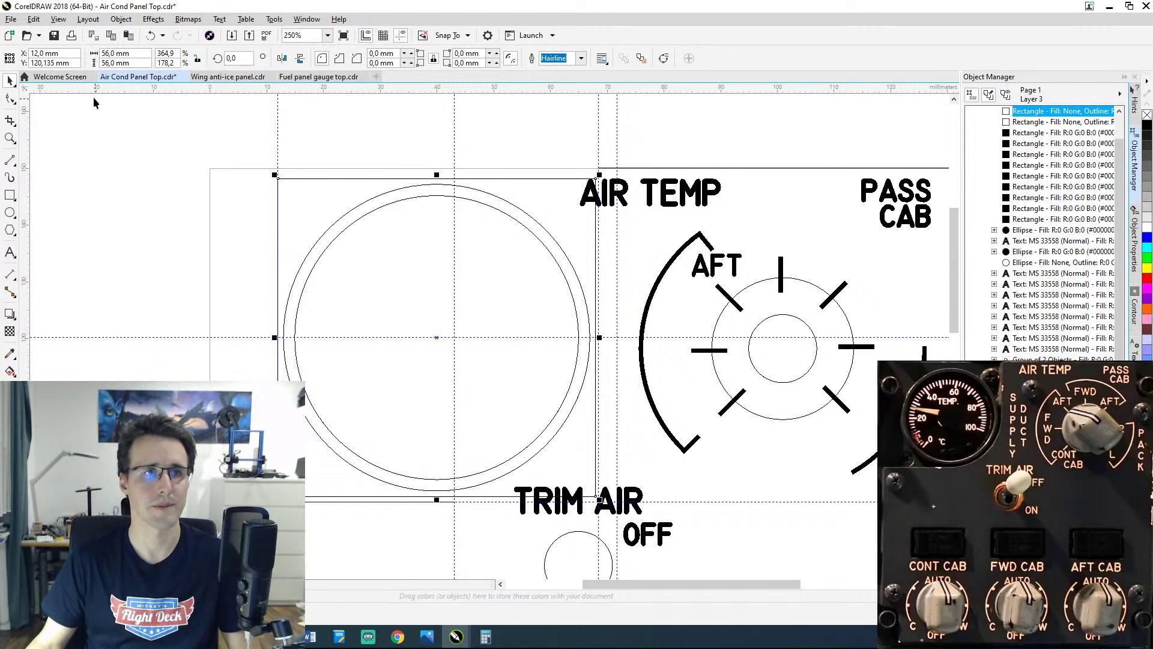
Step: Try to widen the duplicated square to 59 mm about its centre, and undo the width change
click(9, 58)
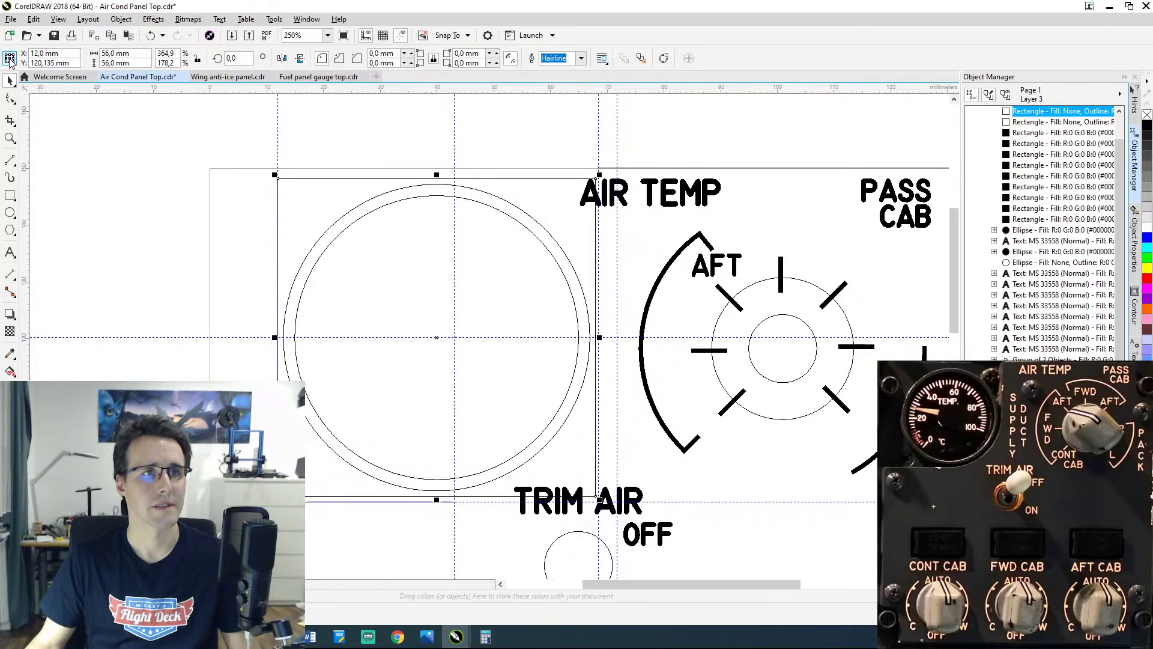
double_click(120, 54)
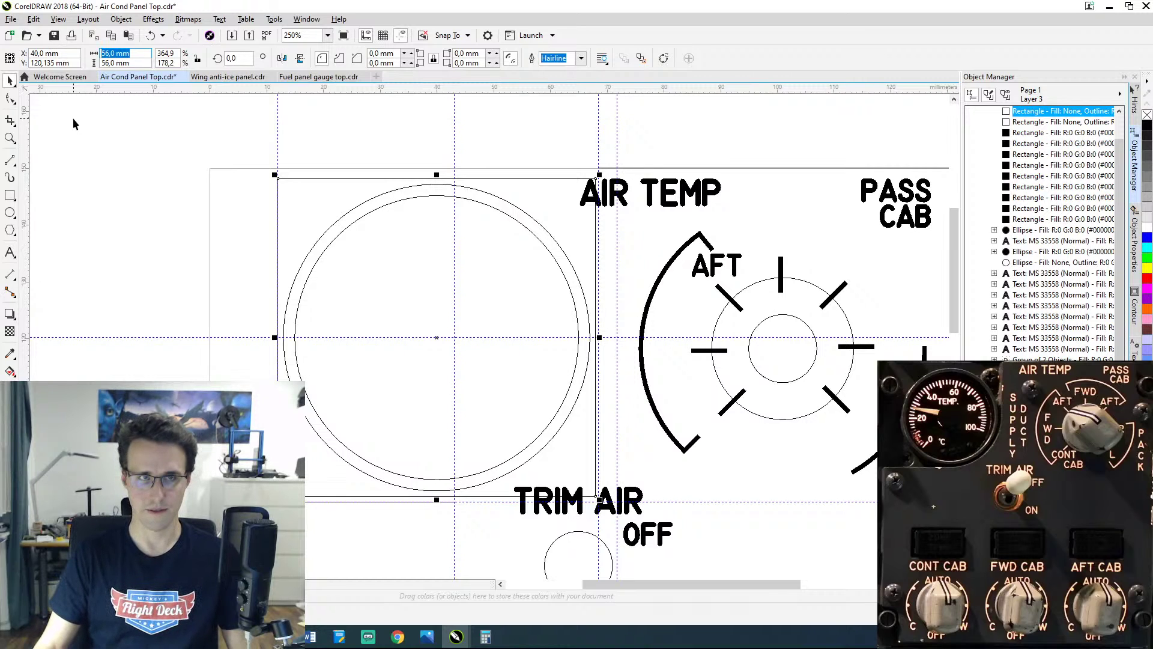
text(59)
key(Return)
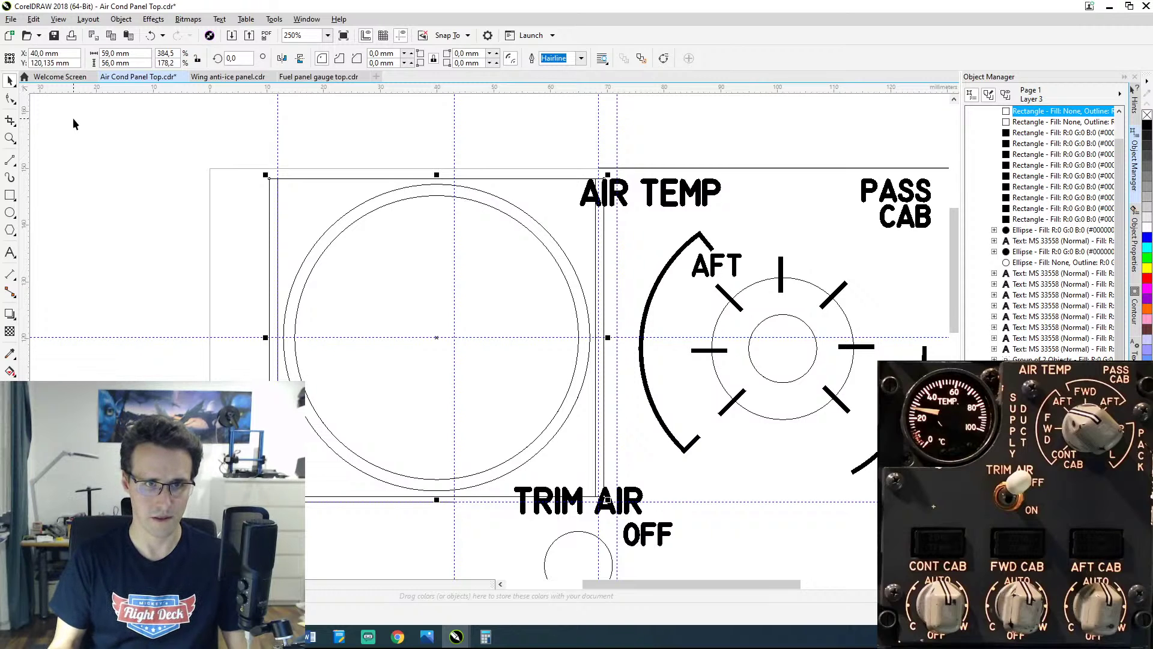
key(ctrl+z)
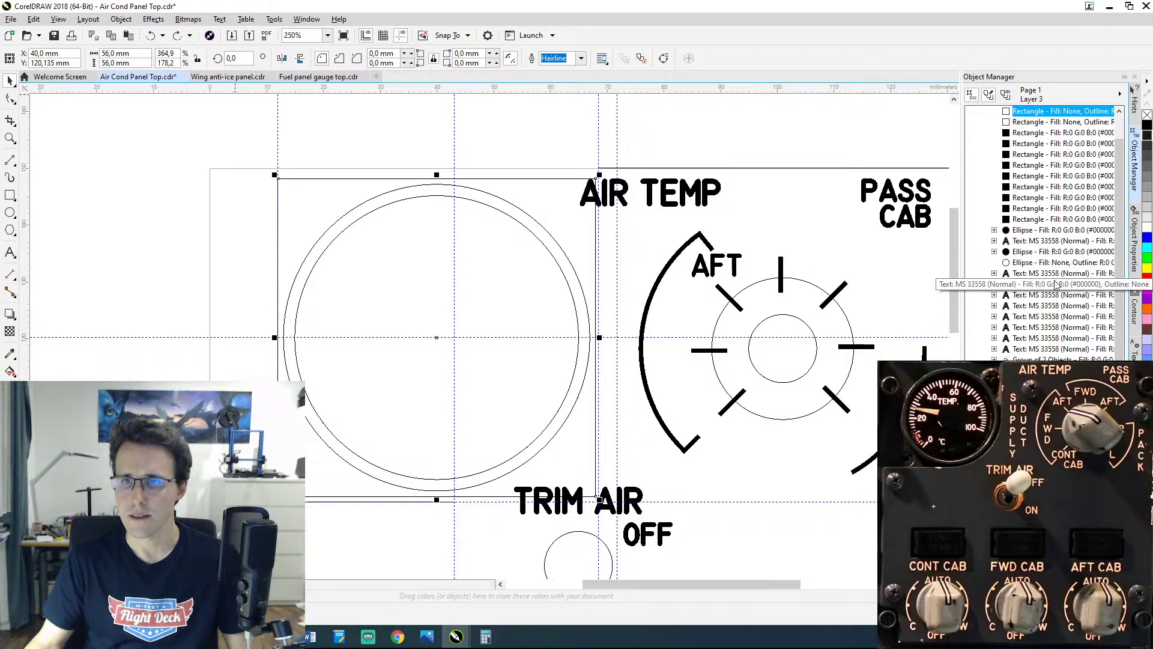
Step: Hide Layer 3 and duplicate the 54 mm outer gauge circle in place
scroll(1117, 303, up, 2)
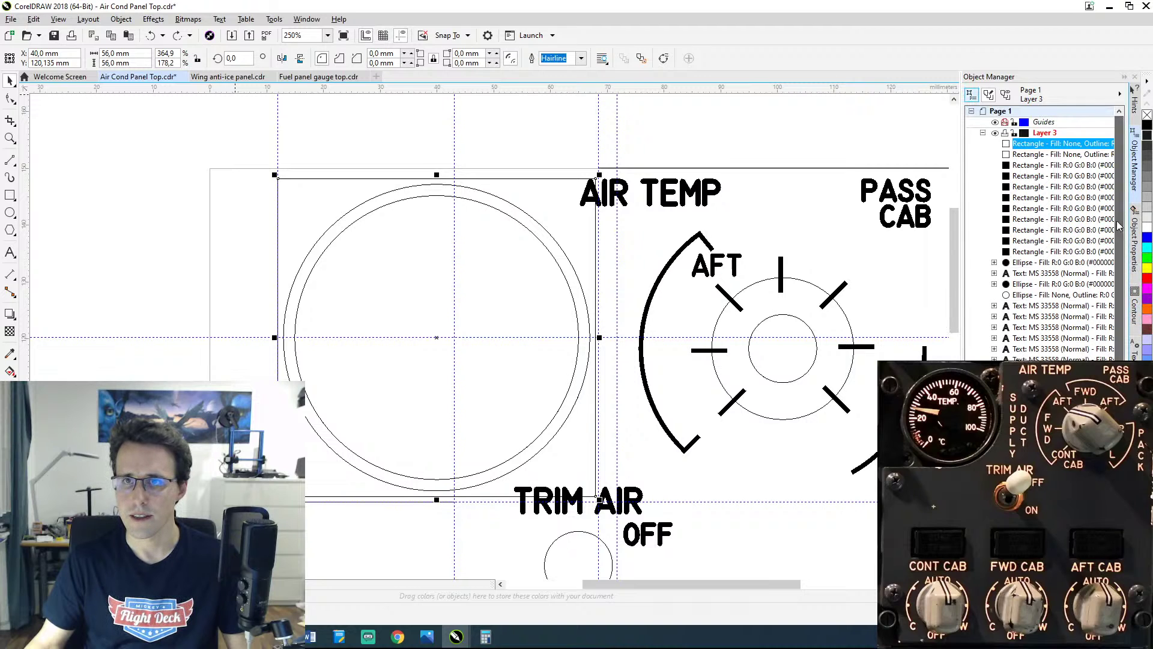
click(995, 133)
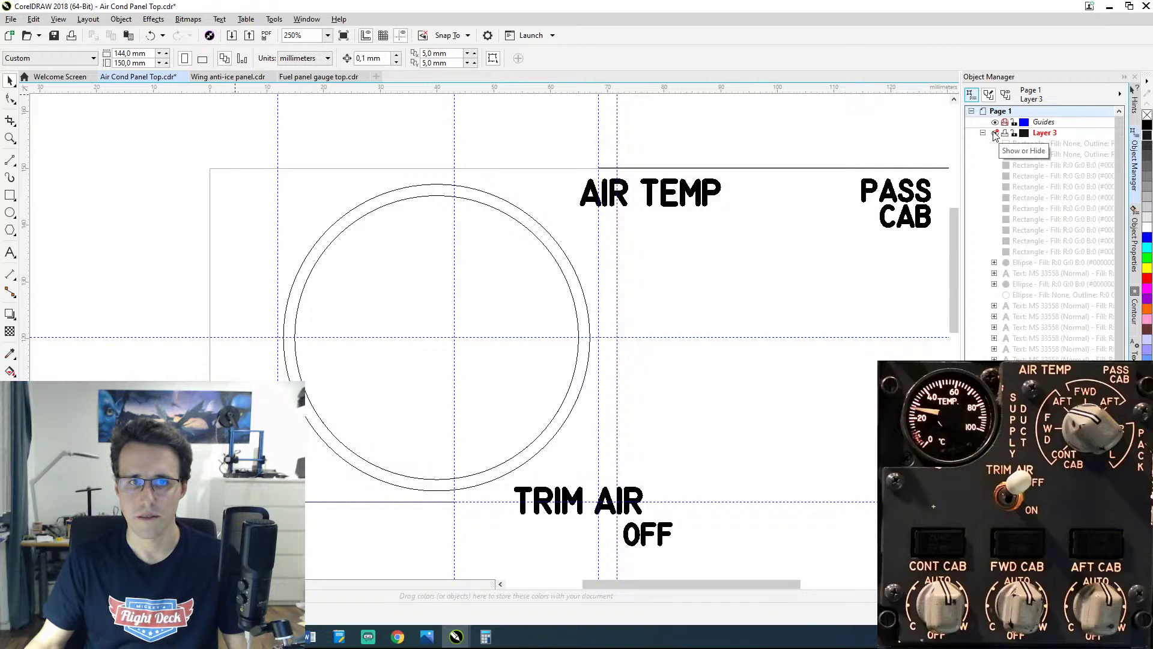
scroll(1121, 291, down, 5)
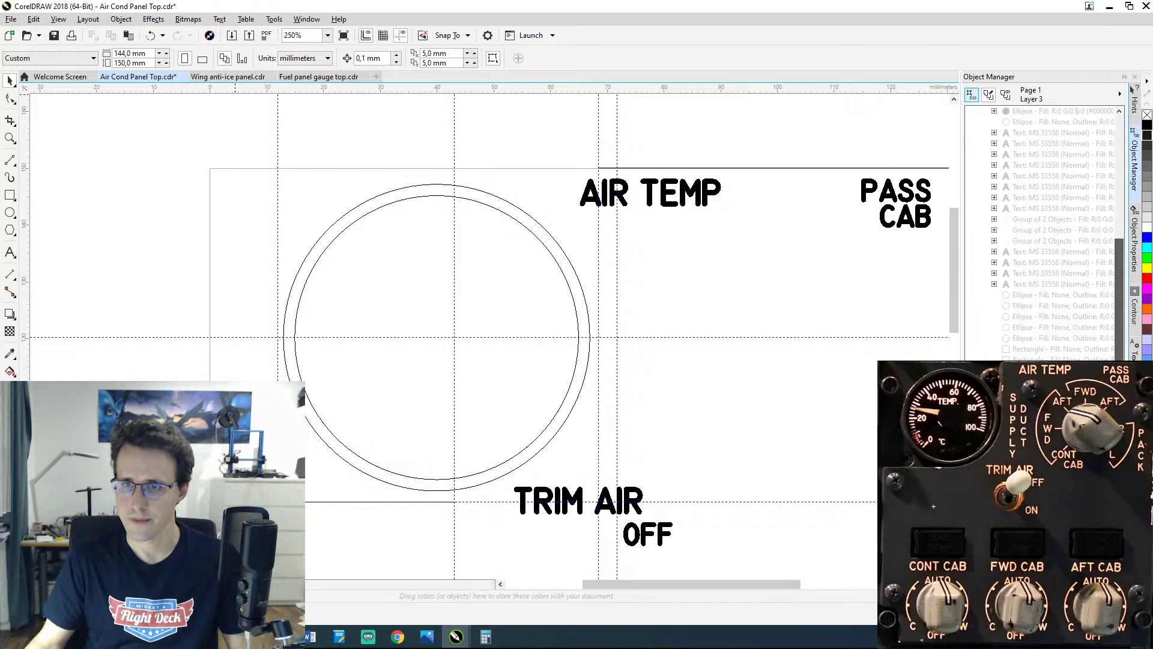
click(569, 262)
click(559, 266)
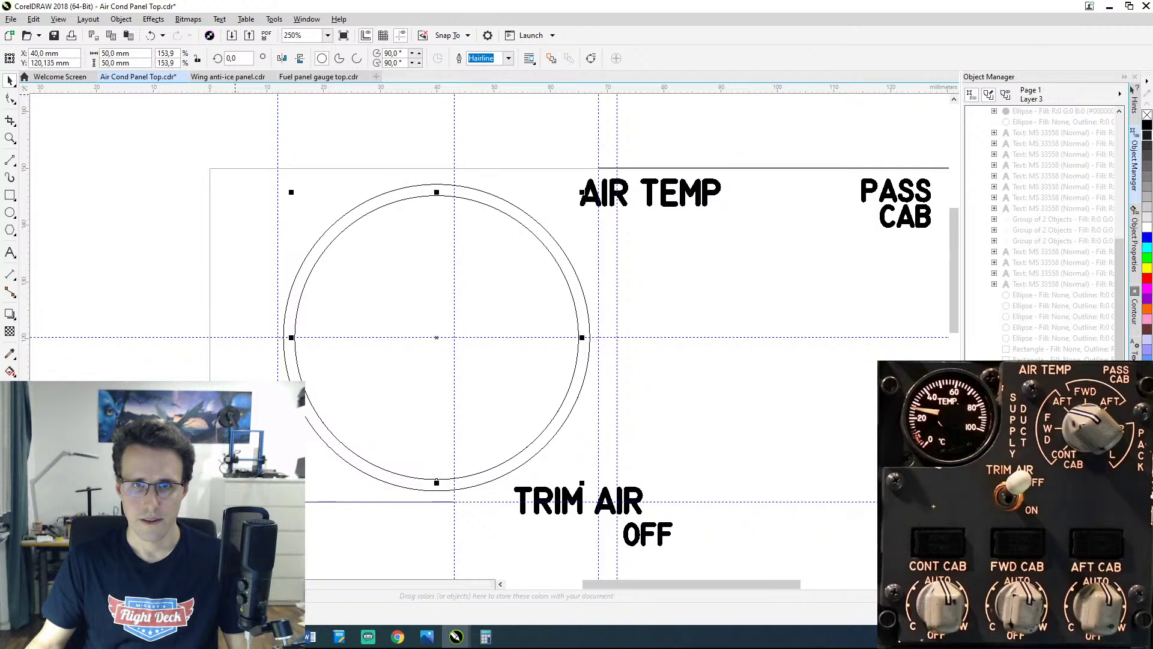
key(Tab)
key(ctrl+v)
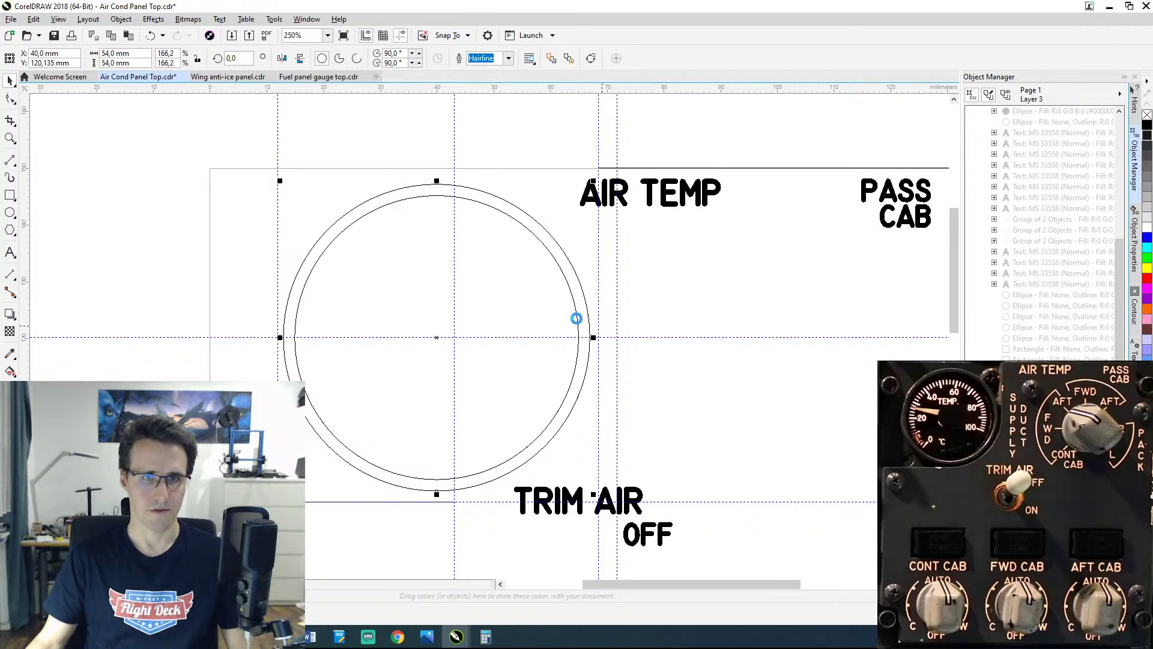
Step: Make Layer 1 the active layer and duplicate the 54 mm outer gauge circle in place
click(635, 348)
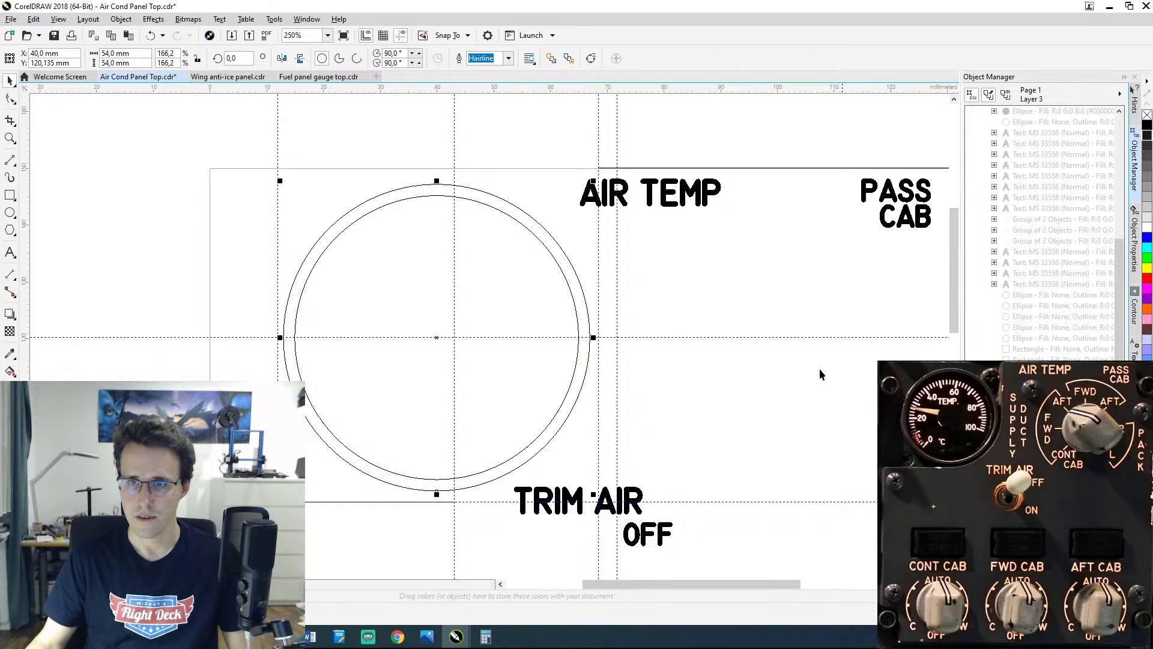
key(Tab)
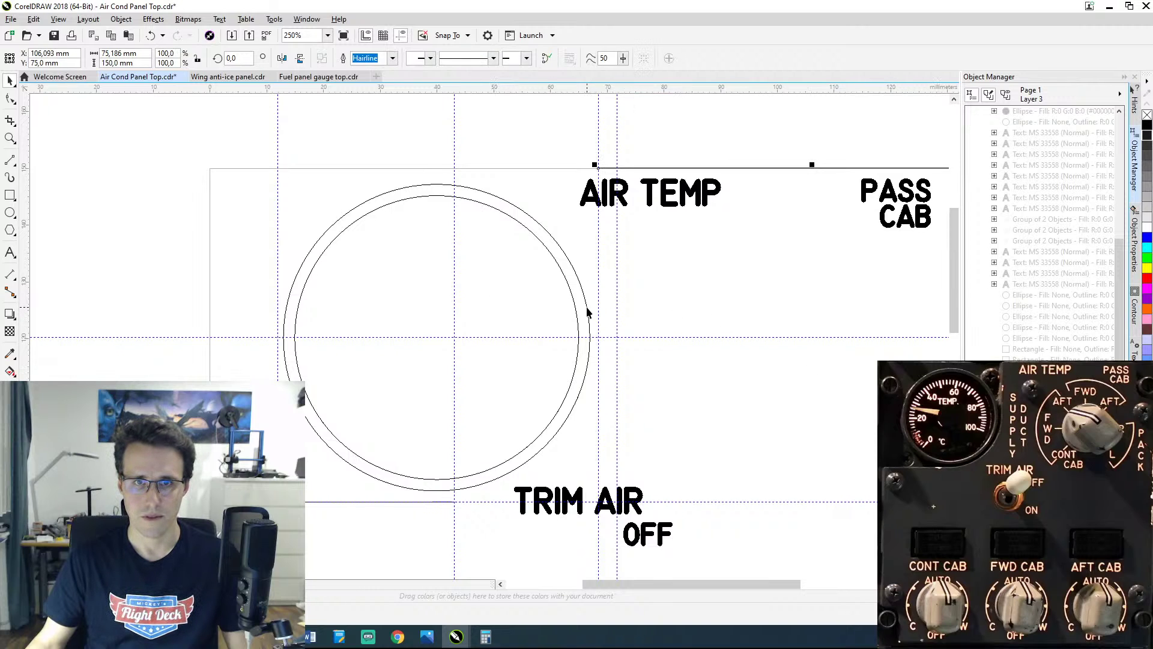
click(587, 307)
key(ctrl+v)
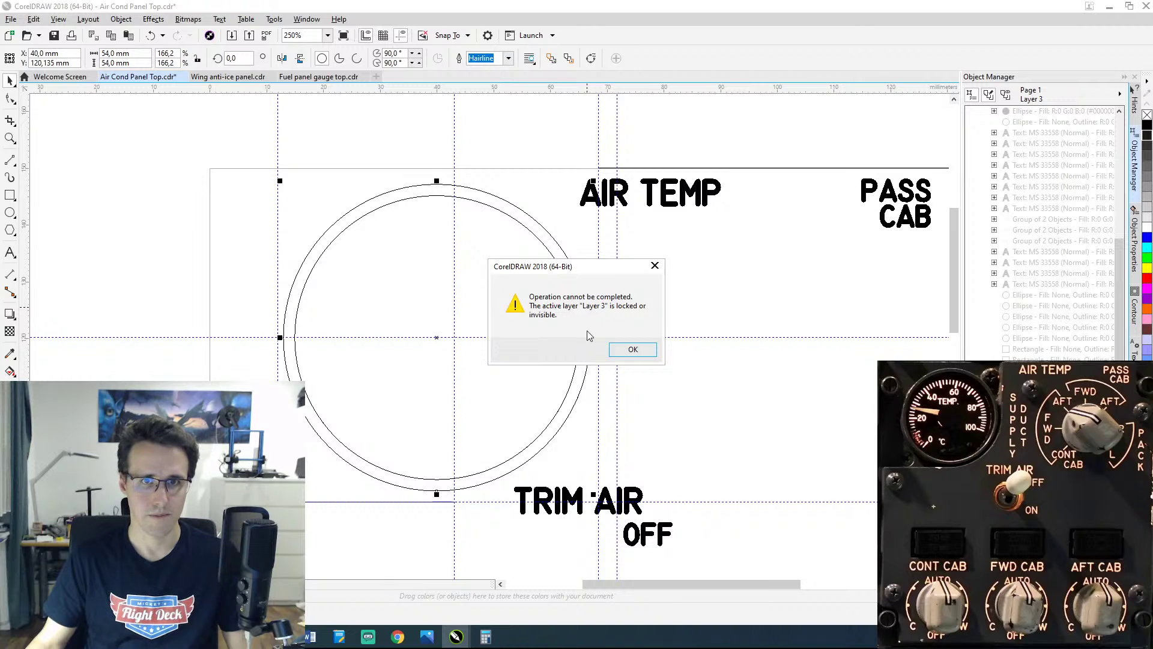
click(633, 349)
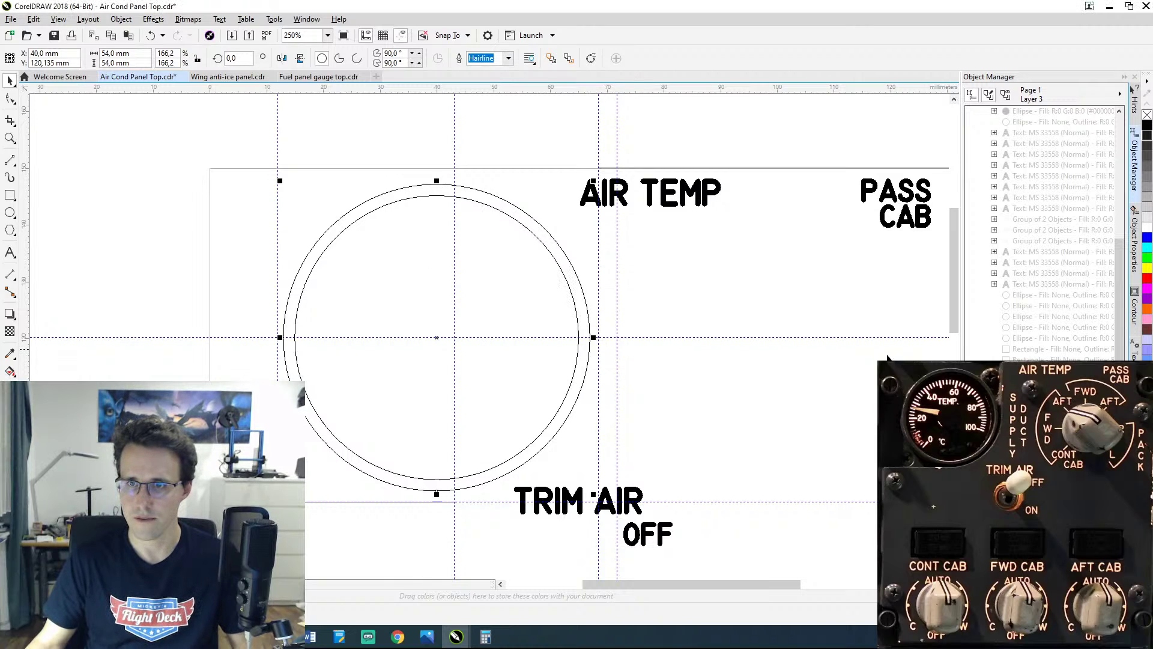
key(Escape)
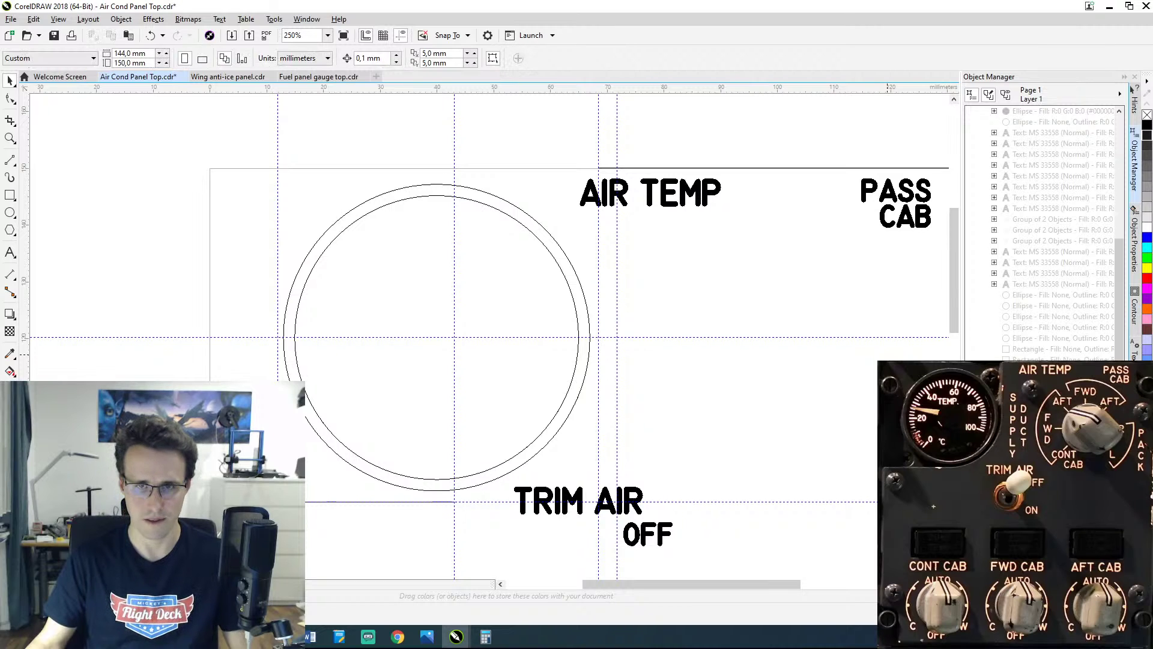
key(ctrl+v)
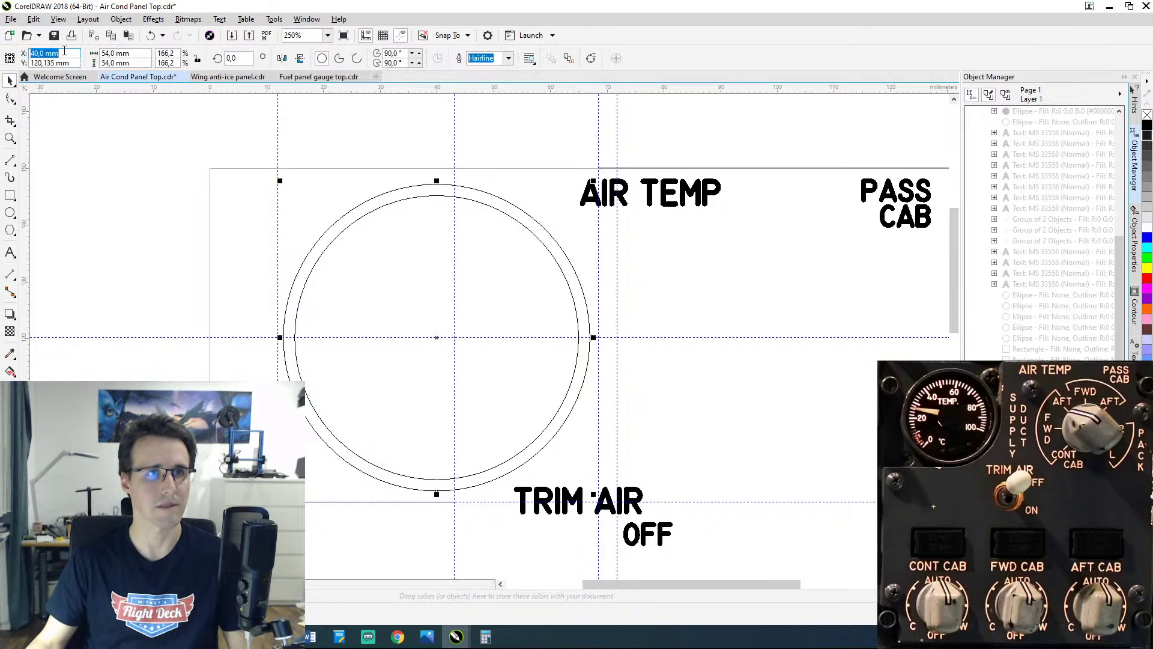
Step: Try to set only the duplicated circle's width to 57 mm, and undo the width change
click(131, 55)
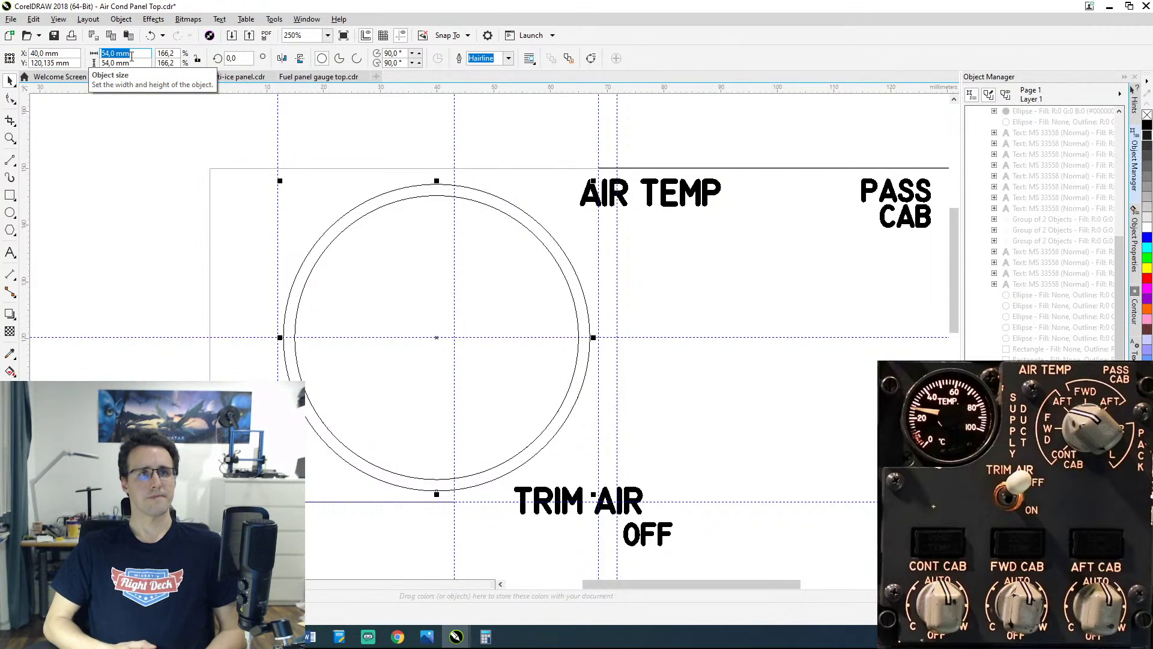
text(57)
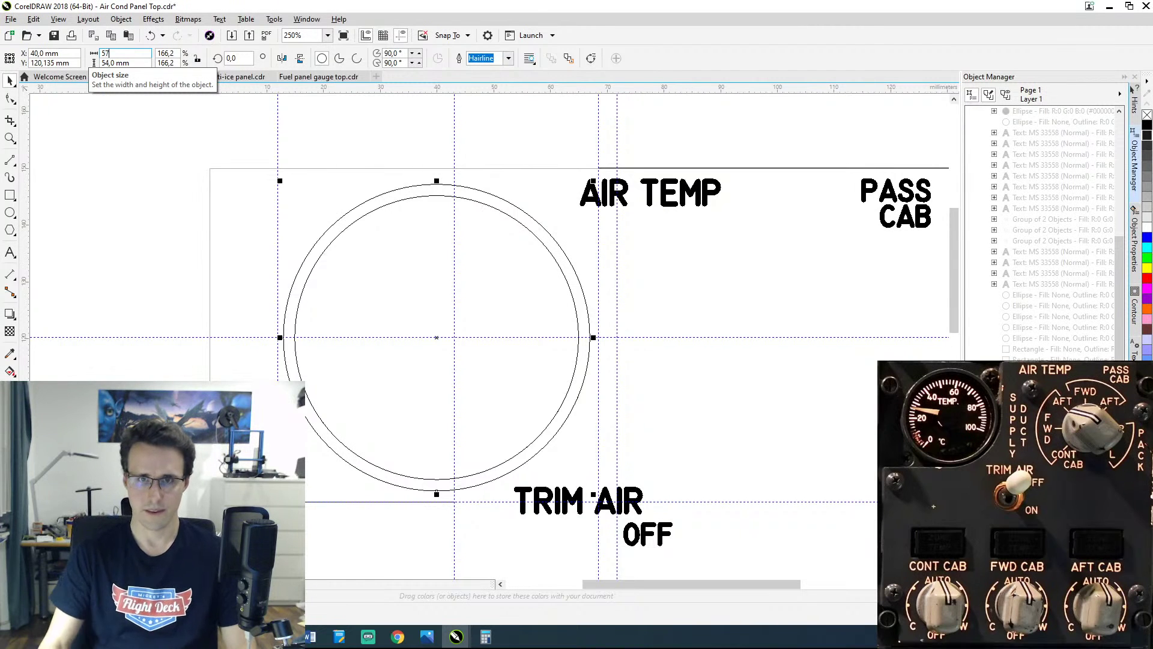
key(Return)
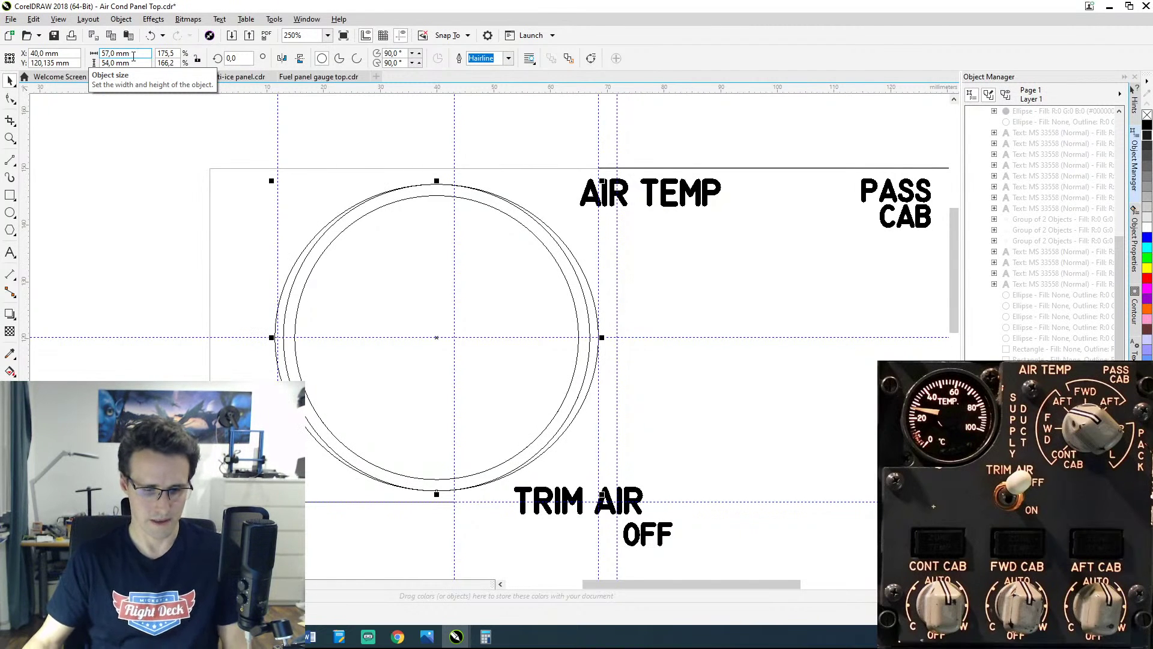
key(ctrl+z)
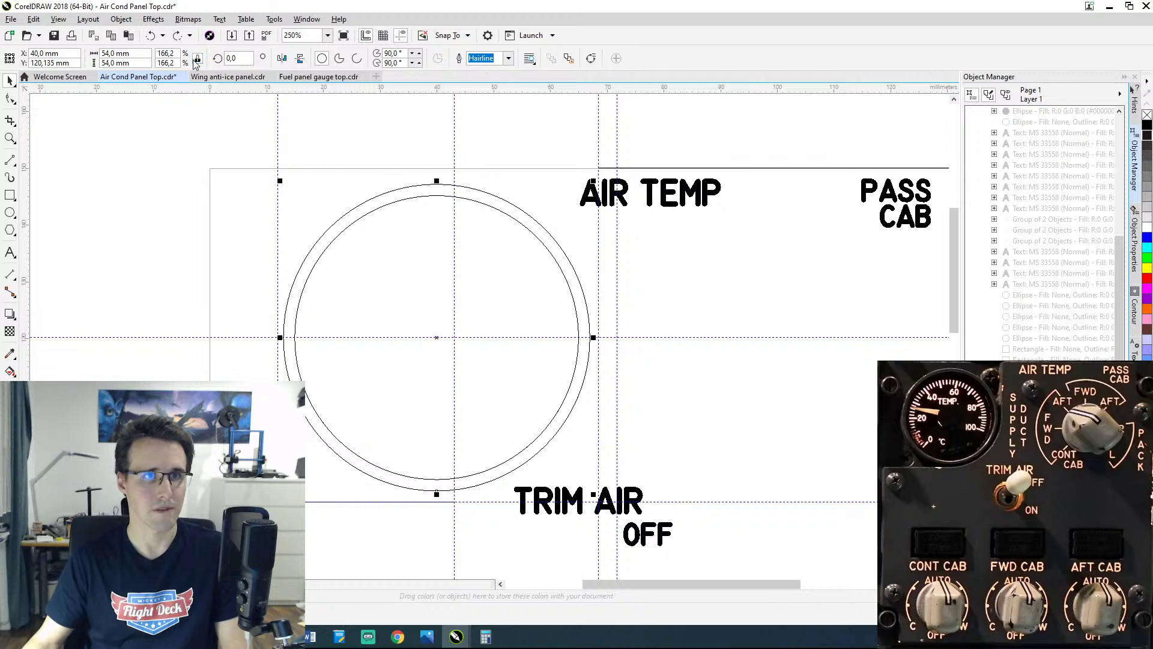
Step: Lock the proportions and resize the duplicated circle to 57 mm in diameter about its centre
click(121, 53)
text(57)
key(KP_Add)
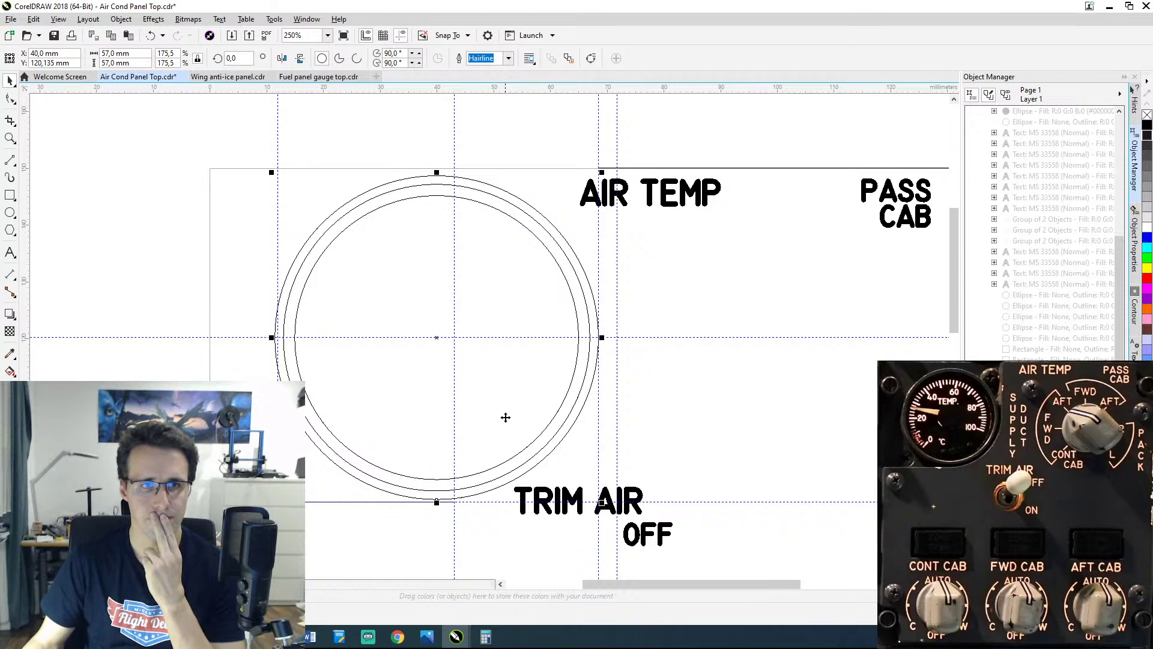
Step: Place a horizontal guideline through the lowest point of the 57 mm circle, at 91.635 mm
scroll(563, 452, down, 1)
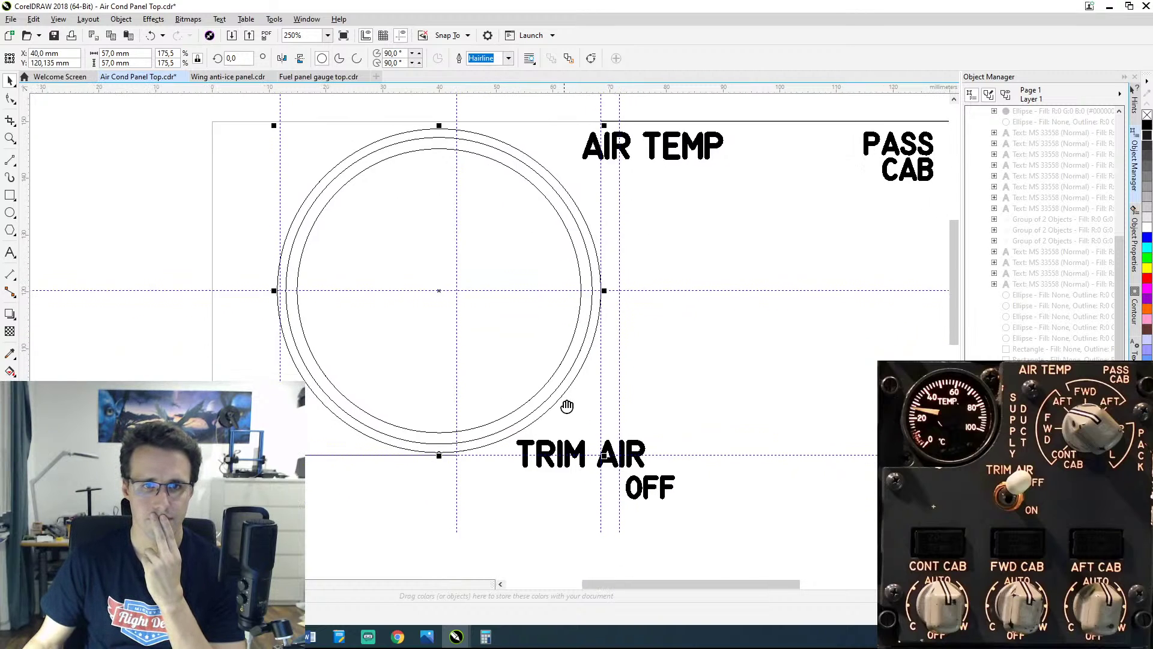
scroll(469, 457, up, 4)
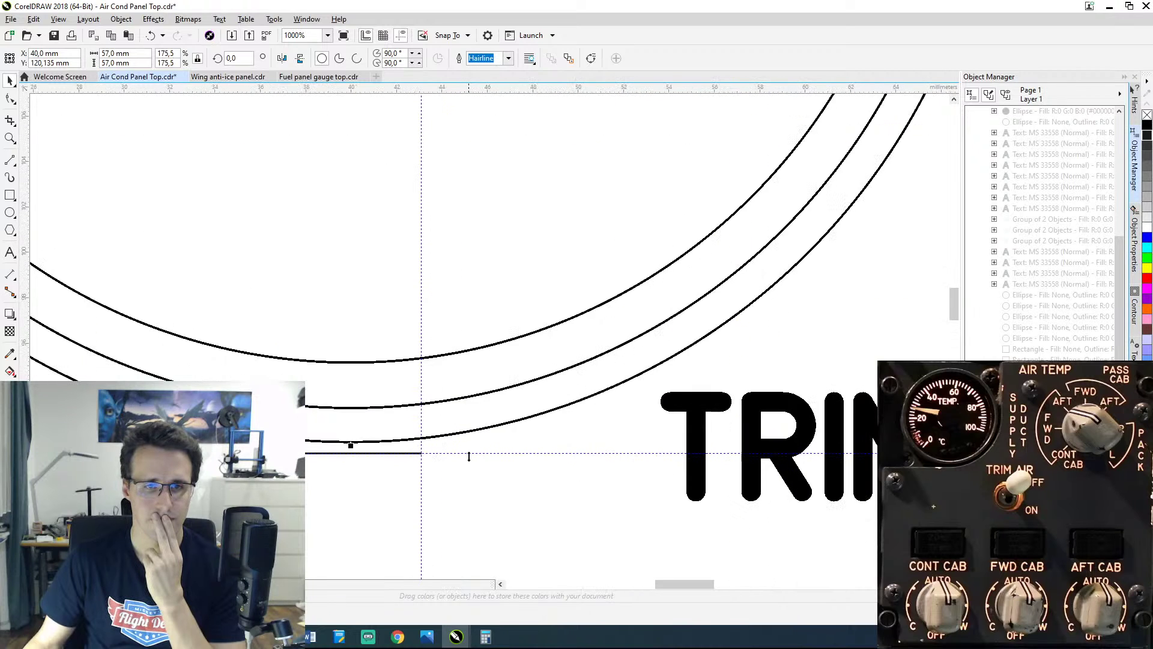
scroll(421, 458, down, 2)
drag(406, 458, 514, 458)
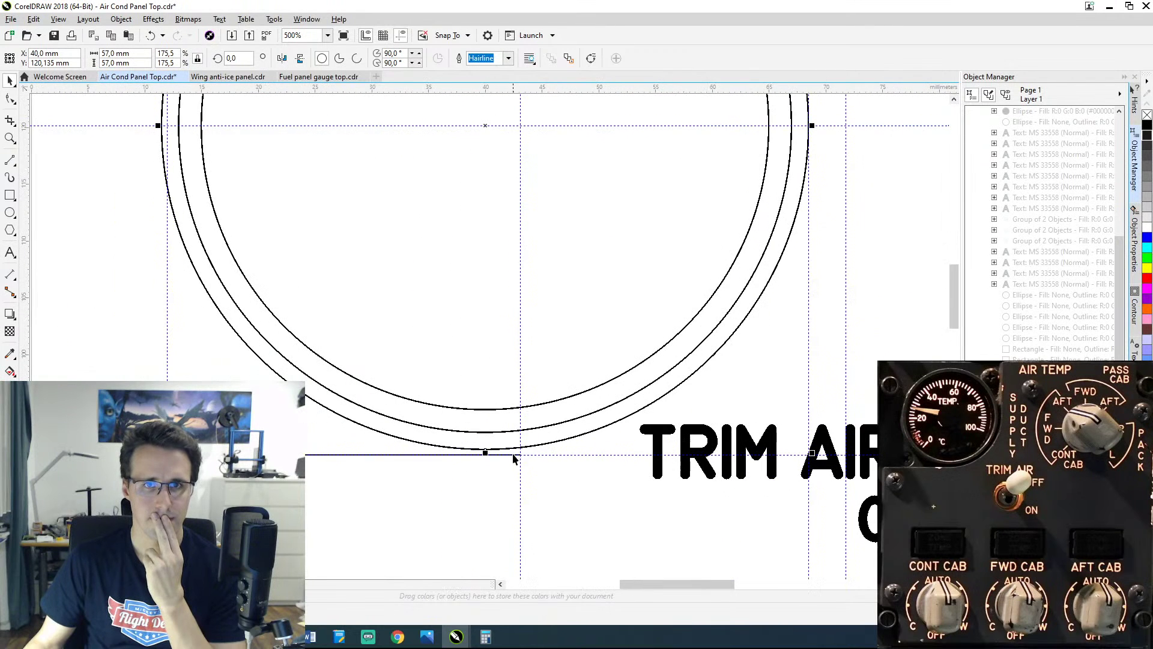
scroll(341, 463, down, 2)
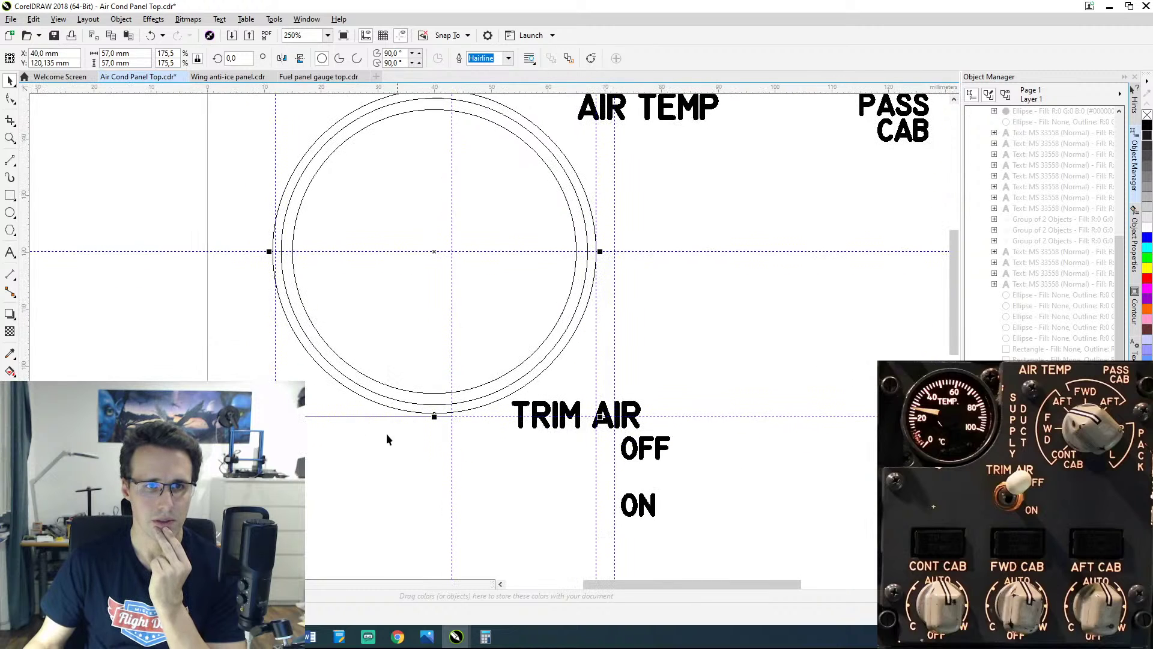
scroll(400, 413, up, 2)
scroll(401, 414, down, 2)
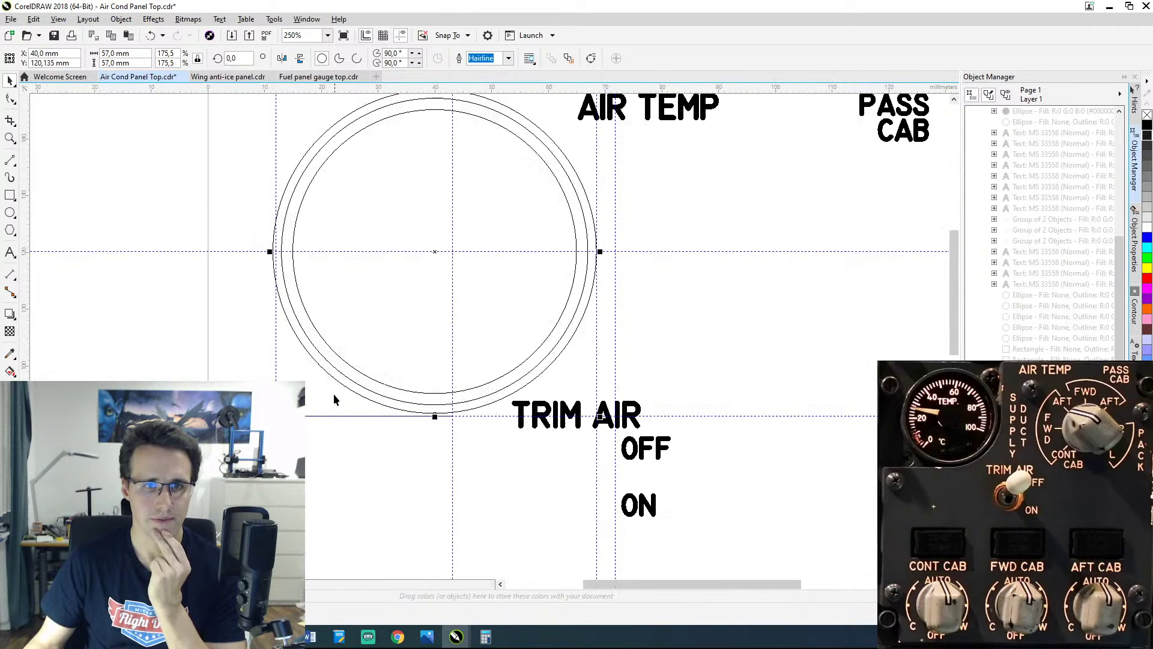
scroll(276, 413, up, 2)
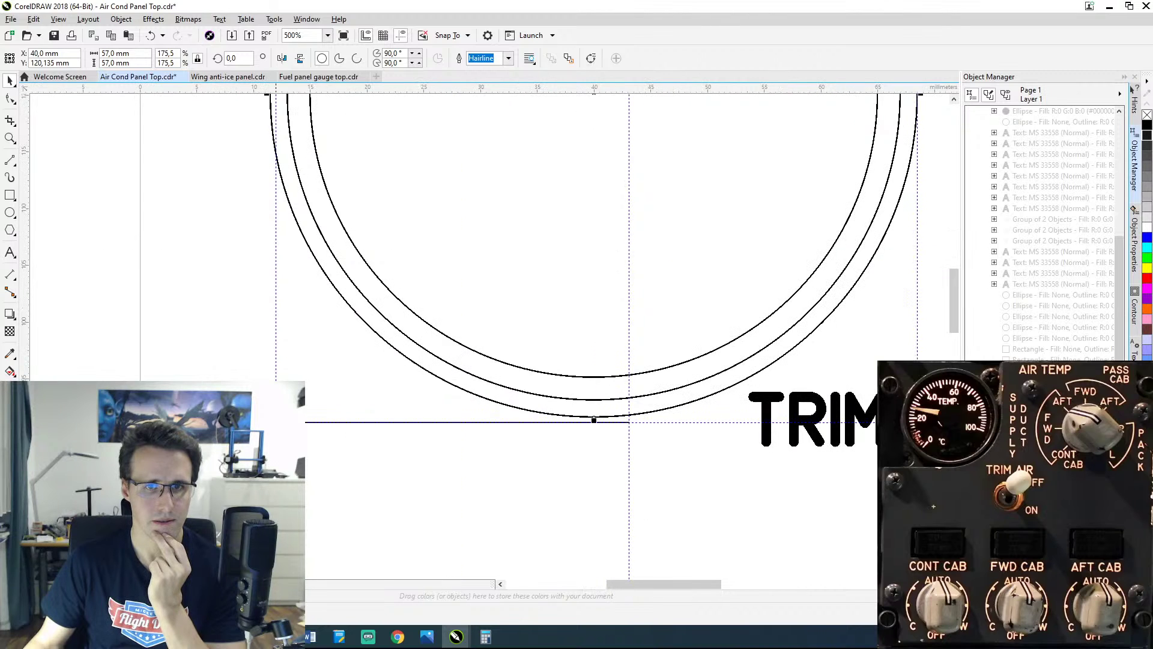
drag(537, 310, 444, 359)
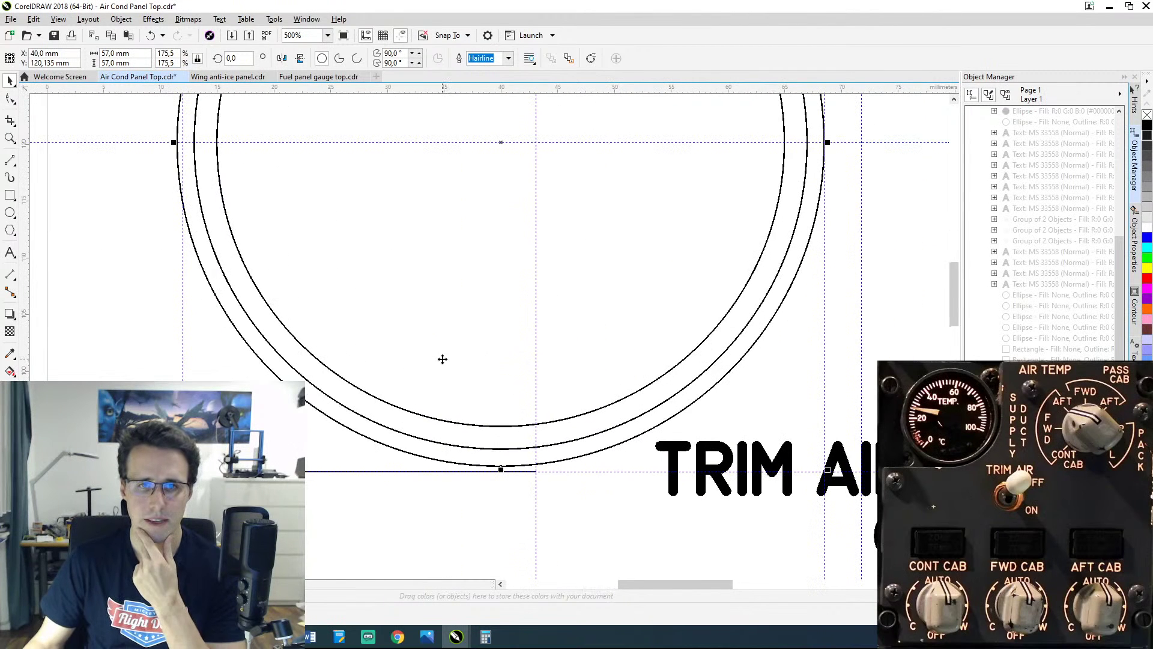
click(499, 468)
scroll(618, 358, down, 3)
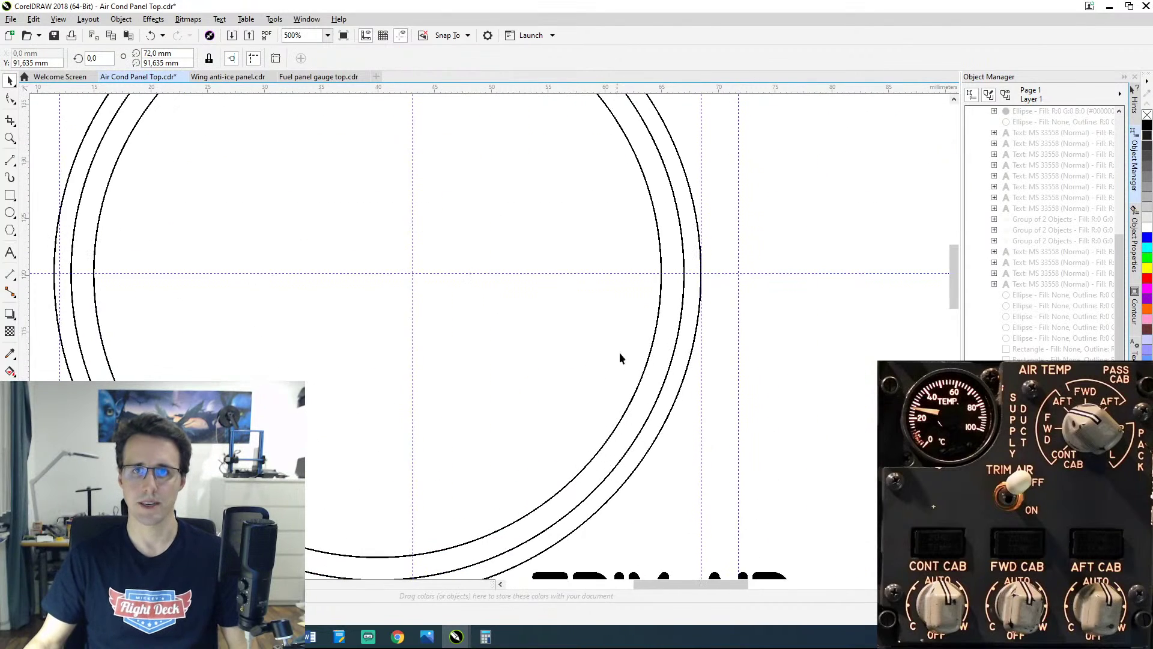
Step: Replace the vertical guideline beside the gauge with one at 68.5 mm, tangent to the outer edge of the 57 mm circle
scroll(659, 327, up, 3)
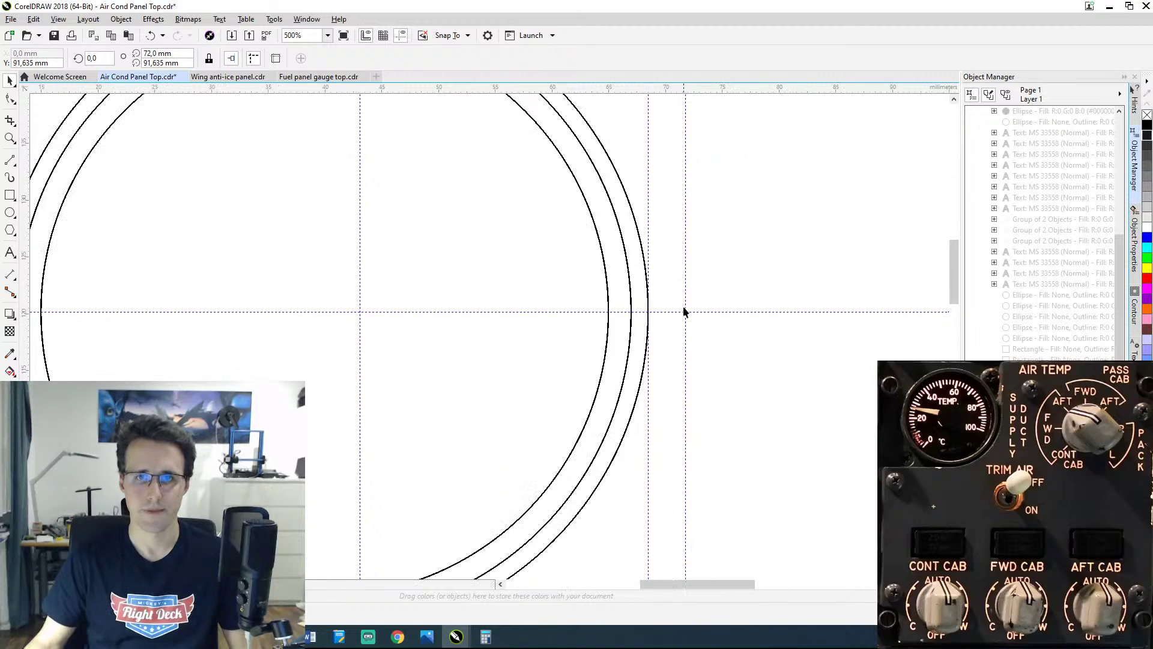
click(648, 409)
key(Delete)
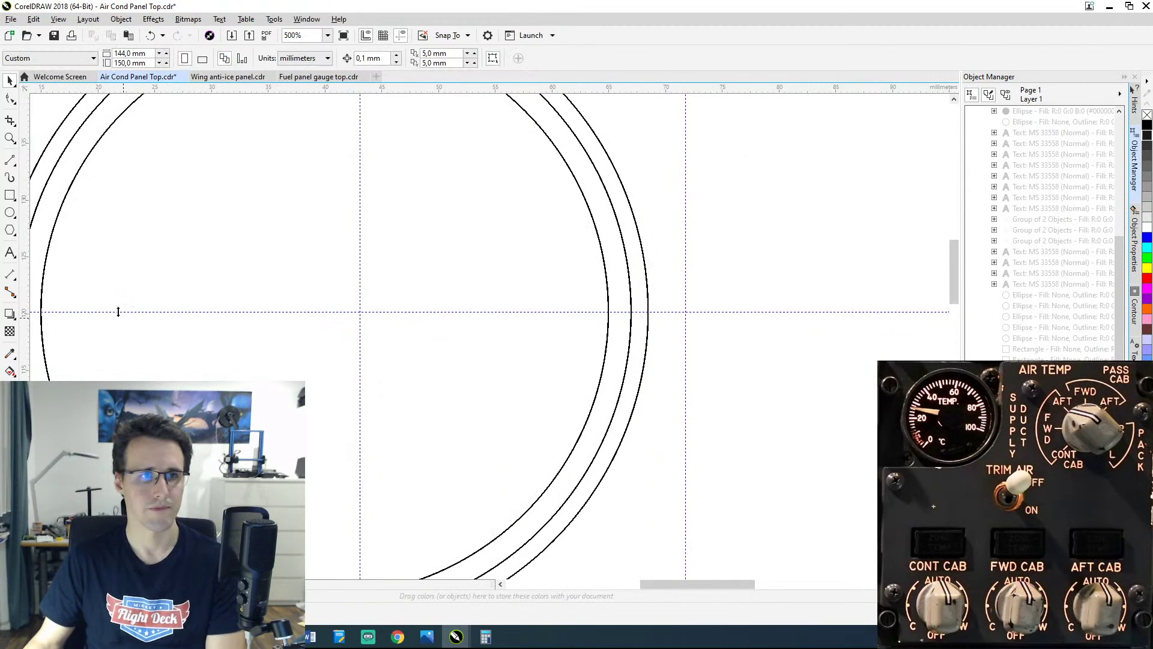
drag(556, 335, 649, 312)
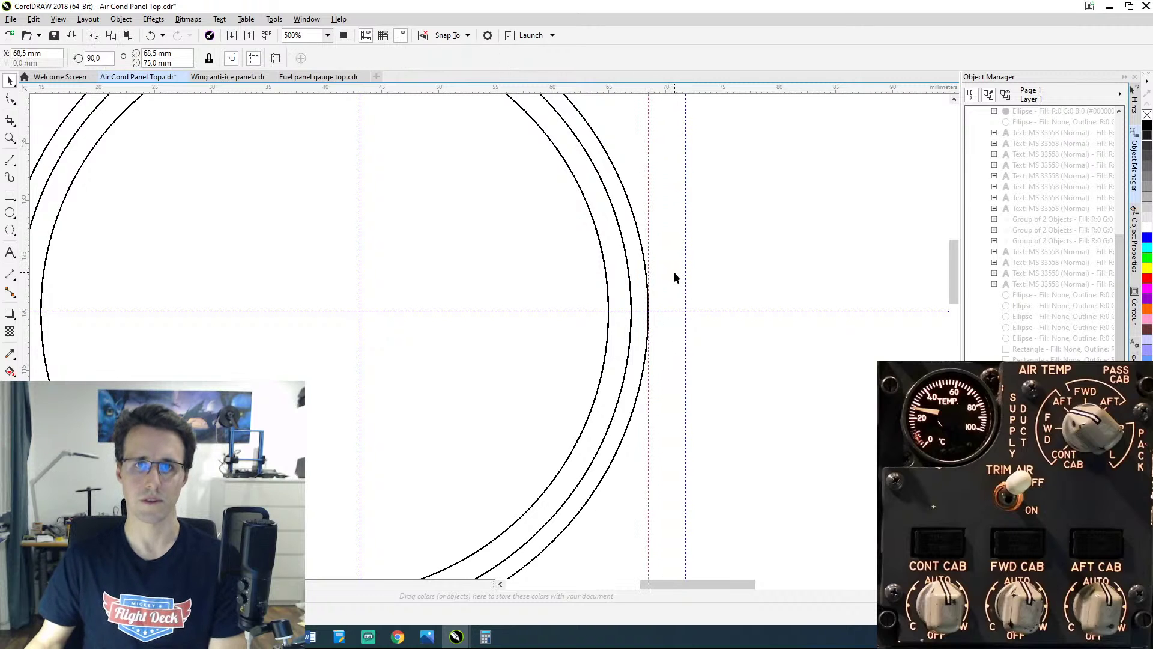
Step: Delete the panel outline's horizontal segment below the gauge by removing its open end node
scroll(674, 271, down, 2)
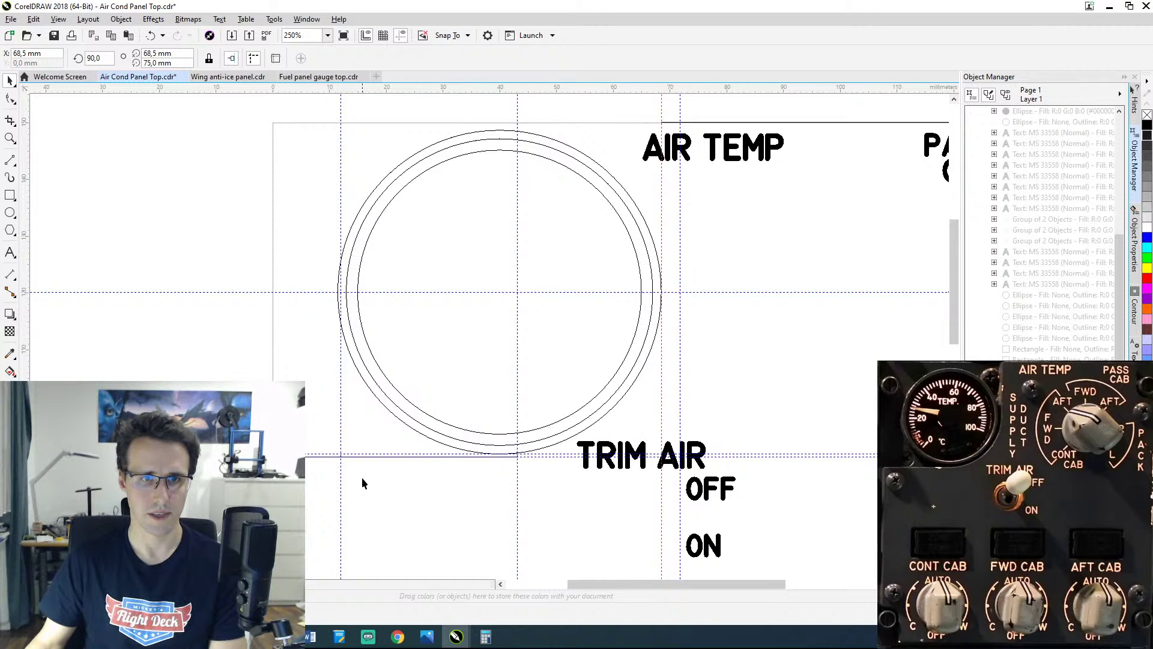
scroll(363, 483, up, 2)
click(414, 435)
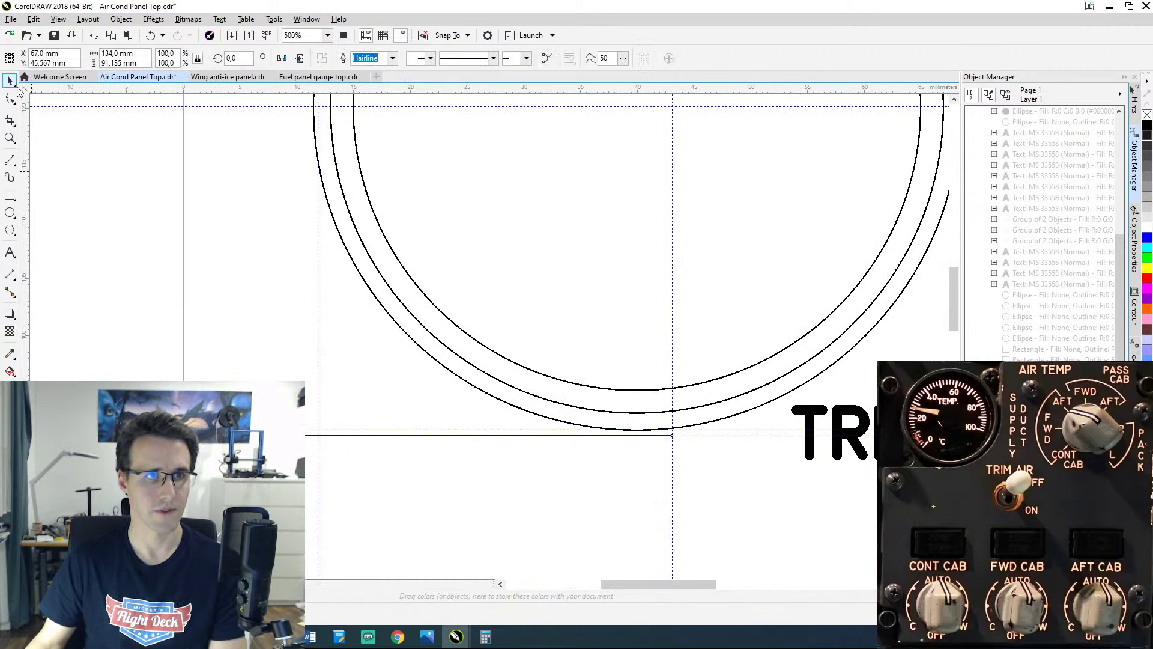
click(10, 98)
click(673, 437)
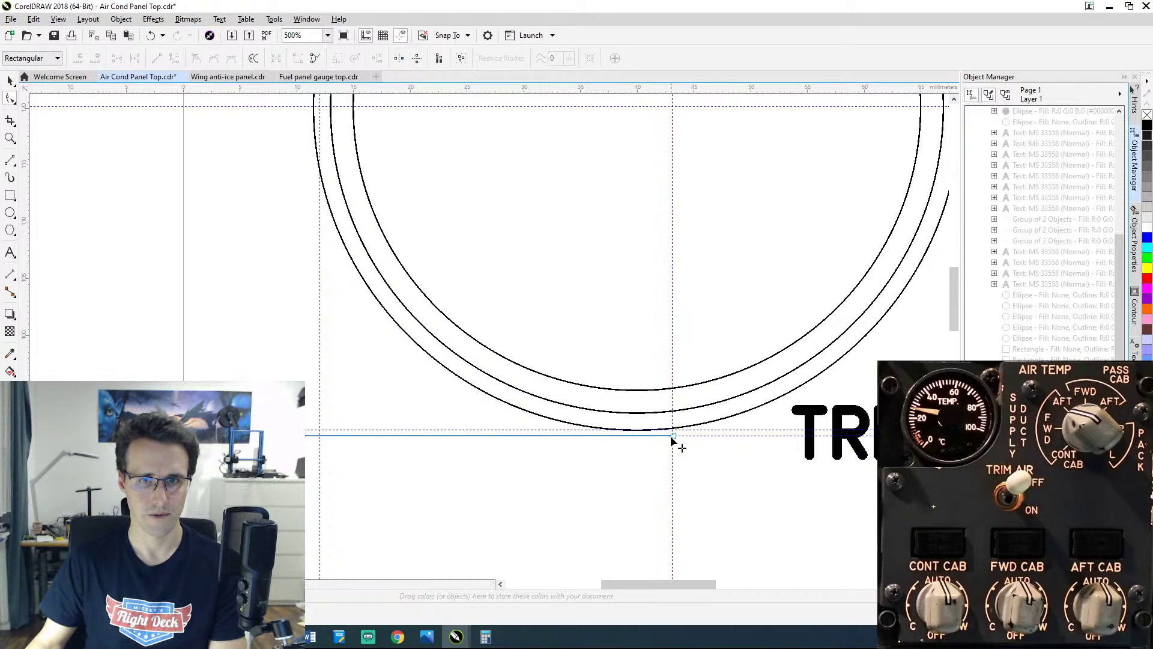
click(671, 437)
key(Delete)
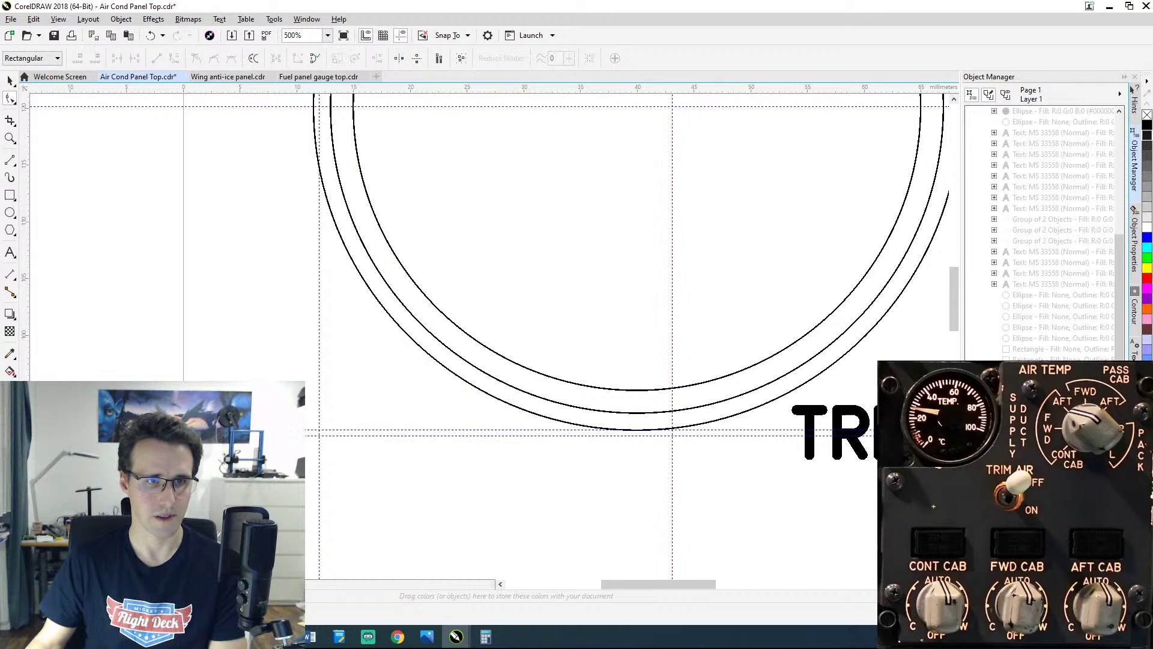
click(188, 437)
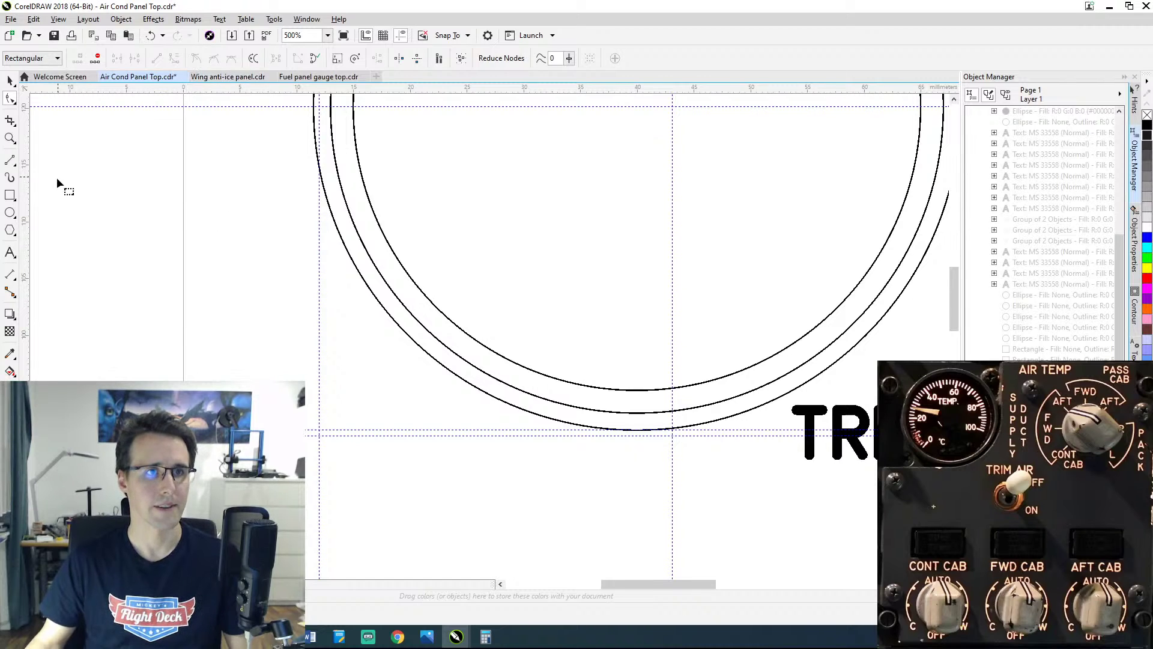
Step: Add a vertical guideline at X 0 mm along the panel's edge
drag(27, 193, 181, 196)
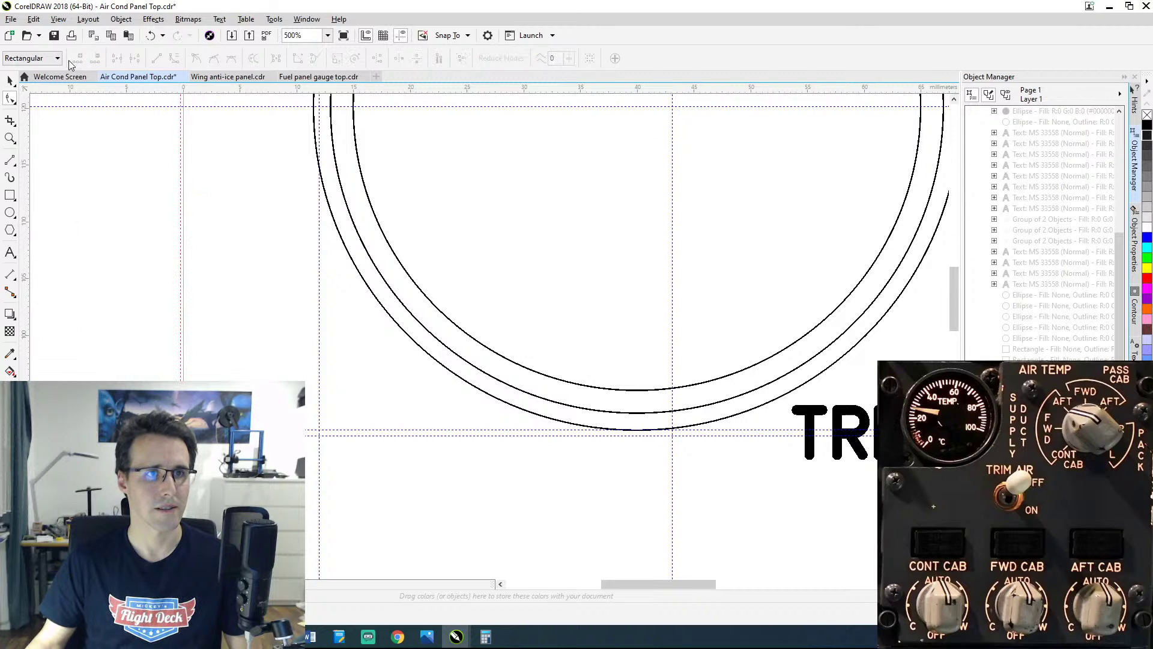
click(9, 81)
click(27, 53)
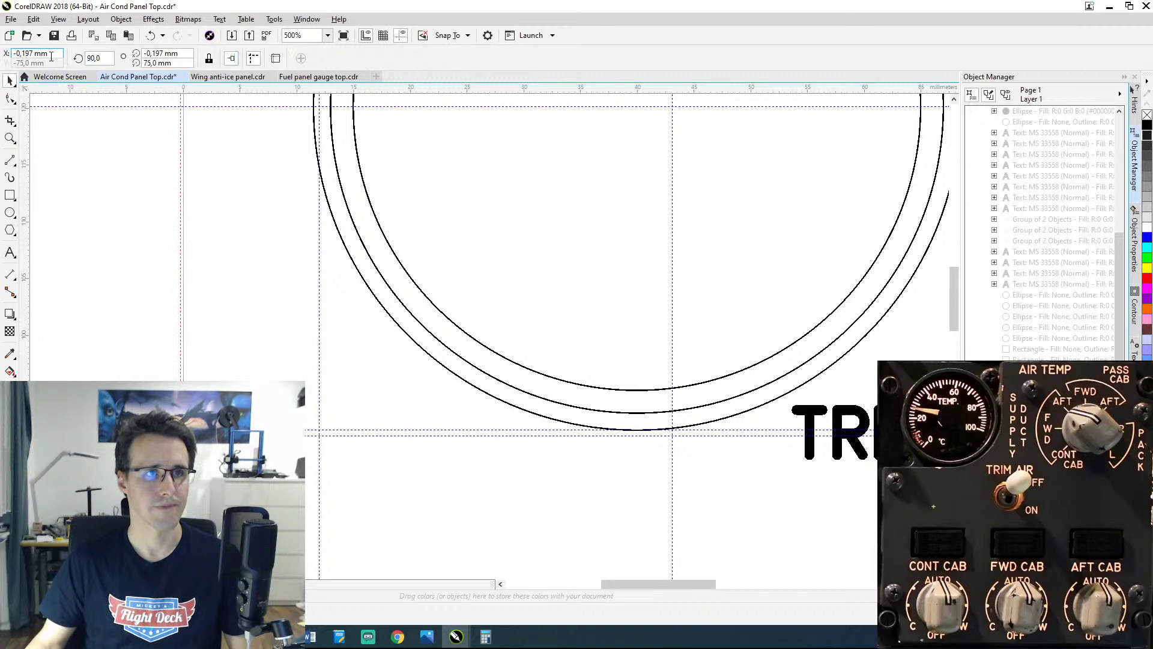
text(0)
key(Return)
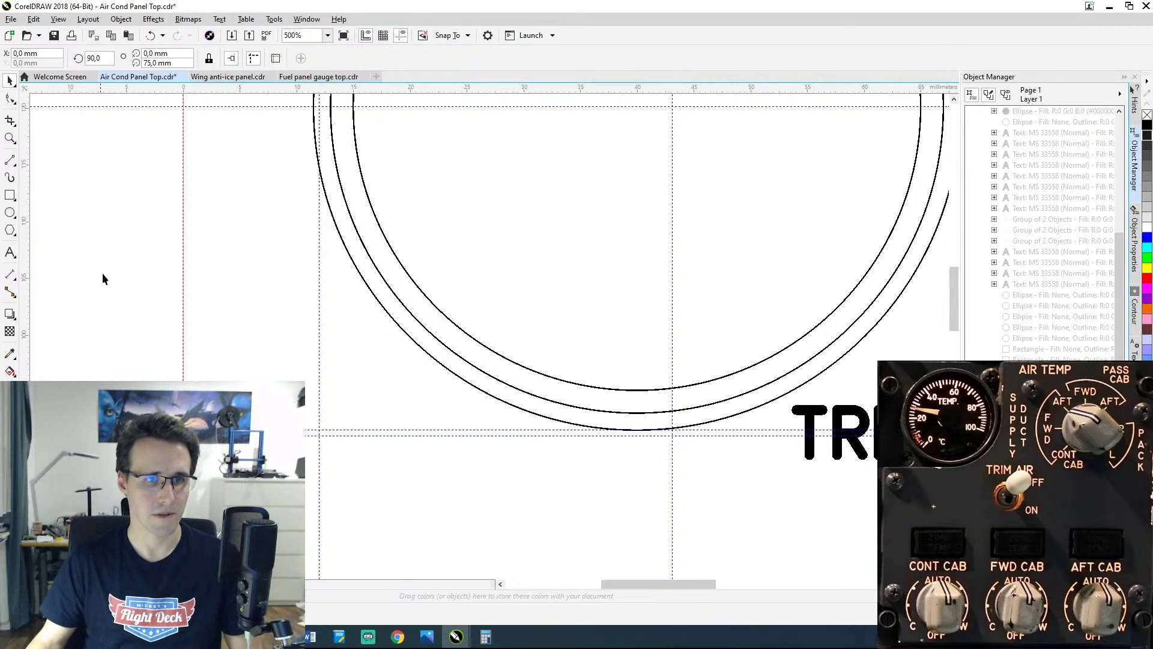
Step: Raise the outline's open end node to the 91.635 mm guideline and extend it horizontally to the 57 mm circle's lowest point
click(10, 98)
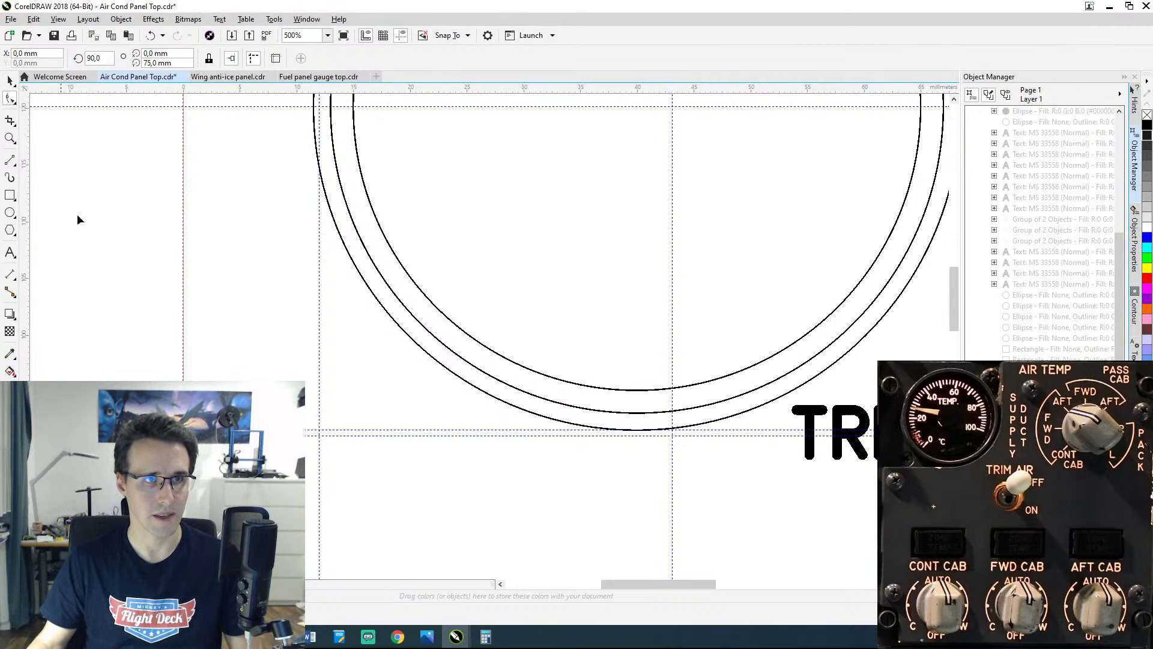
key(Escape)
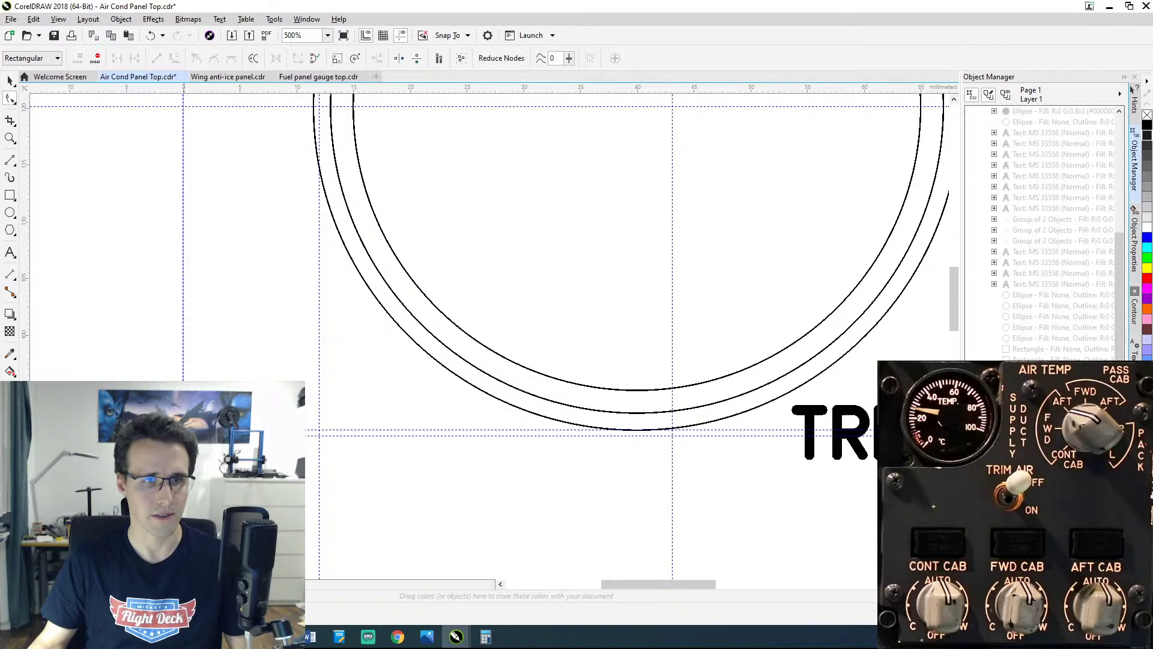
click(9, 160)
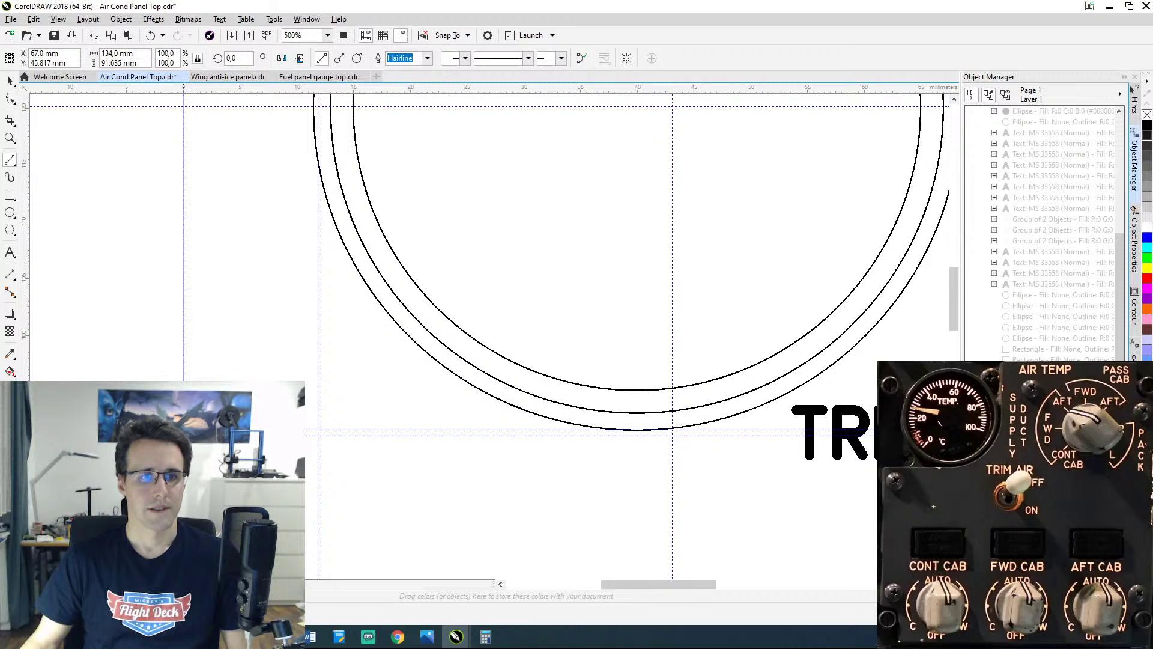
drag(300, 430, 641, 430)
Step: Examine the outline's corner at X 0 mm and the new segment's end where it meets the 57 mm circle
scroll(420, 420, up, 6)
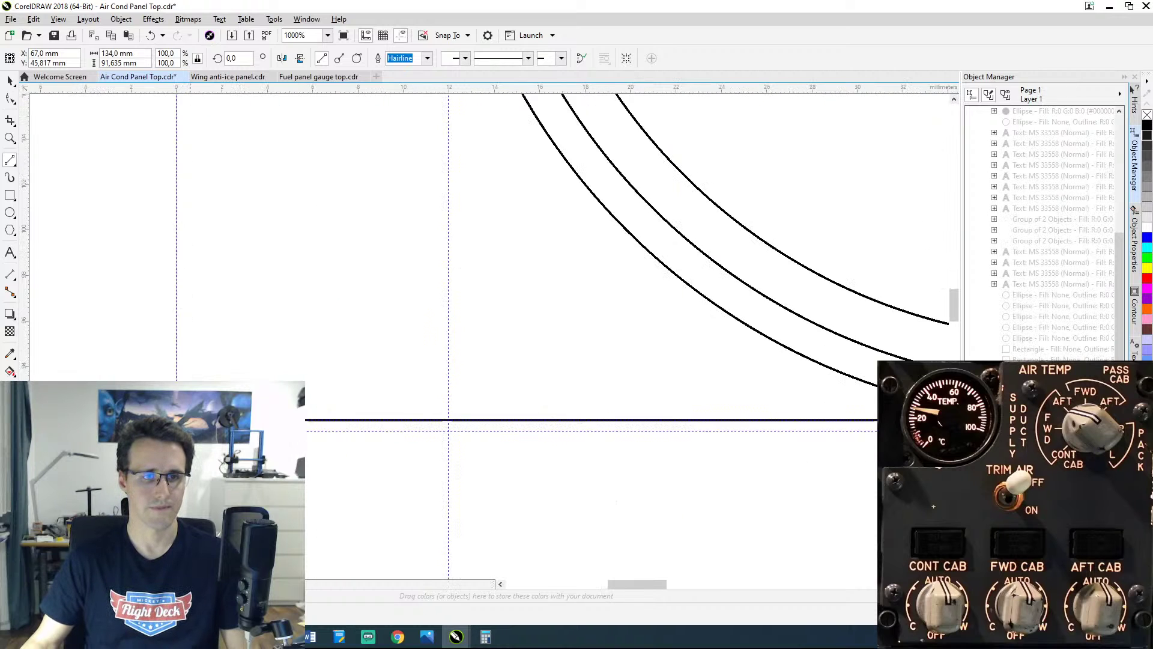
click(1133, 253)
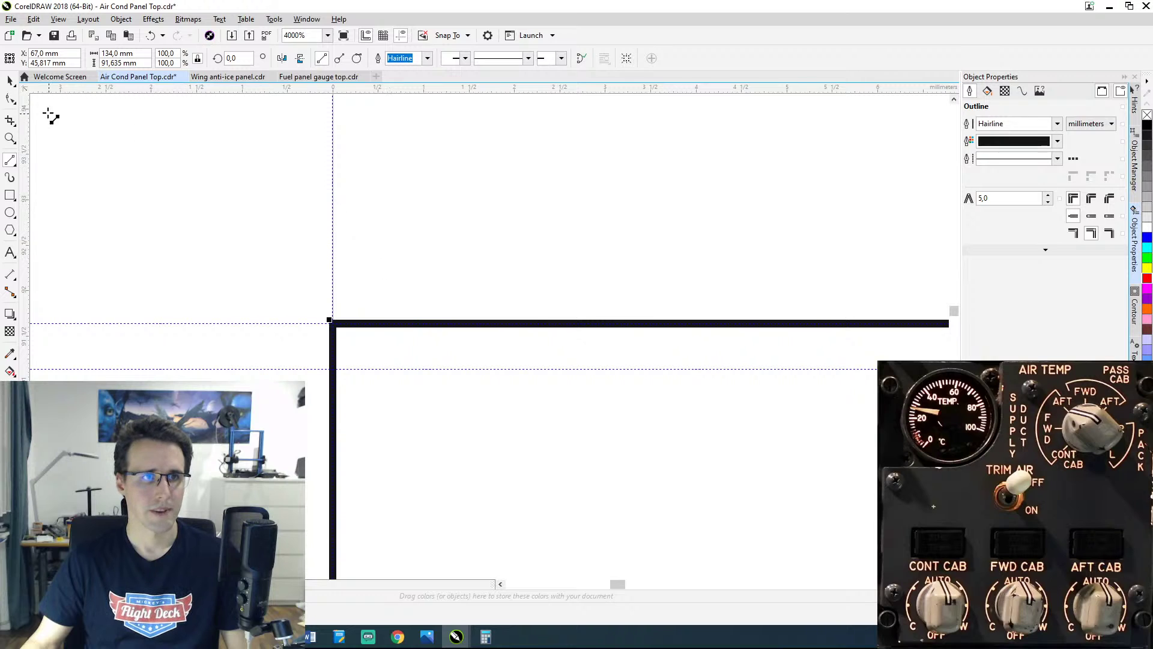
click(10, 100)
click(332, 392)
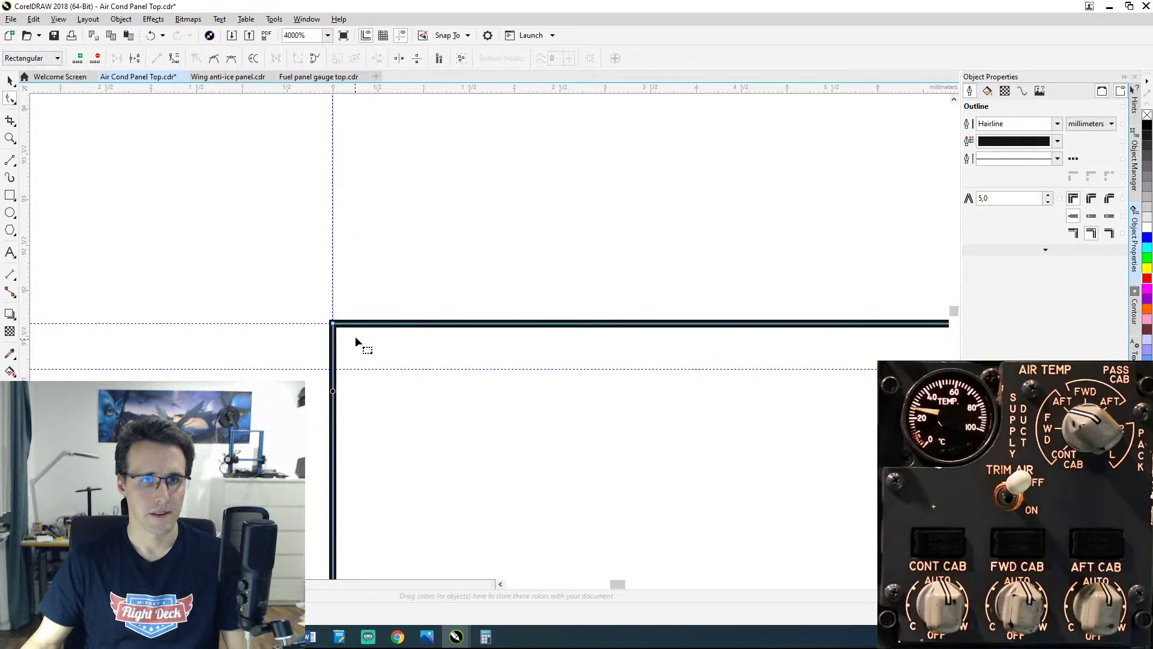
scroll(356, 334, up, 5)
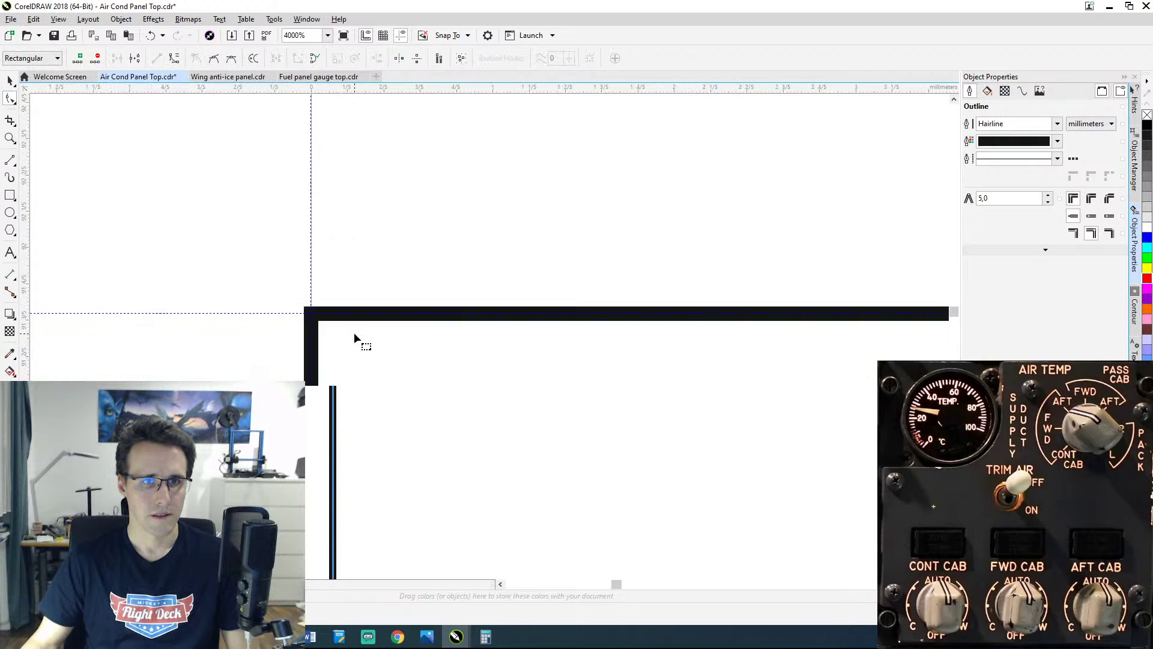
scroll(355, 333, down, 8)
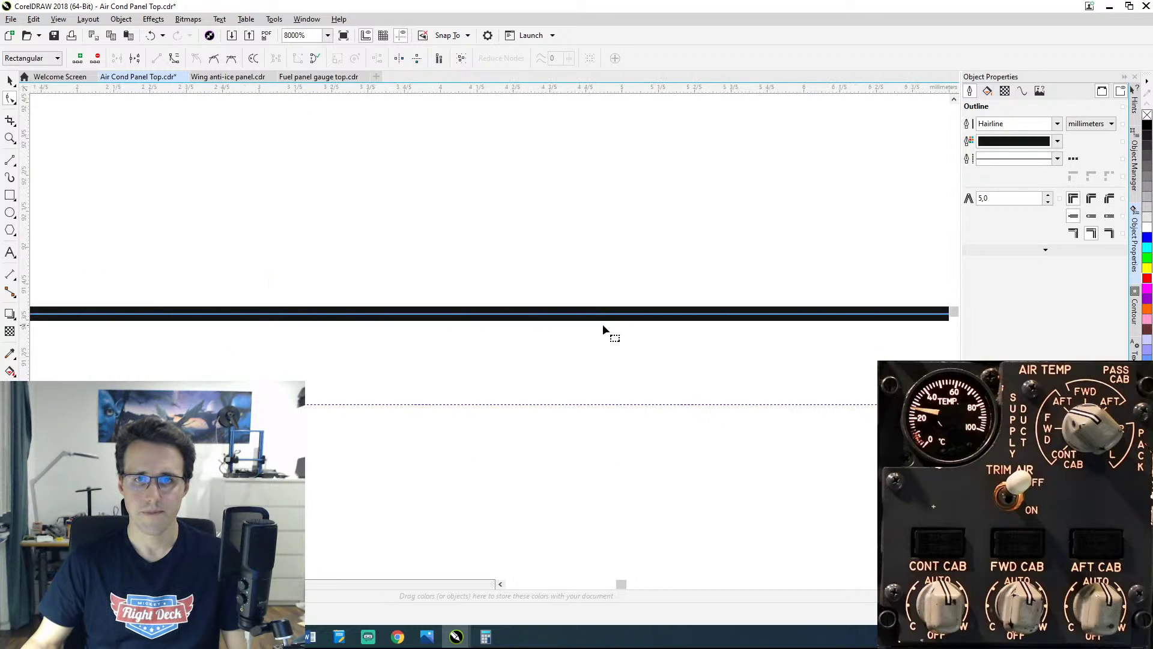
scroll(798, 328, down, 2)
scroll(780, 346, up, 4)
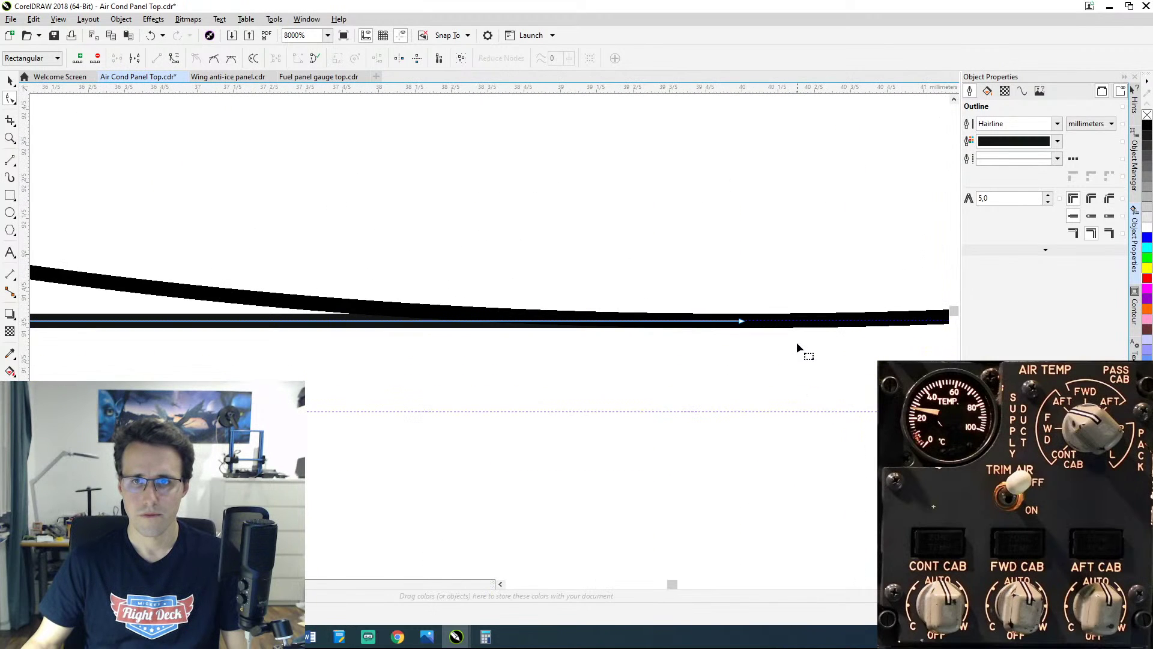
scroll(712, 325, down, 4)
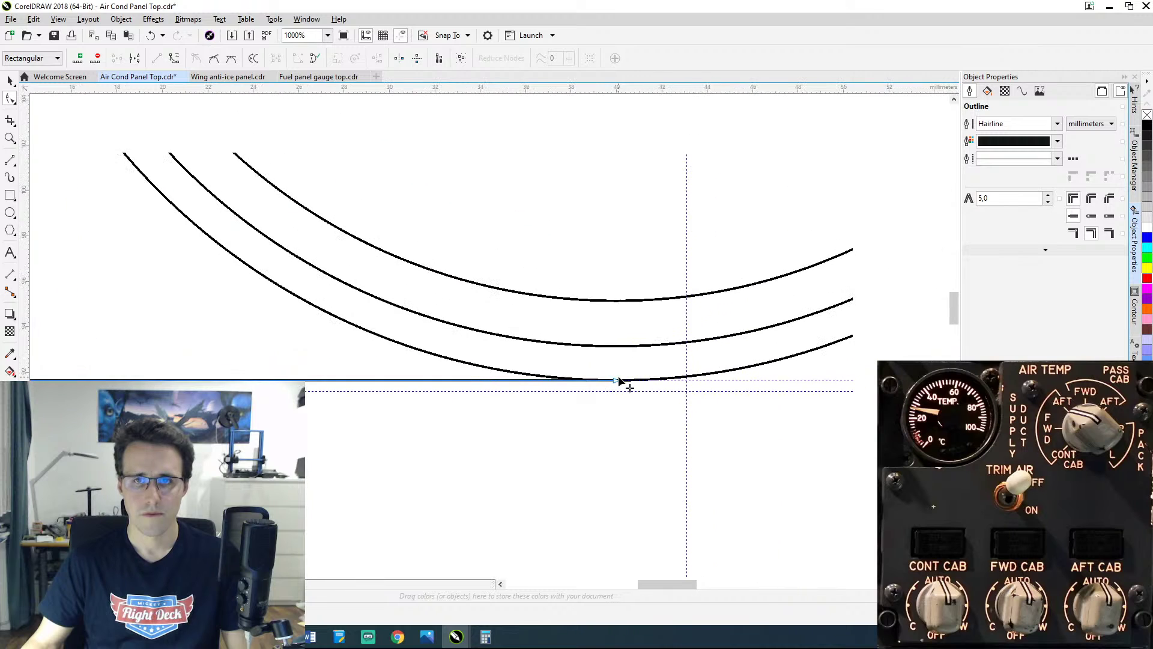
Step: Examine where the outermost gauge circle touches the end of the horizontal outline line
scroll(681, 375, down, 1)
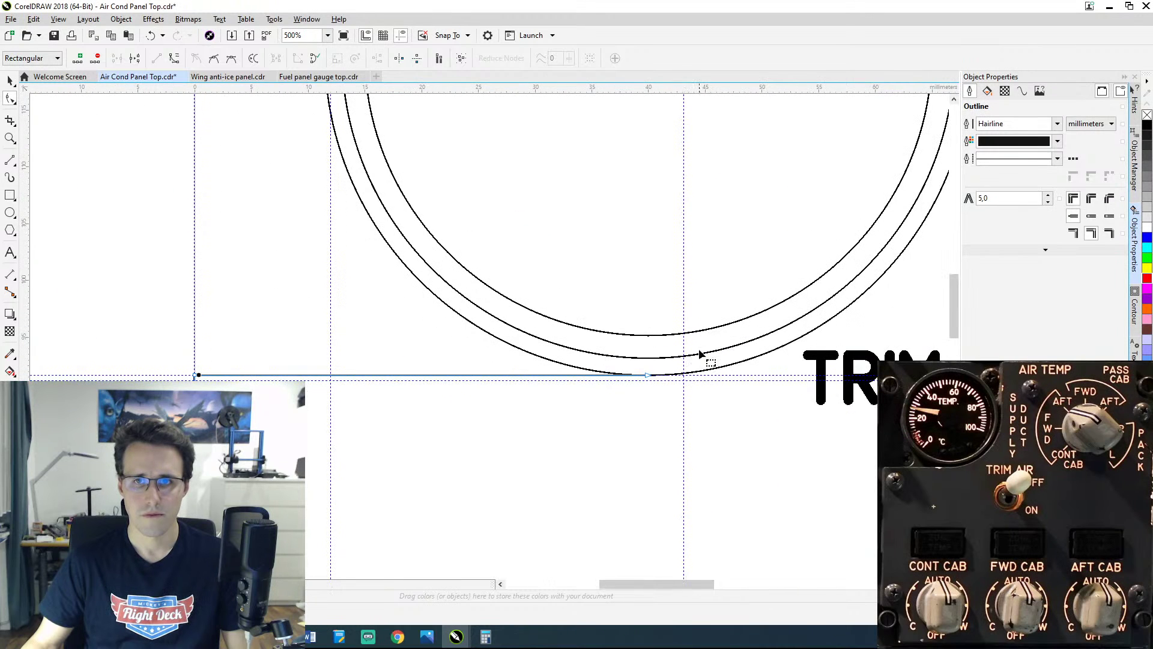
click(574, 368)
scroll(526, 374, up, 2)
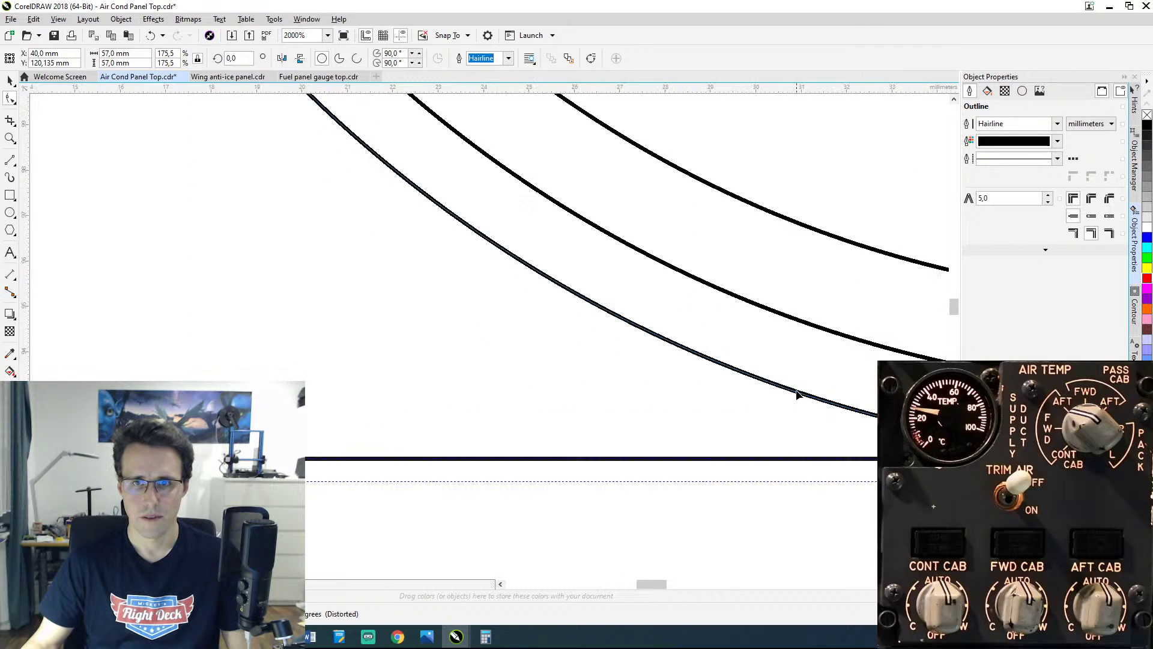
click(816, 459)
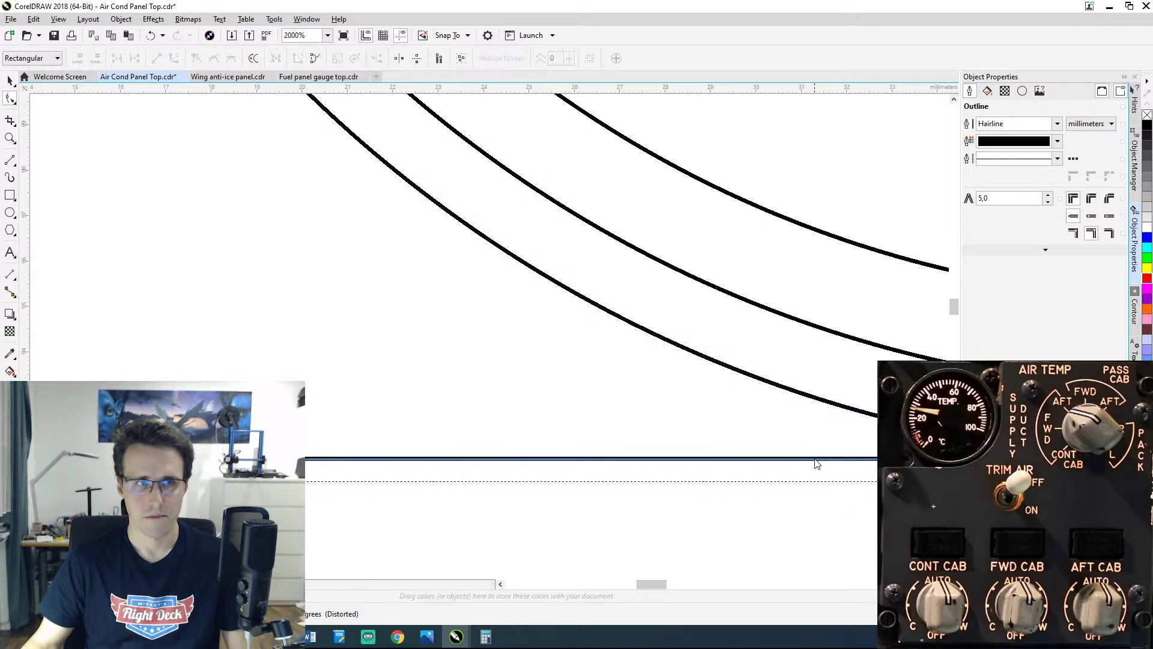
click(875, 416)
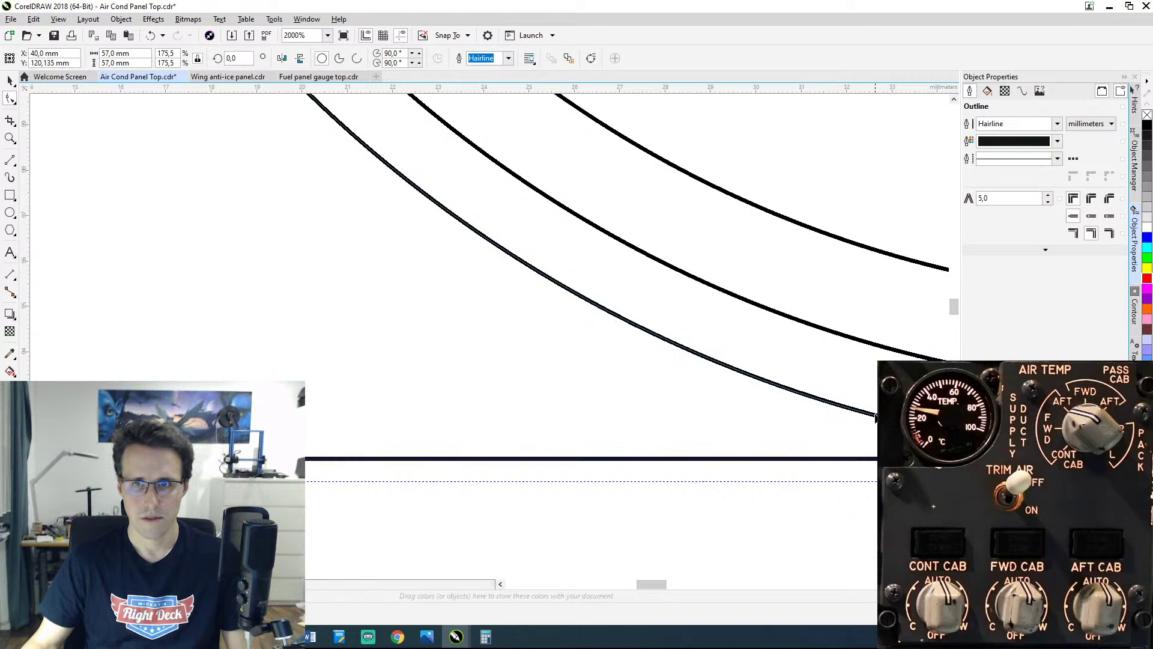
scroll(875, 418, down, 4)
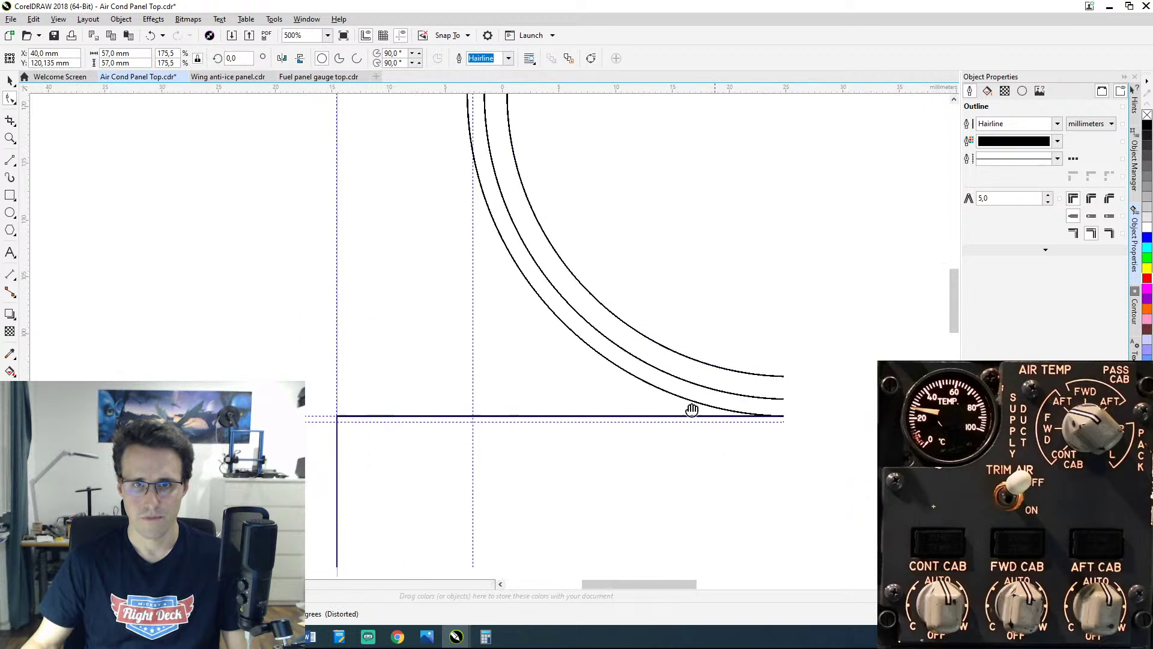
drag(697, 377, 504, 484)
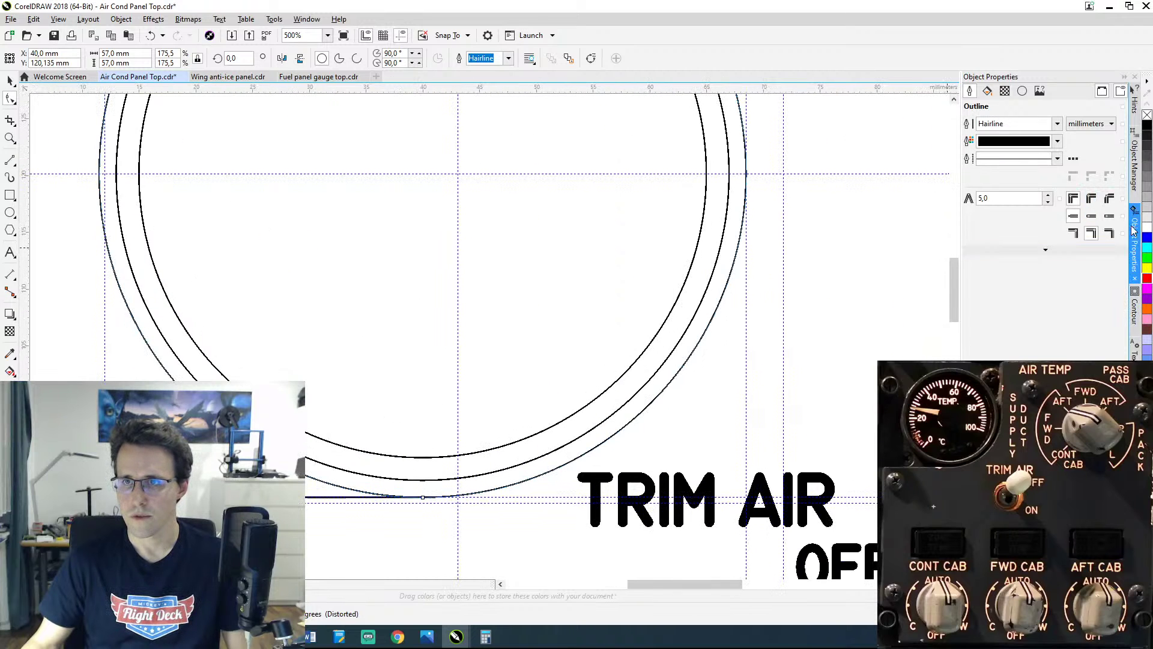
Step: Show the Object Manager and check the gauge circles and the outline line by selecting them in turn
click(1134, 159)
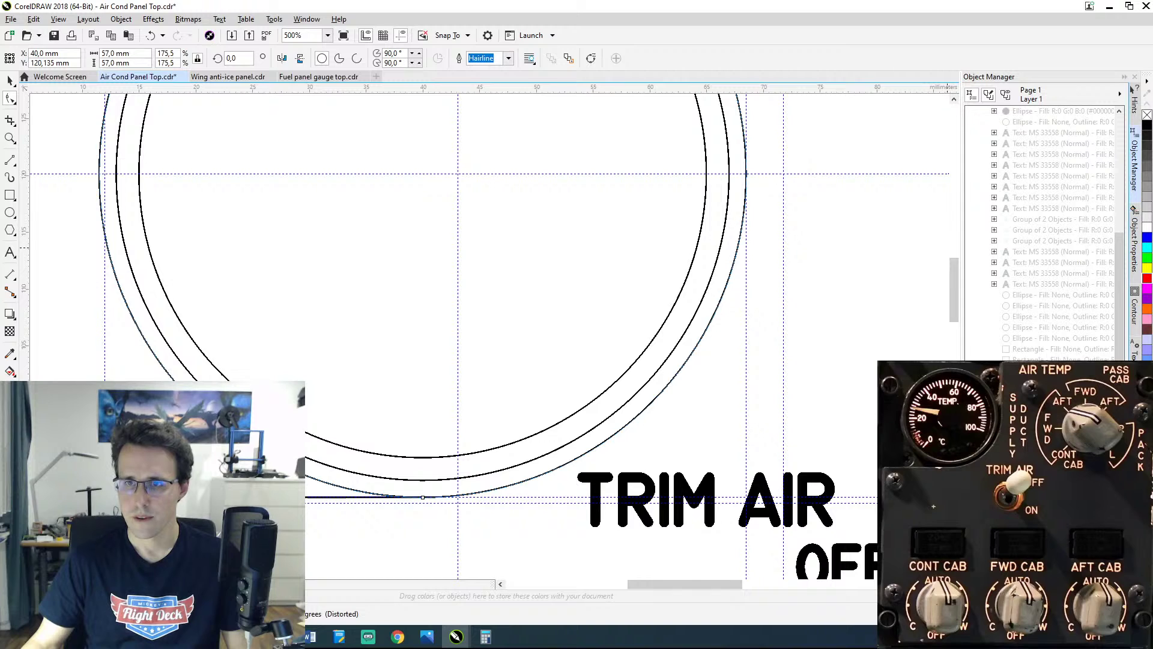
click(1060, 414)
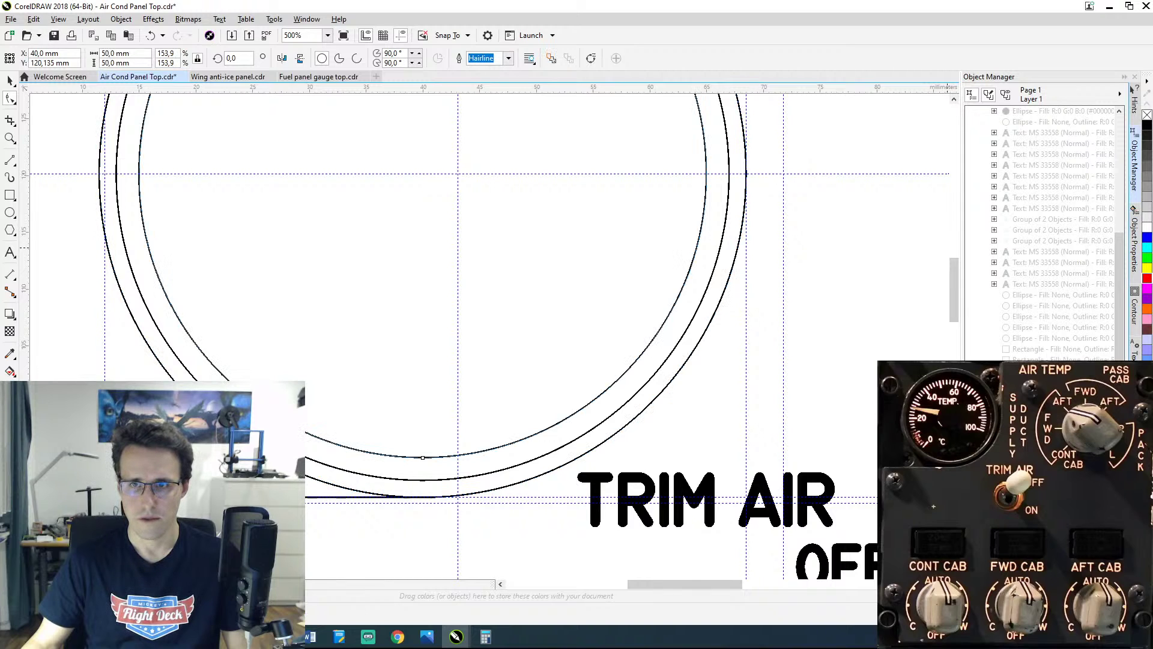
click(1060, 397)
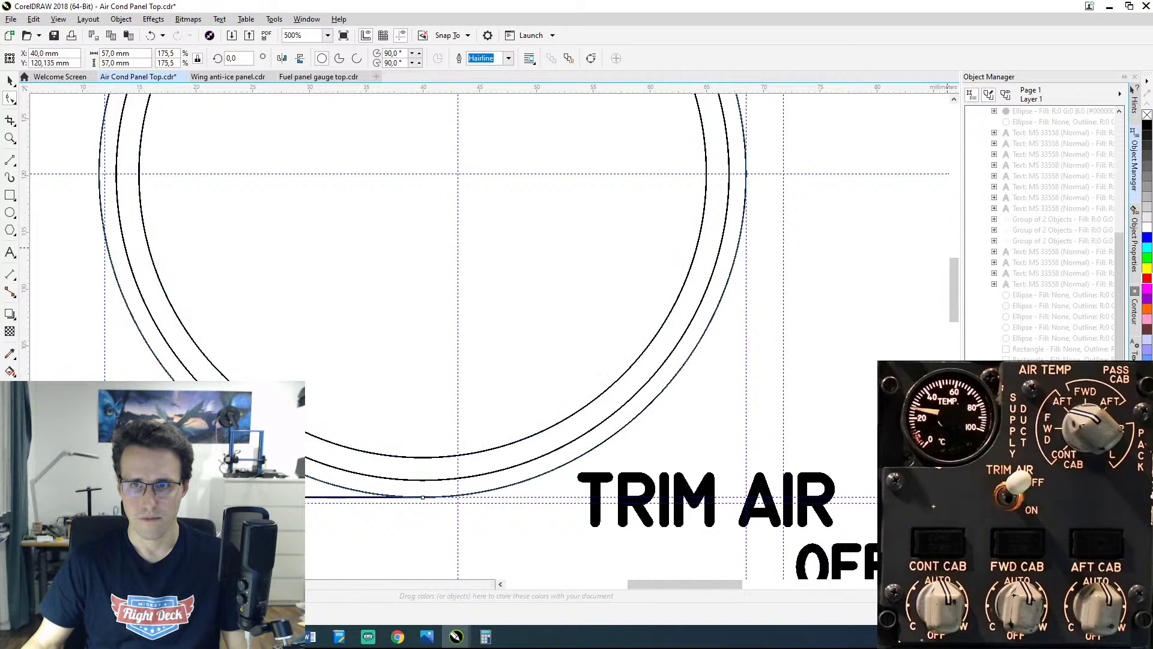
key(Escape)
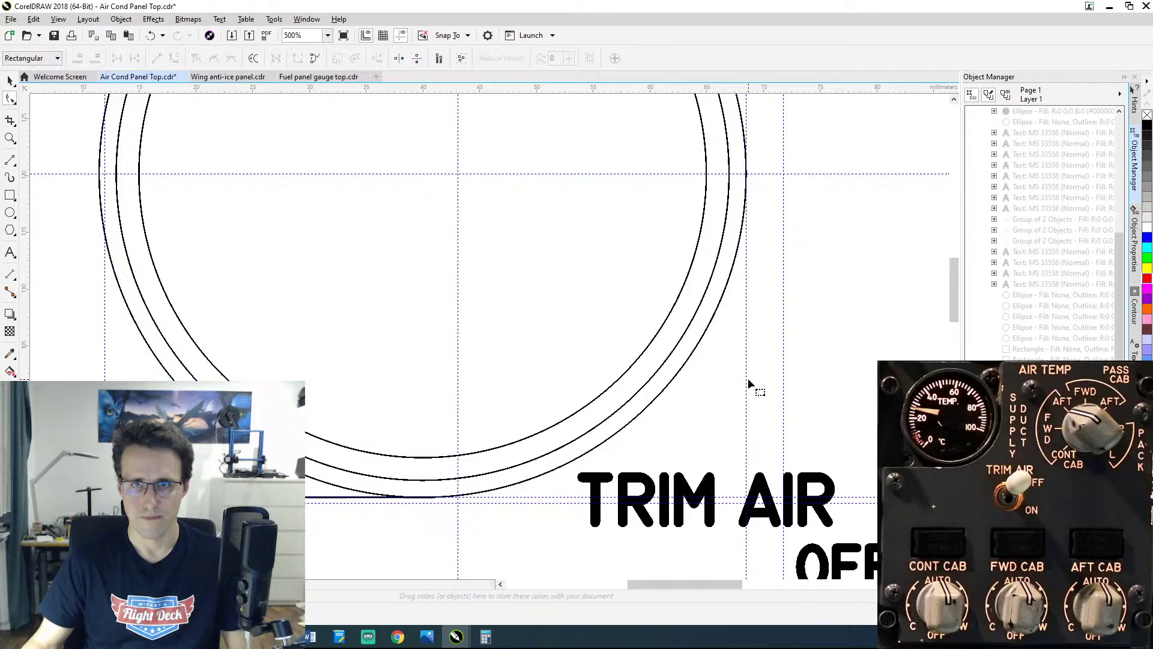
scroll(747, 377, down, 2)
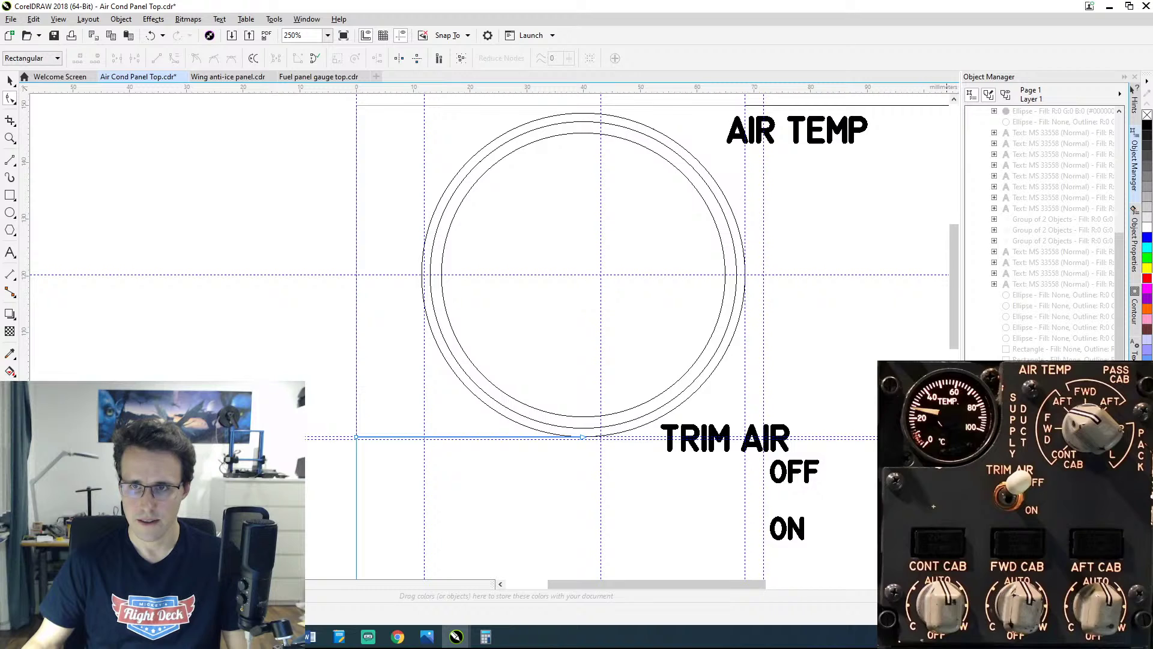
key(Escape)
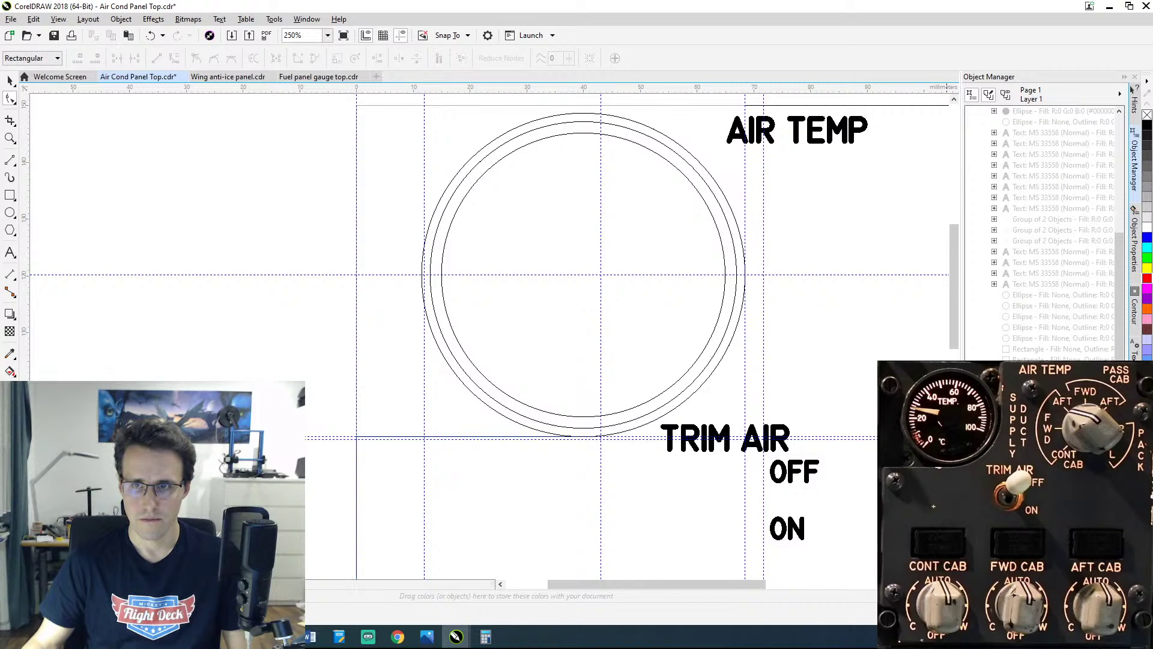
key(Tab)
key(Tab)
key(Tab)
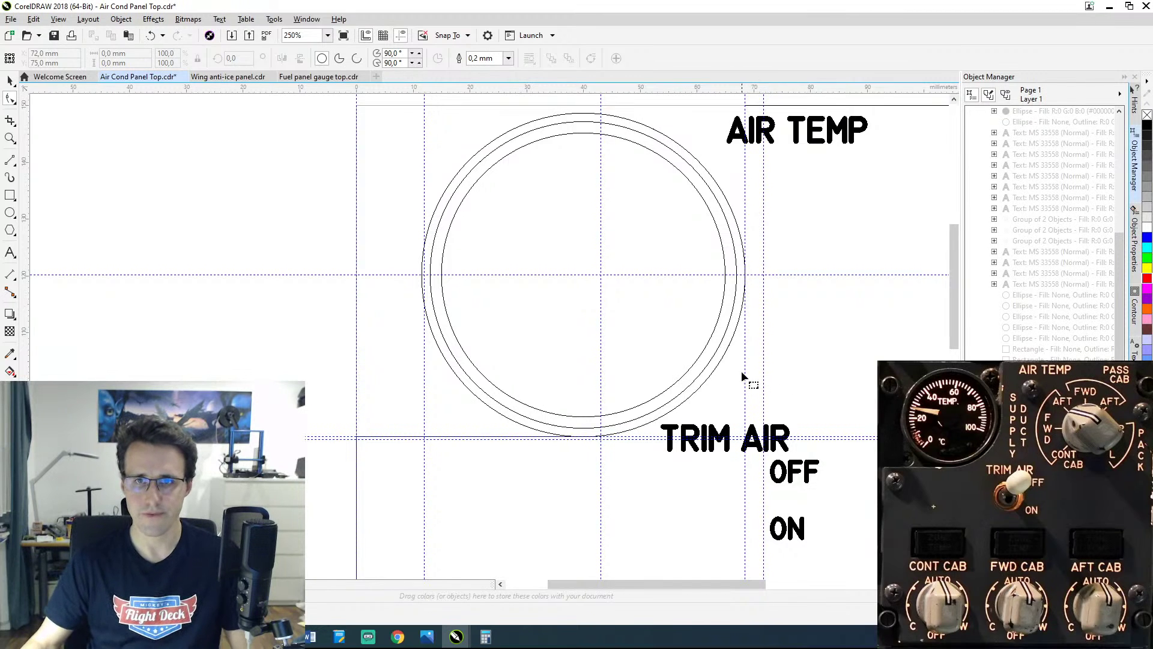
Step: Convert the outermost gauge circle to curves
scroll(742, 375, up, 2)
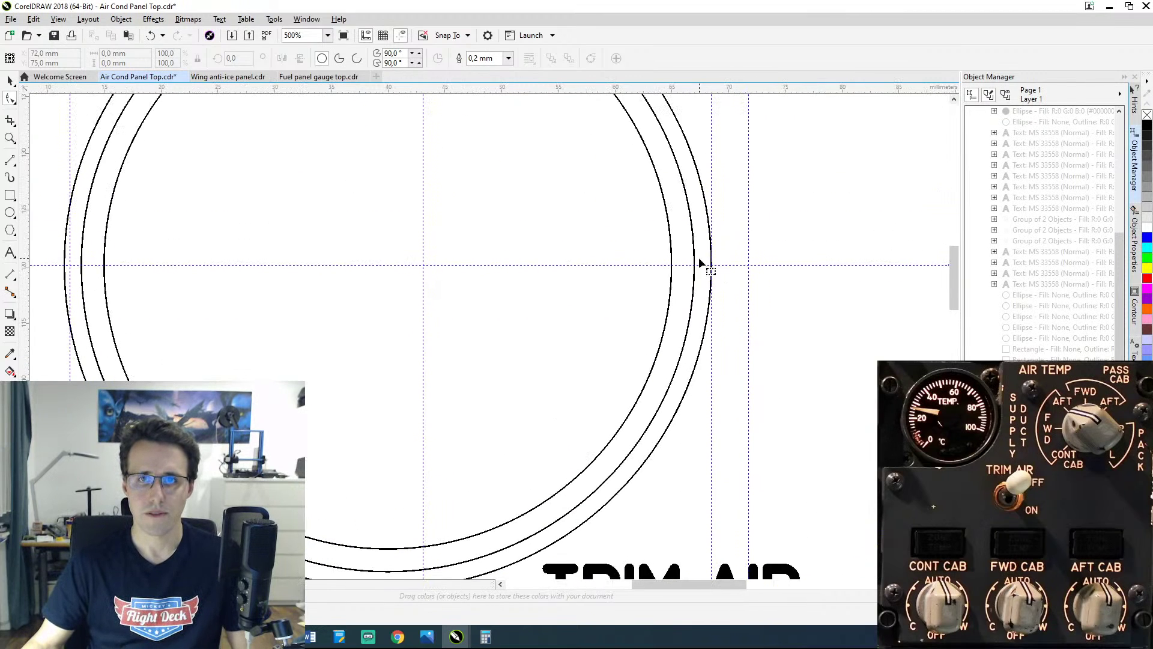
click(703, 190)
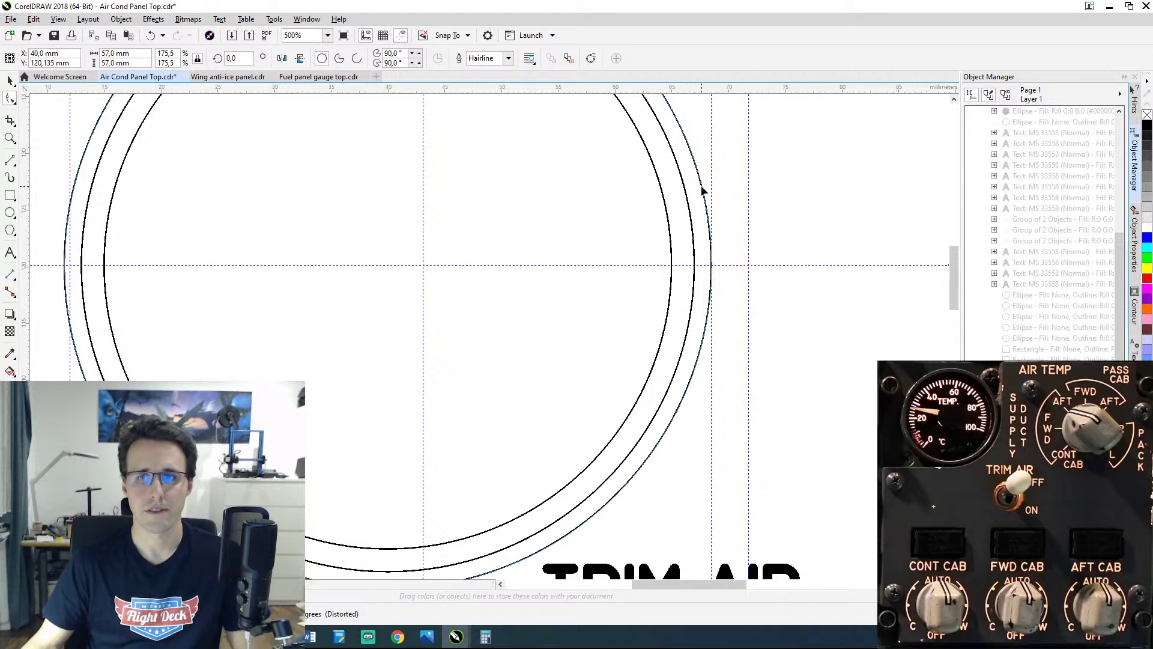
right_click(1131, 88)
mouse_move(1051, 282)
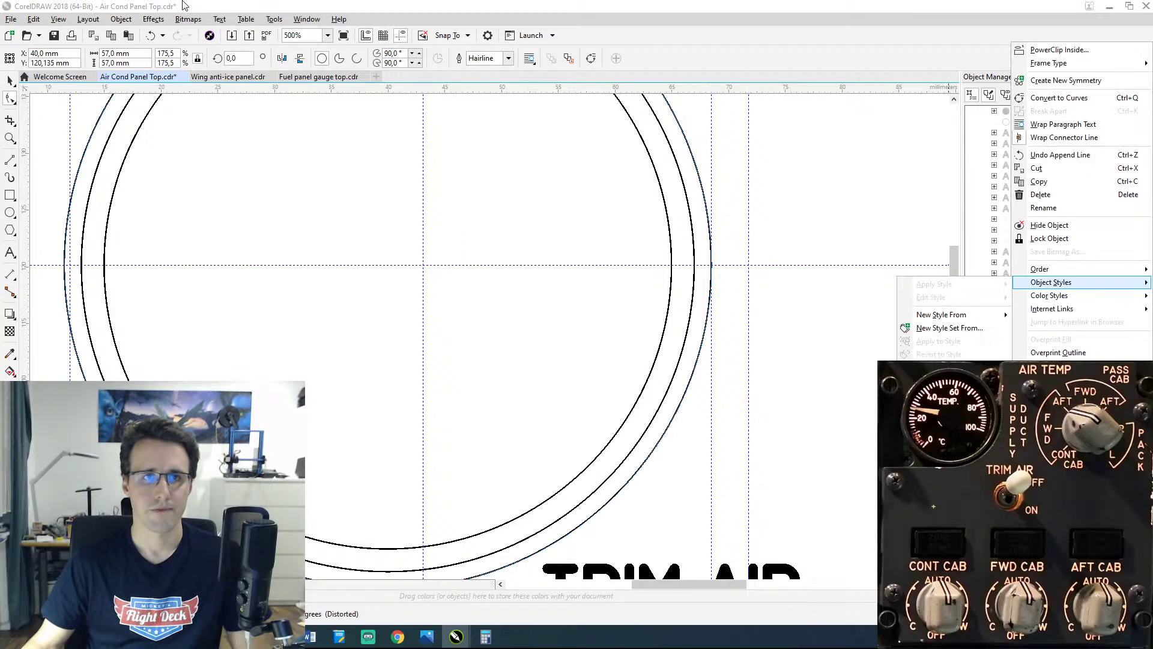
click(127, 19)
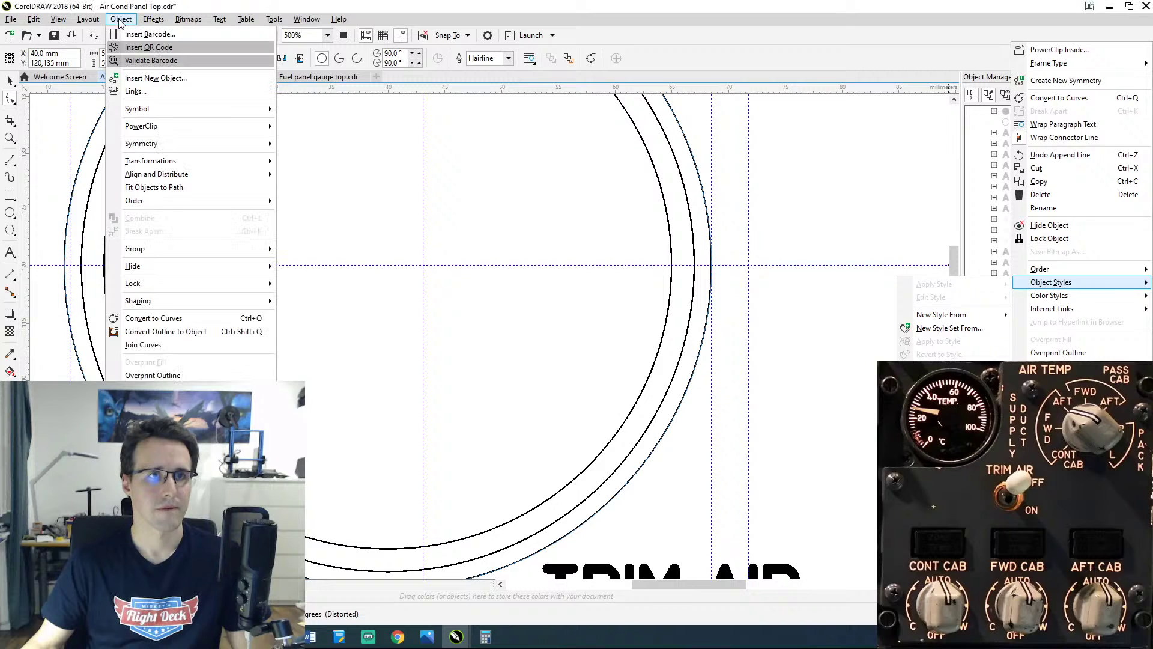
click(169, 319)
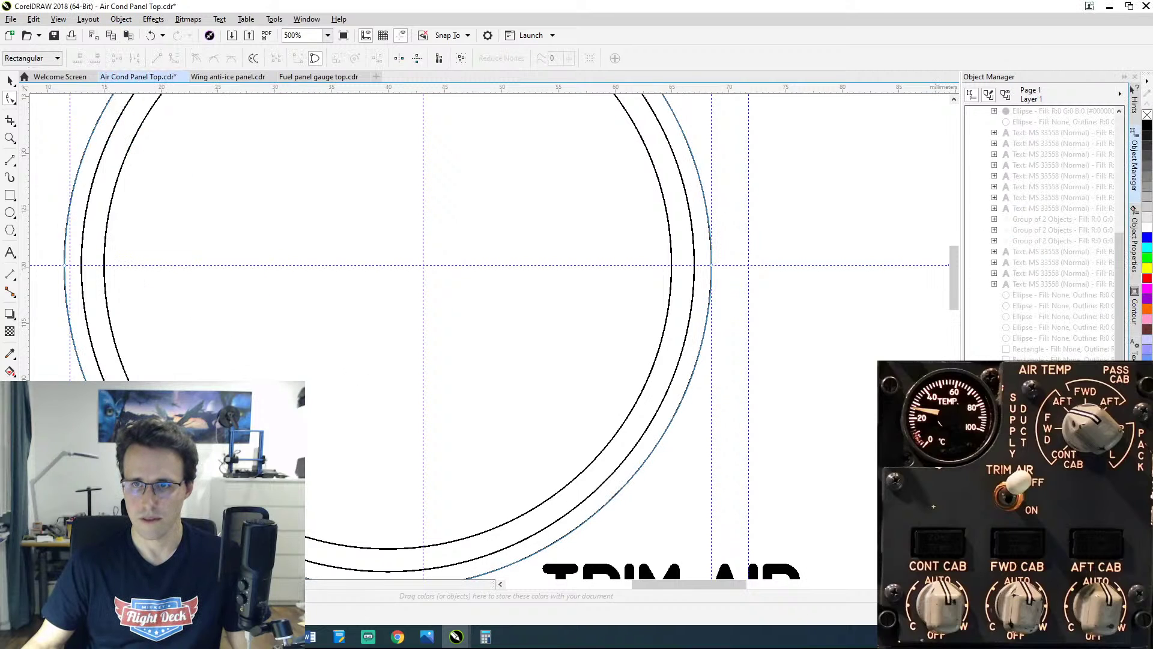
Step: Combine the converted outer circle with the panel outline curve into a single curve object
key(Escape)
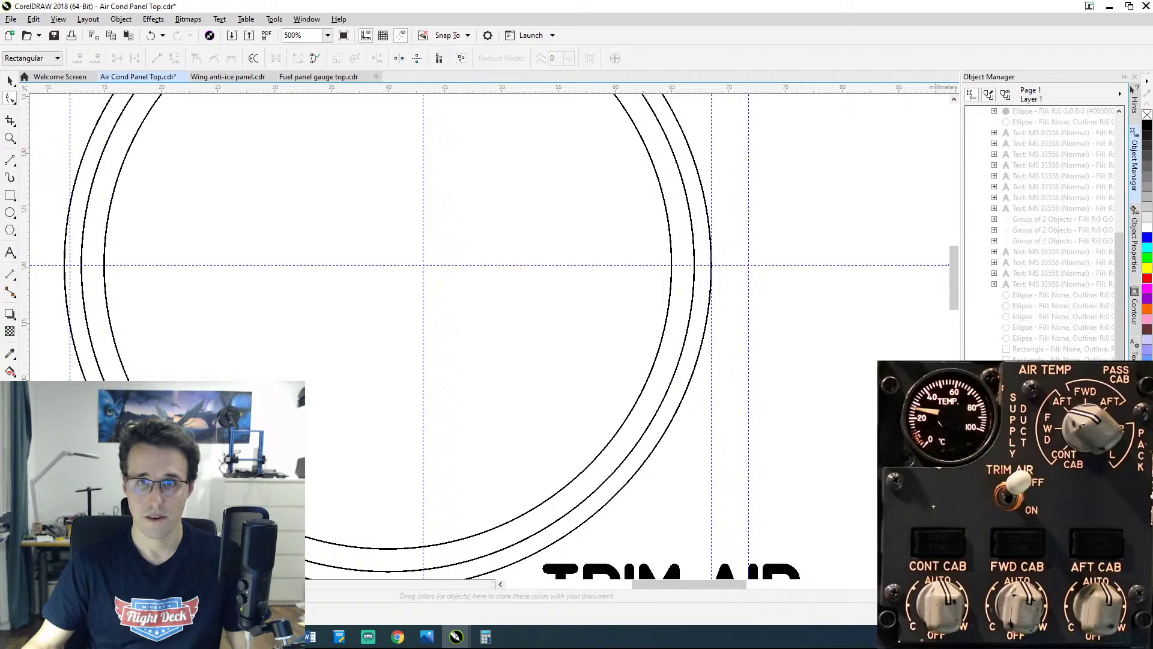
click(574, 548)
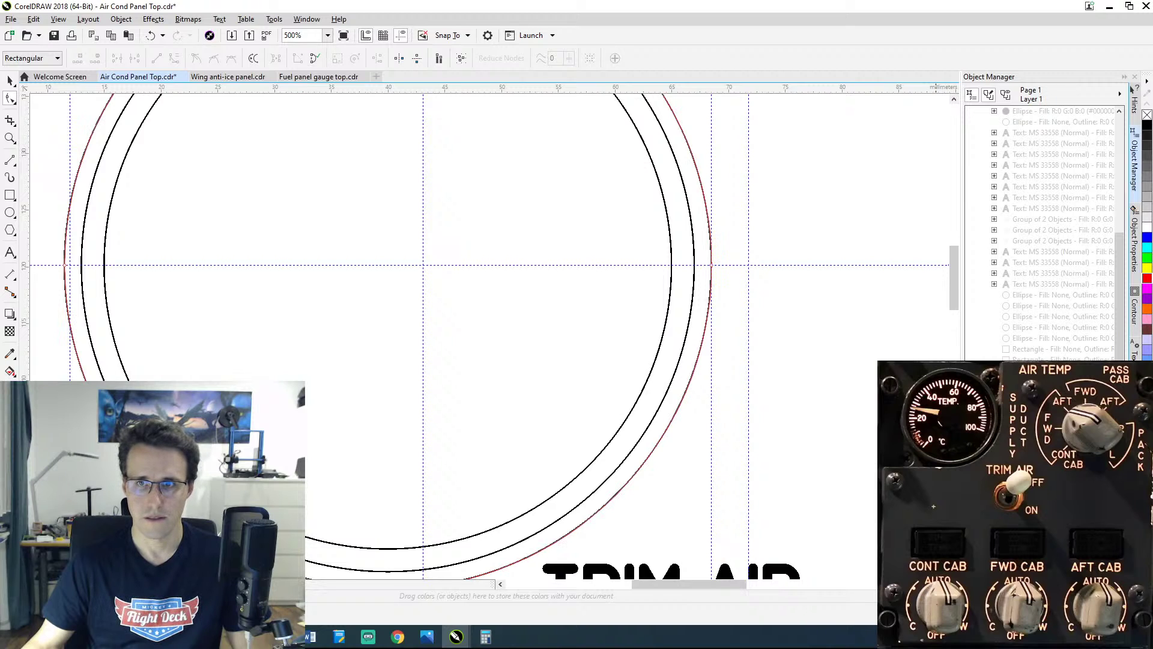
key(shift+F10)
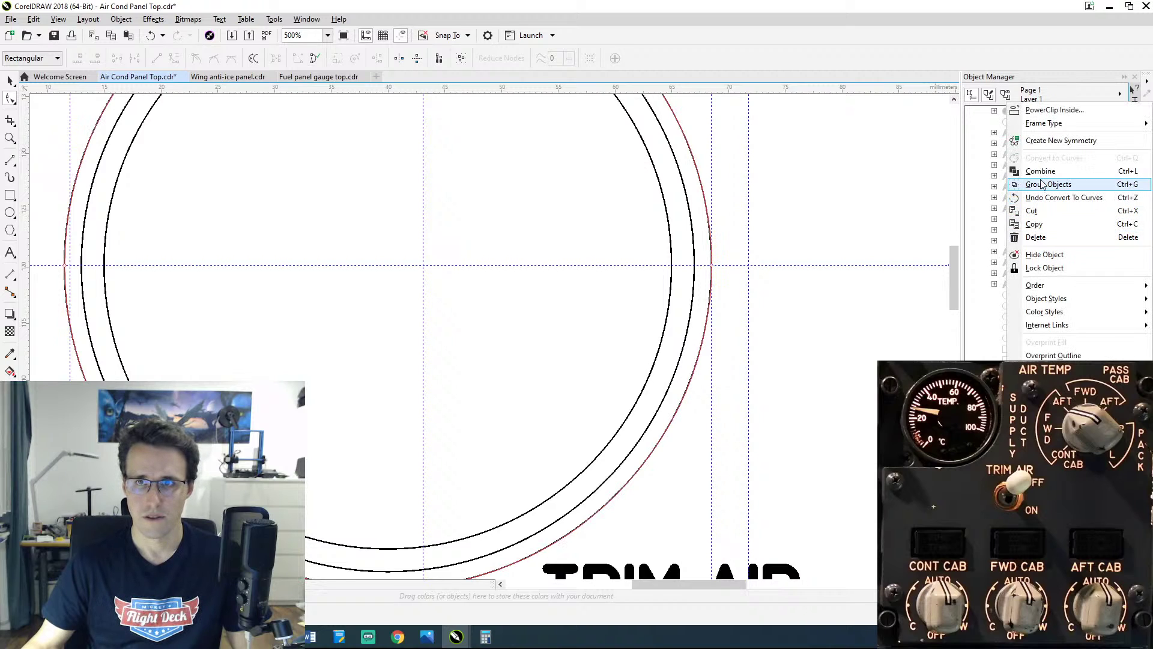
key(Escape)
scroll(658, 412, down, 3)
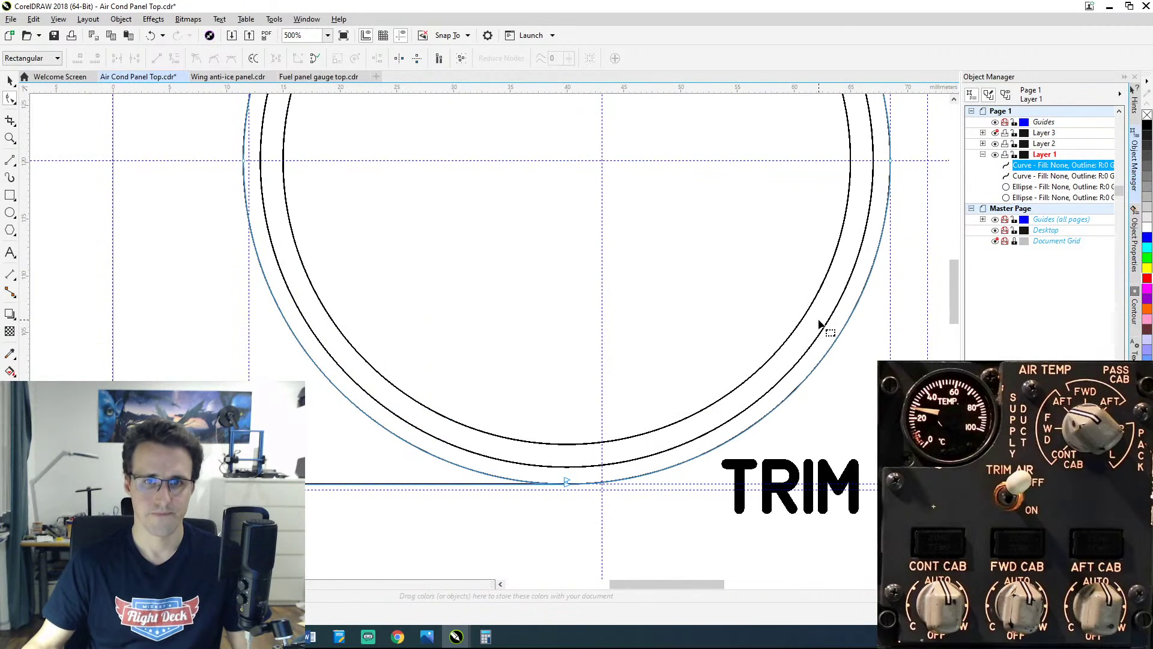
Step: Delete the outer circle's top and left nodes and the remaining unwanted segment, keeping only its lower-right quarter arc
drag(818, 326, 678, 408)
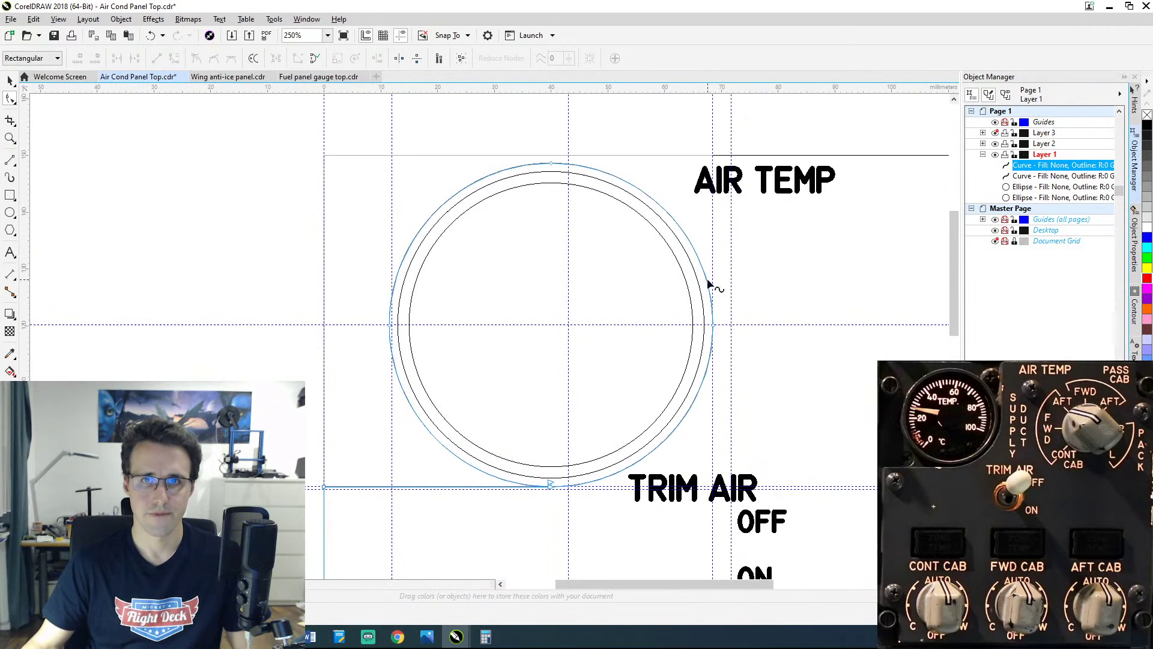
click(550, 162)
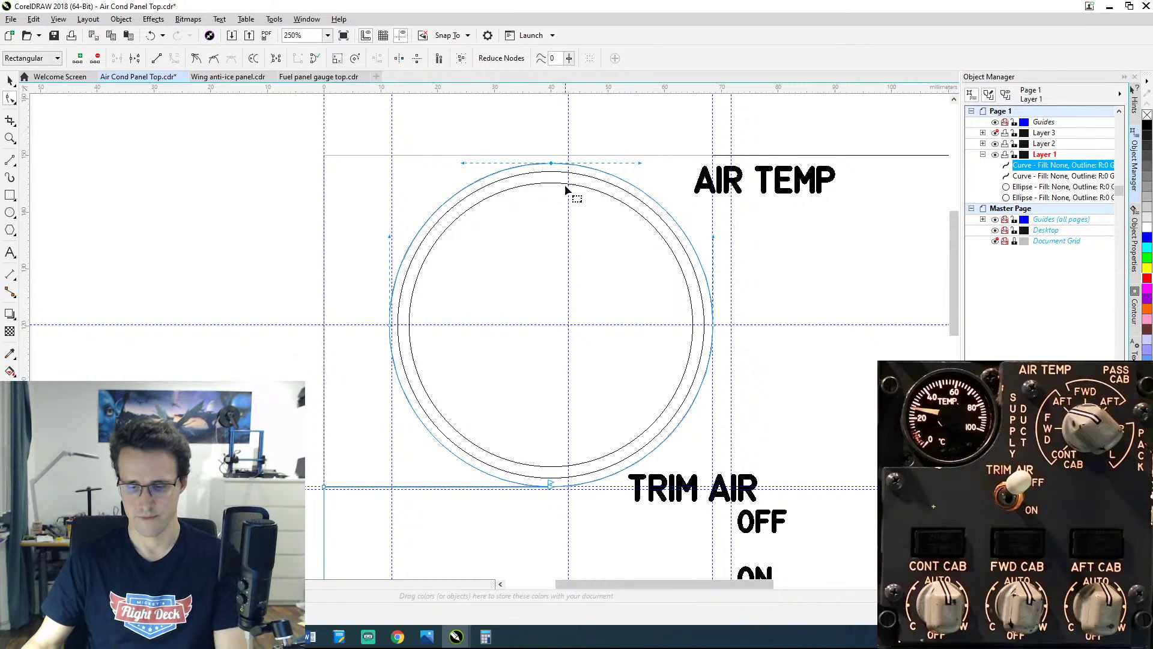
key(Delete)
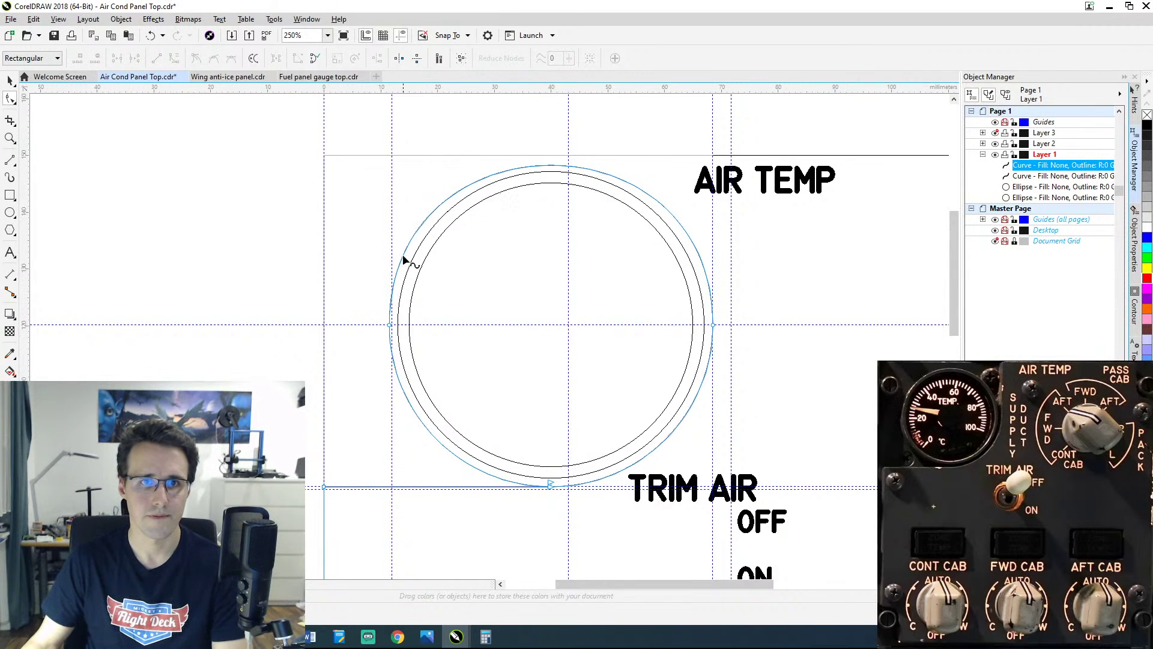
drag(391, 326, 392, 340)
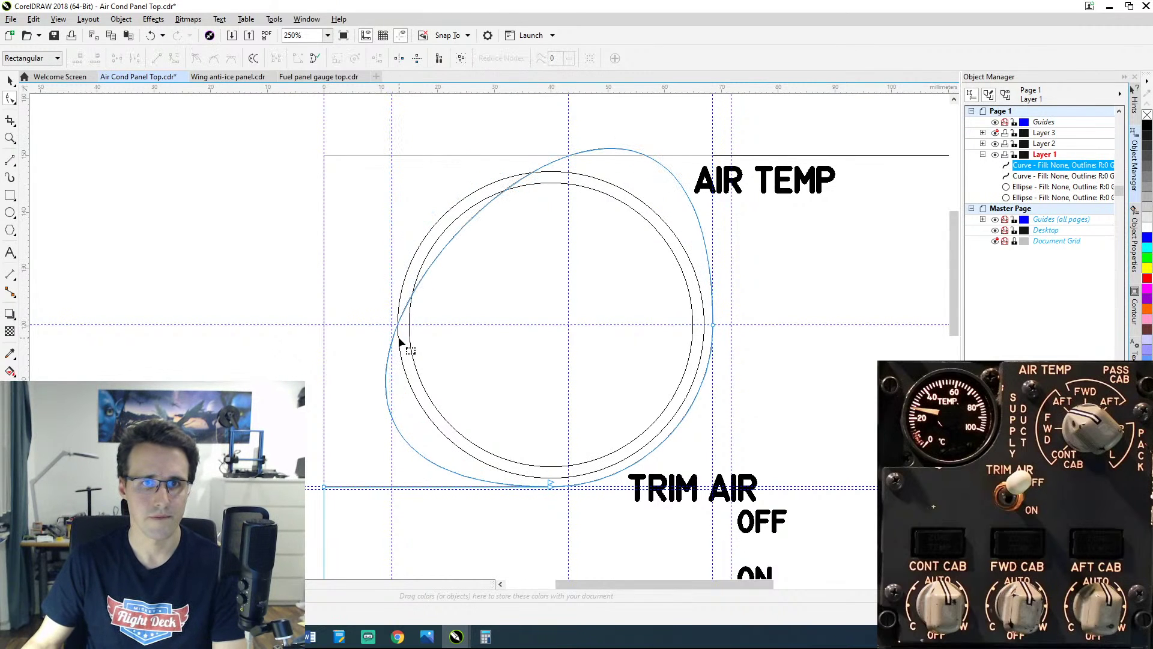
click(391, 336)
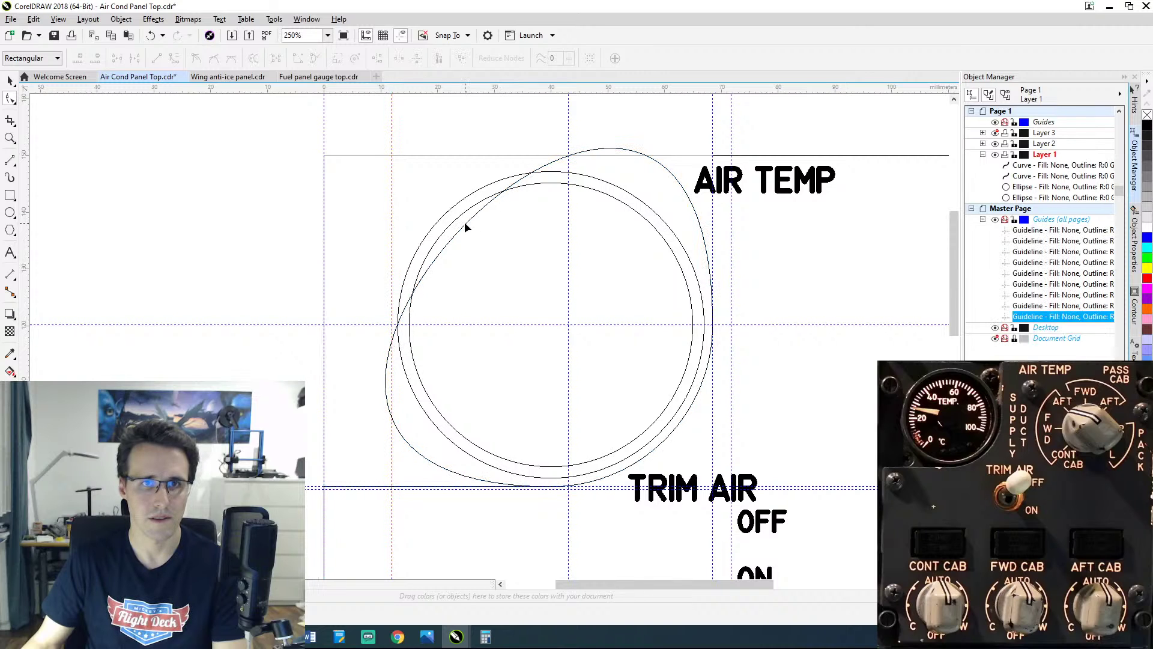
click(430, 231)
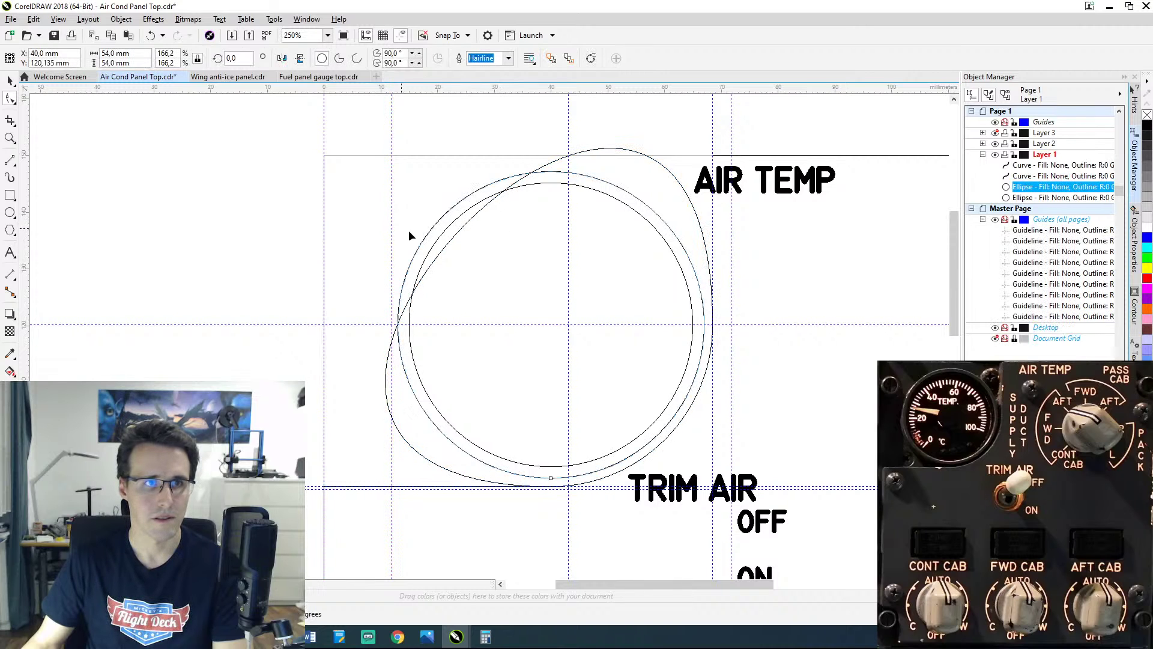
click(463, 224)
key(Delete)
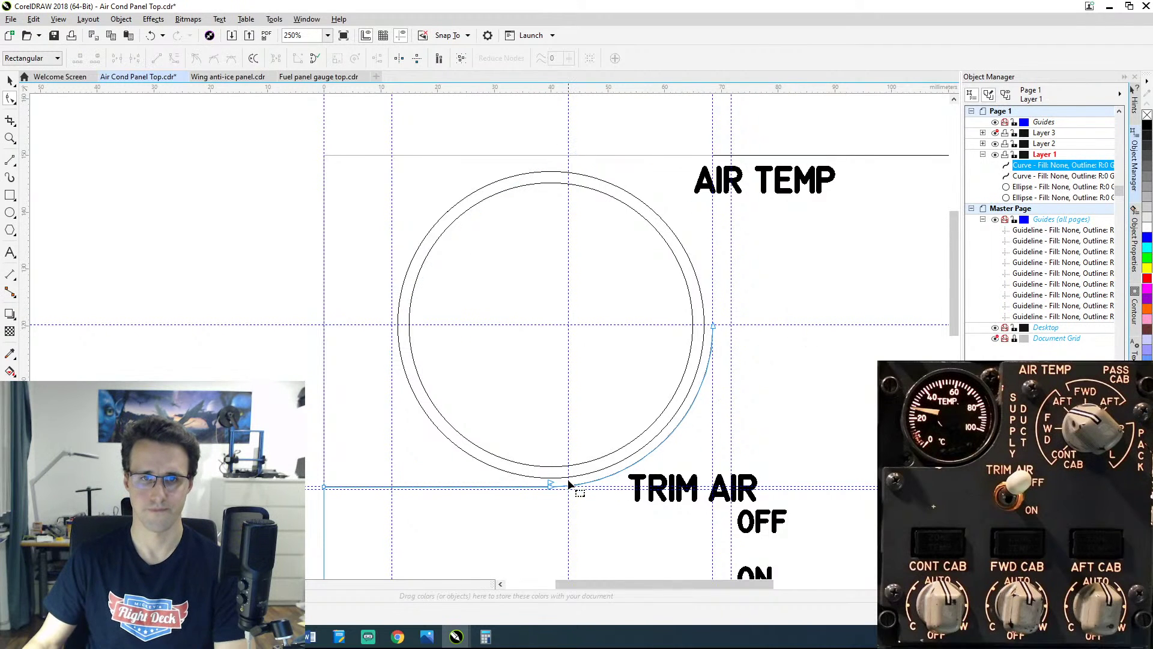
Step: Extend the outline with a vertical straight line from the arc's upper end to the start of the panel's top edge
scroll(568, 478, up, 3)
scroll(558, 430, up, 2)
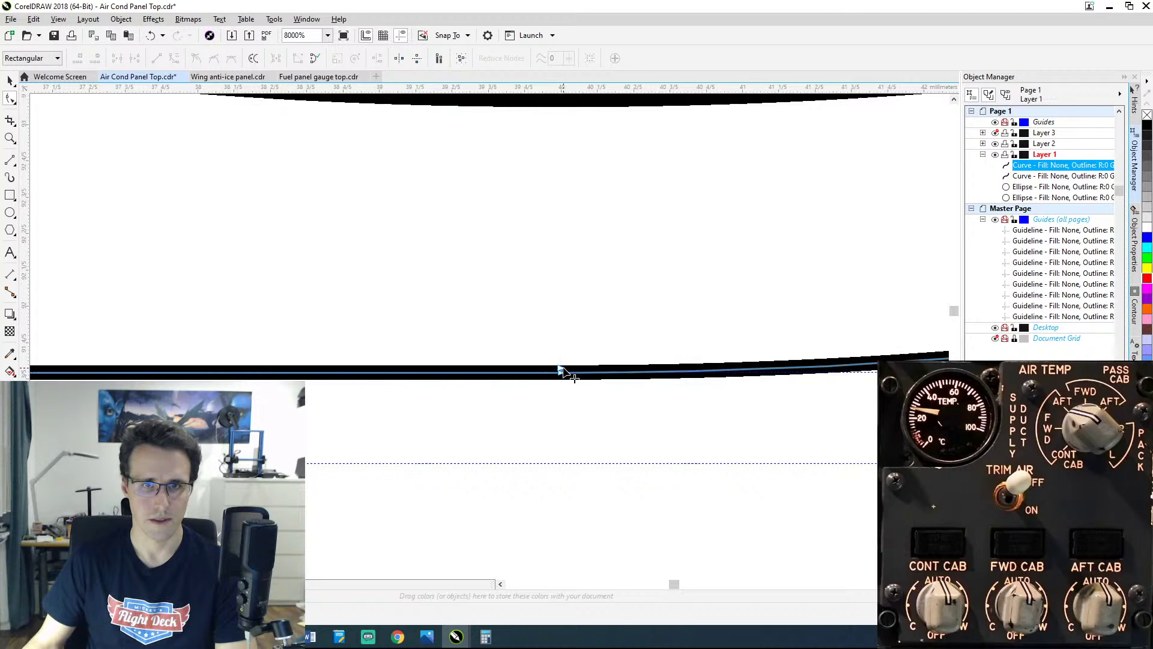
click(562, 371)
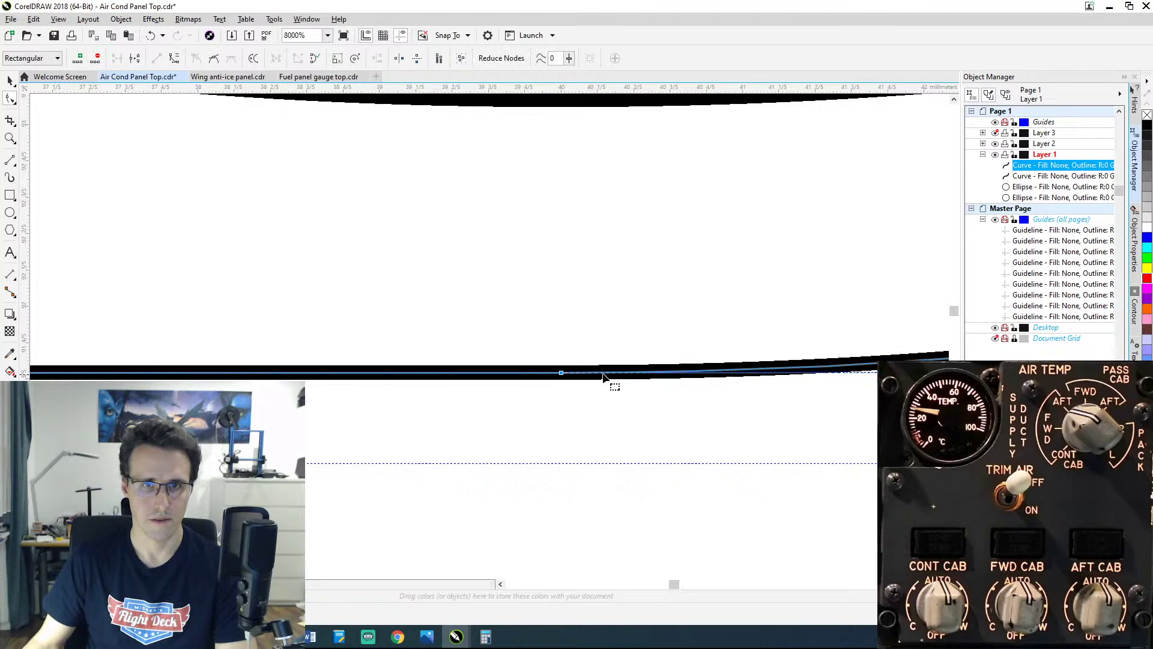
scroll(722, 261, down, 3)
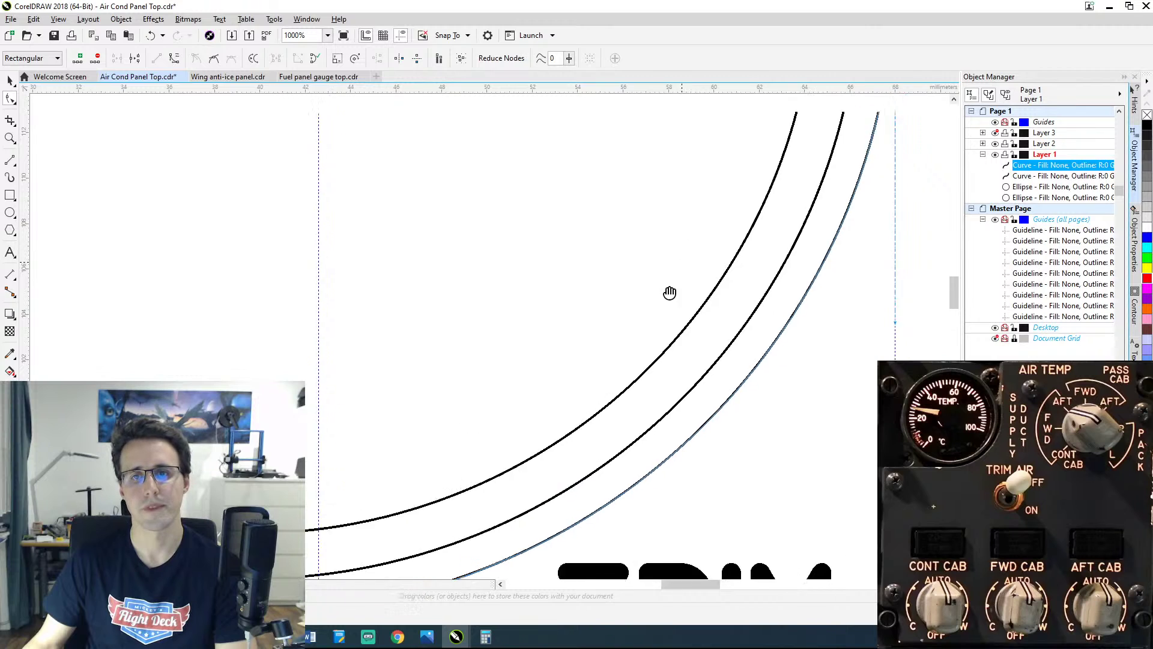
scroll(670, 293, down, 1)
drag(571, 399, 545, 481)
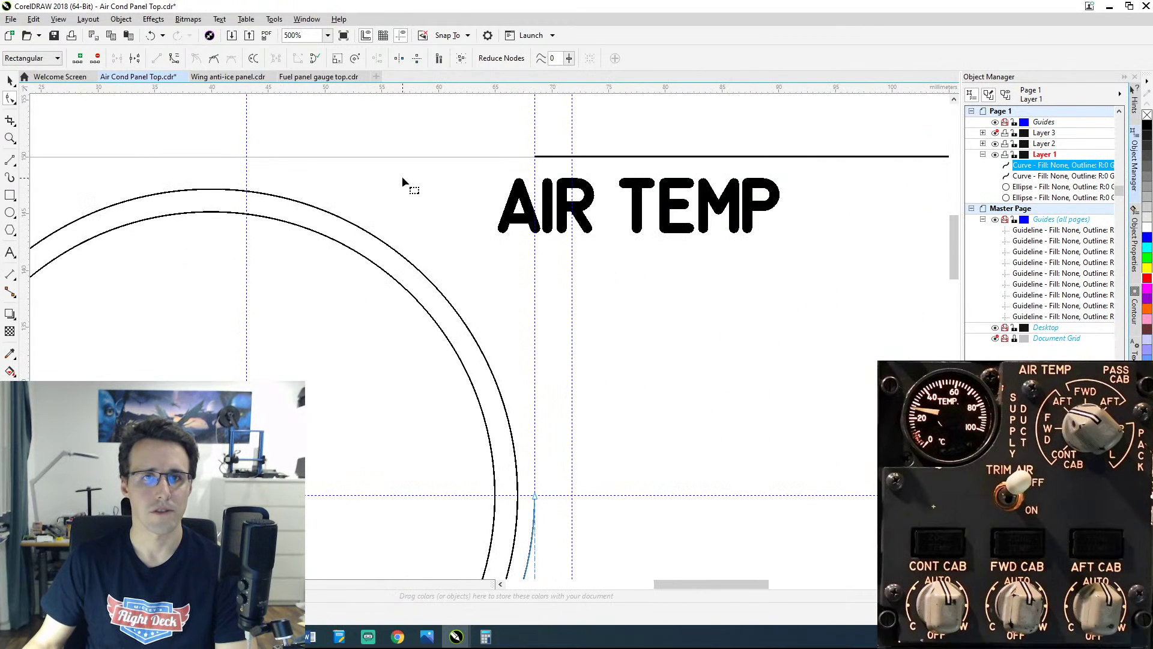
click(12, 161)
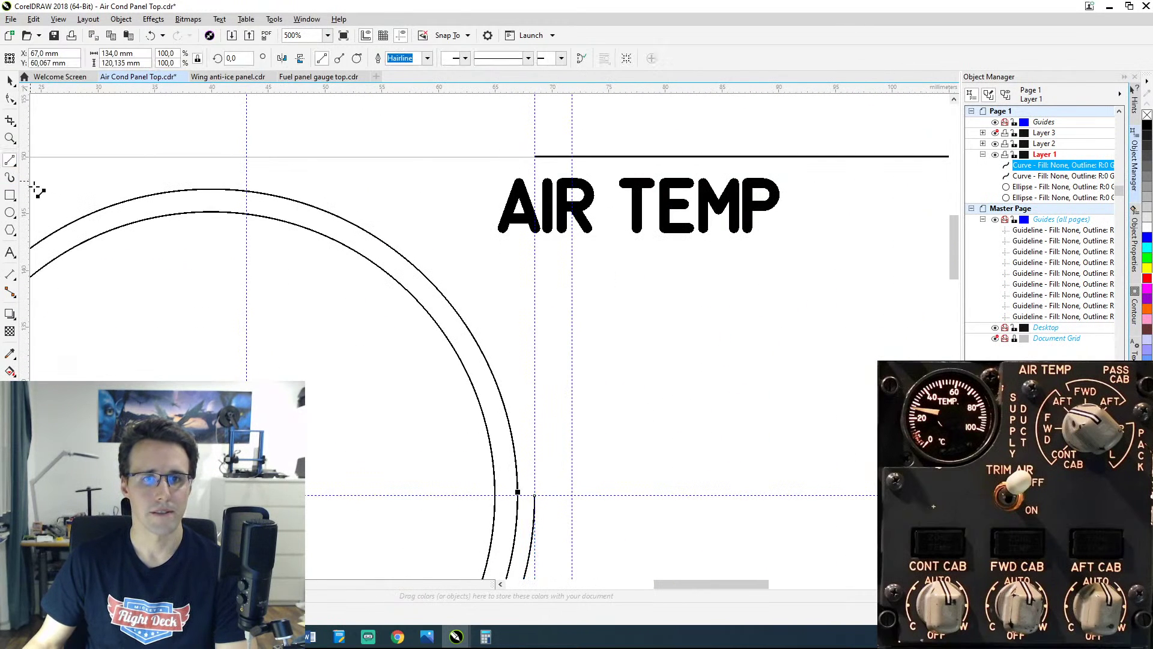
drag(534, 496, 534, 157)
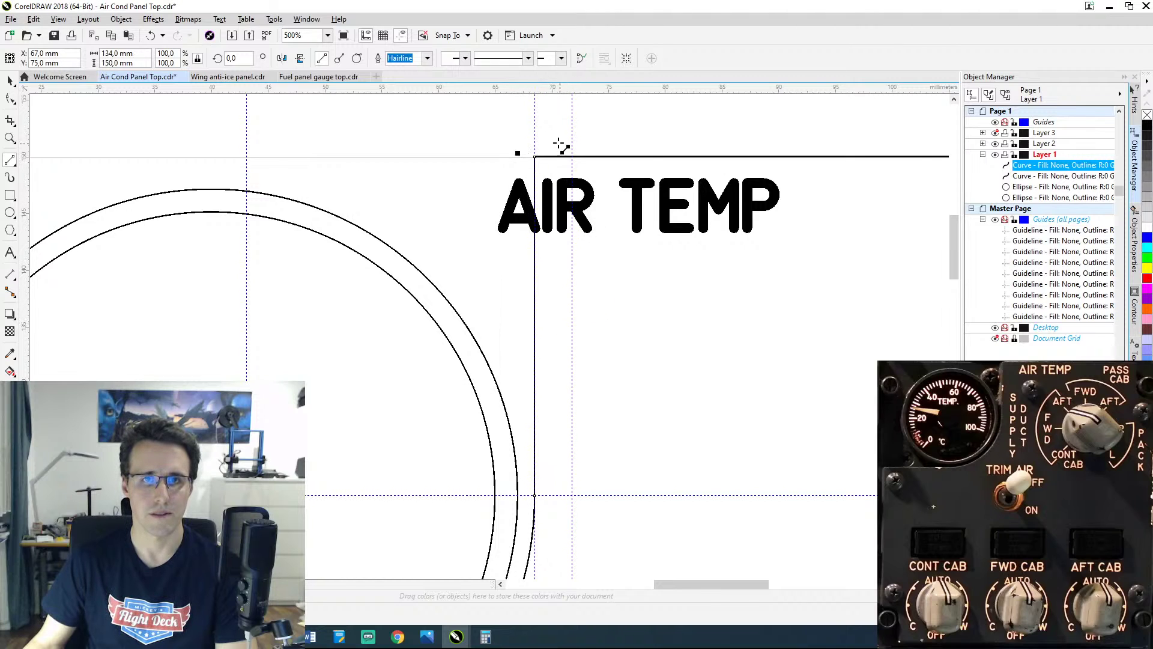
Step: Combine the new vertical line and arc curve with the panel outline curve into a single curve object
scroll(543, 147, up, 6)
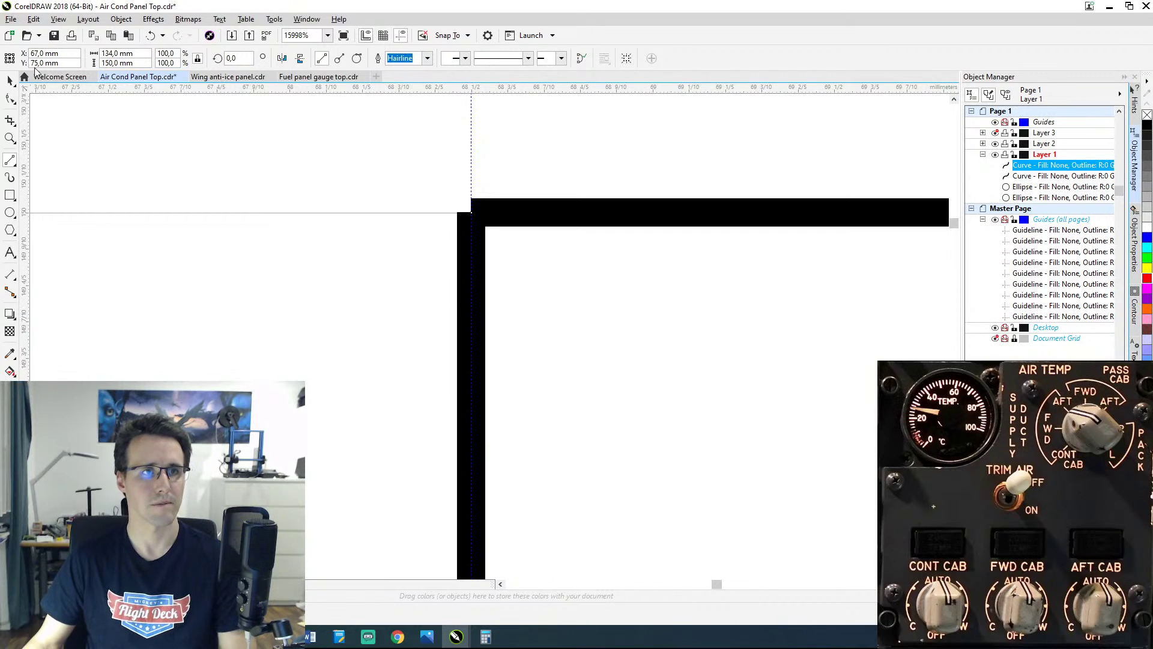
click(10, 98)
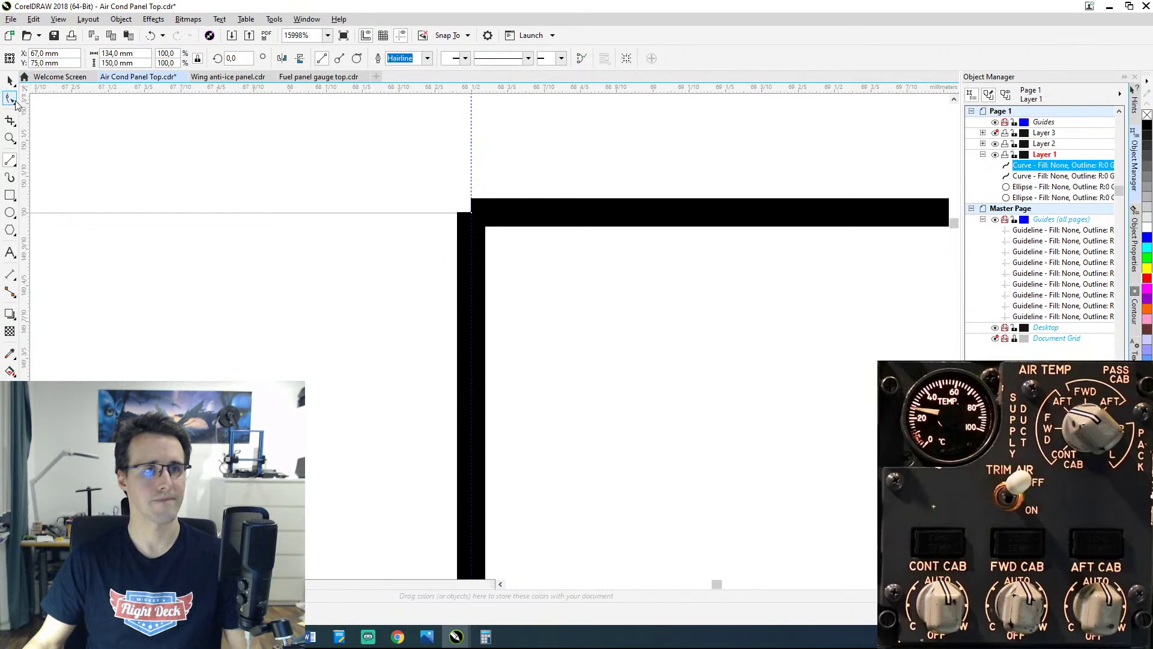
click(534, 215)
click(476, 278)
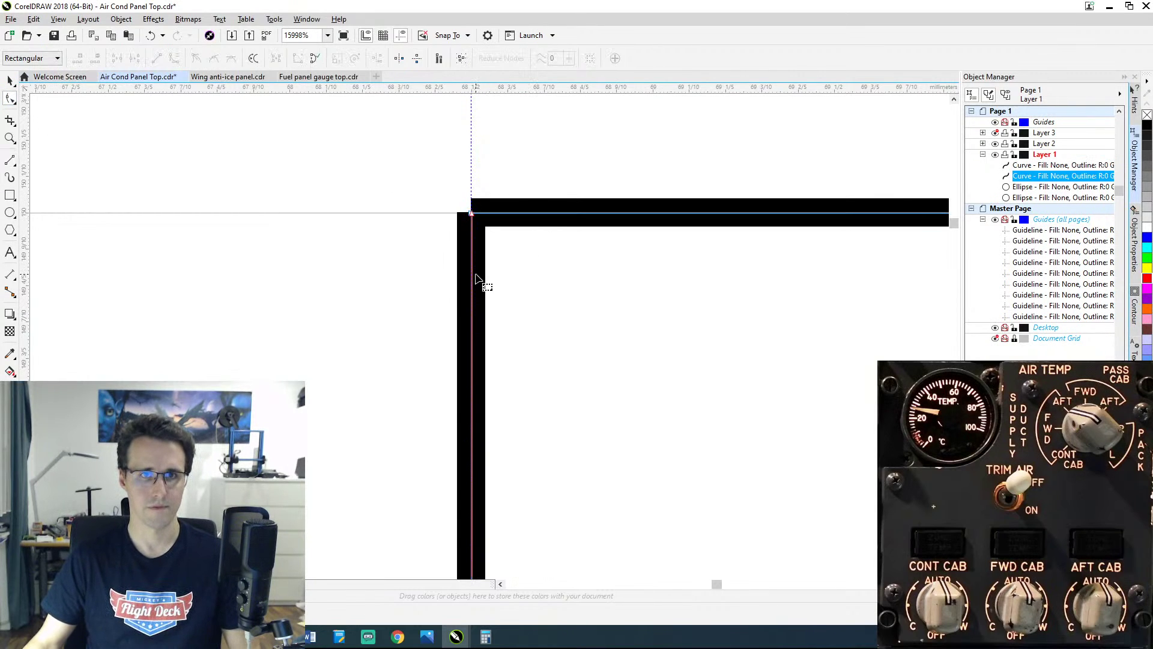
right_click(477, 278)
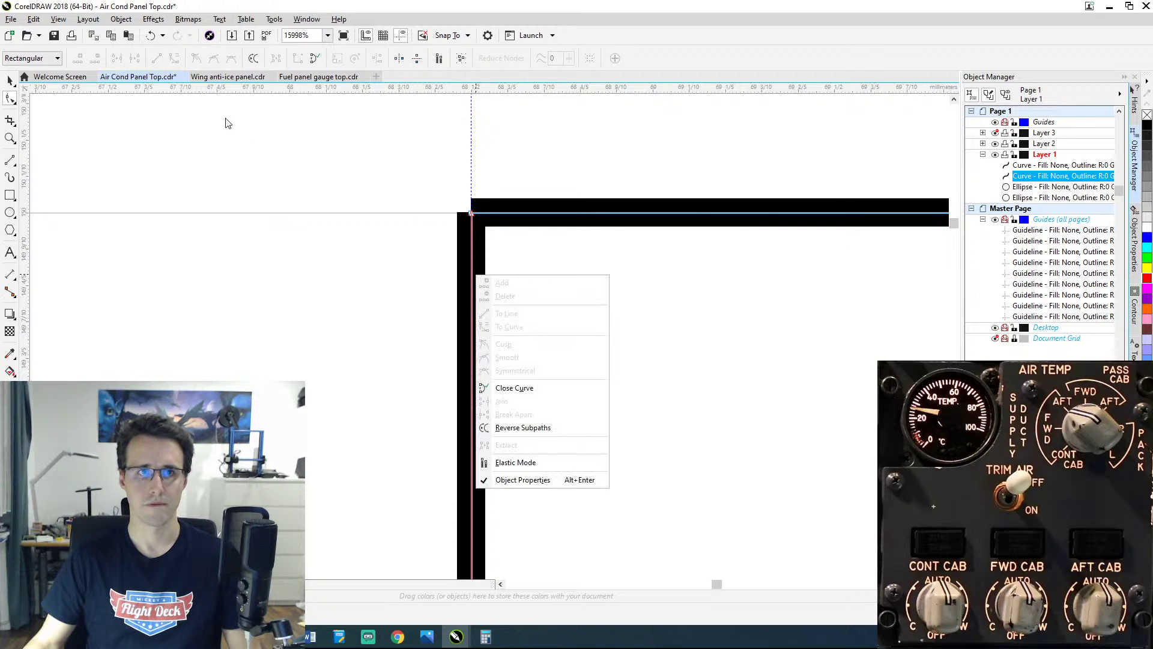
click(122, 18)
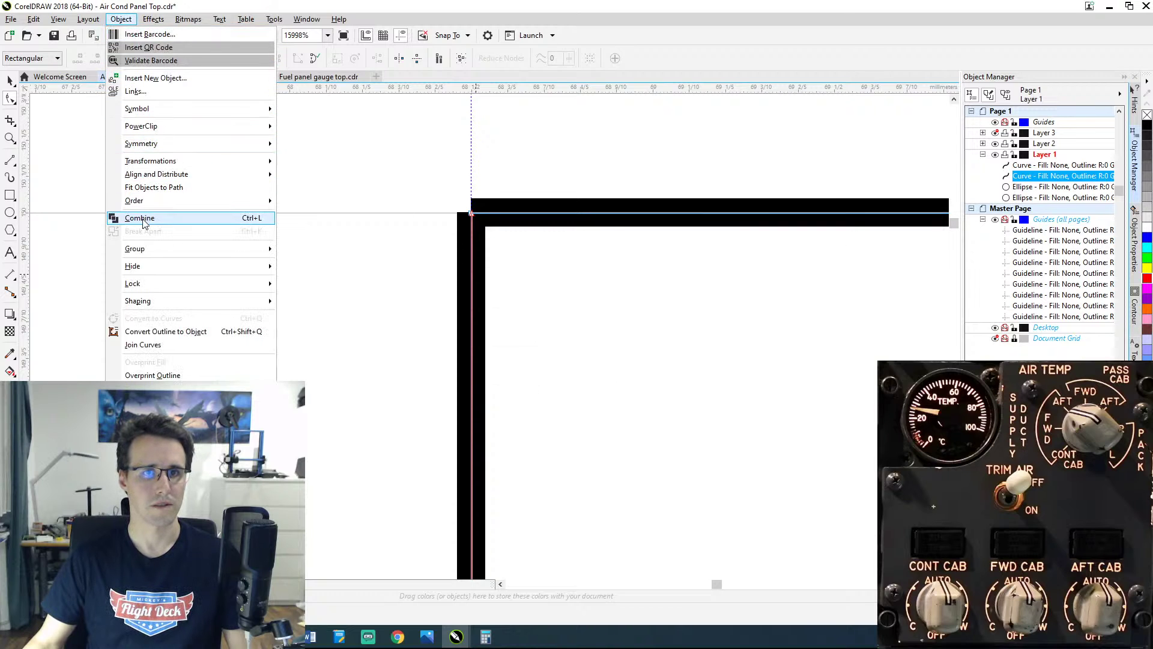
click(143, 217)
Step: Join the vertical line's upper end node with the start node of the panel's top edge
click(472, 211)
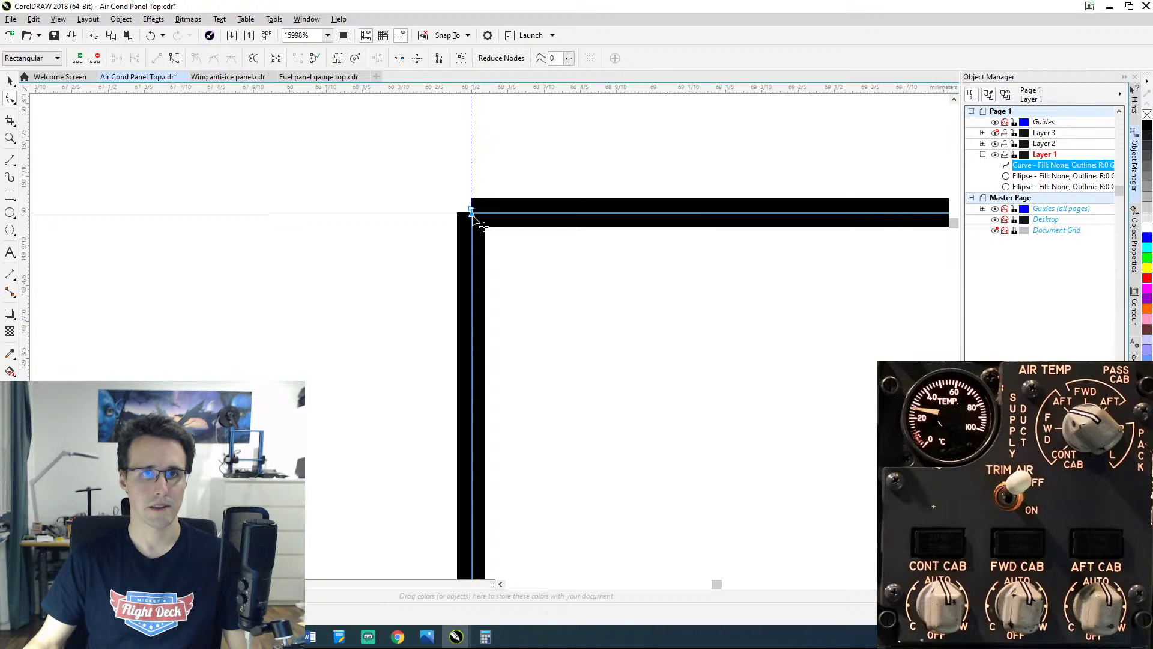
mouse_move(475, 212)
mouse_down()
mouse_move(487, 215)
mouse_move(471, 211)
mouse_up()
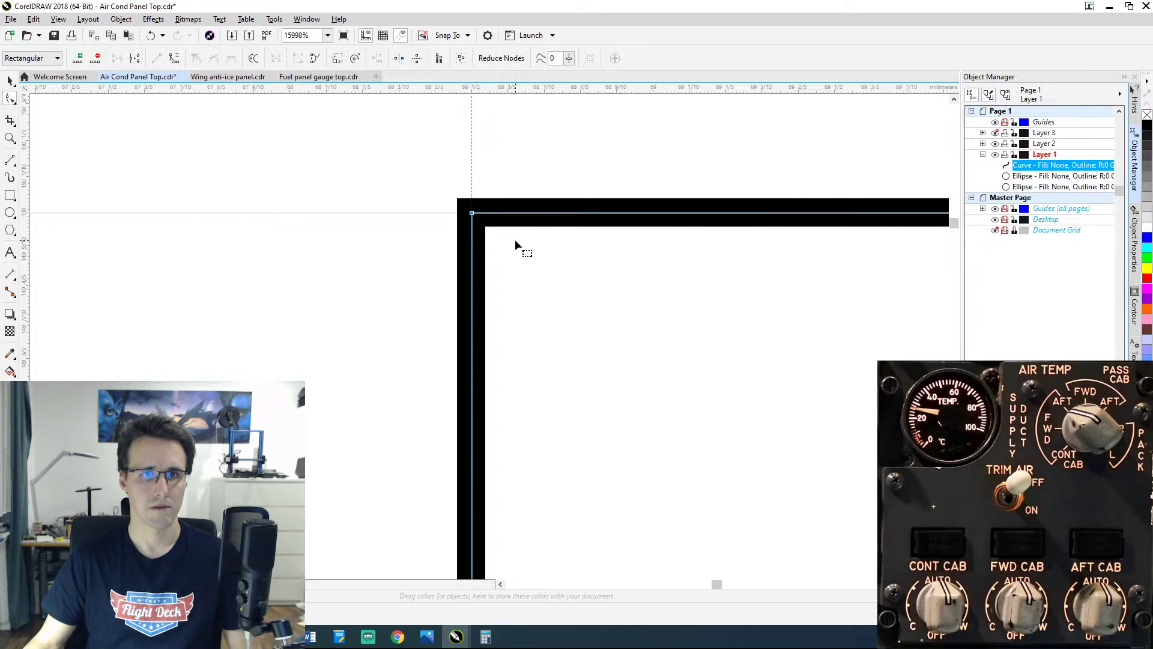
click(509, 220)
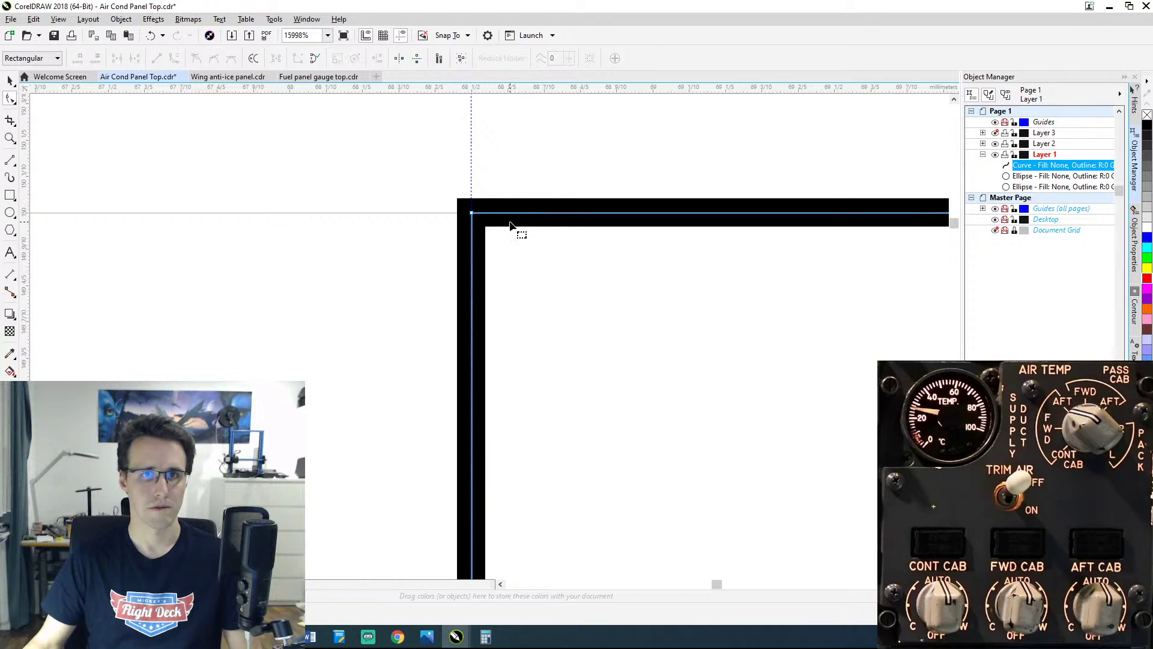
key(ctrl+z)
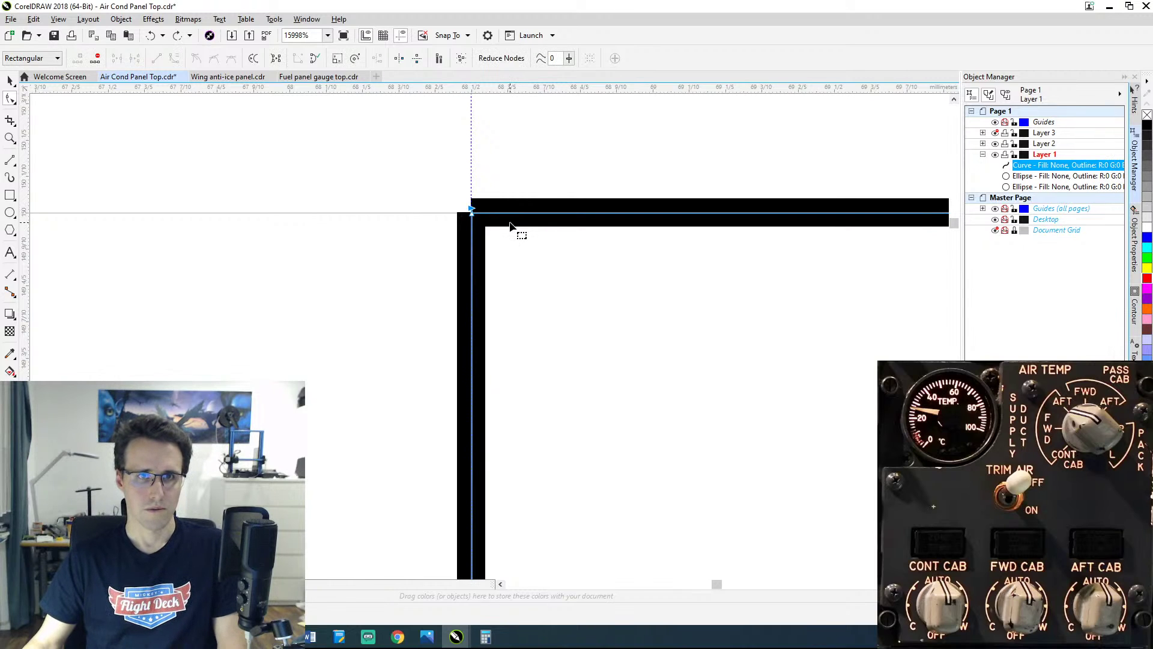
key(ctrl+shift+z)
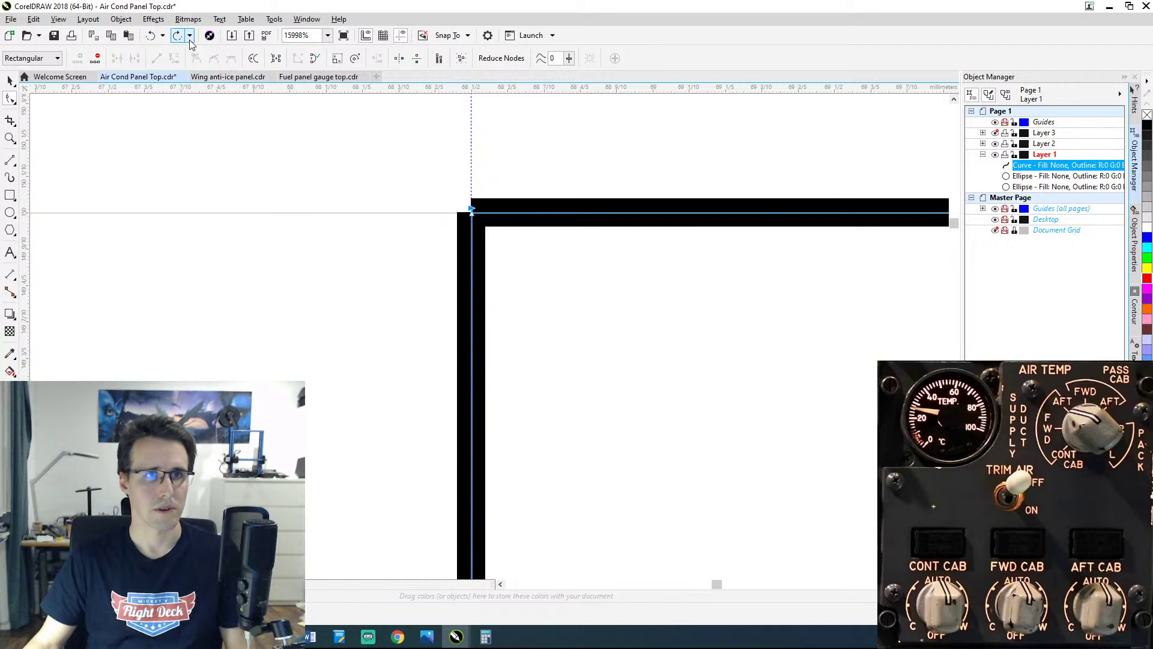
Step: Examine the joined panel outline around the gauge arc, the straight edges and the corner cutouts
scroll(541, 326, down, 8)
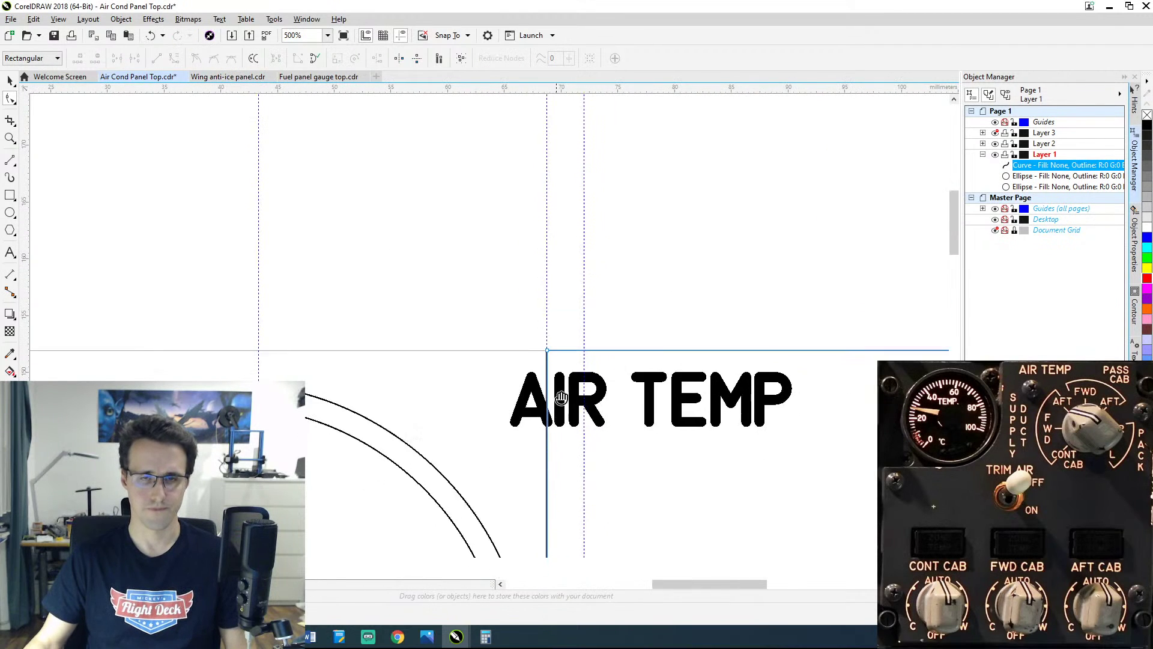
scroll(561, 396, down, 4)
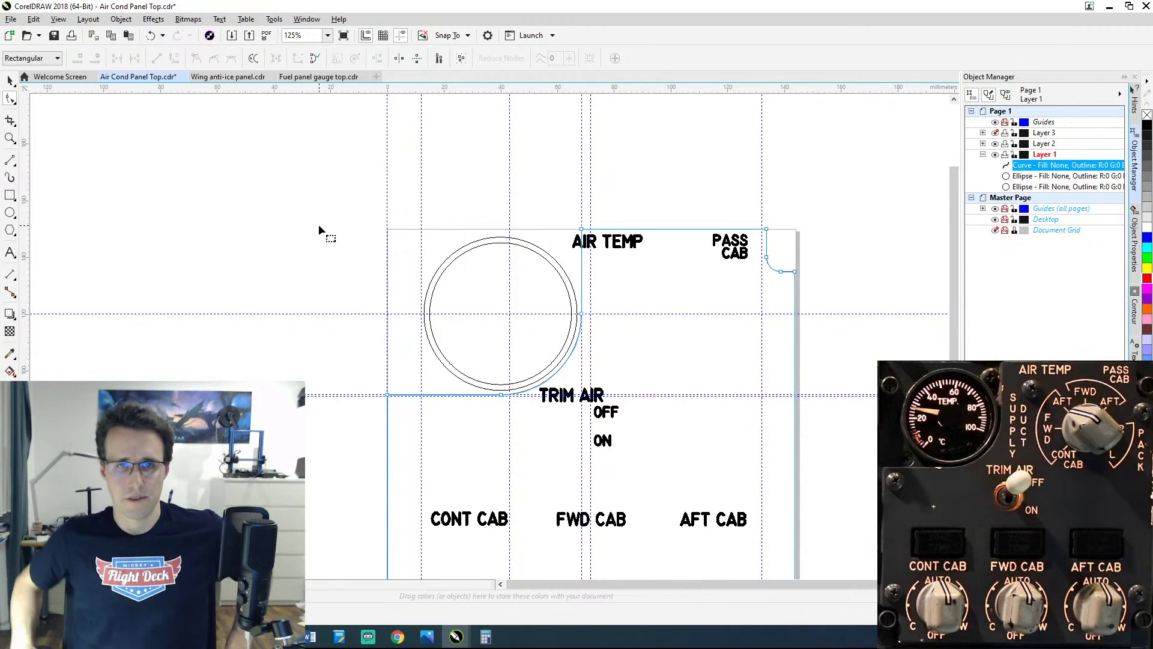
scroll(589, 361, up, 2)
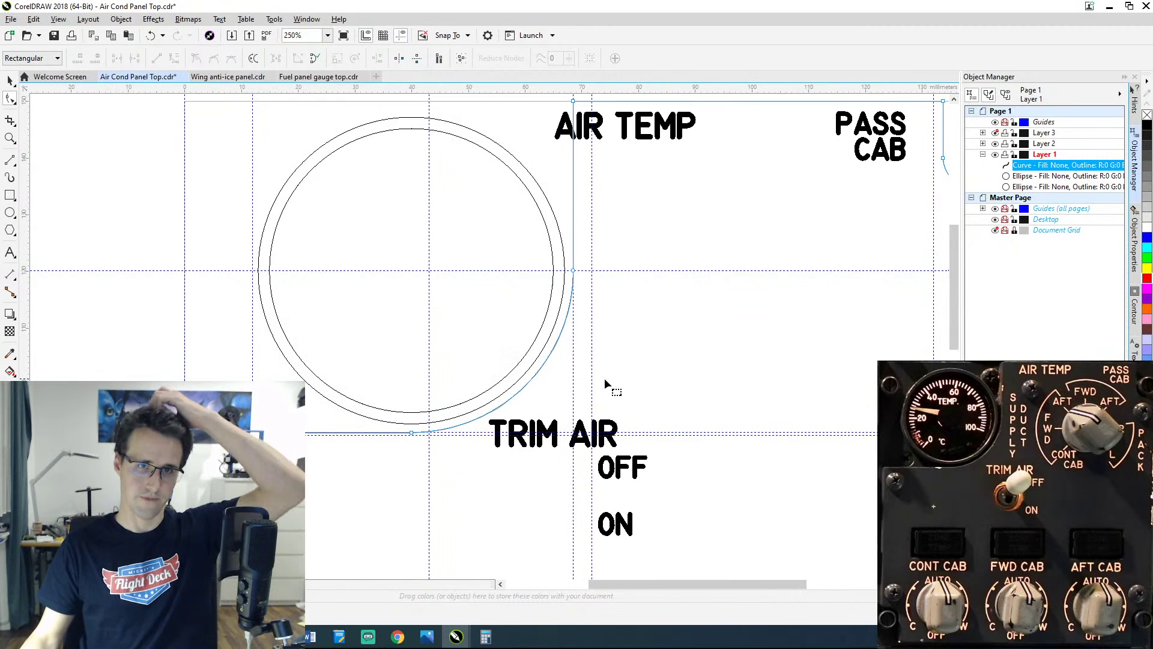
scroll(562, 379, up, 2)
scroll(561, 376, down, 2)
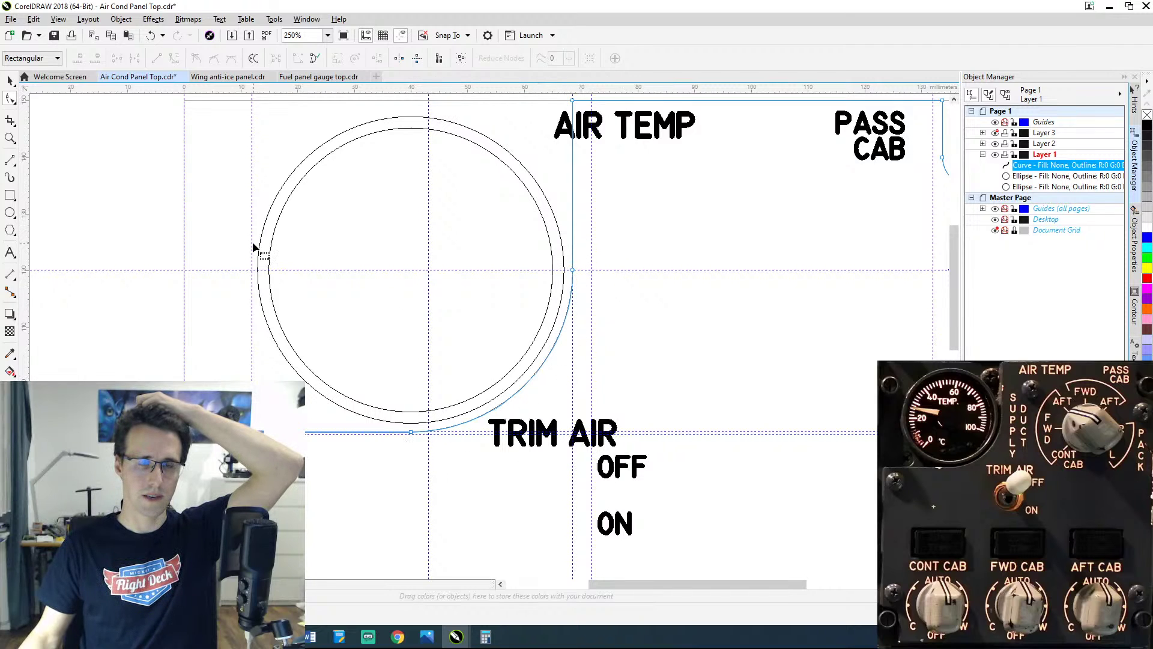
scroll(253, 246, down, 2)
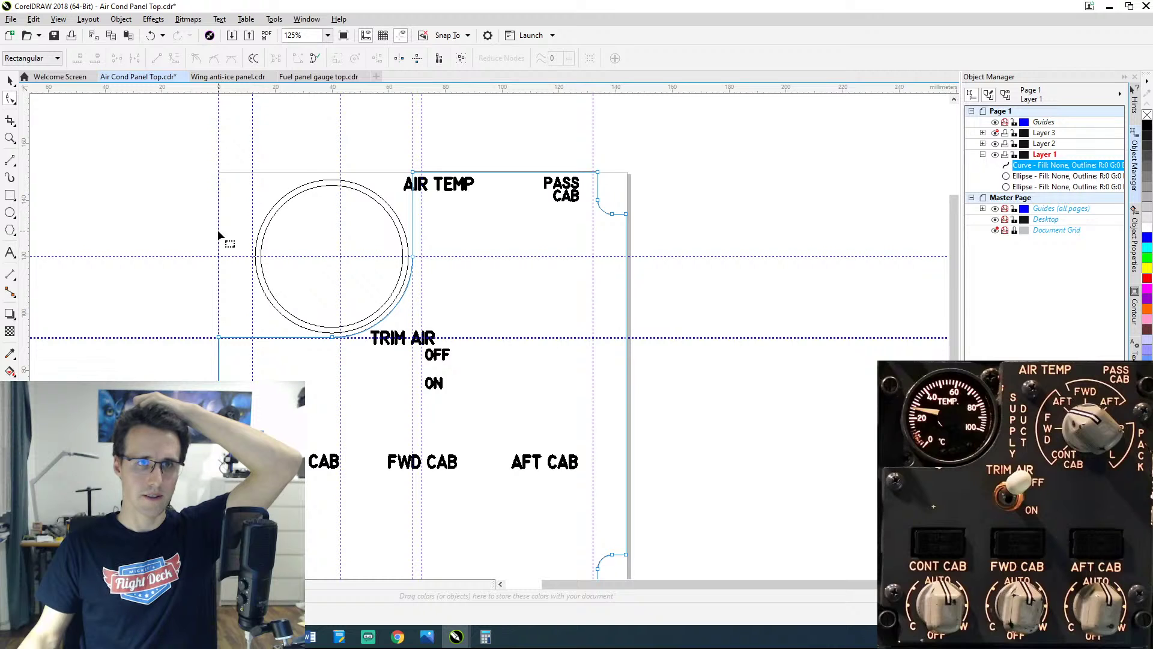
drag(246, 375, 373, 373)
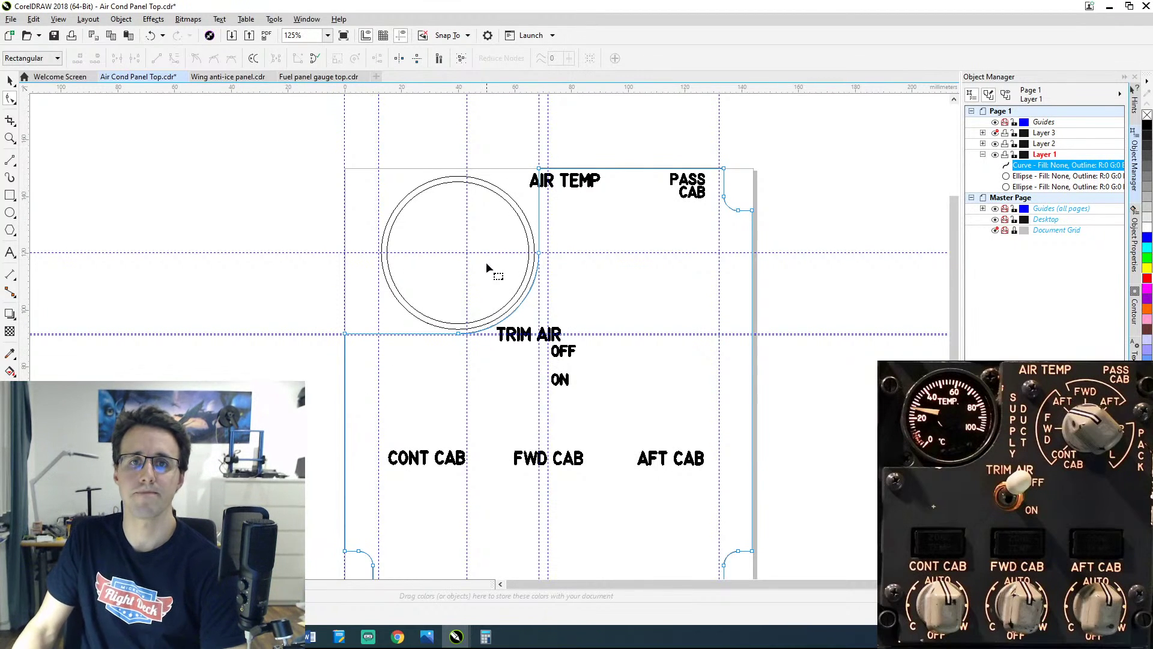
drag(533, 354, 577, 322)
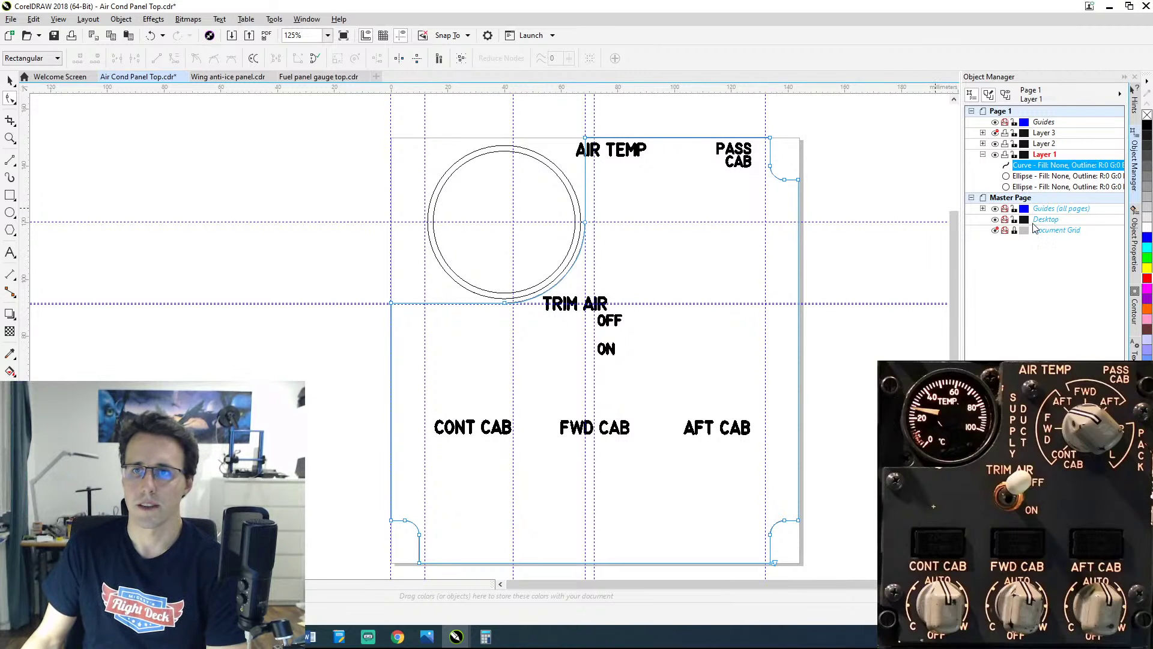
Step: Make Layer 3 visible to show the gauge, switch and knob cutouts inside the panel outline
click(995, 133)
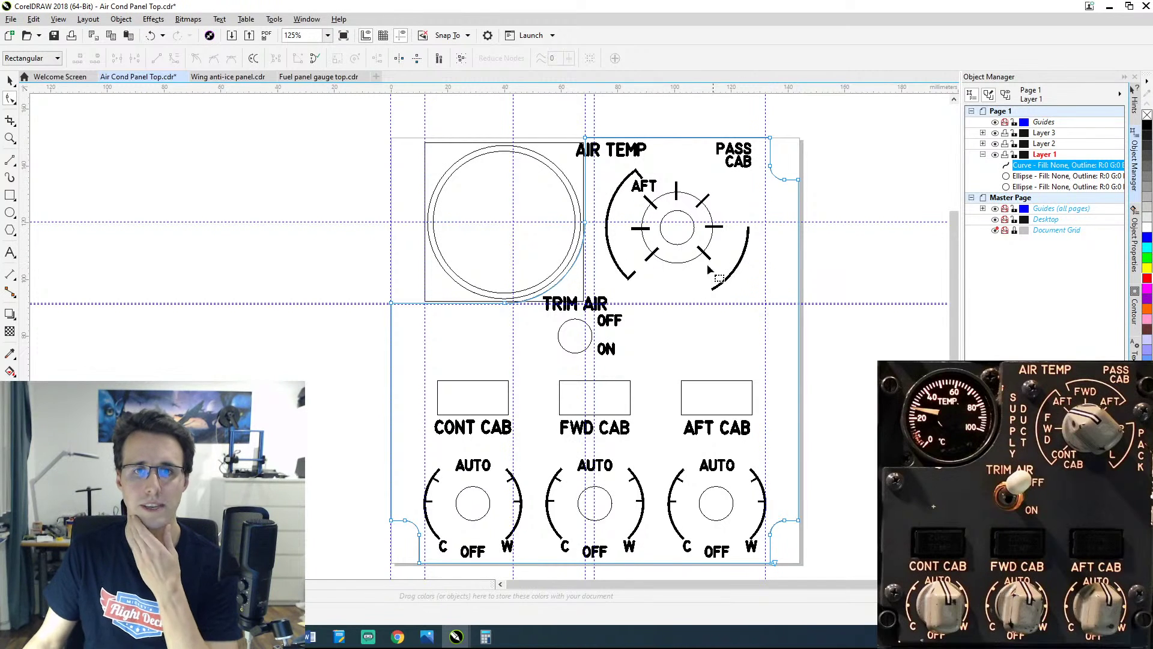
scroll(597, 351, up, 1)
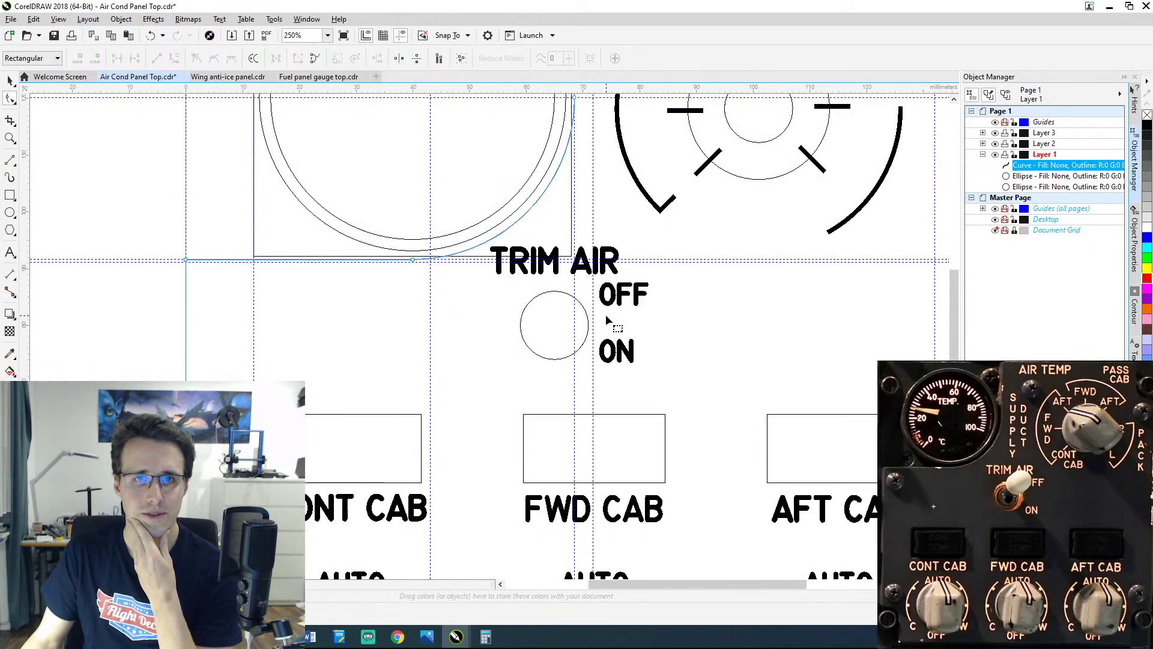
mouse_move(605, 314)
mouse_down()
mouse_move(665, 286)
mouse_move(656, 297)
mouse_up()
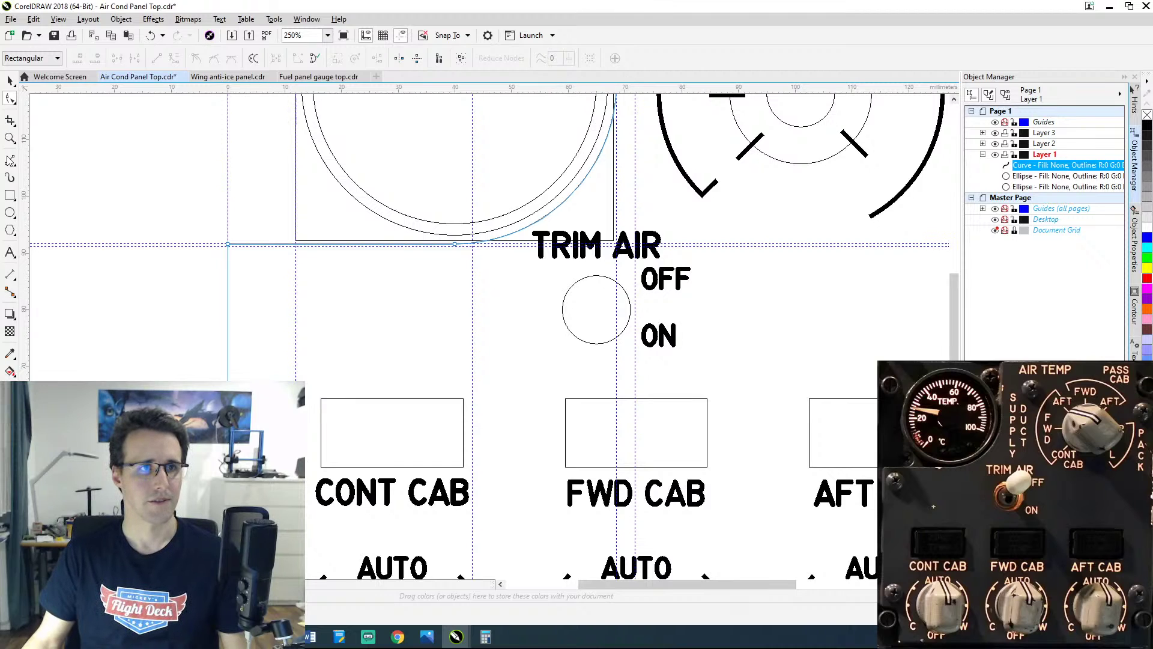
Step: Draw a rectangle about 7.6 by 18.8 mm beside the TRIM AIR switch hole and set its outline width to Hairline
click(11, 199)
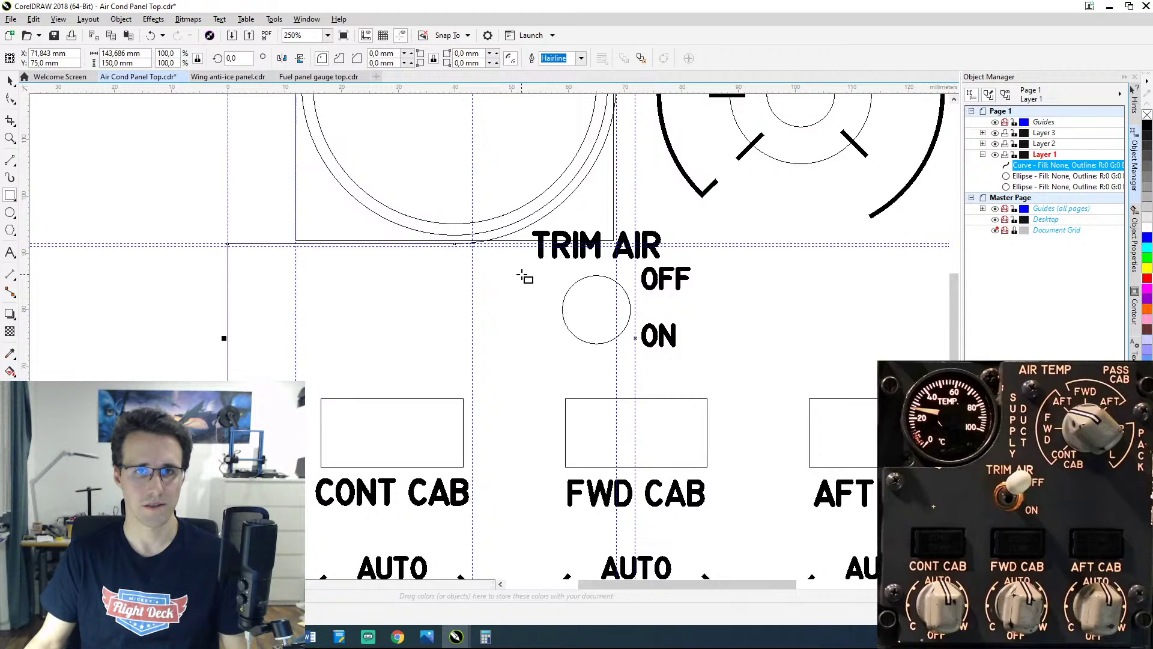
mouse_move(521, 274)
mouse_down()
mouse_move(563, 353)
mouse_move(564, 380)
mouse_up()
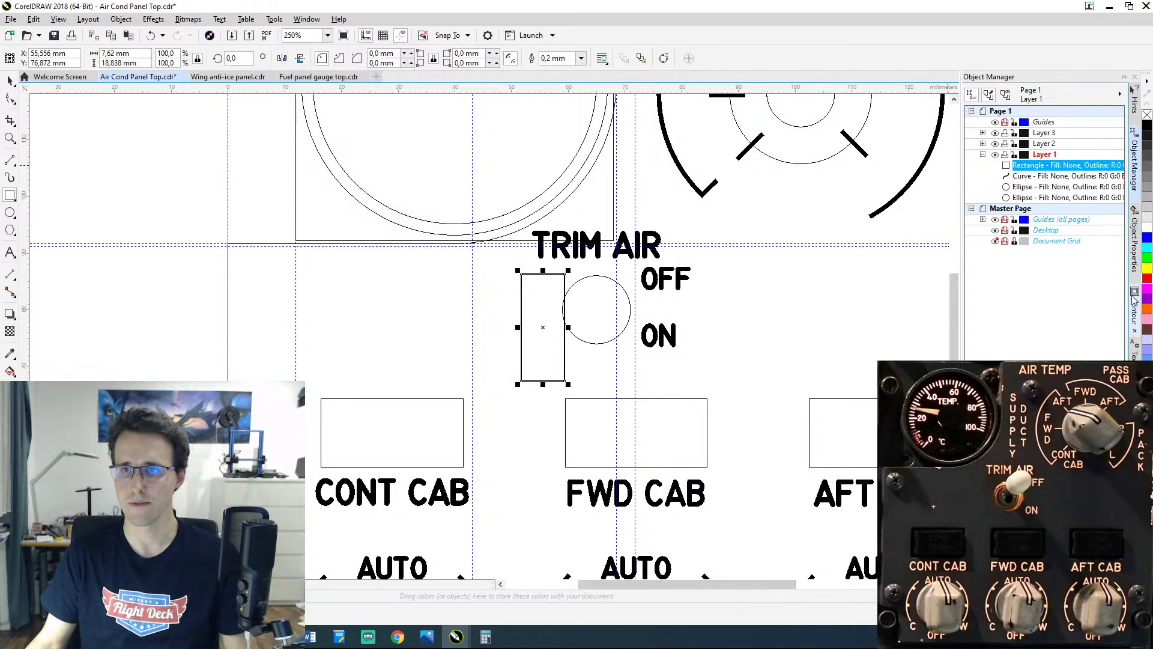
click(1135, 264)
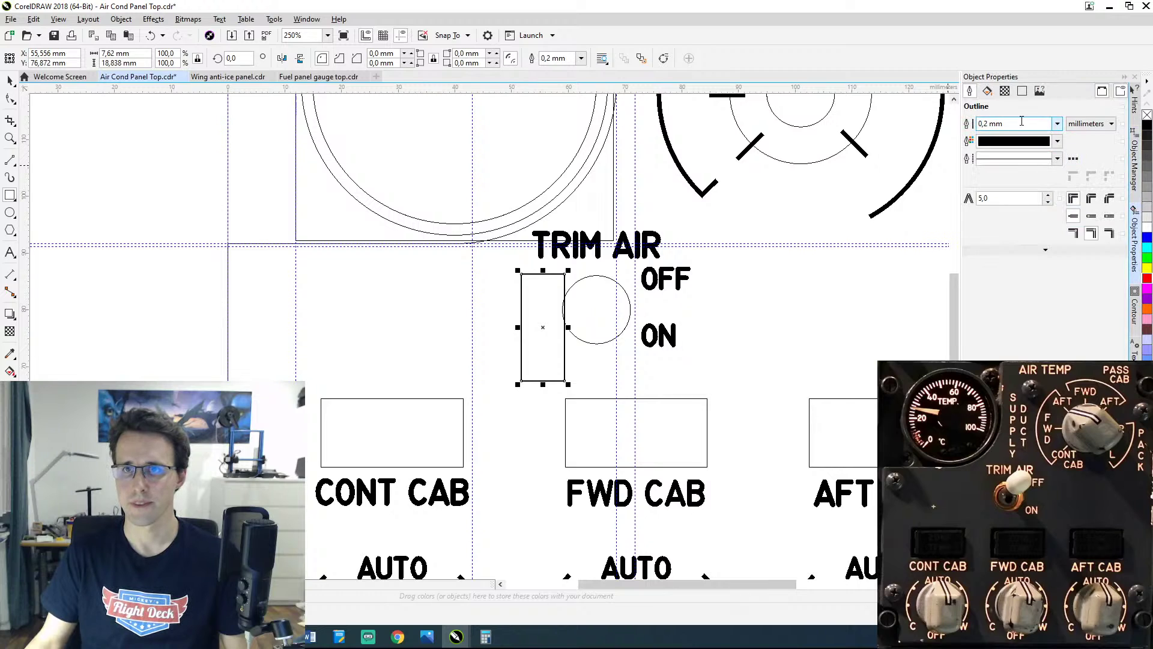
click(1057, 124)
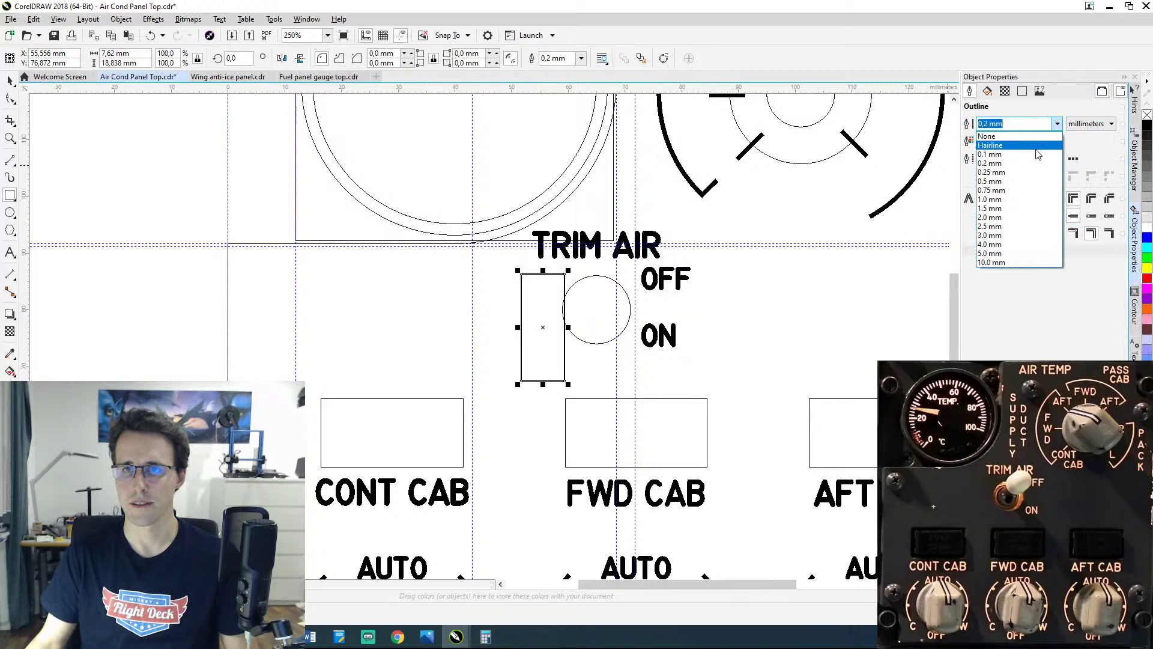
click(1037, 146)
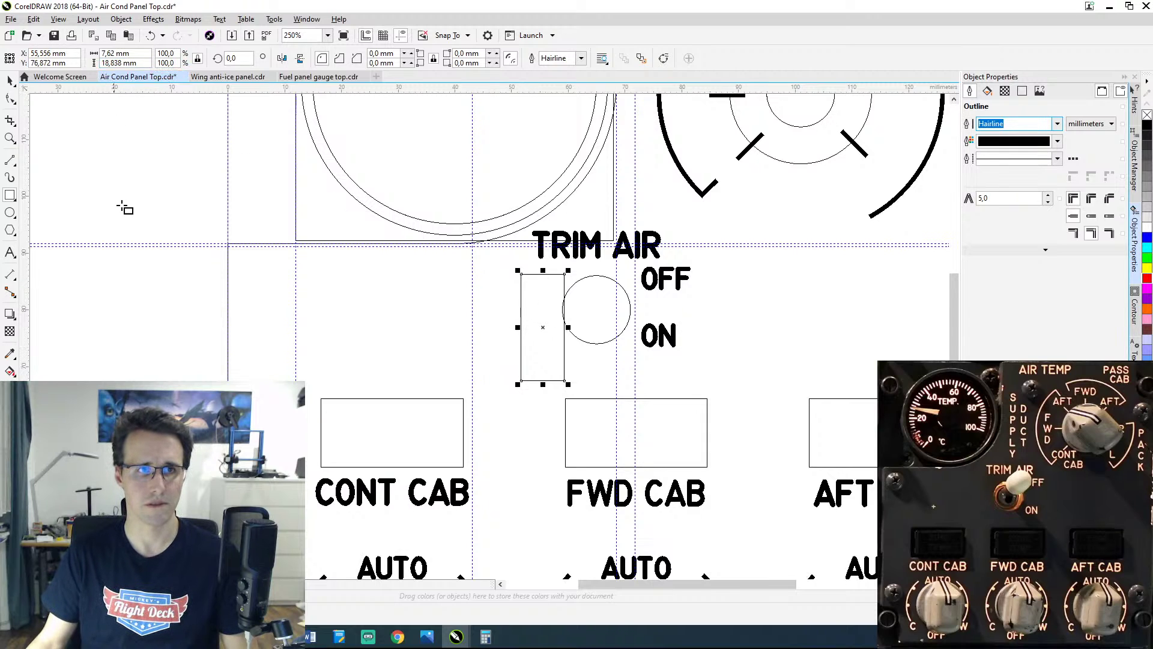
Step: Check the size of a switch rectangle in Fuel panel backlight.cdr, close that file and return to Air Cond Panel Top.cdr
click(54, 78)
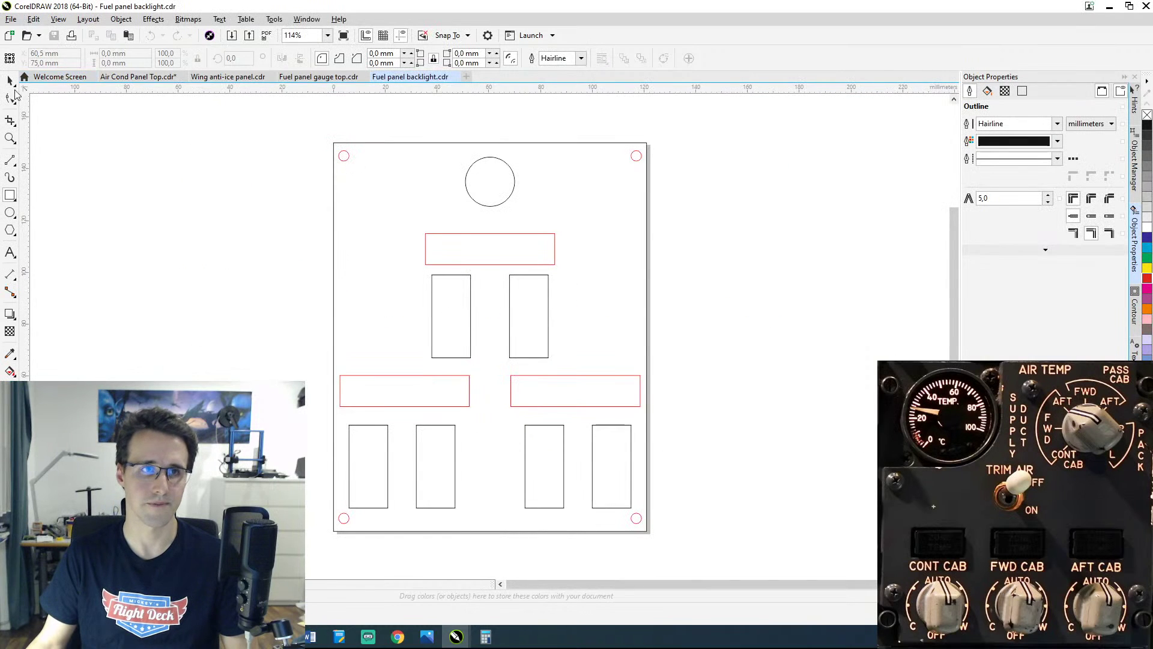
click(10, 80)
click(463, 358)
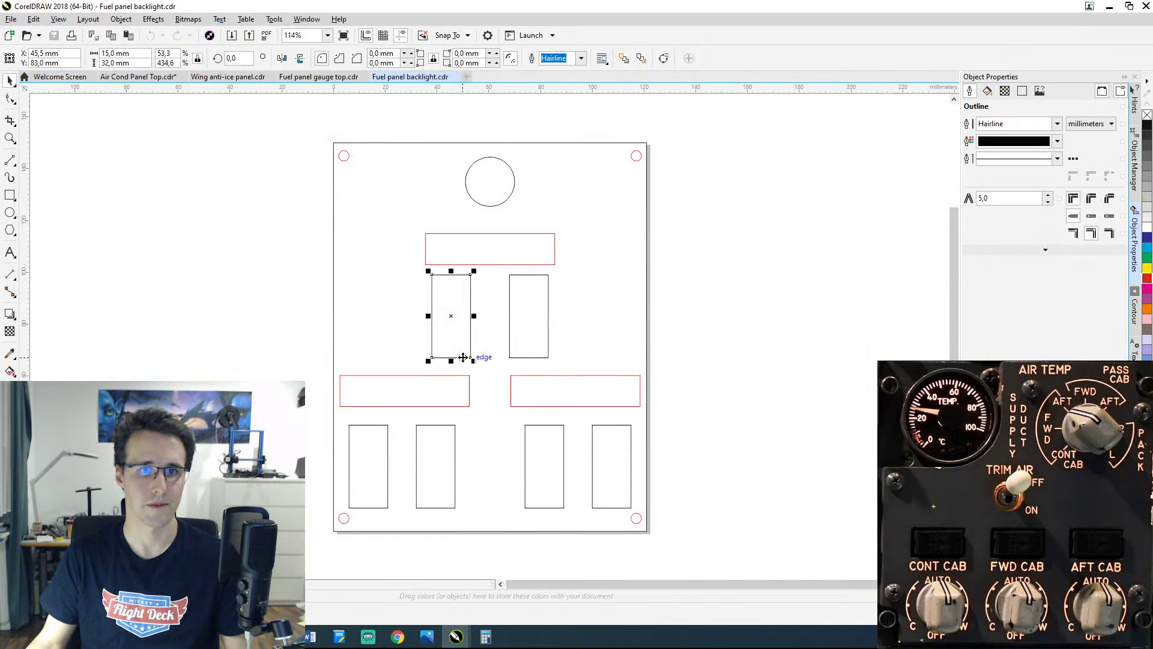
click(455, 76)
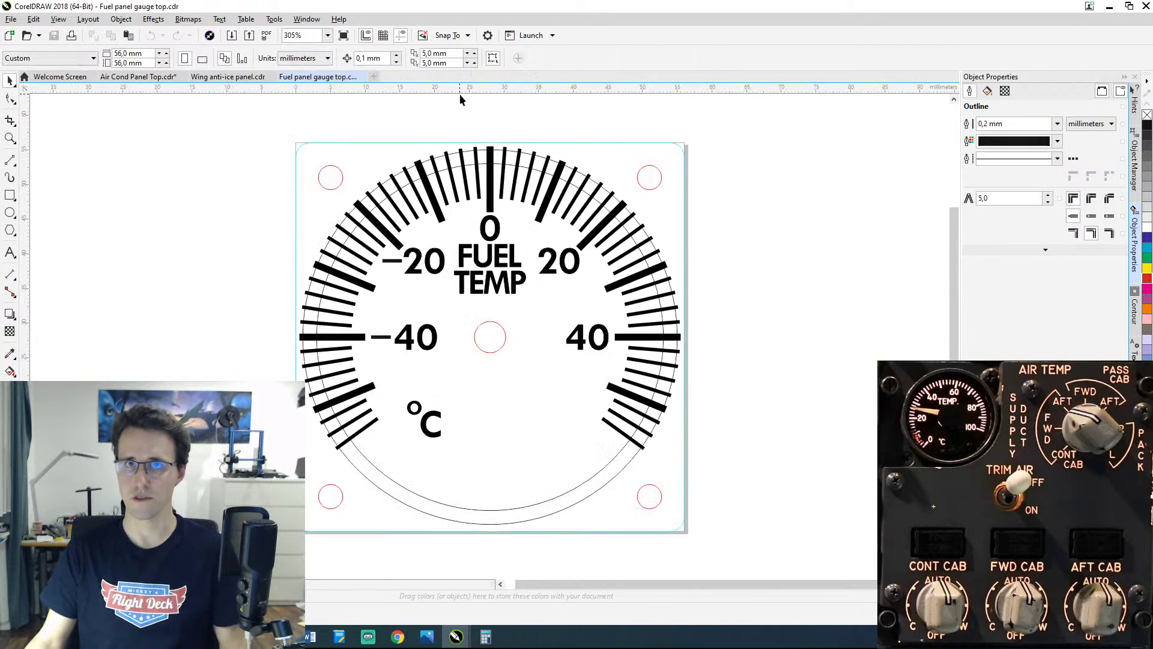
click(170, 75)
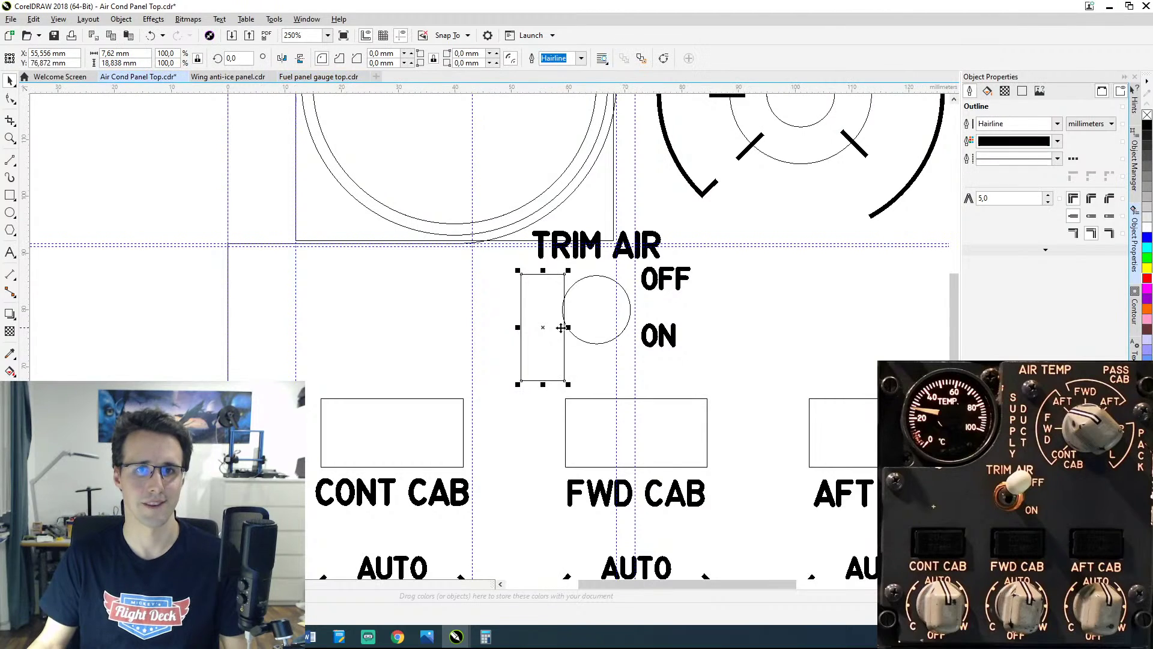
Step: Set the new rectangle to 15 mm wide and 32 mm high, and centre it on the TRIM AIR switch hole
click(198, 60)
click(140, 51)
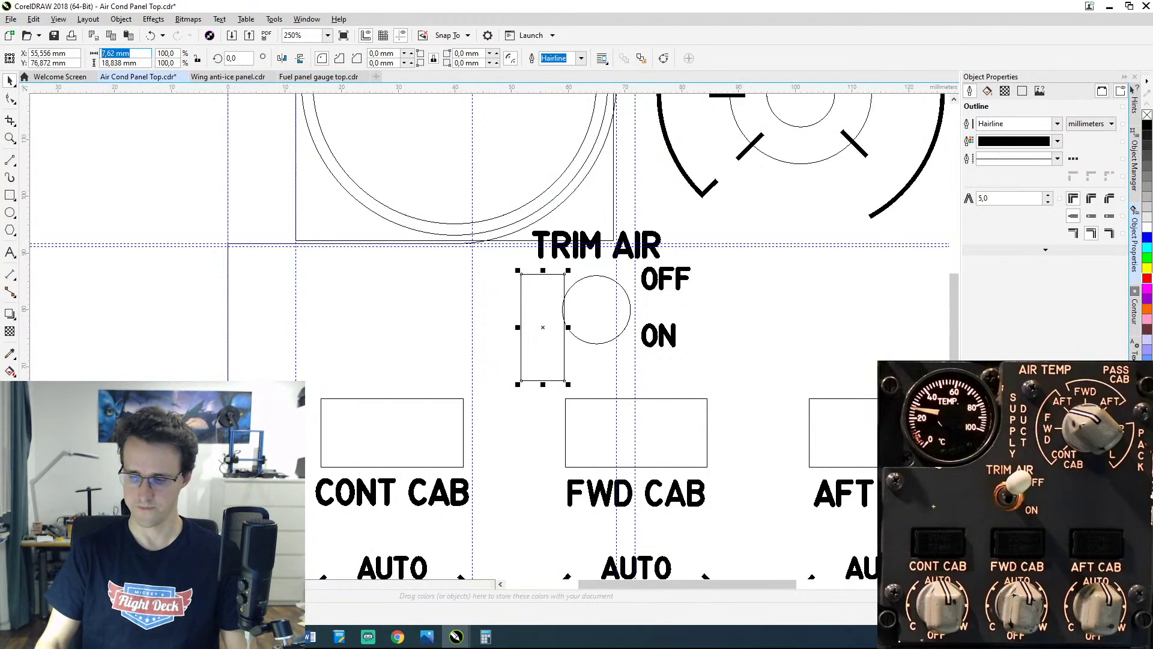
text(15)
key(Tab)
text(32)
key(Return)
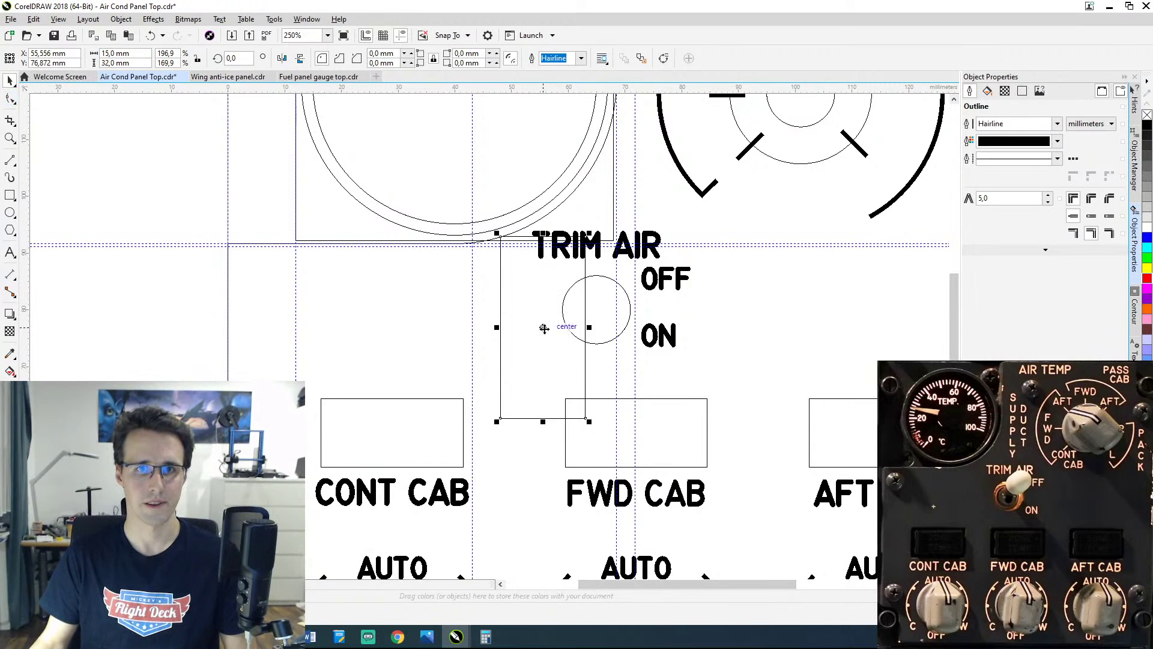
drag(543, 328, 598, 314)
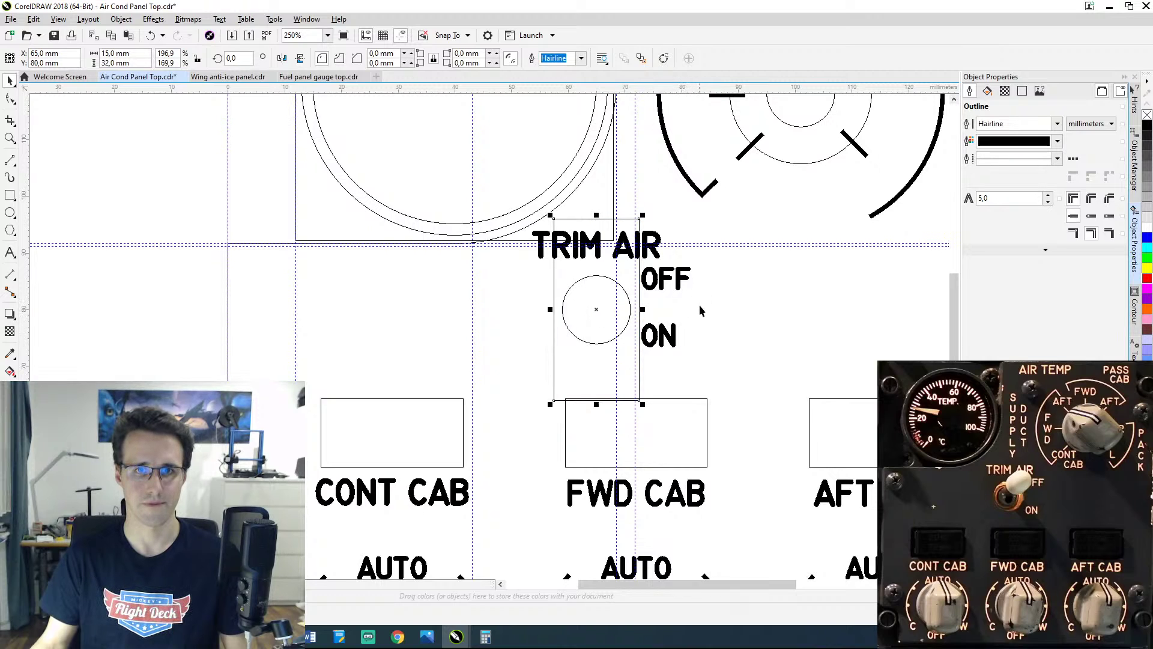
click(689, 277)
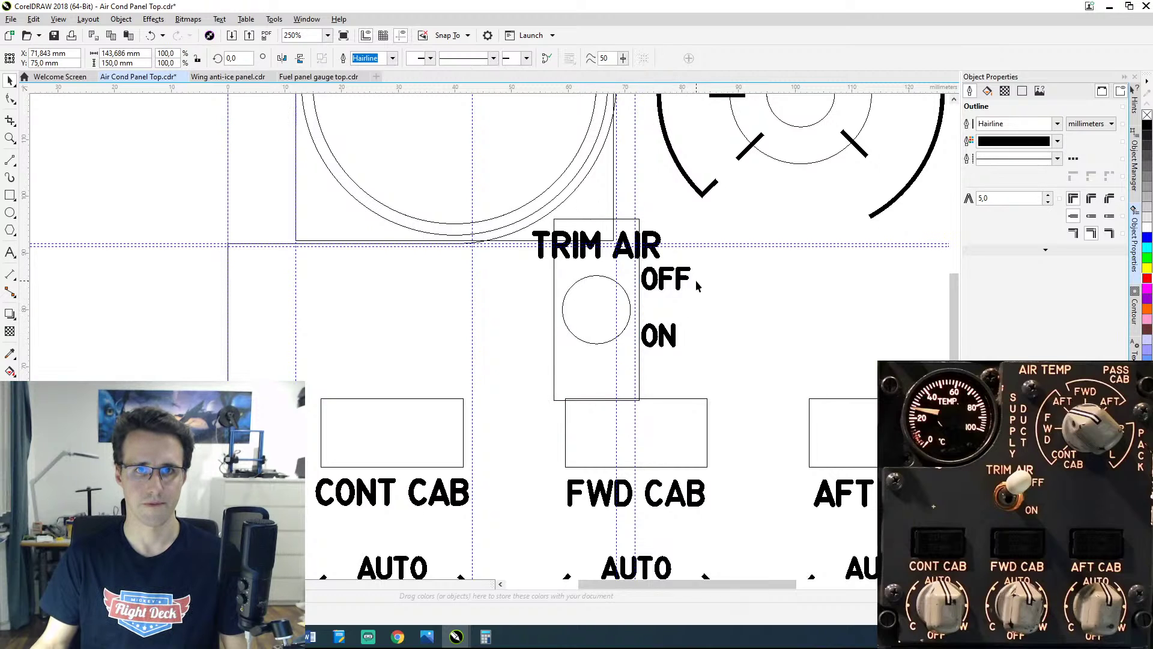
scroll(729, 314, down, 2)
scroll(726, 313, up, 2)
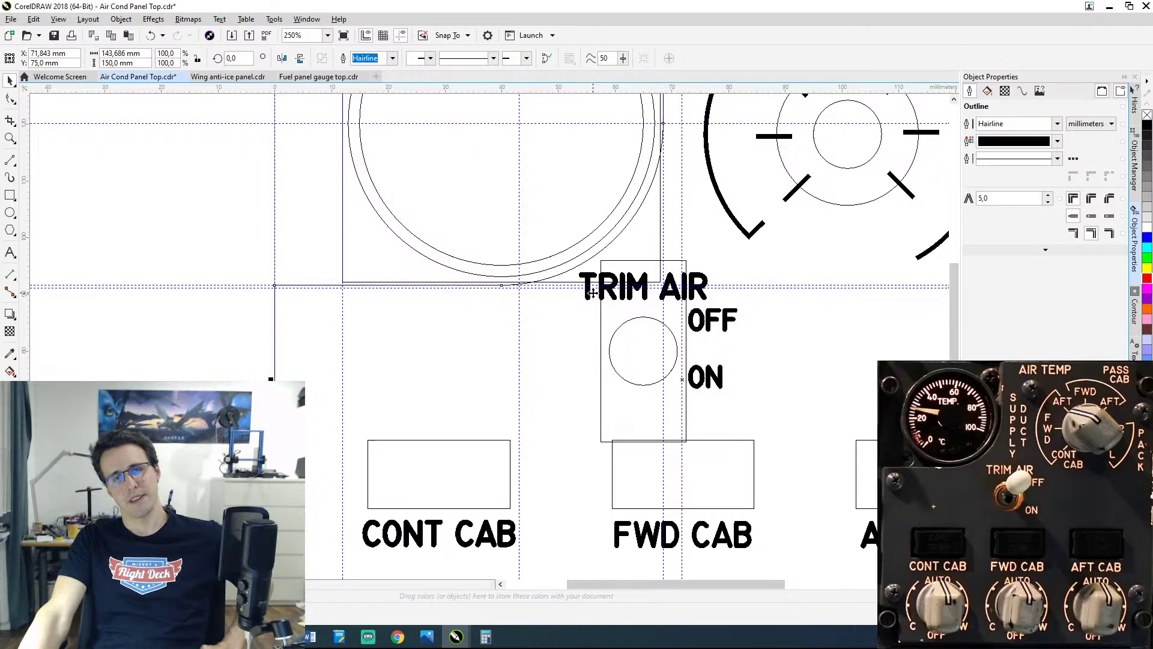
drag(597, 290, 648, 367)
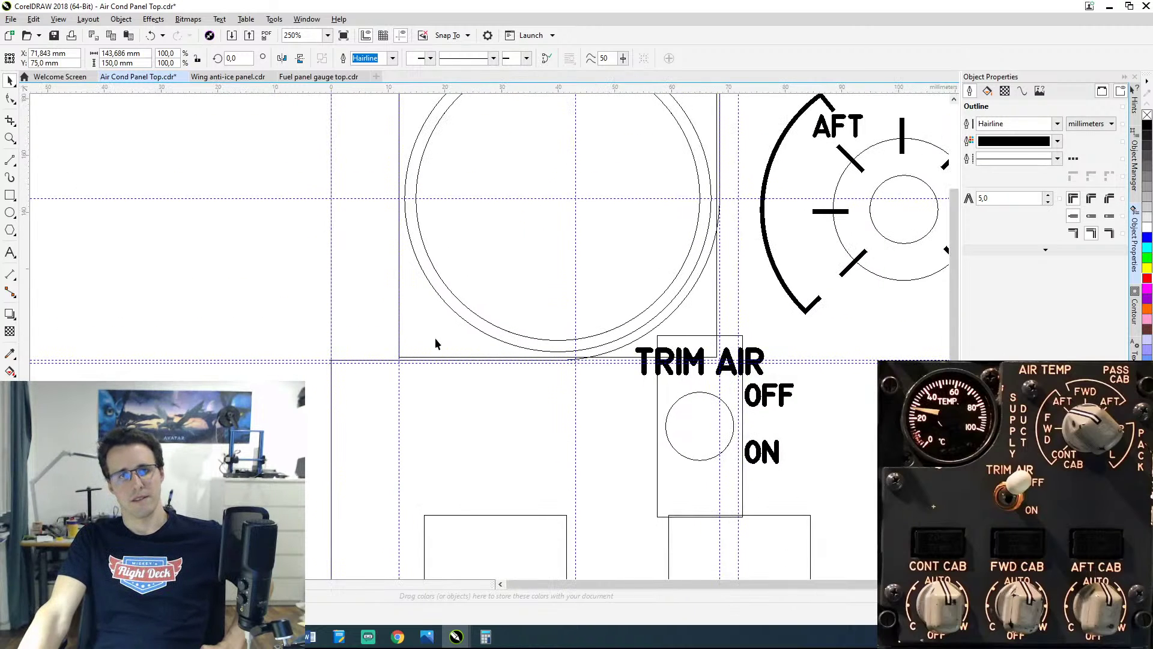
Step: Compare the TRIM AIR switch and CAB window positions with the reference photo in Photos, and return to the CorelDRAW drawing
scroll(438, 335, down, 3)
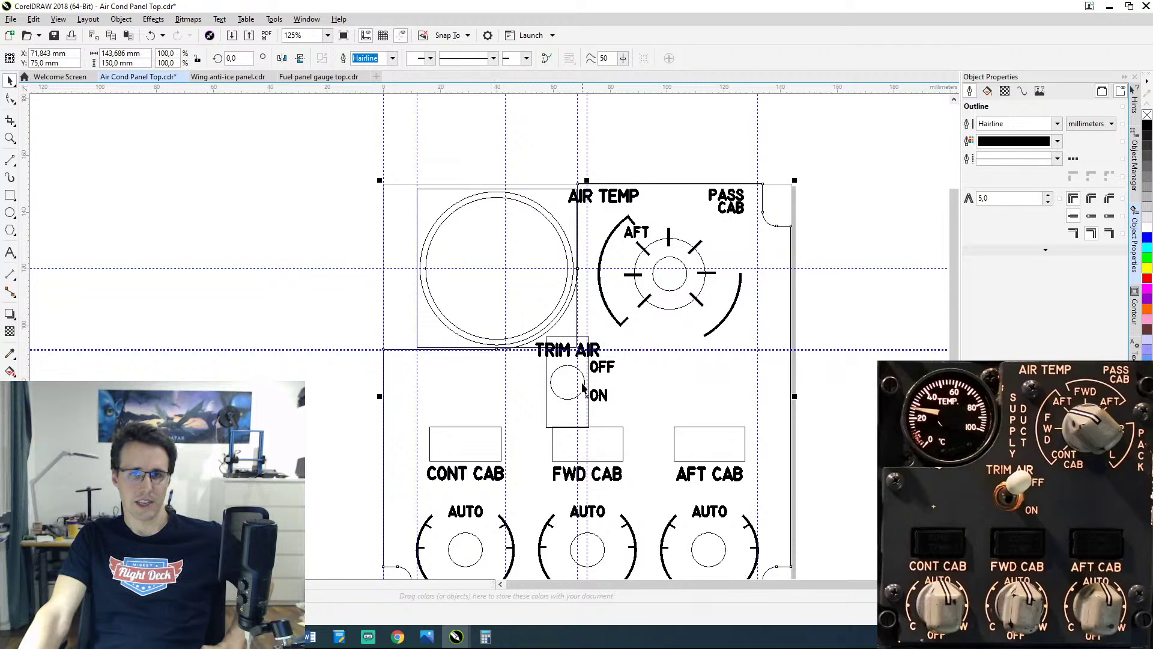
scroll(582, 388, up, 2)
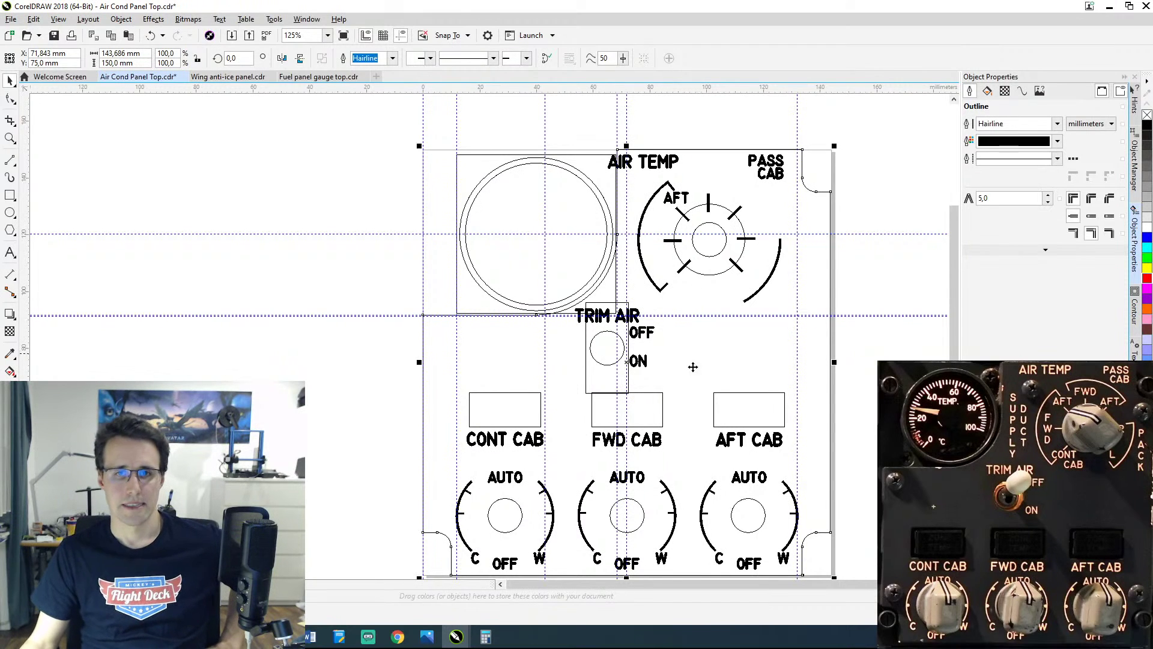
scroll(679, 324, down, 2)
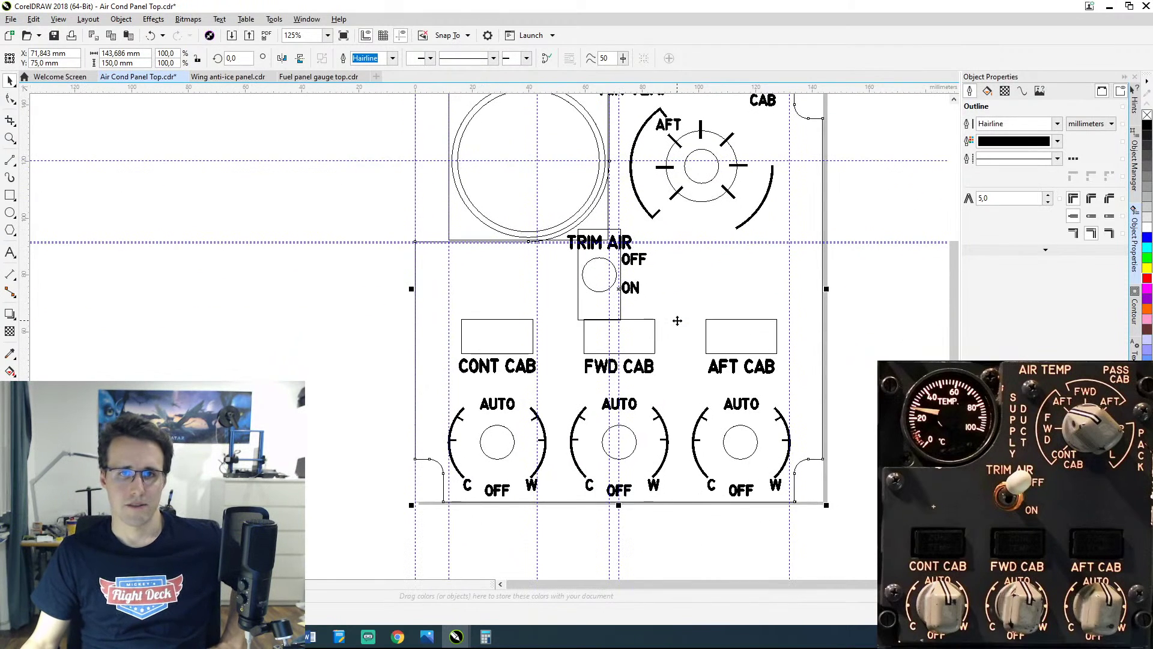
click(427, 637)
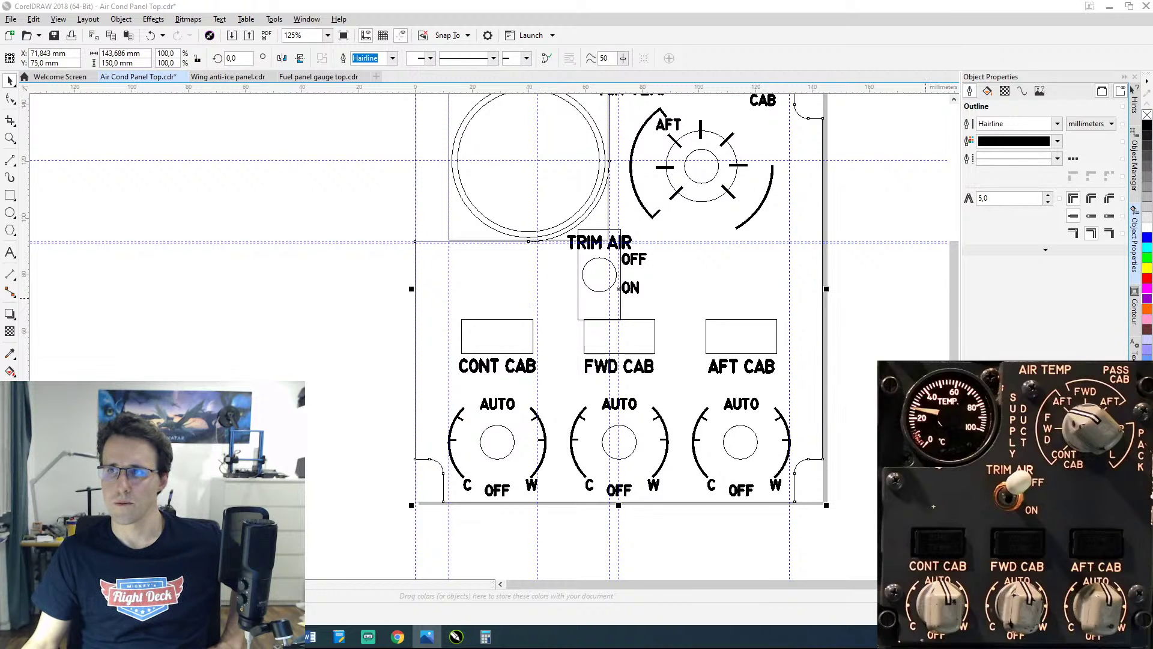
key(alt+Tab)
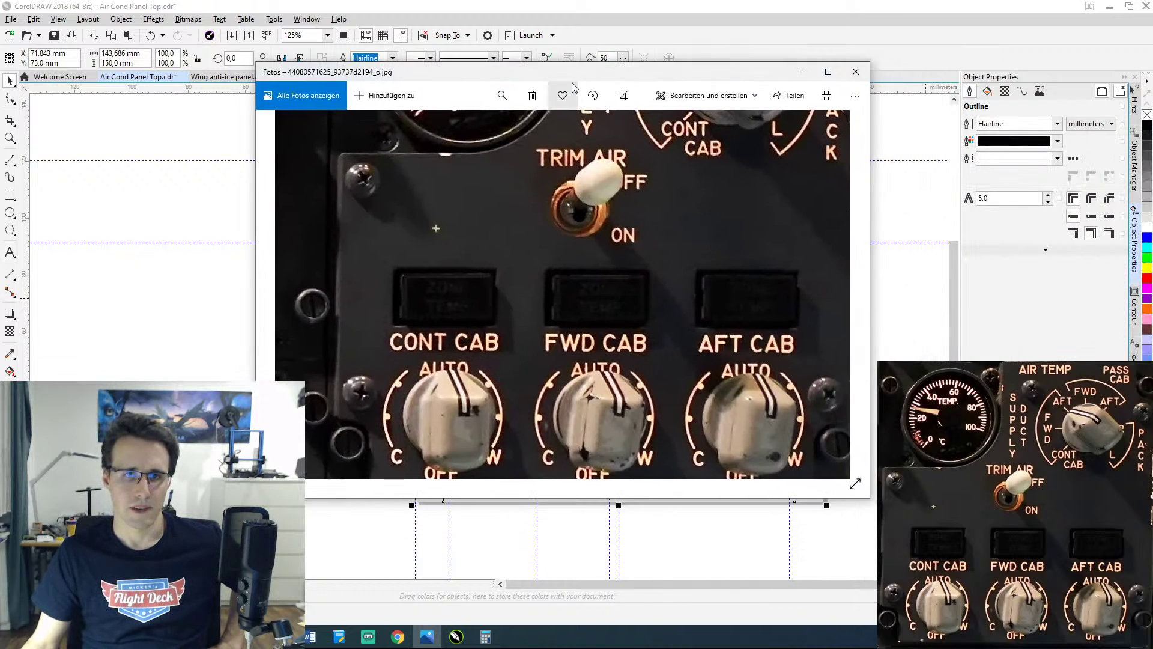
drag(683, 80, 994, 72)
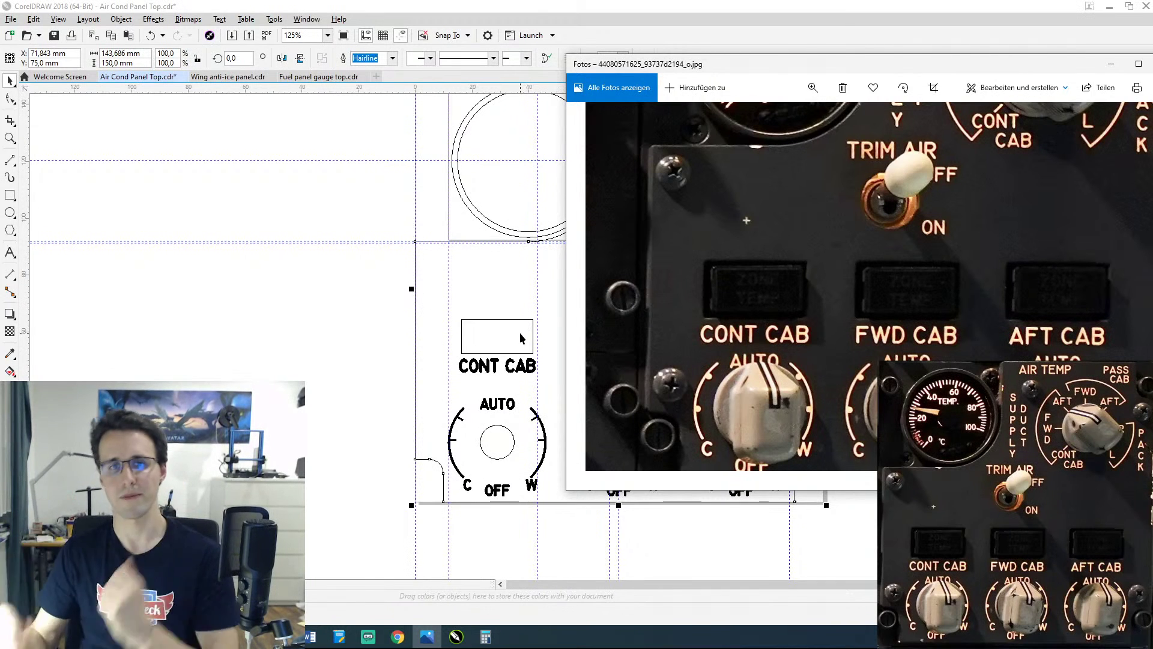
click(456, 637)
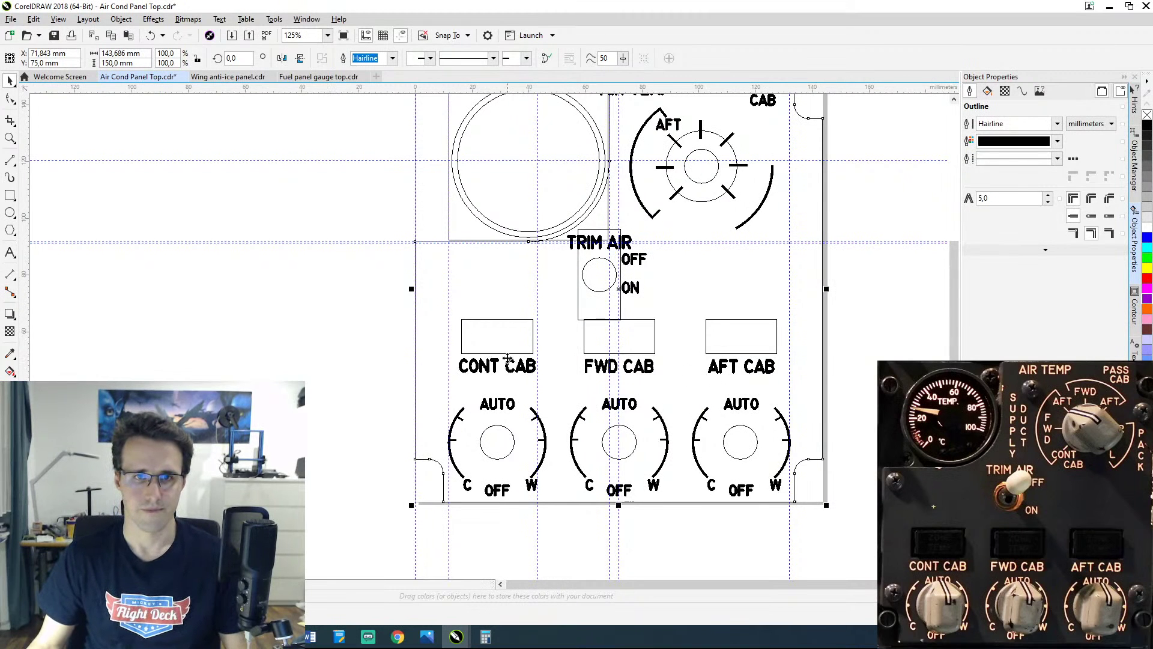
Step: Move the CONT CAB, FWD CAB and AFT CAB rectangles together with their labels straight down to a Y position of about 49.3 mm
scroll(516, 357, up, 2)
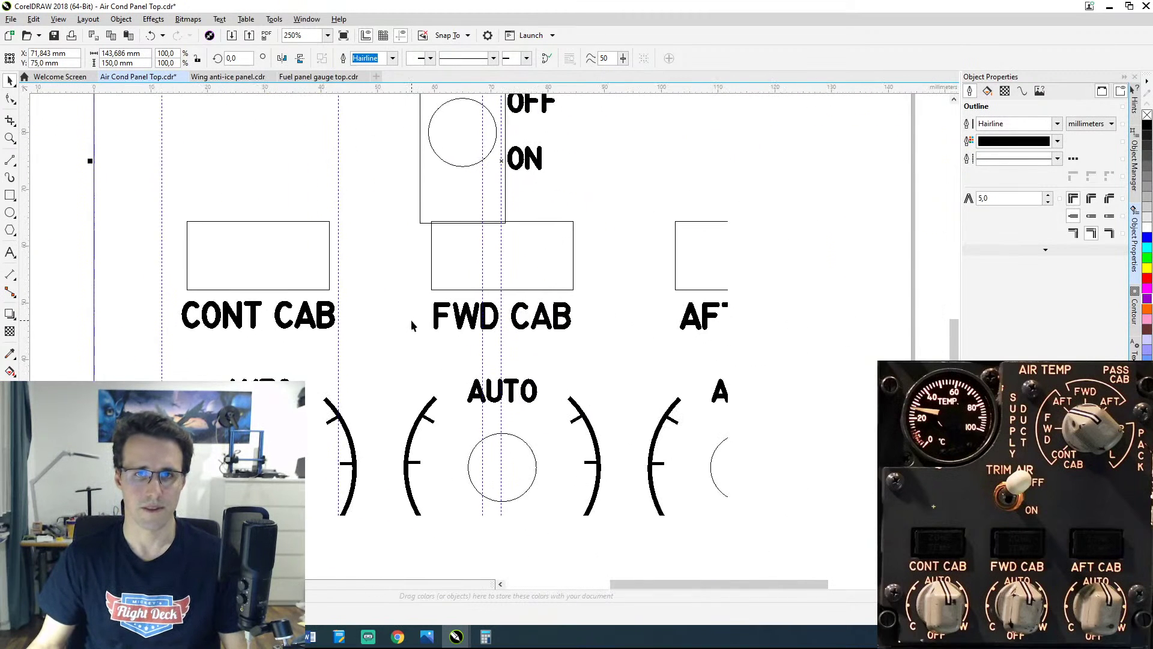
click(318, 289)
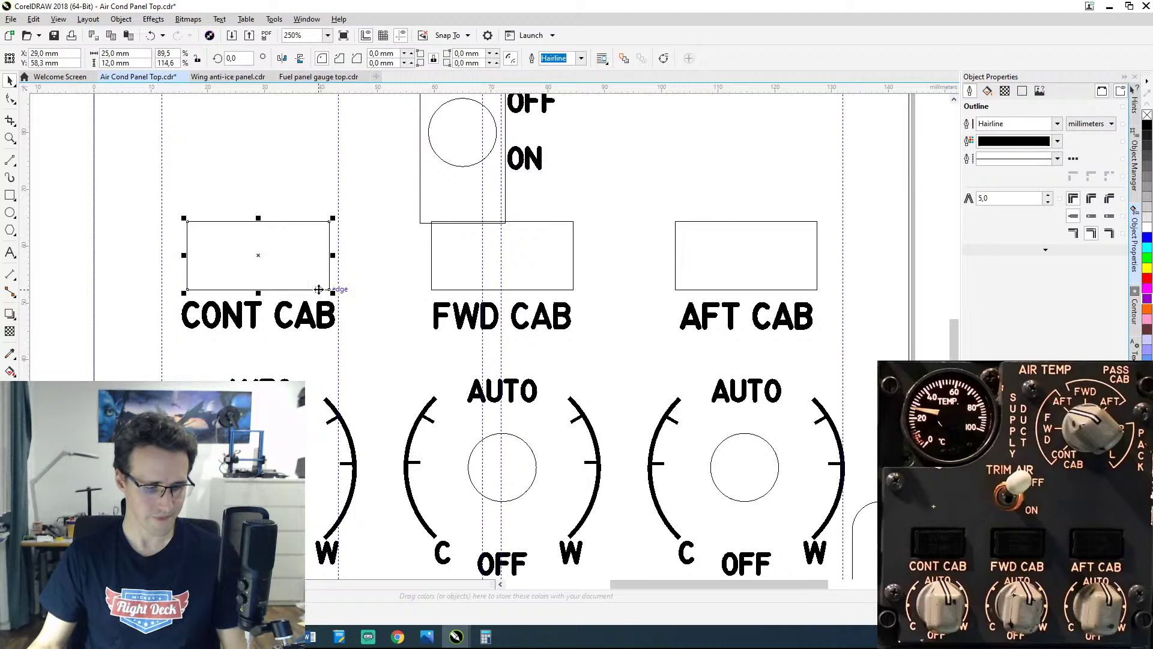
shift+click(254, 324)
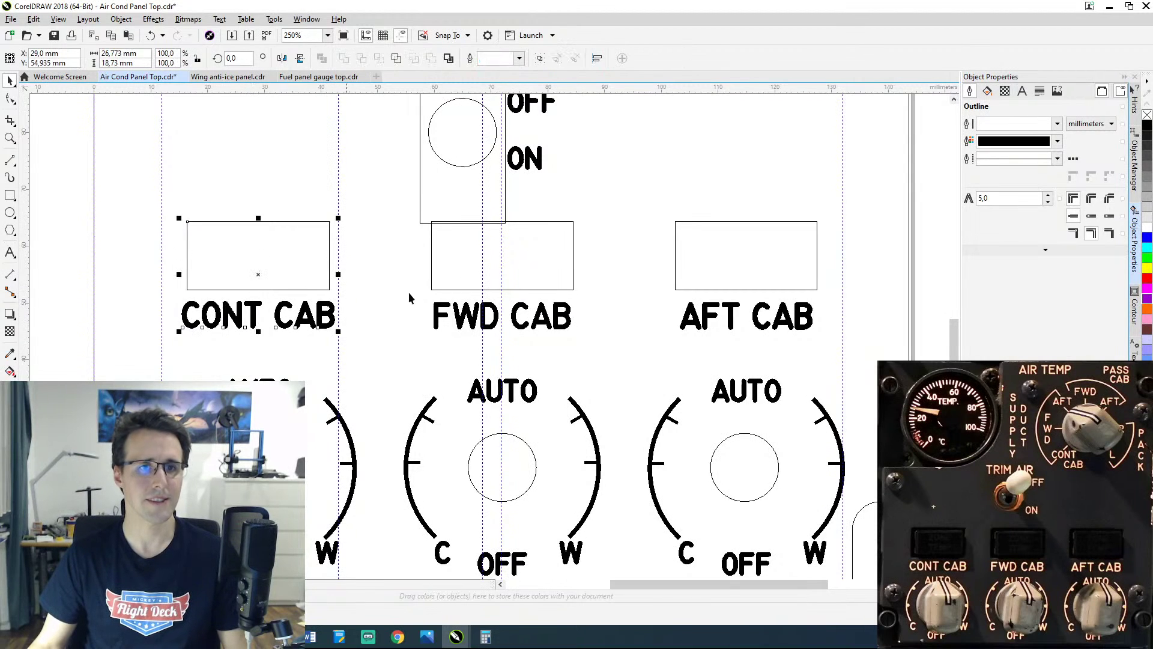
shift+click(465, 290)
shift+click(467, 311)
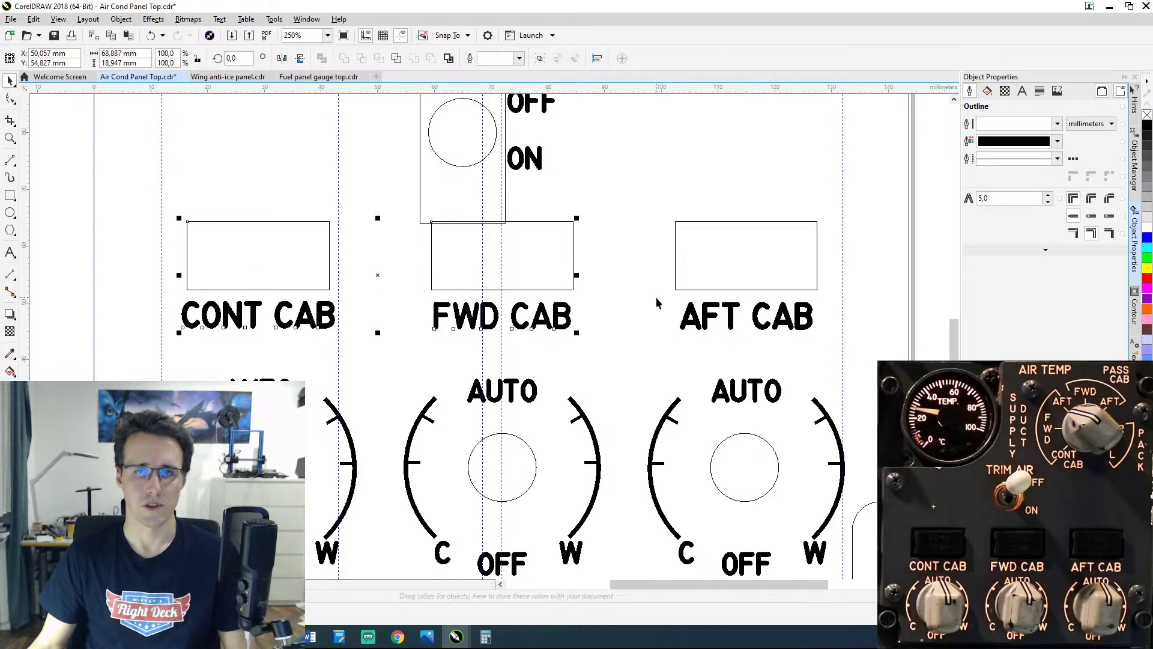
shift+click(680, 290)
shift+click(701, 322)
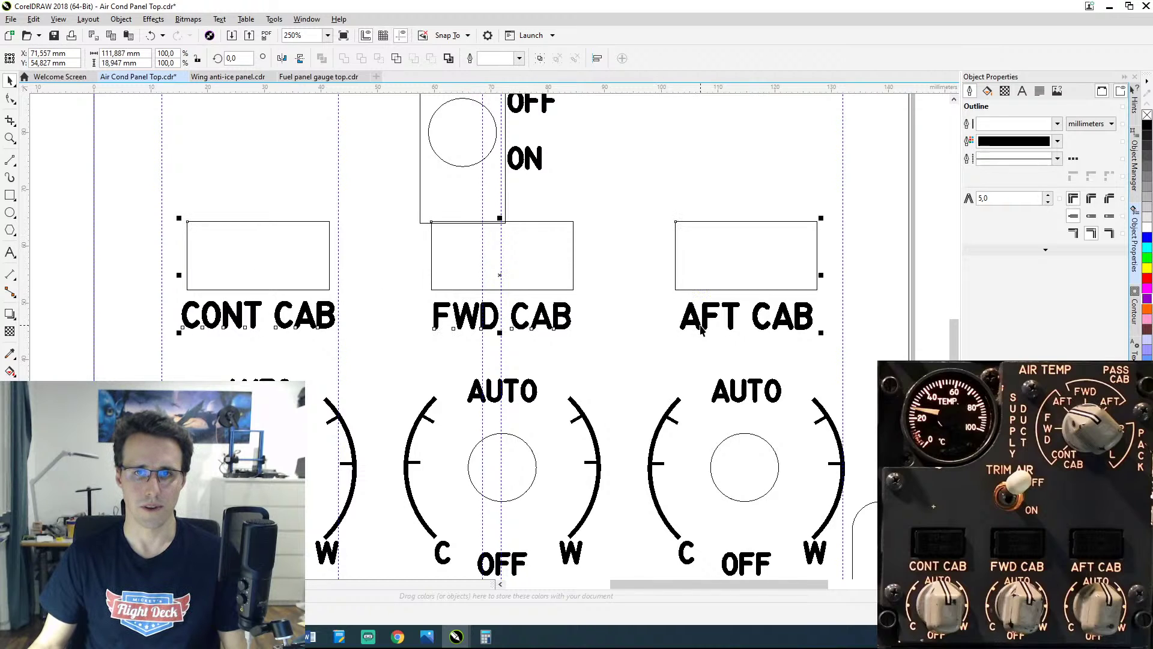
key(Down)
key(Down)
key(Down)
key(Down)
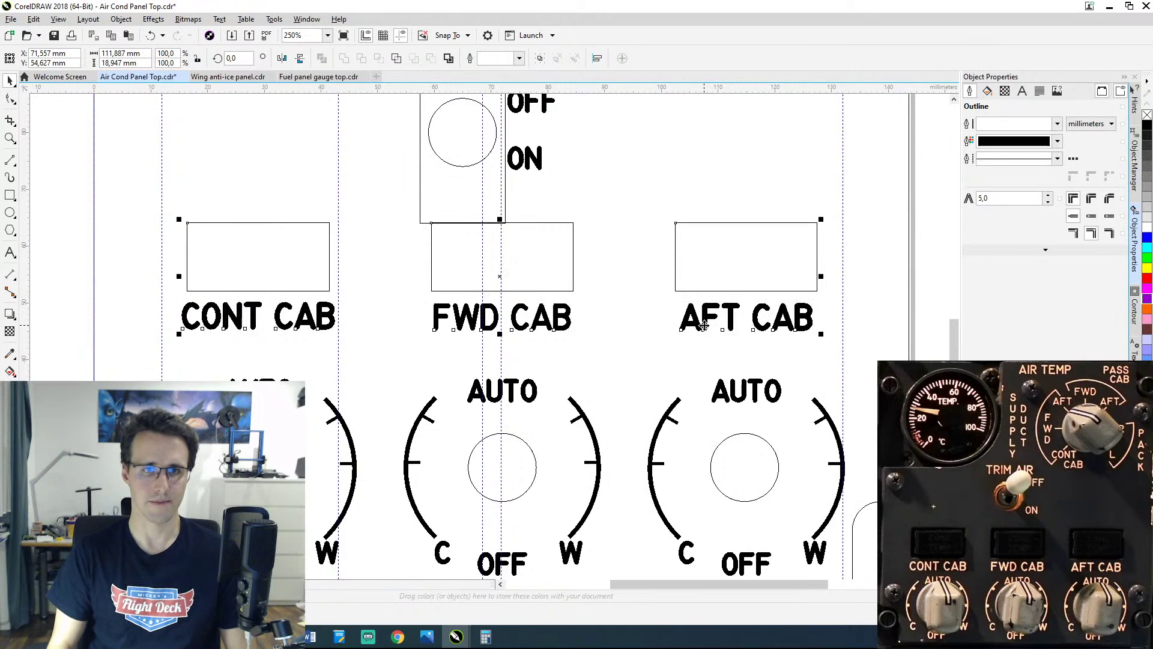
key(Down)
key(Down)
key(Down)
key(Down)
key(Down)
key(Down)
key(Down)
key(Down)
key(Down)
key(Down)
key(Down)
key(Down)
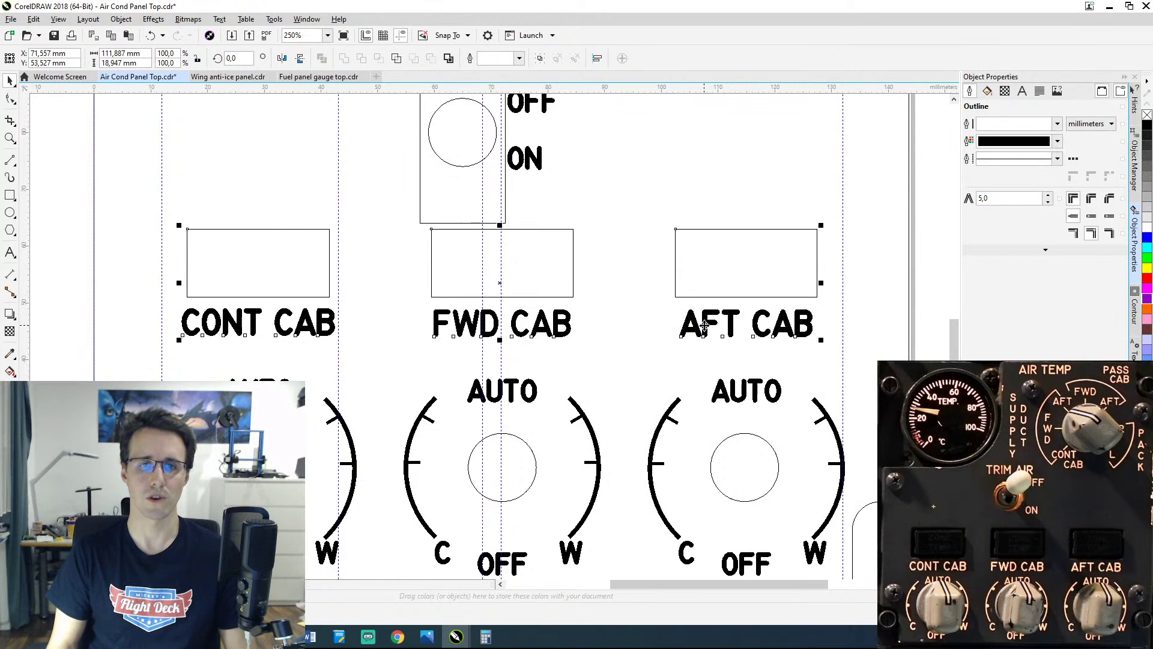
key(Down)
key(Down)
key(Down)
key(Down)
key(Down)
key(Down)
key(Down)
key(Down)
key(Down)
key(Down)
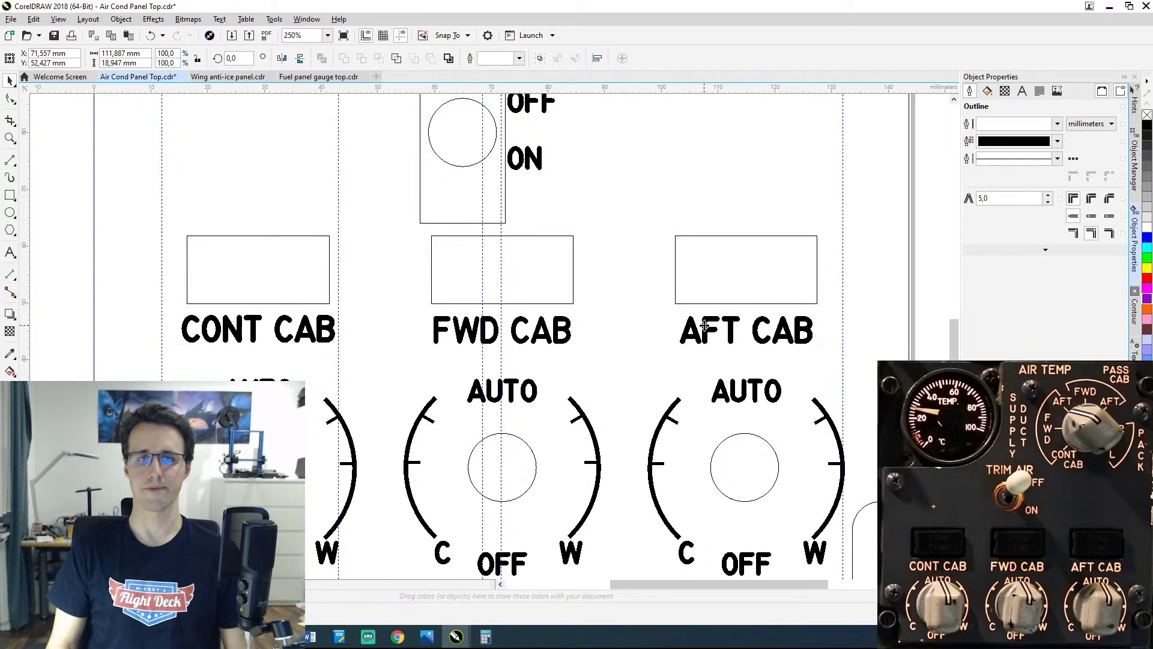
key(Down)
key(Down)
key(Down)
key(Down)
key(Down)
key(Down)
key(Down)
key(Down)
key(Down)
key(Down)
key(Down)
key(Down)
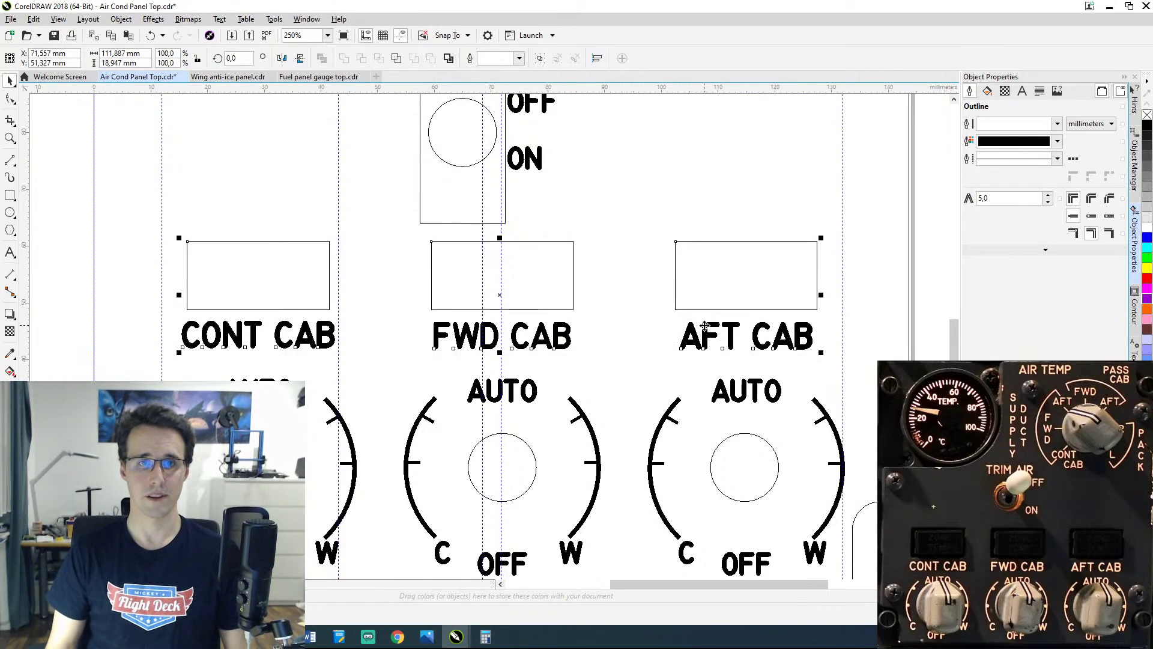
key(Down)
key(Down)
key(Down)
key(Down)
key(Down)
key(Down)
key(Down)
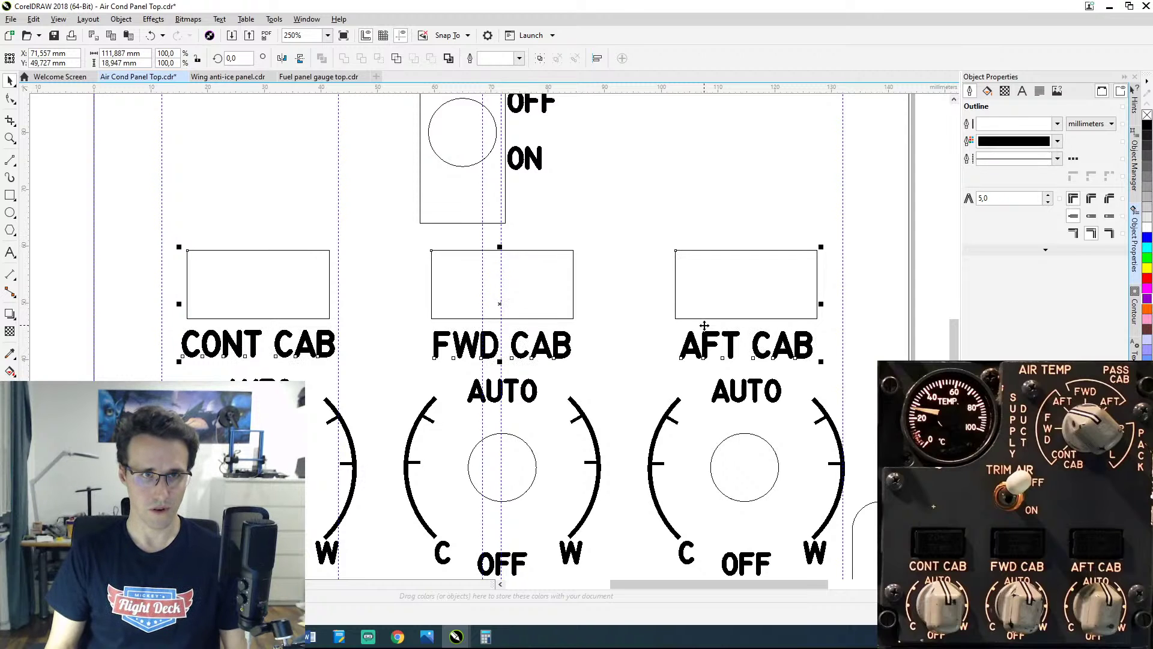
key(Down)
key(Down)
key(Down)
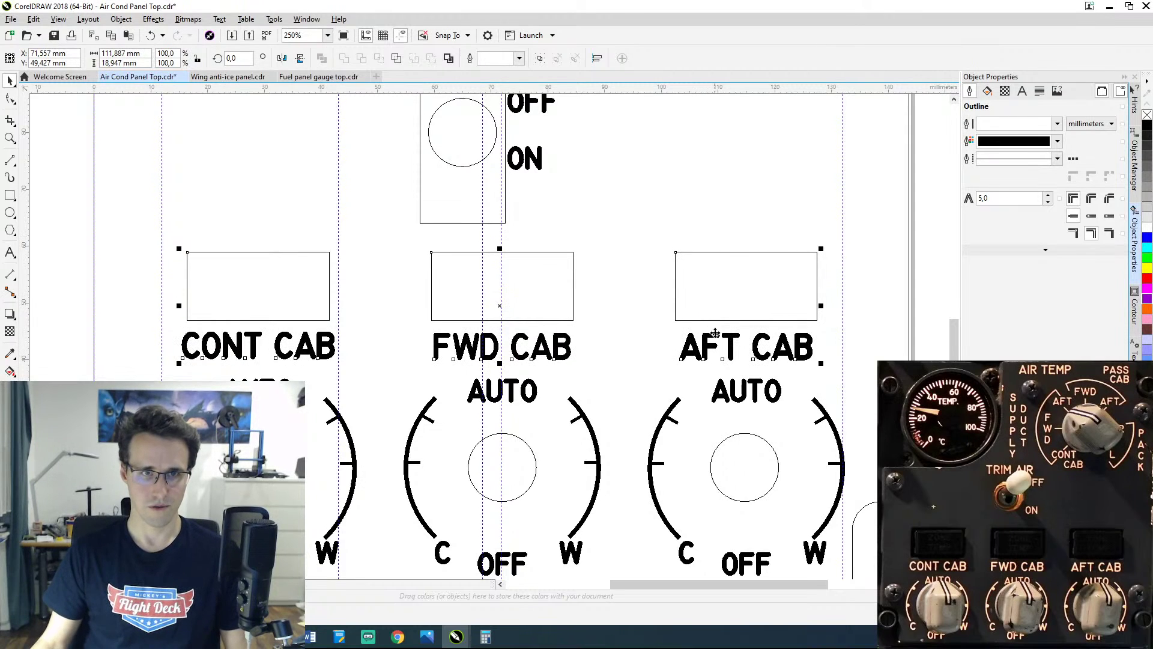
key(Down)
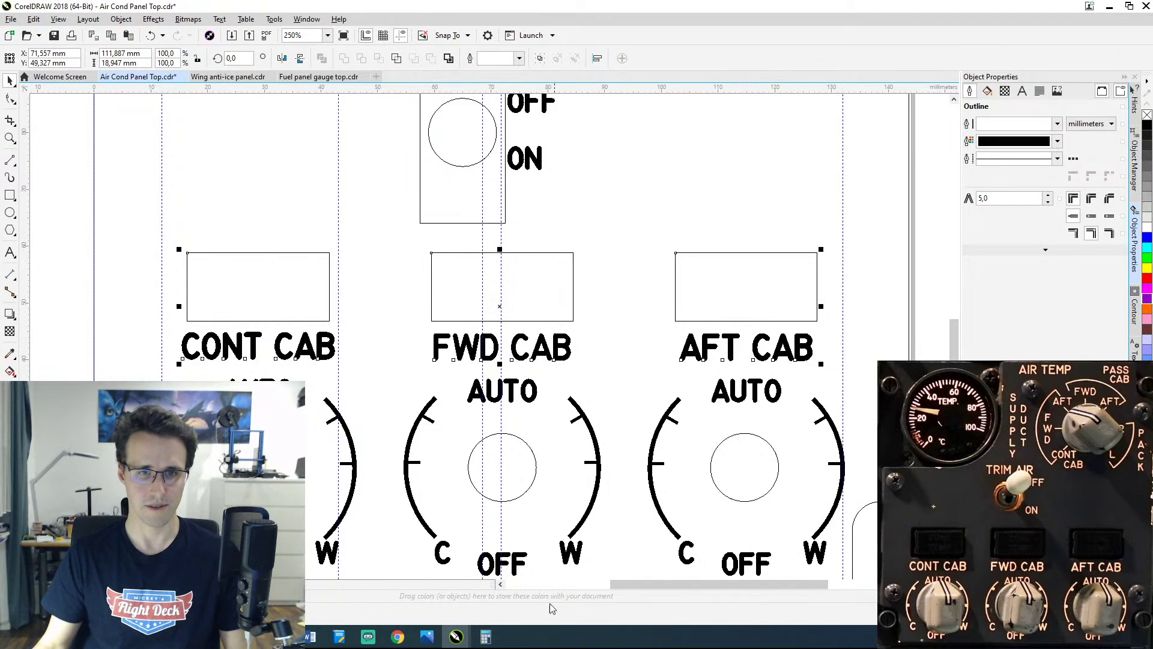
Step: Check the label spacing against the reference photo, and set the Y position of the selected CAB rectangles and labels to 49 mm
mouse_move(425, 641)
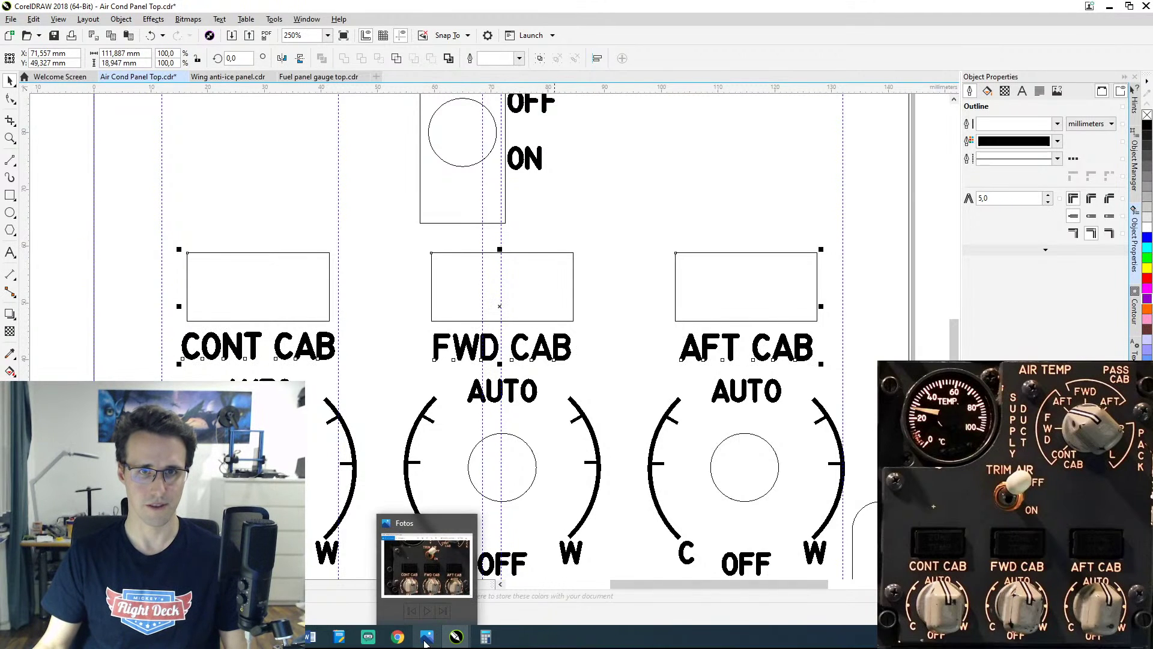
click(425, 641)
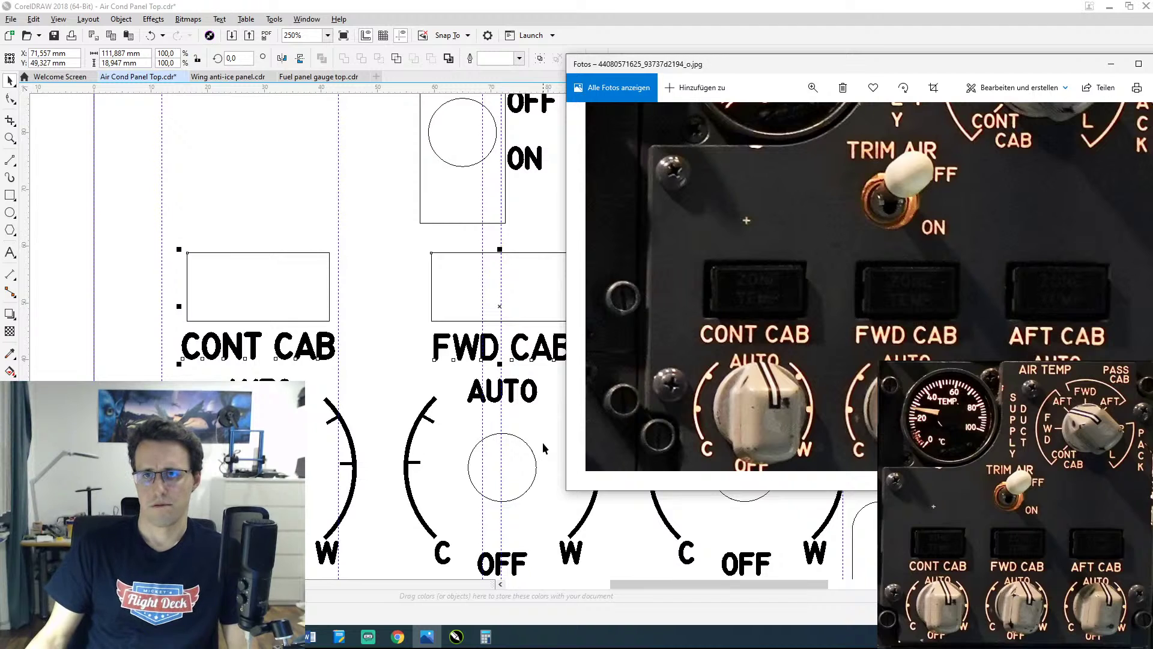
click(516, 5)
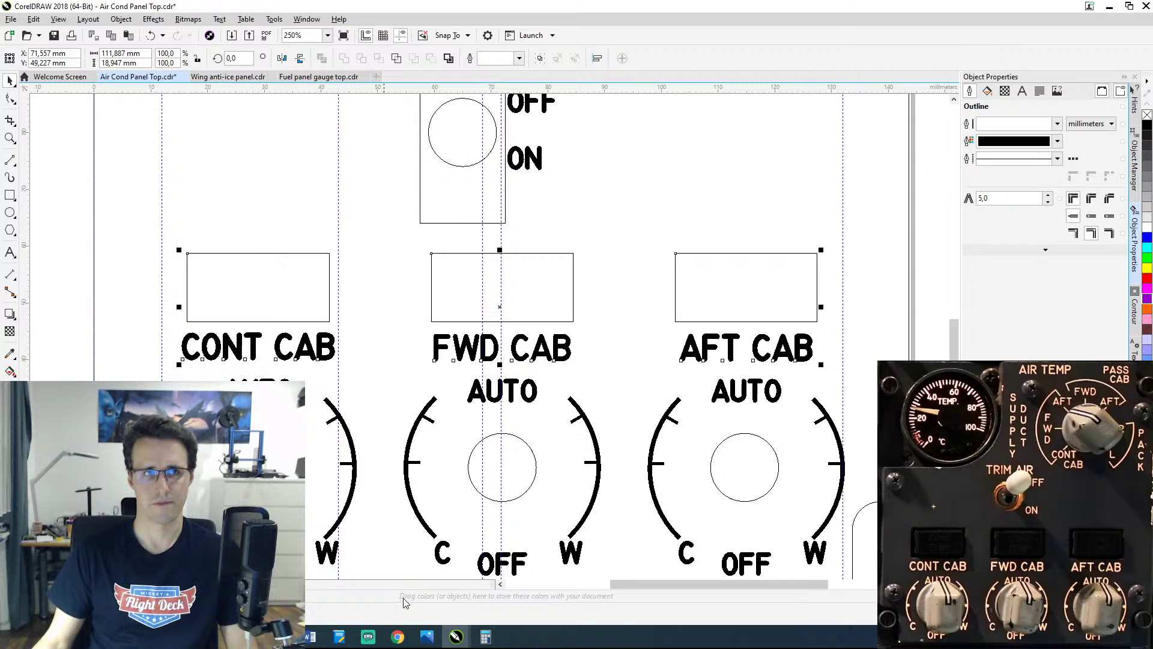
click(51, 63)
text(49)
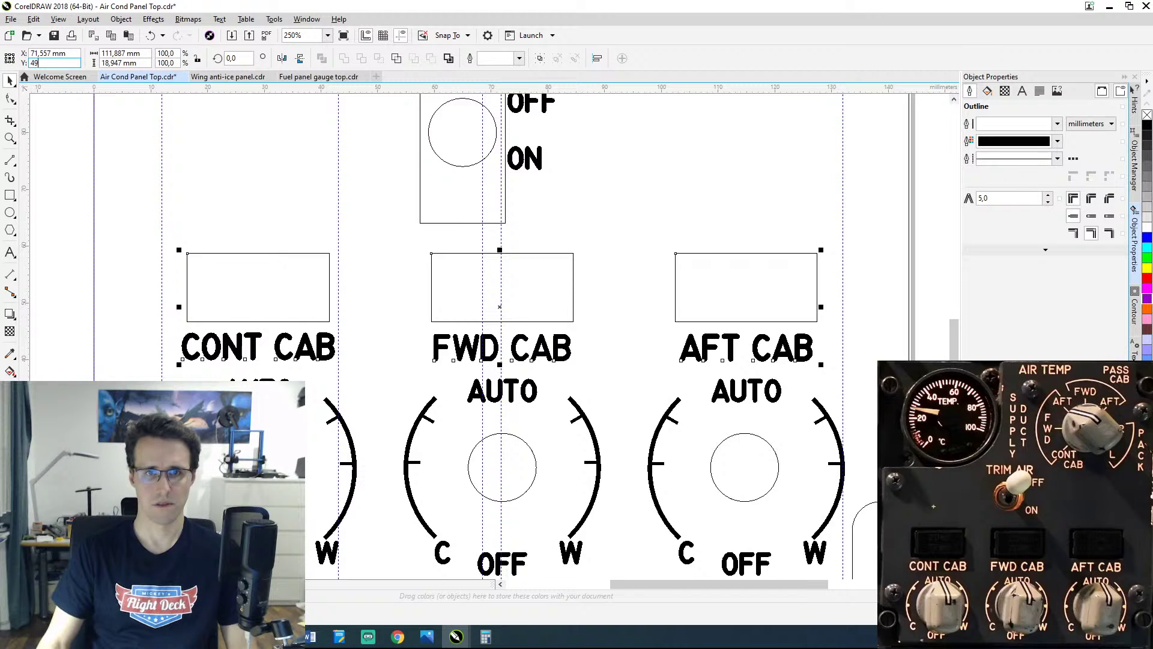
key(Return)
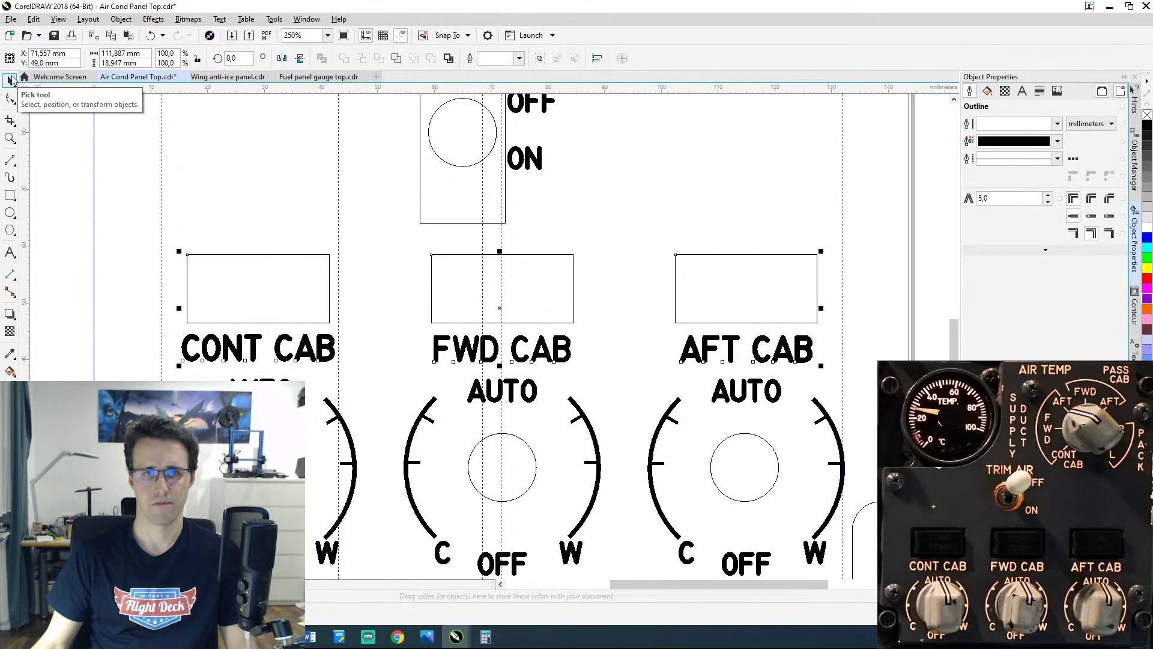
Step: Move the TRIM AIR, OFF and ON labels, the switch hole and its body rectangle straight down to a Y position of about 74.9 mm
drag(575, 188, 648, 300)
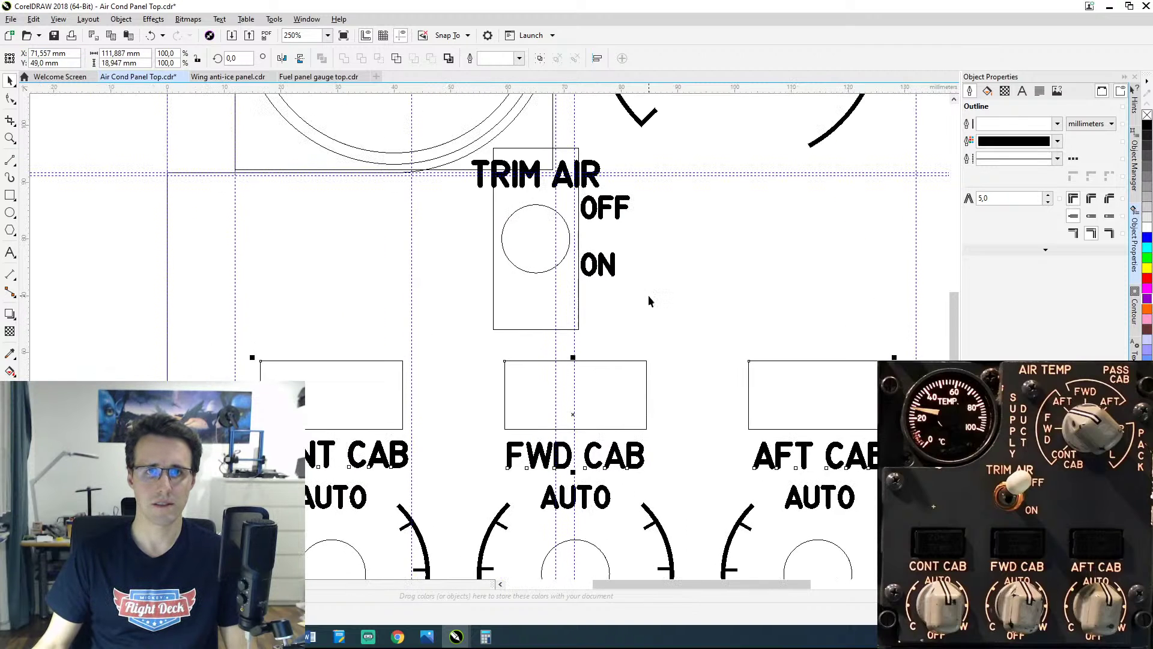
drag(651, 252, 664, 306)
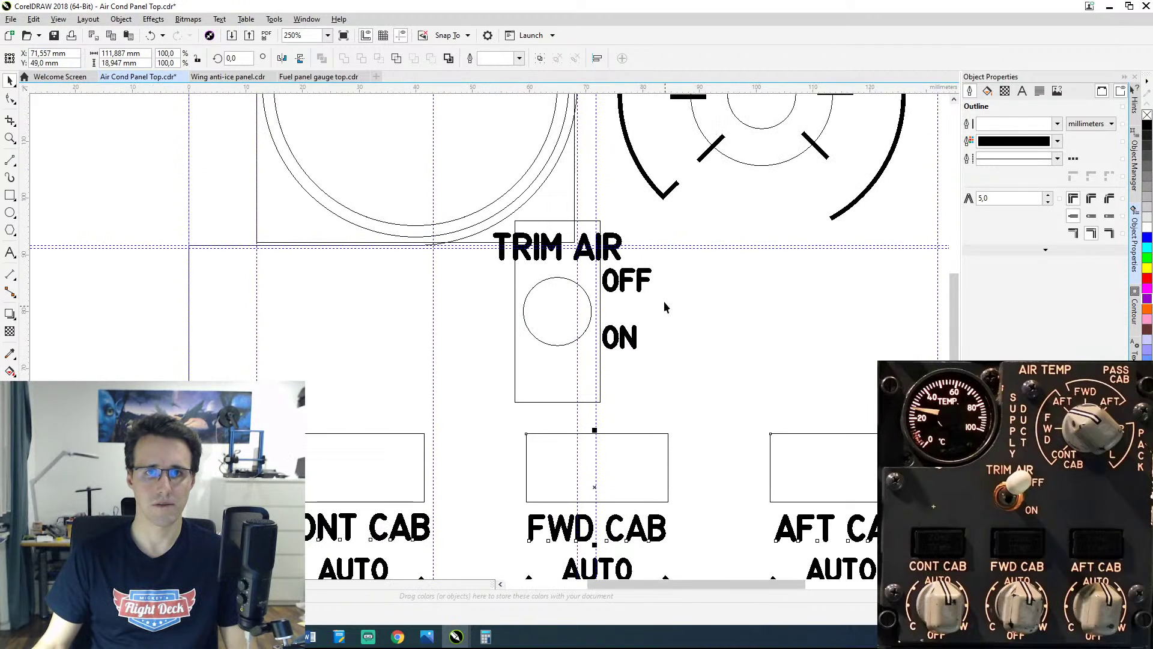
click(560, 259)
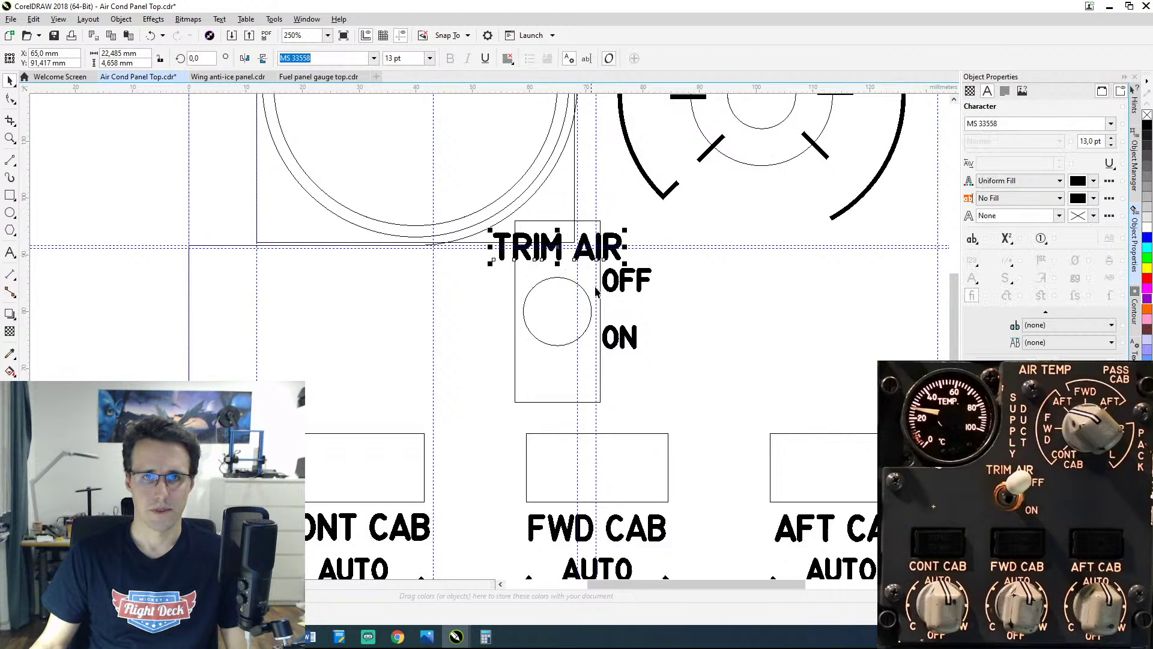
shift+click(623, 292)
shift+click(627, 333)
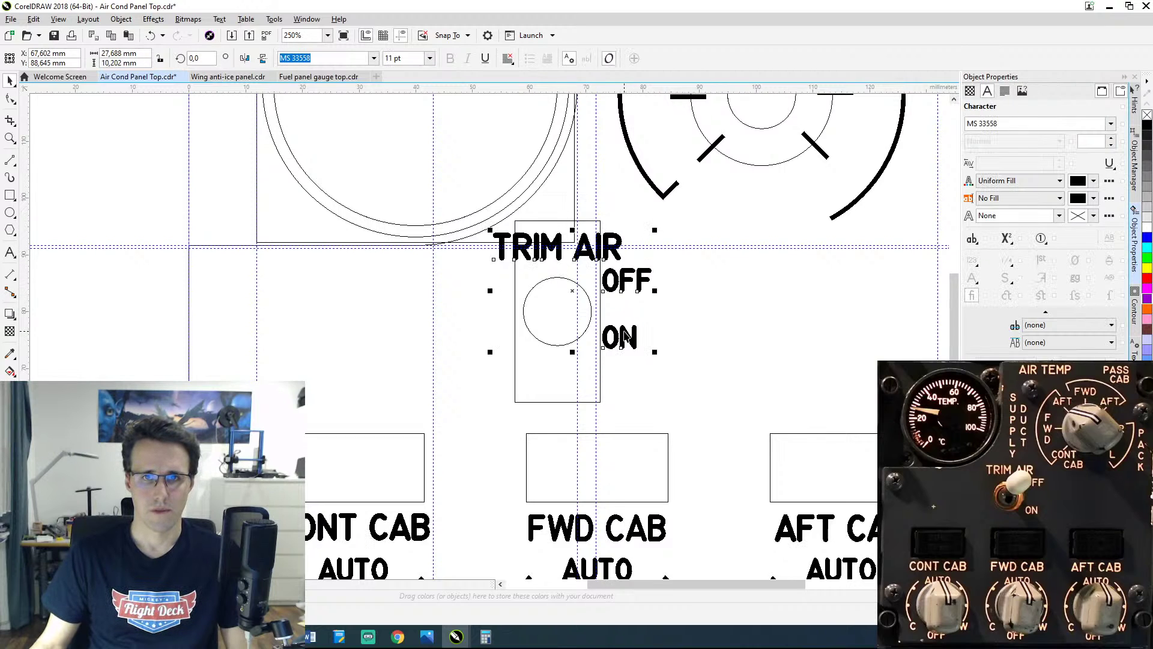
shift+click(553, 346)
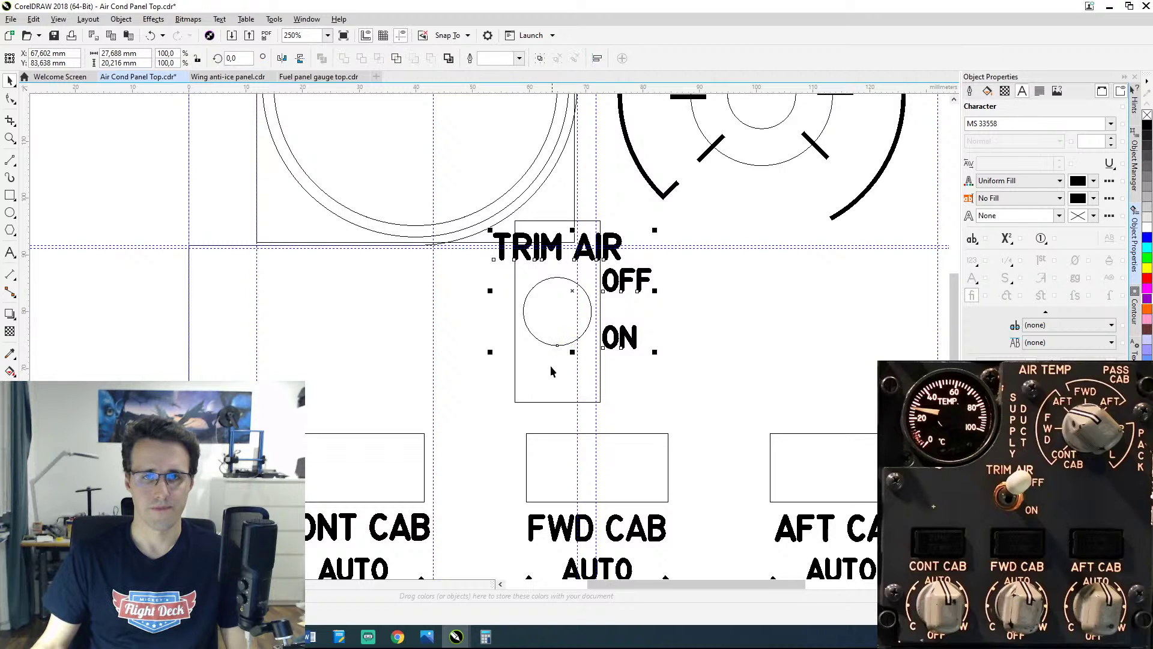
shift+click(535, 402)
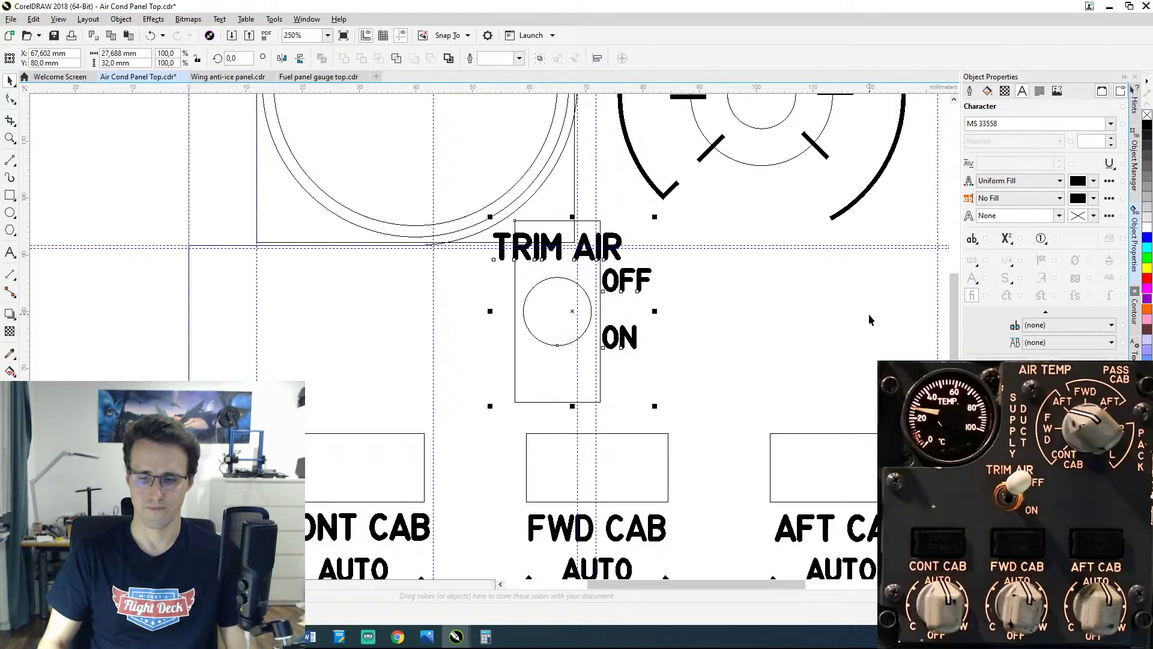
key(Down)
key(Down)
key(Down)
key(Down)
key(Down)
key(Down)
key(Down)
key(Down)
key(Down)
key(Down)
key(Down)
key(Down)
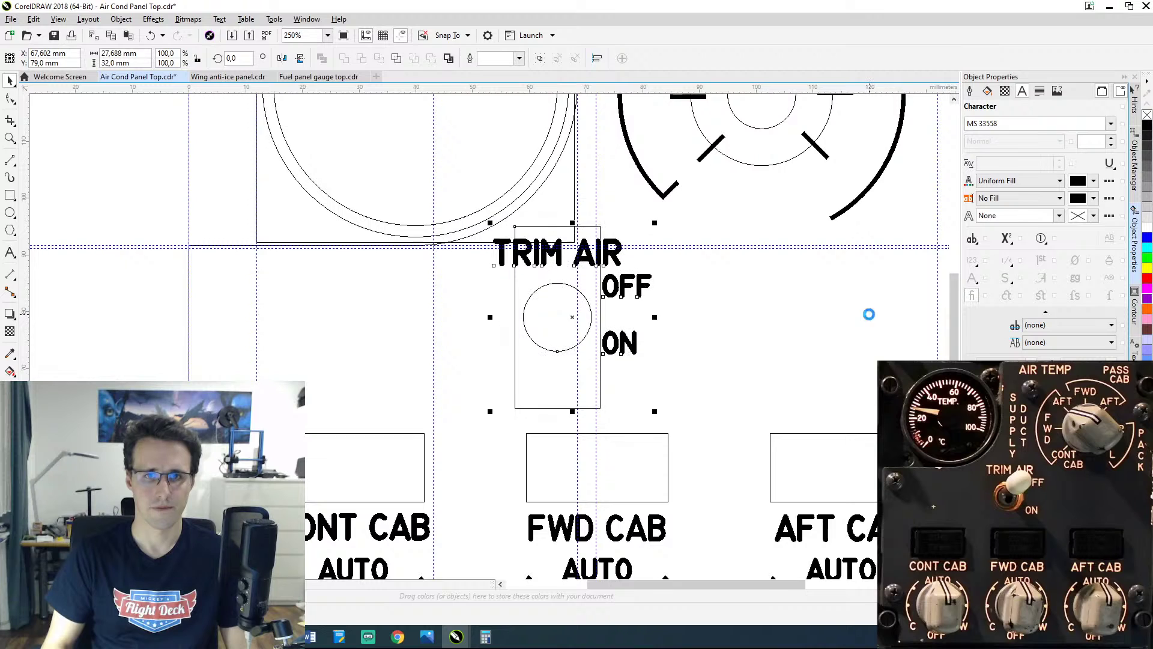
key(Down)
key(Down)
key(Down)
key(Down)
key(Down)
key(Down)
key(Down)
key(Down)
key(Down)
key(Down)
key(Down)
key(Down)
key(Down)
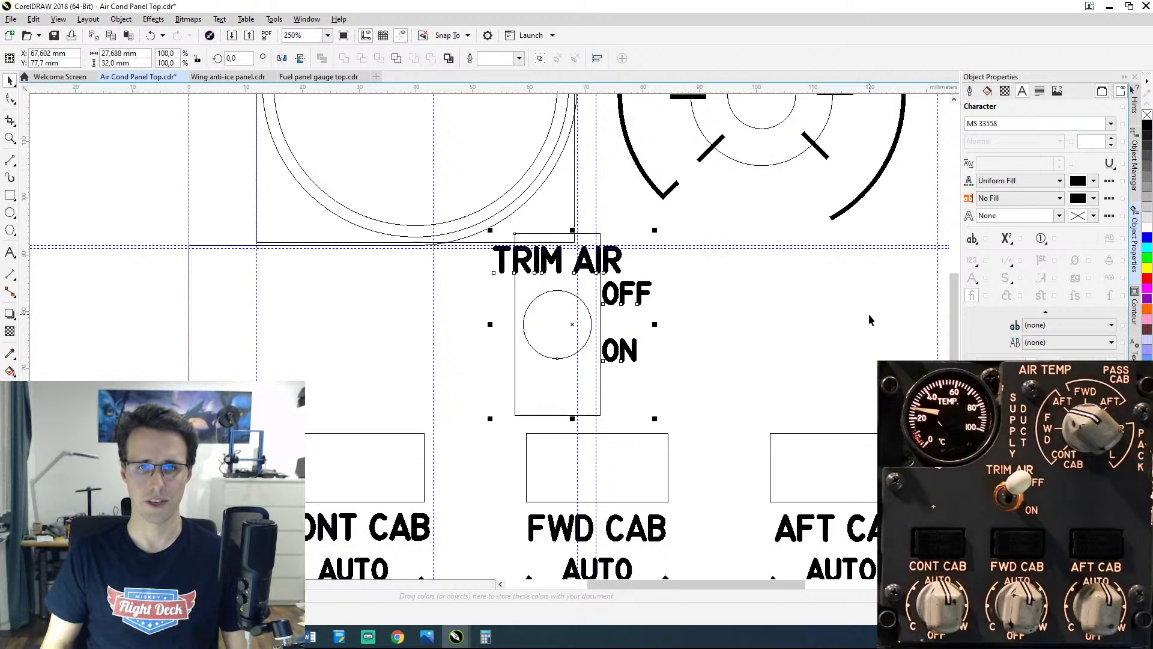
key(Down)
key(Down)
key(Down)
key(Down)
key(Down)
key(Down)
key(Down)
key(Down)
key(Down)
key(Down)
key(Down)
key(Down)
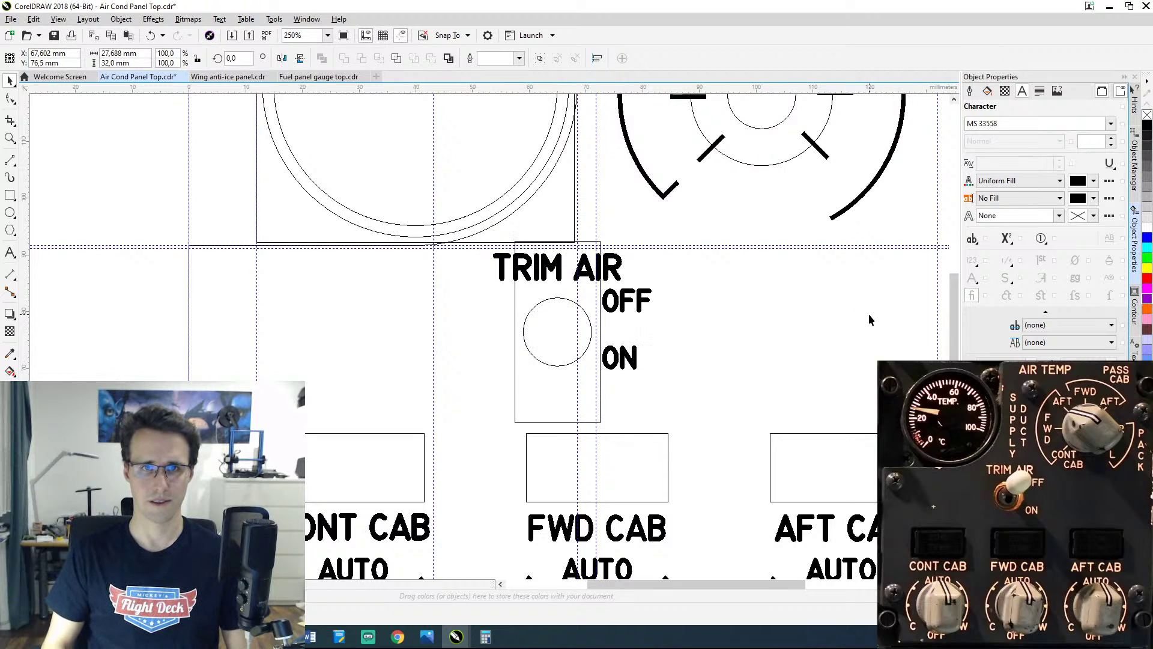
key(Down)
key(Down)
key(Down)
key(Down)
key(Down)
key(Down)
key(Down)
key(Down)
key(Down)
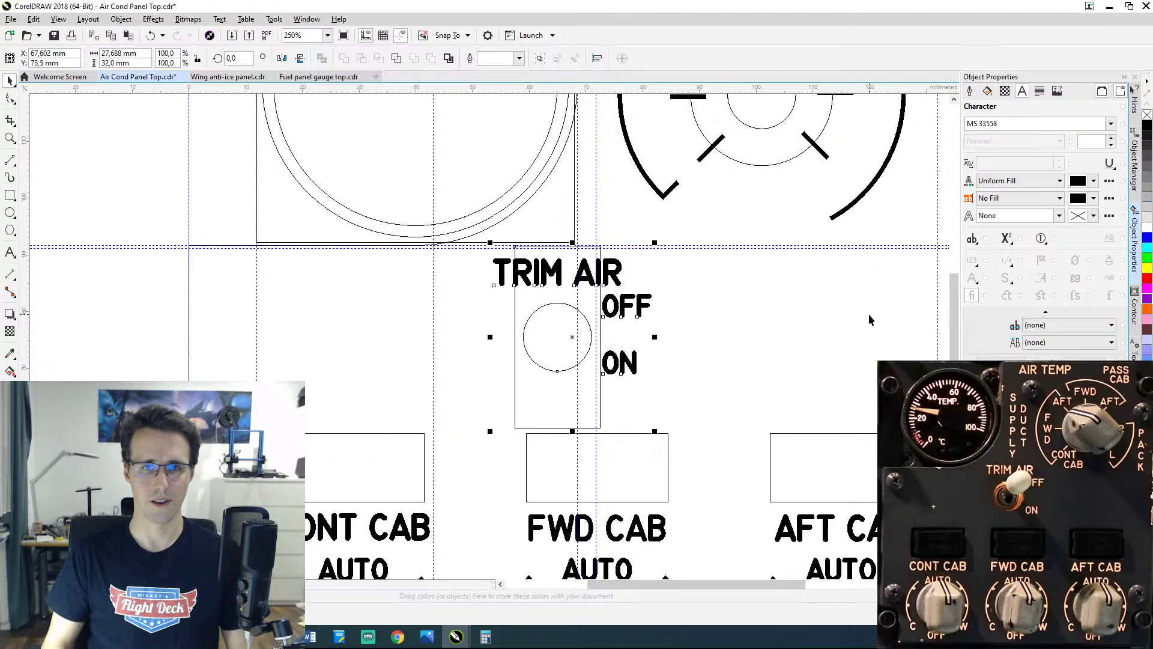
key(Down)
key(Down)
key(Down)
key(Down)
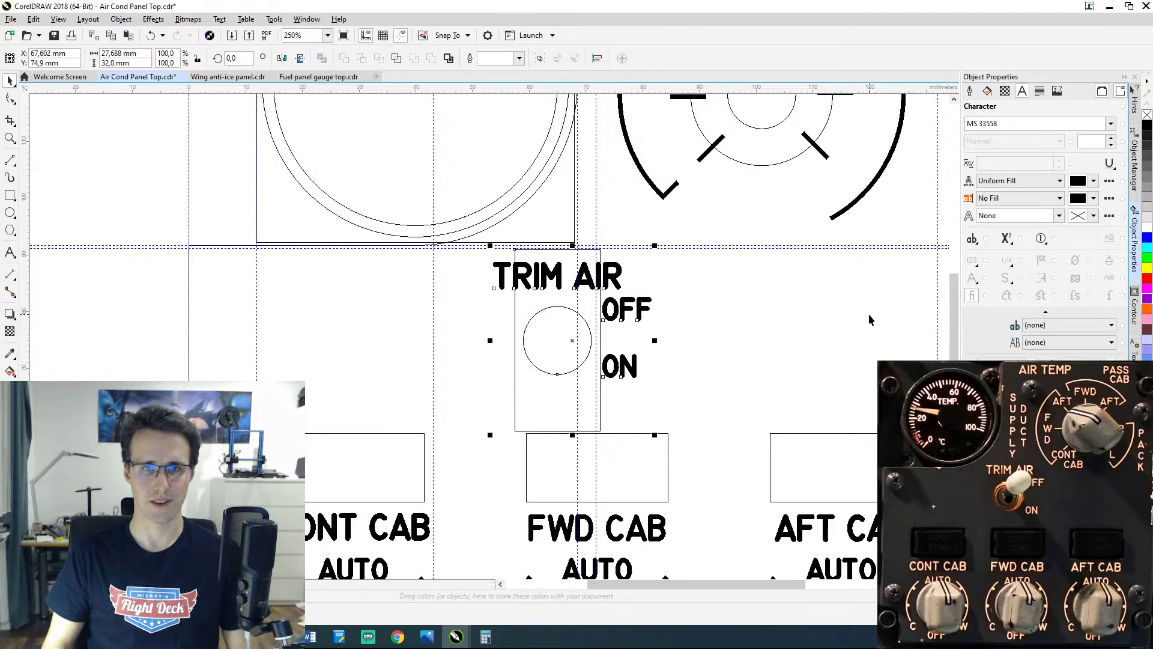
Step: Move the TRIM AIR, OFF and ON labels with the switch hole and body rectangle straight down to a Y position of 74.6 mm
key(Down)
key(Down)
key(Down)
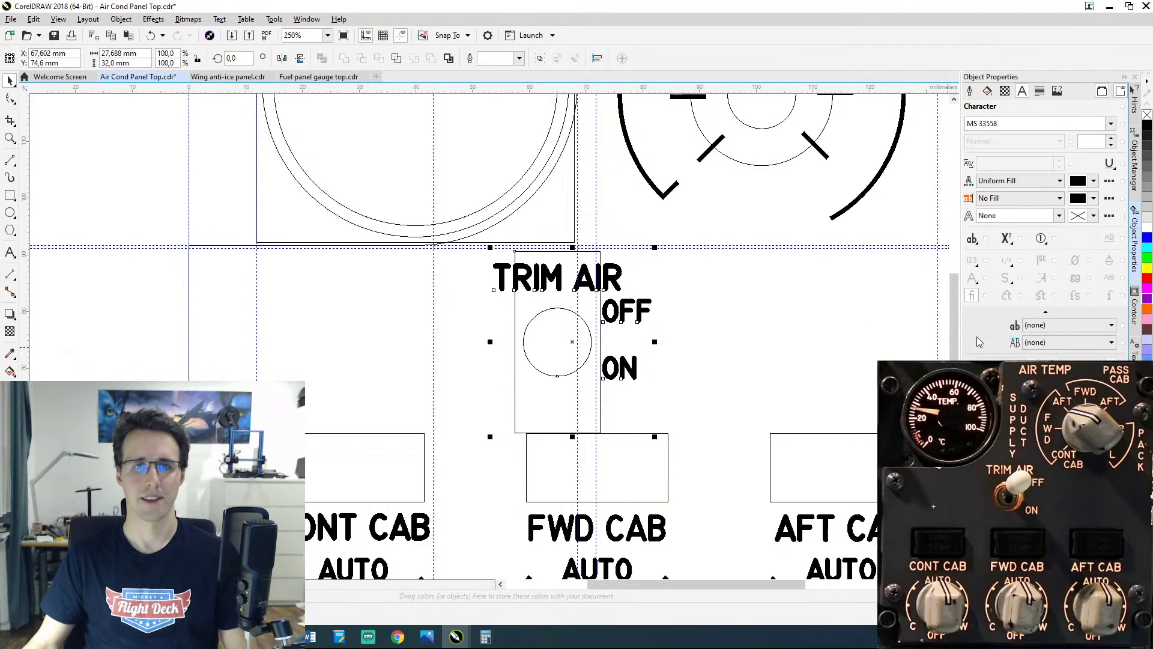
scroll(740, 337, down, 1)
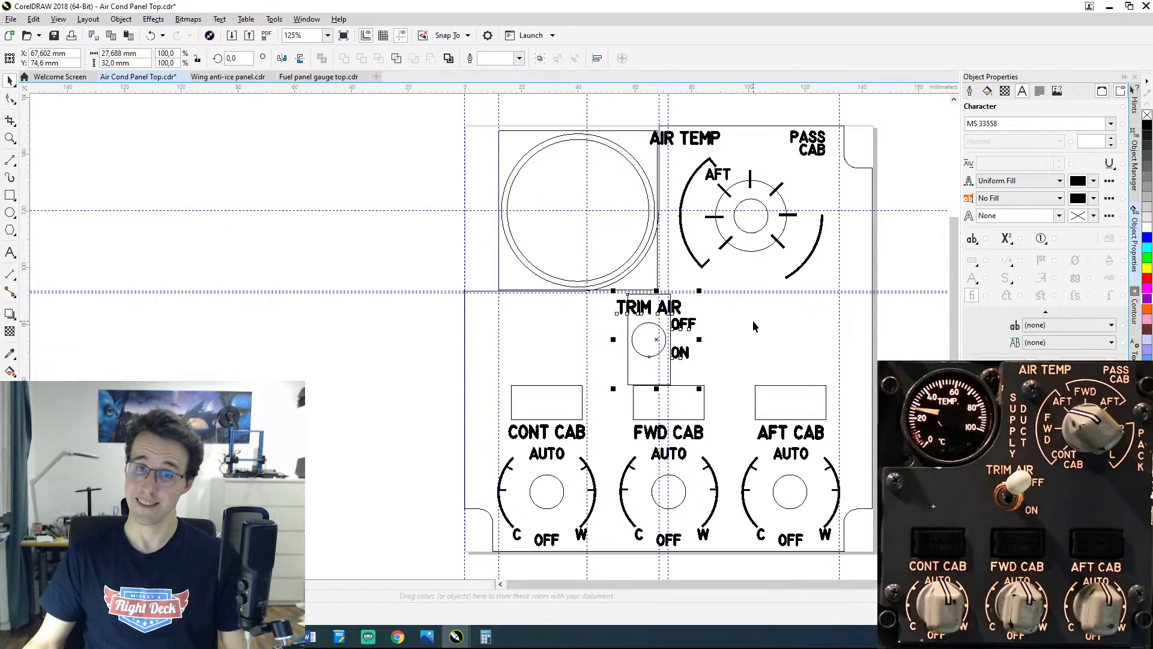
drag(752, 314, 594, 337)
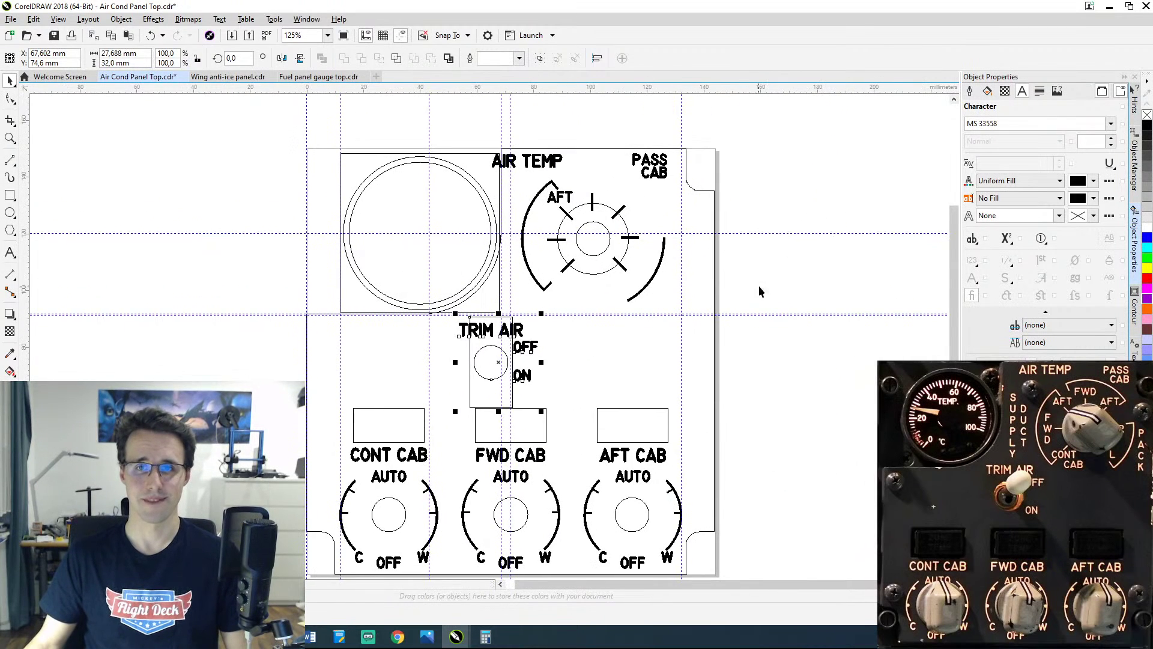
click(758, 287)
Step: Review the overall panel layout and compare the AIR TEMP selector area with the reference photo in Photos
drag(733, 430, 830, 365)
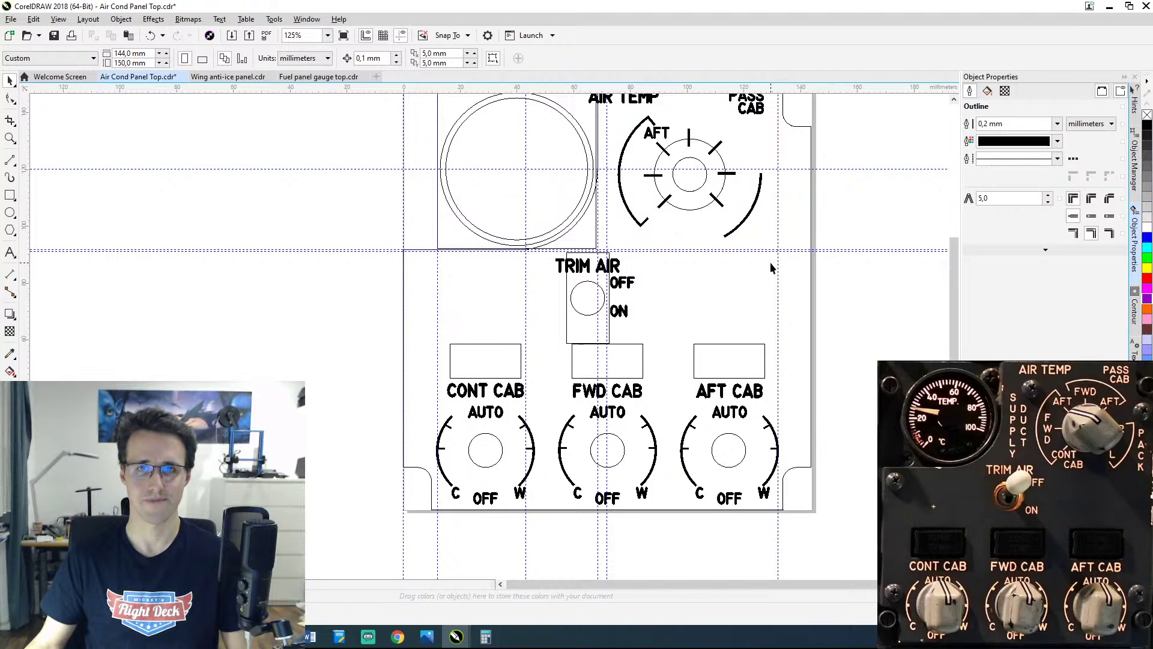
drag(769, 260, 733, 315)
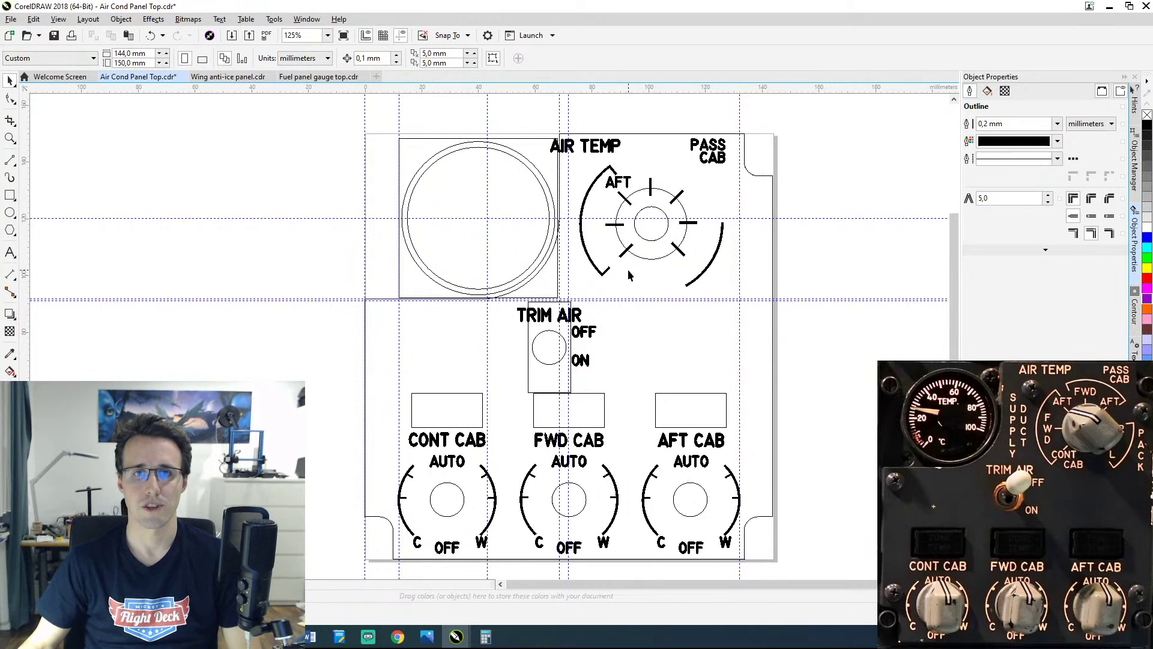
mouse_move(654, 263)
mouse_down()
mouse_move(450, 282)
mouse_move(369, 257)
mouse_up()
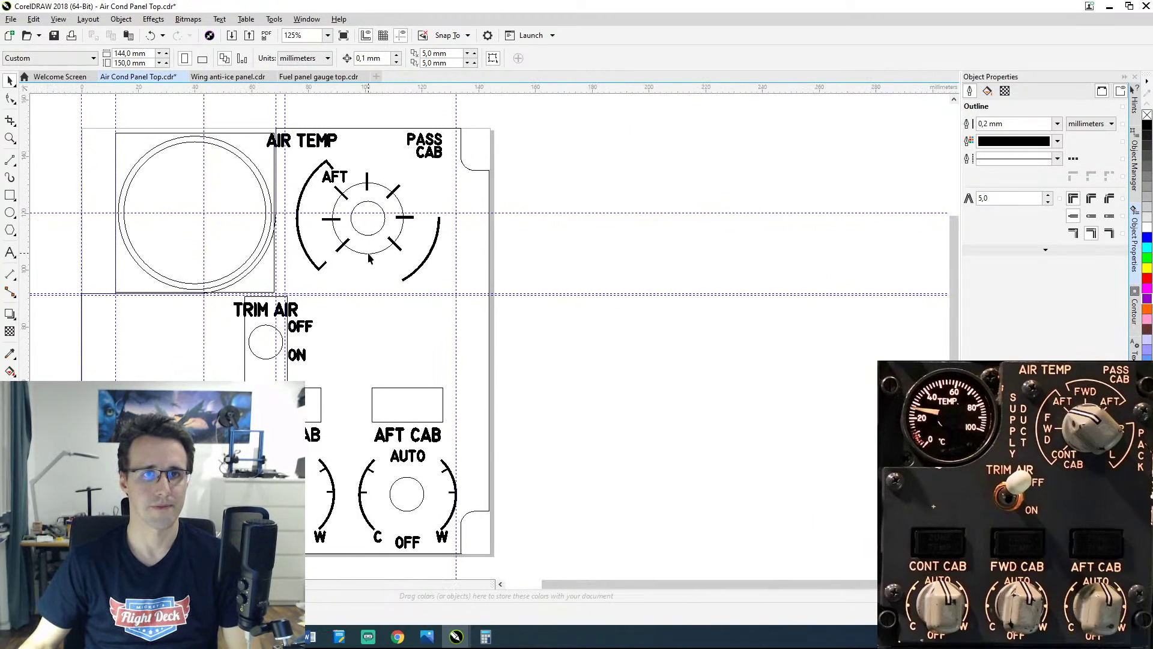
scroll(369, 258, up, 4)
scroll(390, 361, up, 1)
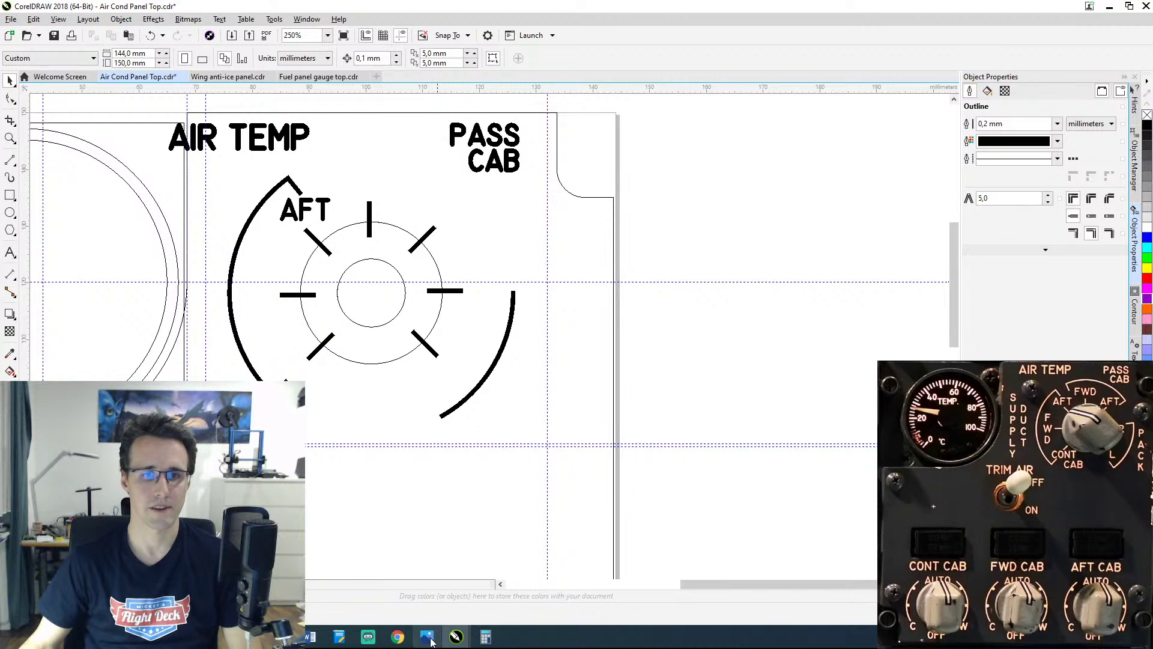
click(430, 640)
drag(999, 217, 878, 390)
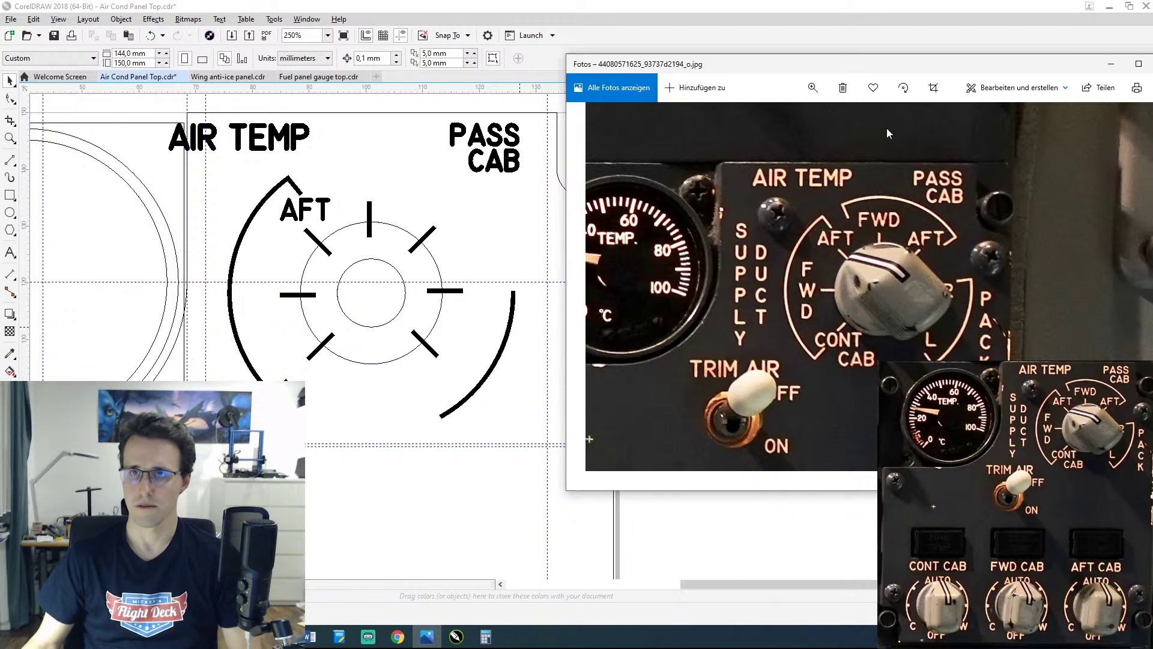
click(1110, 64)
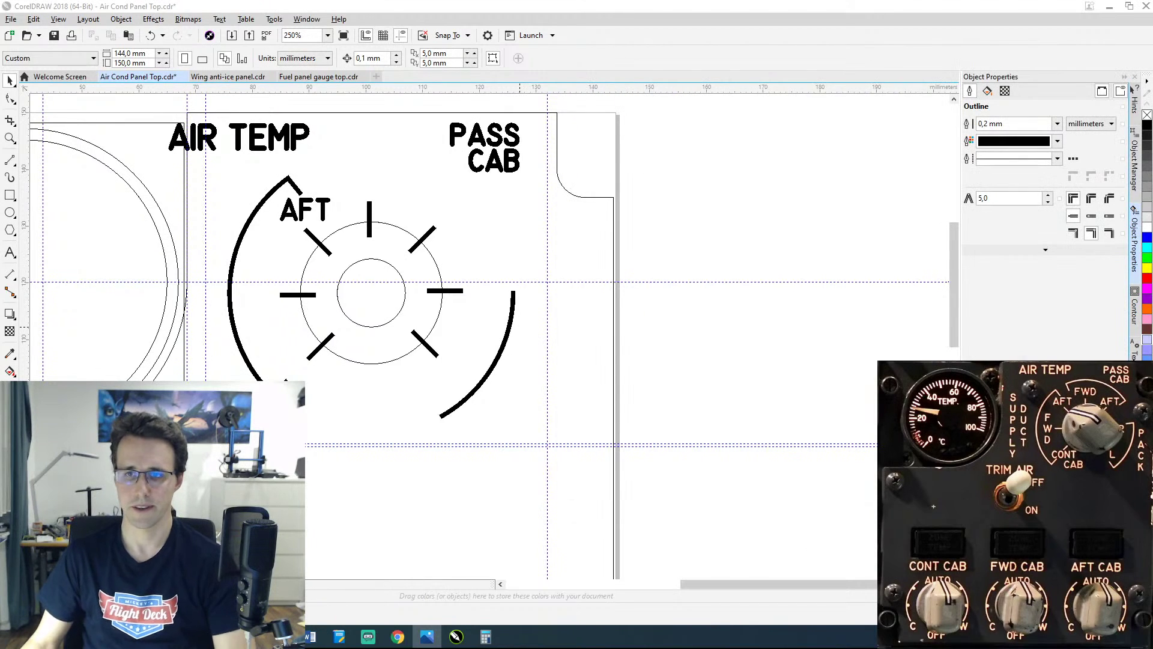
Step: Delete all horizontal and vertical guidelines from the drawing
click(1134, 430)
click(1006, 206)
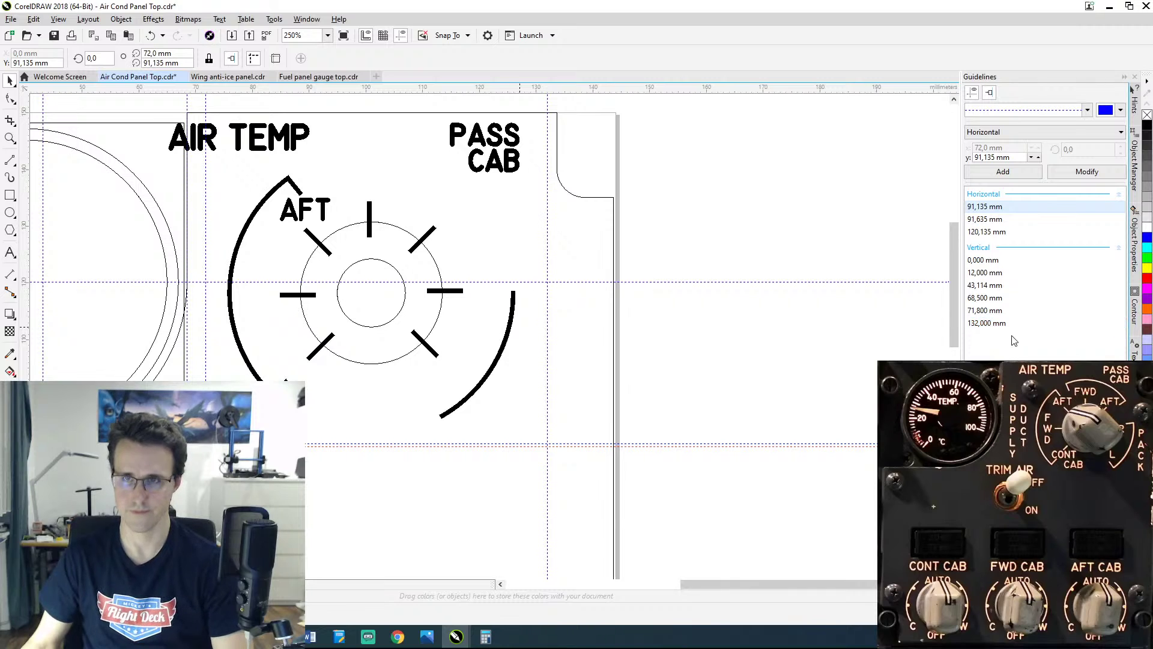
shift+click(997, 233)
key(Delete)
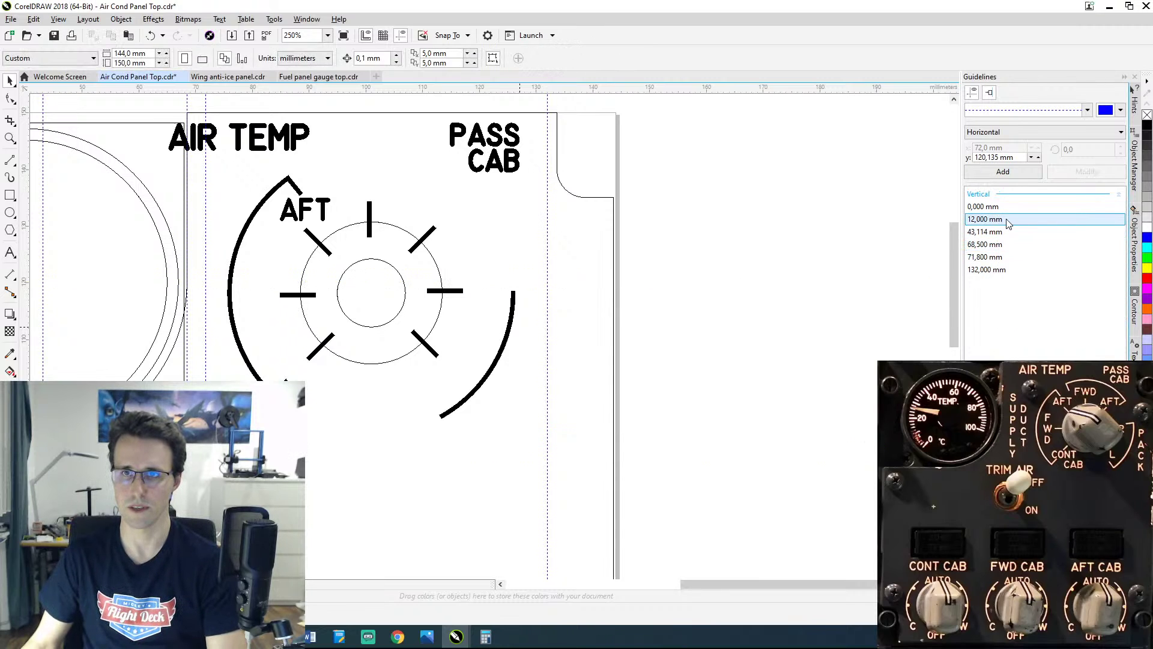
shift+click(1001, 271)
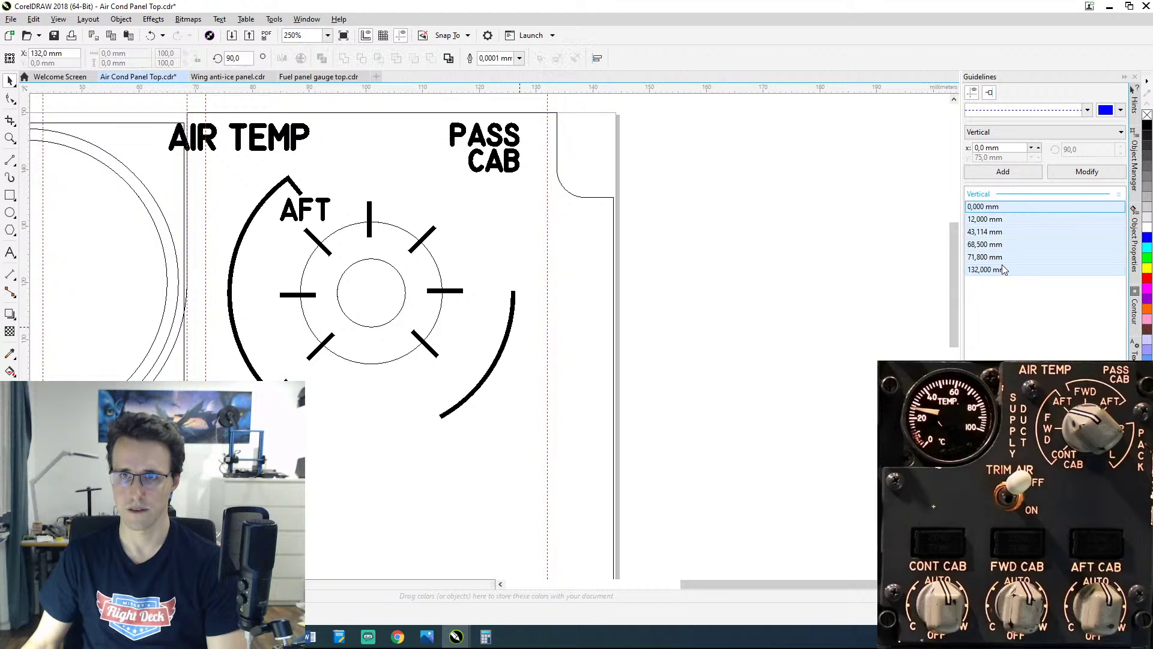
key(Delete)
Step: Check the PACK side of the AIR TEMP selector in the reference photo, and inspect the panel outline's right edge and lower-right corner cut-out
drag(417, 342, 546, 363)
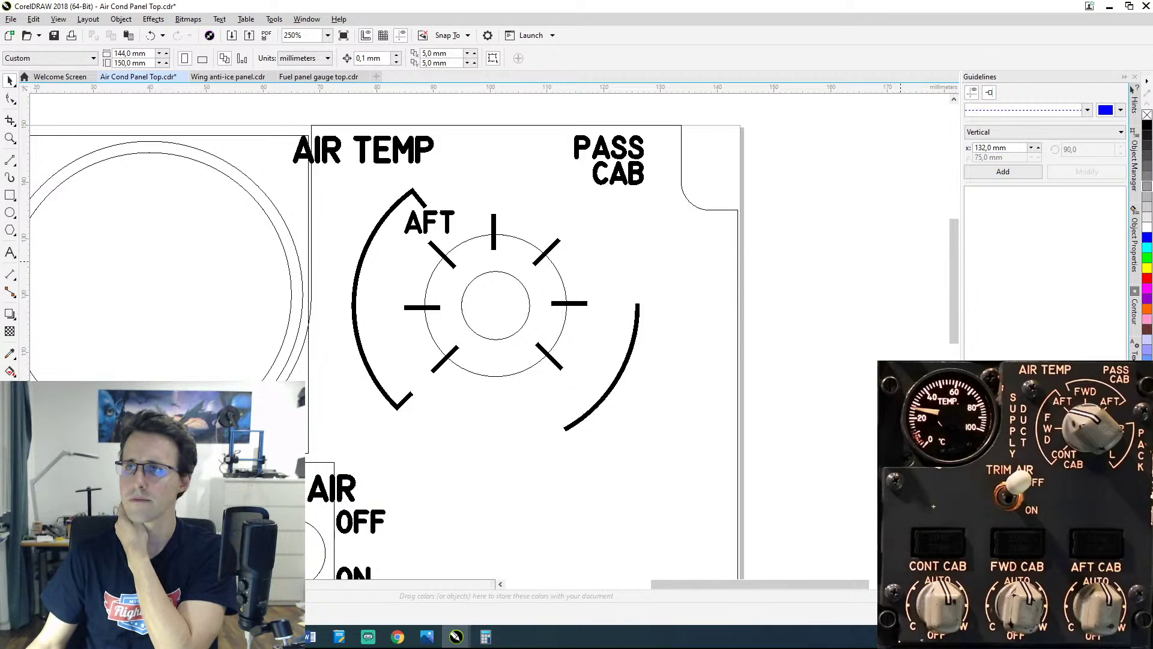
click(427, 636)
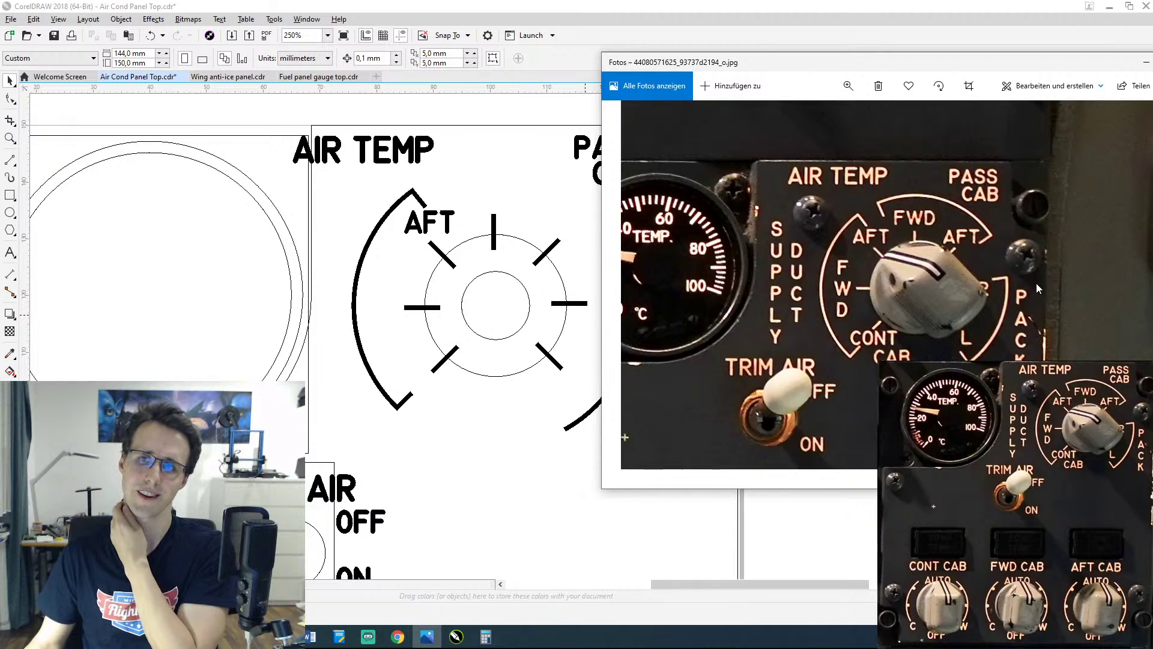
click(1146, 62)
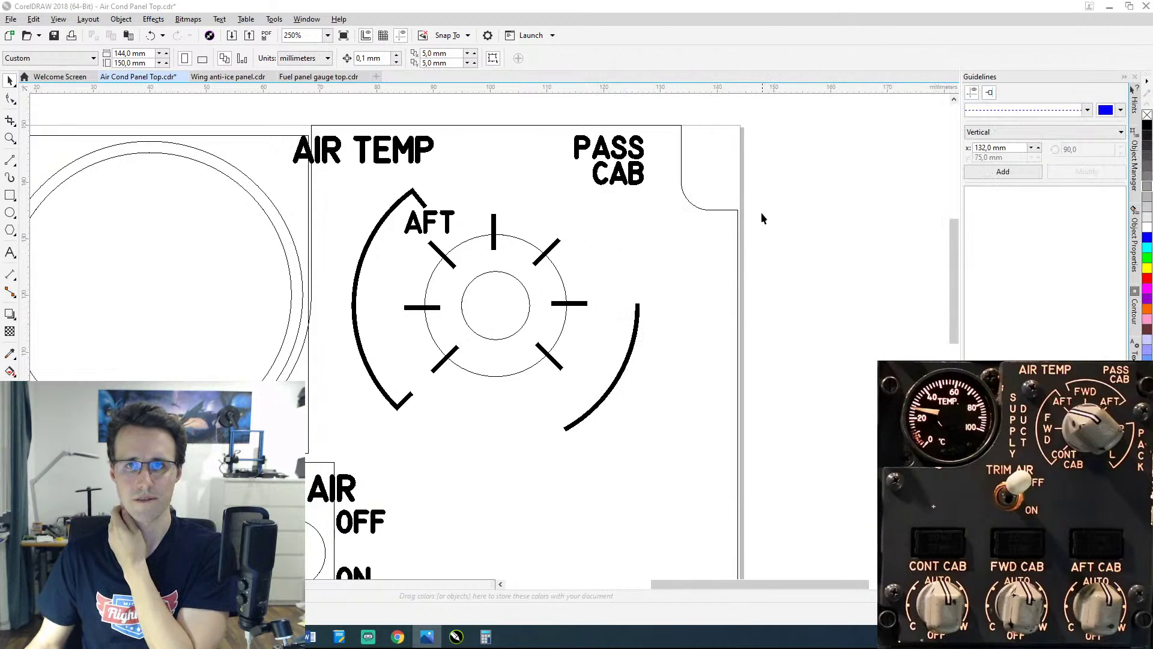
scroll(690, 288, down, 2)
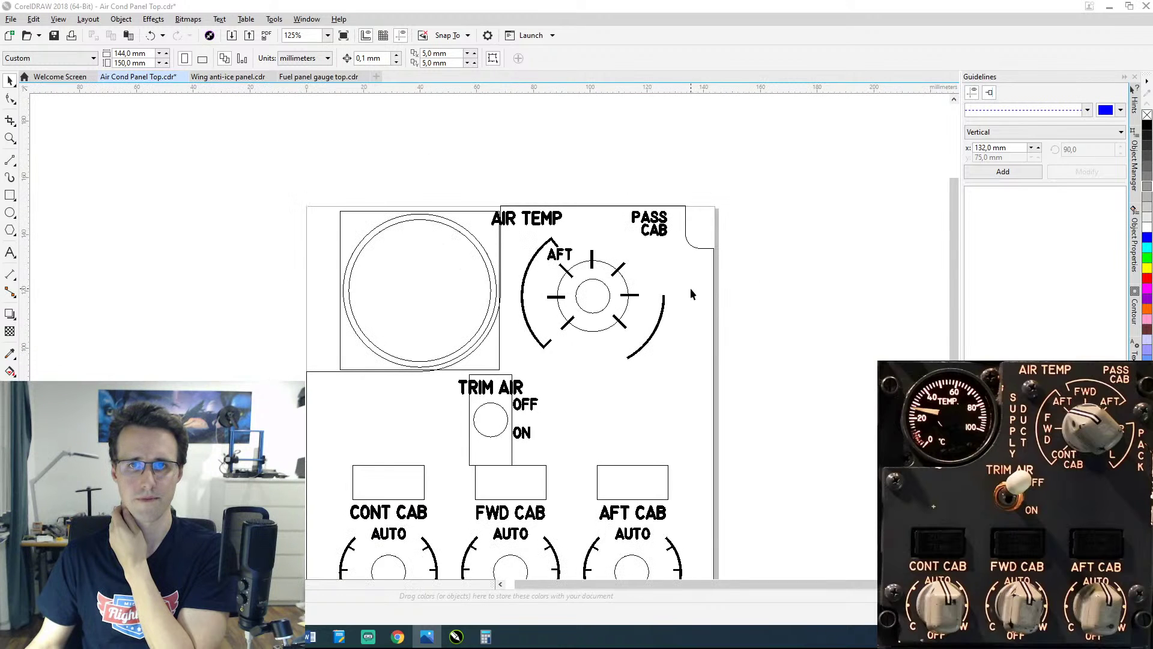
scroll(718, 237, up, 5)
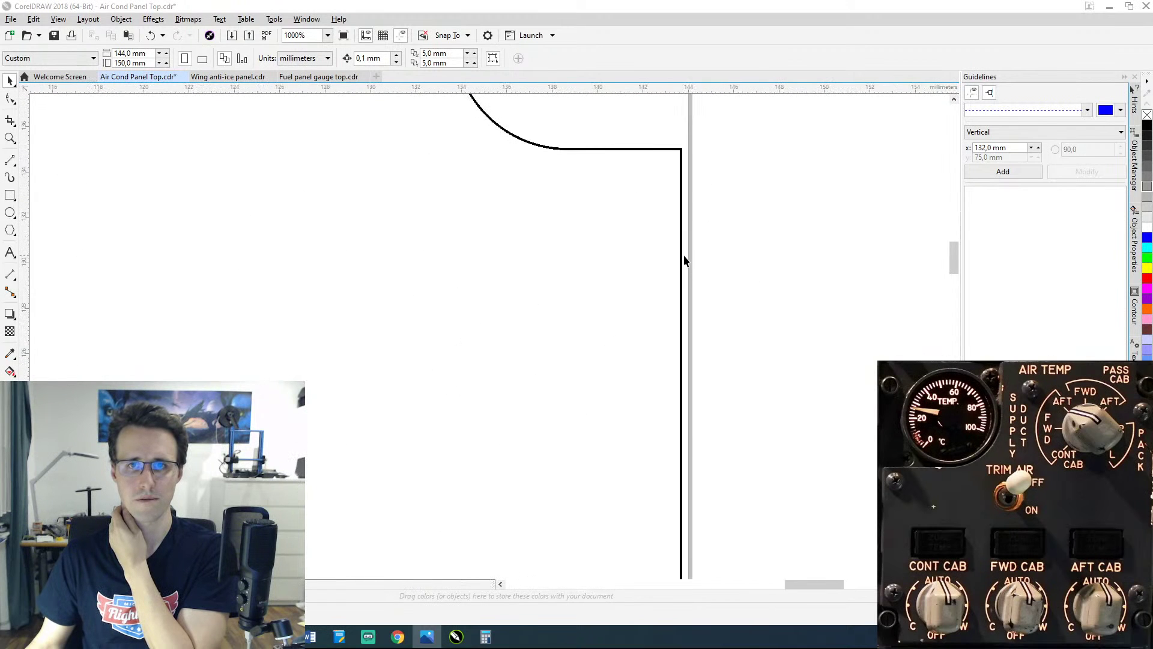
scroll(663, 317, down, 3)
scroll(769, 318, up, 4)
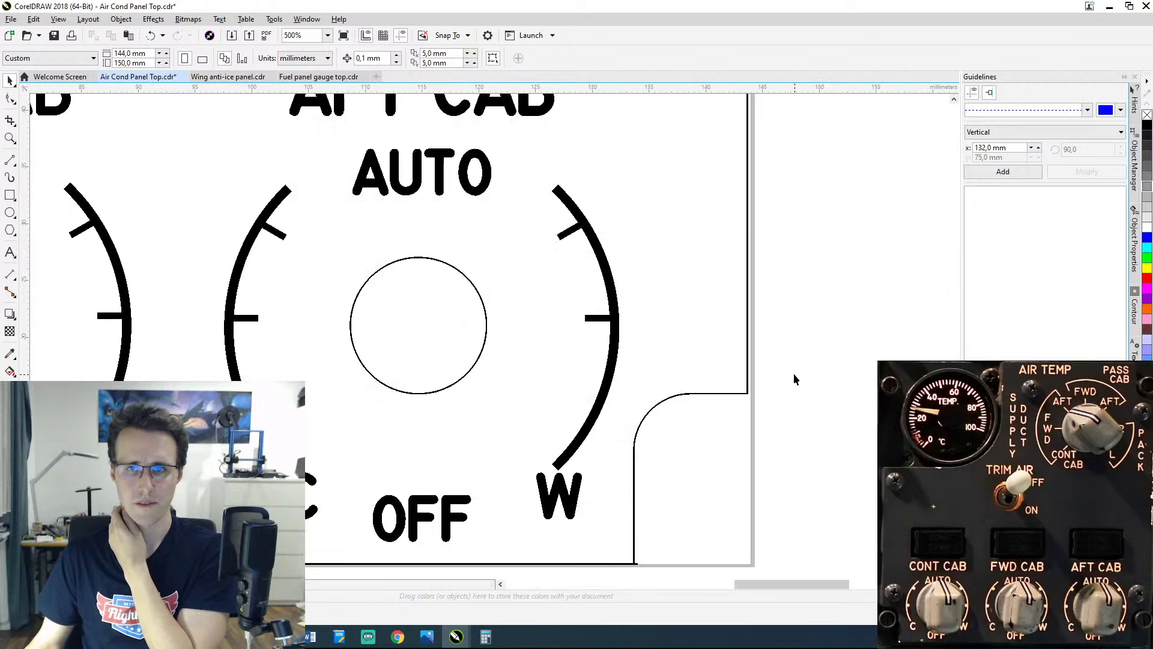
drag(658, 450, 716, 358)
scroll(684, 402, up, 1)
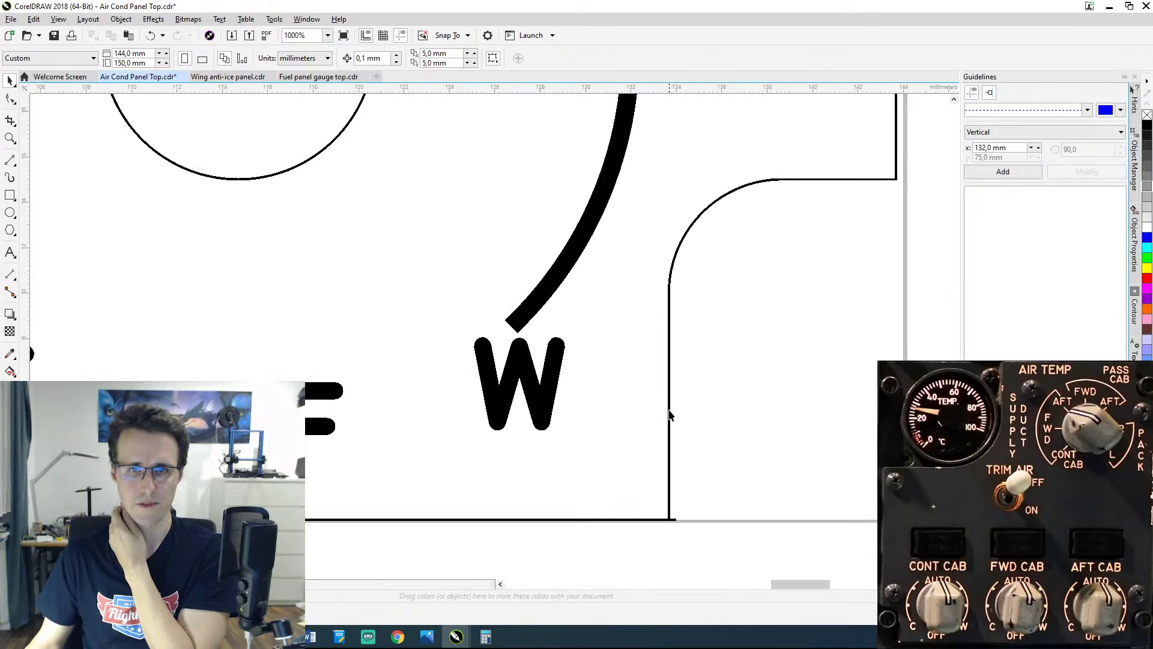
Step: Set the panel outline's X position to 144 mm, measured from its right-edge reference point
click(669, 415)
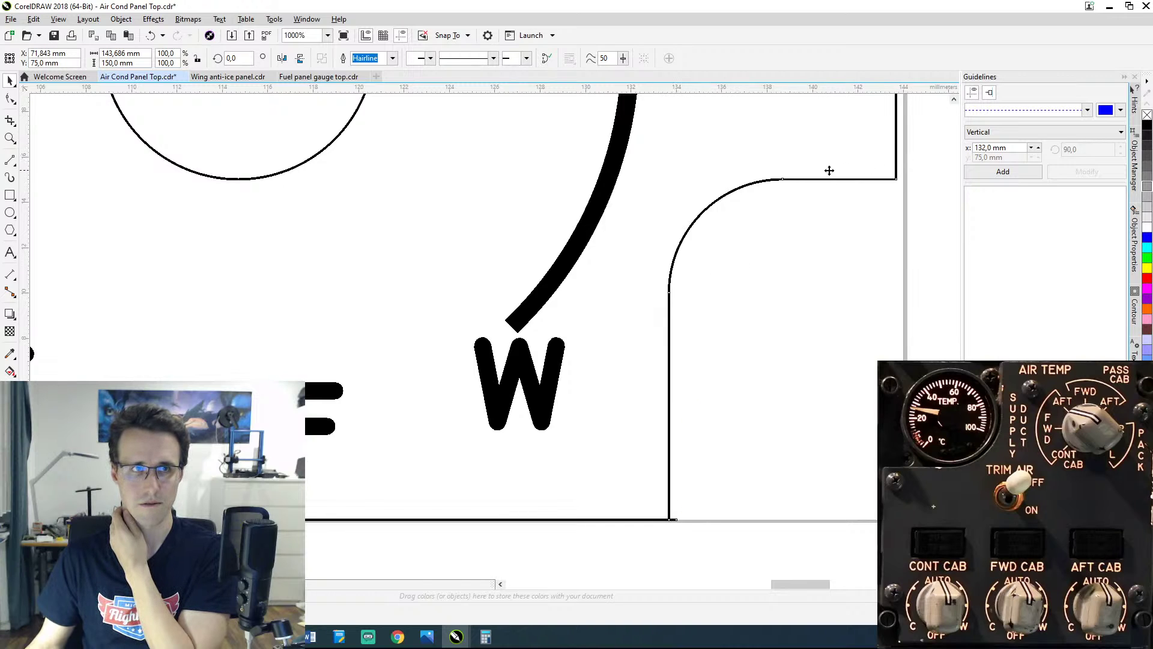
click(14, 58)
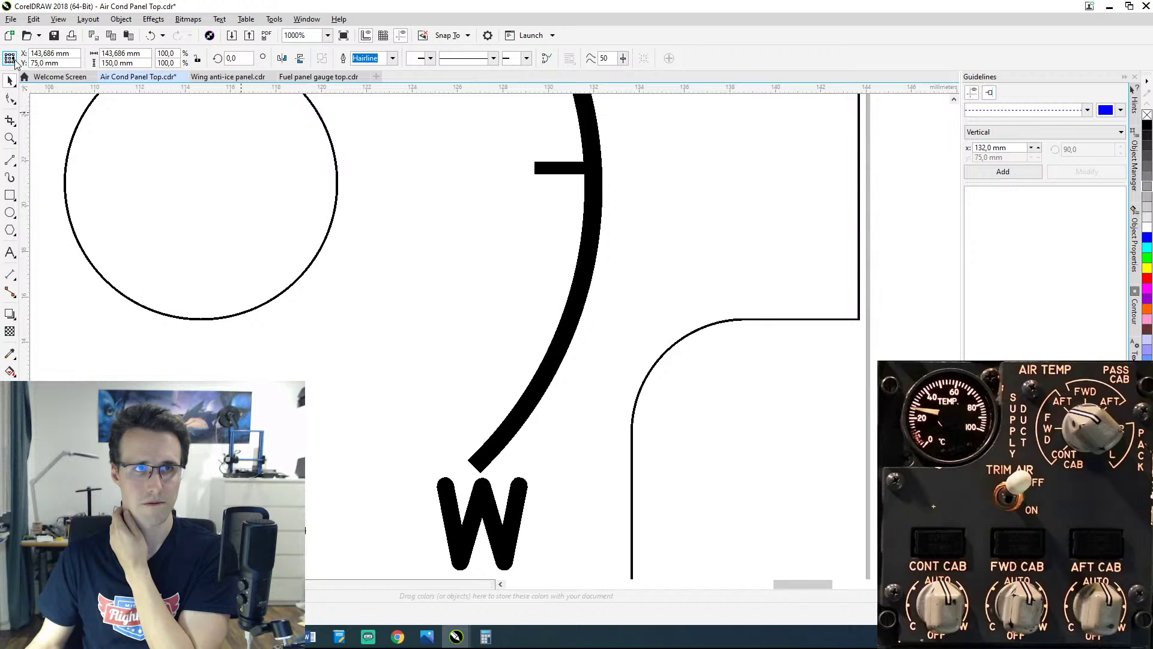
click(48, 53)
drag(79, 53, 28, 53)
key(Escape)
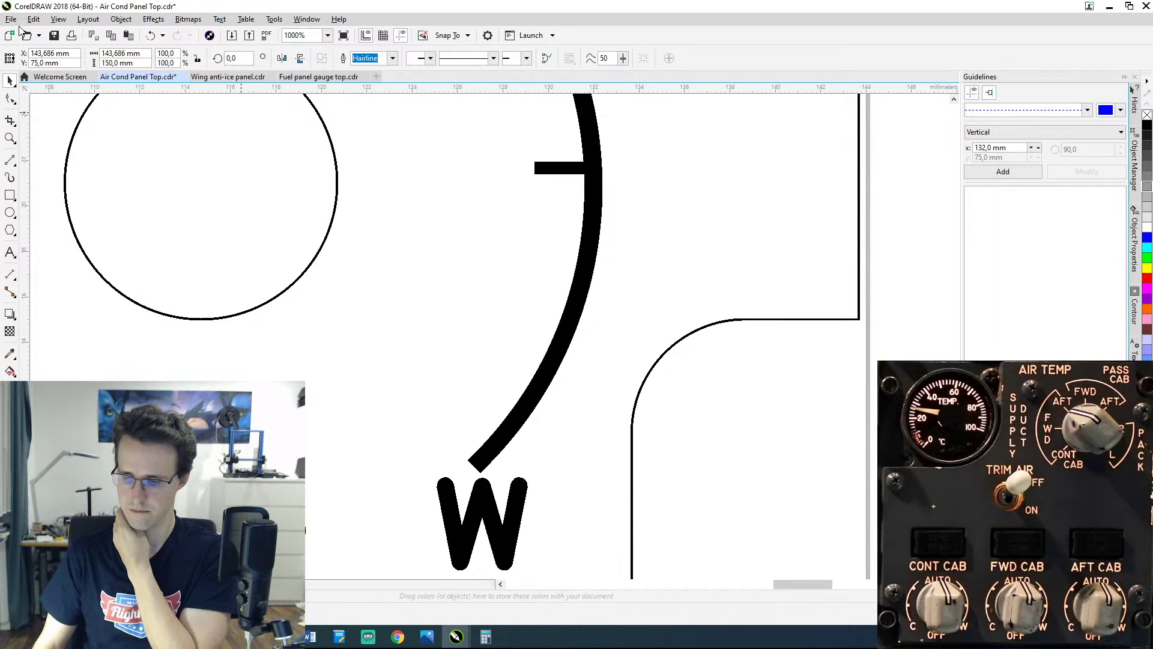
click(36, 53)
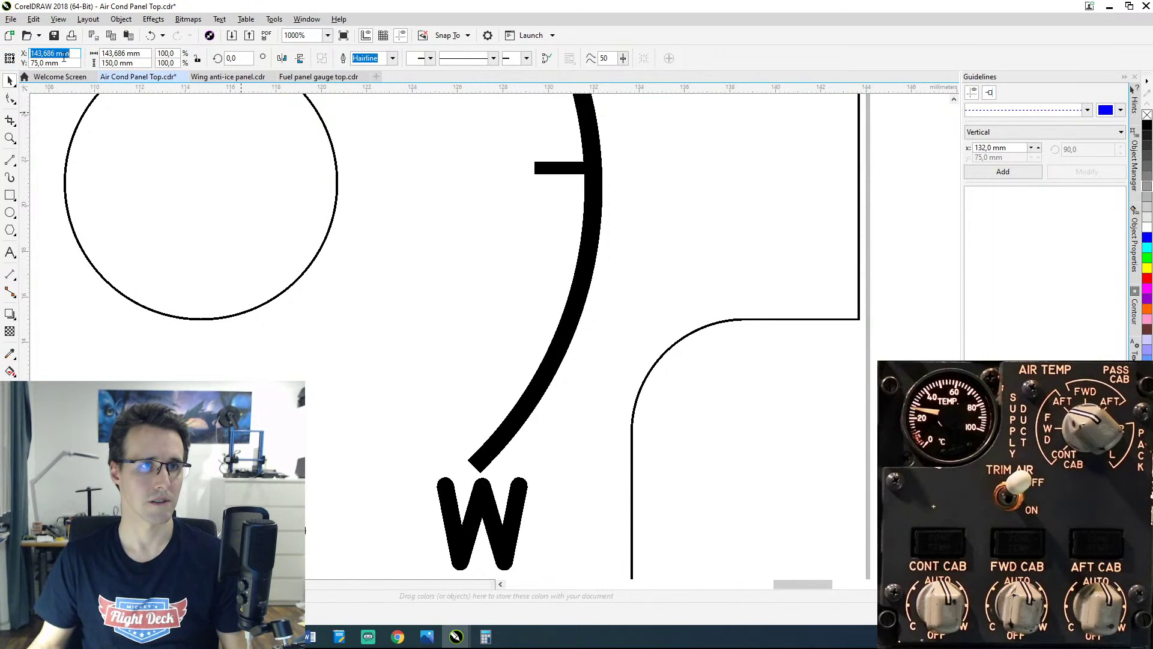
text(144)
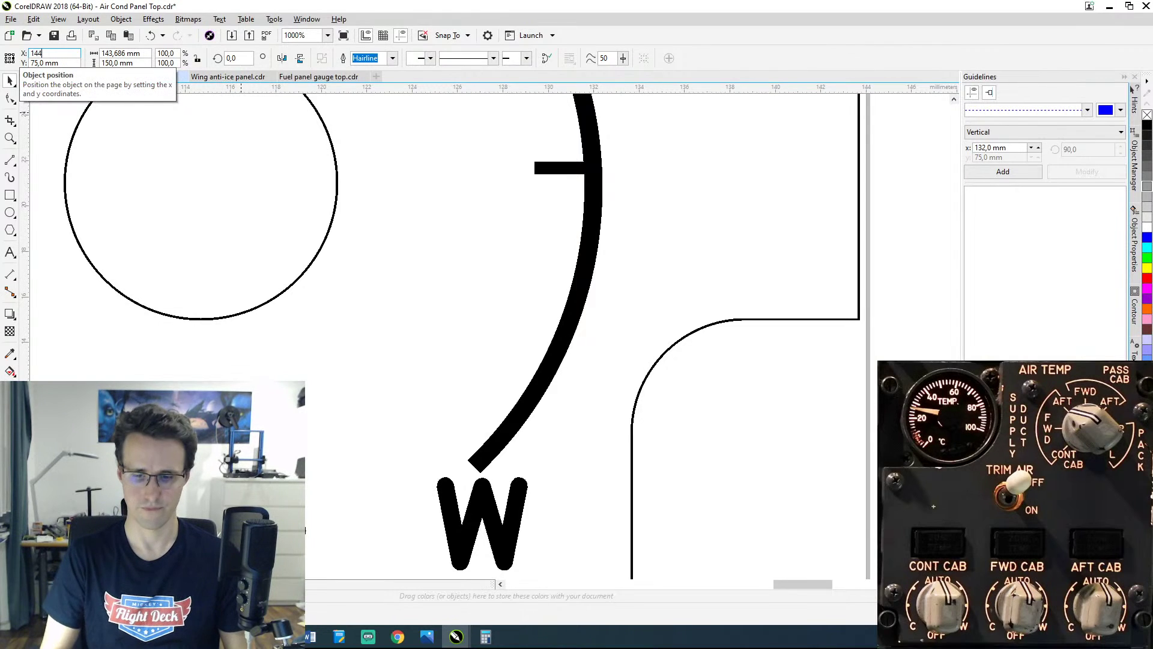
key(Return)
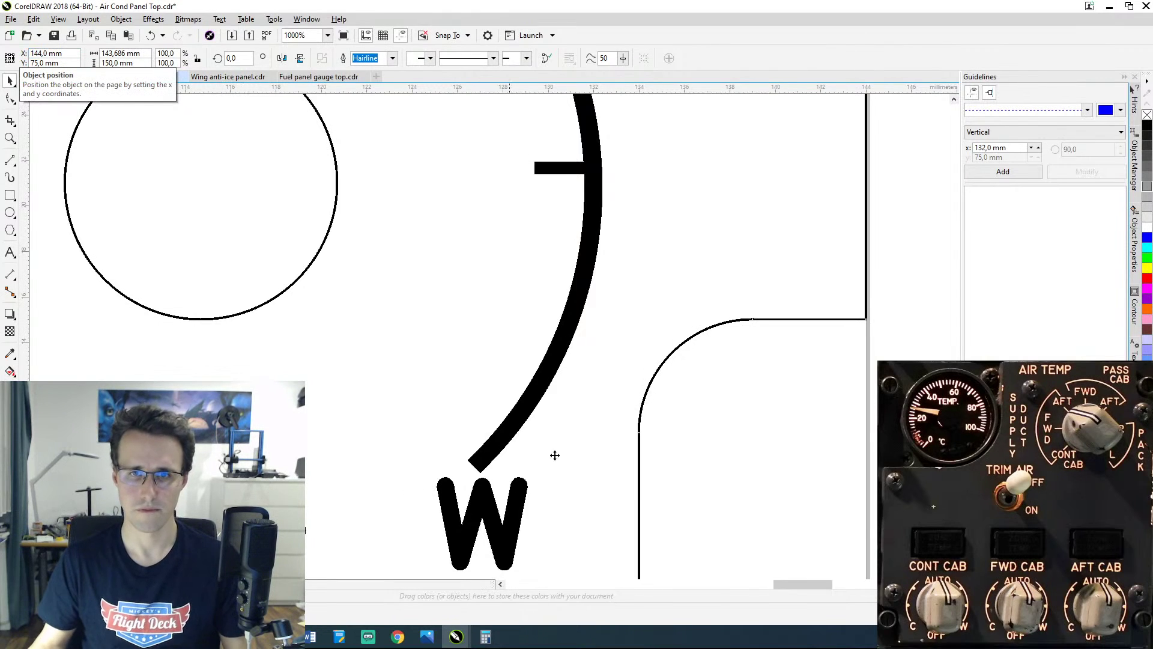
Step: Inspect the shifted panel outline around the gauge, the PASS CAB corner and the lower CAB knobs
scroll(553, 455, down, 5)
scroll(679, 260, down, 6)
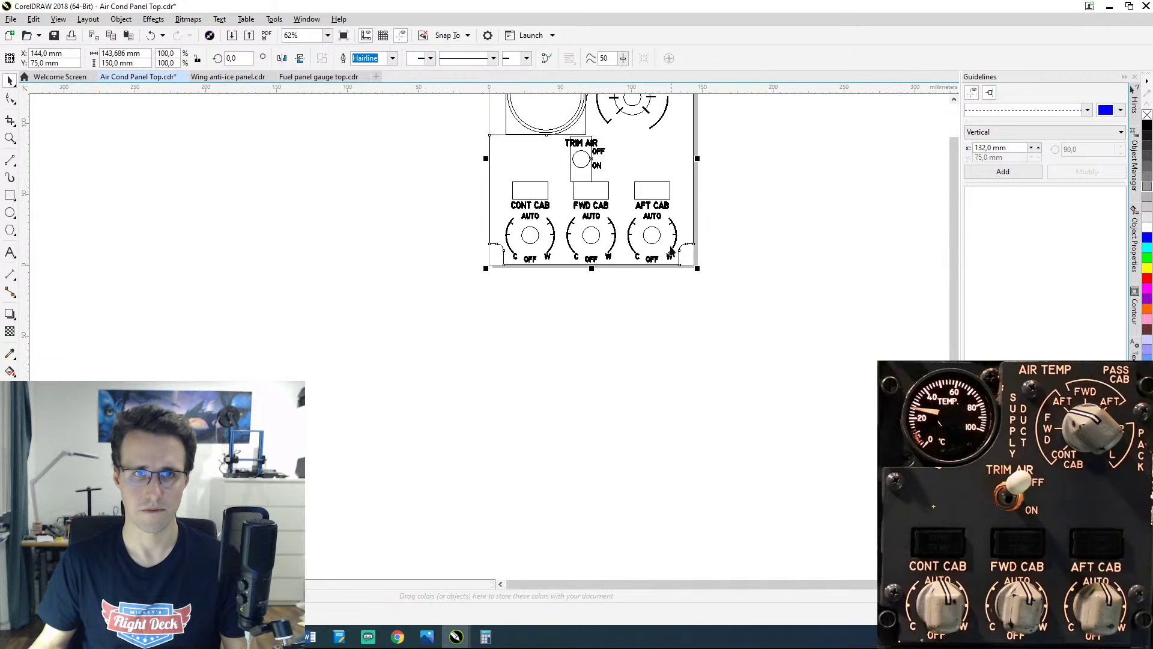
scroll(594, 232, up, 5)
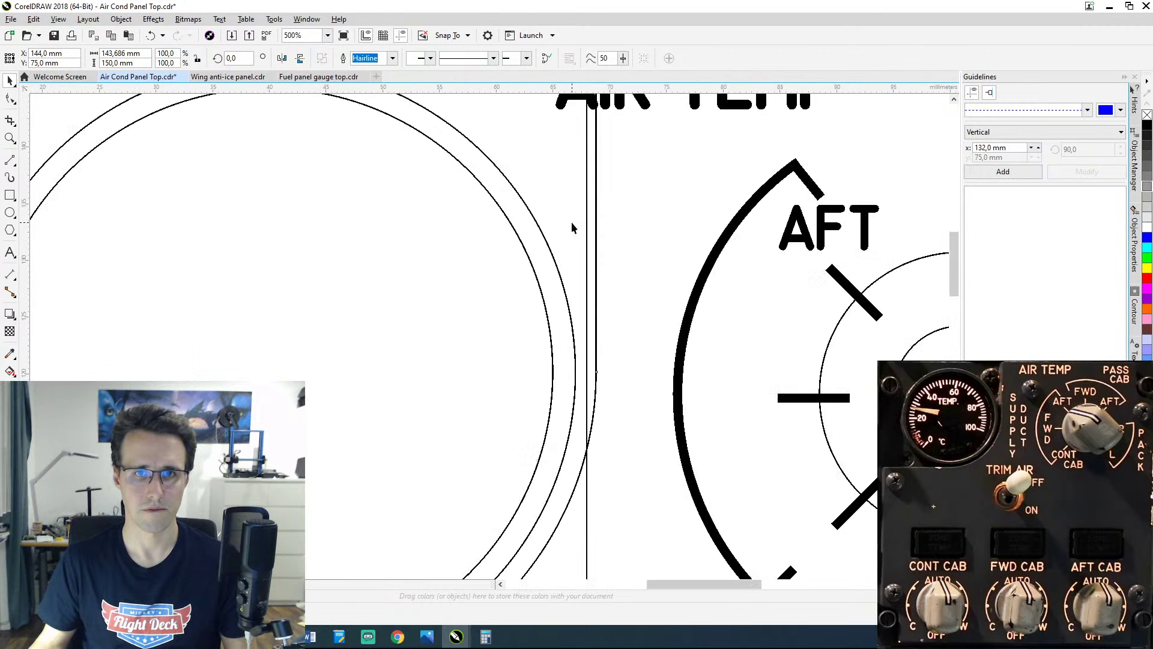
scroll(571, 227, down, 1)
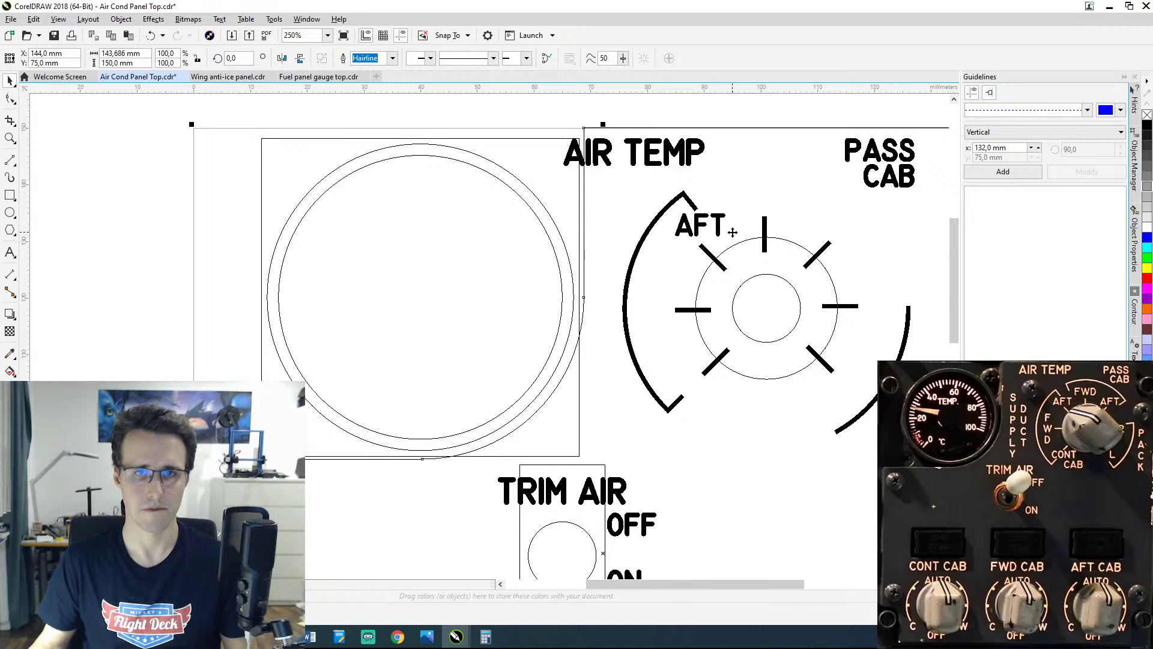
drag(806, 240, 611, 254)
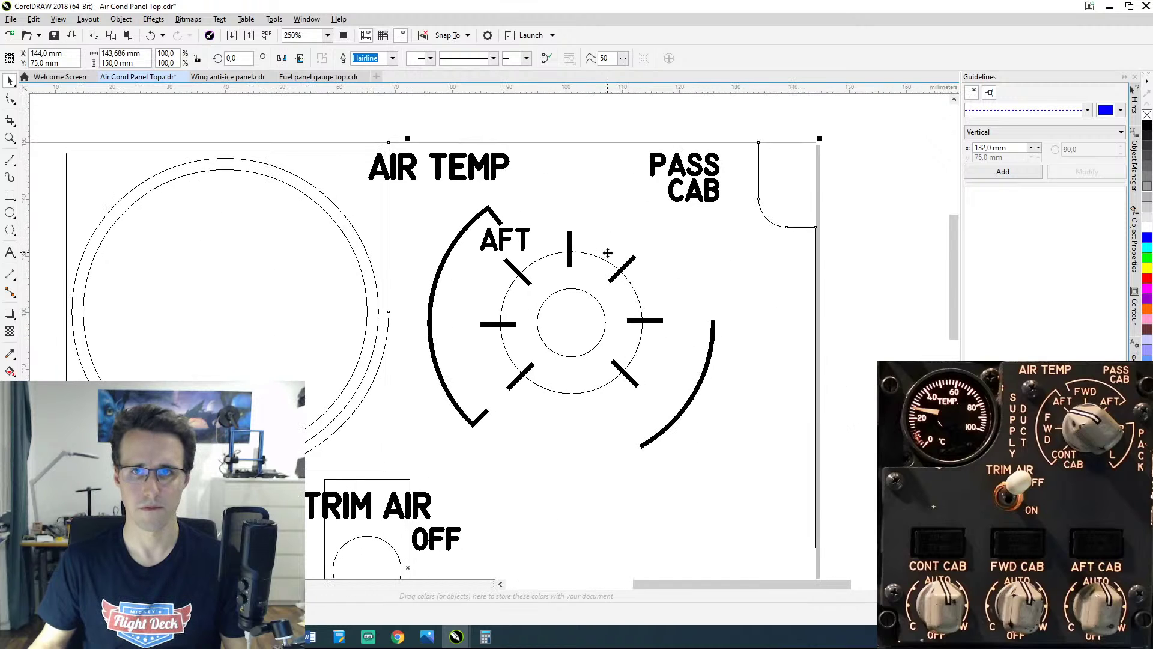
scroll(777, 121, up, 2)
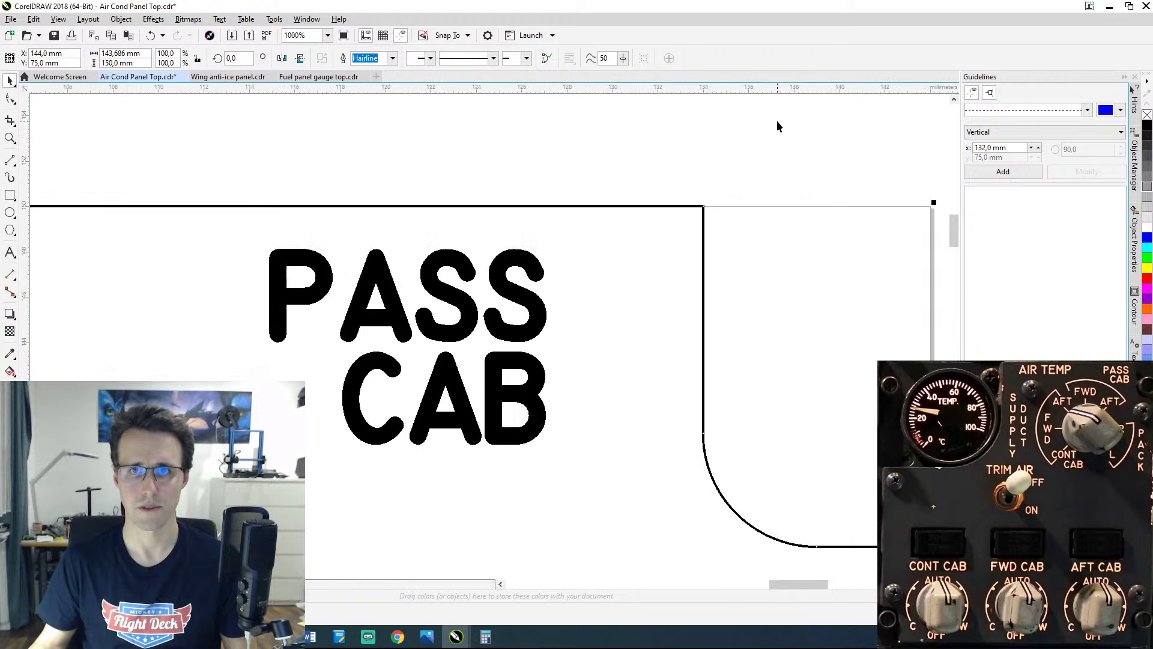
scroll(703, 363, down, 3)
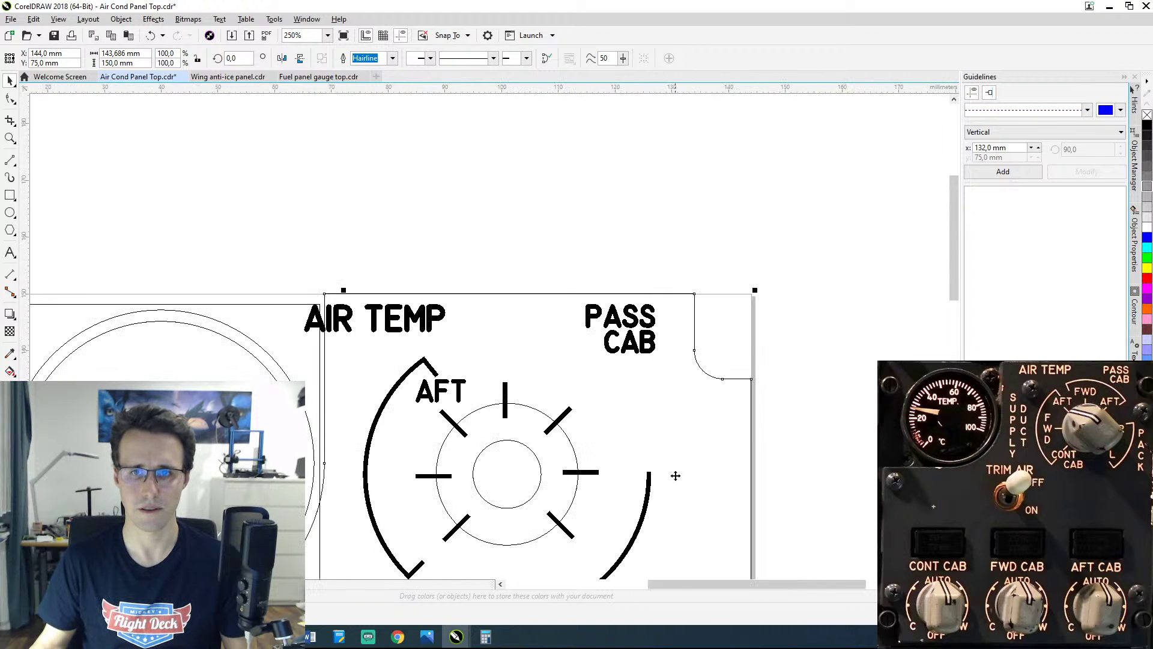
scroll(657, 330, up, 1)
drag(623, 460, 702, 116)
drag(752, 502, 727, 306)
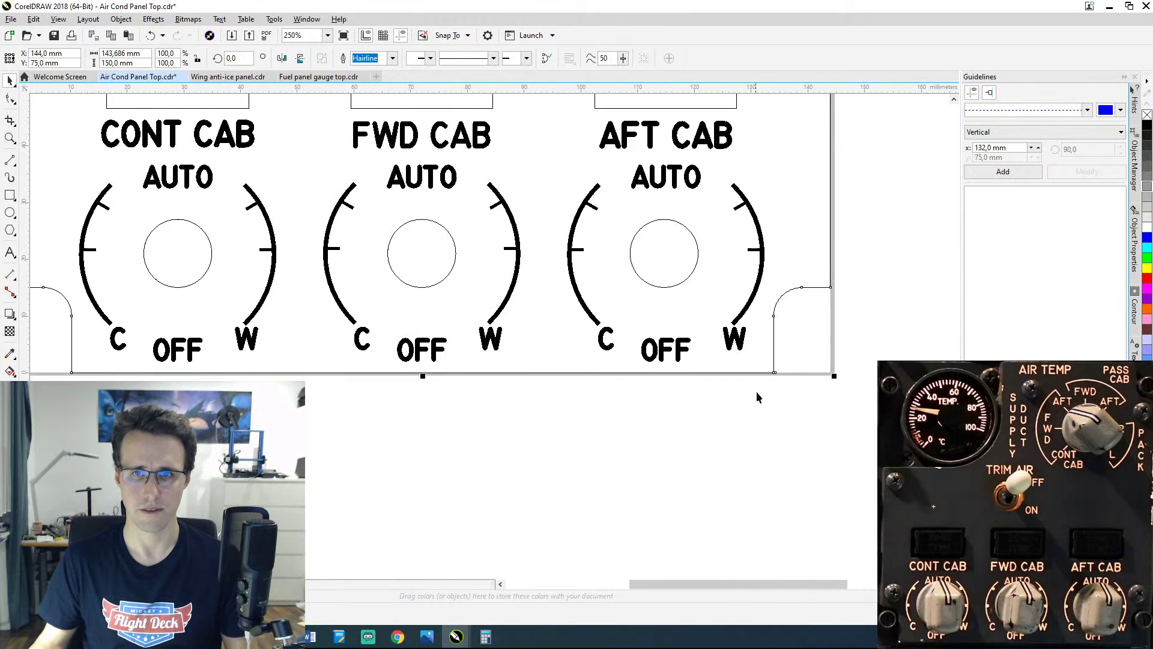
Step: Reshape the panel outline by moving the overshooting end node of its bottom edge onto the lower-right cut-out's corner node
scroll(780, 377, up, 3)
scroll(760, 373, up, 2)
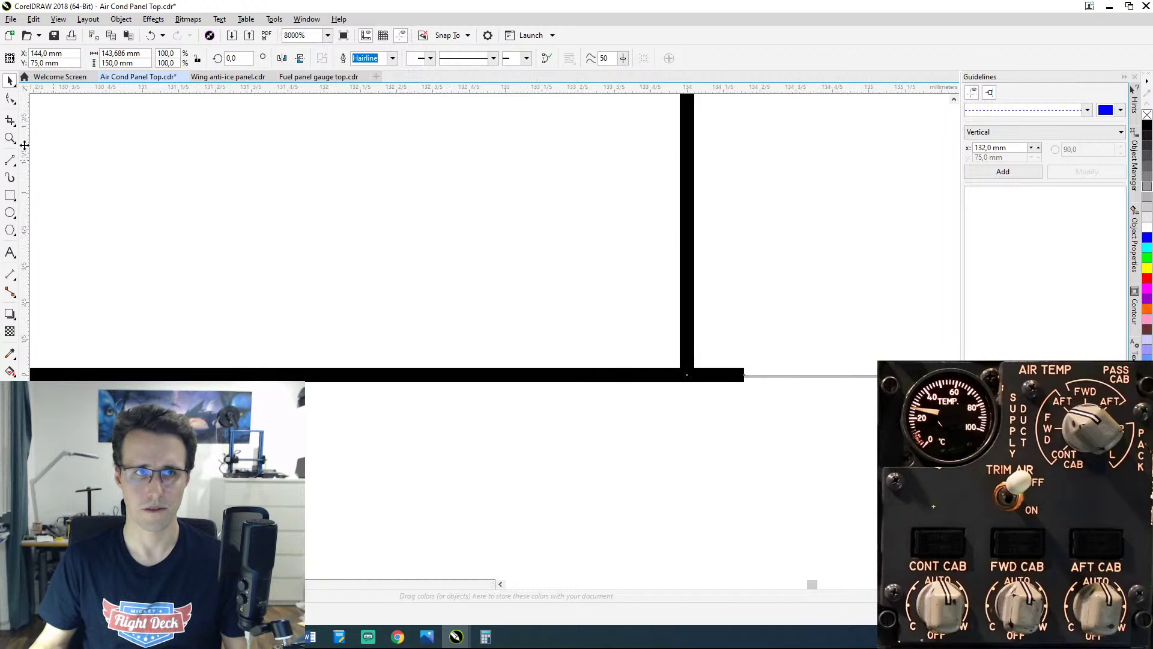
click(11, 99)
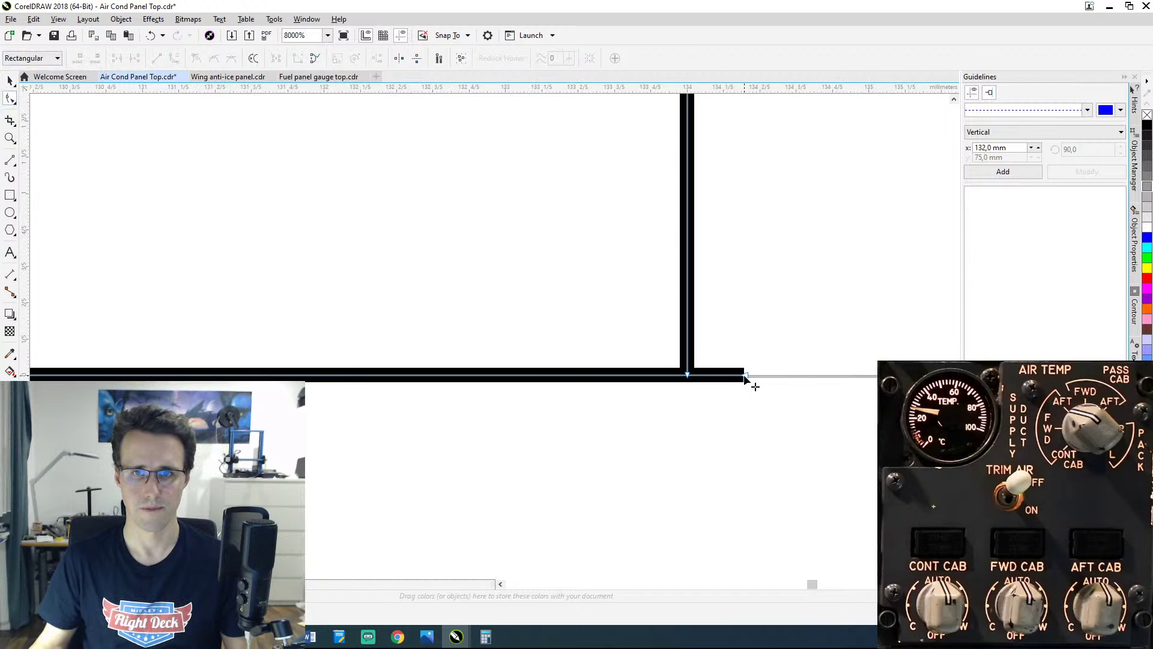
click(696, 381)
drag(696, 382, 687, 375)
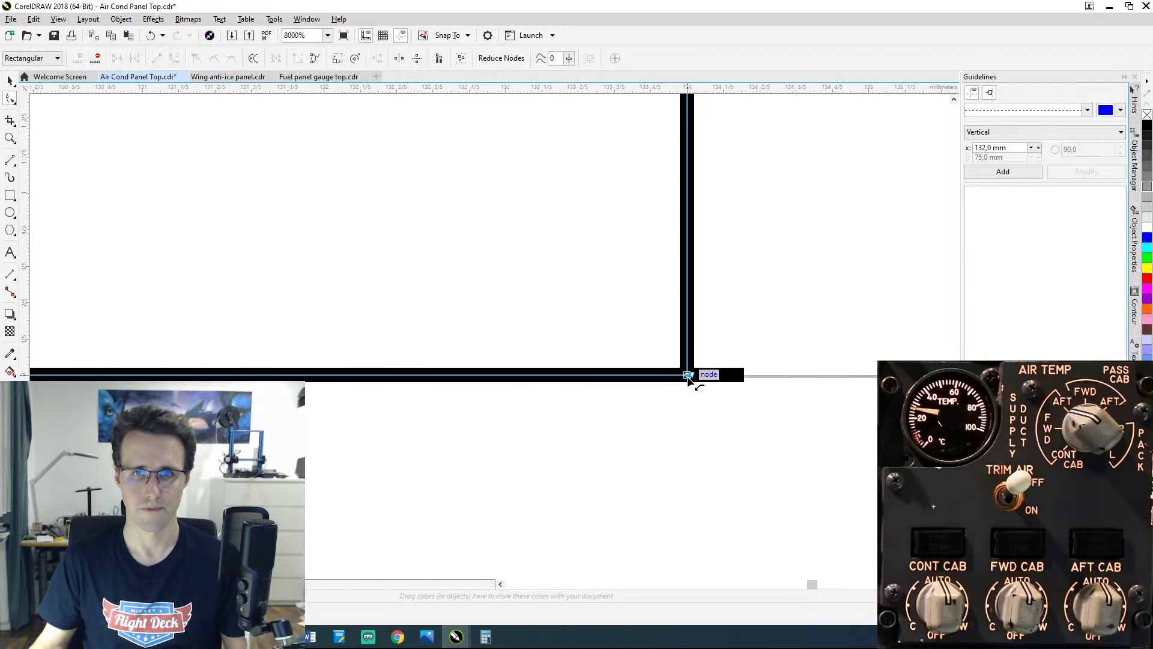
Step: Shift the AIR TEMP and PASS CAB labels together to the right until their combined right edge sits at about X 130.6 mm
click(654, 376)
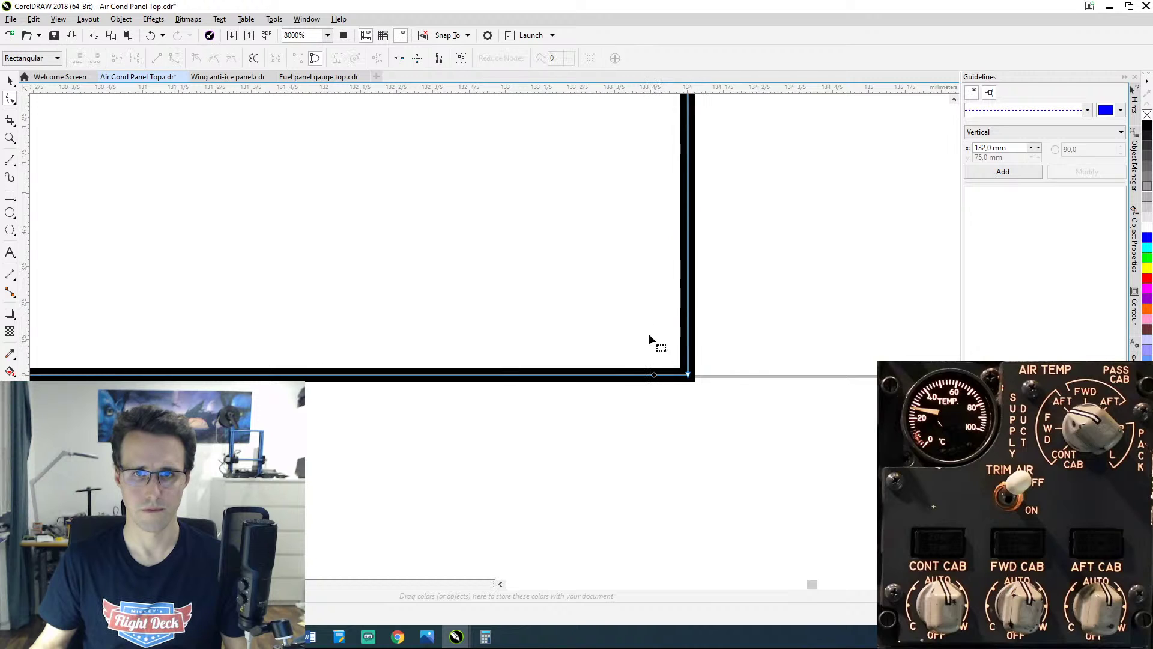
scroll(640, 333, down, 3)
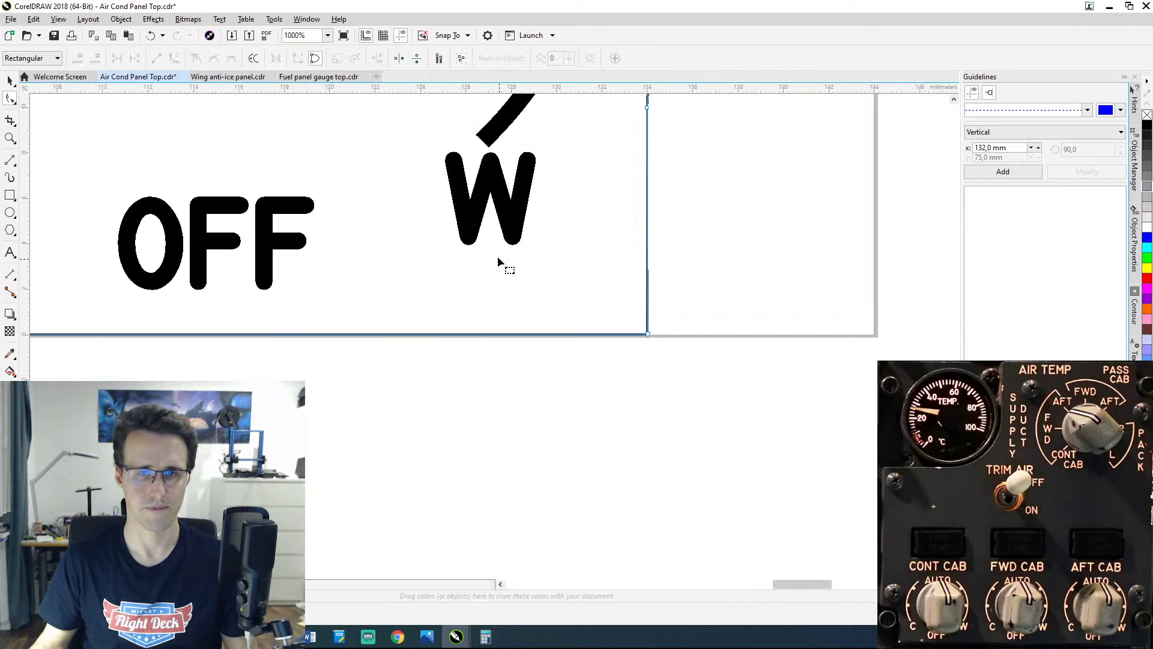
scroll(802, 360, down, 3)
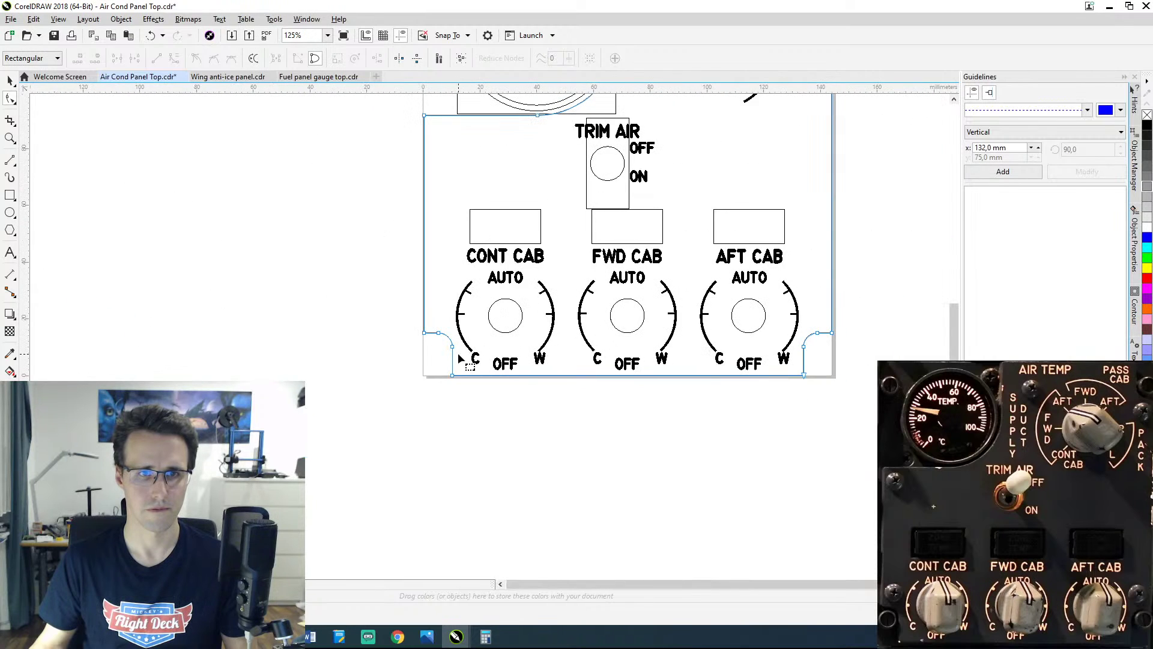
scroll(643, 226, up, 3)
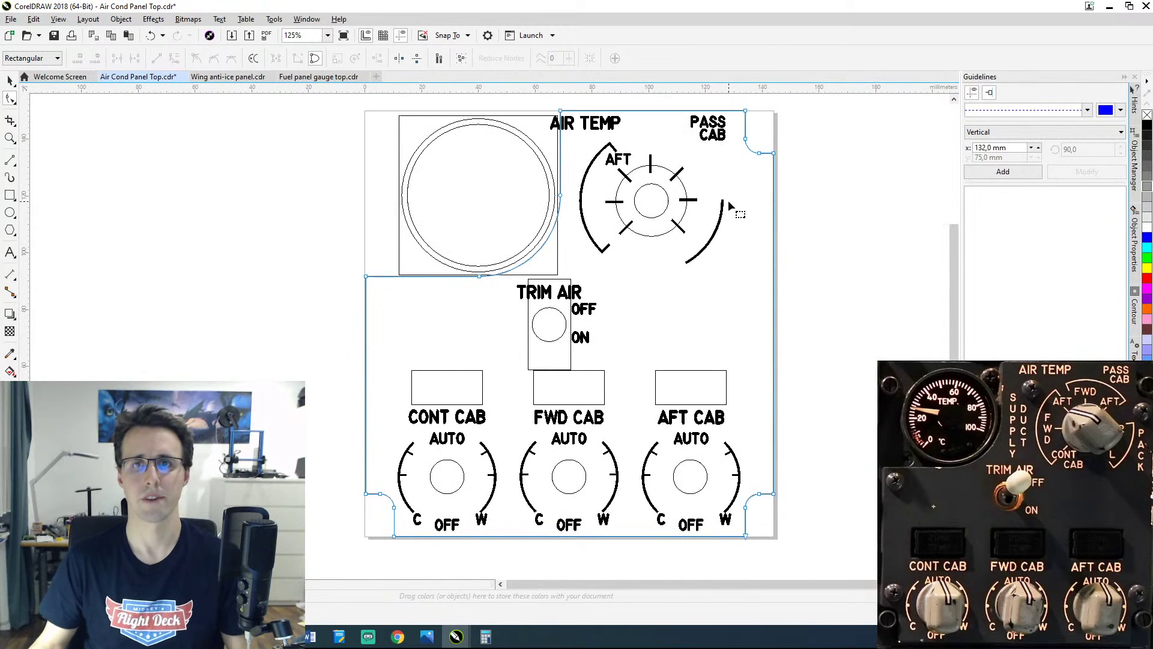
scroll(751, 165, up, 3)
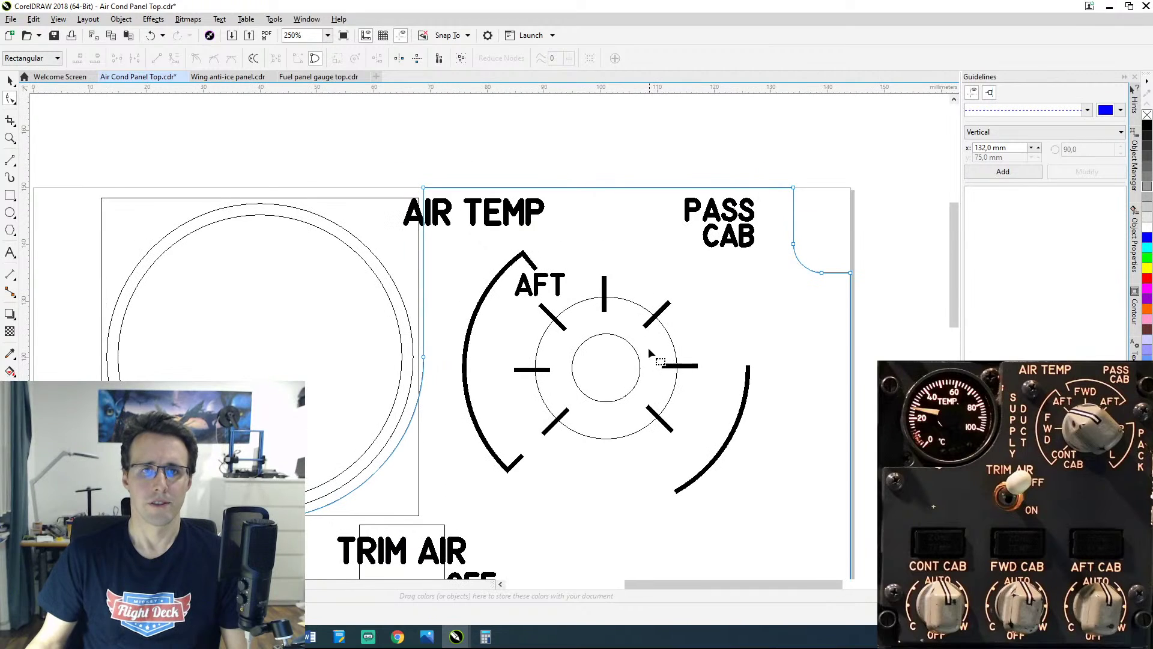
drag(614, 326, 607, 257)
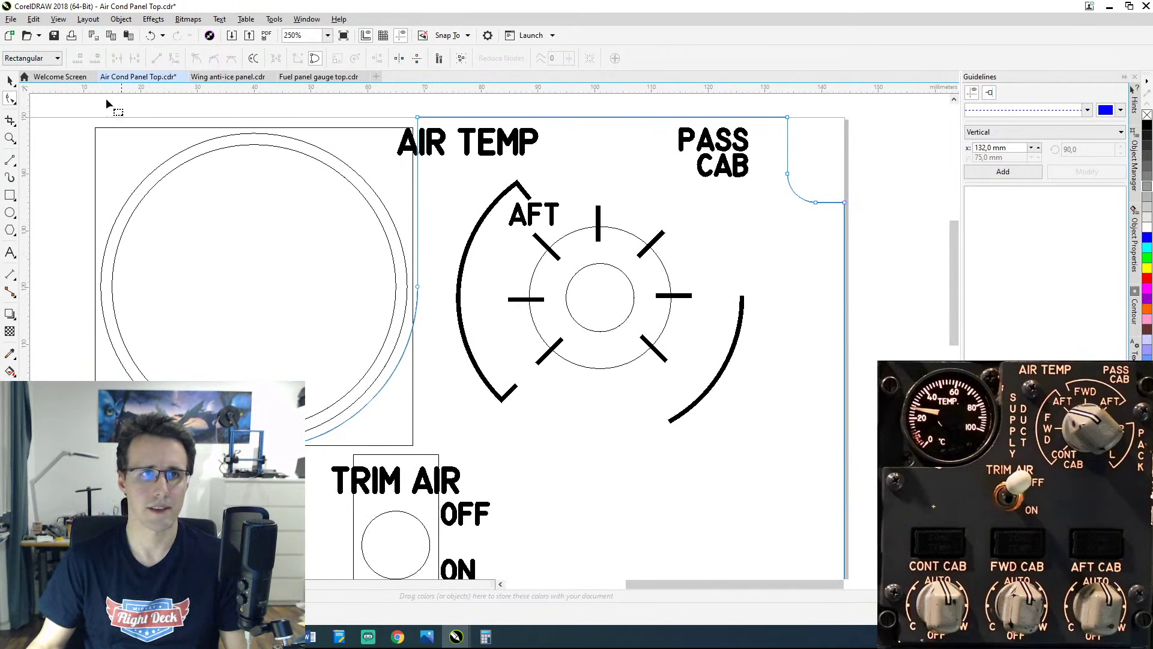
click(9, 81)
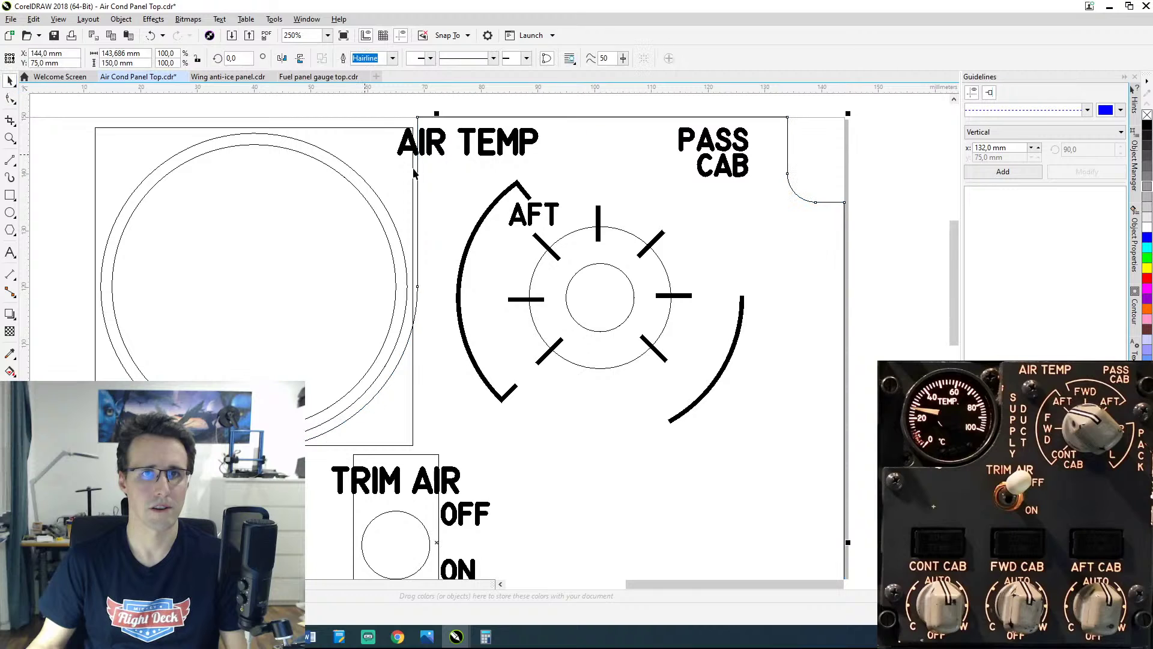
click(509, 153)
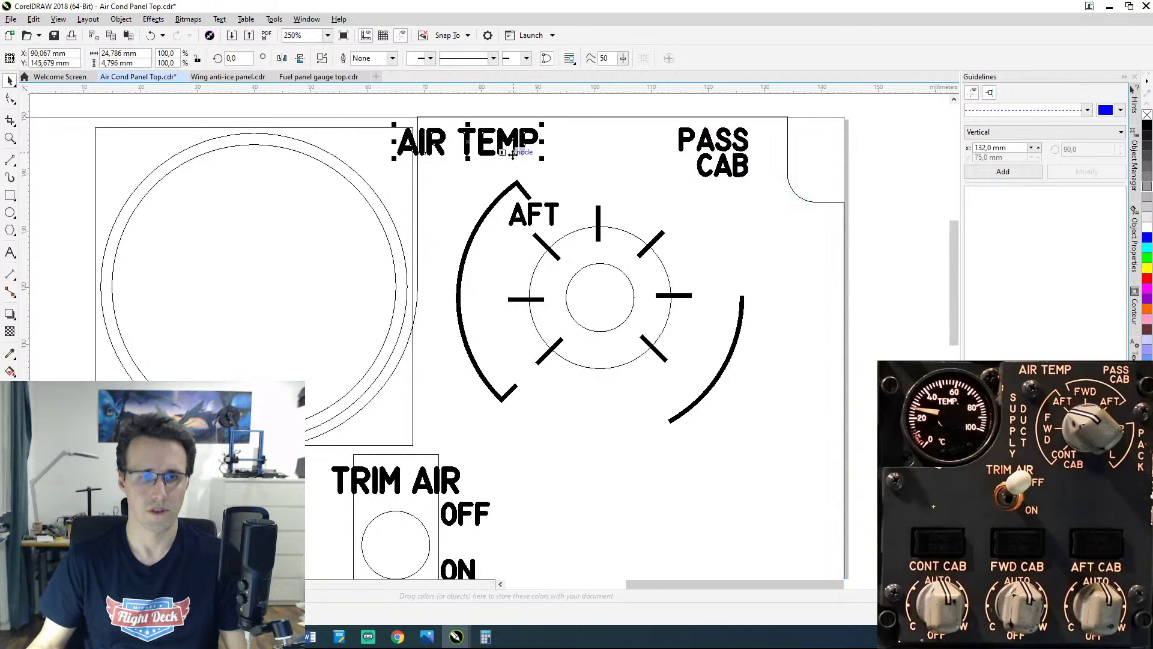
shift+click(736, 179)
key(Right)
key(Right)
key(Right)
key(Right)
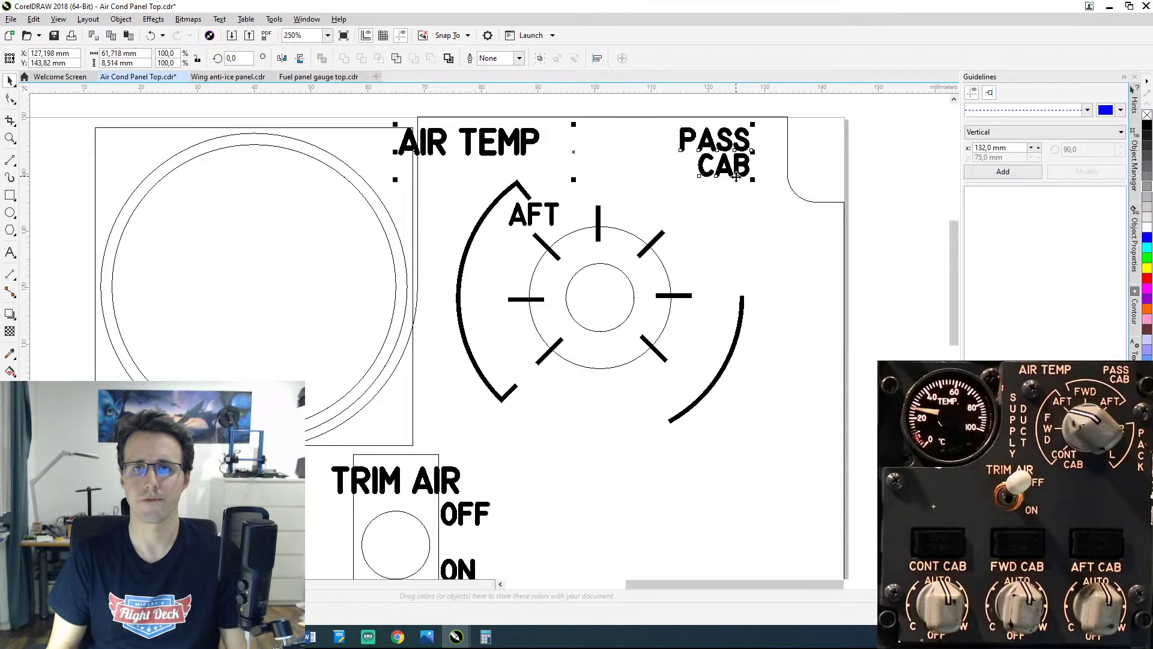
key(Right)
key(Right)
key(Right)
key(Right)
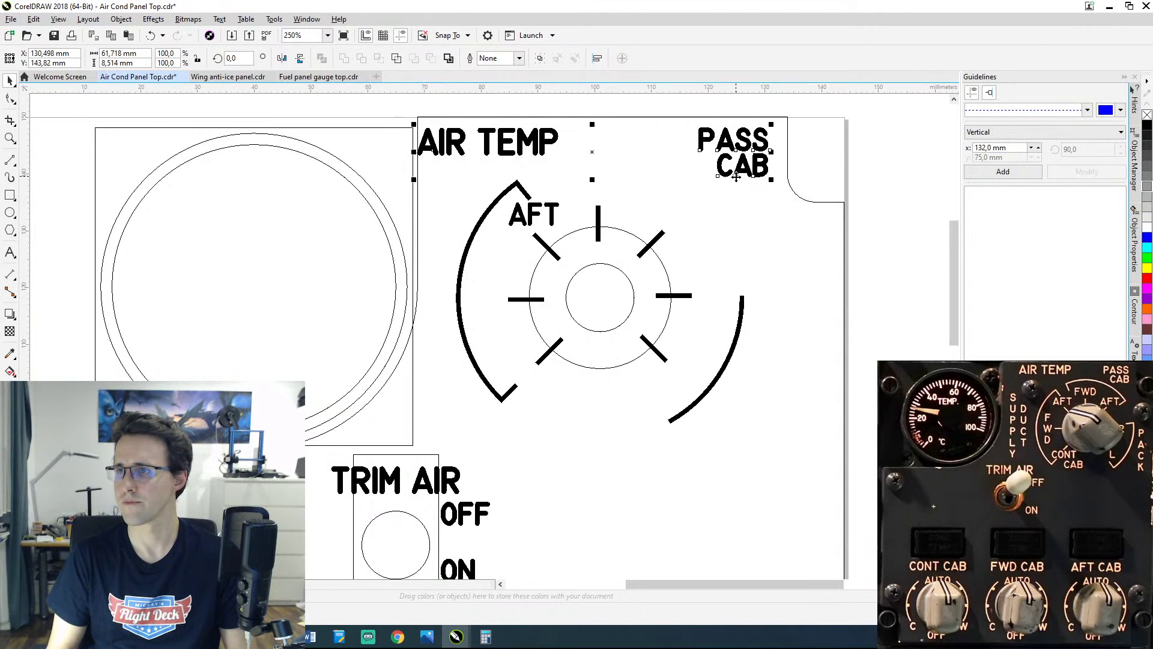
key(Right)
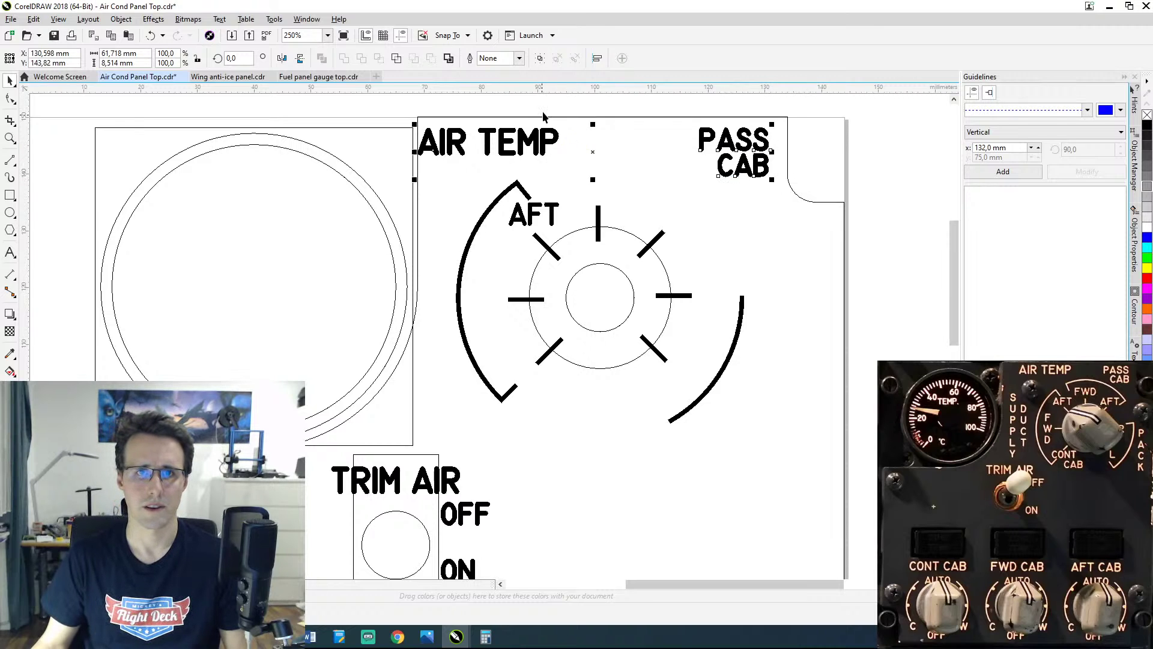
Step: Move the AIR TEMP label alone farther right, placing its right edge at about X 100.6 mm
click(544, 142)
key(Right)
key(Right)
key(Right)
key(Right)
key(Right)
key(Right)
key(Right)
key(Right)
key(Right)
key(Right)
key(Right)
key(Right)
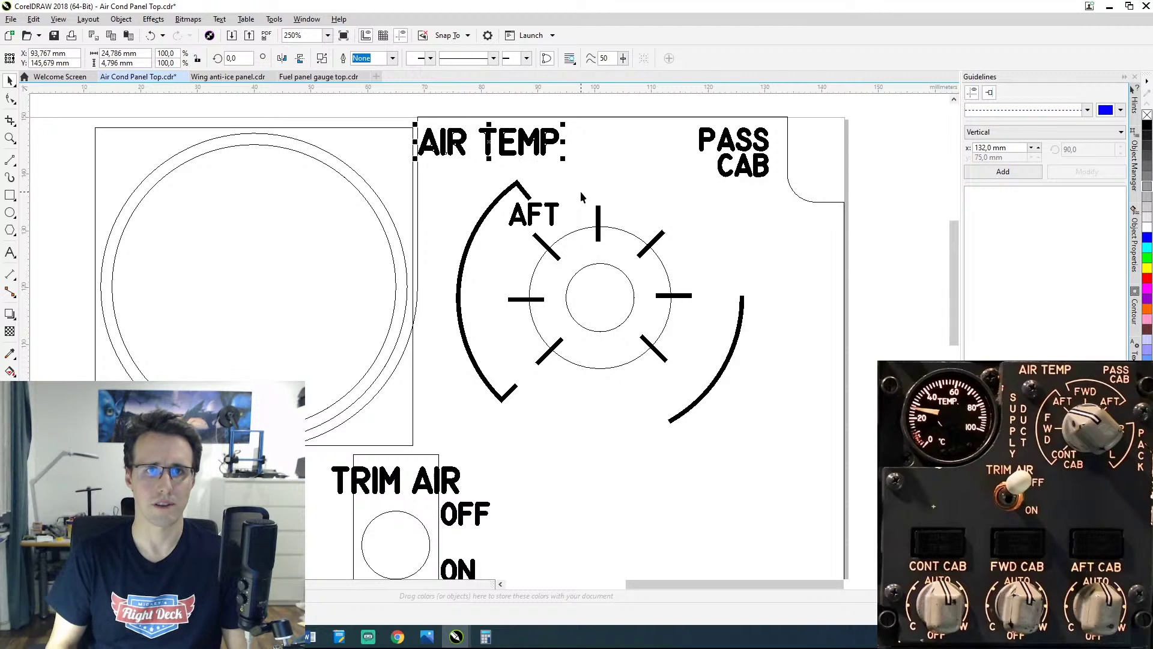
key(Right)
key(Right)
key(Right)
key(Right)
key(Right)
key(Right)
key(Right)
key(Right)
key(Right)
key(Right)
key(Right)
key(Right)
key(Right)
key(Right)
key(Right)
key(Right)
key(Right)
key(Right)
key(Right)
key(Right)
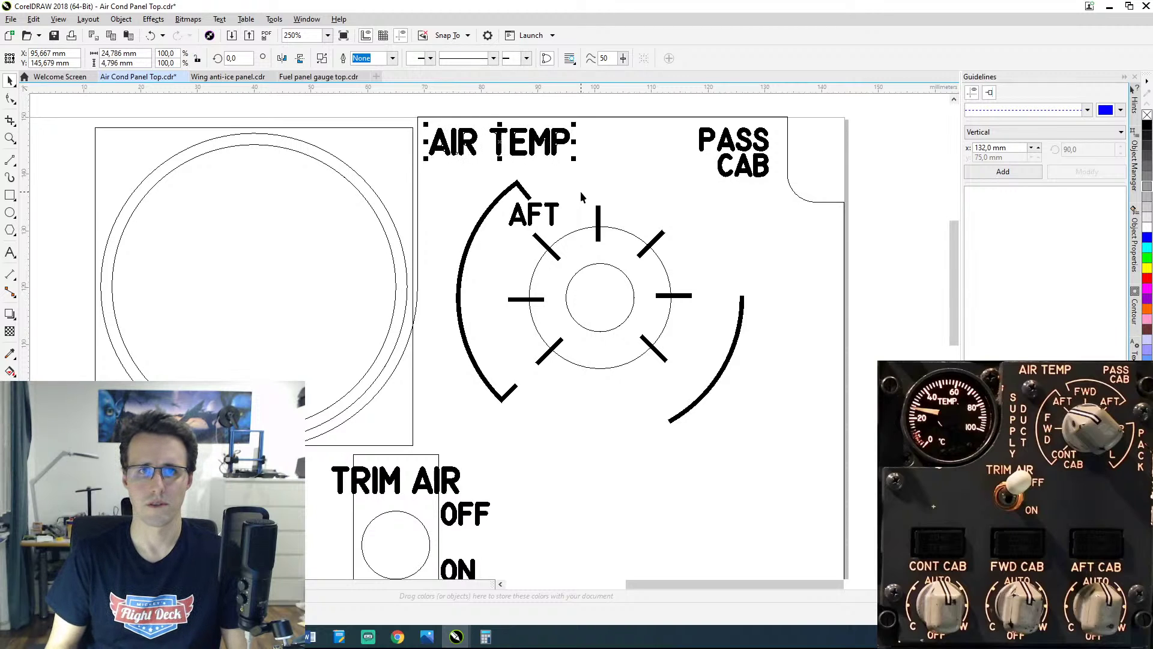
key(Right)
key(Right)
key(Right)
key(Right)
key(Right)
key(Right)
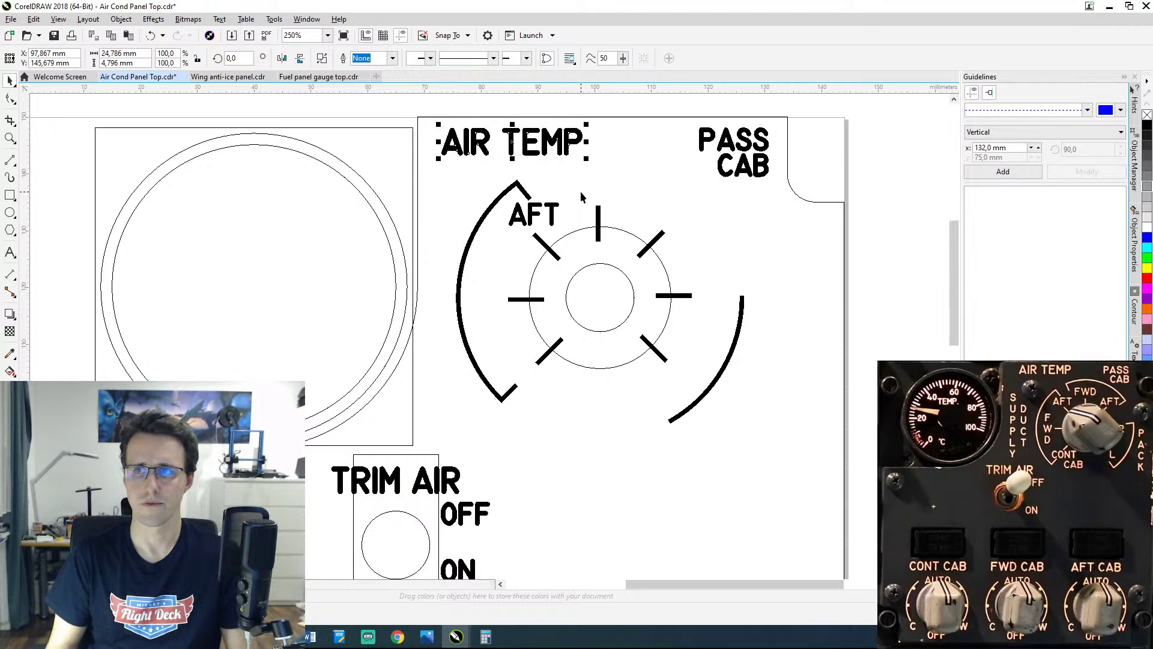
key(Right)
key(Right)
key(Right)
key(Right)
key(Right)
key(Right)
key(Right)
key(Right)
key(Right)
key(Right)
key(Right)
key(Right)
key(Right)
key(Right)
key(Right)
key(Right)
key(Right)
key(Right)
key(Right)
key(Right)
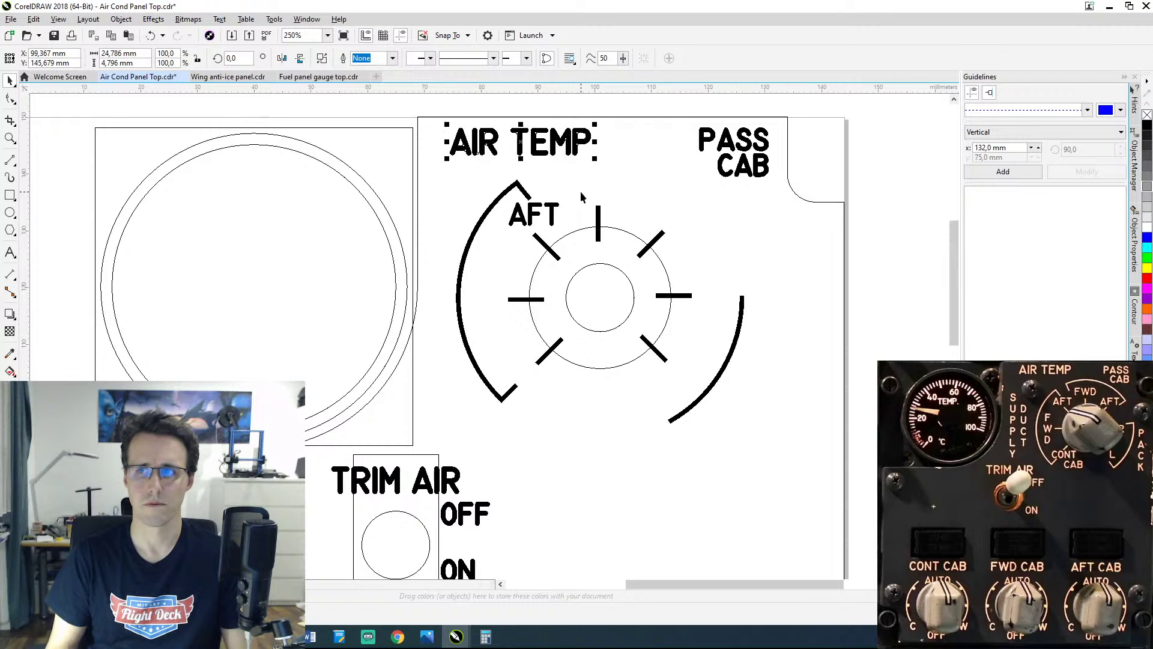
key(Right)
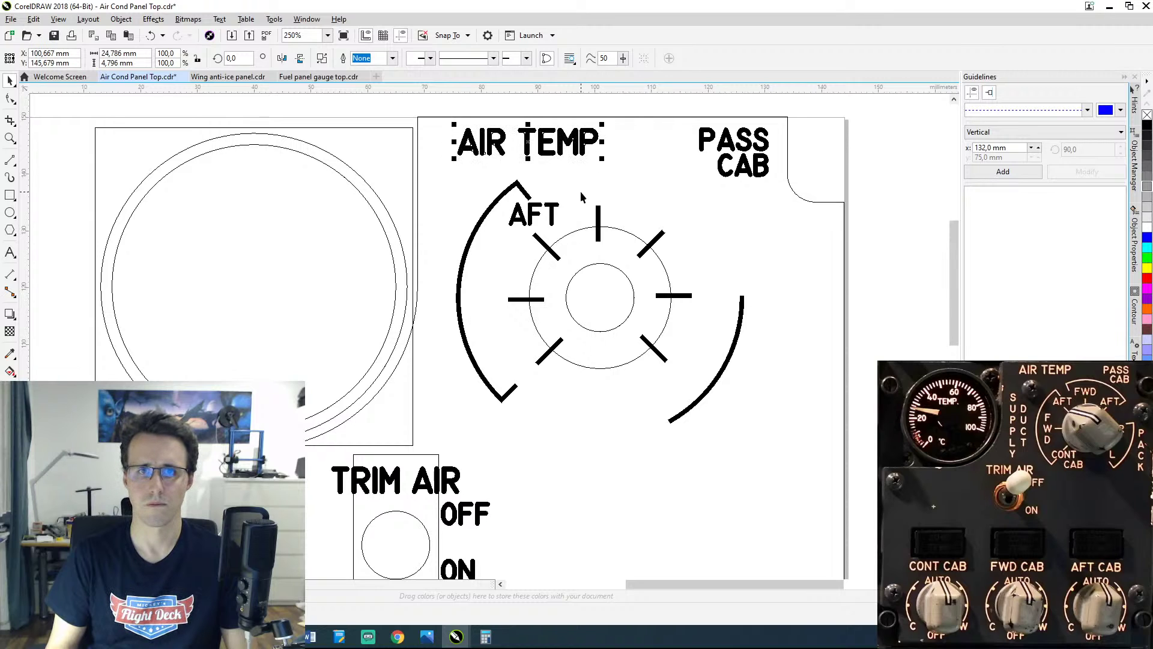
key(Left)
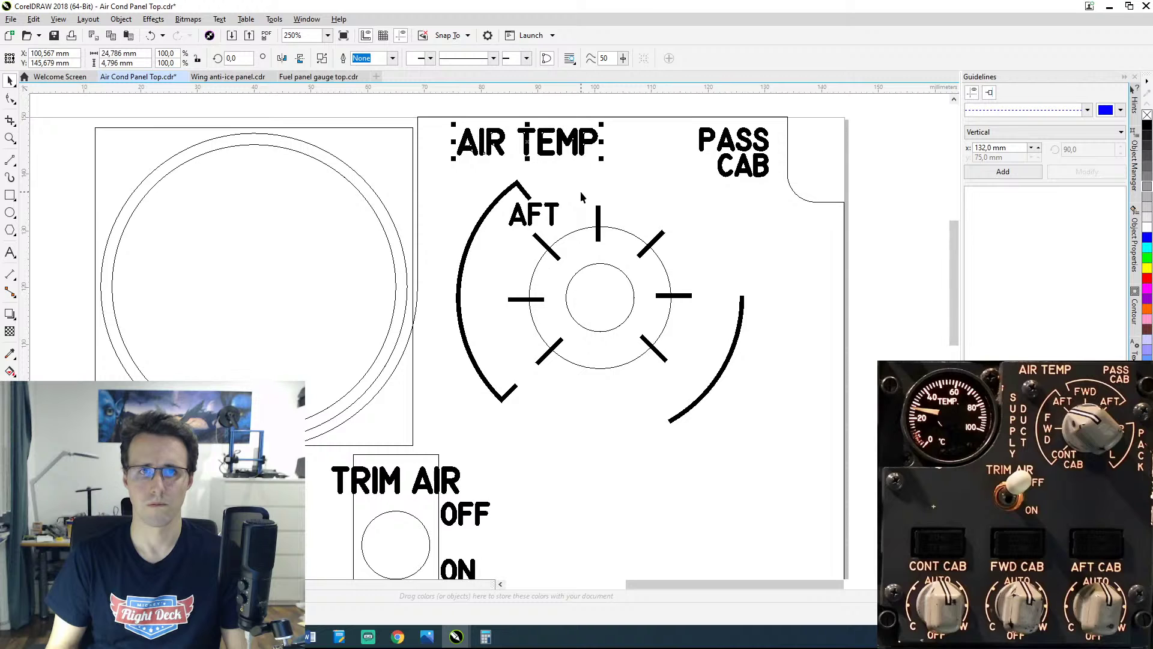
Step: Try to shift the AIR TEMP selector's circles, ticks, arcs and AFT label together to the right, to about X 127.85 mm
click(901, 282)
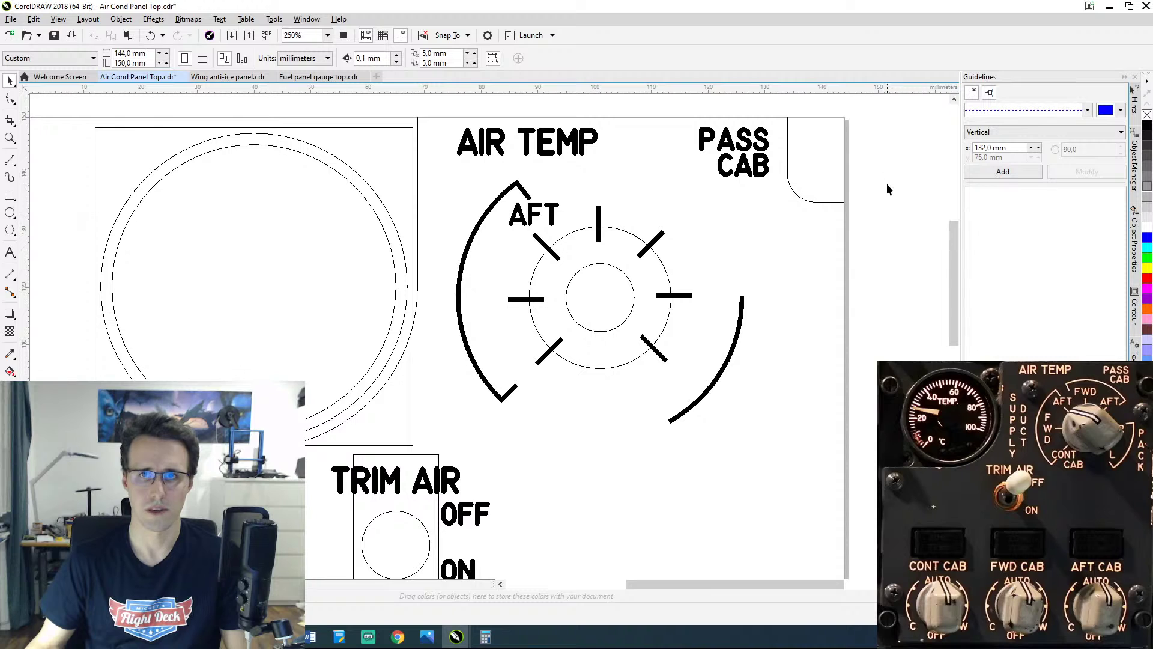
drag(607, 227, 442, 429)
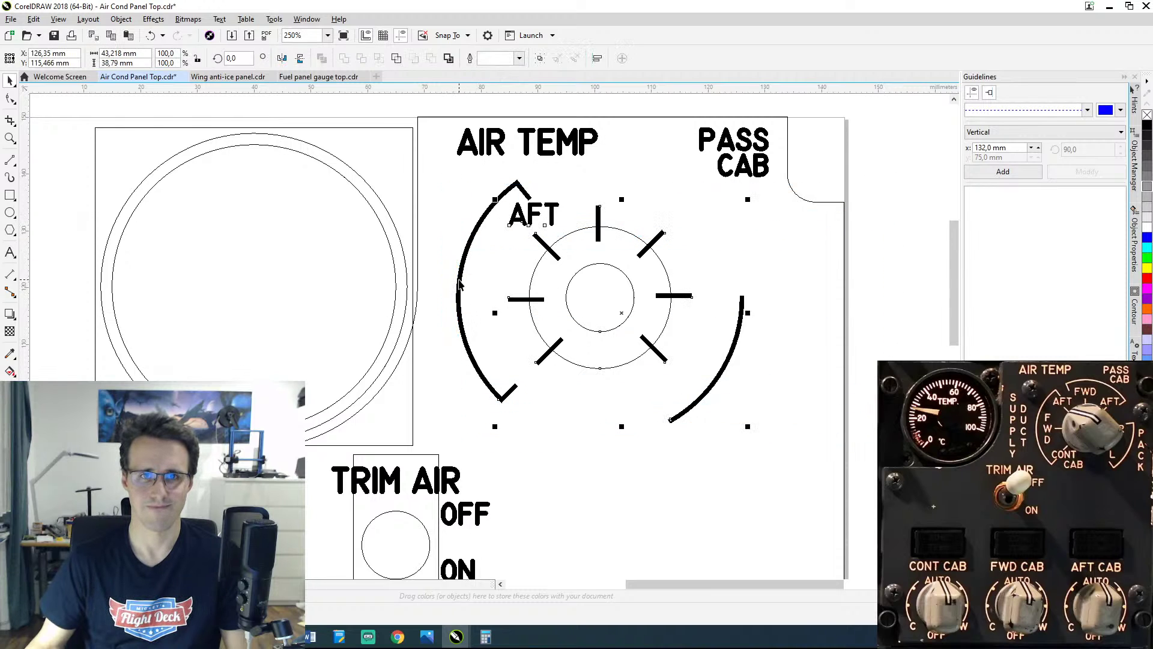
shift+click(458, 284)
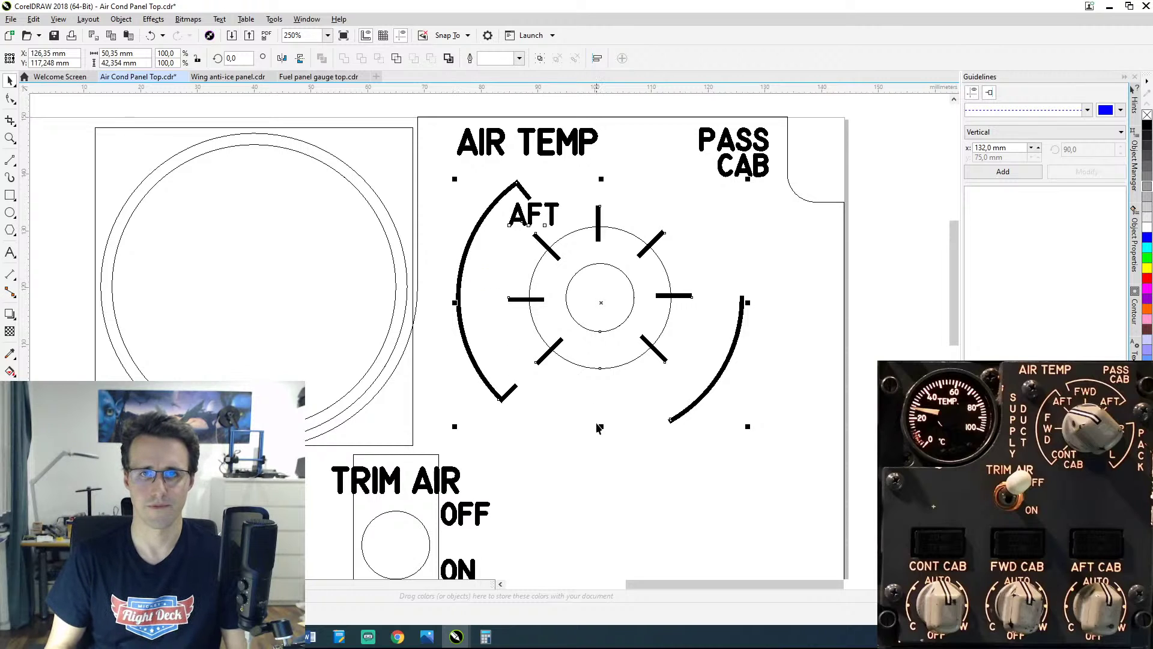
key(Right)
key(Right)
key(Right)
key(Right)
key(Right)
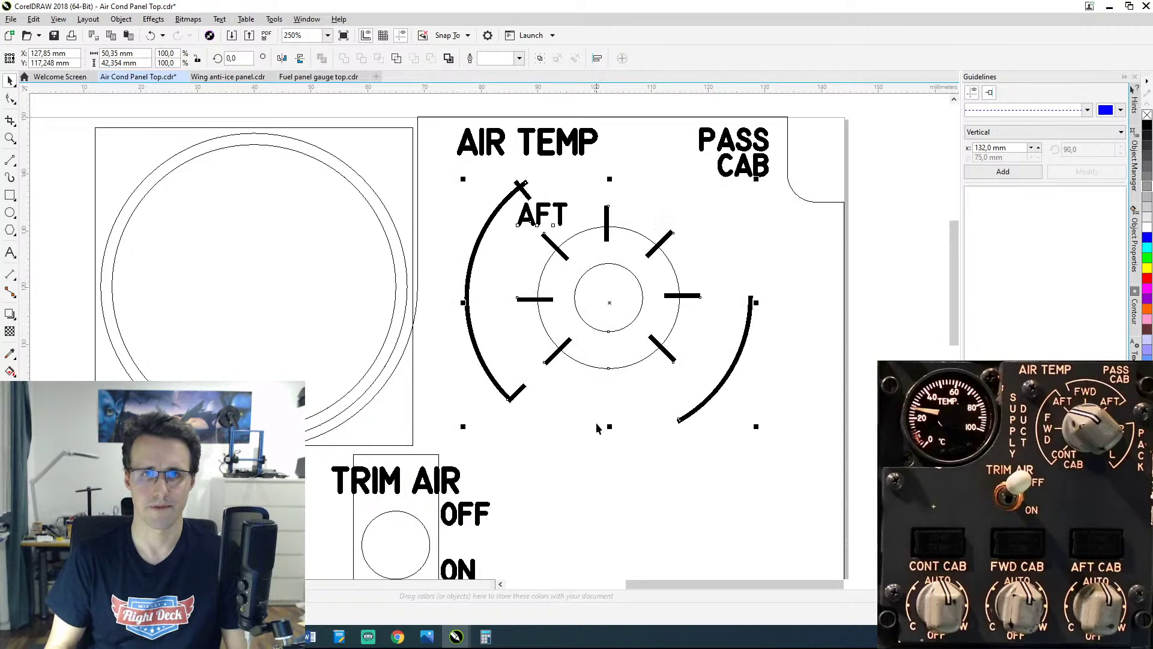
Step: Undo the selector graphics' shift and restore the AIR TEMP label's last nudge to the left
key(ctrl+z)
key(ctrl+z)
key(ctrl+z)
key(ctrl+z)
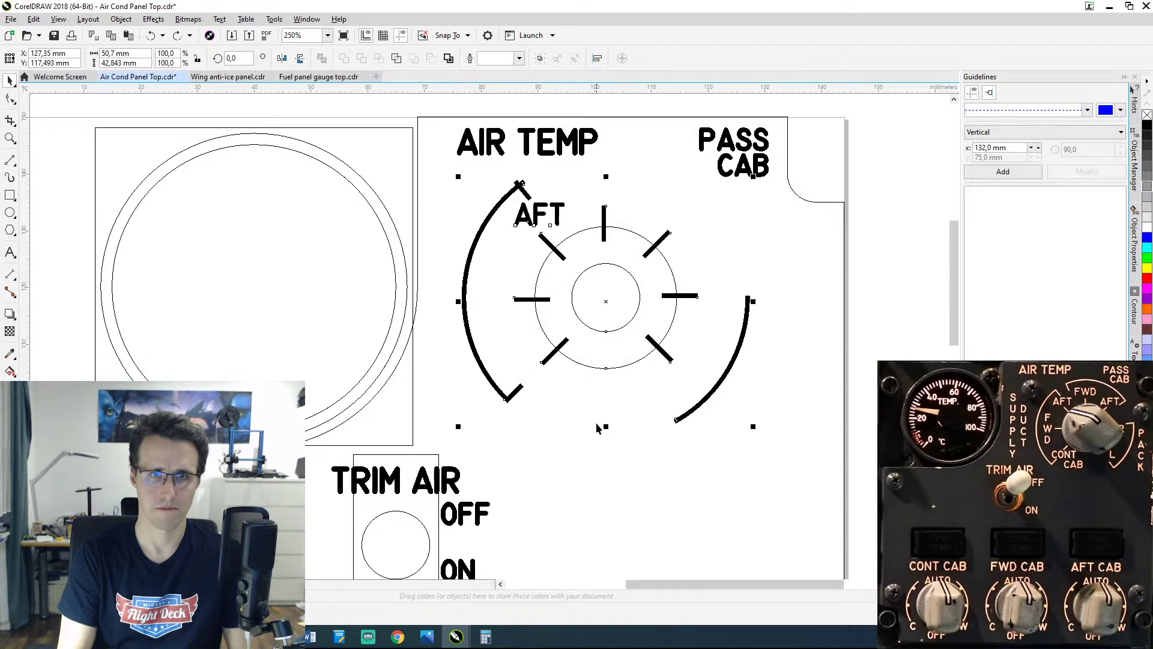
key(Left)
key(Left)
key(Left)
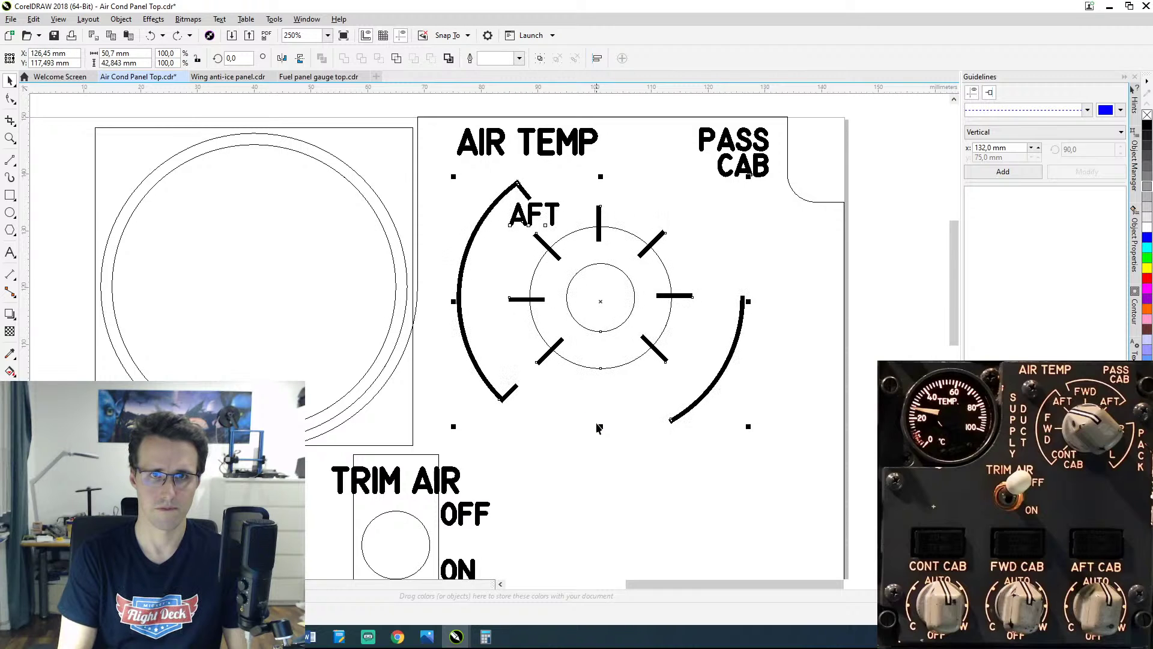
key(Escape)
key(Tab)
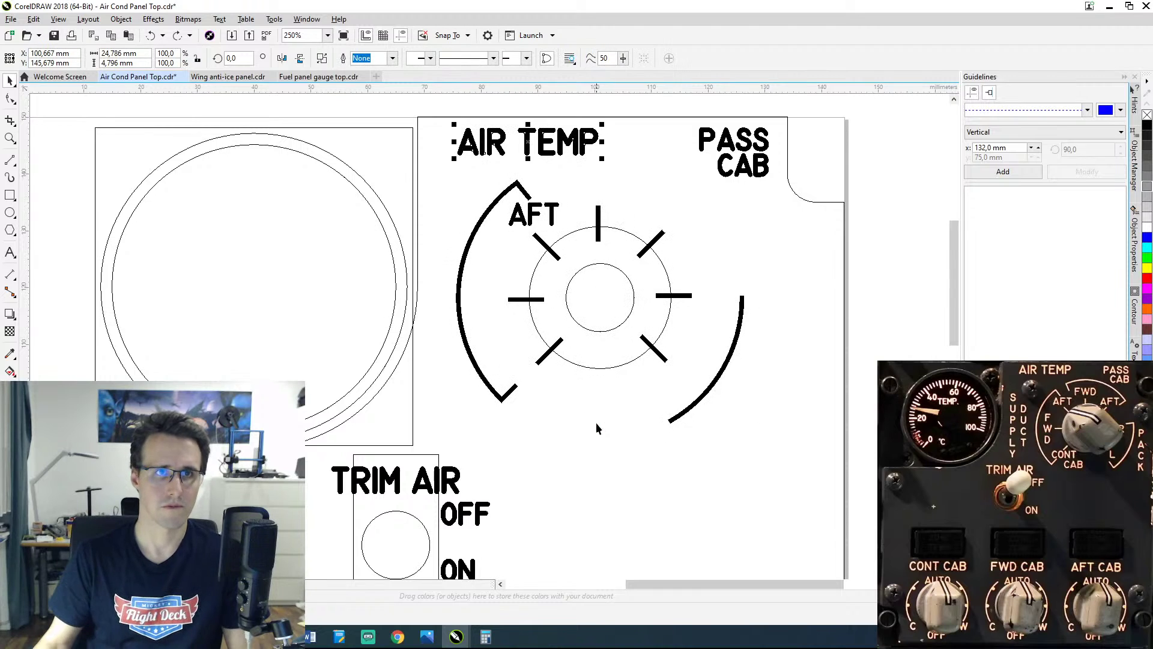
key(Left)
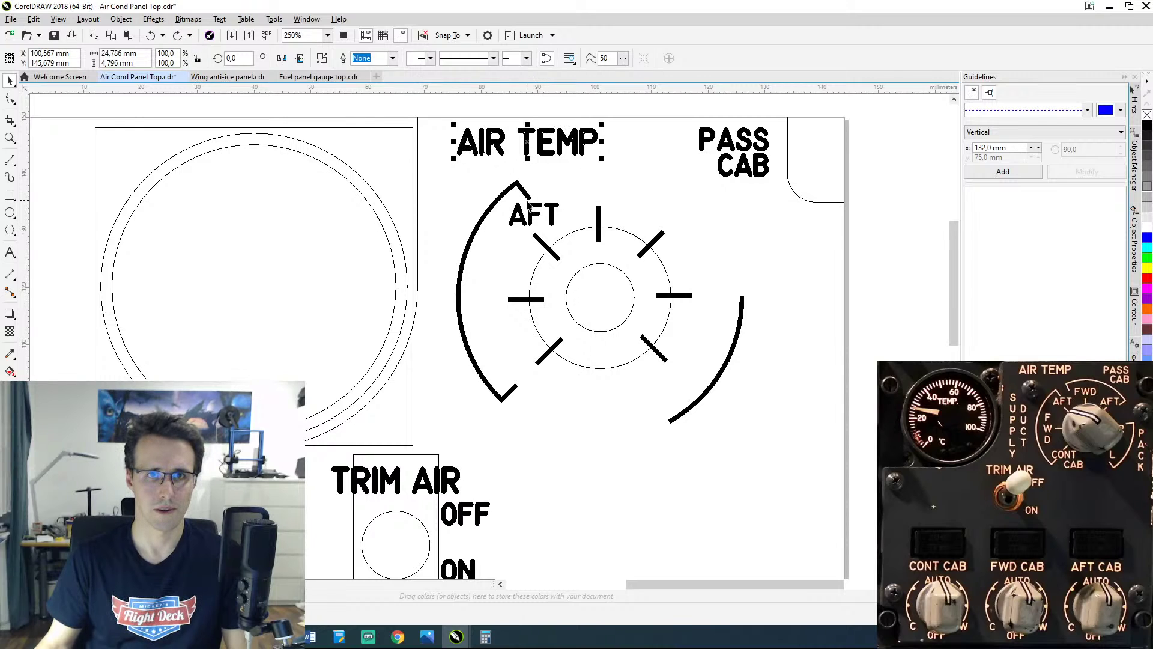
Step: Move the selector's circles, ticks, arcs and AFT label right as a set, placing their right edge at about X 132.95 mm
click(177, 36)
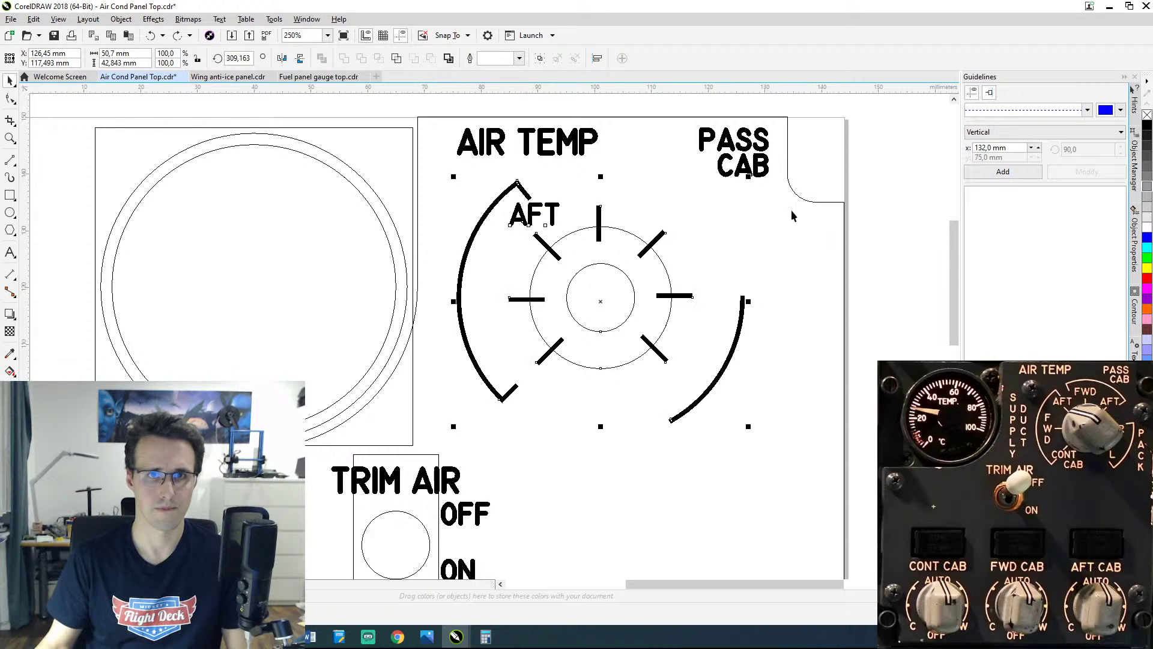
key(Right)
key(Right)
key(Right)
key(Right)
key(Right)
key(Right)
key(Right)
key(Right)
key(Right)
key(Right)
key(Right)
key(Right)
key(Right)
key(Right)
key(Right)
key(Right)
key(Right)
key(Right)
key(Right)
key(Right)
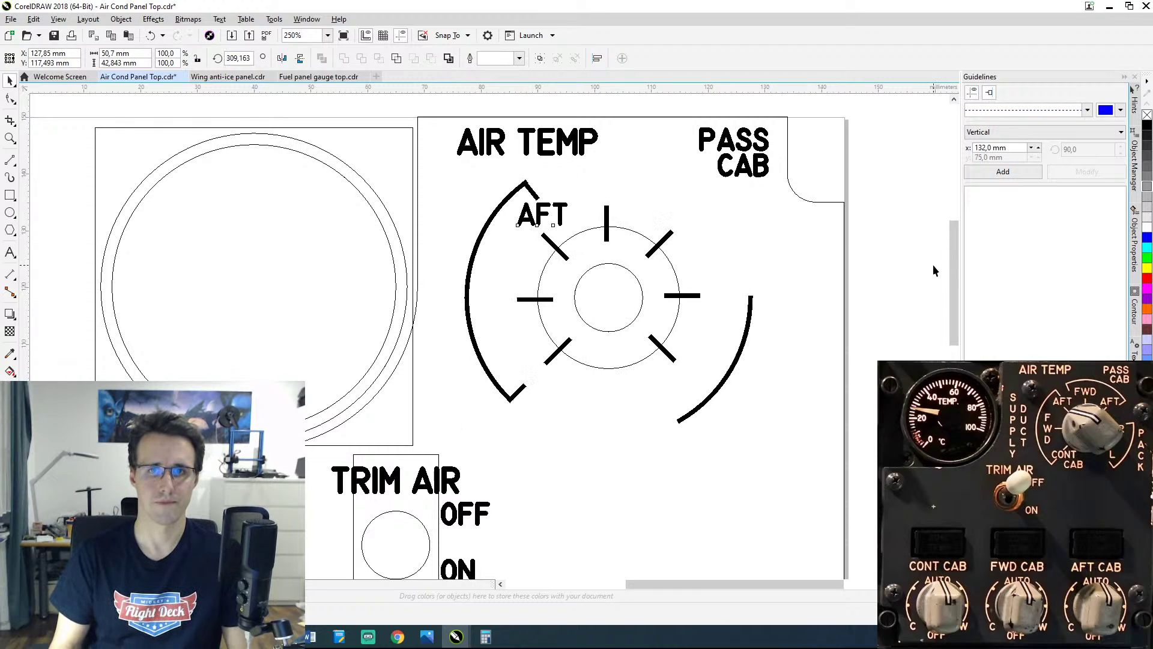
key(Right)
key(Right)
key(Right)
key(Right)
key(Right)
key(Right)
key(Right)
key(Right)
key(Right)
key(Right)
key(Right)
key(Right)
key(Right)
key(Right)
key(Right)
key(Right)
key(Right)
key(Right)
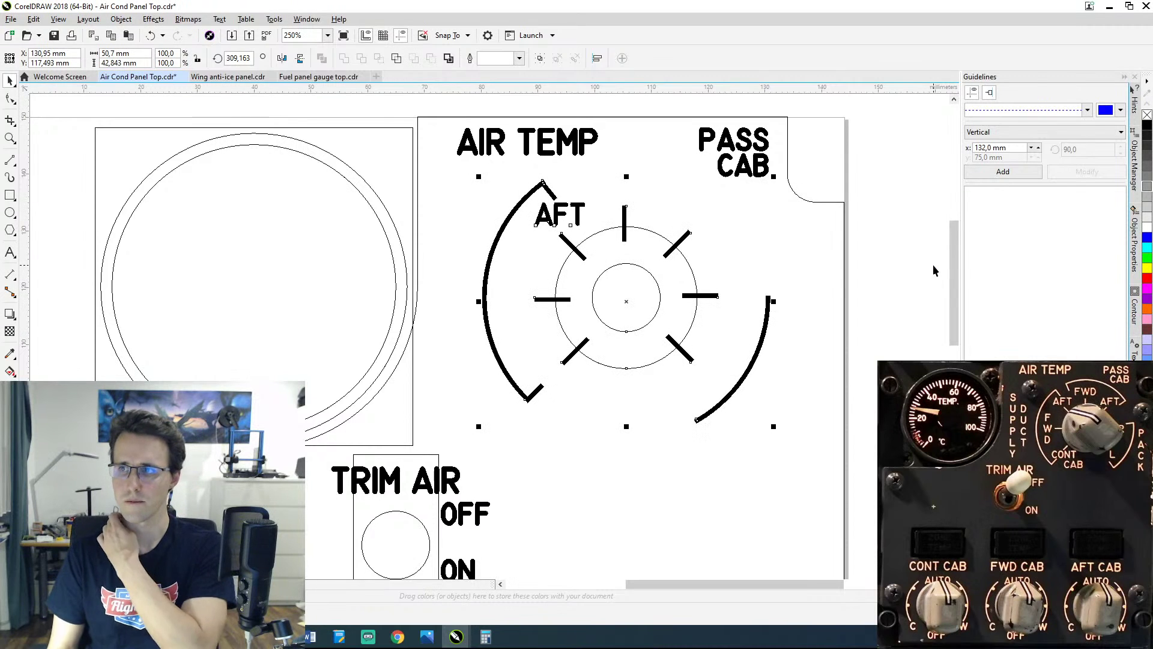
key(Right)
key(Right)
key(Right)
key(Right)
key(Right)
key(Right)
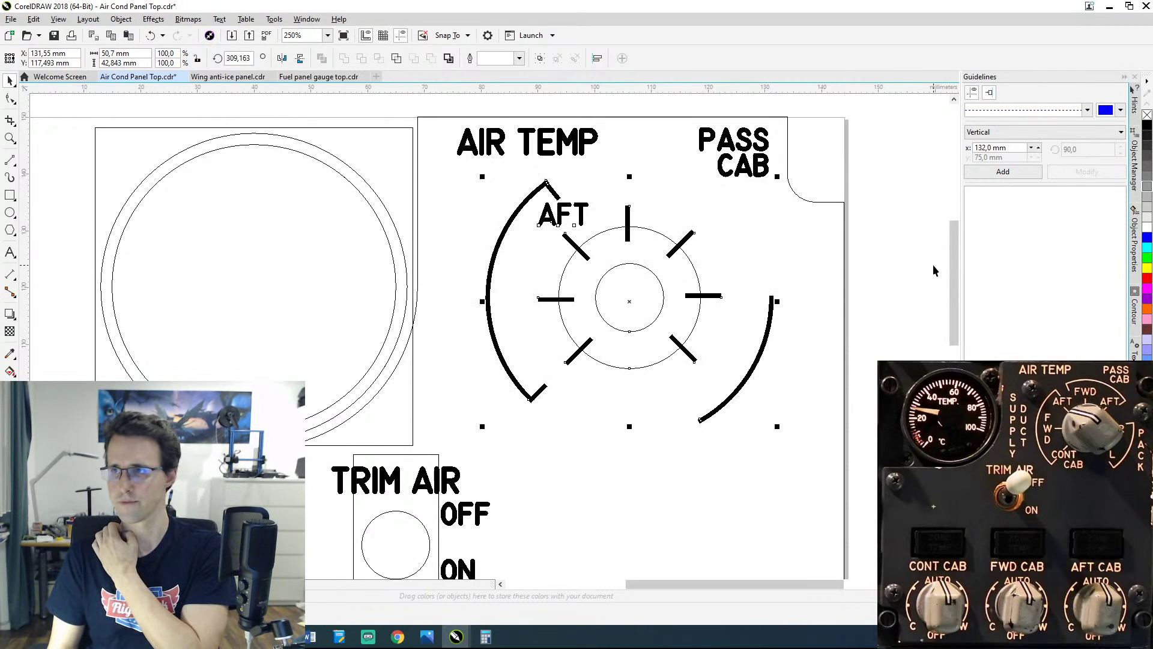
key(Right)
key(Right)
key(Right)
key(Right)
key(Right)
key(Right)
key(Right)
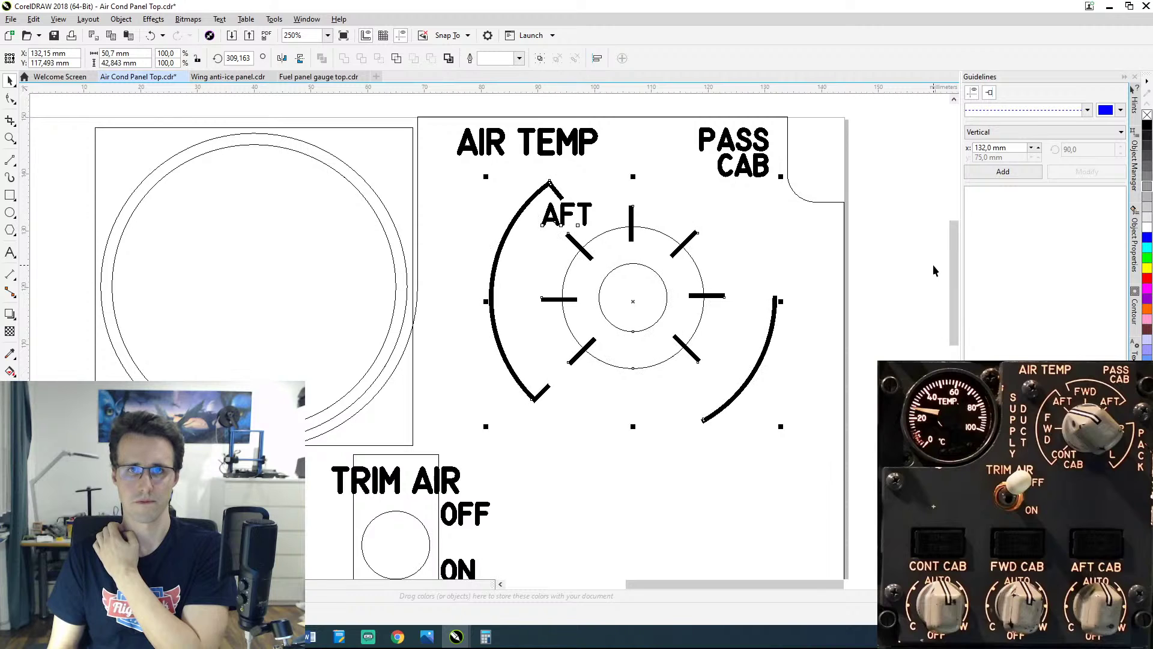
key(Right)
key(Right)
key(Right)
key(Right)
key(Right)
key(Right)
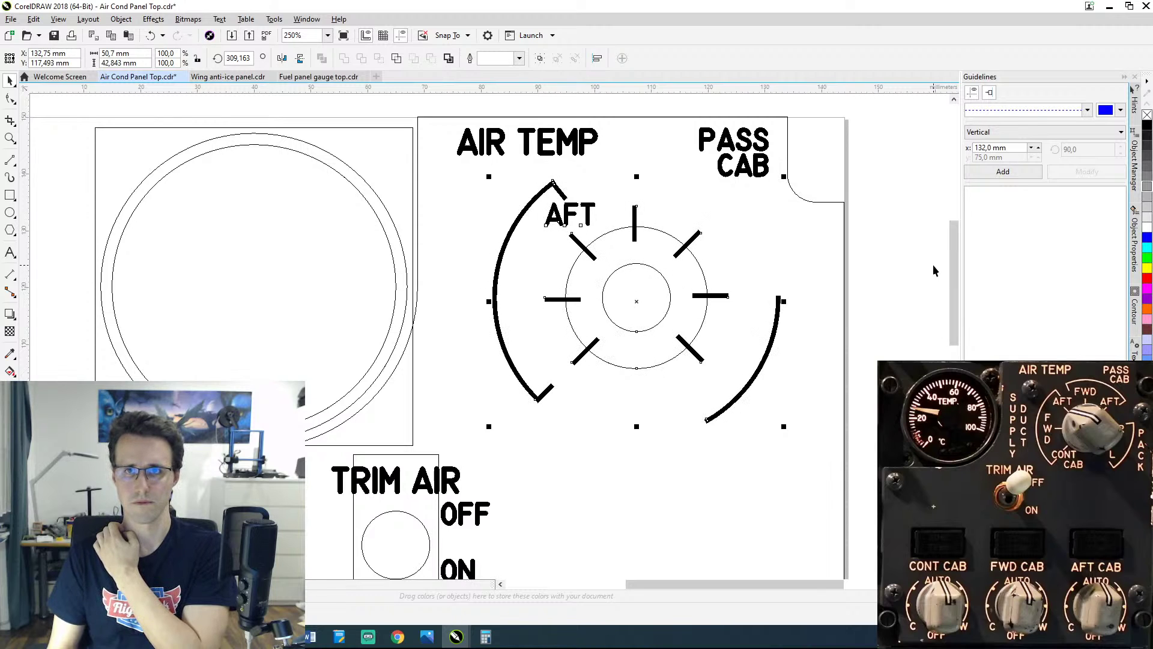
key(Left)
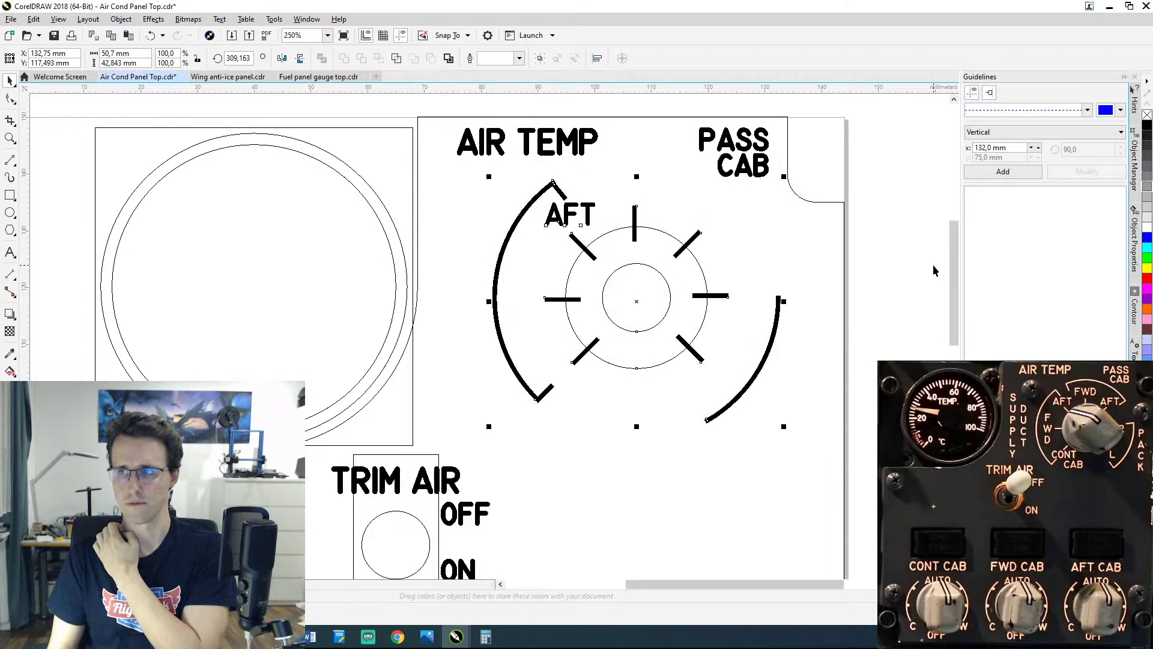
key(Right)
key(Right)
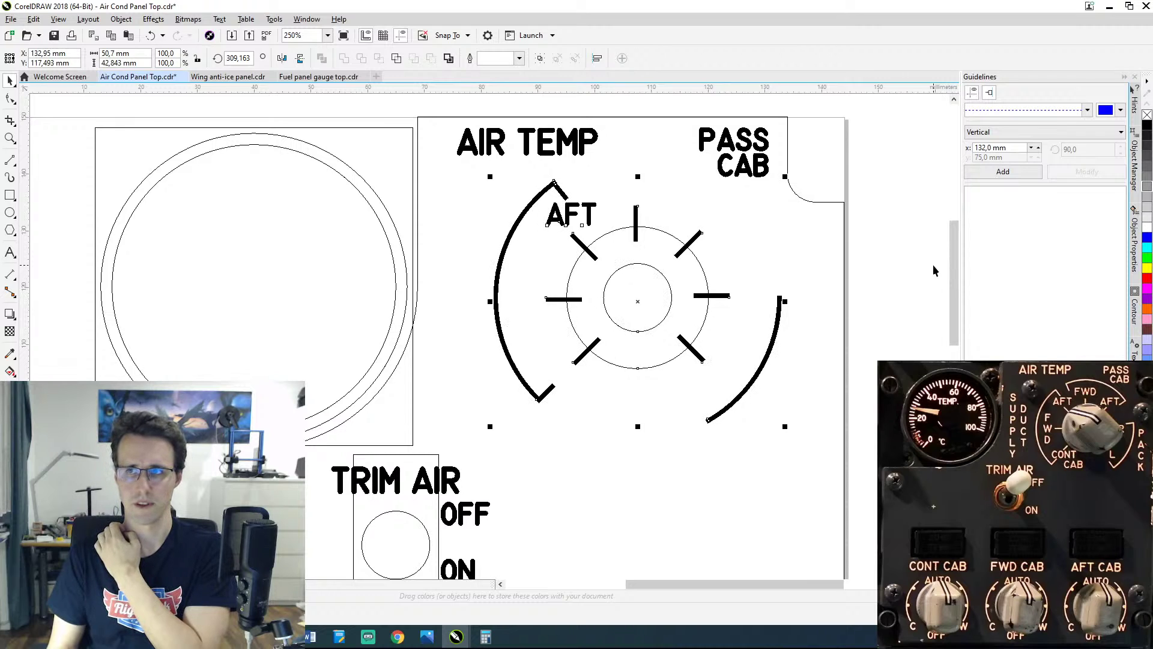
Step: Fine-tune the AIR TEMP selector graphics' horizontal position as a set, placing their right edge at X 133.05 mm
key(Right)
key(Right)
key(Right)
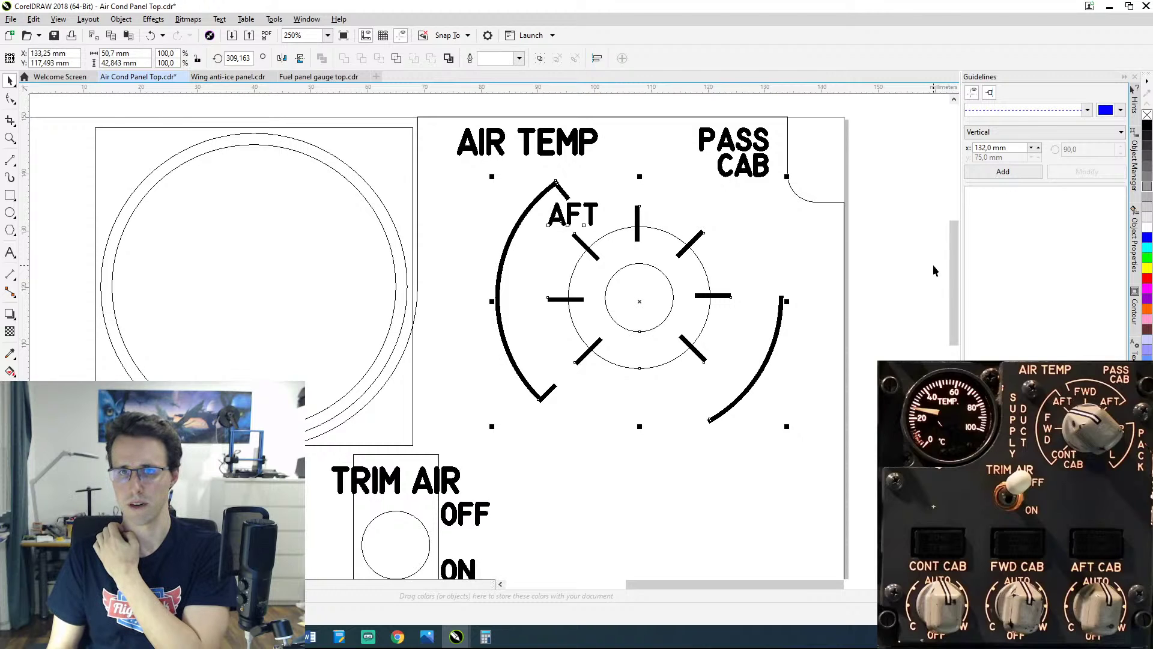
key(Left)
key(Left)
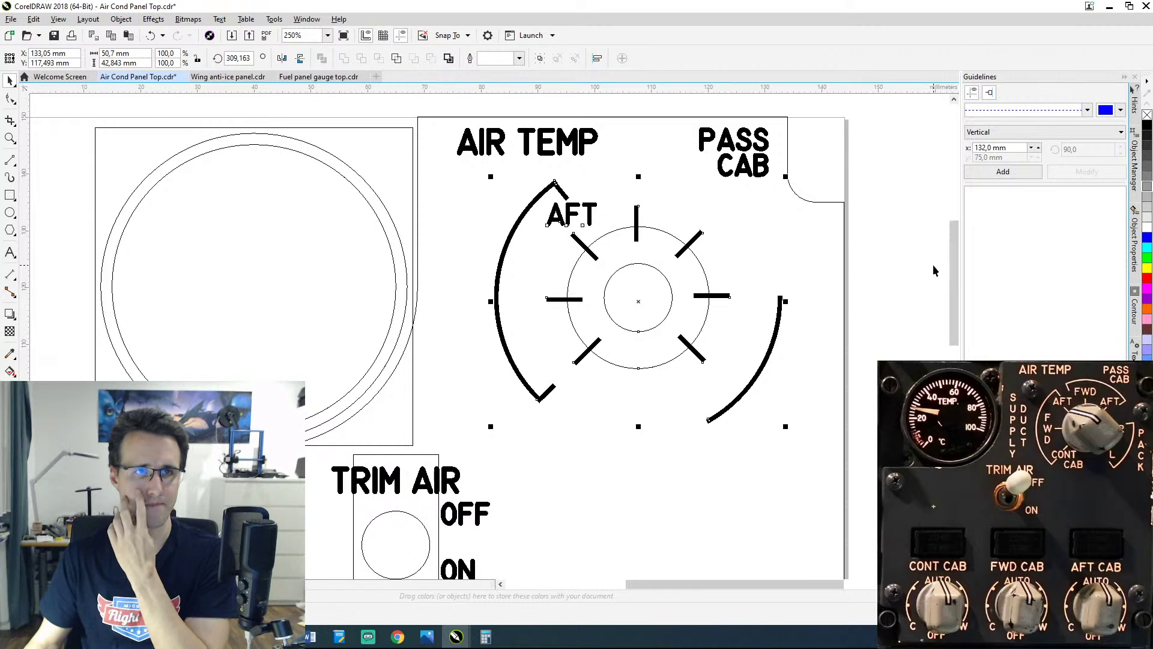
click(904, 273)
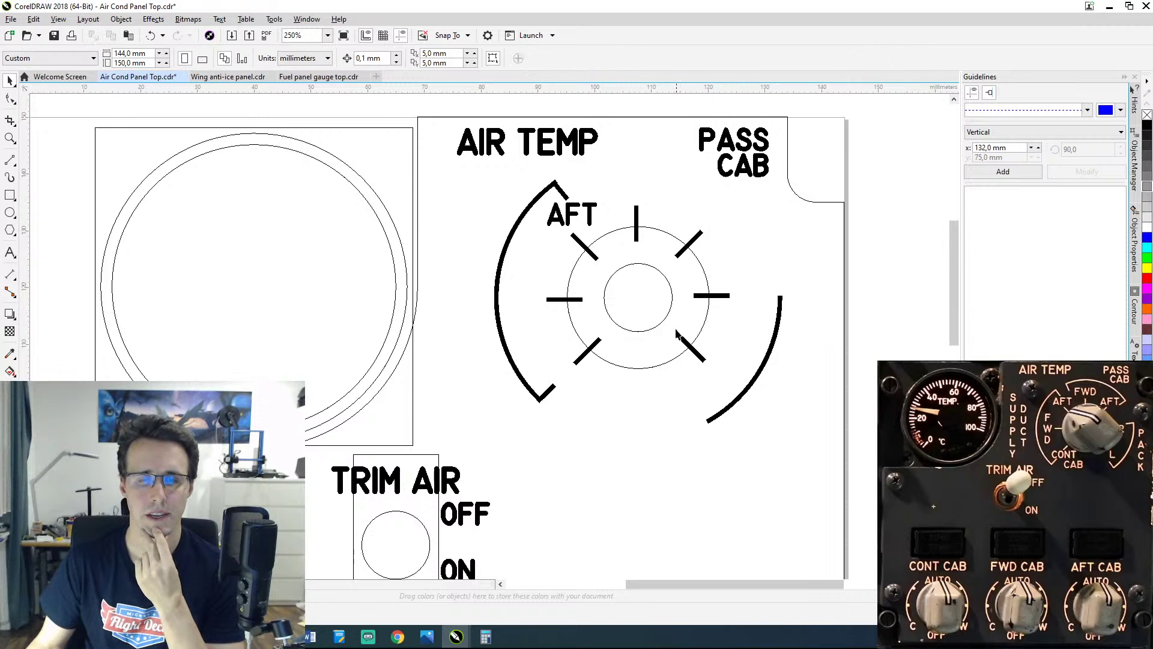
Step: Create a blank 144 × 150 mm RGB document, and close the Wing anti-ice panel and Fuel panel gauge top drawings
scroll(676, 334, down, 2)
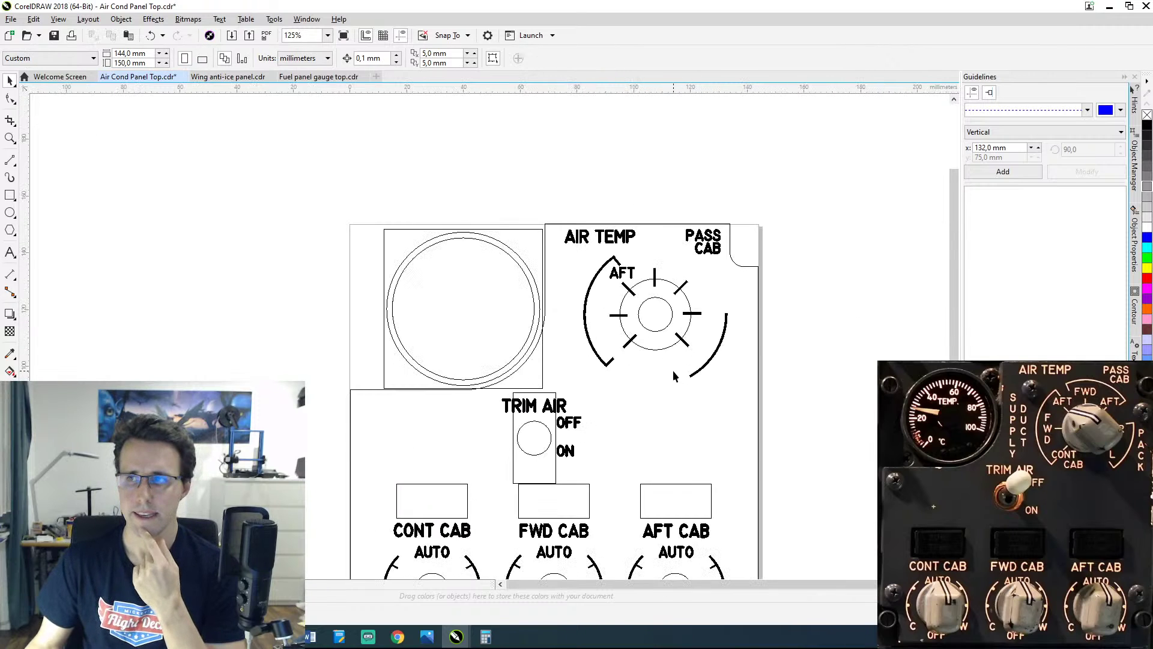
mouse_move(672, 376)
mouse_down()
mouse_move(664, 343)
mouse_move(691, 265)
mouse_move(682, 282)
mouse_up()
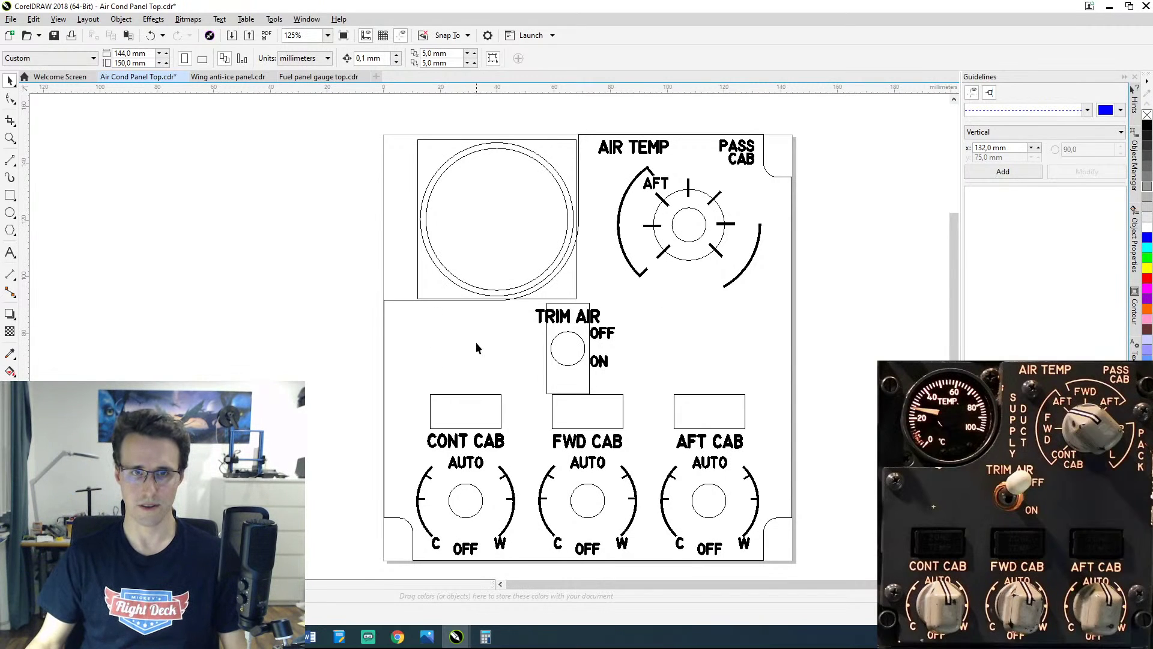
key(alt+Tab)
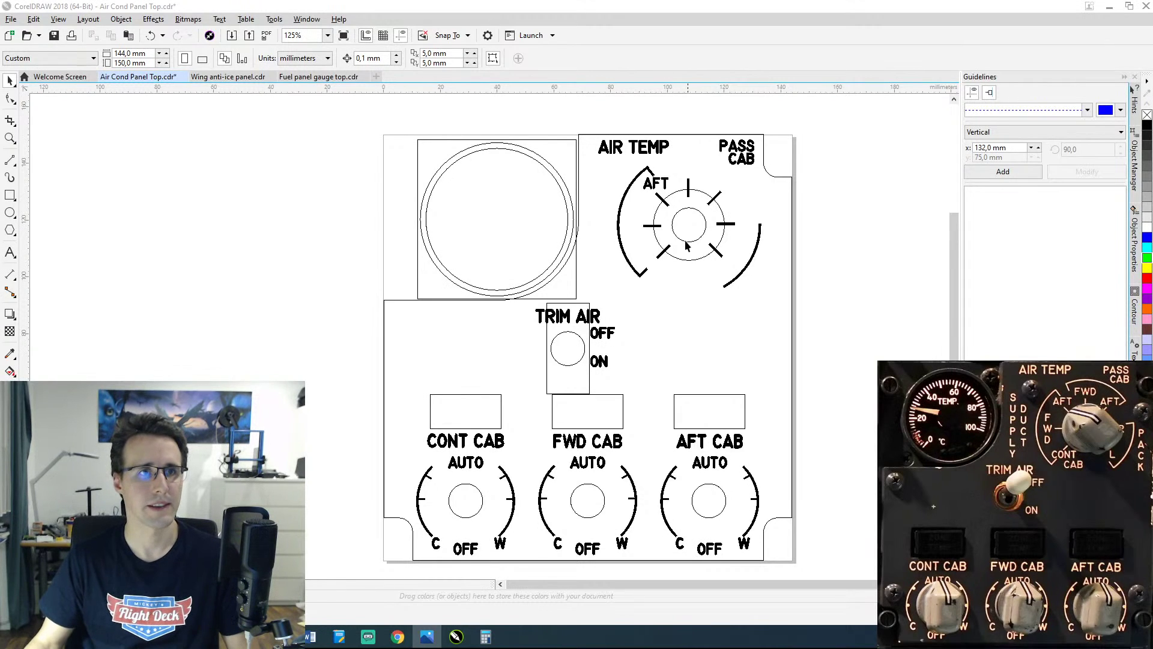
click(10, 35)
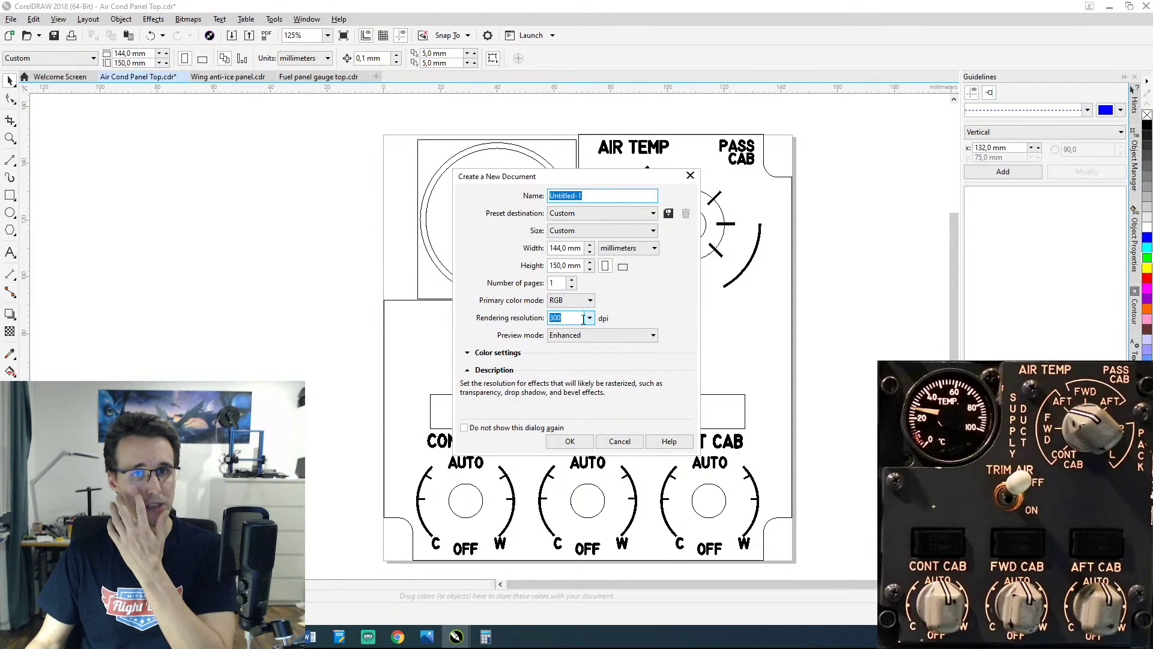
click(583, 441)
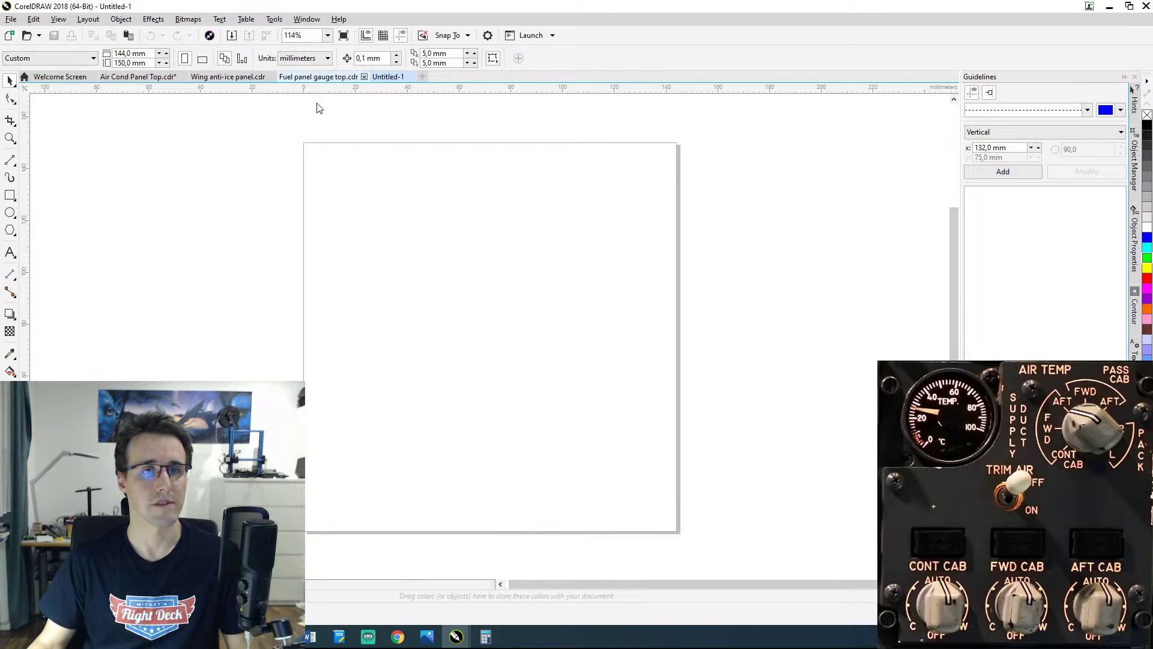
click(271, 77)
click(150, 77)
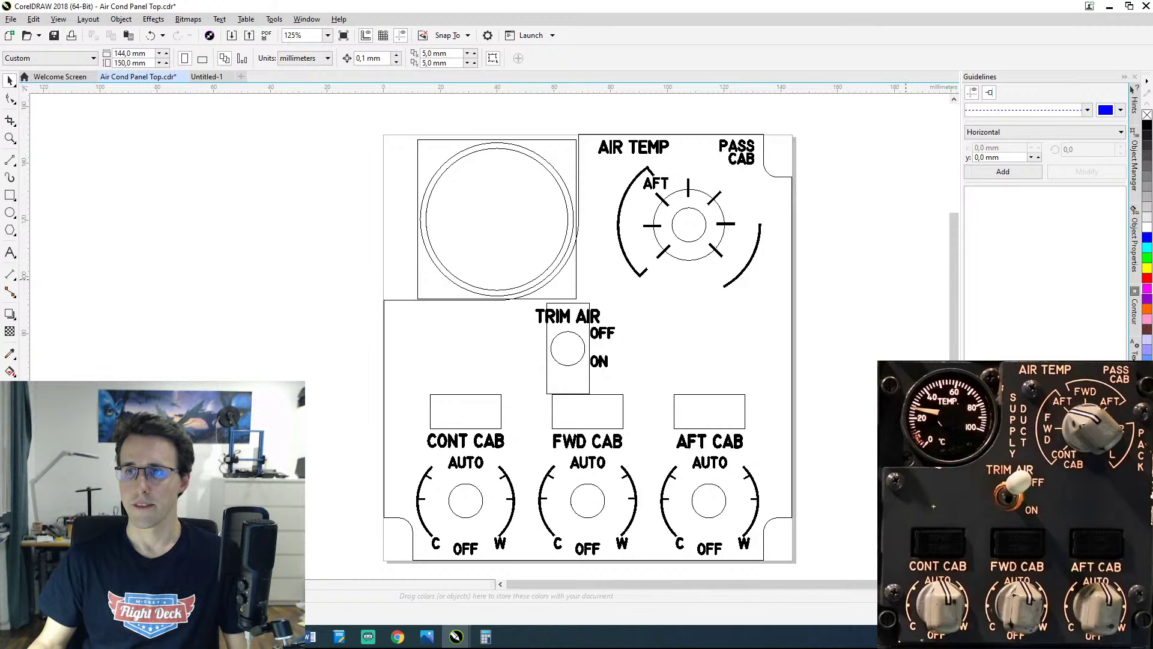
Step: Switch to the Photos app, enlarge the reference photo, examine the air conditioning panel, and move the photo clear of the drawing
click(427, 636)
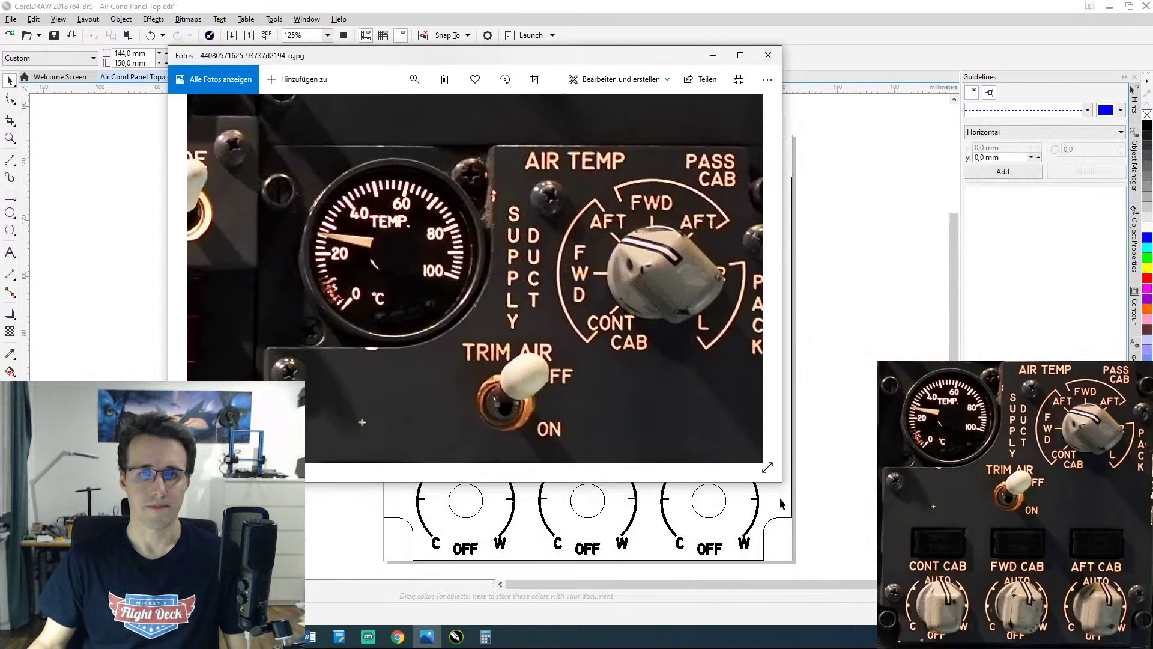
drag(775, 483, 907, 595)
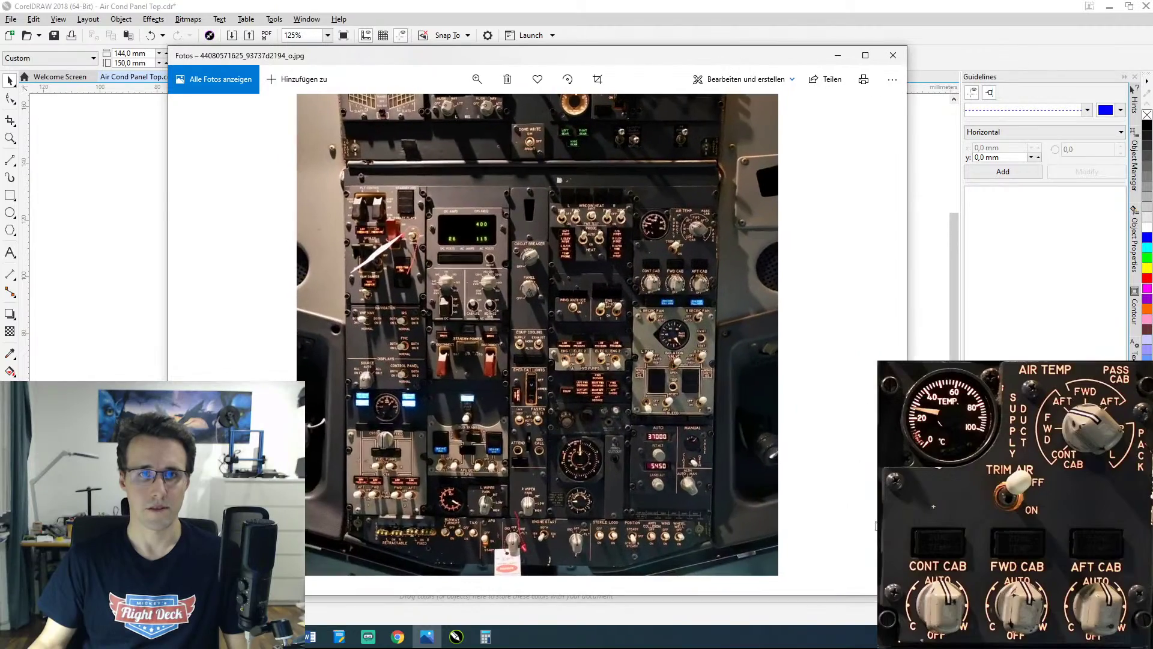
scroll(704, 200, up, 5)
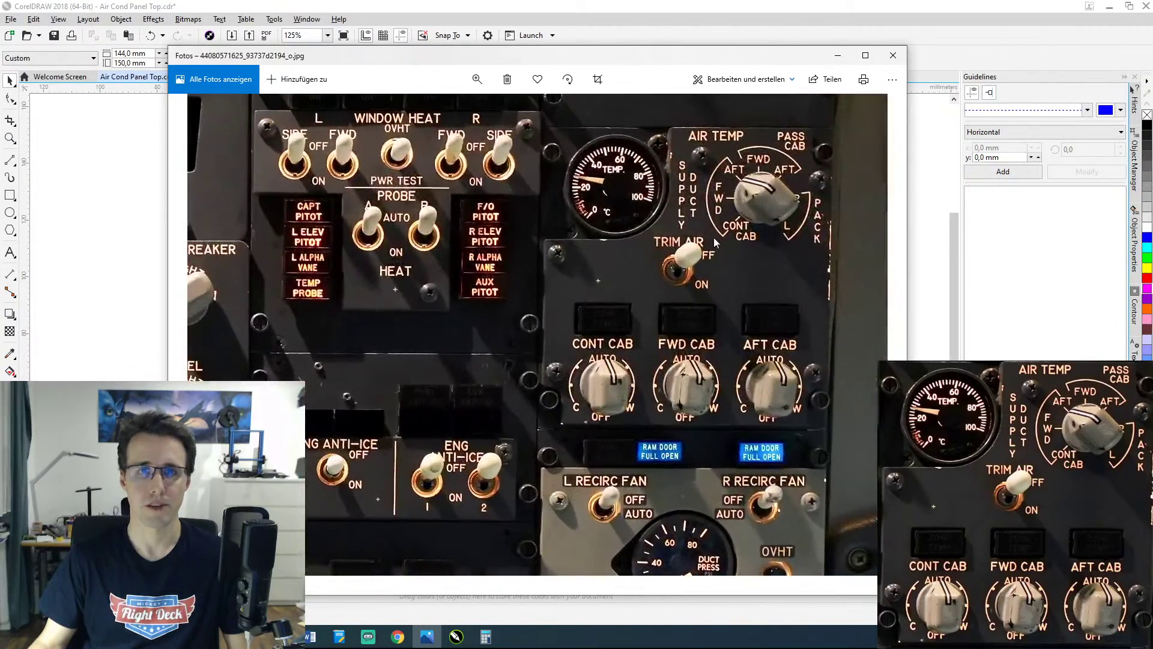
drag(713, 244, 424, 263)
scroll(425, 257, up, 1)
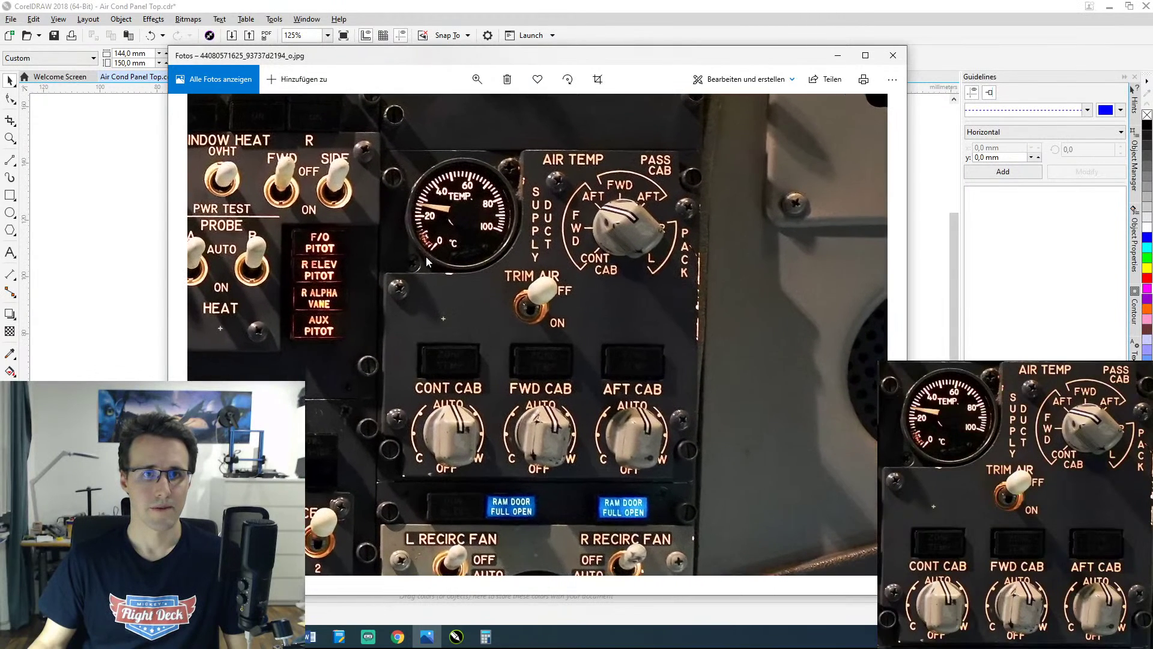
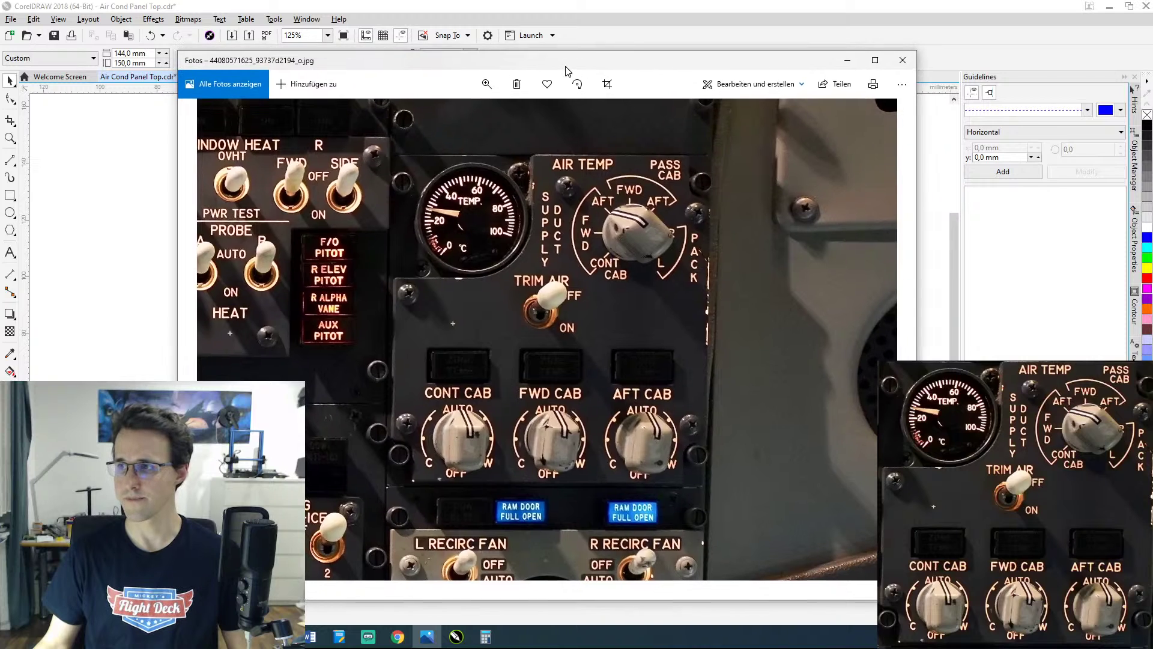
drag(556, 62, 1152, 93)
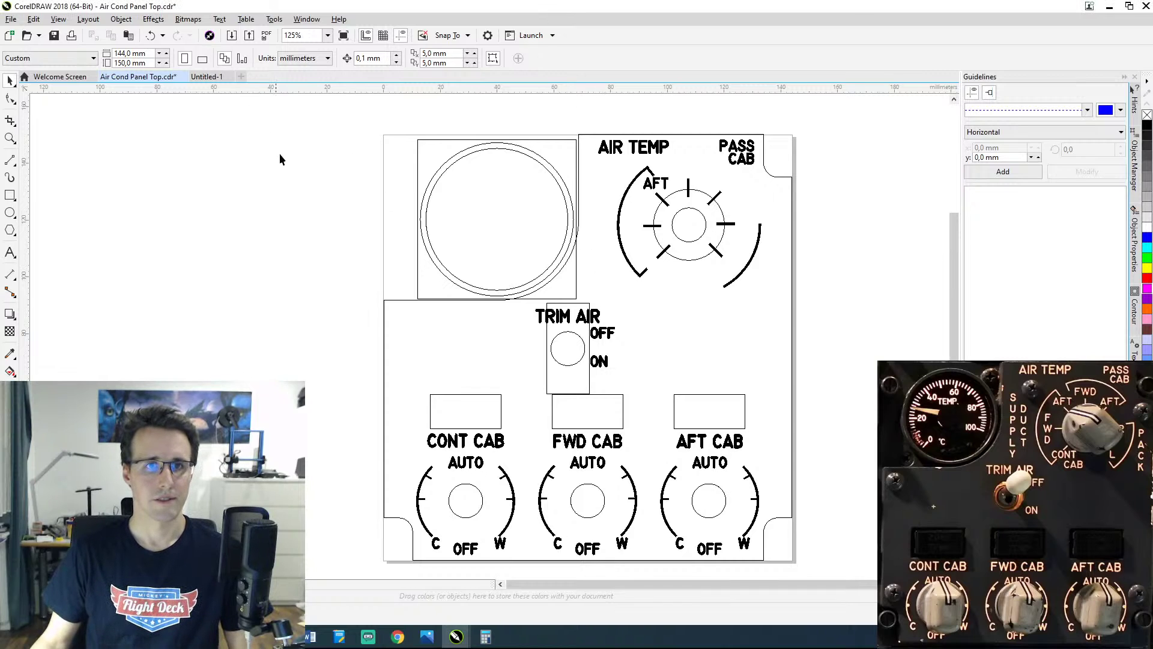
Step: Copy the three cabin knob circles, three annunciator rectangles, TRIM AIR circle and inner AIR TEMP circle into the Untitled-1 document
click(474, 490)
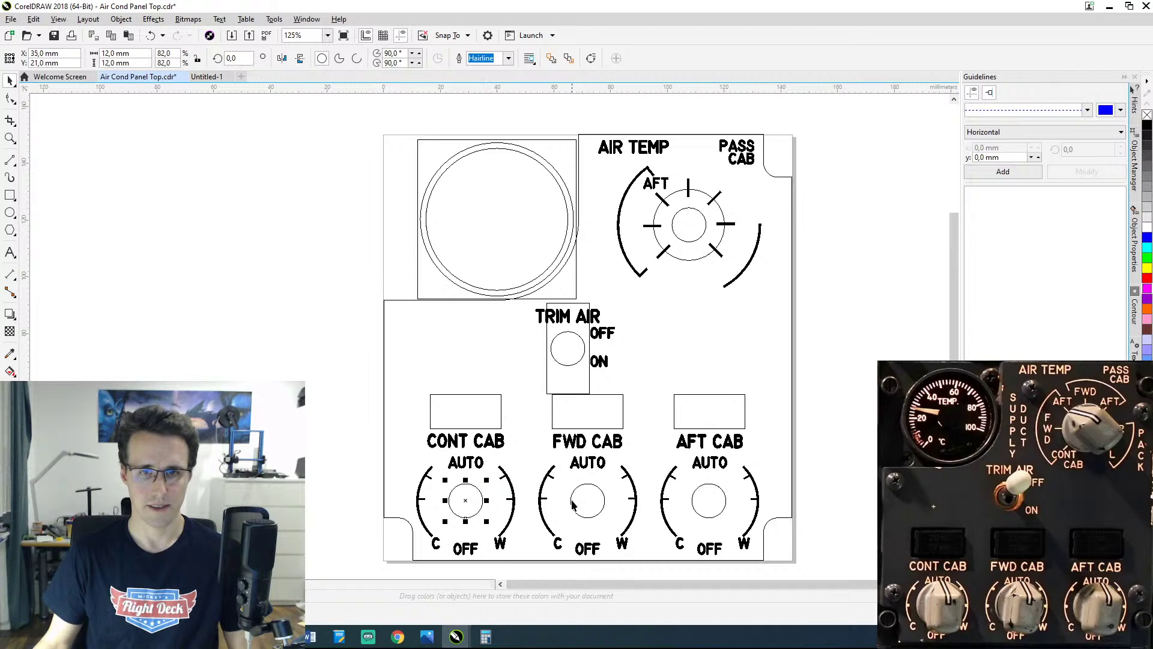
shift+click(602, 493)
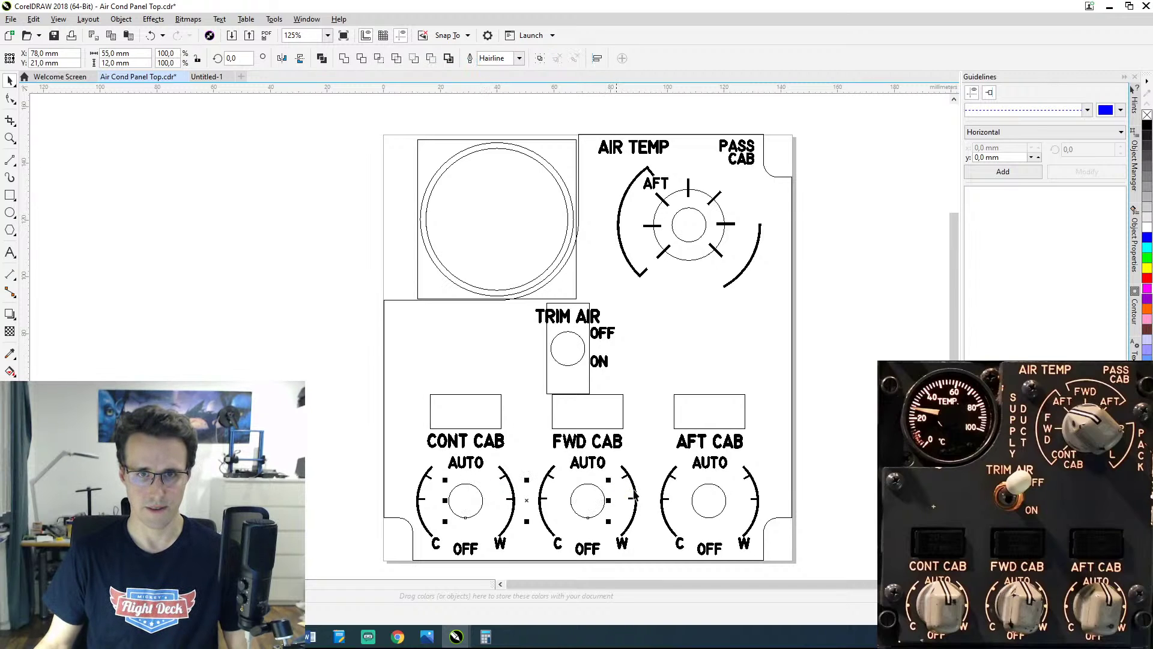
shift+click(720, 494)
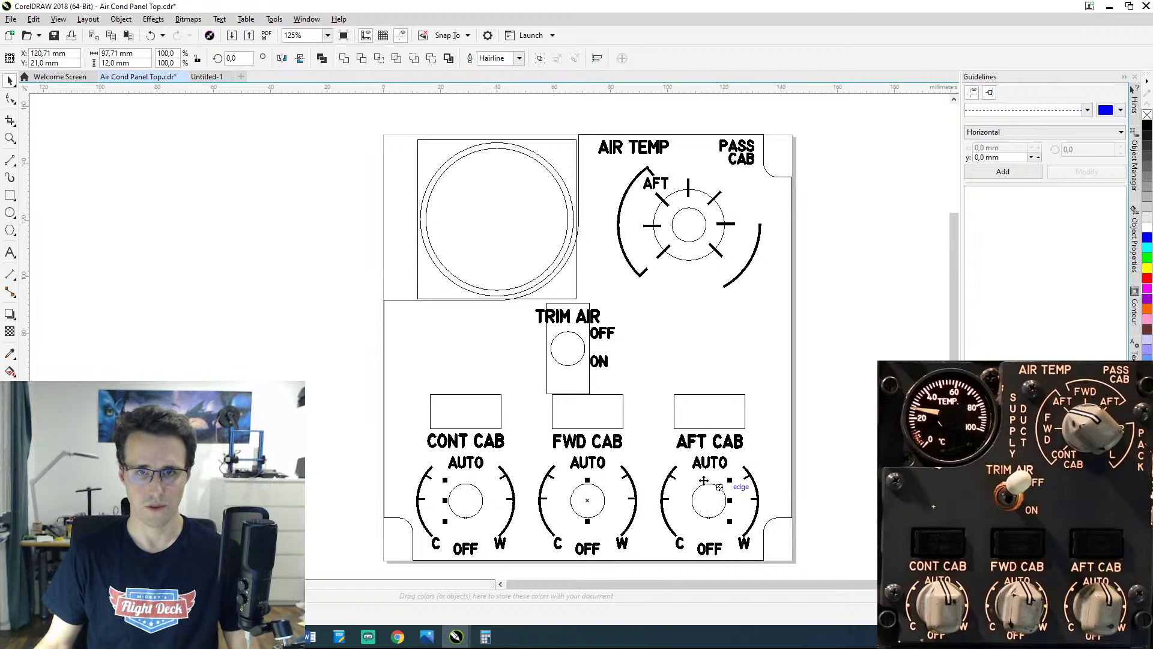
shift+click(502, 408)
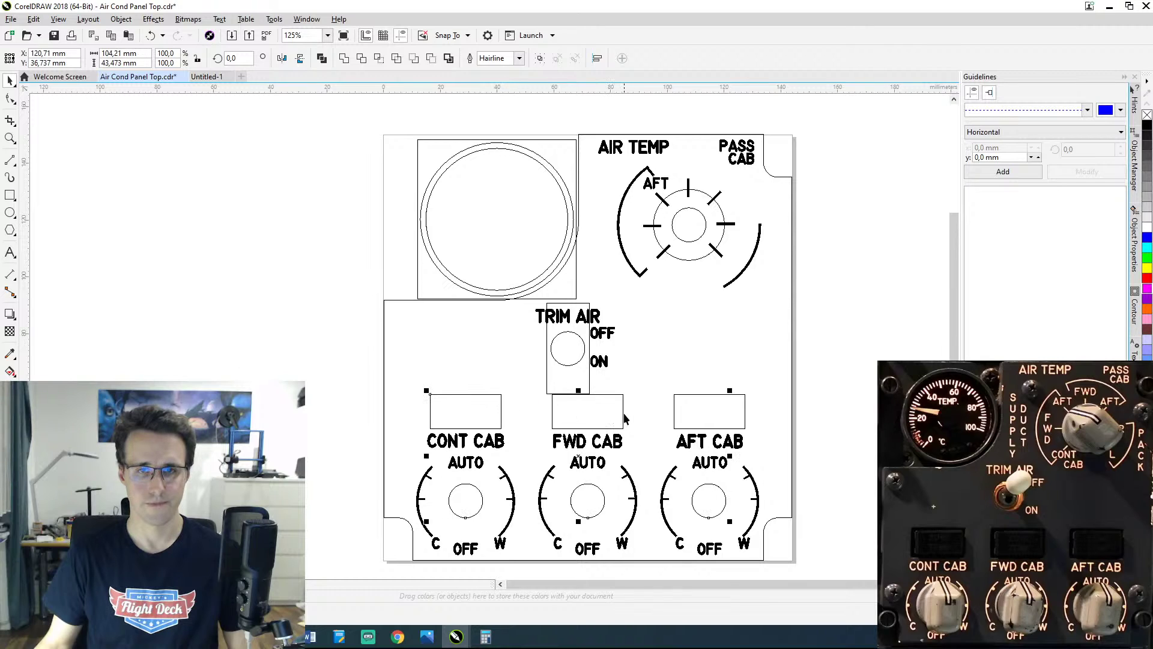
shift+click(623, 418)
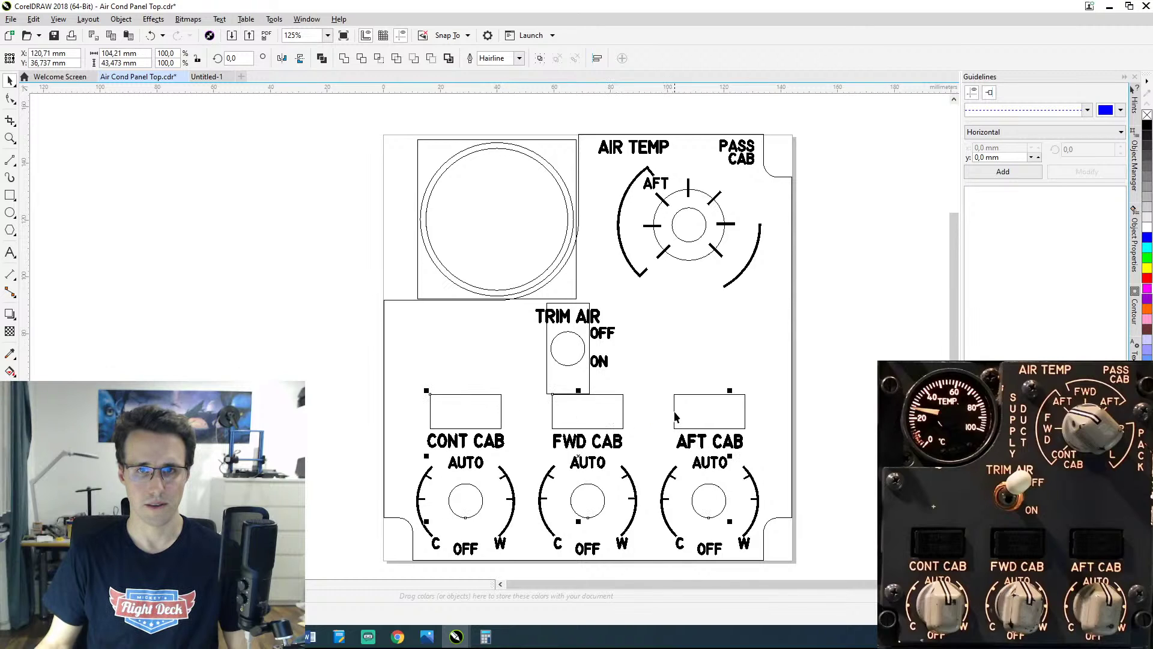
shift+click(674, 413)
shift+click(577, 365)
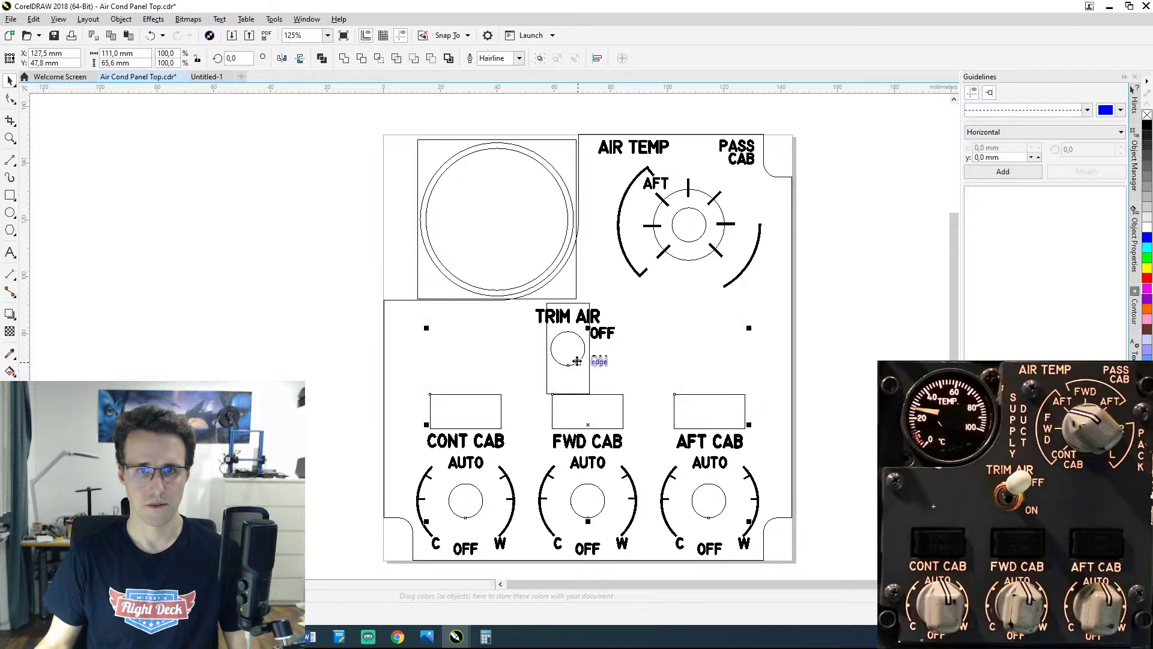
shift+click(682, 240)
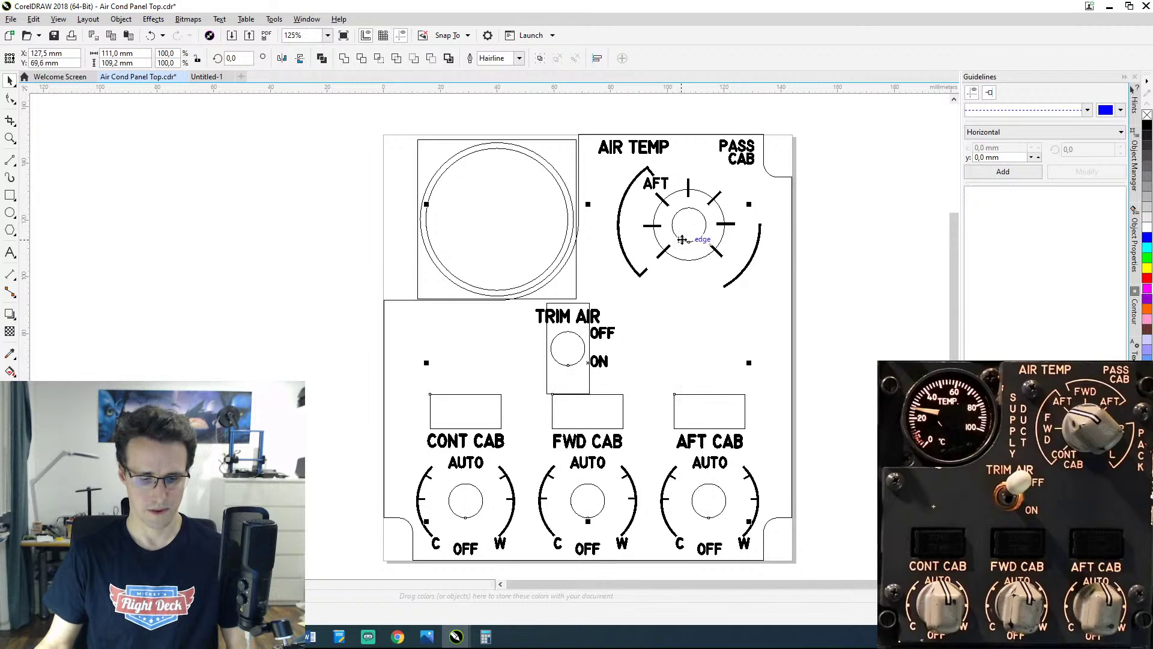
click(208, 78)
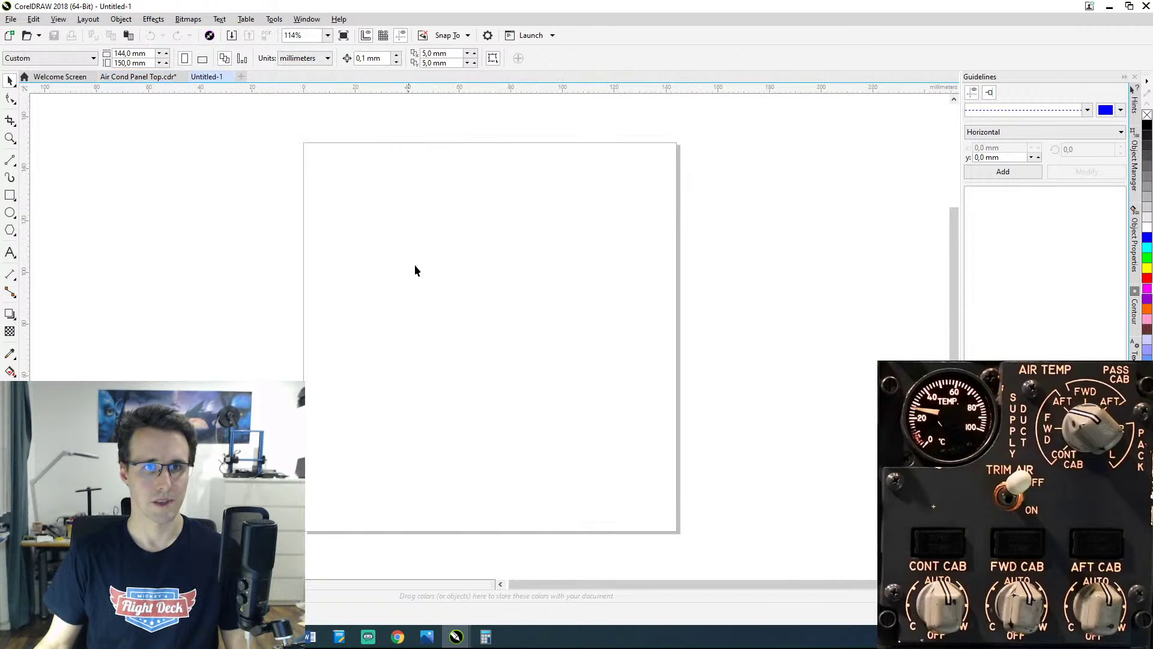
key(ctrl+v)
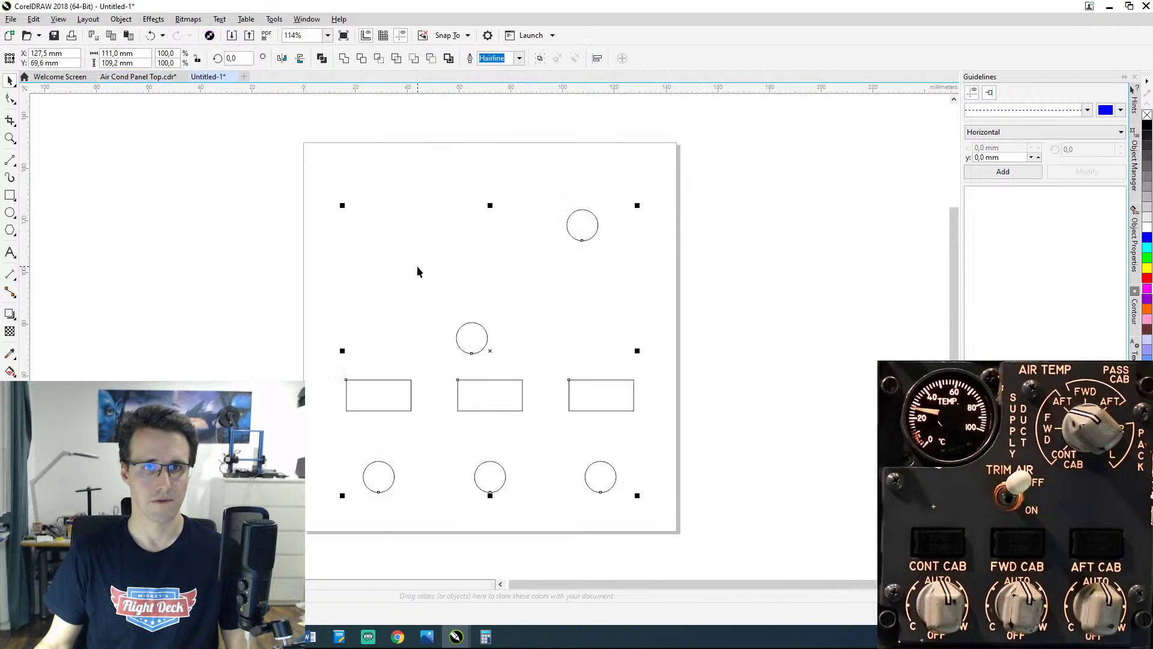
Step: Copy the temperature gauge's inner 50 mm circle from the Air Cond Panel Top drawing into Untitled-1
click(151, 83)
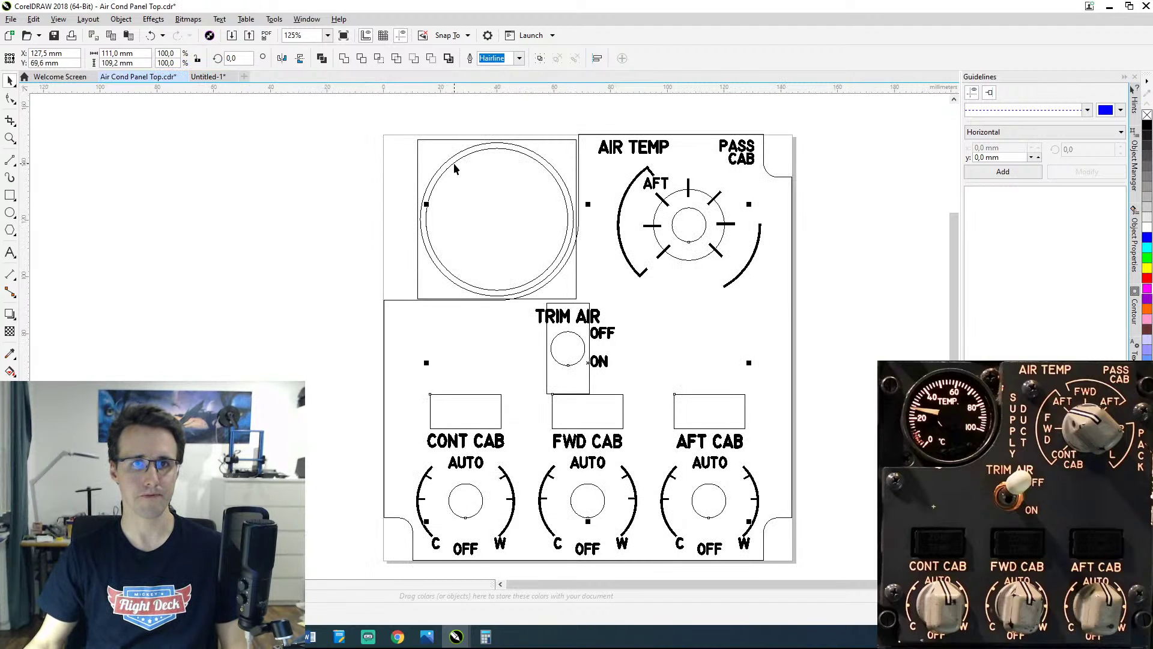
click(454, 162)
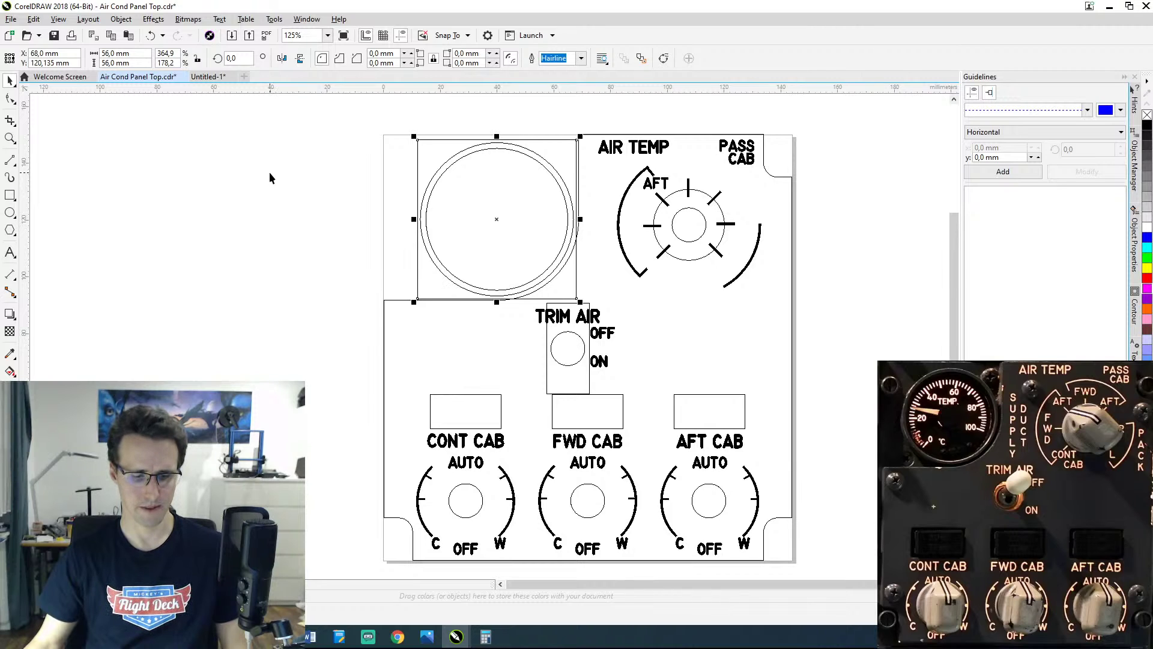
click(1137, 161)
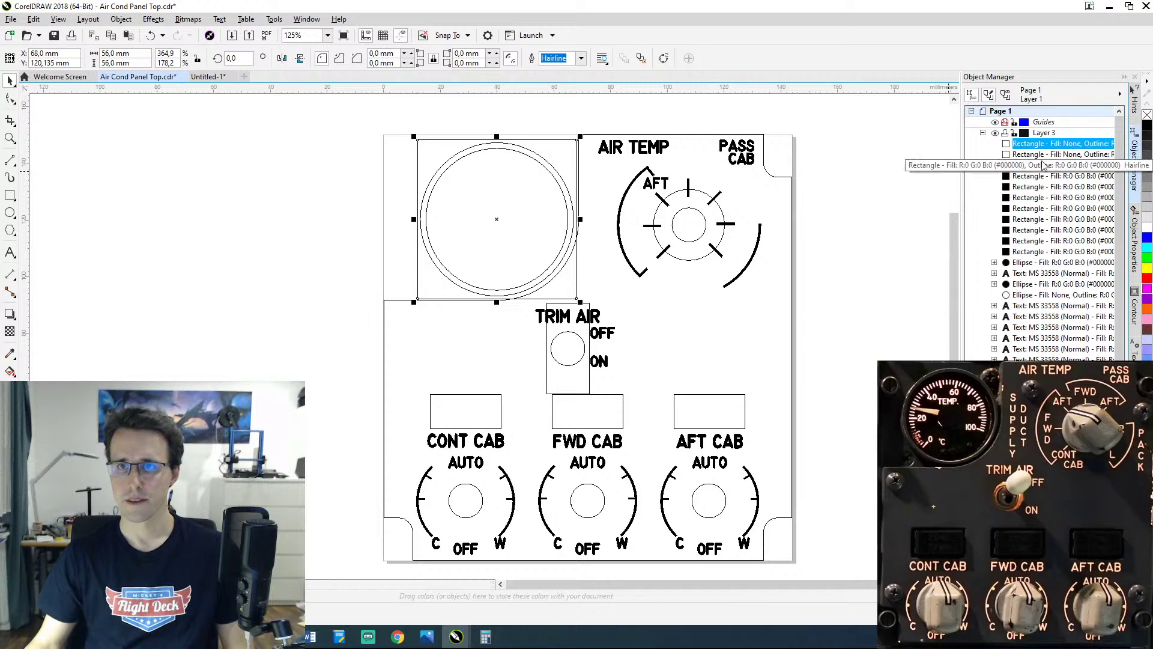
scroll(1033, 273, down, 2)
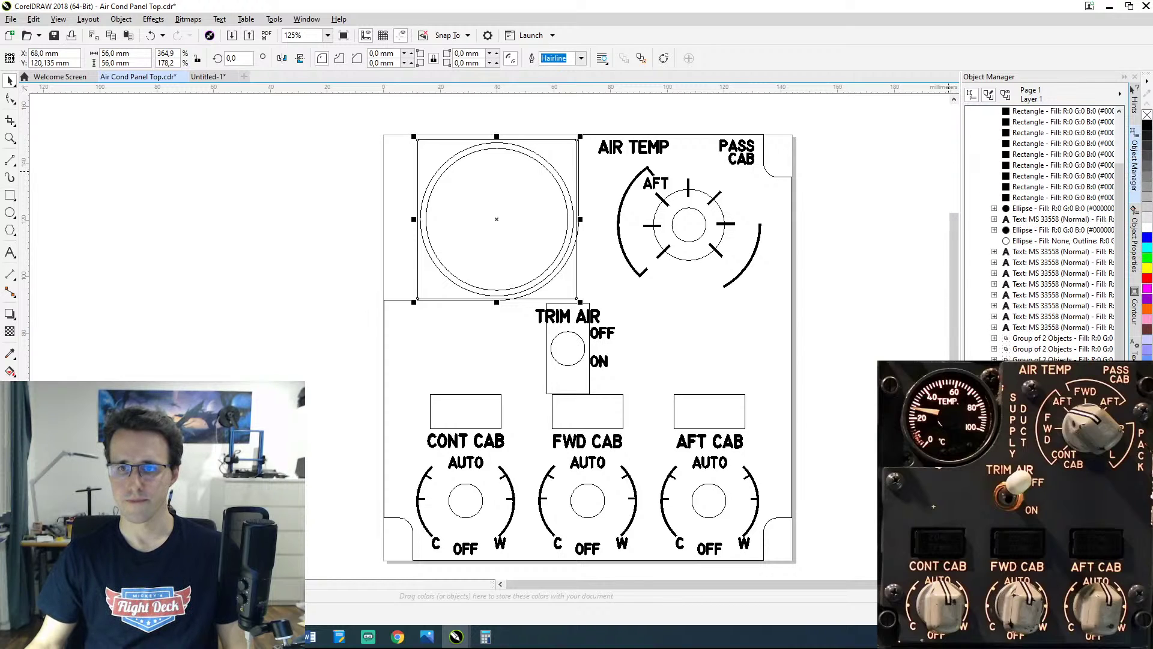
scroll(1039, 234, down, 2)
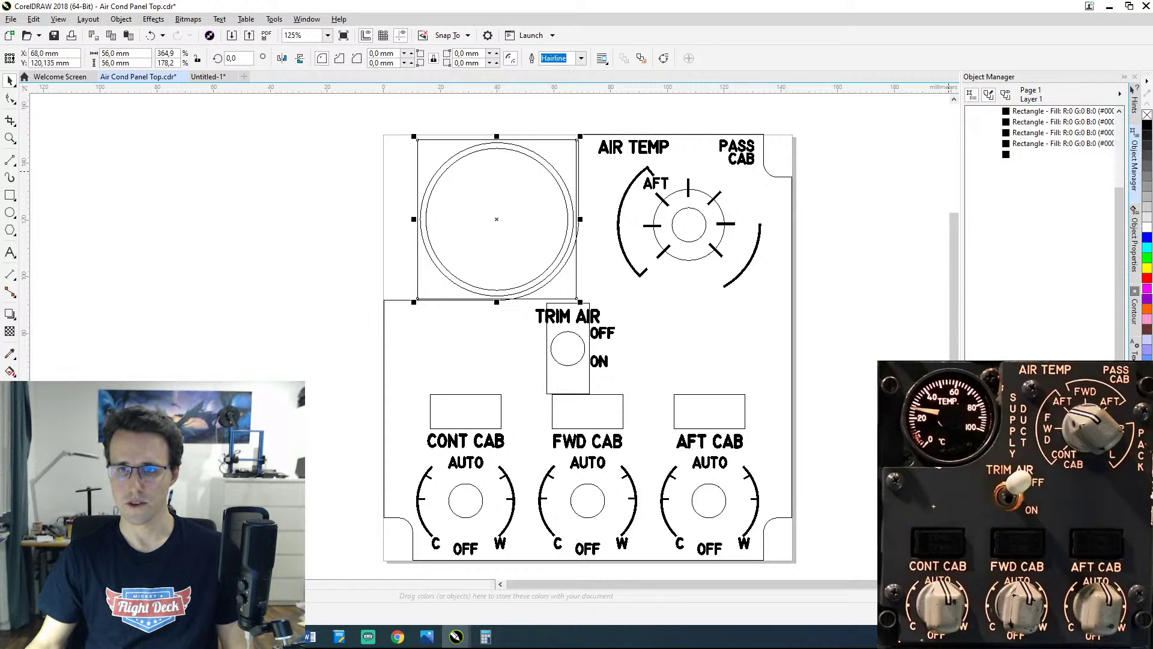
scroll(1042, 234, down, 2)
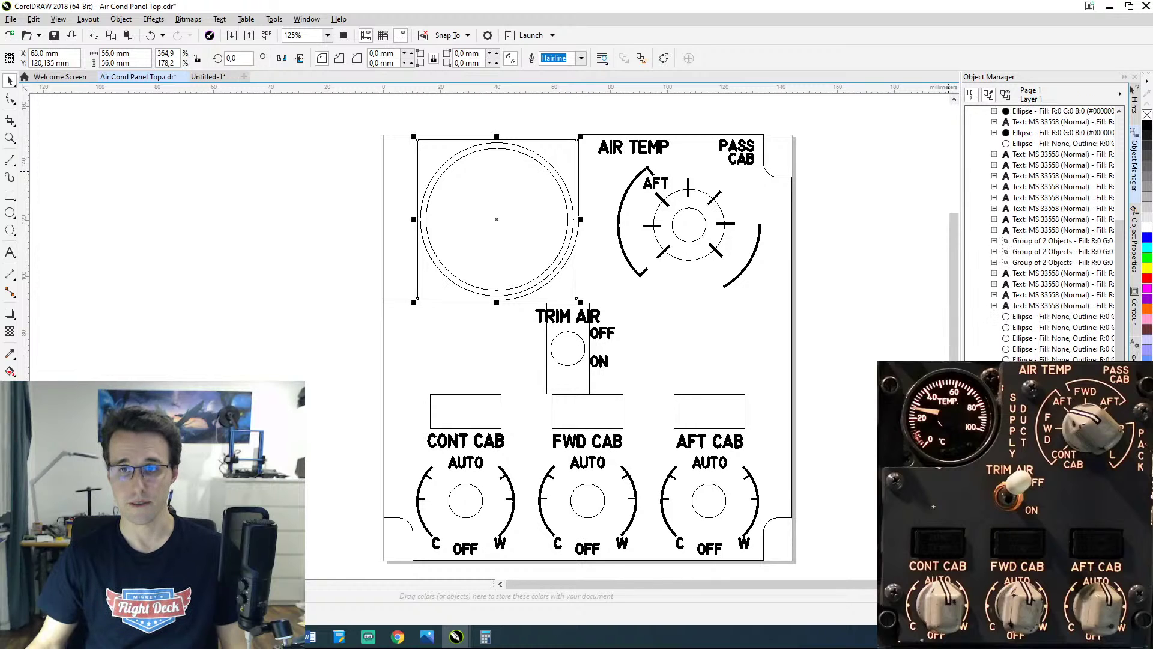
scroll(1042, 234, down, 2)
key(Tab)
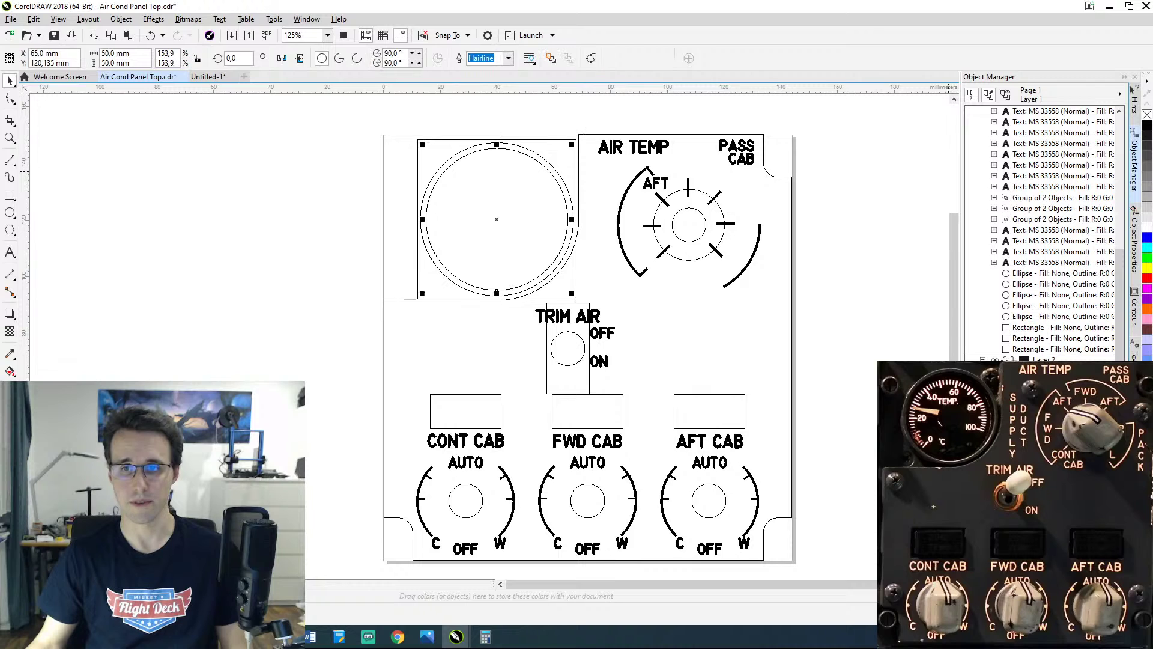
key(Tab)
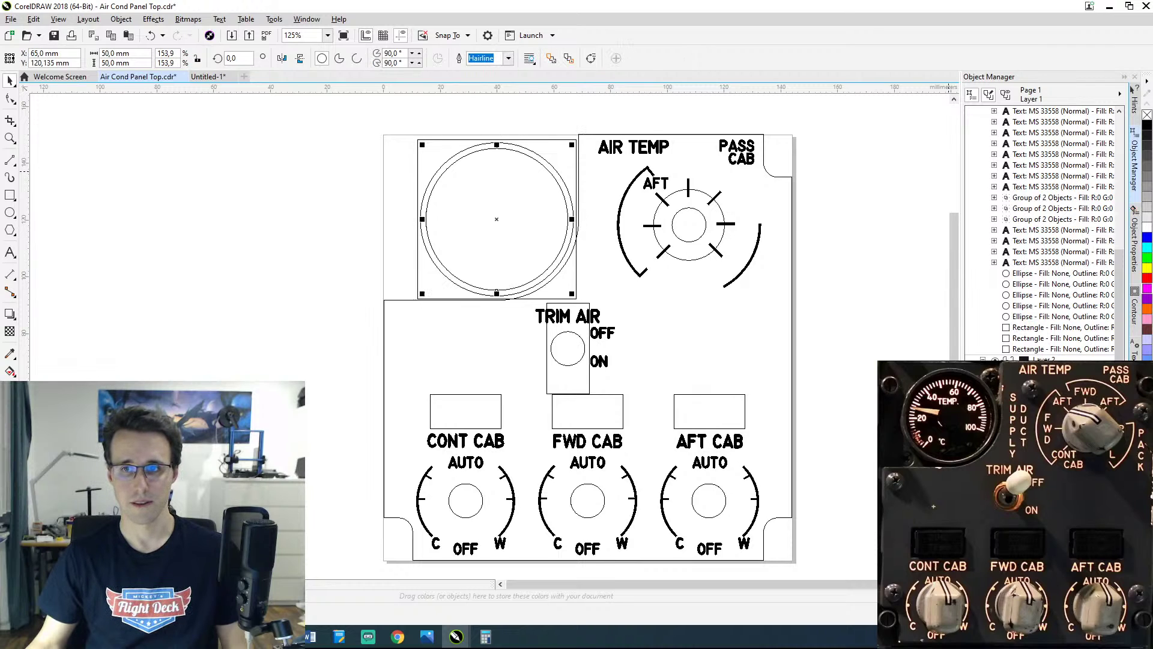
click(224, 76)
key(ctrl+v)
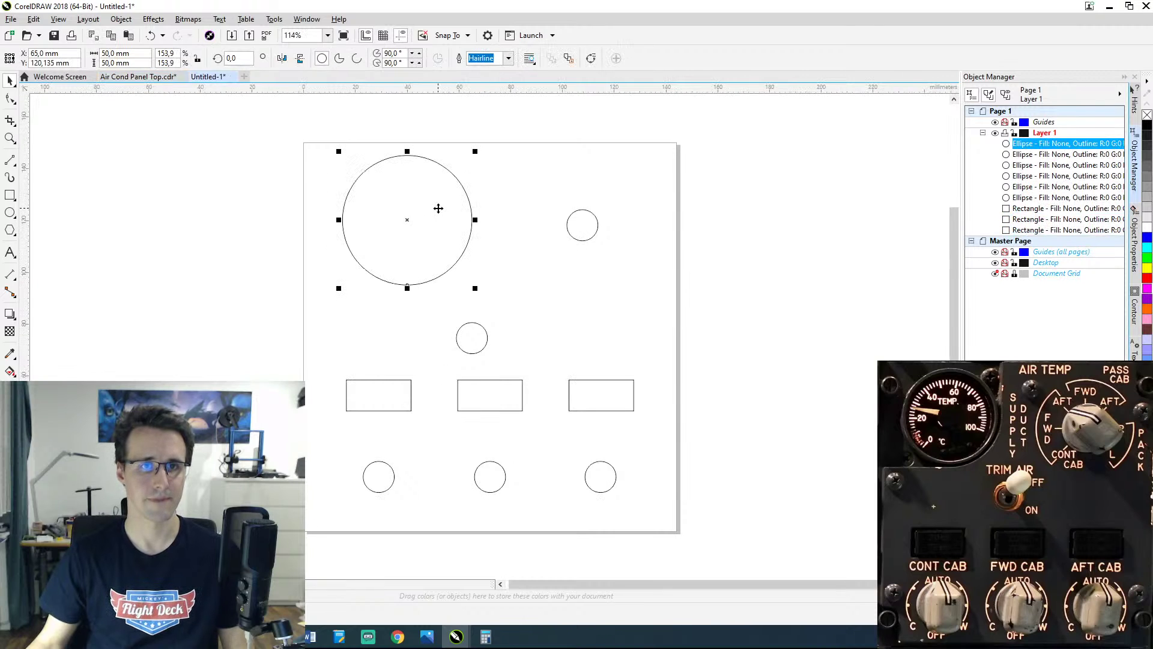
click(209, 220)
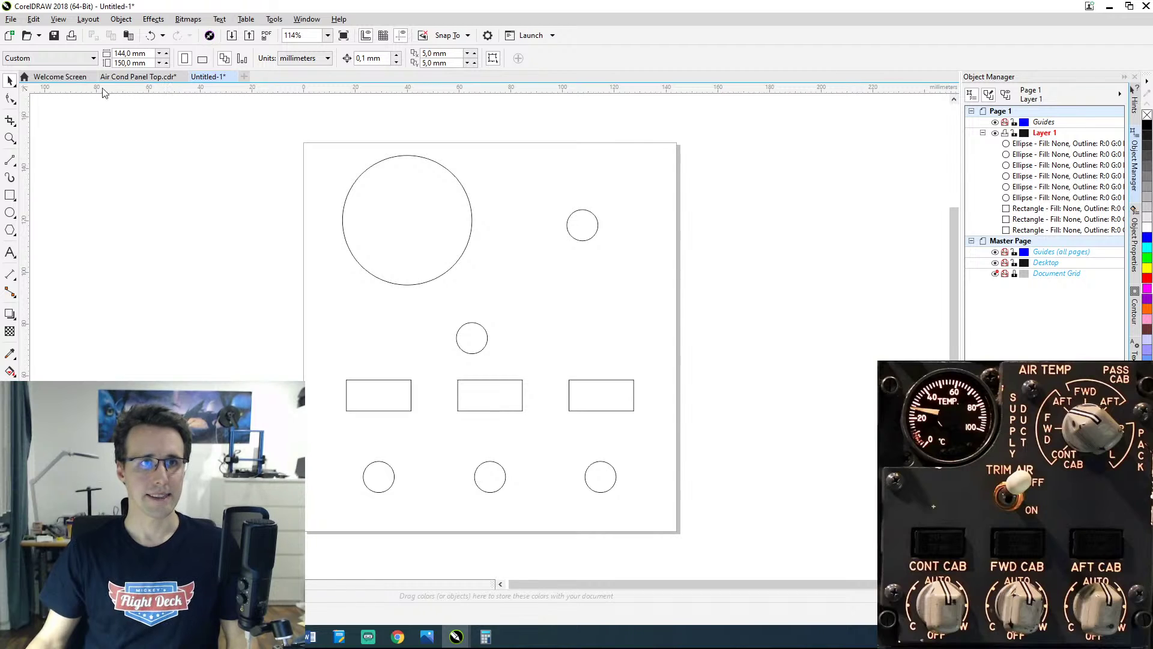
Step: Save the new document as "Air Cond Panel middle.cdr" in the FWD Overhead folder
click(14, 21)
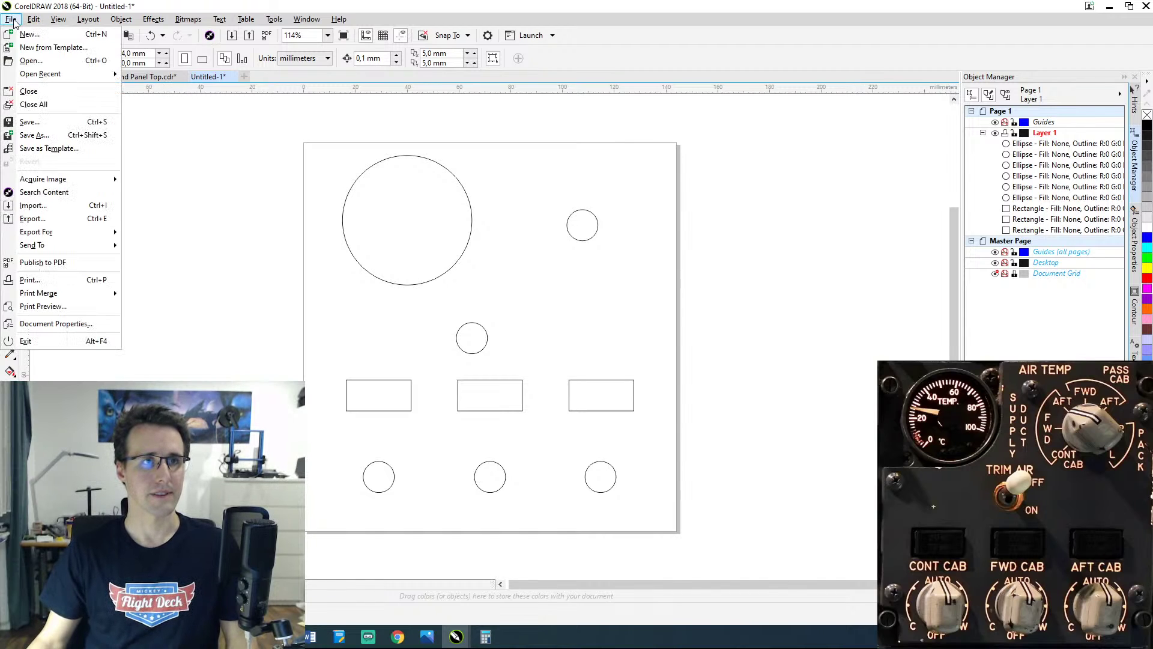
click(51, 137)
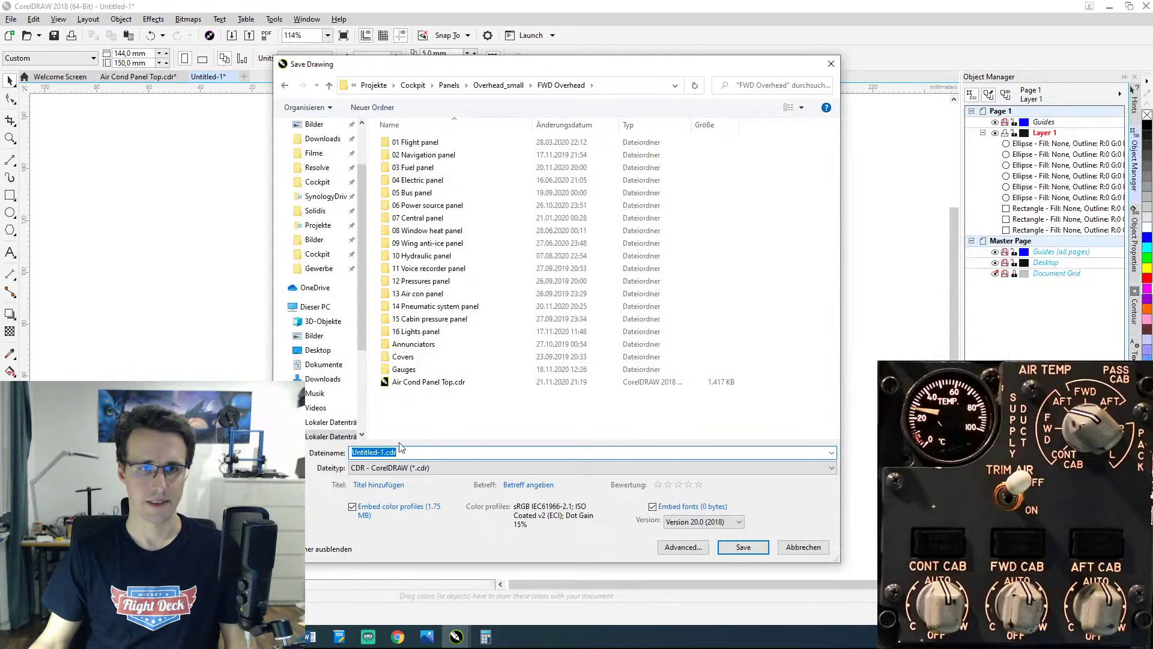
click(443, 382)
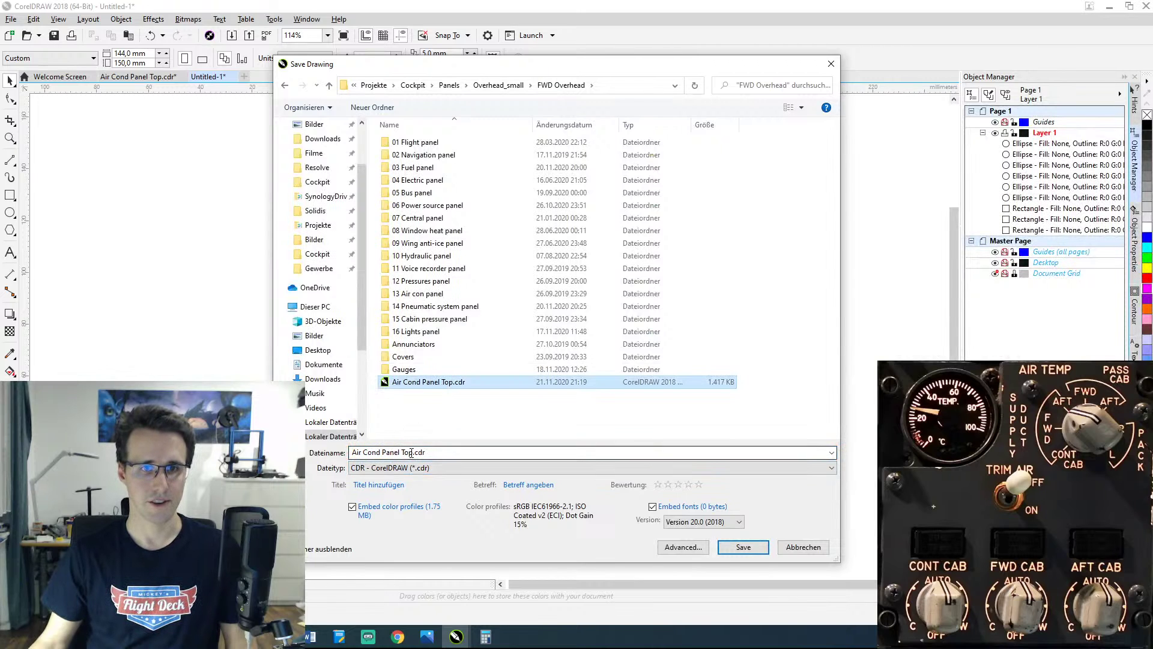
click(414, 452)
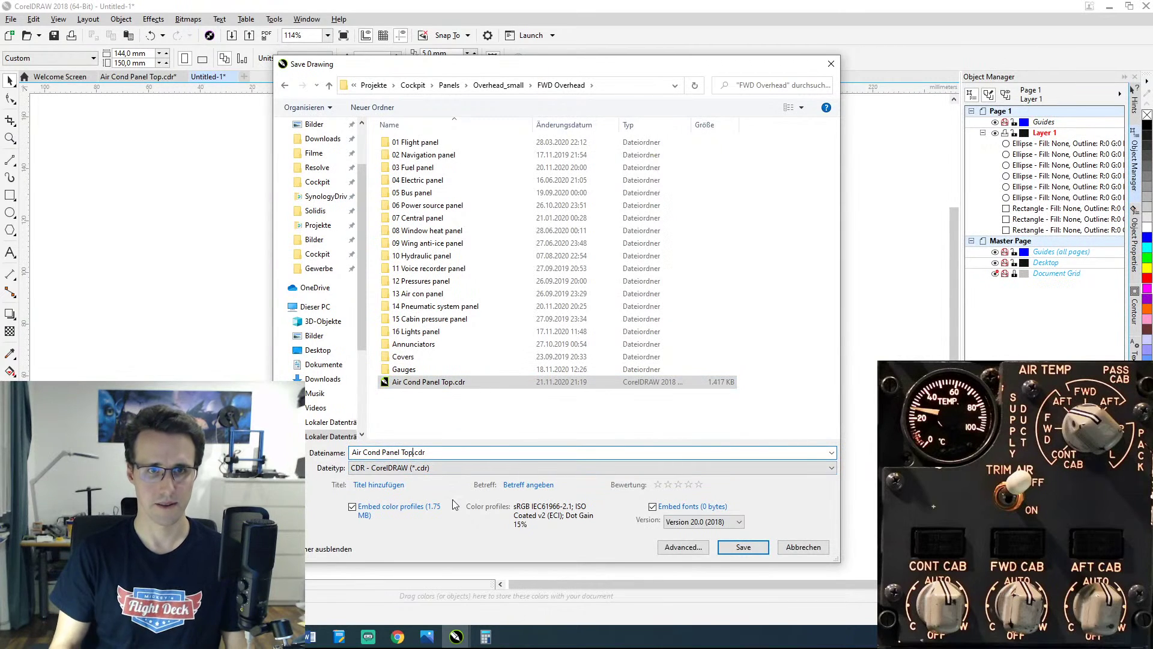
key(BackSpace)
key(BackSpace)
key(BackSpace)
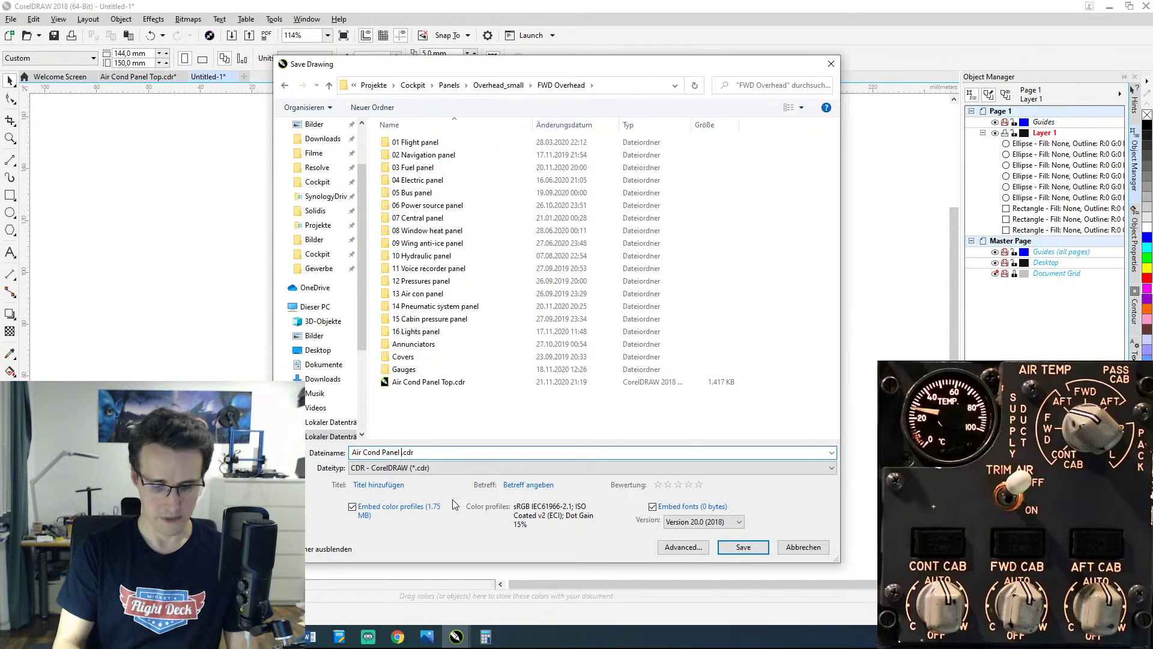
text(middle)
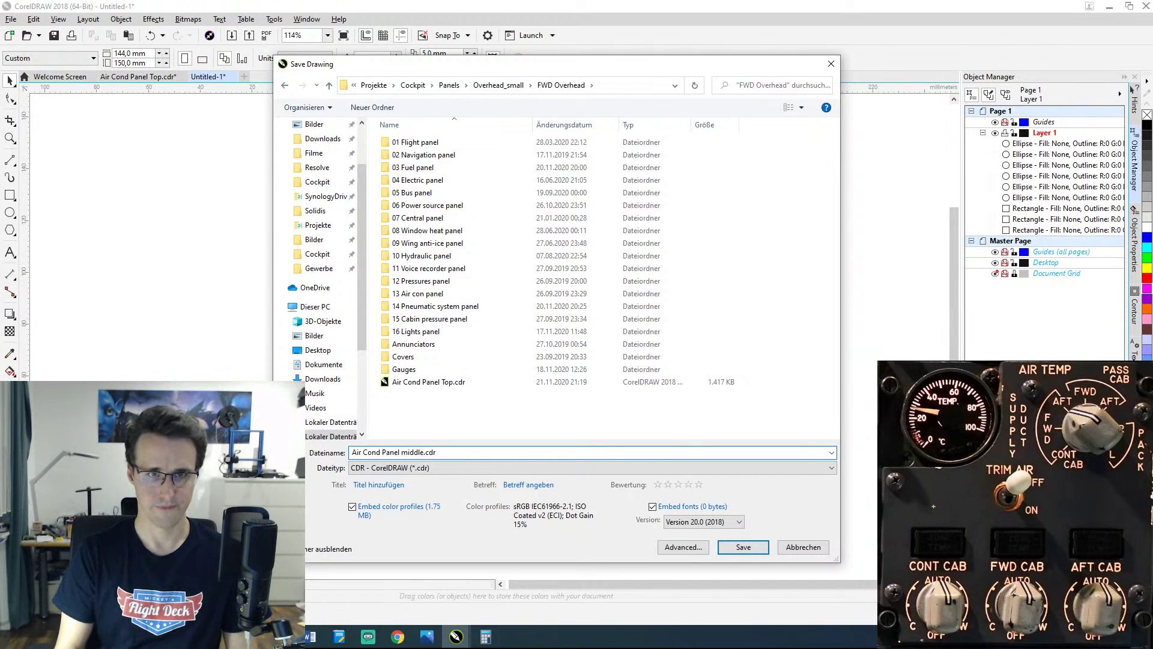
key(Return)
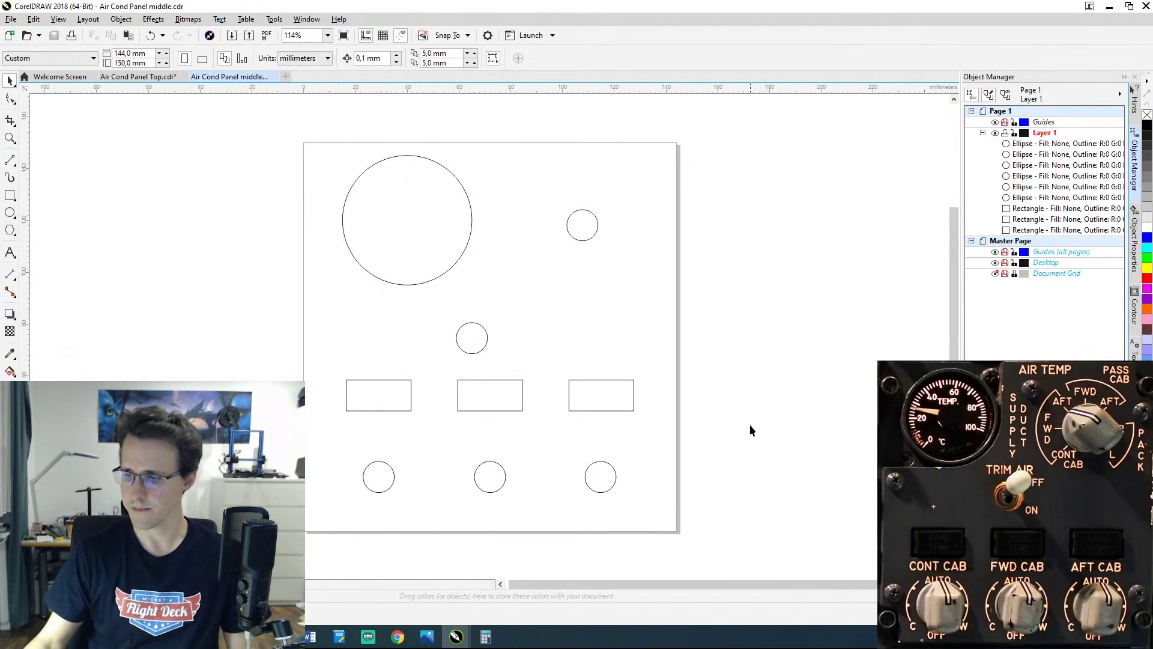
Step: Resize the CONT CAB annunciator rectangle, the leftmost of the three, to 22 × 9 mm
click(390, 411)
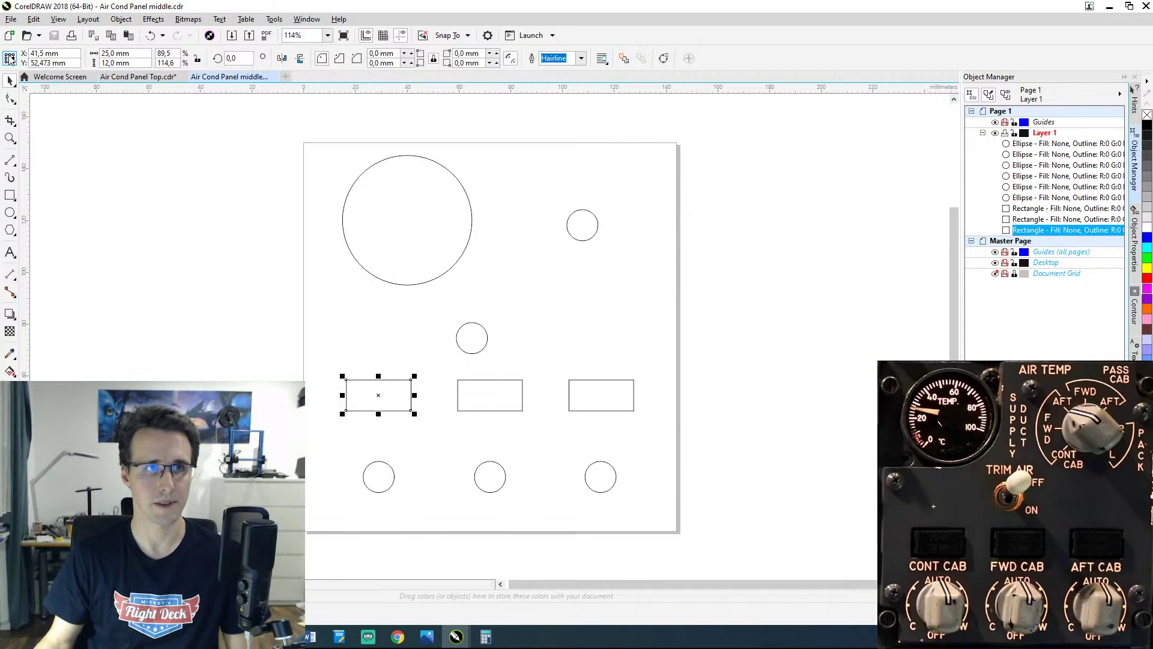
click(51, 54)
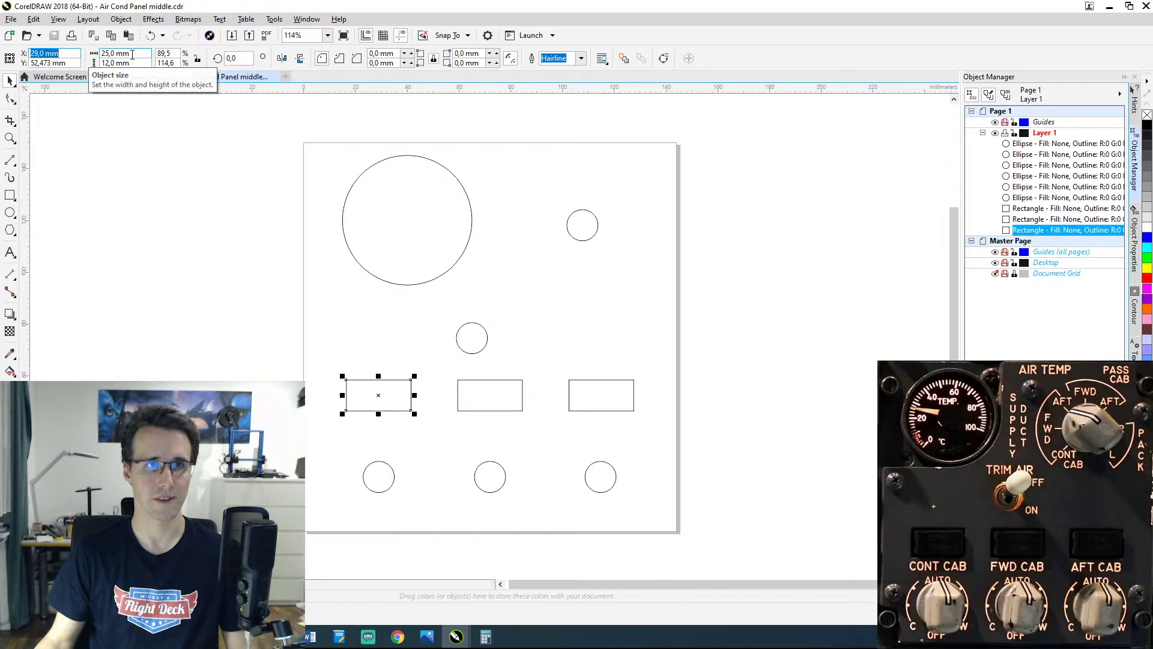
click(132, 55)
click(169, 54)
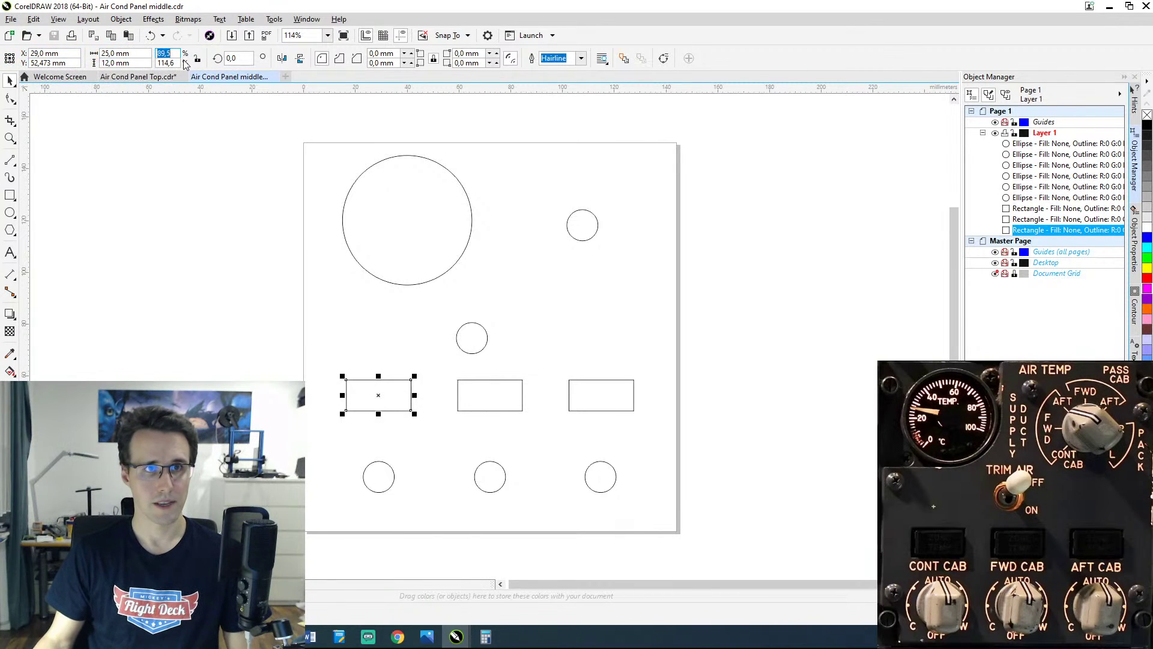
click(126, 53)
click(67, 53)
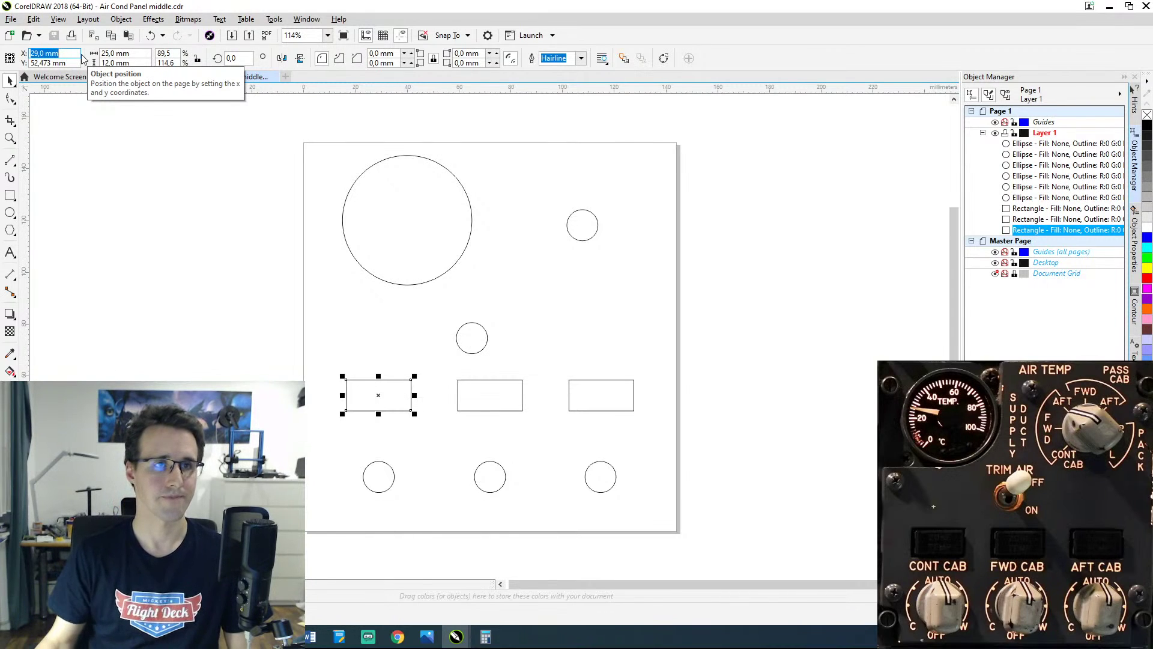
click(144, 54)
text(22)
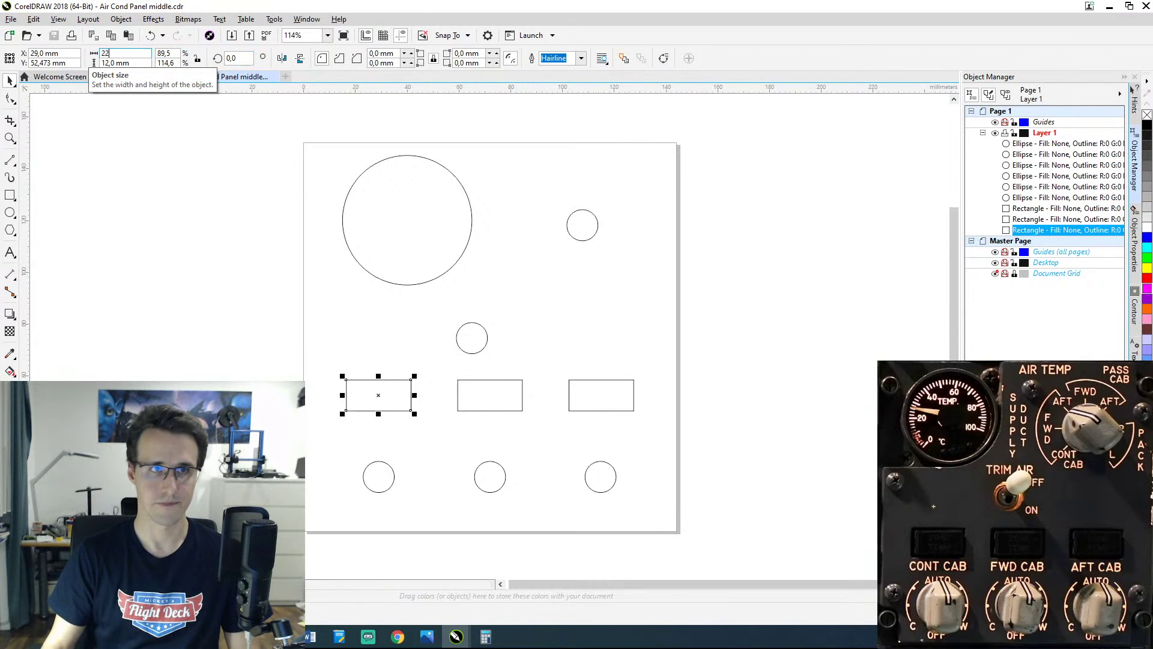
key(Tab)
text(9)
key(Return)
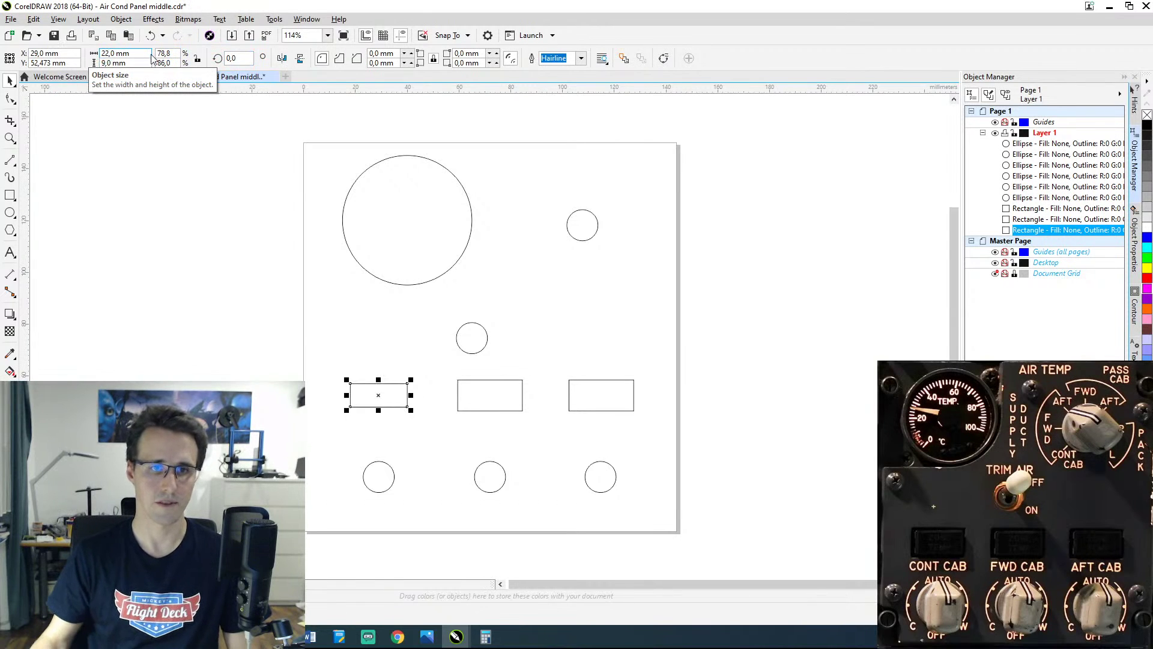
Step: Resize the FWD CAB annunciator rectangle in the middle of the row to 22 × 9 mm
click(520, 411)
click(114, 53)
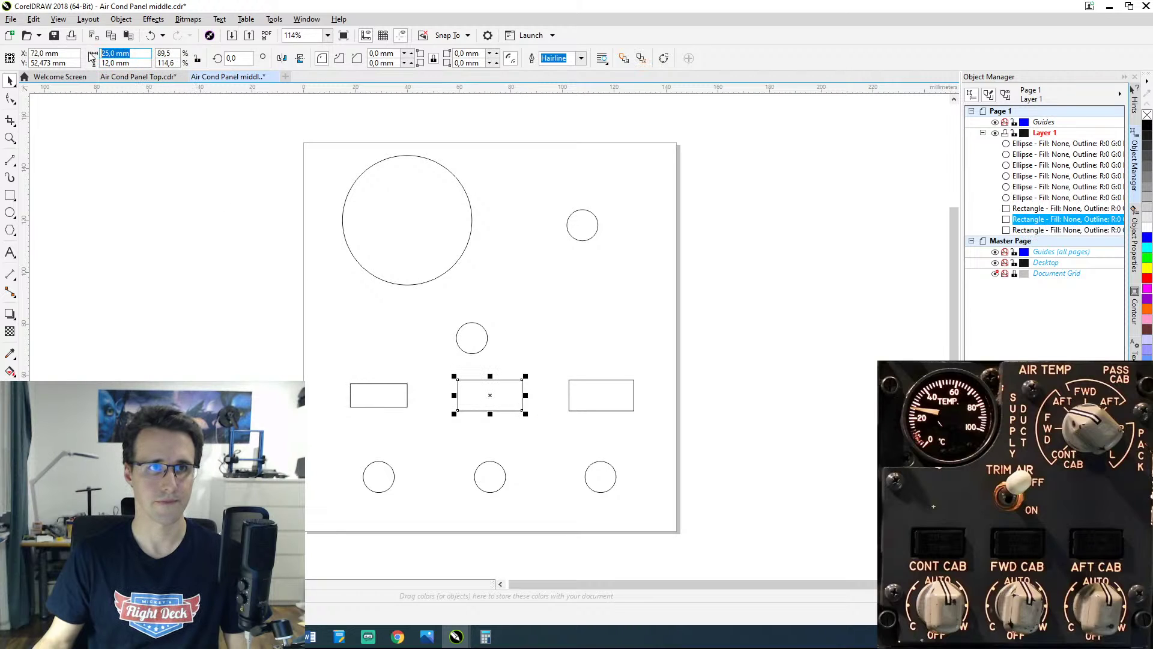
text(22)
key(Tab)
text(9)
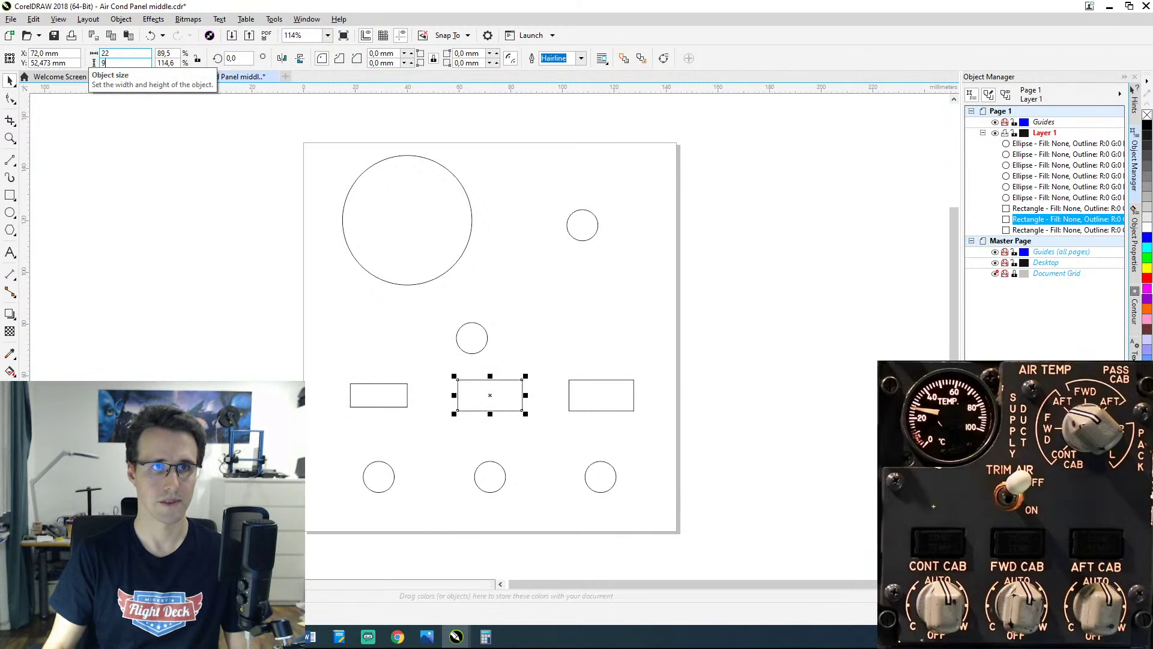
key(Return)
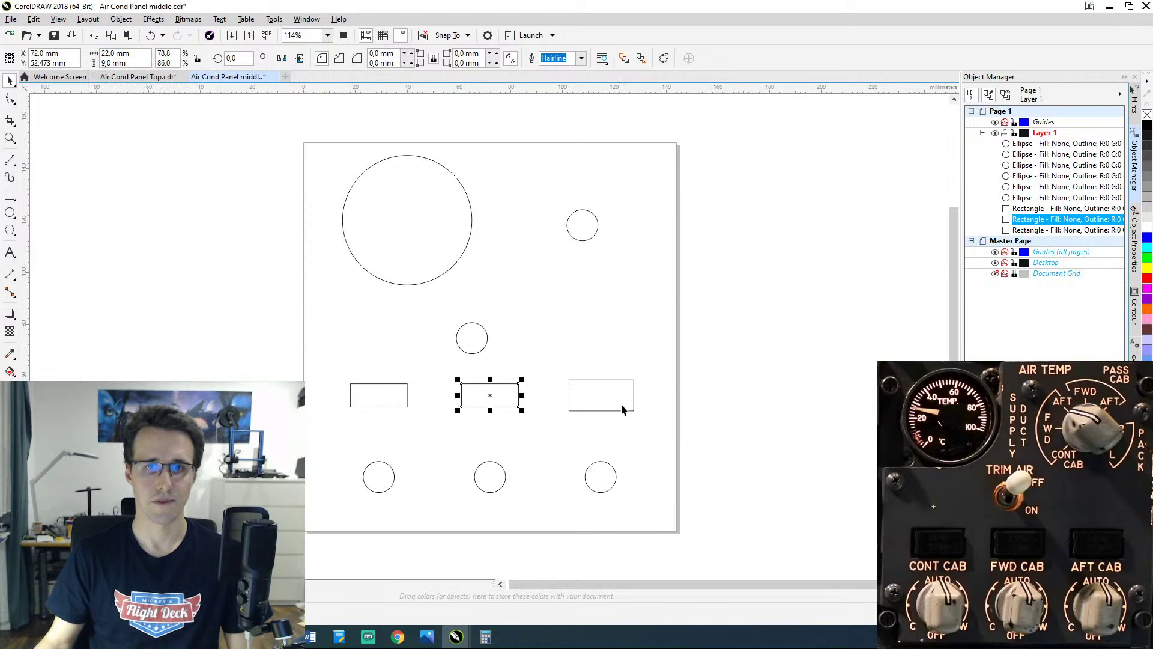
Step: Resize the AFT CAB annunciator rectangle, the rightmost of the three, to 22 × 9 mm and deselect it
click(622, 410)
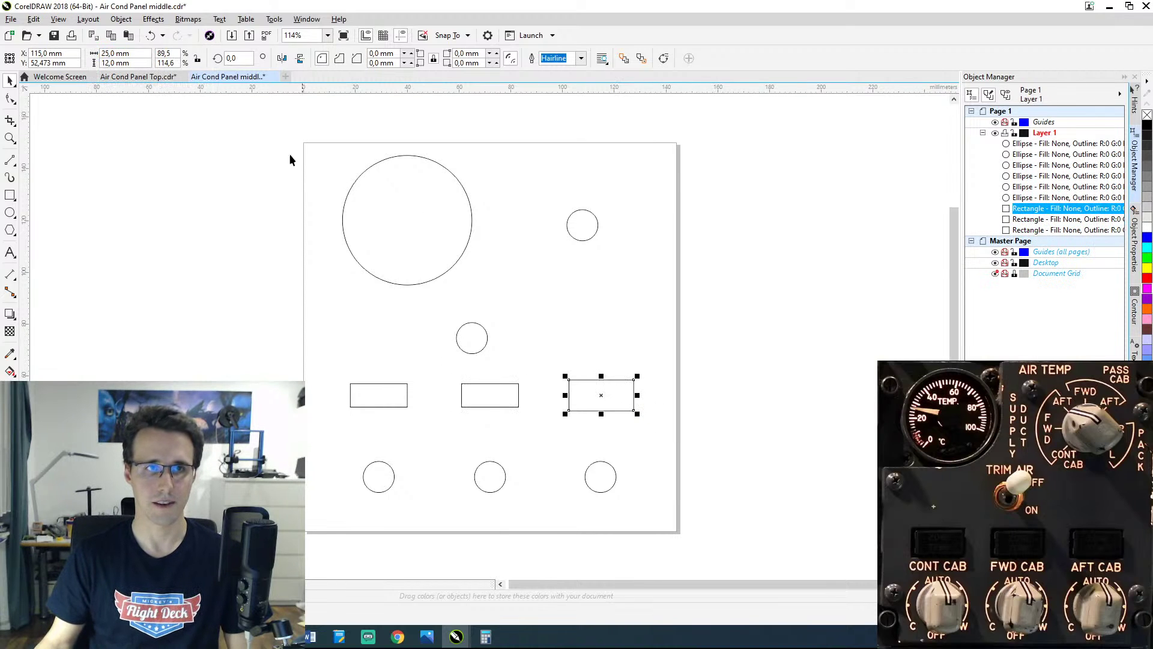
click(117, 54)
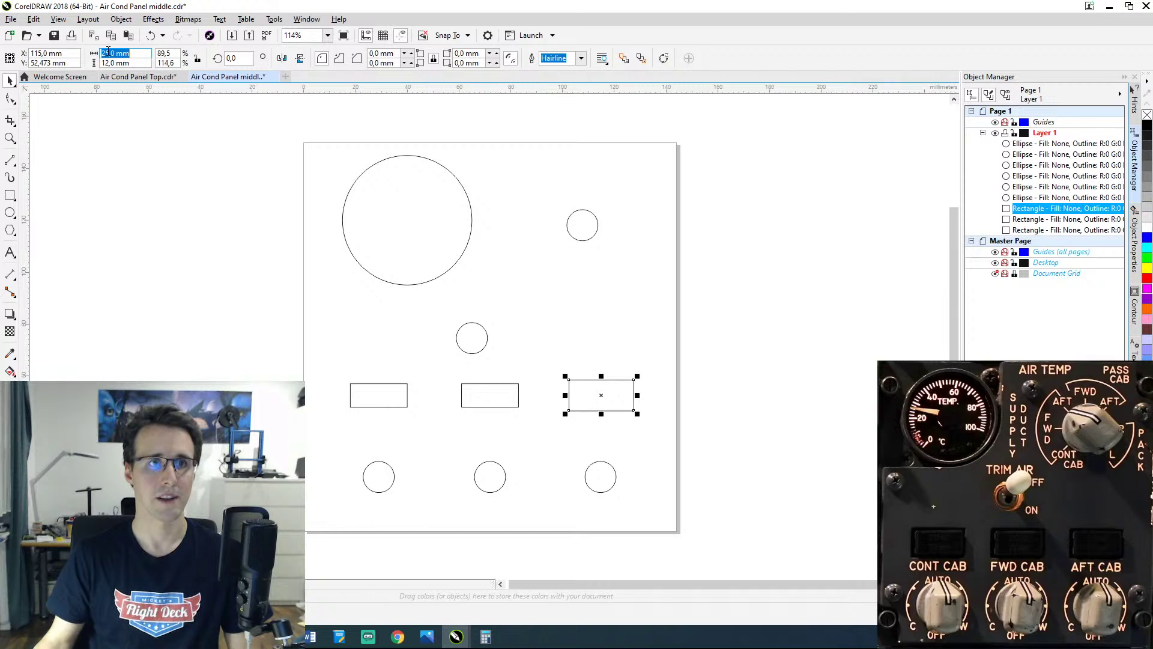
text(22)
key(Tab)
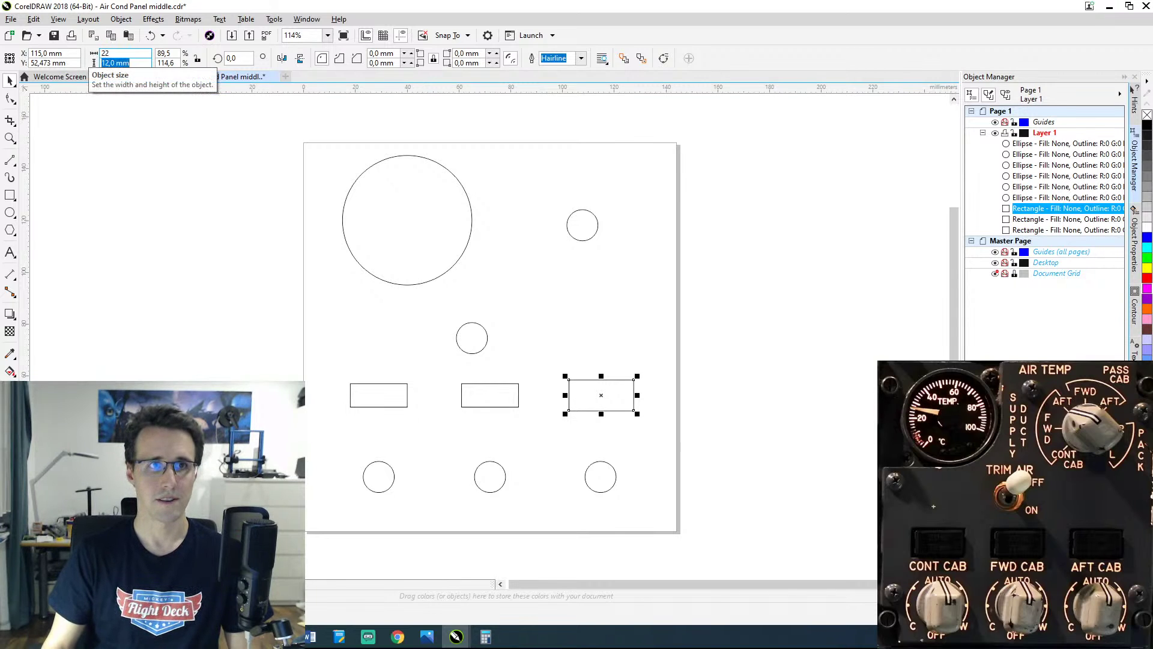
text(9)
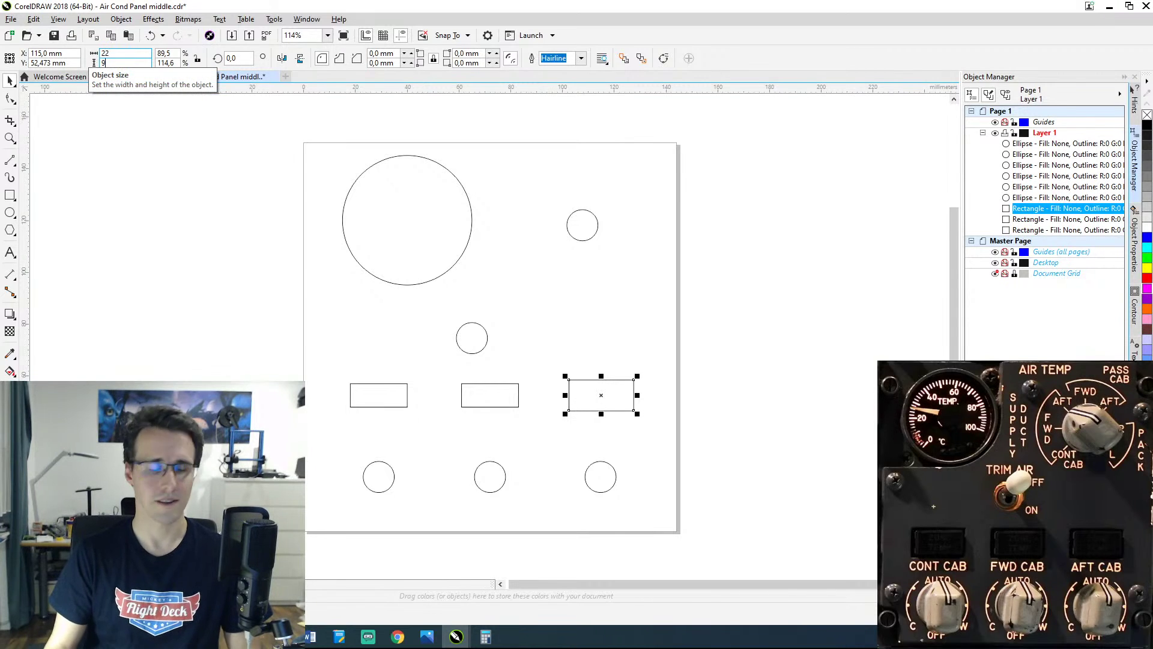
key(Return)
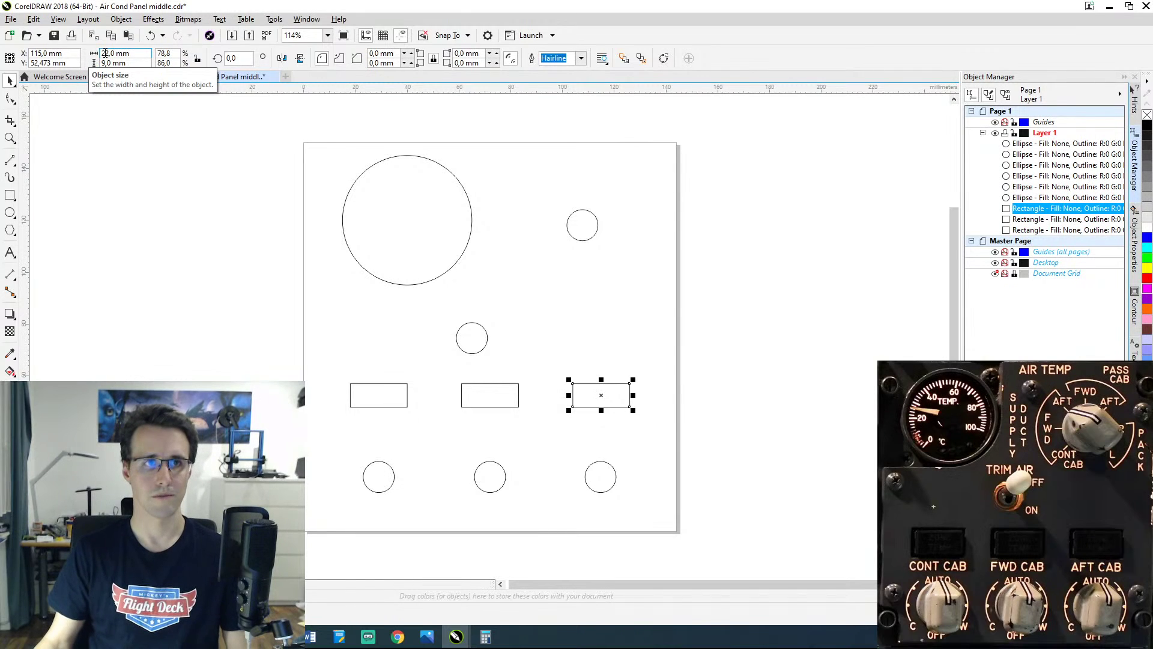
click(139, 211)
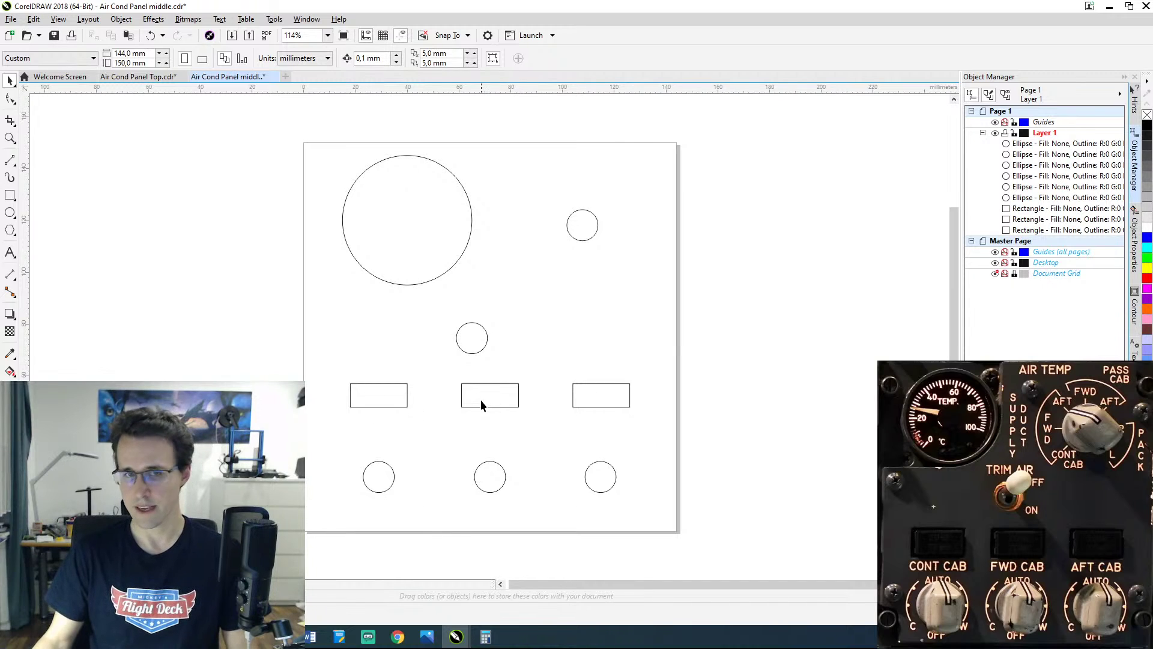
Step: Lock the size proportions and enlarge the TRIM AIR circle above the annunciator rectangles to 17 mm diameter
click(475, 352)
click(135, 53)
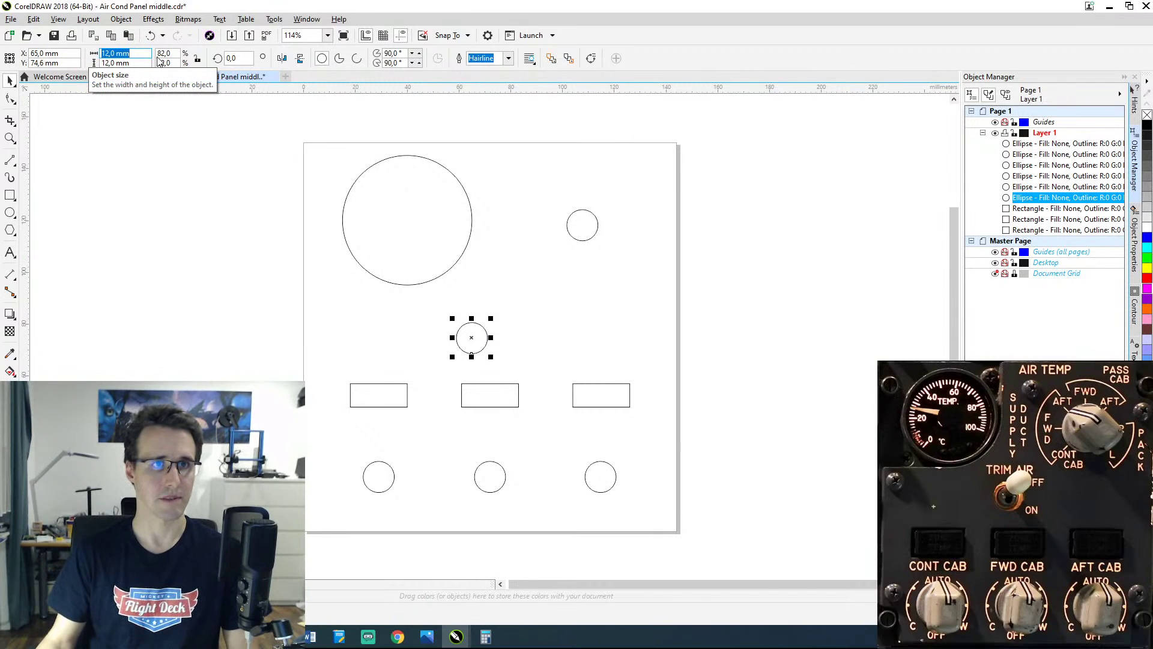
click(197, 58)
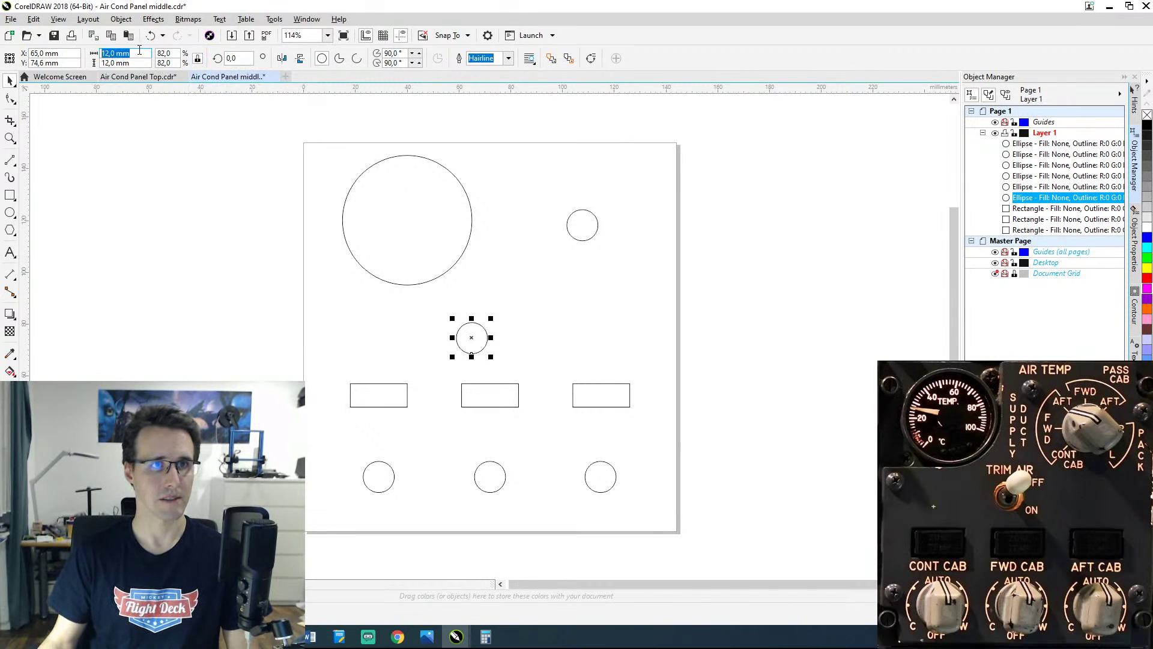
text(17)
key(Return)
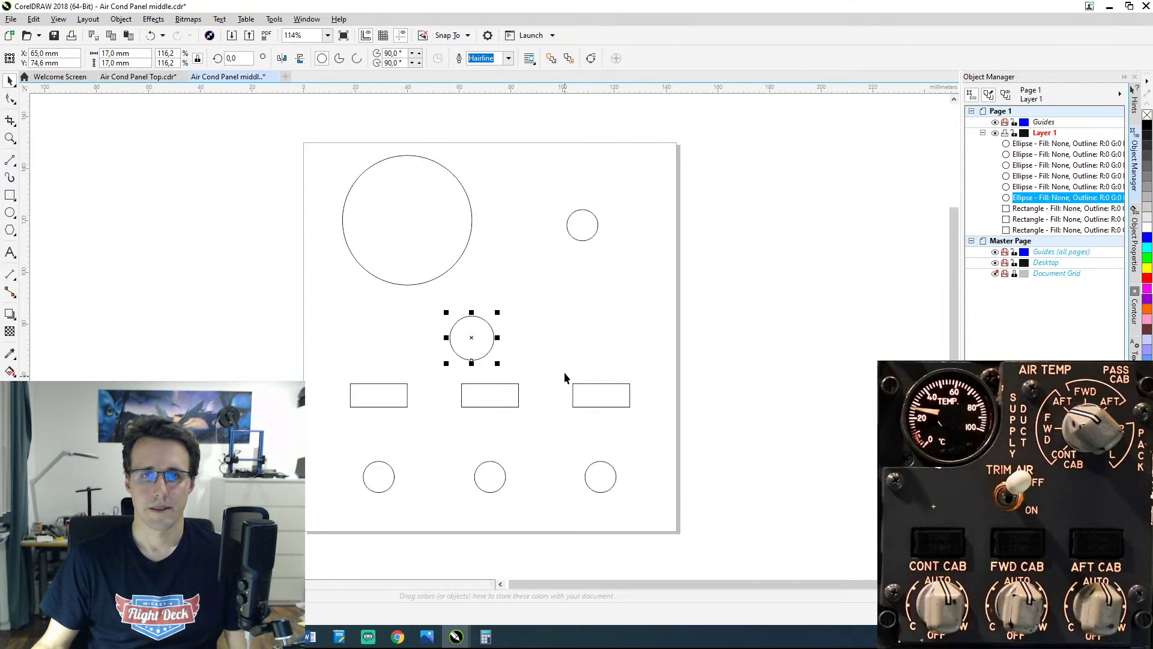
Step: Enlarge the AIR TEMP circle beside the large gauge circle to 17 mm diameter
click(596, 231)
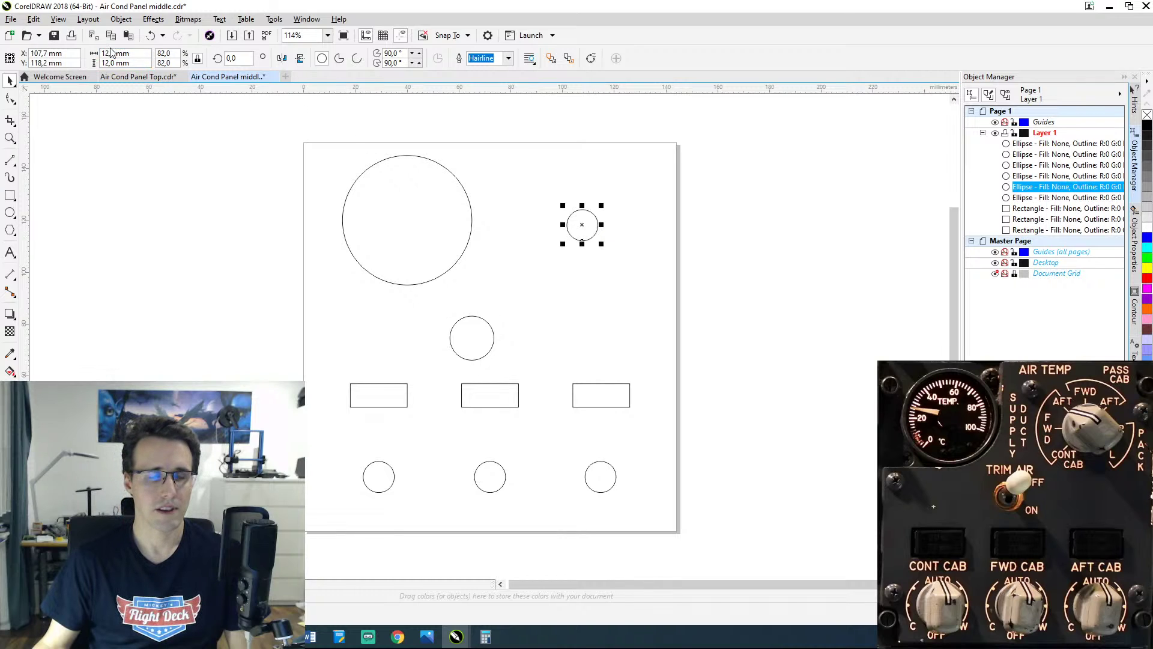
double_click(131, 55)
text(17)
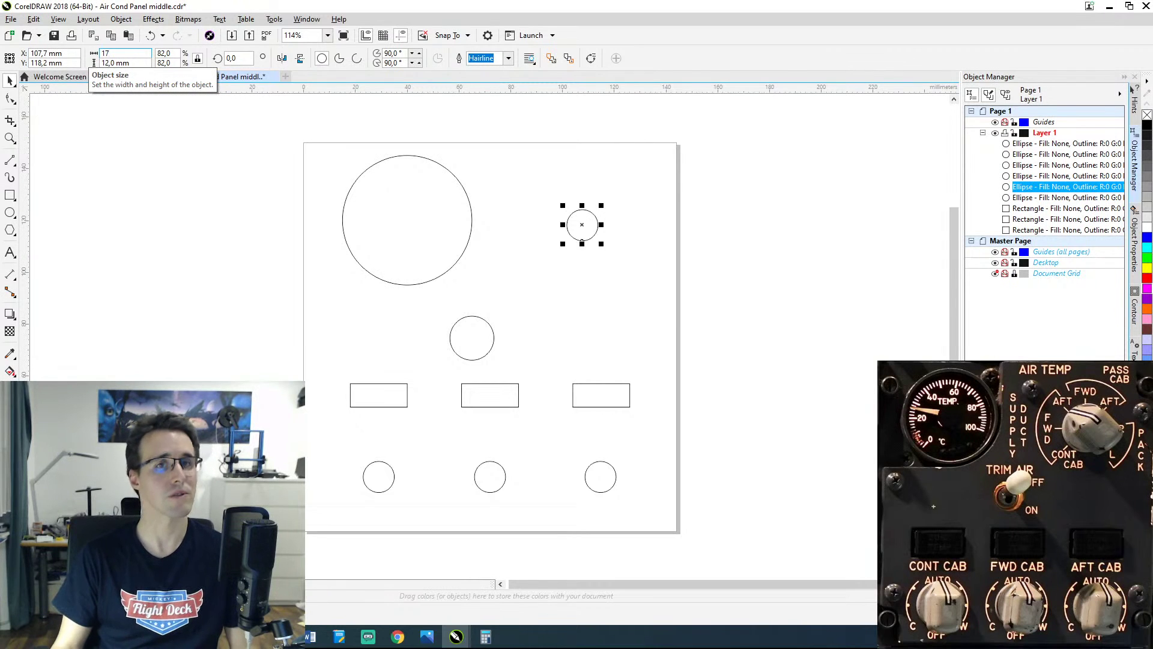
key(Return)
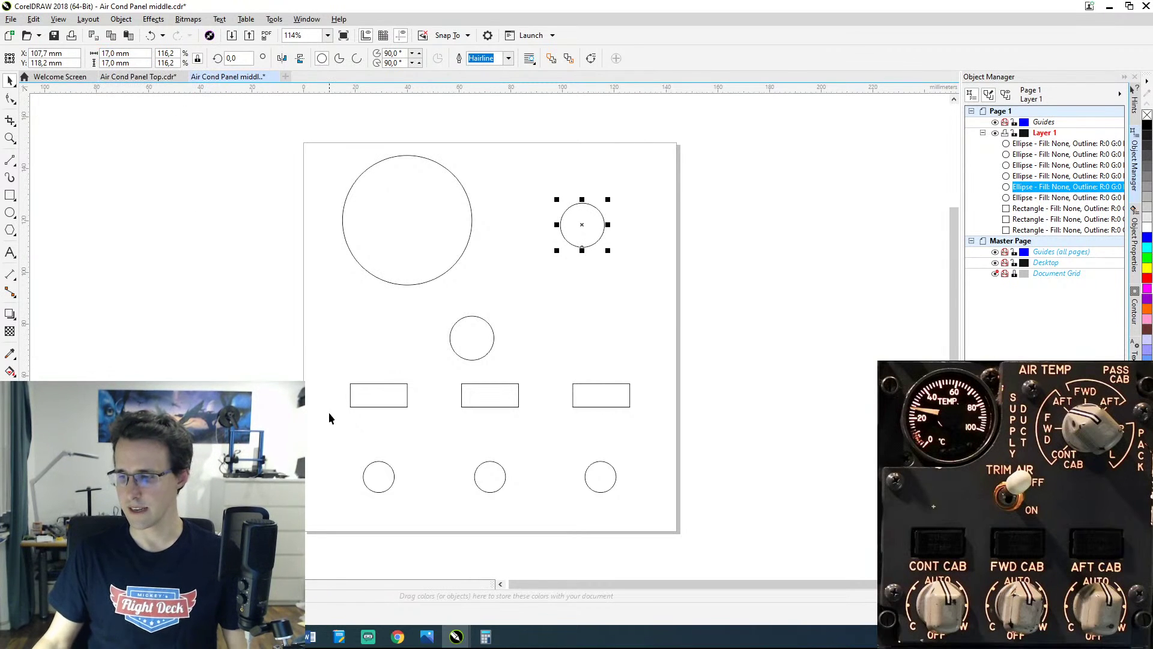
Step: Enlarge the CONT CAB knob circle, the leftmost of the bottom row, to 17 mm diameter
click(385, 462)
double_click(110, 52)
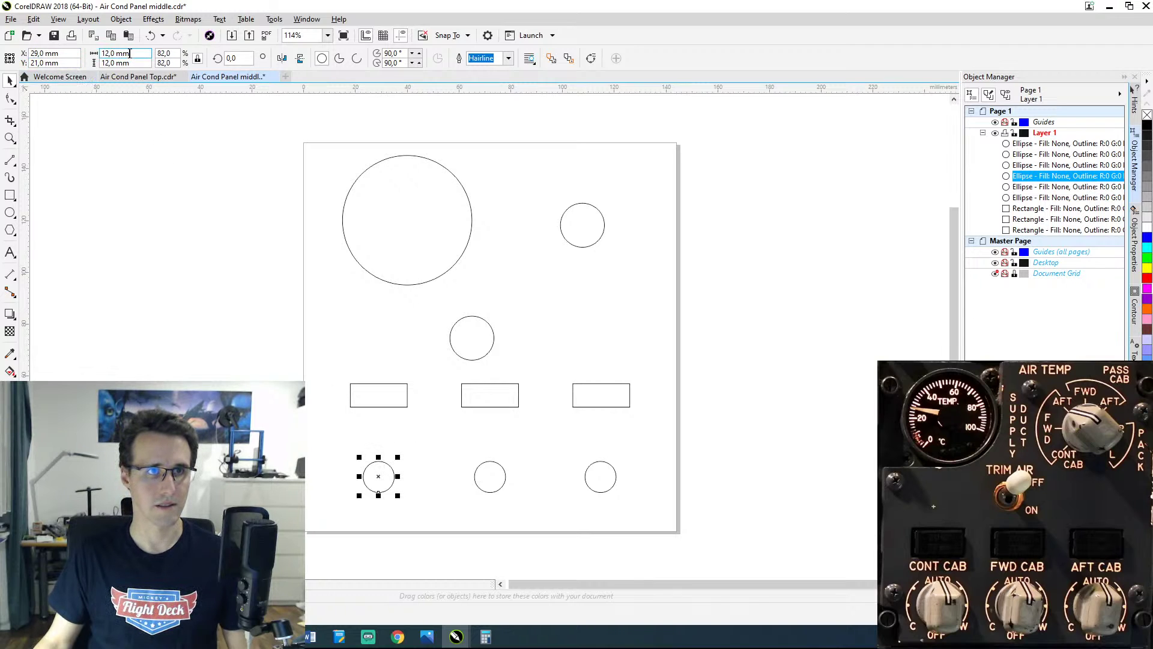
text(17)
key(Return)
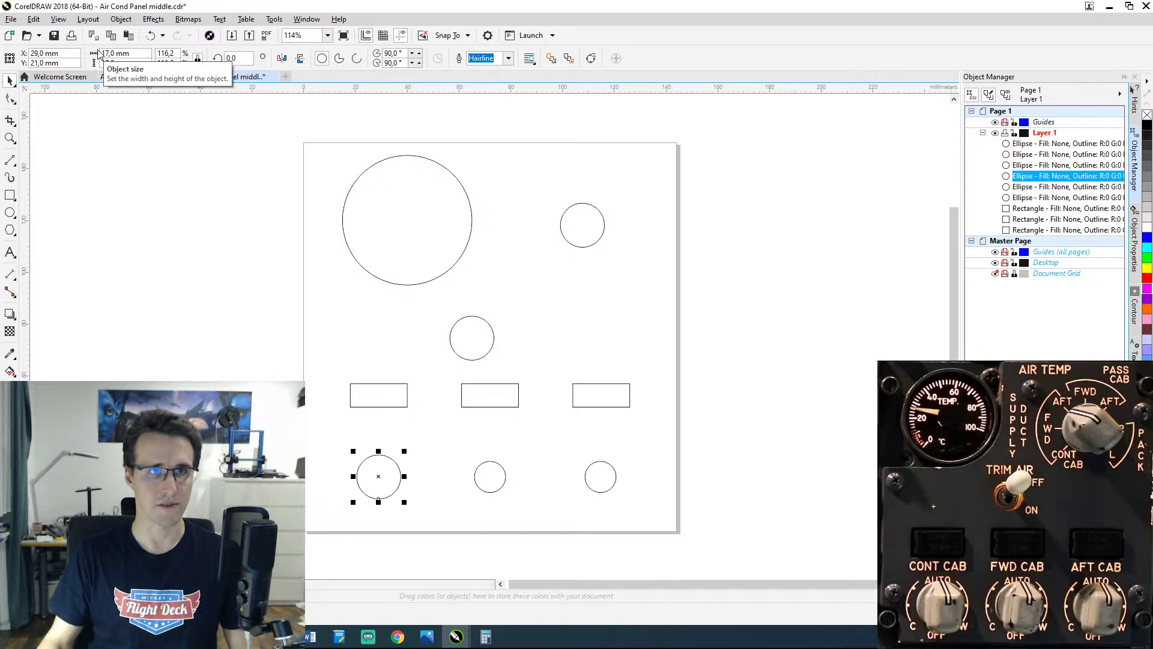
Step: Enlarge the FWD CAB knob circle in the middle of the bottom row to 17 mm diameter
click(496, 459)
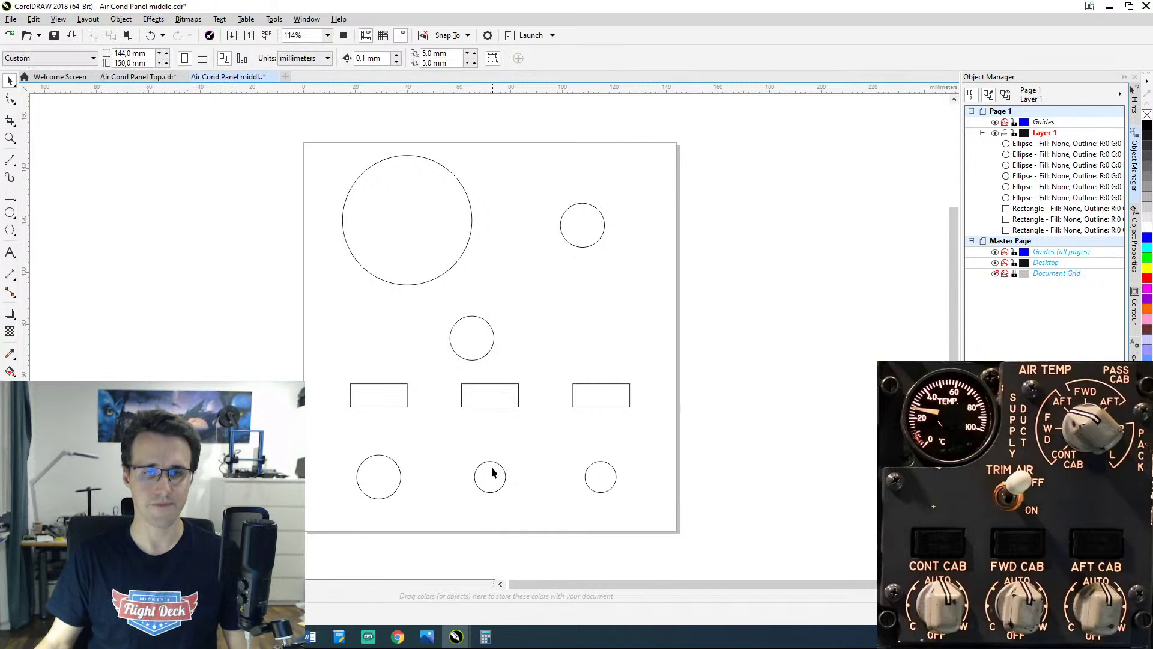
click(486, 463)
double_click(114, 53)
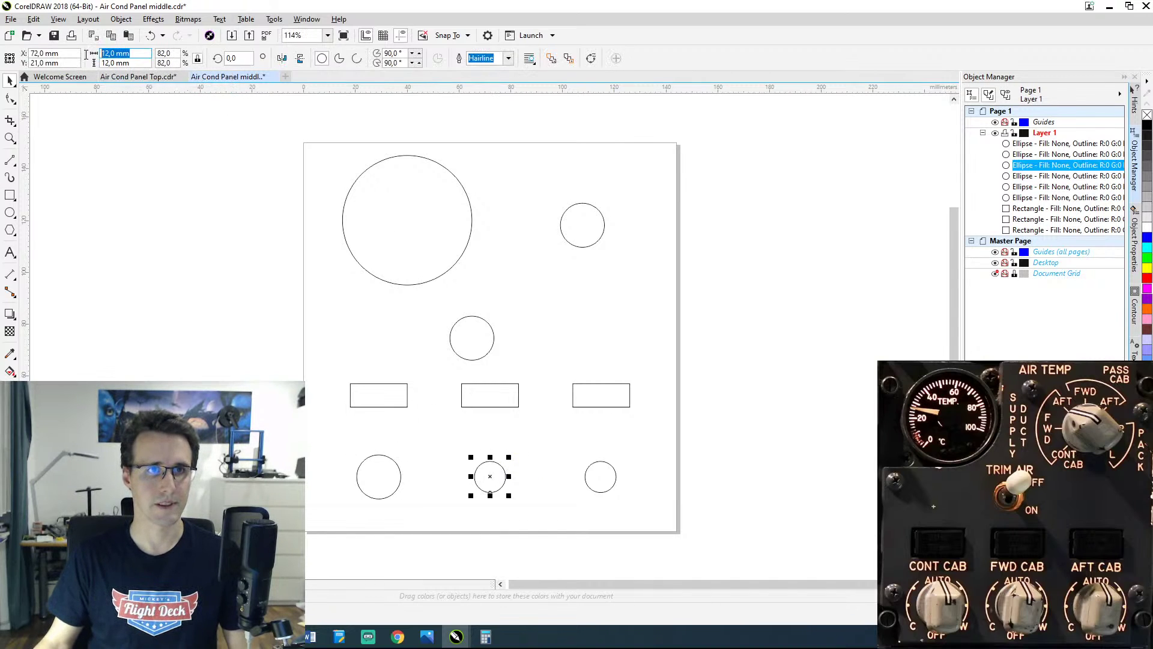
text(17)
key(Return)
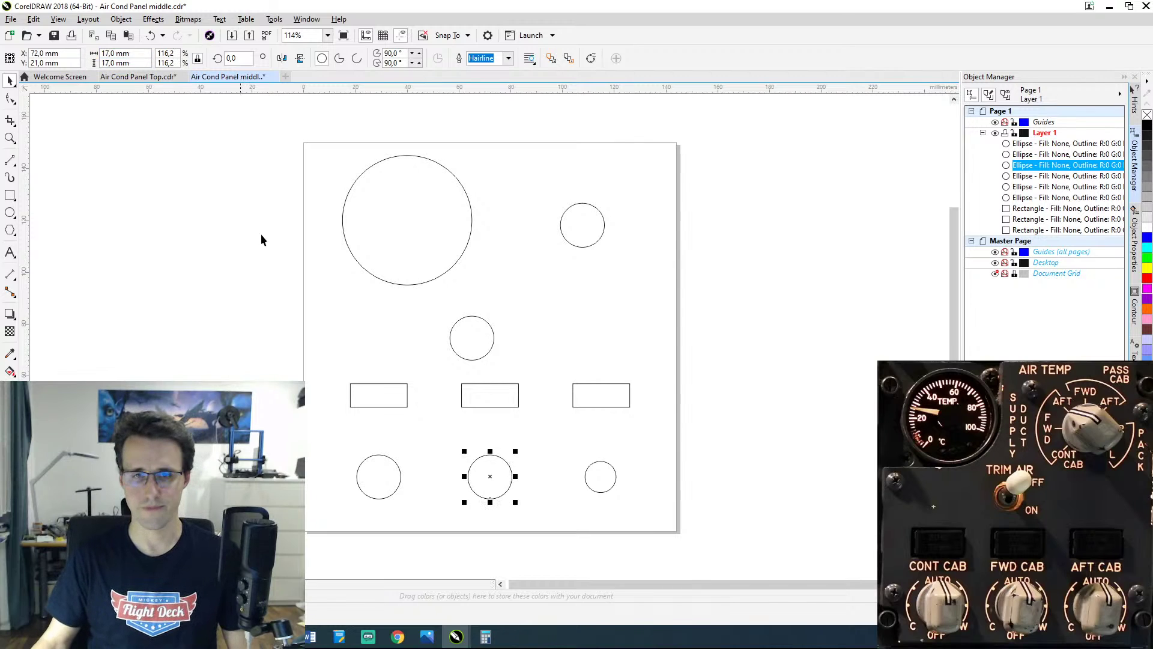
Step: Enlarge the AFT CAB knob circle, the rightmost of the bottom row, to 17 mm diameter and clear the selection
click(602, 467)
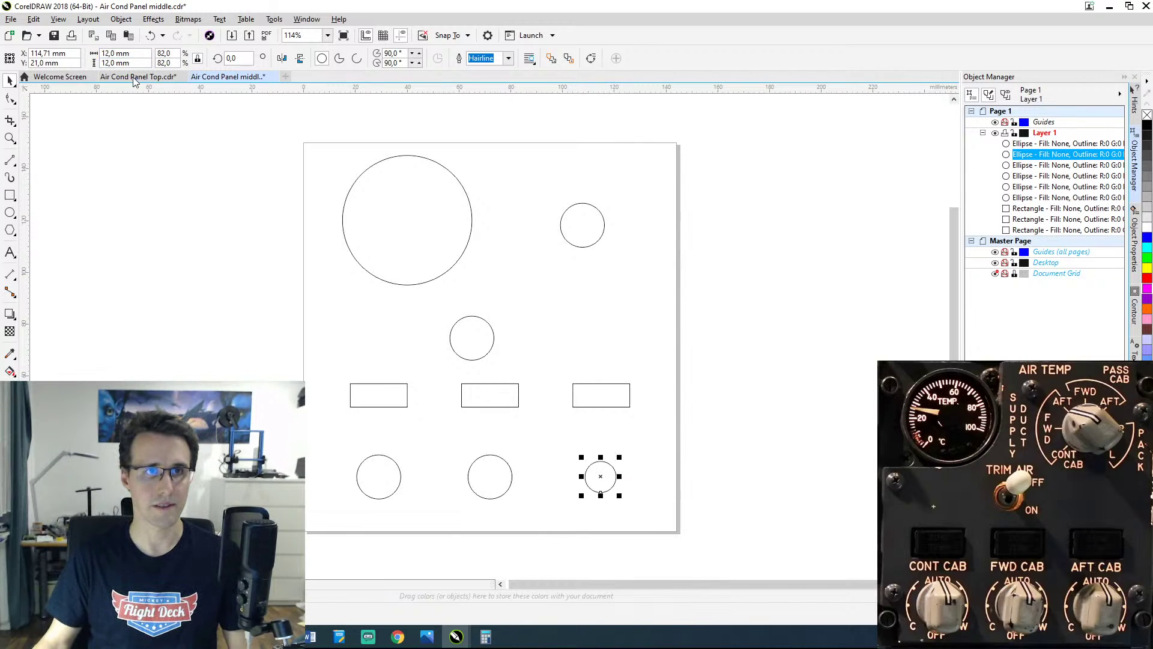
double_click(114, 52)
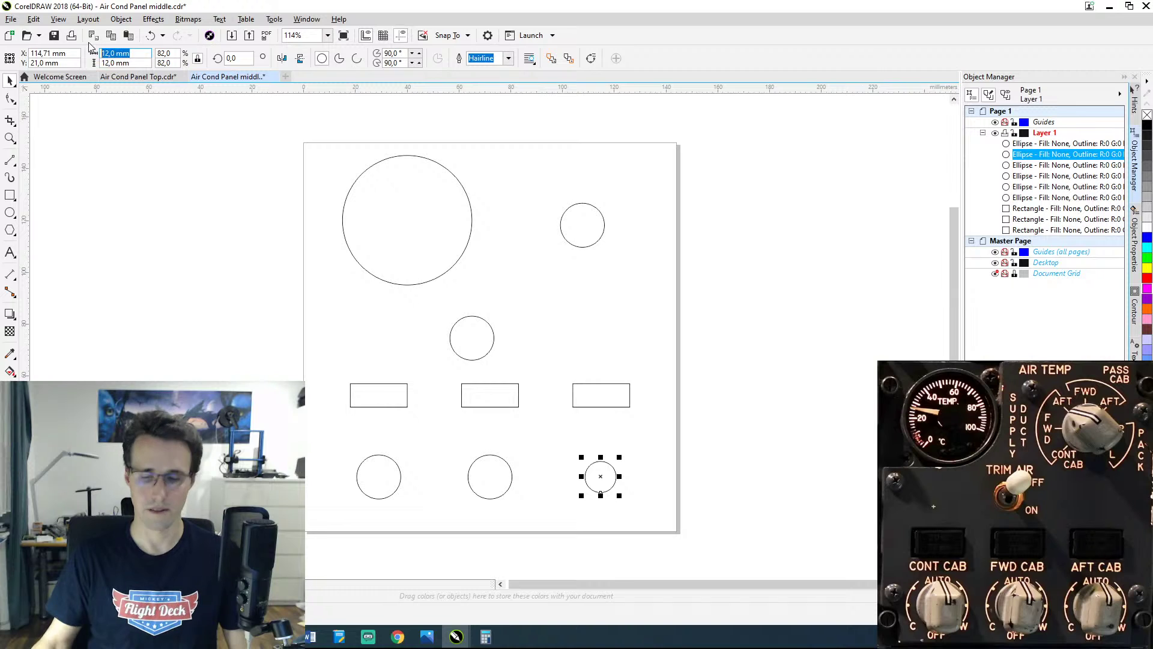
text(17)
key(Return)
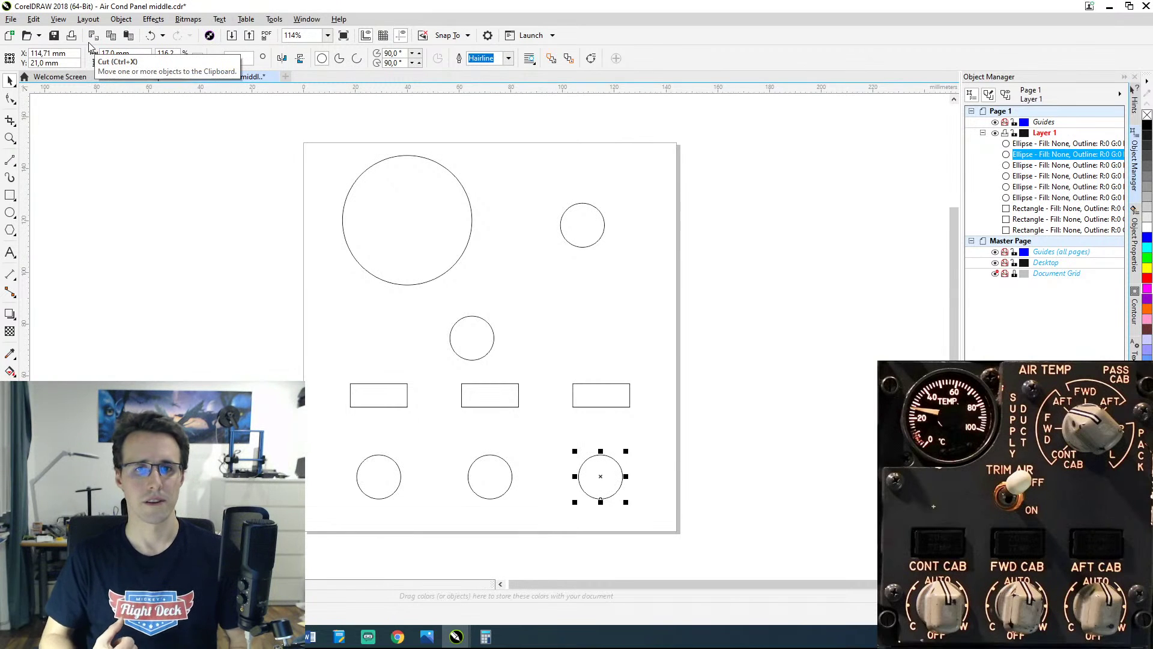
click(362, 171)
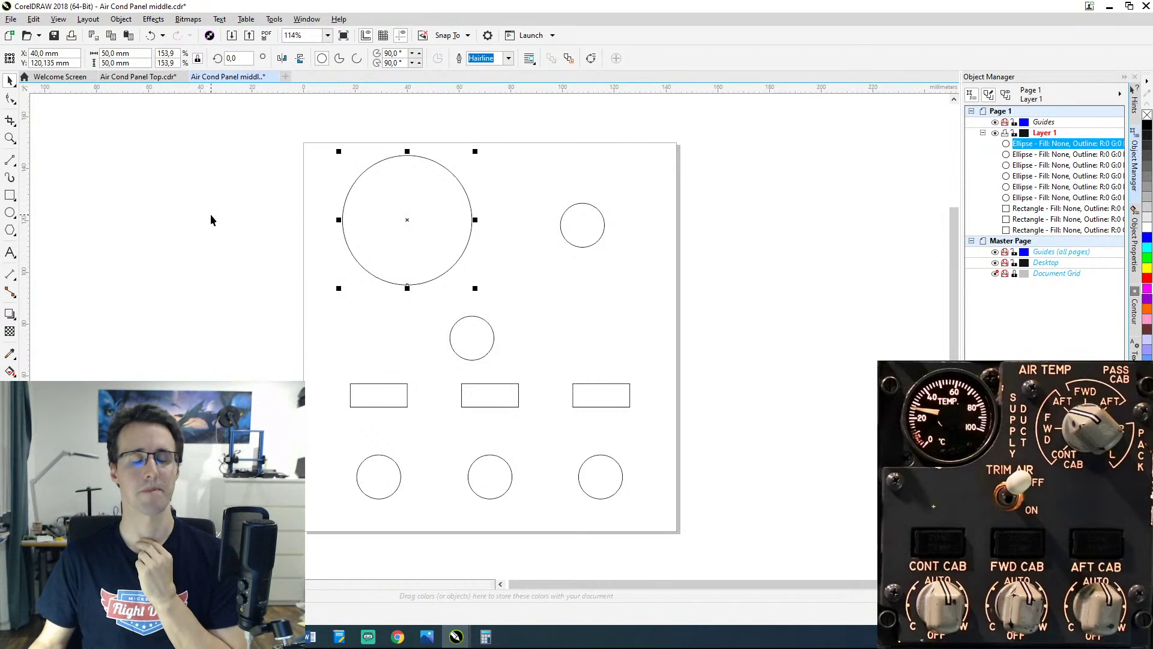
key(Escape)
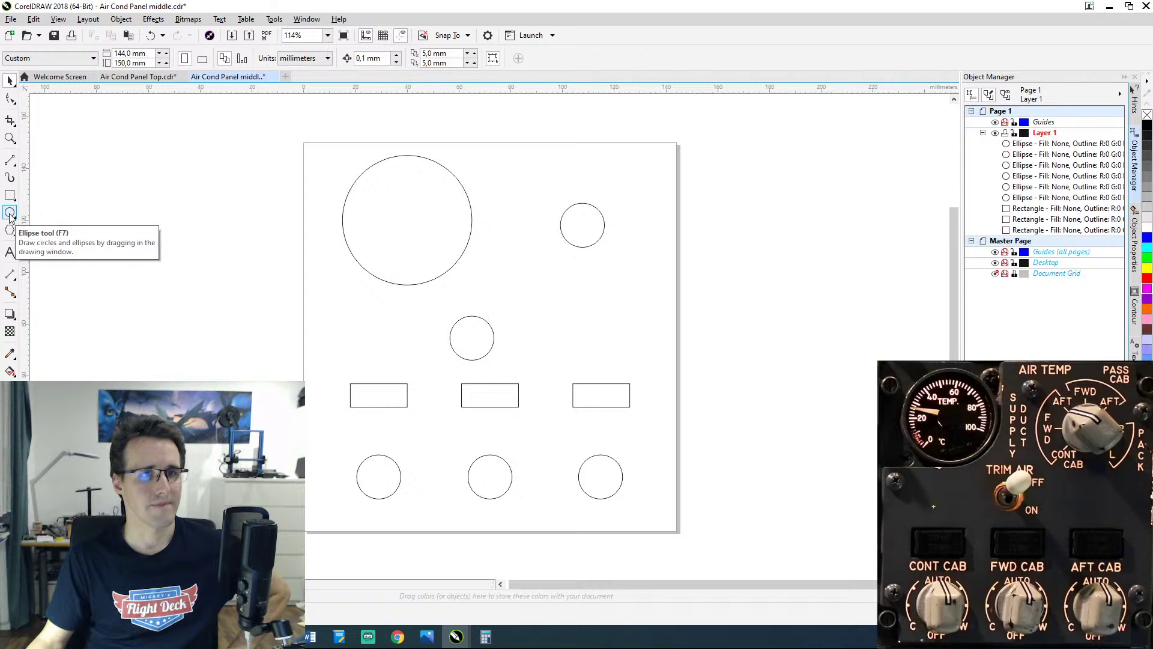
Step: Open the drawing Fuel panel backplate middle.cdr from the 03 Fuel panel folder
click(58, 75)
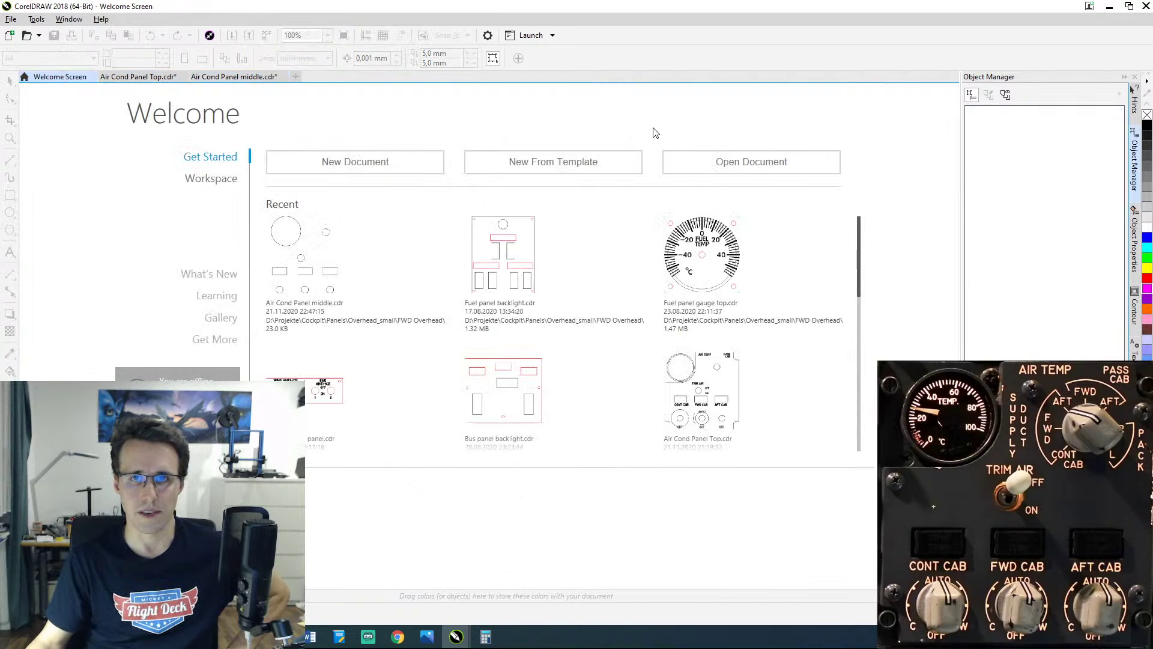
click(692, 160)
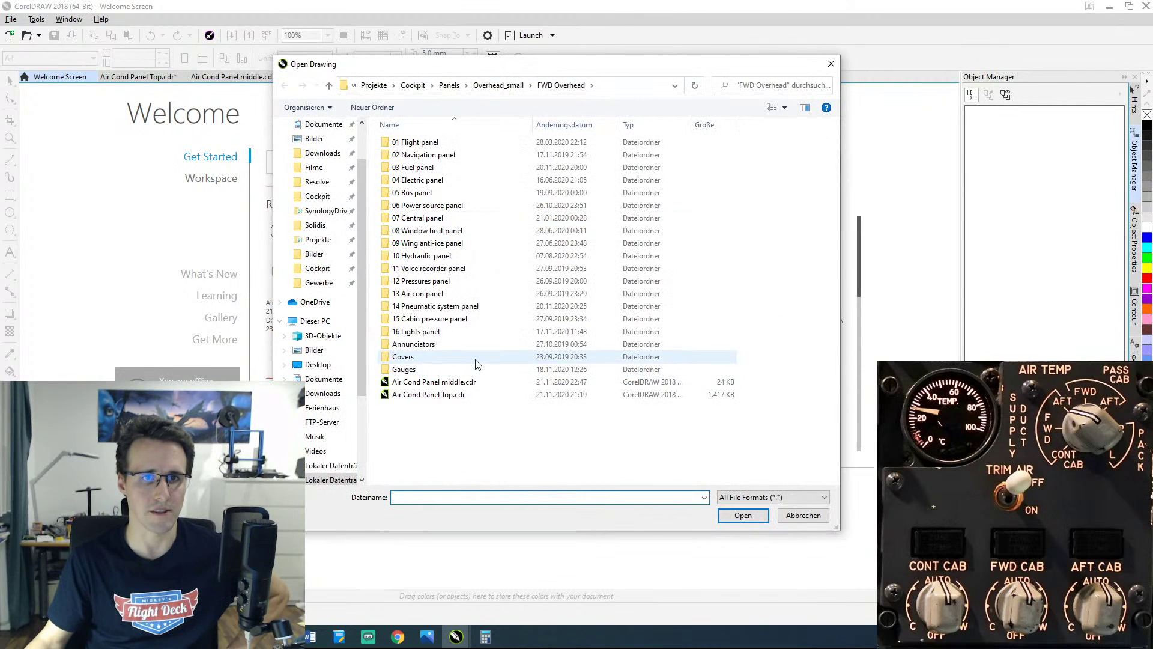
double_click(424, 169)
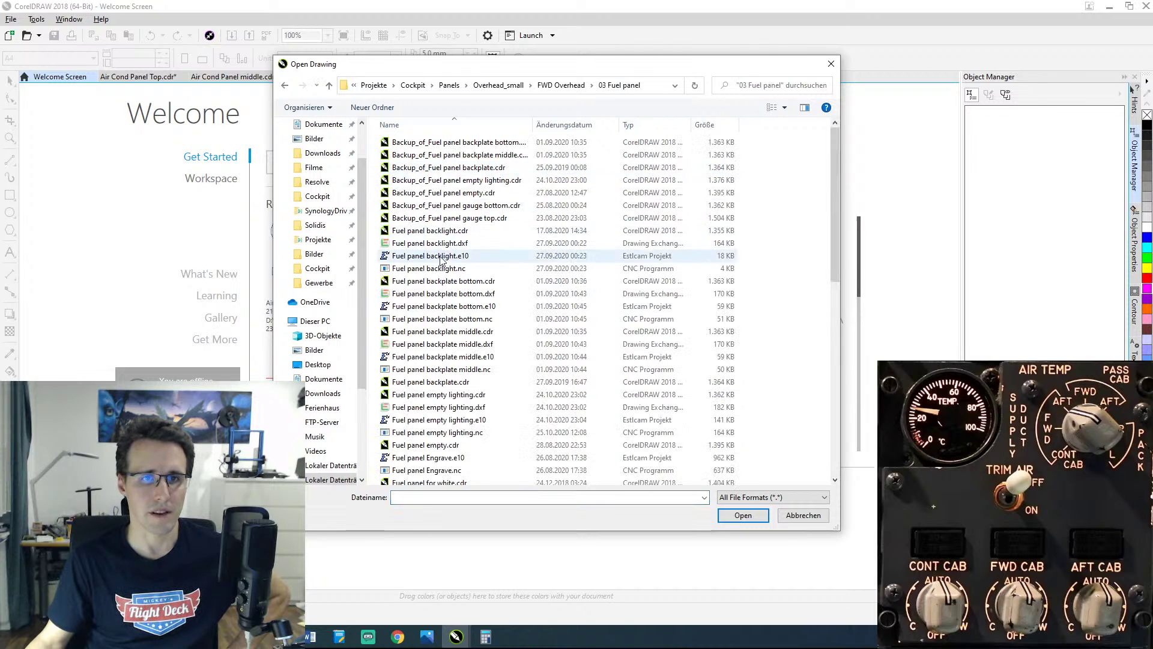
scroll(474, 318, down, 2)
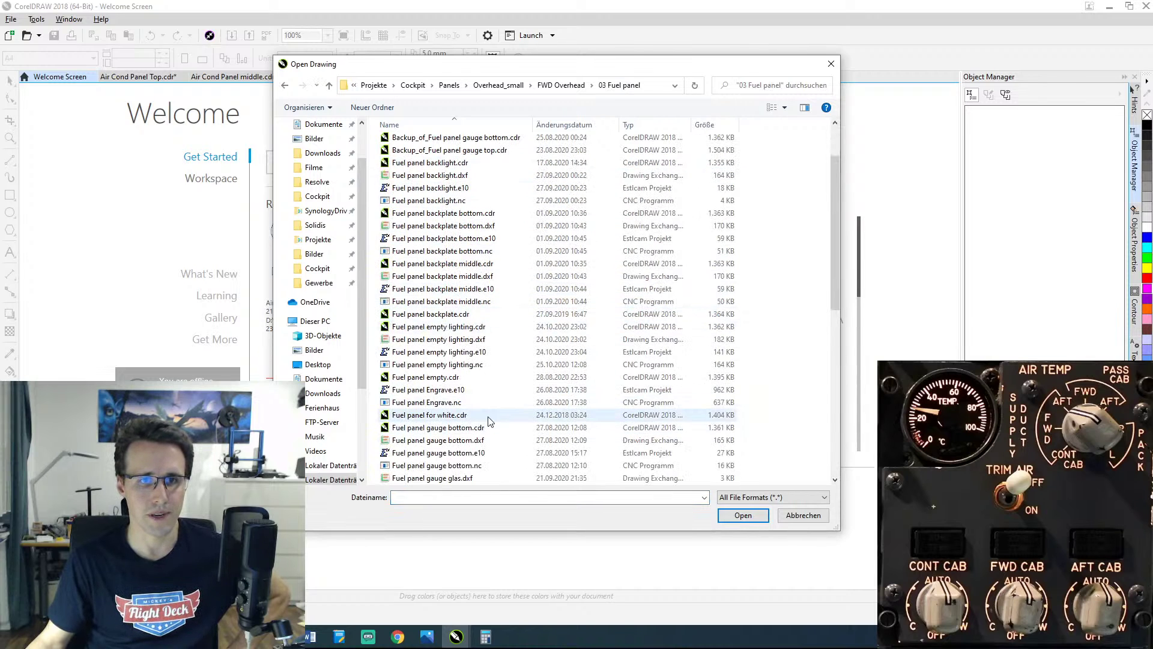
scroll(491, 420, down, 1)
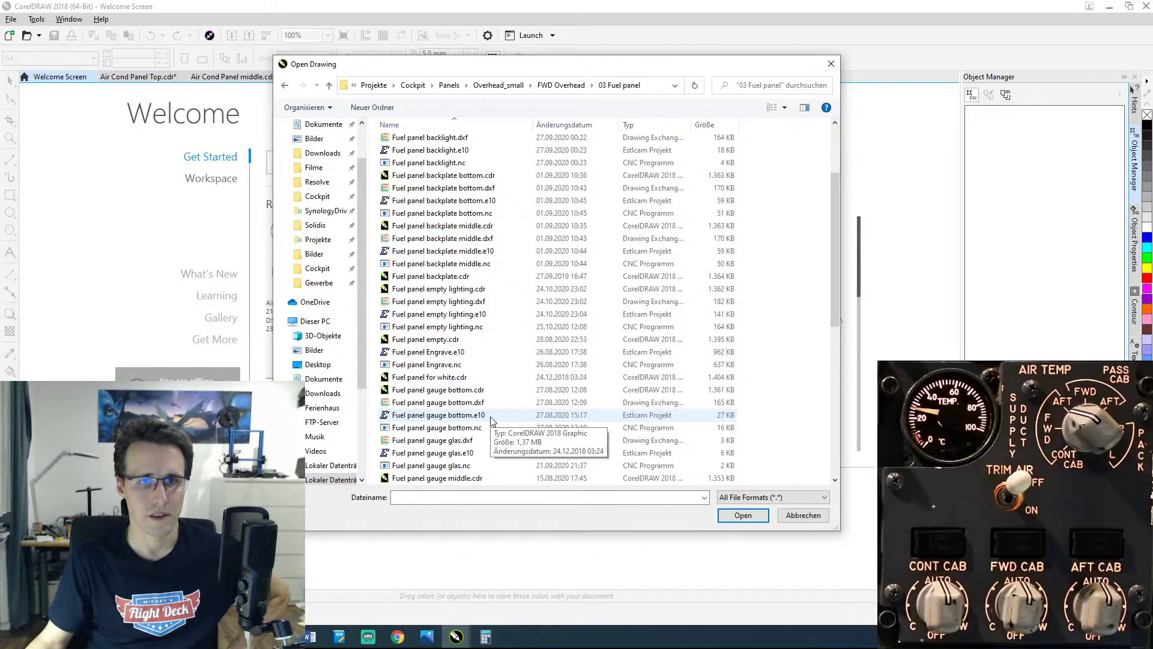
scroll(491, 420, down, 1)
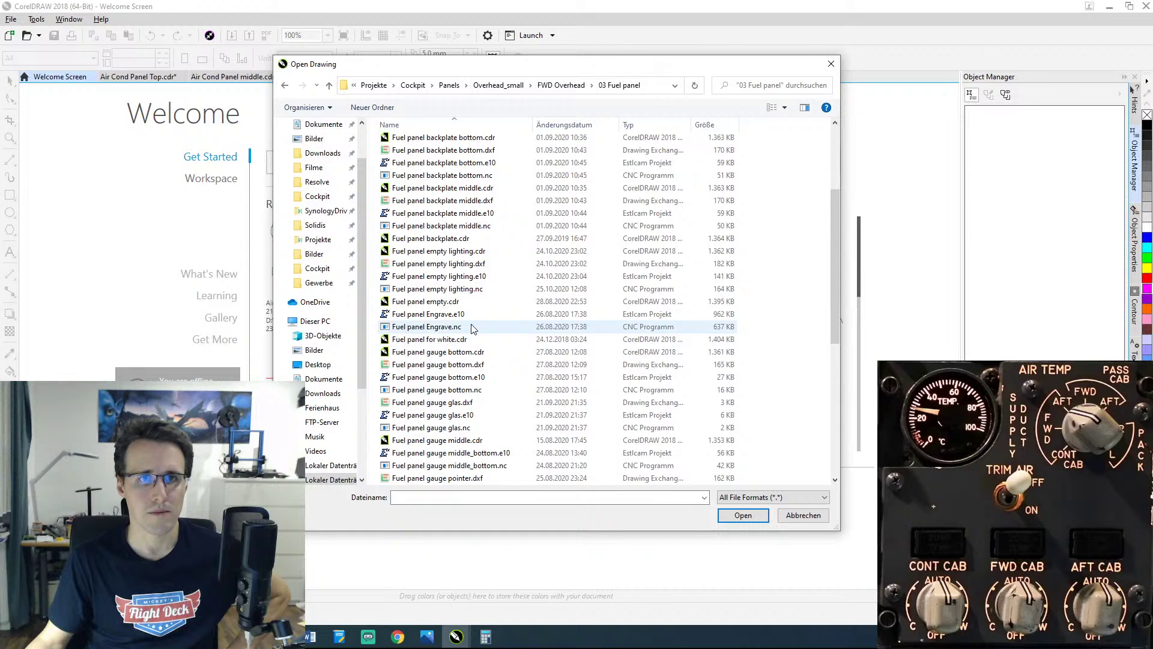
scroll(473, 329, up, 1)
scroll(469, 329, up, 1)
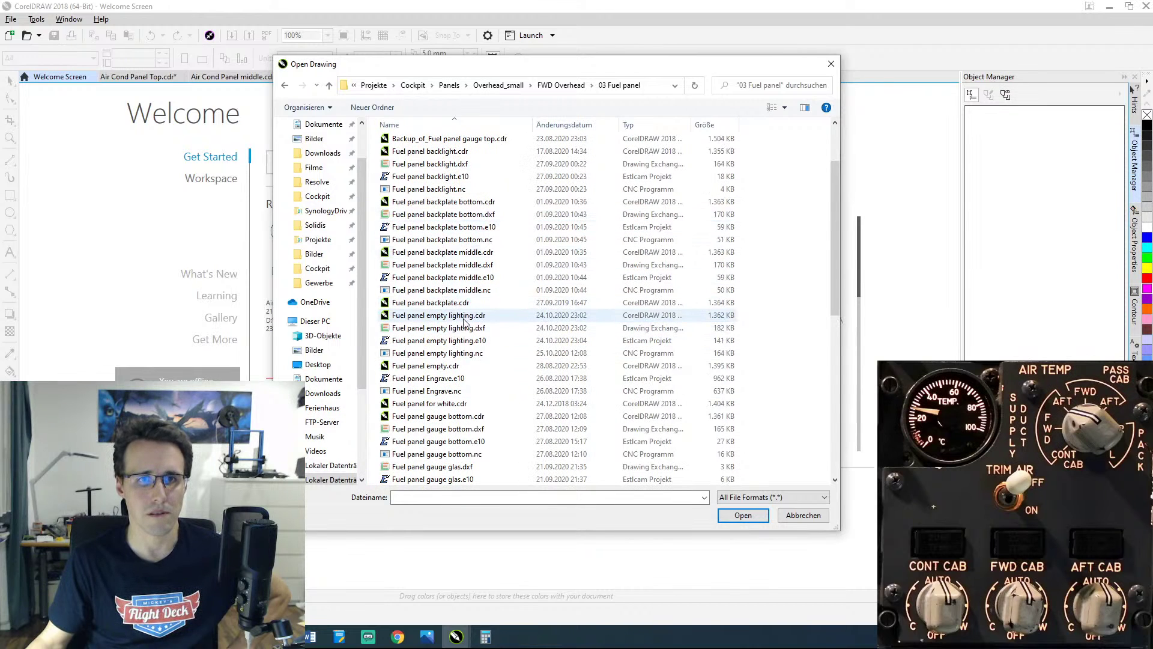
scroll(460, 416, up, 1)
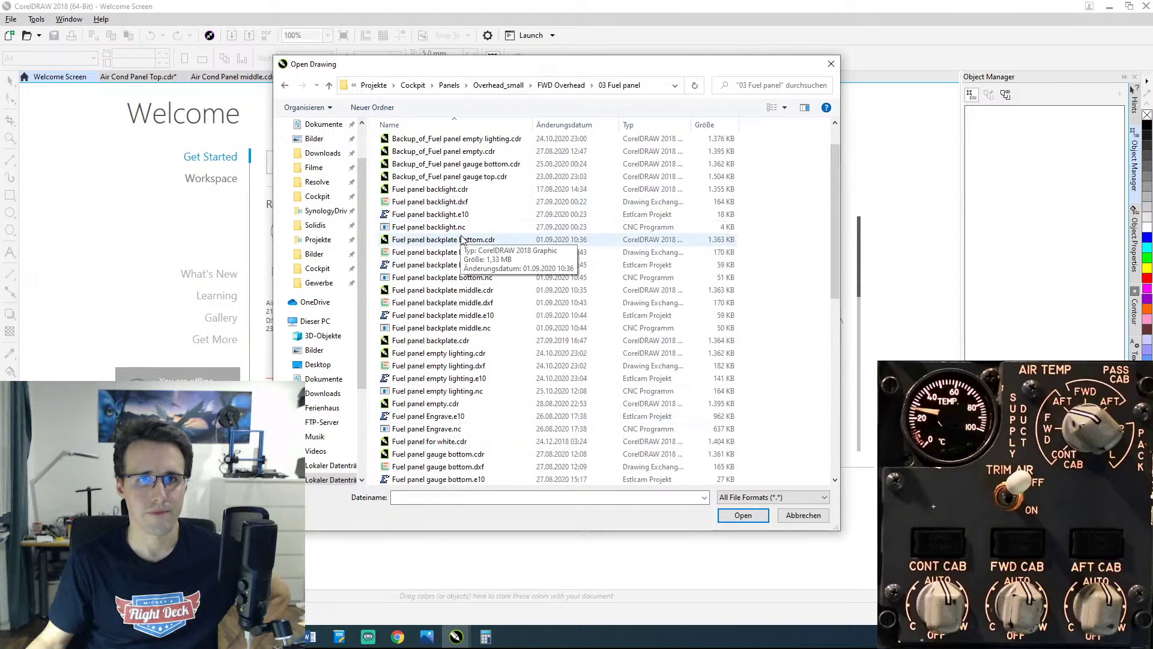
double_click(462, 290)
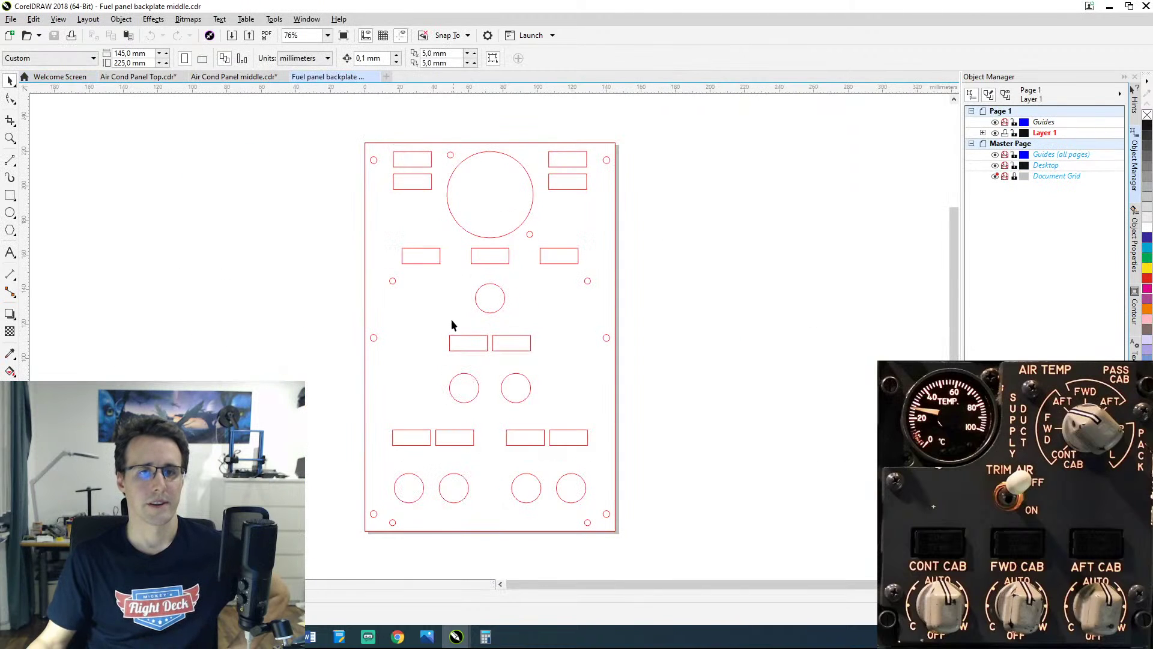
Step: Copy the 4 mm screw hole nearest the fuel backplate's lower-left corner into the Air Cond Panel middle drawing
scroll(400, 510, up, 3)
drag(399, 514, 441, 390)
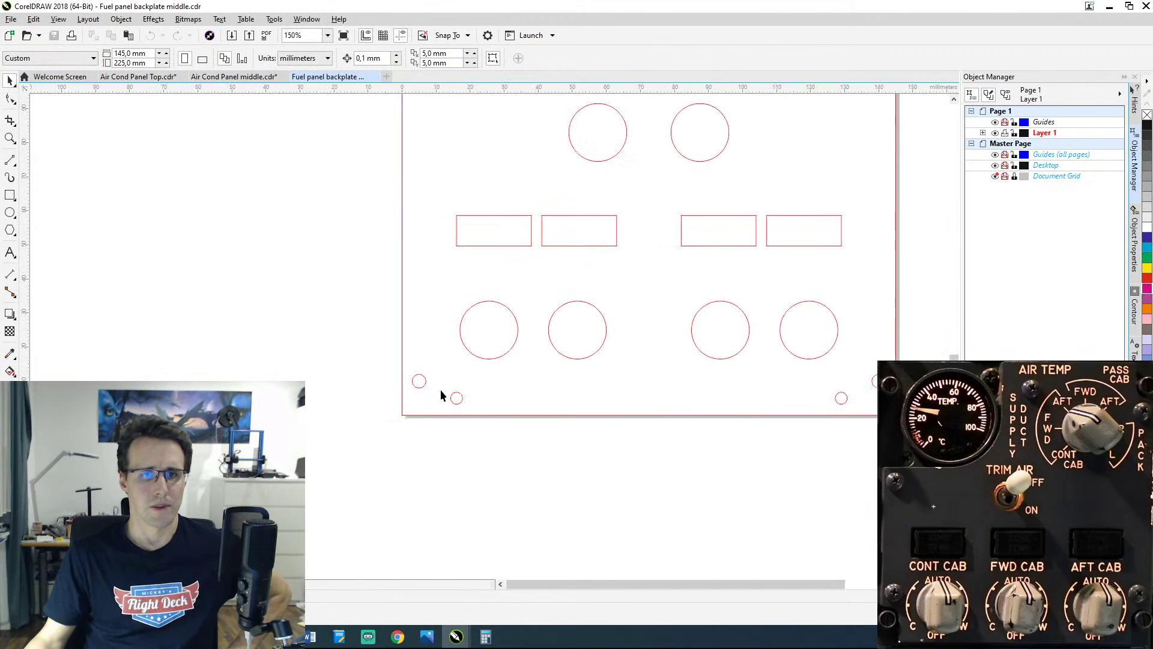
click(419, 385)
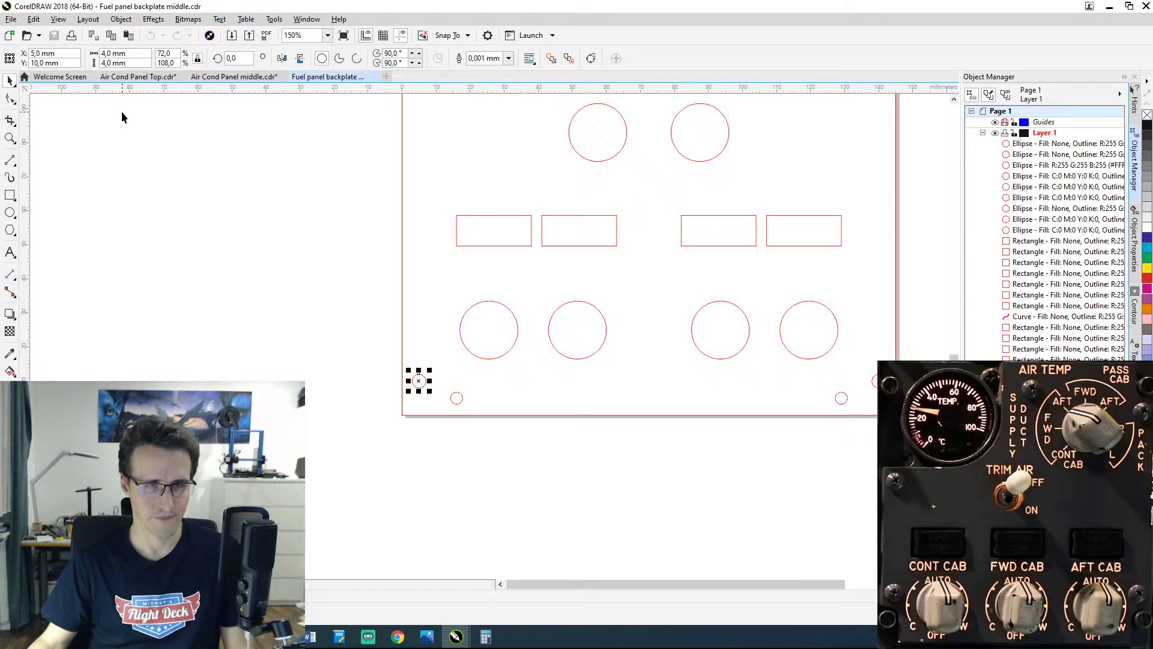
click(137, 78)
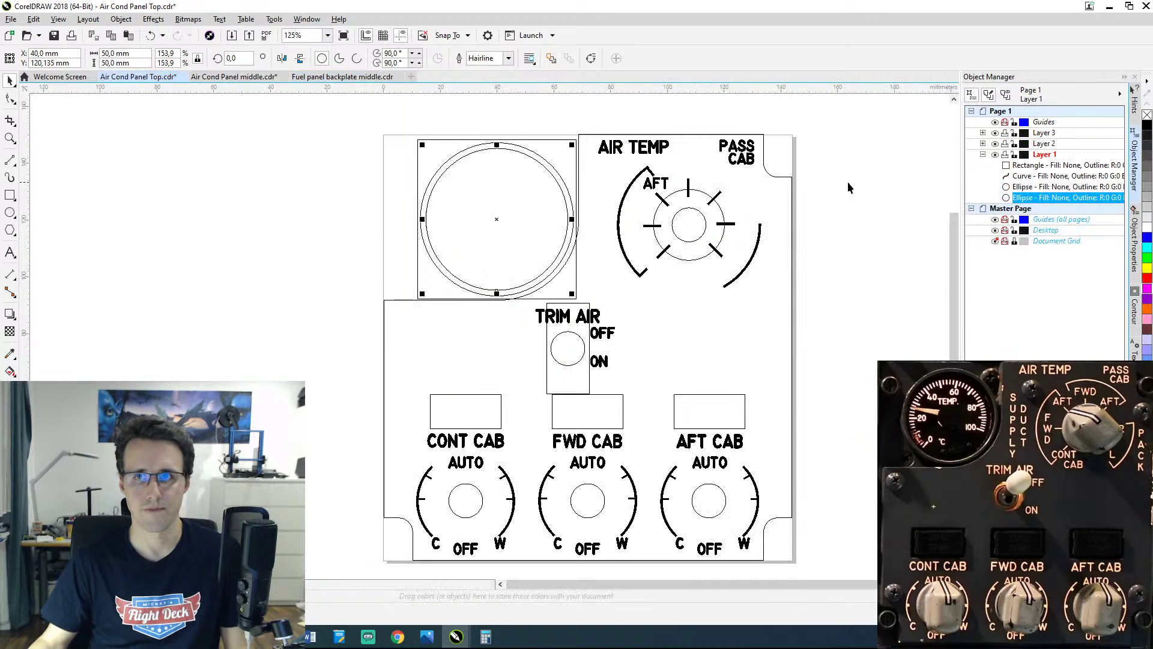
click(240, 77)
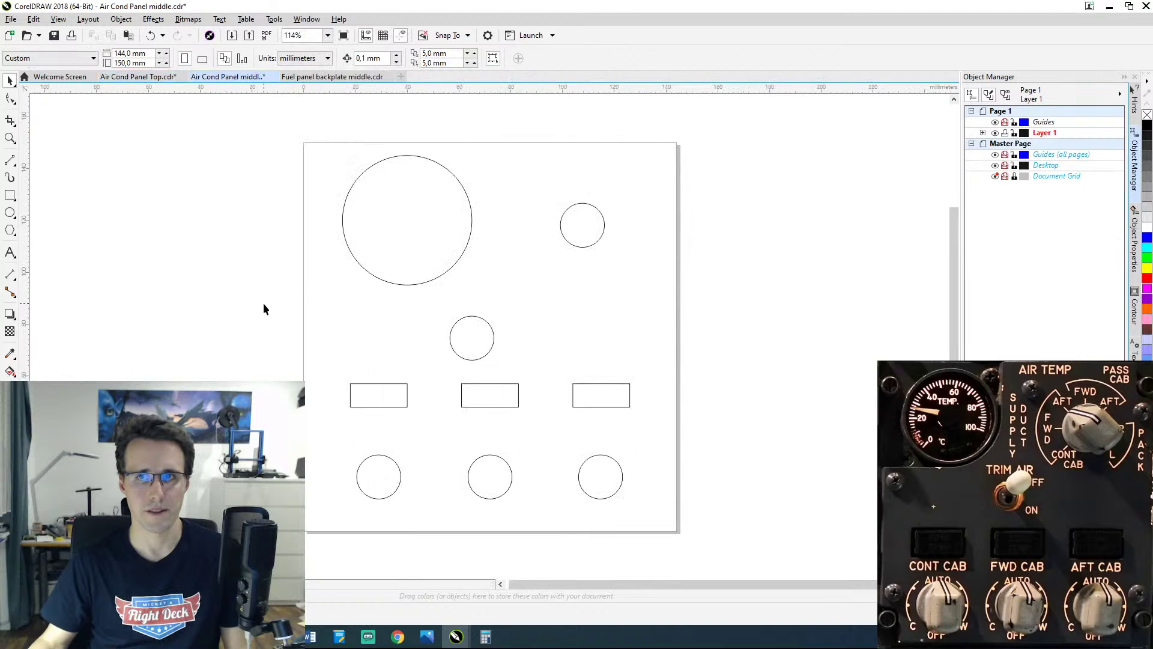
scroll(264, 308, down, 2)
key(ctrl+v)
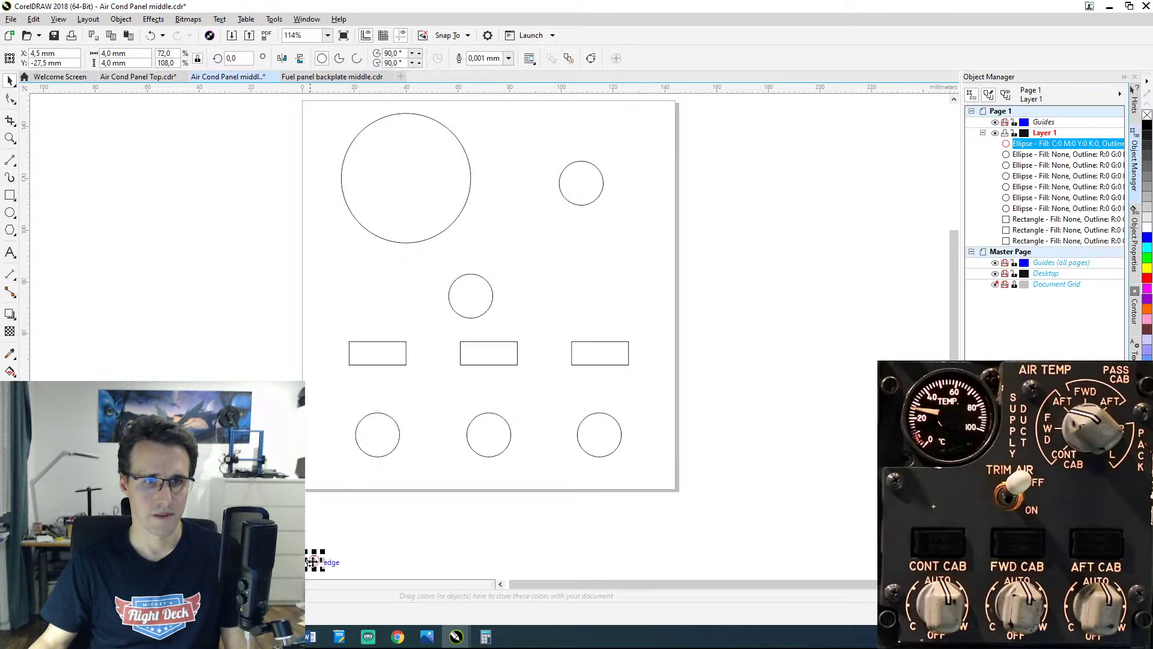
Step: Place the pasted screw hole near the panel's lower-left corner at X 5 mm and Y 10 mm
drag(314, 559, 312, 471)
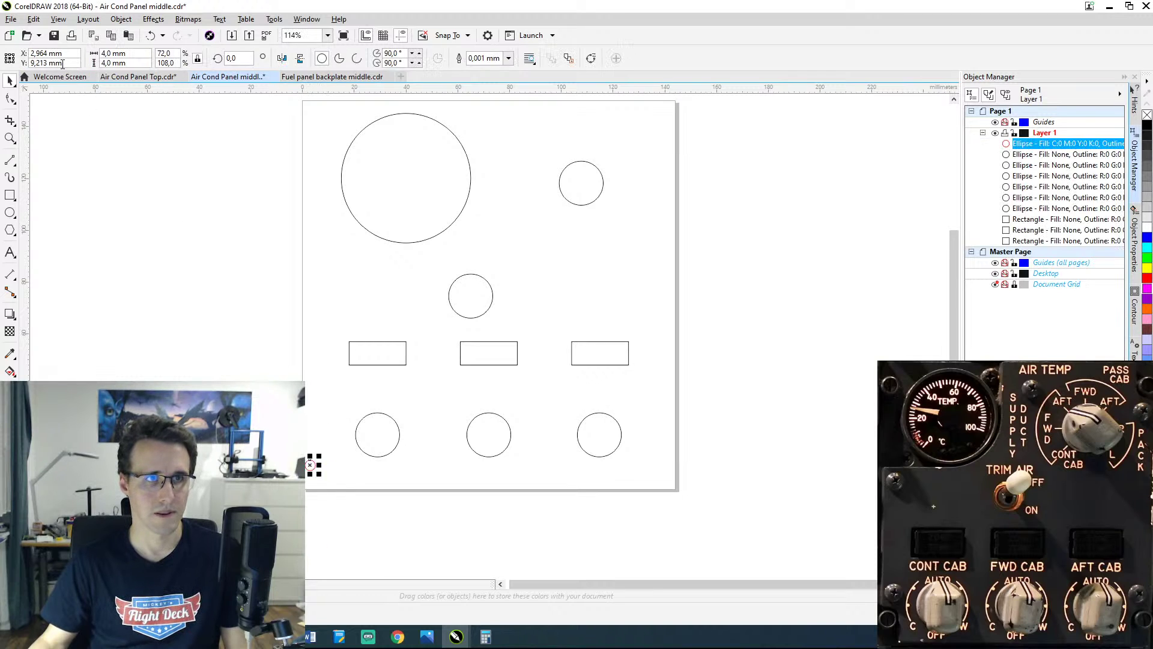
triple_click(63, 54)
text(5)
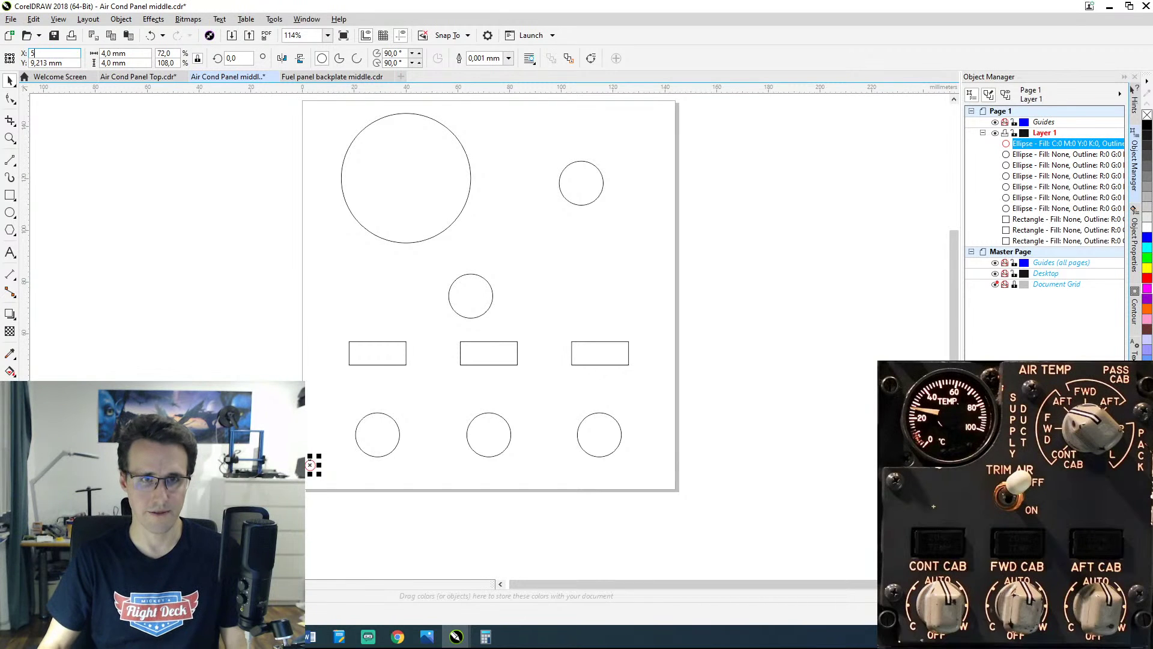
key(Return)
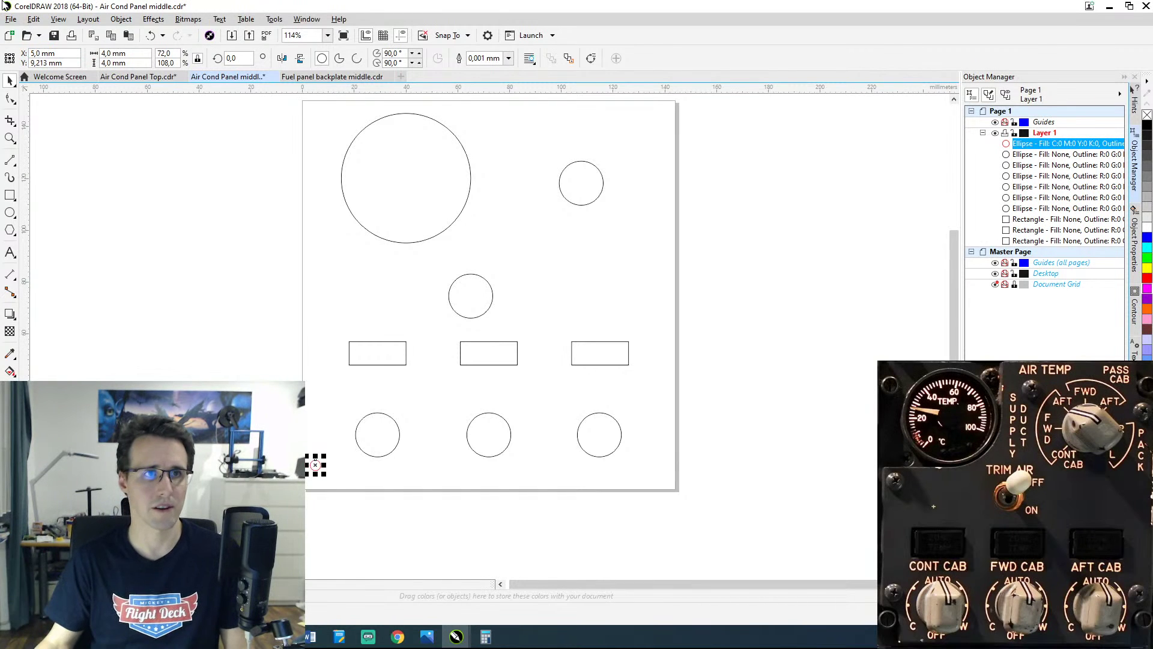
triple_click(60, 63)
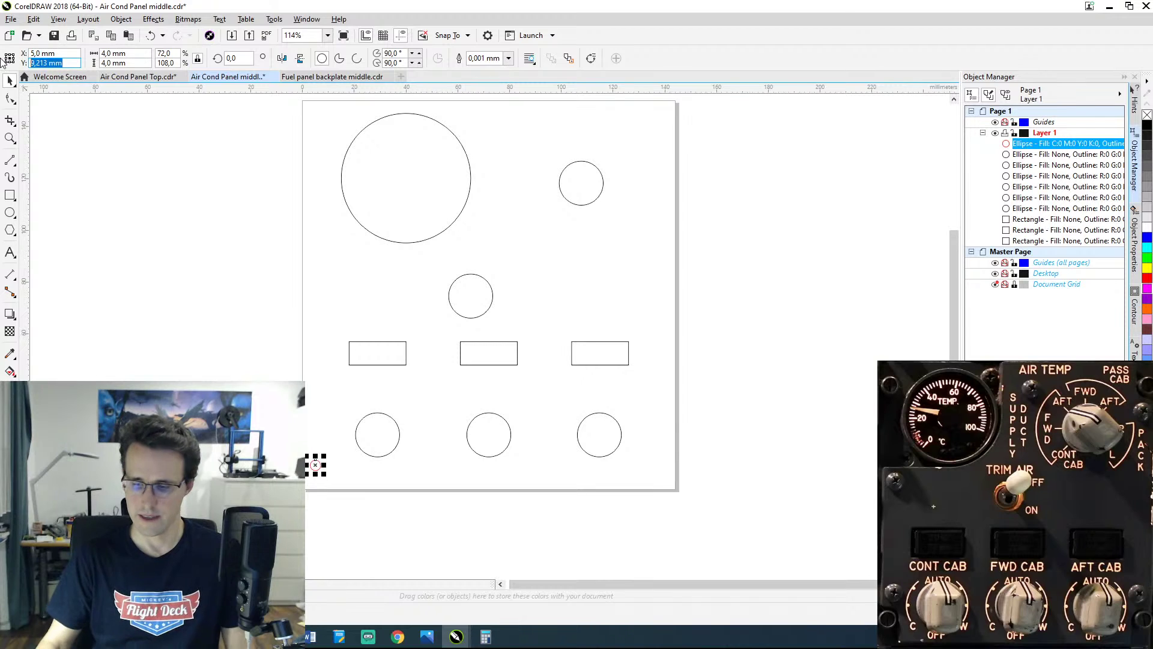
text(10)
key(Return)
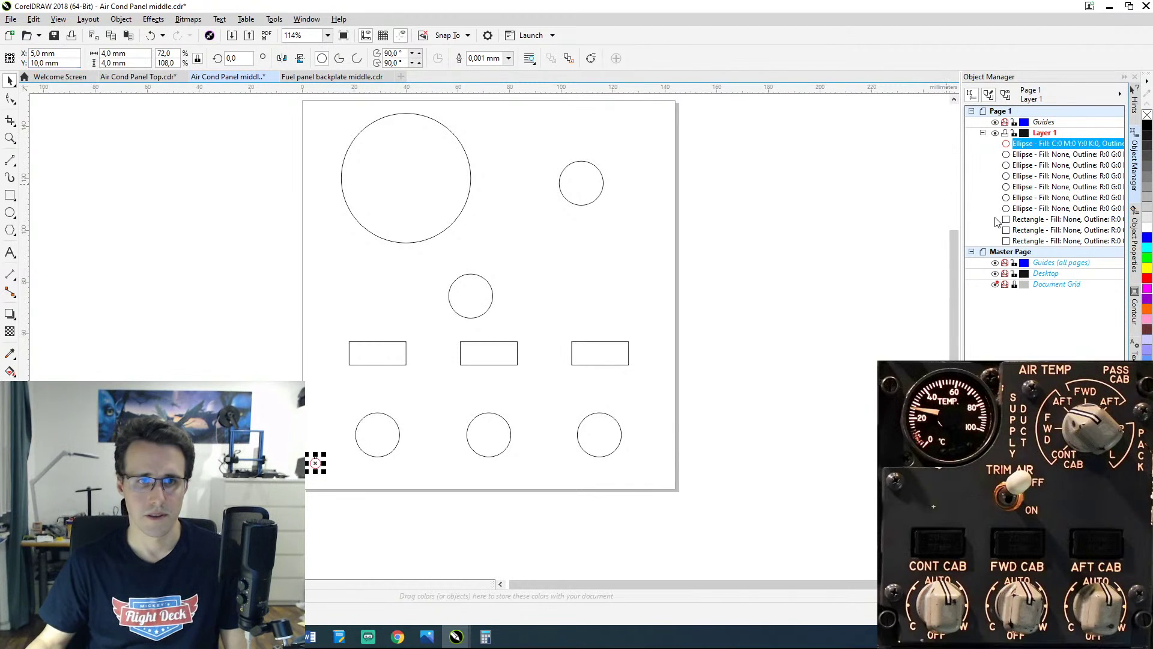
click(262, 225)
Step: Select all the shapes on the middle-layer page and set their outline width to Hairline
scroll(247, 232, down, 2)
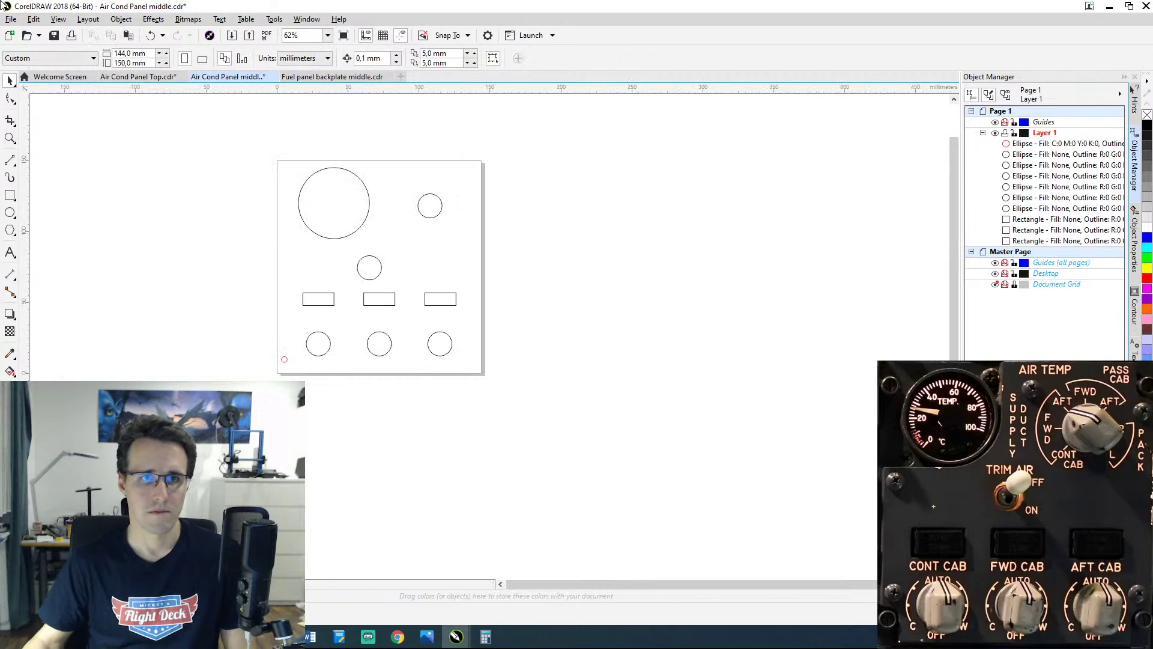
drag(280, 194, 534, 429)
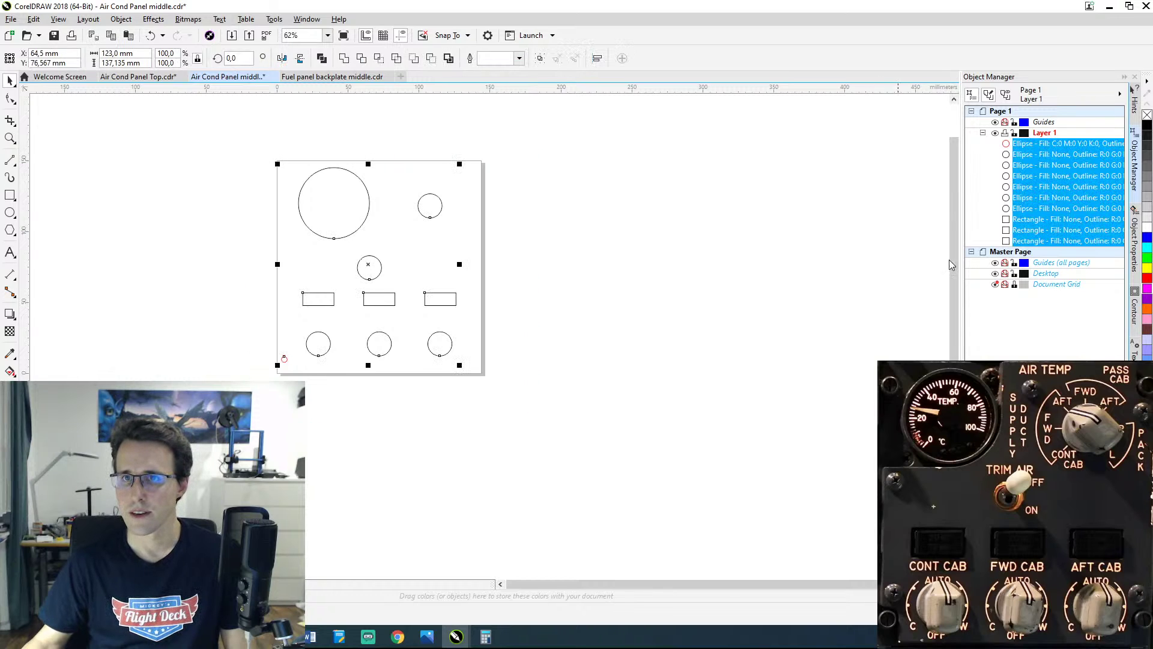
click(1135, 243)
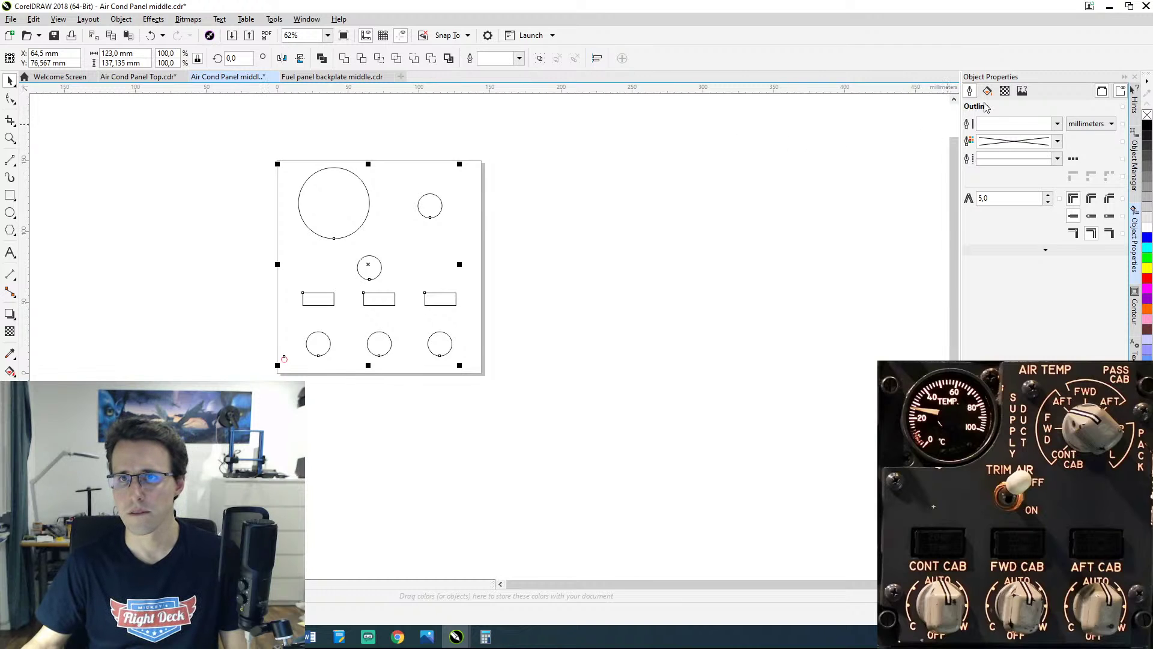
click(1057, 123)
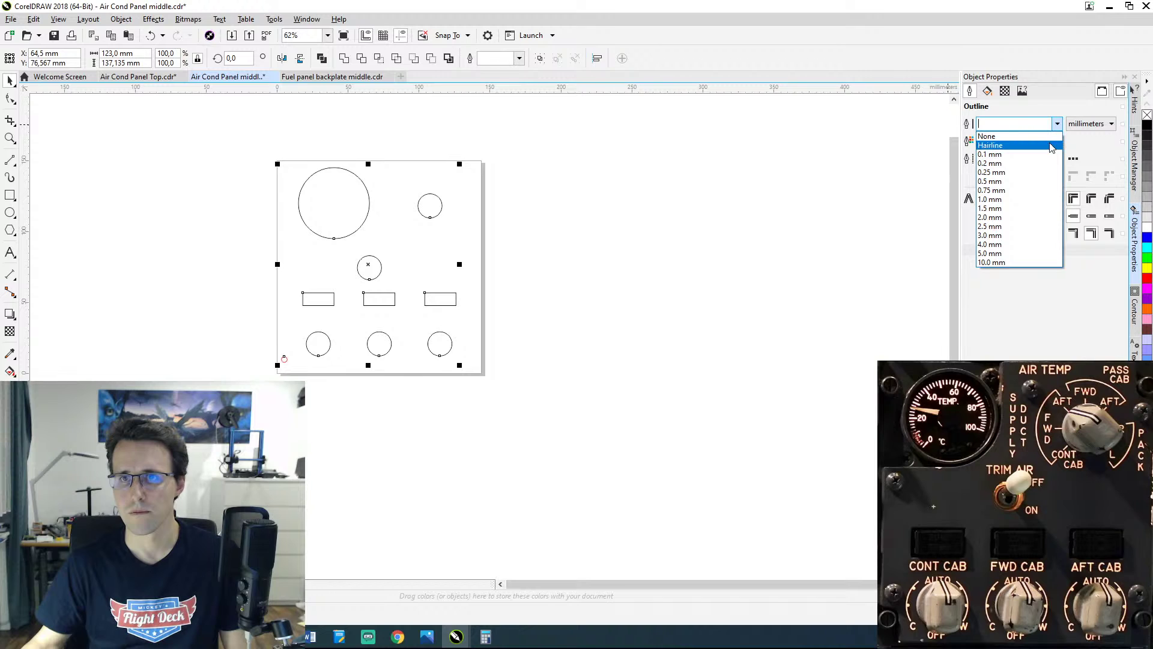
click(991, 145)
click(987, 94)
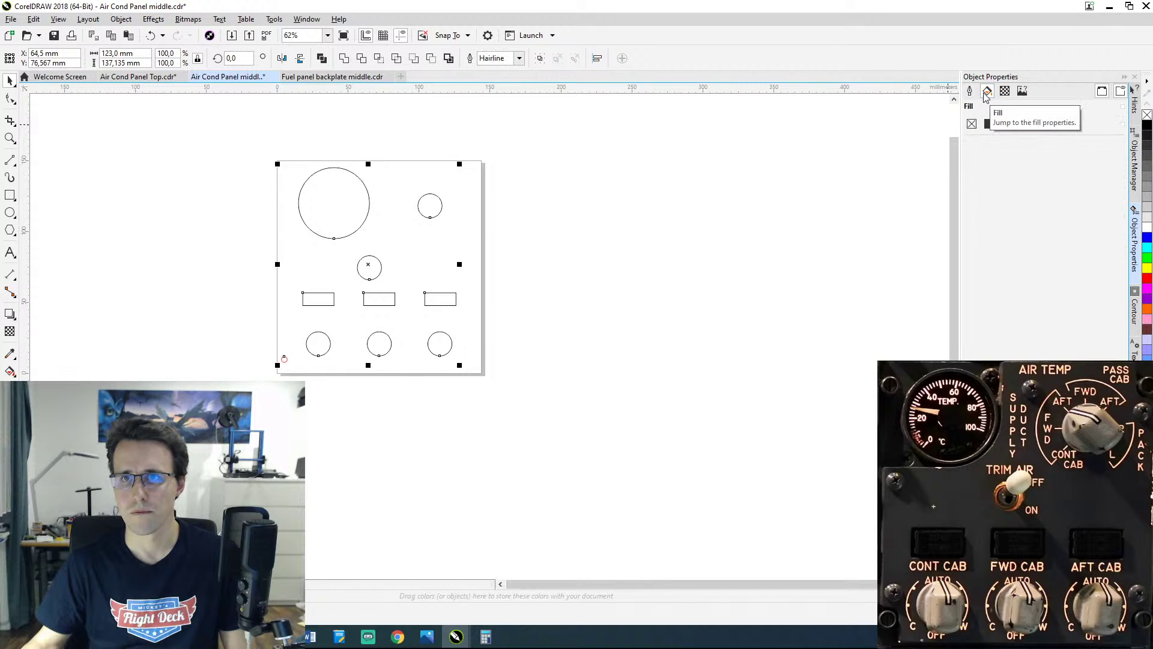
click(971, 93)
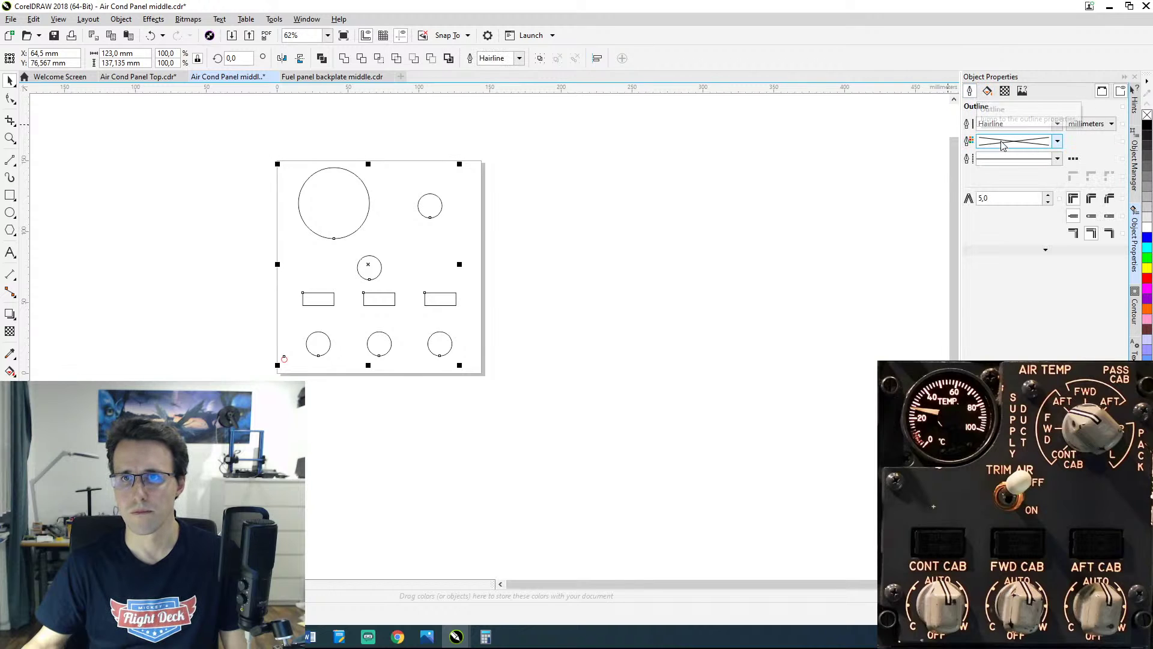
click(1072, 159)
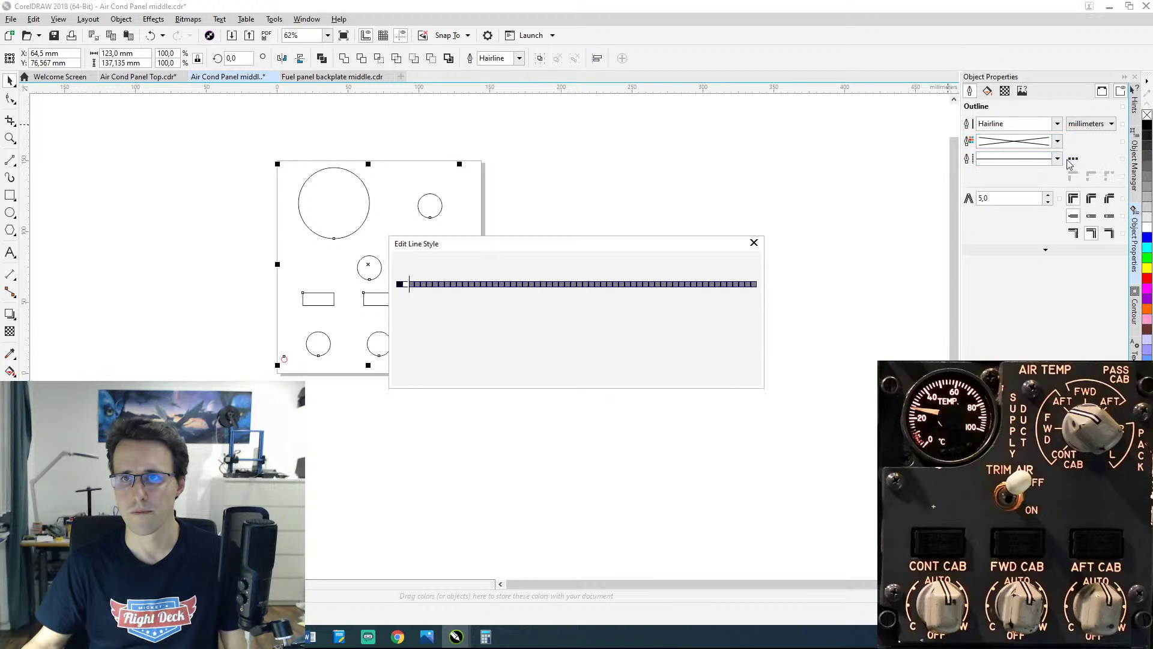
click(754, 242)
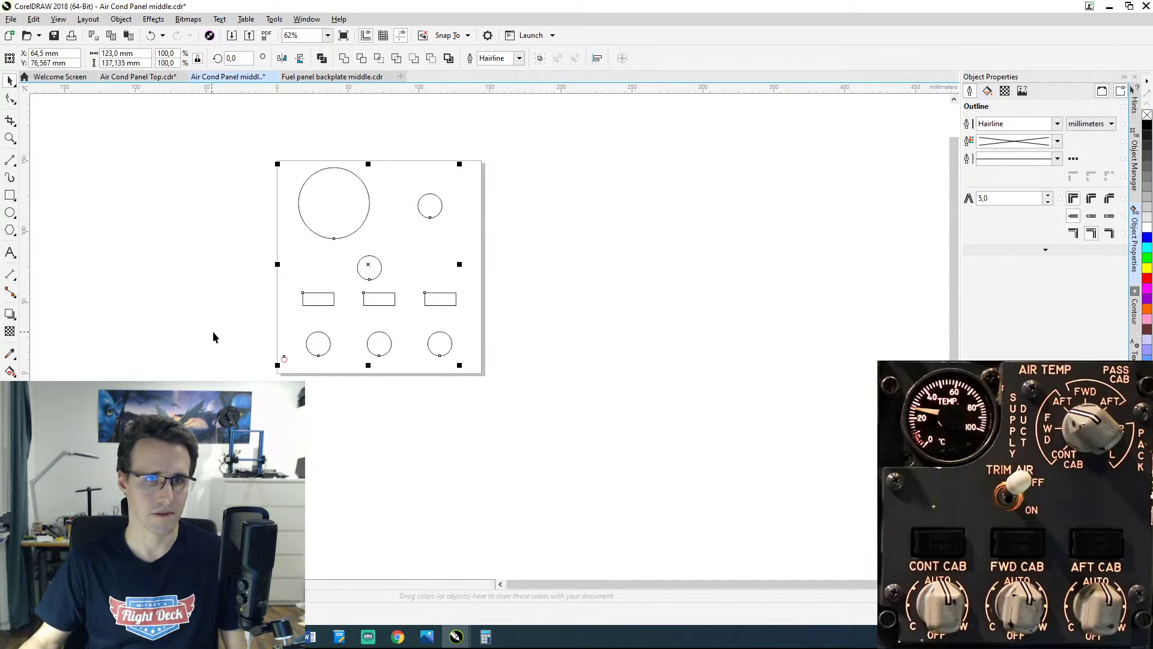
scroll(236, 340, up, 4)
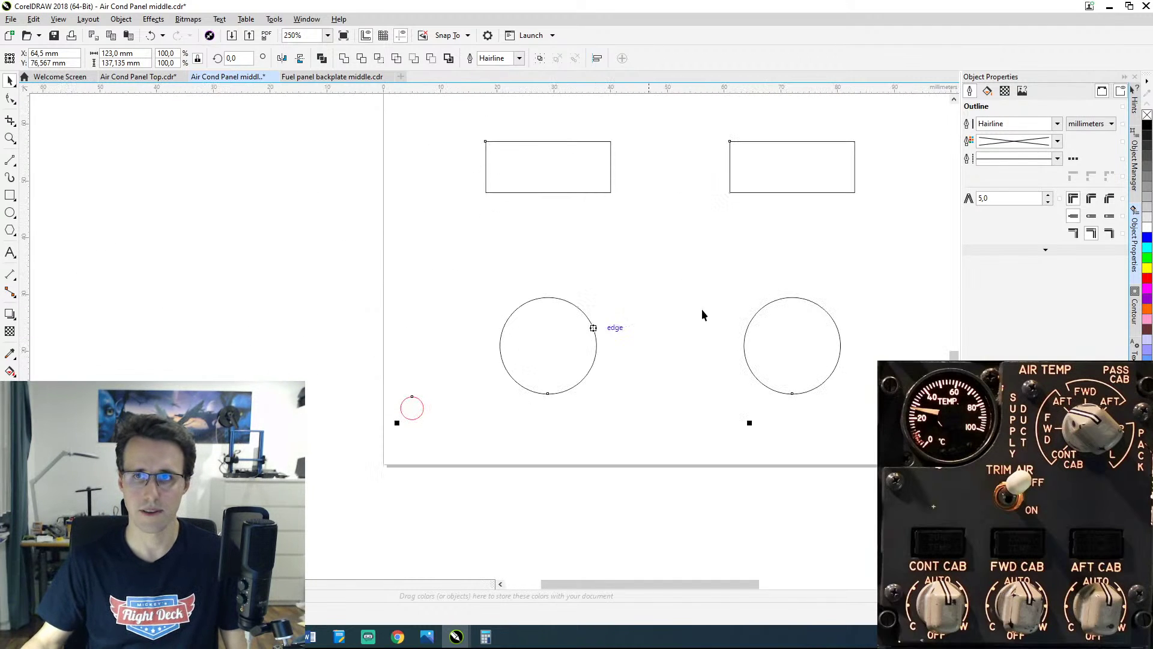
click(1046, 253)
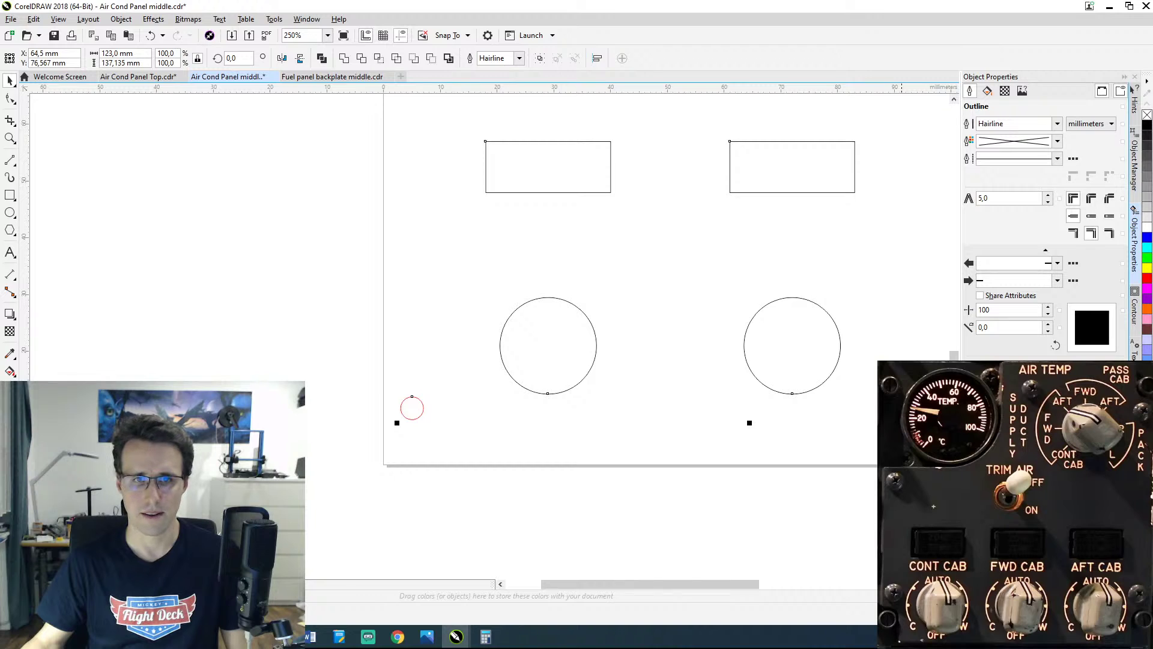
click(499, 392)
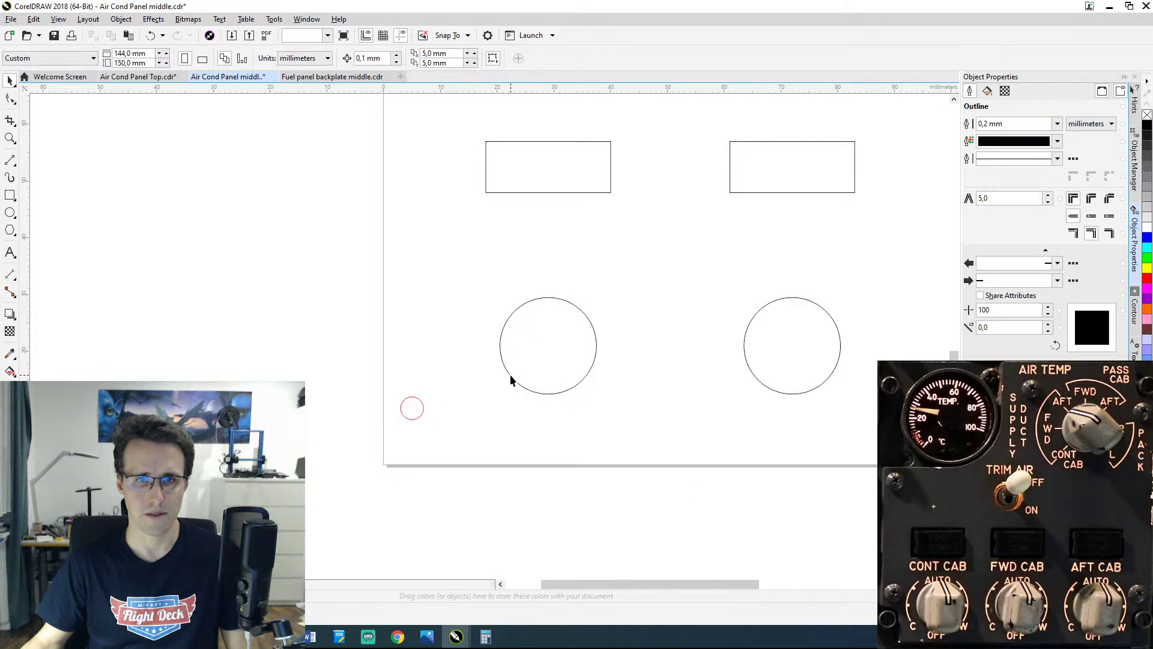
click(510, 374)
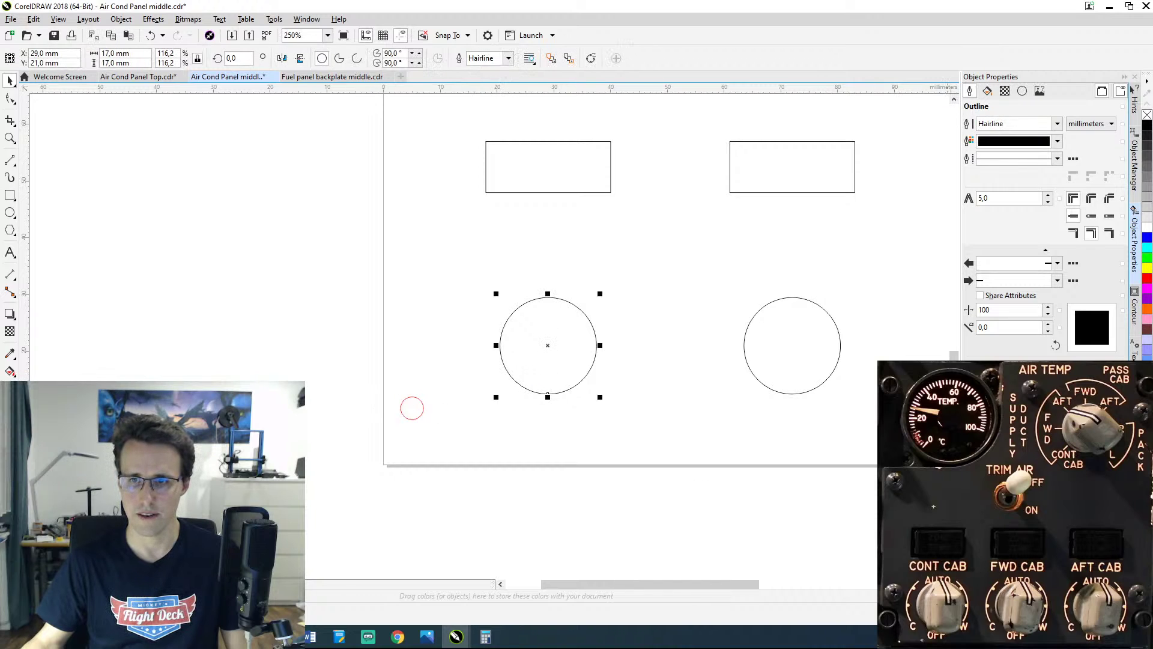
drag(269, 232, 940, 494)
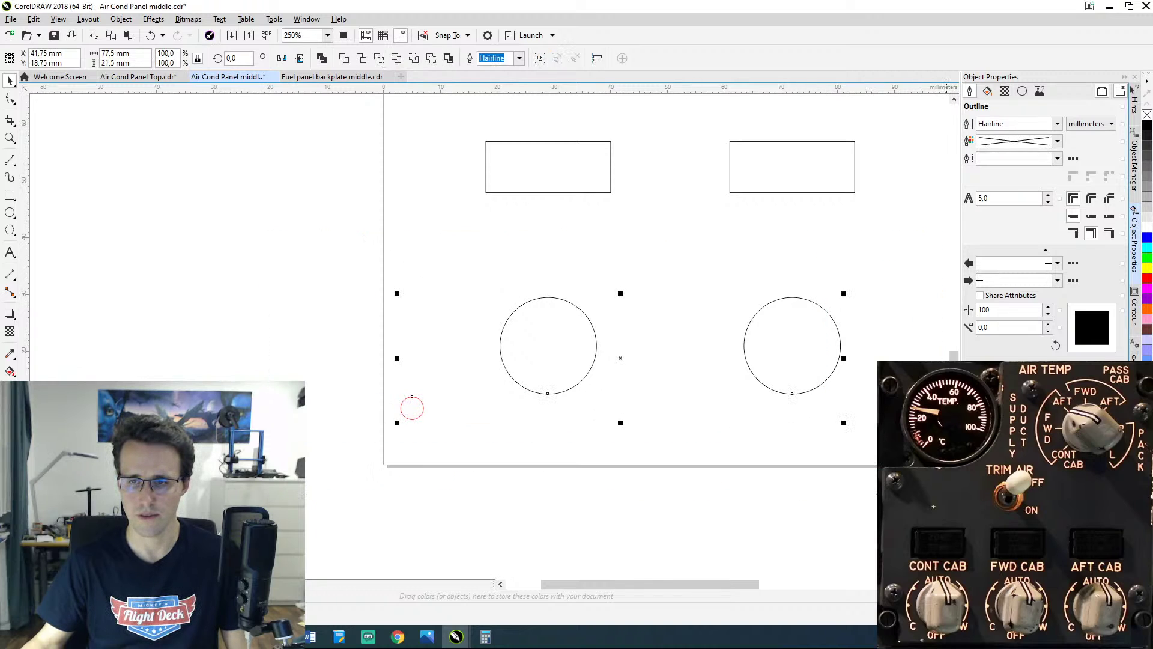
click(444, 287)
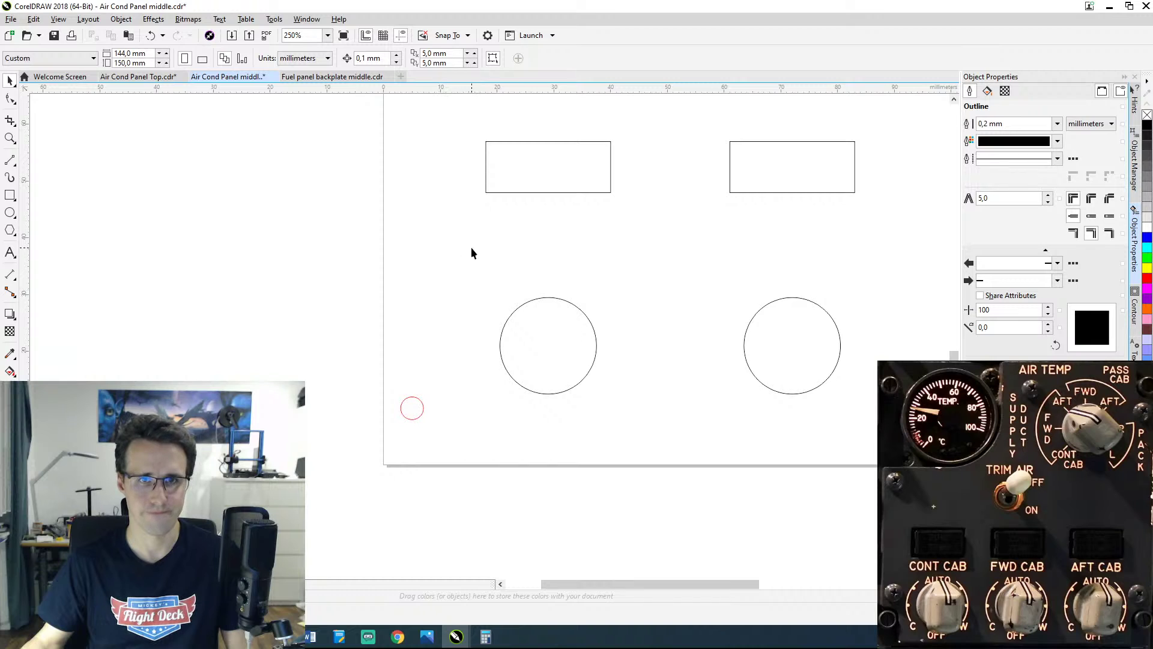
drag(471, 248, 664, 388)
drag(875, 458, 877, 459)
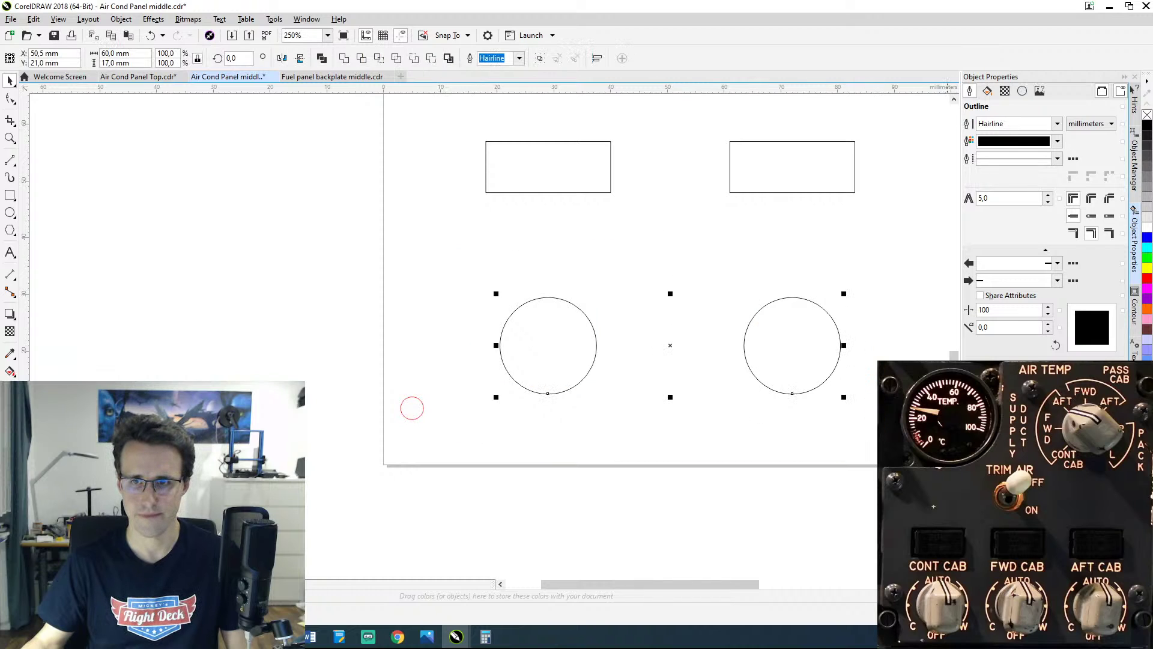
key(F12)
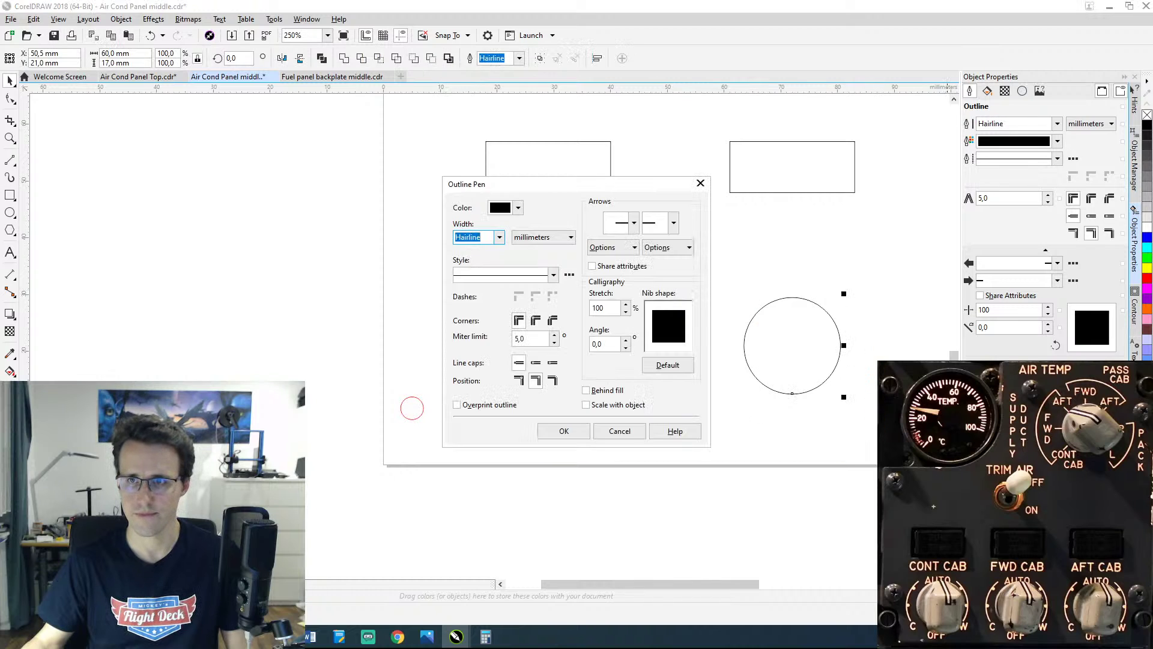
click(620, 432)
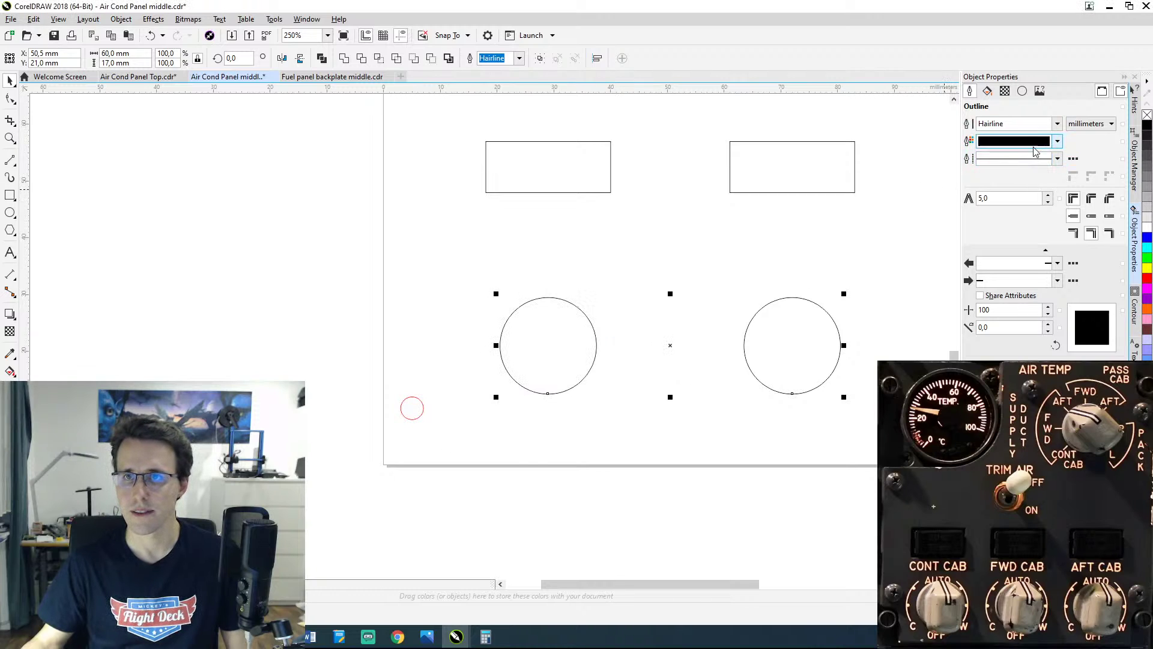
Step: Select all the black round and rectangular cutouts on the page and set their outline colour to red, #ff0000
scroll(801, 249, down, 2)
scroll(801, 231, down, 2)
drag(801, 226, 558, 328)
drag(475, 137, 718, 367)
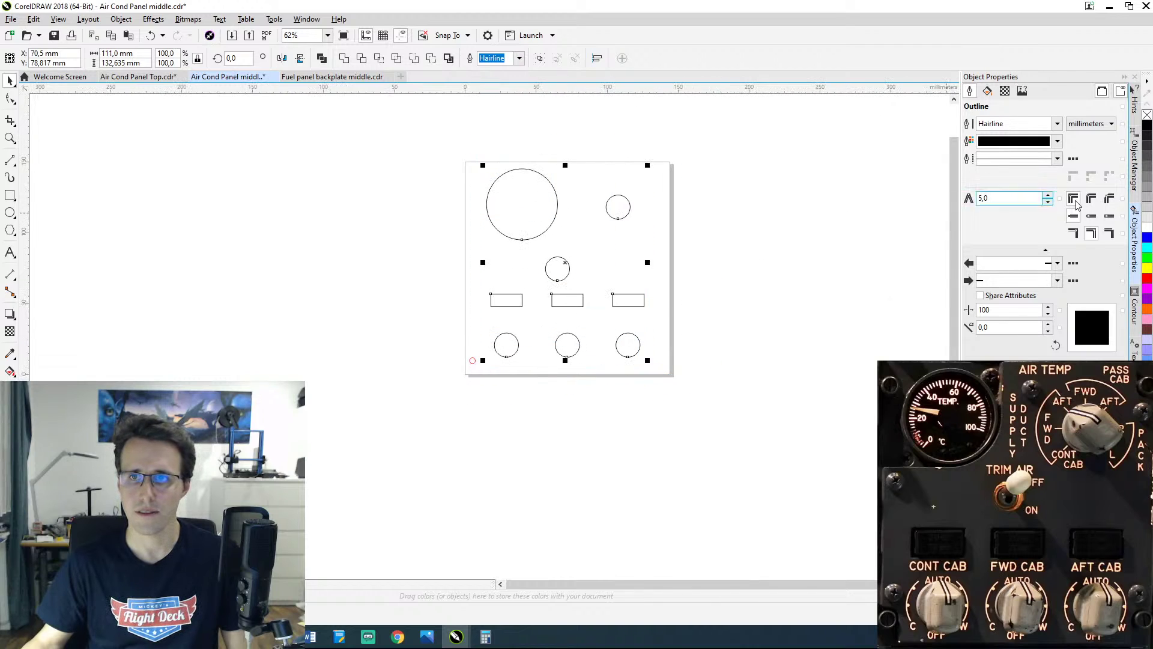
click(1057, 142)
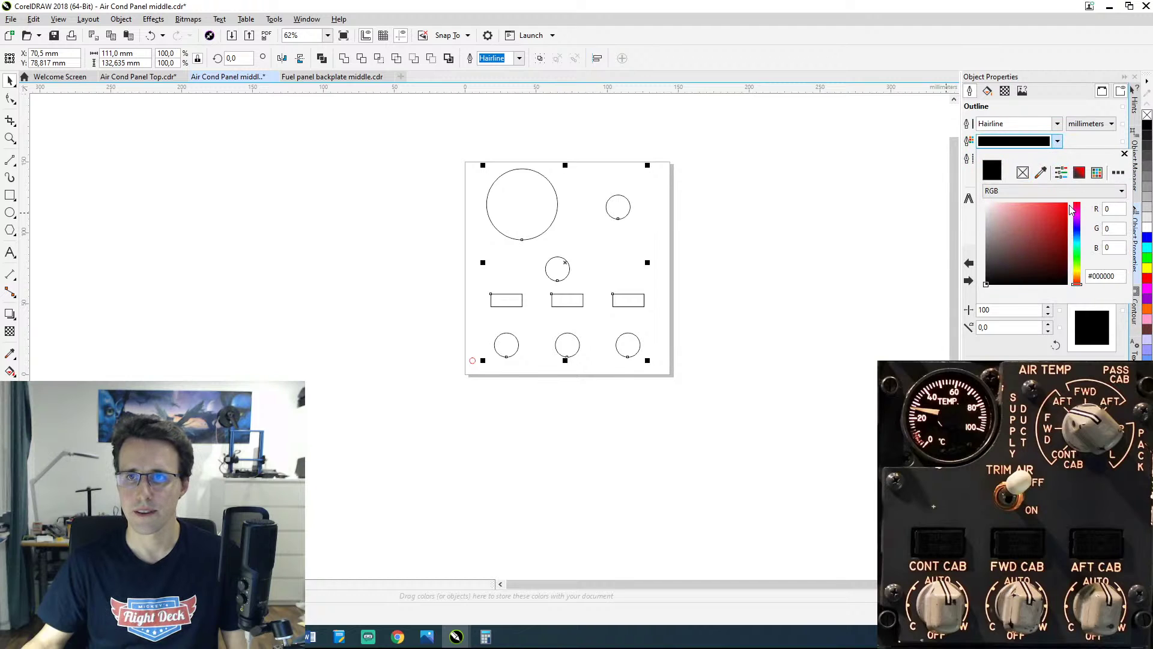
double_click(1108, 276)
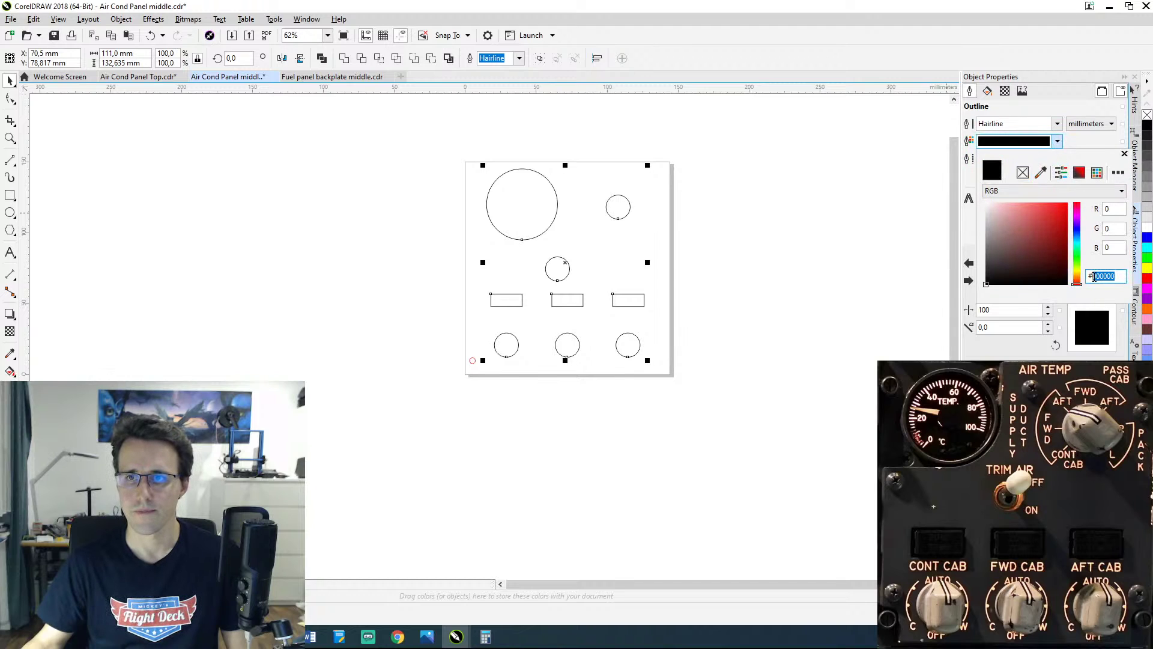
text(ff)
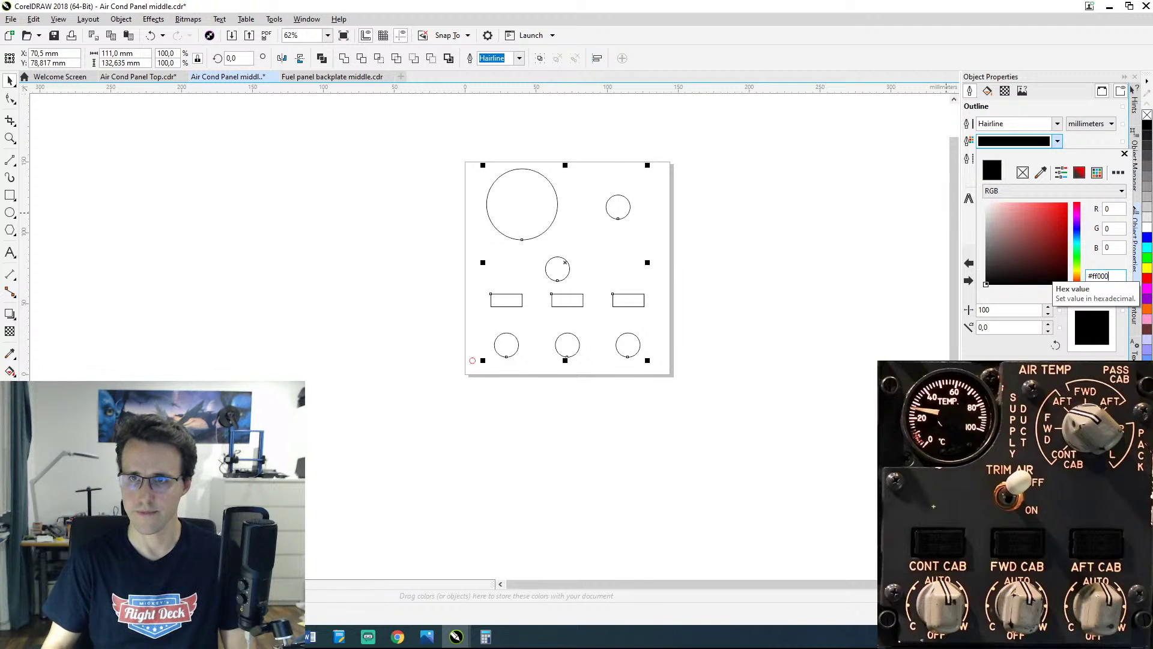
text(0000)
key(Return)
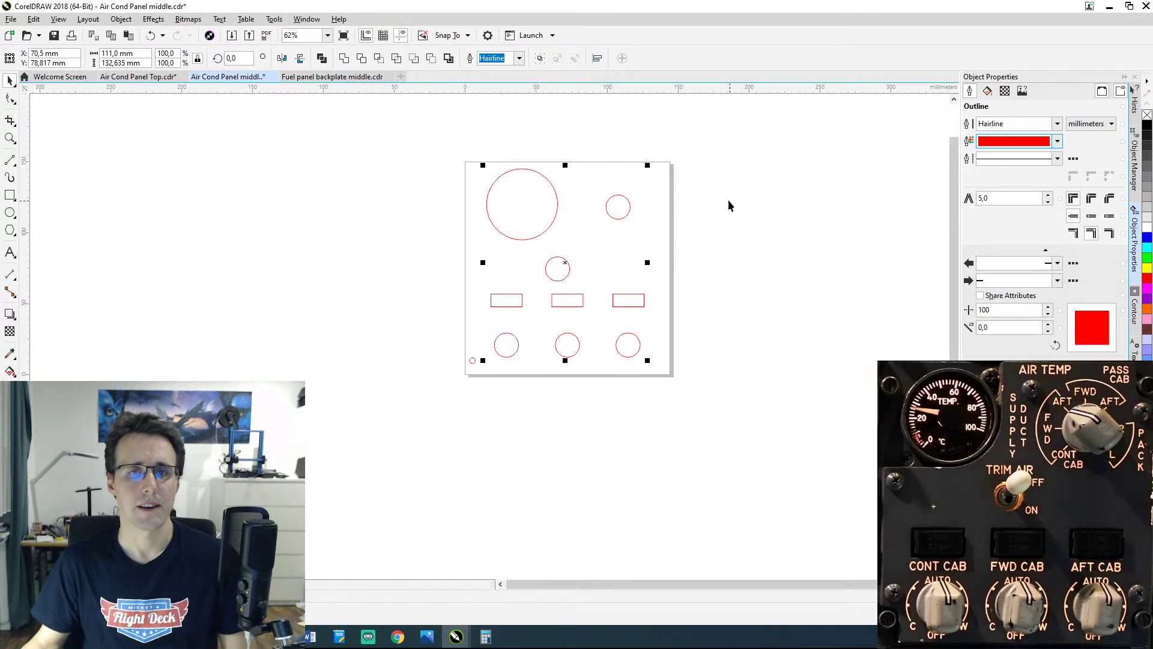
click(743, 231)
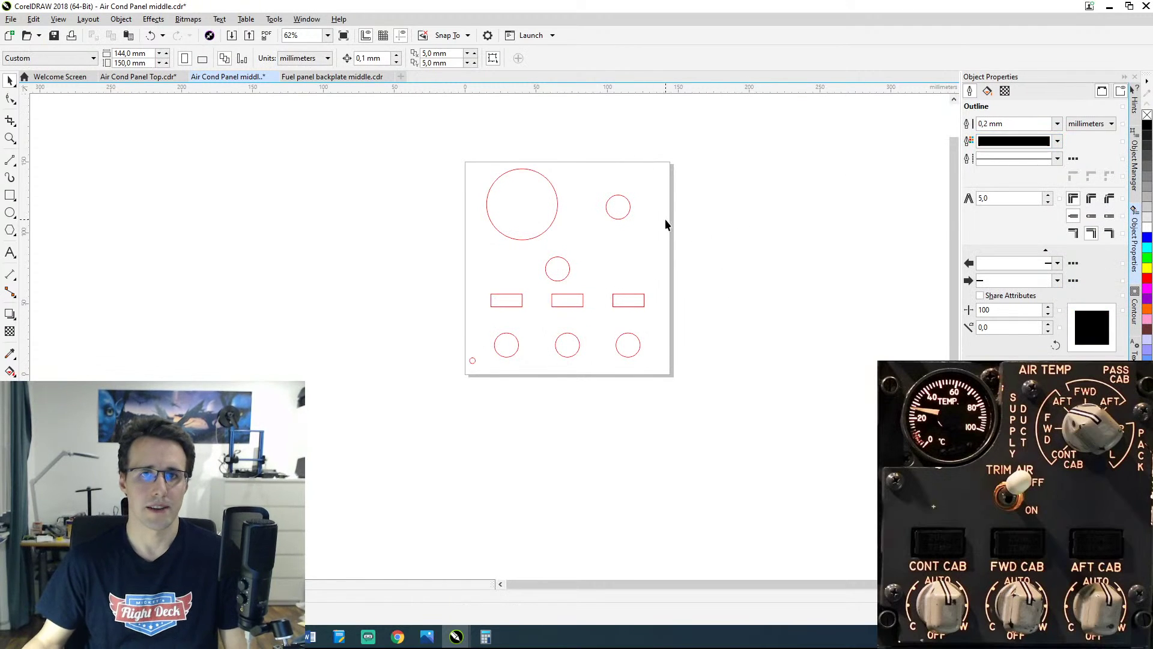
Step: Duplicate the lower-left screw hole near the panel's upper-left corner and position the copy at X 5 mm and Y 140 mm
scroll(605, 239, up, 2)
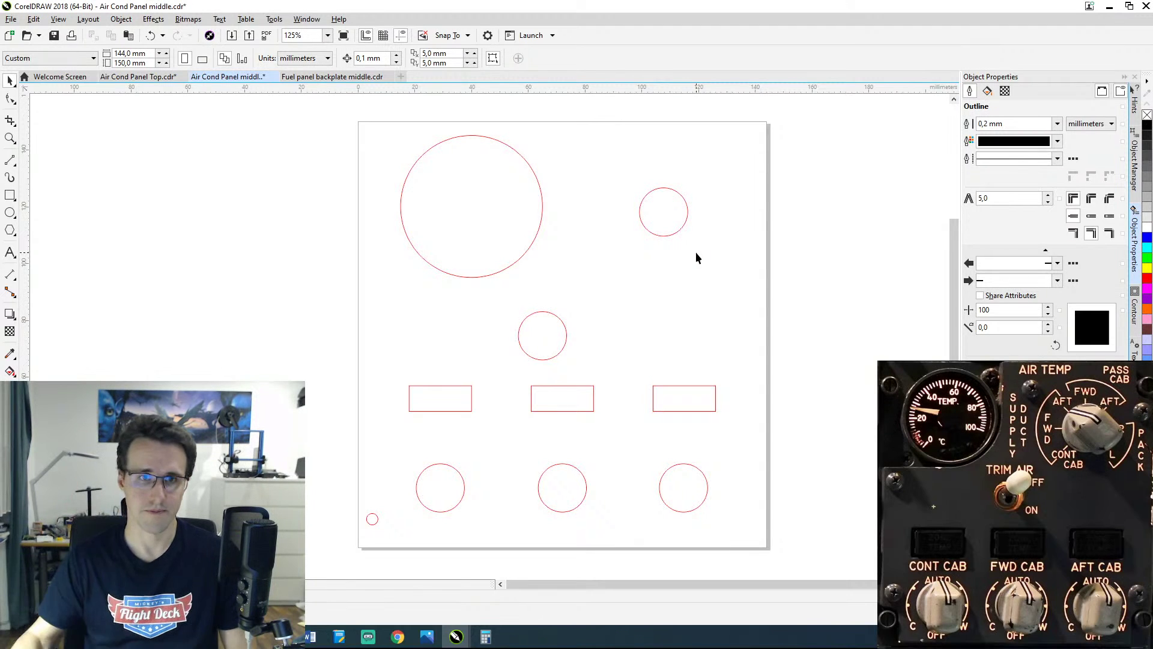
click(373, 522)
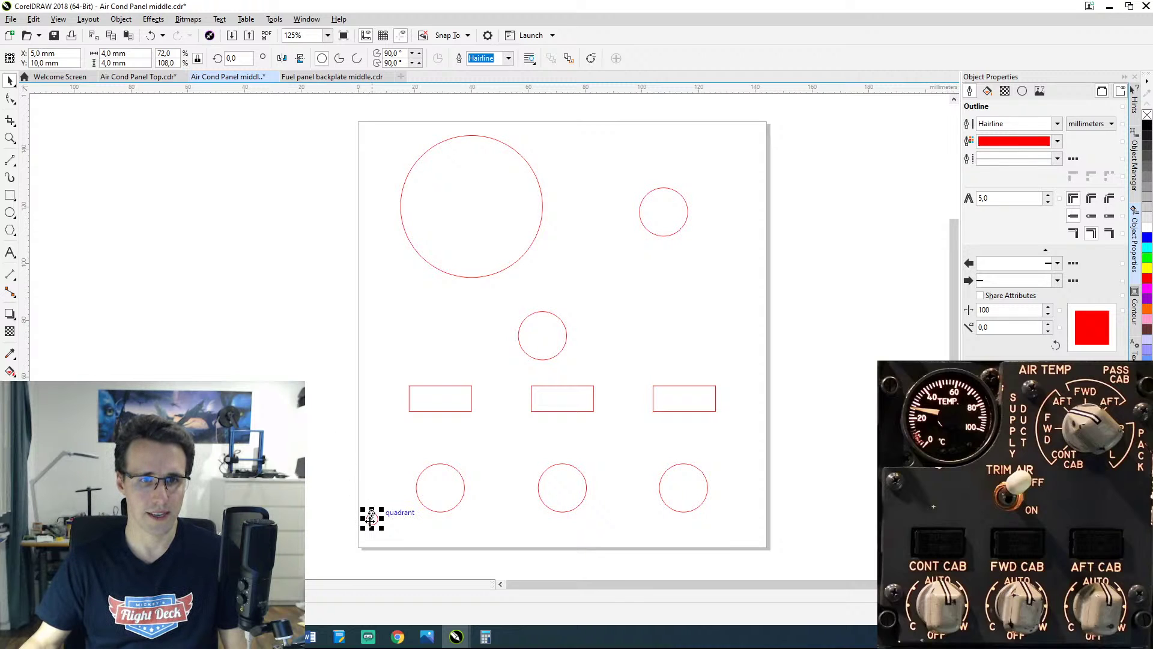
drag(372, 518, 374, 142)
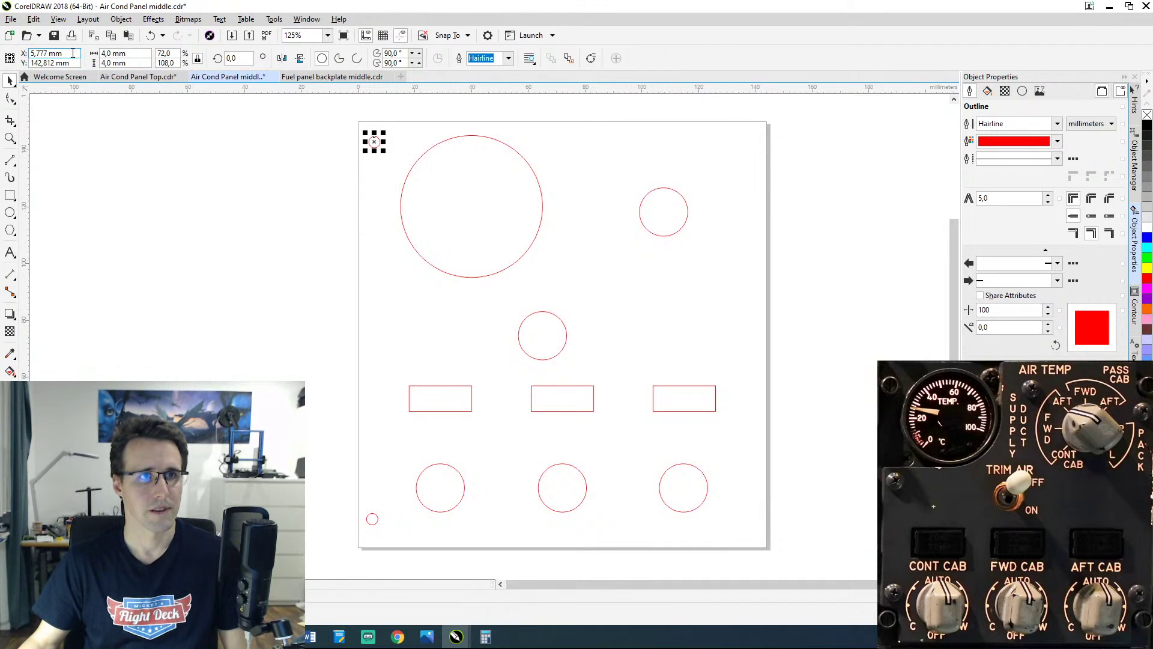
click(57, 63)
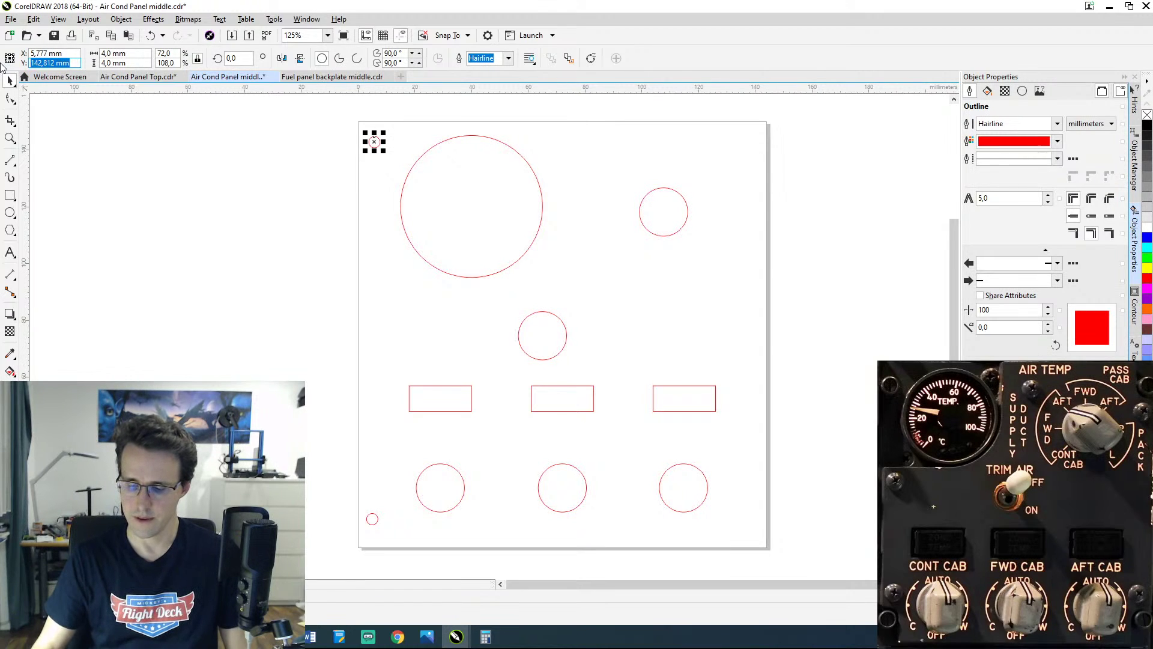
text(14)
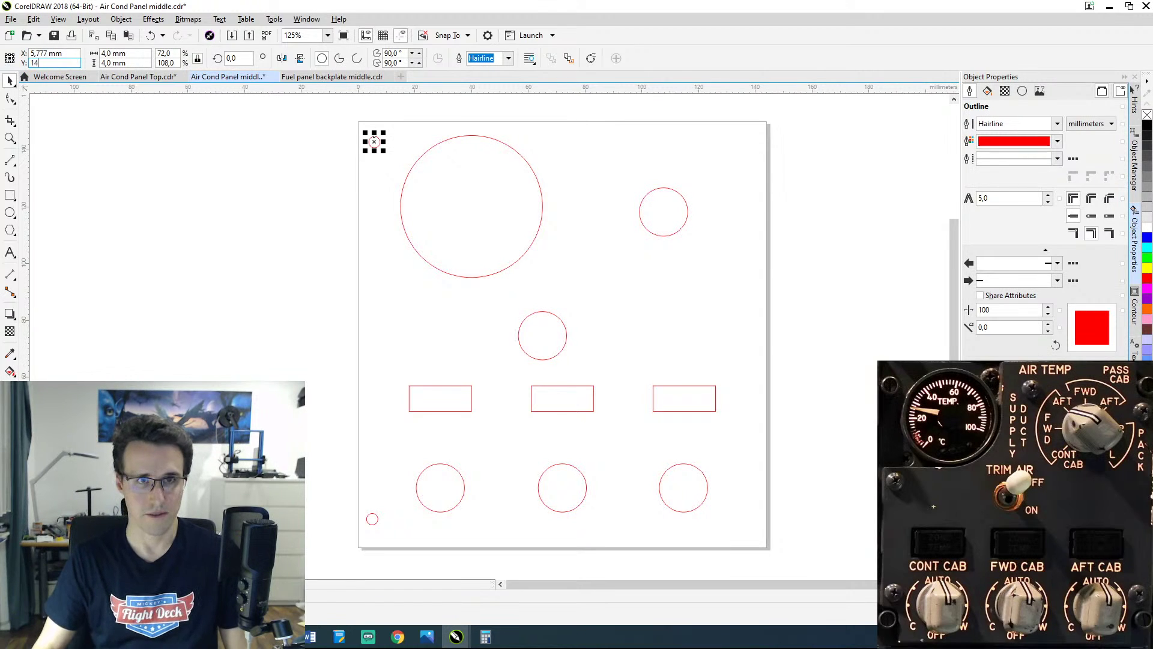
text(0)
key(Return)
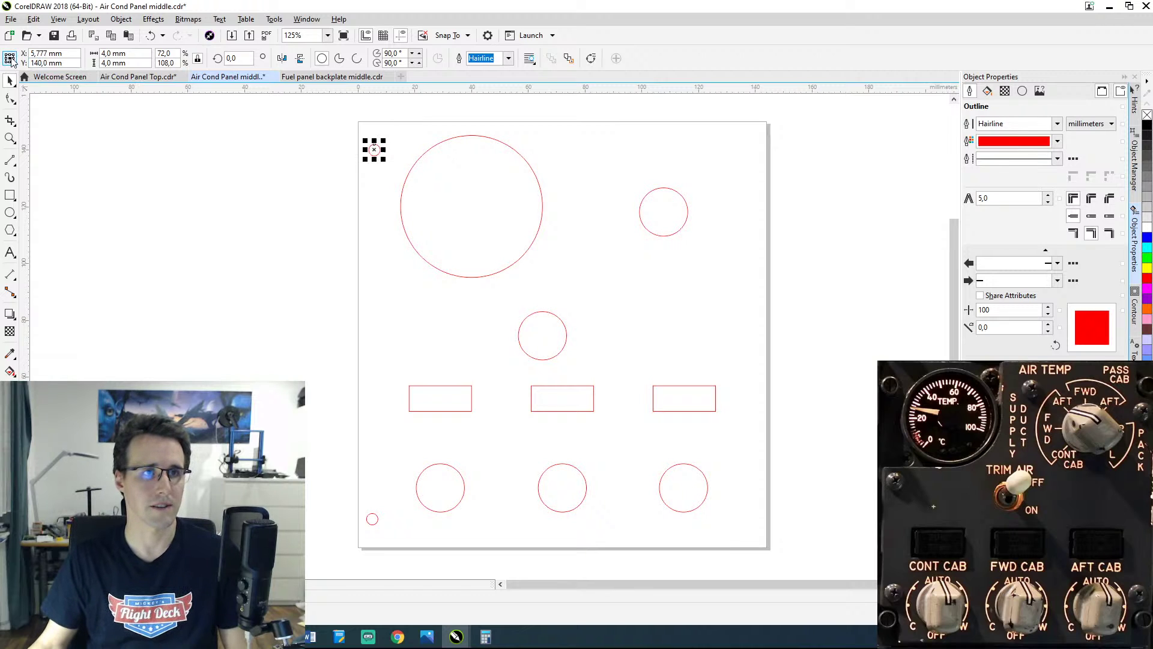
drag(67, 54, 29, 53)
text(5)
key(Return)
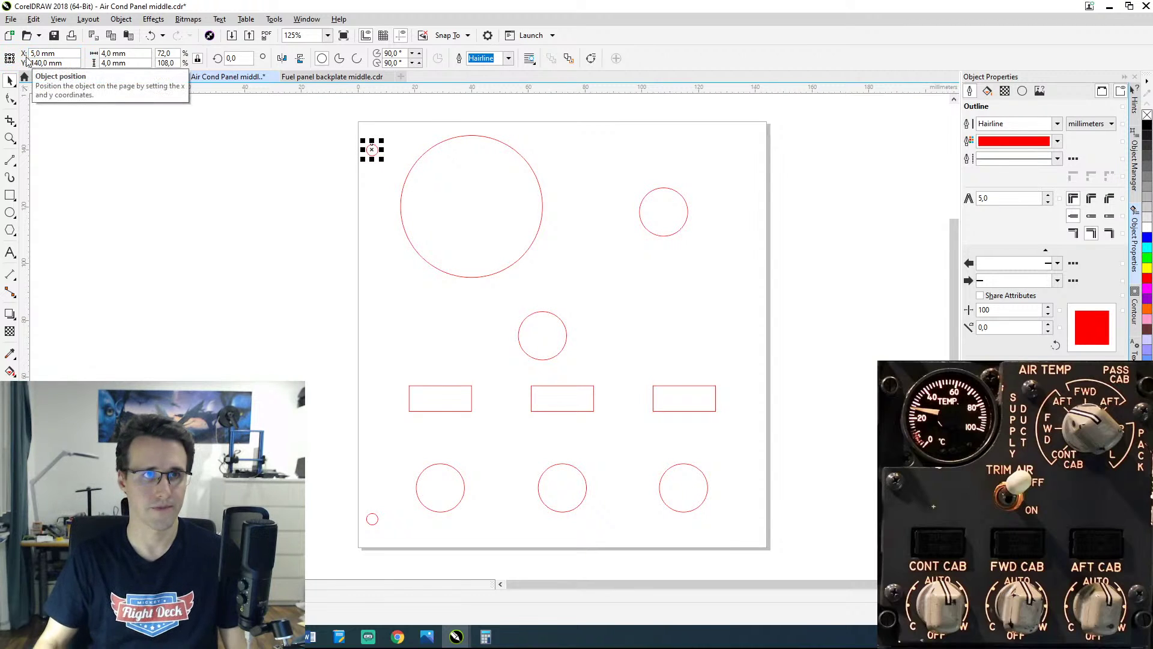
click(176, 257)
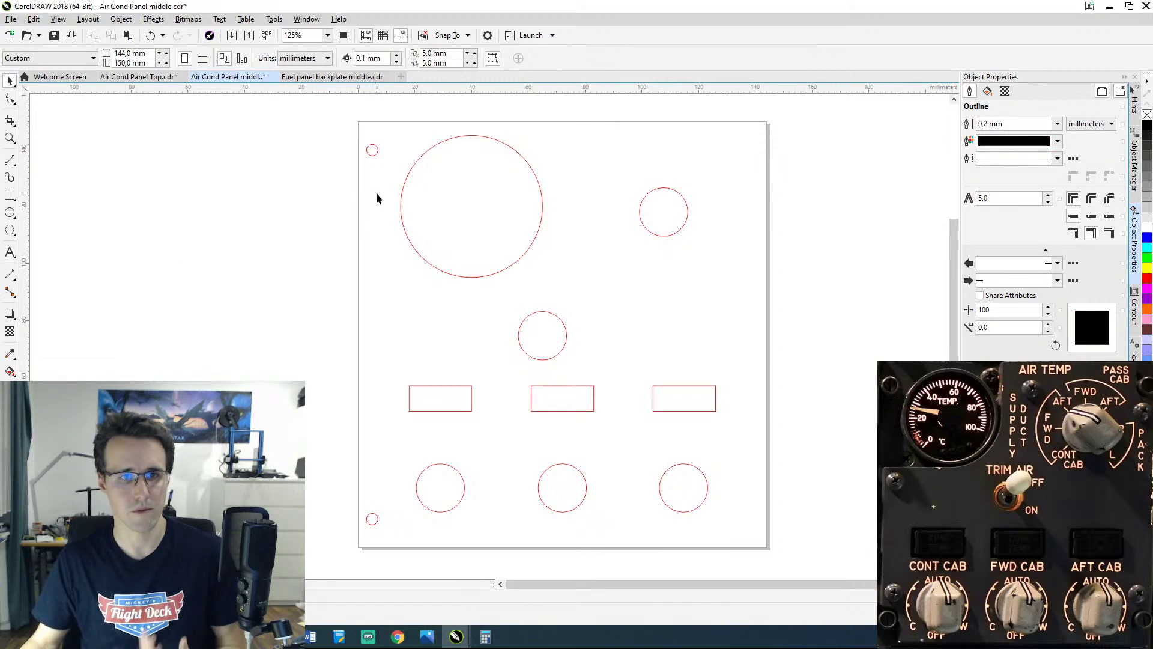
Step: Duplicate both screw holes on the panel's left edge across to its right edge
click(371, 155)
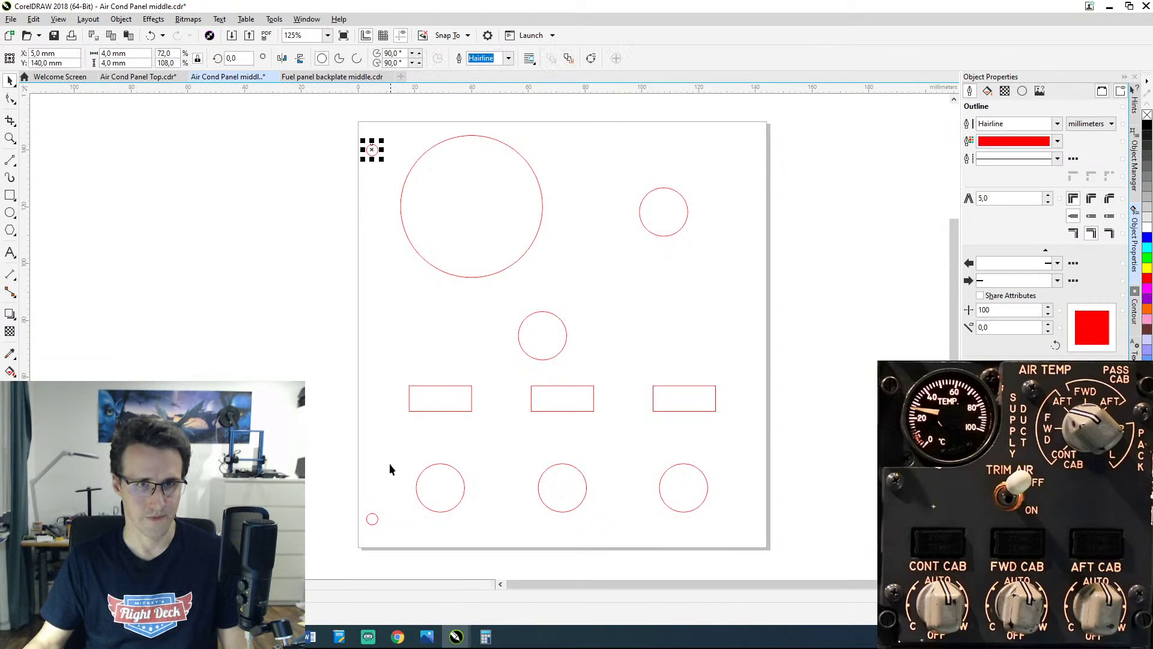
shift+click(373, 524)
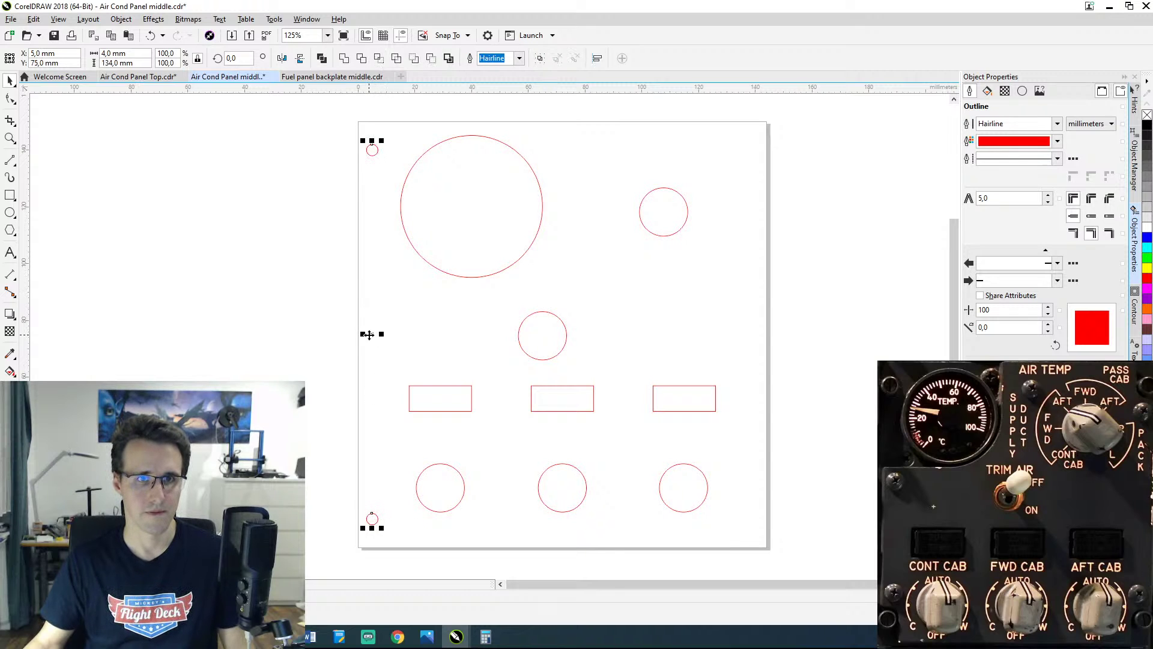
drag(372, 333, 745, 333)
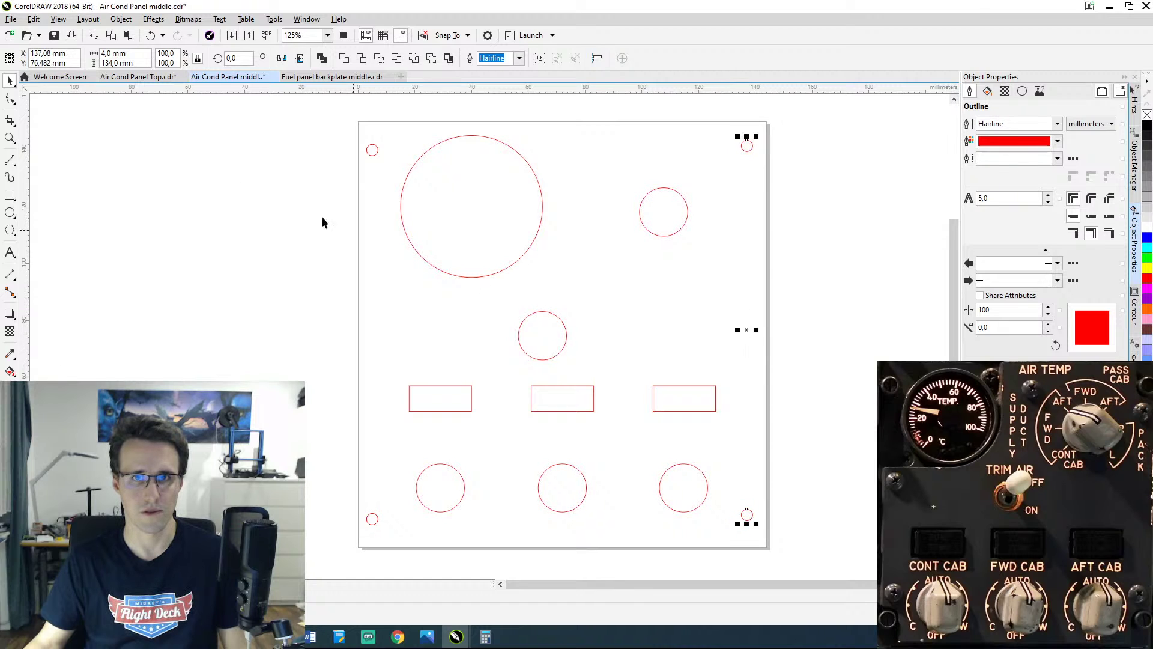
Step: Position the right-edge pair of screw holes together at X 139 mm (144-5) and Y 75 mm
click(284, 150)
drag(373, 549, 387, 553)
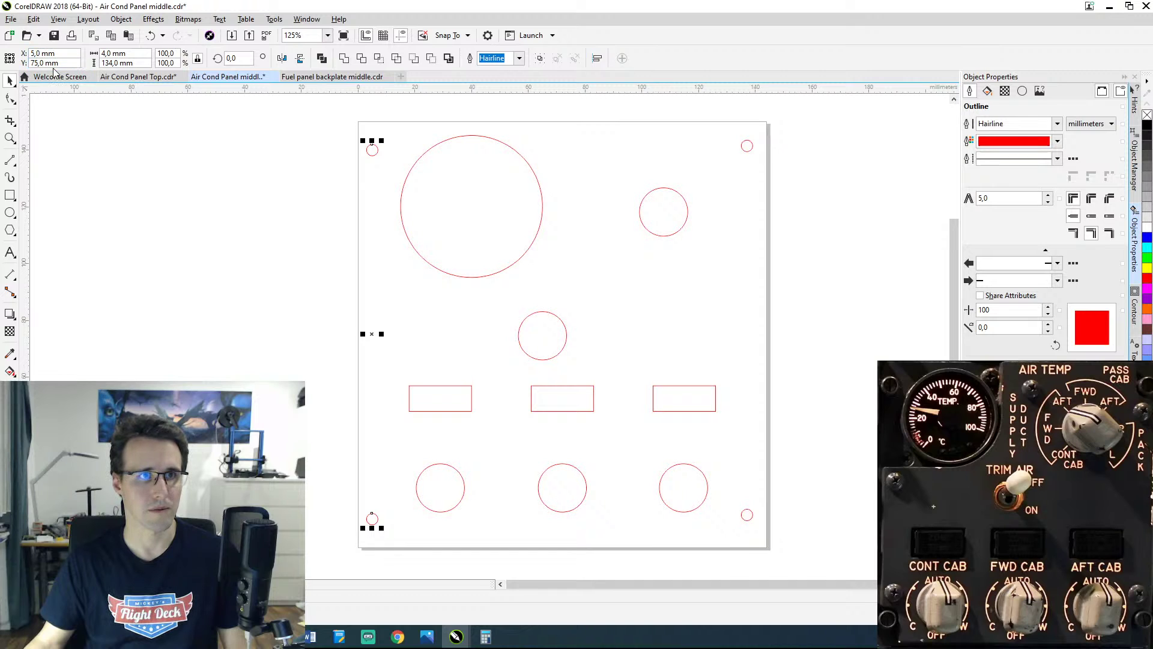
drag(790, 118, 786, 121)
drag(759, 340, 728, 546)
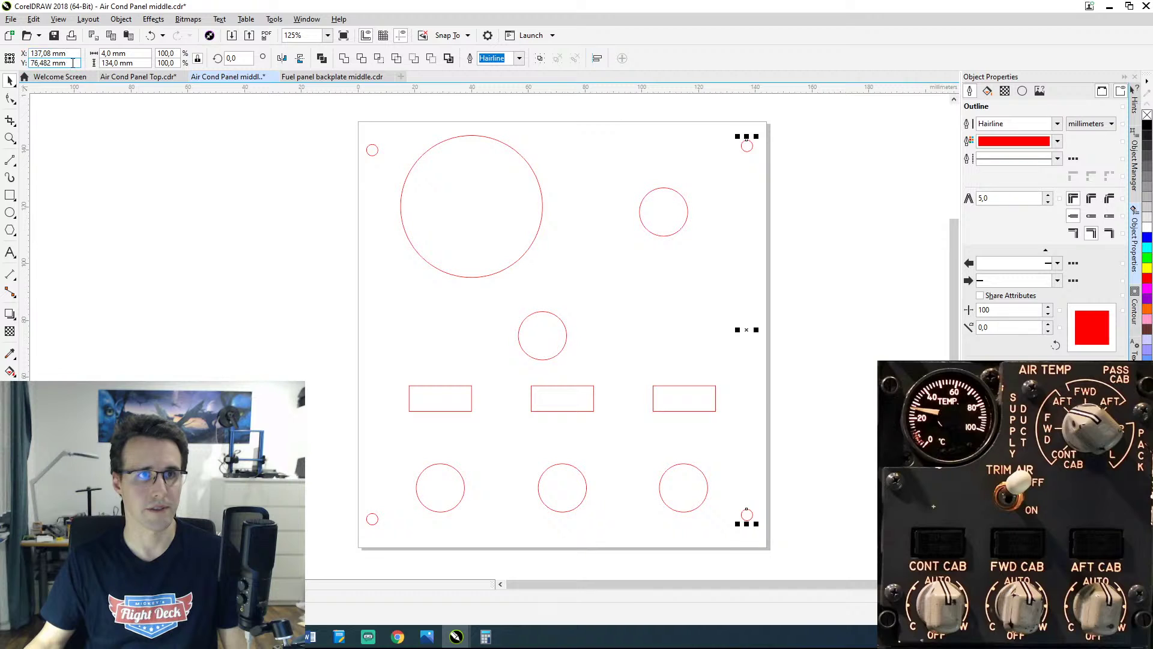
drag(66, 63, 26, 65)
text(75)
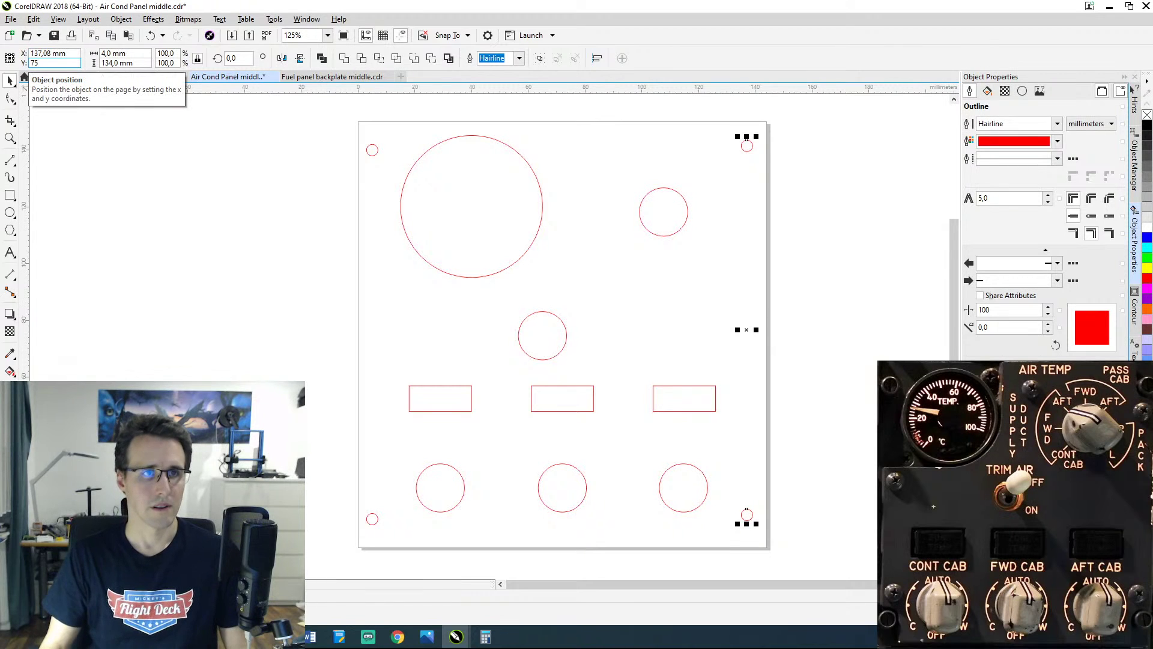
key(Return)
drag(66, 54, 30, 54)
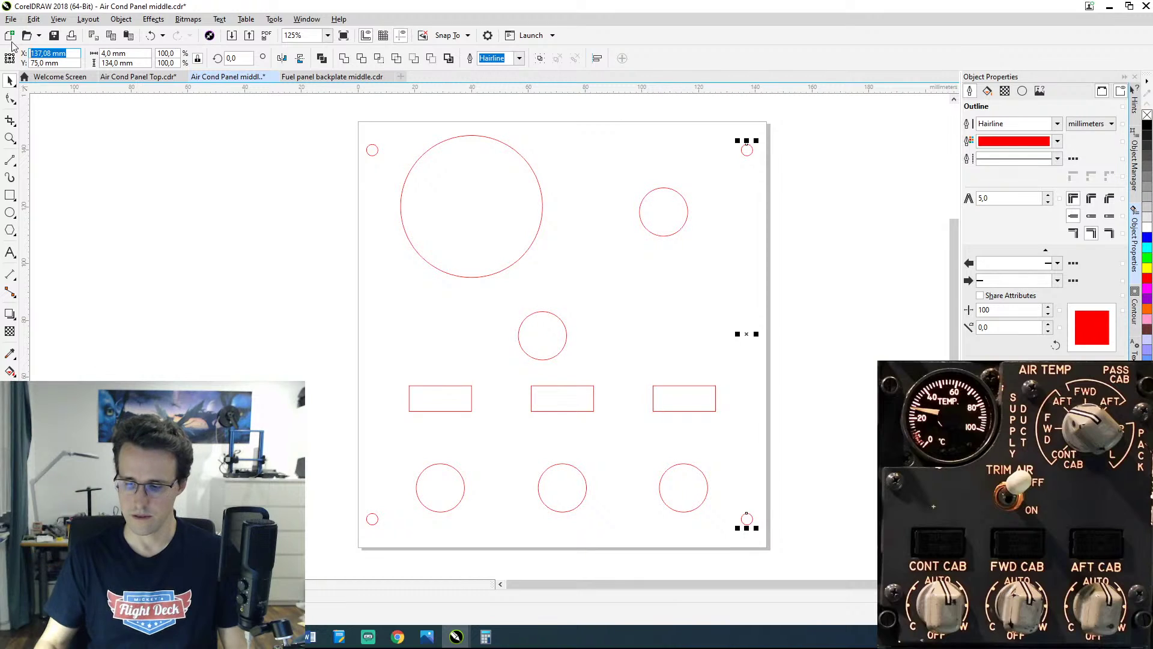
text(144)
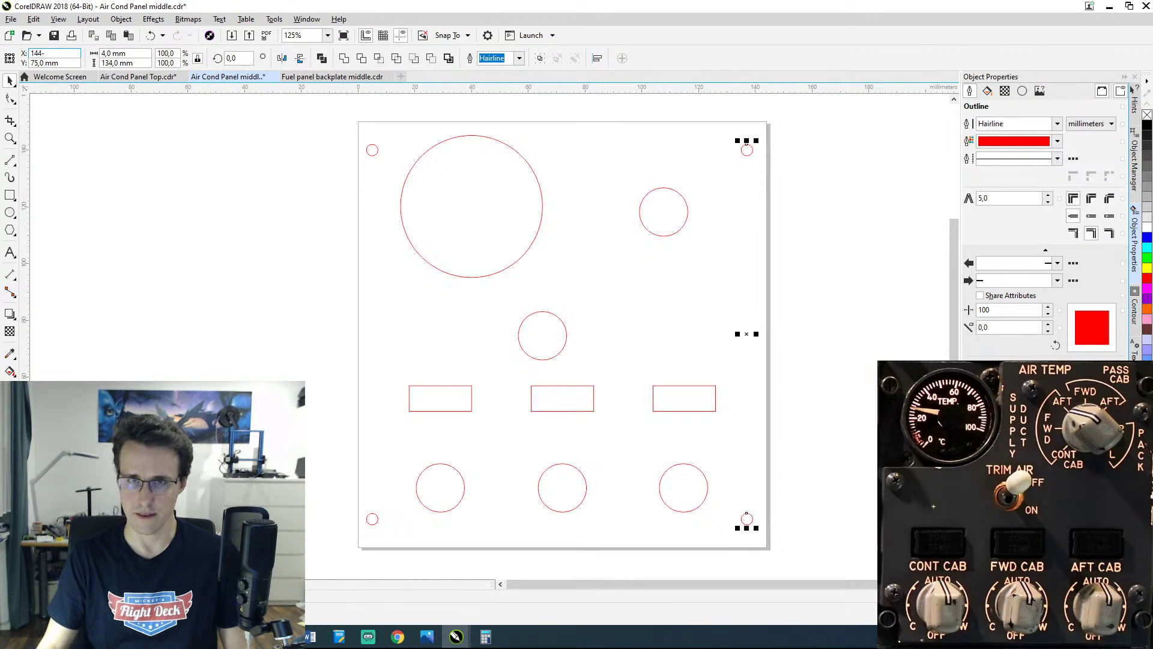
text(-5)
key(Return)
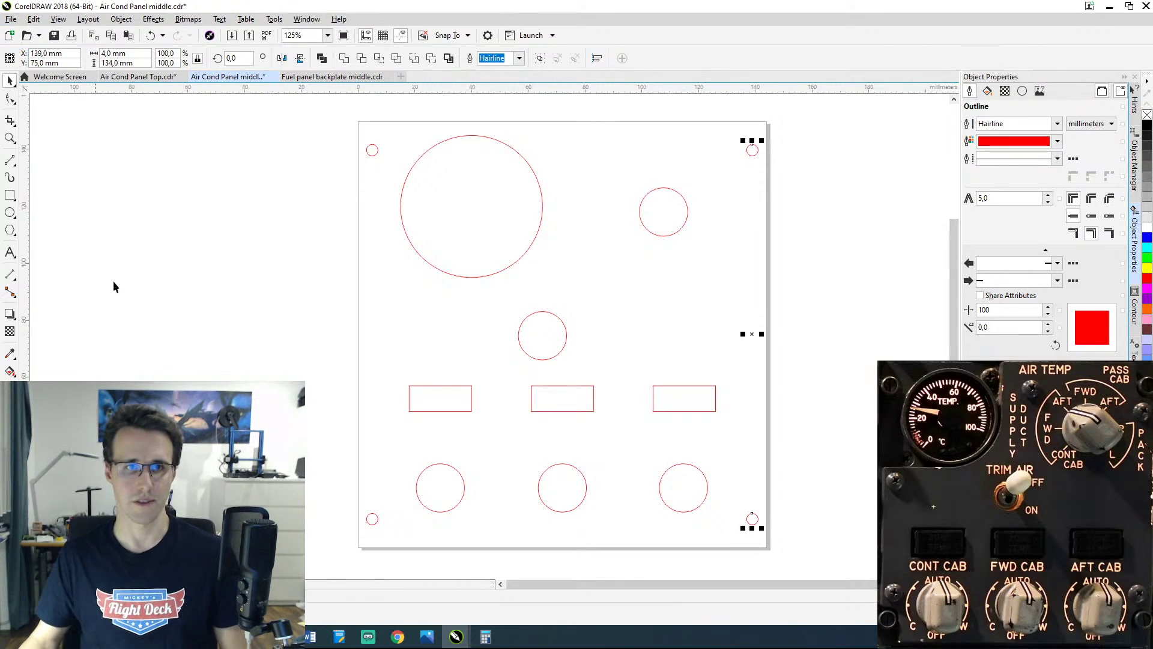
click(214, 216)
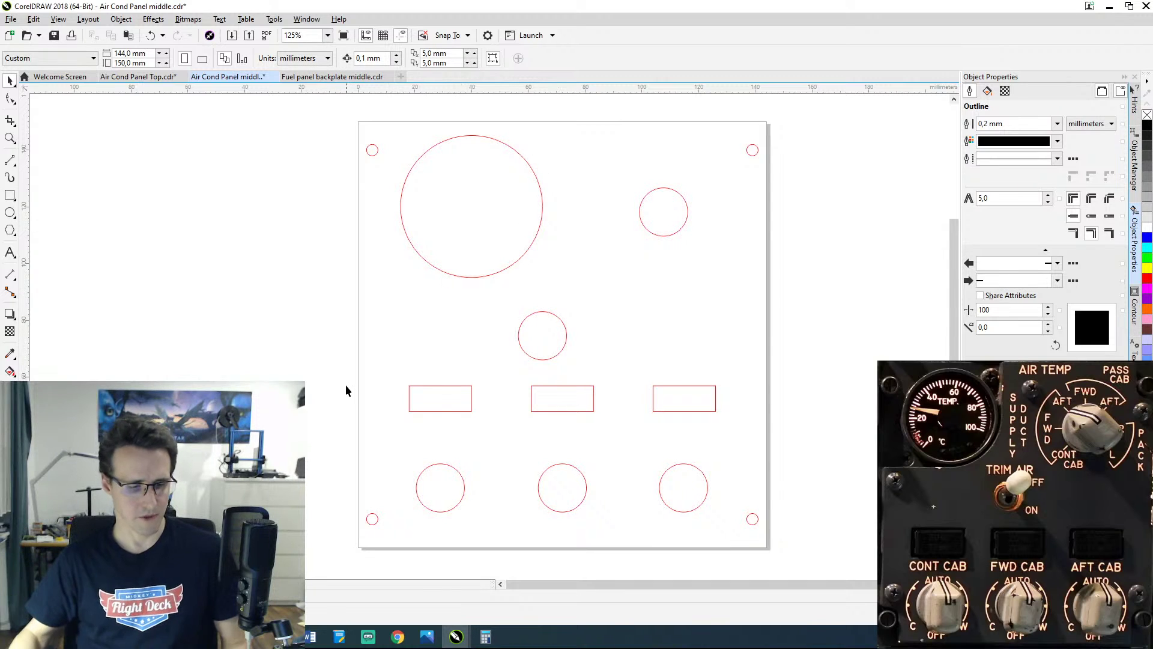
Step: Save the middle-layer drawing and create a new 144 × 150 mm RGB document at 300 dpi
key(ctrl+s)
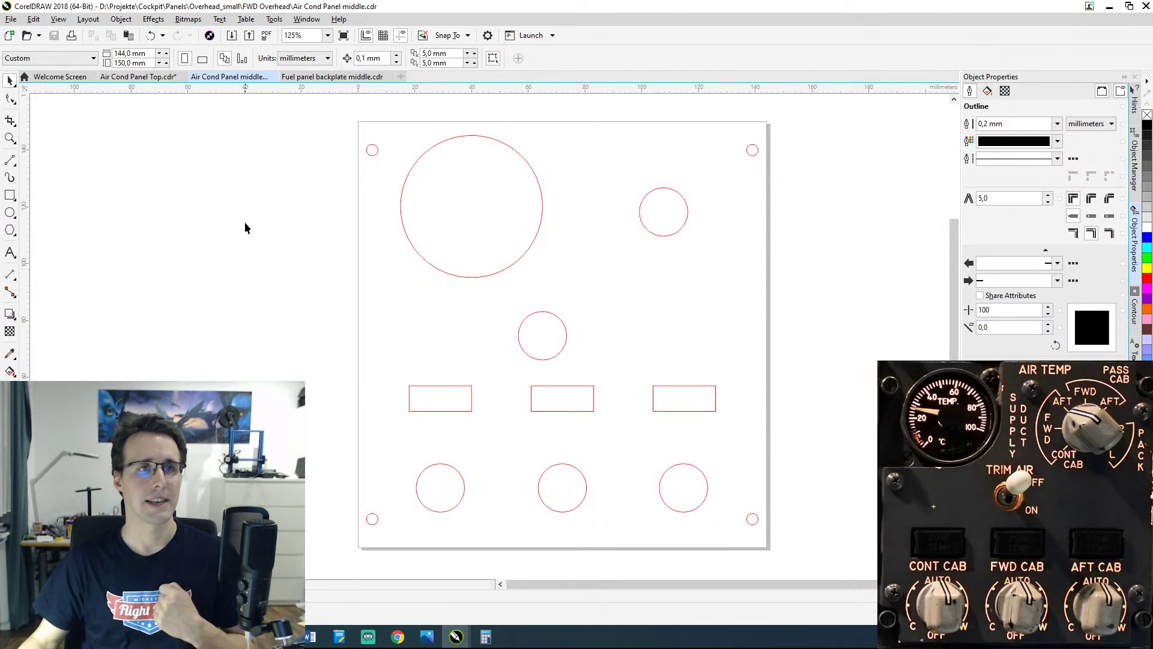
click(9, 36)
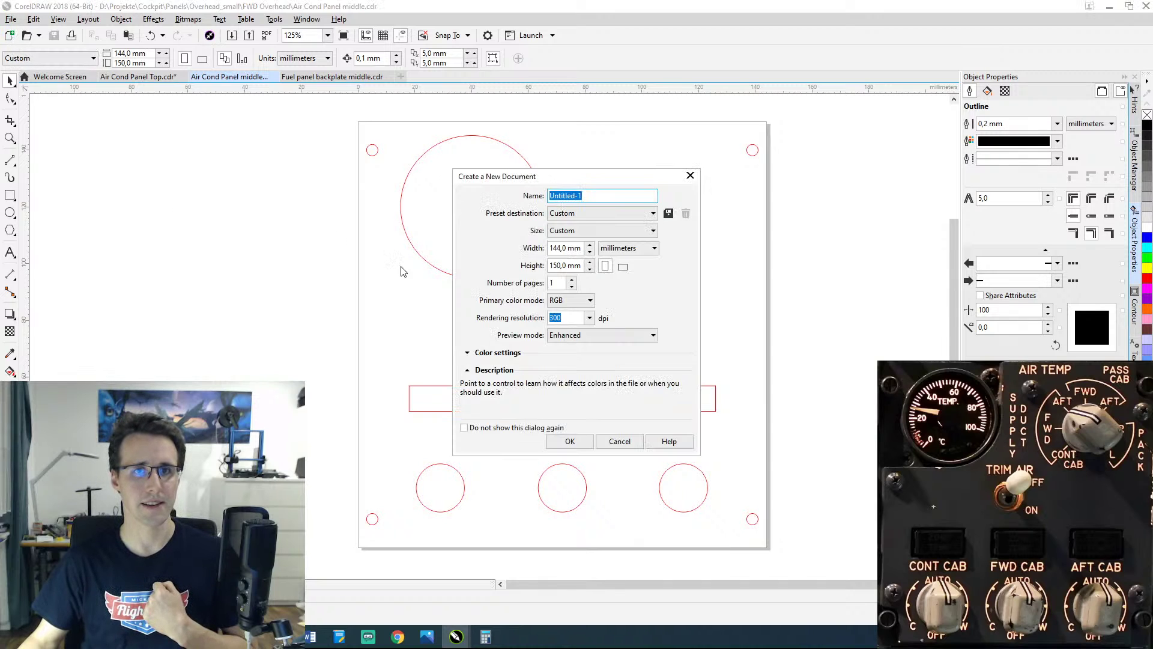
click(567, 442)
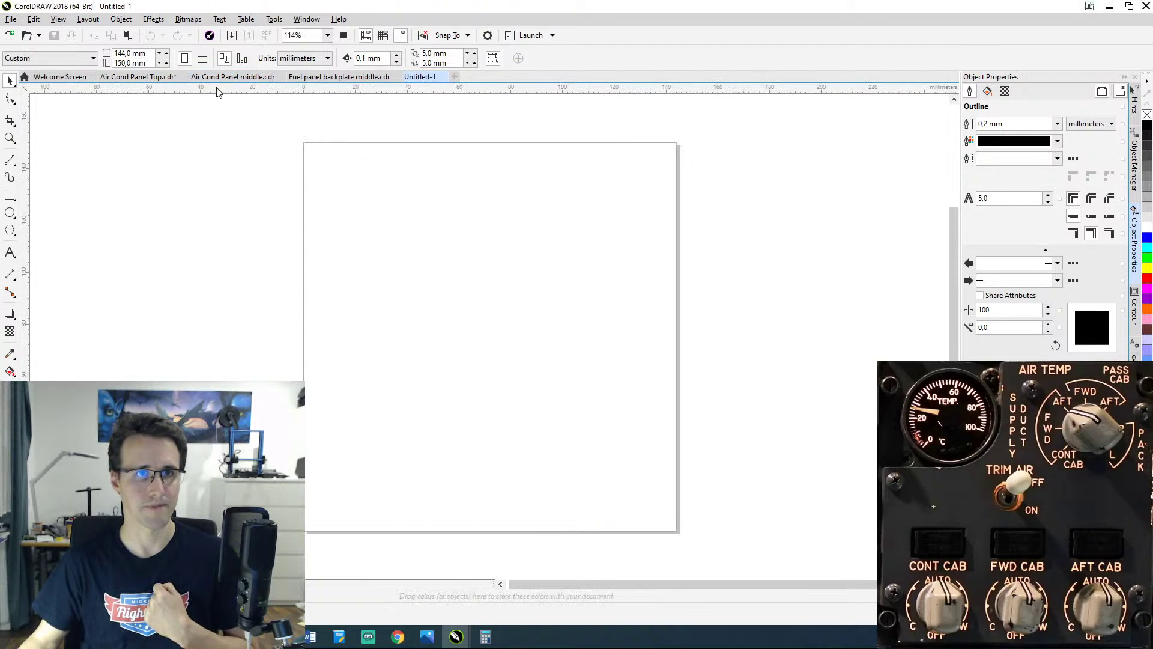
Step: Examine the cutout and screw hole layout in the Fuel panel backplate middle drawing
click(336, 76)
scroll(328, 221, down, 2)
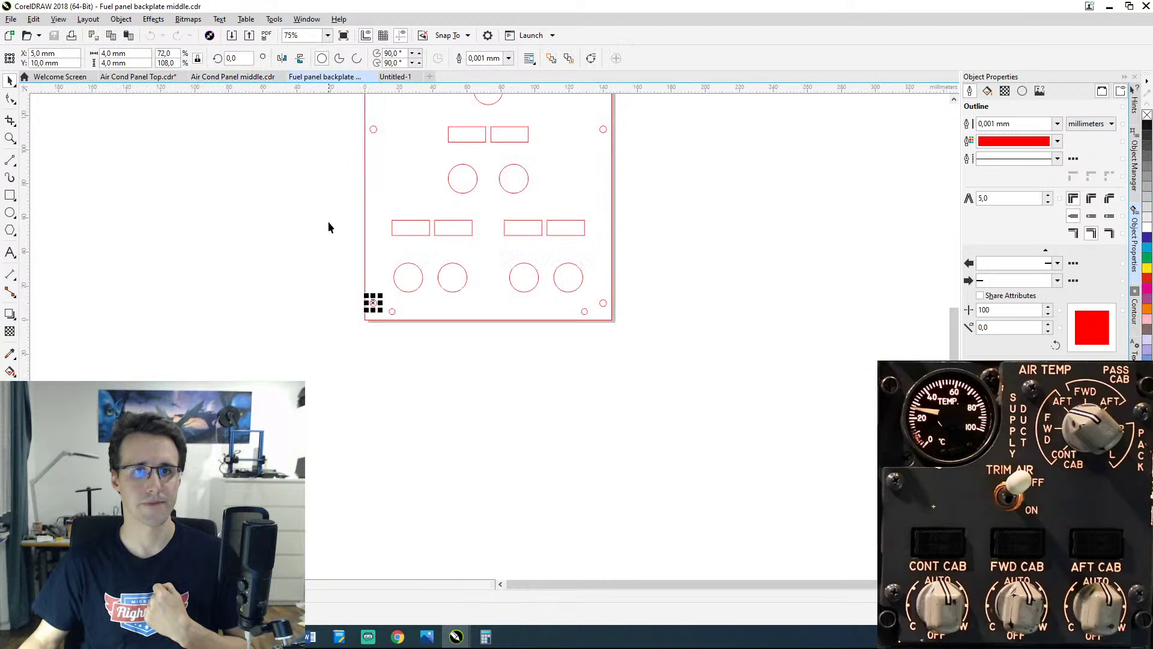
drag(331, 172, 335, 185)
drag(330, 142, 323, 204)
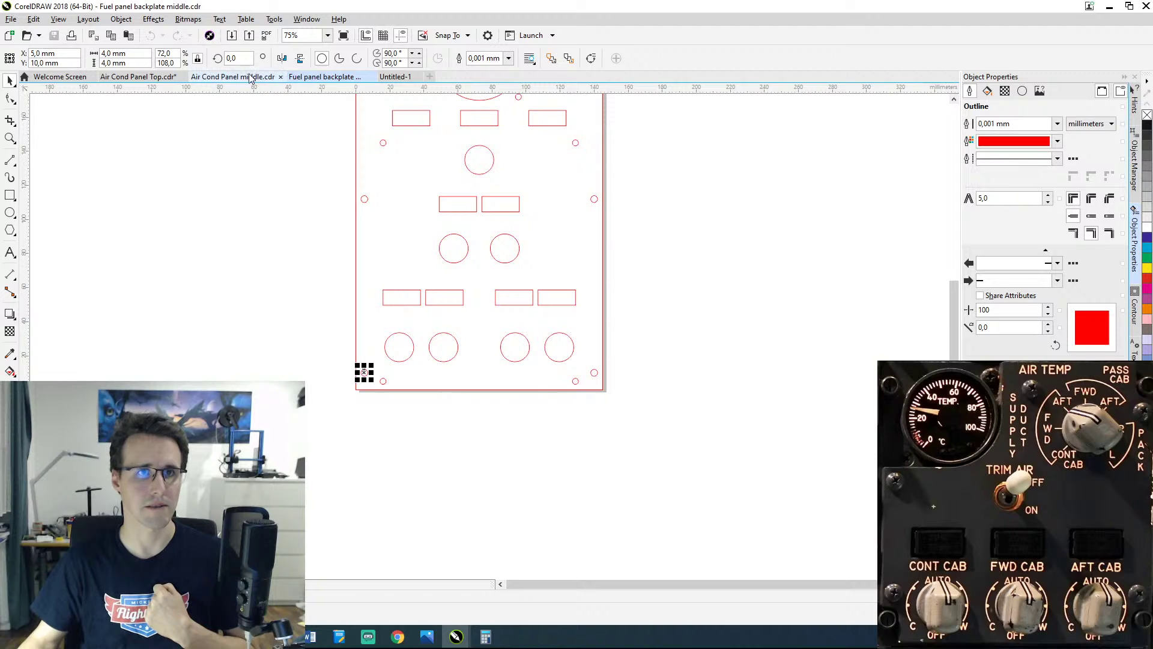
Step: Copy all cutouts and screw holes from the Air Cond Panel middle drawing into the new untitled document
click(142, 80)
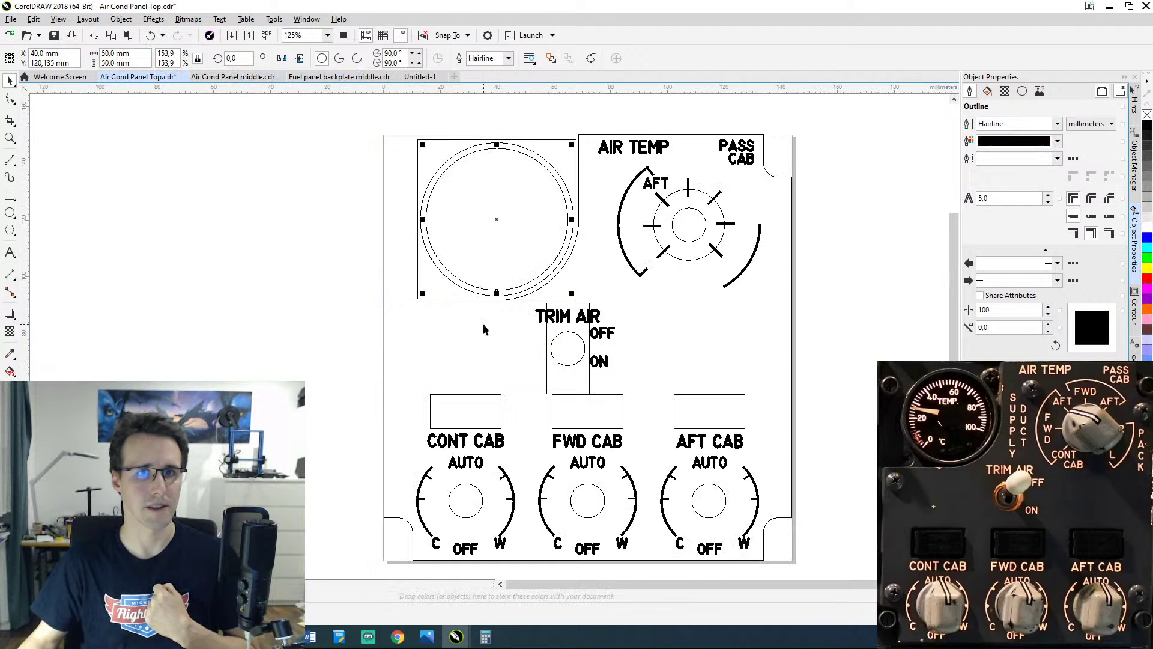
click(233, 77)
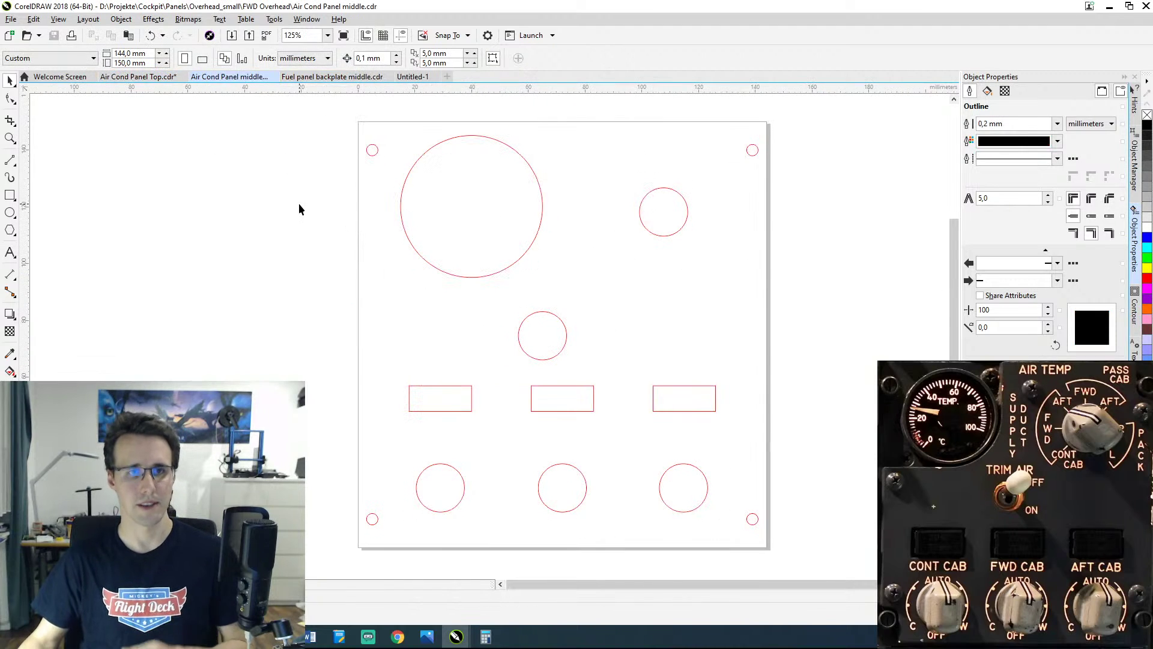
key(ctrl+a)
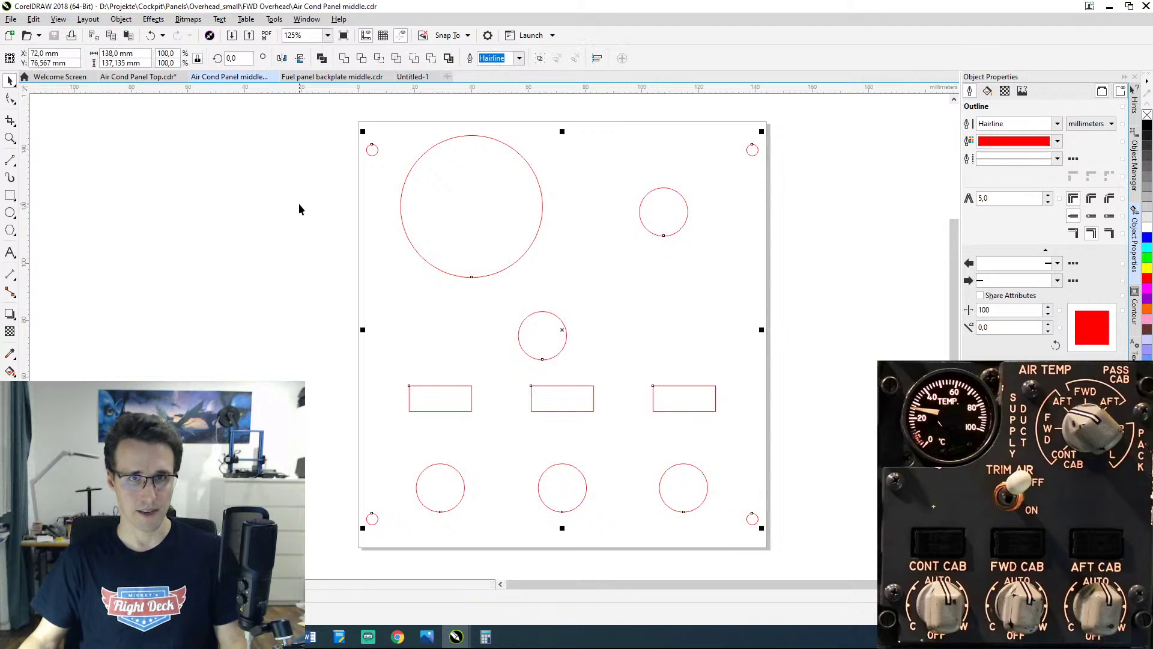
click(409, 76)
key(ctrl+v)
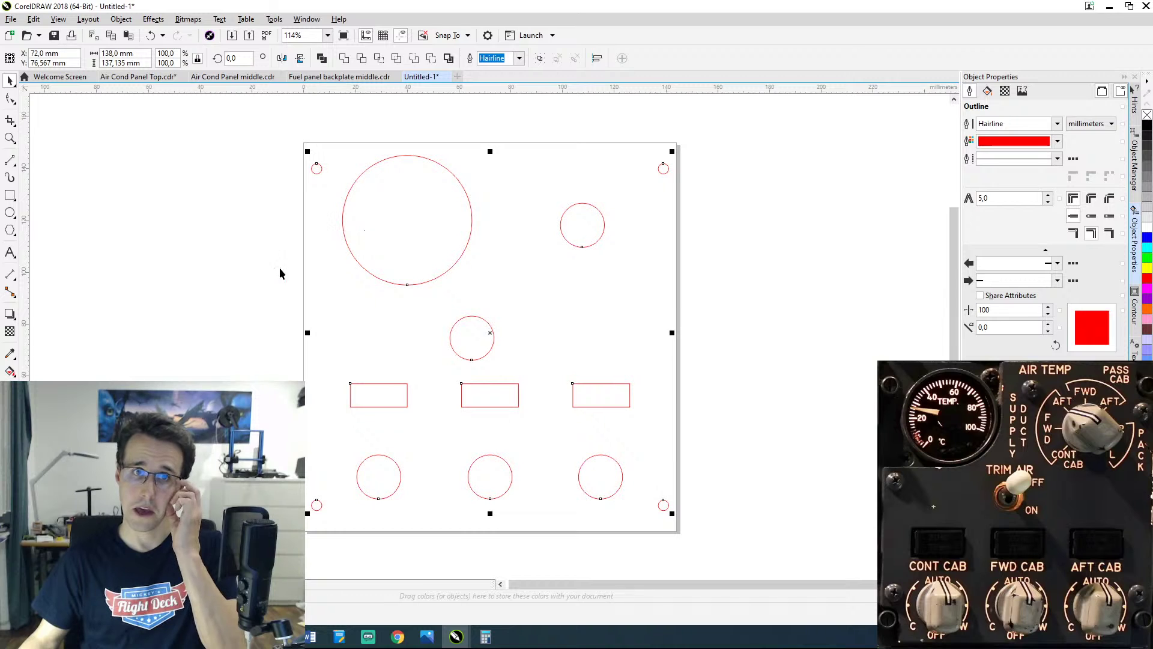
click(200, 306)
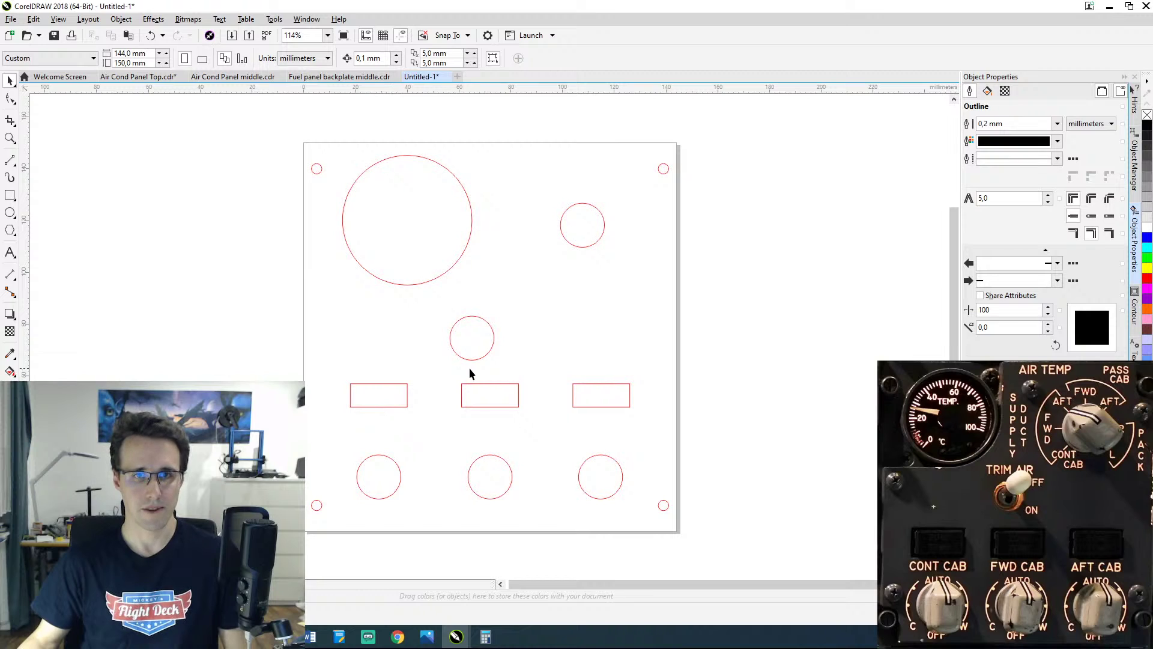
Step: Resize each of the three circular cutouts in the panel's bottom row to 12 mm in diameter
click(399, 467)
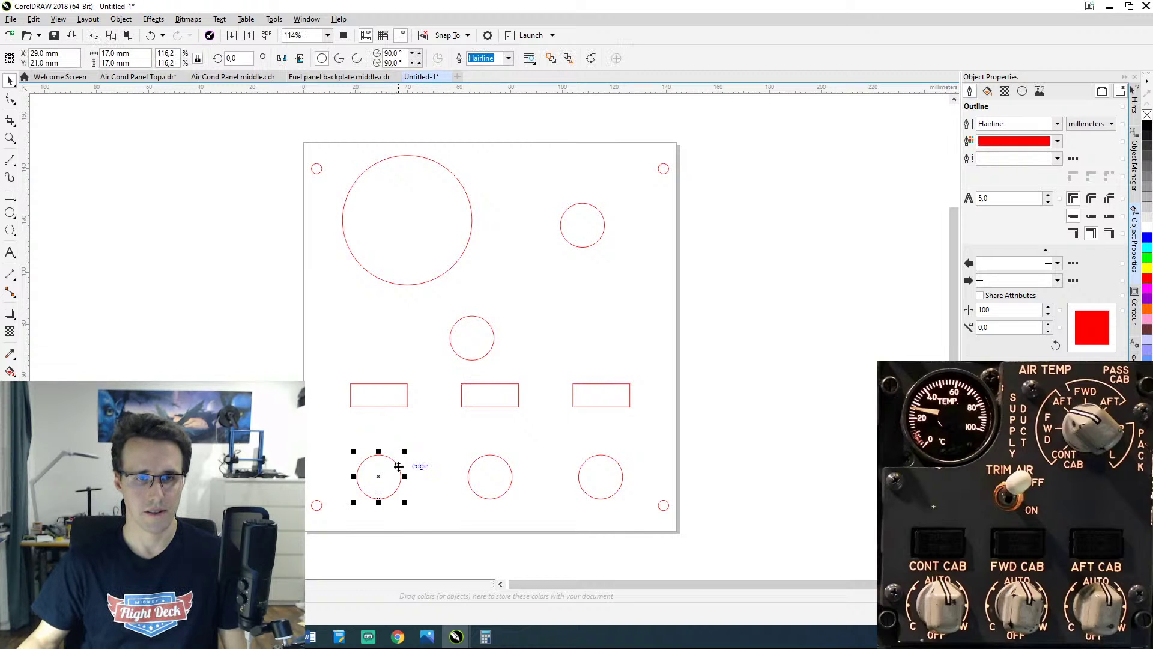
click(133, 53)
drag(122, 54, 100, 54)
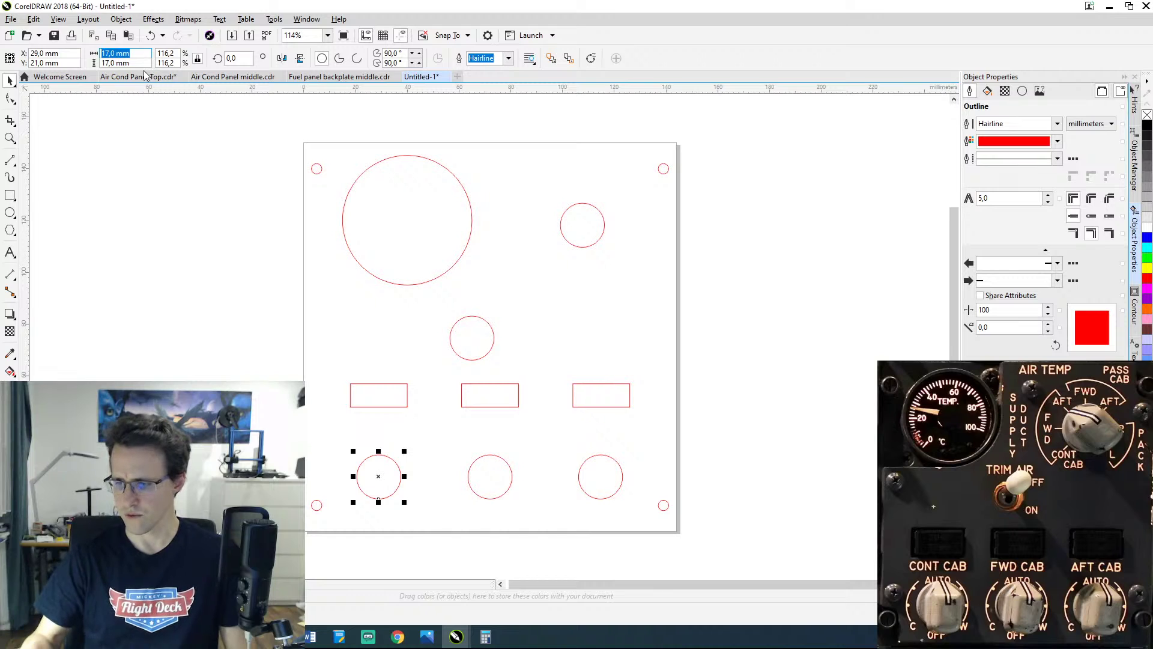
text(12)
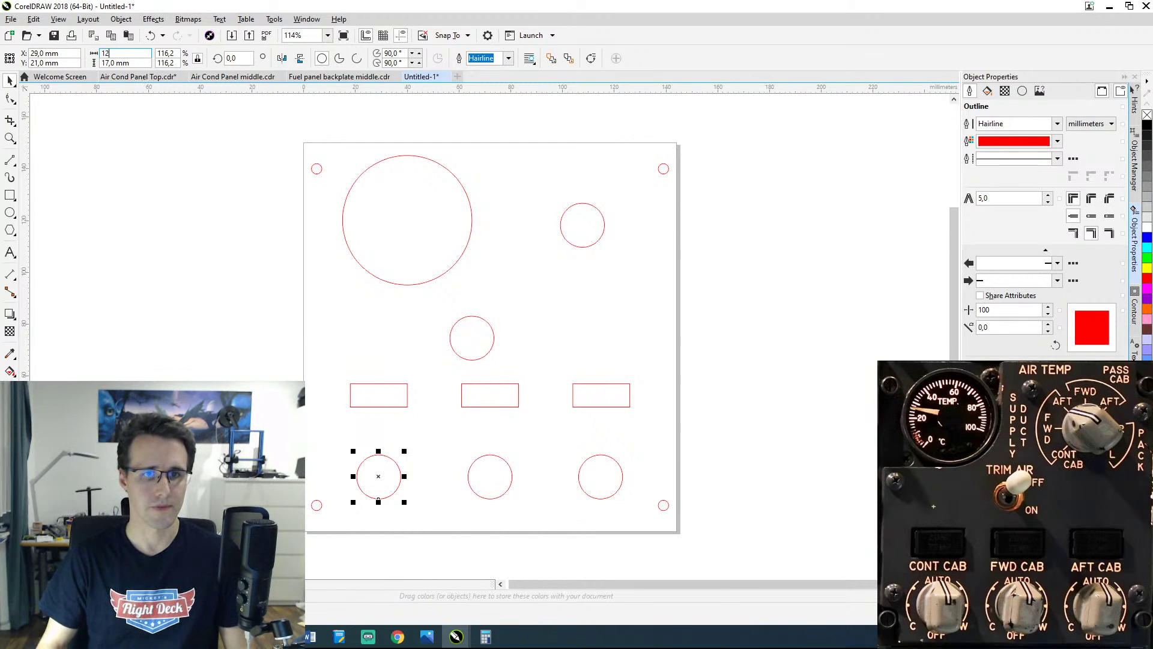
key(Return)
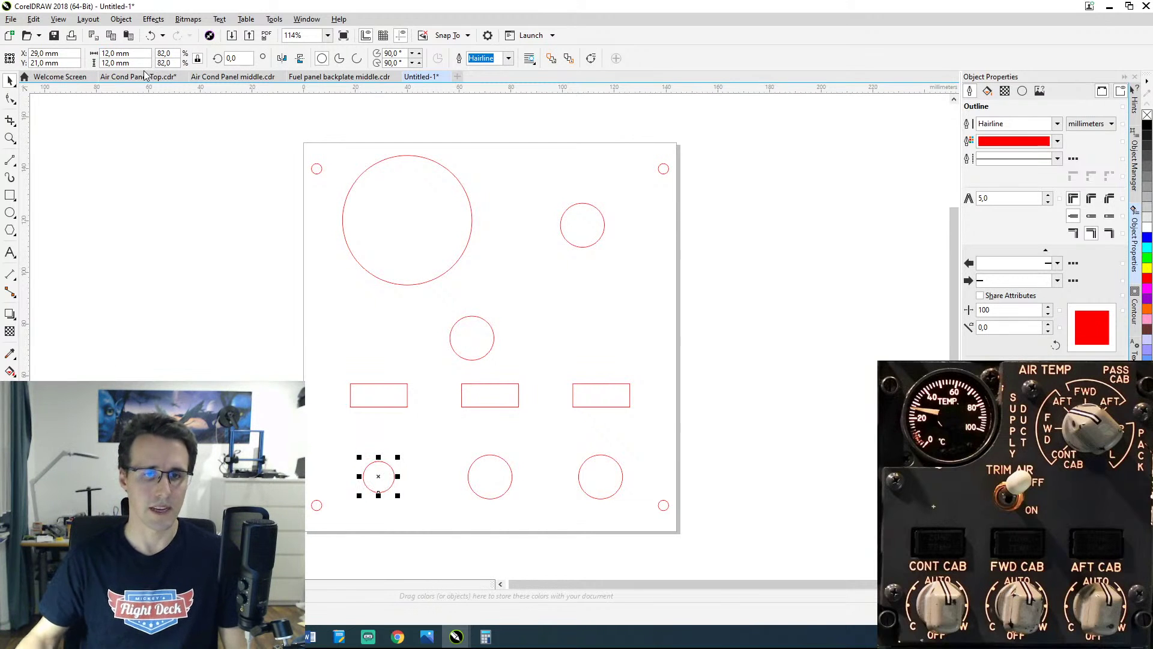
click(505, 458)
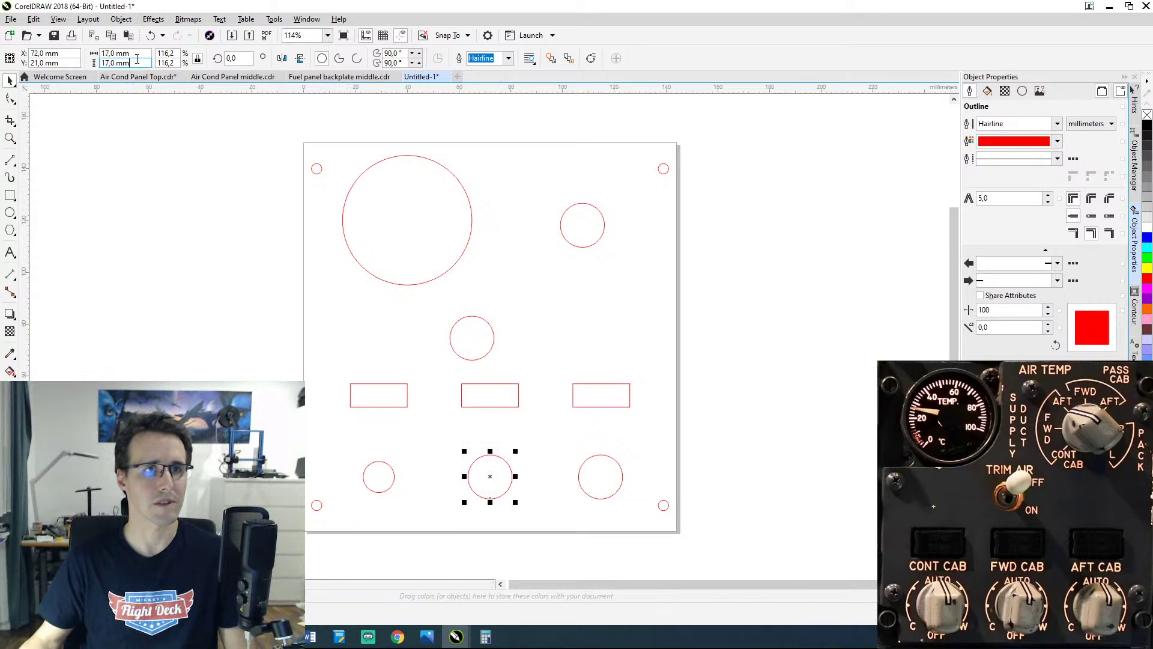
click(107, 63)
text(12)
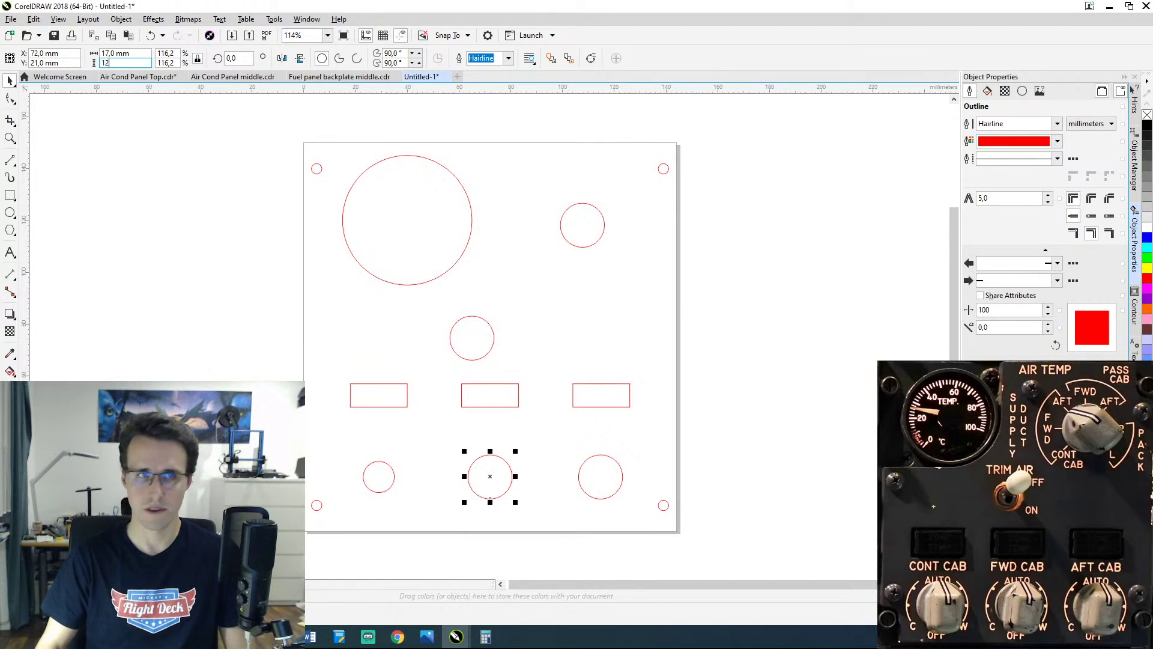
key(Return)
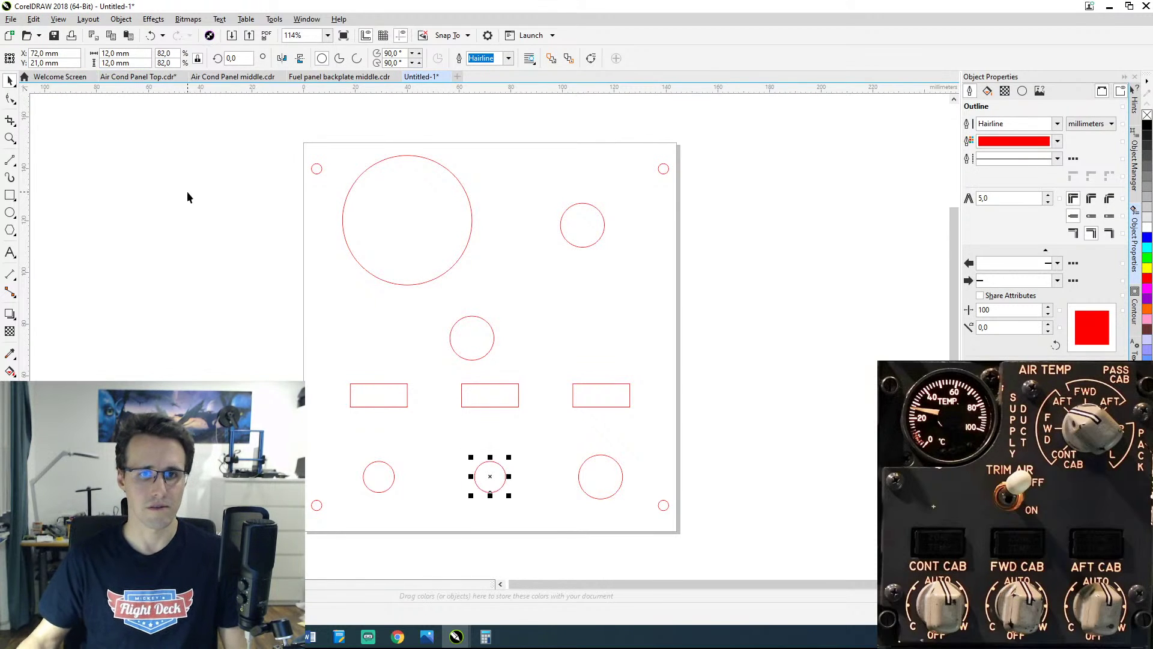
click(597, 456)
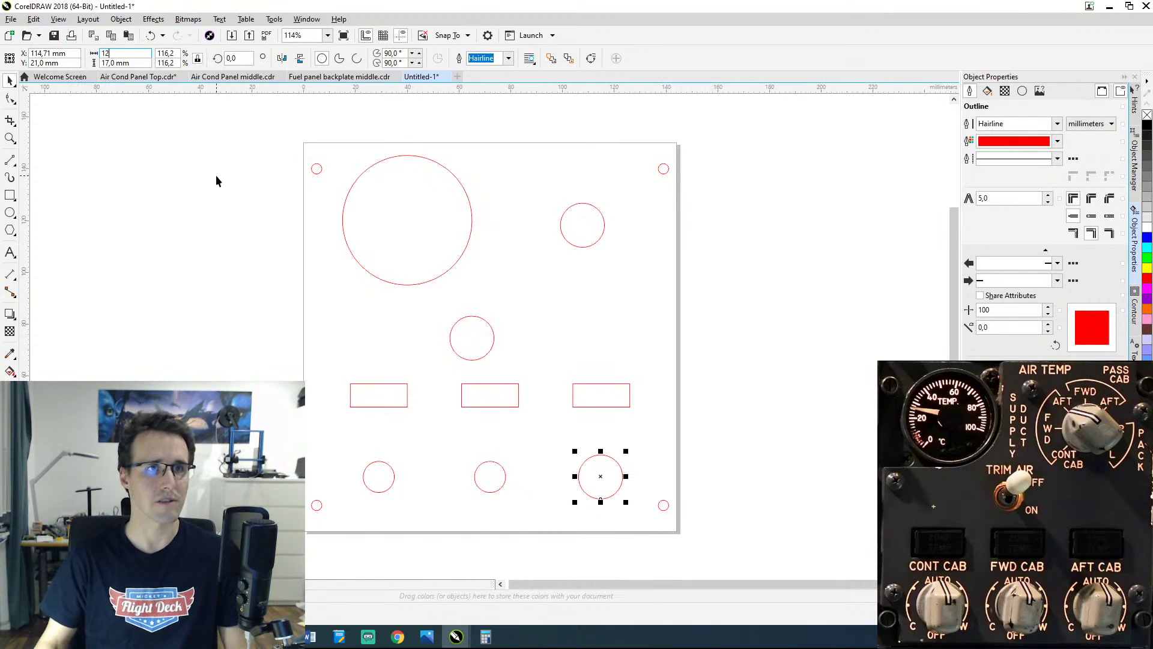
text(12)
key(Return)
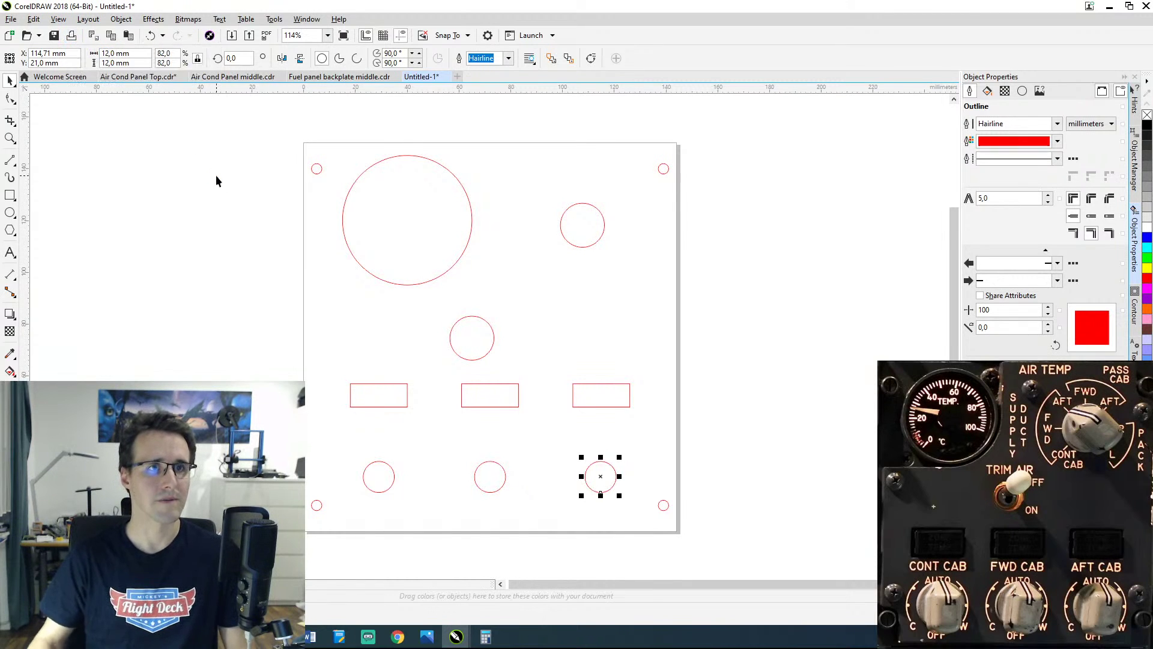
Step: Resize the circular cutout above the middle rectangle and the one near the panel's upper-right corner to 12 mm in diameter
click(486, 325)
click(115, 54)
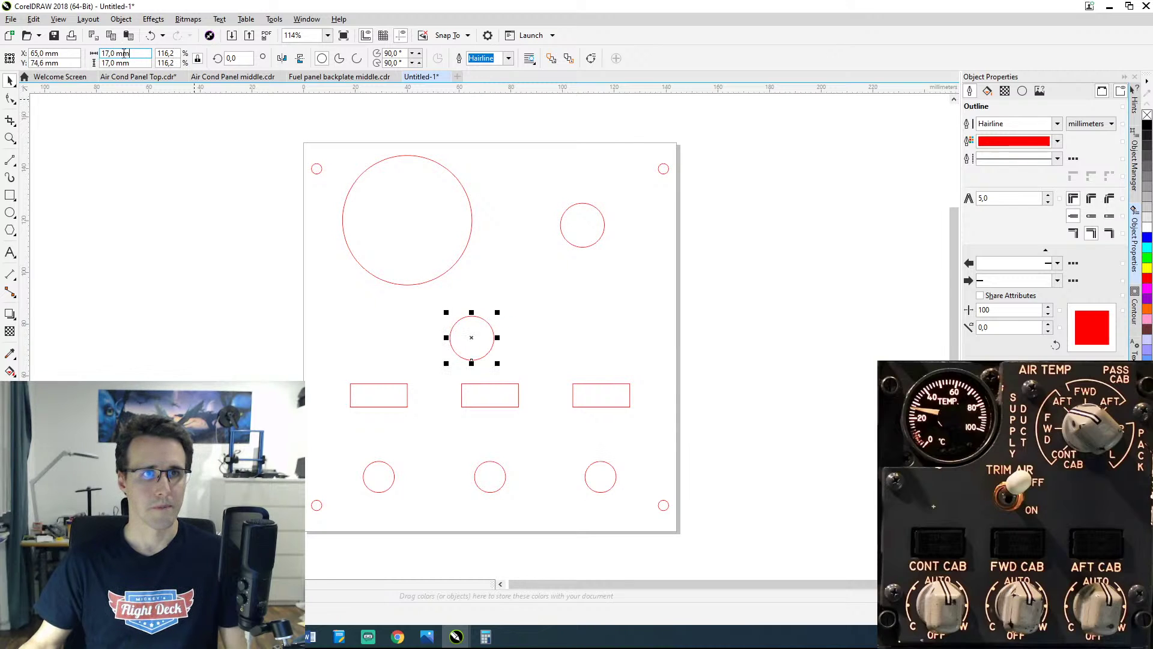
text(12)
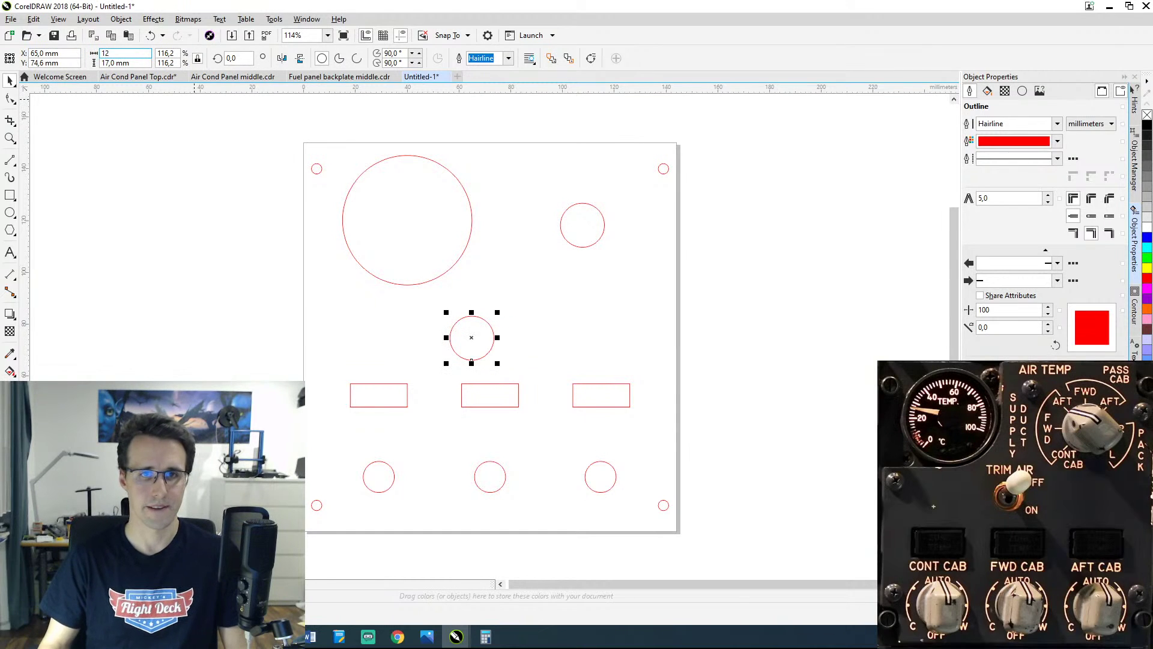
key(Return)
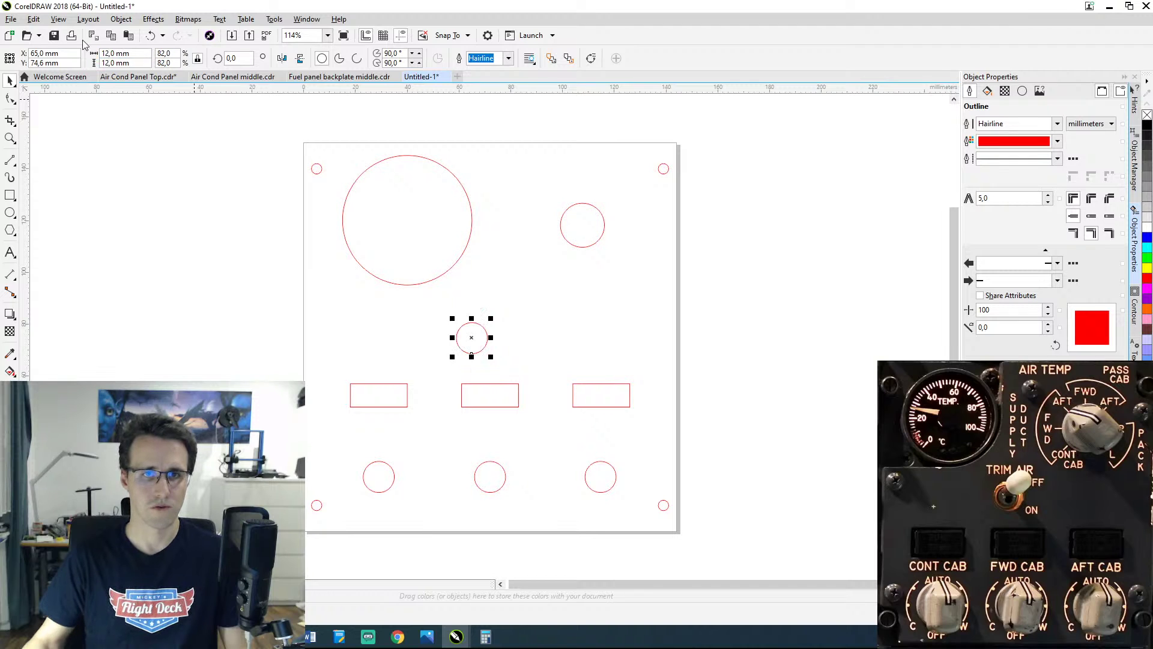
click(586, 204)
click(115, 53)
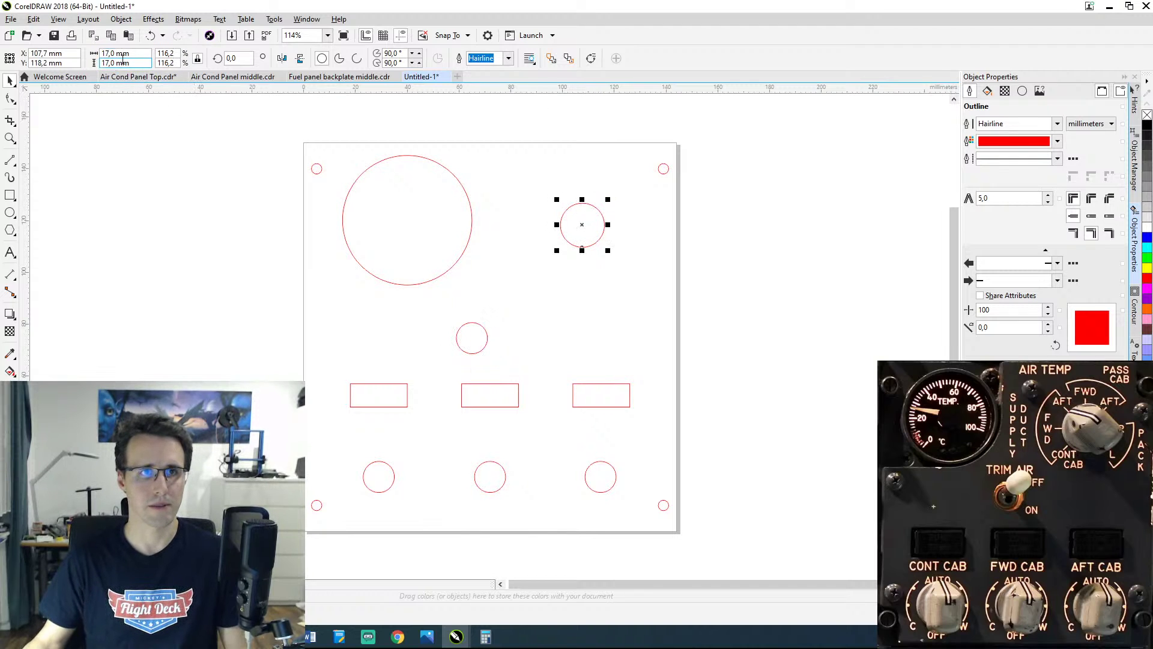
text(12)
key(Return)
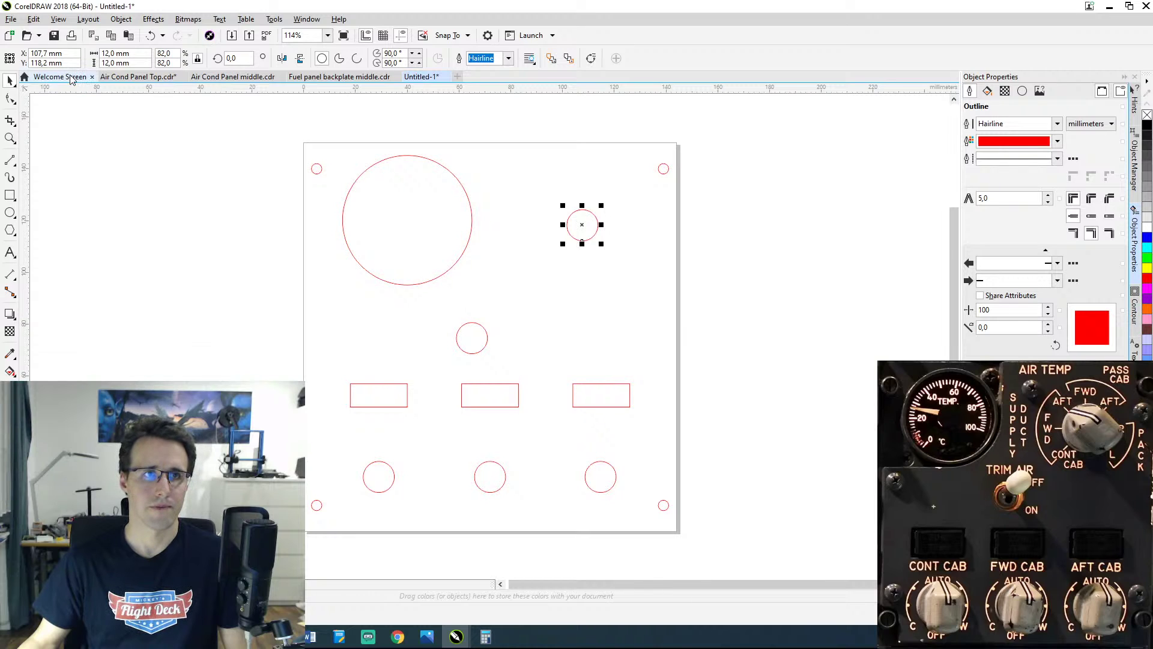
Step: Save the drawing as Air Cond Panel bottom.cdr in the FWD Overhead folder and clear the selection
click(11, 20)
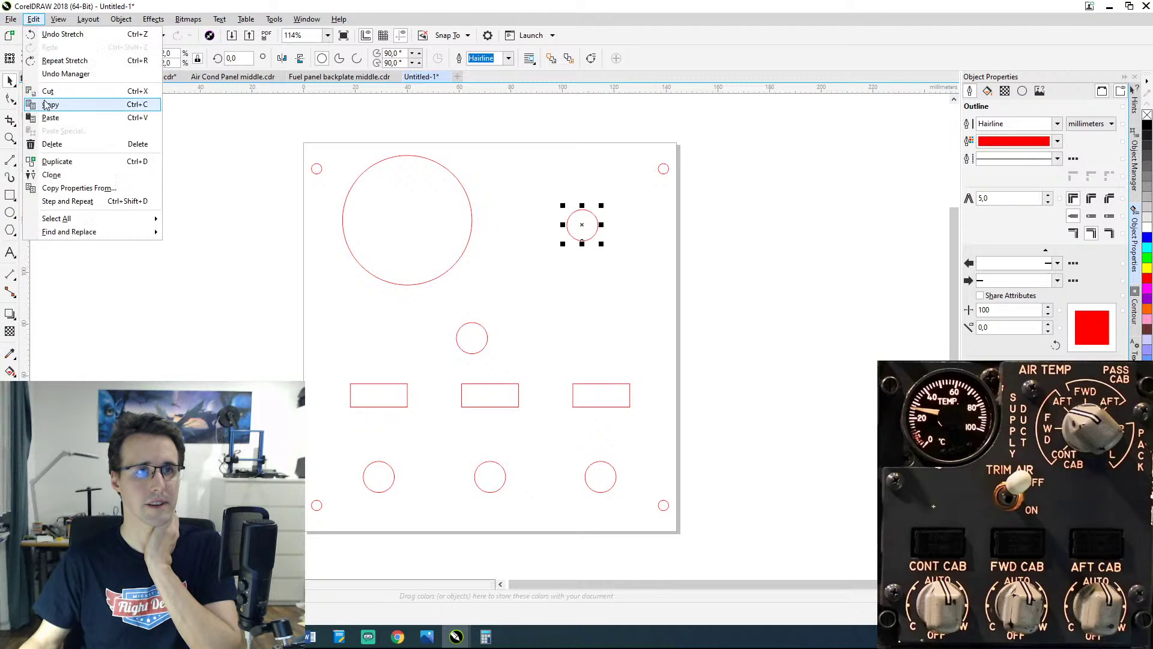
click(33, 135)
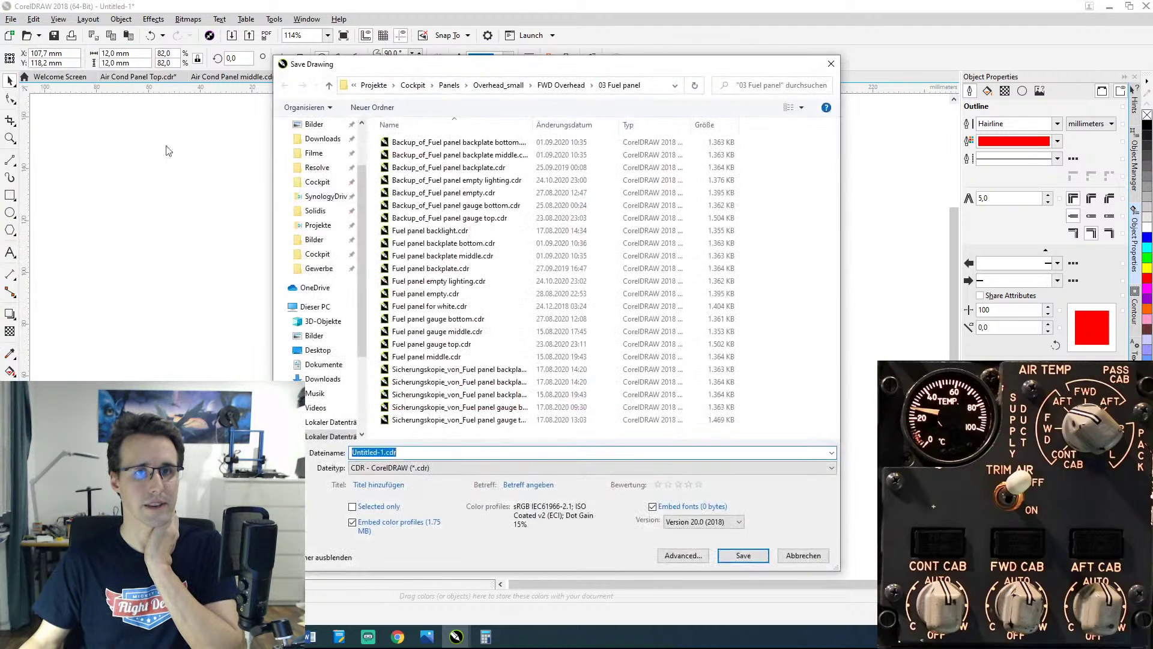
click(545, 87)
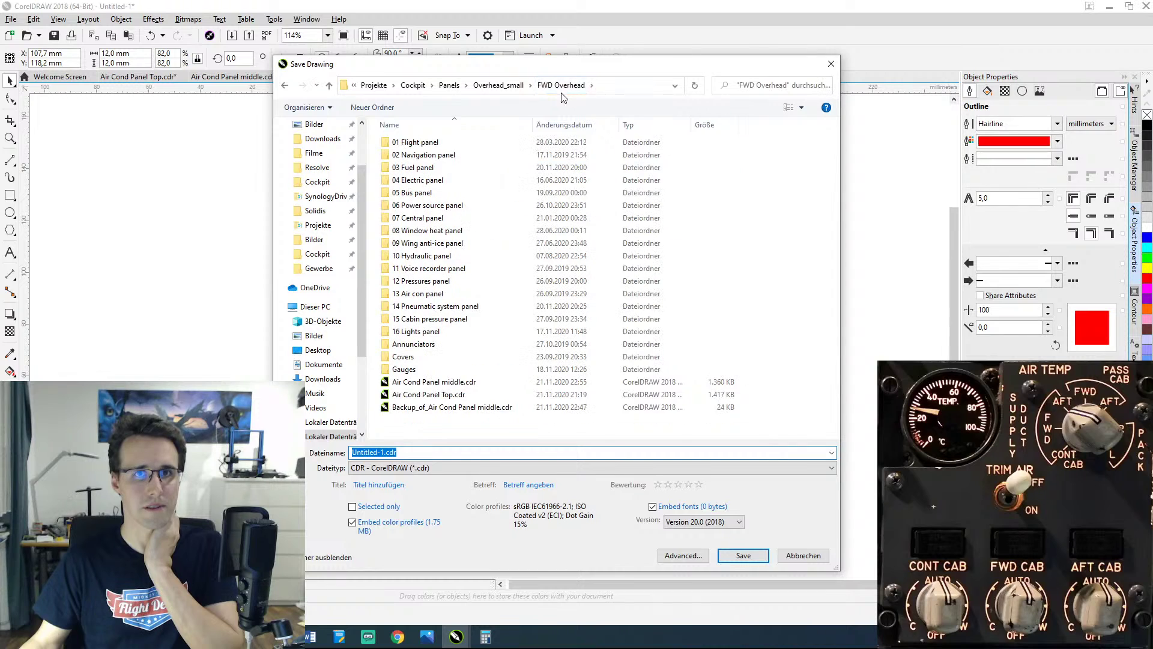
click(430, 382)
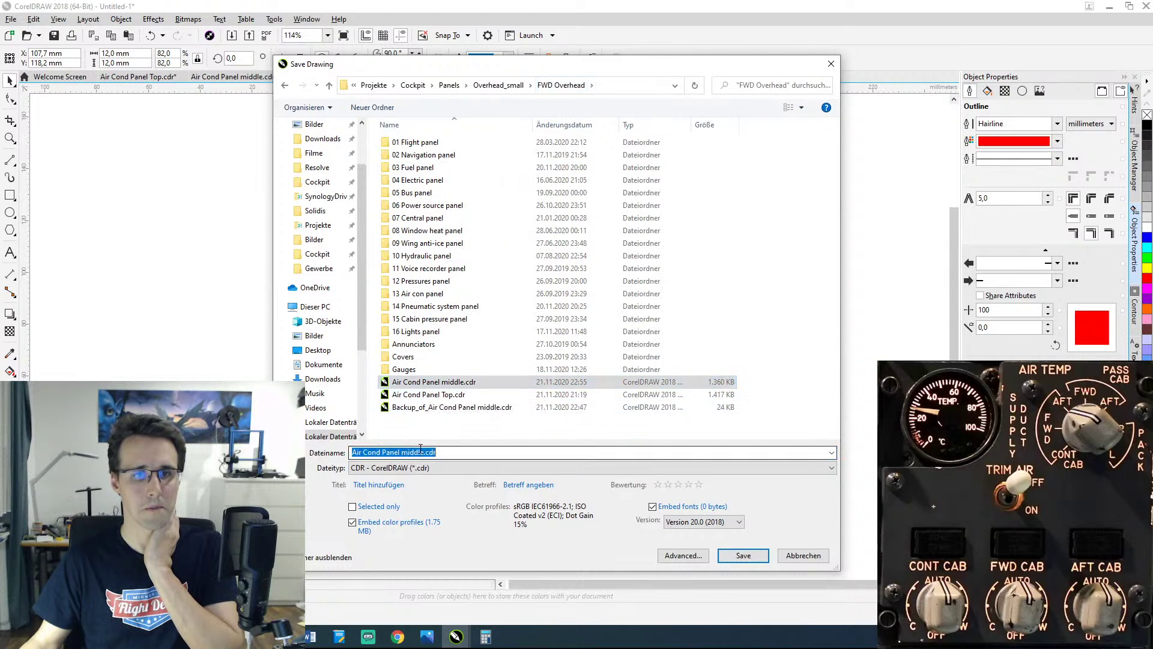
click(422, 452)
key(BackSpace)
key(Delete)
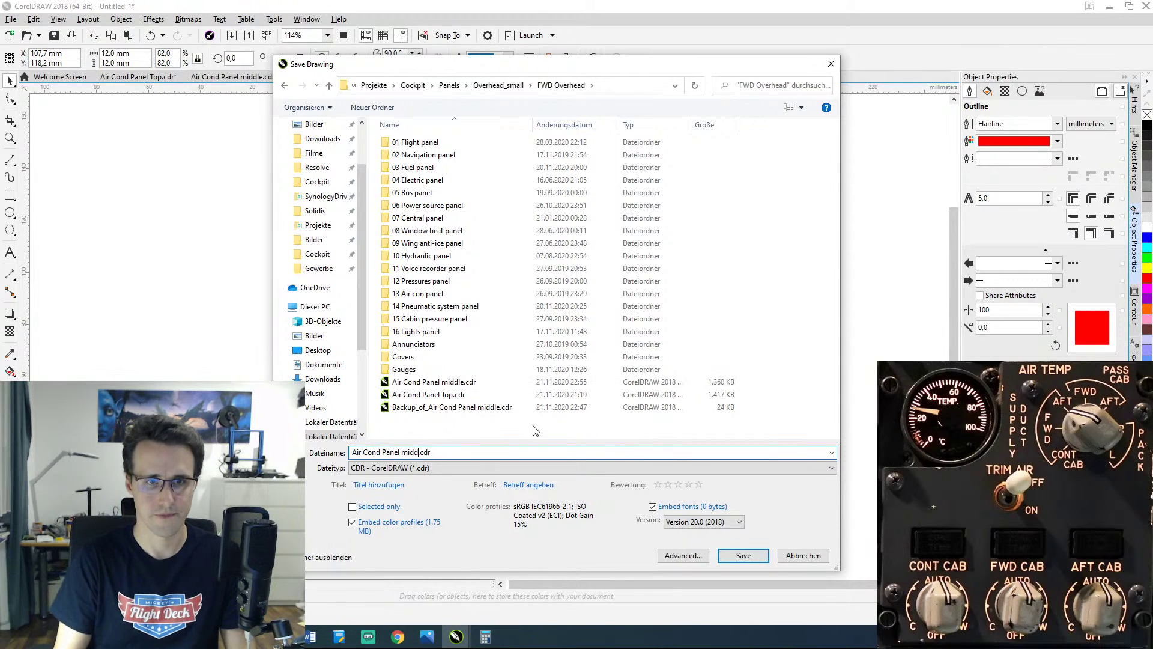
key(BackSpace)
text(bott)
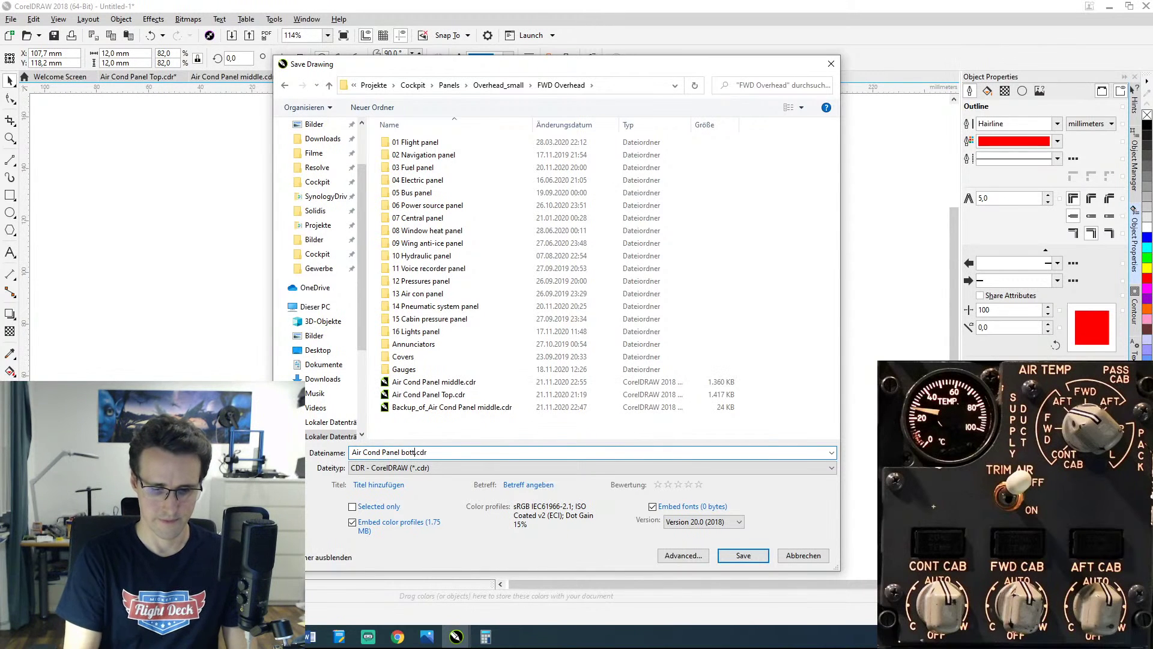
text(om)
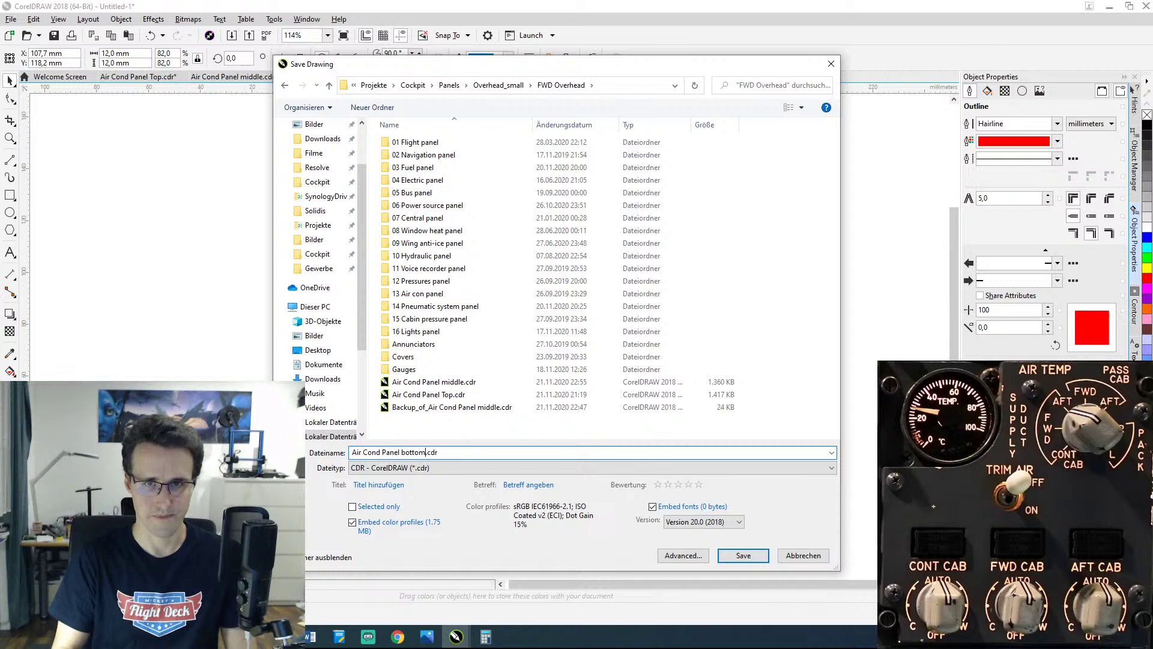
key(Return)
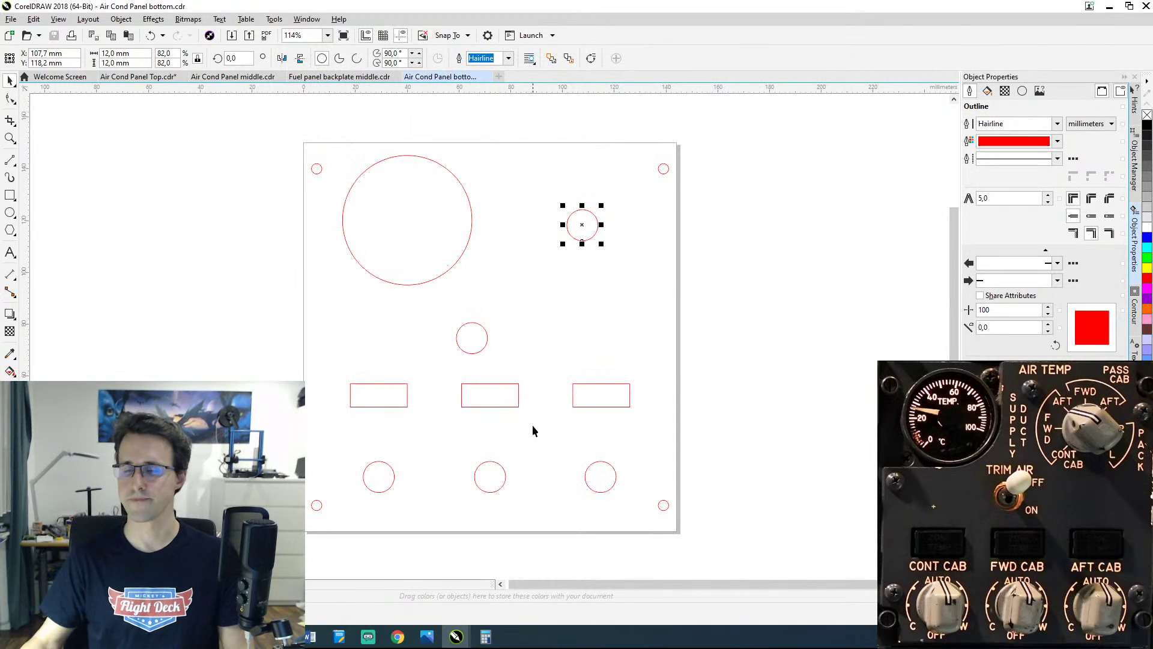
click(739, 320)
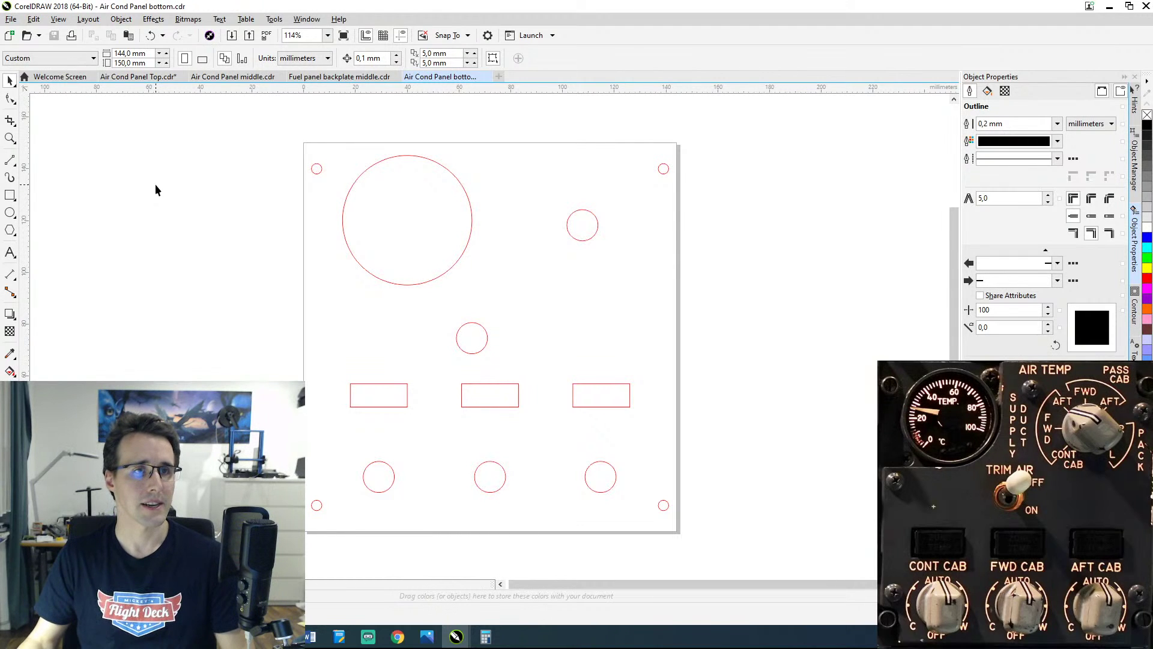
click(138, 76)
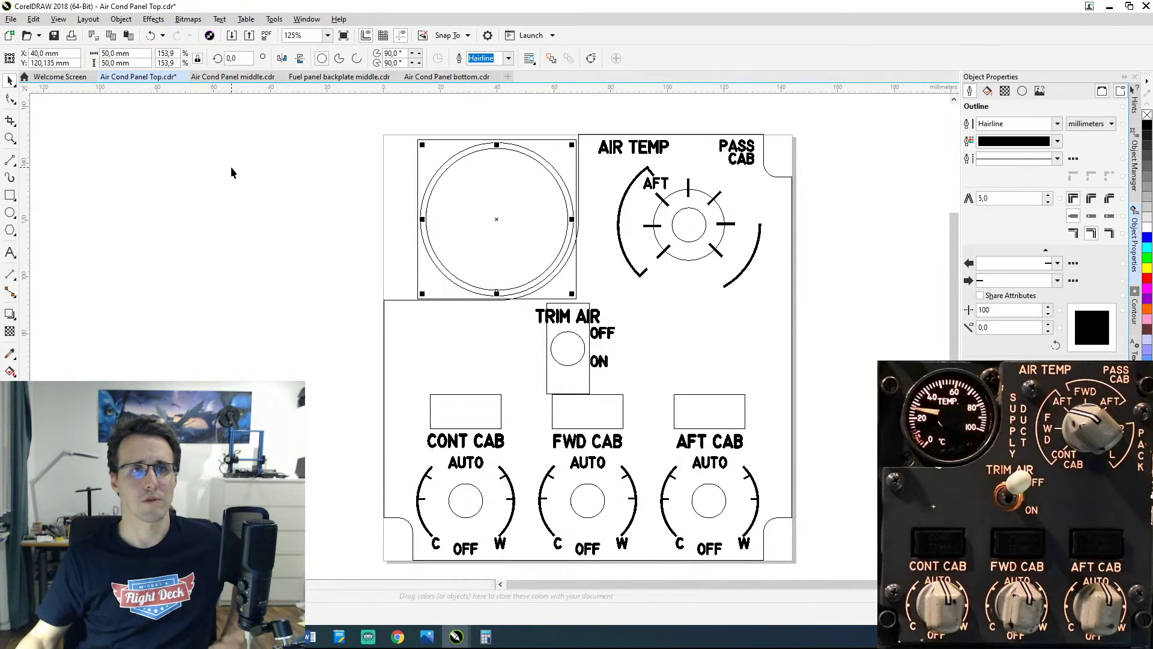
click(250, 77)
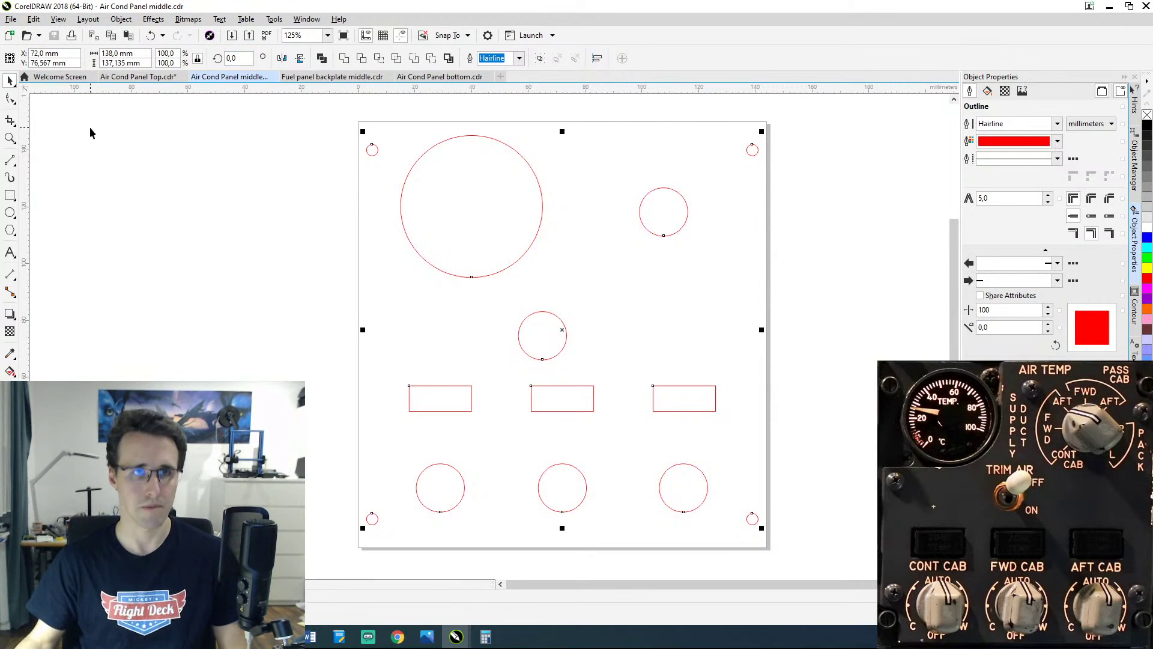
click(10, 36)
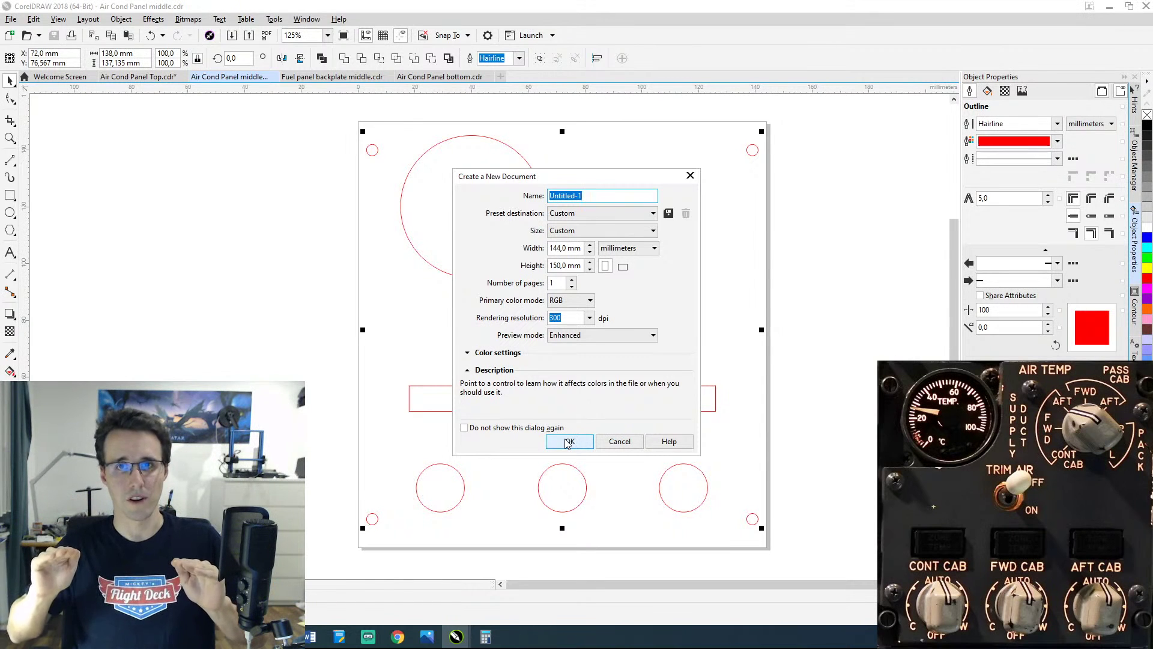
click(619, 442)
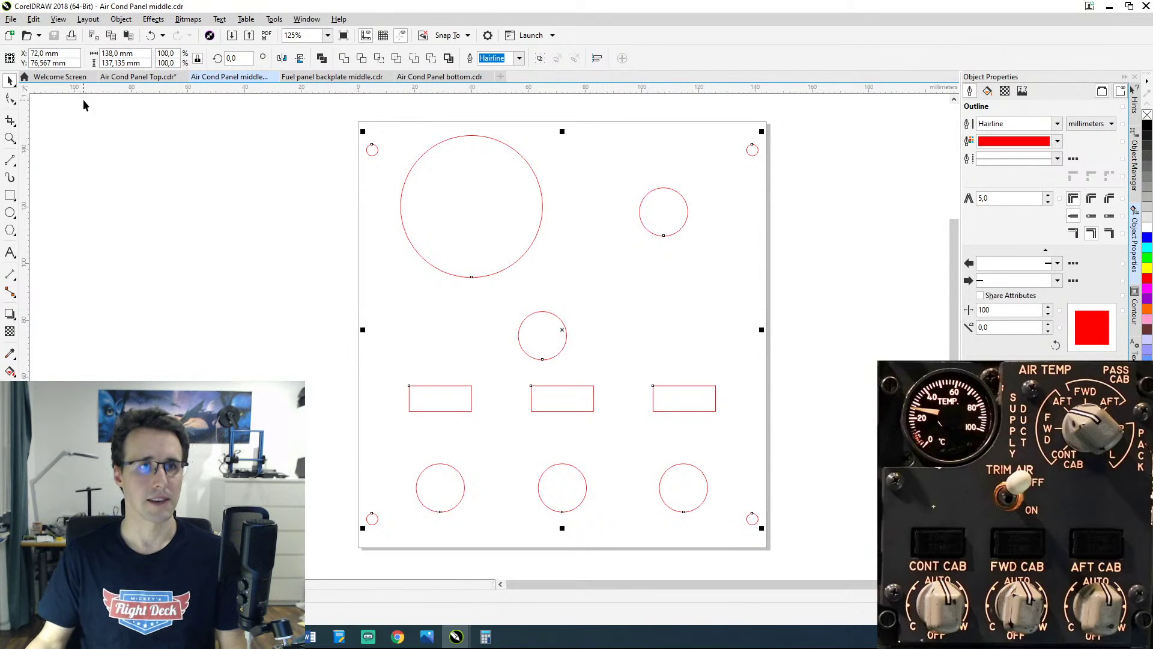
Step: Start a new document and open its page width for editing
click(9, 35)
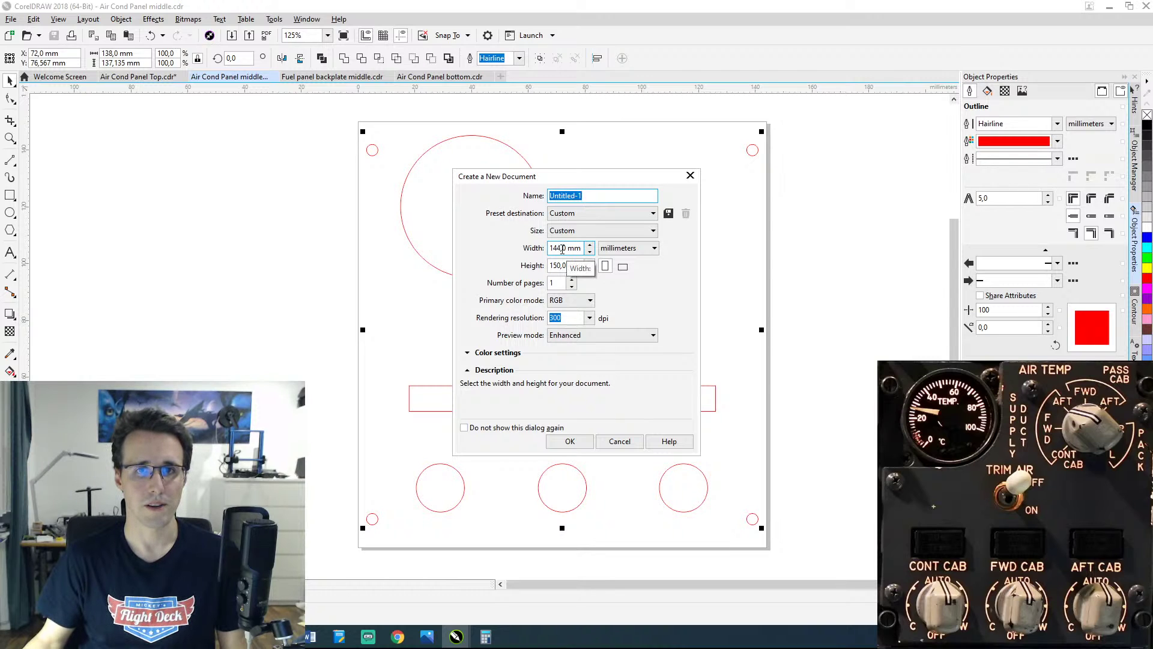
click(562, 248)
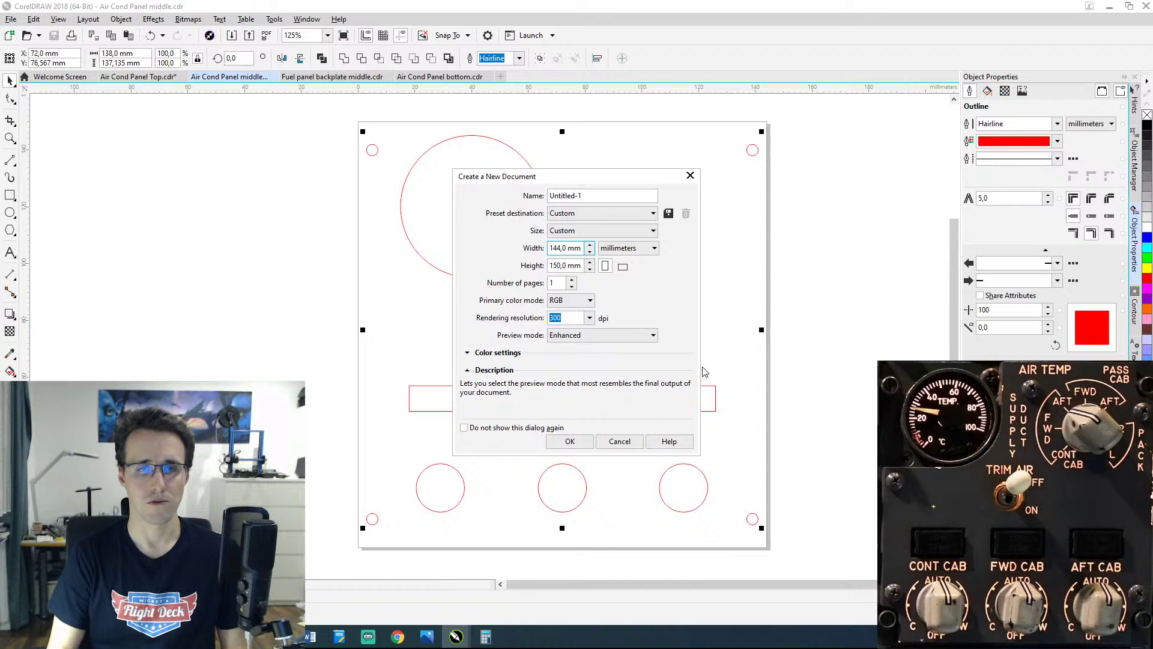
Step: Create a new document with the page width set to 120 mm and the height kept at 150 mm
key(BackSpace)
key(BackSpace)
key(BackSpace)
text(120)
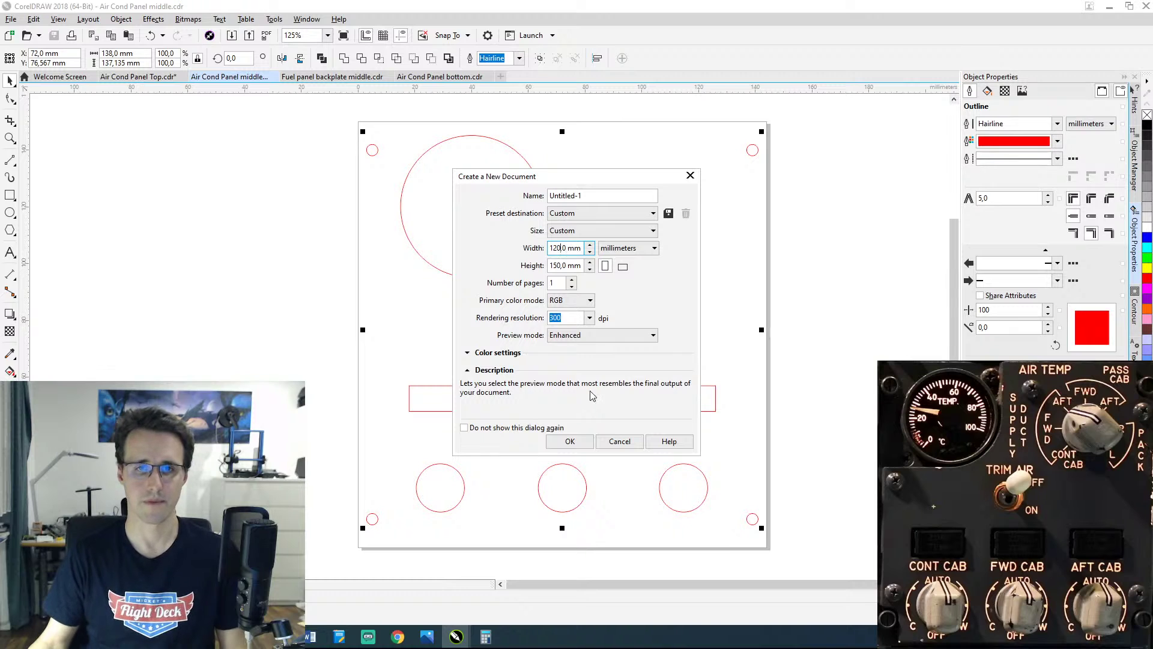
click(567, 441)
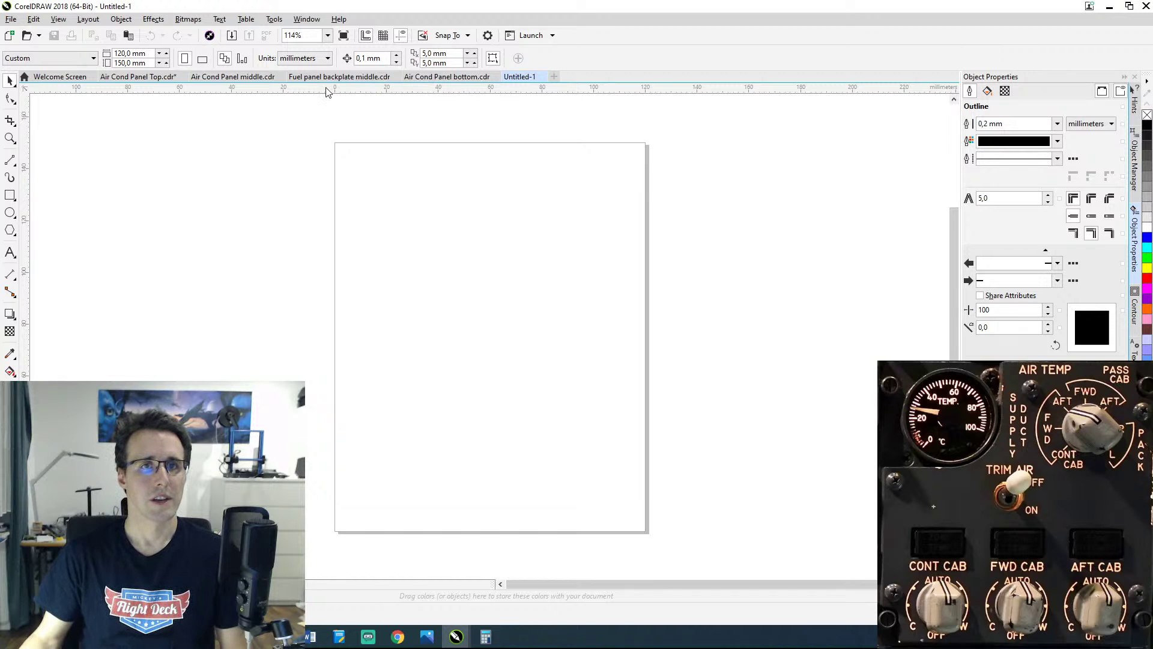
Step: Copy all cutouts except the four corner holes from Air Cond Panel bottom.cdr into the new untitled document
click(431, 79)
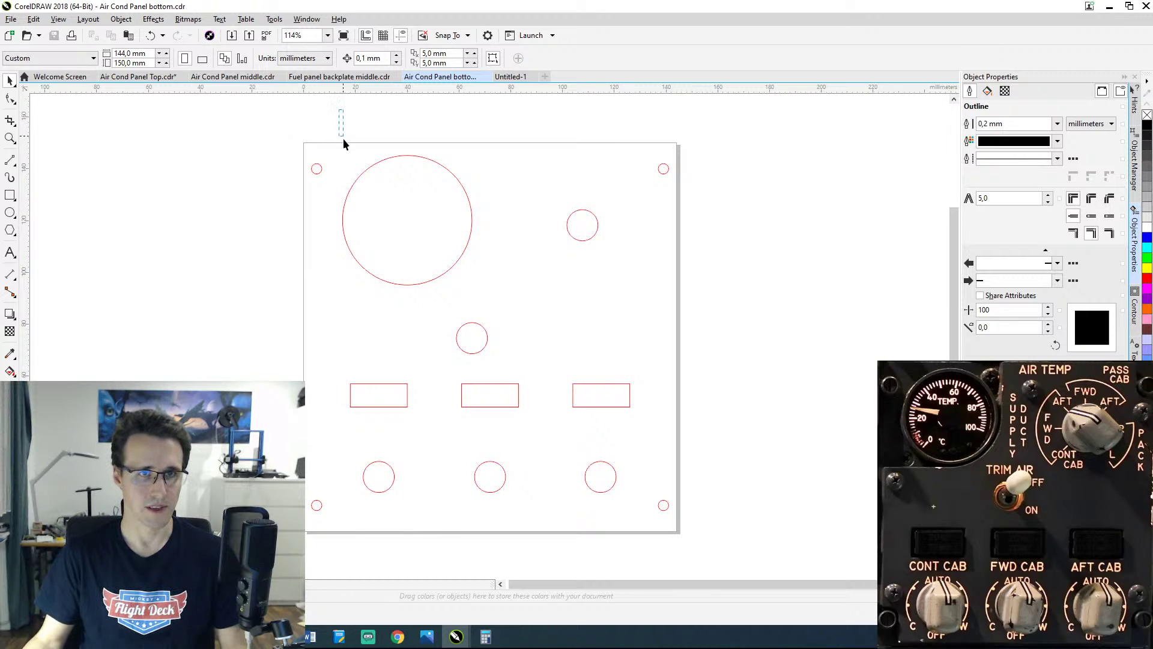
drag(343, 140, 640, 537)
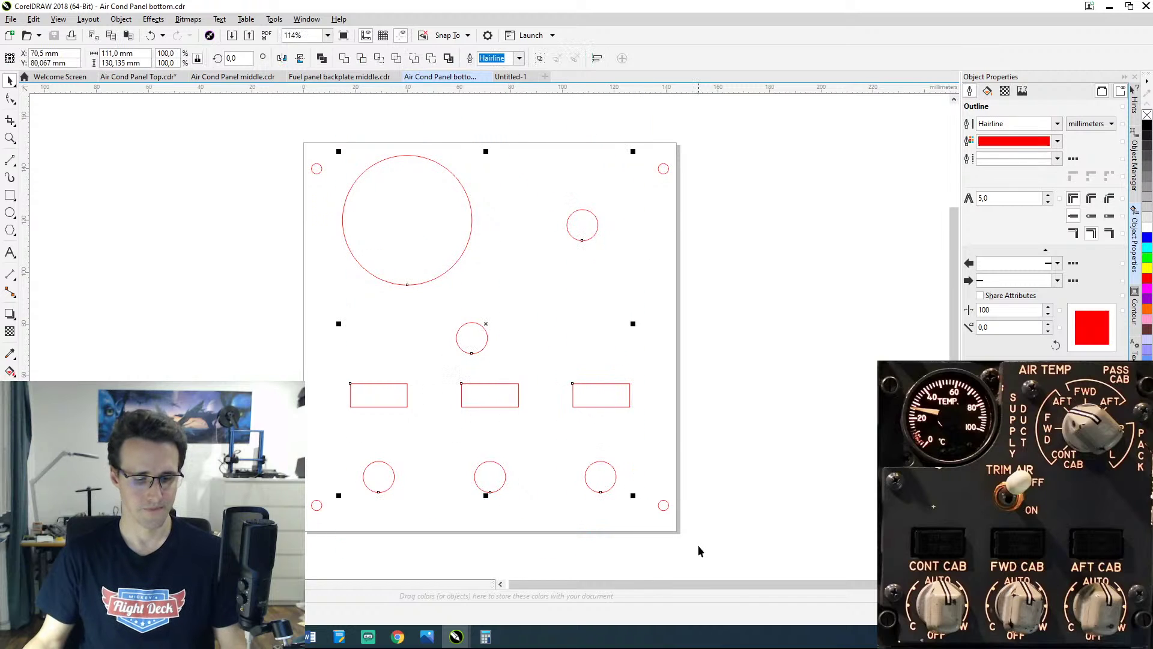
click(512, 79)
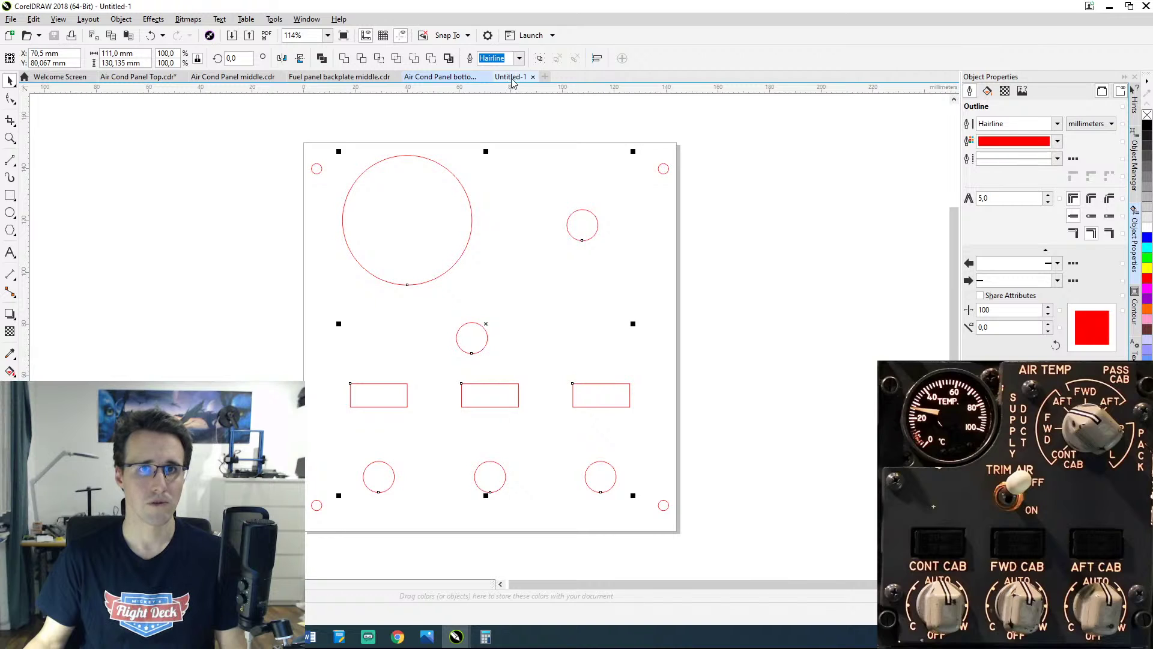
key(ctrl+v)
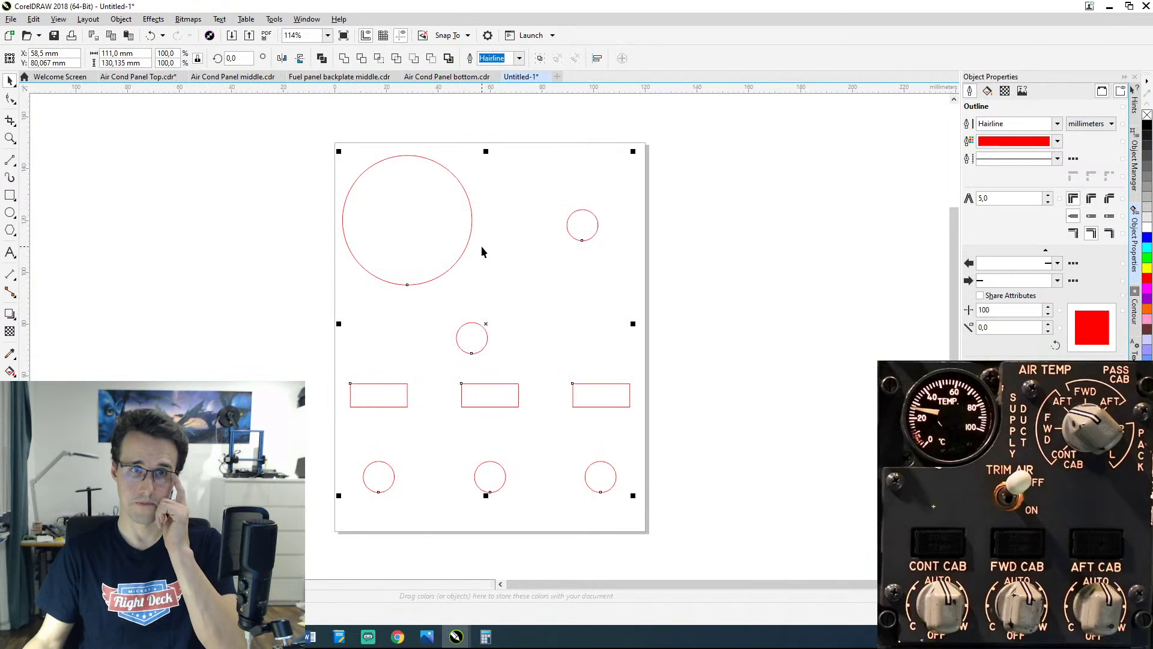
click(258, 344)
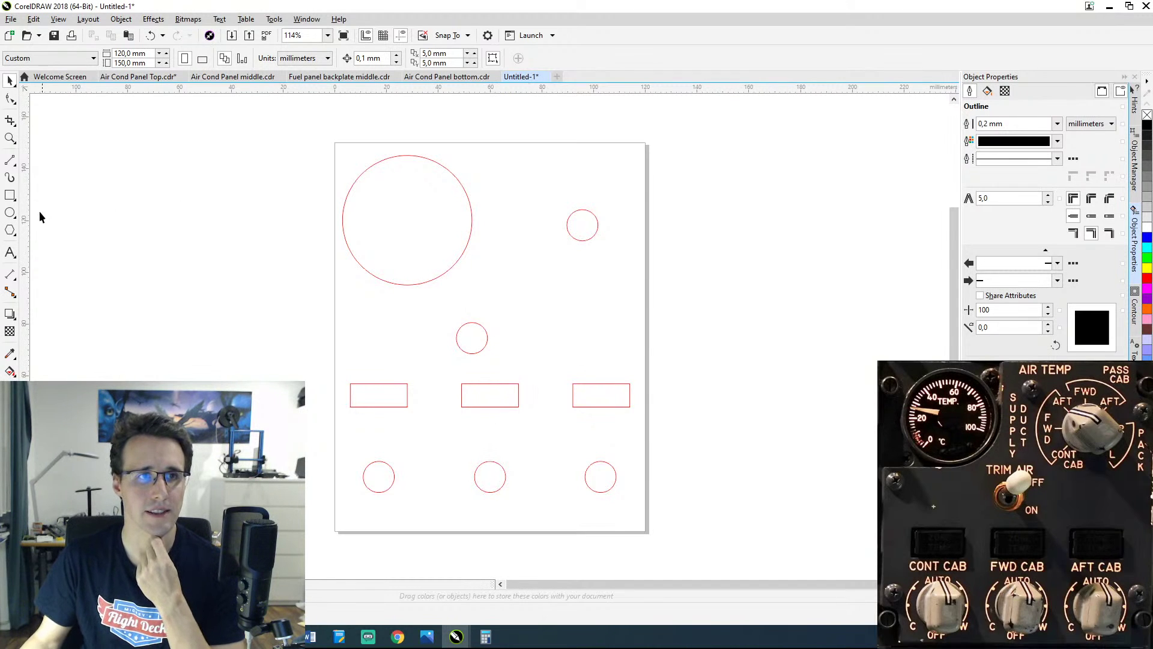
Step: Draw a rectangle below the large circle, give it a hairline outline and size it to 15 × 32 mm
click(11, 195)
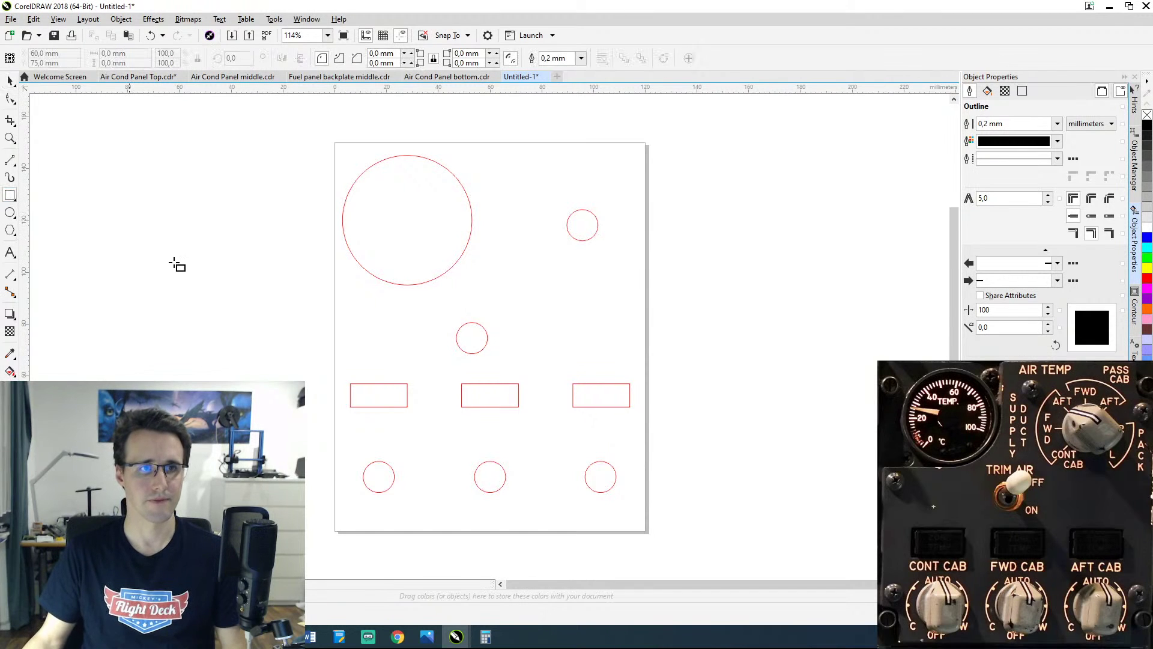
drag(379, 302, 421, 358)
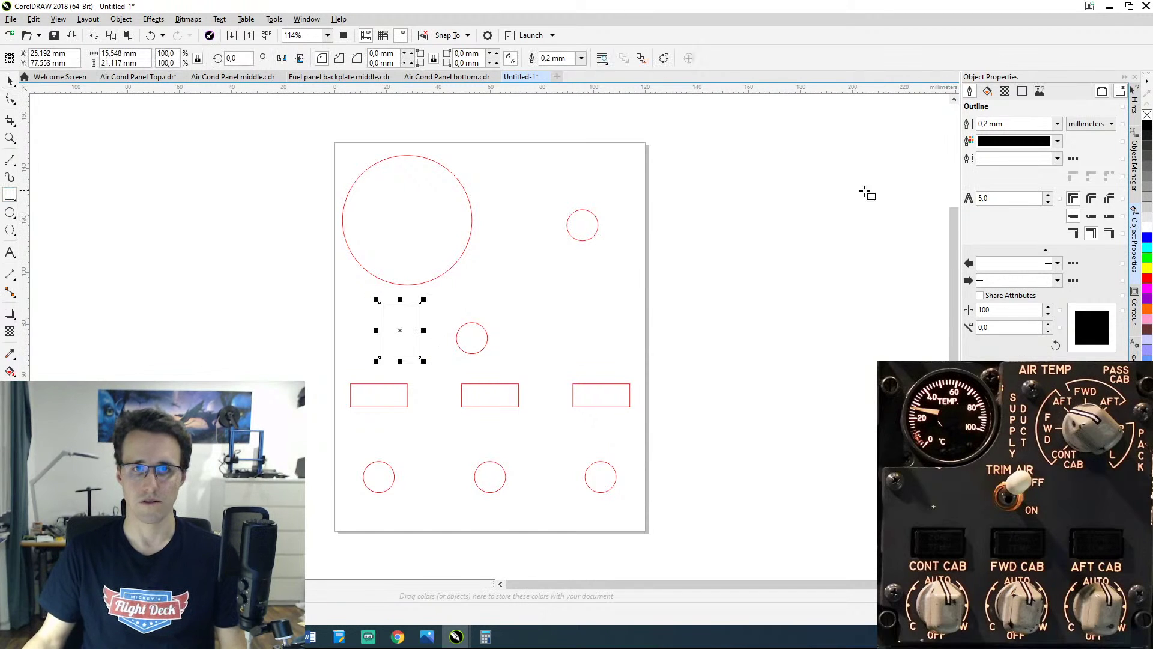
click(1056, 124)
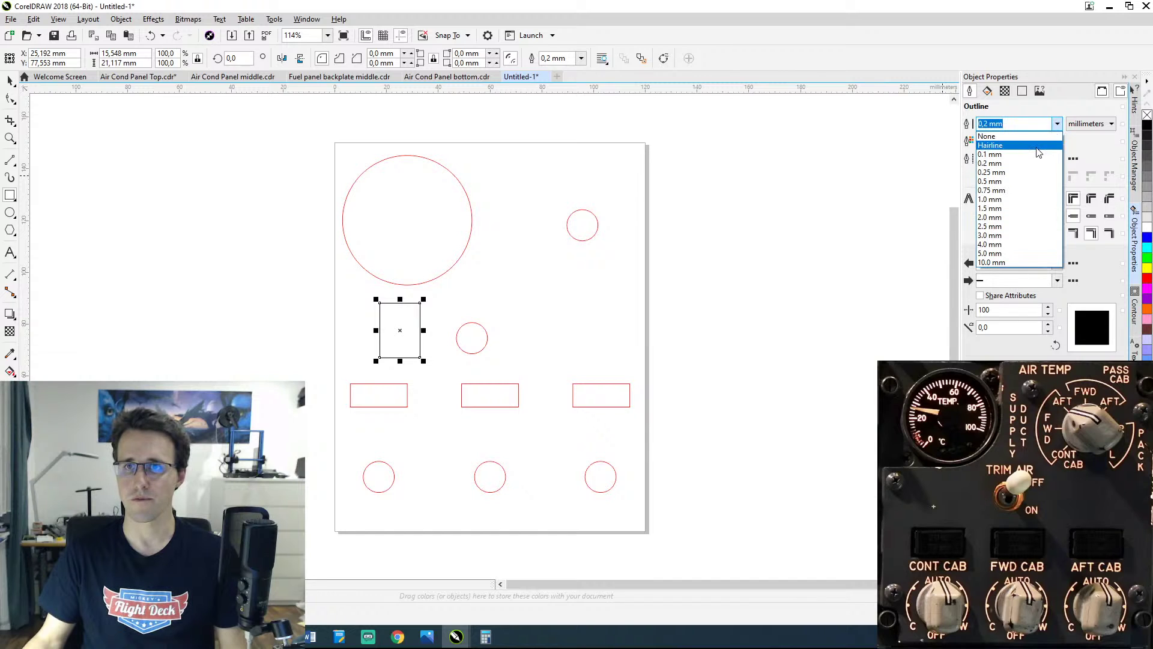
click(1003, 134)
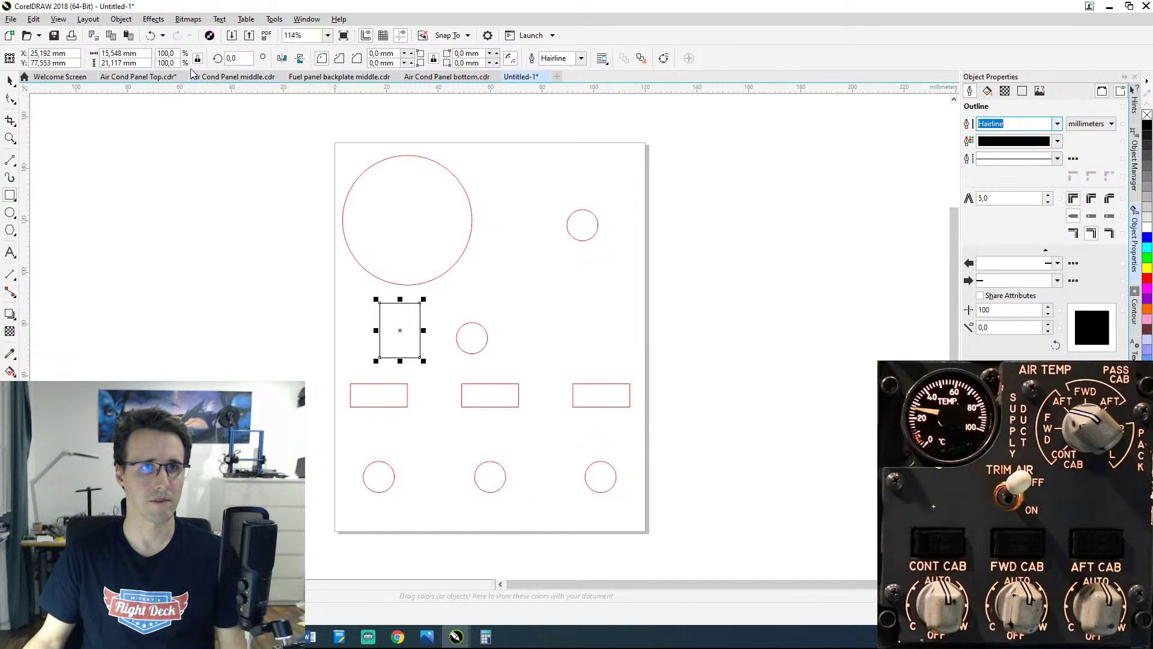
click(135, 53)
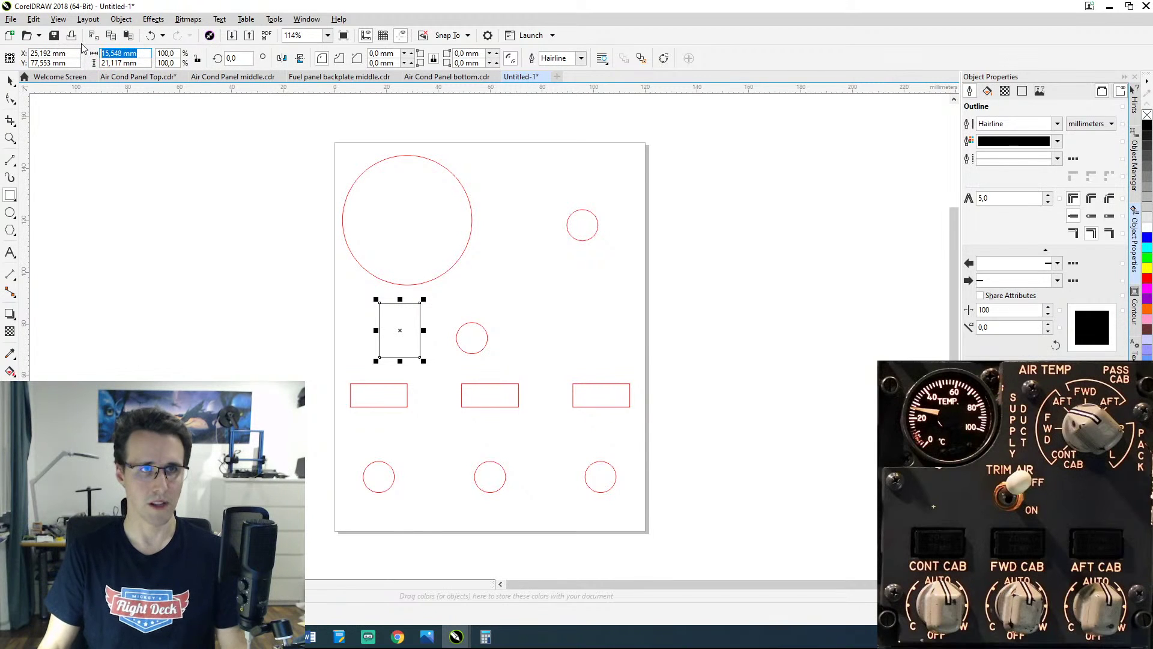
text(15)
key(Tab)
text(32)
key(Return)
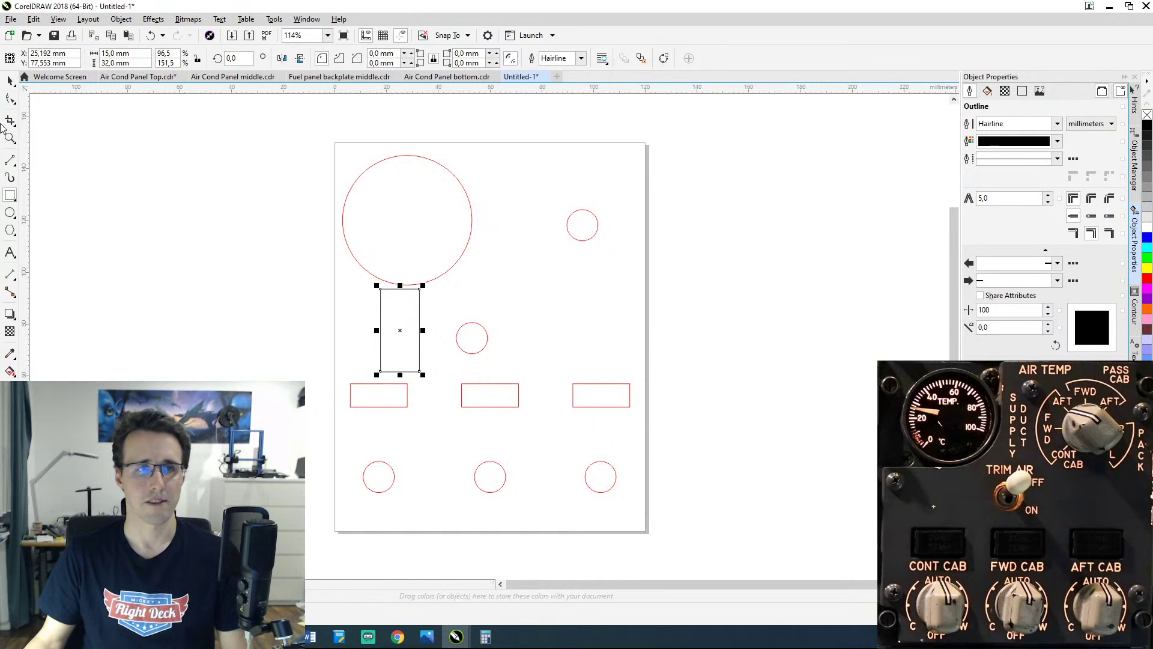
Step: Center the 15 × 32 mm rectangle on the small circle in the middle of the page and deselect it
click(10, 79)
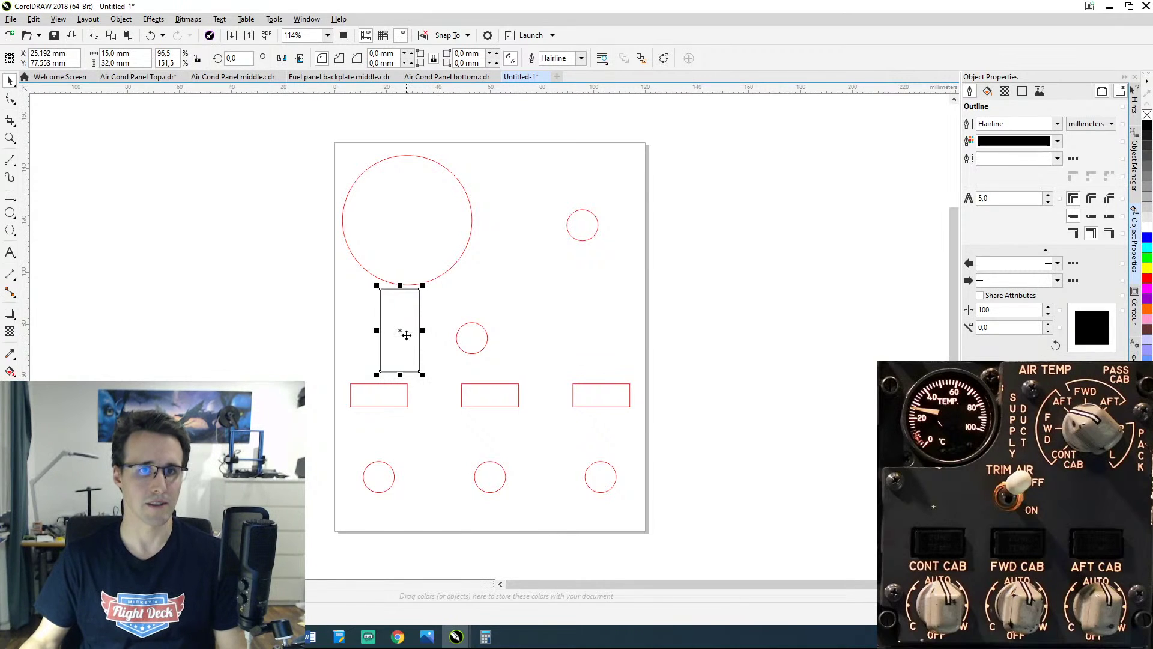
drag(400, 330, 475, 338)
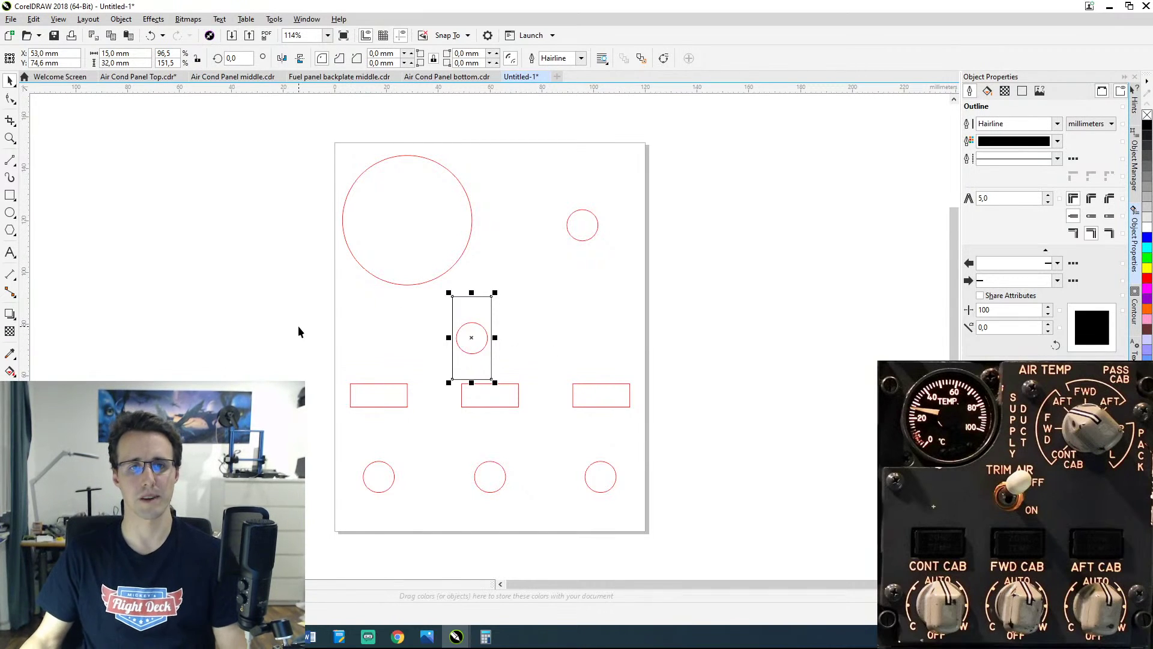
key(Escape)
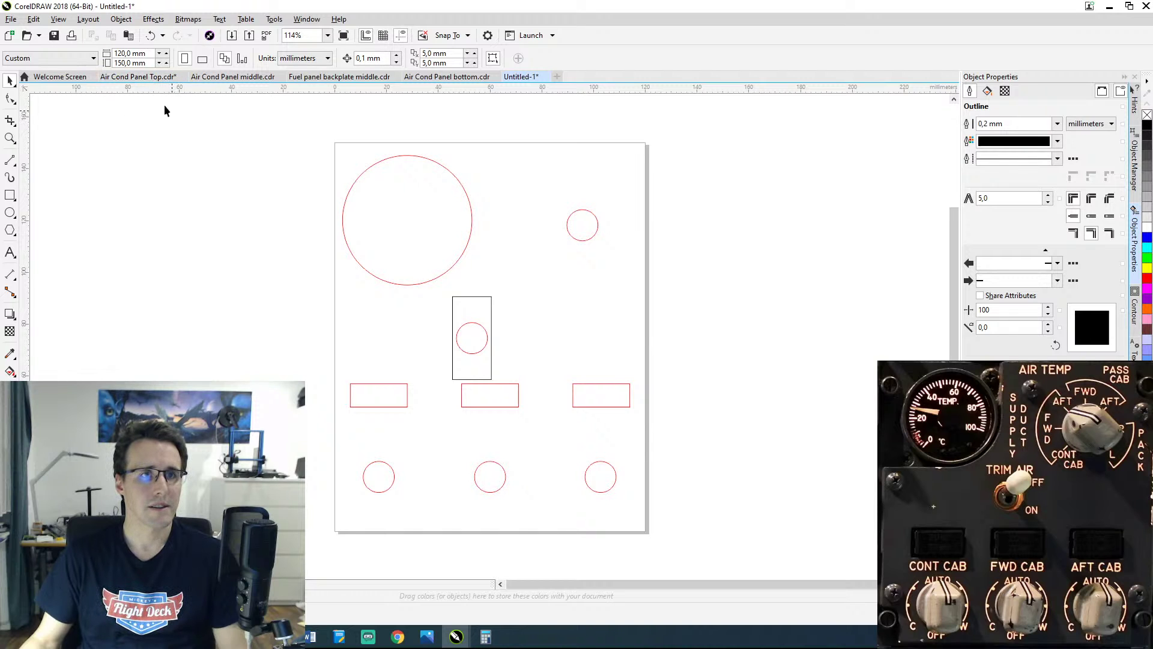
Step: Open the recent document Power source backlight.cdr
click(71, 77)
click(751, 162)
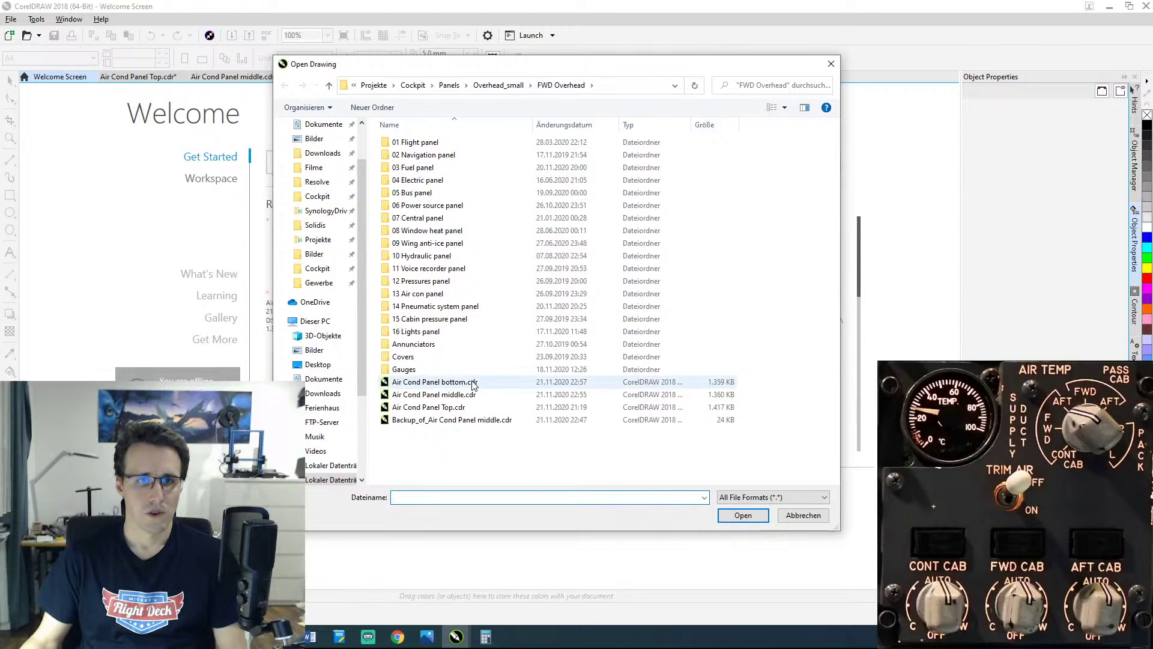
drag(543, 73, 567, 86)
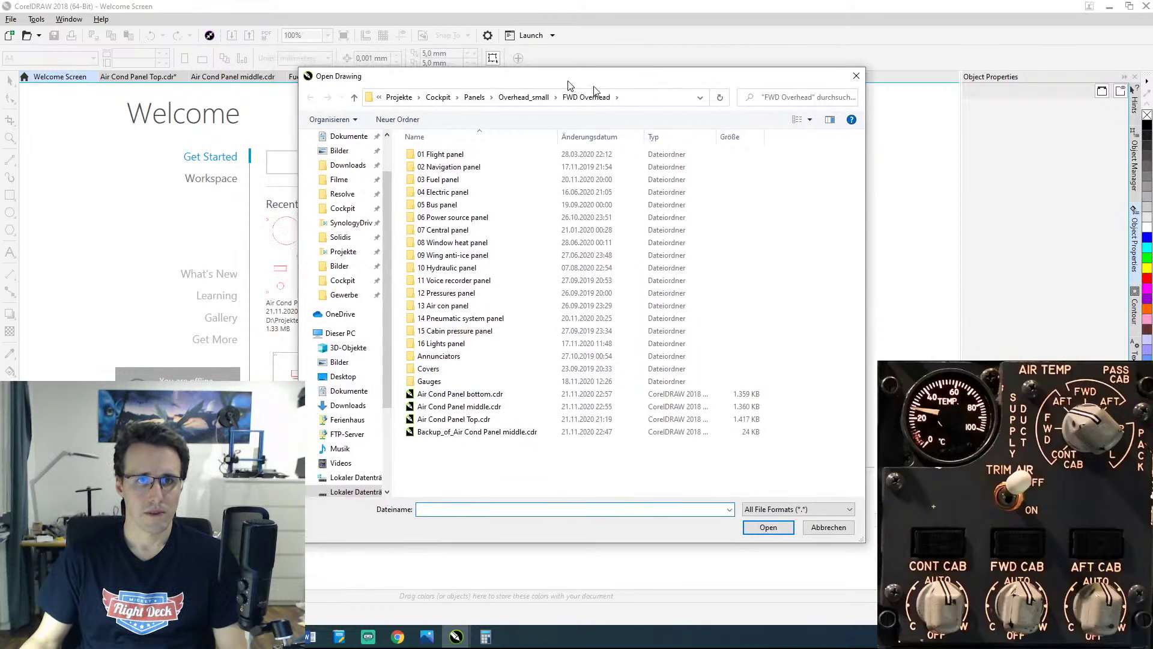
key(Escape)
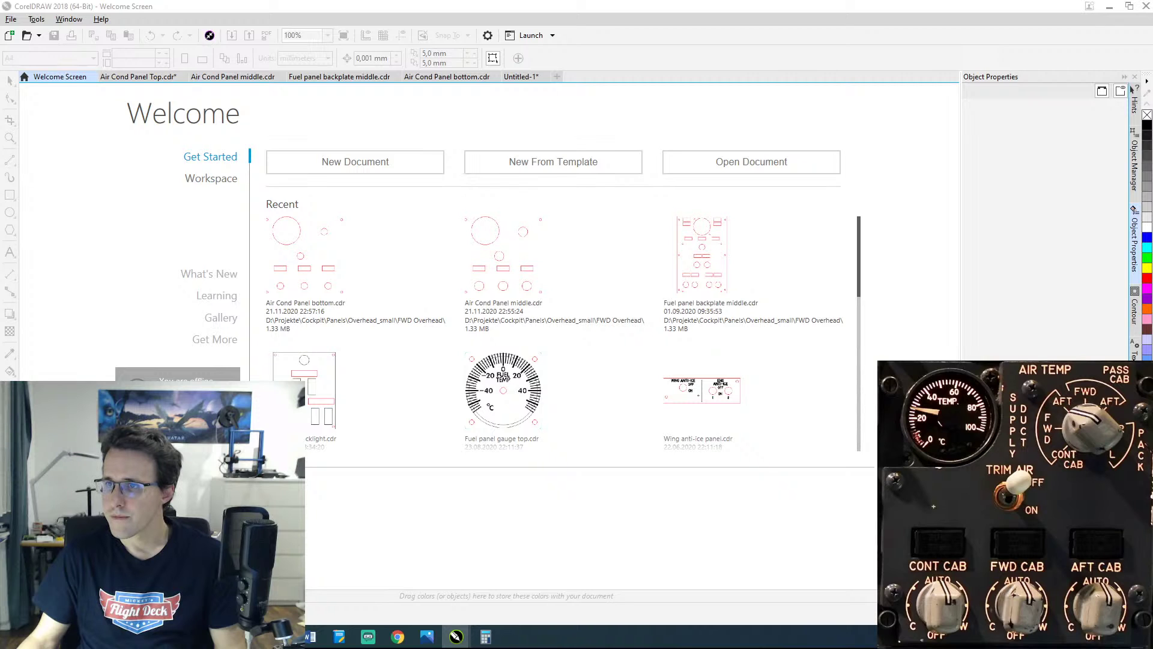
click(318, 390)
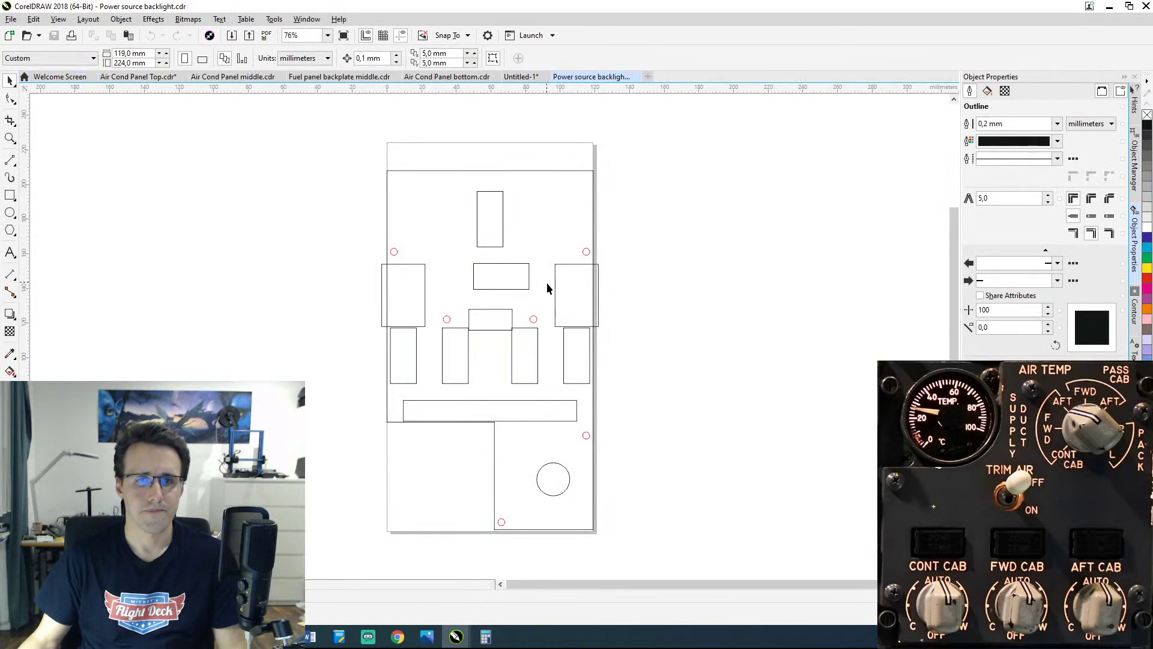
Step: Copy the 19 mm circle from Power source backlight.cdr into the untitled document and center it on the upper-right 12 mm circle
click(561, 463)
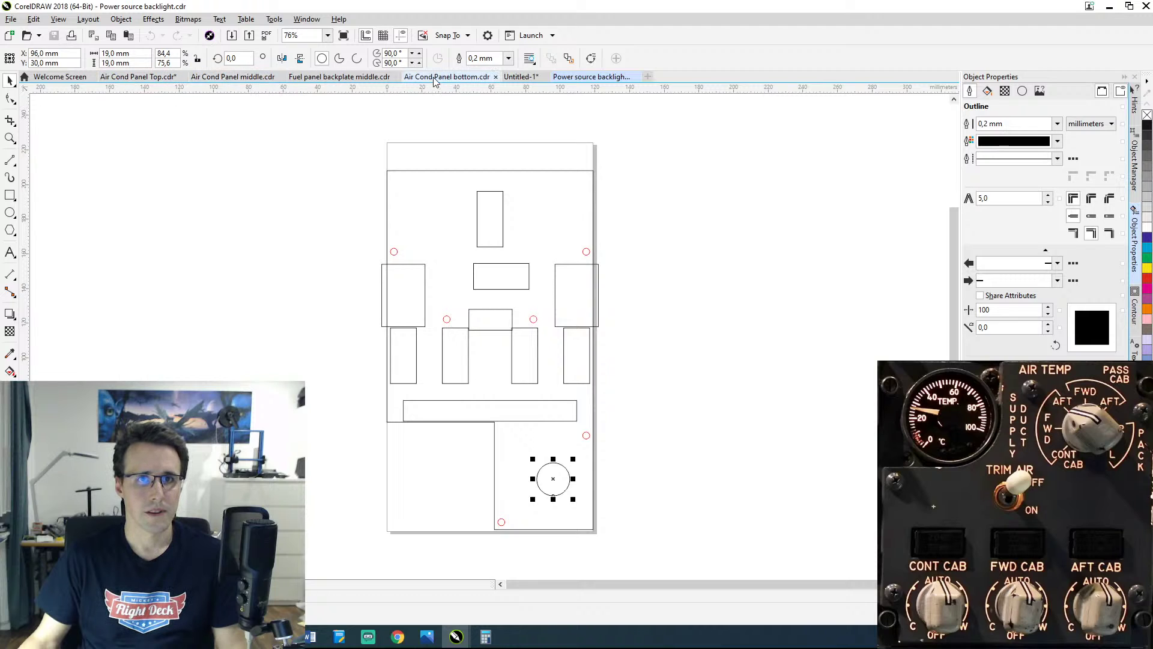
click(526, 78)
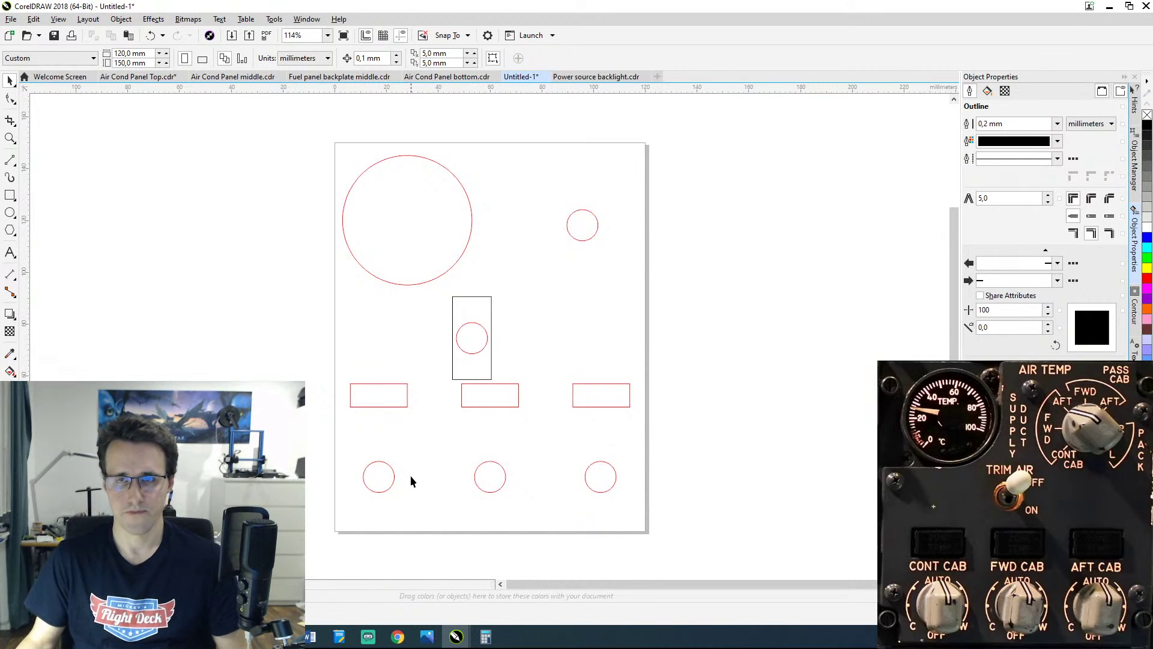
click(588, 239)
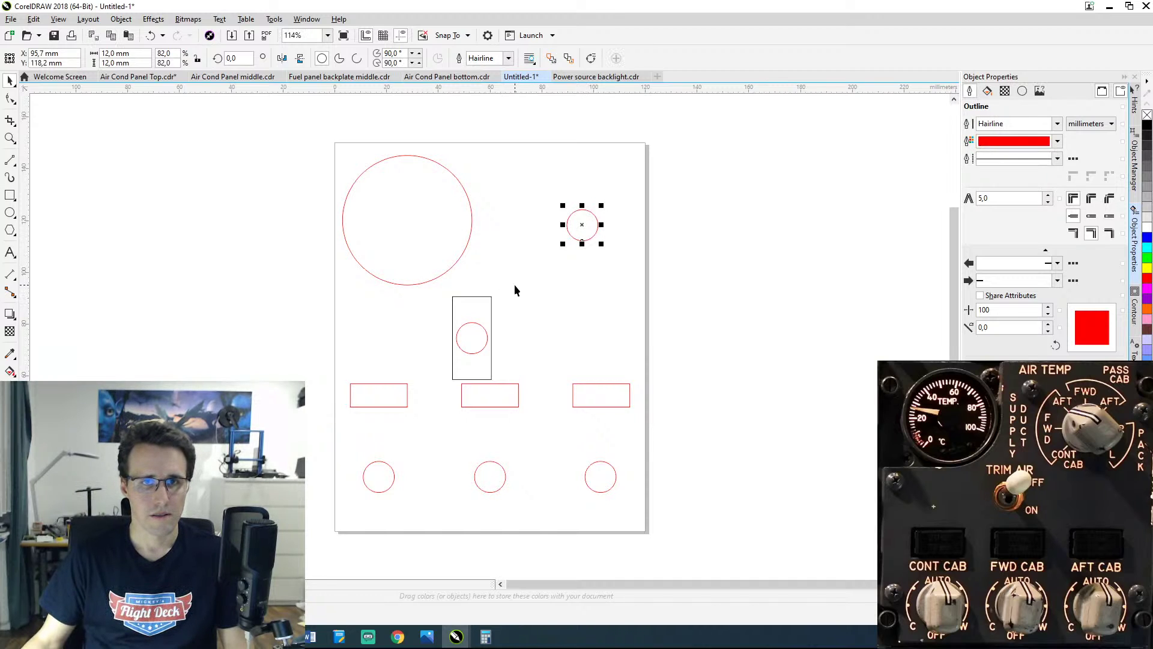
key(ctrl+v)
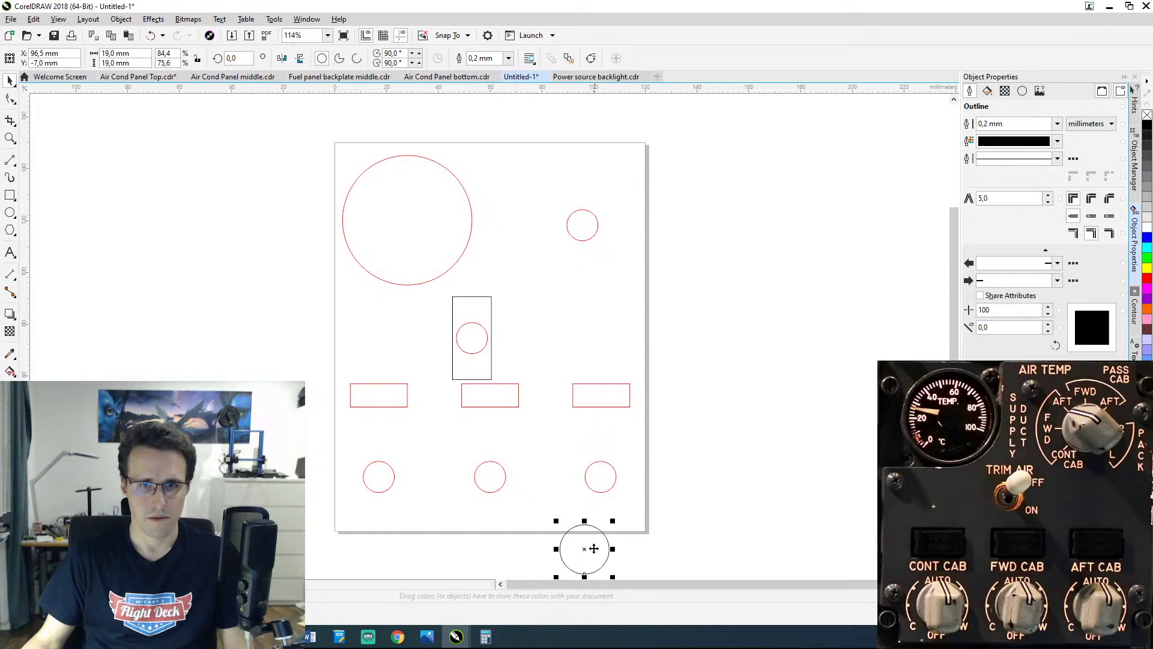
drag(586, 550, 583, 226)
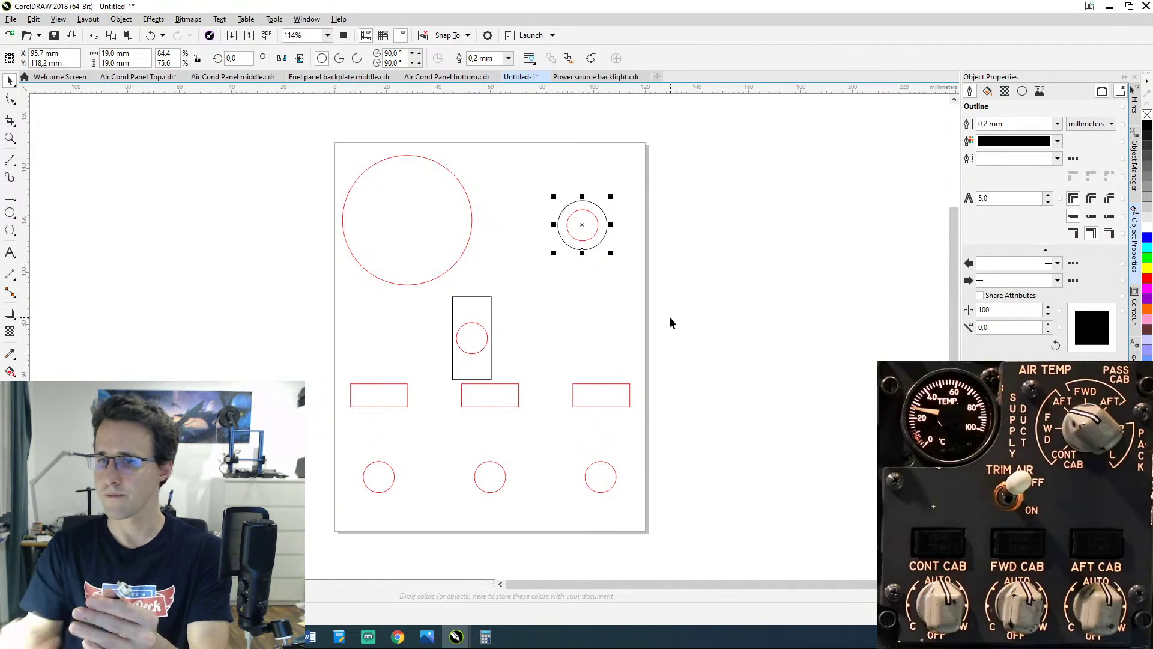
click(369, 638)
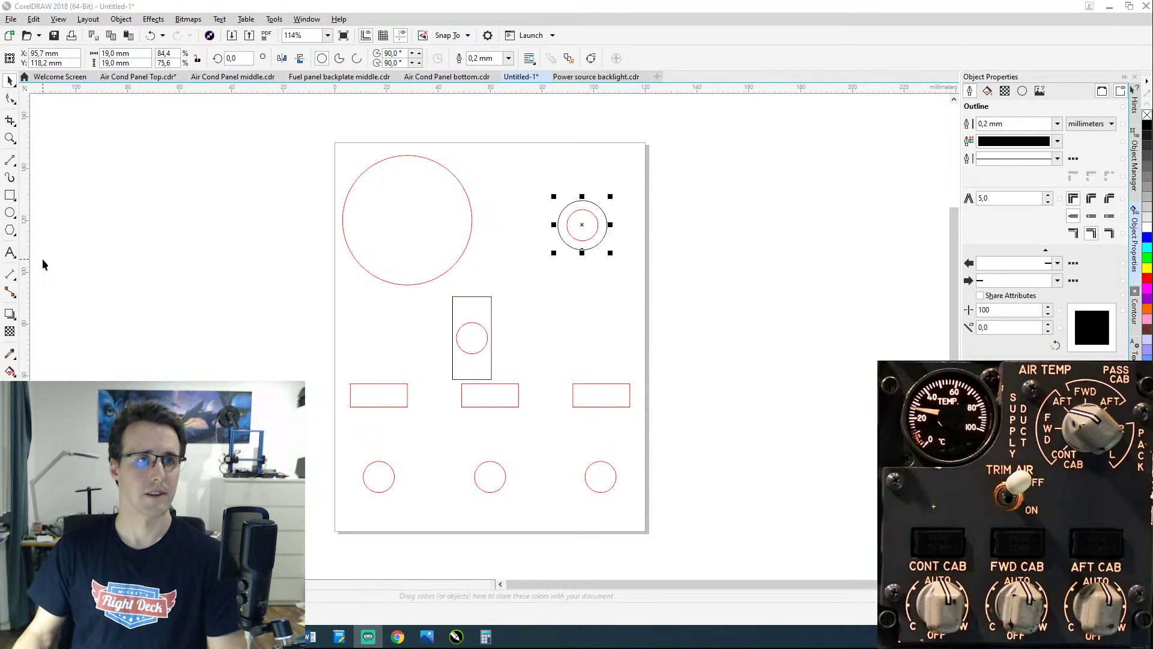
Step: Draw a rectangle above the lower-left circle, give it a hairline outline and size it to 30 × 21 mm
click(11, 197)
drag(342, 433, 400, 447)
click(1057, 124)
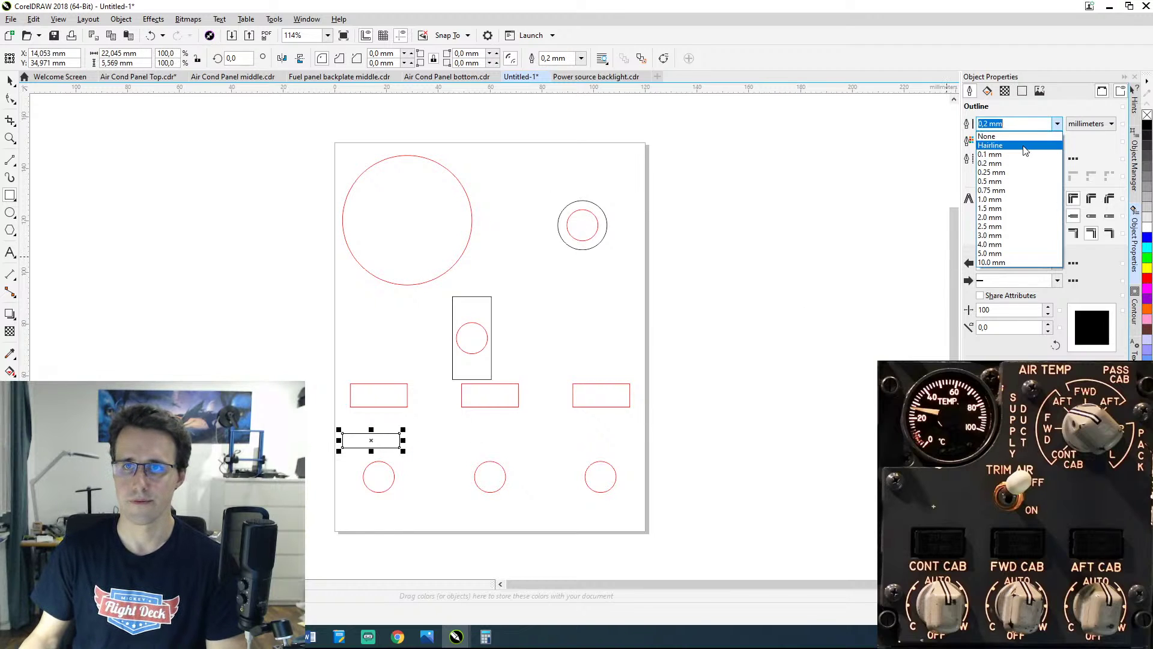
click(997, 133)
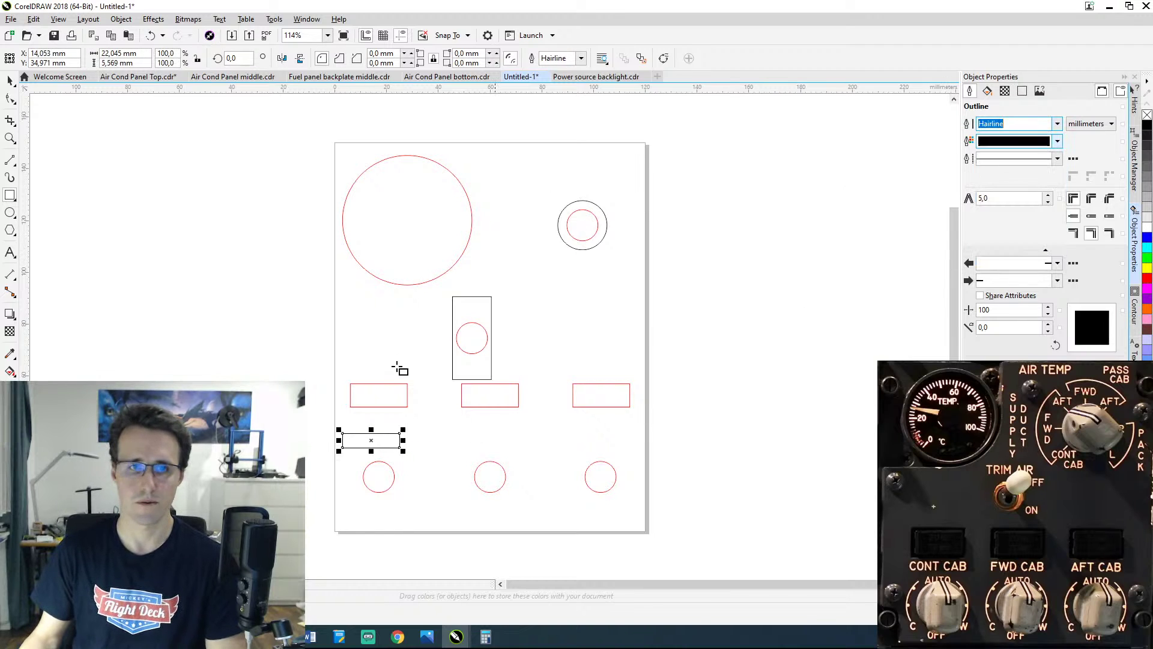
click(135, 52)
drag(135, 52, 101, 53)
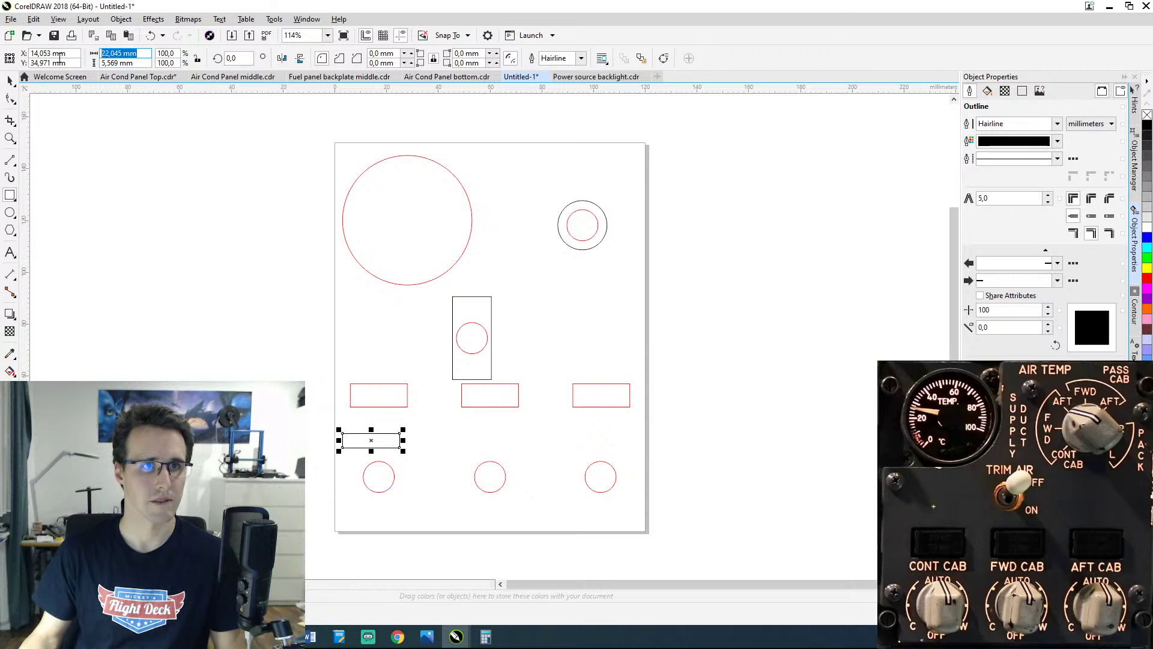
text(30)
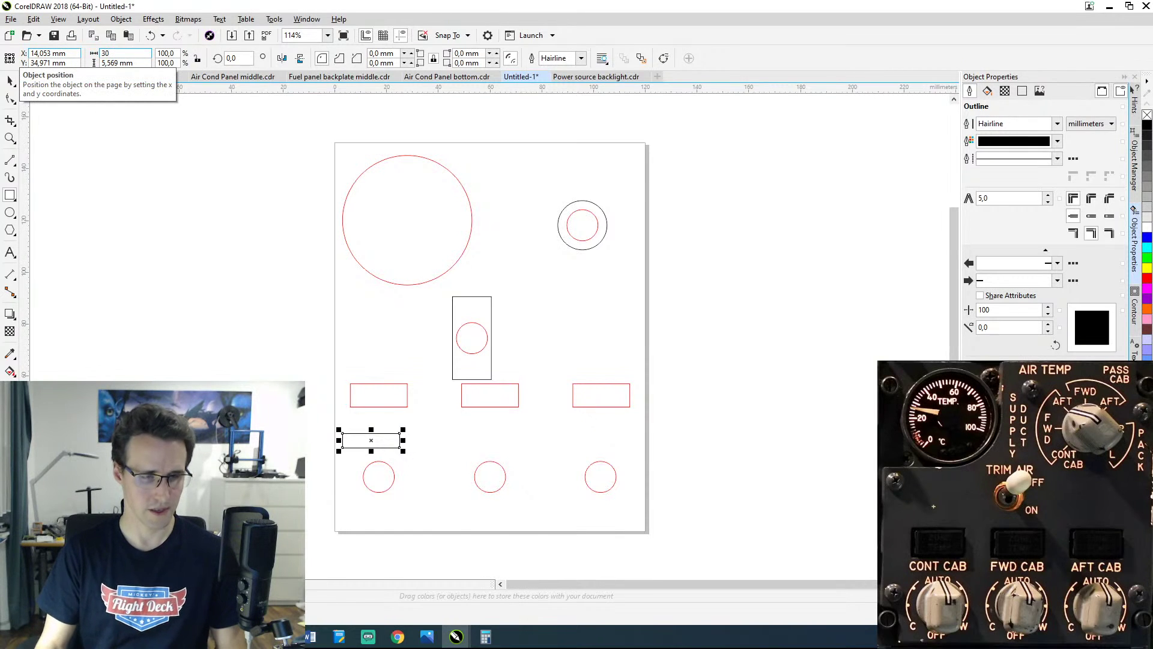
key(Tab)
text(21)
key(Return)
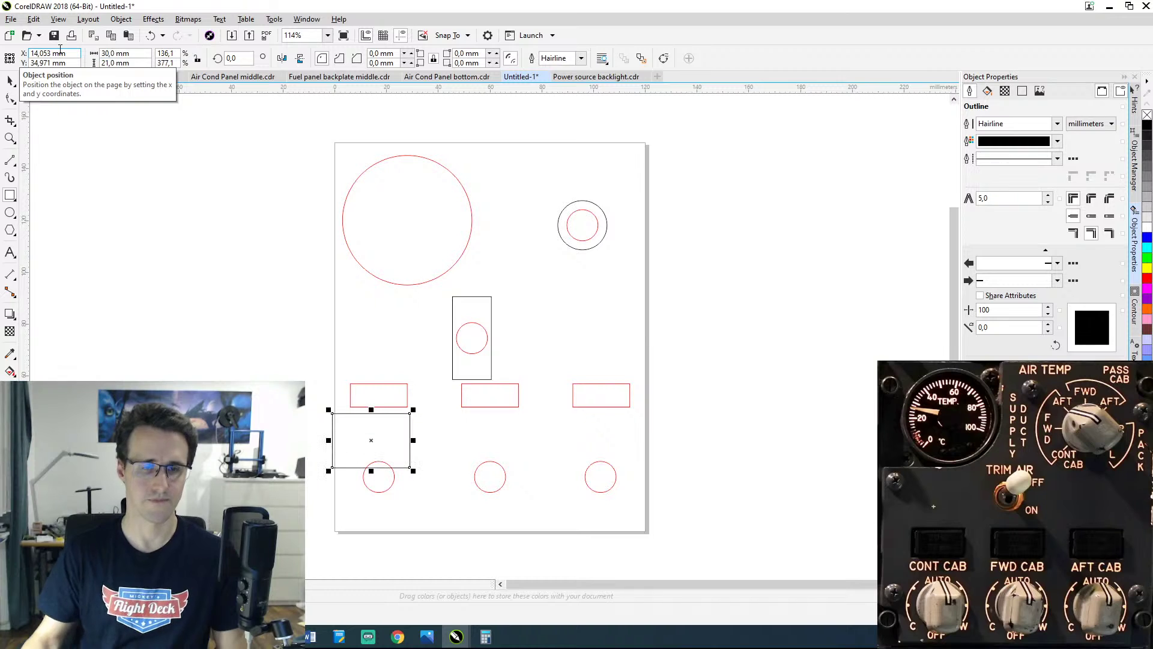
Step: Center the 30 × 21 mm rectangle on the lower-left circle and deselect it
click(18, 98)
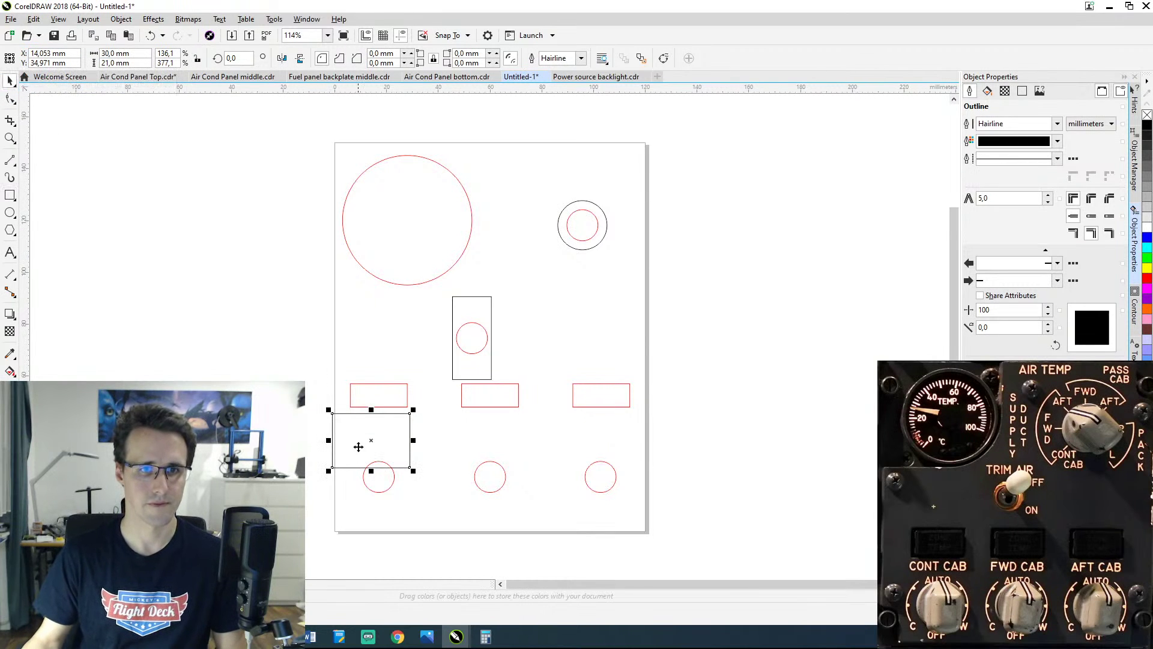
drag(371, 440, 381, 479)
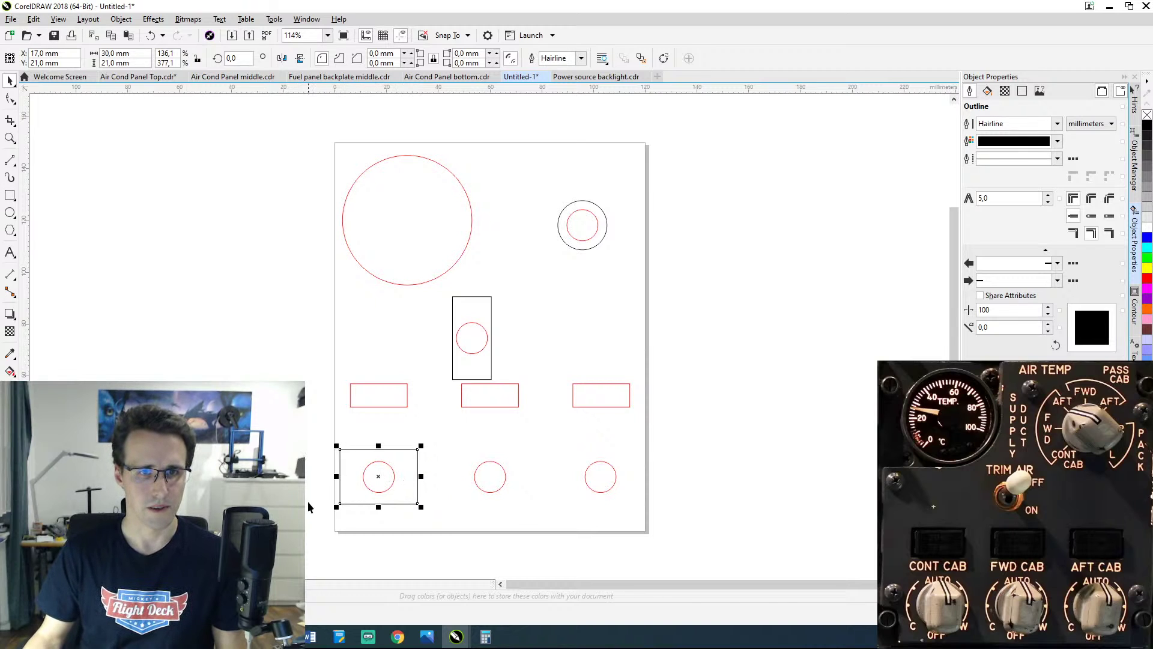
scroll(308, 507, up, 2)
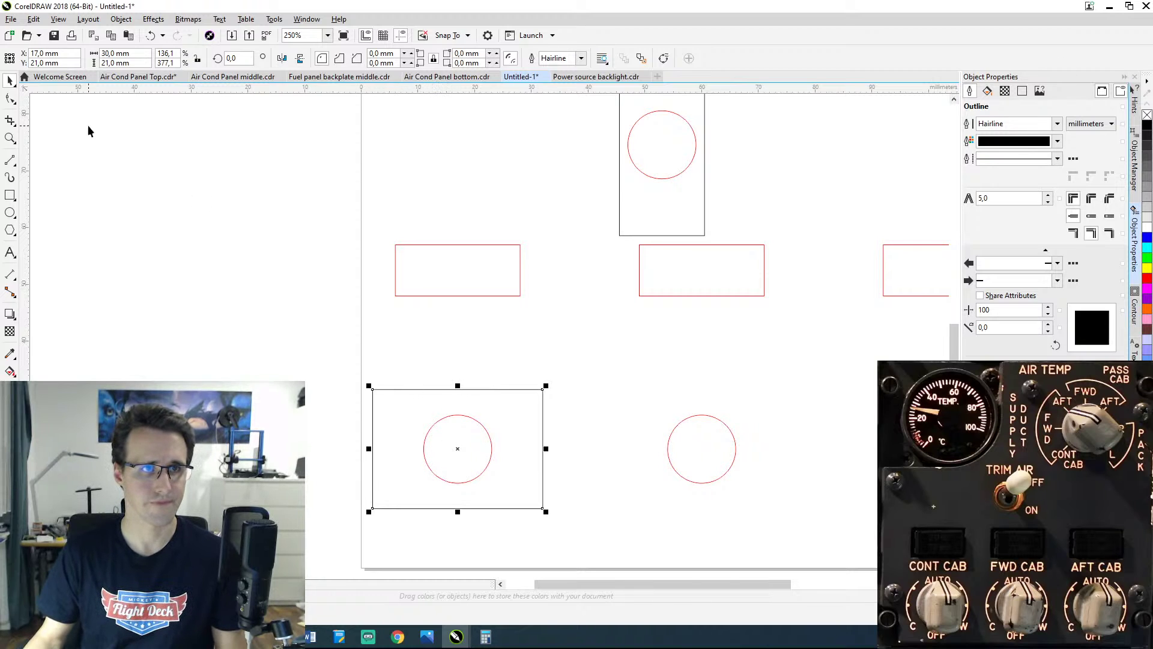
click(437, 421)
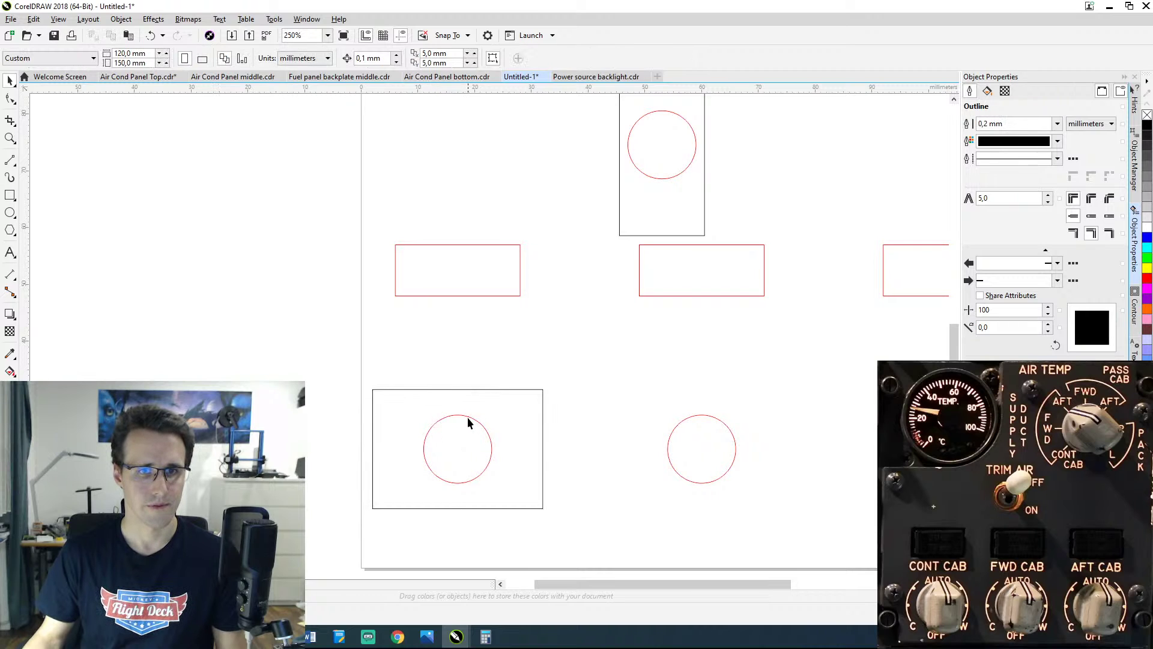
Step: Move the 30 × 21 mm rectangle around the lower-left circle so that its right edge sits at X 28 mm, entered as 17+11
click(468, 418)
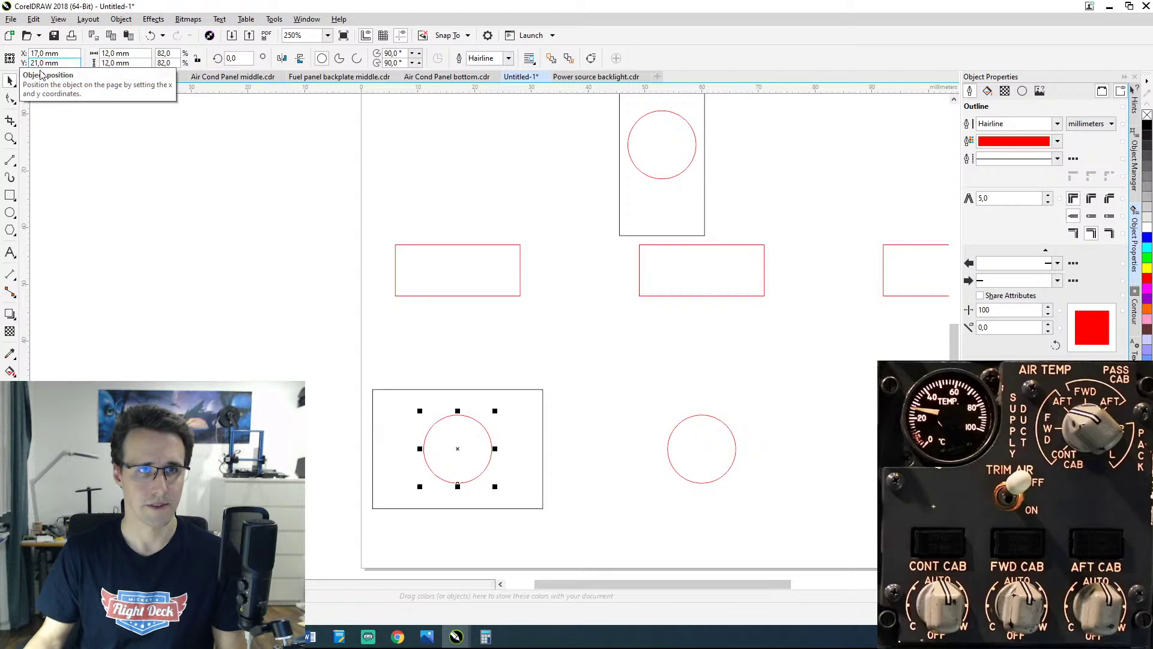
click(542, 450)
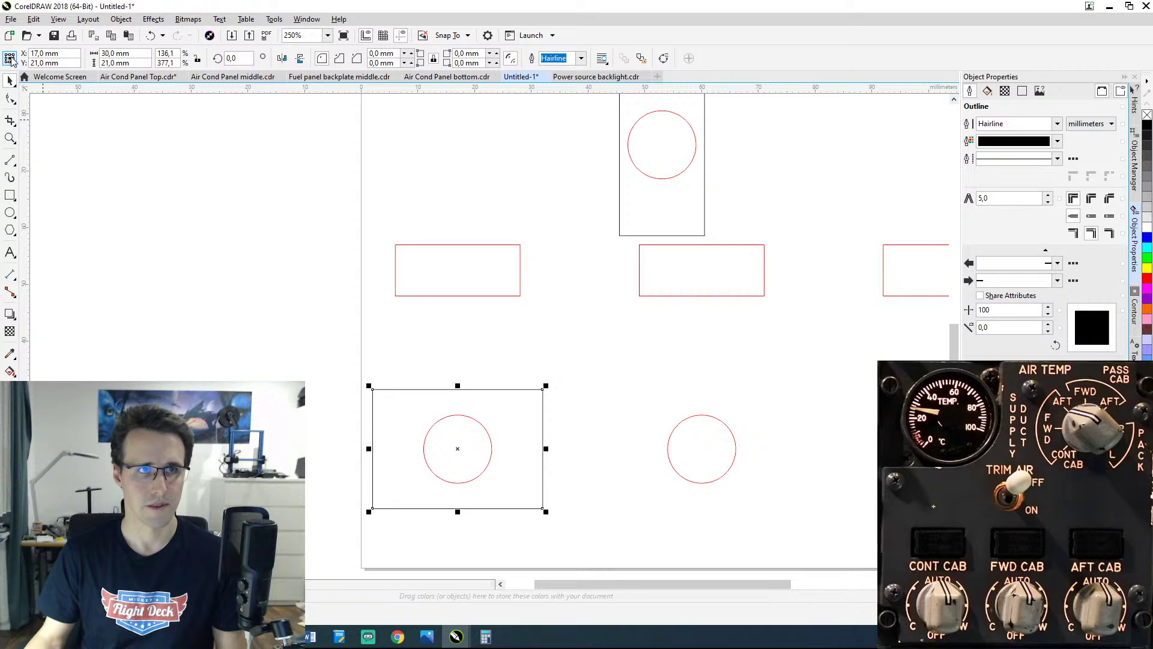
double_click(54, 53)
text(17)
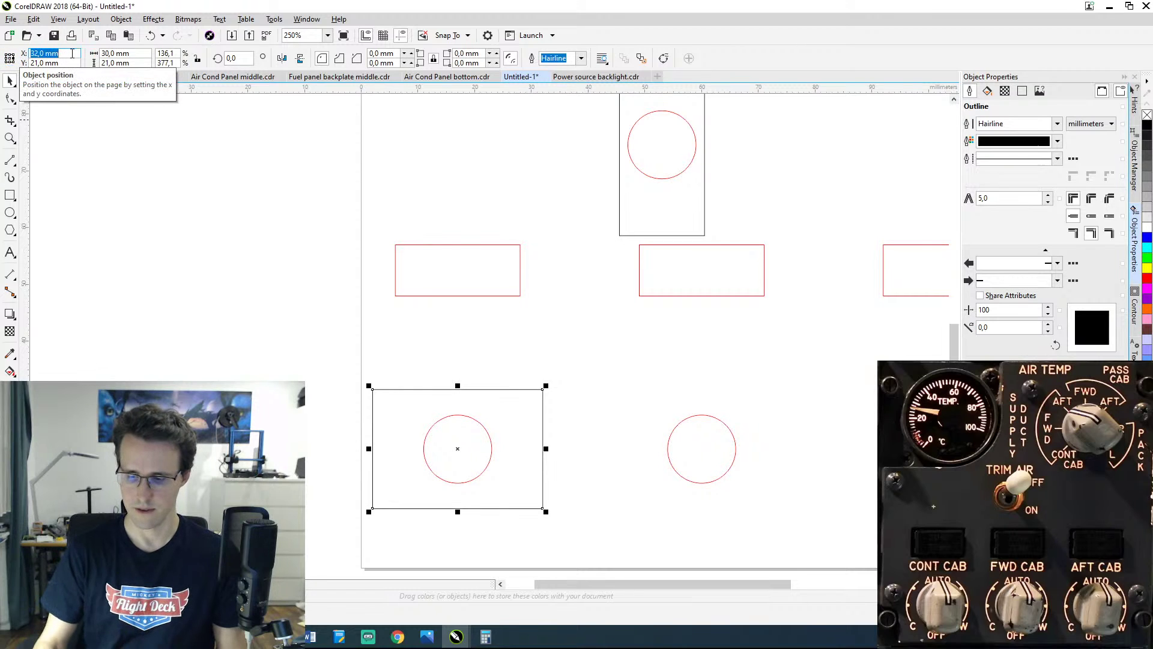
text(+)
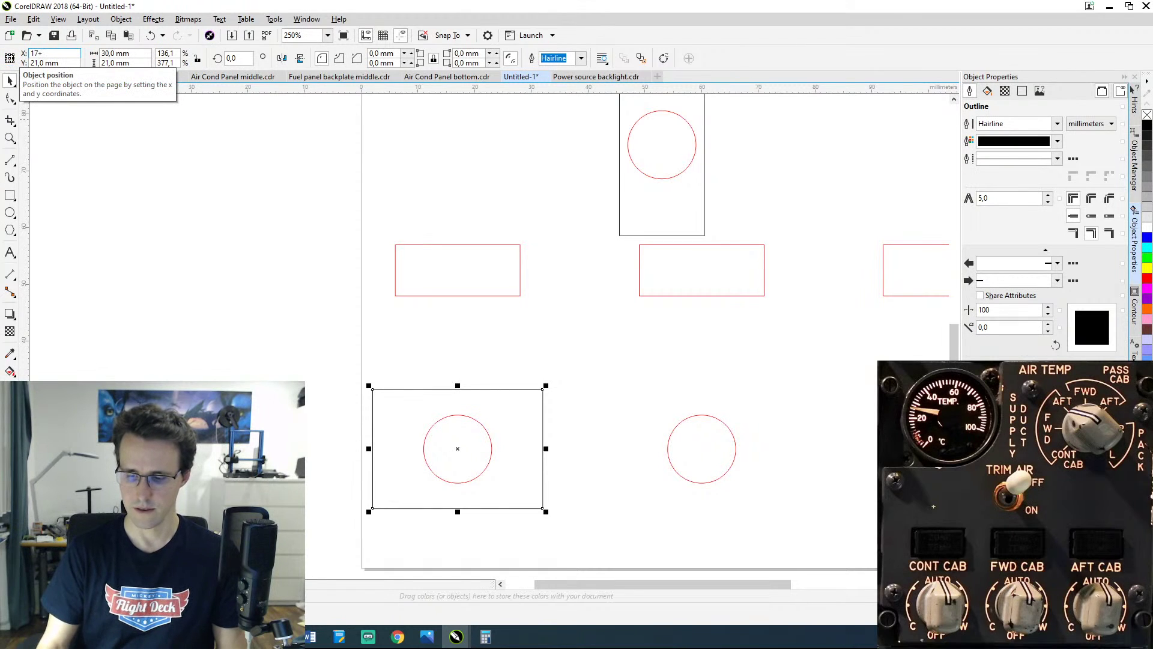
text(11)
key(Return)
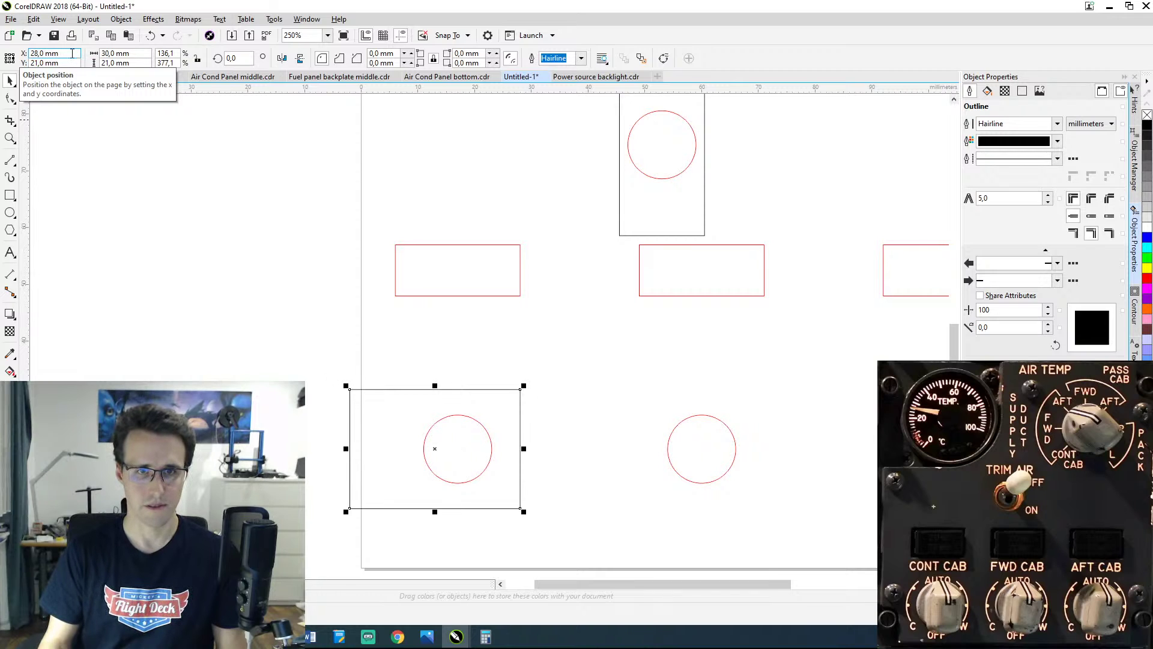
key(Tab)
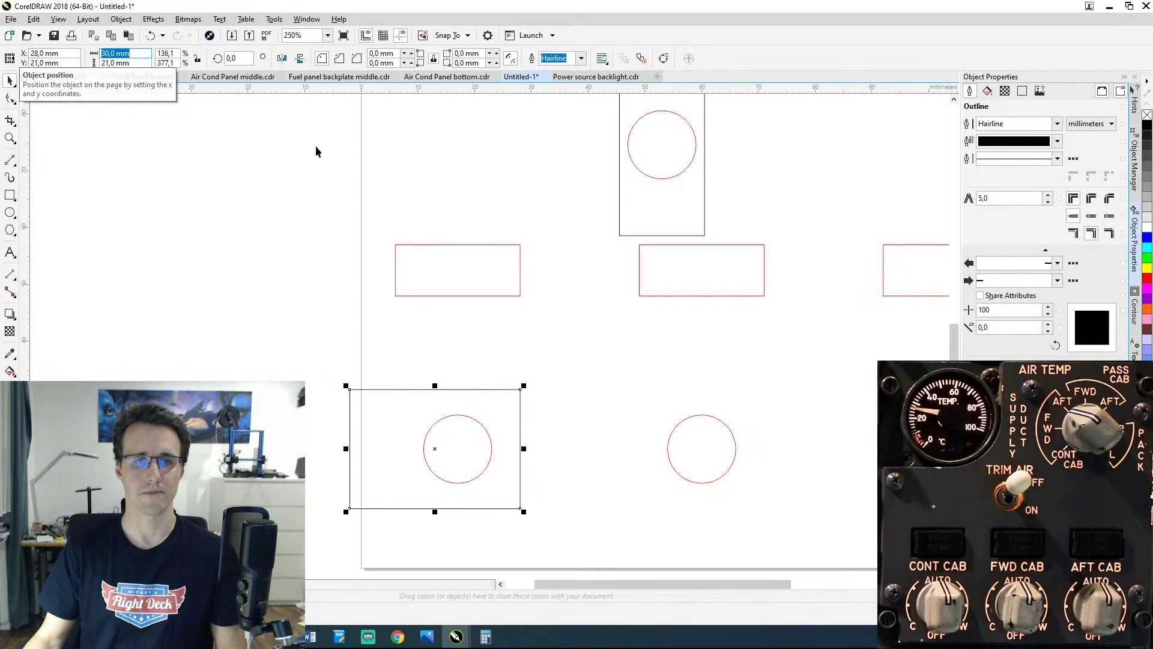
scroll(368, 258, down, 2)
scroll(333, 318, up, 2)
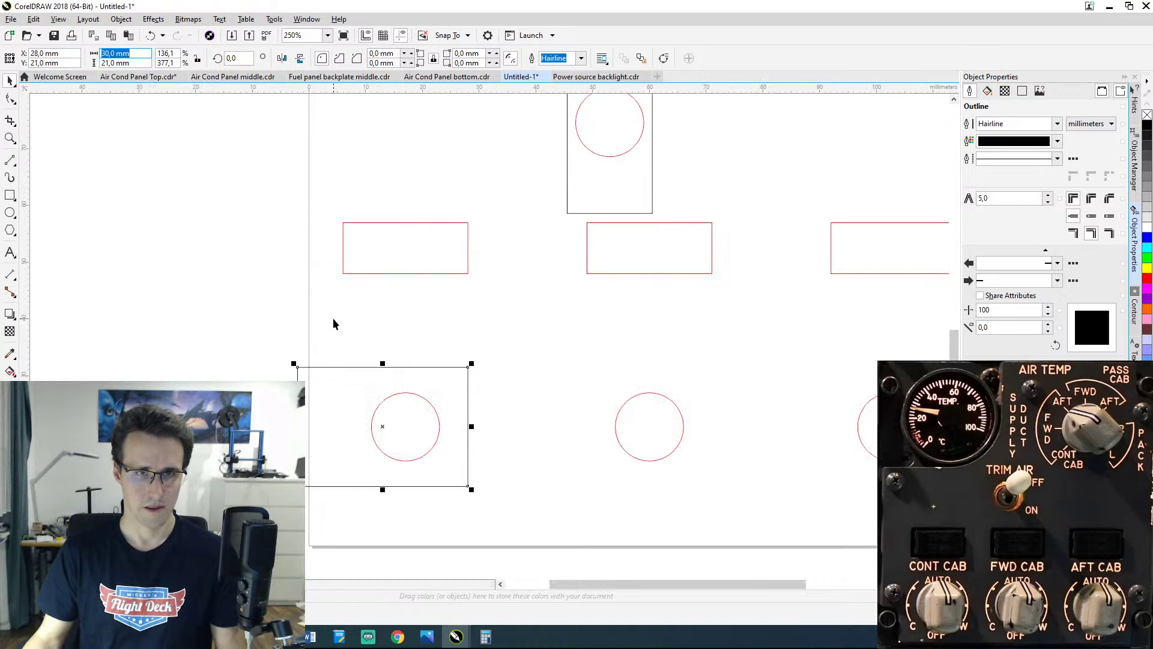
key(Right)
drag(379, 432, 649, 427)
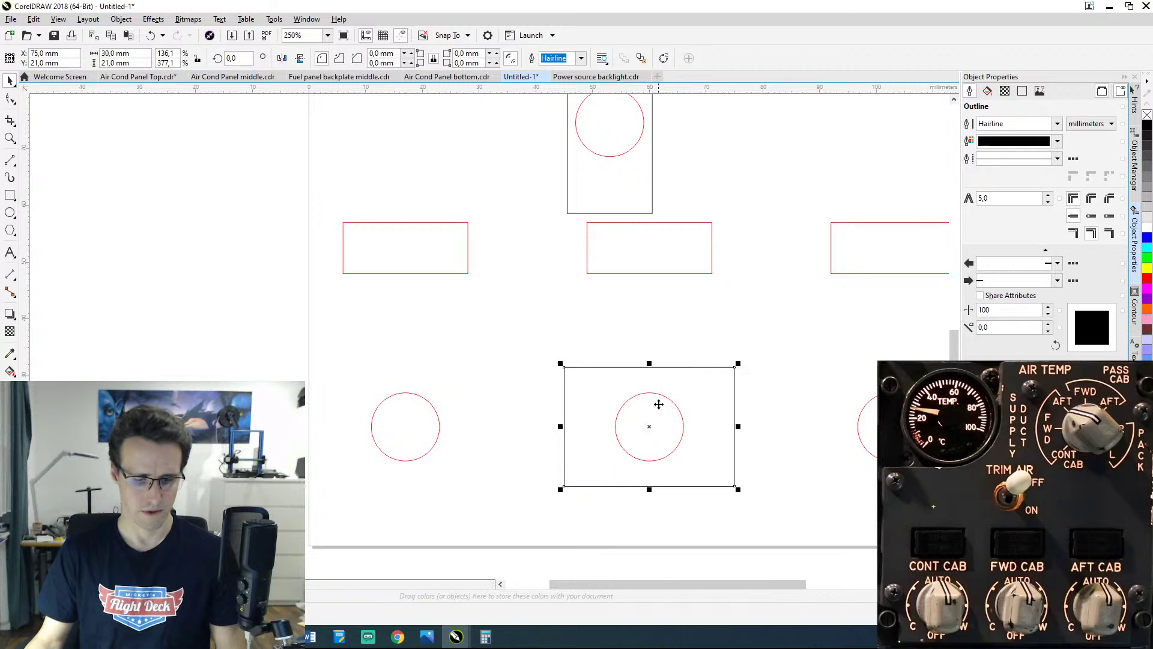
key(ctrl+z)
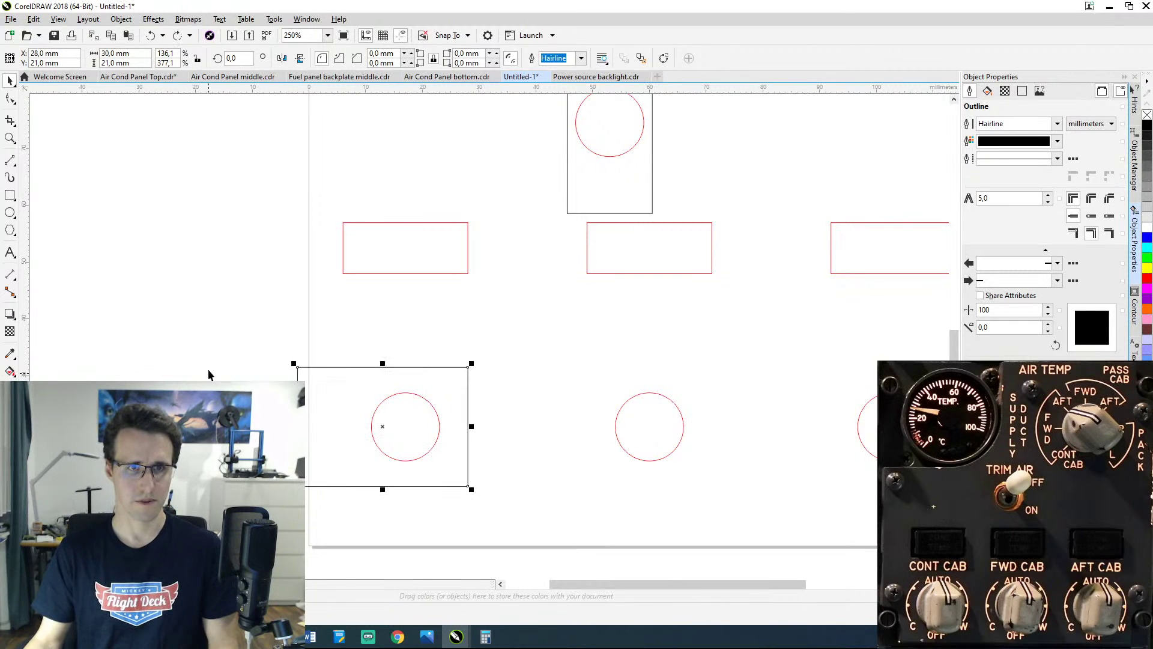
Step: Place a copy of the lower-left 30 × 21 mm rectangle centered on the lower-middle circle, keeping the original in place
click(304, 369)
scroll(308, 366, down, 3)
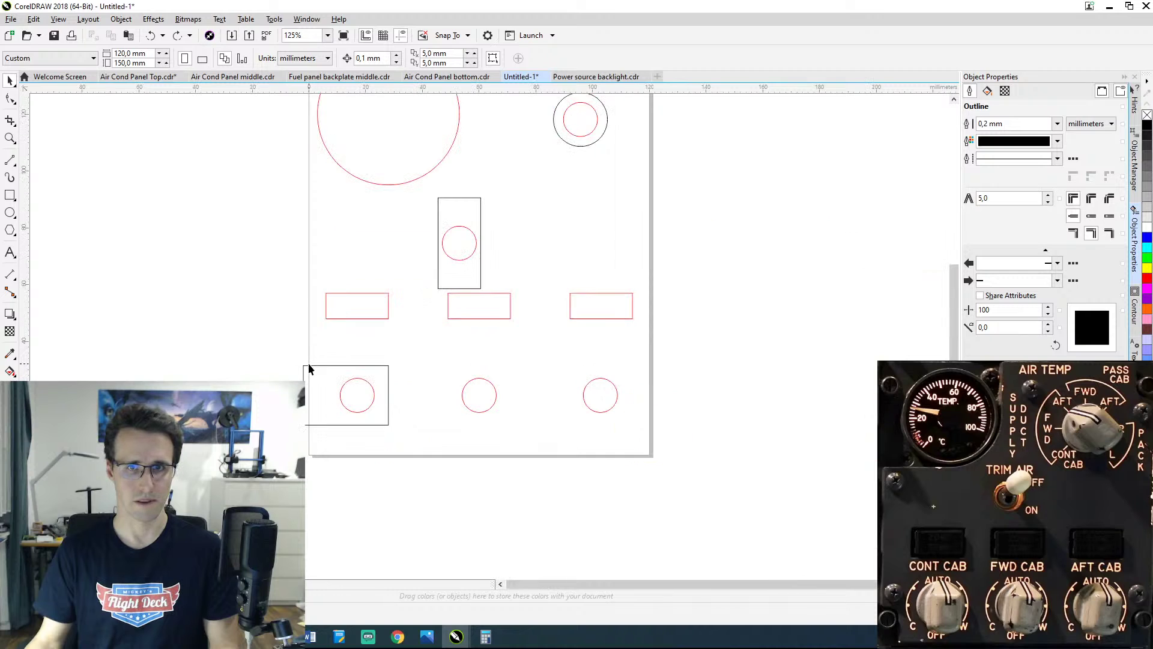
scroll(309, 373, up, 3)
click(307, 369)
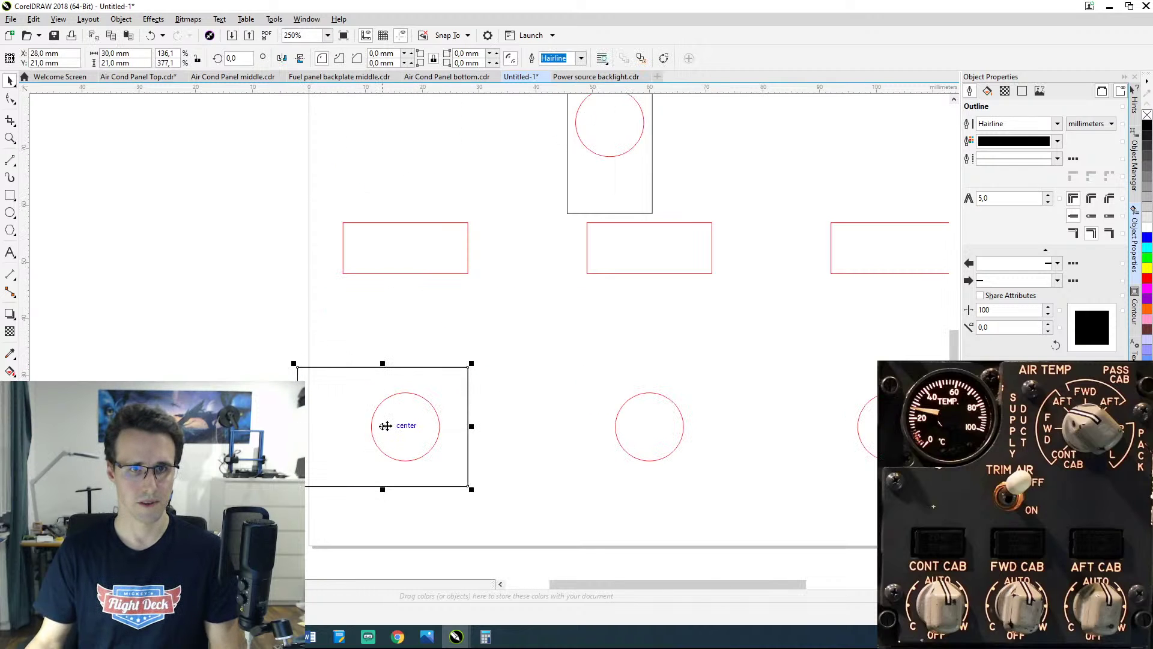
drag(381, 426, 649, 426)
right_click(650, 426)
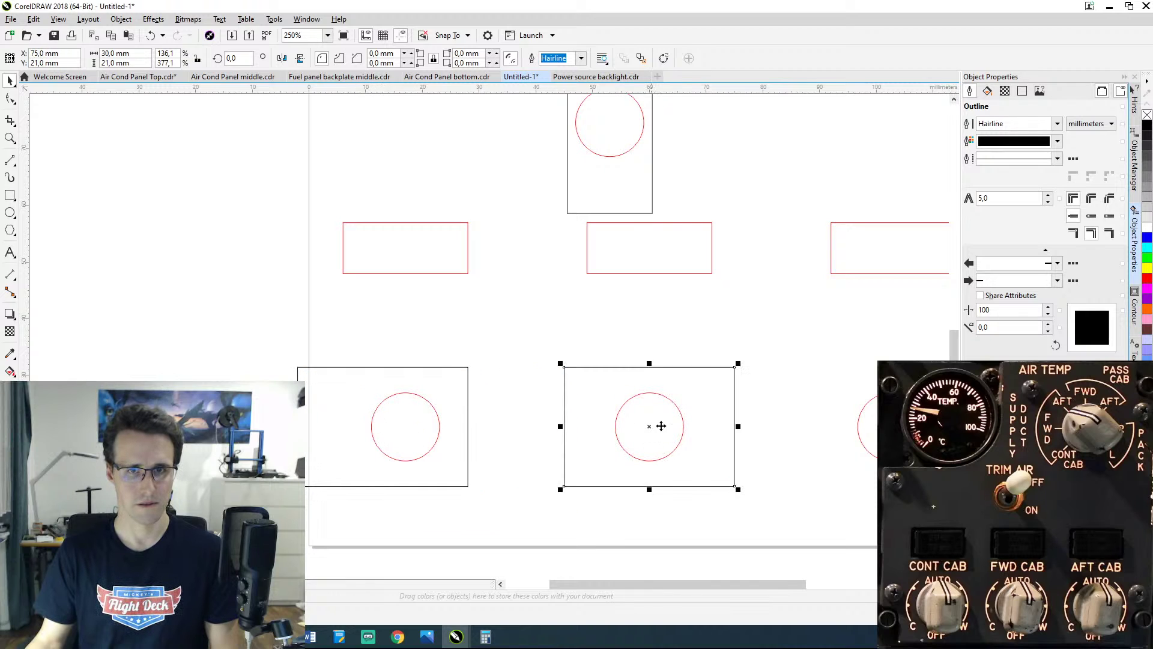
Step: Place another copy of the lower-left 30 × 21 mm rectangle centered on the lower-right circle
drag(799, 405, 630, 403)
click(301, 414)
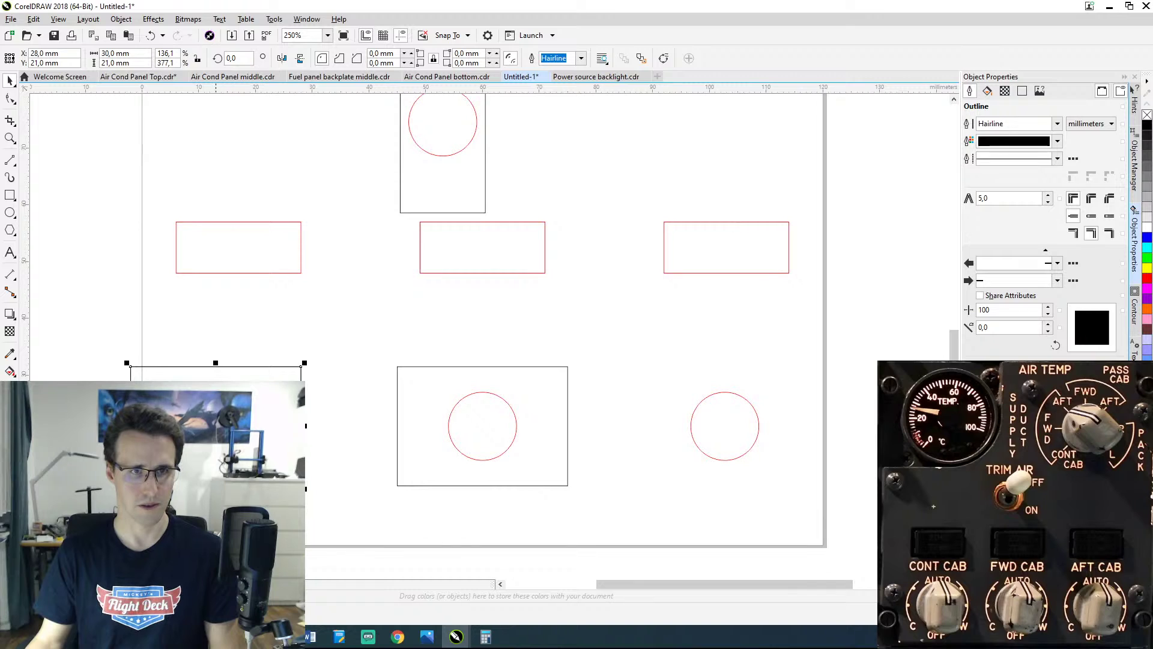
drag(216, 427, 725, 426)
right_click(725, 425)
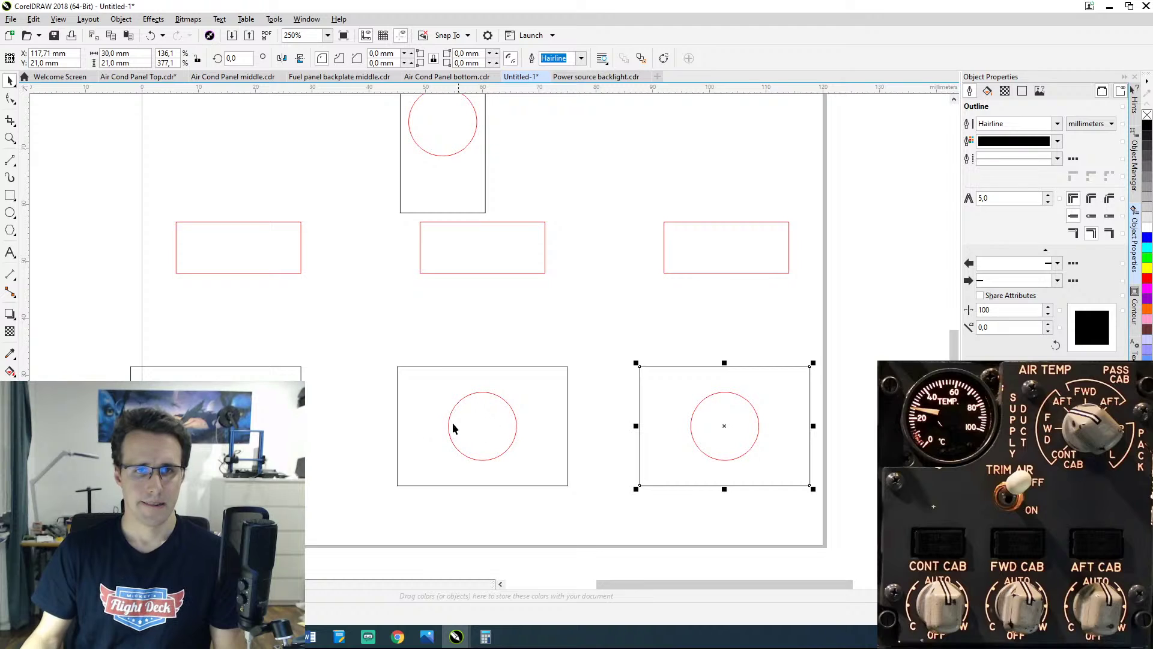
Step: Compare the lower-middle circle's center with its surrounding rectangle and move the rectangle so that its right edge sits at X 71 mm
click(506, 401)
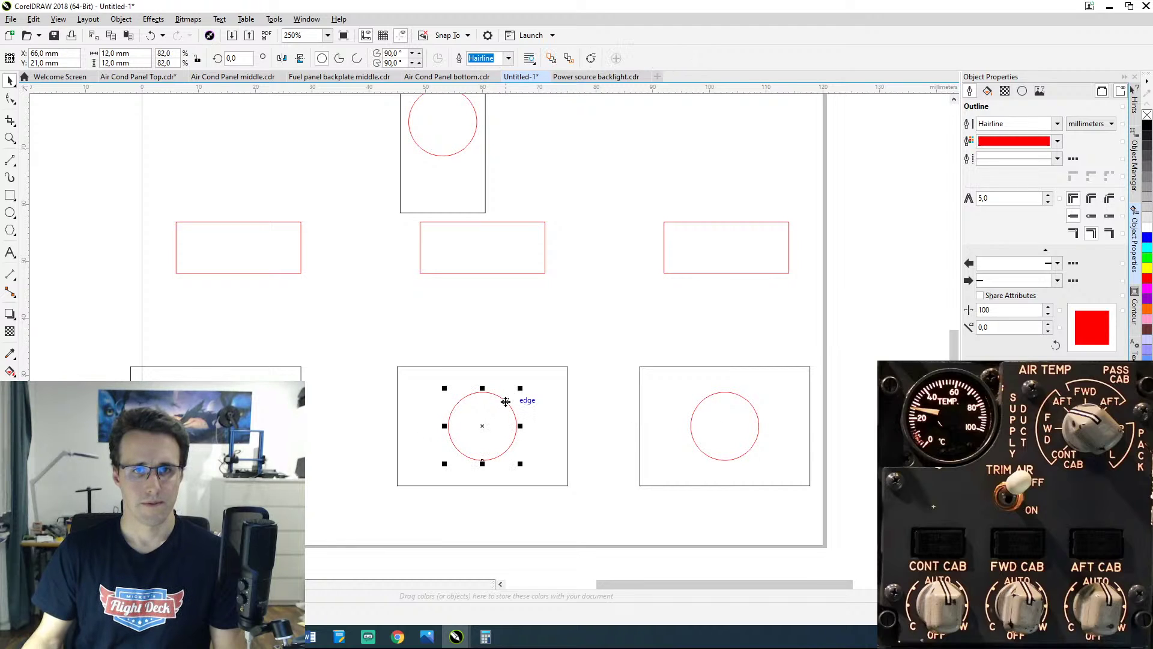
click(54, 54)
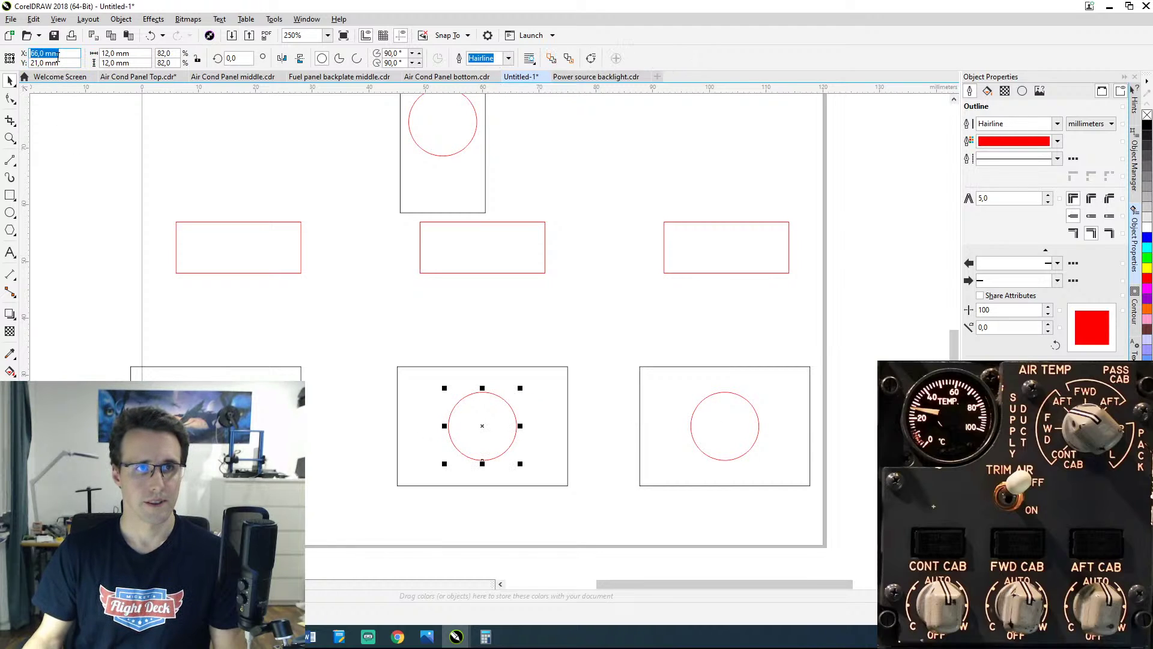
click(509, 369)
click(509, 366)
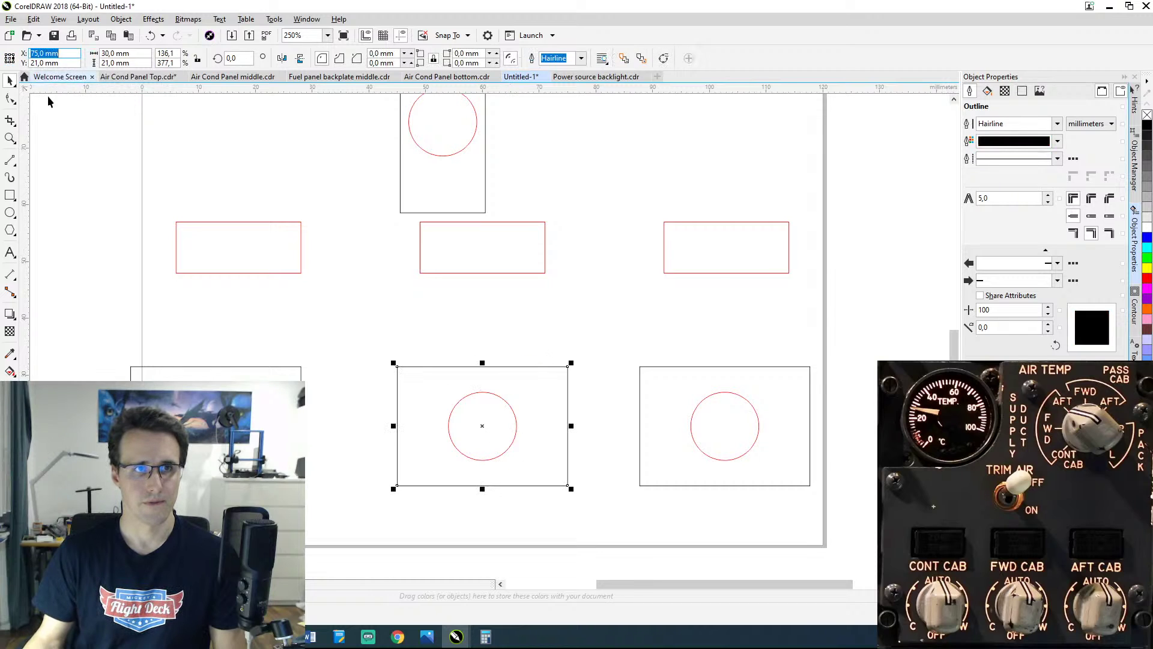
click(474, 394)
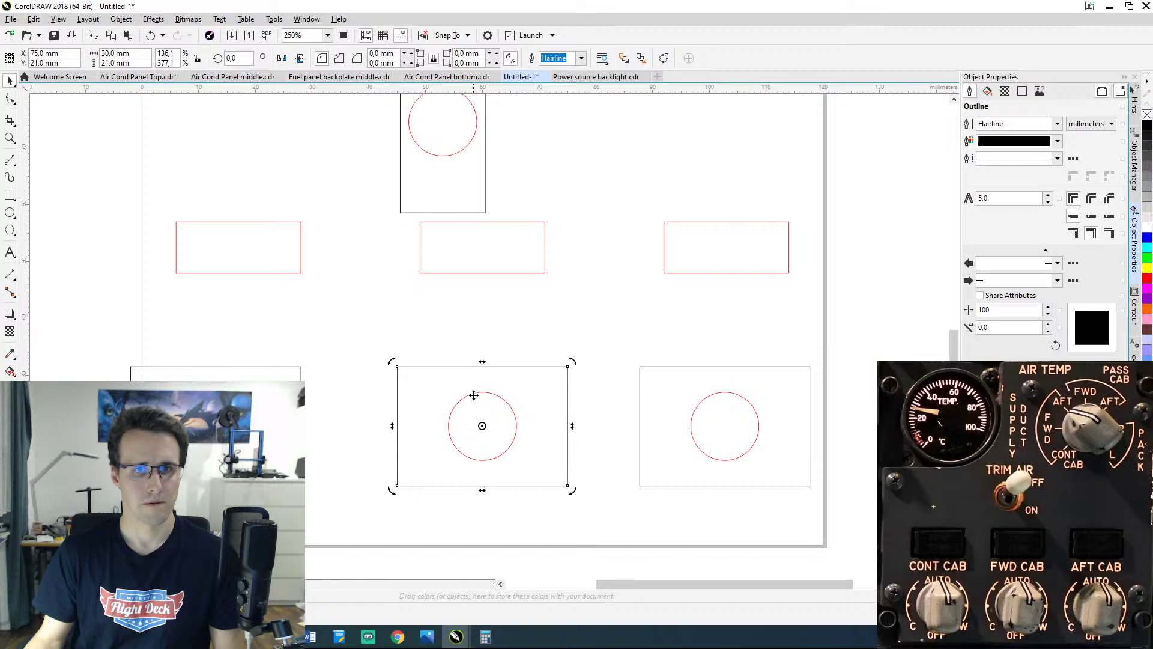
click(388, 552)
click(457, 403)
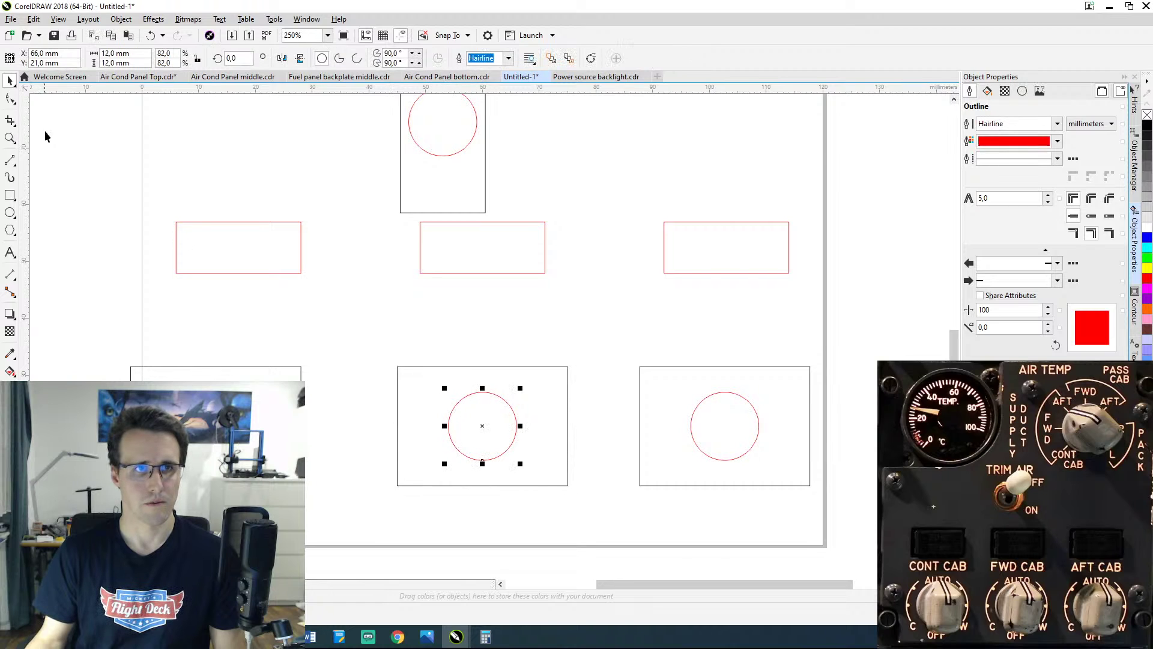
click(10, 58)
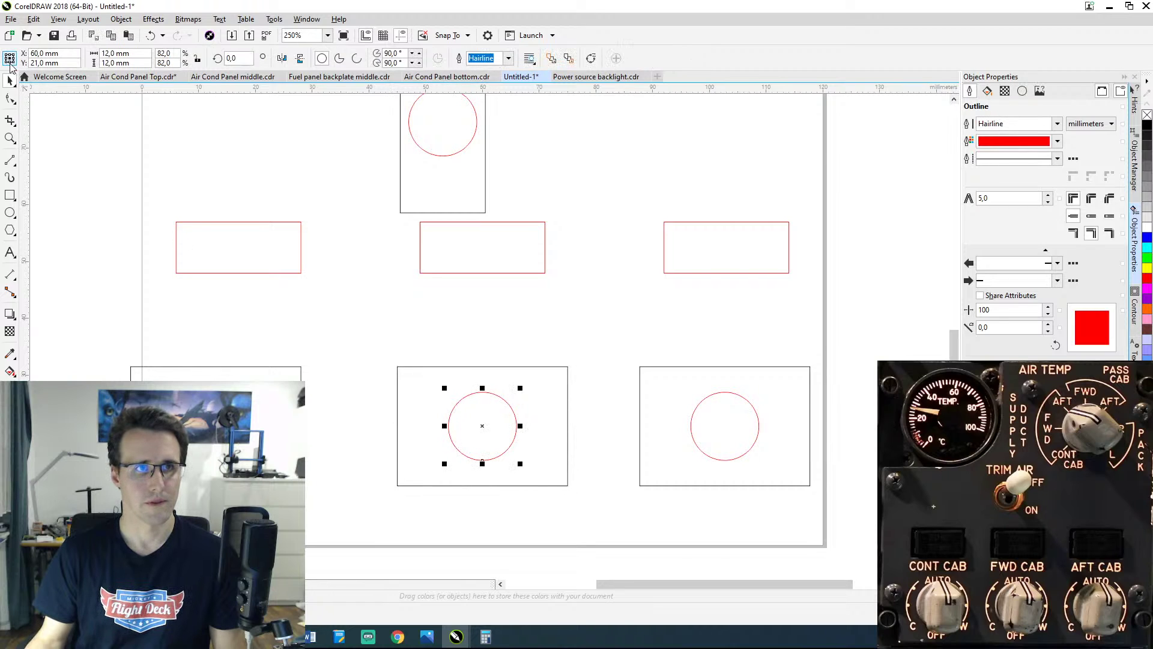
click(512, 367)
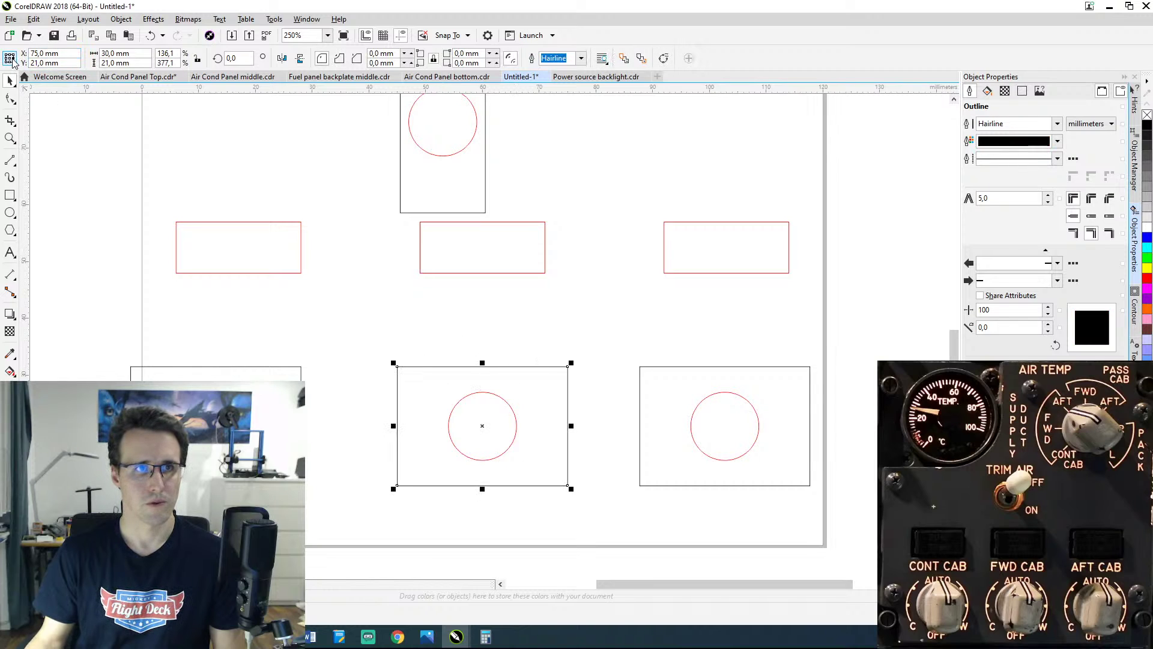
click(60, 55)
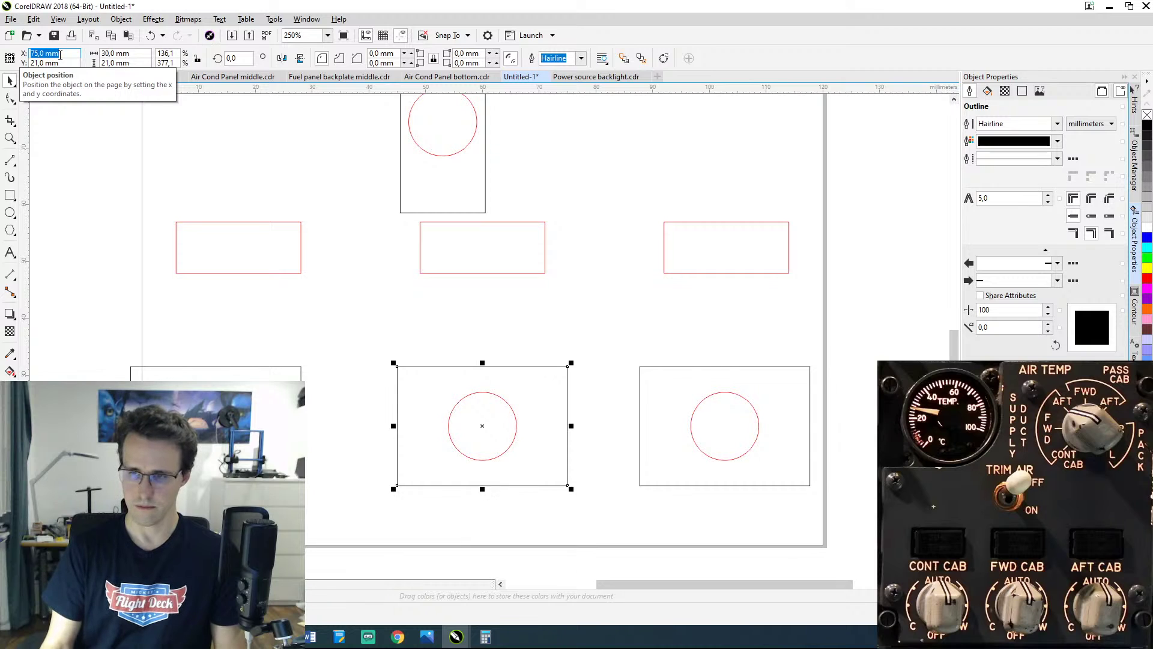
text(7)
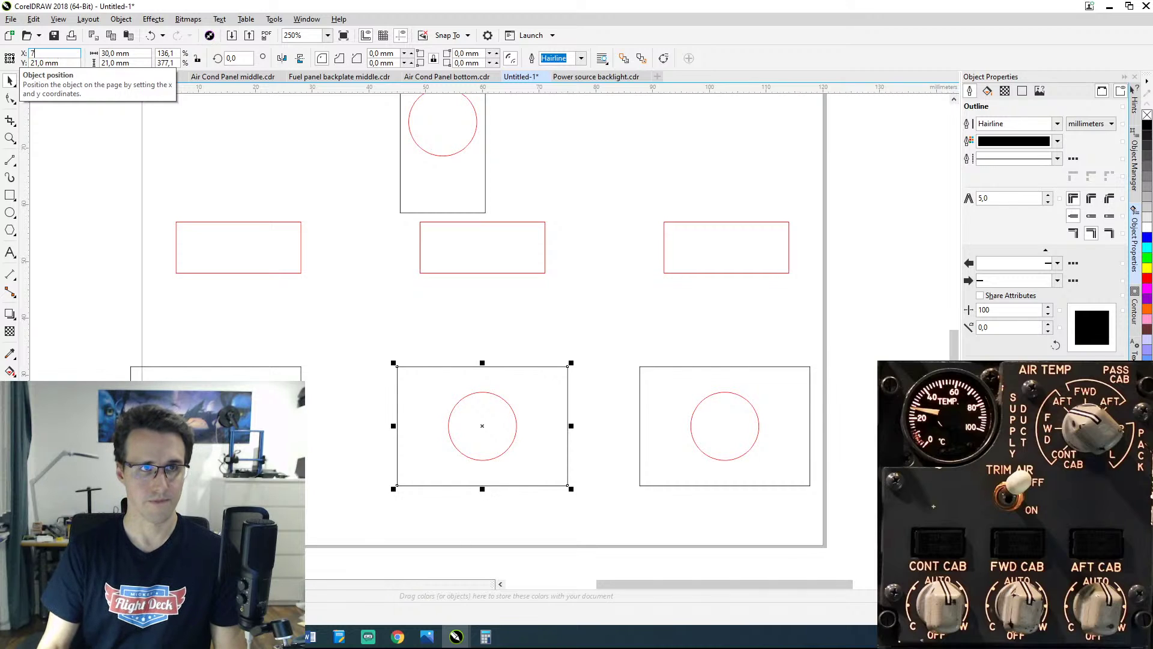
text(1)
key(Return)
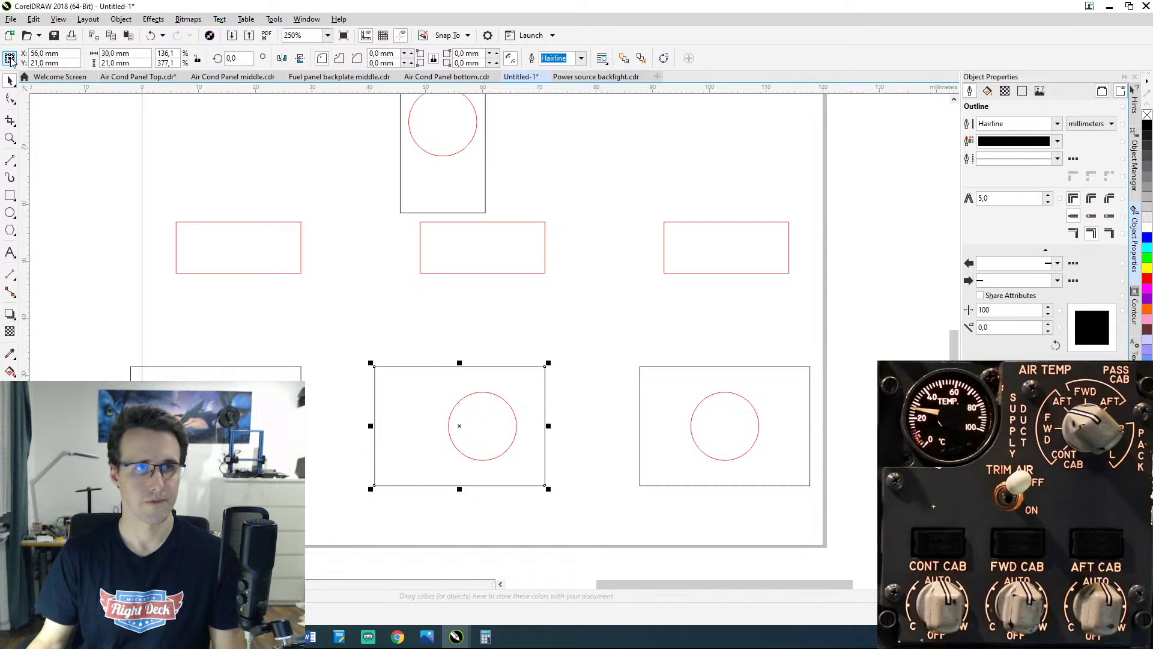
Step: Compare the lower-right circle's center position with that of the rectangle surrounding it
click(10, 58)
click(713, 392)
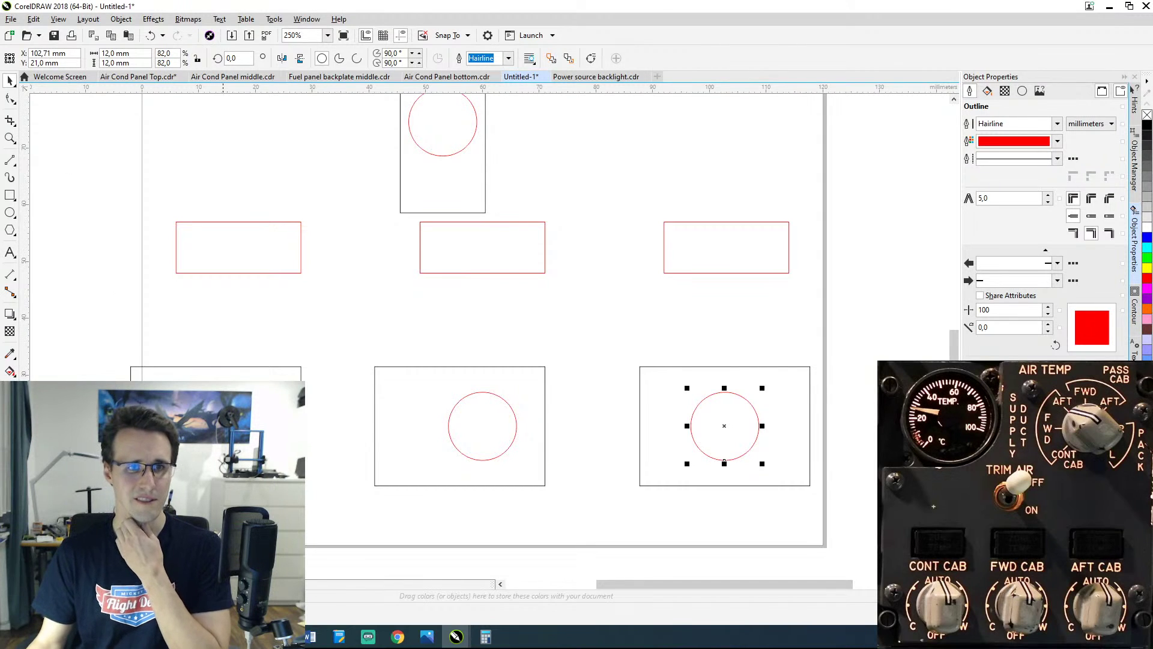
click(223, 457)
click(91, 306)
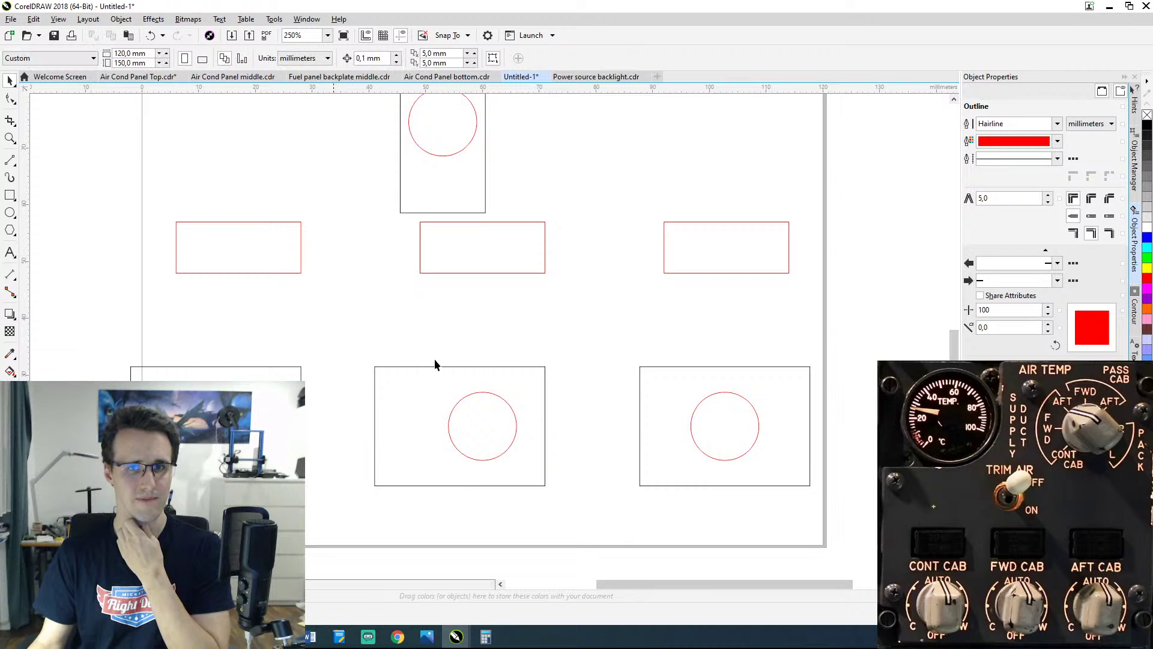
click(707, 400)
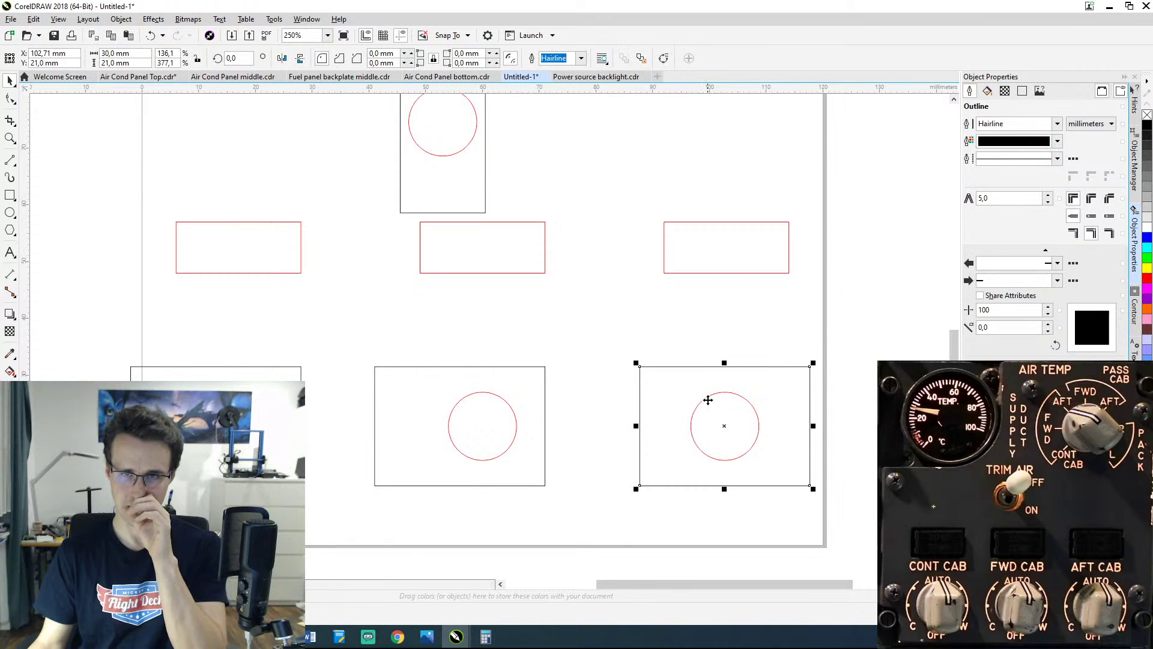
click(869, 319)
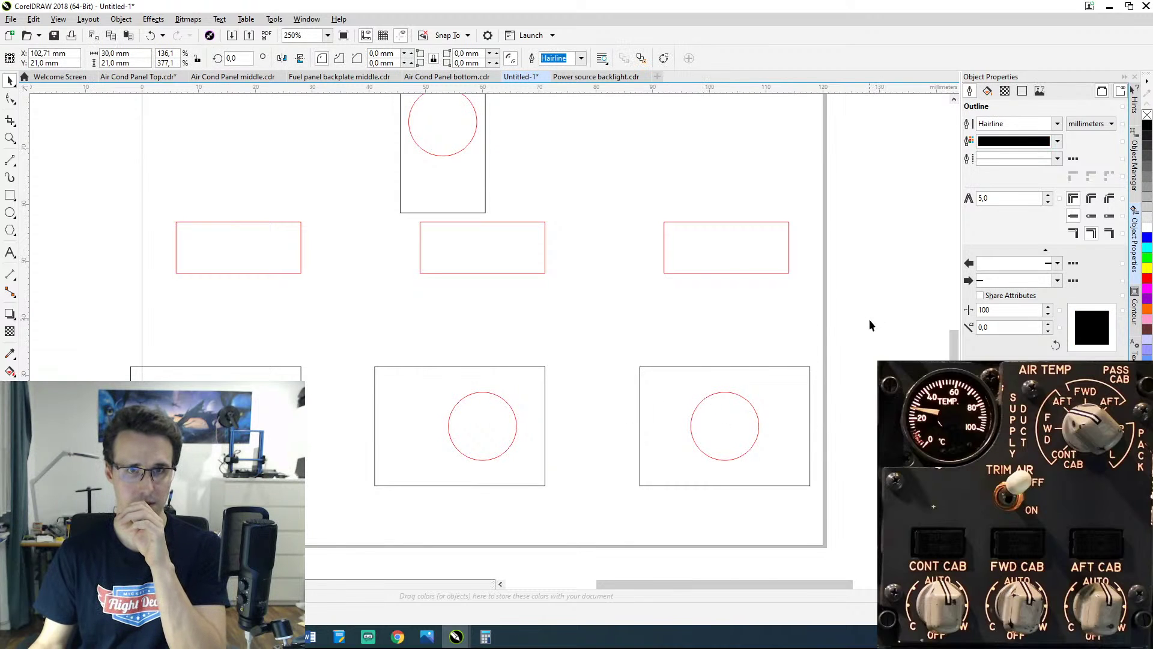
click(737, 394)
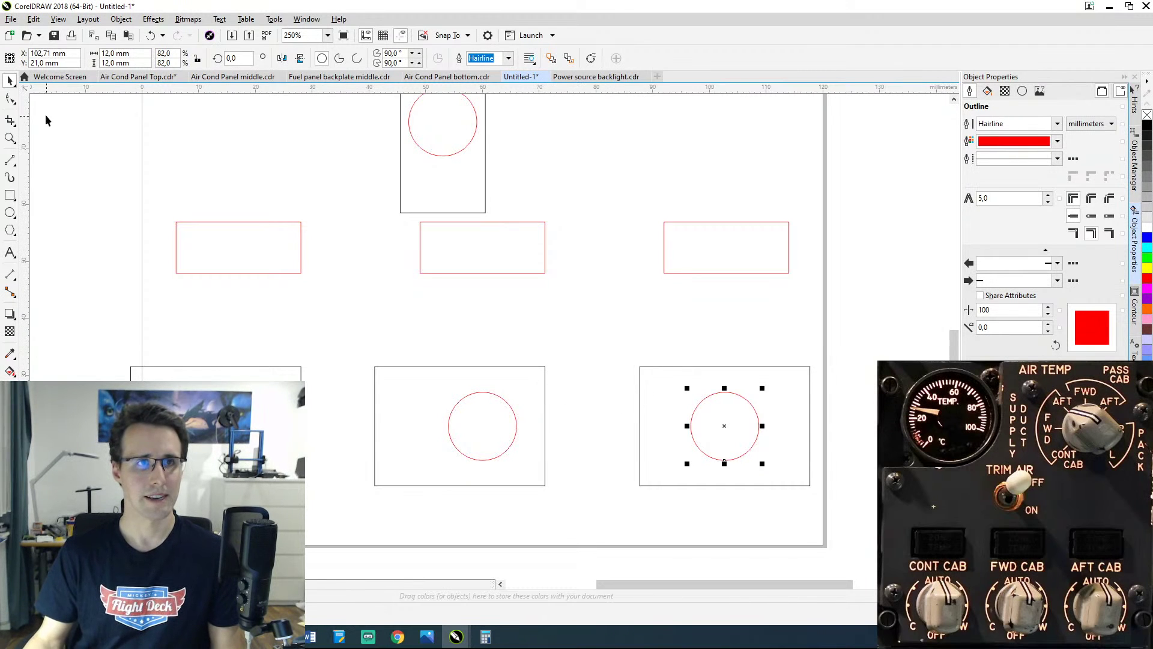
click(57, 54)
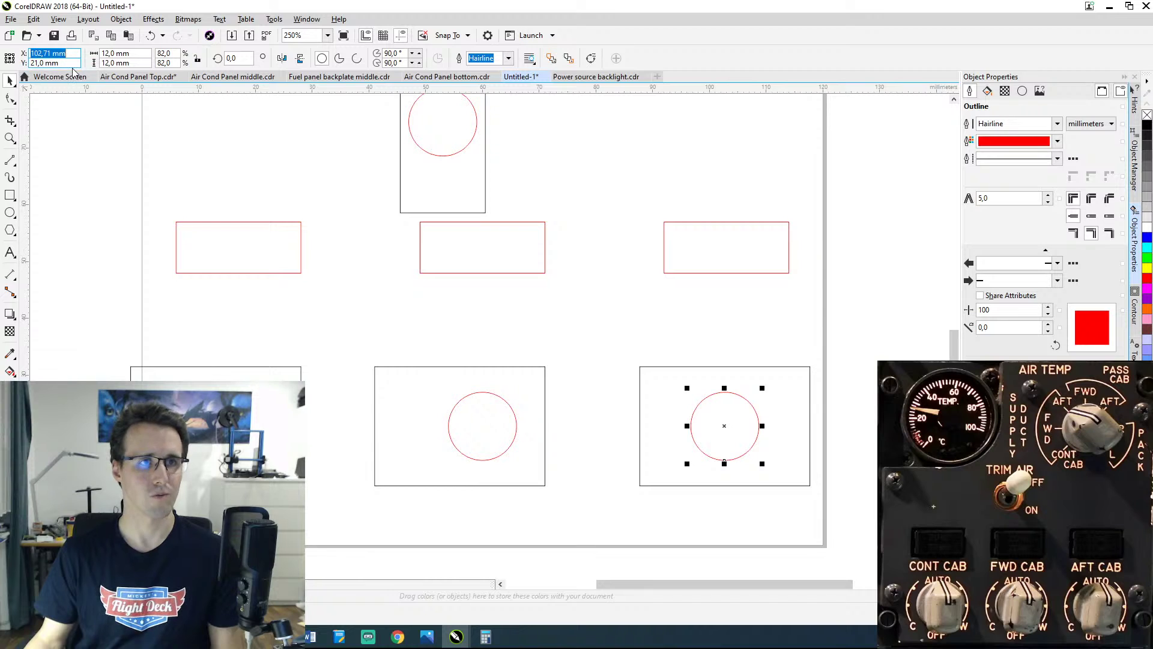
Step: Move the rectangle around the lower-right circle so that its right edge sits at X 113 mm, entered as 102+11
click(656, 367)
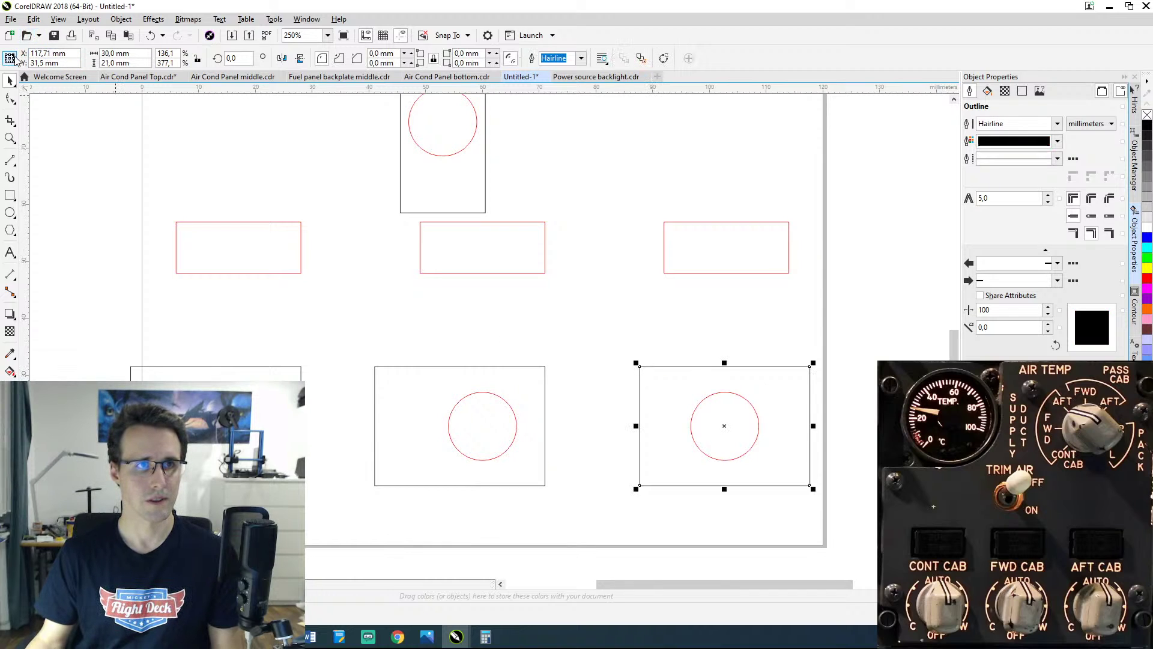
click(77, 55)
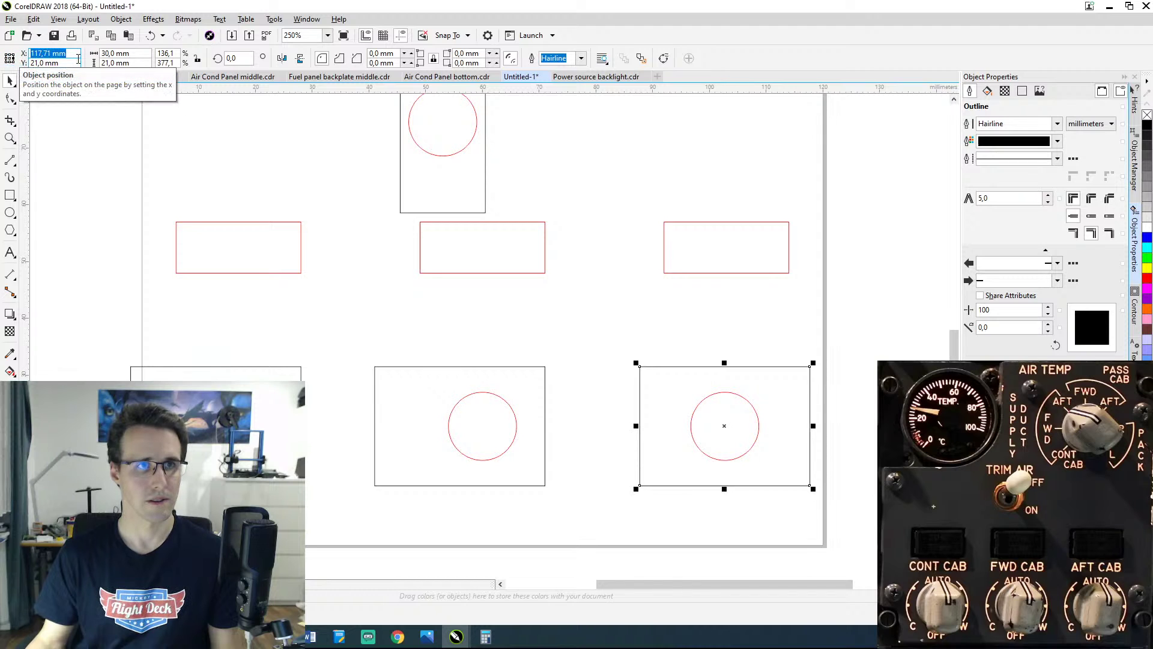
text(1)
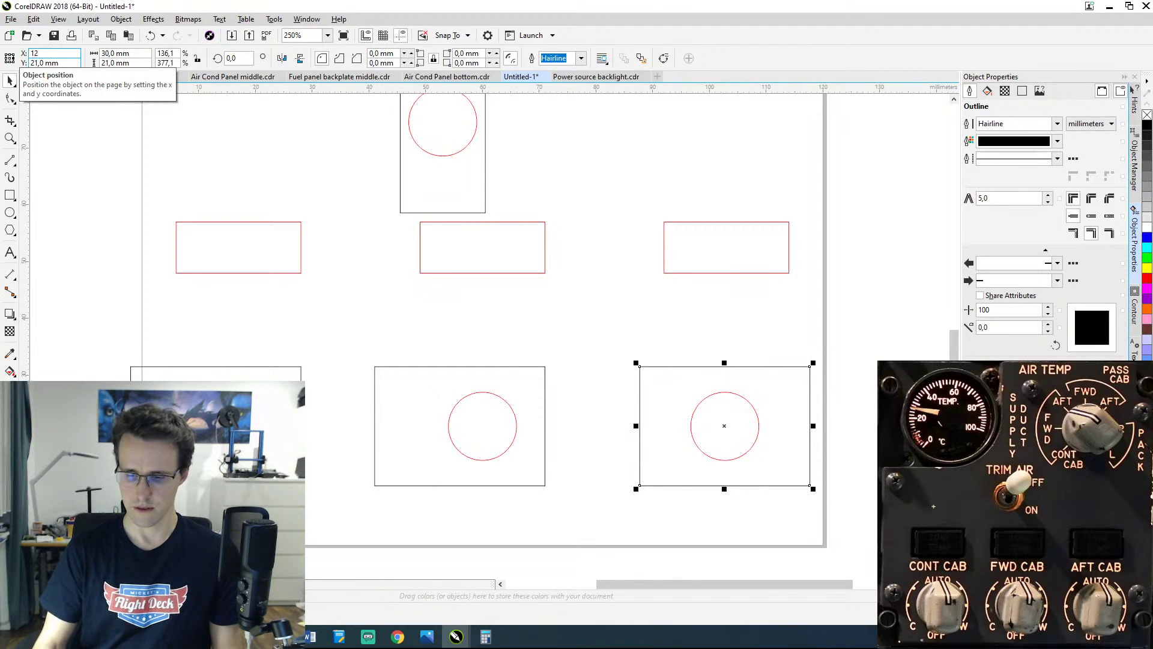
text(02)
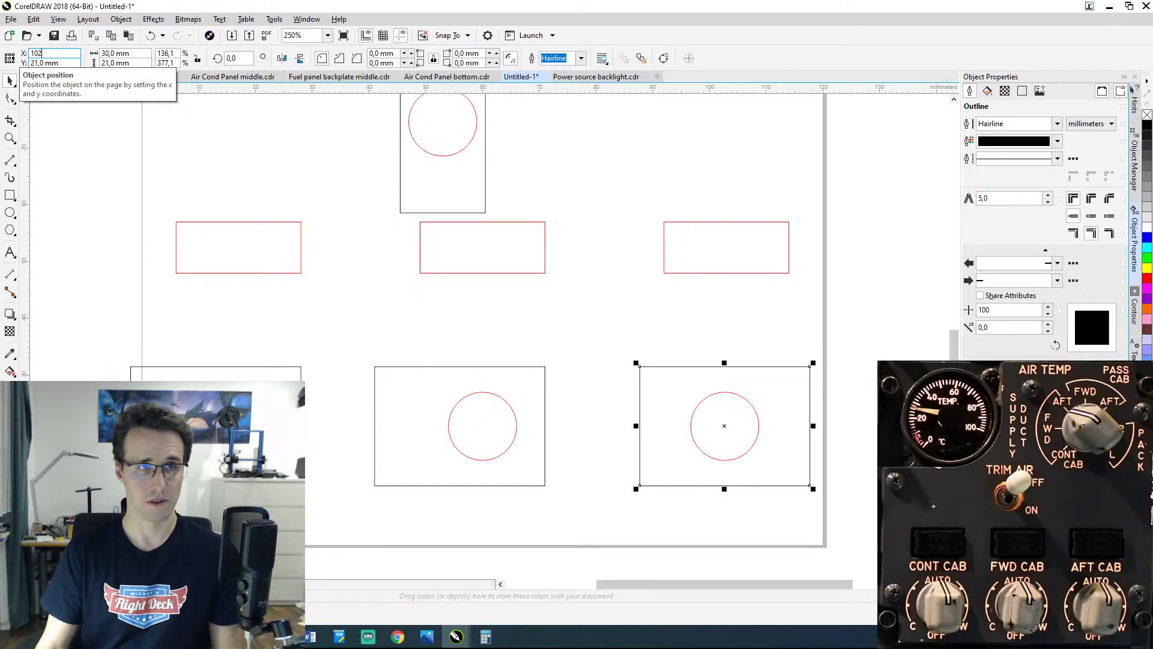
text(+)
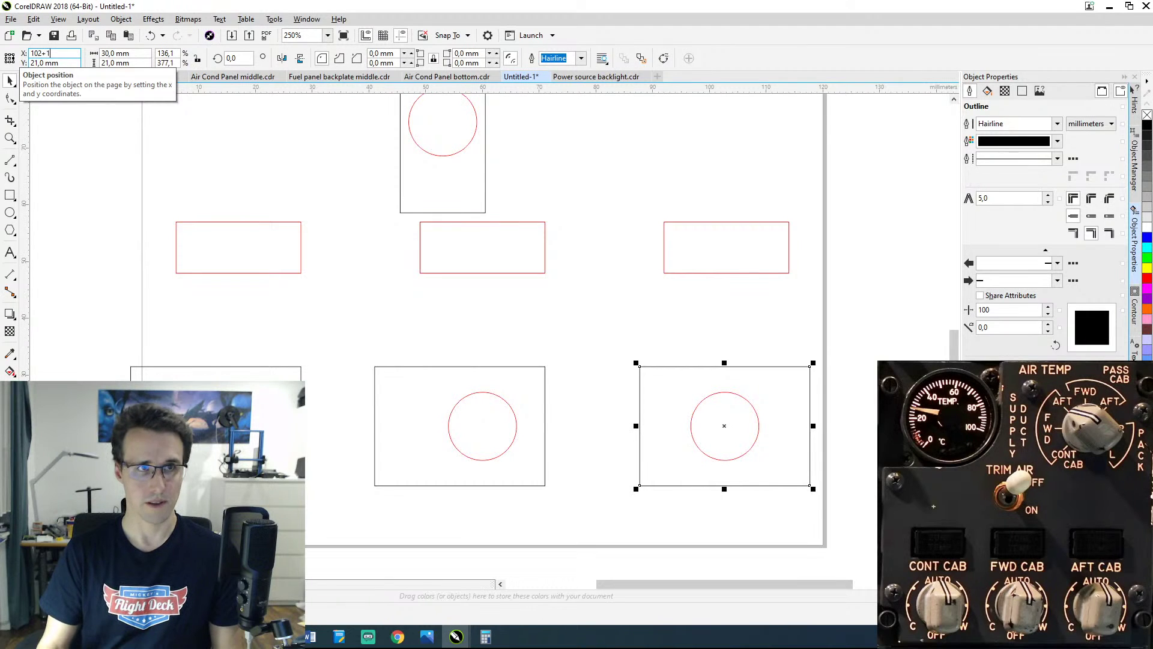
text(11)
key(Return)
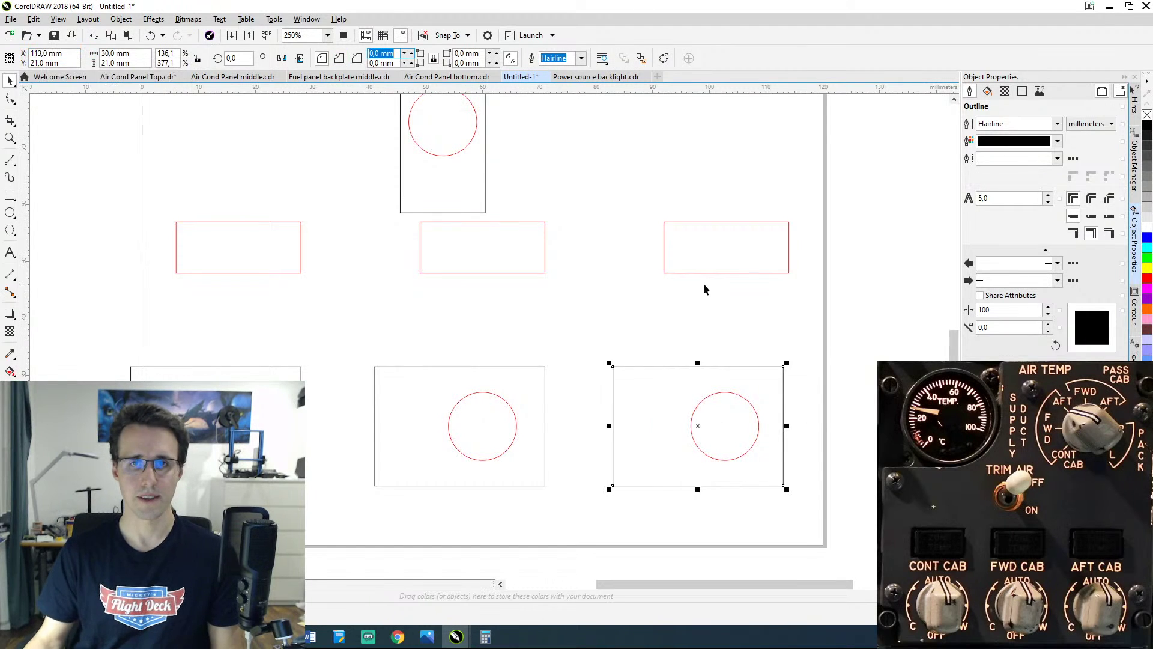
click(757, 320)
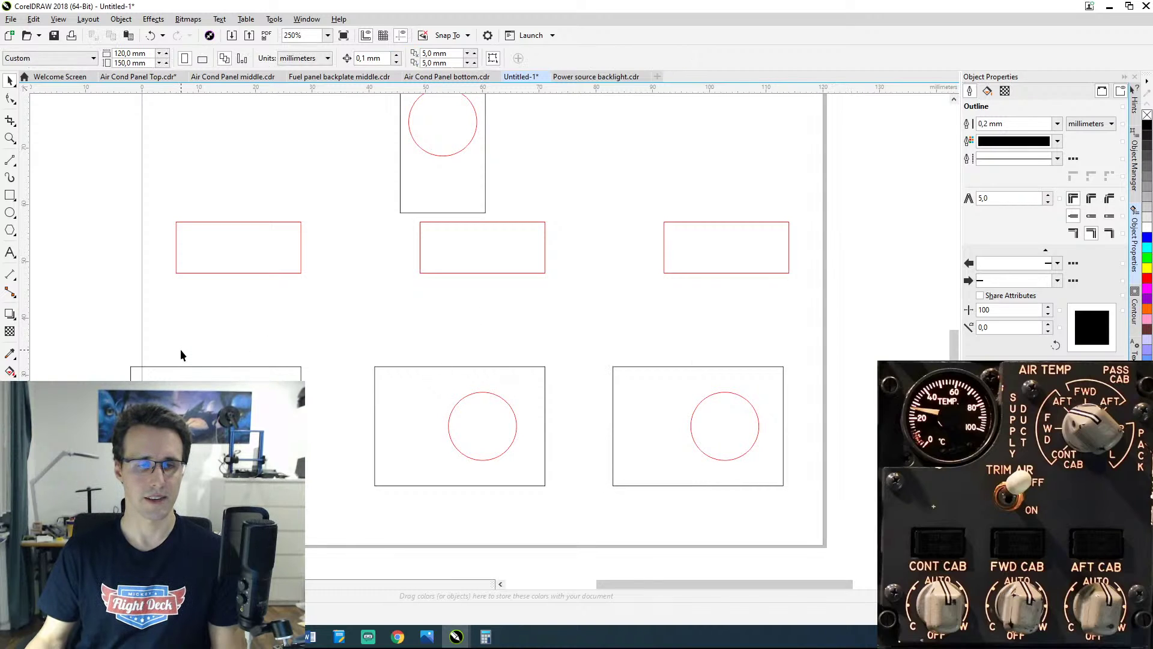
Step: Draw a rectangle beside the large gauge circle and set its size to 56 × 56 mm
scroll(180, 354, down, 2)
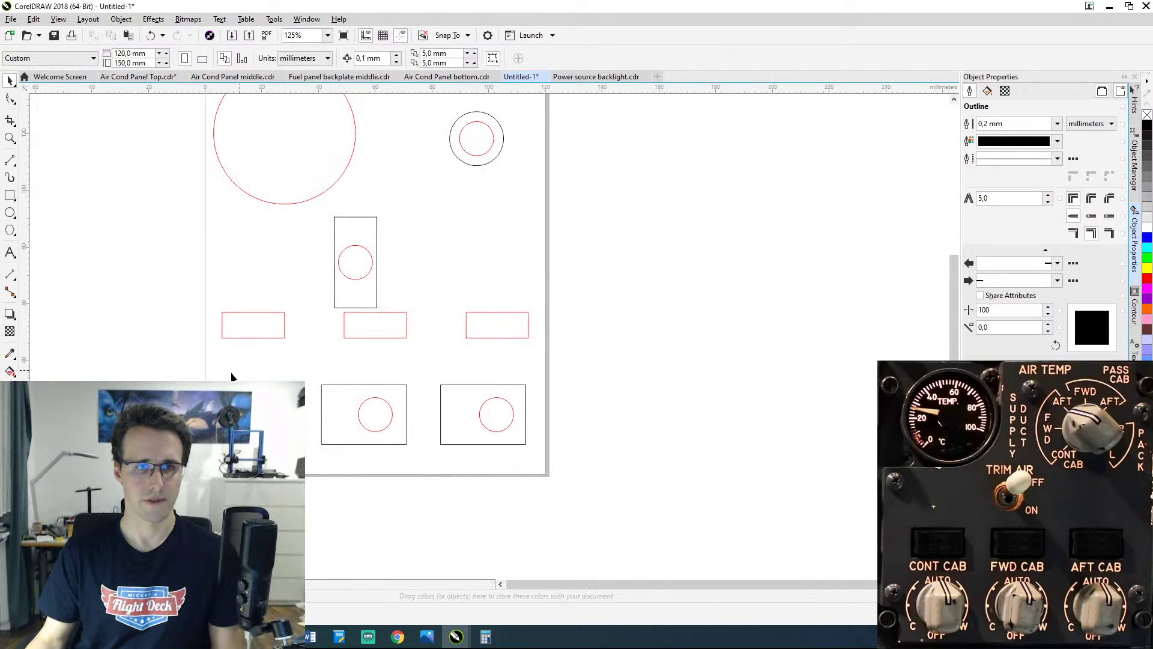
drag(264, 351, 322, 414)
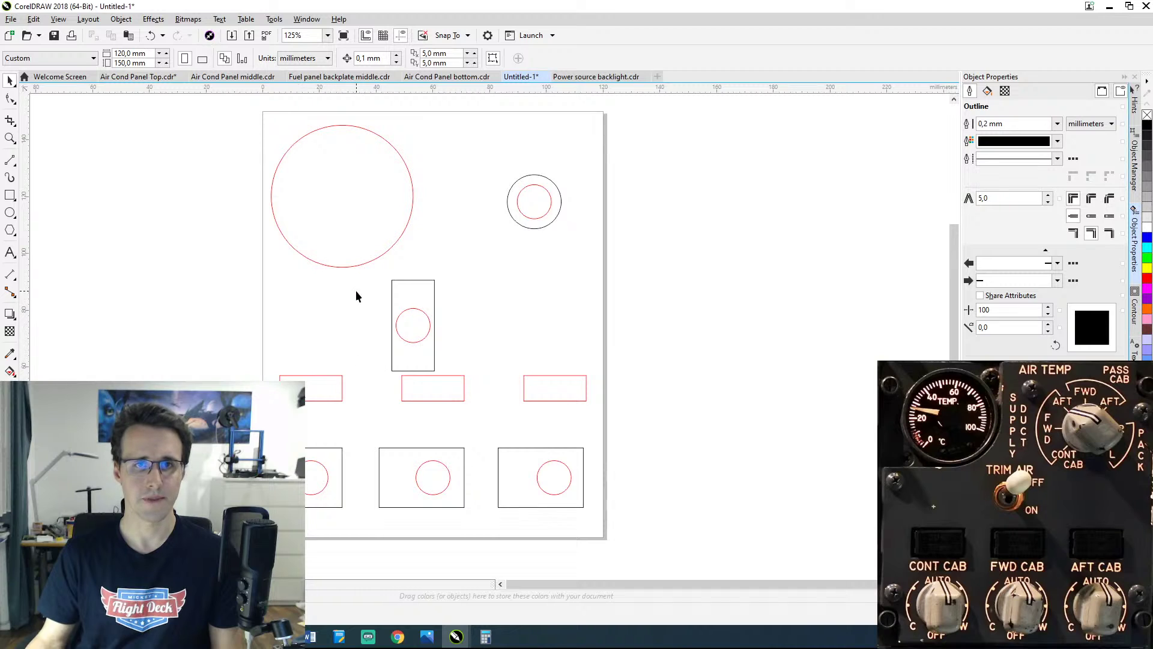
drag(334, 283, 338, 322)
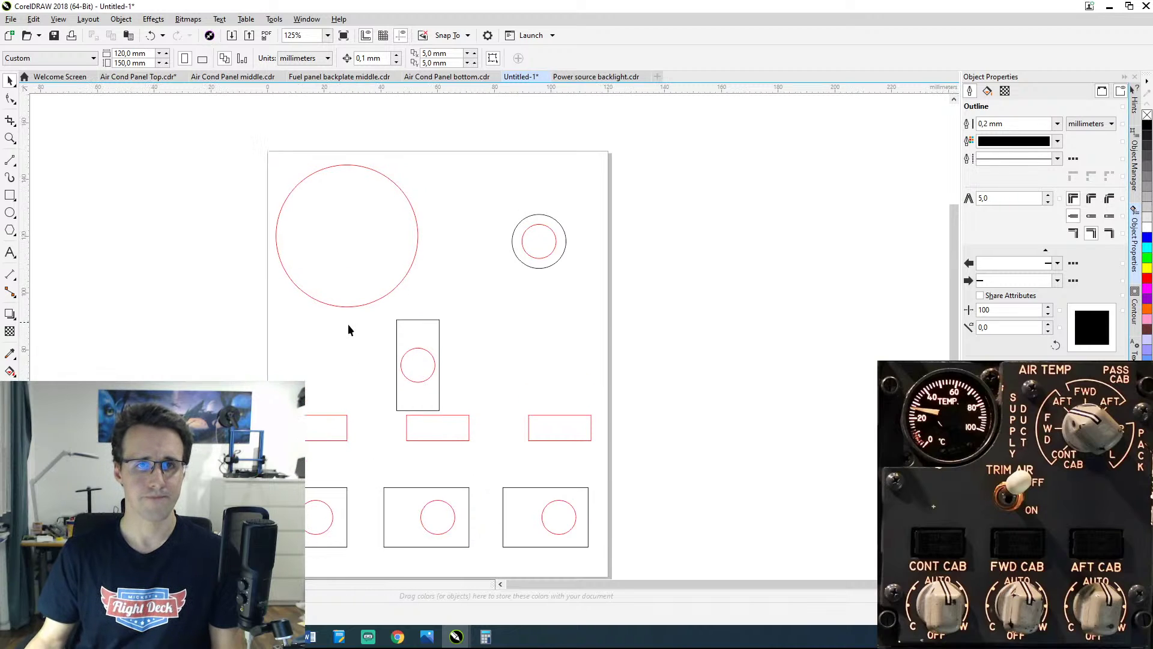
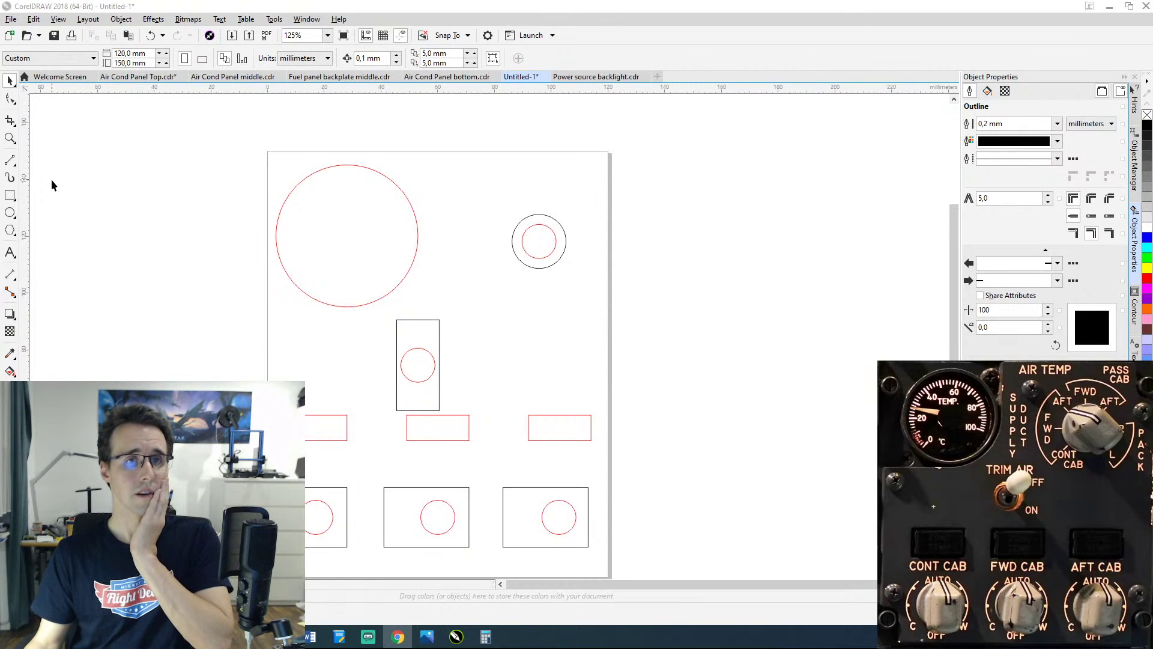
click(10, 195)
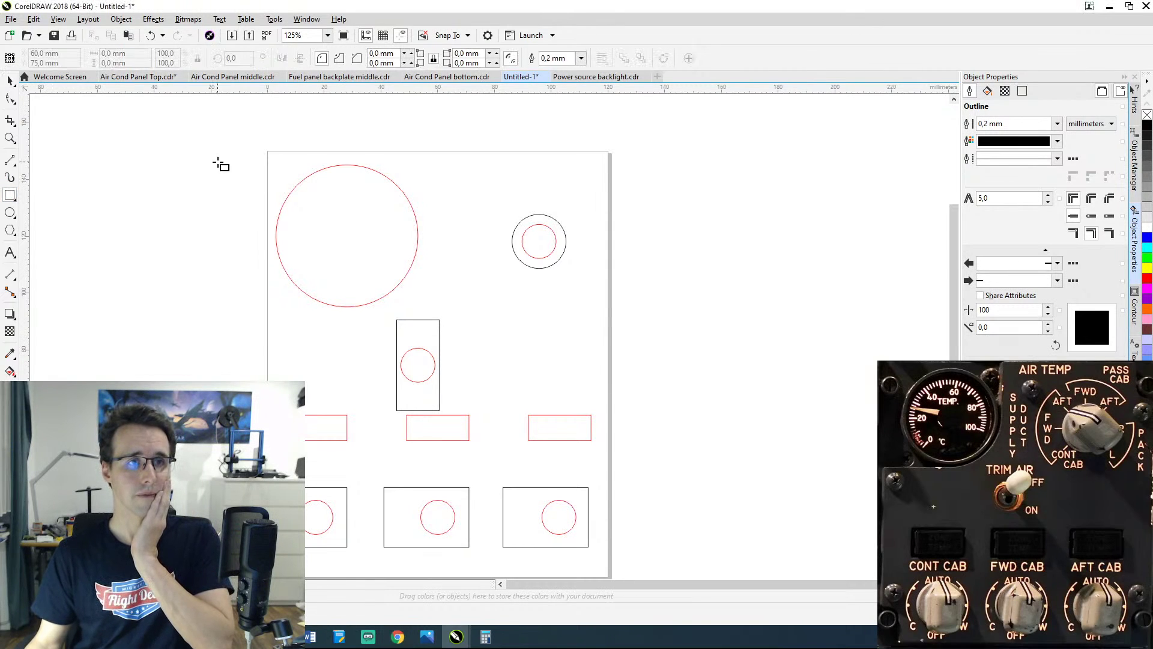
drag(189, 193, 268, 322)
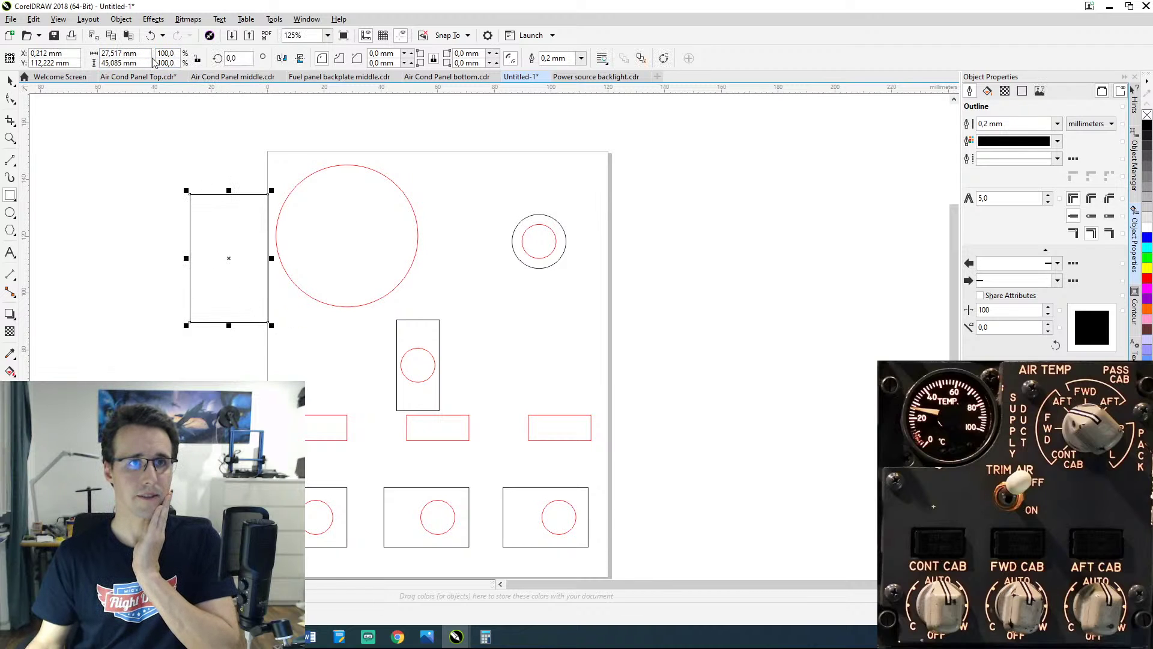
click(125, 52)
text(56)
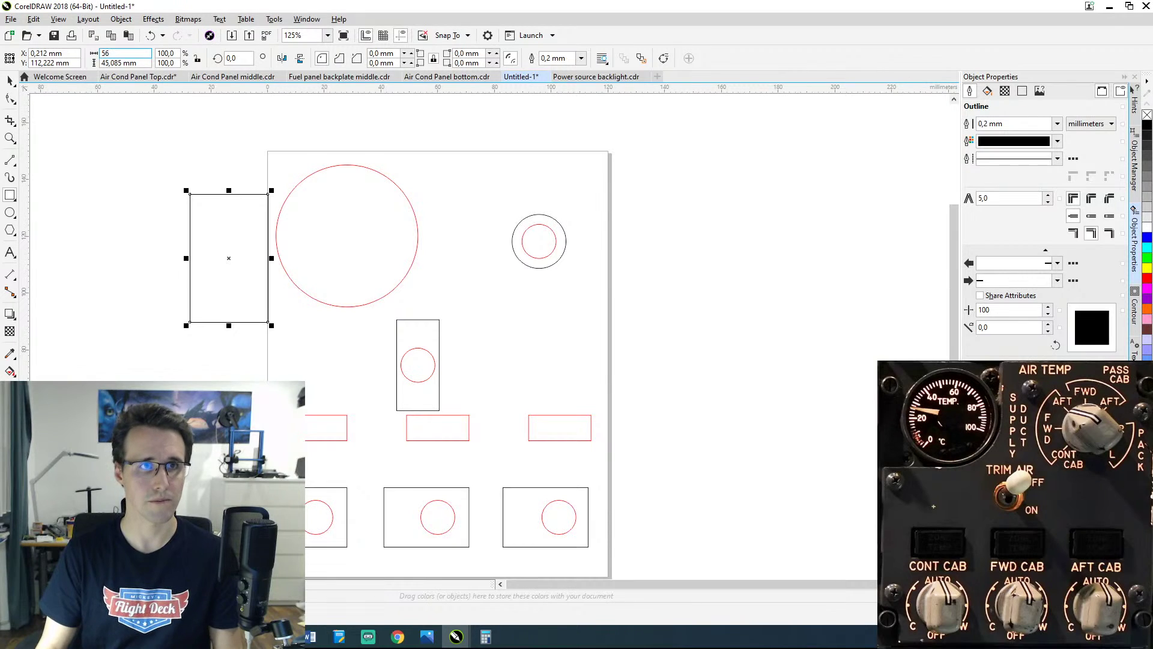
key(Tab)
text(56)
key(Return)
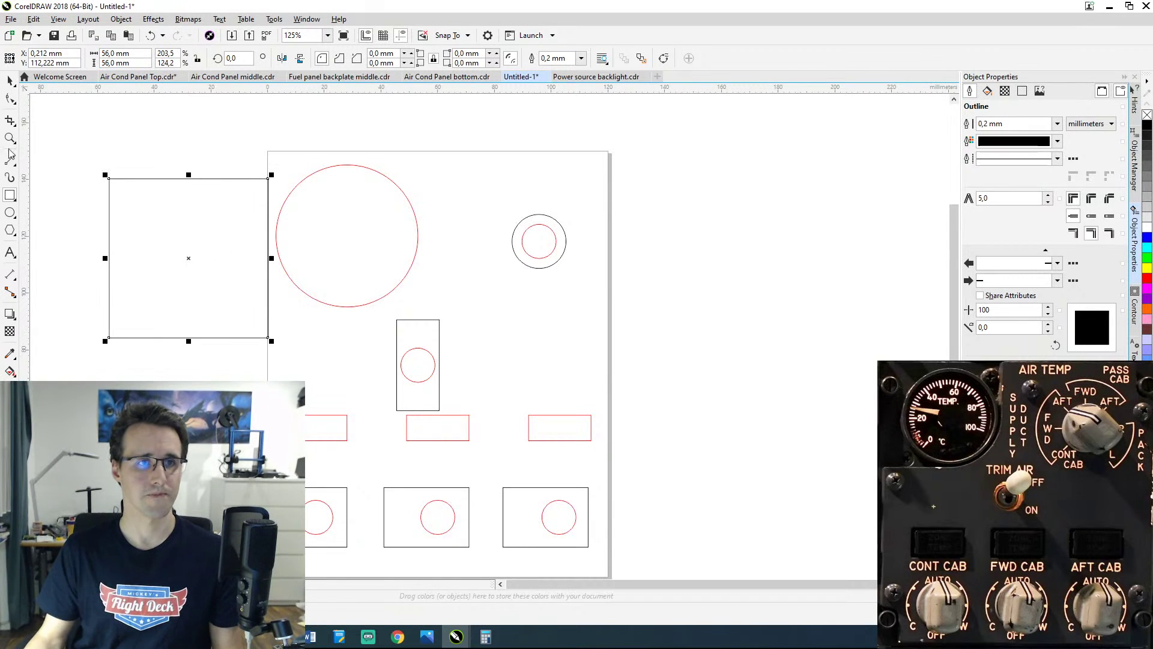
Step: Center the 56 mm square on the large gauge circle
click(10, 80)
drag(186, 259, 345, 237)
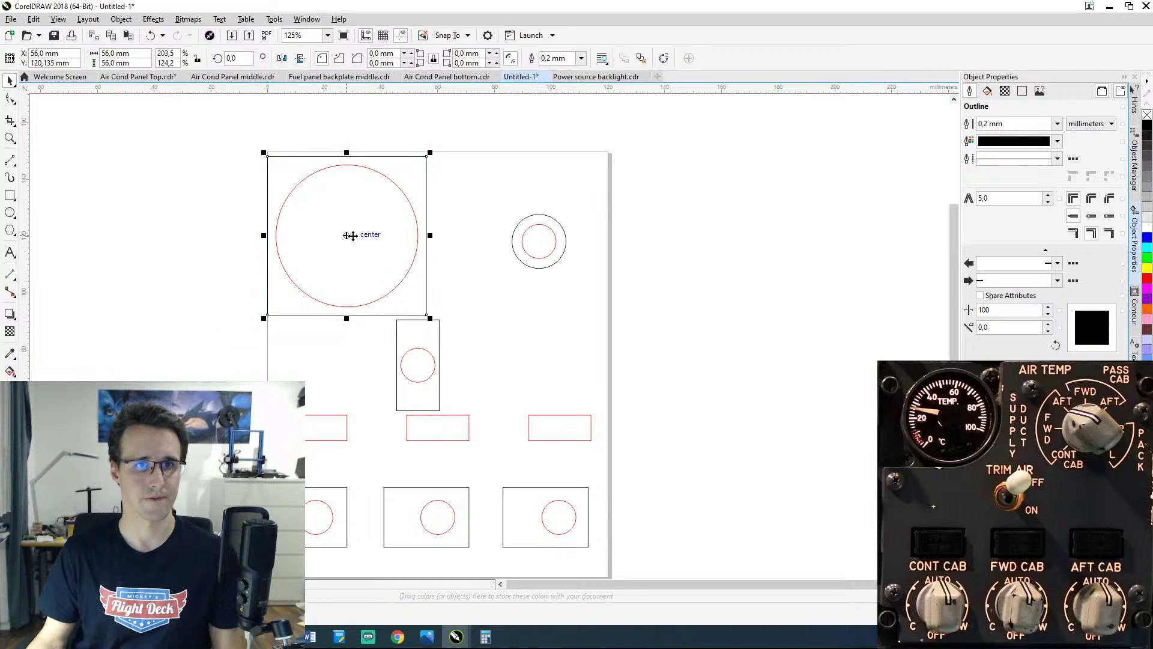
click(128, 179)
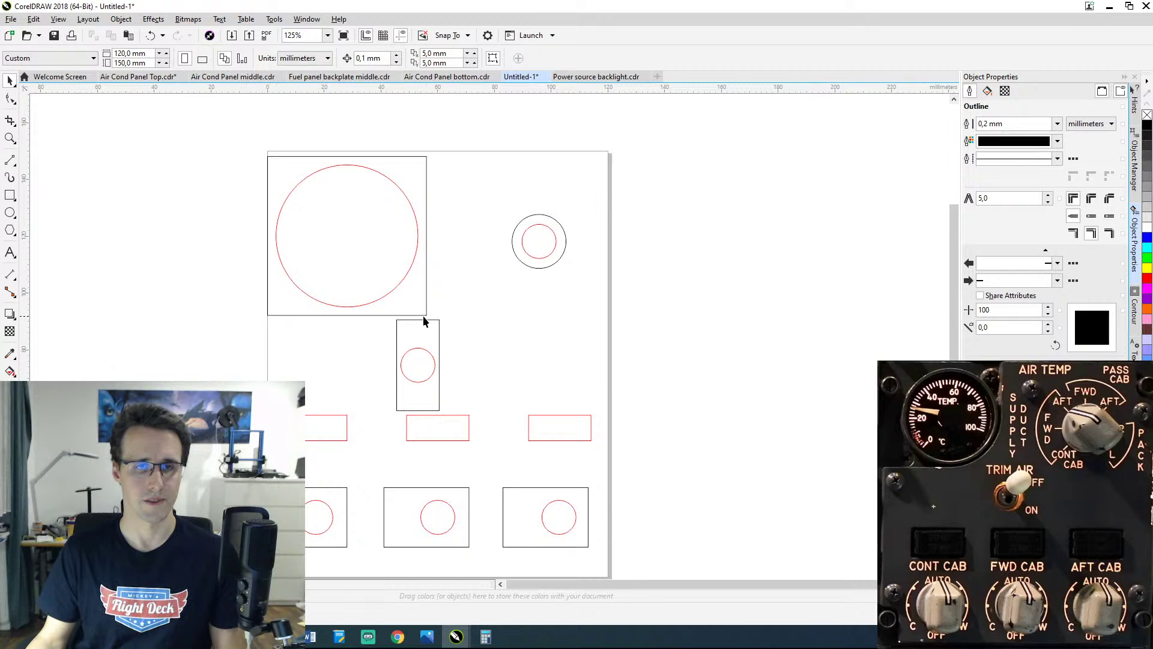
Step: Place a horizontal guideline at about Y 90.6 mm, along the switch rectangle's upper edge, and a vertical one at about X 58.4 mm beside the gauge square
scroll(423, 315, up, 2)
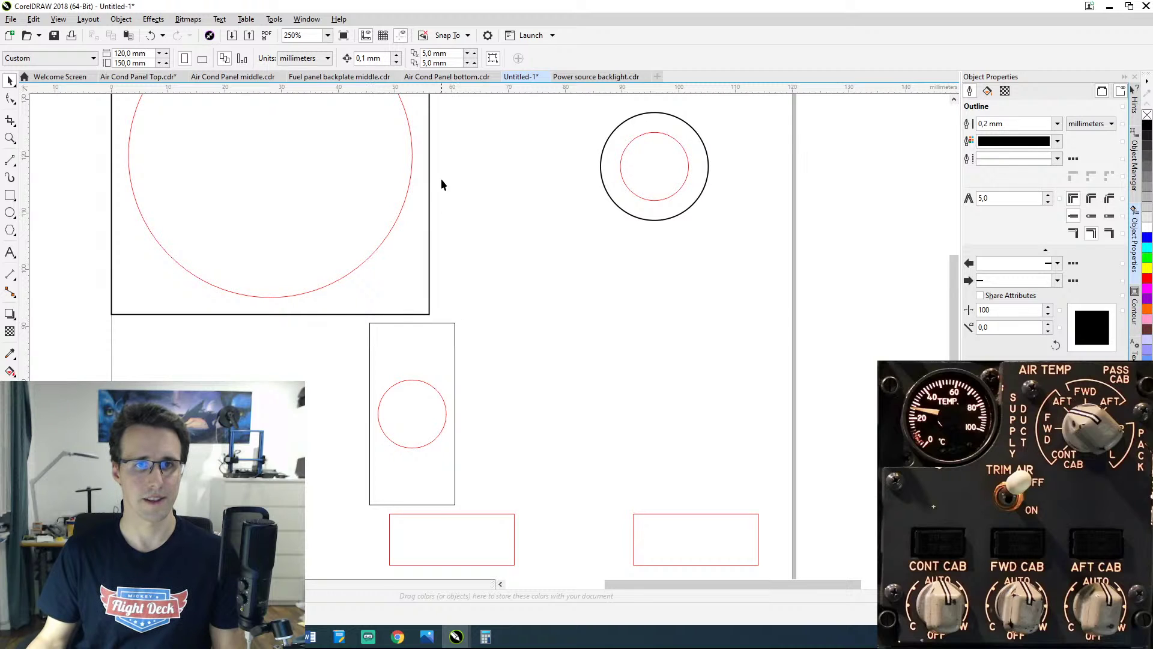
drag(452, 133, 450, 185)
scroll(453, 113, down, 2)
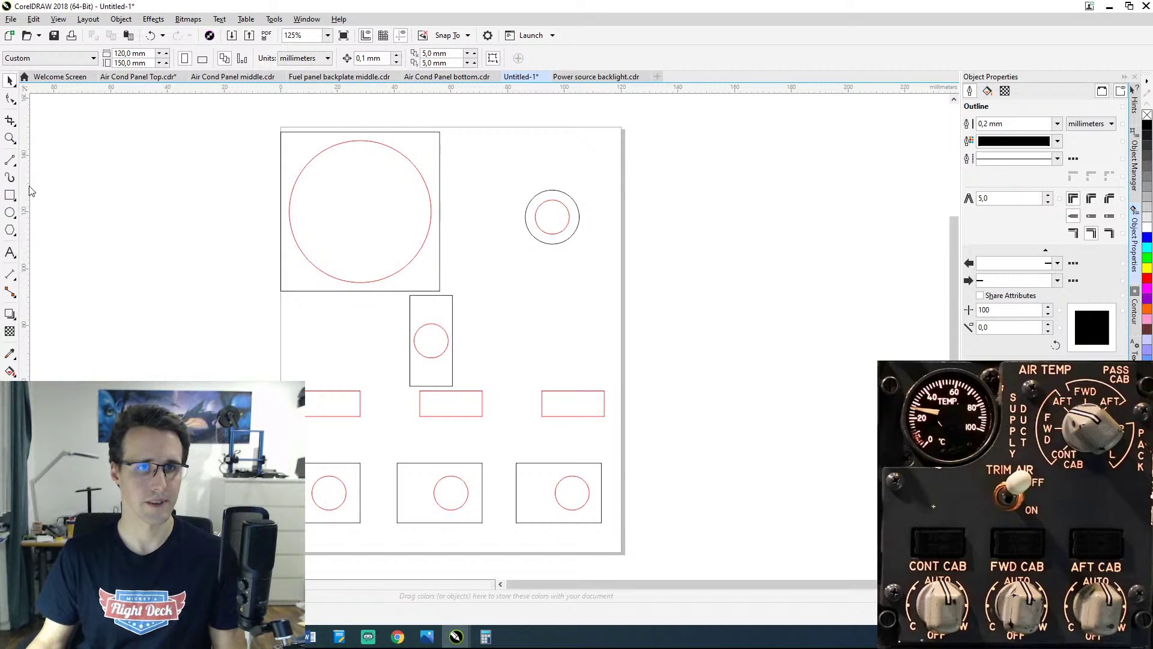
click(11, 161)
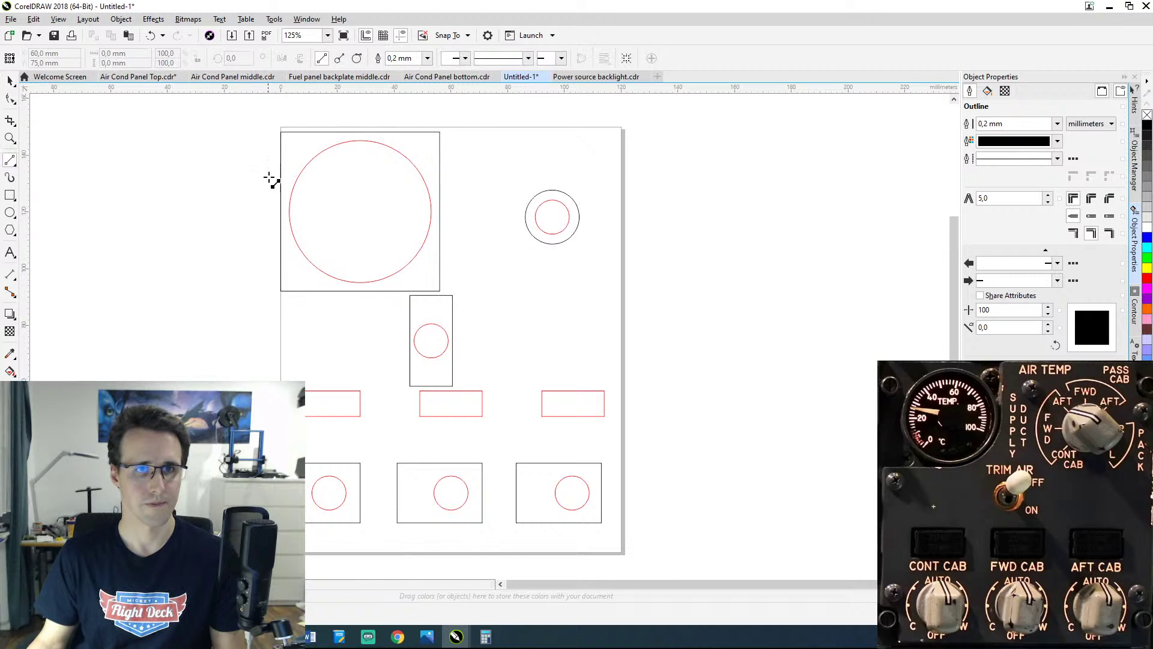
key(space)
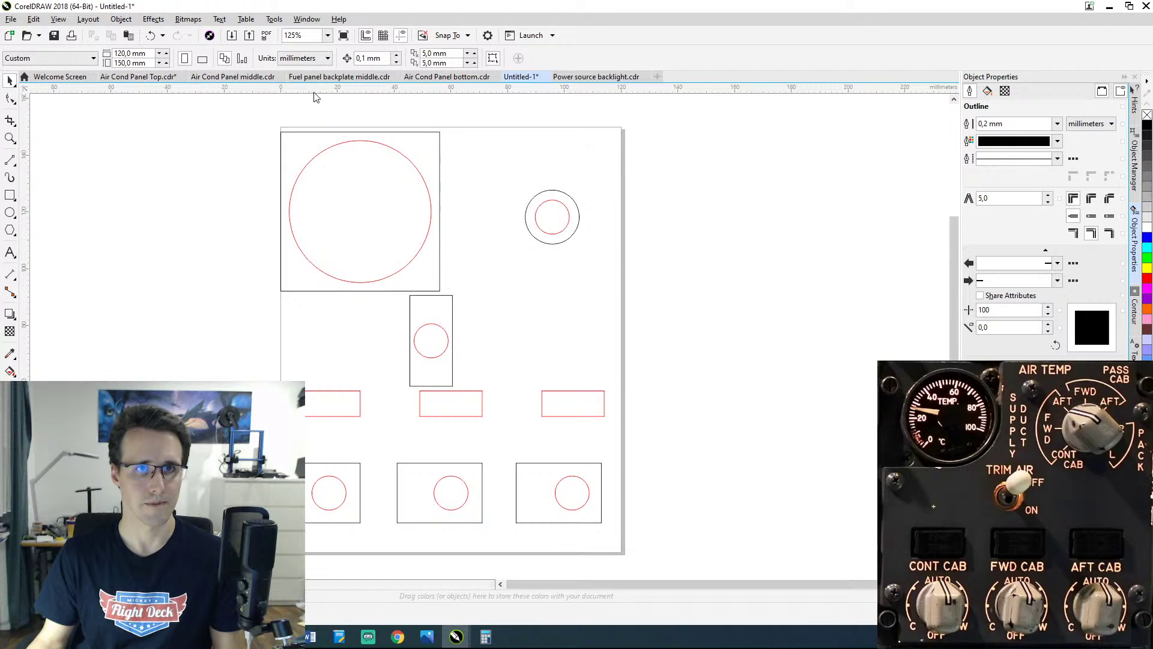
drag(314, 90, 437, 295)
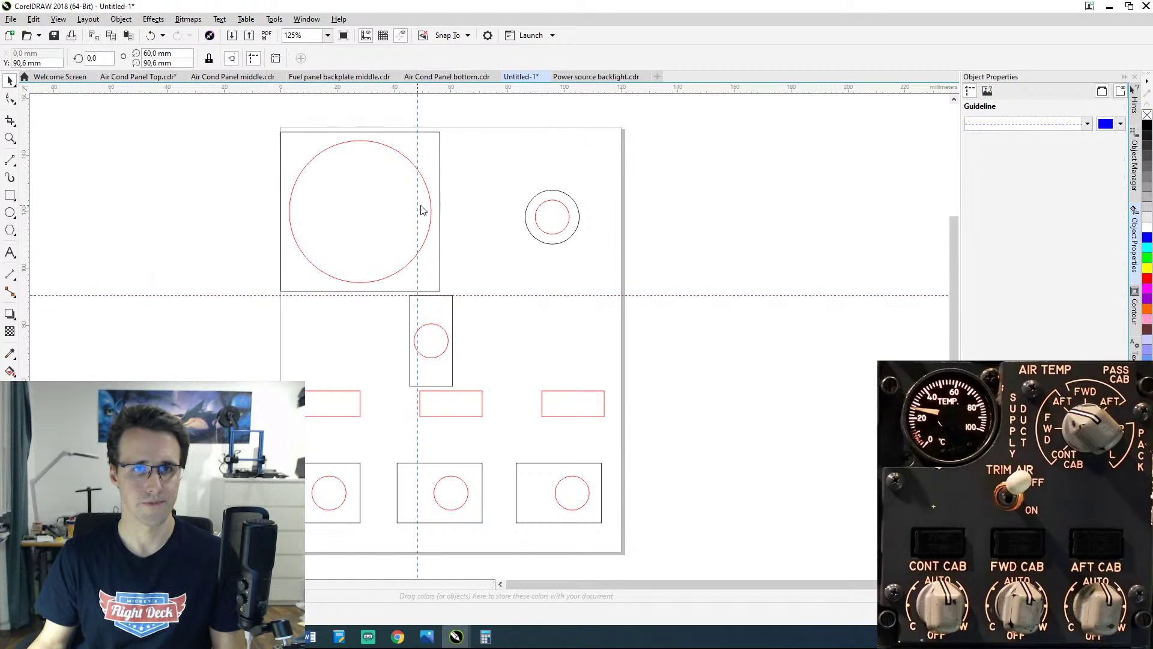
drag(422, 210, 446, 193)
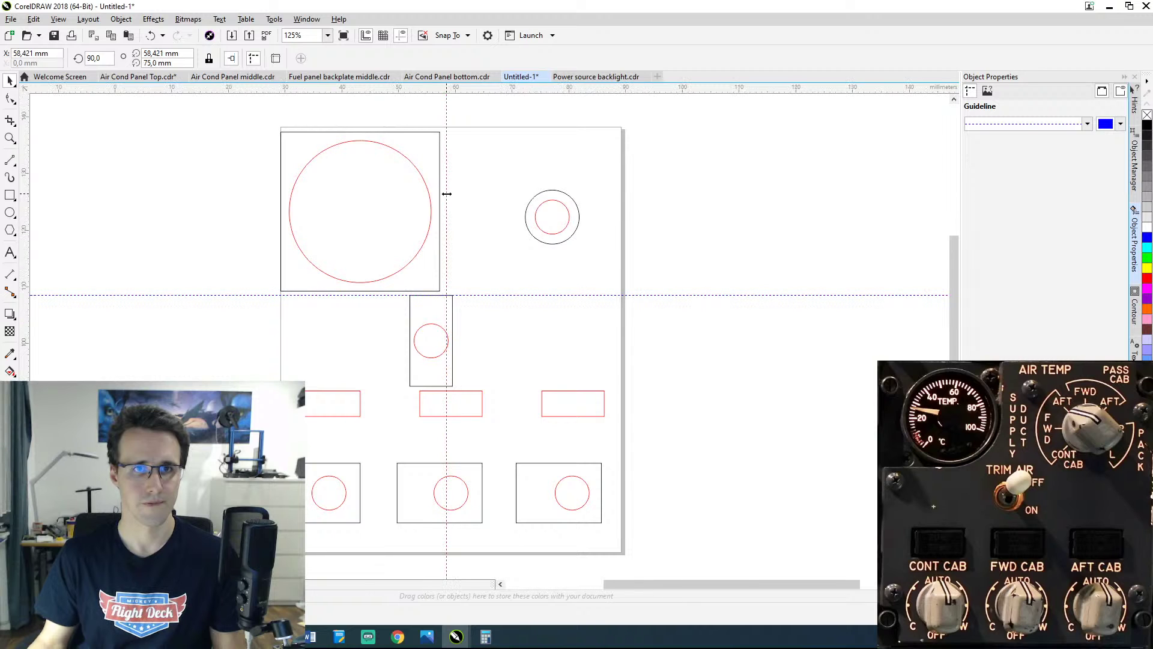
Step: Set the outline width of the square around the gauge circle to Hairline
scroll(447, 194, up, 2)
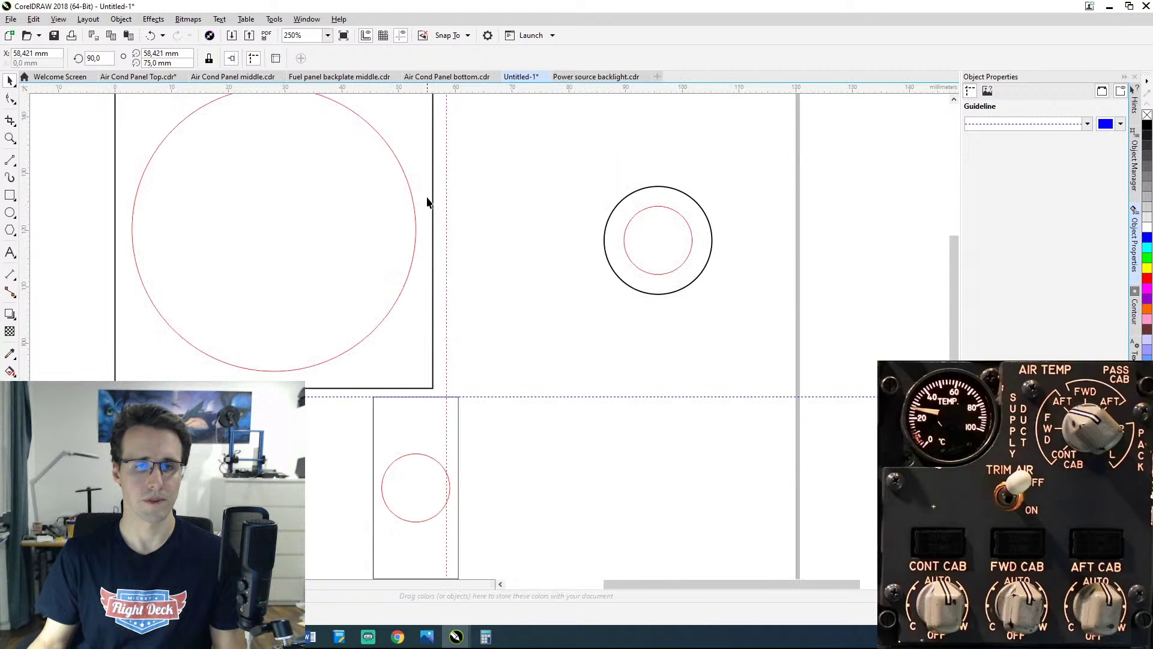
scroll(430, 198, down, 2)
scroll(432, 217, up, 2)
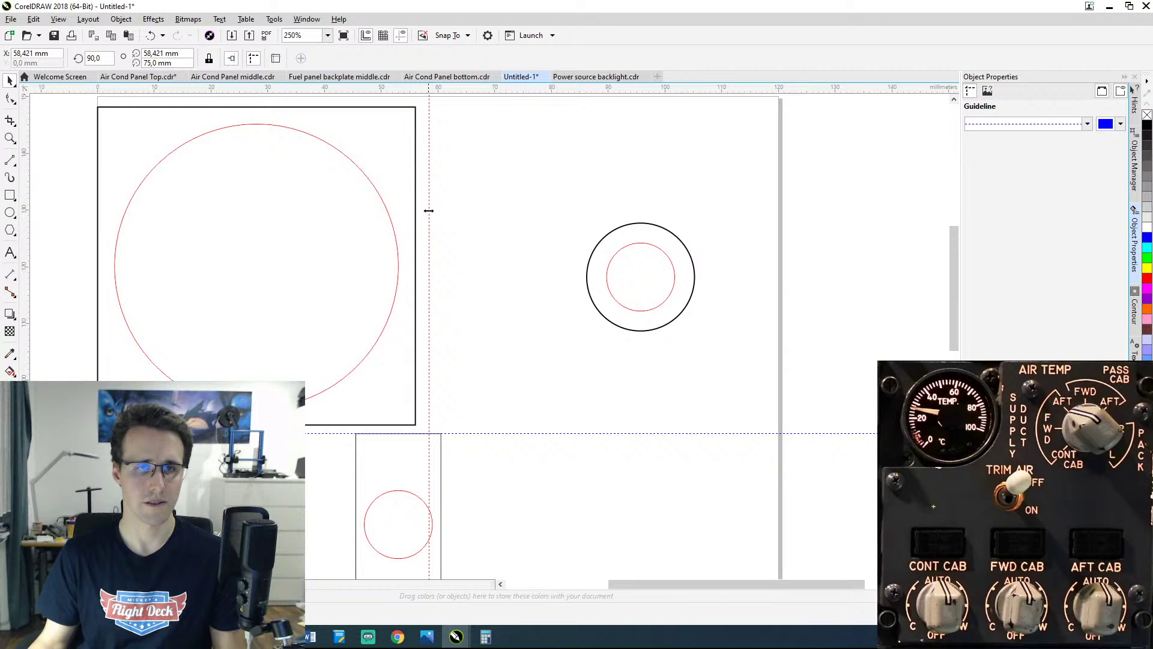
click(414, 168)
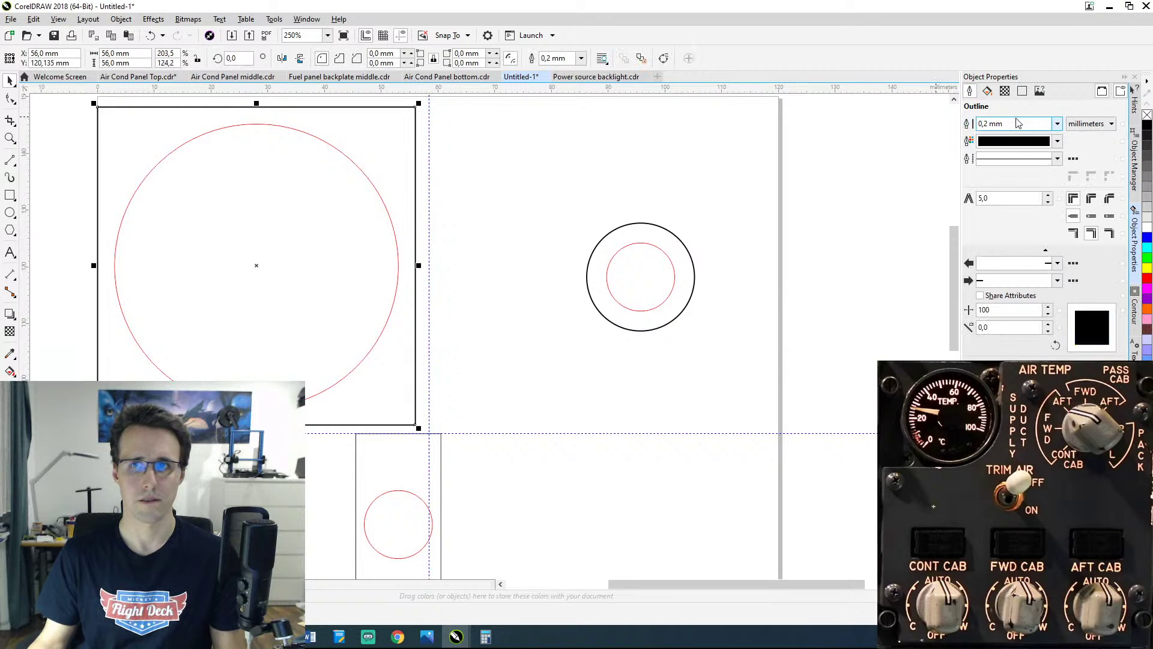
click(1057, 124)
click(991, 136)
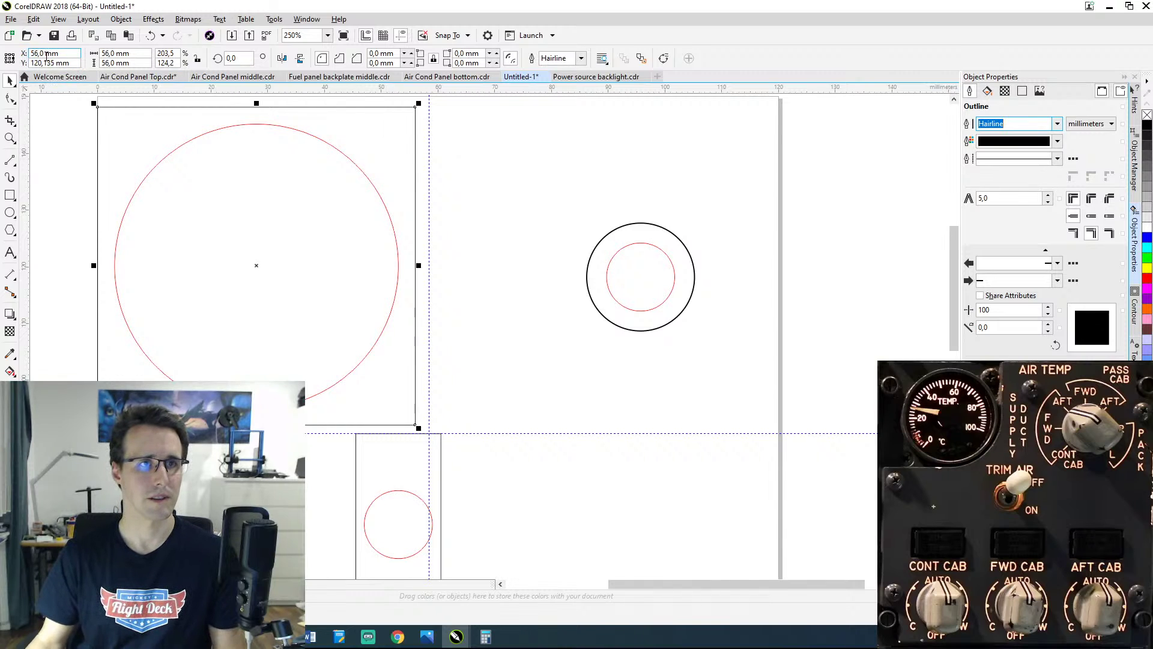
click(50, 112)
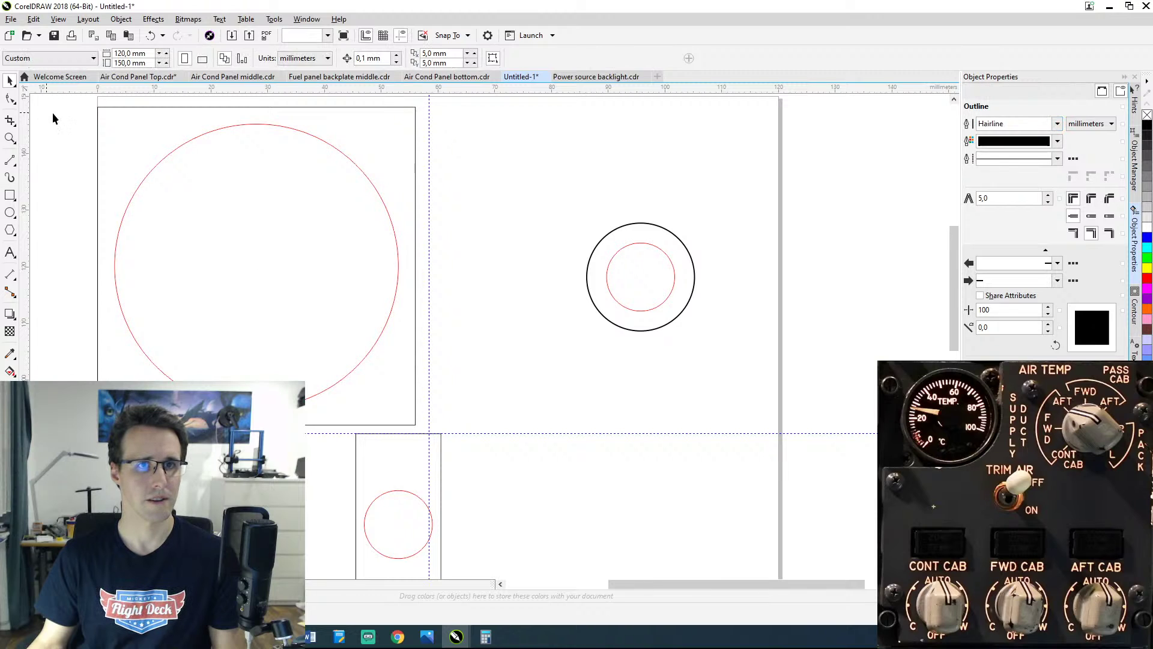
Step: Move the vertical guideline beside the gauge square to X 58 mm
click(429, 159)
click(62, 53)
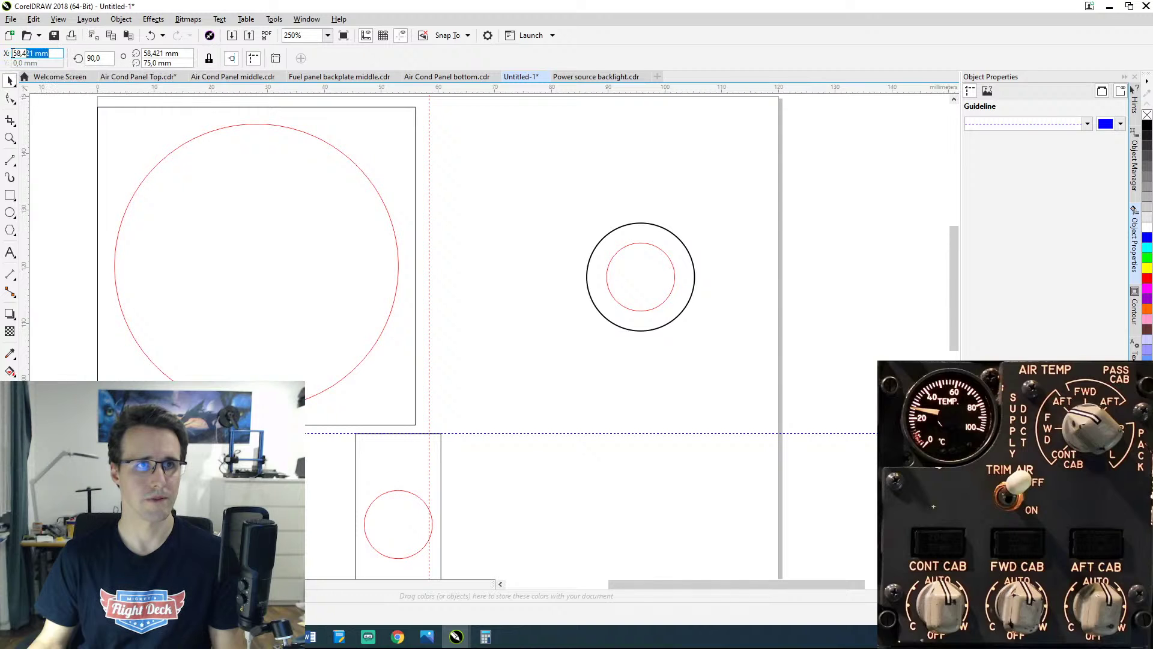
text(58)
key(Return)
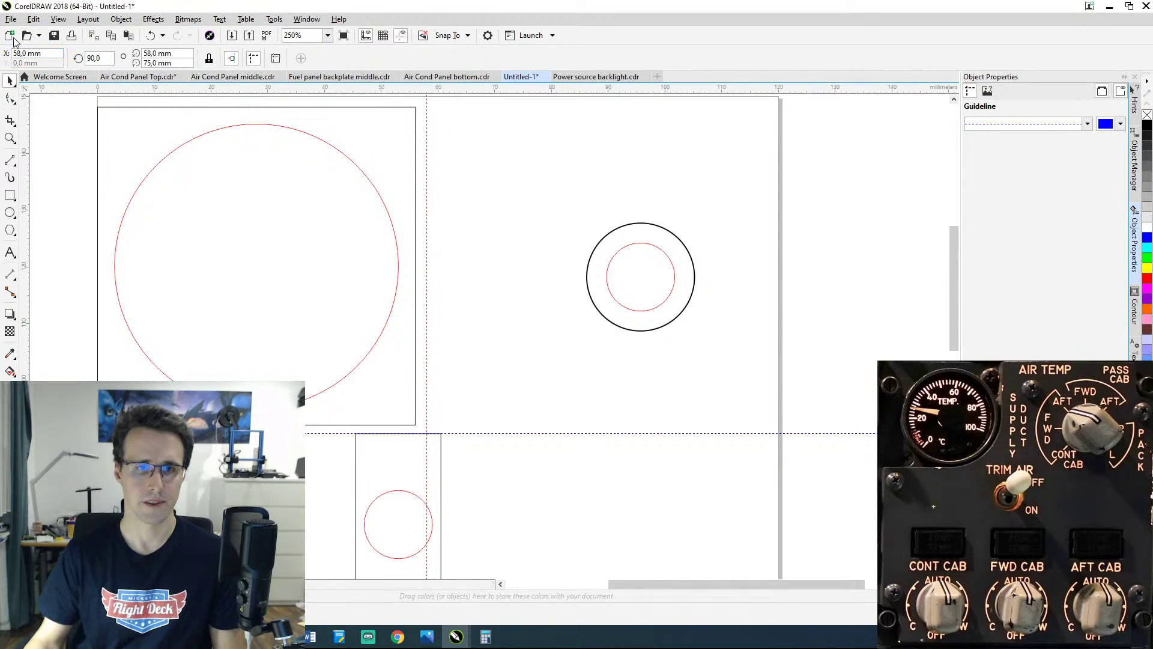
Step: Copy the Y position of the gauge square's lower edge, using its bottom-center reference point
key(Tab)
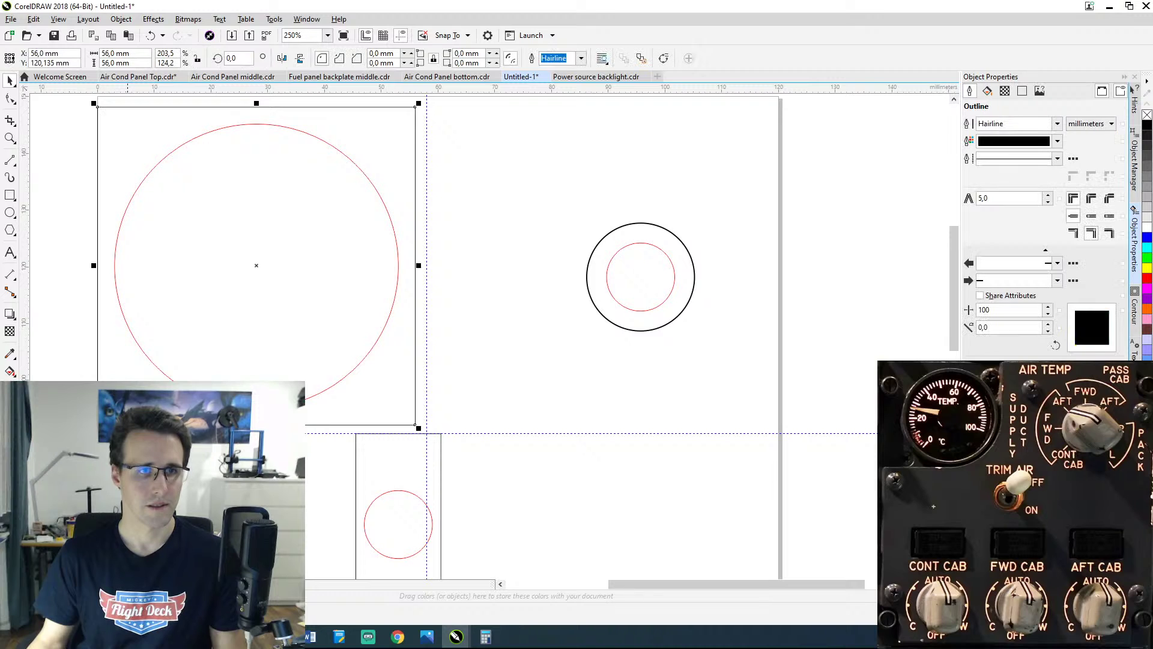
click(9, 59)
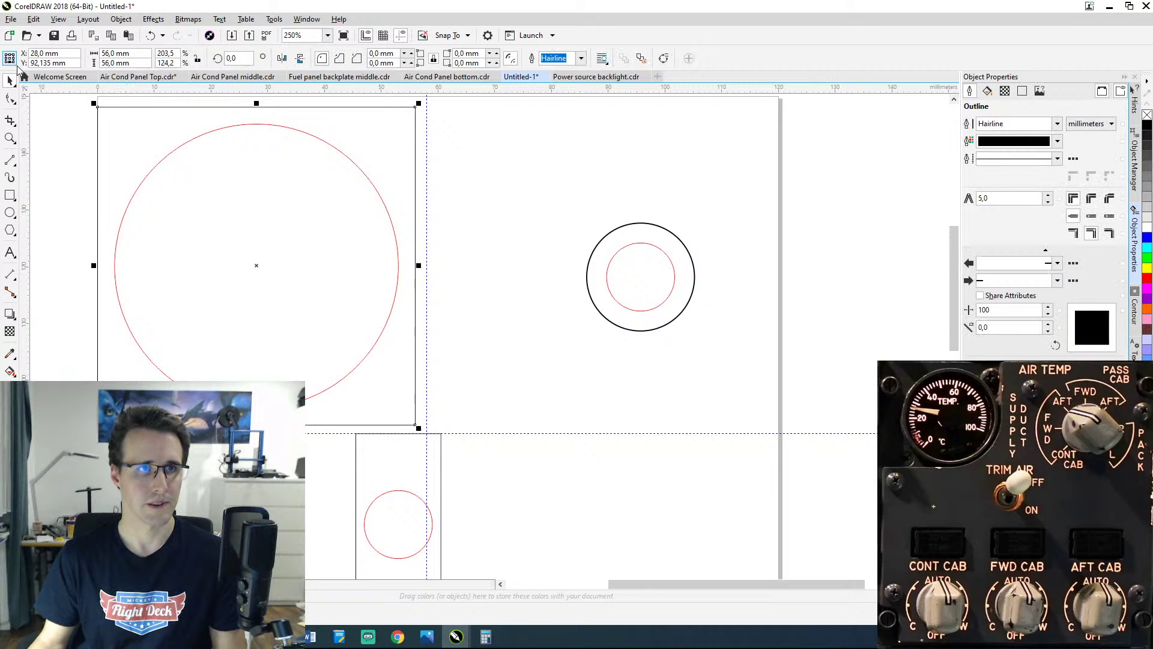
click(51, 54)
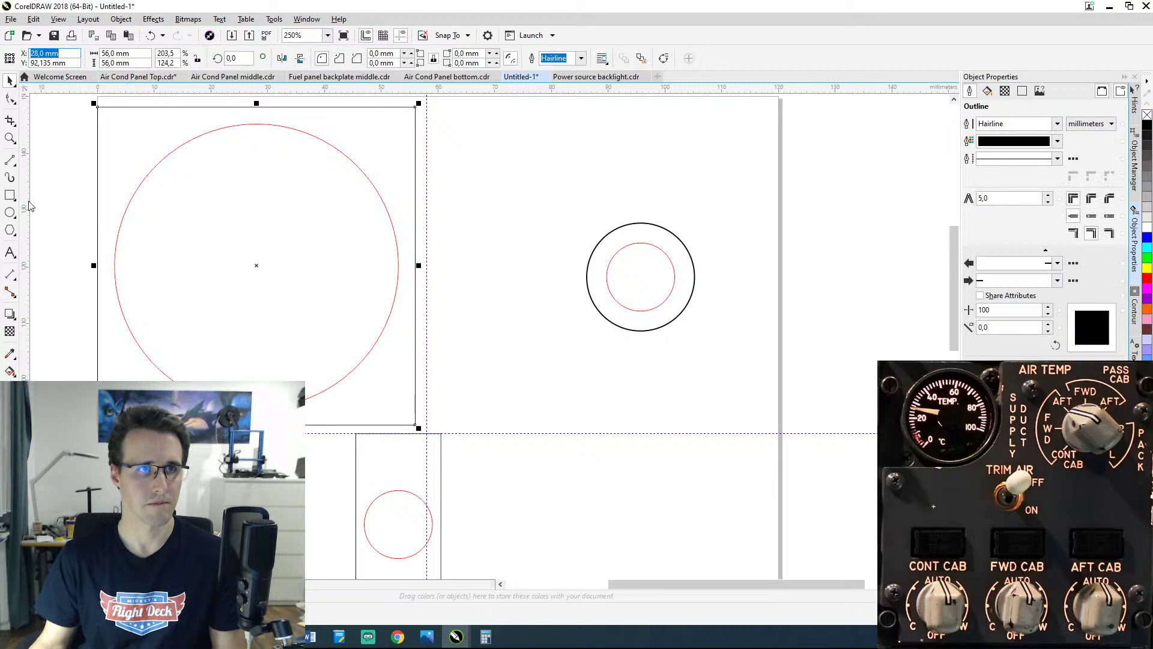
click(71, 62)
key(ctrl+c)
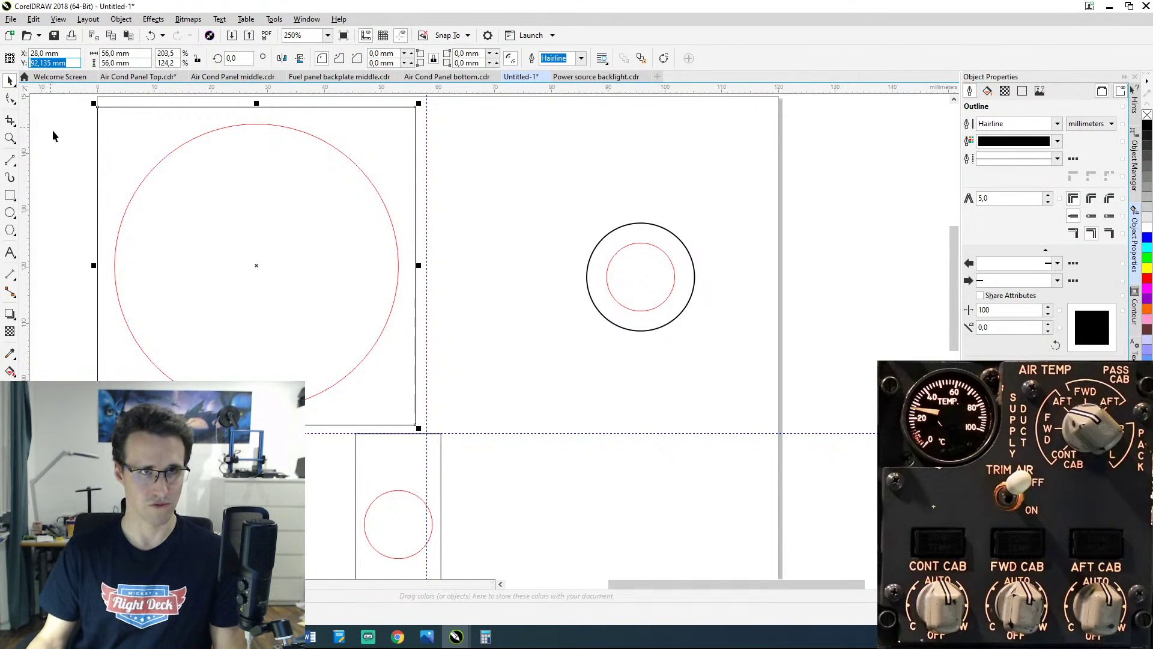
key(Escape)
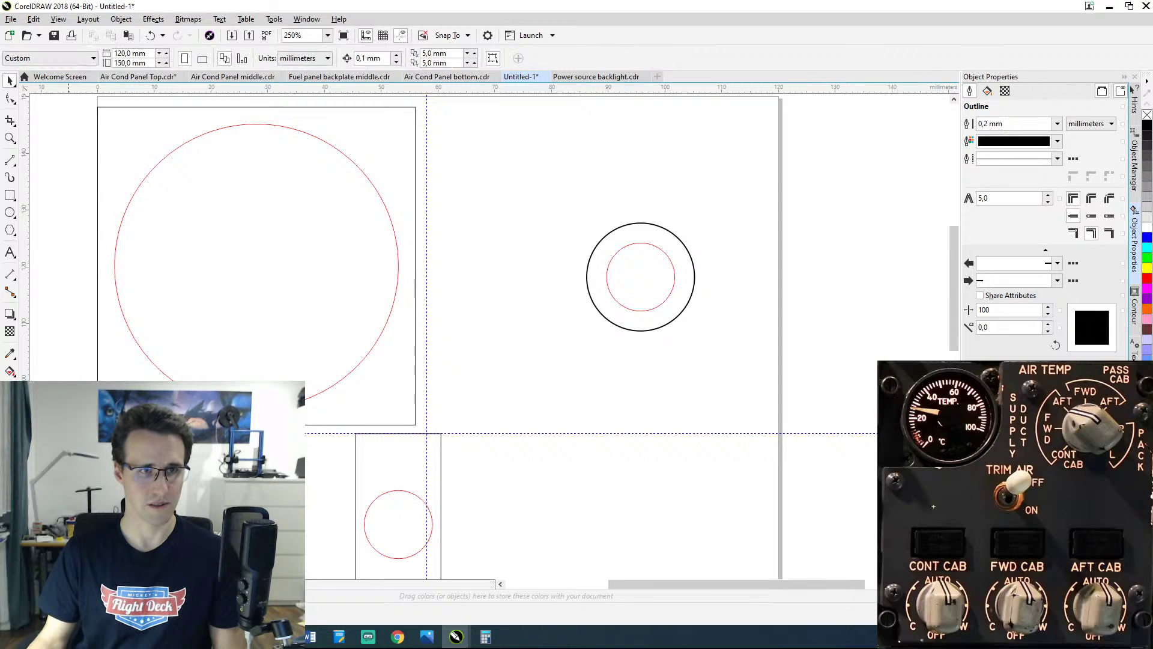
Step: Move the horizontal guideline below the gauge square to the copied Y value minus 2 mm (92,135-2)
click(68, 433)
drag(49, 63, 2, 59)
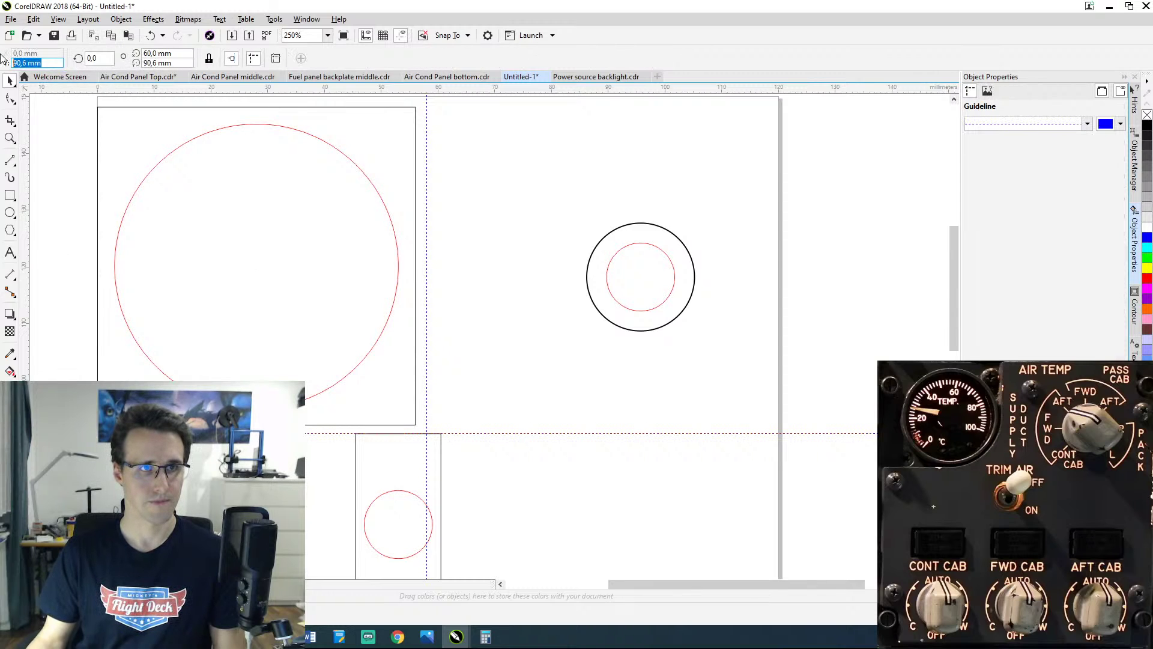
key(ctrl+v)
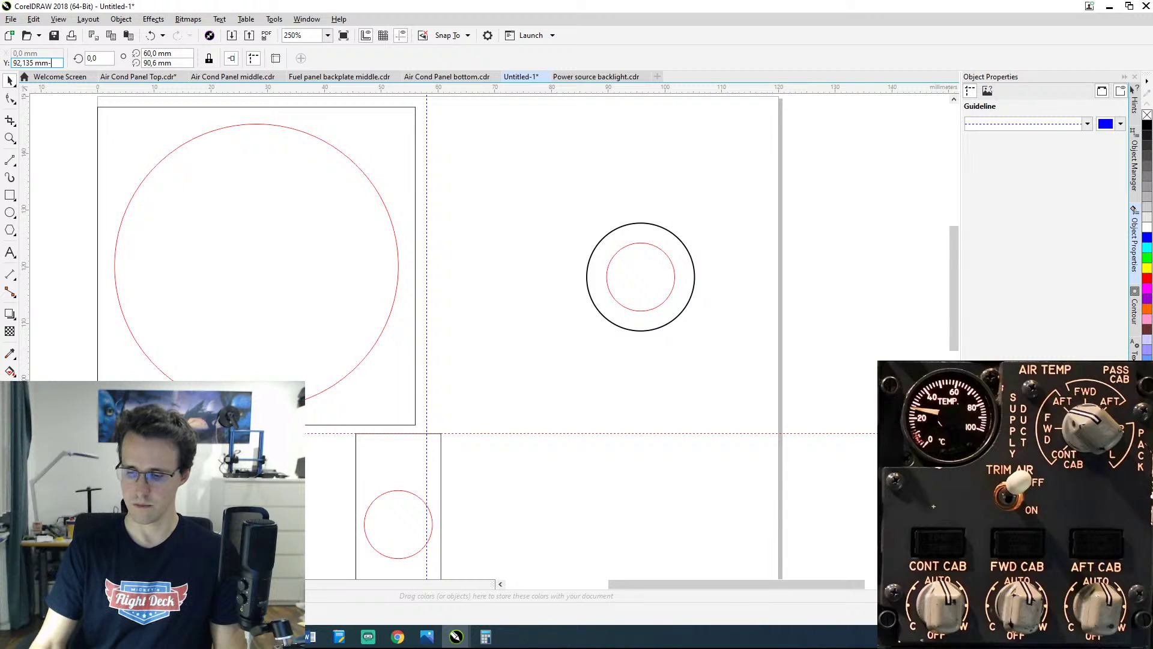
text(-2)
key(Return)
key(F10)
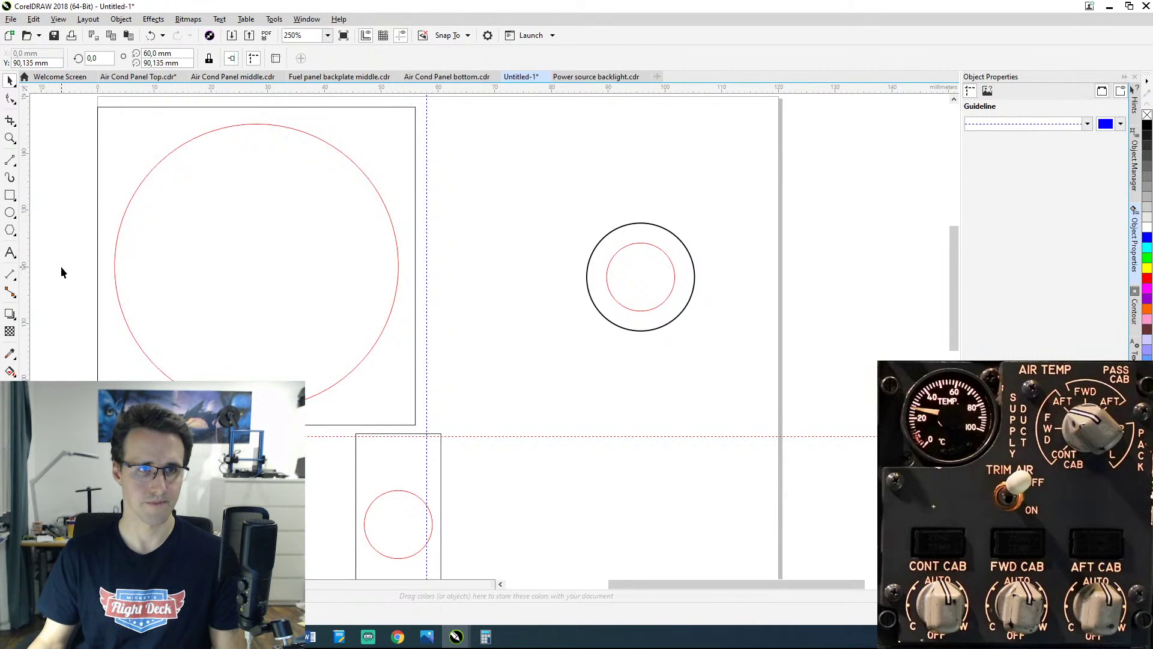
key(Escape)
Step: Turn on snapping to guidelines in addition to objects
scroll(64, 265, down, 2)
drag(137, 259, 339, 179)
scroll(223, 235, up, 2)
drag(201, 206, 115, 206)
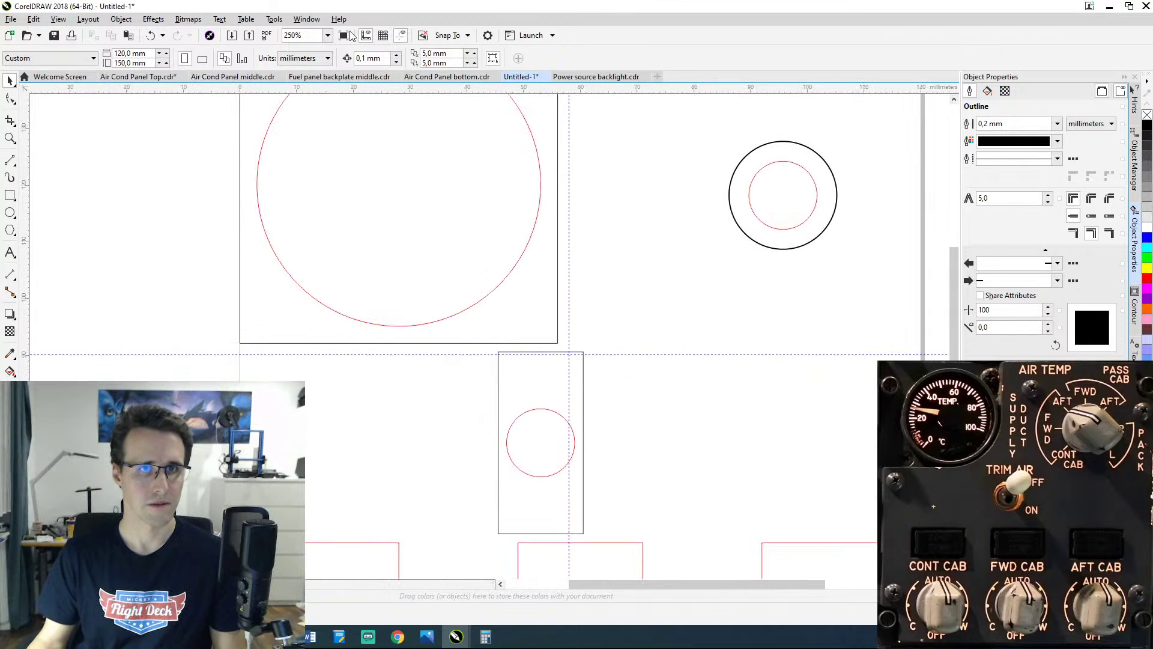
click(445, 36)
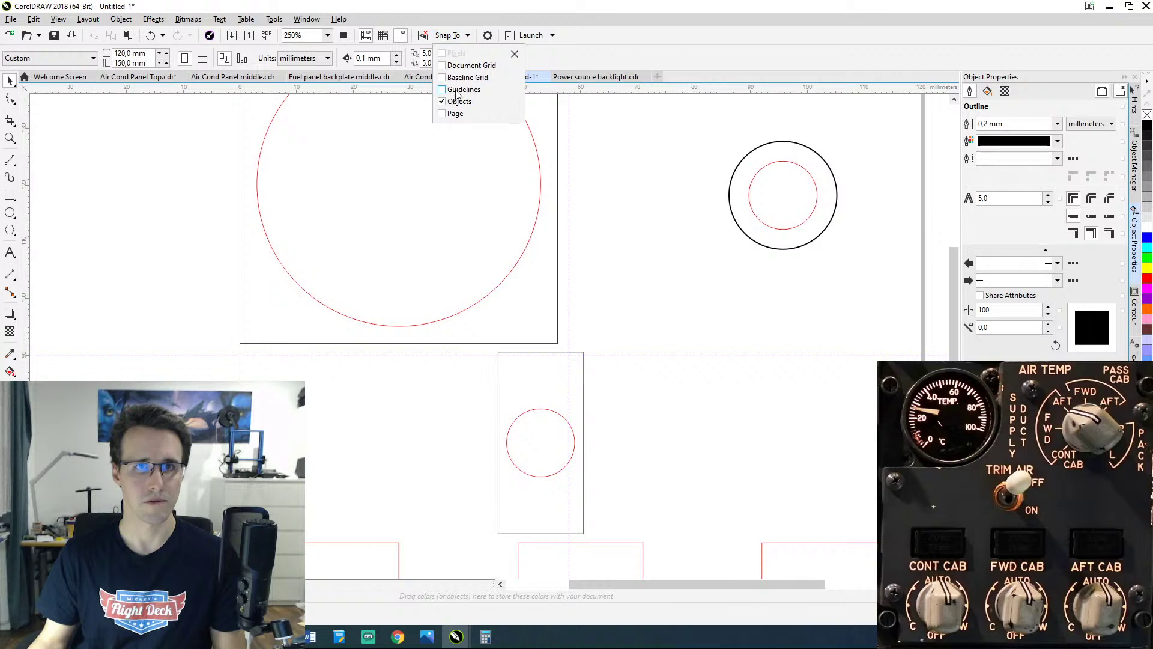
click(149, 155)
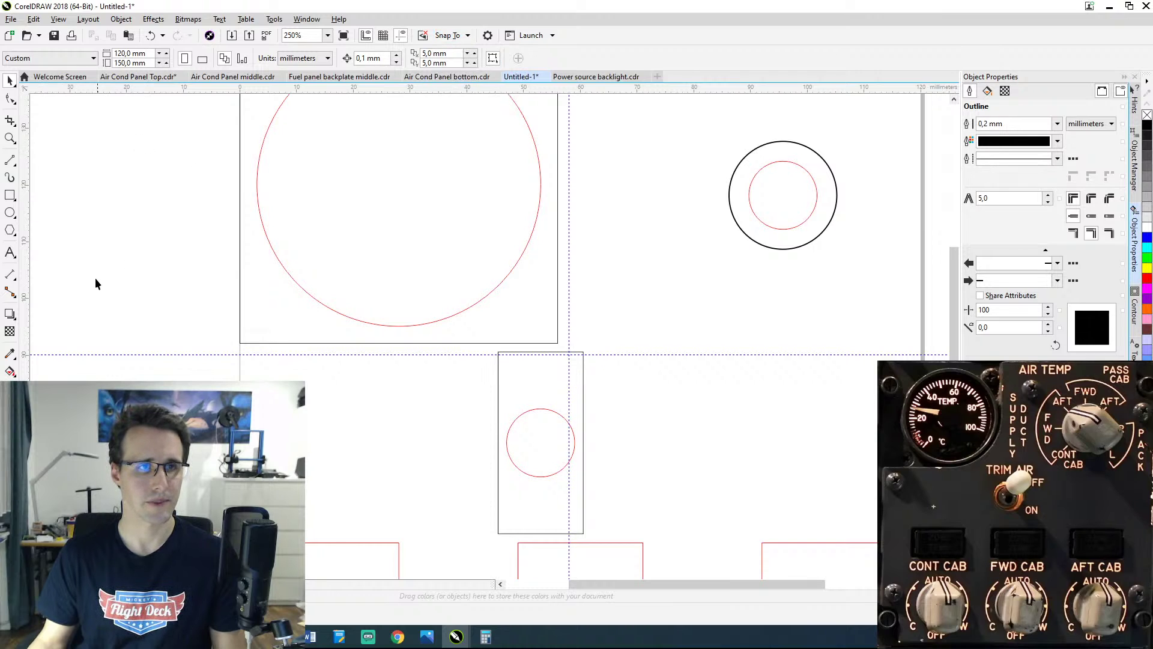
Step: Place a vertical guideline at X 0 mm and draw a 58 mm line from it to the X 58 mm guideline, just below the gauge square
drag(123, 320, 167, 303)
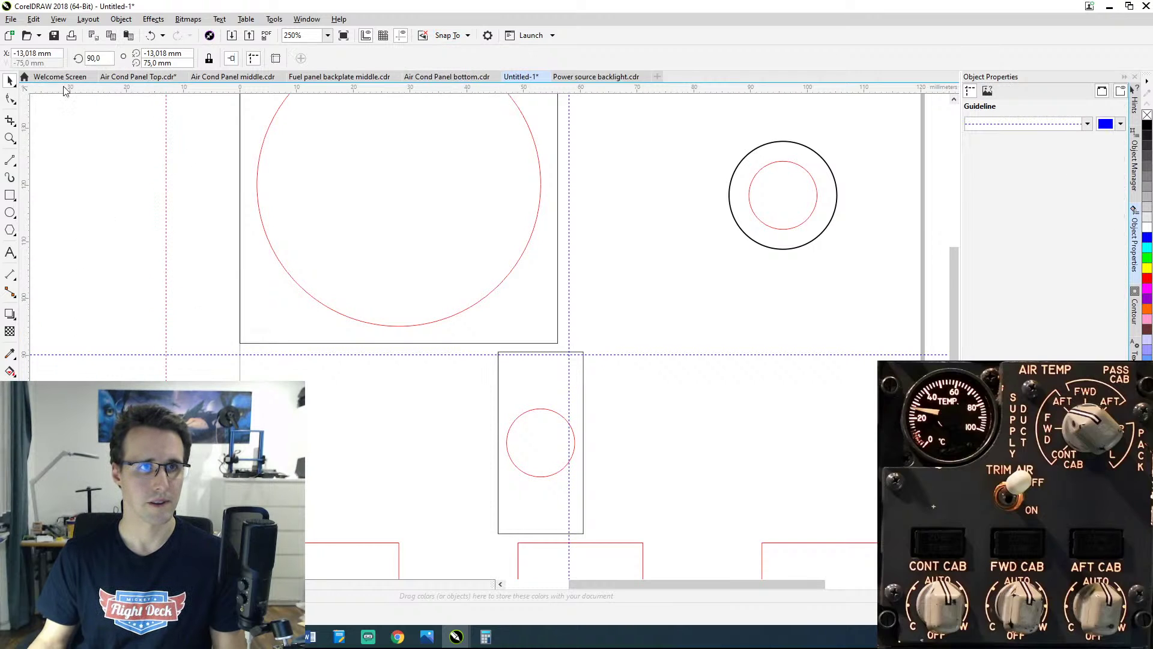
click(36, 53)
text(0)
key(Return)
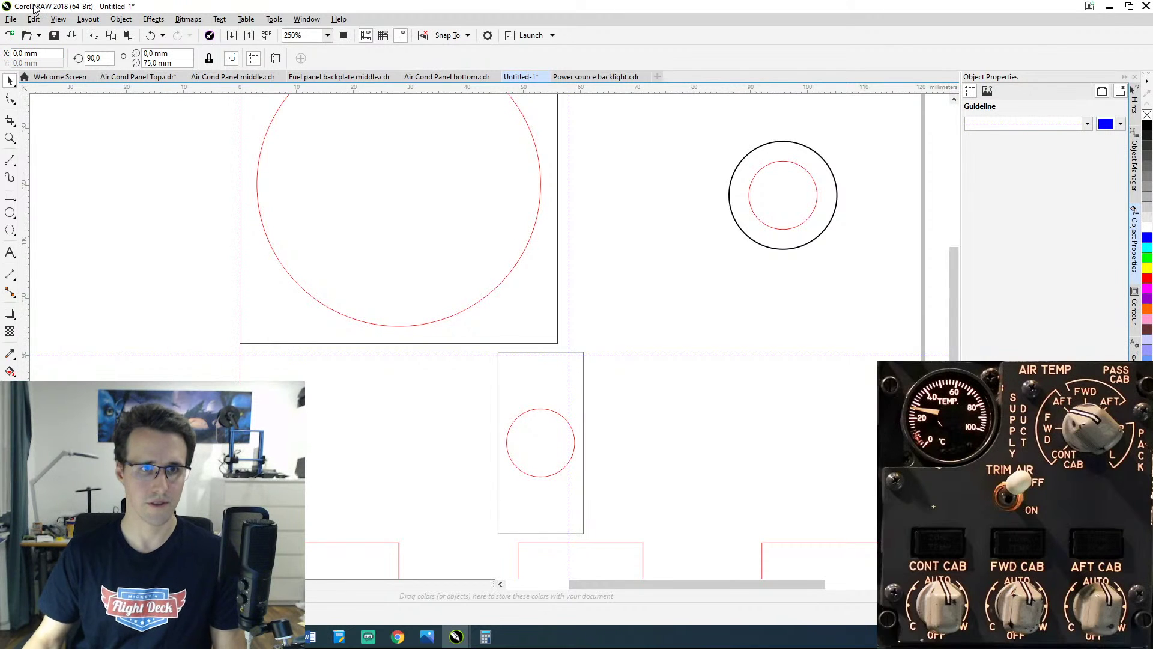
click(9, 160)
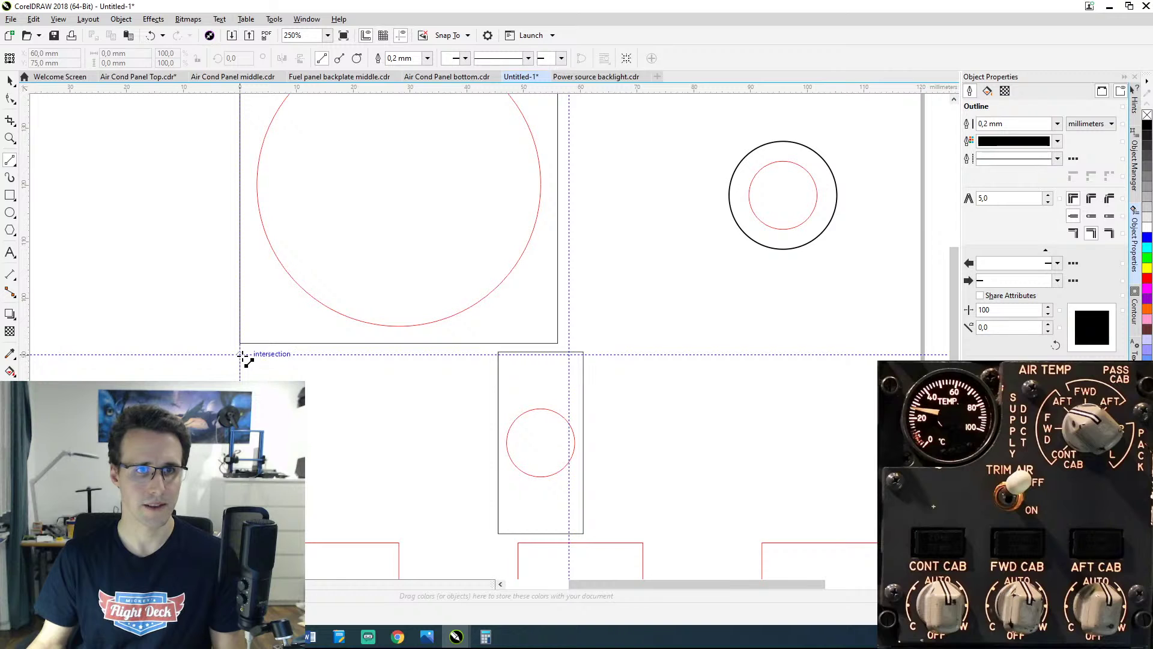
drag(241, 354, 571, 355)
Step: Place a horizontal guideline along the page's upper edge at Y 150 mm
drag(679, 244, 551, 381)
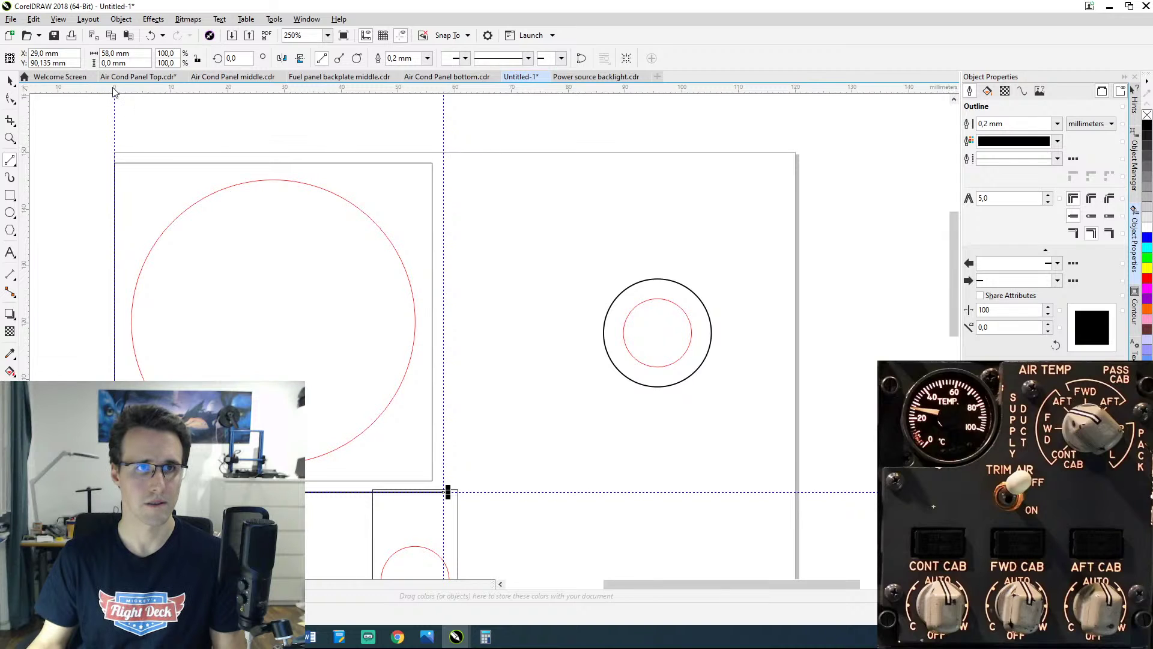
drag(427, 145, 461, 140)
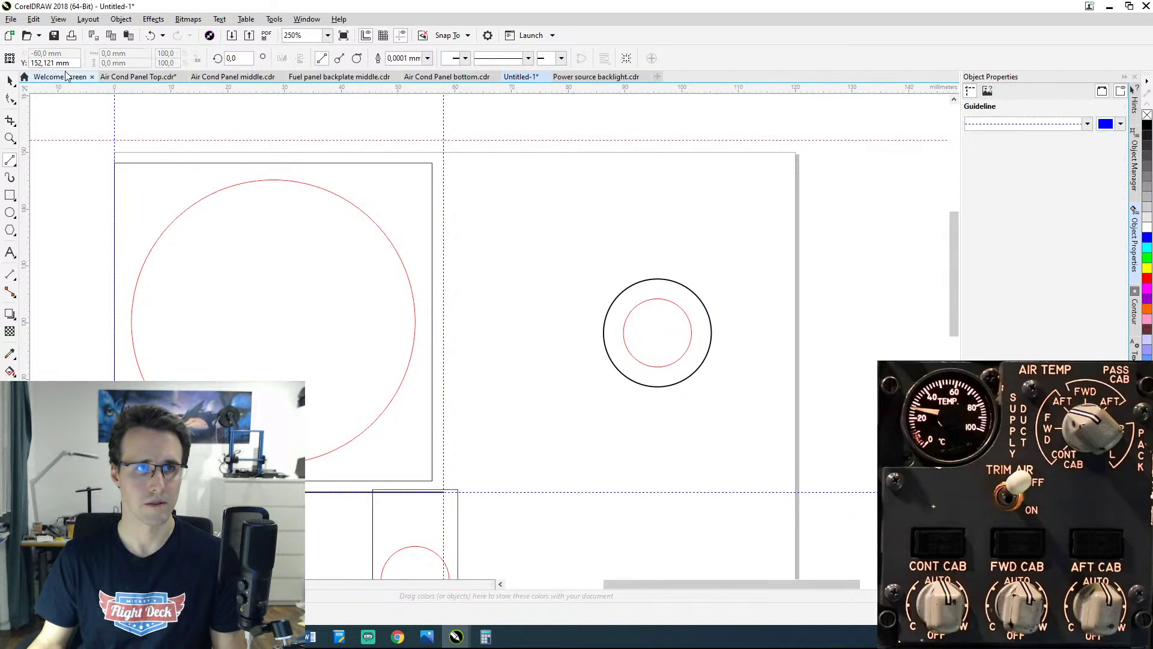
click(10, 80)
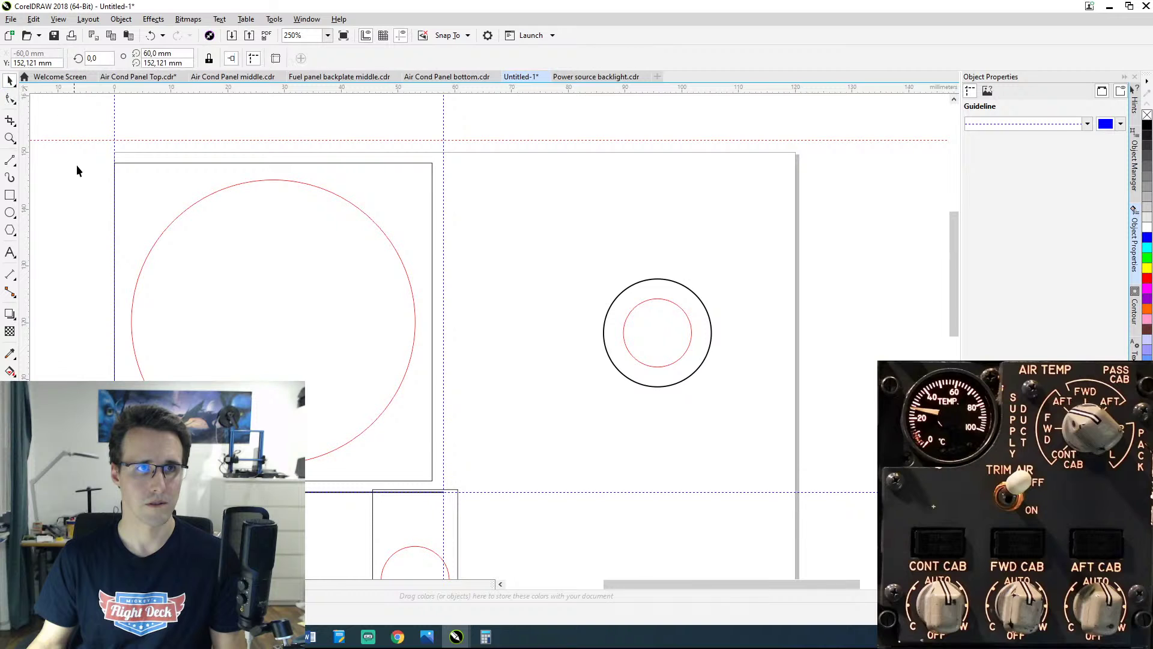
click(70, 170)
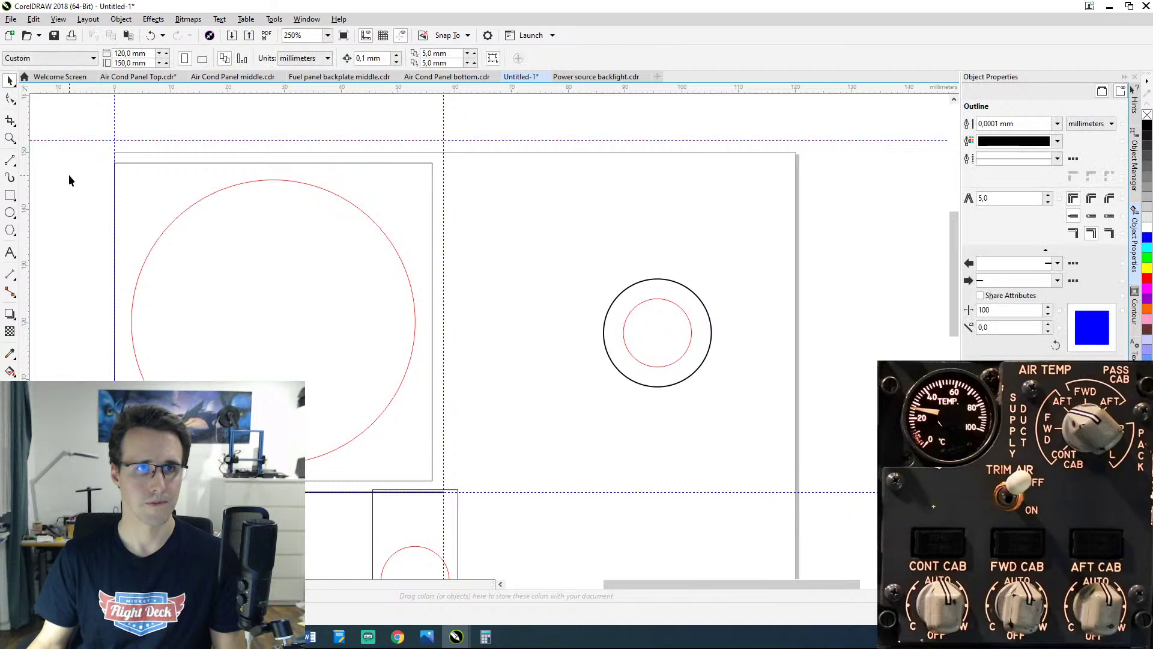
click(84, 140)
double_click(58, 63)
text(150)
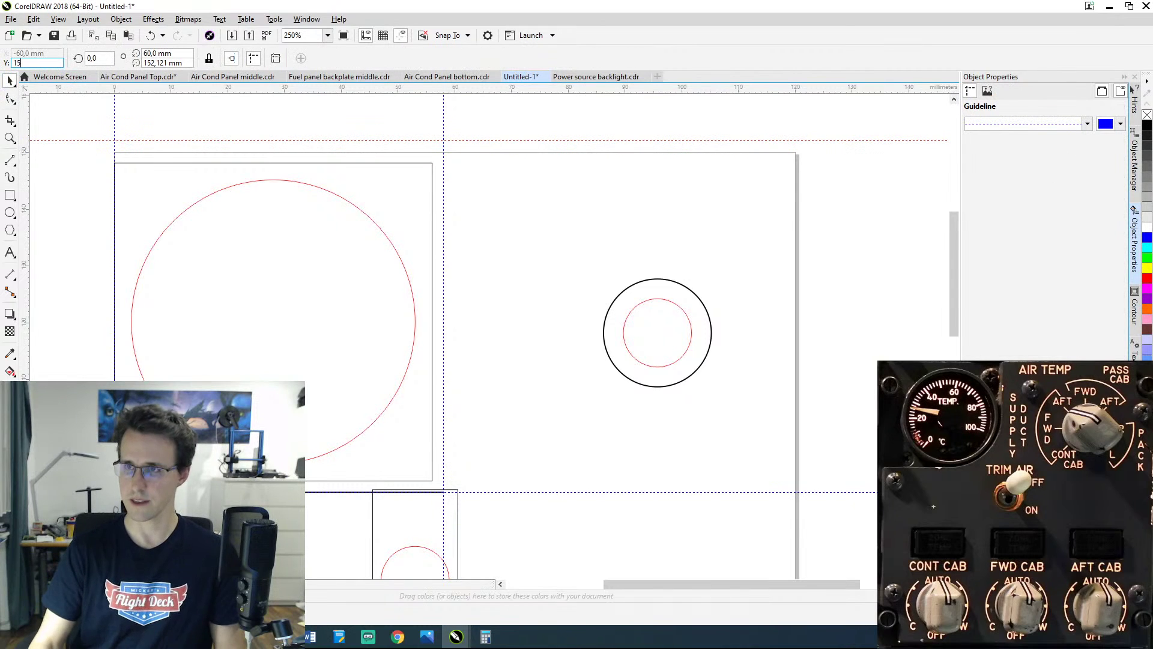
key(Return)
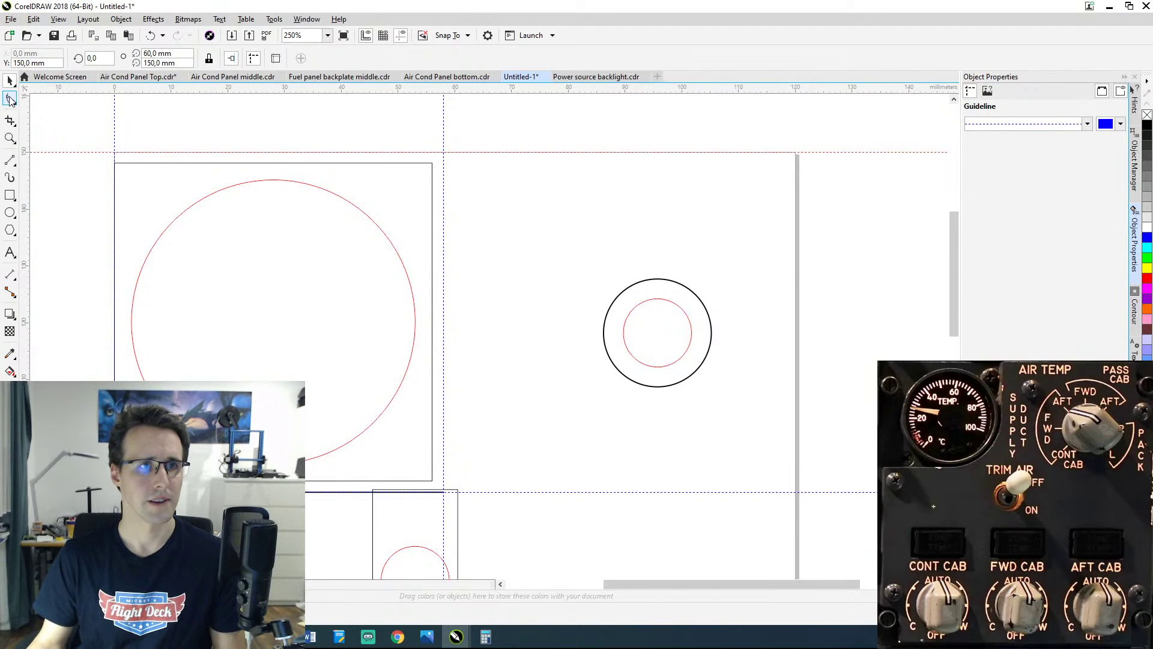
Step: Draw a vertical line along the X 58 mm guideline, from the Y 150 mm guideline down to the end of the horizontal line
click(10, 159)
drag(443, 154, 443, 493)
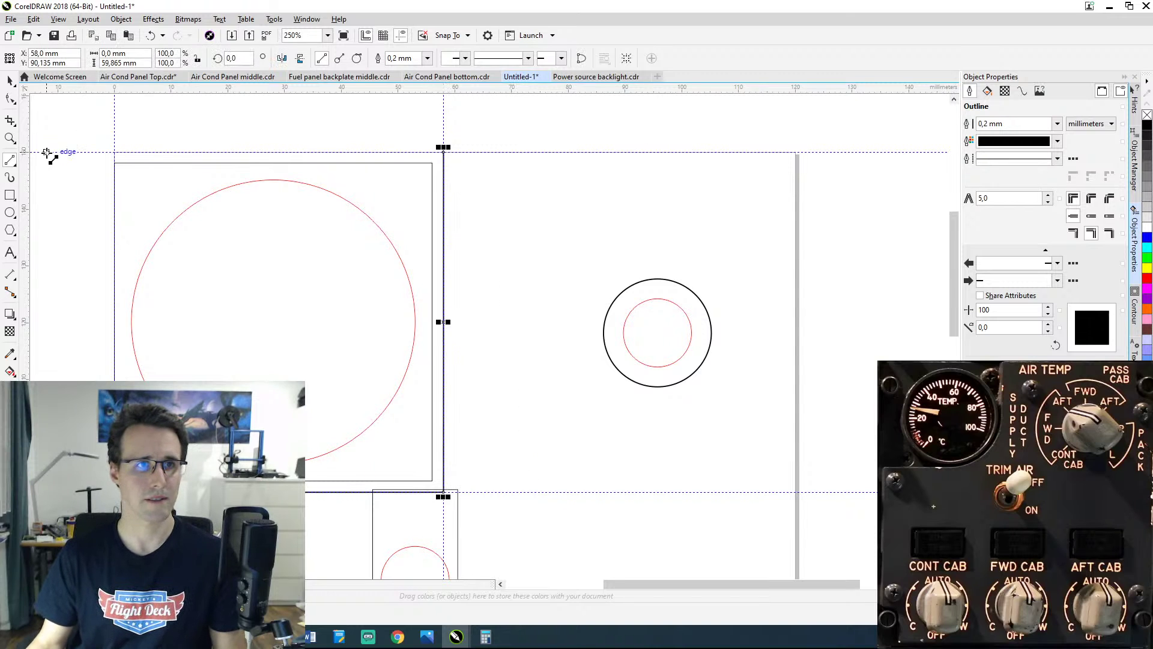
key(space)
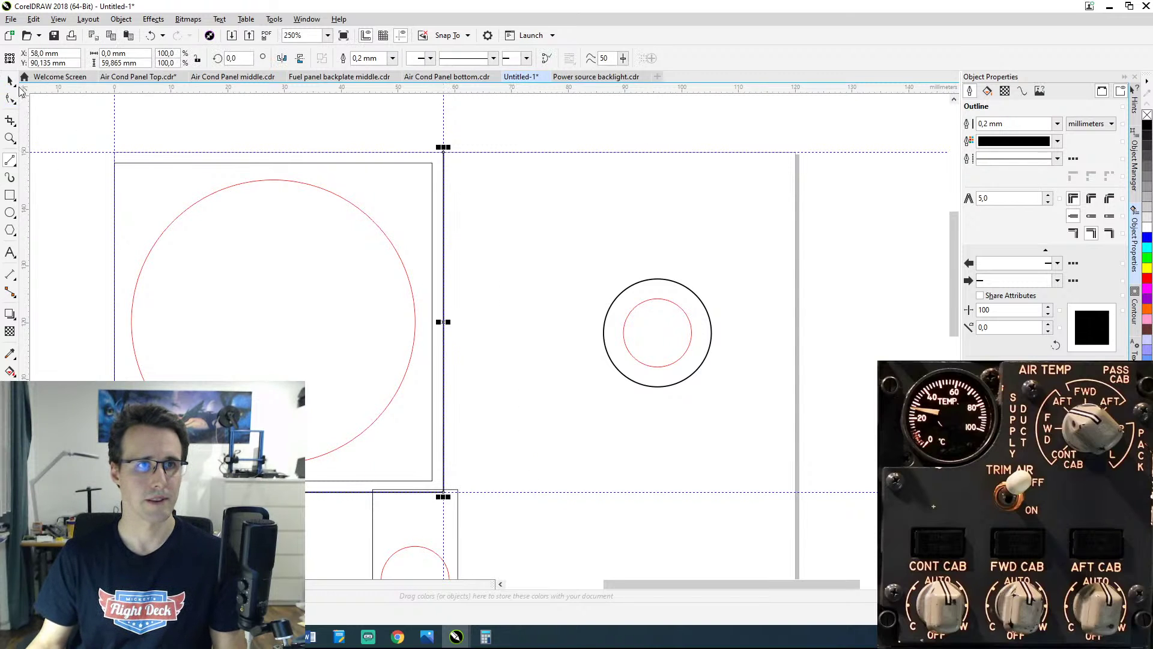
key(Escape)
Step: Place a vertical guideline at X 120 mm and draw a 62 mm line along the page's upper edge from the X 58 mm guideline to it
drag(27, 197, 586, 250)
click(55, 54)
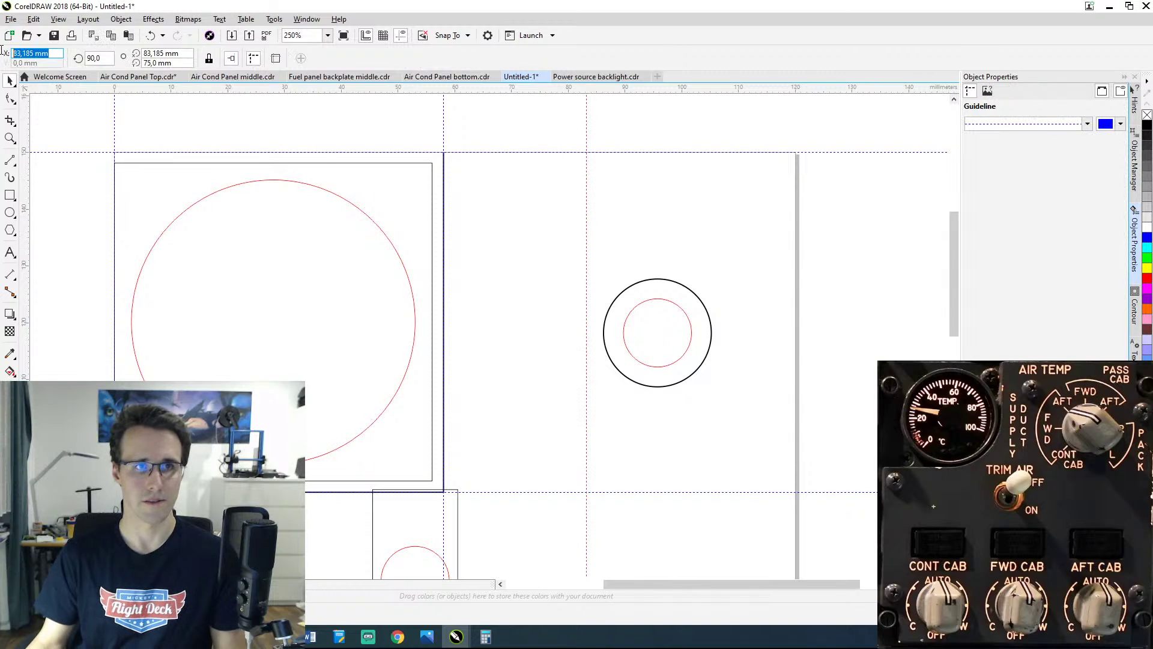
text(120)
key(Return)
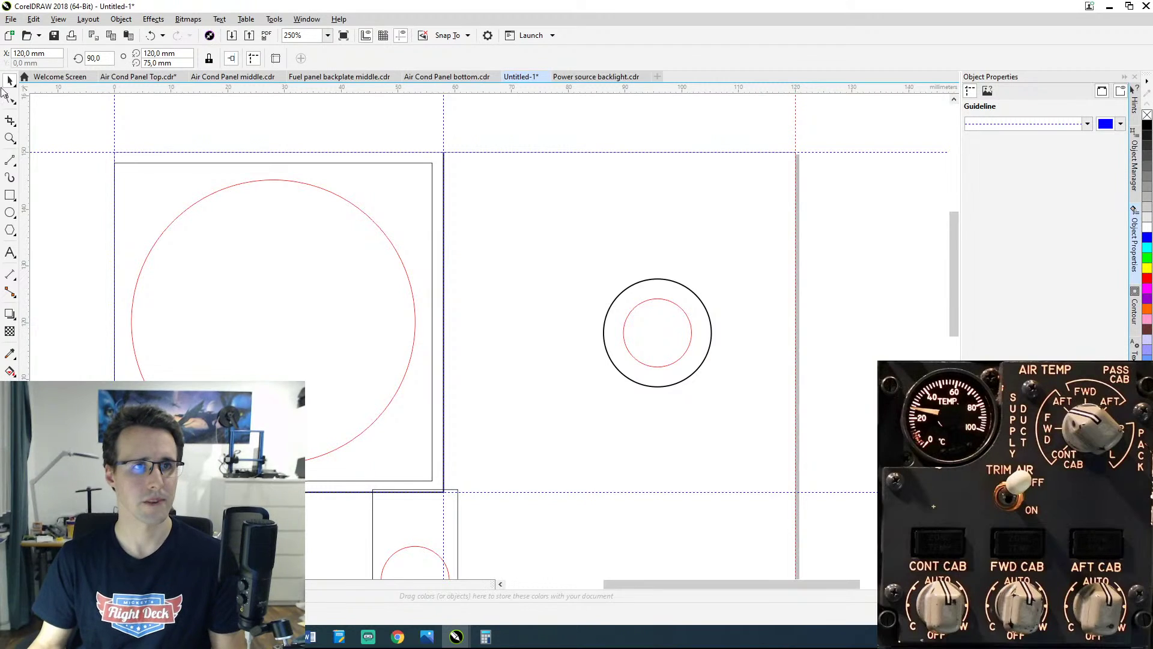
click(10, 166)
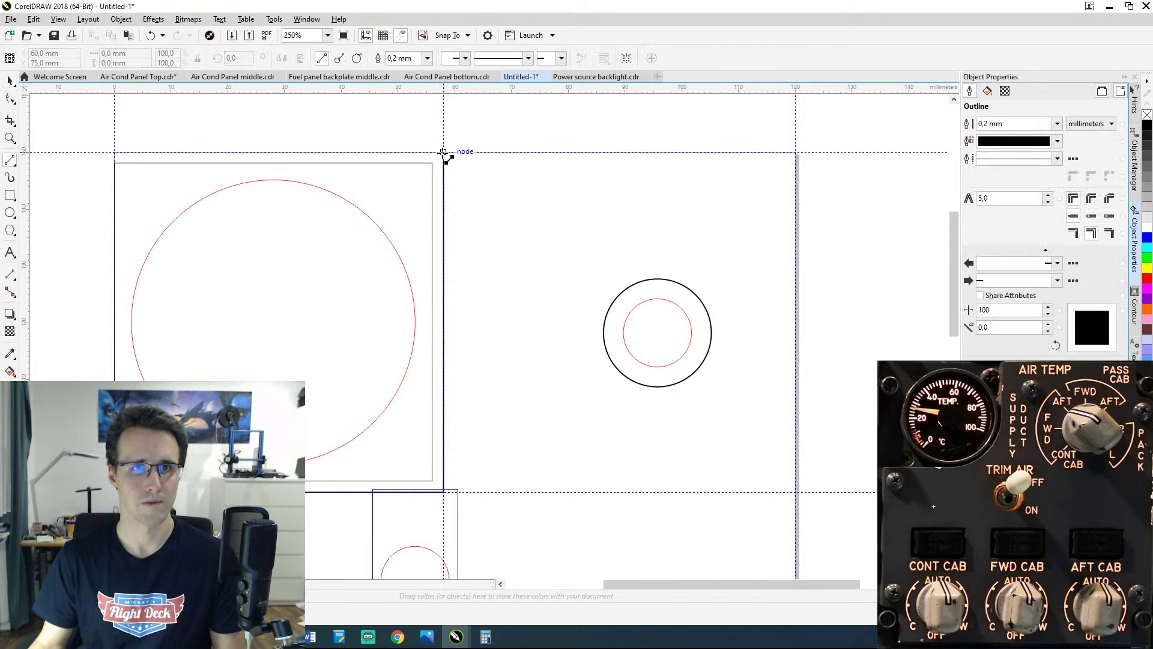
drag(445, 153, 799, 152)
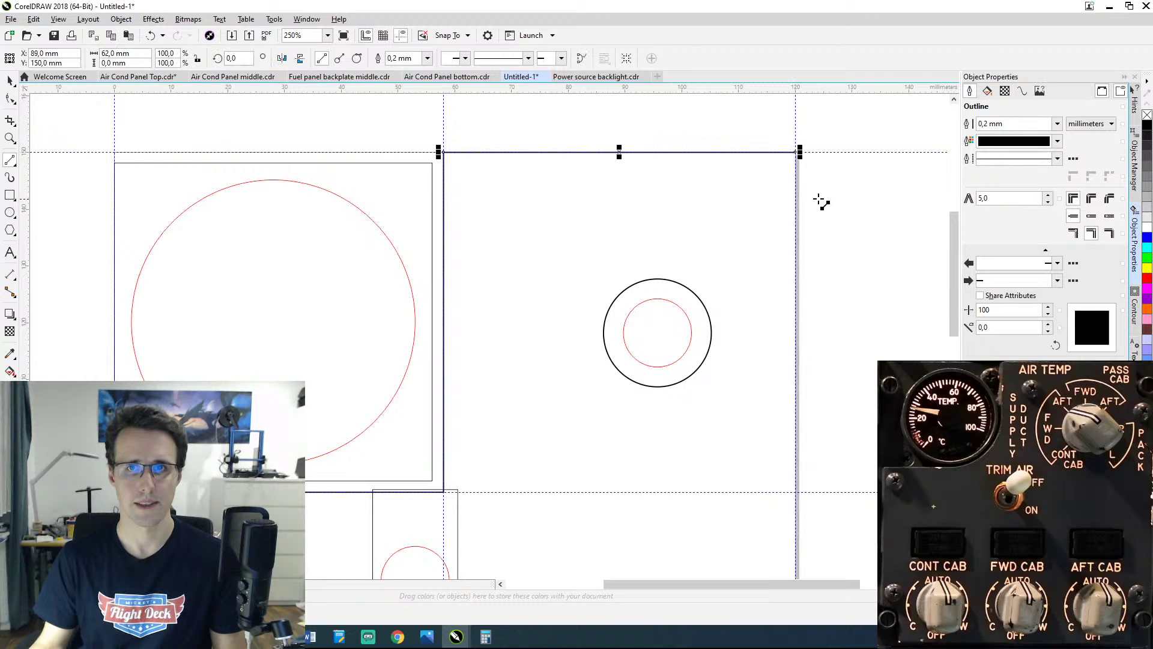
Step: Place a horizontal guideline along the page's lower edge at Y 0 mm
scroll(767, 214, down, 5)
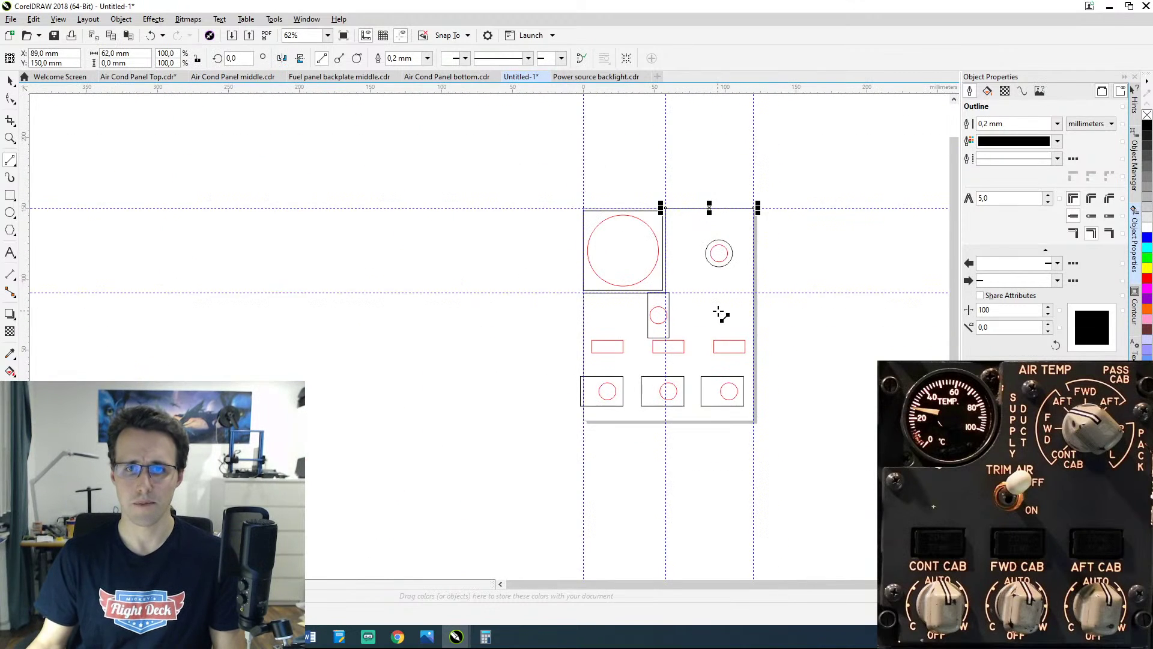
scroll(689, 335, up, 2)
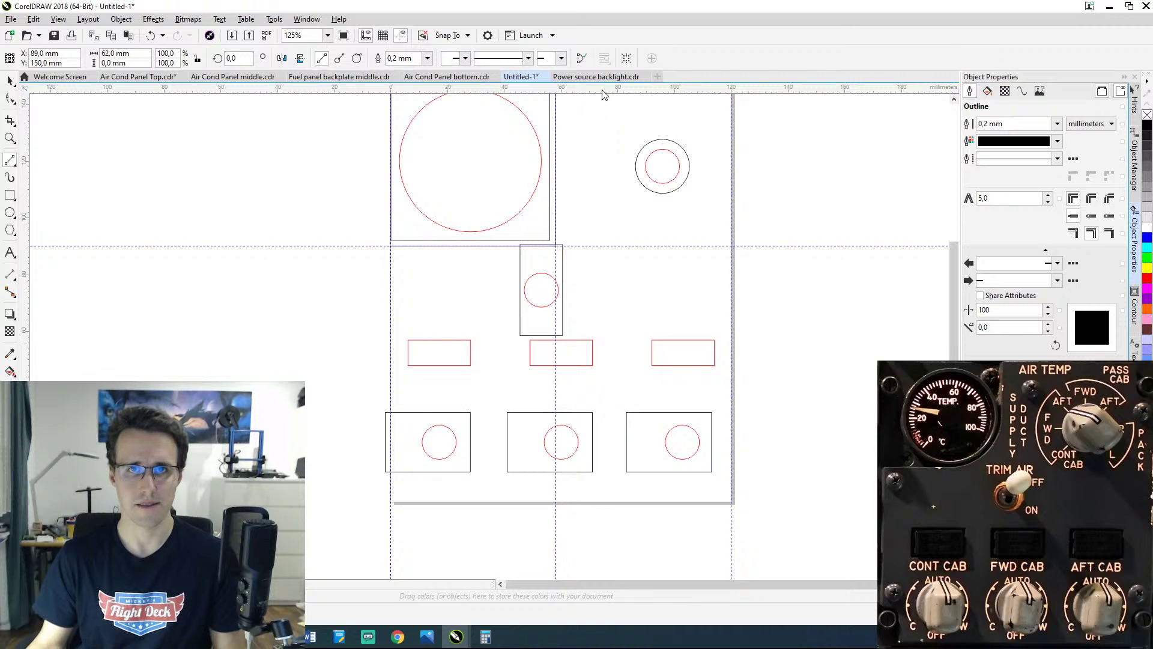
drag(596, 155, 598, 180)
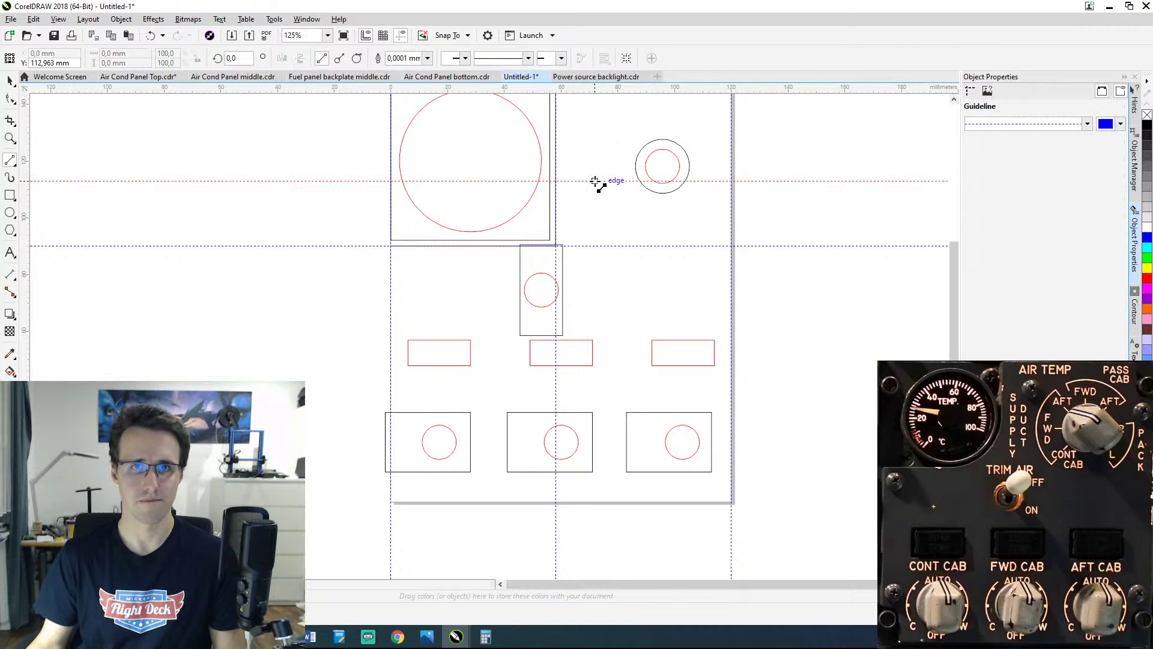
click(74, 63)
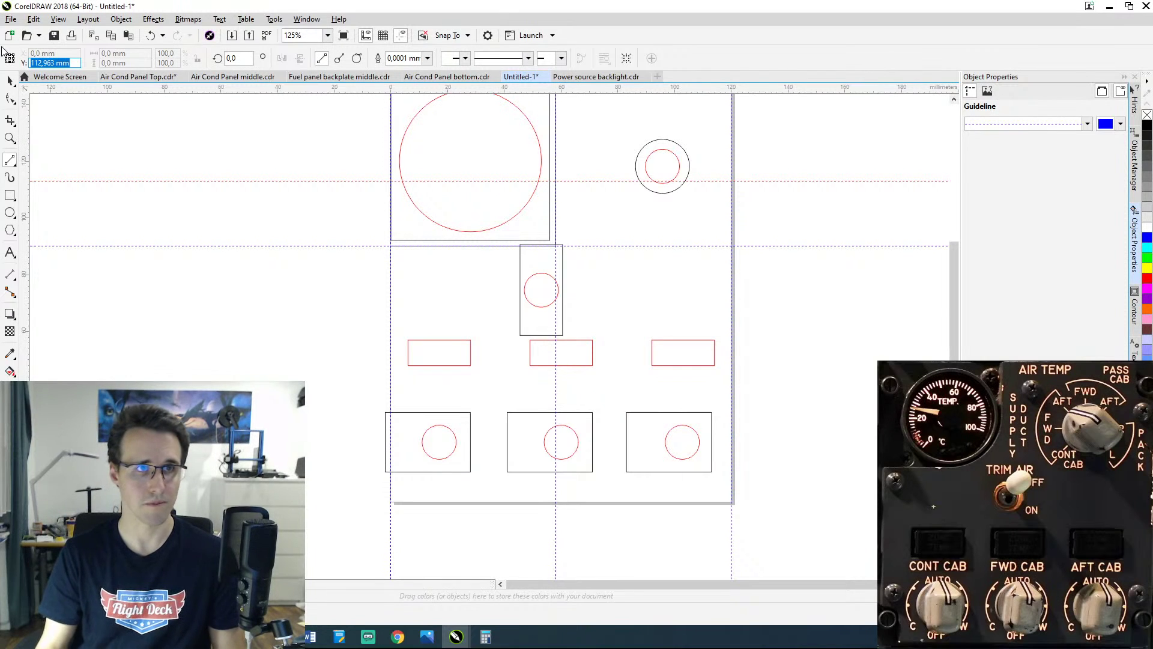
text(0)
key(Return)
Step: Draw a 150 mm vertical line along the X 120 mm guideline, from the page's upper edge to its lower edge
drag(641, 208, 559, 241)
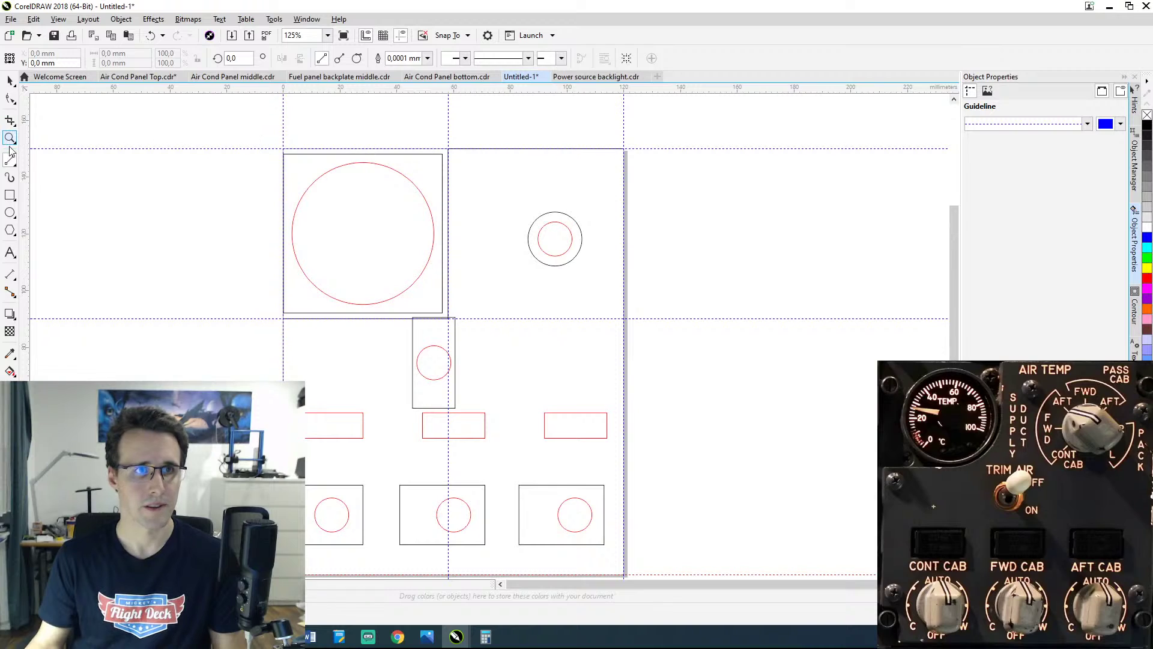
mouse_move(624, 152)
mouse_down()
mouse_move(658, 505)
mouse_move(623, 571)
mouse_move(626, 509)
mouse_up()
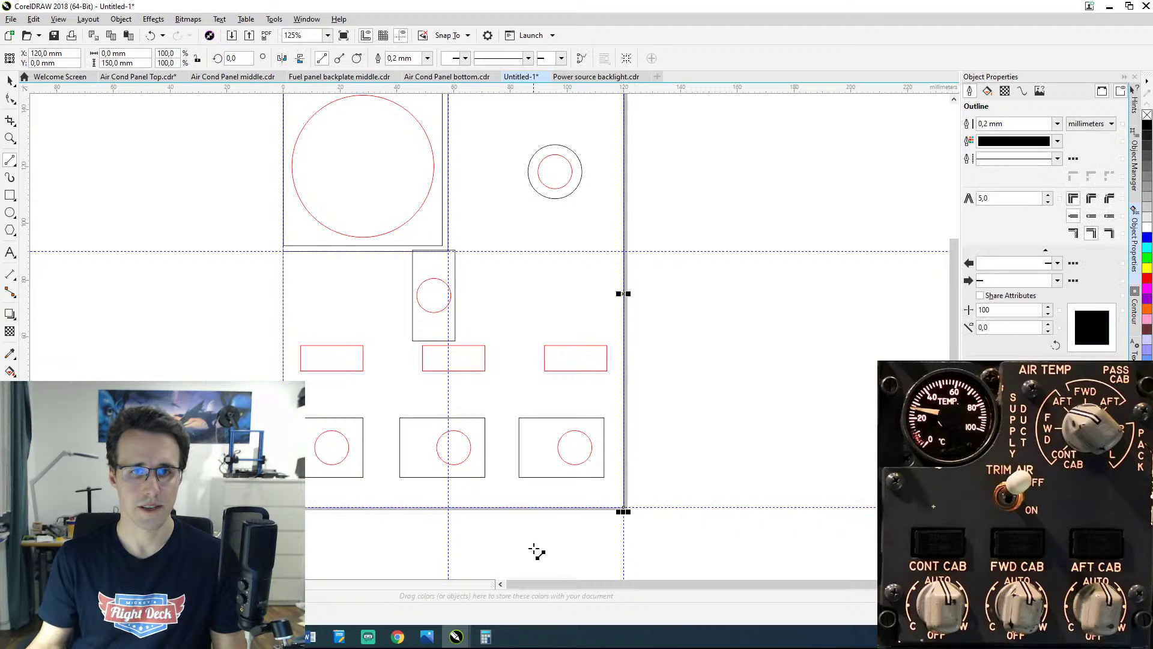
drag(535, 549, 585, 481)
scroll(586, 480, up, 1)
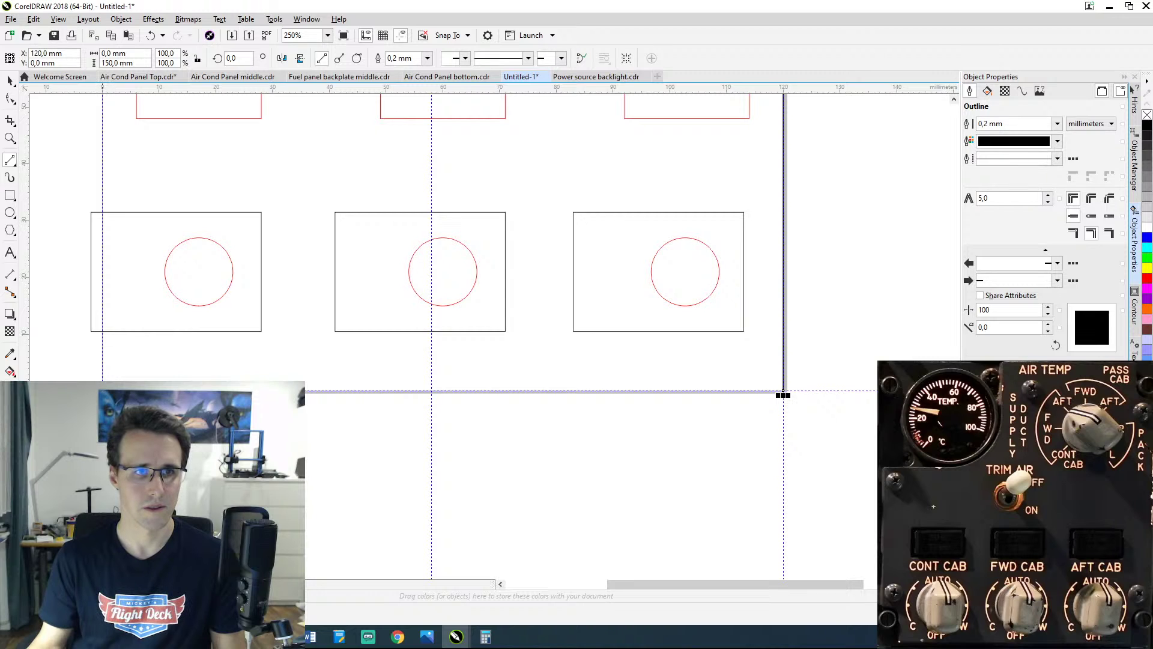
Step: Draw a 120 mm line along the page's lower edge and a vertical line along the X 0 mm guideline up to the guideline below the gauge
mouse_move(102, 392)
mouse_down()
mouse_move(613, 466)
mouse_move(783, 391)
mouse_up()
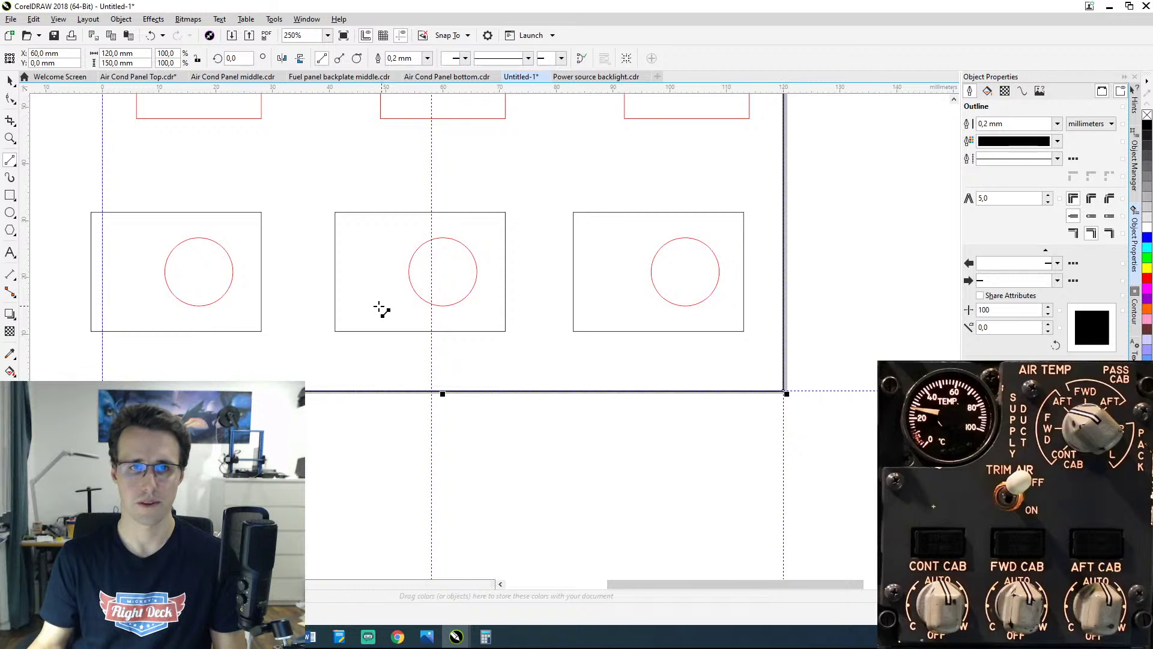
drag(378, 308, 504, 376)
scroll(406, 368, down, 3)
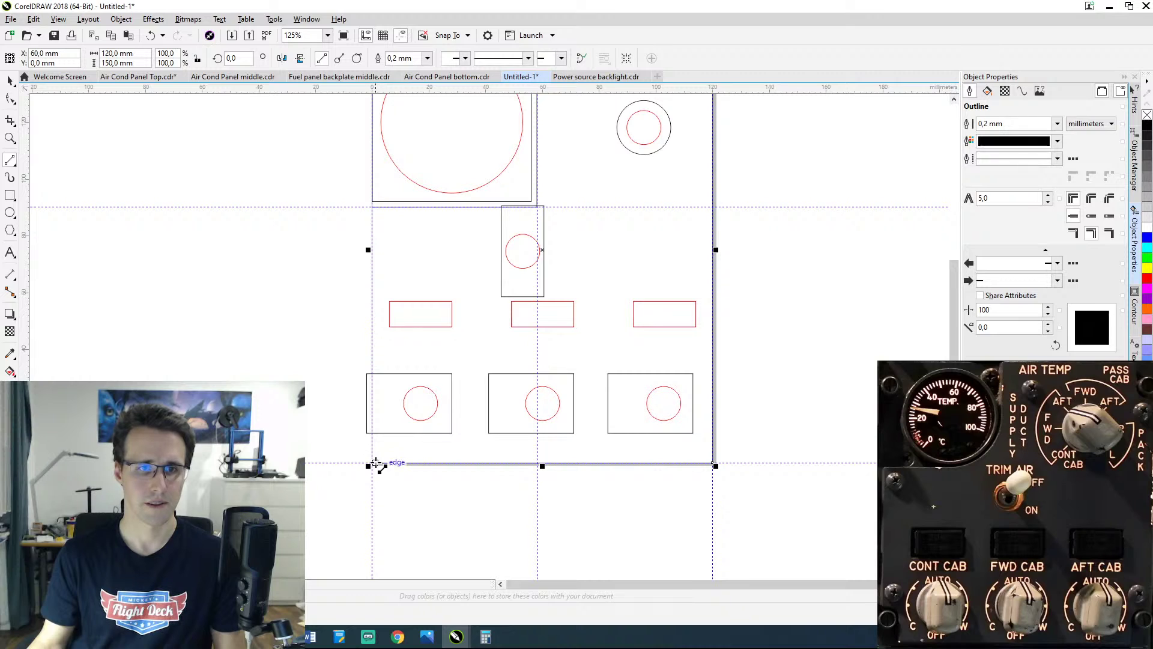
drag(371, 464, 372, 206)
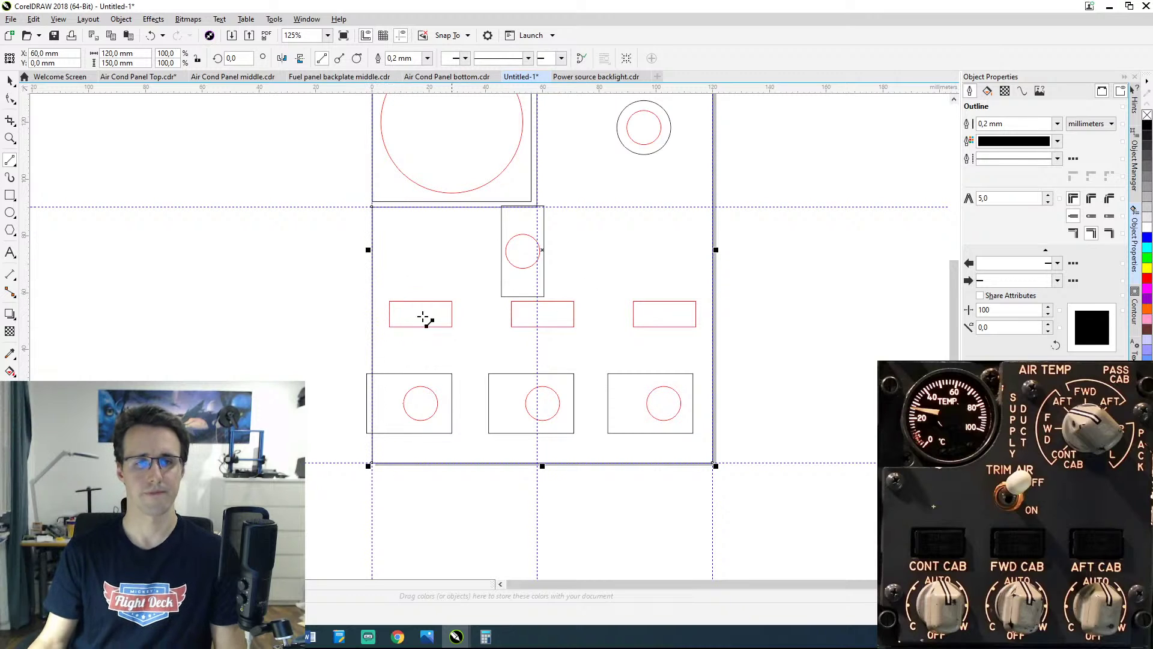
Step: Set the outline width of the last-drawn curve to Hairline
scroll(297, 191, up, 3)
scroll(297, 191, right, 2)
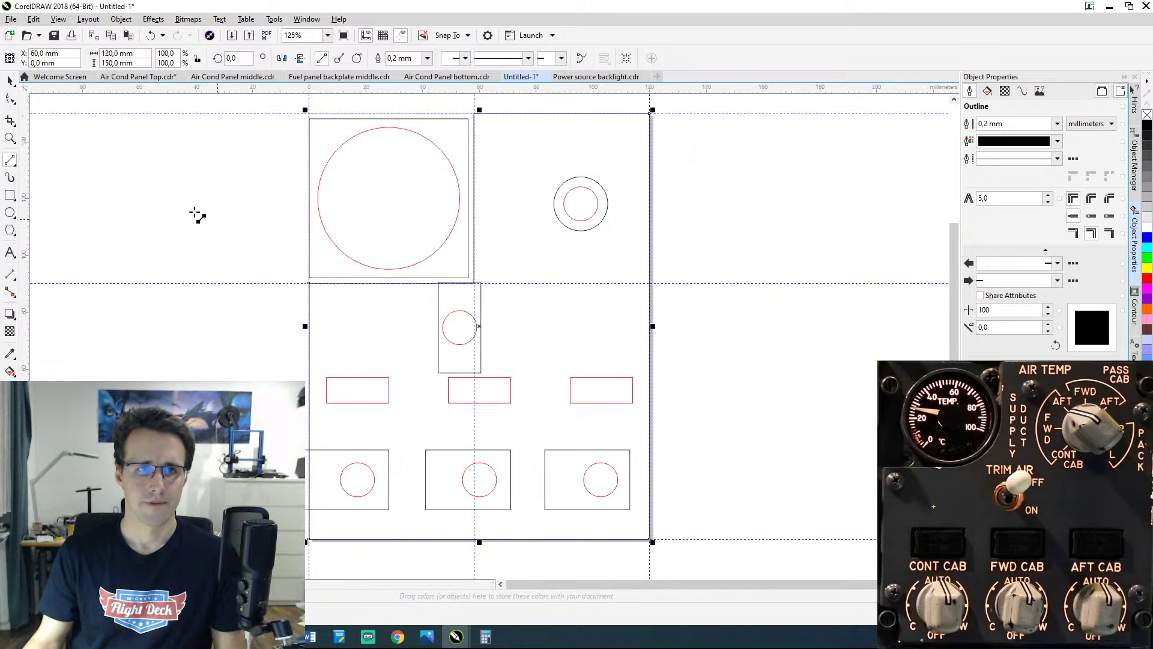
click(10, 81)
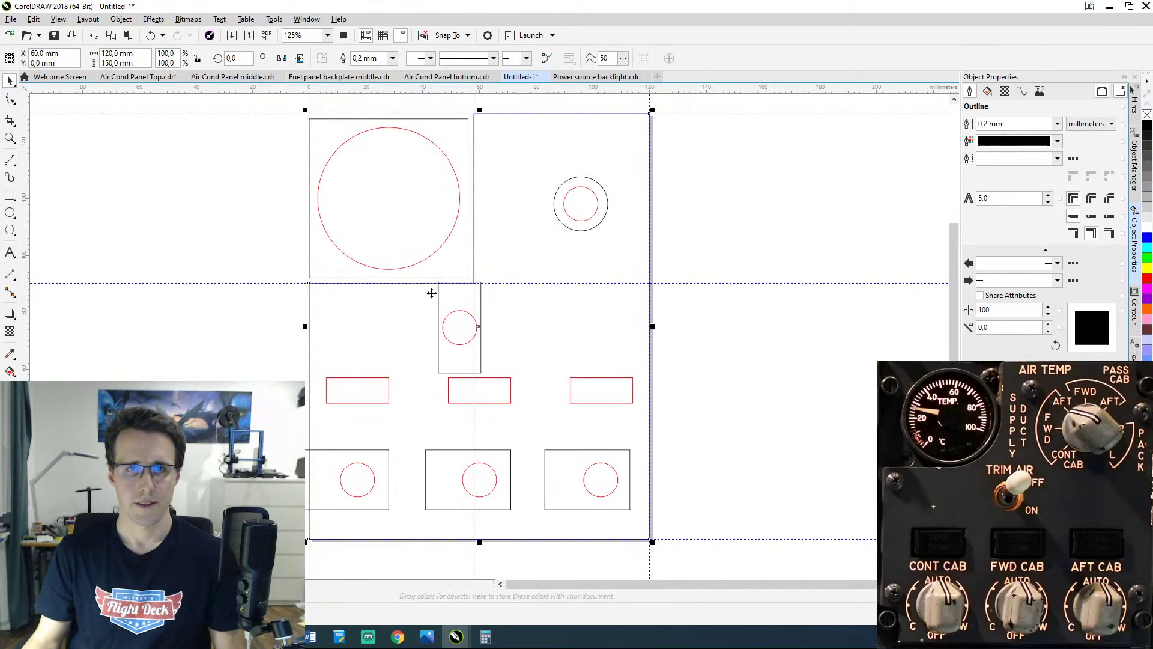
scroll(427, 283, up, 2)
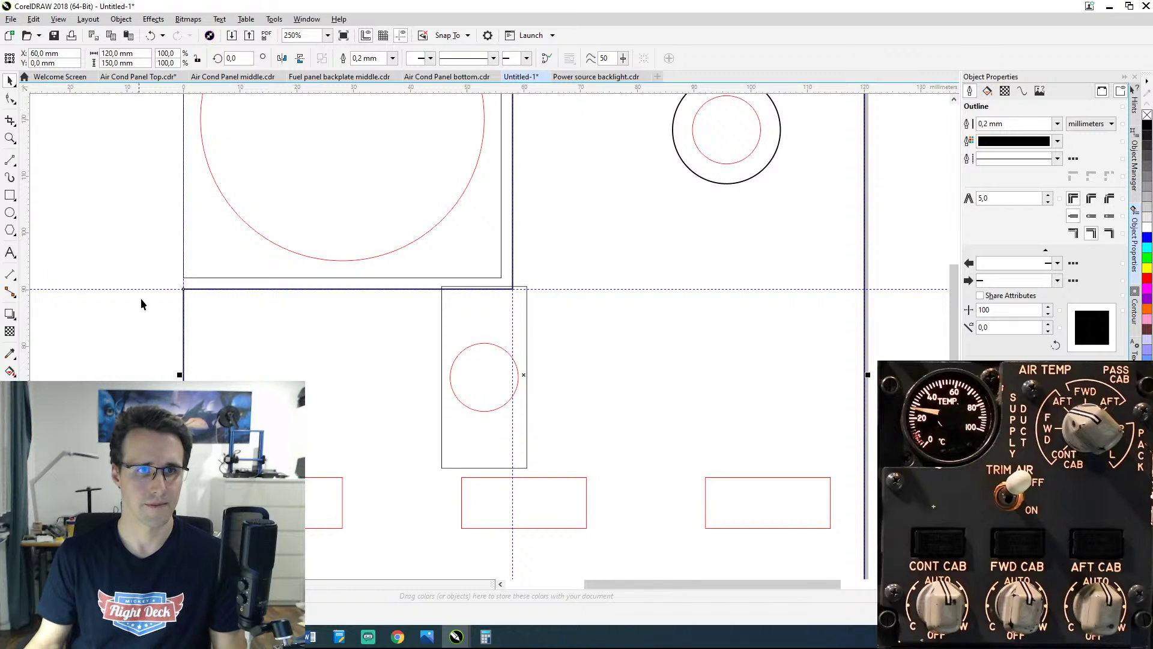
click(182, 316)
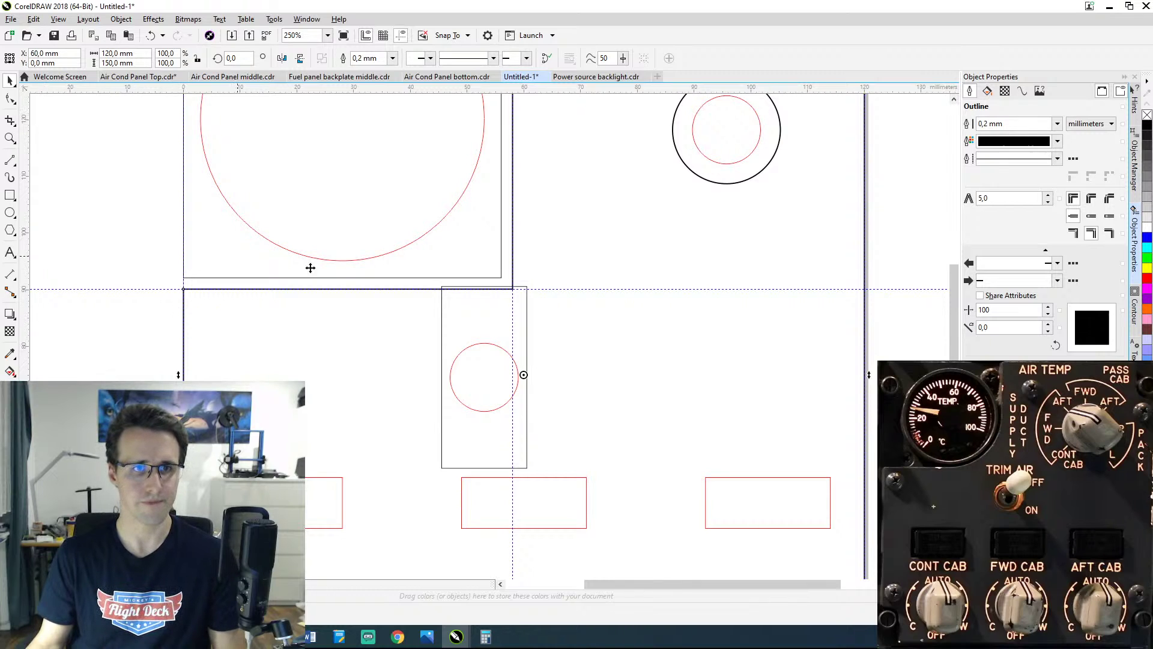
click(1056, 124)
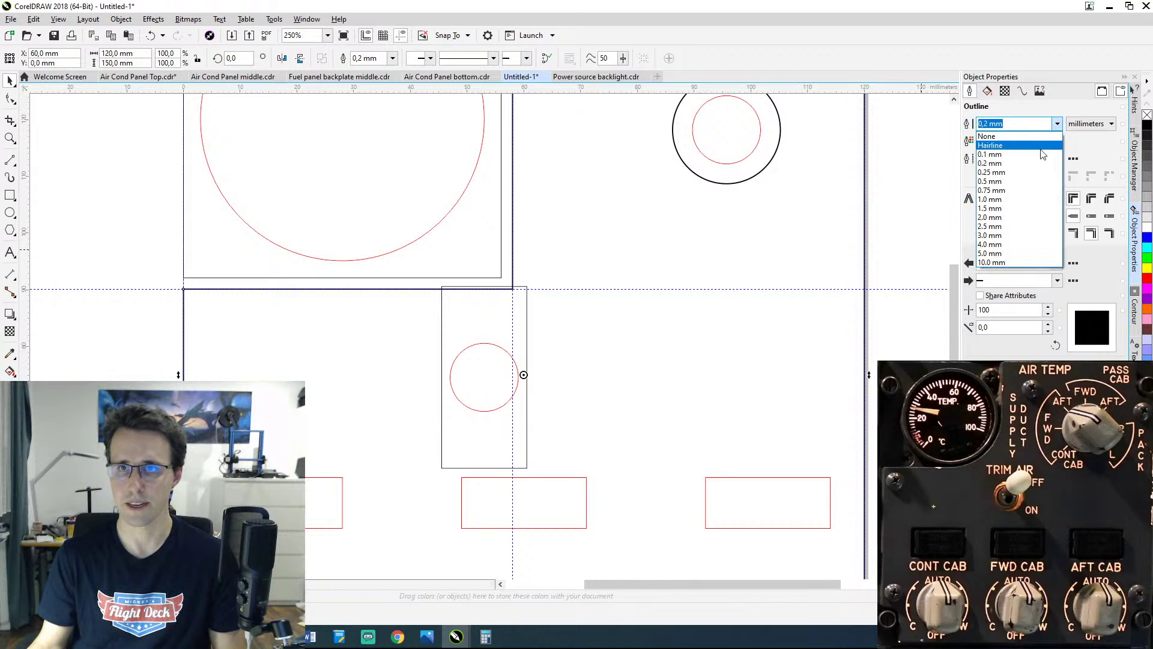
click(1044, 146)
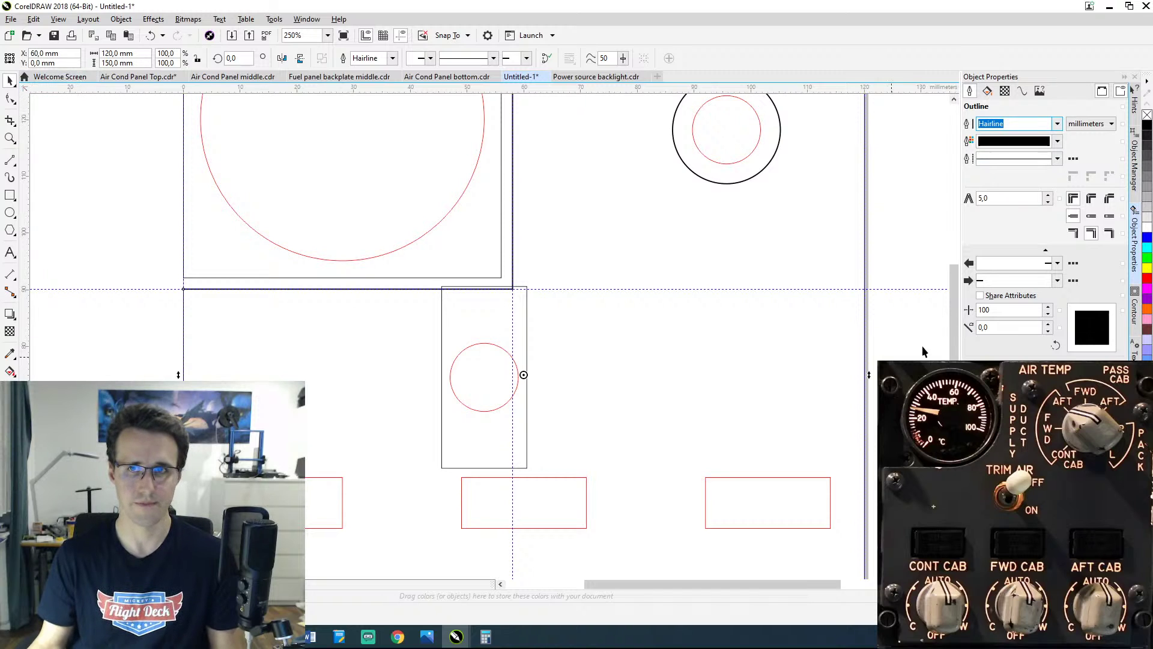
Step: Select all four curves that make up the panel outline and set their outline width to Hairline
click(1135, 191)
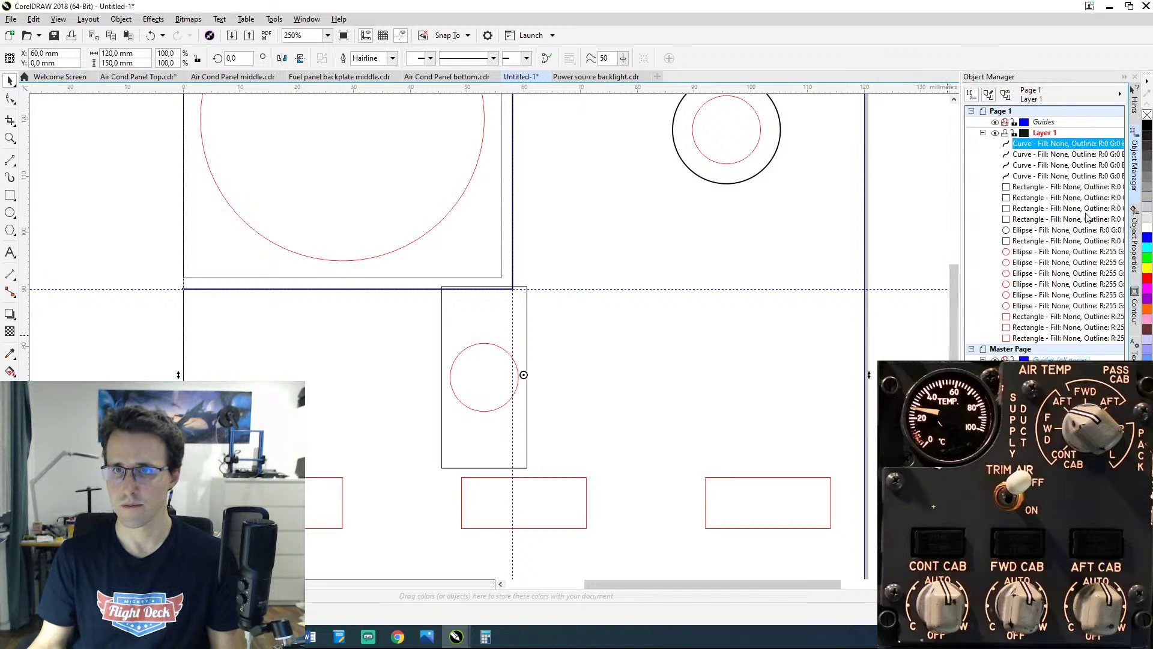
shift+click(1027, 176)
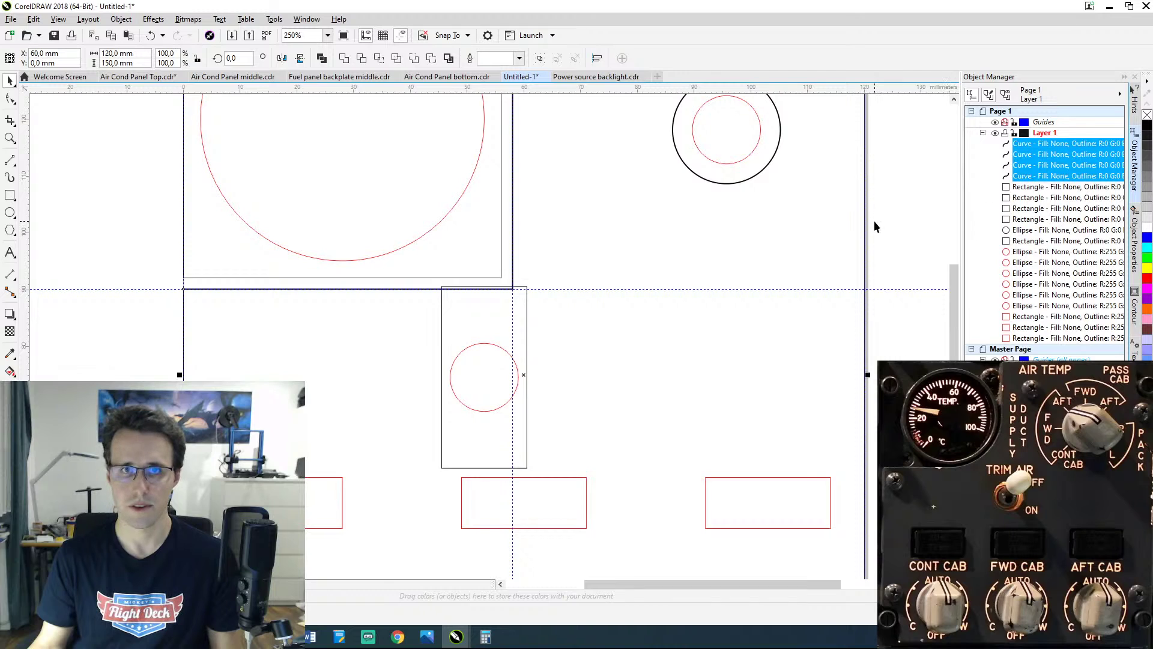
scroll(873, 221, down, 2)
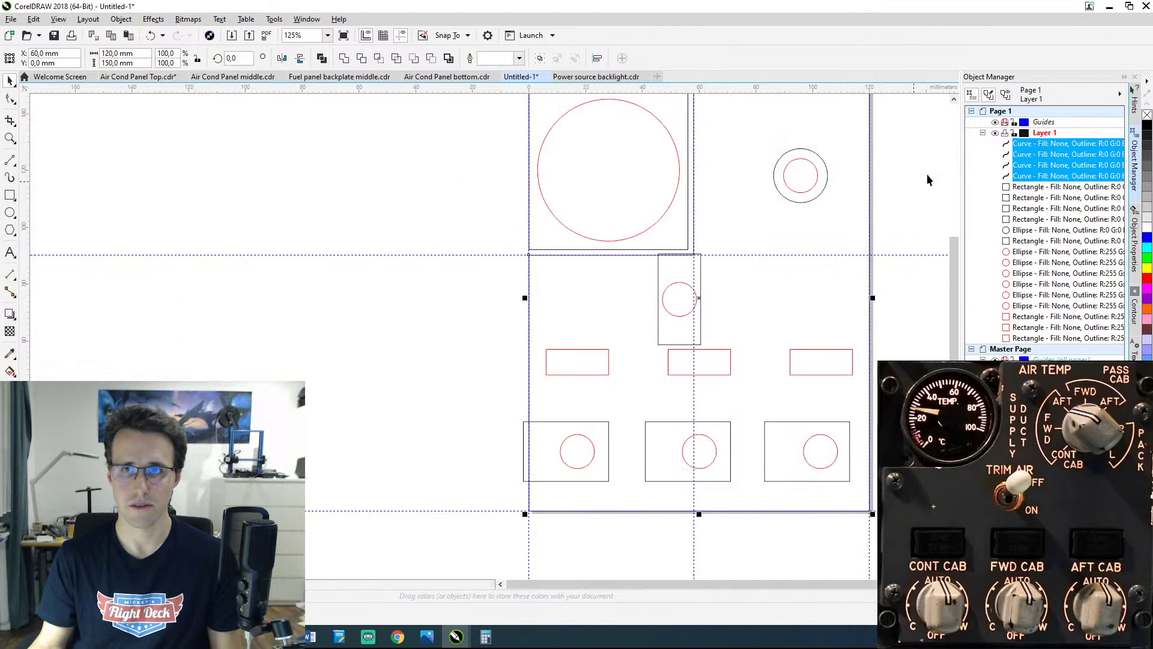
click(1134, 246)
click(1057, 123)
click(1046, 152)
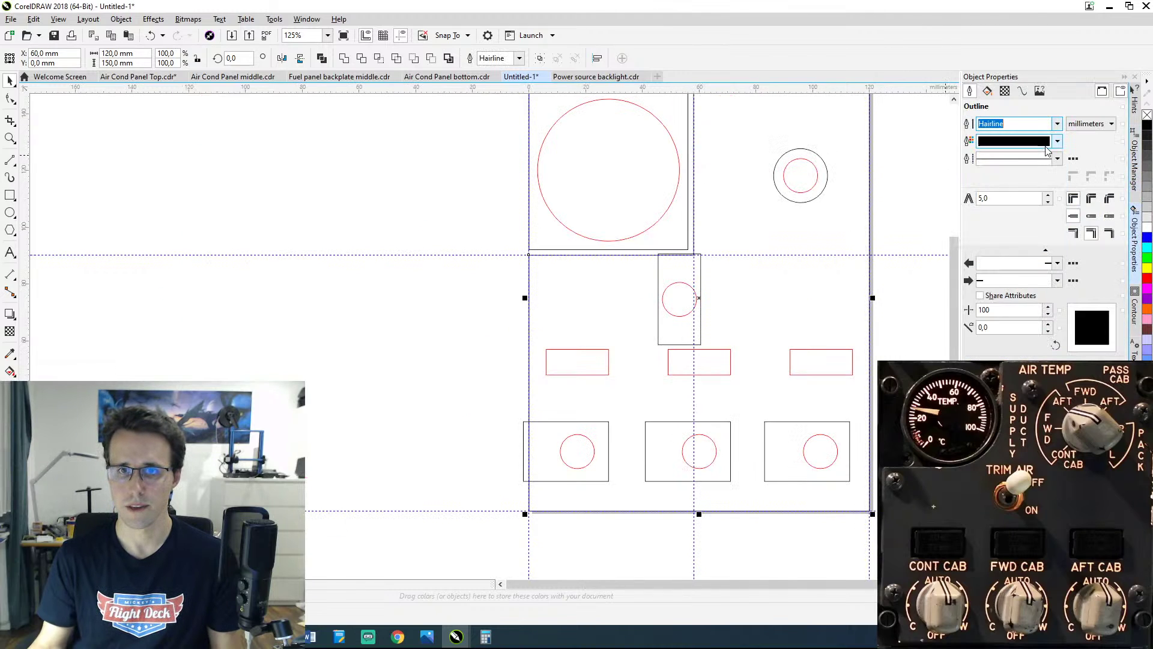
Step: Examine with the Shape tool how the lines meet at the outline's left corner below the gauge
drag(890, 169, 853, 204)
scroll(480, 258, up, 4)
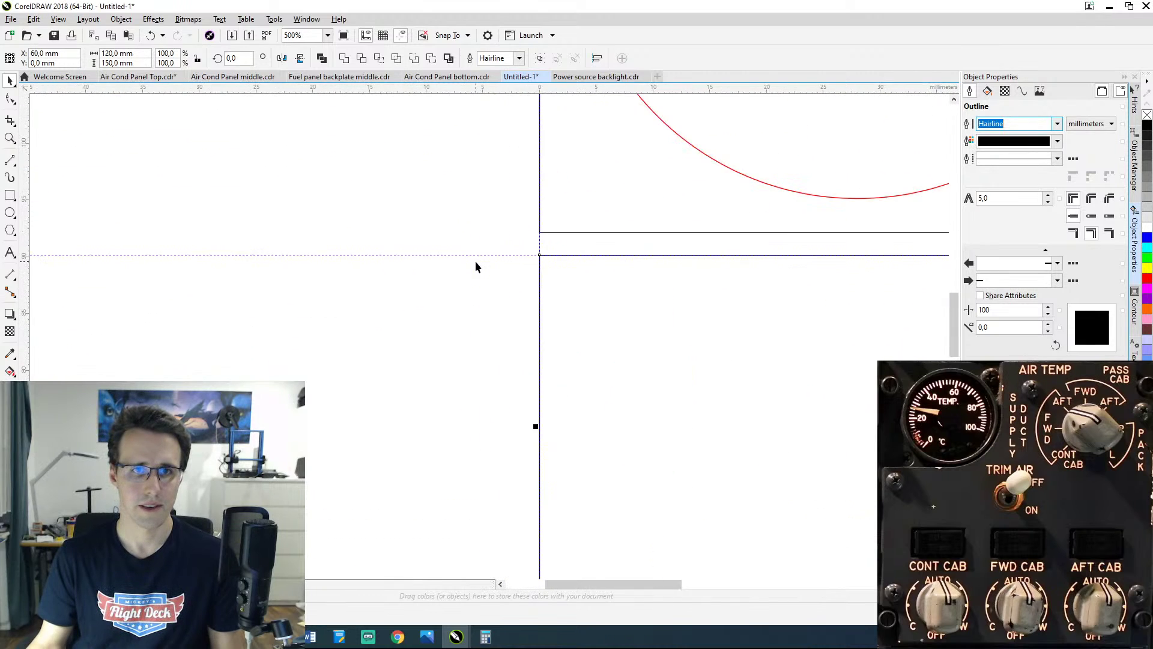
scroll(476, 266, up, 6)
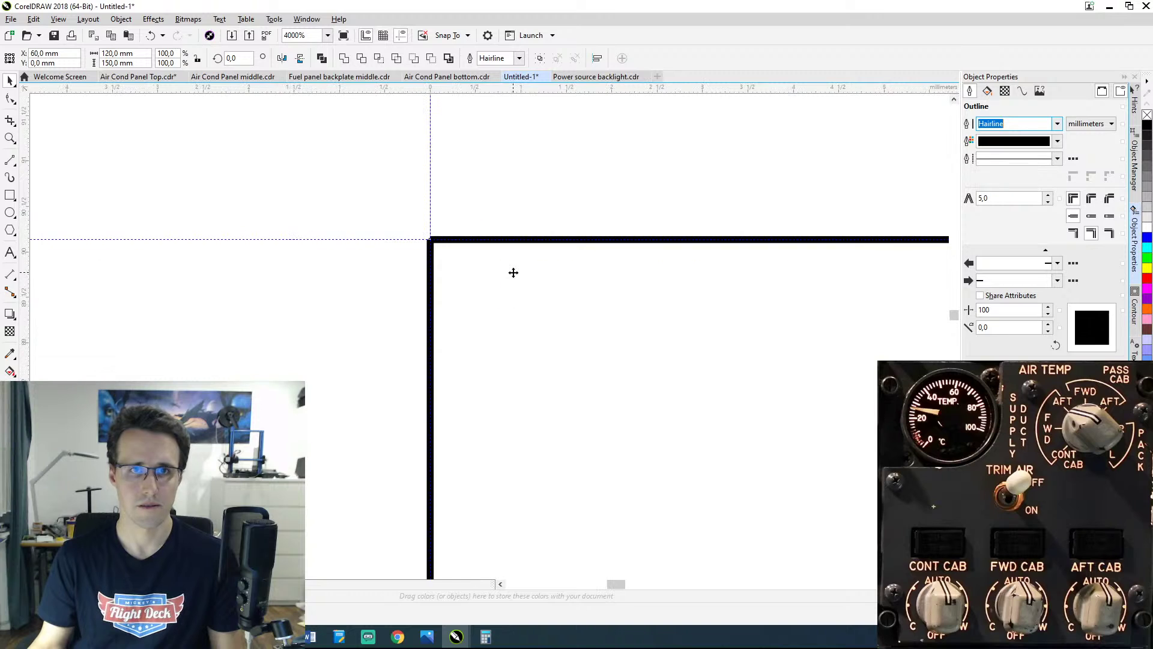
click(11, 99)
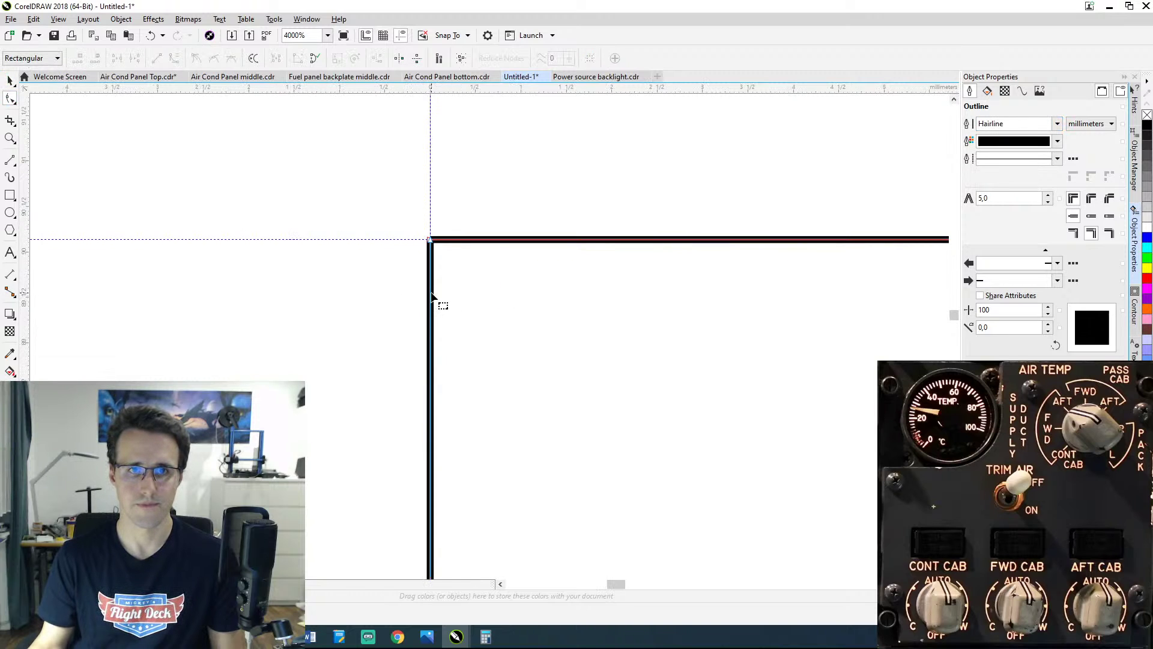
scroll(447, 258, up, 2)
scroll(425, 250, up, 2)
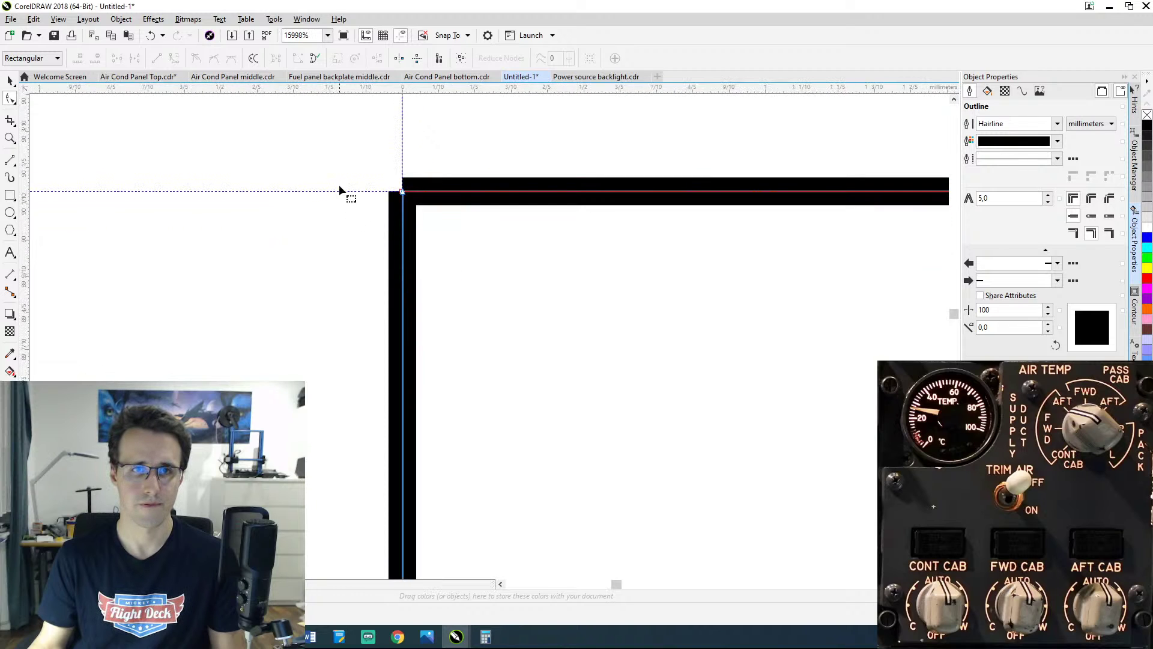
scroll(652, 214, down, 6)
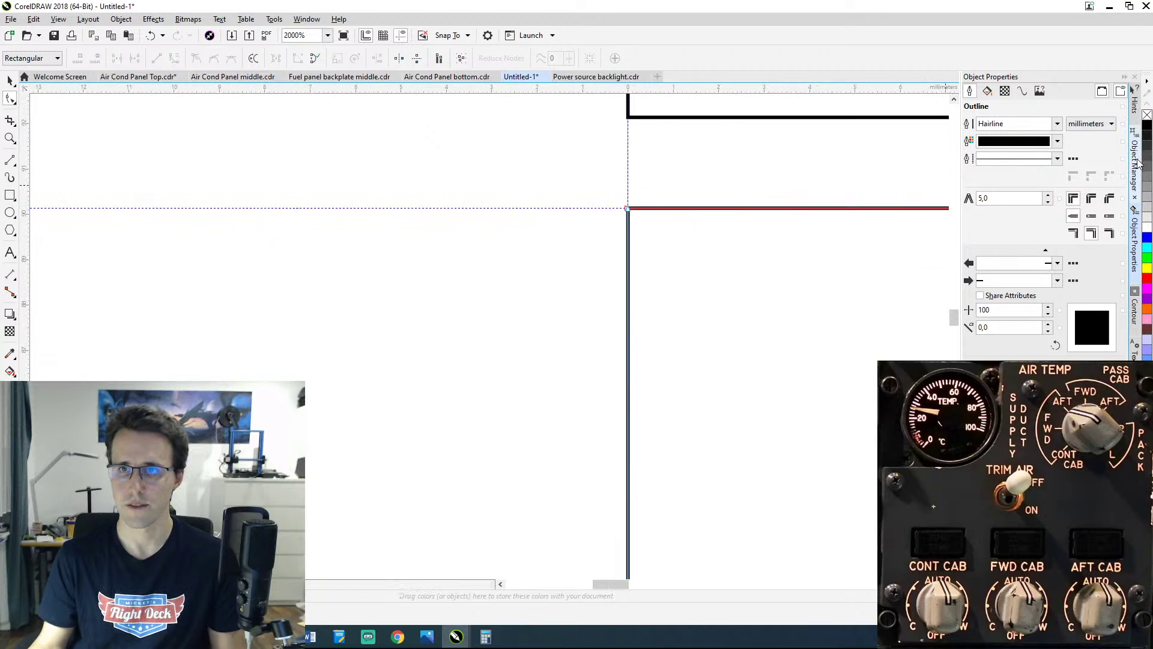
Step: Combine the four selected outline curves into a single curve
click(1136, 164)
scroll(704, 218, down, 8)
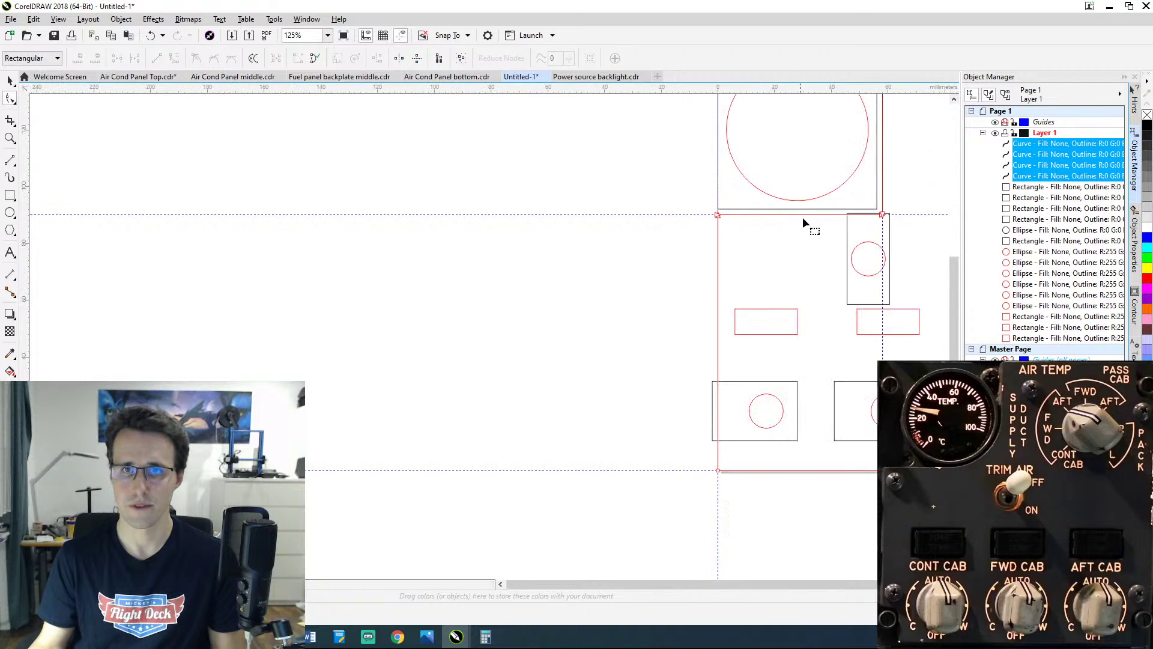
drag(802, 218, 561, 250)
drag(802, 224, 816, 288)
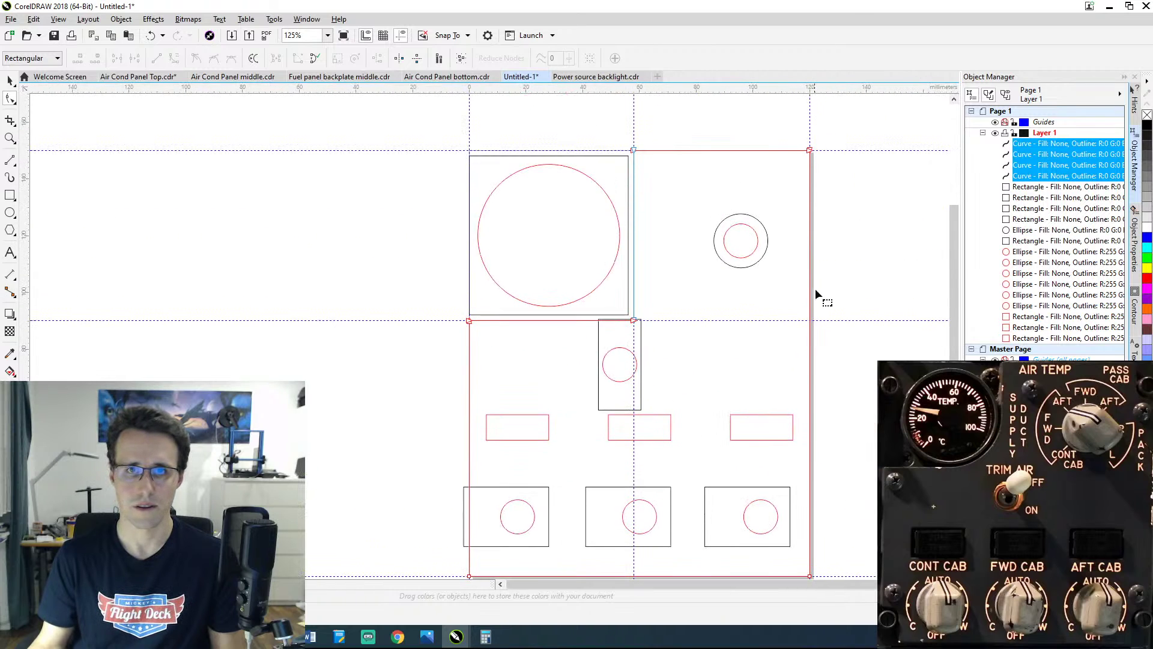
right_click(1033, 160)
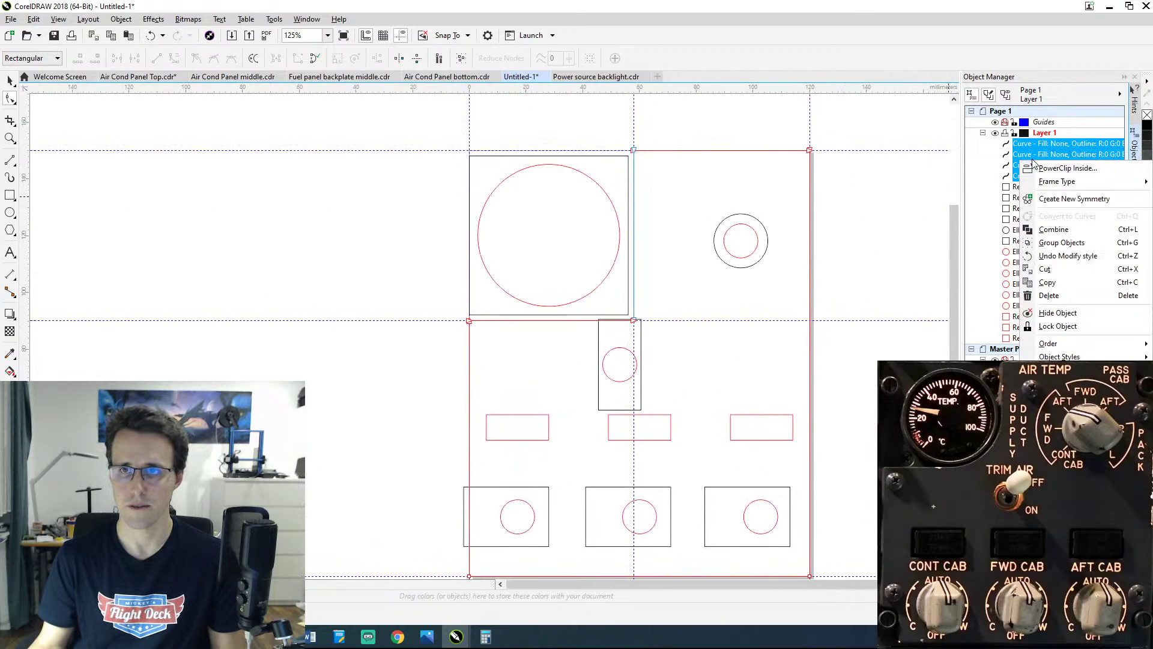
click(1051, 231)
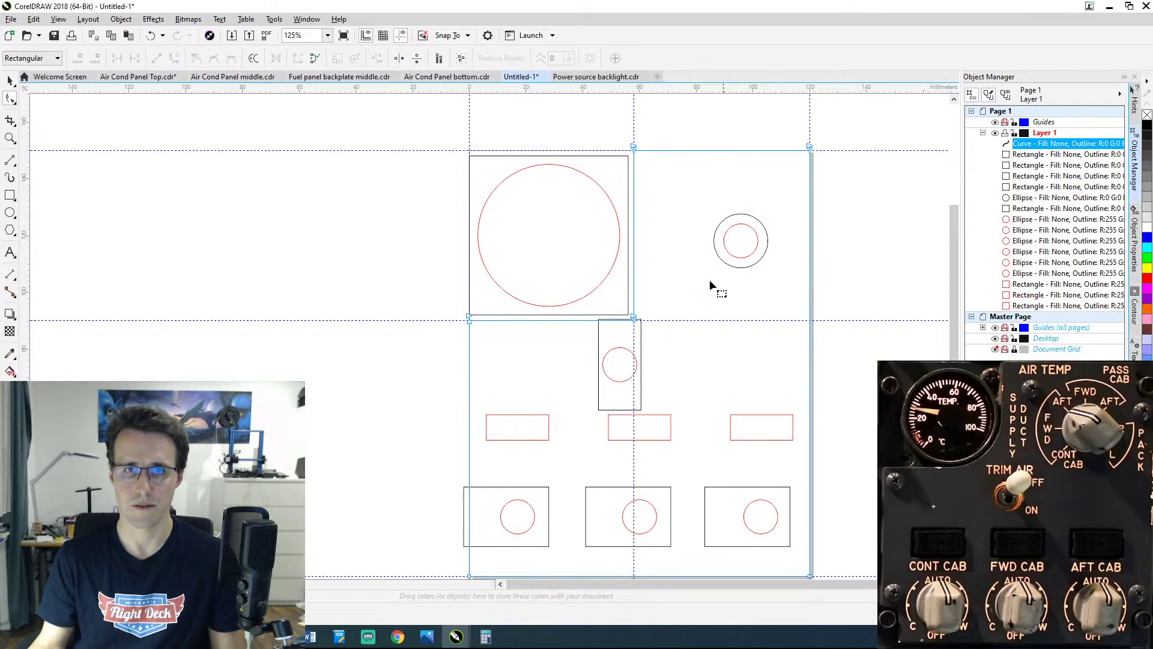
Step: Join the open end nodes at the outline's left corner below the gauge, on the X 0 mm guideline
scroll(567, 301, up, 12)
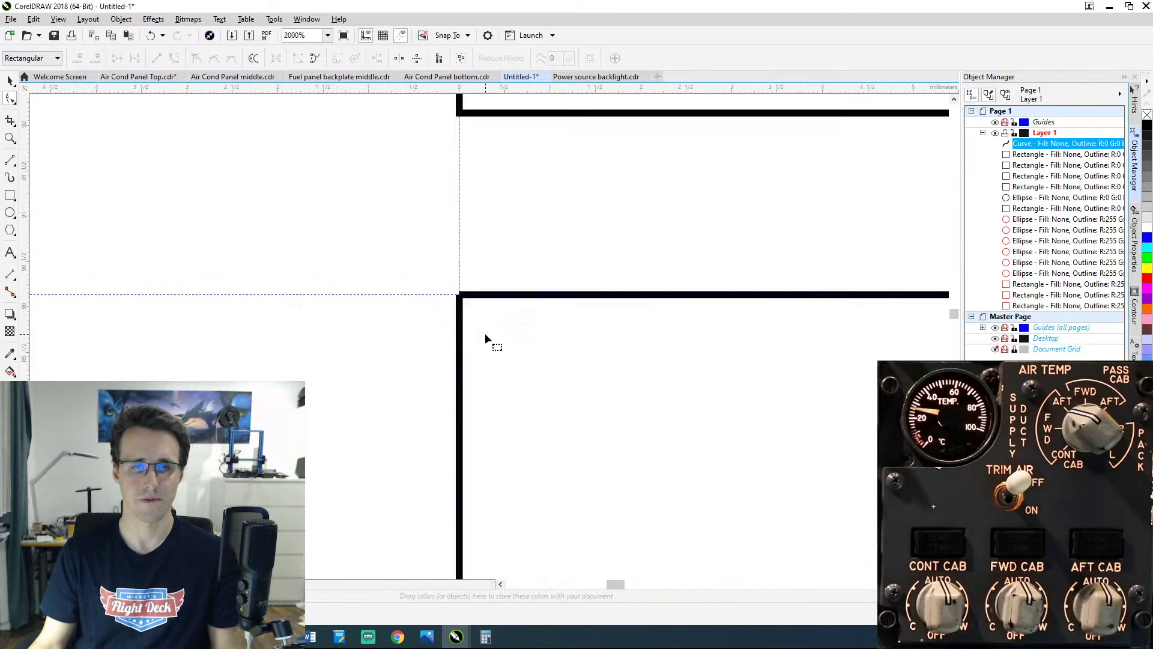
scroll(454, 301, up, 2)
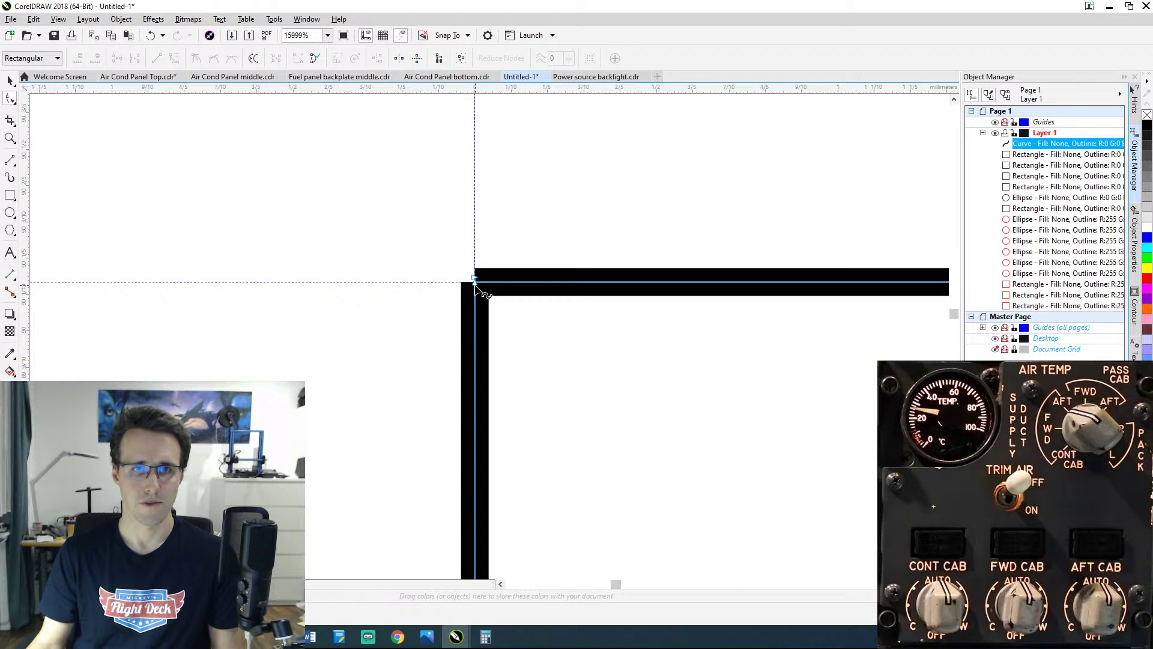
click(475, 281)
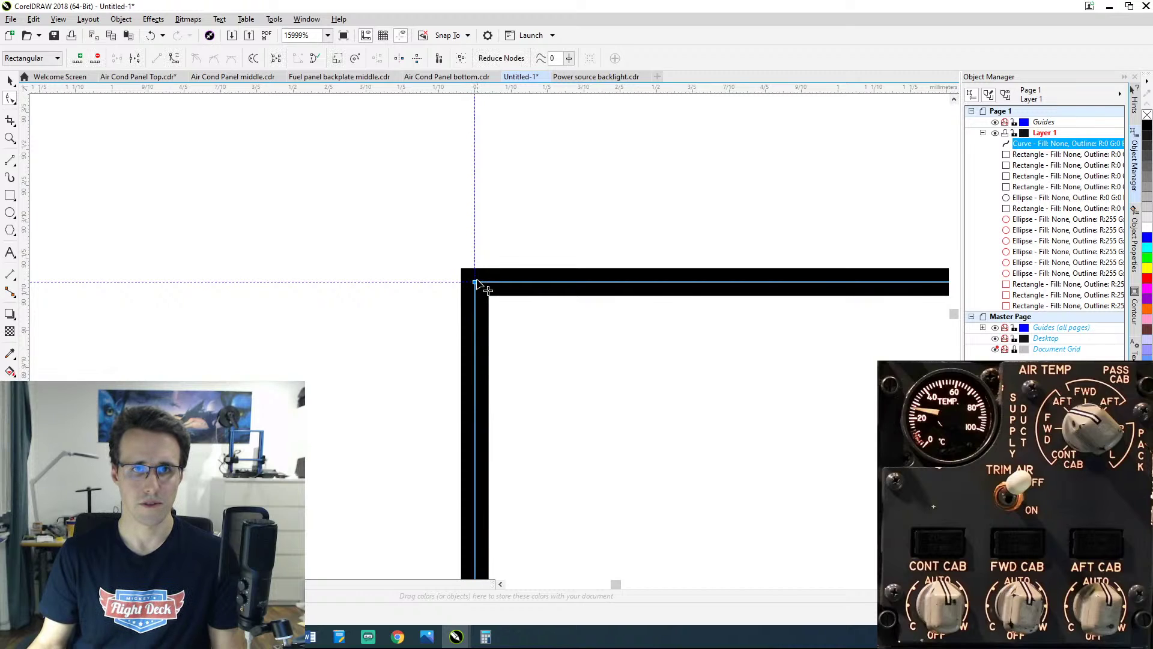
Step: Check the outline's inner corner, then join the open end nodes at the upper corner on the X 58 mm and Y 150 mm guidelines
scroll(503, 293, down, 10)
scroll(780, 295, down, 3)
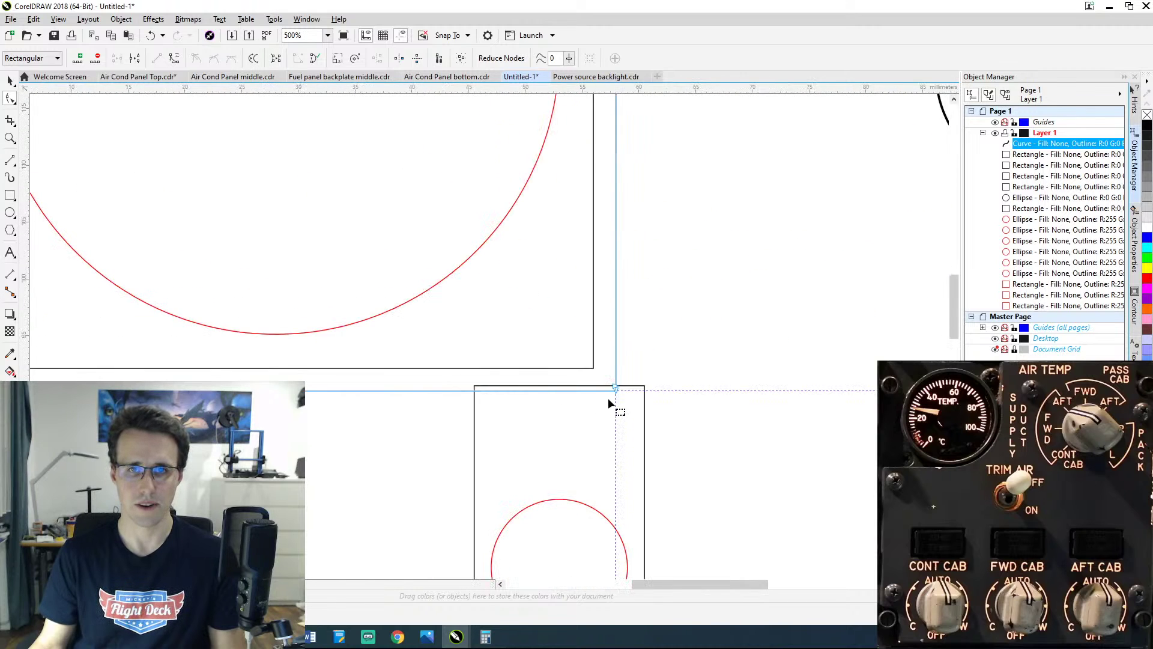
scroll(610, 404, up, 11)
scroll(648, 320, up, 5)
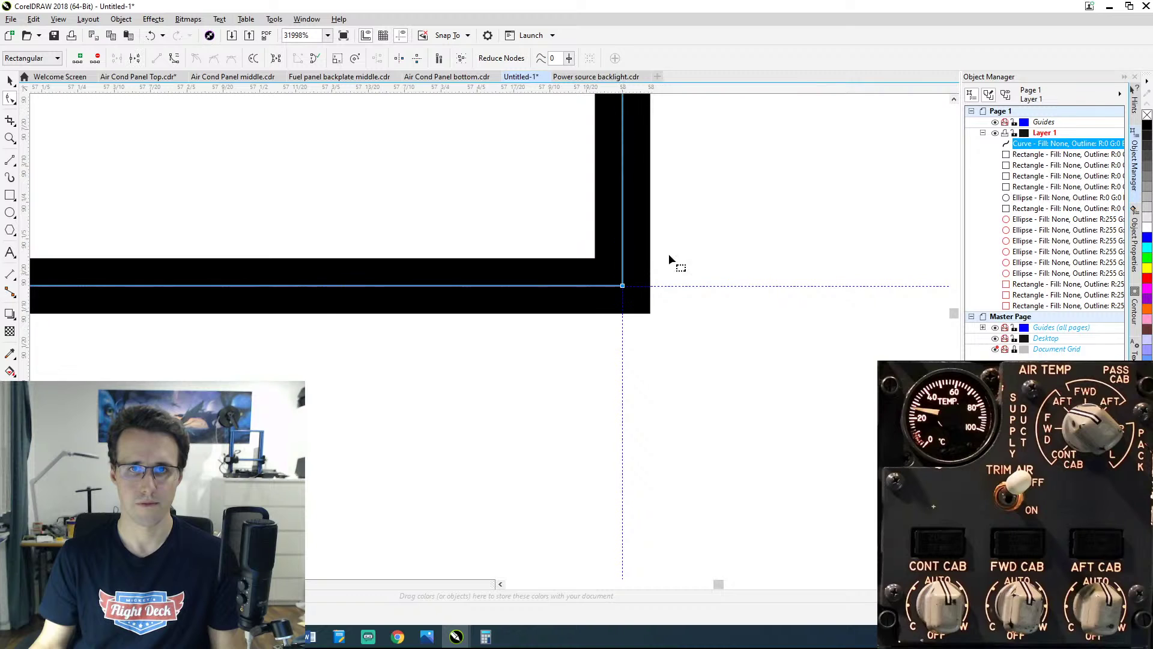
scroll(675, 174, down, 10)
scroll(535, 462, up, 3)
scroll(533, 301, down, 5)
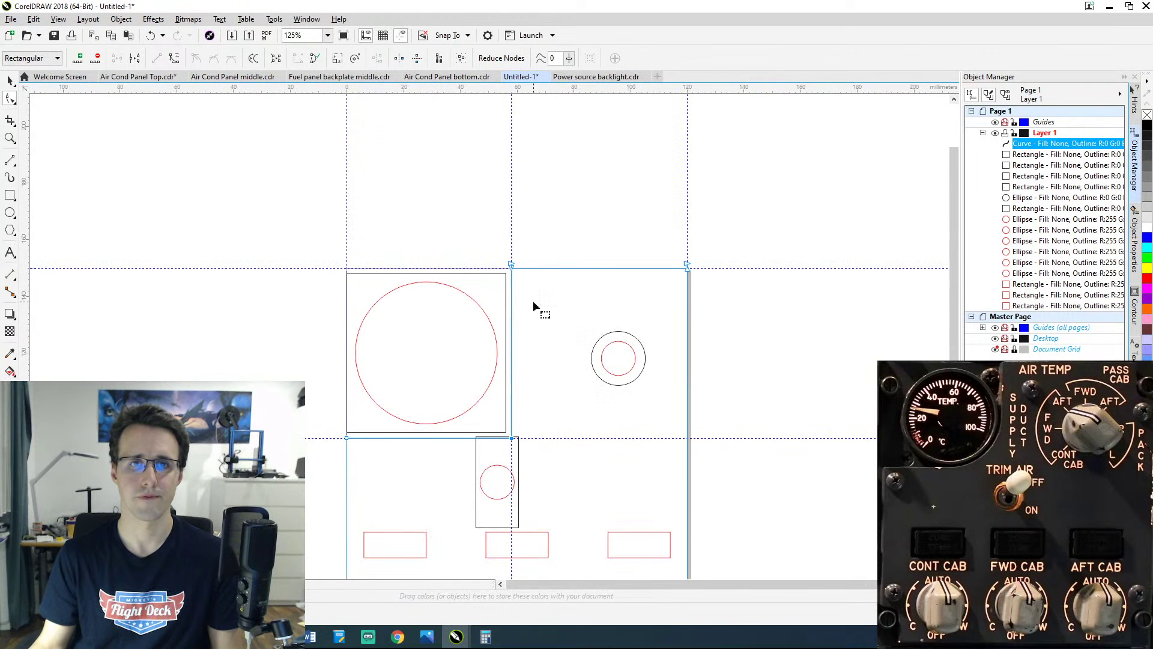
scroll(517, 262, up, 8)
scroll(750, 222, up, 3)
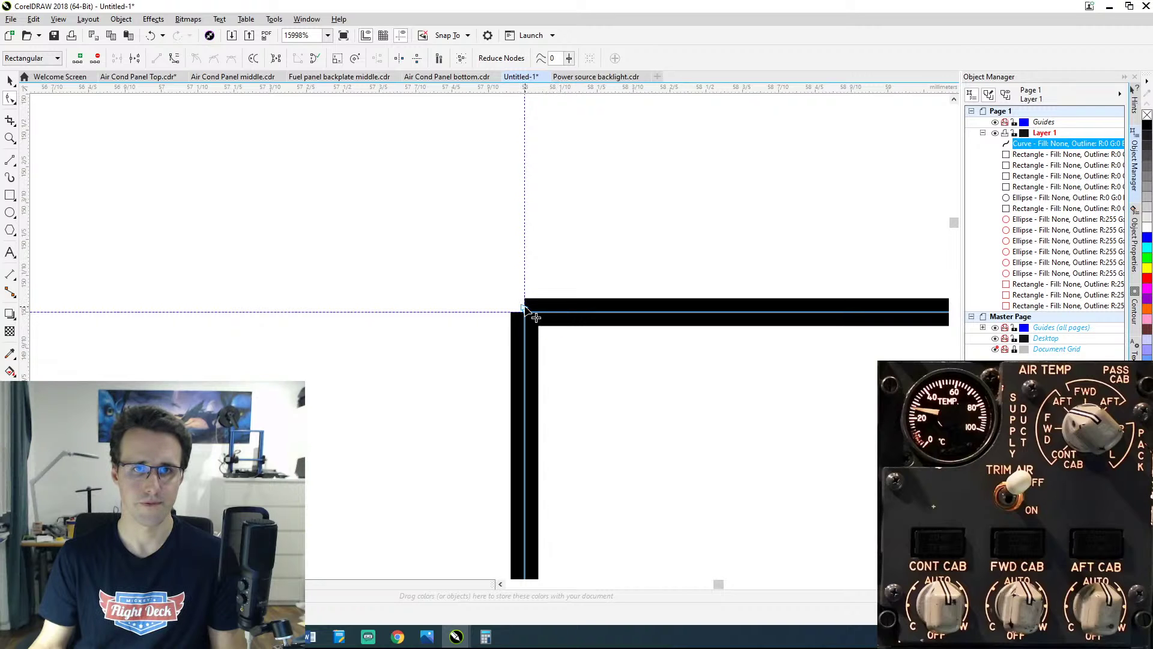
drag(524, 311, 526, 311)
scroll(526, 311, down, 15)
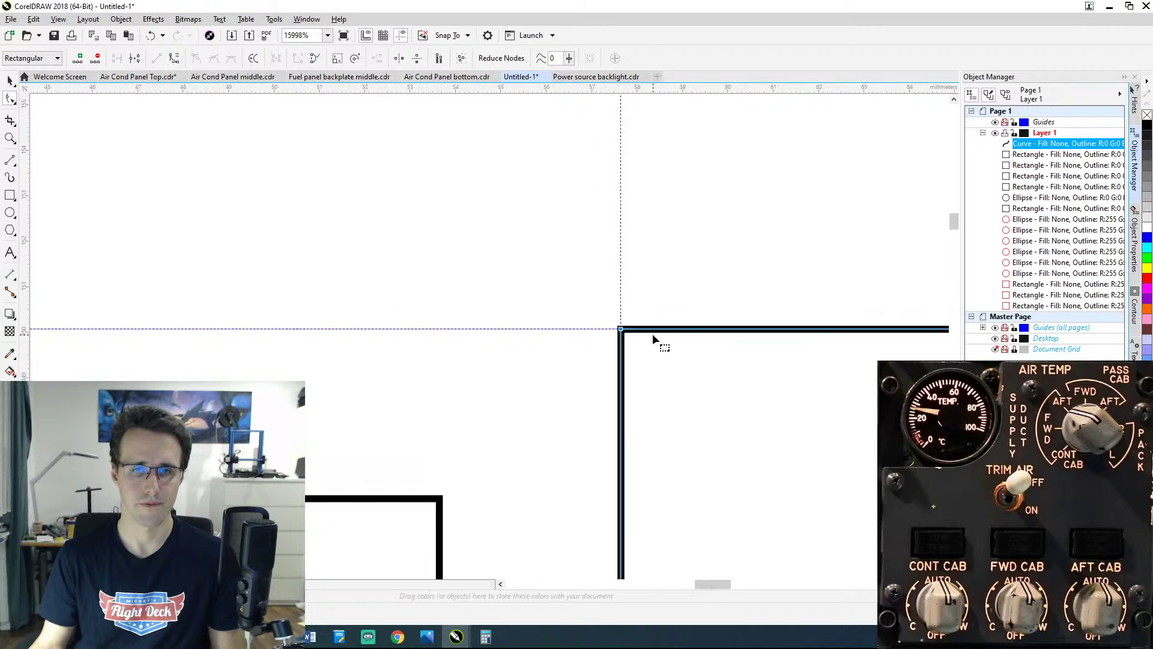
Step: Join the open end nodes at the outline's upper corner on the X 120 mm and Y 150 mm guidelines
scroll(571, 335, up, 15)
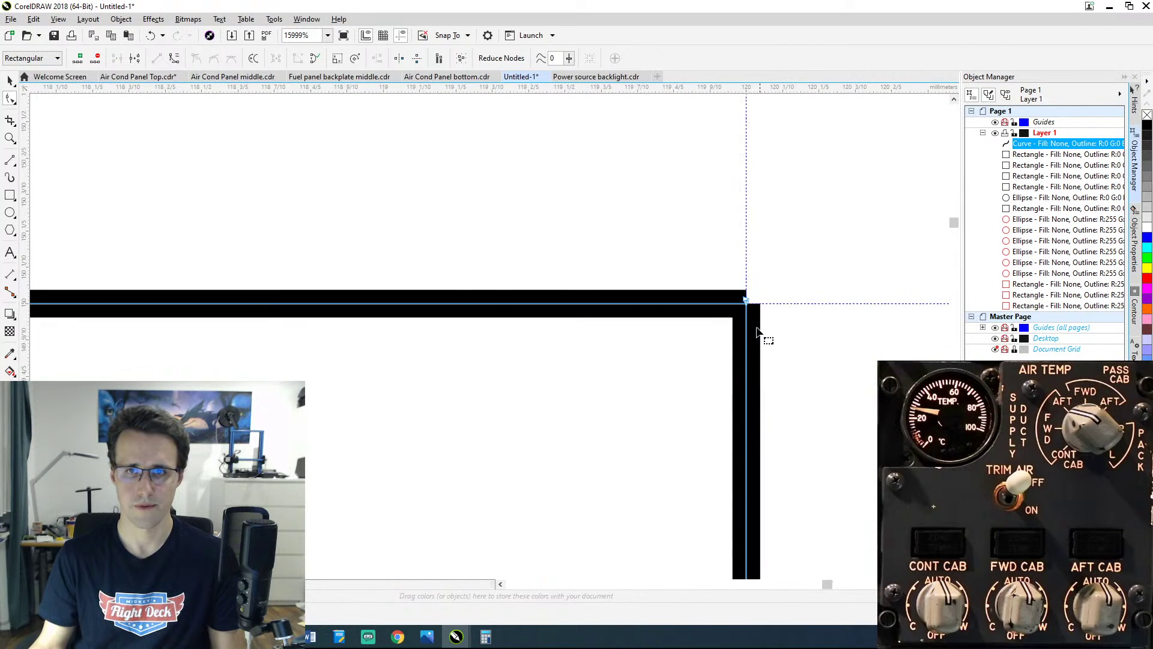
click(745, 298)
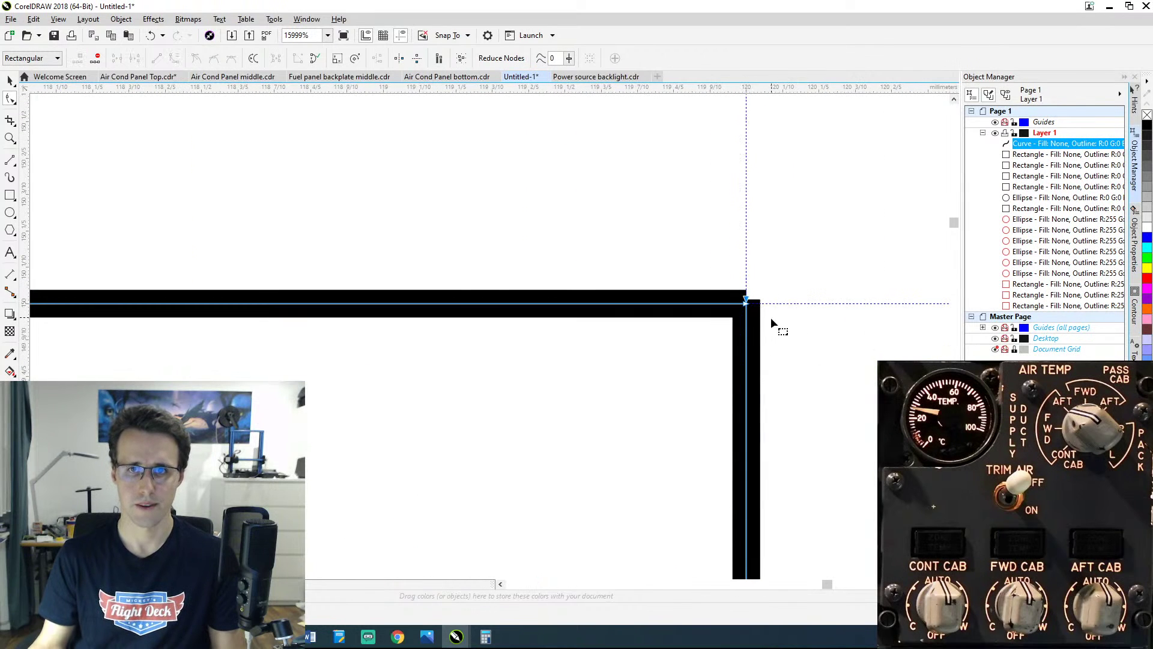
drag(746, 300, 752, 307)
Step: Inspect the outline's corners and edges around the whole panel to check that the curve is joined properly
scroll(725, 388, down, 15)
scroll(661, 278, down, 5)
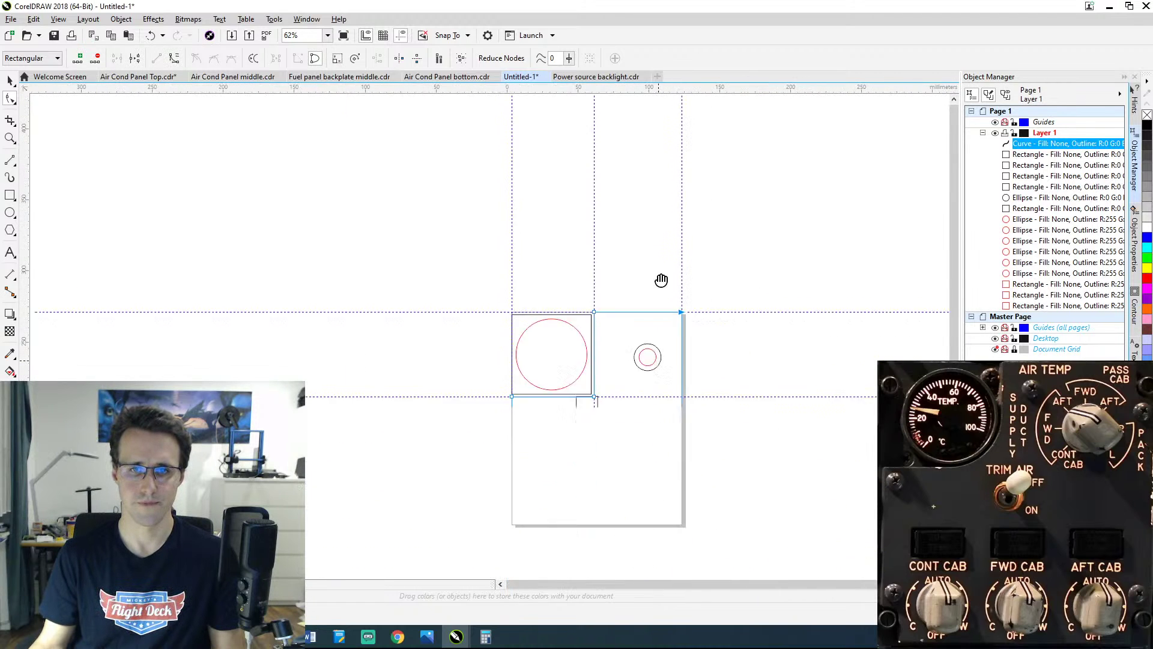
scroll(697, 326, up, 7)
scroll(697, 395, up, 1)
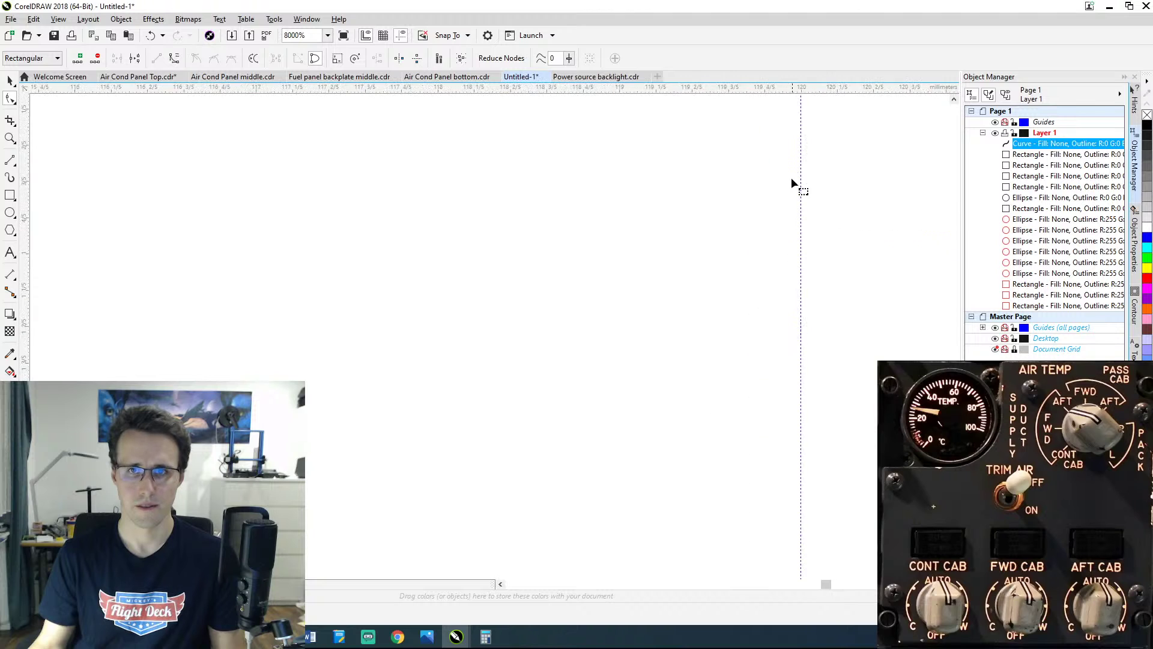
drag(790, 179, 738, 426)
scroll(731, 317, up, 2)
scroll(689, 322, down, 3)
scroll(578, 331, down, 3)
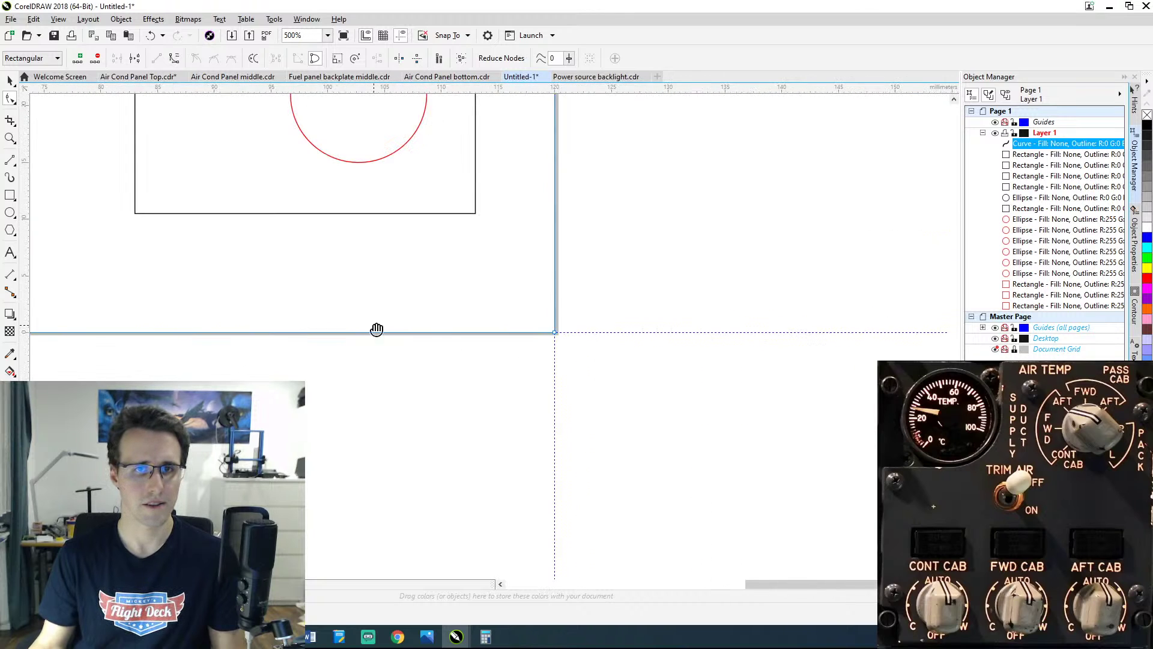
scroll(207, 360, down, 2)
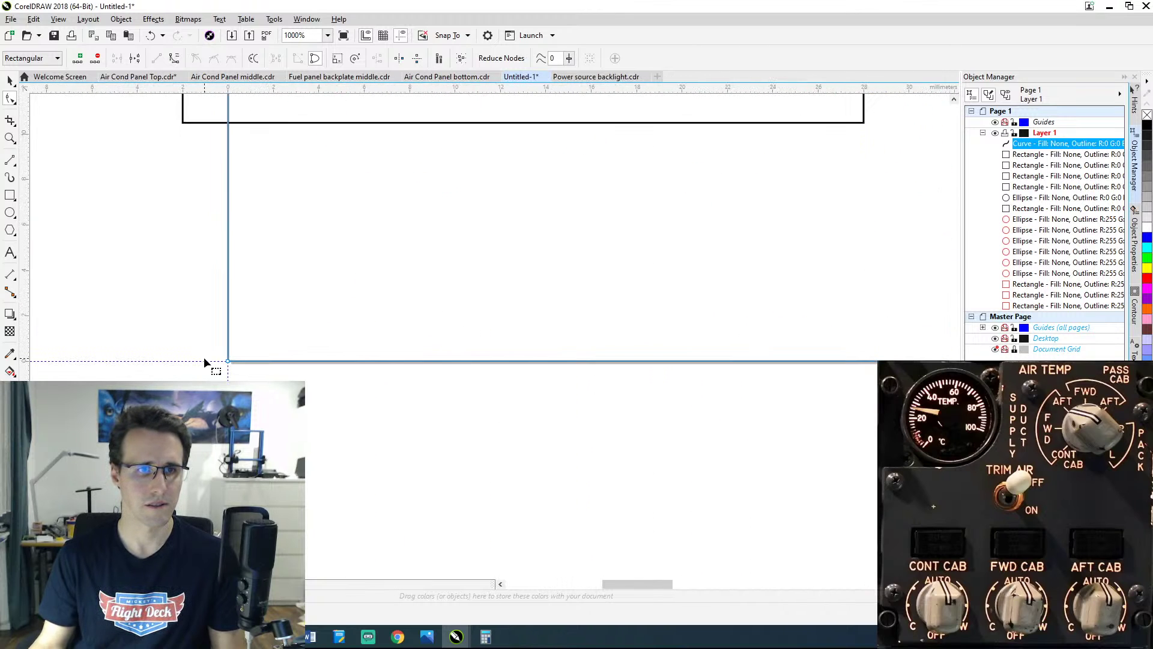
scroll(345, 285, down, 1)
drag(387, 256, 359, 337)
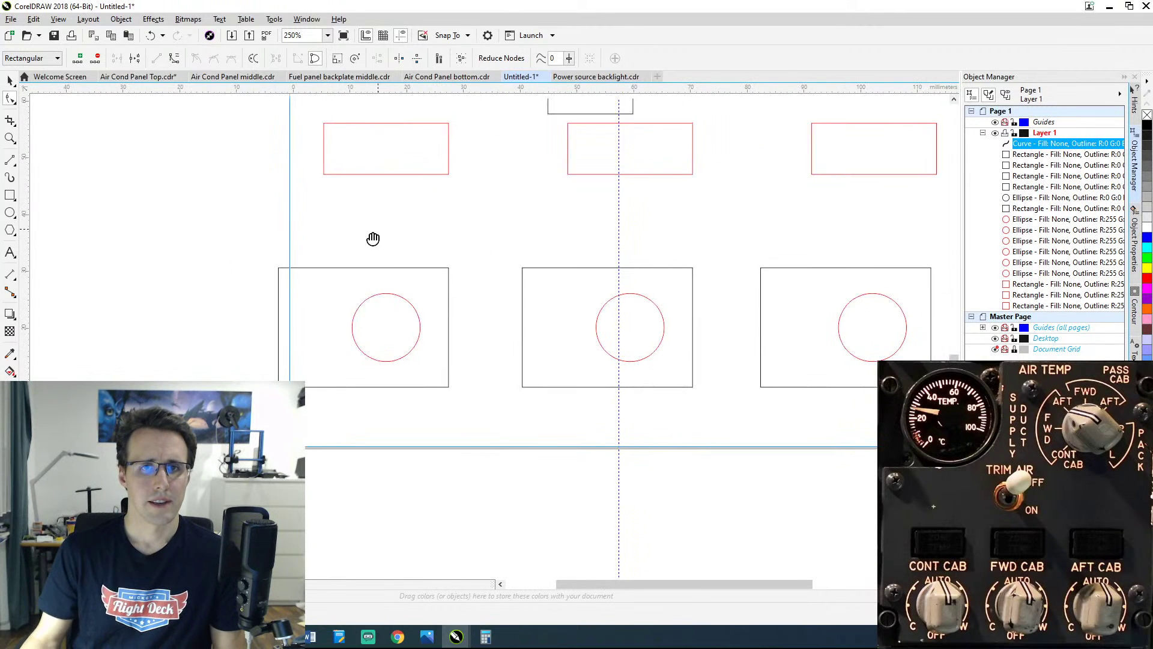
scroll(361, 215, down, 1)
drag(389, 184, 386, 311)
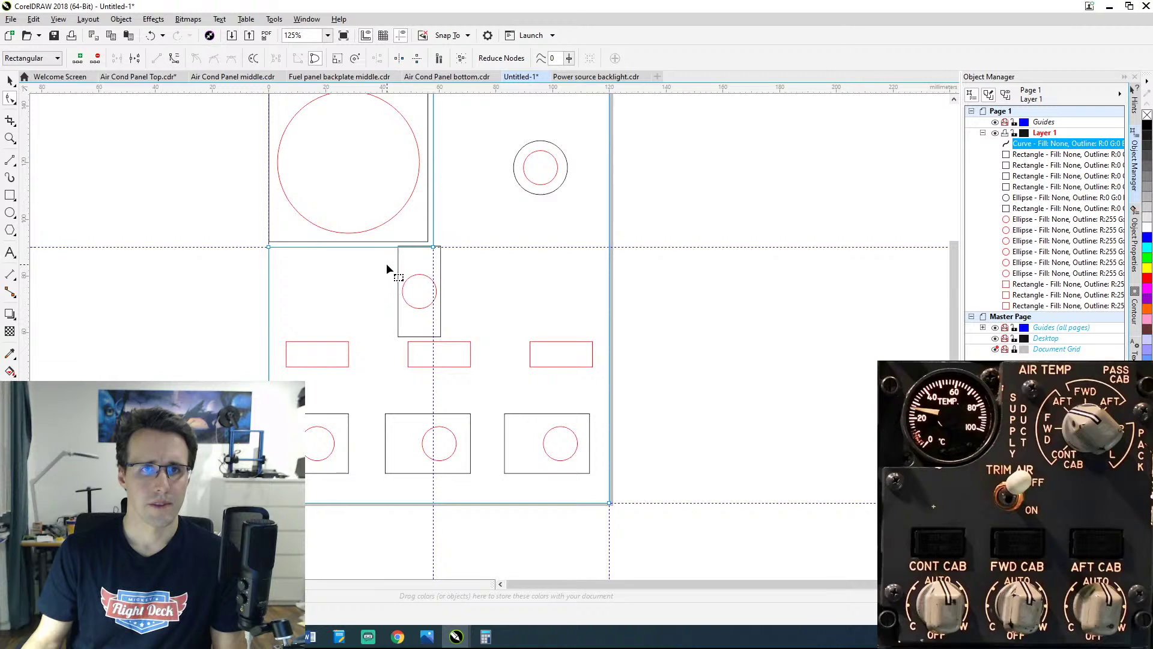
drag(387, 264, 453, 357)
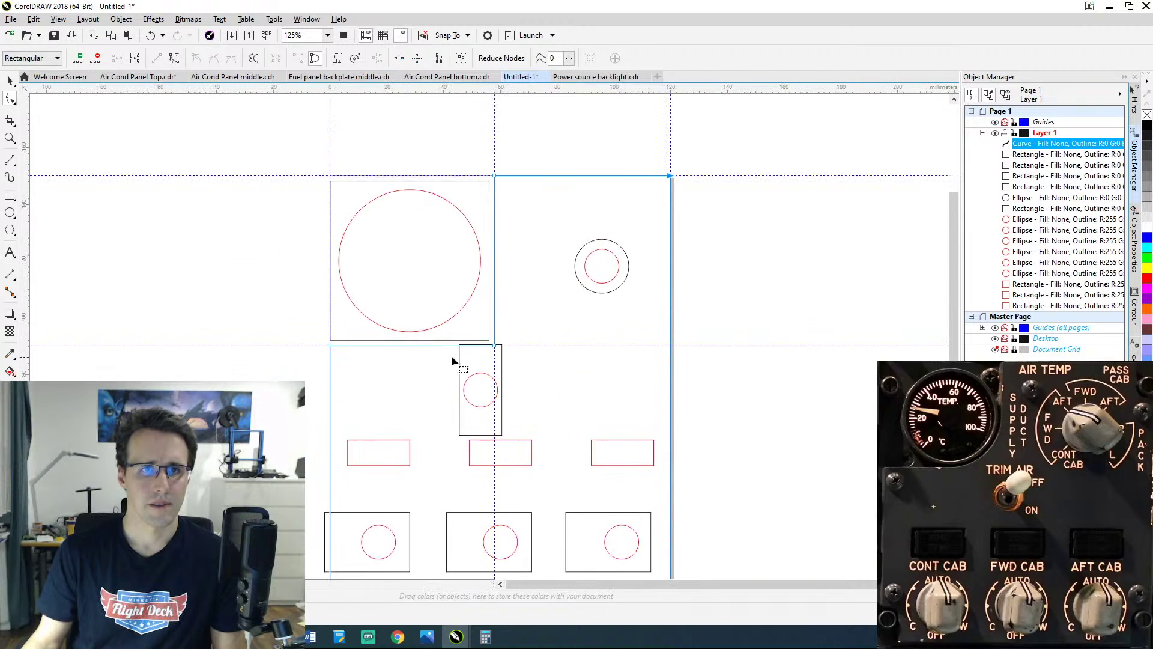
Step: Delete the large red gauge circle and the black square around it in the panel's upper left area
click(10, 80)
click(429, 193)
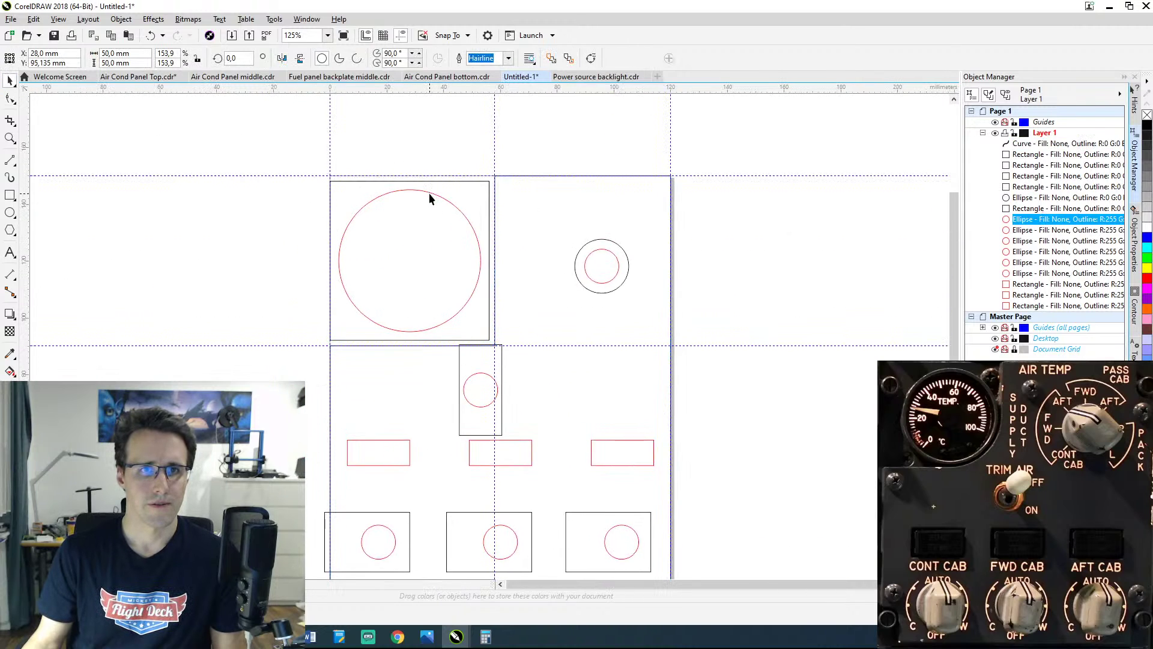
key(Delete)
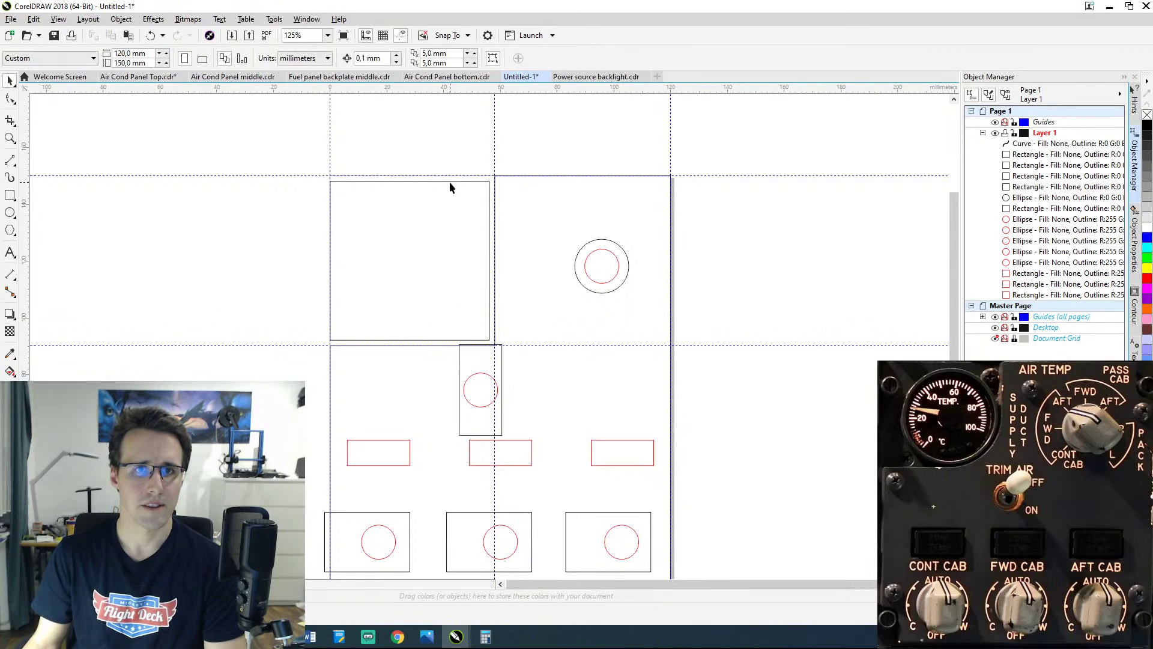
click(450, 182)
key(Delete)
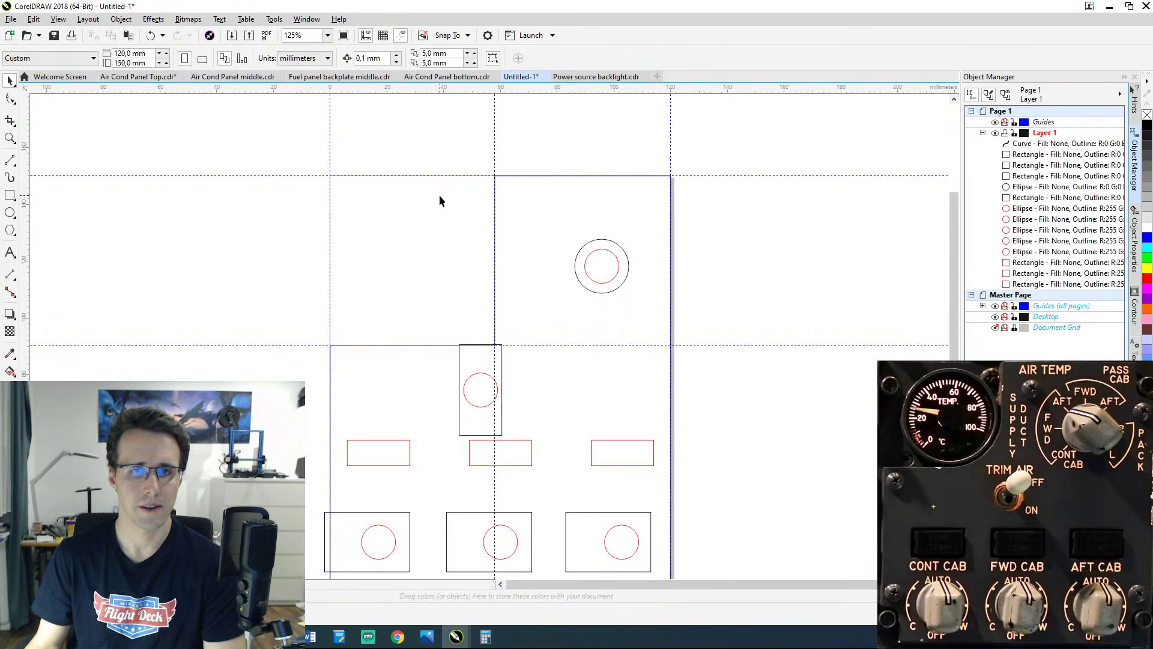
scroll(434, 280, down, 3)
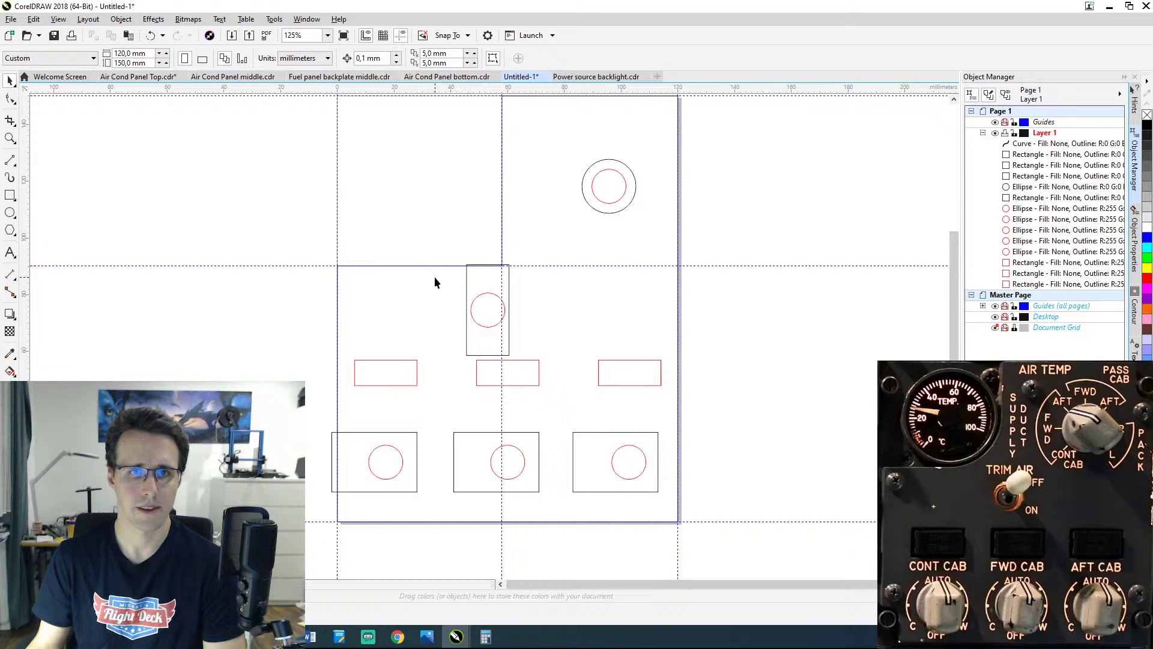
mouse_move(443, 263)
mouse_down()
mouse_move(459, 278)
mouse_move(436, 279)
mouse_up()
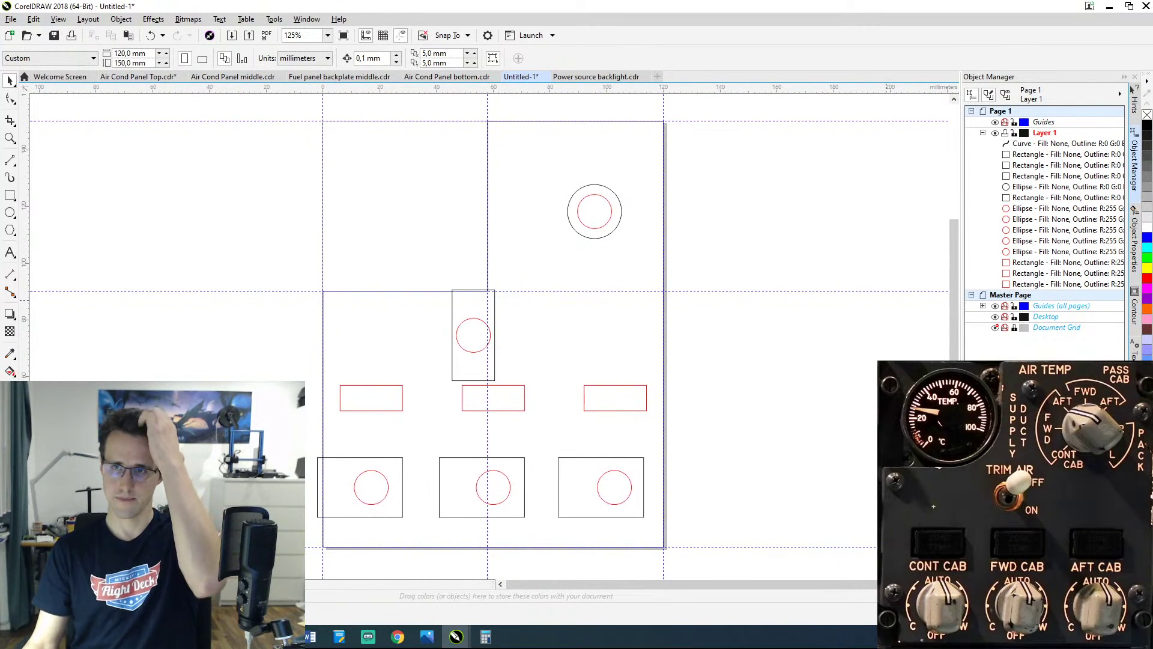
Step: Delete all horizontal guidelines (0, 90.135 and 150 mm) and all vertical guidelines (0, 58 and 120 mm)
click(997, 206)
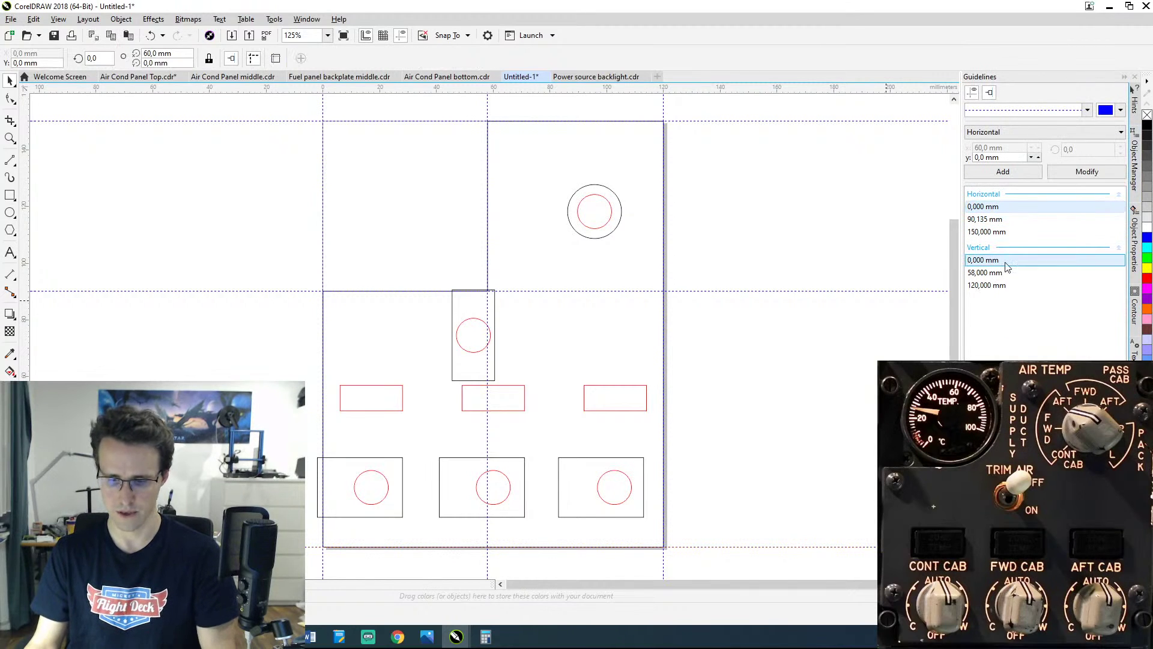
shift+click(999, 231)
key(Delete)
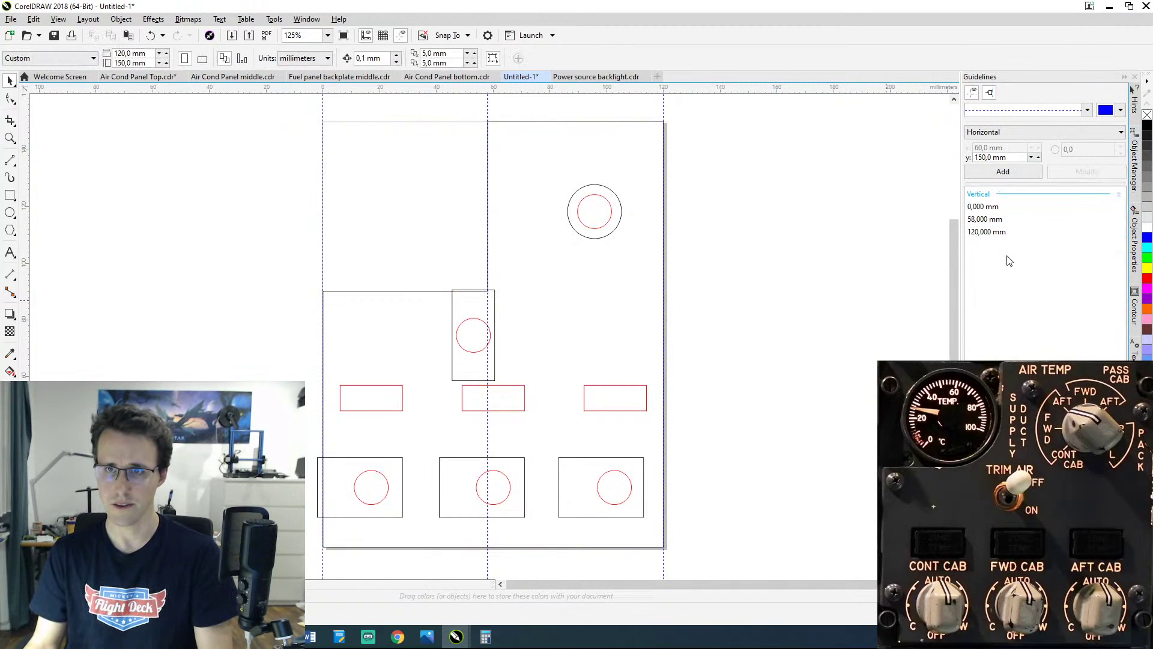
shift+click(999, 232)
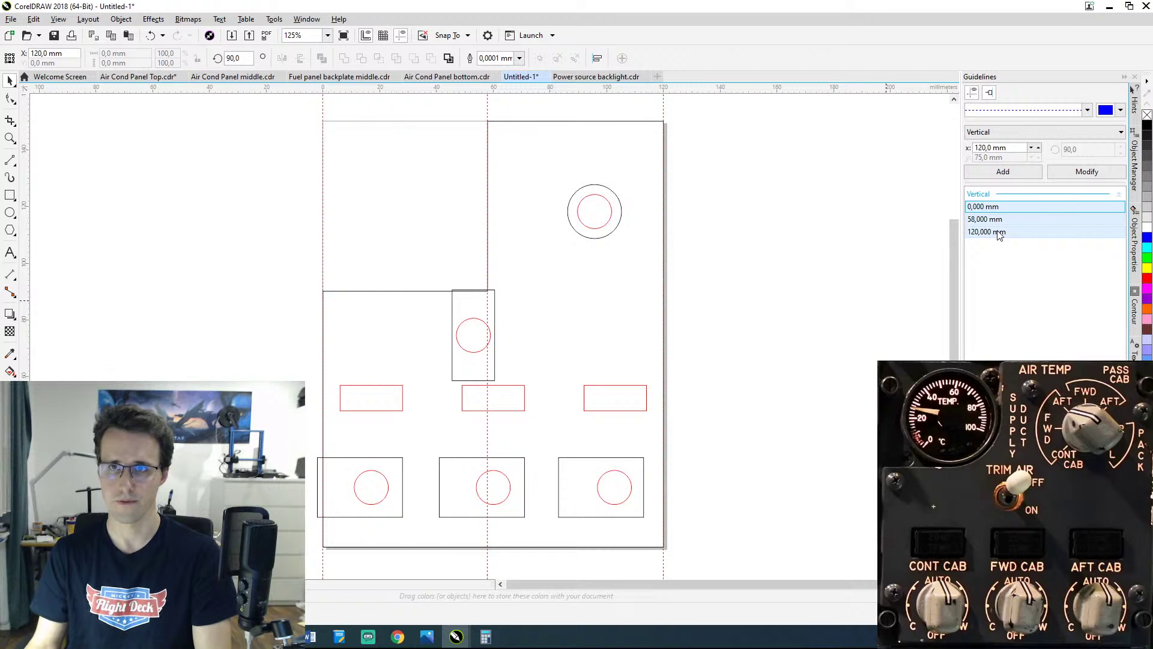
key(Delete)
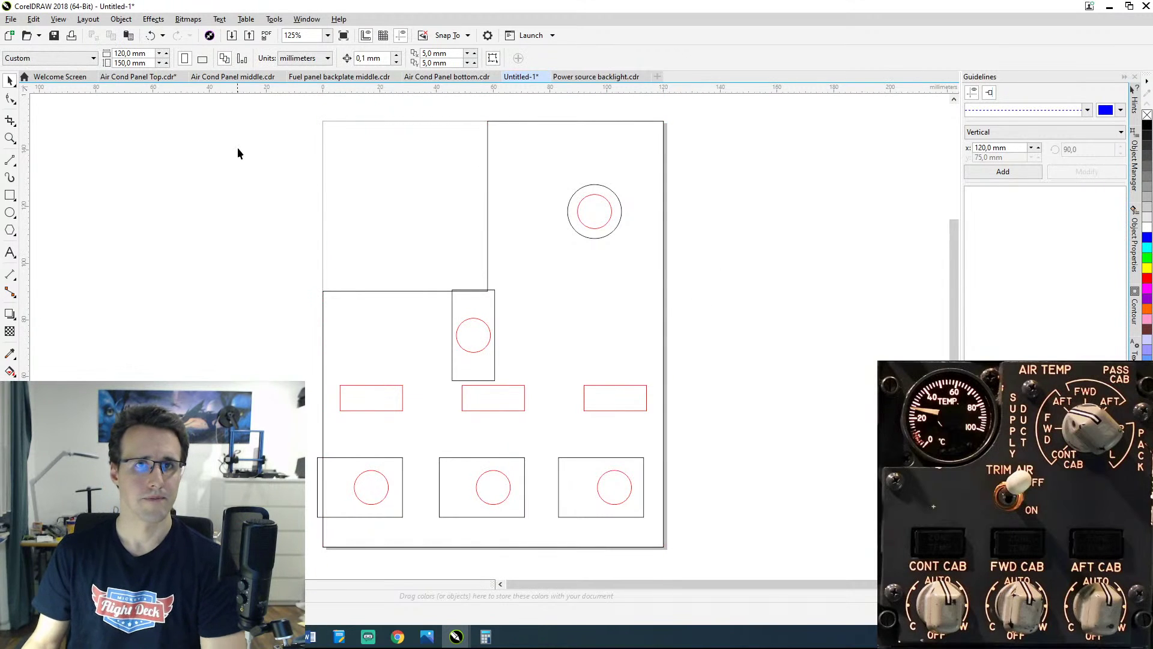
Step: Save the new drawing as Air Cond Panel backlight.cdr
click(11, 19)
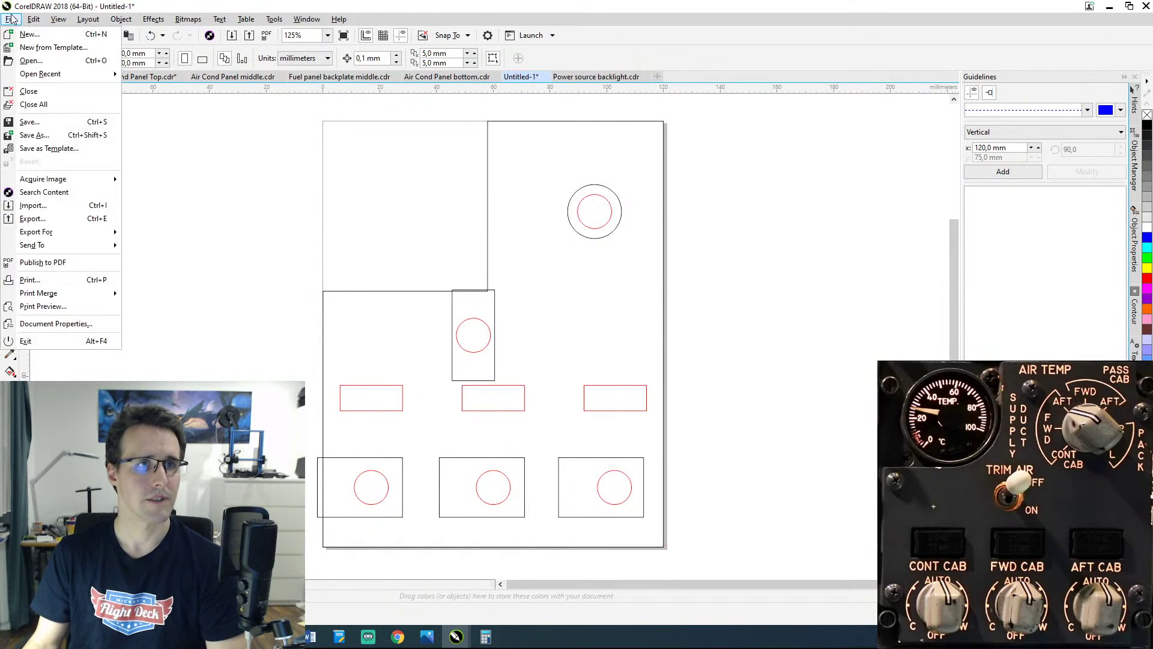
click(46, 123)
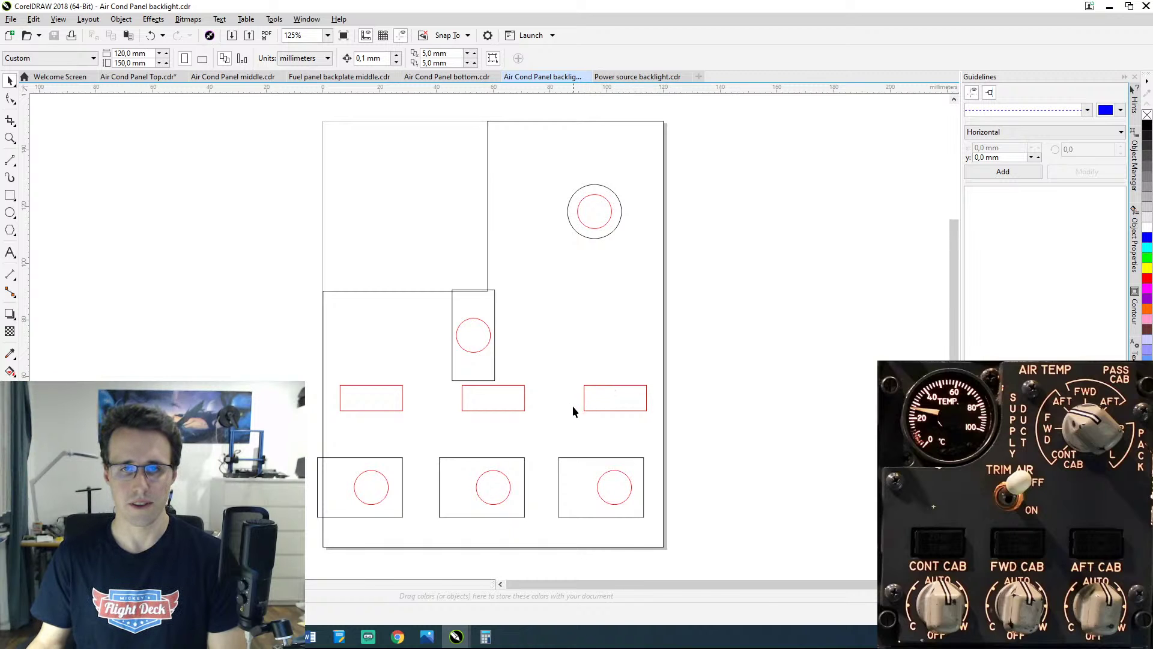
scroll(572, 406, up, 1)
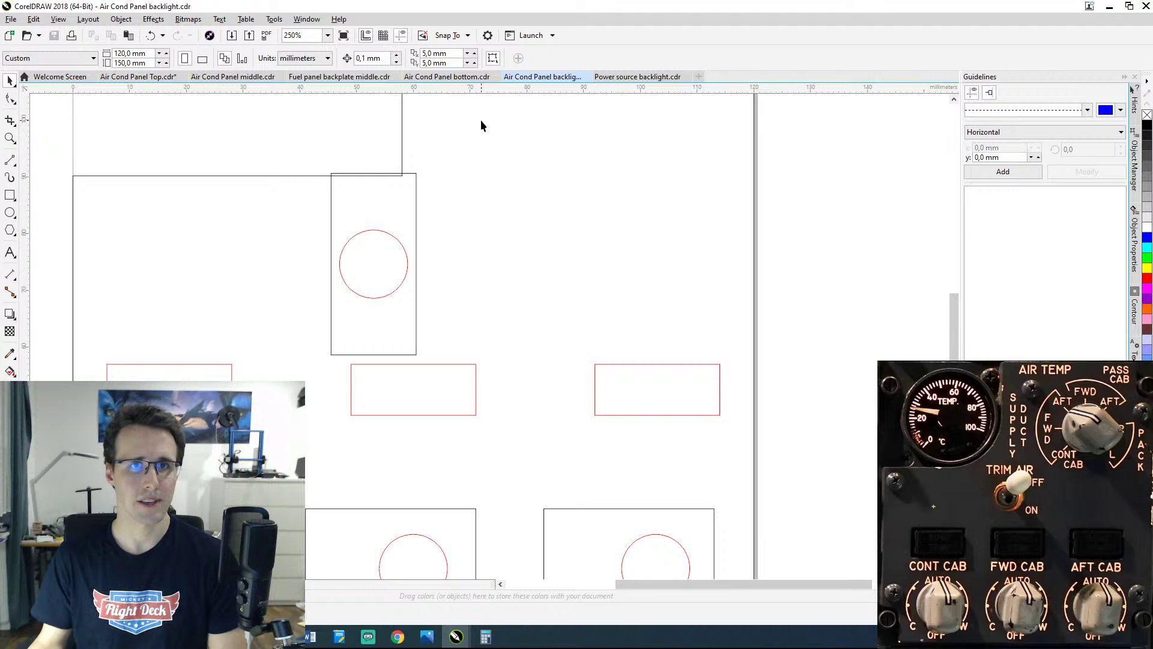
Step: View the Power source backlight.cdr drawing, then close it
click(621, 77)
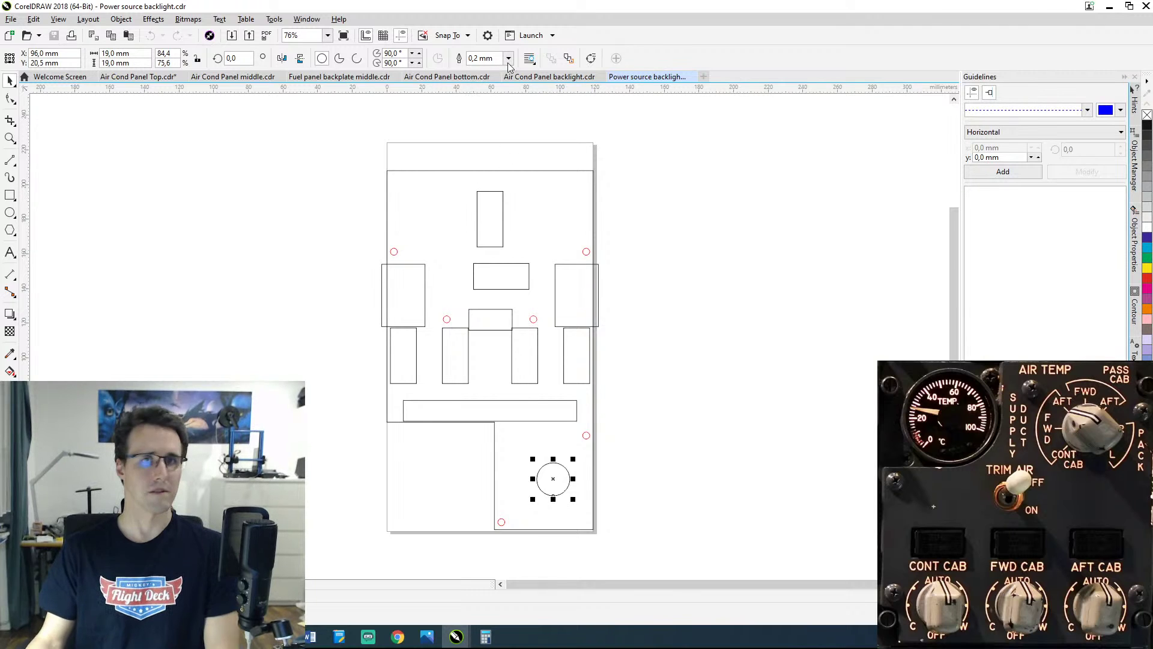
click(691, 76)
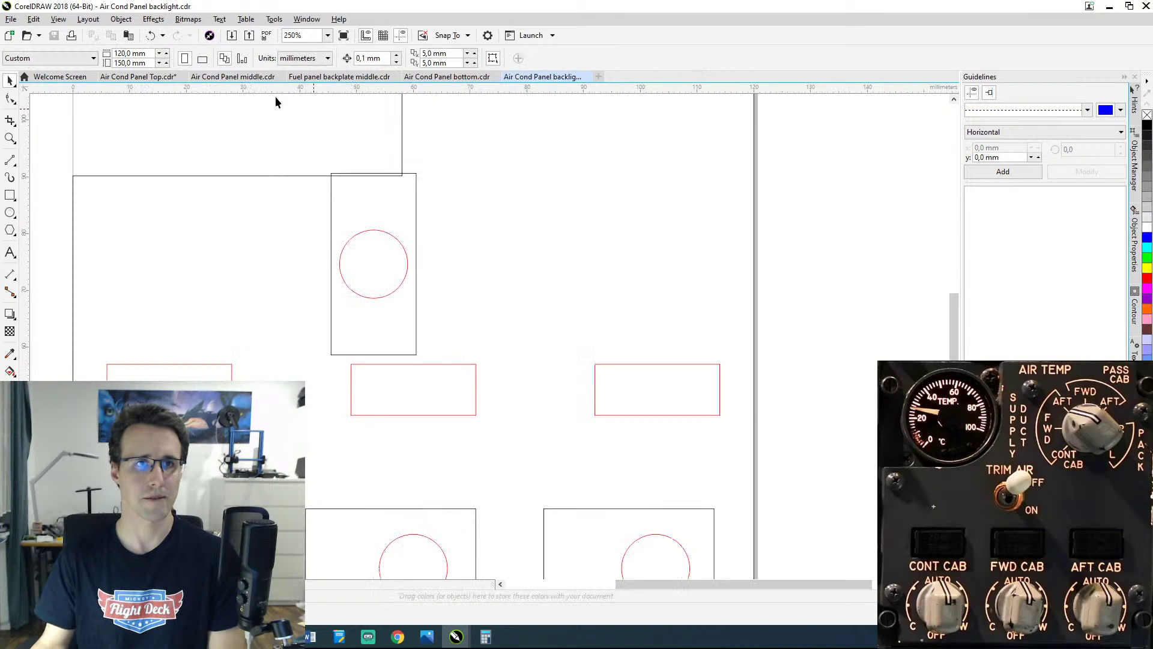
Step: Open Bus panel backlight.cdr and check the size of its upper middle red rectangle
click(60, 76)
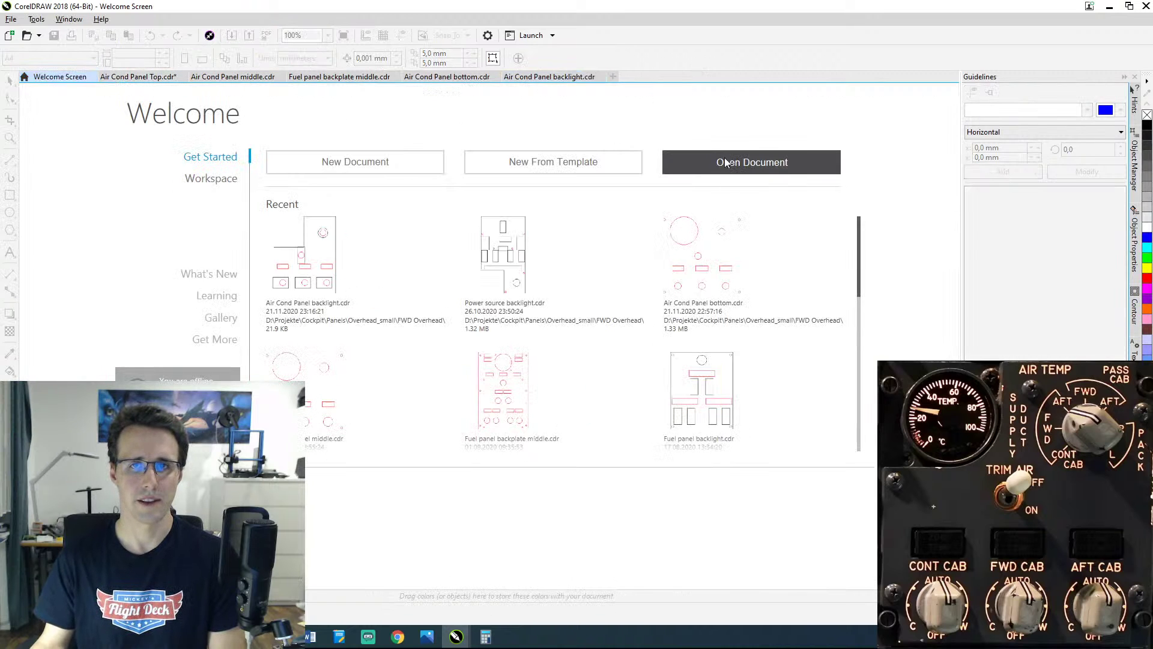
click(723, 160)
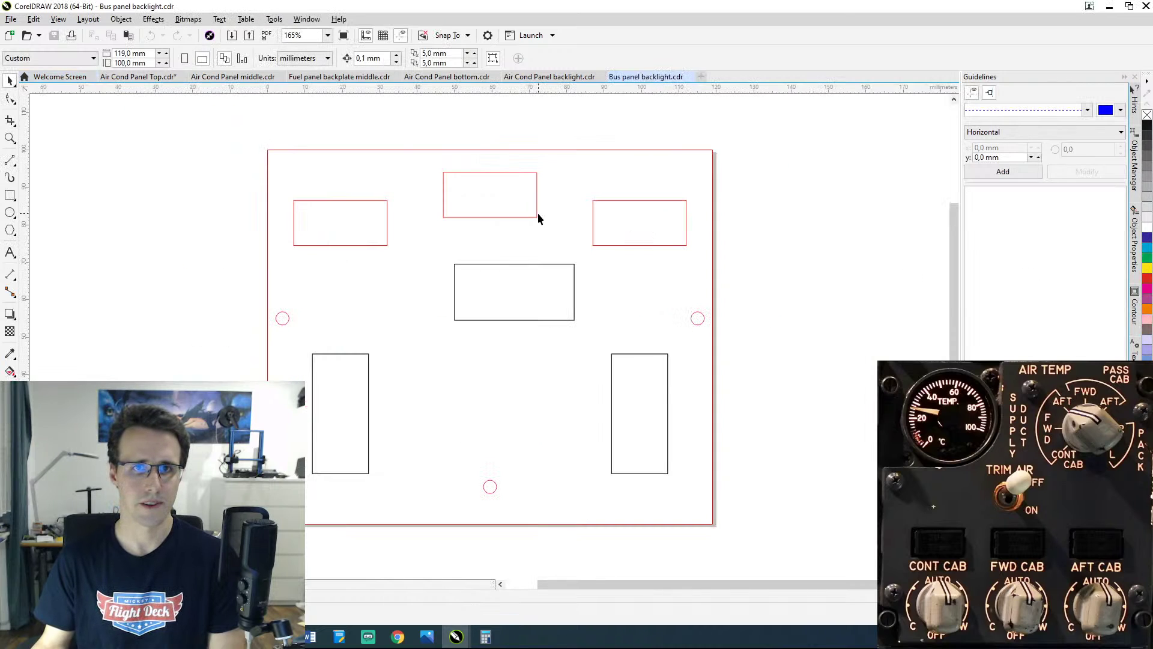
click(537, 215)
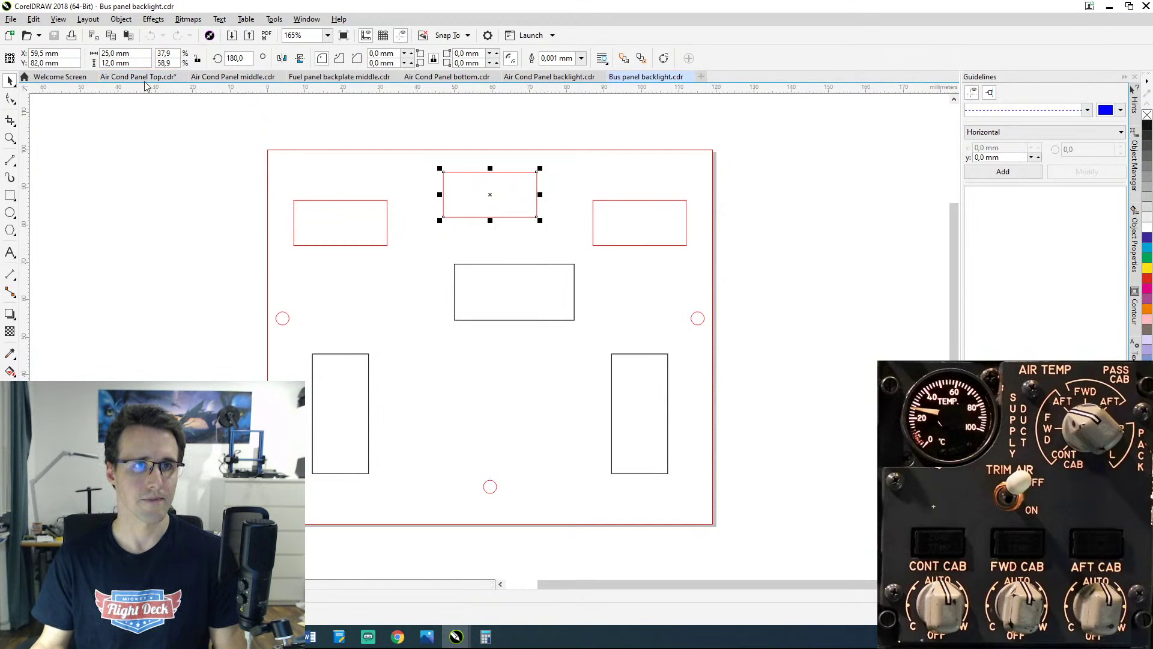
Step: In Air Cond Panel backlight.cdr, resize the left red rectangle to 25 × 12 mm about its centre
click(532, 77)
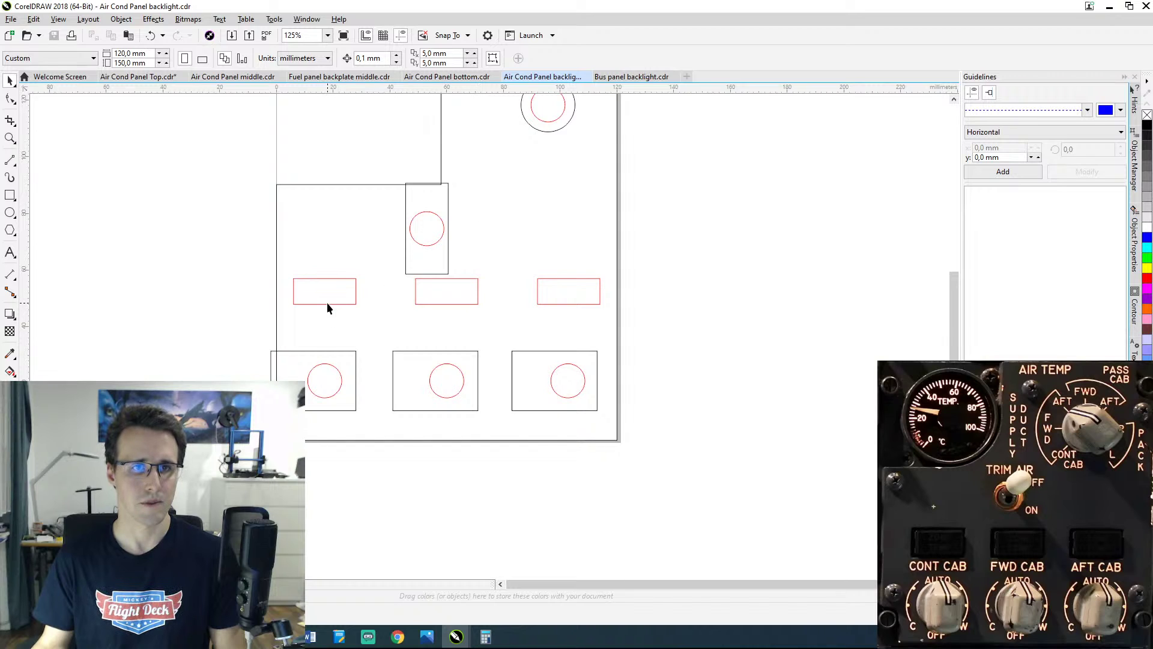
click(326, 303)
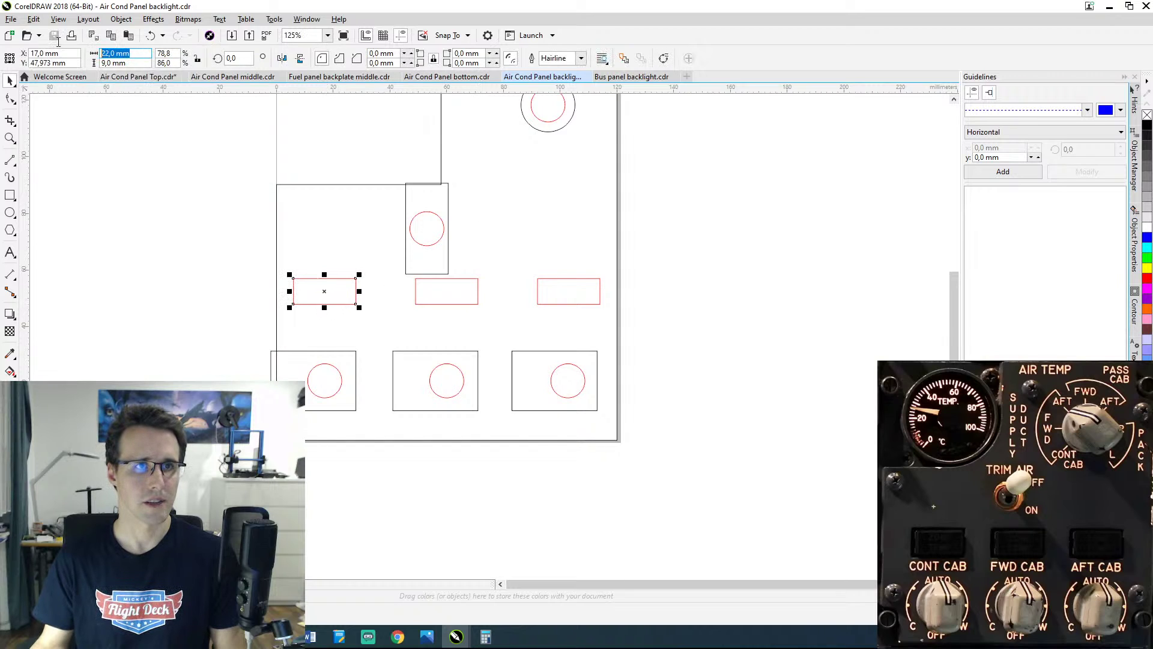
click(9, 59)
click(121, 54)
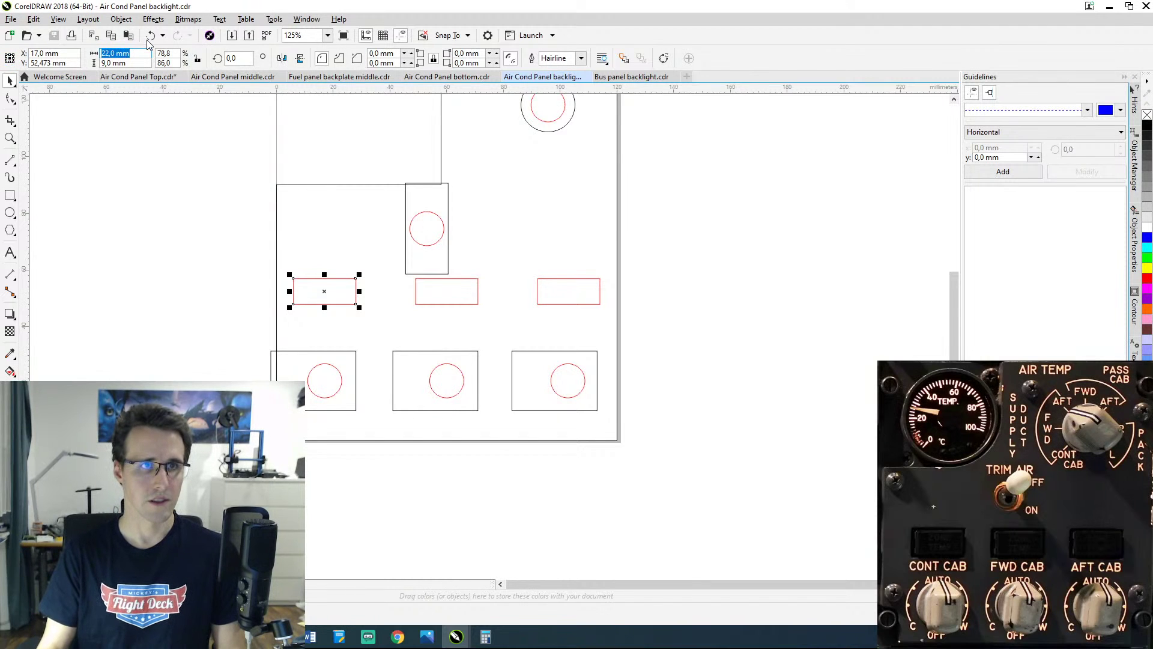
text(25)
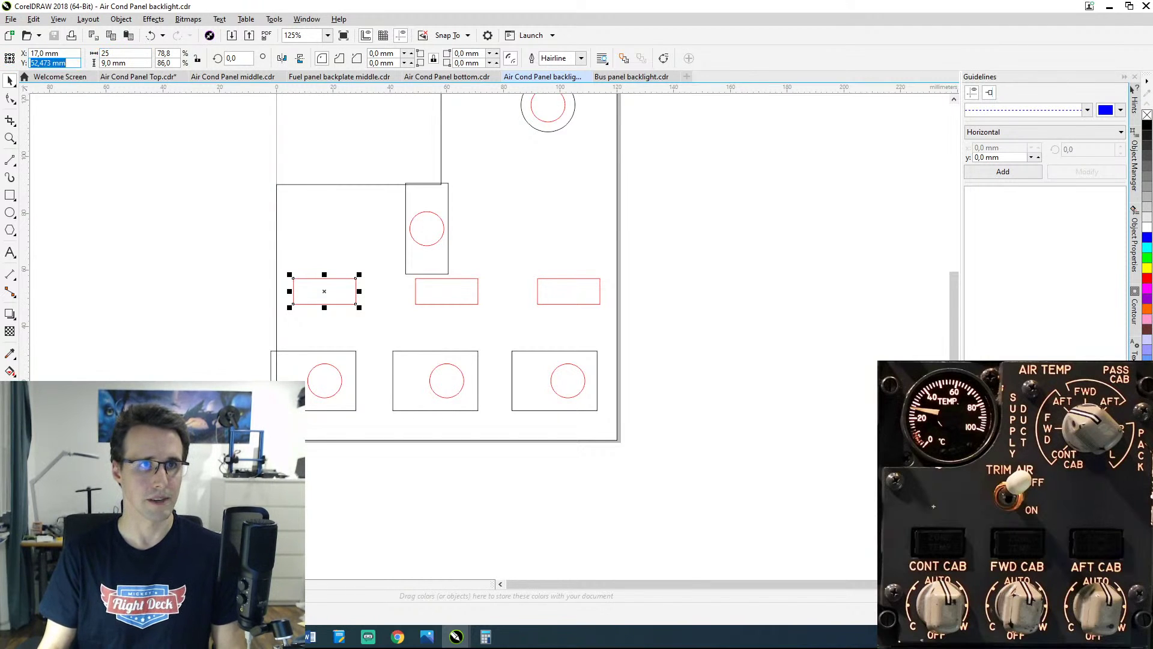
key(Tab)
text(1)
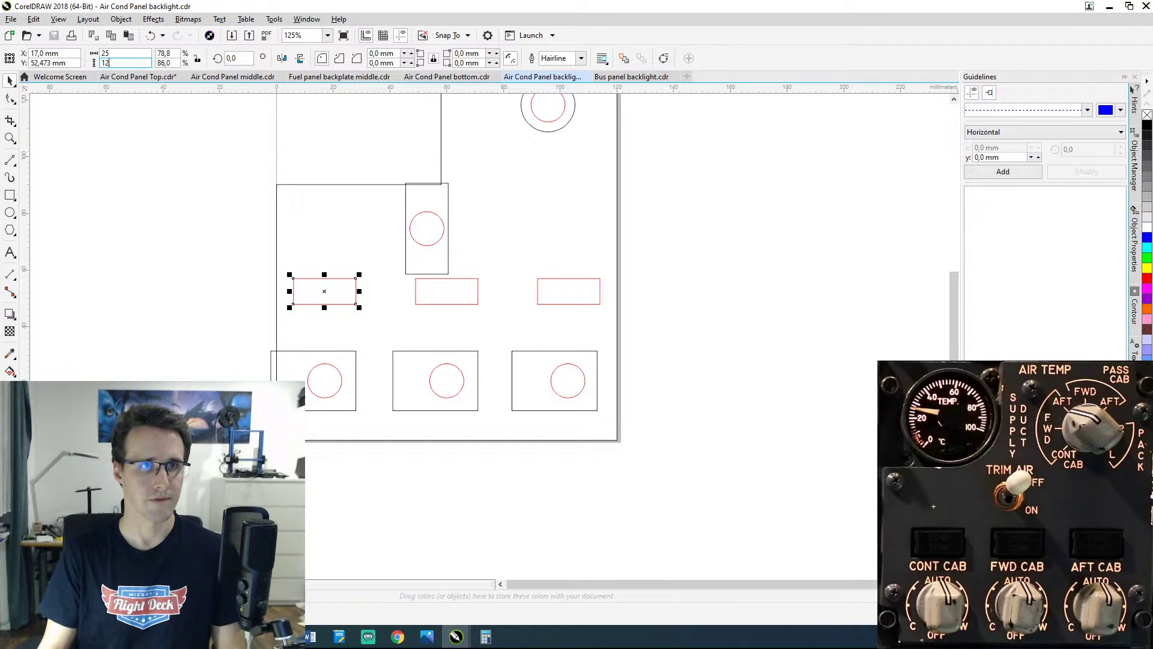
text(2)
key(Return)
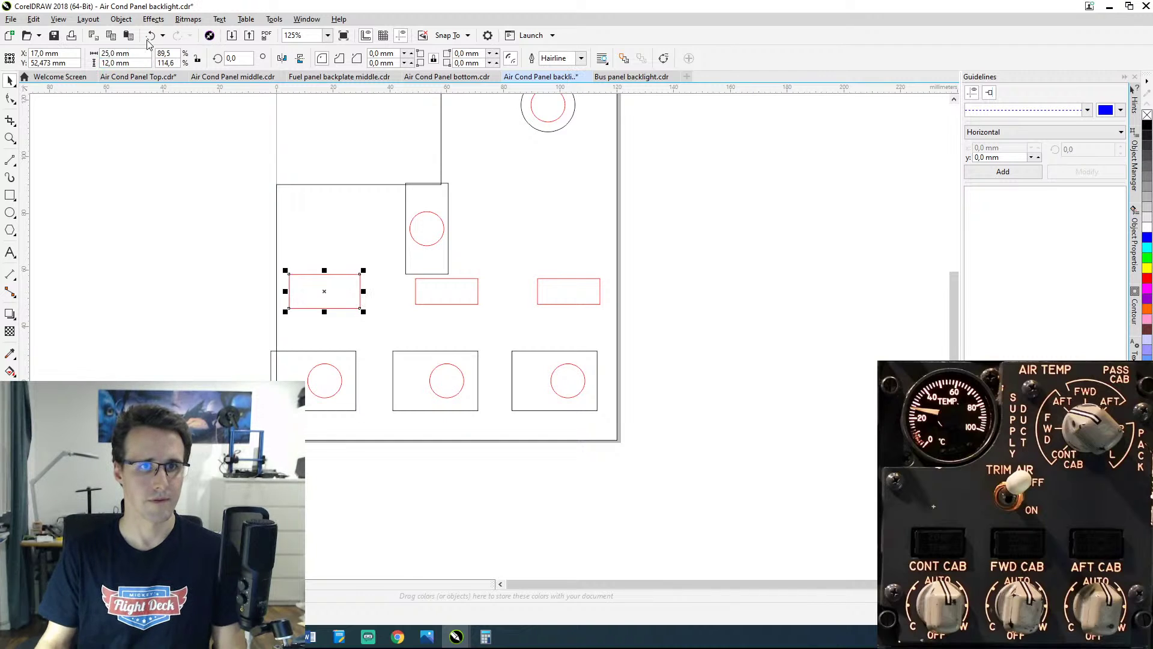
Step: Resize the middle red rectangle in the row of three to 25 × 12 mm about its centre
click(467, 302)
click(467, 304)
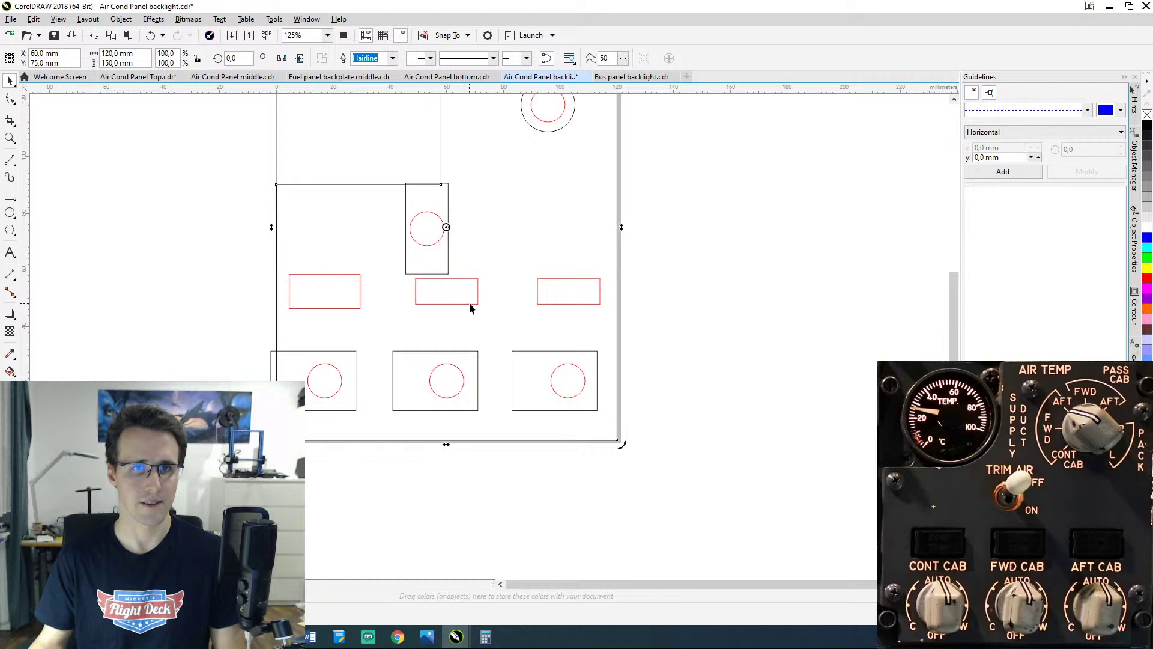
click(469, 302)
click(120, 53)
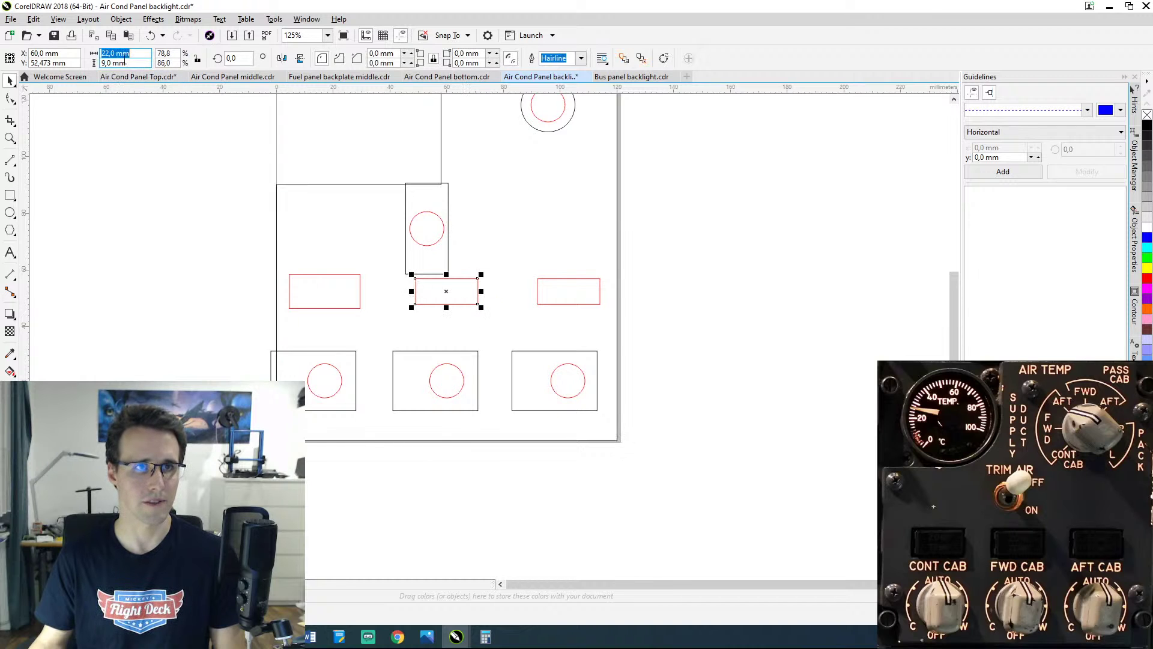
text(25)
key(Tab)
key(Tab)
key(Tab)
key(Tab)
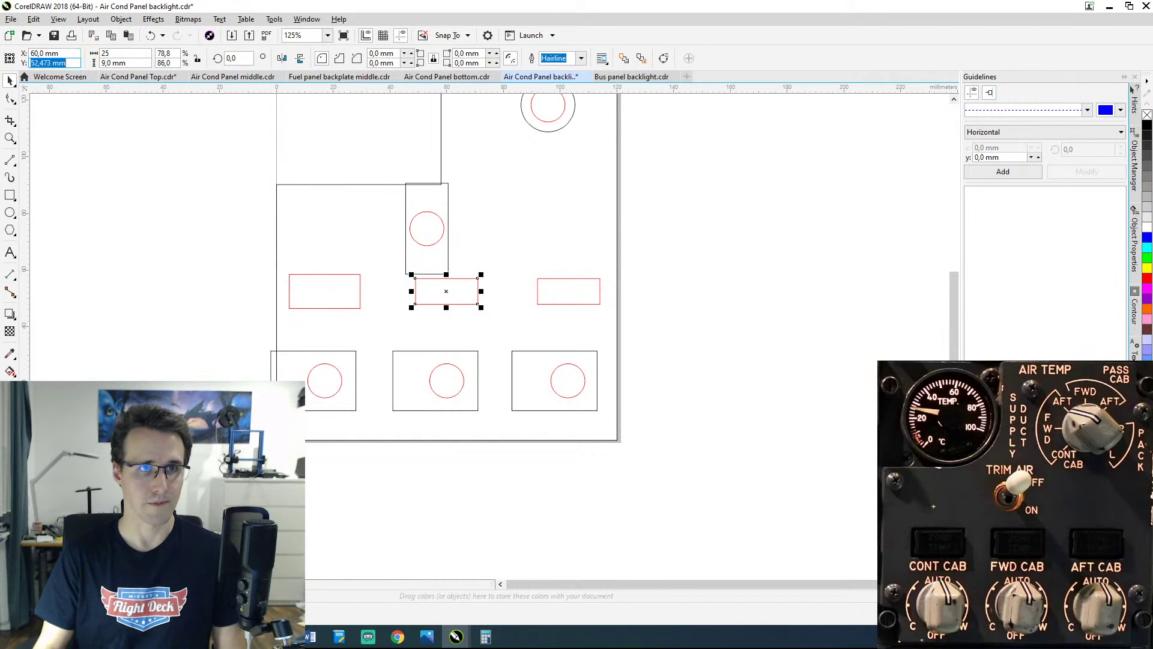
text(12)
key(Return)
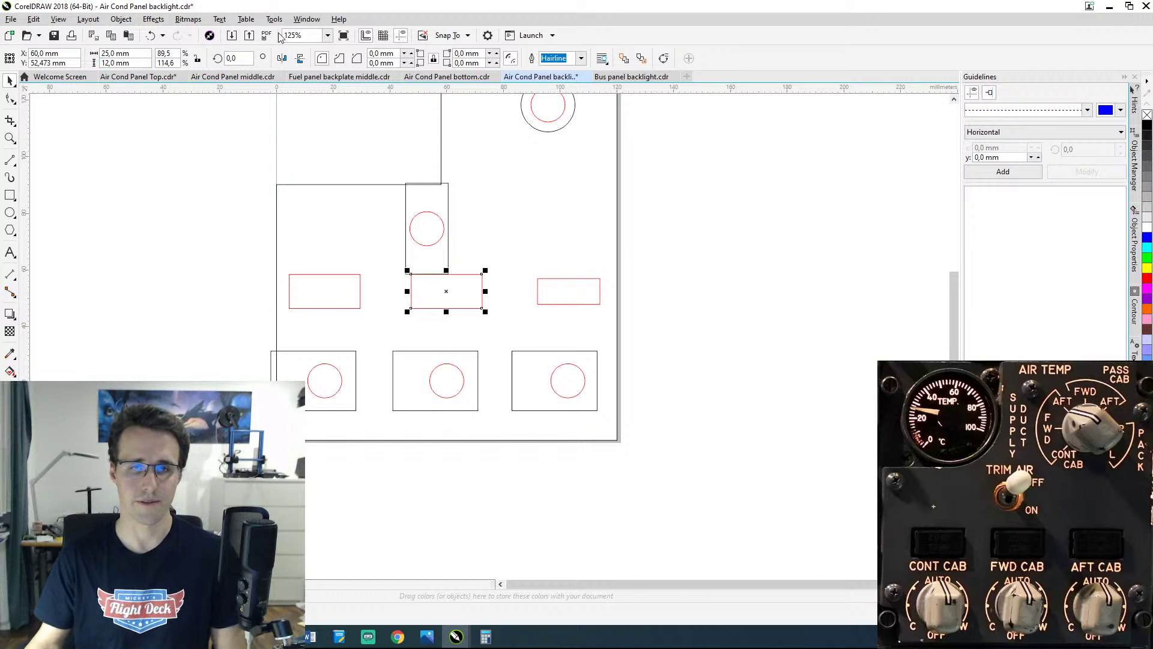
Step: Resize the right red rectangle in the row of three to 25 × 12 mm about its centre and save the drawing
click(546, 281)
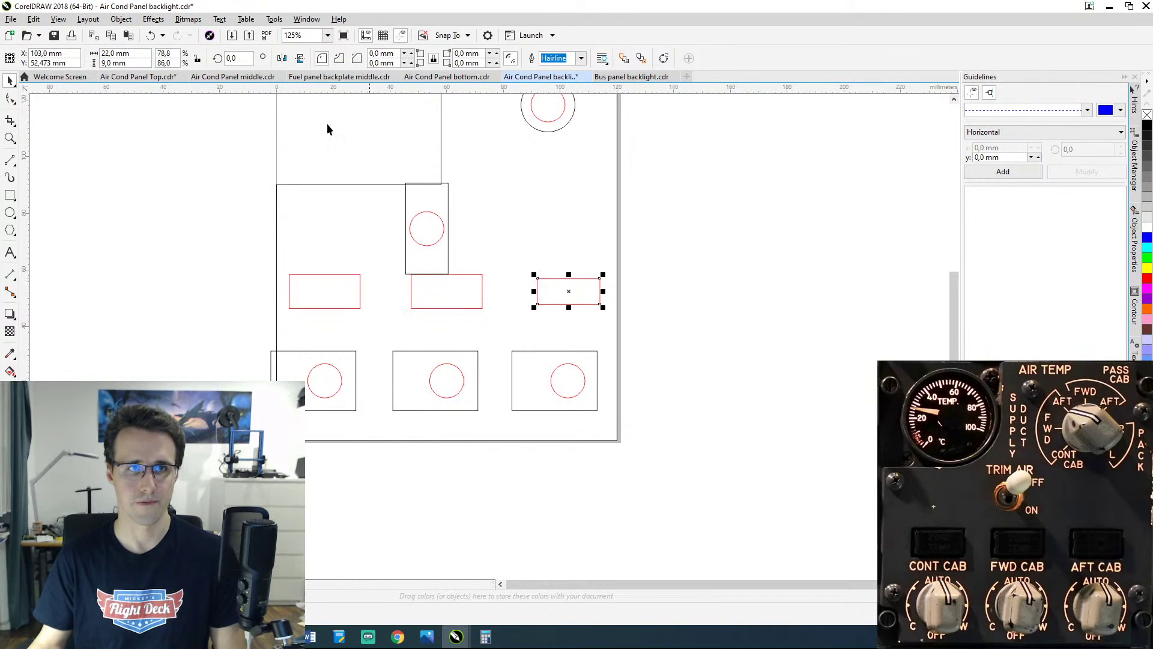
click(123, 54)
text(25)
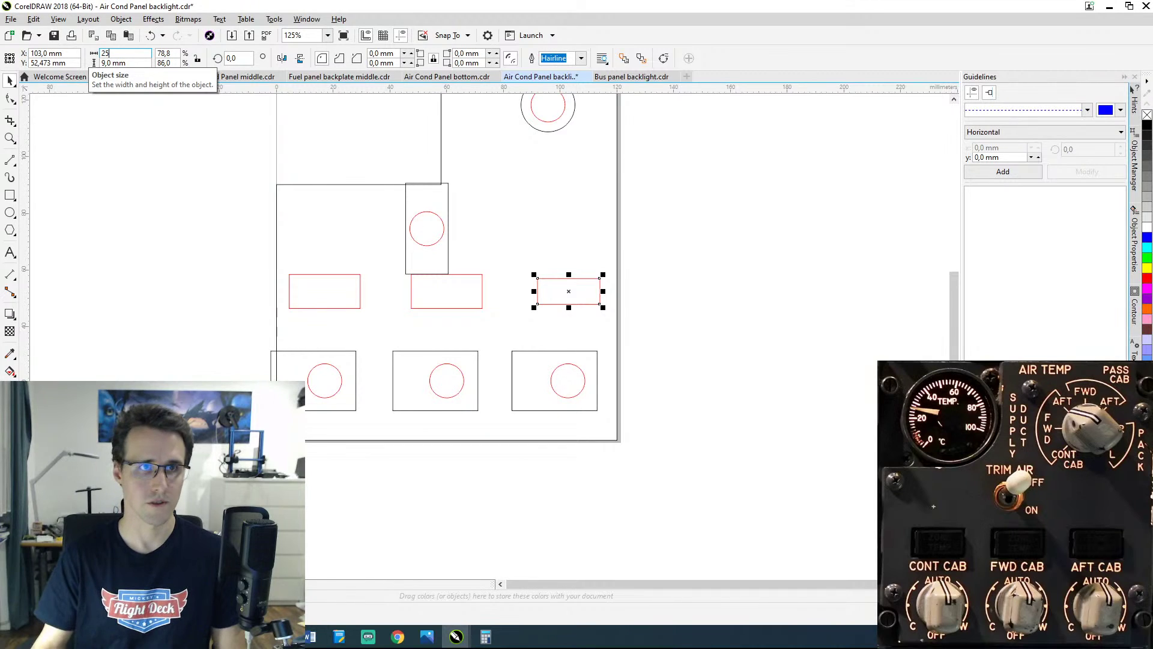
double_click(130, 63)
drag(129, 63, 100, 63)
text(12)
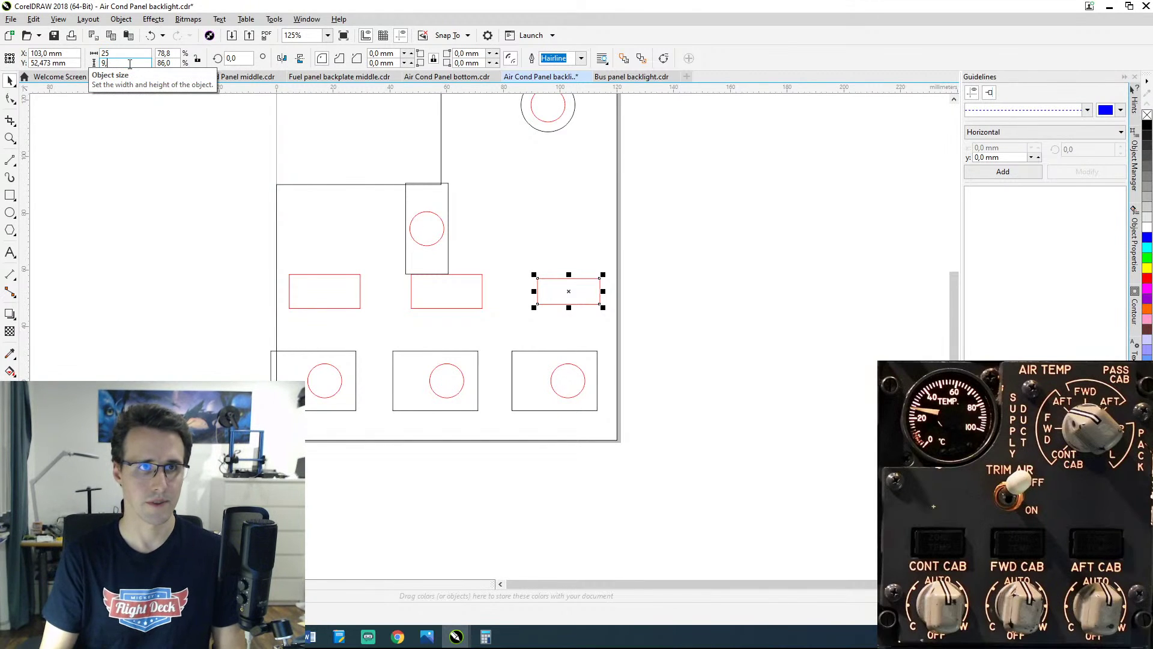
key(Return)
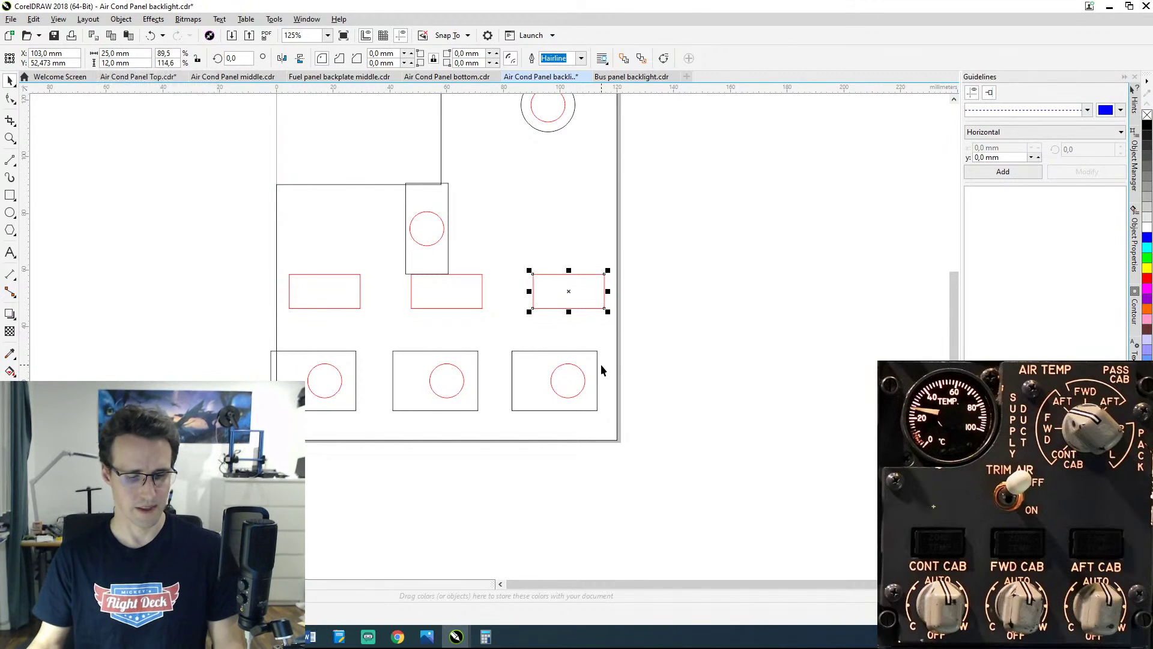
key(ctrl+s)
click(645, 225)
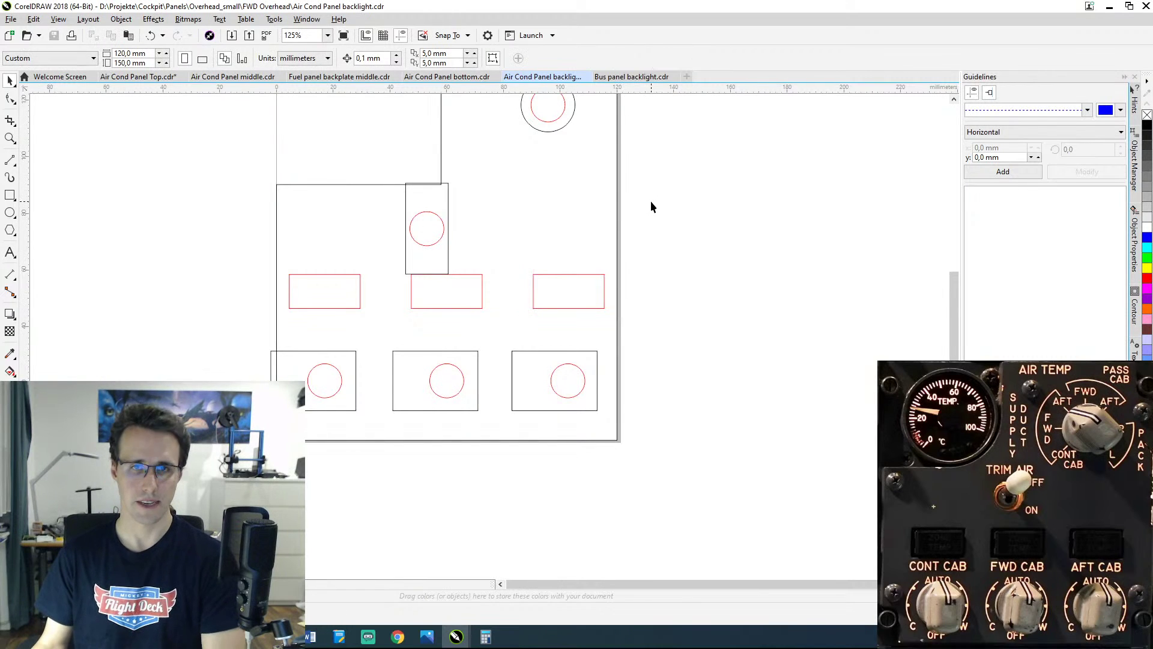
drag(558, 238, 637, 328)
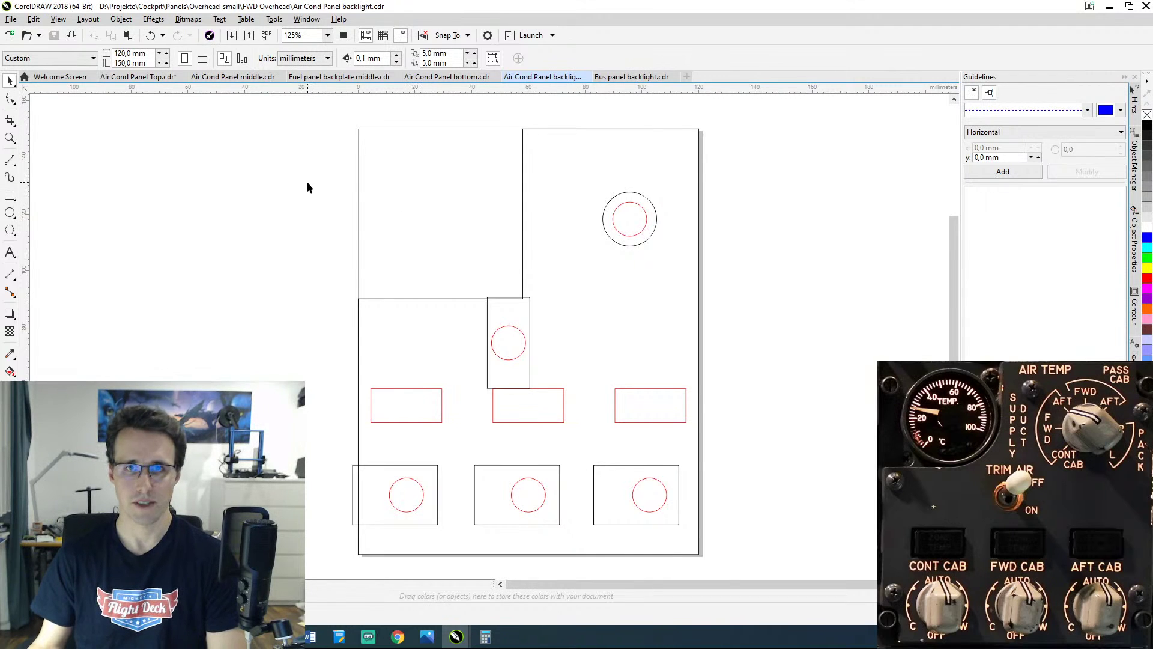
Step: Switch to the cockpit reference photo and examine the air conditioning panel's layout up close
click(427, 636)
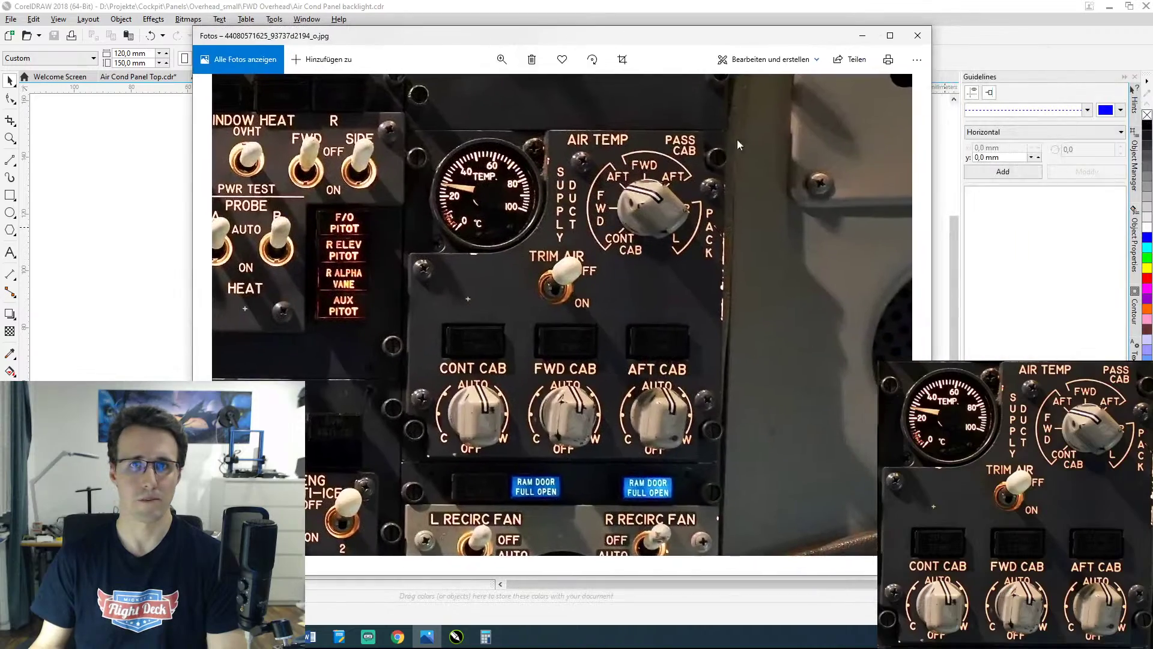
click(890, 36)
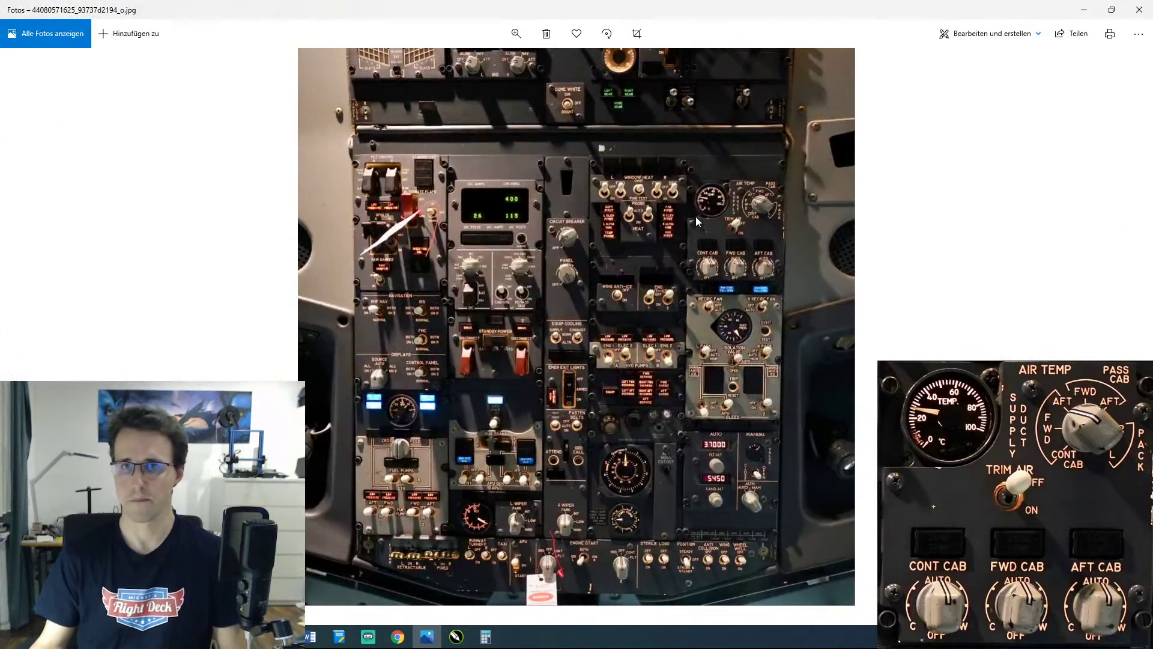
scroll(733, 222, up, 5)
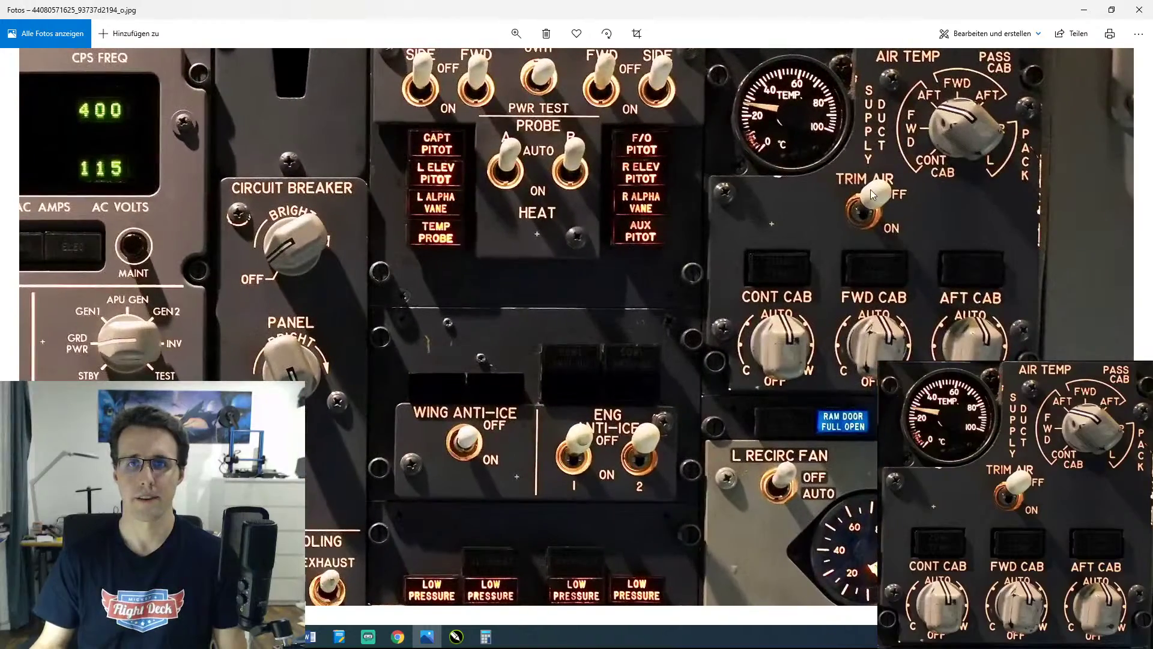
drag(870, 189, 592, 246)
scroll(587, 255, up, 1)
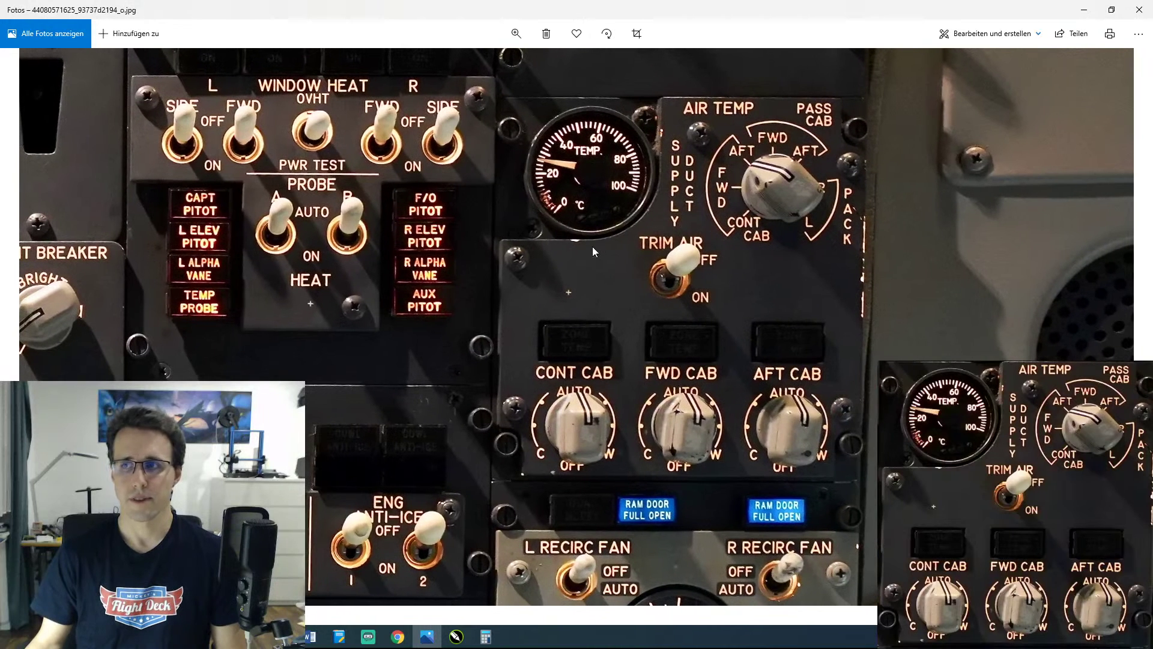
Step: Switch to Air Cond Panel Top.cdr in CorelDRAW and add a vertical guideline at x = 16 mm
mouse_move(455, 635)
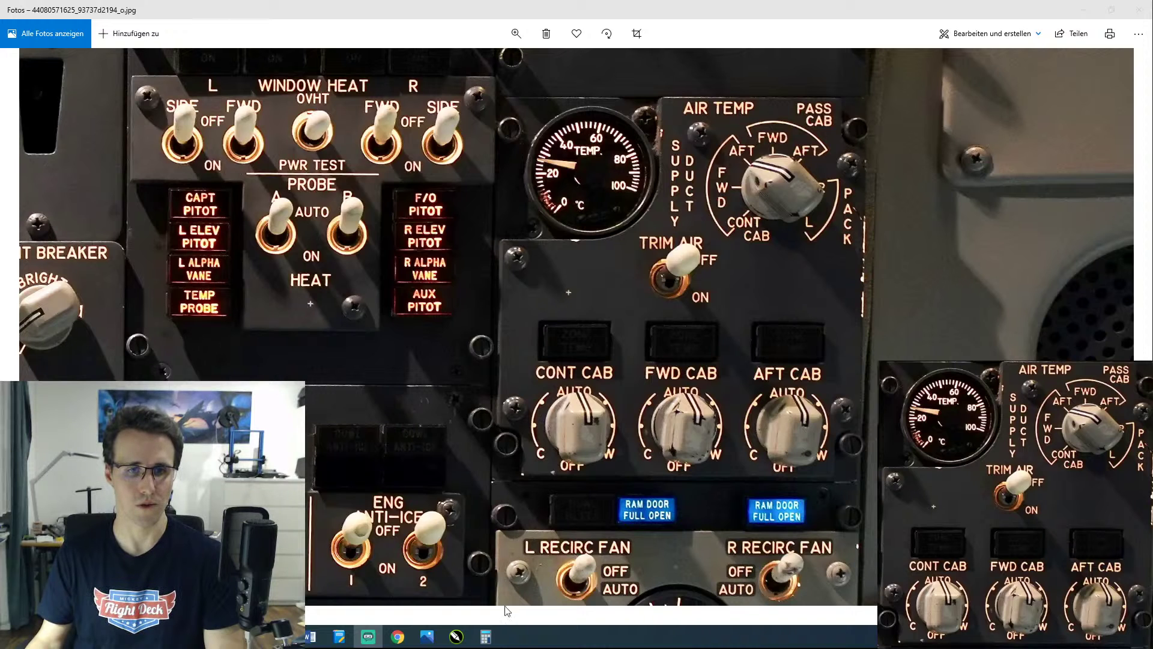
mouse_move(462, 640)
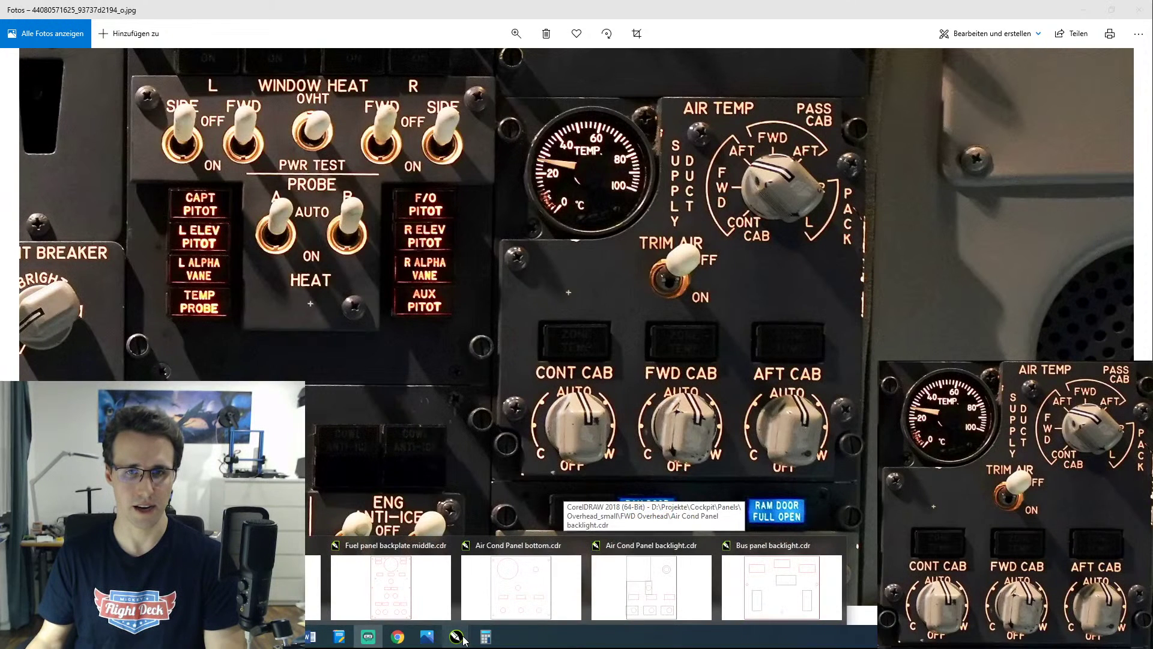
click(635, 586)
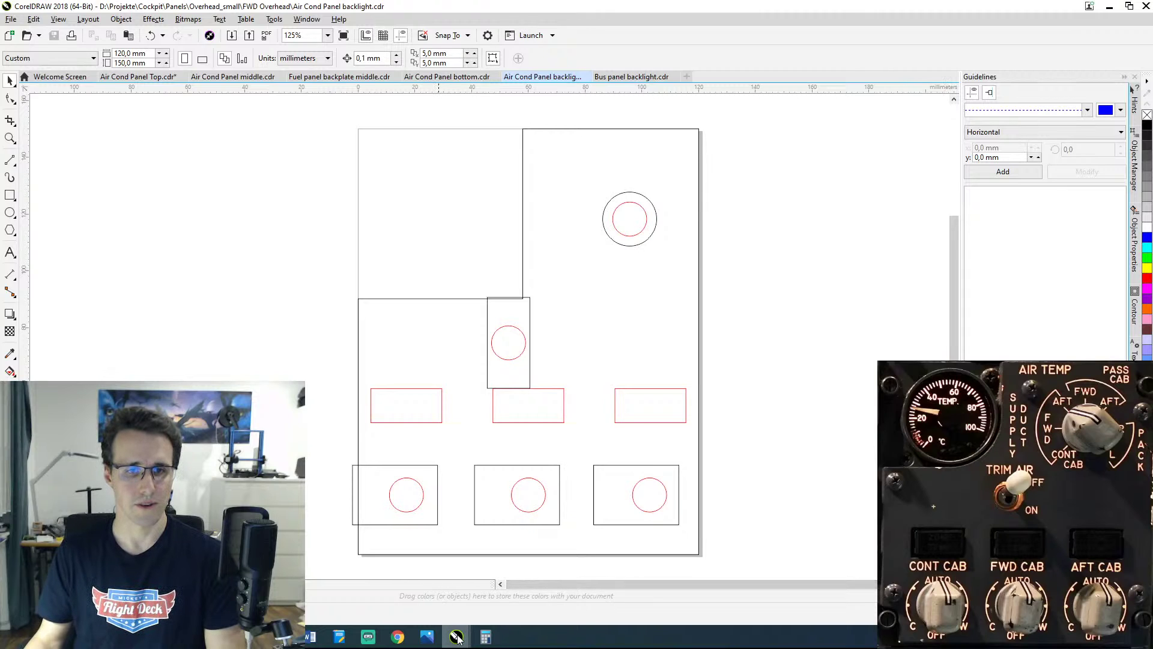
mouse_move(458, 638)
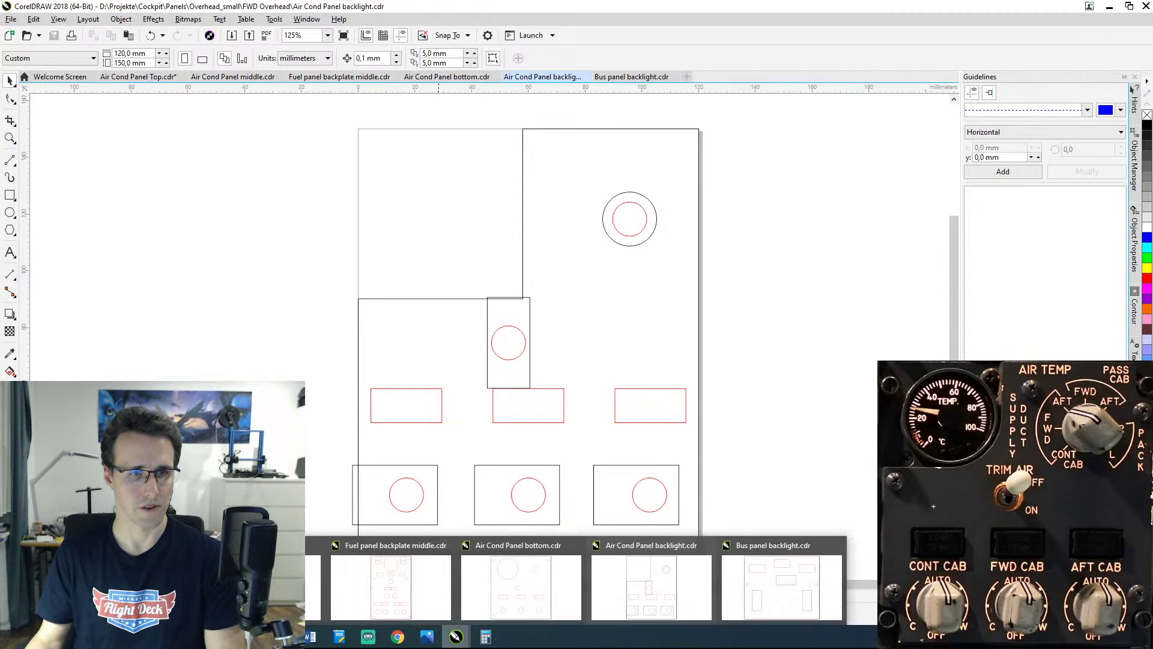
click(130, 586)
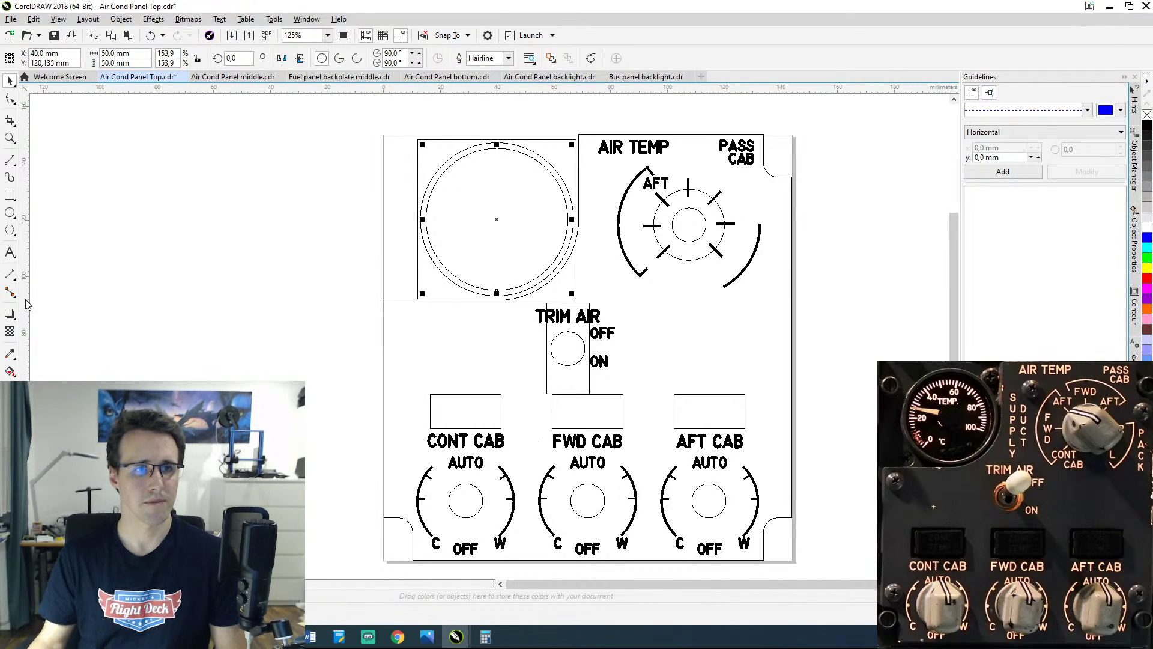
drag(25, 299, 405, 326)
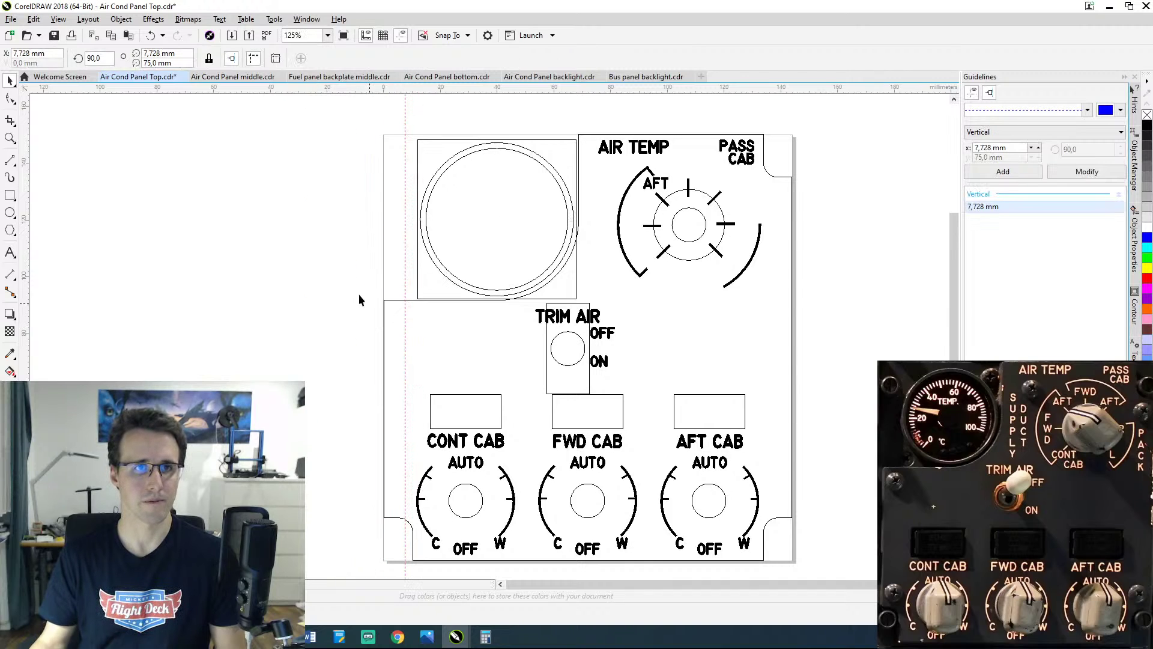
double_click(40, 54)
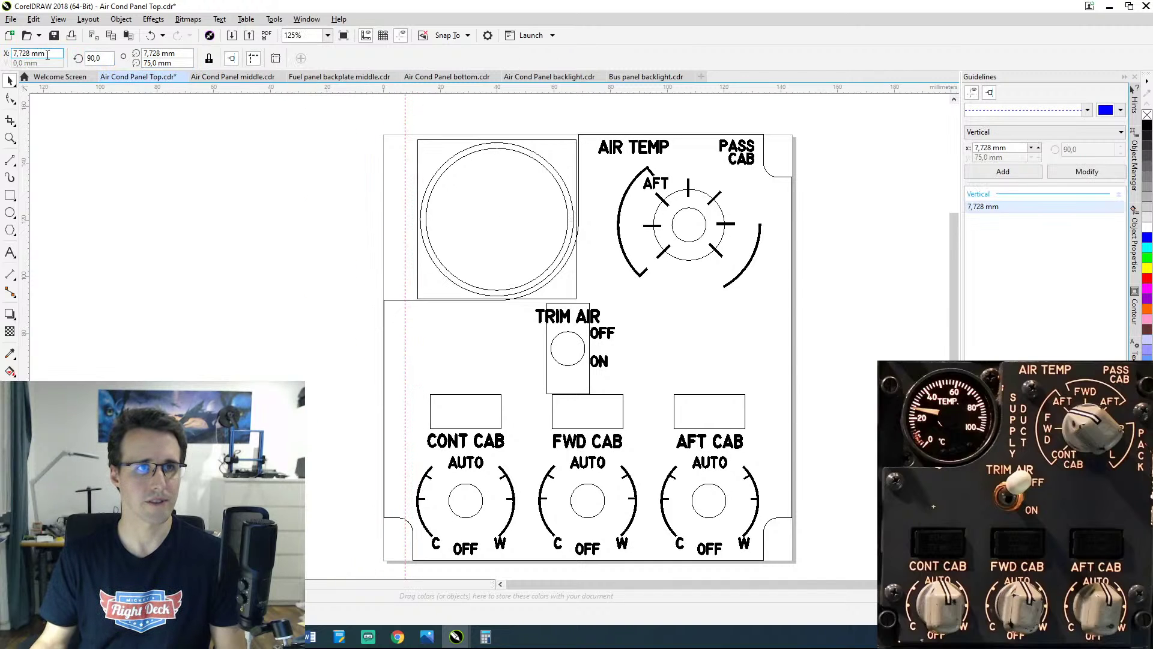
text(16)
key(Return)
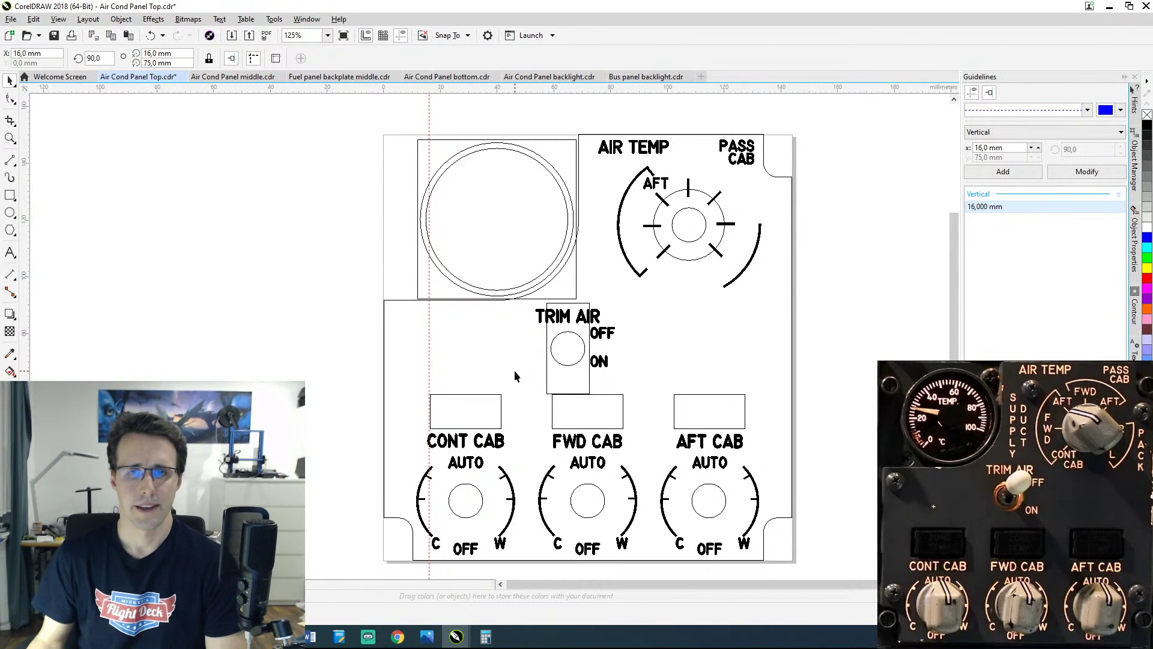
Step: Add a second vertical guideline near the panel's right edge, placed at x = 144-16 mm
drag(17, 309, 754, 355)
click(805, 318)
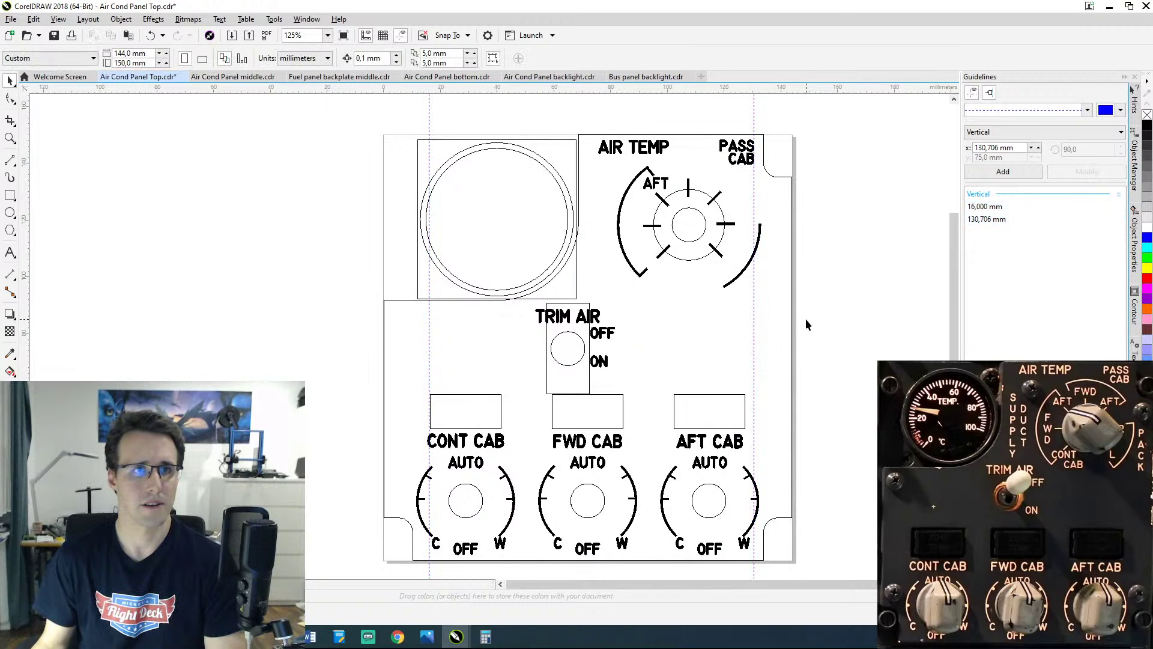
click(755, 112)
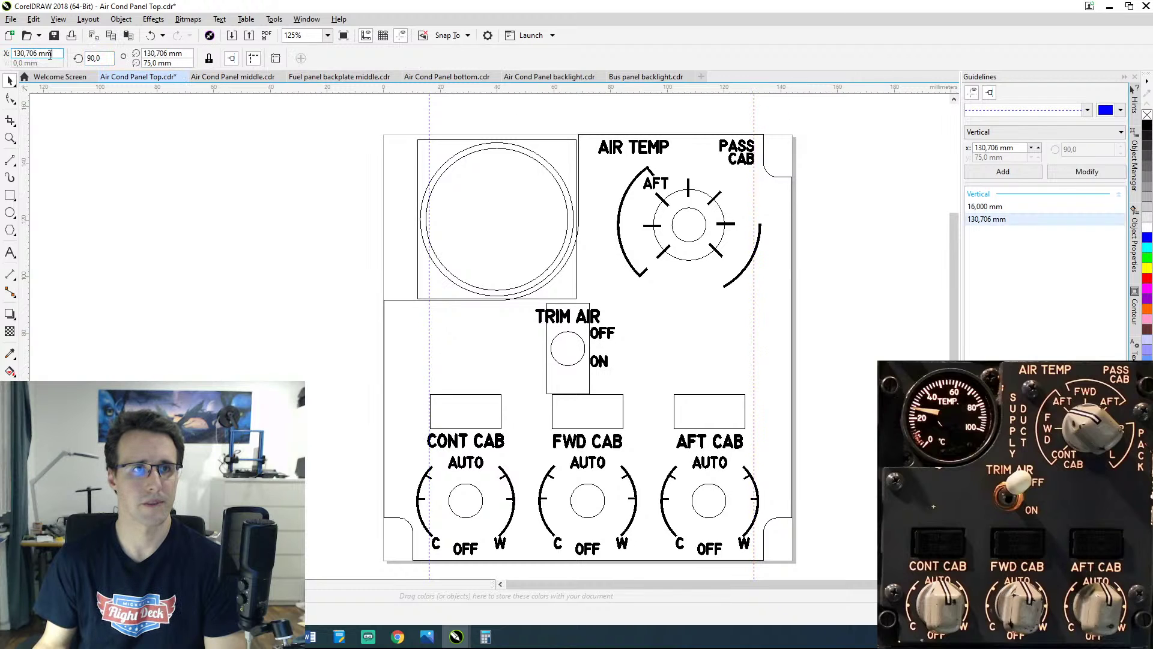
click(50, 54)
text(144-1)
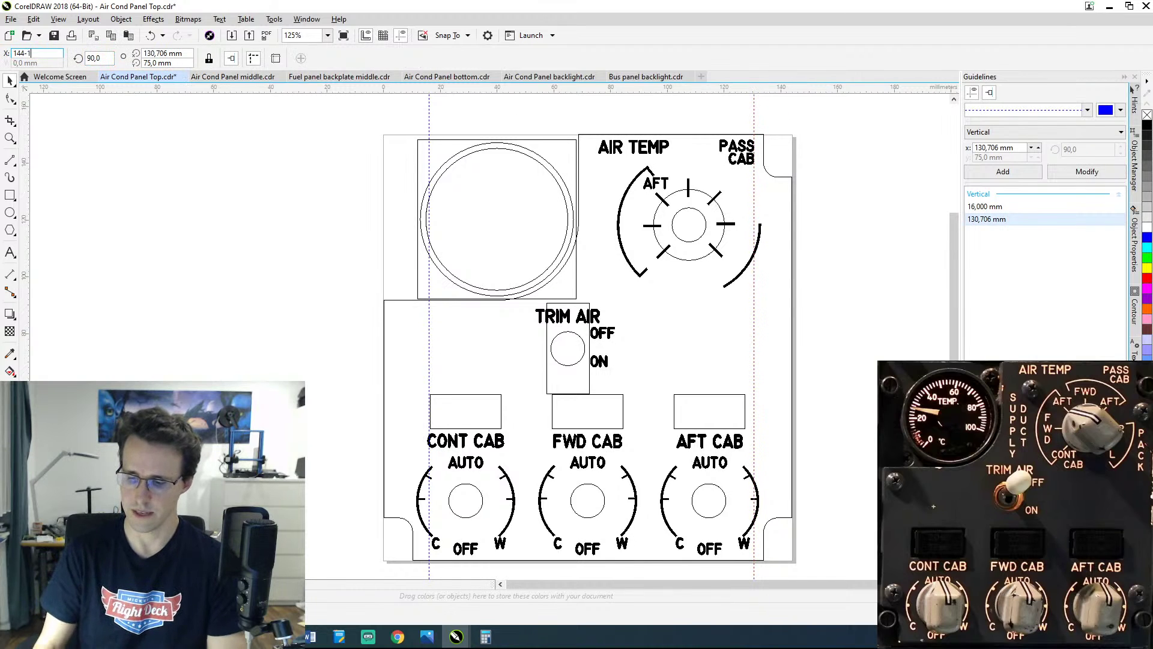
text(6)
key(Return)
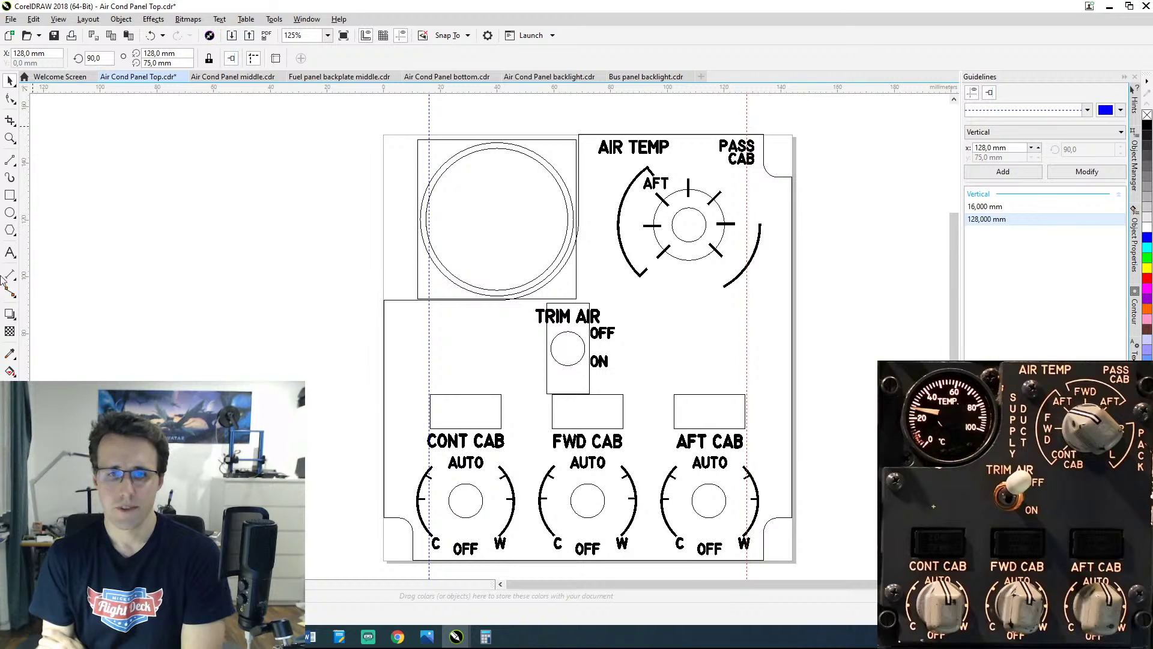
Step: After checking the reference photo, draw a circle about 7.2 mm in diameter beside the TRIM AIR labels with a hairline outline
click(425, 636)
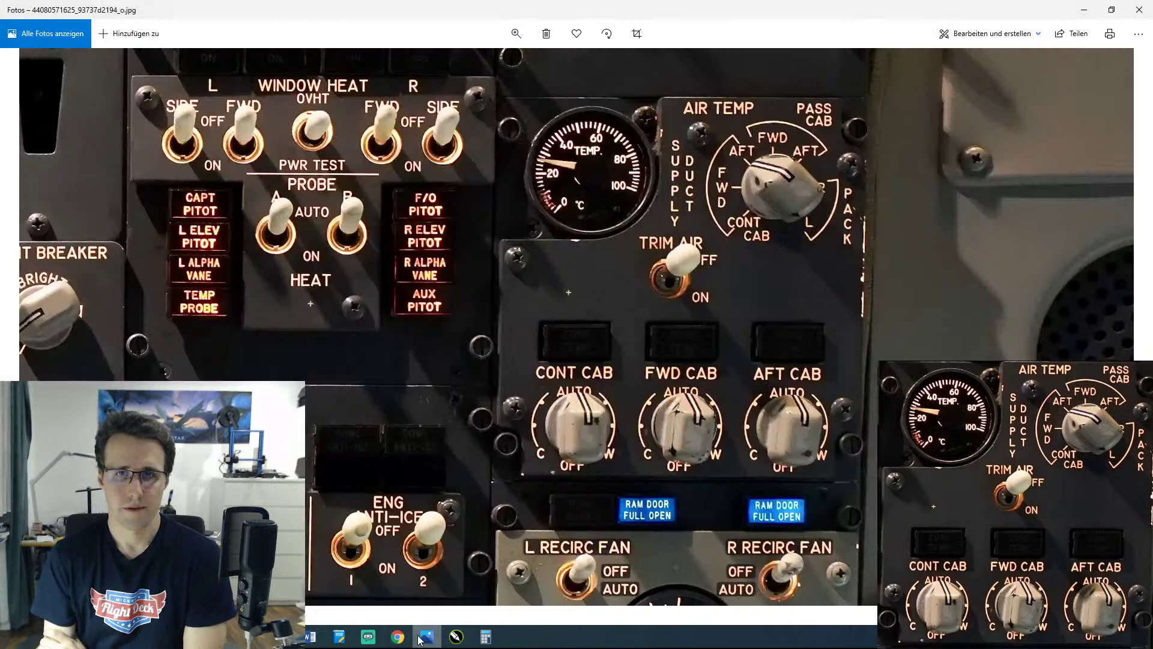
click(425, 637)
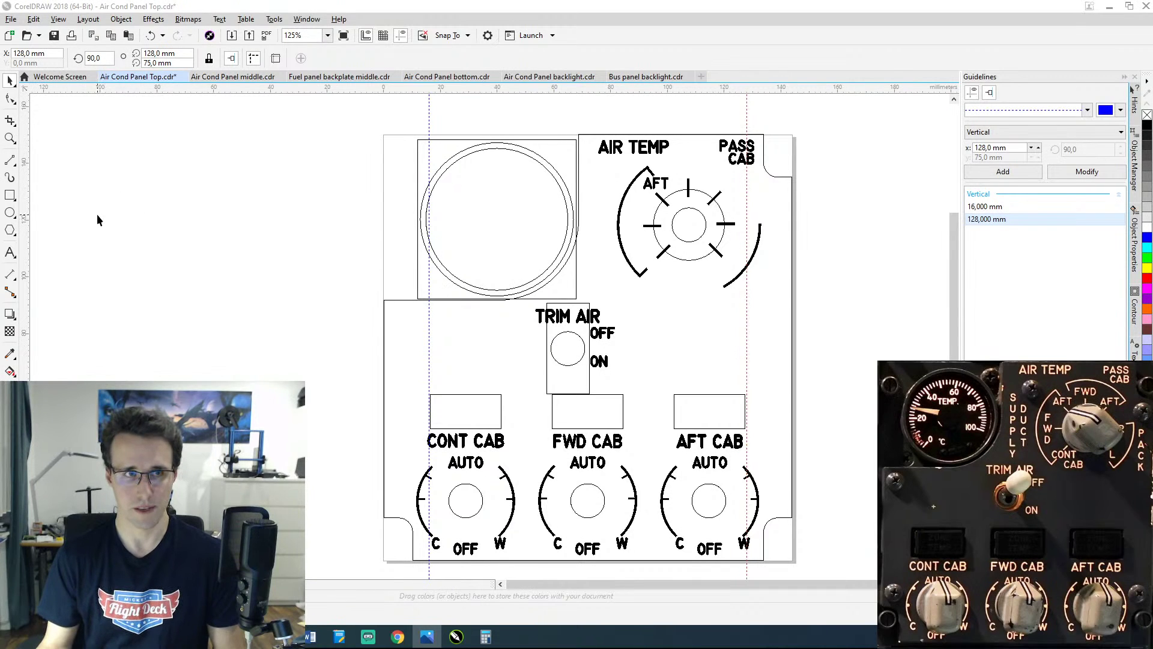
click(8, 213)
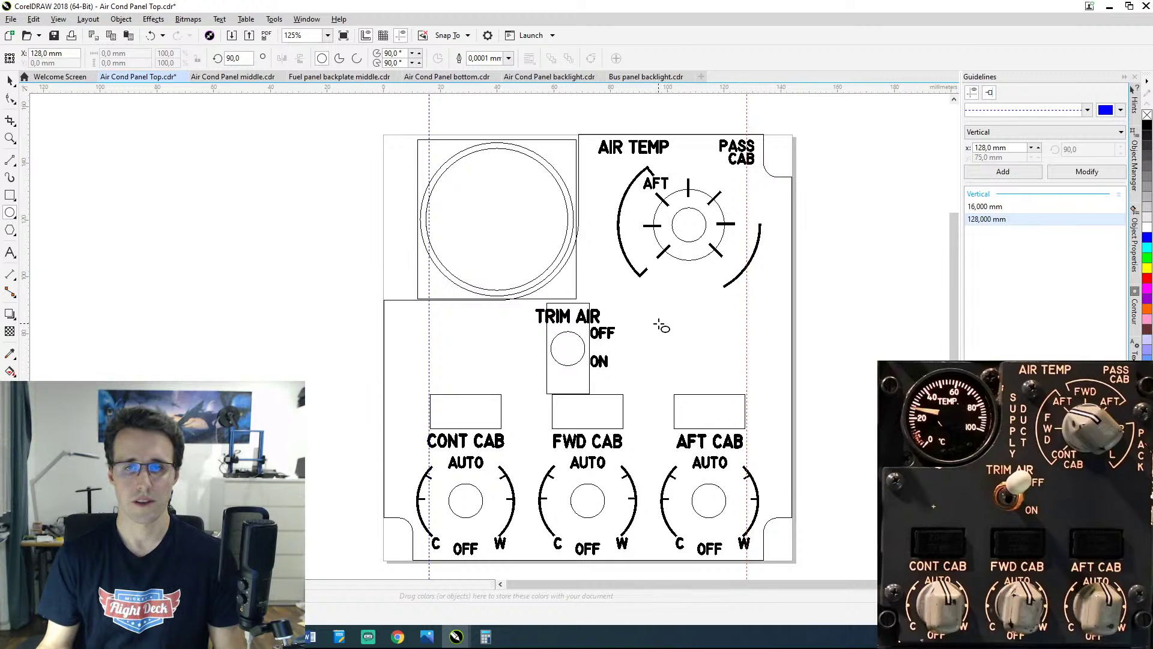
mouse_move(659, 325)
mouse_down()
mouse_move(686, 317)
mouse_move(666, 319)
mouse_up()
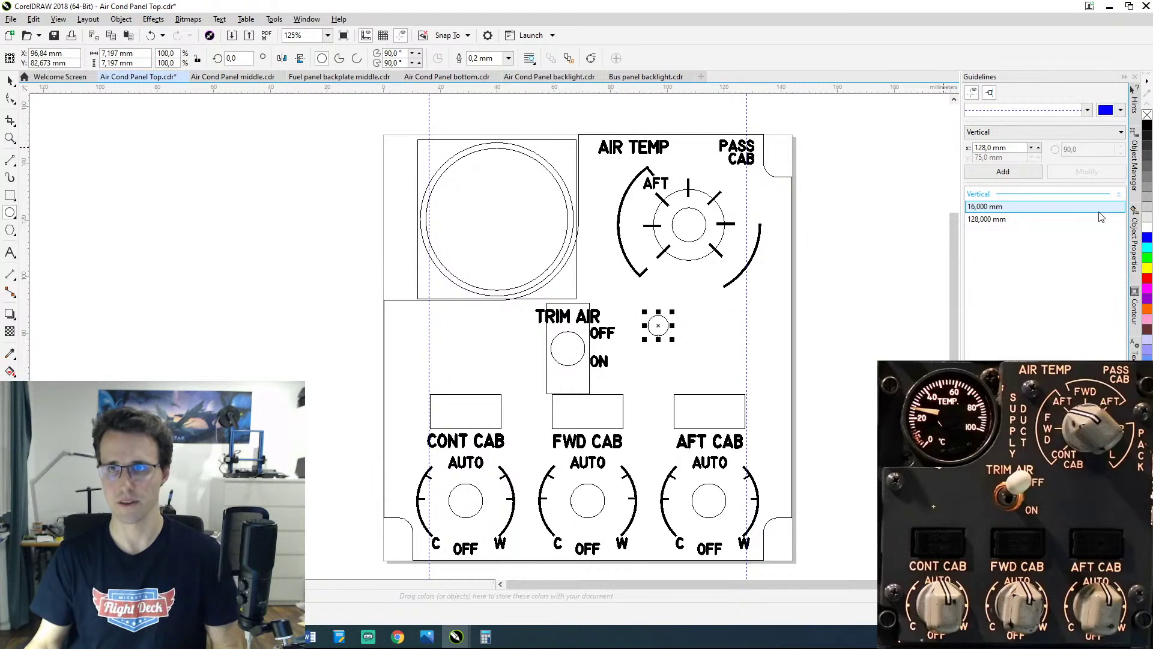
click(1134, 255)
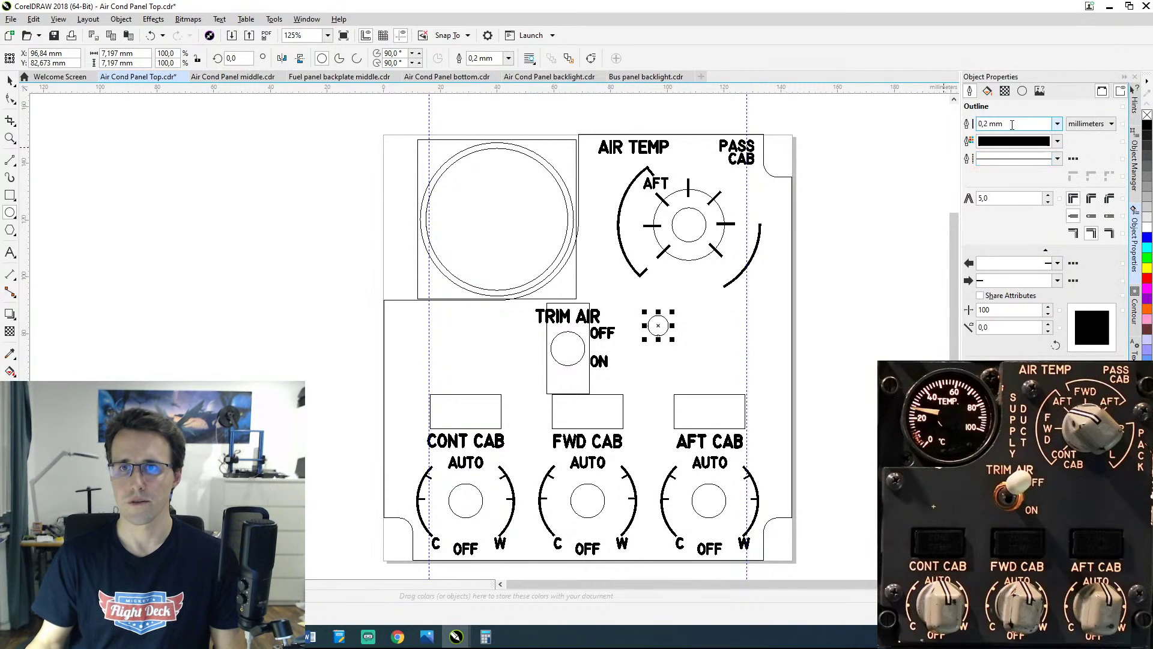
click(1057, 124)
click(1003, 134)
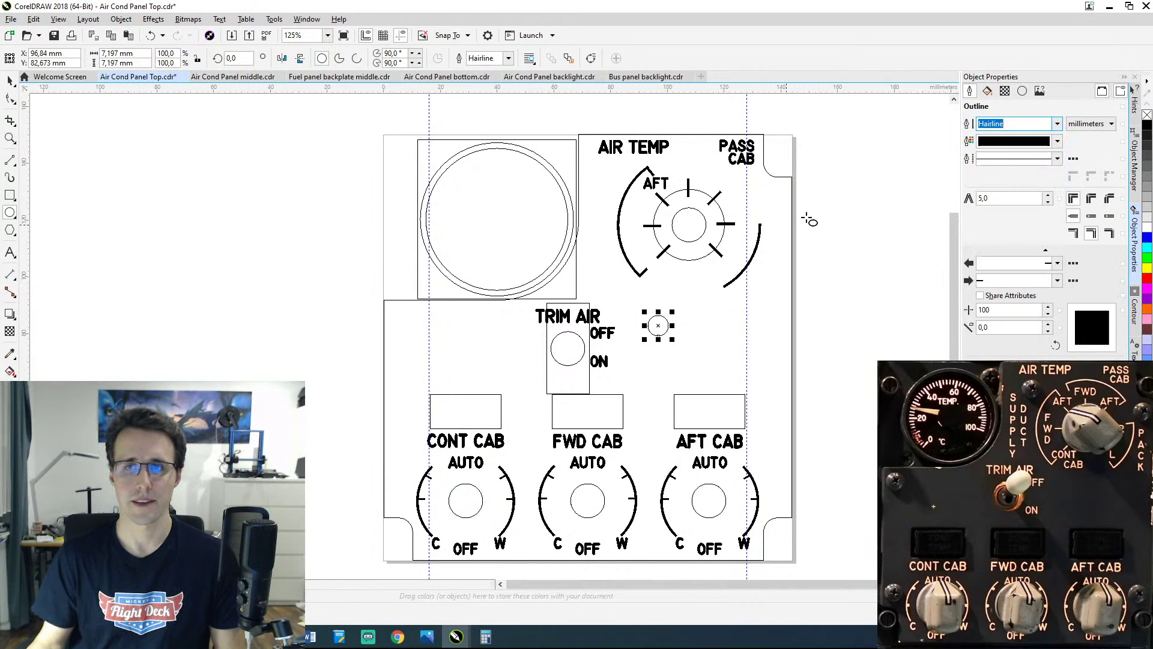
Step: Set the new small circle's diameter to 3.5 mm
click(137, 54)
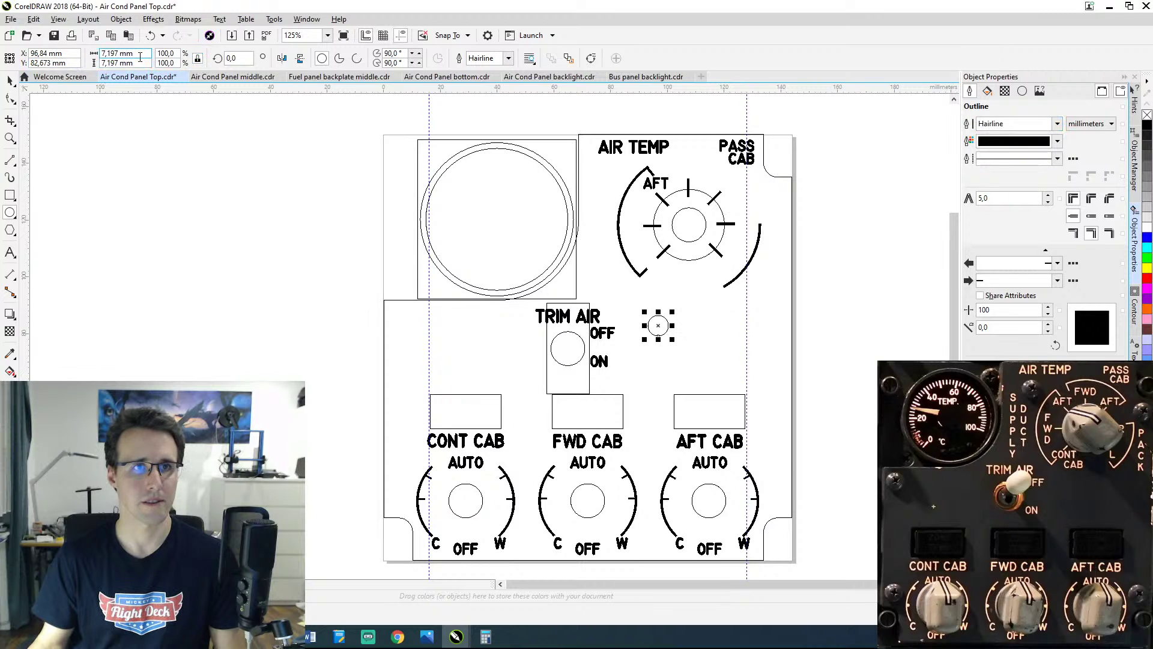
text(3,5)
key(Return)
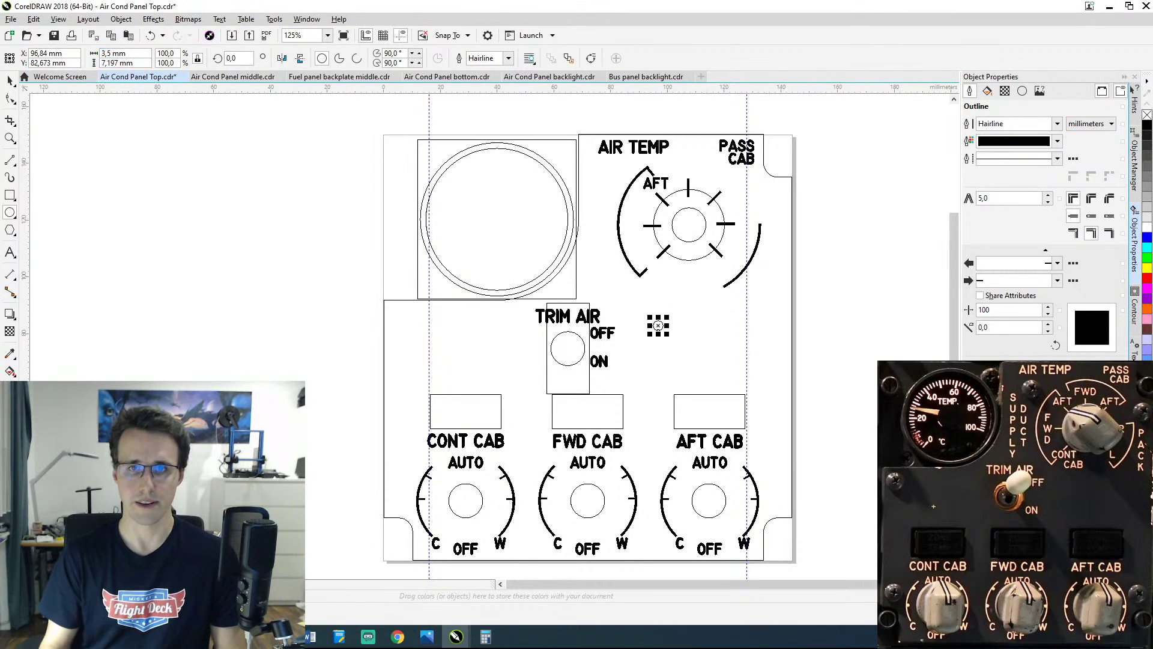
Step: Move the 3.5 mm circle below the start of the AIR TEMP label, to about x 80.5 mm, y 136.5 mm
scroll(627, 297, up, 3)
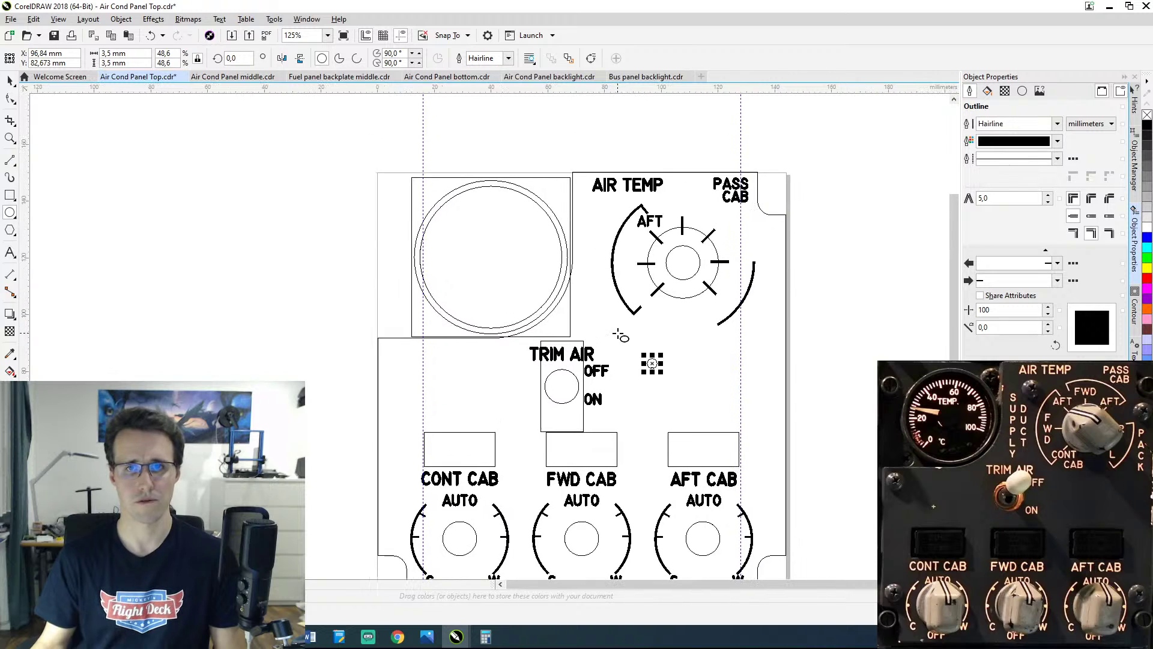
drag(604, 299, 657, 387)
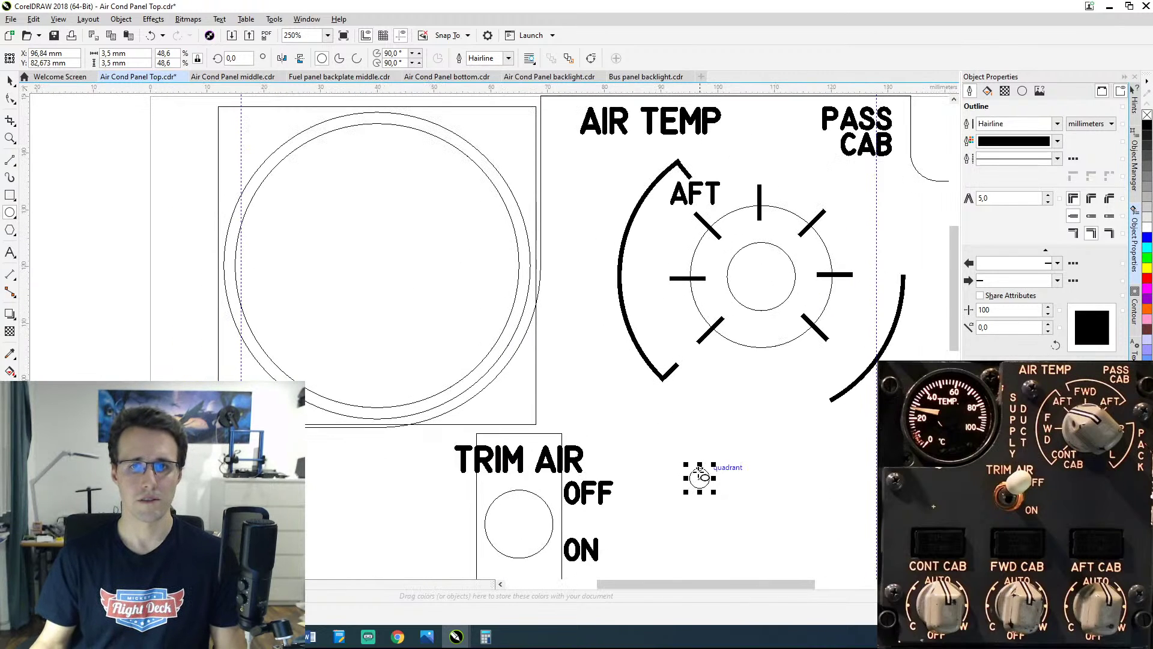
click(10, 79)
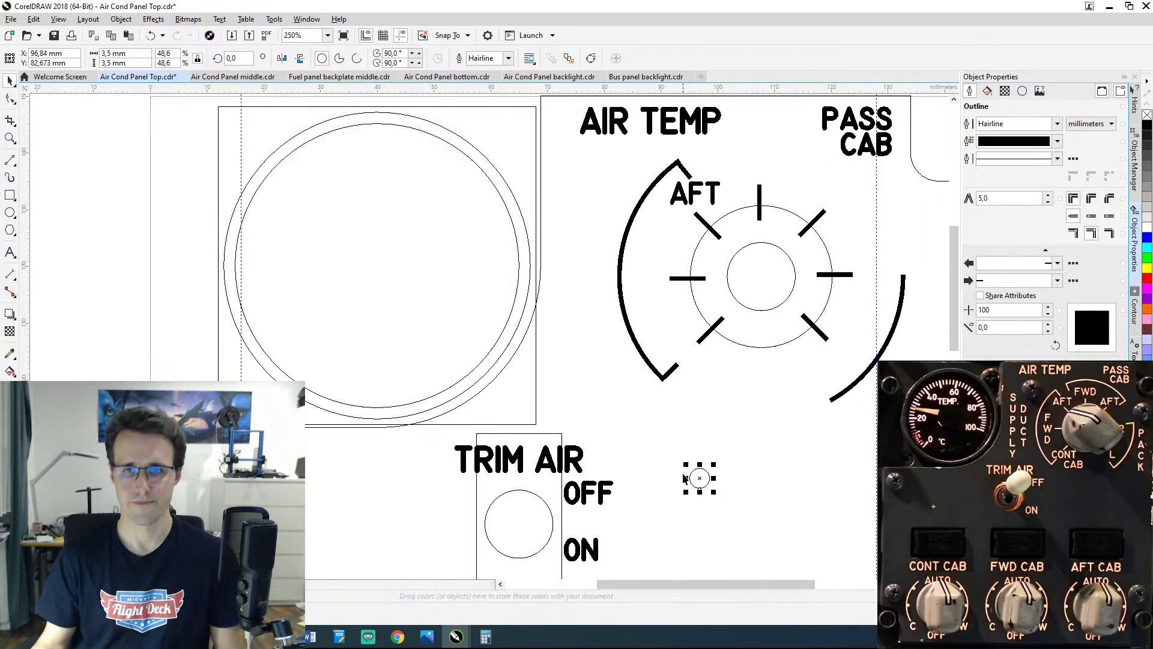
drag(700, 478, 608, 176)
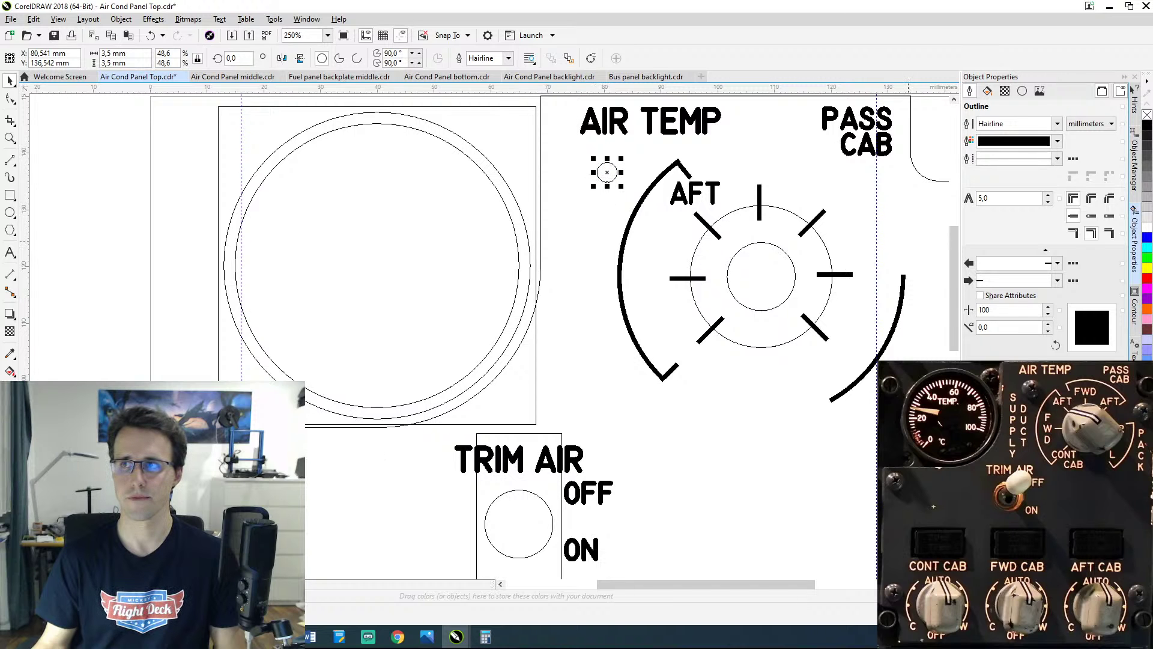
Step: After checking the reference photo, copy the 3.5 mm circle from below AIR TEMP onto the second guideline, at x 128 mm, y about 126.5 mm
click(427, 637)
drag(723, 203, 284, 47)
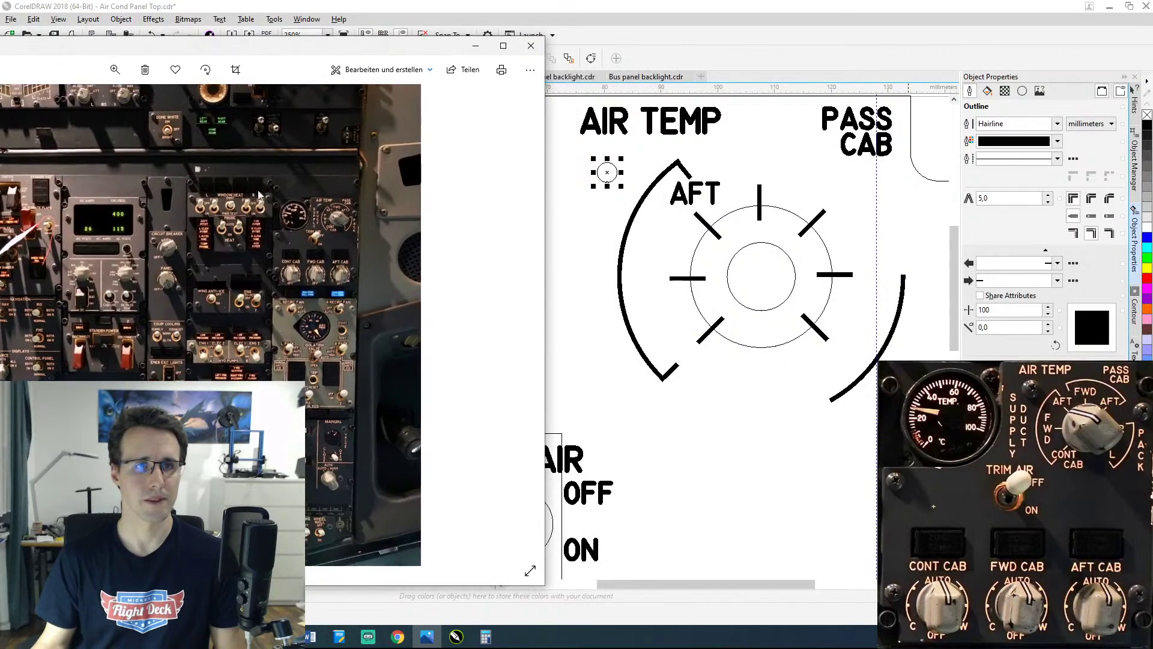
scroll(260, 194, up, 8)
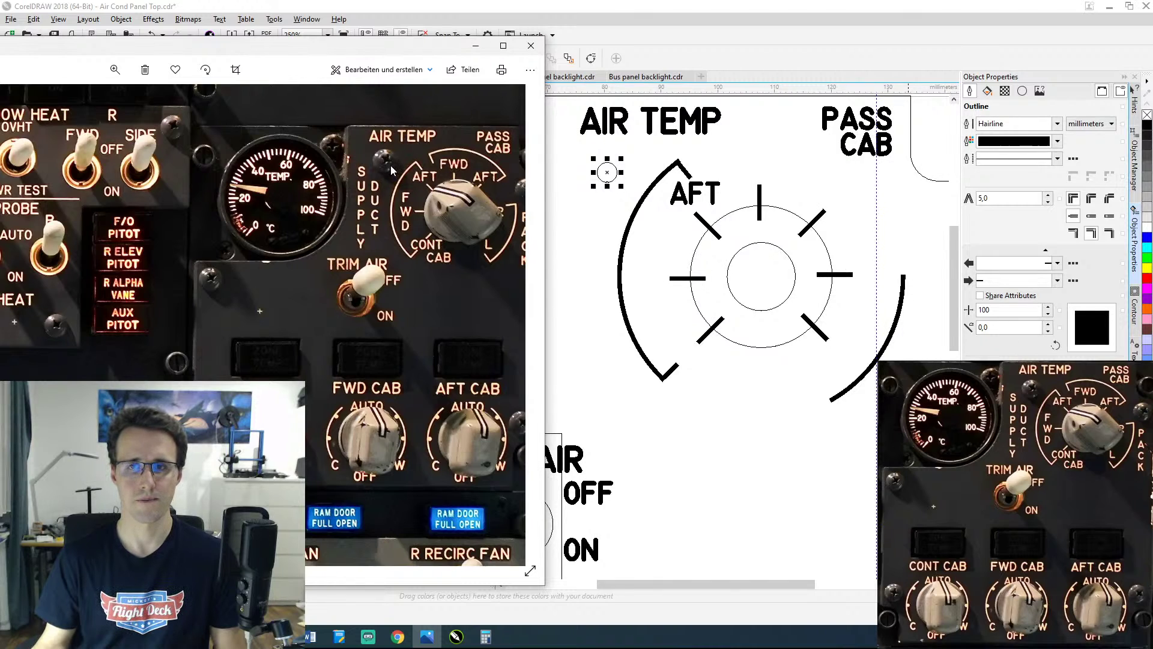
key(alt+Tab)
scroll(749, 255, down, 2)
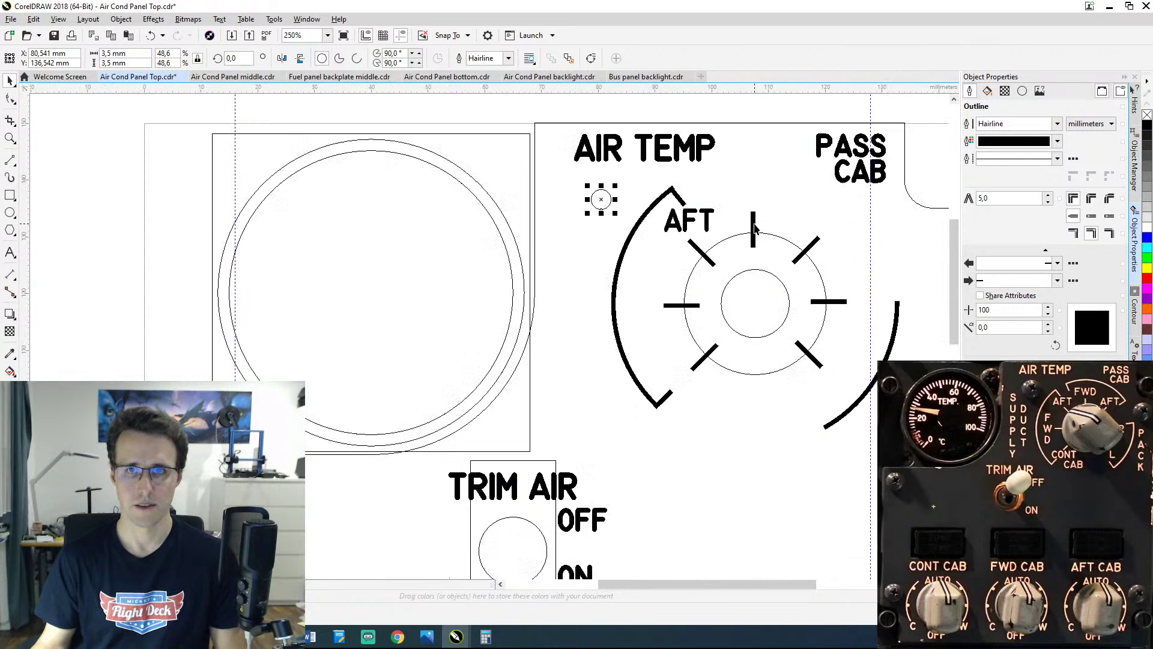
scroll(678, 211, up, 2)
drag(601, 199, 870, 257)
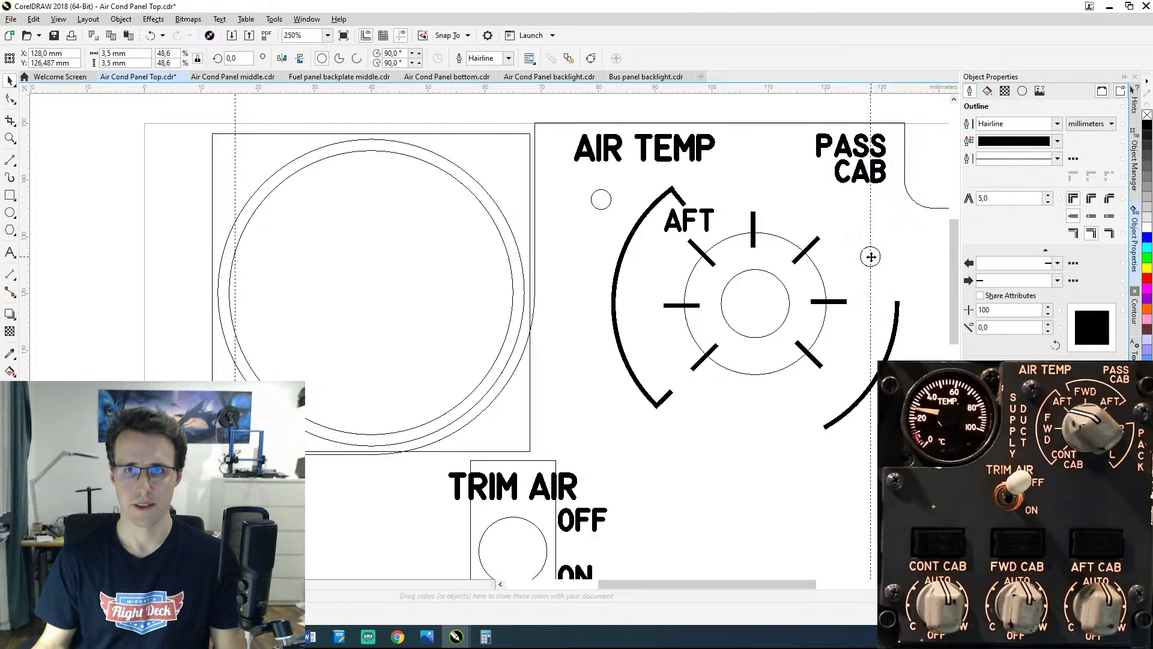
scroll(895, 245, right, 2)
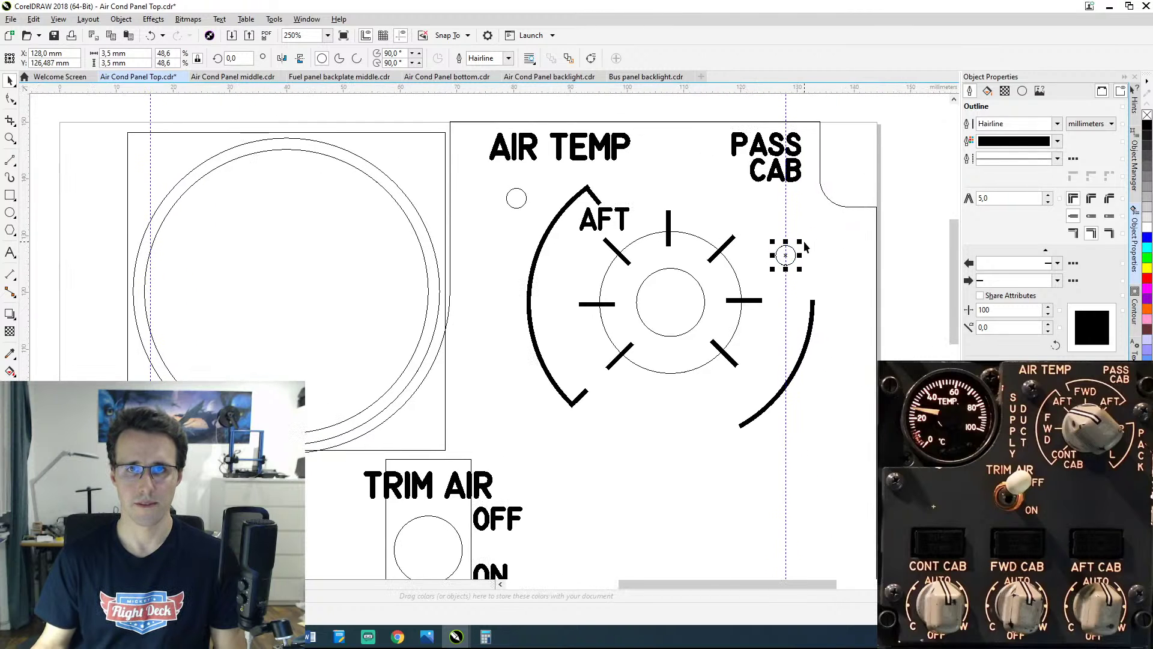
scroll(803, 247, down, 2)
click(860, 248)
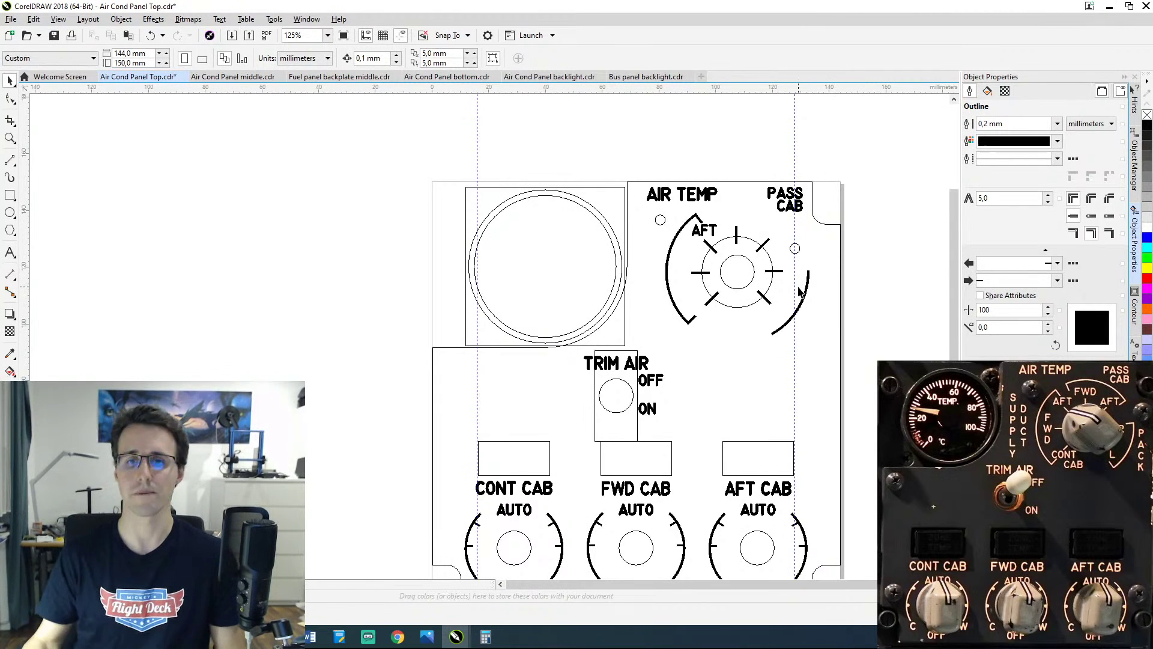
Step: Copy the 3.5 mm circle onto both guidelines at TRIM AIR height, at x 16 mm, y about 82.1 mm and x 128 mm, y about 83.8 mm
drag(749, 419, 761, 337)
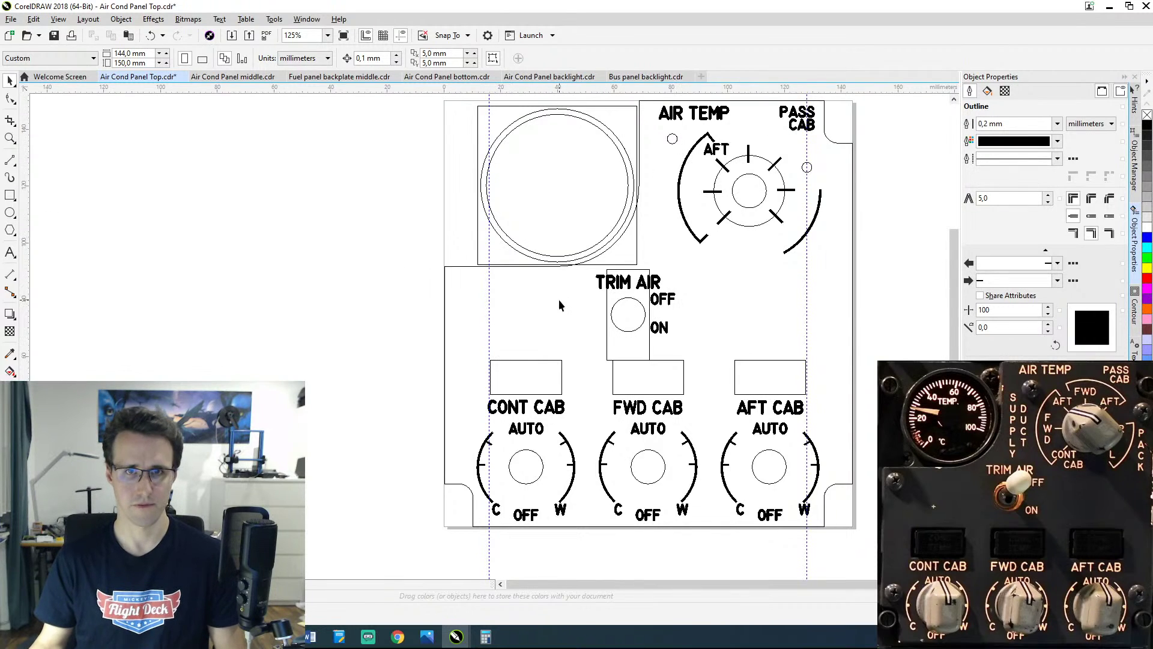
click(672, 138)
drag(671, 138, 490, 293)
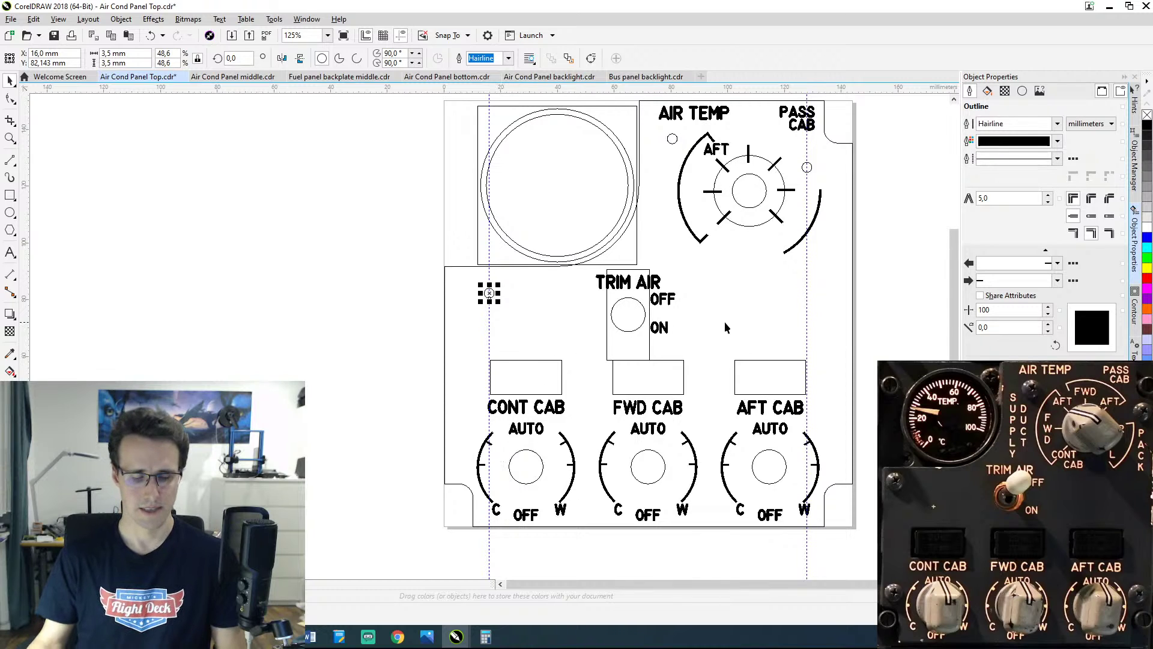
drag(489, 293, 807, 289)
key(space)
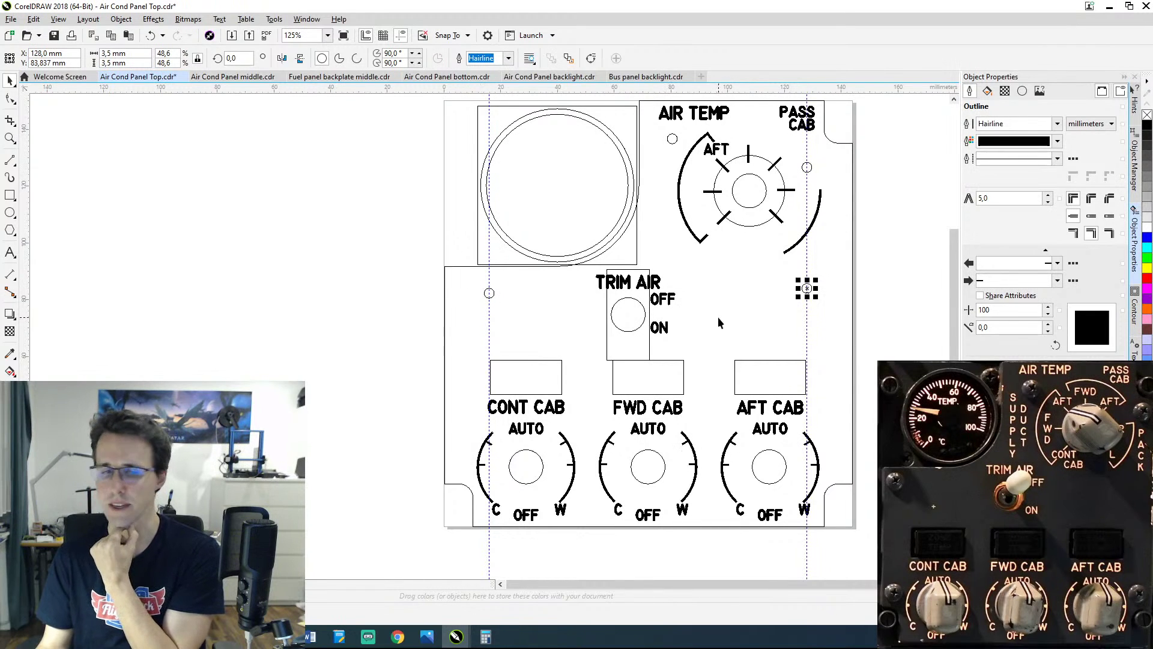
Step: After checking the reference photo, copy the 3.5 mm circle between the three lower dials, at about x 50.2 mm, y 10.6 mm and x 94.2 mm, y 10.8 mm
click(427, 637)
drag(443, 48, 1152, 24)
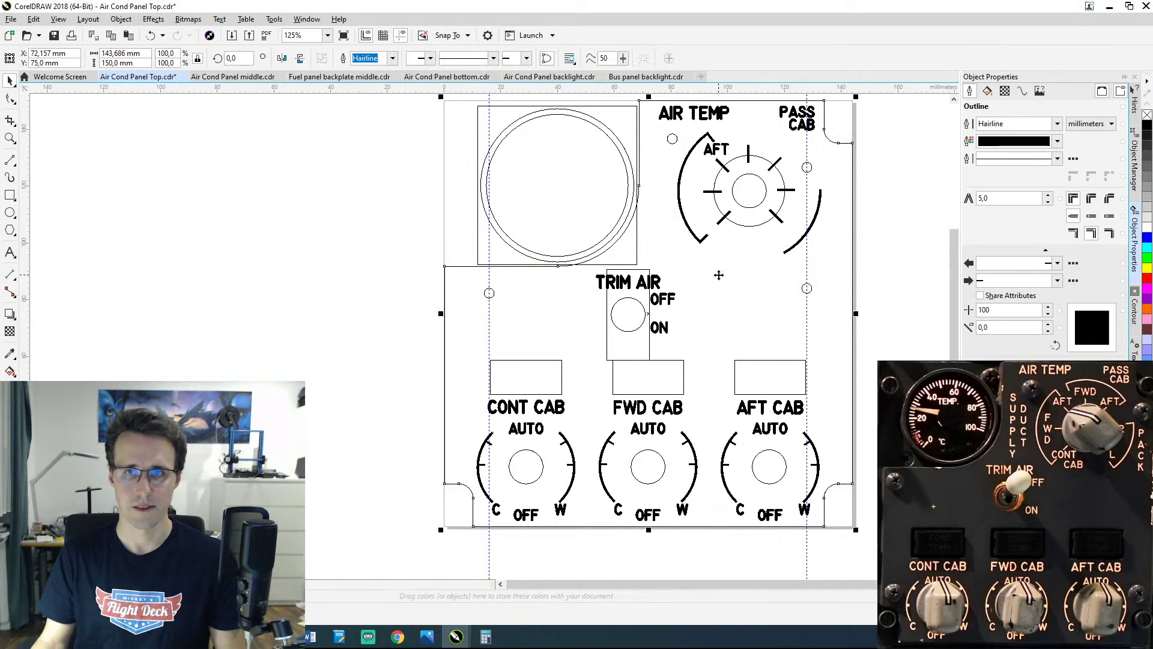
click(672, 138)
drag(672, 139, 588, 499)
drag(589, 503, 587, 499)
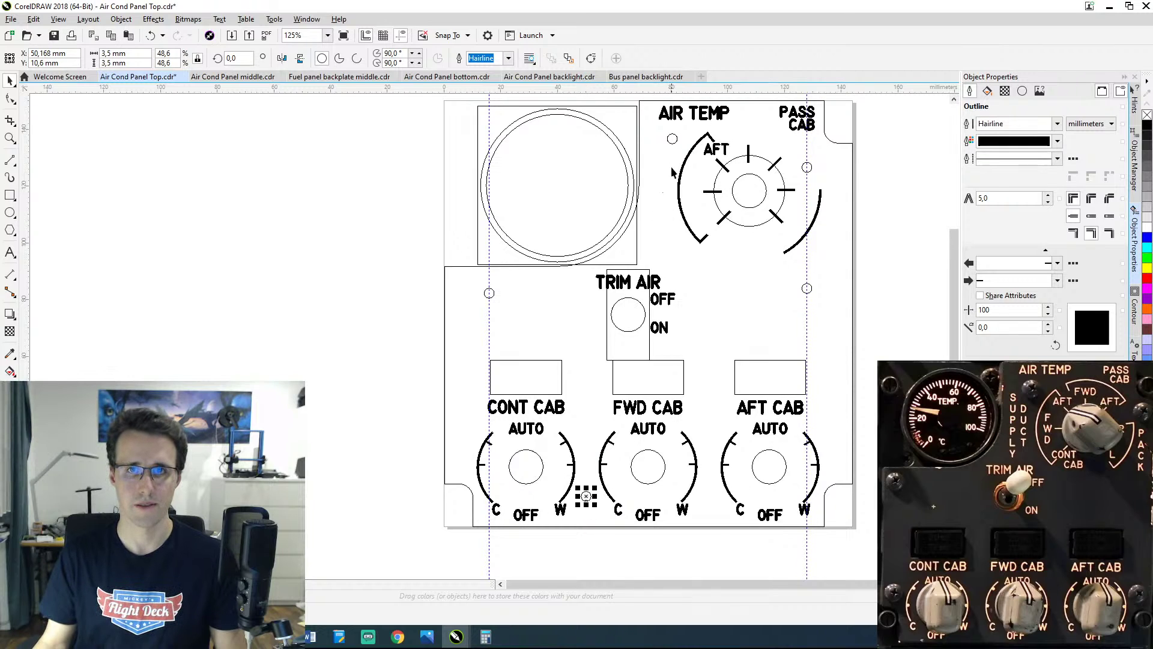
click(672, 139)
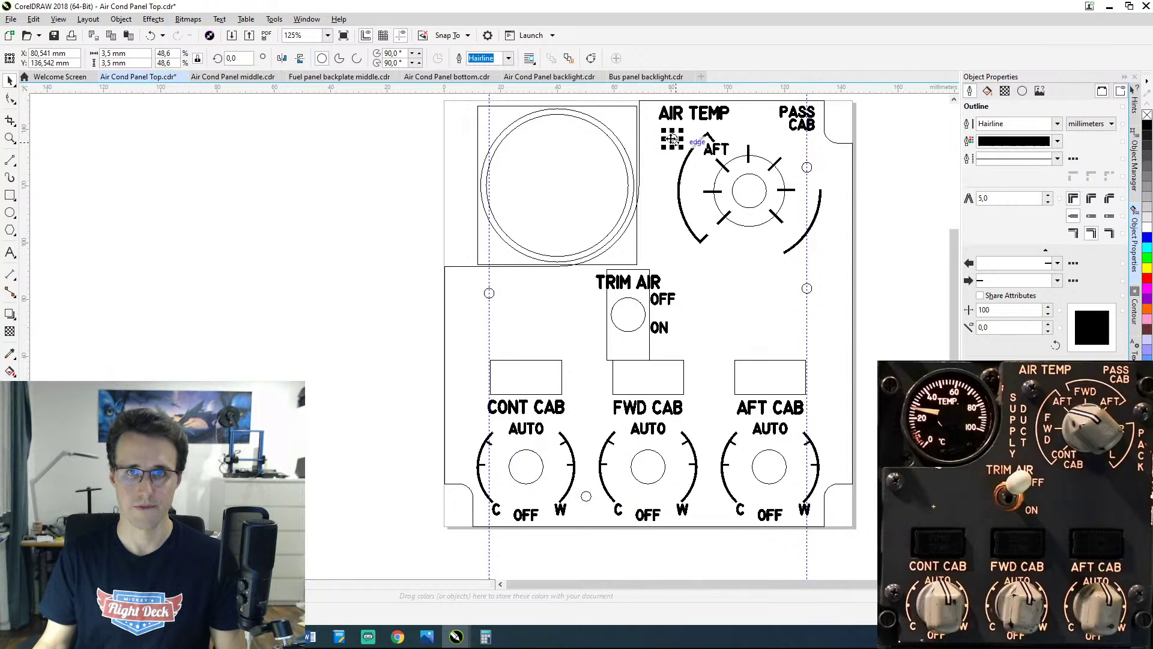
drag(672, 139, 713, 501)
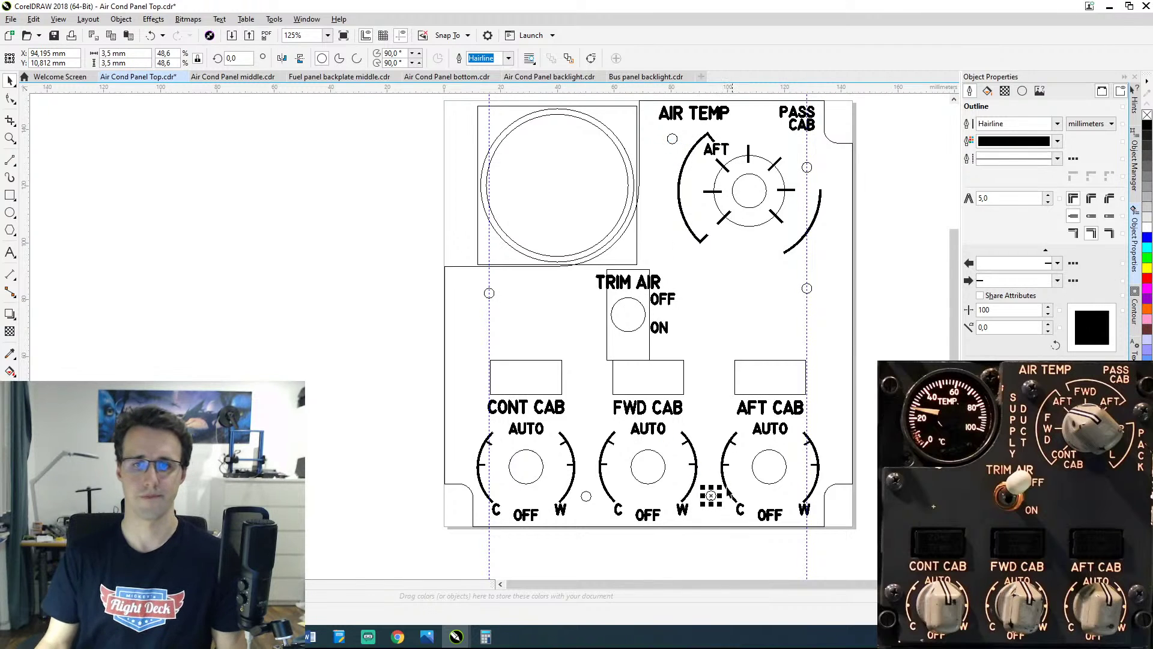
Step: Set the y position of both 3.5 mm circles between the lower dials to 10 mm
click(586, 498)
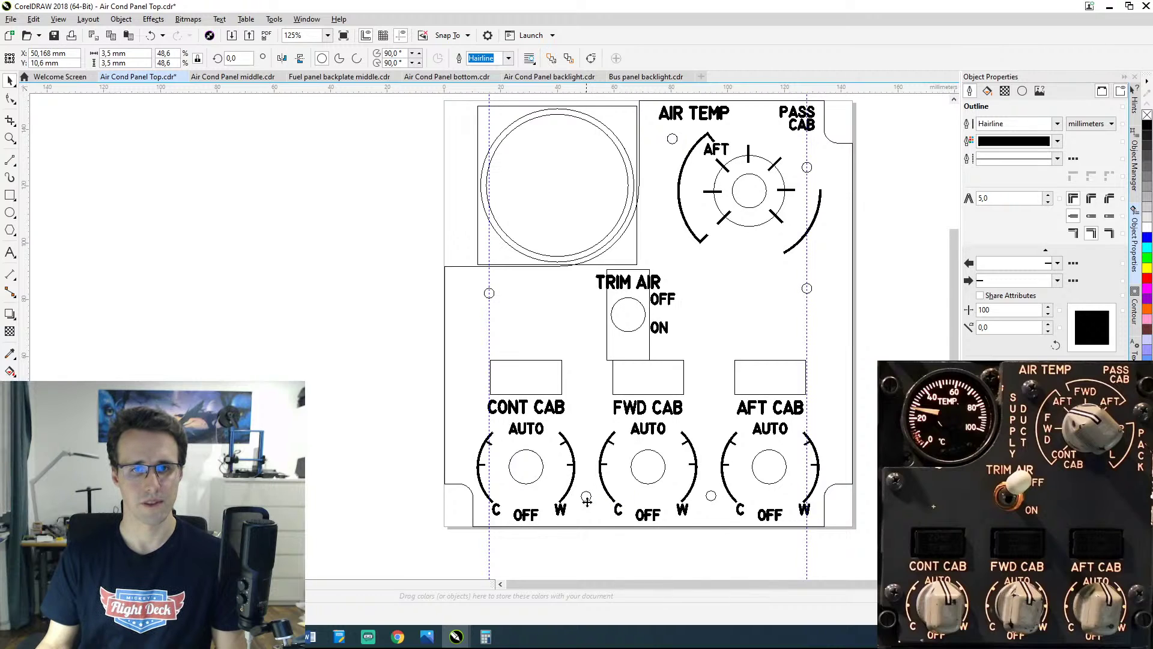
click(587, 498)
click(66, 61)
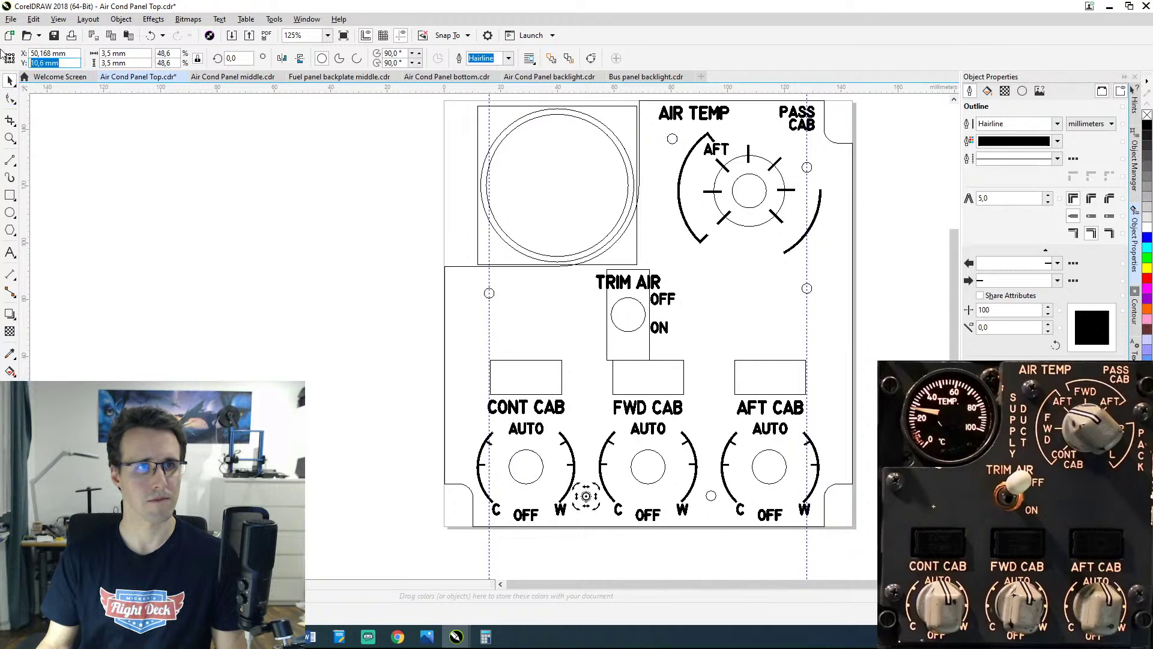
text(10)
key(Return)
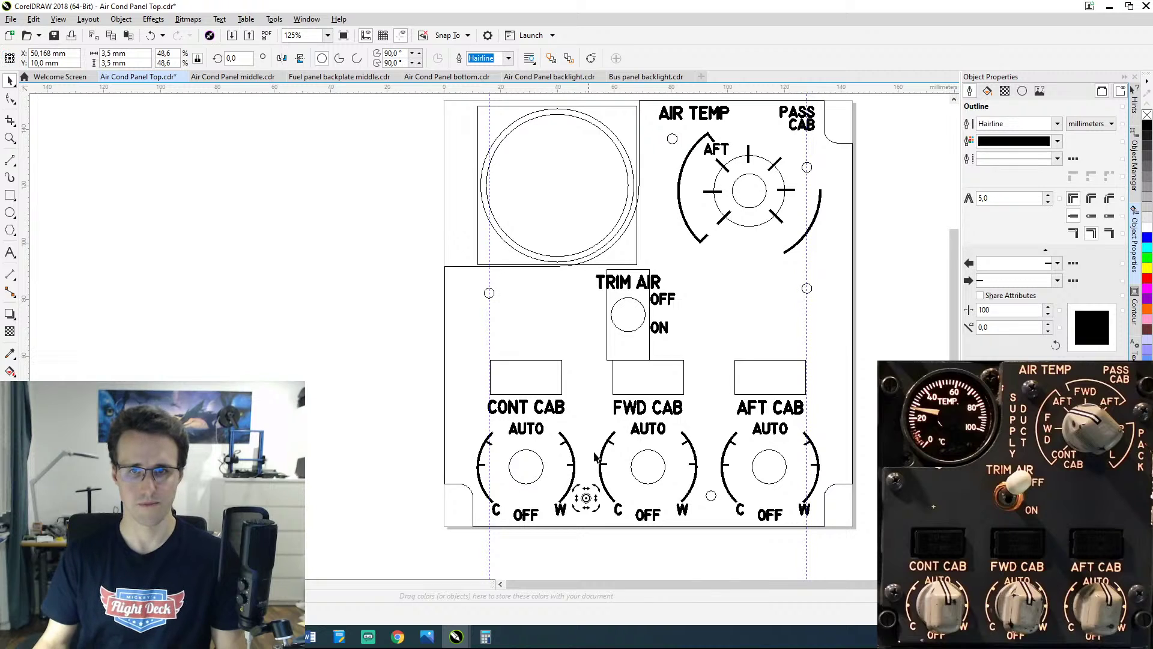
click(712, 498)
click(67, 61)
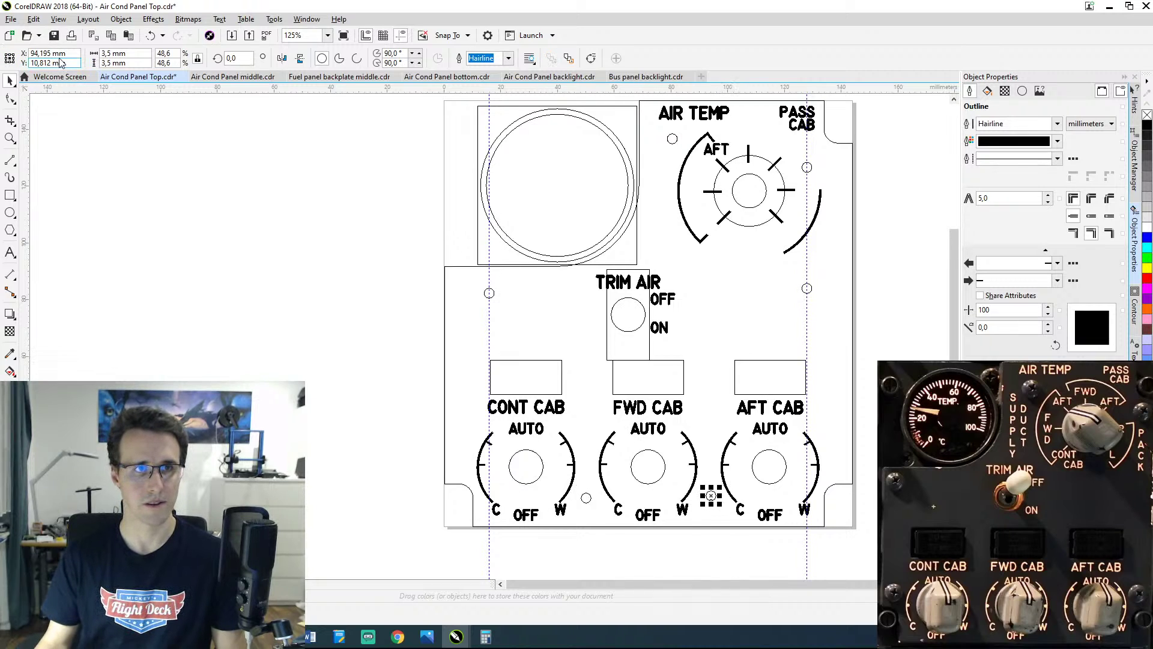
text(10)
key(Return)
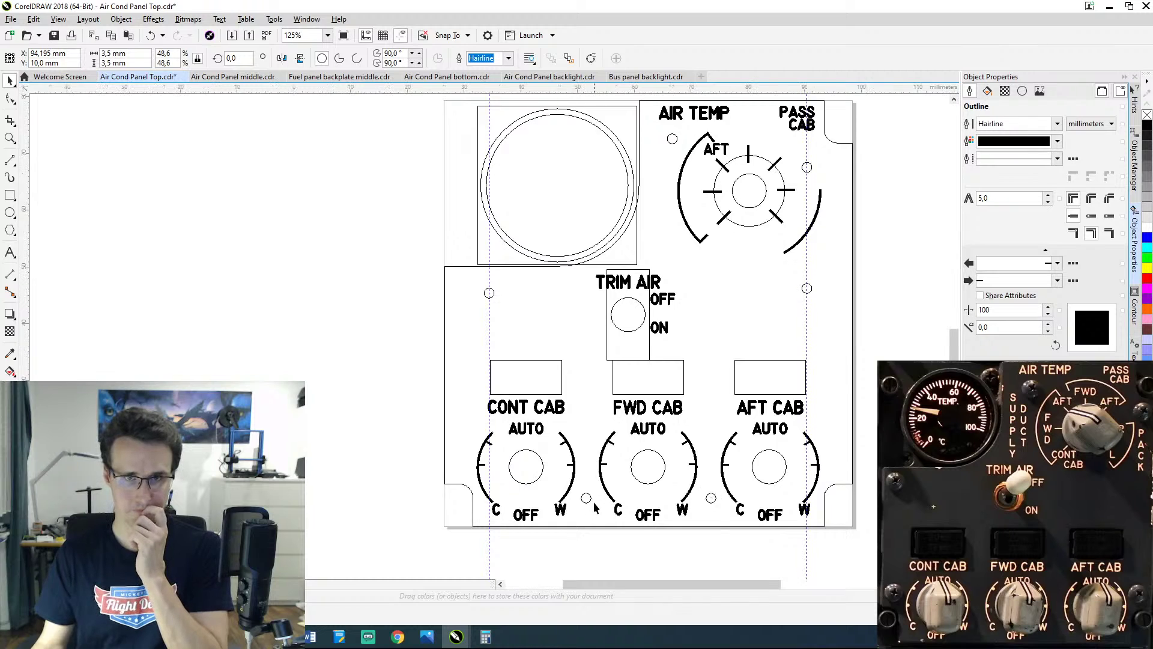
Step: Read the x positions of the CONT CAB scale's right edge and the FWD CAB scale's left edge to calculate half the gap between them
scroll(594, 502, up, 2)
click(574, 473)
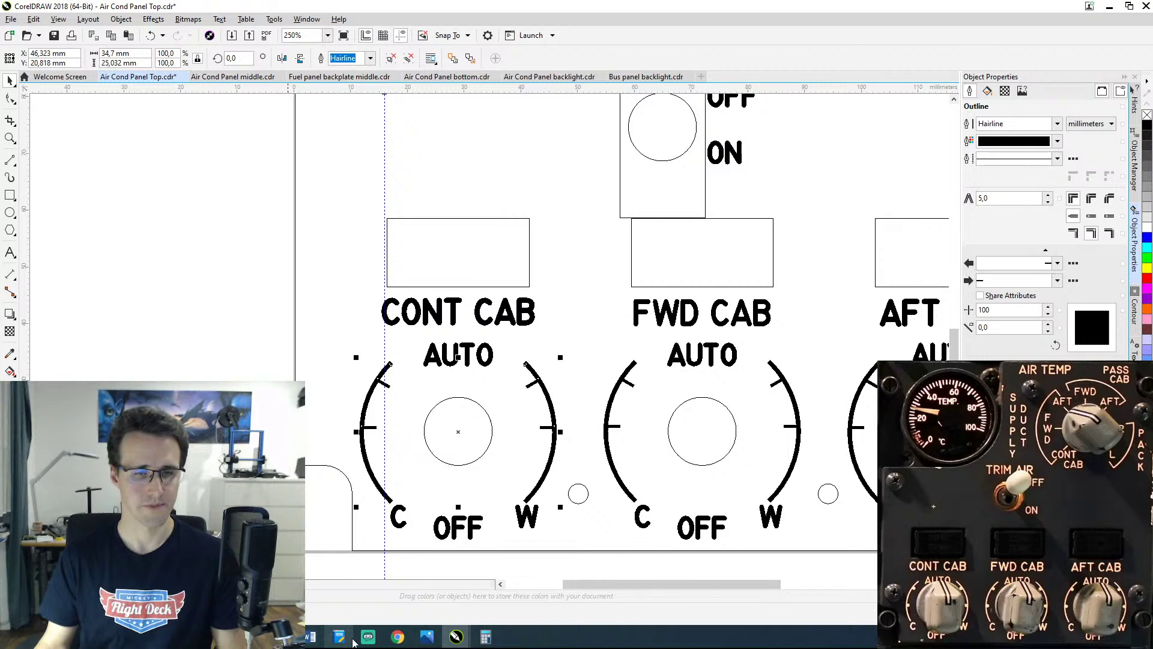
click(484, 627)
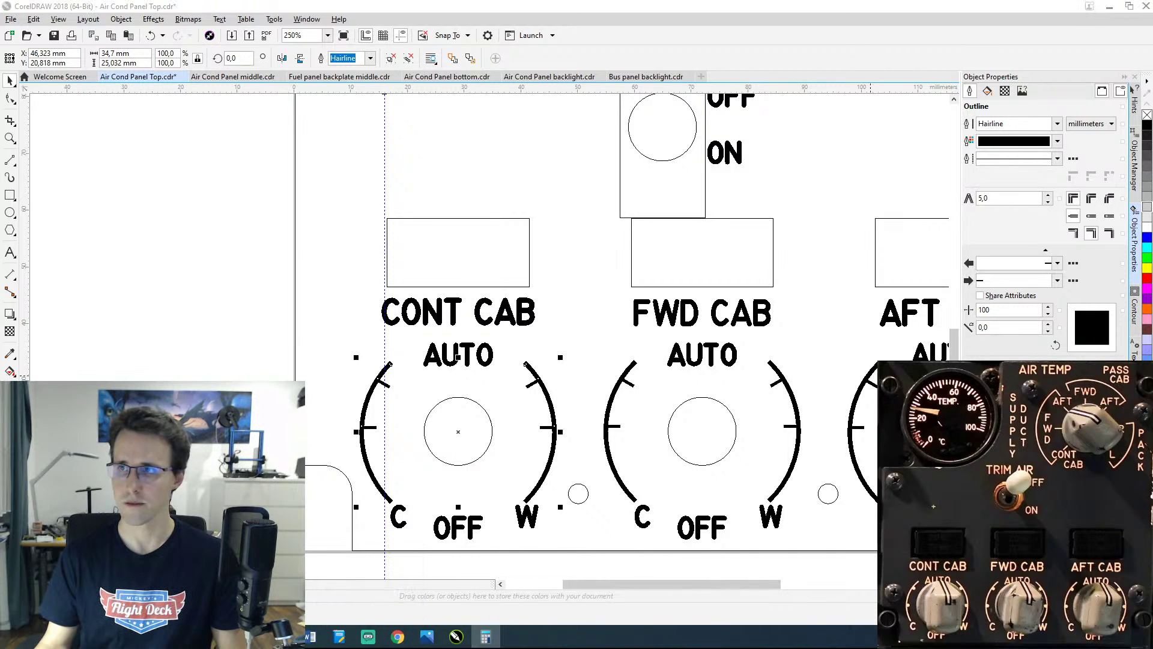
click(53, 53)
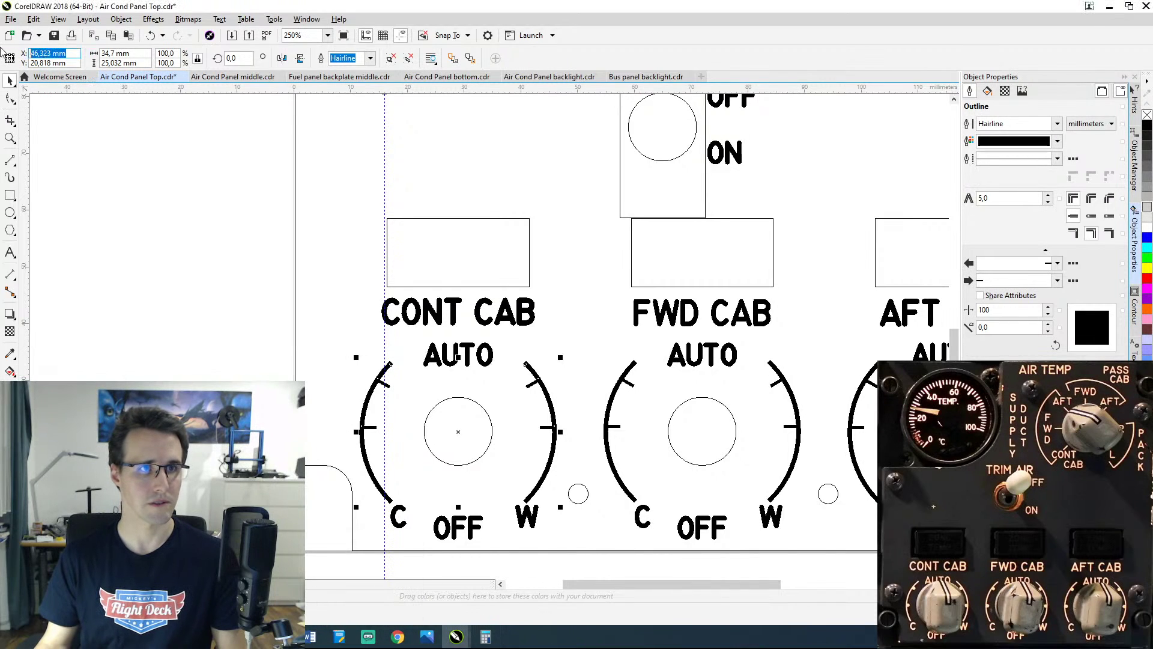
drag(53, 53, 3, 57)
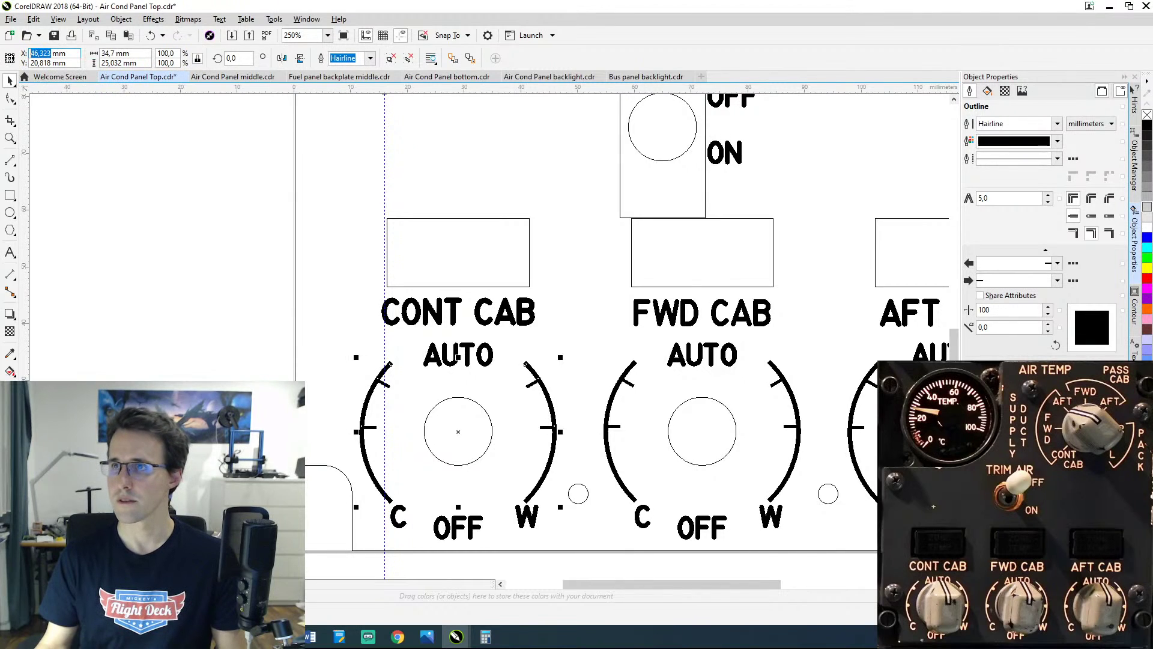
key(alt+Tab)
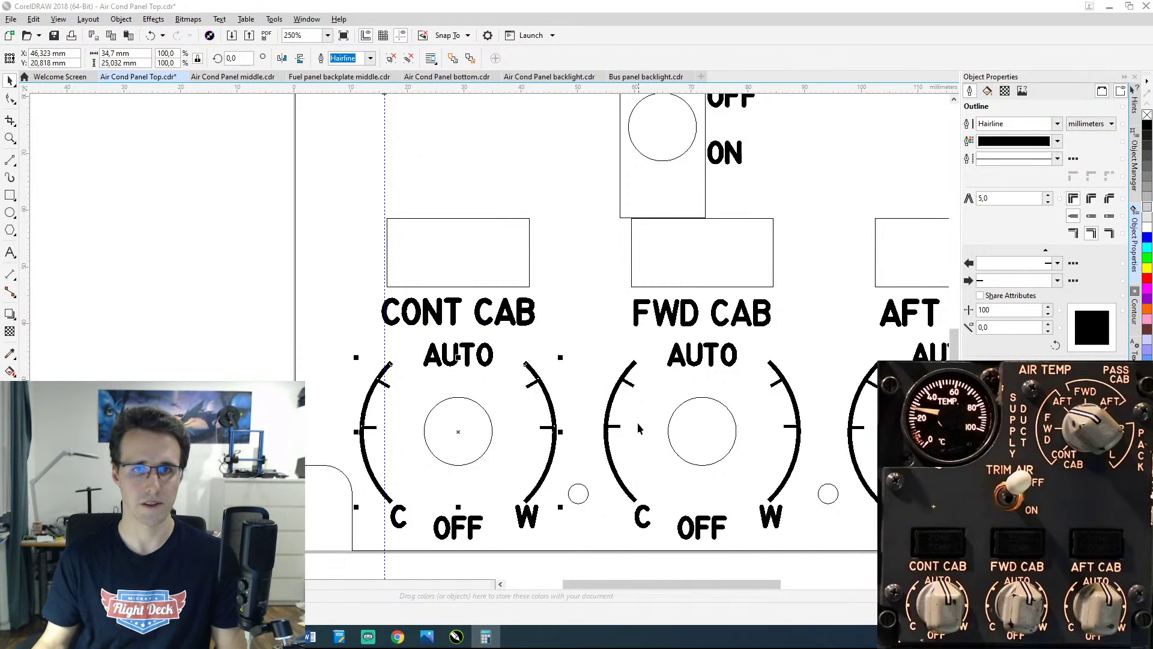
click(606, 430)
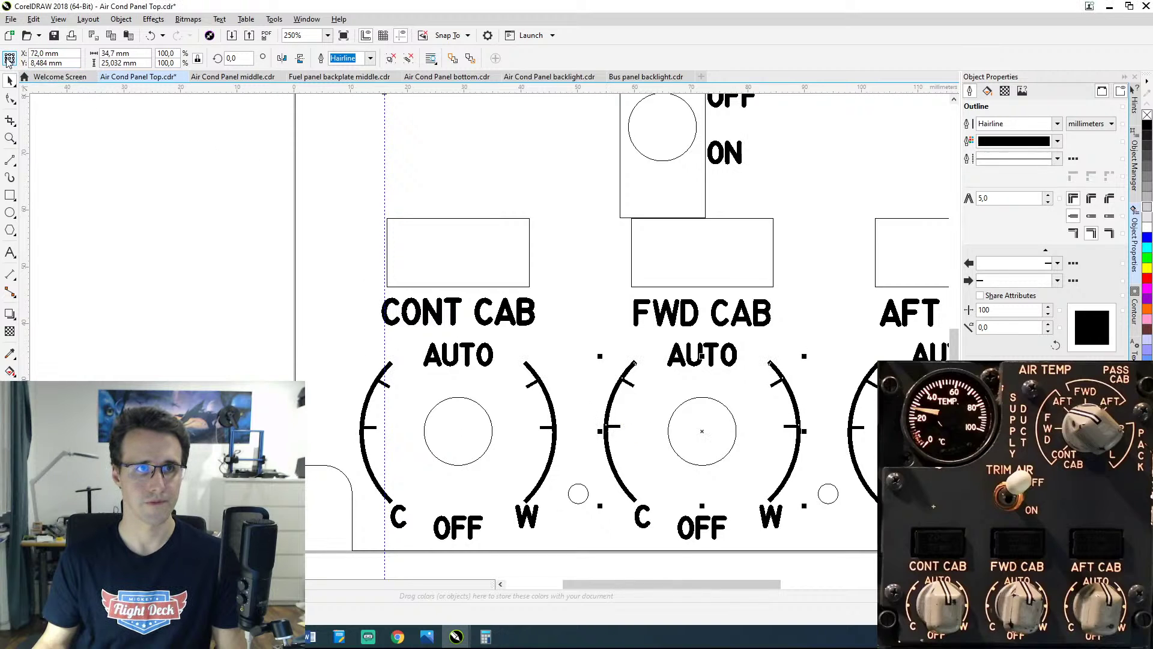
click(10, 60)
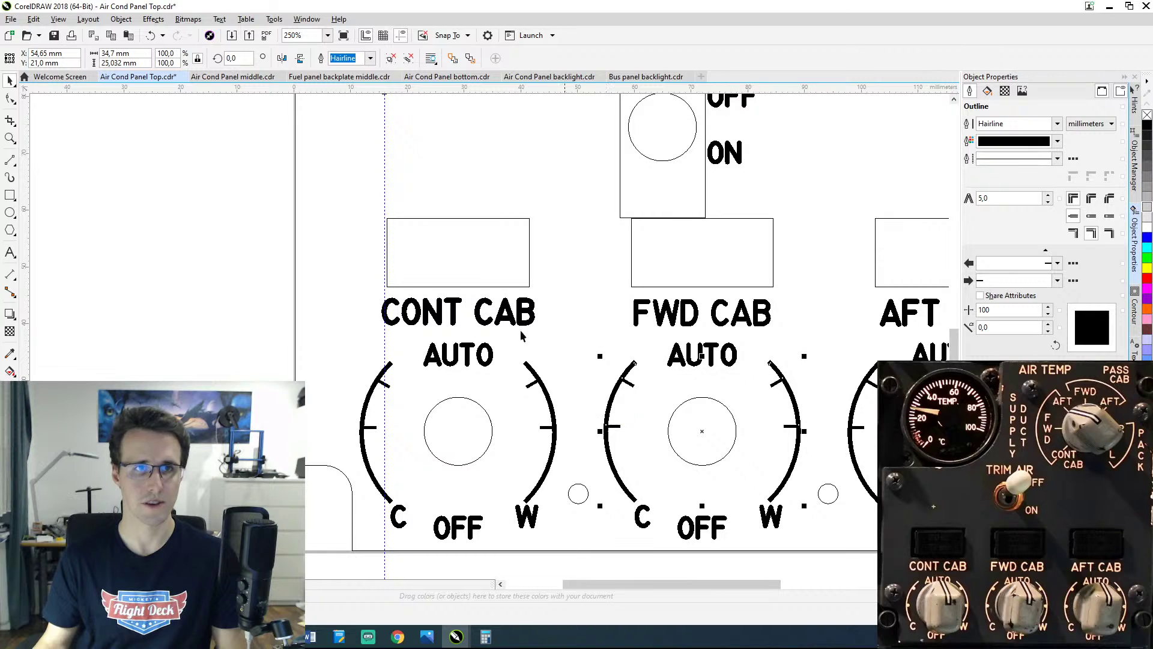
drag(47, 53, 3, 54)
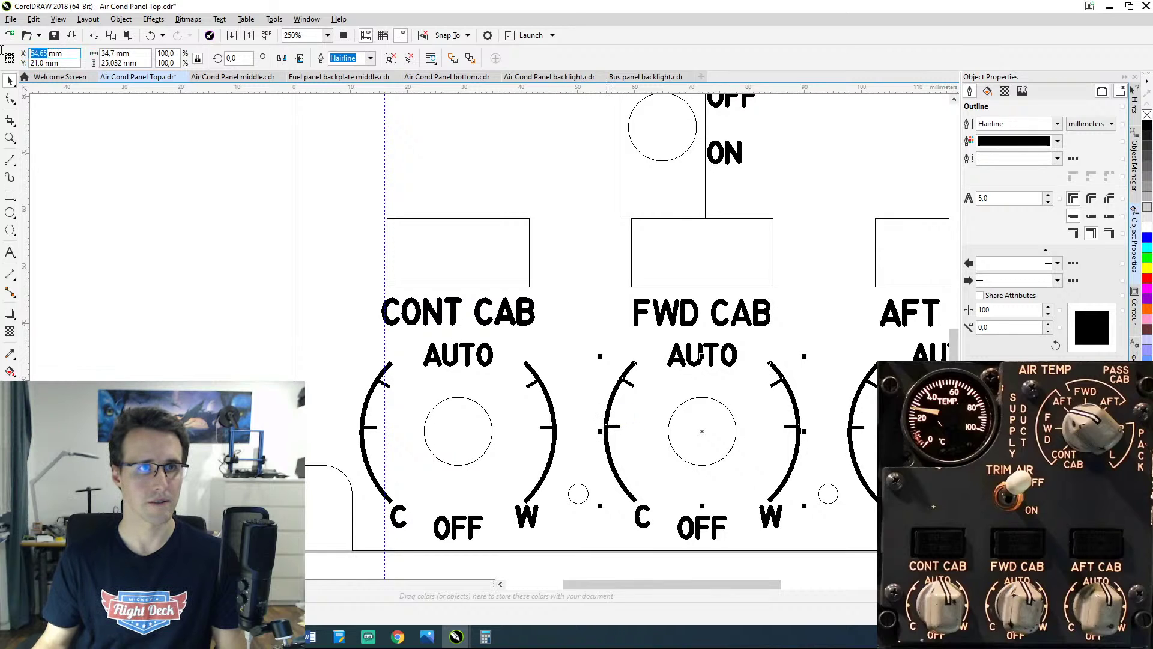
key(ctrl+c)
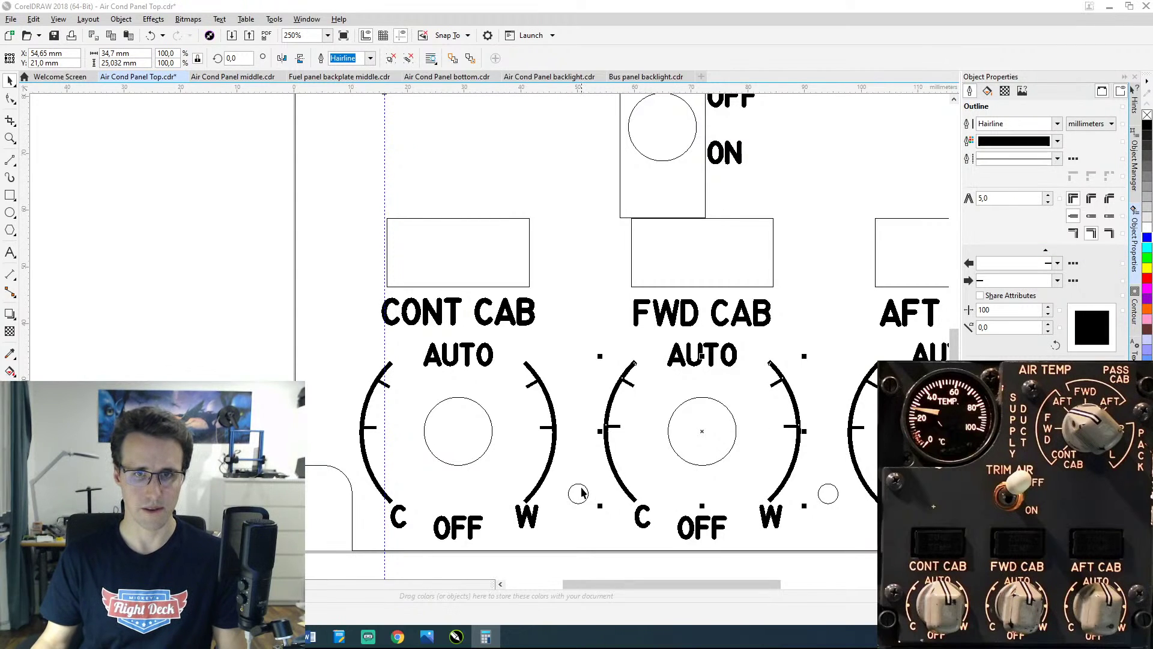
Step: Centre the 3.5 mm circle between the CONT CAB and FWD CAB dials by setting its x position to 46,323 mm+4,164
click(551, 431)
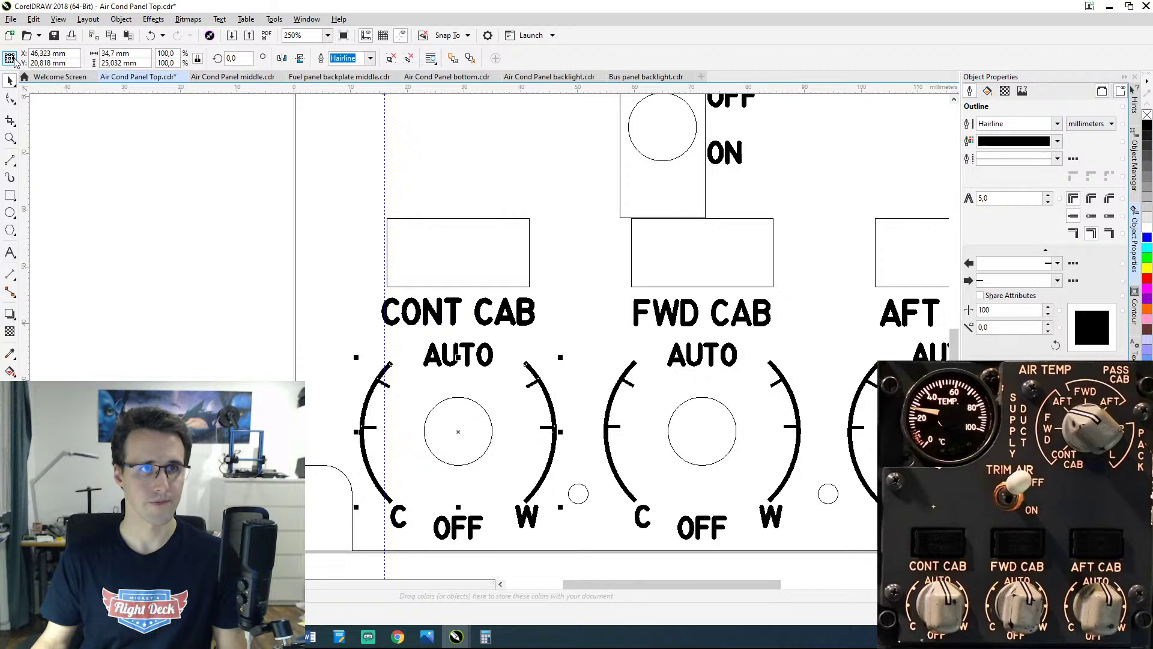
double_click(62, 53)
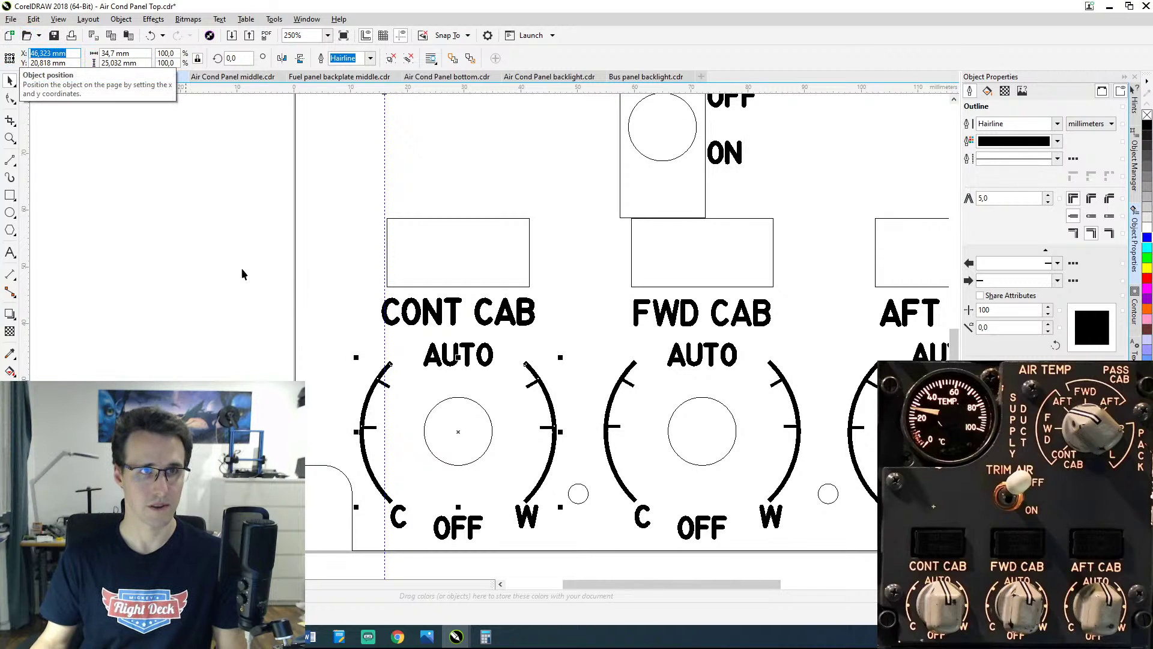
click(582, 501)
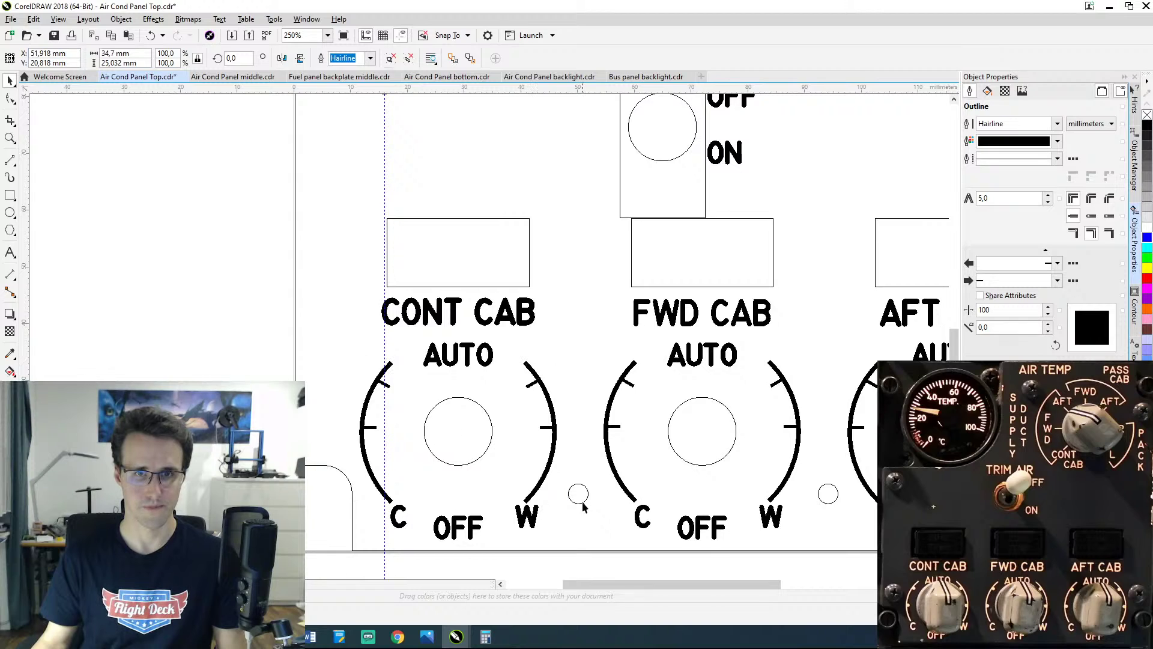
click(11, 60)
click(66, 55)
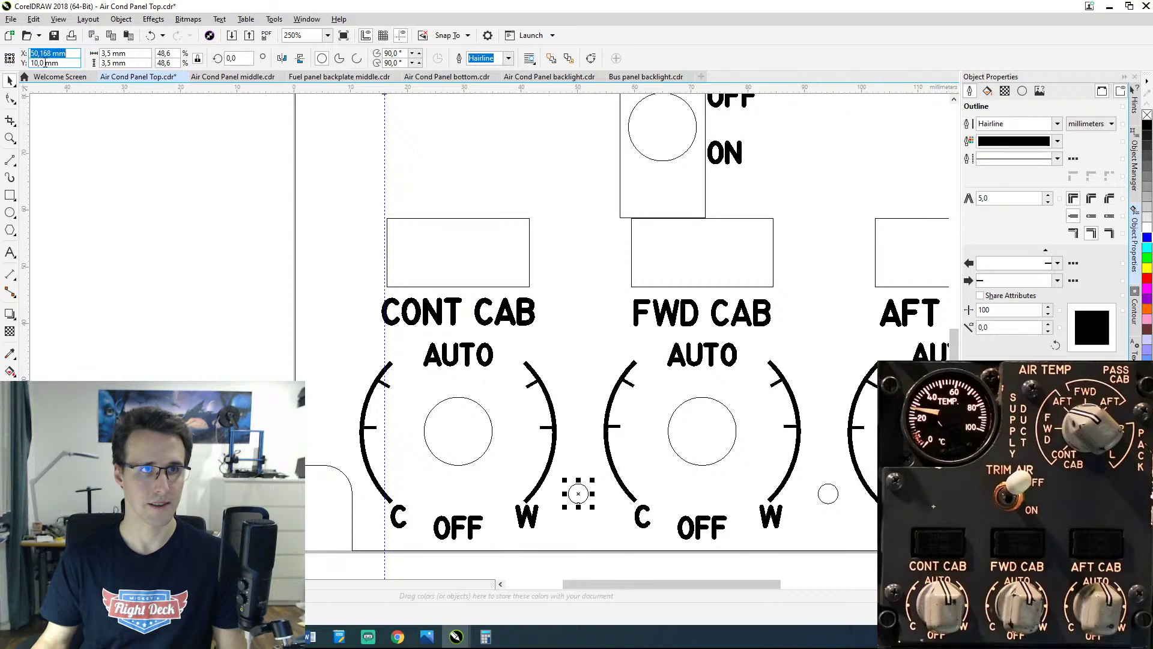
text(46,323 mm)
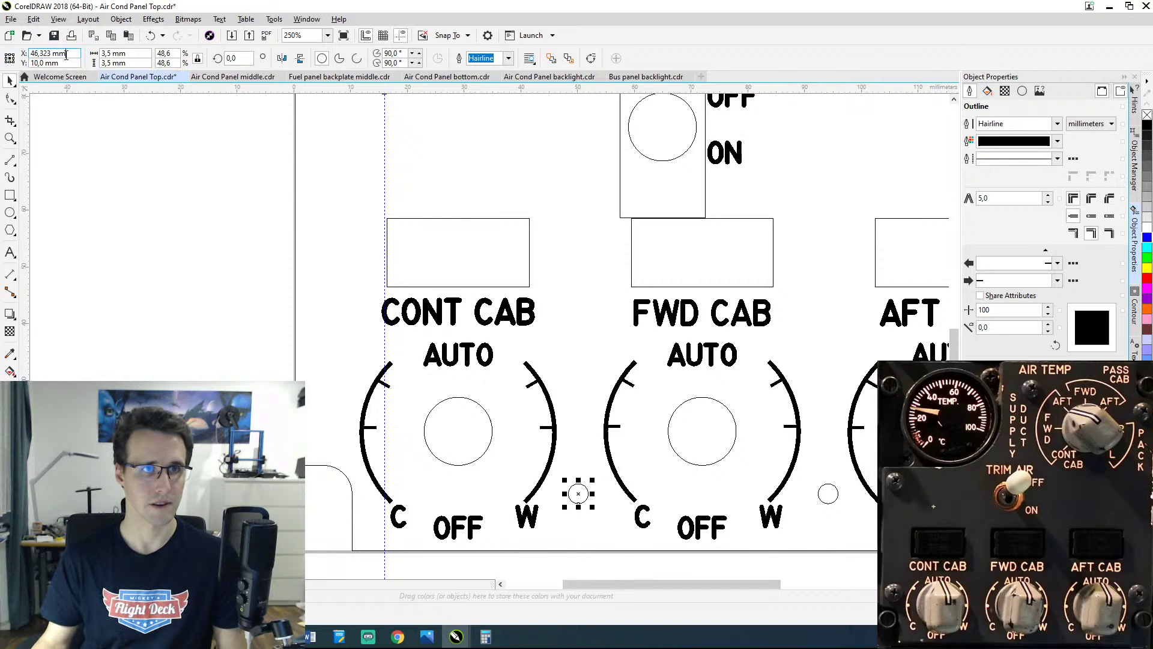
text(+4)
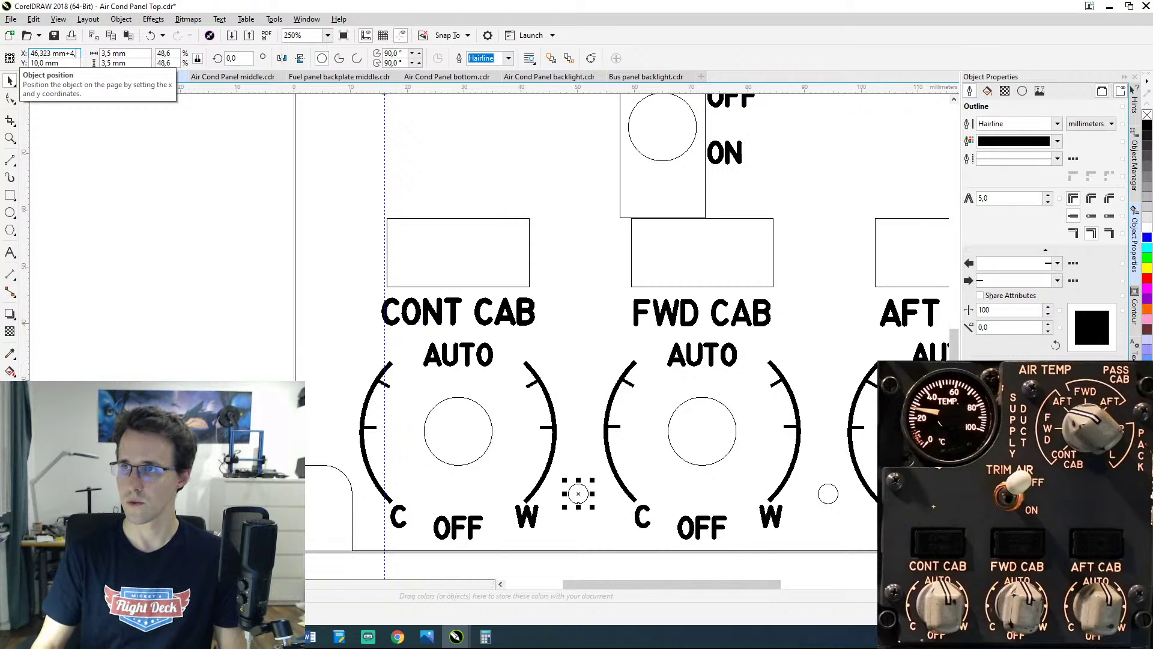
text(,164)
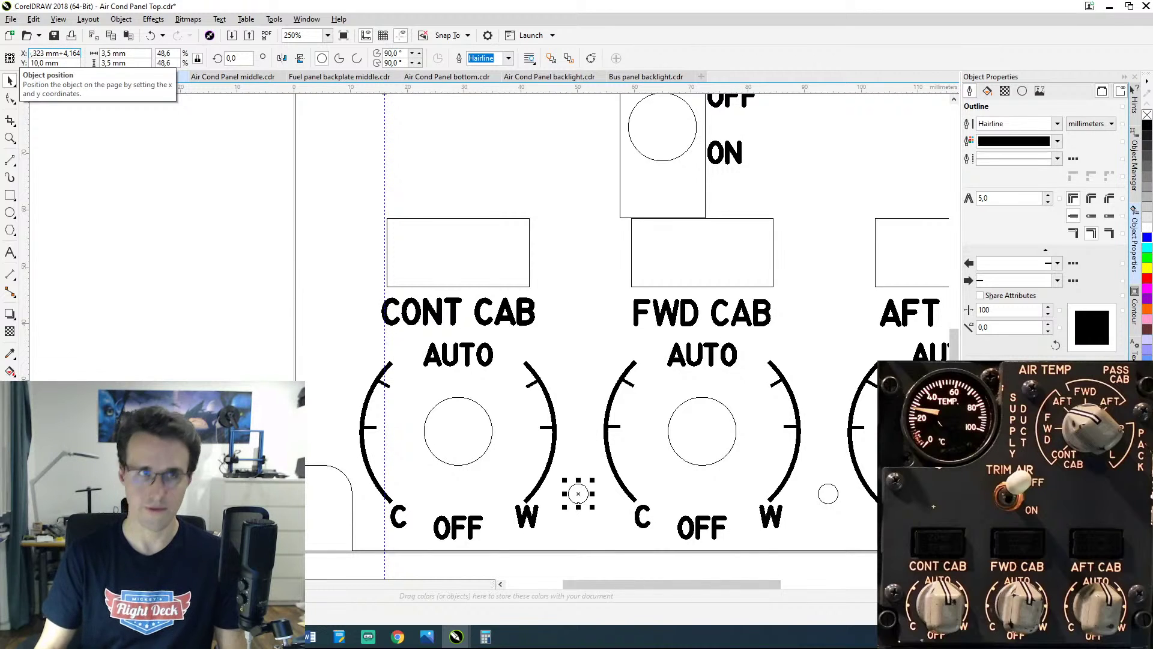
key(Return)
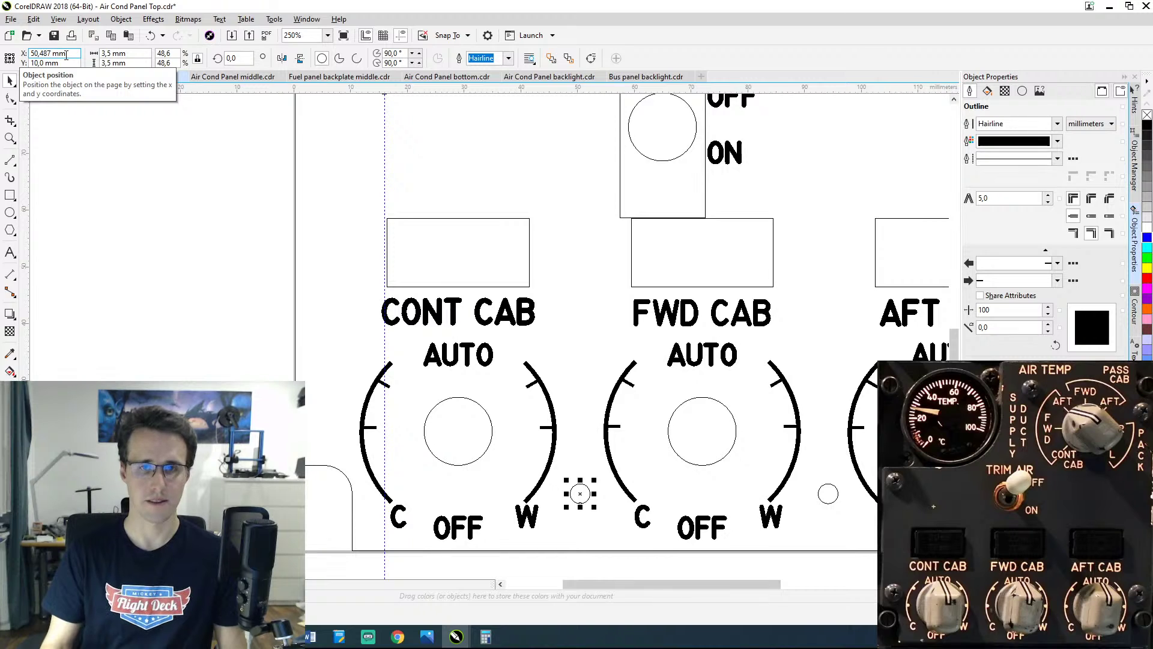
Step: Read the x position of the AFT CAB dial scale's left edge and copy the value
drag(716, 293, 556, 279)
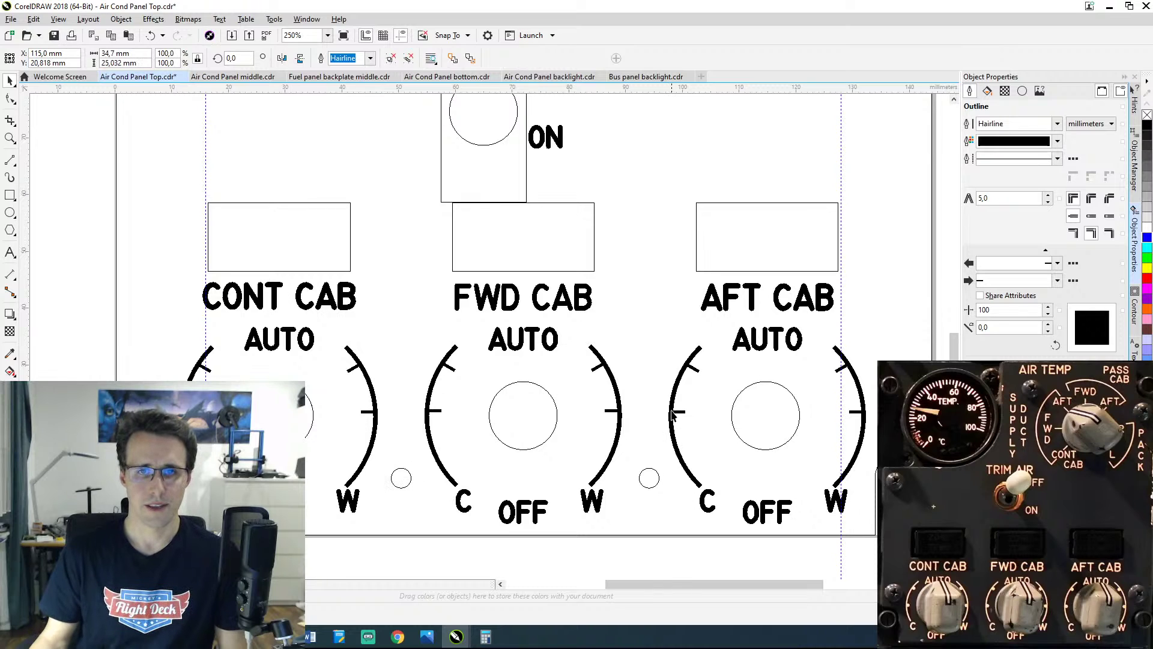
click(671, 414)
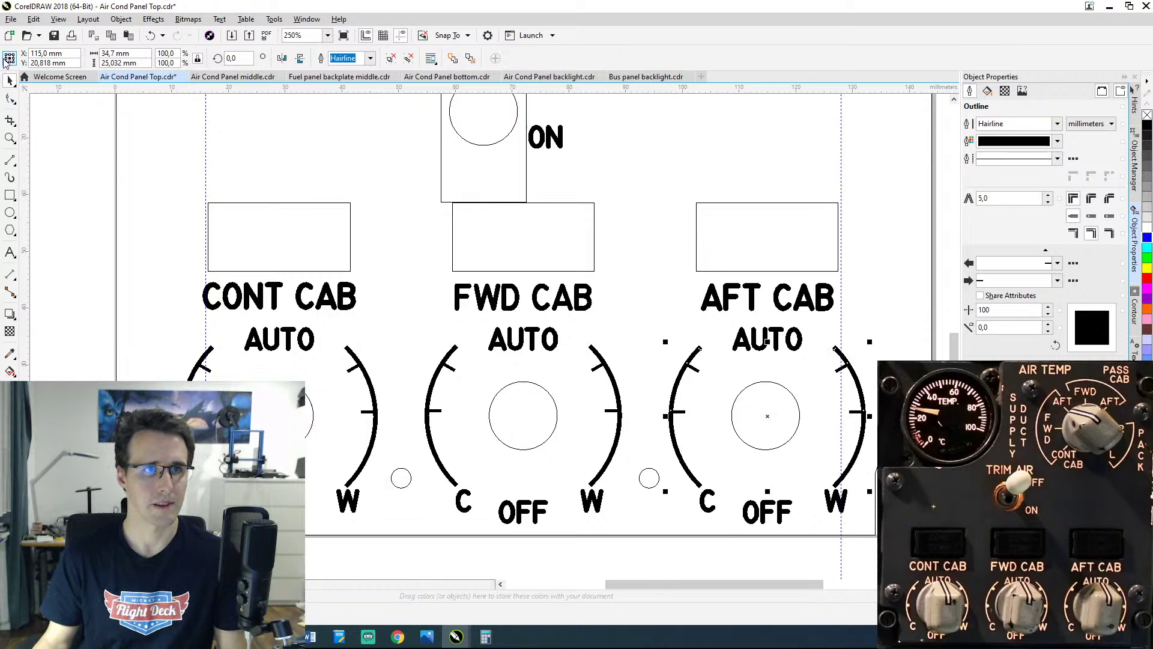
click(5, 58)
click(46, 55)
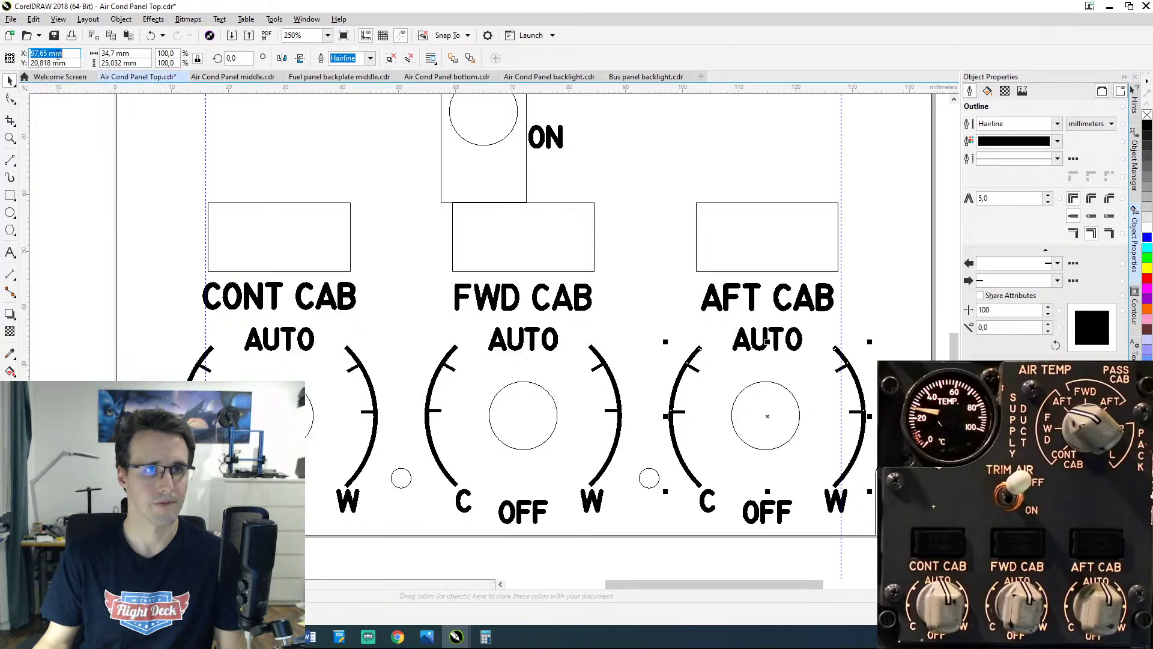
click(58, 54)
double_click(64, 53)
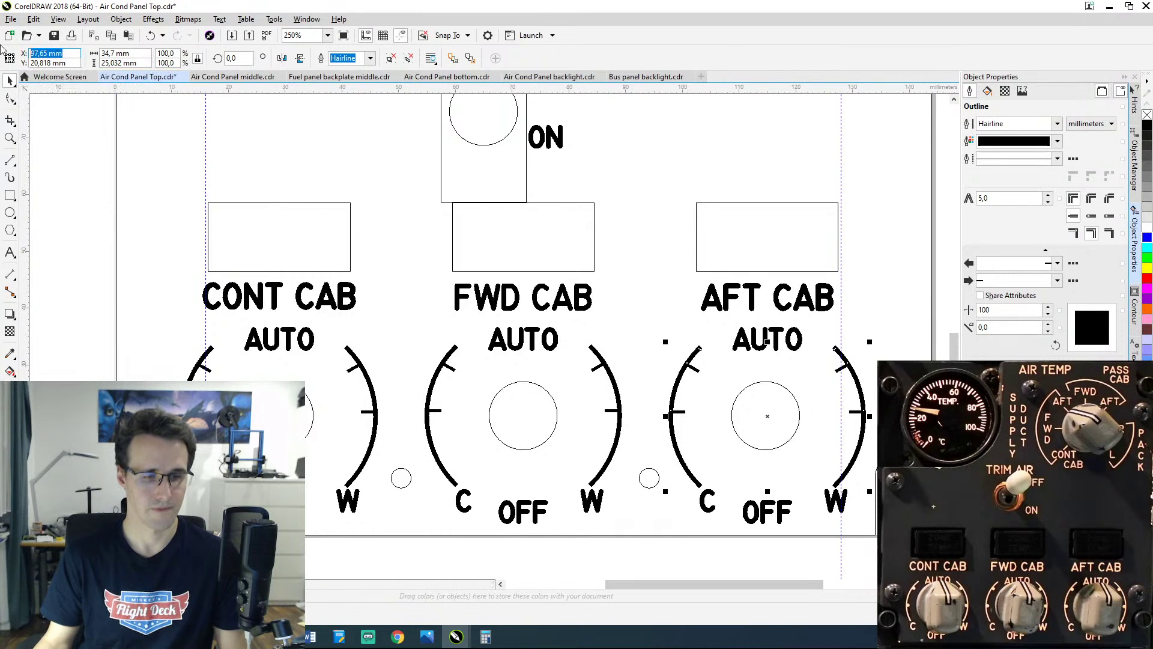
Step: Try to centre the 3.5 mm circle between the FWD CAB and AFT CAB dials with an x position of 97,65 mm-4,164
click(651, 484)
double_click(58, 53)
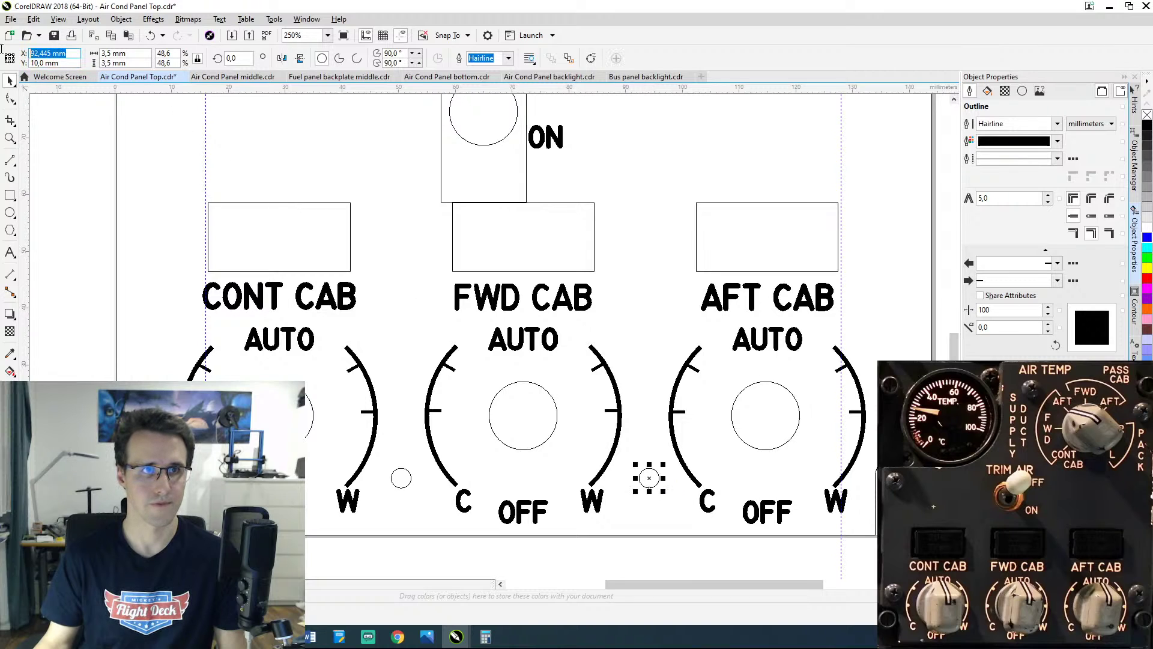
key(ctrl+v)
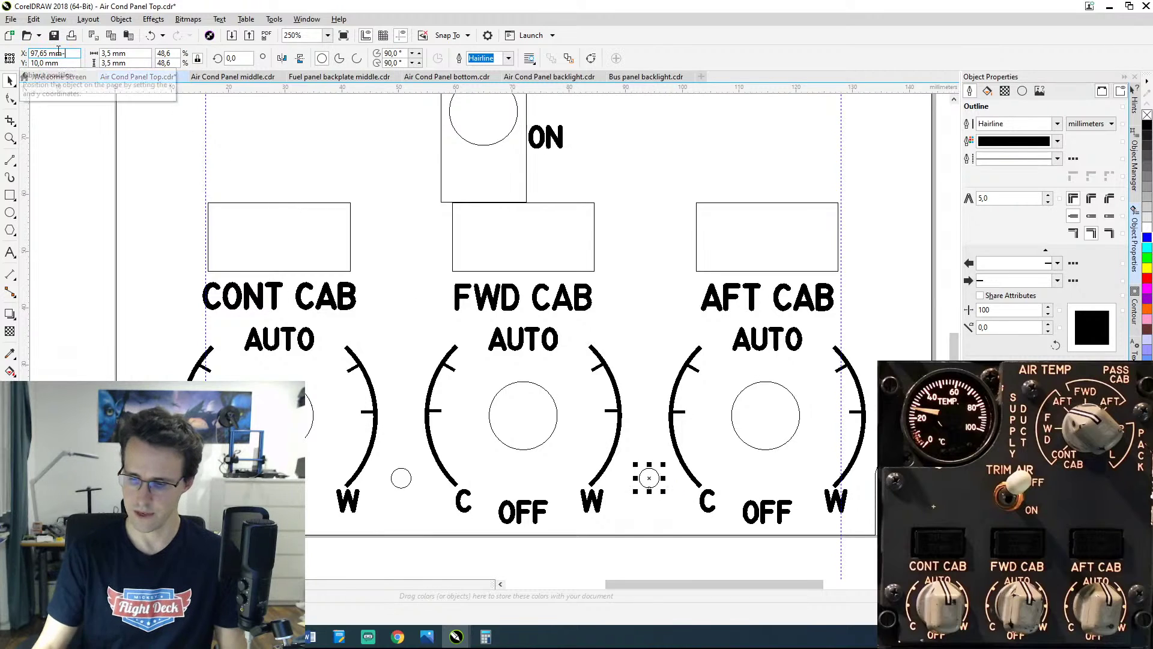
text(-4,164)
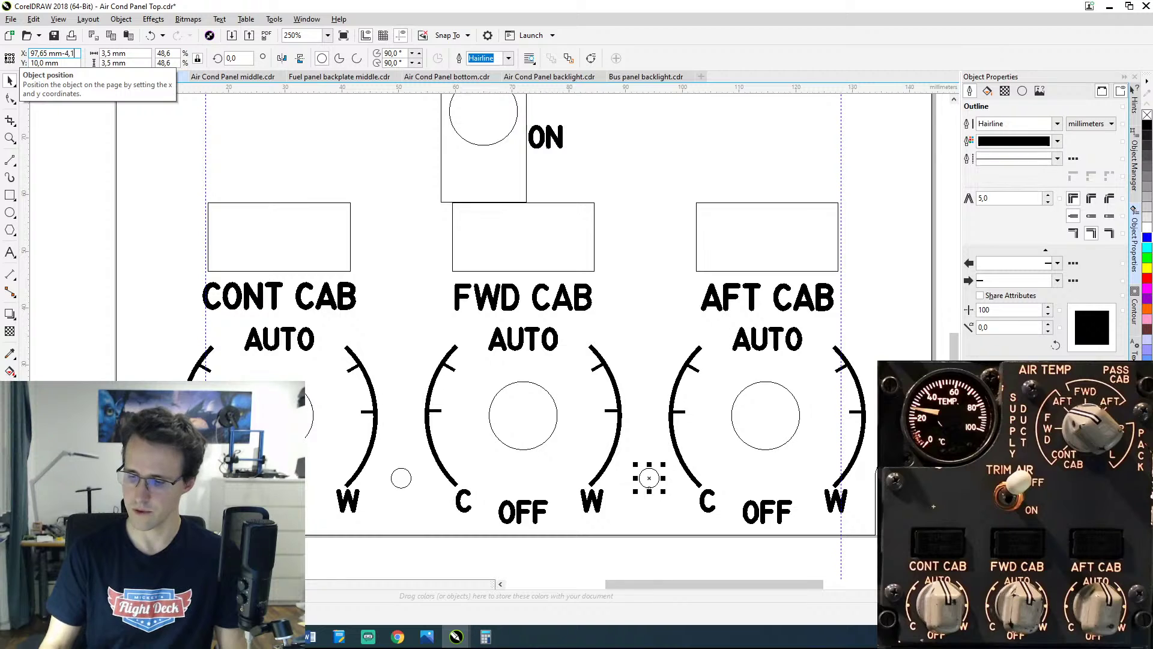
key(Return)
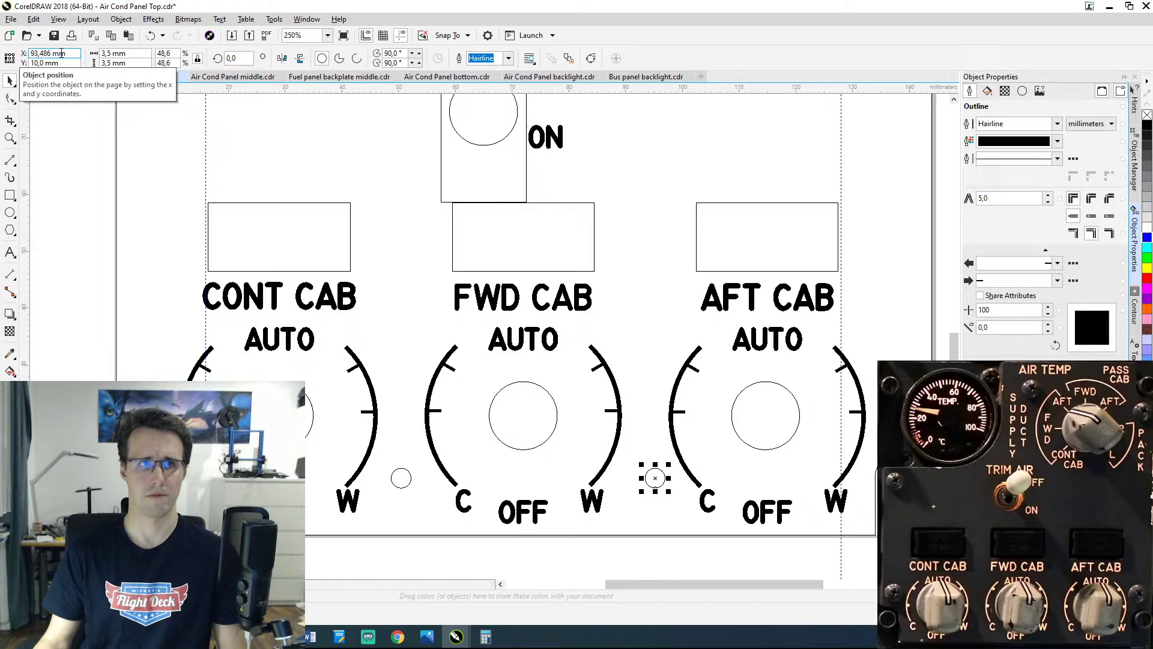
Step: Using the centre reference point, set the x position of the 3.5 mm circle between FWD CAB and AFT CAB to 97,65 mm-4,164
click(10, 58)
text(97,65)
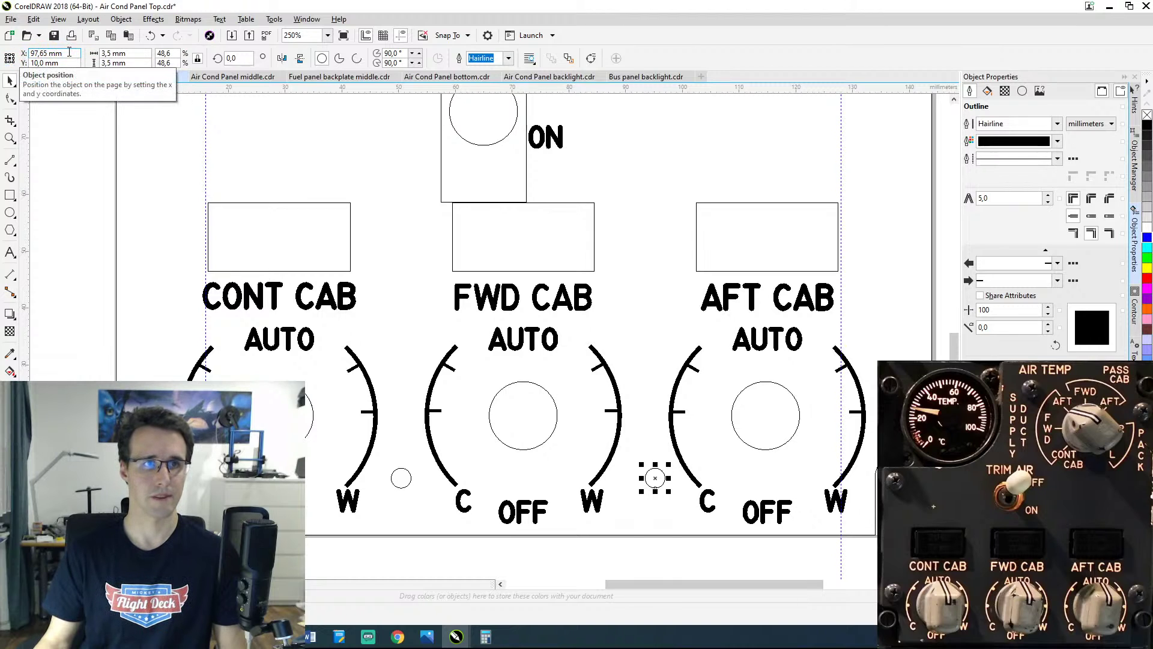
key(Return)
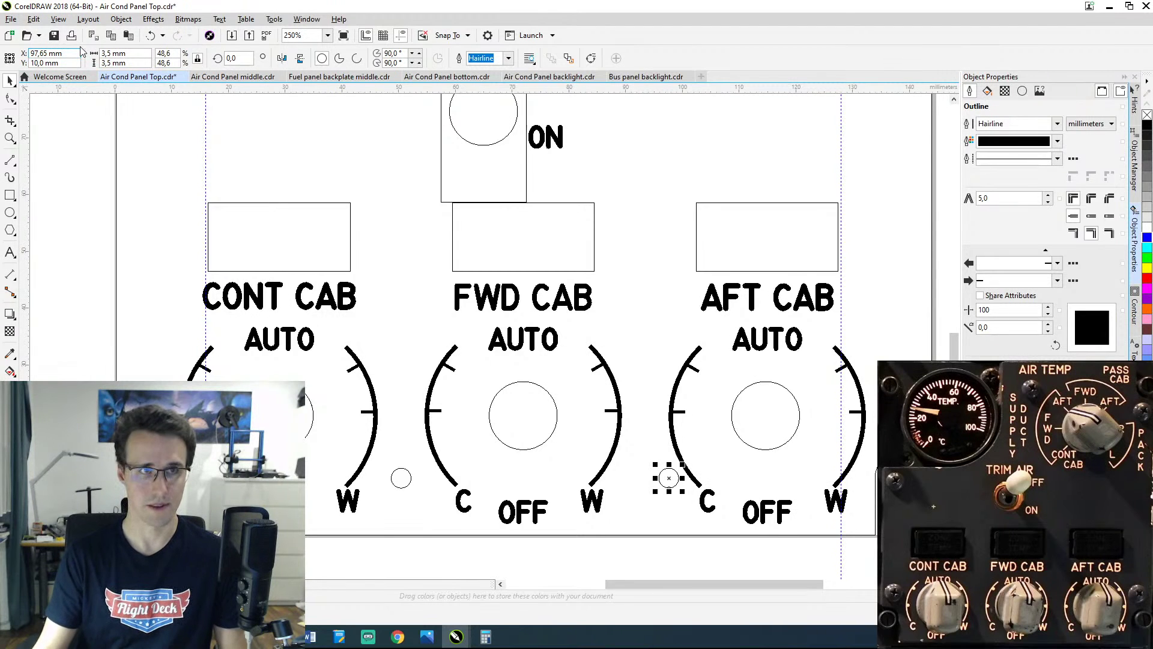
text(-4,)
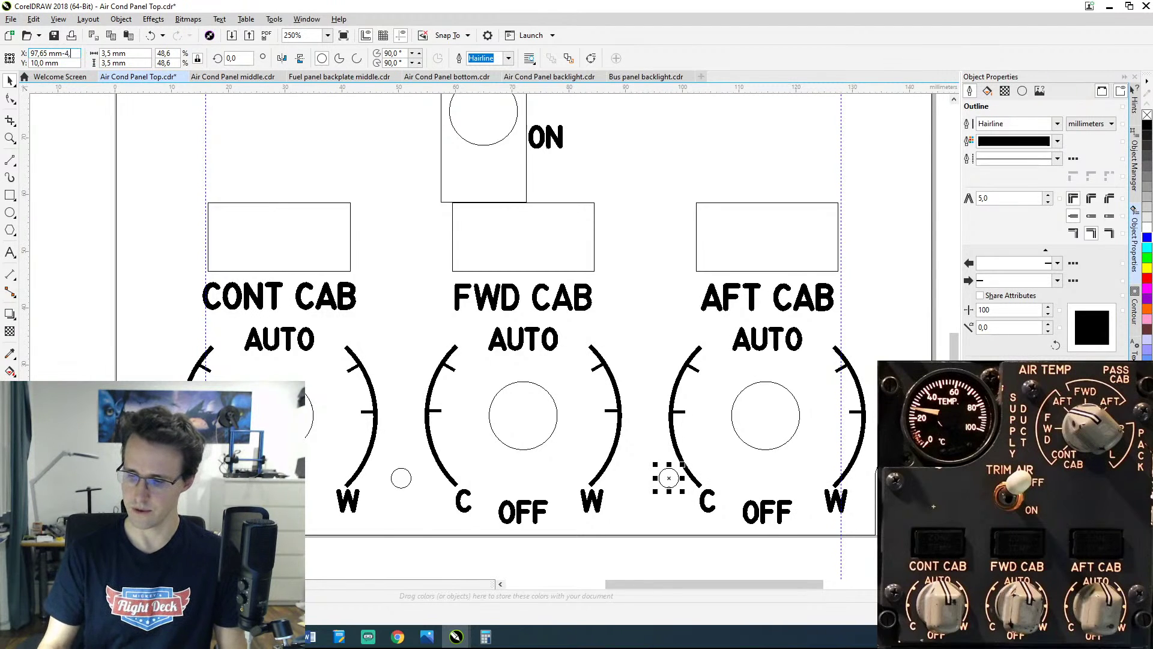
text(164)
key(Return)
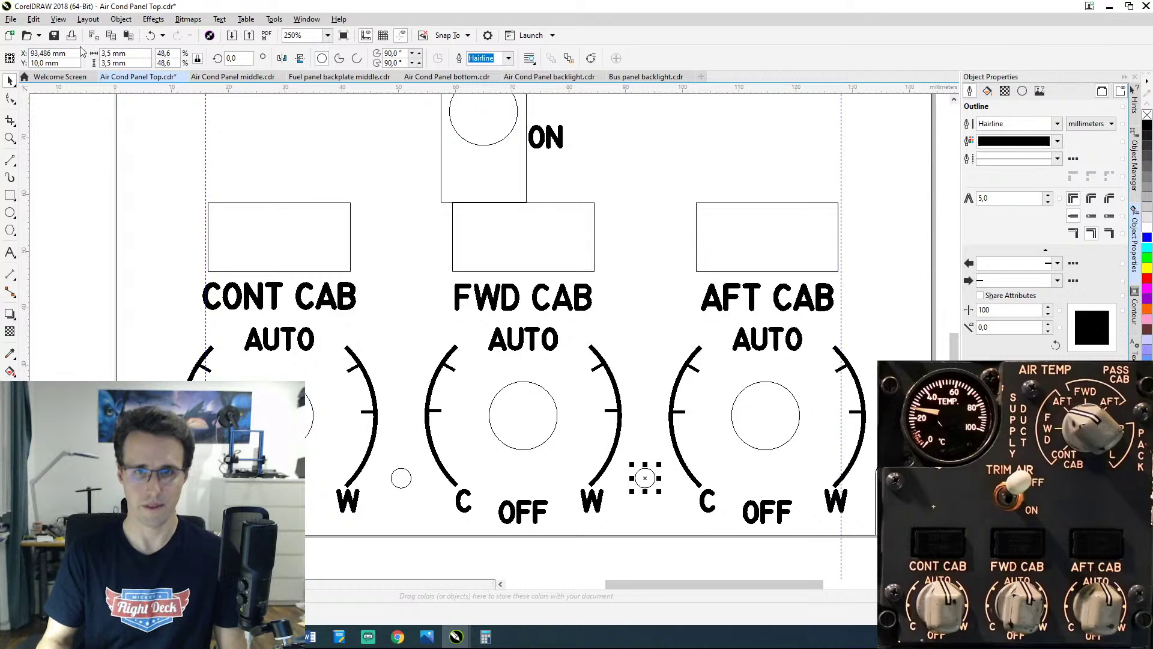
click(114, 53)
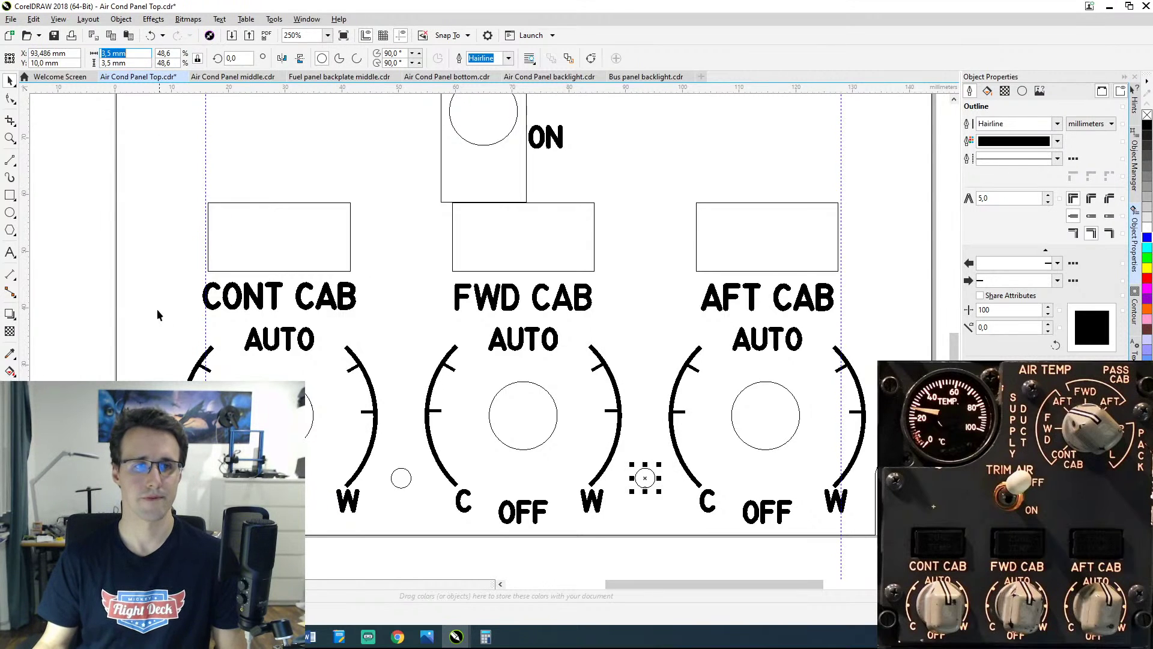
click(88, 302)
scroll(327, 270, down, 2)
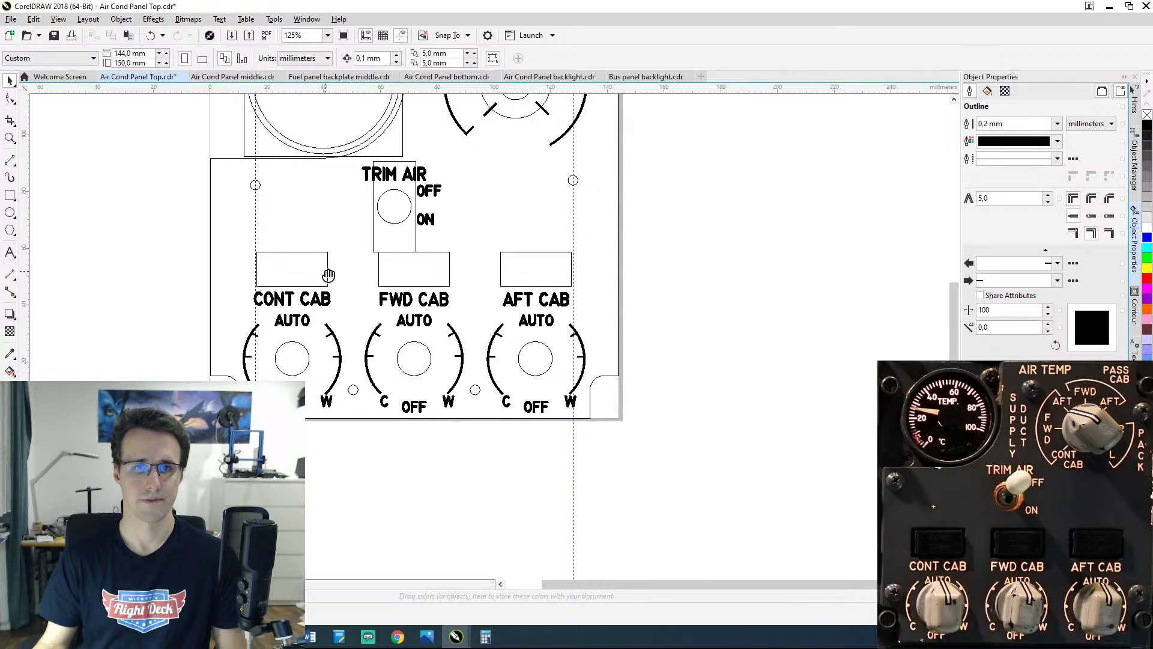
scroll(401, 357, up, 1)
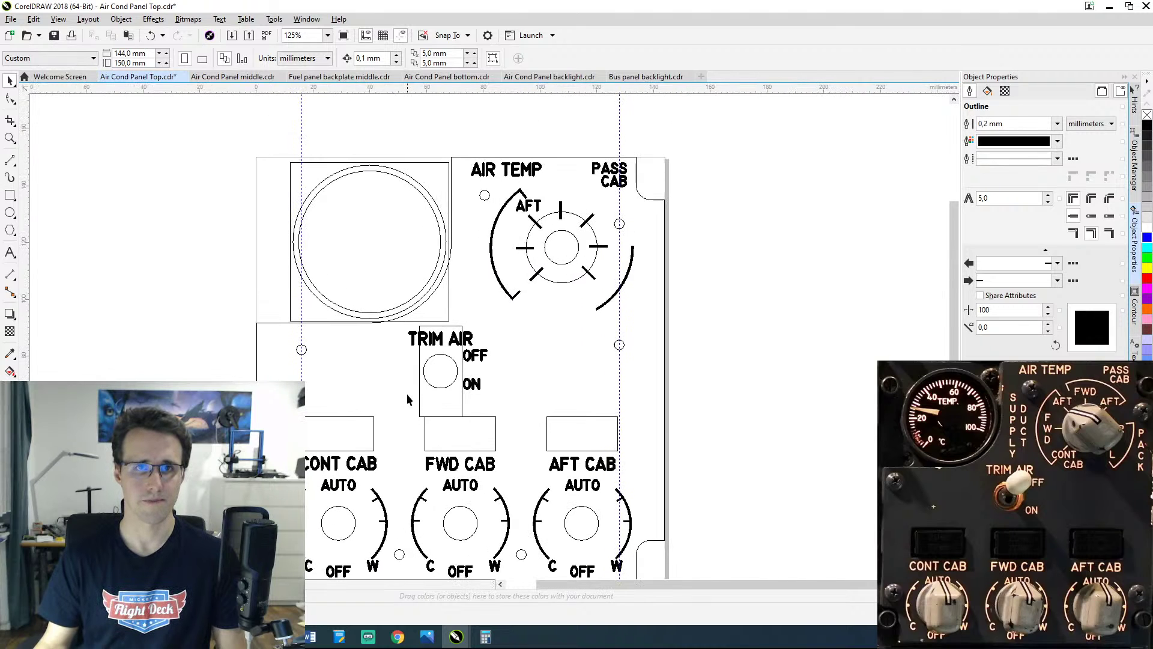
scroll(450, 324, down, 2)
scroll(456, 330, up, 1)
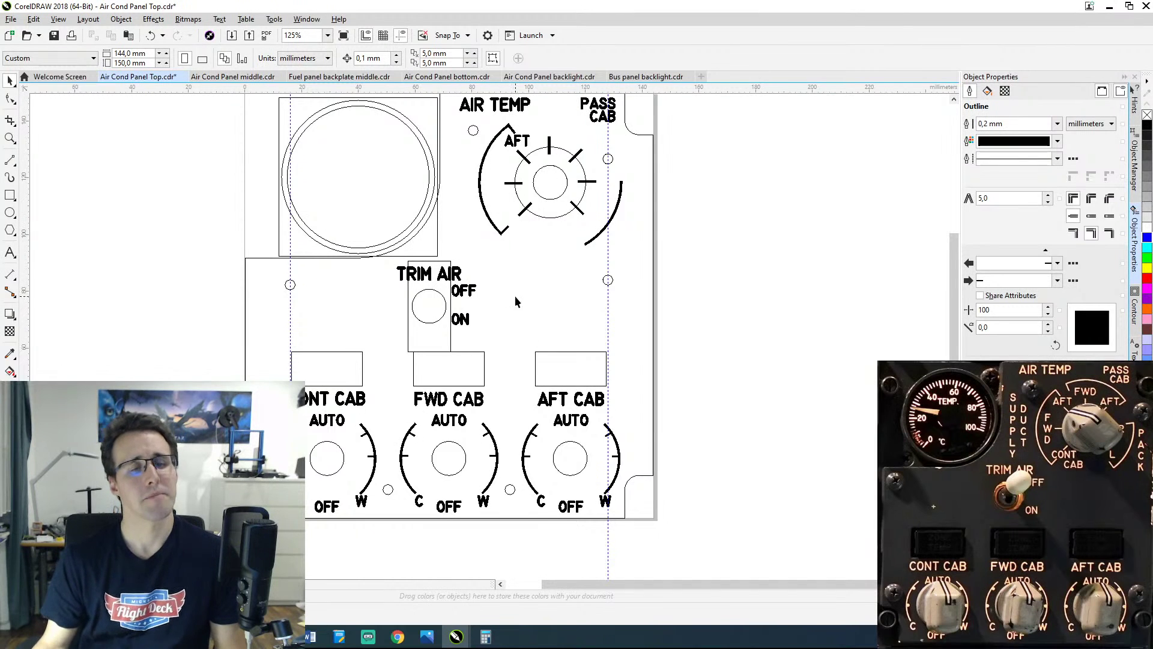
drag(514, 300, 528, 364)
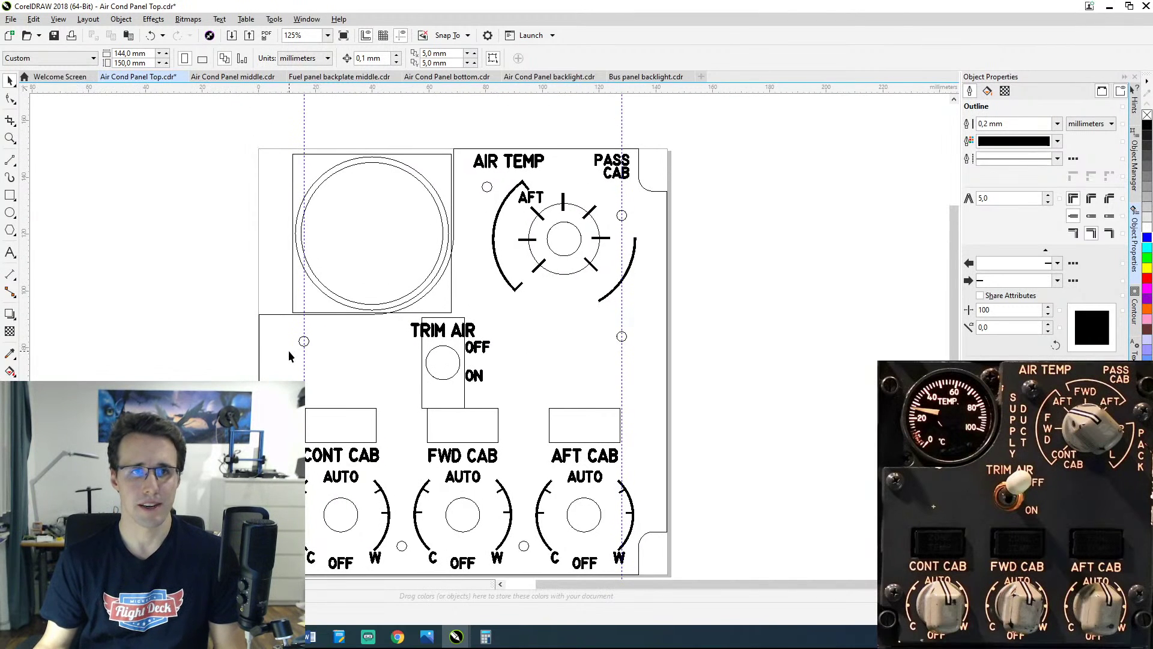
drag(289, 347, 295, 309)
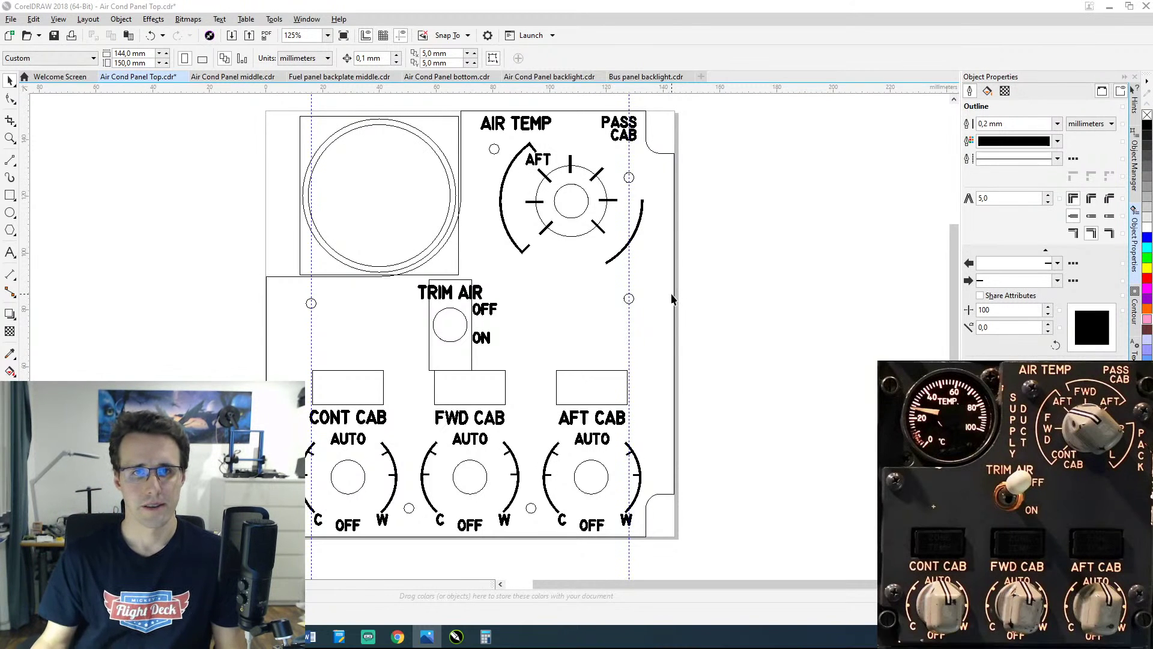
Step: Place a horizontal guideline along the panel edge just below the round gauge, at y 91,635 mm, and copy its y position
click(312, 305)
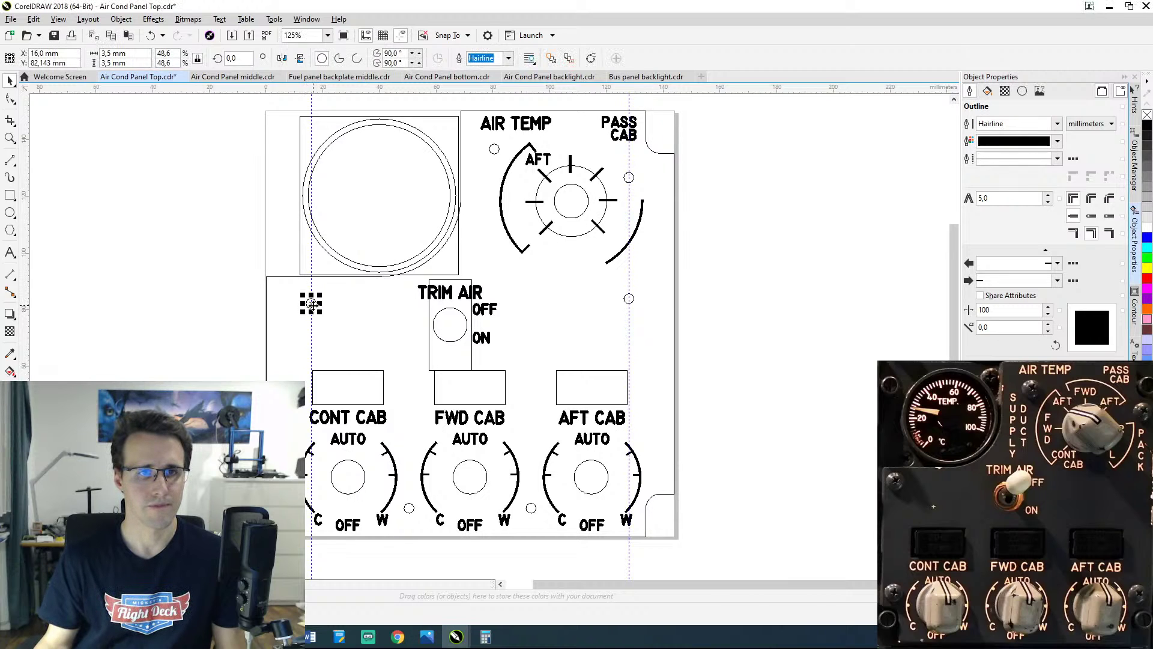
scroll(267, 280, up, 2)
scroll(267, 279, down, 2)
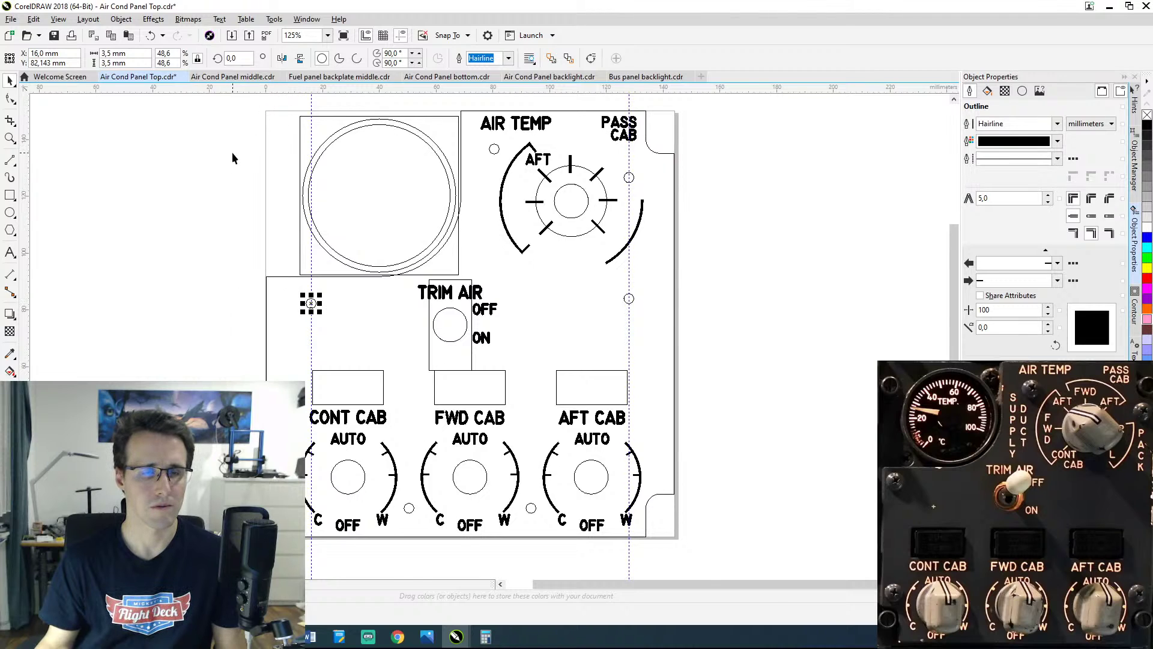
scroll(232, 158, up, 2)
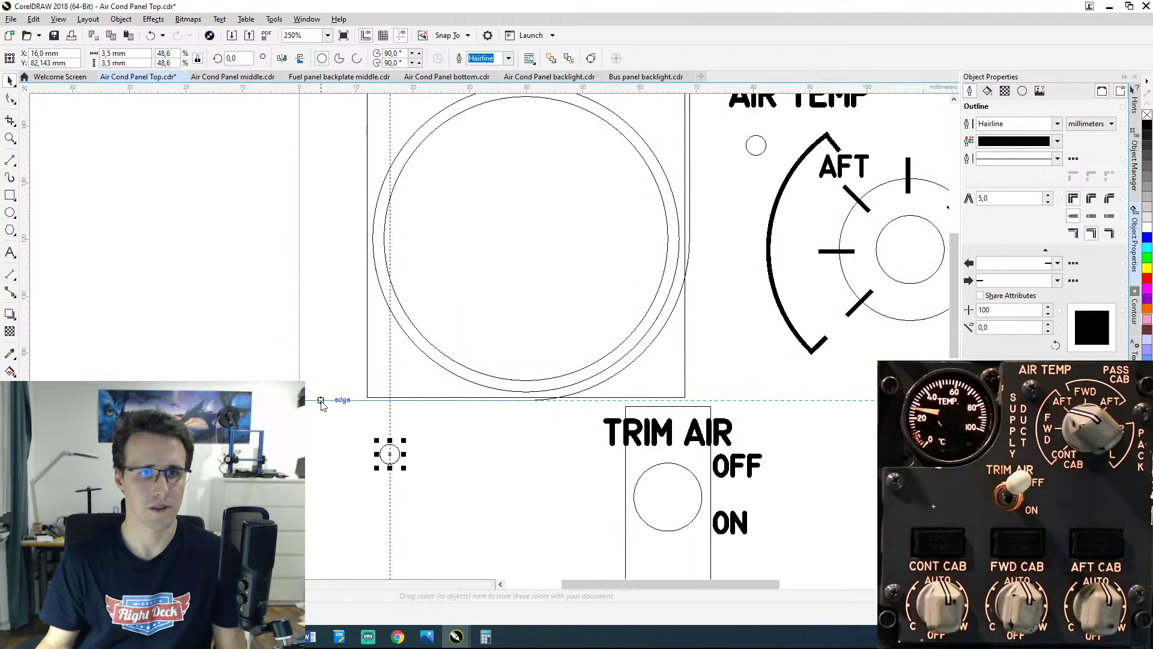
click(320, 400)
click(34, 63)
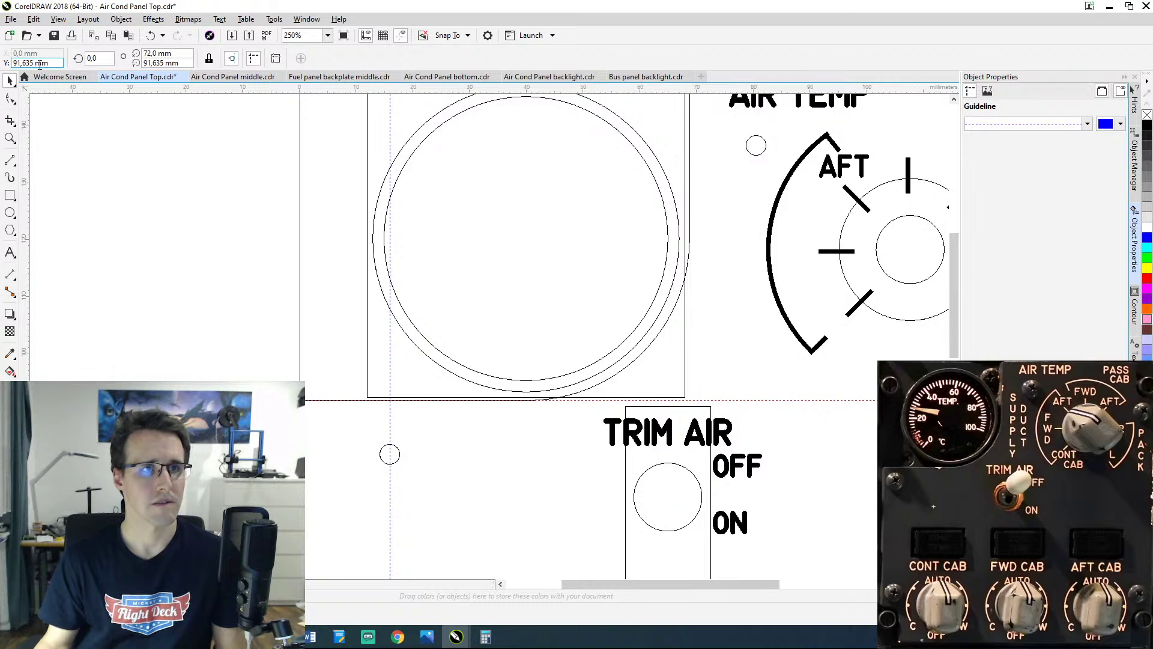
drag(55, 63, 3, 67)
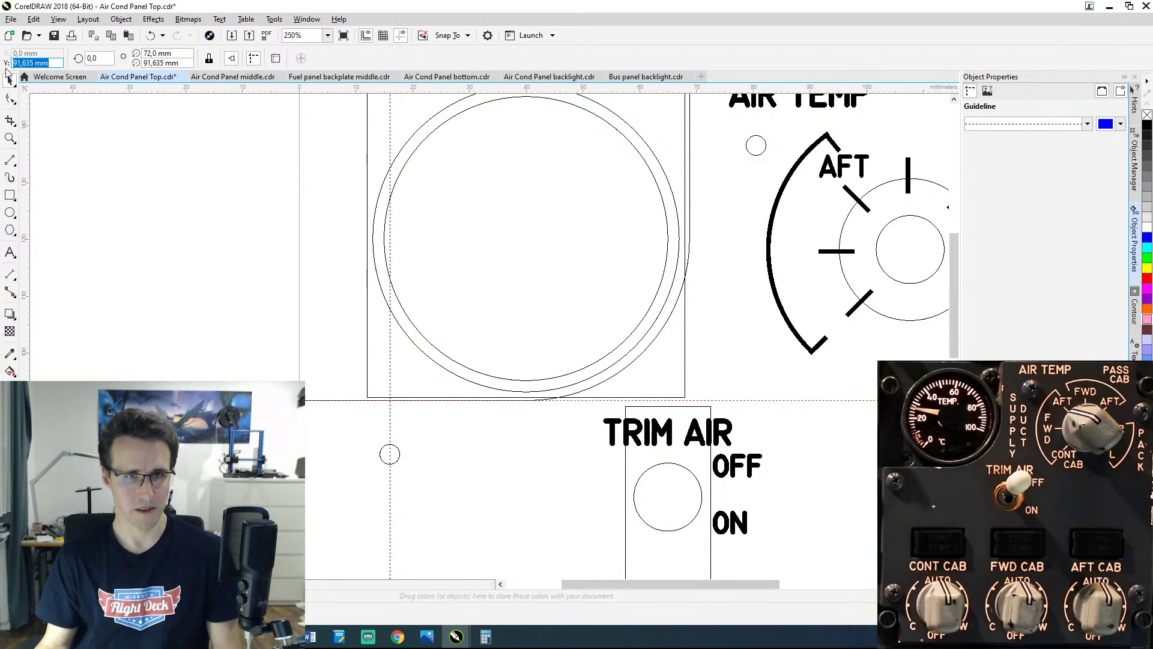
Step: Place the 3.5 mm circle left of TRIM AIR 10 mm below the guideline by setting its y position to 91,635 mm-10
click(395, 460)
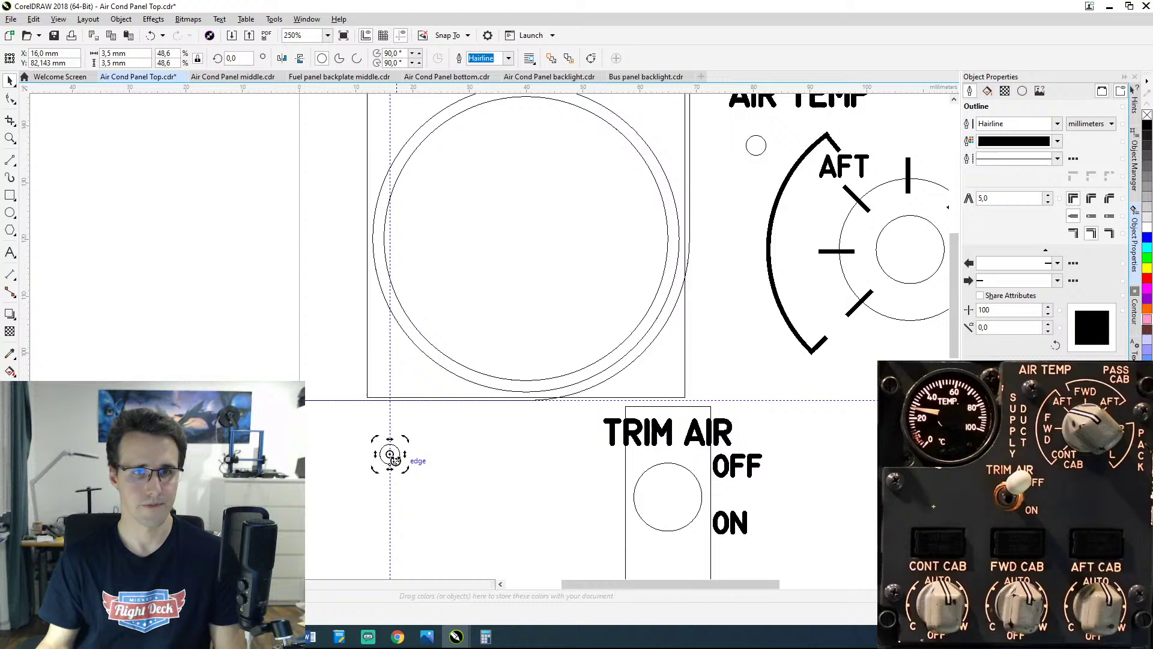
click(64, 65)
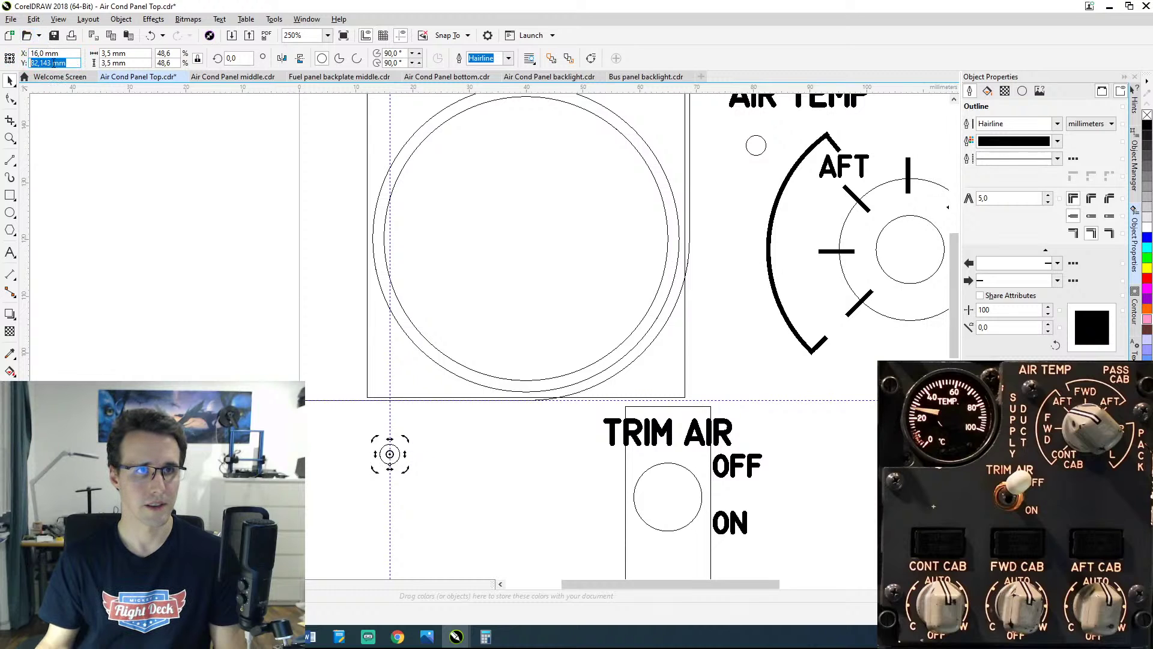
text(91,635 mm)
click(69, 53)
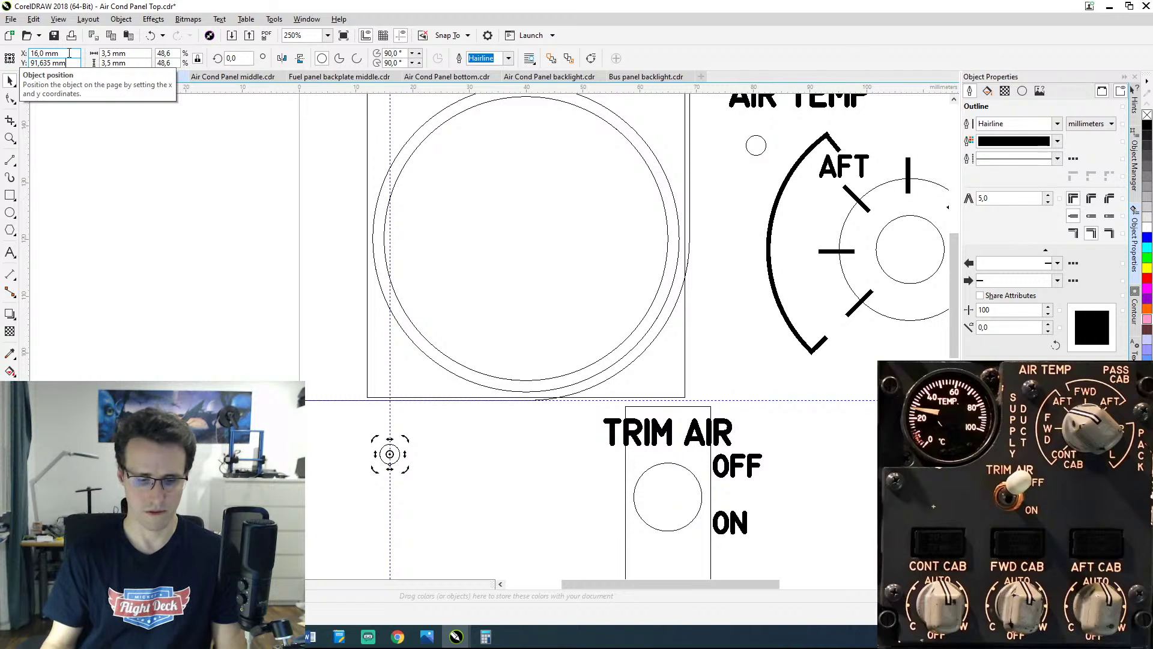
key(Return)
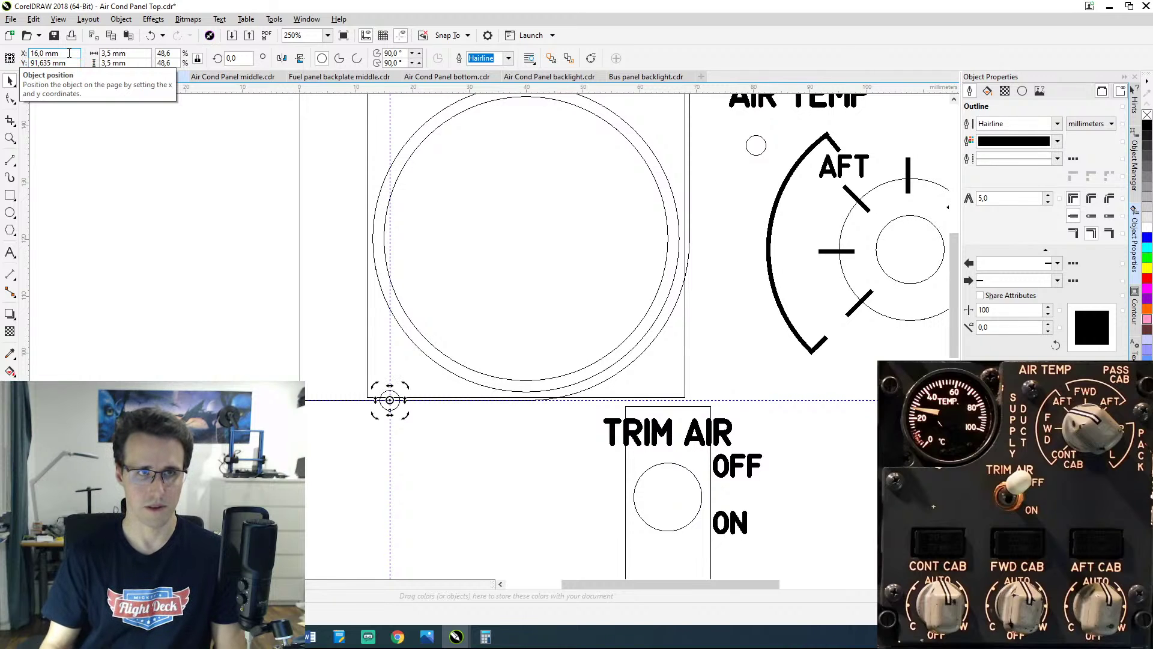
click(76, 58)
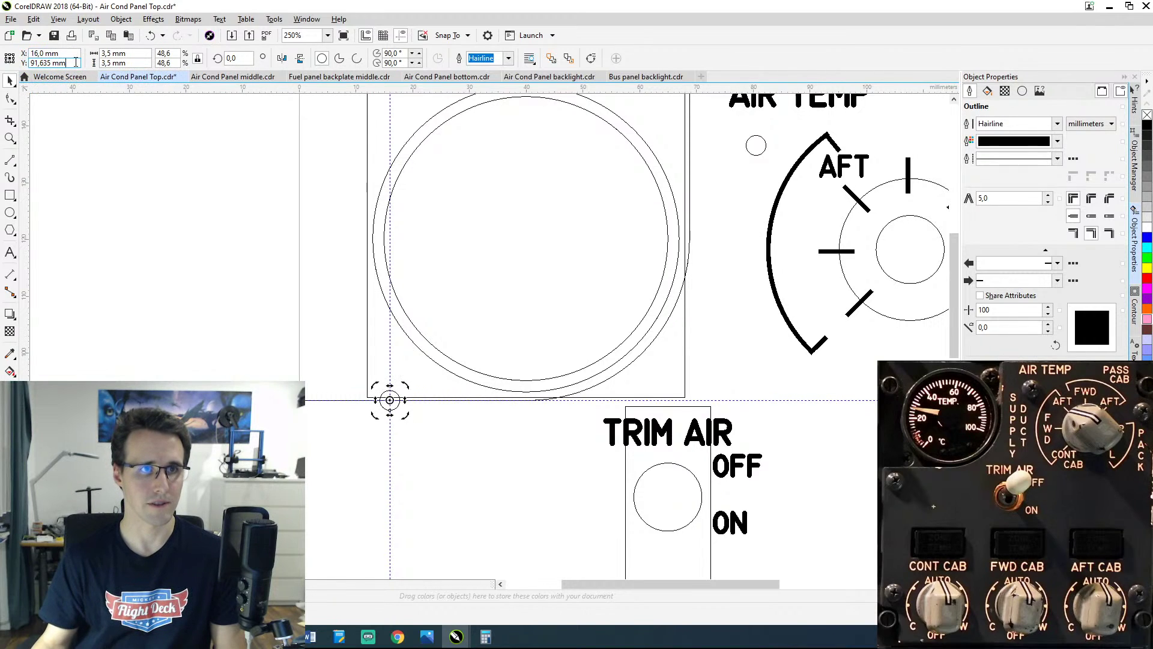
text(-*)
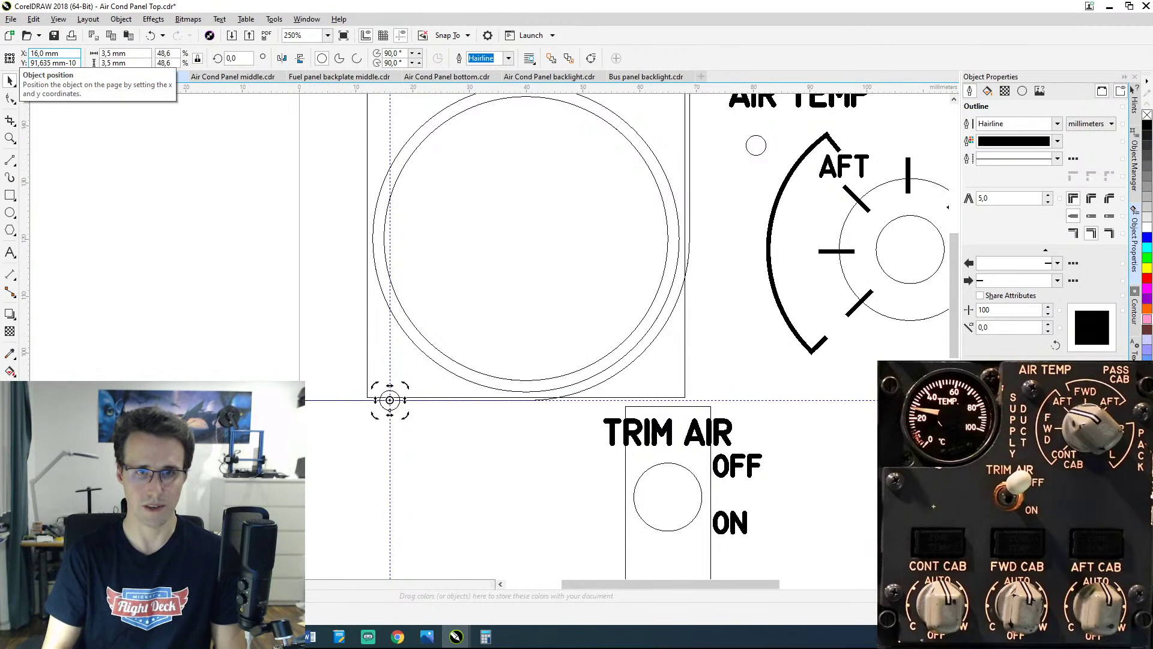
key(Return)
scroll(591, 340, down, 2)
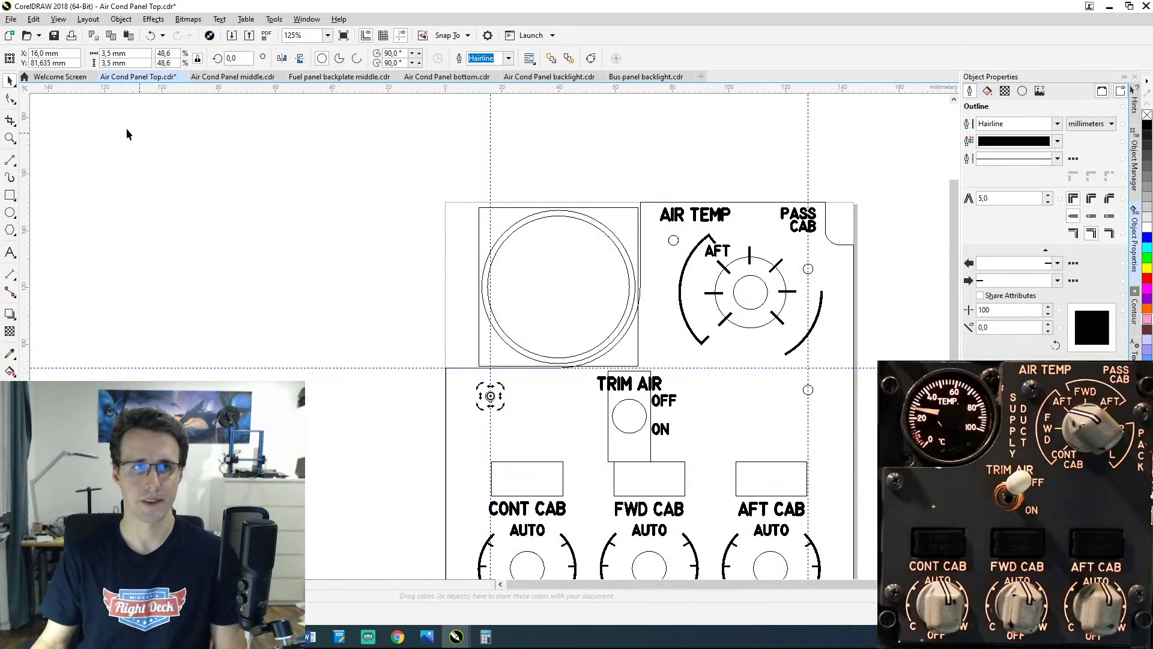
Step: Set the y position of the 3.5 mm circle left of TRIM AIR to 81,5 mm
drag(77, 63, 3, 65)
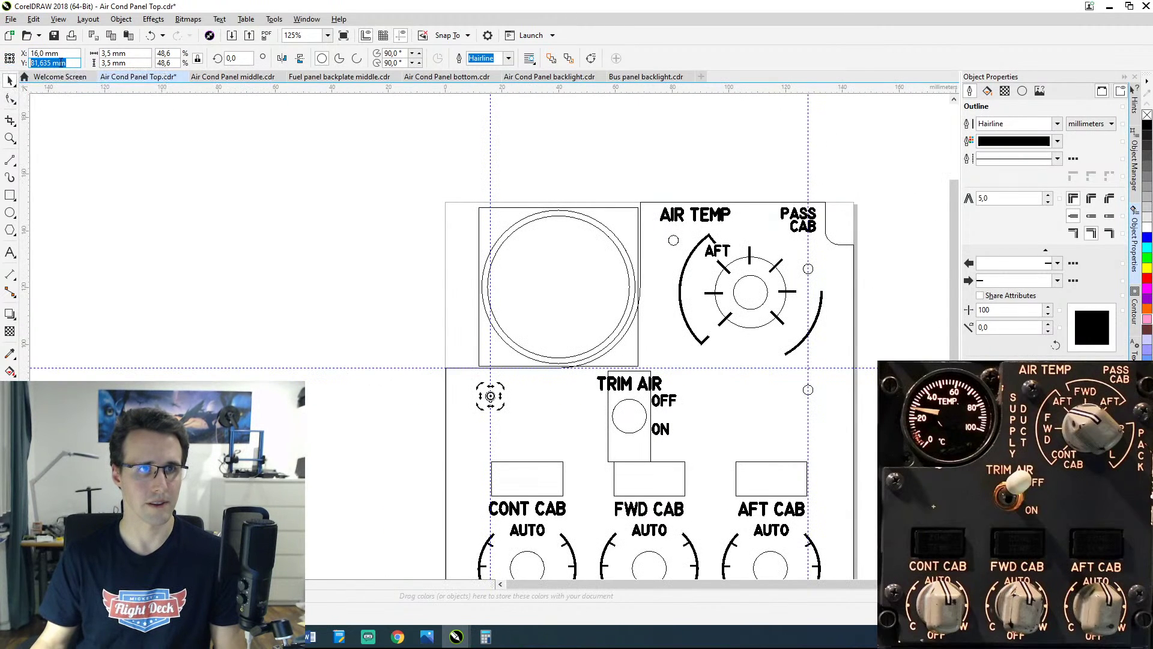
mouse_move(260, 216)
mouse_down()
mouse_move(188, 201)
mouse_move(238, 218)
mouse_up()
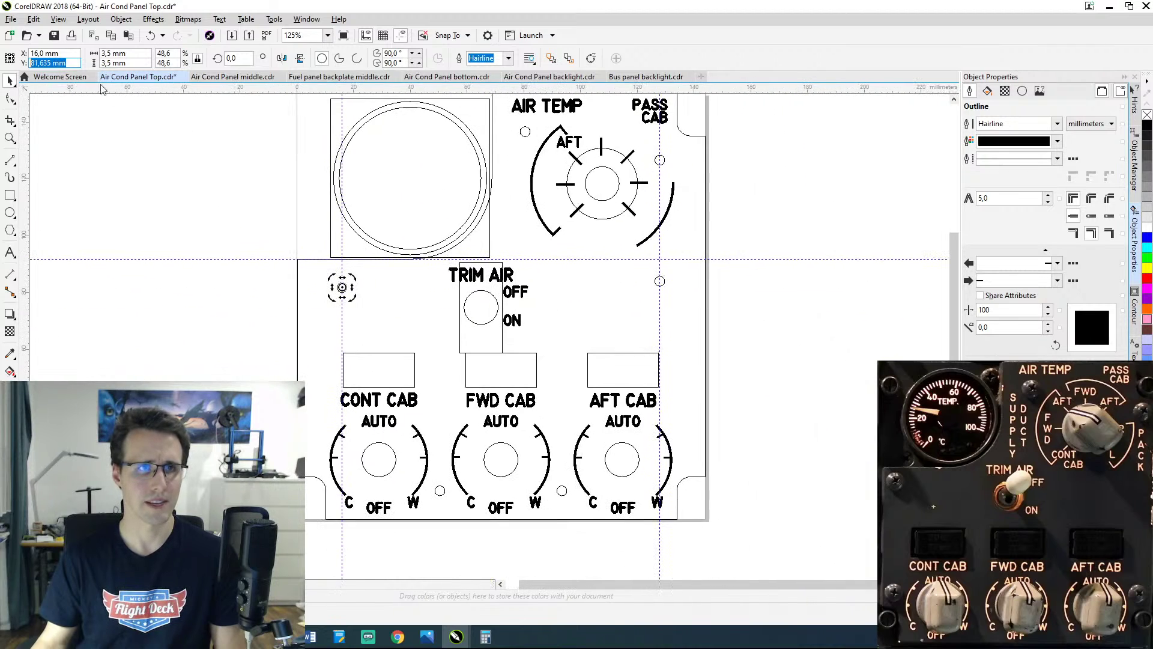
click(70, 66)
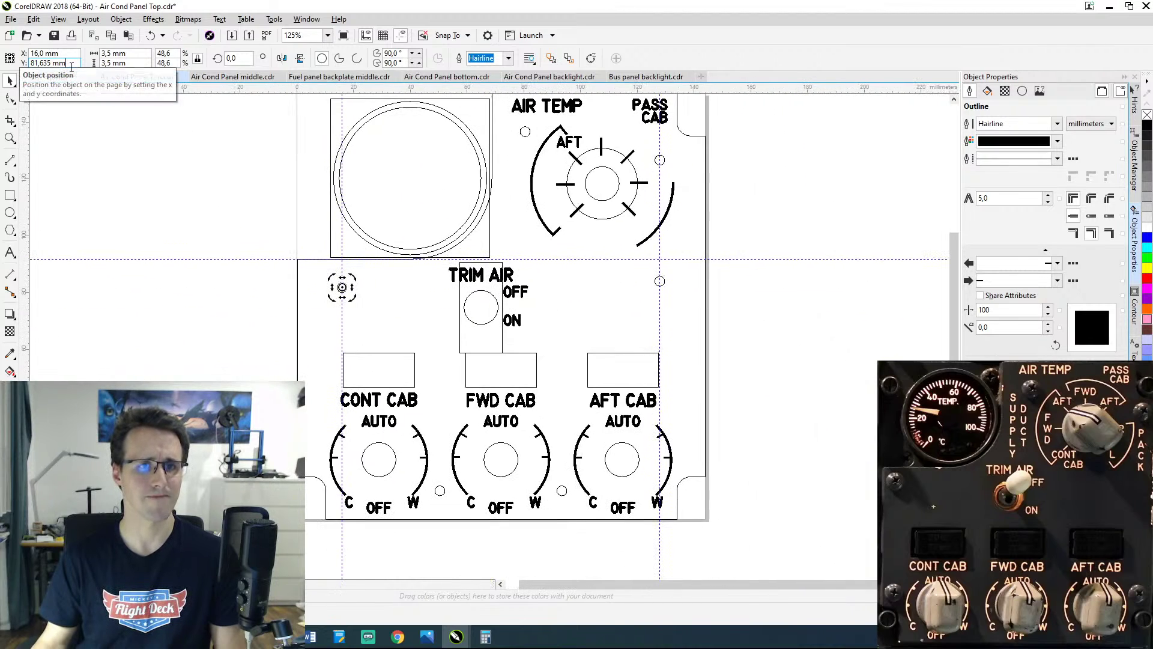
triple_click(71, 66)
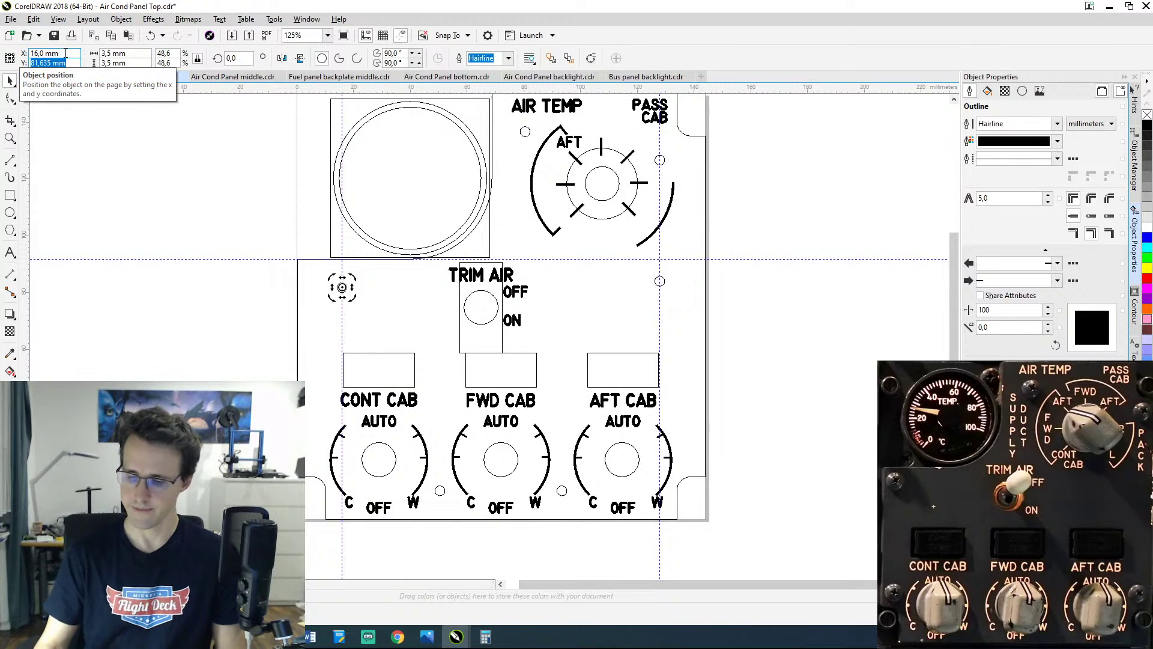
text(81,5)
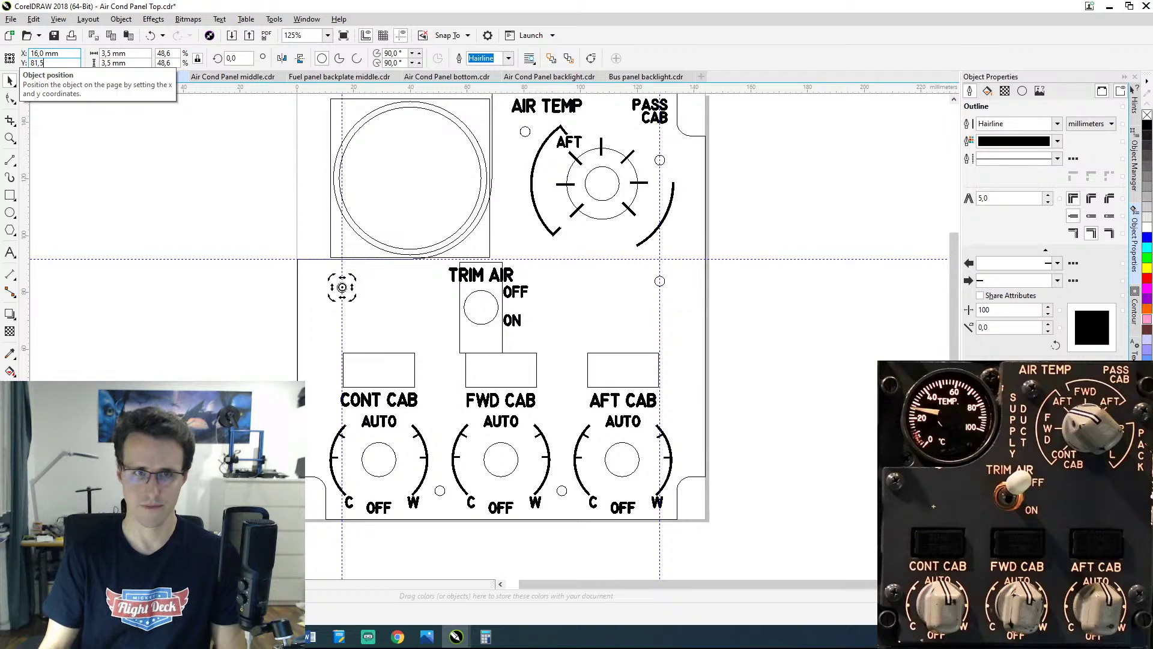
key(Return)
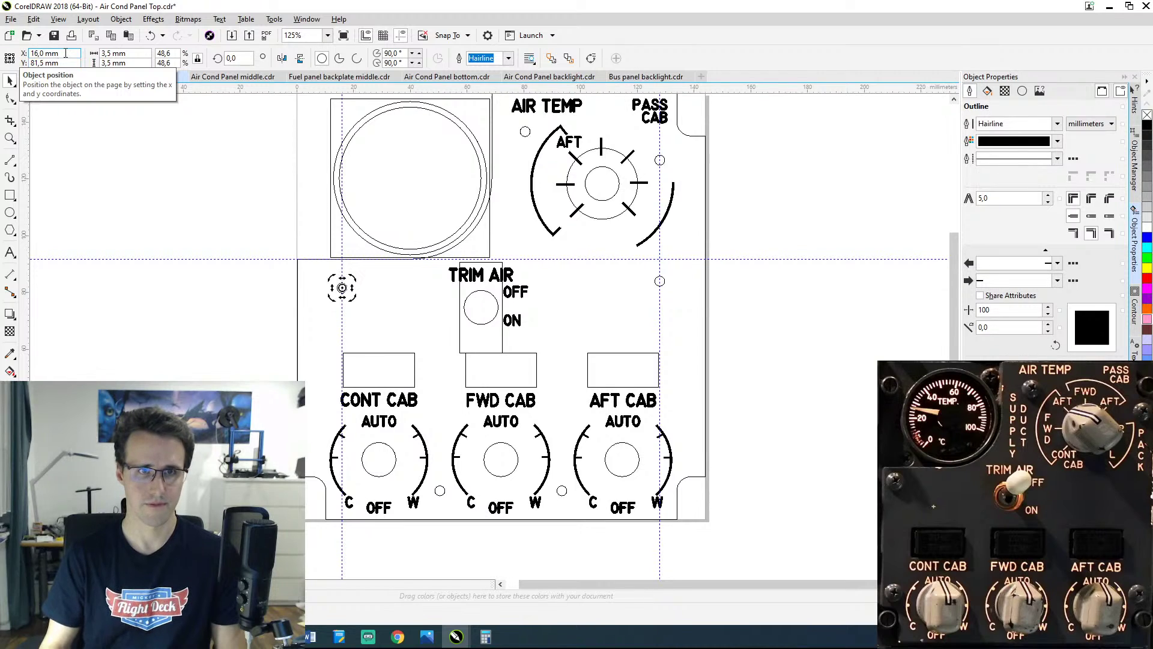
Step: Set the y position of the 3.5 mm circle on the guideline right of TRIM AIR to 81,5 mm
click(661, 282)
drag(65, 63, 47, 64)
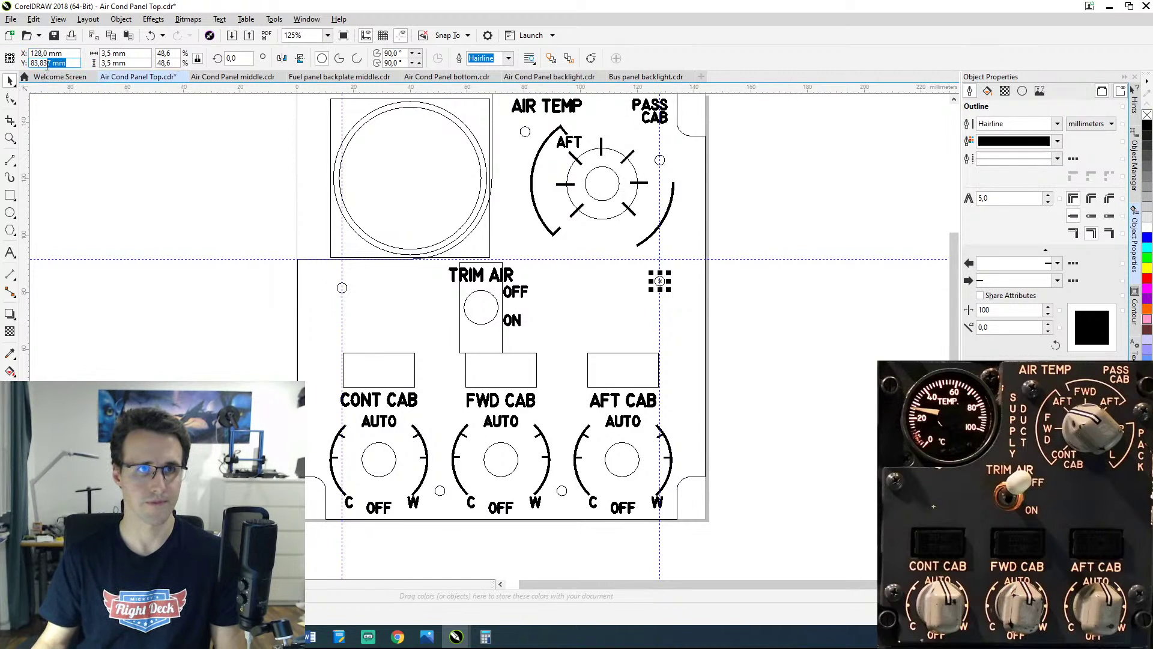
text(1)
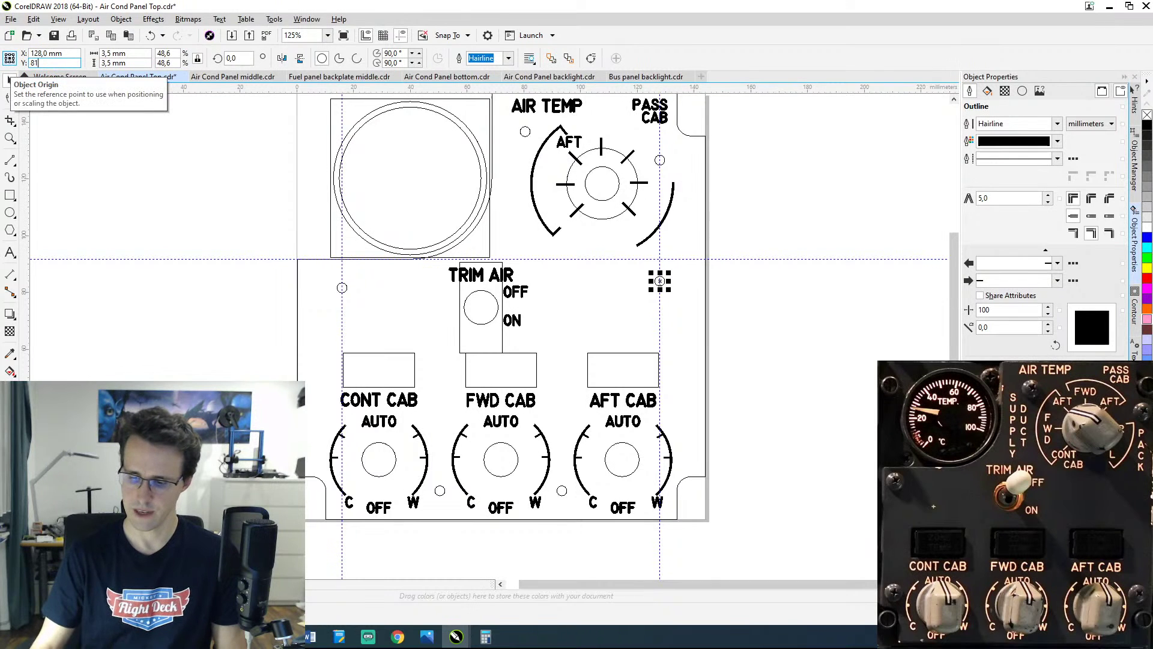
text(,5)
key(Return)
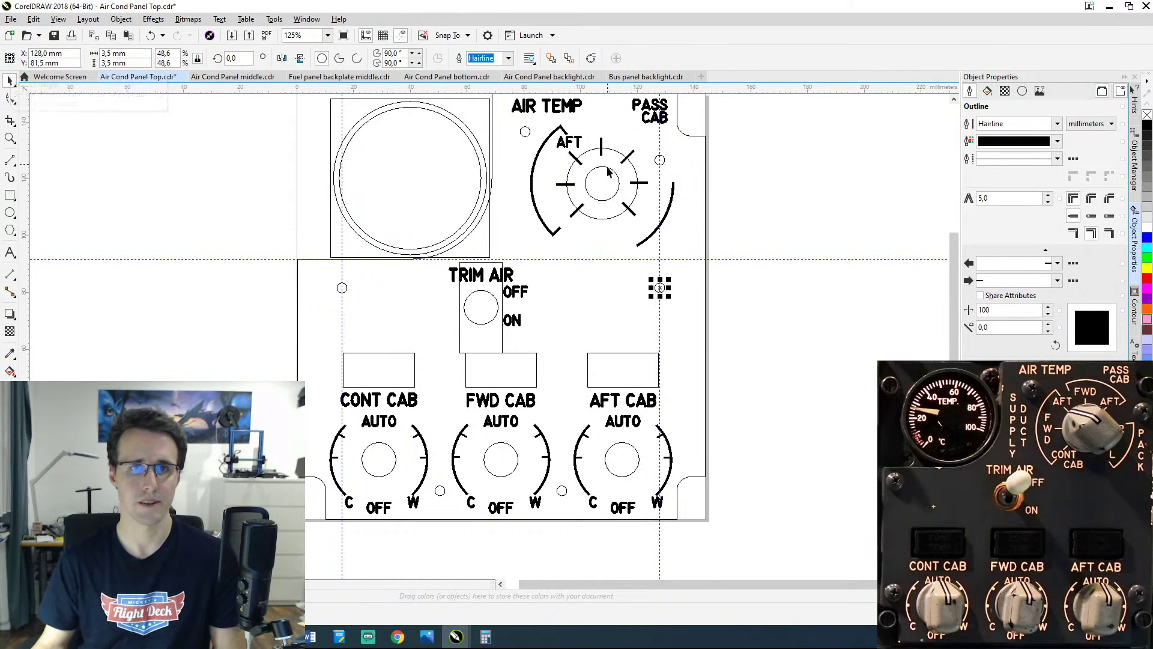
Step: Copy the two 3.5 mm circles beside TRIM AIR and the two between the lower dials into the Air Cond Panel middle drawing
scroll(624, 173, up, 3)
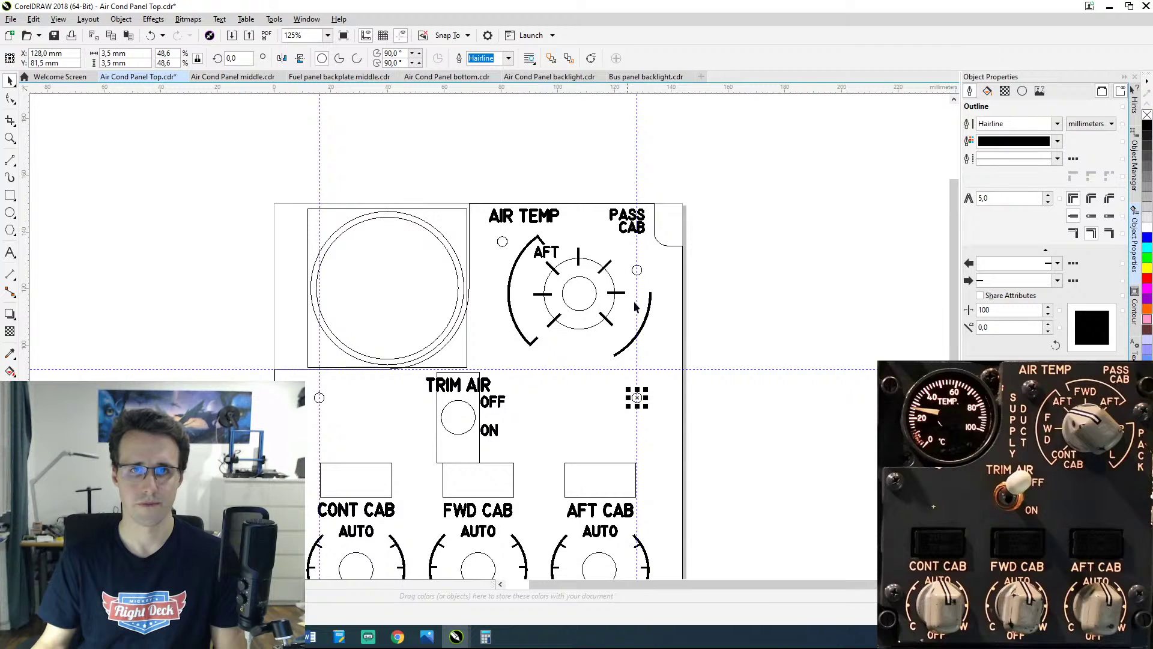
scroll(659, 386, down, 3)
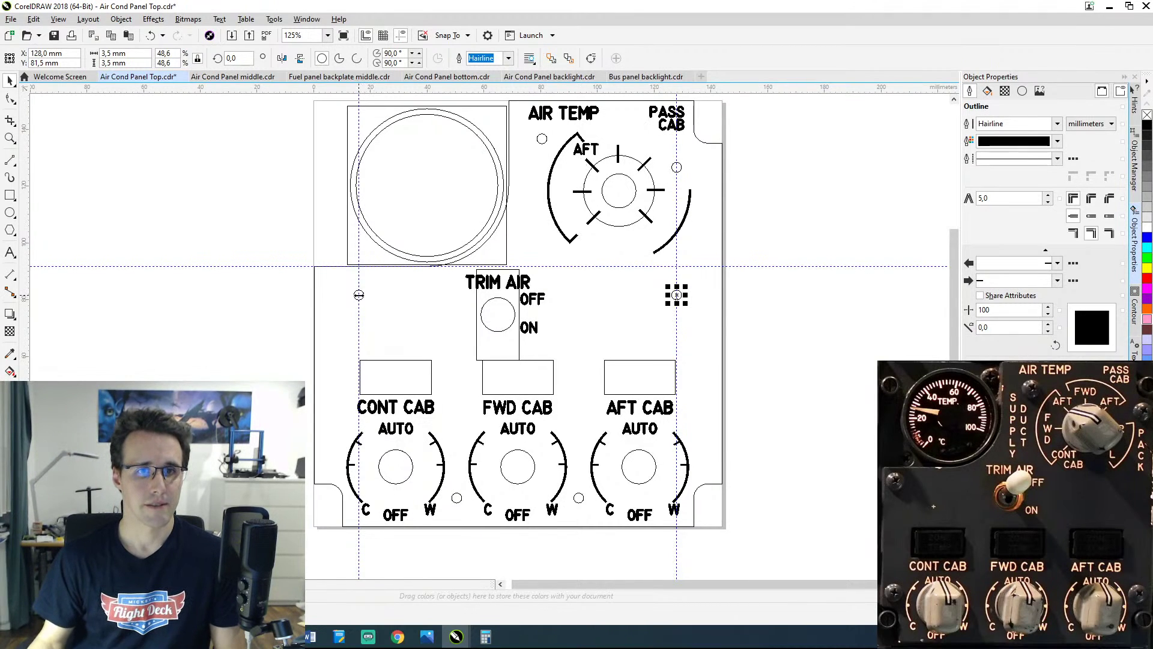
click(360, 295)
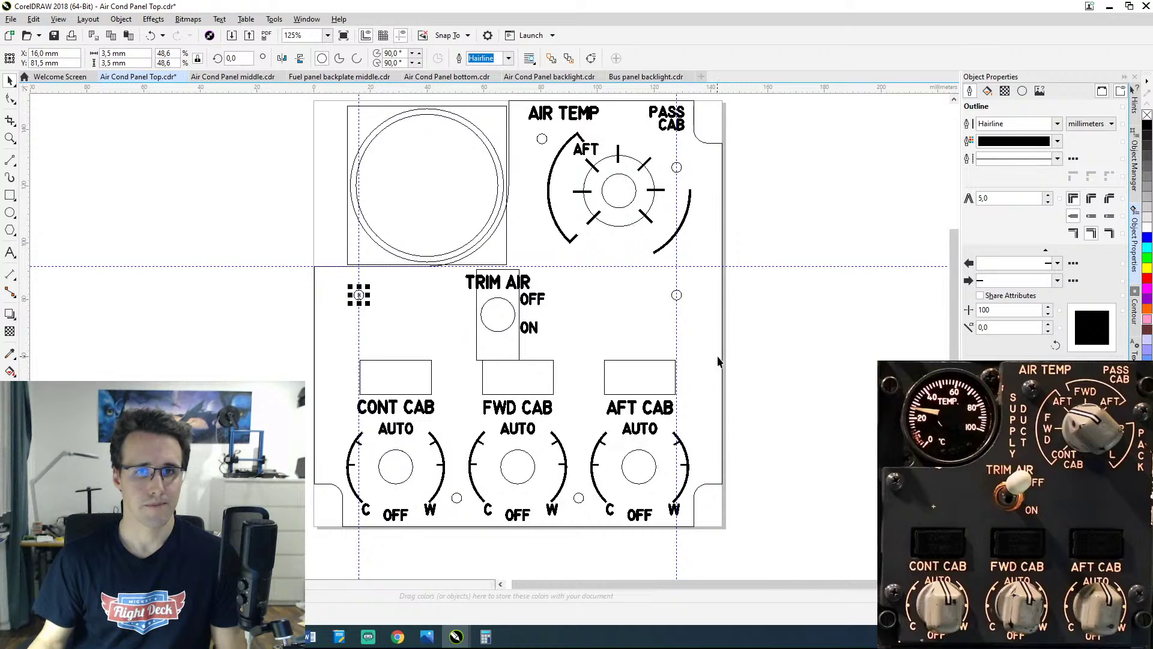
shift+click(677, 296)
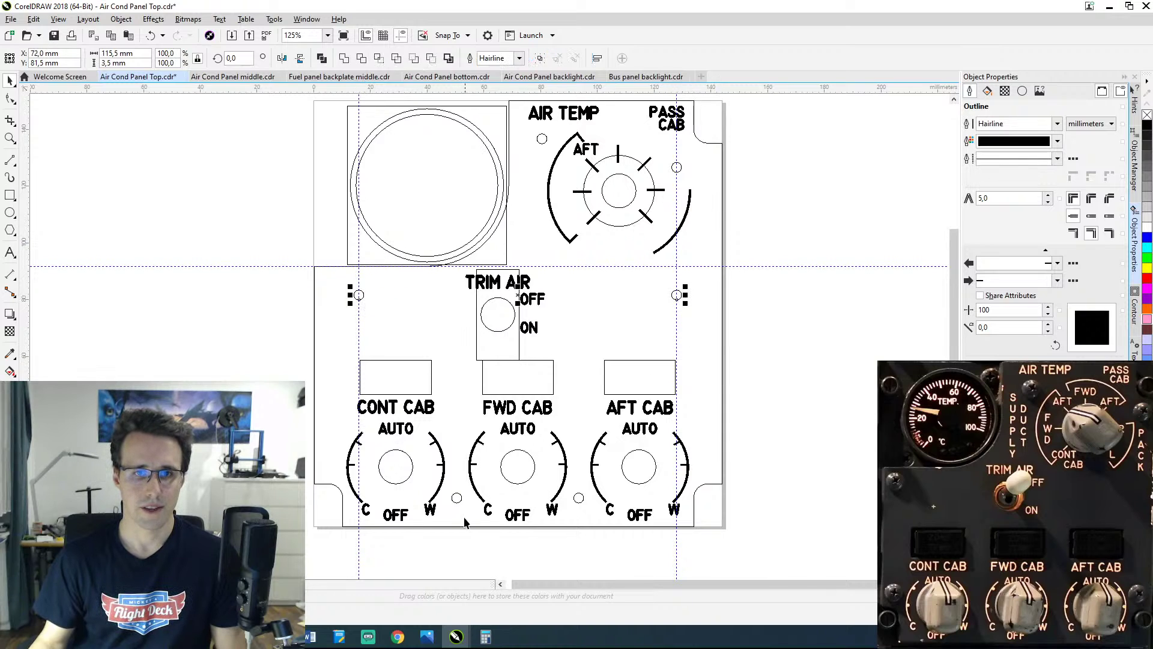
shift+click(457, 499)
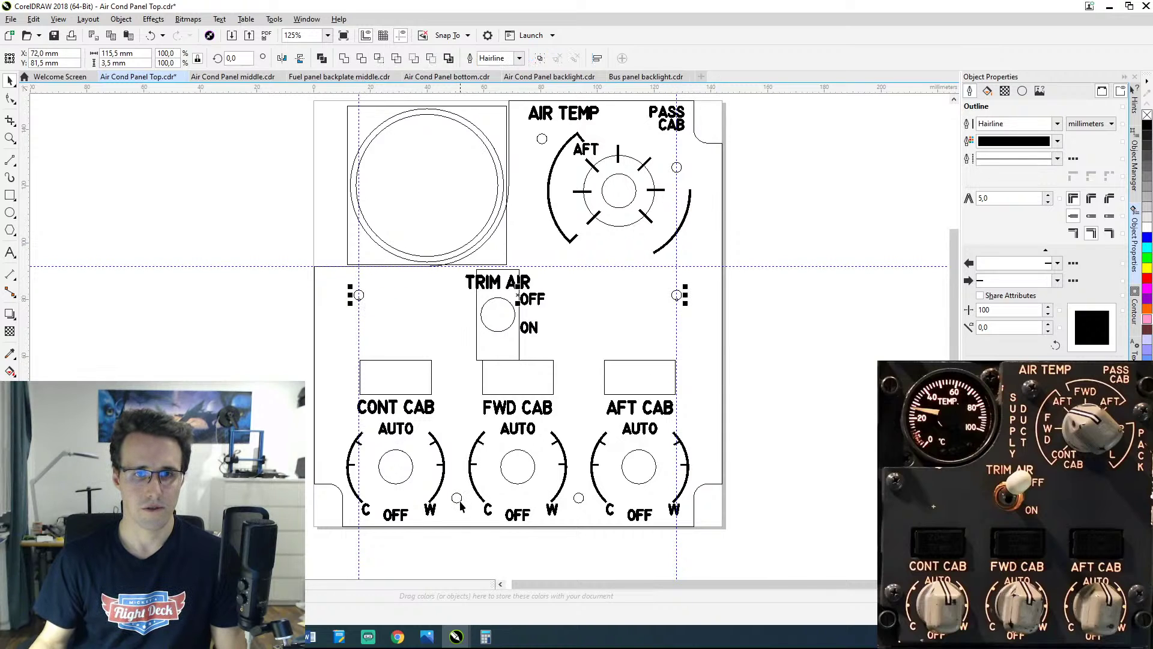
shift+click(580, 499)
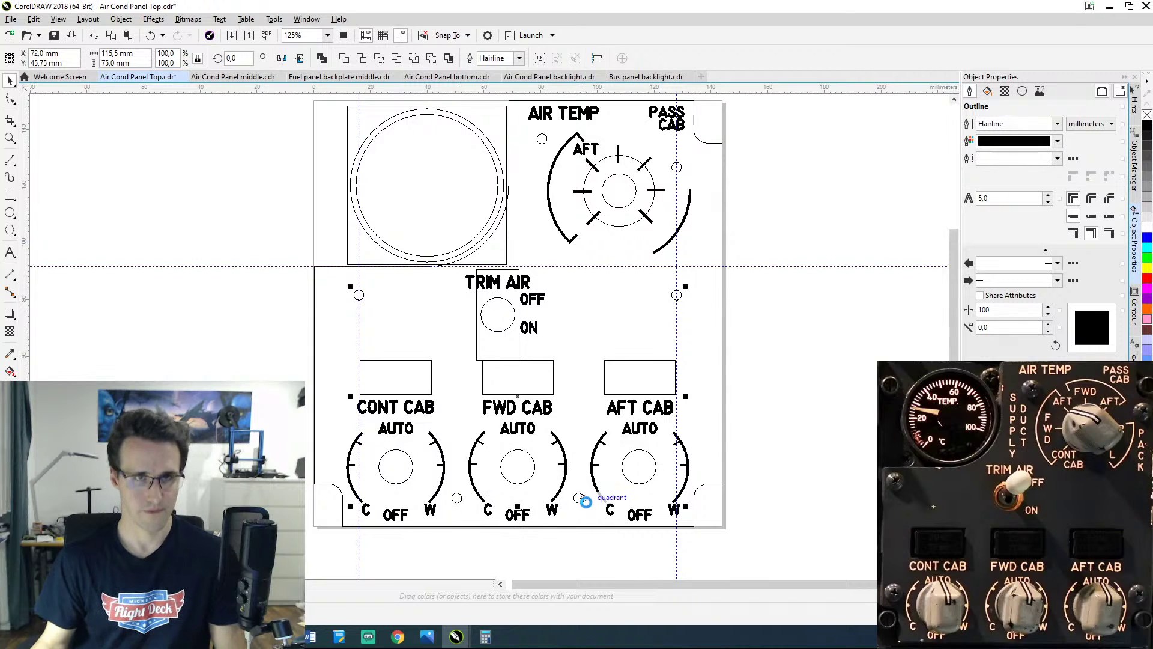
click(257, 77)
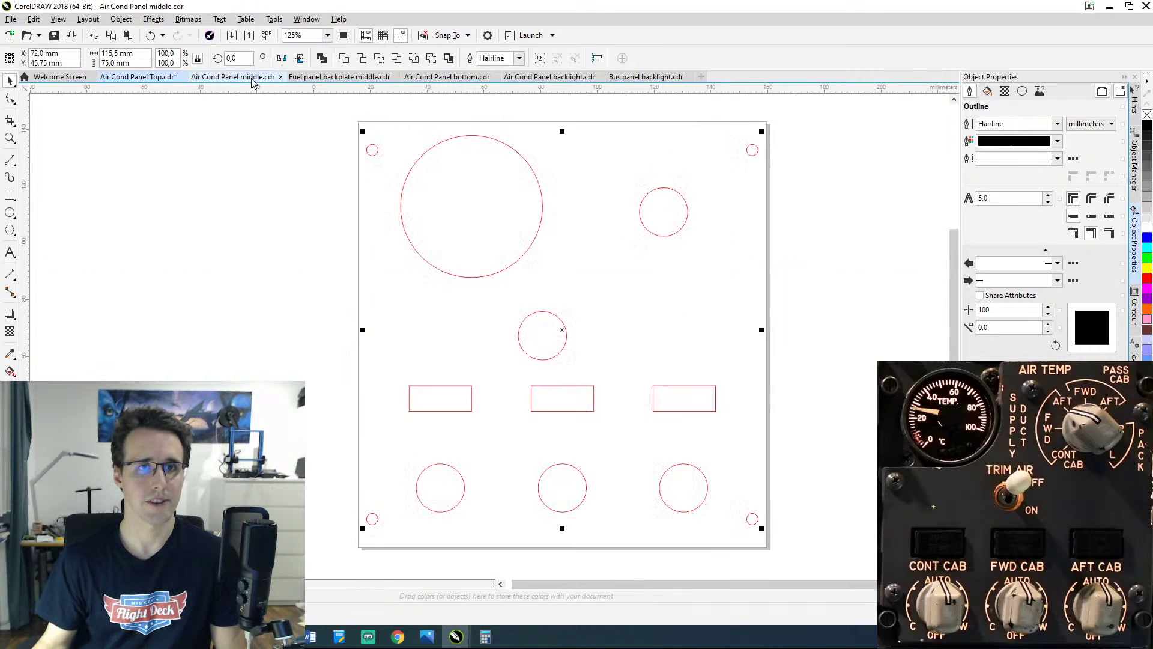
key(Escape)
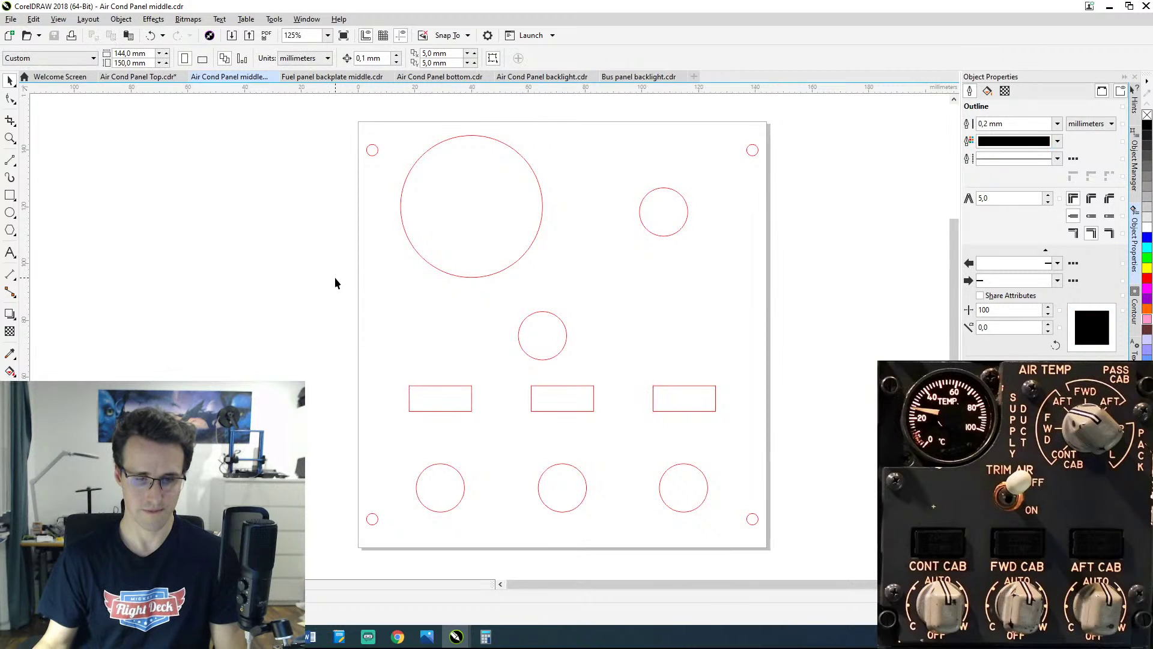
key(ctrl+v)
click(291, 312)
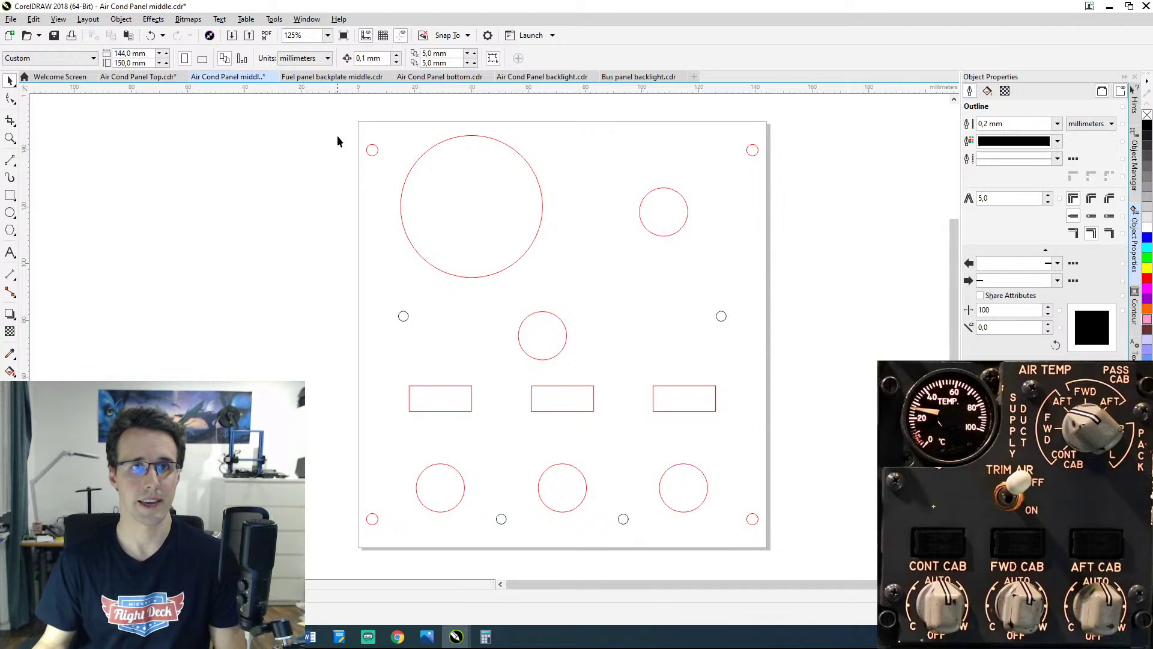
Step: Close the Fuel panel backplate middle drawing
click(332, 77)
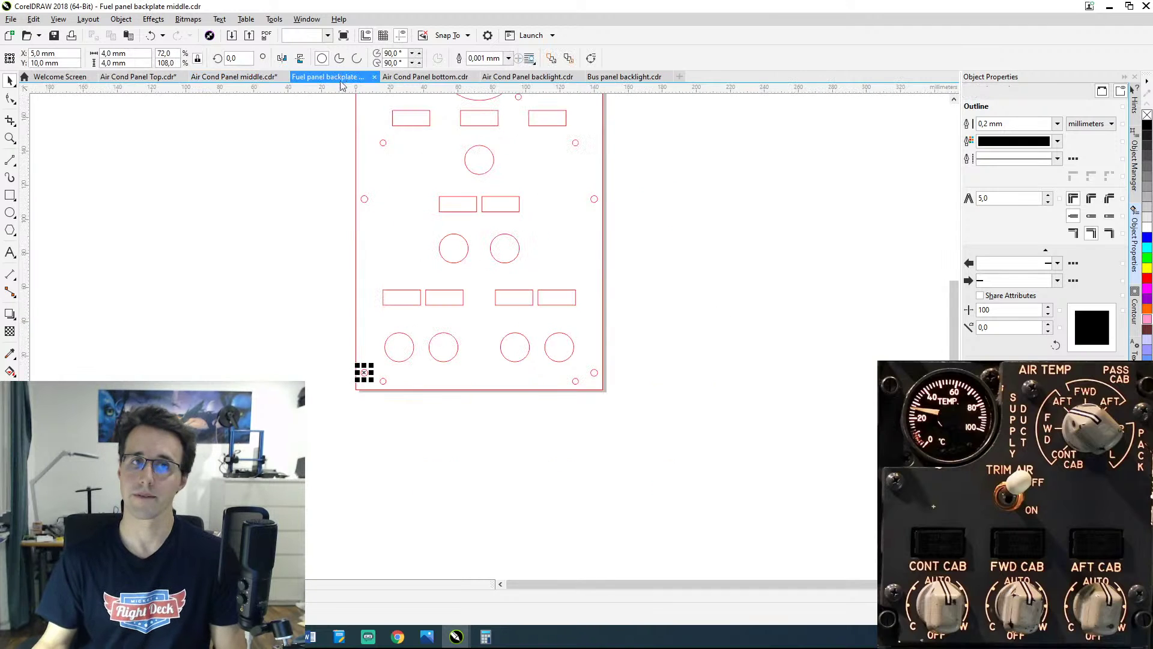
click(284, 215)
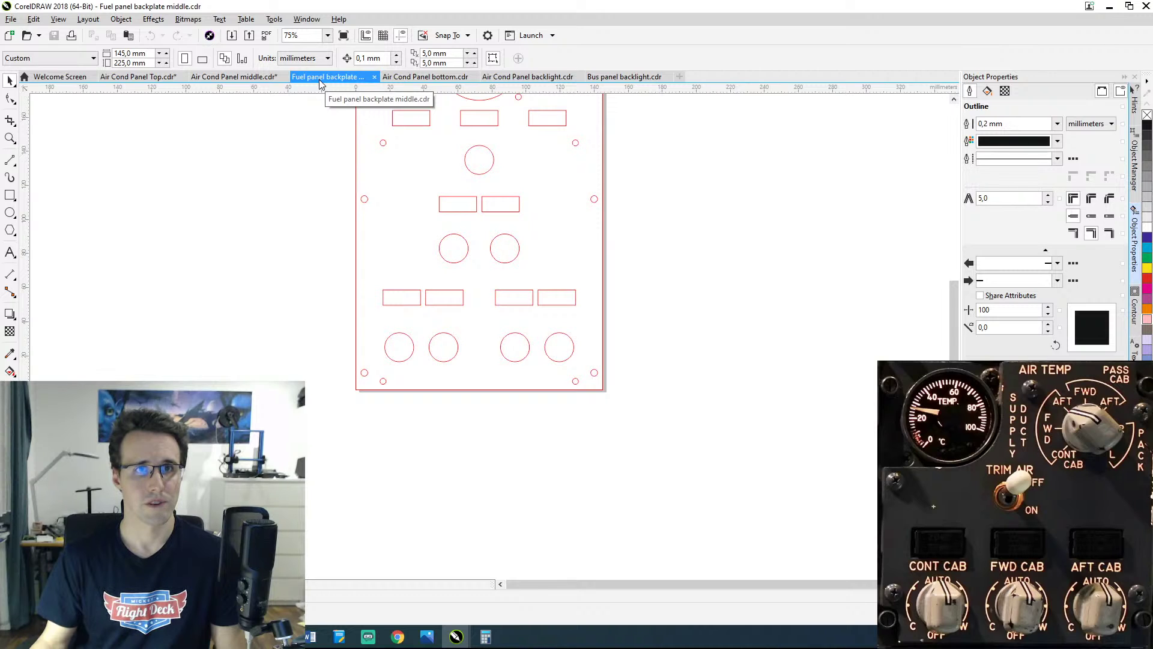
click(374, 77)
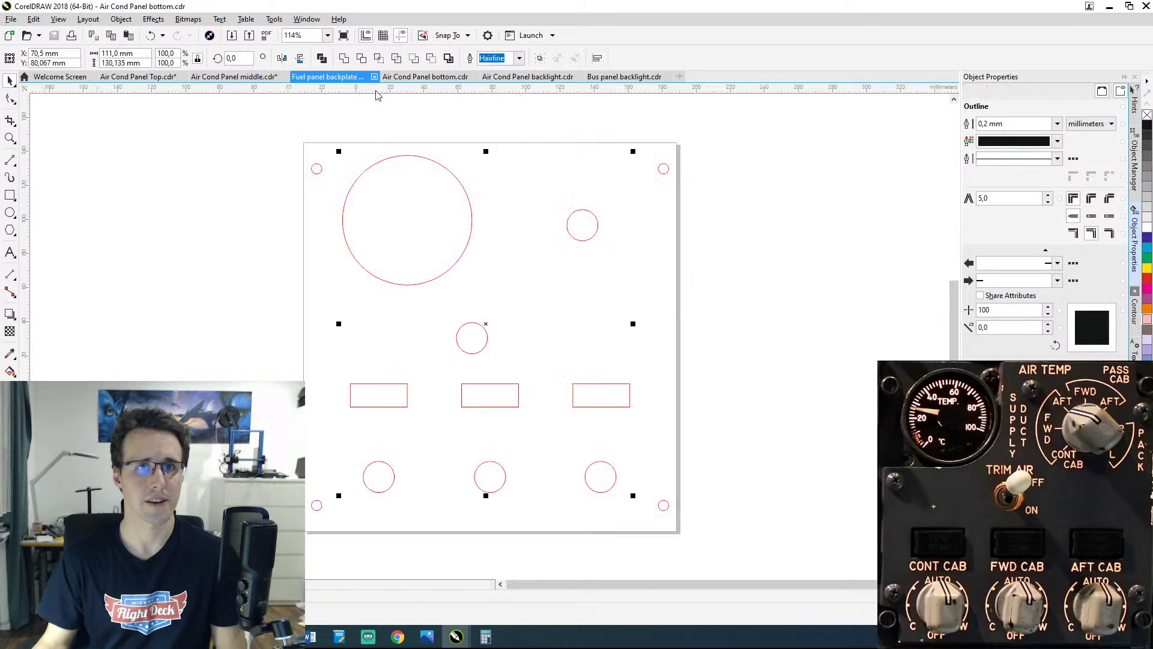
Step: Paste the four copied 3.5 mm circles into the Air Cond Panel bottom drawing and save it
click(242, 293)
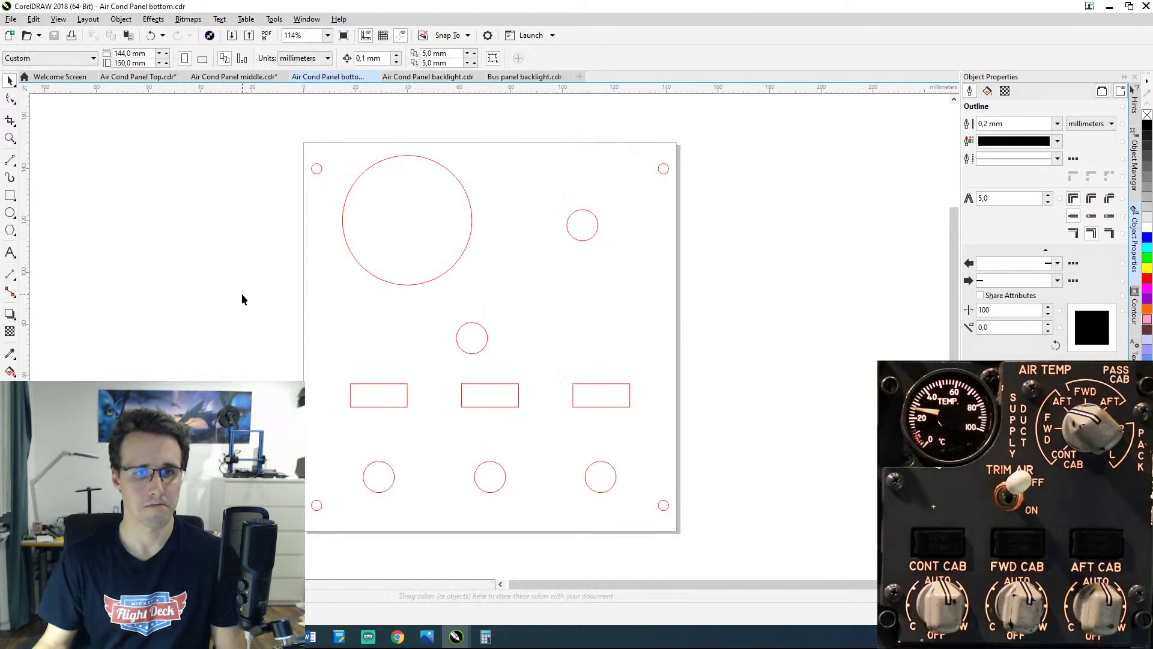
key(ctrl+v)
click(229, 320)
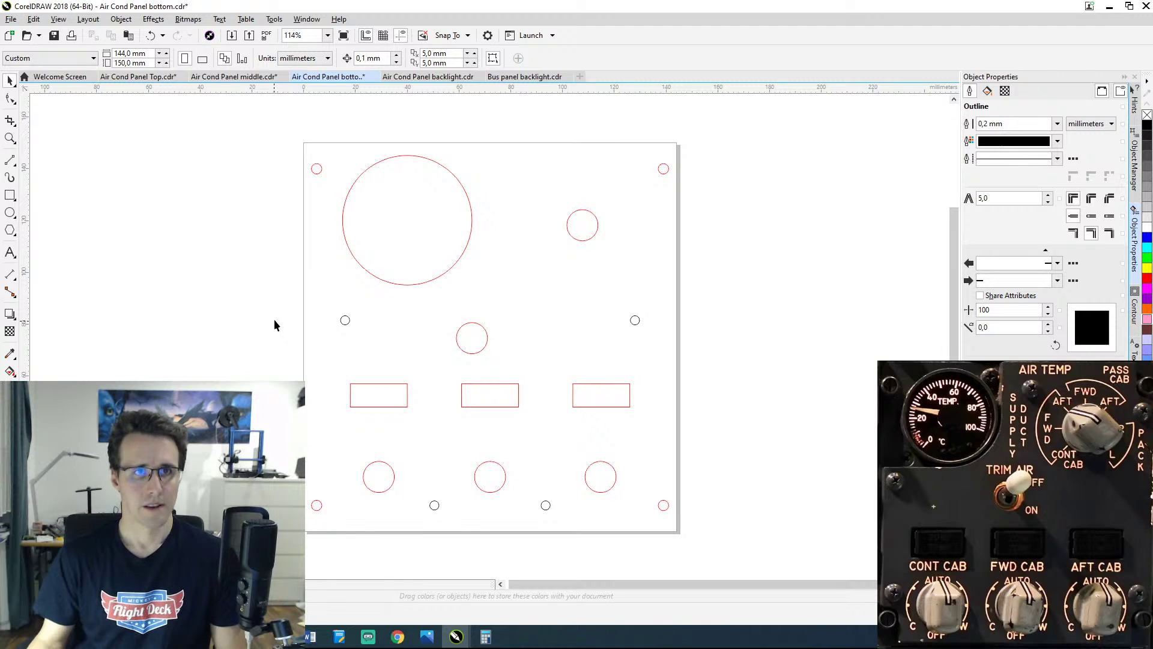
key(ctrl+s)
Step: Save the Air Cond Panel middle and Air Cond Panel Top drawings
click(201, 78)
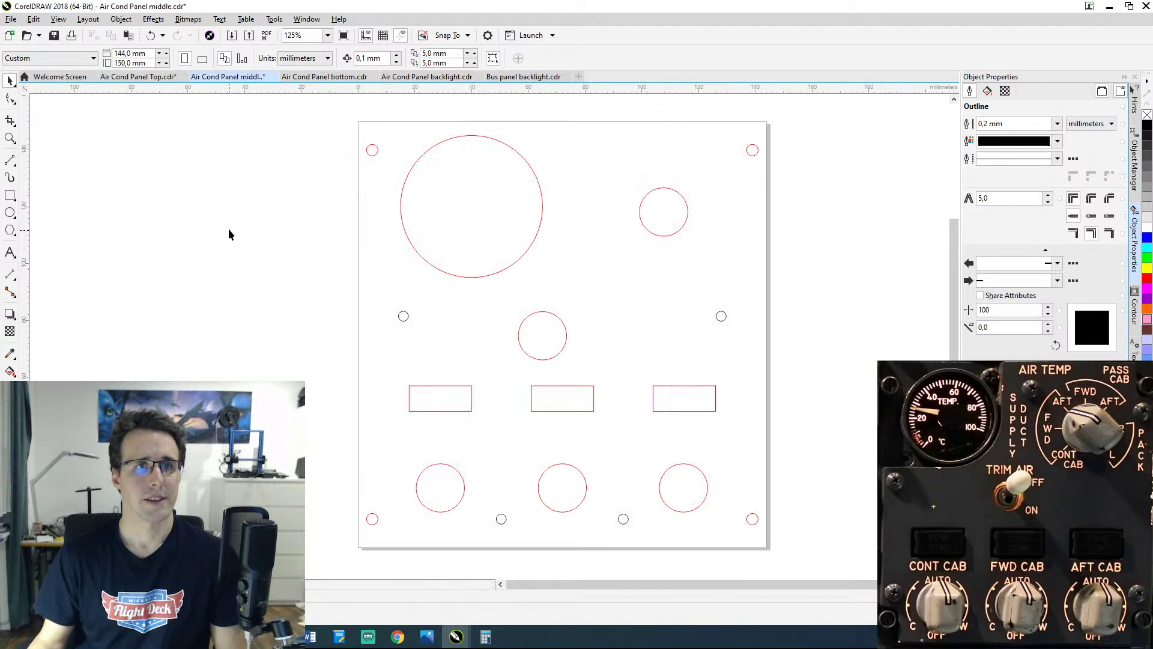
click(150, 79)
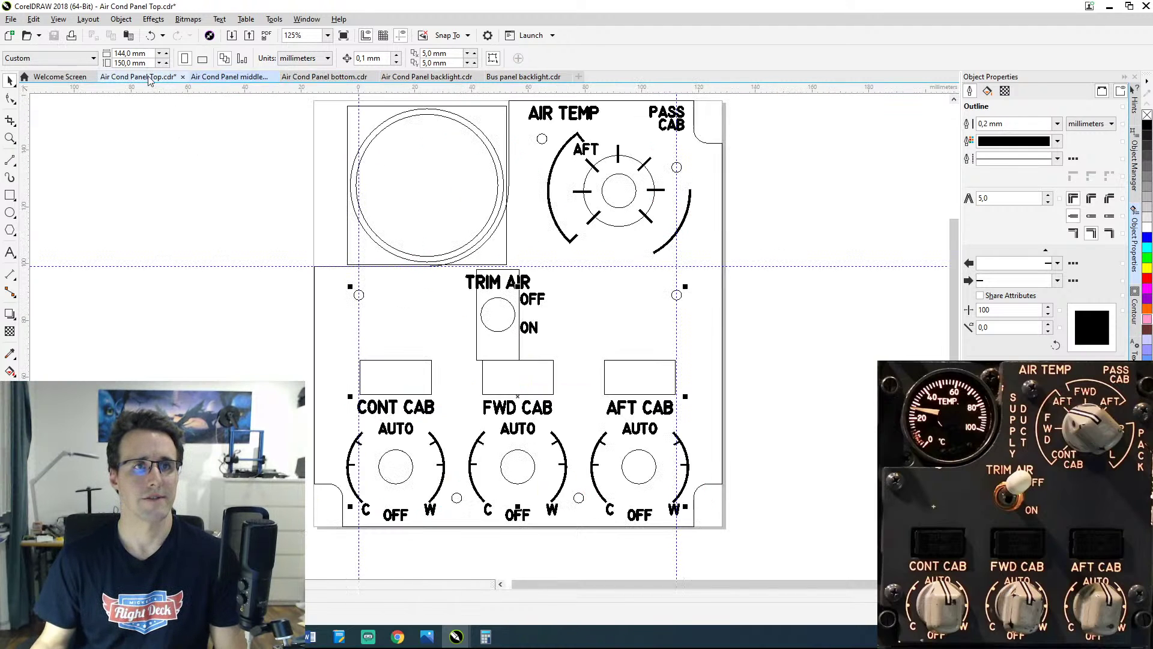
key(ctrl+s)
click(237, 194)
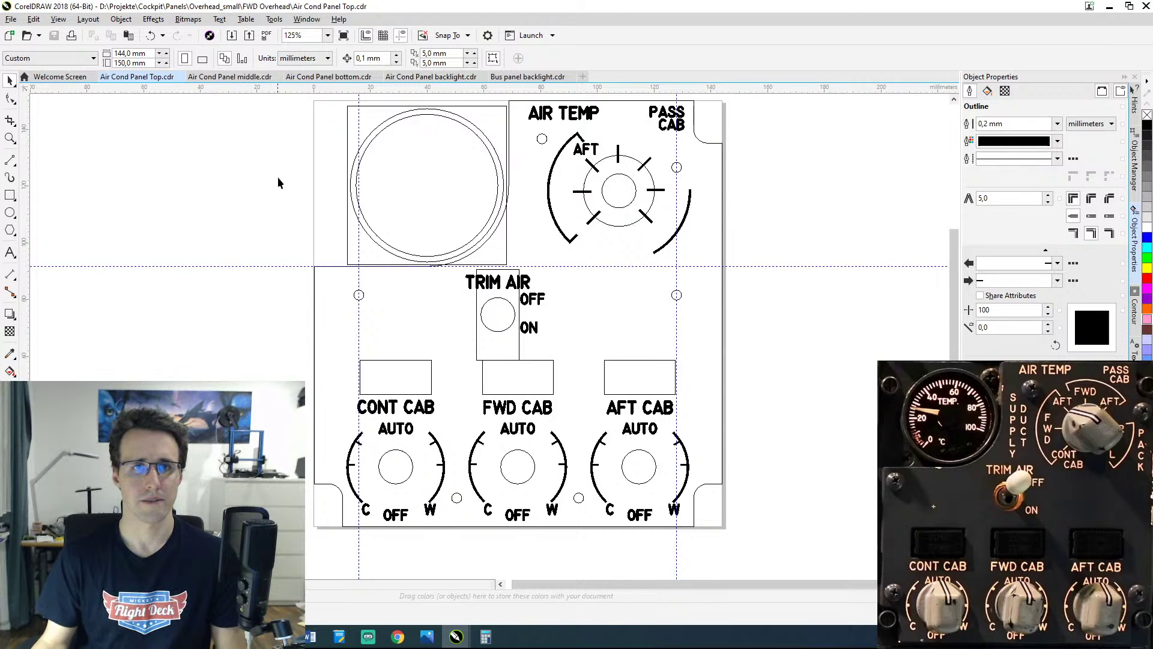
mouse_move(285, 174)
mouse_down()
mouse_move(296, 246)
mouse_move(310, 199)
mouse_up()
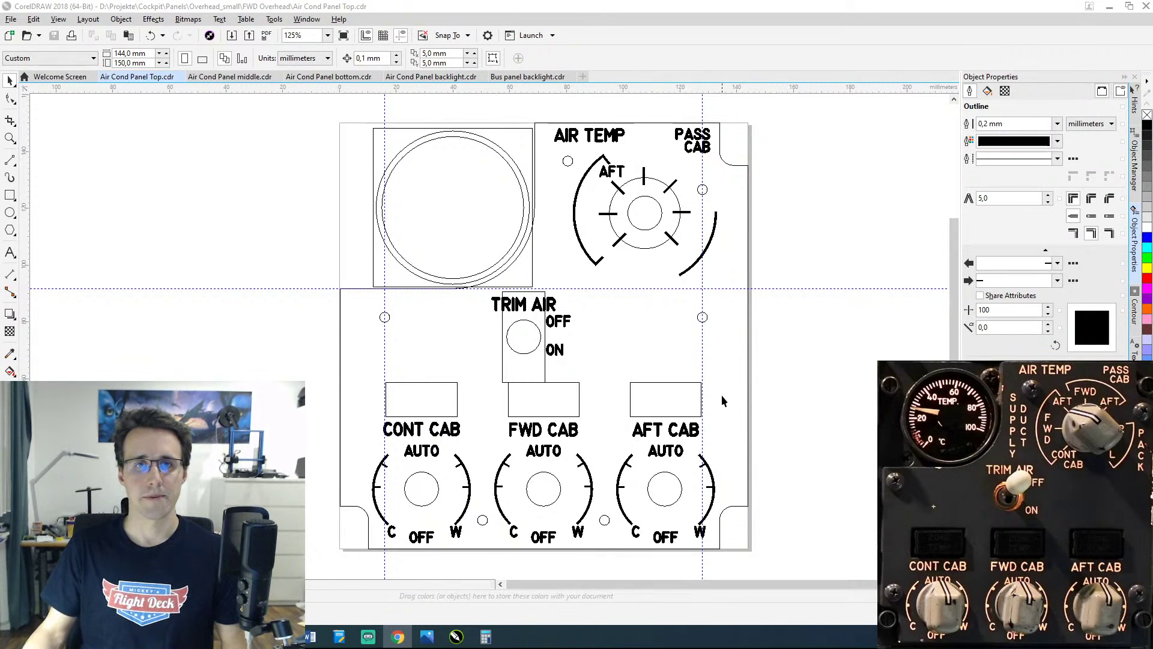
Step: In the Air Cond Panel middle drawing, draw a rectangle about 163 x 162 mm around the page and give it a Hairline outline
click(239, 76)
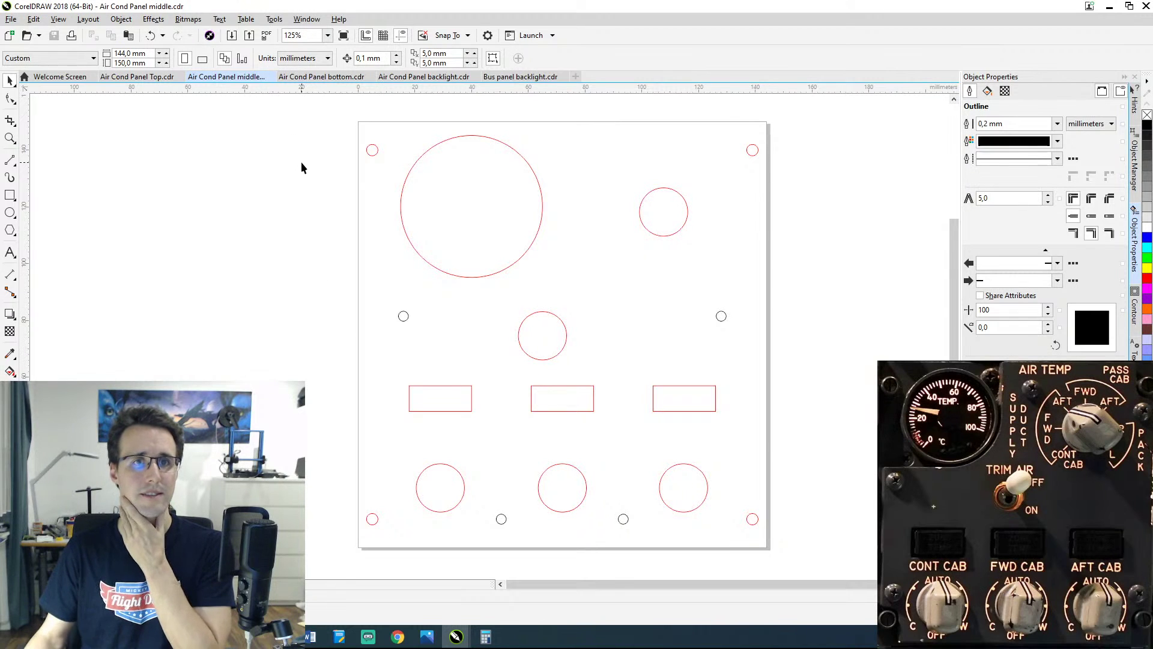
click(9, 194)
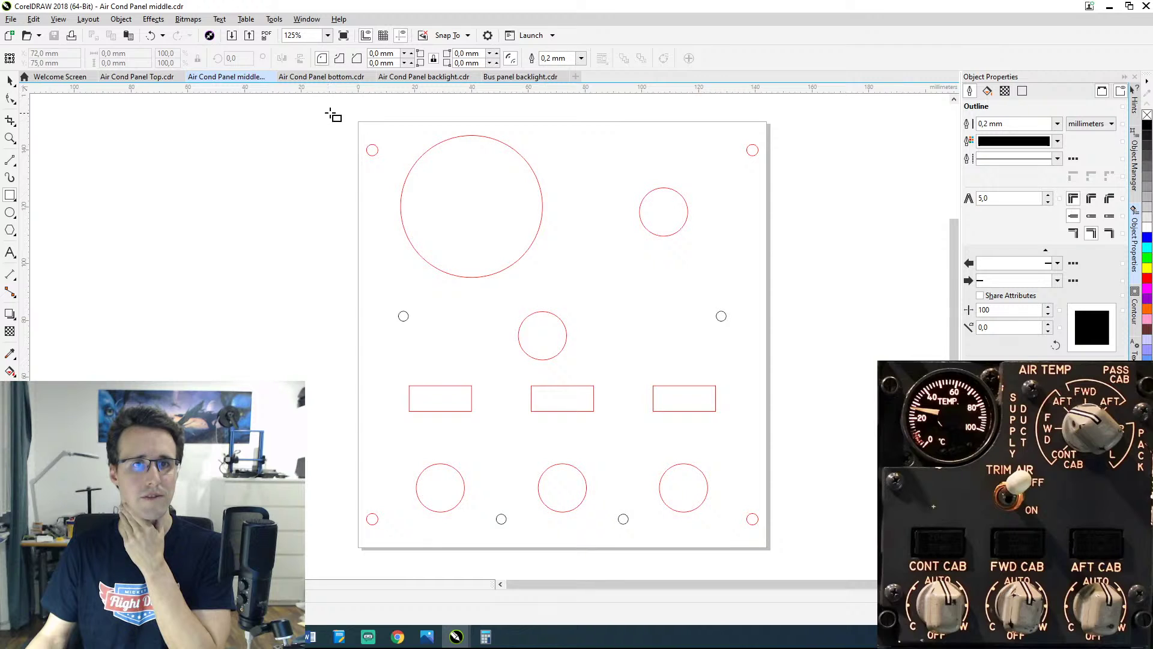
drag(336, 111, 800, 532)
click(1057, 124)
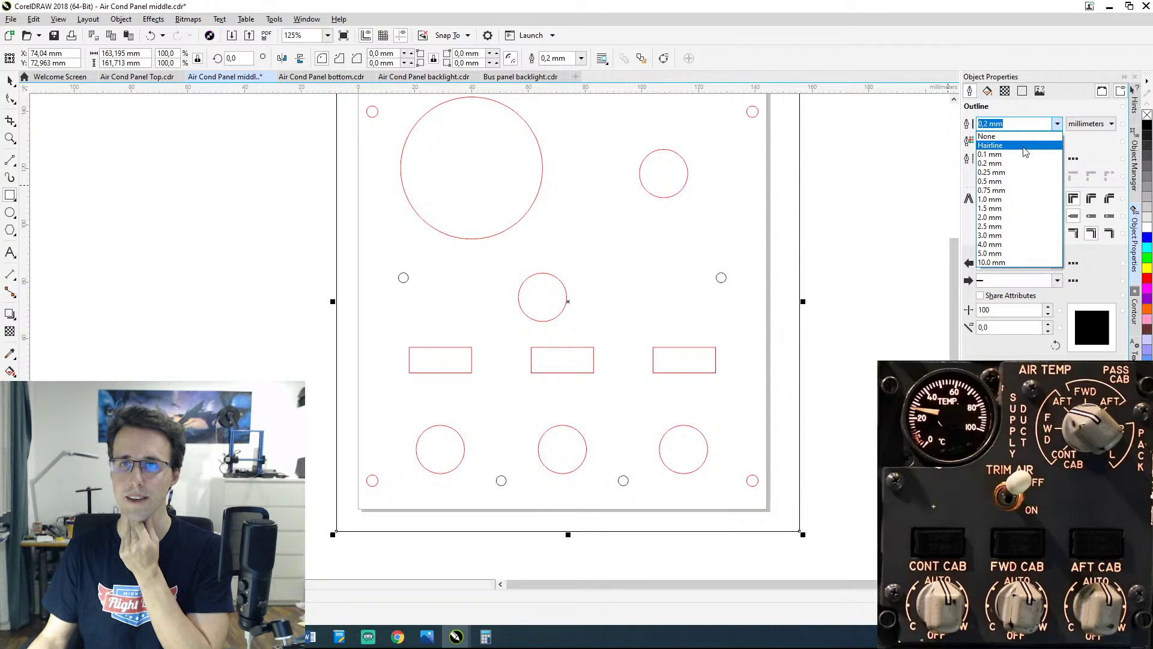
click(1024, 148)
Step: Position the rectangle's lower-left corner at x 0 and y 0, and restore the centre reference point
scroll(797, 257, up, 5)
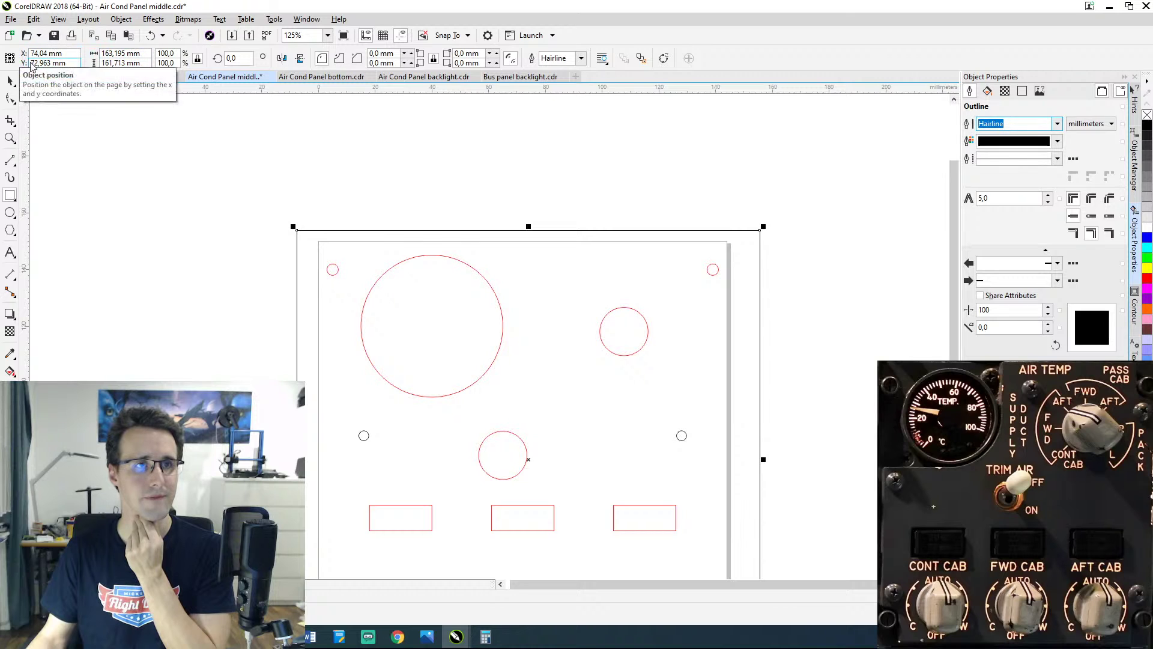
click(73, 53)
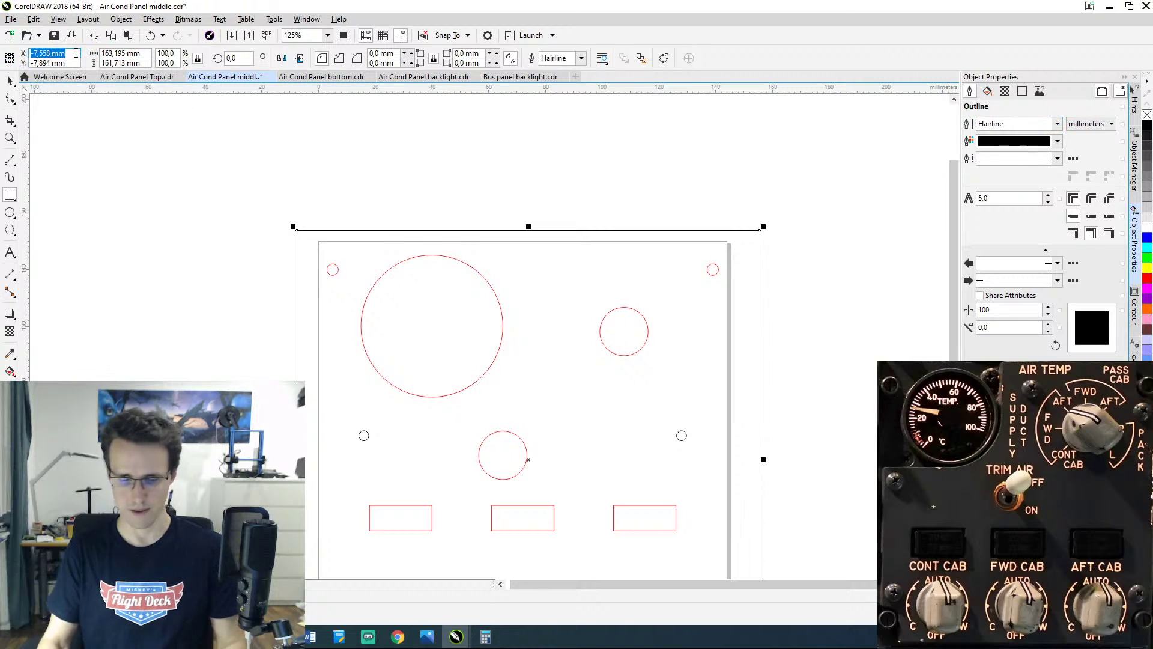
text(0)
key(Tab)
text(0)
key(Return)
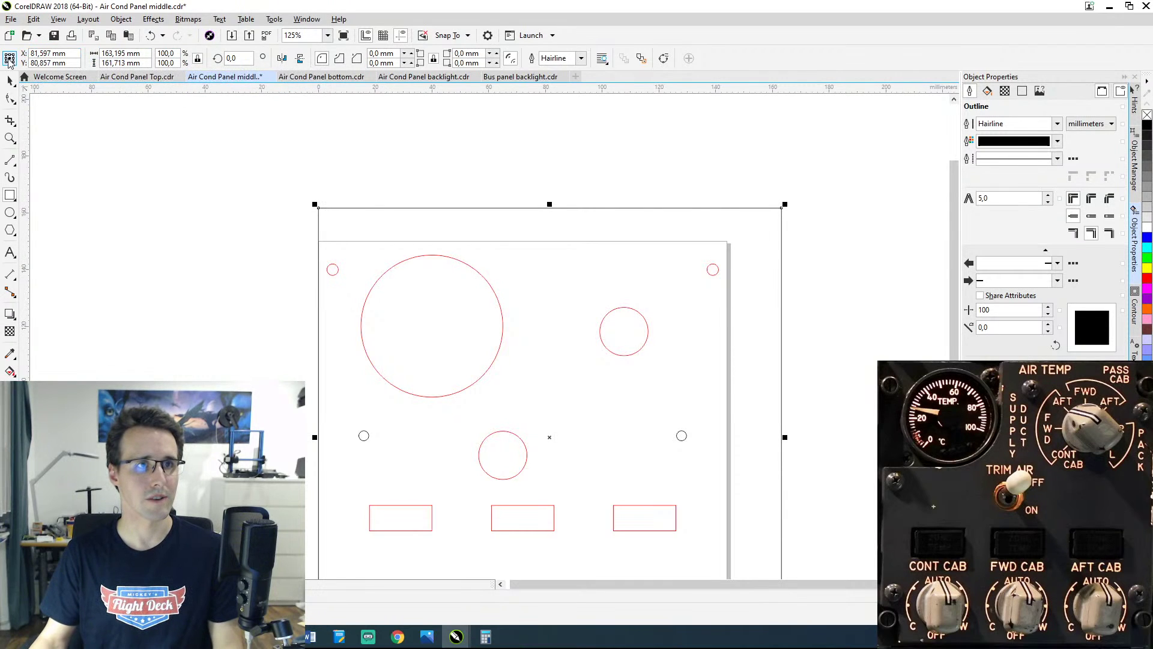
click(9, 59)
click(145, 134)
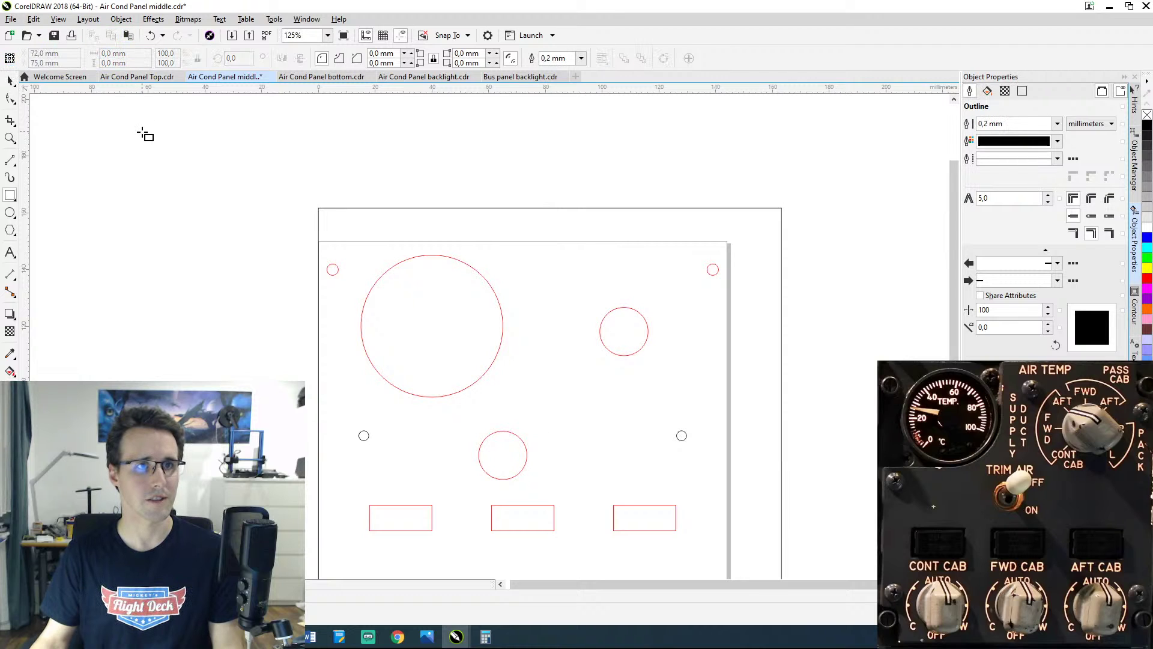
key(space)
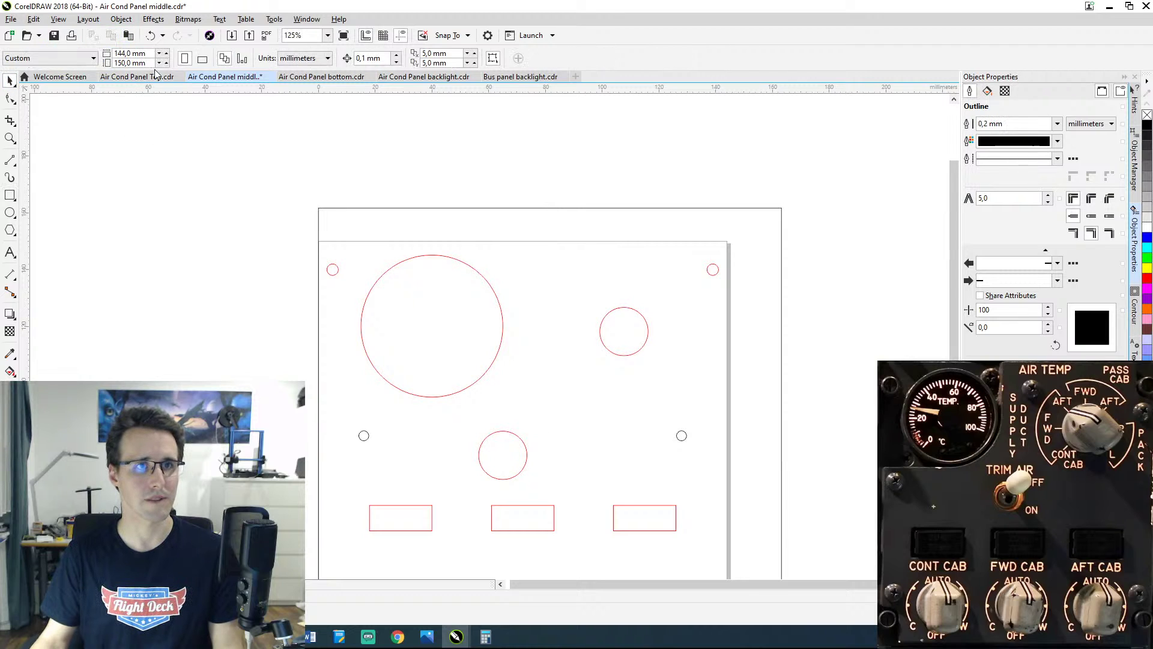
Step: Resize the outline rectangle to 144 mm wide and 150 mm high, and save the Air Cond Panel middle drawing
click(378, 209)
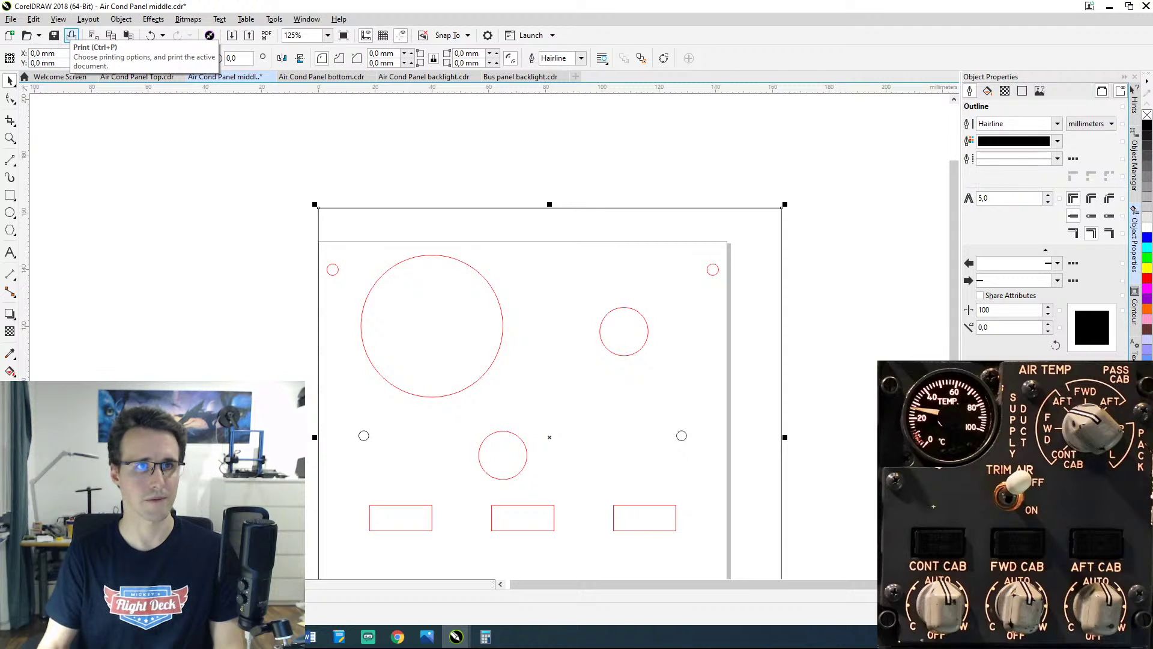
key(Tab)
text(150)
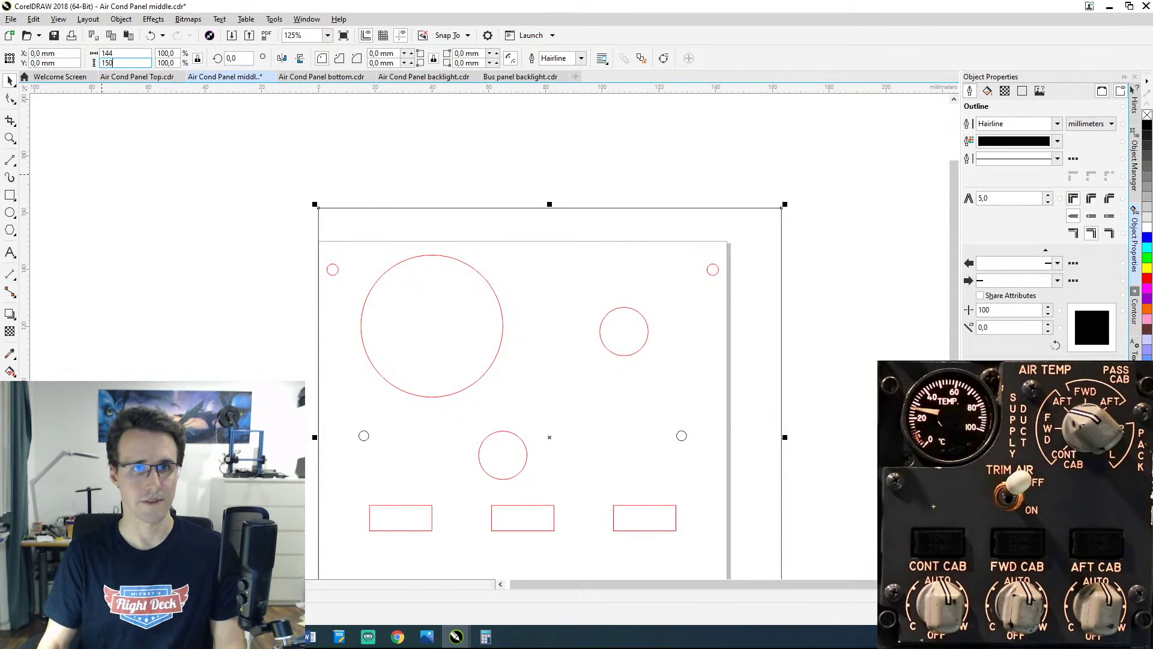
key(Return)
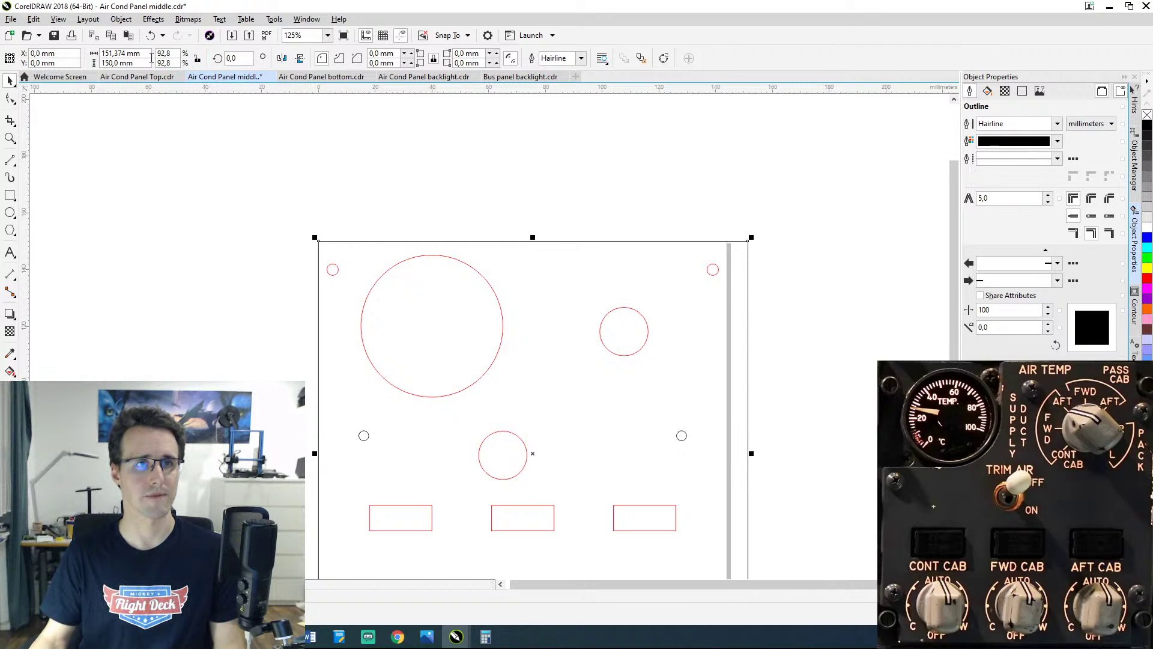
click(123, 54)
text(144)
key(Tab)
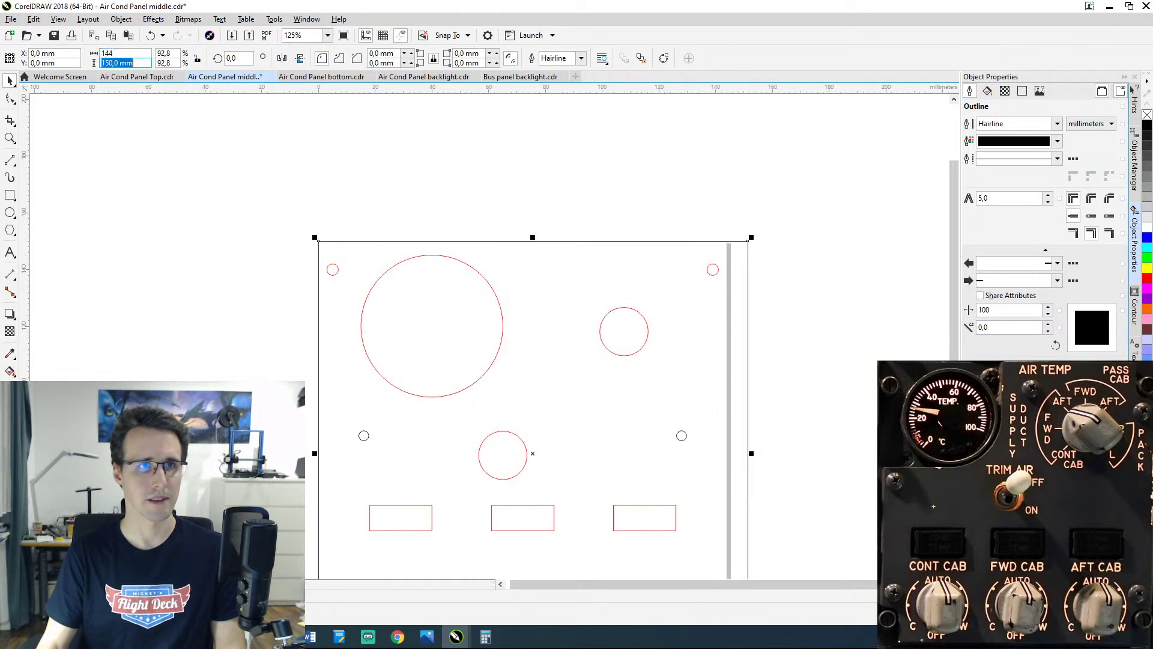
key(Return)
click(489, 199)
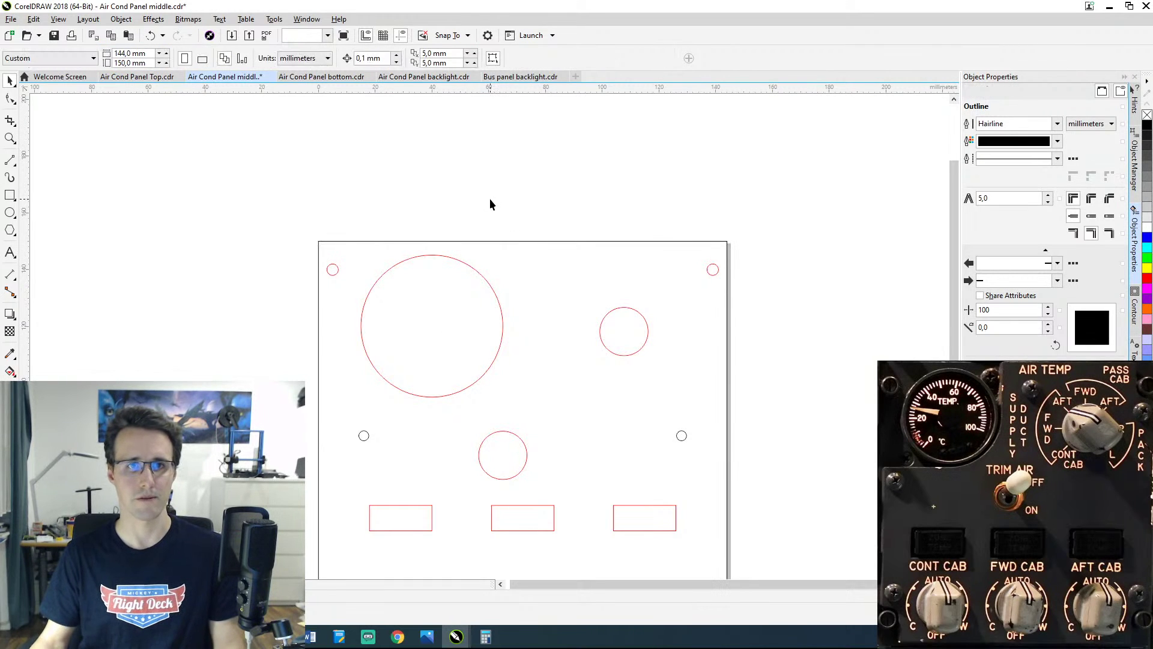
drag(773, 347, 752, 246)
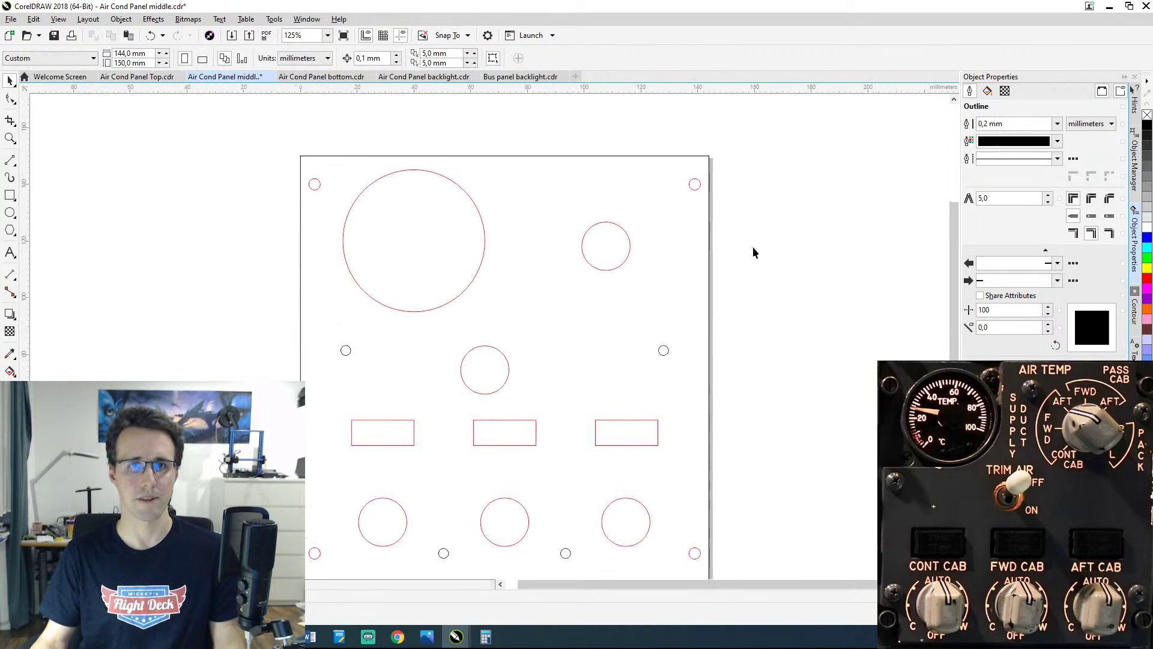
key(ctrl+s)
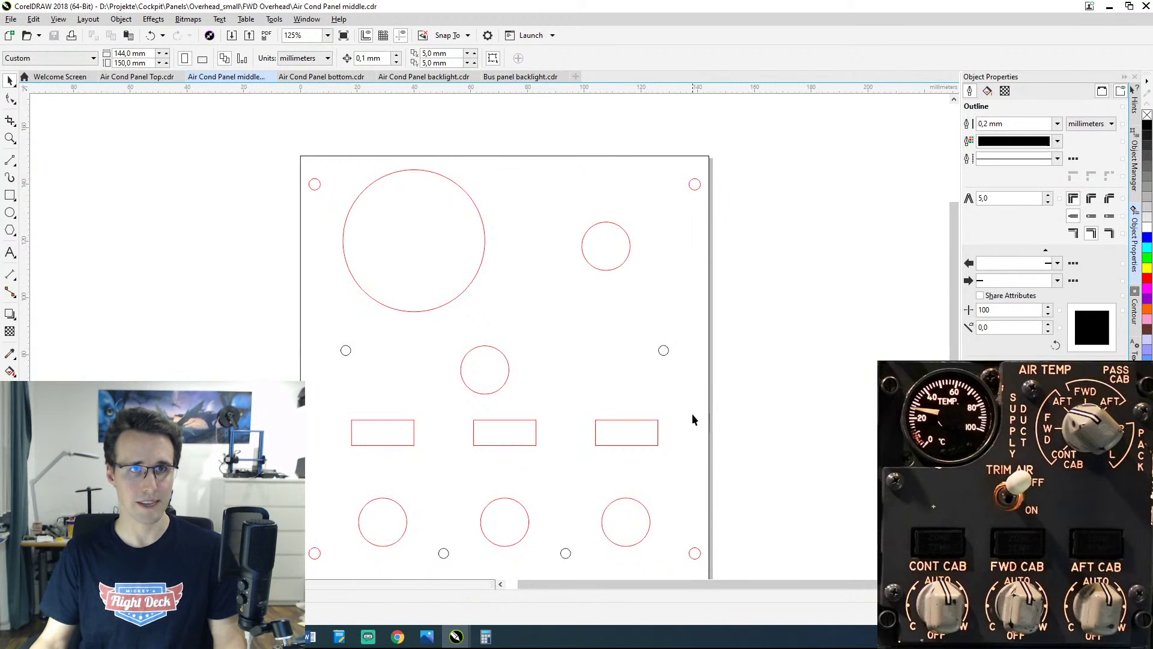
scroll(704, 380, down, 2)
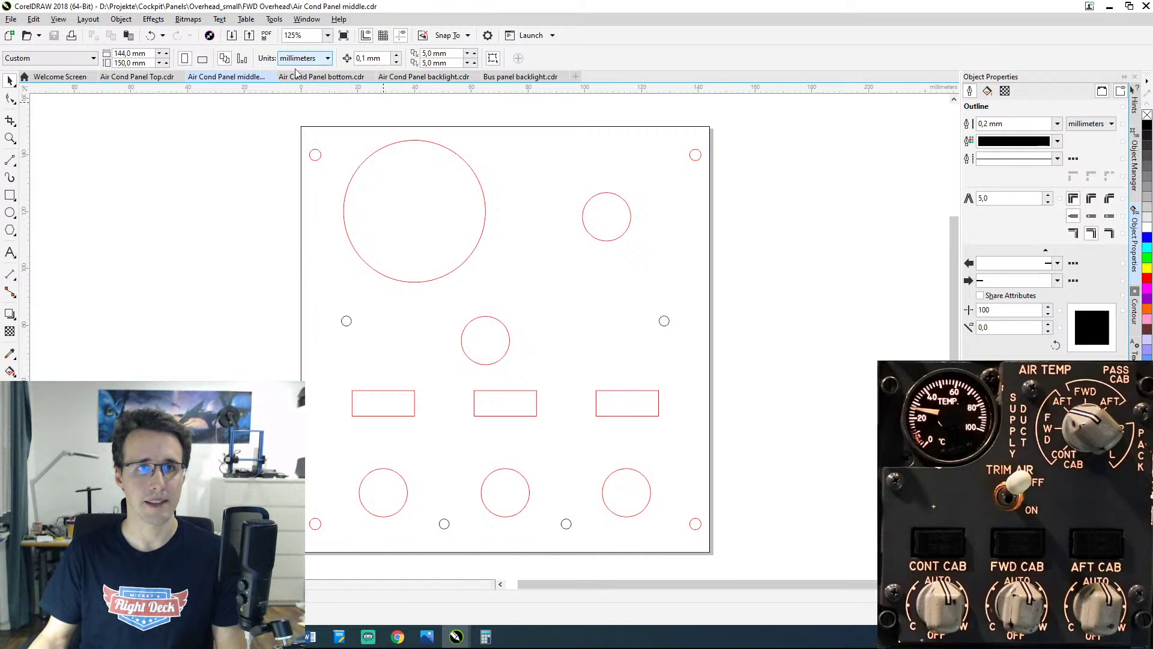
Step: Open the existing Fuel panel gauge top.cdr drawing
click(352, 78)
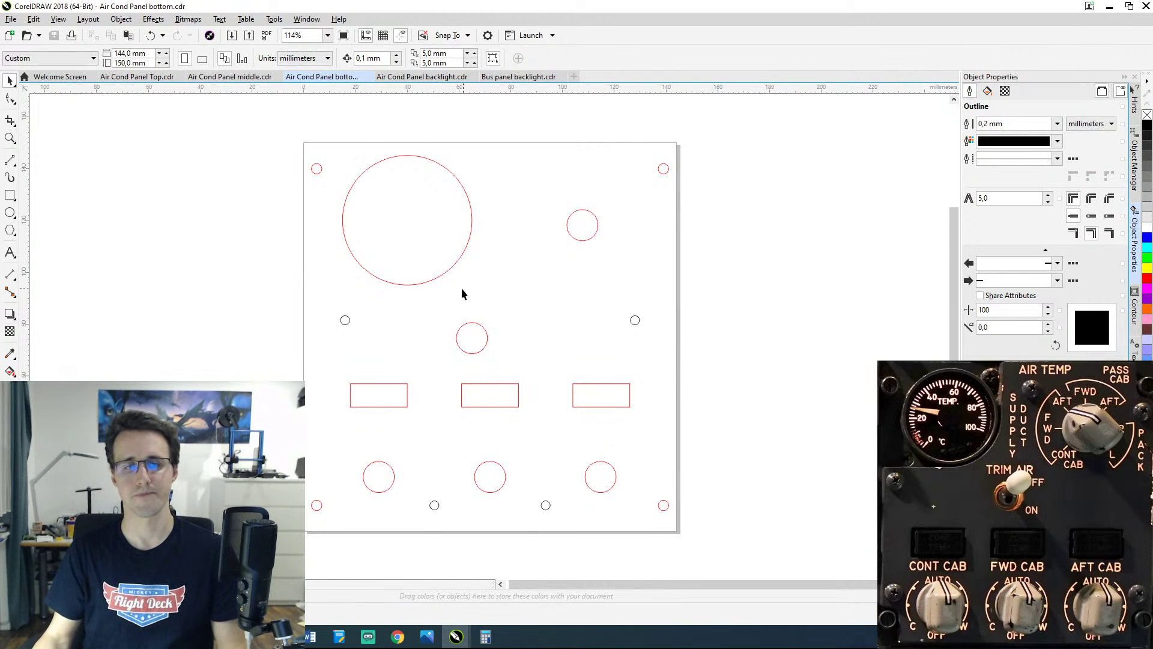
click(58, 79)
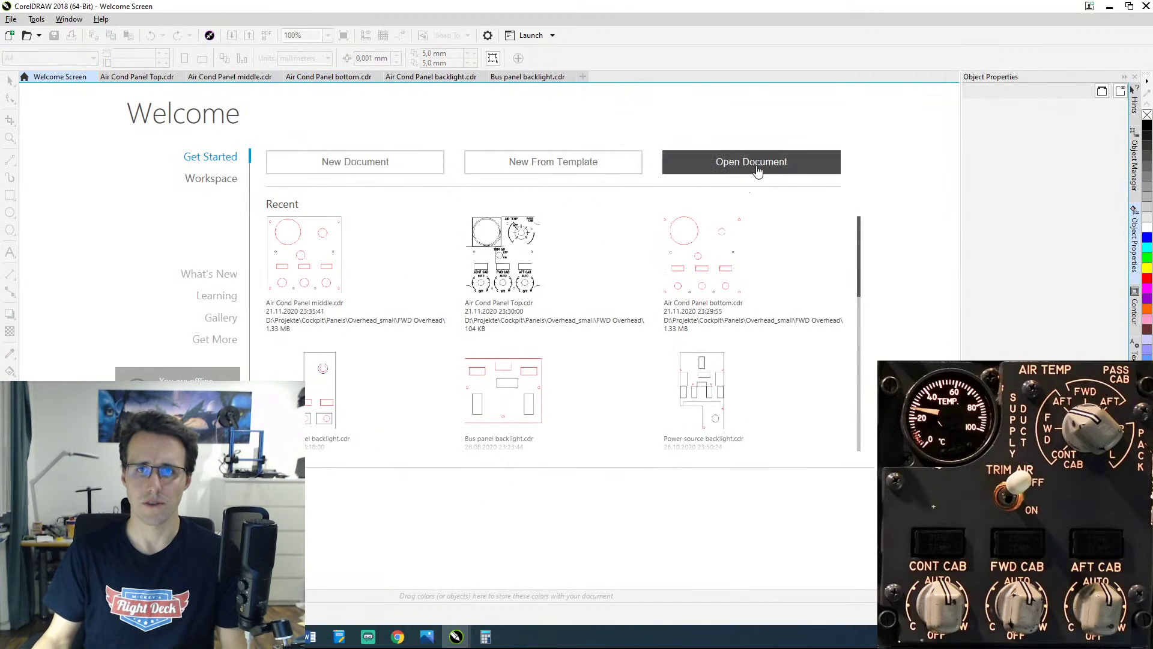
click(755, 171)
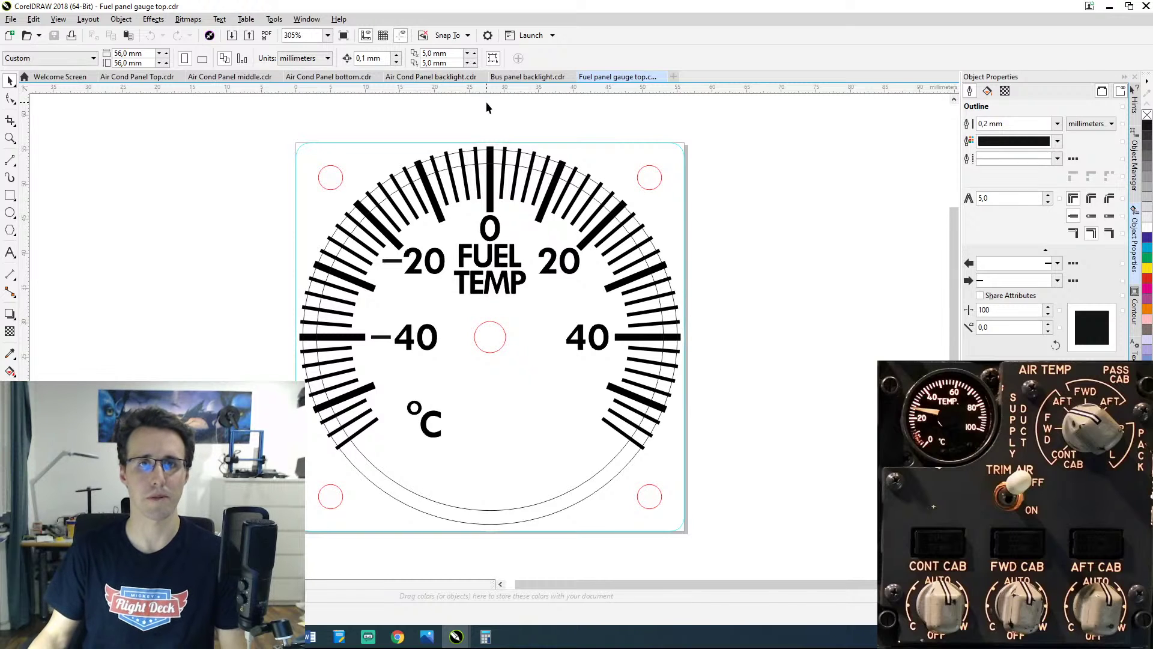
Step: Review the Air Cond Panel backlight drawing alongside the Air Cond Panel middle and Bus panel backlight drawings
click(440, 84)
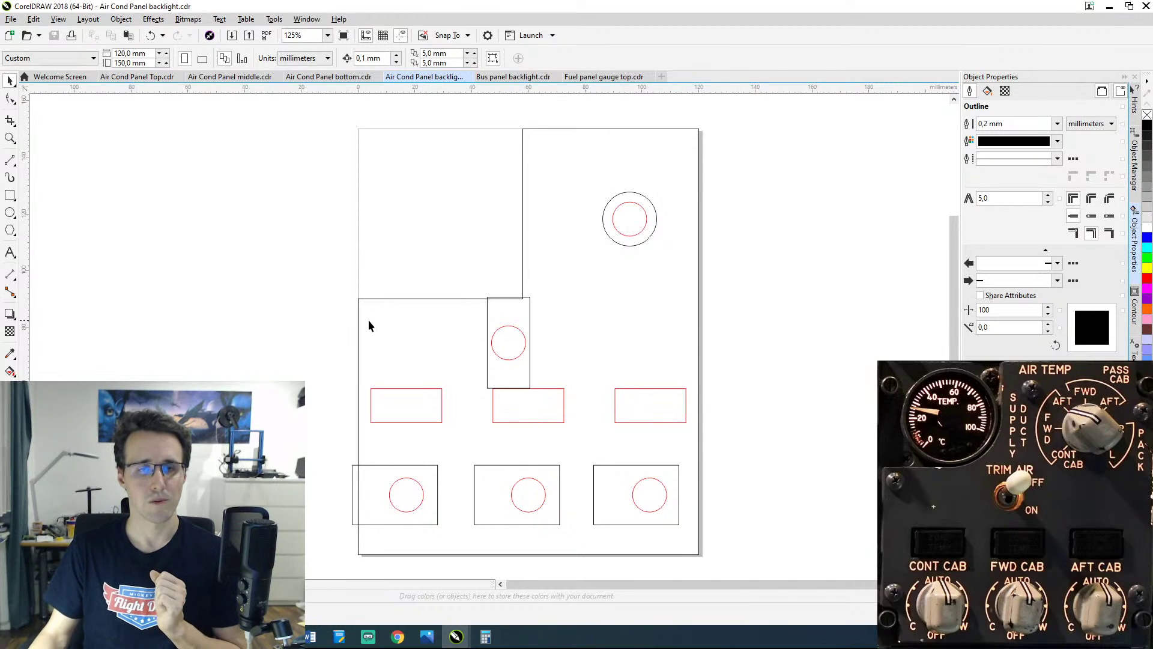
click(231, 77)
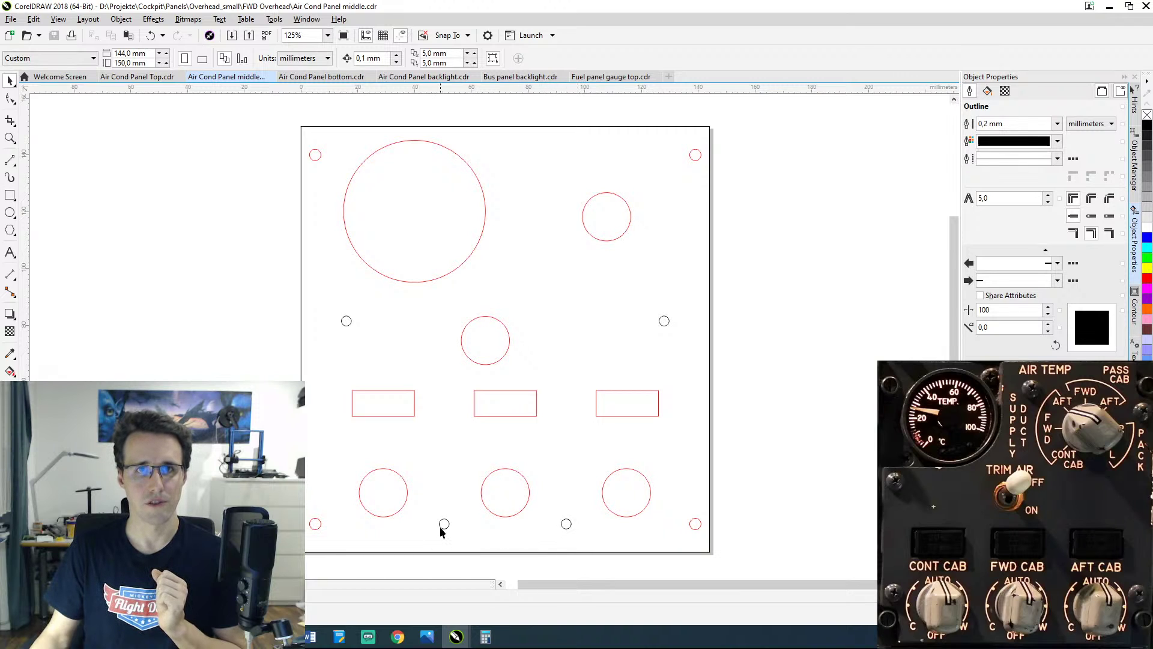
click(514, 76)
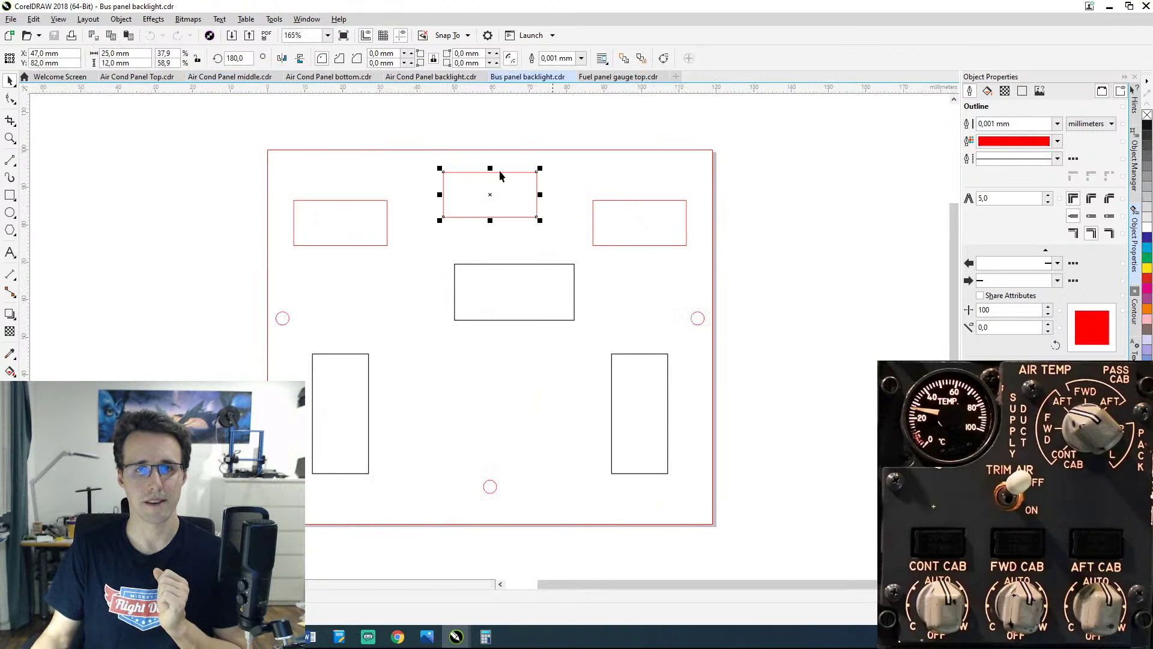
click(415, 77)
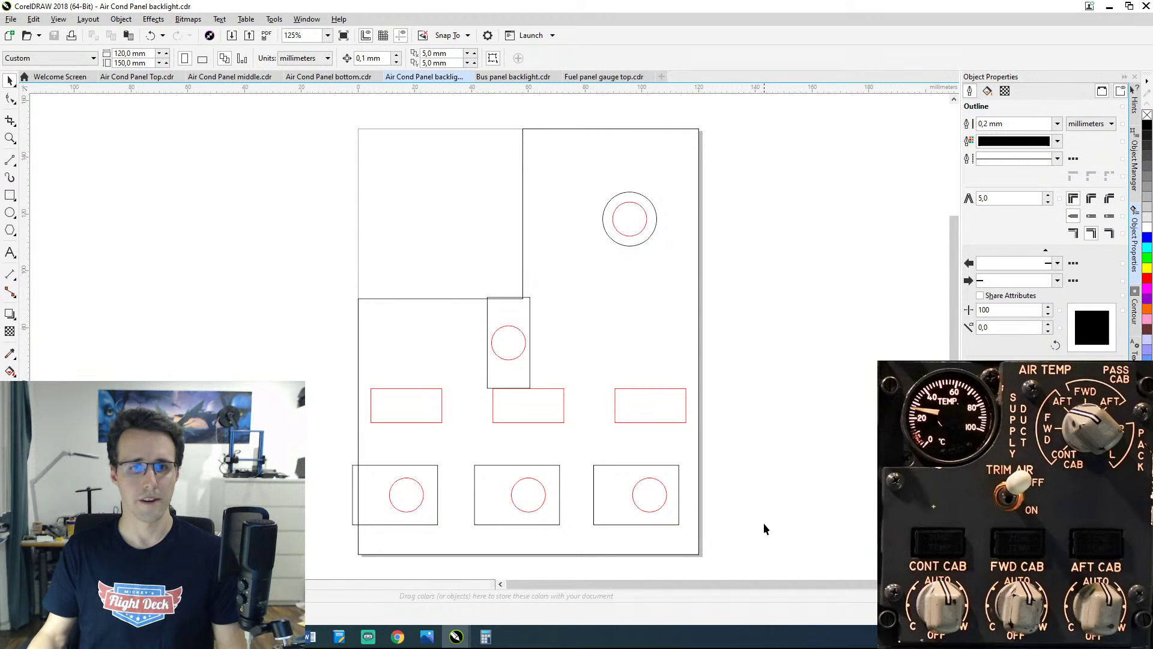
click(369, 637)
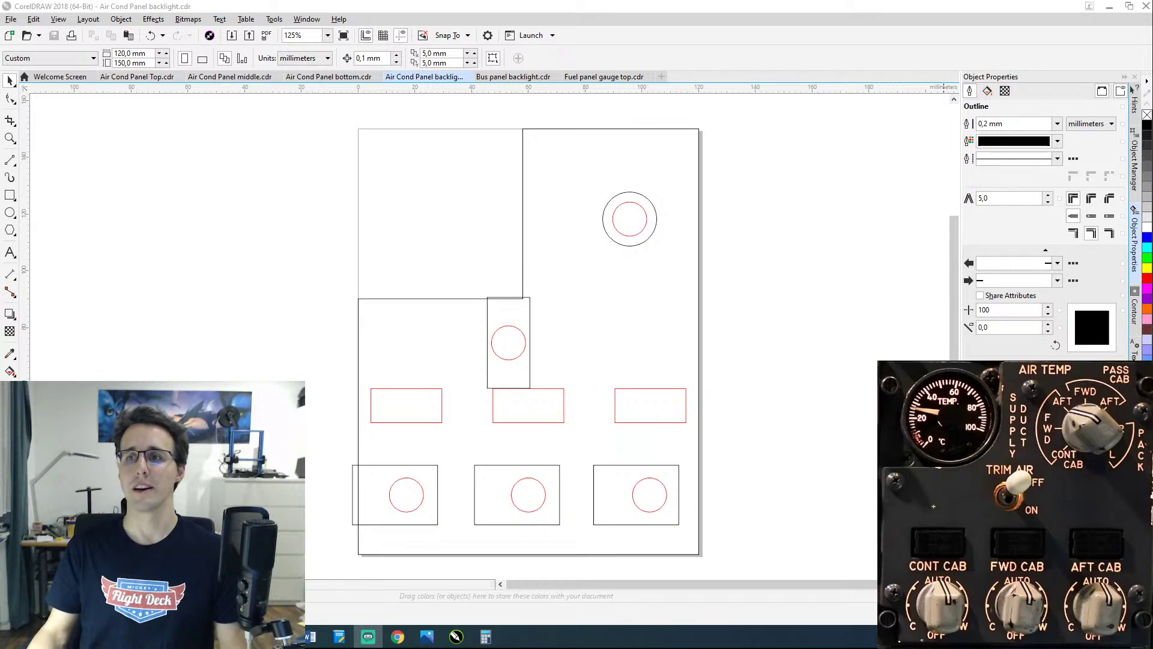